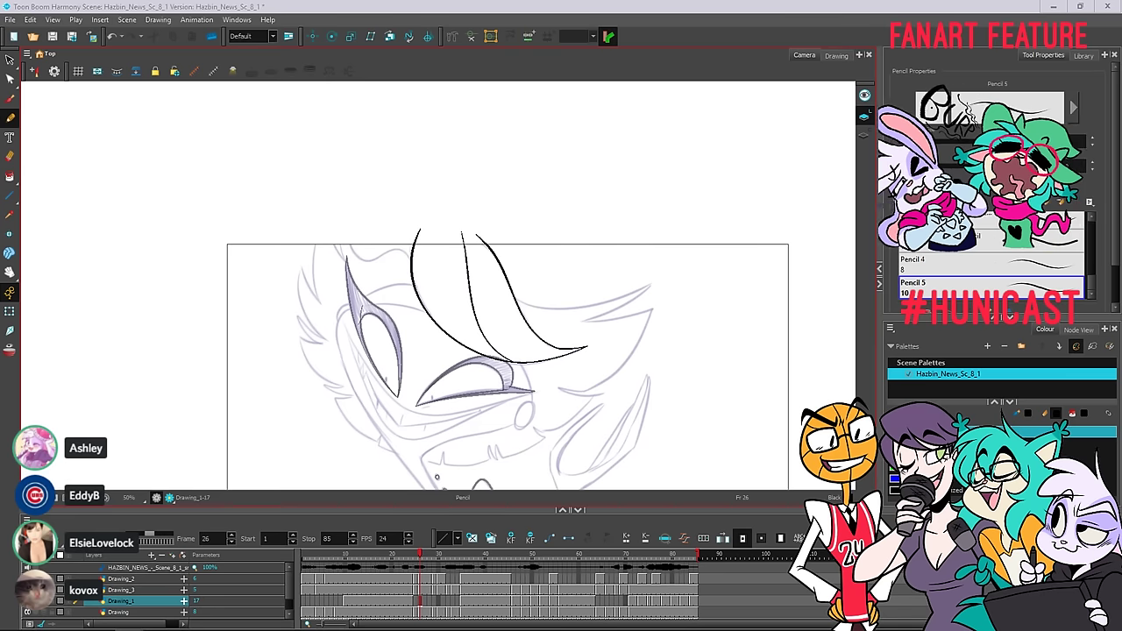
Hide the rough scene layer HAZBIN_NEWS_-_Scene_8_1 and play the scene from frame 1 to review the line art
{"action": "left_click", "coordinate": [12, 275]}
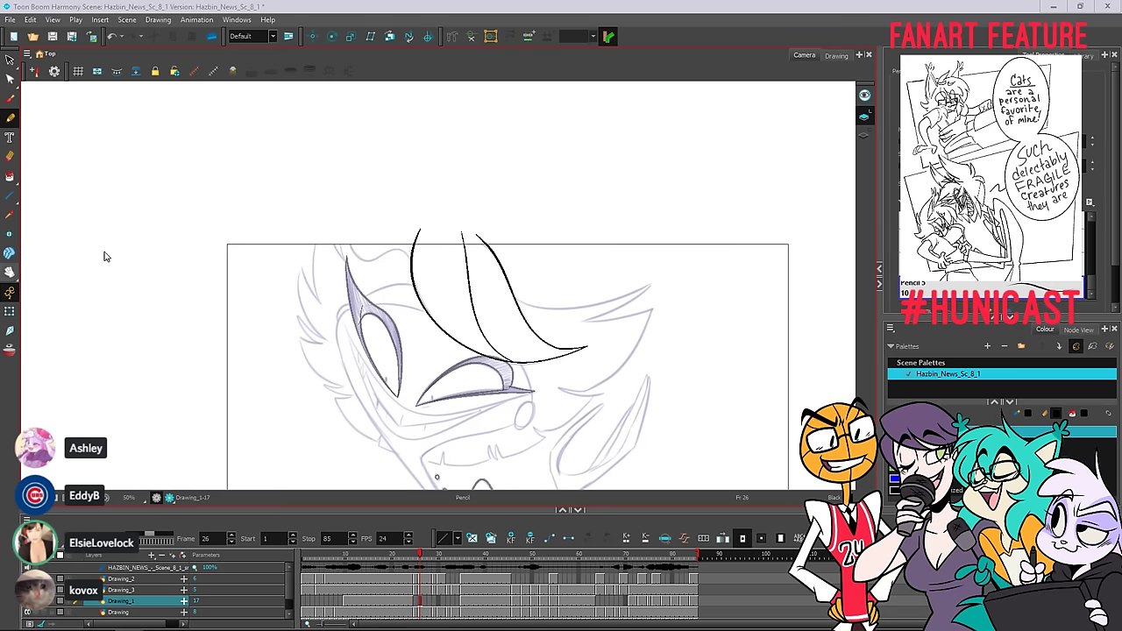
{"action": "left_click_drag", "start_coordinate": [569, 392], "coordinate": [513, 280]}
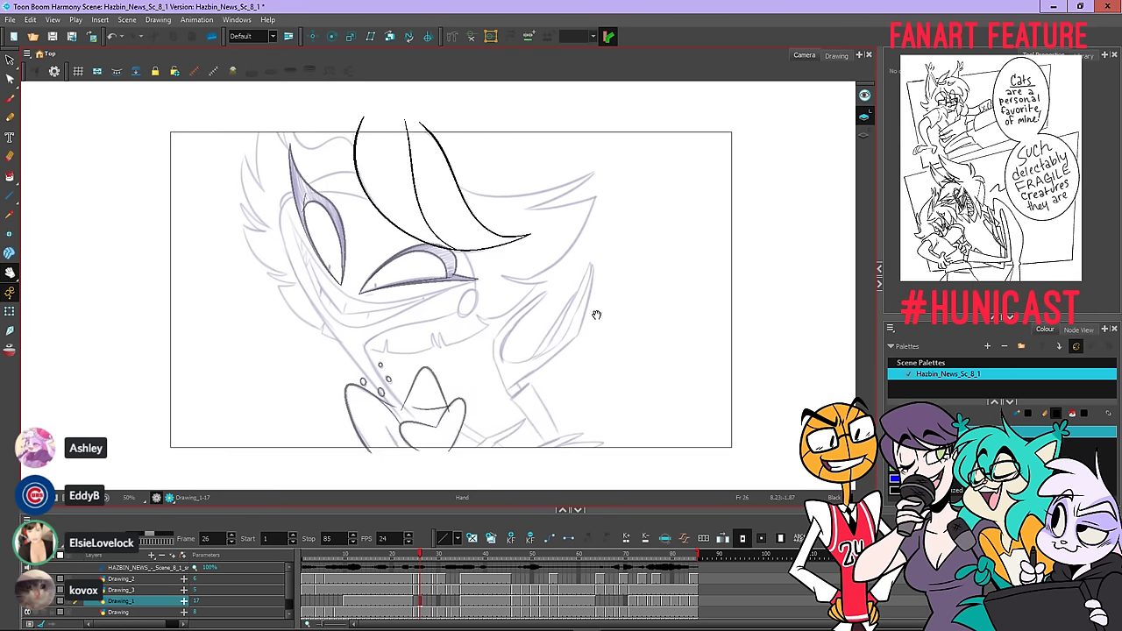
{"action": "left_click_drag", "start_coordinate": [628, 308], "coordinate": [628, 317]}
{"action": "left_click_drag", "start_coordinate": [399, 553], "coordinate": [244, 520]}
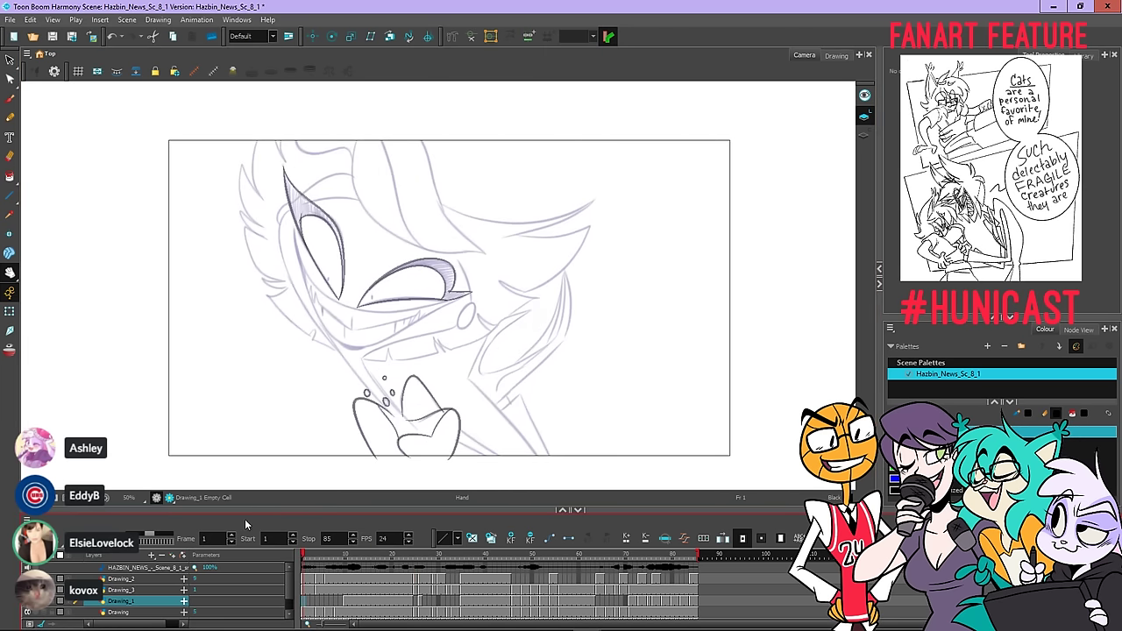
{"action": "scroll", "coordinate": [125, 592], "scroll_direction": "down", "scroll_amount": 1}
{"action": "left_click", "coordinate": [27, 602]}
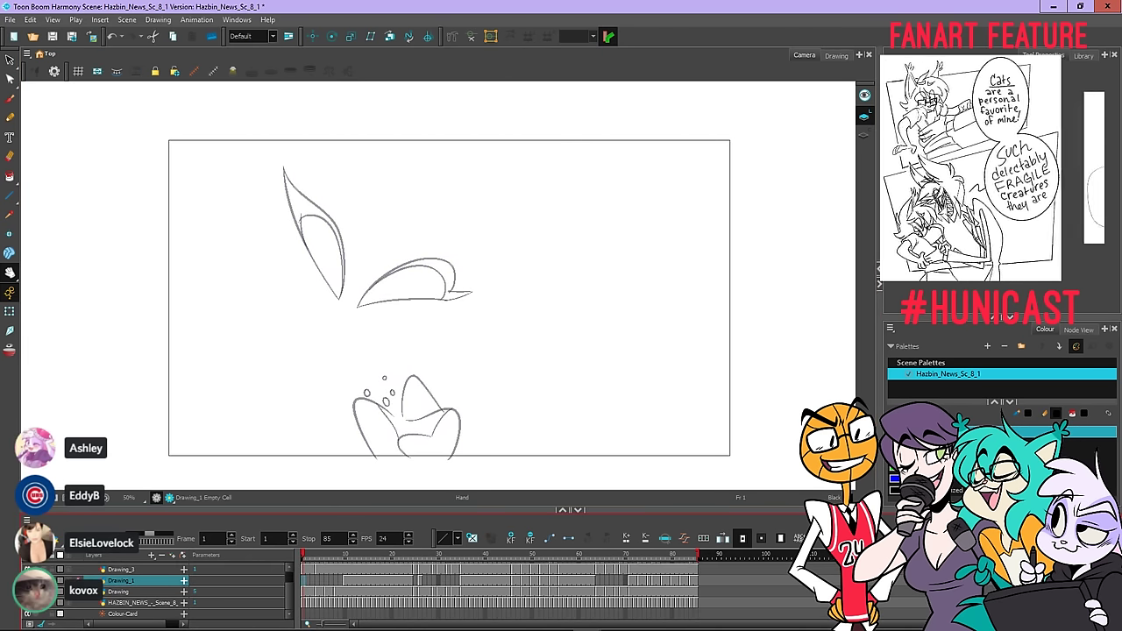
{"action": "left_click", "coordinate": [54, 538]}
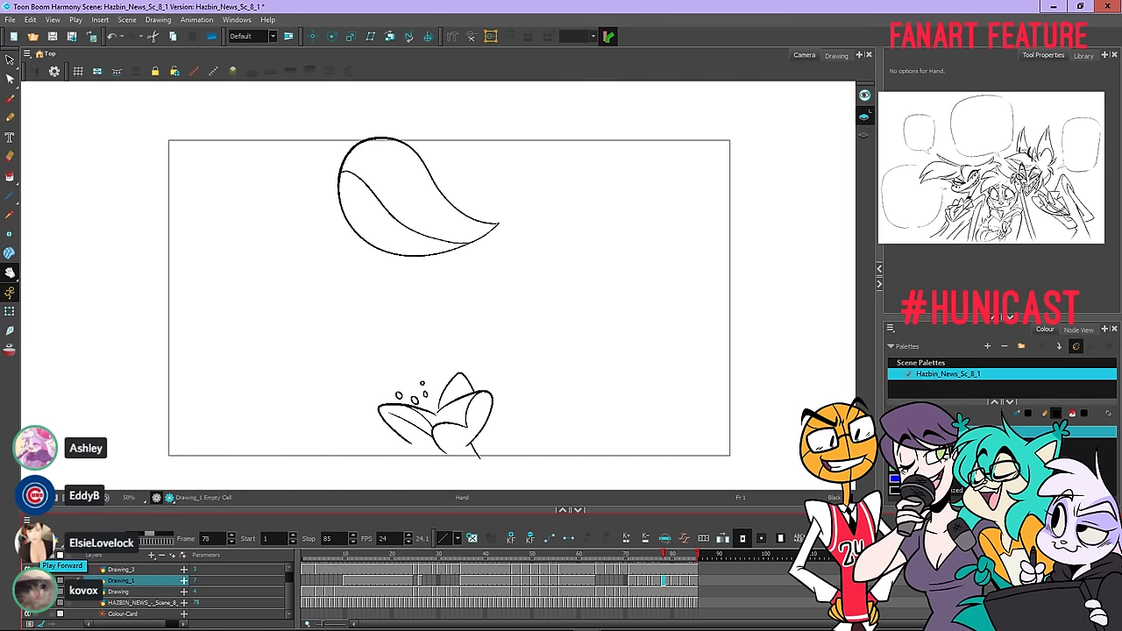
{"action": "left_click", "coordinate": [37, 539]}
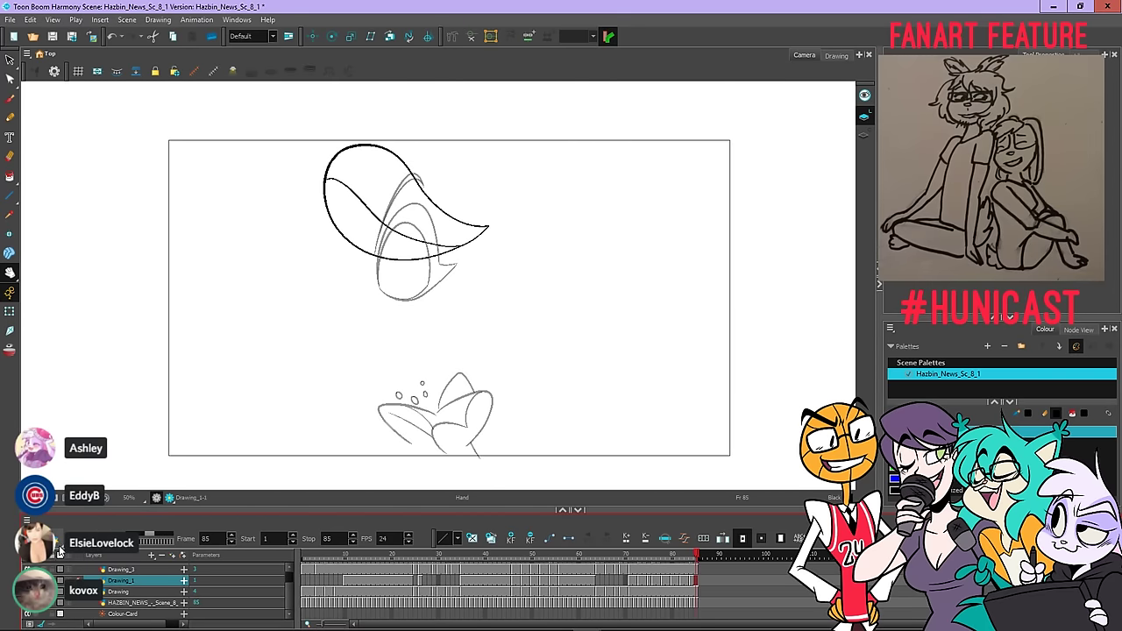
Show the rough scene layer again and return to frame 26 on Drawing_1
{"action": "scroll", "coordinate": [455, 580], "scroll_direction": "up", "scroll_amount": 2}
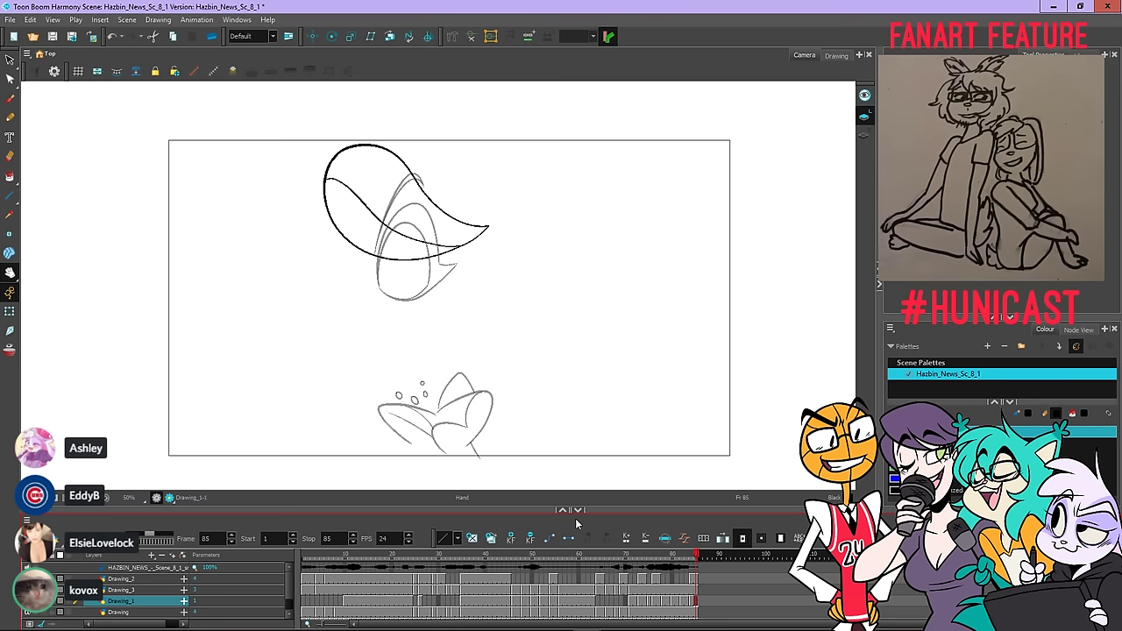
{"action": "scroll", "coordinate": [443, 585], "scroll_direction": "down", "scroll_amount": 1}
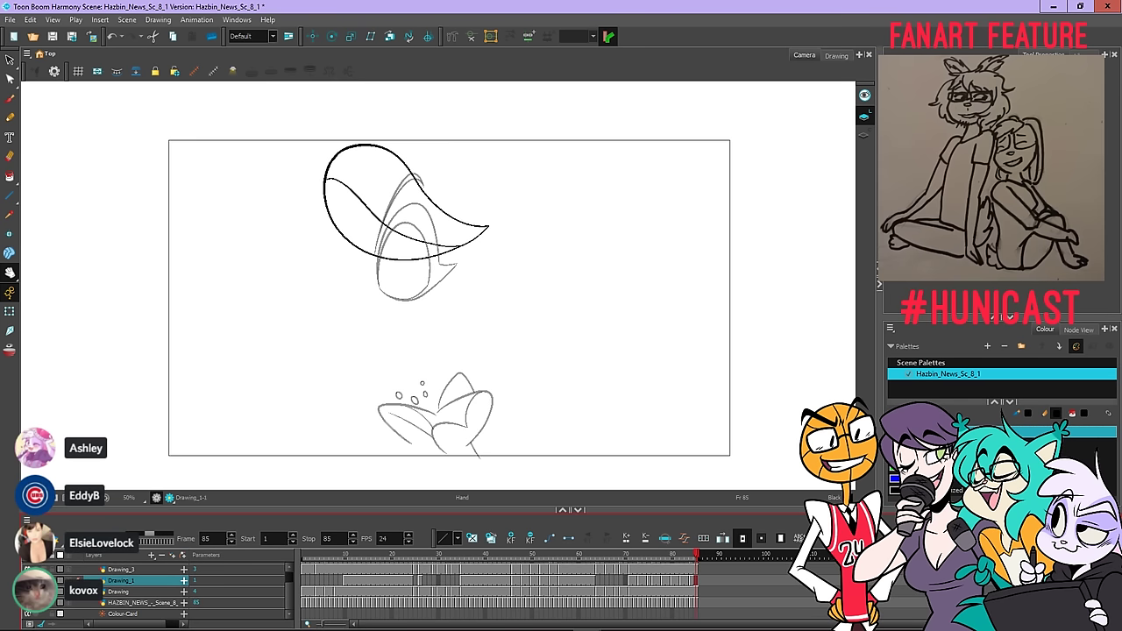
{"action": "left_click", "coordinate": [27, 602]}
{"action": "left_click", "coordinate": [420, 579]}
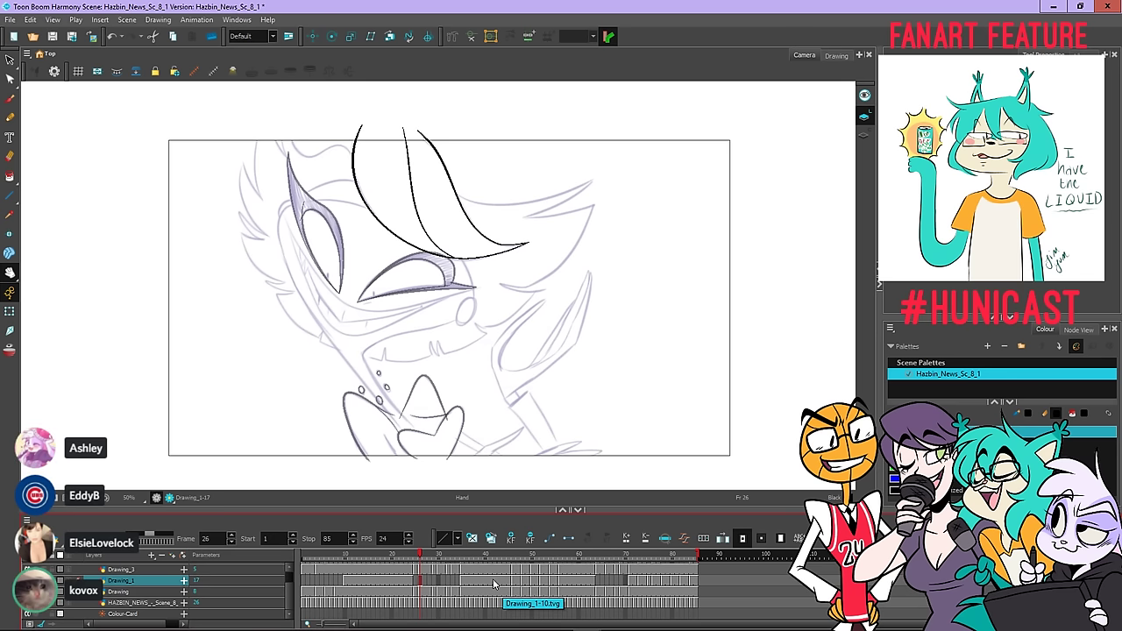
Extend the frame 26 hair drawing on Drawing_1 to frame 27 and clear its excess exposure from frame 30 onward
{"action": "key", "text": "period"}
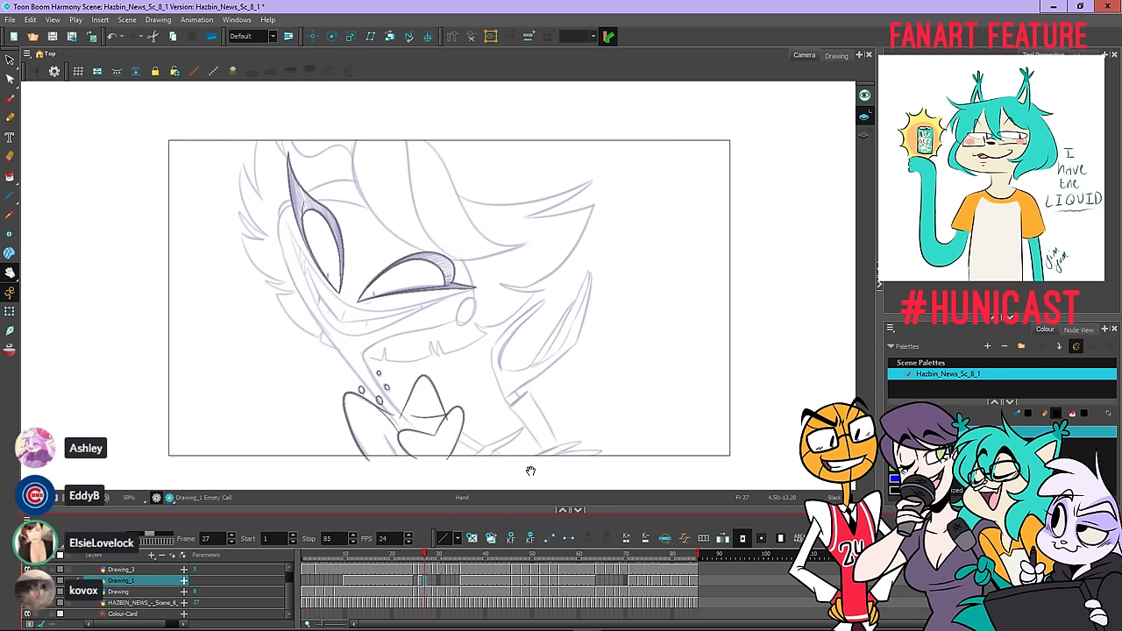
{"action": "left_click", "coordinate": [419, 579]}
{"action": "left_click_drag", "start_coordinate": [420, 581], "coordinate": [458, 584]}
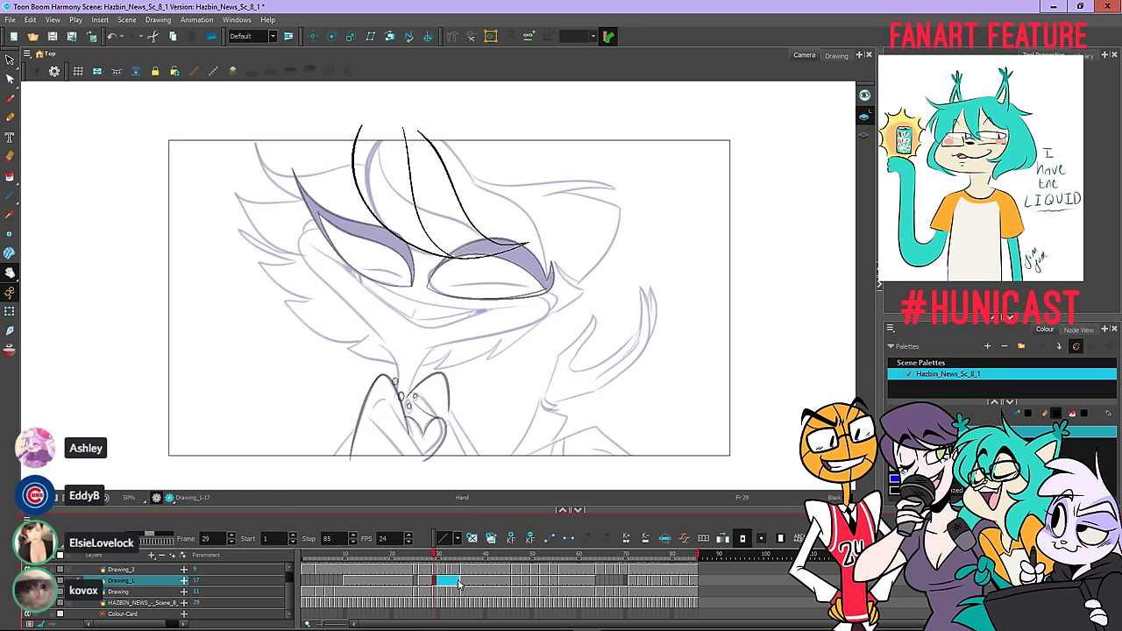
{"action": "right_click", "coordinate": [460, 582]}
{"action": "left_click", "coordinate": [476, 561]}
Flip back and forth through frames 24 to 30 to compare the hair line art with the rough animation
{"action": "key", "text": "comma"}
{"action": "key", "text": "comma"}
{"action": "key", "text": "comma"}
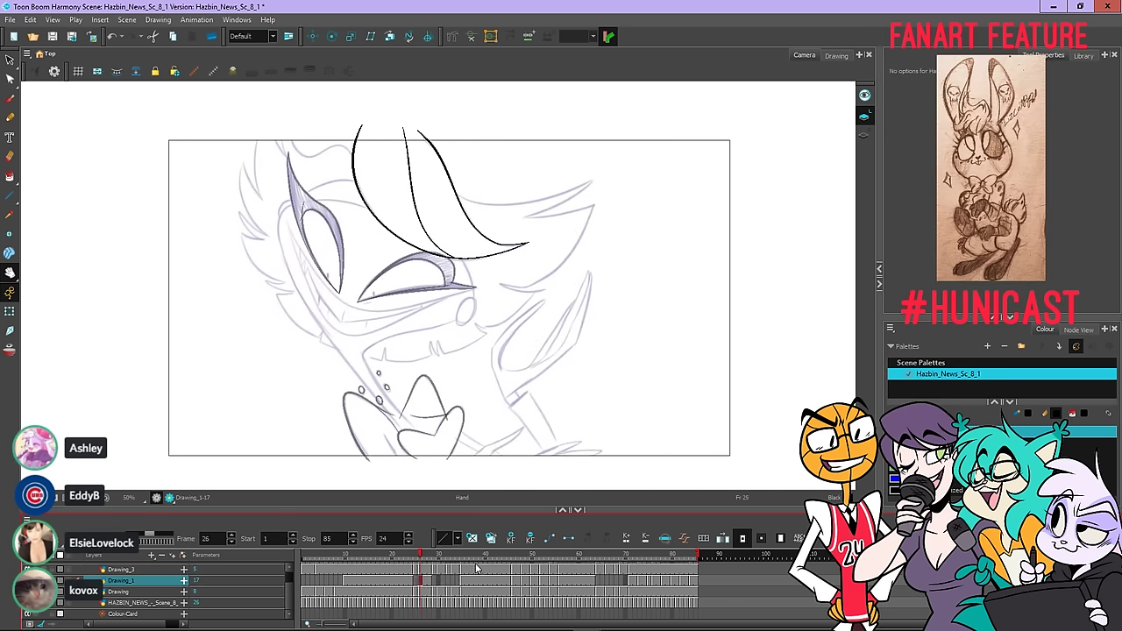
{"action": "key", "text": "comma"}
{"action": "key", "text": "comma"}
{"action": "key", "text": "period"}
{"action": "key", "text": "period"}
{"action": "key", "text": "period"}
{"action": "key", "text": "period"}
{"action": "key", "text": "period"}
{"action": "key", "text": "period"}
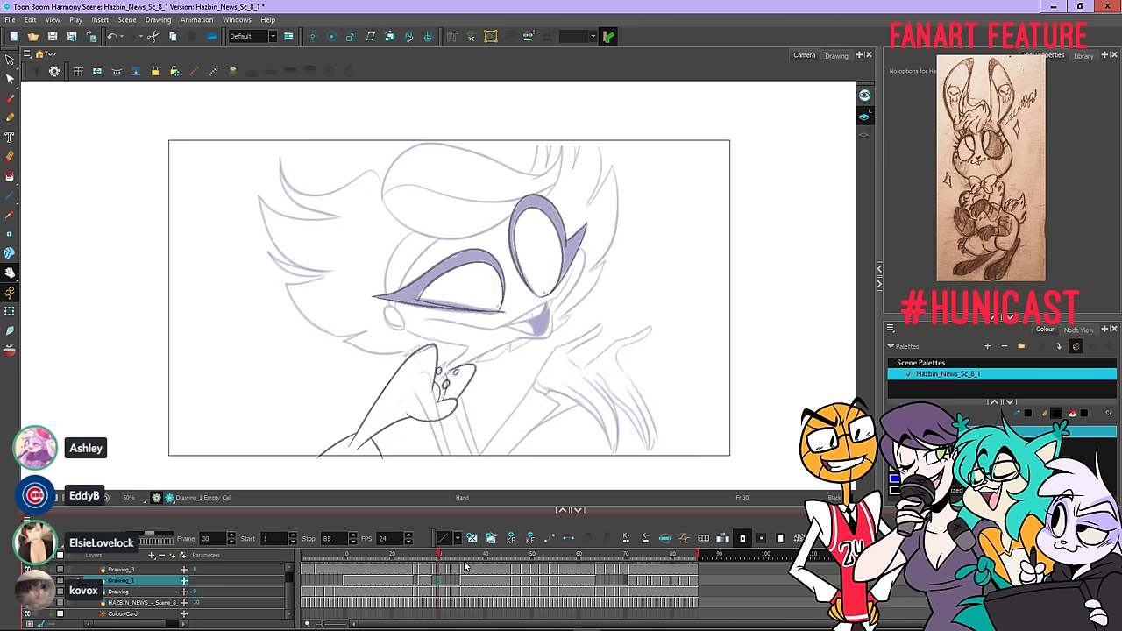
{"action": "key", "text": "comma"}
{"action": "key", "text": "comma"}
{"action": "key", "text": "comma"}
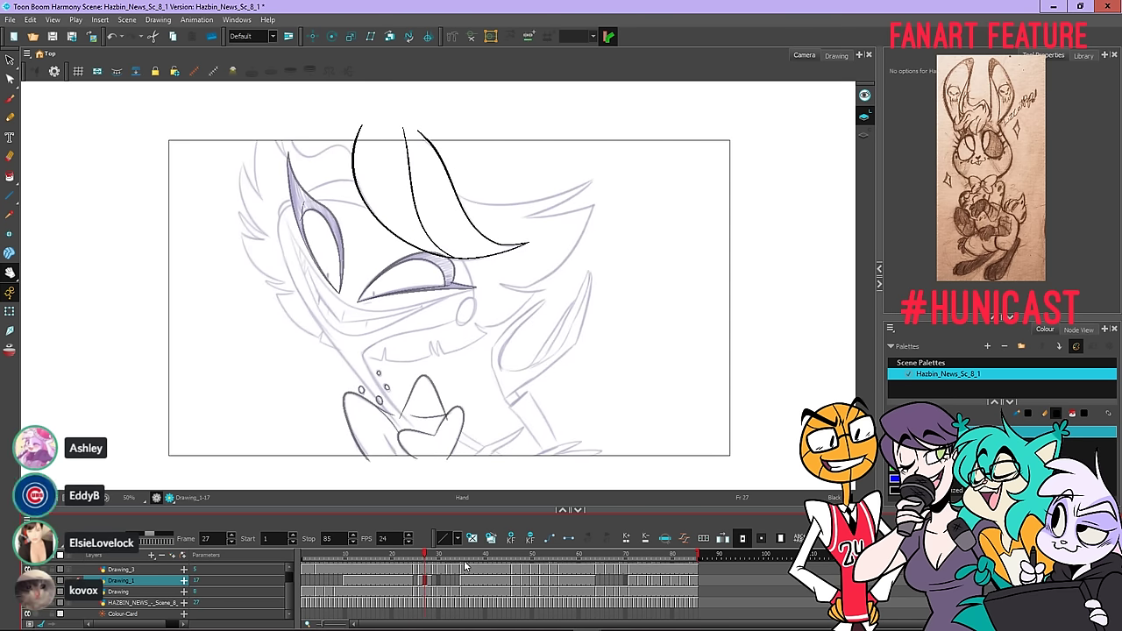
{"action": "key", "text": "comma"}
{"action": "key", "text": "comma"}
{"action": "key", "text": "comma"}
{"action": "key", "text": "period"}
{"action": "key", "text": "period"}
{"action": "key", "text": "period"}
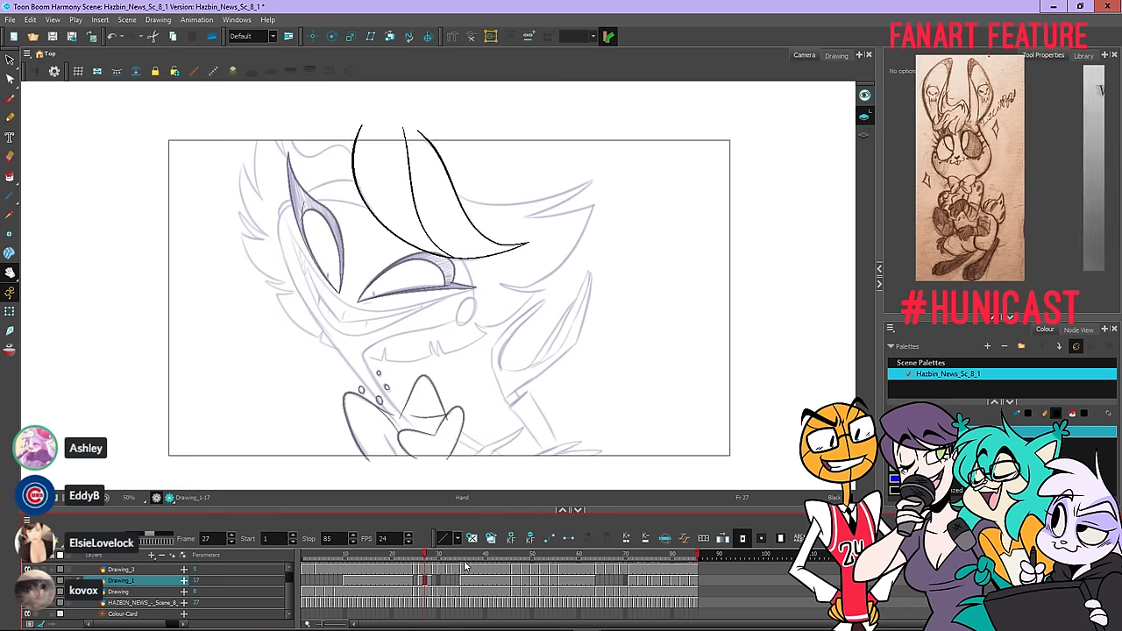
{"action": "key", "text": "period"}
{"action": "key", "text": "period"}
{"action": "key", "text": "period"}
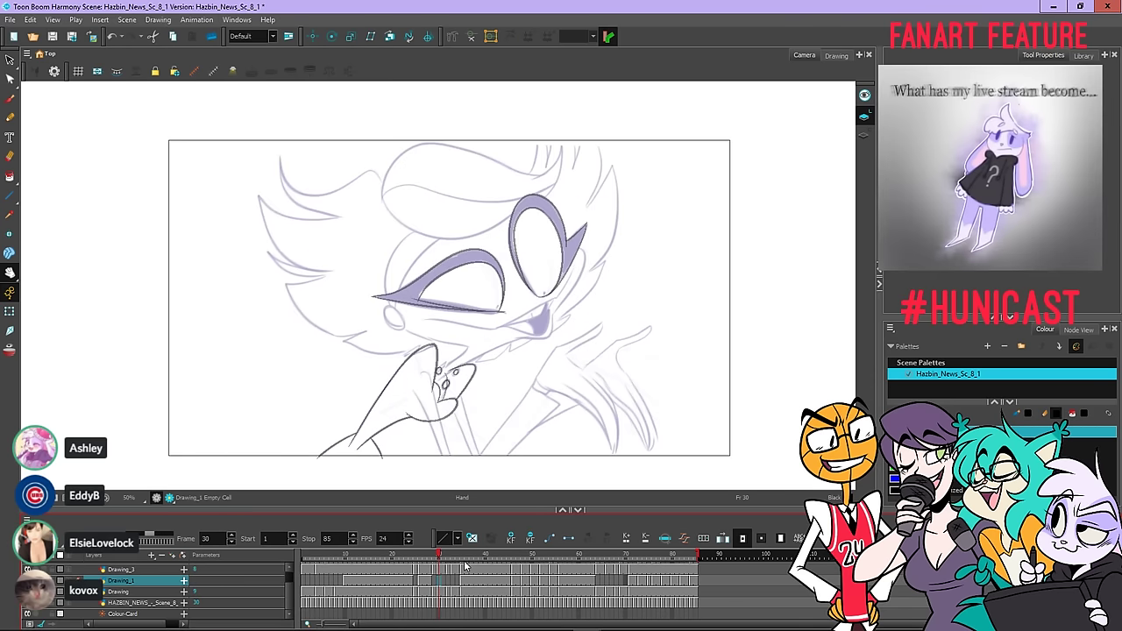
Flip back and forth through frames 28 to 34 to examine how the rough hair moves between poses
{"action": "key", "text": "comma"}
{"action": "key", "text": "comma"}
{"action": "key", "text": "period"}
{"action": "key", "text": "period"}
{"action": "key", "text": "period"}
{"action": "key", "text": "period"}
{"action": "key", "text": "period"}
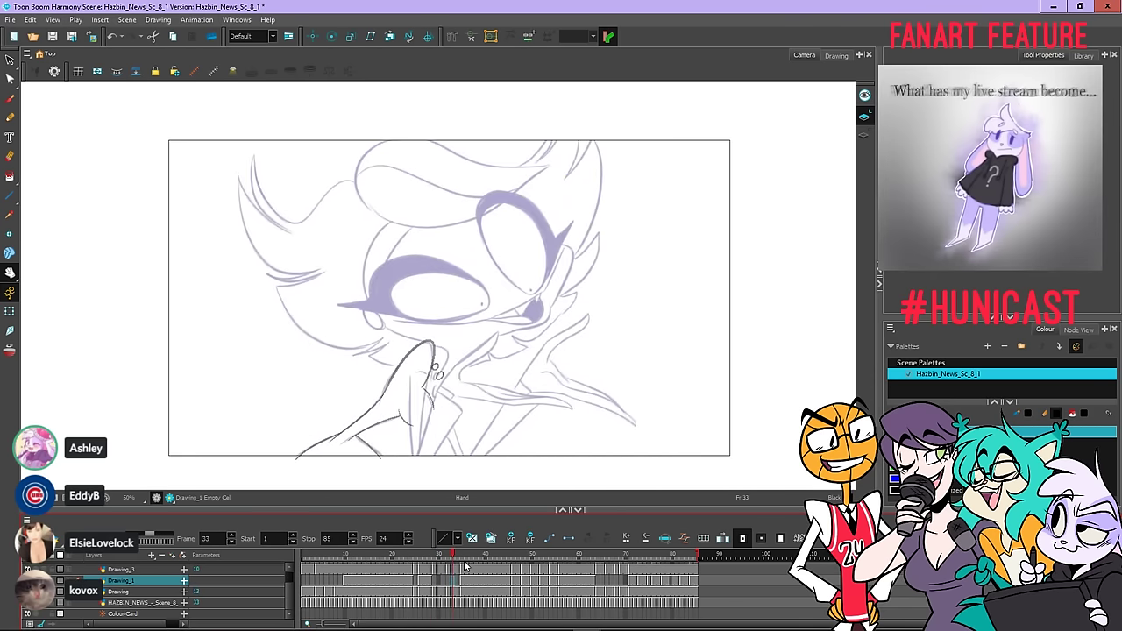
{"action": "key", "text": "comma"}
{"action": "key", "text": "comma"}
{"action": "key", "text": "comma"}
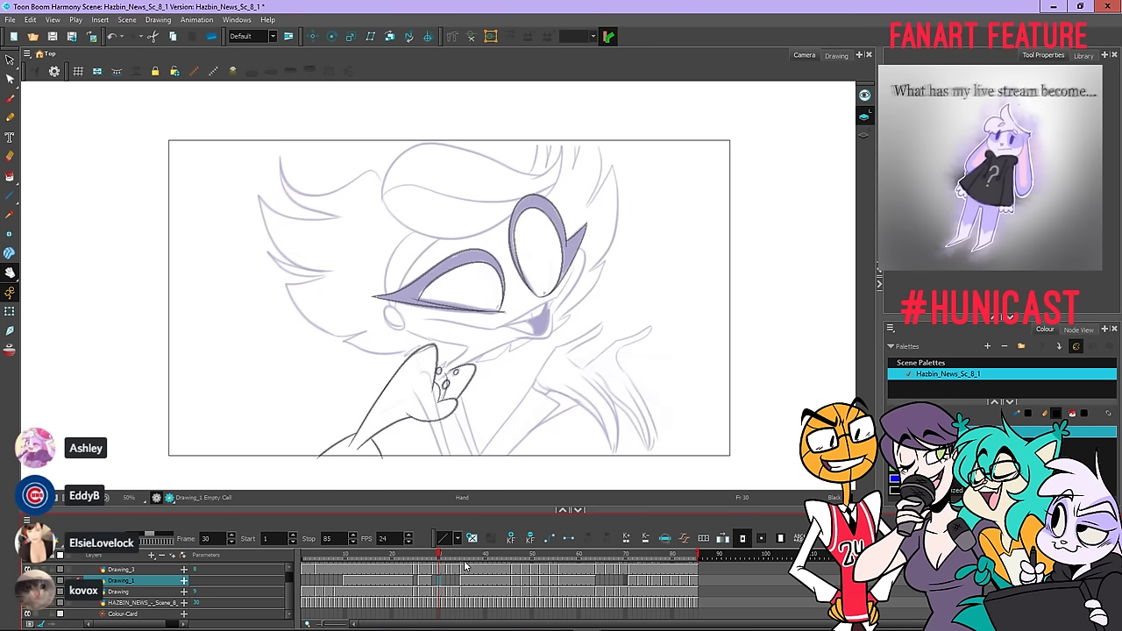
{"action": "key", "text": "period"}
{"action": "key", "text": "period"}
{"action": "key", "text": "period"}
{"action": "key", "text": "period"}
{"action": "key", "text": "period"}
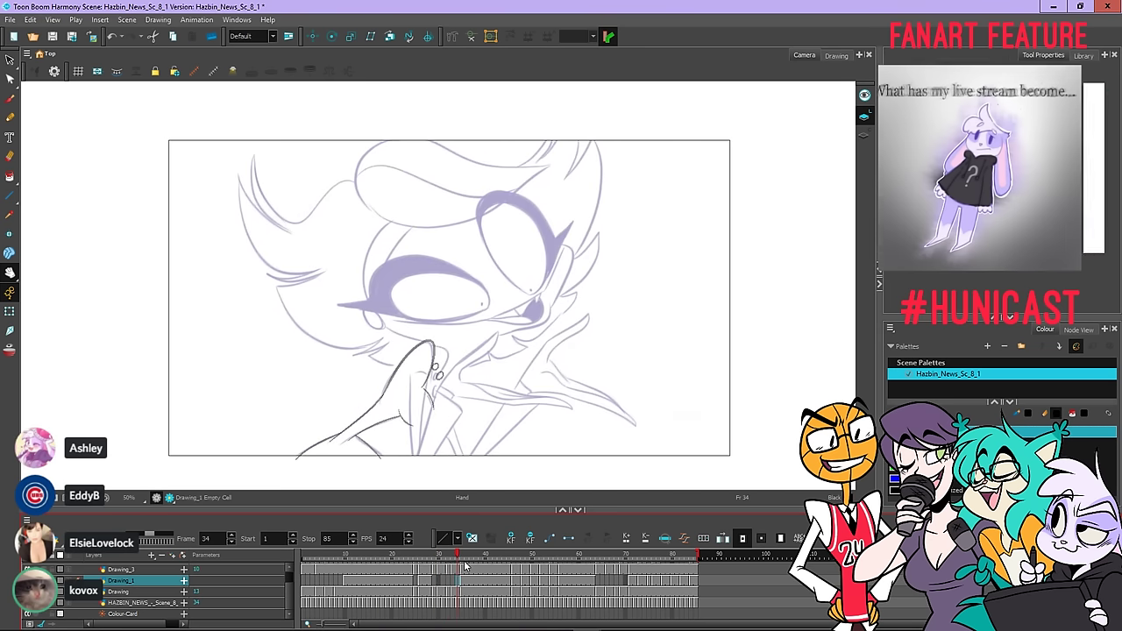
{"action": "key", "text": "comma"}
{"action": "key", "text": "comma"}
{"action": "key", "text": "comma"}
{"action": "key", "text": "comma"}
{"action": "key", "text": "comma"}
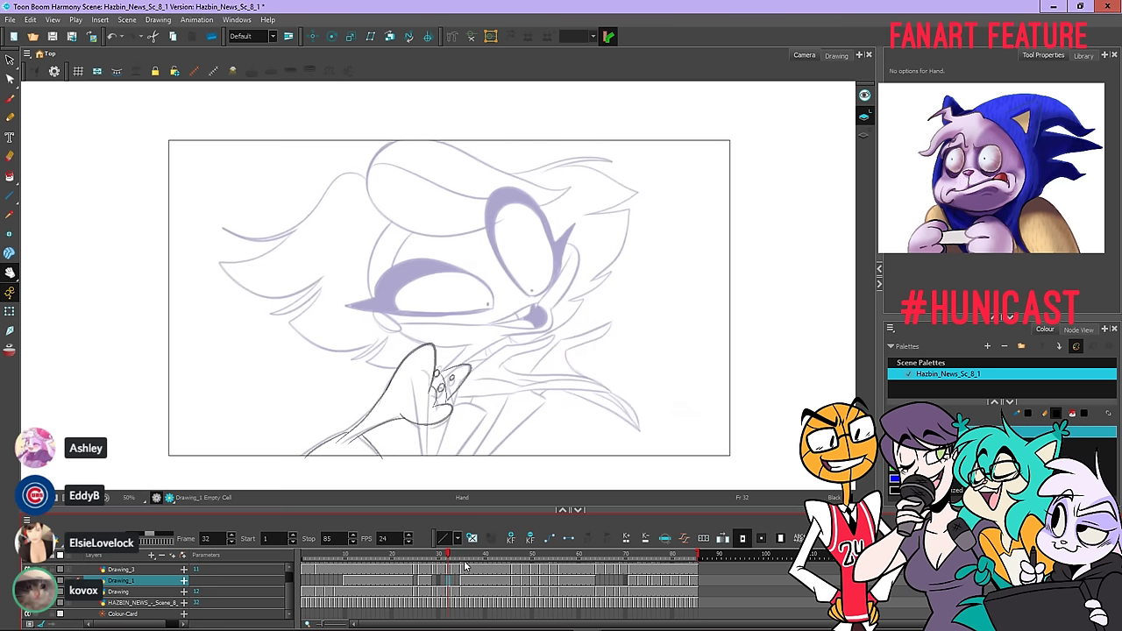
{"action": "key", "text": "period"}
{"action": "key", "text": "period"}
{"action": "key", "text": "period"}
{"action": "key", "text": "period"}
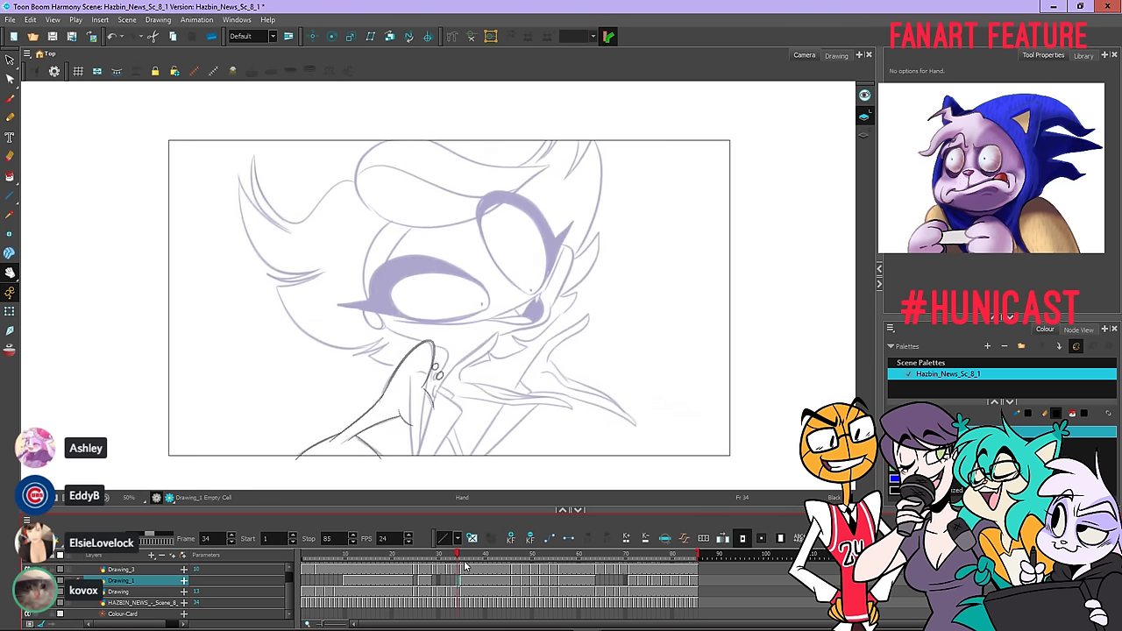
Go to frame 32 on Drawing_1 and switch to the Pencil tool with the hair sketch in view
{"action": "key", "text": "comma"}
{"action": "key", "text": "comma"}
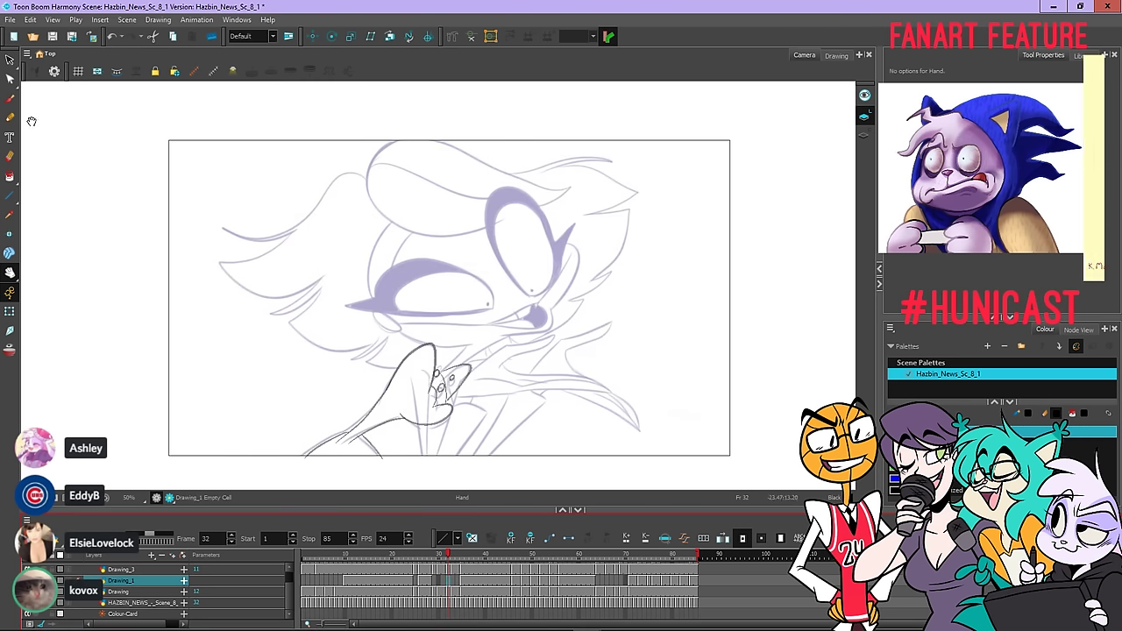
{"action": "key", "text": "alt+slash"}
{"action": "left_click_drag", "start_coordinate": [463, 151], "coordinate": [310, 198]}
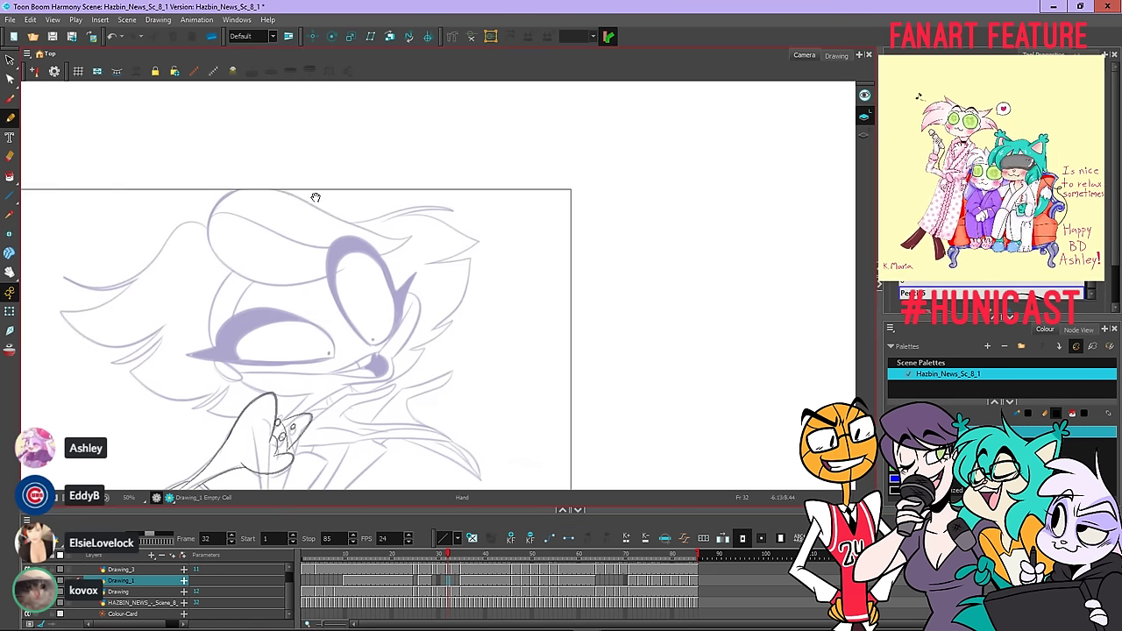
{"action": "key", "text": "2"}
{"action": "scroll", "coordinate": [215, 211], "scroll_direction": "down", "scroll_amount": 1}
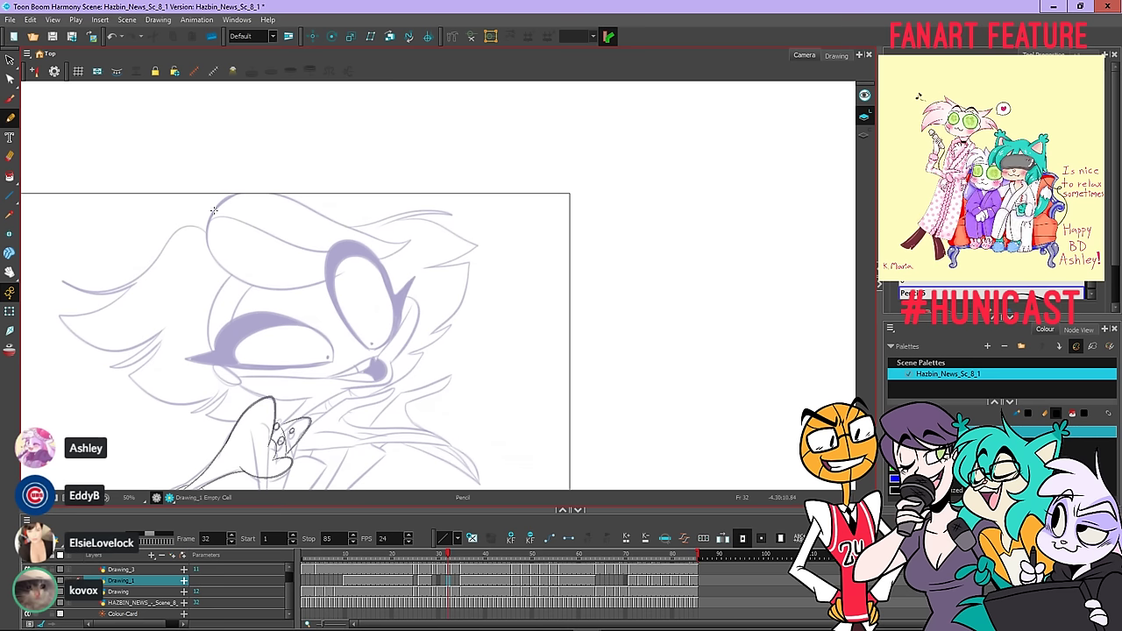
Try to trace the left edge of the hair tuft over the rough sketch on frame 32
{"action": "left_click_drag", "start_coordinate": [215, 209], "coordinate": [206, 247]}
{"action": "key", "text": "ctrl+z"}
{"action": "left_click_drag", "start_coordinate": [217, 207], "coordinate": [211, 246]}
{"action": "key", "text": "ctrl+z"}
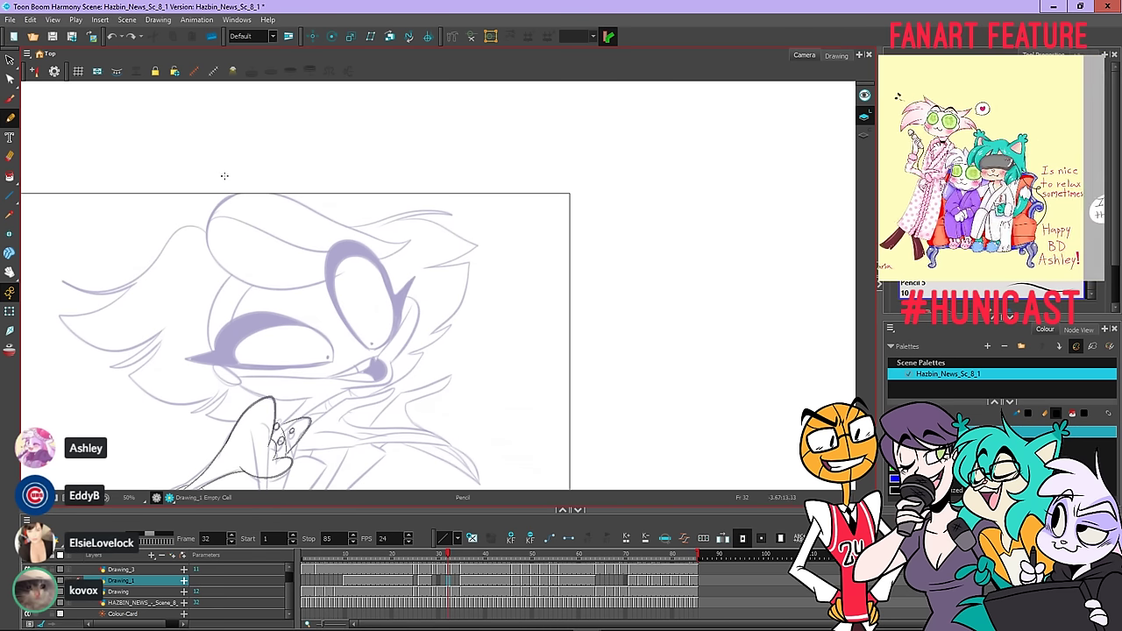
{"action": "left_click_drag", "start_coordinate": [215, 207], "coordinate": [209, 256]}
{"action": "key", "text": "ctrl+z"}
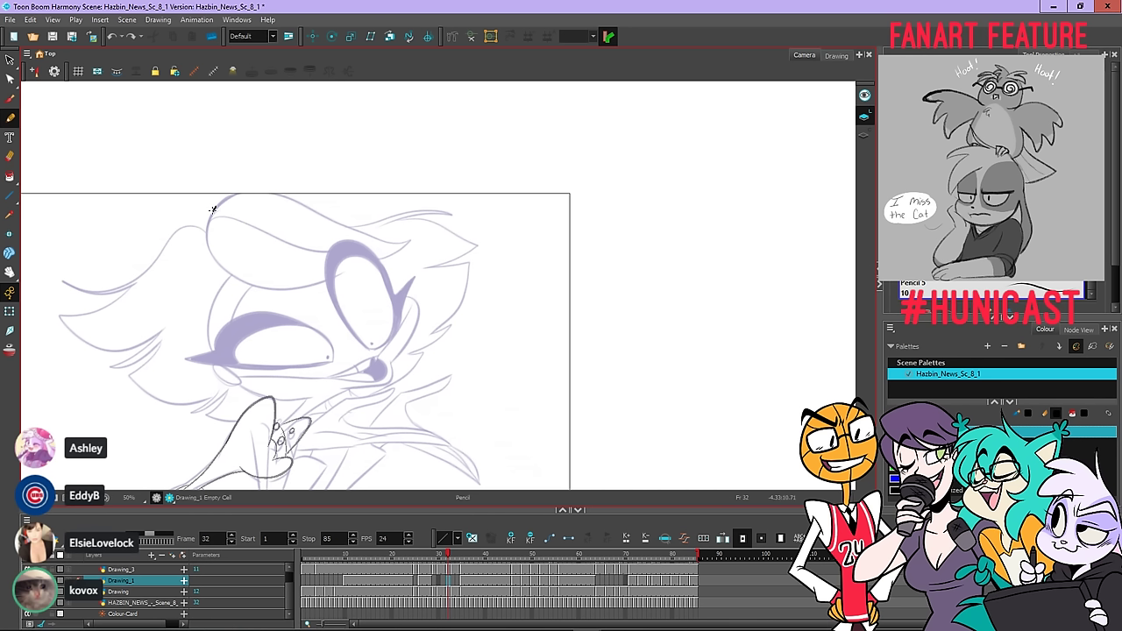
{"action": "mouse_move", "coordinate": [213, 208]}
{"action": "left_mouse_down"}
{"action": "mouse_move", "coordinate": [208, 259]}
{"action": "mouse_move", "coordinate": [214, 216]}
{"action": "mouse_move", "coordinate": [219, 263]}
{"action": "mouse_move", "coordinate": [244, 282]}
{"action": "left_mouse_up"}
{"action": "key", "text": "ctrl+z"}
{"action": "key", "text": "ctrl+z"}
Draw the hair tuft's lower curve on frame 32 and reshape it with the Contour Editor to follow the rough sketch
{"action": "mouse_move", "coordinate": [217, 204]}
{"action": "left_mouse_down"}
{"action": "mouse_move", "coordinate": [212, 263]}
{"action": "mouse_move", "coordinate": [249, 284]}
{"action": "mouse_move", "coordinate": [298, 289]}
{"action": "mouse_move", "coordinate": [412, 237]}
{"action": "left_mouse_up"}
{"action": "key", "text": "alt+q"}
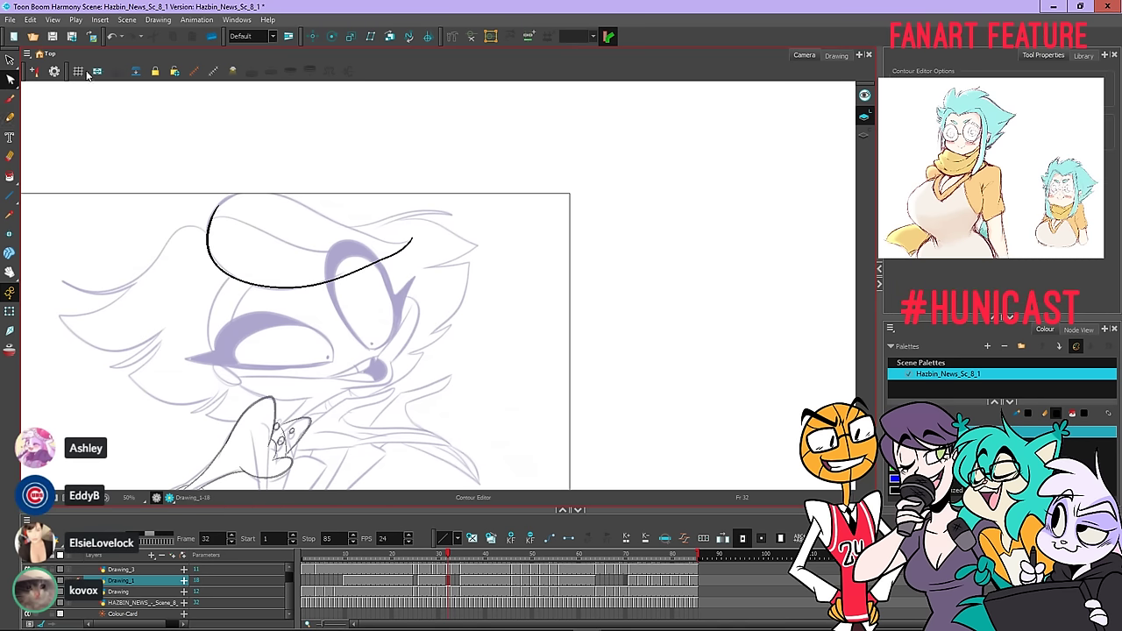
{"action": "scroll", "coordinate": [405, 255], "scroll_direction": "up", "scroll_amount": 3}
{"action": "left_click", "coordinate": [344, 274]}
{"action": "left_click_drag", "start_coordinate": [343, 269], "coordinate": [368, 261]}
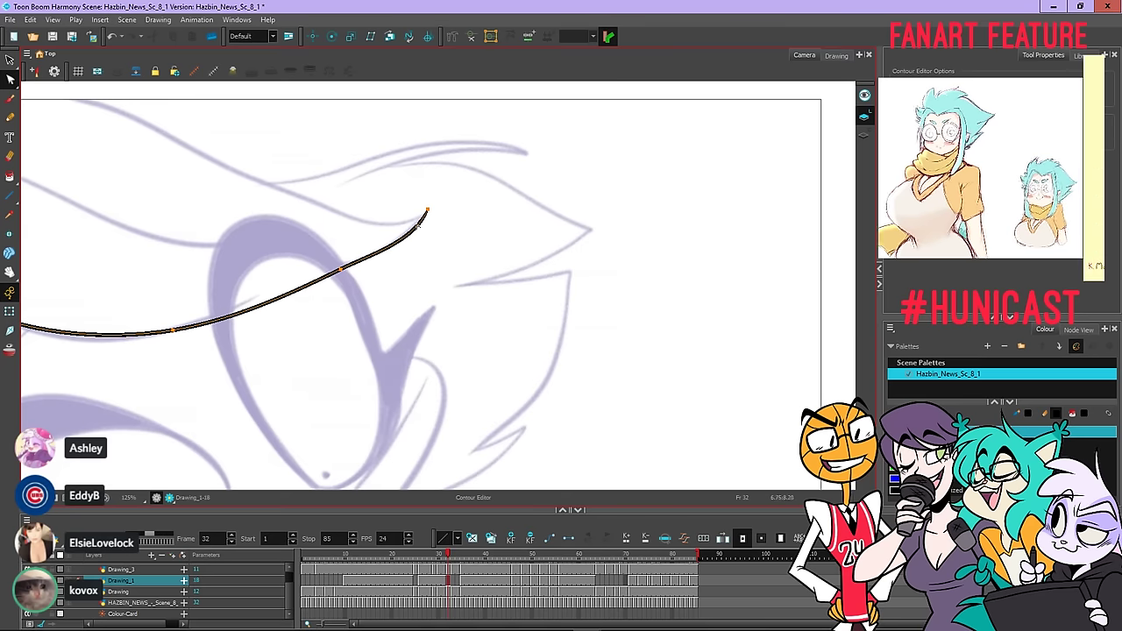
{"action": "left_click", "coordinate": [361, 268]}
{"action": "scroll", "coordinate": [436, 227], "scroll_direction": "down", "scroll_amount": 2}
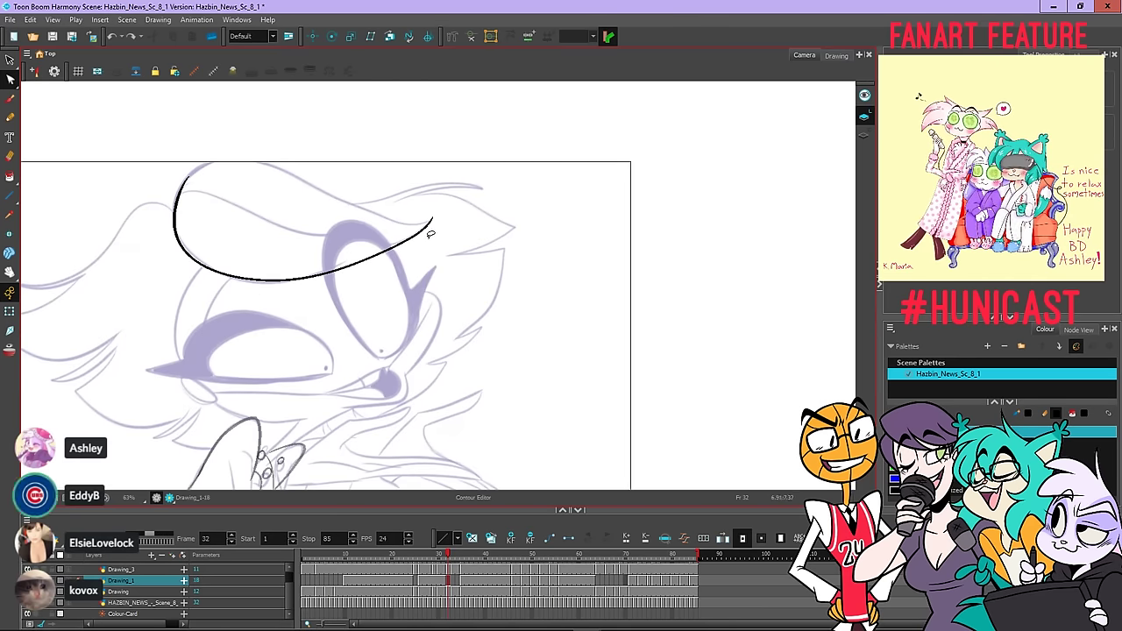
{"action": "left_click", "coordinate": [255, 280]}
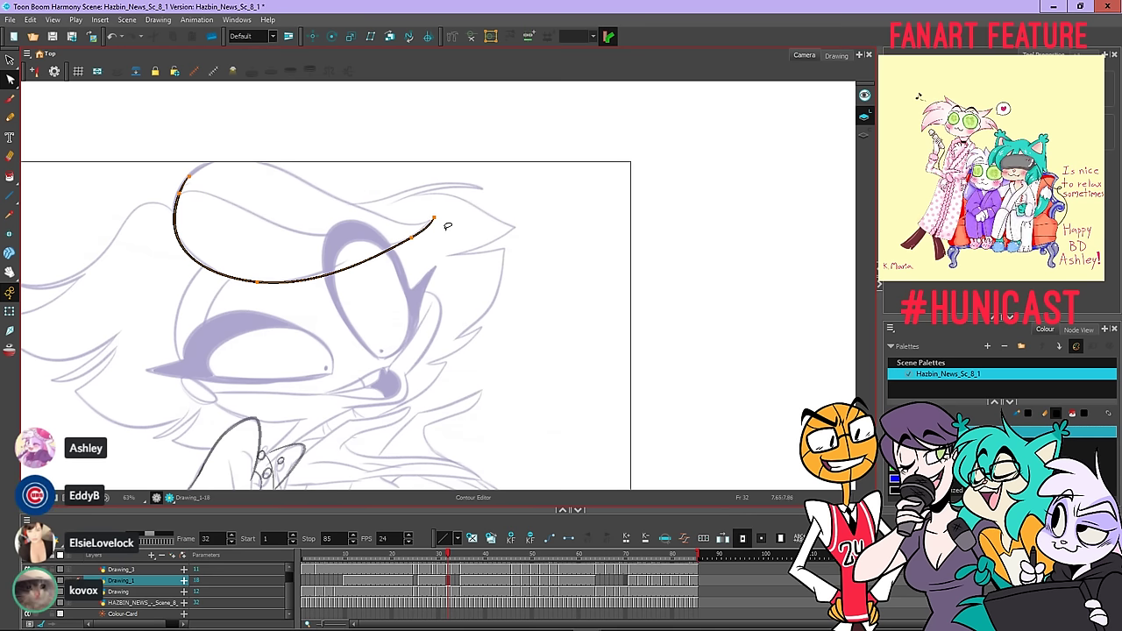
{"action": "left_click_drag", "start_coordinate": [433, 218], "coordinate": [432, 219]}
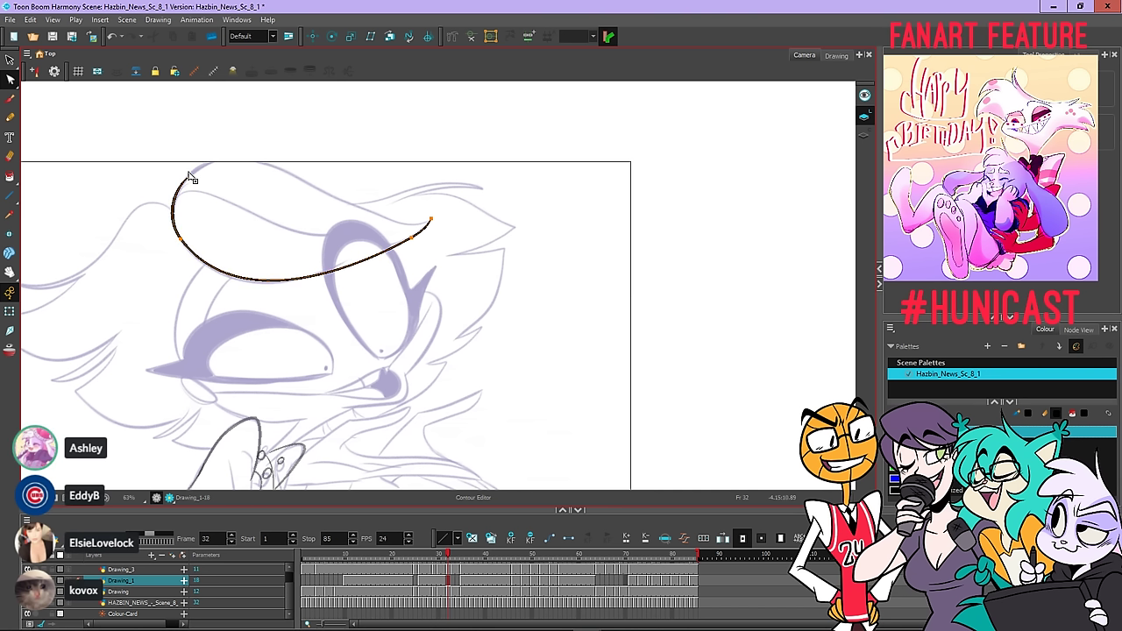
{"action": "left_click", "coordinate": [241, 221]}
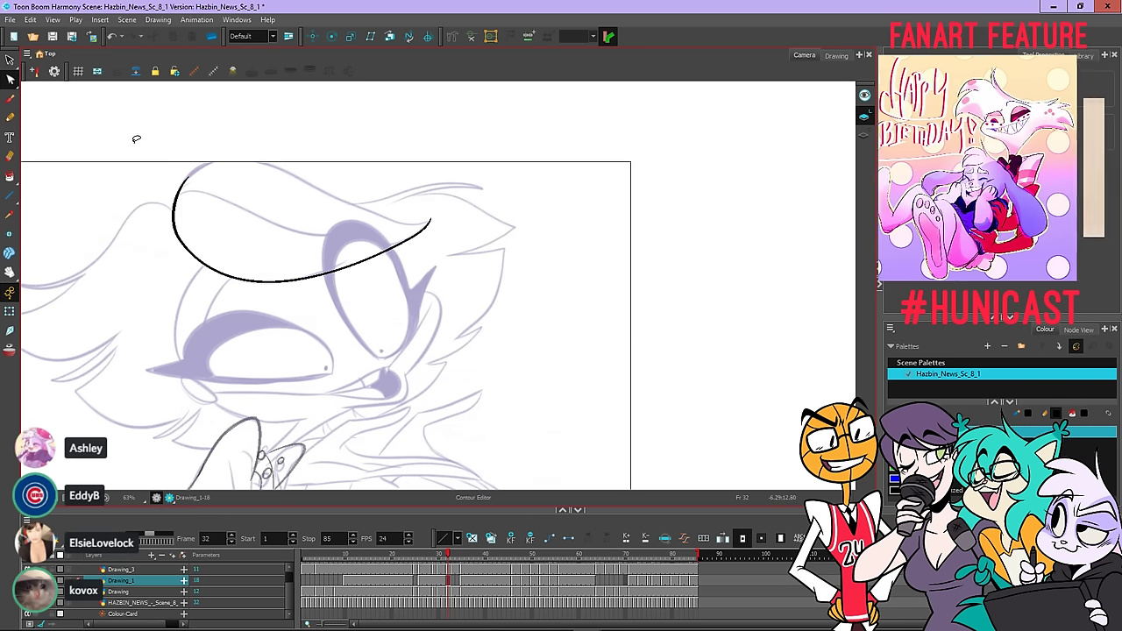
Draw the hair tuft's upper-left curve with the Pencil tool, continuing from the left end of the lower curve
{"action": "left_click", "coordinate": [11, 117]}
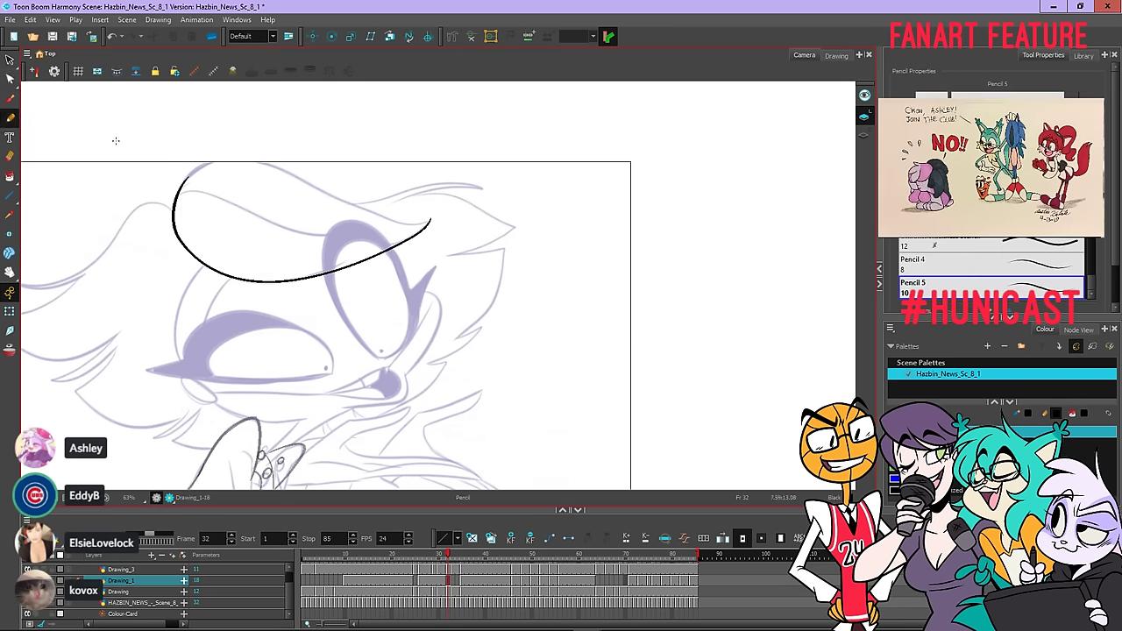
{"action": "scroll", "coordinate": [199, 175], "scroll_direction": "up", "scroll_amount": 2}
{"action": "left_click_drag", "start_coordinate": [173, 189], "coordinate": [195, 167]}
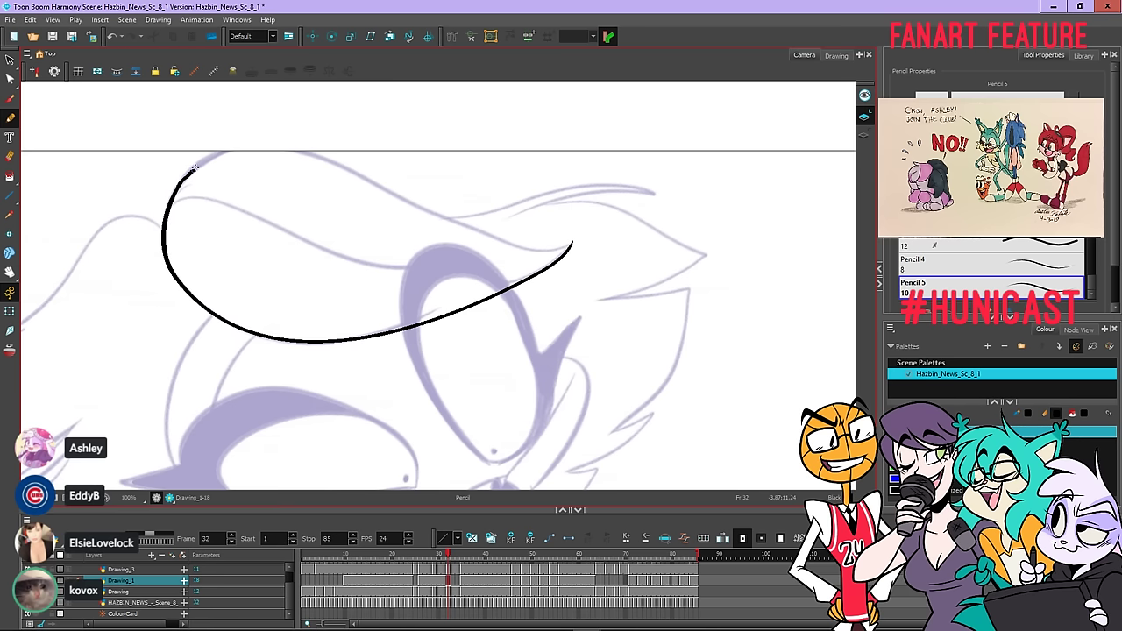
{"action": "key", "text": "ctrl+z"}
{"action": "mouse_move", "coordinate": [177, 186]}
{"action": "left_mouse_down"}
{"action": "mouse_move", "coordinate": [225, 151]}
{"action": "mouse_move", "coordinate": [252, 147]}
{"action": "left_mouse_up"}
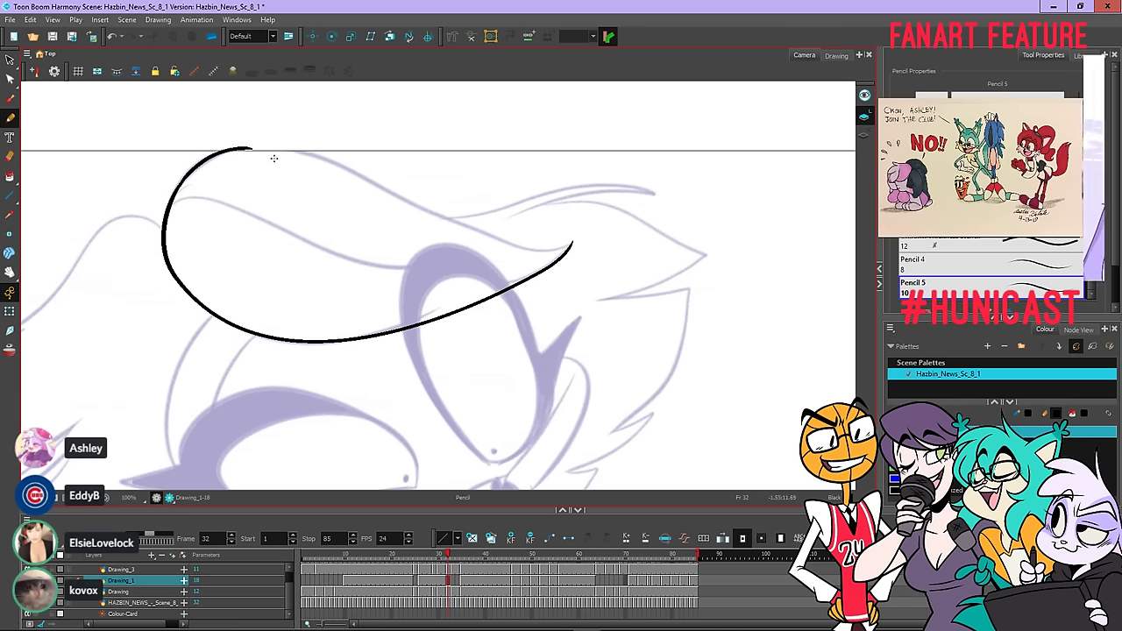
Redraw the hair tuft's upper-left curve on frame 32 and draw its upper edge down to the pointed tip with the Pencil tool
{"action": "key", "text": "ctrl+z"}
{"action": "key", "text": "ctrl+z"}
{"action": "mouse_move", "coordinate": [173, 195]}
{"action": "left_mouse_down"}
{"action": "mouse_move", "coordinate": [194, 163]}
{"action": "mouse_move", "coordinate": [249, 142]}
{"action": "left_mouse_up"}
{"action": "key", "text": "1"}
{"action": "mouse_move", "coordinate": [331, 153]}
{"action": "left_mouse_down"}
{"action": "mouse_move", "coordinate": [233, 183]}
{"action": "mouse_move", "coordinate": [202, 173]}
{"action": "mouse_move", "coordinate": [431, 249]}
{"action": "left_mouse_up"}
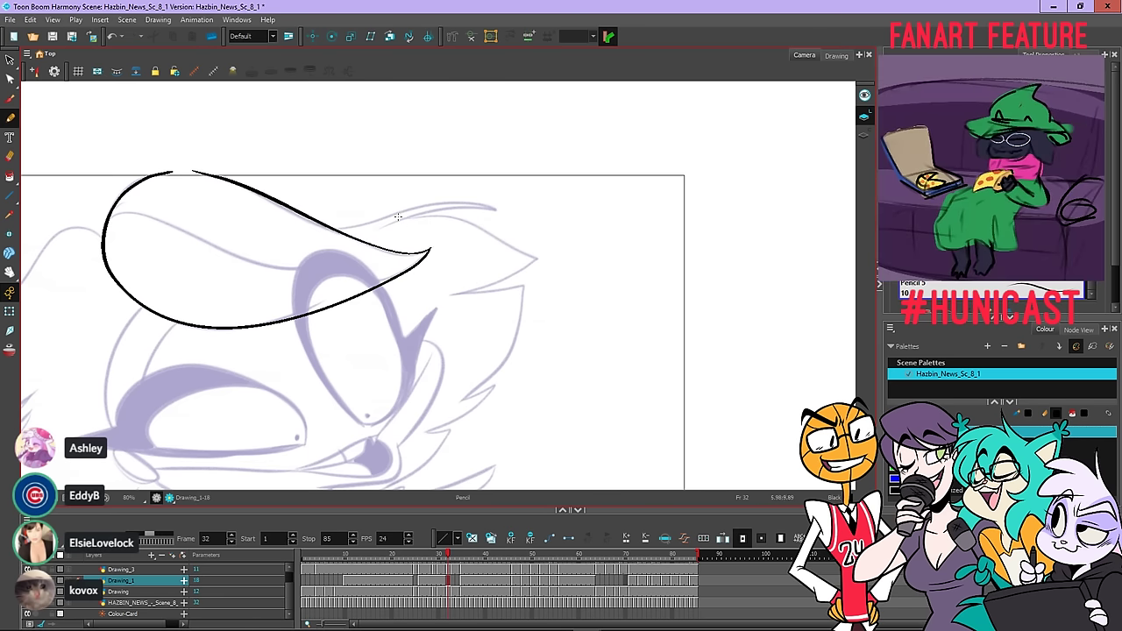
Smooth the tuft's upper edge with the Contour Editor by deleting its middle point and adjusting the point near the tip
{"action": "left_click", "coordinate": [11, 78]}
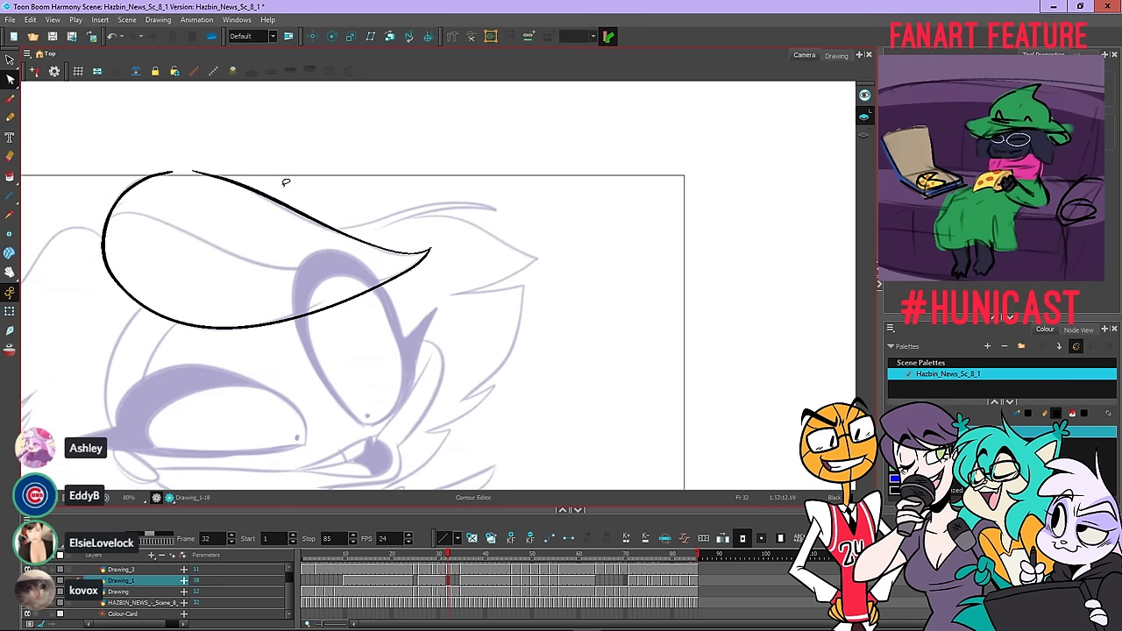
{"action": "scroll", "coordinate": [283, 181], "scroll_direction": "up", "scroll_amount": 1}
{"action": "left_click", "coordinate": [300, 213]}
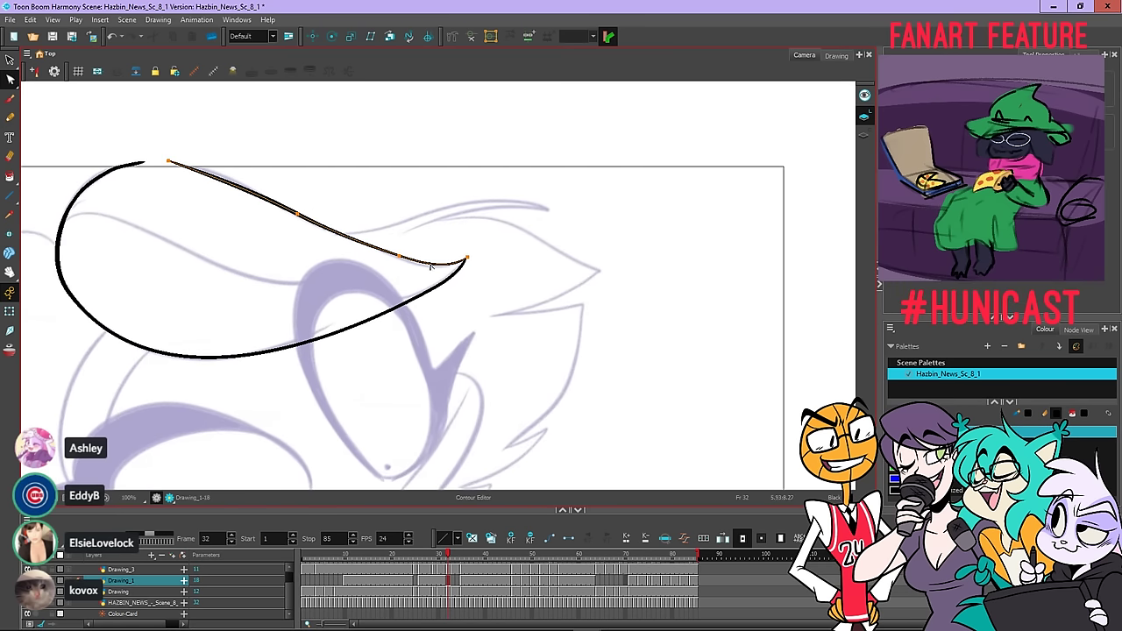
{"action": "key", "text": "Delete"}
{"action": "left_click_drag", "start_coordinate": [399, 256], "coordinate": [395, 256]}
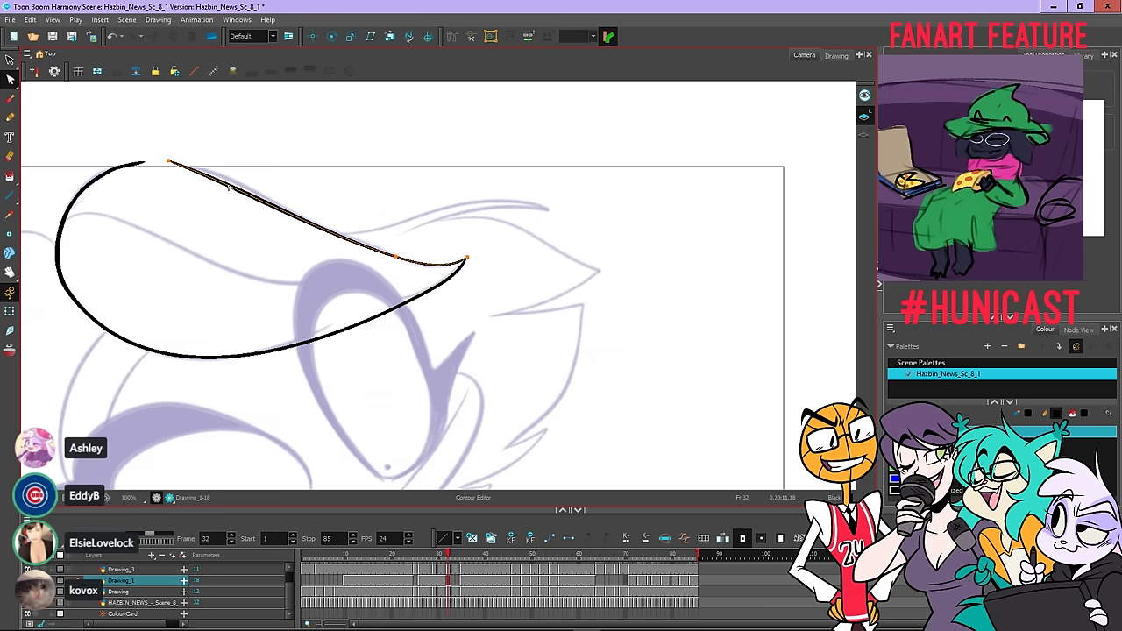
Draw the inner strand line across the hair tuft from its left edge to the lower curve near the tip
{"action": "scroll", "coordinate": [375, 211], "scroll_direction": "down", "scroll_amount": 3}
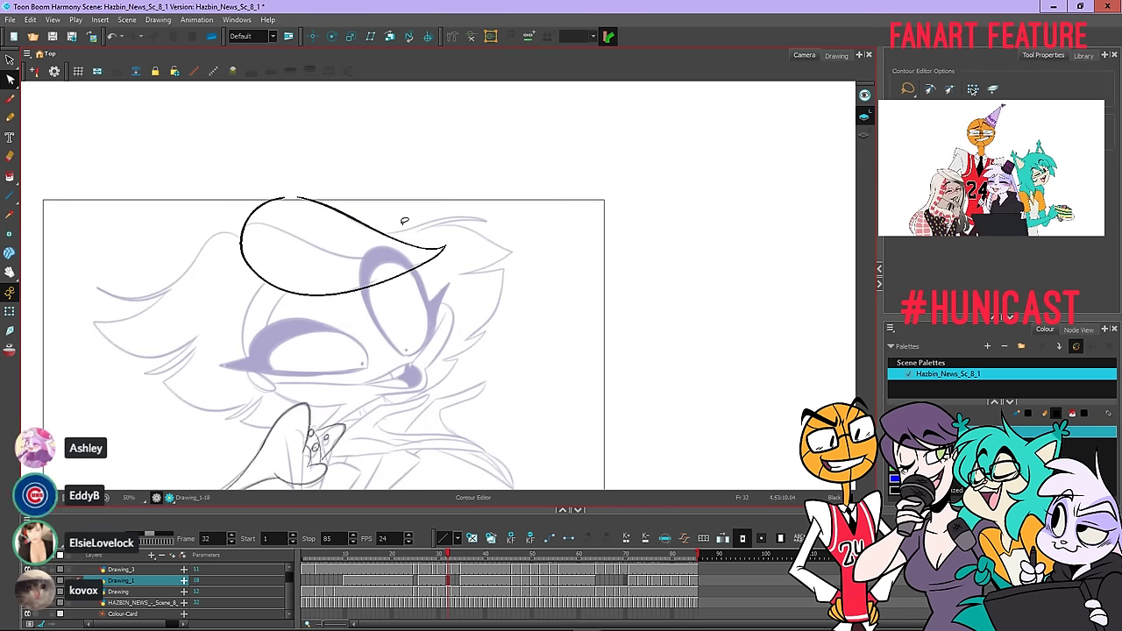
{"action": "left_click", "coordinate": [9, 117]}
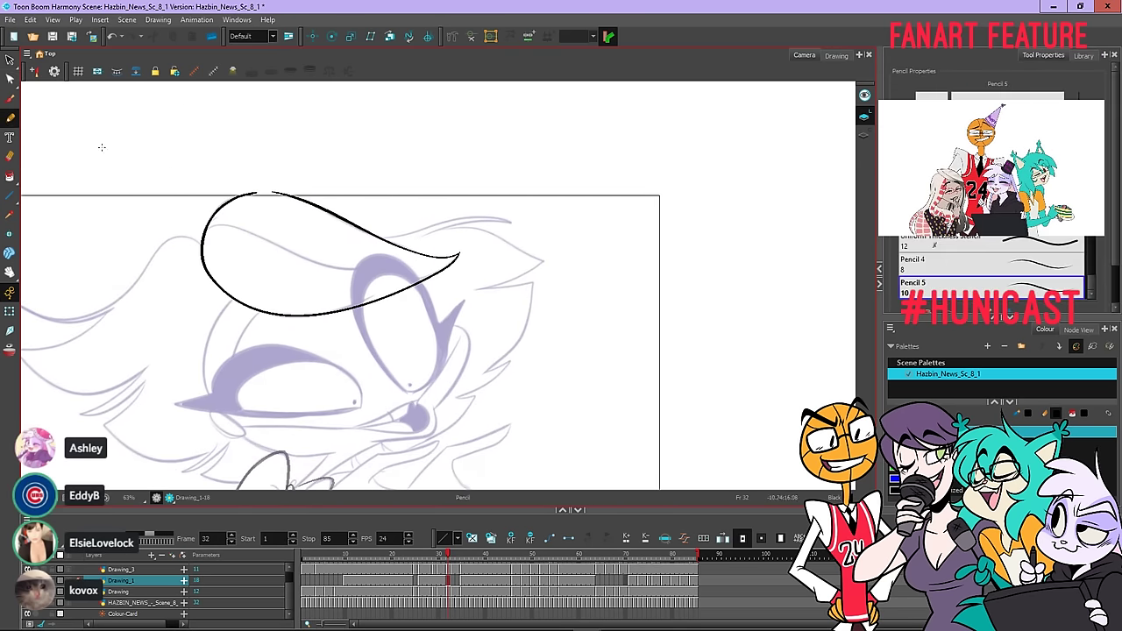
{"action": "left_click_drag", "start_coordinate": [209, 225], "coordinate": [234, 227]}
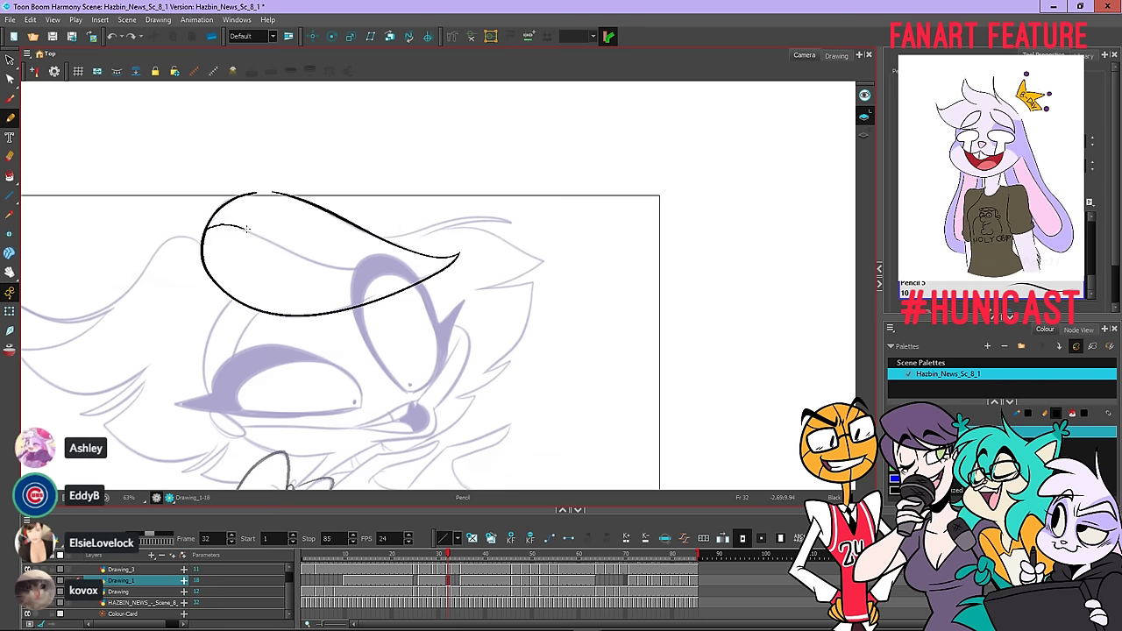
{"action": "mouse_move", "coordinate": [289, 251]}
{"action": "left_mouse_down"}
{"action": "mouse_move", "coordinate": [377, 273]}
{"action": "mouse_move", "coordinate": [438, 271]}
{"action": "left_mouse_up"}
Try to reshape the left part of the inner strand line with the Contour Editor
{"action": "left_click", "coordinate": [9, 78]}
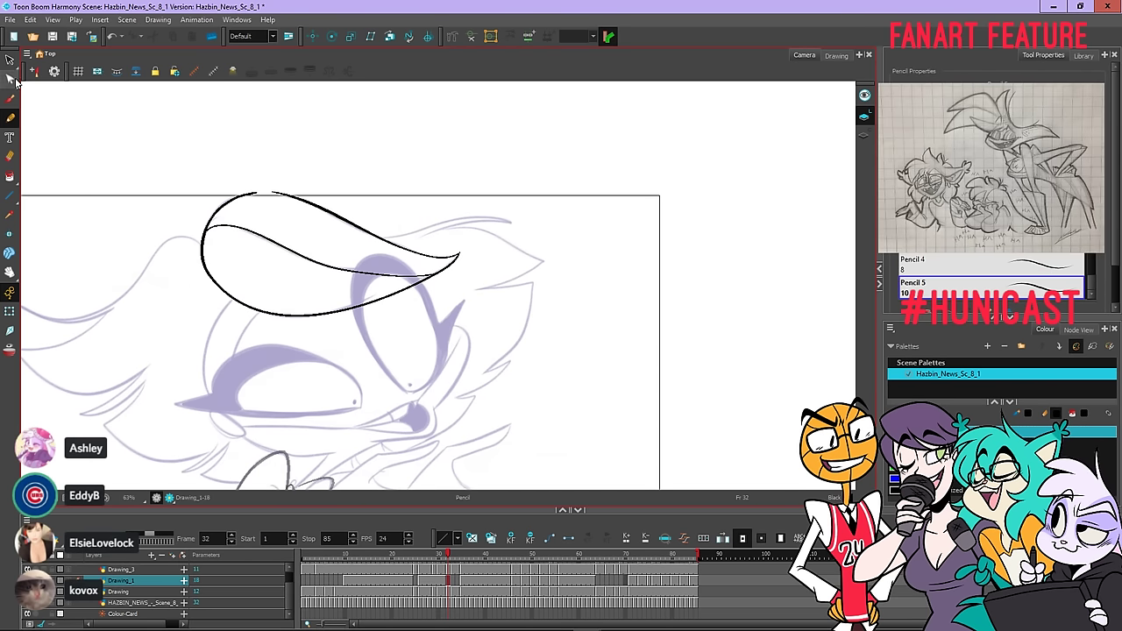
{"action": "scroll", "coordinate": [213, 214], "scroll_direction": "up", "scroll_amount": 5}
{"action": "left_click", "coordinate": [205, 248]}
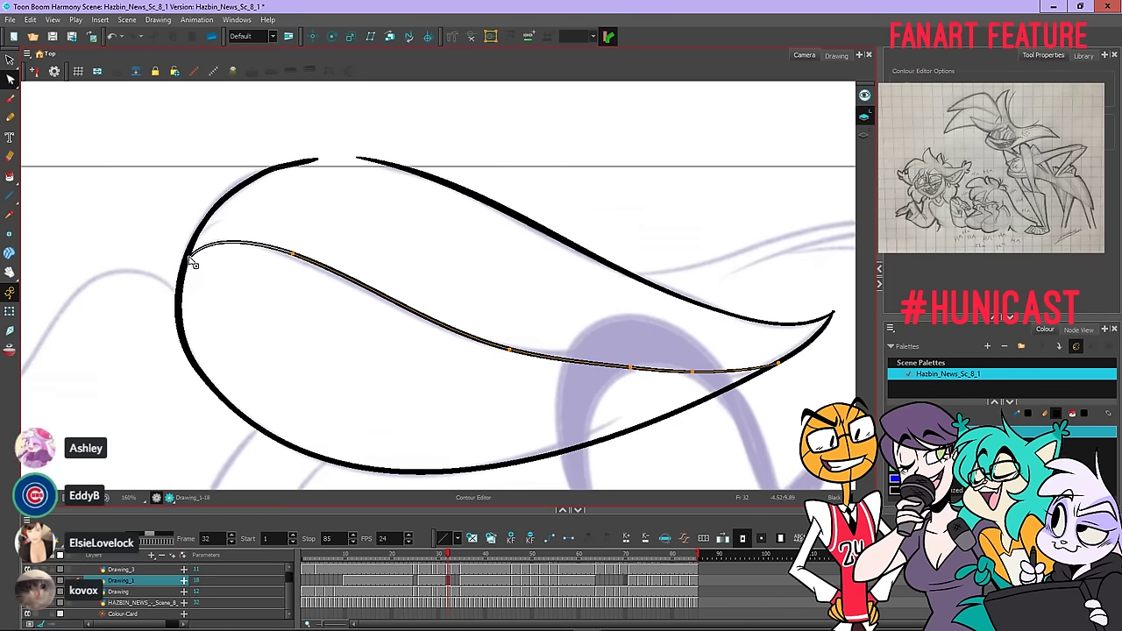
{"action": "left_click", "coordinate": [350, 283], "text": "alt"}
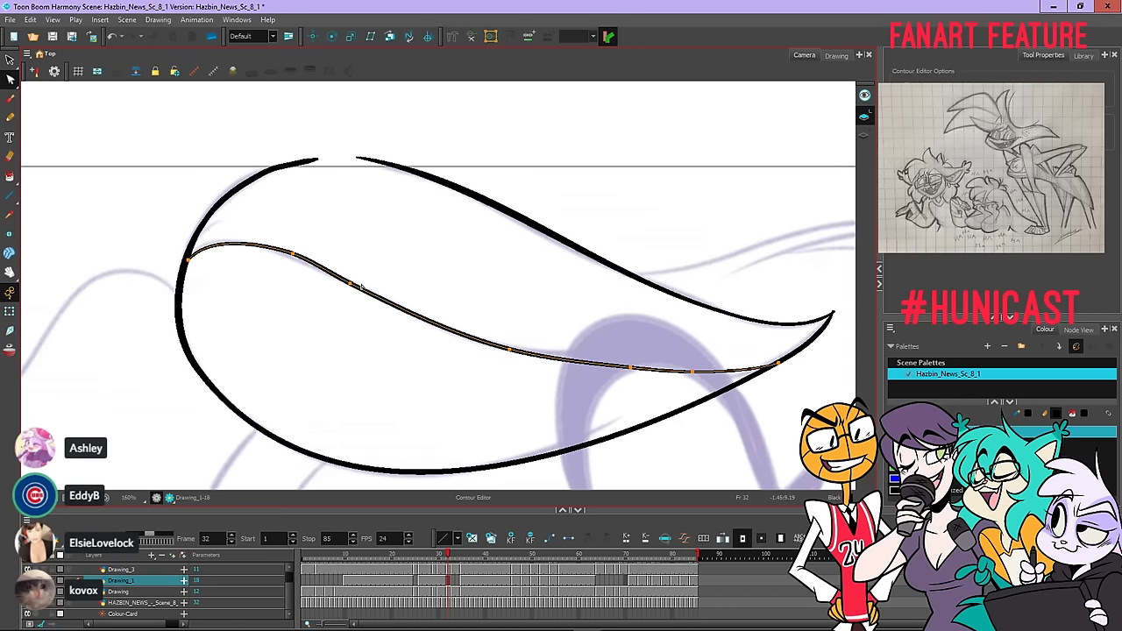
{"action": "key", "text": "ctrl+z"}
{"action": "key", "text": "ctrl+z"}
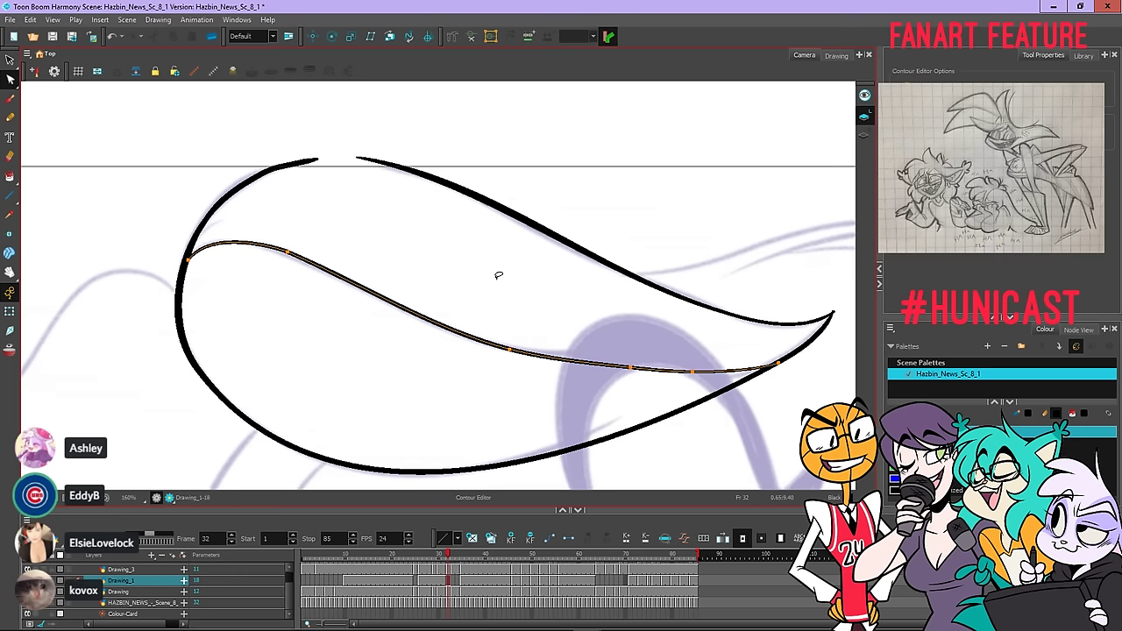
{"action": "left_click", "coordinate": [780, 406]}
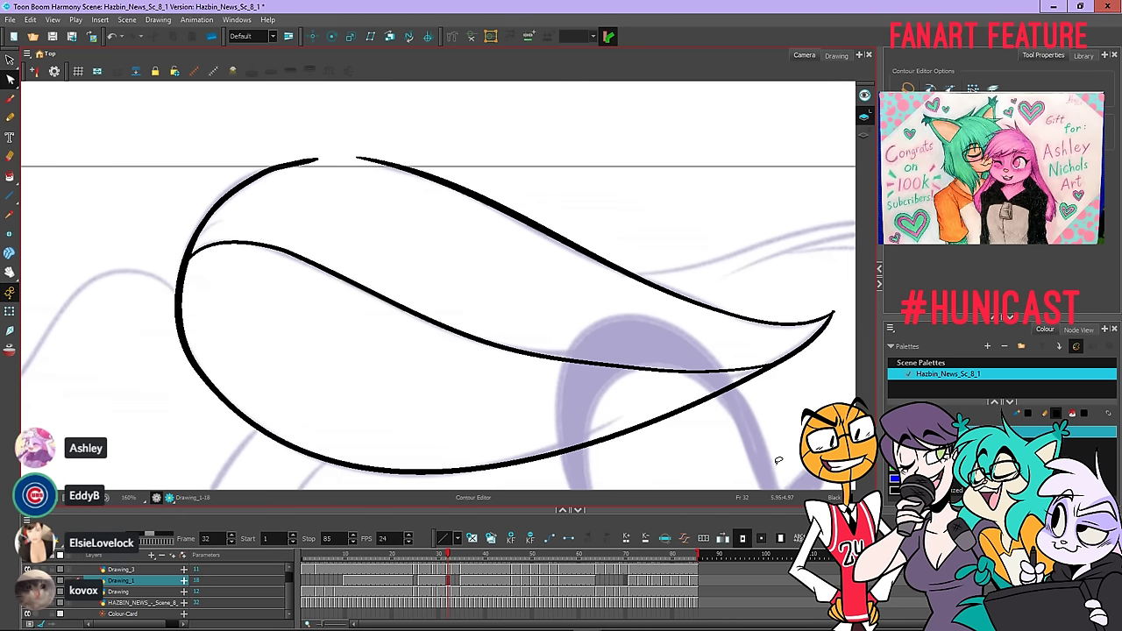
Clear the held hair drawing's exposure from frames 30 and 31 on the Drawing_1 layer
{"action": "scroll", "coordinate": [408, 196], "scroll_direction": "down", "scroll_amount": 2}
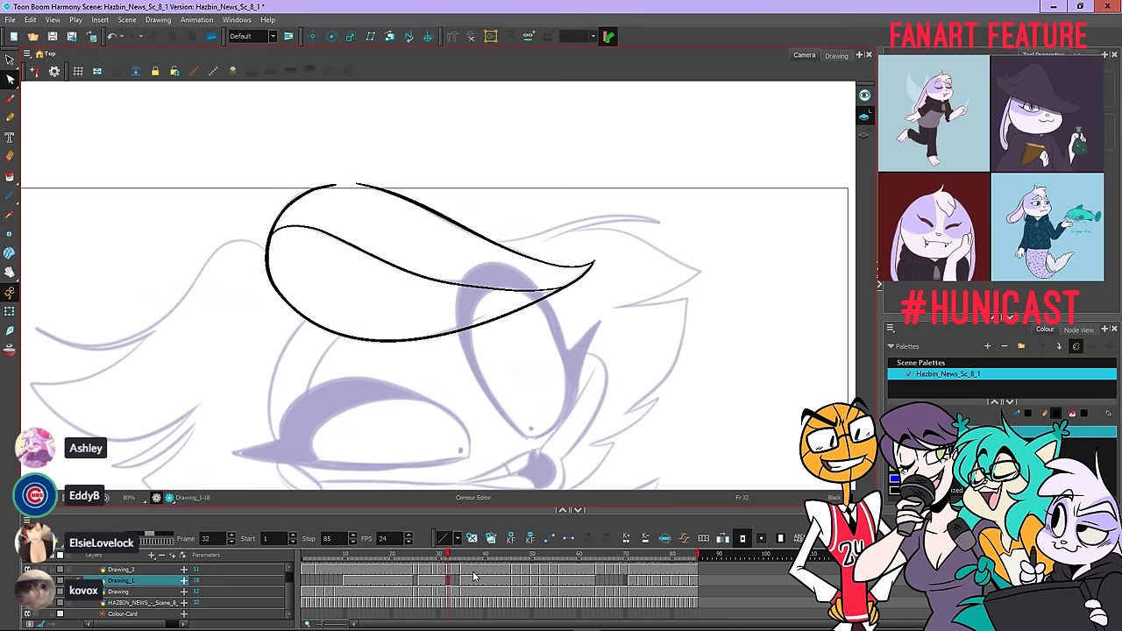
{"action": "left_click_drag", "start_coordinate": [451, 580], "coordinate": [445, 580]}
{"action": "key", "text": "comma"}
{"action": "key", "text": "comma"}
{"action": "key", "text": "comma"}
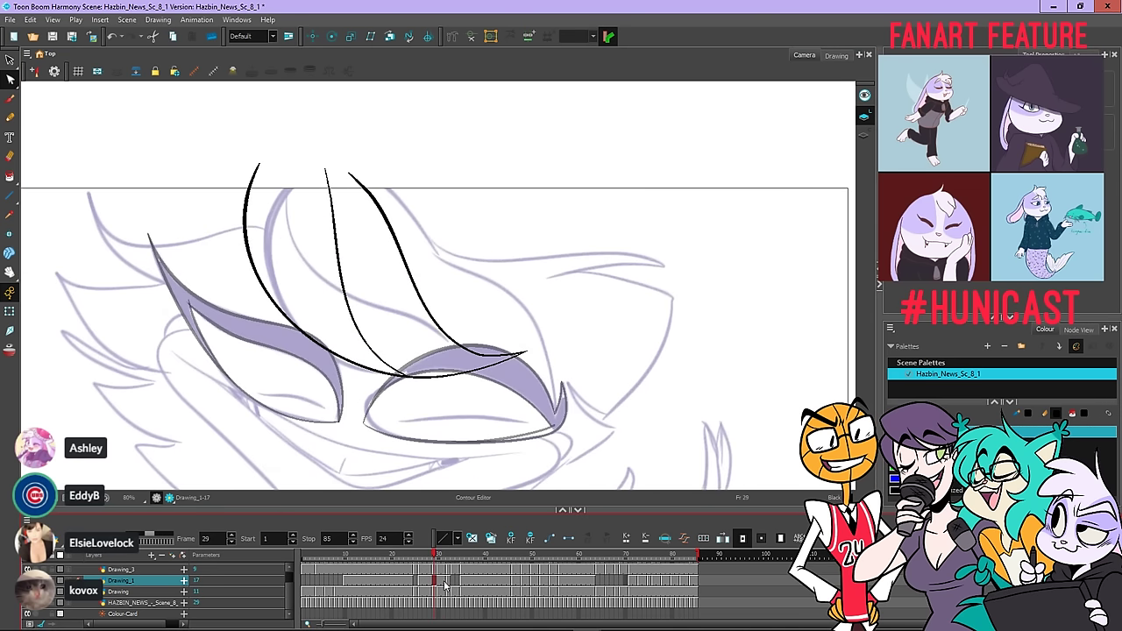
{"action": "key", "text": "period"}
{"action": "key", "text": "period"}
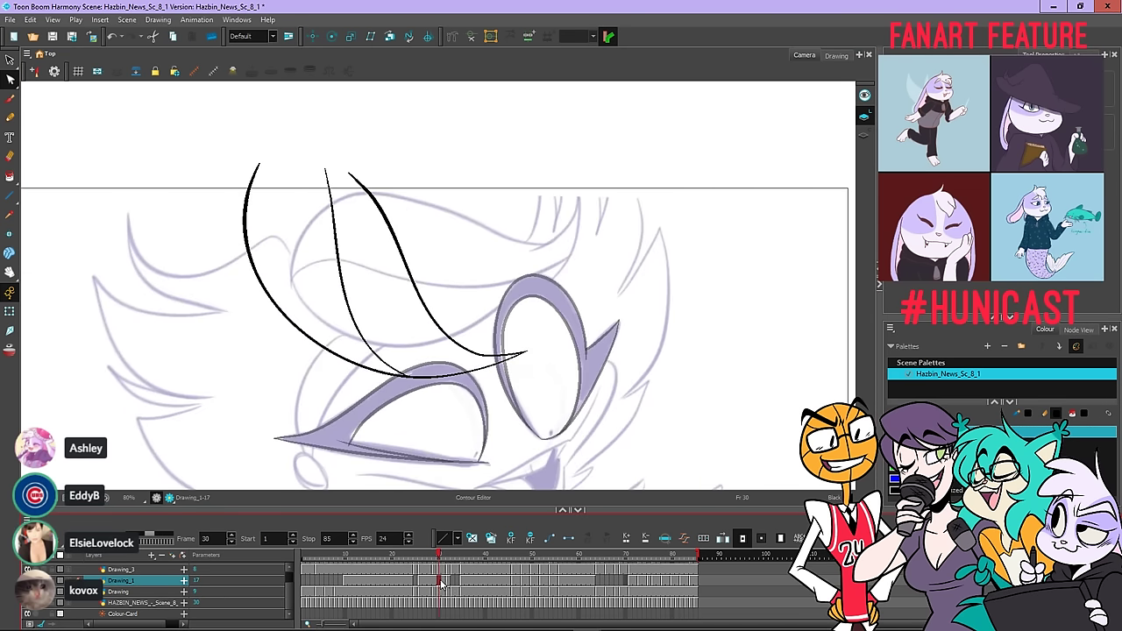
{"action": "right_click", "coordinate": [445, 581]}
{"action": "left_click", "coordinate": [469, 557]}
{"action": "key", "text": "comma"}
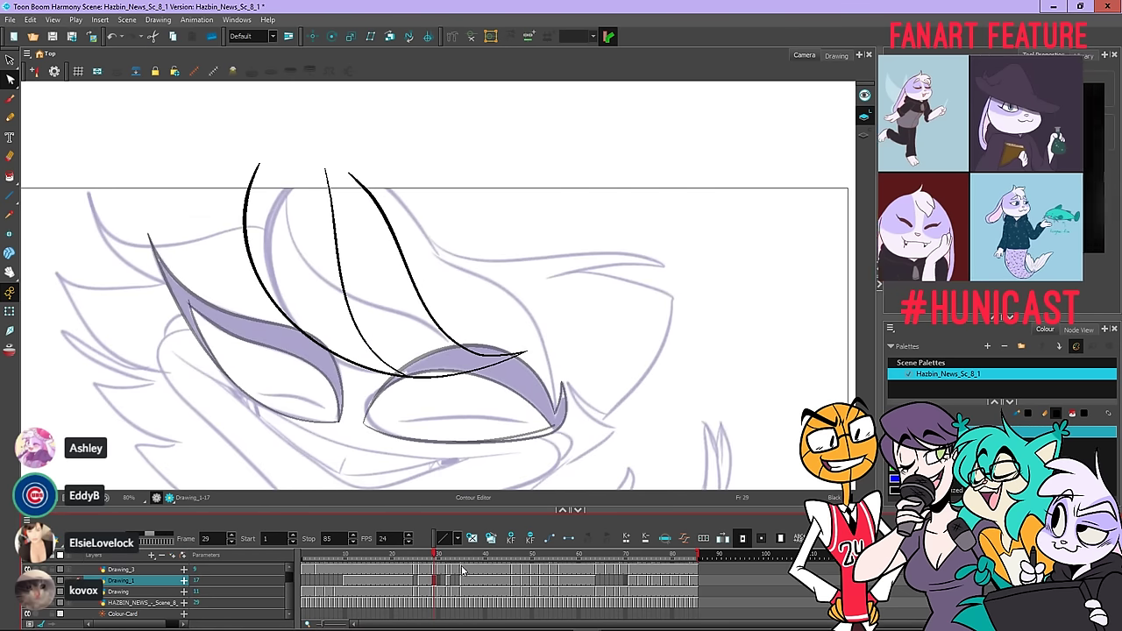
{"action": "right_click", "coordinate": [443, 584]}
{"action": "left_click", "coordinate": [457, 572]}
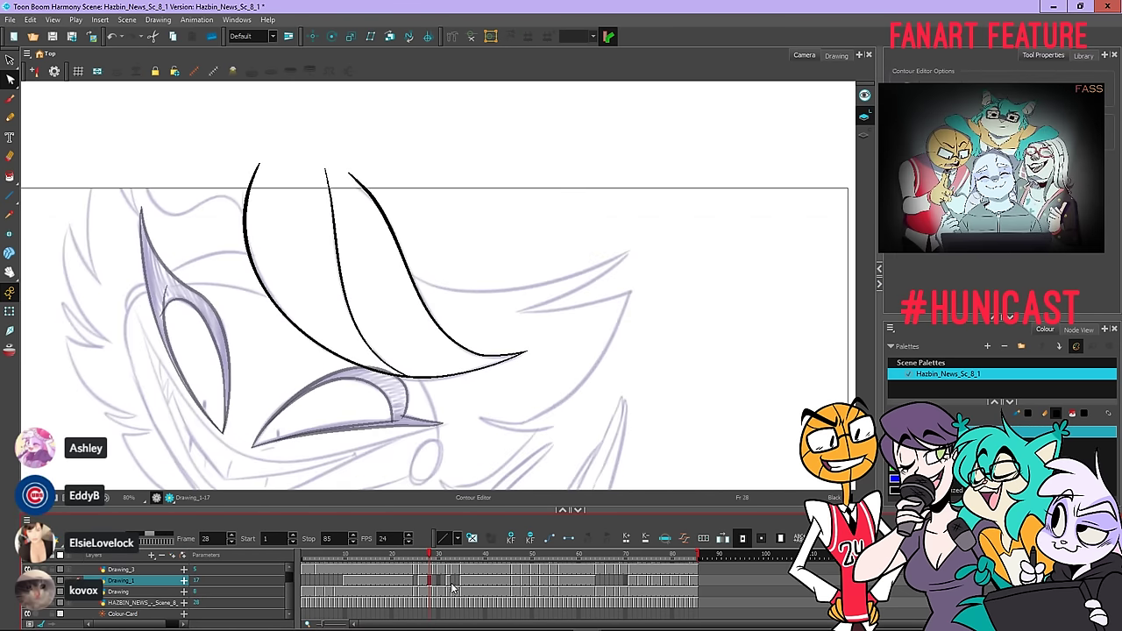
Flip through frames 28 to 33 to check the Drawing_1 hair drawings and cleared cells against the rough animation
{"action": "key", "text": "period"}
{"action": "key", "text": "period"}
{"action": "key", "text": "period"}
{"action": "key", "text": "period"}
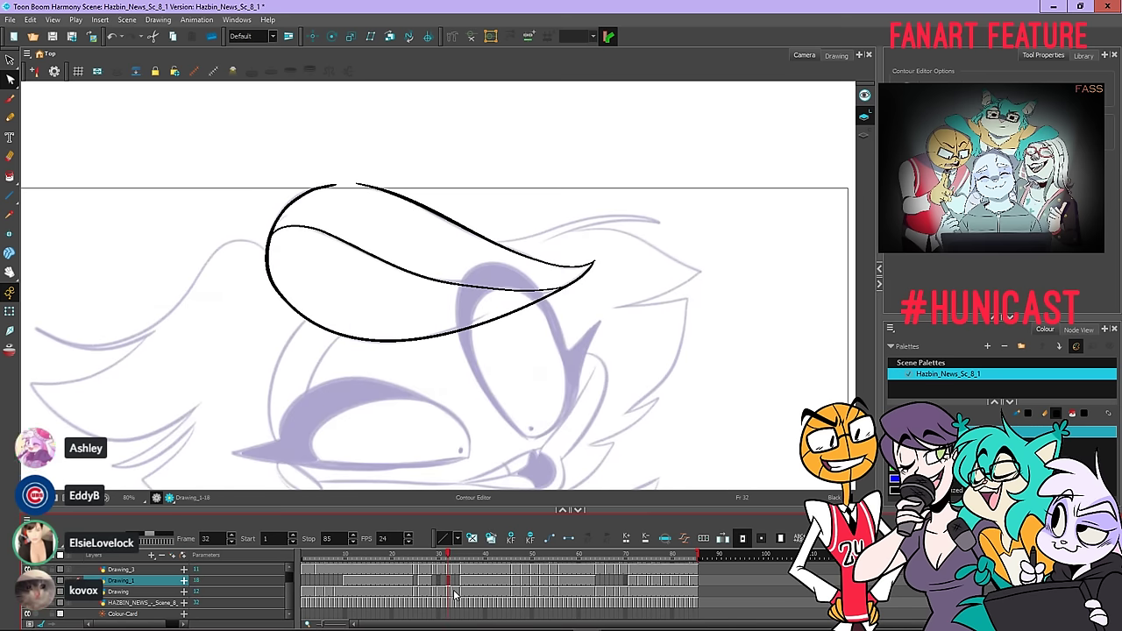
{"action": "key", "text": "comma"}
{"action": "key", "text": "comma"}
{"action": "key", "text": "comma"}
{"action": "key", "text": "period"}
{"action": "key", "text": "period"}
{"action": "key", "text": "comma"}
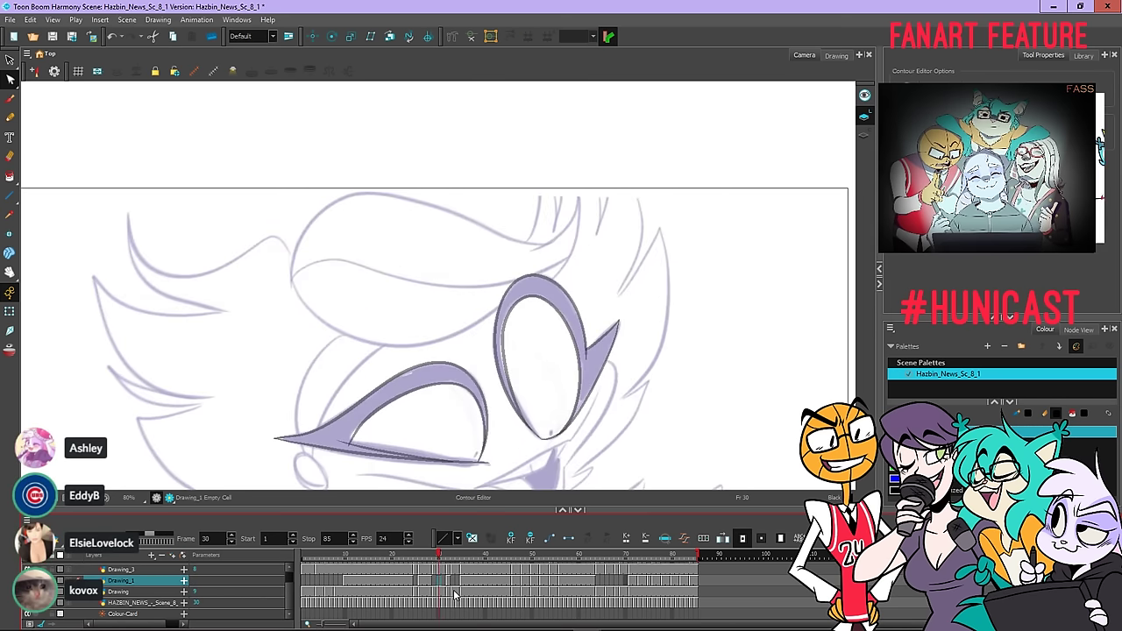
{"action": "key", "text": "comma"}
{"action": "key", "text": "comma"}
{"action": "key", "text": "period"}
{"action": "key", "text": "period"}
{"action": "key", "text": "period"}
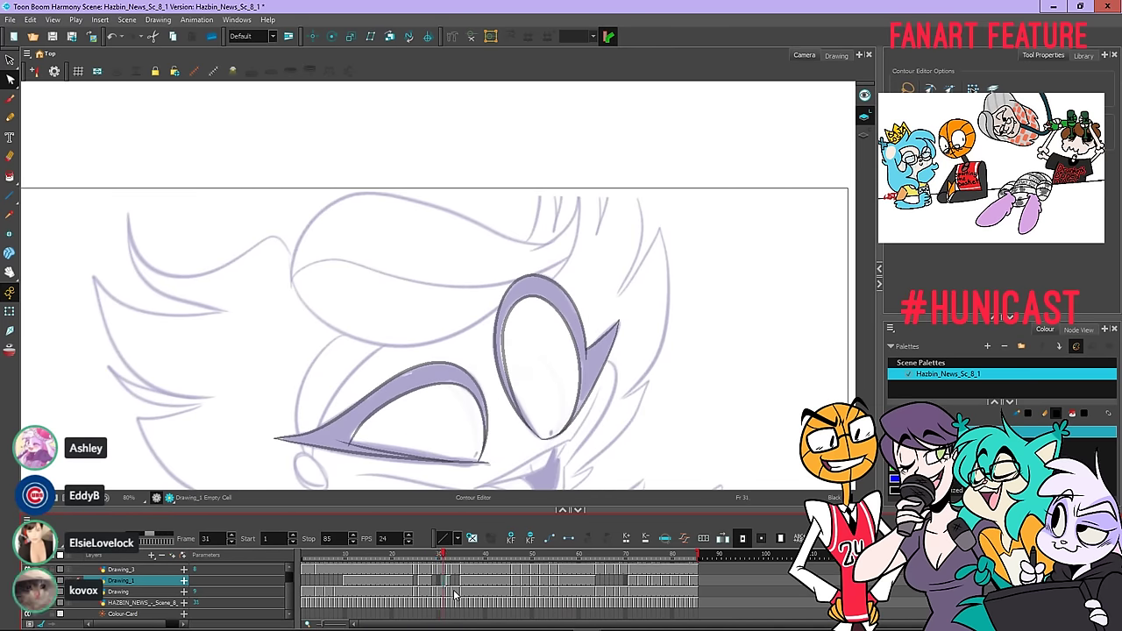
{"action": "key", "text": "period"}
{"action": "key", "text": "period"}
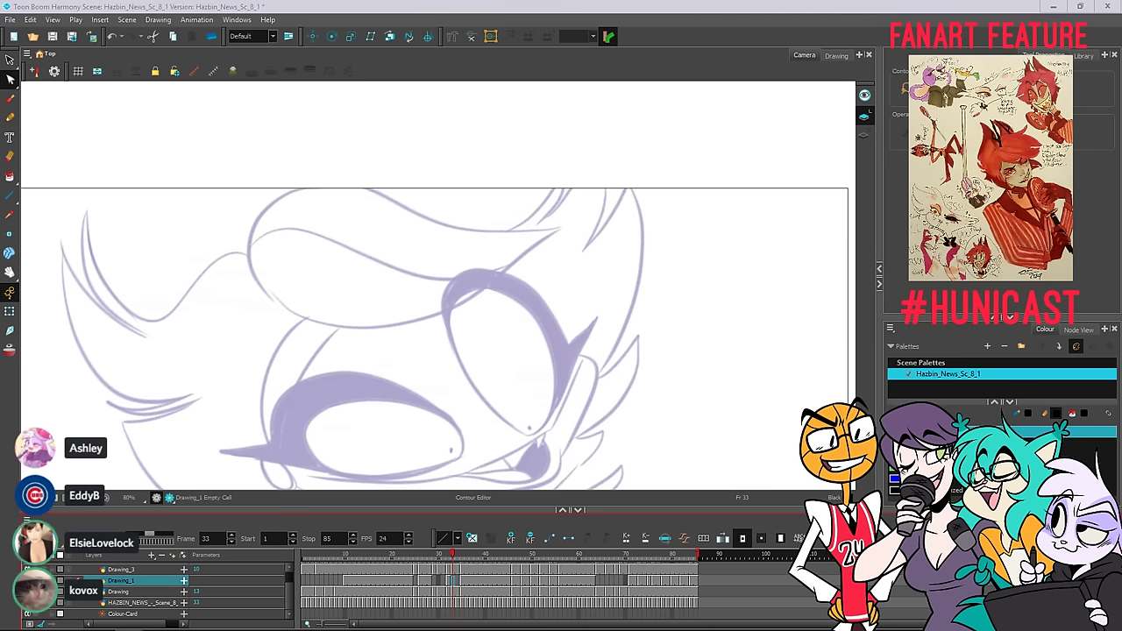
Step back and forth around frames 32 to 34 to compare the traced tuft with the following rough poses
{"action": "left_click", "coordinate": [567, 5]}
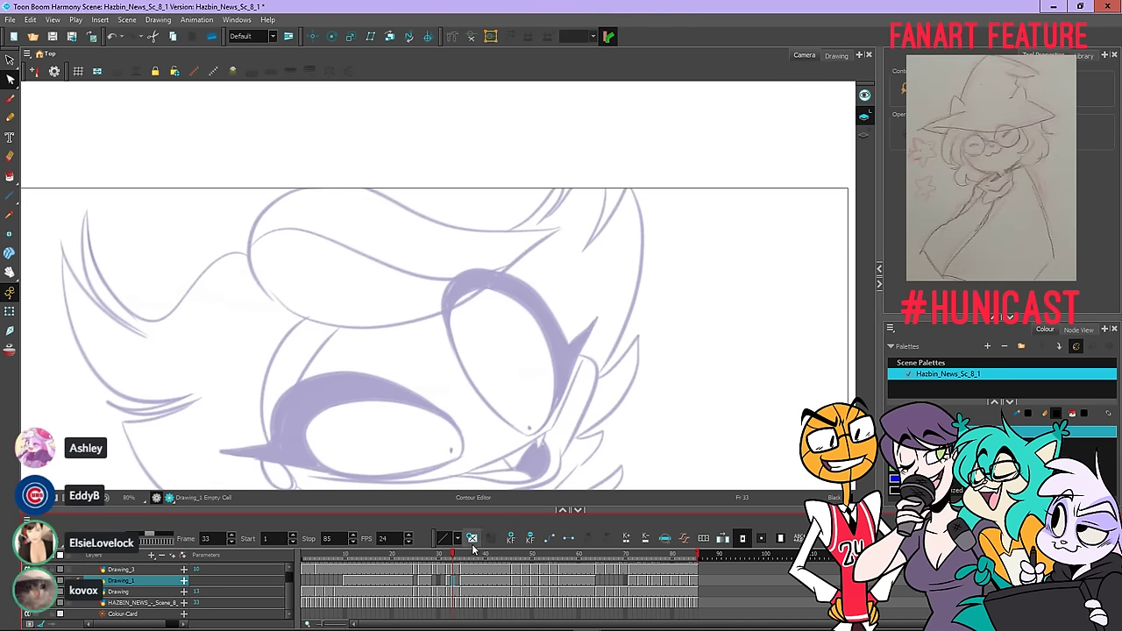
{"action": "key", "text": "comma"}
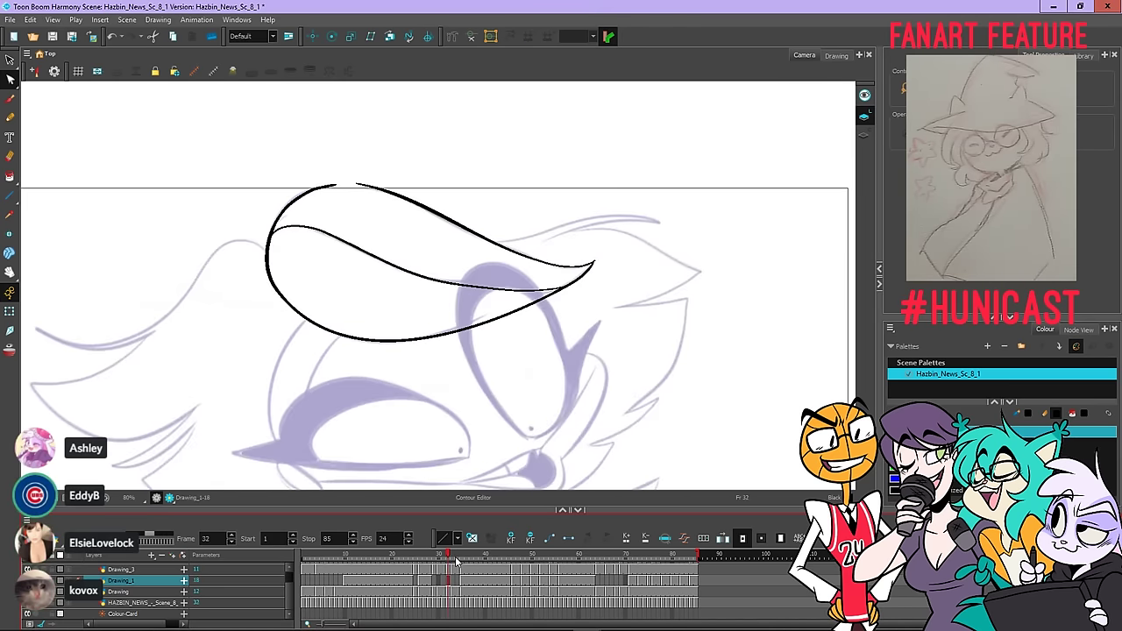
{"action": "key", "text": "period"}
{"action": "key", "text": "period"}
{"action": "key", "text": "period"}
{"action": "key", "text": "comma"}
{"action": "key", "text": "comma"}
{"action": "key", "text": "comma"}
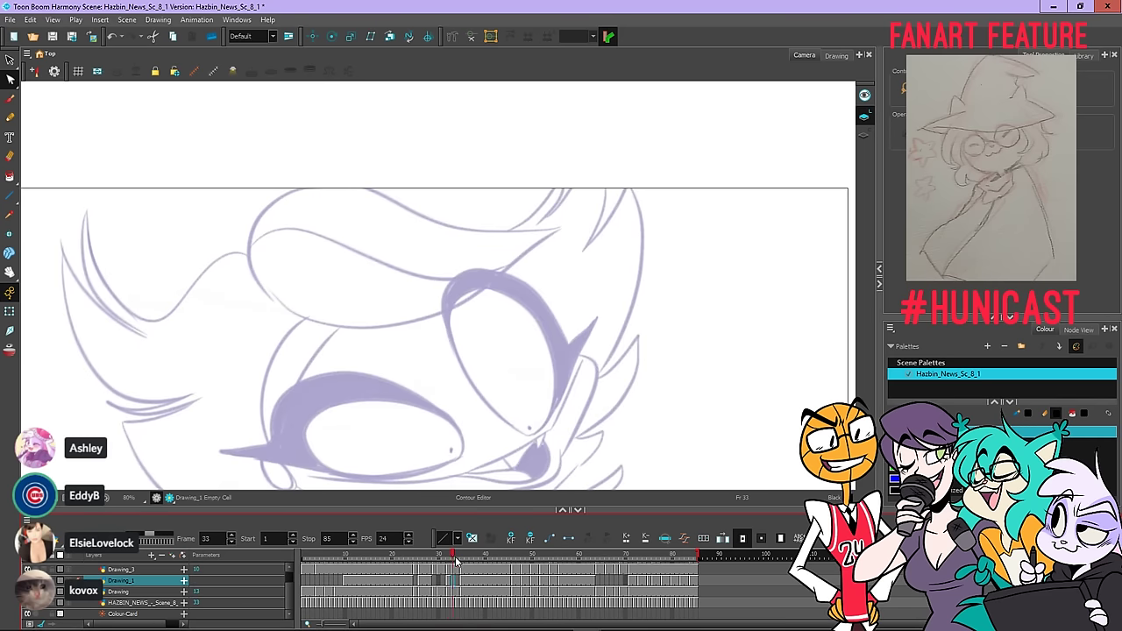
{"action": "key", "text": "period"}
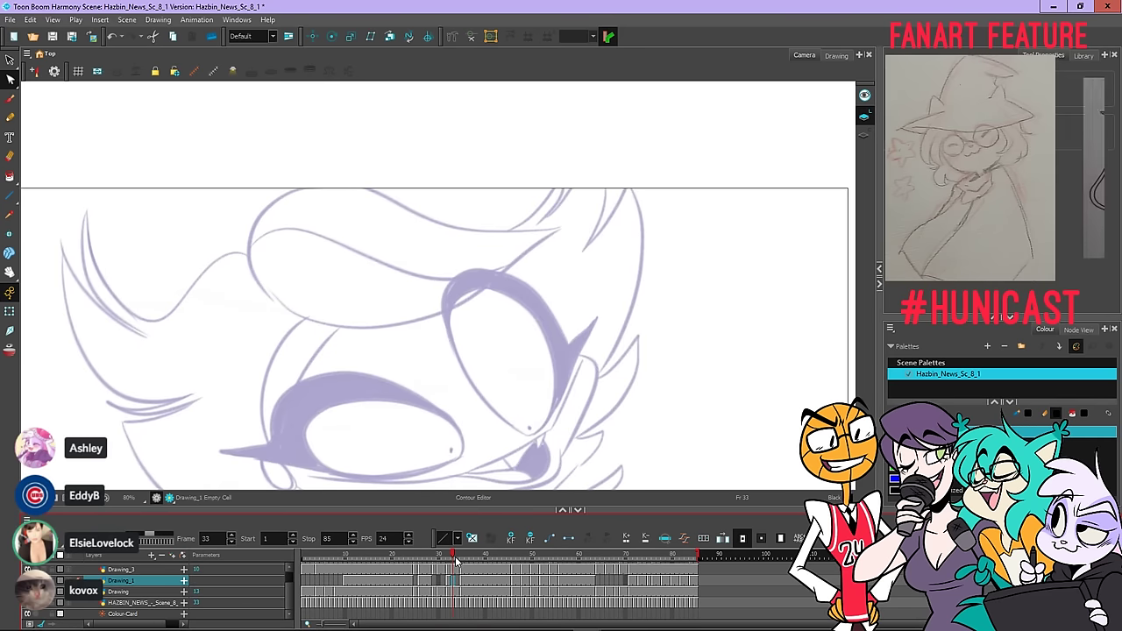
{"action": "key", "text": "period"}
{"action": "key", "text": "period"}
{"action": "key", "text": "period"}
{"action": "key", "text": "period"}
{"action": "key", "text": "comma"}
{"action": "key", "text": "comma"}
{"action": "key", "text": "comma"}
{"action": "key", "text": "comma"}
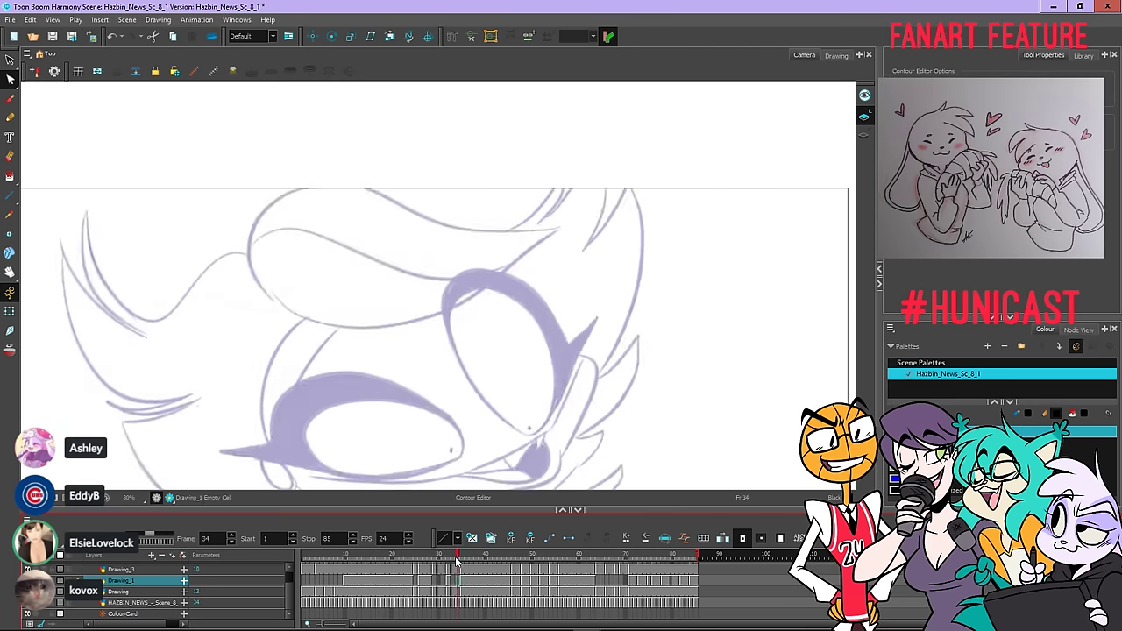
Turn on the onion skin at frame 33 and draw the hair tuft's left side and lower curve with the Pencil tool
{"action": "left_click", "coordinate": [11, 350]}
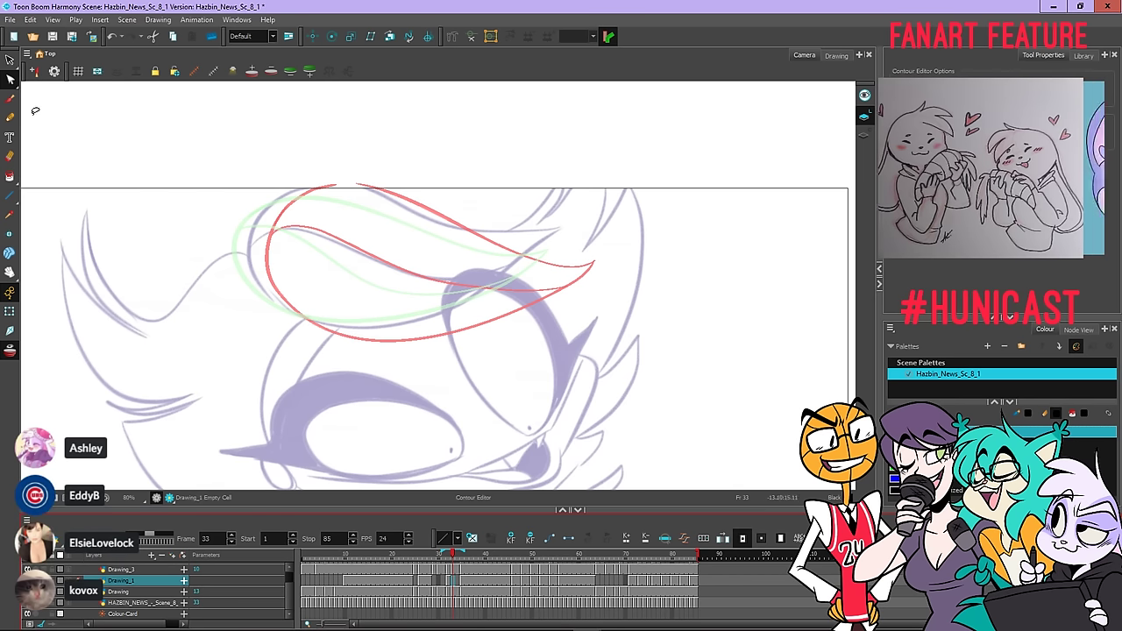
{"action": "left_click", "coordinate": [10, 117]}
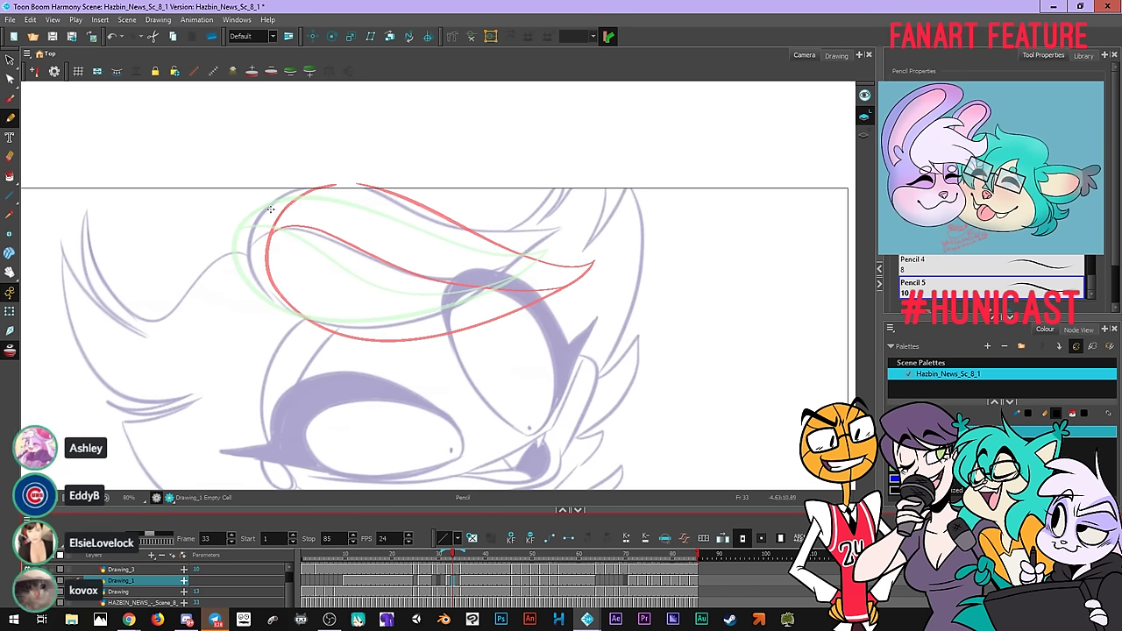
{"action": "mouse_move", "coordinate": [254, 254]}
{"action": "left_mouse_down"}
{"action": "mouse_move", "coordinate": [270, 289]}
{"action": "mouse_move", "coordinate": [329, 324]}
{"action": "left_mouse_up"}
{"action": "key", "text": "ctrl+z"}
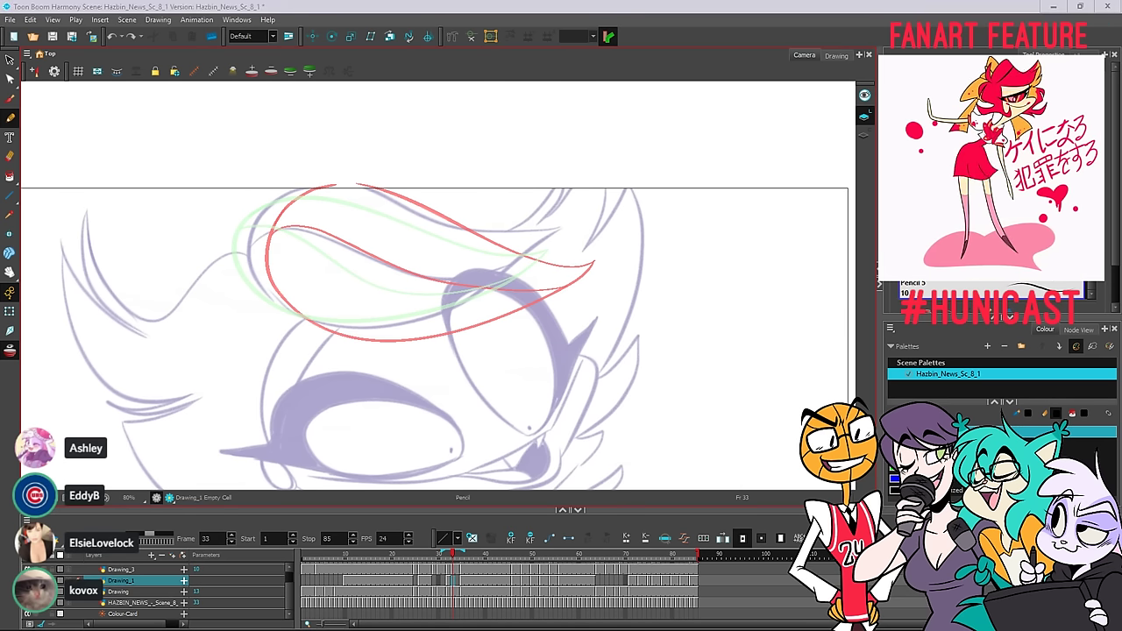
{"action": "left_click", "coordinate": [358, 4]}
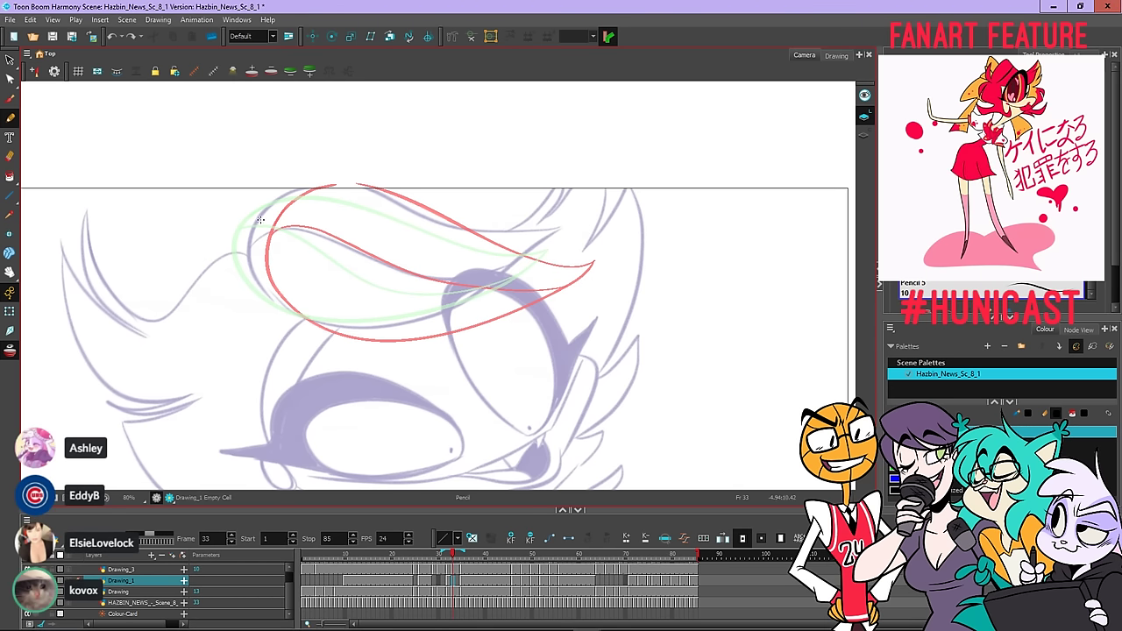
{"action": "mouse_move", "coordinate": [259, 216]}
{"action": "left_mouse_down"}
{"action": "mouse_move", "coordinate": [284, 305]}
{"action": "mouse_move", "coordinate": [339, 330]}
{"action": "mouse_move", "coordinate": [411, 325]}
{"action": "mouse_move", "coordinate": [489, 300]}
{"action": "left_mouse_up"}
{"action": "key", "text": "ctrl+z"}
{"action": "mouse_move", "coordinate": [259, 218]}
{"action": "left_mouse_down"}
{"action": "mouse_move", "coordinate": [257, 269]}
{"action": "mouse_move", "coordinate": [303, 317]}
{"action": "left_mouse_up"}
{"action": "mouse_move", "coordinate": [387, 329]}
{"action": "left_mouse_down"}
{"action": "mouse_move", "coordinate": [473, 309]}
{"action": "mouse_move", "coordinate": [564, 261]}
{"action": "left_mouse_up"}
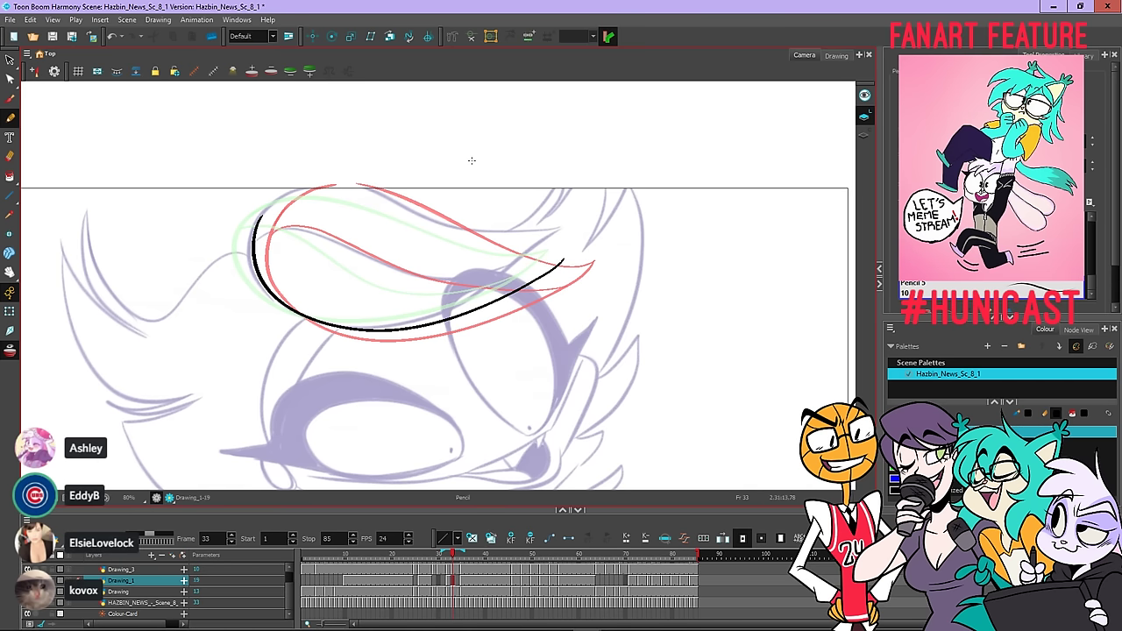
Draw the tuft's upper curve on frame 33 from the left side over to the tip, closing the outline
{"action": "left_click_drag", "start_coordinate": [472, 161], "coordinate": [333, 169]}
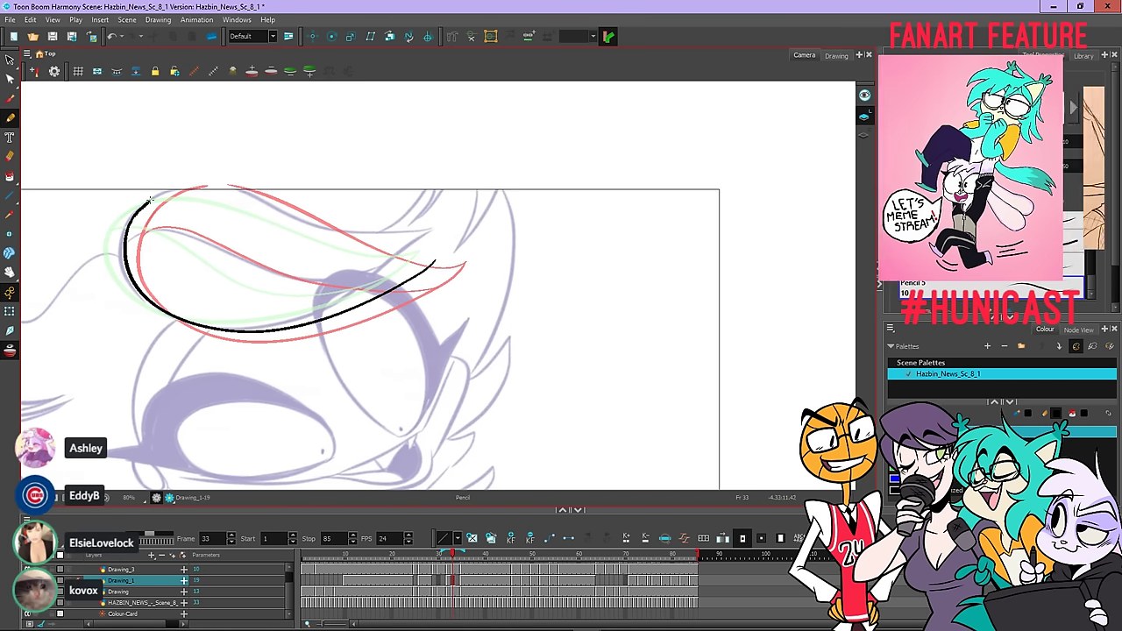
{"action": "left_click_drag", "start_coordinate": [133, 212], "coordinate": [194, 187]}
{"action": "key", "text": "ctrl+z"}
{"action": "mouse_move", "coordinate": [128, 225]}
{"action": "left_mouse_down"}
{"action": "mouse_move", "coordinate": [184, 192]}
{"action": "mouse_move", "coordinate": [232, 197]}
{"action": "left_mouse_up"}
{"action": "key", "text": "ctrl+z"}
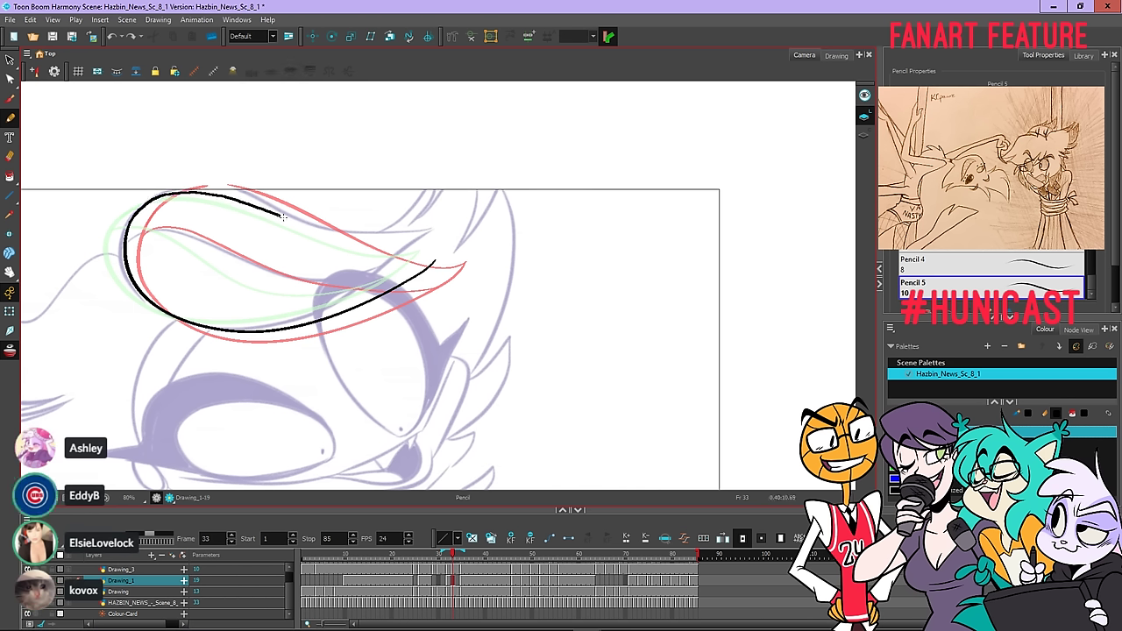
{"action": "left_click_drag", "start_coordinate": [334, 238], "coordinate": [435, 261]}
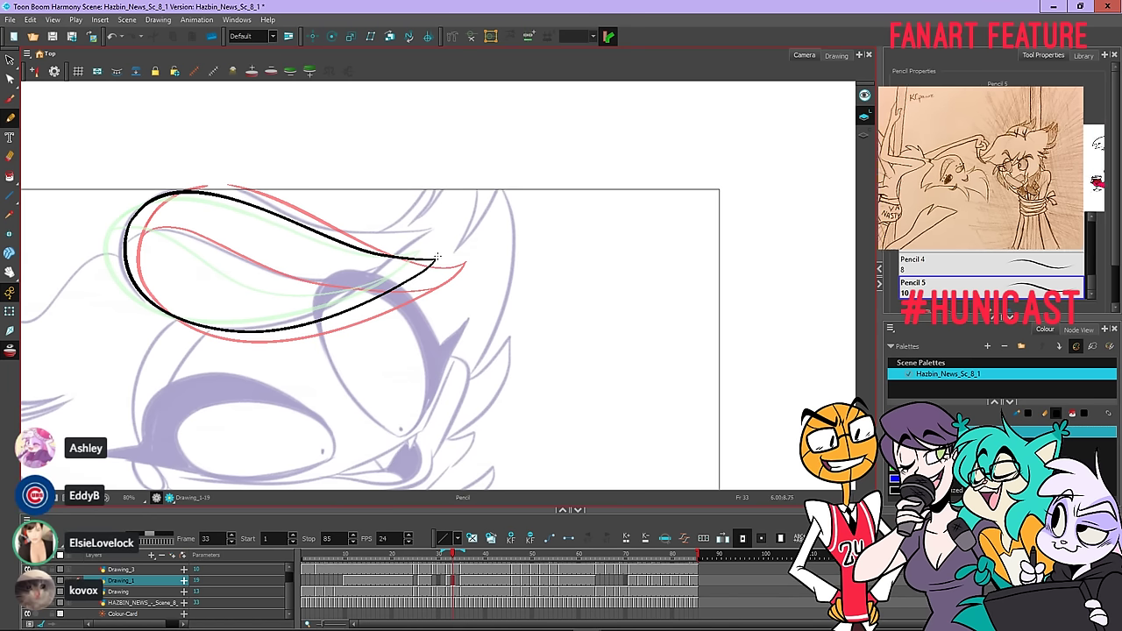
{"action": "left_click", "coordinate": [10, 79]}
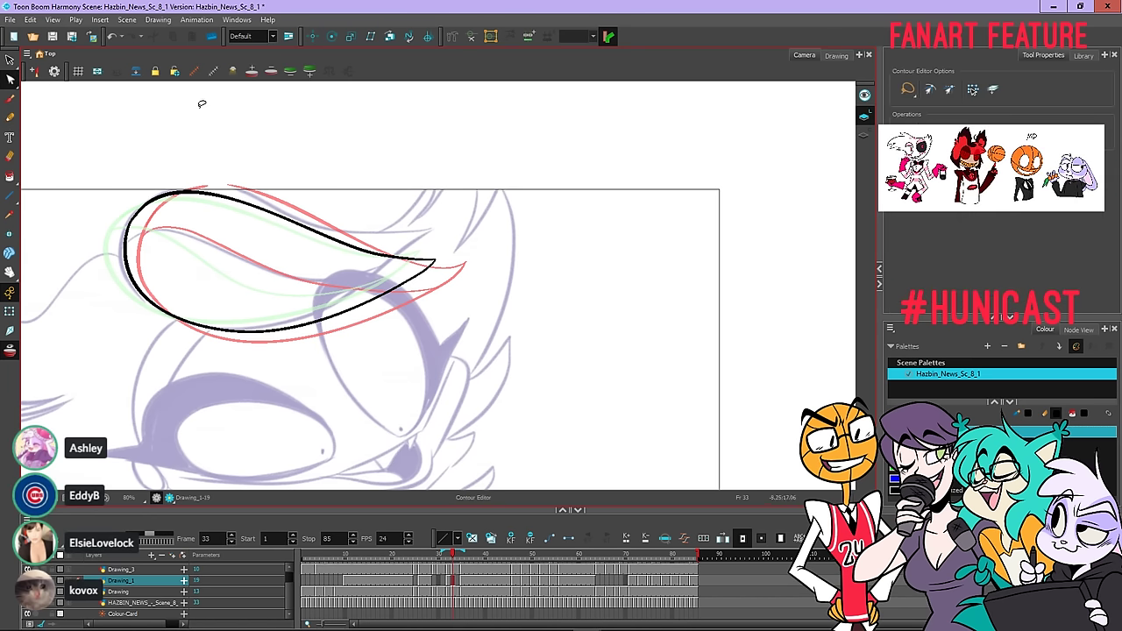
Extend the ends of the tuft's lower and upper curves on frame 33 with the Contour Editor so they meet in one tip
{"action": "scroll", "coordinate": [435, 261], "scroll_direction": "up", "scroll_amount": 3}
{"action": "left_click", "coordinate": [439, 262]}
{"action": "left_click_drag", "start_coordinate": [439, 262], "coordinate": [454, 257]}
{"action": "left_click_drag", "start_coordinate": [368, 311], "coordinate": [378, 312]}
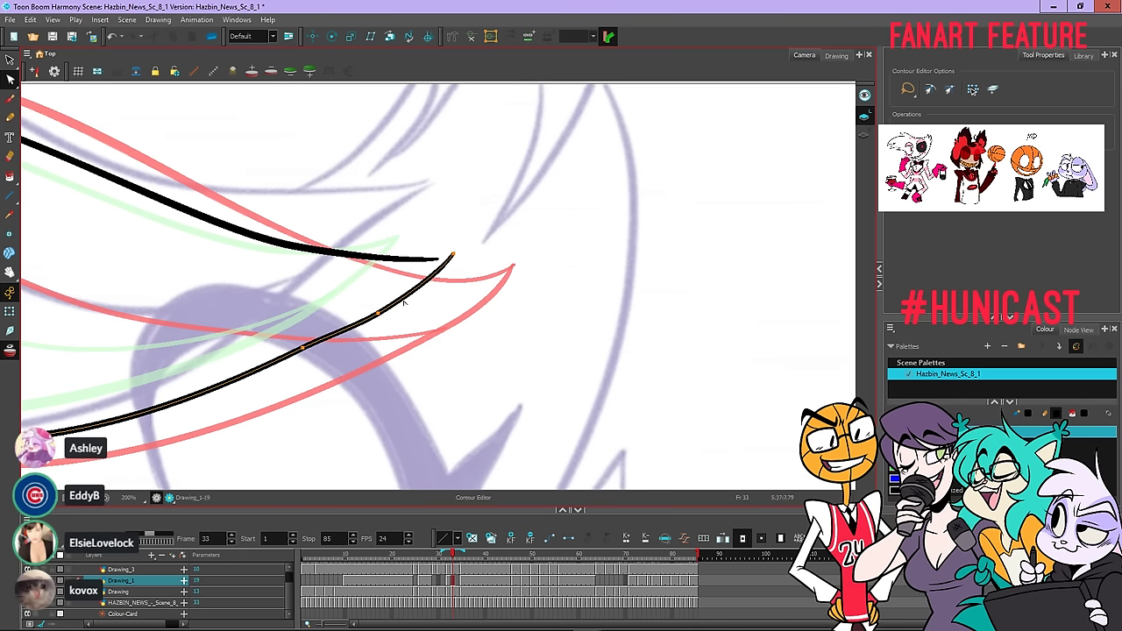
{"action": "left_click", "coordinate": [437, 259]}
{"action": "left_click_drag", "start_coordinate": [438, 260], "coordinate": [455, 253]}
{"action": "left_click", "coordinate": [470, 235]}
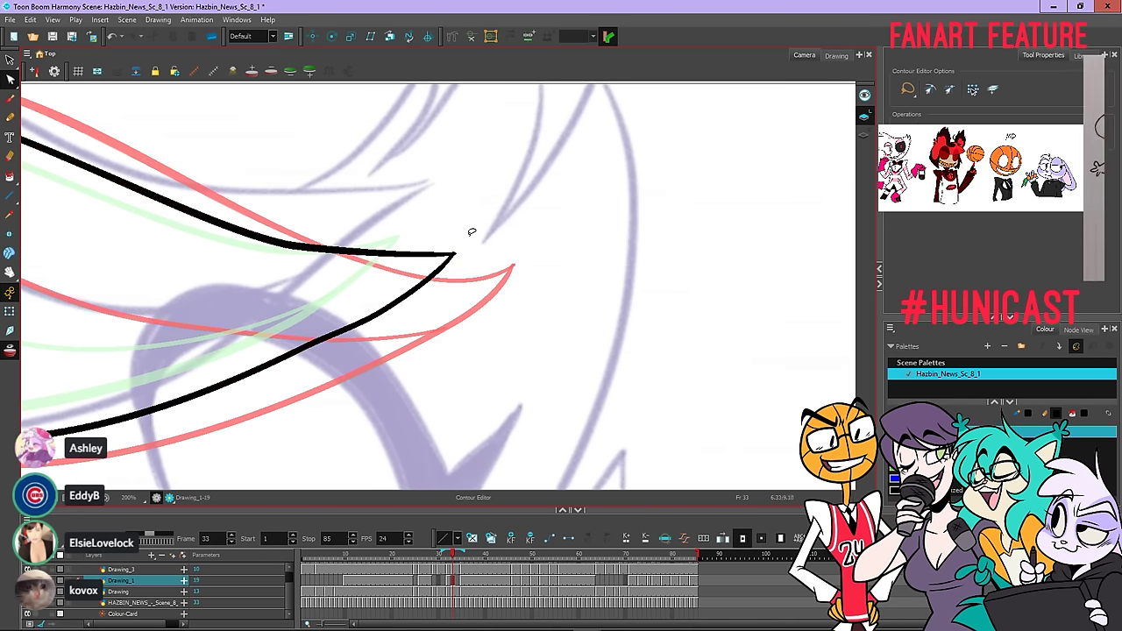
Bend the tuft's upper curve downward just before the tip on frame 33, matching the upturned end of the previous drawing
{"action": "key", "text": "1"}
{"action": "left_click_drag", "start_coordinate": [436, 187], "coordinate": [487, 213]}
{"action": "left_click", "coordinate": [431, 262]}
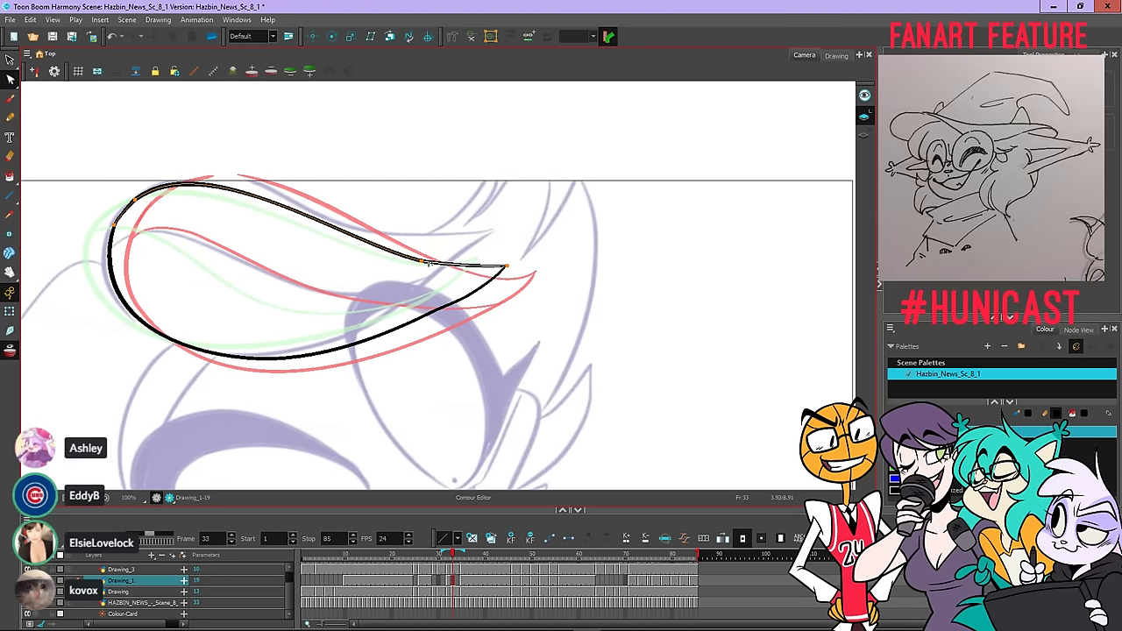
{"action": "mouse_move", "coordinate": [429, 263]}
{"action": "left_mouse_down"}
{"action": "mouse_move", "coordinate": [427, 272]}
{"action": "mouse_move", "coordinate": [483, 267]}
{"action": "left_mouse_up"}
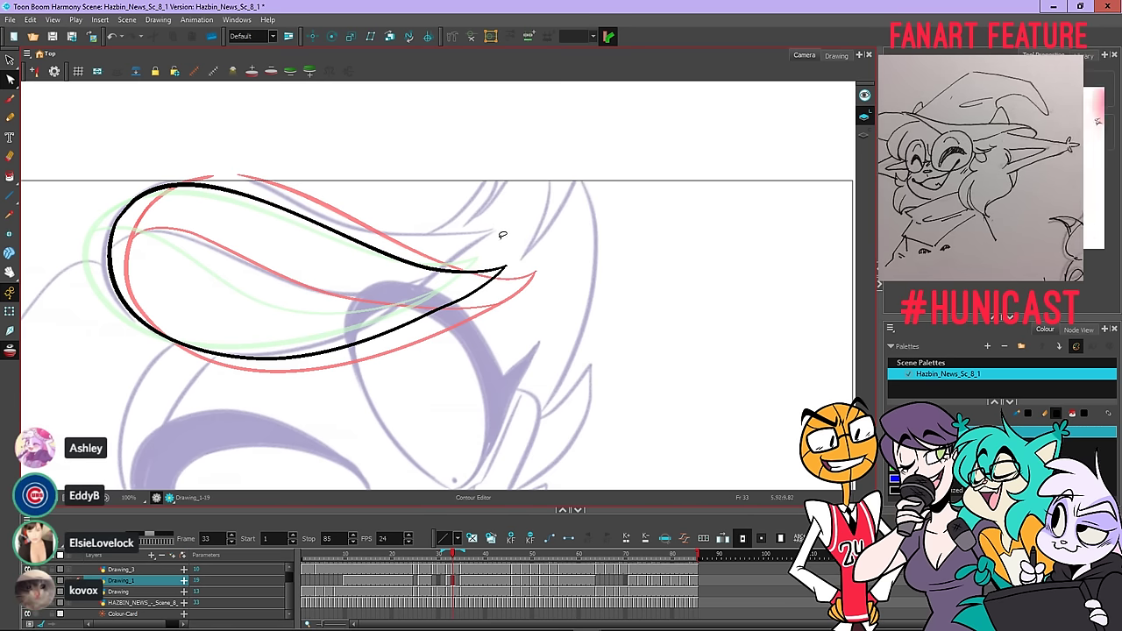
{"action": "scroll", "coordinate": [500, 265], "scroll_direction": "up", "scroll_amount": 4}
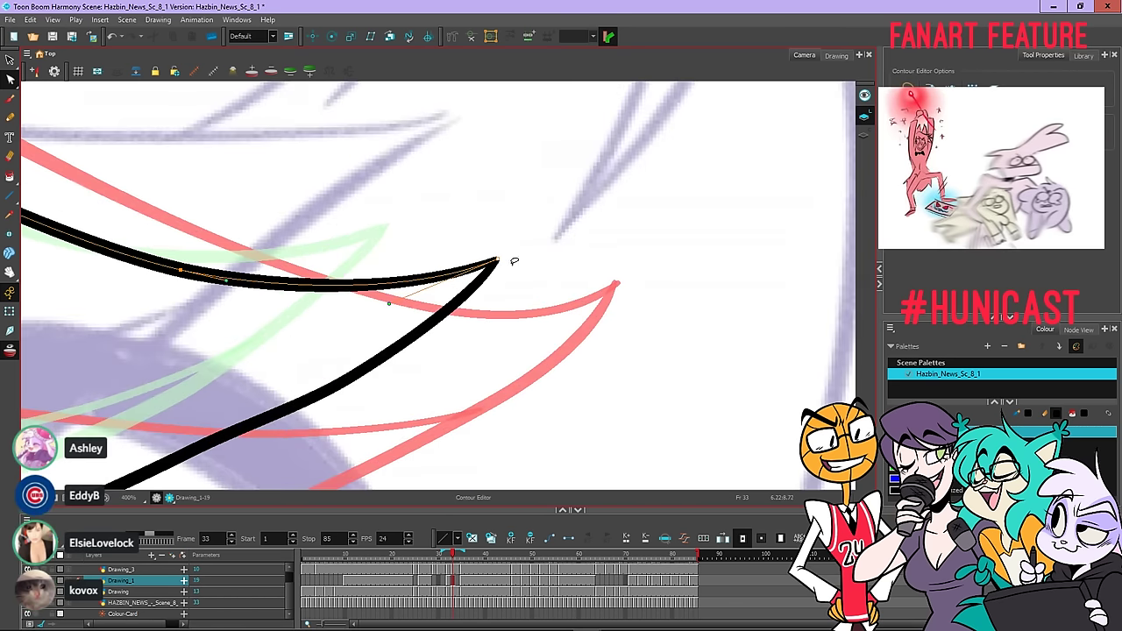
{"action": "scroll", "coordinate": [513, 257], "scroll_direction": "down", "scroll_amount": 5}
{"action": "scroll", "coordinate": [521, 298], "scroll_direction": "down", "scroll_amount": 3}
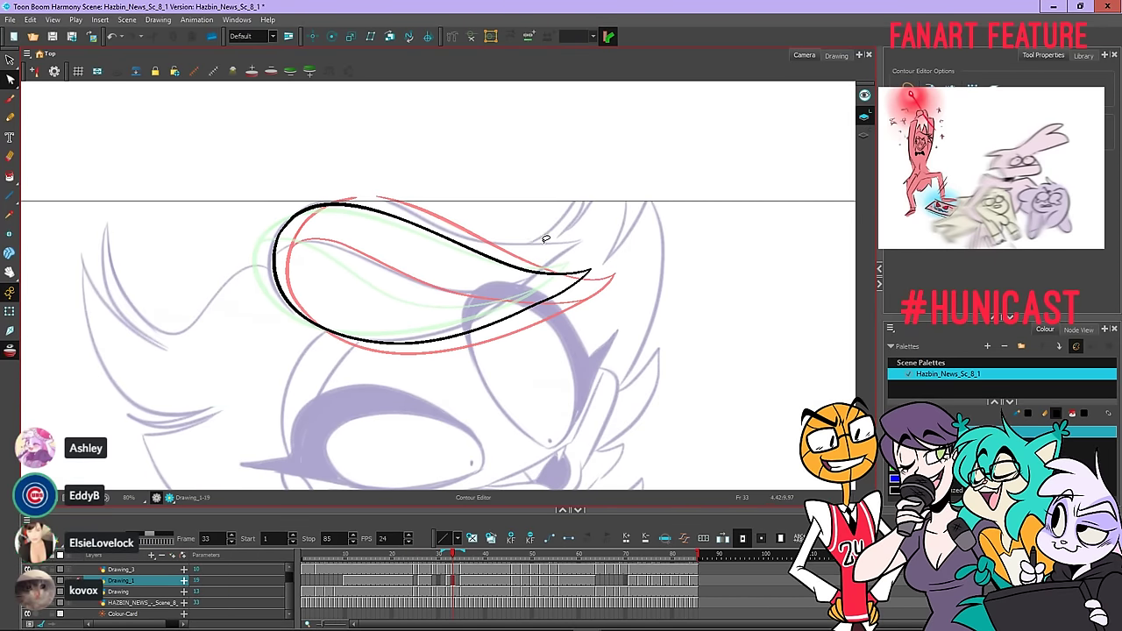
Copy the tuft's inner strand line from the frame 32 drawing and paste it into the frame 33 drawing
{"action": "key", "text": "comma"}
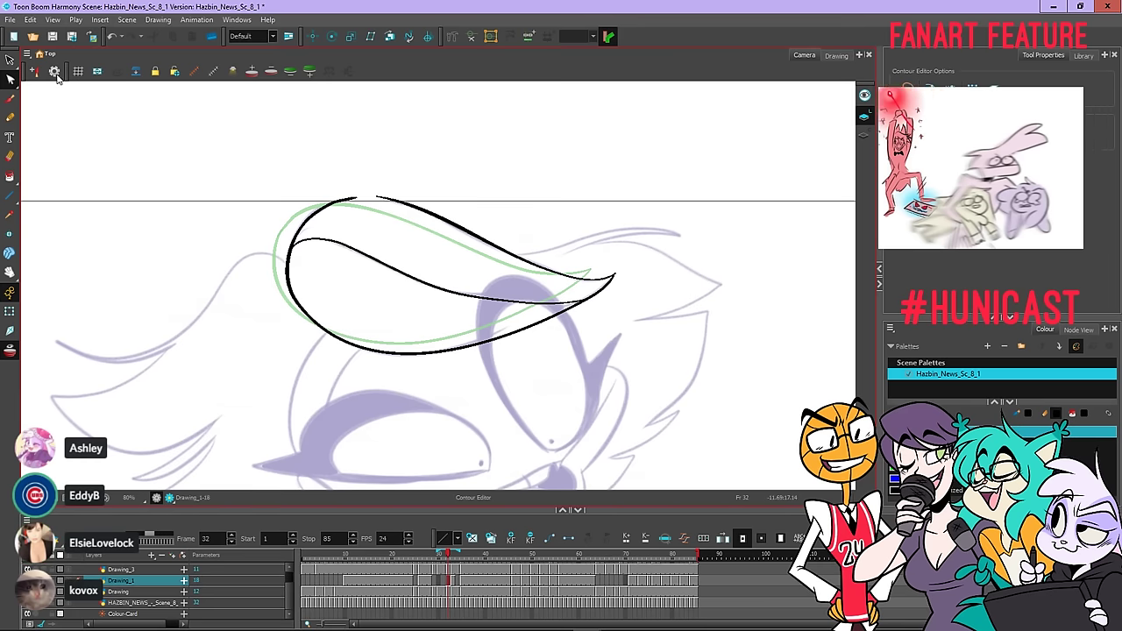
{"action": "key", "text": "alt+s"}
{"action": "left_click", "coordinate": [543, 296]}
{"action": "right_click", "coordinate": [485, 105]}
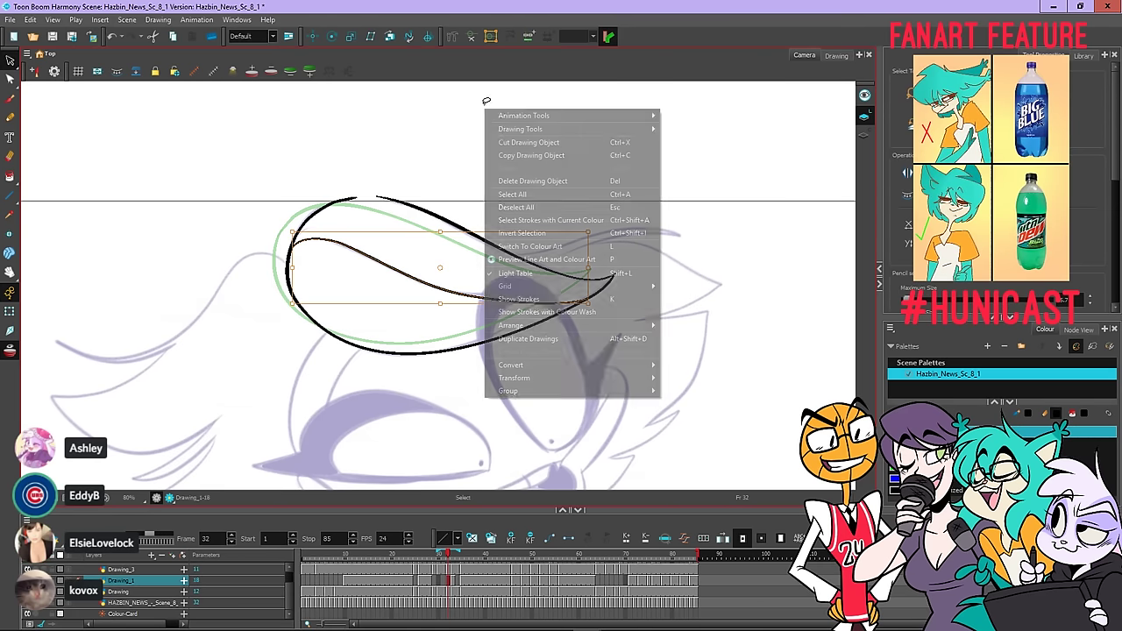
{"action": "left_click", "coordinate": [505, 157]}
{"action": "key", "text": "period"}
{"action": "right_click", "coordinate": [508, 147]}
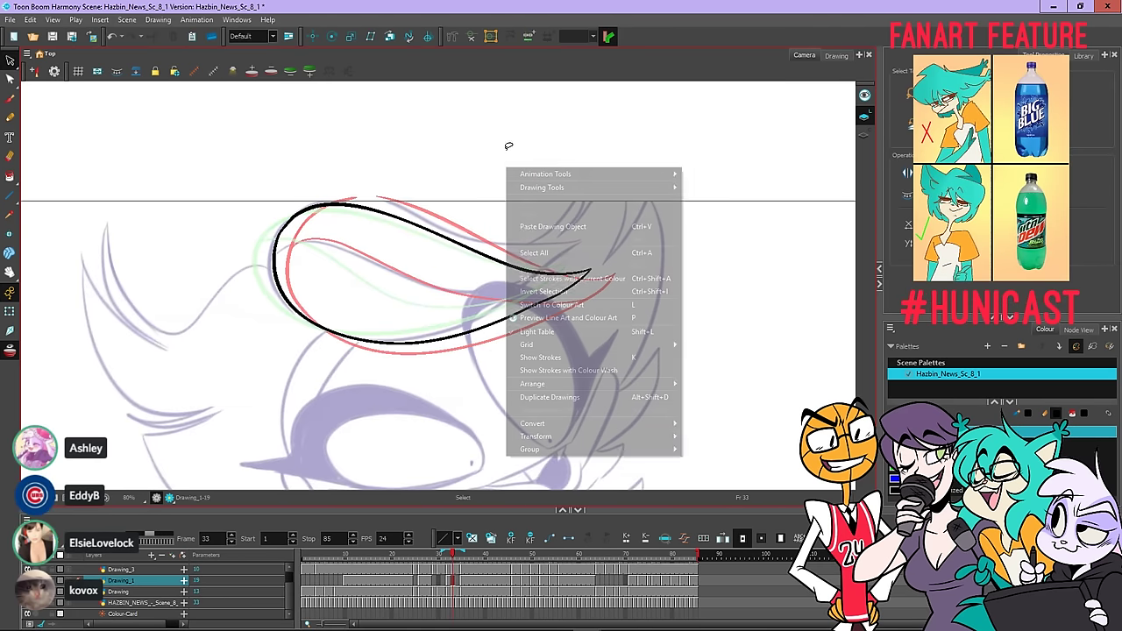
{"action": "left_click", "coordinate": [525, 226]}
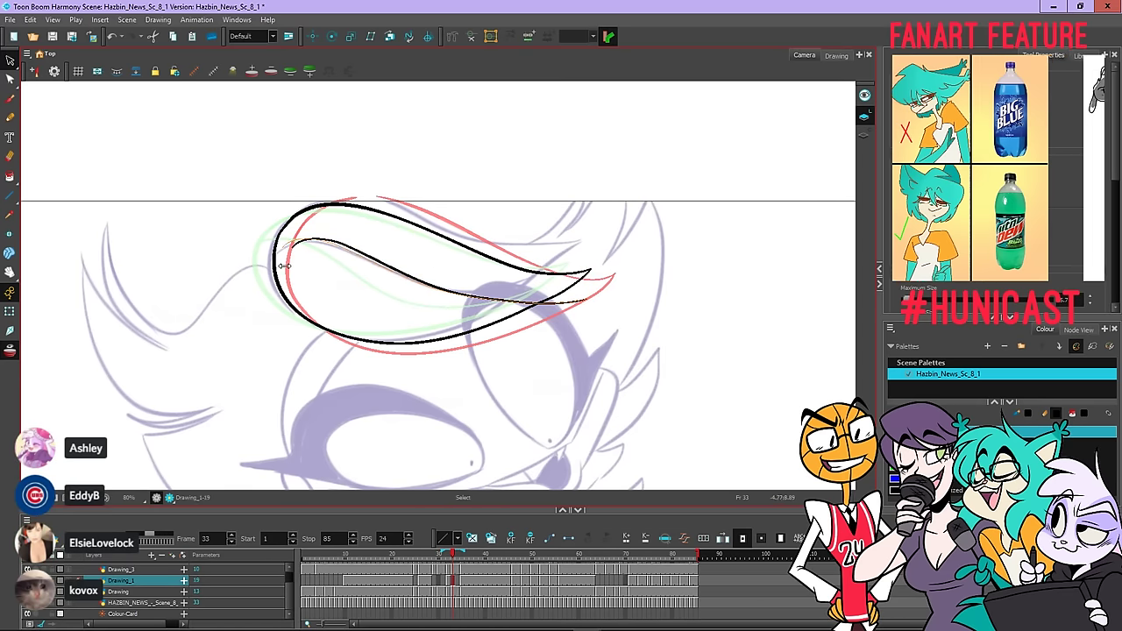
Resize the pasted strand line on frame 33 so it spans from the tuft's left side to its lower curve near the tip
{"action": "mouse_move", "coordinate": [295, 266]}
{"action": "left_mouse_down"}
{"action": "mouse_move", "coordinate": [282, 260]}
{"action": "mouse_move", "coordinate": [291, 256]}
{"action": "left_mouse_up"}
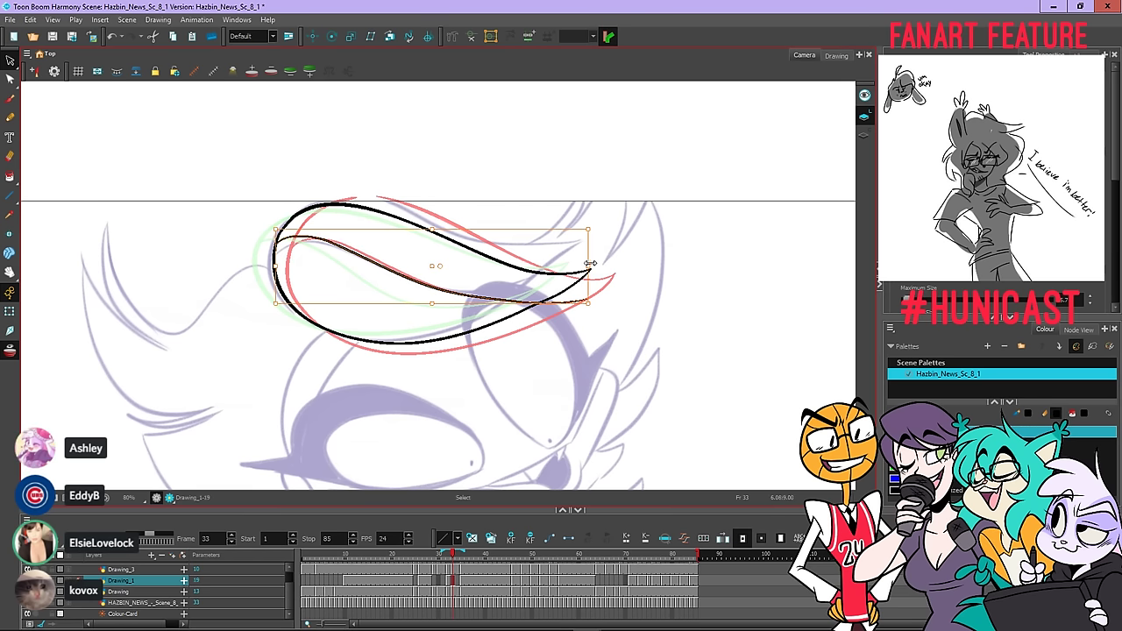
{"action": "mouse_move", "coordinate": [591, 263]}
{"action": "left_mouse_down"}
{"action": "mouse_move", "coordinate": [552, 259]}
{"action": "mouse_move", "coordinate": [550, 243]}
{"action": "mouse_move", "coordinate": [565, 260]}
{"action": "left_mouse_up"}
{"action": "left_click_drag", "start_coordinate": [563, 261], "coordinate": [560, 261]}
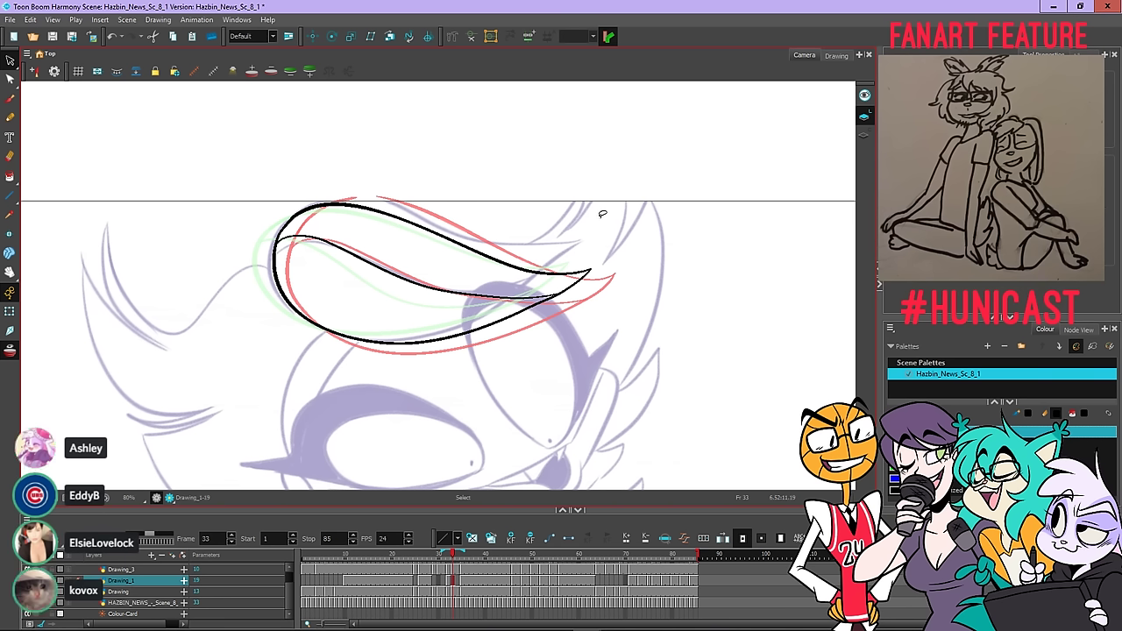
Flip back and forth between frames 32 and 33 to compare the two hair tuft drawings
{"action": "left_click", "coordinate": [456, 582]}
{"action": "key", "text": "comma"}
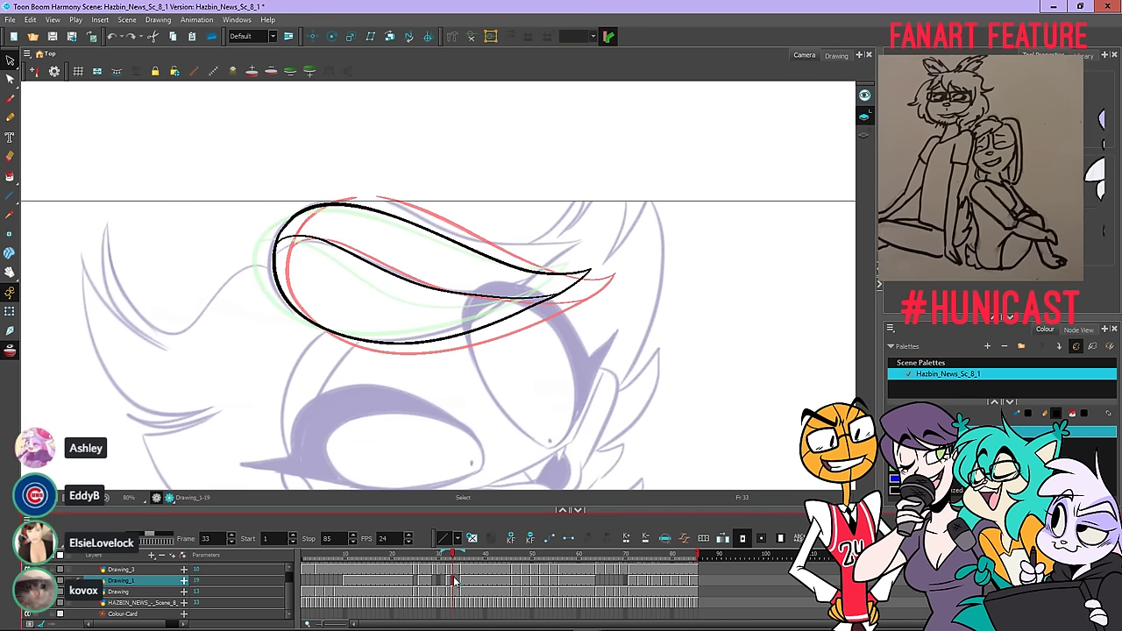
{"action": "key", "text": "period"}
{"action": "key", "text": "comma"}
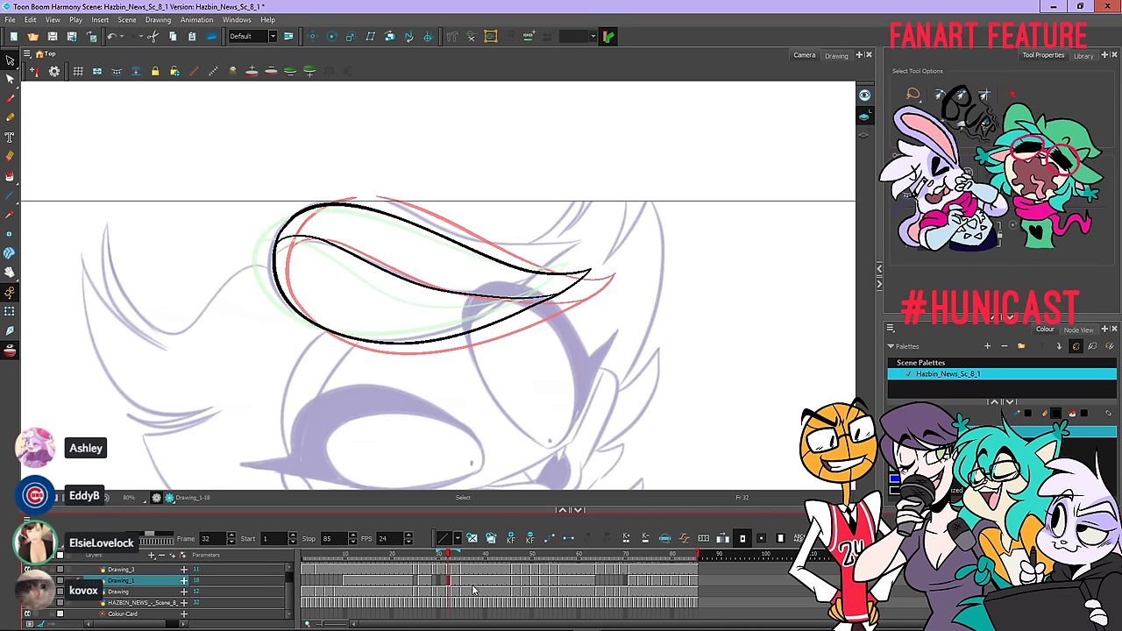
{"action": "key", "text": "period"}
{"action": "key", "text": "comma"}
{"action": "key", "text": "comma"}
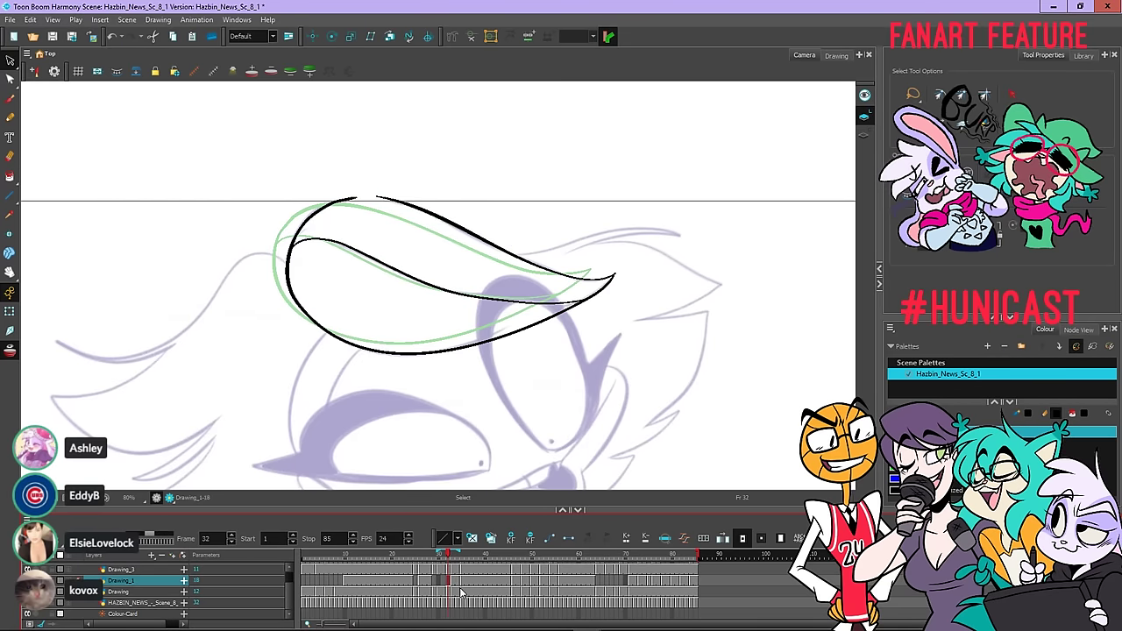
{"action": "key", "text": "period"}
{"action": "key", "text": "comma"}
{"action": "key", "text": "period"}
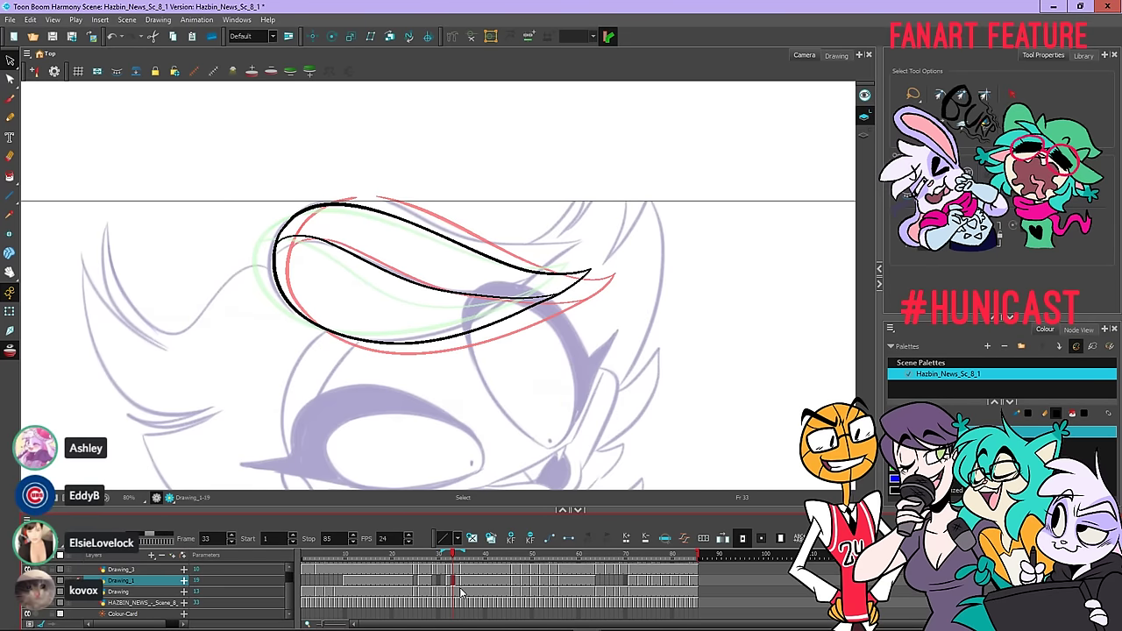
Switch to the Pencil tool, return to the empty Drawing_1 cell at frame 29 and save the scene
{"action": "left_click", "coordinate": [11, 118]}
{"action": "scroll", "coordinate": [301, 191], "scroll_direction": "up", "scroll_amount": 4}
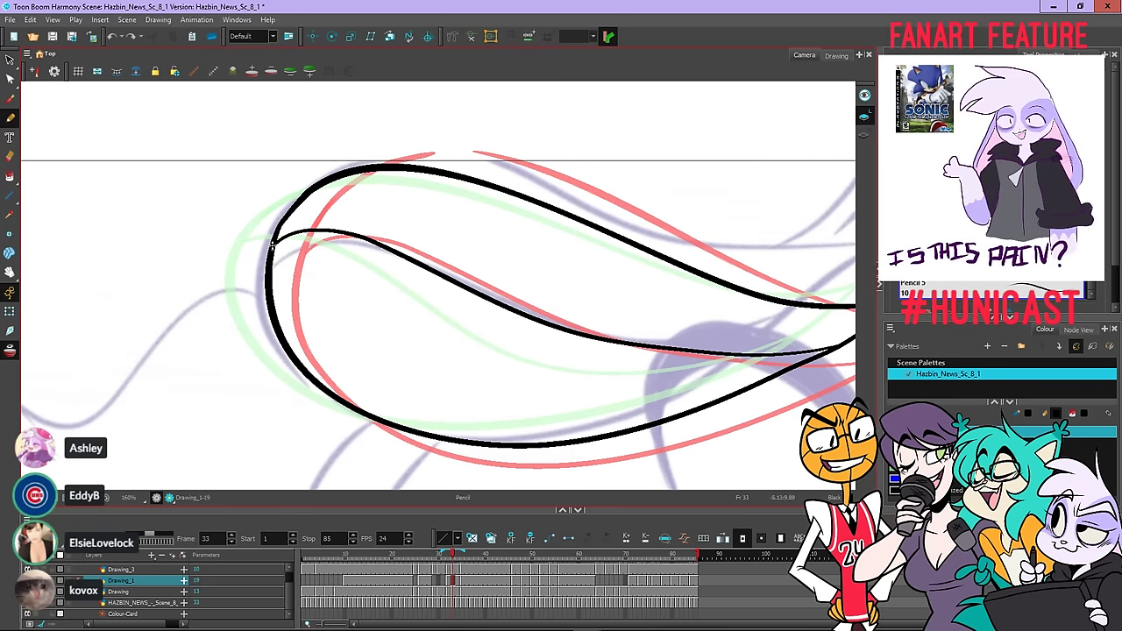
{"action": "scroll", "coordinate": [339, 170], "scroll_direction": "down", "scroll_amount": 2}
{"action": "scroll", "coordinate": [342, 167], "scroll_direction": "down", "scroll_amount": 1}
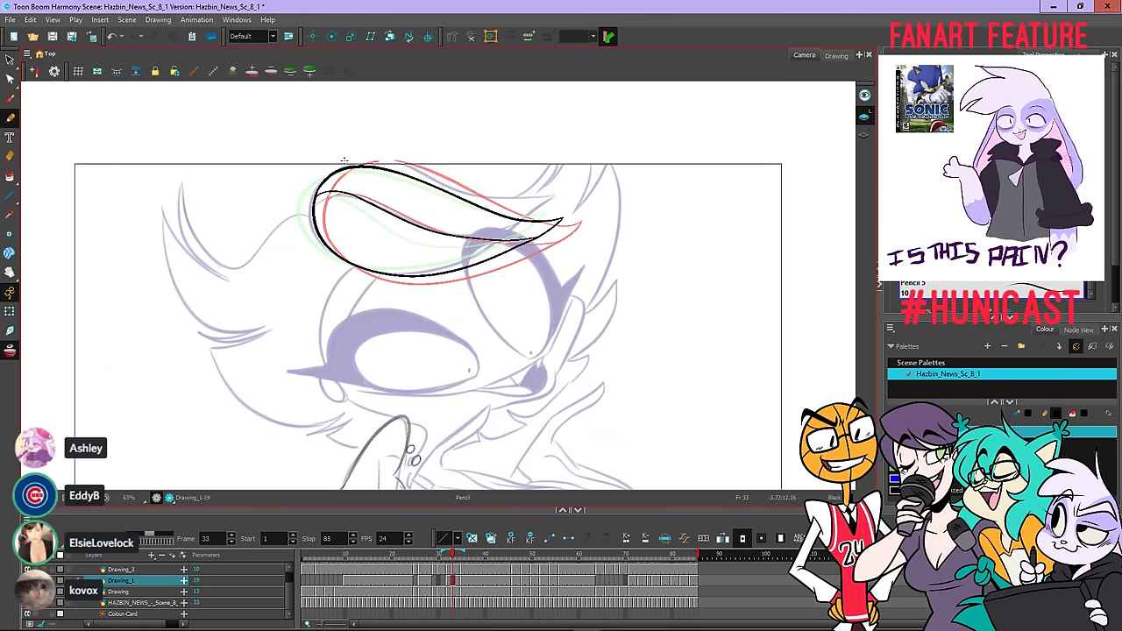
{"action": "scroll", "coordinate": [344, 161], "scroll_direction": "up", "scroll_amount": 1}
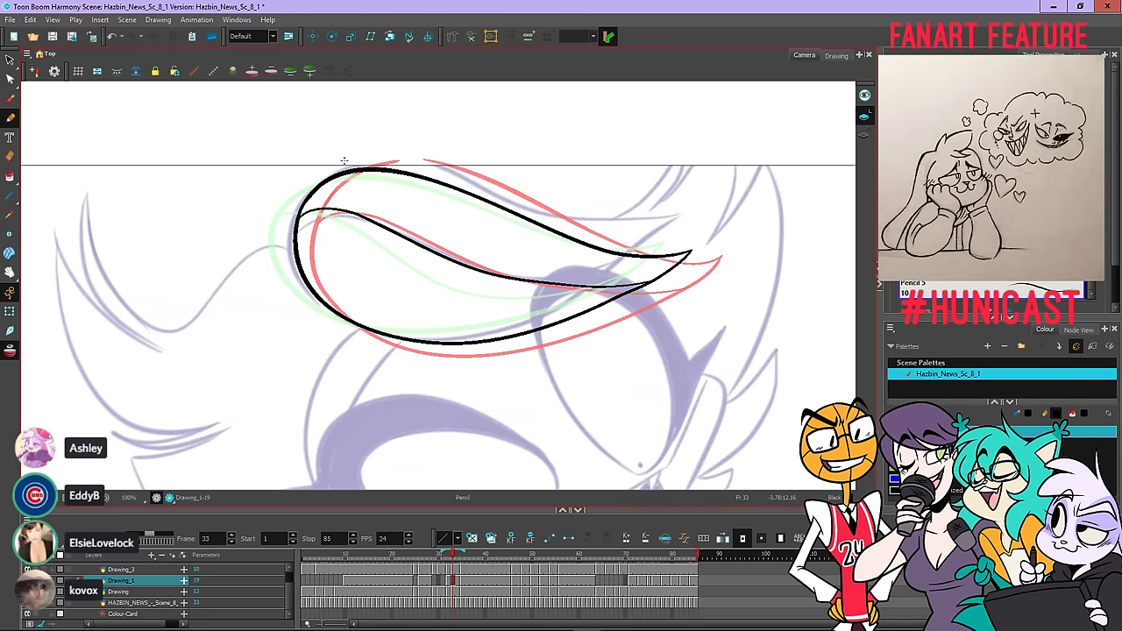
{"action": "key", "text": "comma"}
{"action": "key", "text": "comma"}
{"action": "key", "text": "comma"}
{"action": "key", "text": "comma"}
{"action": "key", "text": "comma"}
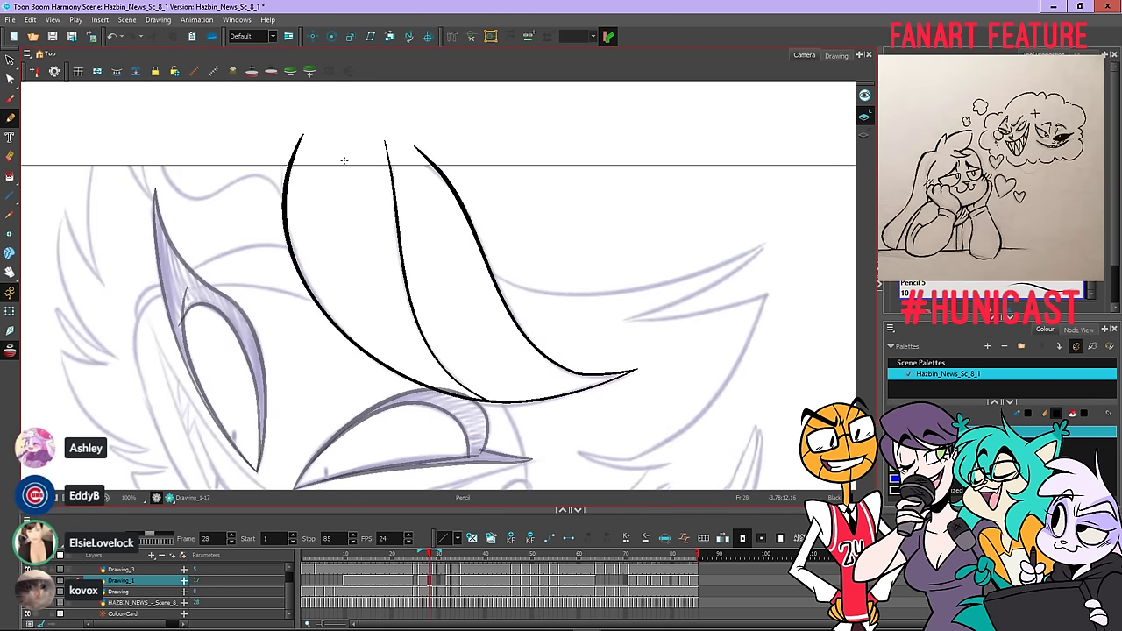
{"action": "key", "text": "period"}
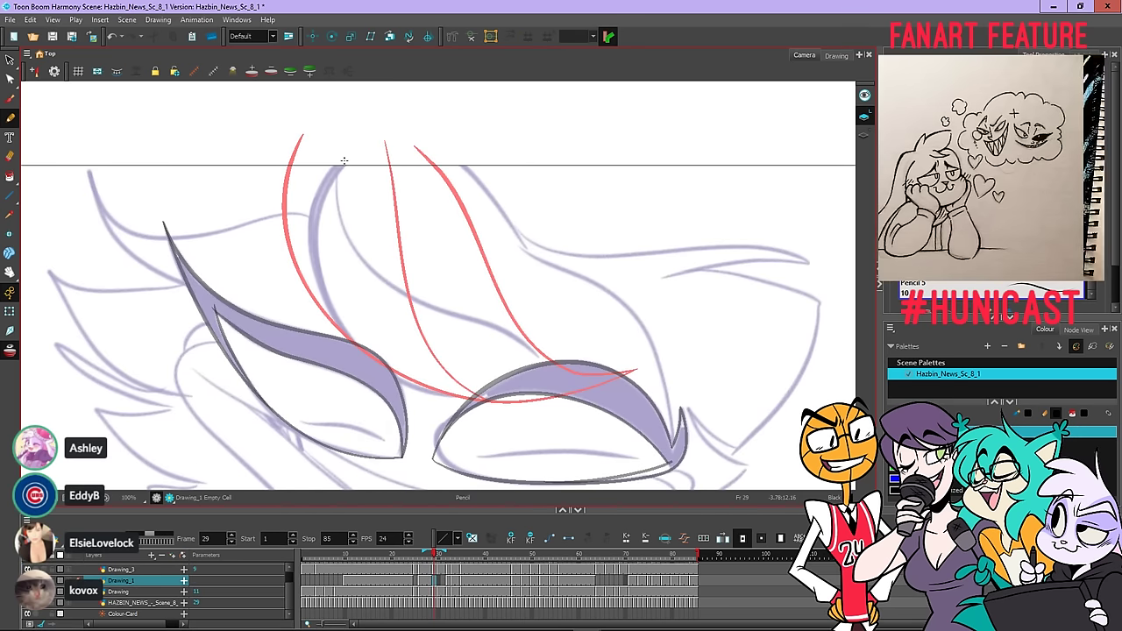
{"action": "scroll", "coordinate": [343, 160], "scroll_direction": "down", "scroll_amount": 2}
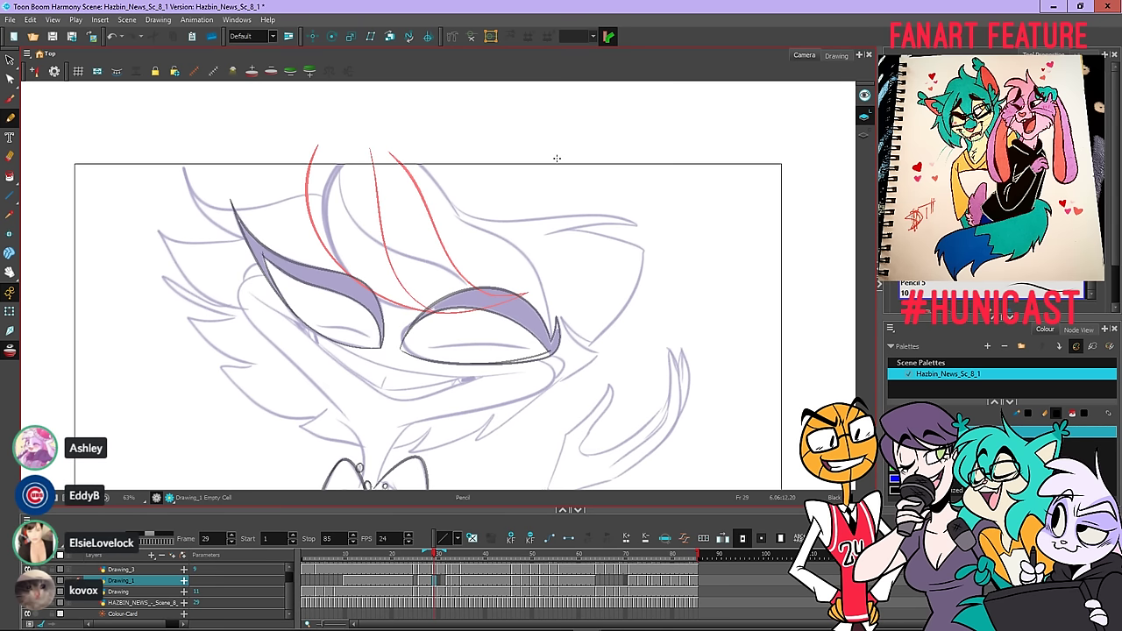
{"action": "left_click", "coordinate": [53, 36]}
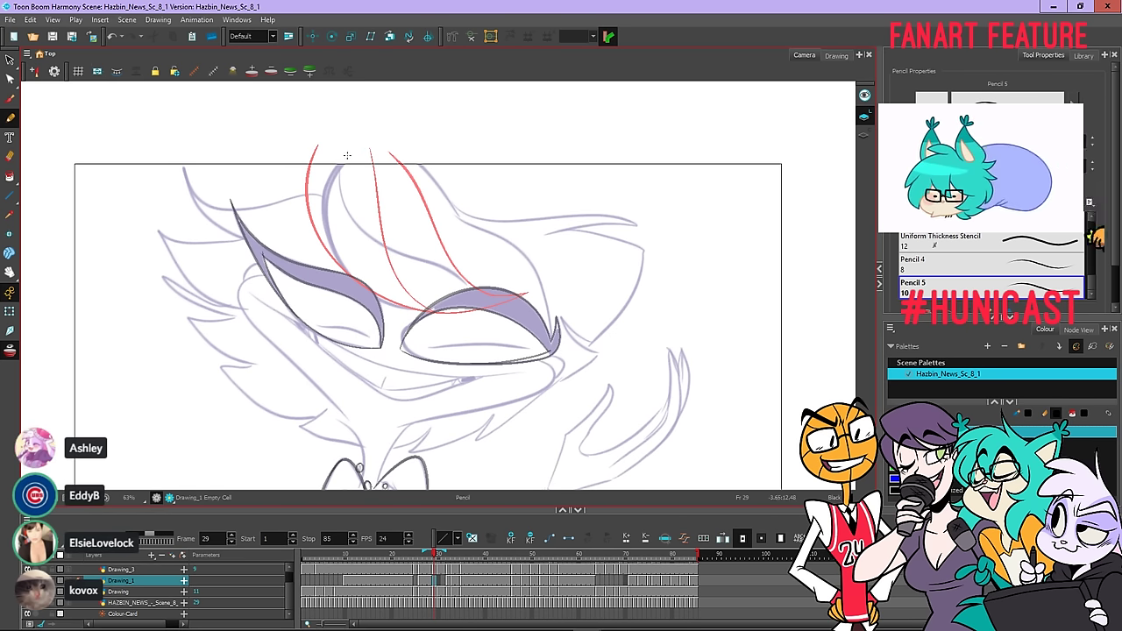
Draw the hair tuft's outline on frame 29, tracing the left side with the lower curve and the right side down to the tip
{"action": "mouse_move", "coordinate": [350, 154]}
{"action": "left_mouse_down"}
{"action": "mouse_move", "coordinate": [324, 186]}
{"action": "mouse_move", "coordinate": [329, 233]}
{"action": "left_mouse_up"}
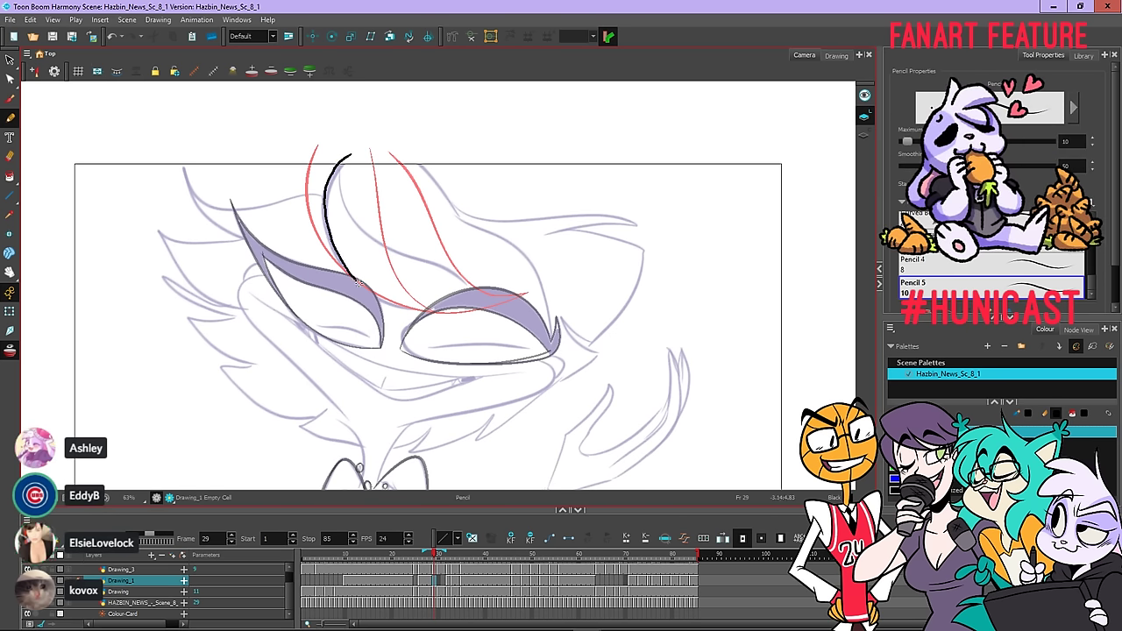
{"action": "left_click_drag", "start_coordinate": [357, 282], "coordinate": [424, 309]}
{"action": "left_click_drag", "start_coordinate": [508, 320], "coordinate": [531, 345]}
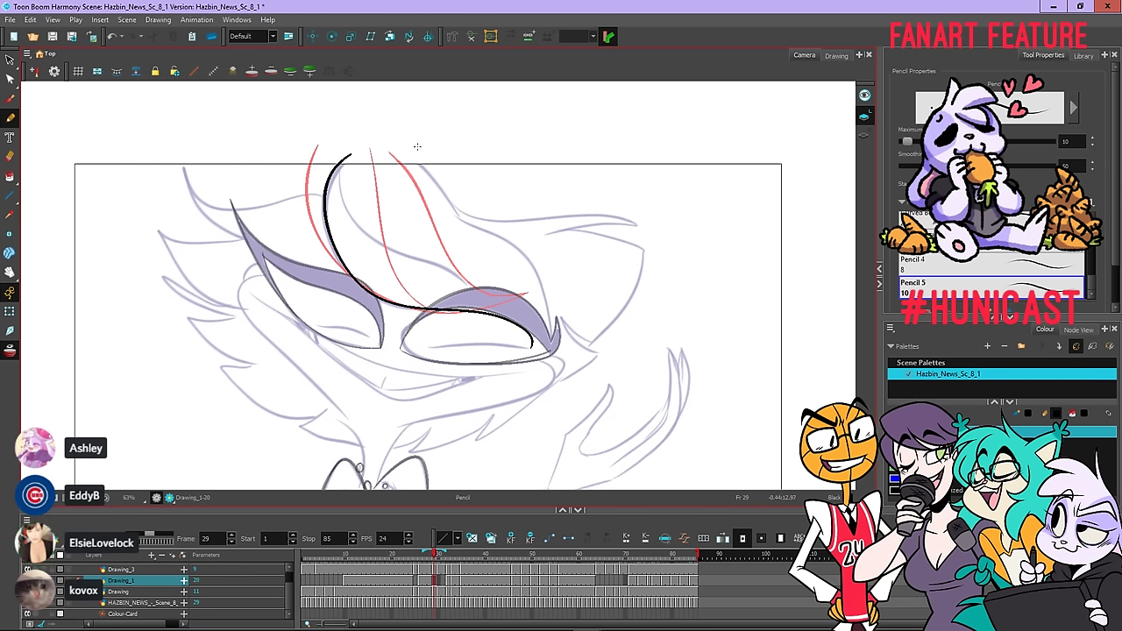
{"action": "mouse_move", "coordinate": [405, 149]}
{"action": "left_mouse_down"}
{"action": "mouse_move", "coordinate": [452, 209]}
{"action": "mouse_move", "coordinate": [530, 279]}
{"action": "mouse_move", "coordinate": [532, 346]}
{"action": "left_mouse_up"}
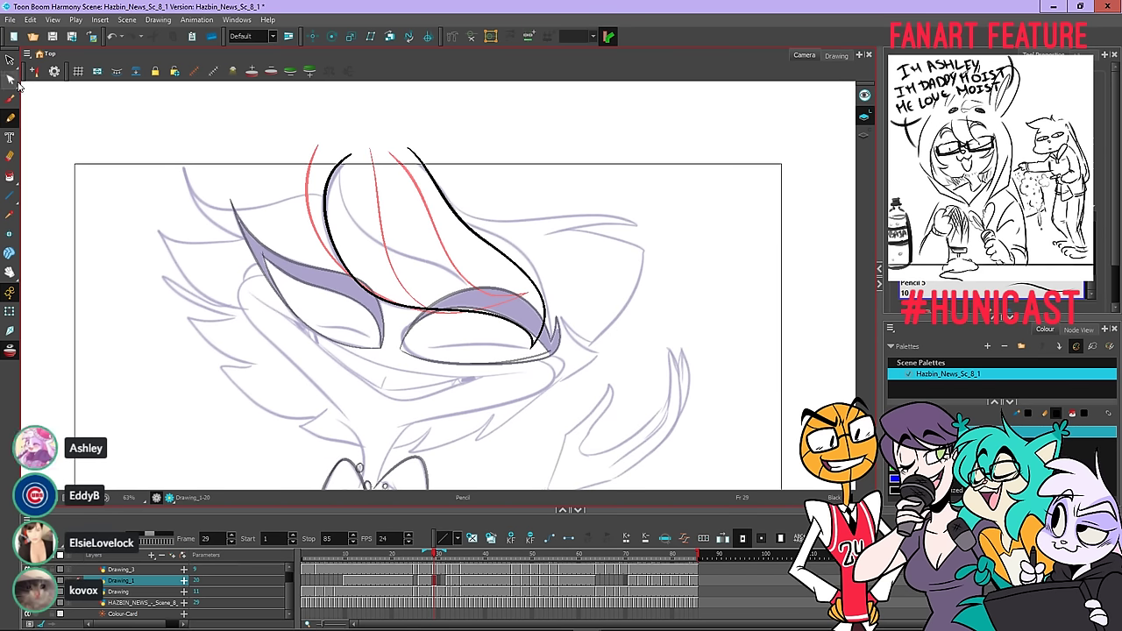
Reshape the tuft's left and lower curve on frame 29 with the Contour Editor to follow the rough sketch
{"action": "key", "text": "alt+q"}
{"action": "left_click", "coordinate": [342, 261]}
{"action": "left_click_drag", "start_coordinate": [341, 259], "coordinate": [340, 258]}
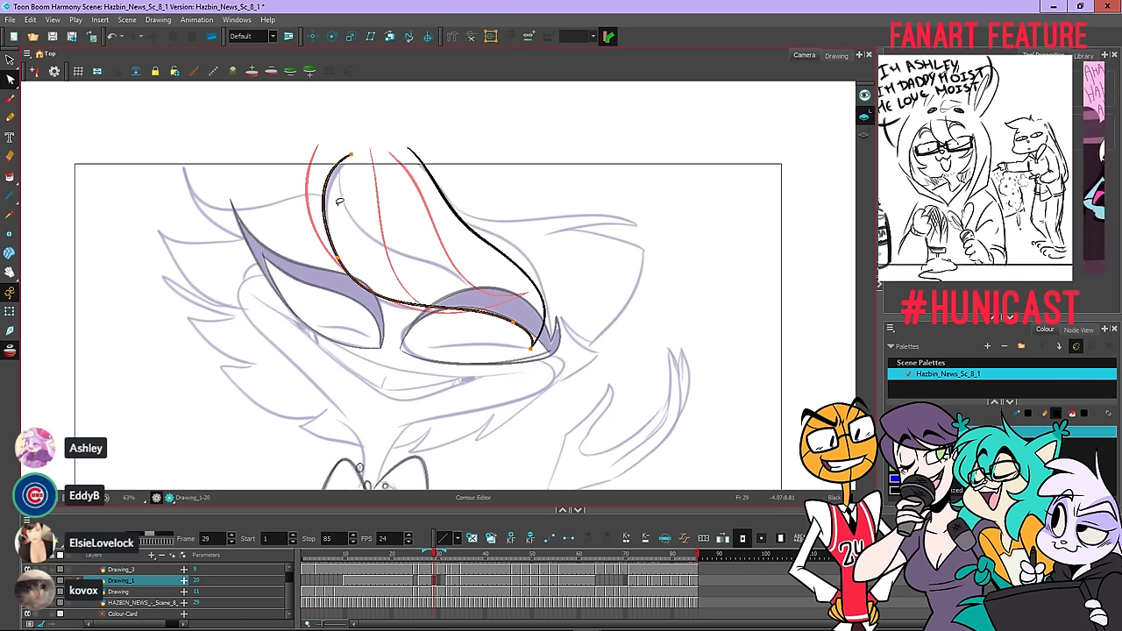
{"action": "mouse_move", "coordinate": [336, 165]}
{"action": "left_mouse_down"}
{"action": "mouse_move", "coordinate": [350, 155]}
{"action": "mouse_move", "coordinate": [358, 163]}
{"action": "left_mouse_up"}
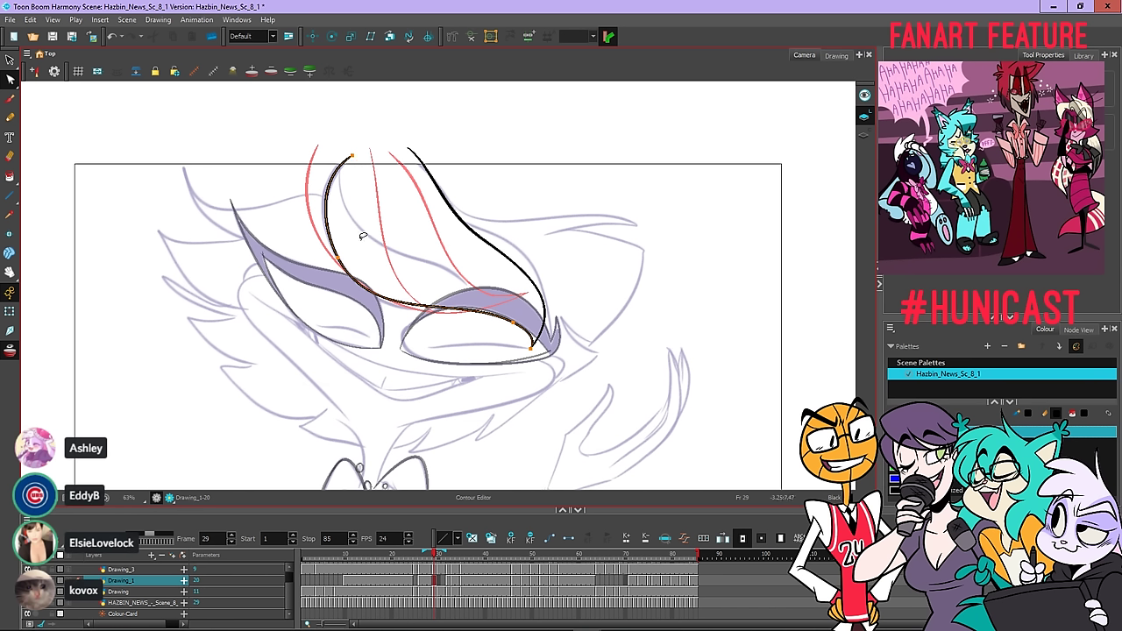
{"action": "left_click_drag", "start_coordinate": [402, 304], "coordinate": [405, 308]}
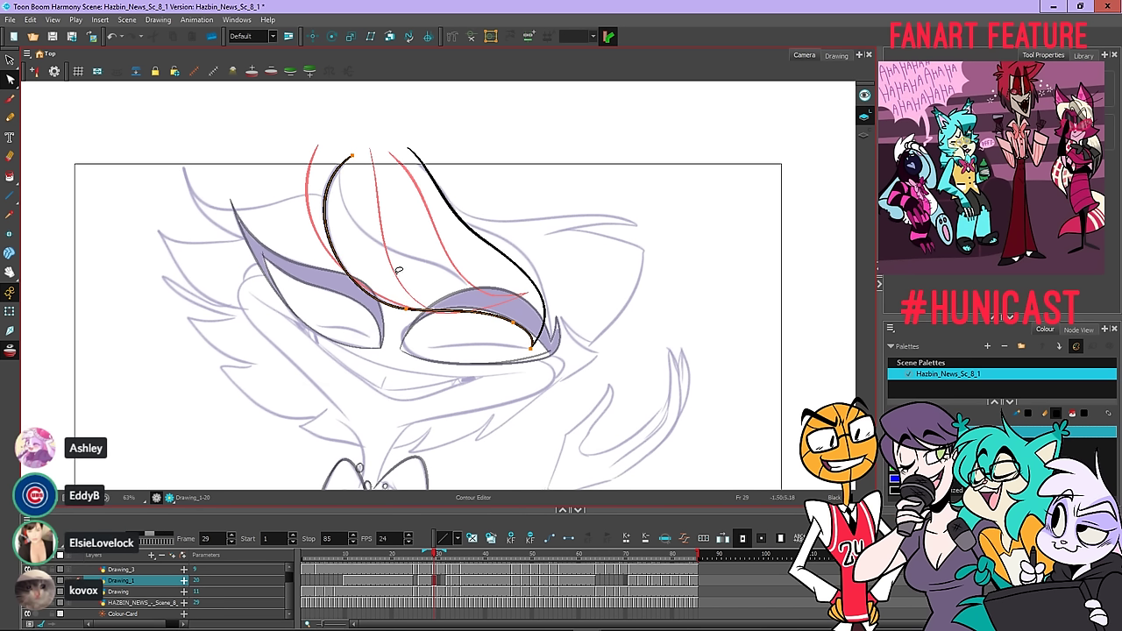
{"action": "left_click", "coordinate": [396, 268]}
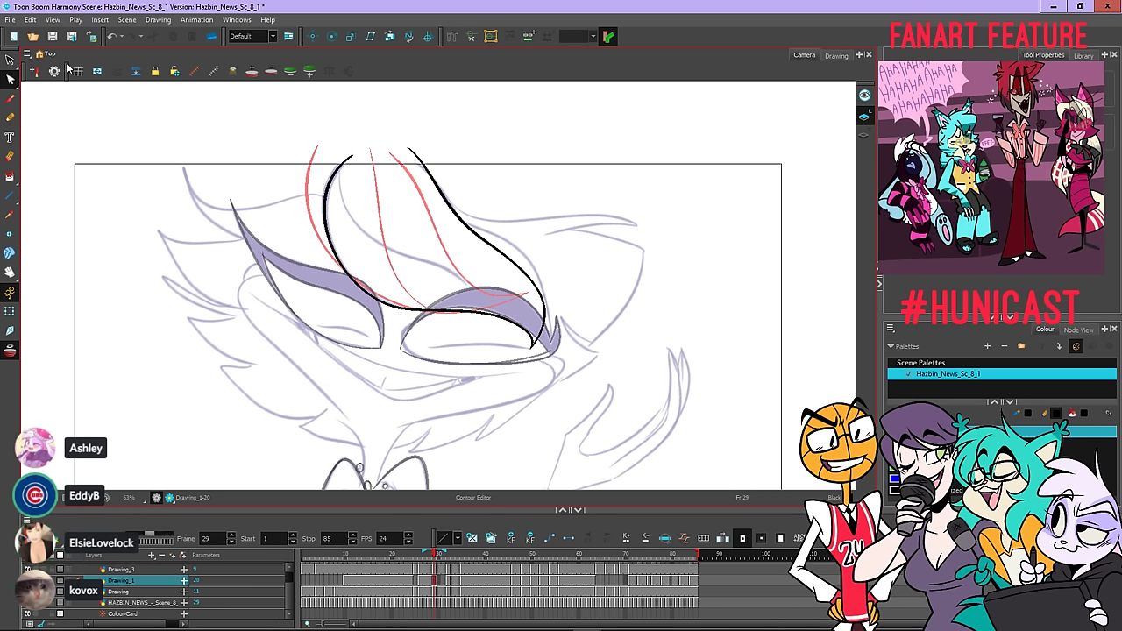
Draw the tuft's inner strand line on frame 29 with the Pencil tool and adjust its fit inside the outline with the Select tool
{"action": "left_click", "coordinate": [12, 119]}
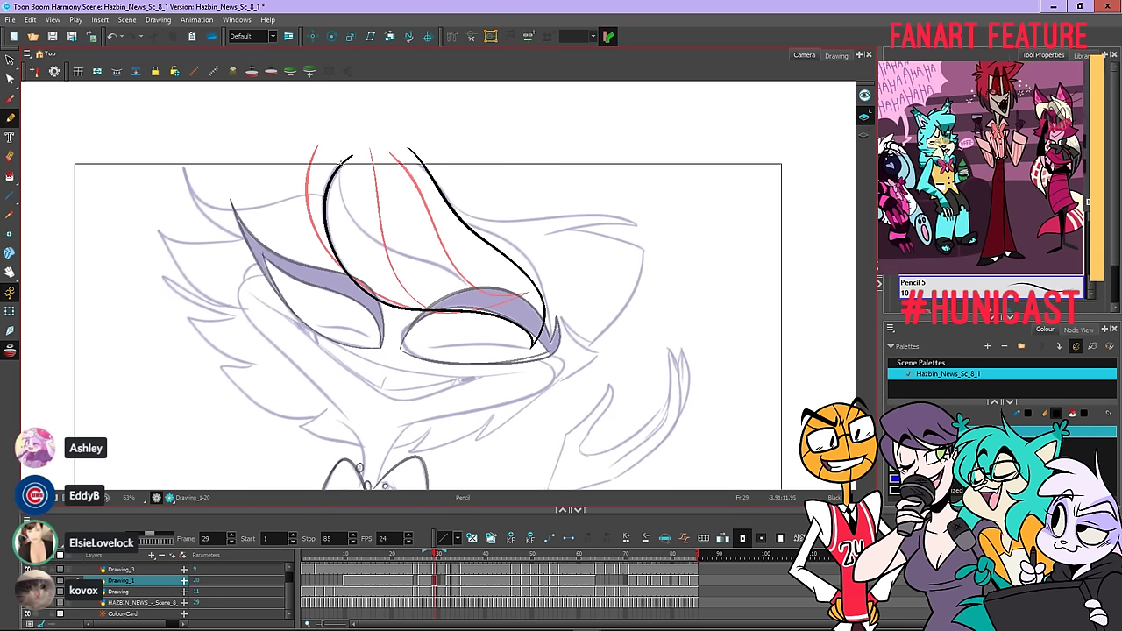
{"action": "left_click_drag", "start_coordinate": [342, 165], "coordinate": [341, 192]}
{"action": "key", "text": "ctrl+z"}
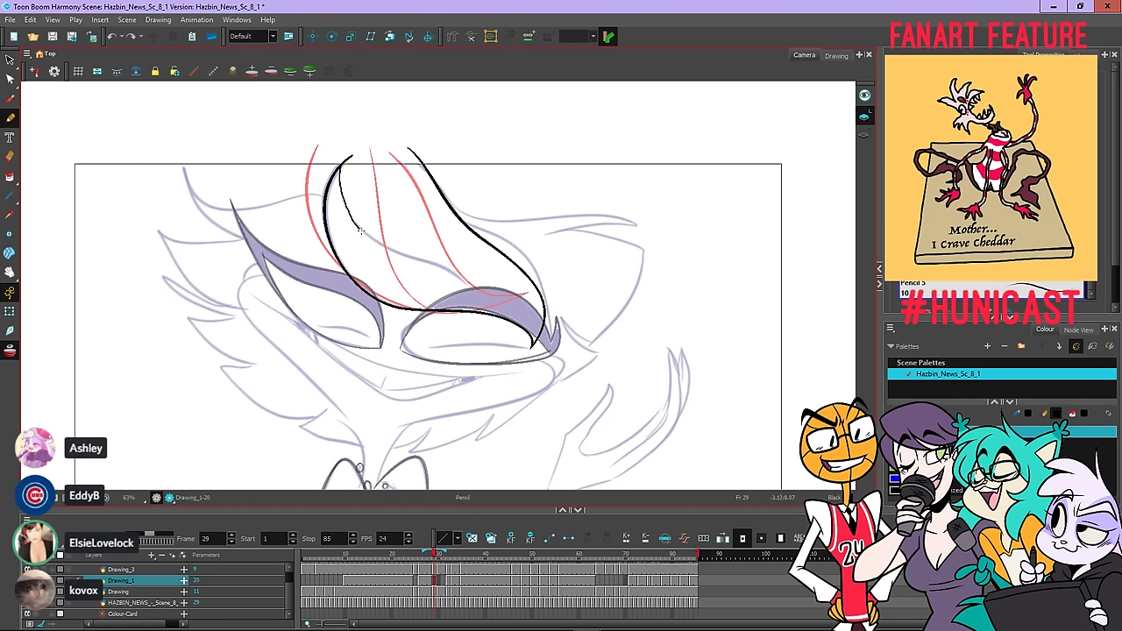
{"action": "left_click_drag", "start_coordinate": [359, 229], "coordinate": [471, 286]}
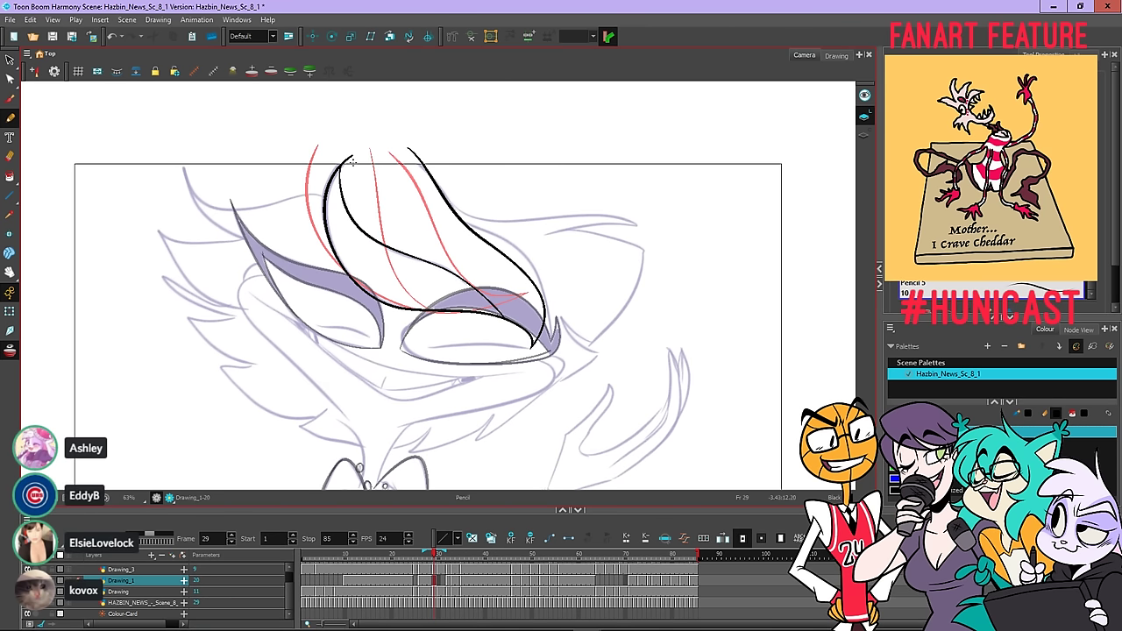
{"action": "left_click", "coordinate": [10, 60]}
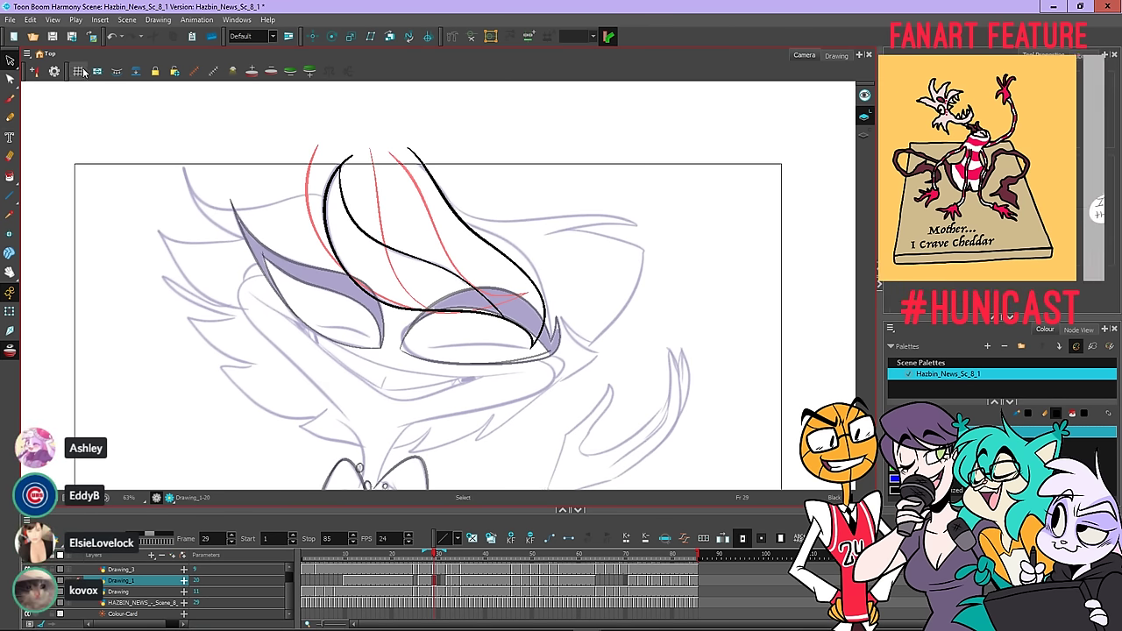
{"action": "left_click", "coordinate": [484, 269]}
{"action": "mouse_move", "coordinate": [504, 244]}
{"action": "left_mouse_down"}
{"action": "mouse_move", "coordinate": [512, 215]}
{"action": "mouse_move", "coordinate": [521, 245]}
{"action": "mouse_move", "coordinate": [519, 214]}
{"action": "left_mouse_up"}
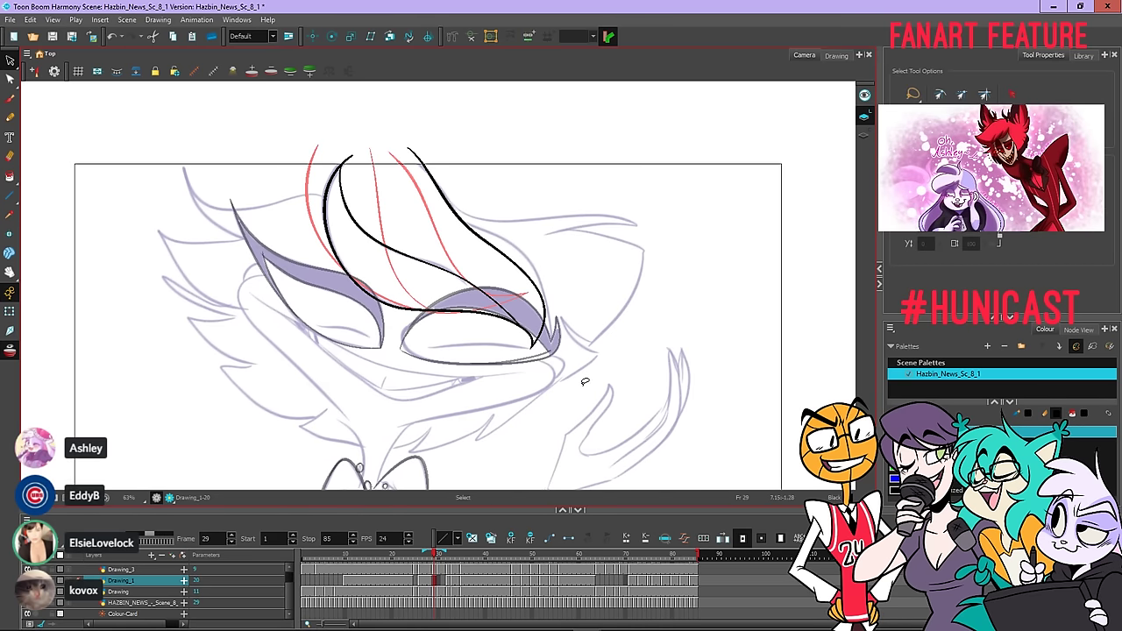
Flip back and forth between frames 29 and 30 to compare the finished tuft with the next rough pose
{"action": "key", "text": "period"}
{"action": "key", "text": "comma"}
{"action": "key", "text": "period"}
{"action": "key", "text": "comma"}
{"action": "key", "text": "period"}
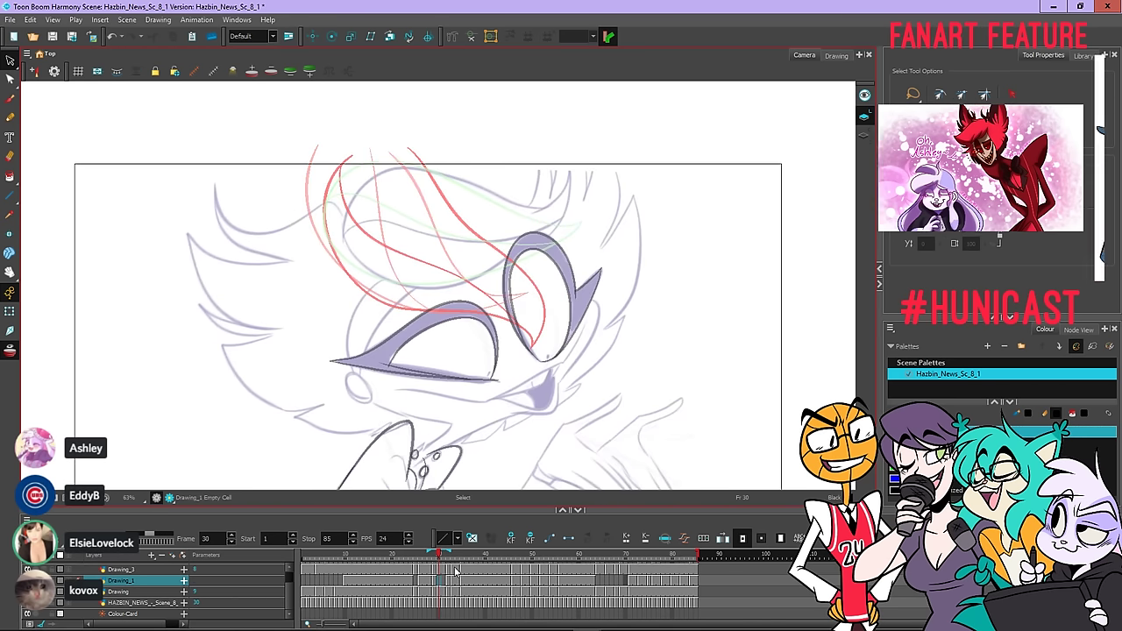
{"action": "key", "text": "comma"}
{"action": "key", "text": "period"}
{"action": "key", "text": "comma"}
{"action": "key", "text": "period"}
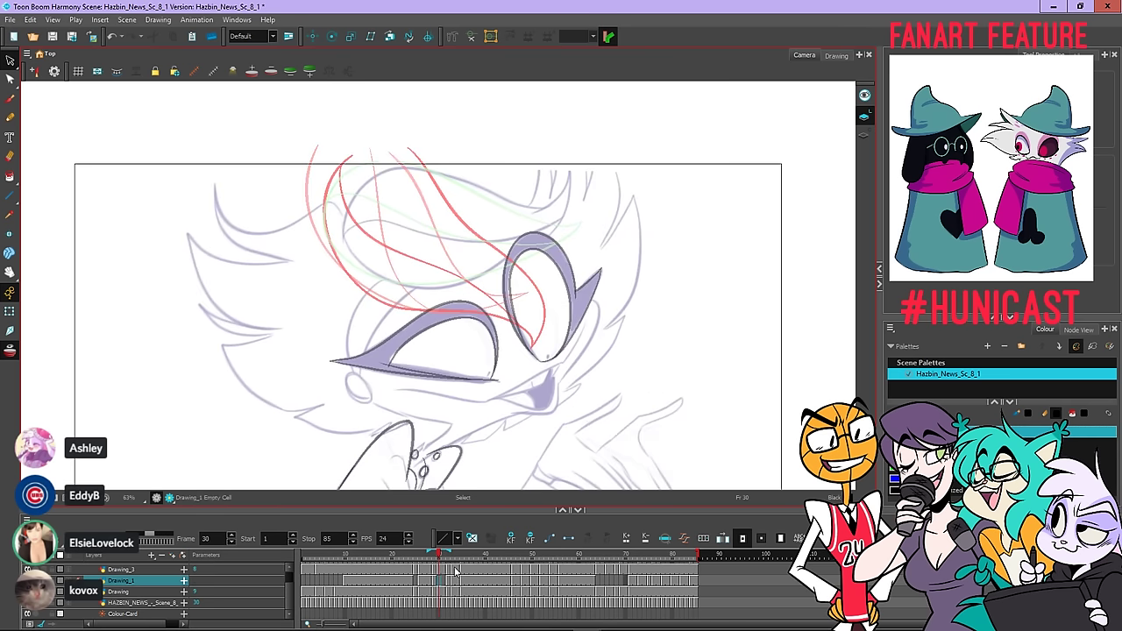
{"action": "key", "text": "comma"}
{"action": "key", "text": "period"}
{"action": "key", "text": "comma"}
{"action": "key", "text": "period"}
Shorten the onion skin to one previous drawing and compare the neighbouring frames, ending on the empty Drawing_1 cell at frame 30
{"action": "left_click_drag", "start_coordinate": [428, 554], "coordinate": [434, 554]}
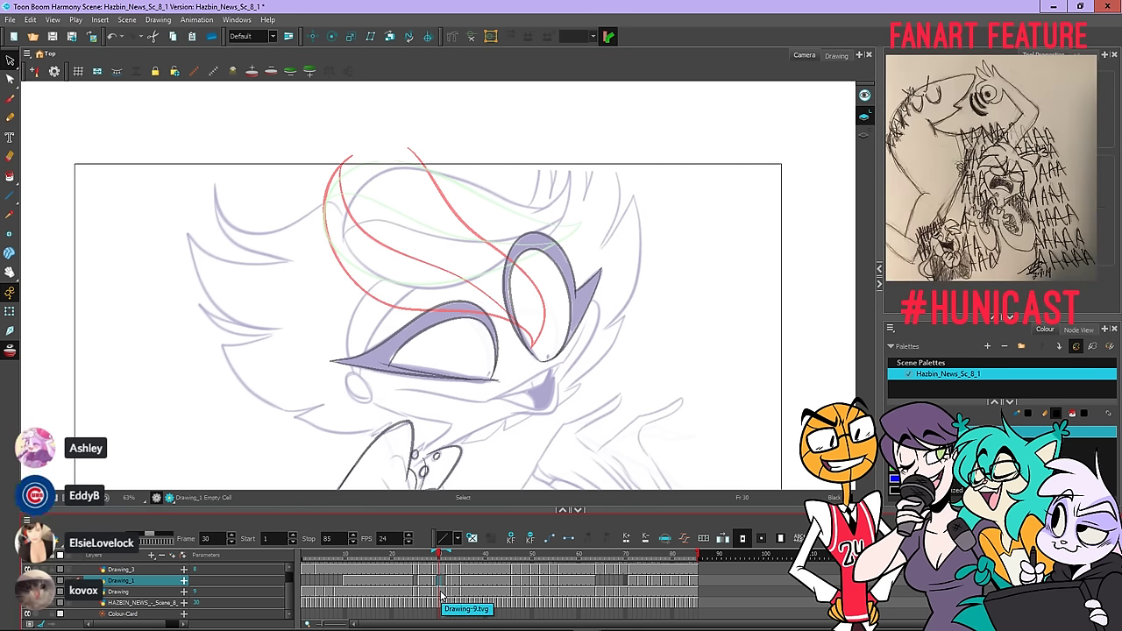
{"action": "key", "text": "comma"}
{"action": "key", "text": "period"}
{"action": "key", "text": "period"}
{"action": "key", "text": "comma"}
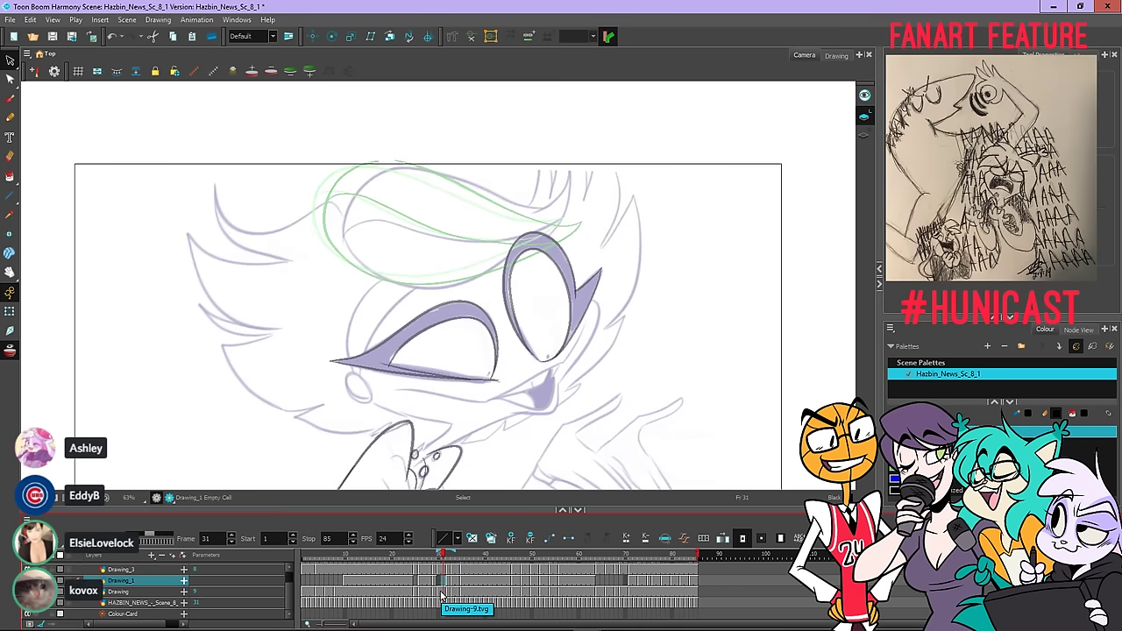
{"action": "key", "text": "comma"}
{"action": "key", "text": "period"}
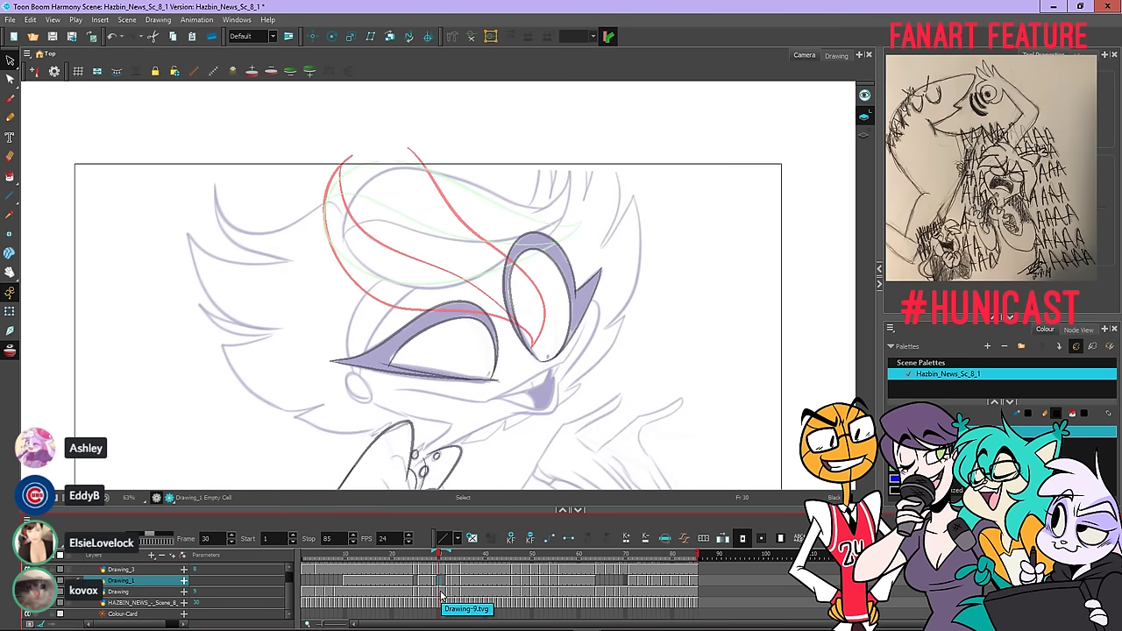
Draw the hair tuft's outline on frame 30 with the Pencil tool, tracing the left side, the lower curve and the top curve to the tip
{"action": "left_click", "coordinate": [10, 117]}
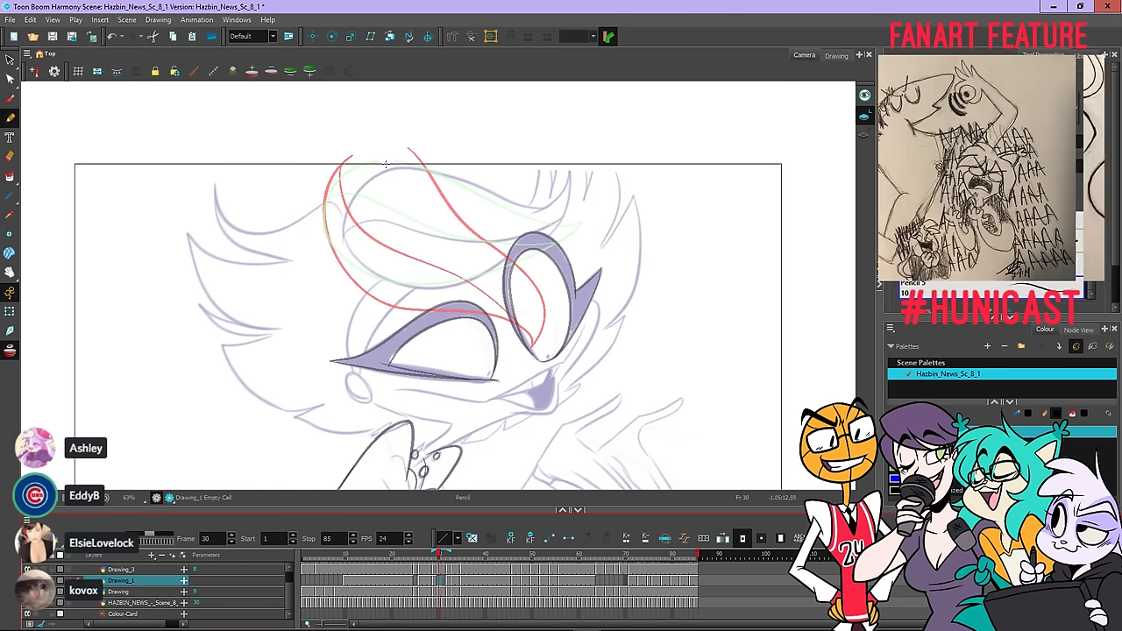
{"action": "mouse_move", "coordinate": [362, 182]}
{"action": "left_mouse_down"}
{"action": "mouse_move", "coordinate": [345, 242]}
{"action": "mouse_move", "coordinate": [394, 281]}
{"action": "left_mouse_up"}
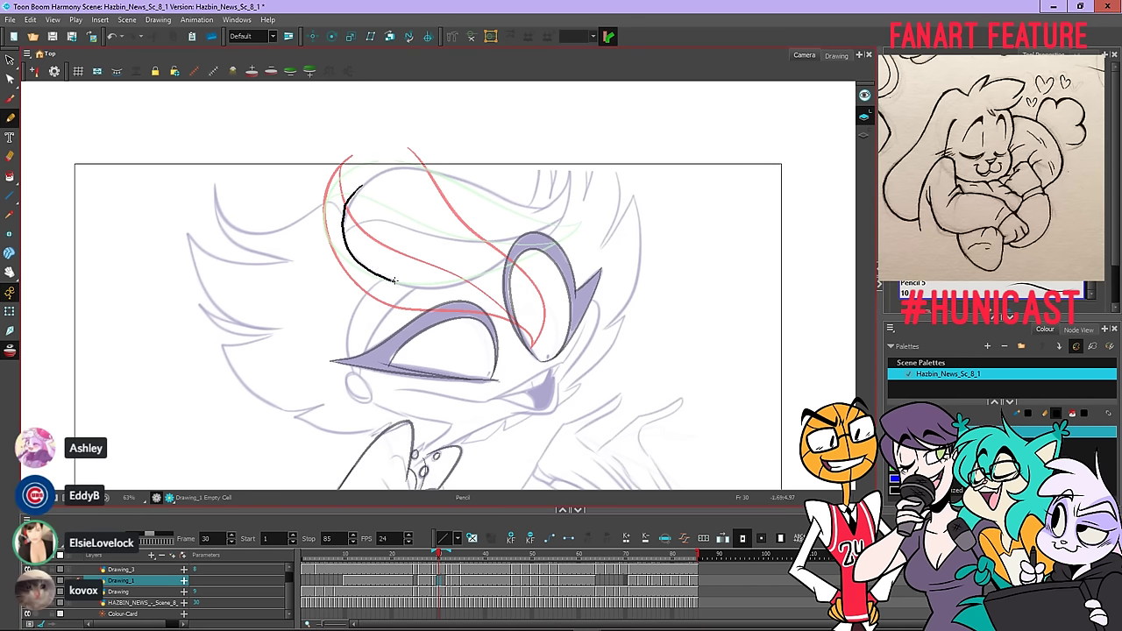
{"action": "left_click_drag", "start_coordinate": [532, 254], "coordinate": [574, 253]}
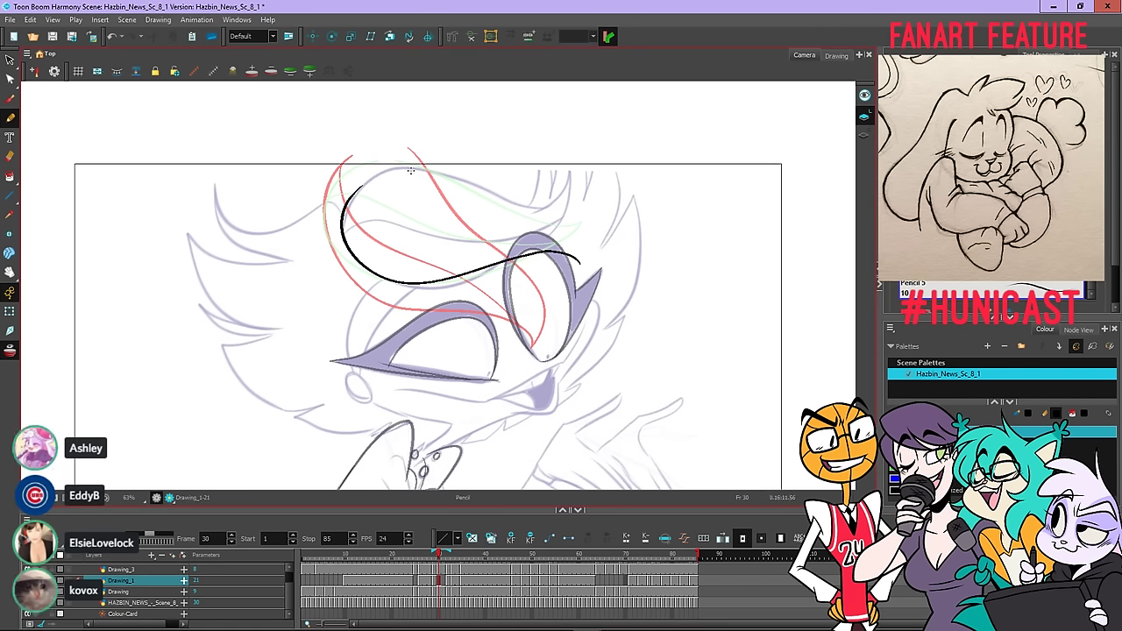
{"action": "key", "text": "ctrl+z"}
{"action": "left_click_drag", "start_coordinate": [375, 176], "coordinate": [360, 184]}
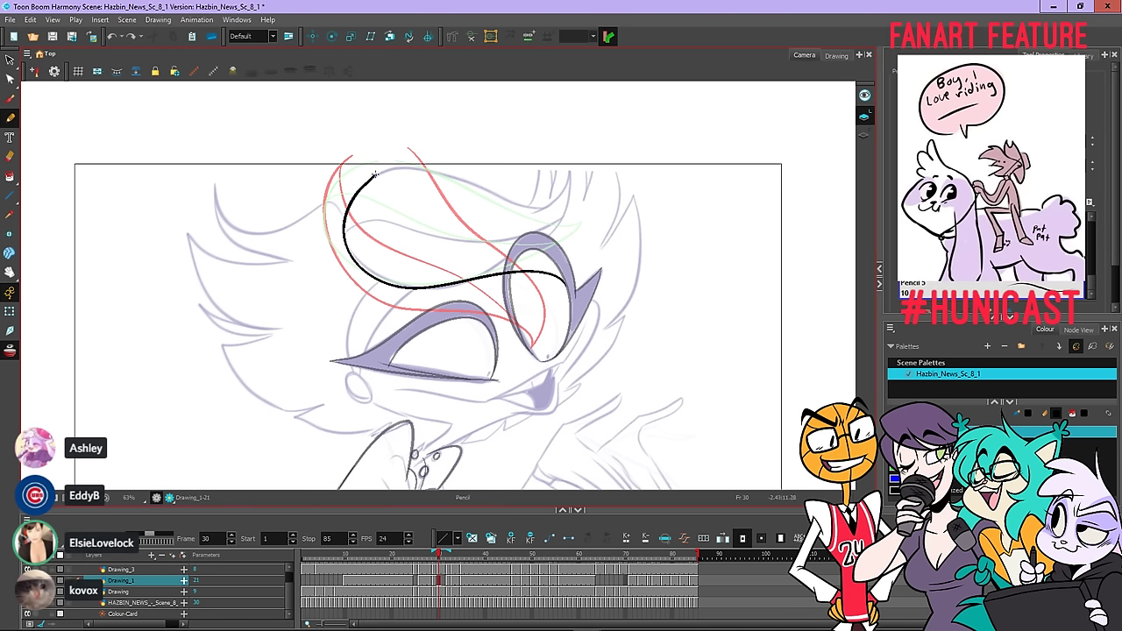
{"action": "left_click_drag", "start_coordinate": [379, 173], "coordinate": [435, 168]}
{"action": "key", "text": "ctrl+z"}
{"action": "key", "text": "ctrl+z"}
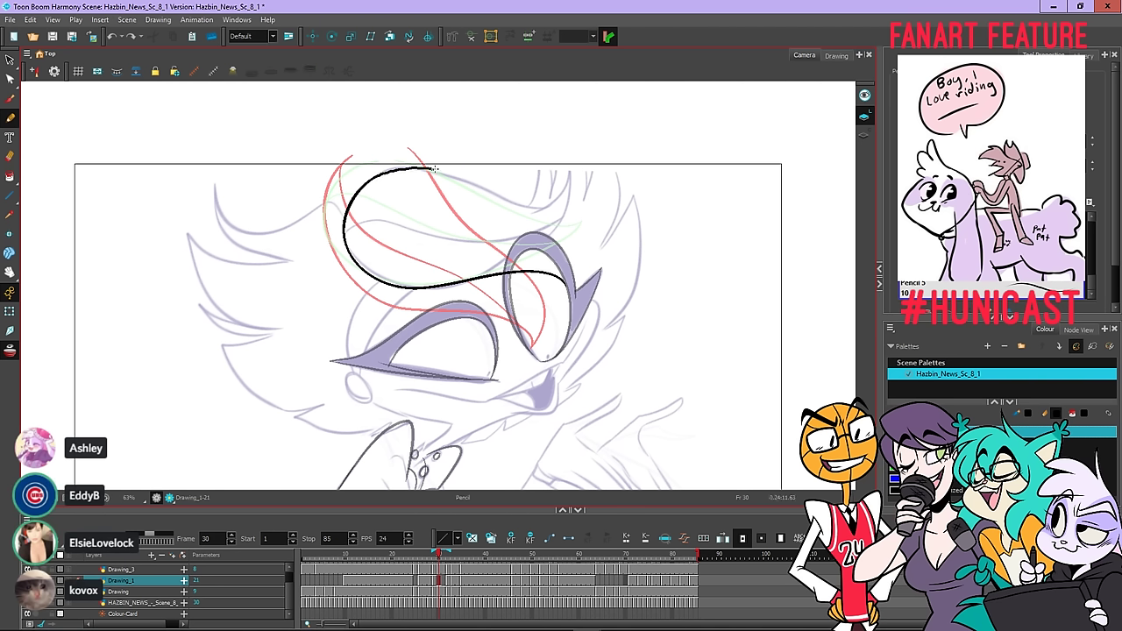
{"action": "mouse_move", "coordinate": [566, 251]}
{"action": "left_mouse_down"}
{"action": "mouse_move", "coordinate": [573, 302]}
{"action": "mouse_move", "coordinate": [558, 277]}
{"action": "left_mouse_up"}
Redraw the end of the tuft's lower curve on frame 30 until it meets the upper curve in a pointed tip
{"action": "scroll", "coordinate": [561, 277], "scroll_direction": "up", "scroll_amount": 3}
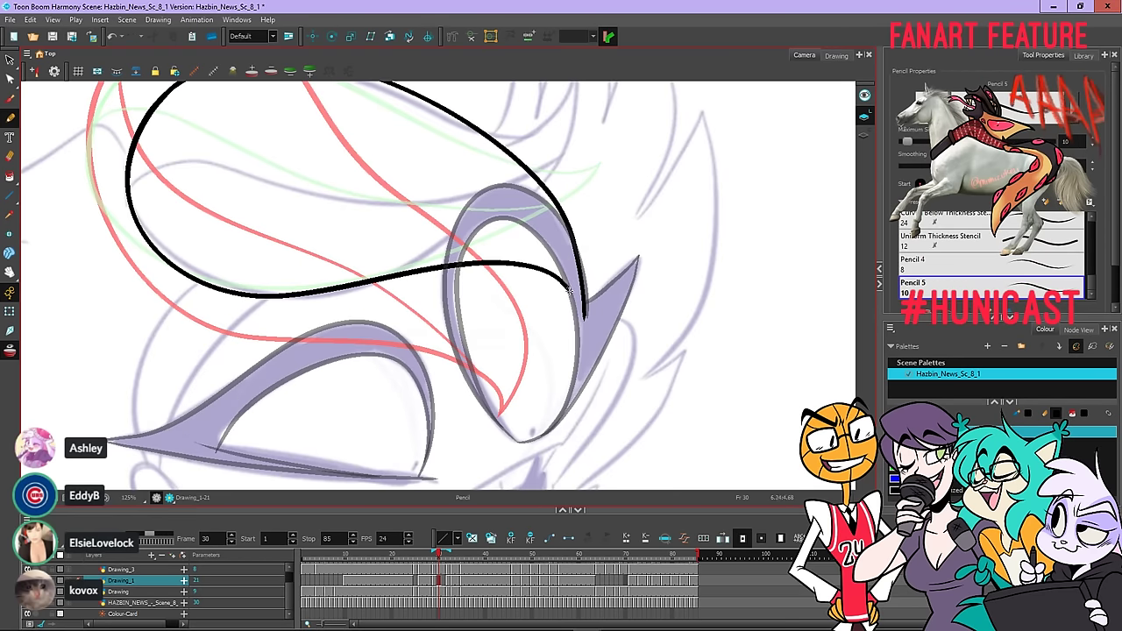
{"action": "key", "text": "ctrl+z"}
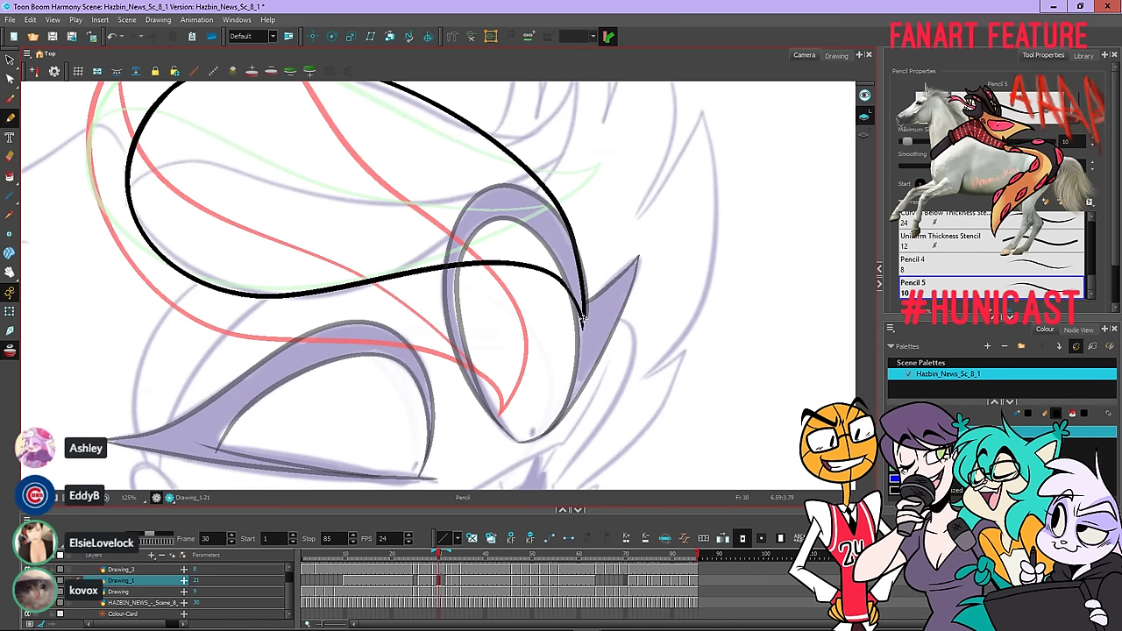
{"action": "left_click_drag", "start_coordinate": [568, 282], "coordinate": [583, 324]}
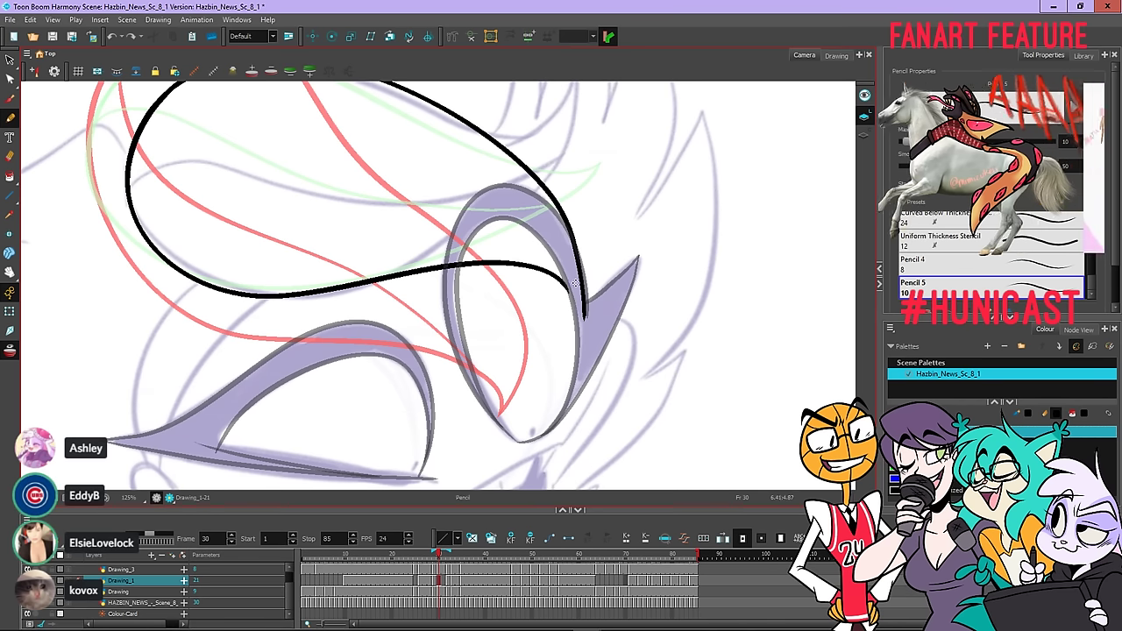
{"action": "key", "text": "ctrl+z"}
{"action": "left_click", "coordinate": [130, 36]}
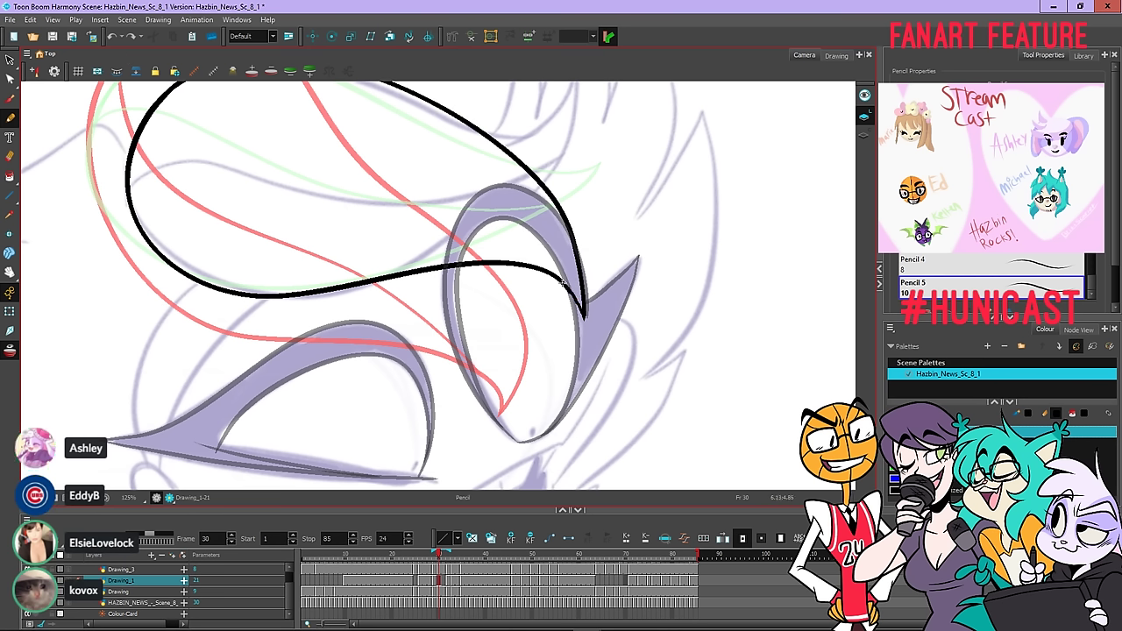
{"action": "left_click_drag", "start_coordinate": [558, 279], "coordinate": [584, 324]}
{"action": "key", "text": "ctrl+z"}
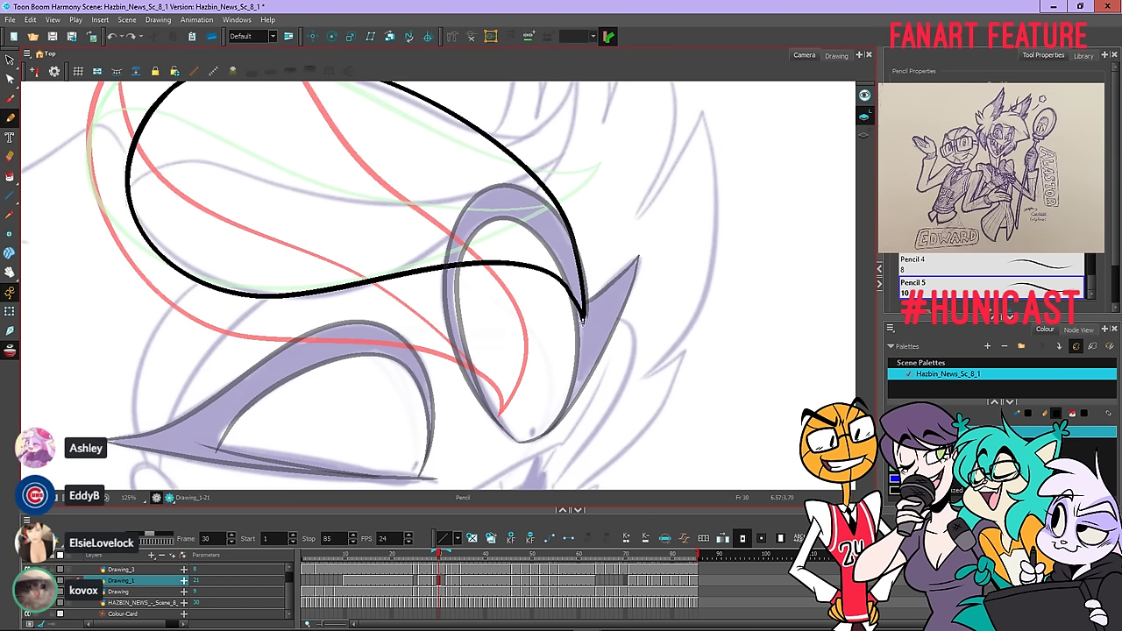
{"action": "mouse_move", "coordinate": [582, 321]}
{"action": "left_mouse_down"}
{"action": "mouse_move", "coordinate": [560, 280]}
{"action": "mouse_move", "coordinate": [581, 313]}
{"action": "left_mouse_up"}
{"action": "key", "text": "ctrl+z"}
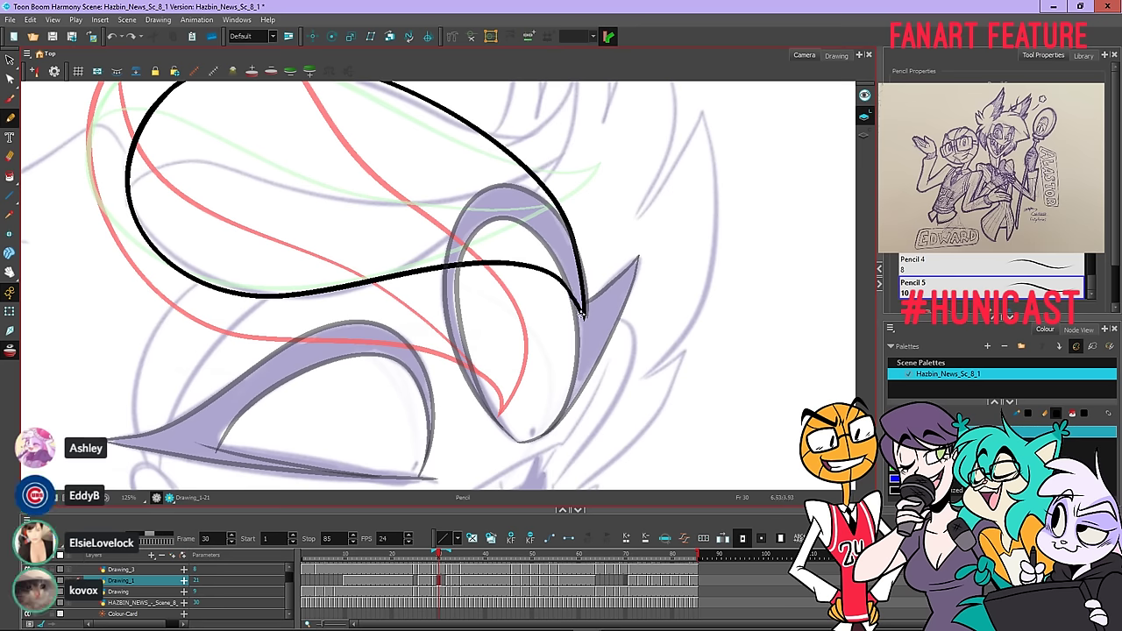
Flip through frames 29 to 31 to check how the new tuft outline moves between its neighbours
{"action": "scroll", "coordinate": [585, 304], "scroll_direction": "down", "scroll_amount": 3}
{"action": "key", "text": "comma"}
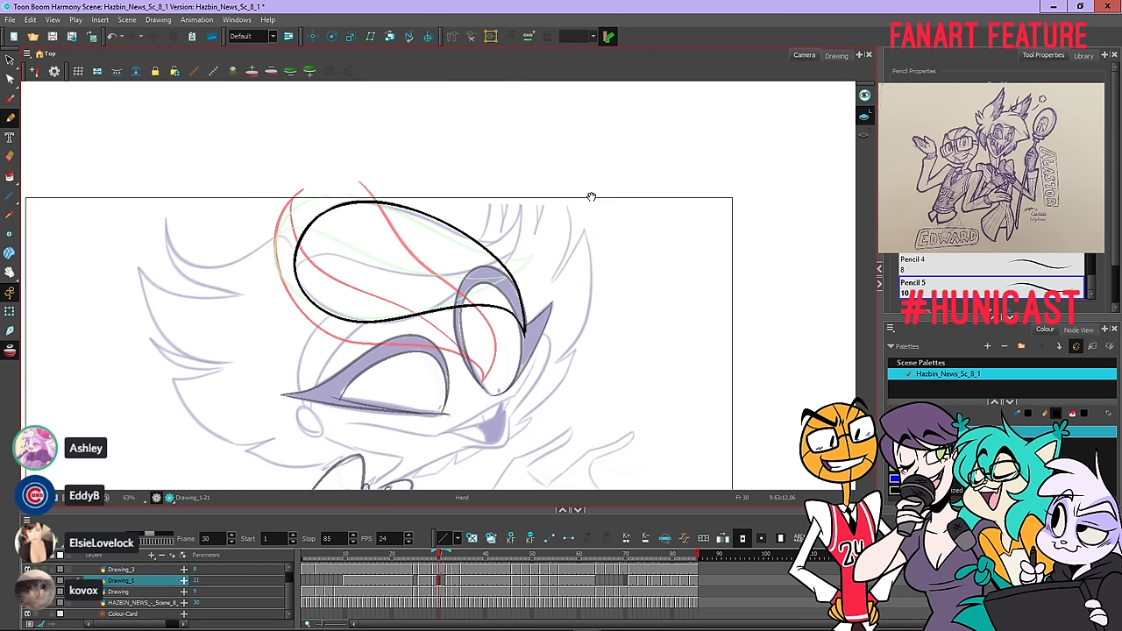
{"action": "key", "text": "period"}
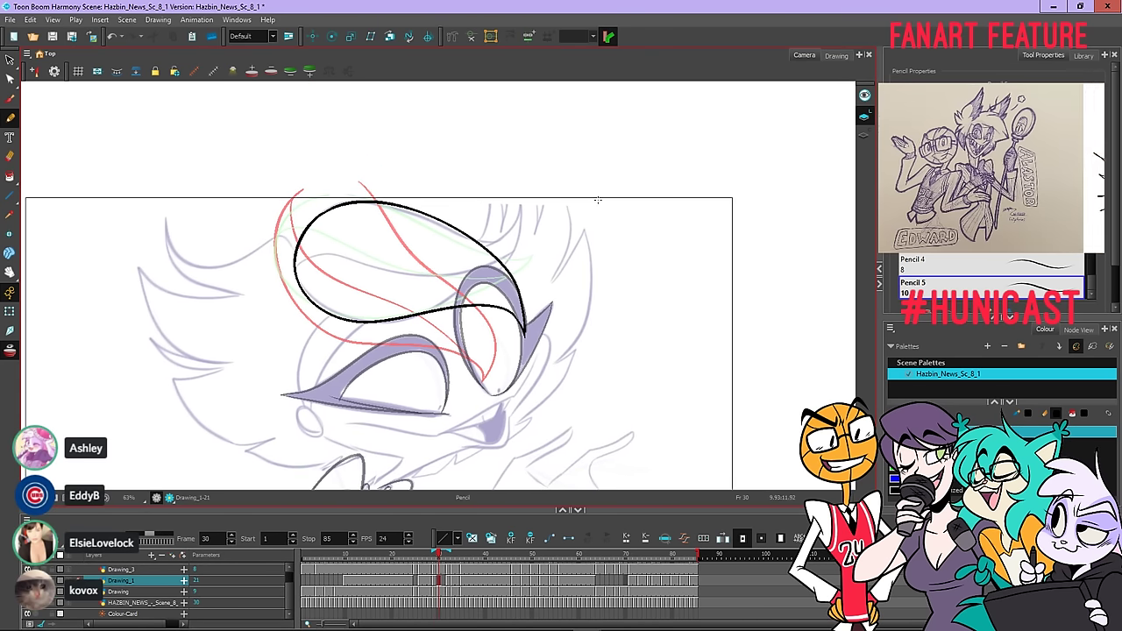
{"action": "key", "text": "comma"}
{"action": "key", "text": "period"}
{"action": "key", "text": "period"}
{"action": "key", "text": "period"}
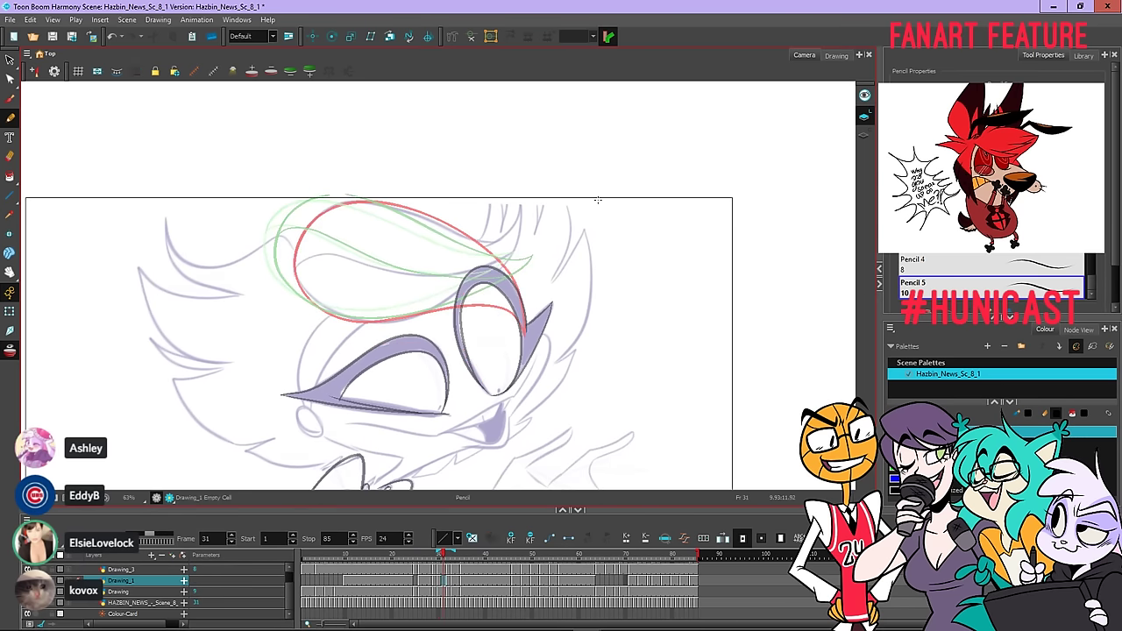
{"action": "key", "text": "comma"}
{"action": "key", "text": "comma"}
{"action": "key", "text": "comma"}
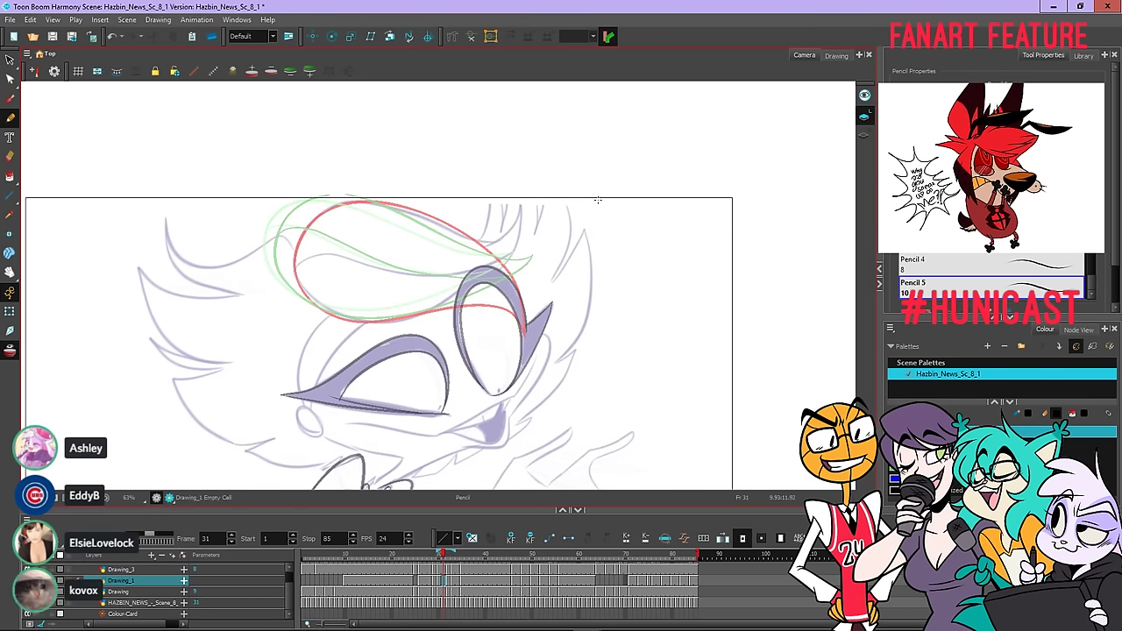
{"action": "key", "text": "period"}
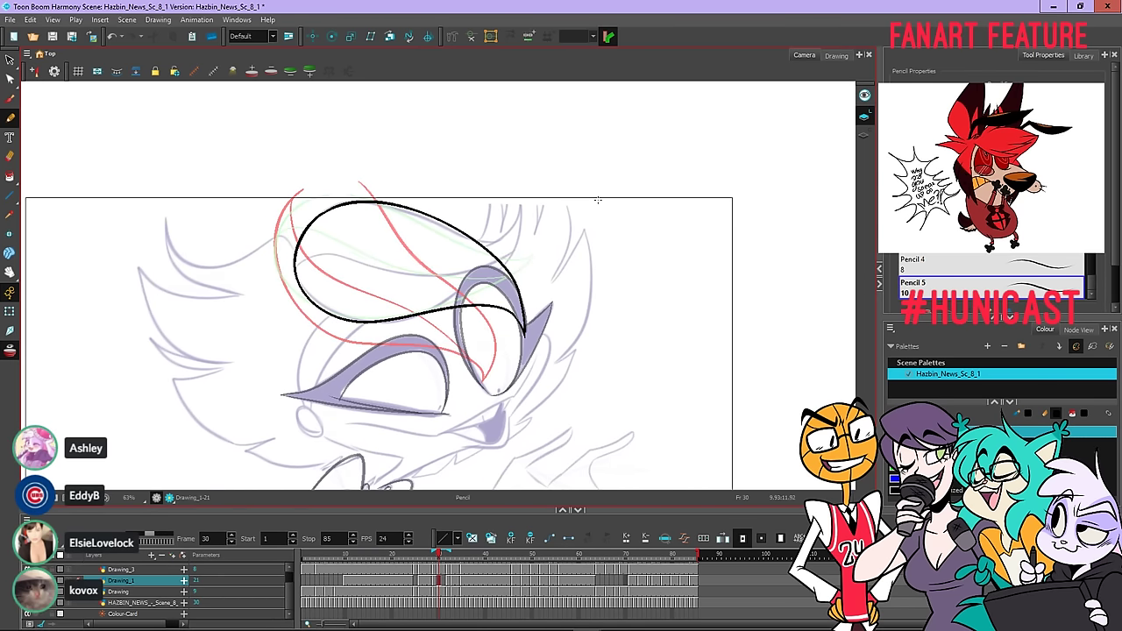
{"action": "left_click", "coordinate": [12, 60]}
{"action": "mouse_move", "coordinate": [433, 122]}
{"action": "left_mouse_down"}
{"action": "mouse_move", "coordinate": [338, 372]}
{"action": "mouse_move", "coordinate": [575, 194]}
{"action": "left_mouse_up"}
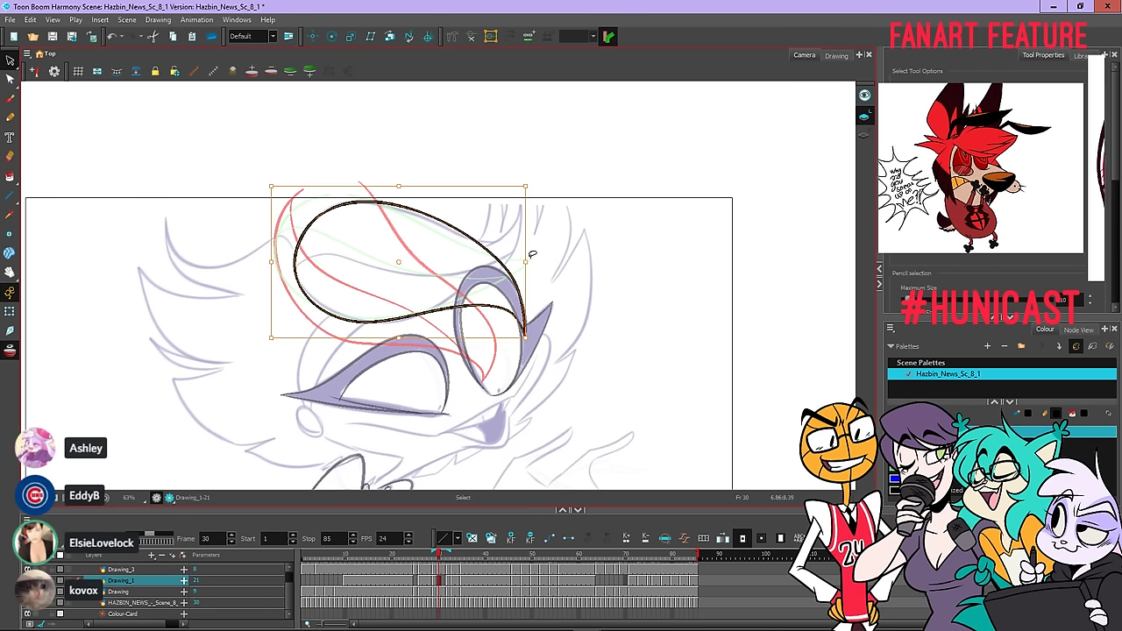
{"action": "left_click", "coordinate": [577, 242]}
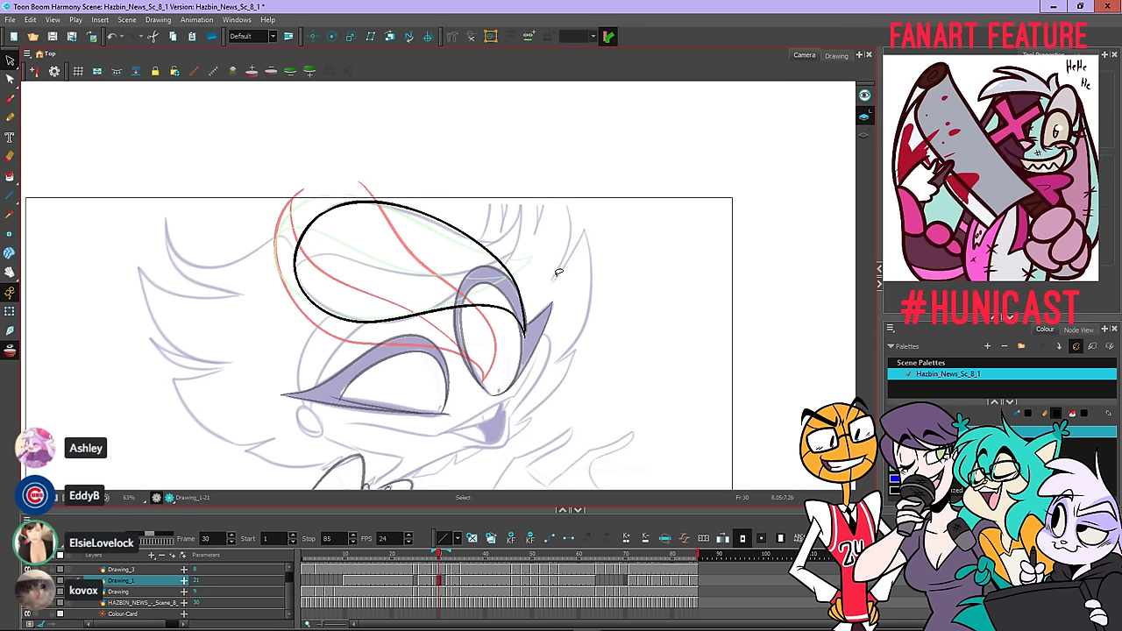
{"action": "left_click", "coordinate": [12, 117]}
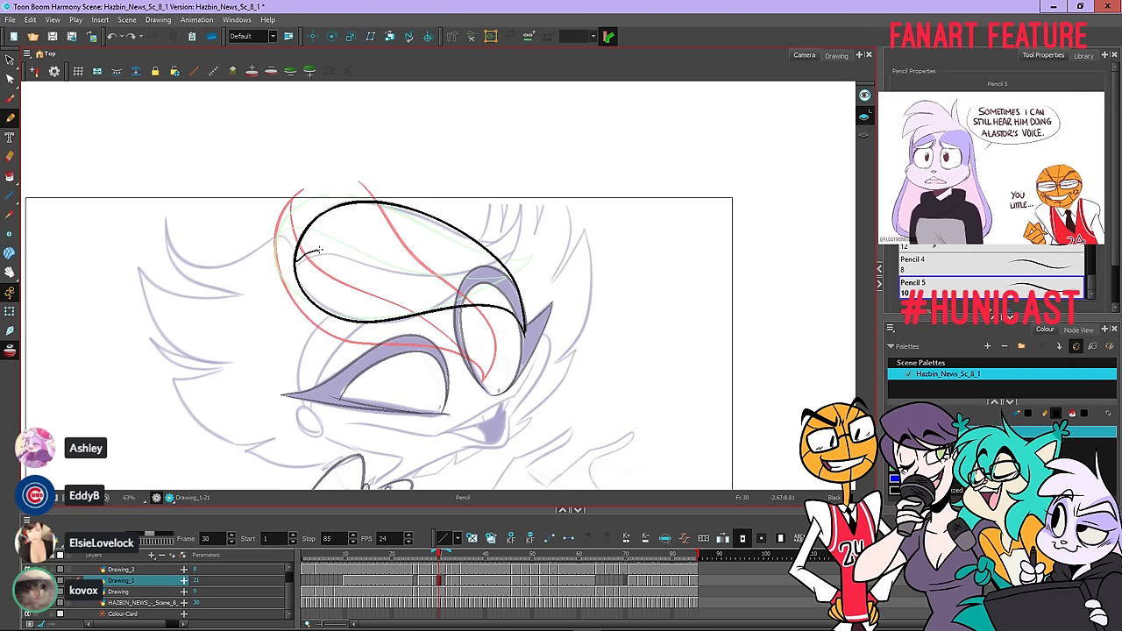
Try an arched inner strand line on frame 30, running from the tuft's left side down to the lower curve
{"action": "left_click_drag", "start_coordinate": [320, 250], "coordinate": [492, 300]}
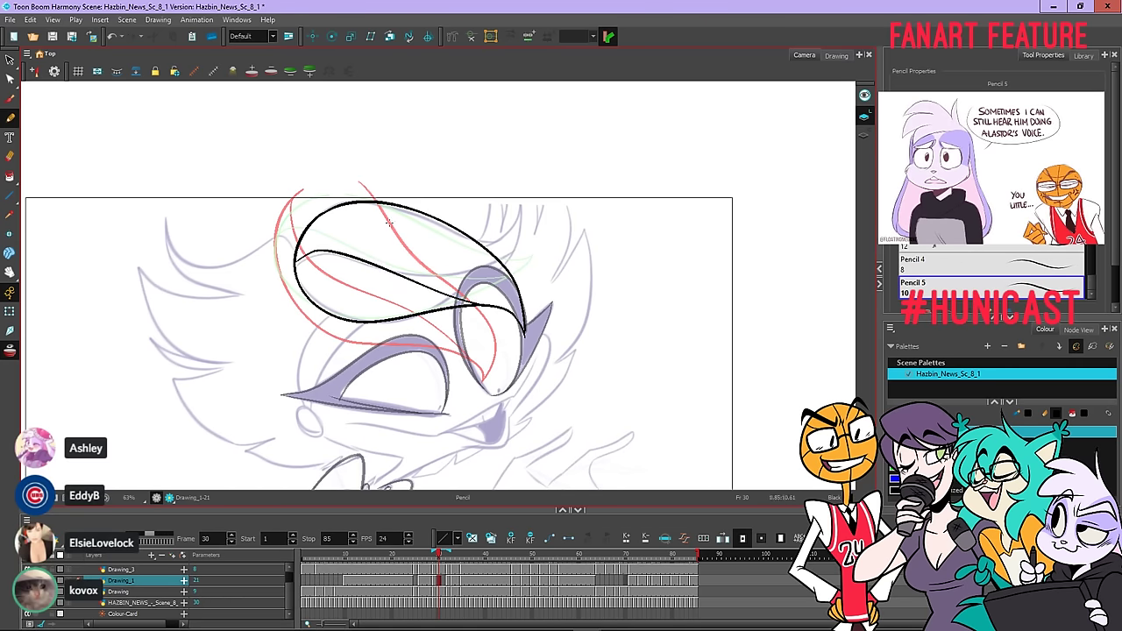
{"action": "key", "text": "ctrl+z"}
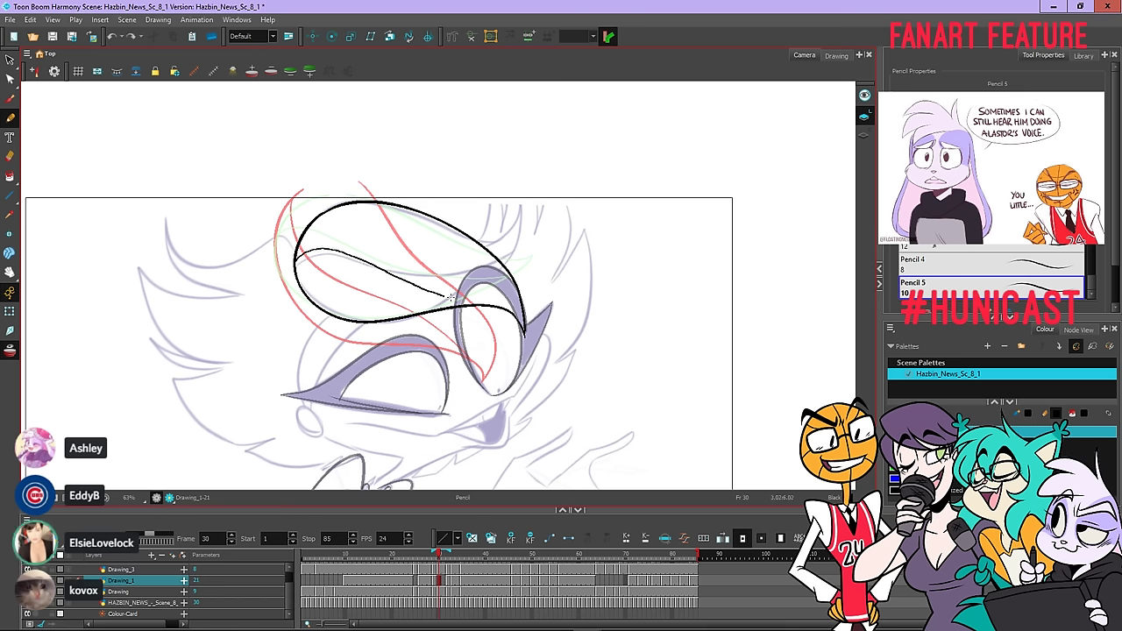
{"action": "left_click_drag", "start_coordinate": [451, 297], "coordinate": [497, 304]}
{"action": "key", "text": "comma"}
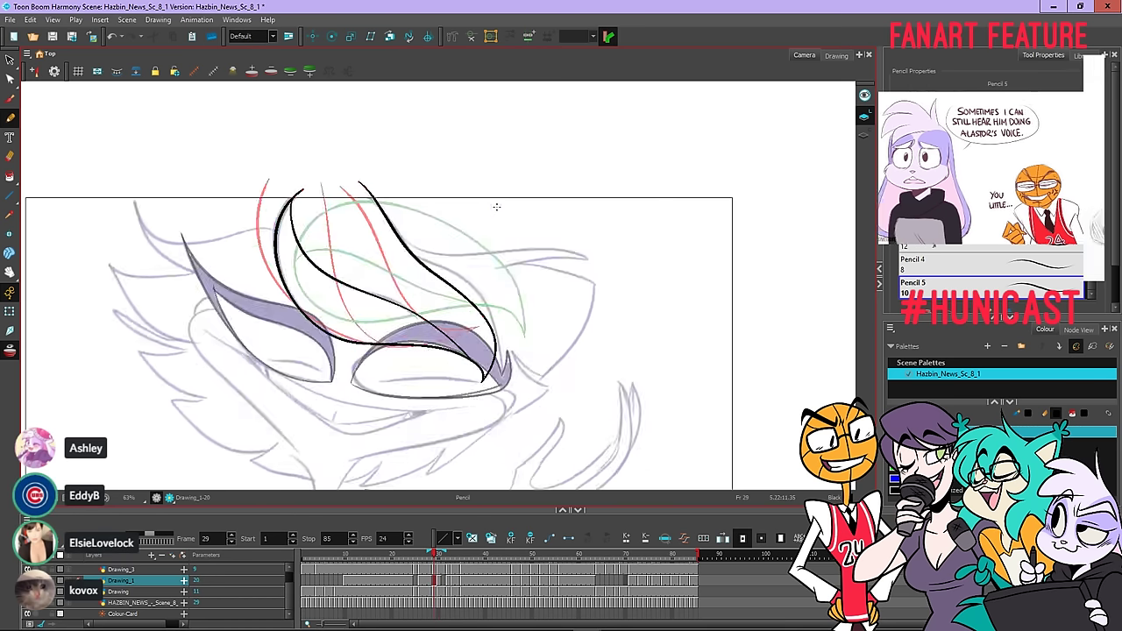
{"action": "key", "text": "period"}
{"action": "key", "text": "comma"}
{"action": "key", "text": "period"}
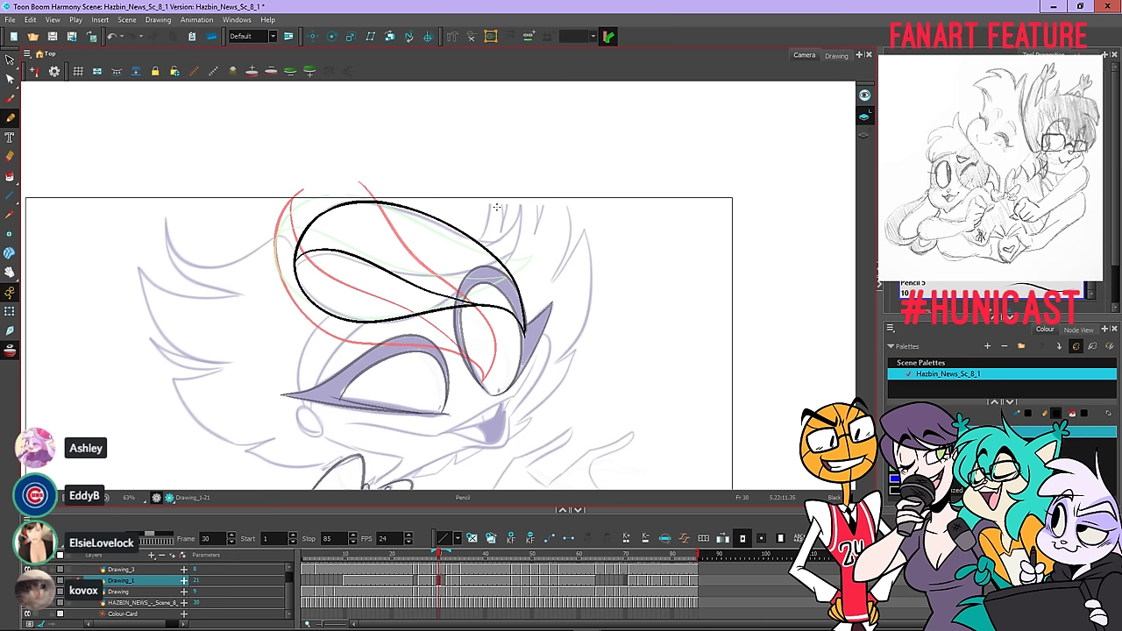
{"action": "key", "text": "ctrl+z"}
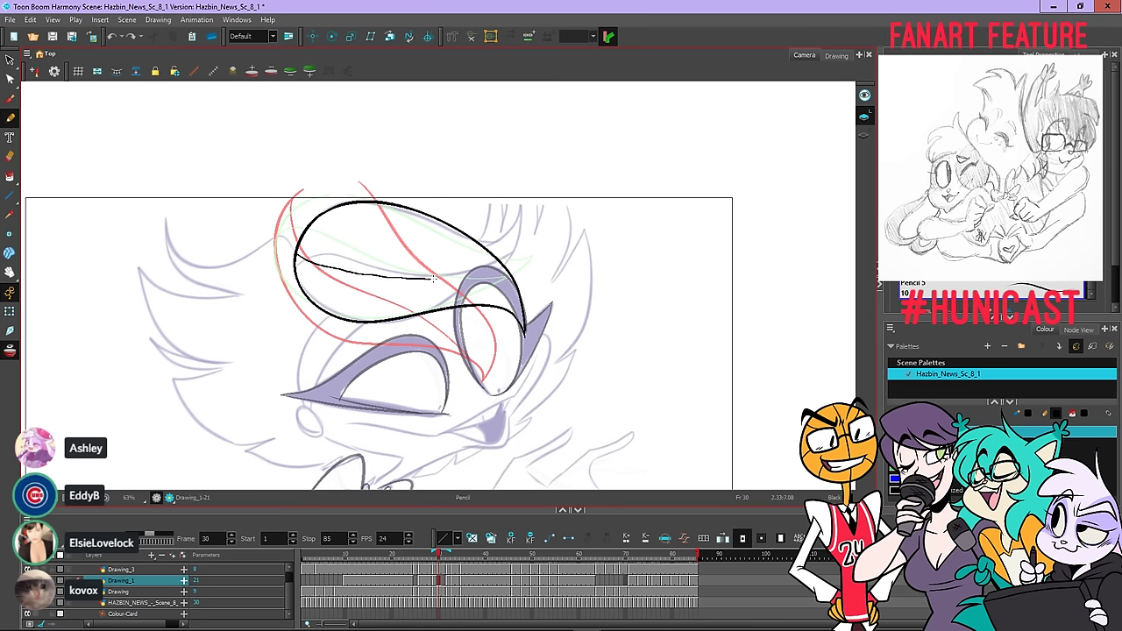
Draw a flatter inner strand line from the tuft's left side toward the tip on frame 30 and compare it with the neighbouring frames
{"action": "left_click_drag", "start_coordinate": [495, 298], "coordinate": [496, 282]}
{"action": "key", "text": "comma"}
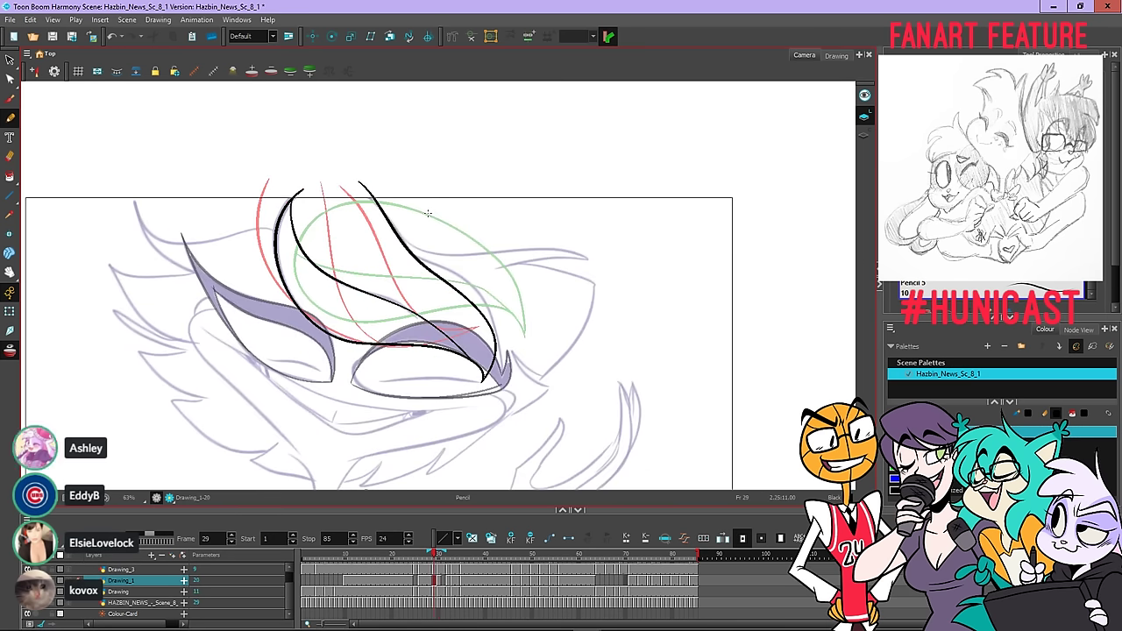
{"action": "key", "text": "period"}
{"action": "key", "text": "period"}
{"action": "key", "text": "comma"}
{"action": "key", "text": "comma"}
{"action": "key", "text": "period"}
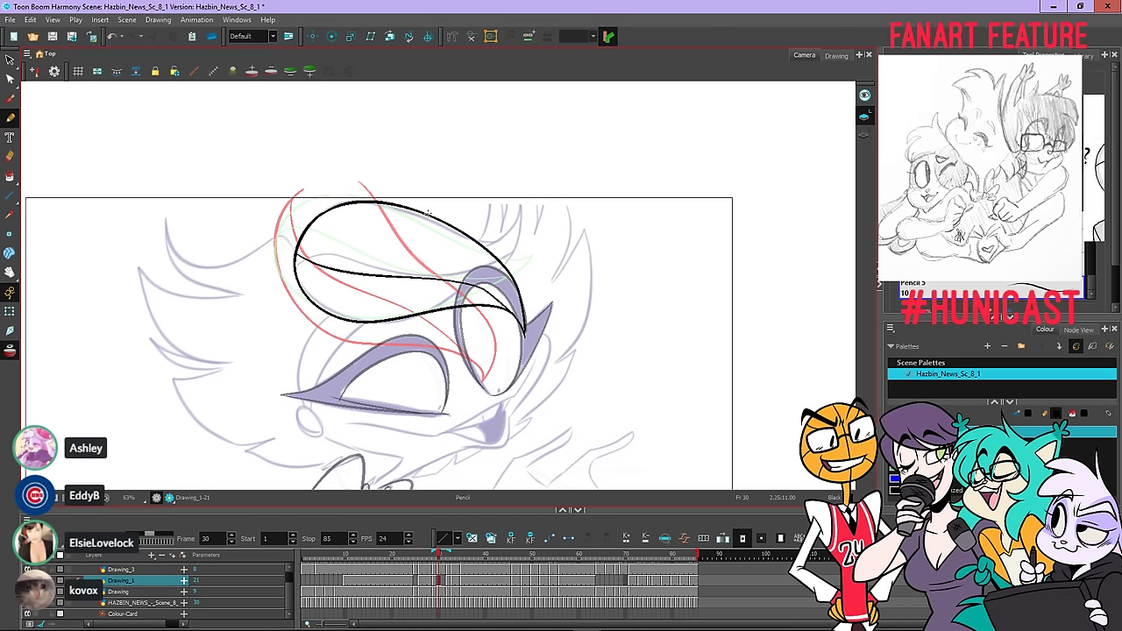
{"action": "key", "text": "period"}
{"action": "key", "text": "comma"}
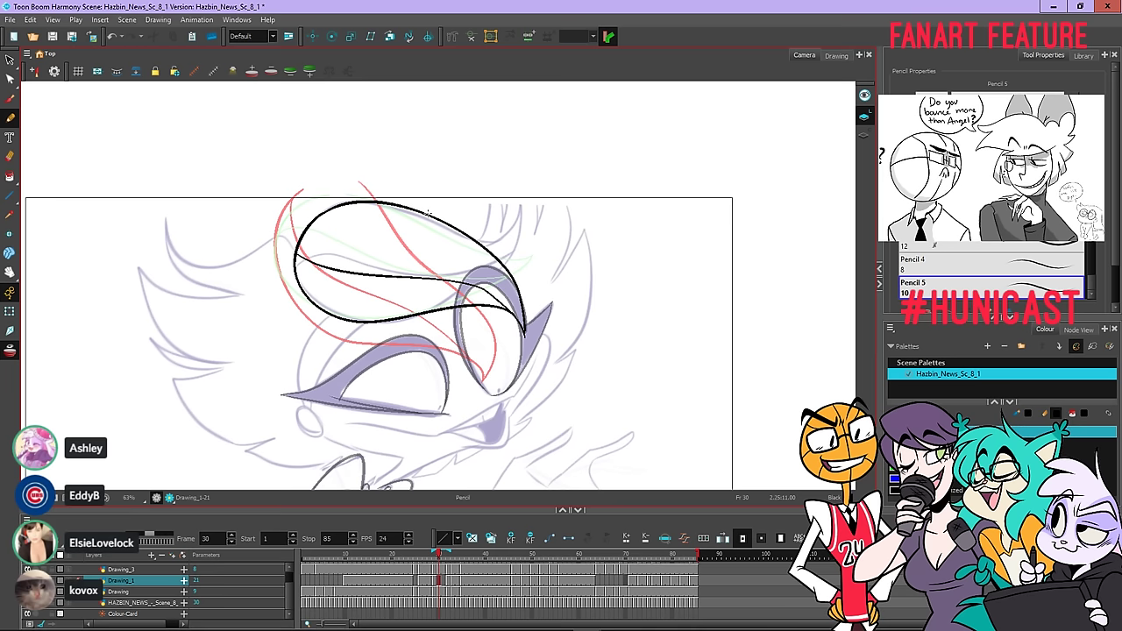
Reshape the end of the tuft's outer curve at its pointed tip on frame 30 with the Contour Editor
{"action": "left_click", "coordinate": [9, 60]}
{"action": "scroll", "coordinate": [537, 335], "scroll_direction": "up", "scroll_amount": 1}
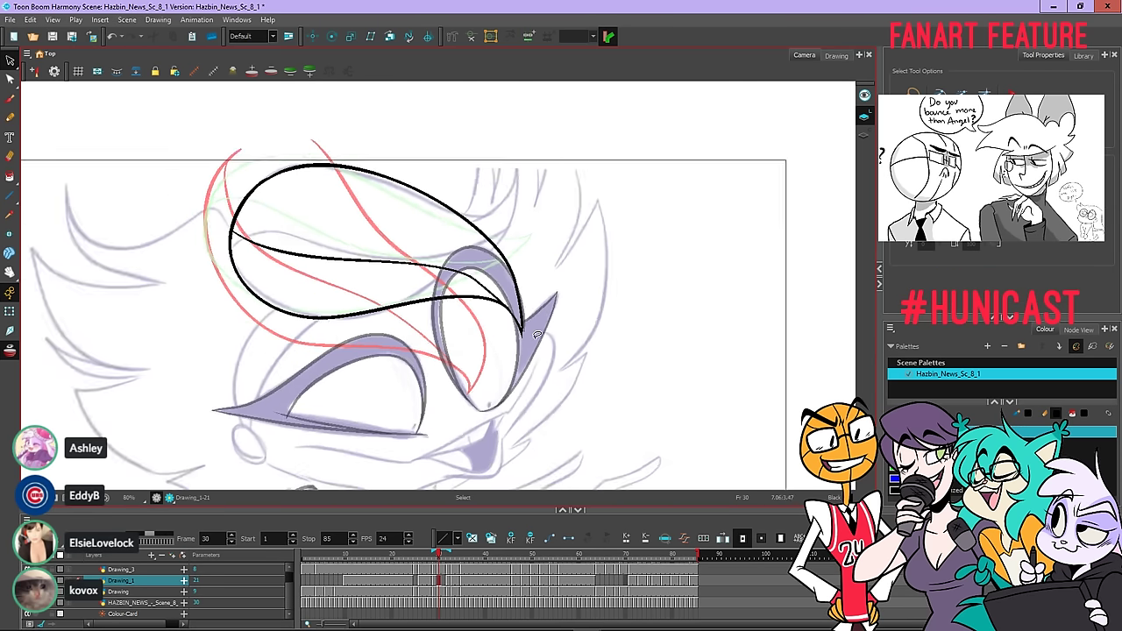
{"action": "scroll", "coordinate": [537, 334], "scroll_direction": "up", "scroll_amount": 4}
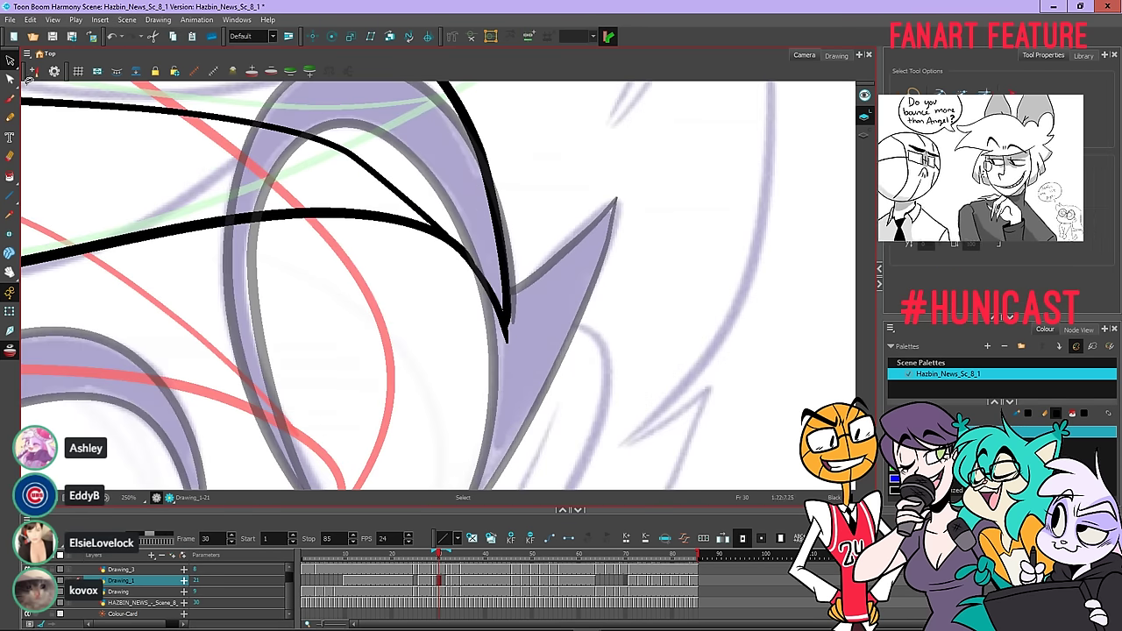
{"action": "left_click", "coordinate": [10, 79]}
{"action": "left_click", "coordinate": [507, 335]}
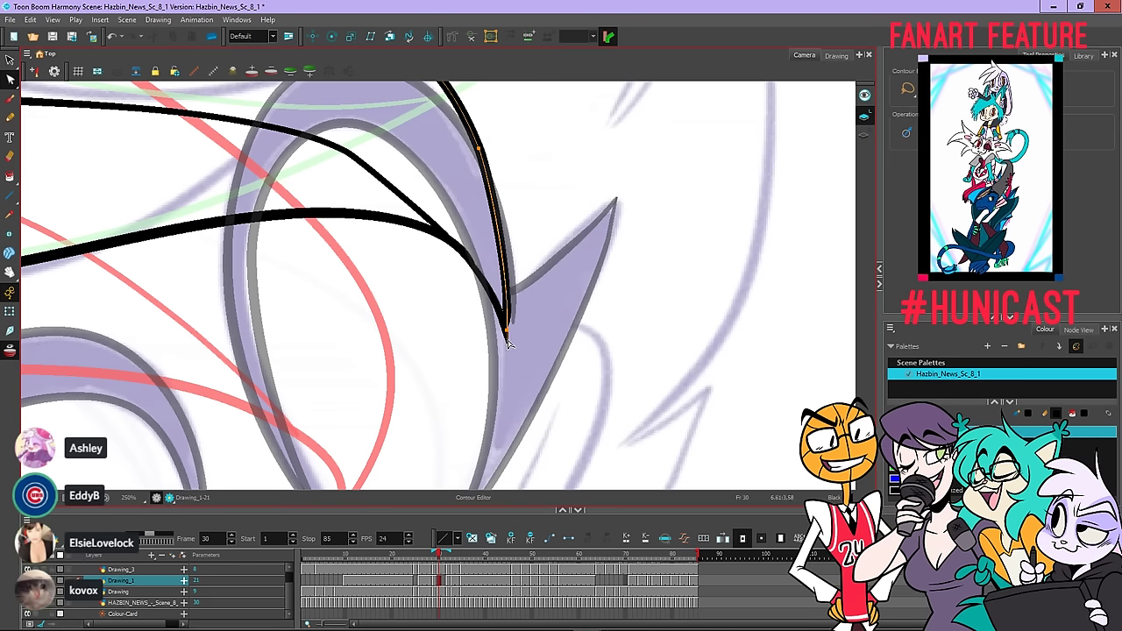
{"action": "left_click_drag", "start_coordinate": [508, 340], "coordinate": [535, 341]}
{"action": "scroll", "coordinate": [536, 341], "scroll_direction": "down", "scroll_amount": 7}
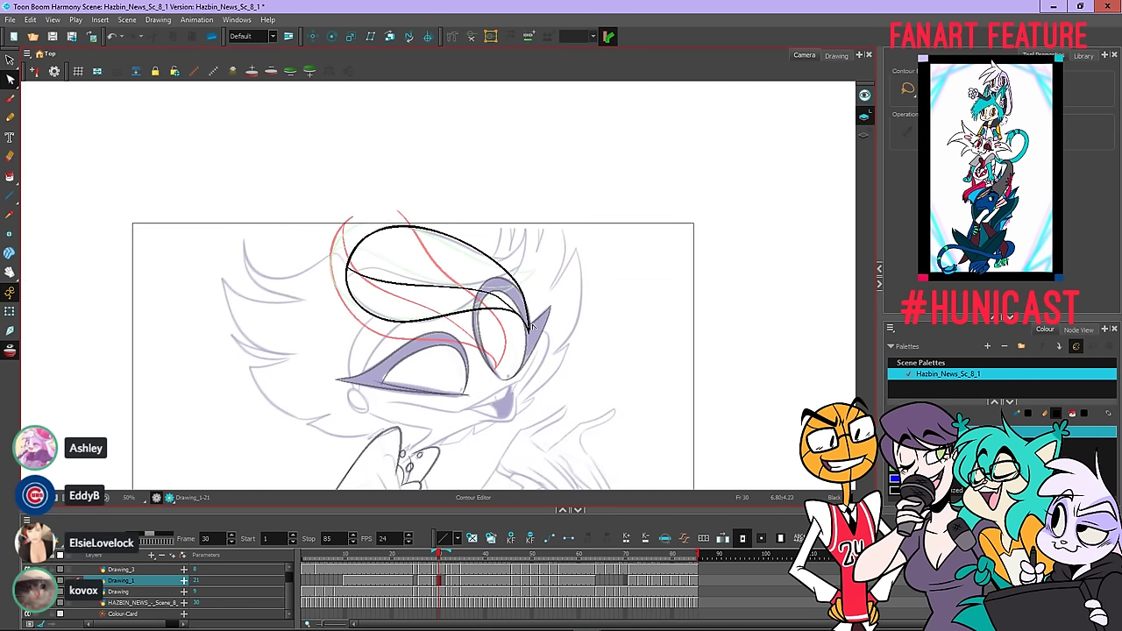
Flip through the frames around frame 30 to check how the tuft moves with its adjusted tip
{"action": "key", "text": "space"}
{"action": "key", "text": "."}
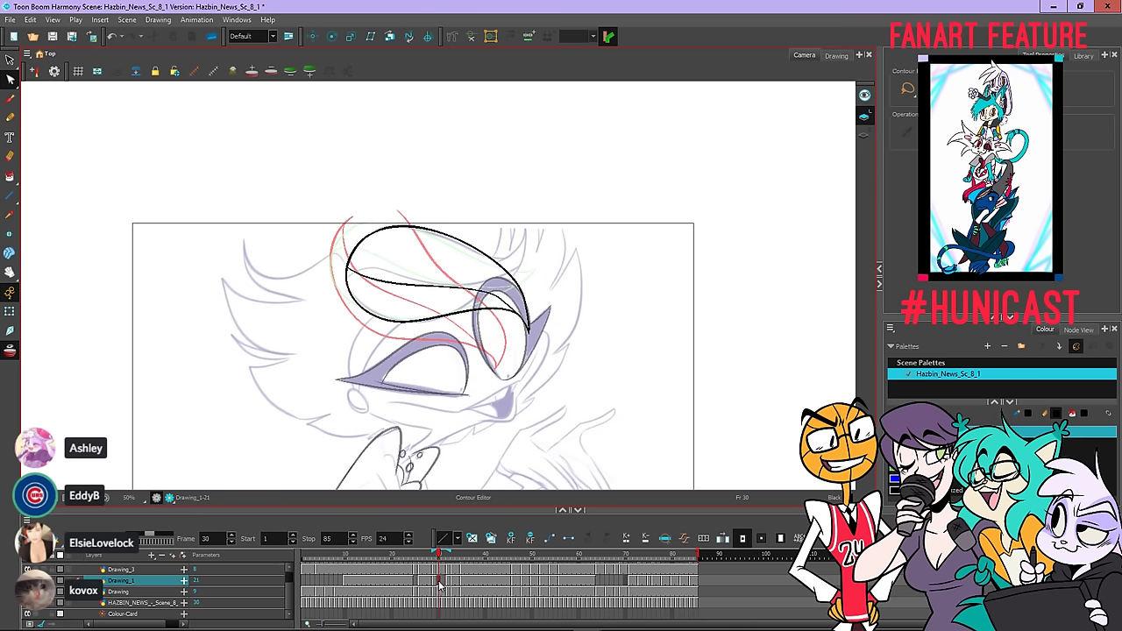
{"action": "left_click", "coordinate": [439, 581]}
{"action": "key", "text": "."}
{"action": "key", "text": "."}
{"action": "key", "text": "."}
{"action": "key", "text": "."}
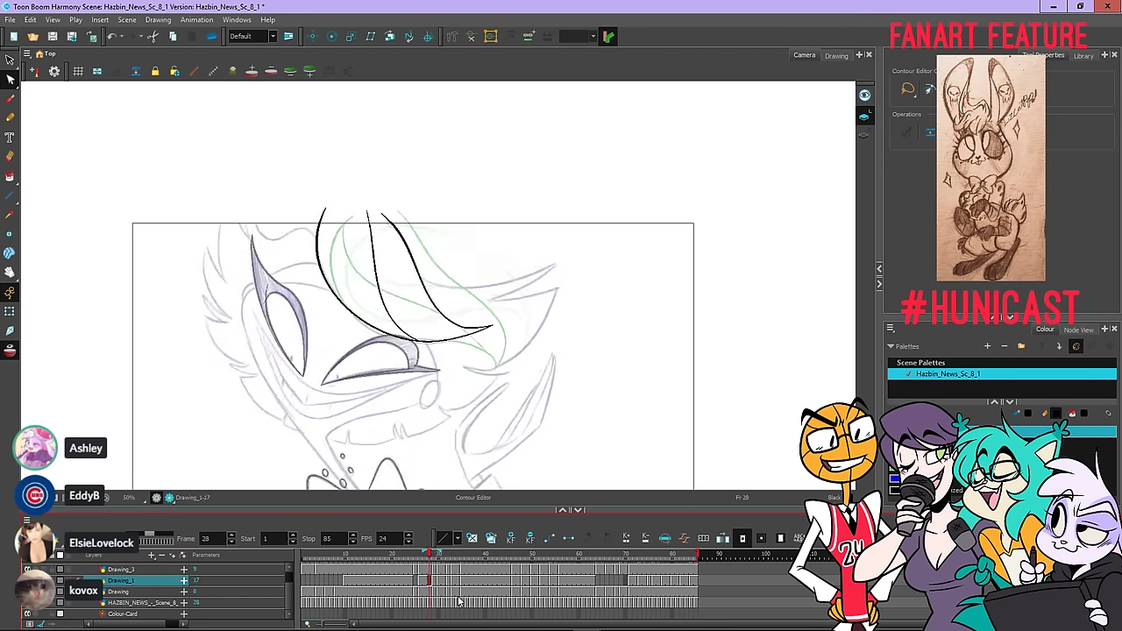
{"action": "key", "text": "."}
{"action": "key", "text": "."}
Go to the empty Drawing_1 cell at frame 25 and switch to the Pencil tool
{"action": "key", "text": "comma"}
{"action": "key", "text": "comma"}
{"action": "key", "text": "comma"}
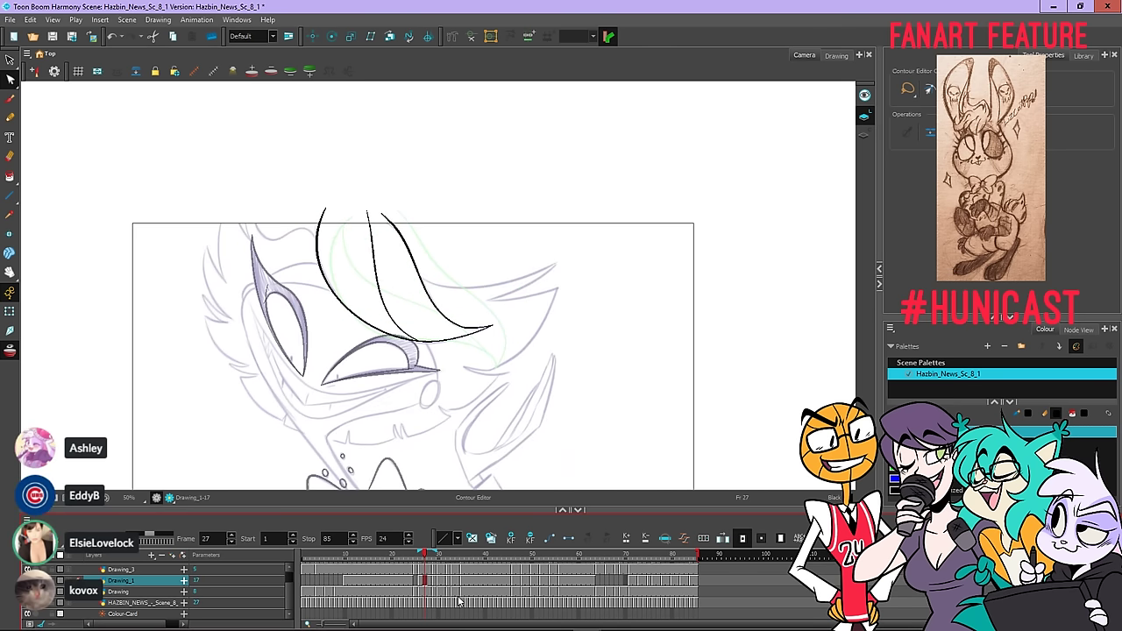
{"action": "key", "text": "comma"}
{"action": "key", "text": "comma"}
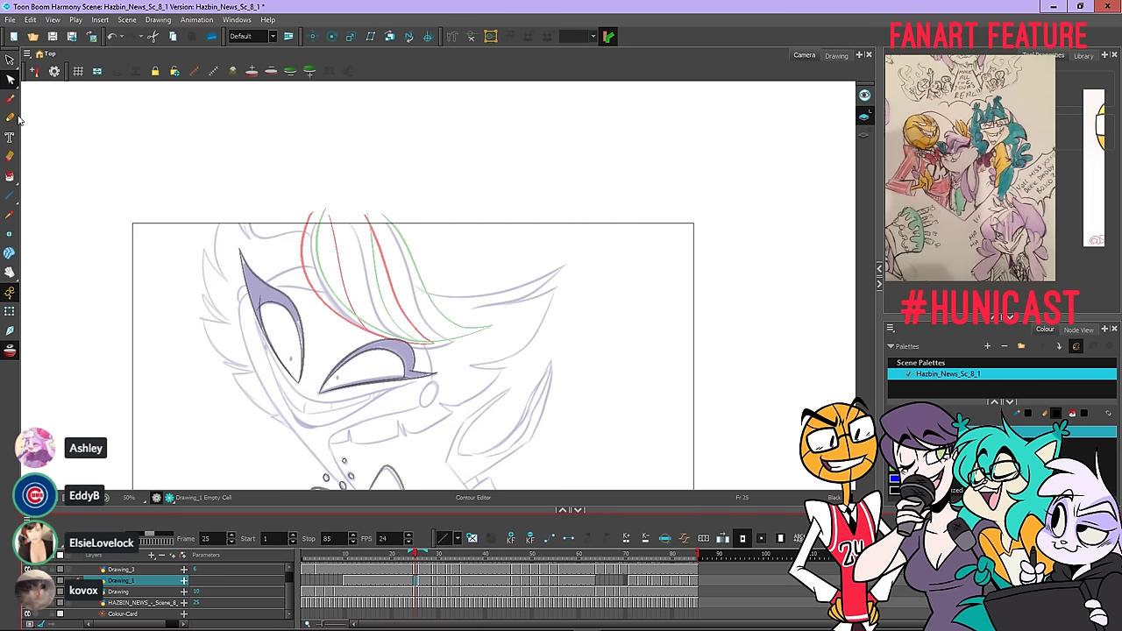
{"action": "key", "text": "alt+/"}
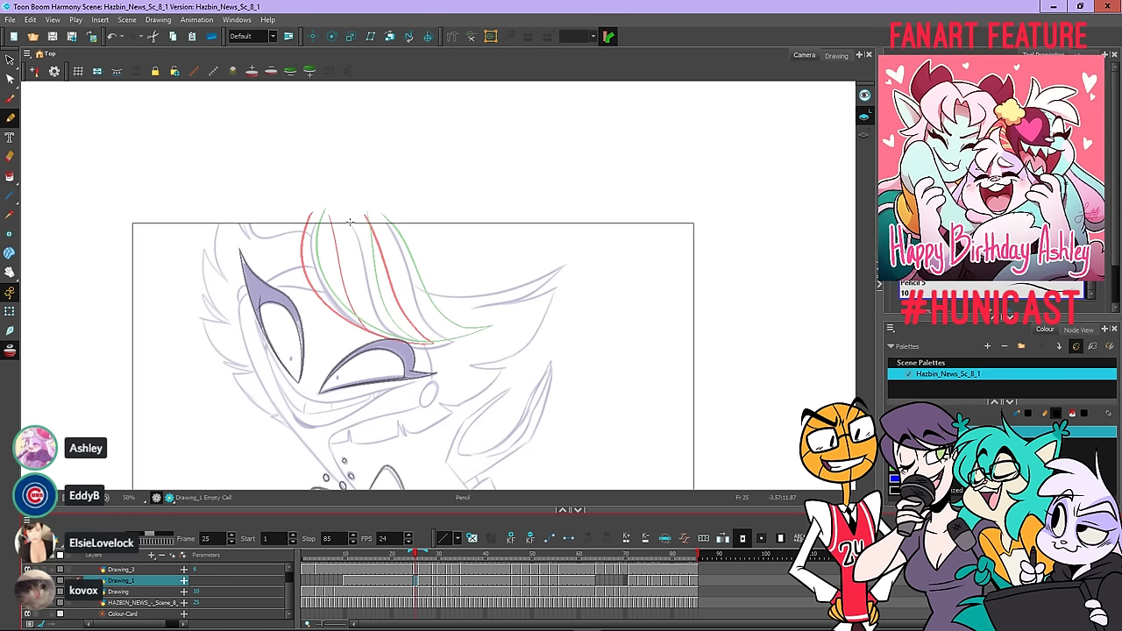
{"action": "scroll", "coordinate": [349, 222], "scroll_direction": "up", "scroll_amount": 3}
{"action": "scroll", "coordinate": [318, 213], "scroll_direction": "down", "scroll_amount": 2}
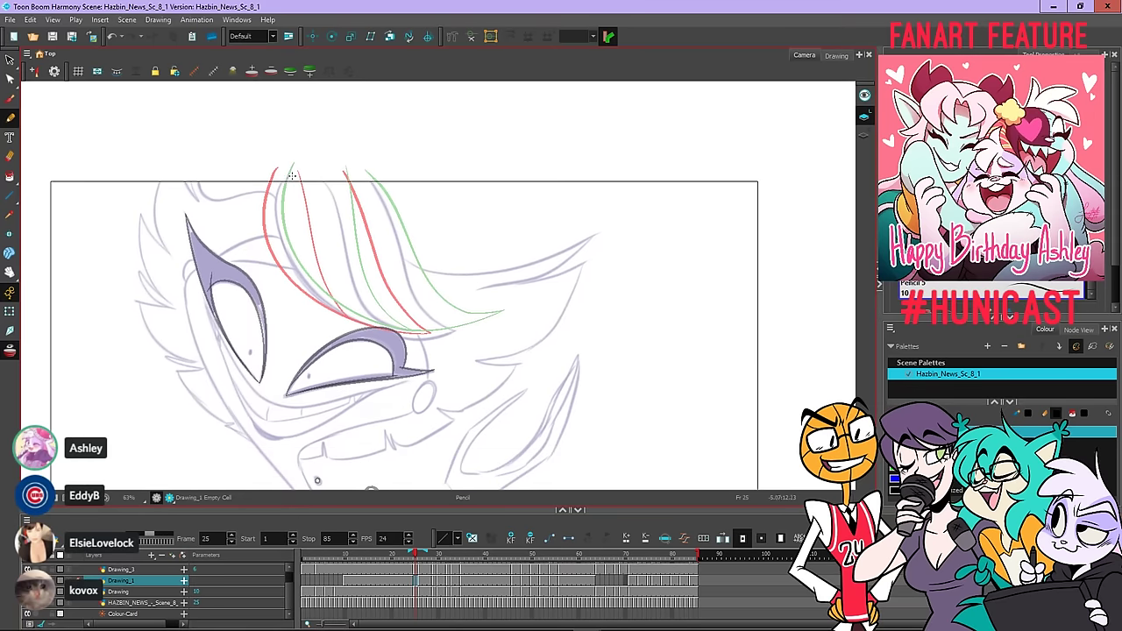
{"action": "scroll", "coordinate": [292, 176], "scroll_direction": "up", "scroll_amount": 2}
{"action": "scroll", "coordinate": [282, 176], "scroll_direction": "down", "scroll_amount": 1}
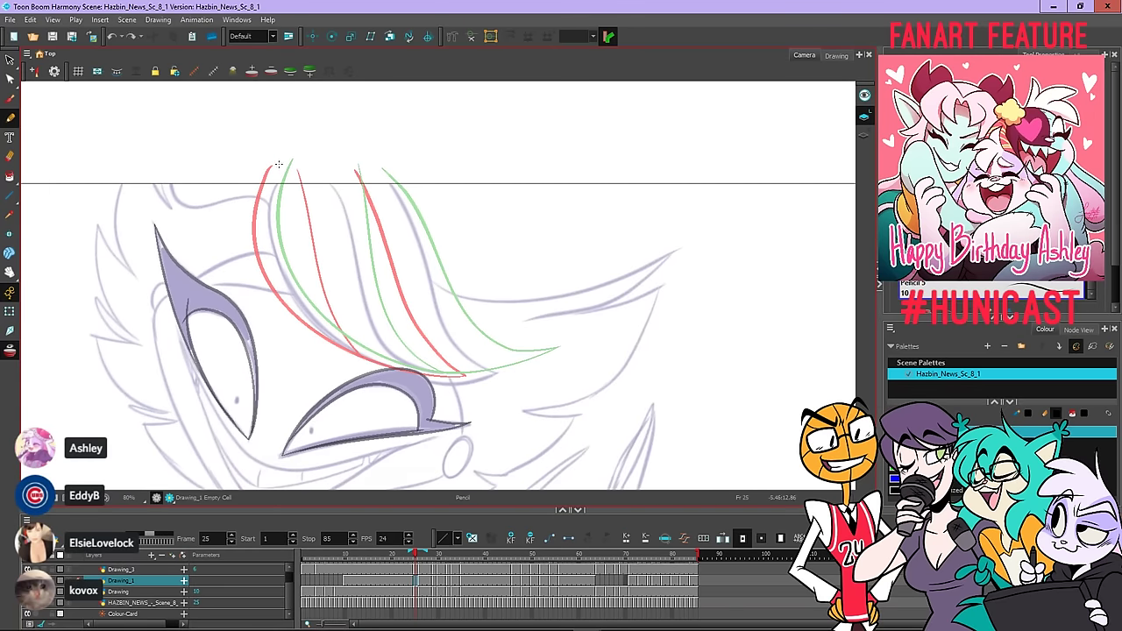
{"action": "left_click_drag", "start_coordinate": [278, 164], "coordinate": [270, 195]}
{"action": "mouse_move", "coordinate": [288, 289]}
{"action": "left_mouse_down"}
{"action": "mouse_move", "coordinate": [322, 330]}
{"action": "mouse_move", "coordinate": [378, 359]}
{"action": "left_mouse_up"}
{"action": "key", "text": "ctrl+z"}
{"action": "left_click_drag", "start_coordinate": [276, 164], "coordinate": [270, 196]}
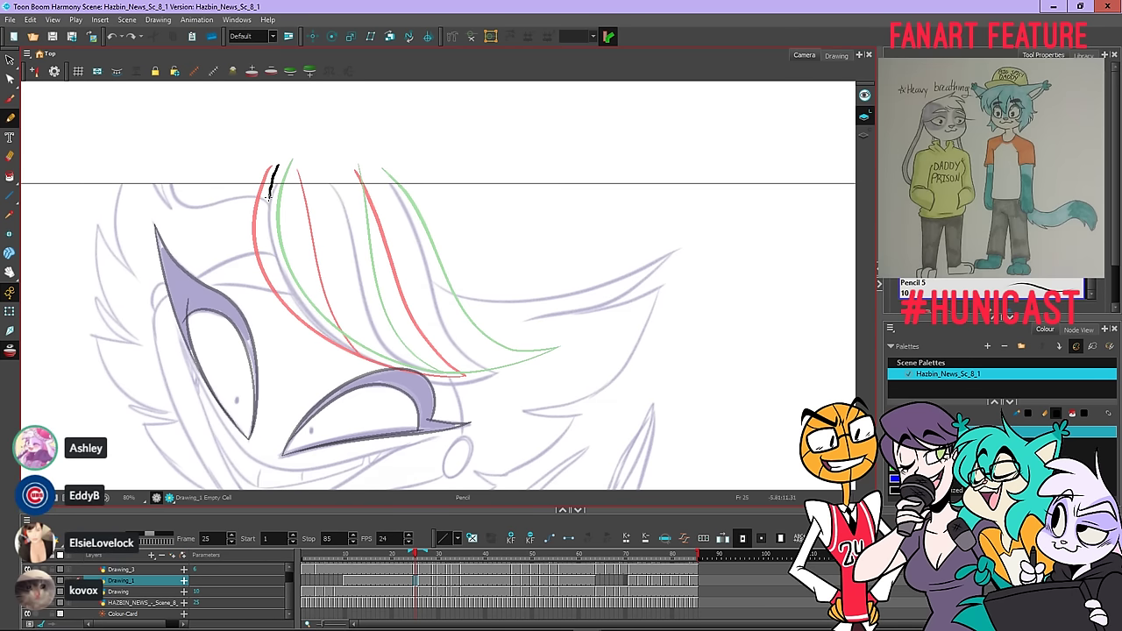
{"action": "left_click_drag", "start_coordinate": [273, 249], "coordinate": [280, 277]}
{"action": "key", "text": "ctrl+z"}
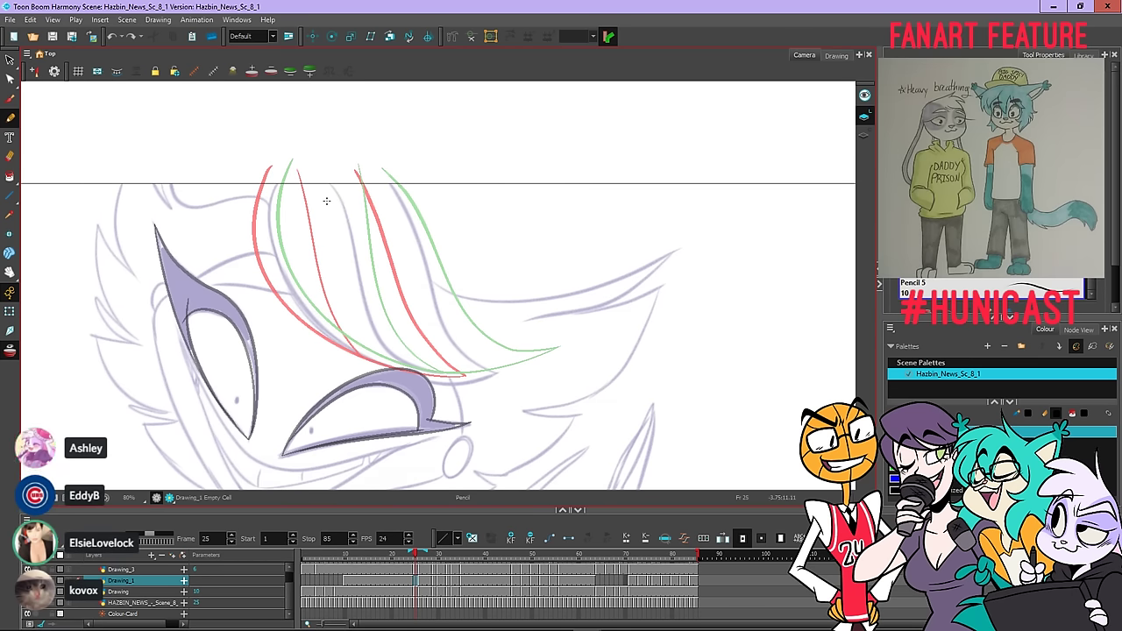
Draw the tuft's left outline on frame 25 between the onion-skin lines, curving down to the tip beside the lower eye
{"action": "key", "text": "comma"}
{"action": "key", "text": "period"}
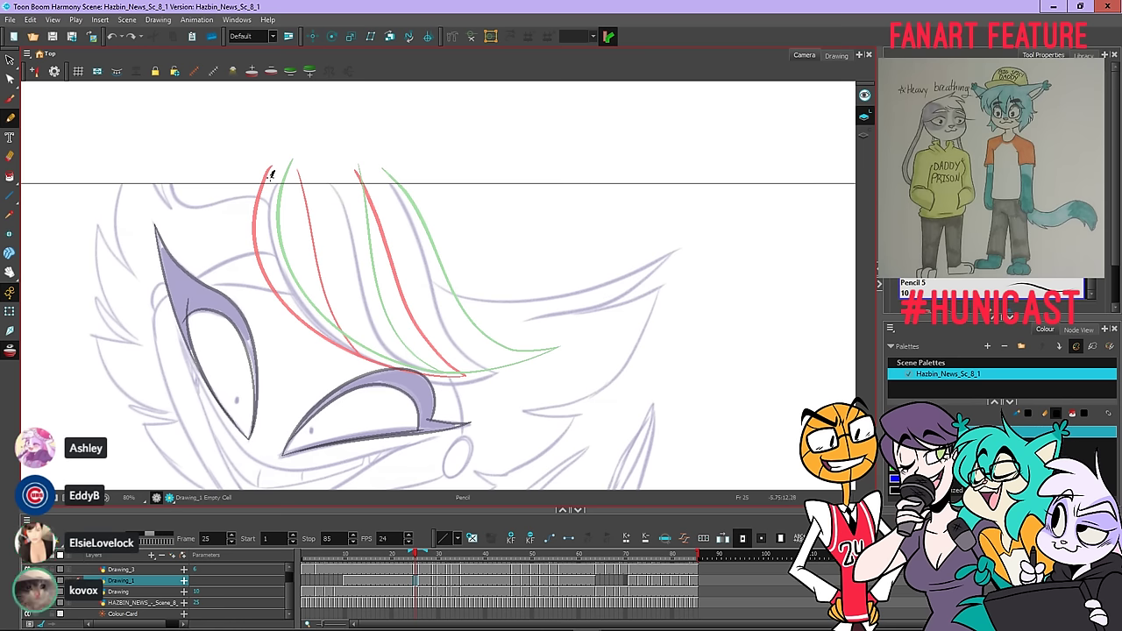
{"action": "left_click_drag", "start_coordinate": [270, 171], "coordinate": [265, 254]}
{"action": "key", "text": "ctrl+z"}
{"action": "left_click_drag", "start_coordinate": [262, 203], "coordinate": [277, 278]}
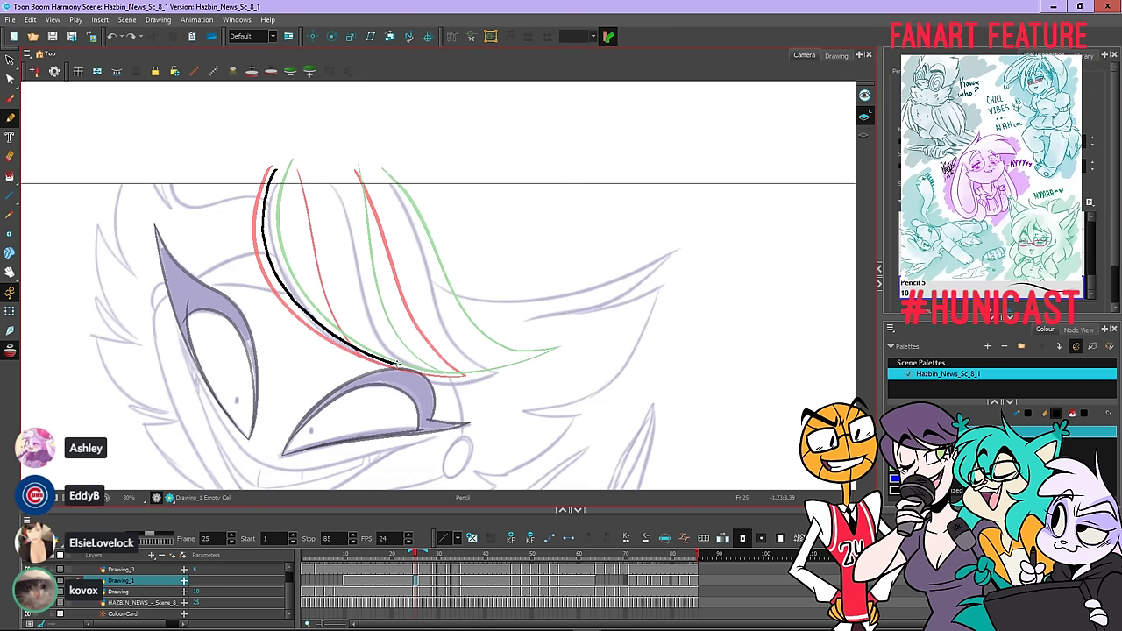
{"action": "left_click_drag", "start_coordinate": [464, 373], "coordinate": [480, 373]}
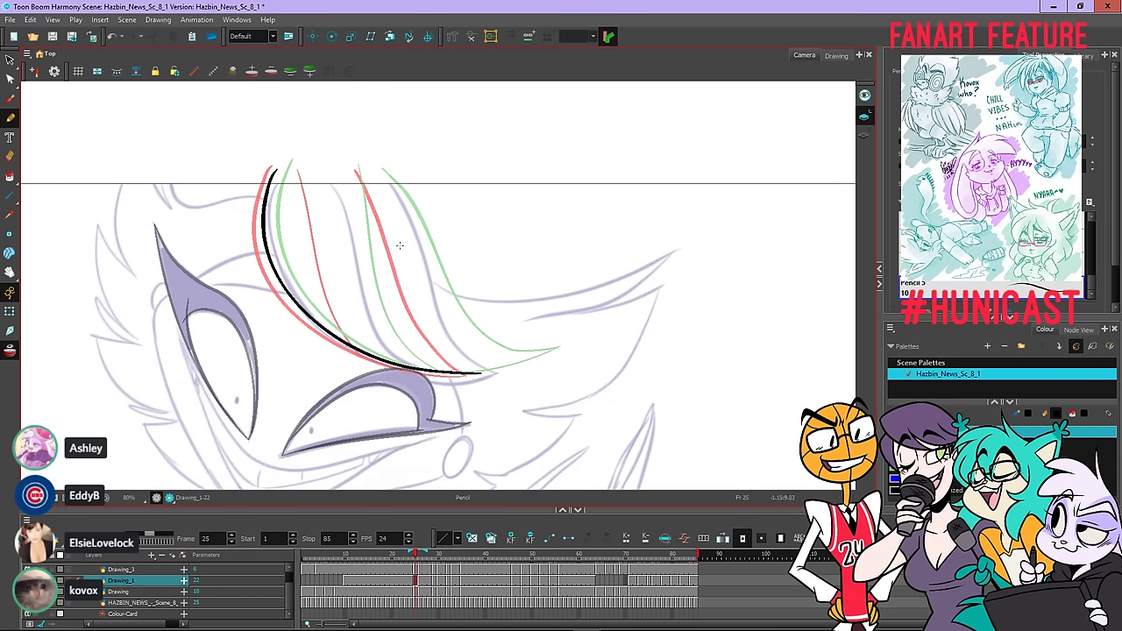
Draw the tuft's right outline on frame 25 from above the camera frame down to the left outline's tip
{"action": "key", "text": "ctrl+z"}
{"action": "left_click_drag", "start_coordinate": [377, 180], "coordinate": [404, 267]}
{"action": "key", "text": "ctrl+z"}
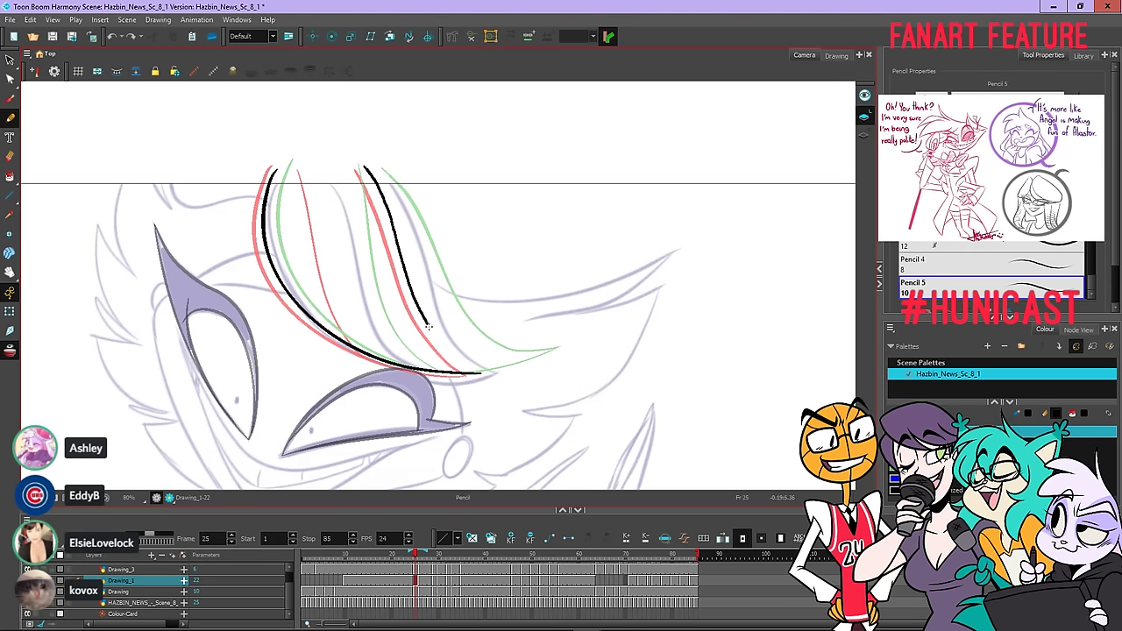
{"action": "left_click_drag", "start_coordinate": [428, 326], "coordinate": [480, 372]}
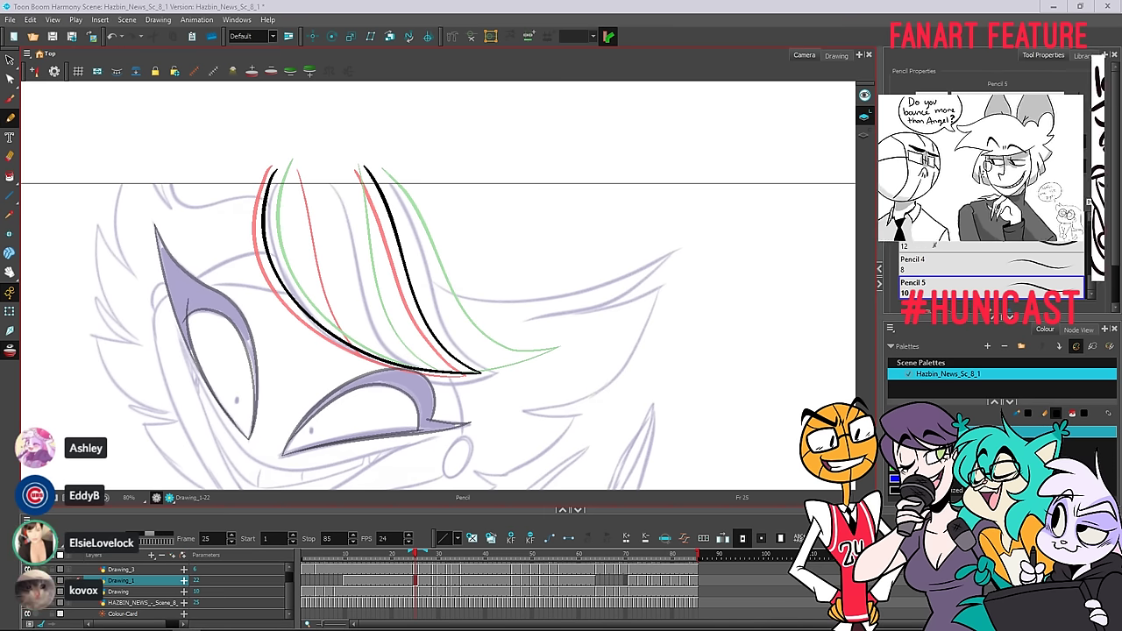
Draw the tuft's inner strand line on frame 25 from above the camera frame down to the left outline
{"action": "left_click", "coordinate": [552, 6]}
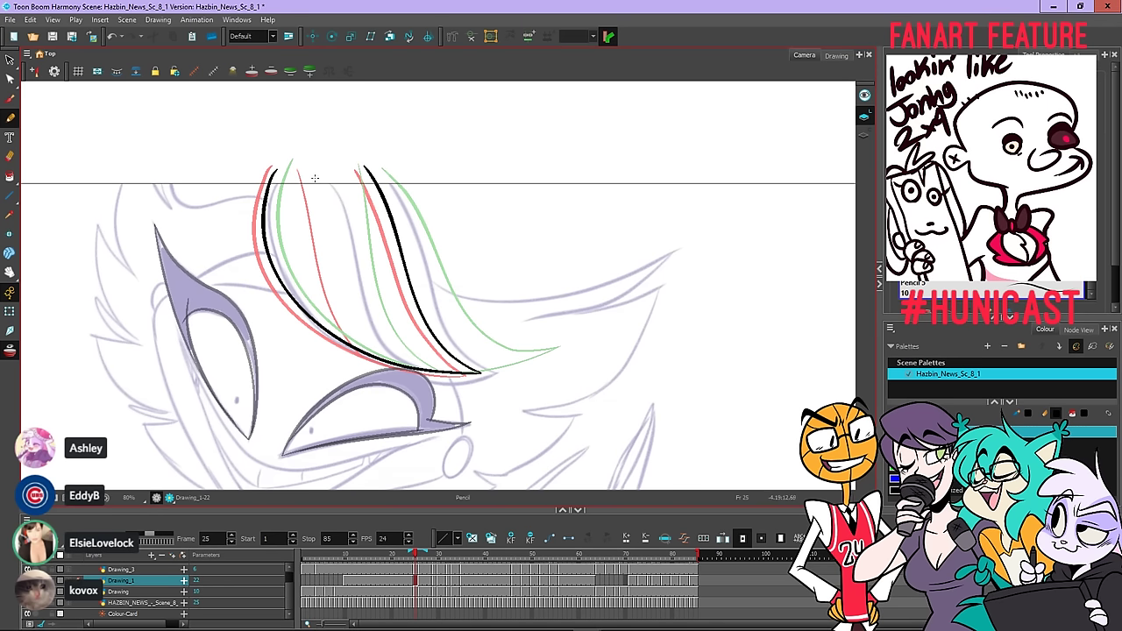
{"action": "key", "text": "ctrl+z"}
{"action": "left_click_drag", "start_coordinate": [308, 172], "coordinate": [375, 358]}
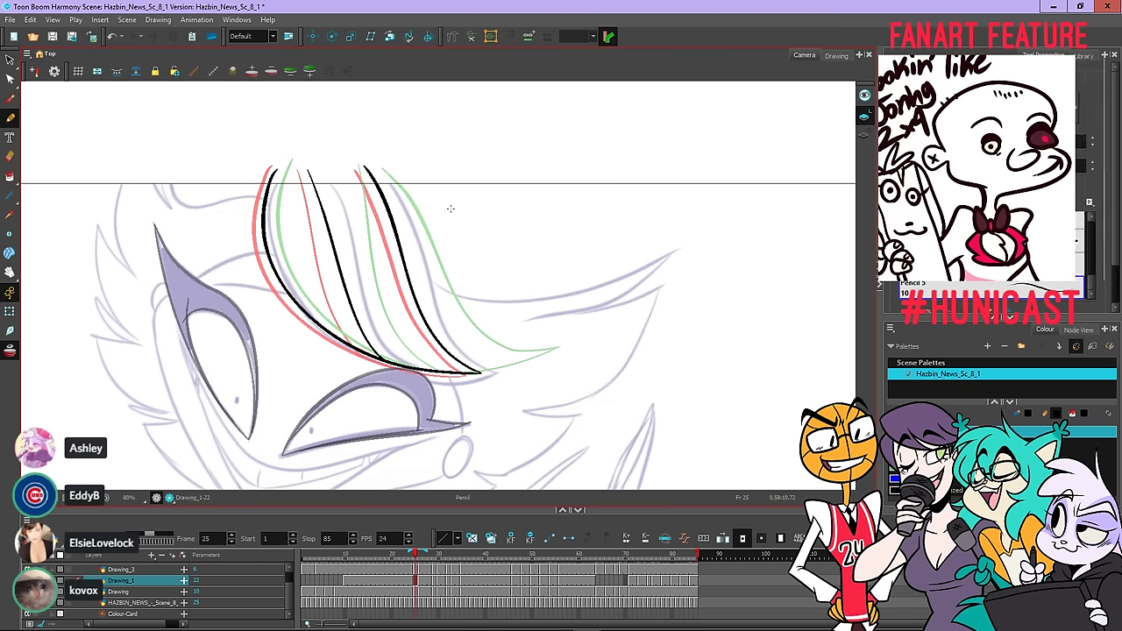
Flip between frame 25 and its neighbouring frames to check the new tuft drawing's motion
{"action": "key", "text": "."}
{"action": "key", "text": "."}
{"action": "key", "text": "."}
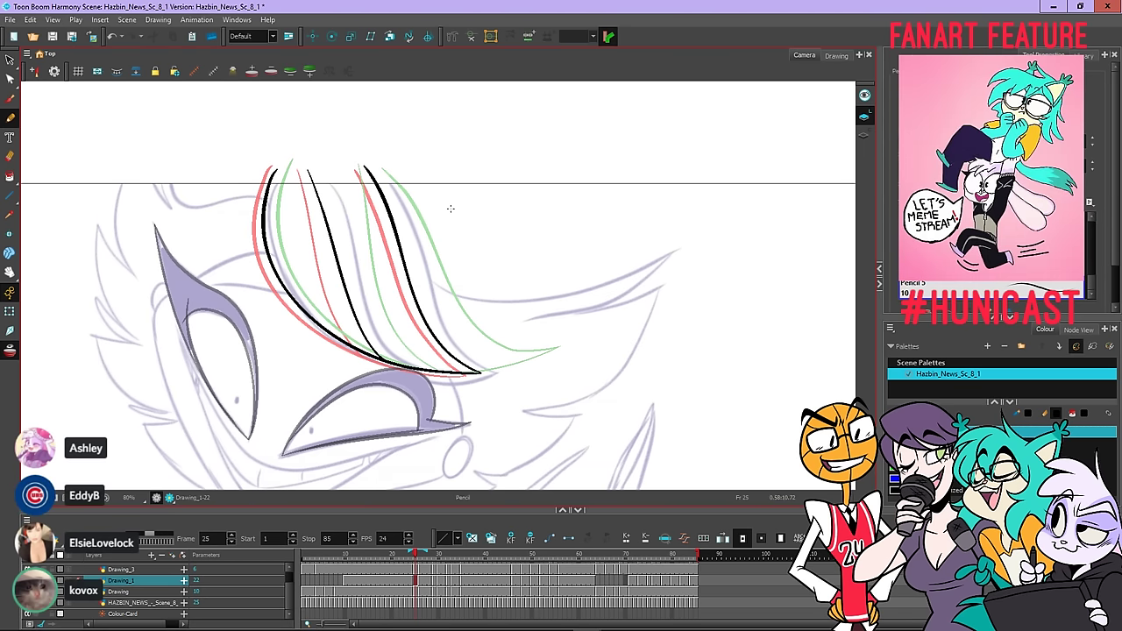
{"action": "key", "text": "comma"}
{"action": "key", "text": "period"}
{"action": "key", "text": "comma"}
{"action": "key", "text": "period"}
{"action": "key", "text": "comma"}
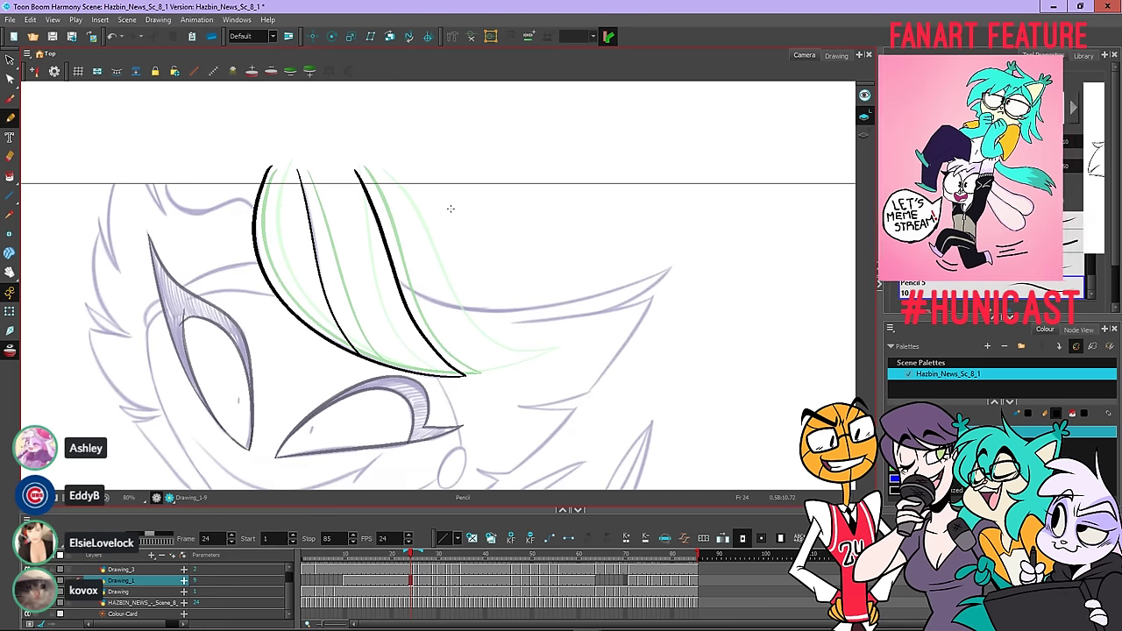
{"action": "key", "text": "comma"}
{"action": "key", "text": "comma"}
{"action": "key", "text": "period"}
{"action": "key", "text": "period"}
{"action": "key", "text": "period"}
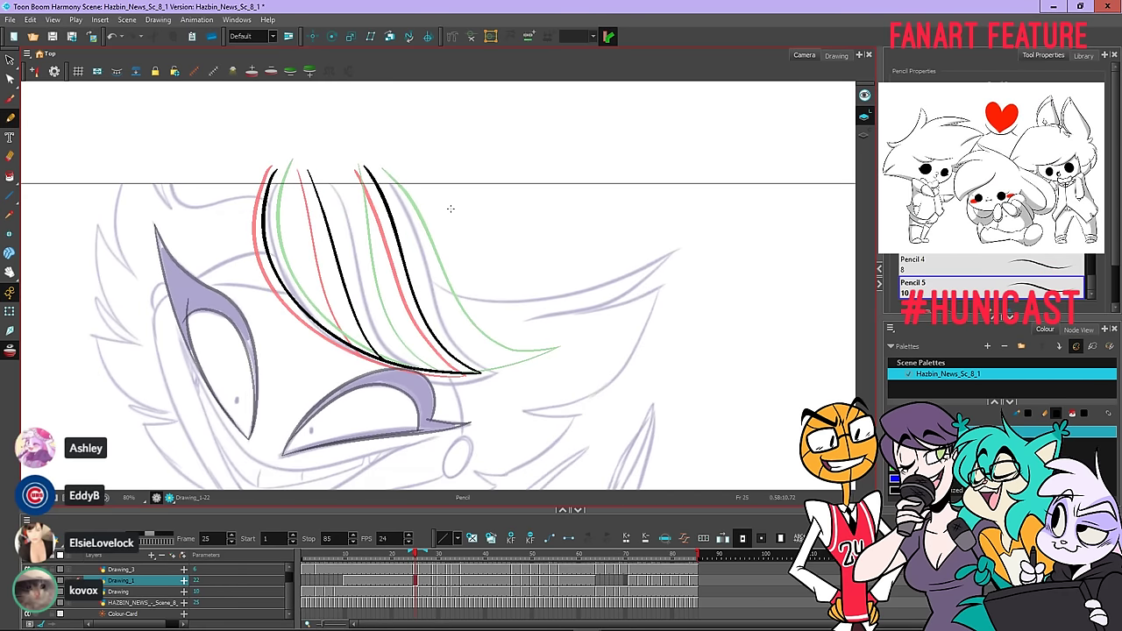
On frame 32, rotate the whole tuft slightly counterclockwise about a pivot at its rounded left end, raising the tip
{"action": "key", "text": "period"}
{"action": "key", "text": "period"}
{"action": "key", "text": "period"}
{"action": "key", "text": "period"}
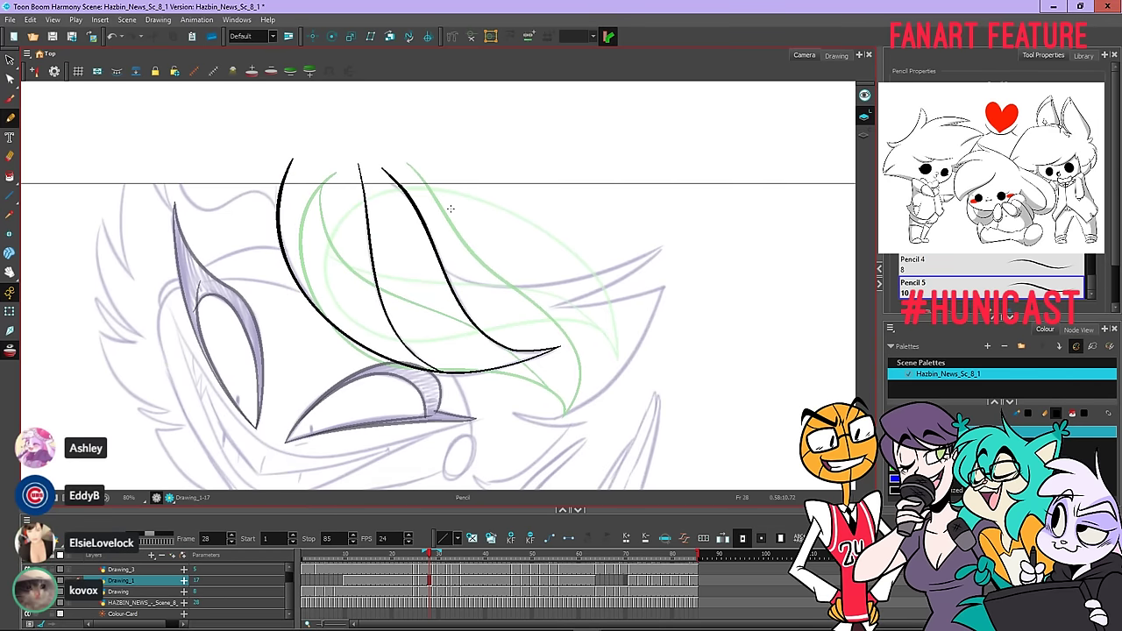
{"action": "key", "text": "period"}
{"action": "key", "text": "period"}
{"action": "key", "text": "period"}
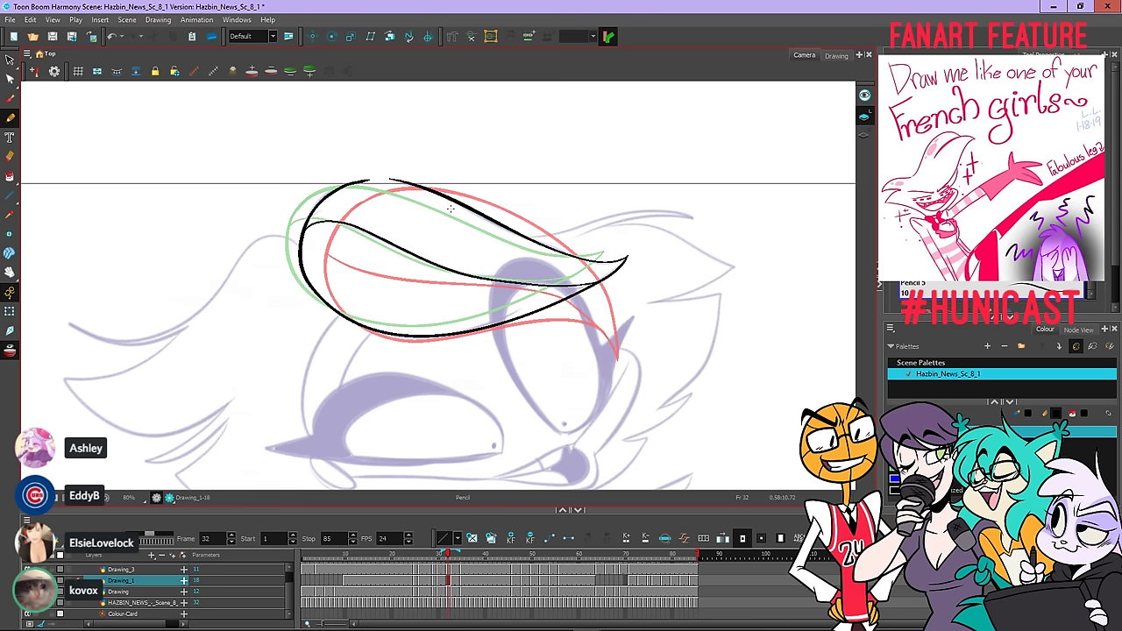
{"action": "left_click", "coordinate": [10, 60]}
{"action": "mouse_move", "coordinate": [277, 109]}
{"action": "left_mouse_down"}
{"action": "mouse_move", "coordinate": [370, 396]}
{"action": "mouse_move", "coordinate": [669, 407]}
{"action": "left_mouse_up"}
{"action": "left_click_drag", "start_coordinate": [457, 276], "coordinate": [312, 251]}
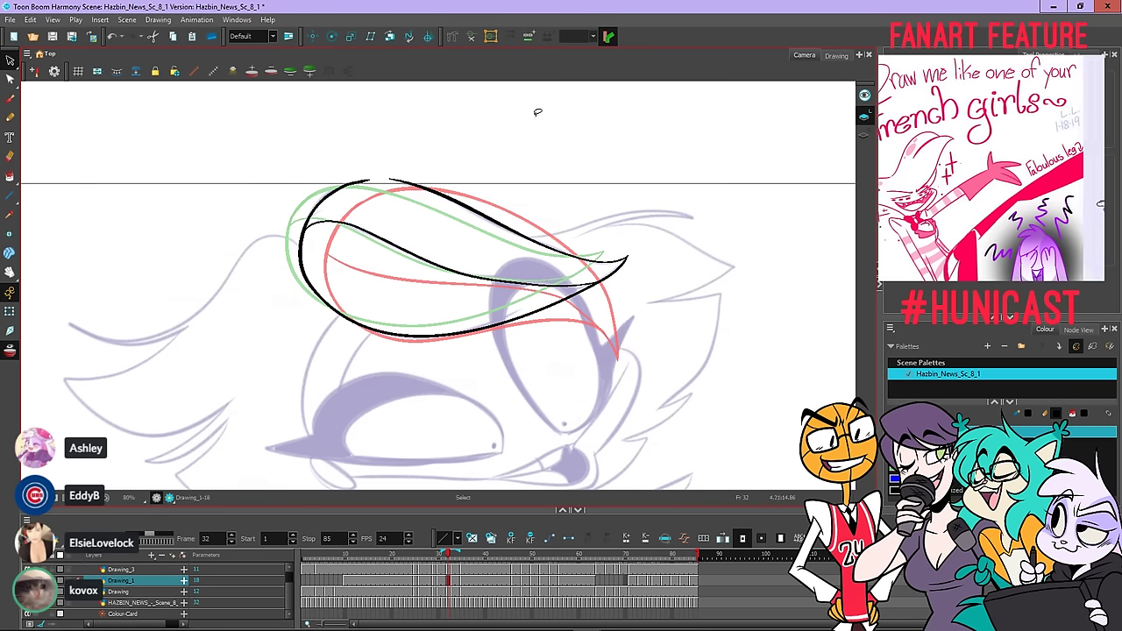
{"action": "left_click_drag", "start_coordinate": [458, 277], "coordinate": [446, 277]}
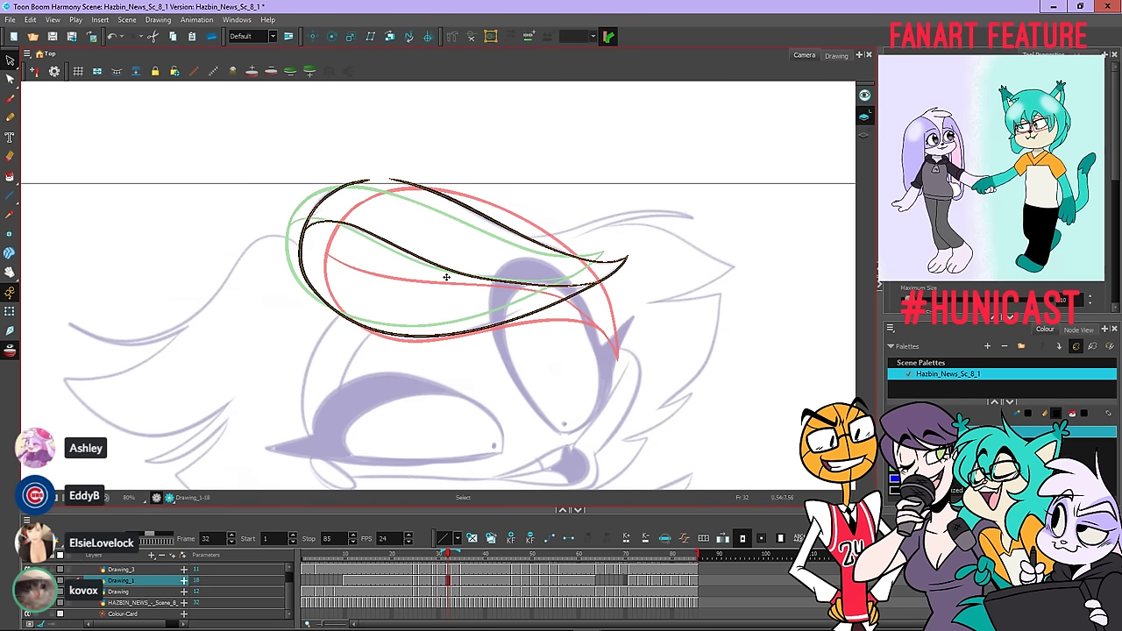
{"action": "left_click", "coordinate": [313, 251]}
{"action": "left_click_drag", "start_coordinate": [629, 241], "coordinate": [634, 231]}
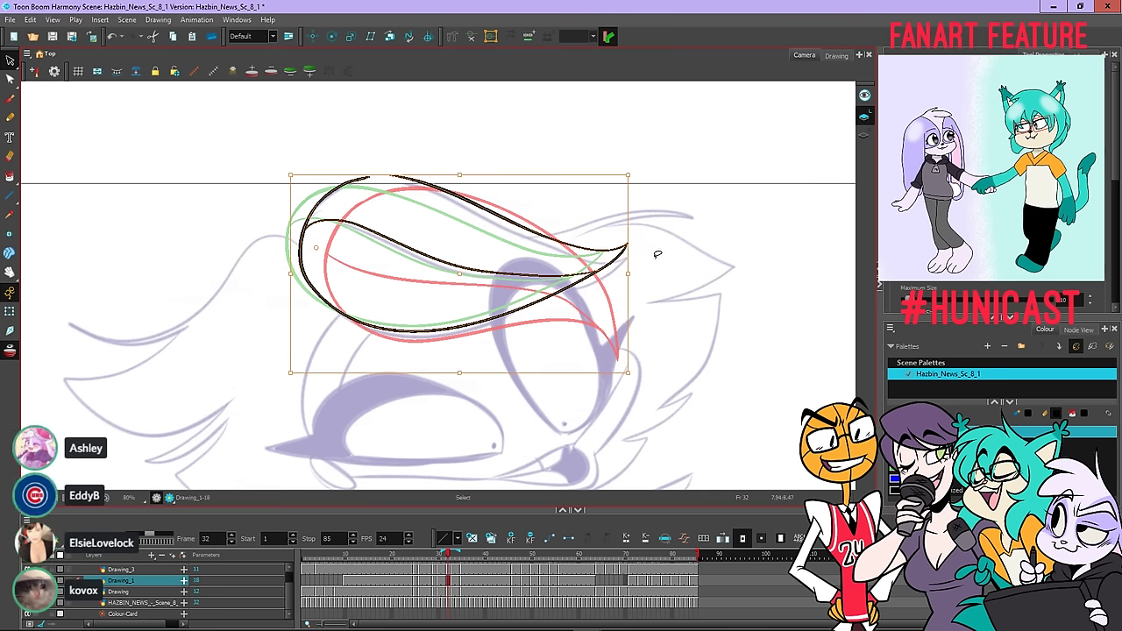
{"action": "key", "text": "Escape"}
Flip forward to frame 37 and back to frame 25 to check the rotated tuft against the other frames
{"action": "key", "text": "."}
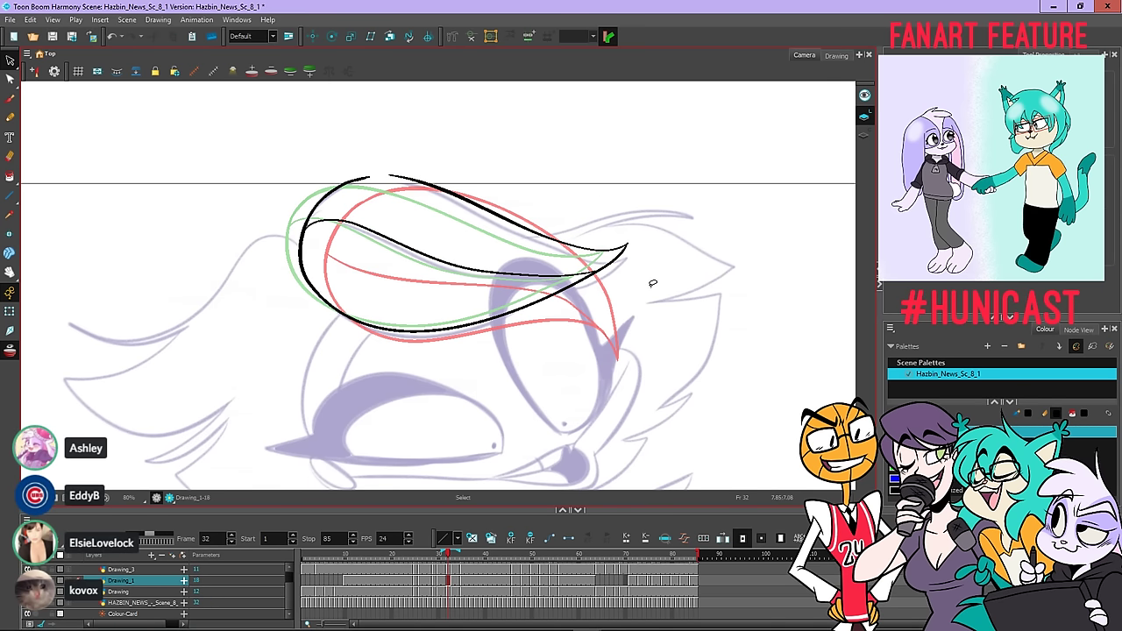
{"action": "key", "text": "."}
{"action": "key", "text": "."}
{"action": "key", "text": "."}
{"action": "key", "text": "."}
{"action": "key", "text": "."}
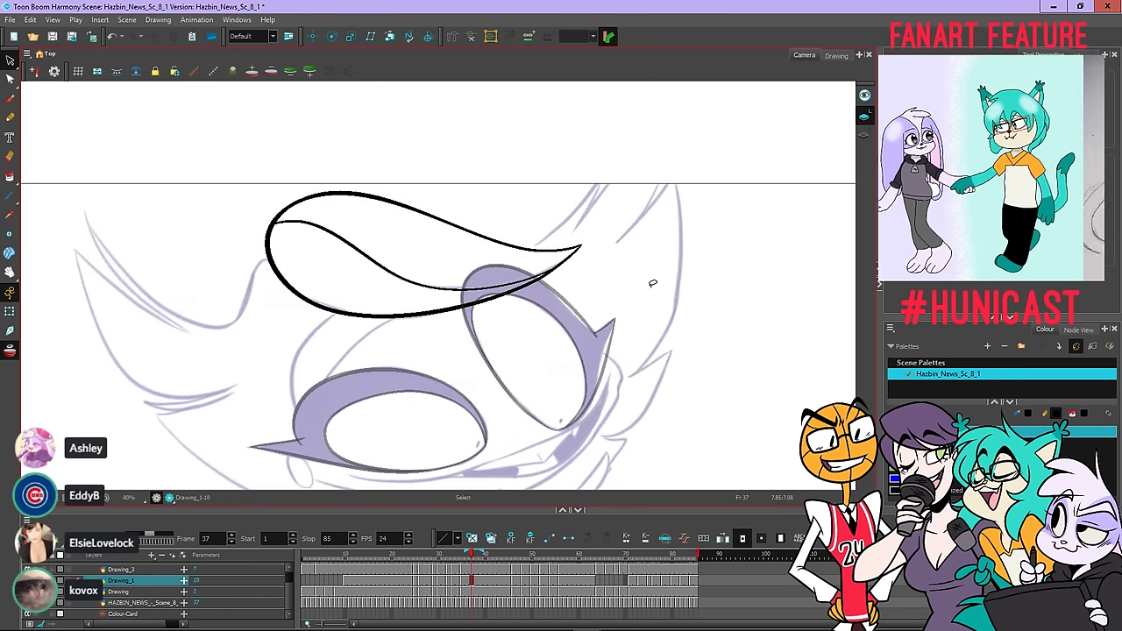
{"action": "key", "text": "period"}
{"action": "key", "text": "period"}
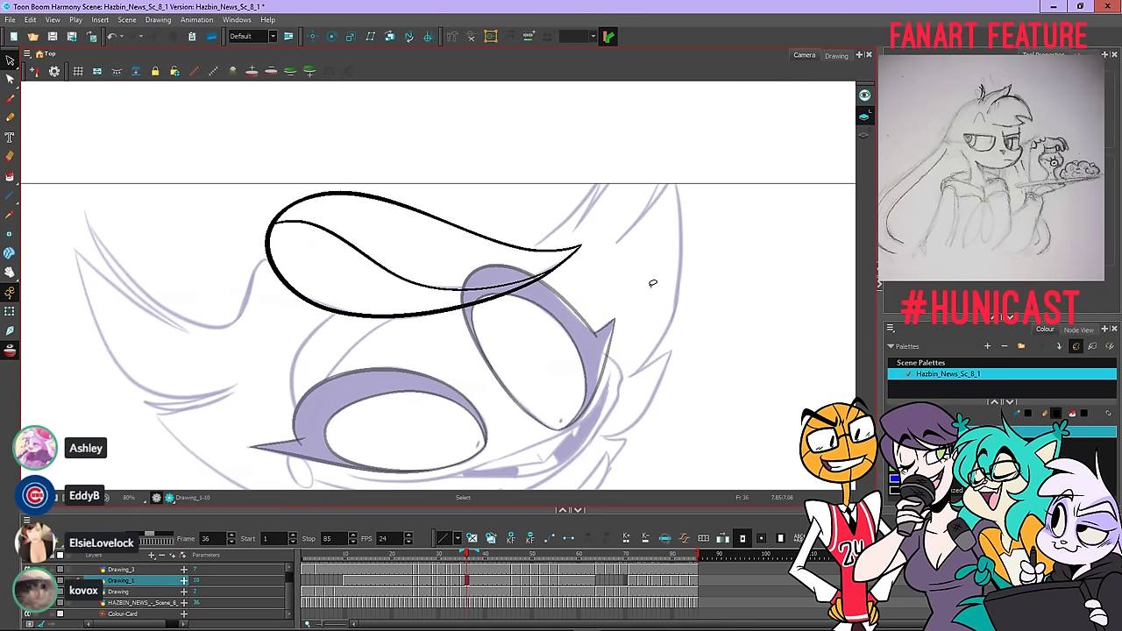
{"action": "key", "text": "comma"}
{"action": "key", "text": "comma"}
{"action": "key", "text": "comma"}
{"action": "key", "text": "comma"}
{"action": "key", "text": "comma"}
{"action": "key", "text": "comma"}
{"action": "key", "text": "comma"}
{"action": "key", "text": "comma"}
{"action": "key", "text": "comma"}
{"action": "key", "text": "comma"}
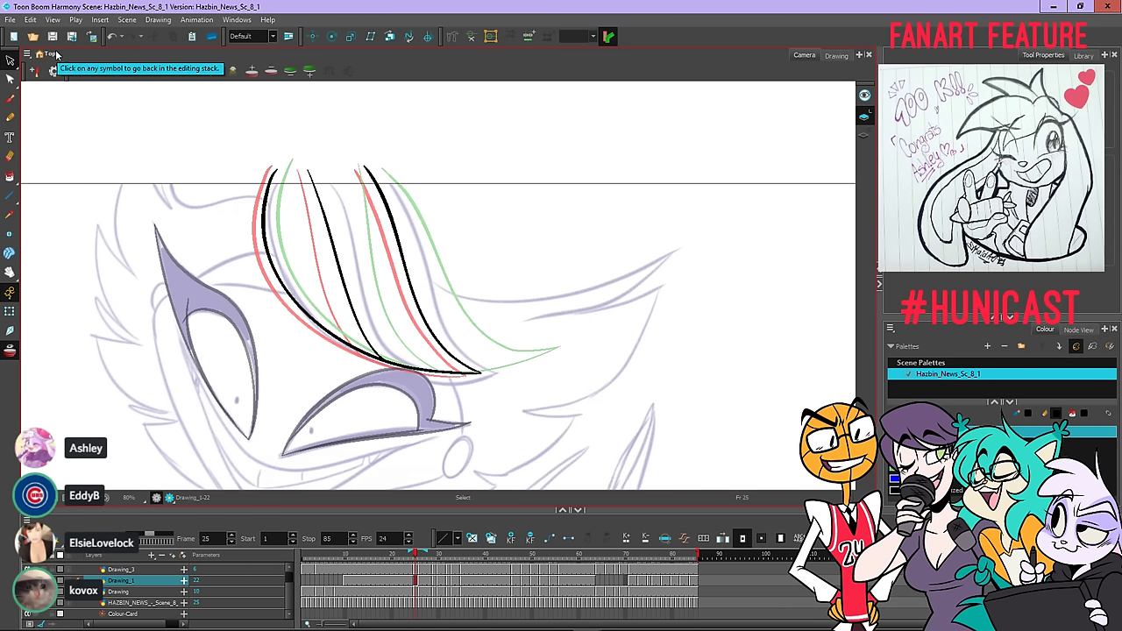
Review the tuft's motion again from frame 25 to frame 34, stepping back to frame 31
{"action": "key", "text": "period"}
{"action": "key", "text": "period"}
{"action": "key", "text": "period"}
{"action": "key", "text": "period"}
{"action": "key", "text": "period"}
{"action": "key", "text": "period"}
{"action": "key", "text": "period"}
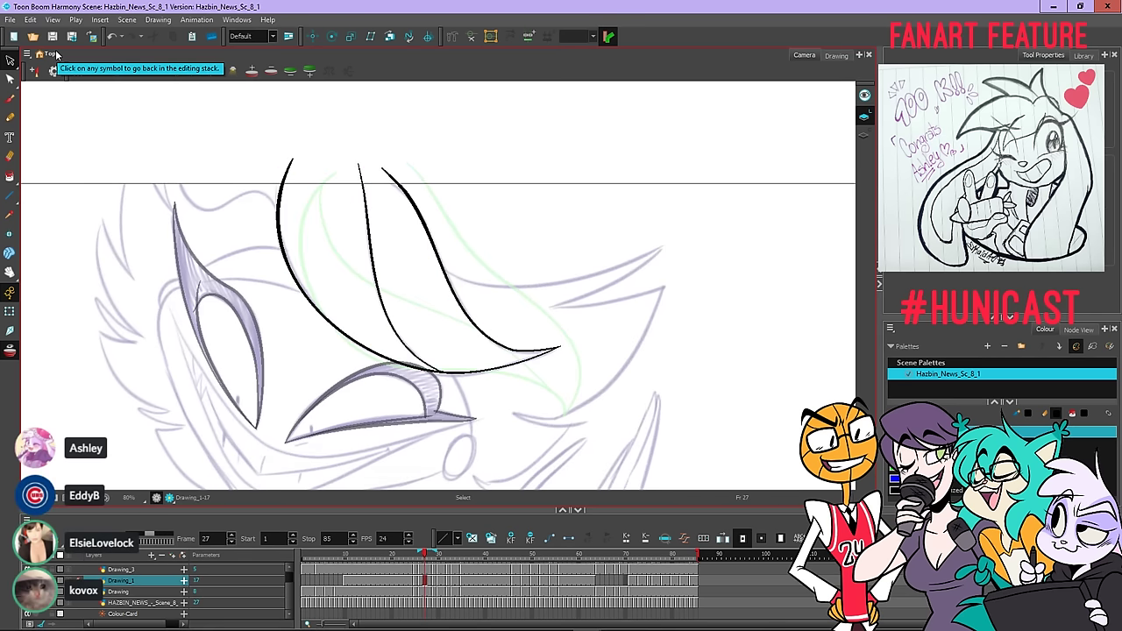
{"action": "key", "text": "period"}
{"action": "key", "text": "period"}
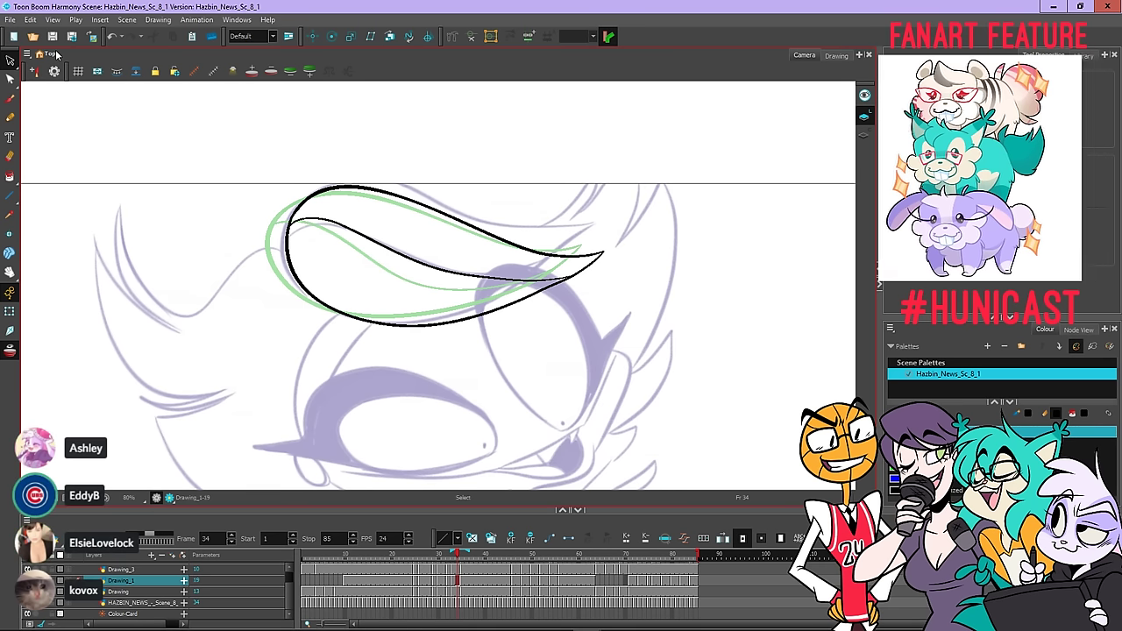
{"action": "key", "text": "comma"}
{"action": "key", "text": "comma"}
{"action": "key", "text": "comma"}
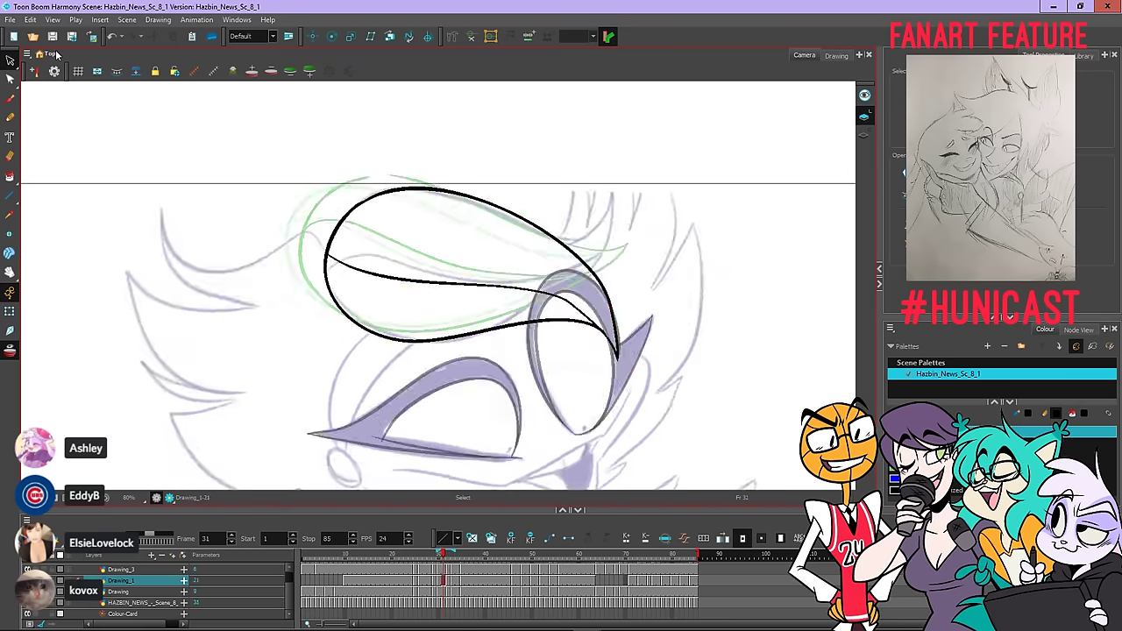
Flip between frames 31 and 35 to compare the tuft drawings, stopping on frame 33
{"action": "key", "text": "period"}
{"action": "key", "text": "period"}
{"action": "key", "text": "period"}
{"action": "key", "text": "period"}
{"action": "key", "text": "comma"}
{"action": "key", "text": "comma"}
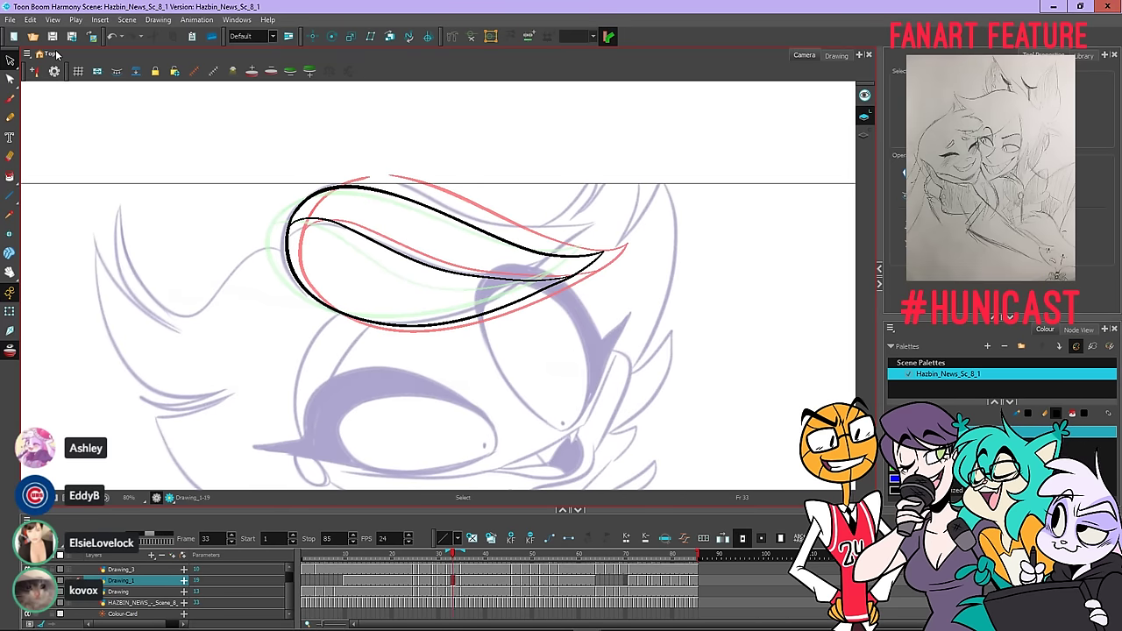
{"action": "key", "text": "comma"}
{"action": "key", "text": "period"}
On frame 33, rotate the whole tuft very slightly counterclockwise so its pointed tip rises, then deselect it
{"action": "mouse_move", "coordinate": [433, 166]}
{"action": "left_mouse_down"}
{"action": "mouse_move", "coordinate": [242, 316]}
{"action": "mouse_move", "coordinate": [646, 135]}
{"action": "mouse_move", "coordinate": [613, 151]}
{"action": "left_mouse_up"}
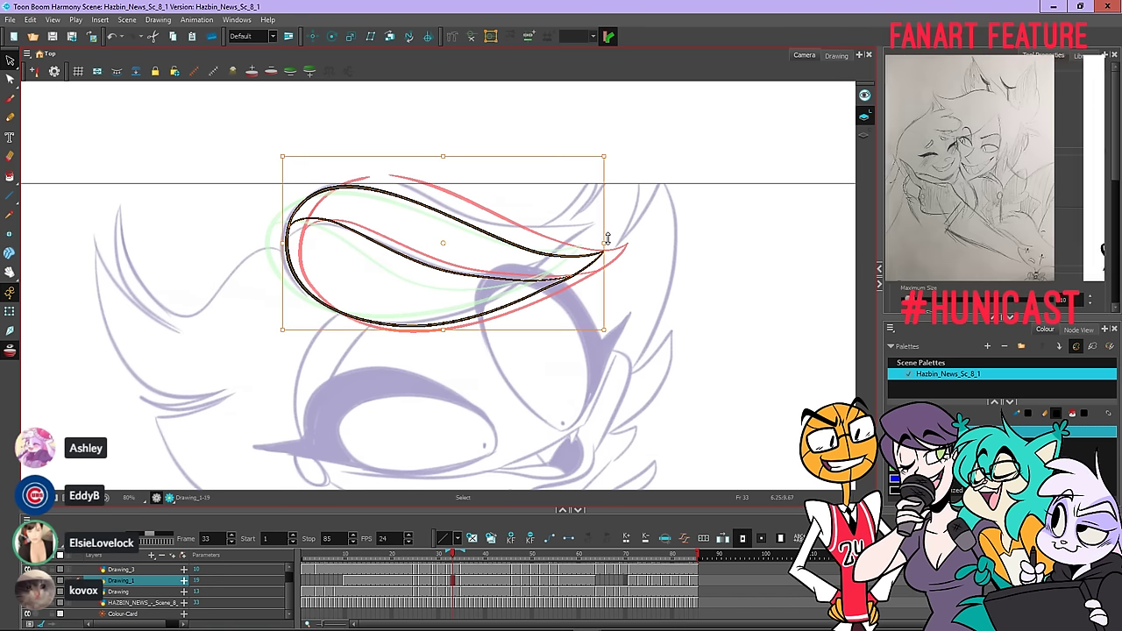
{"action": "left_click_drag", "start_coordinate": [606, 263], "coordinate": [610, 259]}
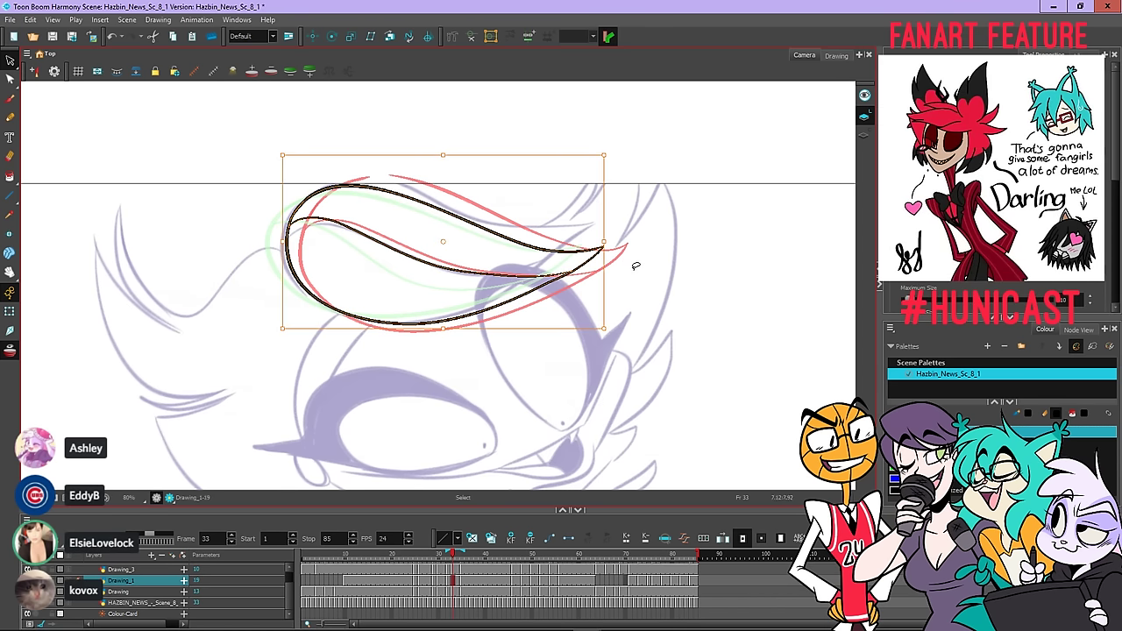
{"action": "left_click", "coordinate": [645, 275]}
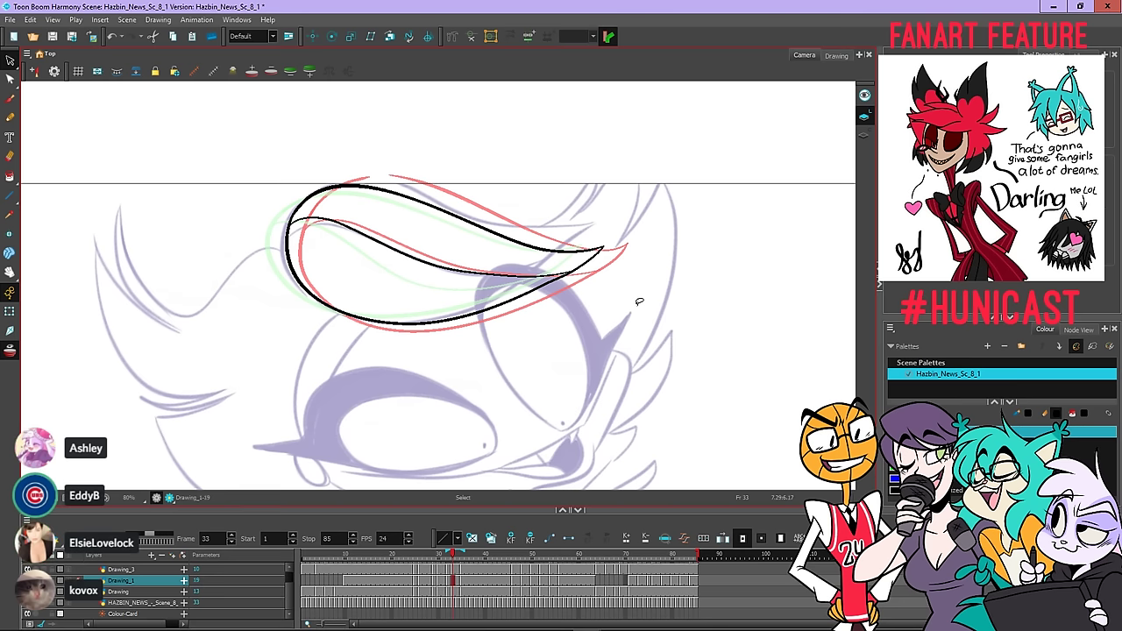
{"action": "mouse_move", "coordinate": [613, 176]}
{"action": "left_mouse_down"}
{"action": "mouse_move", "coordinate": [248, 318]}
{"action": "mouse_move", "coordinate": [693, 275]}
{"action": "left_mouse_up"}
{"action": "left_click", "coordinate": [651, 336]}
Flip forward to frame 36 and scrub the timeline back to frame 1 and up to frame 13 to check the tuft
{"action": "key", "text": "period"}
{"action": "key", "text": "period"}
{"action": "key", "text": "period"}
{"action": "key", "text": "period"}
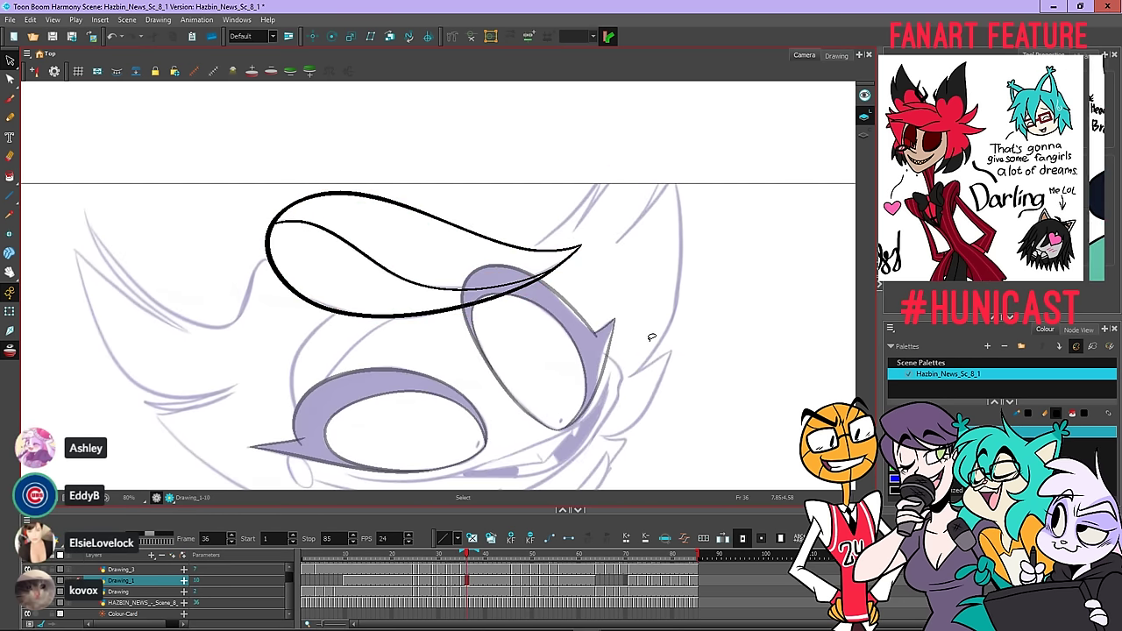
{"action": "mouse_move", "coordinate": [398, 553]}
{"action": "left_mouse_down"}
{"action": "mouse_move", "coordinate": [305, 557]}
{"action": "mouse_move", "coordinate": [435, 560]}
{"action": "mouse_move", "coordinate": [554, 544]}
{"action": "mouse_move", "coordinate": [289, 547]}
{"action": "mouse_move", "coordinate": [112, 522]}
{"action": "left_mouse_up"}
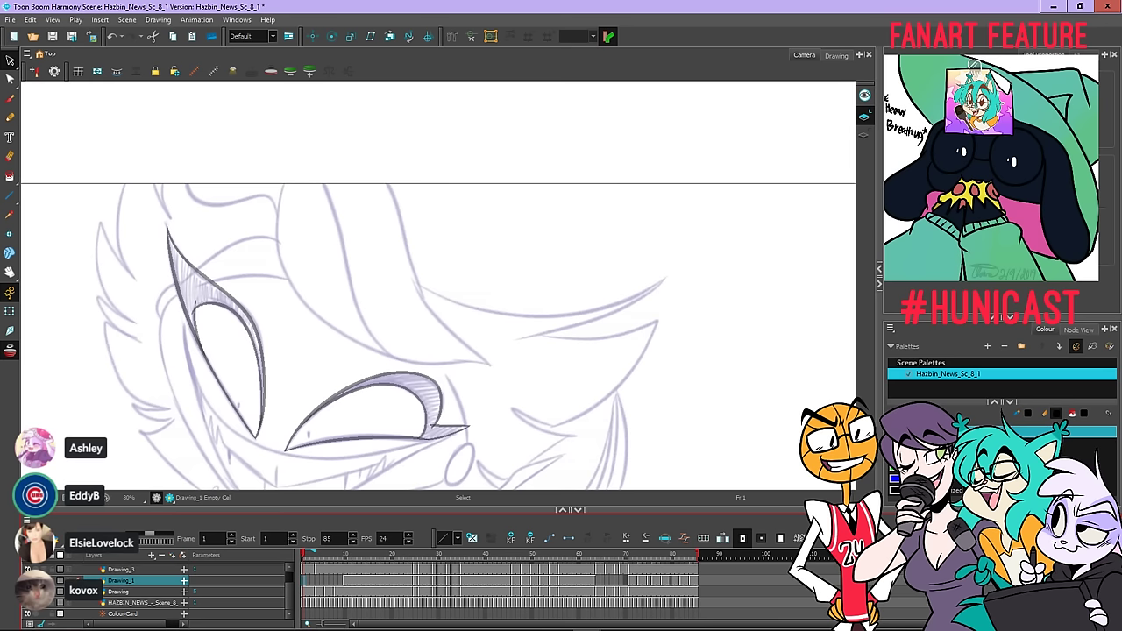
{"action": "left_click_drag", "start_coordinate": [304, 553], "coordinate": [359, 553]}
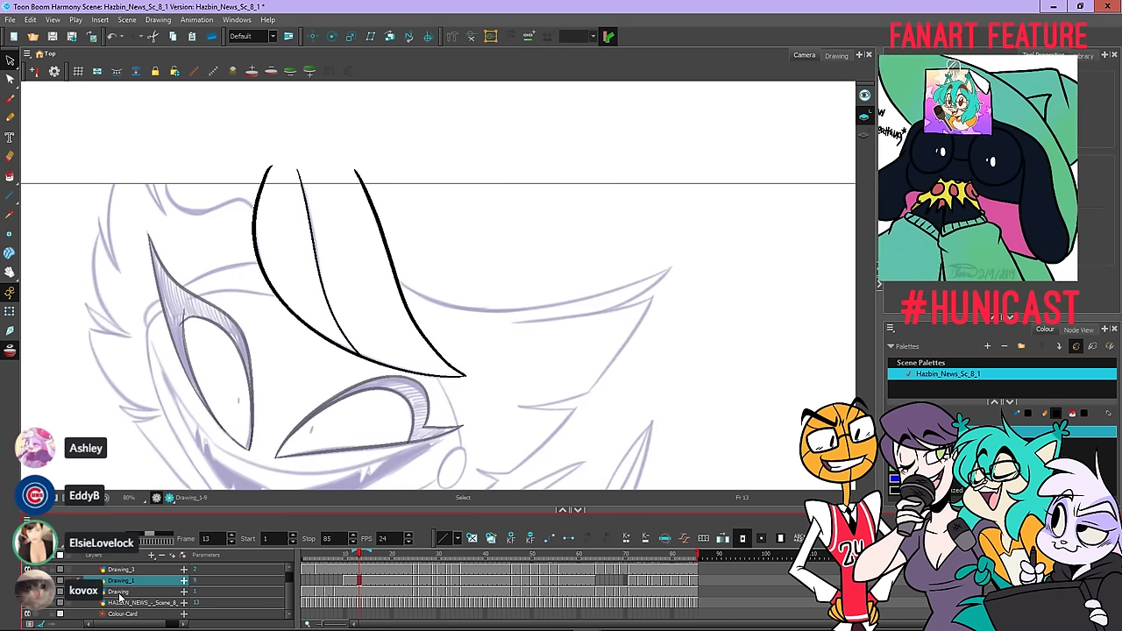
Play back the line art with the HAZBIN_NEWS rough animation layer hidden, show that layer again, and return to frame 1
{"action": "left_click", "coordinate": [28, 603]}
{"action": "key", "text": "shift+Return"}
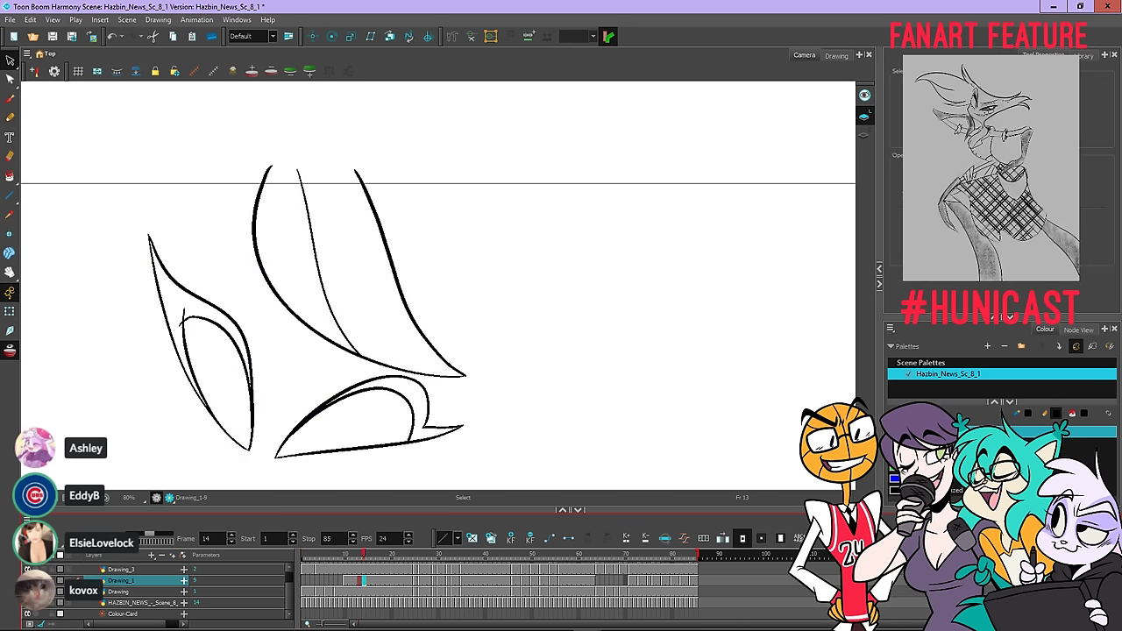
{"action": "key", "text": "shift+Return"}
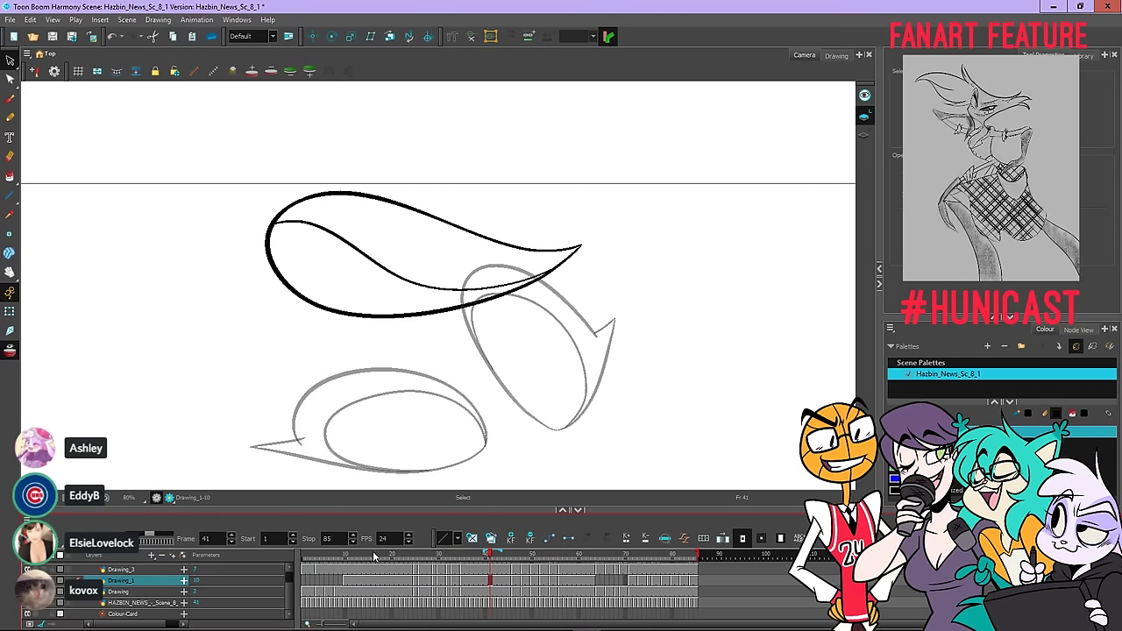
{"action": "left_click_drag", "start_coordinate": [373, 552], "coordinate": [266, 540]}
{"action": "key", "text": "shift+Return"}
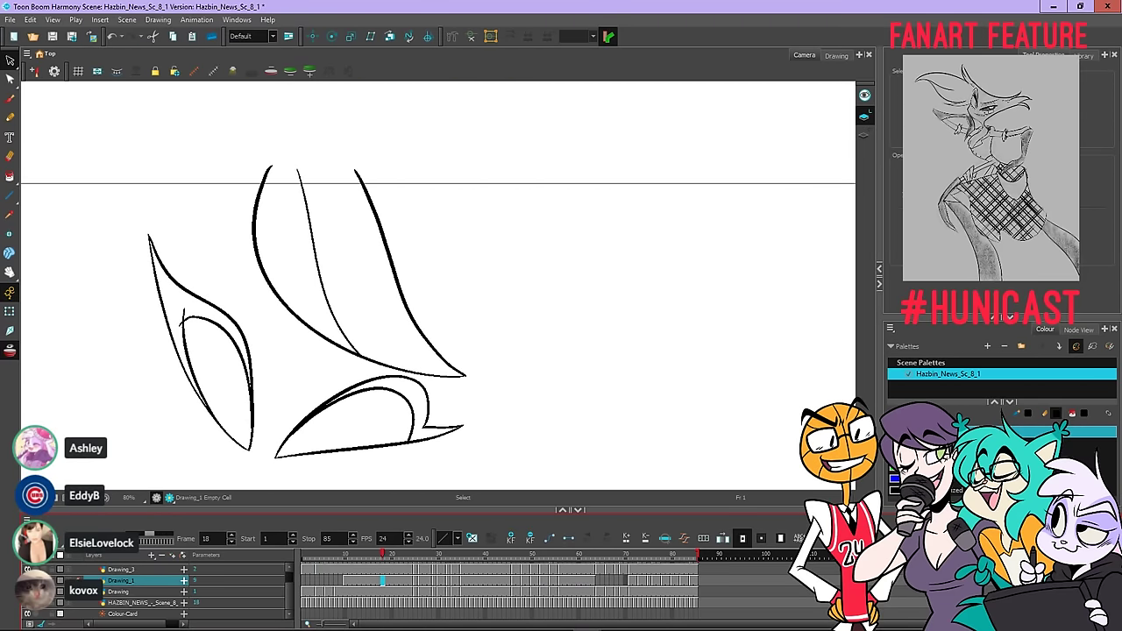
{"action": "key", "text": "Return"}
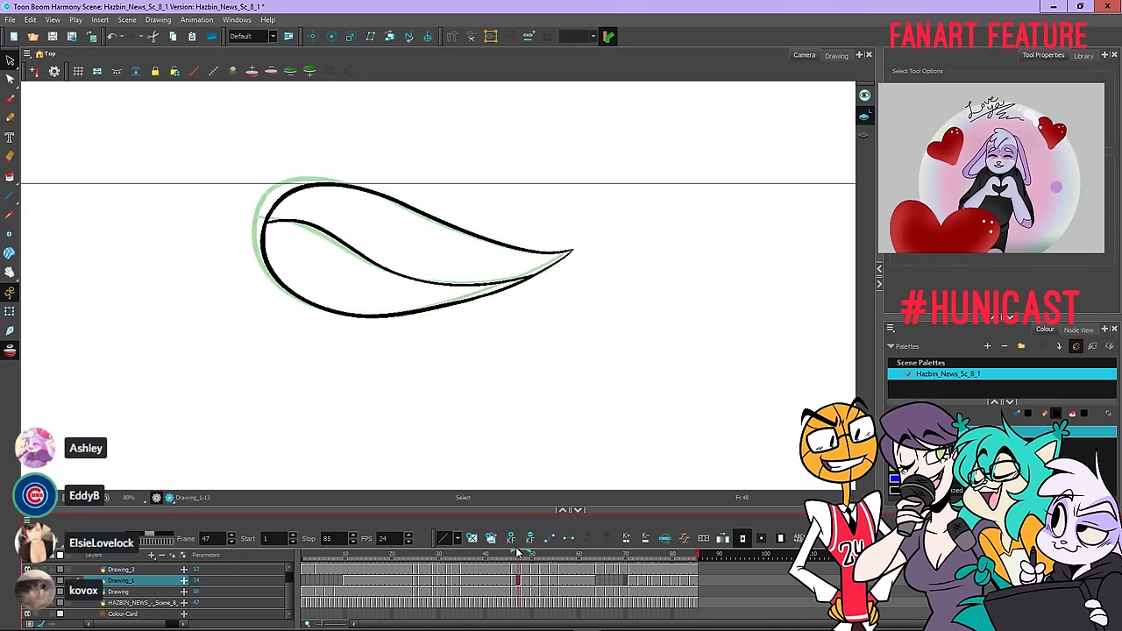
{"action": "left_click", "coordinate": [27, 603]}
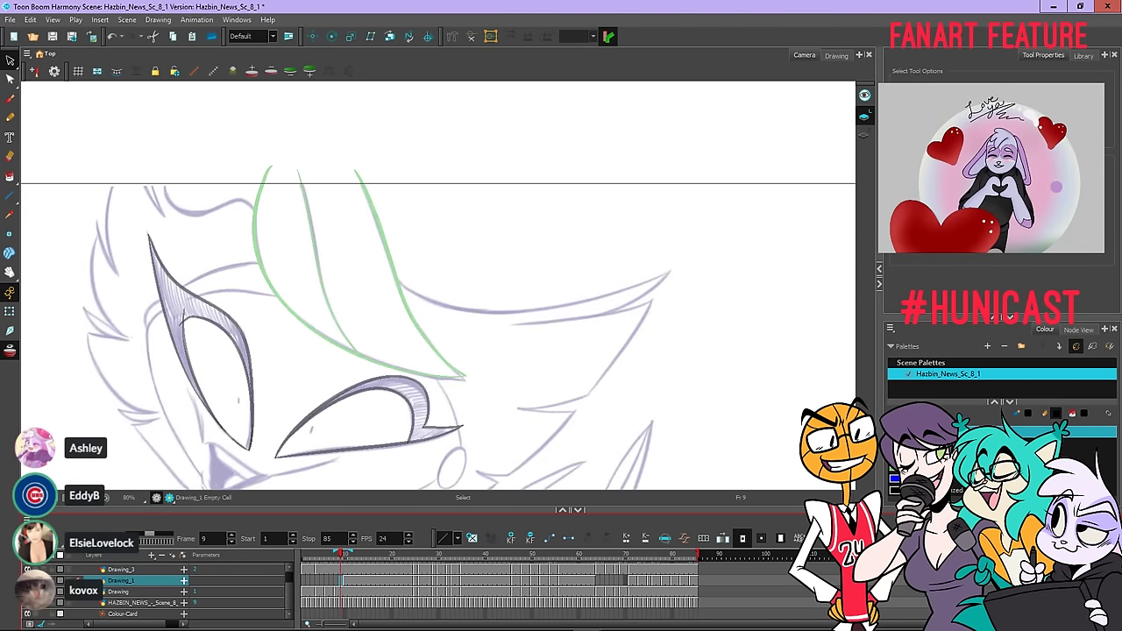
{"action": "left_click", "coordinate": [303, 554]}
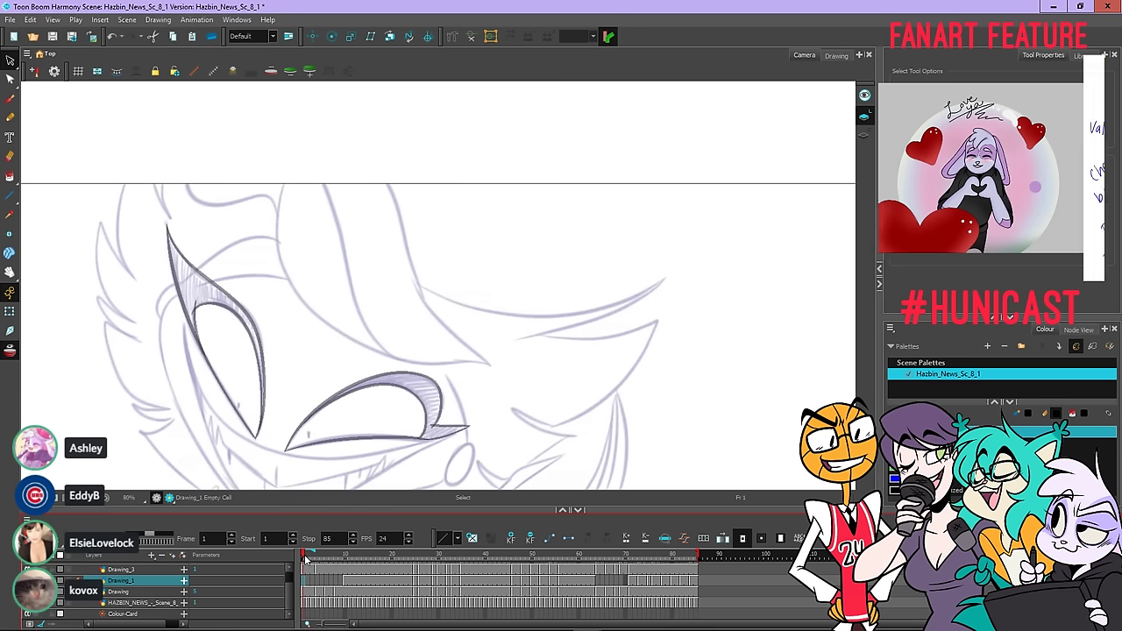
{"action": "mouse_move", "coordinate": [304, 554]}
{"action": "left_mouse_down"}
{"action": "mouse_move", "coordinate": [349, 562]}
{"action": "mouse_move", "coordinate": [302, 565]}
{"action": "left_mouse_up"}
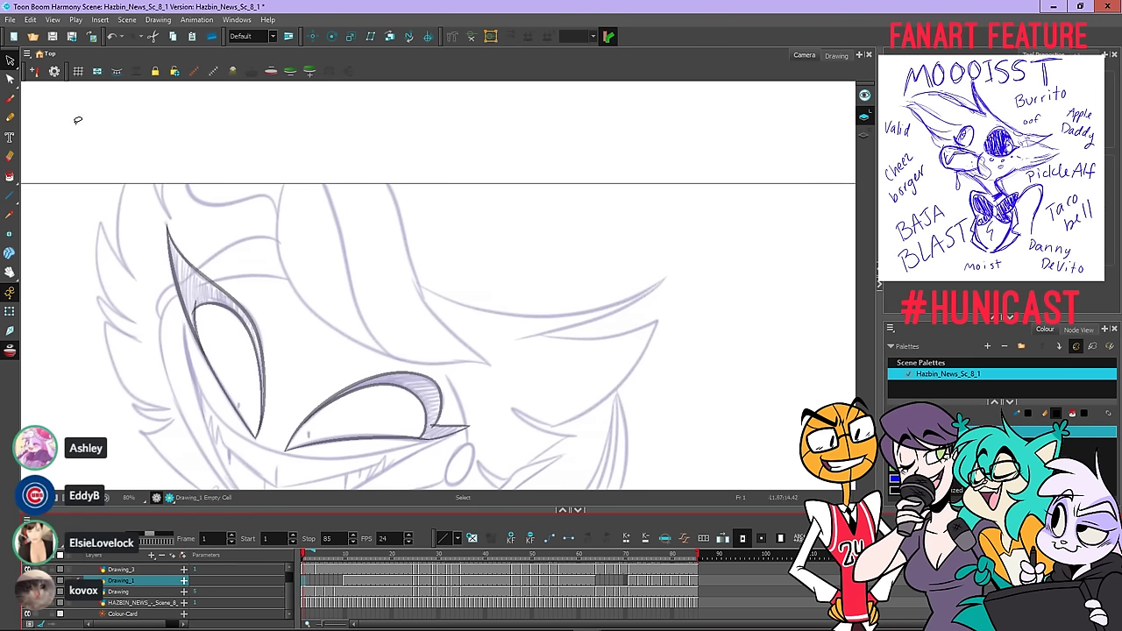
Try to trace the tuft's left outline on frame 1 with the Pencil tool, undoing each attempt
{"action": "left_click", "coordinate": [10, 117]}
{"action": "mouse_move", "coordinate": [292, 169]}
{"action": "left_mouse_down"}
{"action": "mouse_move", "coordinate": [284, 272]}
{"action": "mouse_move", "coordinate": [319, 317]}
{"action": "mouse_move", "coordinate": [368, 350]}
{"action": "mouse_move", "coordinate": [492, 367]}
{"action": "left_mouse_up"}
{"action": "key", "text": "ctrl+z"}
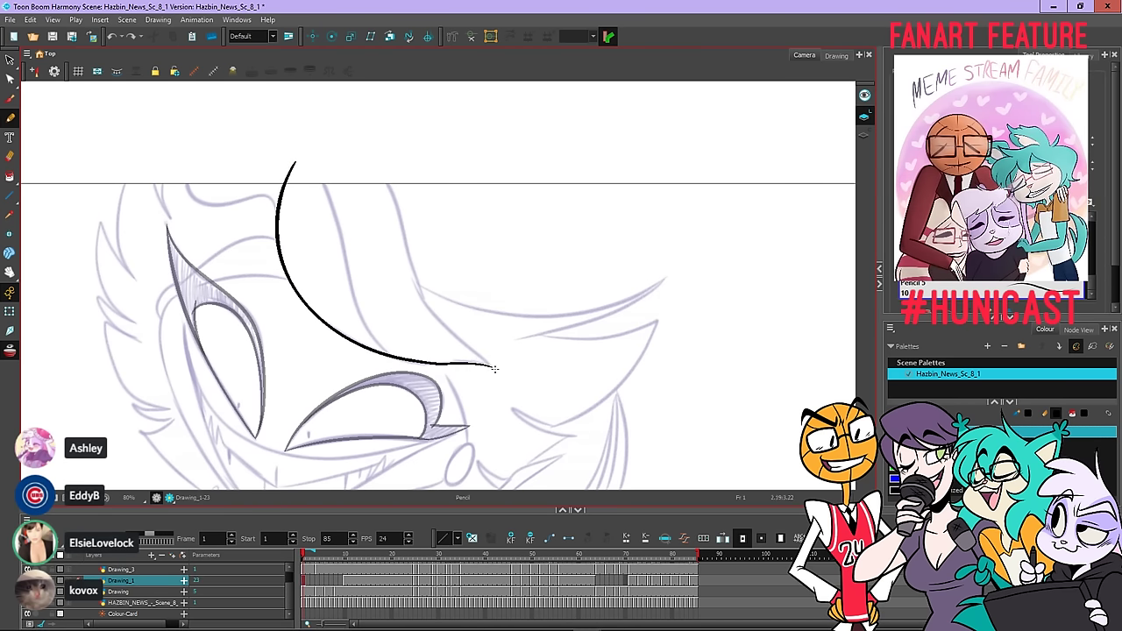
{"action": "key", "text": "ctrl+z"}
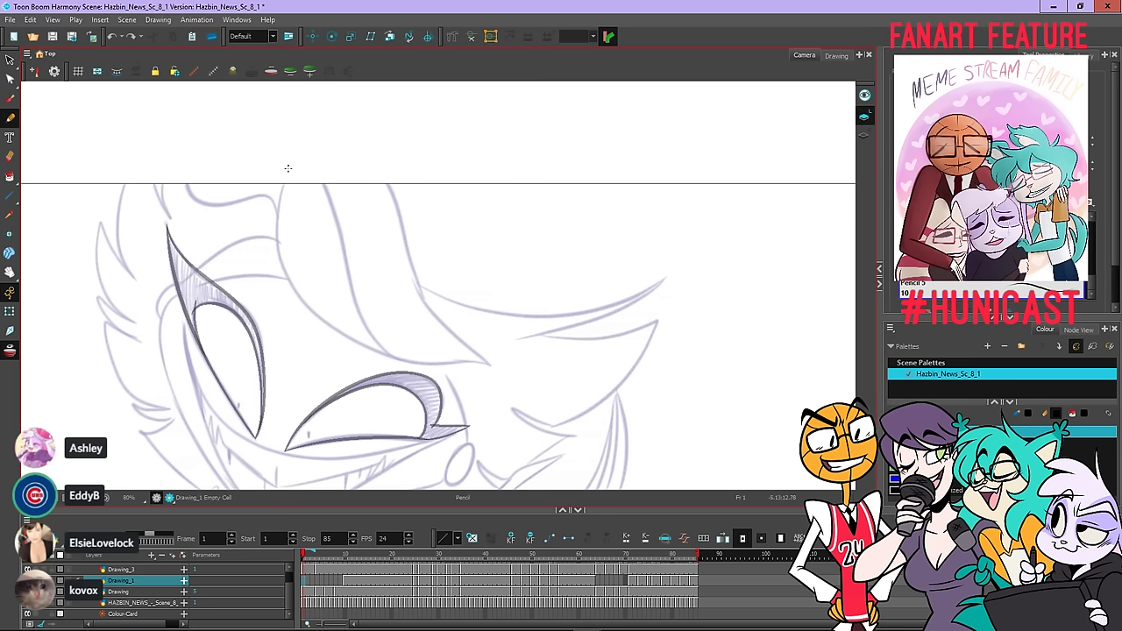
{"action": "left_click_drag", "start_coordinate": [276, 226], "coordinate": [287, 276]}
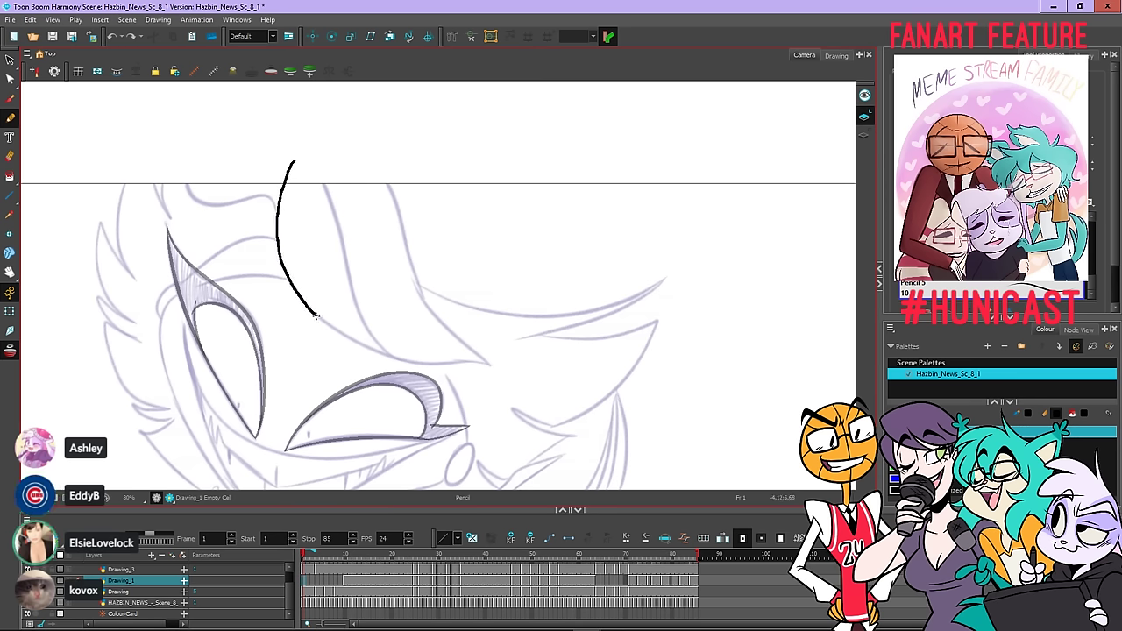
{"action": "left_click_drag", "start_coordinate": [365, 348], "coordinate": [493, 364]}
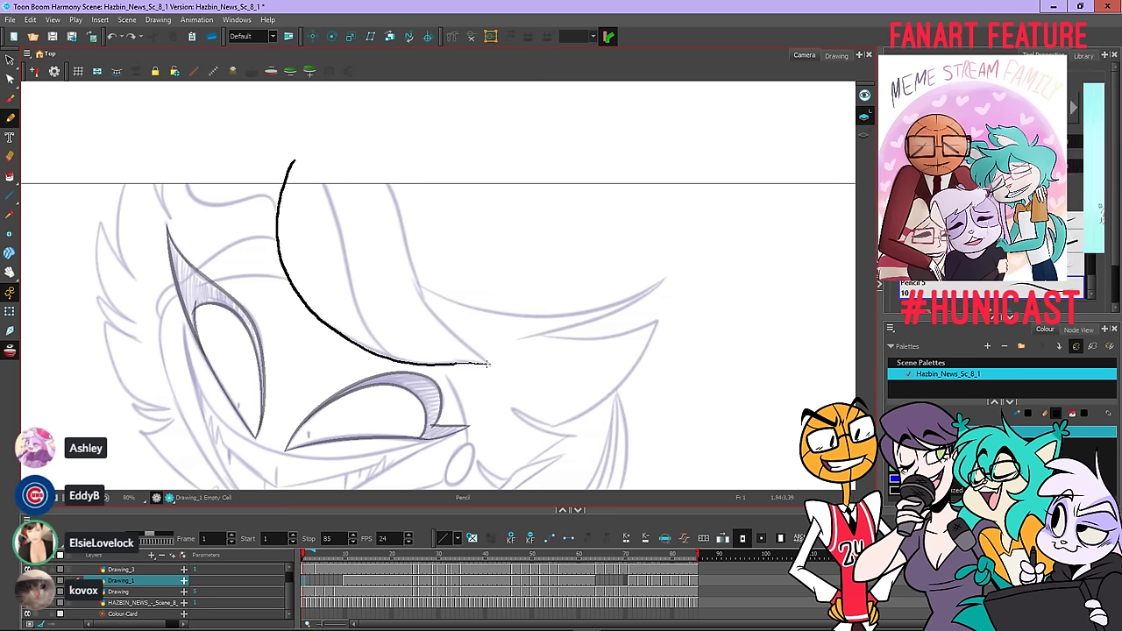
{"action": "key", "text": "ctrl+z"}
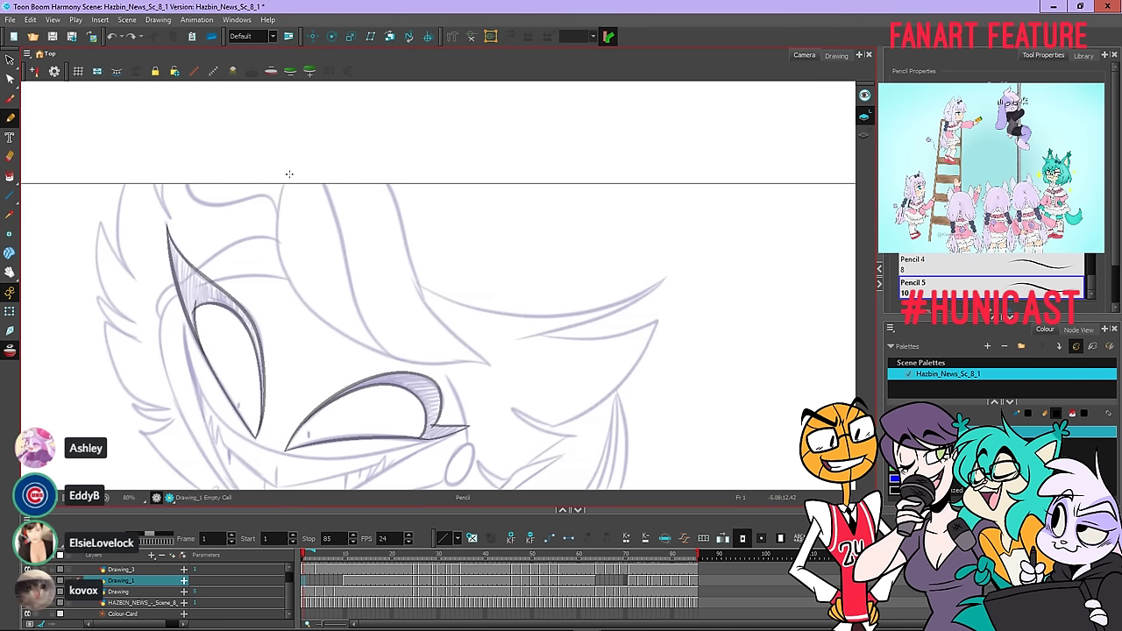
{"action": "mouse_move", "coordinate": [294, 163]}
{"action": "left_mouse_down"}
{"action": "mouse_move", "coordinate": [277, 198]}
{"action": "mouse_move", "coordinate": [279, 237]}
{"action": "left_mouse_up"}
{"action": "key", "text": "ctrl+z"}
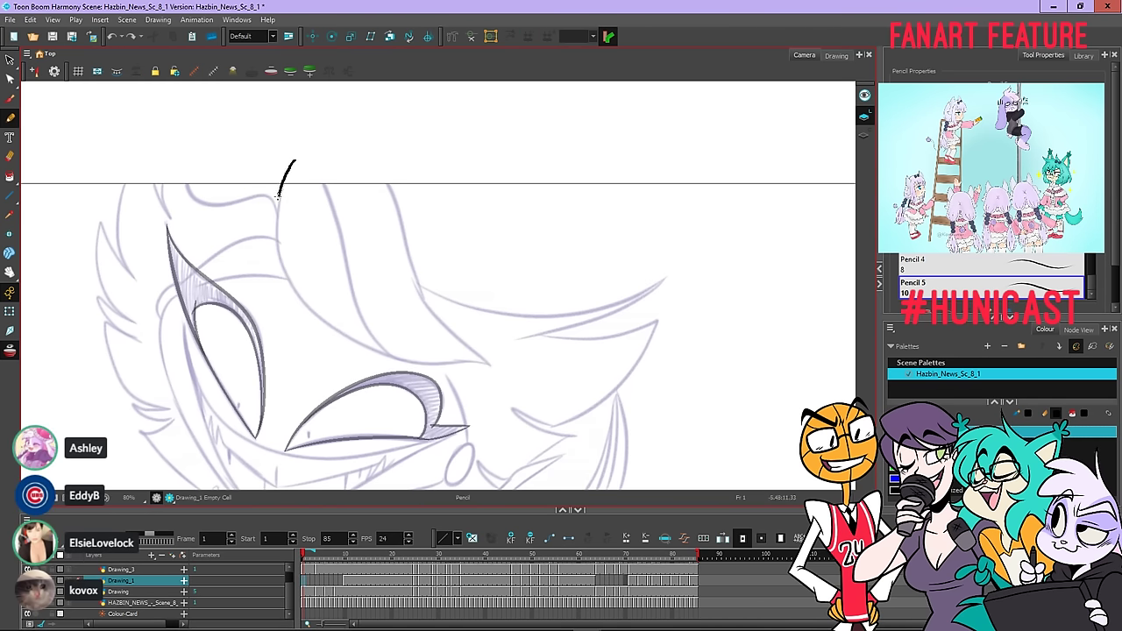
{"action": "mouse_move", "coordinate": [279, 198]}
{"action": "left_mouse_down"}
{"action": "mouse_move", "coordinate": [277, 242]}
{"action": "mouse_move", "coordinate": [314, 312]}
{"action": "left_mouse_up"}
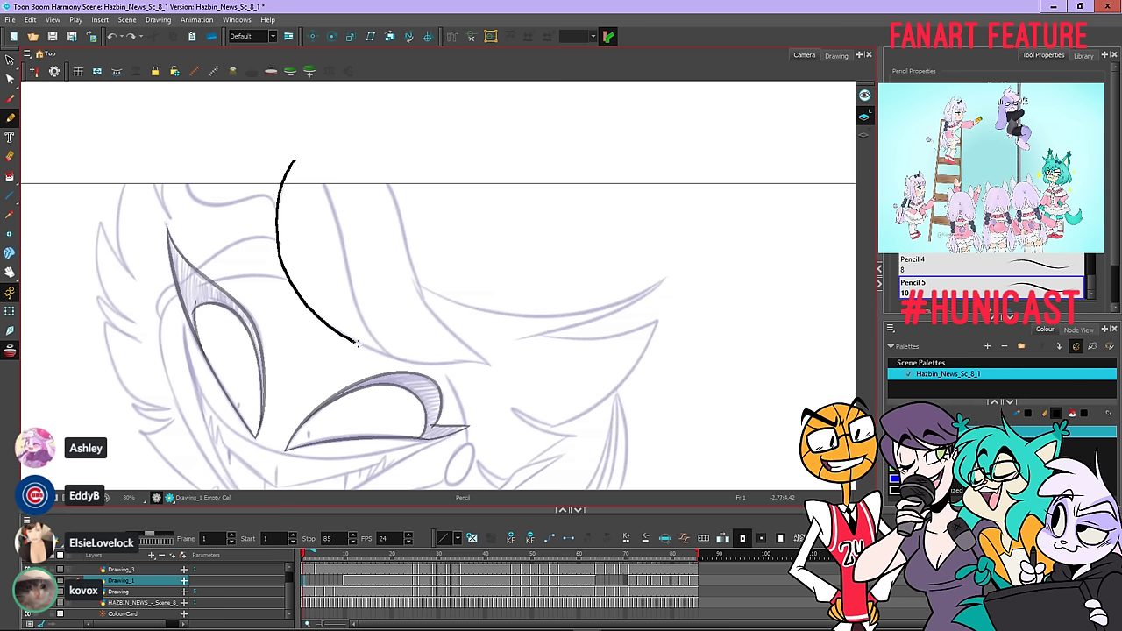
{"action": "left_click_drag", "start_coordinate": [357, 343], "coordinate": [493, 366]}
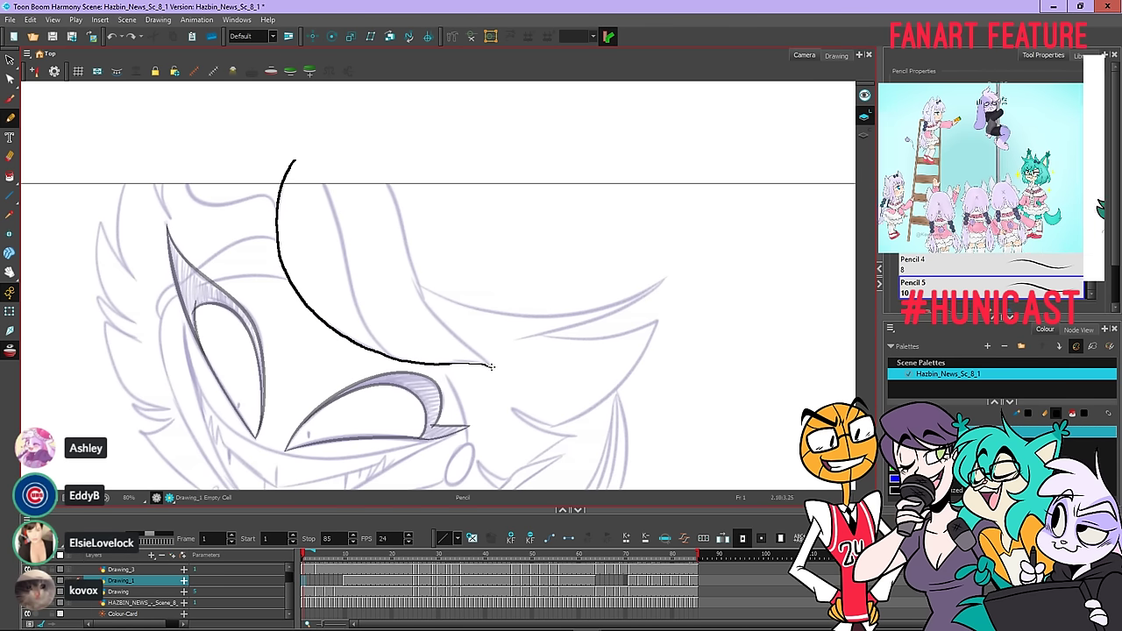
{"action": "key", "text": "ctrl+z"}
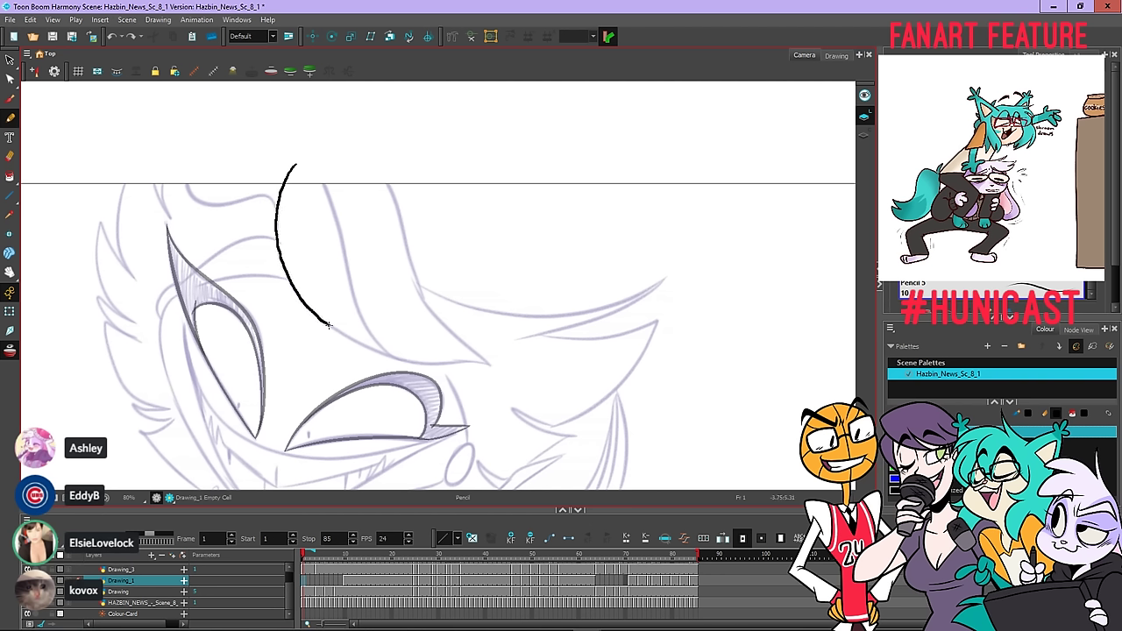
{"action": "left_click_drag", "start_coordinate": [377, 351], "coordinate": [492, 364]}
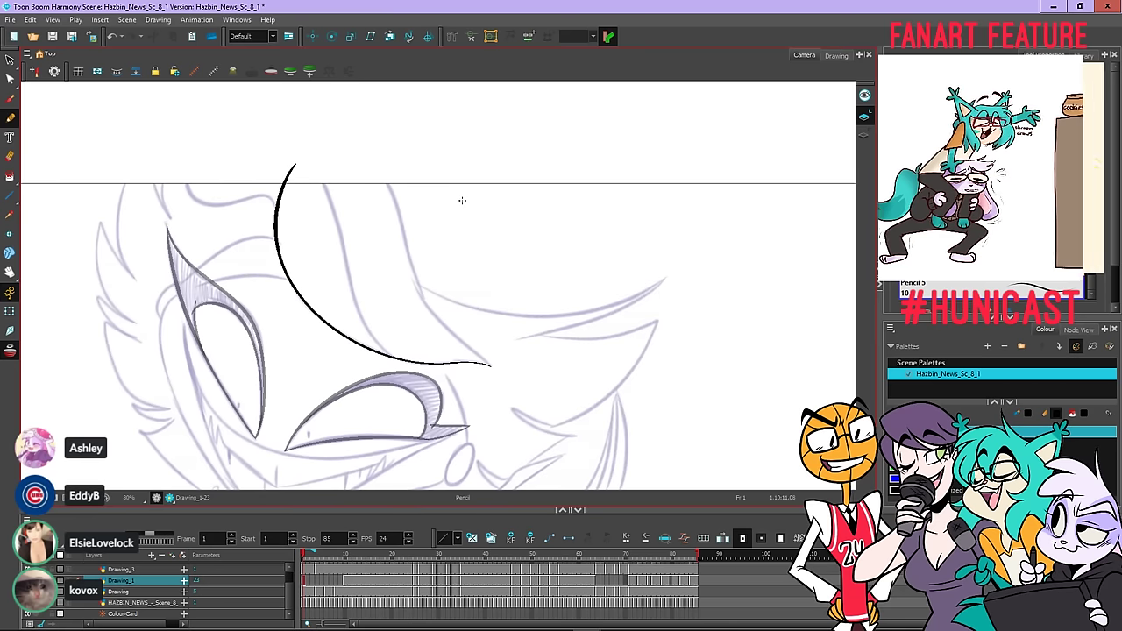
{"action": "key", "text": "ctrl+z"}
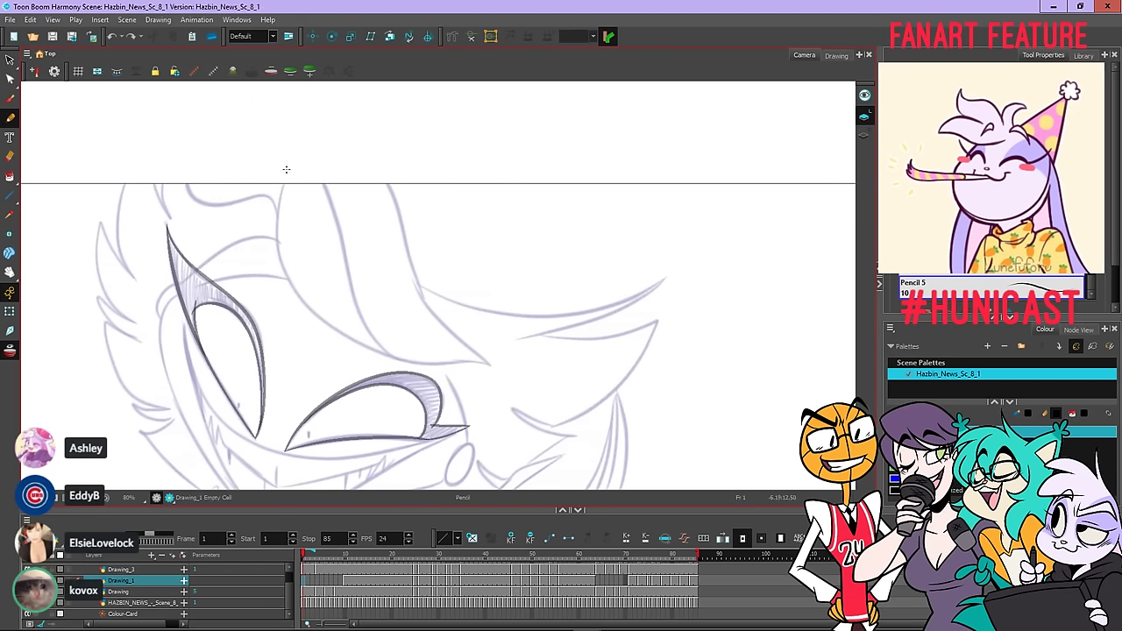
Trace the tuft's left and right outlines on frame 1 over the rough, from above the camera frame to the shared tip
{"action": "left_click_drag", "start_coordinate": [282, 184], "coordinate": [281, 261]}
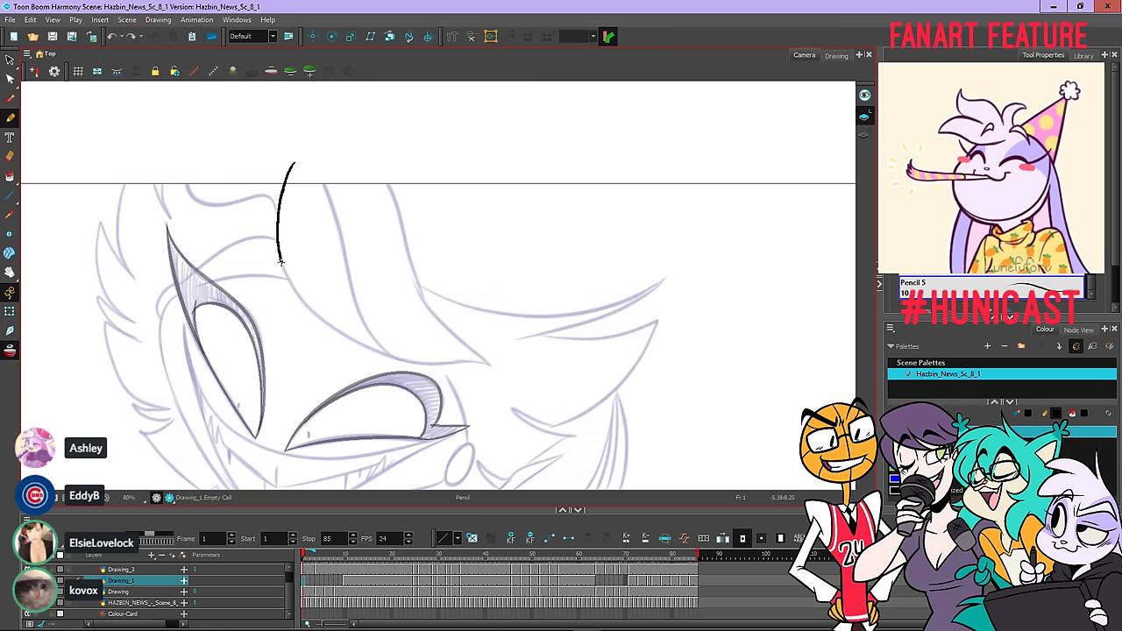
{"action": "mouse_move", "coordinate": [337, 330]}
{"action": "left_mouse_down"}
{"action": "mouse_move", "coordinate": [414, 361]}
{"action": "mouse_move", "coordinate": [492, 364]}
{"action": "left_mouse_up"}
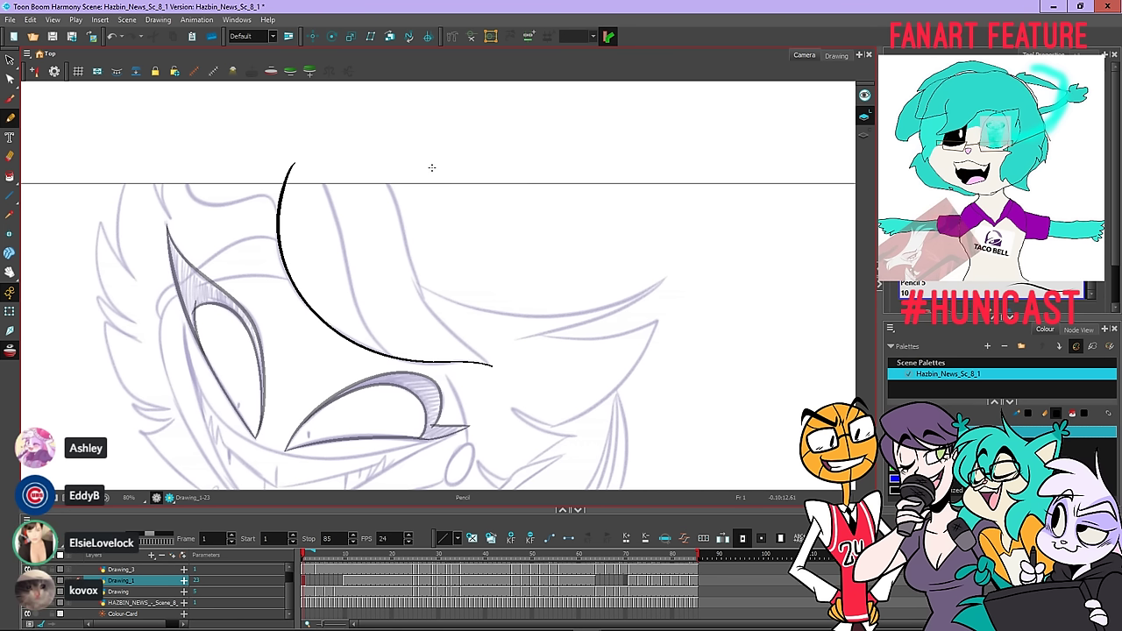
{"action": "mouse_move", "coordinate": [391, 187]}
{"action": "left_mouse_down"}
{"action": "mouse_move", "coordinate": [421, 296]}
{"action": "mouse_move", "coordinate": [493, 365]}
{"action": "left_mouse_up"}
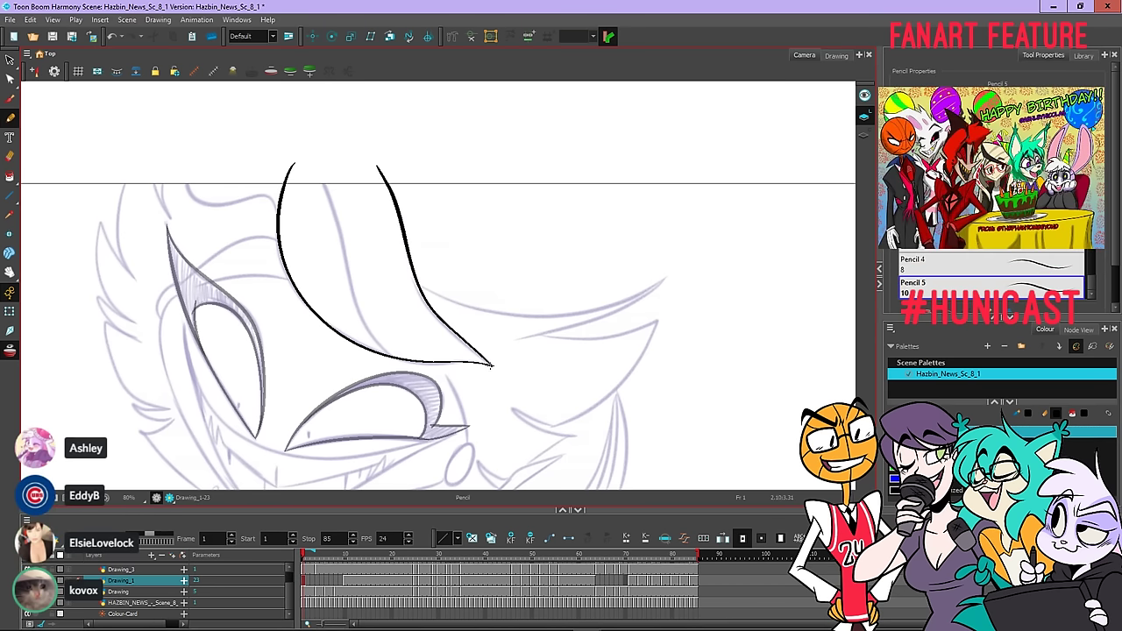
Refine the tuft's right outline with the Contour Editor so it follows the rough and meets the left outline at the tip
{"action": "left_click", "coordinate": [10, 79]}
{"action": "scroll", "coordinate": [496, 368], "scroll_direction": "up", "scroll_amount": 6}
{"action": "left_click", "coordinate": [493, 367]}
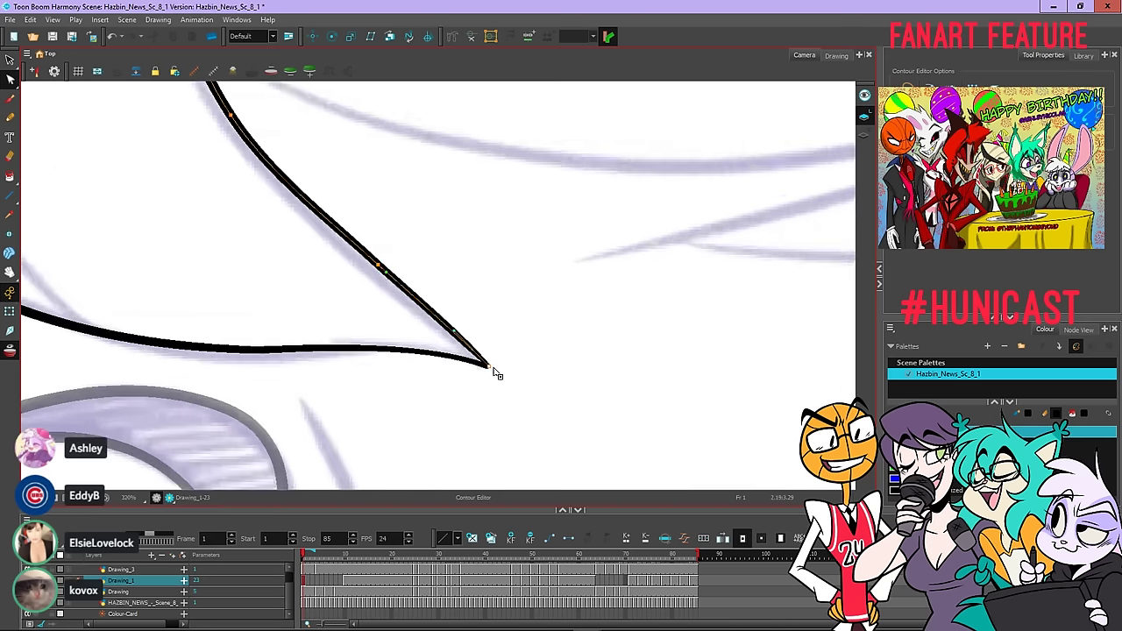
{"action": "scroll", "coordinate": [506, 376], "scroll_direction": "down", "scroll_amount": 3}
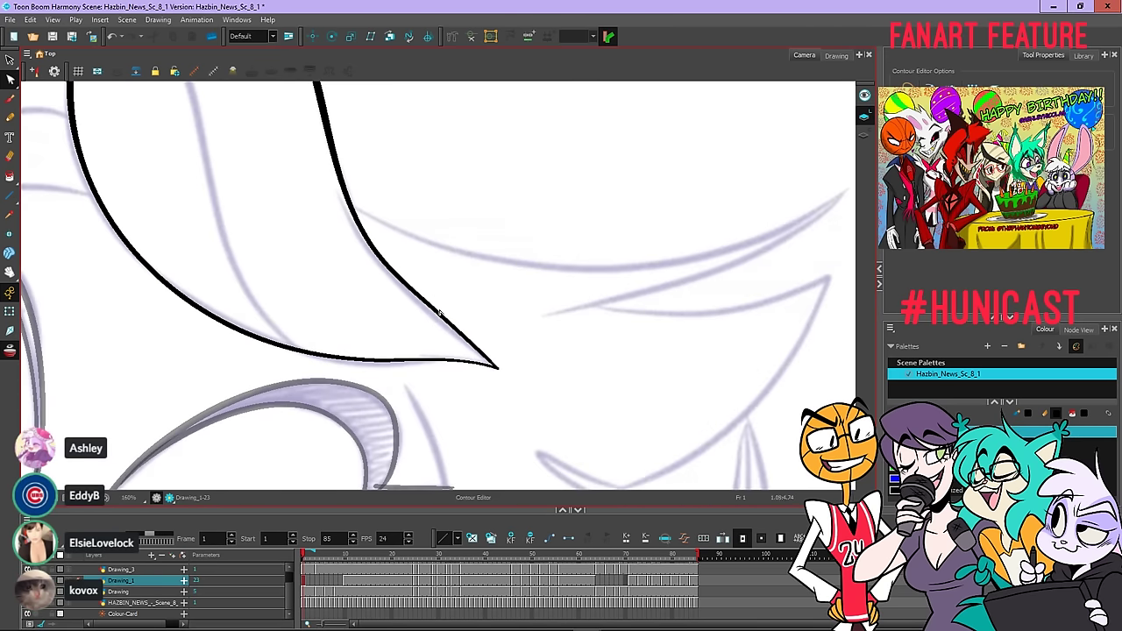
{"action": "scroll", "coordinate": [435, 231], "scroll_direction": "down", "scroll_amount": 1}
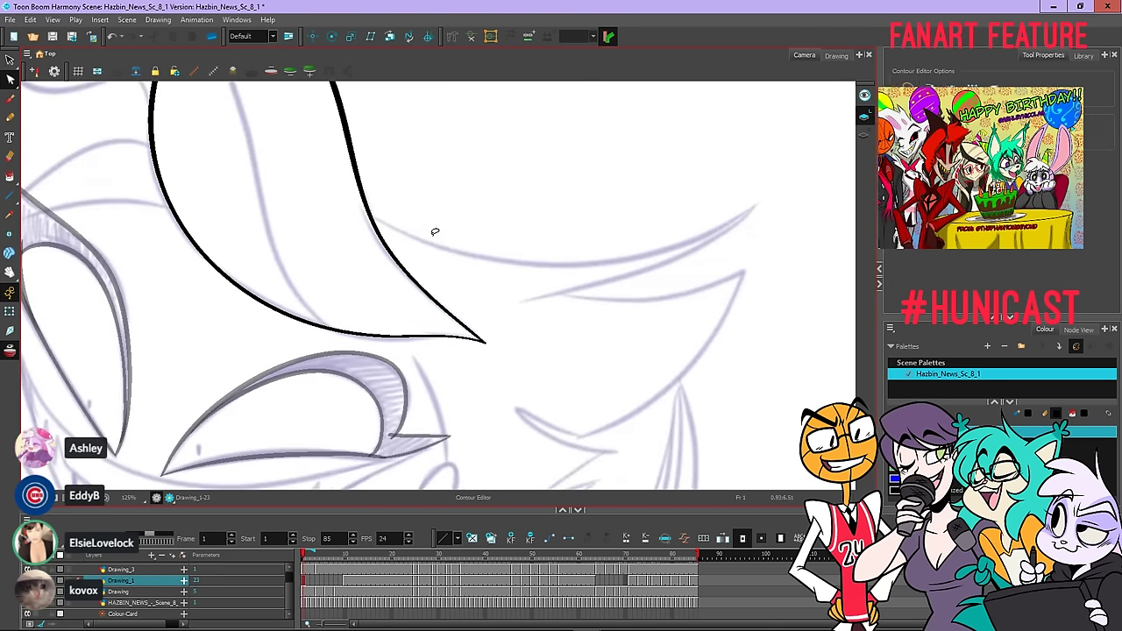
{"action": "left_click_drag", "start_coordinate": [435, 232], "coordinate": [453, 313]}
{"action": "scroll", "coordinate": [436, 311], "scroll_direction": "down", "scroll_amount": 3}
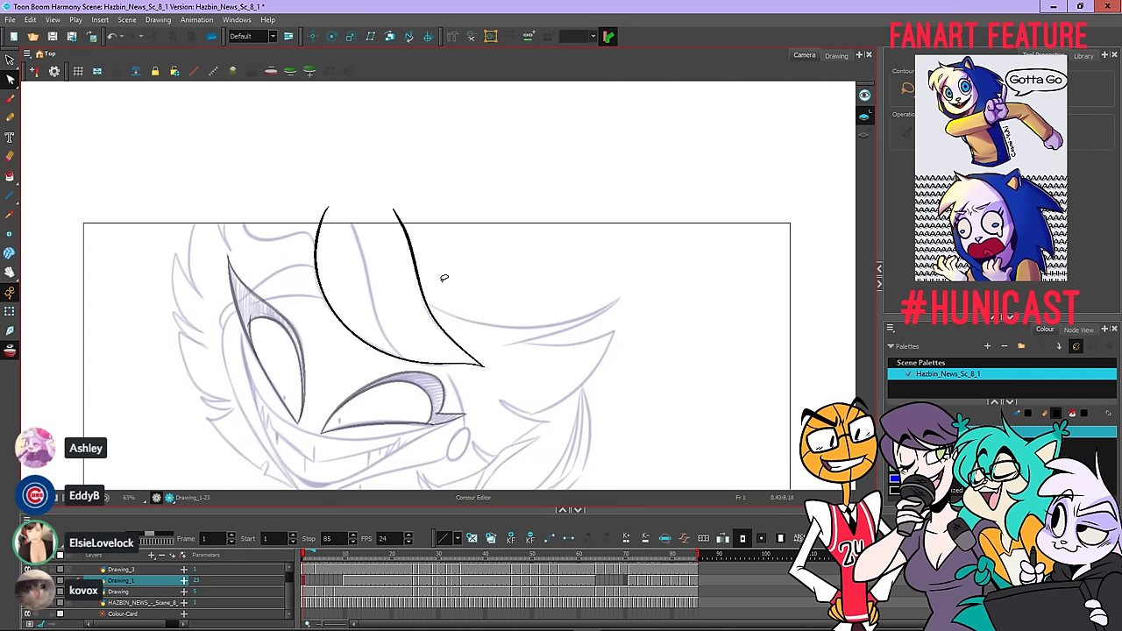
Draw the tuft's inner line on frame 1 with the Pencil tool, curving from above the camera frame to the lower outline
{"action": "left_click", "coordinate": [9, 116]}
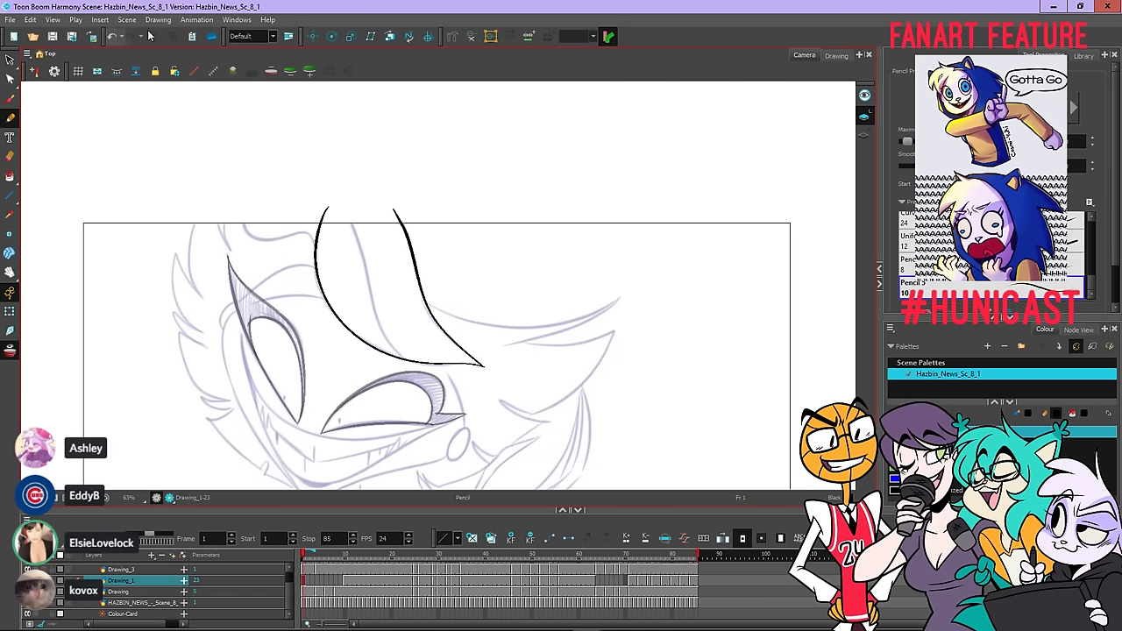
{"action": "scroll", "coordinate": [357, 249], "scroll_direction": "up", "scroll_amount": 1}
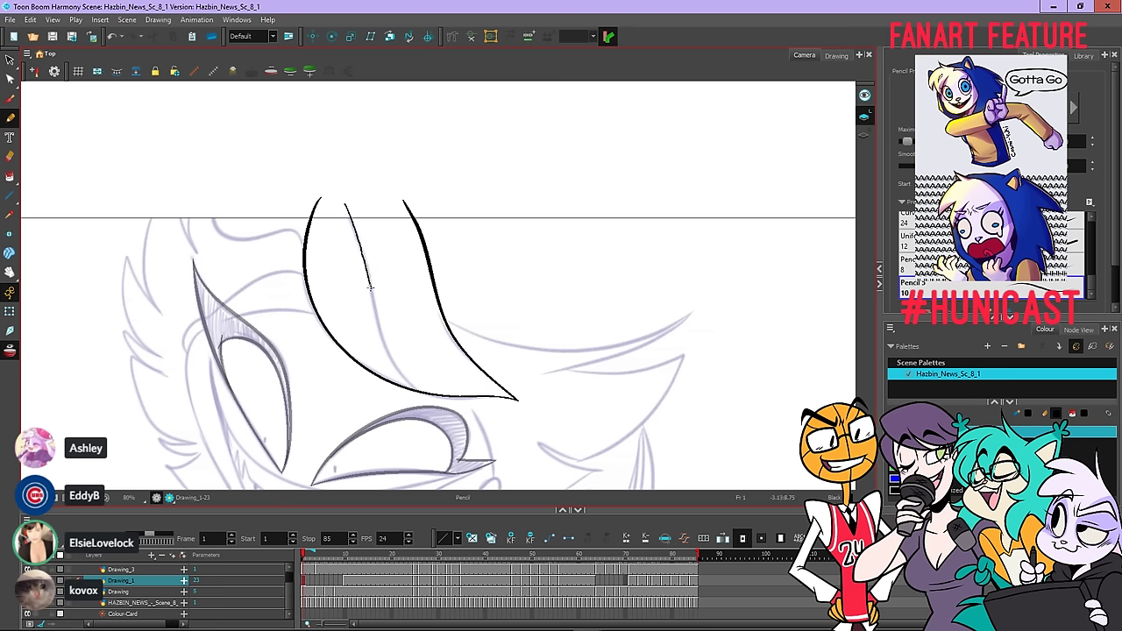
{"action": "left_click_drag", "start_coordinate": [370, 286], "coordinate": [379, 328]}
{"action": "left_click_drag", "start_coordinate": [393, 366], "coordinate": [418, 392]}
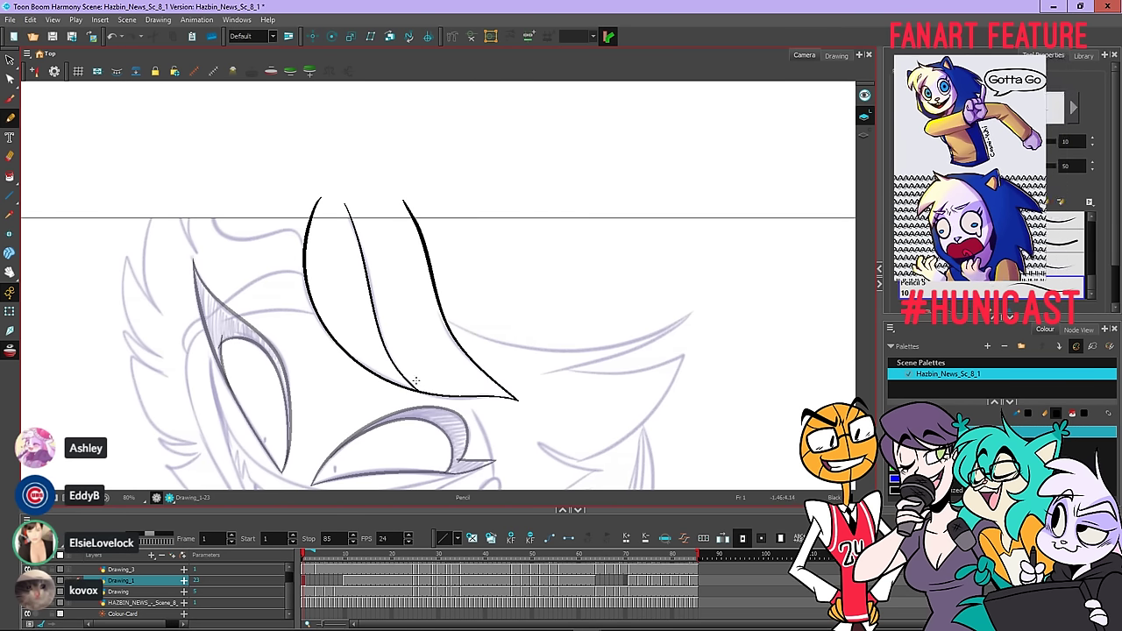
Undo the tuft's inner line on frame 1 and redraw it with the Pencil tool, from above the camera frame to the lower outline
{"action": "key", "text": "ctrl+z"}
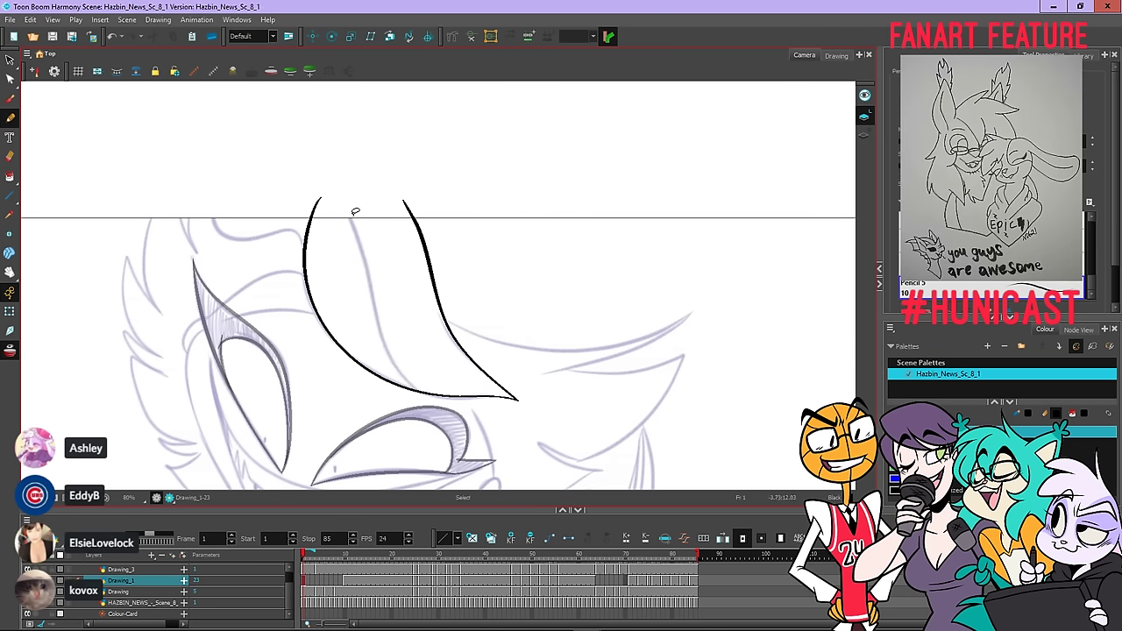
{"action": "left_click_drag", "start_coordinate": [344, 208], "coordinate": [363, 254]}
{"action": "mouse_move", "coordinate": [371, 300]}
{"action": "left_mouse_down"}
{"action": "mouse_move", "coordinate": [396, 366]}
{"action": "mouse_move", "coordinate": [419, 391]}
{"action": "left_mouse_up"}
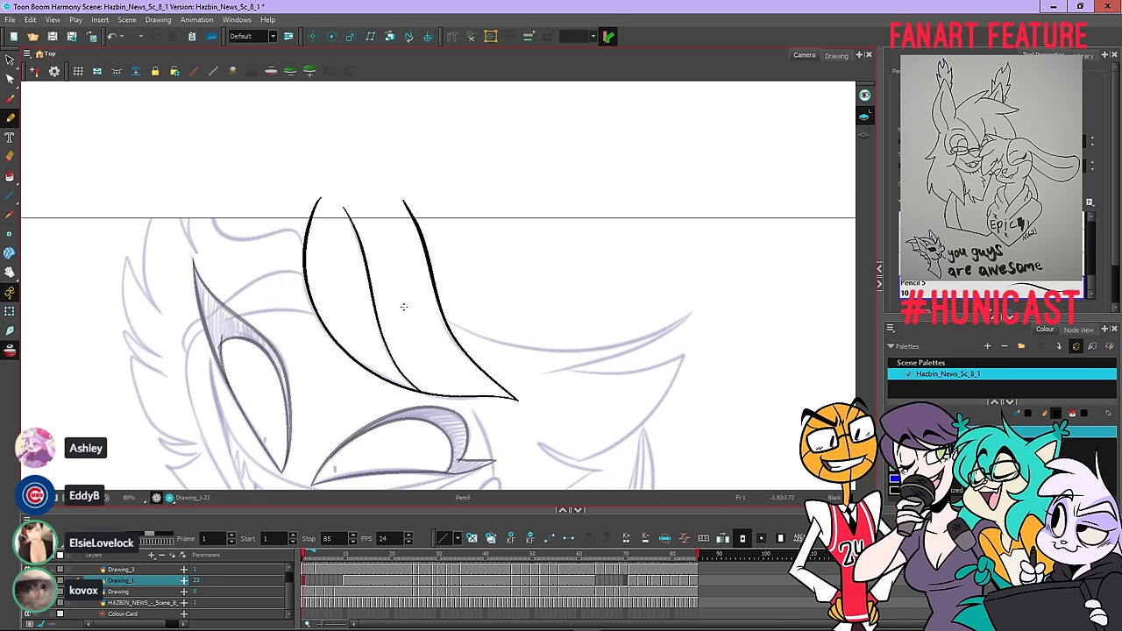
{"action": "key", "text": "2"}
{"action": "key", "text": "1"}
{"action": "left_click_drag", "start_coordinate": [521, 333], "coordinate": [609, 319]}
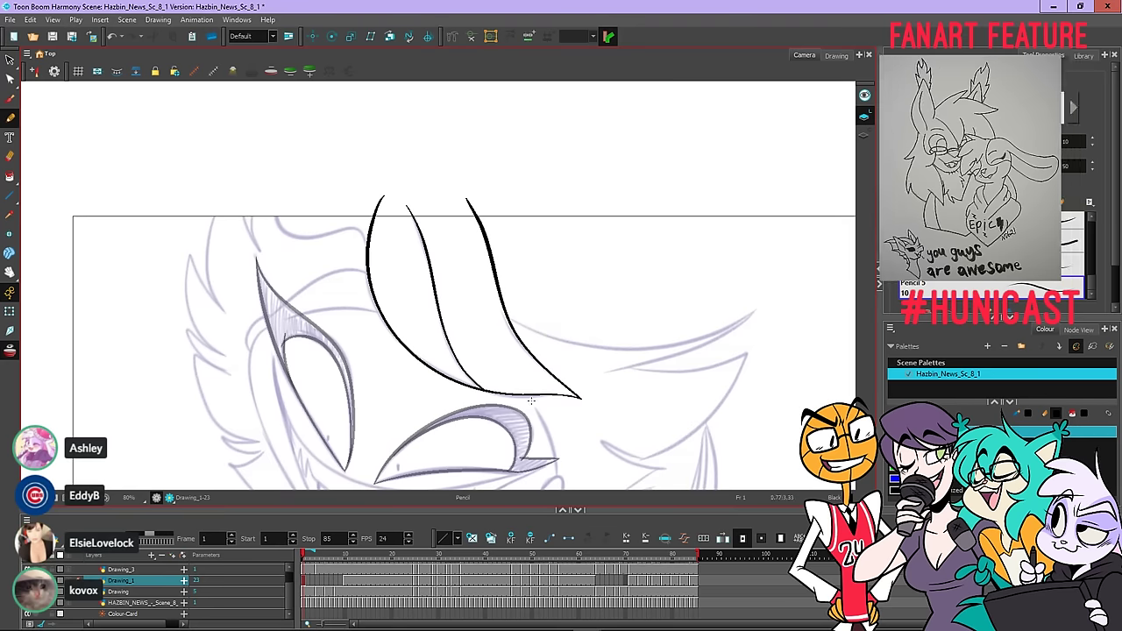
Step back and forth through the frames after frame 1 to check the tuft's rough against the existing line art
{"action": "key", "text": "period"}
{"action": "key", "text": "period"}
{"action": "key", "text": "period"}
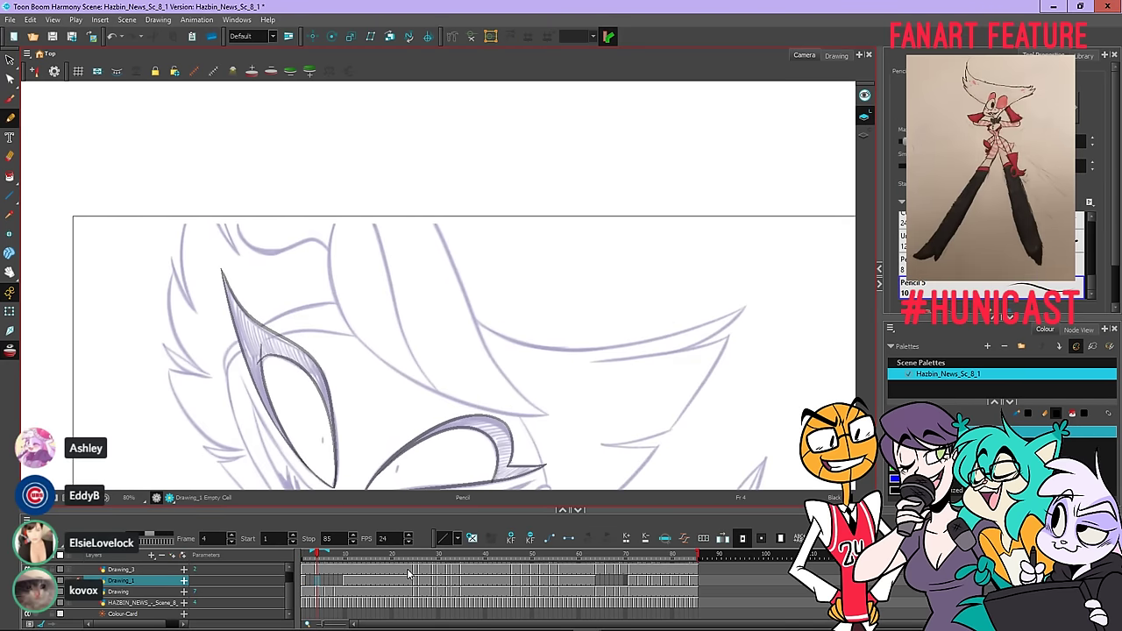
{"action": "key", "text": "period"}
{"action": "key", "text": "period"}
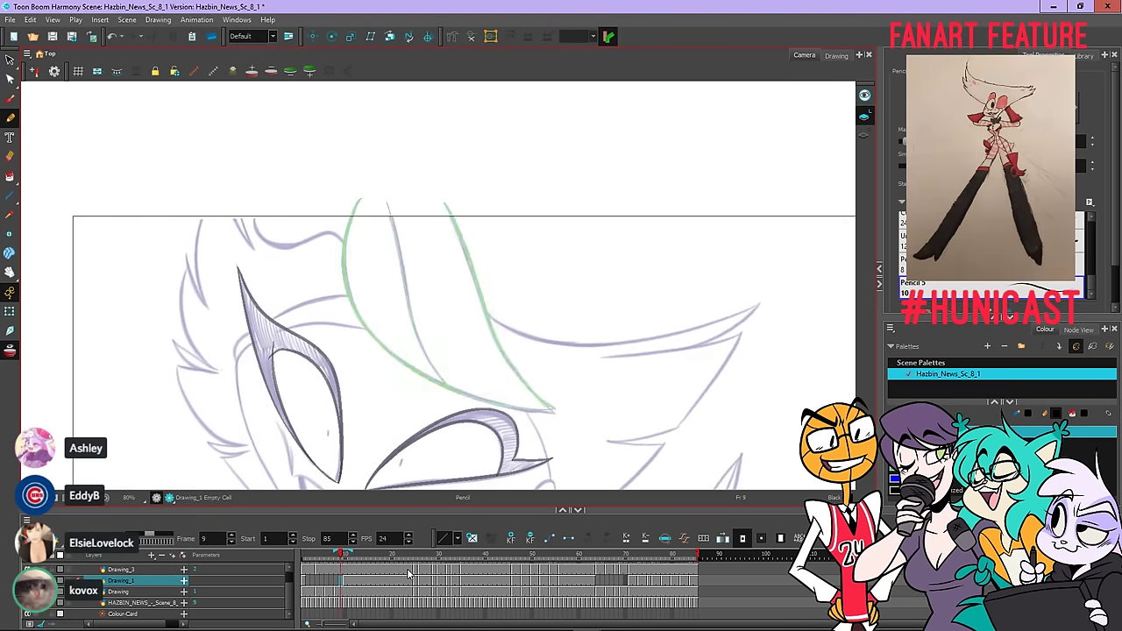
{"action": "key", "text": "comma"}
{"action": "key", "text": "comma"}
{"action": "key", "text": "comma"}
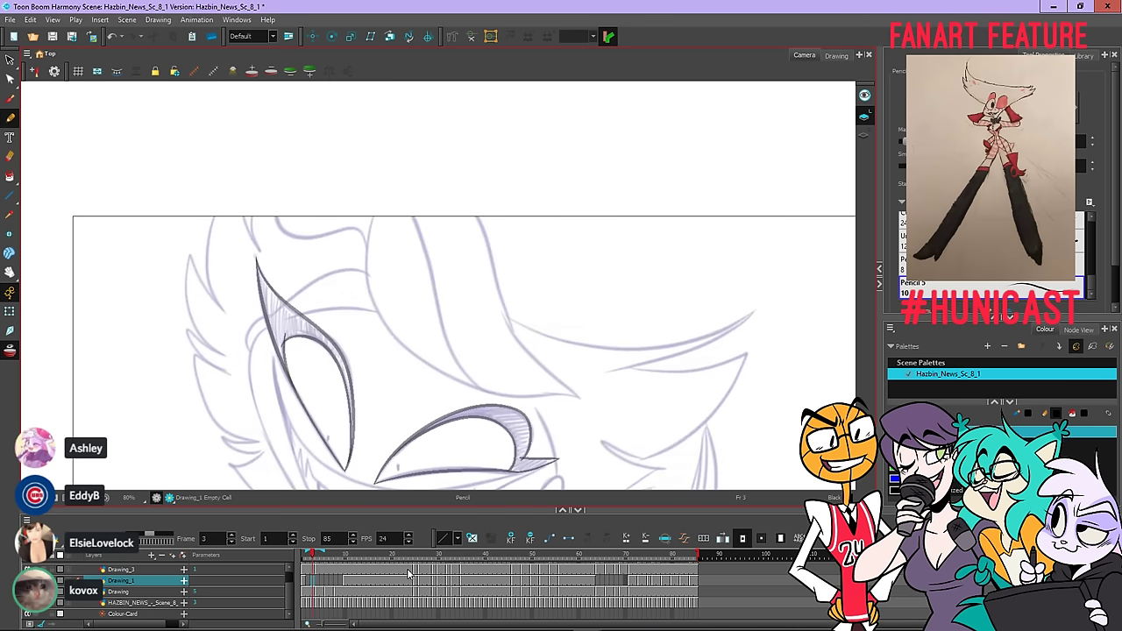
{"action": "key", "text": "period"}
{"action": "key", "text": "comma"}
{"action": "key", "text": "period"}
{"action": "key", "text": "comma"}
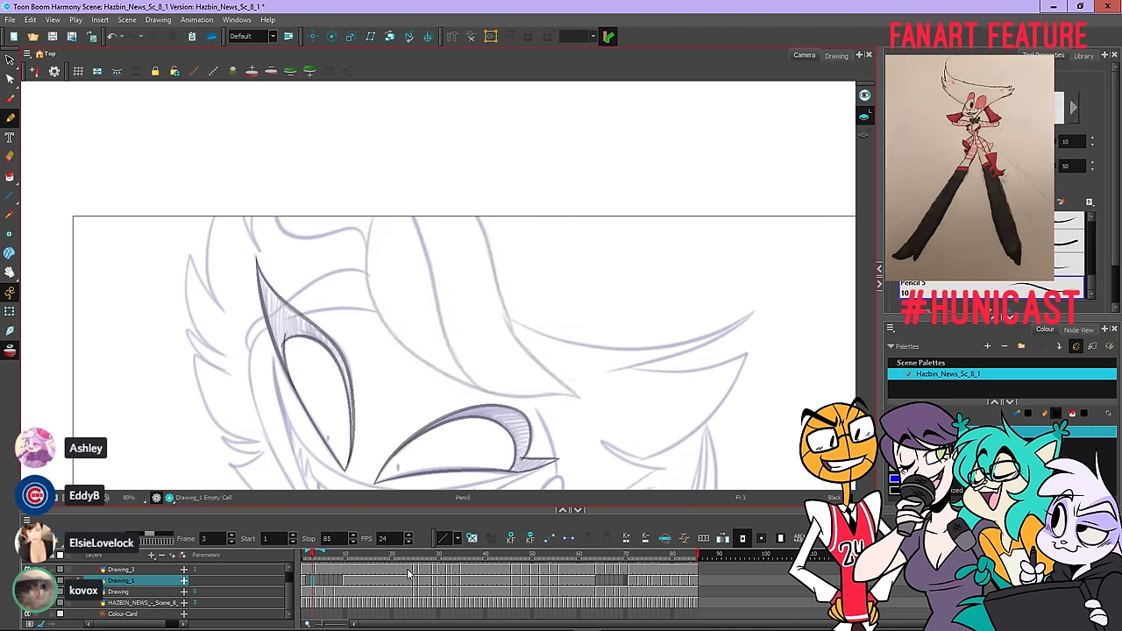
{"action": "key", "text": "comma"}
{"action": "key", "text": "period"}
{"action": "key", "text": "period"}
{"action": "key", "text": "period"}
{"action": "key", "text": "period"}
{"action": "key", "text": "period"}
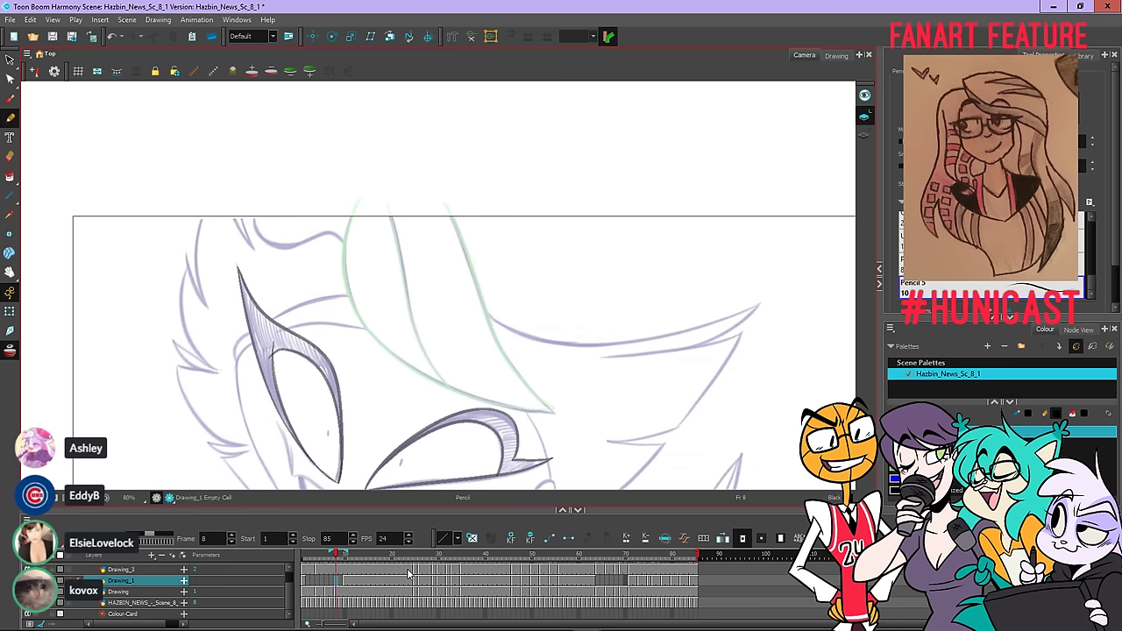
Select all the tuft's finished line art on frame 11 and copy it
{"action": "key", "text": "period"}
{"action": "key", "text": "period"}
{"action": "key", "text": "period"}
{"action": "key", "text": "period"}
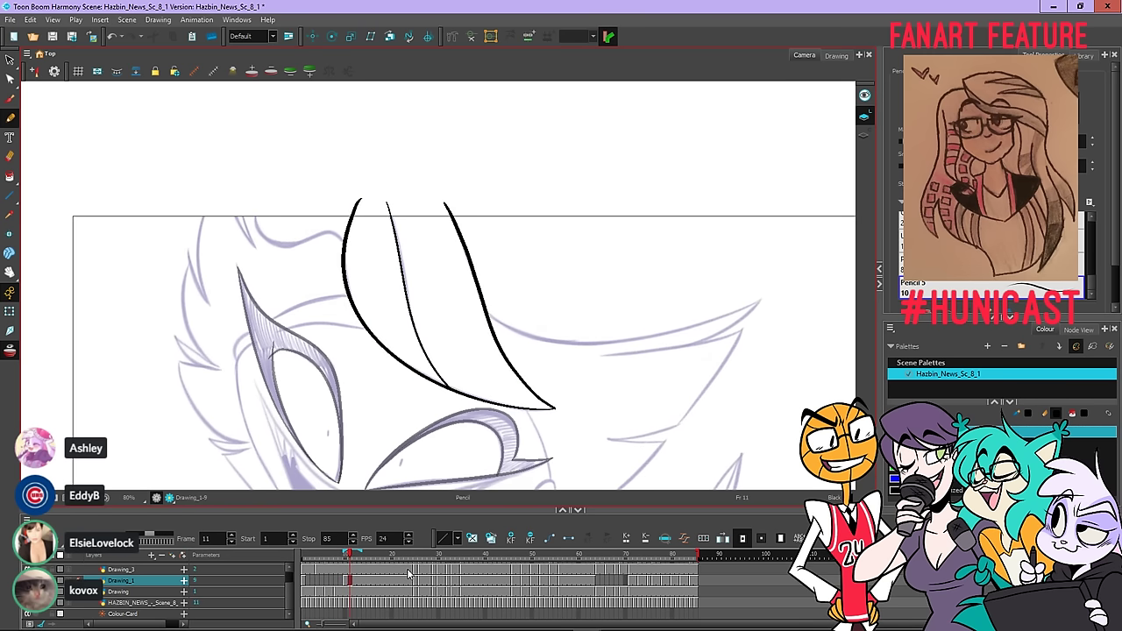
{"action": "left_click", "coordinate": [7, 59]}
{"action": "mouse_move", "coordinate": [391, 158]}
{"action": "left_mouse_down"}
{"action": "mouse_move", "coordinate": [563, 176]}
{"action": "mouse_move", "coordinate": [591, 155]}
{"action": "left_mouse_up"}
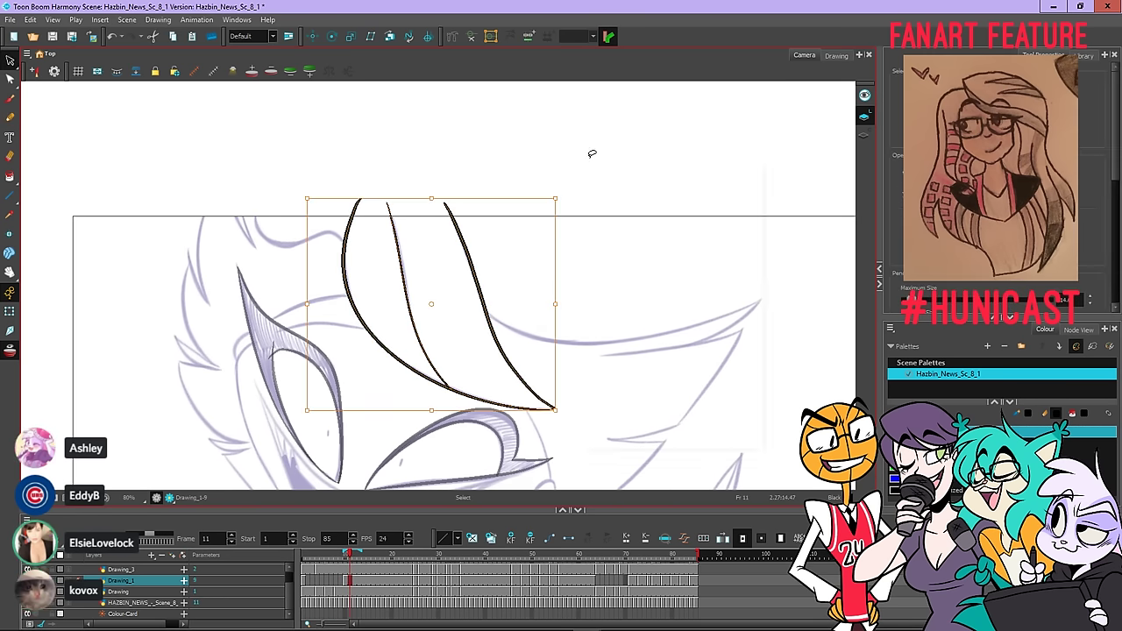
{"action": "right_click", "coordinate": [591, 158]}
{"action": "left_click", "coordinate": [553, 136]}
{"action": "right_click", "coordinate": [615, 130]}
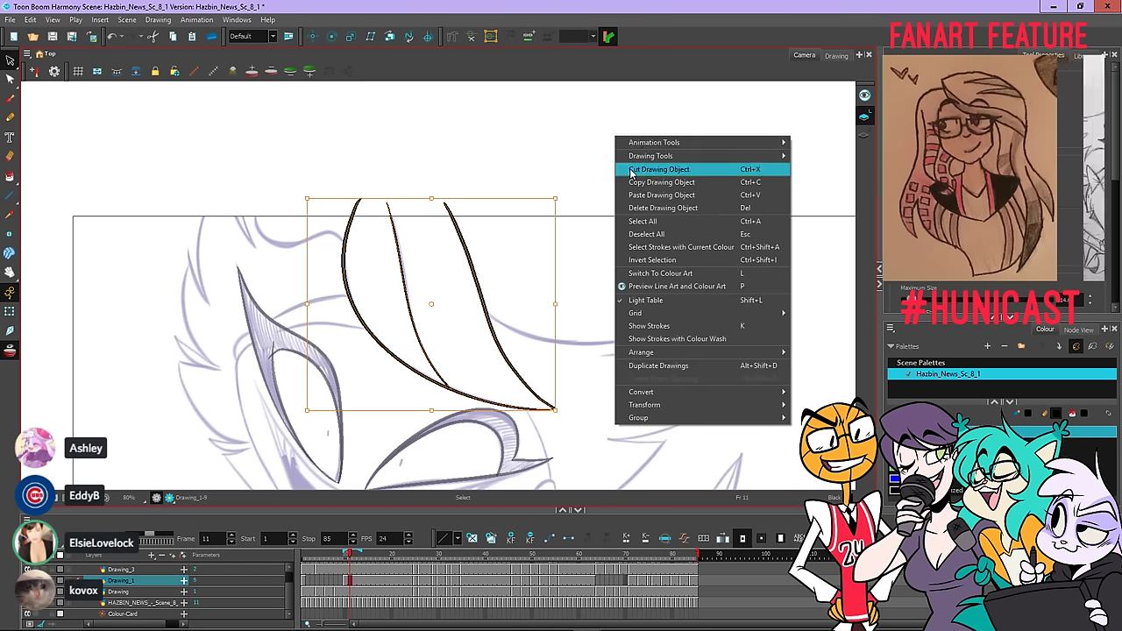
{"action": "left_click", "coordinate": [630, 182]}
Paste the copied tuft line art into the empty Drawing_1 cell at frame 4
{"action": "key", "text": "comma"}
{"action": "key", "text": "comma"}
{"action": "key", "text": "comma"}
{"action": "key", "text": "comma"}
{"action": "key", "text": "comma"}
{"action": "key", "text": "comma"}
{"action": "key", "text": "comma"}
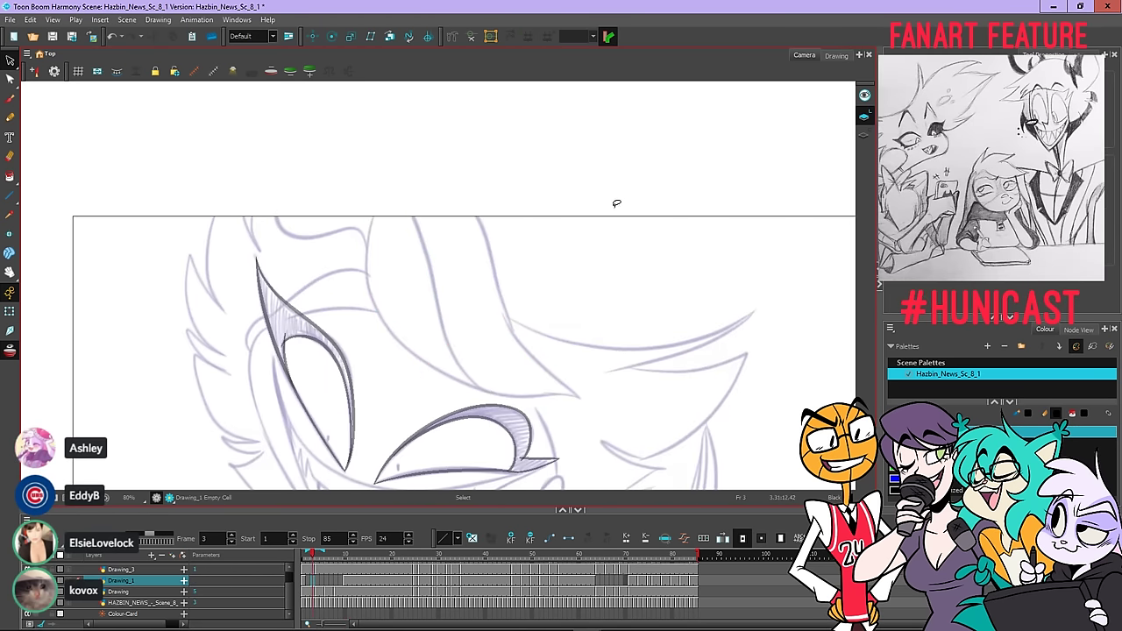
{"action": "right_click", "coordinate": [569, 156]}
{"action": "left_click", "coordinate": [584, 195]}
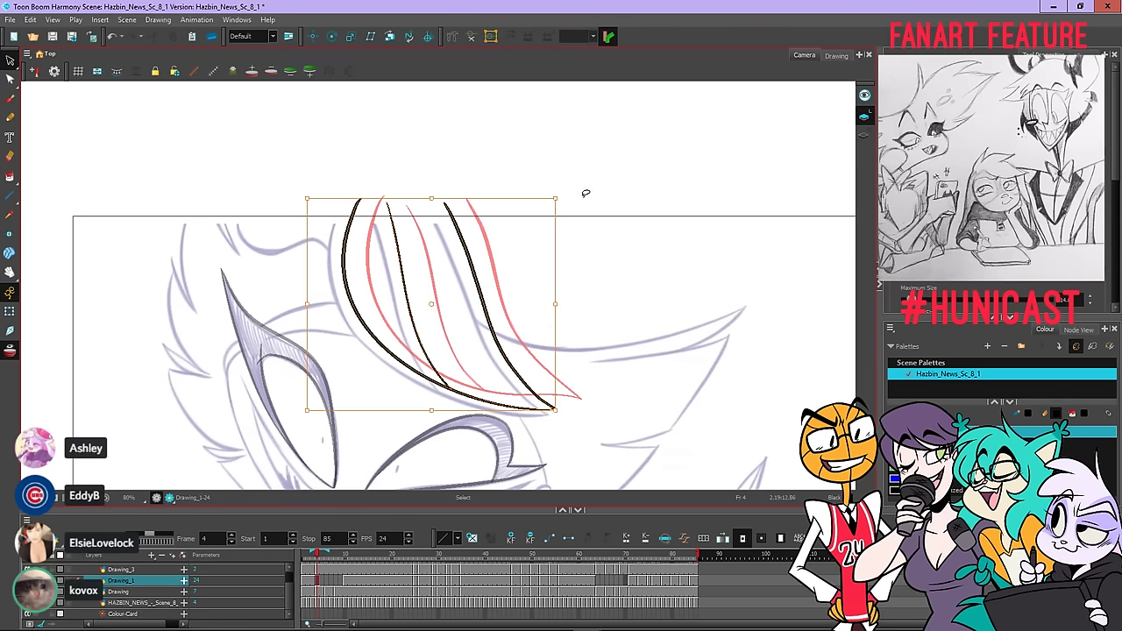
Move, rotate and scale the pasted tuft lines on frame 4 so they fit the rough tuft
{"action": "mouse_move", "coordinate": [475, 238]}
{"action": "left_mouse_down"}
{"action": "mouse_move", "coordinate": [450, 243]}
{"action": "mouse_move", "coordinate": [466, 246]}
{"action": "left_mouse_up"}
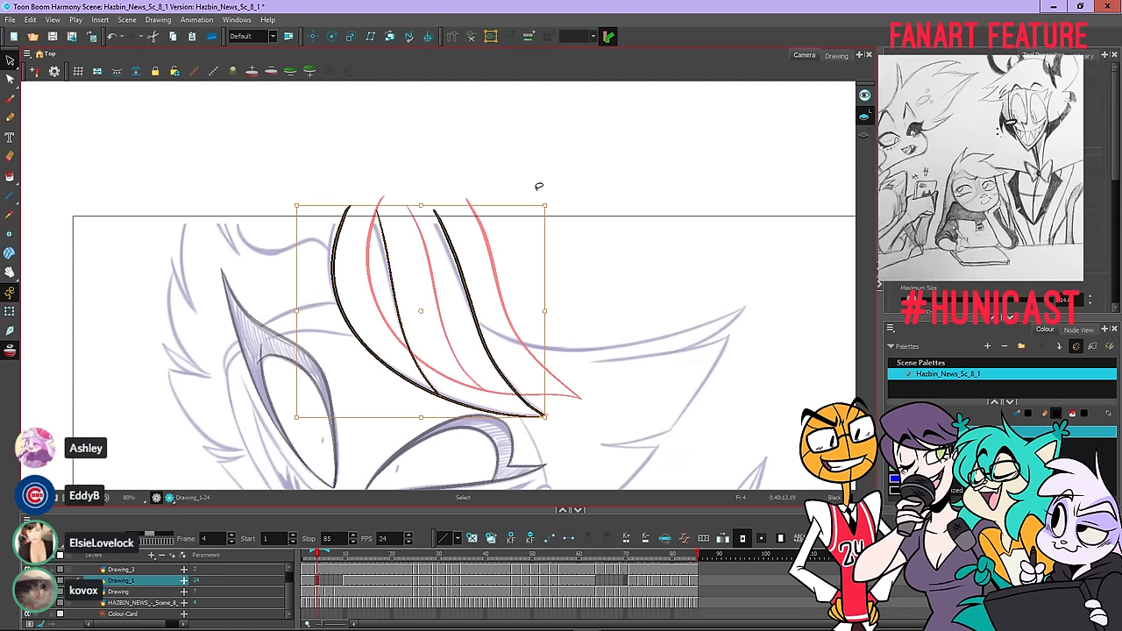
{"action": "mouse_move", "coordinate": [553, 201]}
{"action": "left_mouse_down"}
{"action": "mouse_move", "coordinate": [544, 193]}
{"action": "mouse_move", "coordinate": [549, 263]}
{"action": "left_mouse_up"}
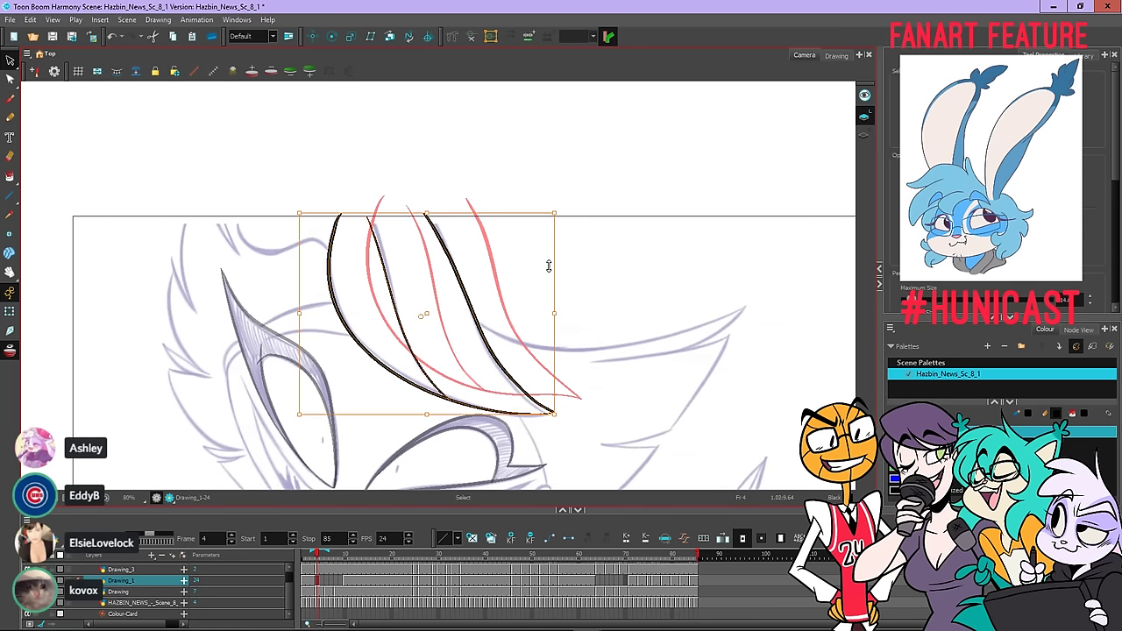
{"action": "left_click_drag", "start_coordinate": [550, 308], "coordinate": [548, 282]}
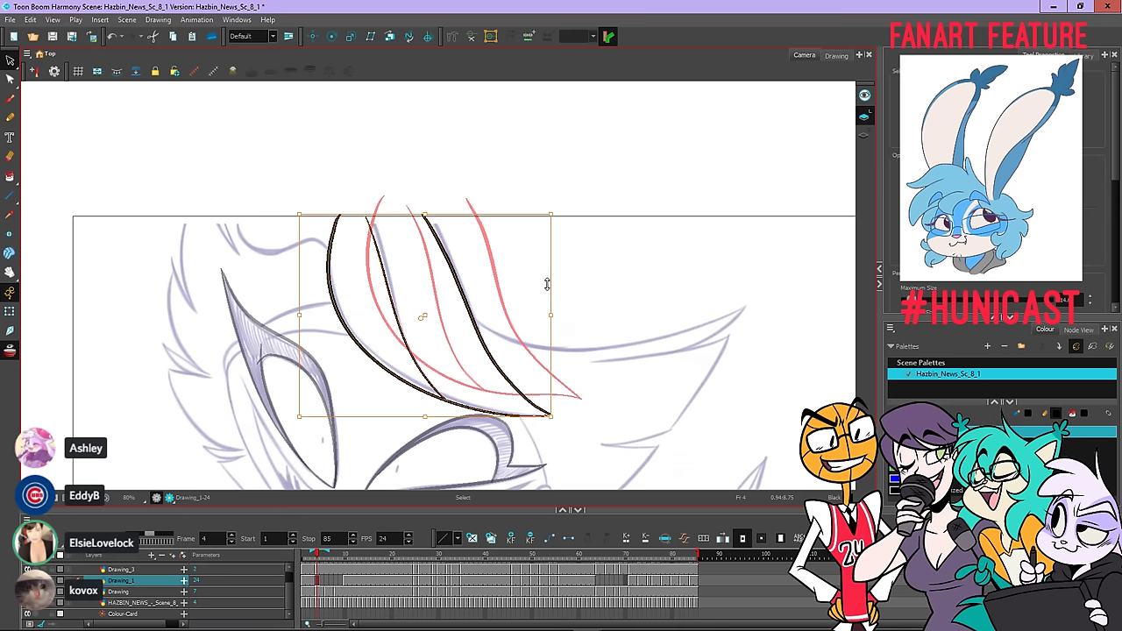
{"action": "left_click", "coordinate": [534, 167]}
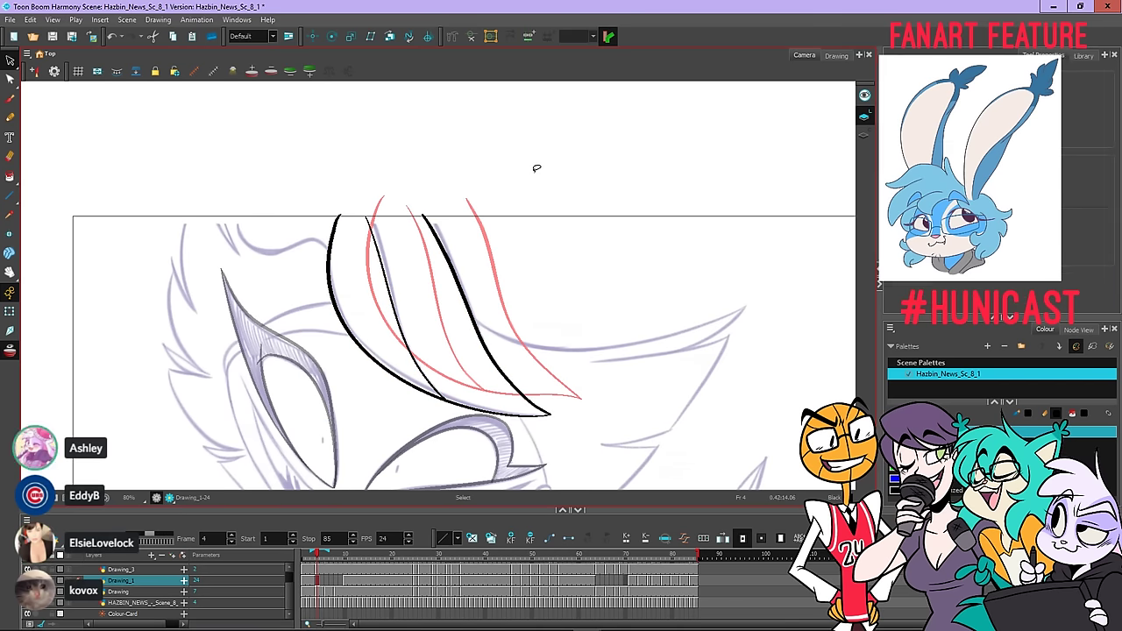
{"action": "key", "text": "comma"}
{"action": "key", "text": "period"}
{"action": "mouse_move", "coordinate": [527, 153]}
{"action": "left_mouse_down"}
{"action": "mouse_move", "coordinate": [290, 319]}
{"action": "mouse_move", "coordinate": [538, 218]}
{"action": "left_mouse_up"}
{"action": "left_click_drag", "start_coordinate": [555, 342], "coordinate": [556, 355]}
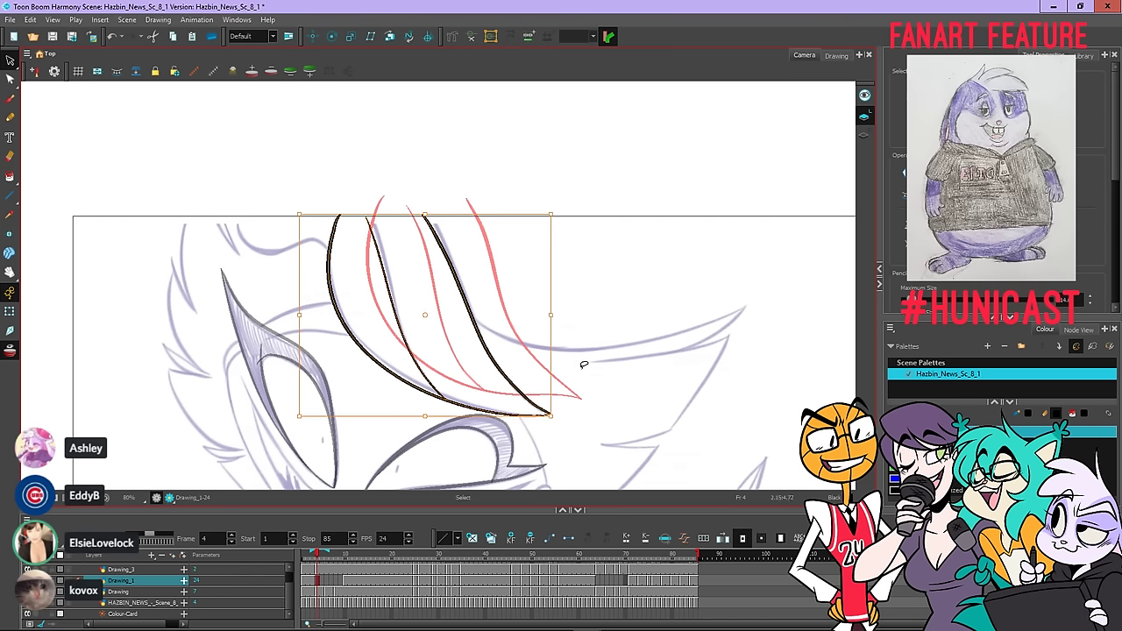
{"action": "left_click", "coordinate": [584, 364]}
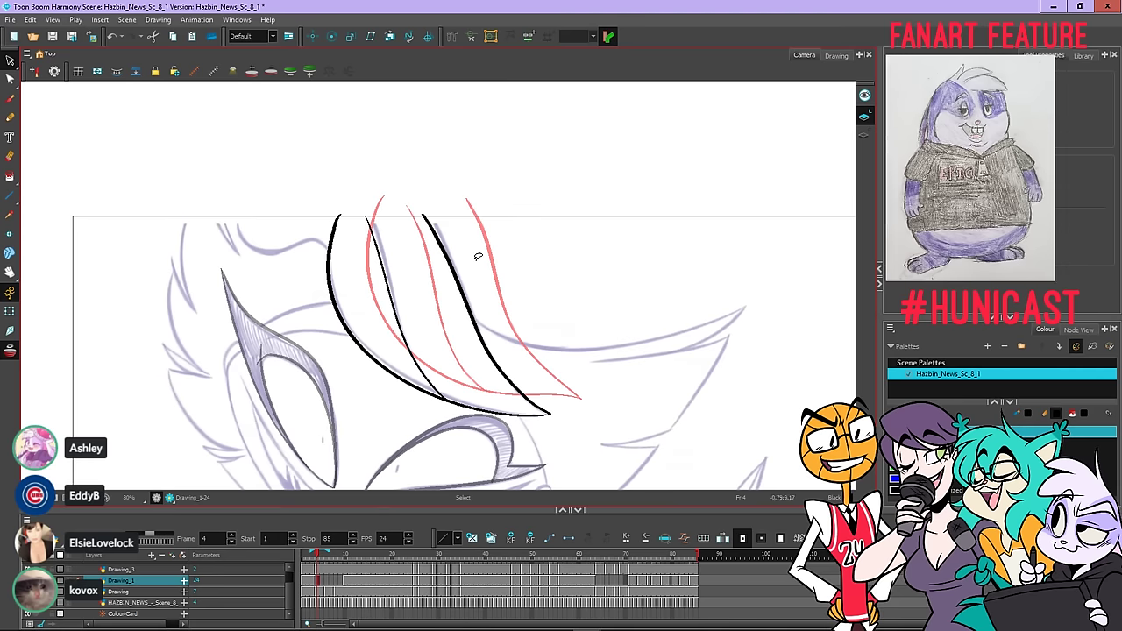
{"action": "left_click", "coordinate": [414, 236]}
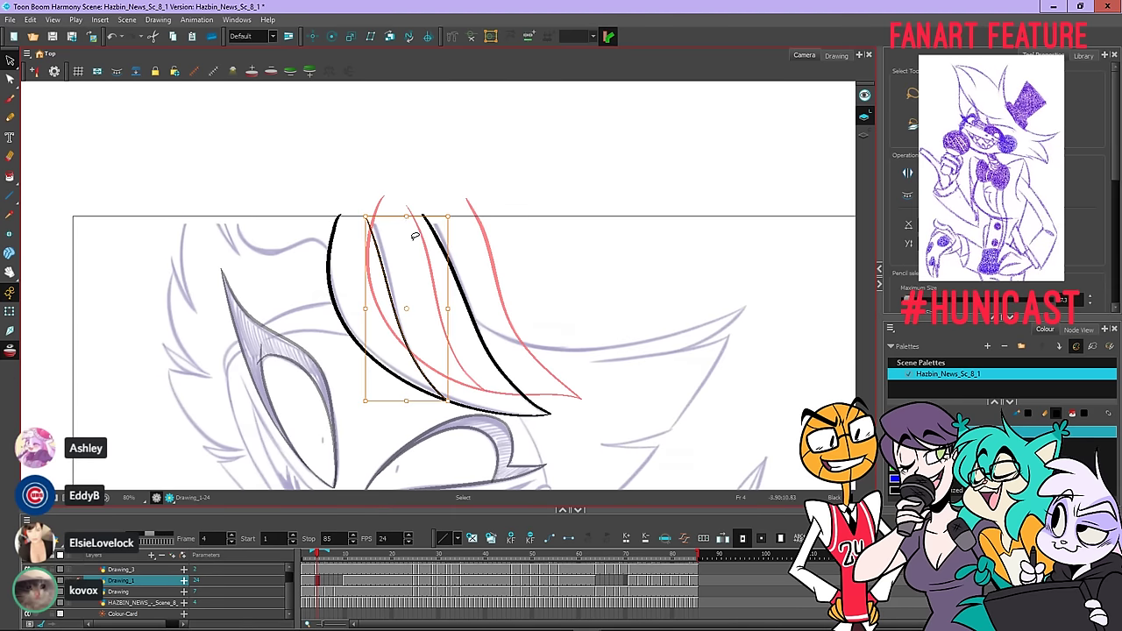
{"action": "left_click", "coordinate": [444, 191]}
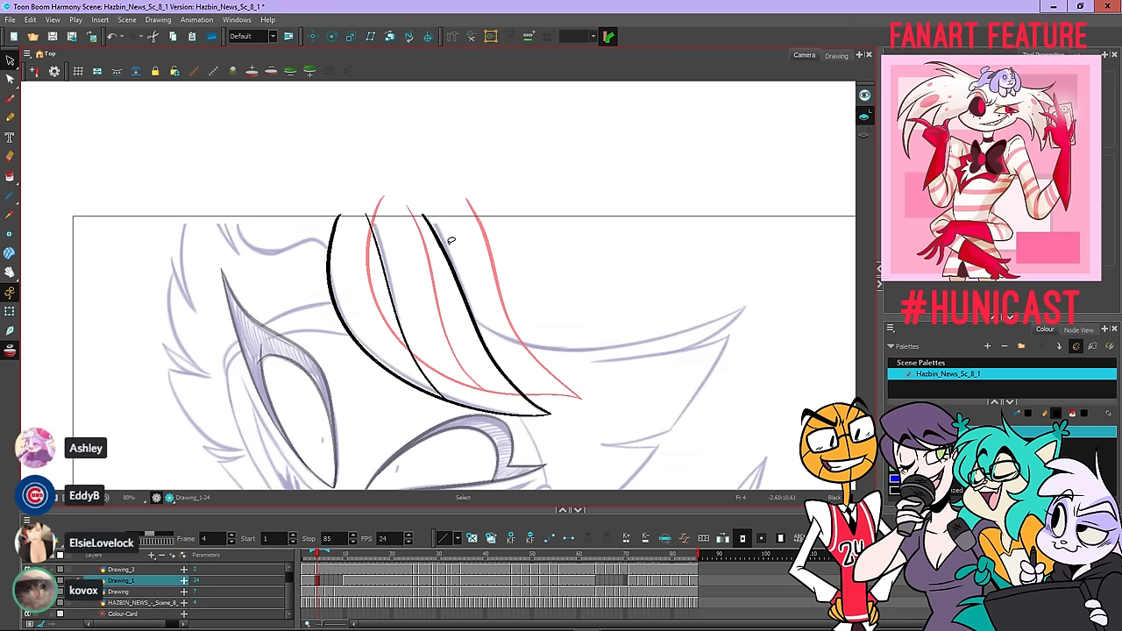
Flip between frame 4 and its neighbouring frames to check the tuft's motion and the next roughs without line art
{"action": "key", "text": "f"}
{"action": "key", "text": "g"}
{"action": "key", "text": "f"}
{"action": "key", "text": "g"}
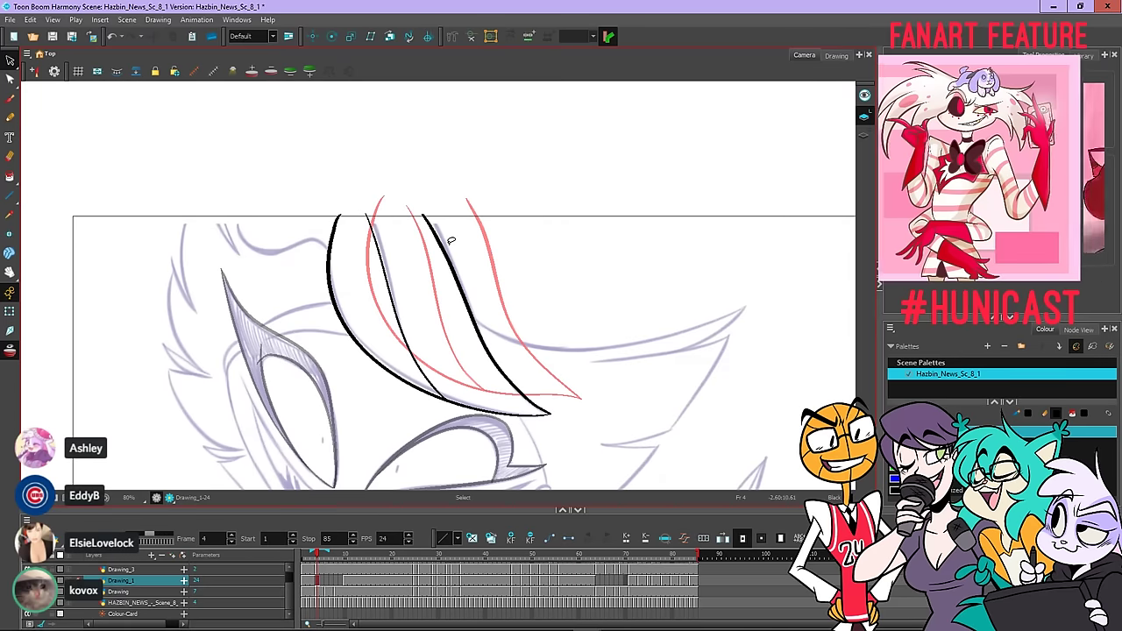
{"action": "key", "text": "period"}
{"action": "key", "text": "comma"}
{"action": "key", "text": "period"}
{"action": "key", "text": "comma"}
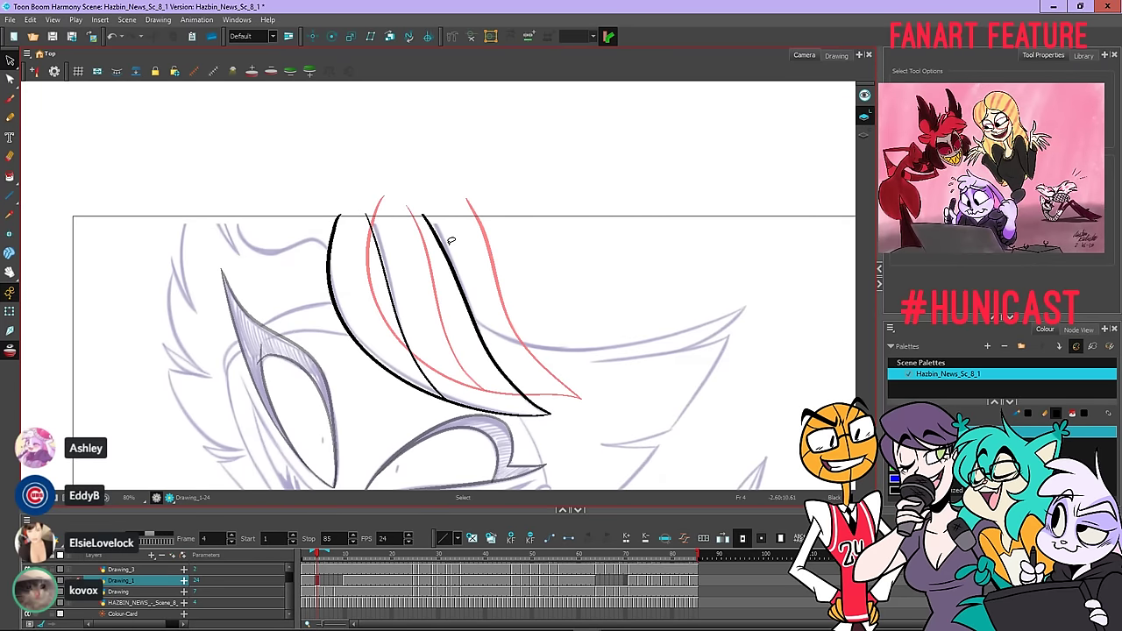
{"action": "key", "text": "period"}
{"action": "key", "text": "comma"}
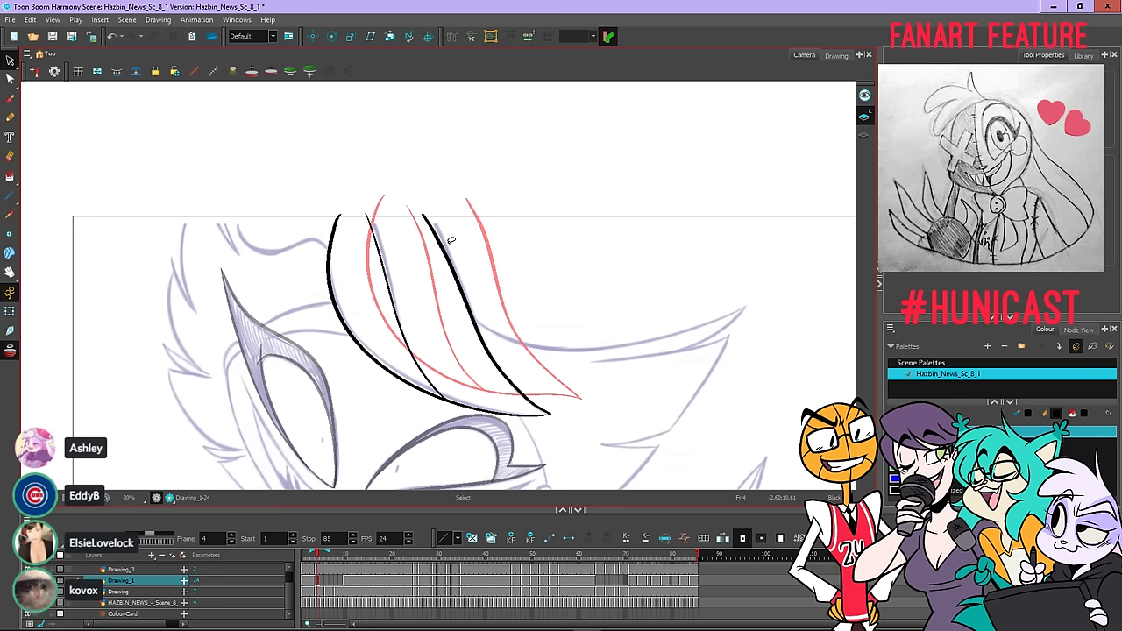
{"action": "key", "text": "period"}
{"action": "key", "text": "period"}
{"action": "key", "text": "period"}
{"action": "key", "text": "period"}
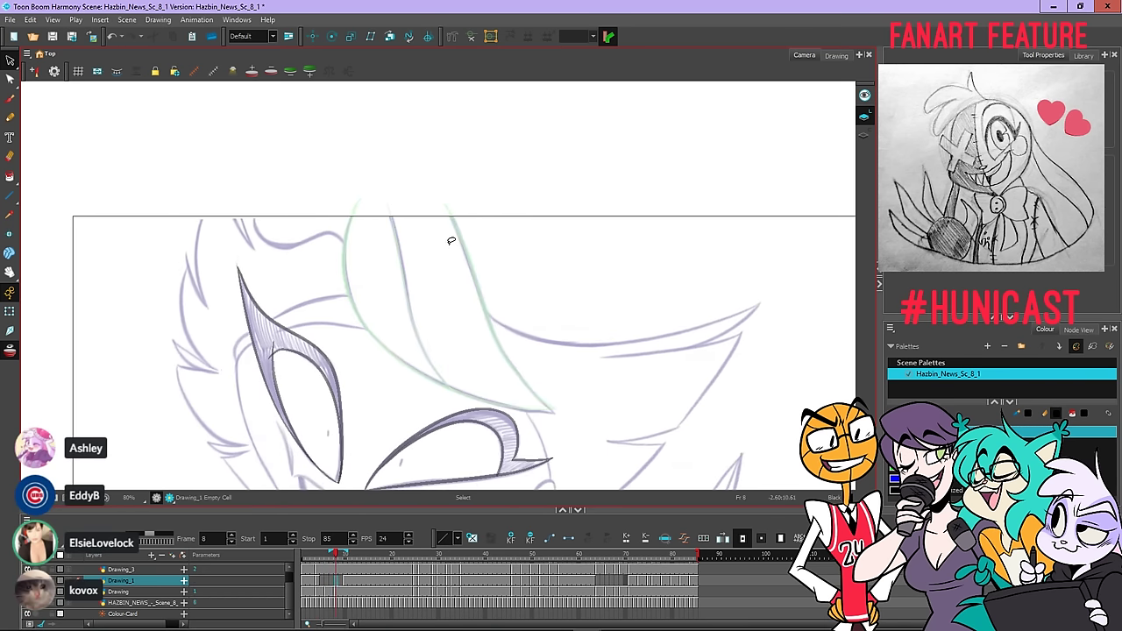
{"action": "key", "text": "period"}
{"action": "key", "text": "comma"}
{"action": "key", "text": "comma"}
{"action": "key", "text": "comma"}
{"action": "key", "text": "comma"}
{"action": "key", "text": "period"}
{"action": "key", "text": "period"}
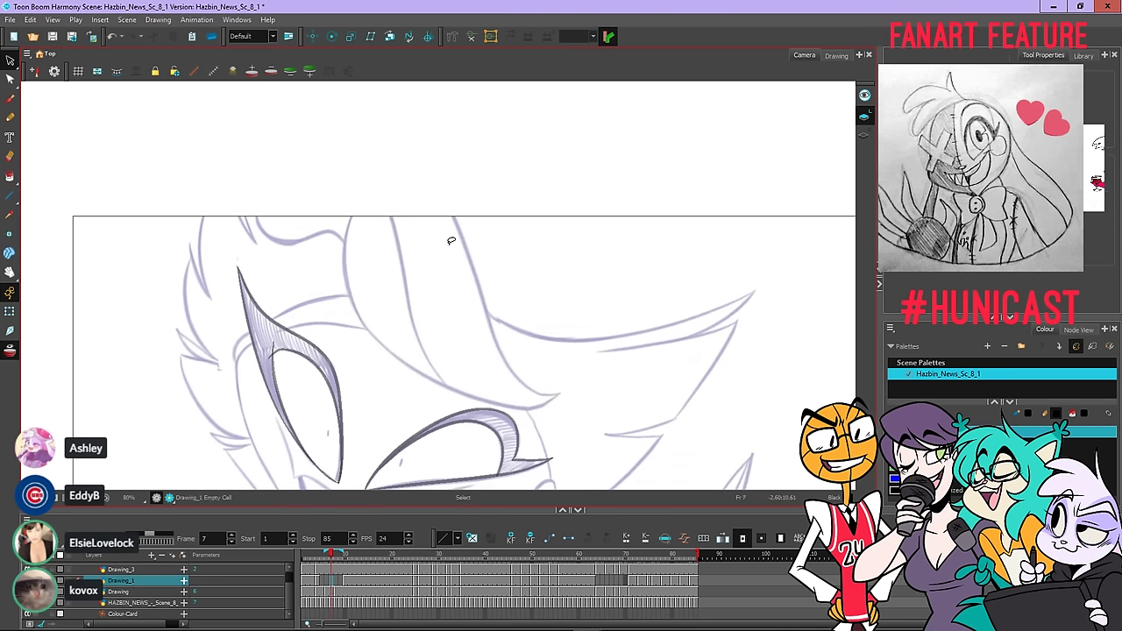
Select all the tuft's line art on frame 10 and copy it
{"action": "key", "text": "period"}
{"action": "key", "text": "period"}
{"action": "key", "text": "period"}
{"action": "mouse_move", "coordinate": [482, 168]}
{"action": "left_mouse_down"}
{"action": "mouse_move", "coordinate": [538, 438]}
{"action": "mouse_move", "coordinate": [477, 175]}
{"action": "left_mouse_up"}
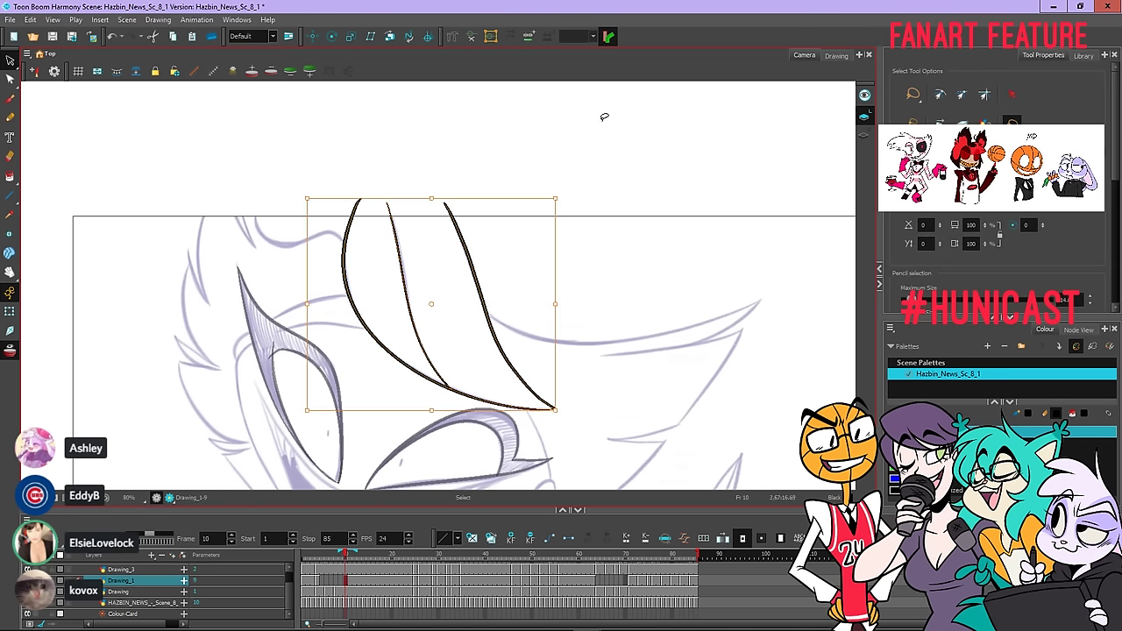
{"action": "right_click", "coordinate": [628, 142]}
{"action": "left_click", "coordinate": [646, 184]}
Paste the copied tuft line art into the empty Drawing_1 cell at frame 6, keeping its position
{"action": "key", "text": "comma"}
{"action": "key", "text": "comma"}
{"action": "key", "text": "comma"}
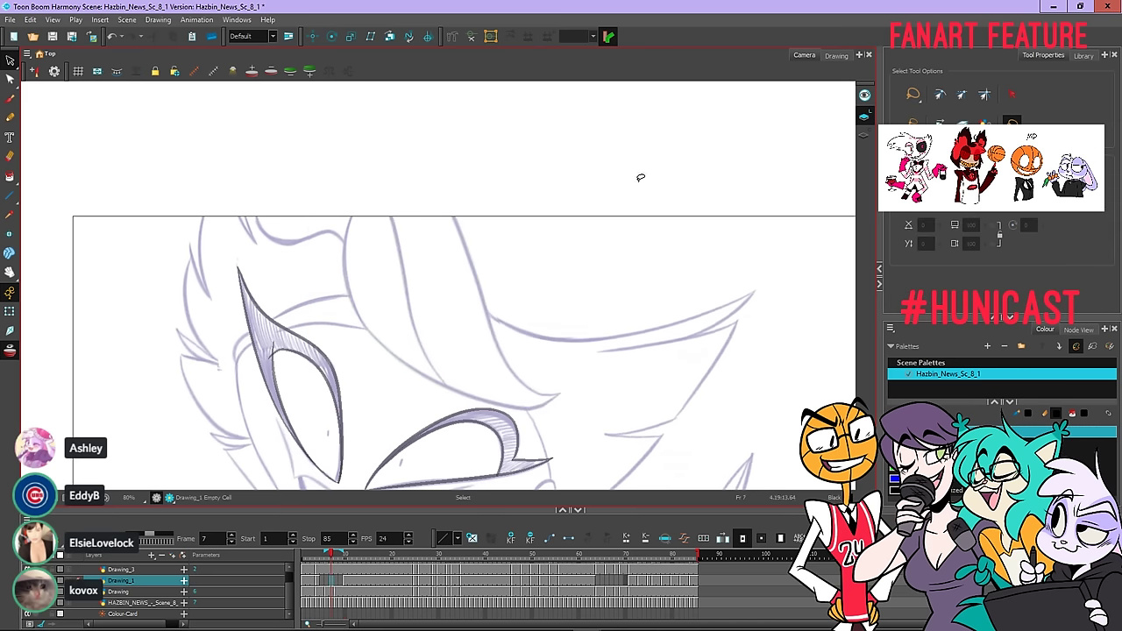
{"action": "key", "text": "comma"}
{"action": "key", "text": "period"}
{"action": "key", "text": "comma"}
{"action": "key", "text": "comma"}
{"action": "key", "text": "comma"}
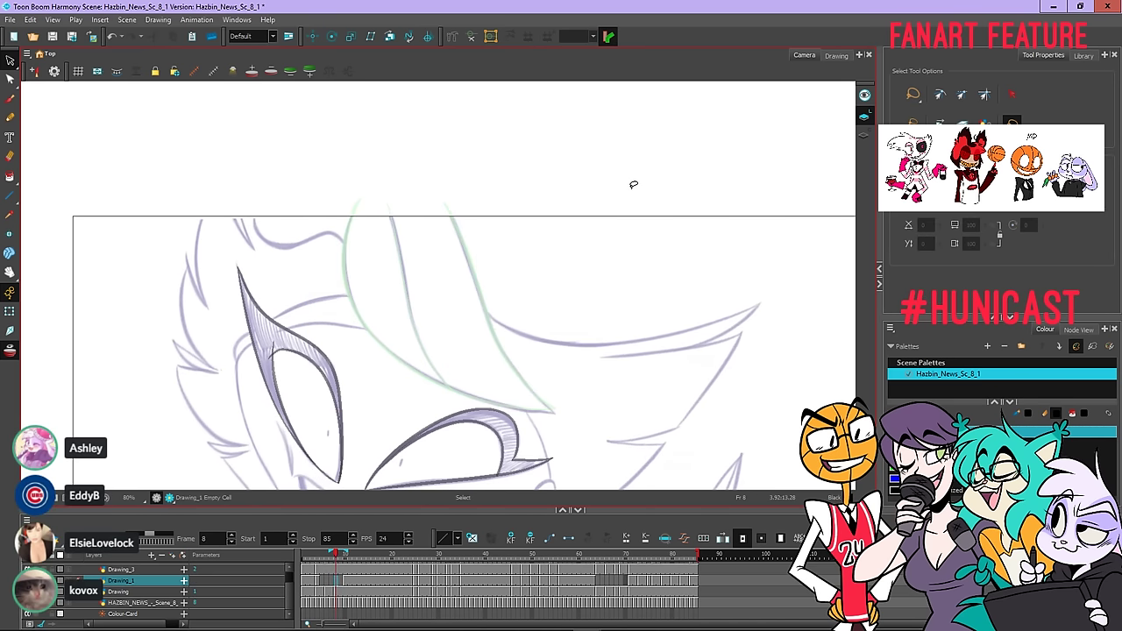
{"action": "key", "text": "period"}
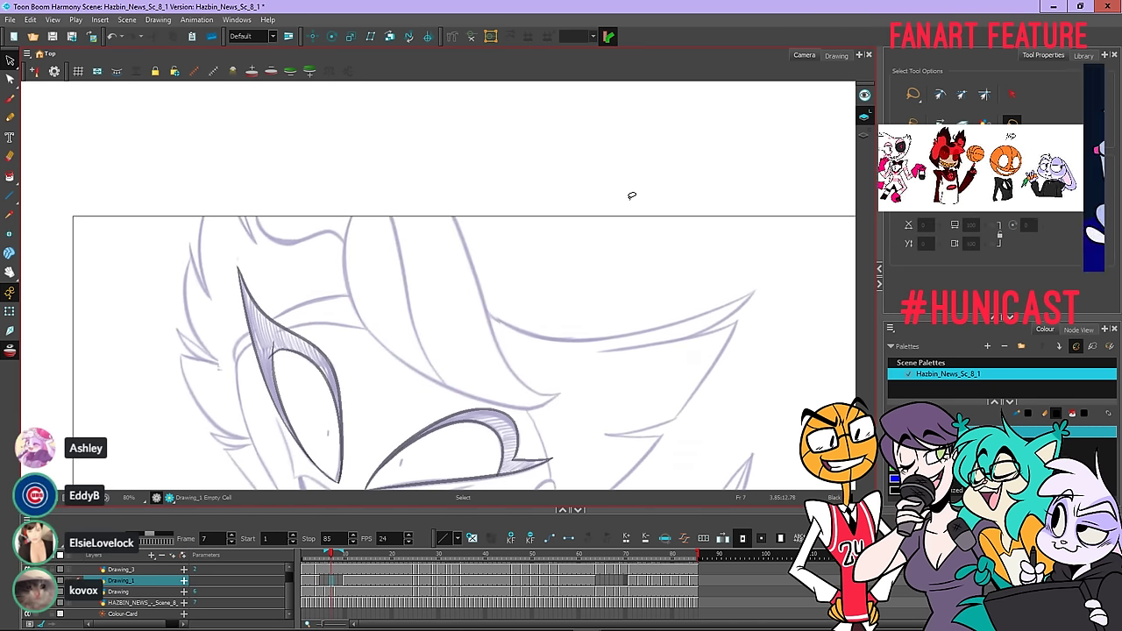
{"action": "key", "text": "period"}
{"action": "right_click", "coordinate": [619, 171]}
{"action": "left_click", "coordinate": [639, 221]}
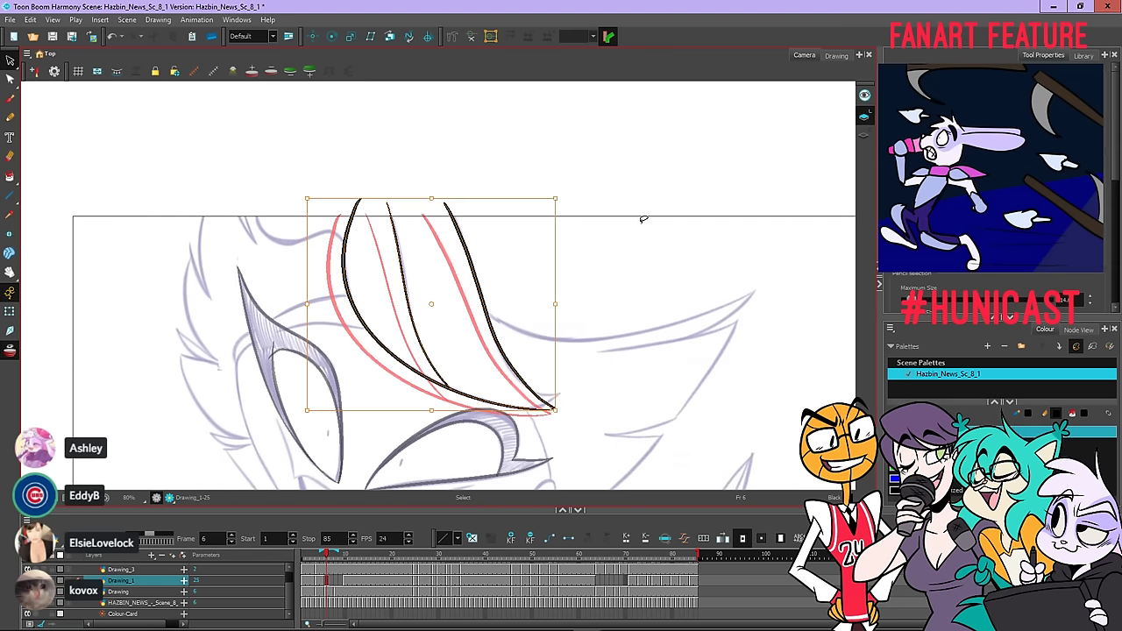
{"action": "left_click", "coordinate": [628, 238]}
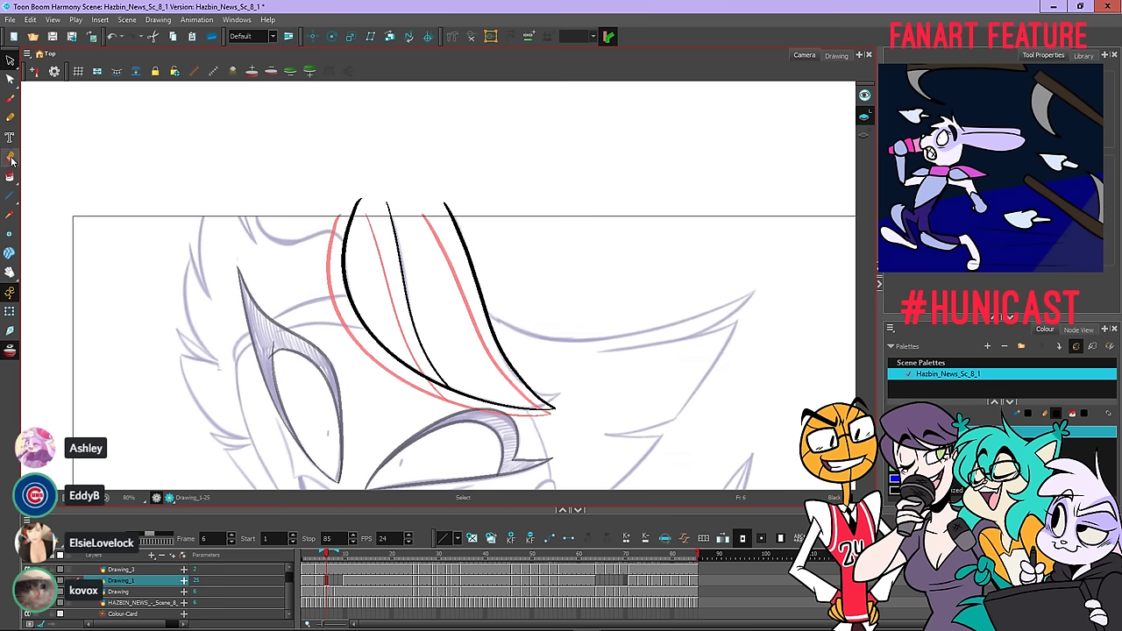
Erase the pasted tuft's tip on frame 6 and redraw the right outline's end with the Pencil tool, curving out to the rough's tip
{"action": "key", "text": "2"}
{"action": "mouse_move", "coordinate": [519, 396]}
{"action": "left_mouse_down"}
{"action": "mouse_move", "coordinate": [580, 406]}
{"action": "mouse_move", "coordinate": [575, 422]}
{"action": "mouse_move", "coordinate": [528, 406]}
{"action": "mouse_move", "coordinate": [516, 429]}
{"action": "mouse_move", "coordinate": [580, 422]}
{"action": "mouse_move", "coordinate": [541, 421]}
{"action": "left_mouse_up"}
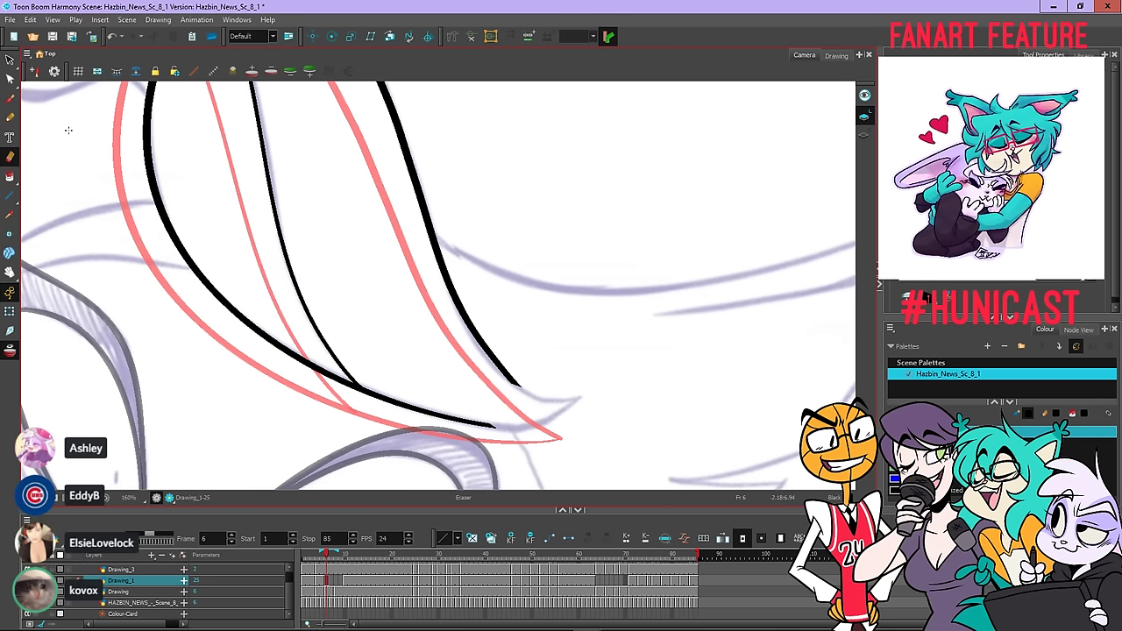
{"action": "left_click", "coordinate": [10, 117]}
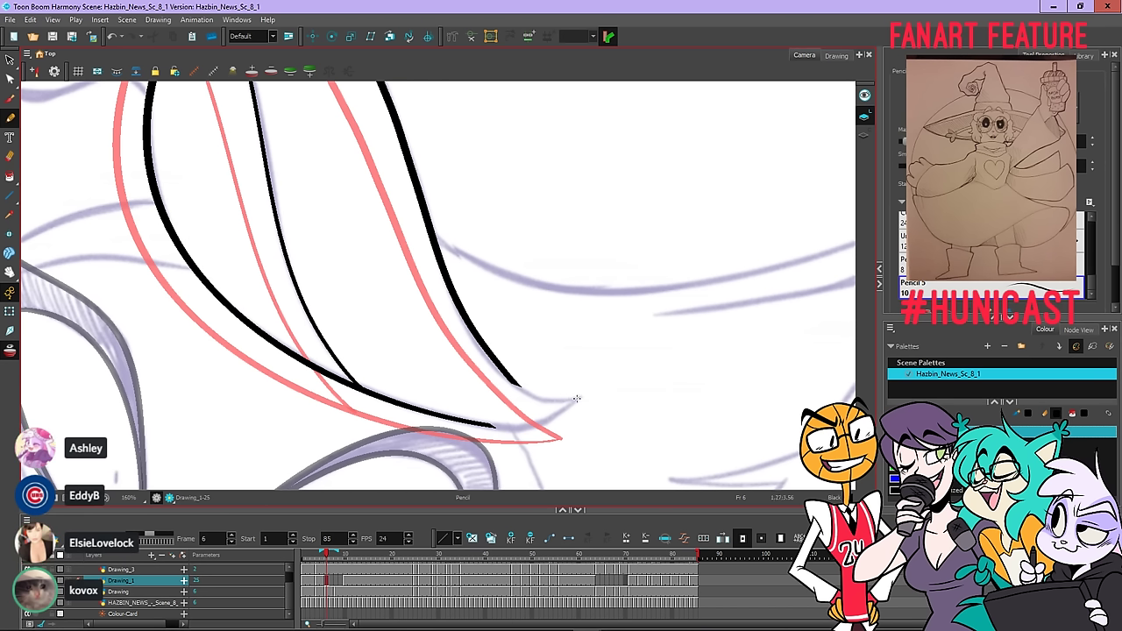
{"action": "mouse_move", "coordinate": [581, 395]}
{"action": "left_mouse_down"}
{"action": "mouse_move", "coordinate": [547, 400]}
{"action": "mouse_move", "coordinate": [508, 378]}
{"action": "left_mouse_up"}
{"action": "key", "text": "ctrl+z"}
{"action": "key", "text": "ctrl+z"}
{"action": "key", "text": "ctrl+z"}
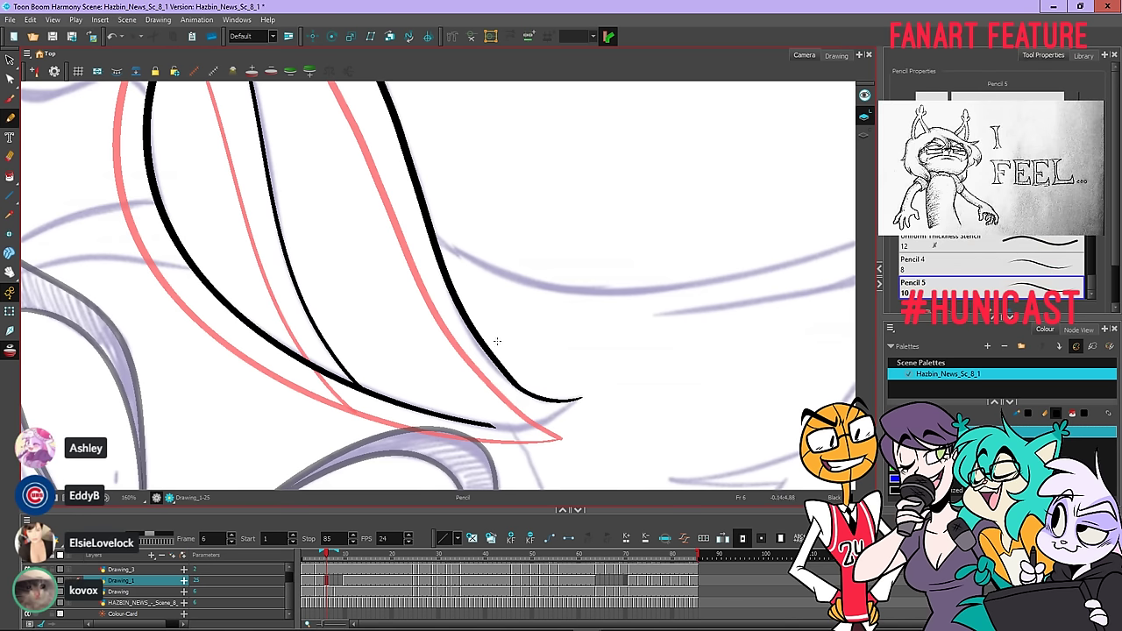
Extend the tuft's lower outline on frame 6 with the Pencil tool, curving up to meet the right outline at the rough's tip
{"action": "key", "text": "1"}
{"action": "key", "text": "2"}
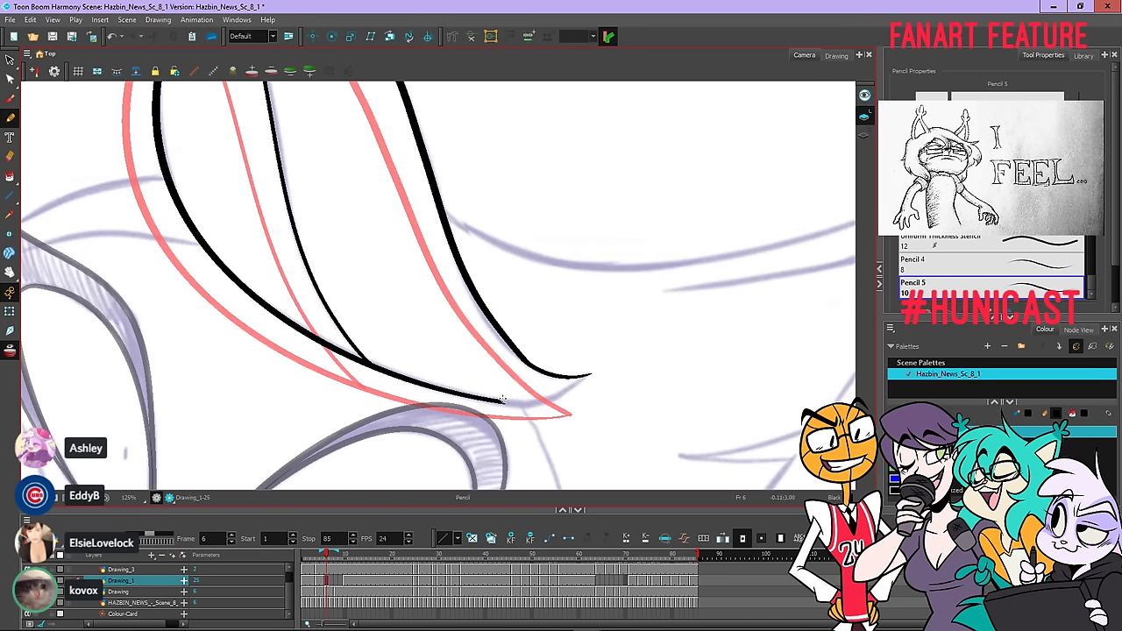
{"action": "left_click_drag", "start_coordinate": [500, 401], "coordinate": [532, 402]}
{"action": "key", "text": "ctrl+z"}
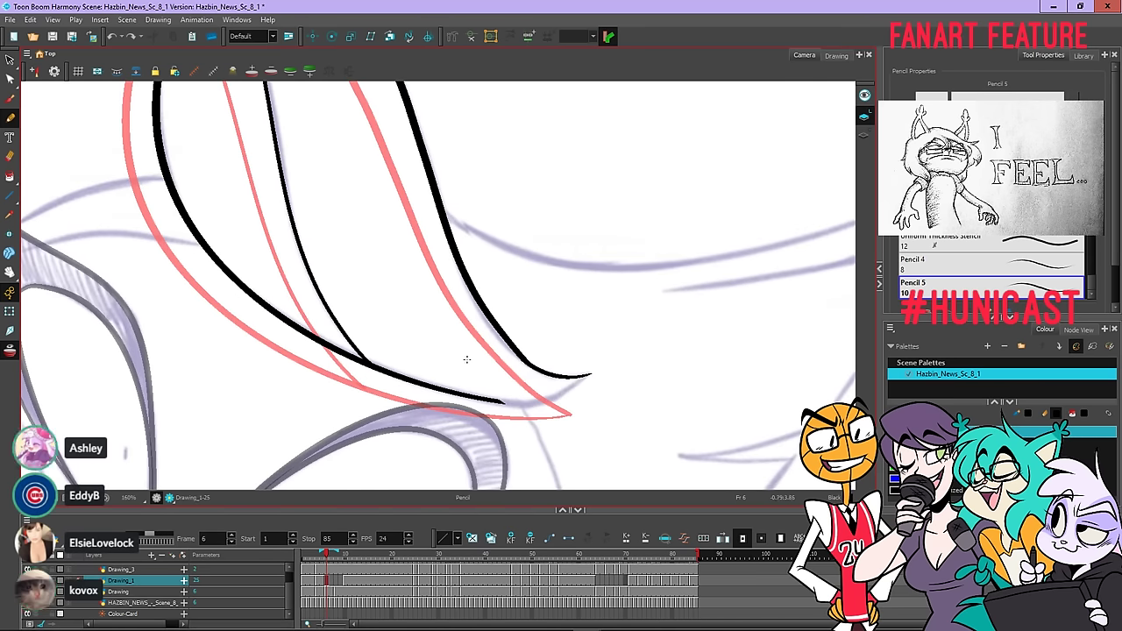
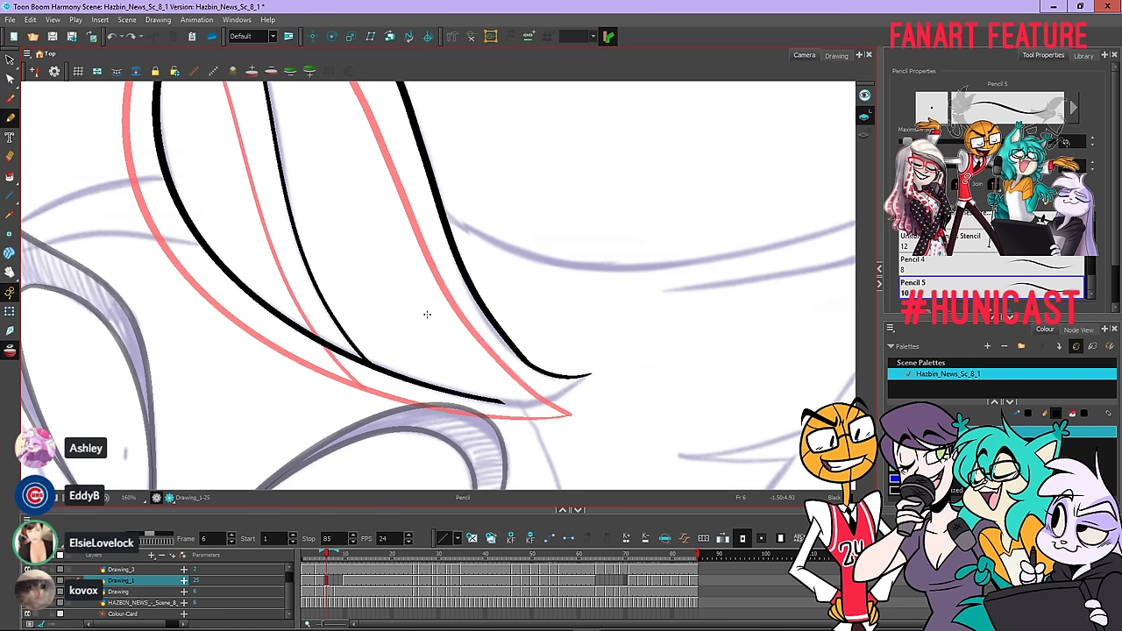
{"action": "mouse_move", "coordinate": [499, 402]}
{"action": "left_mouse_down"}
{"action": "mouse_move", "coordinate": [565, 393]}
{"action": "mouse_move", "coordinate": [592, 375]}
{"action": "left_mouse_up"}
{"action": "key", "text": "ctrl+z"}
{"action": "key", "text": "ctrl+z"}
{"action": "key", "text": "ctrl+z"}
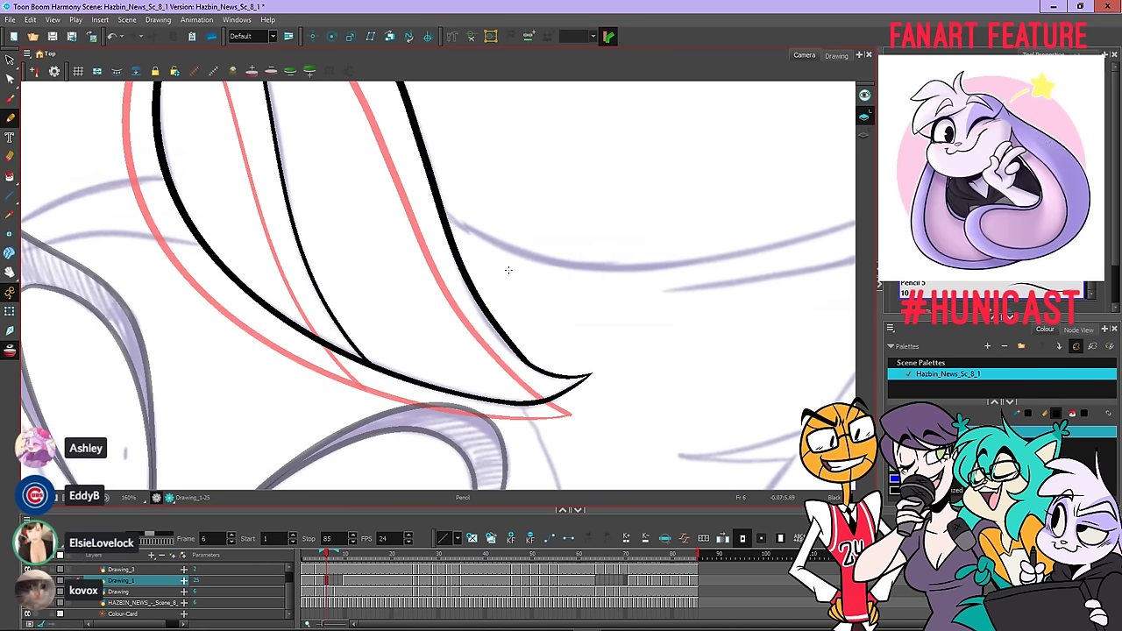
Flip between frames 6, 7 and 8 to compare the finished tuft with the next rough
{"action": "key", "text": "1"}
{"action": "left_click_drag", "start_coordinate": [553, 243], "coordinate": [624, 283]}
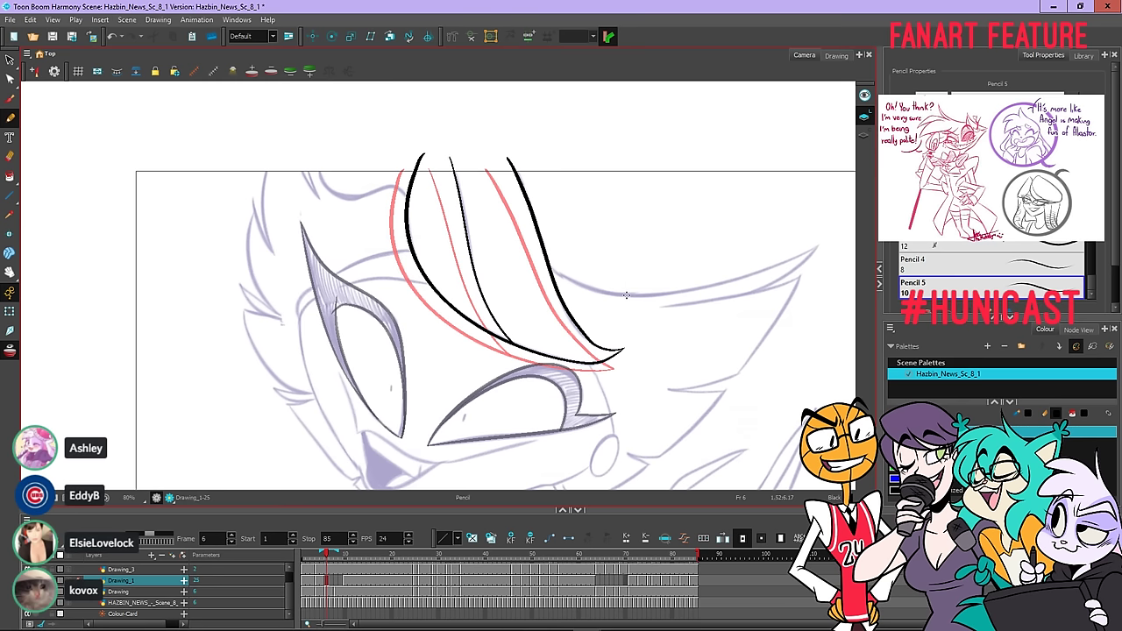
{"action": "key", "text": "."}
{"action": "key", "text": "."}
{"action": "key", "text": "."}
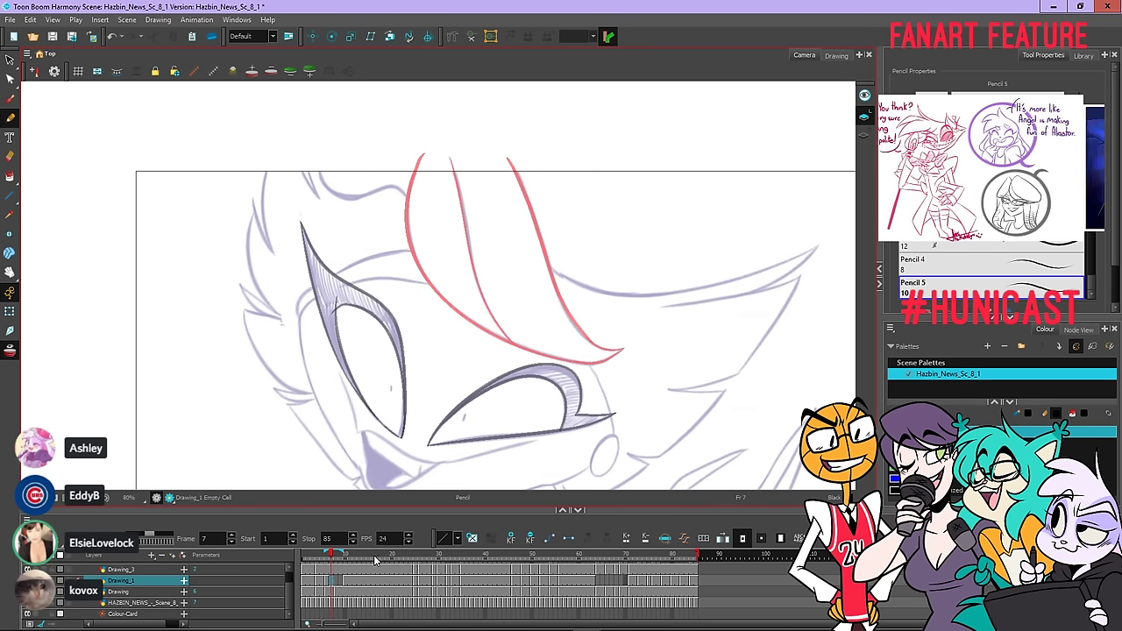
{"action": "key", "text": "."}
{"action": "key", "text": "."}
{"action": "key", "text": "."}
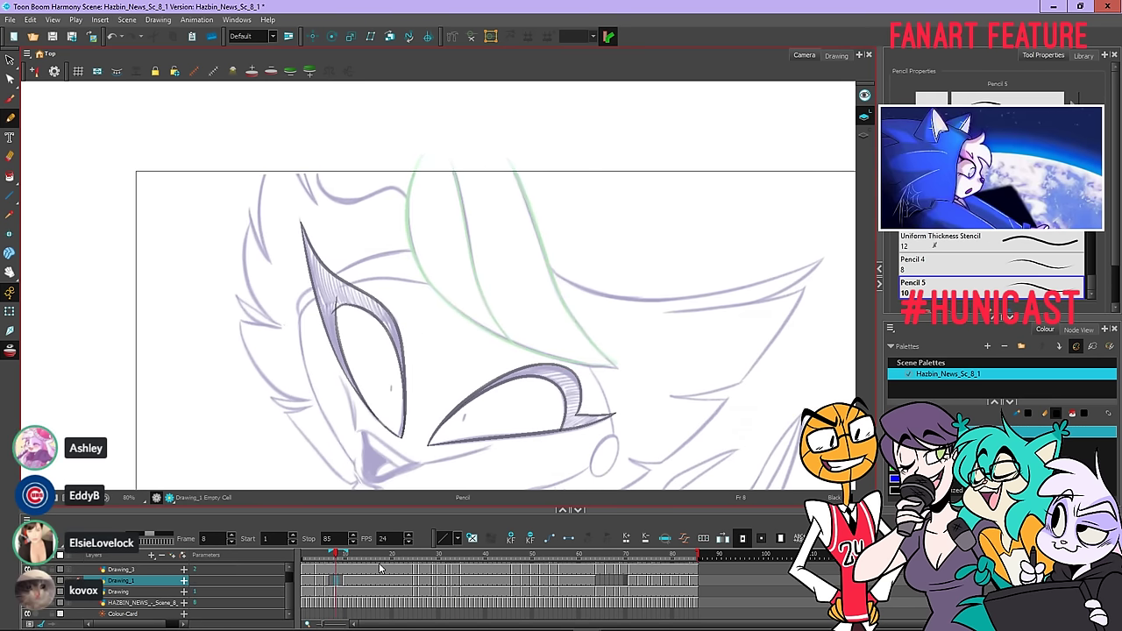
{"action": "key", "text": "comma"}
{"action": "key", "text": "comma"}
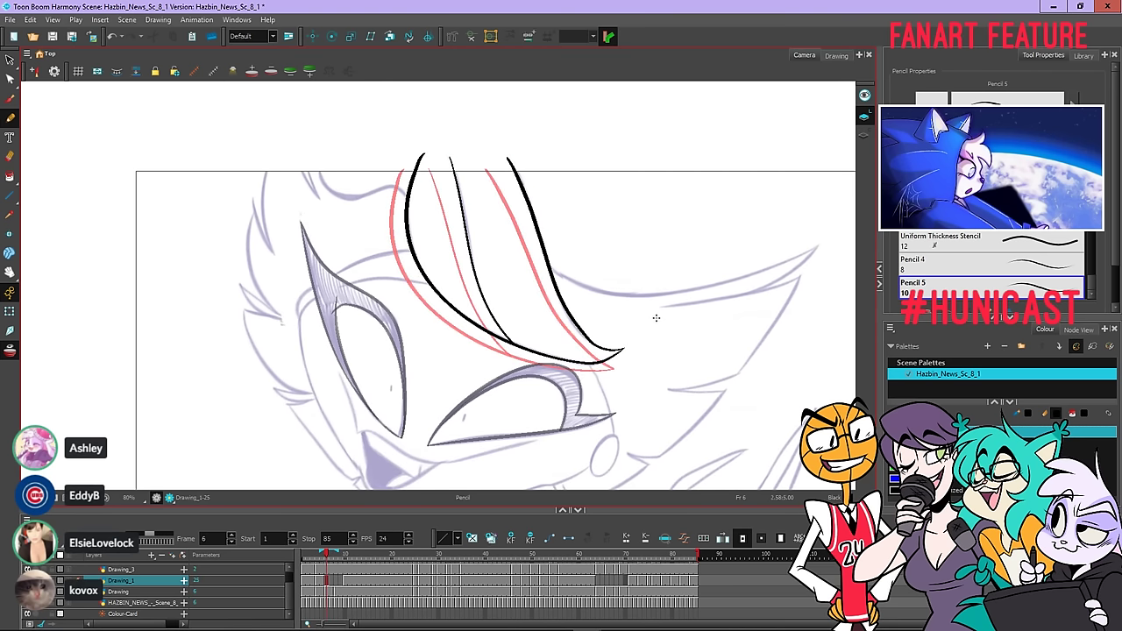
Copy the tuft's main lines without the tip from frame 6, paste them into the empty Drawing_1 cell at frame 8, and save the scene
{"action": "key", "text": "alt+s"}
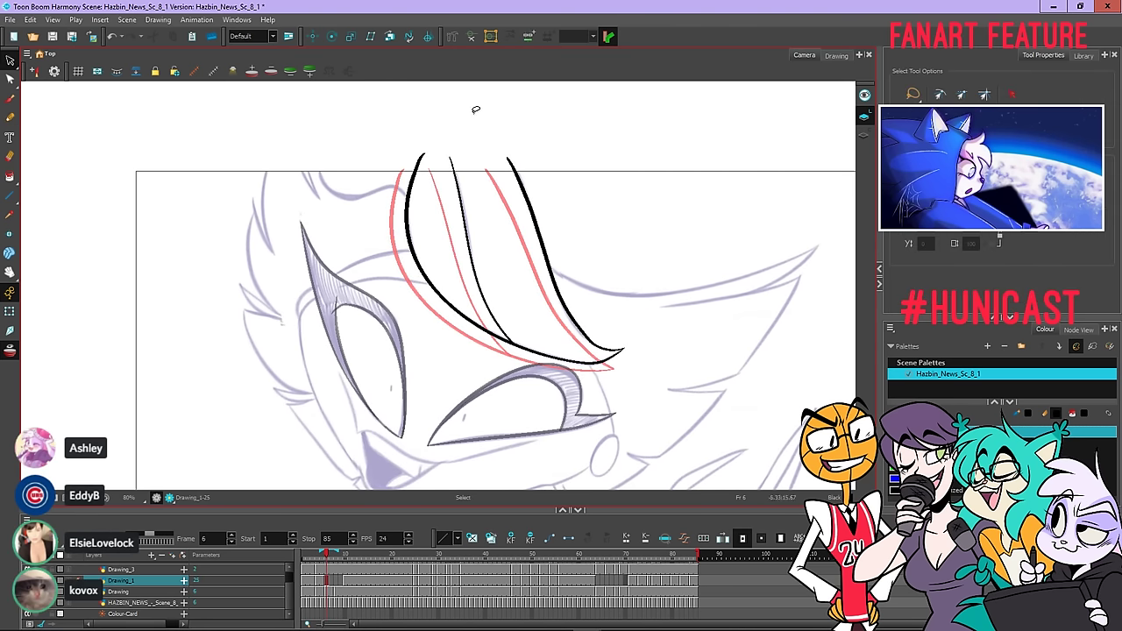
{"action": "mouse_move", "coordinate": [486, 97]}
{"action": "left_mouse_down"}
{"action": "mouse_move", "coordinate": [396, 372]}
{"action": "mouse_move", "coordinate": [582, 140]}
{"action": "left_mouse_up"}
{"action": "right_click", "coordinate": [651, 131]}
{"action": "left_click", "coordinate": [676, 180]}
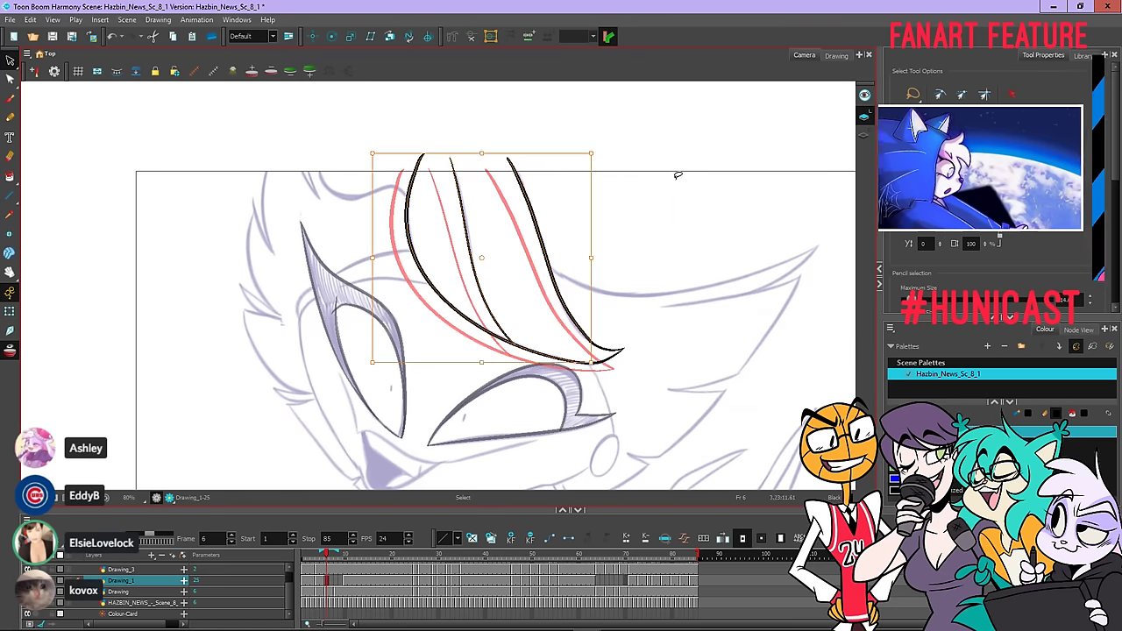
{"action": "key", "text": "."}
{"action": "key", "text": "period"}
{"action": "right_click", "coordinate": [646, 158]}
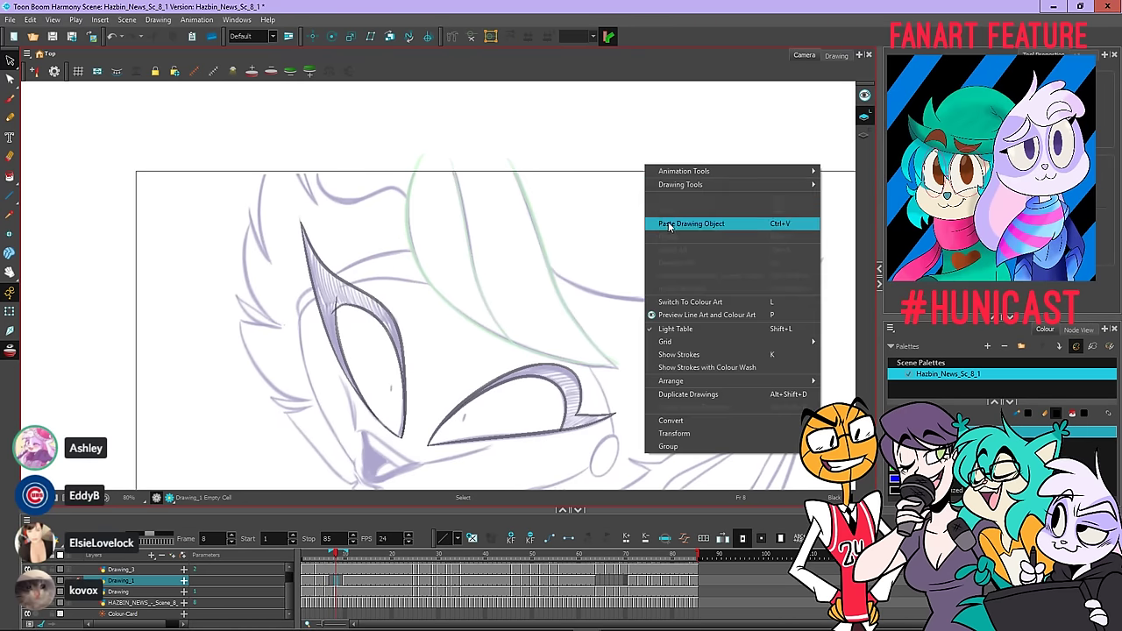
{"action": "left_click", "coordinate": [671, 223]}
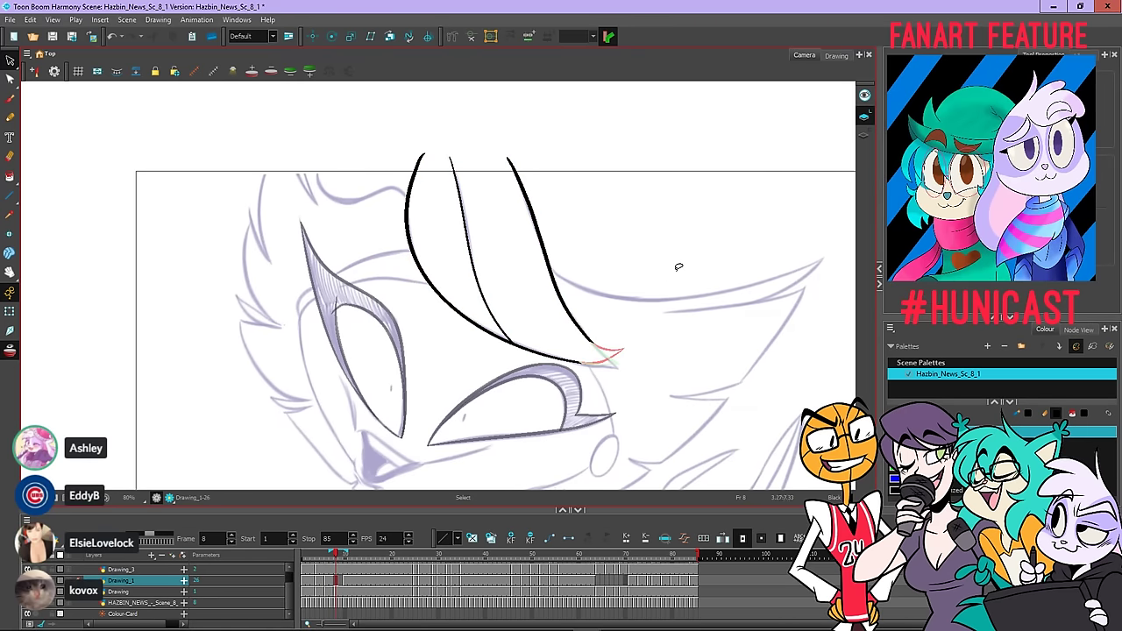
{"action": "left_click", "coordinate": [10, 116]}
{"action": "left_click", "coordinate": [53, 36]}
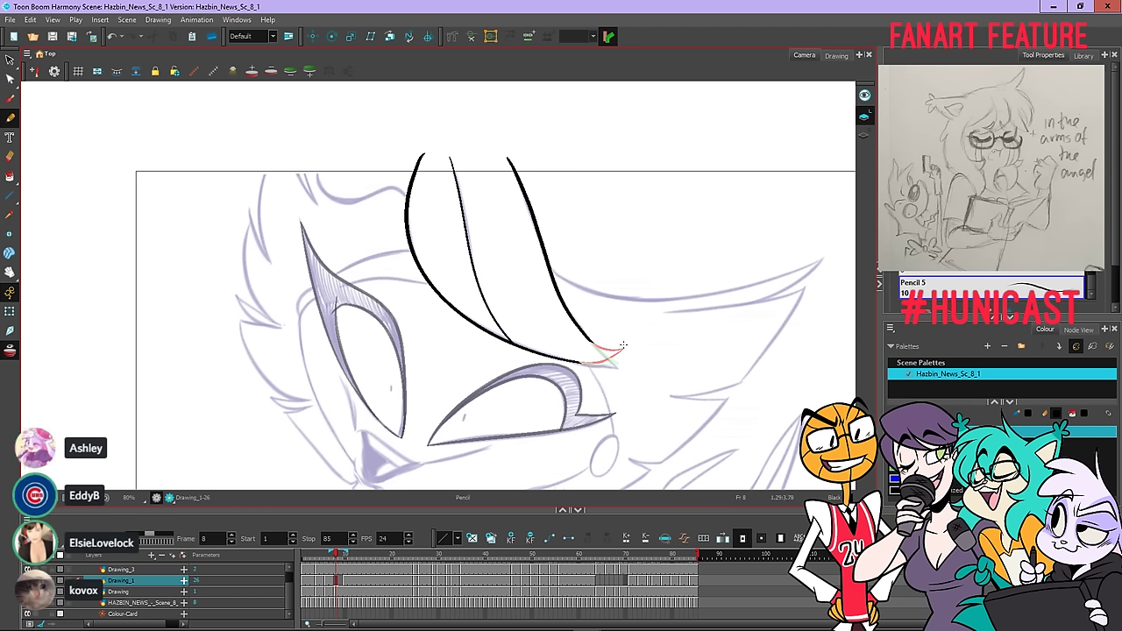
Redraw the right outline's end on frame 8 with the Pencil tool, running nearly straight down to the rough's tip
{"action": "scroll", "coordinate": [624, 370], "scroll_direction": "up", "scroll_amount": 3}
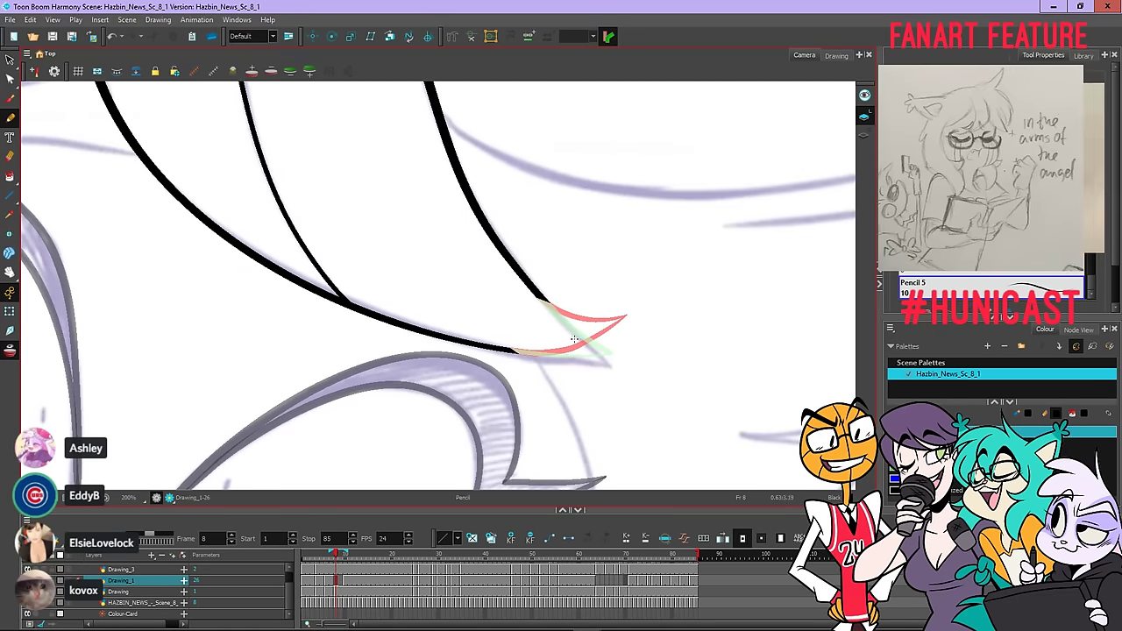
{"action": "left_click_drag", "start_coordinate": [608, 365], "coordinate": [540, 300]}
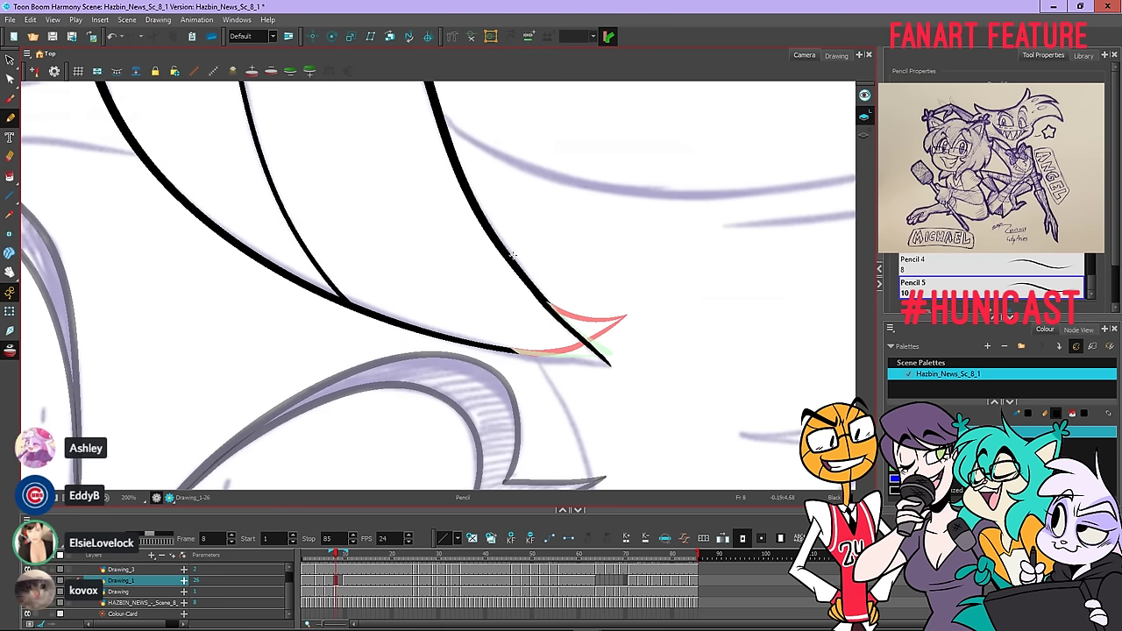
{"action": "key", "text": "ctrl+z"}
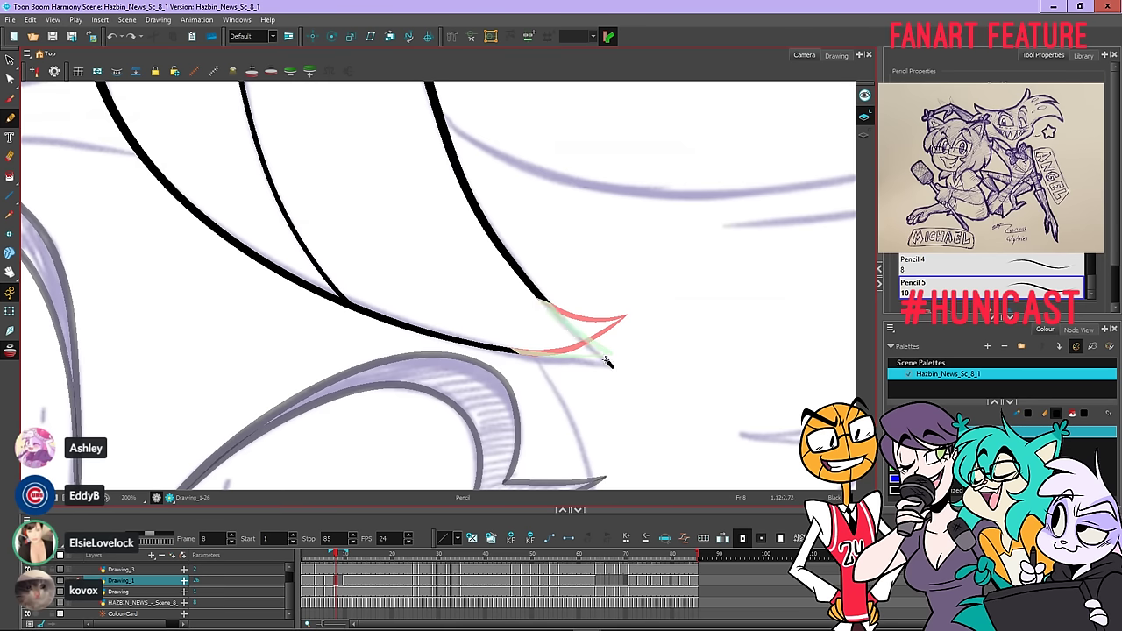
{"action": "mouse_move", "coordinate": [547, 306]}
{"action": "left_mouse_down"}
{"action": "mouse_move", "coordinate": [524, 275]}
{"action": "mouse_move", "coordinate": [575, 332]}
{"action": "left_mouse_up"}
{"action": "key", "text": "ctrl+z"}
{"action": "left_click_drag", "start_coordinate": [531, 287], "coordinate": [608, 363]}
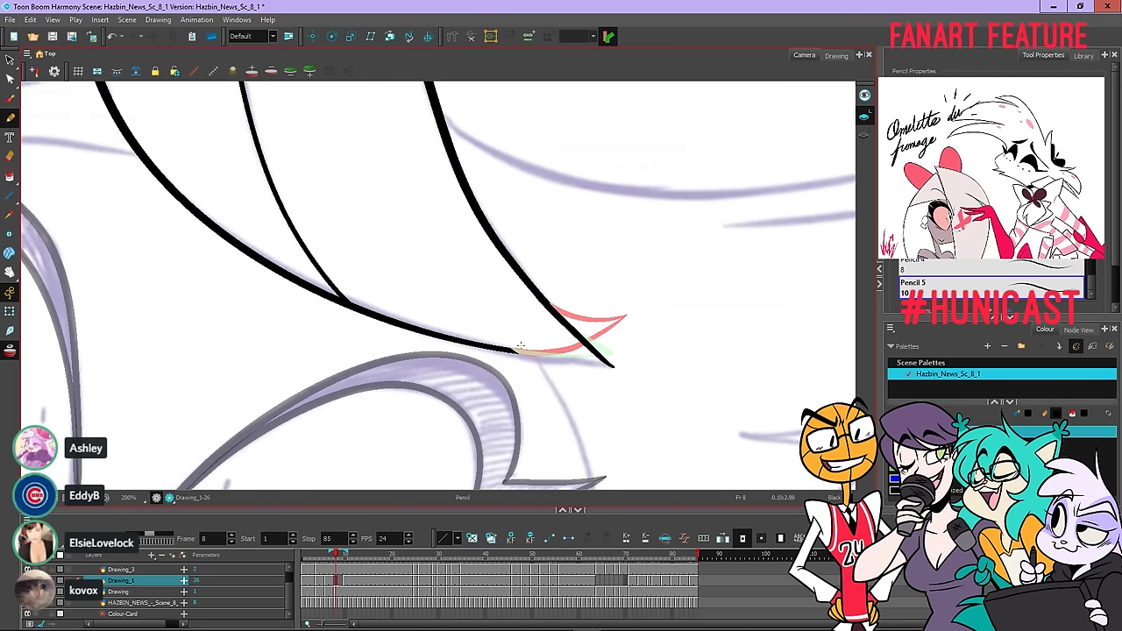
Nudge the end of the lower outline on frame 8 slightly downward with the Contour Editor
{"action": "left_click", "coordinate": [11, 79]}
{"action": "left_click", "coordinate": [517, 354]}
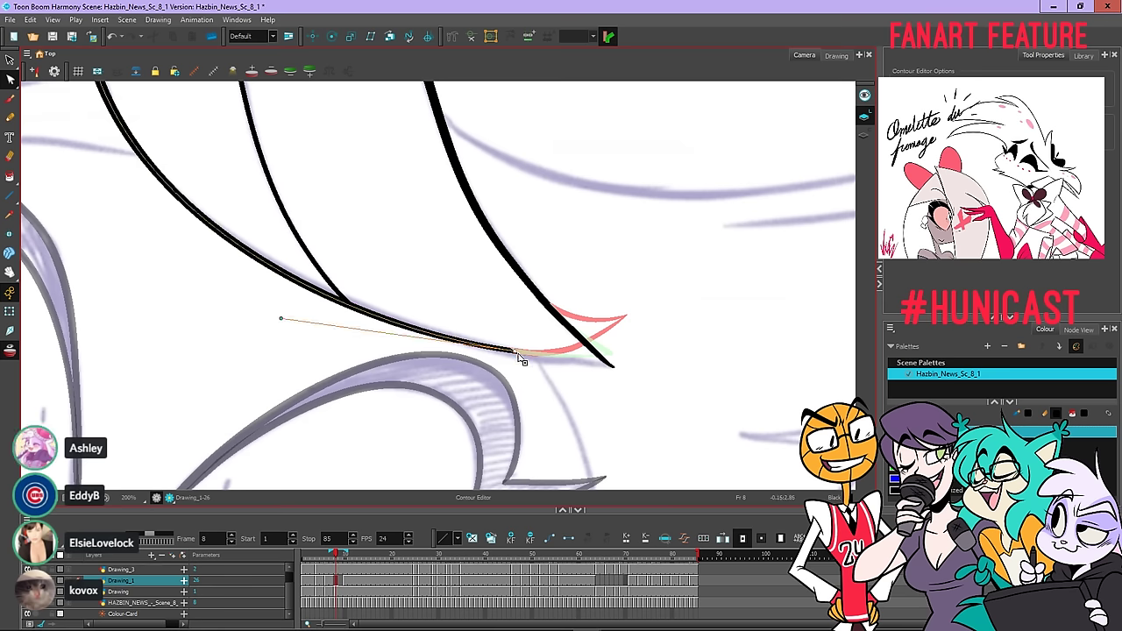
{"action": "left_click", "coordinate": [535, 366]}
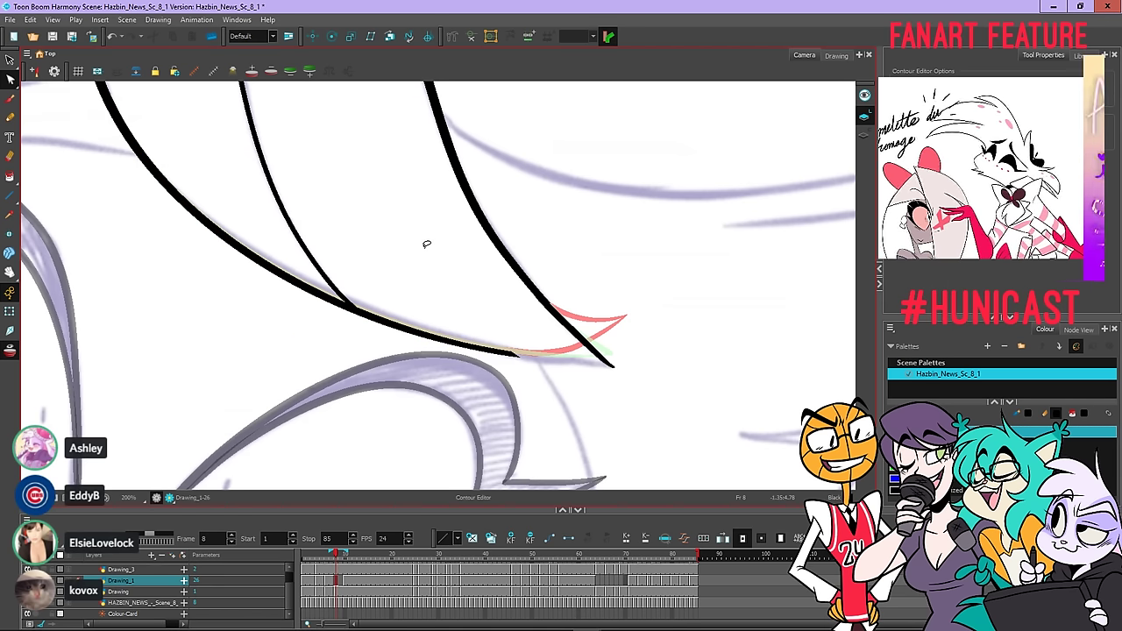
Draw the lower outline's end on frame 8 out to the tip with the Pencil tool and check its join with the Contour Editor
{"action": "left_click", "coordinate": [10, 117]}
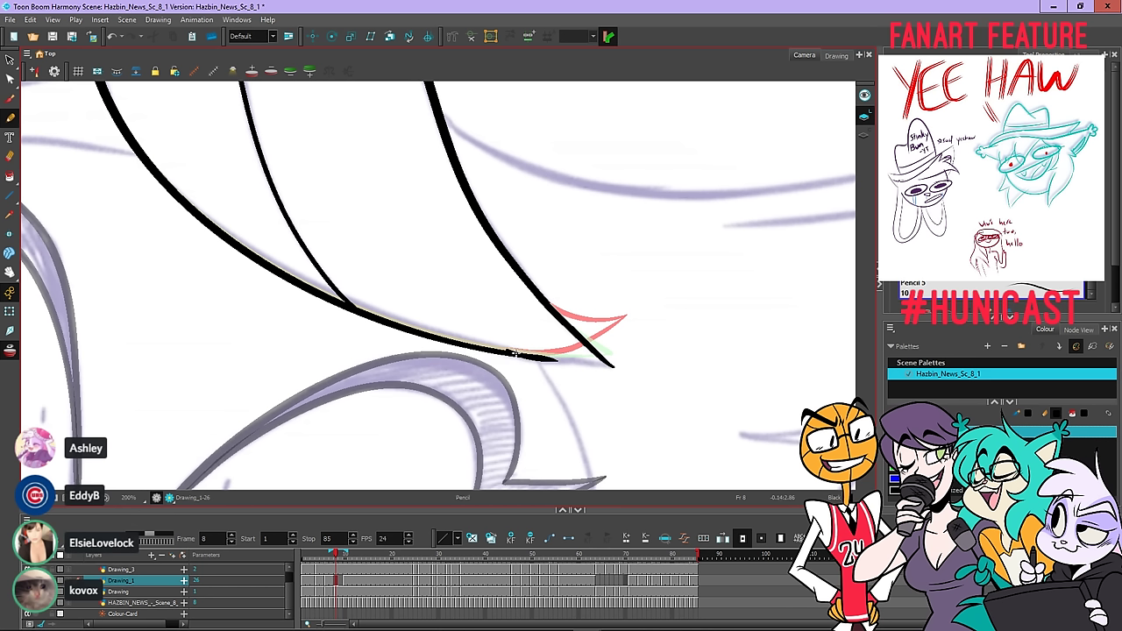
{"action": "key", "text": "ctrl+z"}
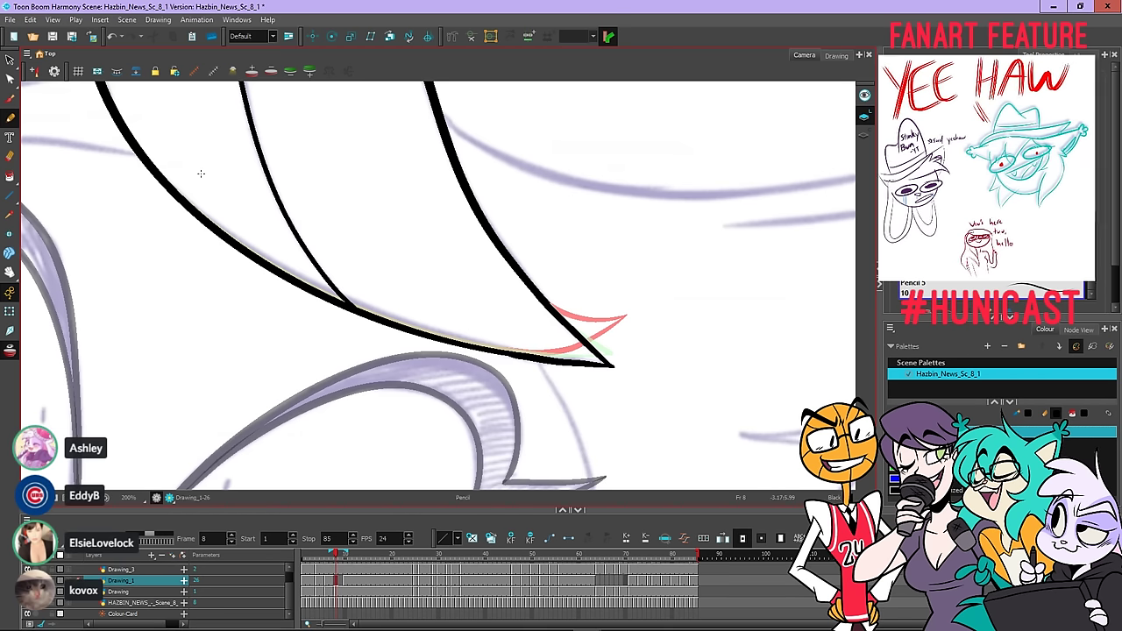
{"action": "mouse_move", "coordinate": [505, 349]}
{"action": "left_mouse_down"}
{"action": "mouse_move", "coordinate": [553, 362]}
{"action": "mouse_move", "coordinate": [517, 354]}
{"action": "left_mouse_up"}
{"action": "key", "text": "ctrl+z"}
{"action": "key", "text": "ctrl+z"}
{"action": "key", "text": "ctrl+z"}
{"action": "key", "text": "ctrl+z"}
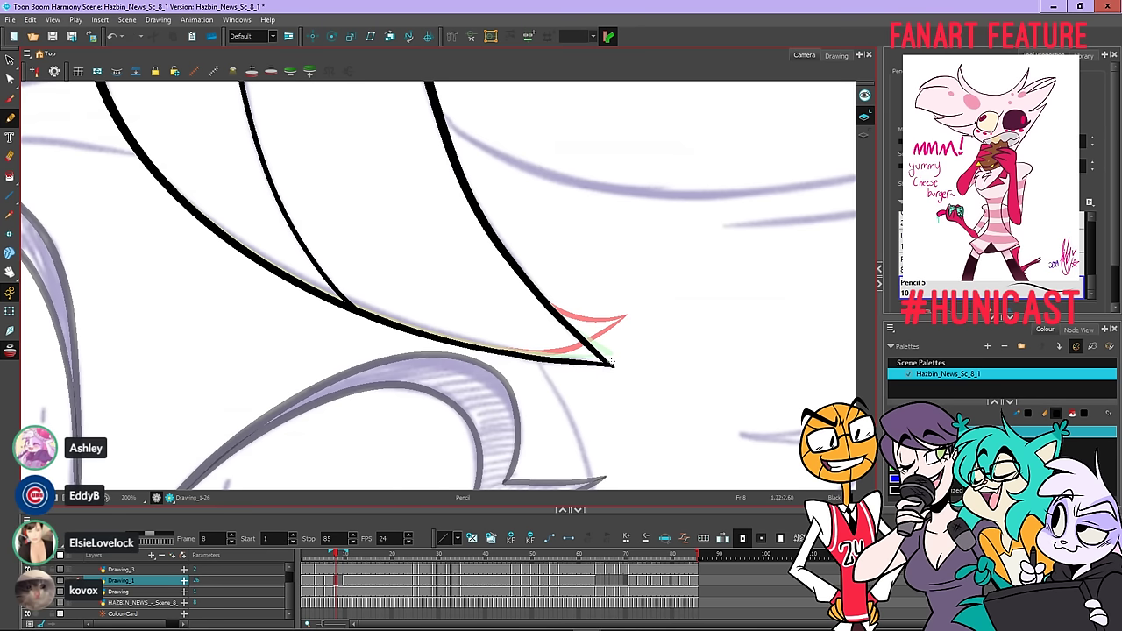
{"action": "left_click", "coordinate": [12, 79]}
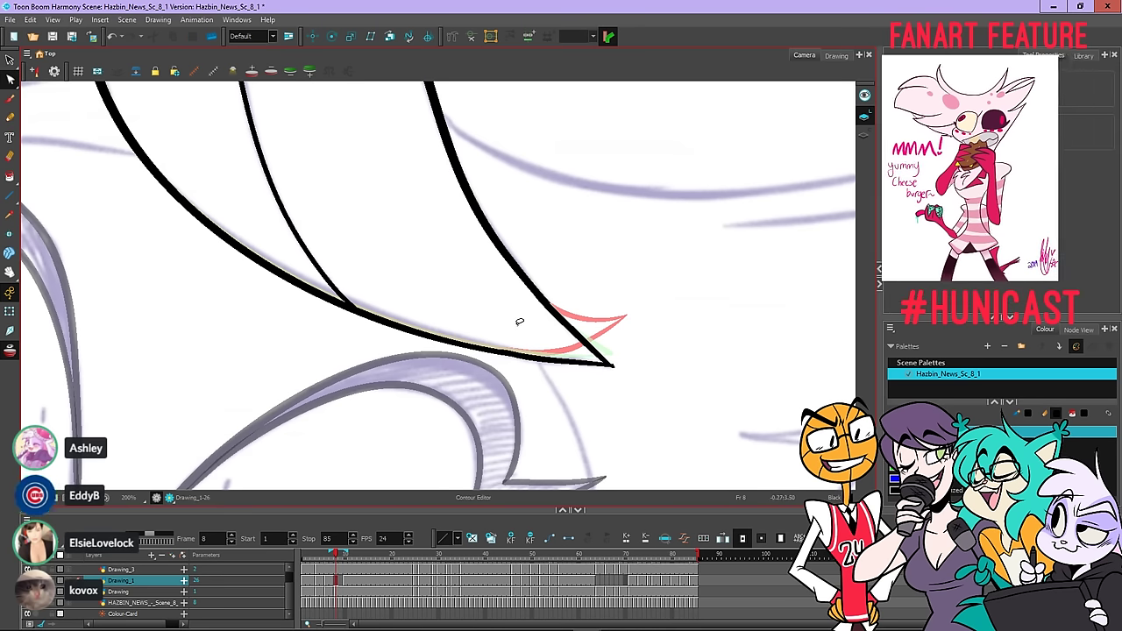
{"action": "left_click", "coordinate": [500, 350]}
{"action": "scroll", "coordinate": [499, 350], "scroll_direction": "up", "scroll_amount": 2}
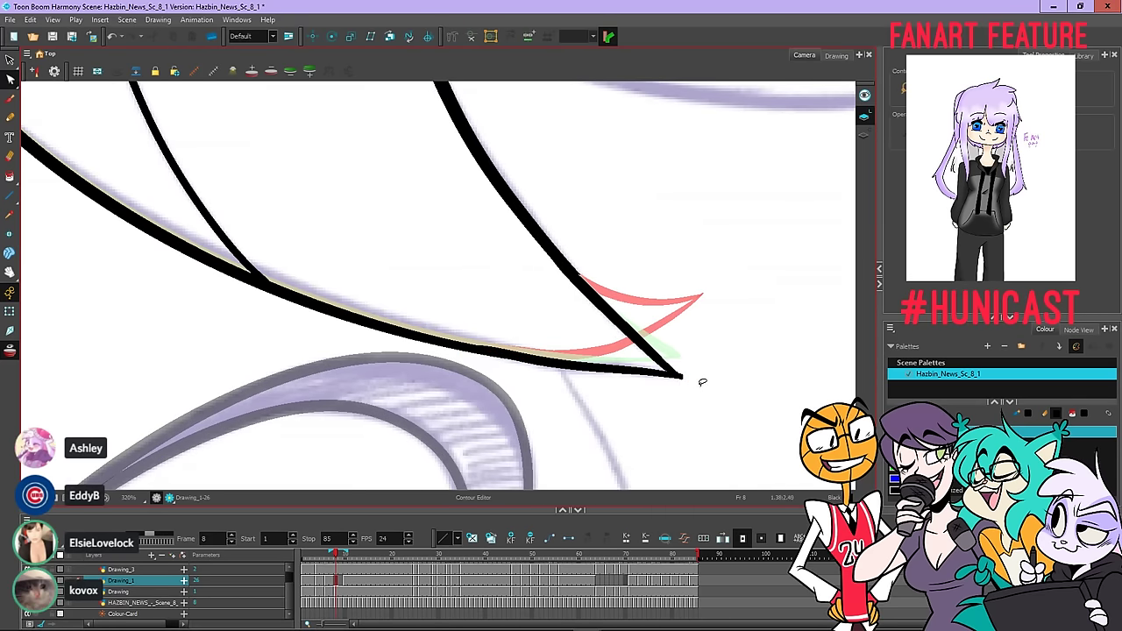
Step through the animation from the frames around 8 up to frame 58 to examine the tuft line art's motion
{"action": "scroll", "coordinate": [701, 383], "scroll_direction": "down", "scroll_amount": 5}
{"action": "left_click_drag", "start_coordinate": [703, 306], "coordinate": [583, 281]}
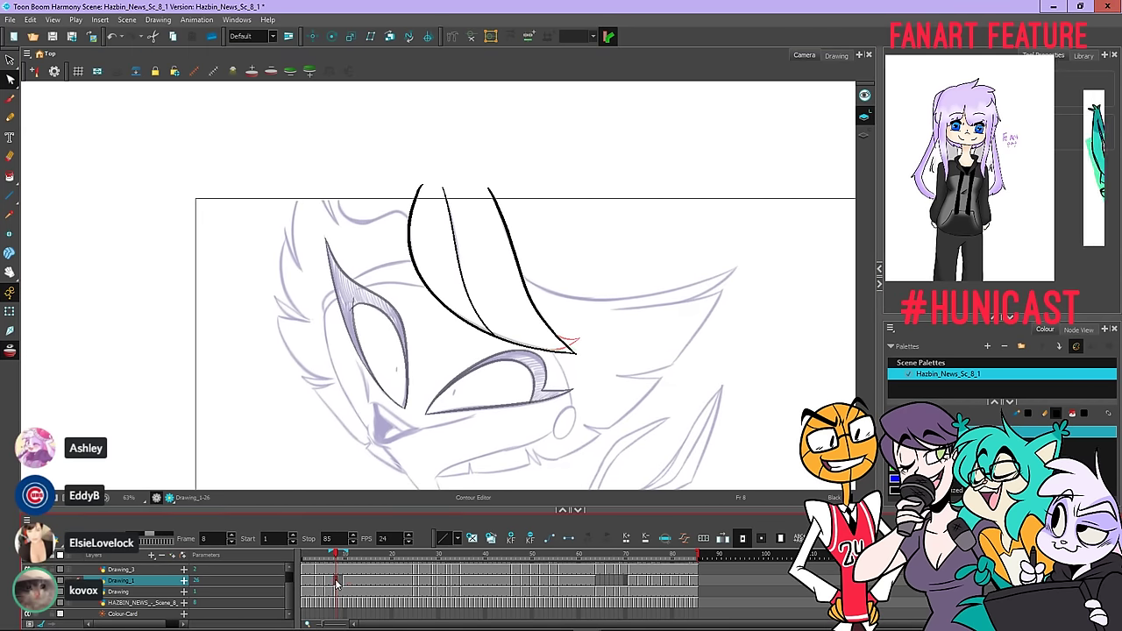
{"action": "key", "text": "comma"}
{"action": "key", "text": "comma"}
{"action": "key", "text": "comma"}
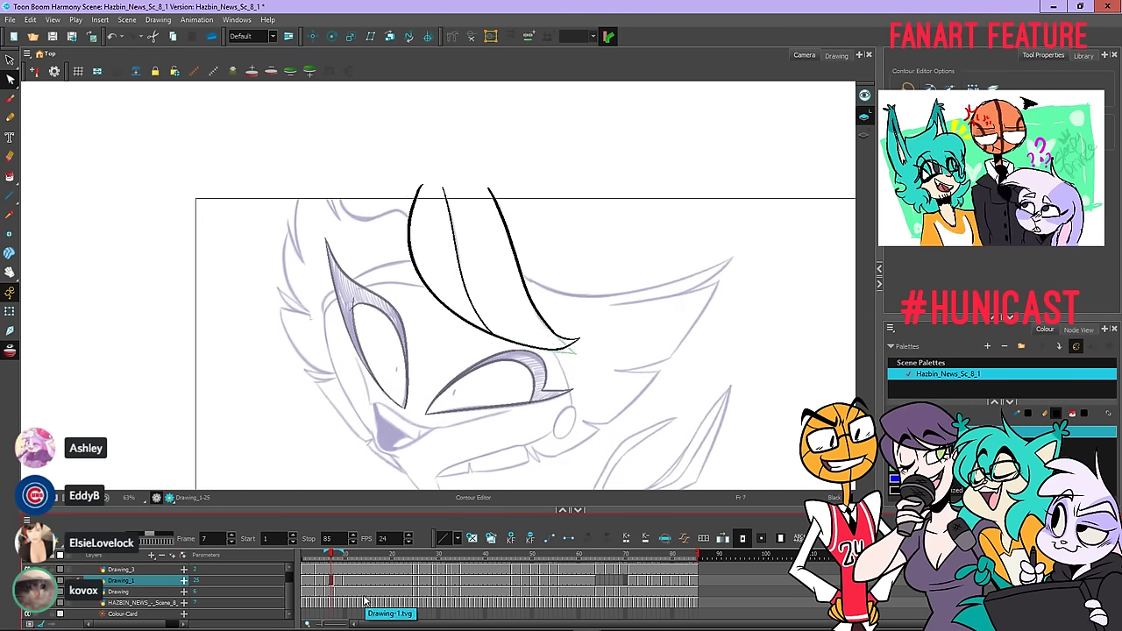
{"action": "key", "text": "period"}
{"action": "key", "text": "period"}
{"action": "key", "text": "period"}
{"action": "key", "text": "period"}
{"action": "key", "text": "period"}
{"action": "key", "text": "period"}
{"action": "key", "text": "period"}
{"action": "key", "text": "period"}
{"action": "key", "text": "period"}
{"action": "key", "text": "period"}
{"action": "key", "text": "period"}
{"action": "key", "text": "period"}
{"action": "key", "text": "period"}
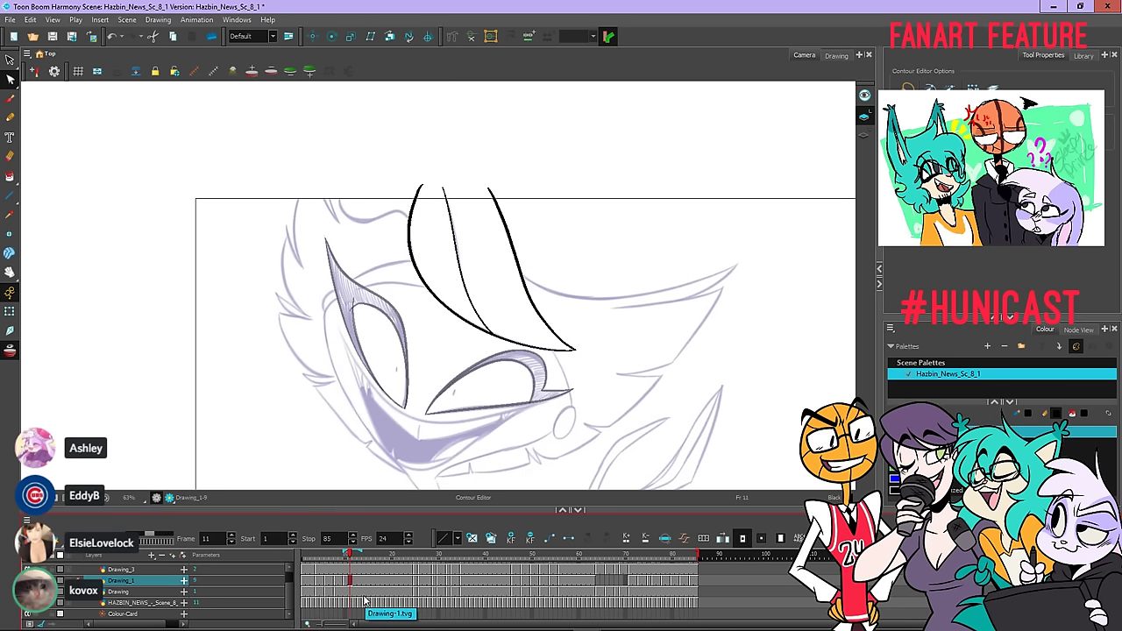
{"action": "key", "text": "period"}
{"action": "key", "text": "period"}
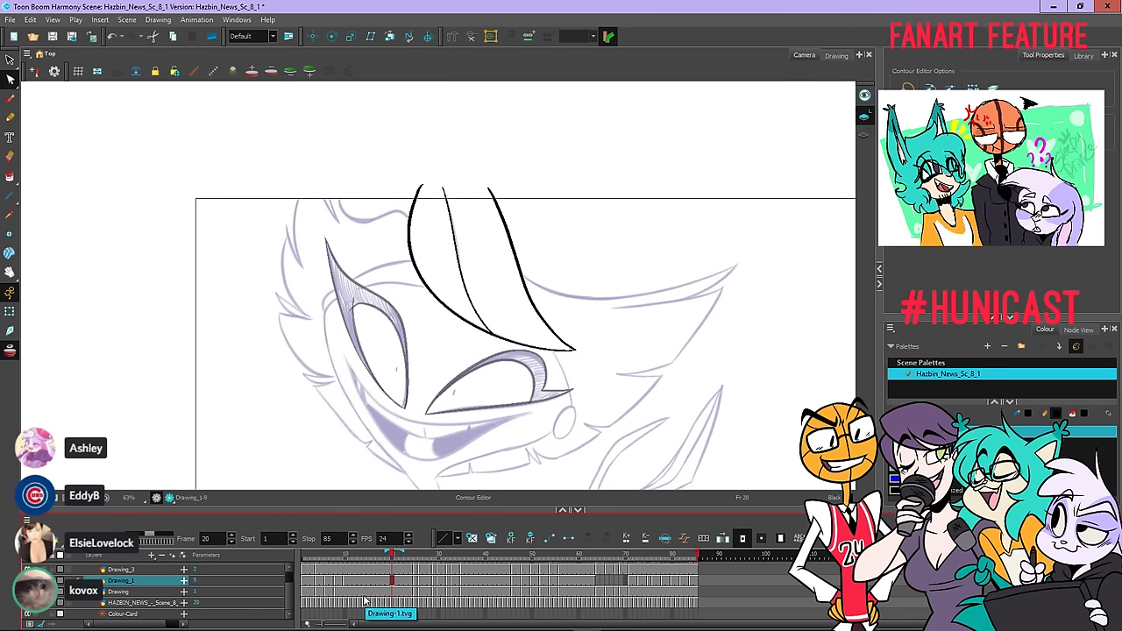
{"action": "key", "text": "period"}
{"action": "key", "text": "period"}
{"action": "key", "text": "period"}
{"action": "key", "text": "period"}
{"action": "key", "text": "period"}
{"action": "key", "text": "period"}
{"action": "key", "text": "period"}
{"action": "key", "text": "period"}
{"action": "key", "text": "period"}
{"action": "key", "text": "period"}
{"action": "key", "text": "period"}
{"action": "key", "text": "period"}
{"action": "key", "text": "period"}
{"action": "key", "text": "period"}
{"action": "key", "text": "period"}
{"action": "key", "text": "period"}
{"action": "key", "text": "period"}
{"action": "key", "text": "period"}
{"action": "key", "text": "period"}
{"action": "key", "text": "period"}
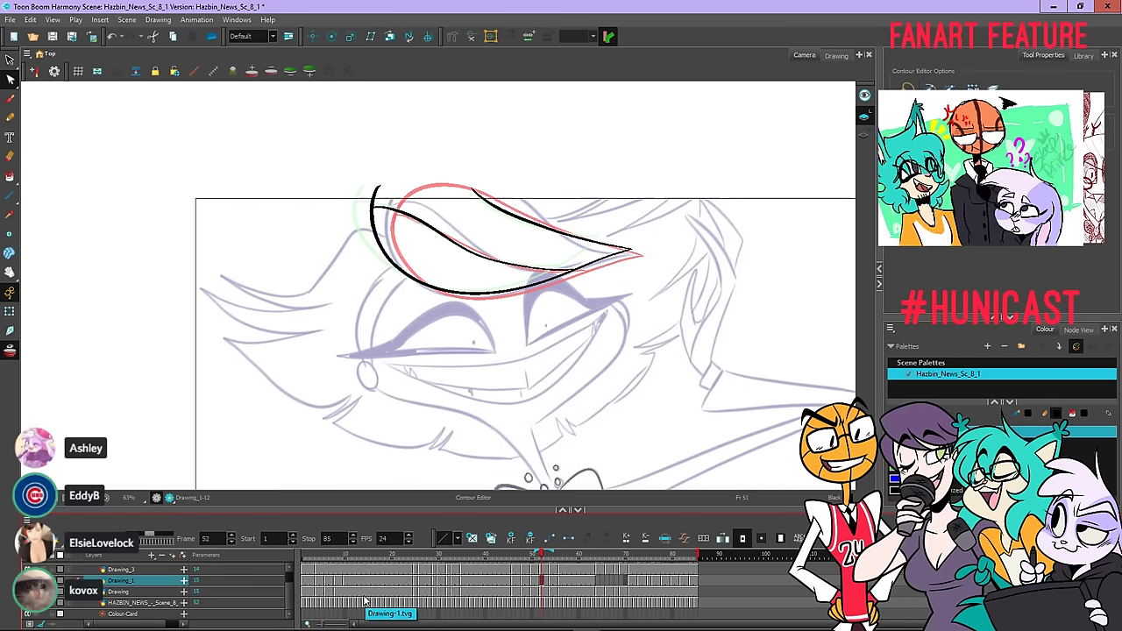
{"action": "key", "text": "period"}
{"action": "key", "text": "period"}
{"action": "key", "text": "period"}
{"action": "key", "text": "period"}
{"action": "key", "text": "period"}
{"action": "key", "text": "period"}
{"action": "key", "text": "period"}
{"action": "key", "text": "period"}
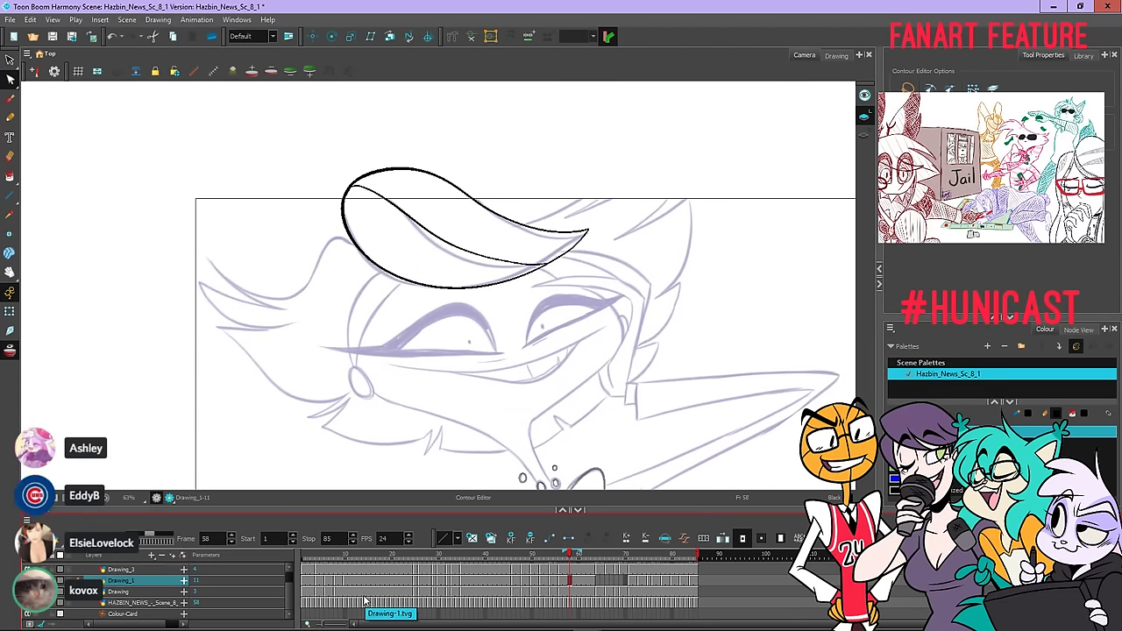
Go back to frame 55, stretch all the tuft's line art slightly wider toward its tip, and compare it with frame 53
{"action": "key", "text": "comma"}
{"action": "key", "text": "comma"}
{"action": "key", "text": "comma"}
{"action": "key", "text": "comma"}
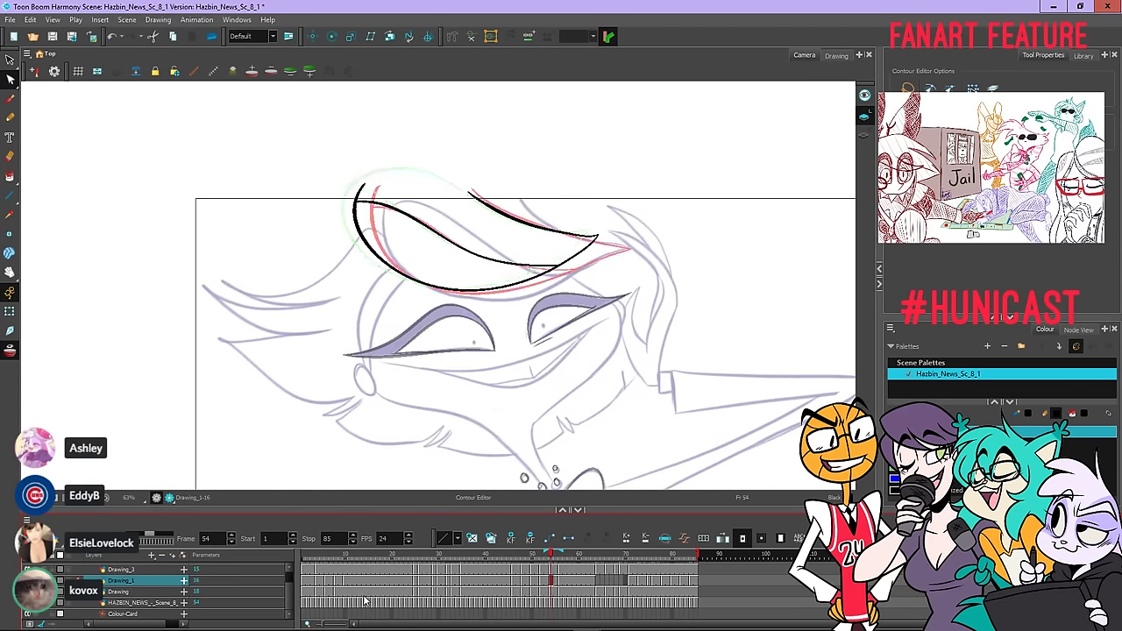
{"action": "key", "text": "comma"}
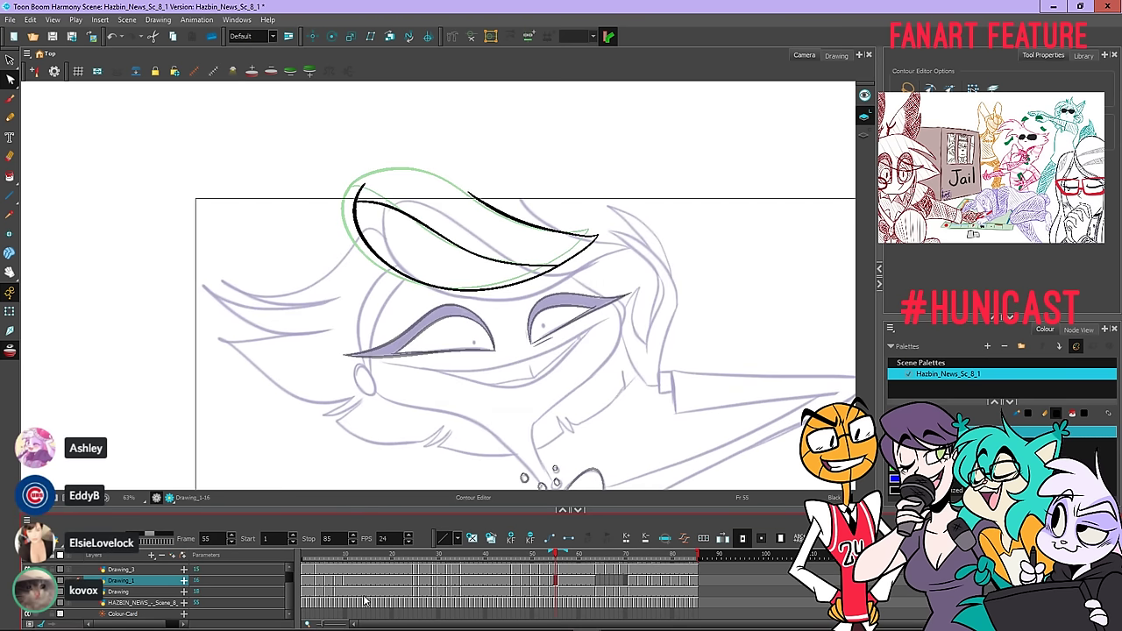
{"action": "left_click", "coordinate": [10, 59]}
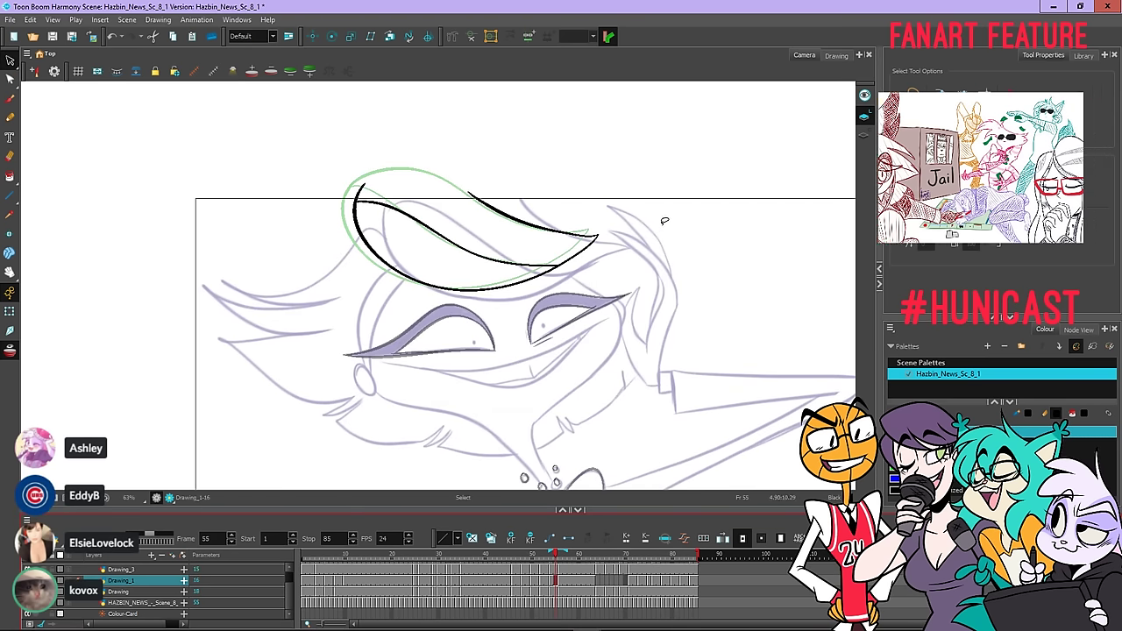
{"action": "mouse_move", "coordinate": [518, 141]}
{"action": "left_mouse_down"}
{"action": "mouse_move", "coordinate": [423, 128]}
{"action": "mouse_move", "coordinate": [672, 240]}
{"action": "mouse_move", "coordinate": [685, 186]}
{"action": "left_mouse_up"}
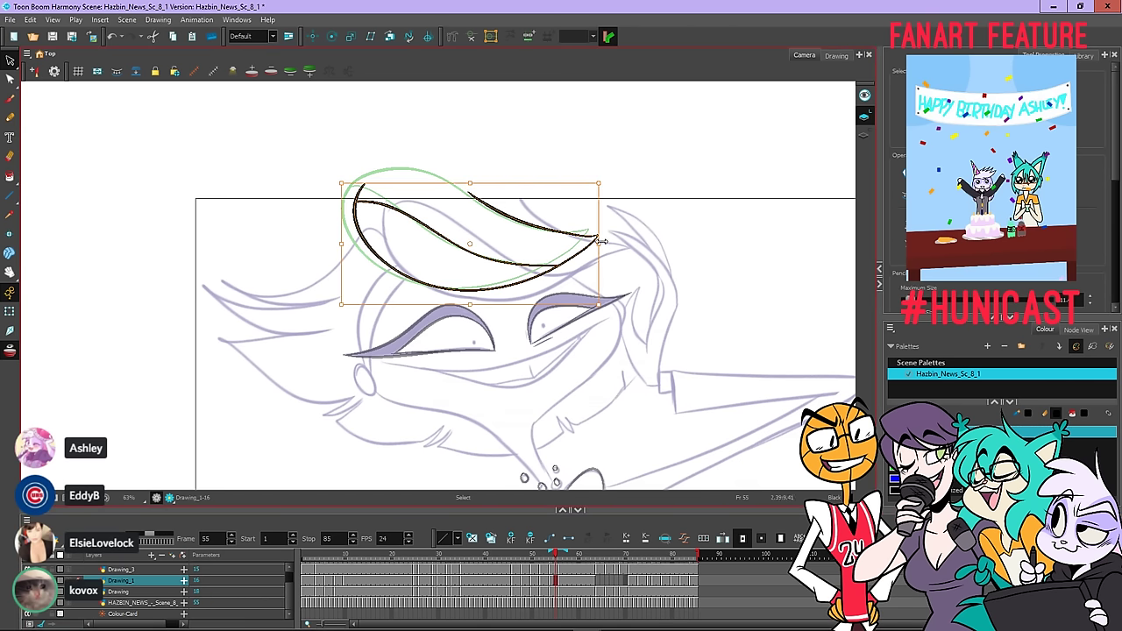
{"action": "left_click_drag", "start_coordinate": [601, 240], "coordinate": [615, 246]}
{"action": "left_click", "coordinate": [638, 249]}
{"action": "key", "text": "comma"}
{"action": "key", "text": "comma"}
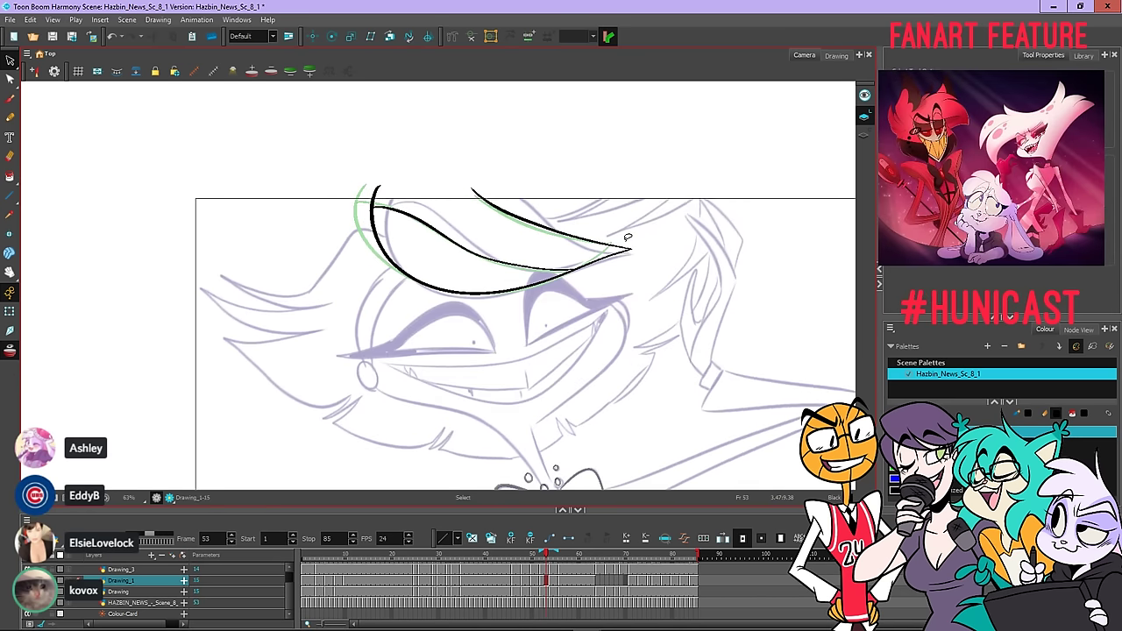
Step between frames 52 and 58 to compare the tuft's shape from drawing to drawing
{"action": "key", "text": "period"}
{"action": "key", "text": "comma"}
{"action": "key", "text": "comma"}
{"action": "key", "text": "period"}
{"action": "key", "text": "period"}
{"action": "key", "text": "period"}
{"action": "key", "text": "period"}
{"action": "key", "text": "period"}
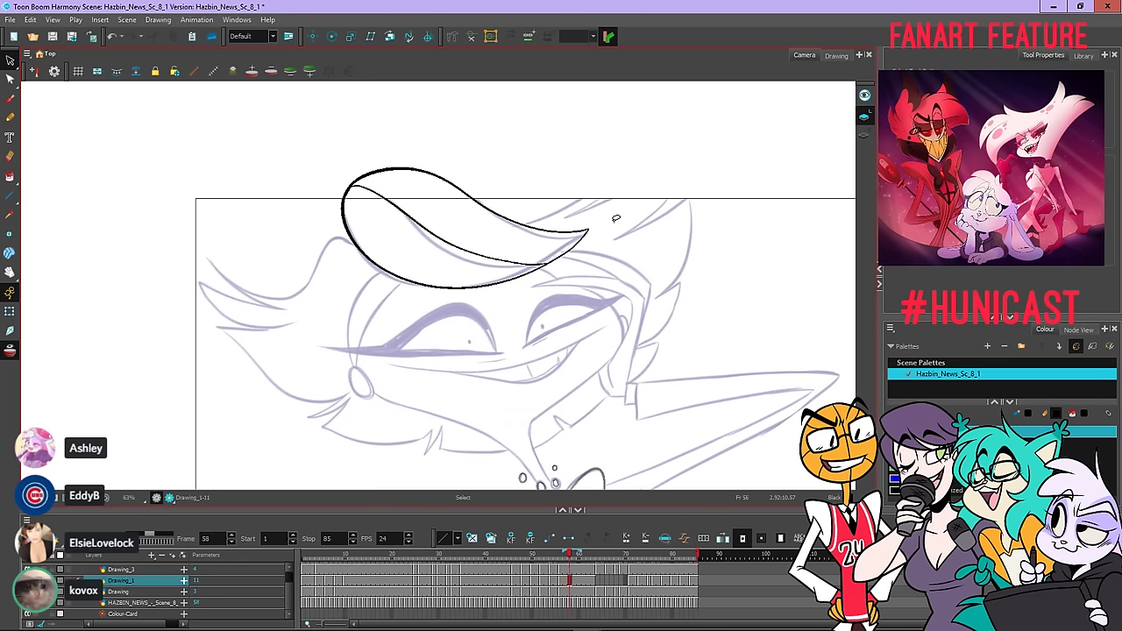
Select all the tuft's line art on frame 55, pull its tip inward and upward, and compare it with frame 57
{"action": "key", "text": "comma"}
{"action": "key", "text": "comma"}
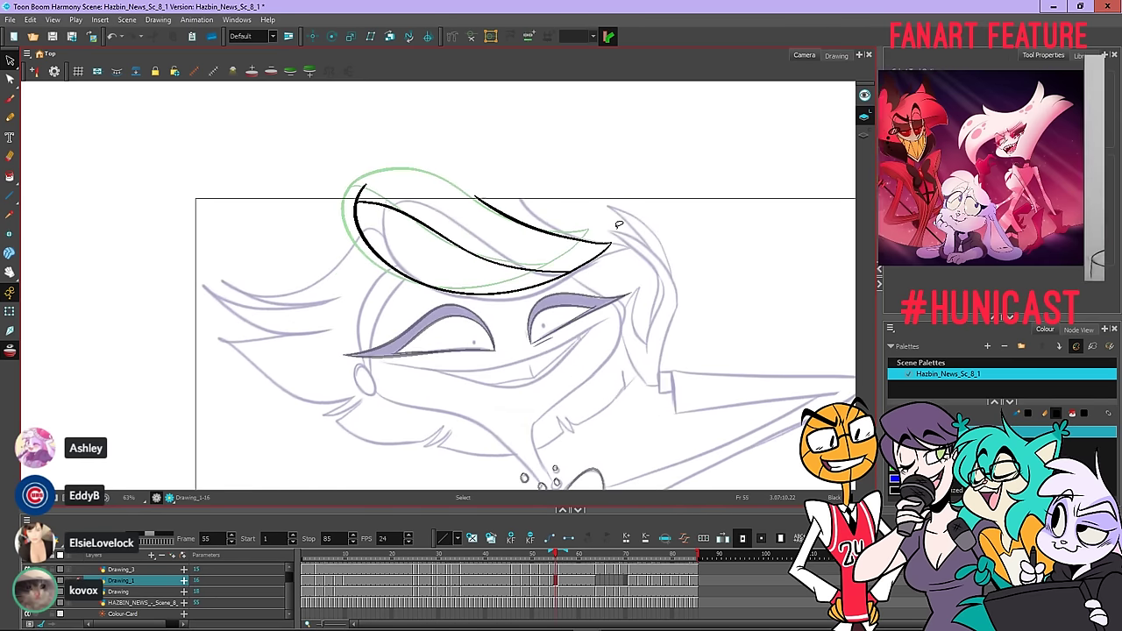
{"action": "key", "text": "ctrl+a"}
{"action": "mouse_move", "coordinate": [612, 237]}
{"action": "left_mouse_down"}
{"action": "mouse_move", "coordinate": [579, 236]}
{"action": "mouse_move", "coordinate": [589, 205]}
{"action": "mouse_move", "coordinate": [585, 237]}
{"action": "left_mouse_up"}
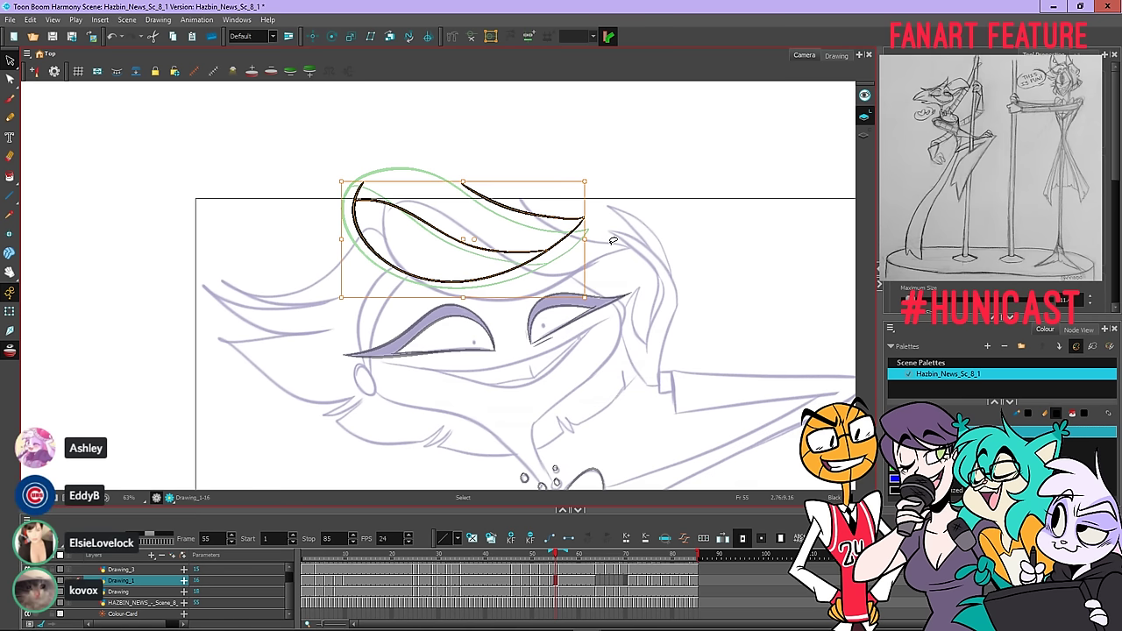
{"action": "left_click", "coordinate": [619, 244]}
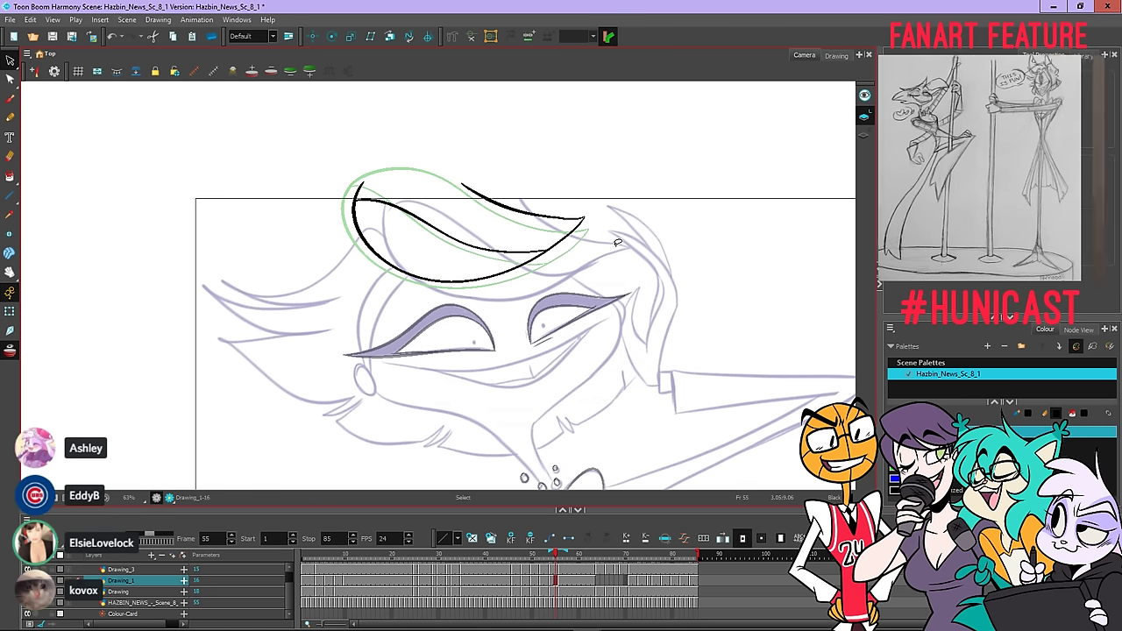
{"action": "key", "text": "period"}
{"action": "key", "text": "period"}
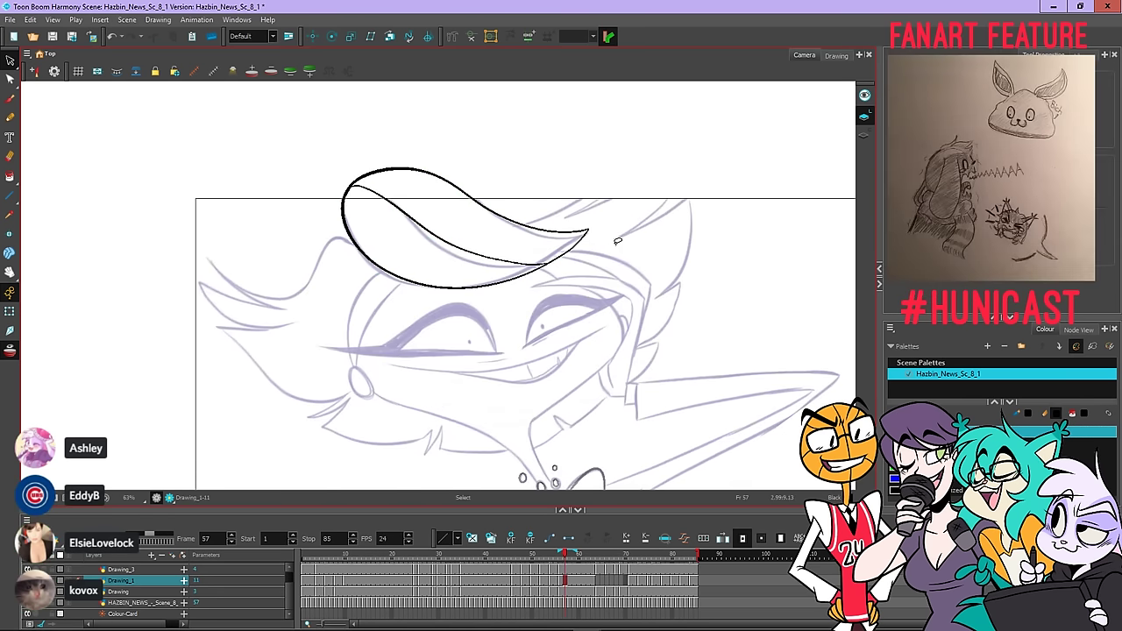
{"action": "key", "text": "comma"}
{"action": "key", "text": "comma"}
Stretch frame 55's tuft line art slightly outward at its rounded end and compare it with the neighbouring frames
{"action": "mouse_move", "coordinate": [607, 215]}
{"action": "left_mouse_down"}
{"action": "mouse_move", "coordinate": [370, 117]}
{"action": "mouse_move", "coordinate": [634, 118]}
{"action": "left_mouse_up"}
{"action": "left_click_drag", "start_coordinate": [342, 232], "coordinate": [325, 238]}
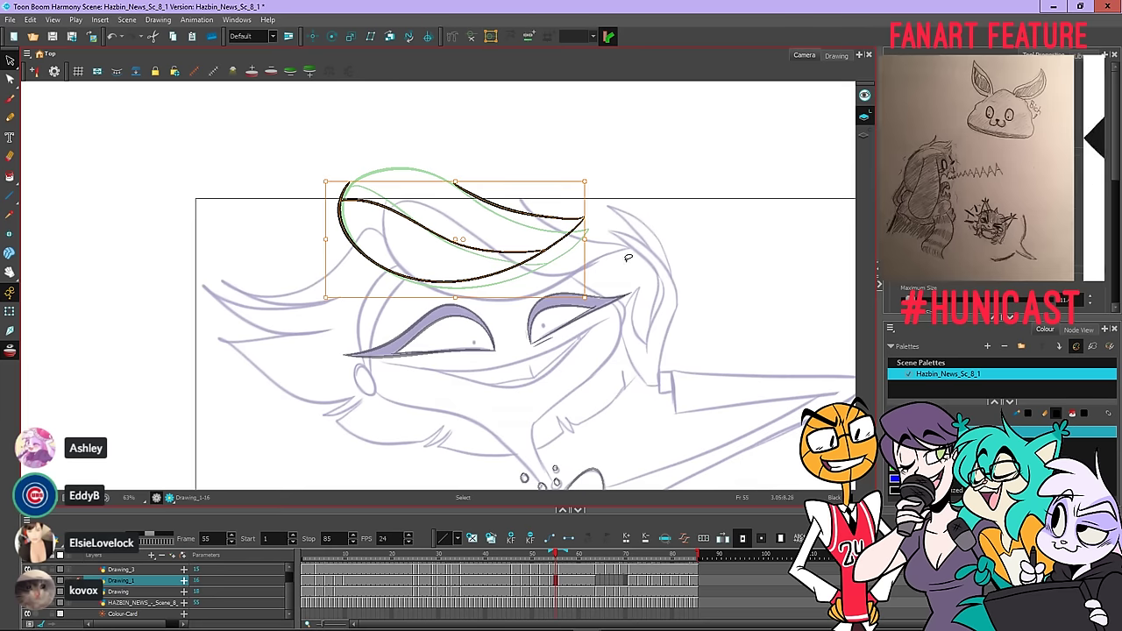
{"action": "key", "text": "period"}
{"action": "key", "text": "period"}
{"action": "key", "text": "period"}
{"action": "key", "text": "comma"}
{"action": "key", "text": "comma"}
{"action": "key", "text": "comma"}
{"action": "key", "text": "comma"}
{"action": "key", "text": "comma"}
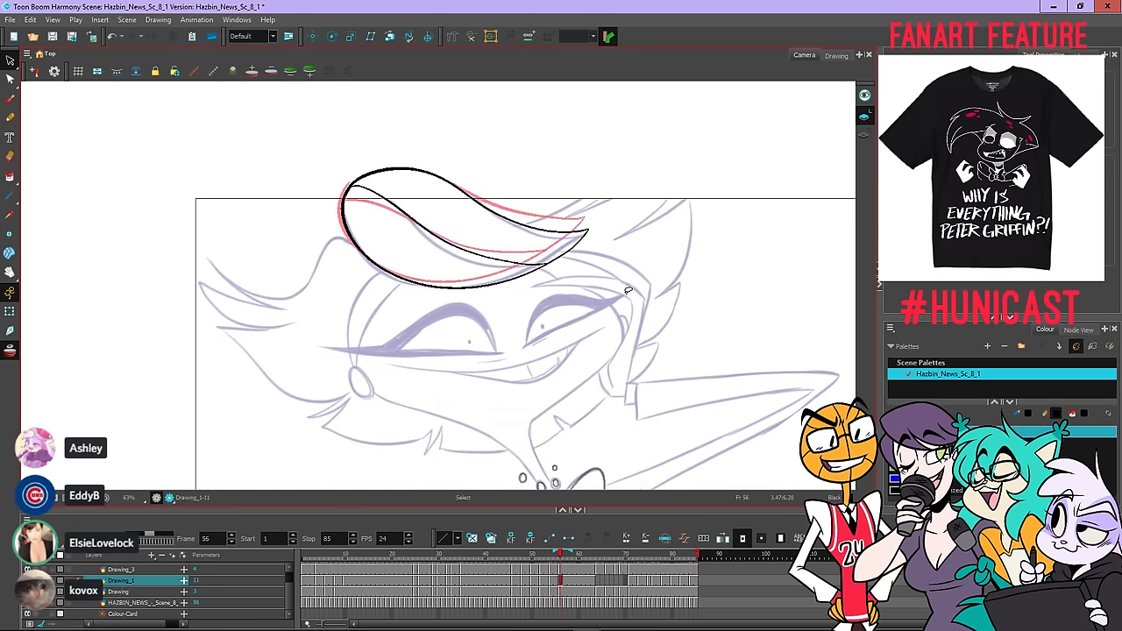
Recheck the motion around frame 55, reselect its line art, and nudge the tuft's tip slightly outward and downward
{"action": "key", "text": "period"}
{"action": "key", "text": "period"}
{"action": "key", "text": "period"}
{"action": "key", "text": "period"}
{"action": "key", "text": "comma"}
{"action": "key", "text": "comma"}
{"action": "key", "text": "period"}
{"action": "key", "text": "comma"}
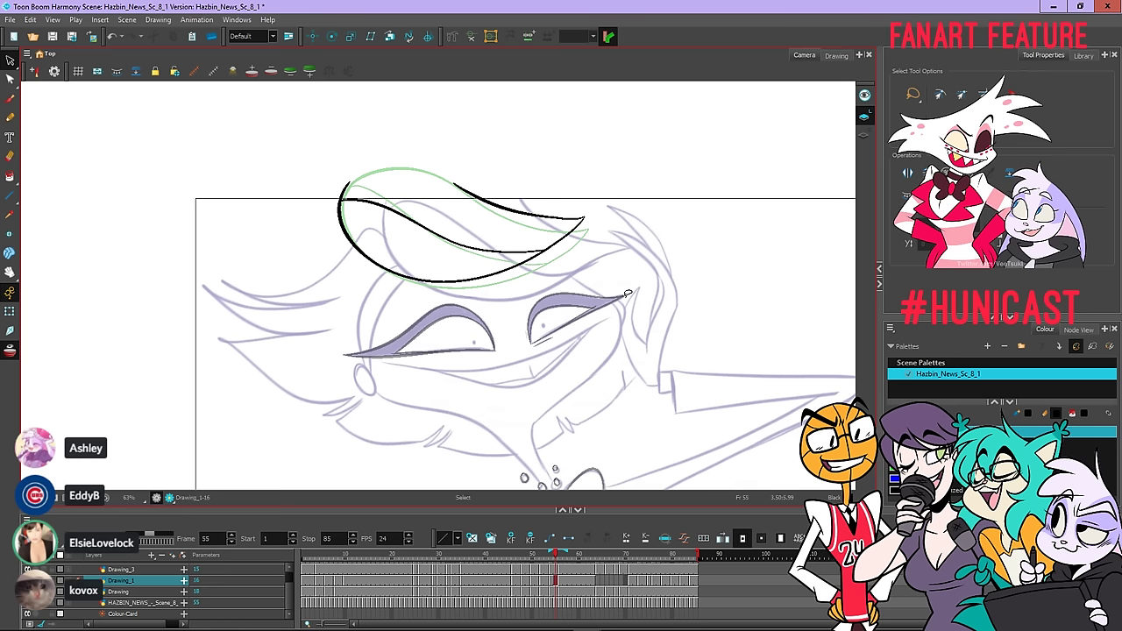
{"action": "mouse_move", "coordinate": [471, 97]}
{"action": "left_mouse_down"}
{"action": "mouse_move", "coordinate": [310, 320]}
{"action": "mouse_move", "coordinate": [596, 155]}
{"action": "left_mouse_up"}
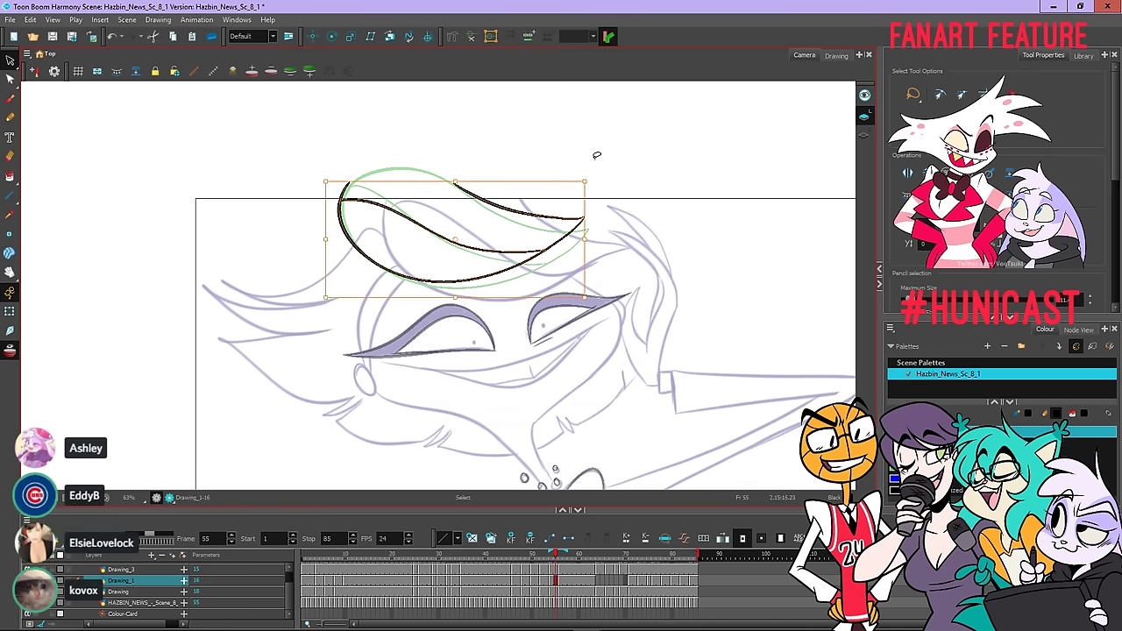
{"action": "left_click_drag", "start_coordinate": [586, 228], "coordinate": [589, 241]}
{"action": "left_click", "coordinate": [601, 239]}
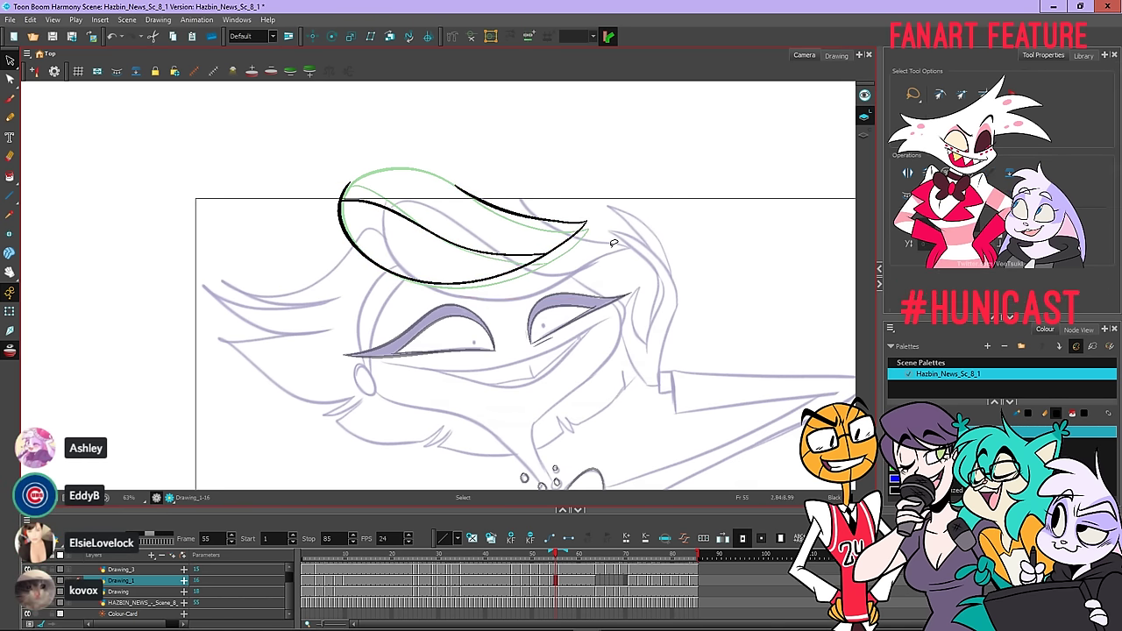
Step between frames 52 and 57 to examine how the adjusted tuft on frame 55 flows with its neighbours
{"action": "key", "text": "comma"}
{"action": "key", "text": "period"}
{"action": "key", "text": "comma"}
{"action": "key", "text": "comma"}
{"action": "key", "text": "comma"}
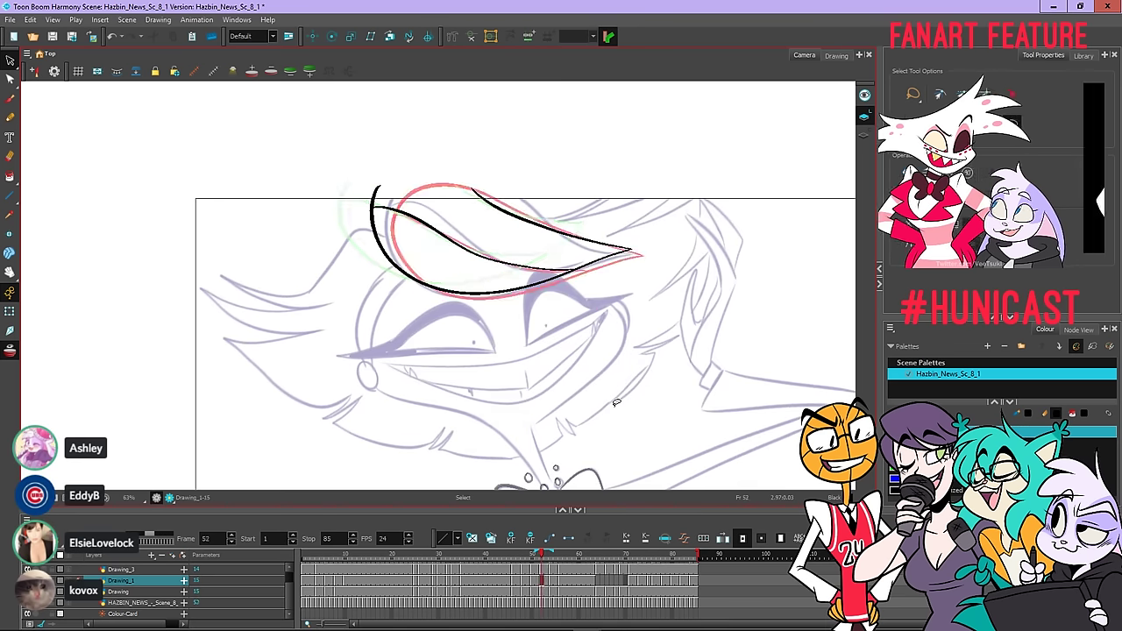
{"action": "key", "text": "period"}
{"action": "key", "text": "period"}
{"action": "key", "text": "period"}
{"action": "key", "text": "period"}
{"action": "key", "text": "period"}
{"action": "key", "text": "period"}
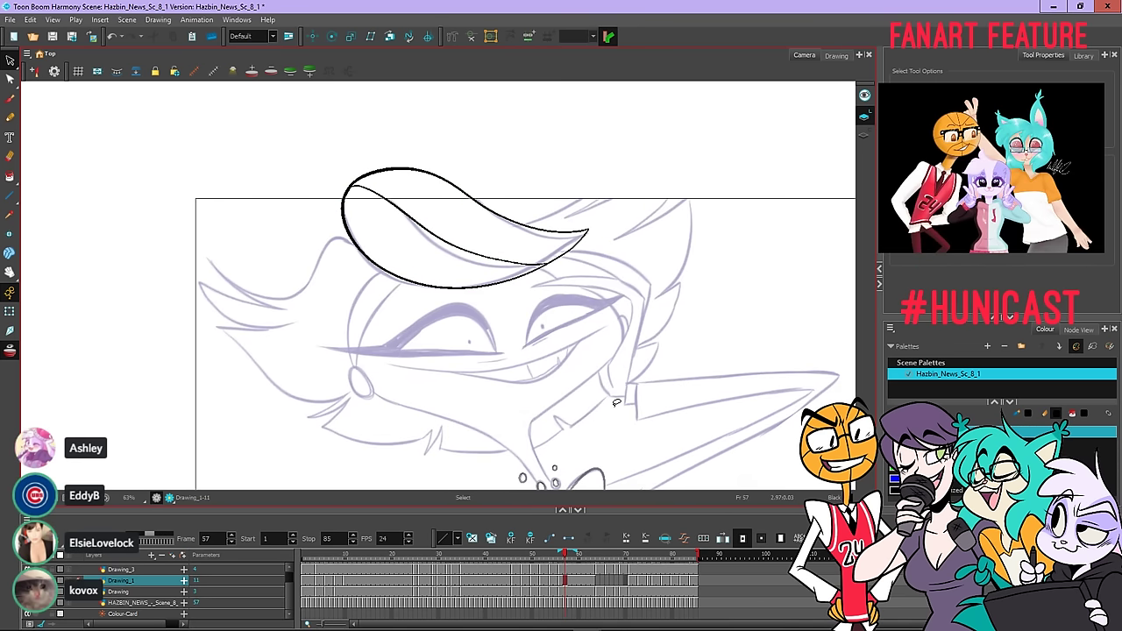
Return to frame 1, play the animation through with the rough animation layer hidden, and show that layer again
{"action": "key", "text": "comma"}
{"action": "key", "text": "comma"}
{"action": "key", "text": "comma"}
{"action": "key", "text": "comma"}
{"action": "key", "text": "comma"}
{"action": "key", "text": "comma"}
{"action": "key", "text": "comma"}
{"action": "key", "text": "comma"}
{"action": "key", "text": "comma"}
{"action": "key", "text": "comma"}
{"action": "key", "text": "comma"}
{"action": "key", "text": "comma"}
{"action": "key", "text": "comma"}
{"action": "key", "text": "comma"}
{"action": "key", "text": "comma"}
{"action": "key", "text": "comma"}
{"action": "key", "text": "comma"}
{"action": "key", "text": "comma"}
{"action": "key", "text": "comma"}
{"action": "key", "text": "comma"}
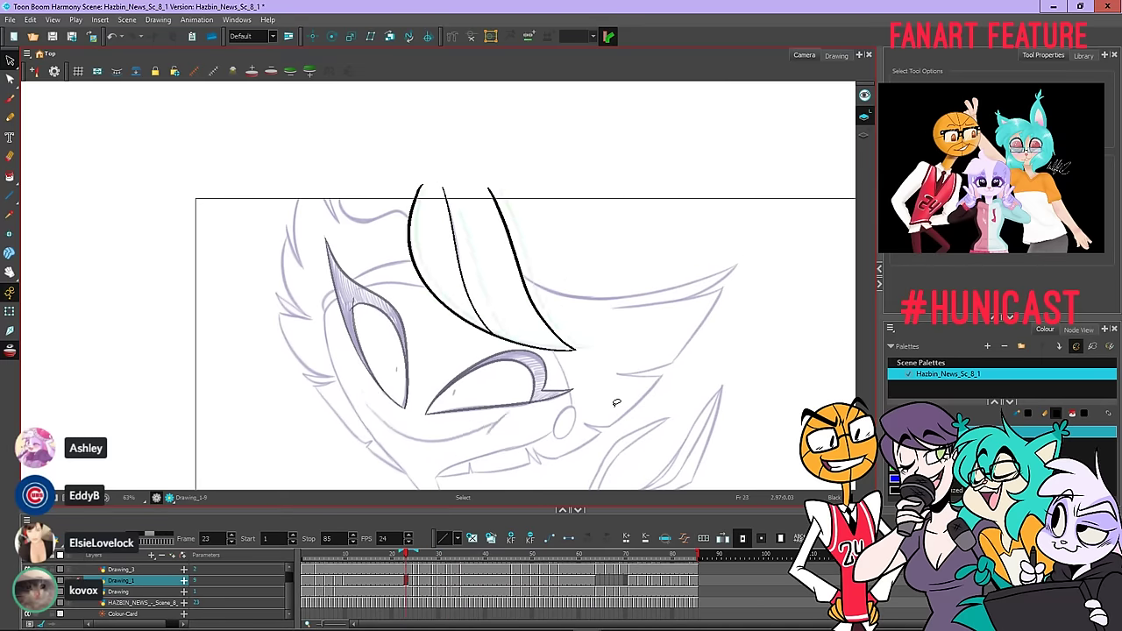
{"action": "key", "text": "comma"}
{"action": "key", "text": "comma"}
{"action": "key", "text": "comma"}
{"action": "key", "text": "comma"}
{"action": "key", "text": "comma"}
{"action": "key", "text": "comma"}
{"action": "key", "text": "comma"}
{"action": "key", "text": "comma"}
{"action": "key", "text": "comma"}
{"action": "key", "text": "comma"}
{"action": "key", "text": "comma"}
{"action": "key", "text": "comma"}
{"action": "key", "text": "comma"}
{"action": "key", "text": "comma"}
{"action": "key", "text": "comma"}
{"action": "key", "text": "comma"}
{"action": "key", "text": "comma"}
{"action": "key", "text": "comma"}
{"action": "key", "text": "comma"}
{"action": "key", "text": "comma"}
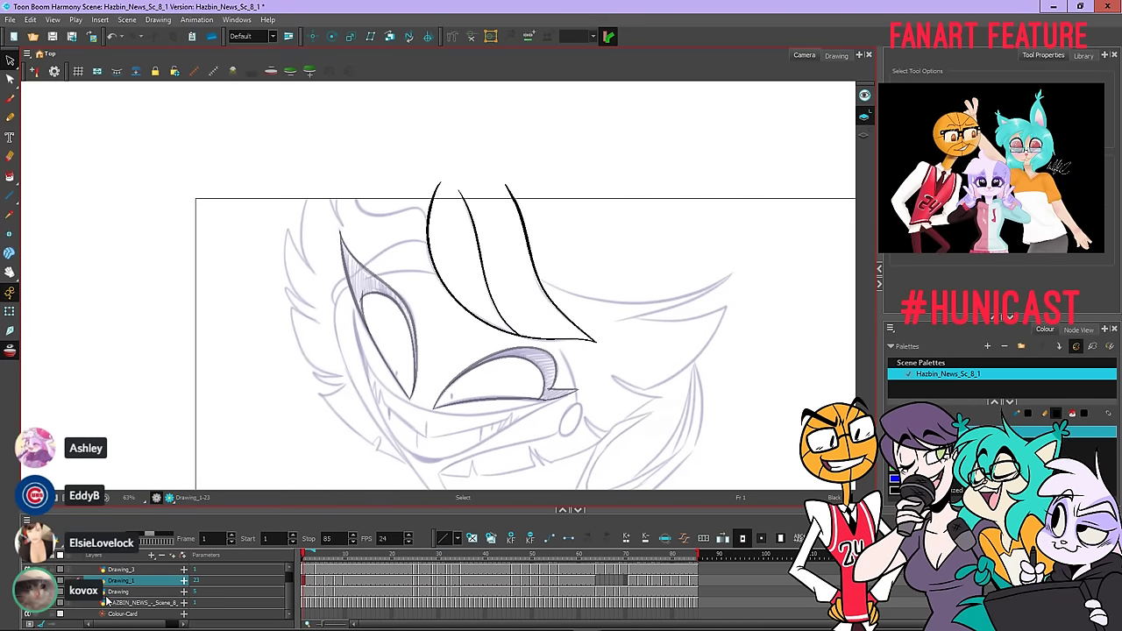
{"action": "left_click", "coordinate": [27, 602]}
{"action": "key", "text": "Return"}
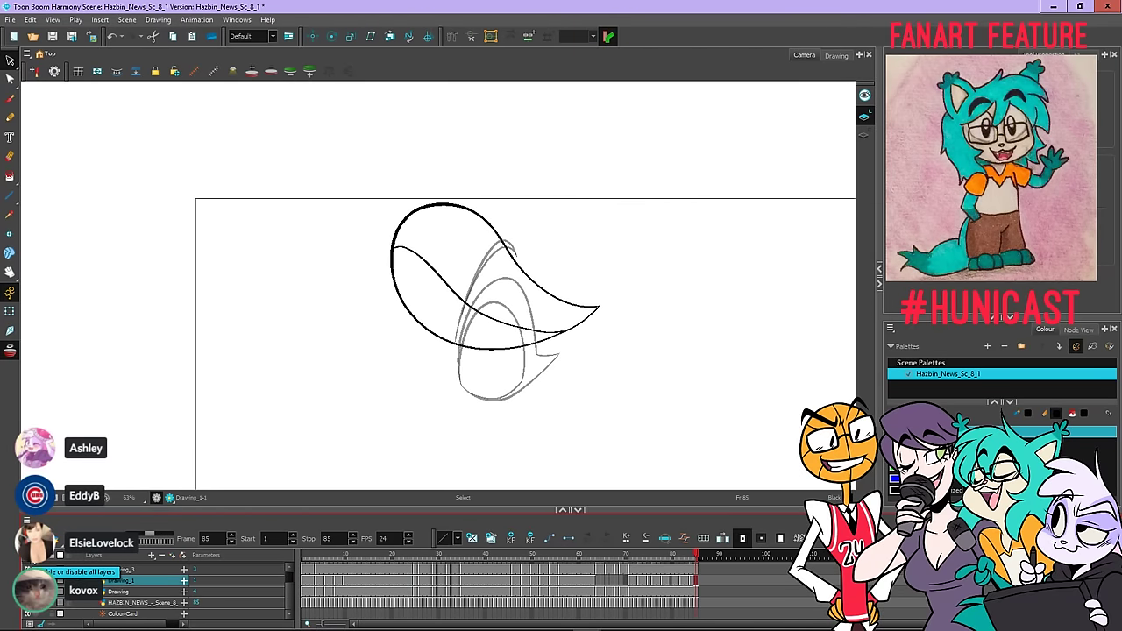
{"action": "key", "text": "Return"}
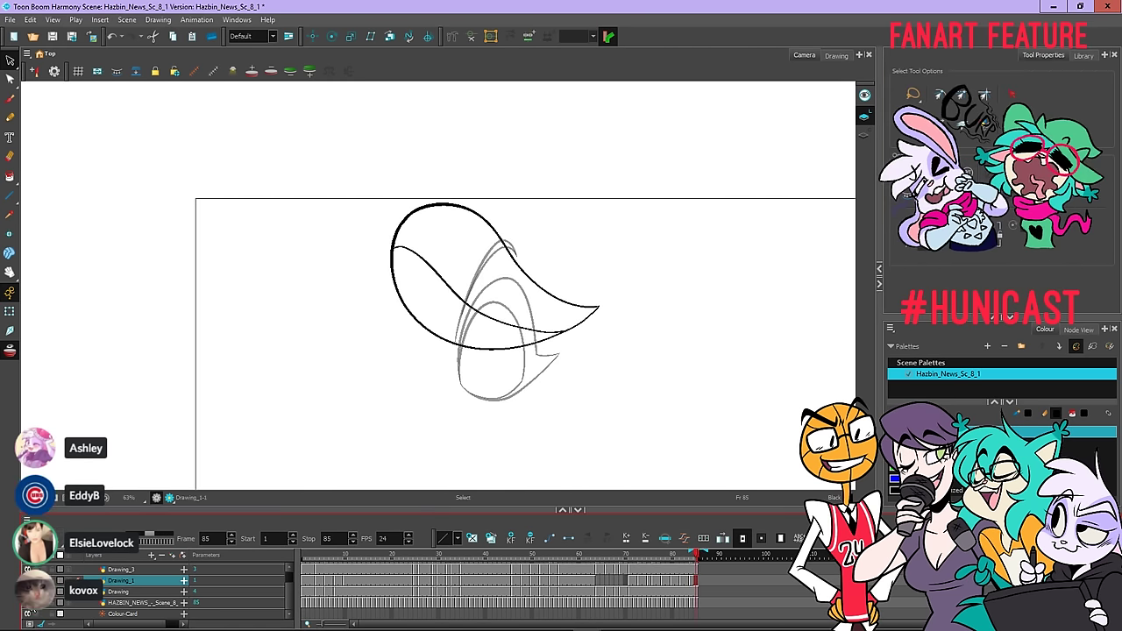
{"action": "left_click", "coordinate": [30, 603]}
{"action": "scroll", "coordinate": [529, 593], "scroll_direction": "up", "scroll_amount": 1}
{"action": "scroll", "coordinate": [531, 585], "scroll_direction": "down", "scroll_amount": 1}
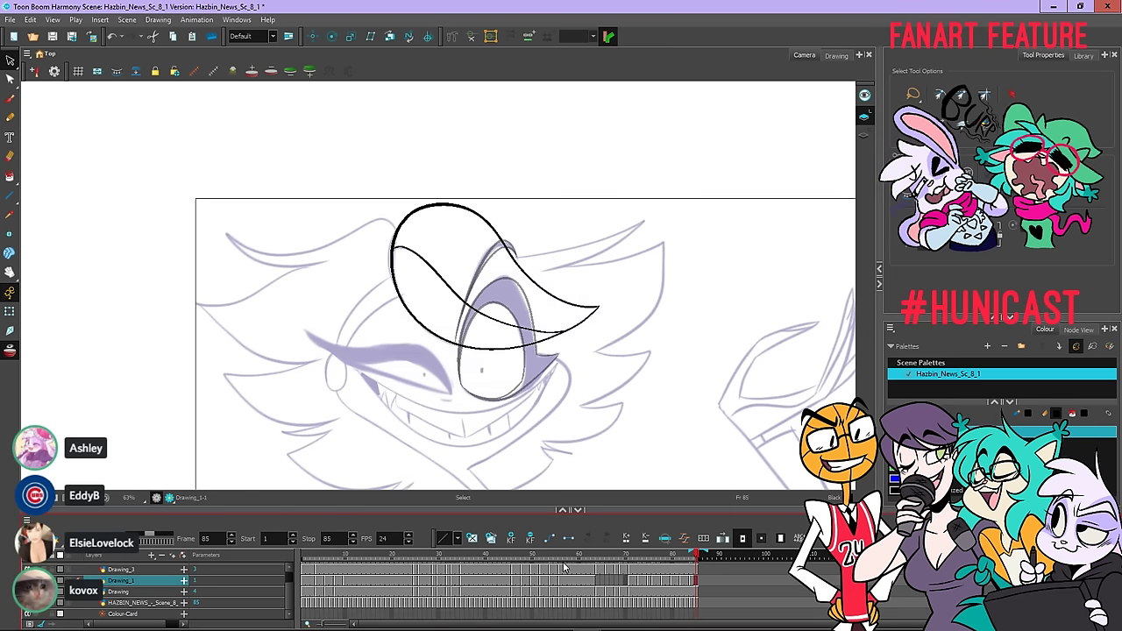
Try Pencil tool strokes along the tuft's lower outline on frame 39 and undo them
{"action": "mouse_move", "coordinate": [616, 556]}
{"action": "left_mouse_down"}
{"action": "mouse_move", "coordinate": [587, 556]}
{"action": "mouse_move", "coordinate": [666, 556]}
{"action": "mouse_move", "coordinate": [457, 547]}
{"action": "mouse_move", "coordinate": [481, 555]}
{"action": "left_mouse_up"}
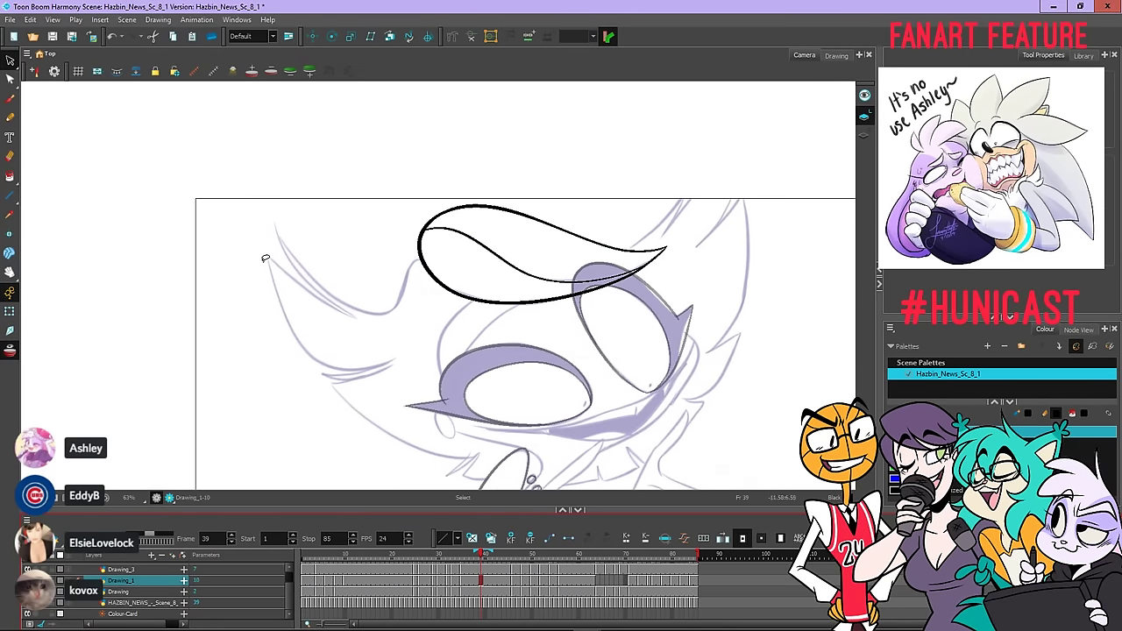
{"action": "left_click", "coordinate": [10, 117]}
{"action": "key", "text": "2"}
{"action": "key", "text": "2"}
{"action": "mouse_move", "coordinate": [407, 268]}
{"action": "left_mouse_down"}
{"action": "mouse_move", "coordinate": [438, 297]}
{"action": "mouse_move", "coordinate": [529, 324]}
{"action": "left_mouse_up"}
{"action": "key", "text": "ctrl+z"}
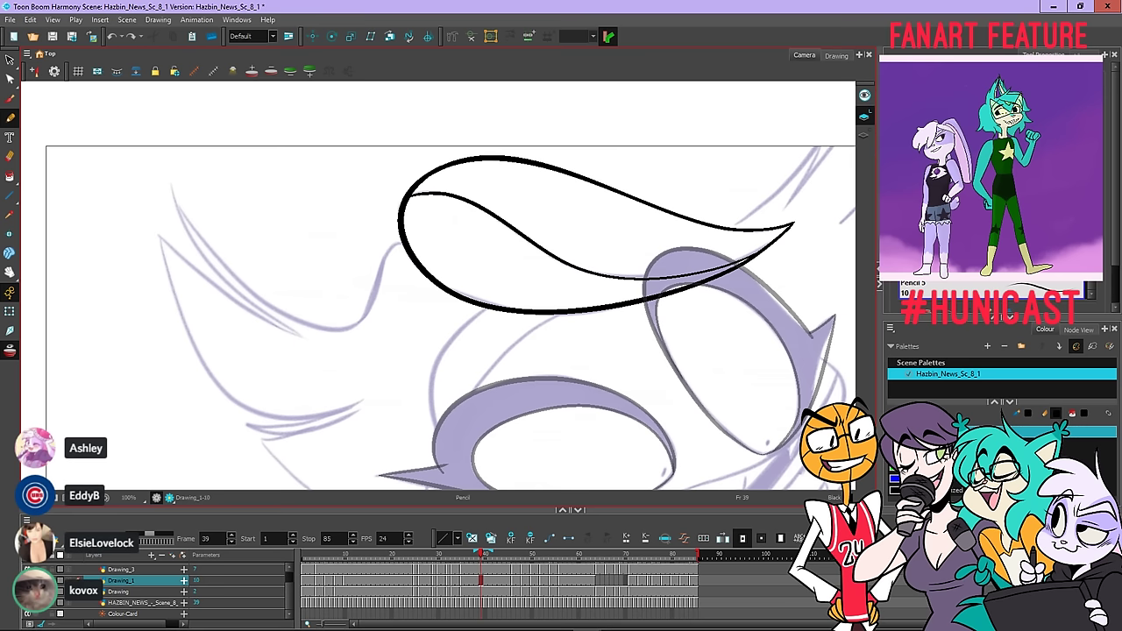
{"action": "mouse_move", "coordinate": [408, 282]}
{"action": "left_mouse_down"}
{"action": "mouse_move", "coordinate": [514, 331]}
{"action": "mouse_move", "coordinate": [555, 335]}
{"action": "left_mouse_up"}
{"action": "scroll", "coordinate": [455, 255], "scroll_direction": "down", "scroll_amount": 2}
{"action": "key", "text": "ctrl+z"}
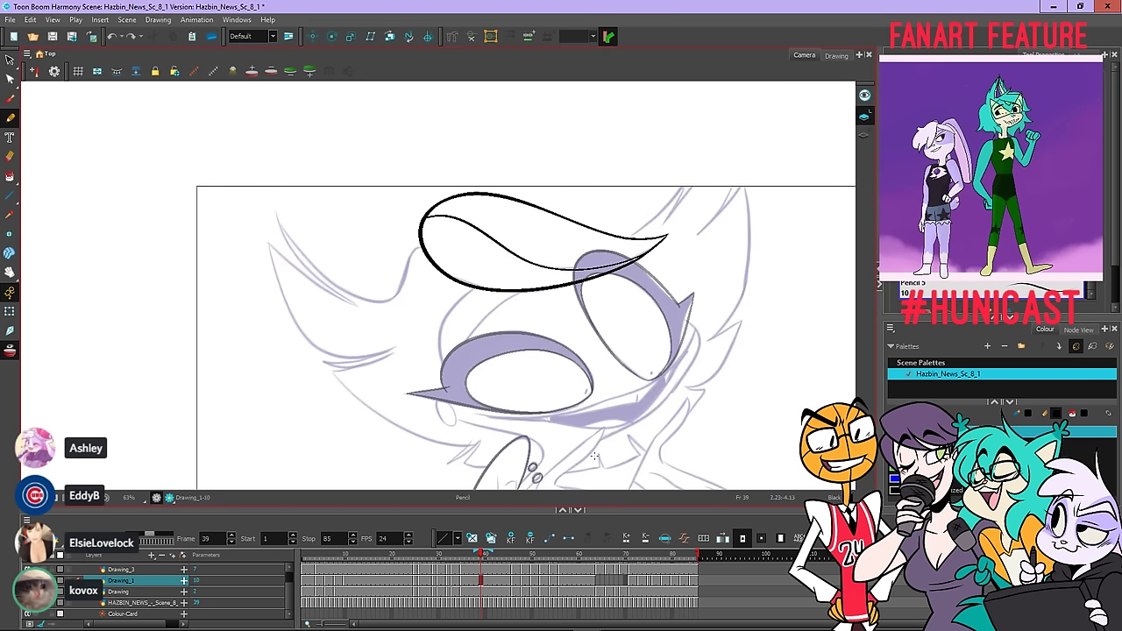
Test a pencil stroke above the eye on frame 45, undo it, and save the pencil settings as preset Pencil 6
{"action": "mouse_move", "coordinate": [439, 557]}
{"action": "left_mouse_down"}
{"action": "mouse_move", "coordinate": [316, 556]}
{"action": "mouse_move", "coordinate": [482, 557]}
{"action": "mouse_move", "coordinate": [536, 526]}
{"action": "mouse_move", "coordinate": [687, 505]}
{"action": "left_mouse_up"}
{"action": "mouse_move", "coordinate": [708, 493]}
{"action": "left_mouse_down"}
{"action": "mouse_move", "coordinate": [455, 556]}
{"action": "mouse_move", "coordinate": [510, 557]}
{"action": "left_mouse_up"}
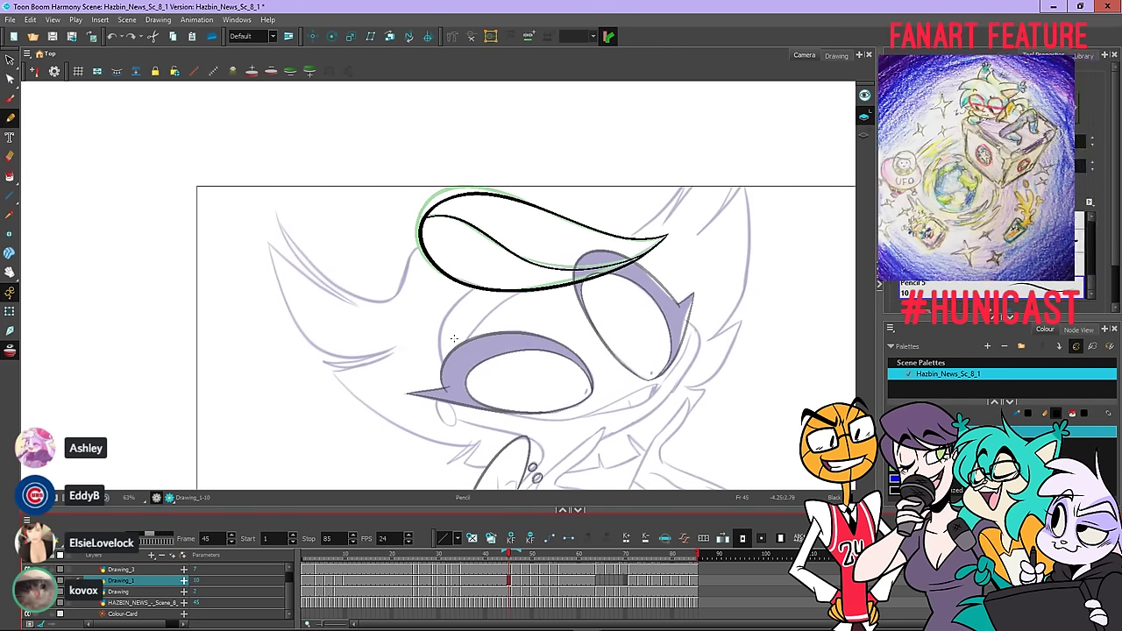
{"action": "left_click_drag", "start_coordinate": [453, 338], "coordinate": [529, 326]}
{"action": "left_click_drag", "start_coordinate": [455, 336], "coordinate": [542, 322]}
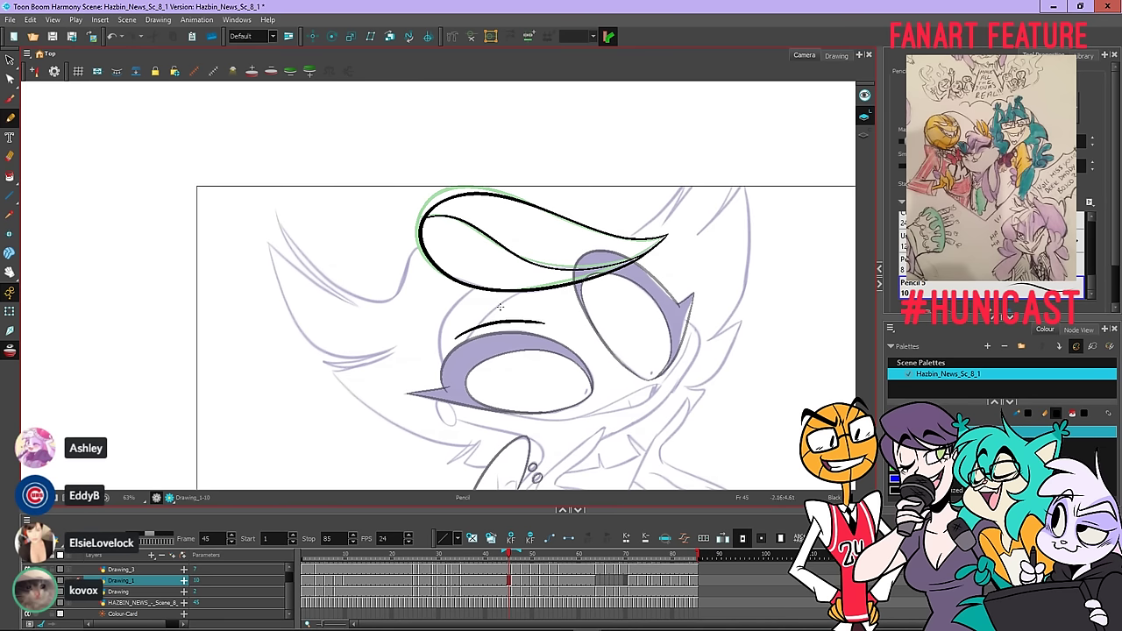
{"action": "key", "text": "ctrl+z"}
{"action": "left_click", "coordinate": [1089, 202]}
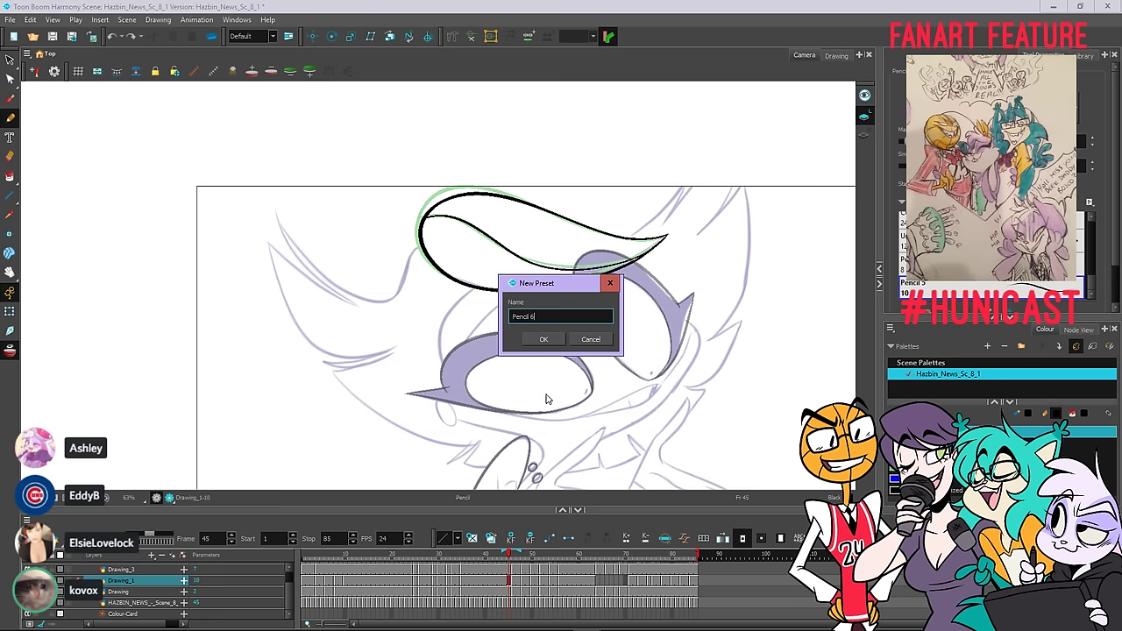
{"action": "left_click", "coordinate": [544, 339]}
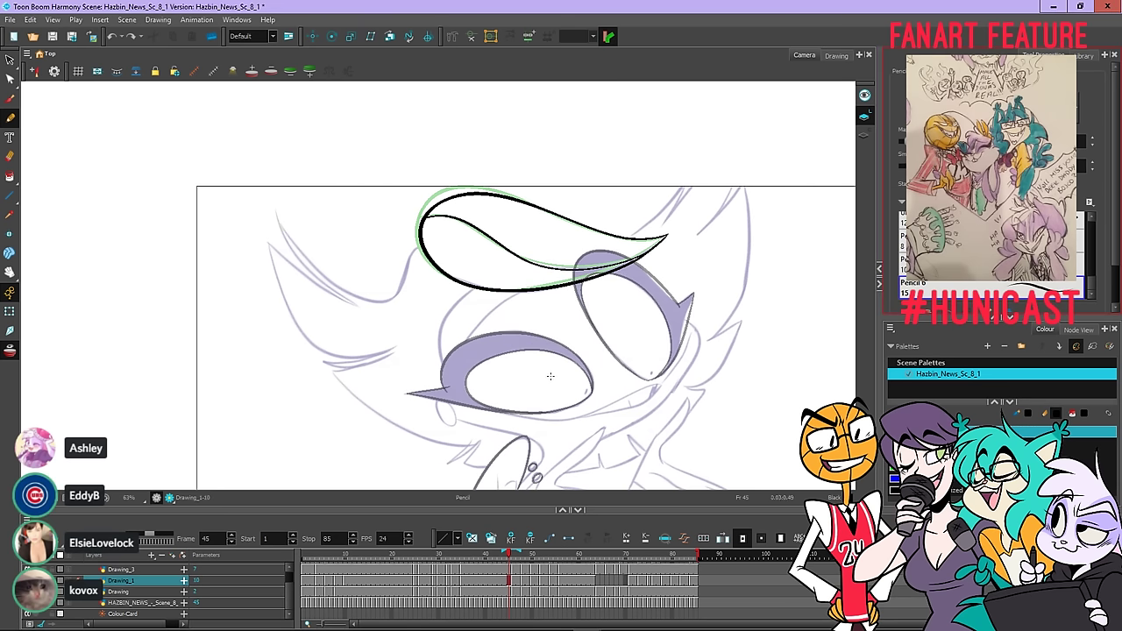
Examine the rough tuft on the empty Drawing_1 frames from 64 to 69 and return to frame 66
{"action": "left_click", "coordinate": [598, 558]}
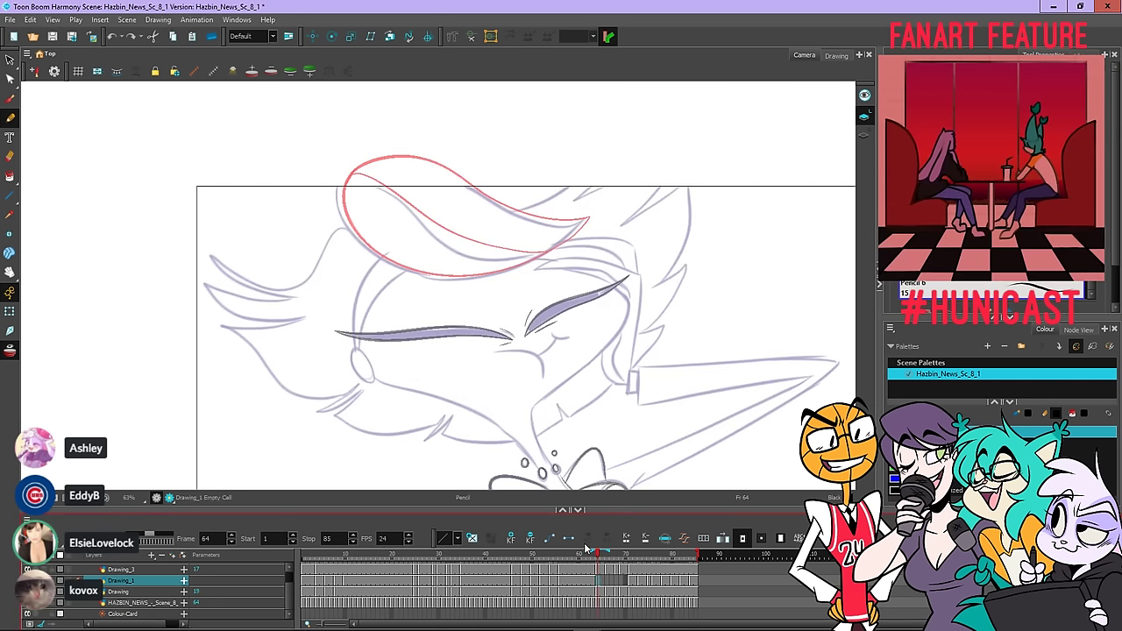
{"action": "key", "text": "."}
{"action": "key", "text": "."}
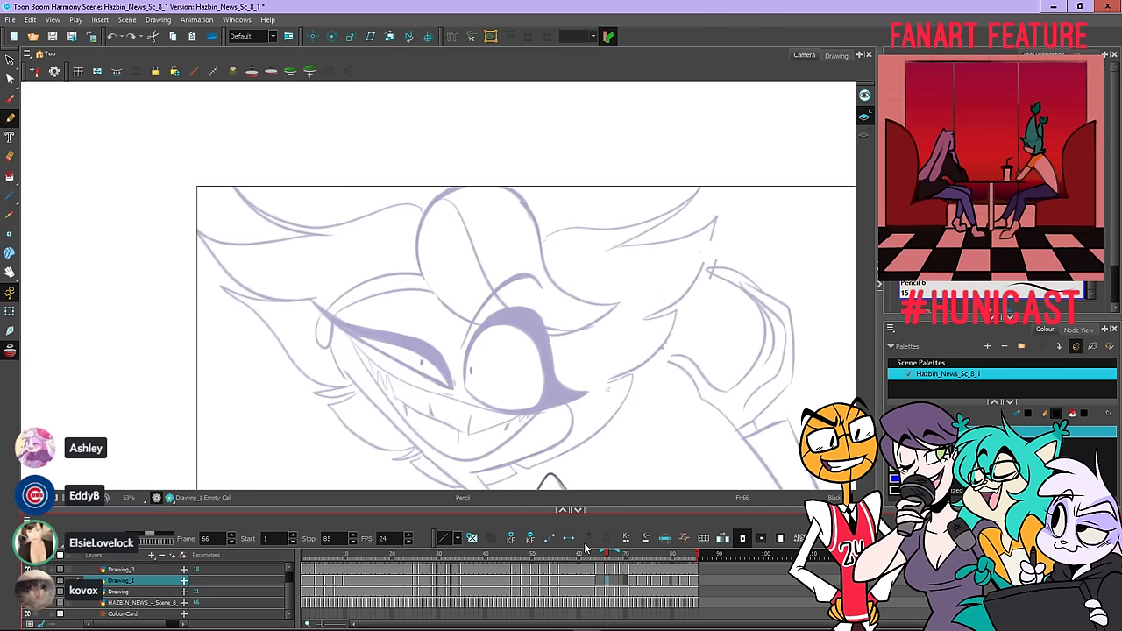
{"action": "key", "text": "."}
{"action": "key", "text": "."}
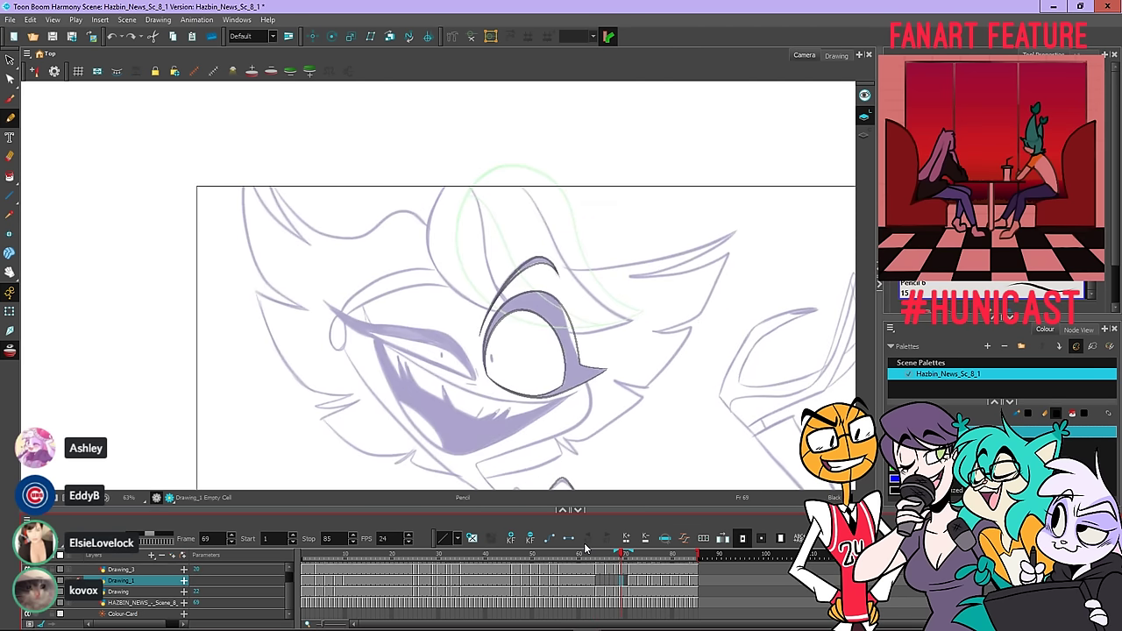
{"action": "key", "text": "."}
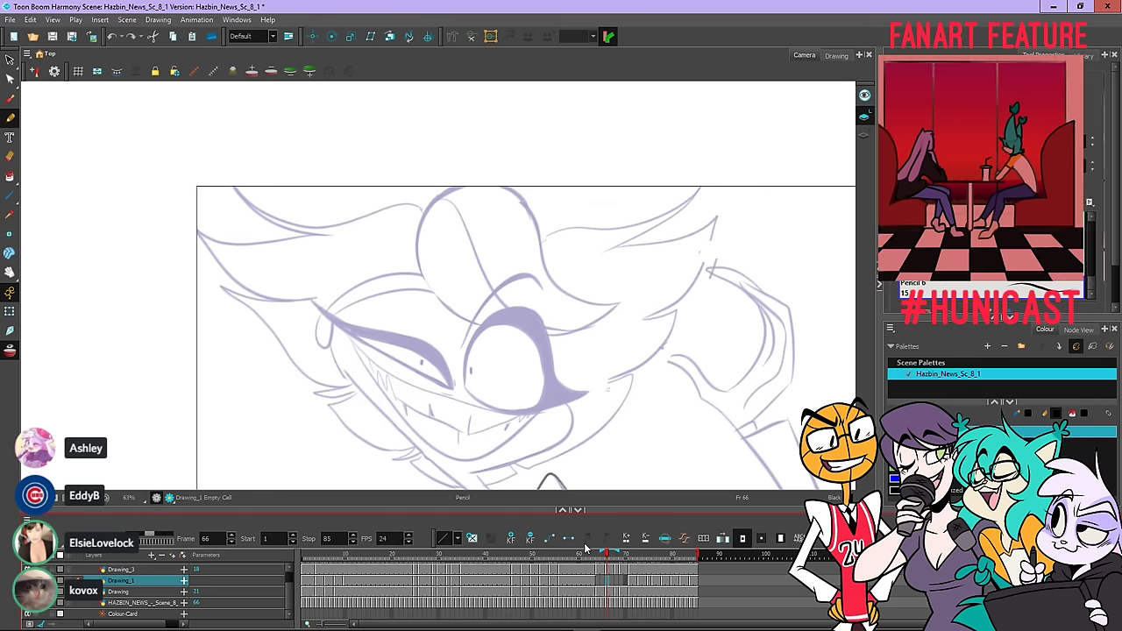
{"action": "scroll", "coordinate": [466, 170], "scroll_direction": "up", "scroll_amount": 1}
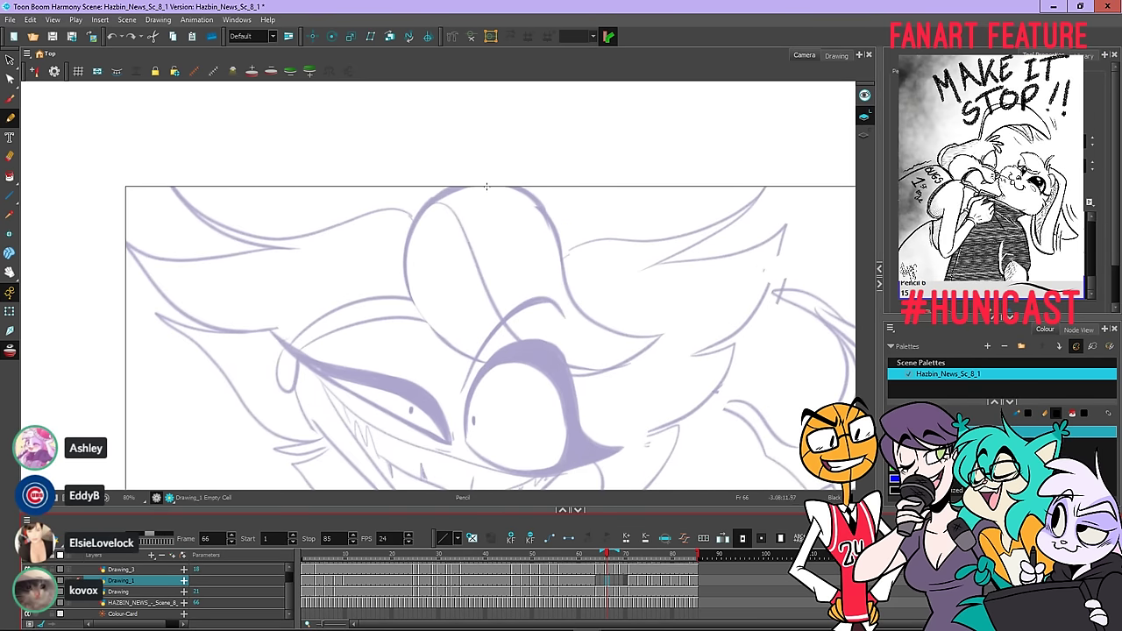
Try drawing the tuft's outer outline over the rough on frame 66, undoing each pencil stroke
{"action": "left_click_drag", "start_coordinate": [476, 177], "coordinate": [455, 183]}
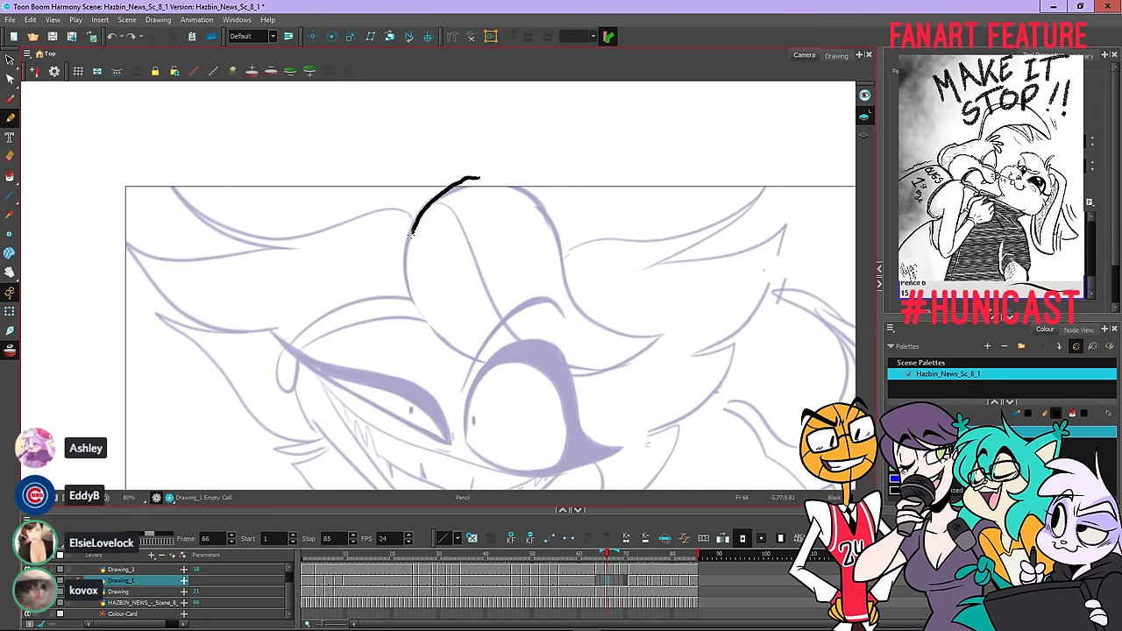
{"action": "mouse_move", "coordinate": [465, 352]}
{"action": "left_mouse_down"}
{"action": "mouse_move", "coordinate": [538, 375]}
{"action": "mouse_move", "coordinate": [611, 370]}
{"action": "left_mouse_up"}
{"action": "scroll", "coordinate": [594, 198], "scroll_direction": "down", "scroll_amount": 1}
{"action": "left_click_drag", "start_coordinate": [596, 202], "coordinate": [476, 173]}
{"action": "key", "text": "ctrl+z"}
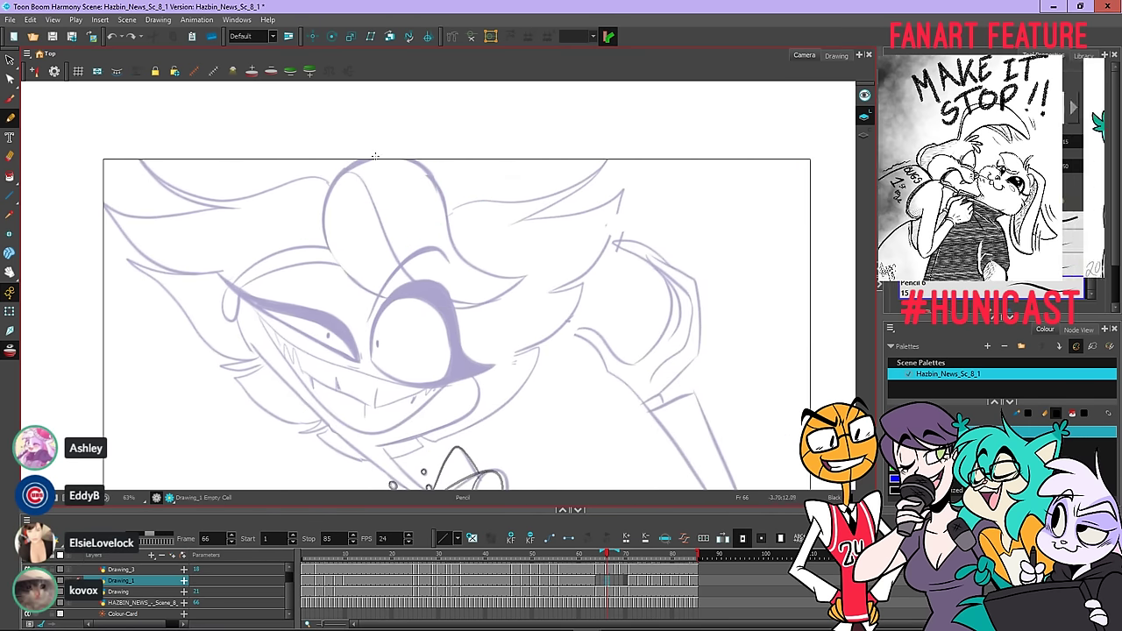
{"action": "mouse_move", "coordinate": [386, 154]}
{"action": "left_mouse_down"}
{"action": "mouse_move", "coordinate": [338, 168]}
{"action": "mouse_move", "coordinate": [334, 184]}
{"action": "left_mouse_up"}
{"action": "key", "text": "ctrl+z"}
{"action": "key", "text": "ctrl+z"}
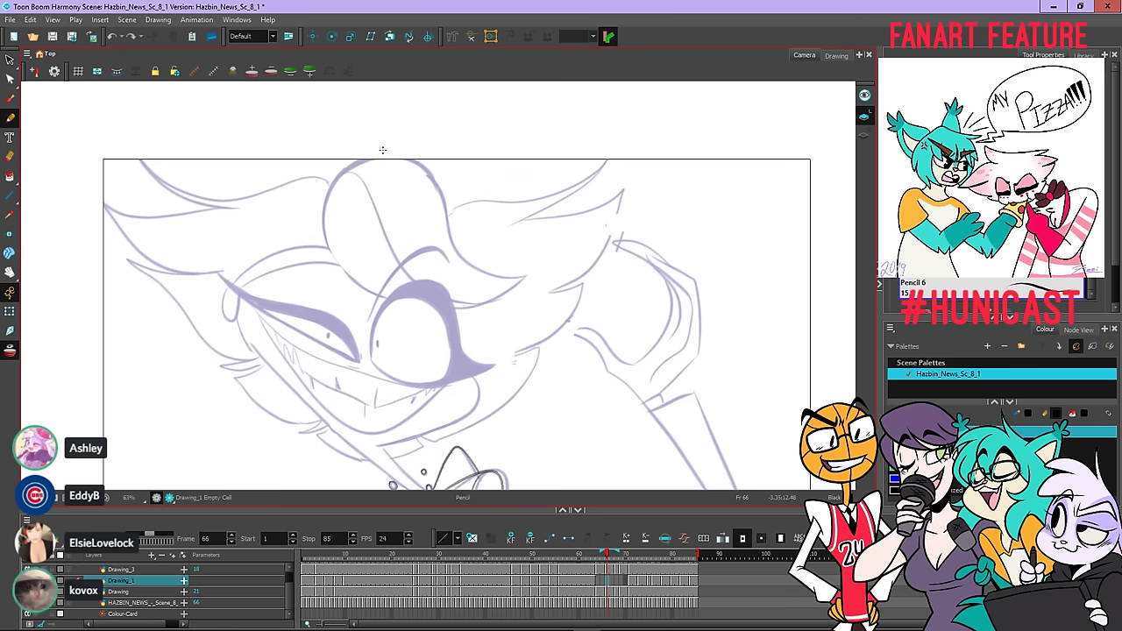
{"action": "mouse_move", "coordinate": [382, 149]}
{"action": "left_mouse_down"}
{"action": "mouse_move", "coordinate": [326, 193]}
{"action": "mouse_move", "coordinate": [328, 240]}
{"action": "mouse_move", "coordinate": [355, 281]}
{"action": "mouse_move", "coordinate": [458, 310]}
{"action": "mouse_move", "coordinate": [527, 275]}
{"action": "left_mouse_up"}
{"action": "key", "text": "ctrl+z"}
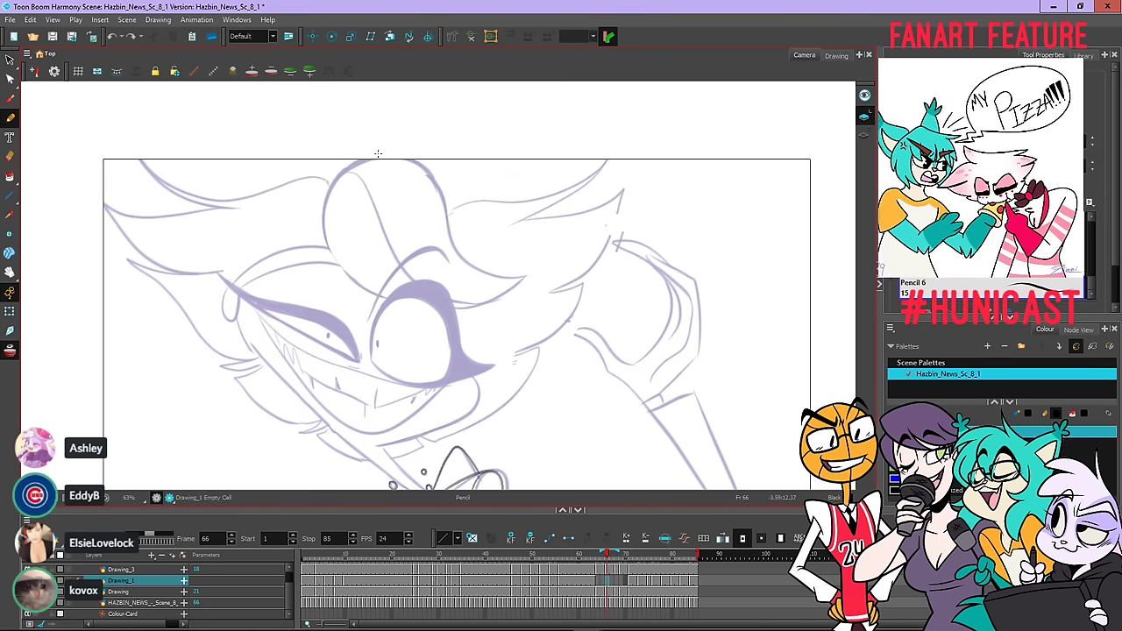
Draw the tuft's outer outline on frame 66 from its top around the rounded side and lower edge to the tip
{"action": "mouse_move", "coordinate": [387, 156]}
{"action": "left_mouse_down"}
{"action": "mouse_move", "coordinate": [346, 165]}
{"action": "mouse_move", "coordinate": [325, 200]}
{"action": "left_mouse_up"}
{"action": "key", "text": "ctrl+z"}
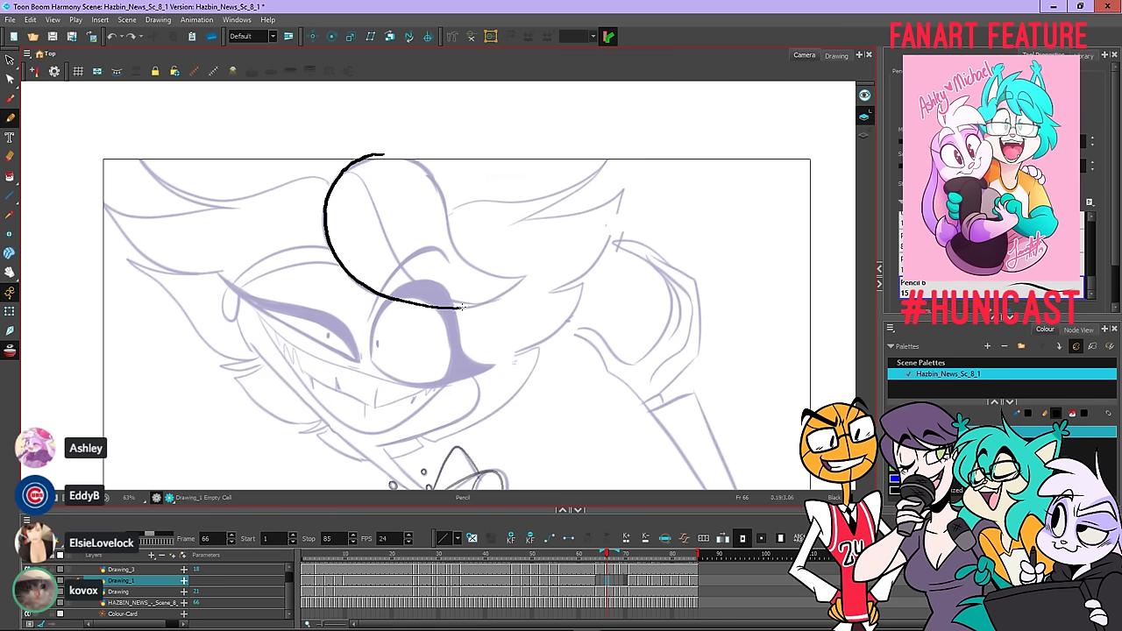
{"action": "left_click_drag", "start_coordinate": [462, 306], "coordinate": [529, 276]}
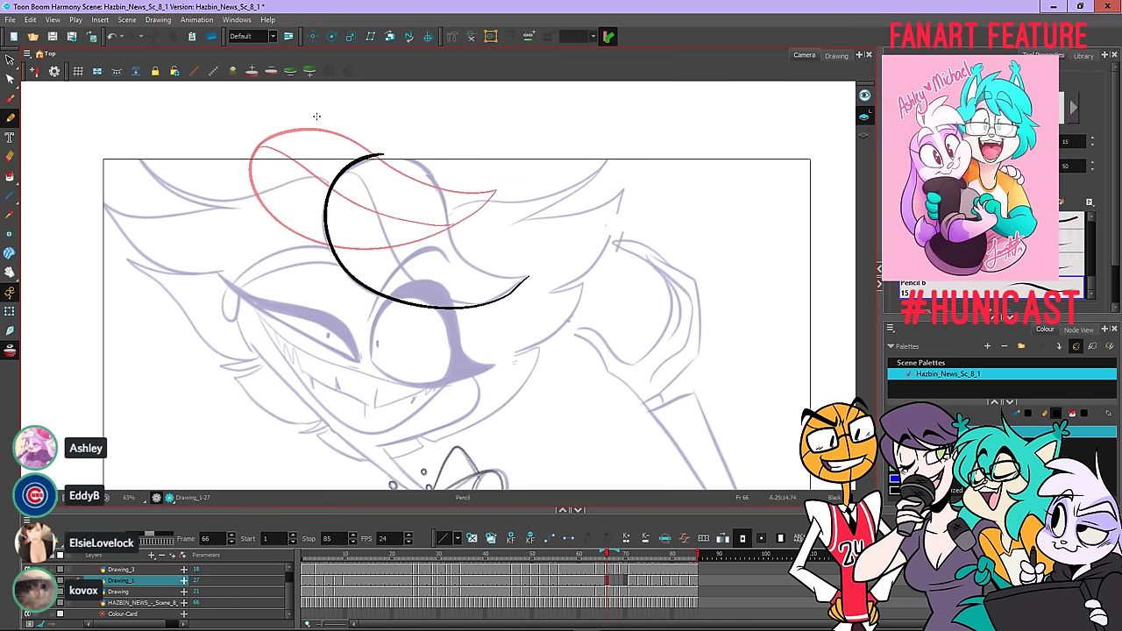
Undo the tuft's outer outline on frame 66 and return to the Pencil tool
{"action": "key", "text": "ctrl+z"}
{"action": "left_click", "coordinate": [12, 78]}
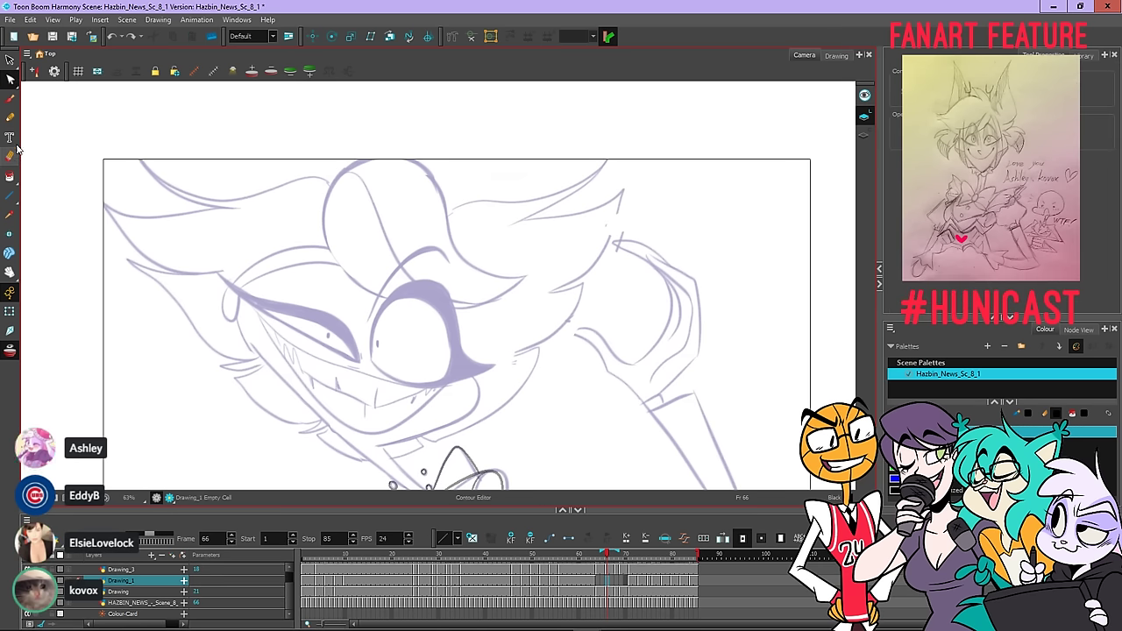
{"action": "left_click", "coordinate": [10, 117]}
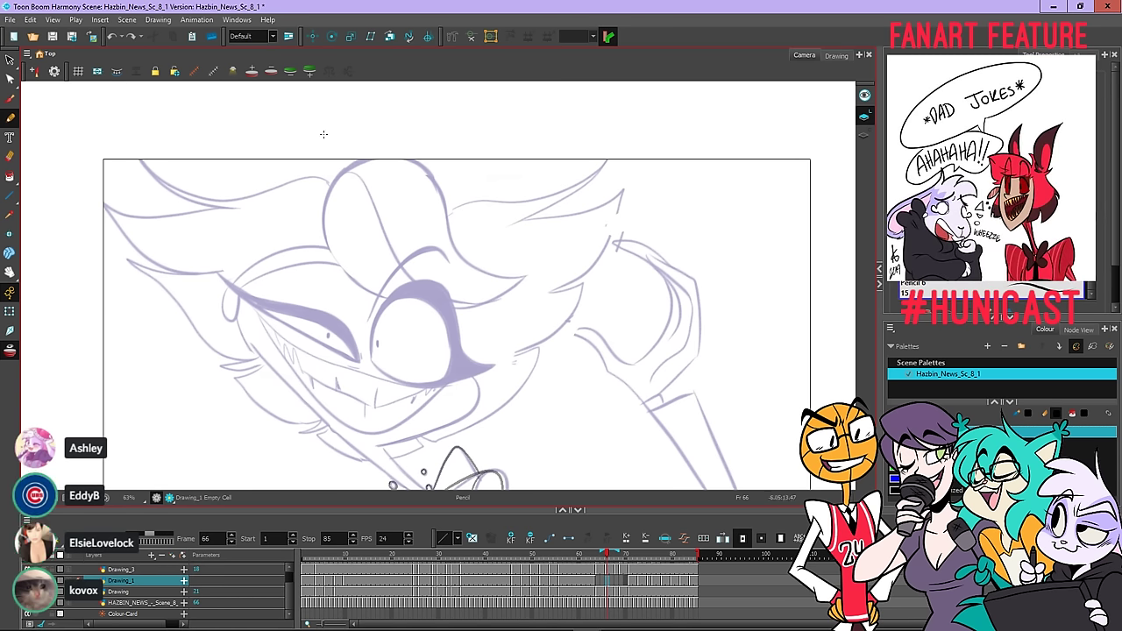
Try starting the tuft's outer outline with short pencil strokes from its top on frame 66, undoing each one
{"action": "key", "text": "2"}
{"action": "key", "text": "2"}
{"action": "key", "text": "2"}
{"action": "key", "text": "1"}
{"action": "key", "text": "1"}
{"action": "mouse_move", "coordinate": [391, 155]}
{"action": "left_mouse_down"}
{"action": "mouse_move", "coordinate": [345, 140]}
{"action": "mouse_move", "coordinate": [293, 156]}
{"action": "mouse_move", "coordinate": [327, 140]}
{"action": "mouse_move", "coordinate": [294, 157]}
{"action": "left_mouse_up"}
{"action": "key", "text": "ctrl+z"}
{"action": "key", "text": "ctrl+z"}
{"action": "key", "text": "ctrl+z"}
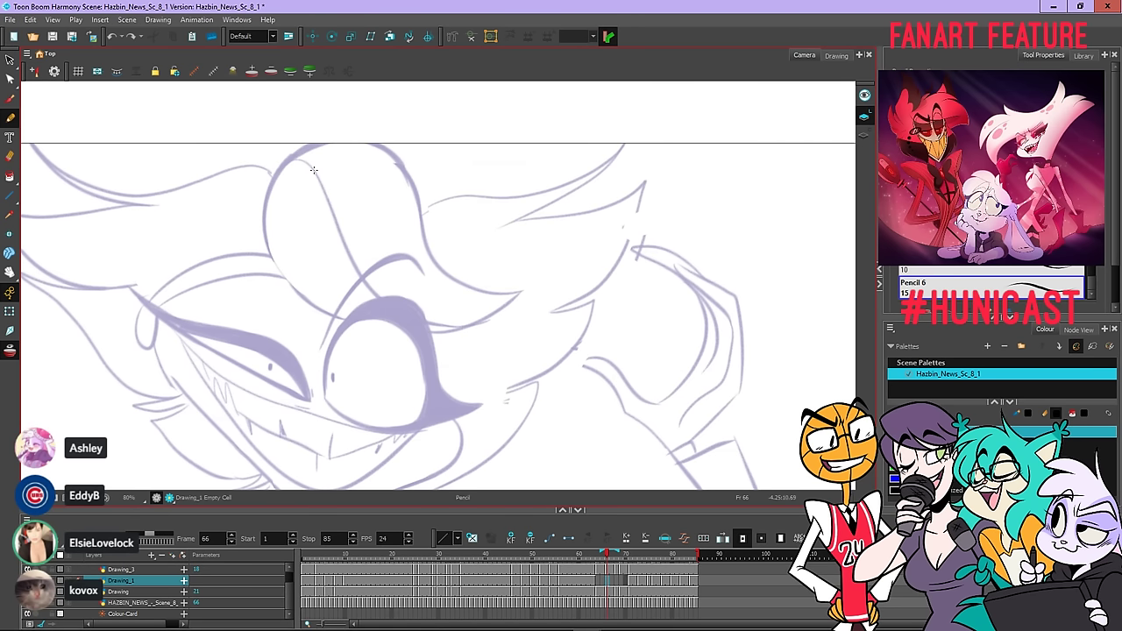
{"action": "key", "text": "alt+s"}
{"action": "key", "text": "alt+s"}
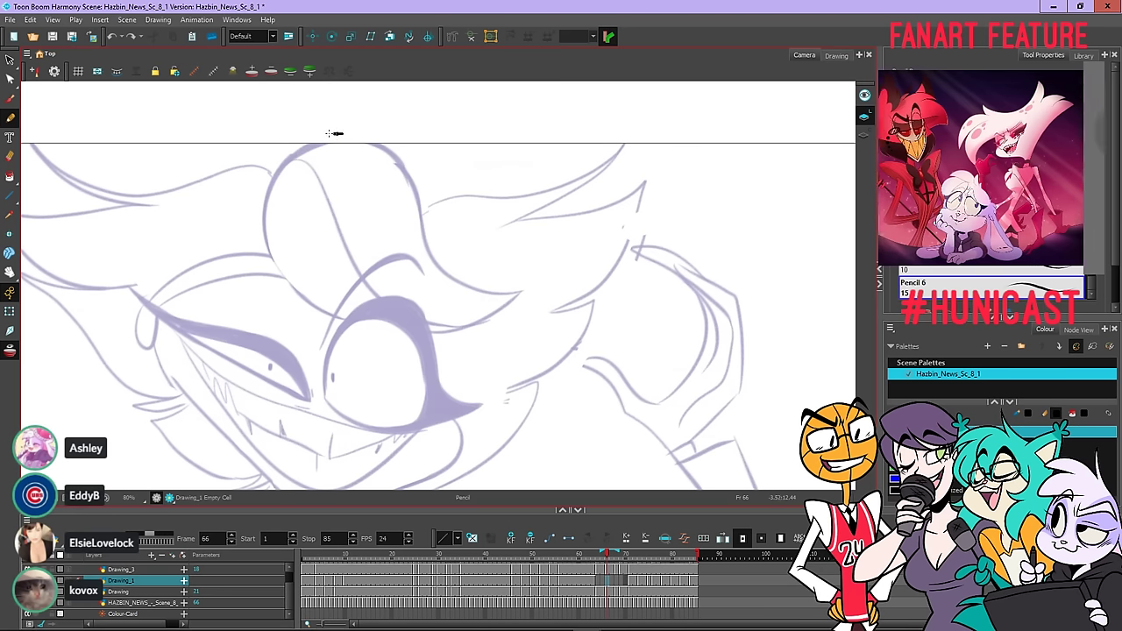
{"action": "mouse_move", "coordinate": [305, 145]}
{"action": "left_mouse_down"}
{"action": "mouse_move", "coordinate": [286, 160]}
{"action": "mouse_move", "coordinate": [265, 217]}
{"action": "left_mouse_up"}
{"action": "key", "text": "ctrl+z"}
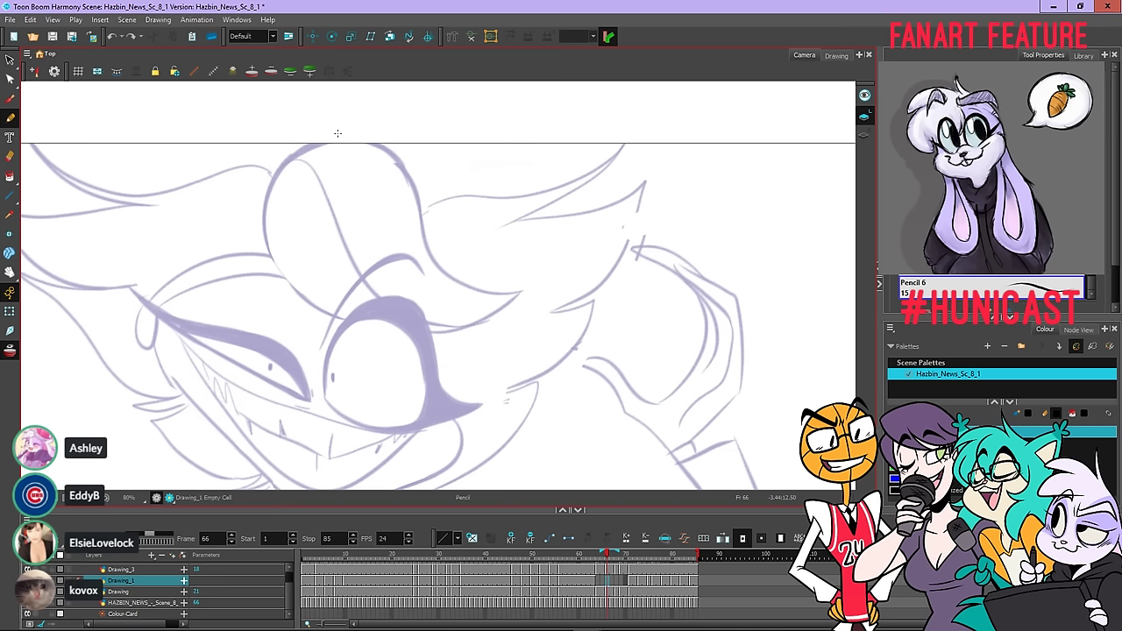
{"action": "mouse_move", "coordinate": [336, 135]}
{"action": "left_mouse_down"}
{"action": "mouse_move", "coordinate": [292, 154]}
{"action": "mouse_move", "coordinate": [343, 156]}
{"action": "left_mouse_up"}
{"action": "key", "text": "ctrl+z"}
{"action": "key", "text": "ctrl+z"}
{"action": "scroll", "coordinate": [326, 137], "scroll_direction": "down", "scroll_amount": 2}
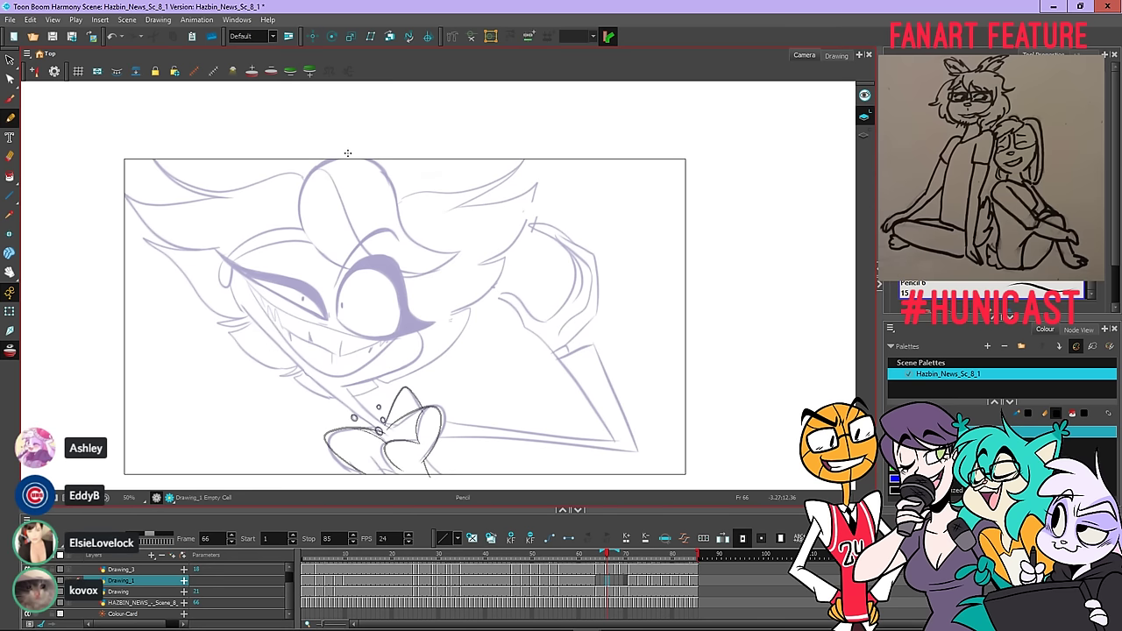
Try drawing the outer outline from the tuft's top around the rounded side to the tip, undoing each attempt
{"action": "left_click_drag", "start_coordinate": [354, 154], "coordinate": [303, 179]}
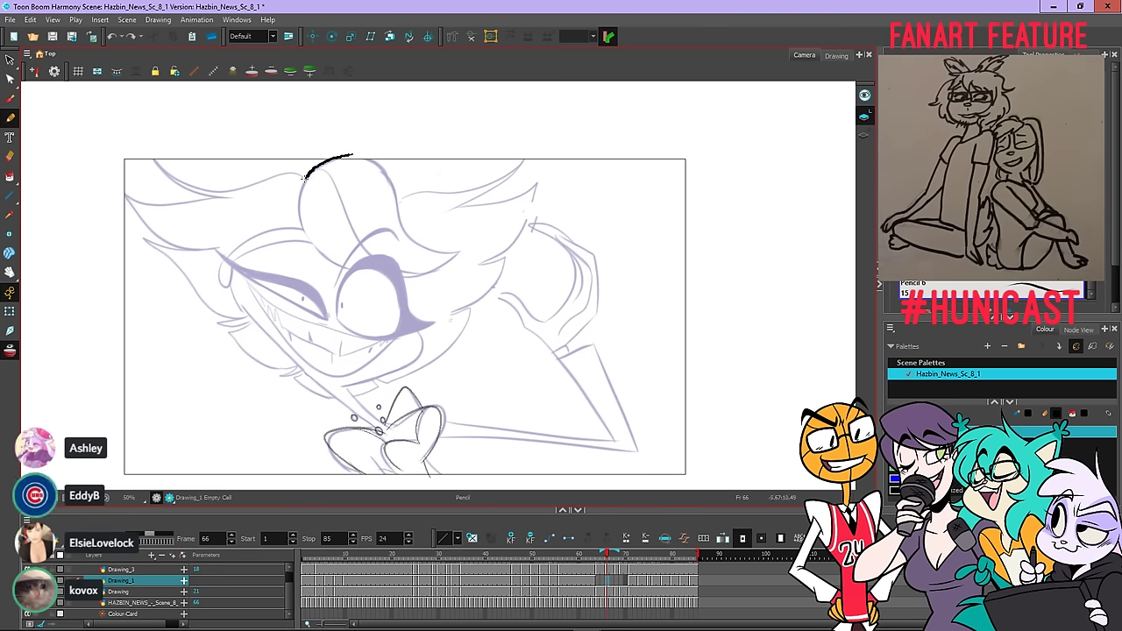
{"action": "key", "text": "ctrl+z"}
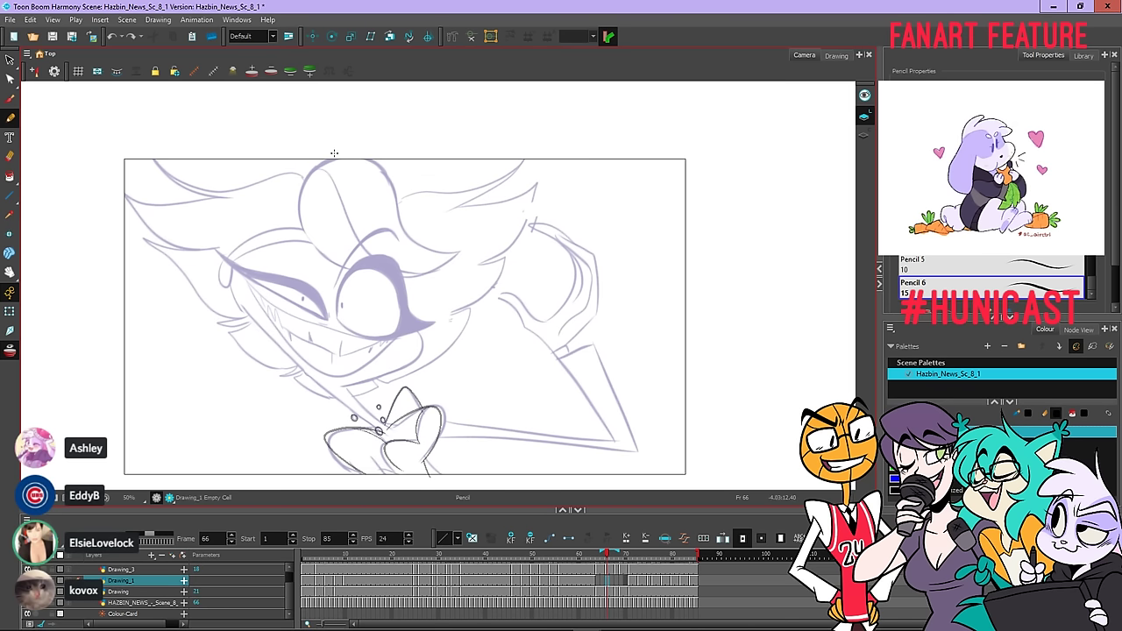
{"action": "left_click_drag", "start_coordinate": [346, 155], "coordinate": [306, 171]}
{"action": "key", "text": "ctrl+z"}
{"action": "key", "text": "ctrl+z"}
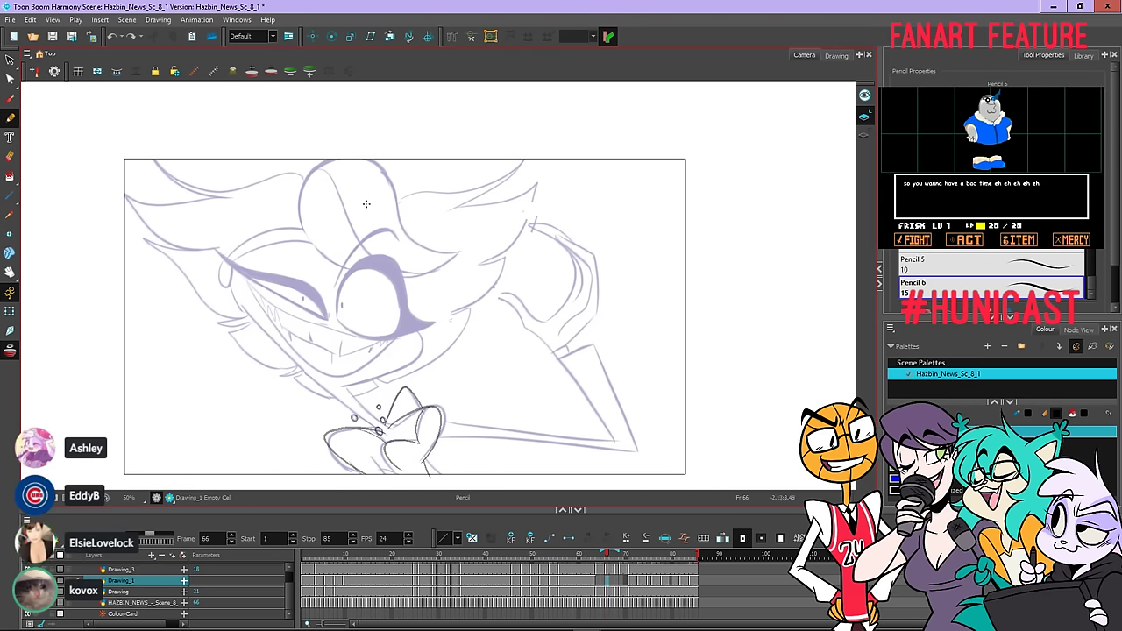
{"action": "mouse_move", "coordinate": [343, 156]}
{"action": "left_mouse_down"}
{"action": "mouse_move", "coordinate": [313, 167]}
{"action": "mouse_move", "coordinate": [305, 229]}
{"action": "mouse_move", "coordinate": [382, 274]}
{"action": "mouse_move", "coordinate": [420, 274]}
{"action": "mouse_move", "coordinate": [459, 252]}
{"action": "left_mouse_up"}
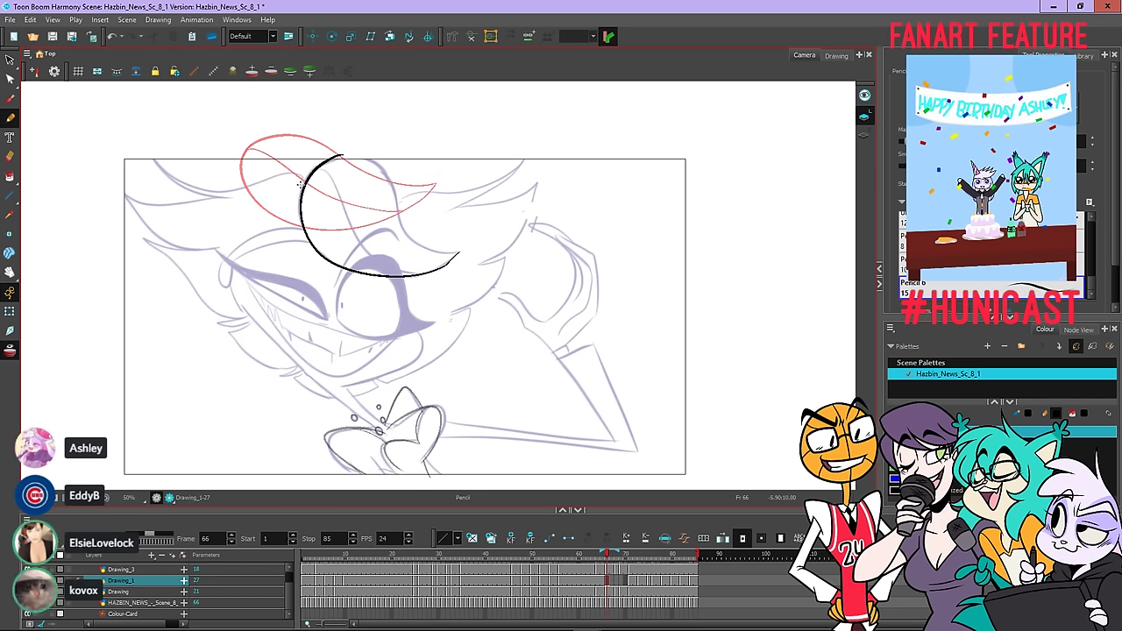
{"action": "key", "text": "ctrl+z"}
Try further pencil strokes along the tuft's top and rounded side on frame 66 and undo them
{"action": "scroll", "coordinate": [339, 161], "scroll_direction": "up", "scroll_amount": 2}
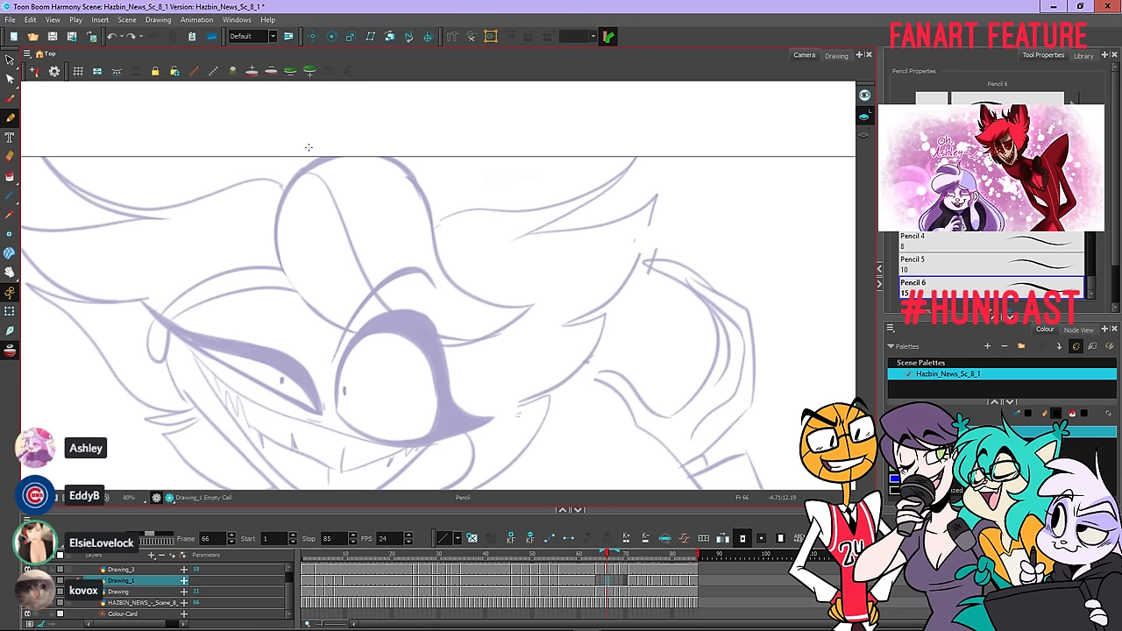
{"action": "scroll", "coordinate": [291, 157], "scroll_direction": "down", "scroll_amount": 1}
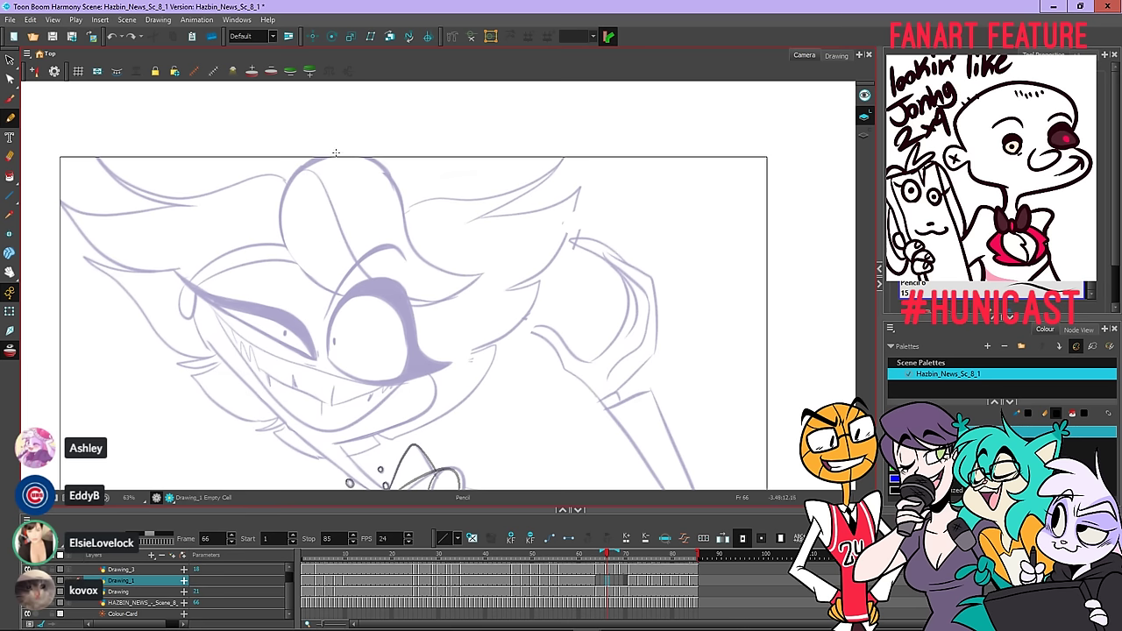
{"action": "left_click_drag", "start_coordinate": [336, 153], "coordinate": [292, 178]}
{"action": "key", "text": "ctrl+z"}
{"action": "key", "text": "ctrl+z"}
{"action": "key", "text": "ctrl+z"}
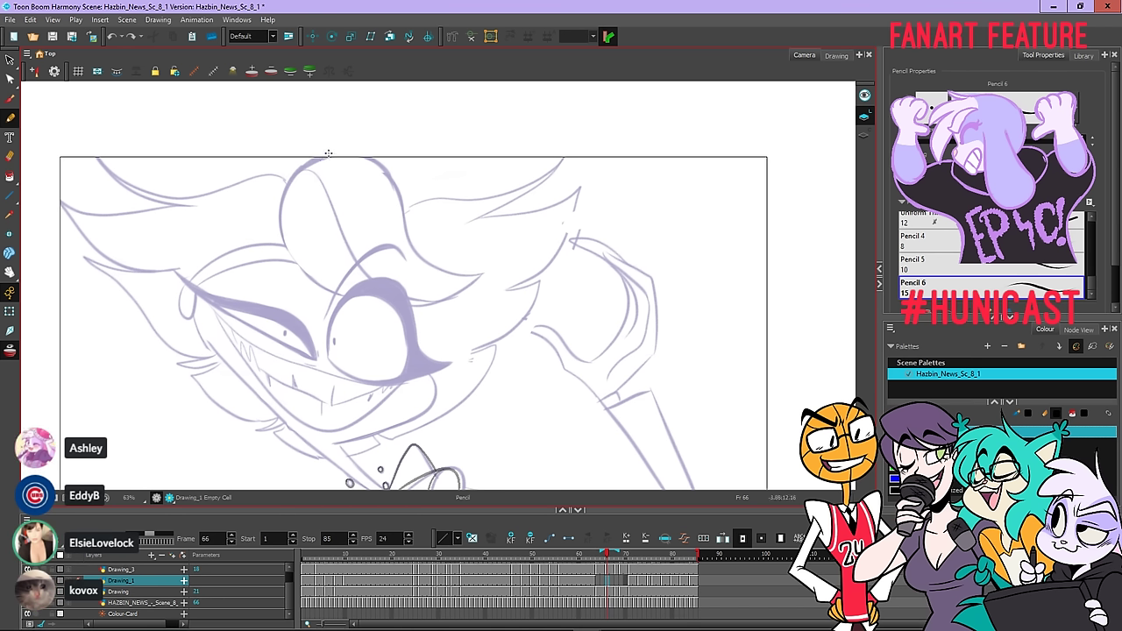
{"action": "left_click_drag", "start_coordinate": [300, 166], "coordinate": [207, 247]}
{"action": "key", "text": "ctrl+z"}
Draw the tuft's outer outline on frame 66 from its top around the rounded side and along the lower edge
{"action": "mouse_move", "coordinate": [335, 153]}
{"action": "left_mouse_down"}
{"action": "mouse_move", "coordinate": [307, 161]}
{"action": "mouse_move", "coordinate": [279, 214]}
{"action": "mouse_move", "coordinate": [286, 248]}
{"action": "left_mouse_up"}
{"action": "key", "text": "ctrl+z"}
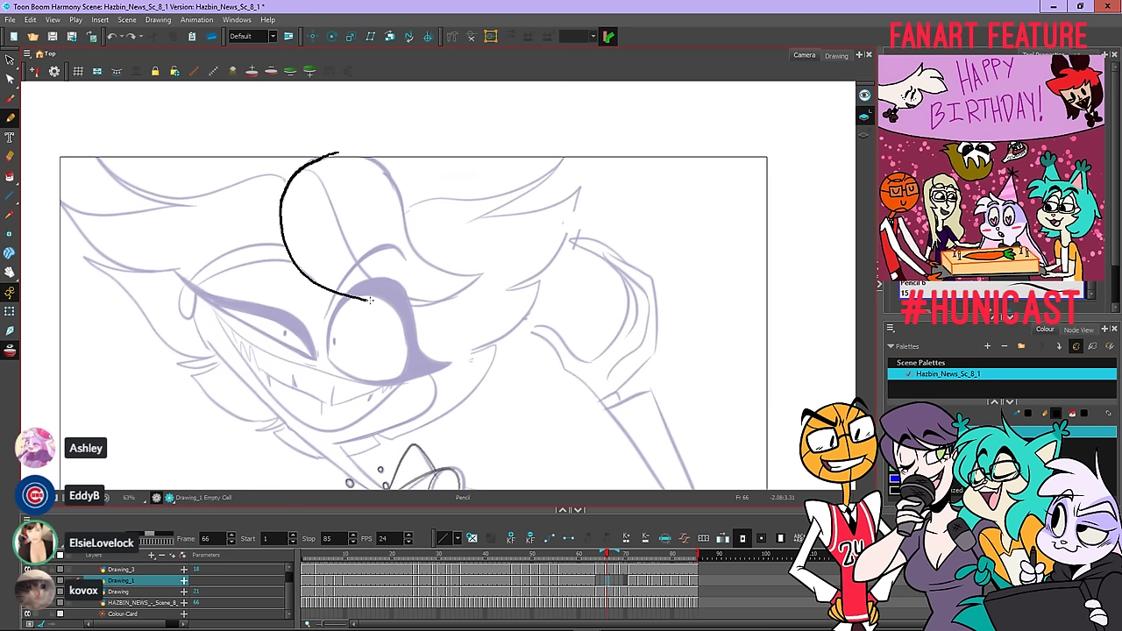
{"action": "left_click_drag", "start_coordinate": [369, 301], "coordinate": [428, 305]}
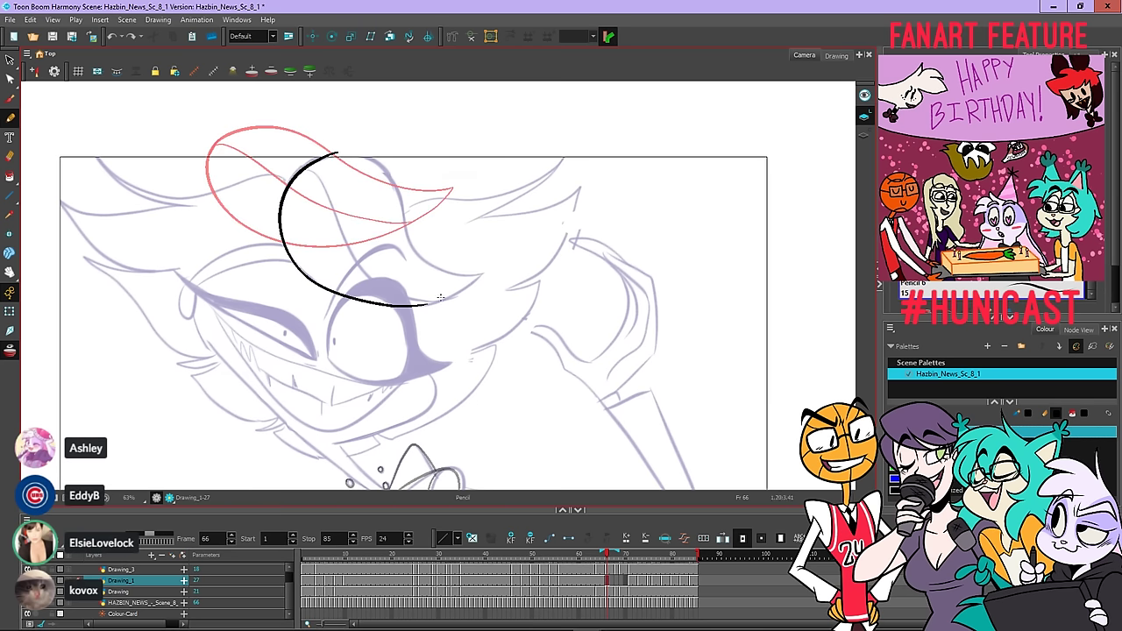
Reshape the upper curve of the new outline with the Contour Editor so it bulges outward near the tuft's top
{"action": "left_click", "coordinate": [11, 79]}
{"action": "scroll", "coordinate": [312, 160], "scroll_direction": "up", "scroll_amount": 2}
{"action": "left_click", "coordinate": [314, 161]}
{"action": "scroll", "coordinate": [318, 160], "scroll_direction": "up", "scroll_amount": 3}
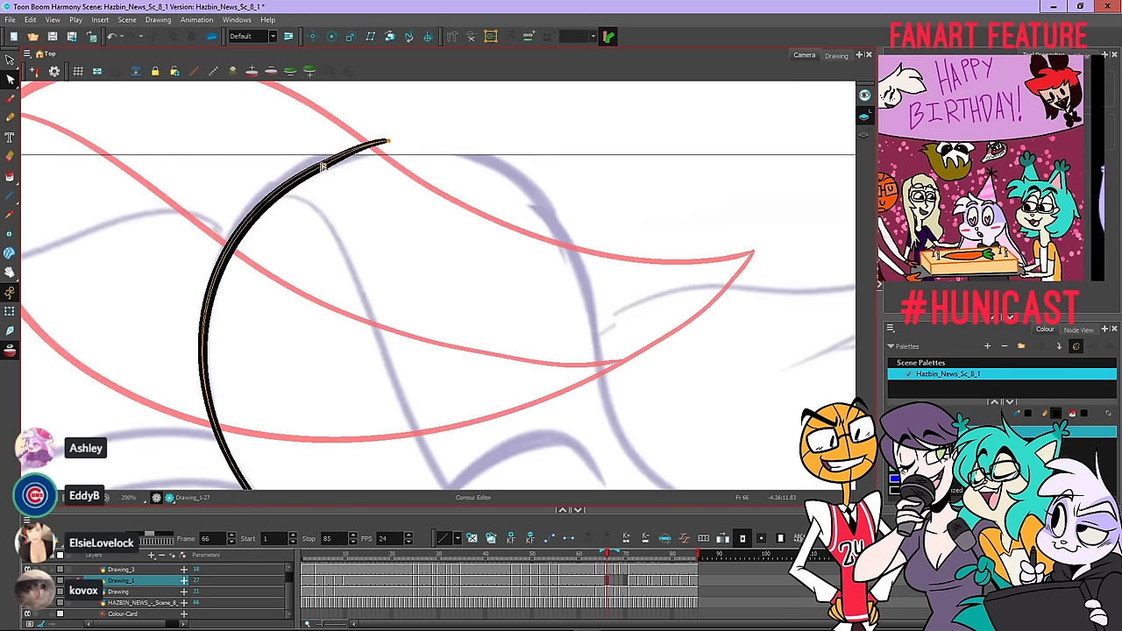
{"action": "left_click_drag", "start_coordinate": [322, 167], "coordinate": [329, 137]}
{"action": "left_click_drag", "start_coordinate": [204, 354], "coordinate": [209, 363]}
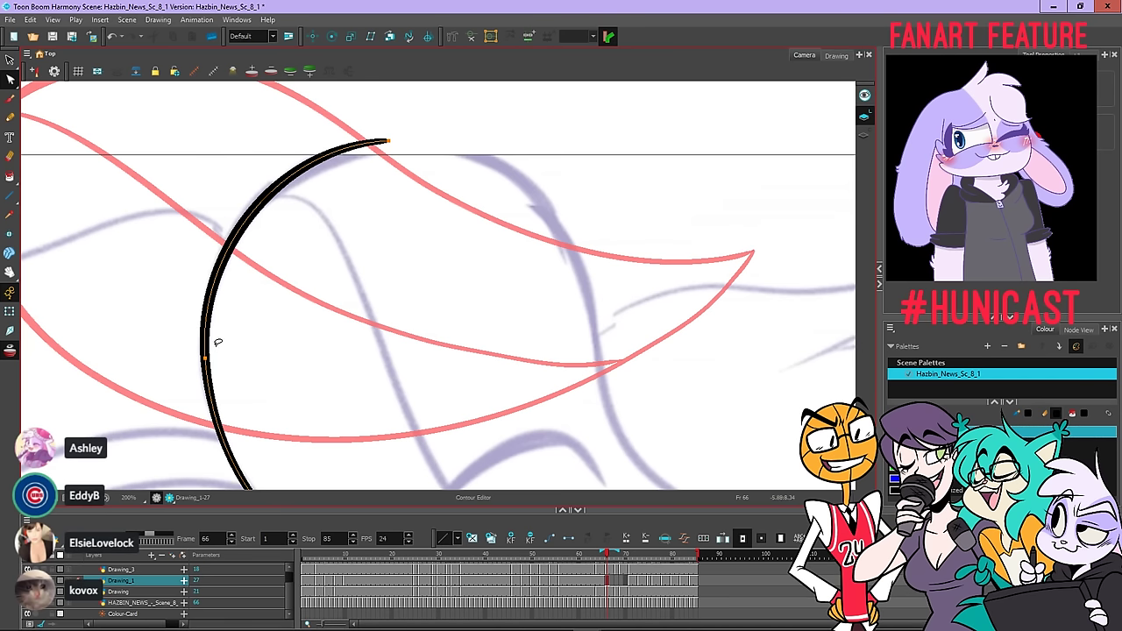
Adjust the outline's rounded side and lower bend with the Contour Editor to follow the rough tuft
{"action": "scroll", "coordinate": [305, 271], "scroll_direction": "down", "scroll_amount": 2}
{"action": "scroll", "coordinate": [461, 323], "scroll_direction": "down", "scroll_amount": 2}
{"action": "left_click_drag", "start_coordinate": [458, 324], "coordinate": [375, 258]}
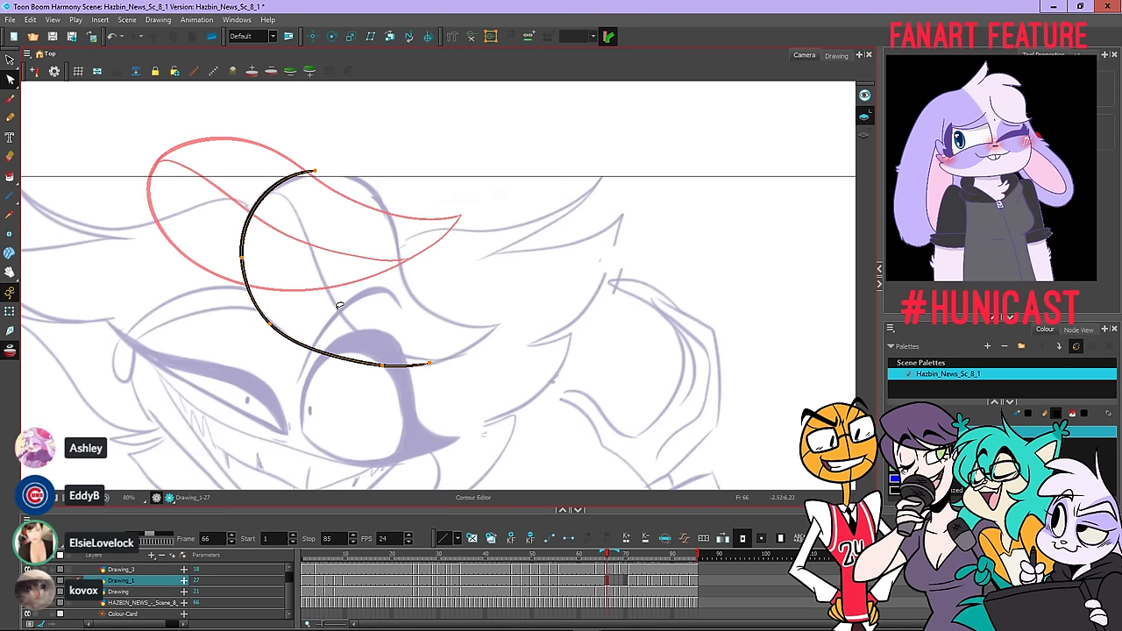
{"action": "scroll", "coordinate": [287, 331], "scroll_direction": "up", "scroll_amount": 2}
{"action": "left_click_drag", "start_coordinate": [266, 329], "coordinate": [284, 322]}
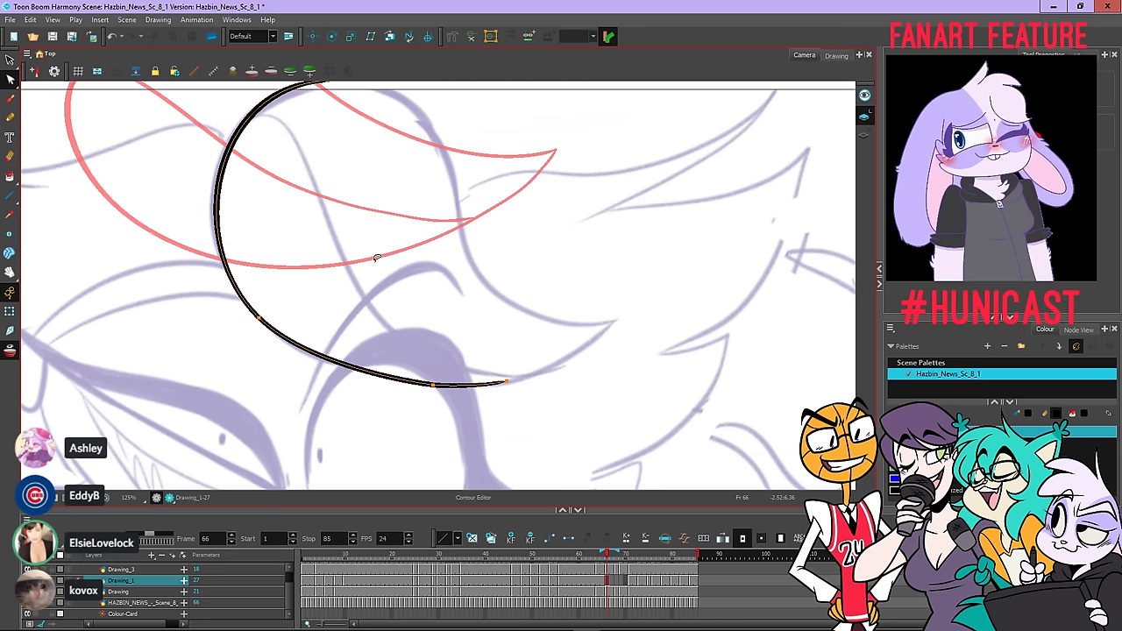
{"action": "left_click_drag", "start_coordinate": [218, 212], "coordinate": [216, 184]}
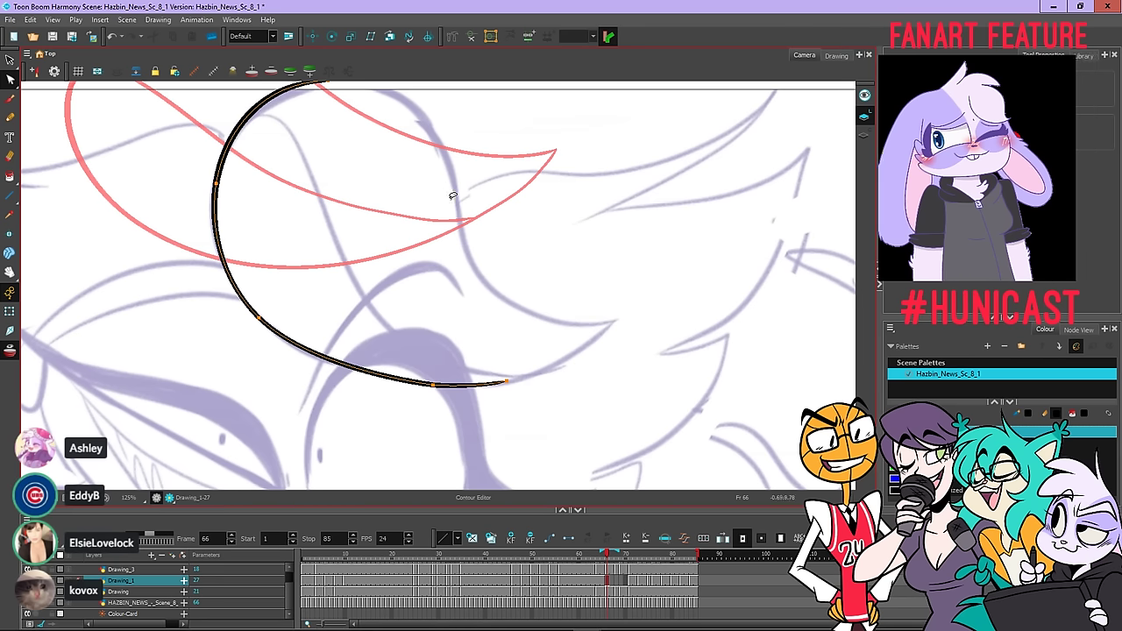
Refine the curve along the tuft's lower edge and the end of the stroke with the Contour Editor
{"action": "scroll", "coordinate": [548, 336], "scroll_direction": "down", "scroll_amount": 1}
{"action": "left_click_drag", "start_coordinate": [574, 271], "coordinate": [479, 281]}
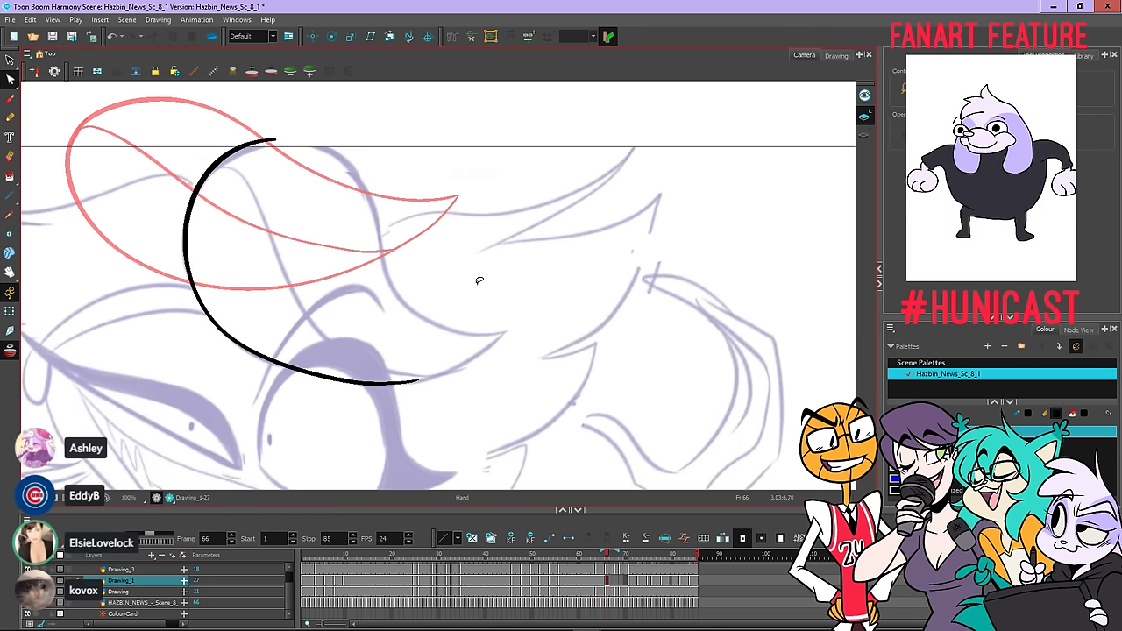
{"action": "left_click", "coordinate": [283, 361]}
{"action": "key", "text": "alt+shift+s"}
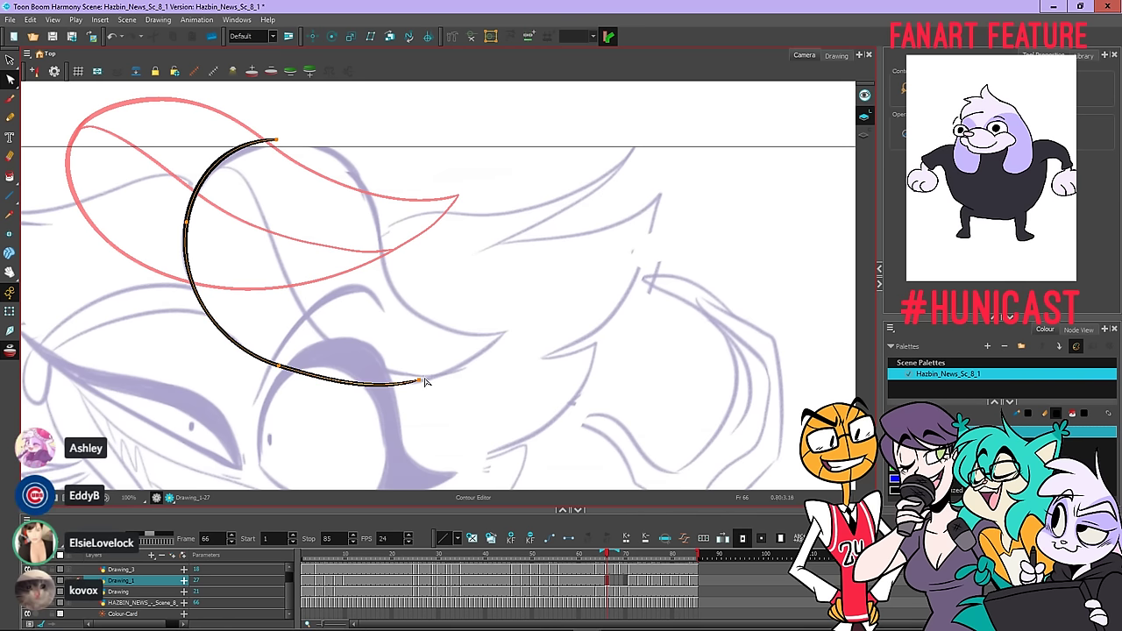
{"action": "left_click", "coordinate": [453, 377]}
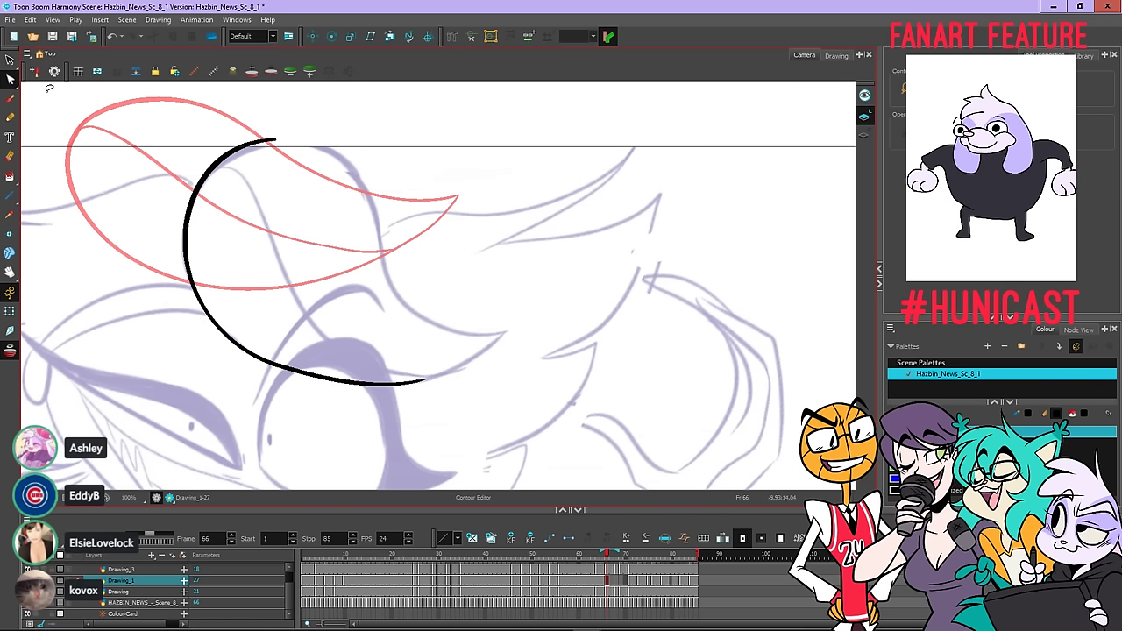
Try a pencil stroke down the tuft's inner edge from its top on frame 66 and undo it
{"action": "key", "text": "alt+slash"}
{"action": "mouse_move", "coordinate": [311, 146]}
{"action": "left_mouse_down"}
{"action": "mouse_move", "coordinate": [351, 165]}
{"action": "mouse_move", "coordinate": [329, 151]}
{"action": "mouse_move", "coordinate": [362, 195]}
{"action": "left_mouse_up"}
{"action": "key", "text": "ctrl+z"}
{"action": "key", "text": "ctrl+z"}
Extend the tuft's lower edge with the Pencil up to the pointed tip and smooth the extension with the Contour Editor
{"action": "scroll", "coordinate": [402, 302], "scroll_direction": "down", "scroll_amount": 2}
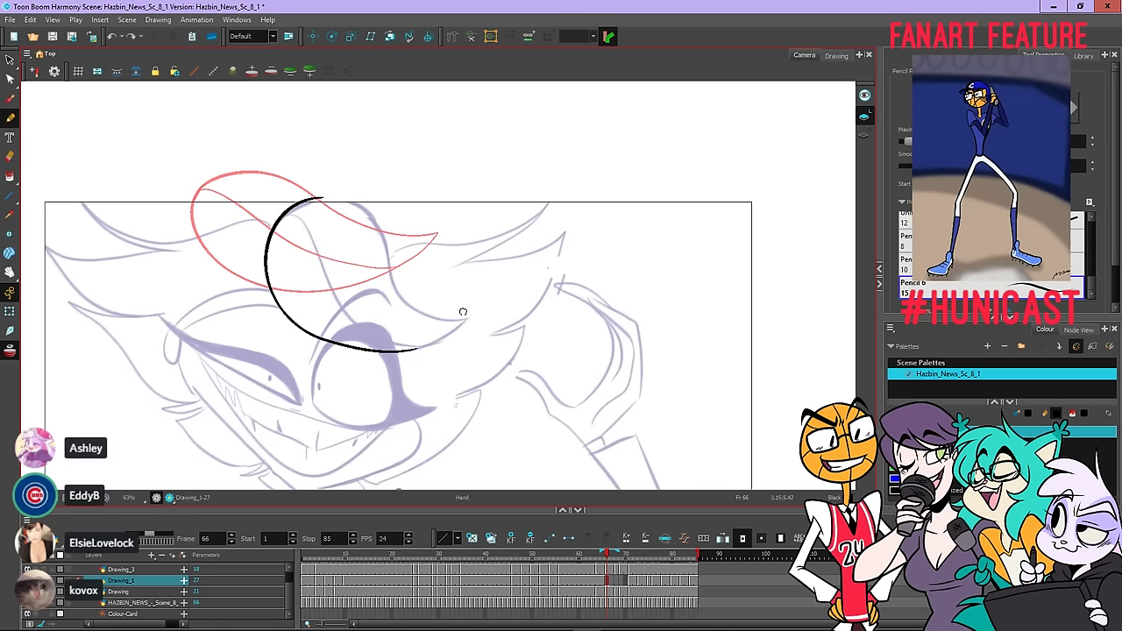
{"action": "left_click_drag", "start_coordinate": [464, 310], "coordinate": [359, 298]}
{"action": "scroll", "coordinate": [351, 302], "scroll_direction": "up", "scroll_amount": 2}
{"action": "left_click_drag", "start_coordinate": [266, 364], "coordinate": [331, 340]}
{"action": "key", "text": "ctrl+z"}
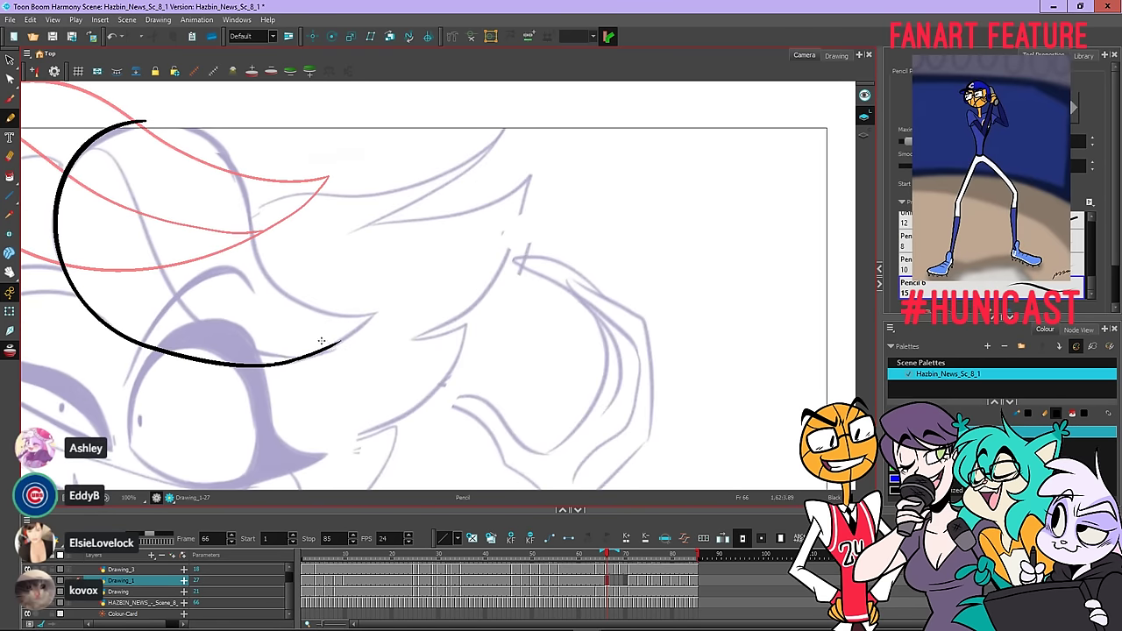
{"action": "key", "text": "ctrl+z"}
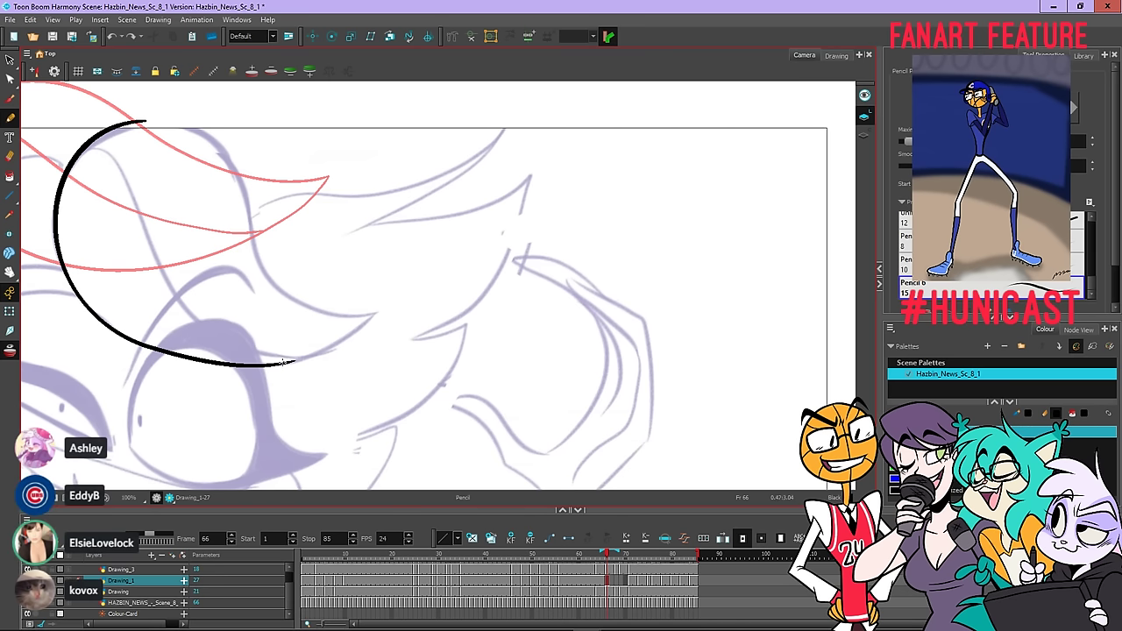
{"action": "mouse_move", "coordinate": [334, 345]}
{"action": "left_mouse_down"}
{"action": "mouse_move", "coordinate": [376, 309]}
{"action": "mouse_move", "coordinate": [298, 358]}
{"action": "mouse_move", "coordinate": [375, 311]}
{"action": "left_mouse_up"}
{"action": "key", "text": "ctrl+z"}
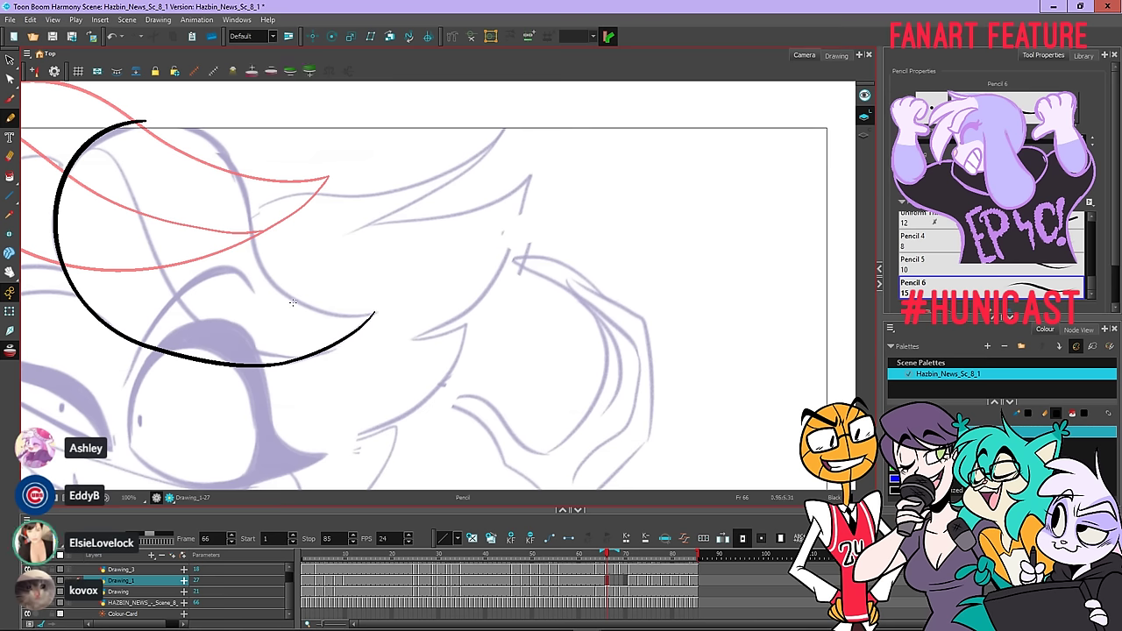
{"action": "key", "text": "alt+q"}
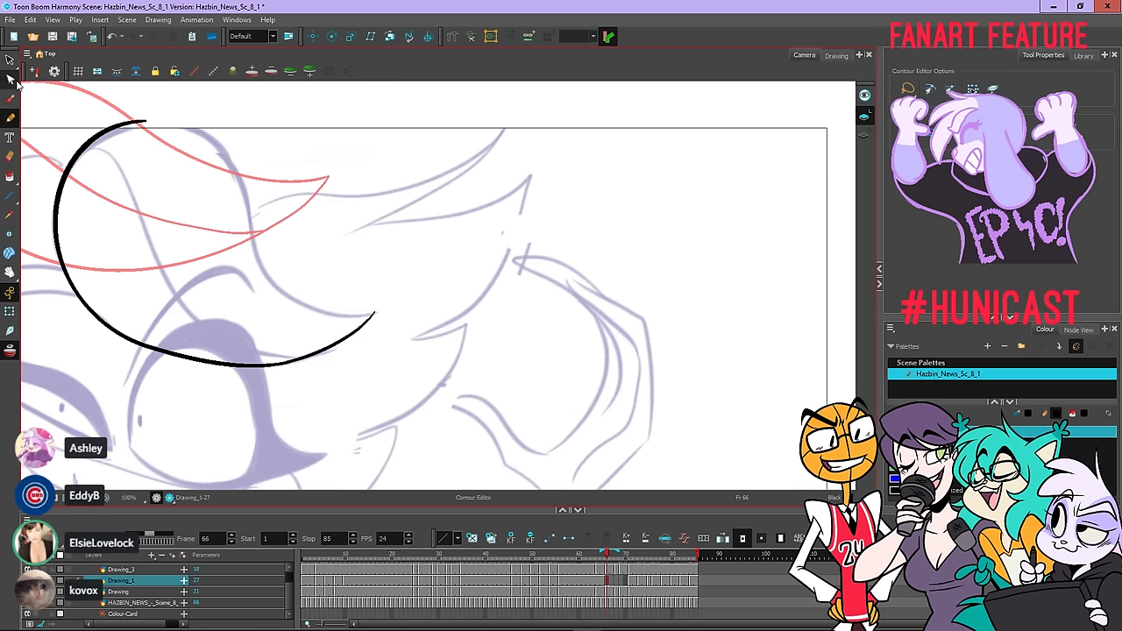
{"action": "left_click_drag", "start_coordinate": [324, 350], "coordinate": [362, 336]}
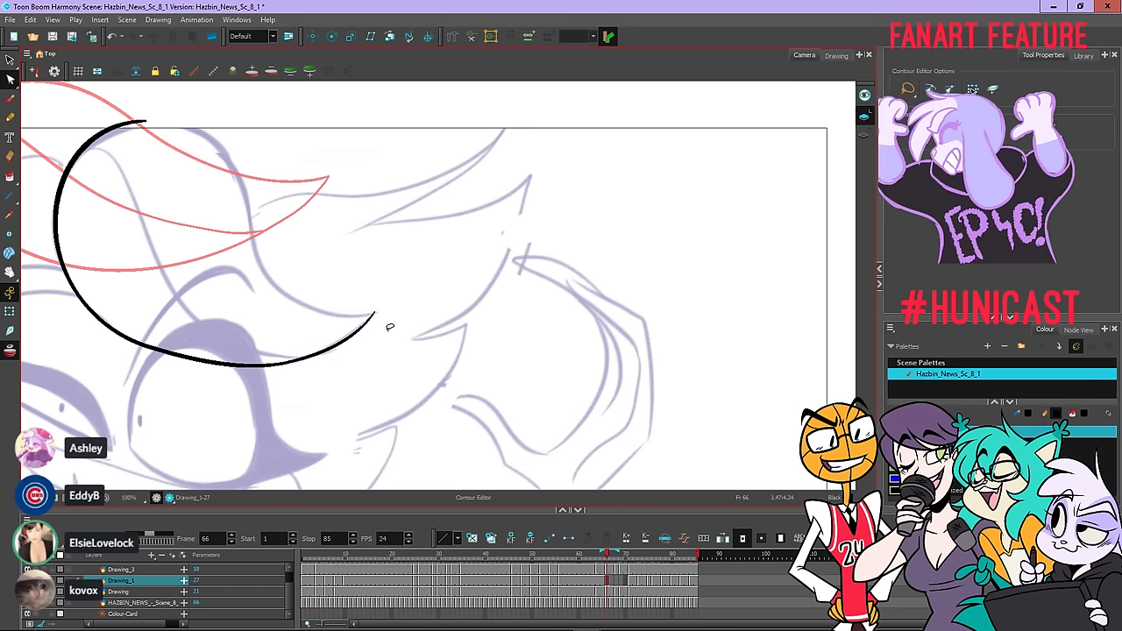
Draw the tuft's inner edge on frame 66 from its top down in an S-curve to the pointed tip
{"action": "left_click", "coordinate": [10, 116]}
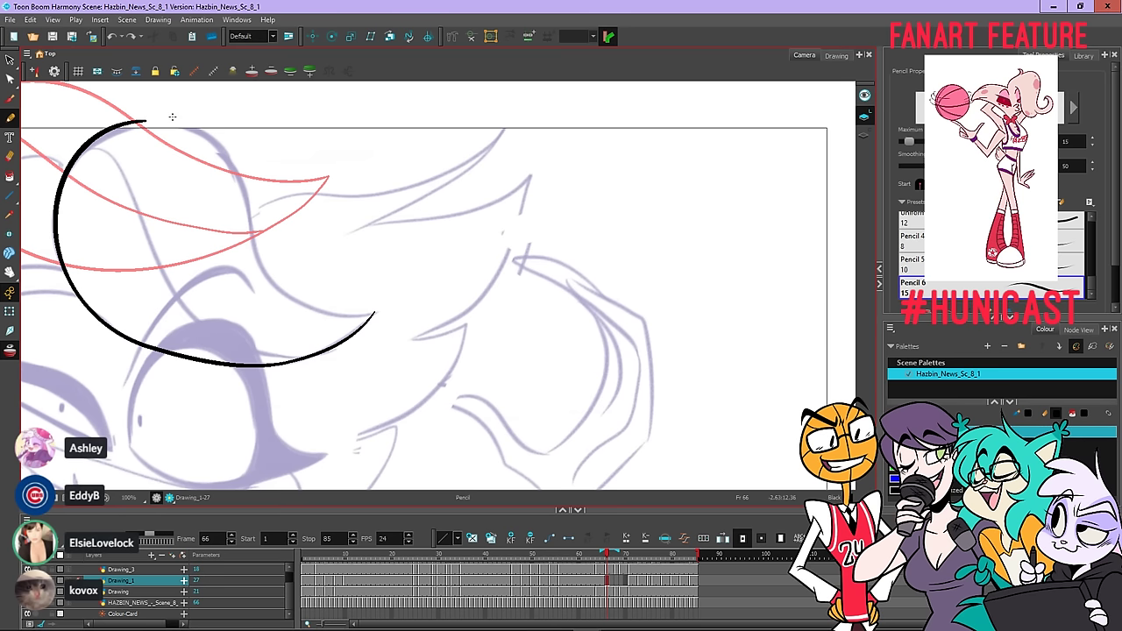
{"action": "mouse_move", "coordinate": [206, 131]}
{"action": "left_mouse_down"}
{"action": "mouse_move", "coordinate": [230, 163]}
{"action": "mouse_move", "coordinate": [259, 261]}
{"action": "left_mouse_up"}
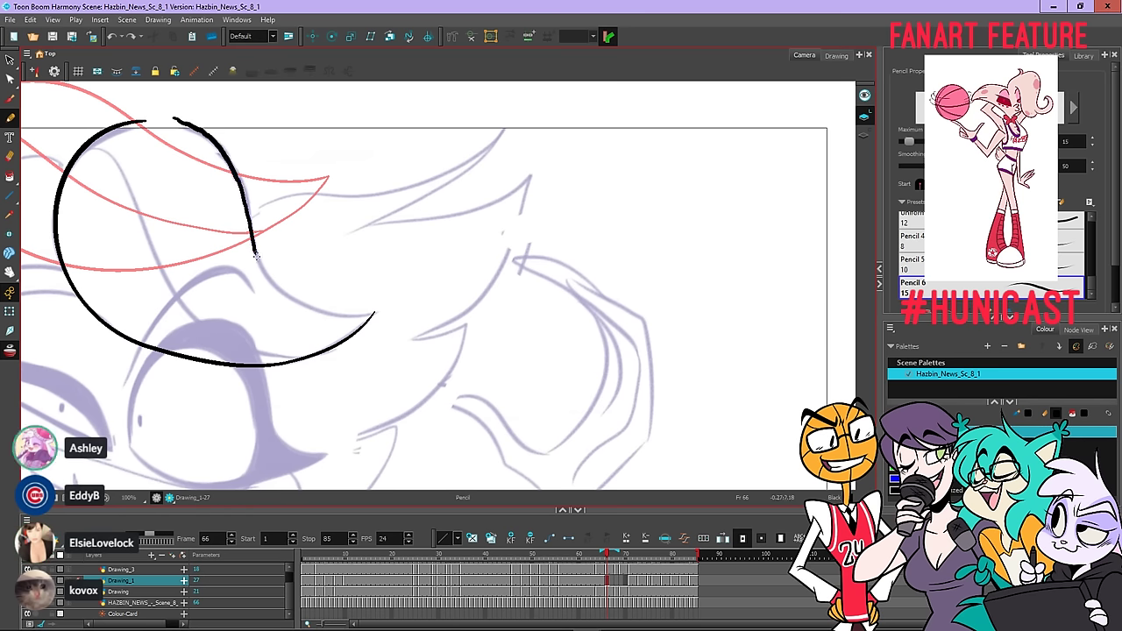
{"action": "key", "text": "ctrl+z"}
{"action": "mouse_move", "coordinate": [174, 117]}
{"action": "left_mouse_down"}
{"action": "mouse_move", "coordinate": [209, 137]}
{"action": "mouse_move", "coordinate": [236, 175]}
{"action": "mouse_move", "coordinate": [261, 268]}
{"action": "mouse_move", "coordinate": [313, 307]}
{"action": "mouse_move", "coordinate": [368, 312]}
{"action": "left_mouse_up"}
{"action": "key", "text": "ctrl+z"}
{"action": "scroll", "coordinate": [248, 238], "scroll_direction": "down", "scroll_amount": 1}
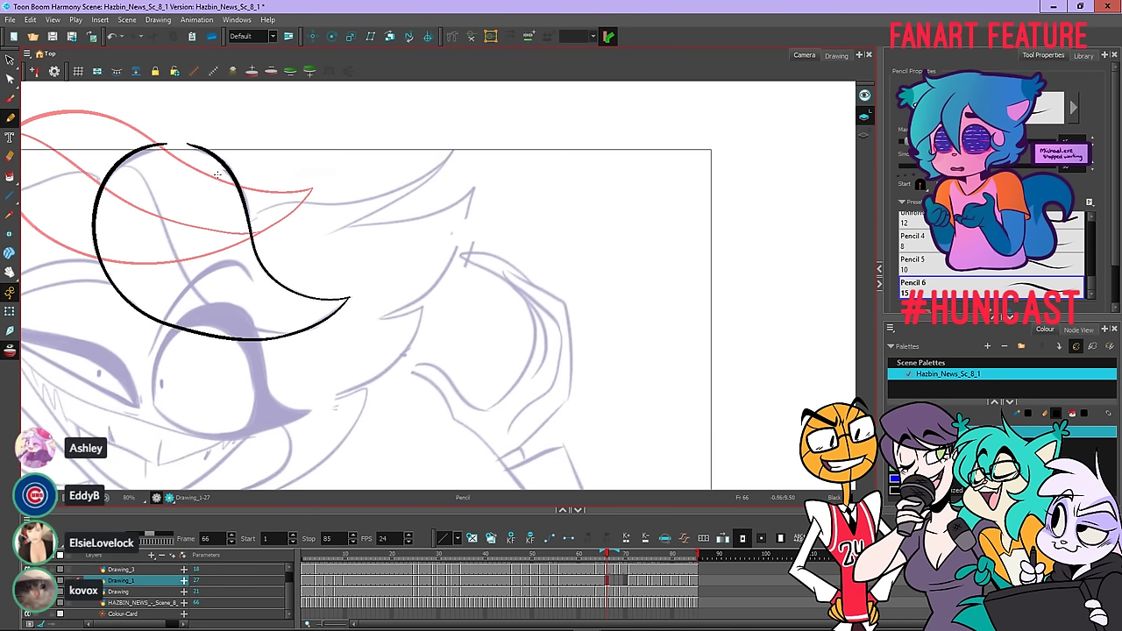
Move the stroke's end point at the tuft's tip with the Contour Editor so both edges meet in a clean point
{"action": "left_click", "coordinate": [10, 79]}
{"action": "scroll", "coordinate": [348, 299], "scroll_direction": "up", "scroll_amount": 7}
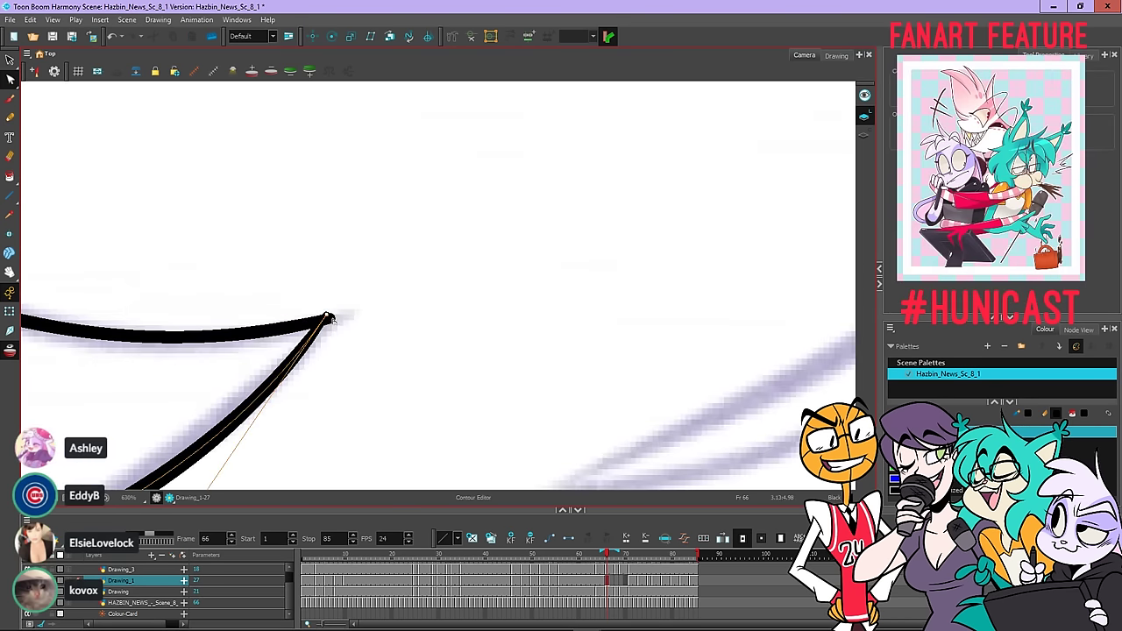
{"action": "left_click", "coordinate": [331, 319]}
{"action": "left_click_drag", "start_coordinate": [331, 321], "coordinate": [326, 315]}
{"action": "left_click", "coordinate": [347, 325]}
{"action": "scroll", "coordinate": [359, 324], "scroll_direction": "down", "scroll_amount": 4}
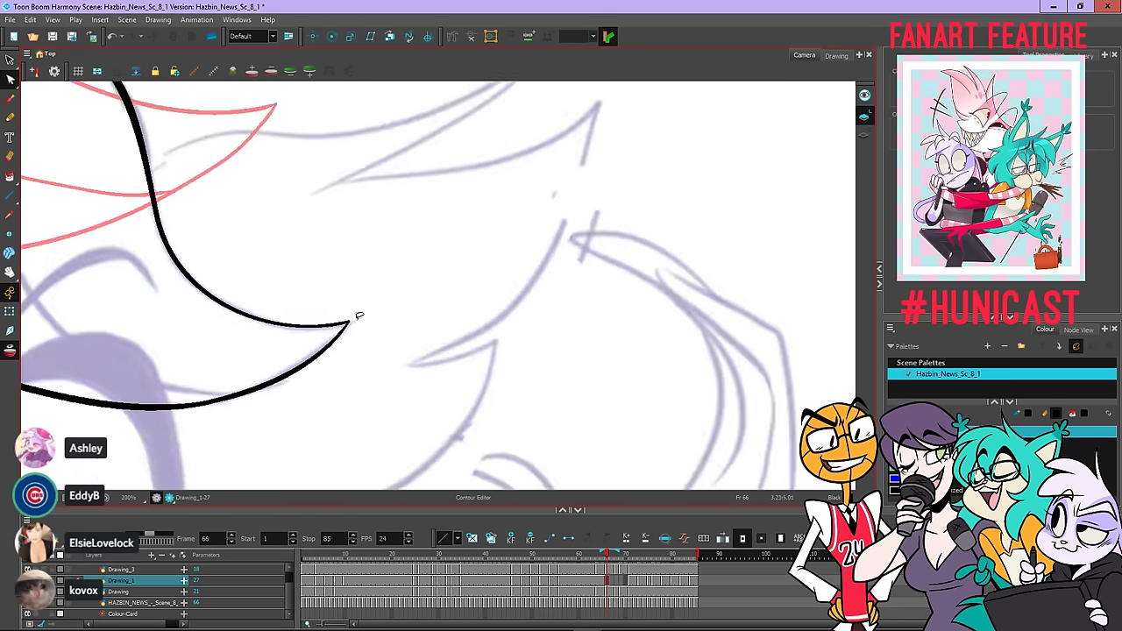
{"action": "scroll", "coordinate": [358, 316], "scroll_direction": "down", "scroll_amount": 2}
{"action": "scroll", "coordinate": [338, 255], "scroll_direction": "down", "scroll_amount": 1}
{"action": "left_click_drag", "start_coordinate": [338, 255], "coordinate": [447, 234]}
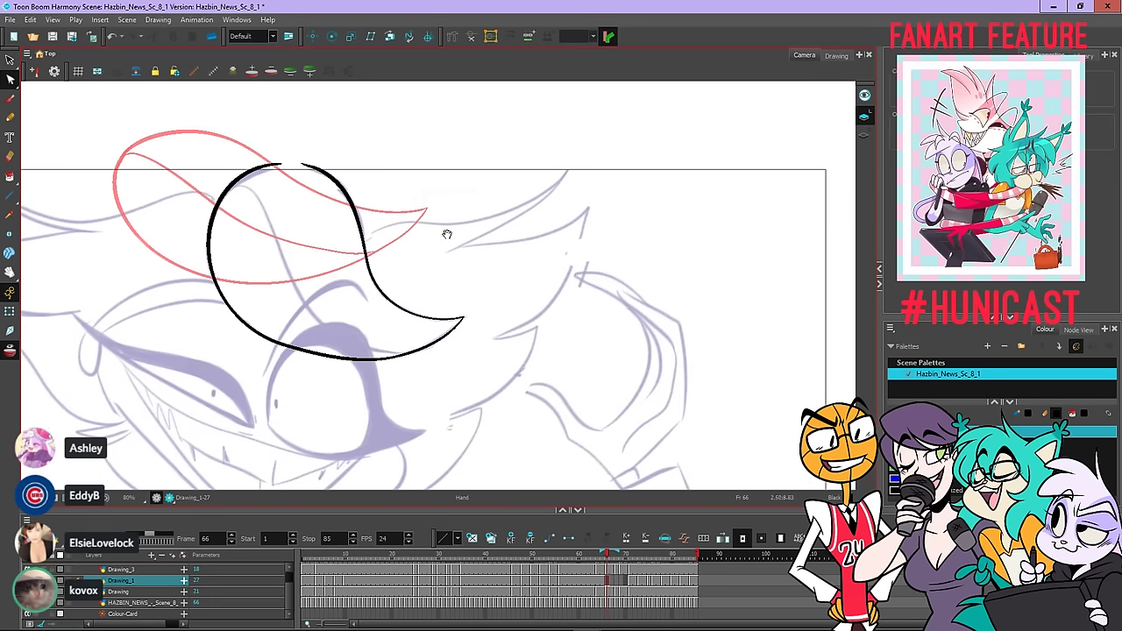
Try Pencil strokes for the tuft's inner edge on frame 66, from its top towards the tip, and undo them
{"action": "left_click", "coordinate": [10, 119]}
{"action": "left_click_drag", "start_coordinate": [232, 185], "coordinate": [258, 195]}
{"action": "key", "text": "ctrl+z"}
{"action": "mouse_move", "coordinate": [275, 239]}
{"action": "left_mouse_down"}
{"action": "mouse_move", "coordinate": [329, 326]}
{"action": "mouse_move", "coordinate": [412, 354]}
{"action": "left_mouse_up"}
{"action": "key", "text": "ctrl+z"}
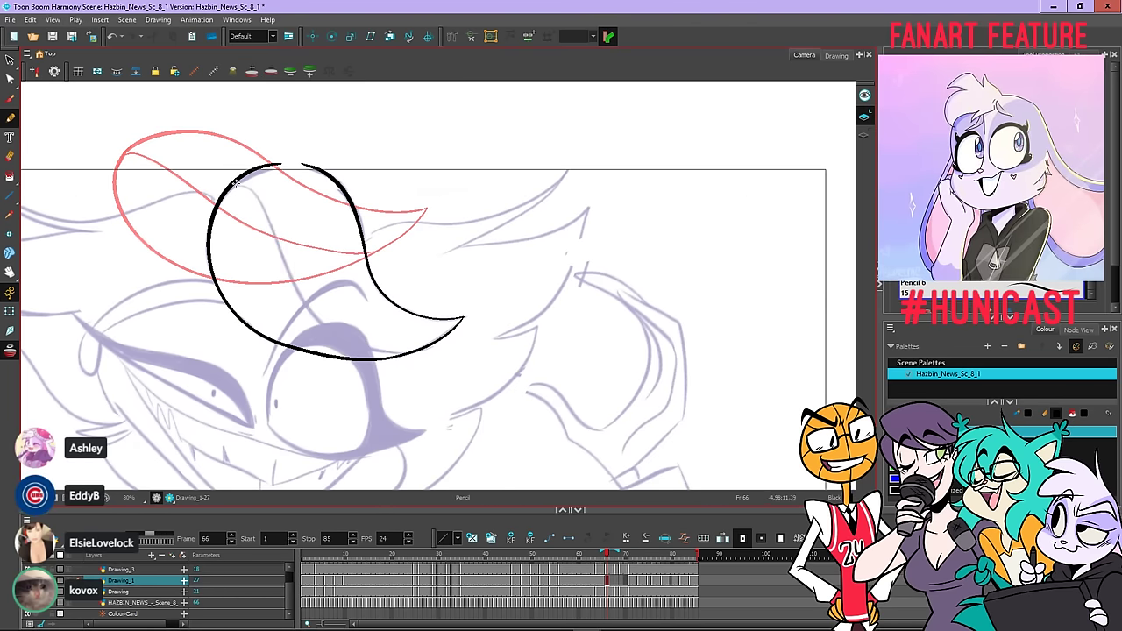
{"action": "left_click_drag", "start_coordinate": [241, 184], "coordinate": [271, 223]}
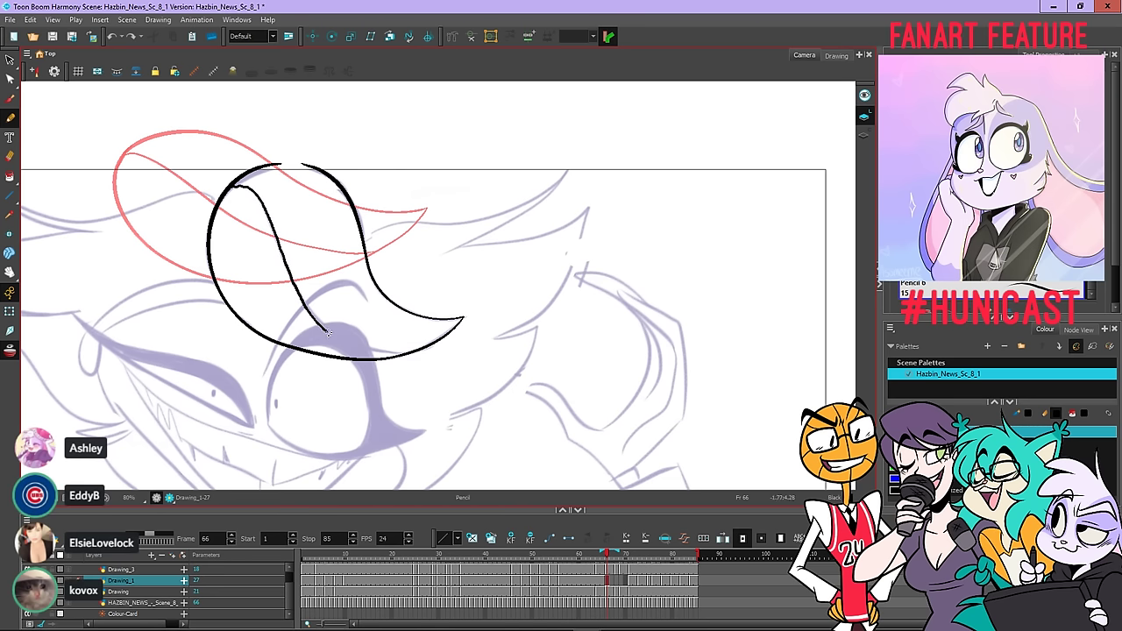
{"action": "left_click_drag", "start_coordinate": [329, 333], "coordinate": [411, 351]}
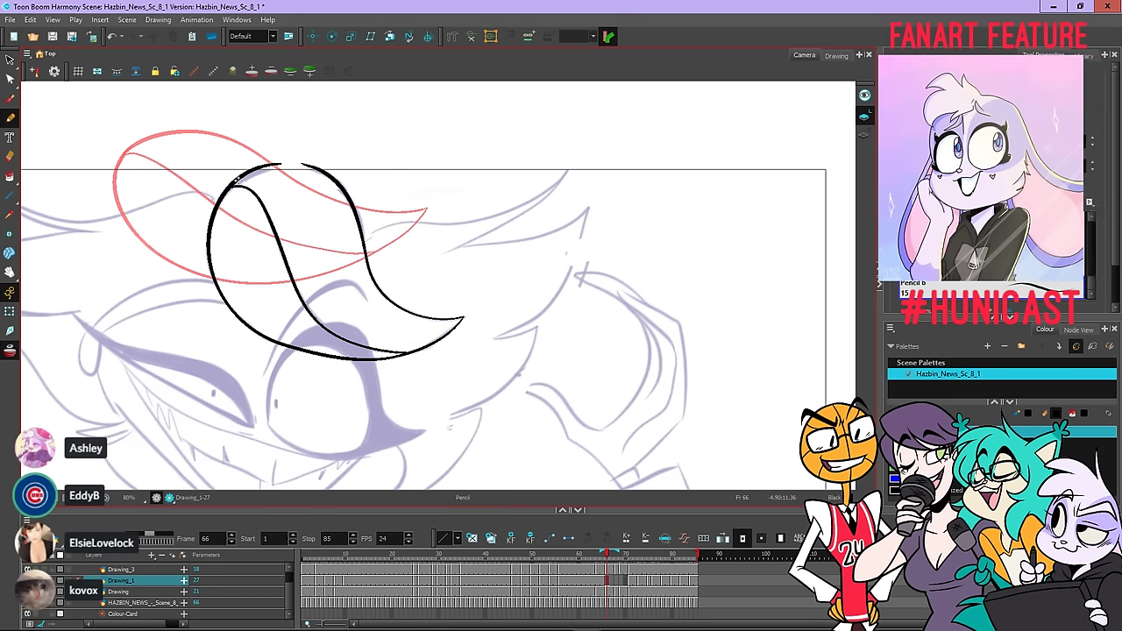
{"action": "key", "text": "ctrl+z"}
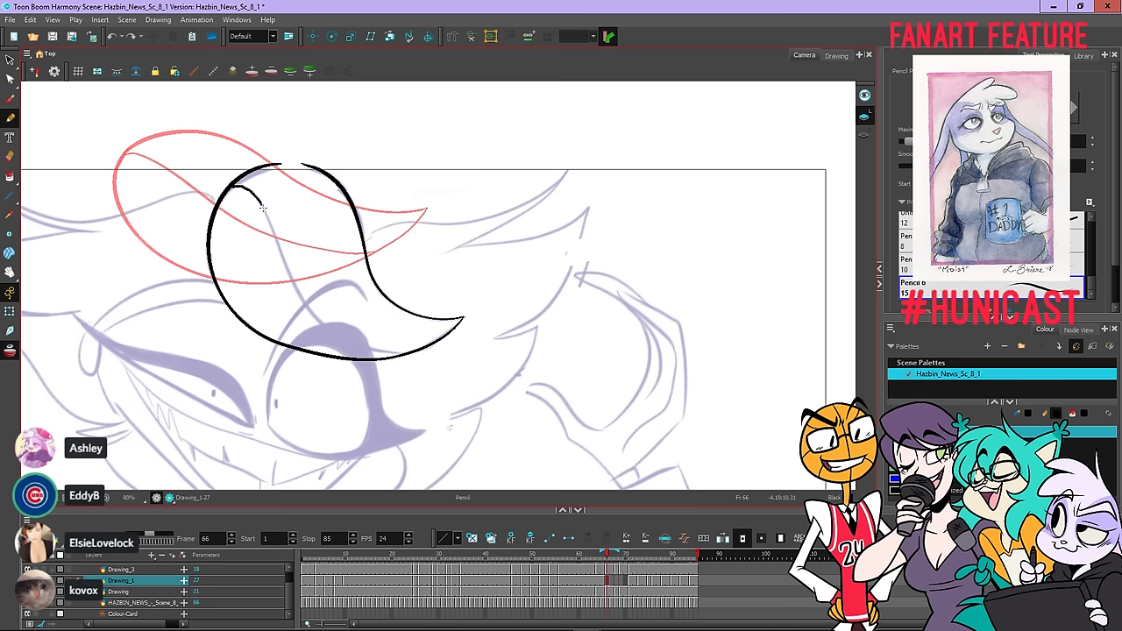
Draw the tuft's inner edge on frame 66 as an S-curve from its top to the lower edge near the tip
{"action": "left_click_drag", "start_coordinate": [263, 207], "coordinate": [303, 301]}
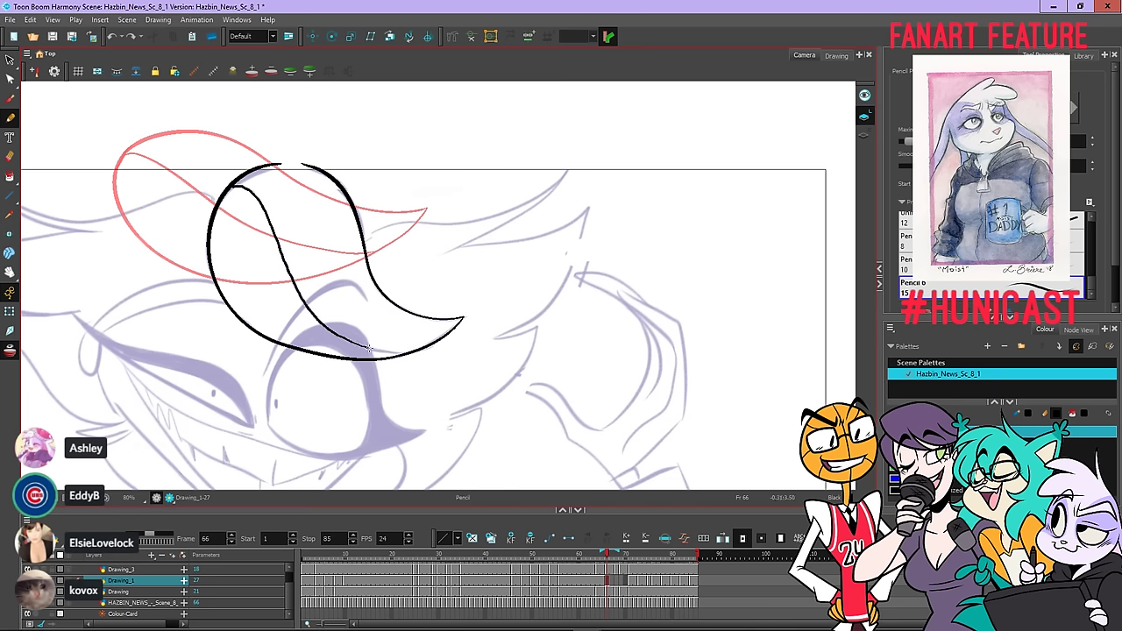
{"action": "left_click_drag", "start_coordinate": [400, 353], "coordinate": [409, 352]}
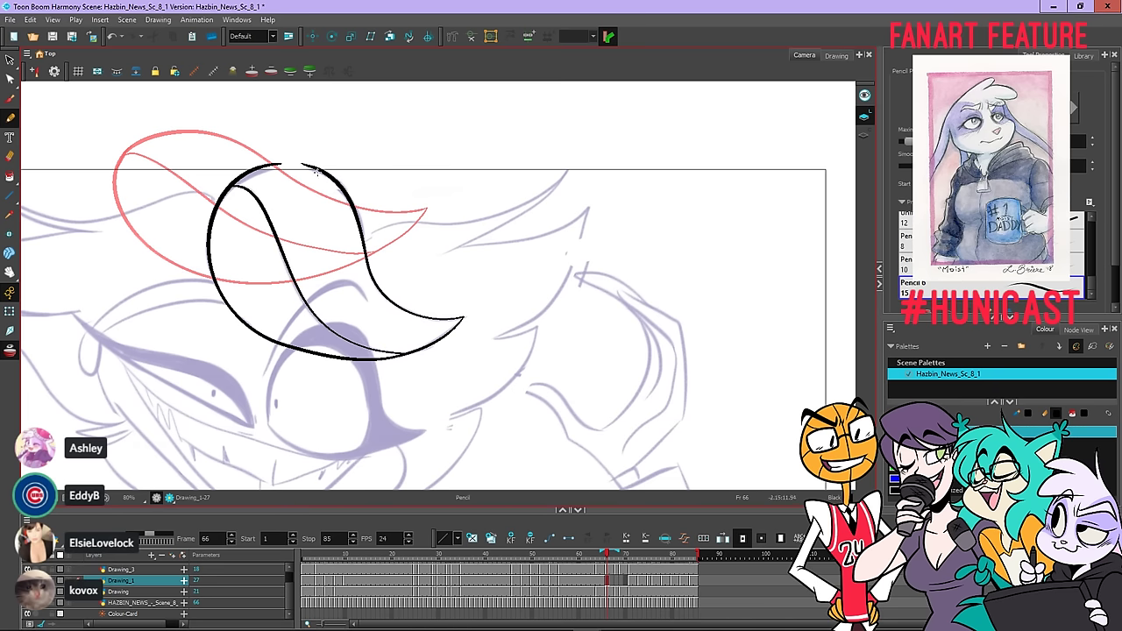
{"action": "left_click_drag", "start_coordinate": [358, 190], "coordinate": [498, 230]}
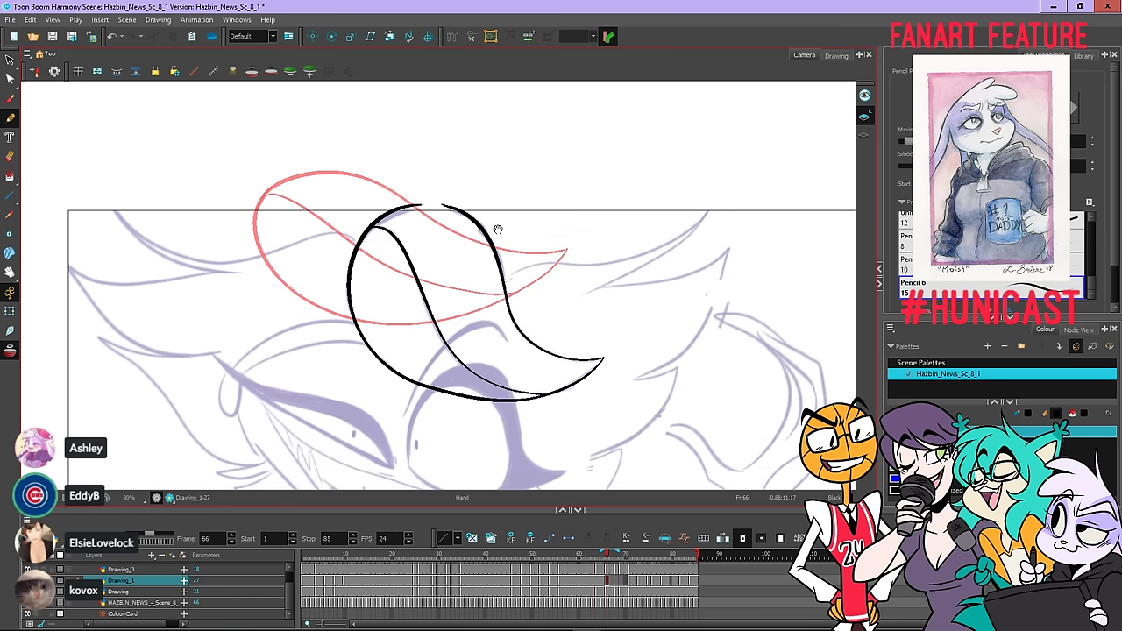
{"action": "left_click", "coordinate": [10, 79]}
{"action": "left_click", "coordinate": [439, 307]}
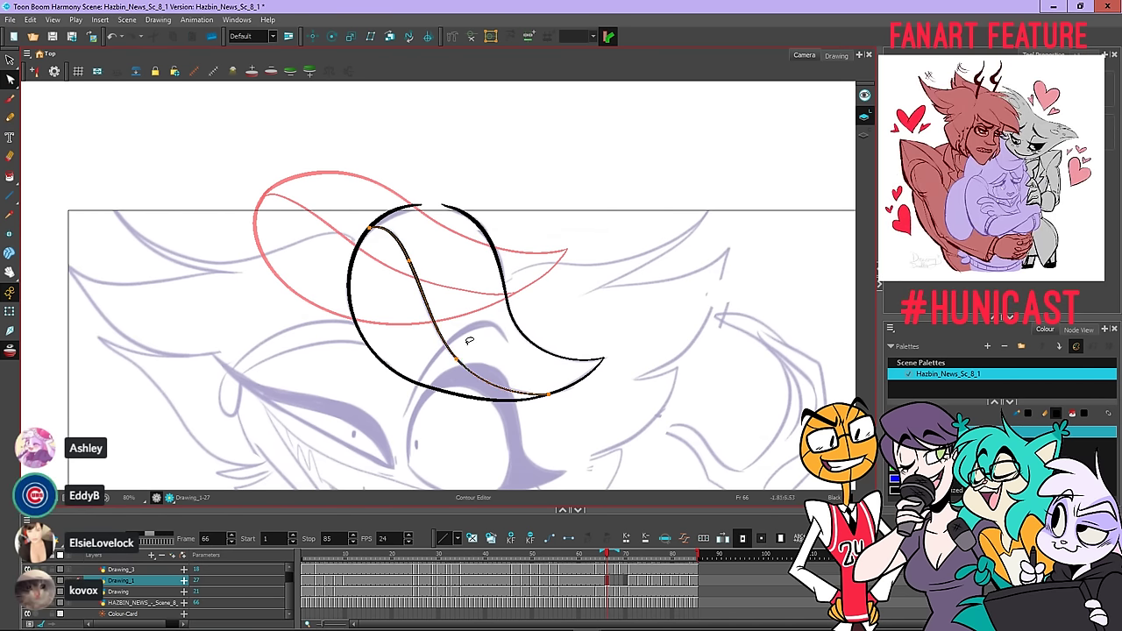
{"action": "left_click", "coordinate": [501, 344]}
Flip between frame 66 and its neighbouring frames to compare the tuft line art
{"action": "key", "text": "."}
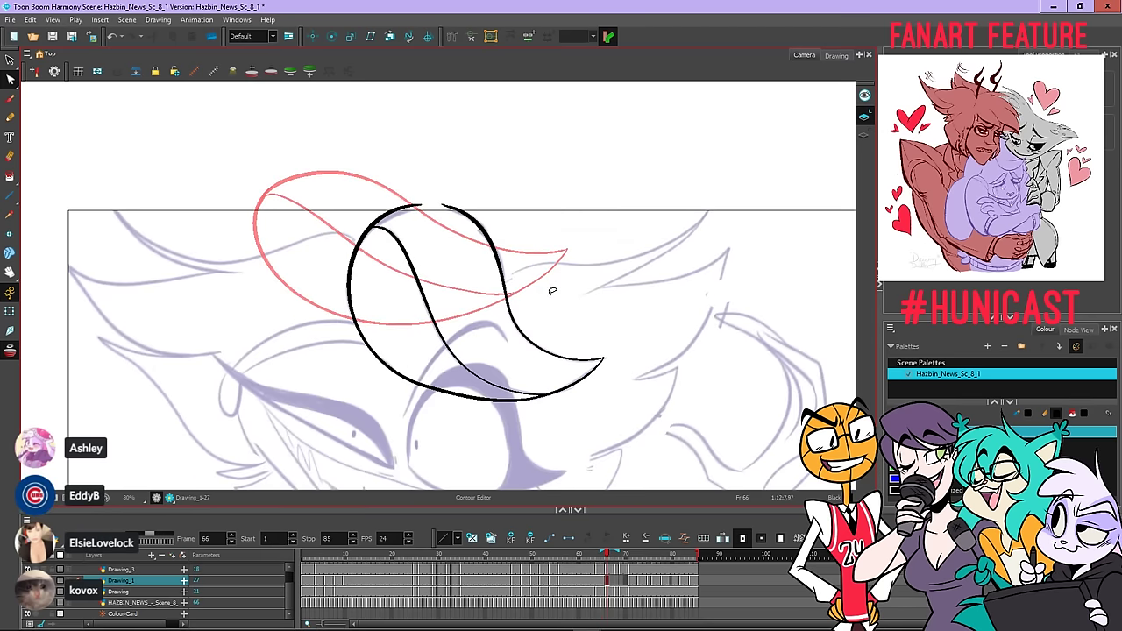
{"action": "key", "text": "."}
{"action": "key", "text": "."}
{"action": "key", "text": "comma"}
{"action": "key", "text": "period"}
{"action": "key", "text": "comma"}
{"action": "key", "text": "period"}
{"action": "key", "text": "comma"}
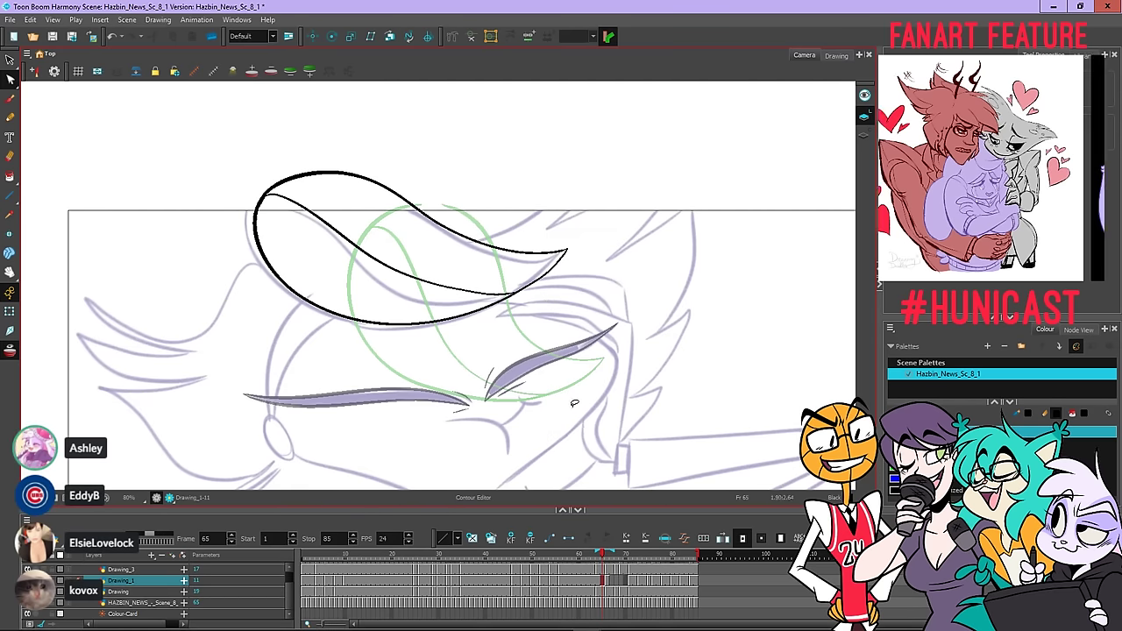
Delete the held Drawing_1 cells on frames 64 and 65
{"action": "key", "text": "comma"}
{"action": "right_click", "coordinate": [604, 579]}
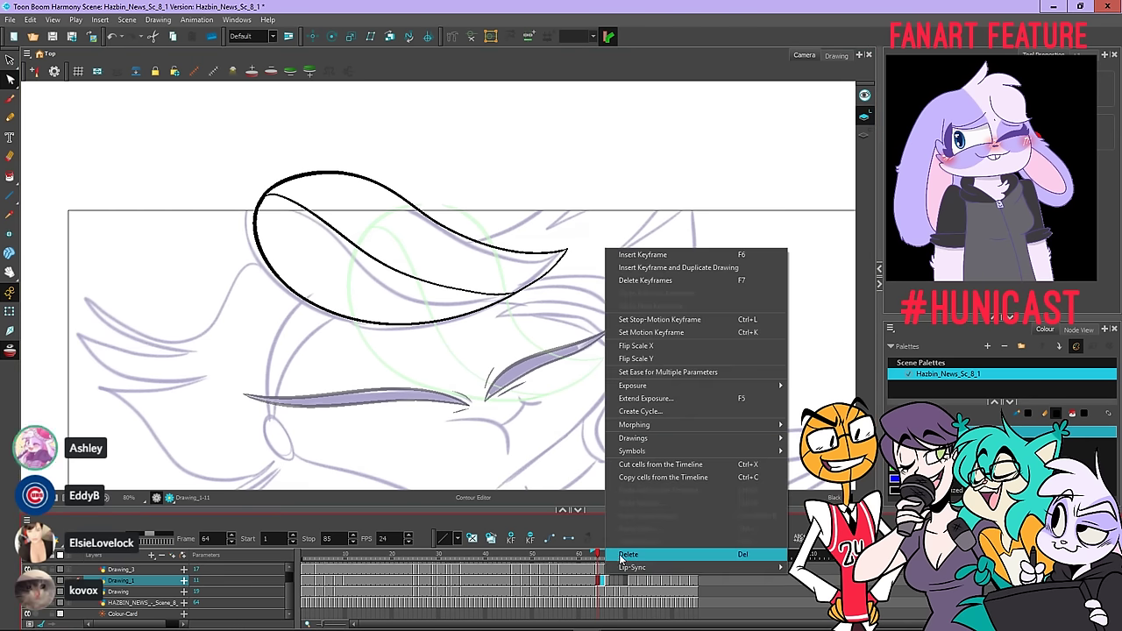
{"action": "left_click", "coordinate": [621, 556]}
Flip through the frames around 63 and 64 to compare the tuft with the rough animation
{"action": "key", "text": "comma"}
{"action": "key", "text": "period"}
{"action": "key", "text": "period"}
{"action": "key", "text": "comma"}
{"action": "key", "text": "comma"}
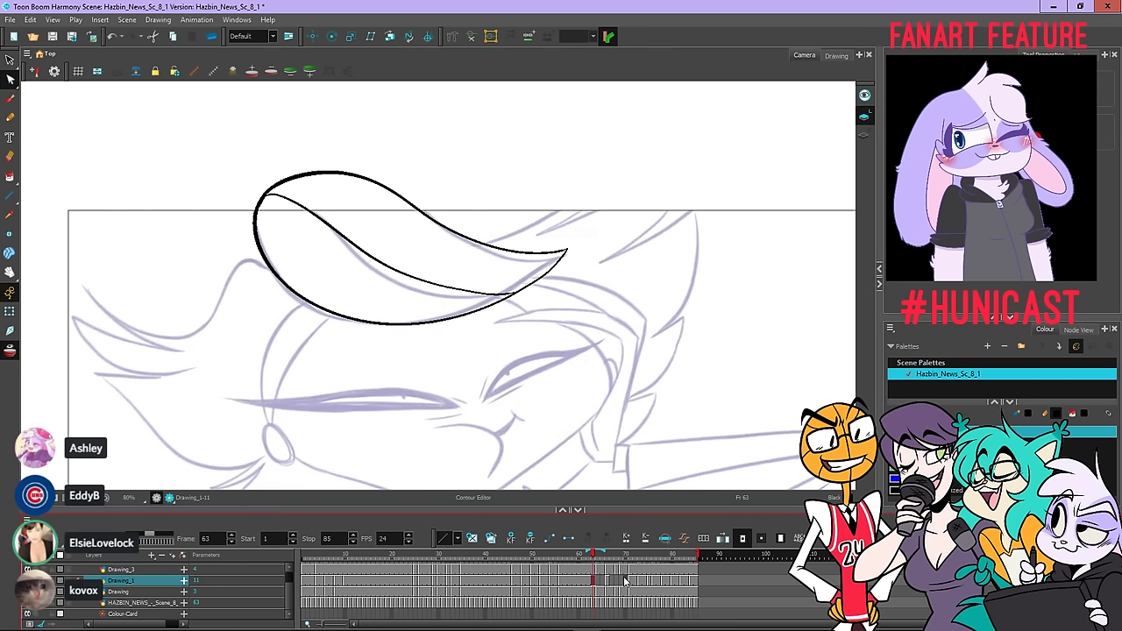
{"action": "key", "text": "comma"}
{"action": "key", "text": "period"}
{"action": "key", "text": "period"}
{"action": "key", "text": "comma"}
{"action": "key", "text": "period"}
{"action": "key", "text": "comma"}
Select the complete tuft on frame 63 and paste a copy of it onto frame 64 of Drawing_1
{"action": "left_click_drag", "start_coordinate": [520, 179], "coordinate": [230, 226]}
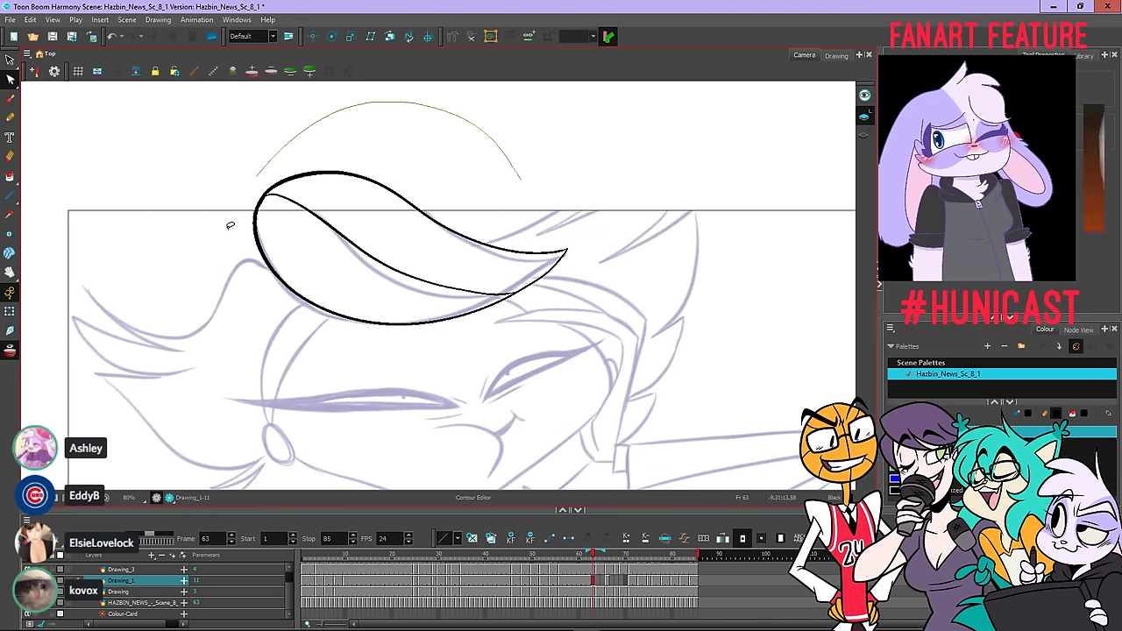
{"action": "right_click", "coordinate": [705, 146]}
{"action": "left_click", "coordinate": [11, 60]}
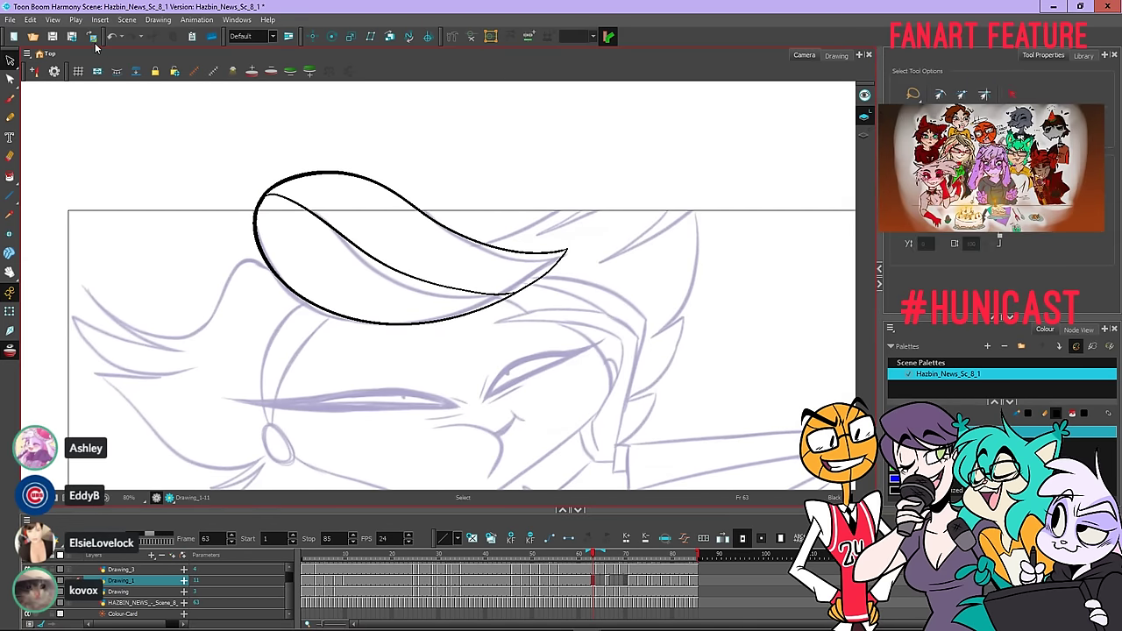
{"action": "mouse_move", "coordinate": [345, 111]}
{"action": "left_mouse_down"}
{"action": "mouse_move", "coordinate": [304, 113]}
{"action": "mouse_move", "coordinate": [638, 180]}
{"action": "mouse_move", "coordinate": [624, 140]}
{"action": "left_mouse_up"}
{"action": "right_click", "coordinate": [628, 117]}
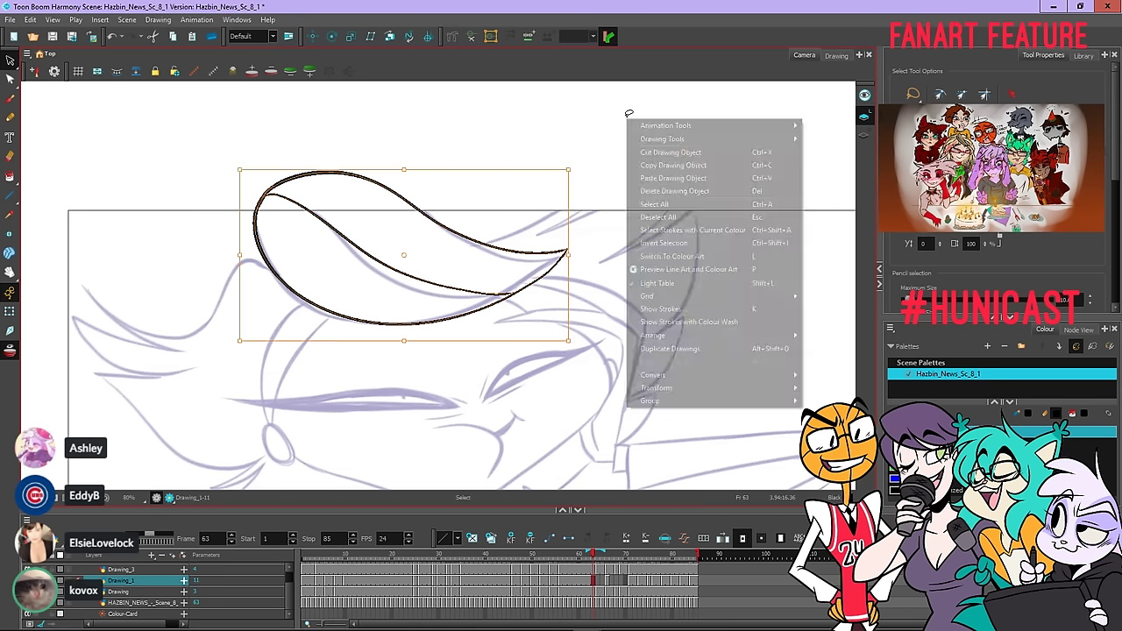
{"action": "left_click", "coordinate": [649, 164]}
{"action": "key", "text": "period"}
{"action": "right_click", "coordinate": [634, 133]}
{"action": "left_click", "coordinate": [654, 199]}
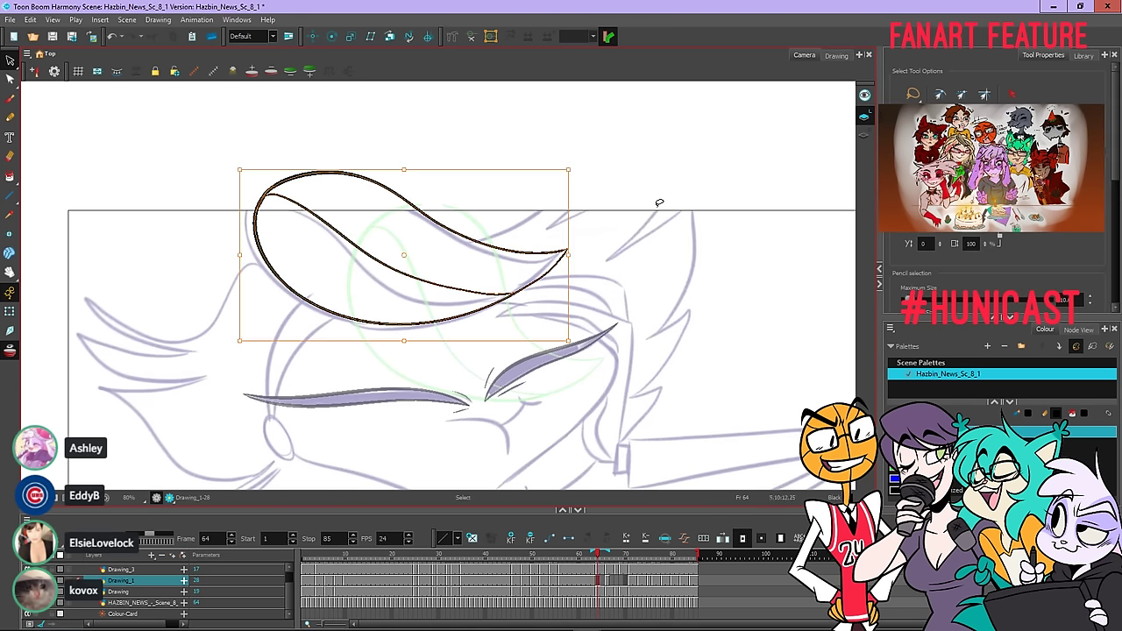
Shift the pasted tuft on frame 64 slightly left, then transform it so its pointed tip sits a little further right and down
{"action": "left_click", "coordinate": [659, 242]}
{"action": "key", "text": "comma"}
{"action": "key", "text": "period"}
{"action": "key", "text": "comma"}
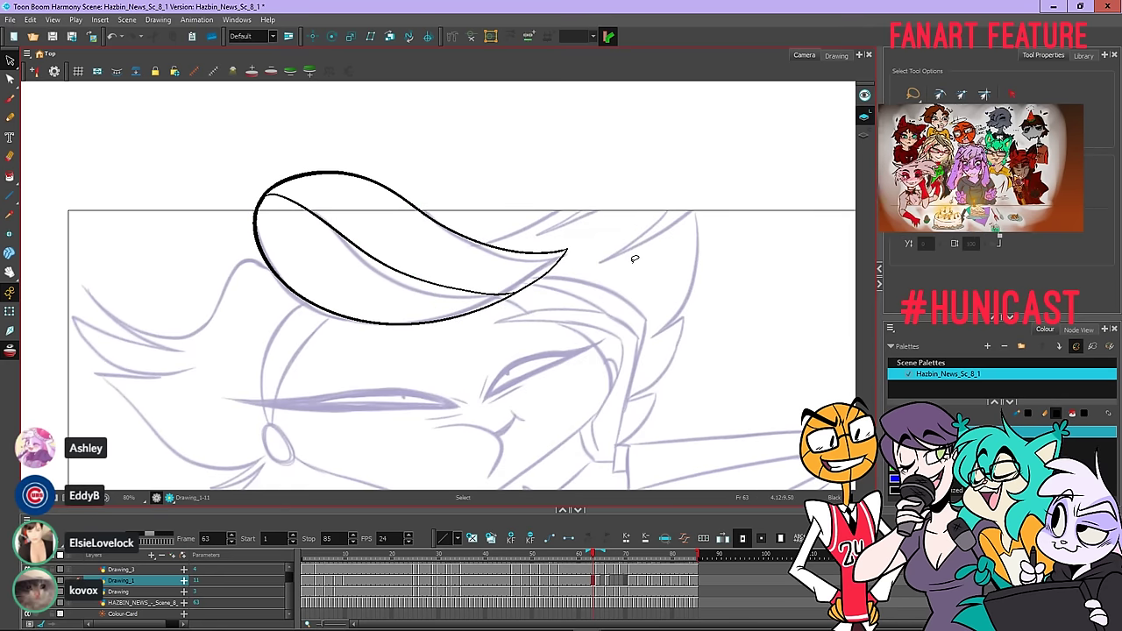
{"action": "key", "text": "period"}
{"action": "mouse_move", "coordinate": [541, 121]}
{"action": "left_mouse_down"}
{"action": "mouse_move", "coordinate": [310, 115]}
{"action": "mouse_move", "coordinate": [684, 167]}
{"action": "left_mouse_up"}
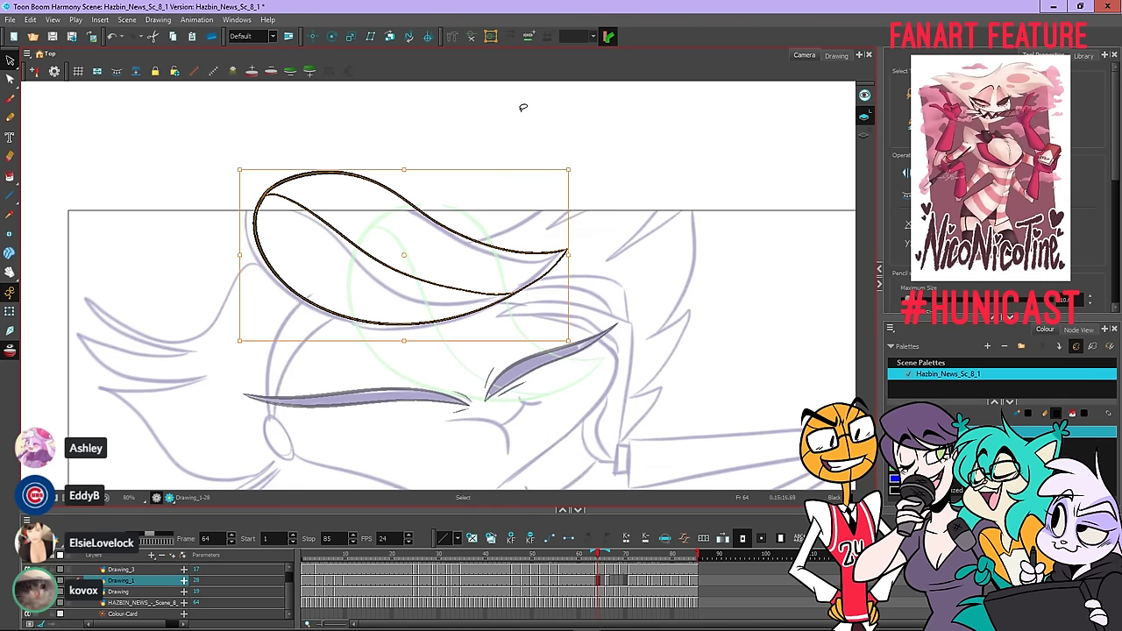
{"action": "left_click_drag", "start_coordinate": [501, 227], "coordinate": [490, 224]}
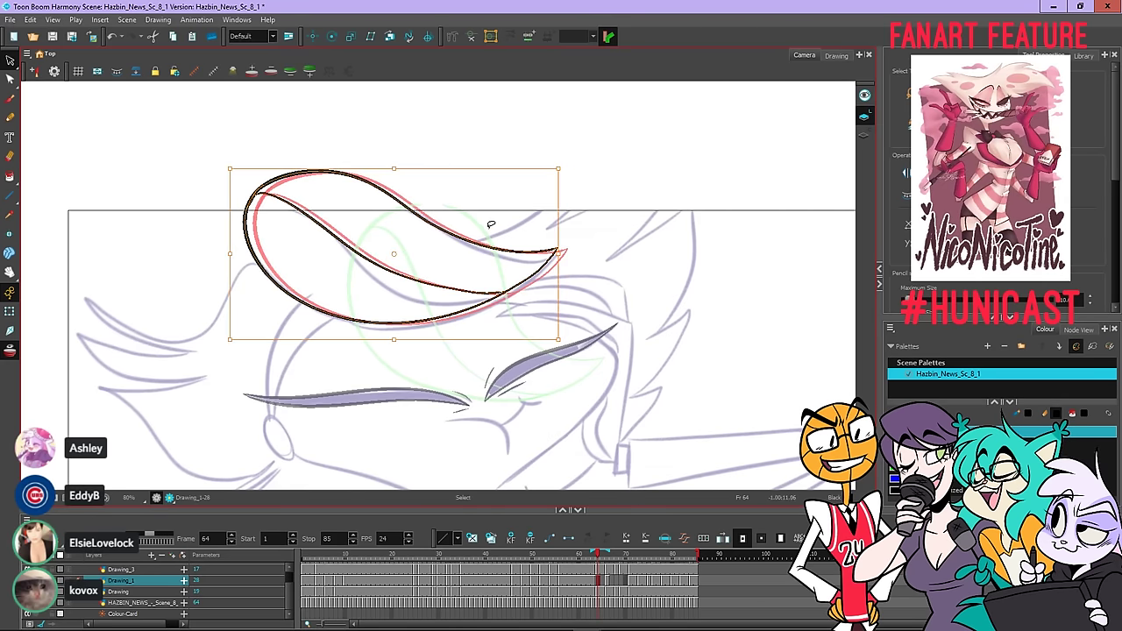
{"action": "left_click_drag", "start_coordinate": [557, 235], "coordinate": [561, 238]}
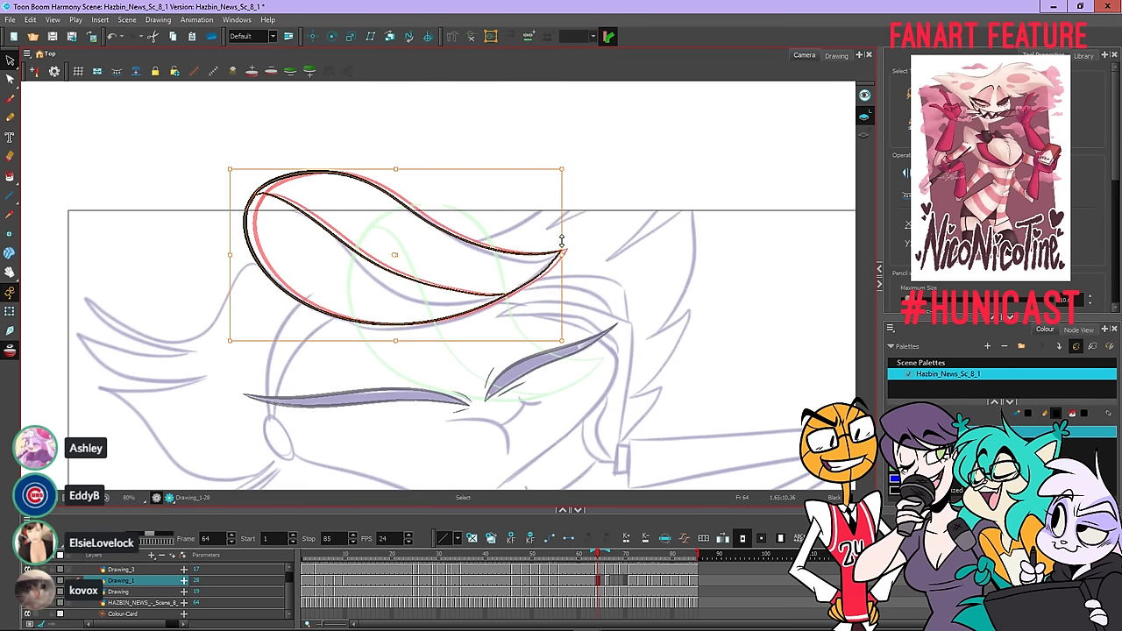
{"action": "left_click", "coordinate": [576, 251]}
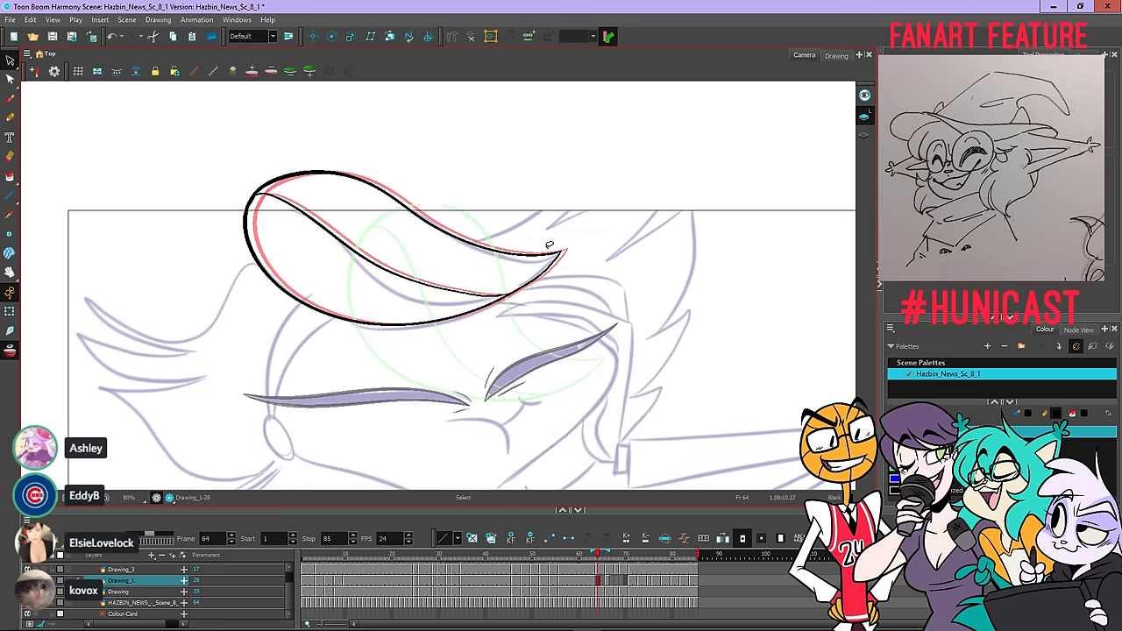
Flip between frames 63 and 64 to examine the tuft's small movement
{"action": "key", "text": "comma"}
{"action": "key", "text": "period"}
{"action": "key", "text": "comma"}
{"action": "key", "text": "period"}
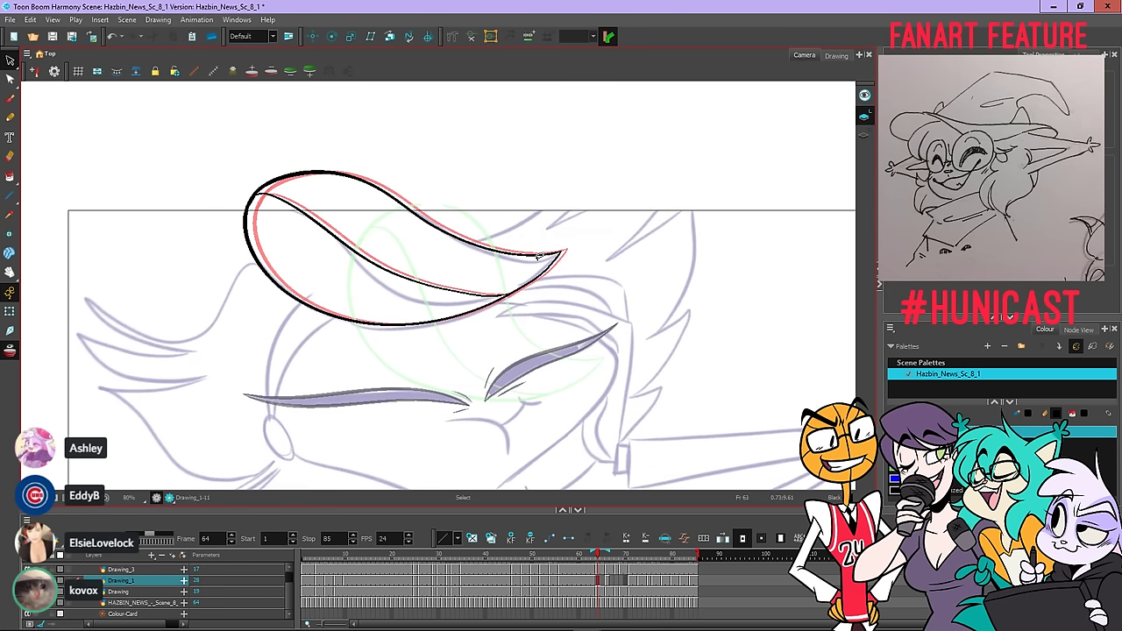
{"action": "key", "text": "comma"}
{"action": "key", "text": "period"}
{"action": "key", "text": "comma"}
{"action": "key", "text": "period"}
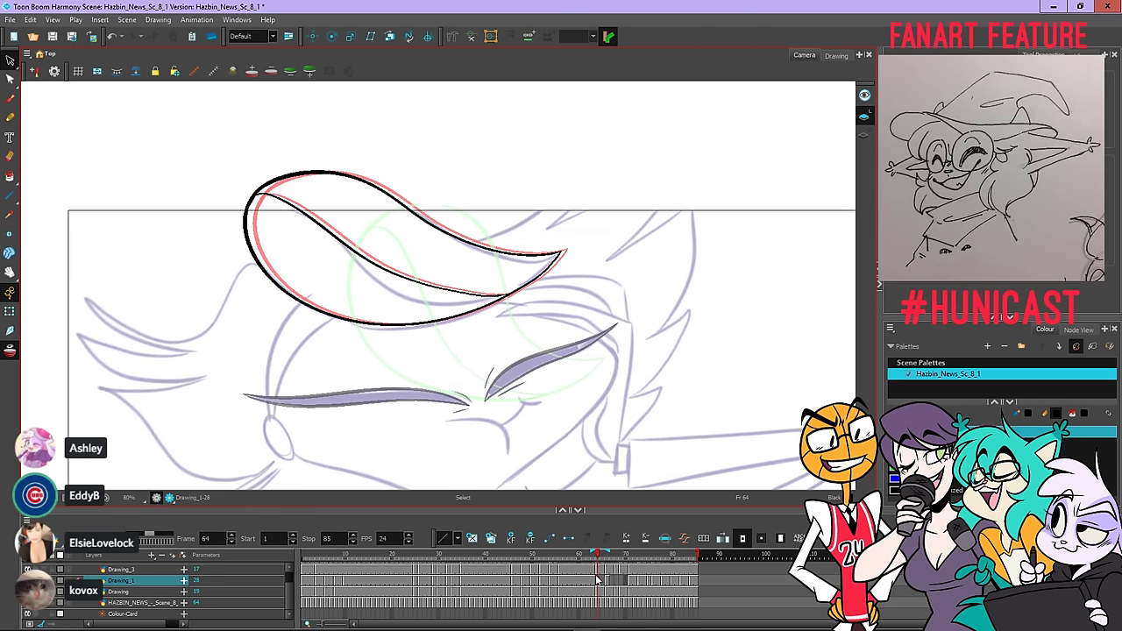
Extend the exposure of frame 64's tuft drawing to frame 65
{"action": "left_click", "coordinate": [599, 583]}
{"action": "key", "text": "period"}
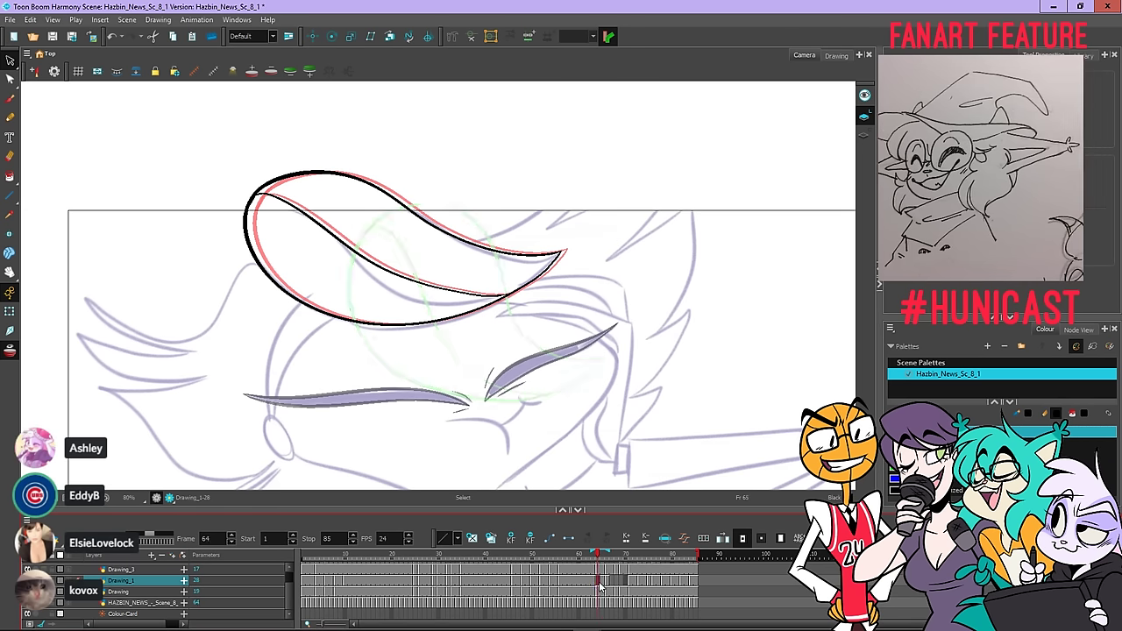
{"action": "key", "text": "period"}
{"action": "key", "text": "period"}
{"action": "key", "text": "comma"}
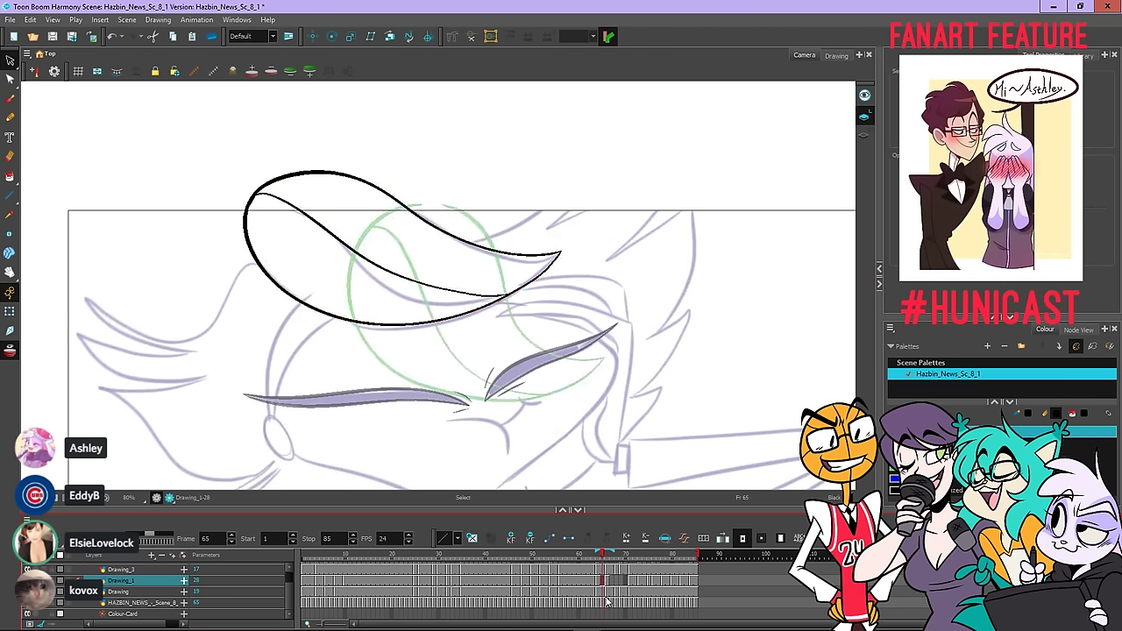
Step through frames 65 to 71 and back to examine the tuft drawings and the empty frames between them
{"action": "key", "text": "period"}
{"action": "key", "text": "period"}
{"action": "key", "text": "period"}
{"action": "key", "text": "period"}
{"action": "key", "text": "period"}
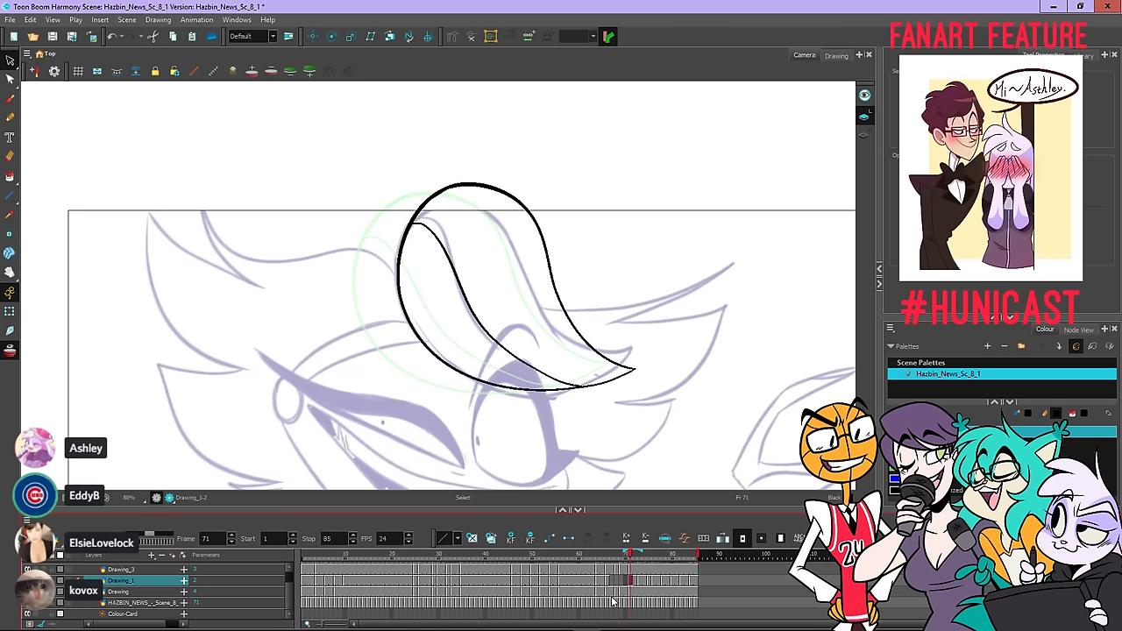
{"action": "key", "text": "comma"}
{"action": "key", "text": "comma"}
{"action": "key", "text": "comma"}
{"action": "key", "text": "comma"}
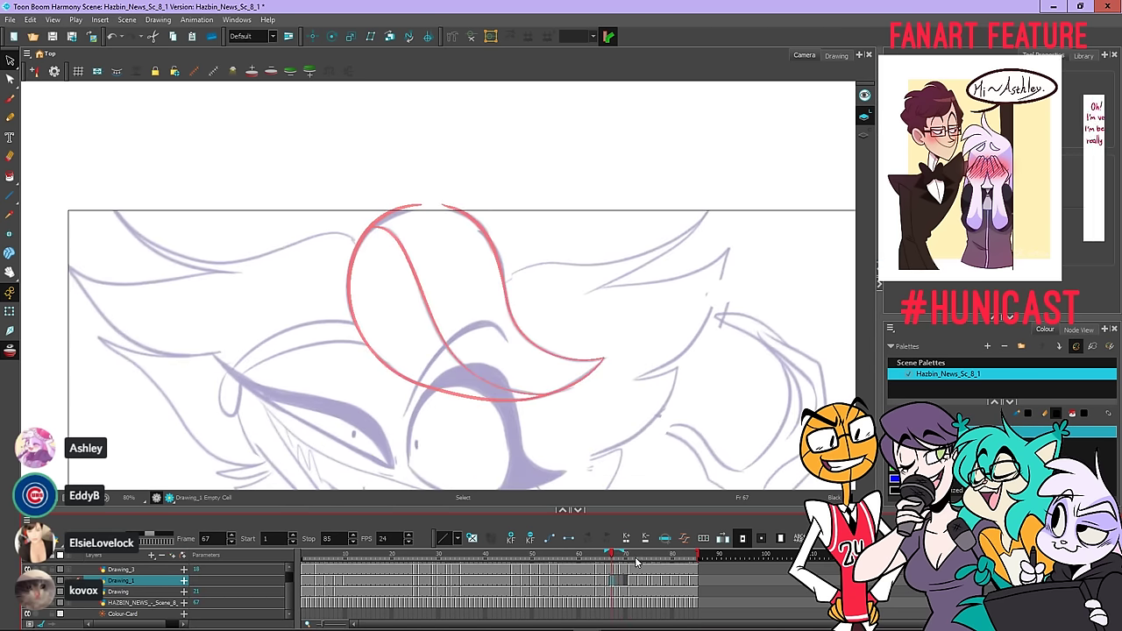
Hold frame 66's tuft drawing on frame 67 and clear the Drawing_1 cells from frame 68 up to the next drawing
{"action": "left_click", "coordinate": [611, 583]}
{"action": "left_click", "coordinate": [614, 583]}
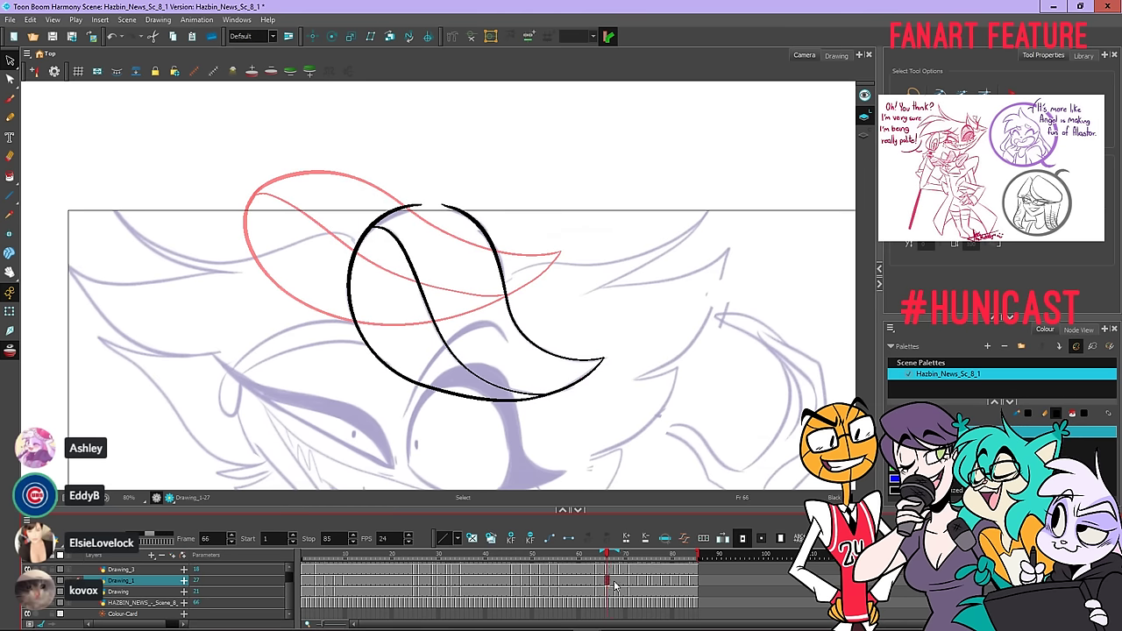
{"action": "left_click", "coordinate": [616, 585]}
{"action": "right_click", "coordinate": [623, 586]}
{"action": "left_click", "coordinate": [639, 563]}
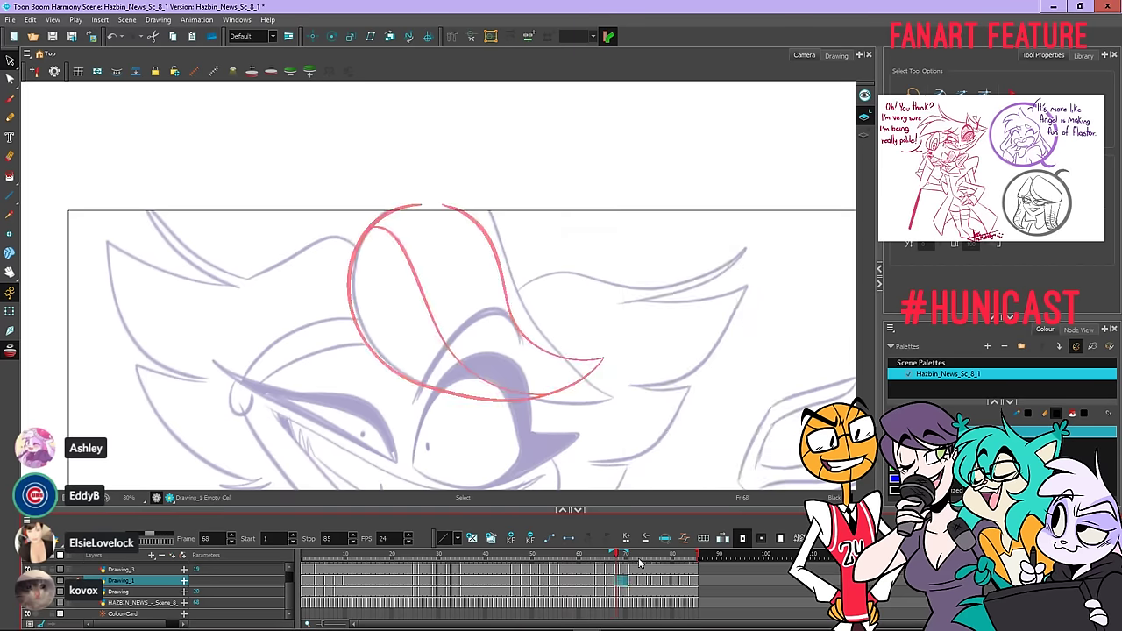
{"action": "key", "text": "."}
{"action": "left_click", "coordinate": [625, 581]}
Copy the complete tuft from frame 67 and paste it onto the empty frame 68 of Drawing_1
{"action": "key", "text": "comma"}
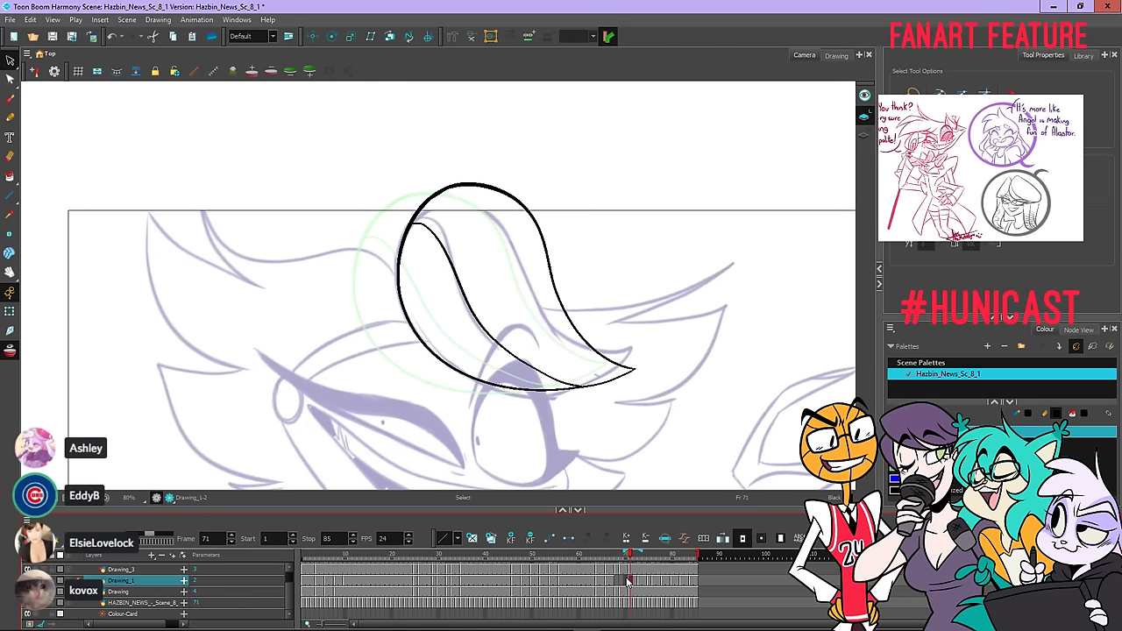
{"action": "key", "text": "period"}
{"action": "key", "text": "comma"}
{"action": "key", "text": "comma"}
{"action": "key", "text": "comma"}
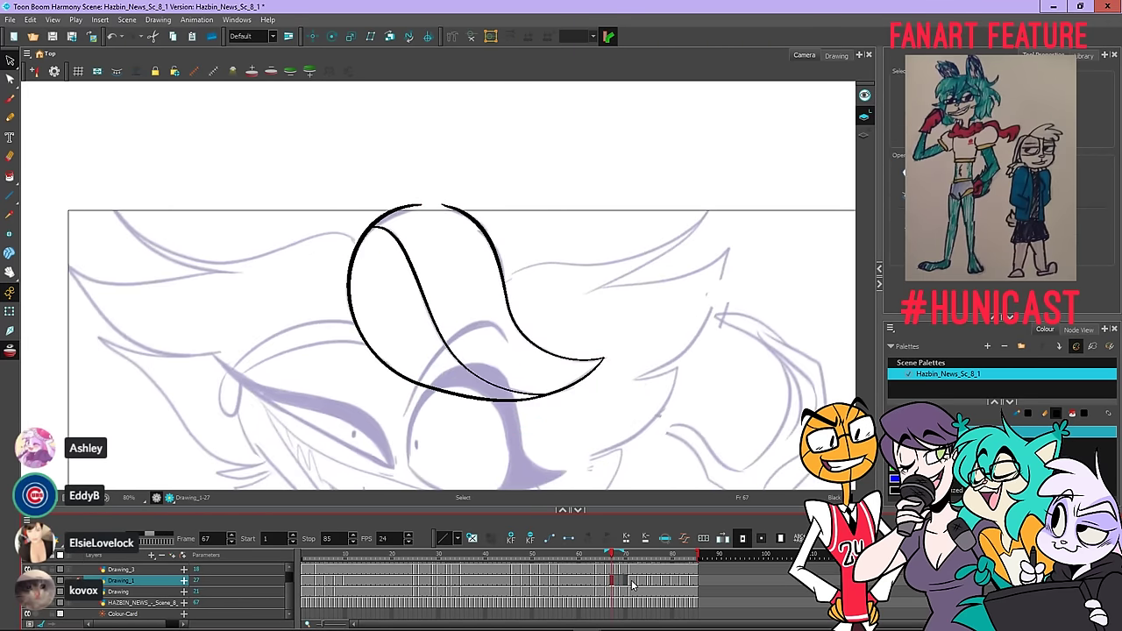
{"action": "mouse_move", "coordinate": [642, 337]}
{"action": "left_mouse_down"}
{"action": "mouse_move", "coordinate": [318, 419]}
{"action": "mouse_move", "coordinate": [653, 402]}
{"action": "left_mouse_up"}
{"action": "right_click", "coordinate": [657, 179]}
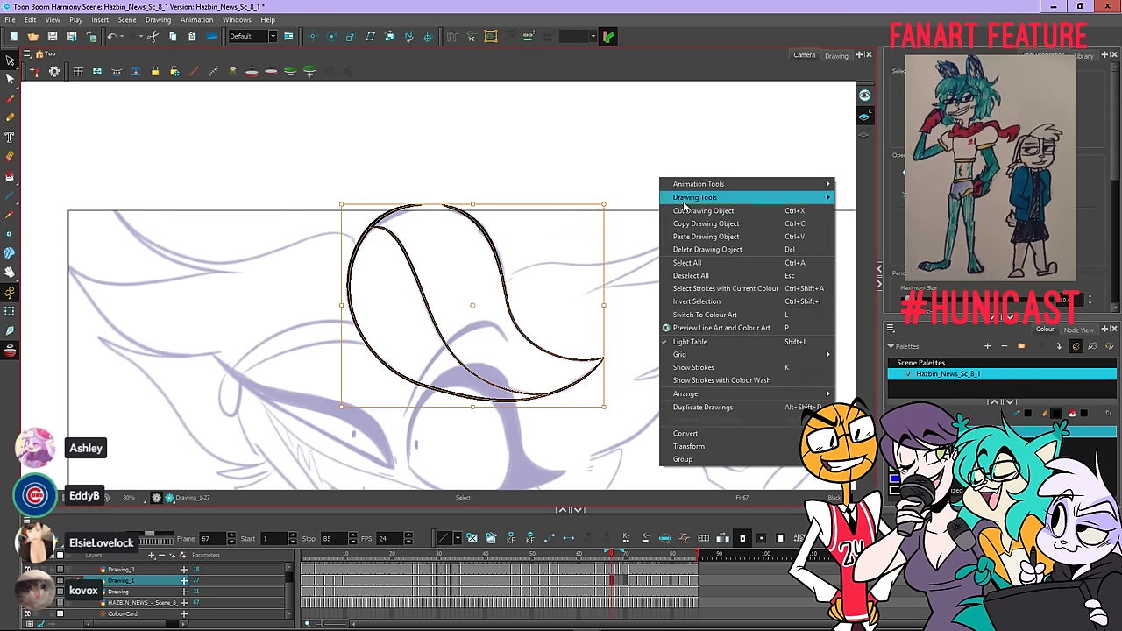
{"action": "left_click", "coordinate": [686, 223]}
{"action": "key", "text": "period"}
{"action": "right_click", "coordinate": [676, 177]}
{"action": "left_click", "coordinate": [680, 230]}
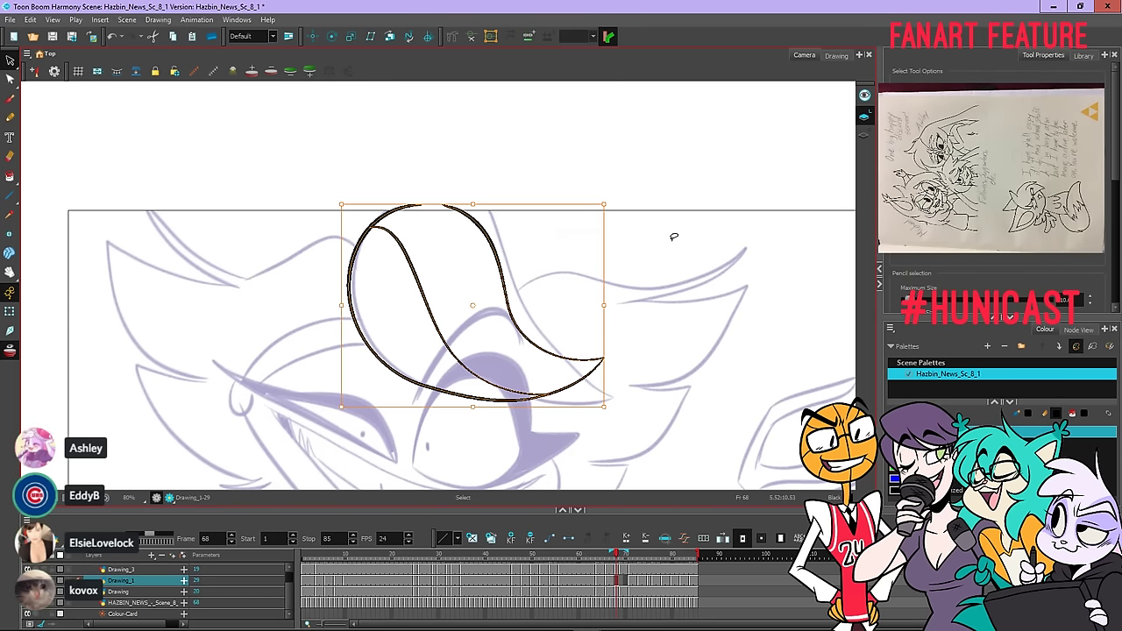
Nudge the pasted tuft on frame 68 slightly right and adjust its vertical placement towards the rough sketch
{"action": "left_click_drag", "start_coordinate": [494, 248], "coordinate": [498, 247]}
{"action": "left_click", "coordinate": [497, 247]}
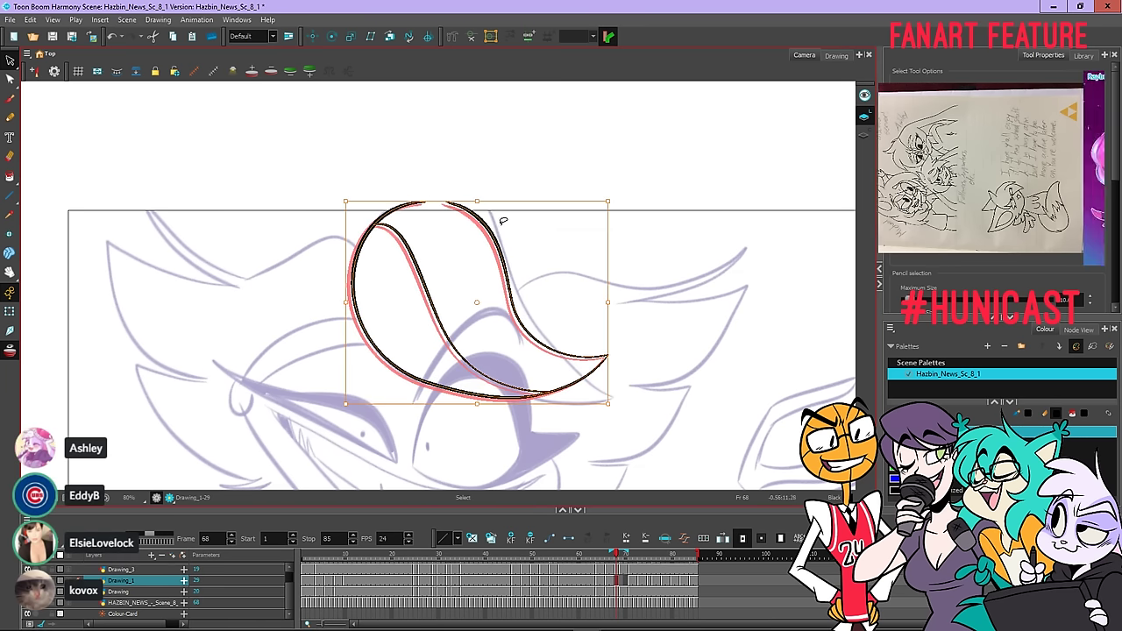
{"action": "left_click_drag", "start_coordinate": [609, 253], "coordinate": [609, 258]}
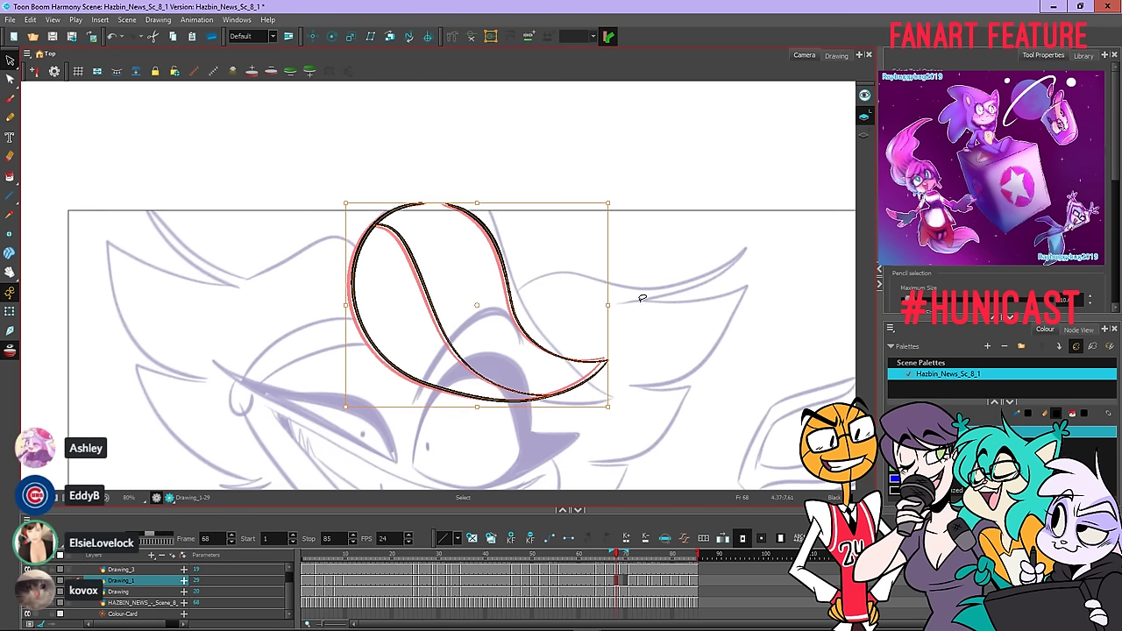
Select the complete hair tuft drawing on frame 71 of the Drawing_1 layer and copy it
{"action": "left_click", "coordinate": [643, 298]}
{"action": "key", "text": "."}
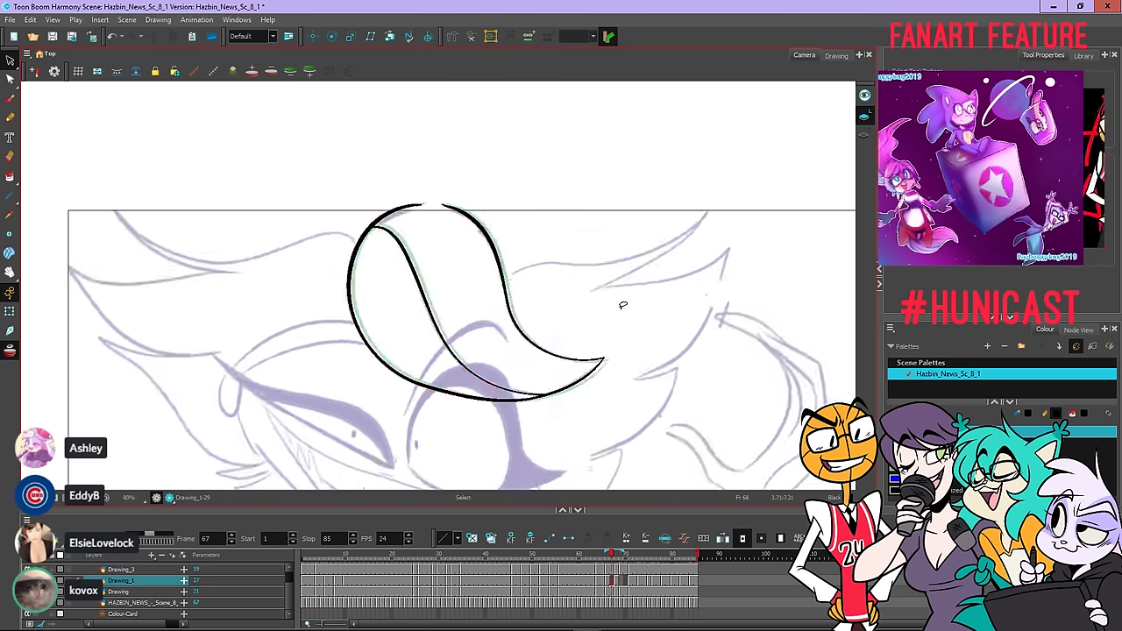
{"action": "key", "text": "period"}
{"action": "key", "text": "period"}
{"action": "key", "text": "period"}
{"action": "key", "text": "period"}
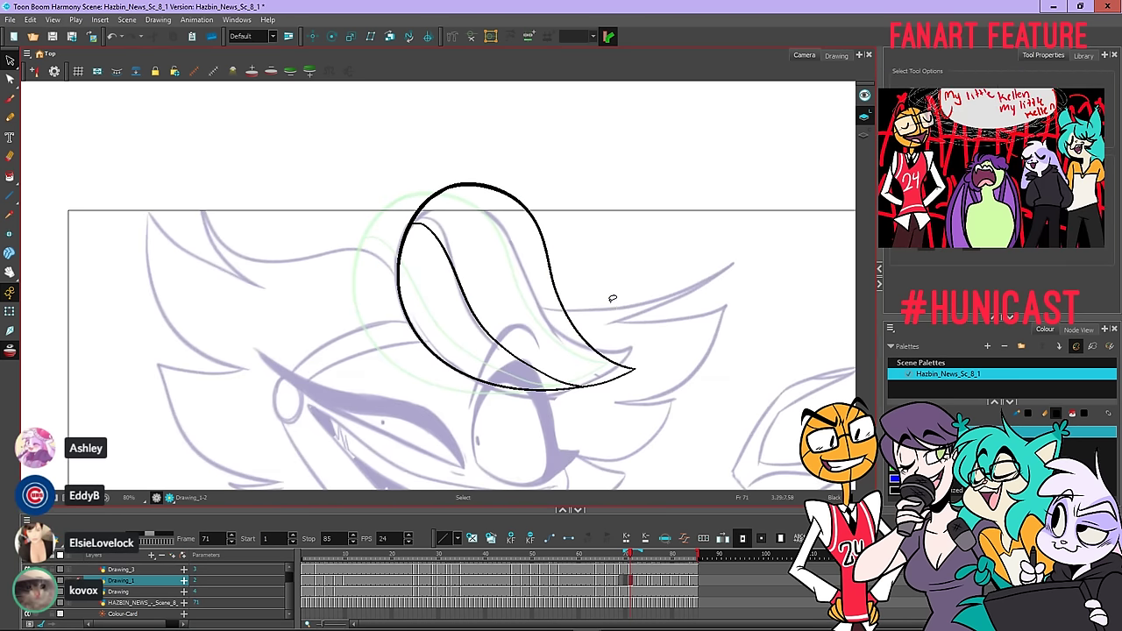
{"action": "mouse_move", "coordinate": [593, 225]}
{"action": "left_mouse_down"}
{"action": "mouse_move", "coordinate": [393, 152]}
{"action": "mouse_move", "coordinate": [638, 412]}
{"action": "left_mouse_up"}
{"action": "right_click", "coordinate": [708, 145]}
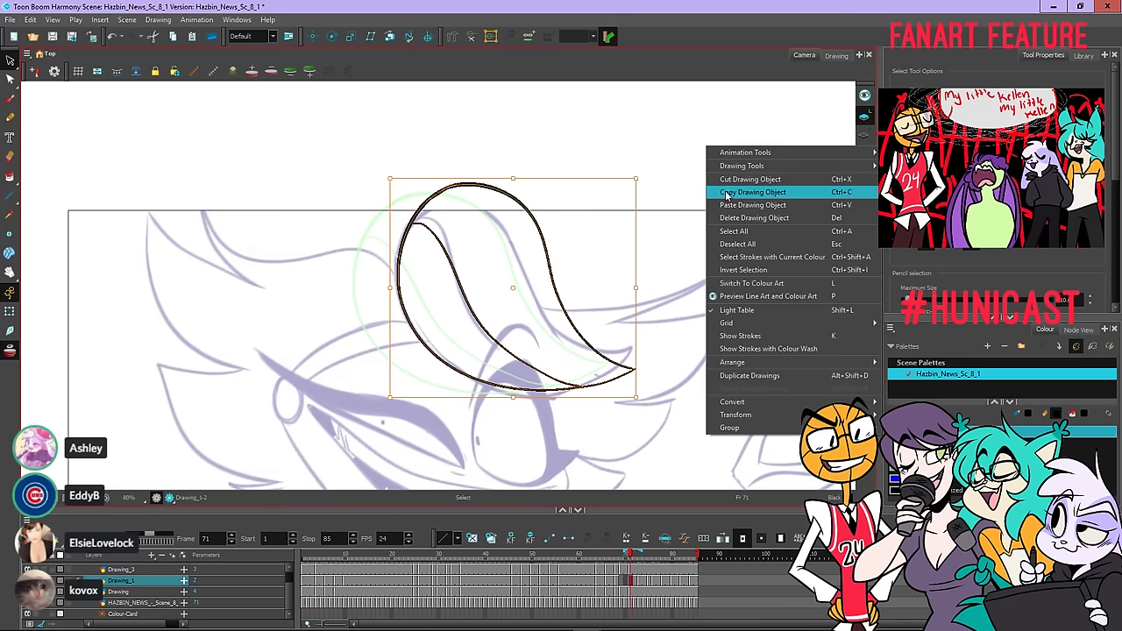
{"action": "left_click", "coordinate": [726, 193]}
Paste the copied hair tuft on empty frame 69, shift it between the neighbouring onion-skin poses and skew its tip side slightly upward
{"action": "key", "text": "comma"}
{"action": "key", "text": "comma"}
{"action": "right_click", "coordinate": [631, 146]}
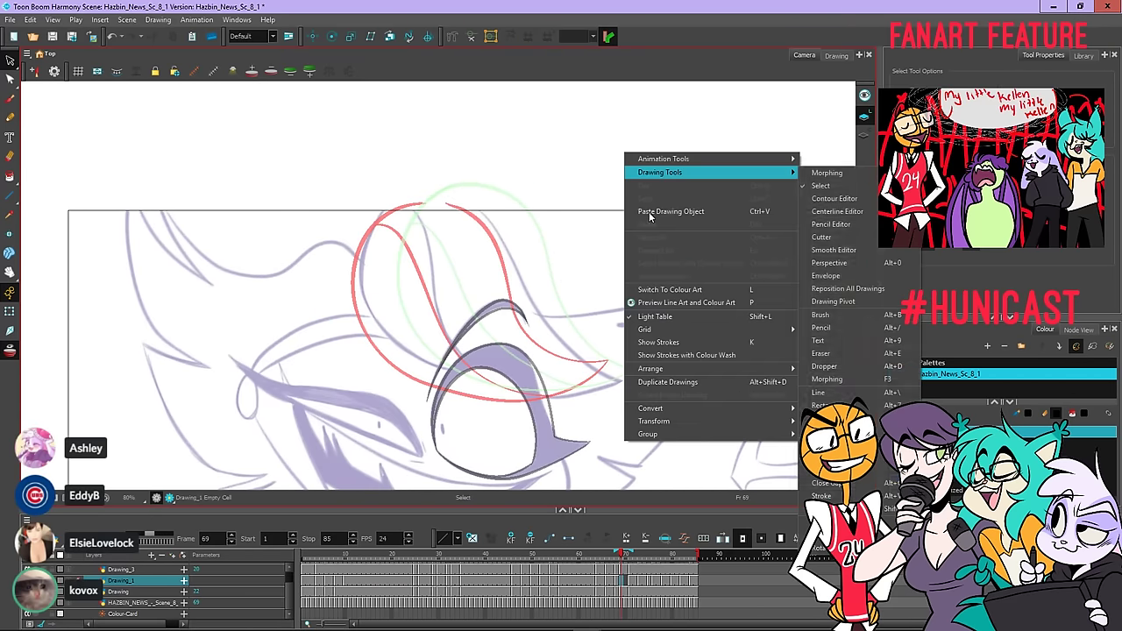
{"action": "left_click", "coordinate": [653, 209]}
{"action": "left_click_drag", "start_coordinate": [530, 210], "coordinate": [522, 230]}
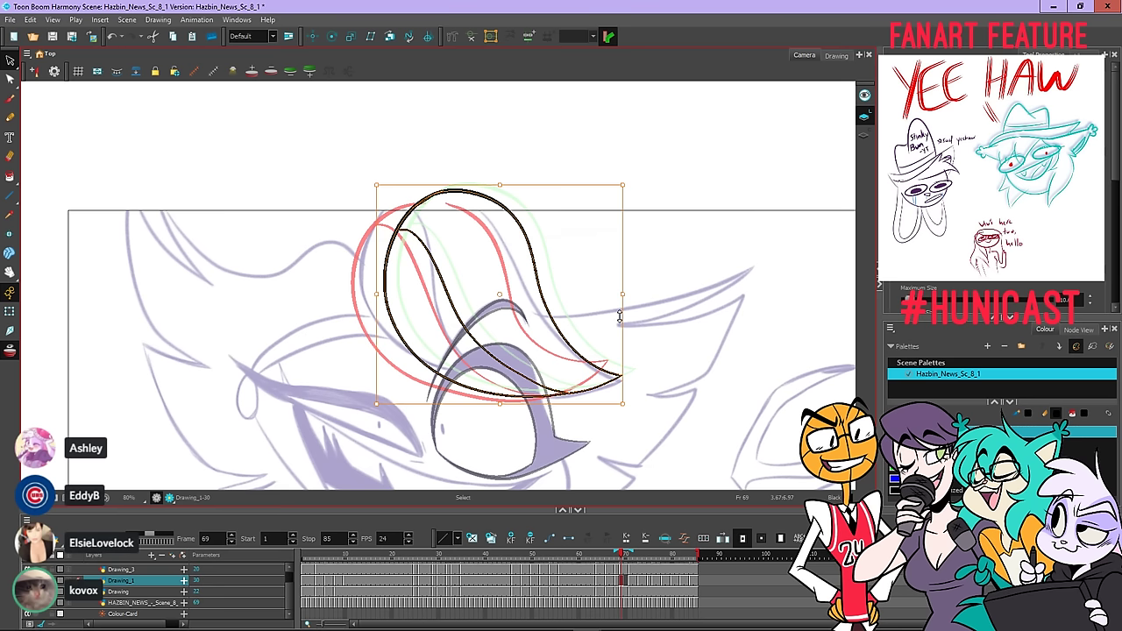
{"action": "left_click_drag", "start_coordinate": [625, 340], "coordinate": [624, 334]}
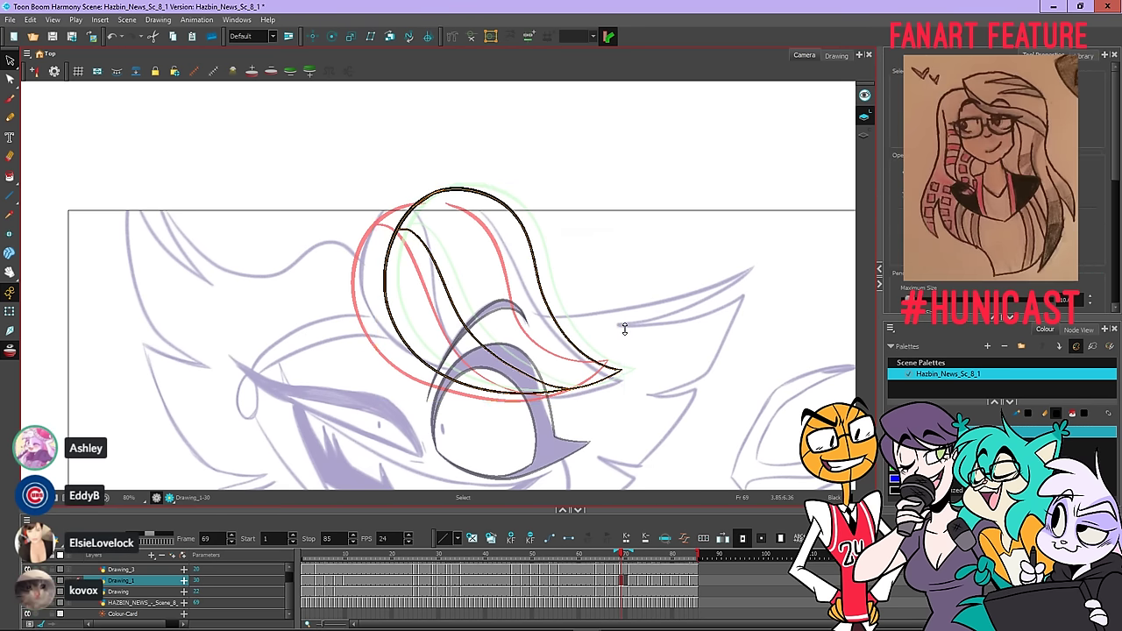
{"action": "left_click", "coordinate": [650, 356]}
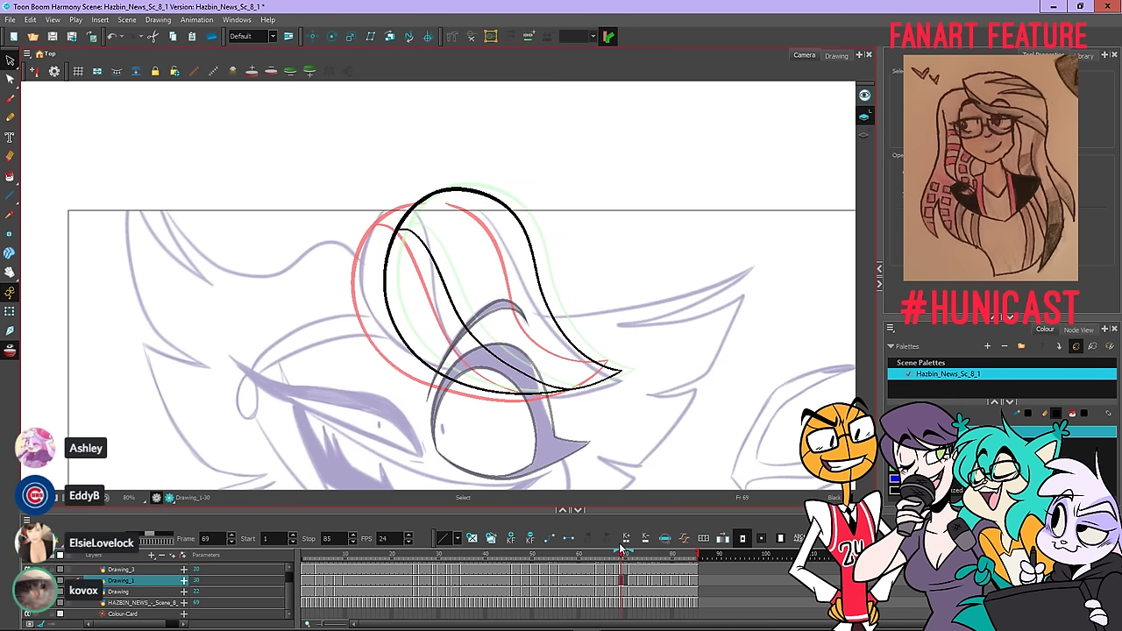
Compare the tuft with frame 71, and skew the upper part of the frame 69 tuft slightly back toward the preceding pose
{"action": "left_click", "coordinate": [621, 582]}
{"action": "left_click", "coordinate": [625, 584]}
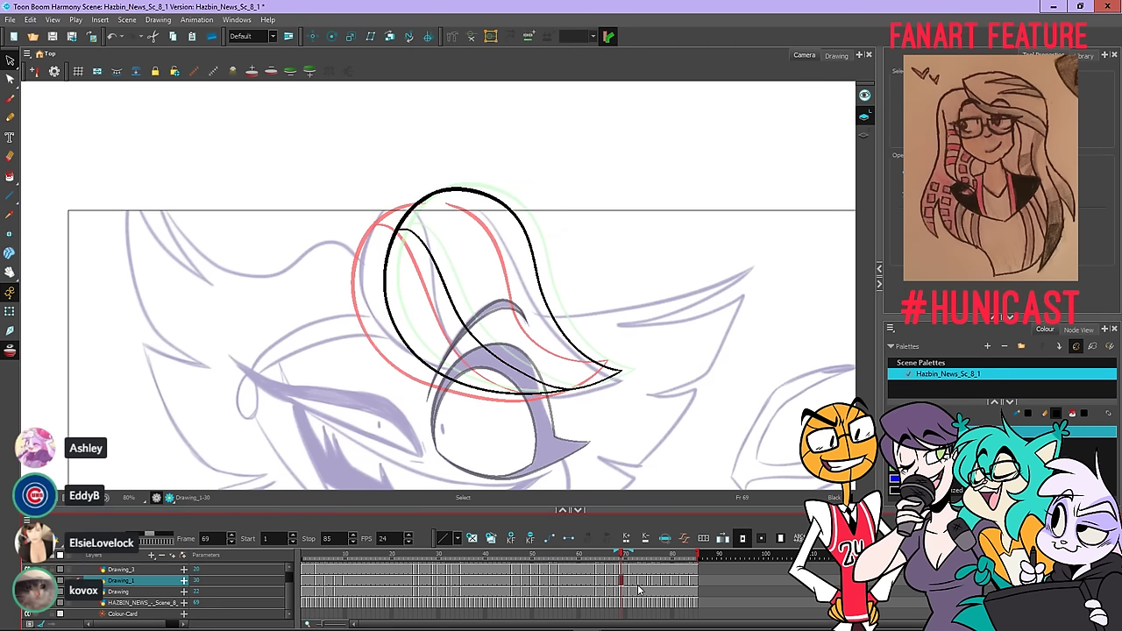
{"action": "key", "text": "."}
{"action": "key", "text": "."}
{"action": "key", "text": "."}
{"action": "key", "text": "."}
{"action": "key", "text": "."}
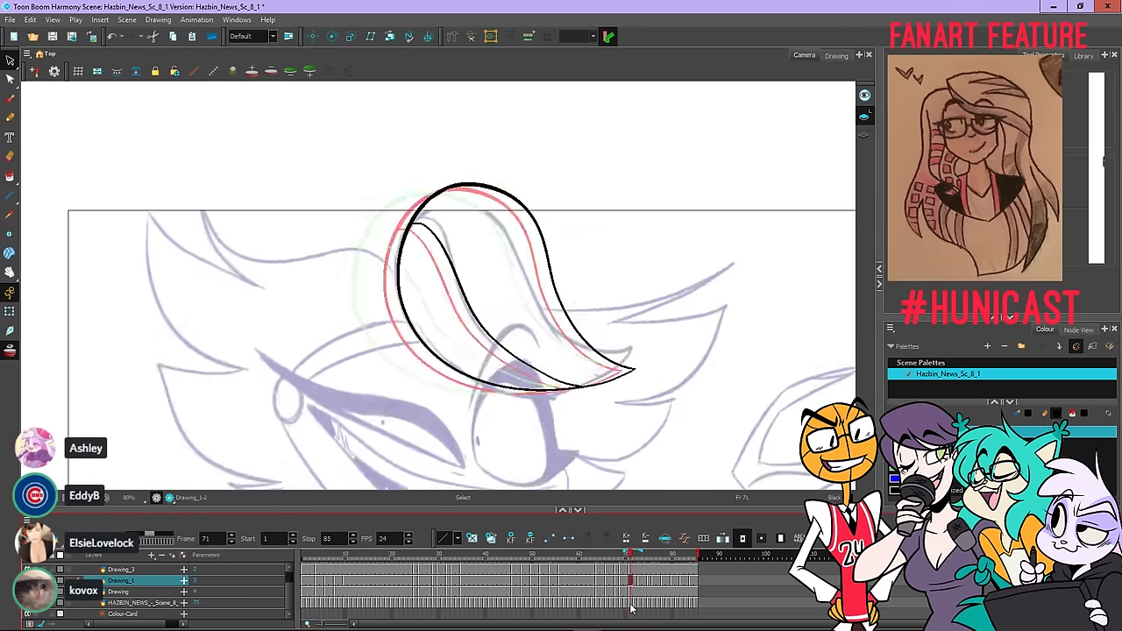
{"action": "key", "text": "comma"}
{"action": "key", "text": "comma"}
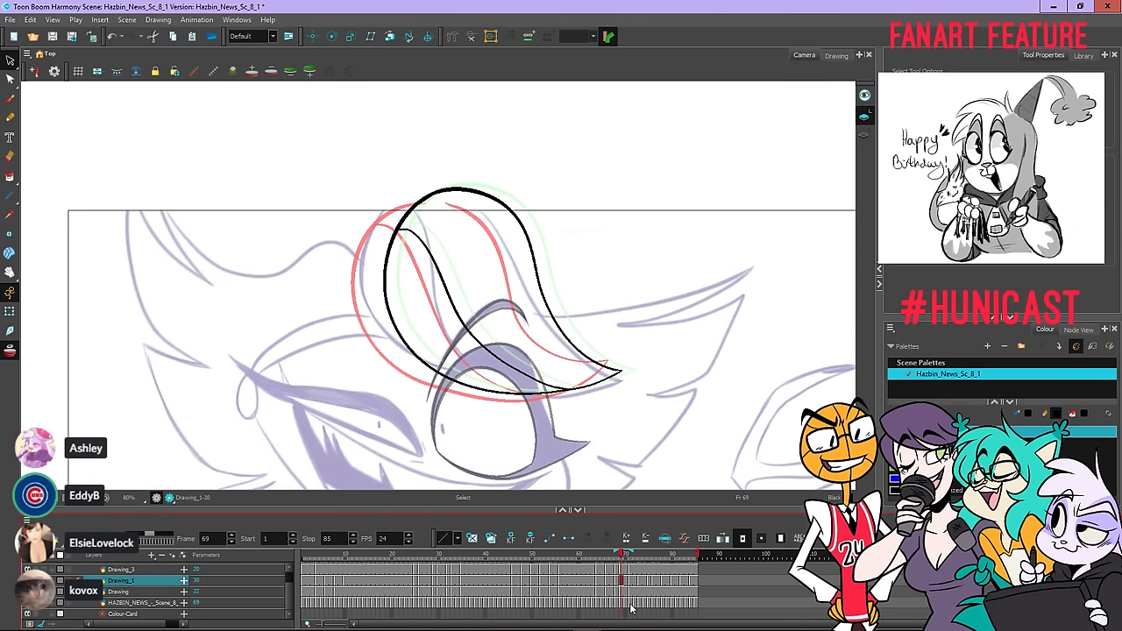
{"action": "key", "text": "ctrl+a"}
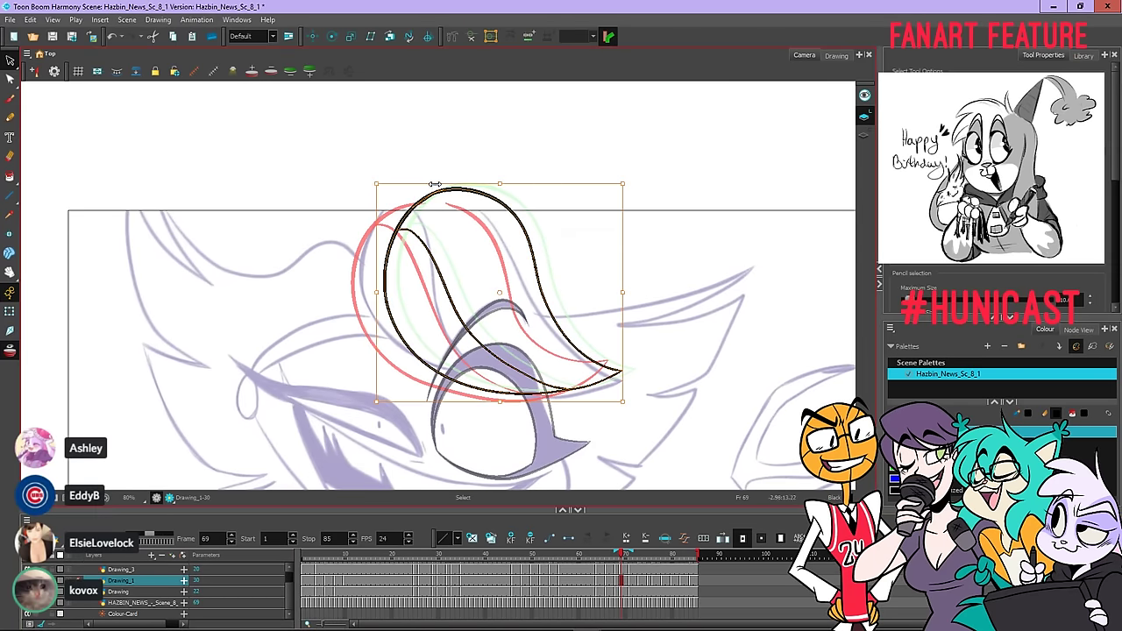
{"action": "left_click_drag", "start_coordinate": [435, 185], "coordinate": [424, 188]}
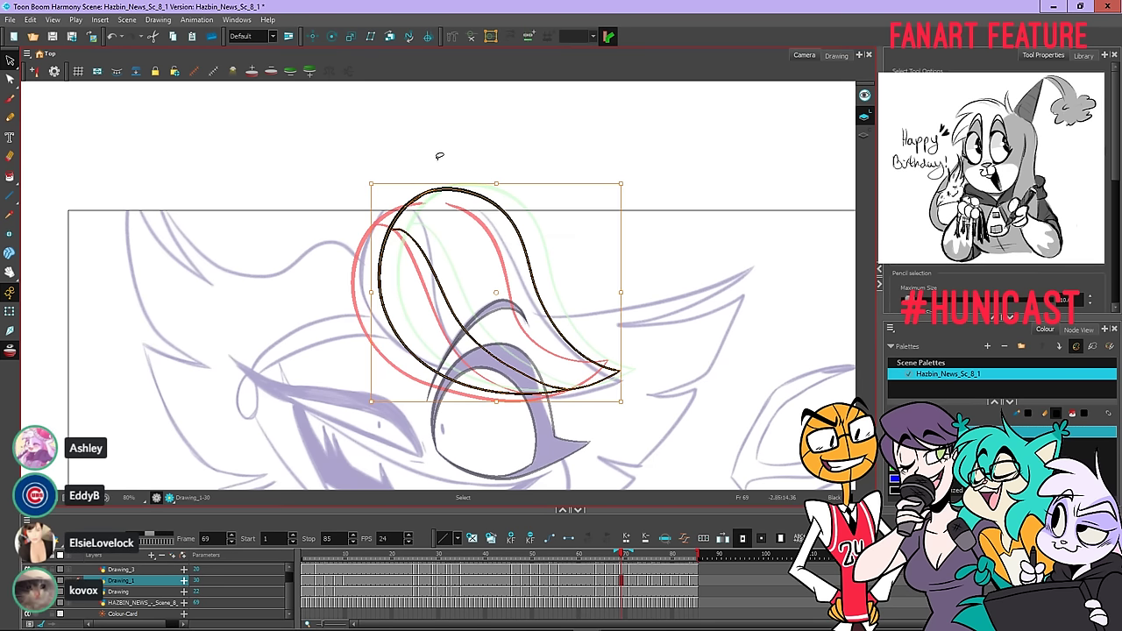
{"action": "left_click", "coordinate": [439, 156]}
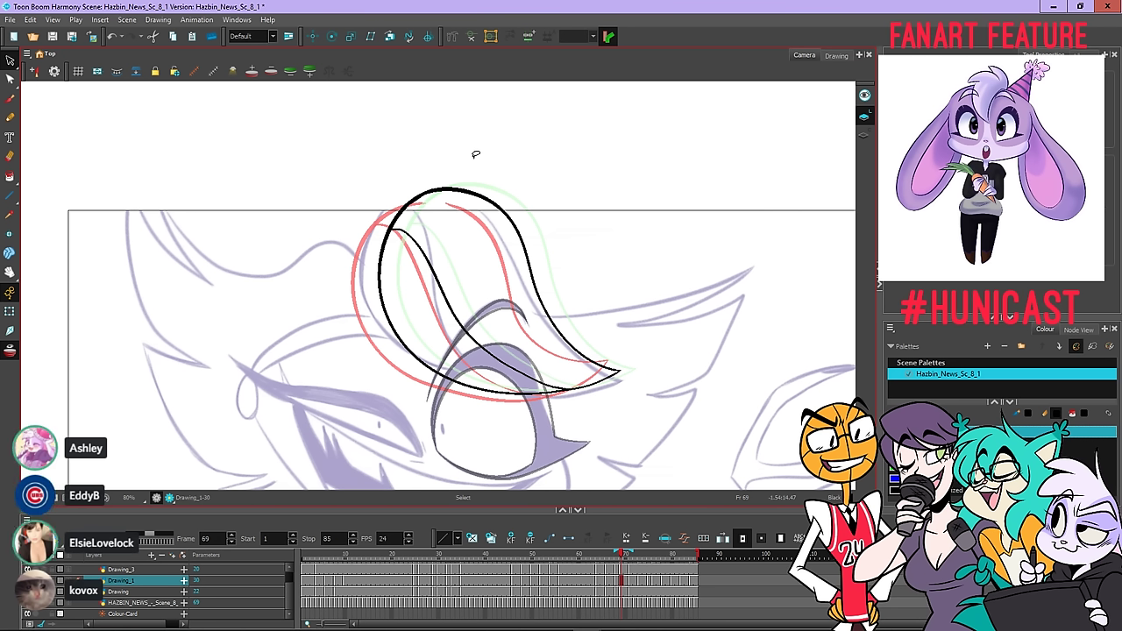
Compare frames 67 to 69, and stretch and skew the upper part of the frame 68 tuft toward the following pose
{"action": "key", "text": "comma"}
{"action": "key", "text": "comma"}
{"action": "key", "text": "period"}
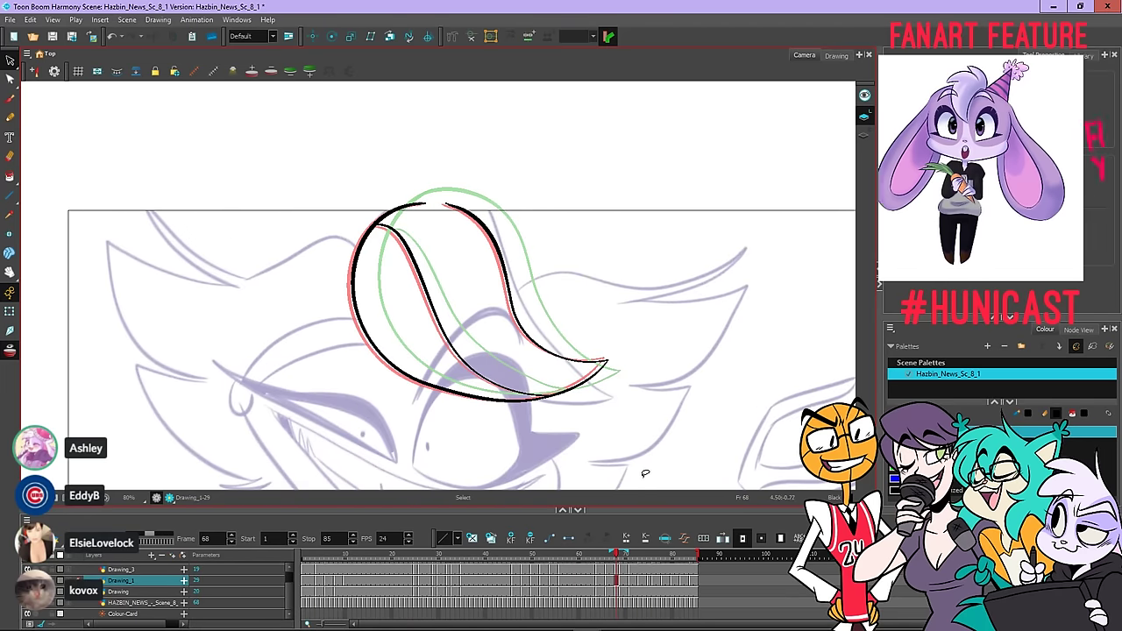
{"action": "key", "text": "comma"}
{"action": "key", "text": "period"}
{"action": "key", "text": "comma"}
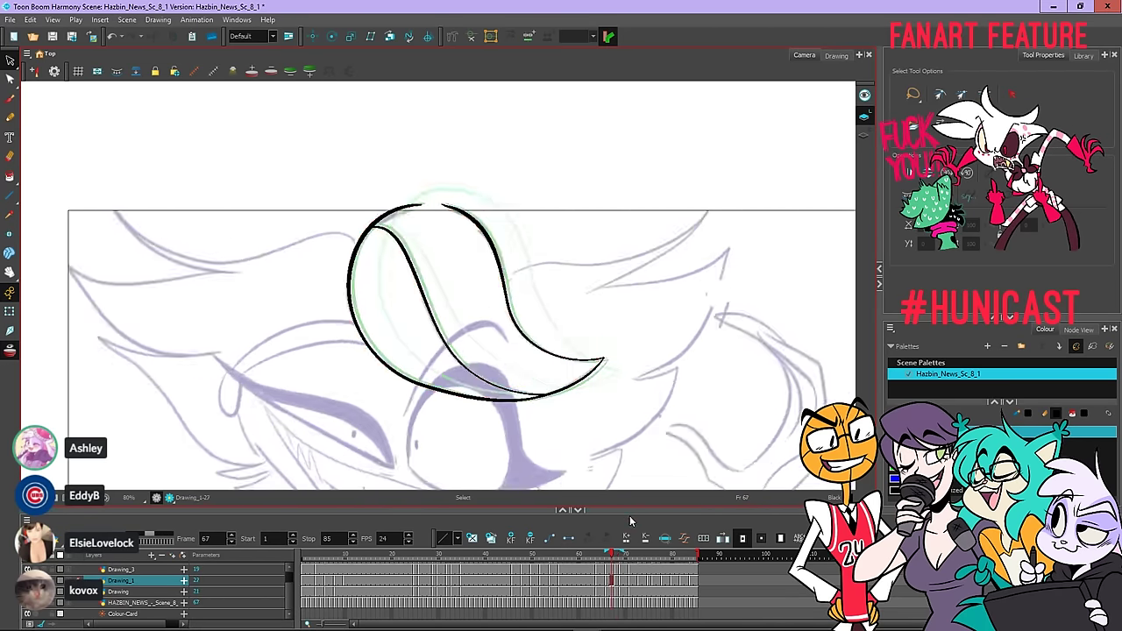
{"action": "key", "text": "period"}
{"action": "key", "text": "comma"}
{"action": "key", "text": "period"}
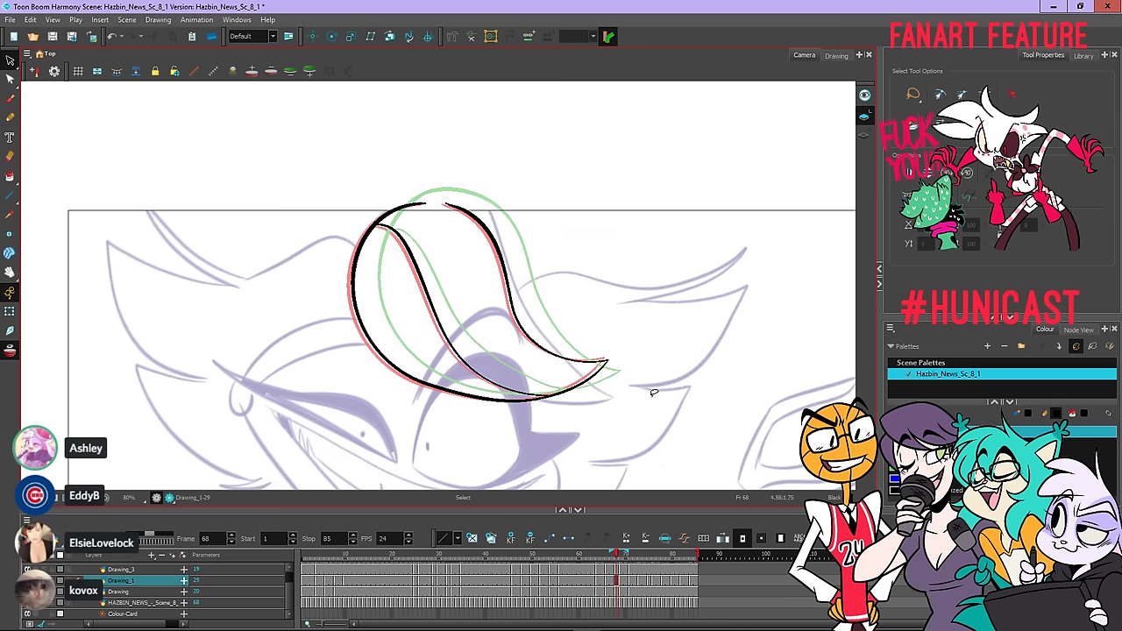
{"action": "mouse_move", "coordinate": [534, 165]}
{"action": "left_mouse_down"}
{"action": "mouse_move", "coordinate": [424, 141]}
{"action": "mouse_move", "coordinate": [695, 184]}
{"action": "left_mouse_up"}
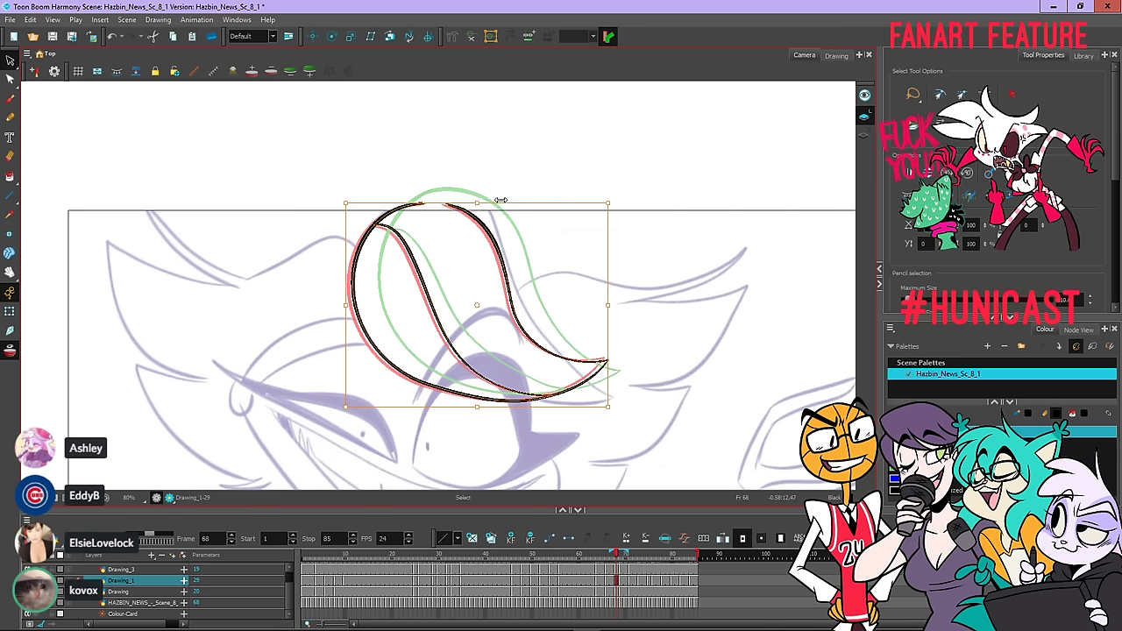
{"action": "left_click_drag", "start_coordinate": [483, 201], "coordinate": [494, 200]}
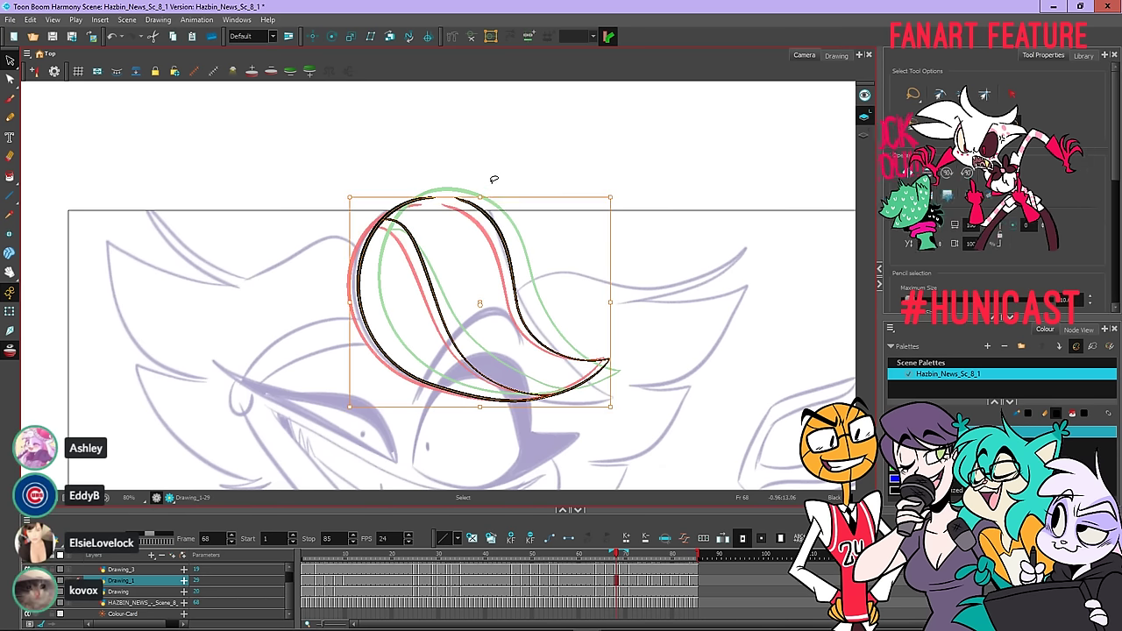
{"action": "left_click", "coordinate": [496, 180]}
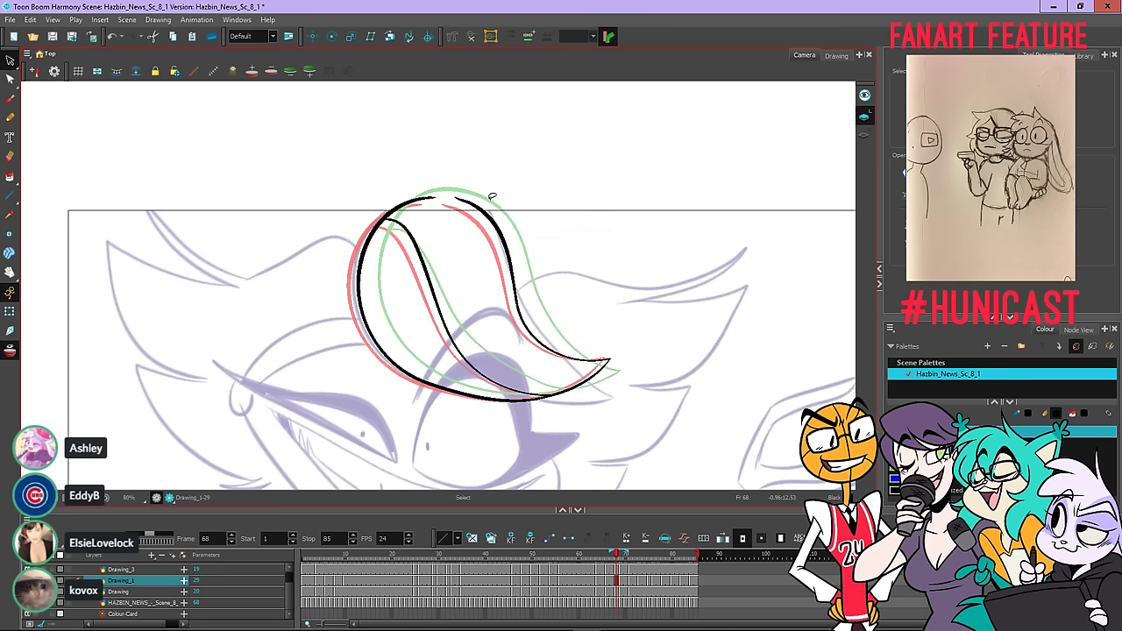
Skew the tip side of the frame 68 tuft slightly downward and reduce its height a little from the lower edge
{"action": "mouse_move", "coordinate": [493, 195]}
{"action": "left_mouse_down"}
{"action": "mouse_move", "coordinate": [465, 462]}
{"action": "mouse_move", "coordinate": [584, 143]}
{"action": "left_mouse_up"}
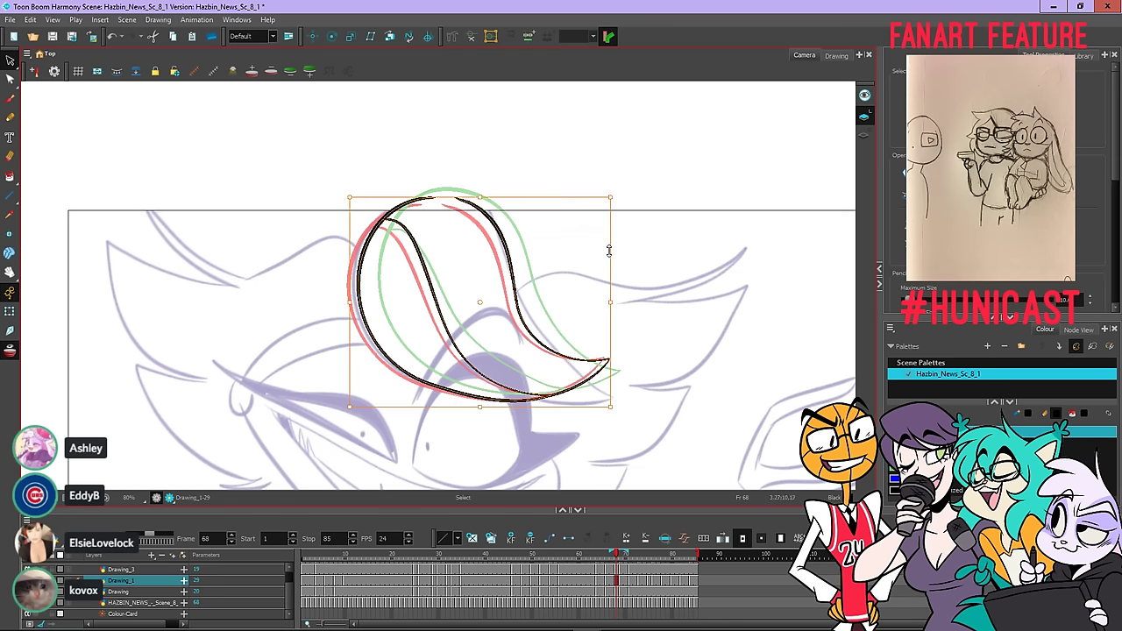
{"action": "left_click_drag", "start_coordinate": [610, 252], "coordinate": [615, 263]}
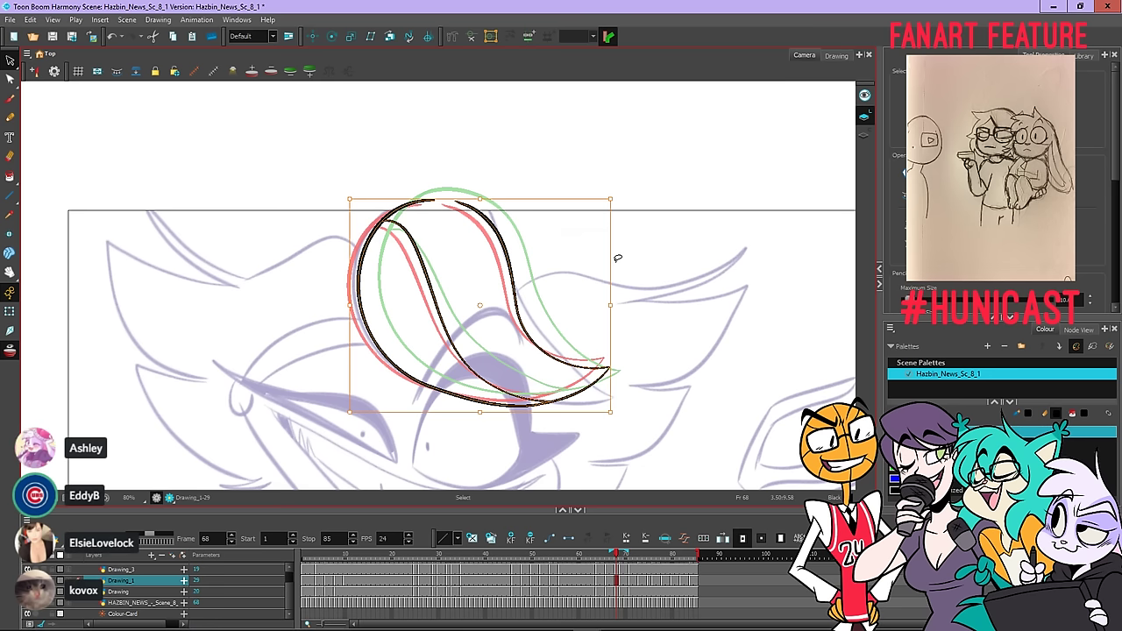
{"action": "left_click", "coordinate": [614, 278]}
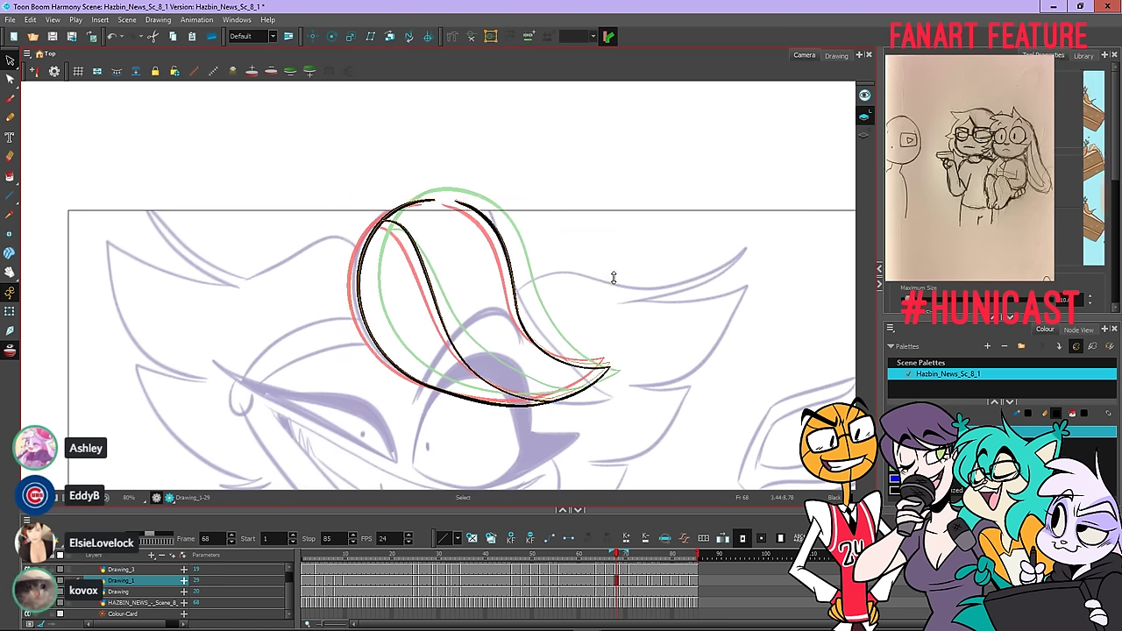
{"action": "left_click_drag", "start_coordinate": [614, 277], "coordinate": [613, 273]}
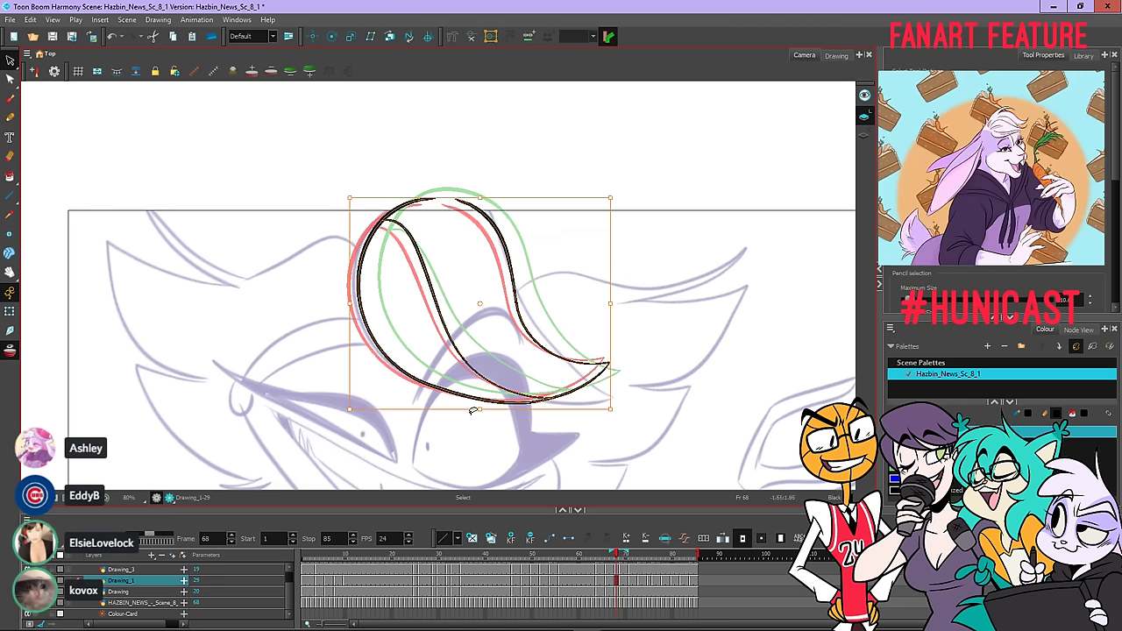
{"action": "left_click_drag", "start_coordinate": [480, 409], "coordinate": [483, 403]}
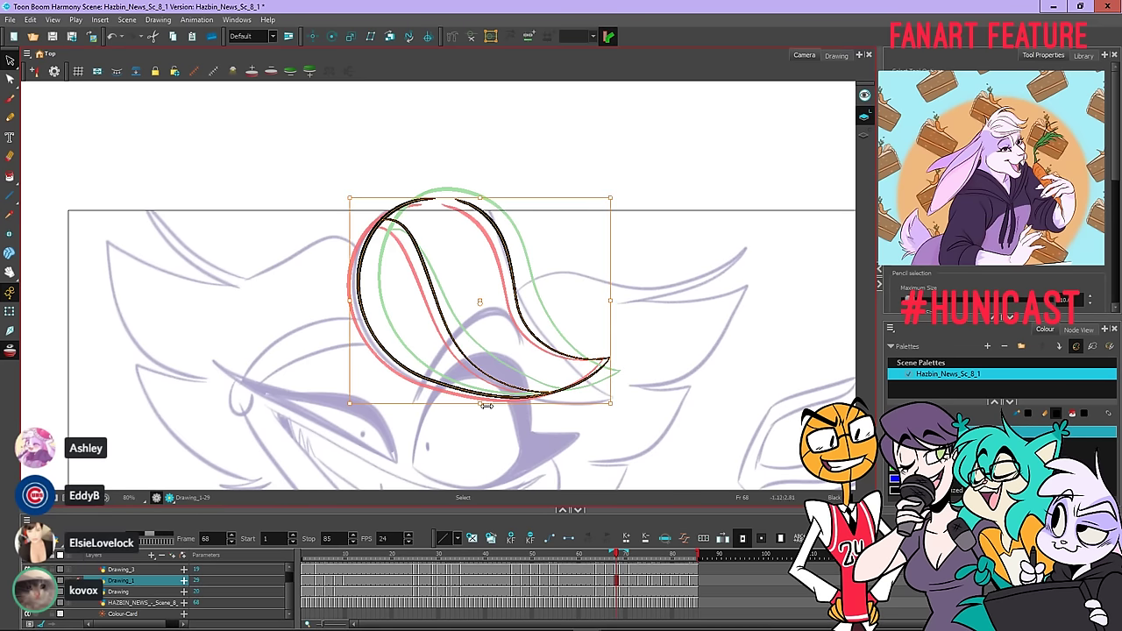
{"action": "left_click_drag", "start_coordinate": [607, 270], "coordinate": [610, 280]}
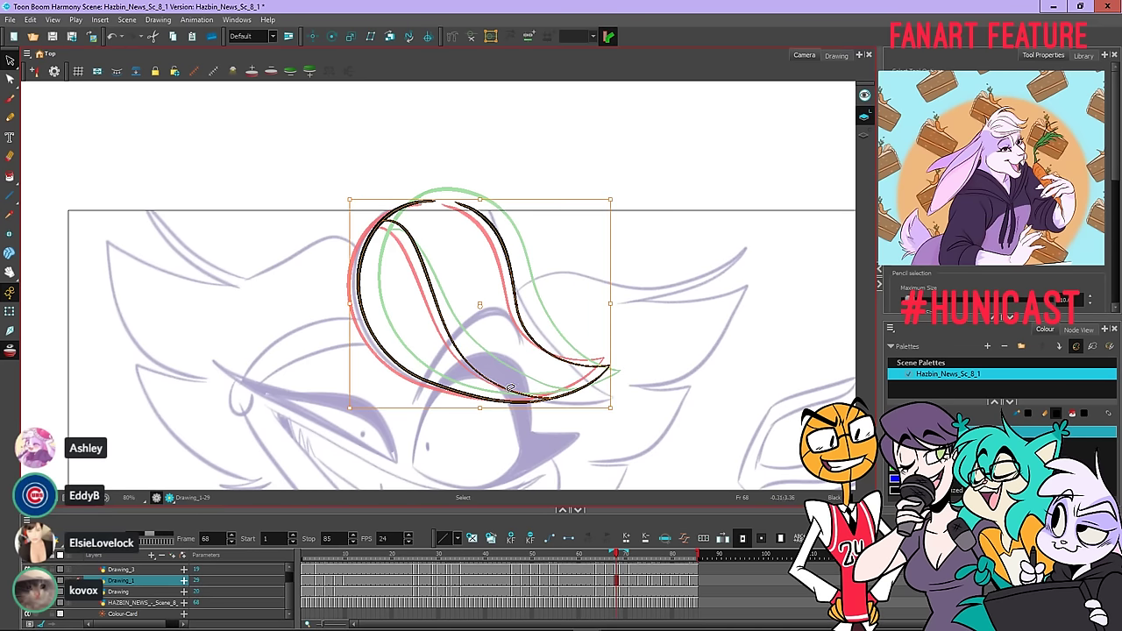
{"action": "left_click_drag", "start_coordinate": [480, 407], "coordinate": [481, 404]}
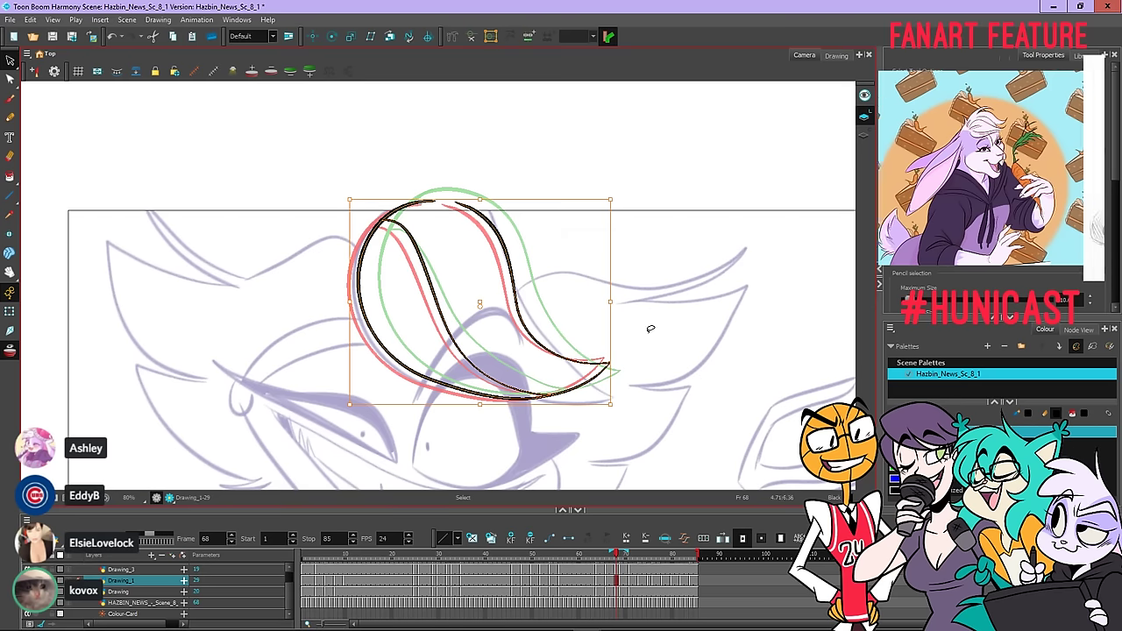
{"action": "left_click", "coordinate": [668, 358]}
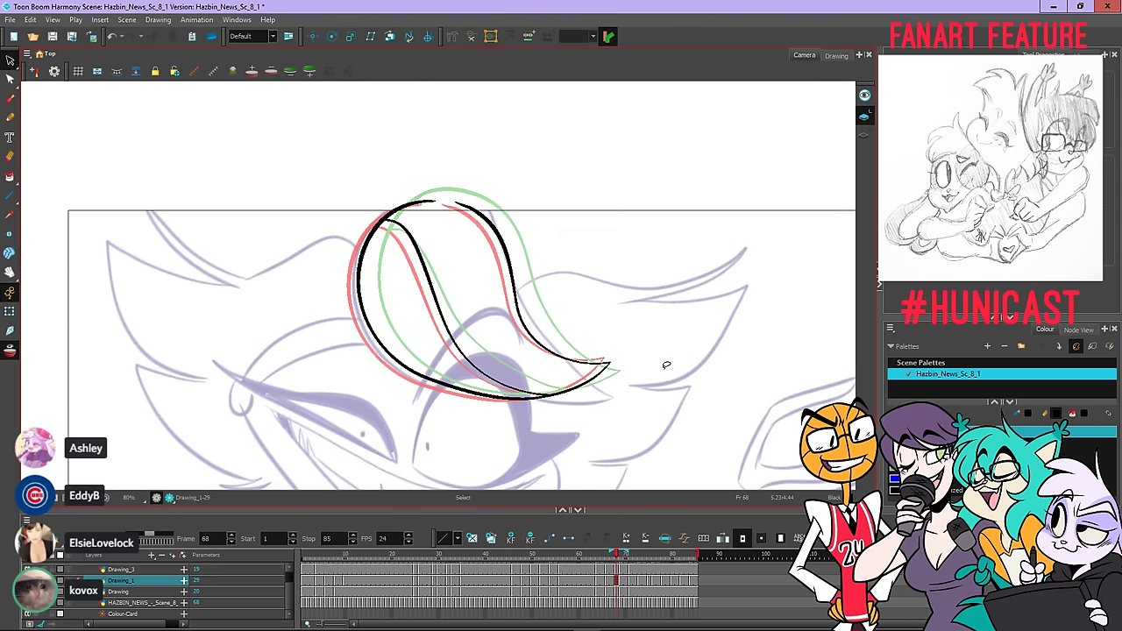
Flip and scrub through the frames around 65 to 73 to check the hair tuft's in-between motion
{"action": "key", "text": "comma"}
{"action": "key", "text": "period"}
{"action": "key", "text": "period"}
{"action": "key", "text": "period"}
{"action": "key", "text": "comma"}
{"action": "key", "text": "comma"}
{"action": "key", "text": "comma"}
{"action": "key", "text": "period"}
{"action": "key", "text": "period"}
{"action": "key", "text": "period"}
{"action": "key", "text": "period"}
{"action": "key", "text": "period"}
{"action": "key", "text": "comma"}
{"action": "key", "text": "comma"}
{"action": "key", "text": "comma"}
{"action": "key", "text": "comma"}
{"action": "key", "text": "comma"}
{"action": "key", "text": "comma"}
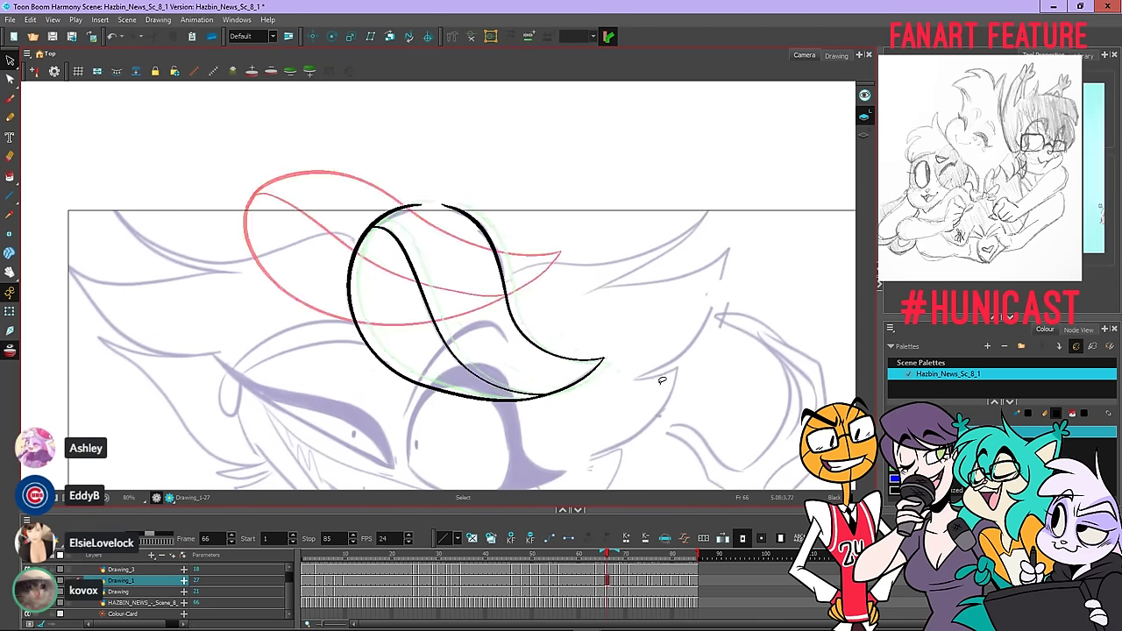
{"action": "key", "text": "comma"}
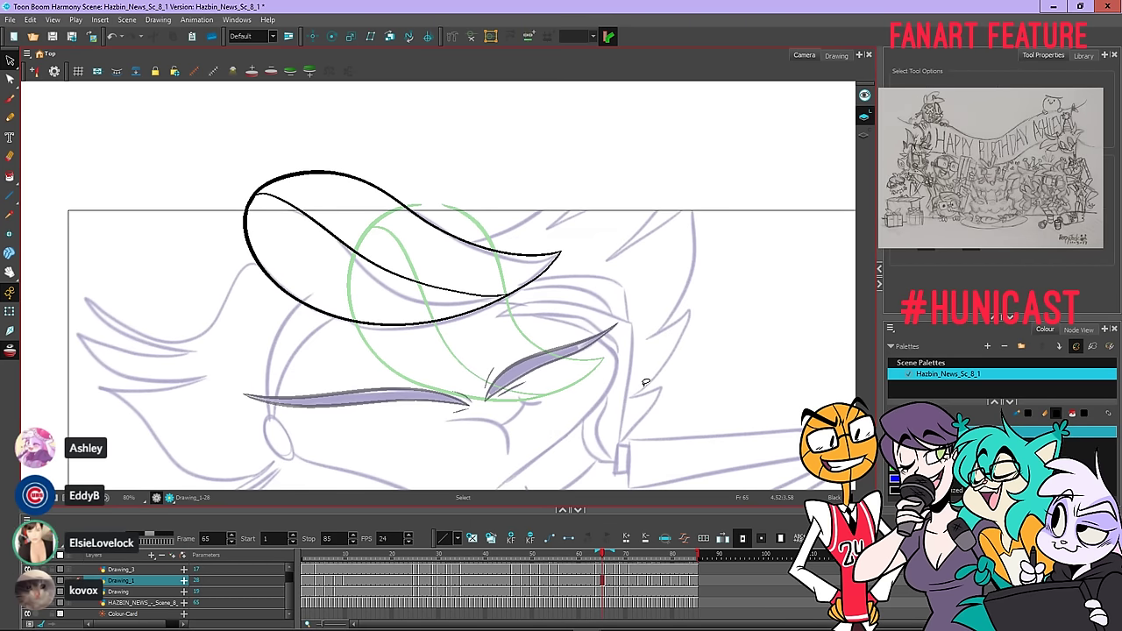
{"action": "left_click_drag", "start_coordinate": [601, 561], "coordinate": [632, 534]}
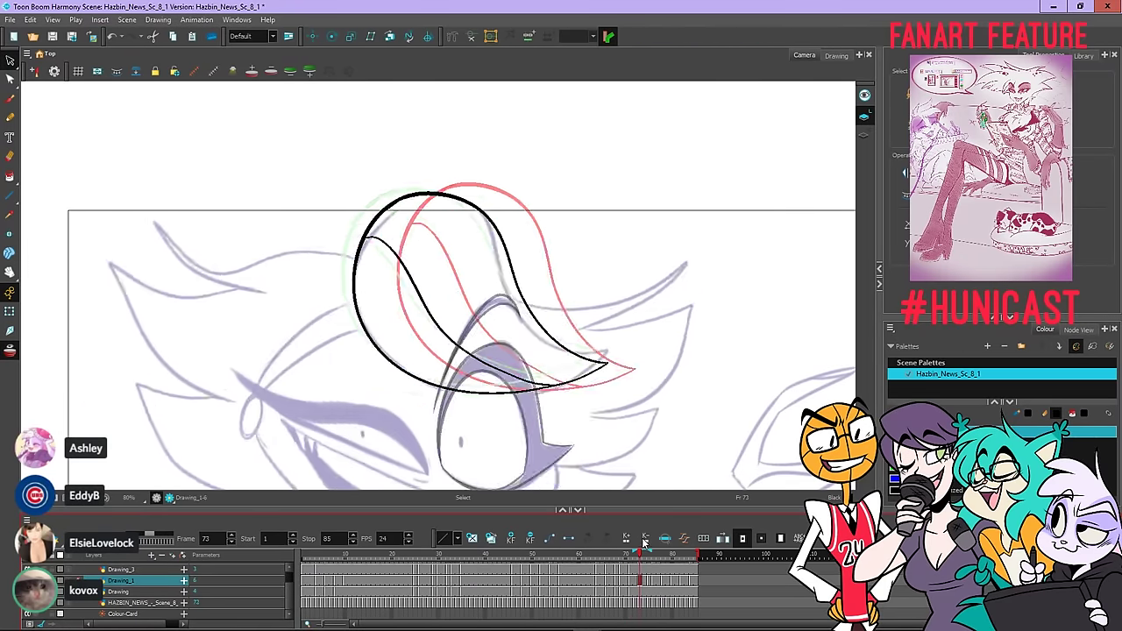
Review the hair tuft drawings around frames 23 to 33 one frame at a time
{"action": "left_click", "coordinate": [417, 557]}
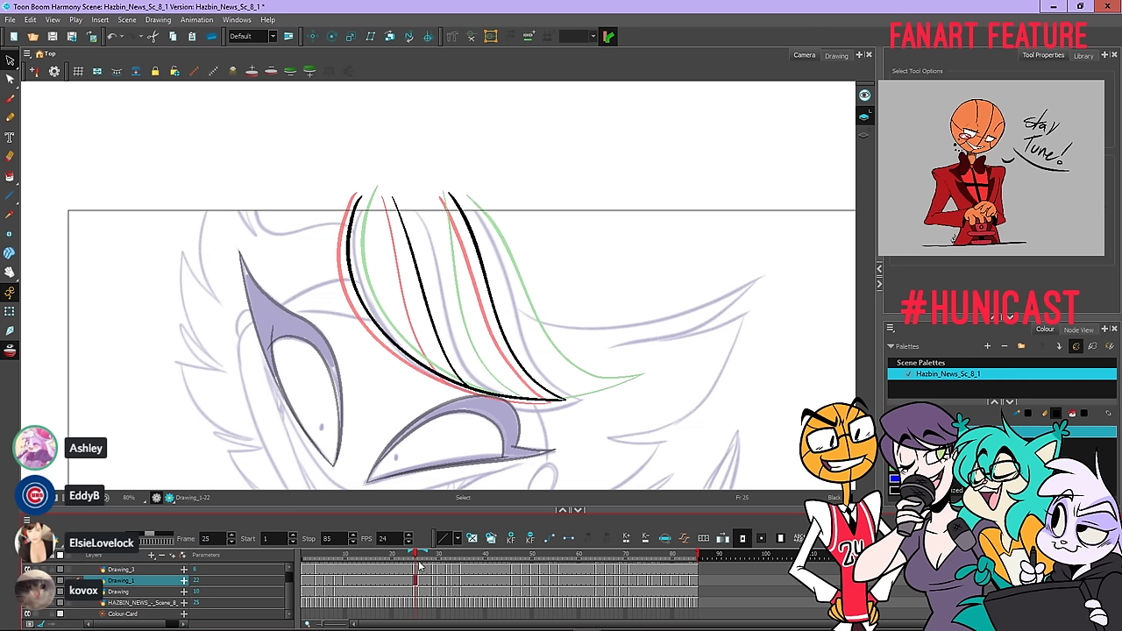
{"action": "key", "text": "f"}
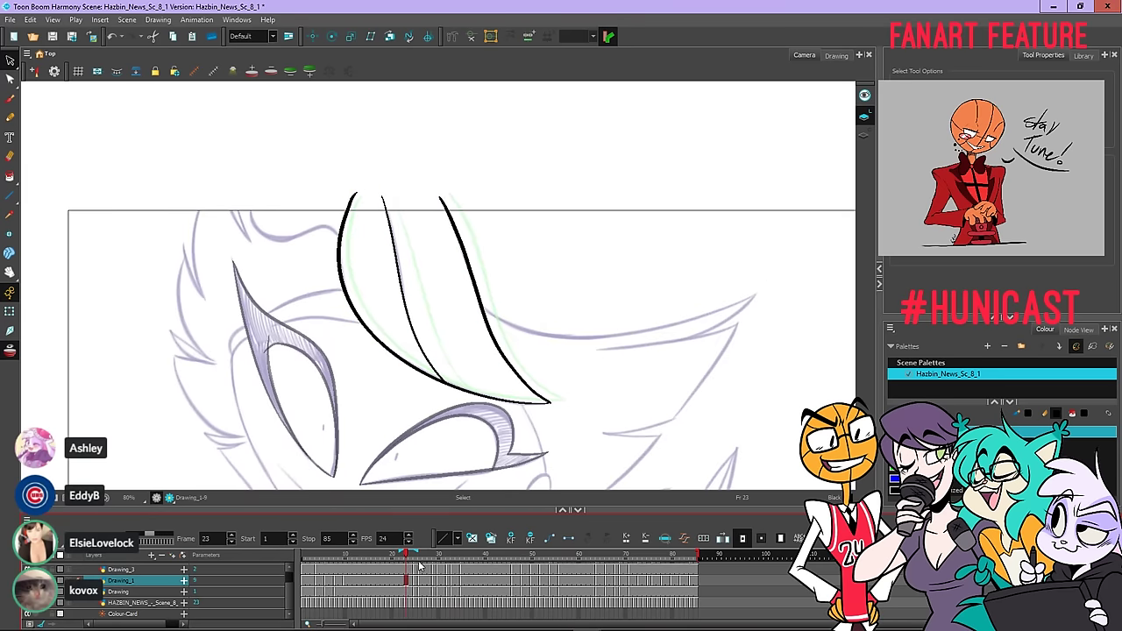
{"action": "key", "text": "g"}
{"action": "key", "text": "g"}
{"action": "key", "text": "g"}
{"action": "key", "text": "g"}
{"action": "key", "text": "g"}
{"action": "key", "text": "g"}
{"action": "key", "text": "g"}
{"action": "key", "text": "g"}
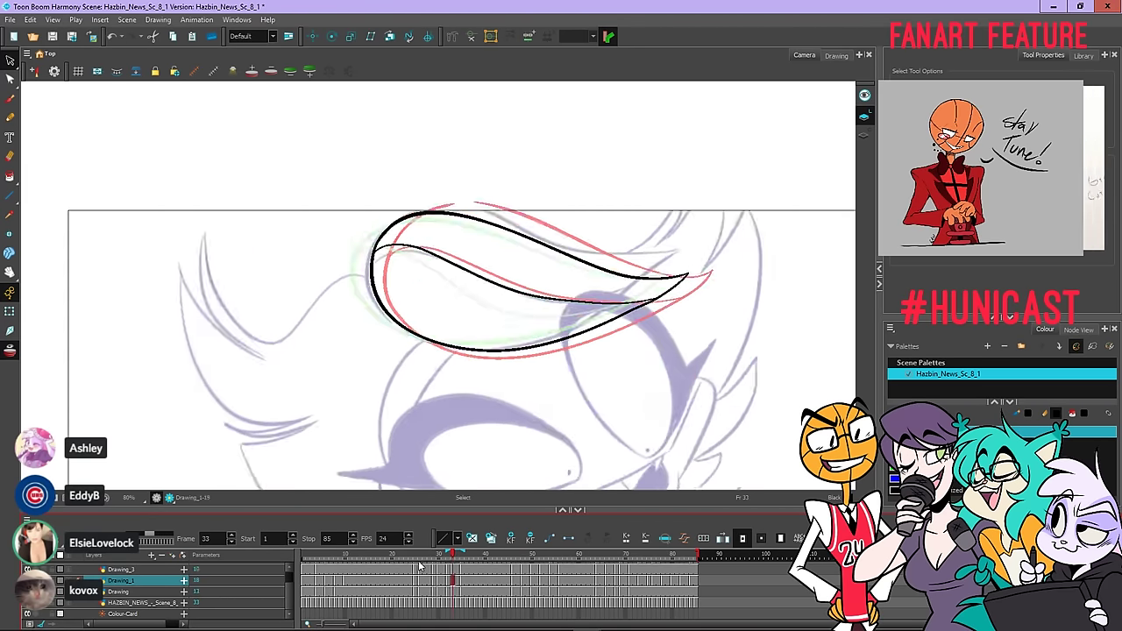
Step back to the beginning of the scene and play the animation to review the hair tuft's movement
{"action": "key", "text": "comma"}
{"action": "key", "text": "comma"}
{"action": "key", "text": "comma"}
{"action": "key", "text": "comma"}
{"action": "key", "text": "comma"}
{"action": "key", "text": "comma"}
{"action": "key", "text": "comma"}
{"action": "key", "text": "comma"}
{"action": "key", "text": "comma"}
{"action": "key", "text": "comma"}
{"action": "key", "text": "comma"}
{"action": "key", "text": "comma"}
{"action": "key", "text": "comma"}
{"action": "key", "text": "comma"}
{"action": "key", "text": "comma"}
{"action": "key", "text": "comma"}
{"action": "key", "text": "comma"}
{"action": "key", "text": "comma"}
{"action": "key", "text": "comma"}
{"action": "key", "text": "comma"}
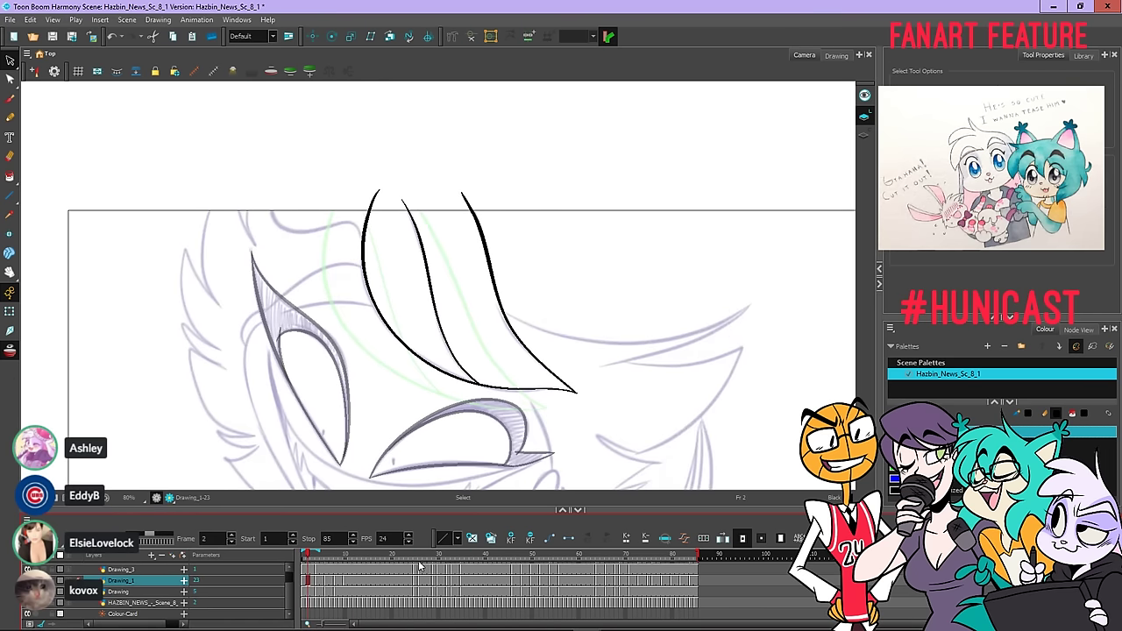
{"action": "key", "text": "shift+Return"}
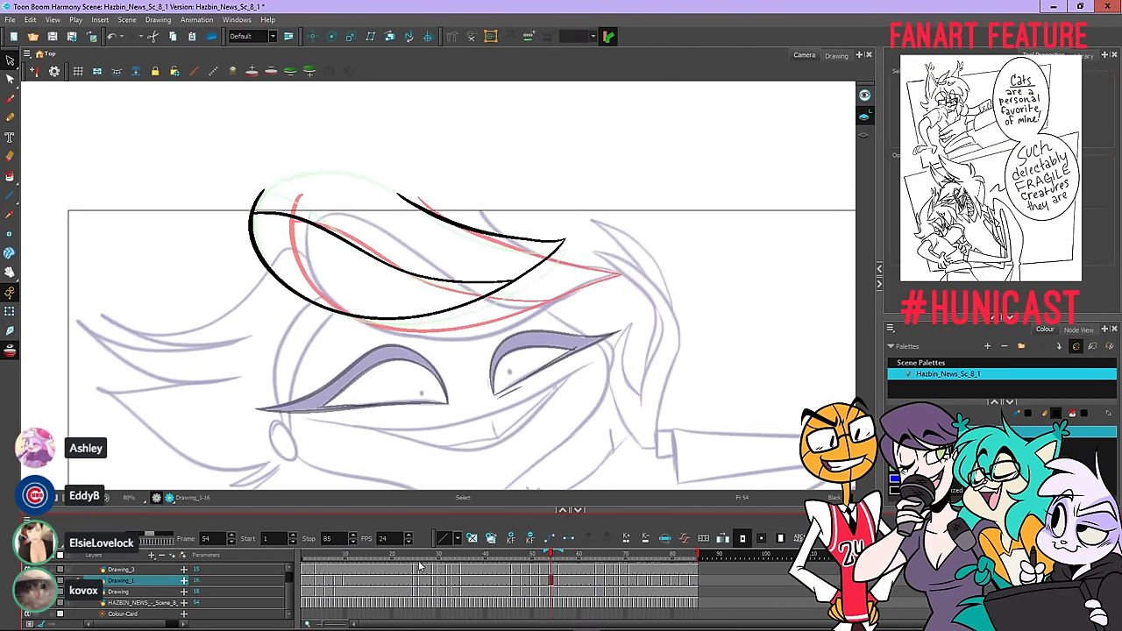
Switch to the Drawing_2 layer around frame 28 and step forward to check its eye drawings
{"action": "scroll", "coordinate": [574, 402], "scroll_direction": "down", "scroll_amount": 3}
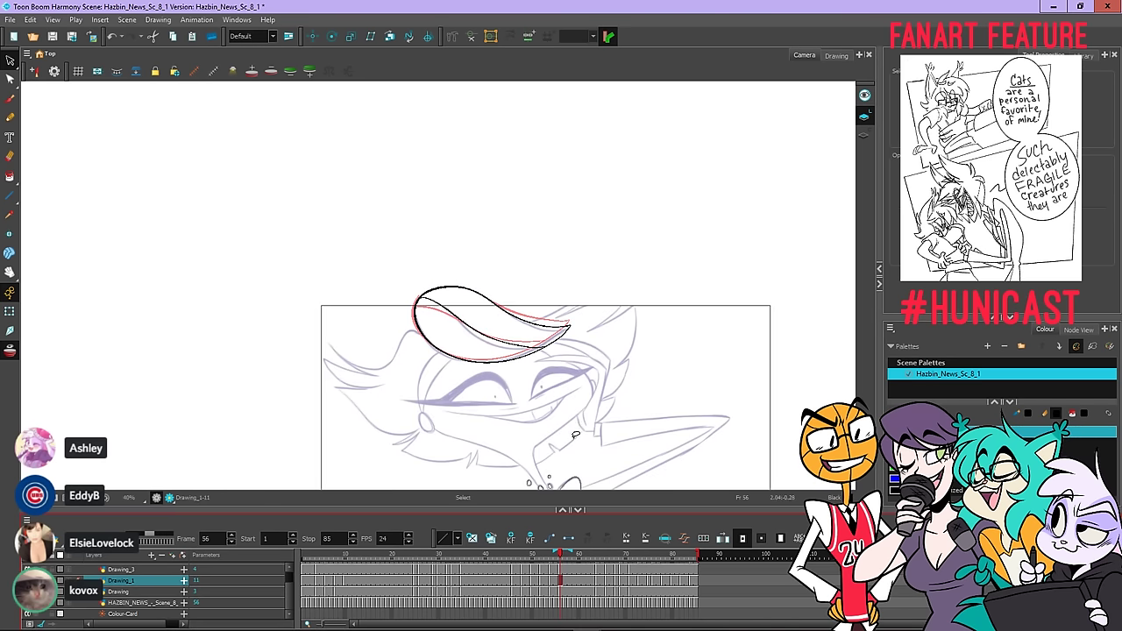
{"action": "scroll", "coordinate": [571, 456], "scroll_direction": "up", "scroll_amount": 1}
{"action": "scroll", "coordinate": [510, 596], "scroll_direction": "up", "scroll_amount": 1}
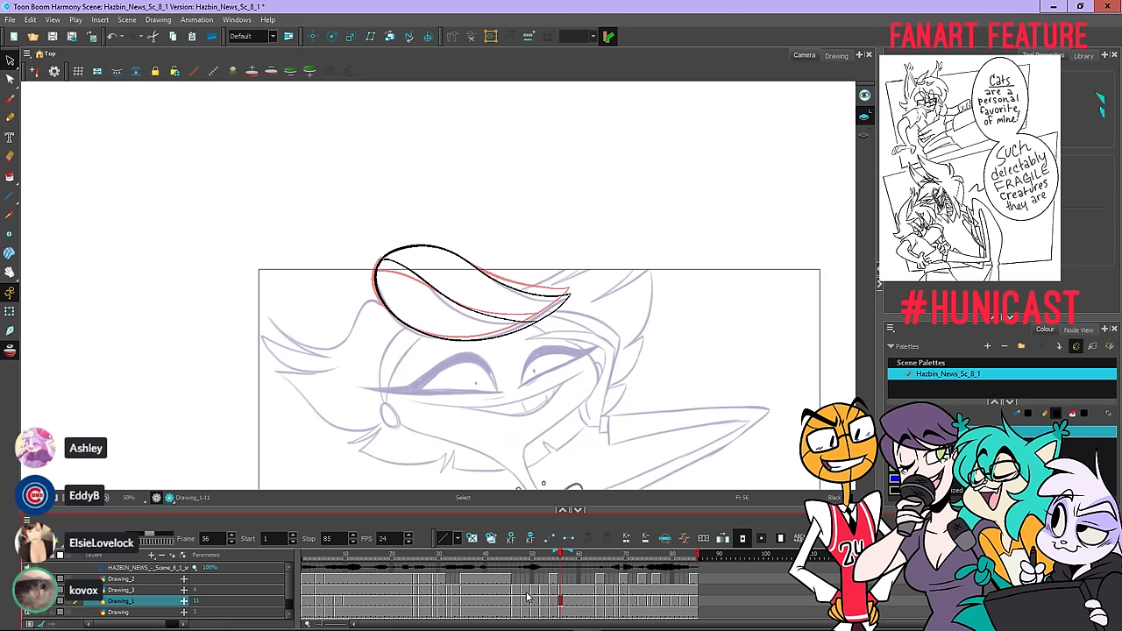
{"action": "left_click", "coordinate": [429, 580]}
{"action": "key", "text": "period"}
{"action": "key", "text": "period"}
{"action": "key", "text": "period"}
{"action": "key", "text": "period"}
{"action": "key", "text": "period"}
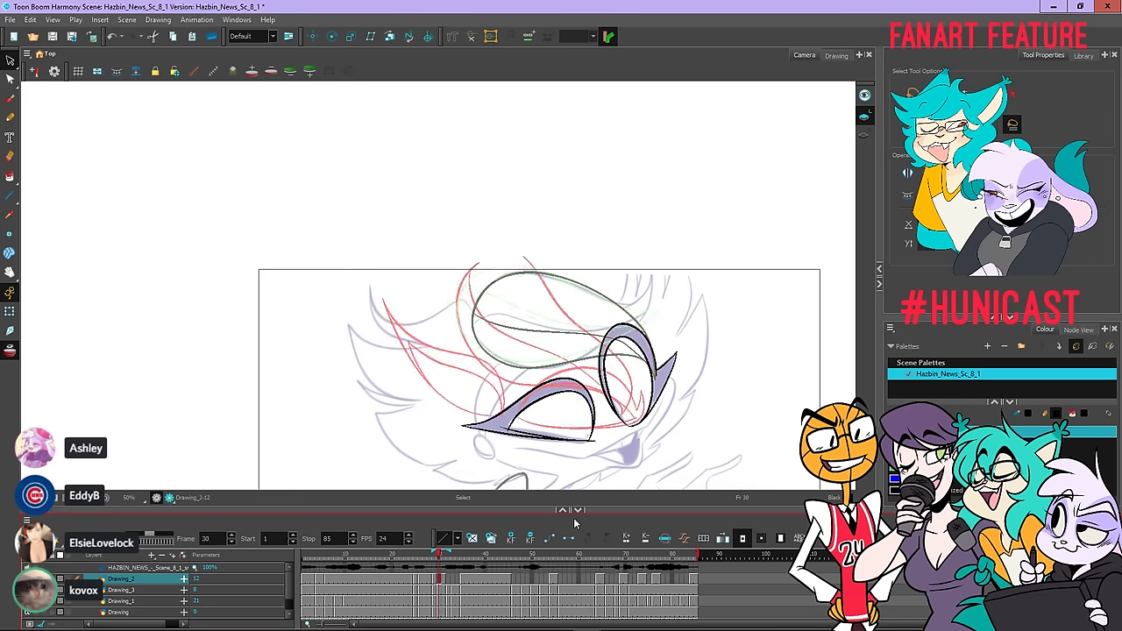
Flip back and forth through frames 30 to 35 of Drawing_2 to compare the eye drawings with the rough animation
{"action": "key", "text": "comma"}
{"action": "key", "text": "period"}
{"action": "key", "text": "period"}
{"action": "key", "text": "period"}
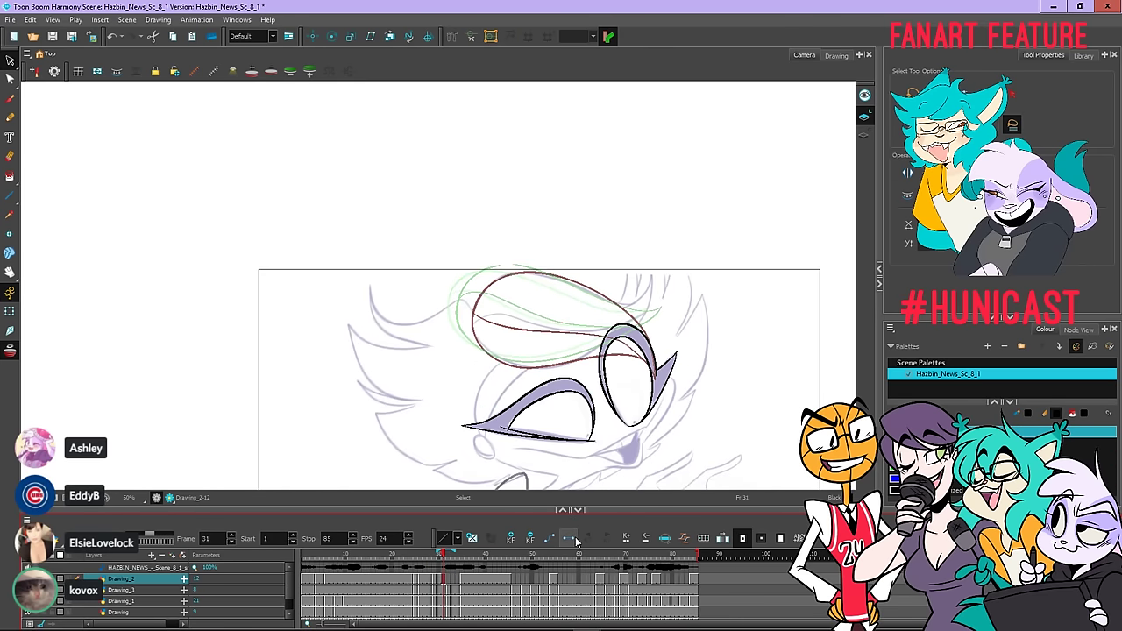
{"action": "key", "text": "comma"}
{"action": "key", "text": "comma"}
{"action": "key", "text": "comma"}
{"action": "key", "text": "comma"}
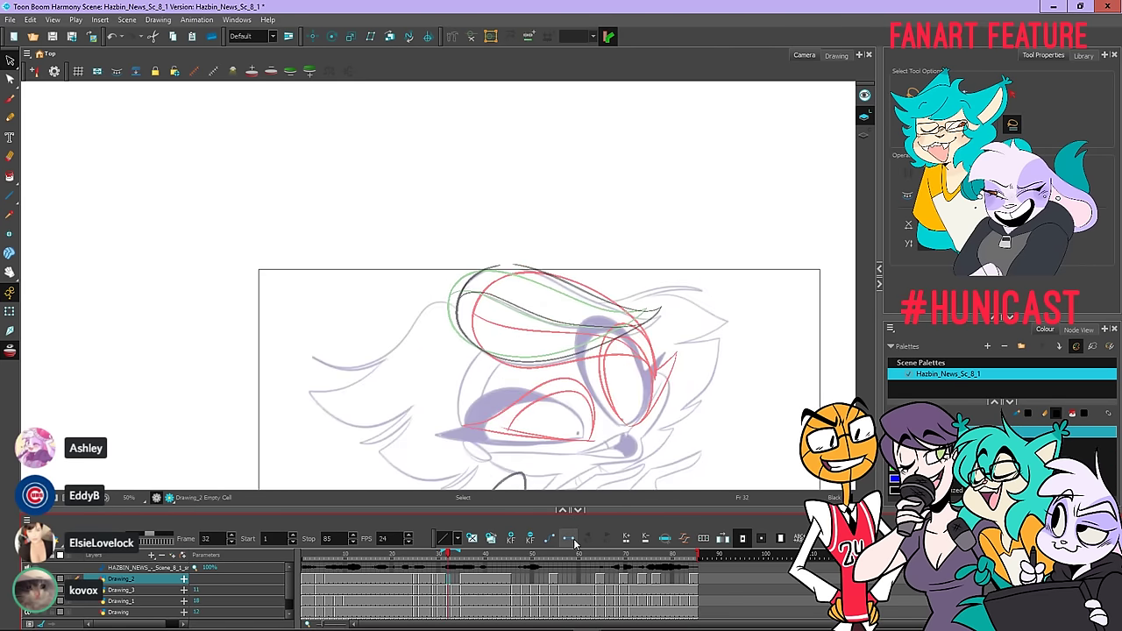
{"action": "key", "text": "period"}
{"action": "key", "text": "comma"}
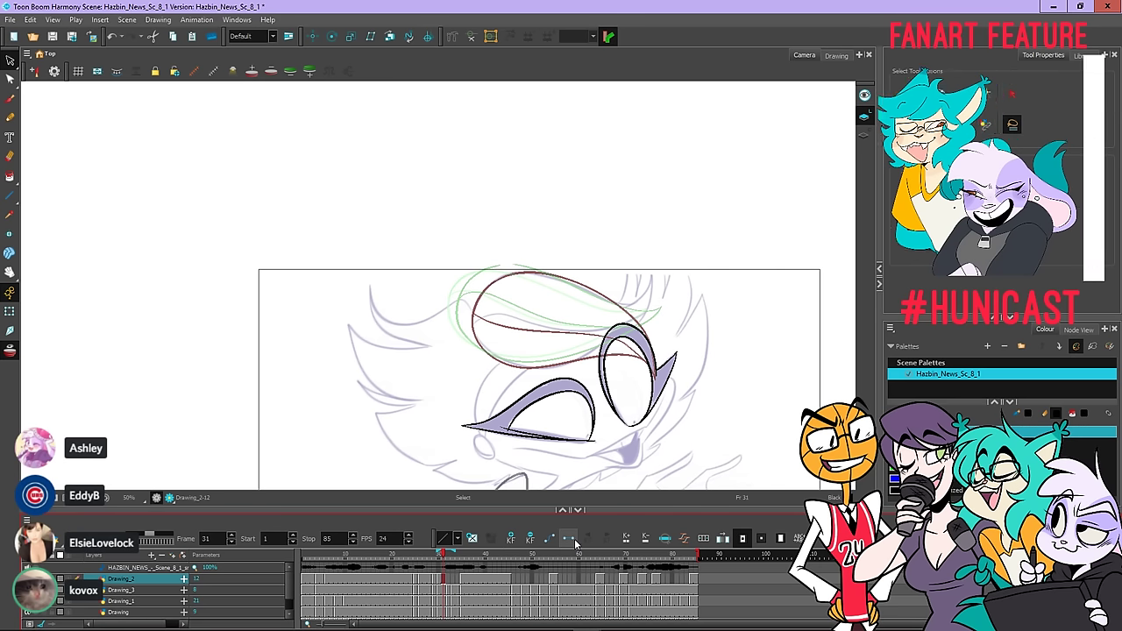
{"action": "key", "text": "period"}
{"action": "key", "text": "period"}
{"action": "key", "text": "period"}
{"action": "key", "text": "period"}
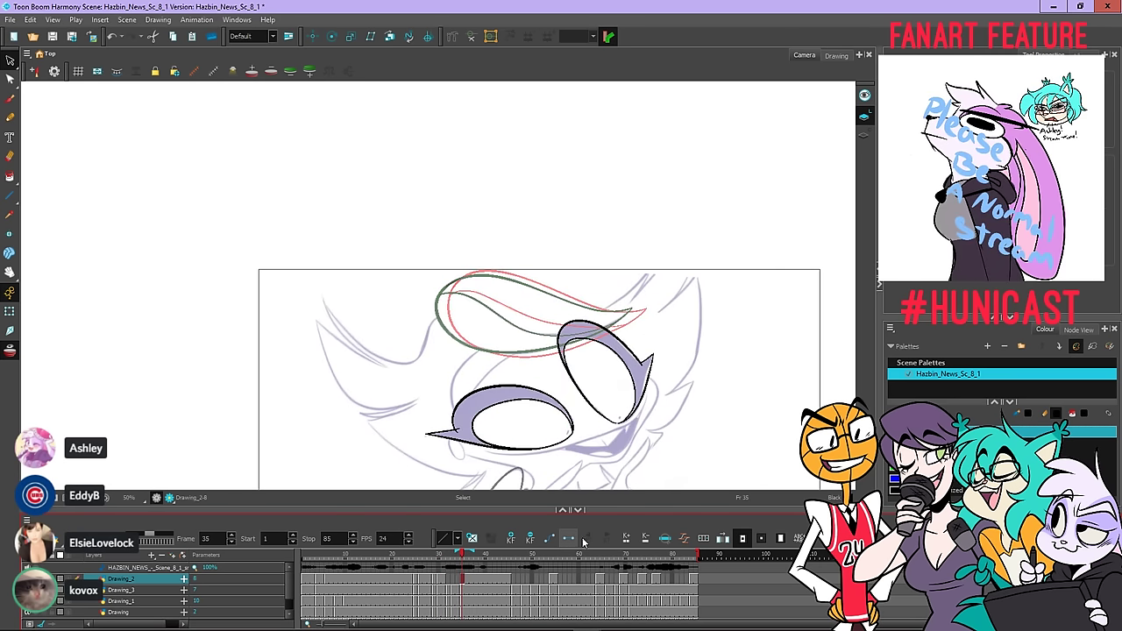
{"action": "scroll", "coordinate": [631, 451], "scroll_direction": "down", "scroll_amount": 1}
{"action": "left_click_drag", "start_coordinate": [645, 482], "coordinate": [631, 387]}
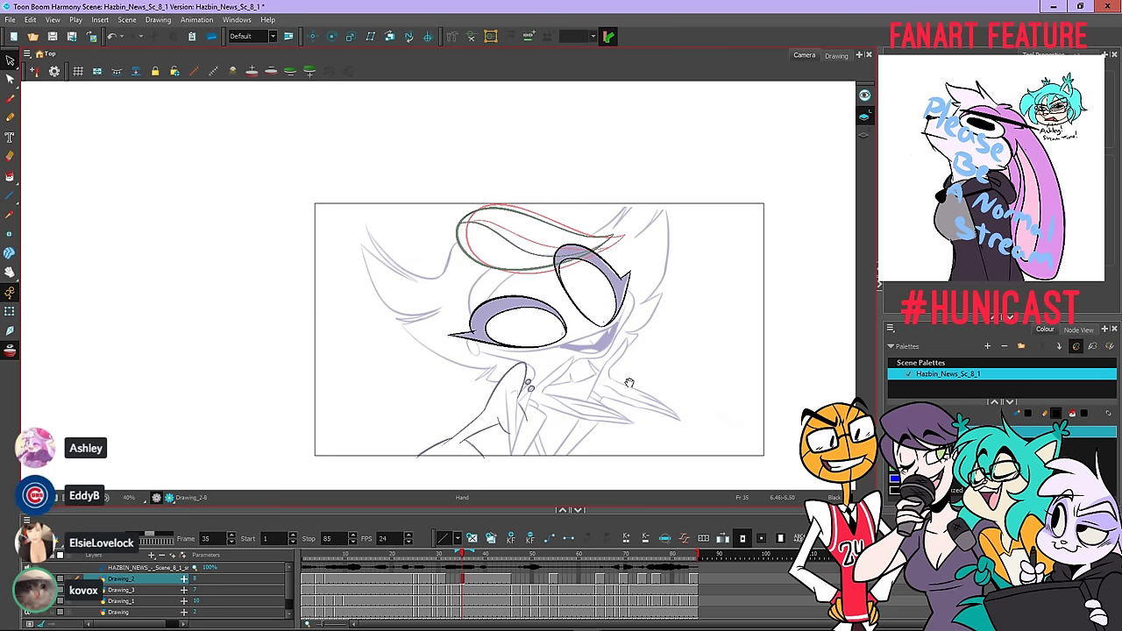
Go to frame 32, save the scene and draw the left eye's lower lid line over the rough with the Pencil tool
{"action": "key", "text": "comma"}
{"action": "key", "text": "comma"}
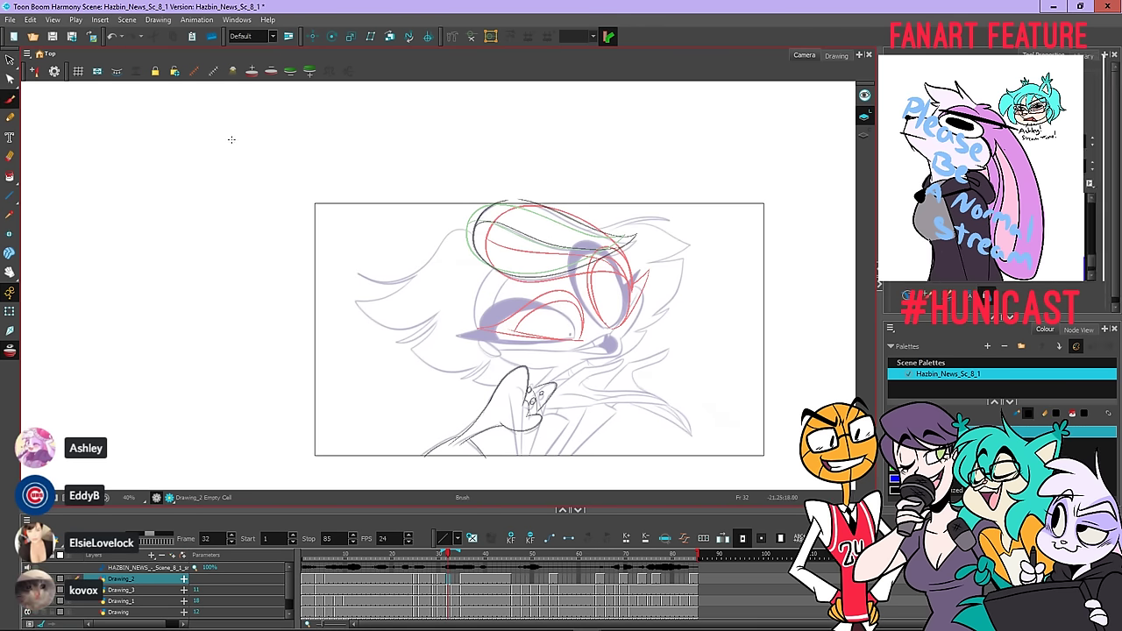
{"action": "key", "text": "alt+x"}
{"action": "left_click", "coordinate": [53, 36]}
{"action": "scroll", "coordinate": [578, 336], "scroll_direction": "up", "scroll_amount": 3}
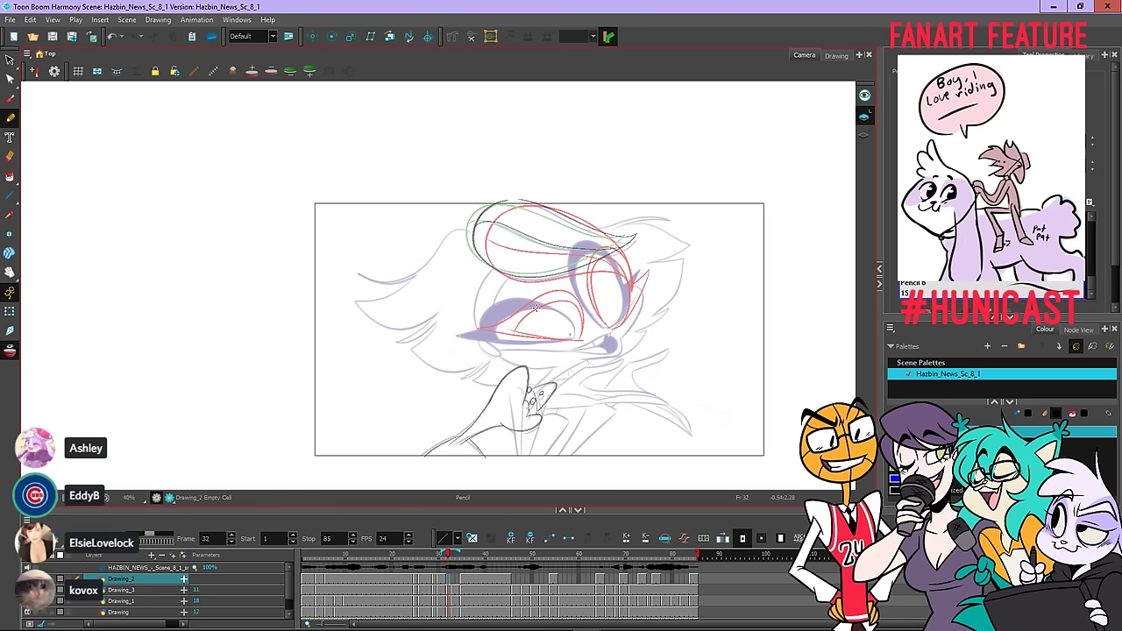
{"action": "left_click_drag", "start_coordinate": [571, 319], "coordinate": [445, 329]}
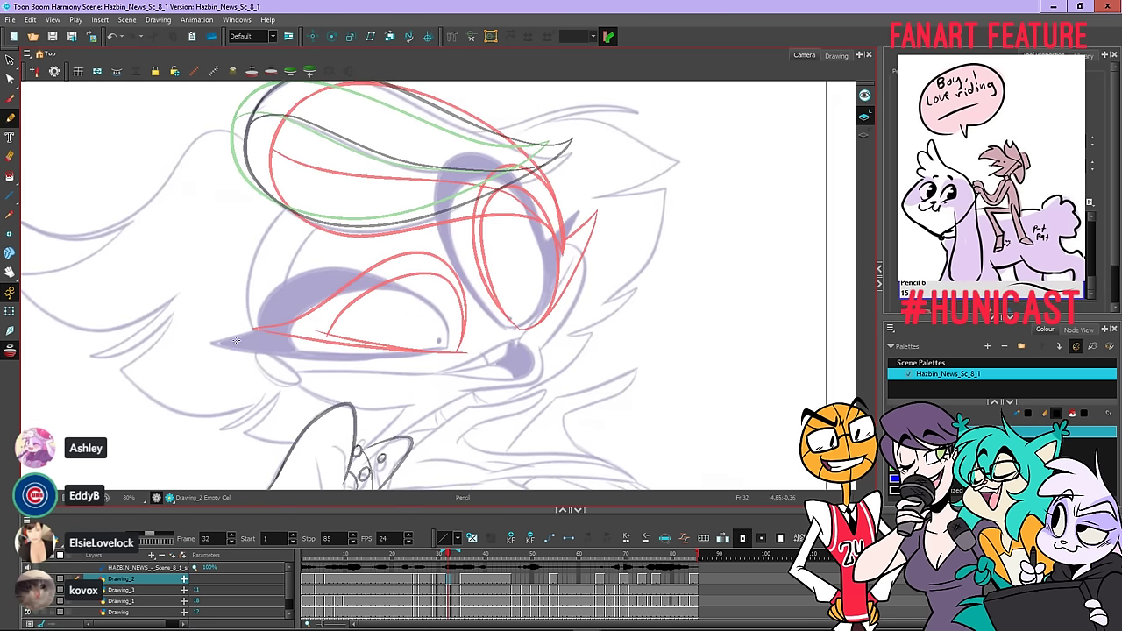
{"action": "mouse_move", "coordinate": [209, 342]}
{"action": "left_mouse_down"}
{"action": "mouse_move", "coordinate": [320, 356]}
{"action": "mouse_move", "coordinate": [447, 349]}
{"action": "left_mouse_up"}
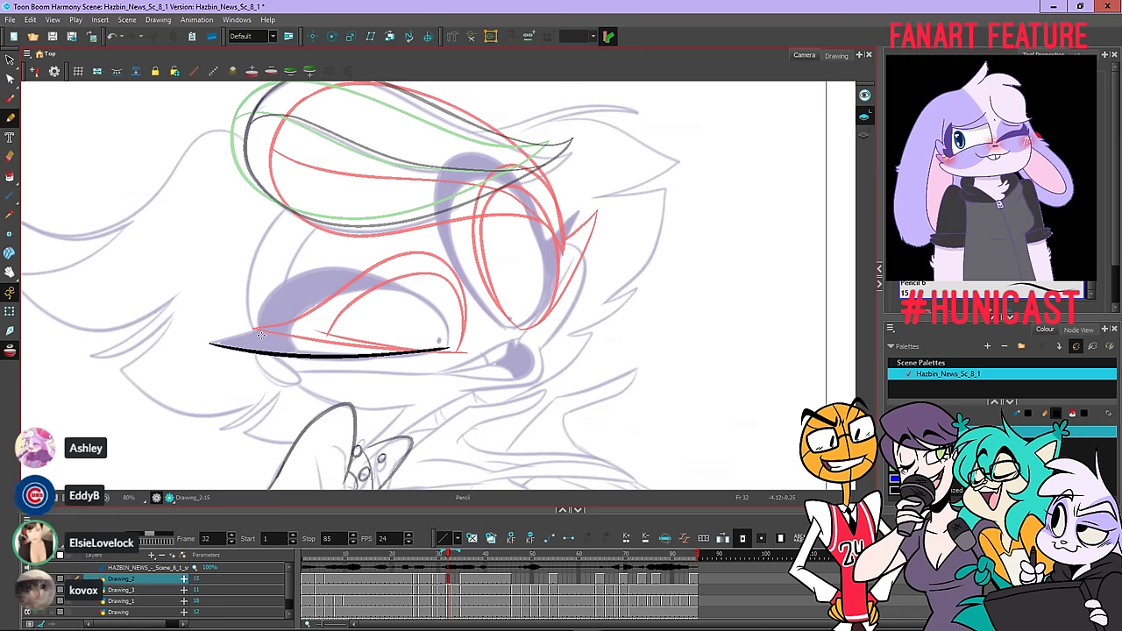
Draw the short upper edge of the left eye's pointed outer lash, from its tip up to the lid
{"action": "scroll", "coordinate": [209, 342], "scroll_direction": "up", "scroll_amount": 3}
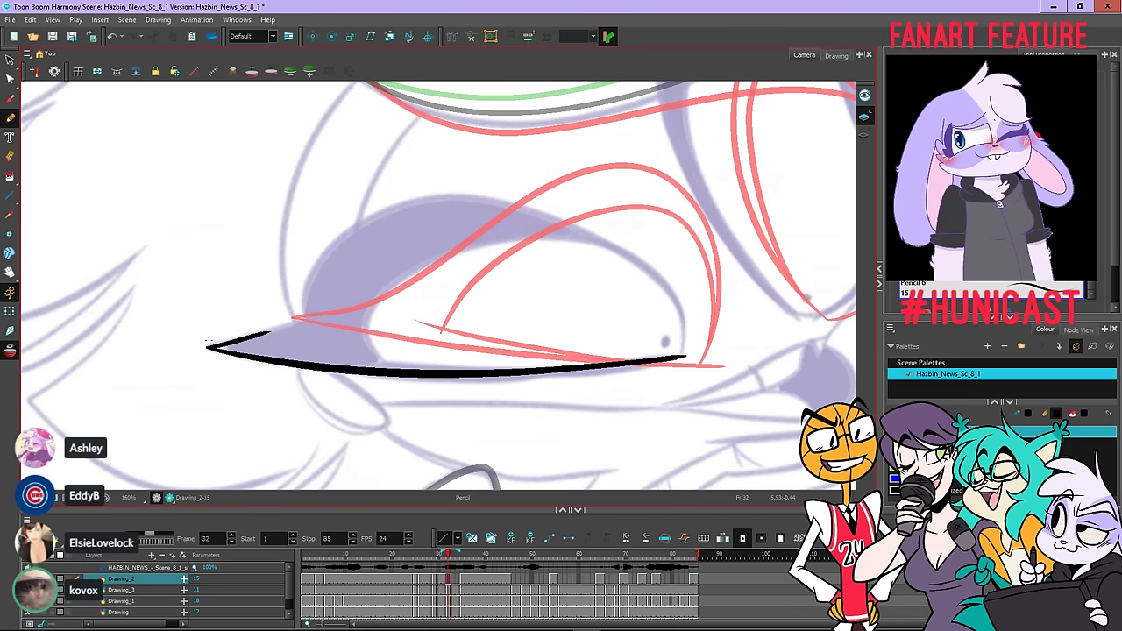
{"action": "key", "text": "ctrl+z"}
{"action": "left_click_drag", "start_coordinate": [208, 348], "coordinate": [312, 320]}
{"action": "key", "text": "ctrl+z"}
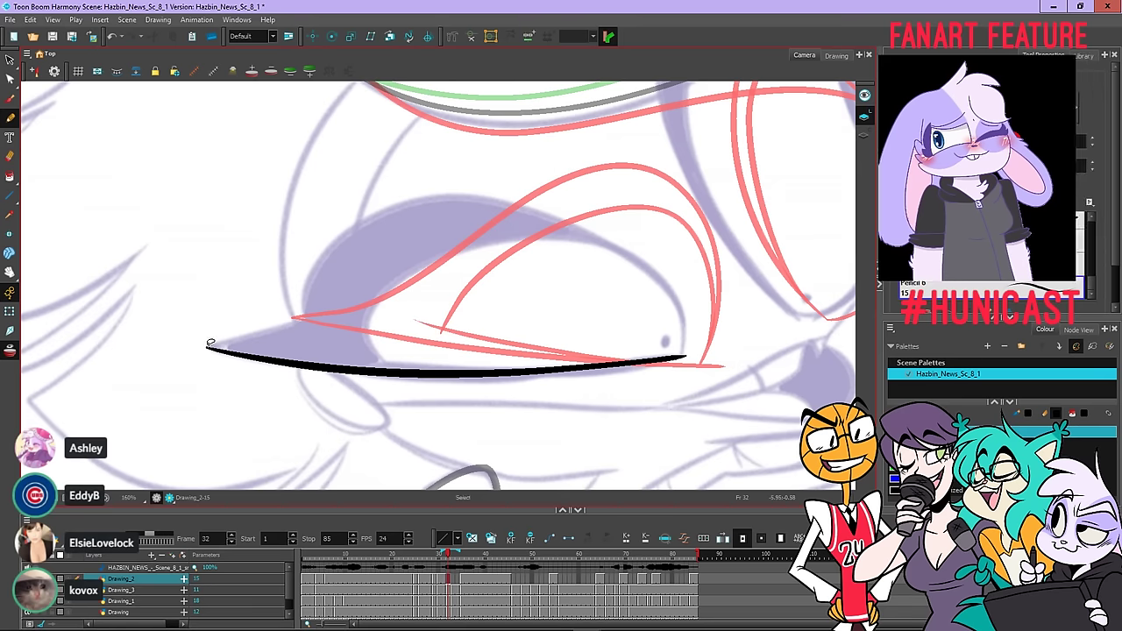
{"action": "left_click_drag", "start_coordinate": [208, 346], "coordinate": [314, 315]}
{"action": "scroll", "coordinate": [250, 308], "scroll_direction": "down", "scroll_amount": 4}
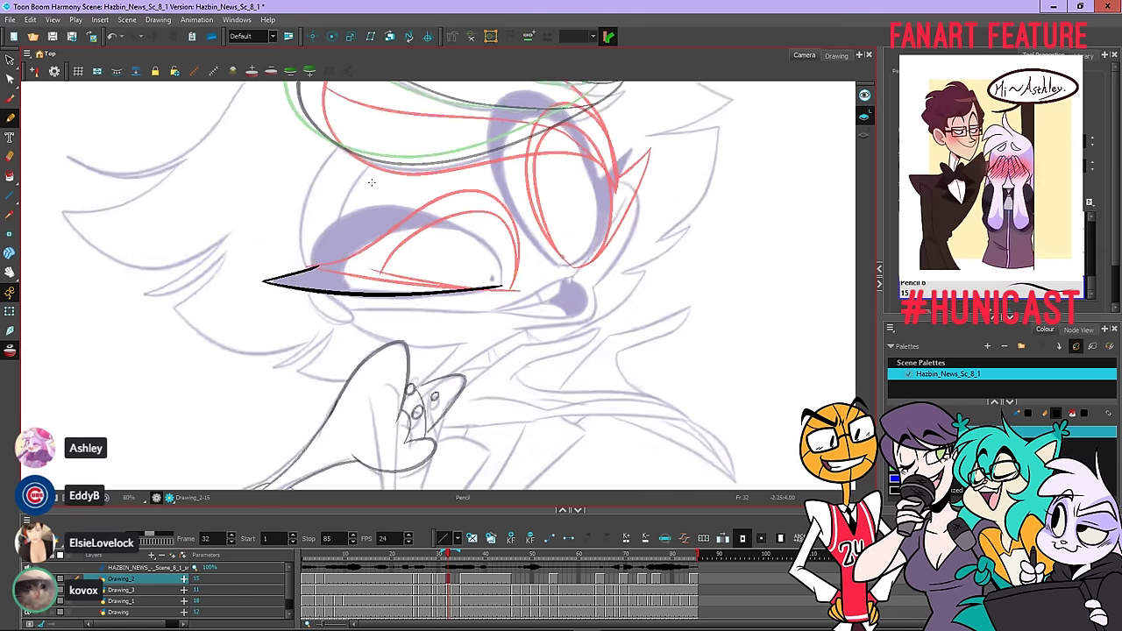
Draw the left eye's upper lid arch from the lash edge over to the inner corner
{"action": "scroll", "coordinate": [381, 216], "scroll_direction": "up", "scroll_amount": 1}
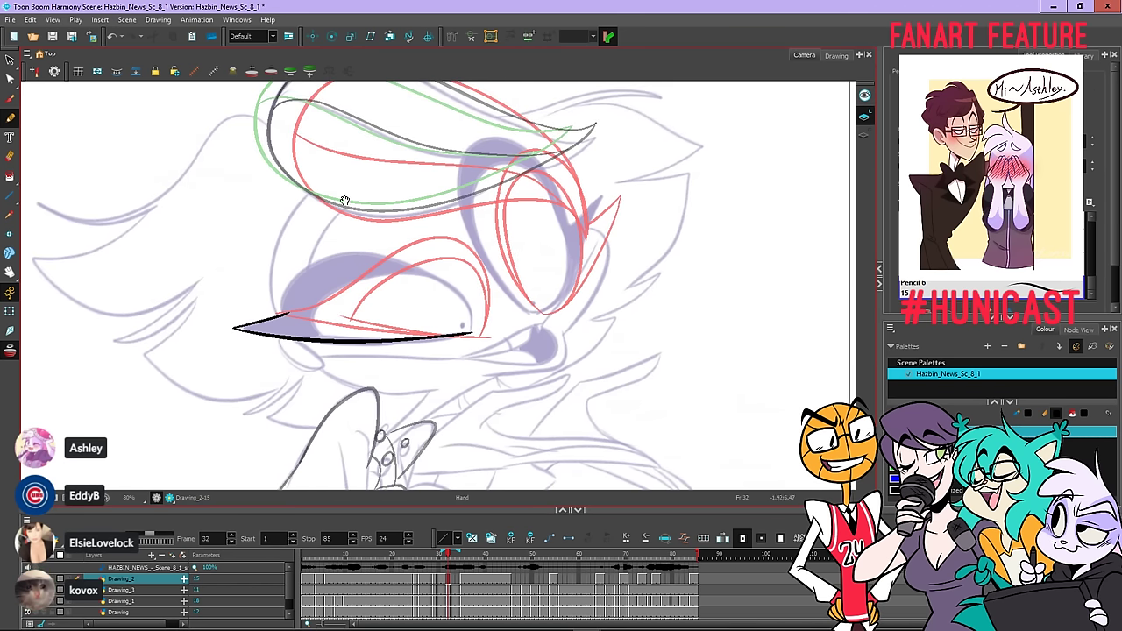
{"action": "scroll", "coordinate": [336, 223], "scroll_direction": "up", "scroll_amount": 1}
{"action": "mouse_move", "coordinate": [288, 322]}
{"action": "left_mouse_down"}
{"action": "mouse_move", "coordinate": [285, 302]}
{"action": "mouse_move", "coordinate": [315, 251]}
{"action": "left_mouse_up"}
{"action": "key", "text": "ctrl+z"}
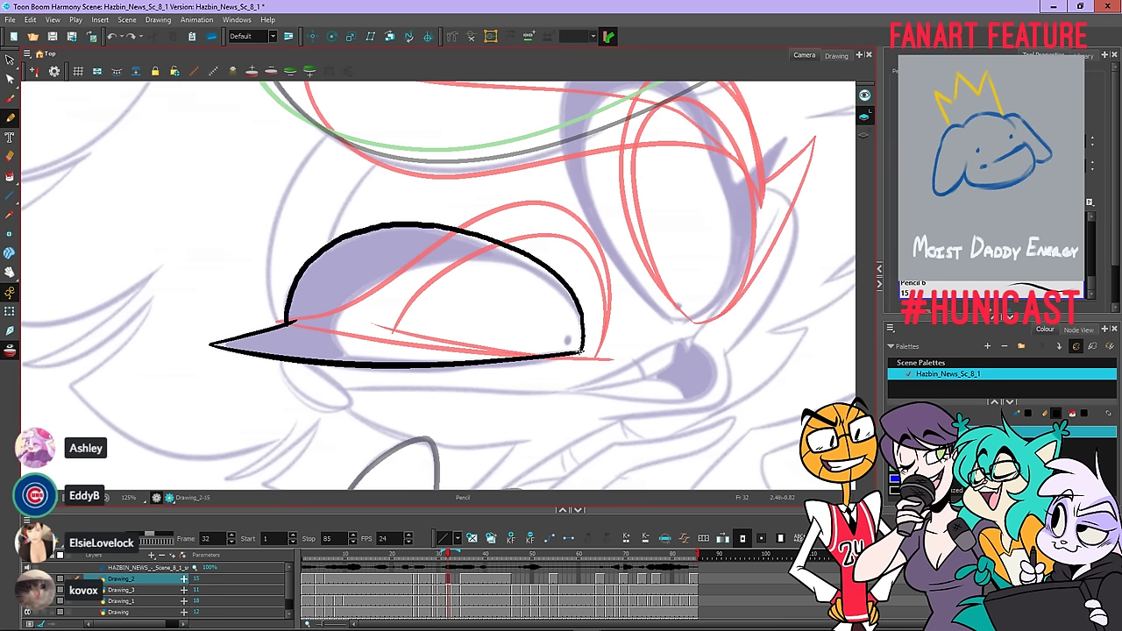
Reshape the upper lid arch with the Contour Editor so its curve follows the rough eye
{"action": "key", "text": "1"}
{"action": "left_click_drag", "start_coordinate": [607, 235], "coordinate": [484, 268]}
{"action": "left_click", "coordinate": [11, 79]}
{"action": "left_click", "coordinate": [449, 317]}
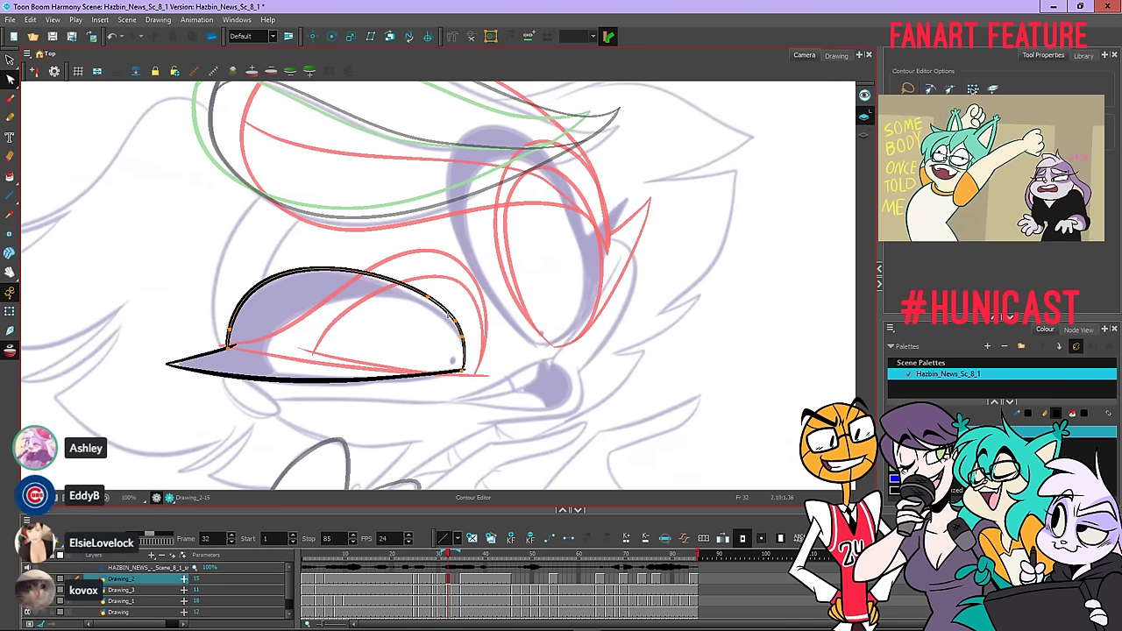
{"action": "left_click", "coordinate": [480, 327]}
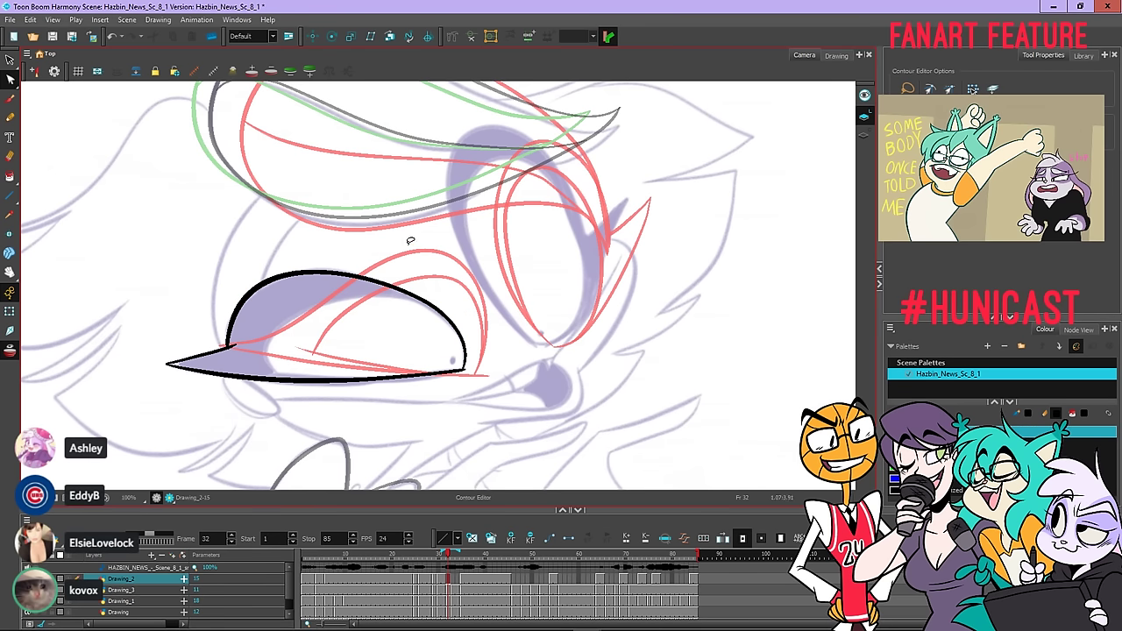
Reshape the lower lid line with the Contour Editor into a smoother curve that bows slightly lower between its ends
{"action": "left_click", "coordinate": [10, 117]}
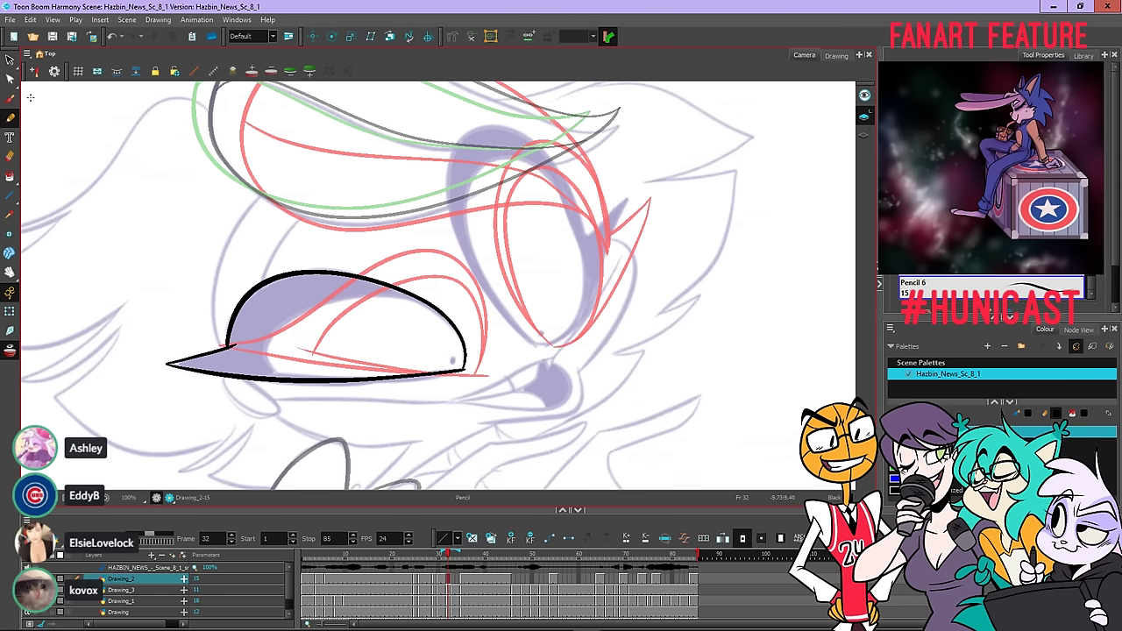
{"action": "left_click", "coordinate": [9, 79]}
{"action": "left_click", "coordinate": [419, 379]}
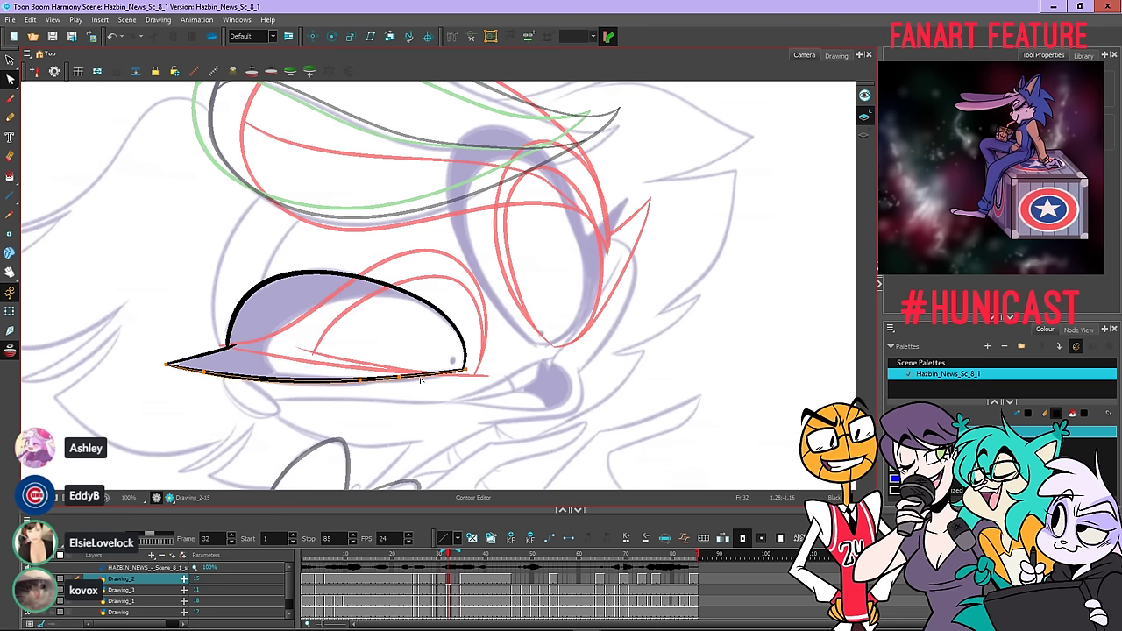
{"action": "key", "text": "alt+shift+s"}
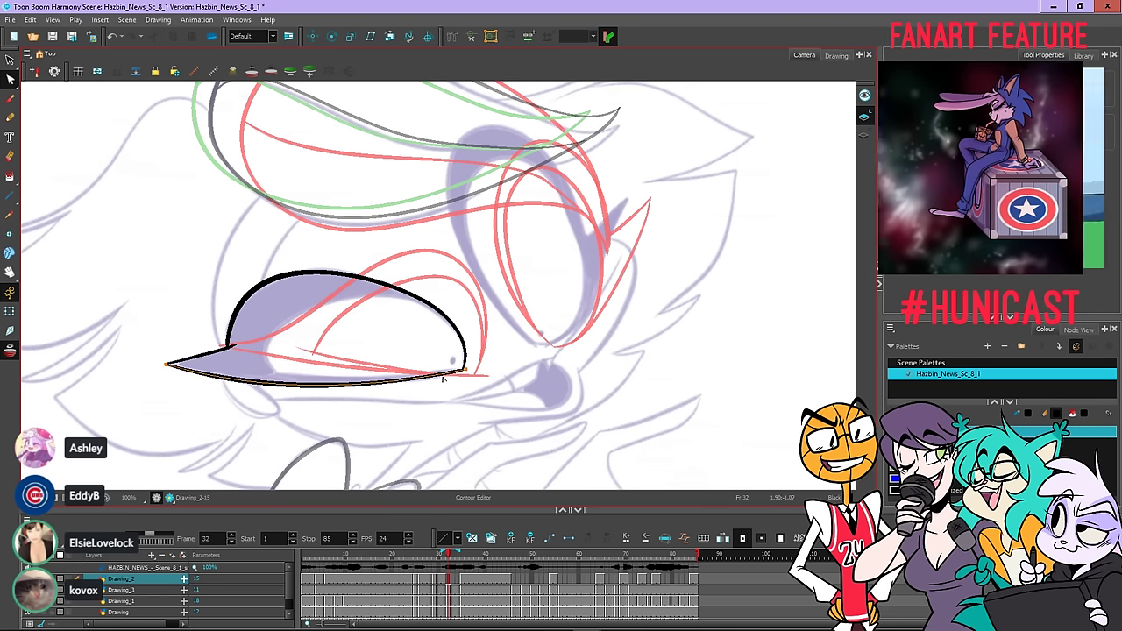
{"action": "left_click", "coordinate": [463, 393]}
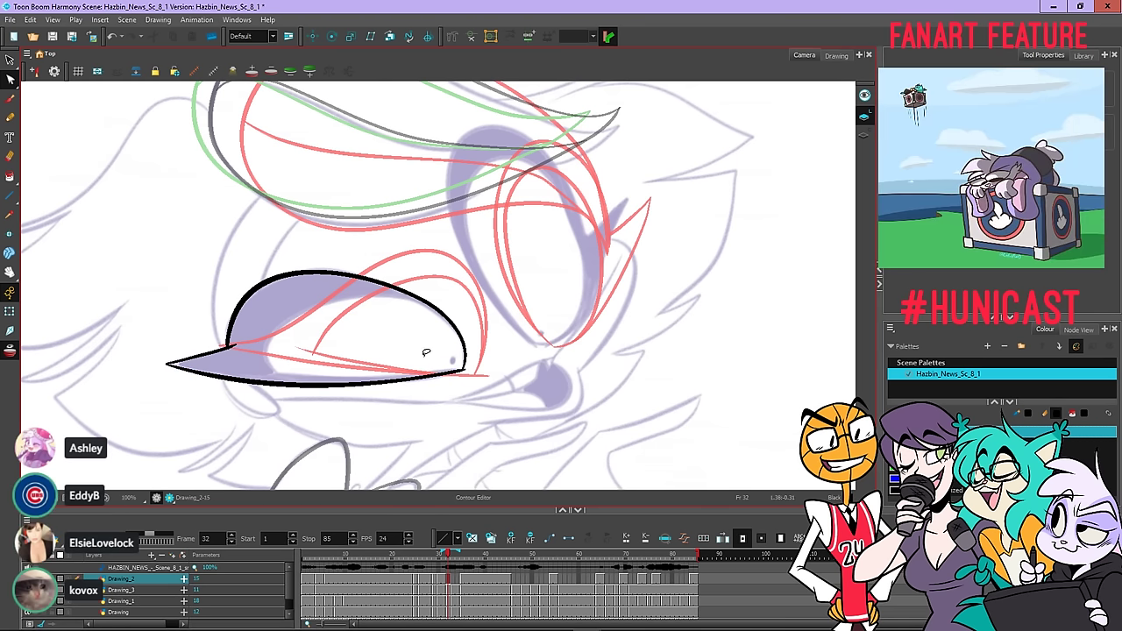
Save the scene and draw the thin inner lower lid line just above the lower lid, ending at the inner corner
{"action": "left_click", "coordinate": [10, 116]}
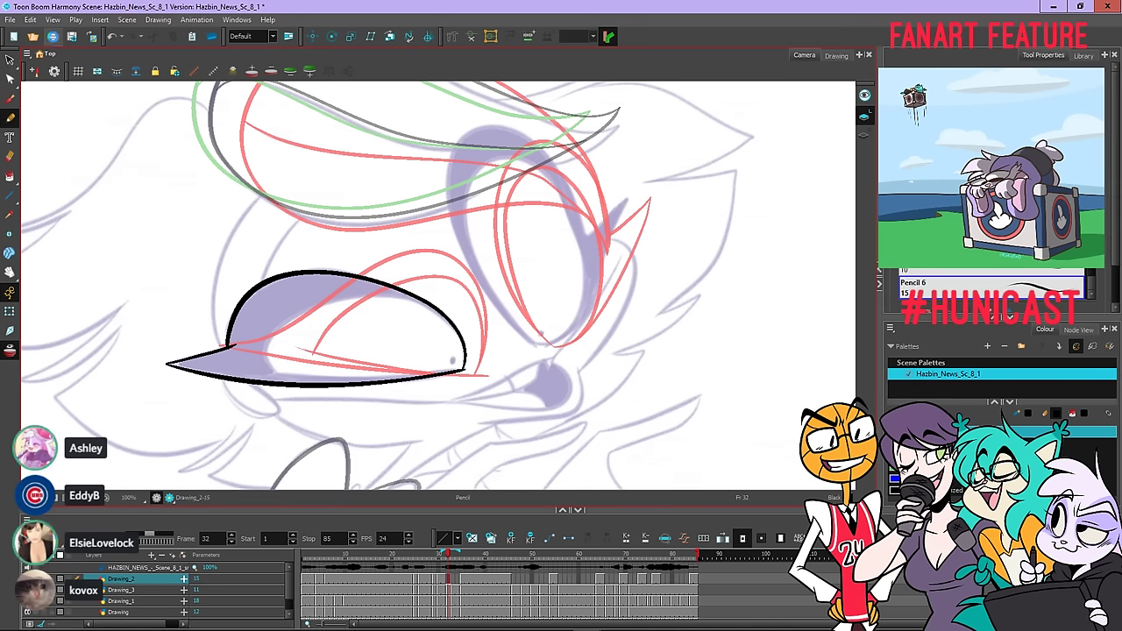
{"action": "left_click", "coordinate": [53, 36]}
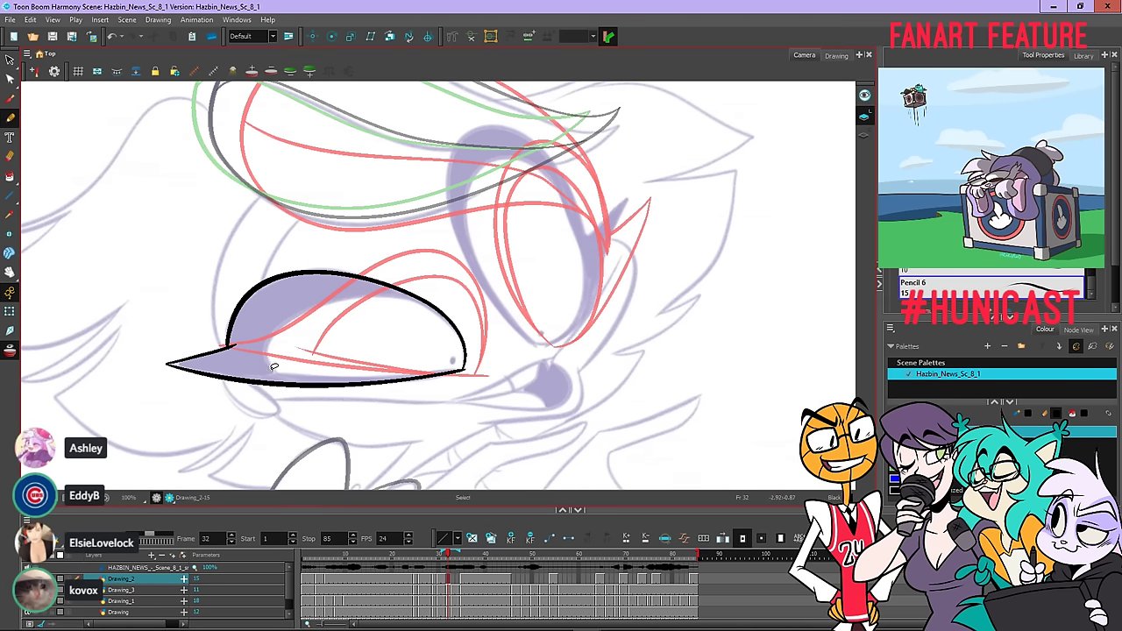
{"action": "left_click_drag", "start_coordinate": [261, 370], "coordinate": [346, 378]}
{"action": "key", "text": "ctrl+z"}
{"action": "left_click_drag", "start_coordinate": [264, 370], "coordinate": [423, 373]}
{"action": "key", "text": "ctrl+z"}
{"action": "left_click_drag", "start_coordinate": [264, 371], "coordinate": [453, 371]}
{"action": "key", "text": "ctrl+z"}
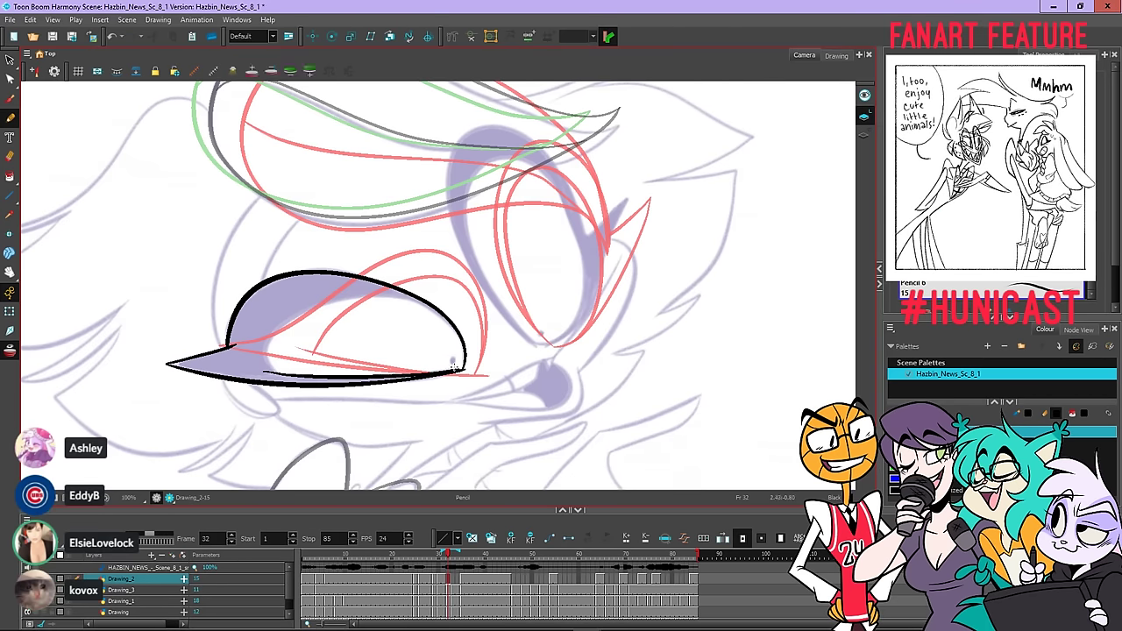
{"action": "key", "text": "ctrl+z"}
{"action": "left_click_drag", "start_coordinate": [271, 372], "coordinate": [375, 375]}
{"action": "key", "text": "ctrl+z"}
{"action": "left_click_drag", "start_coordinate": [451, 372], "coordinate": [463, 372]}
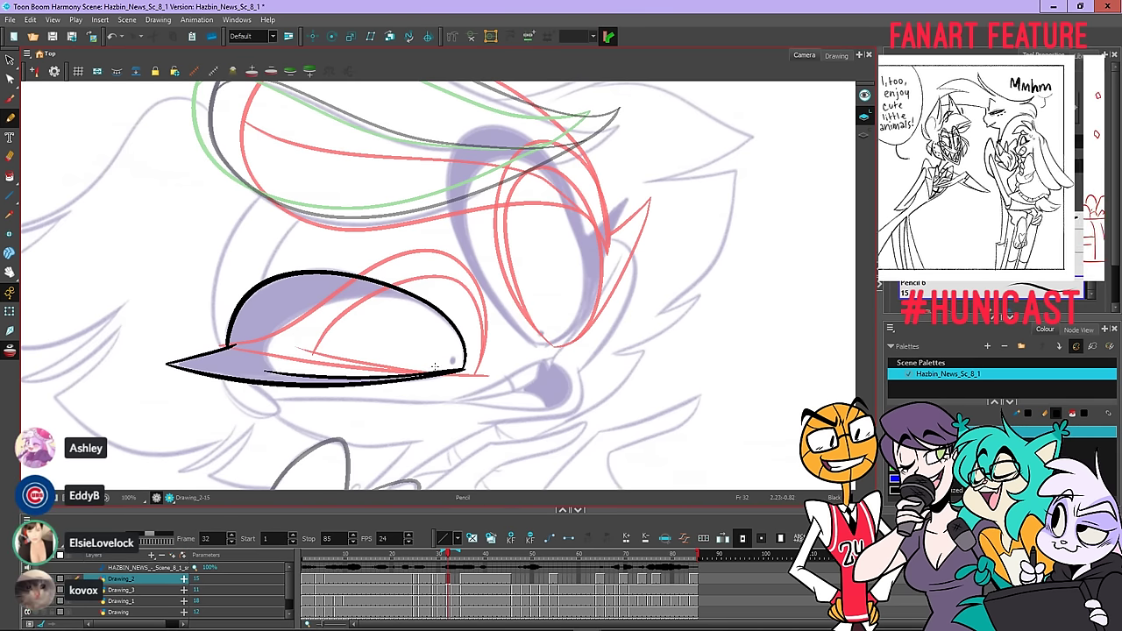
Adjust the inner lower lid line near the inner corner with the Contour Editor so it merges into the lower lid
{"action": "left_click", "coordinate": [10, 79]}
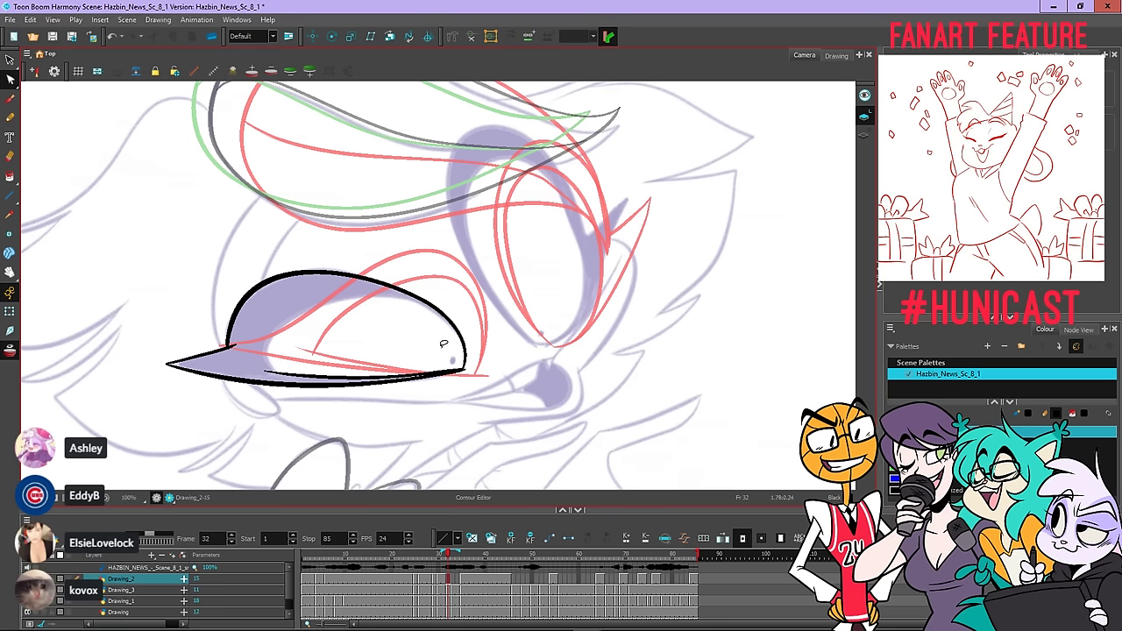
{"action": "scroll", "coordinate": [473, 375], "scroll_direction": "up", "scroll_amount": 3}
{"action": "left_click", "coordinate": [486, 380]}
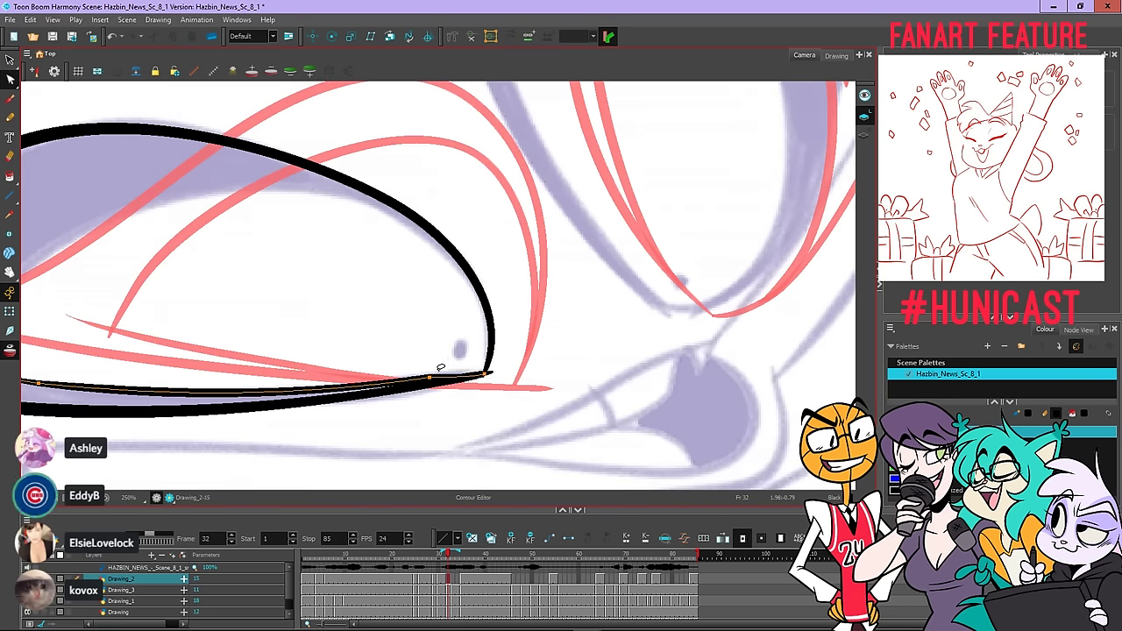
{"action": "left_click_drag", "start_coordinate": [429, 377], "coordinate": [493, 391]}
{"action": "scroll", "coordinate": [486, 386], "scroll_direction": "down", "scroll_amount": 3}
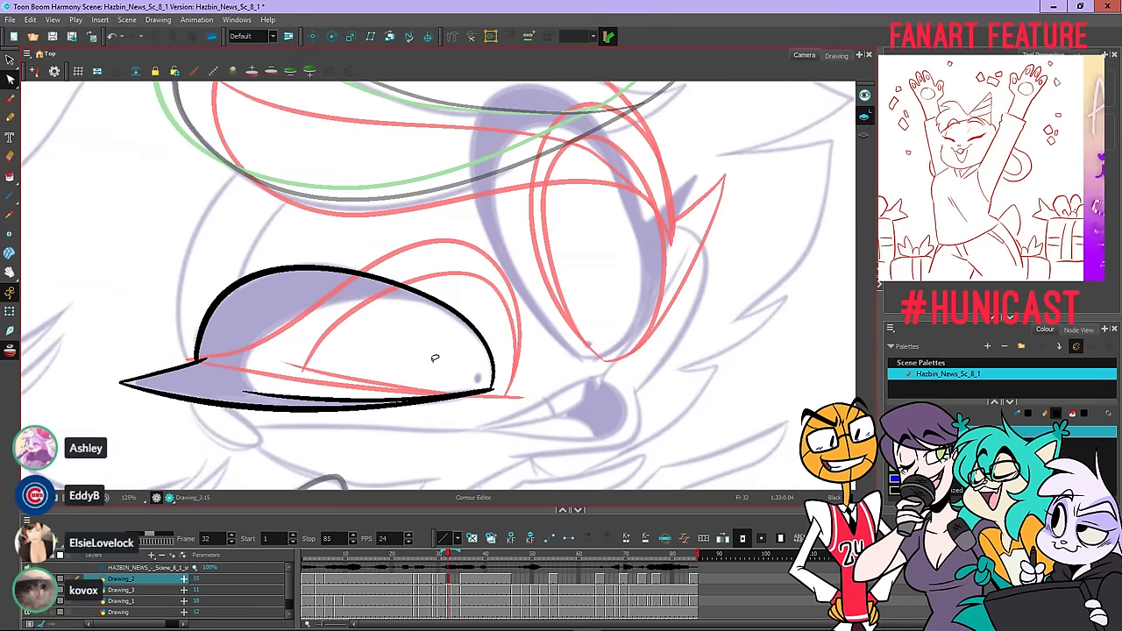
Draw the eyeball's inner outline with the Pencil tool, from the inner lower lid line up and over to the upper lid's inner side
{"action": "left_click", "coordinate": [10, 116]}
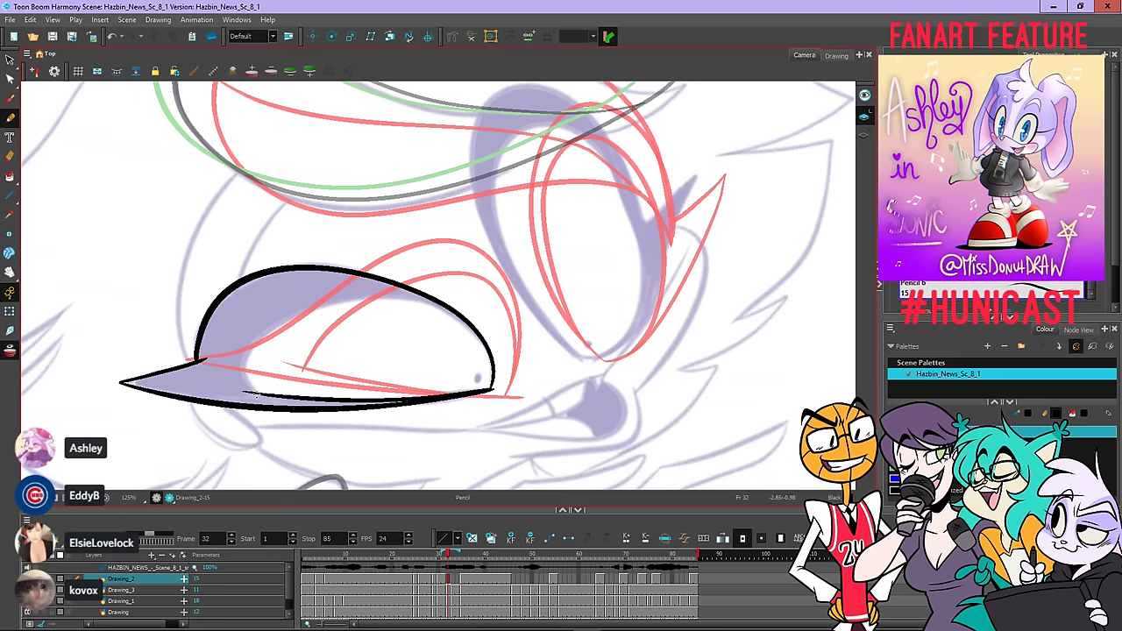
{"action": "left_click_drag", "start_coordinate": [257, 396], "coordinate": [238, 356]}
{"action": "key", "text": "ctrl+z"}
{"action": "left_click_drag", "start_coordinate": [262, 399], "coordinate": [243, 357]}
{"action": "mouse_move", "coordinate": [267, 400]}
{"action": "left_mouse_down"}
{"action": "mouse_move", "coordinate": [248, 351]}
{"action": "mouse_move", "coordinate": [316, 306]}
{"action": "mouse_move", "coordinate": [357, 299]}
{"action": "left_mouse_up"}
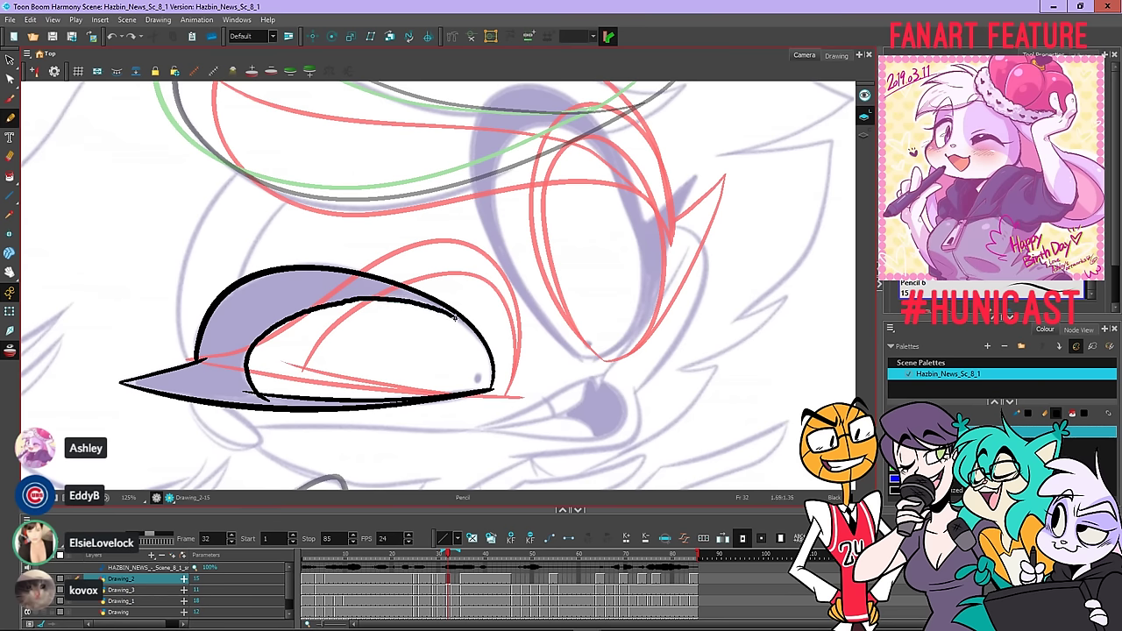
{"action": "left_click_drag", "start_coordinate": [455, 318], "coordinate": [492, 359]}
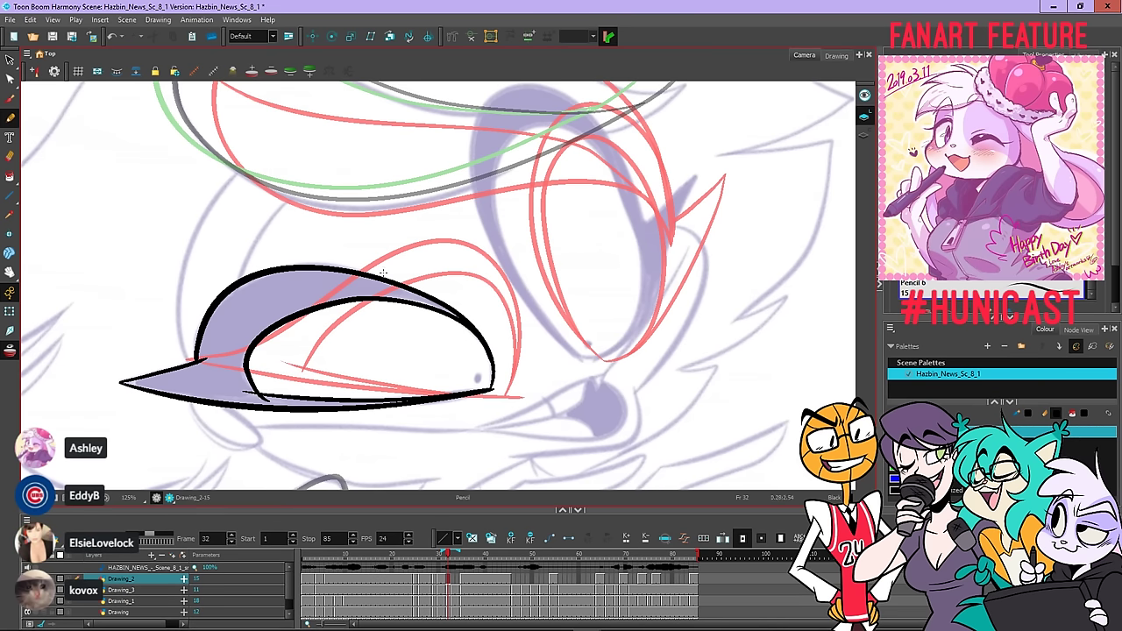
Reshape the eyeball's inner outline with the Contour Editor, adjusting its upper arc and outer side into a smoother curve
{"action": "left_click", "coordinate": [9, 79]}
{"action": "left_click", "coordinate": [370, 300]}
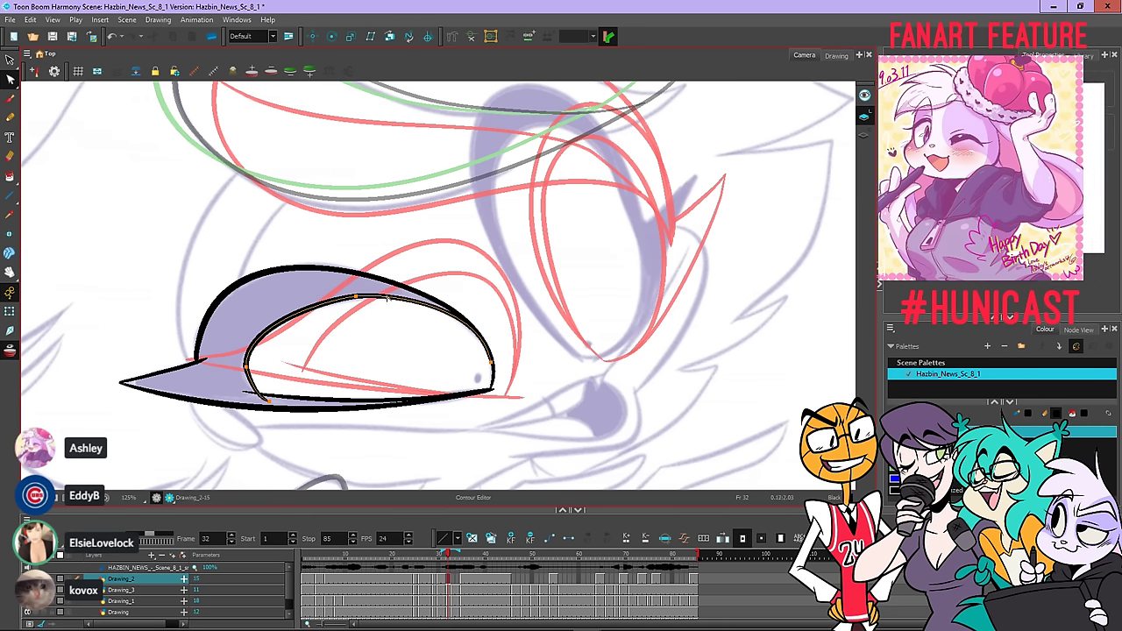
{"action": "left_click", "coordinate": [247, 368]}
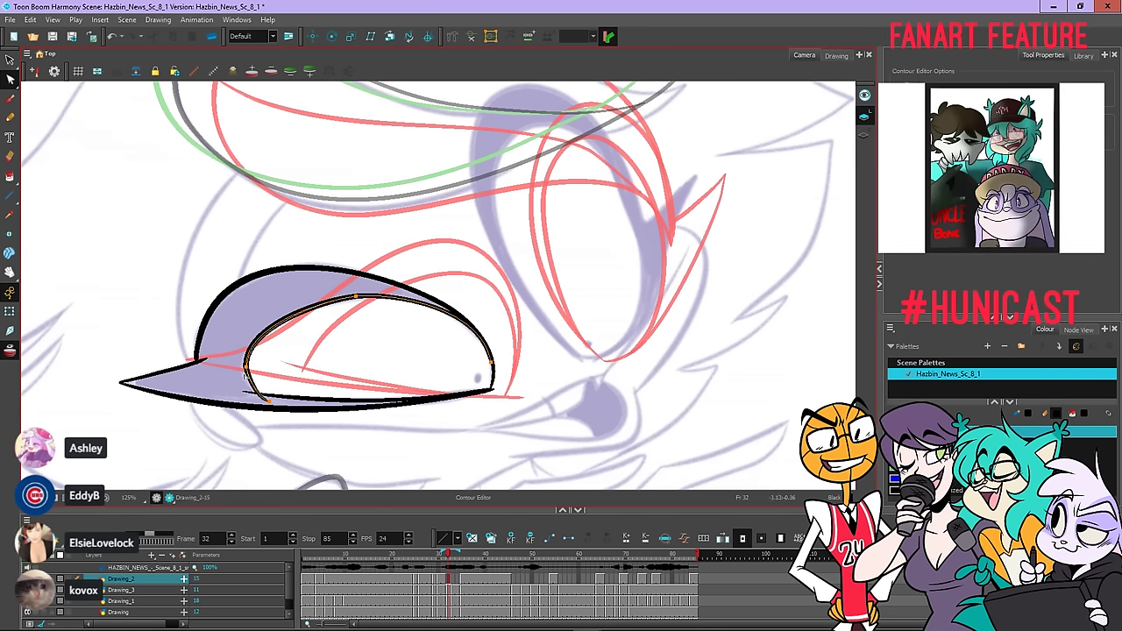
{"action": "key", "text": "Delete"}
{"action": "left_click_drag", "start_coordinate": [243, 371], "coordinate": [241, 367]}
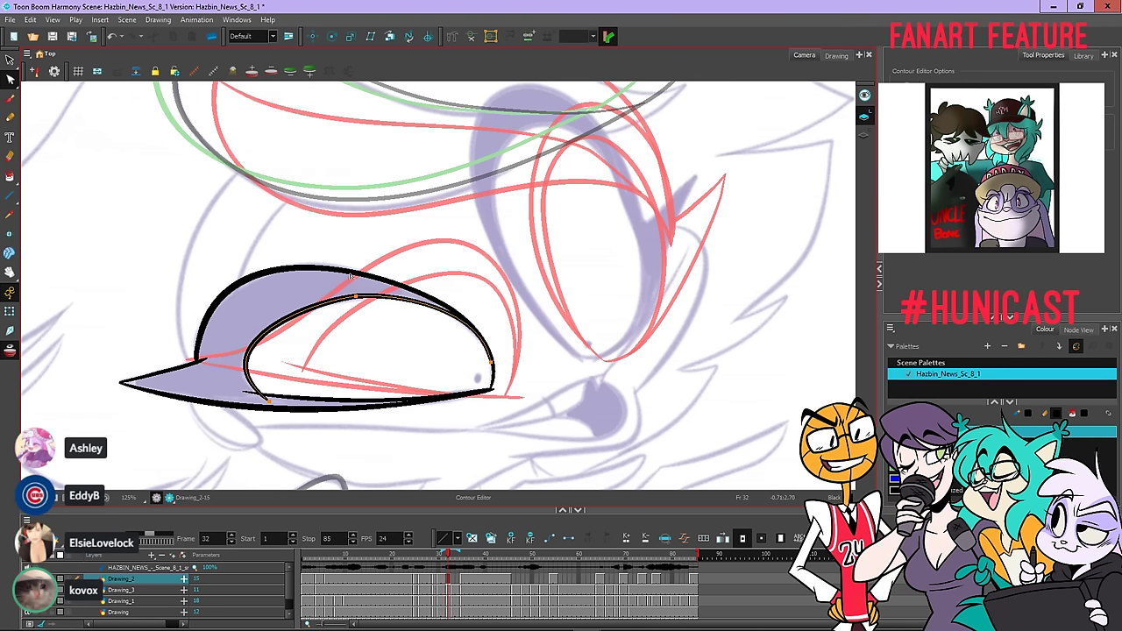
{"action": "left_click_drag", "start_coordinate": [357, 296], "coordinate": [354, 299]}
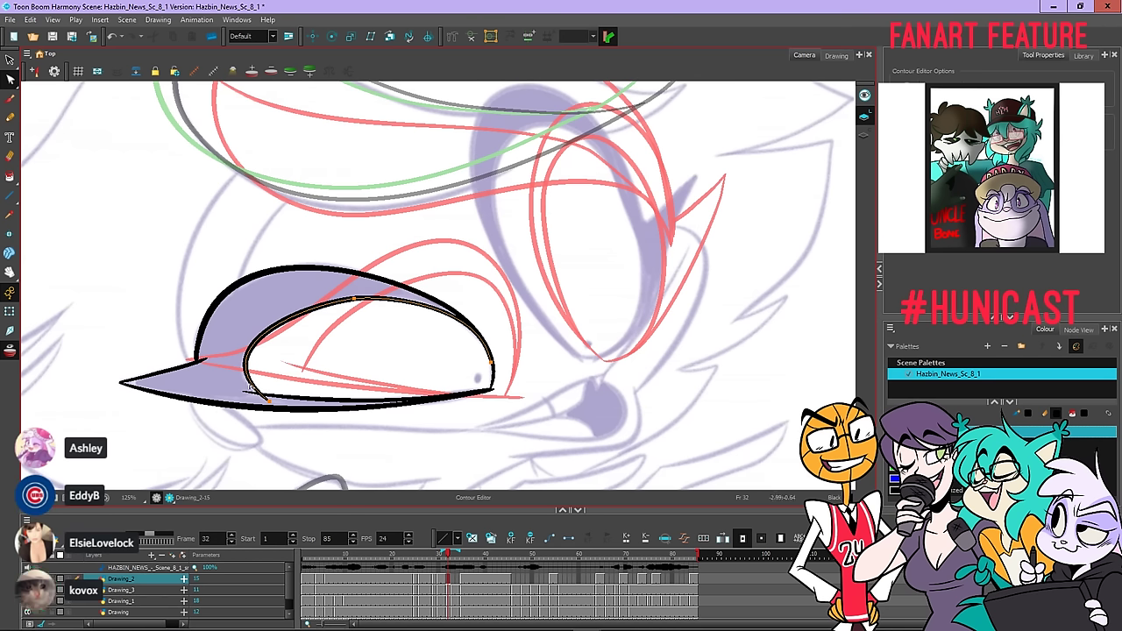
{"action": "left_click_drag", "start_coordinate": [246, 375], "coordinate": [241, 375]}
{"action": "mouse_move", "coordinate": [354, 299]}
{"action": "left_mouse_down"}
{"action": "mouse_move", "coordinate": [376, 301]}
{"action": "mouse_move", "coordinate": [363, 299]}
{"action": "left_mouse_up"}
{"action": "left_click", "coordinate": [383, 240]}
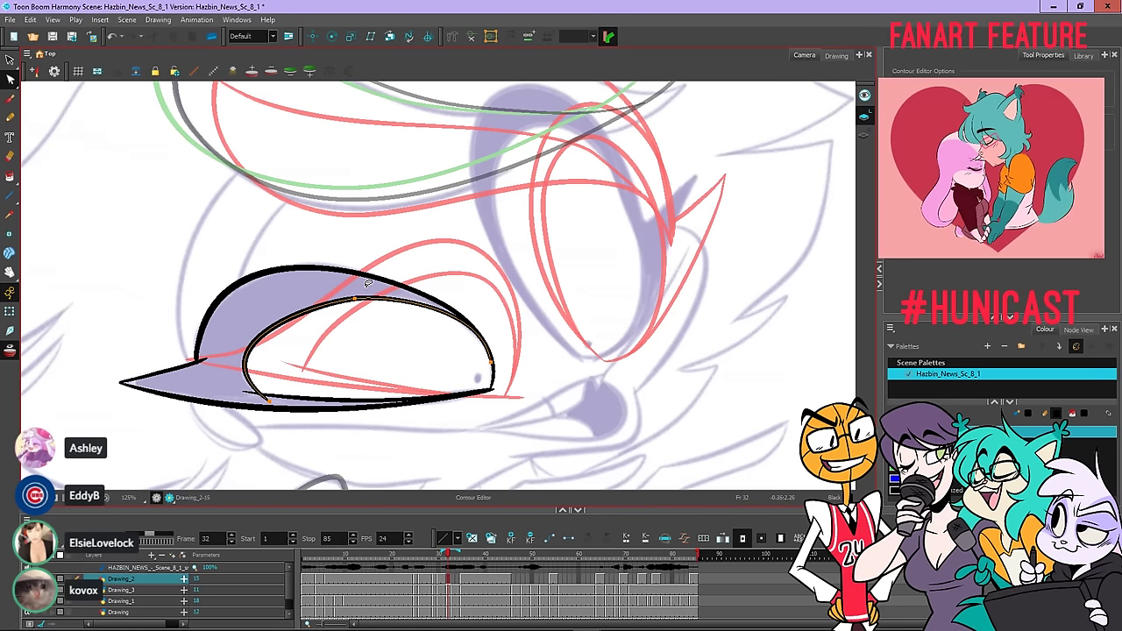
{"action": "left_click", "coordinate": [419, 242]}
{"action": "left_click", "coordinate": [416, 312]}
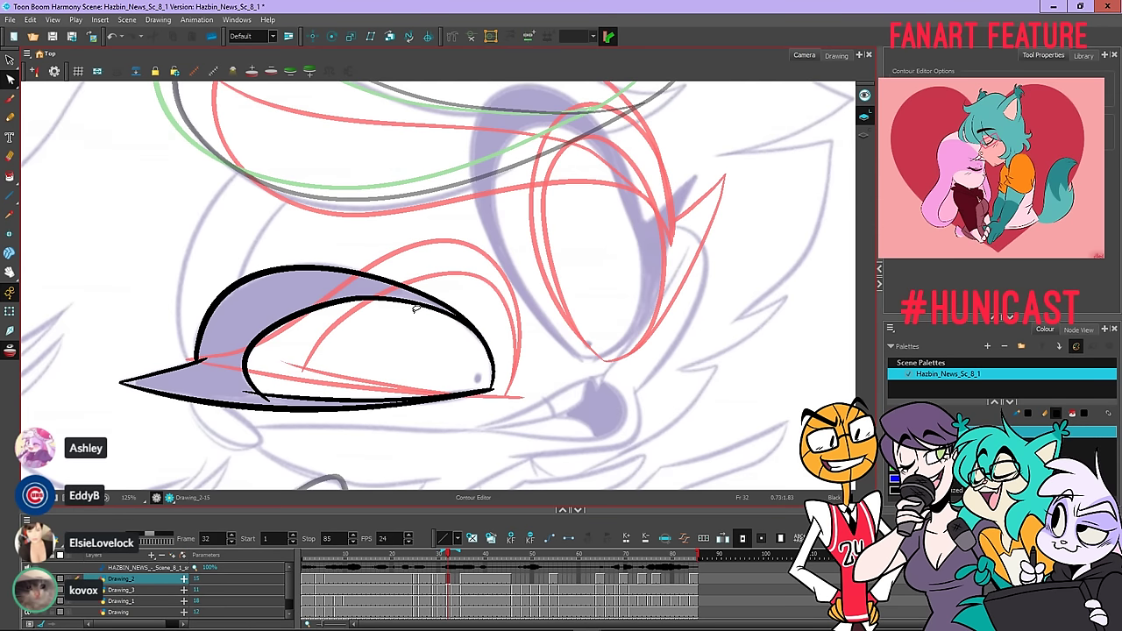
{"action": "left_click", "coordinate": [417, 308]}
Flip between frames 31 and 32 to compare the eye linework, and save the scene
{"action": "key", "text": "."}
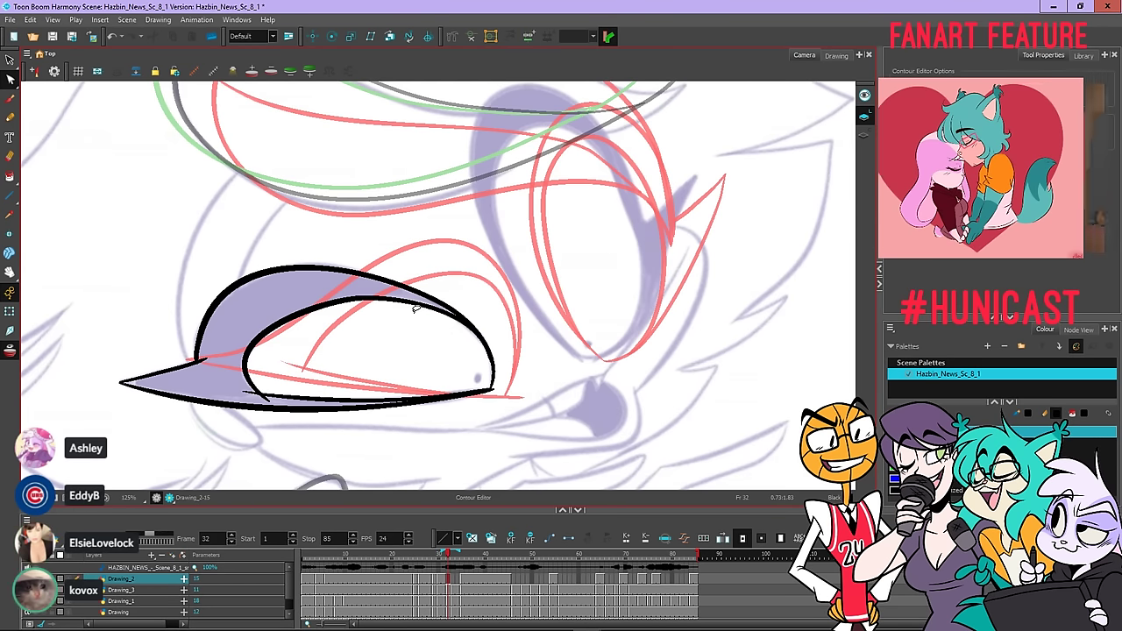
{"action": "key", "text": "."}
{"action": "key", "text": "."}
{"action": "key", "text": "."}
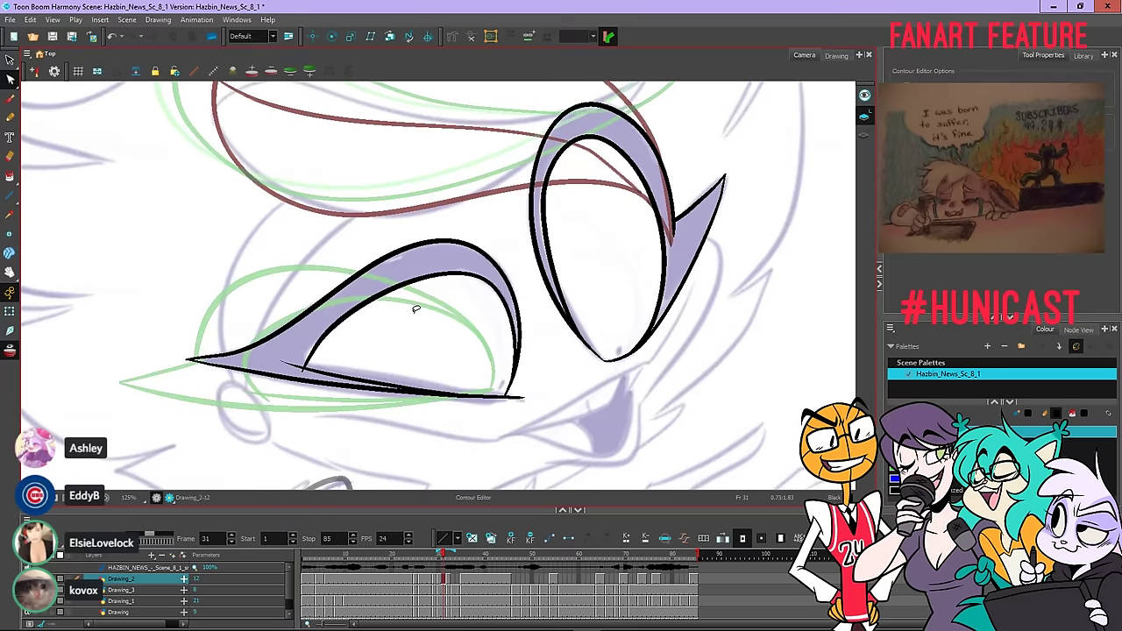
{"action": "key", "text": "."}
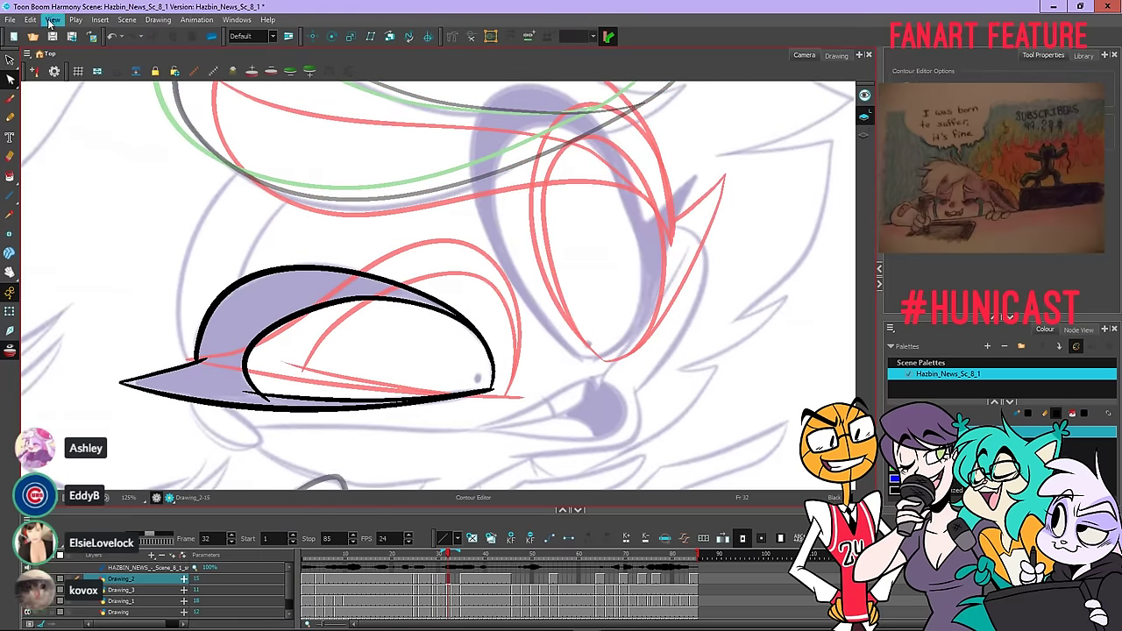
{"action": "left_click", "coordinate": [11, 118]}
Hide the HAZBIN_NEWS rough layer and play the scene to review the linework in motion
{"action": "scroll", "coordinate": [728, 245], "scroll_direction": "down", "scroll_amount": 1}
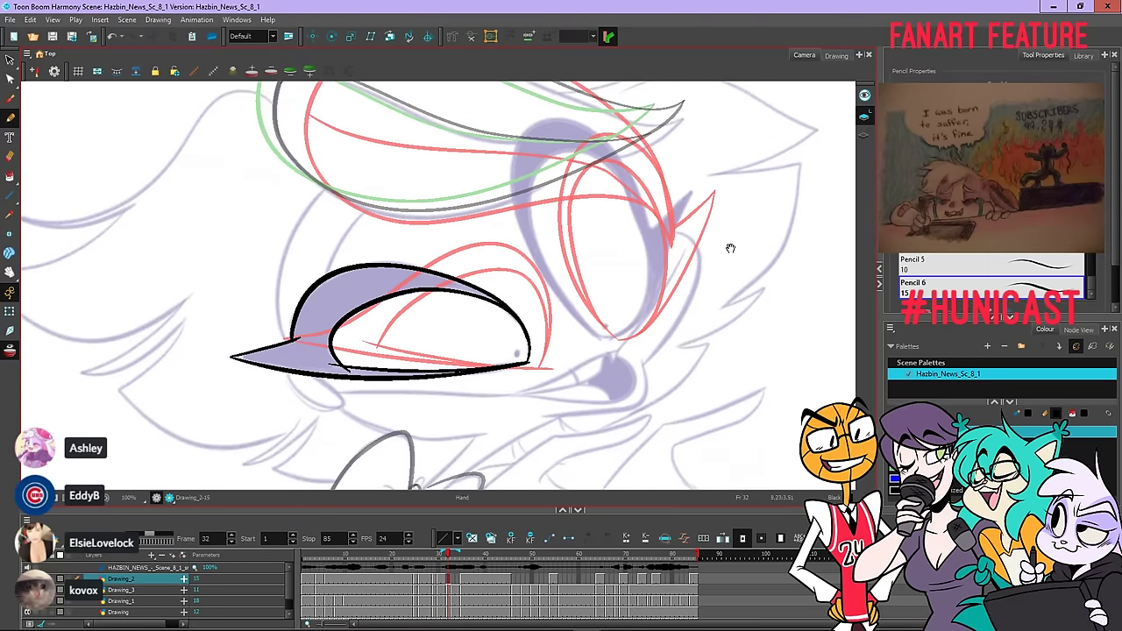
{"action": "left_click_drag", "start_coordinate": [728, 246], "coordinate": [605, 311]}
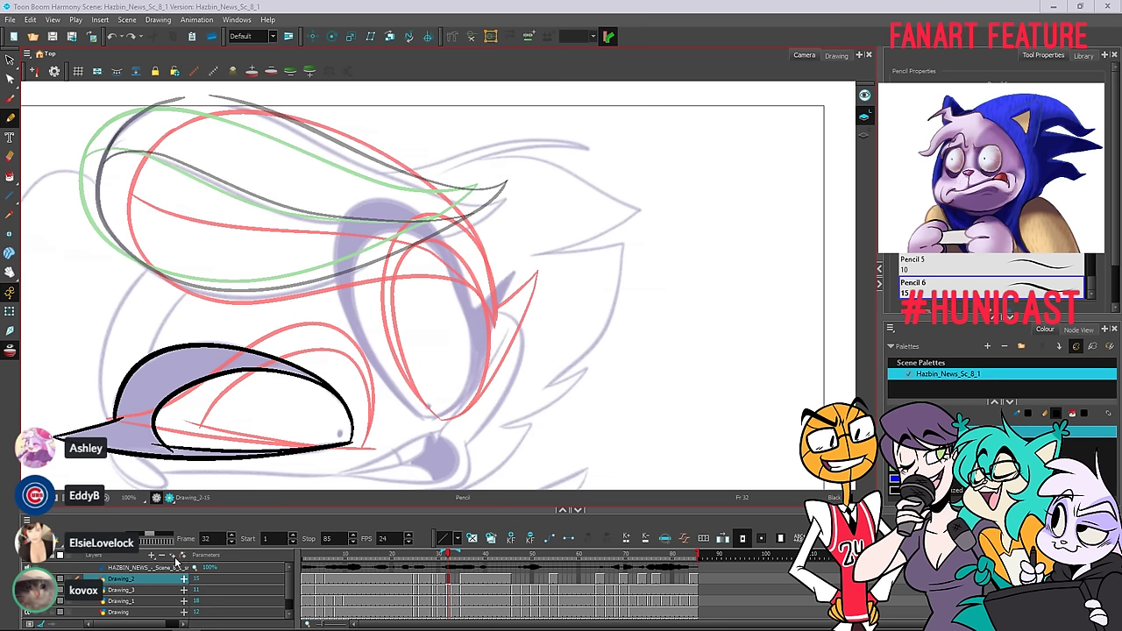
{"action": "scroll", "coordinate": [290, 425], "scroll_direction": "down", "scroll_amount": 1}
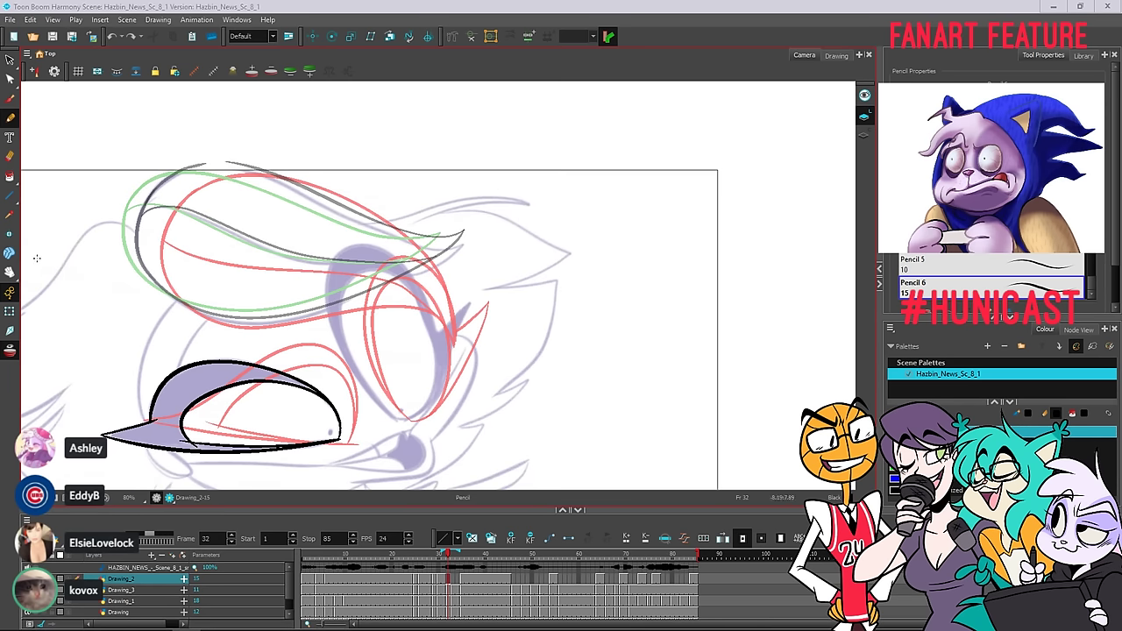
{"action": "key", "text": "space"}
{"action": "mouse_move", "coordinate": [305, 382]}
{"action": "left_mouse_down"}
{"action": "mouse_move", "coordinate": [434, 302]}
{"action": "mouse_move", "coordinate": [443, 230]}
{"action": "mouse_move", "coordinate": [460, 257]}
{"action": "left_mouse_up"}
{"action": "scroll", "coordinate": [435, 301], "scroll_direction": "down", "scroll_amount": 2}
{"action": "scroll", "coordinate": [451, 252], "scroll_direction": "up", "scroll_amount": 1}
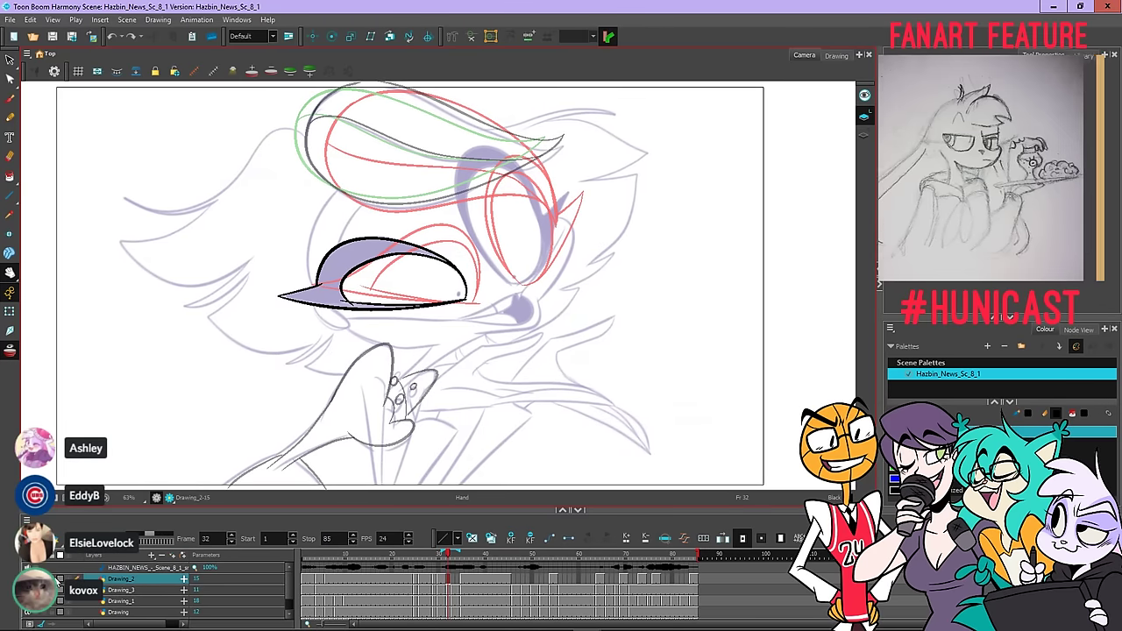
{"action": "scroll", "coordinate": [158, 581], "scroll_direction": "down", "scroll_amount": 2}
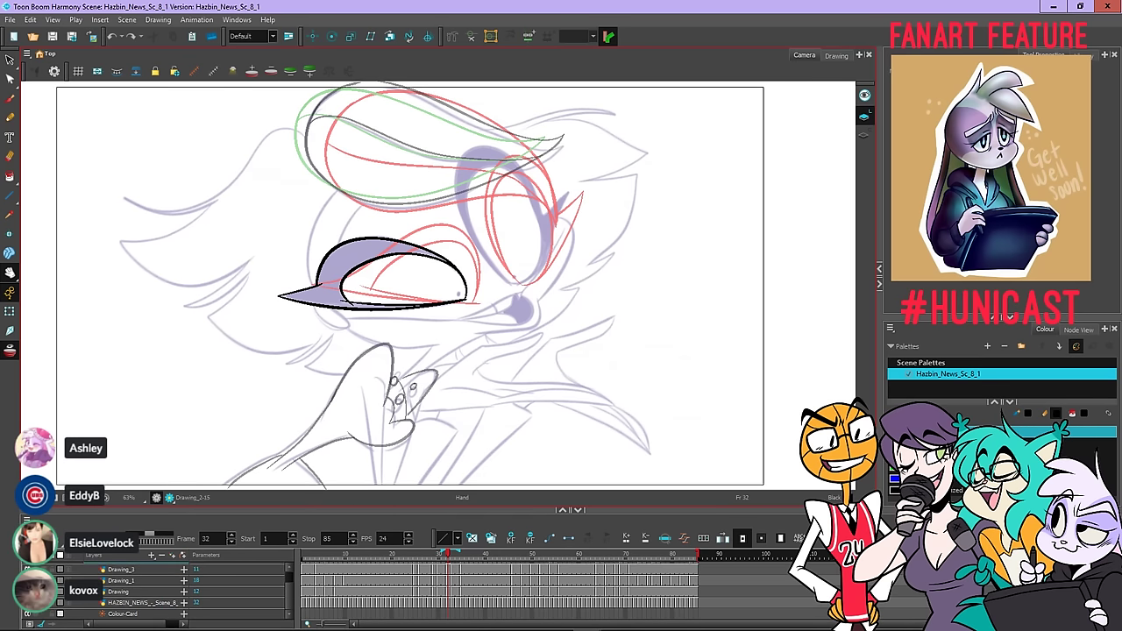
{"action": "left_click", "coordinate": [27, 603]}
{"action": "key", "text": "Return"}
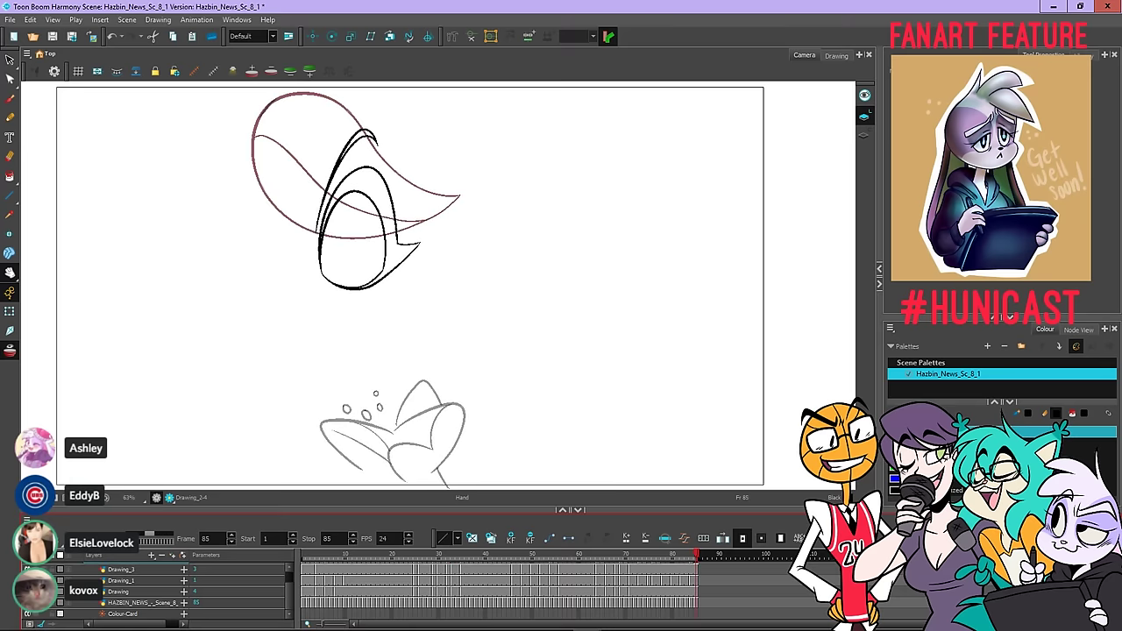
{"action": "key", "text": "Return"}
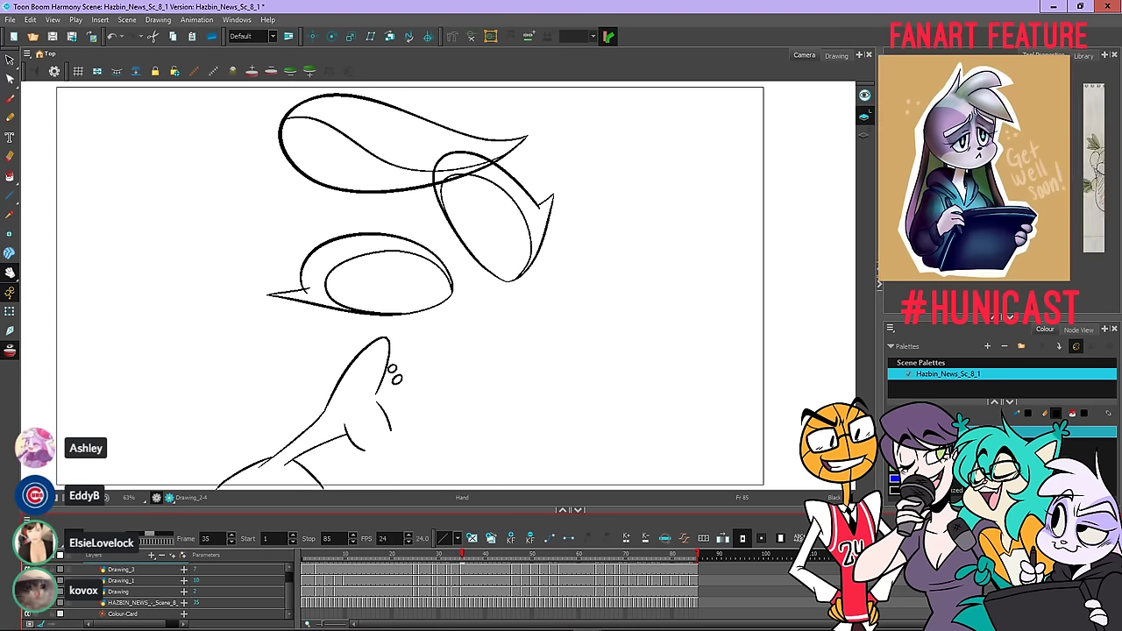
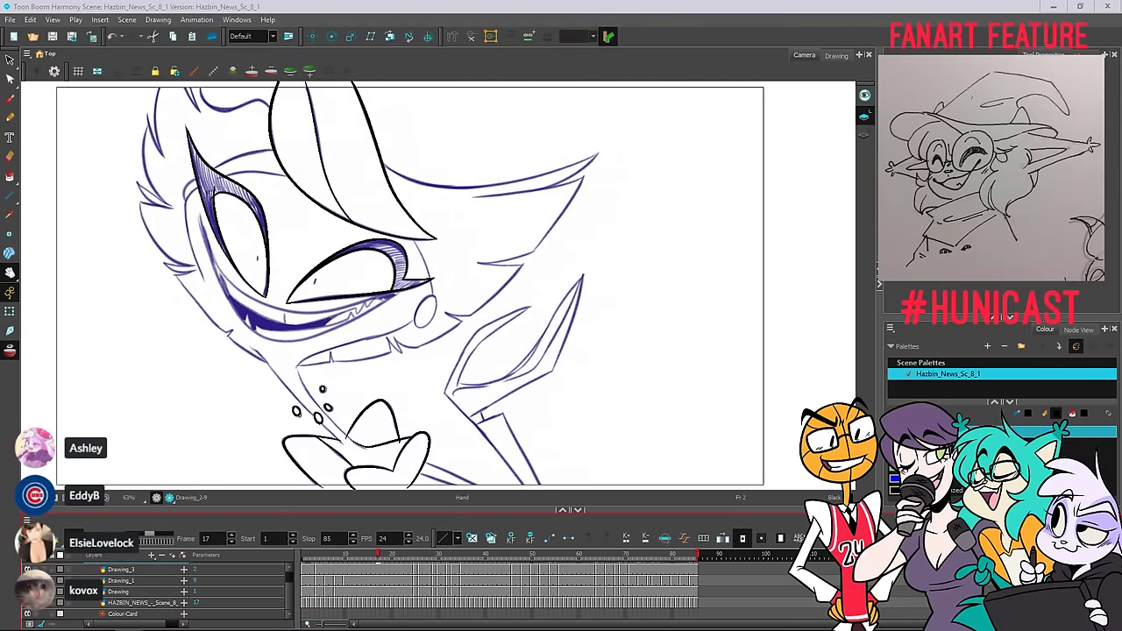
Return to frame 32 on the Drawing_2 layer and ready the Pencil tool at the still undrawn second eye
{"action": "left_click", "coordinate": [514, 566]}
{"action": "scroll", "coordinate": [499, 571], "scroll_direction": "up", "scroll_amount": 1}
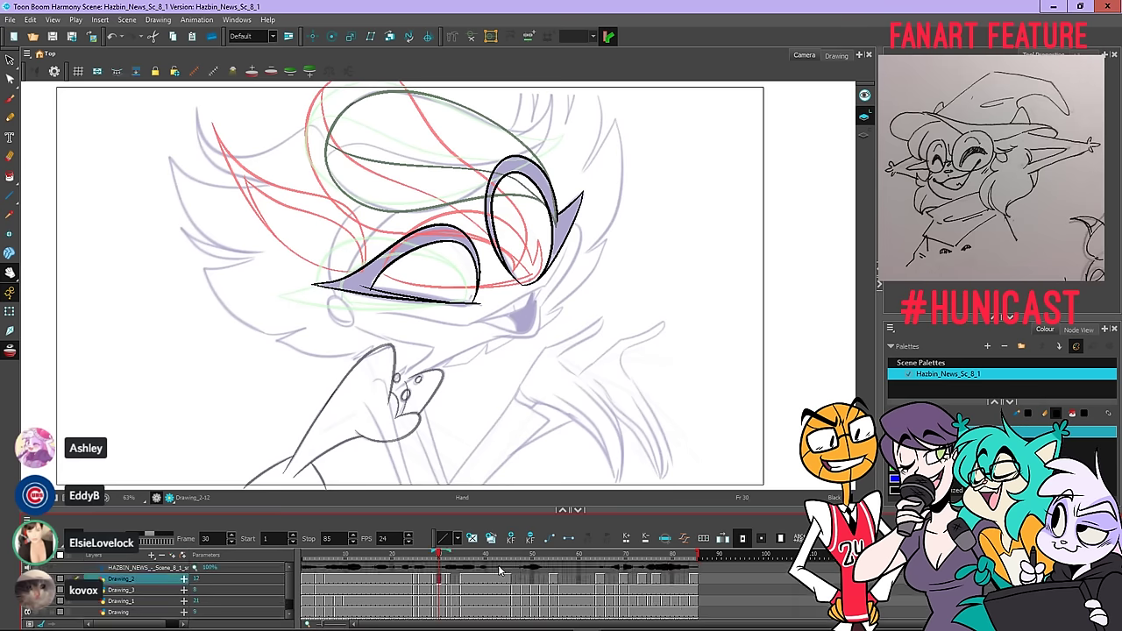
{"action": "mouse_move", "coordinate": [393, 555]}
{"action": "left_mouse_down"}
{"action": "mouse_move", "coordinate": [459, 552]}
{"action": "mouse_move", "coordinate": [305, 555]}
{"action": "mouse_move", "coordinate": [326, 582]}
{"action": "mouse_move", "coordinate": [448, 575]}
{"action": "left_mouse_up"}
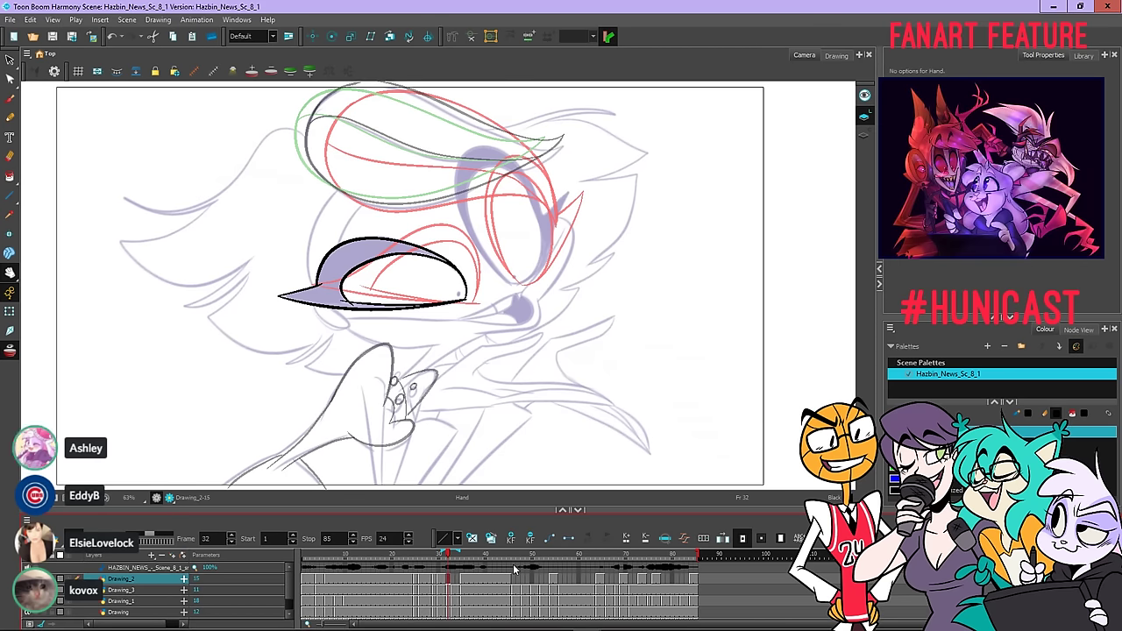
{"action": "left_click", "coordinate": [10, 118]}
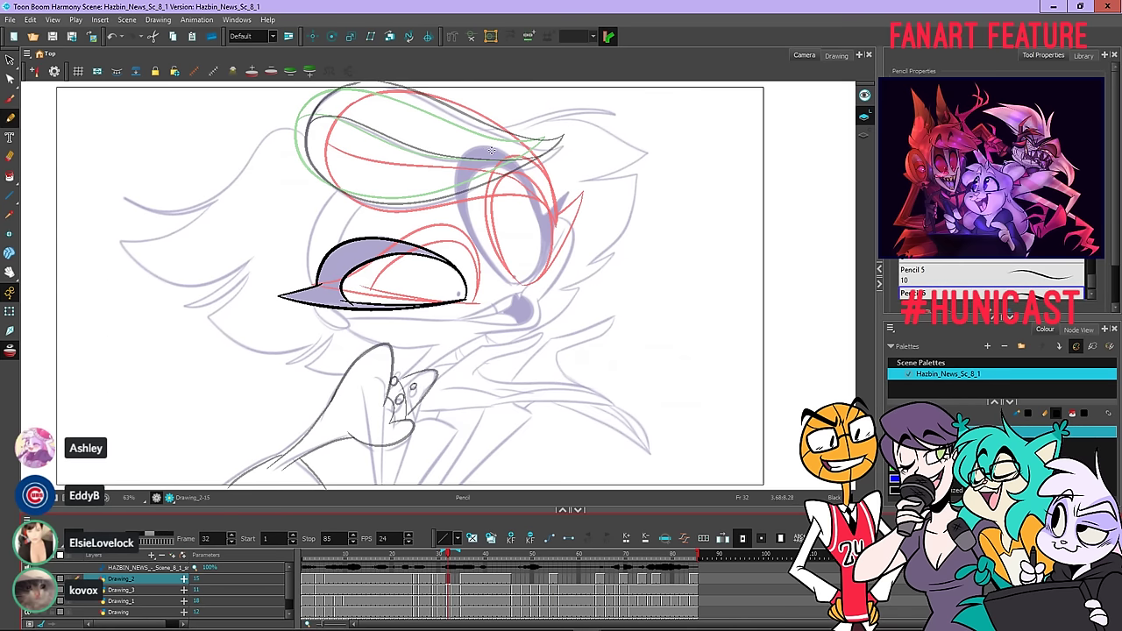
{"action": "scroll", "coordinate": [491, 150], "scroll_direction": "up", "scroll_amount": 4}
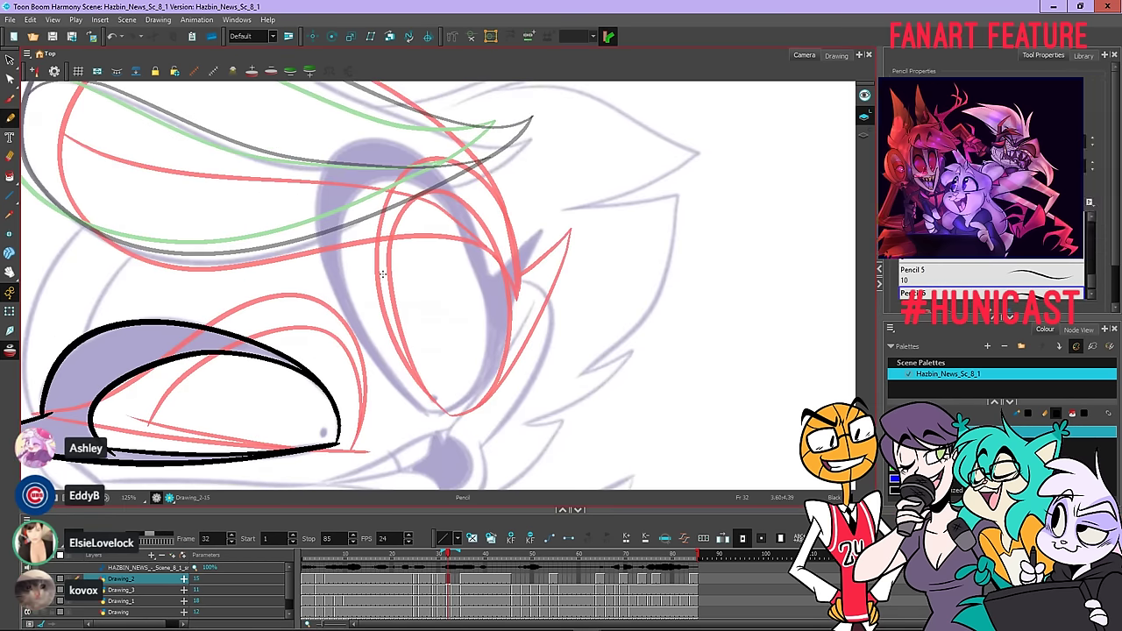
{"action": "scroll", "coordinate": [387, 316], "scroll_direction": "down", "scroll_amount": 2}
{"action": "scroll", "coordinate": [407, 367], "scroll_direction": "up", "scroll_amount": 2}
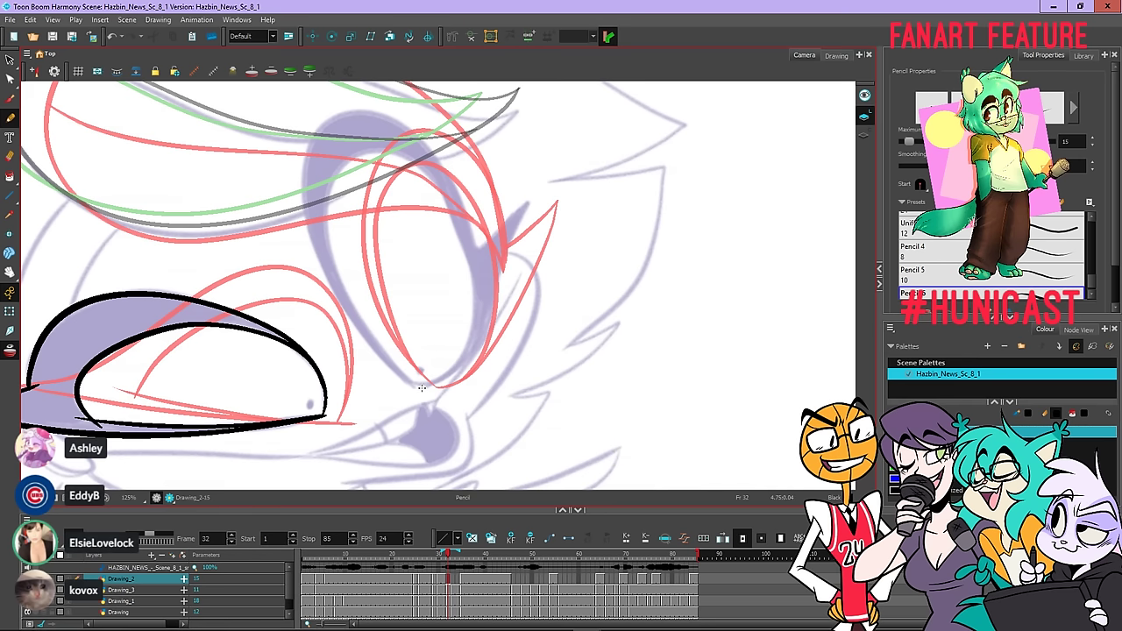
{"action": "left_click_drag", "start_coordinate": [421, 387], "coordinate": [365, 330]}
{"action": "key", "text": "ctrl+z"}
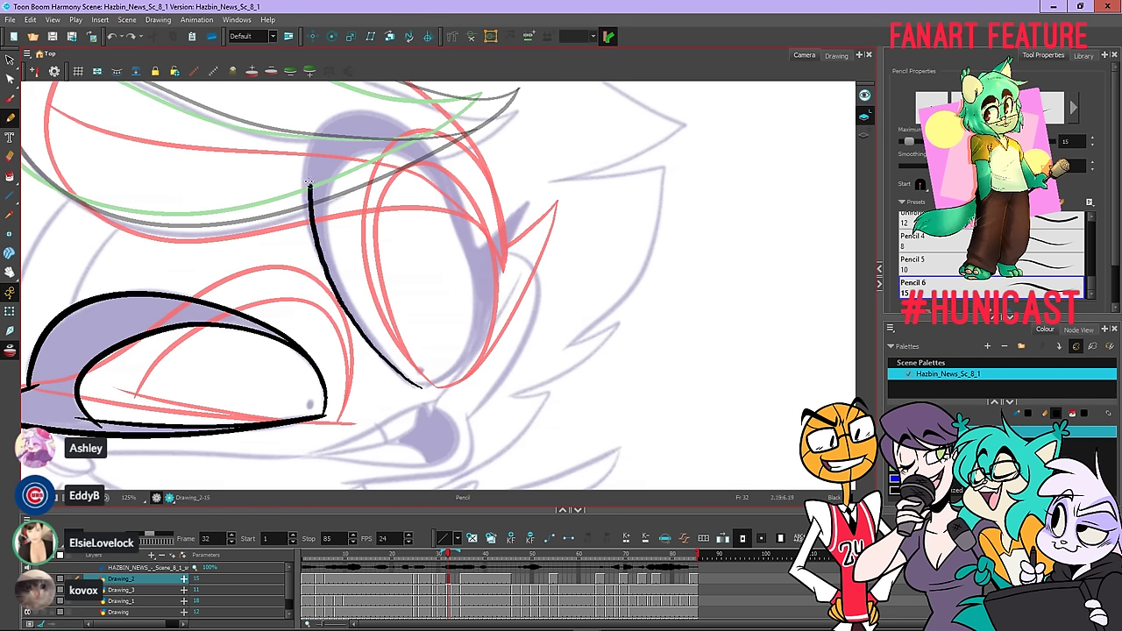
{"action": "key", "text": "ctrl+z"}
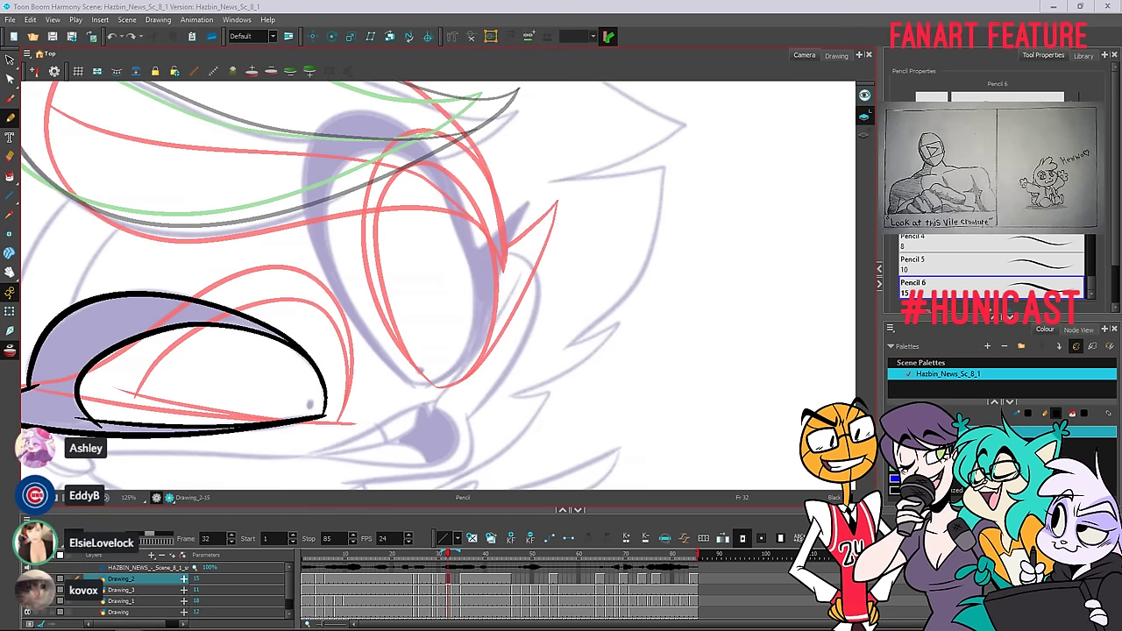
Switch to the browser, play the YouTube video "The Scottish Pokémon Trainer", and switch back to Toon Boom Harmony
{"action": "left_click_drag", "start_coordinate": [1121, 260], "coordinate": [150, 0]}
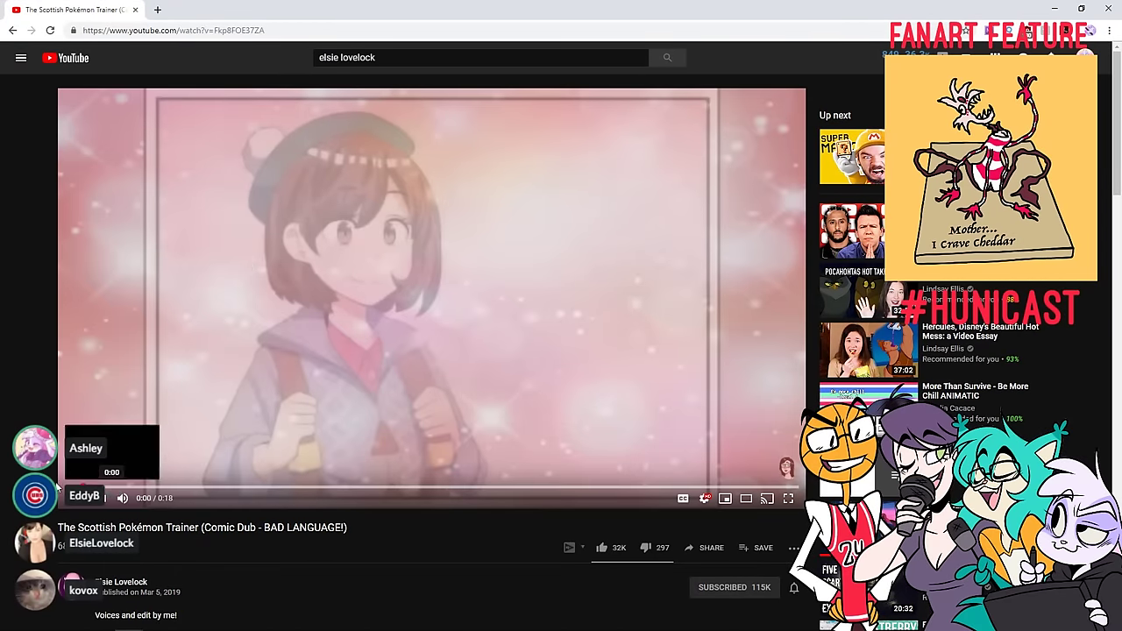
{"action": "left_click", "coordinate": [72, 486]}
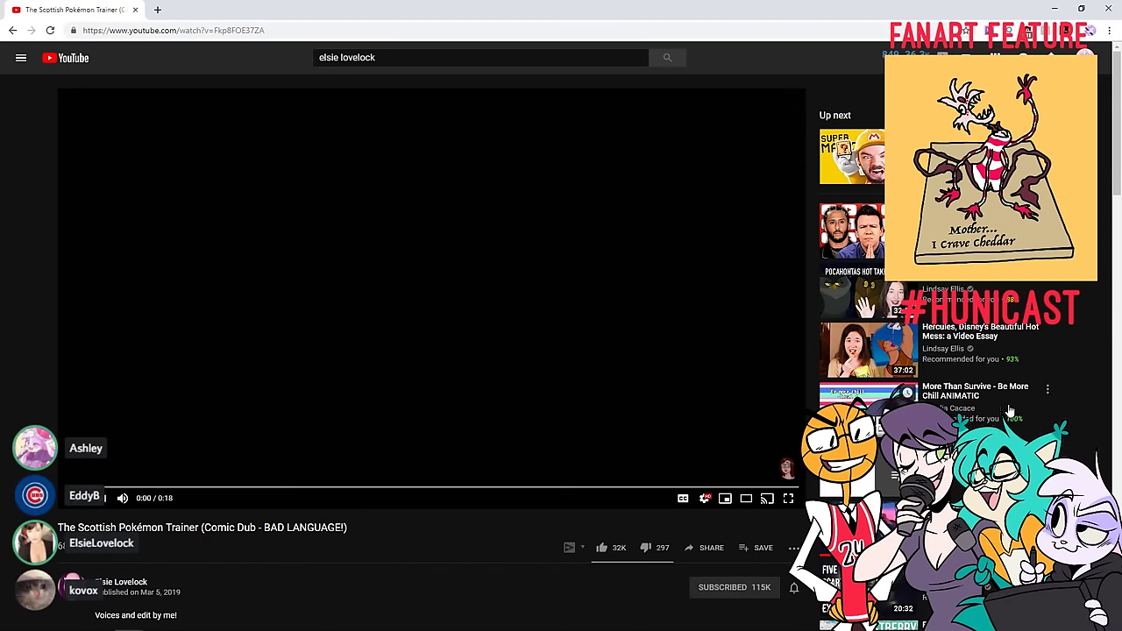
{"action": "left_click", "coordinate": [401, 330]}
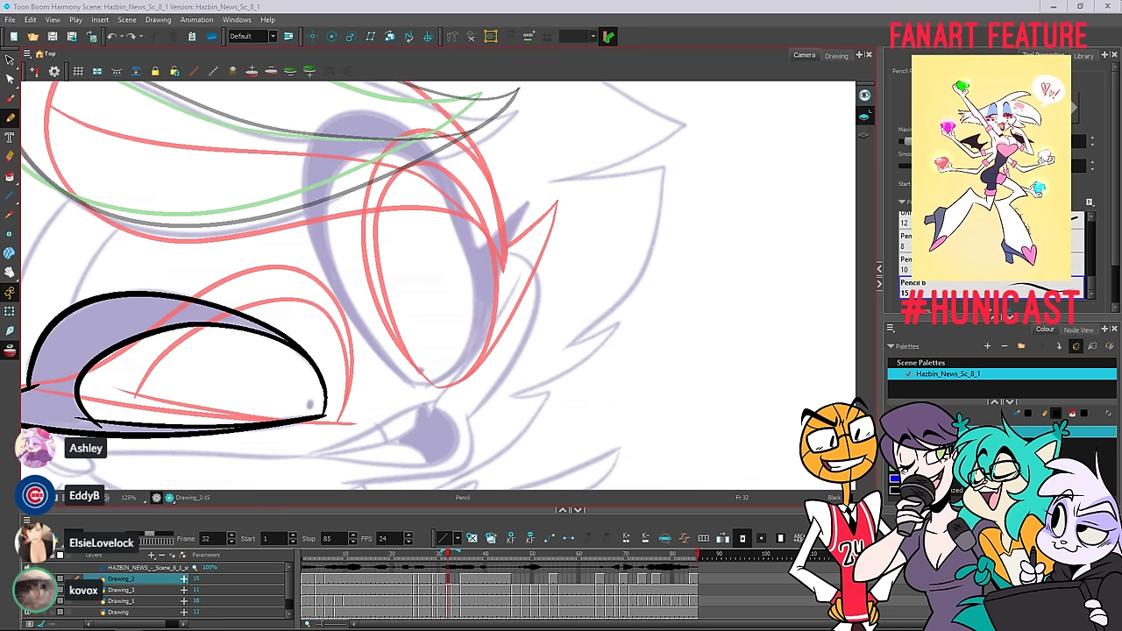
{"action": "left_click", "coordinate": [499, 8]}
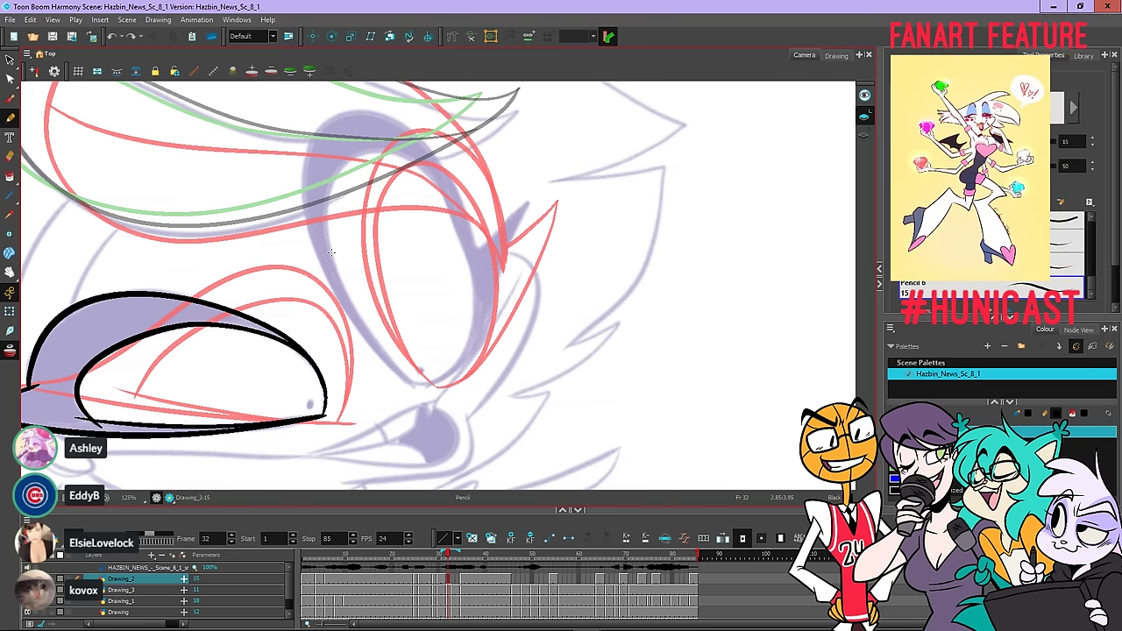
Flip through the frames around frame 32 to compare the second eye's shape and position with its neighbouring drawings
{"action": "key", "text": "period"}
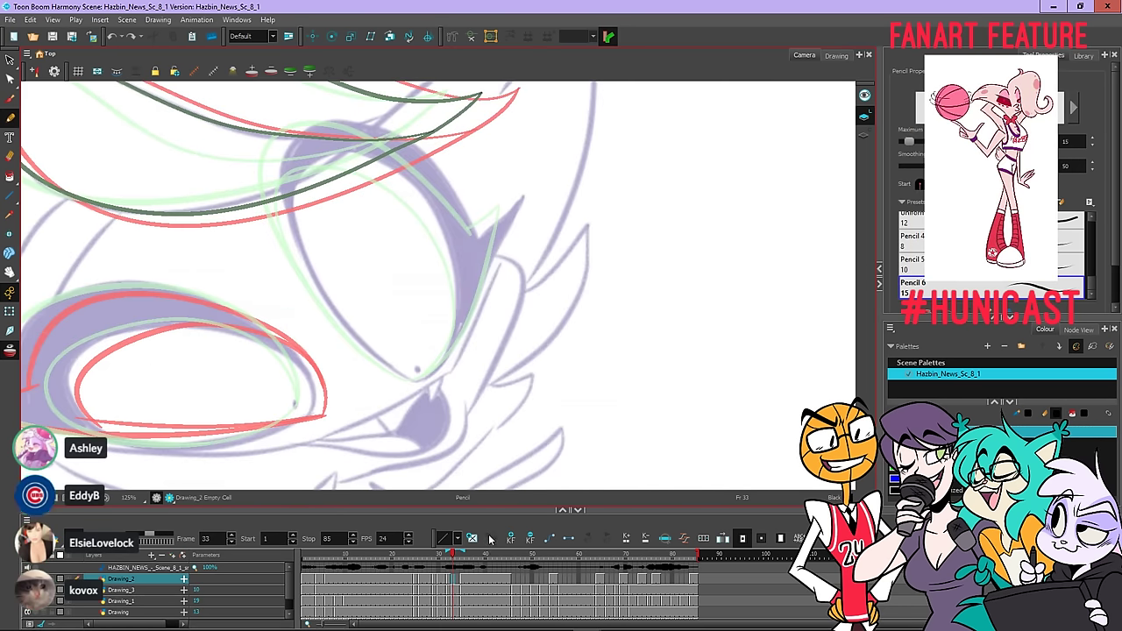
{"action": "key", "text": "comma"}
{"action": "key", "text": "comma"}
{"action": "key", "text": "period"}
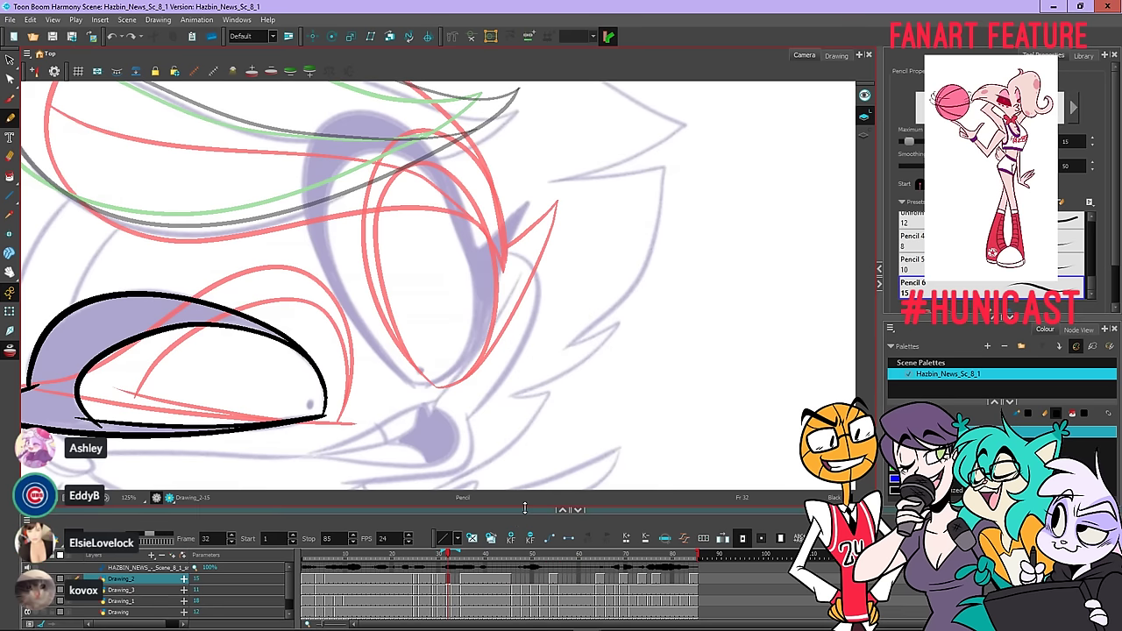
{"action": "key", "text": "comma"}
{"action": "key", "text": "period"}
{"action": "key", "text": "period"}
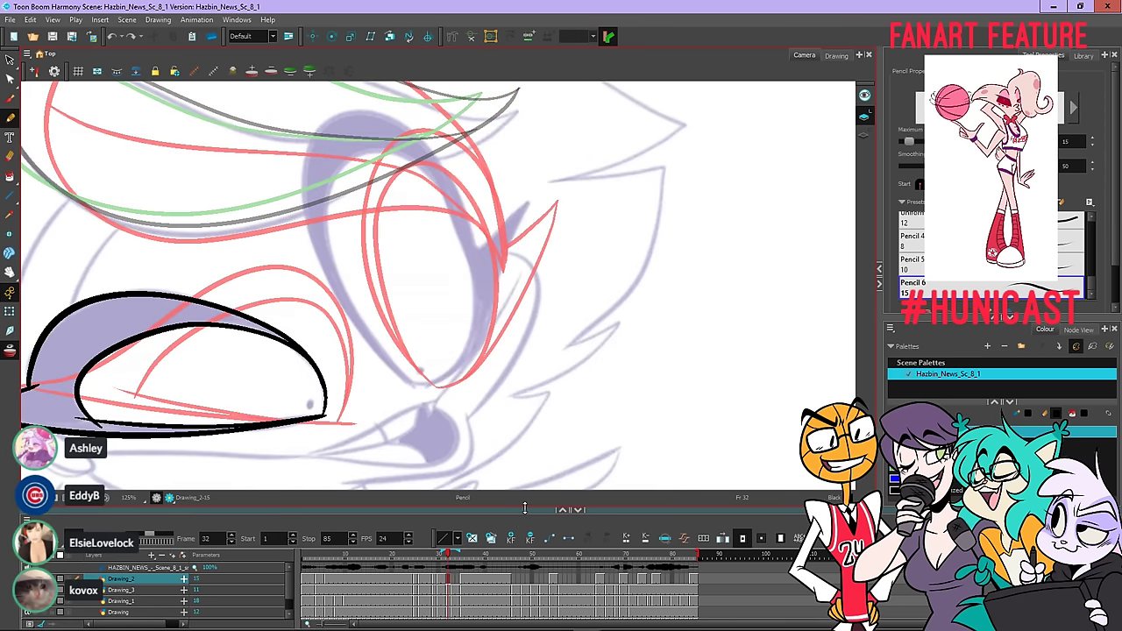
{"action": "key", "text": "comma"}
{"action": "key", "text": "comma"}
Draw the second eye's outer outline over the rough, from its lower tip up the inner side, over the top and down towards the lash
{"action": "key", "text": "1"}
{"action": "key", "text": "1"}
{"action": "key", "text": "2"}
{"action": "key", "text": "2"}
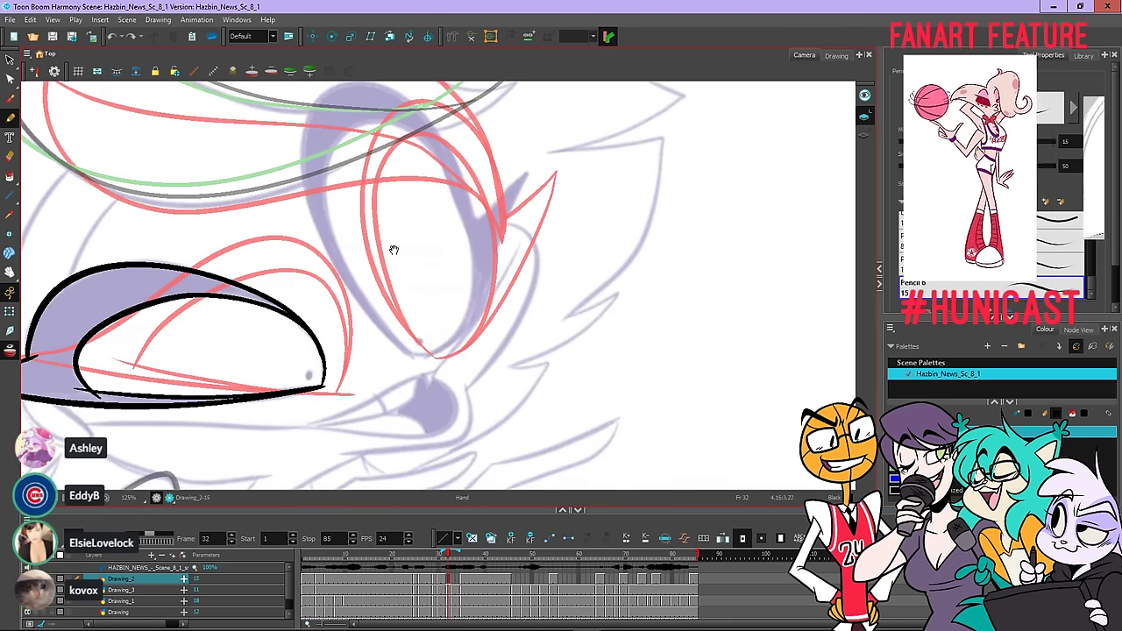
{"action": "left_click_drag", "start_coordinate": [394, 248], "coordinate": [376, 305]}
{"action": "key", "text": "1"}
{"action": "key", "text": "ctrl+z"}
{"action": "mouse_move", "coordinate": [397, 390]}
{"action": "left_mouse_down"}
{"action": "mouse_move", "coordinate": [317, 287]}
{"action": "mouse_move", "coordinate": [308, 233]}
{"action": "left_mouse_up"}
{"action": "left_click_drag", "start_coordinate": [321, 181], "coordinate": [351, 170]}
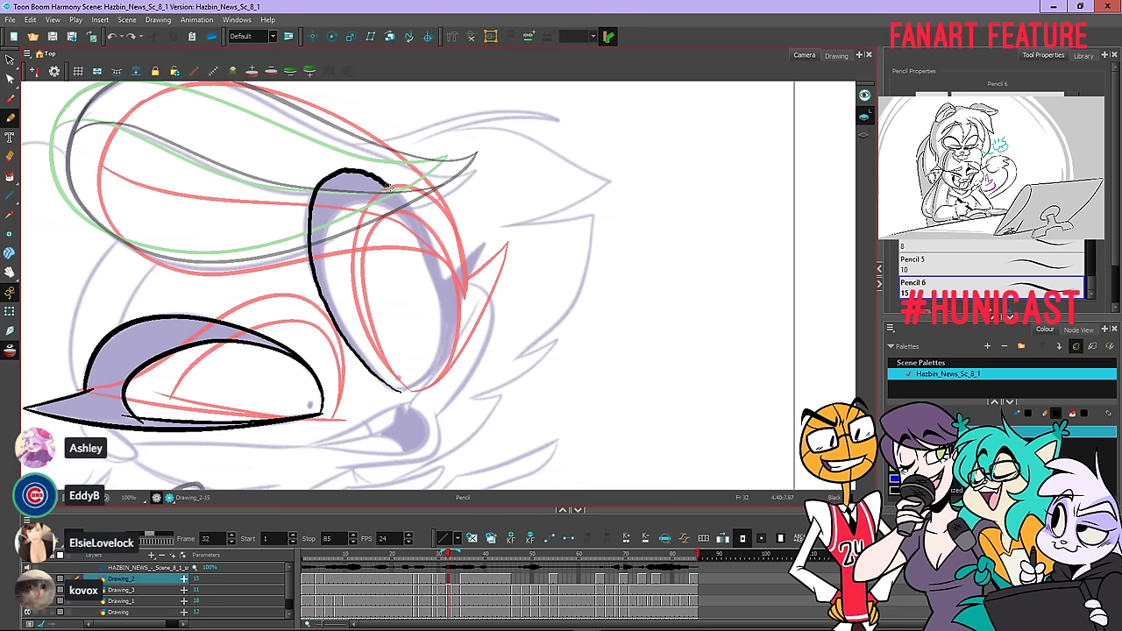
{"action": "left_click_drag", "start_coordinate": [427, 241], "coordinate": [444, 279]}
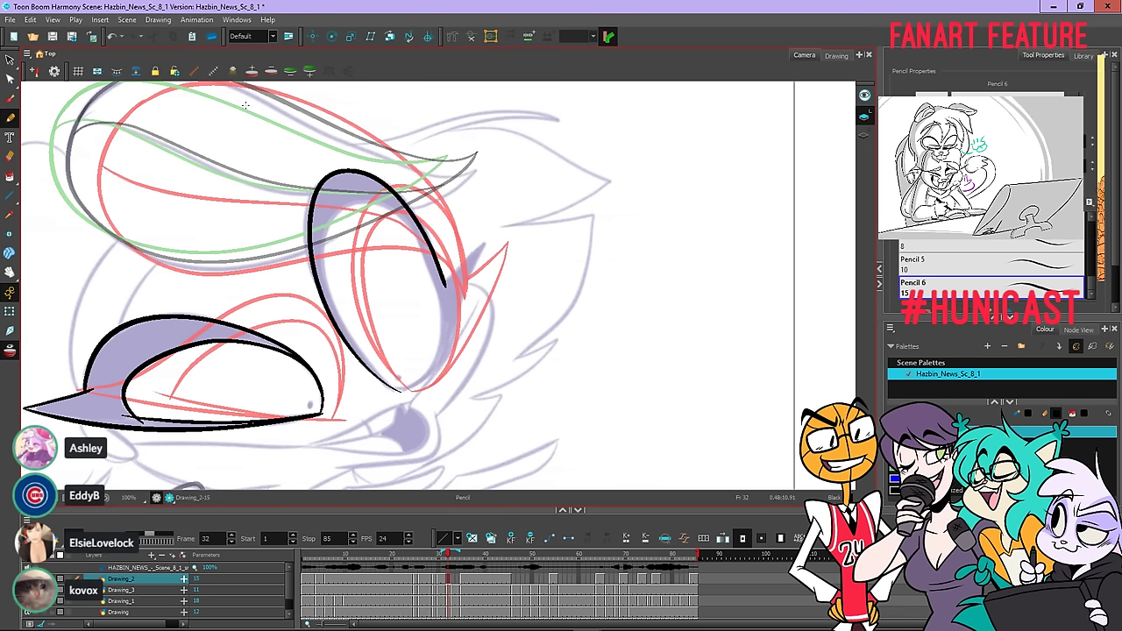
Reshape the second eye's outer outline with the Contour Editor, adjusting the curve along its top and both sides to fit the rough
{"action": "key", "text": "alt+q"}
{"action": "left_click", "coordinate": [414, 221]}
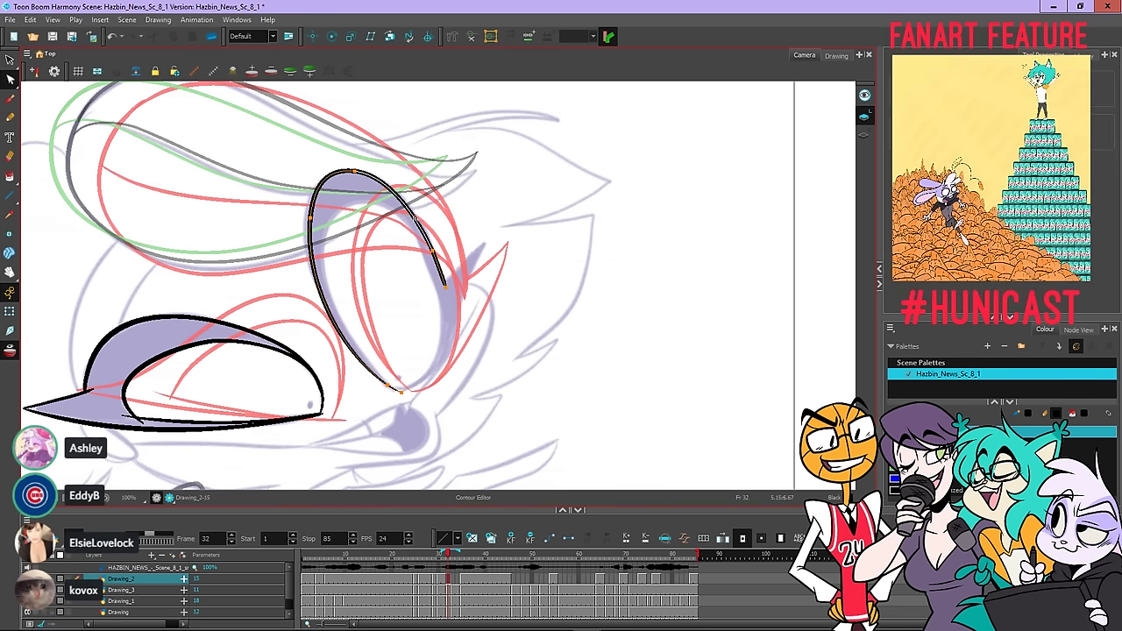
{"action": "mouse_move", "coordinate": [415, 218]}
{"action": "left_mouse_down"}
{"action": "mouse_move", "coordinate": [393, 190]}
{"action": "mouse_move", "coordinate": [405, 202]}
{"action": "left_mouse_up"}
{"action": "left_click", "coordinate": [436, 211]}
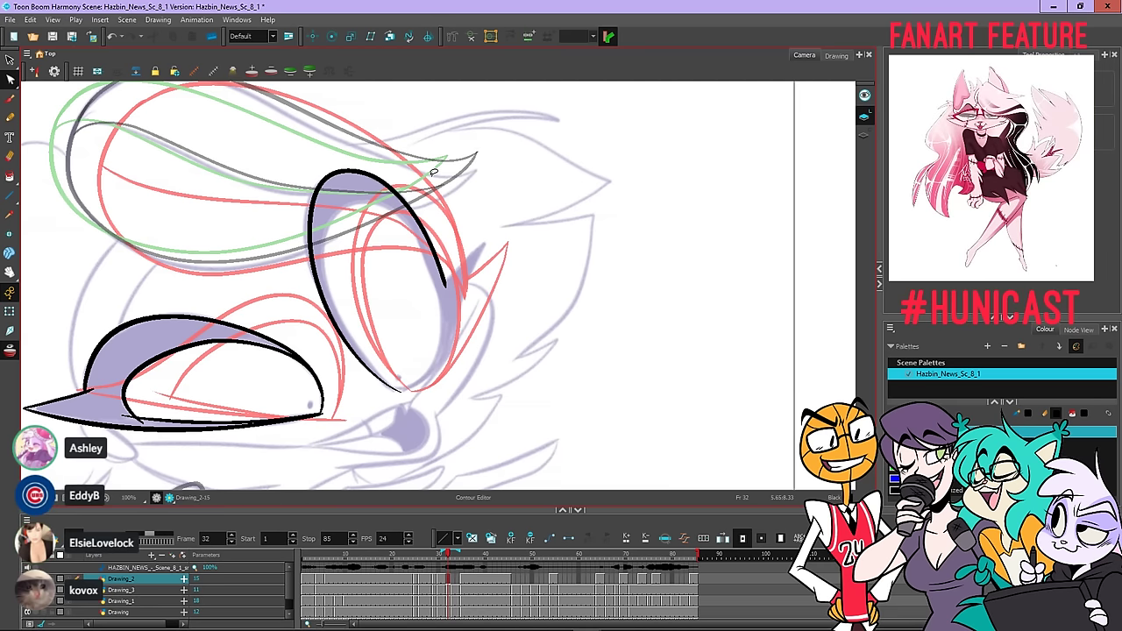
{"action": "left_click", "coordinate": [312, 230]}
{"action": "left_click_drag", "start_coordinate": [312, 230], "coordinate": [310, 239]}
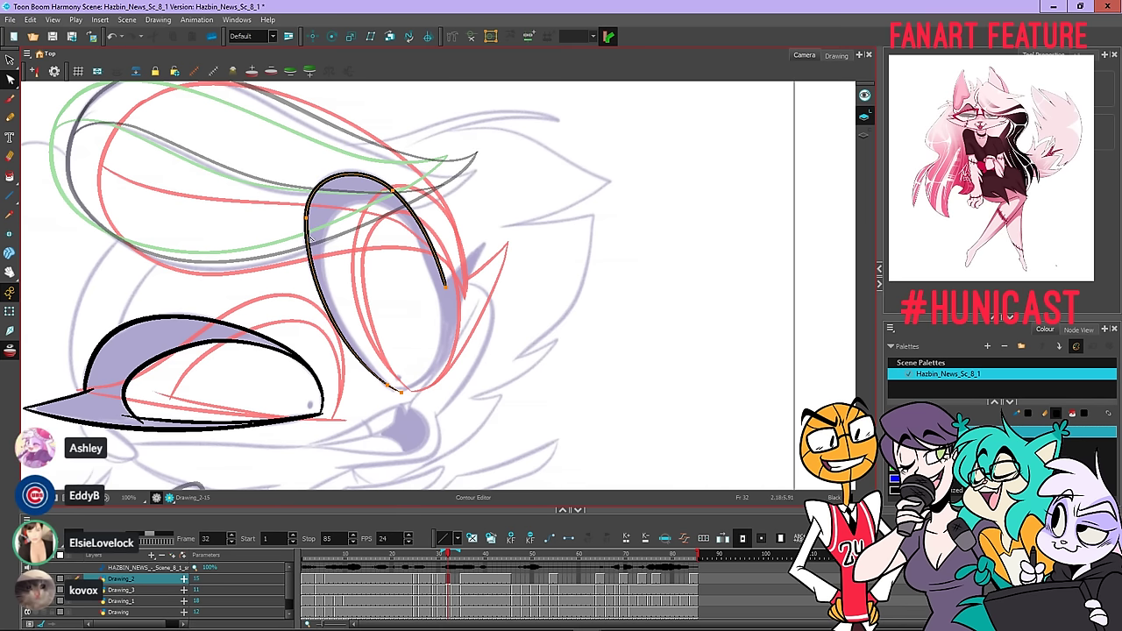
{"action": "left_click", "coordinate": [340, 179]}
{"action": "left_click", "coordinate": [446, 204]}
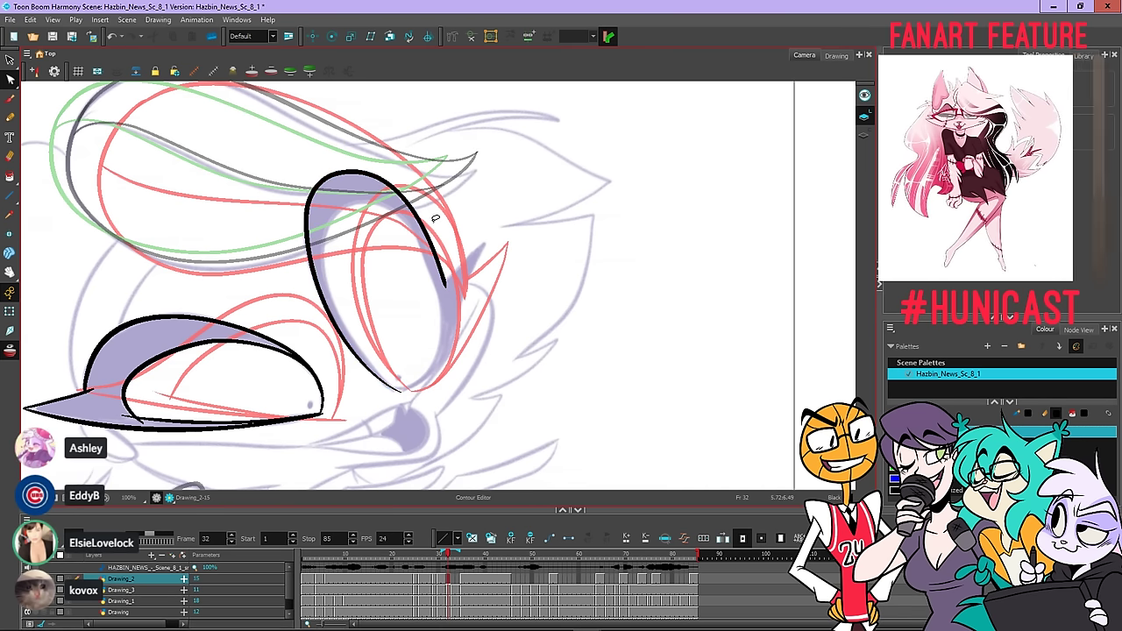
Draw the second eye's outer side line from the lash tip down to the eye's lower tip with the Pencil tool
{"action": "key", "text": "alt+x"}
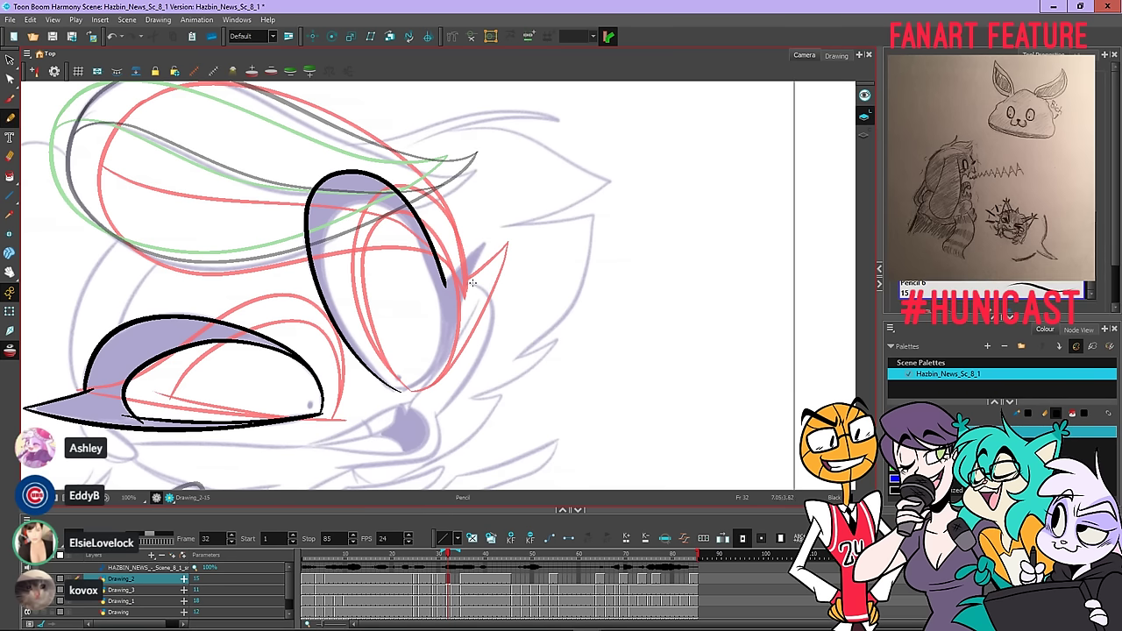
{"action": "key", "text": "ctrl+z"}
{"action": "mouse_move", "coordinate": [457, 317]}
{"action": "left_mouse_down"}
{"action": "mouse_move", "coordinate": [431, 372]}
{"action": "mouse_move", "coordinate": [400, 391]}
{"action": "left_mouse_up"}
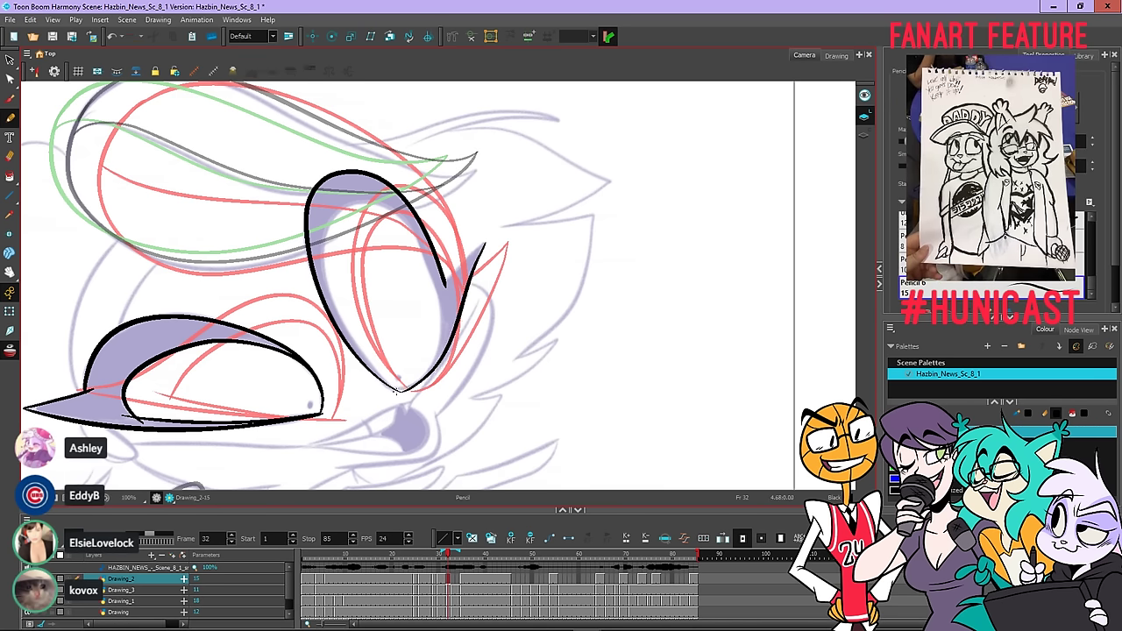
Select and delete the overhanging stub where the lines cross at the second eye's lower tip
{"action": "key", "text": "alt+q"}
{"action": "scroll", "coordinate": [403, 391], "scroll_direction": "up", "scroll_amount": 7}
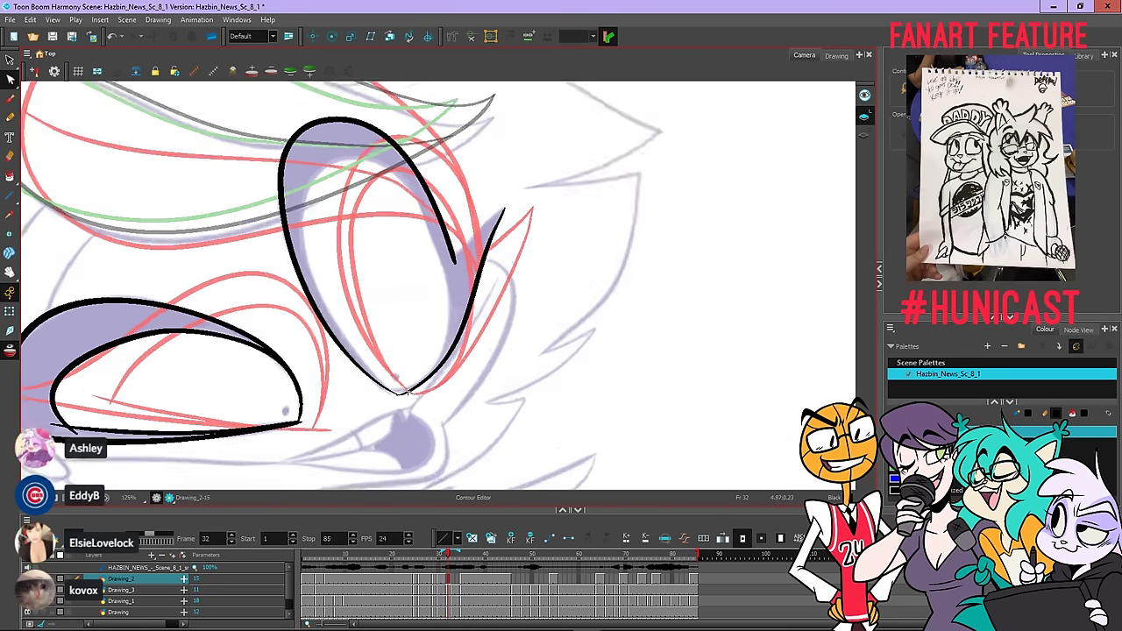
{"action": "left_click", "coordinate": [391, 396]}
{"action": "scroll", "coordinate": [395, 400], "scroll_direction": "up", "scroll_amount": 3}
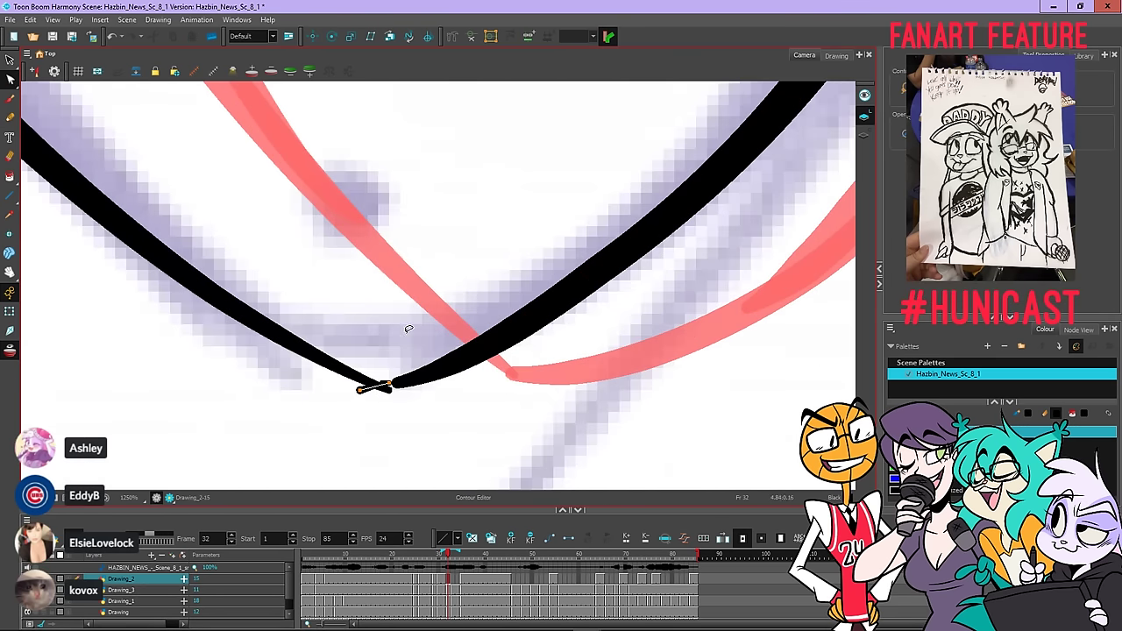
{"action": "key", "text": "alt+s"}
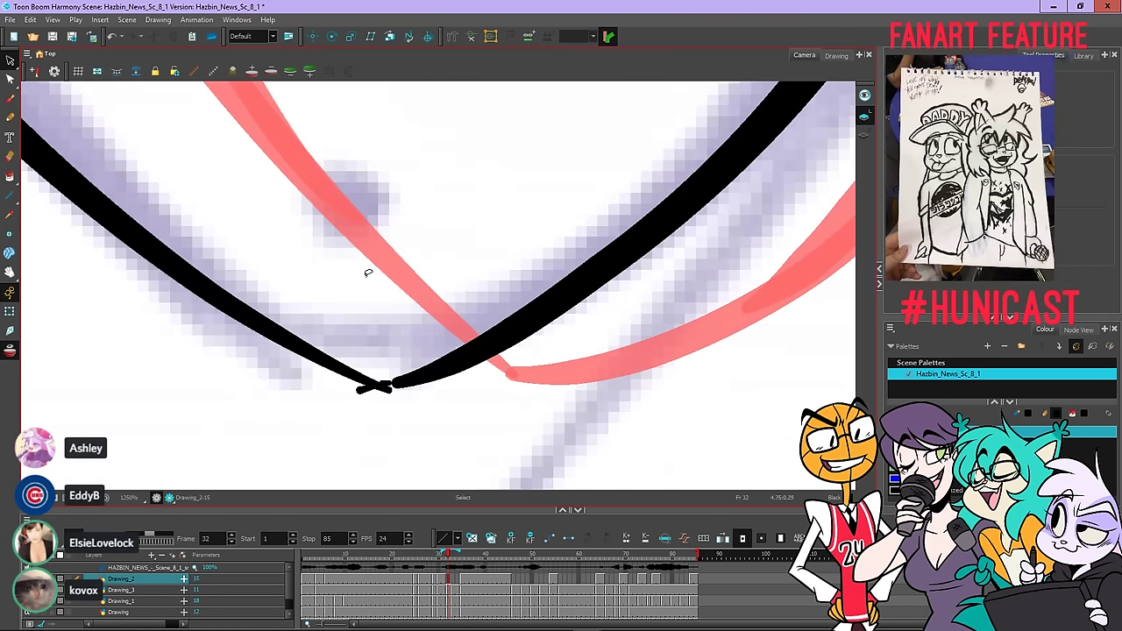
{"action": "left_click", "coordinate": [387, 382]}
{"action": "right_click", "coordinate": [378, 276]}
{"action": "left_click", "coordinate": [401, 322]}
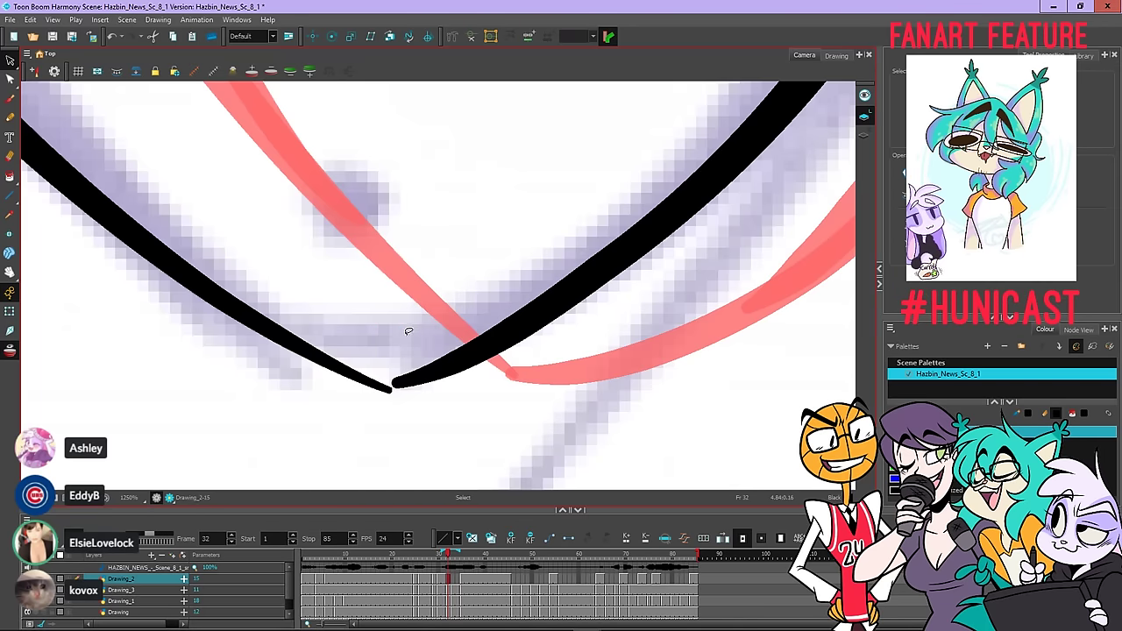
Move the end point of the outer side stroke so it joins the inner side stroke in a clean point at the lower tip
{"action": "left_click", "coordinate": [10, 99]}
{"action": "left_click", "coordinate": [9, 79]}
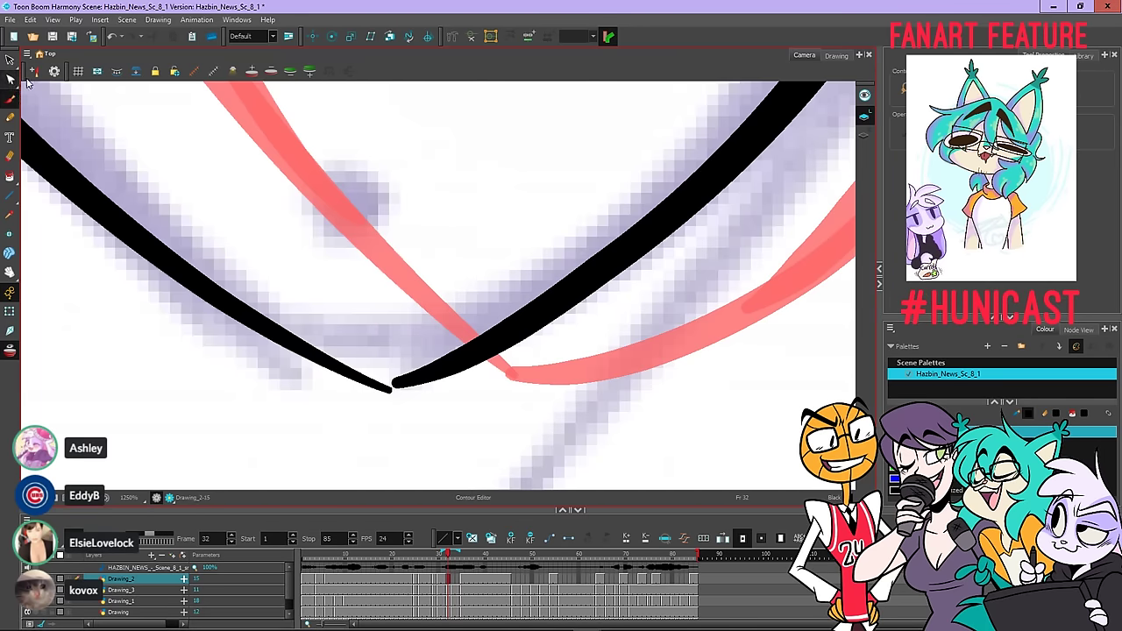
{"action": "left_click", "coordinate": [412, 382]}
{"action": "left_click_drag", "start_coordinate": [397, 385], "coordinate": [365, 395]}
{"action": "left_click", "coordinate": [433, 416]}
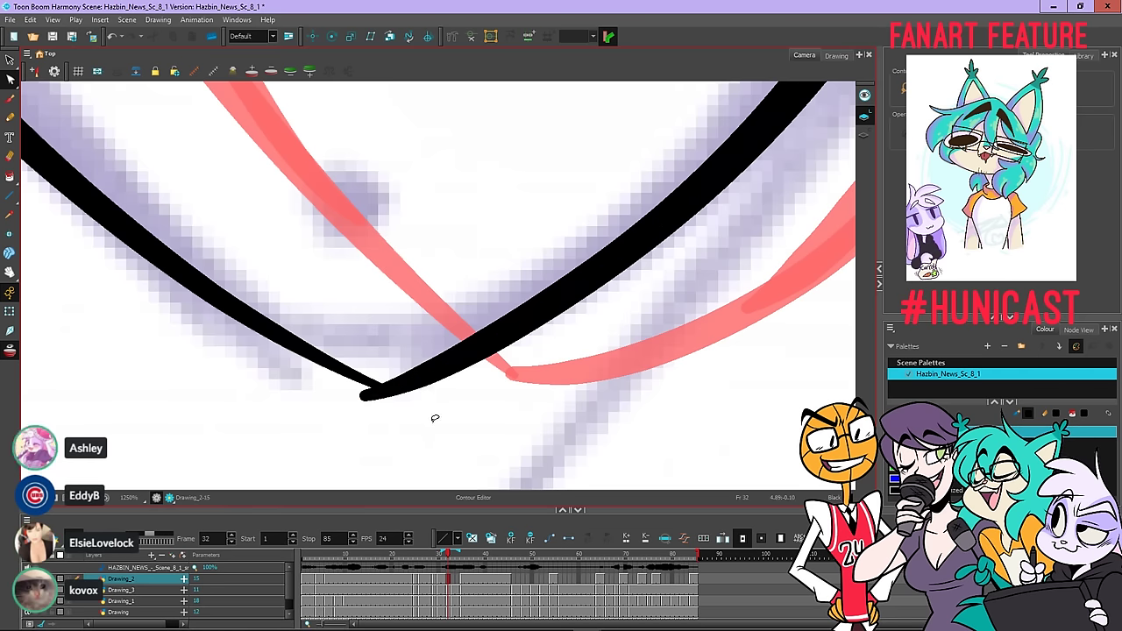
{"action": "key", "text": "1"}
{"action": "key", "text": "1"}
{"action": "scroll", "coordinate": [521, 340], "scroll_direction": "down", "scroll_amount": 3}
{"action": "scroll", "coordinate": [496, 349], "scroll_direction": "up", "scroll_amount": 7}
{"action": "left_click", "coordinate": [486, 362]}
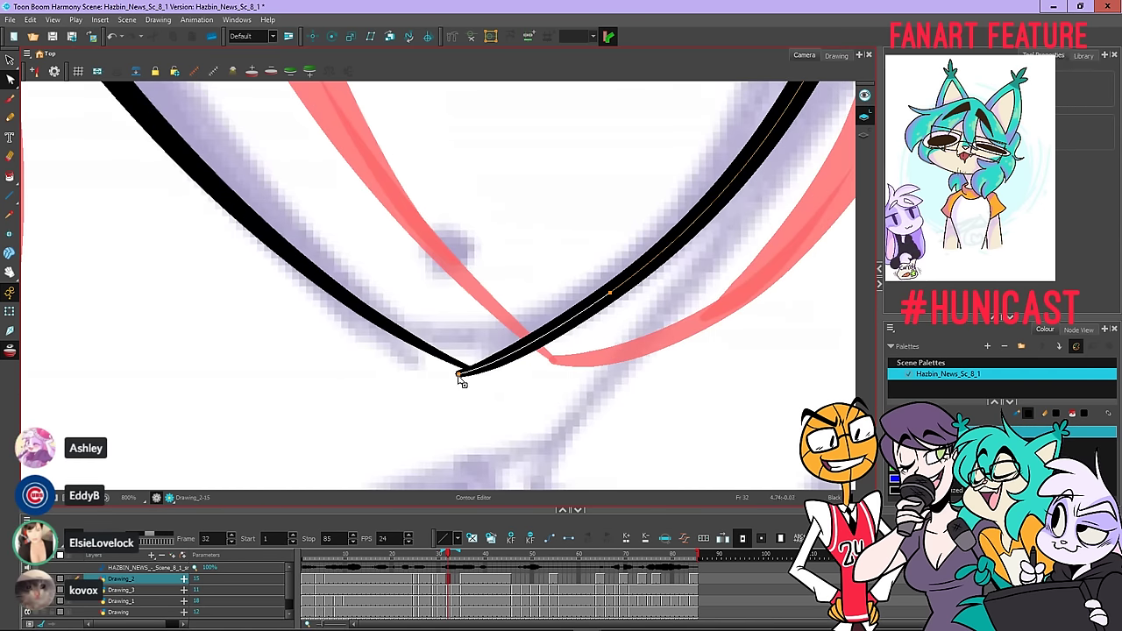
{"action": "left_click_drag", "start_coordinate": [462, 375], "coordinate": [476, 371]}
{"action": "left_click", "coordinate": [487, 391]}
{"action": "scroll", "coordinate": [500, 378], "scroll_direction": "down", "scroll_amount": 9}
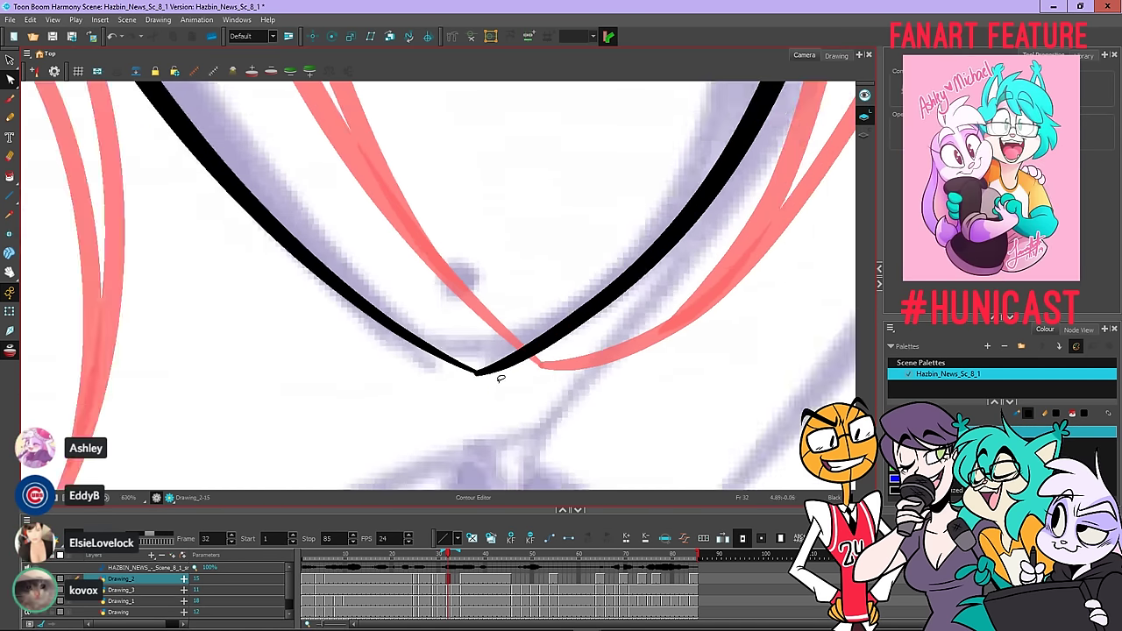
{"action": "left_click_drag", "start_coordinate": [630, 246], "coordinate": [497, 359]}
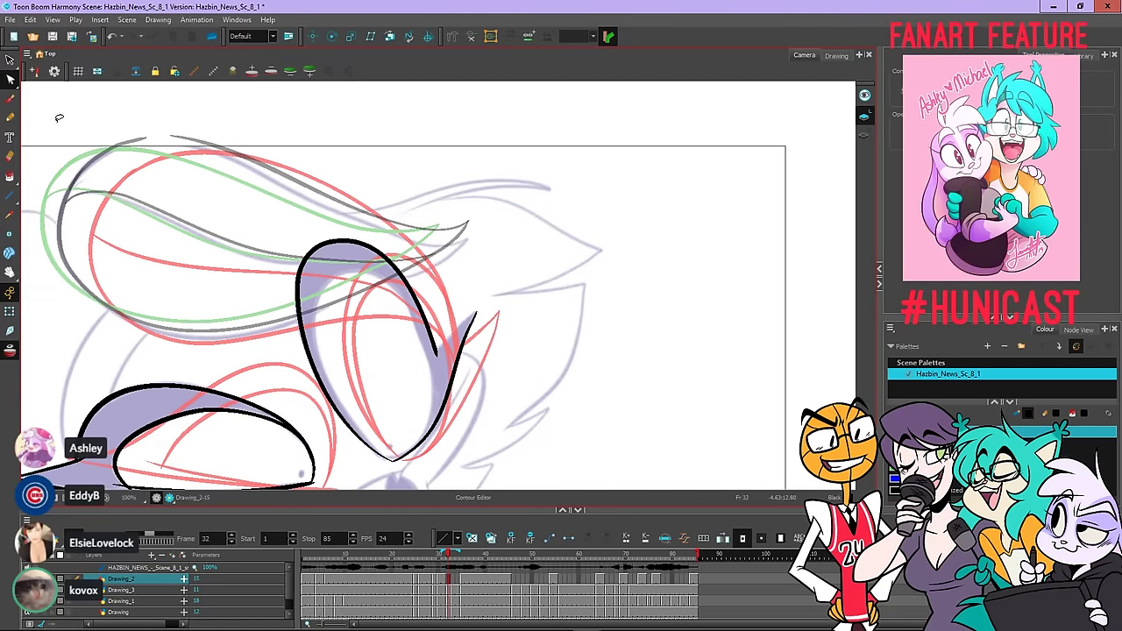
Draw the lash's upper edge from its tip back to the second eye's outline and erase the overhang inside the eye
{"action": "key", "text": "alt+slash"}
{"action": "scroll", "coordinate": [480, 309], "scroll_direction": "up", "scroll_amount": 4}
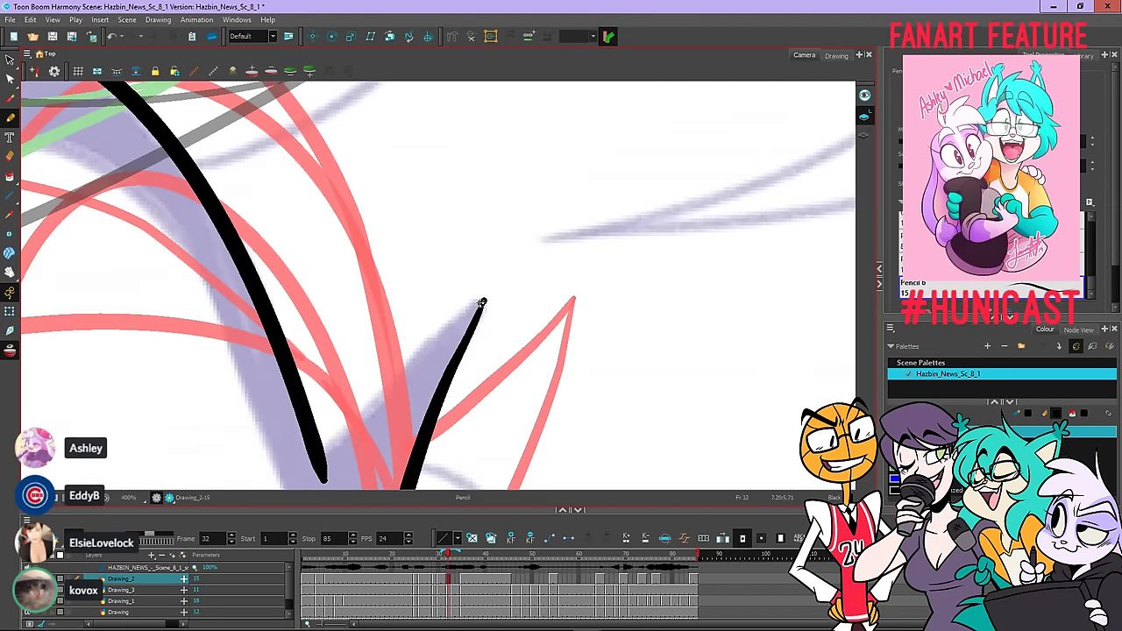
{"action": "mouse_move", "coordinate": [478, 304]}
{"action": "left_mouse_down"}
{"action": "mouse_move", "coordinate": [320, 454]}
{"action": "mouse_move", "coordinate": [485, 284]}
{"action": "left_mouse_up"}
{"action": "key", "text": "ctrl+z"}
{"action": "key", "text": "ctrl+z"}
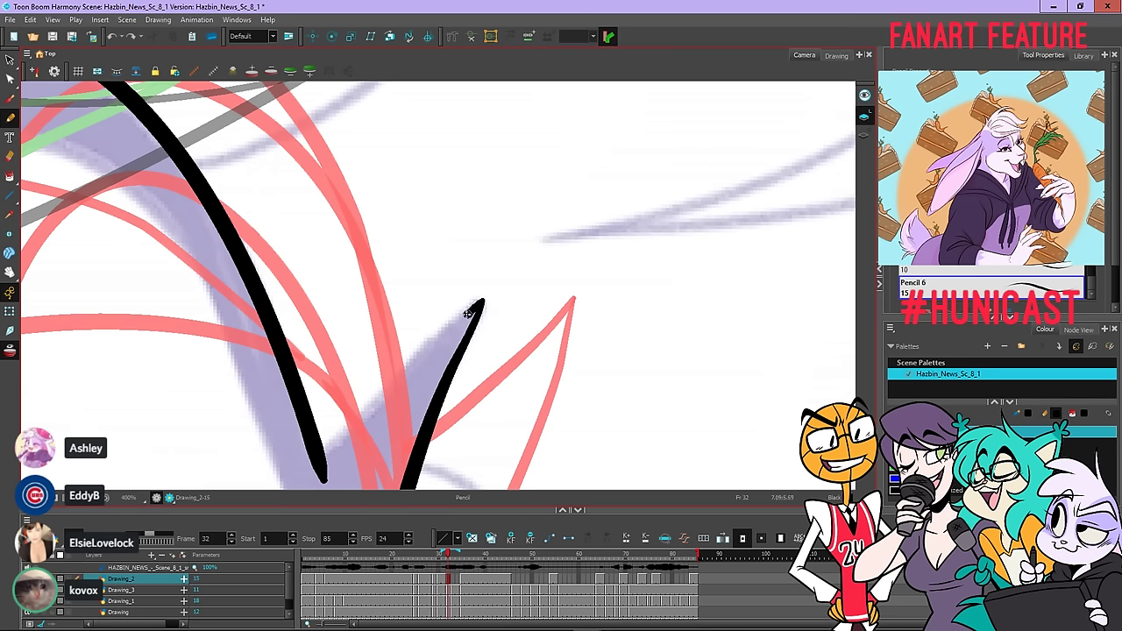
{"action": "left_click_drag", "start_coordinate": [474, 307], "coordinate": [295, 475]}
{"action": "scroll", "coordinate": [472, 331], "scroll_direction": "down", "scroll_amount": 5}
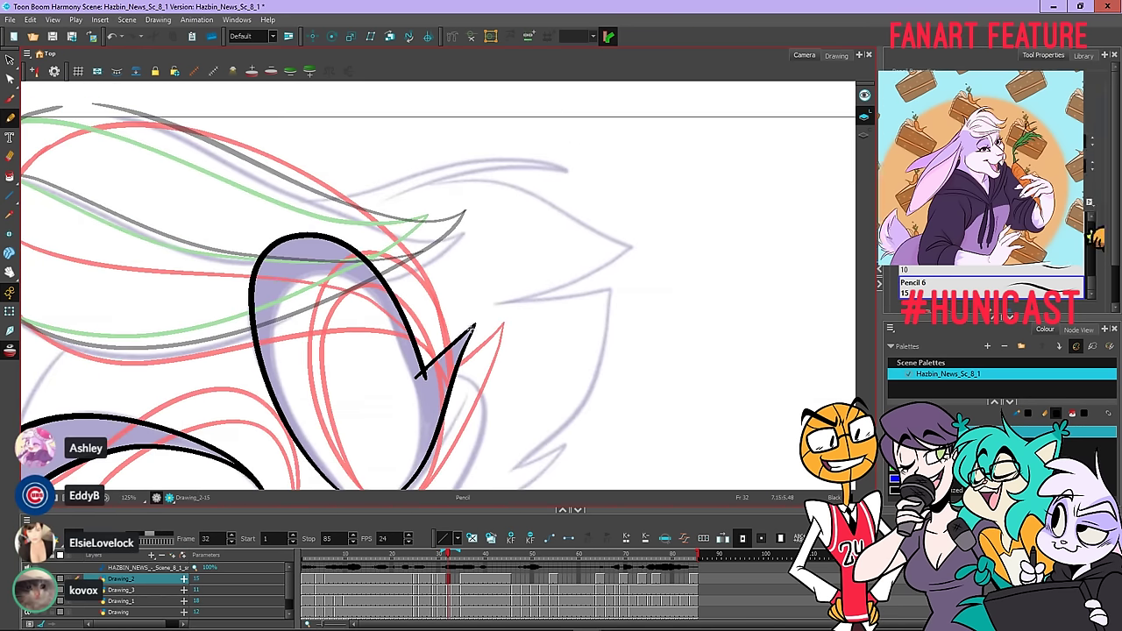
{"action": "left_click", "coordinate": [10, 156]}
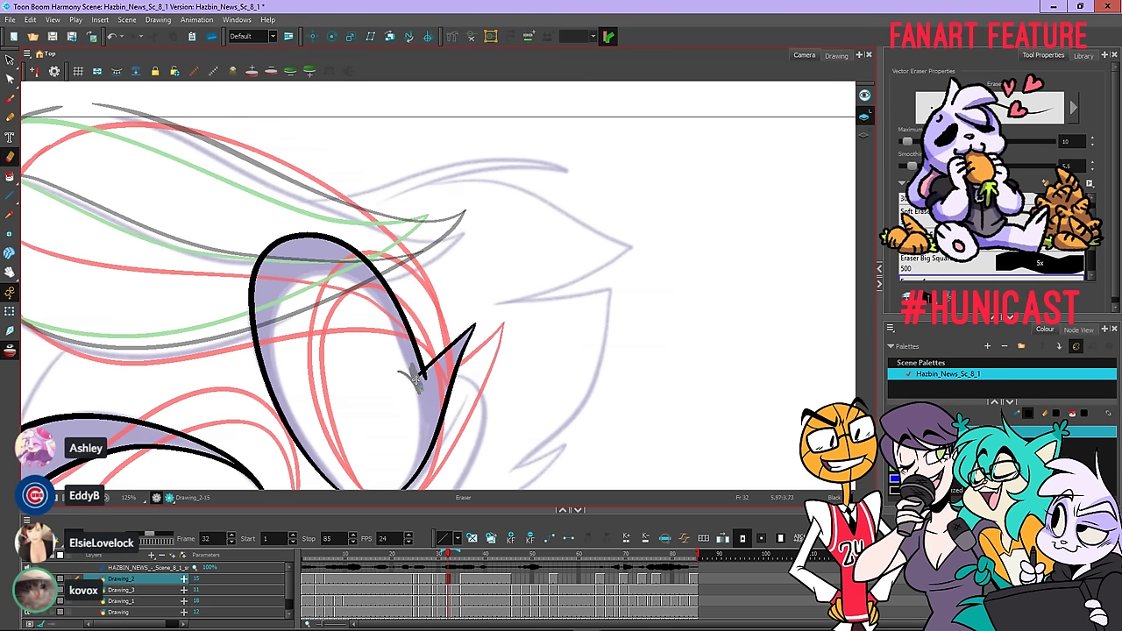
Draw the second eye's inner outline over the rough with the Pencil tool and adjust its curve at the upper inner side
{"action": "left_click", "coordinate": [10, 98]}
{"action": "left_click", "coordinate": [10, 117]}
{"action": "key", "text": "1"}
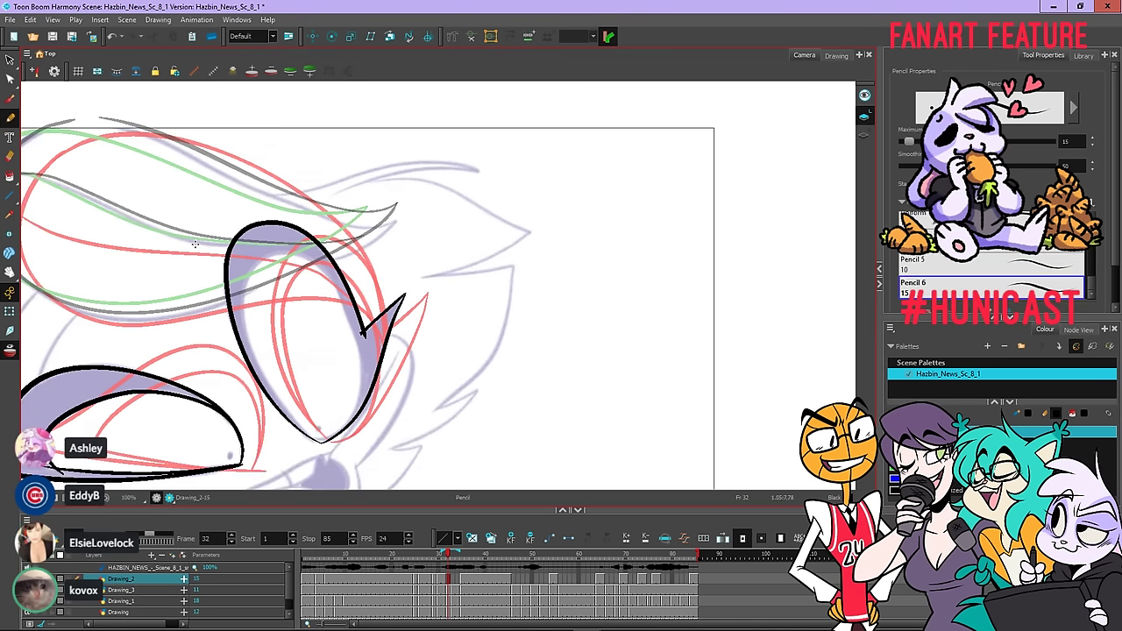
{"action": "left_click_drag", "start_coordinate": [258, 350], "coordinate": [305, 308]}
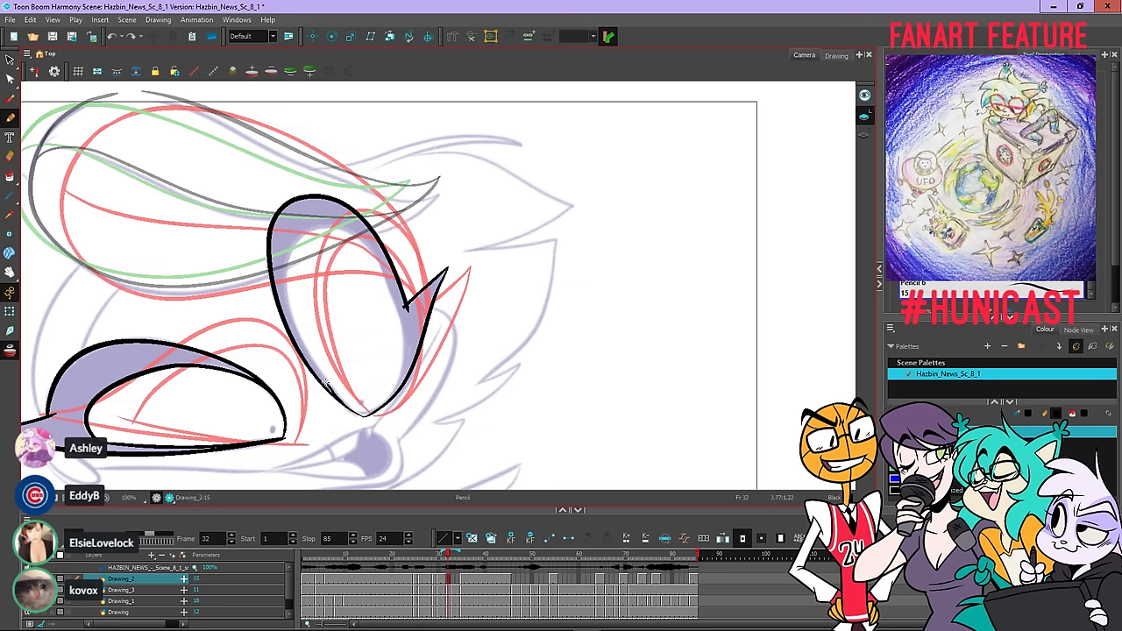
{"action": "mouse_move", "coordinate": [325, 383]}
{"action": "left_mouse_down"}
{"action": "mouse_move", "coordinate": [285, 300]}
{"action": "mouse_move", "coordinate": [285, 254]}
{"action": "mouse_move", "coordinate": [313, 226]}
{"action": "mouse_move", "coordinate": [344, 225]}
{"action": "mouse_move", "coordinate": [369, 247]}
{"action": "mouse_move", "coordinate": [401, 335]}
{"action": "left_mouse_up"}
{"action": "mouse_move", "coordinate": [395, 389]}
{"action": "left_mouse_down"}
{"action": "mouse_move", "coordinate": [386, 398]}
{"action": "mouse_move", "coordinate": [287, 296]}
{"action": "left_mouse_up"}
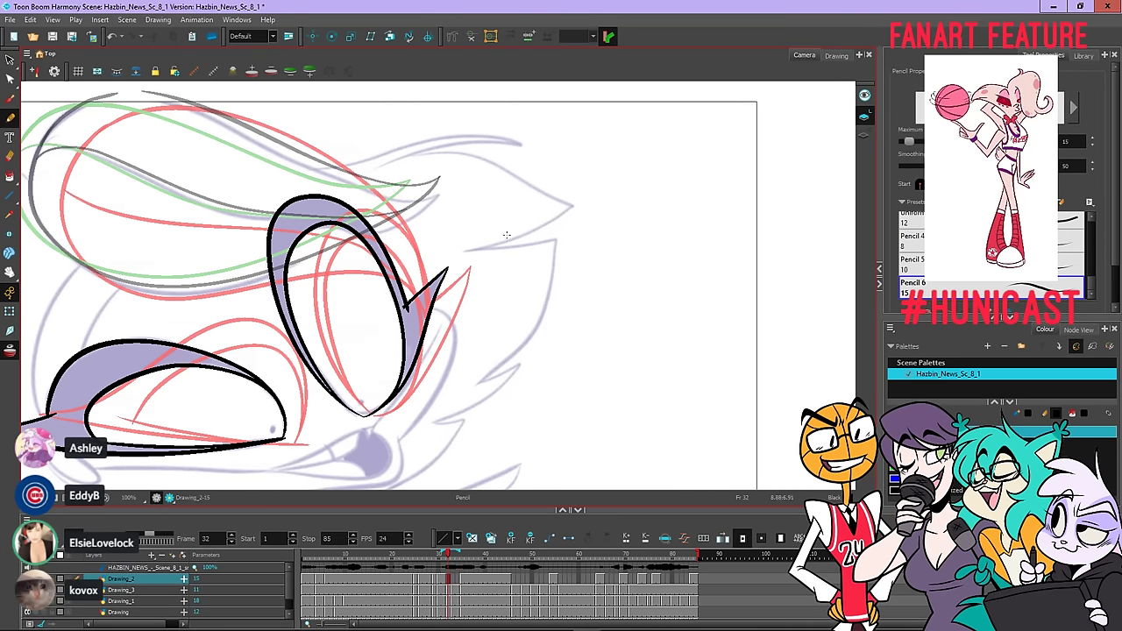
{"action": "left_click", "coordinate": [9, 79]}
{"action": "left_click", "coordinate": [341, 224]}
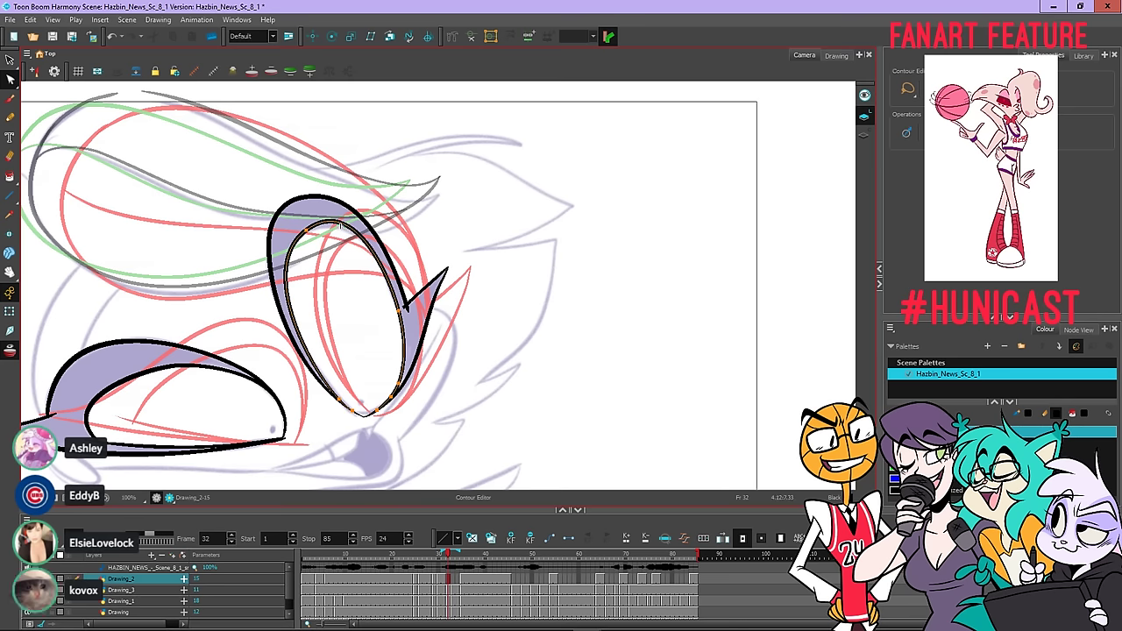
{"action": "left_click", "coordinate": [315, 210]}
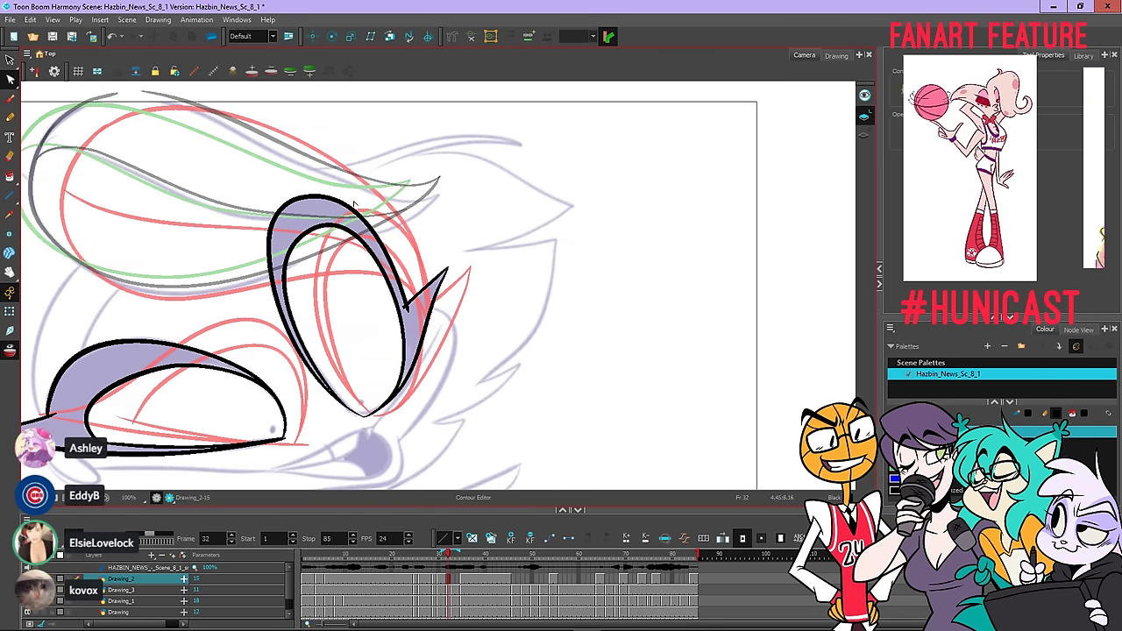
Flip between frame 32 and its neighbouring frames to check the finished eyes in motion
{"action": "key", "text": "f"}
{"action": "key", "text": "g"}
{"action": "key", "text": "g"}
{"action": "key", "text": "g"}
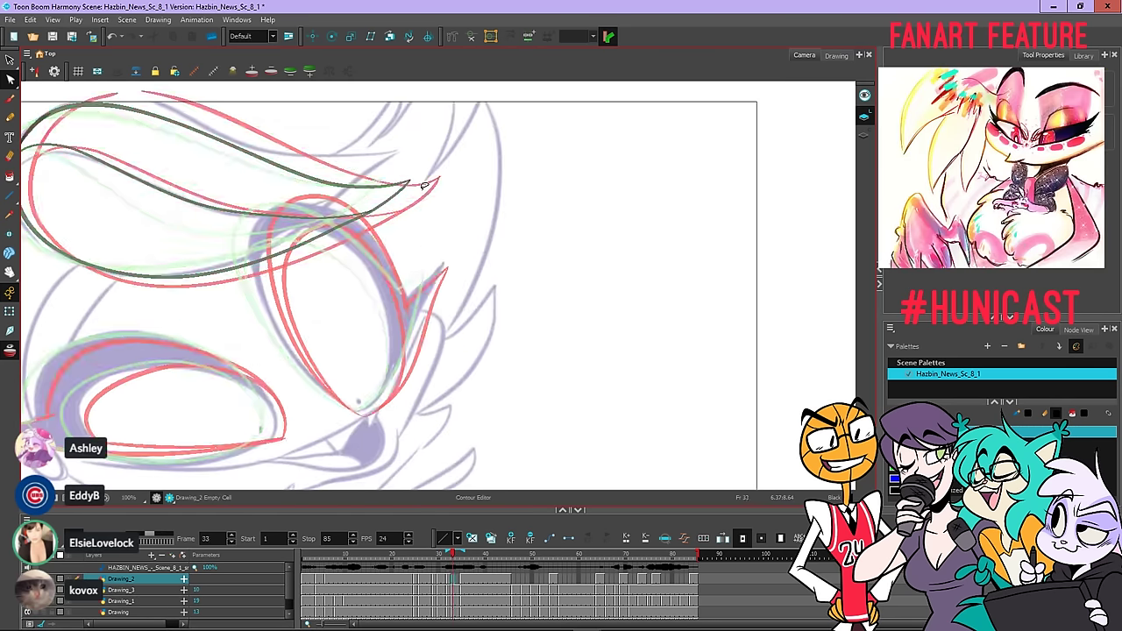
{"action": "key", "text": "f"}
{"action": "key", "text": "f"}
Go to frame 35 on Drawing_2, select the linework of both eyes and copy it
{"action": "key", "text": "period"}
{"action": "key", "text": "period"}
{"action": "key", "text": "period"}
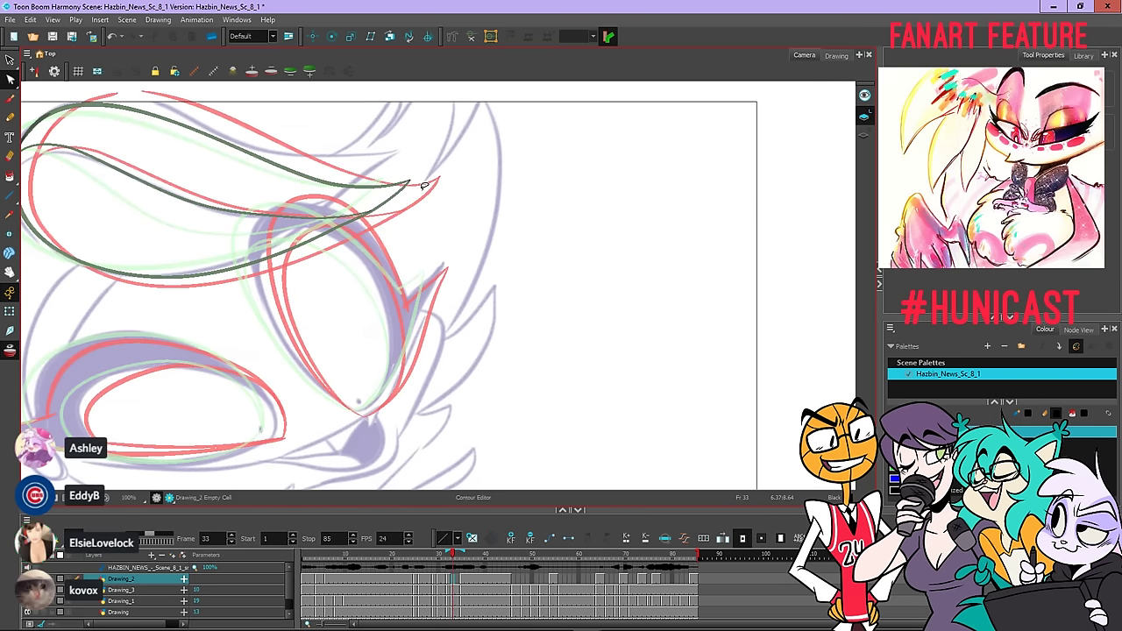
{"action": "scroll", "coordinate": [447, 245], "scroll_direction": "down", "scroll_amount": 1}
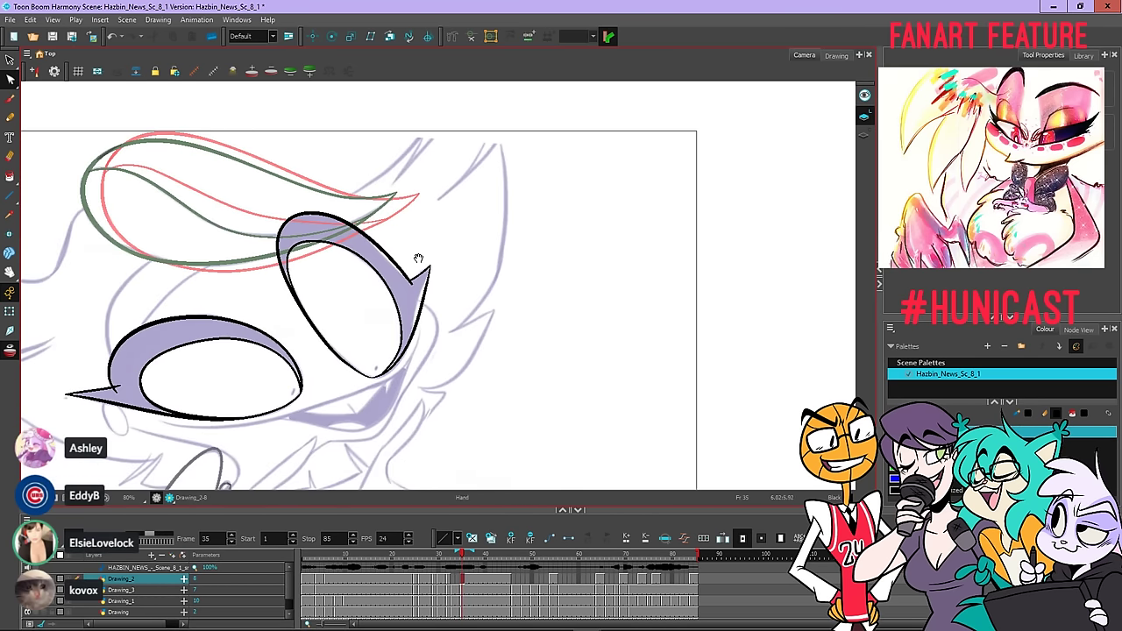
{"action": "left_click_drag", "start_coordinate": [418, 258], "coordinate": [503, 234]}
{"action": "left_click", "coordinate": [10, 60]}
{"action": "mouse_move", "coordinate": [272, 201]}
{"action": "left_mouse_down"}
{"action": "mouse_move", "coordinate": [247, 457]}
{"action": "mouse_move", "coordinate": [240, 190]}
{"action": "mouse_move", "coordinate": [235, 198]}
{"action": "left_mouse_up"}
{"action": "right_click", "coordinate": [548, 124]}
{"action": "left_click", "coordinate": [589, 168]}
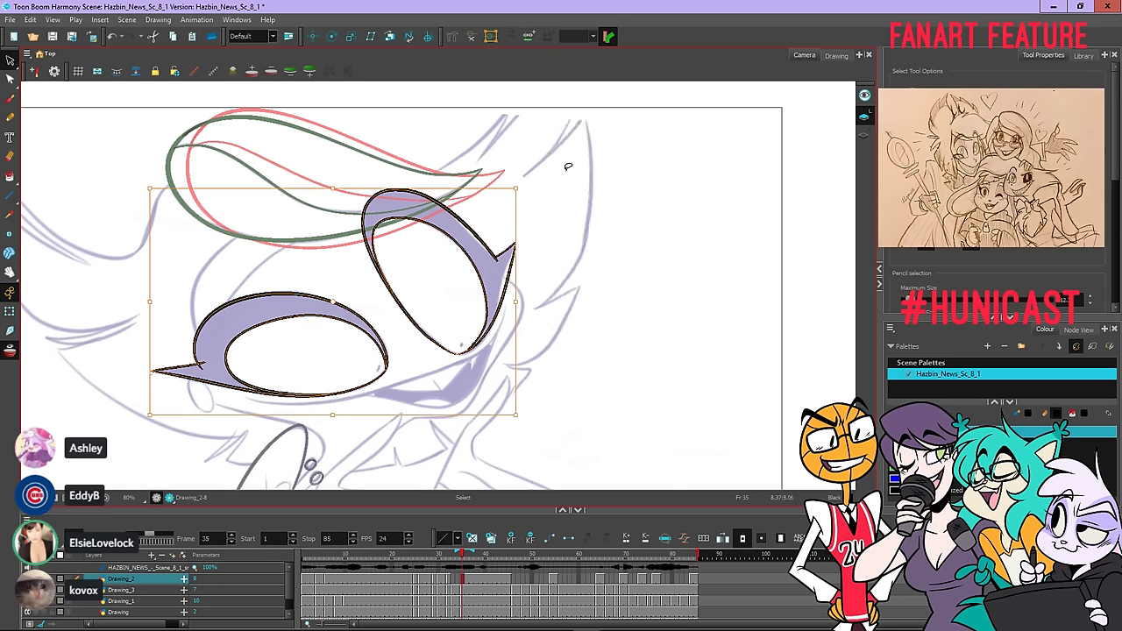
Return to frame 33 and paste the copied linework of both eyes onto its empty cell
{"action": "key", "text": "comma"}
{"action": "key", "text": "comma"}
{"action": "right_click", "coordinate": [549, 175]}
{"action": "left_click", "coordinate": [595, 234]}
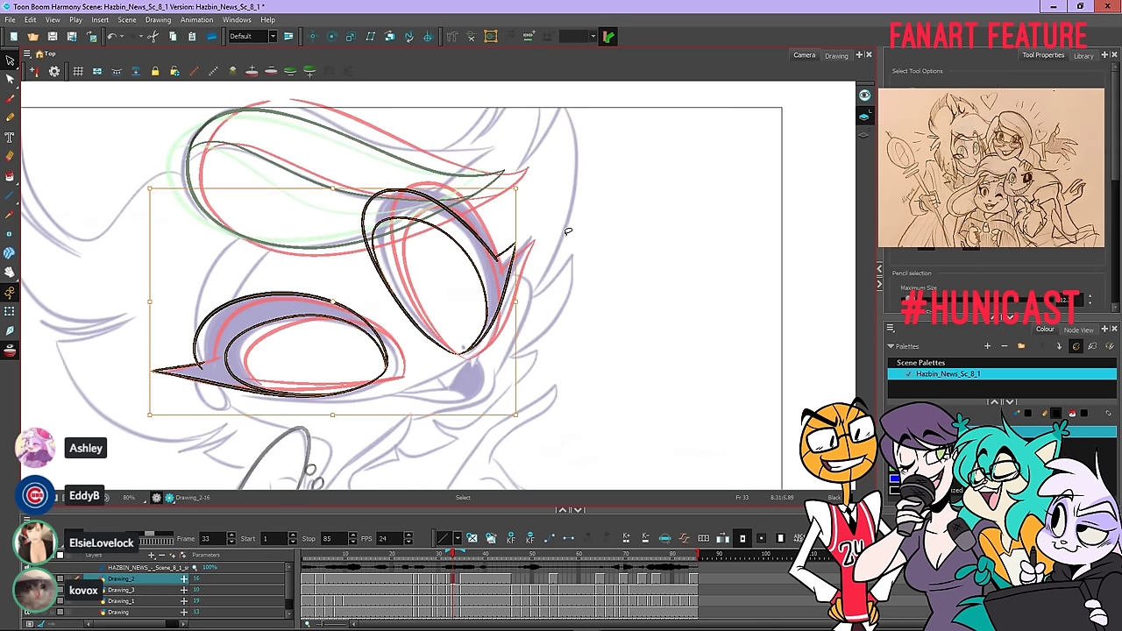
Select the pasted second eye alone, then shift, stretch and skew it to fit the rough on frame 33
{"action": "left_click", "coordinate": [580, 230]}
{"action": "mouse_move", "coordinate": [545, 172]}
{"action": "left_mouse_down"}
{"action": "mouse_move", "coordinate": [333, 229]}
{"action": "mouse_move", "coordinate": [570, 192]}
{"action": "mouse_move", "coordinate": [561, 175]}
{"action": "left_mouse_up"}
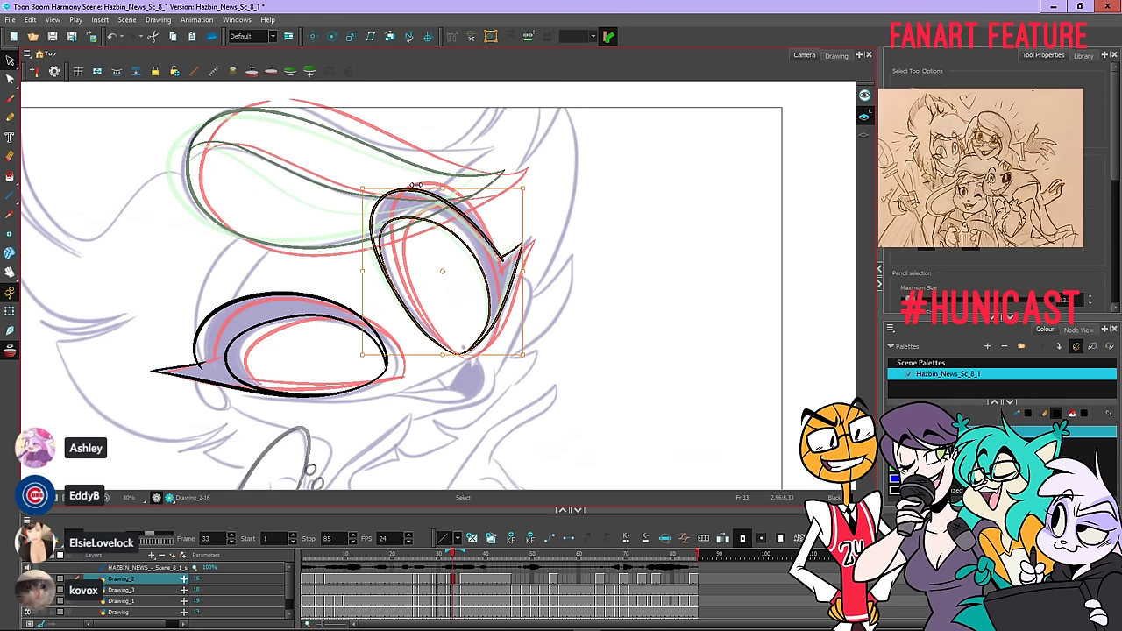
{"action": "scroll", "coordinate": [416, 180], "scroll_direction": "up", "scroll_amount": 2}
{"action": "left_click_drag", "start_coordinate": [446, 193], "coordinate": [463, 183]}
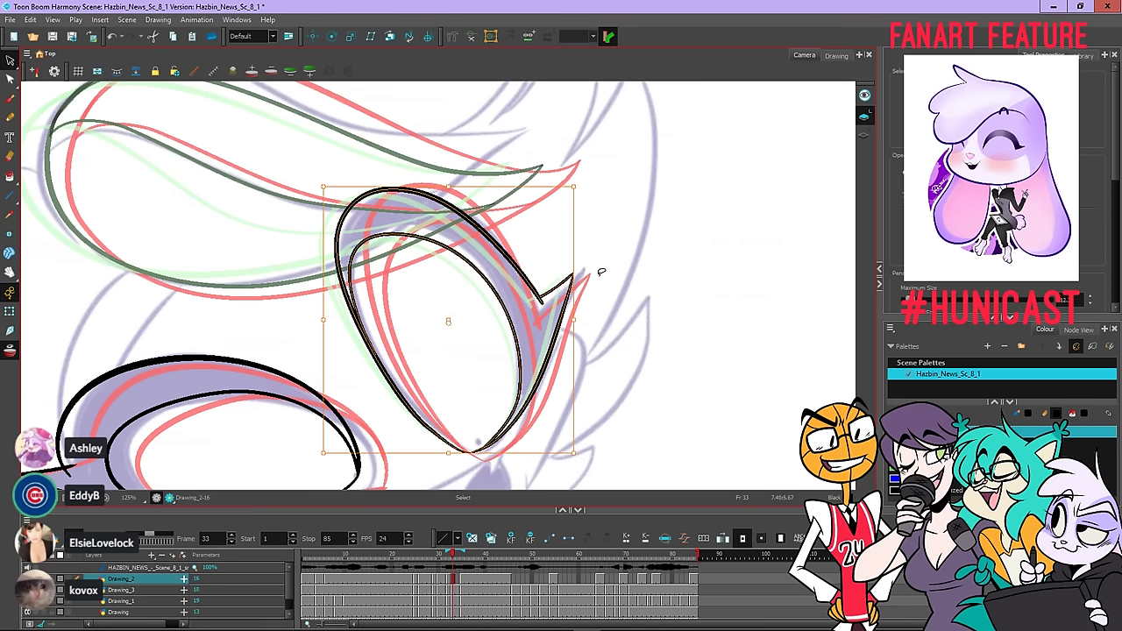
{"action": "left_click_drag", "start_coordinate": [487, 449], "coordinate": [448, 459]}
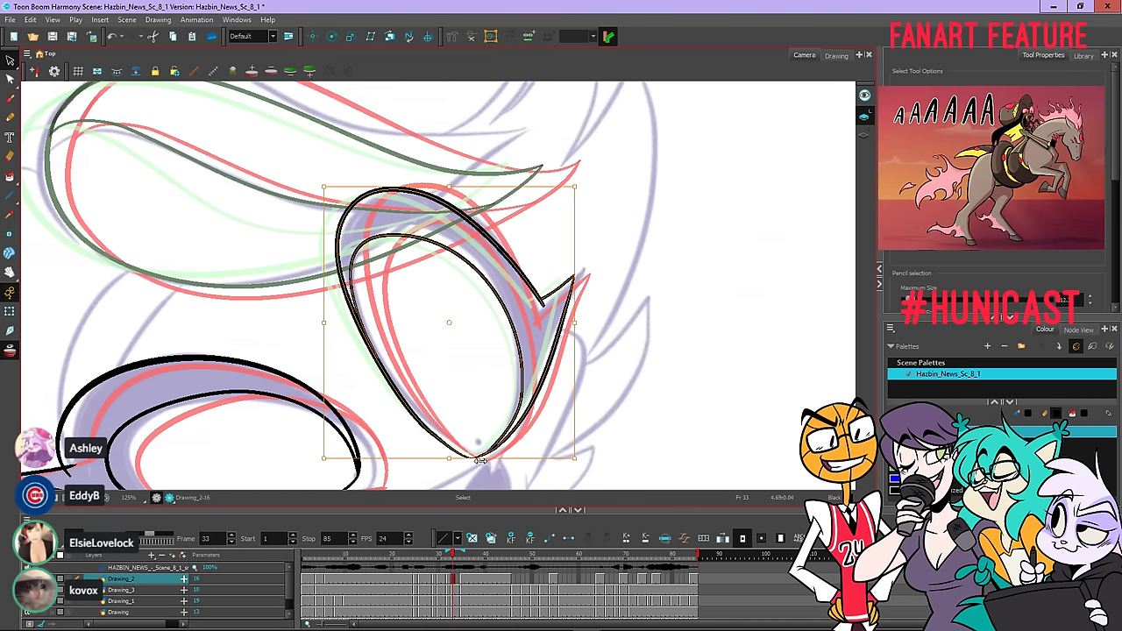
{"action": "mouse_move", "coordinate": [480, 461]}
{"action": "left_mouse_down"}
{"action": "mouse_move", "coordinate": [494, 462]}
{"action": "mouse_move", "coordinate": [452, 458]}
{"action": "mouse_move", "coordinate": [499, 459]}
{"action": "left_mouse_up"}
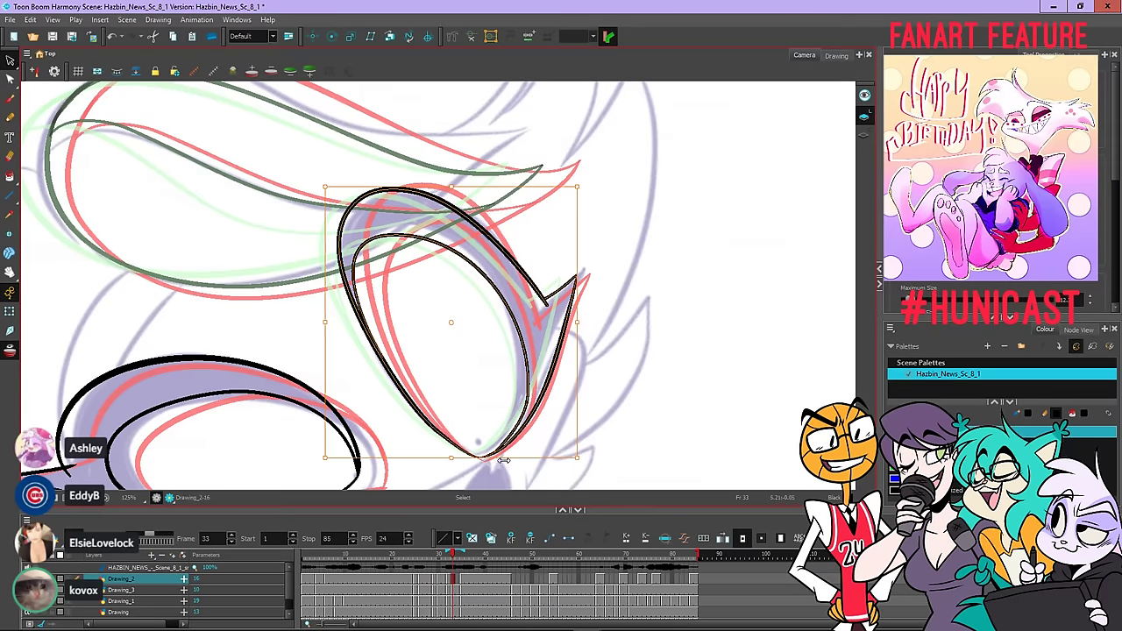
{"action": "left_click", "coordinate": [644, 344]}
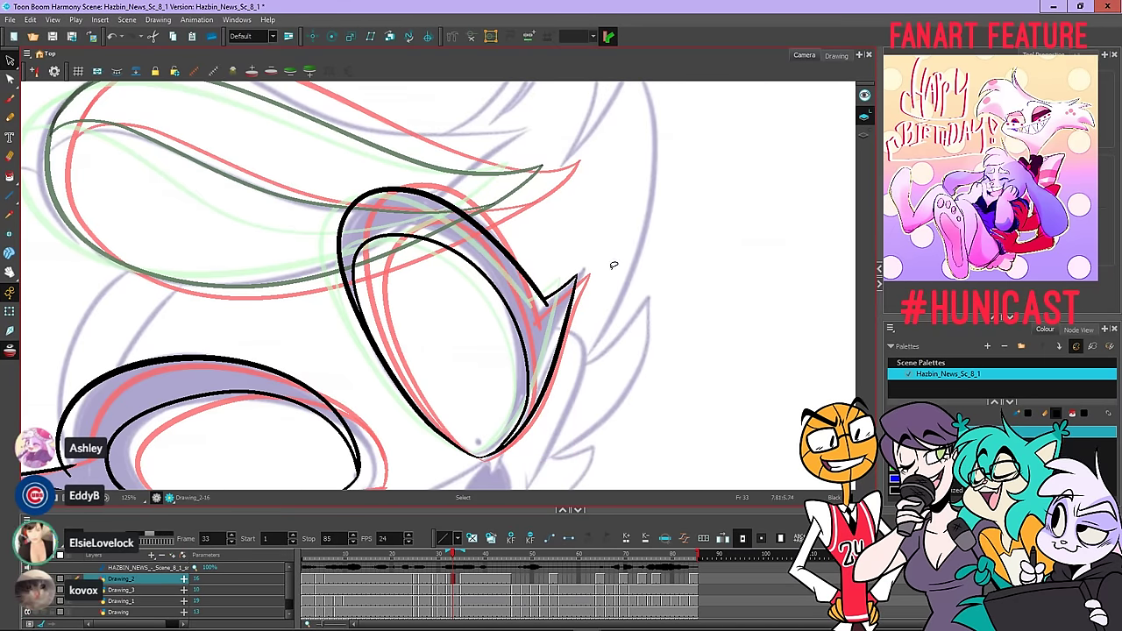
Reshape the second eye's outer outline around the pointed lash on frame 33, pulling its notch and tip closer to the rough
{"action": "left_click", "coordinate": [544, 279]}
{"action": "left_click", "coordinate": [584, 216]}
{"action": "left_click", "coordinate": [10, 78]}
{"action": "left_click", "coordinate": [538, 295]}
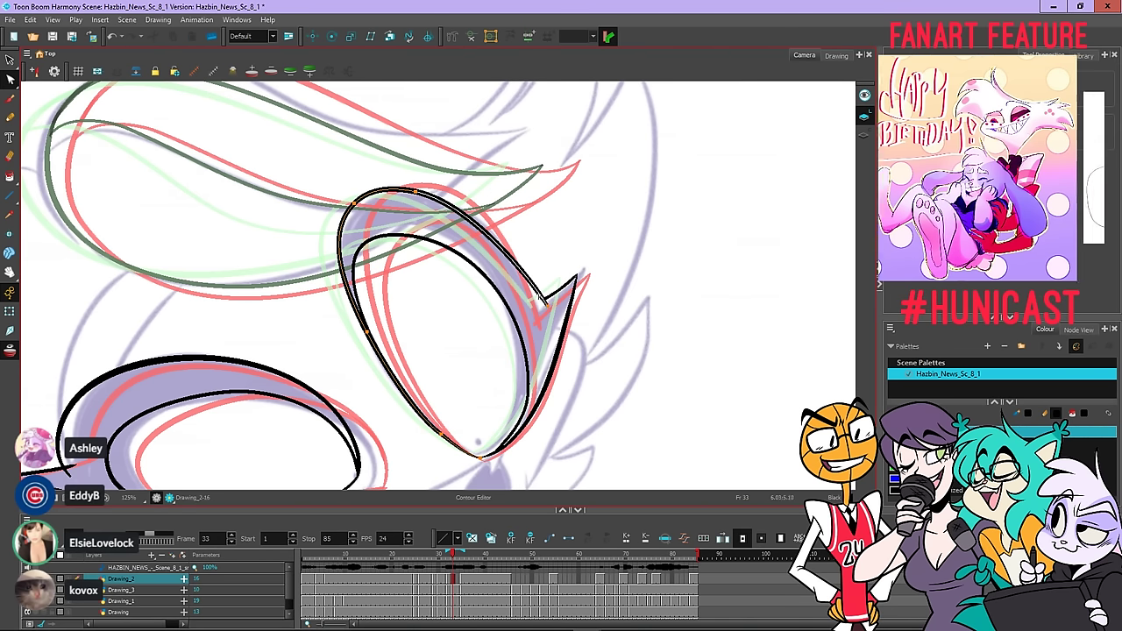
{"action": "left_click_drag", "start_coordinate": [534, 309], "coordinate": [535, 308]}
{"action": "left_click", "coordinate": [548, 296]}
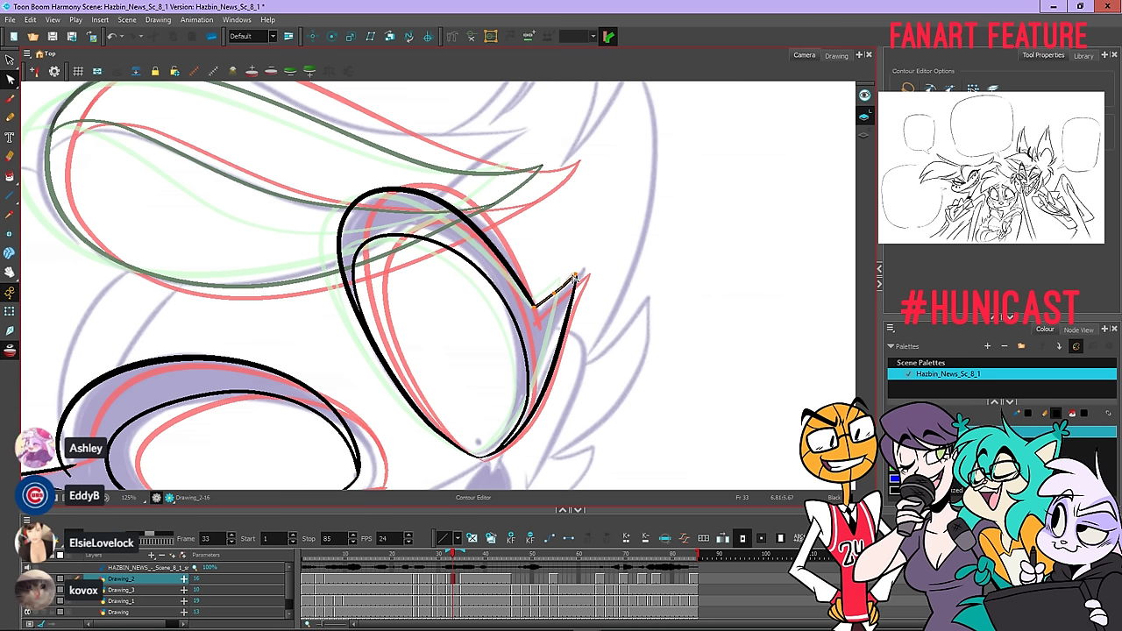
{"action": "left_click", "coordinate": [575, 279]}
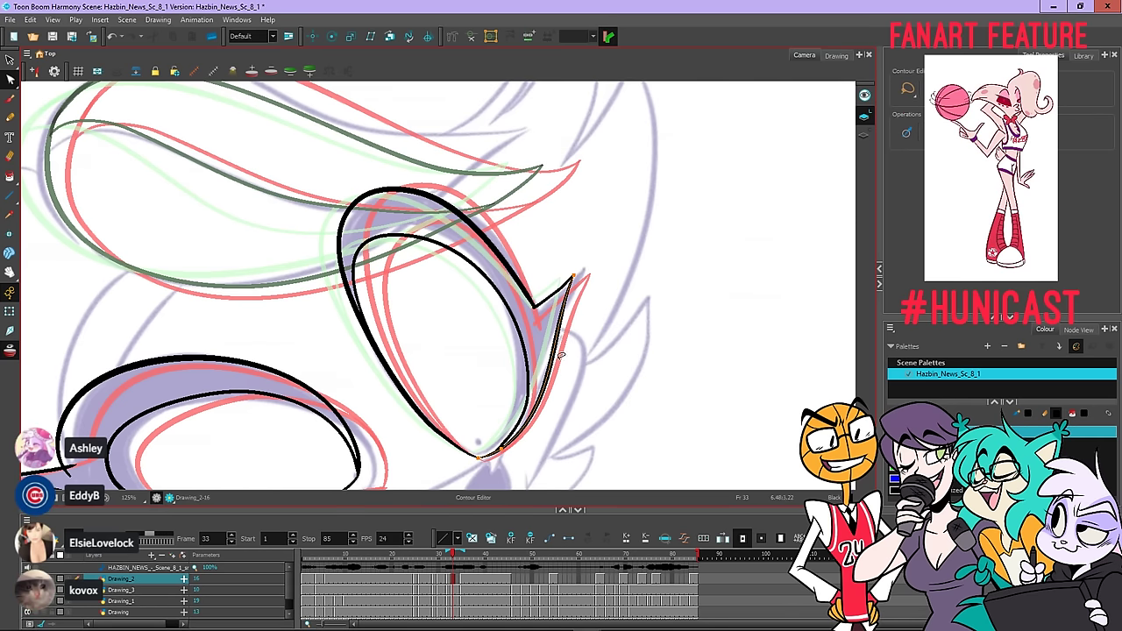
{"action": "left_click", "coordinate": [556, 433]}
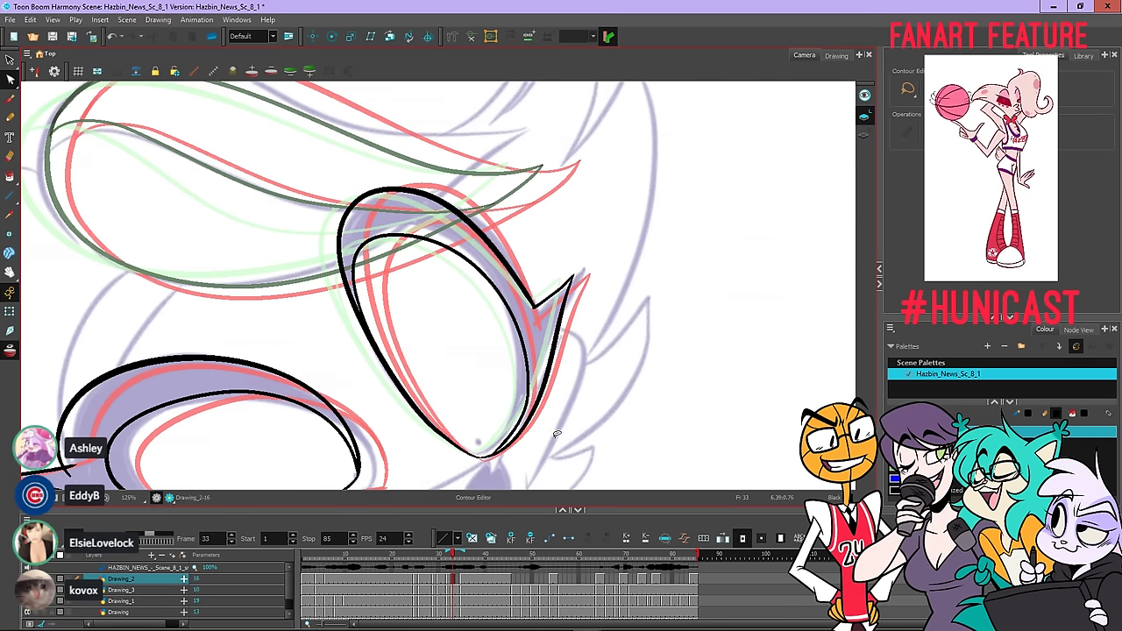
Adjust the second eye's inner outline at its lower end and along the side opposite the lash to follow the rough
{"action": "scroll", "coordinate": [508, 441], "scroll_direction": "up", "scroll_amount": 4}
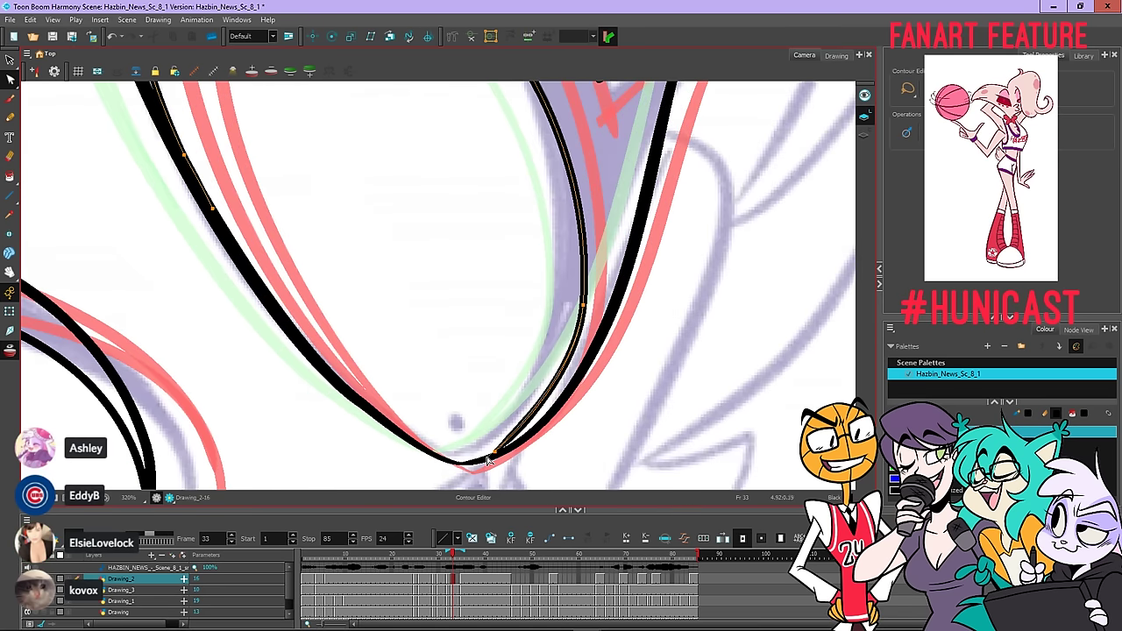
{"action": "scroll", "coordinate": [570, 417], "scroll_direction": "down", "scroll_amount": 5}
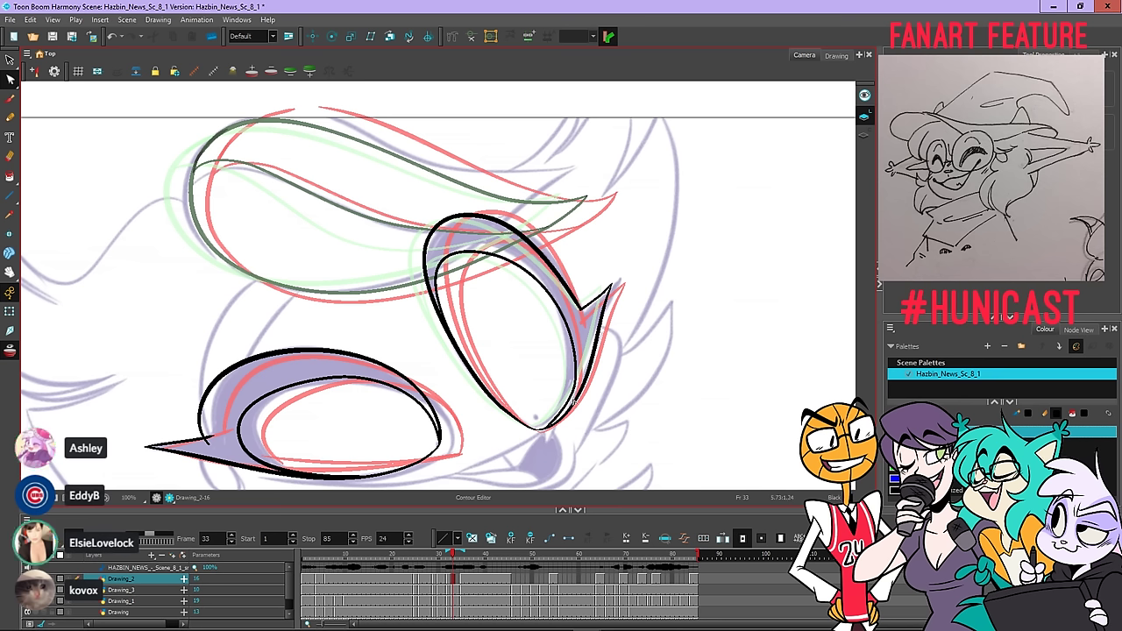
{"action": "left_click", "coordinate": [442, 302]}
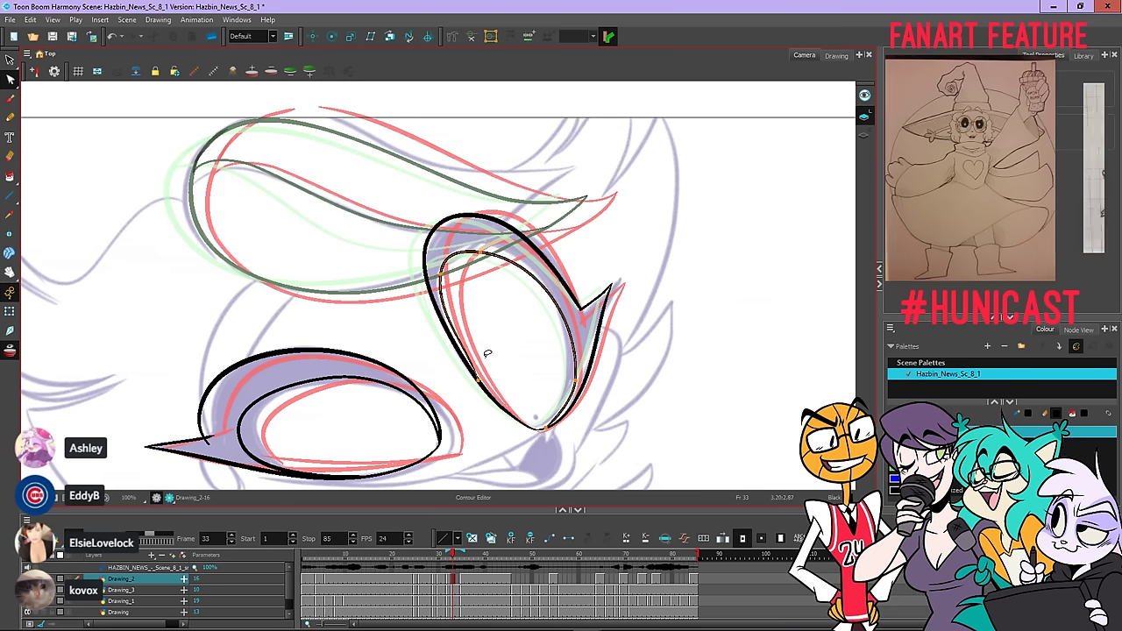
{"action": "left_click_drag", "start_coordinate": [456, 340], "coordinate": [475, 334]}
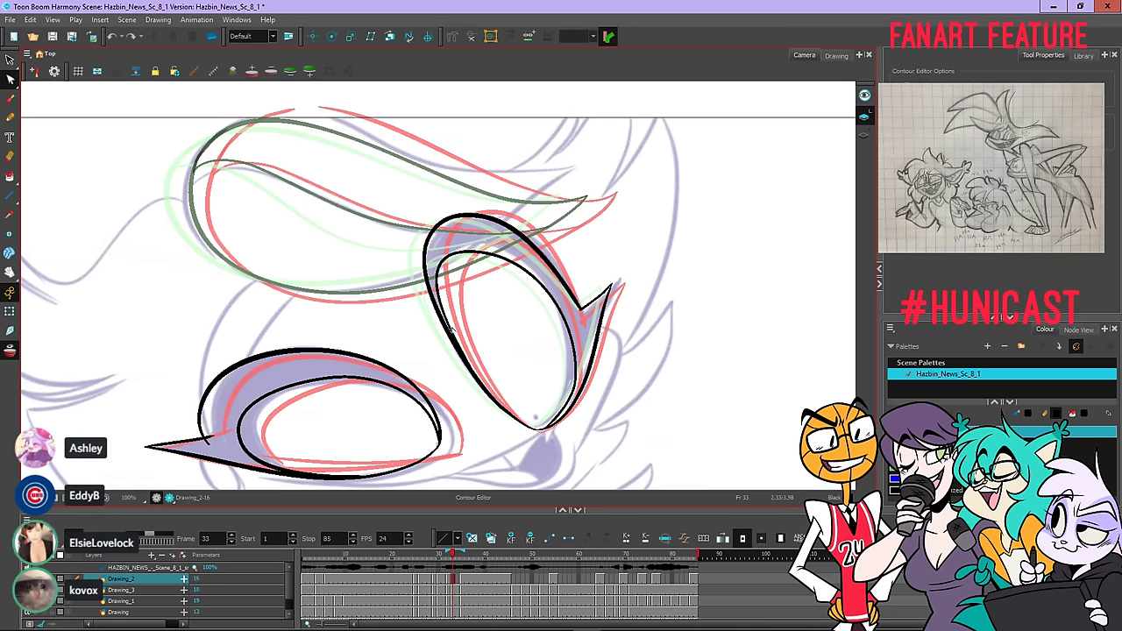
{"action": "left_click", "coordinate": [451, 328]}
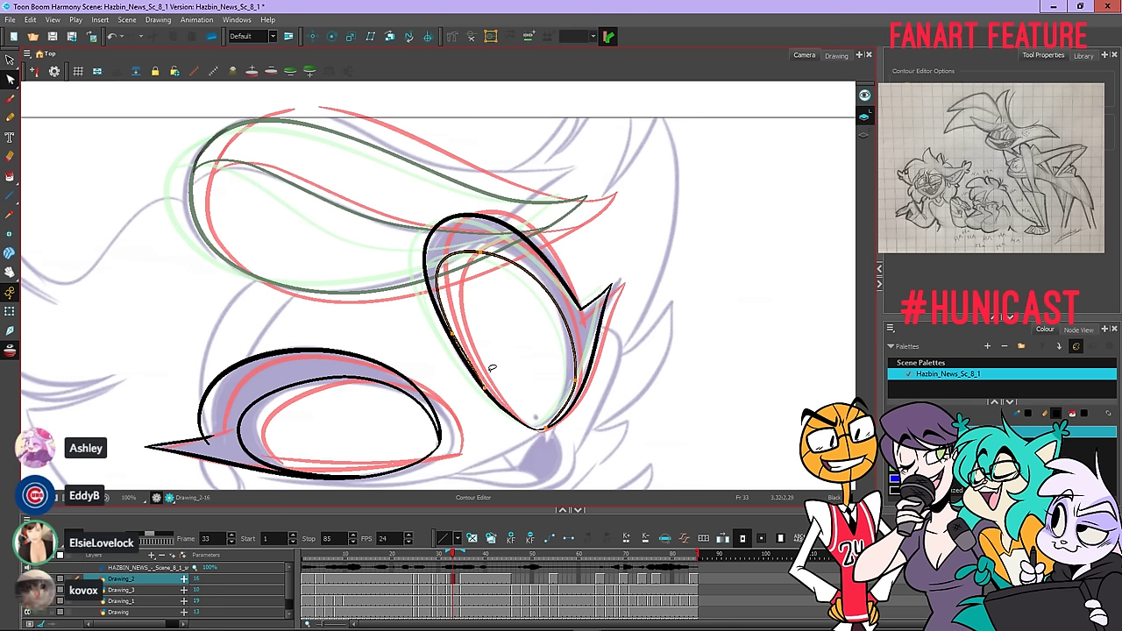
{"action": "left_click", "coordinate": [498, 354]}
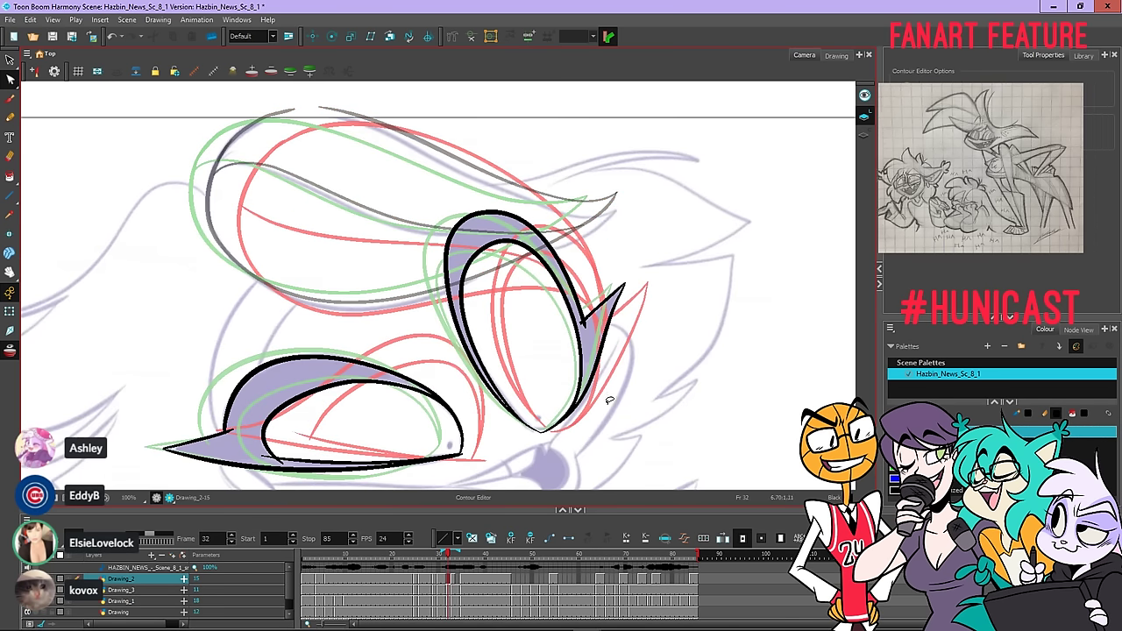
Thicken the side of the second eye opposite the lash with a pencil stroke and adjust the stroke's contour to blend in
{"action": "left_click", "coordinate": [10, 117]}
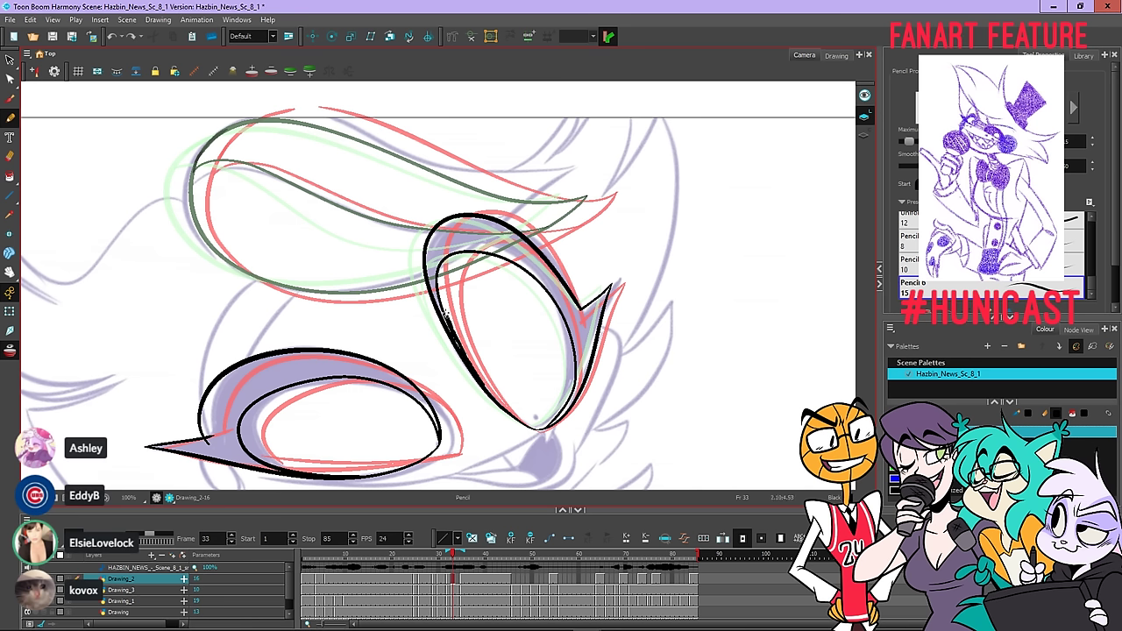
{"action": "key", "text": "comma"}
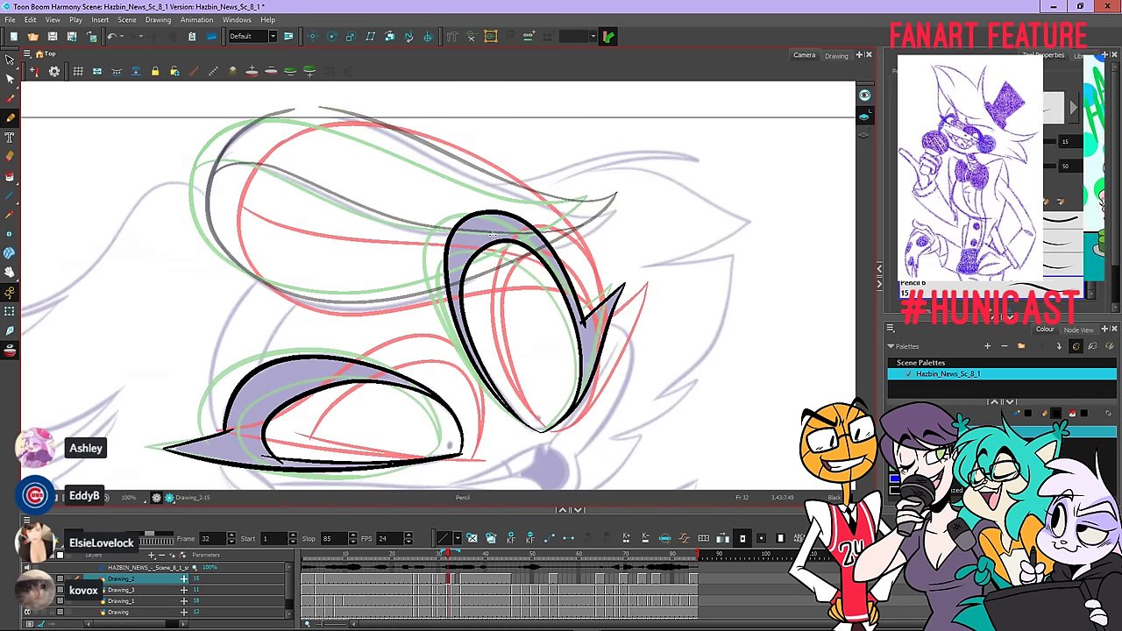
{"action": "key", "text": "period"}
{"action": "key", "text": "comma"}
{"action": "key", "text": "period"}
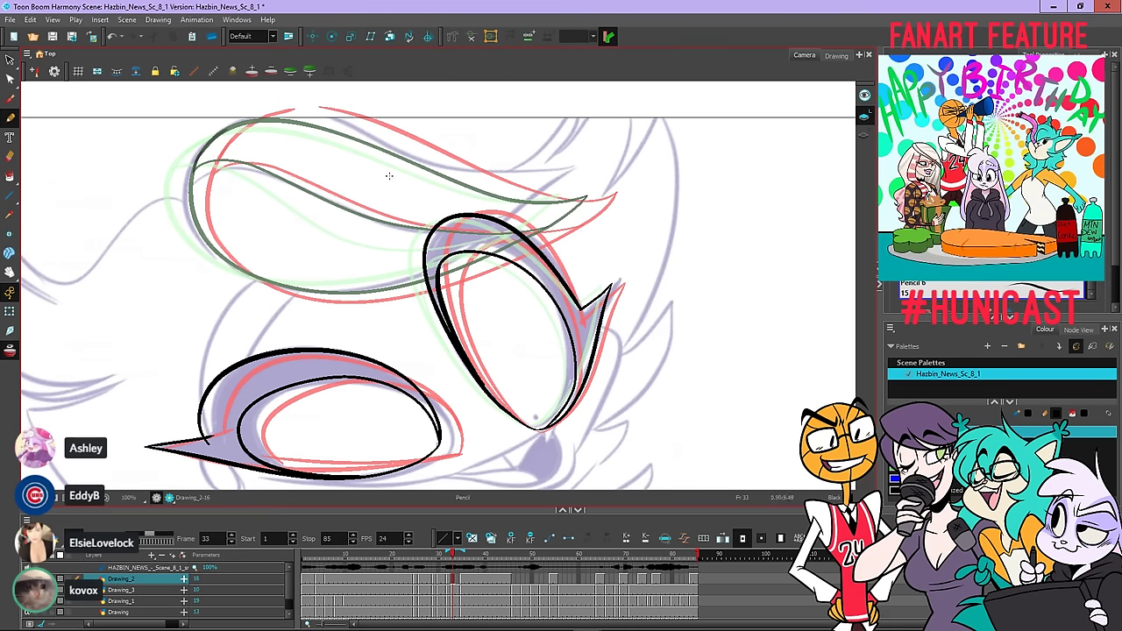
{"action": "left_click", "coordinate": [11, 79]}
{"action": "scroll", "coordinate": [480, 398], "scroll_direction": "up", "scroll_amount": 4}
{"action": "left_click", "coordinate": [478, 396]}
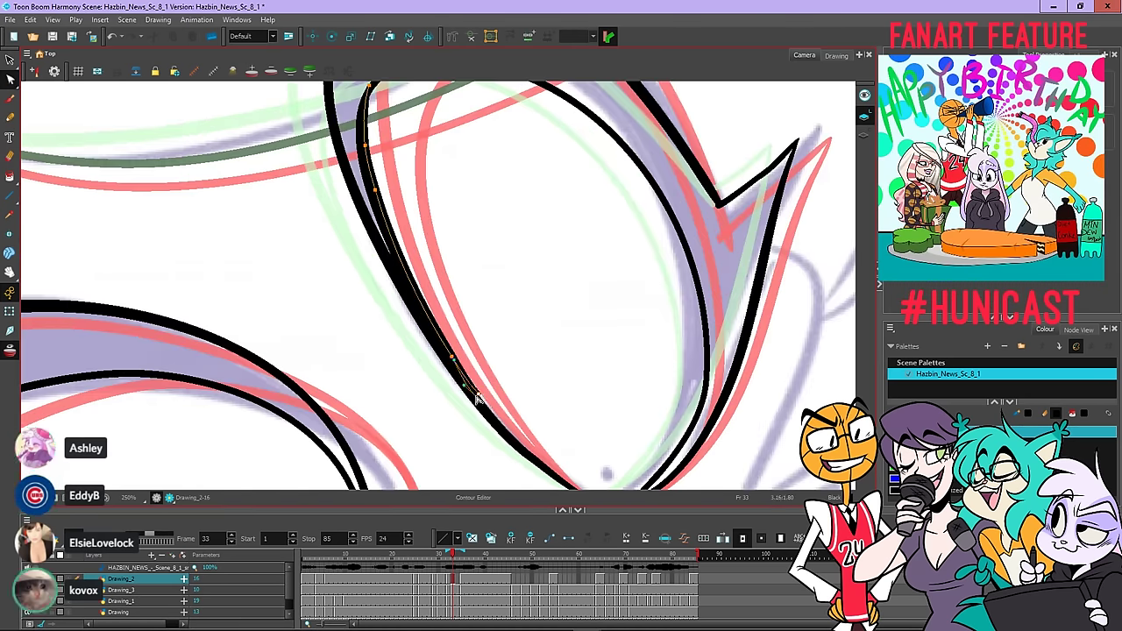
{"action": "scroll", "coordinate": [526, 351], "scroll_direction": "down", "scroll_amount": 5}
Flip between frame 33 and its neighbouring frames to check how the second eye moves
{"action": "key", "text": "comma"}
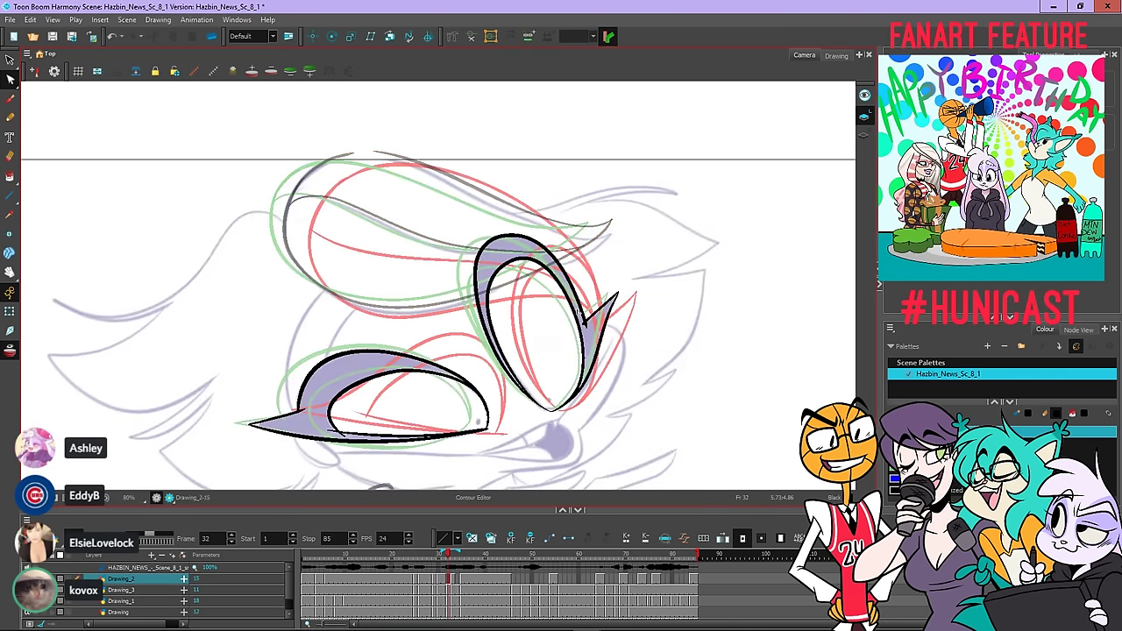
{"action": "key", "text": "period"}
{"action": "key", "text": "period"}
{"action": "key", "text": "comma"}
{"action": "key", "text": "comma"}
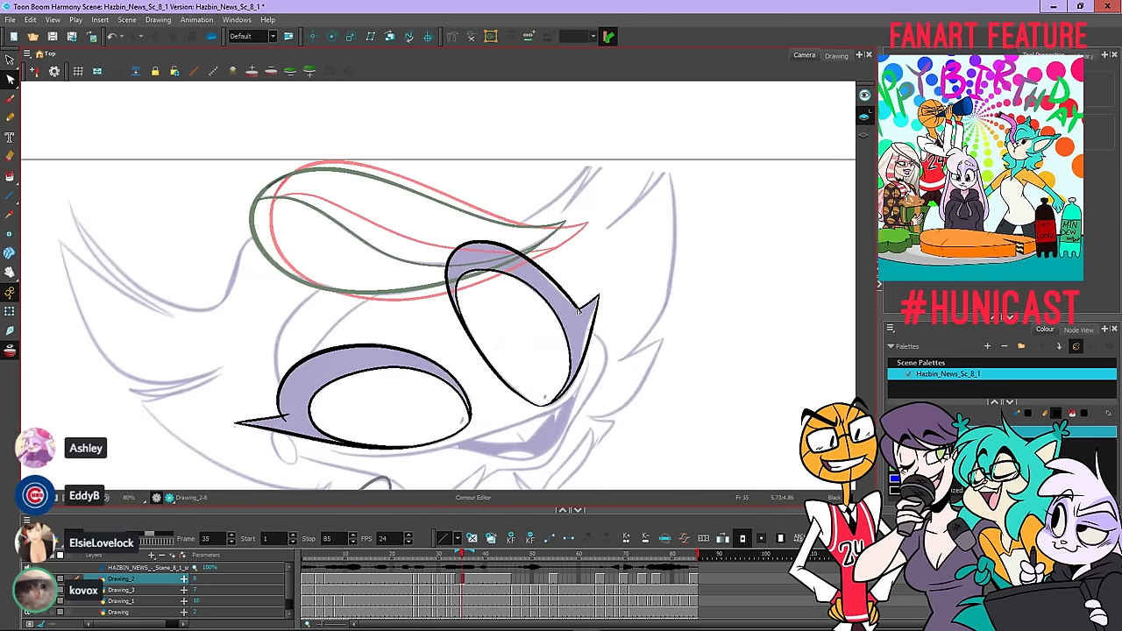
{"action": "key", "text": "period"}
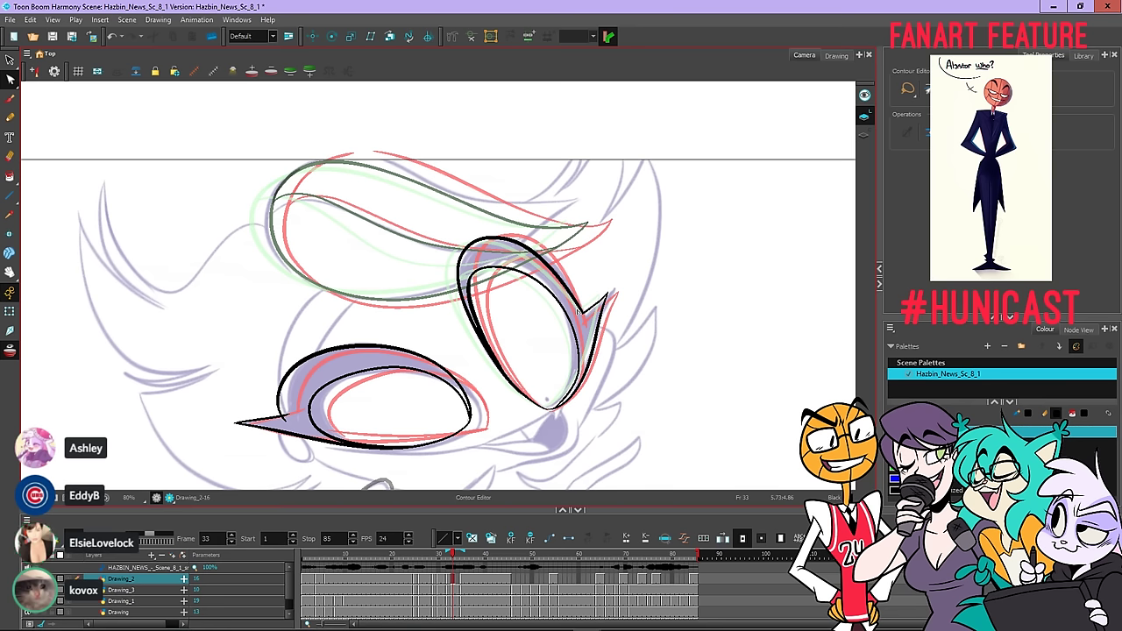
Select the first eye's linework alone on frame 33, shift it slightly towards the second eye and squash its height to fit the rough
{"action": "key", "text": "alt+s"}
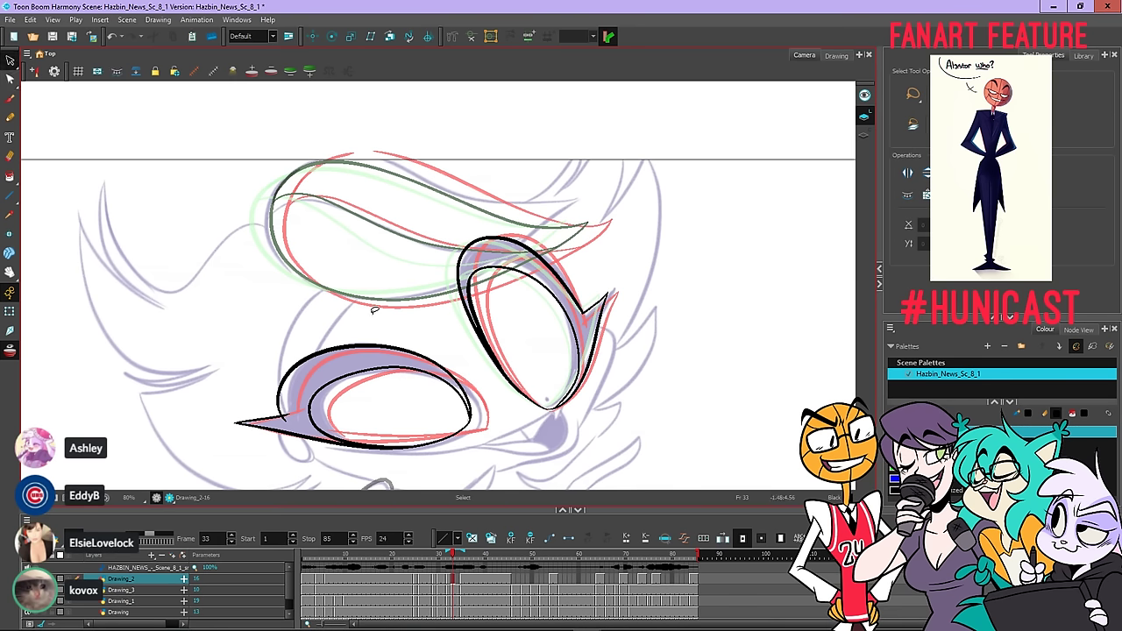
{"action": "left_click_drag", "start_coordinate": [335, 300], "coordinate": [239, 472]}
{"action": "left_click_drag", "start_coordinate": [492, 437], "coordinate": [312, 296]}
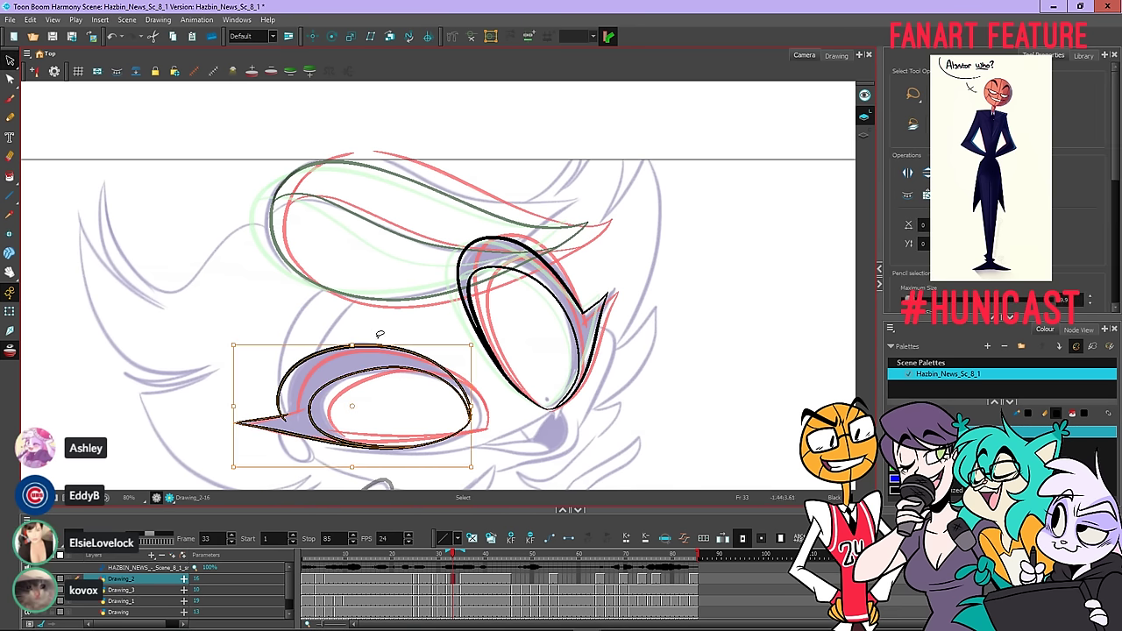
{"action": "left_click_drag", "start_coordinate": [381, 347], "coordinate": [389, 347]}
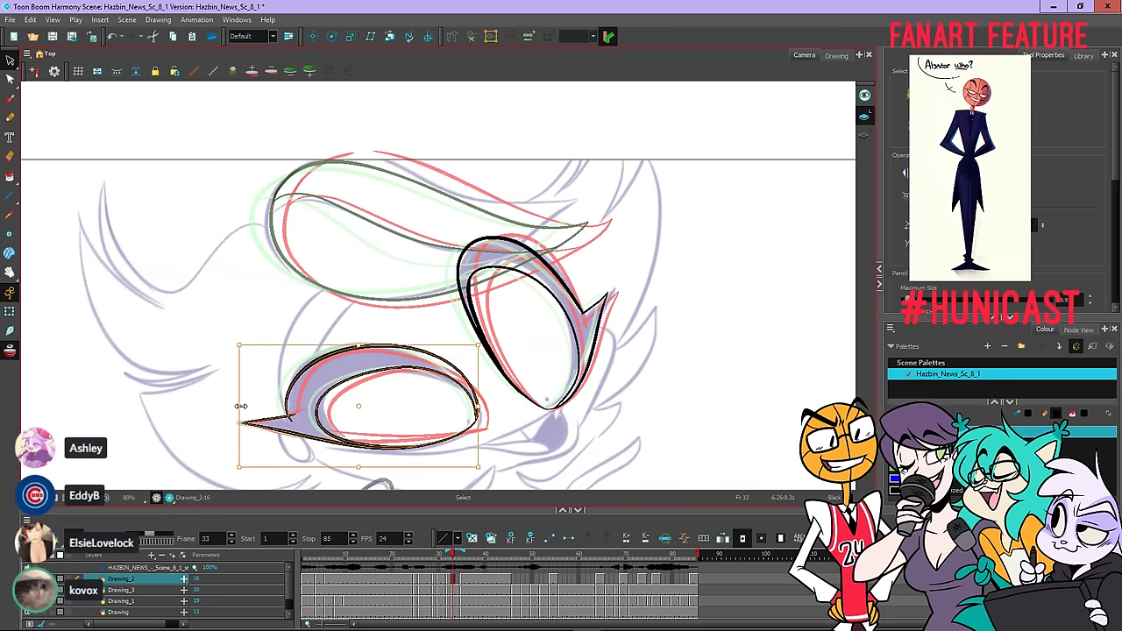
{"action": "scroll", "coordinate": [237, 412], "scroll_direction": "up", "scroll_amount": 2}
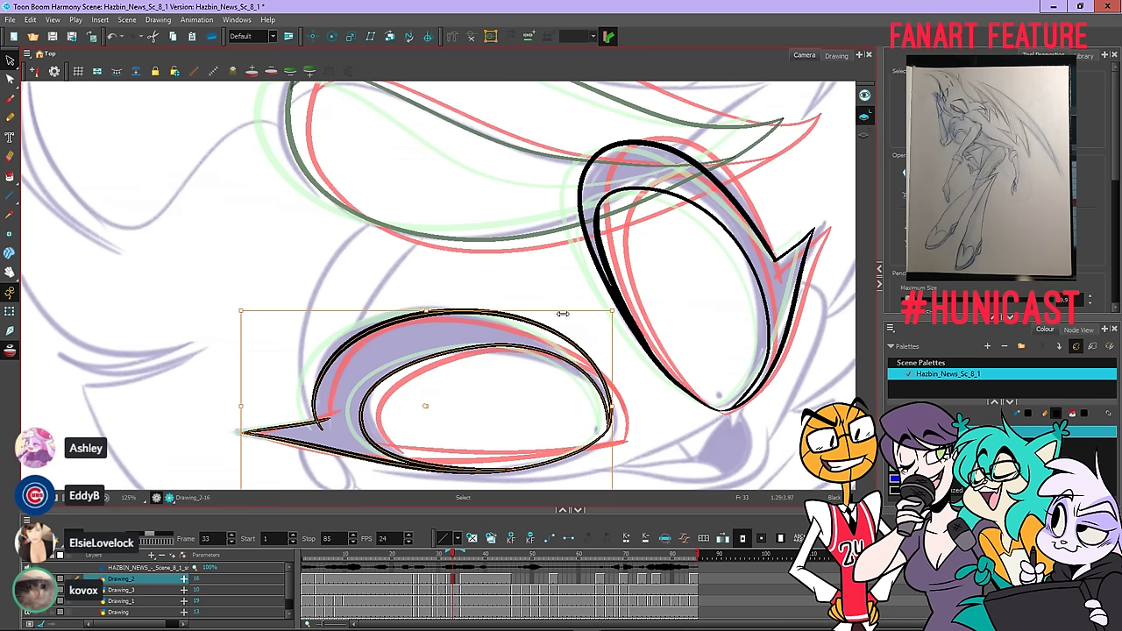
{"action": "left_click_drag", "start_coordinate": [428, 312], "coordinate": [426, 311]}
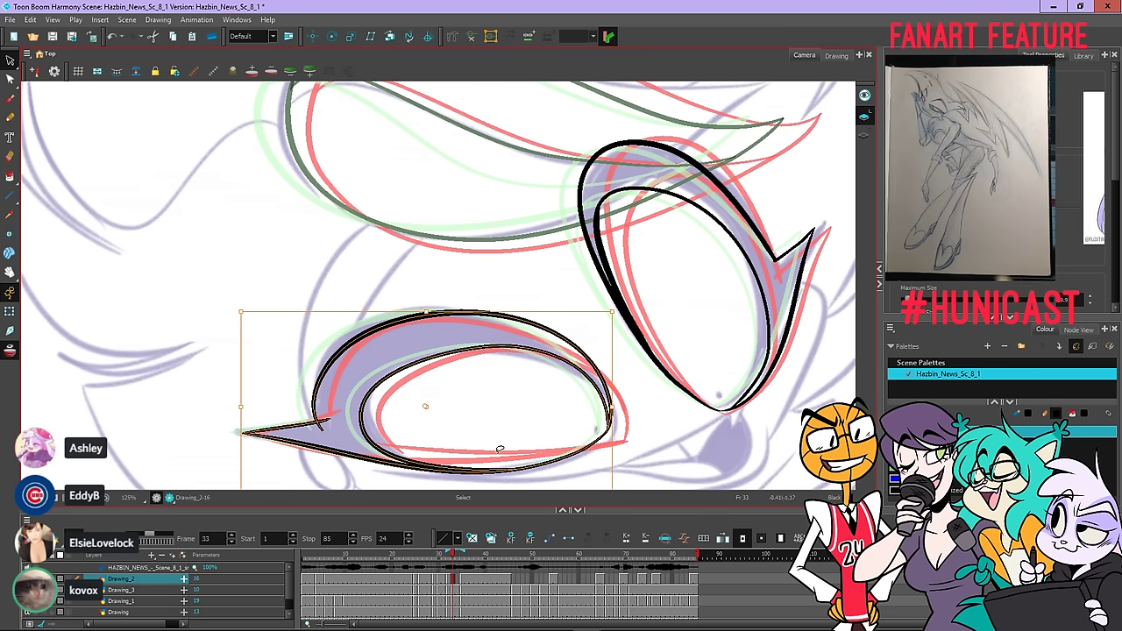
{"action": "key", "text": "1"}
{"action": "left_click_drag", "start_coordinate": [538, 432], "coordinate": [561, 362]}
{"action": "key", "text": "2"}
{"action": "left_click_drag", "start_coordinate": [462, 427], "coordinate": [459, 417]}
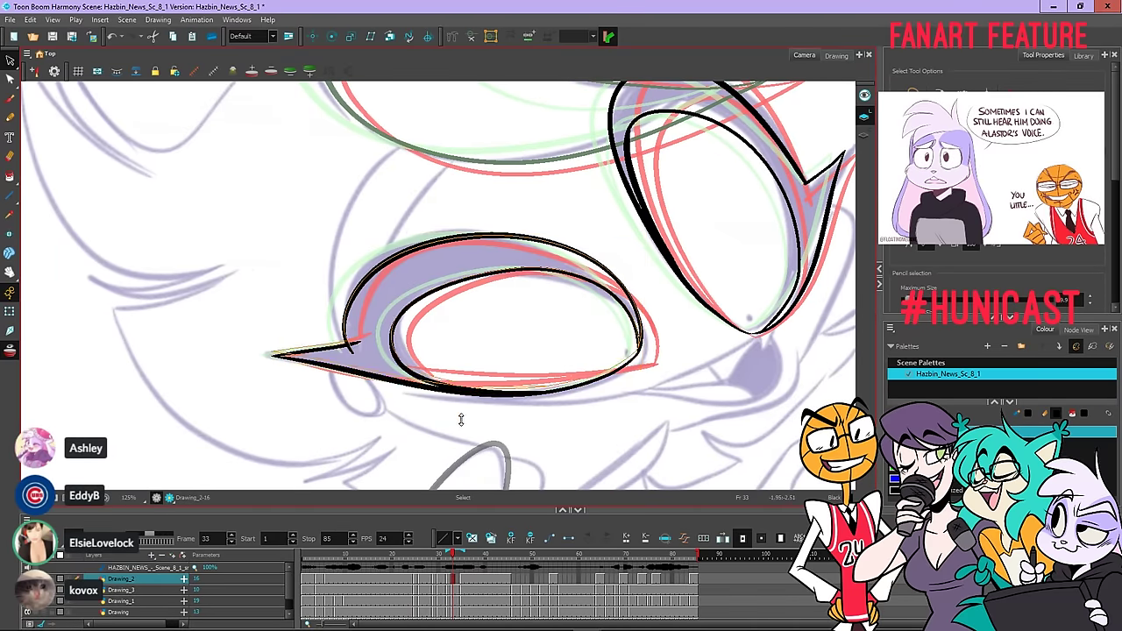
{"action": "left_click", "coordinate": [700, 353]}
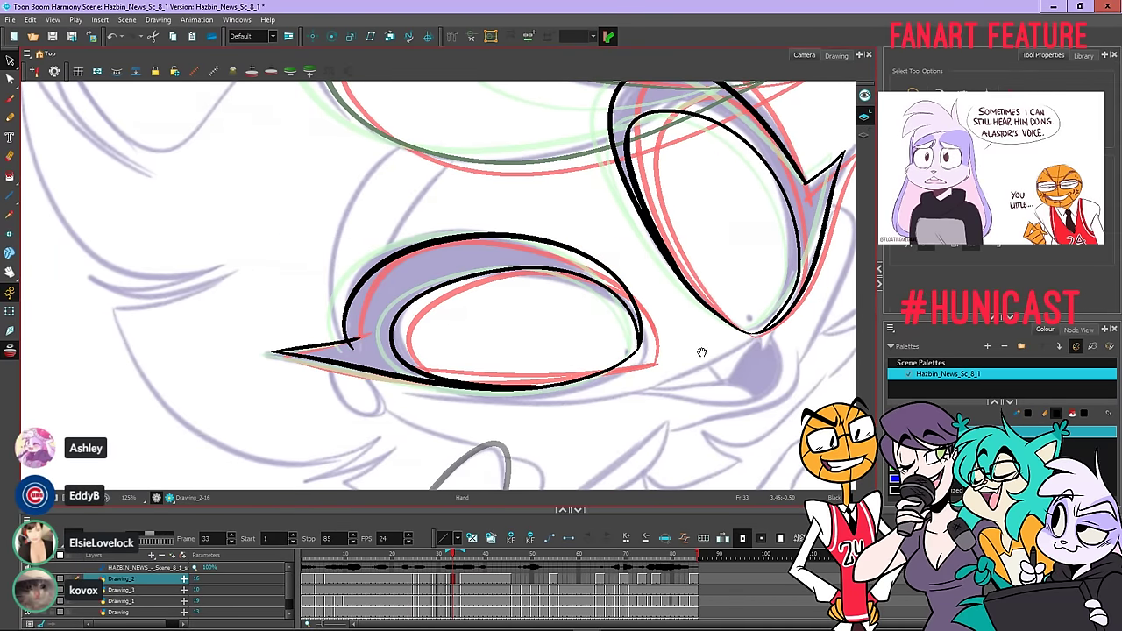
Reshape the first eye's lower lid line near the inner corner with the Contour Editor to follow the rough
{"action": "left_click_drag", "start_coordinate": [724, 351], "coordinate": [642, 356]}
{"action": "left_click", "coordinate": [10, 99]}
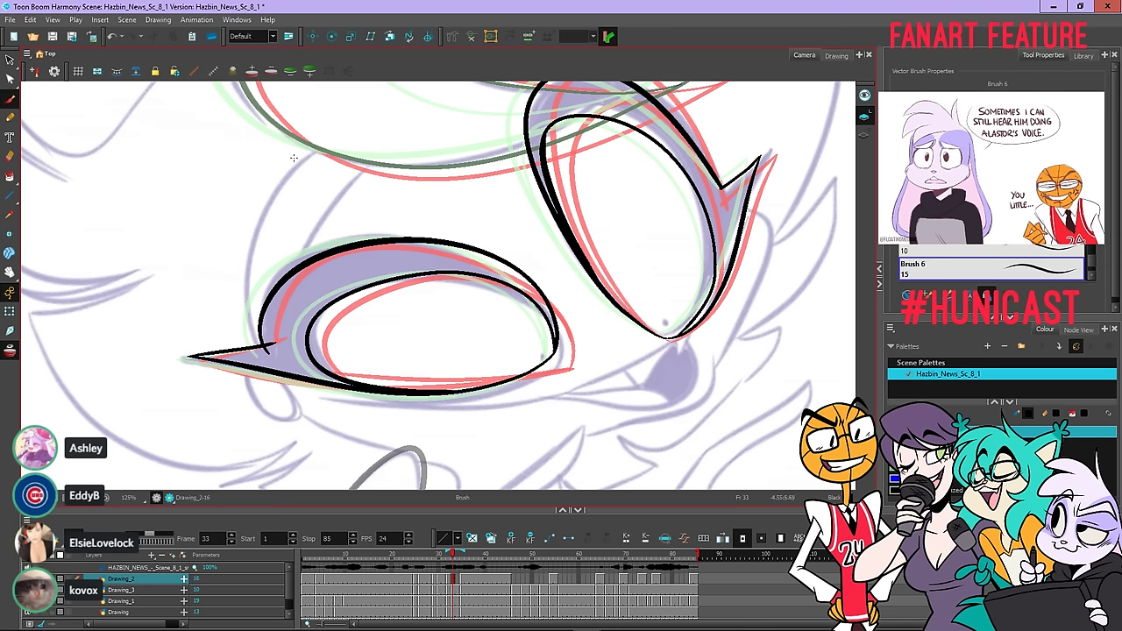
{"action": "left_click", "coordinate": [11, 84]}
{"action": "left_click", "coordinate": [539, 348]}
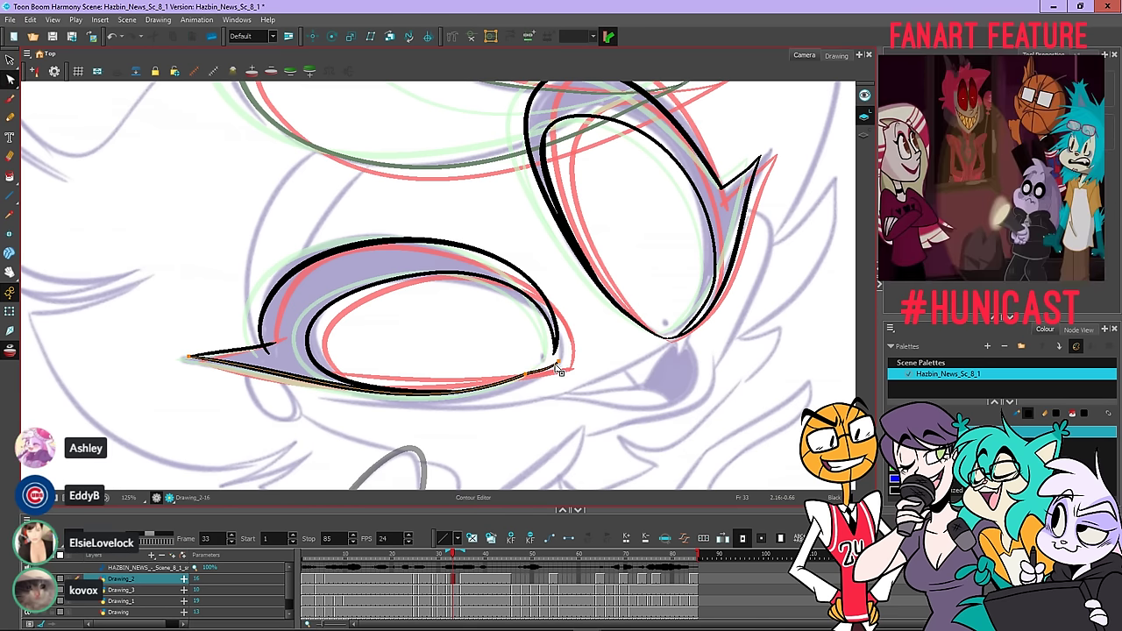
{"action": "mouse_move", "coordinate": [526, 374]}
{"action": "left_mouse_down"}
{"action": "mouse_move", "coordinate": [563, 370]}
{"action": "mouse_move", "coordinate": [524, 377]}
{"action": "left_mouse_up"}
Adjust the contour of the first eye's inner outline along its bottom and on the lash side
{"action": "left_click", "coordinate": [417, 389]}
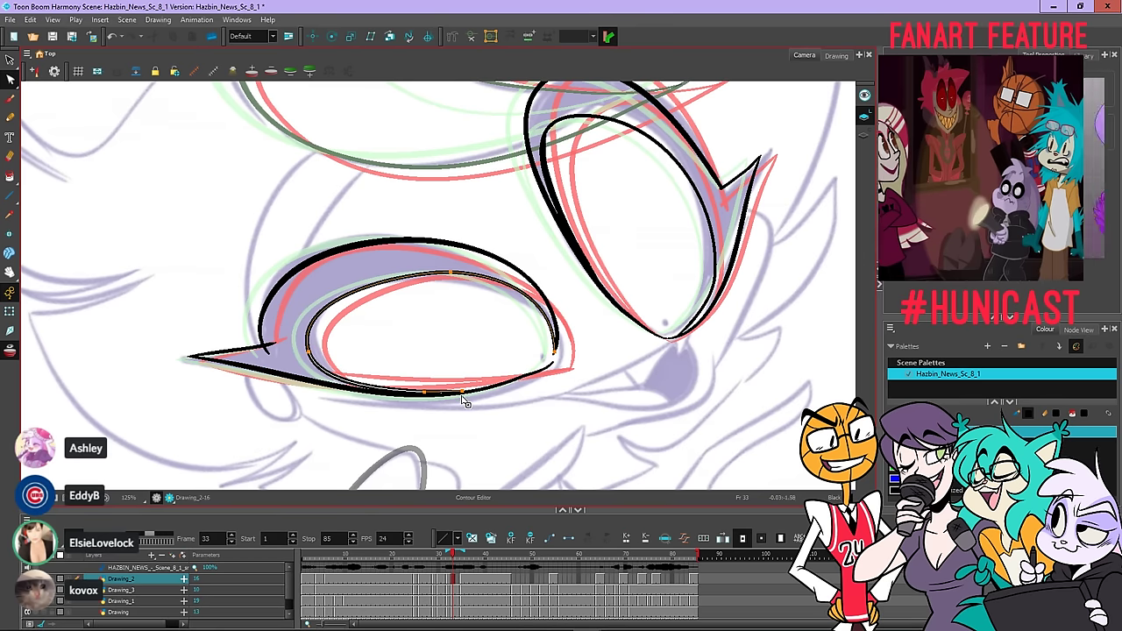
{"action": "left_click_drag", "start_coordinate": [461, 394], "coordinate": [454, 394]}
{"action": "left_click", "coordinate": [477, 412]}
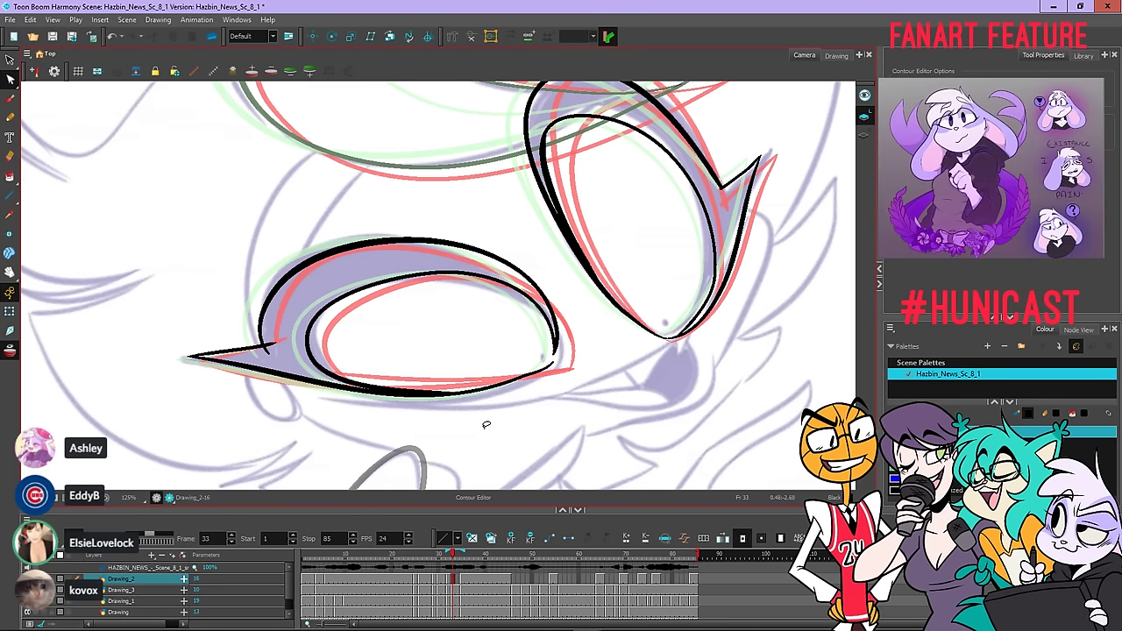
{"action": "left_click", "coordinate": [334, 363]}
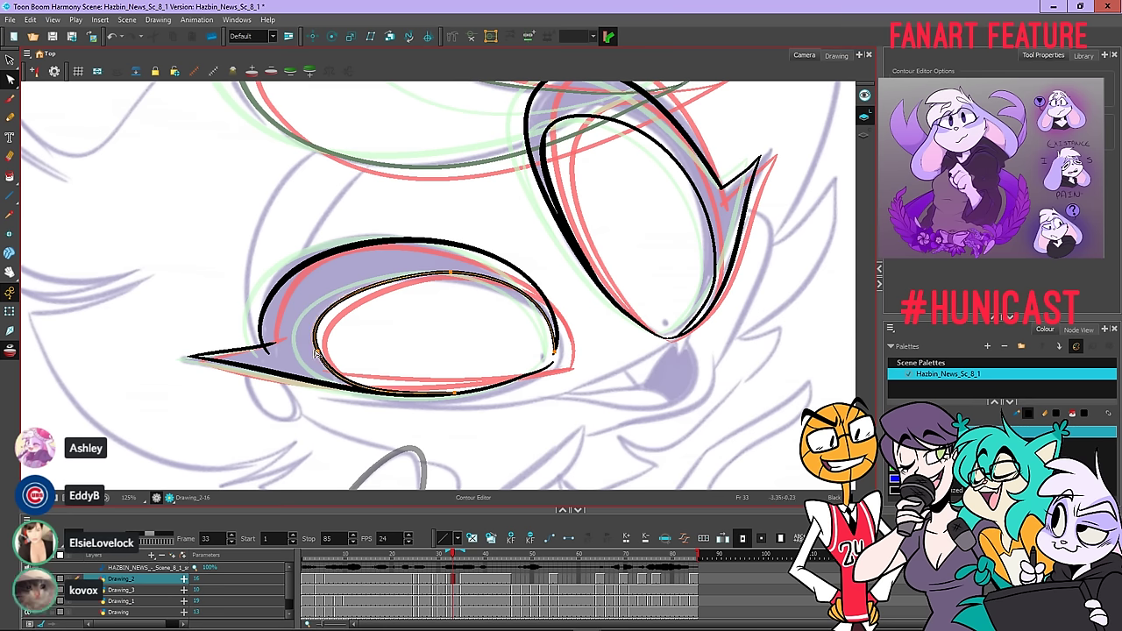
{"action": "left_click_drag", "start_coordinate": [316, 353], "coordinate": [310, 350]}
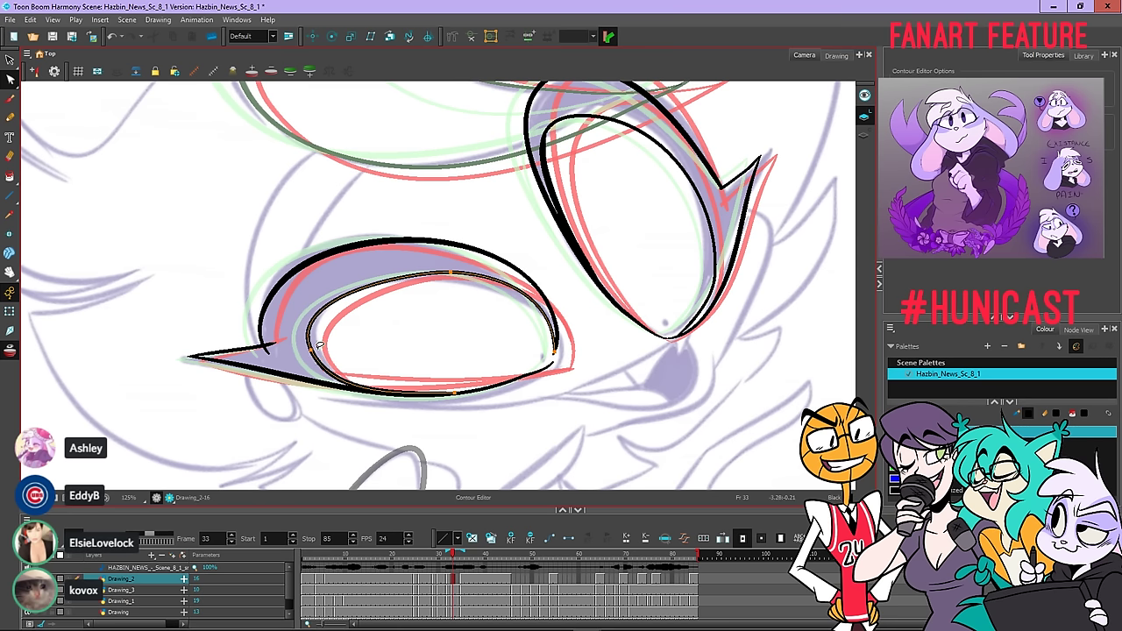
Adjust the contour of the first eye's lower lid line near the inner corner
{"action": "left_click", "coordinate": [487, 253]}
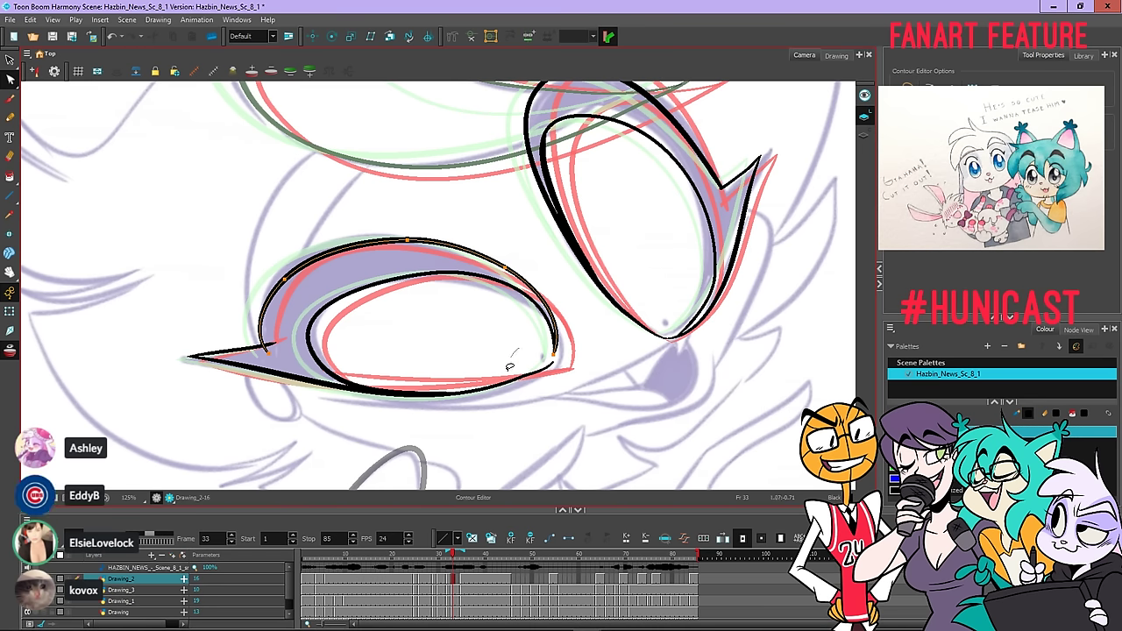
{"action": "scroll", "coordinate": [518, 372], "scroll_direction": "up", "scroll_amount": 2}
{"action": "left_click", "coordinate": [538, 377]}
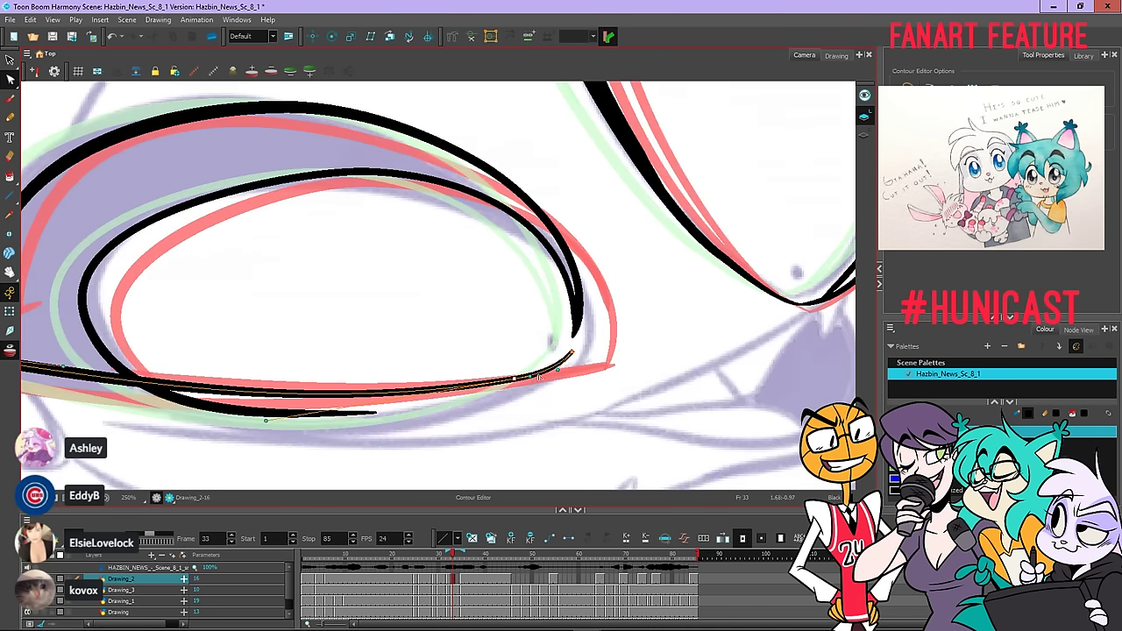
{"action": "scroll", "coordinate": [543, 358], "scroll_direction": "down", "scroll_amount": 1}
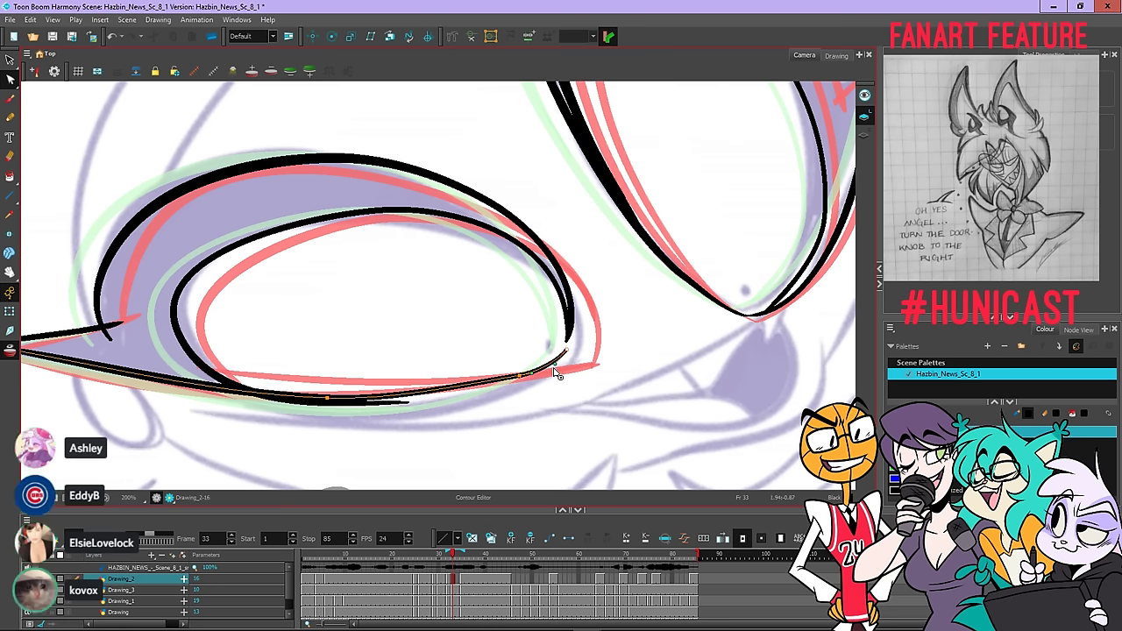
{"action": "left_click_drag", "start_coordinate": [533, 373], "coordinate": [529, 369]}
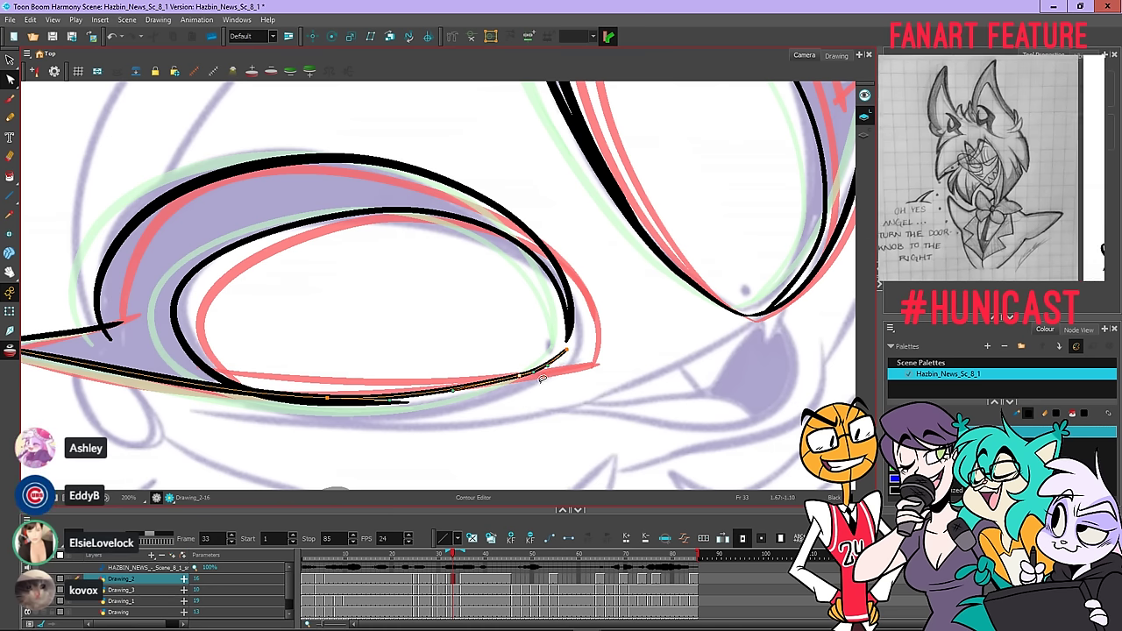
Extend the inner end of the first eye's upper lid outline to meet the lower lid line
{"action": "left_click", "coordinate": [565, 374]}
{"action": "left_click", "coordinate": [569, 343]}
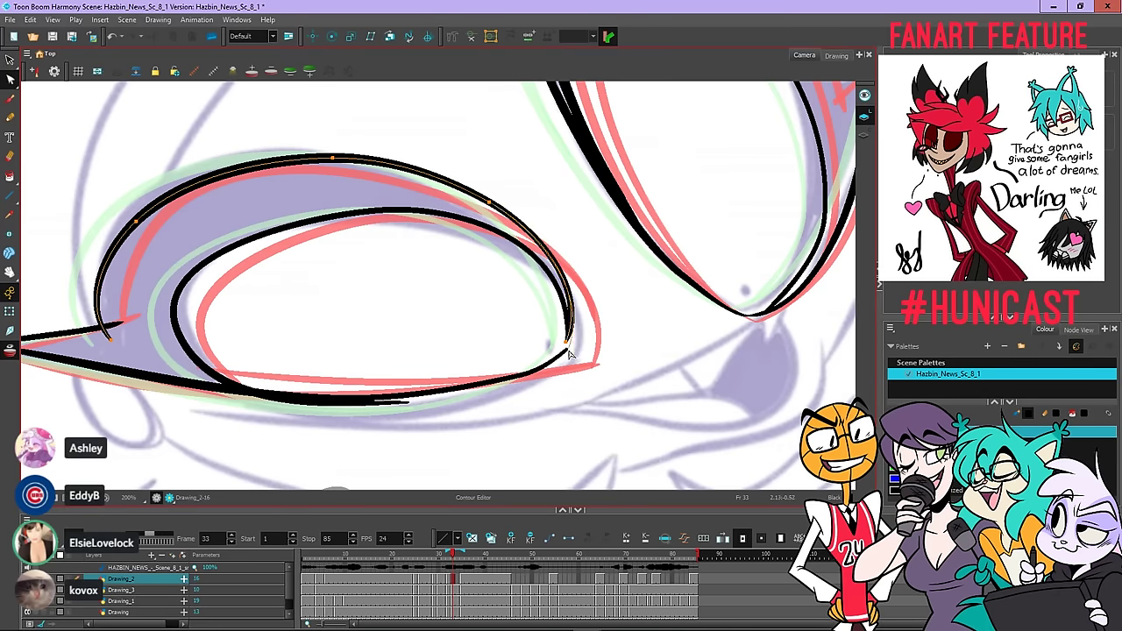
{"action": "left_click", "coordinate": [567, 332]}
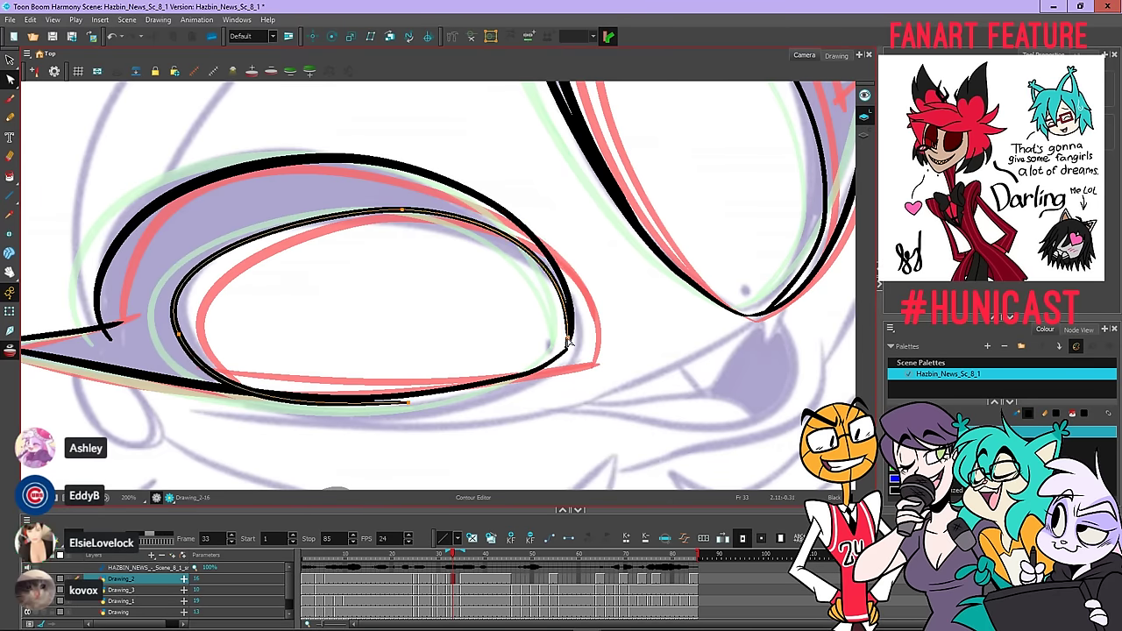
{"action": "left_click", "coordinate": [570, 355]}
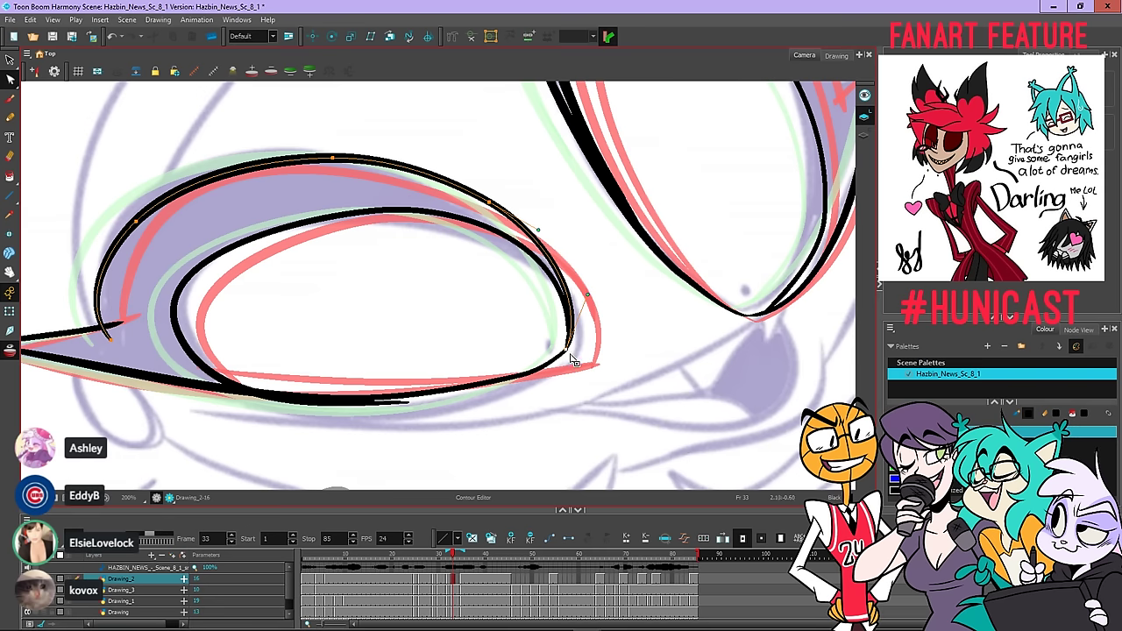
{"action": "scroll", "coordinate": [572, 360], "scroll_direction": "down", "scroll_amount": 2}
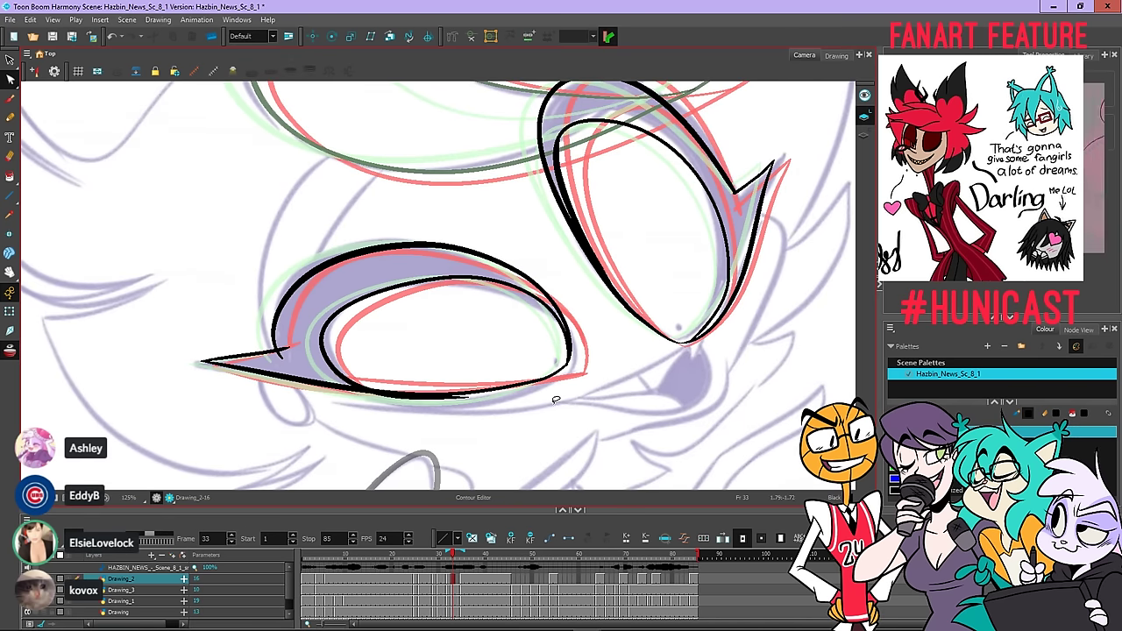
Select the first eye's lash linework with the Select tool and shift it slightly to fit the rough
{"action": "scroll", "coordinate": [353, 304], "scroll_direction": "up", "scroll_amount": 3}
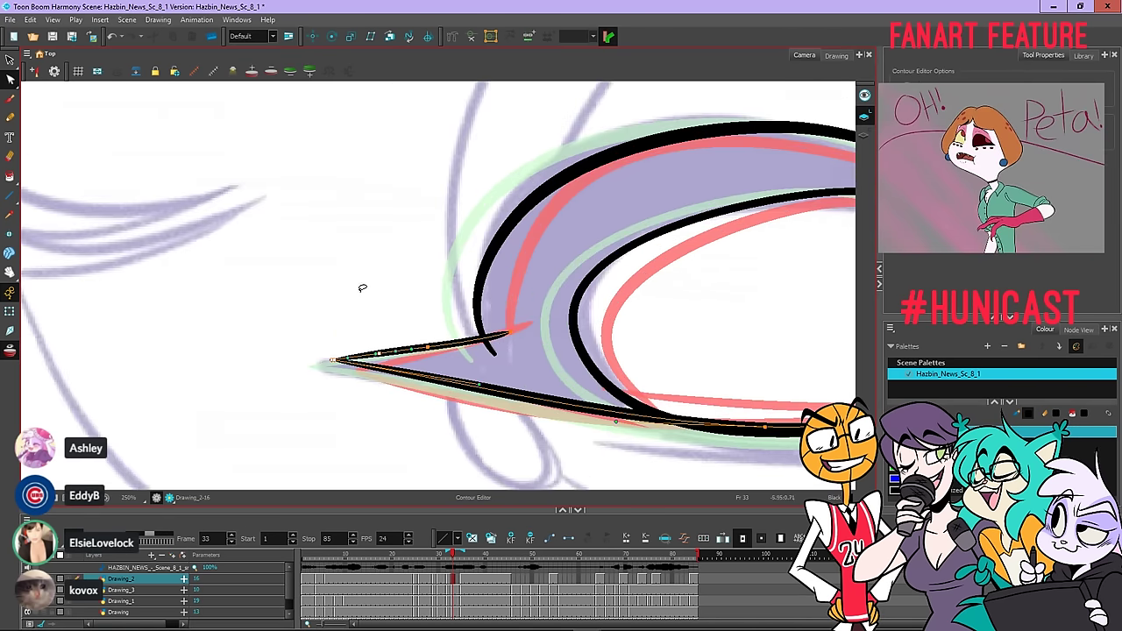
{"action": "left_click", "coordinate": [296, 198]}
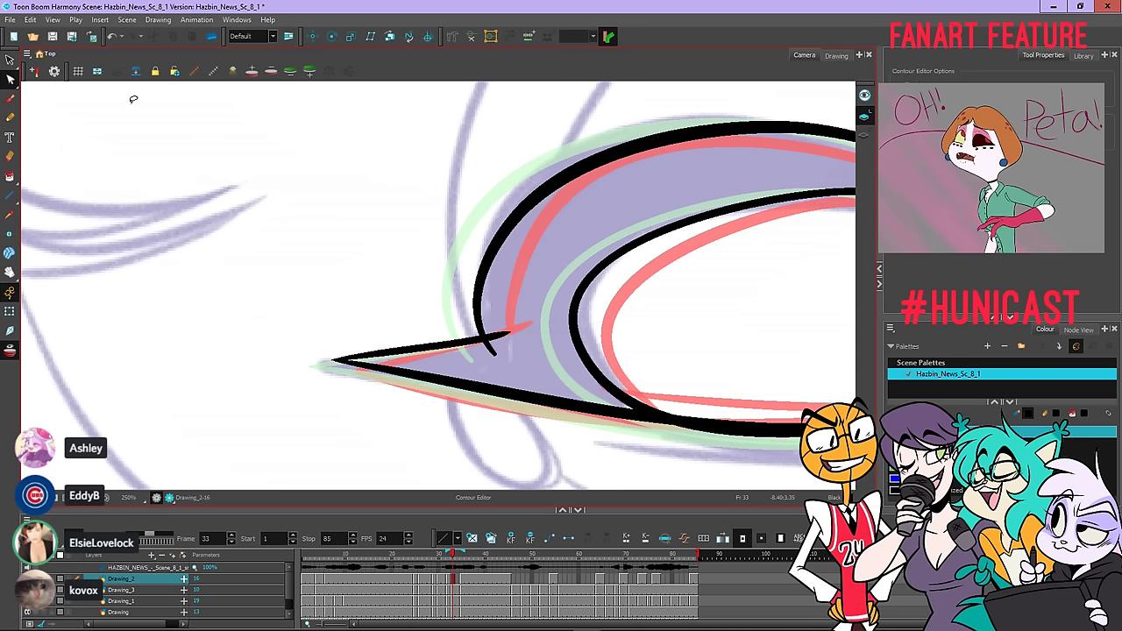
{"action": "left_click", "coordinate": [10, 60]}
{"action": "mouse_move", "coordinate": [400, 265]}
{"action": "left_mouse_down"}
{"action": "mouse_move", "coordinate": [313, 353]}
{"action": "mouse_move", "coordinate": [342, 372]}
{"action": "mouse_move", "coordinate": [333, 351]}
{"action": "left_mouse_up"}
{"action": "left_click", "coordinate": [325, 298]}
{"action": "key", "text": "1"}
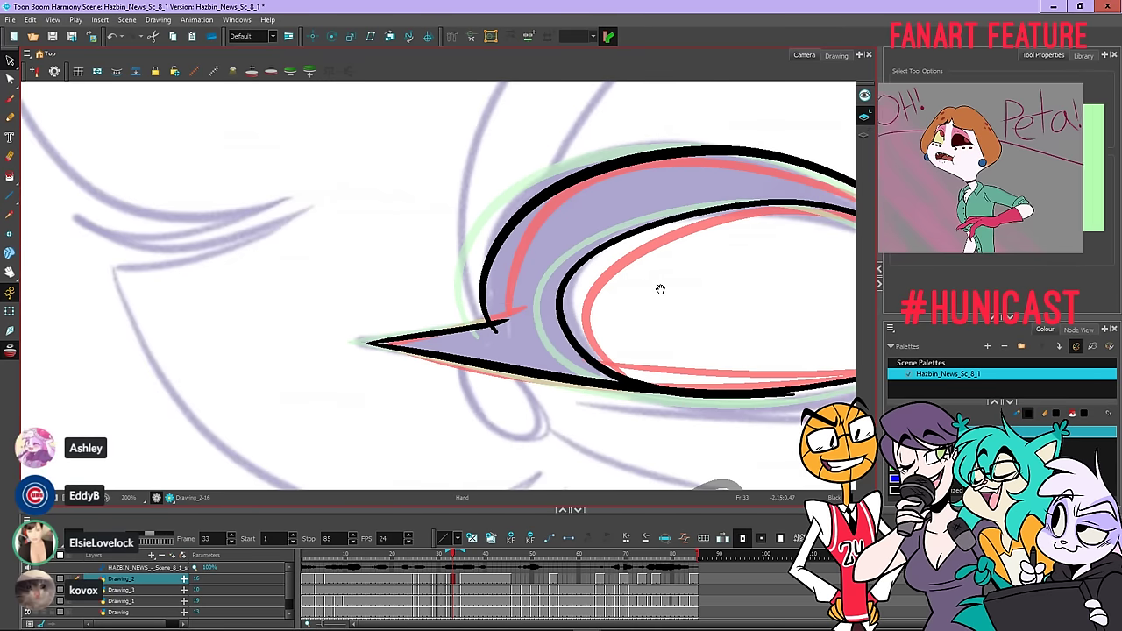
Reshape the first eye's outer upper lid outline with the Contour Editor on its lash side and towards the inner corner
{"action": "left_click_drag", "start_coordinate": [781, 265], "coordinate": [581, 296]}
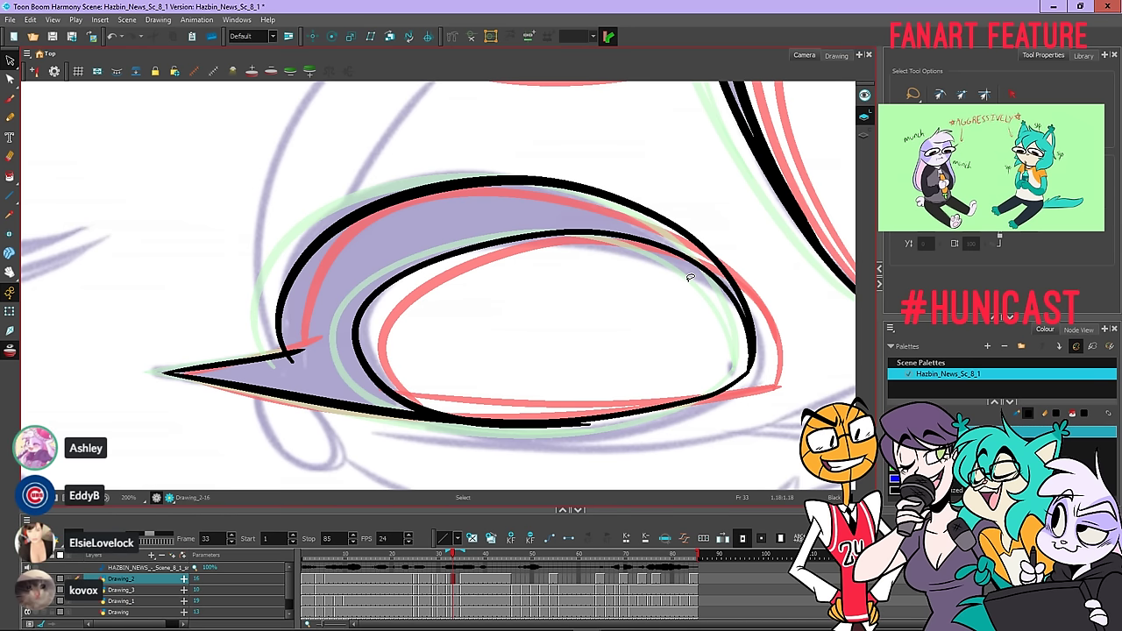
{"action": "key", "text": "alt+q"}
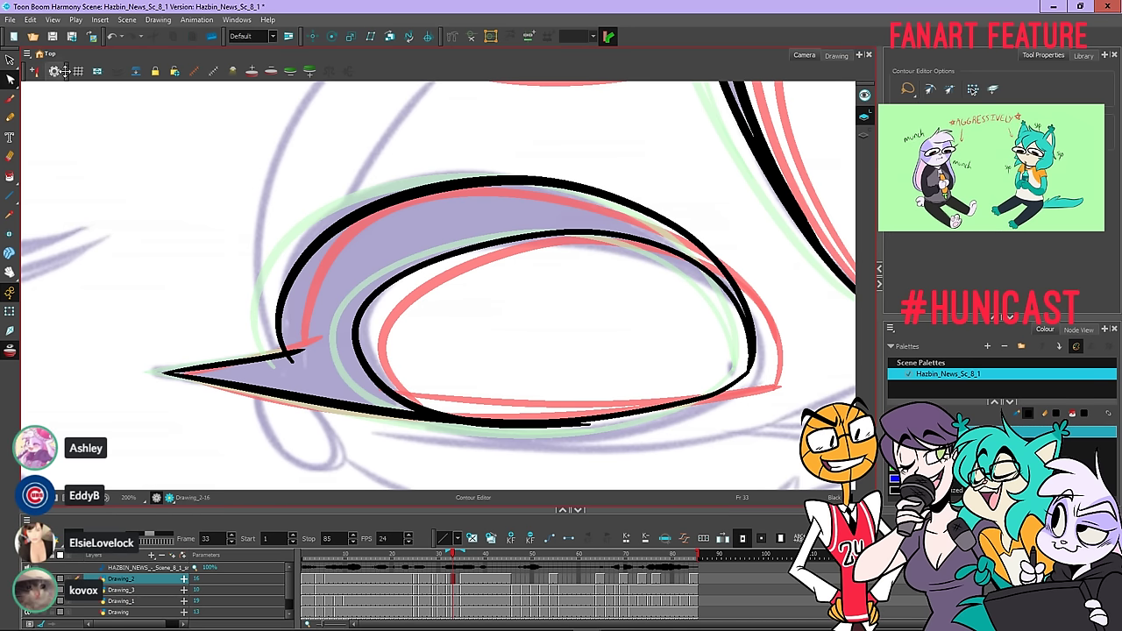
{"action": "left_click", "coordinate": [392, 196]}
{"action": "mouse_move", "coordinate": [389, 200]}
{"action": "left_mouse_down"}
{"action": "mouse_move", "coordinate": [333, 228]}
{"action": "mouse_move", "coordinate": [354, 216]}
{"action": "left_mouse_up"}
{"action": "key", "text": "ctrl+z"}
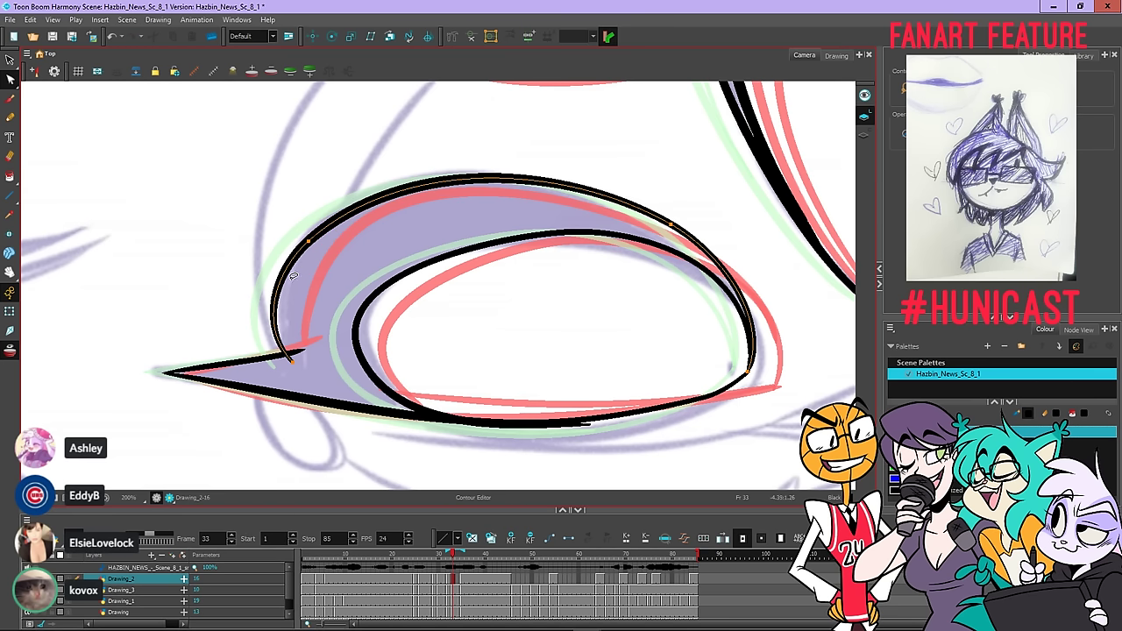
{"action": "left_click_drag", "start_coordinate": [274, 305], "coordinate": [279, 306]}
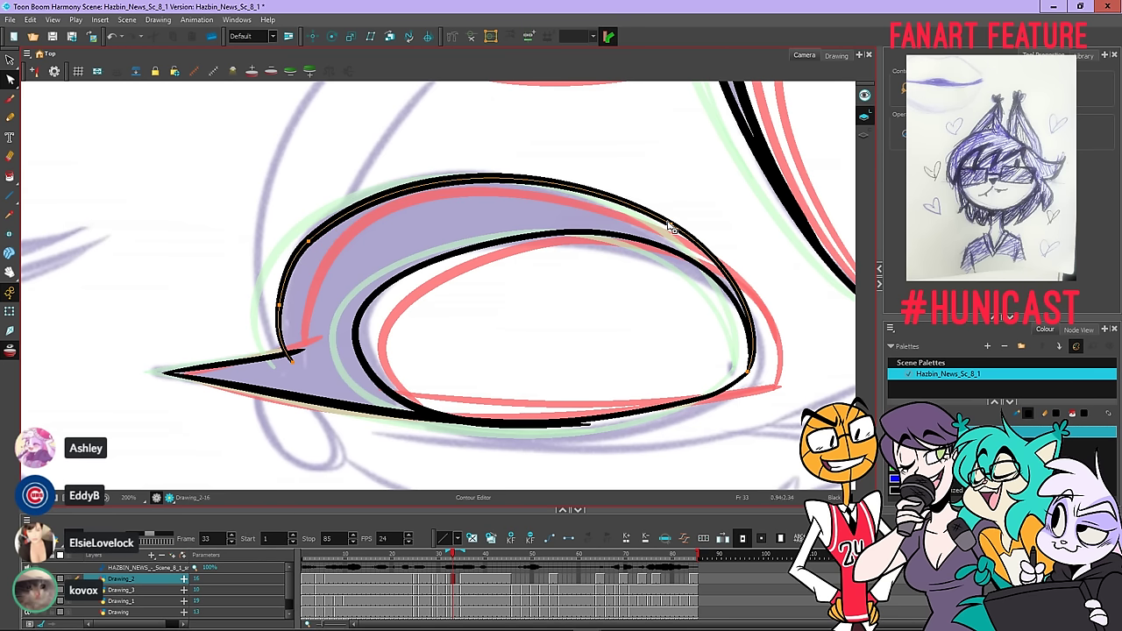
{"action": "left_click_drag", "start_coordinate": [668, 227], "coordinate": [667, 234]}
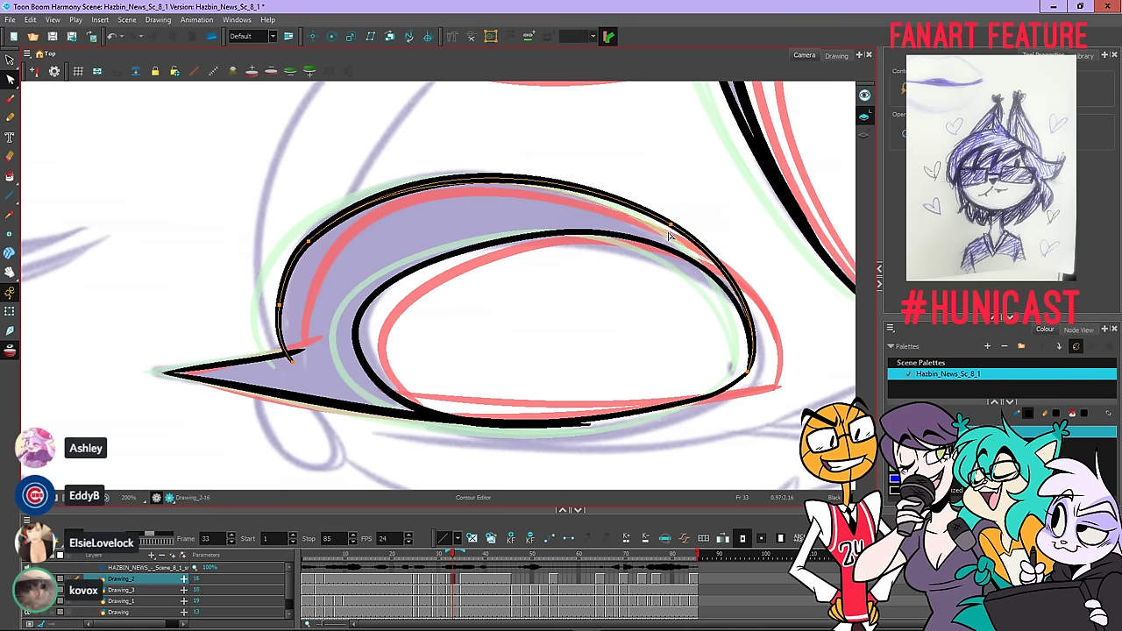
{"action": "left_click", "coordinate": [746, 269]}
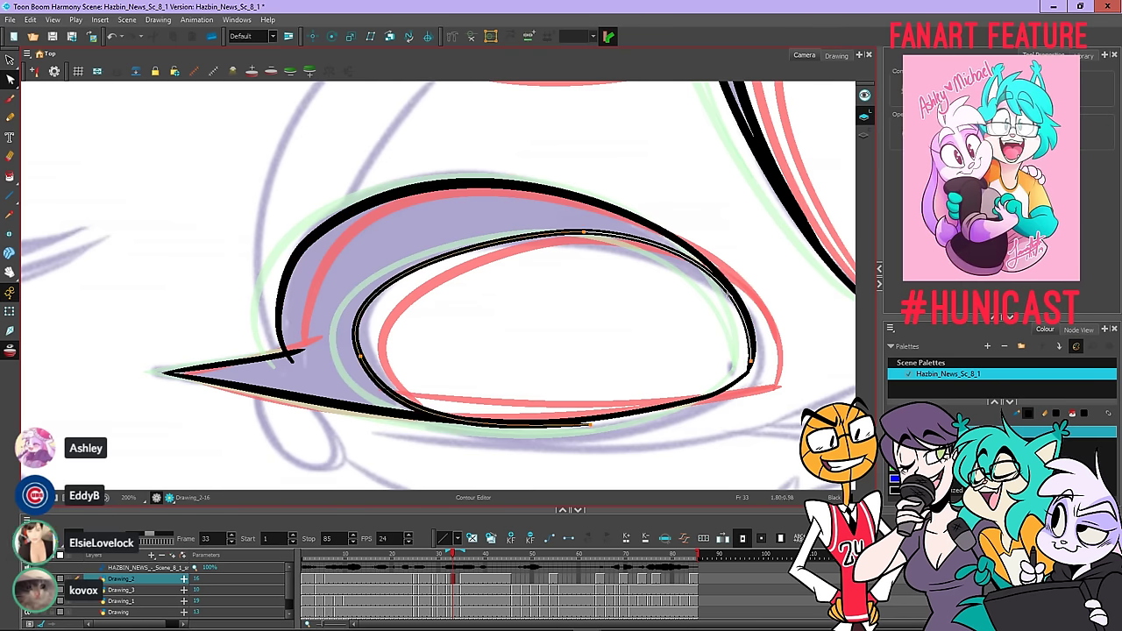
Refine the first eye's inner outline at its top and near the inner corner to follow the rough
{"action": "left_click", "coordinate": [728, 294]}
{"action": "left_click_drag", "start_coordinate": [734, 313], "coordinate": [738, 309]}
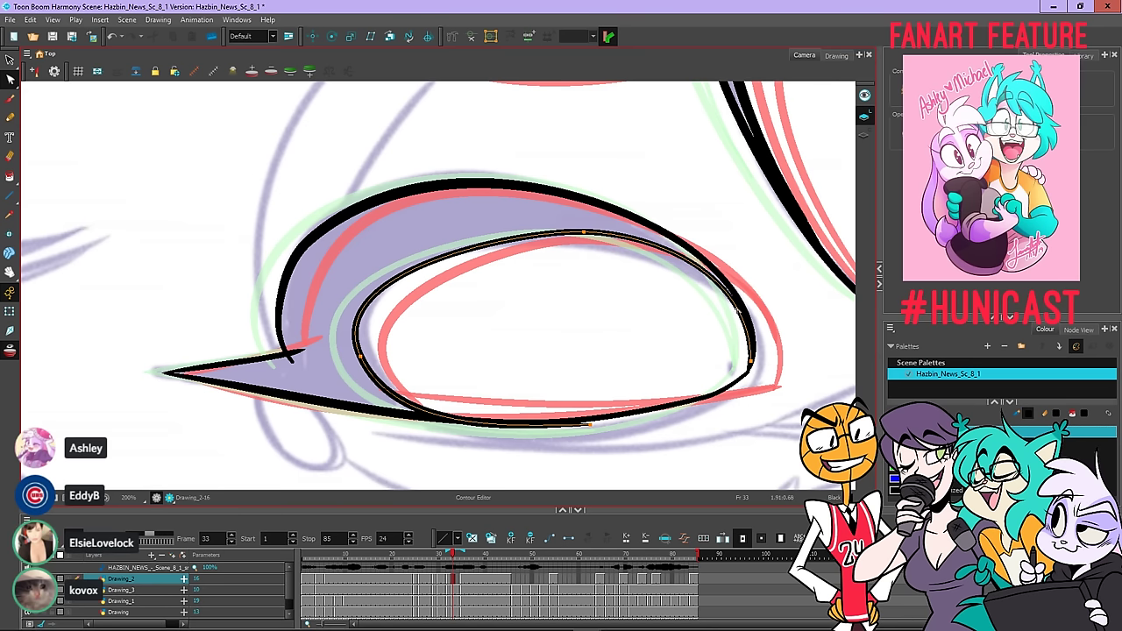
{"action": "left_click_drag", "start_coordinate": [585, 233], "coordinate": [583, 236]}
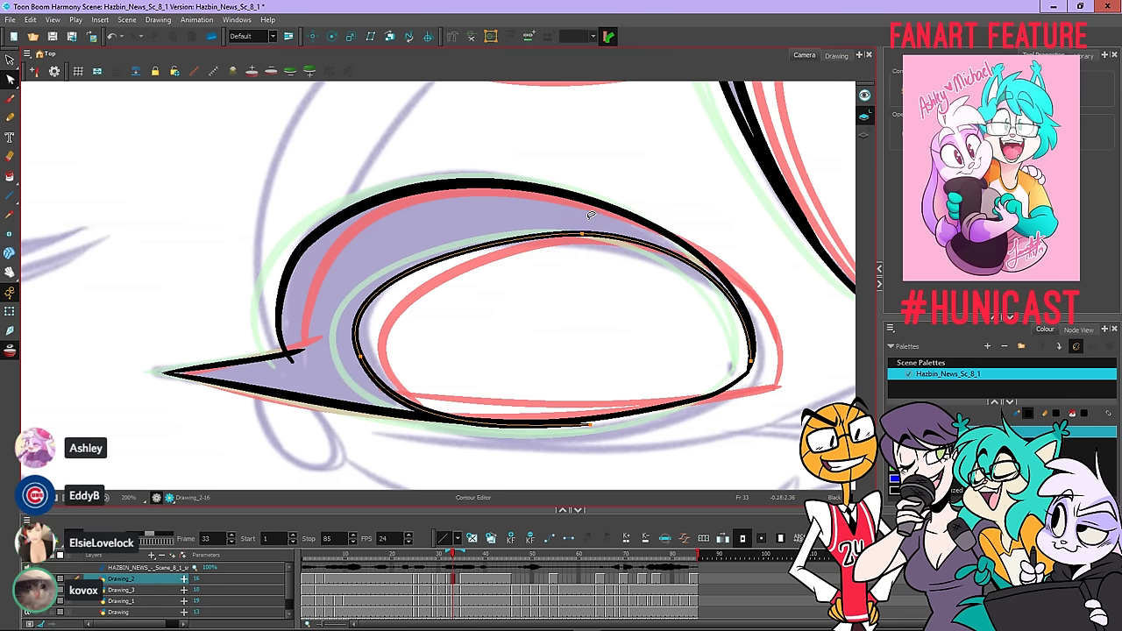
{"action": "left_click", "coordinate": [748, 264]}
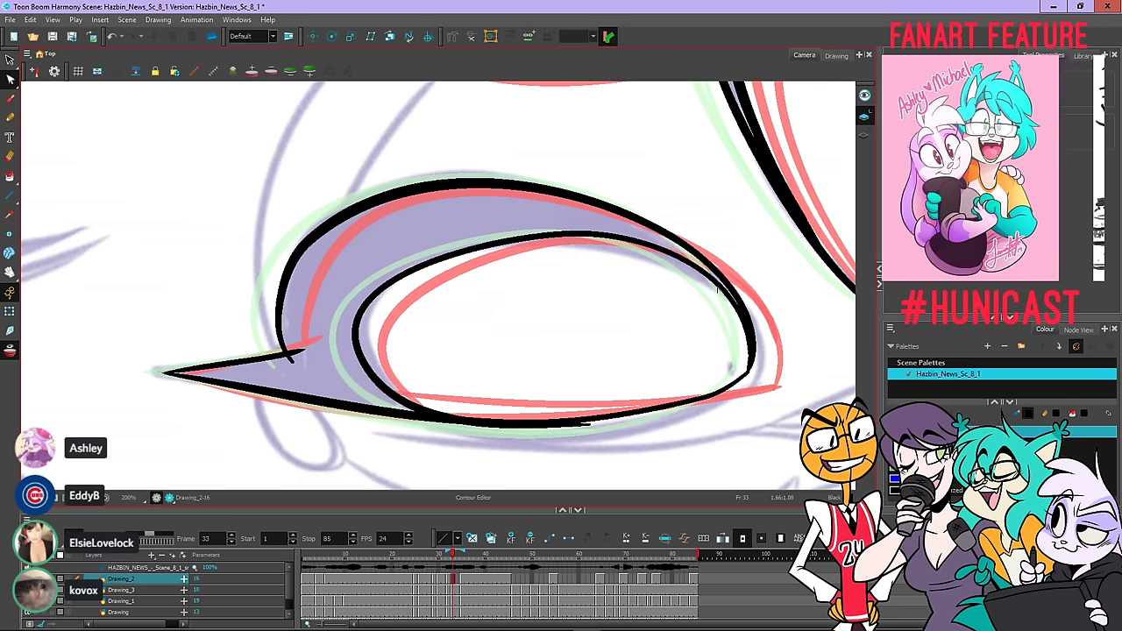
Pull the loose bottom end of the first eye's inner outline up towards the inner corner to meet the lower lid line
{"action": "left_click", "coordinate": [592, 427]}
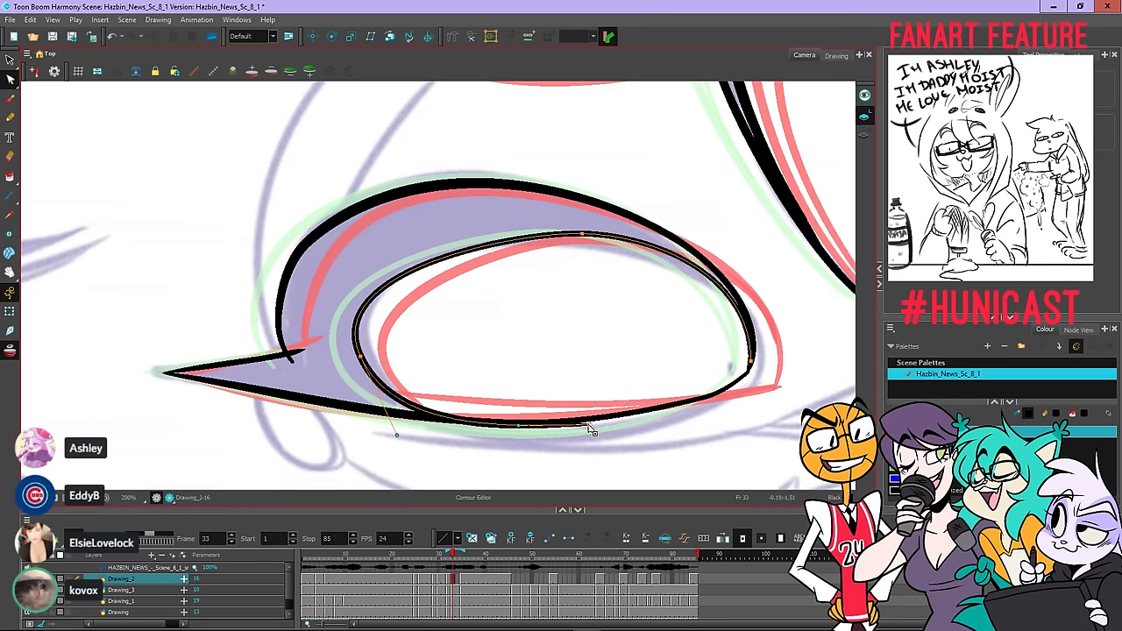
{"action": "left_click_drag", "start_coordinate": [592, 429], "coordinate": [670, 412]}
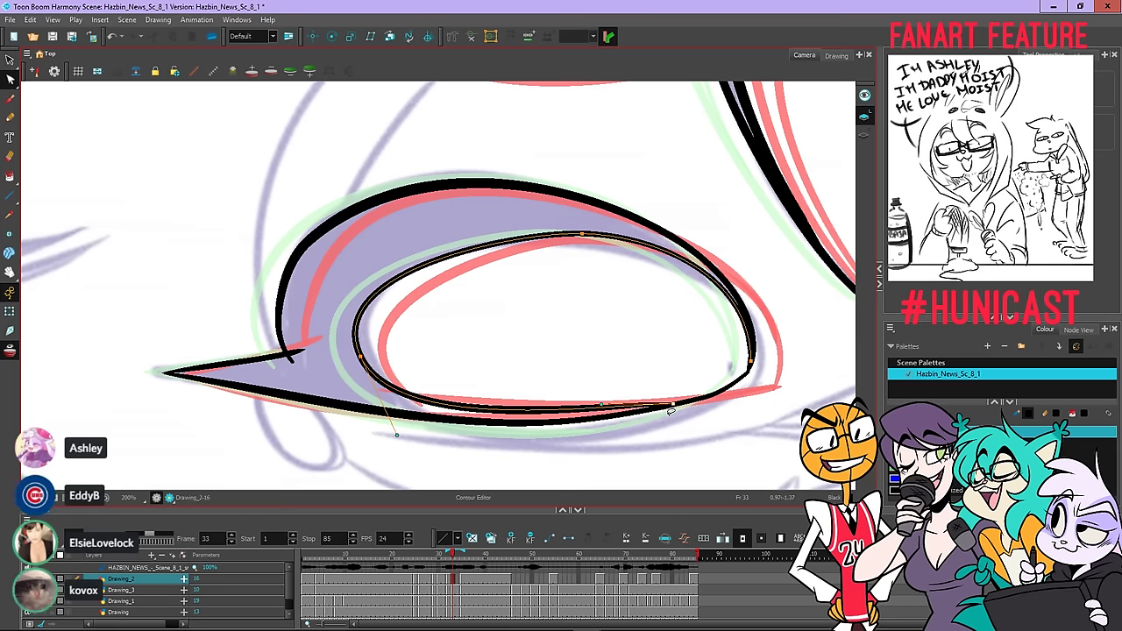
{"action": "left_click", "coordinate": [652, 458]}
{"action": "scroll", "coordinate": [651, 458], "scroll_direction": "down", "scroll_amount": 1}
{"action": "left_click_drag", "start_coordinate": [749, 321], "coordinate": [624, 327]}
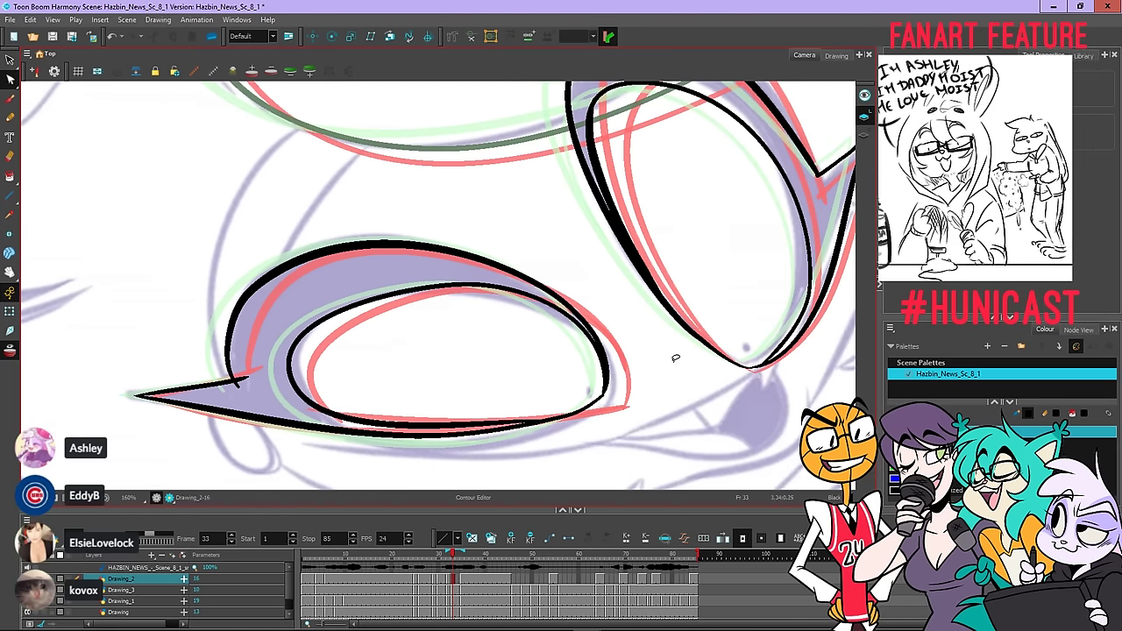
Flip between frame 33 and its neighbouring frames to check the reshaped first eye, ending on frame 33
{"action": "key", "text": "f"}
{"action": "key", "text": "g"}
{"action": "key", "text": "f"}
{"action": "key", "text": "g"}
{"action": "key", "text": "f"}
{"action": "key", "text": "g"}
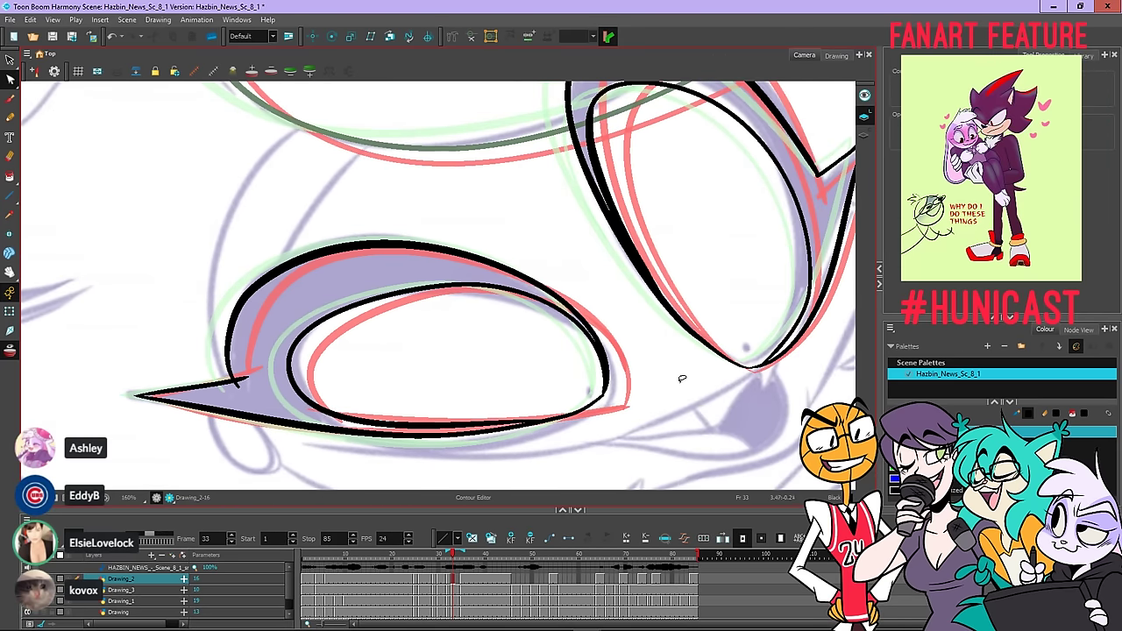
{"action": "key", "text": "f"}
{"action": "key", "text": "g"}
{"action": "key", "text": "f"}
{"action": "key", "text": "g"}
{"action": "key", "text": "g"}
{"action": "key", "text": "g"}
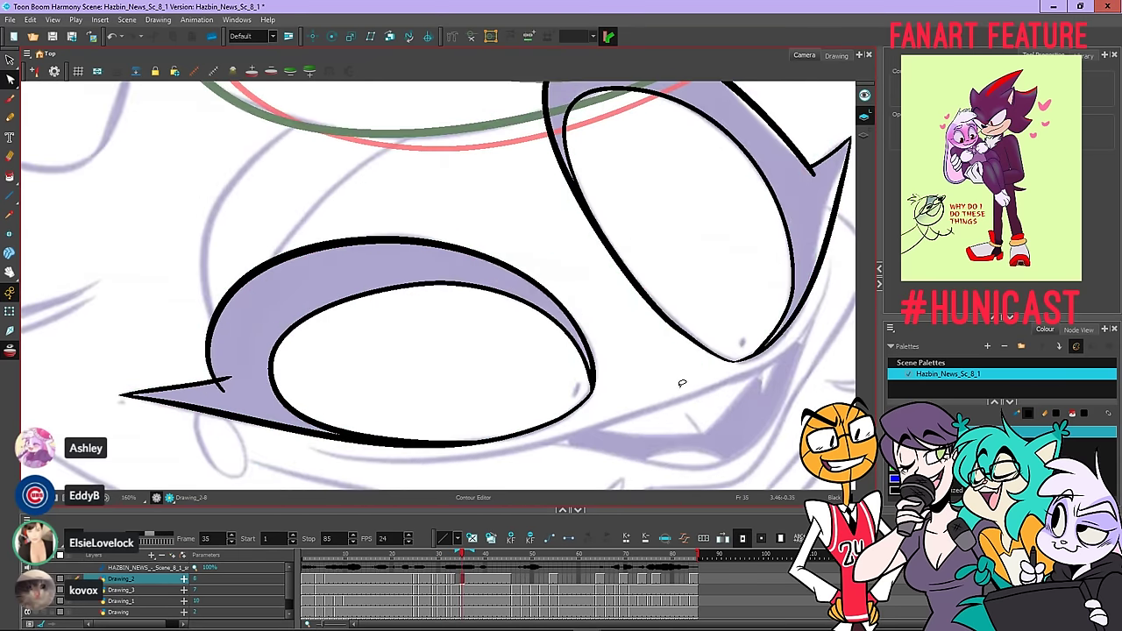
{"action": "key", "text": "comma"}
{"action": "key", "text": "comma"}
{"action": "left_click", "coordinate": [453, 581]}
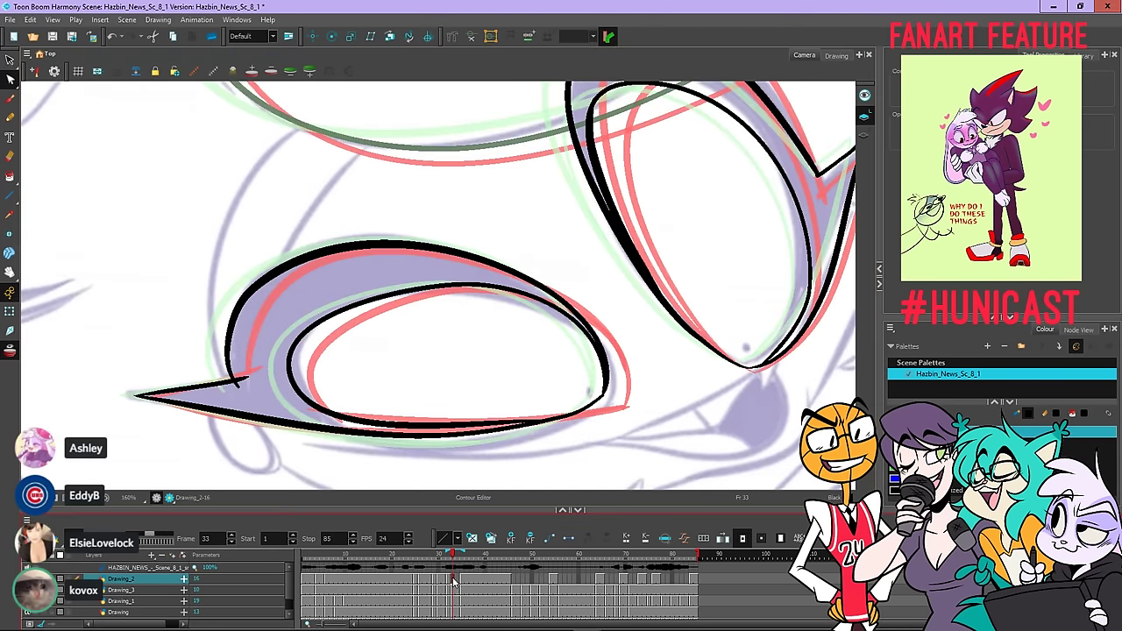
{"action": "left_click", "coordinate": [456, 578]}
{"action": "left_click", "coordinate": [452, 575]}
Compare both eyes on frames 32 and 33 and examine the second eye's lower point
{"action": "key", "text": "1"}
{"action": "key", "text": "1"}
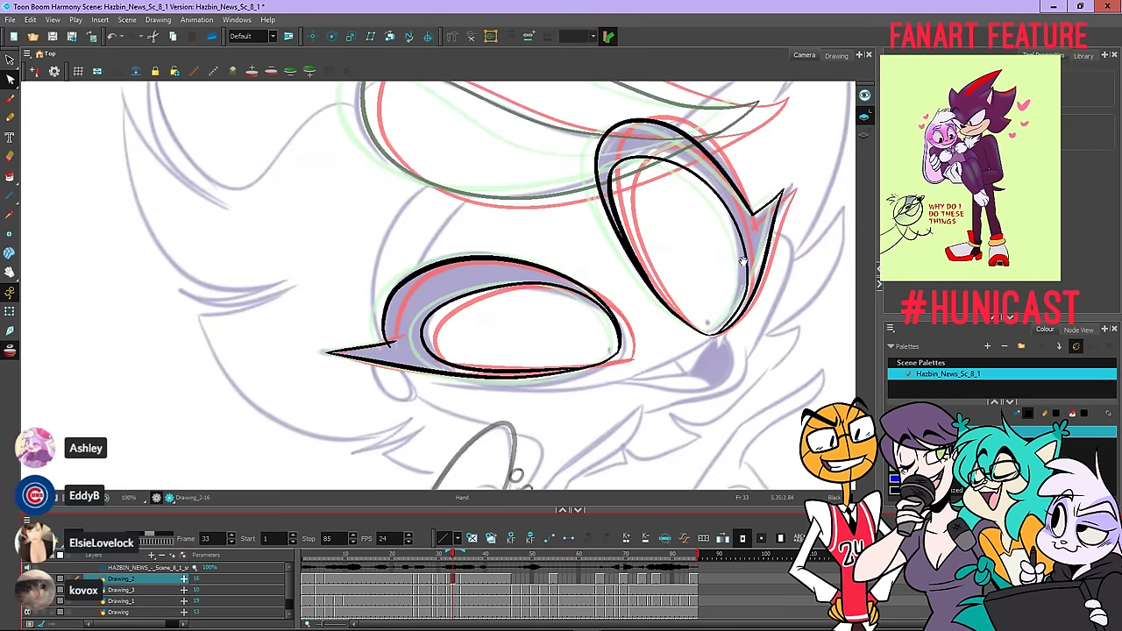
{"action": "left_click_drag", "start_coordinate": [744, 266], "coordinate": [597, 318]}
{"action": "key", "text": "f"}
{"action": "key", "text": "g"}
{"action": "key", "text": "f"}
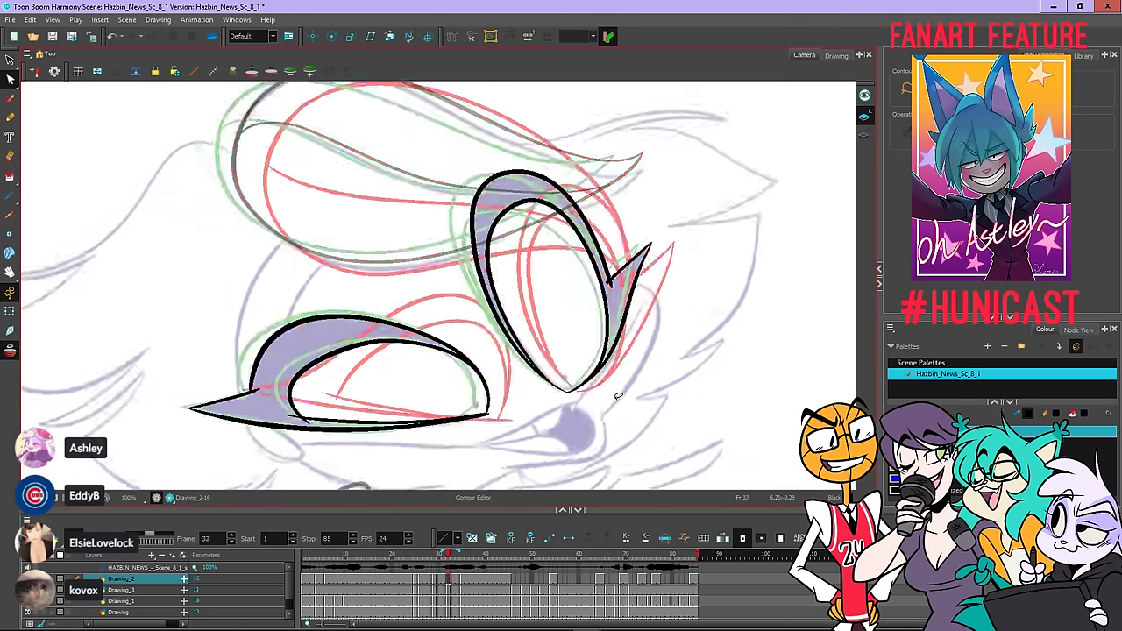
{"action": "key", "text": "g"}
{"action": "key", "text": "g"}
{"action": "key", "text": "f"}
{"action": "key", "text": "f"}
{"action": "key", "text": "period"}
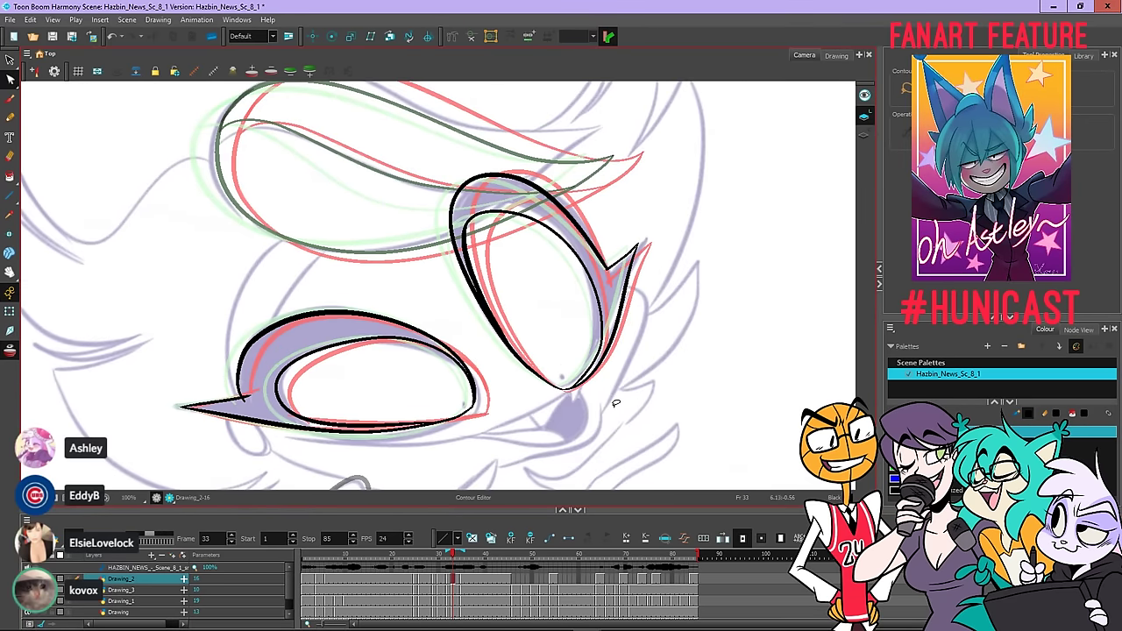
{"action": "scroll", "coordinate": [570, 395], "scroll_direction": "up", "scroll_amount": 4}
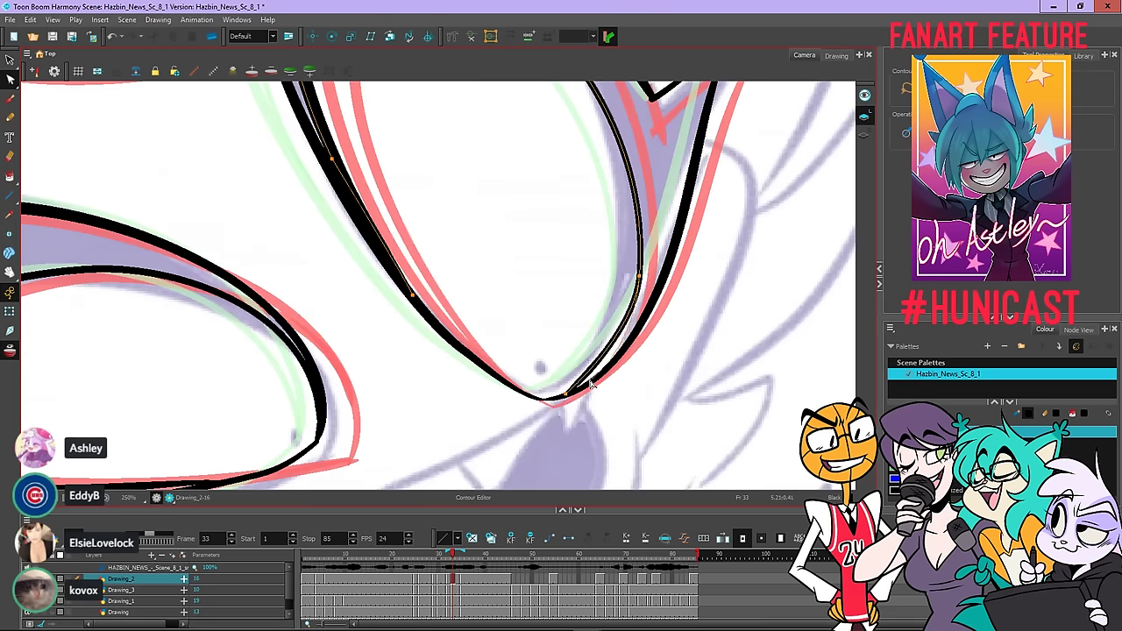
{"action": "scroll", "coordinate": [614, 395], "scroll_direction": "down", "scroll_amount": 3}
{"action": "key", "text": "period"}
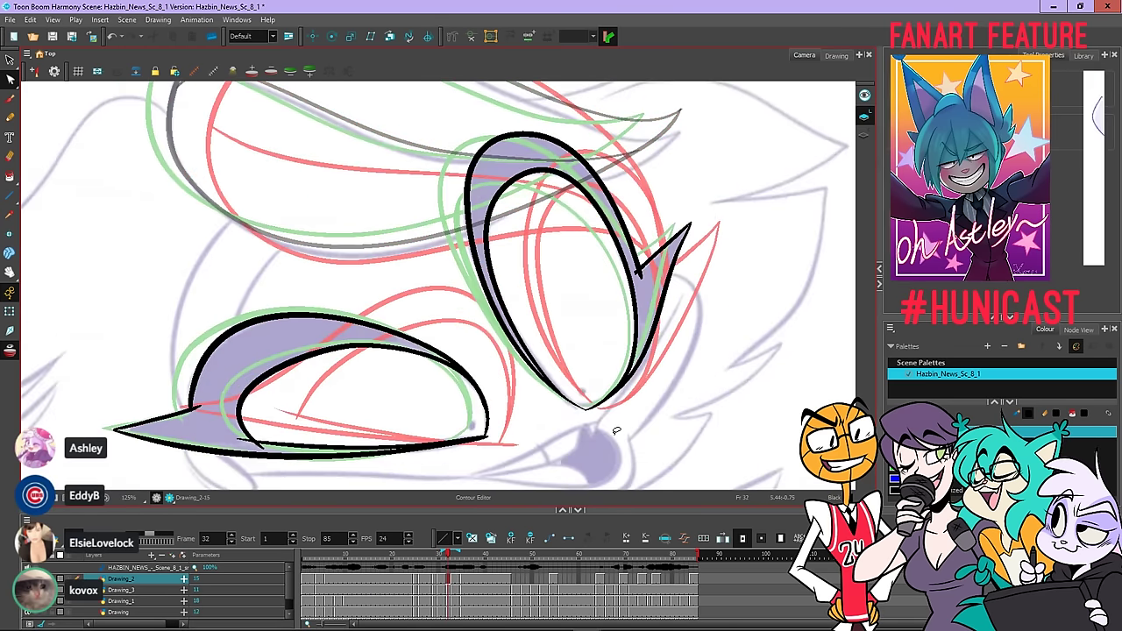
{"action": "key", "text": "comma"}
{"action": "key", "text": "comma"}
Step forward through the frames to frame 54 to review the eye linework and the frames still without it
{"action": "scroll", "coordinate": [616, 395], "scroll_direction": "down", "scroll_amount": 2}
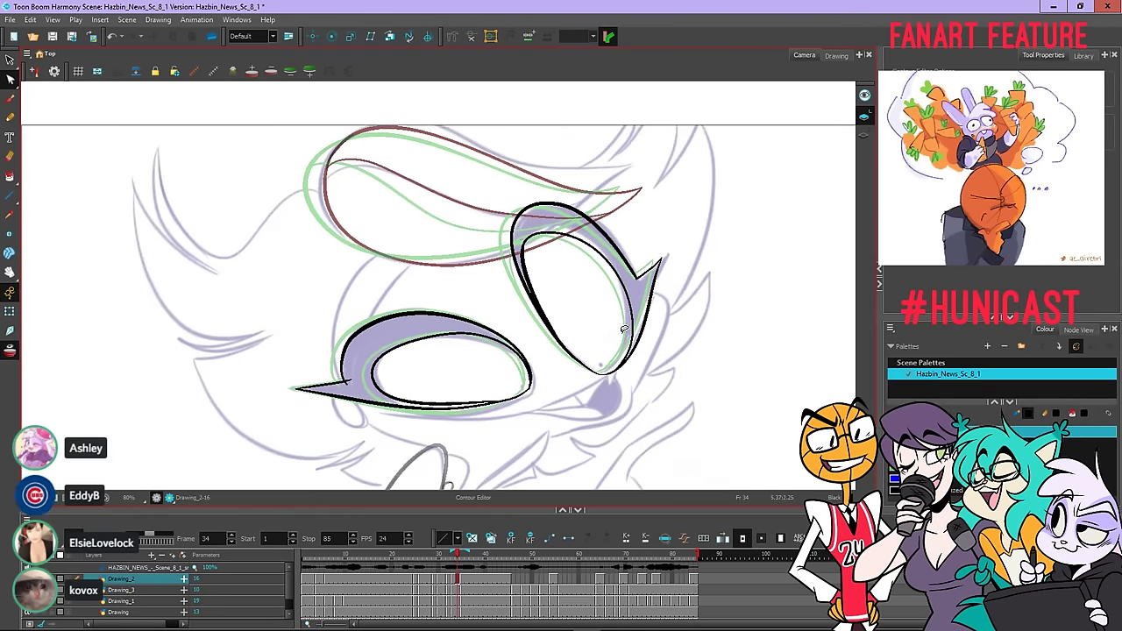
{"action": "key", "text": "comma"}
{"action": "key", "text": "period"}
{"action": "key", "text": "period"}
{"action": "key", "text": "period"}
{"action": "key", "text": "period"}
{"action": "key", "text": "period"}
{"action": "key", "text": "period"}
{"action": "key", "text": "period"}
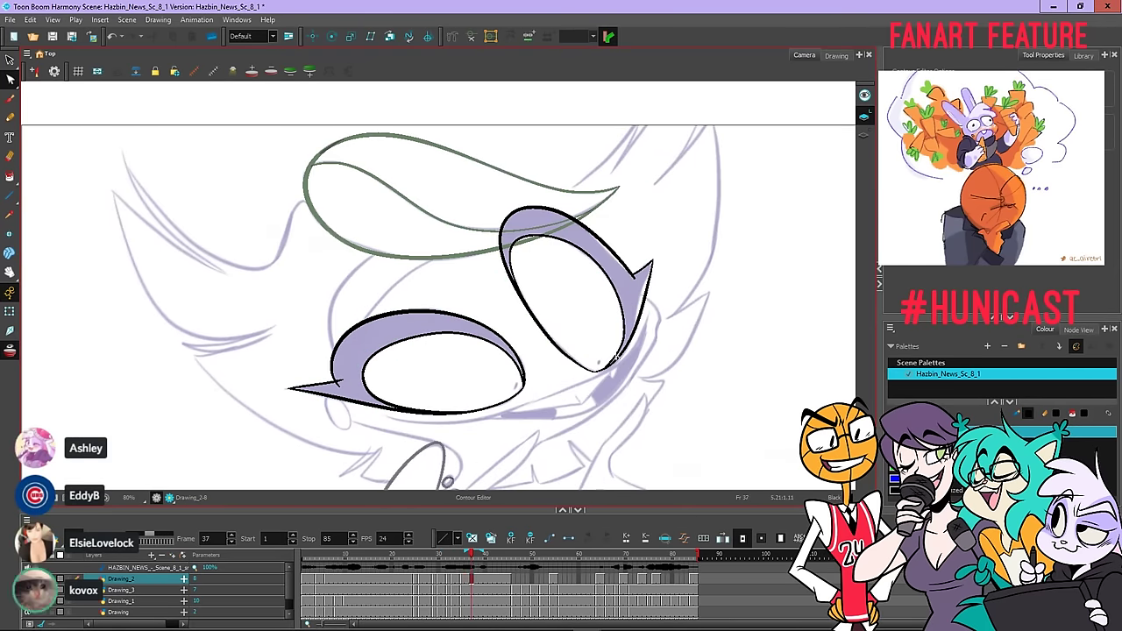
{"action": "key", "text": "period"}
{"action": "key", "text": "period"}
{"action": "key", "text": "period"}
{"action": "key", "text": "period"}
{"action": "key", "text": "period"}
{"action": "key", "text": "period"}
{"action": "key", "text": "period"}
{"action": "key", "text": "period"}
{"action": "key", "text": "period"}
{"action": "key", "text": "period"}
{"action": "key", "text": "period"}
{"action": "key", "text": "period"}
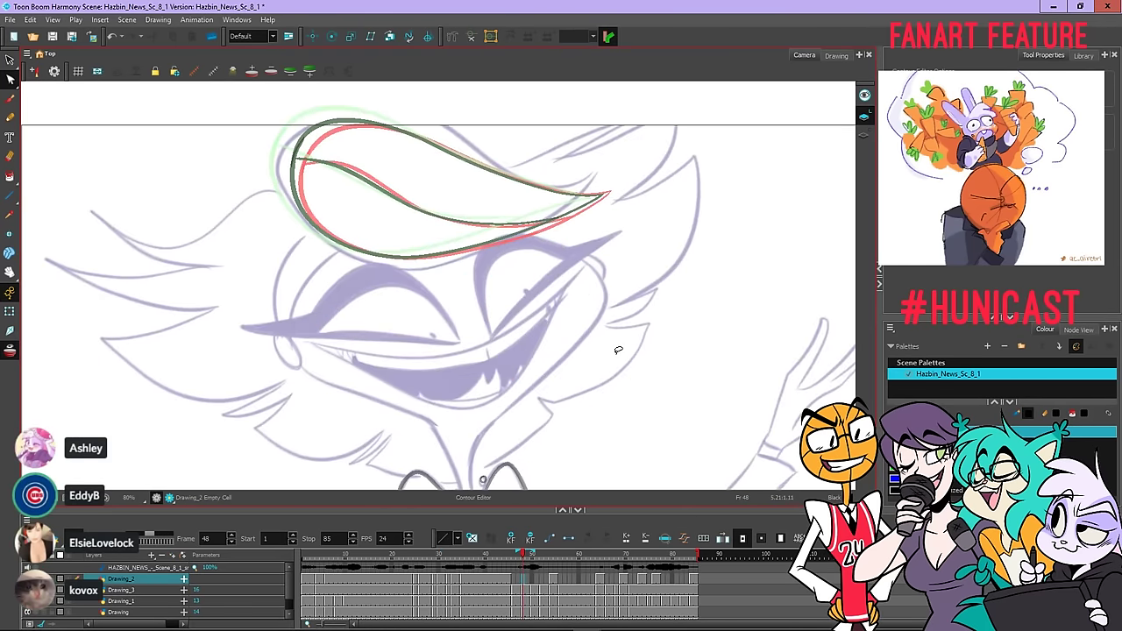
{"action": "key", "text": "period"}
{"action": "key", "text": "period"}
{"action": "key", "text": "period"}
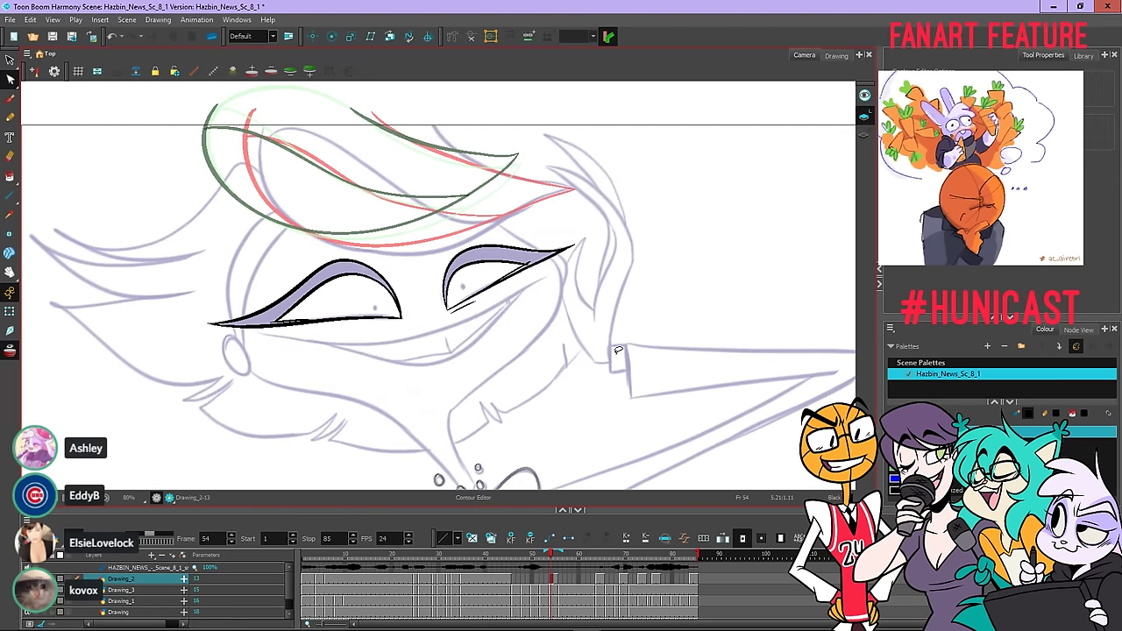
Flip back and forth through frames 47 to 54 to examine the rough eyes and where their linework is missing
{"action": "key", "text": "comma"}
{"action": "key", "text": "comma"}
{"action": "key", "text": "comma"}
{"action": "key", "text": "comma"}
{"action": "key", "text": "comma"}
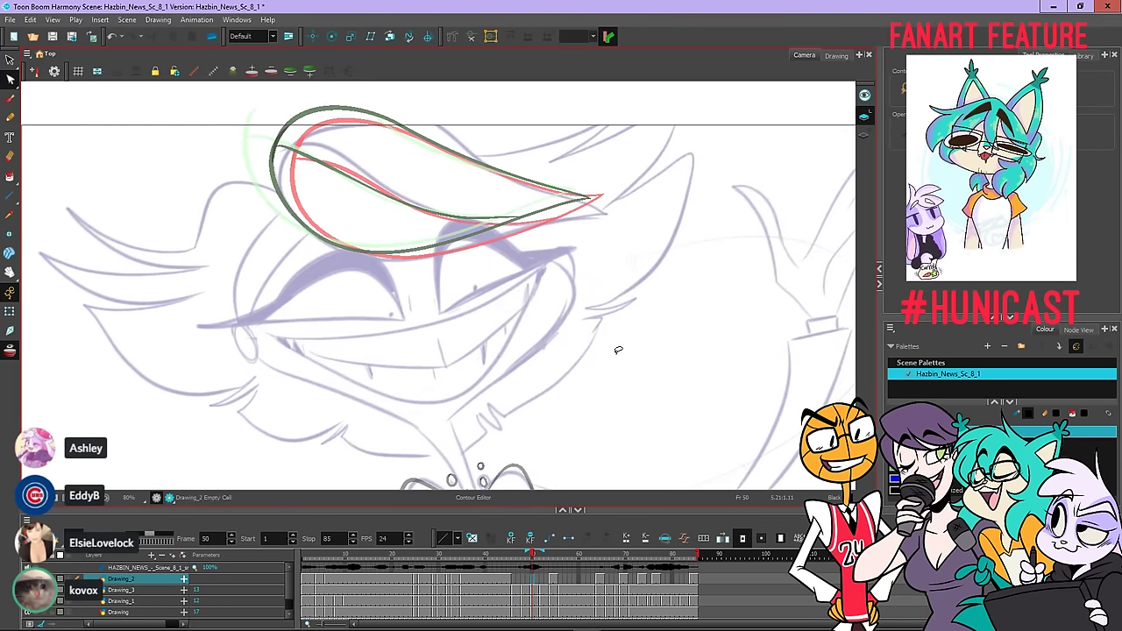
{"action": "key", "text": "period"}
{"action": "key", "text": "period"}
{"action": "key", "text": "period"}
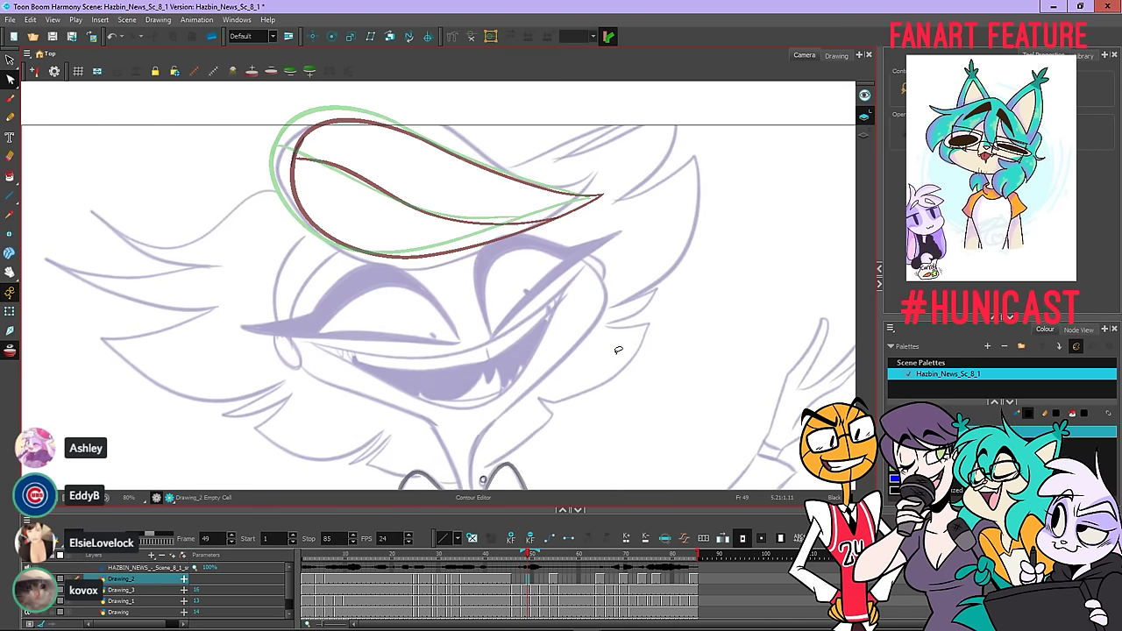
{"action": "key", "text": "period"}
{"action": "key", "text": "comma"}
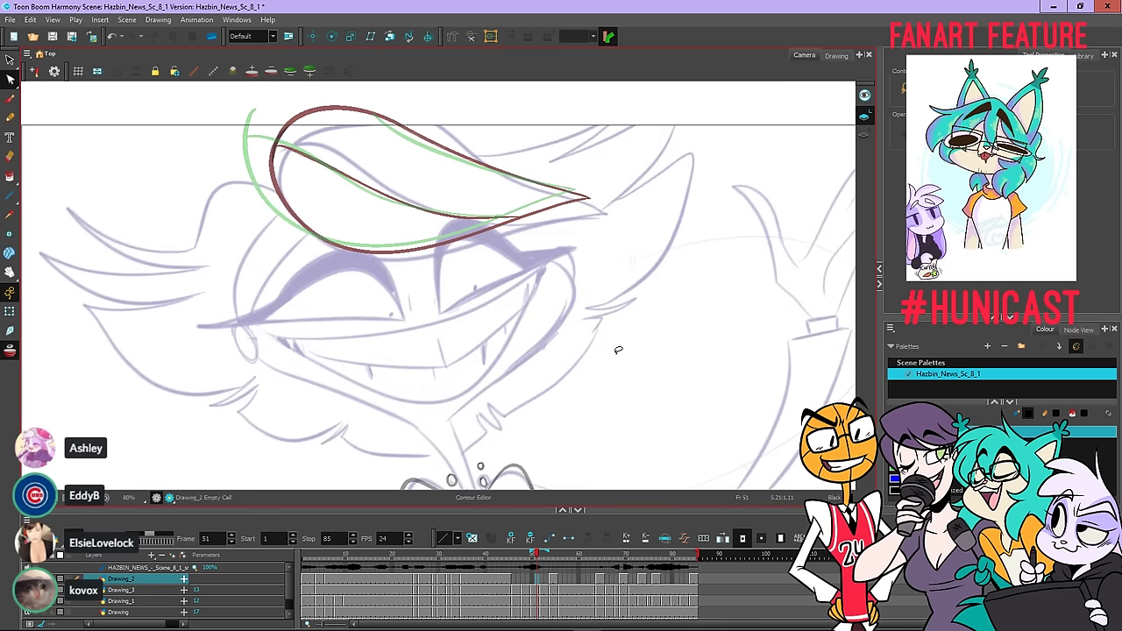
{"action": "key", "text": "period"}
{"action": "key", "text": "period"}
{"action": "key", "text": "period"}
{"action": "key", "text": "comma"}
{"action": "key", "text": "comma"}
{"action": "key", "text": "comma"}
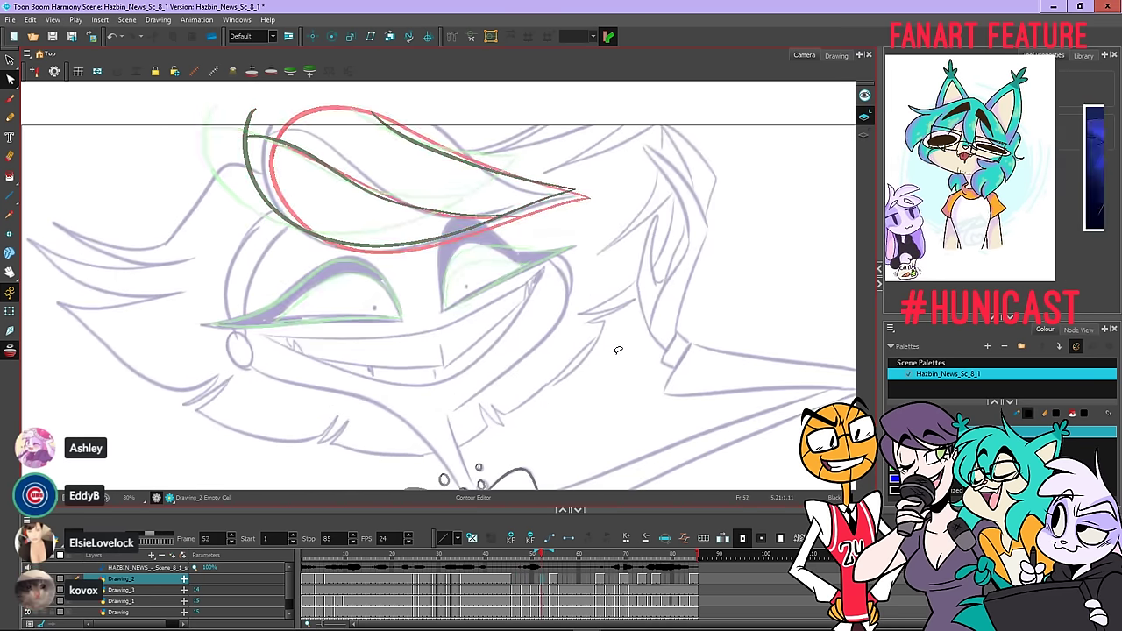
{"action": "key", "text": "comma"}
{"action": "key", "text": "comma"}
{"action": "key", "text": "comma"}
{"action": "key", "text": "comma"}
{"action": "key", "text": "comma"}
{"action": "key", "text": "comma"}
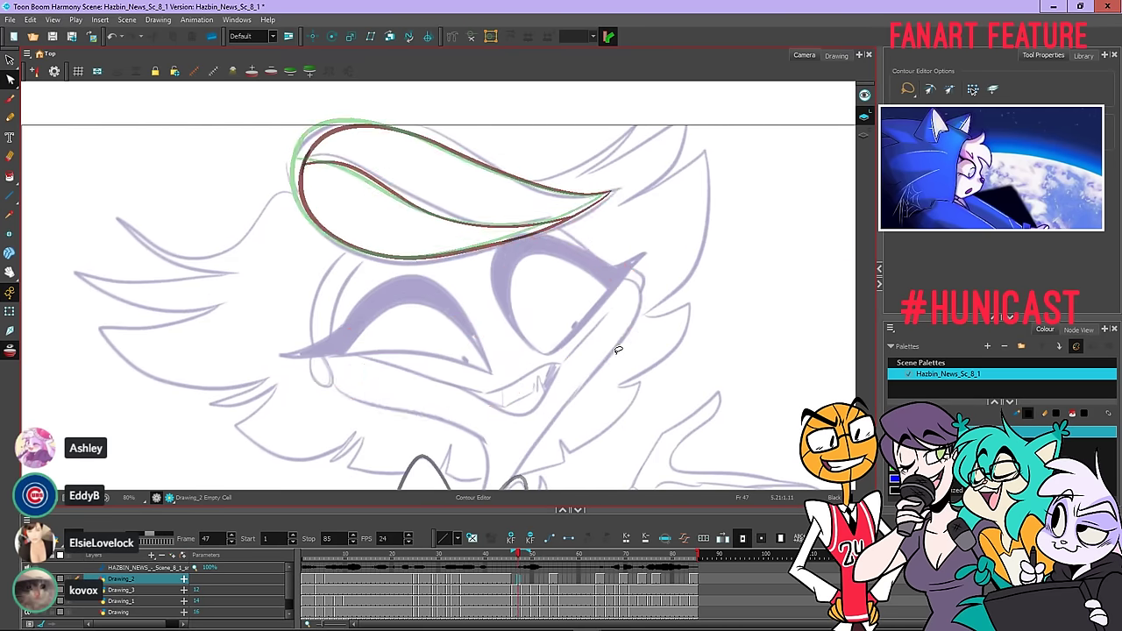
{"action": "key", "text": "period"}
{"action": "key", "text": "period"}
{"action": "key", "text": "period"}
{"action": "key", "text": "period"}
{"action": "key", "text": "period"}
{"action": "key", "text": "period"}
{"action": "key", "text": "period"}
{"action": "key", "text": "period"}
{"action": "key", "text": "period"}
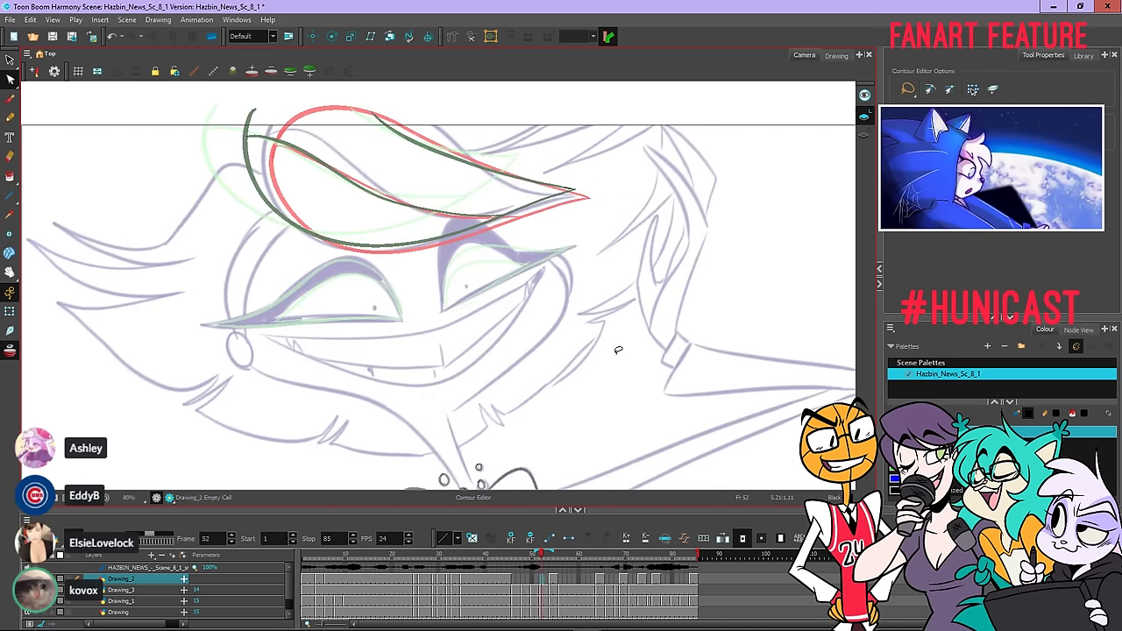
Advance to frames 55 and 56, compare their eyes, and save the scene on frame 55
{"action": "key", "text": "period"}
{"action": "key", "text": "period"}
{"action": "key", "text": "comma"}
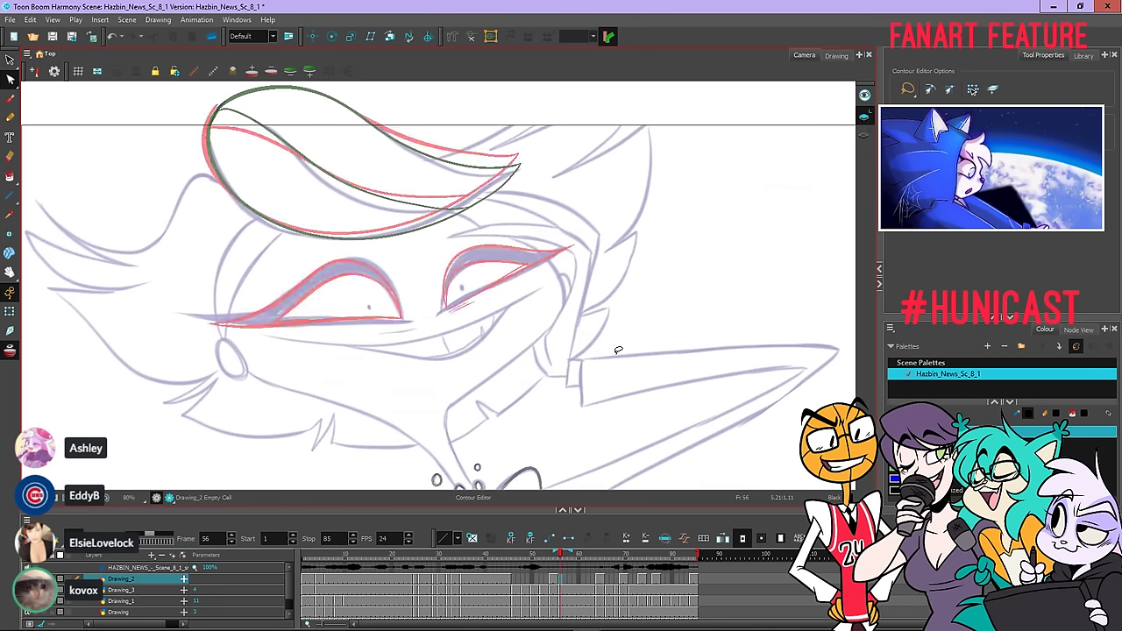
{"action": "key", "text": "comma"}
{"action": "key", "text": "period"}
{"action": "key", "text": "period"}
{"action": "key", "text": "comma"}
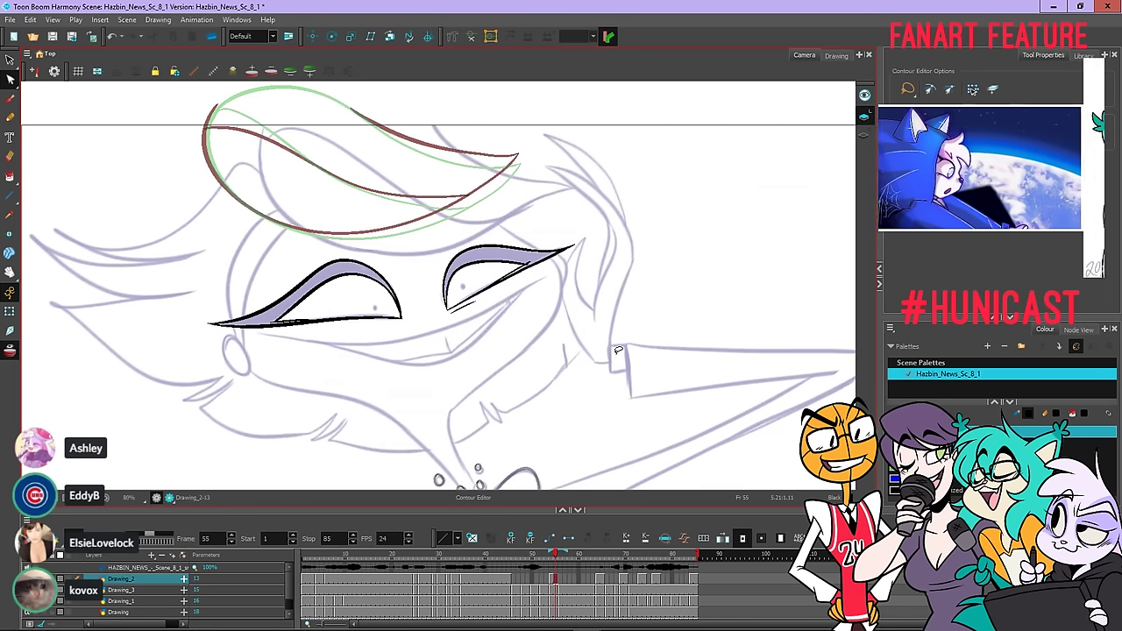
{"action": "key", "text": "period"}
{"action": "key", "text": "comma"}
{"action": "key", "text": "period"}
{"action": "key", "text": "comma"}
{"action": "key", "text": "period"}
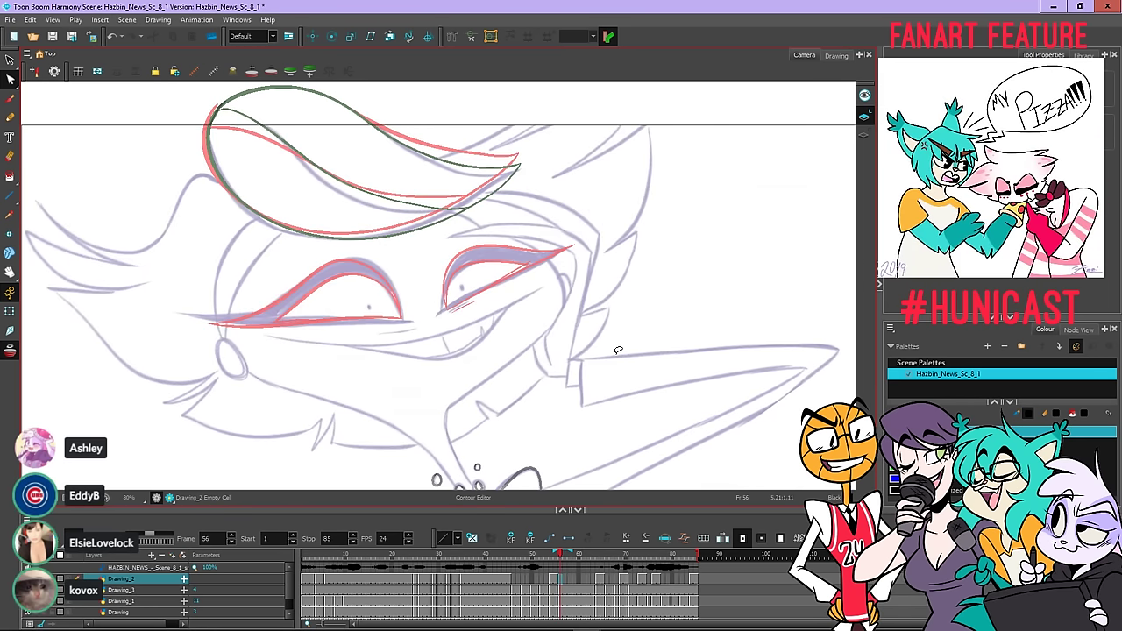
{"action": "key", "text": "comma"}
{"action": "left_click", "coordinate": [54, 37]}
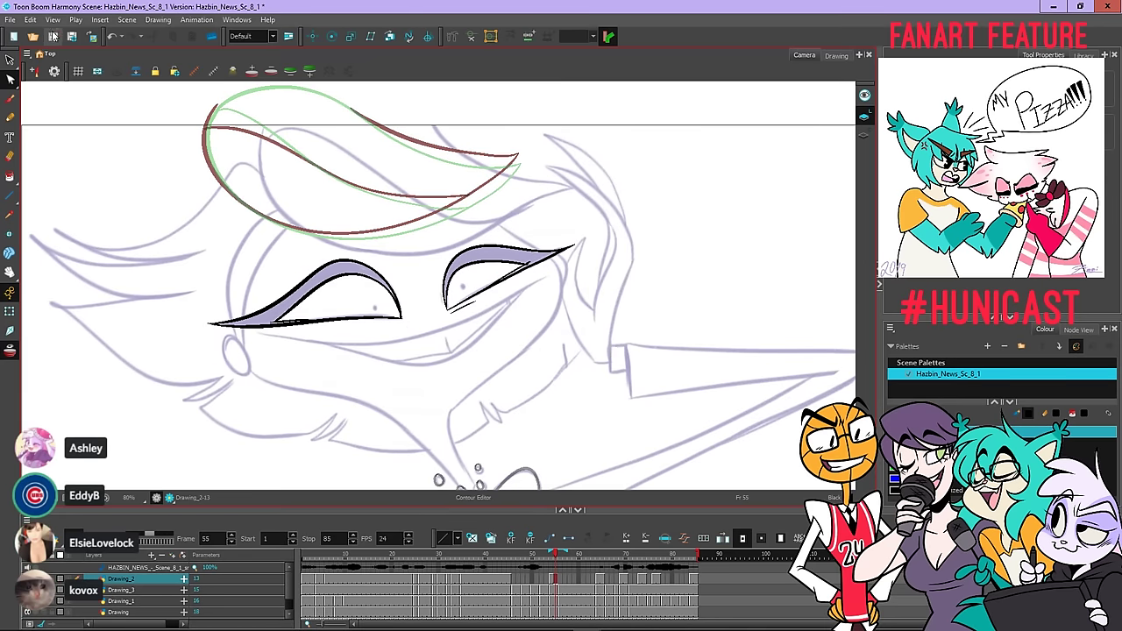
Flip between frame 55 and its neighbouring frames to compare the inked eyes with the rough sketch, ending on frame 55
{"action": "key", "text": "comma"}
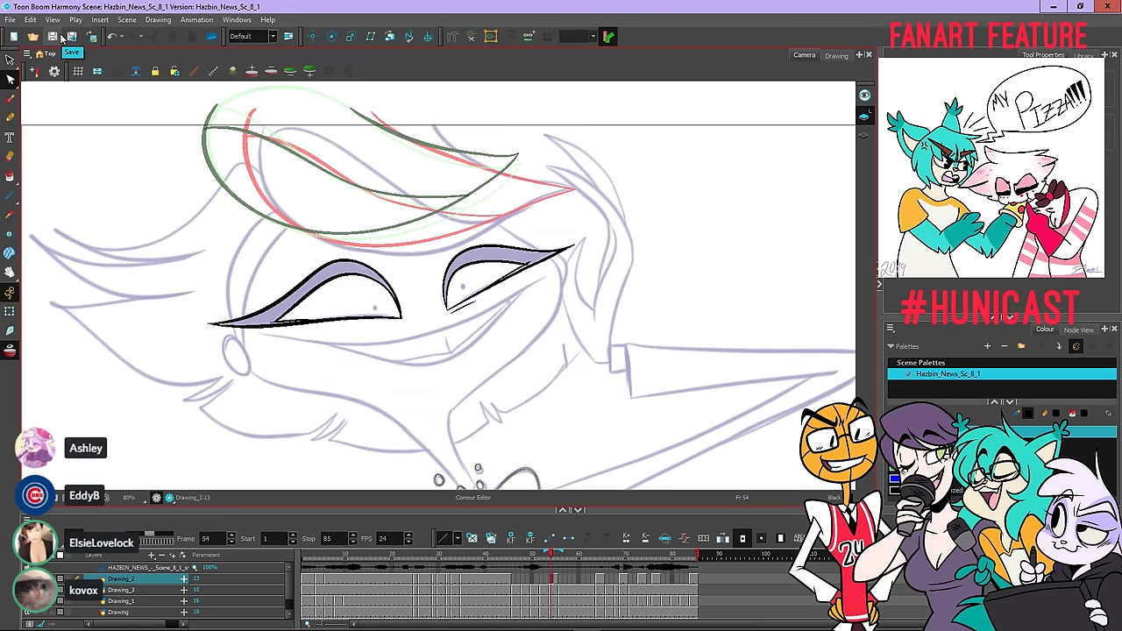
{"action": "key", "text": "period"}
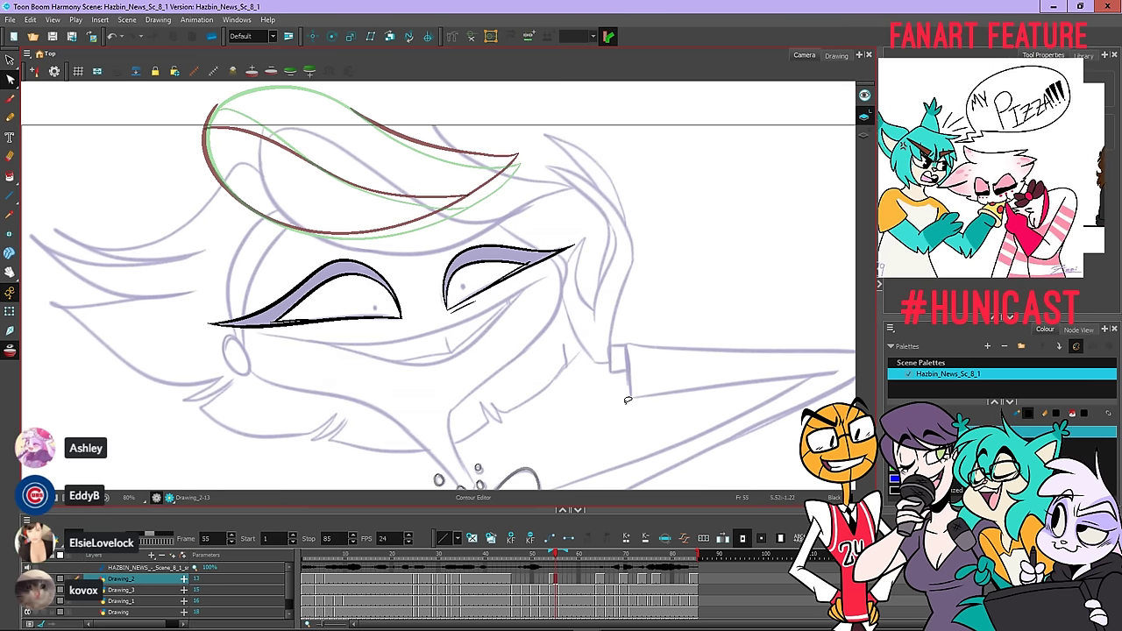
{"action": "key", "text": "period"}
{"action": "key", "text": "comma"}
{"action": "key", "text": "period"}
{"action": "key", "text": "comma"}
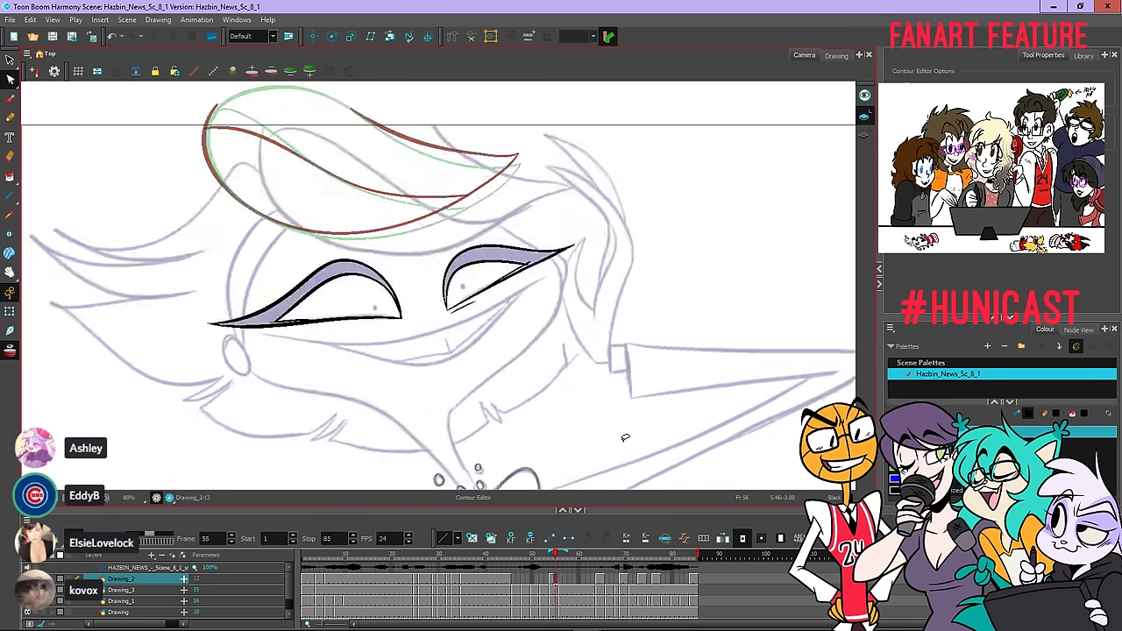
{"action": "key", "text": "period"}
{"action": "key", "text": "period"}
{"action": "key", "text": "comma"}
{"action": "key", "text": "comma"}
{"action": "key", "text": "comma"}
{"action": "key", "text": "comma"}
{"action": "key", "text": "comma"}
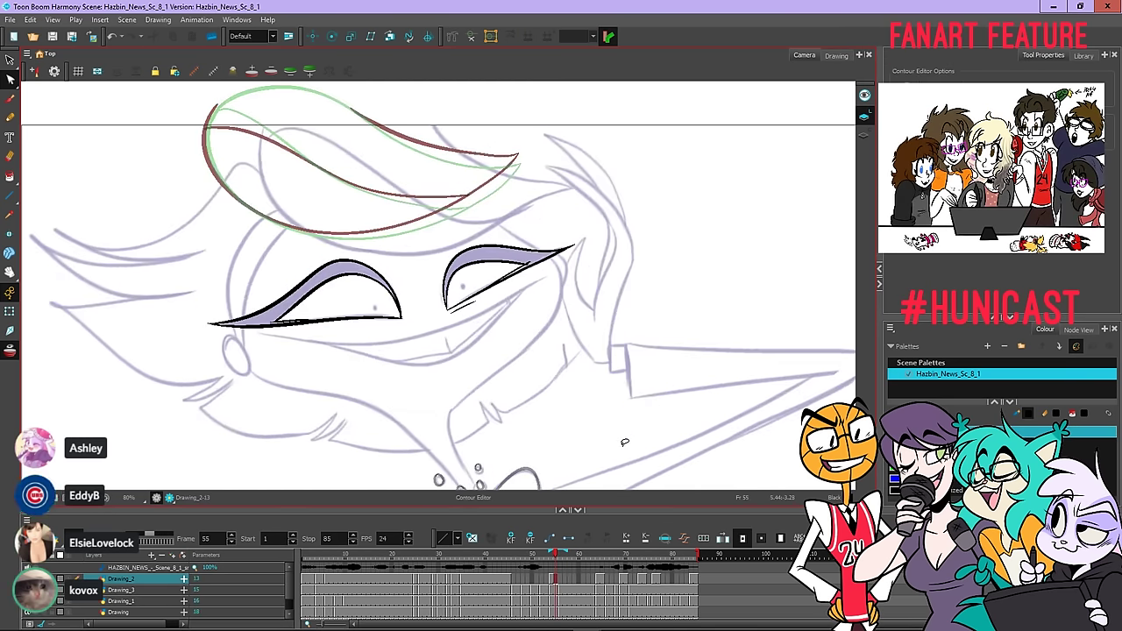
{"action": "key", "text": "period"}
{"action": "key", "text": "period"}
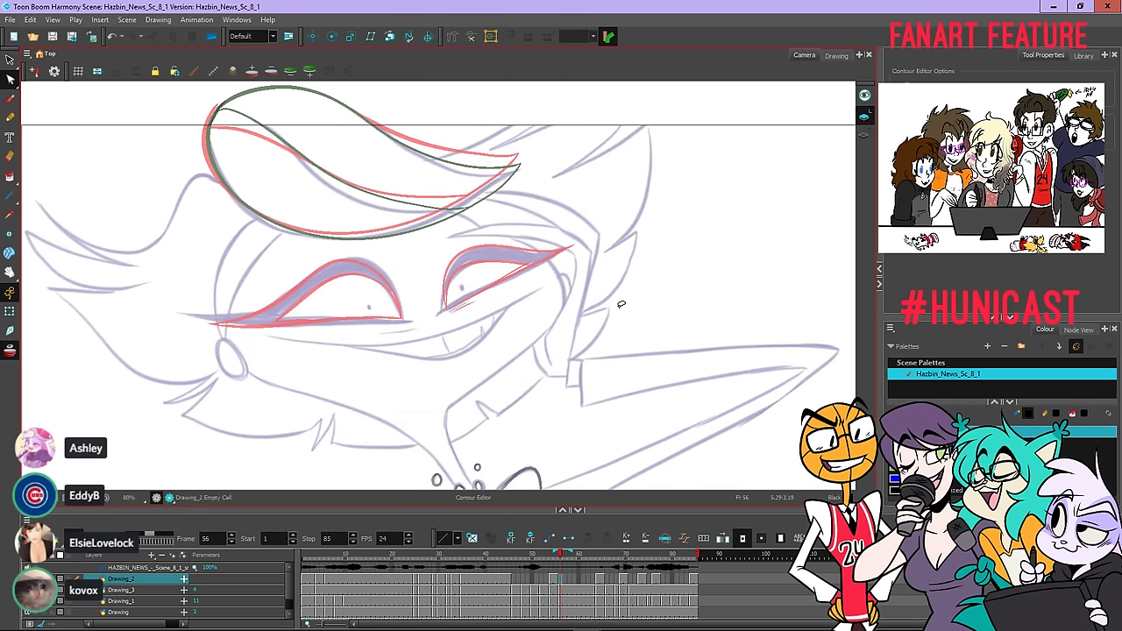
{"action": "key", "text": "comma"}
Copy the linework of both eyes from frame 55 and paste it onto frame 56
{"action": "mouse_move", "coordinate": [630, 290]}
{"action": "left_mouse_down"}
{"action": "mouse_move", "coordinate": [490, 346]}
{"action": "mouse_move", "coordinate": [473, 176]}
{"action": "mouse_move", "coordinate": [578, 189]}
{"action": "left_mouse_up"}
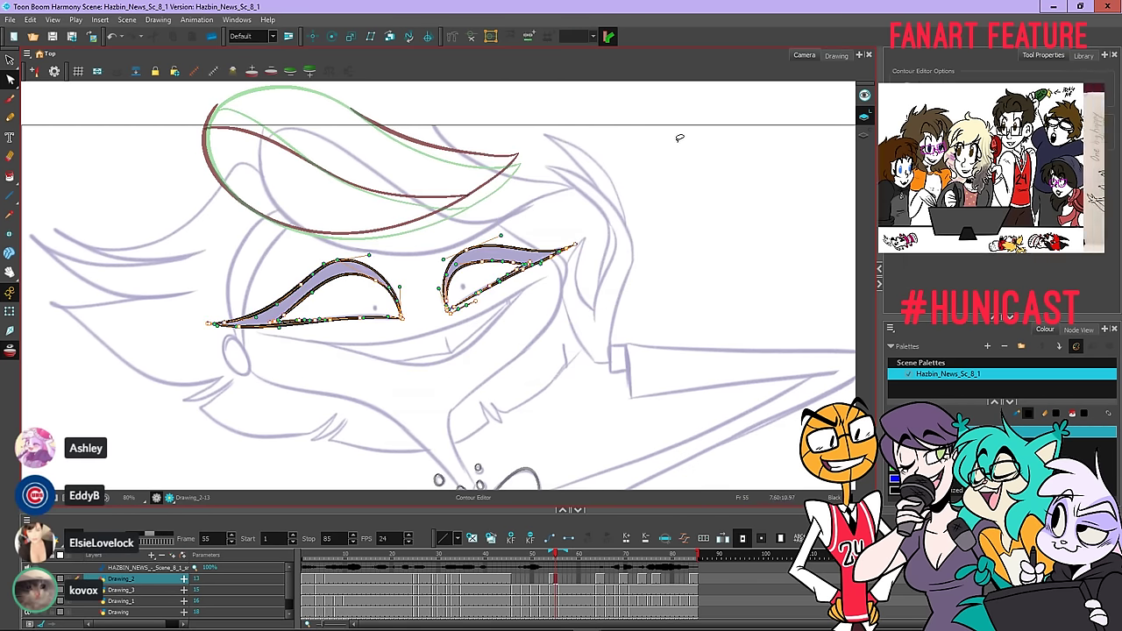
{"action": "left_click", "coordinate": [666, 133]}
{"action": "key", "text": "alt+s"}
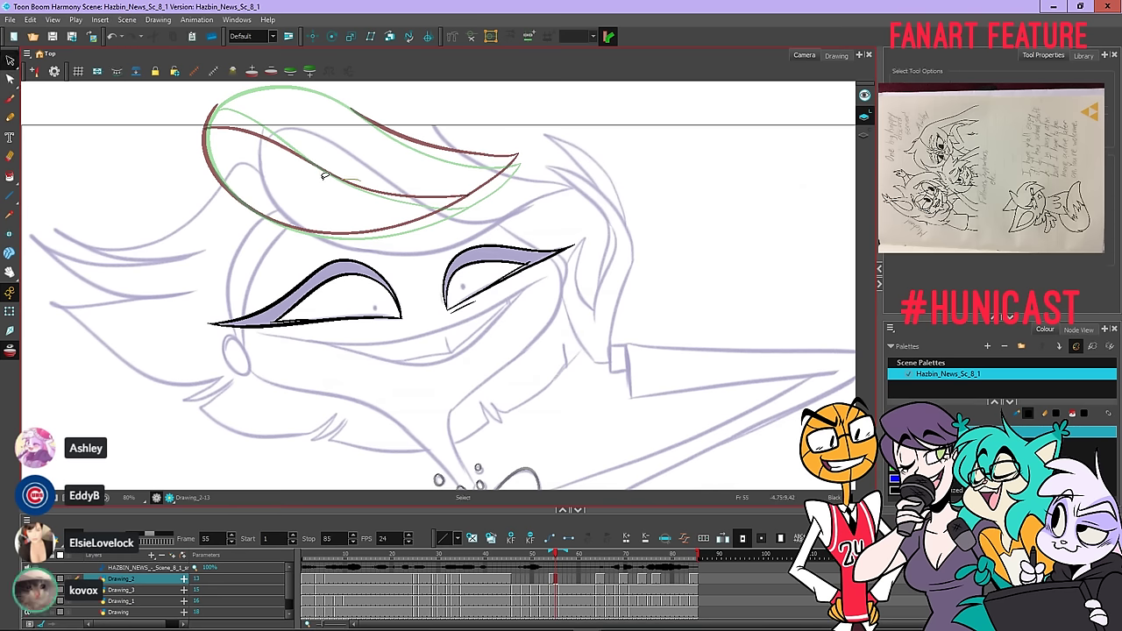
{"action": "mouse_move", "coordinate": [325, 175]}
{"action": "left_mouse_down"}
{"action": "mouse_move", "coordinate": [584, 301]}
{"action": "mouse_move", "coordinate": [570, 230]}
{"action": "left_mouse_up"}
{"action": "right_click", "coordinate": [661, 143]}
{"action": "left_click", "coordinate": [686, 189]}
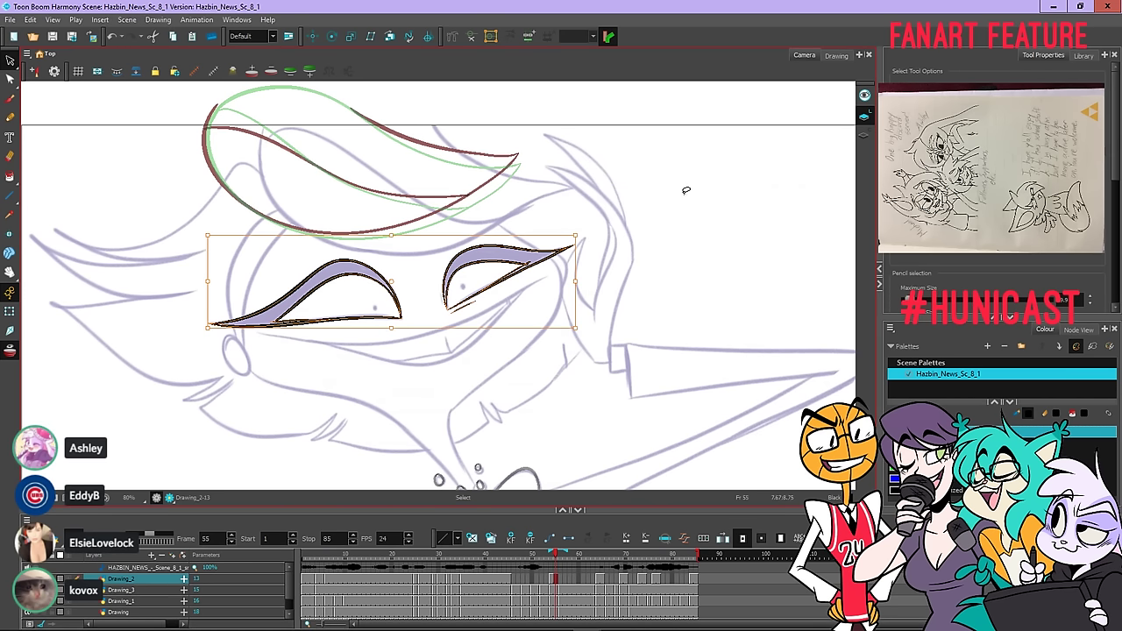
{"action": "key", "text": "period"}
{"action": "right_click", "coordinate": [664, 178]}
{"action": "left_click", "coordinate": [680, 239]}
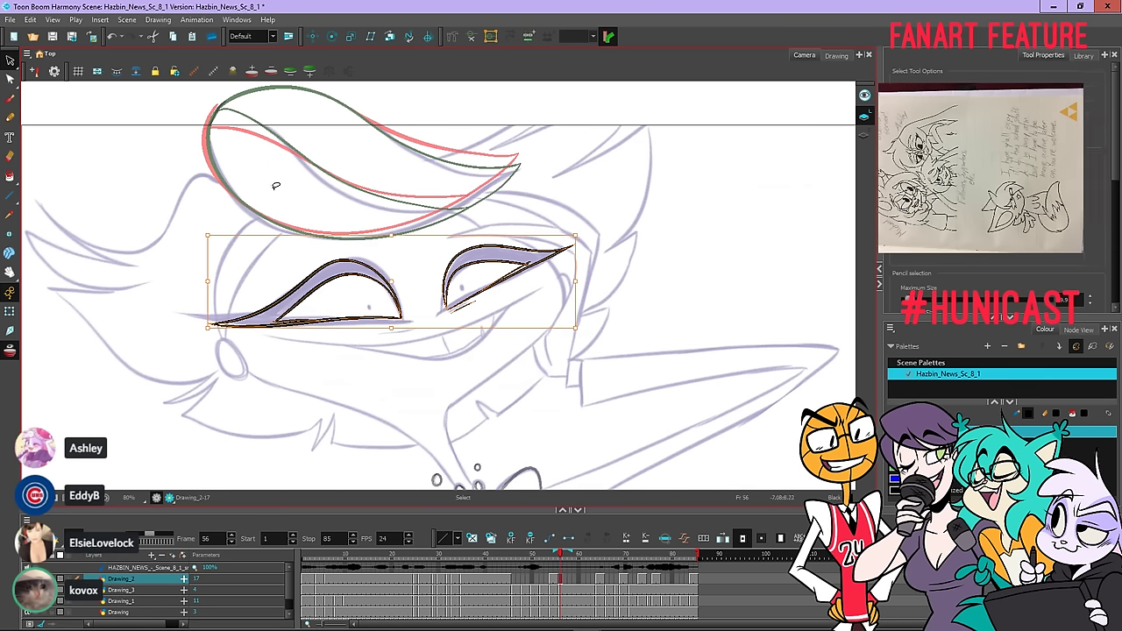
Shift and stretch the first eye's pasted linework on frame 56 to fit the rough eye, extending its outer corner outward
{"action": "mouse_move", "coordinate": [303, 213]}
{"action": "left_mouse_down"}
{"action": "mouse_move", "coordinate": [184, 316]}
{"action": "mouse_move", "coordinate": [288, 208]}
{"action": "left_mouse_up"}
{"action": "mouse_move", "coordinate": [369, 217]}
{"action": "left_mouse_down"}
{"action": "mouse_move", "coordinate": [269, 401]}
{"action": "mouse_move", "coordinate": [425, 213]}
{"action": "mouse_move", "coordinate": [417, 187]}
{"action": "left_mouse_up"}
{"action": "mouse_move", "coordinate": [340, 143]}
{"action": "left_mouse_down"}
{"action": "mouse_move", "coordinate": [360, 399]}
{"action": "mouse_move", "coordinate": [341, 216]}
{"action": "left_mouse_up"}
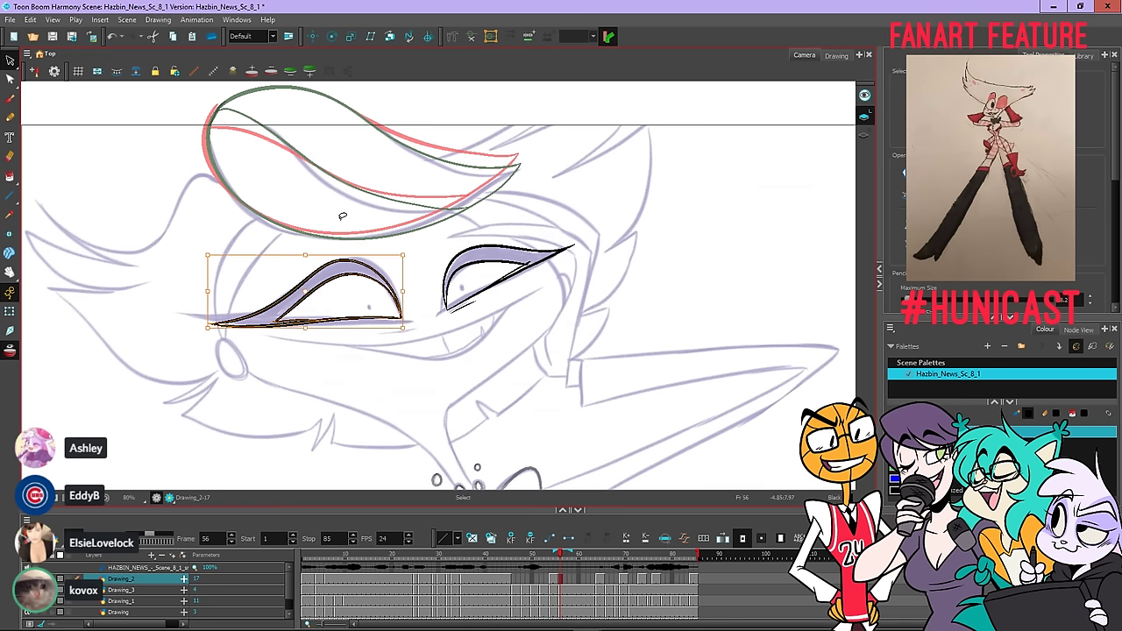
{"action": "left_click_drag", "start_coordinate": [405, 279], "coordinate": [405, 286]}
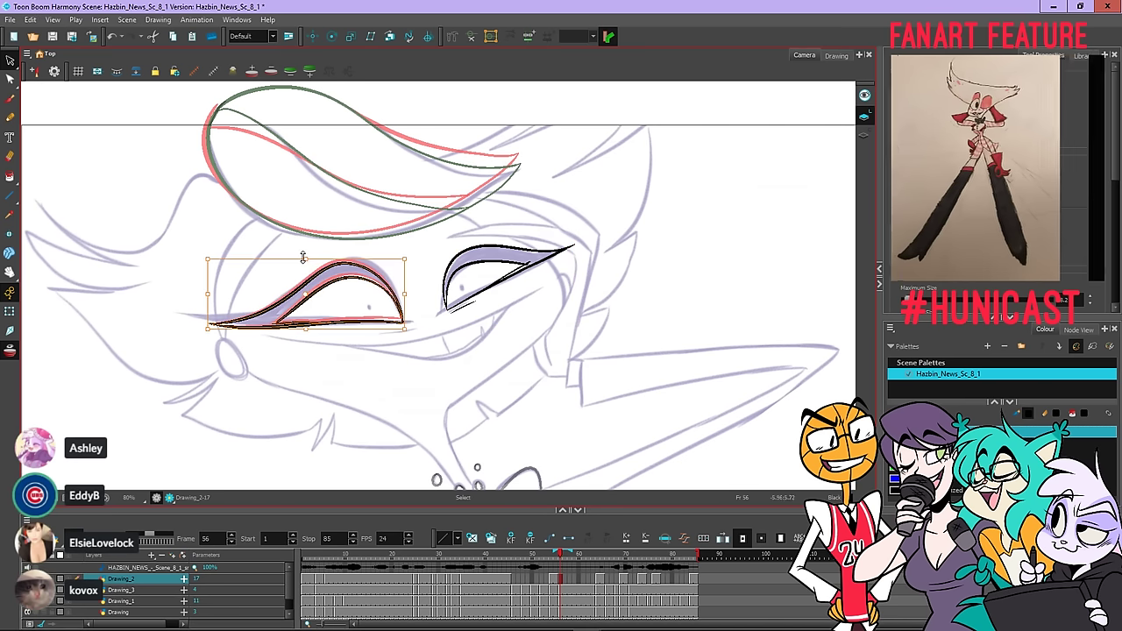
{"action": "left_click_drag", "start_coordinate": [306, 258], "coordinate": [312, 254]}
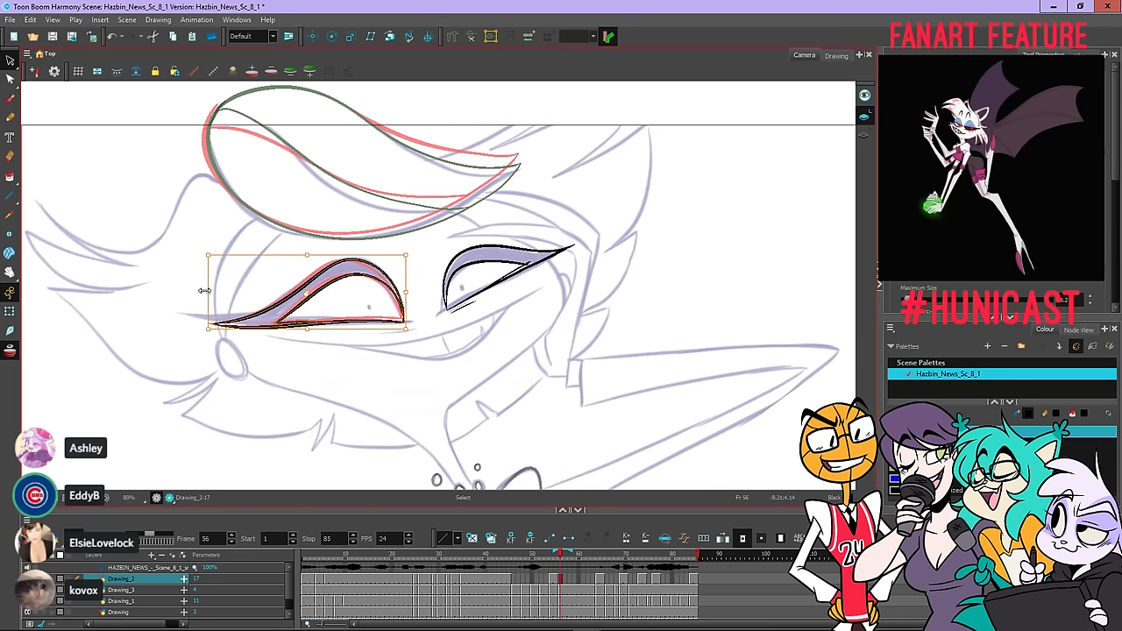
{"action": "left_click_drag", "start_coordinate": [205, 290], "coordinate": [202, 276]}
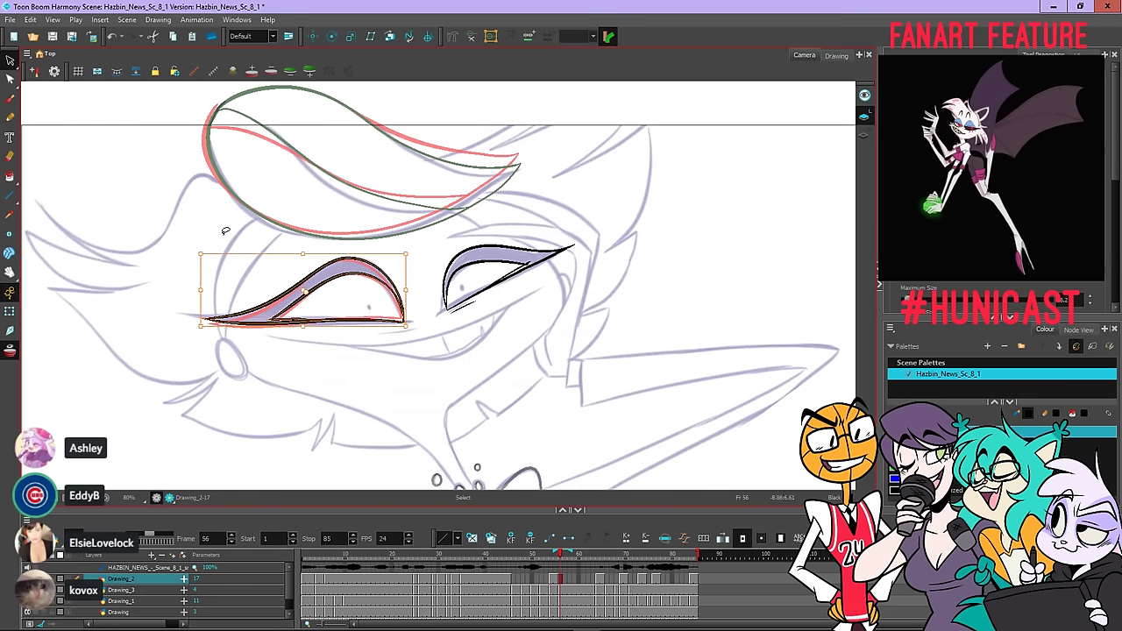
{"action": "left_click", "coordinate": [313, 180]}
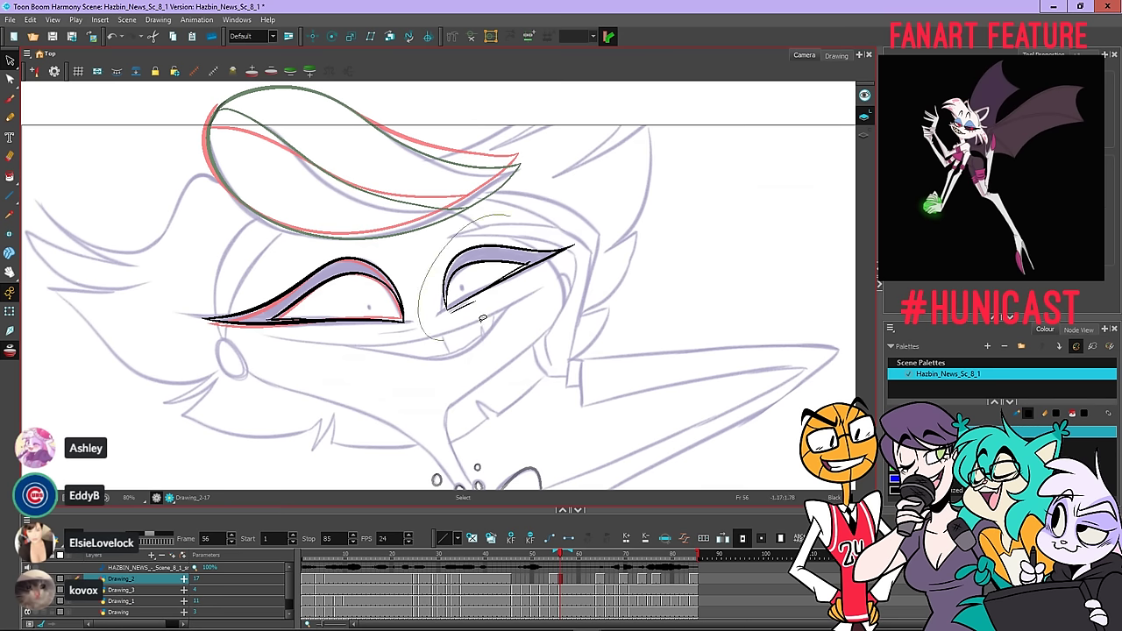
Reshape the second eye's pasted linework to fit the rough sketch on frame 56, and check both eyes against frame 55
{"action": "mouse_move", "coordinate": [481, 318]}
{"action": "left_mouse_down"}
{"action": "mouse_move", "coordinate": [546, 199]}
{"action": "mouse_move", "coordinate": [527, 234]}
{"action": "left_mouse_up"}
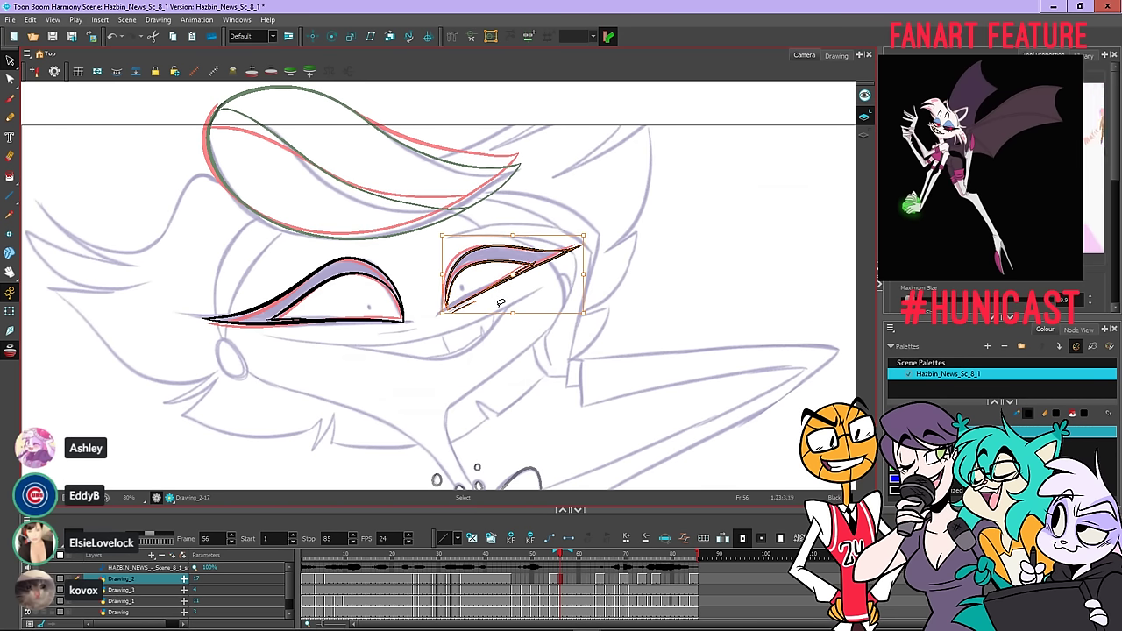
{"action": "mouse_move", "coordinate": [439, 273]}
{"action": "left_mouse_down"}
{"action": "mouse_move", "coordinate": [434, 263]}
{"action": "mouse_move", "coordinate": [430, 278]}
{"action": "mouse_move", "coordinate": [436, 260]}
{"action": "left_mouse_up"}
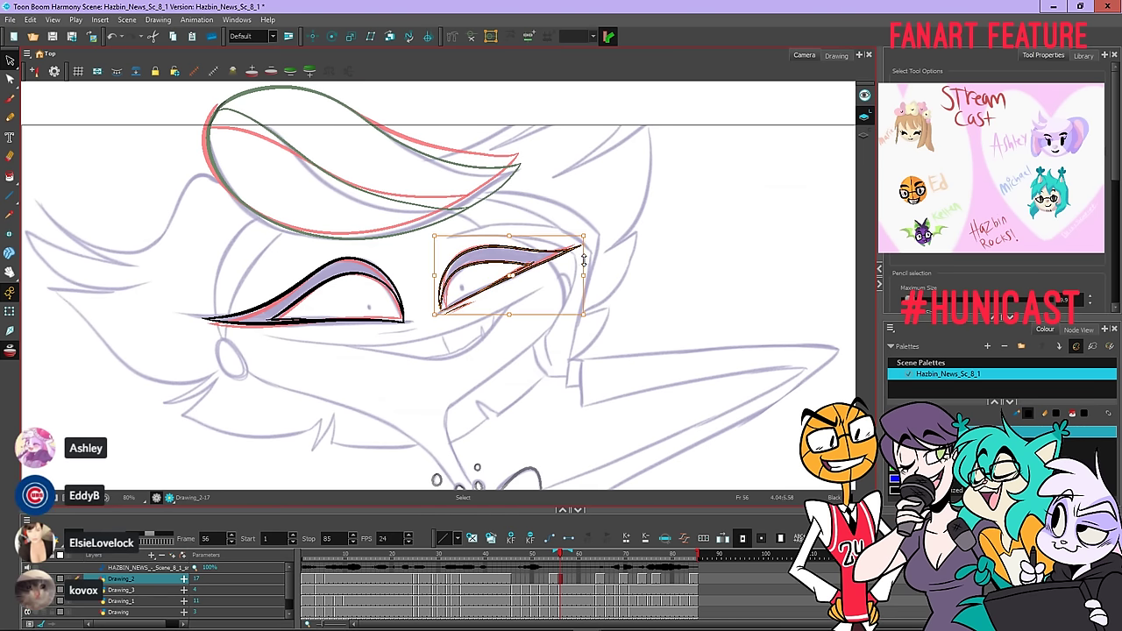
{"action": "mouse_move", "coordinate": [584, 256]}
{"action": "left_mouse_down"}
{"action": "mouse_move", "coordinate": [578, 274]}
{"action": "mouse_move", "coordinate": [575, 262]}
{"action": "left_mouse_up"}
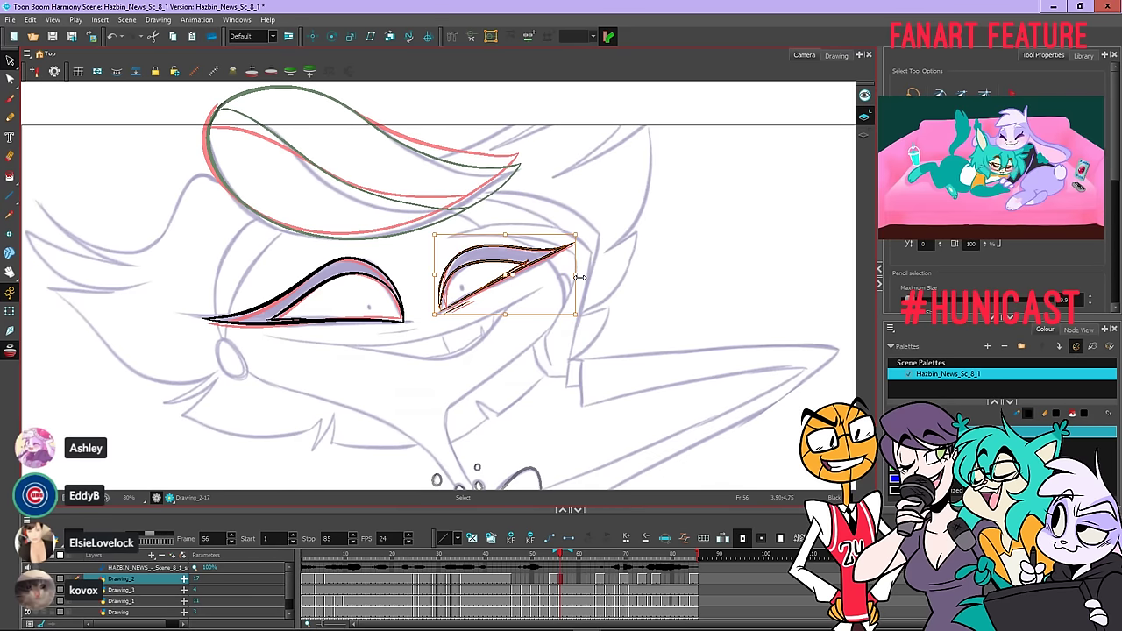
{"action": "left_click", "coordinate": [606, 286]}
{"action": "key", "text": "."}
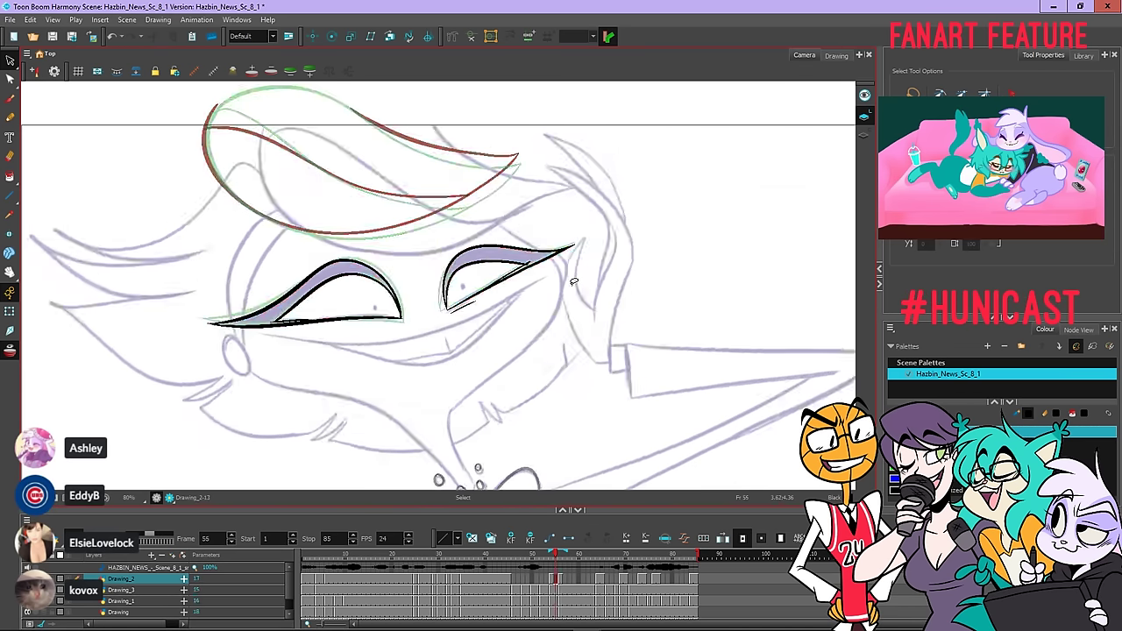
{"action": "key", "text": "."}
{"action": "key", "text": "period"}
{"action": "key", "text": "comma"}
{"action": "key", "text": "period"}
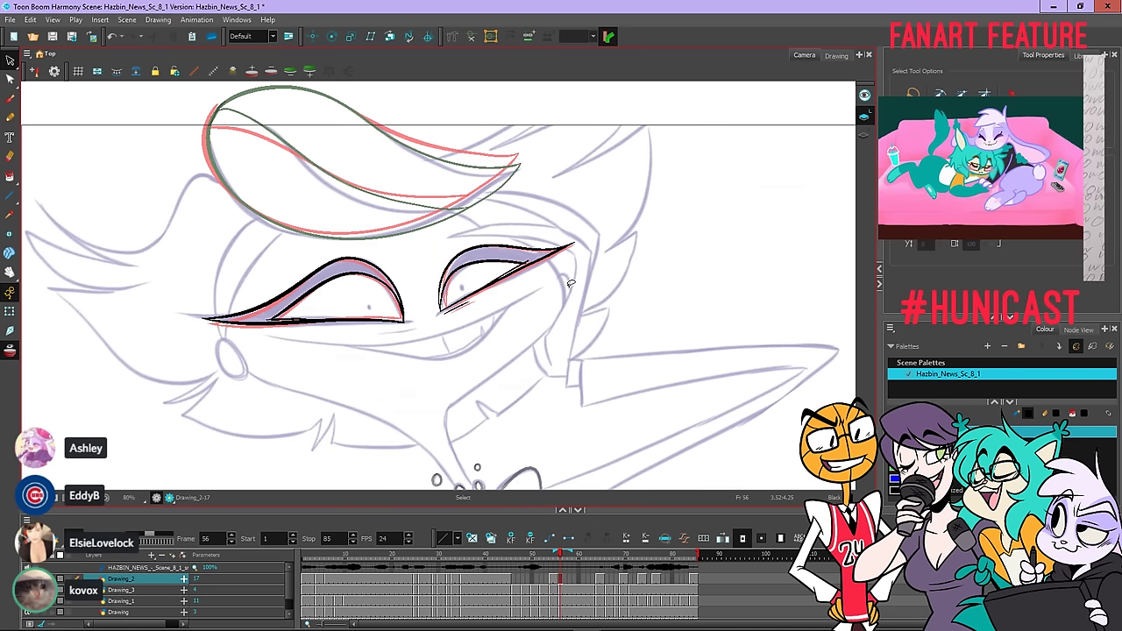
Ink a short crease line below the inner corner of the first eye on frame 56, following the rough sketch
{"action": "left_click", "coordinate": [10, 116]}
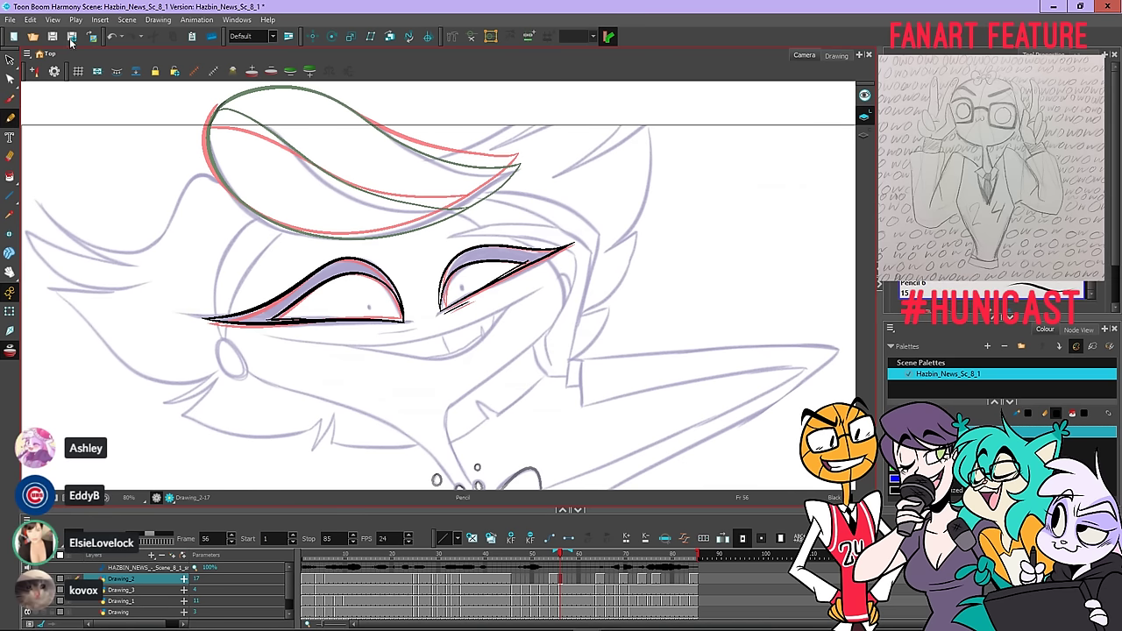
{"action": "scroll", "coordinate": [391, 328], "scroll_direction": "up", "scroll_amount": 2}
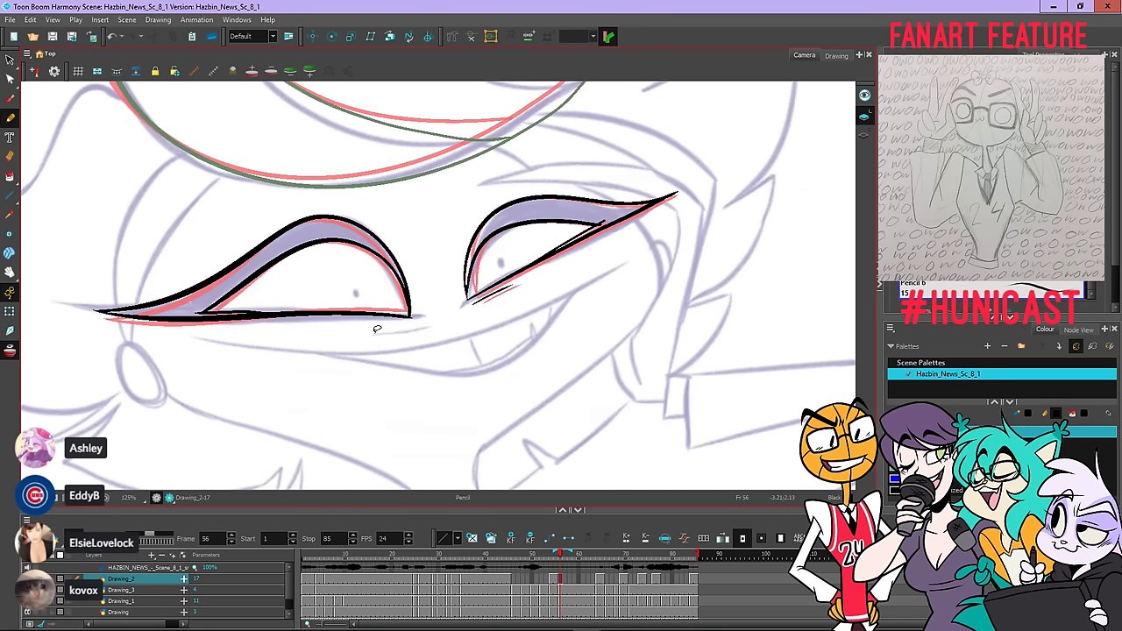
{"action": "scroll", "coordinate": [394, 328], "scroll_direction": "up", "scroll_amount": 2}
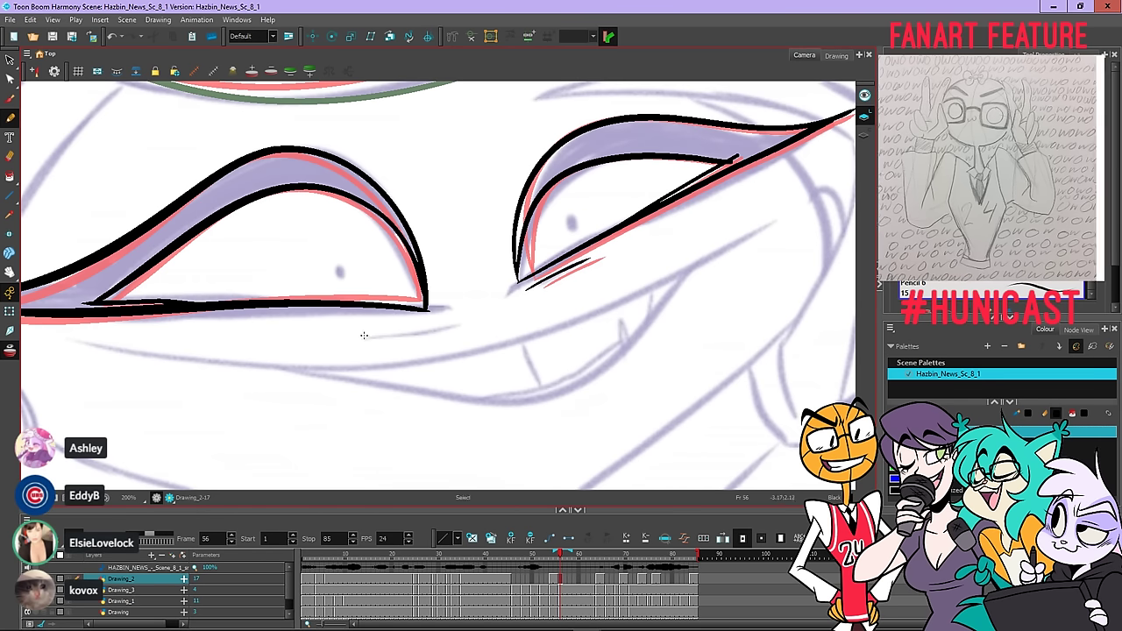
{"action": "left_click_drag", "start_coordinate": [359, 336], "coordinate": [434, 323]}
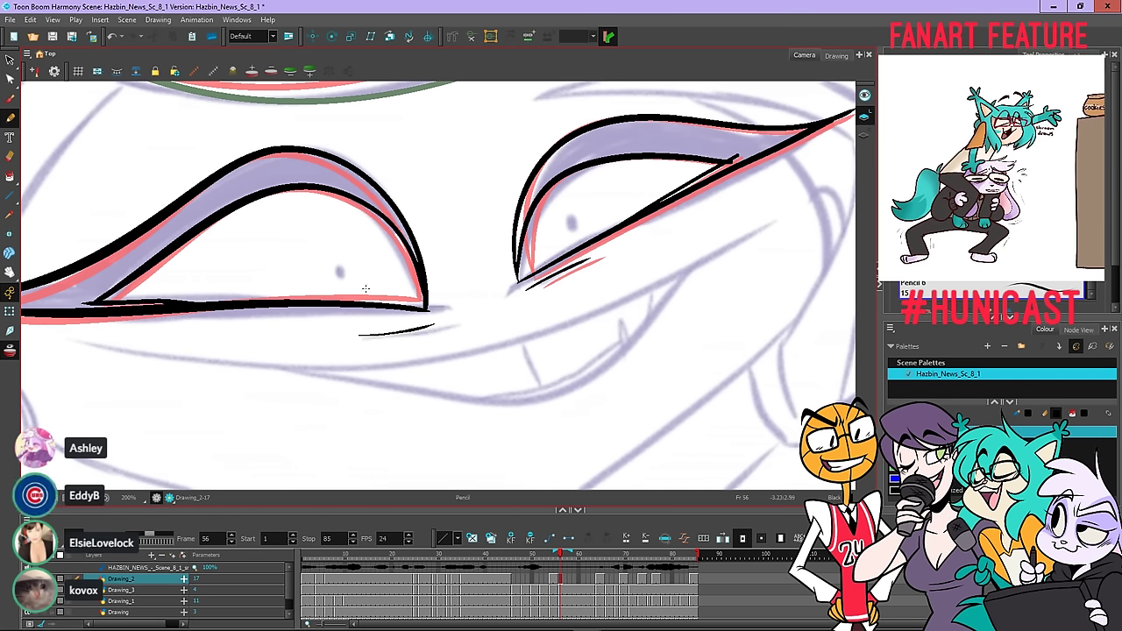
{"action": "scroll", "coordinate": [343, 254], "scroll_direction": "down", "scroll_amount": 1}
{"action": "left_click", "coordinate": [9, 60]}
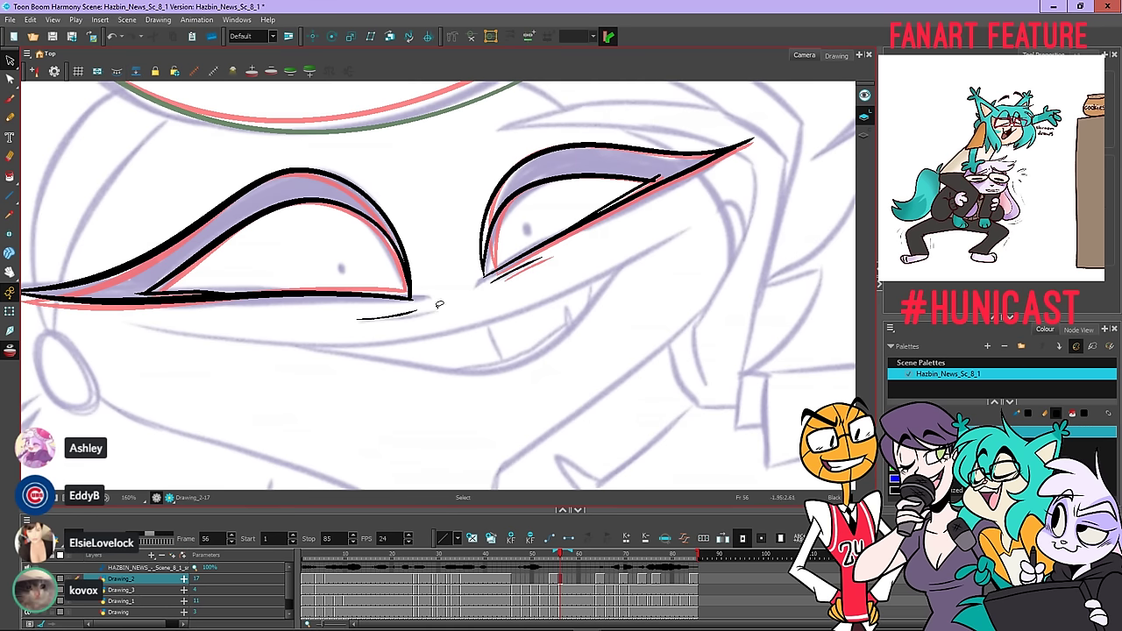
{"action": "left_click", "coordinate": [413, 312]}
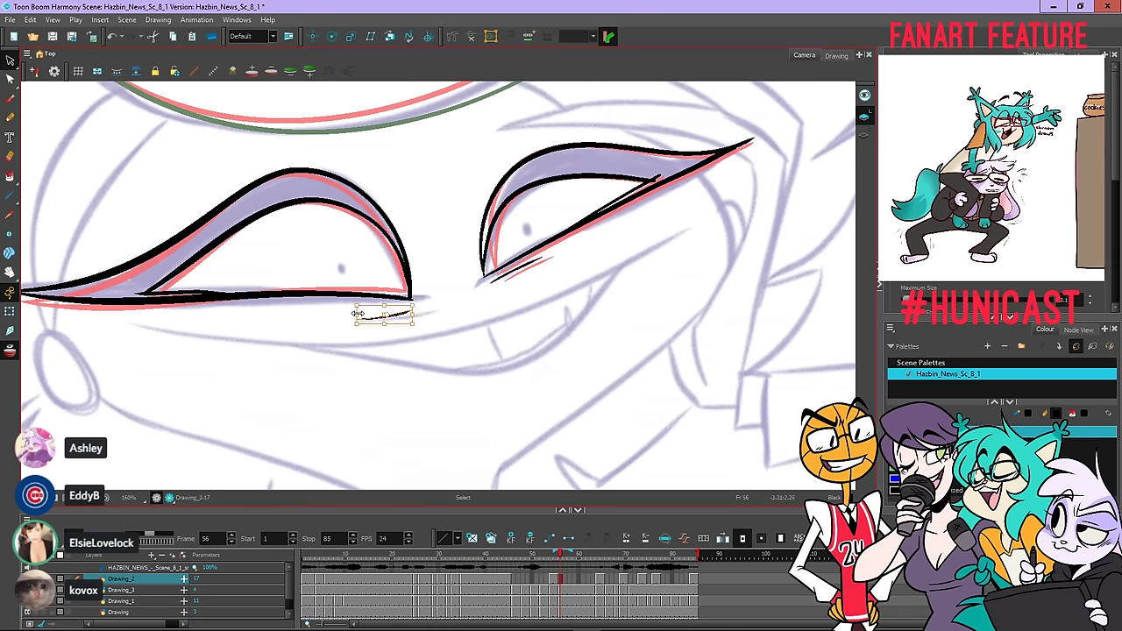
{"action": "left_click", "coordinate": [445, 315]}
{"action": "scroll", "coordinate": [426, 295], "scroll_direction": "down", "scroll_amount": 2}
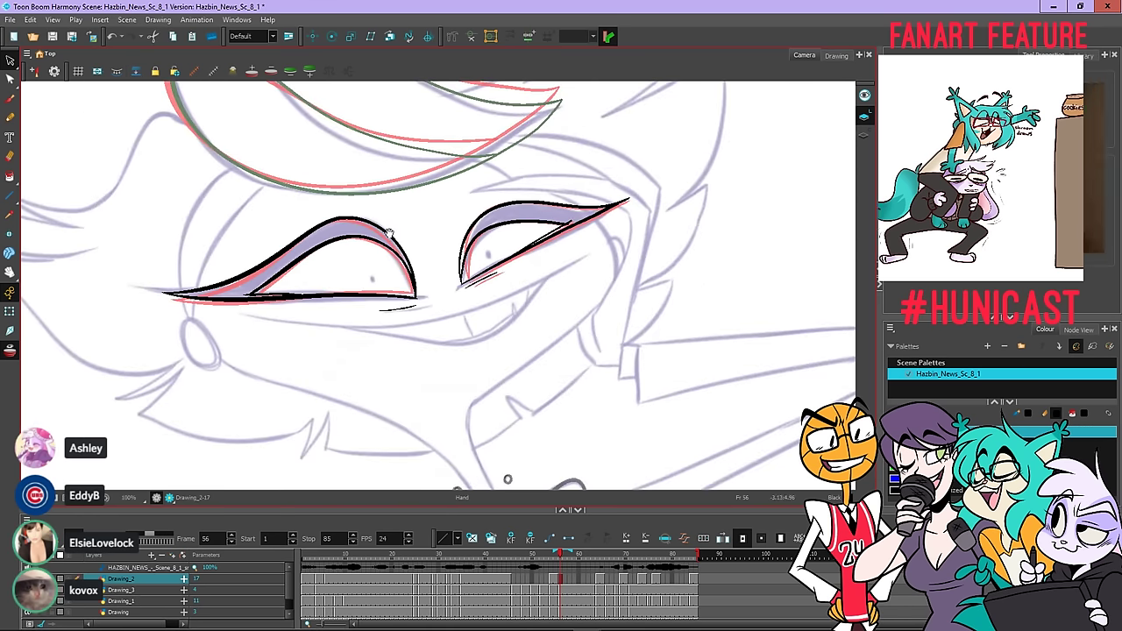
{"action": "left_click_drag", "start_coordinate": [394, 224], "coordinate": [451, 272]}
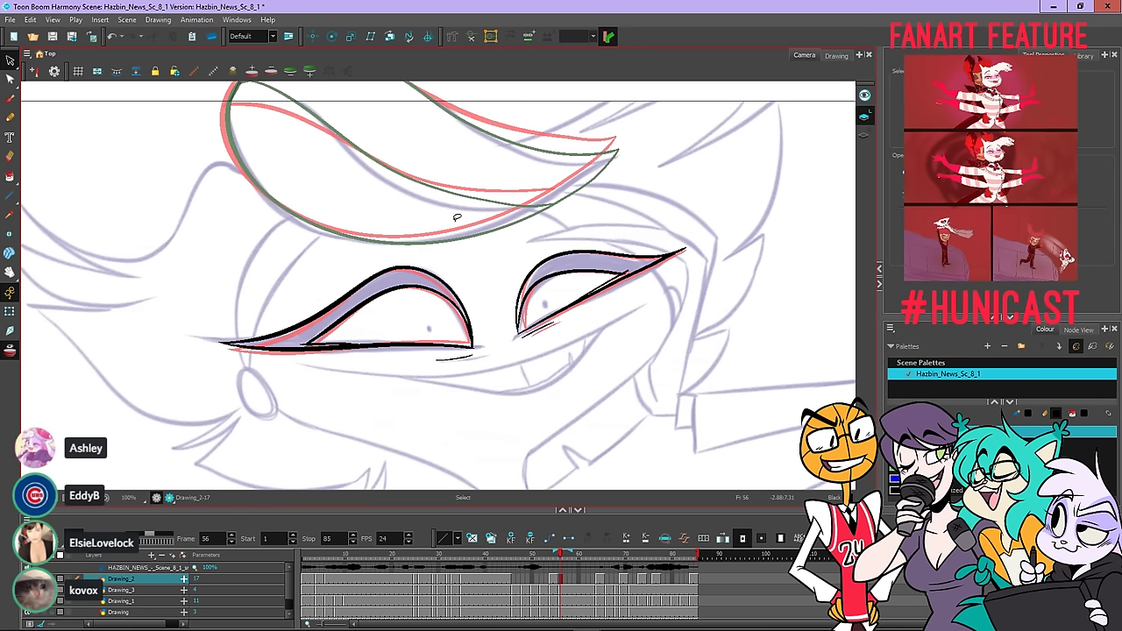
Play back the animation with the whole camera frame in view to review the inked eyes in motion
{"action": "key", "text": "."}
{"action": "left_click", "coordinate": [560, 579]}
{"action": "key", "text": "."}
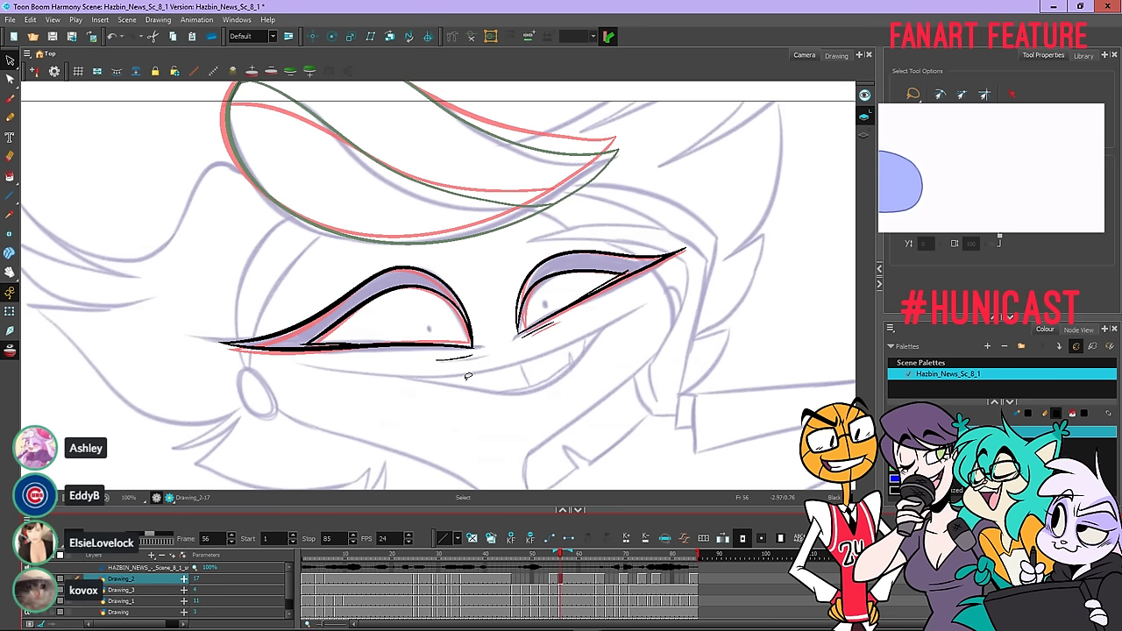
{"action": "scroll", "coordinate": [466, 367], "scroll_direction": "down", "scroll_amount": 2}
{"action": "left_click", "coordinate": [9, 272]}
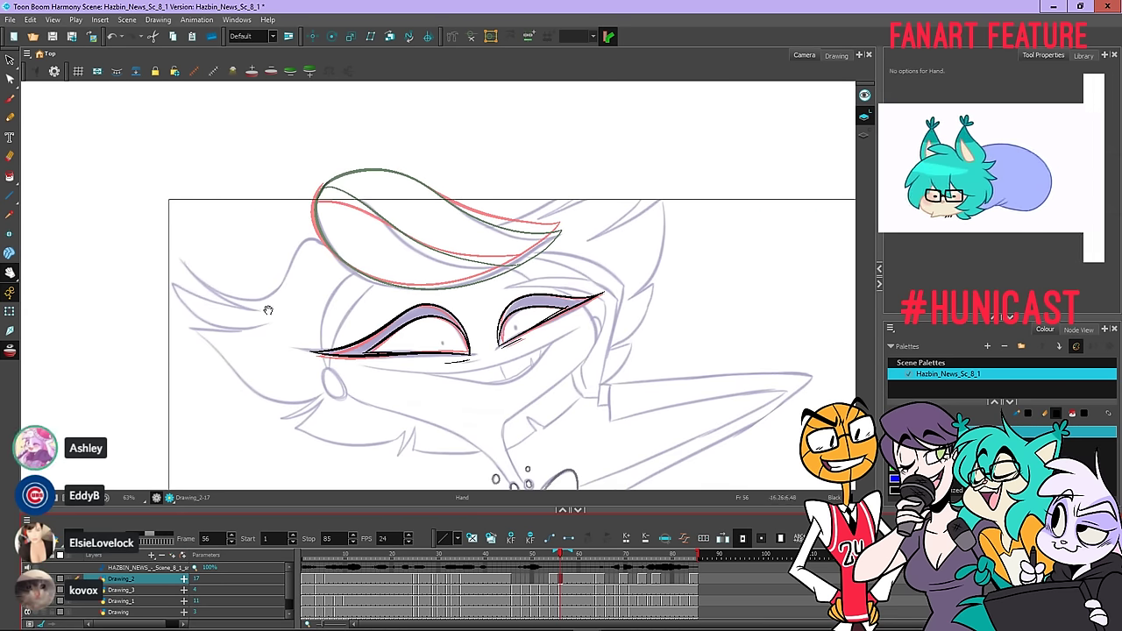
{"action": "left_click_drag", "start_coordinate": [363, 351], "coordinate": [285, 197]}
{"action": "scroll", "coordinate": [331, 237], "scroll_direction": "down", "scroll_amount": 1}
{"action": "left_click_drag", "start_coordinate": [397, 271], "coordinate": [420, 311]}
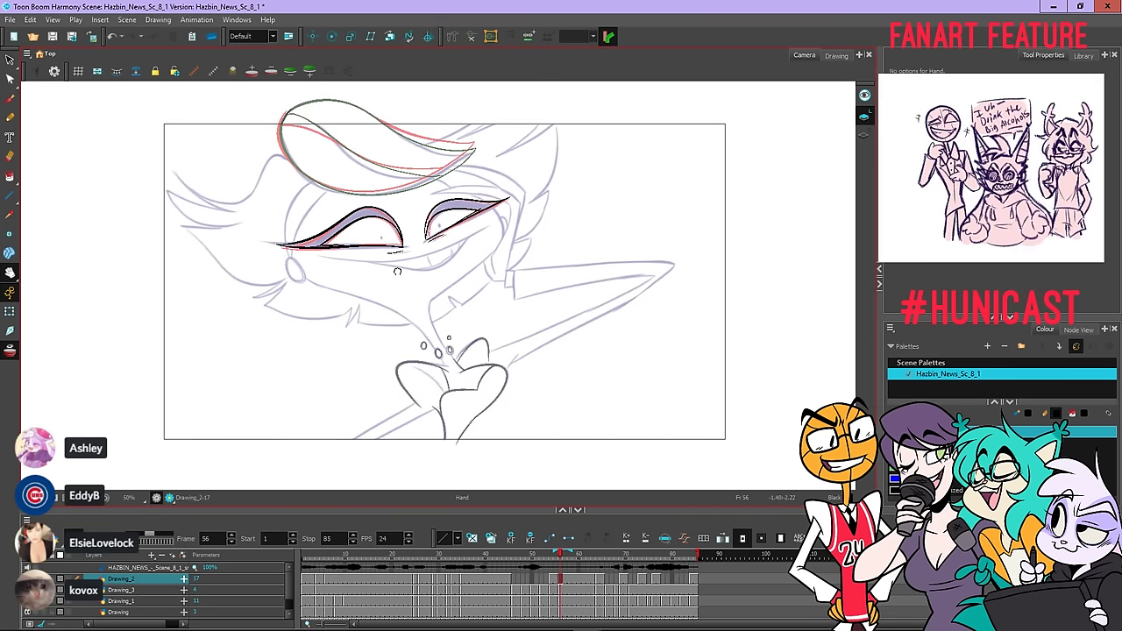
{"action": "left_click", "coordinate": [45, 538]}
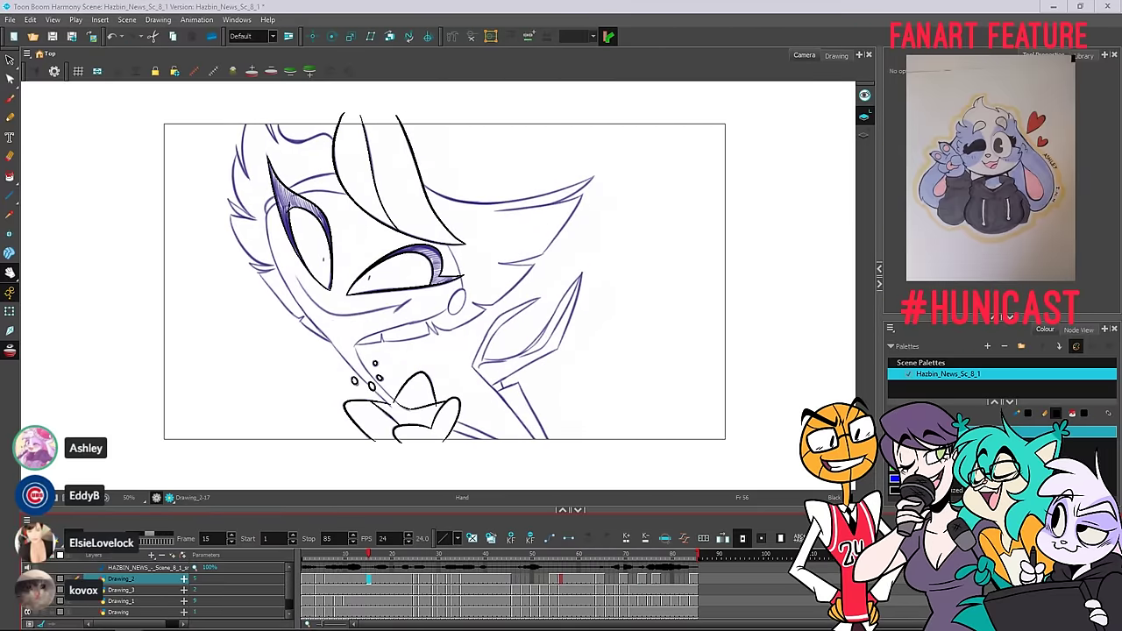
Switch to the browser and photo viewer to examine the character line art screenshot, and close it
{"action": "left_click_drag", "start_coordinate": [510, 244], "coordinate": [692, 8]}
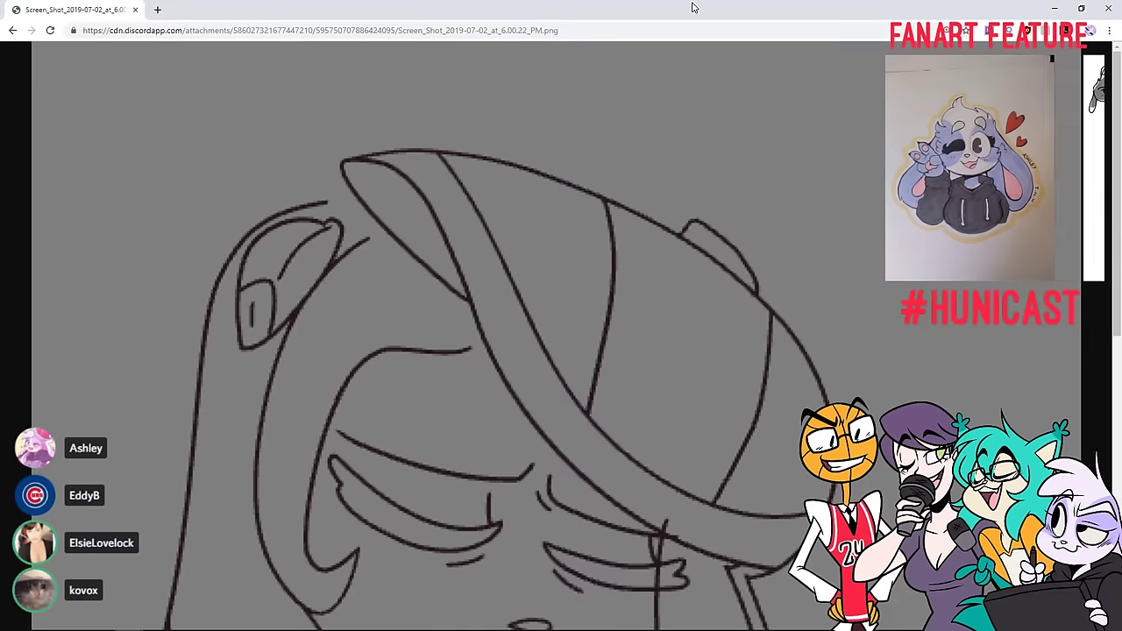
{"action": "left_click", "coordinate": [640, 283]}
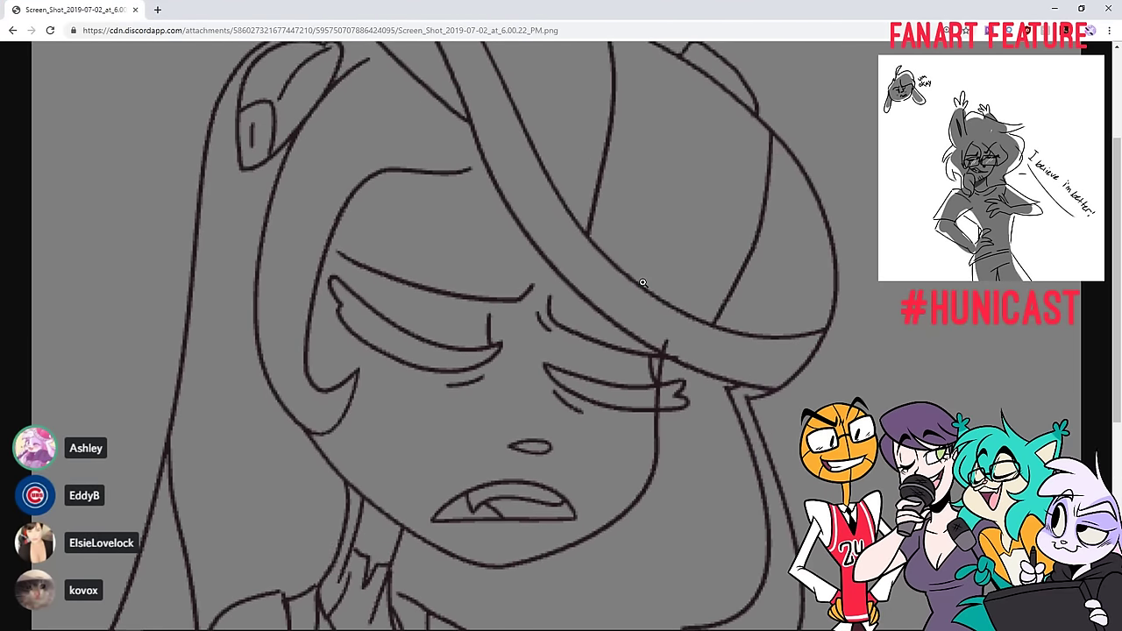
{"action": "scroll", "coordinate": [643, 283], "scroll_direction": "down", "scroll_amount": 1}
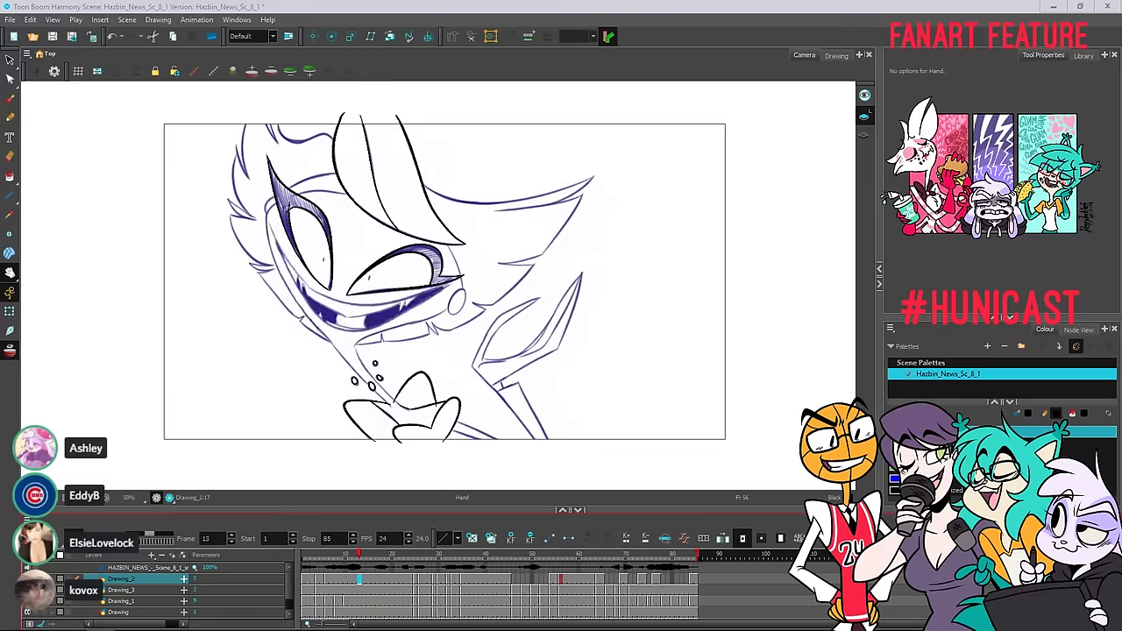
{"action": "key", "text": "alt+Tab"}
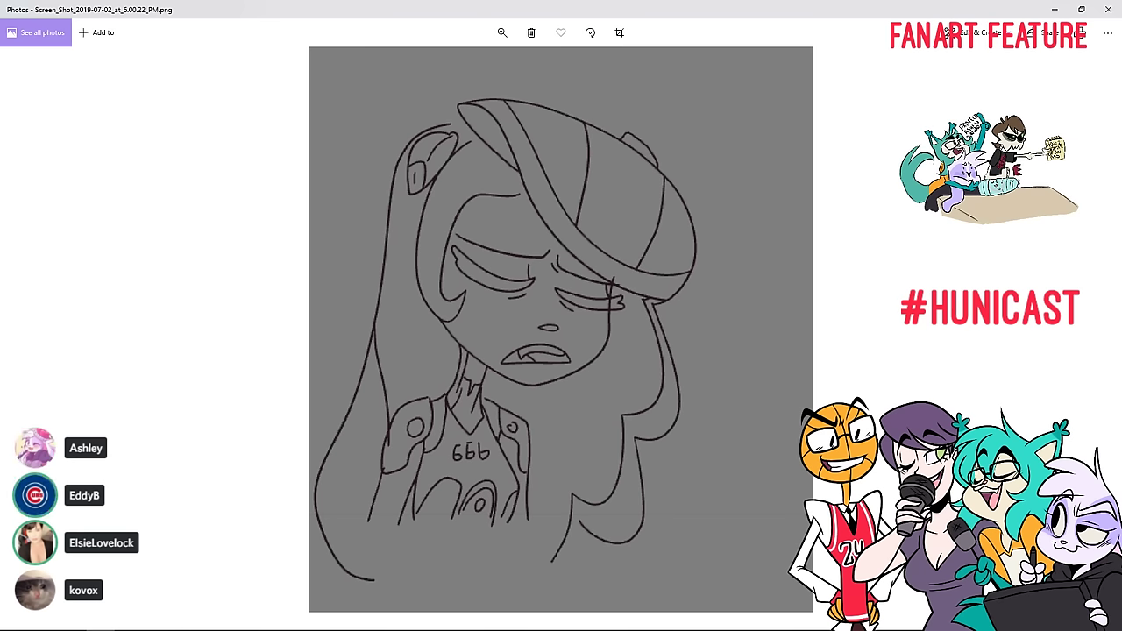
{"action": "left_click", "coordinate": [1106, 11]}
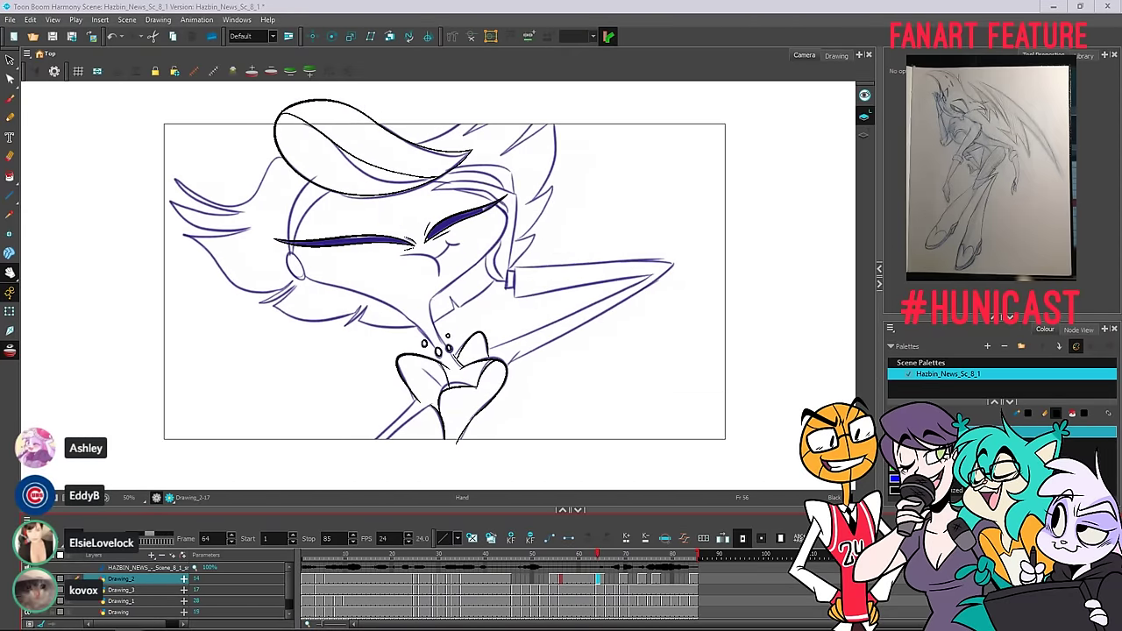
Hide the rough sketch layer and play back the animation to review the inked linework on its own
{"action": "scroll", "coordinate": [60, 612], "scroll_direction": "down", "scroll_amount": 1}
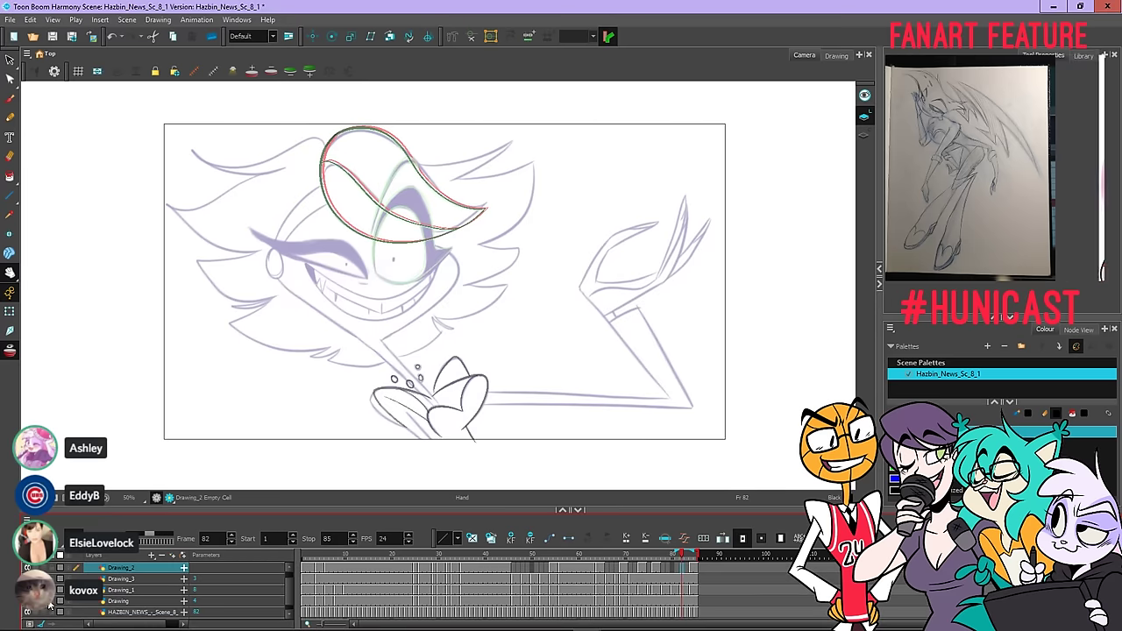
{"action": "scroll", "coordinate": [59, 612], "scroll_direction": "down", "scroll_amount": 1}
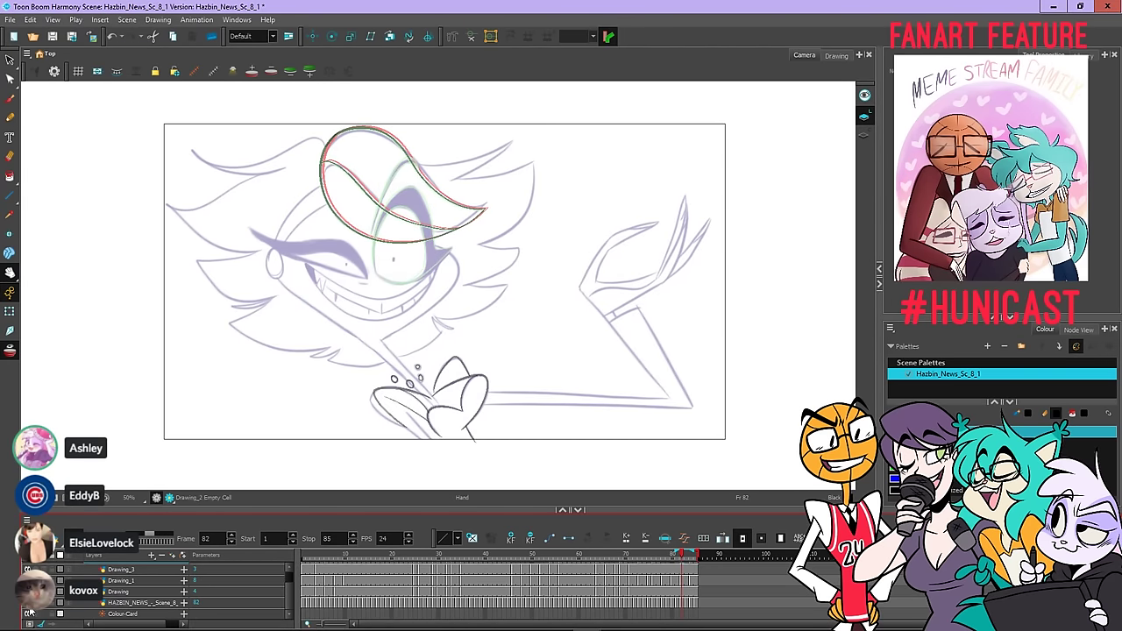
{"action": "left_click", "coordinate": [27, 603]}
{"action": "key", "text": "shift+Return"}
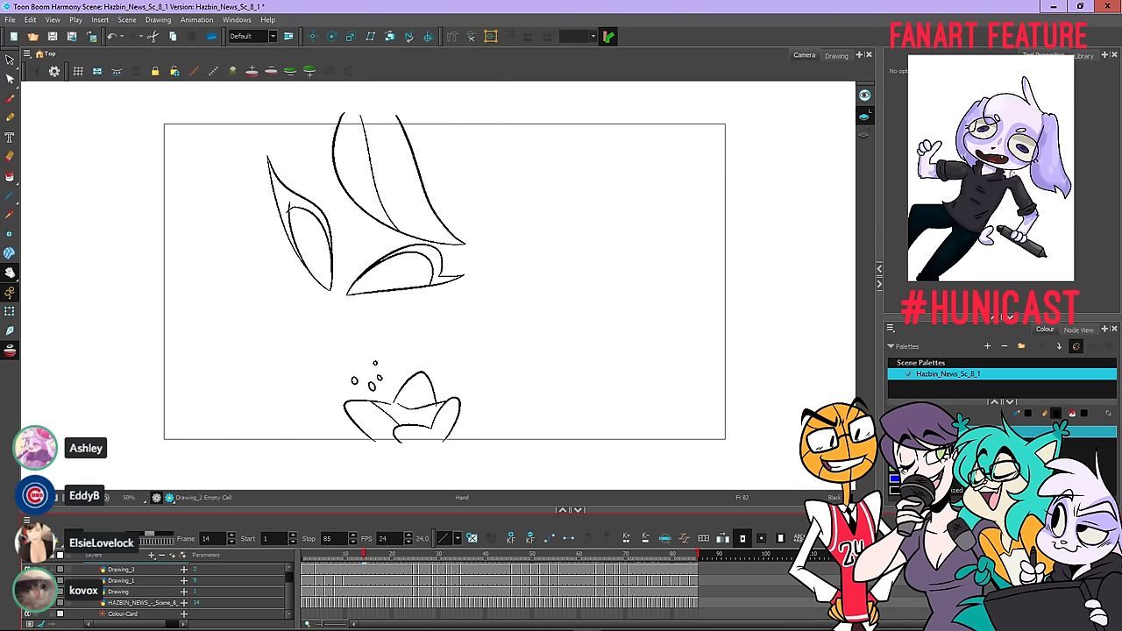
{"action": "key", "text": "Return"}
{"action": "scroll", "coordinate": [155, 586], "scroll_direction": "up", "scroll_amount": 2}
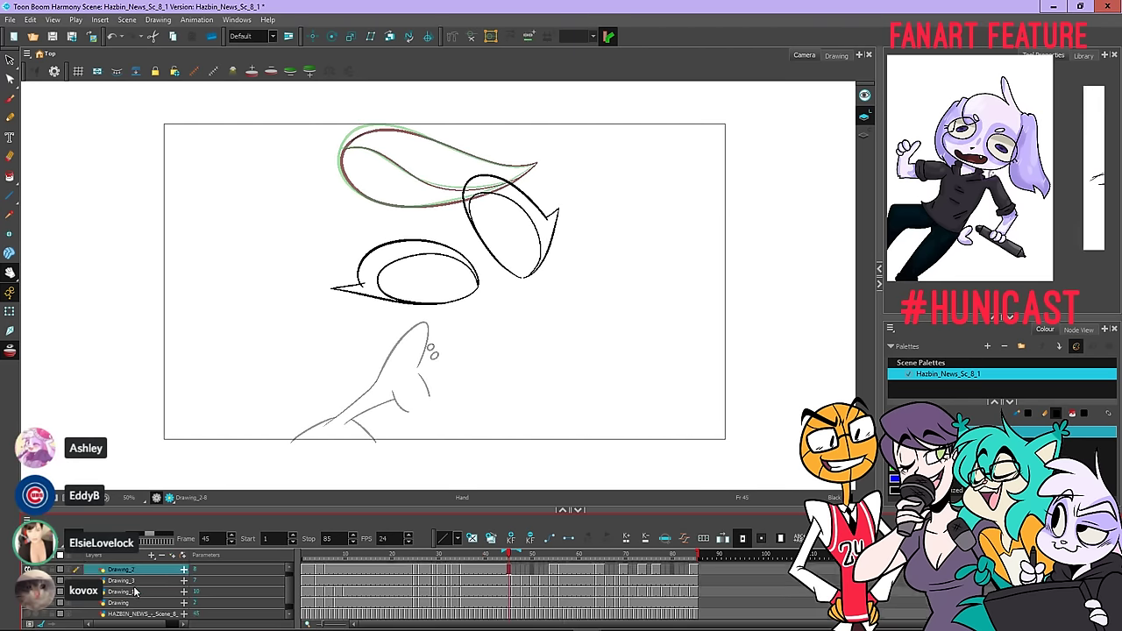
Show the rough sketch layer again and move to frame 45
{"action": "left_click_drag", "start_coordinate": [386, 555], "coordinate": [519, 565]}
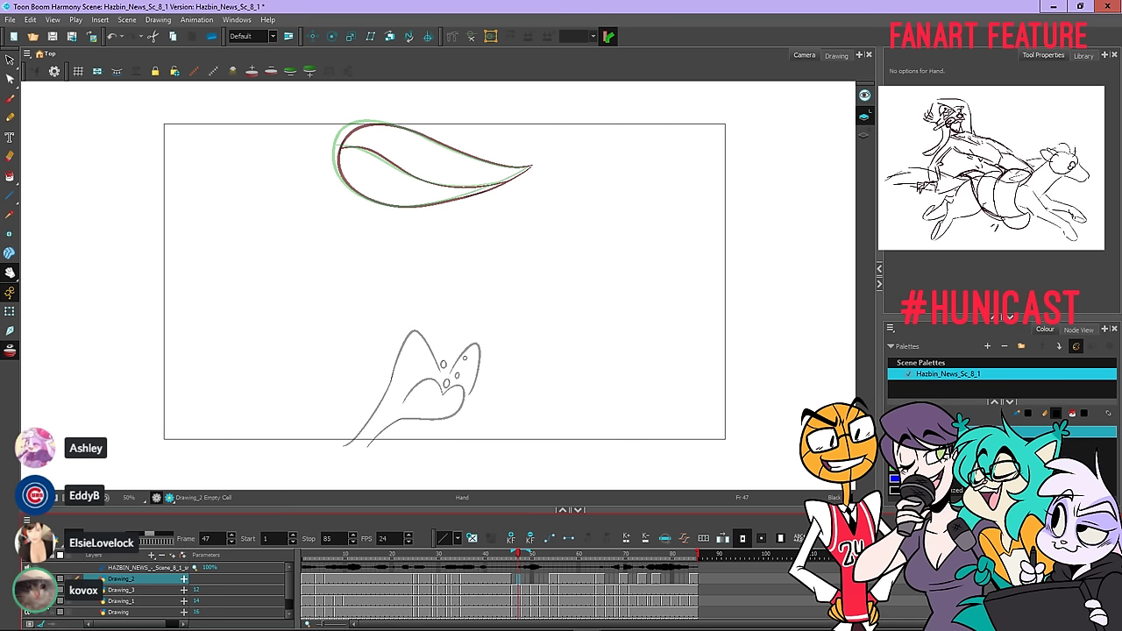
{"action": "scroll", "coordinate": [519, 578], "scroll_direction": "down", "scroll_amount": 2}
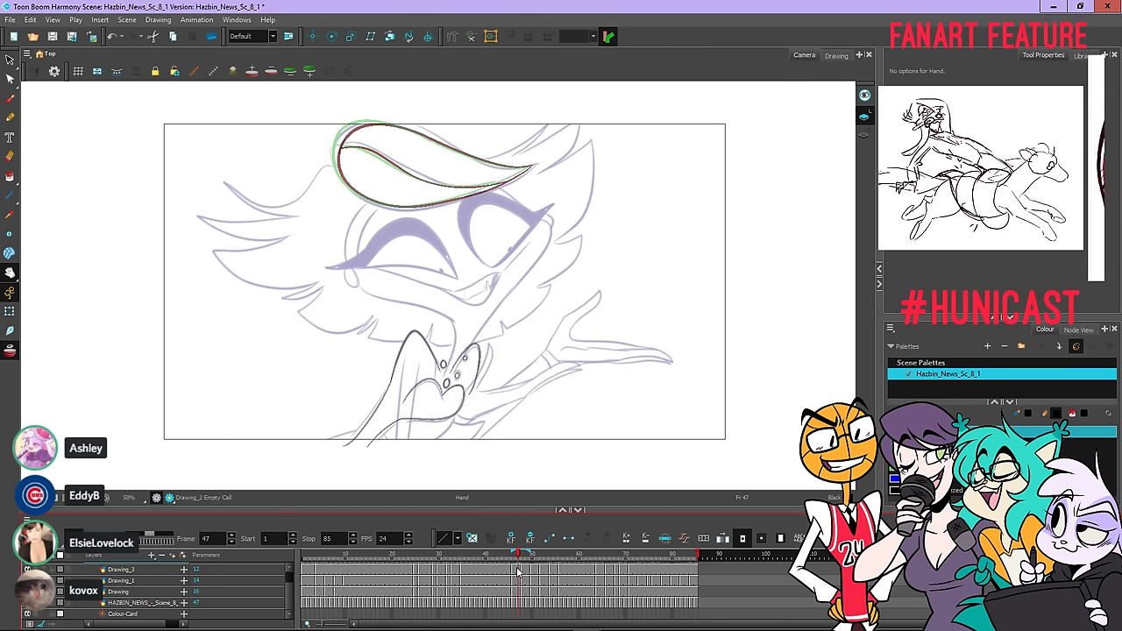
{"action": "scroll", "coordinate": [513, 583], "scroll_direction": "up", "scroll_amount": 2}
{"action": "left_click_drag", "start_coordinate": [492, 554], "coordinate": [508, 577]}
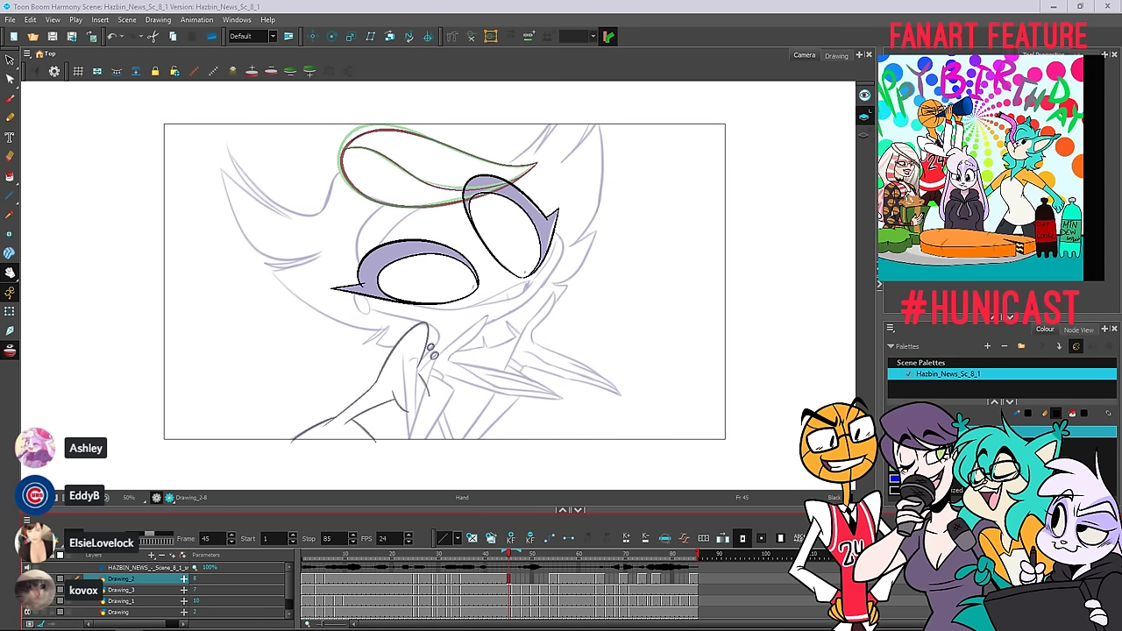
Play back the animation with the rough sketch showing and scrub through the inked frames to the uninked frame 46
{"action": "left_click", "coordinate": [759, 538]}
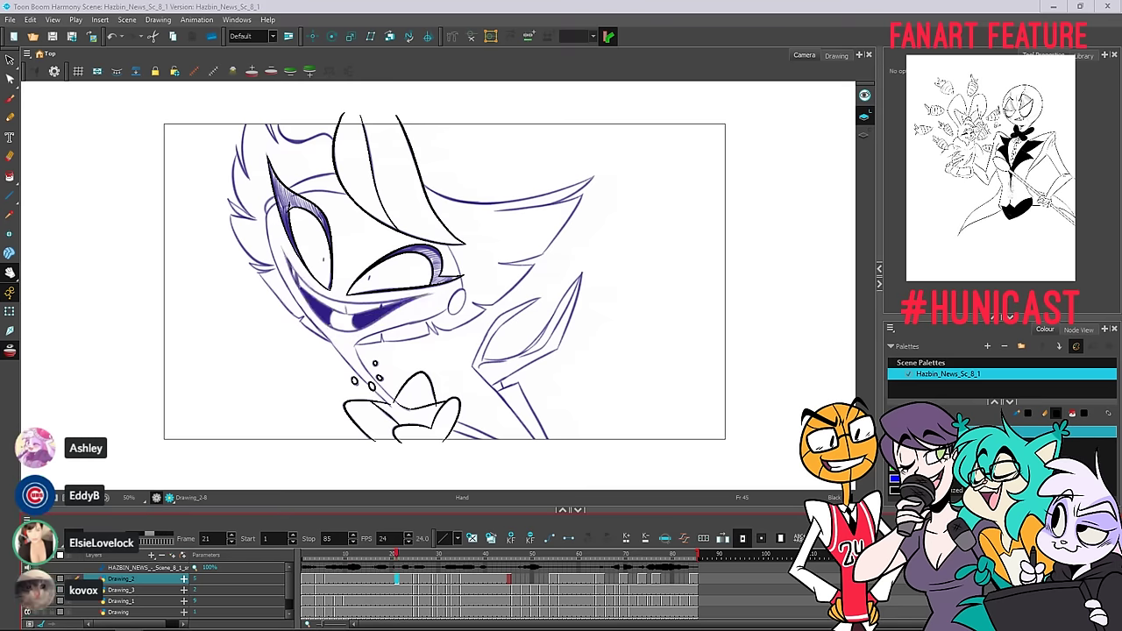
{"action": "left_click", "coordinate": [453, 554]}
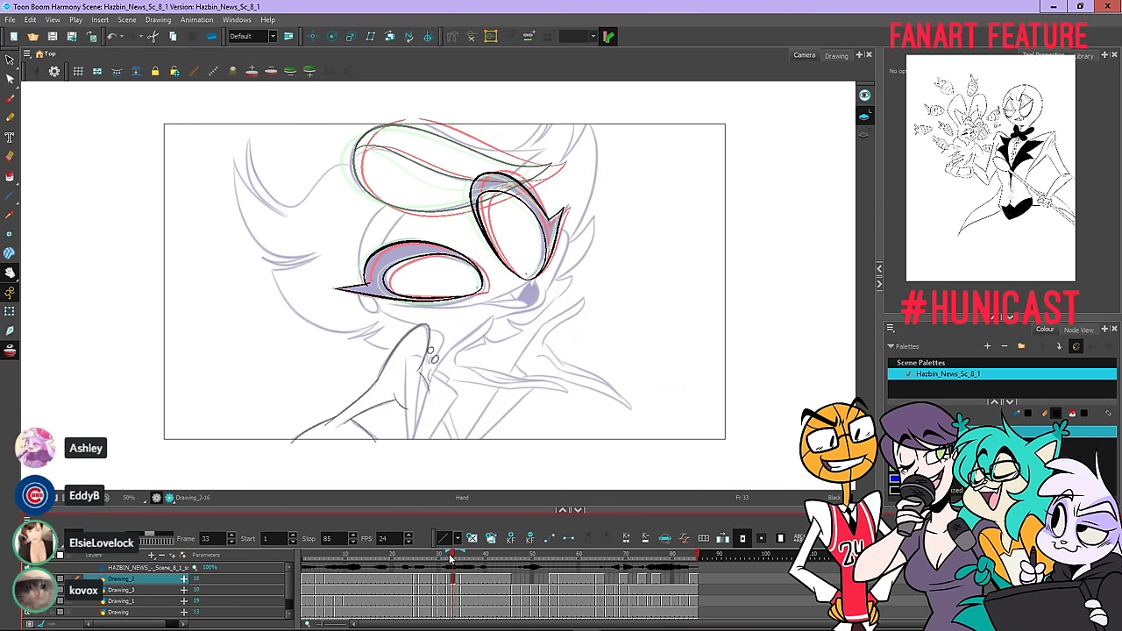
{"action": "mouse_move", "coordinate": [449, 559]}
{"action": "left_mouse_down"}
{"action": "mouse_move", "coordinate": [542, 571]}
{"action": "mouse_move", "coordinate": [516, 576]}
{"action": "left_mouse_up"}
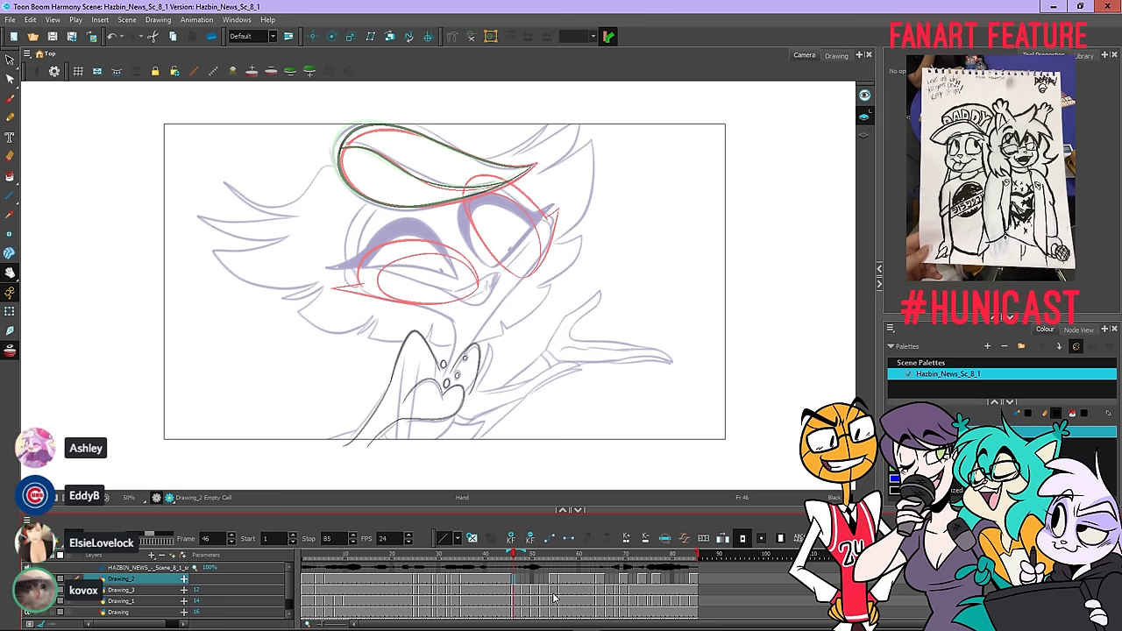
Ink the lower lid of the first eye on frame 46 with one curved Pencil stroke from outer to inner corner
{"action": "left_click", "coordinate": [10, 116]}
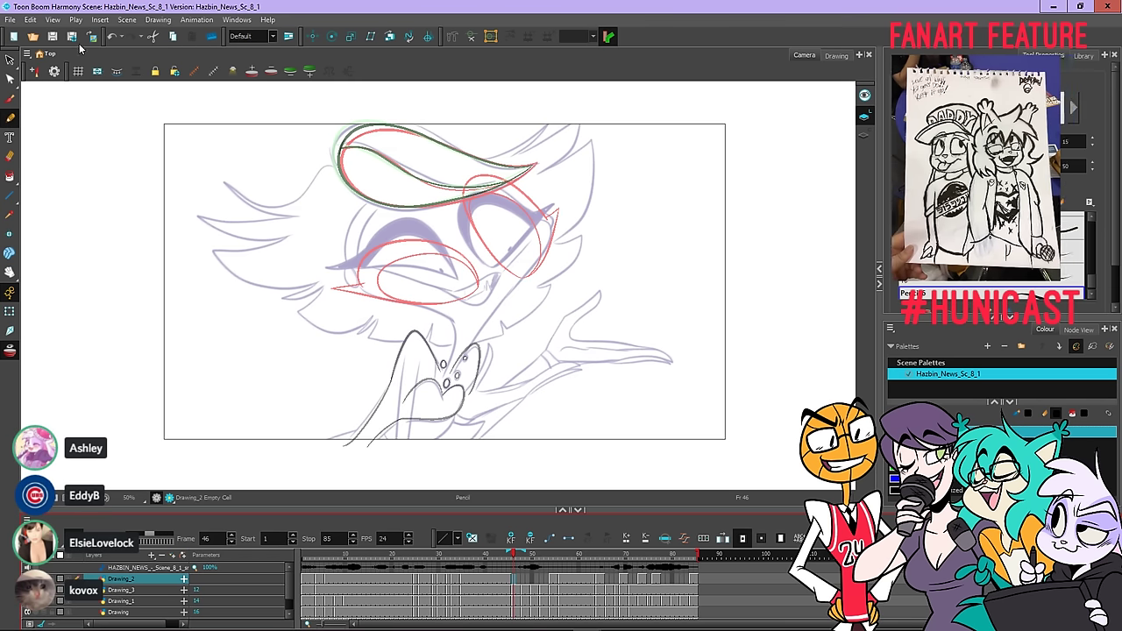
{"action": "scroll", "coordinate": [350, 257], "scroll_direction": "up", "scroll_amount": 3}
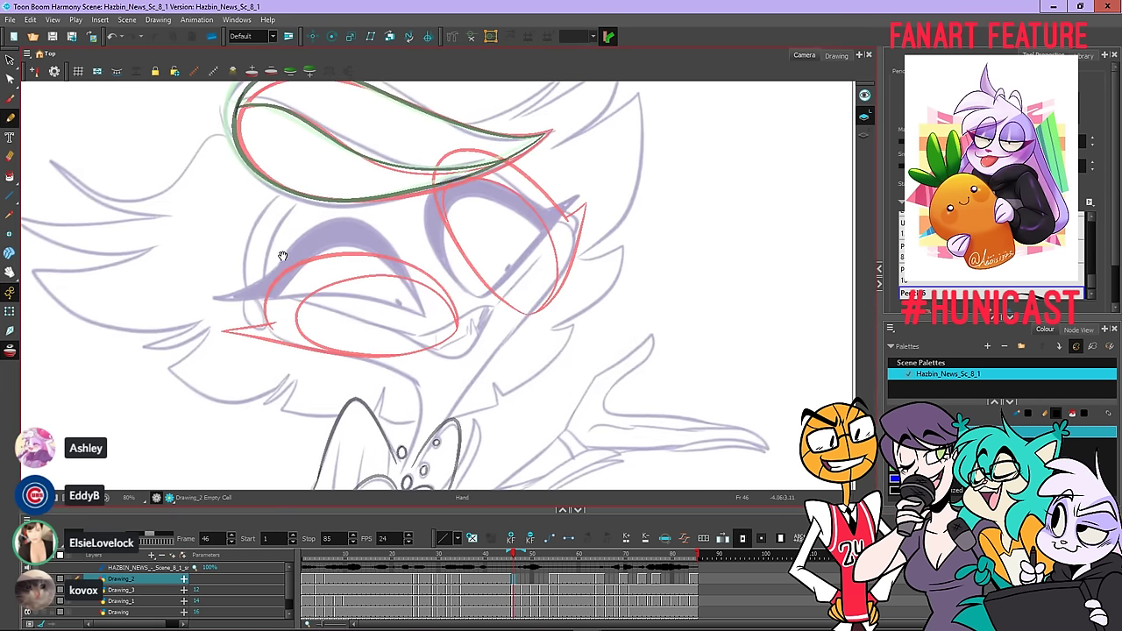
{"action": "left_click_drag", "start_coordinate": [221, 299], "coordinate": [366, 298]}
{"action": "key", "text": "ctrl+z"}
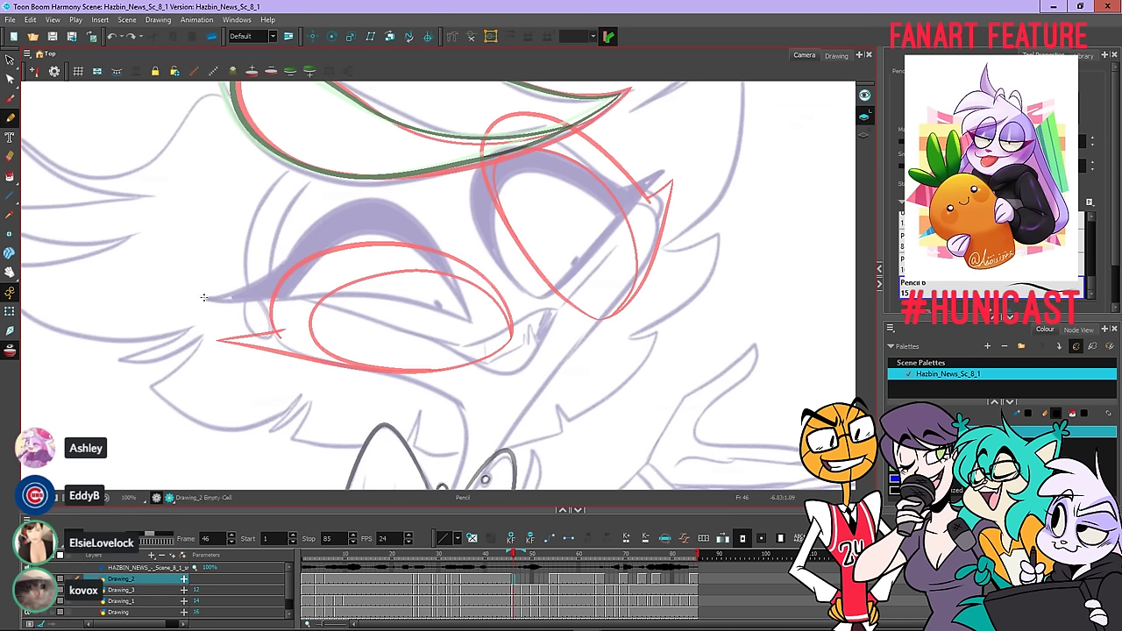
{"action": "mouse_move", "coordinate": [239, 300]}
{"action": "left_mouse_down"}
{"action": "mouse_move", "coordinate": [375, 294]}
{"action": "mouse_move", "coordinate": [473, 324]}
{"action": "left_mouse_up"}
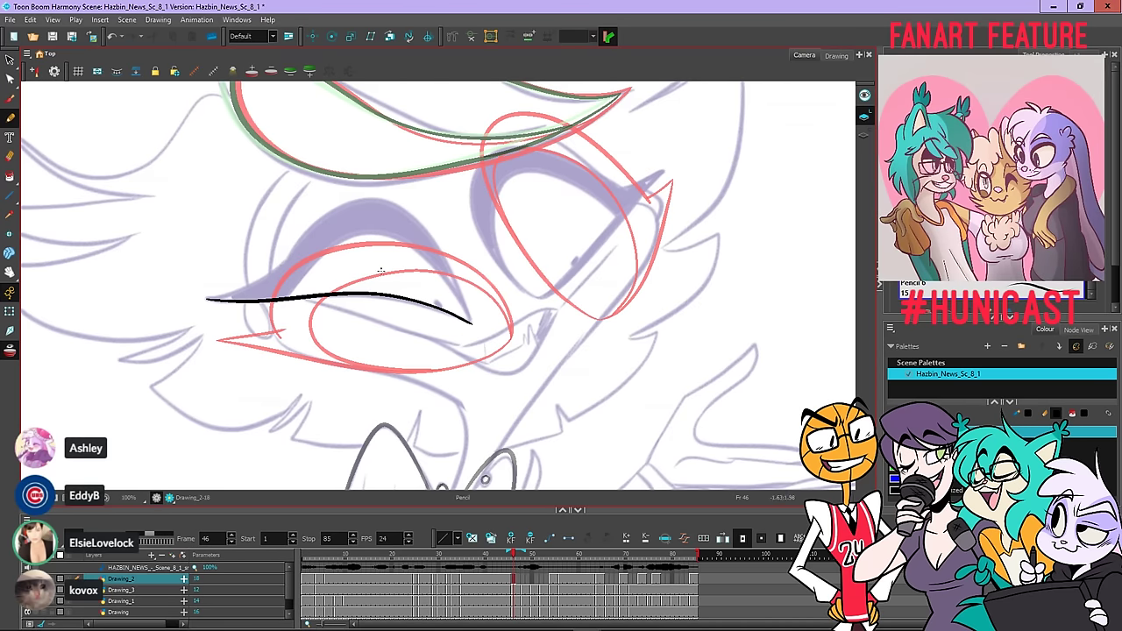
Ink the arched upper lid outline of the first eye on frame 46, joining both ends of the lower lid line
{"action": "scroll", "coordinate": [213, 296], "scroll_direction": "up", "scroll_amount": 3}
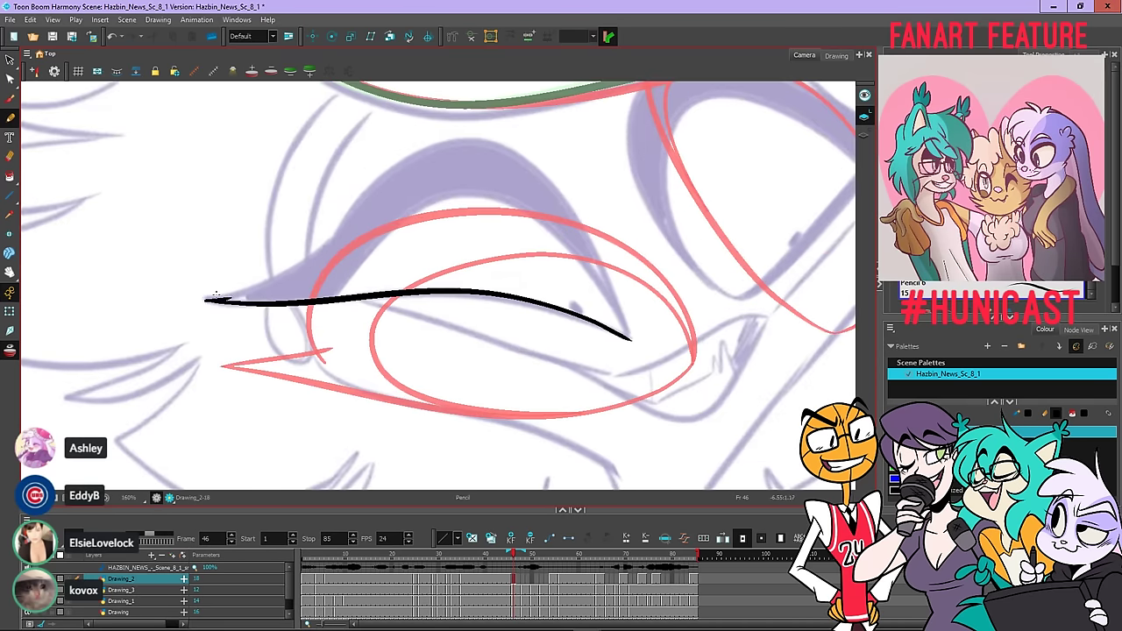
{"action": "scroll", "coordinate": [255, 285], "scroll_direction": "down", "scroll_amount": 3}
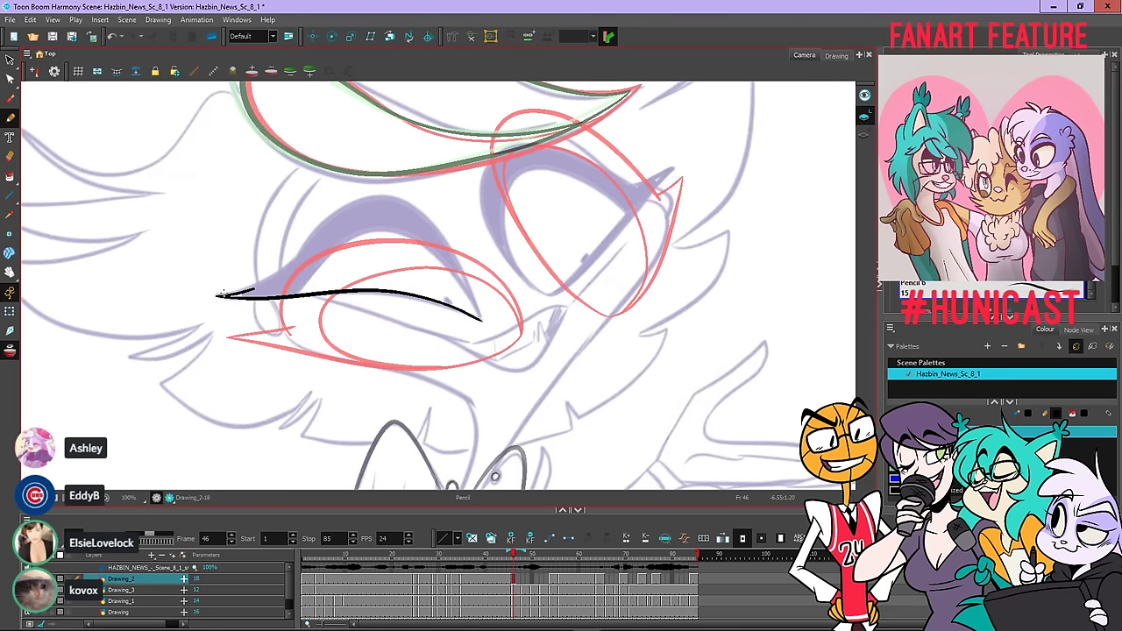
{"action": "left_click_drag", "start_coordinate": [225, 296], "coordinate": [304, 250]}
{"action": "key", "text": "ctrl+z"}
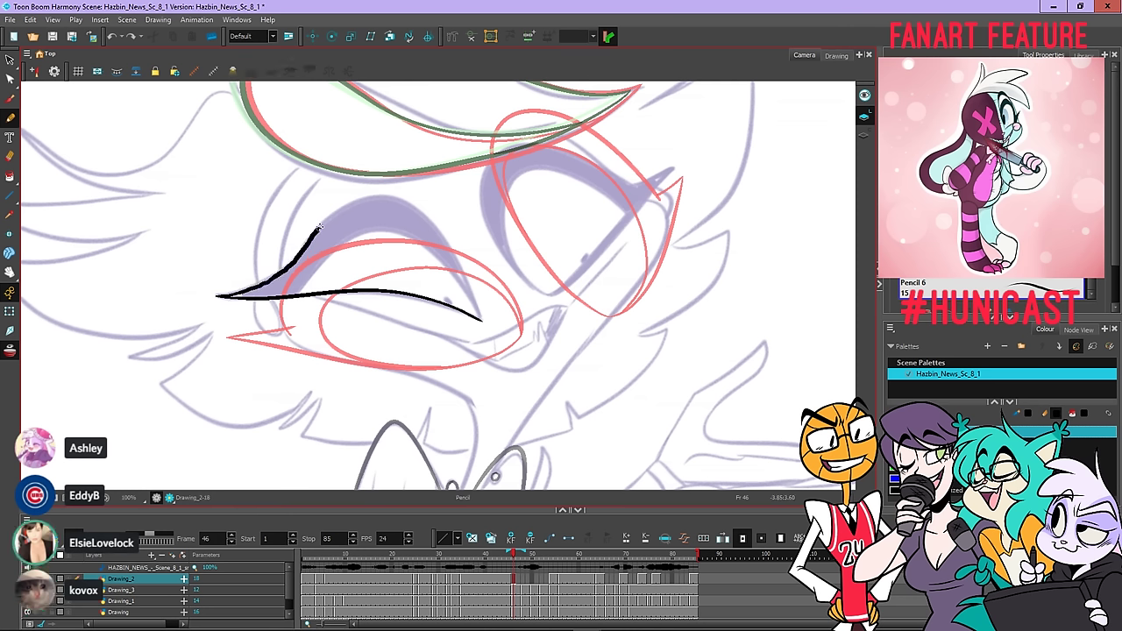
{"action": "mouse_move", "coordinate": [319, 226]}
{"action": "left_mouse_down"}
{"action": "mouse_move", "coordinate": [371, 198]}
{"action": "mouse_move", "coordinate": [418, 208]}
{"action": "mouse_move", "coordinate": [481, 320]}
{"action": "left_mouse_up"}
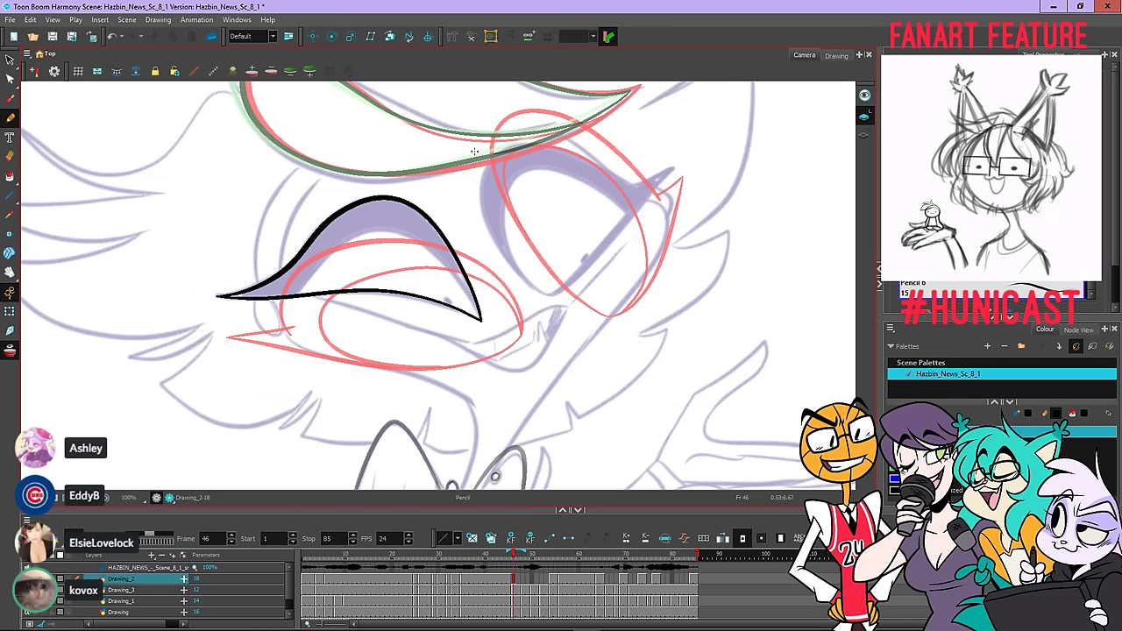
Adjust the end point of the first eye's upper lid line at the inner corner on frame 46 with the Contour Editor
{"action": "key", "text": "alt+q"}
{"action": "scroll", "coordinate": [481, 317], "scroll_direction": "up", "scroll_amount": 5}
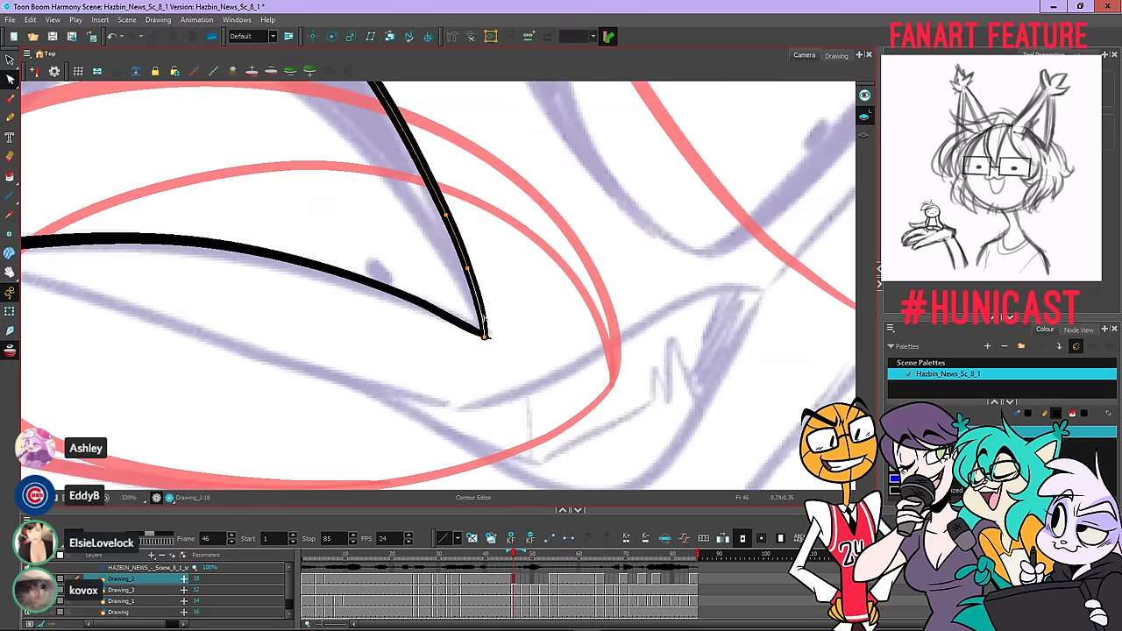
{"action": "left_click", "coordinate": [489, 333]}
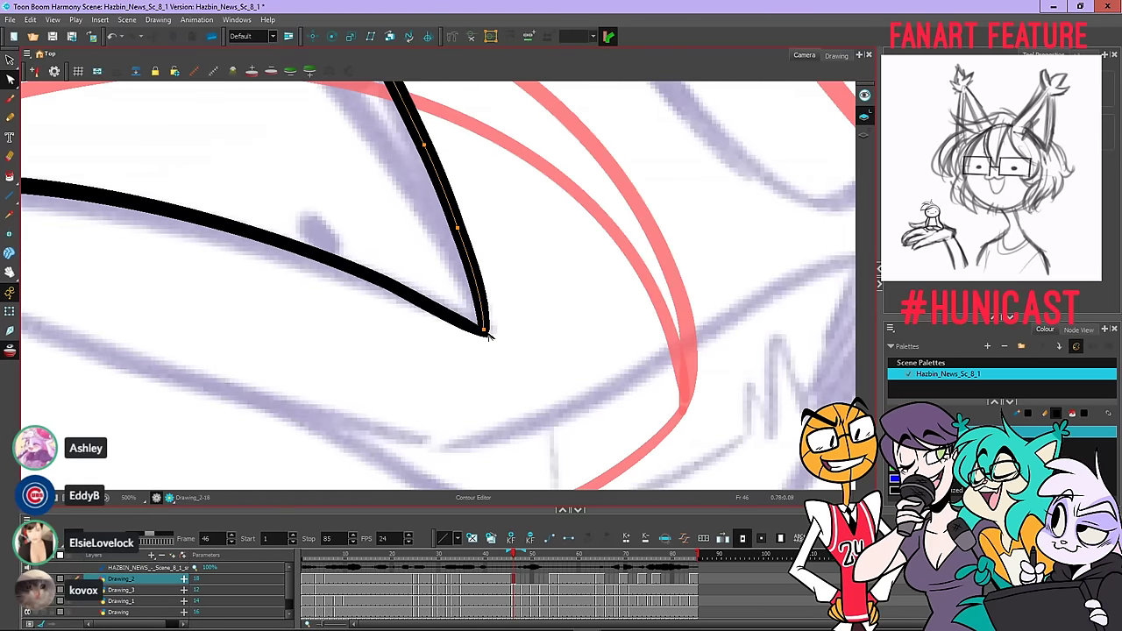
{"action": "left_click", "coordinate": [511, 351]}
{"action": "scroll", "coordinate": [511, 355], "scroll_direction": "down", "scroll_amount": 4}
{"action": "scroll", "coordinate": [513, 366], "scroll_direction": "down", "scroll_amount": 2}
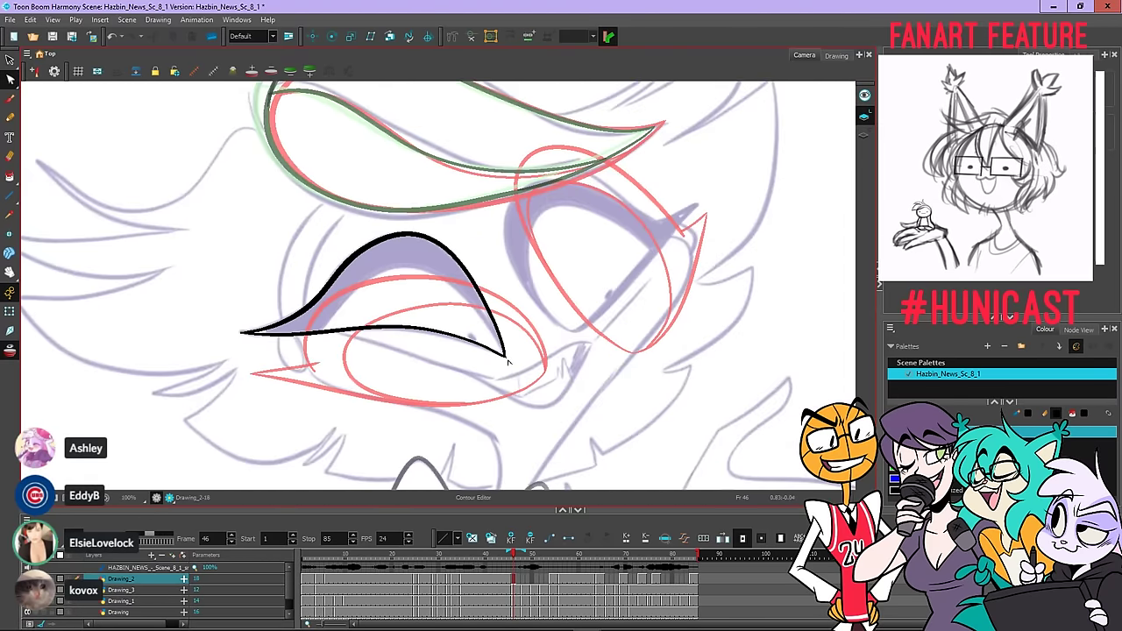
Step through frames 41 to 46 to compare the inked eye shapes, with the Pencil tool ready for frame 46
{"action": "left_click", "coordinate": [10, 116]}
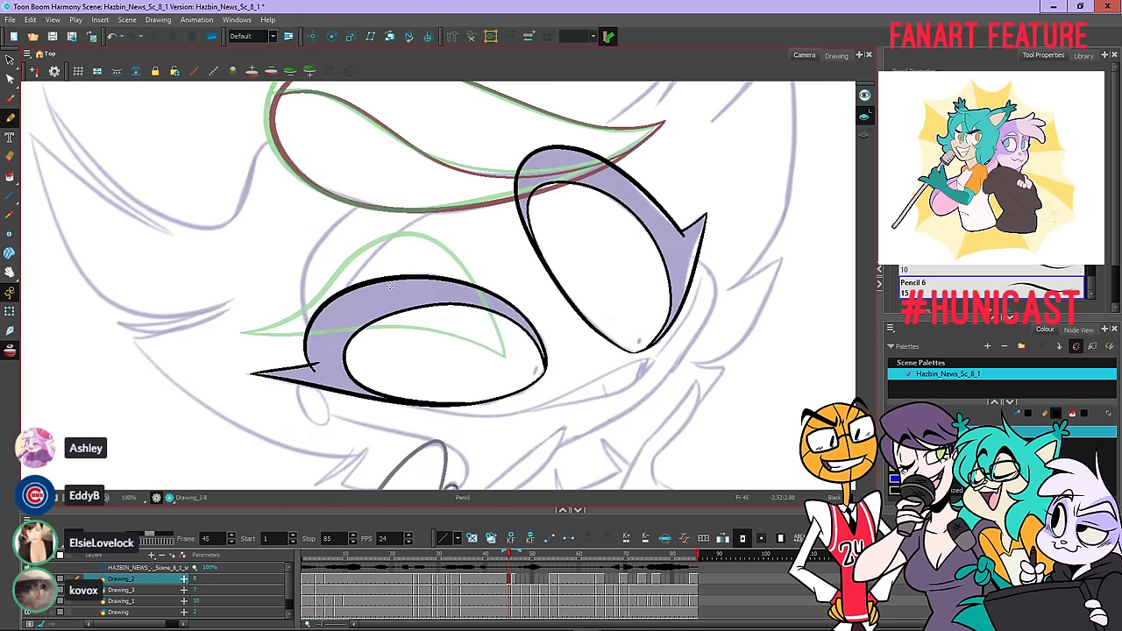
{"action": "key", "text": "."}
{"action": "key", "text": "."}
{"action": "key", "text": "."}
{"action": "key", "text": "."}
{"action": "key", "text": "."}
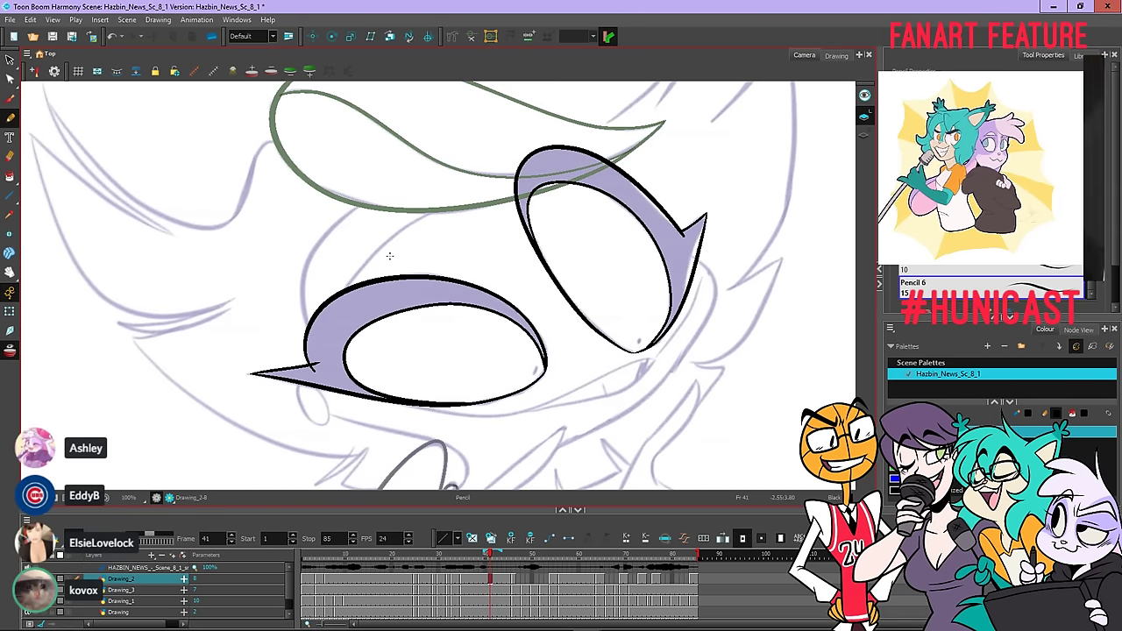
{"action": "key", "text": "."}
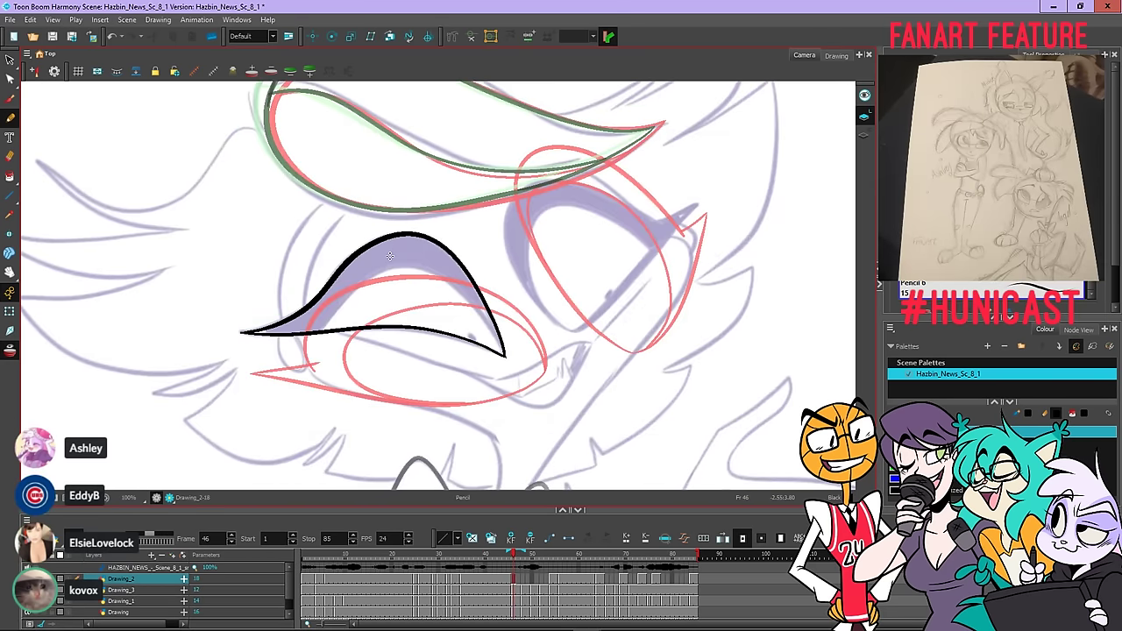
{"action": "key", "text": "."}
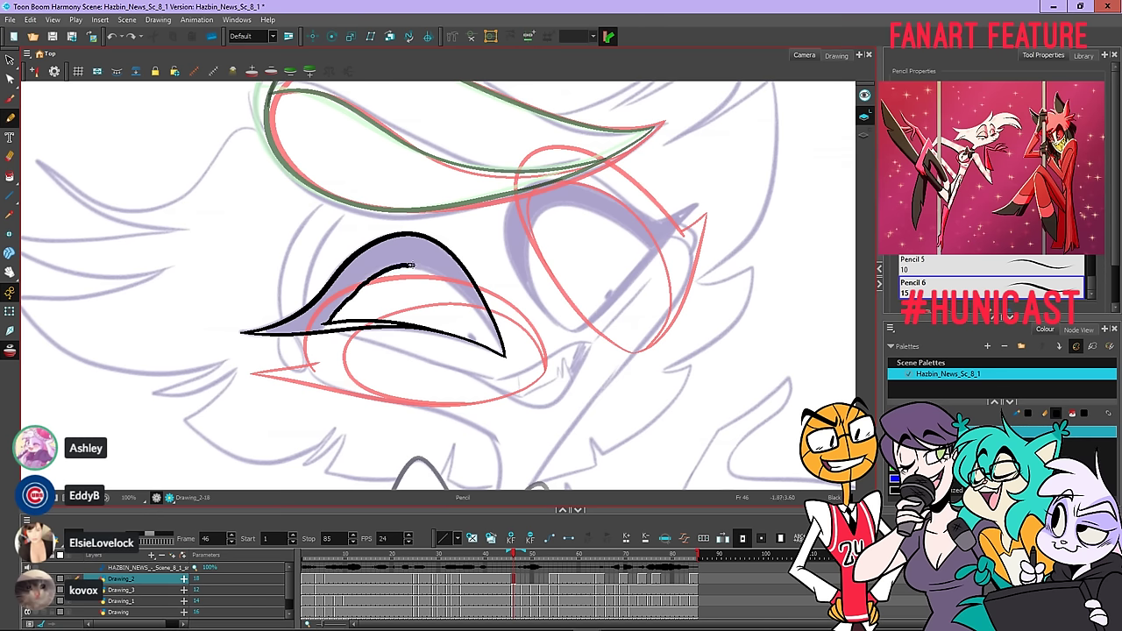
Ink the inner arch of the first eye's upper lid on frame 46, from the lower lid line to the inner corner
{"action": "key", "text": "ctrl+z"}
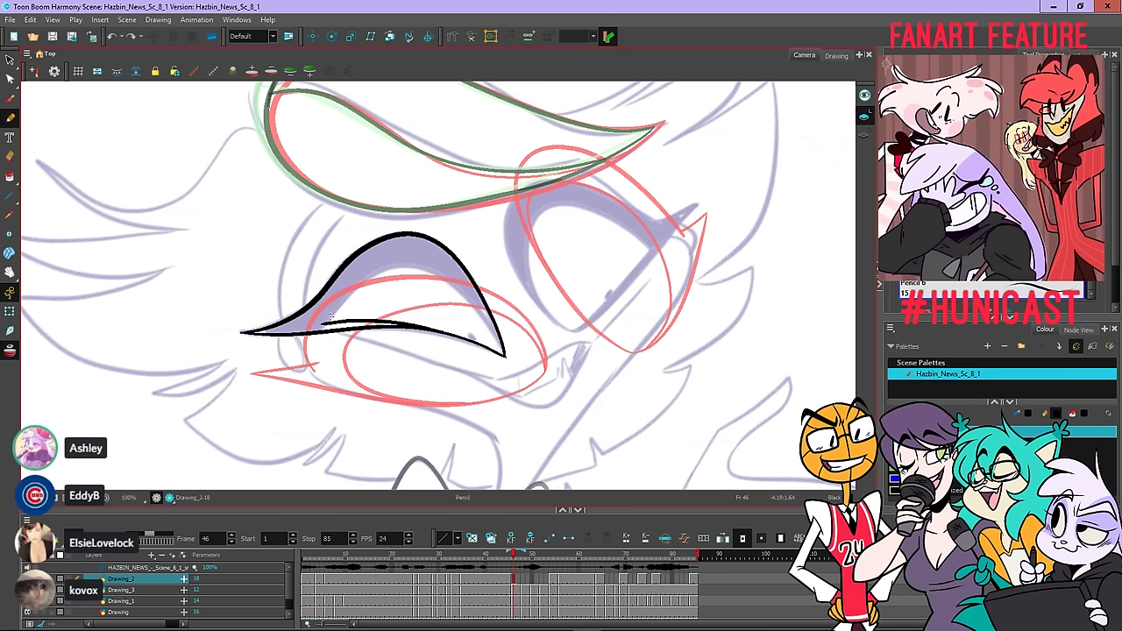
{"action": "left_click_drag", "start_coordinate": [324, 323], "coordinate": [392, 265]}
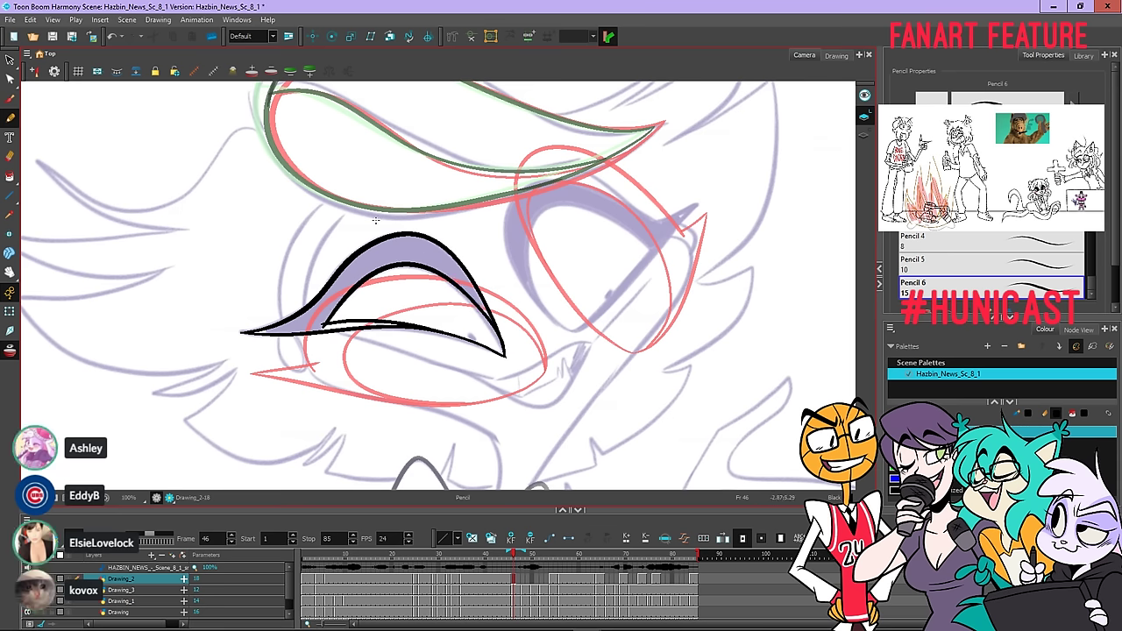
{"action": "key", "text": "ctrl+z"}
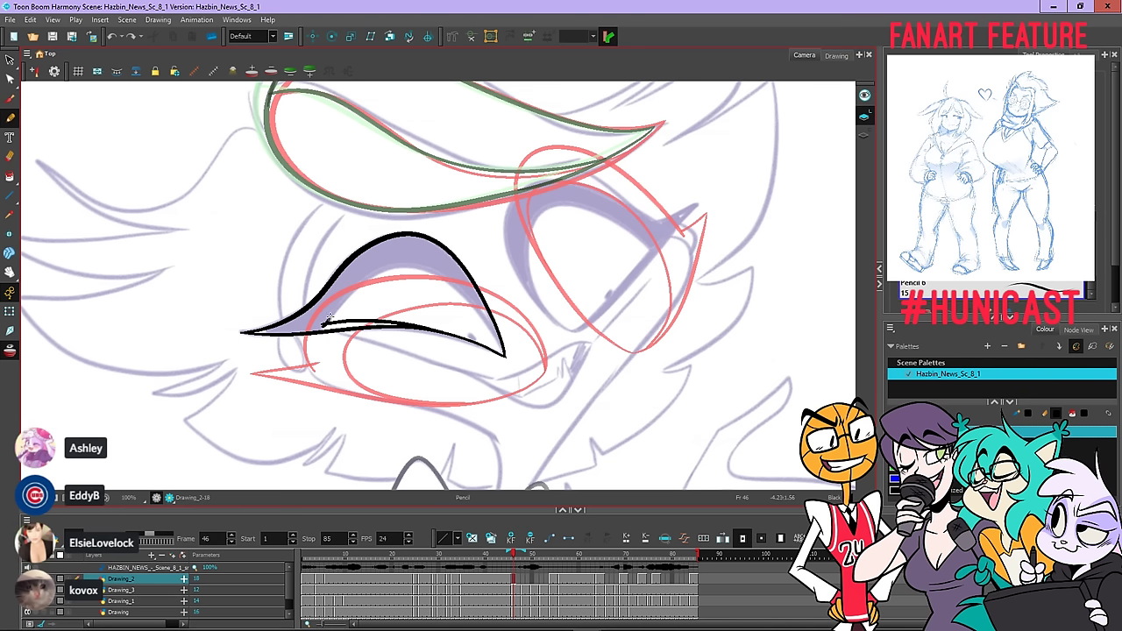
{"action": "mouse_move", "coordinate": [394, 267]}
{"action": "left_mouse_down"}
{"action": "mouse_move", "coordinate": [458, 286]}
{"action": "mouse_move", "coordinate": [505, 354]}
{"action": "left_mouse_up"}
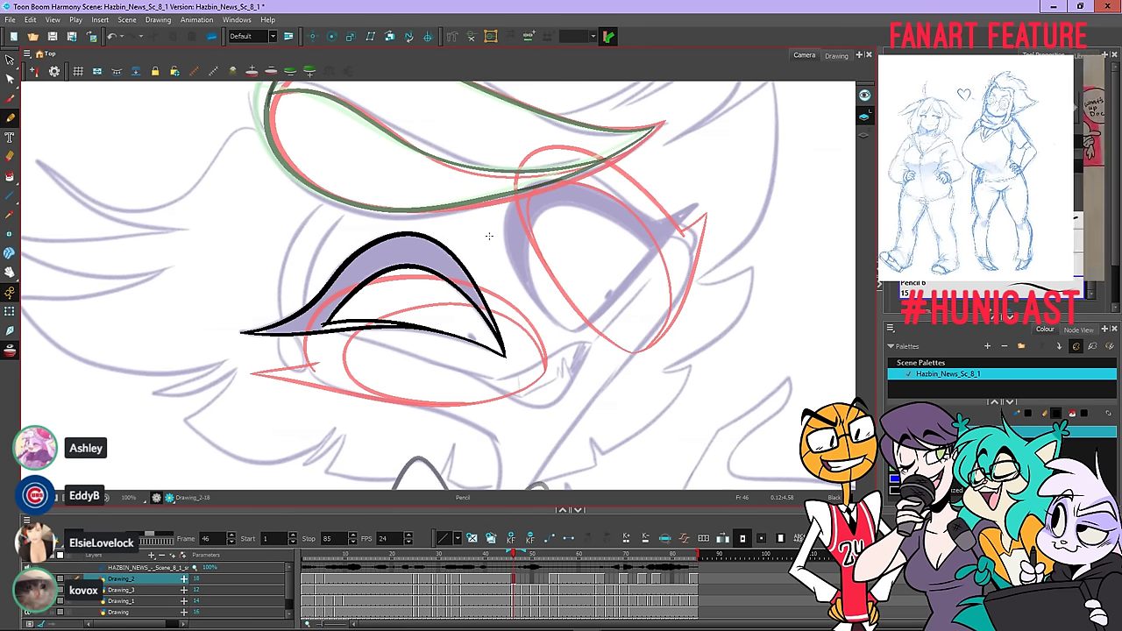
Refine the first eye's inner lid arch near its inner corner and peak with the Contour Editor
{"action": "key", "text": "alt+q"}
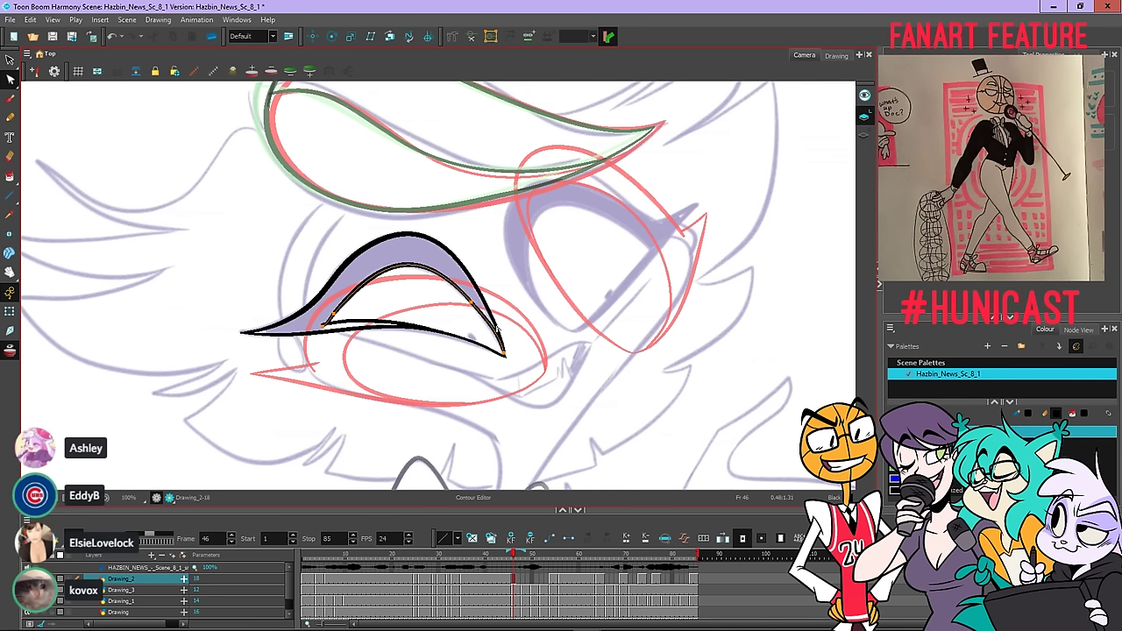
{"action": "left_click", "coordinate": [496, 339]}
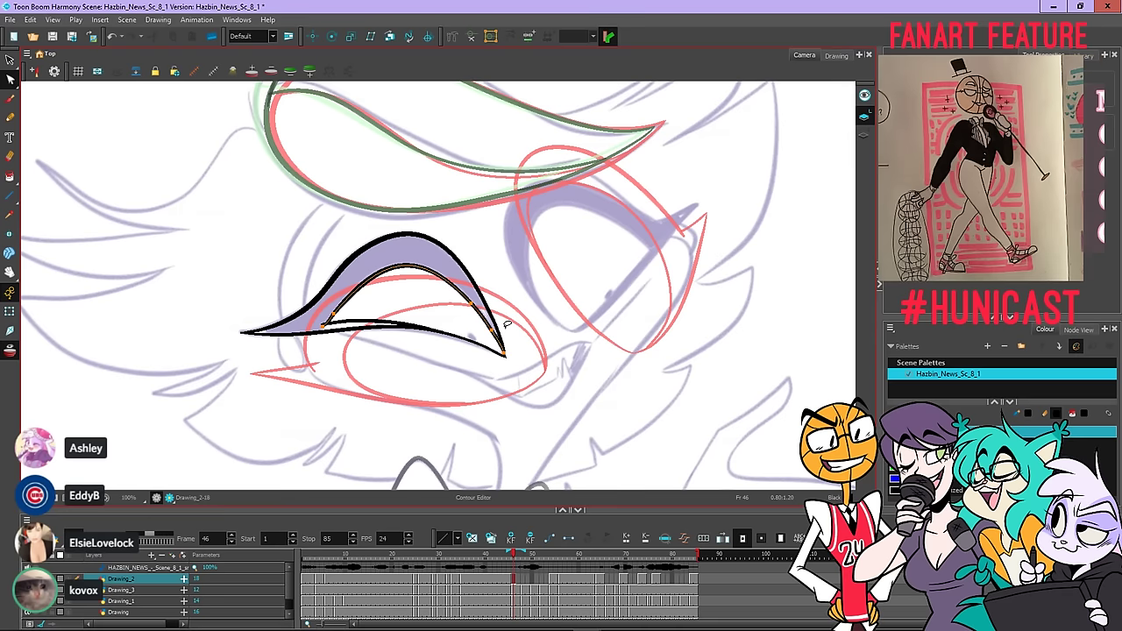
{"action": "left_click", "coordinate": [510, 330]}
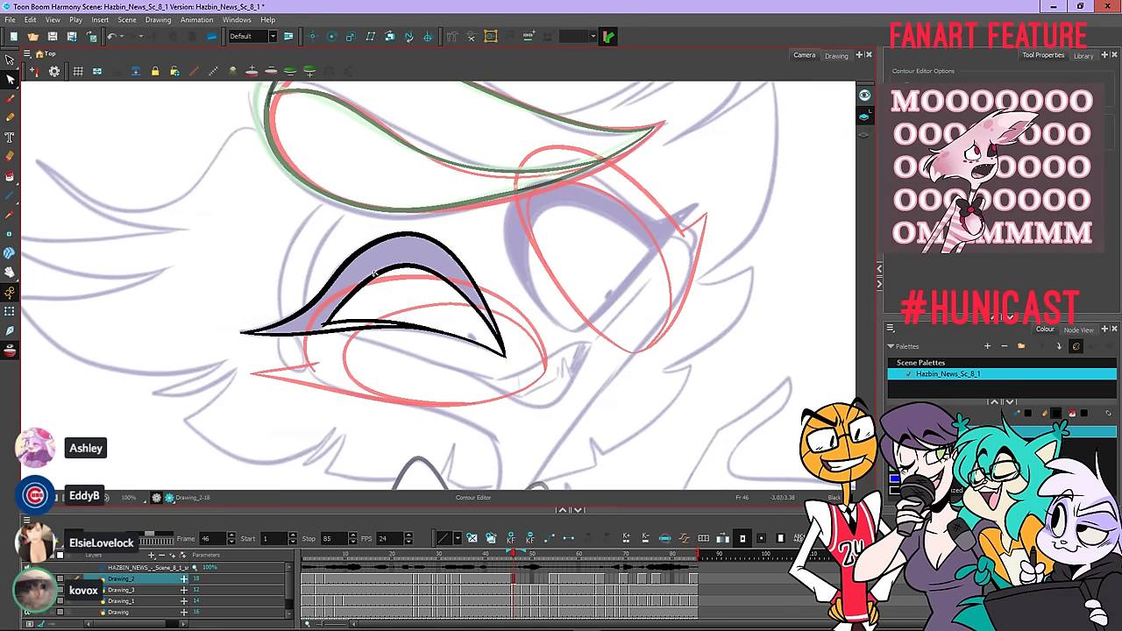
{"action": "left_click", "coordinate": [393, 268]}
{"action": "left_click_drag", "start_coordinate": [399, 263], "coordinate": [417, 262]}
{"action": "left_click", "coordinate": [427, 249]}
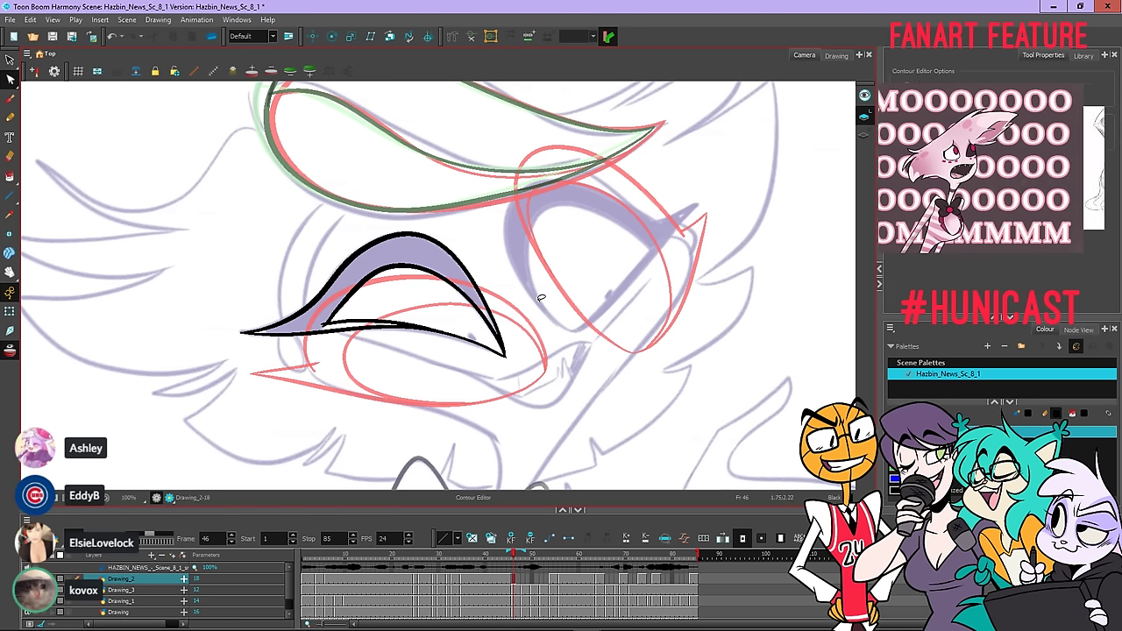
Flip back and forth between frame 46 and its neighbouring frame to check how the first eye moves
{"action": "key", "text": "comma"}
{"action": "key", "text": "period"}
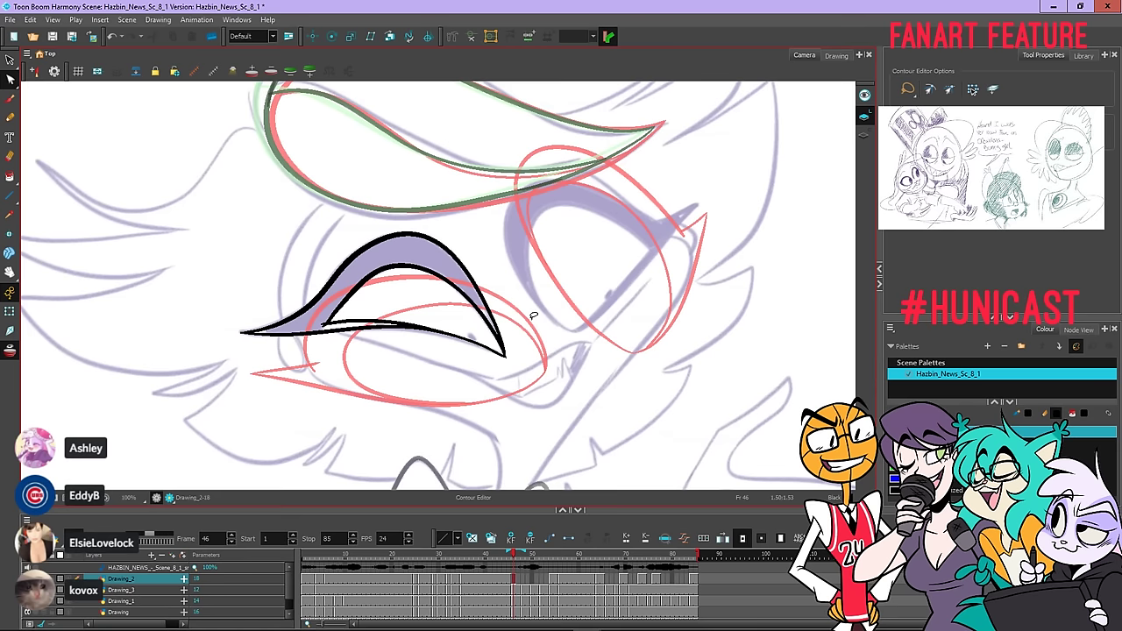
{"action": "key", "text": "comma"}
{"action": "key", "text": "period"}
{"action": "key", "text": "comma"}
{"action": "key", "text": "period"}
{"action": "key", "text": "comma"}
{"action": "key", "text": "period"}
Ink the slanted lower lid of the second eye on frame 46 with one Pencil stroke up to the outer lash tip
{"action": "left_click", "coordinate": [18, 118]}
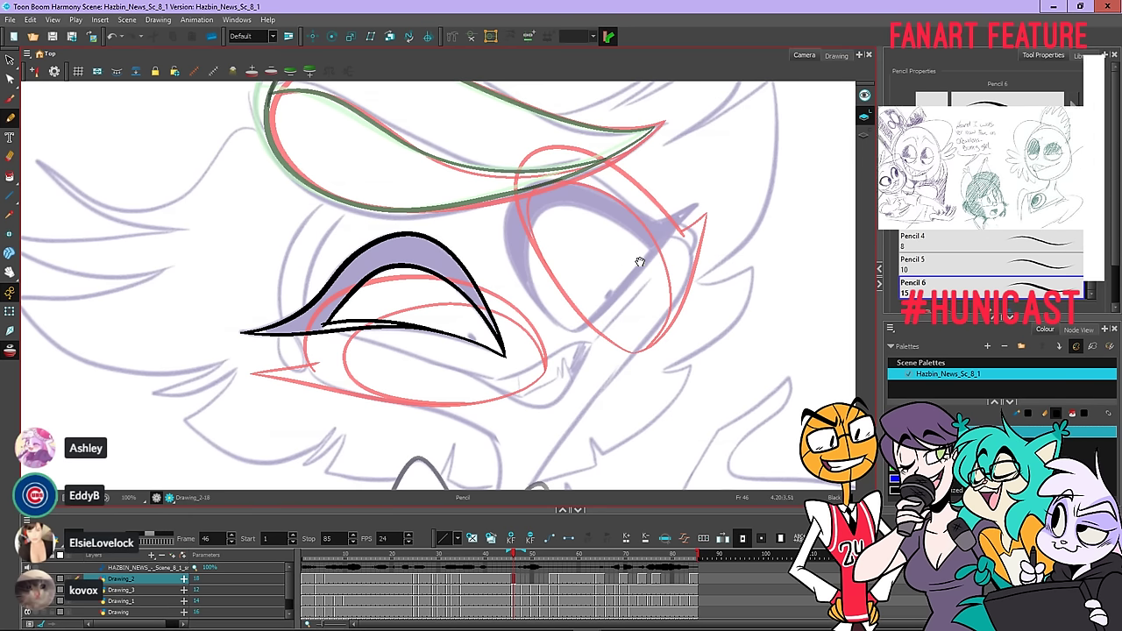
{"action": "mouse_move", "coordinate": [587, 283]}
{"action": "left_mouse_down"}
{"action": "mouse_move", "coordinate": [522, 294]}
{"action": "mouse_move", "coordinate": [494, 321]}
{"action": "left_mouse_up"}
{"action": "left_click_drag", "start_coordinate": [483, 367], "coordinate": [530, 329]}
{"action": "key", "text": "ctrl+z"}
{"action": "key", "text": "ctrl+z"}
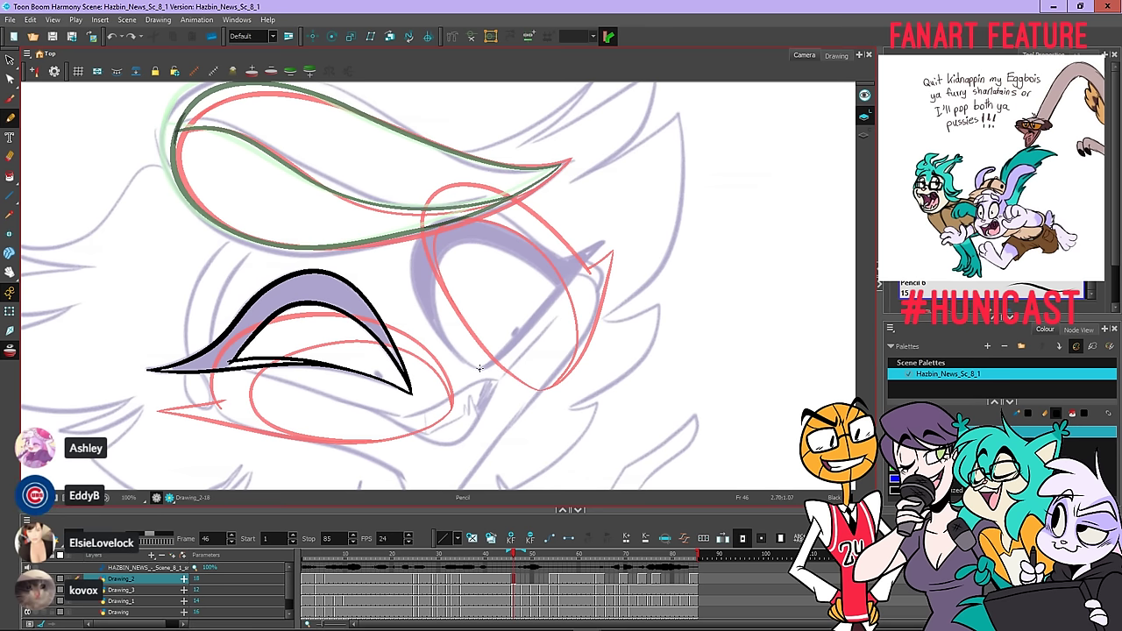
{"action": "left_click_drag", "start_coordinate": [481, 369], "coordinate": [547, 309]}
{"action": "key", "text": "ctrl+z"}
{"action": "mouse_move", "coordinate": [484, 368]}
{"action": "left_mouse_down"}
{"action": "mouse_move", "coordinate": [603, 236]}
{"action": "mouse_move", "coordinate": [557, 273]}
{"action": "left_mouse_up"}
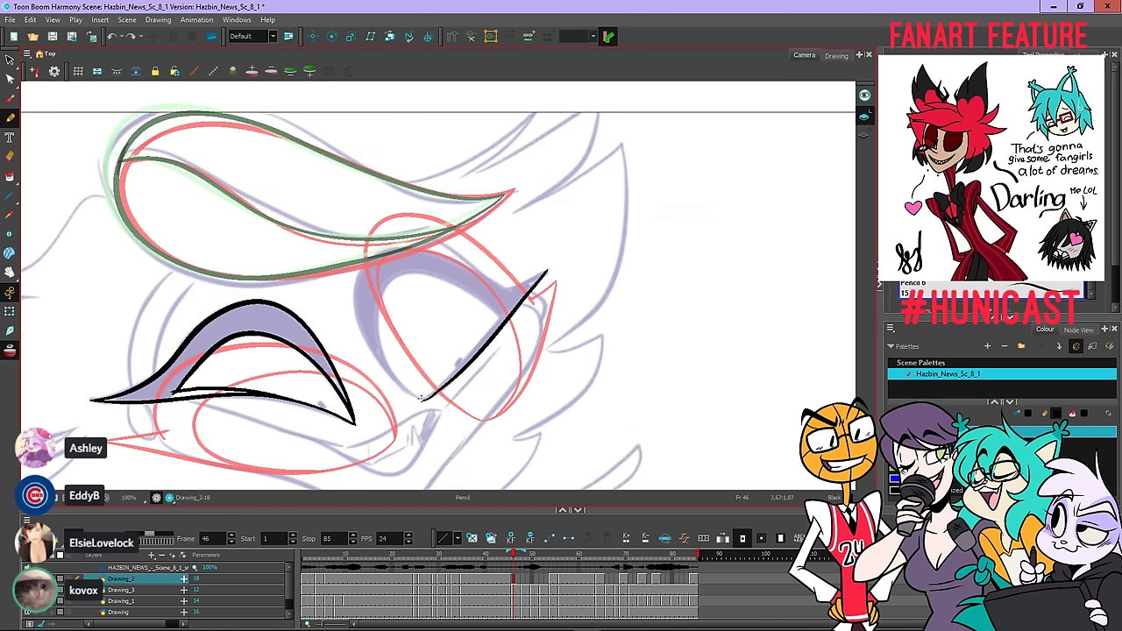
Ink the curved upper lid outline of the second eye on frame 46 and close it with a short stroke to the lash tip
{"action": "mouse_move", "coordinate": [421, 399]}
{"action": "left_mouse_down"}
{"action": "mouse_move", "coordinate": [364, 339]}
{"action": "mouse_move", "coordinate": [355, 289]}
{"action": "mouse_move", "coordinate": [373, 254]}
{"action": "mouse_move", "coordinate": [430, 249]}
{"action": "mouse_move", "coordinate": [504, 285]}
{"action": "left_mouse_up"}
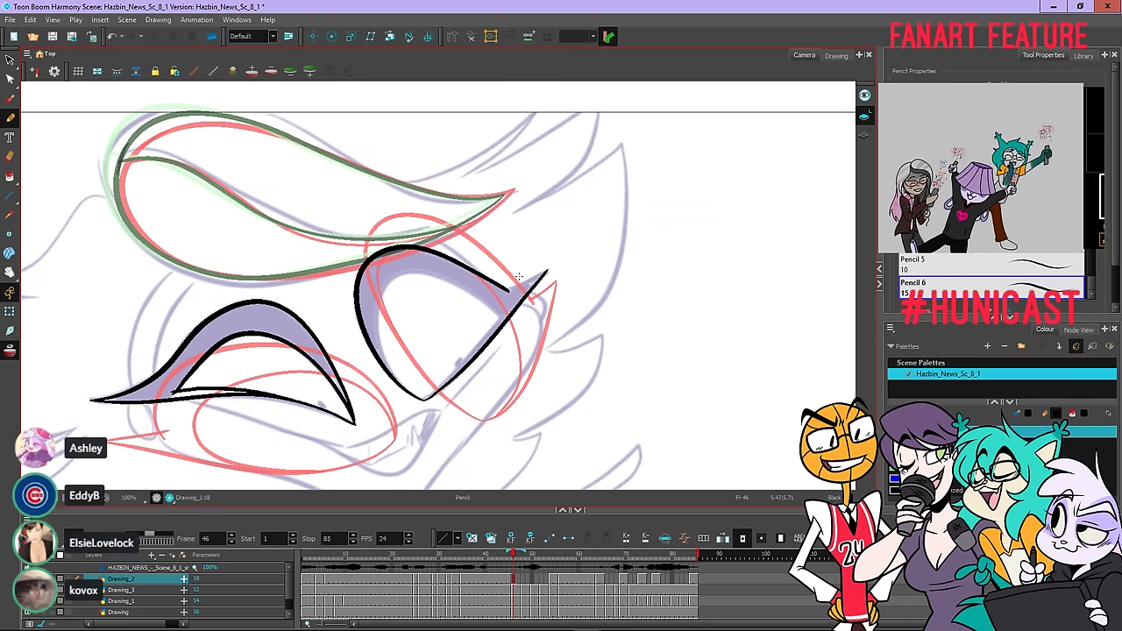
{"action": "scroll", "coordinate": [518, 277], "scroll_direction": "up", "scroll_amount": 2}
{"action": "key", "text": "ctrl+z"}
{"action": "left_click_drag", "start_coordinate": [491, 294], "coordinate": [542, 276]}
{"action": "key", "text": "ctrl+z"}
{"action": "left_click_drag", "start_coordinate": [482, 294], "coordinate": [563, 263]}
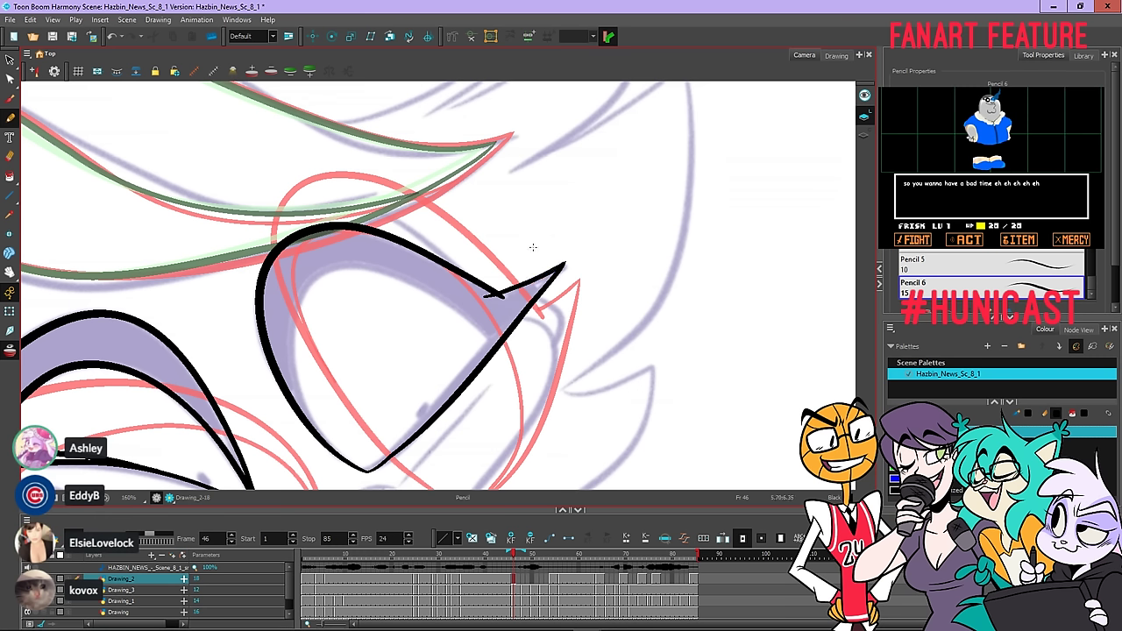
{"action": "scroll", "coordinate": [518, 244], "scroll_direction": "down", "scroll_amount": 2}
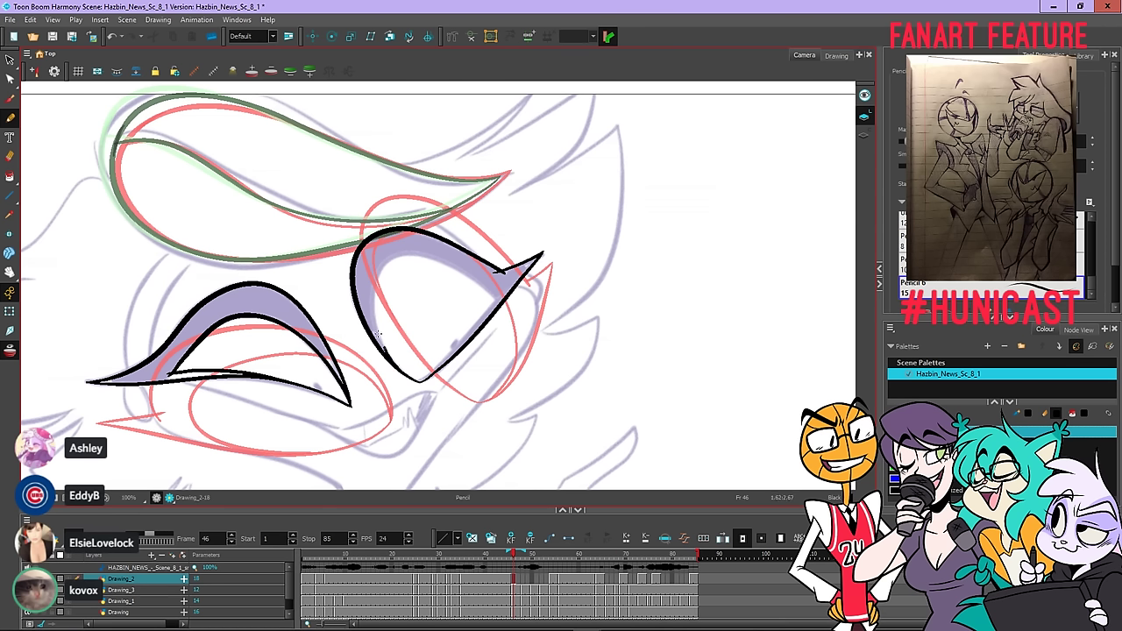
Ink the inner lid arch of the second eye on frame 46 and a second line along the inside of its lower lid
{"action": "mouse_move", "coordinate": [408, 375]}
{"action": "left_mouse_down"}
{"action": "mouse_move", "coordinate": [376, 328]}
{"action": "mouse_move", "coordinate": [383, 265]}
{"action": "mouse_move", "coordinate": [408, 253]}
{"action": "mouse_move", "coordinate": [495, 296]}
{"action": "left_mouse_up"}
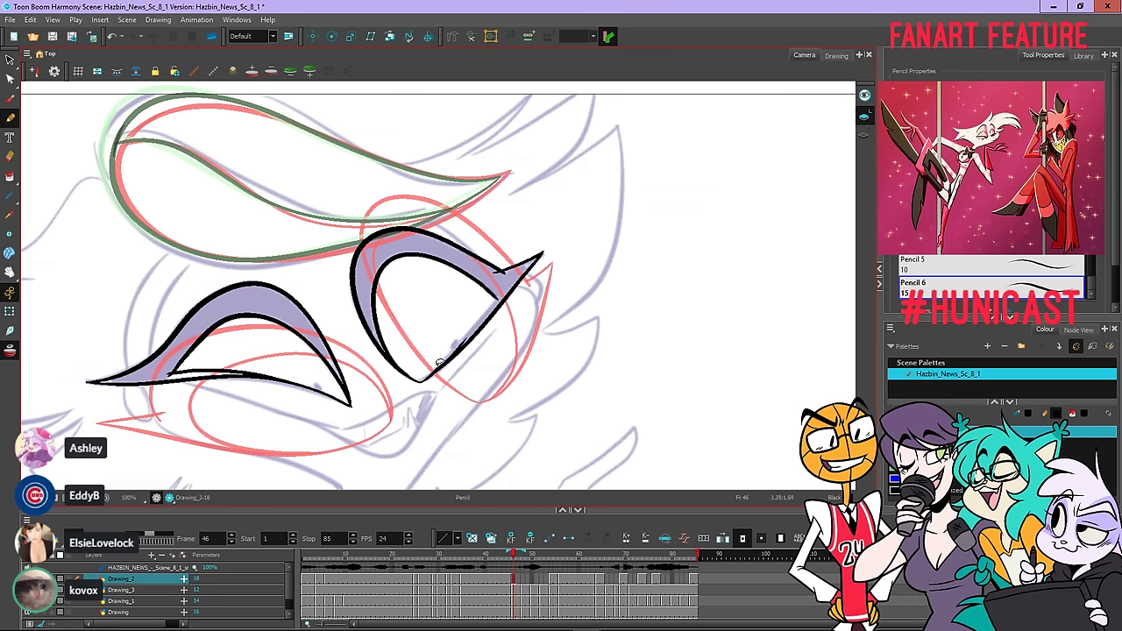
{"action": "key", "text": "ctrl+z"}
{"action": "left_click_drag", "start_coordinate": [425, 381], "coordinate": [461, 342]}
{"action": "key", "text": "ctrl+z"}
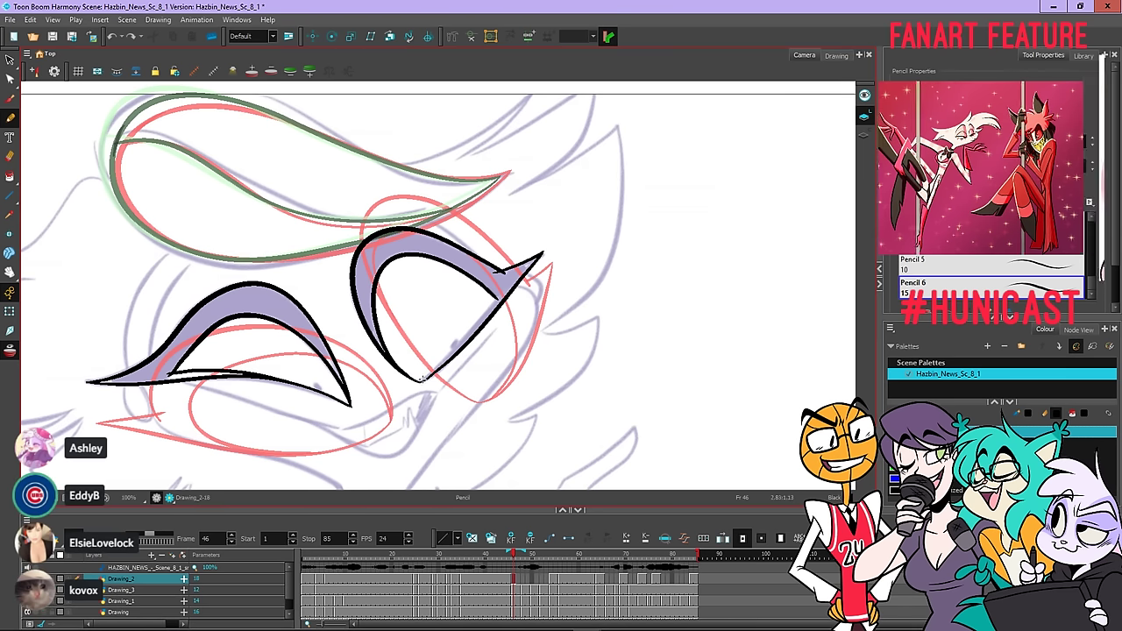
{"action": "left_click_drag", "start_coordinate": [423, 379], "coordinate": [487, 306]}
{"action": "key", "text": "ctrl+z"}
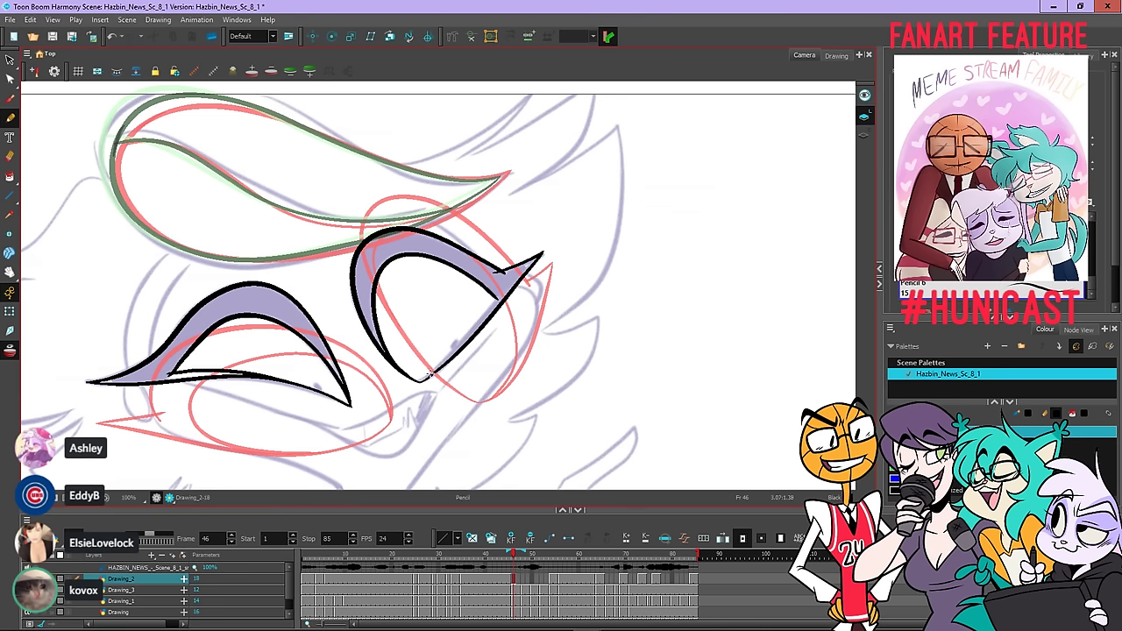
{"action": "left_click_drag", "start_coordinate": [429, 375], "coordinate": [501, 291]}
Flip between the inked frames 45 and 46 to check both eyes, and advance to the uninked frame 50
{"action": "key", "text": "."}
{"action": "key", "text": "."}
{"action": "key", "text": "."}
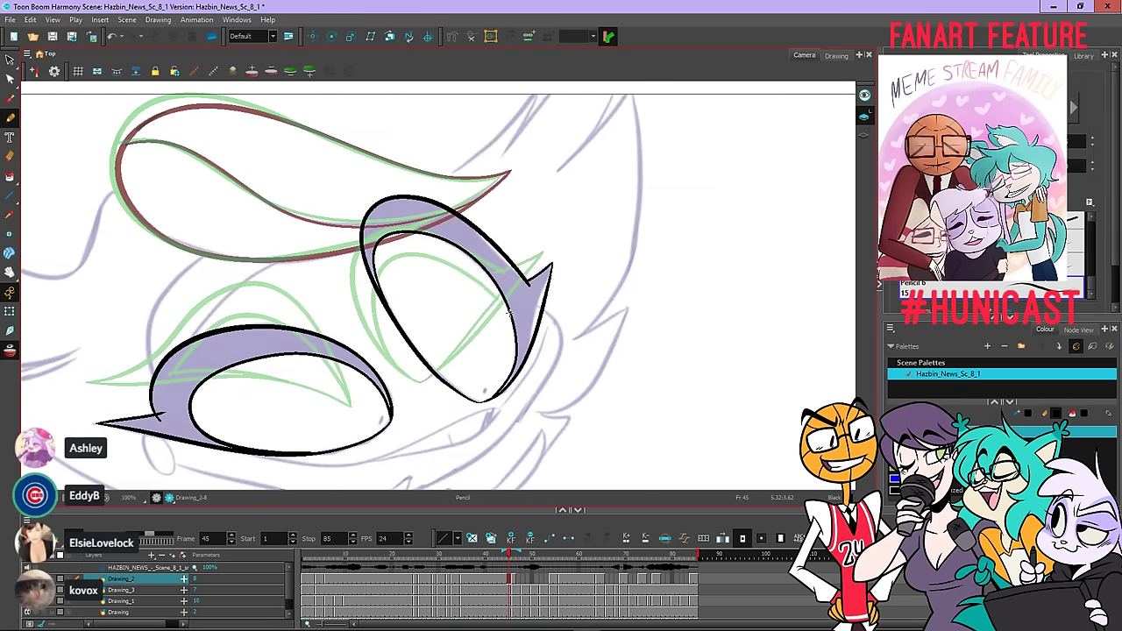
{"action": "key", "text": "."}
{"action": "key", "text": "period"}
{"action": "key", "text": "period"}
{"action": "key", "text": "period"}
{"action": "key", "text": "period"}
{"action": "key", "text": "period"}
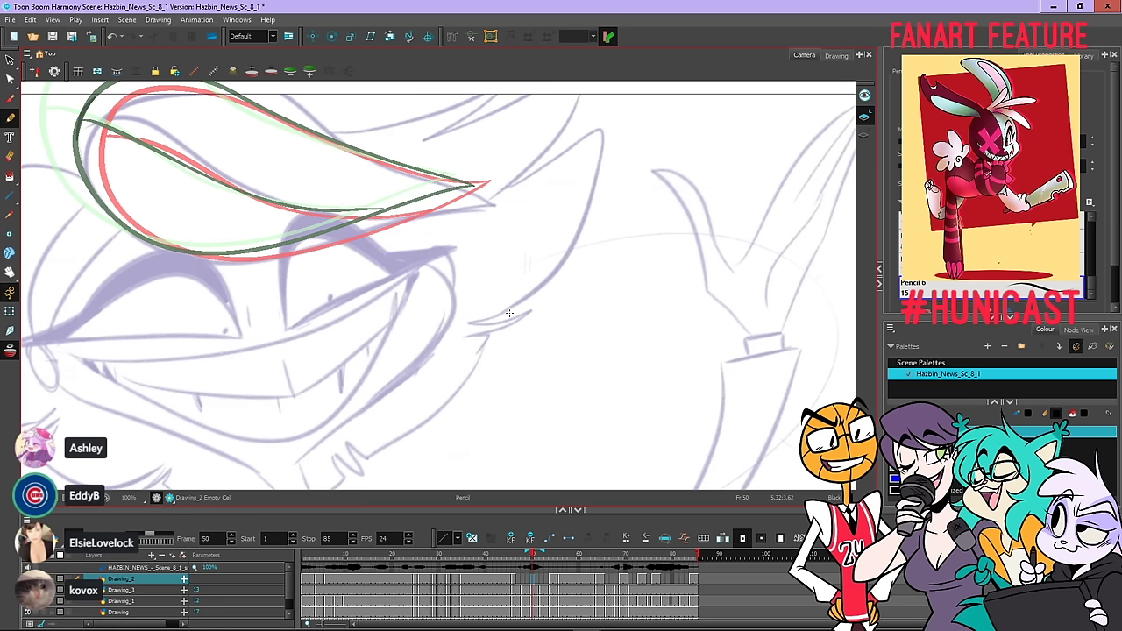
{"action": "key", "text": "1"}
{"action": "left_click_drag", "start_coordinate": [349, 261], "coordinate": [443, 256]}
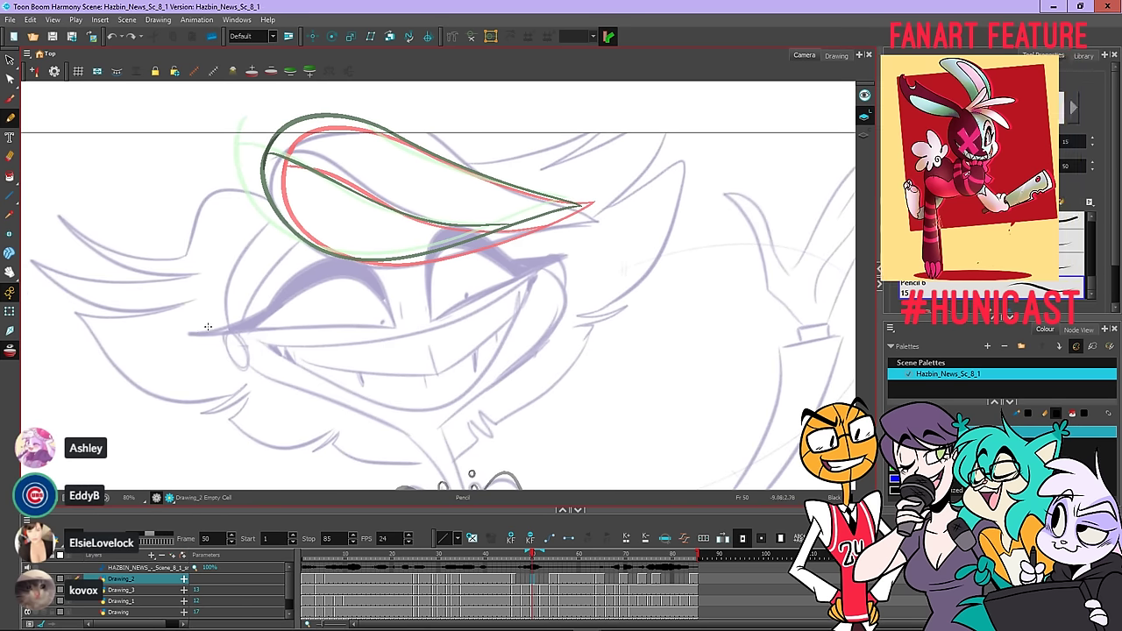
{"action": "left_click_drag", "start_coordinate": [191, 334], "coordinate": [325, 325]}
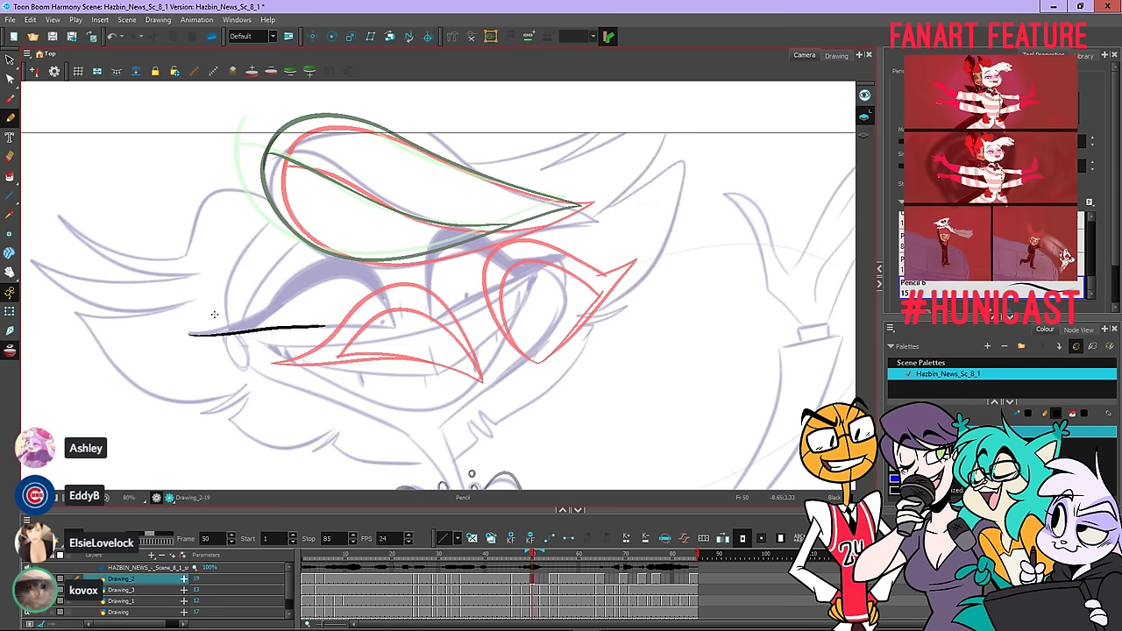
{"action": "key", "text": "ctrl+z"}
{"action": "key", "text": "ctrl+z"}
{"action": "left_click_drag", "start_coordinate": [189, 334], "coordinate": [394, 326]}
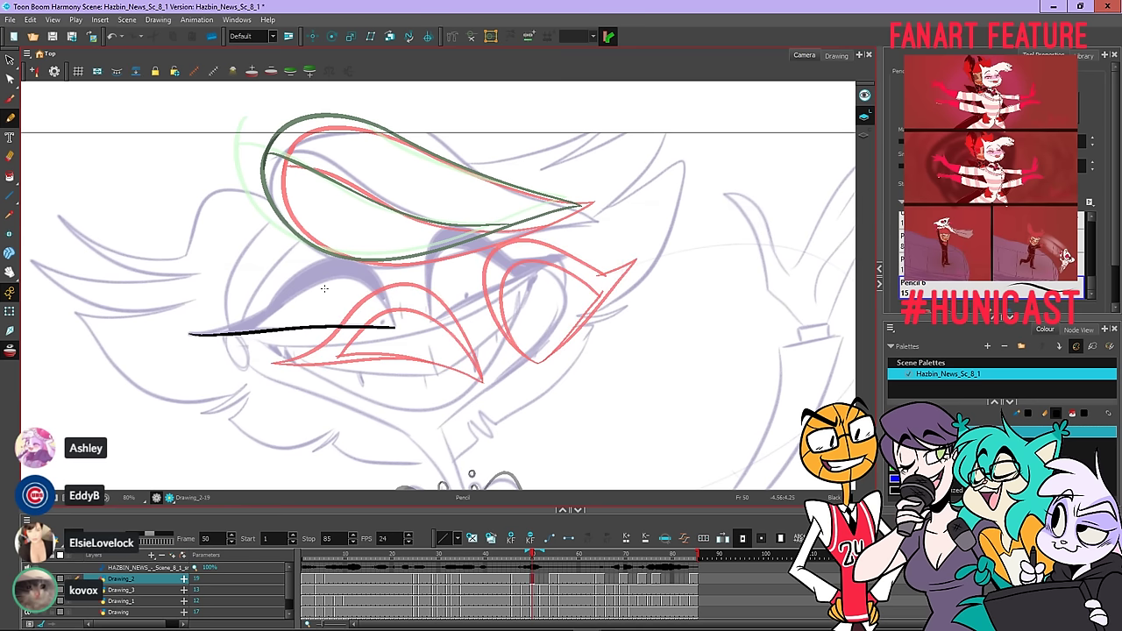
{"action": "key", "text": "ctrl+z"}
{"action": "left_click_drag", "start_coordinate": [189, 333], "coordinate": [279, 325]}
{"action": "key", "text": "ctrl+z"}
Ink the lower lid of the first eye on frame 50 with one long Pencil stroke and flatten its curve with the Contour Editor
{"action": "scroll", "coordinate": [200, 327], "scroll_direction": "up", "scroll_amount": 4}
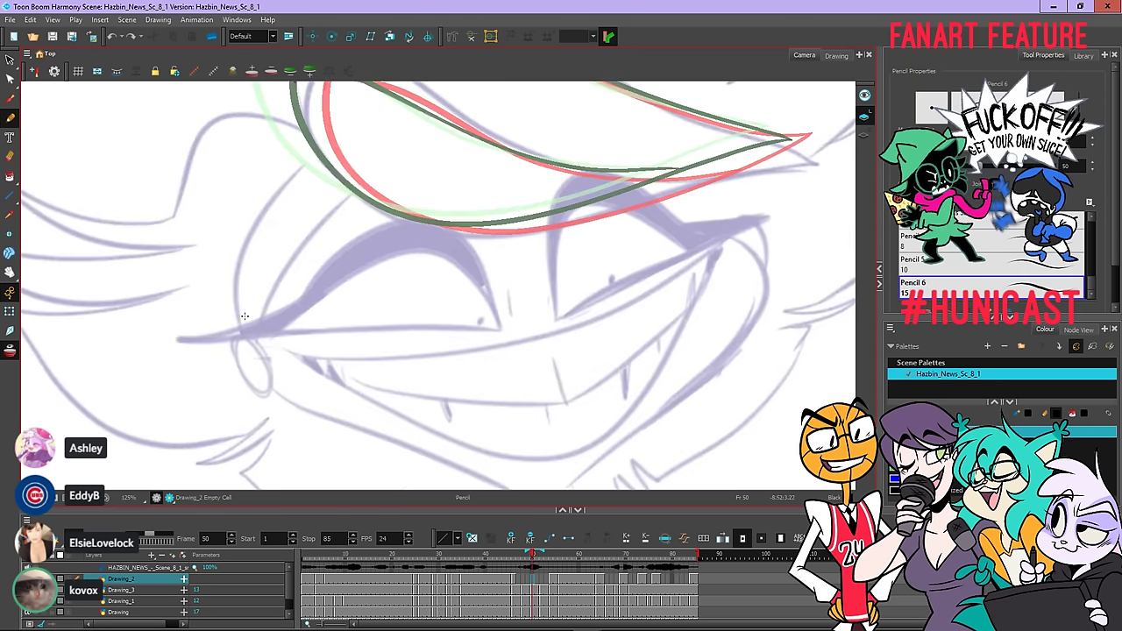
{"action": "left_click_drag", "start_coordinate": [179, 339], "coordinate": [502, 327]}
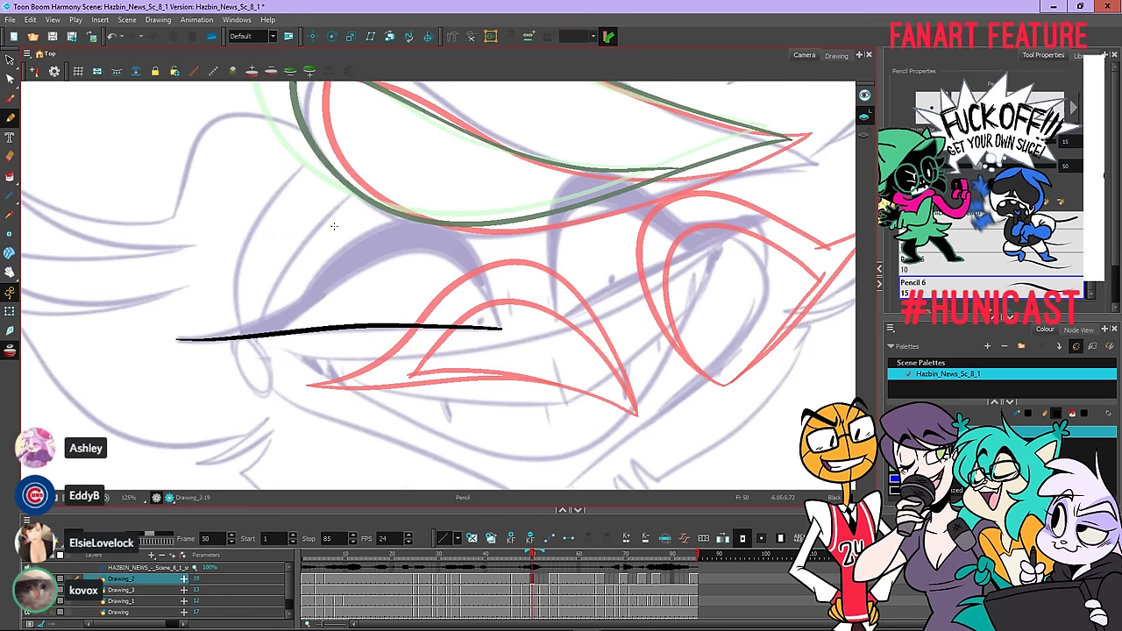
{"action": "left_click", "coordinate": [10, 78]}
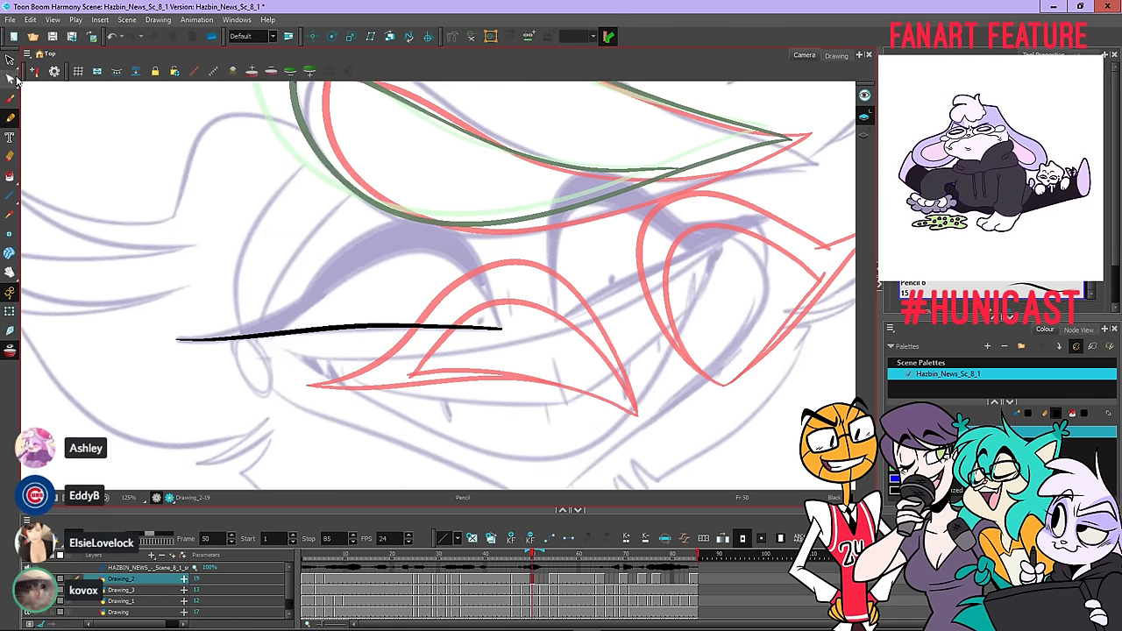
{"action": "left_click", "coordinate": [394, 330]}
{"action": "left_click_drag", "start_coordinate": [393, 325], "coordinate": [393, 329]}
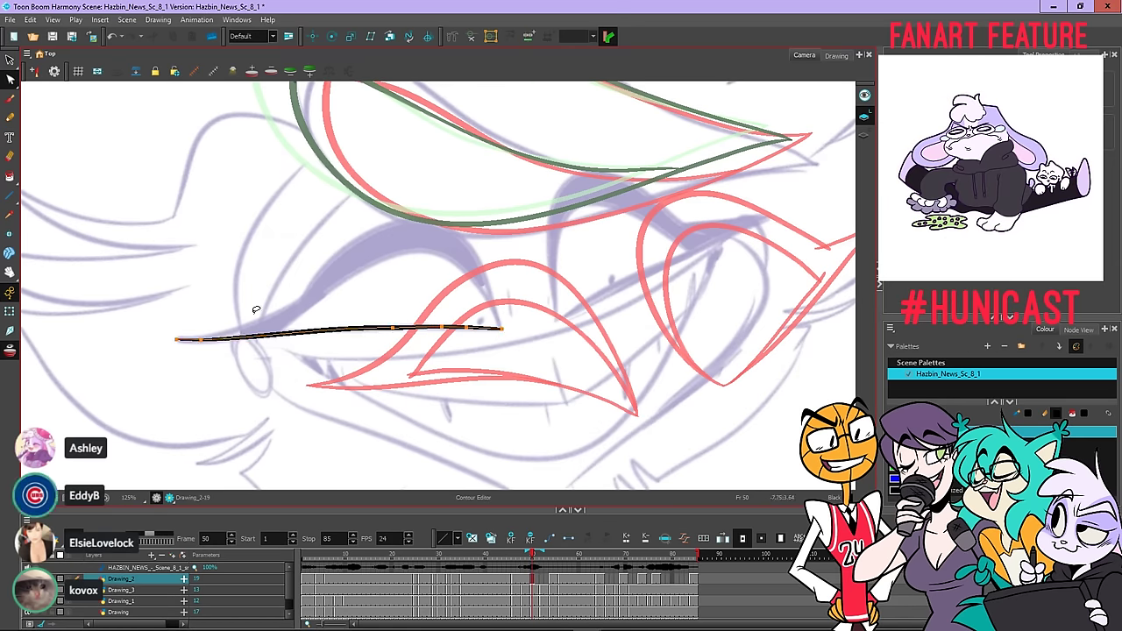
{"action": "key", "text": "alt+shift+s"}
{"action": "key", "text": "alt+shift+s"}
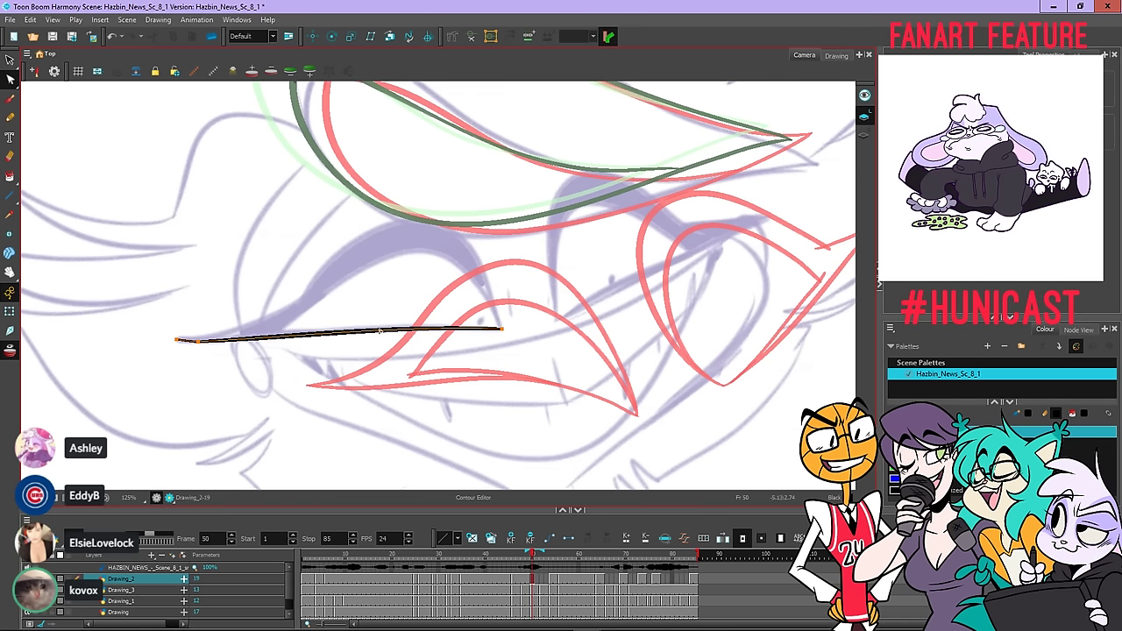
Trim the inner end of the first eye's lower lid line on frame 50 with the Eraser
{"action": "left_click", "coordinate": [526, 342]}
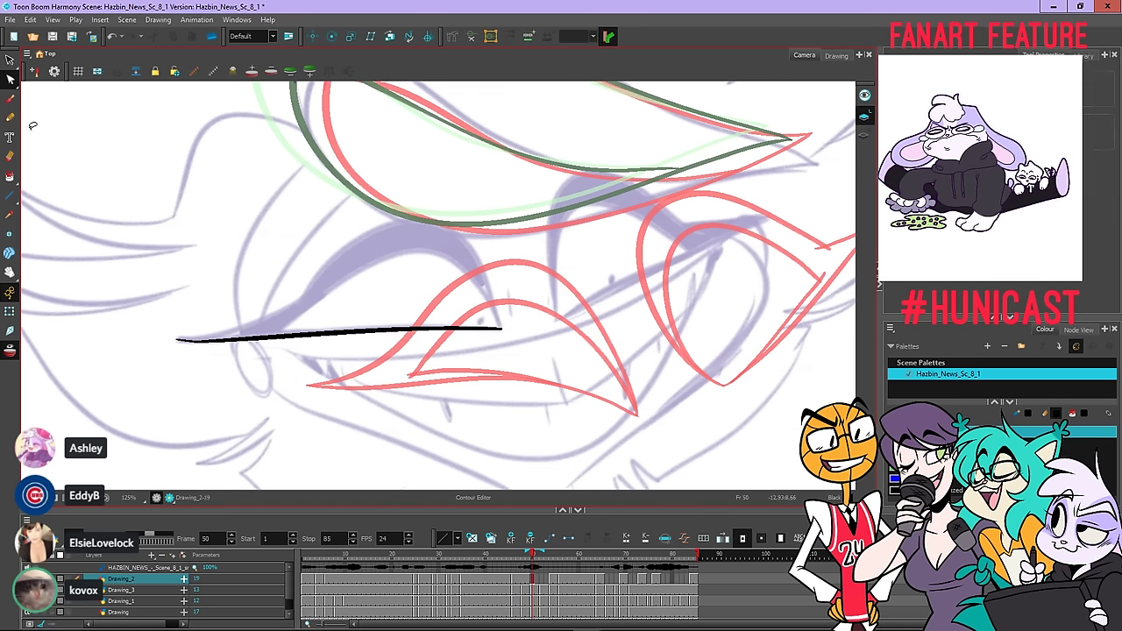
{"action": "left_click", "coordinate": [9, 156]}
{"action": "scroll", "coordinate": [501, 331], "scroll_direction": "up", "scroll_amount": 3}
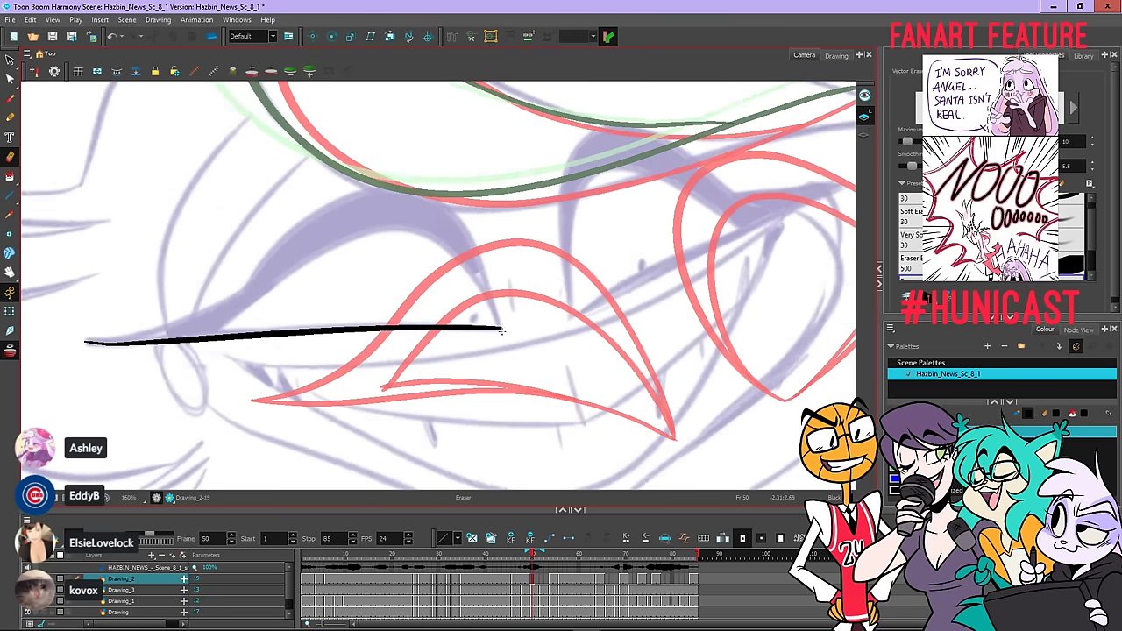
{"action": "mouse_move", "coordinate": [472, 312]}
{"action": "left_mouse_down"}
{"action": "mouse_move", "coordinate": [513, 325]}
{"action": "mouse_move", "coordinate": [458, 313]}
{"action": "left_mouse_up"}
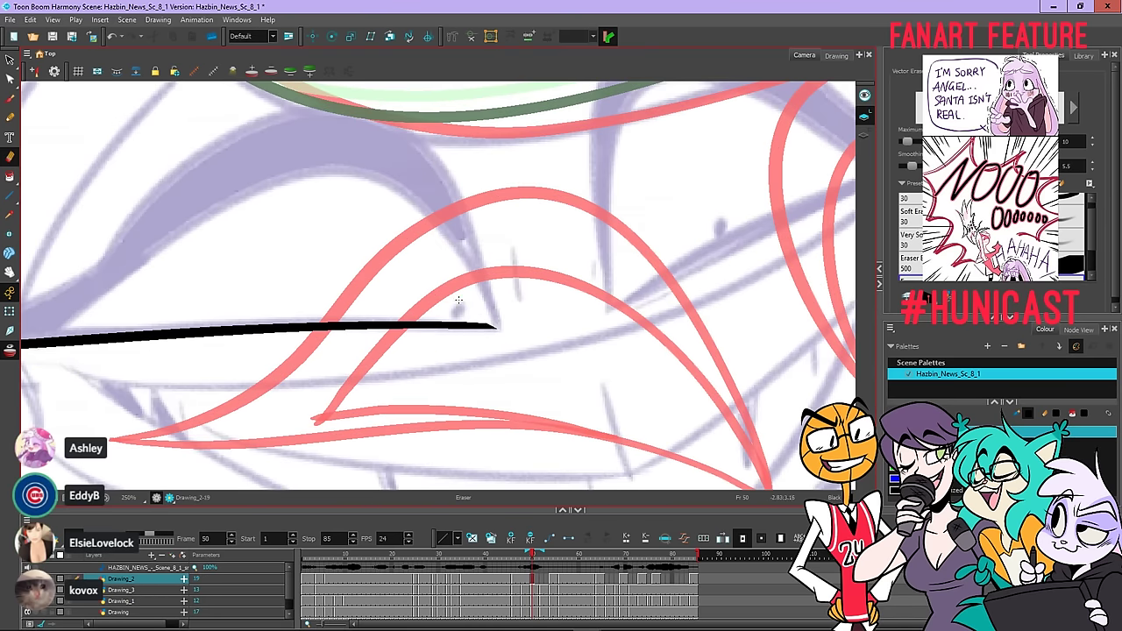
{"action": "scroll", "coordinate": [505, 304], "scroll_direction": "down", "scroll_amount": 2}
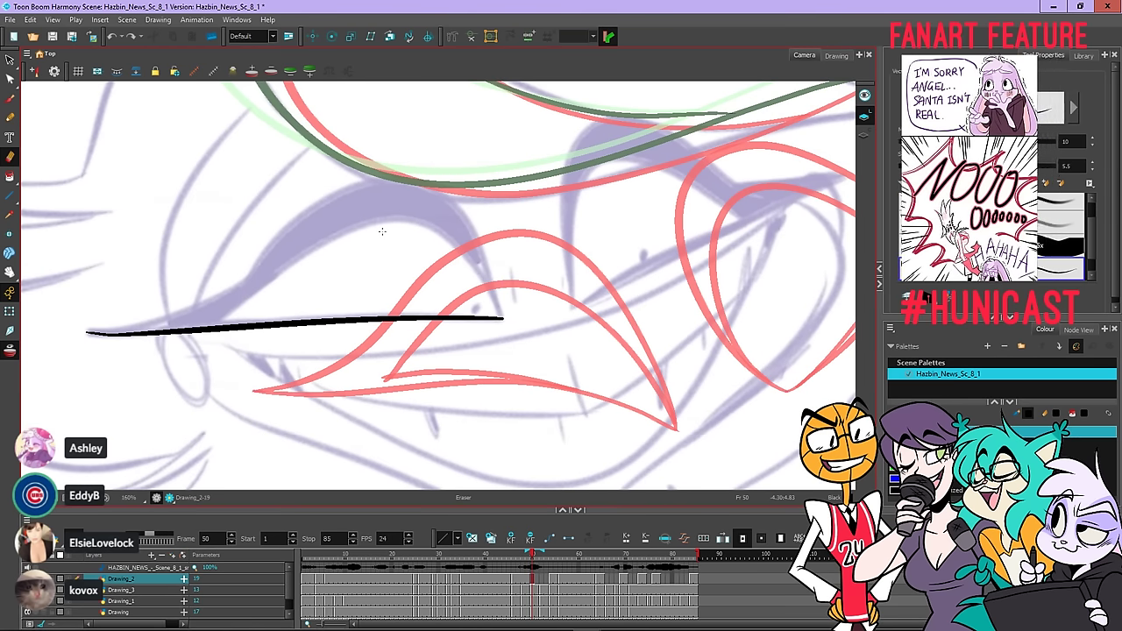
Ink the arched upper lid outline of the first eye on frame 50 with the Pencil, from lash tip to the lower lid's inner end
{"action": "left_click", "coordinate": [9, 117]}
{"action": "scroll", "coordinate": [90, 331], "scroll_direction": "down", "scroll_amount": 2}
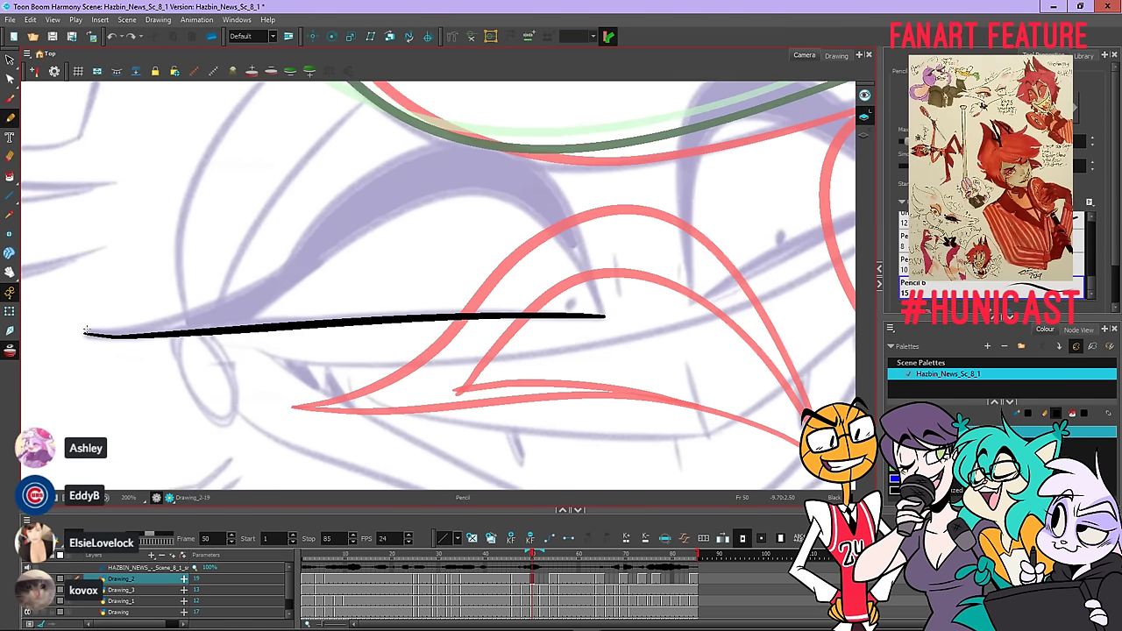
{"action": "mouse_move", "coordinate": [89, 332]}
{"action": "left_mouse_down"}
{"action": "mouse_move", "coordinate": [180, 308]}
{"action": "mouse_move", "coordinate": [268, 232]}
{"action": "mouse_move", "coordinate": [313, 214]}
{"action": "mouse_move", "coordinate": [379, 237]}
{"action": "mouse_move", "coordinate": [409, 320]}
{"action": "left_mouse_up"}
{"action": "key", "text": "ctrl+z"}
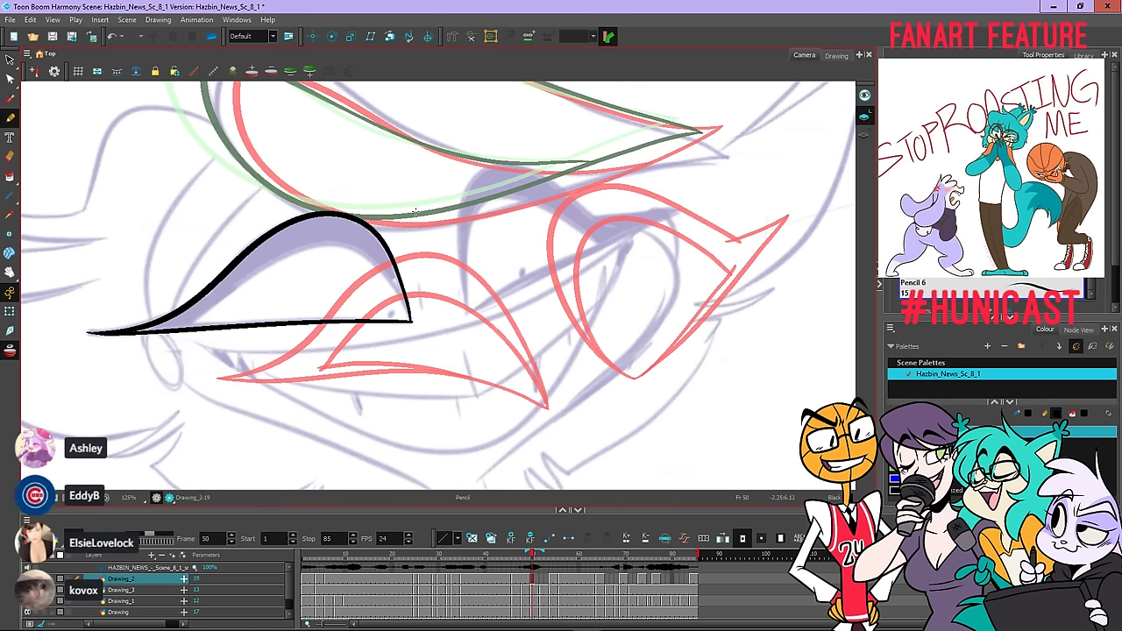
{"action": "left_click_drag", "start_coordinate": [403, 221], "coordinate": [468, 229]}
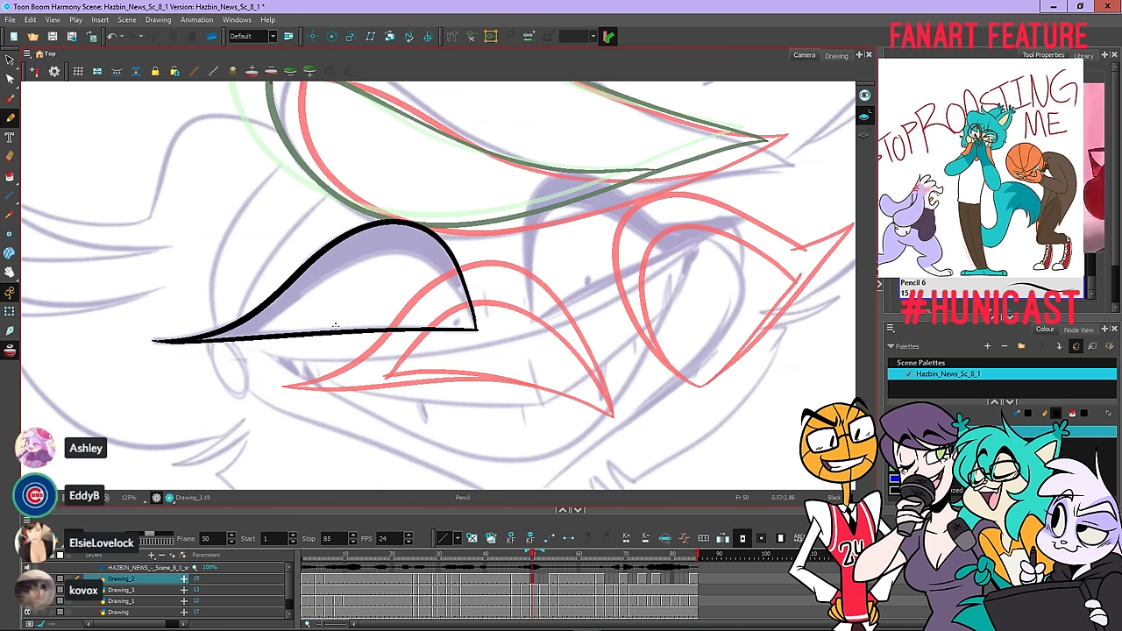
Ink a short second line along the inside of the first eye's lower lid on frame 50
{"action": "mouse_move", "coordinate": [362, 330]}
{"action": "left_mouse_down"}
{"action": "mouse_move", "coordinate": [250, 329]}
{"action": "mouse_move", "coordinate": [367, 329]}
{"action": "left_mouse_up"}
{"action": "key", "text": "ctrl+z"}
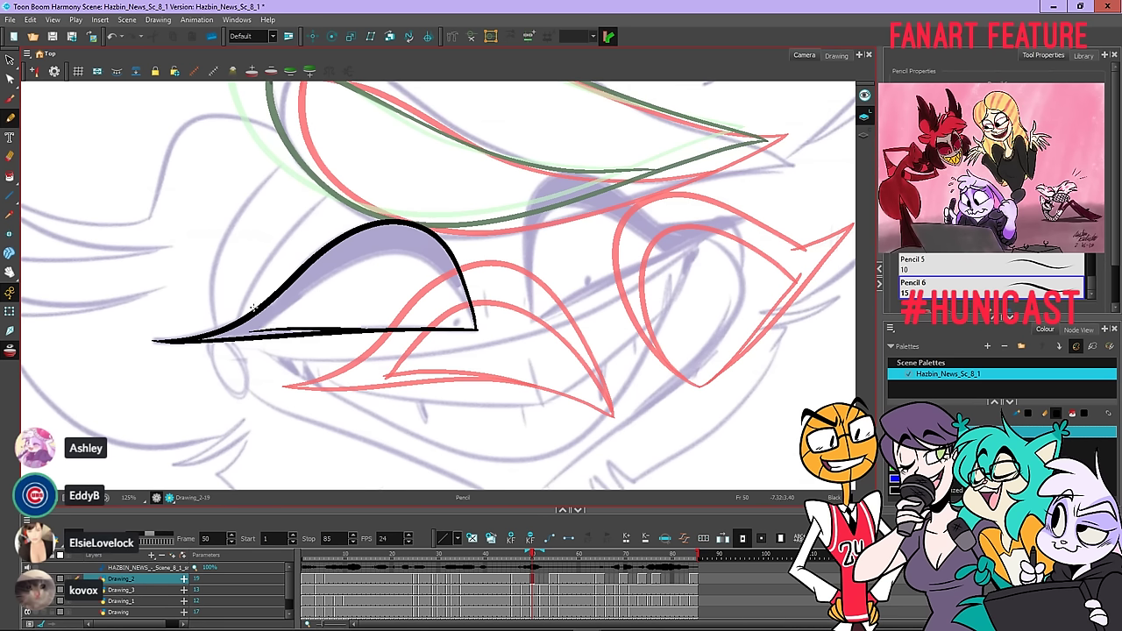
{"action": "left_click_drag", "start_coordinate": [242, 331], "coordinate": [377, 329]}
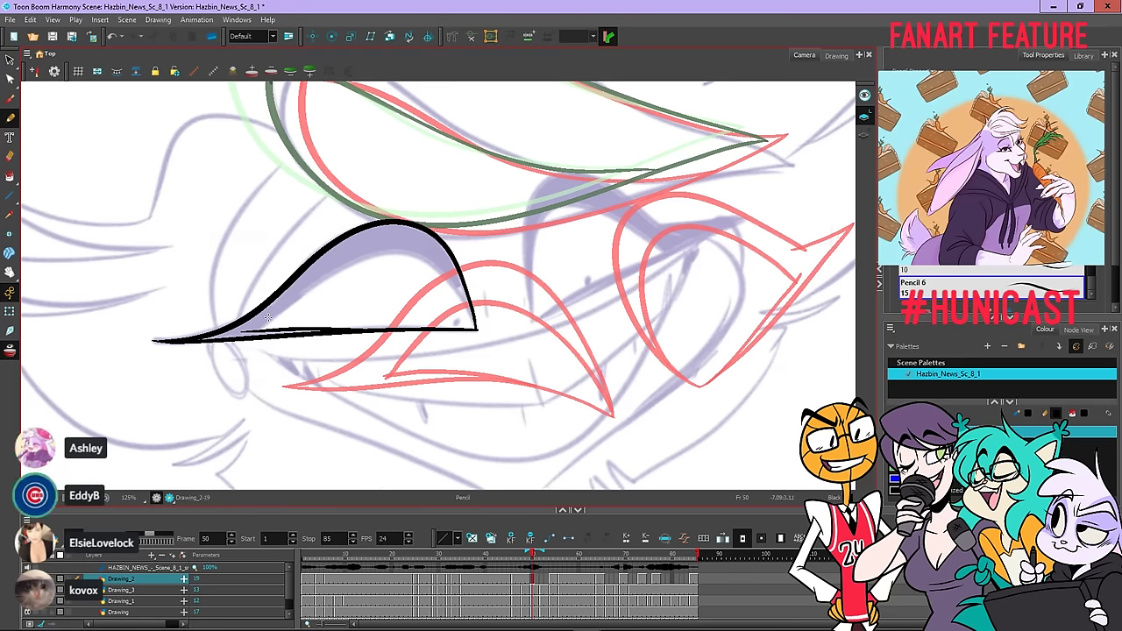
Ink the inner lid arch of the first eye on frame 50 over the sketch's shadow edge, redrawing the stroke until it fits
{"action": "mouse_move", "coordinate": [256, 331]}
{"action": "left_mouse_down"}
{"action": "mouse_move", "coordinate": [349, 265]}
{"action": "mouse_move", "coordinate": [416, 254]}
{"action": "left_mouse_up"}
{"action": "mouse_move", "coordinate": [250, 332]}
{"action": "left_mouse_down"}
{"action": "mouse_move", "coordinate": [353, 243]}
{"action": "mouse_move", "coordinate": [409, 221]}
{"action": "left_mouse_up"}
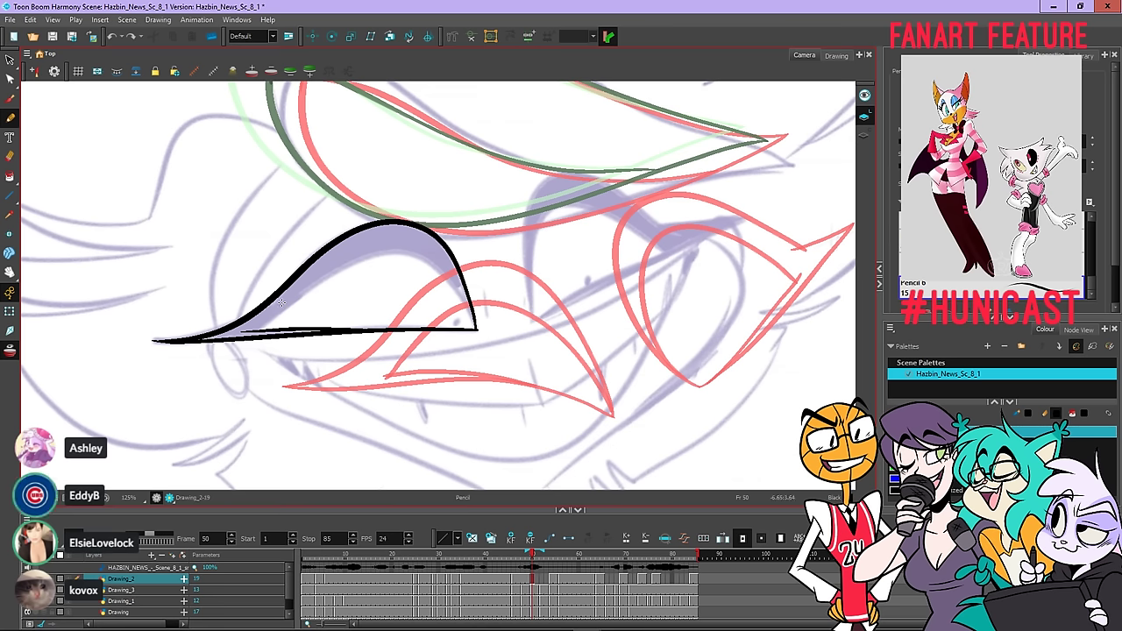
{"action": "left_click_drag", "start_coordinate": [252, 333], "coordinate": [327, 271]}
{"action": "key", "text": "ctrl+z"}
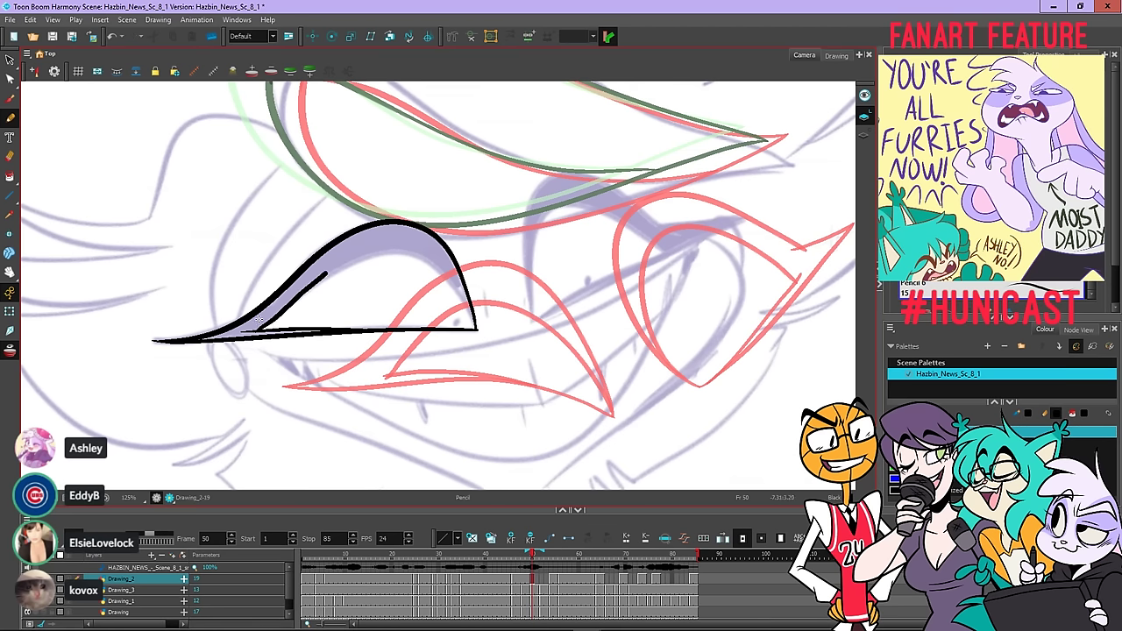
{"action": "key", "text": "ctrl+z"}
{"action": "mouse_move", "coordinate": [250, 332]}
{"action": "left_mouse_down"}
{"action": "mouse_move", "coordinate": [348, 260]}
{"action": "mouse_move", "coordinate": [391, 249]}
{"action": "mouse_move", "coordinate": [431, 262]}
{"action": "mouse_move", "coordinate": [474, 323]}
{"action": "left_mouse_up"}
{"action": "key", "text": "ctrl+z"}
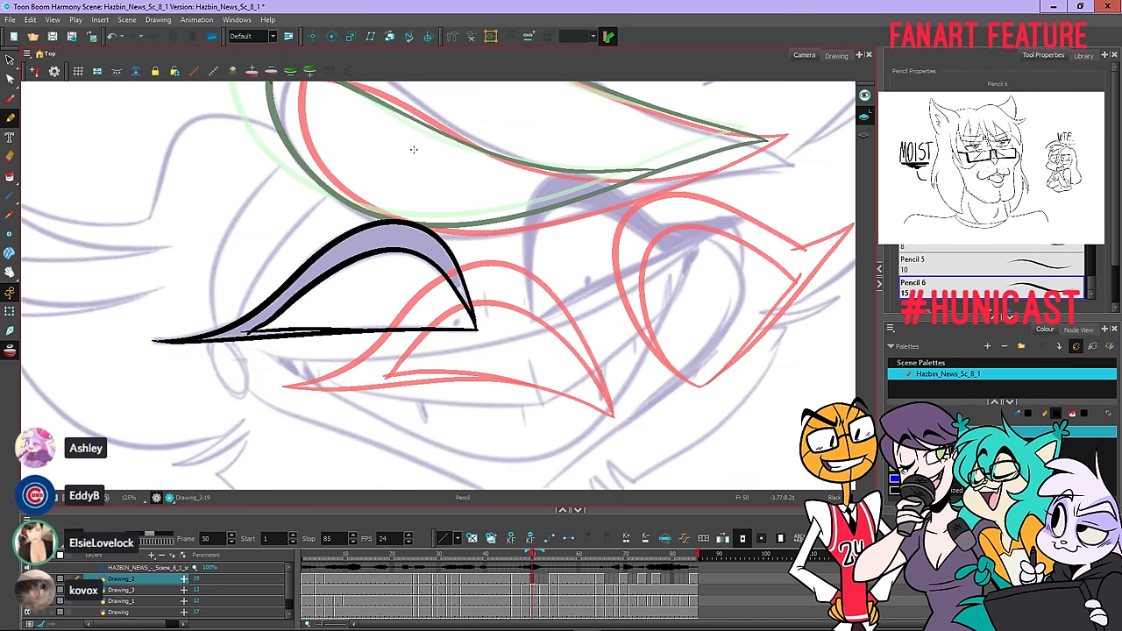
{"action": "key", "text": "ctrl+z"}
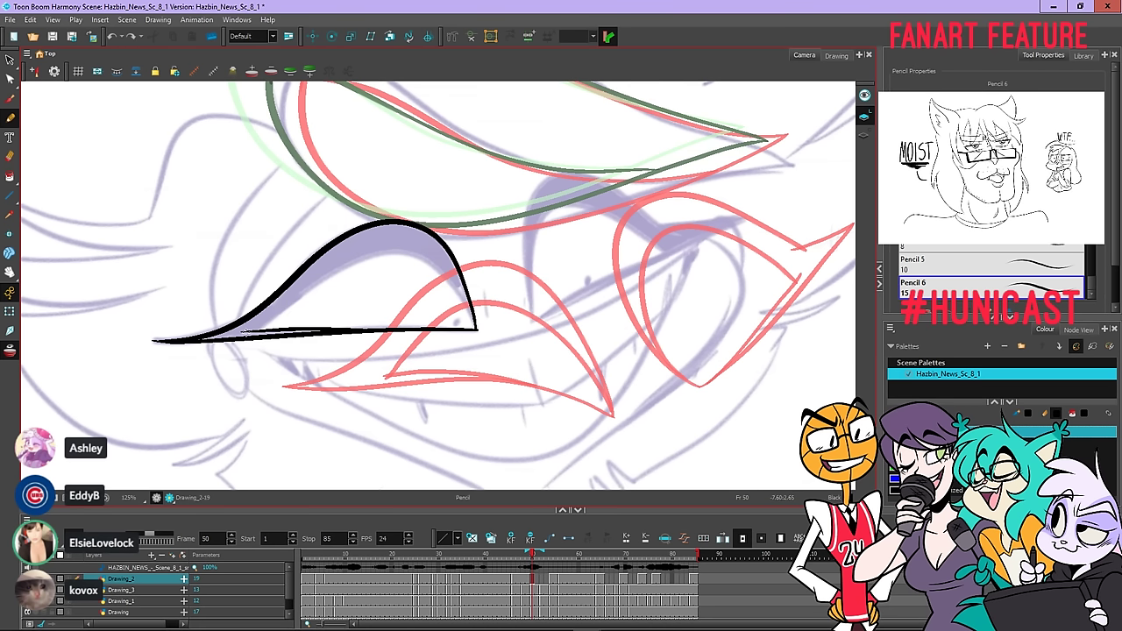
{"action": "mouse_move", "coordinate": [247, 335]}
{"action": "left_mouse_down"}
{"action": "mouse_move", "coordinate": [358, 256]}
{"action": "mouse_move", "coordinate": [402, 252]}
{"action": "mouse_move", "coordinate": [426, 258]}
{"action": "mouse_move", "coordinate": [473, 314]}
{"action": "left_mouse_up"}
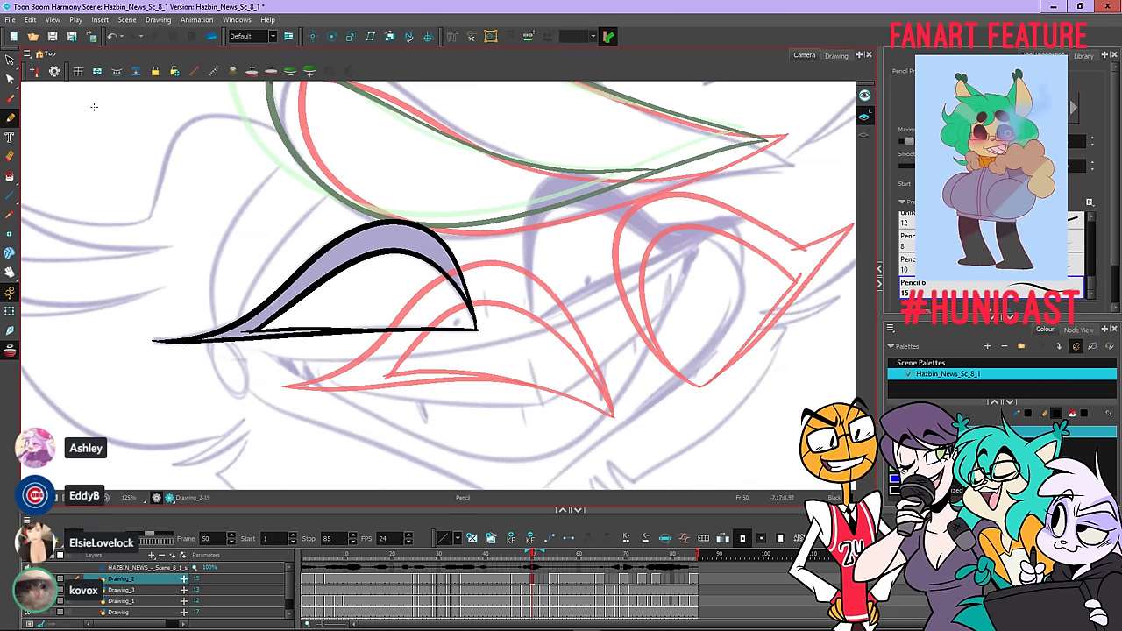
Fit the inner end of the first eye's inner lid arch to the eye corner with the Contour Editor
{"action": "key", "text": "alt+q"}
{"action": "left_click", "coordinate": [481, 330]}
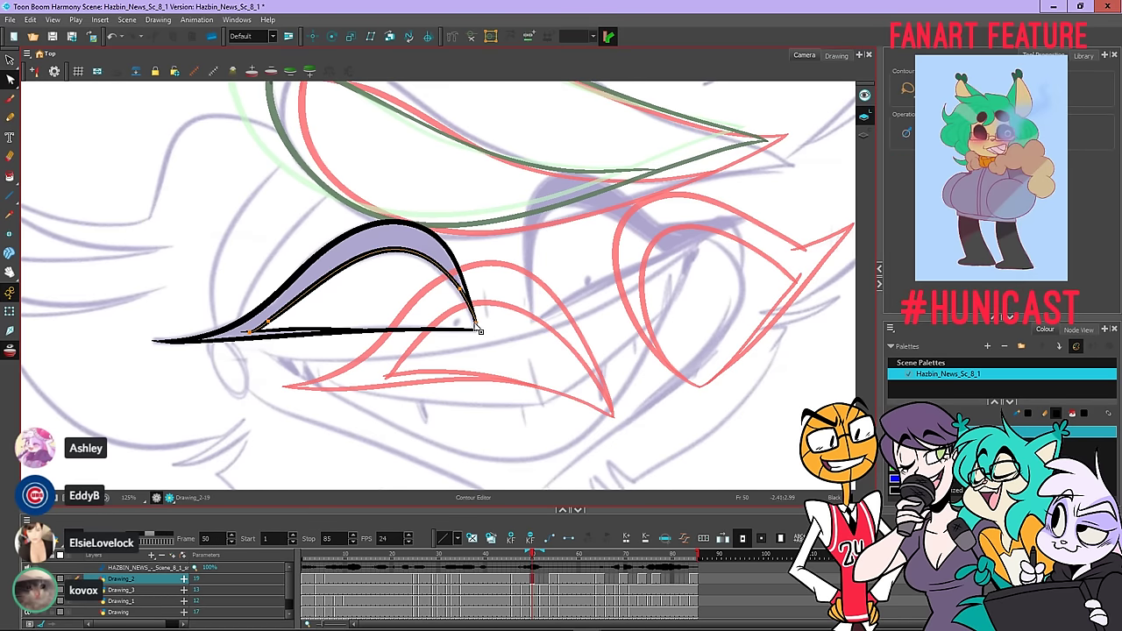
{"action": "left_click_drag", "start_coordinate": [460, 289], "coordinate": [457, 289]}
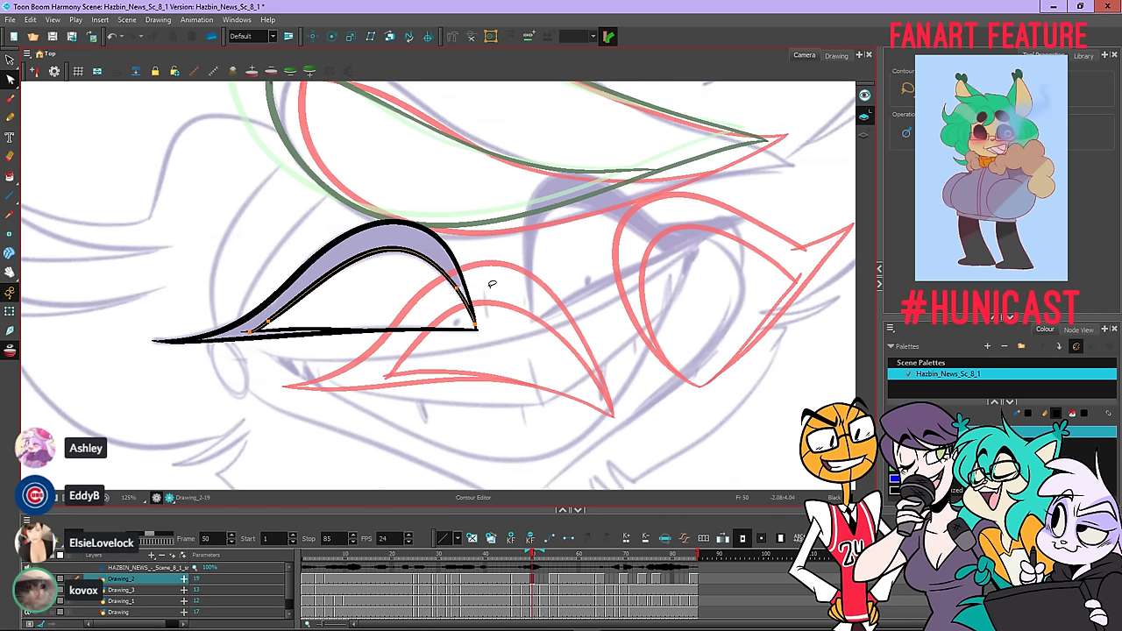
{"action": "left_click", "coordinate": [496, 272]}
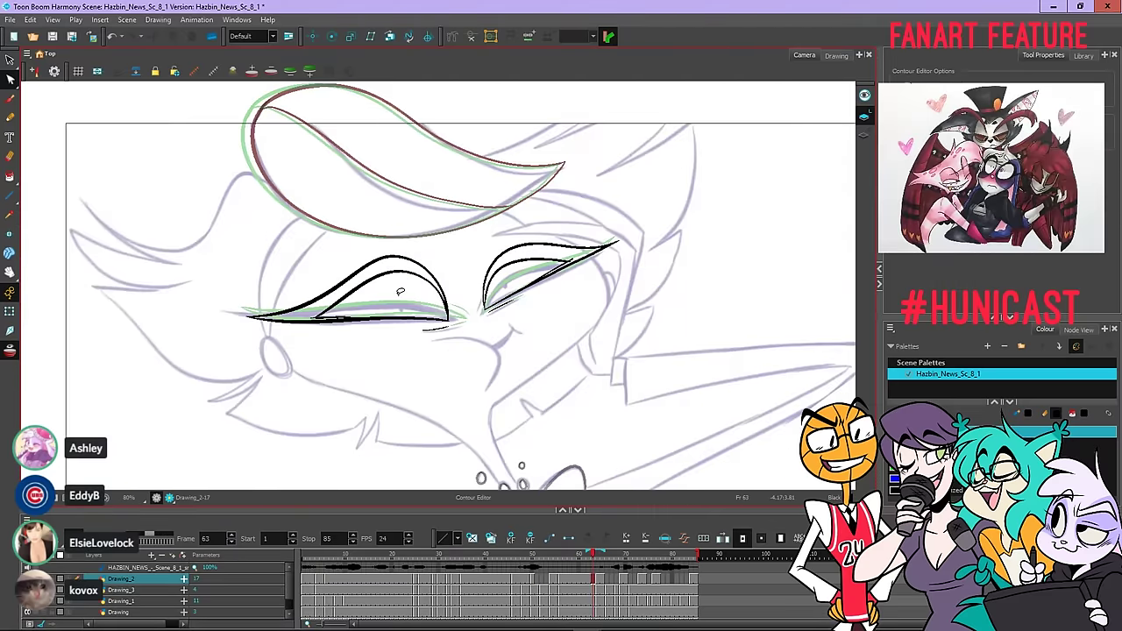
Frame the whole drawing in the camera view and play back the scene to check the animation
{"action": "scroll", "coordinate": [400, 291], "scroll_direction": "down", "scroll_amount": 3}
{"action": "scroll", "coordinate": [394, 298], "scroll_direction": "up", "scroll_amount": 1}
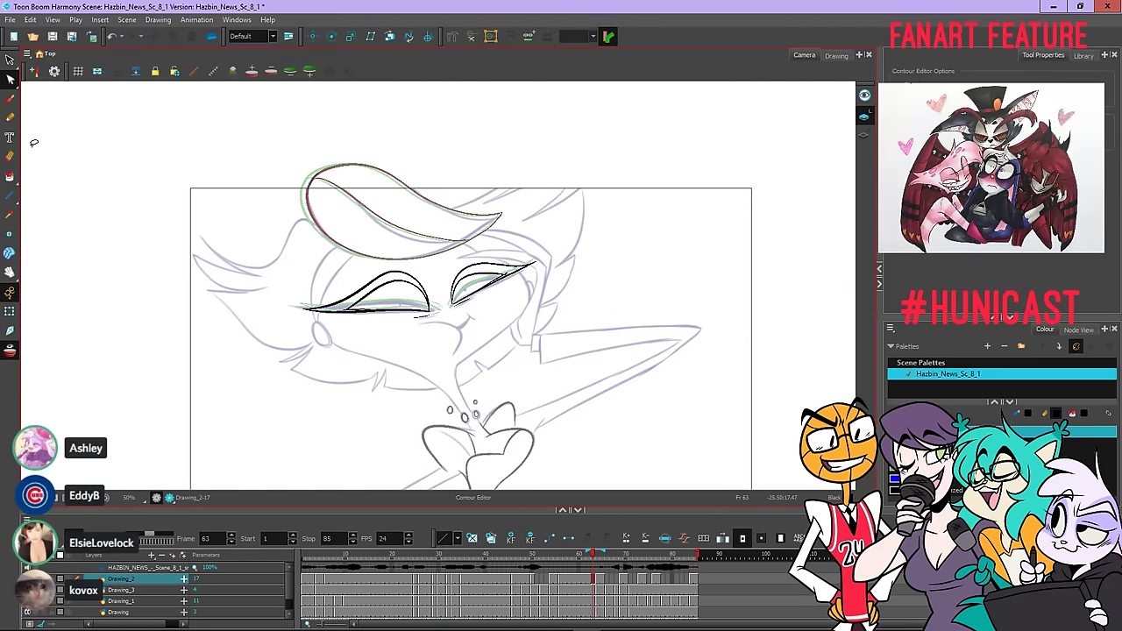
{"action": "left_click", "coordinate": [9, 271]}
{"action": "left_click_drag", "start_coordinate": [482, 259], "coordinate": [453, 180]}
{"action": "scroll", "coordinate": [449, 195], "scroll_direction": "up", "scroll_amount": 1}
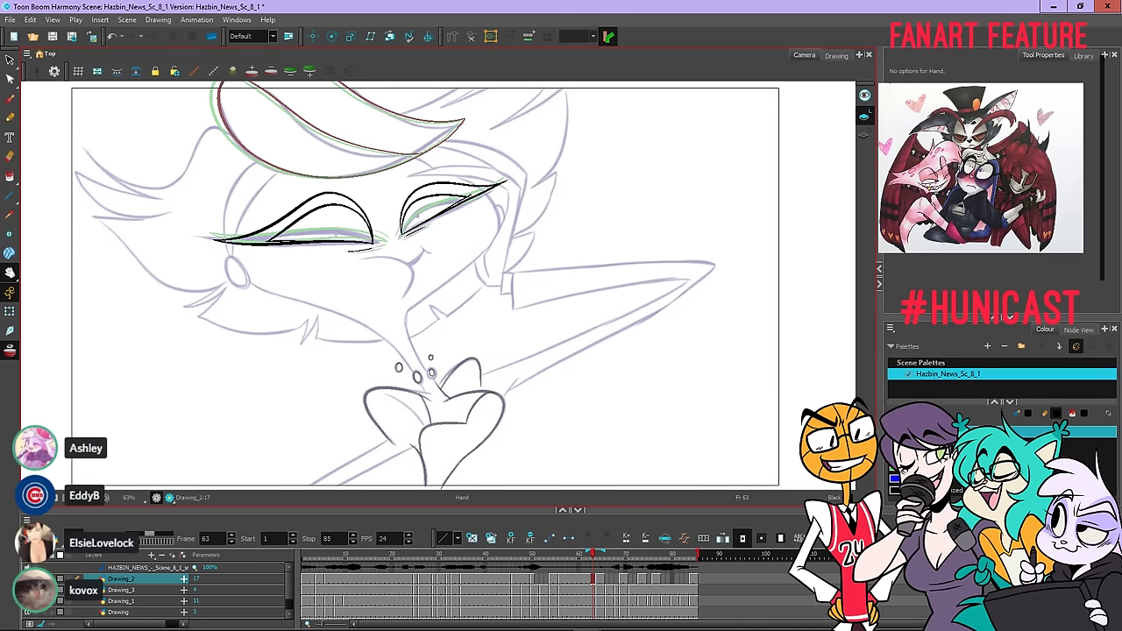
{"action": "left_click", "coordinate": [41, 539]}
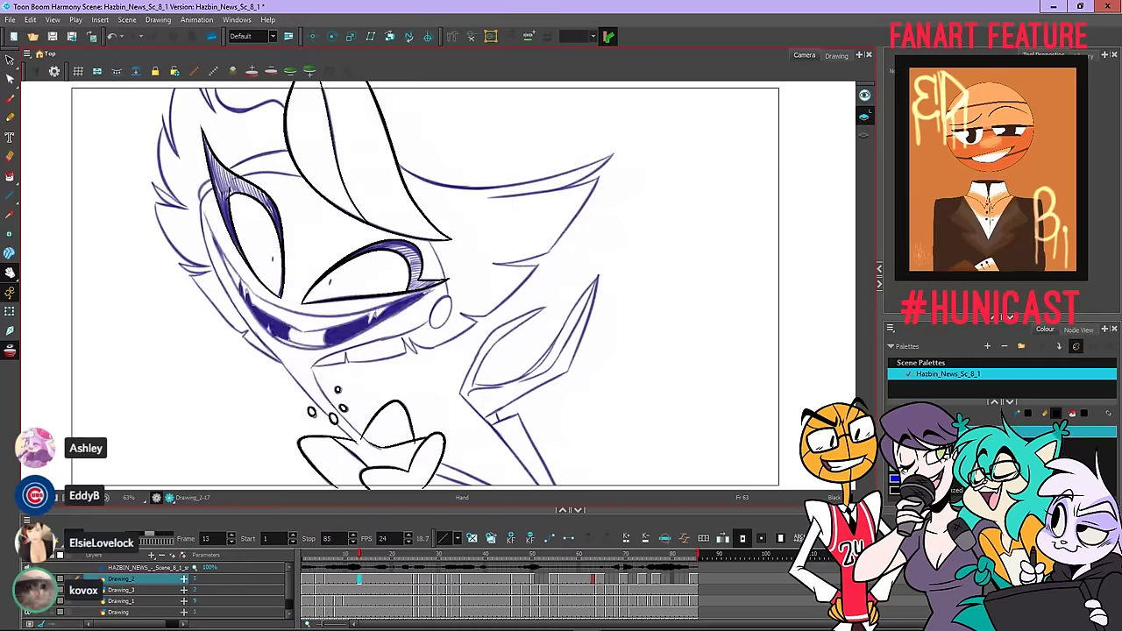
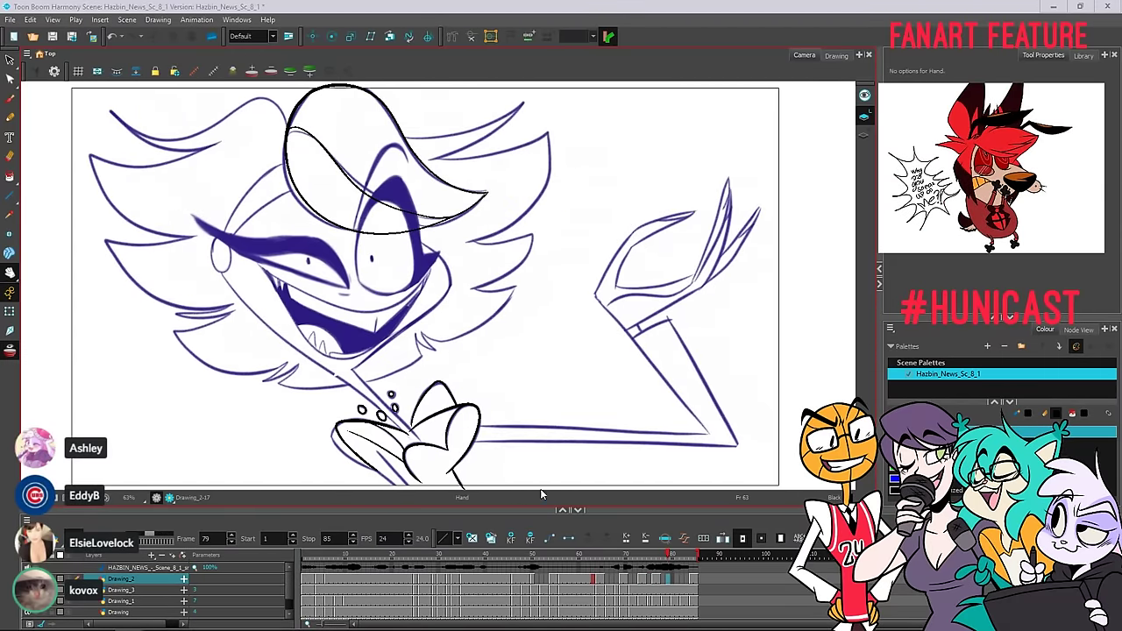
Return to frame 50, save the scene, and ready the Pencil for the second eye
{"action": "left_click_drag", "start_coordinate": [545, 556], "coordinate": [531, 558]}
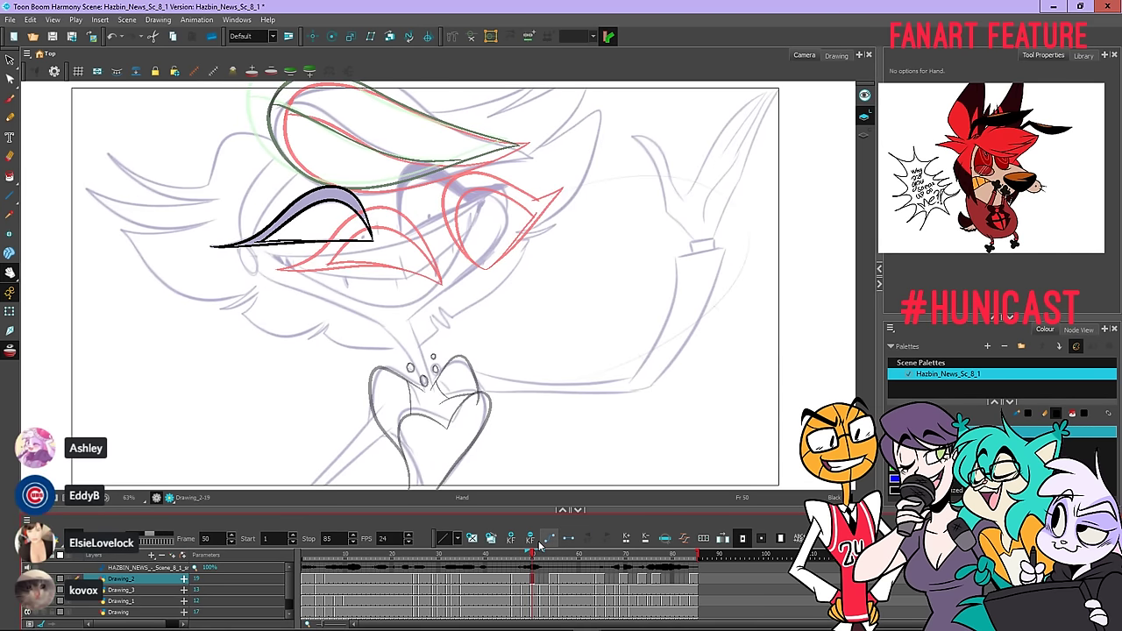
{"action": "left_click", "coordinate": [9, 117]}
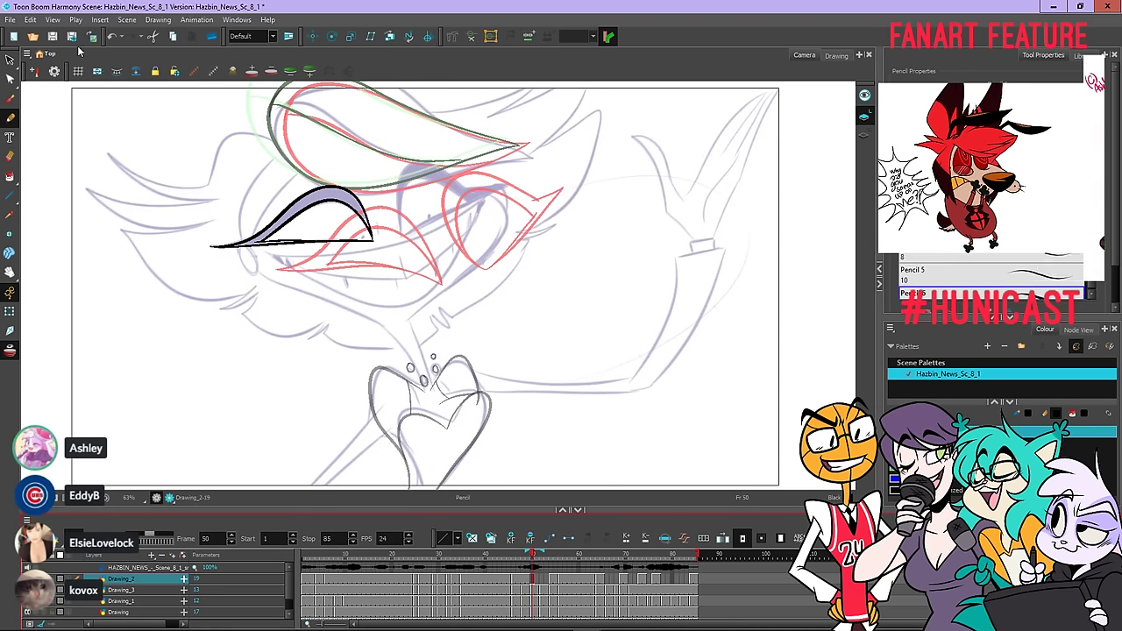
{"action": "left_click", "coordinate": [53, 36]}
{"action": "scroll", "coordinate": [451, 172], "scroll_direction": "up", "scroll_amount": 3}
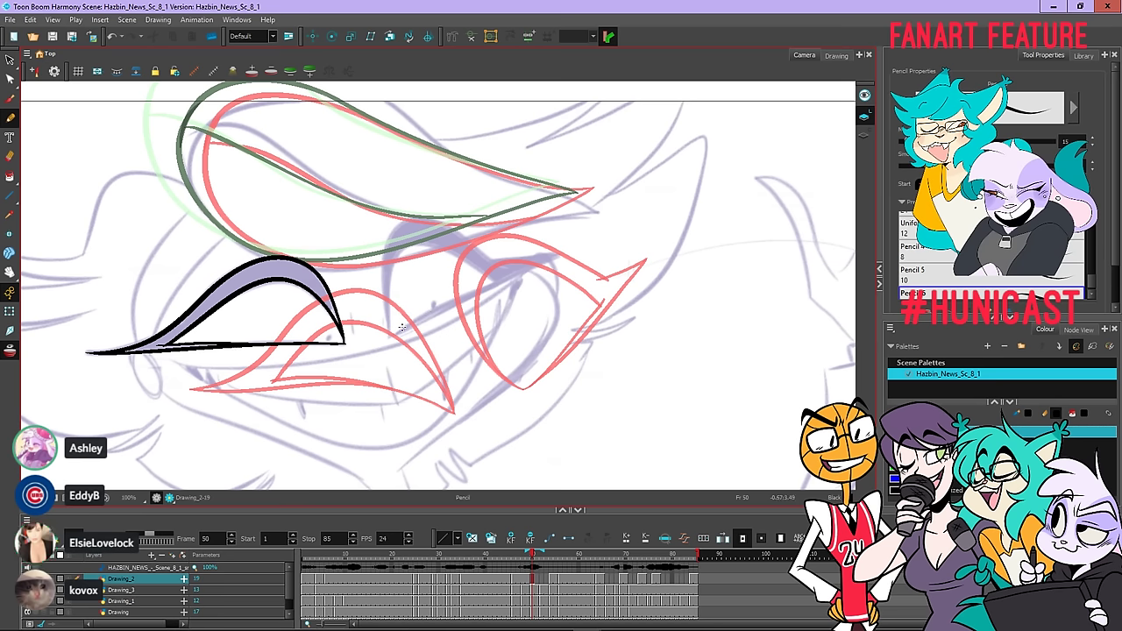
Ink the slanted lower lid of the second eye on frame 50 with one nearly straight Pencil stroke out to the lash tip
{"action": "key", "text": "ctrl+z"}
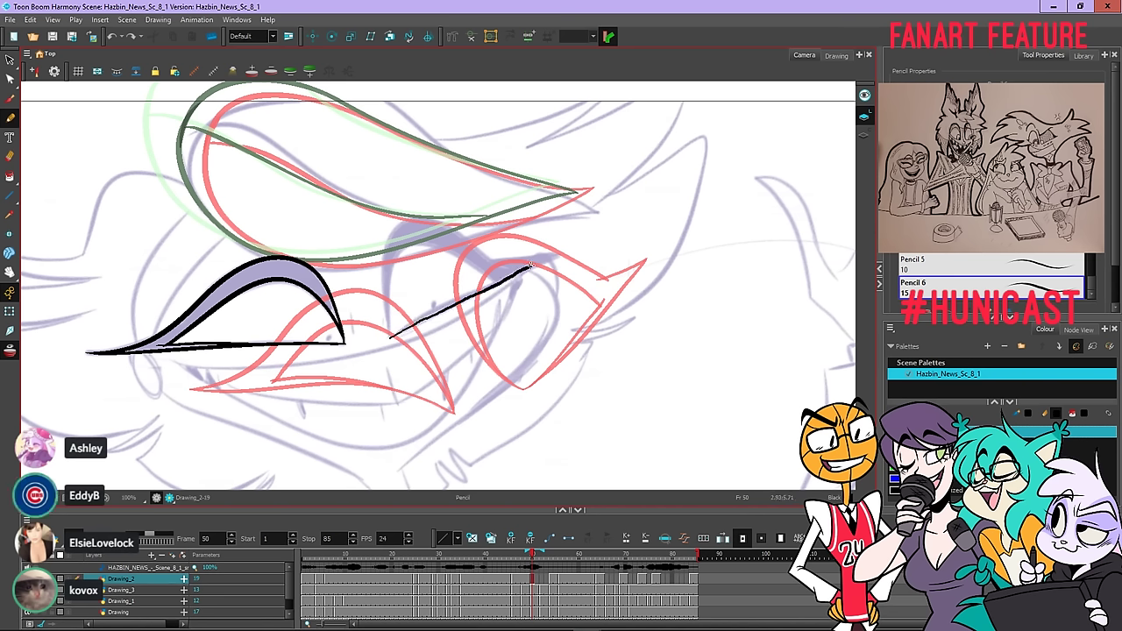
{"action": "key", "text": "alt+x"}
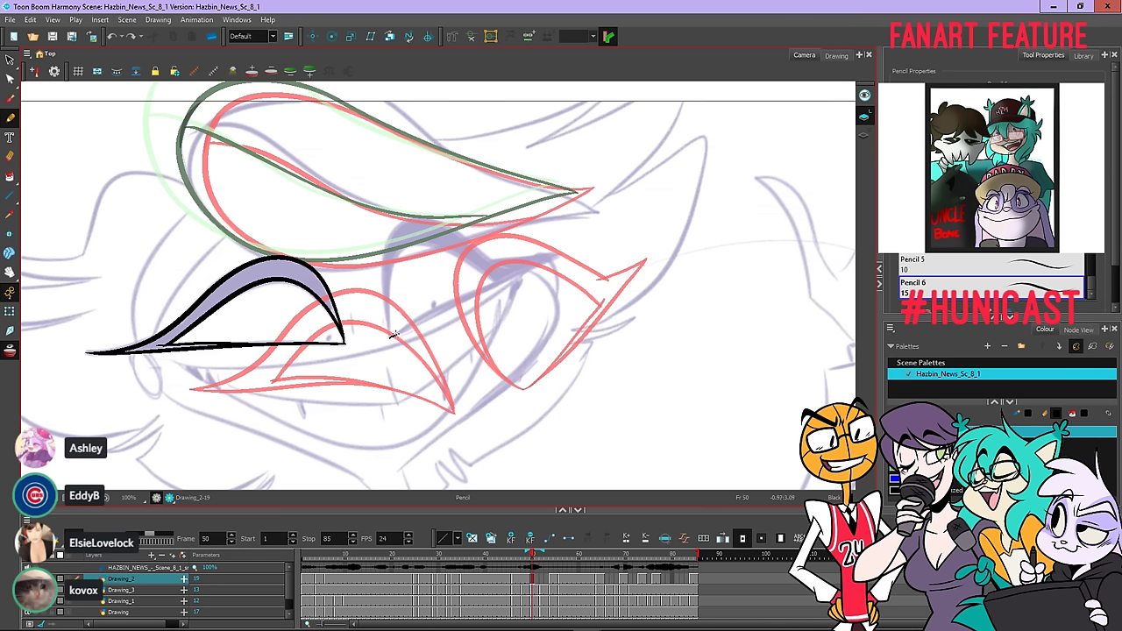
{"action": "left_click_drag", "start_coordinate": [445, 308], "coordinate": [562, 256]}
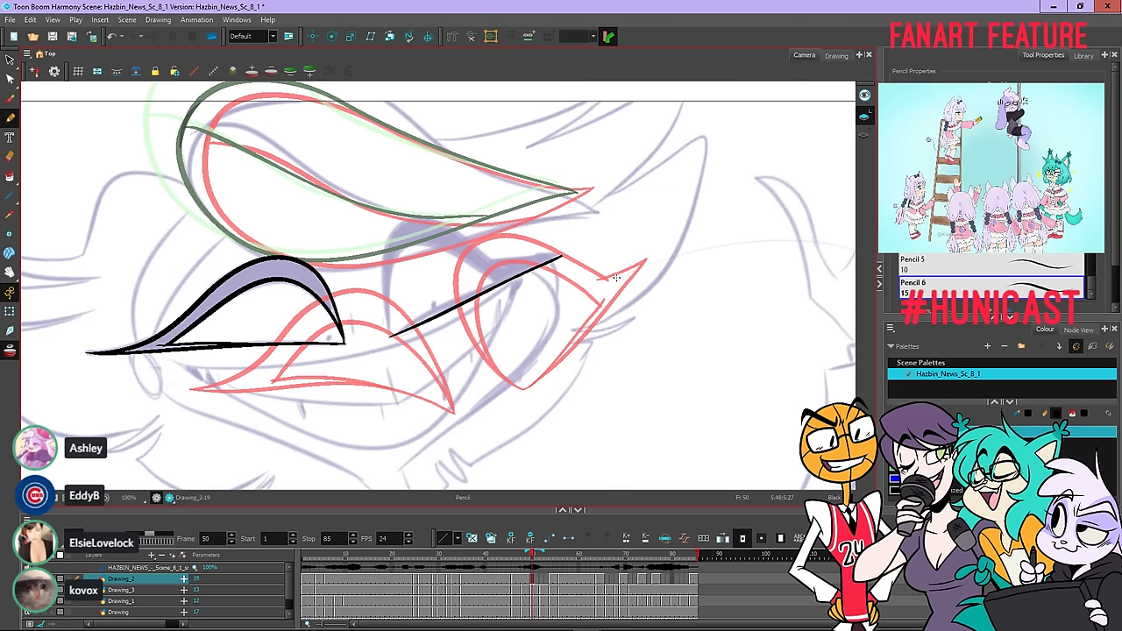
Extend the outer tip of the second eye's lower lid line slightly with the Contour Editor
{"action": "key", "text": "alt+q"}
{"action": "key", "text": "2"}
{"action": "key", "text": "2"}
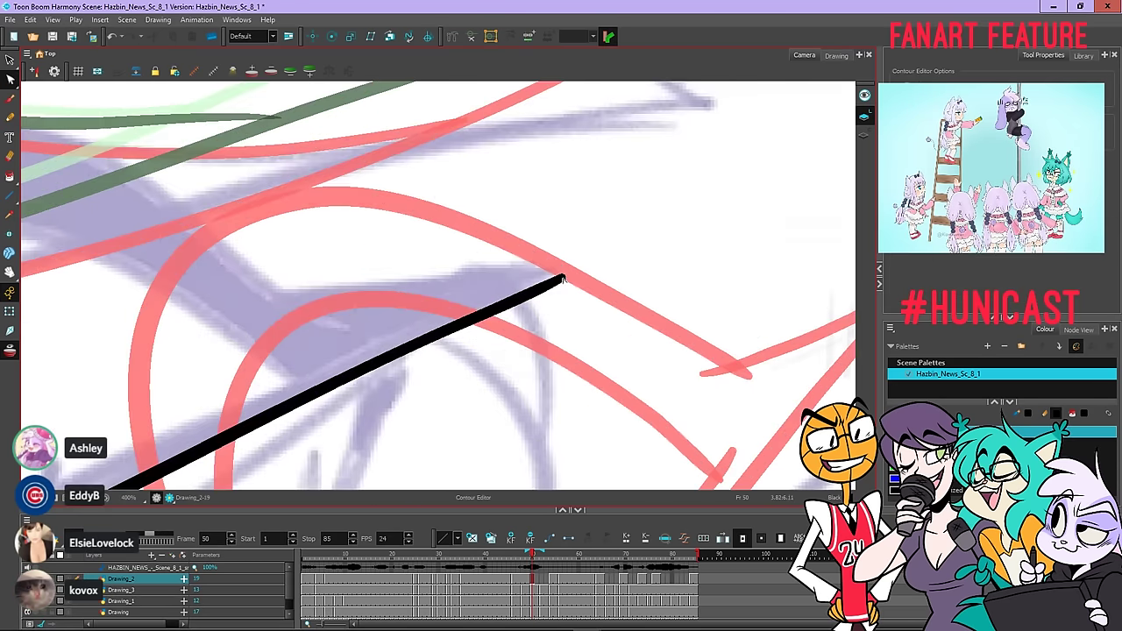
{"action": "left_click", "coordinate": [565, 278]}
{"action": "left_click_drag", "start_coordinate": [564, 278], "coordinate": [572, 273]}
{"action": "scroll", "coordinate": [580, 300], "scroll_direction": "down", "scroll_amount": 3}
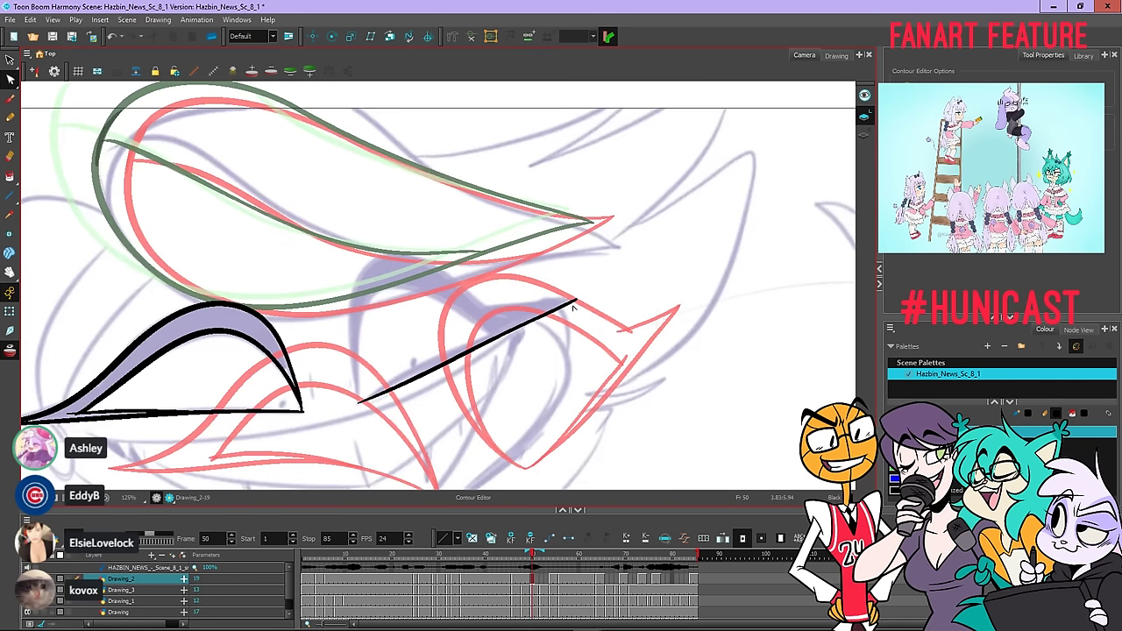
{"action": "scroll", "coordinate": [574, 294], "scroll_direction": "down", "scroll_amount": 1}
{"action": "scroll", "coordinate": [565, 281], "scroll_direction": "up", "scroll_amount": 2}
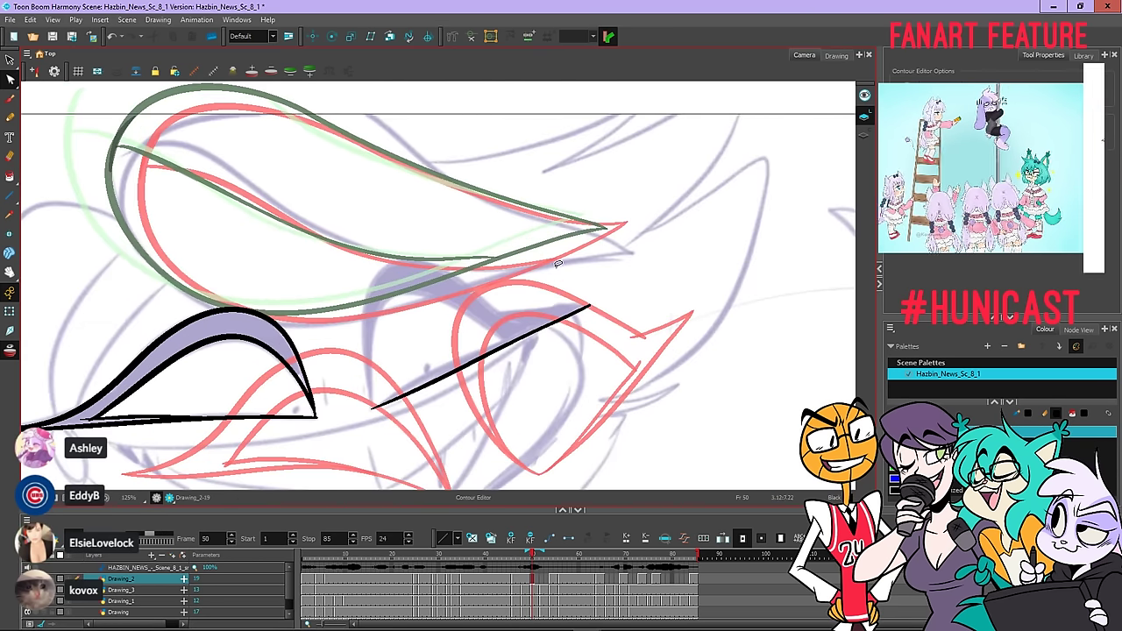
Ink the curved upper lid outline of the second eye on frame 50, from the inner corner over the arch towards the lash
{"action": "key", "text": "alt+b"}
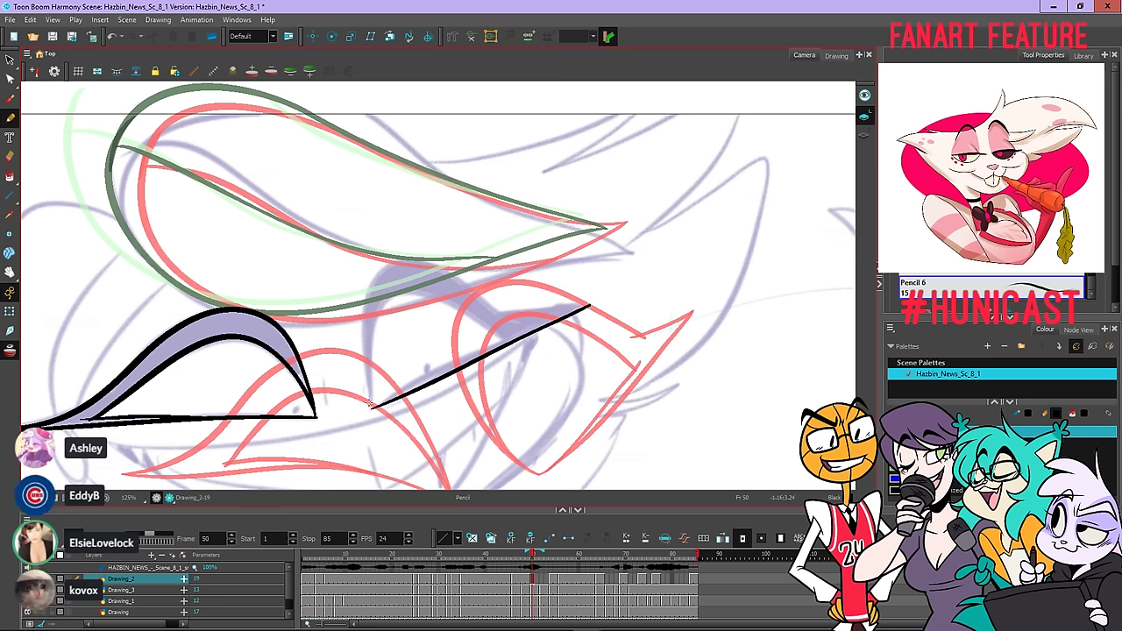
{"action": "left_click_drag", "start_coordinate": [373, 407], "coordinate": [366, 348]}
{"action": "key", "text": "ctrl+z"}
{"action": "mouse_move", "coordinate": [373, 408]}
{"action": "left_mouse_down"}
{"action": "mouse_move", "coordinate": [366, 359]}
{"action": "mouse_move", "coordinate": [382, 286]}
{"action": "left_mouse_up"}
{"action": "key", "text": "ctrl+z"}
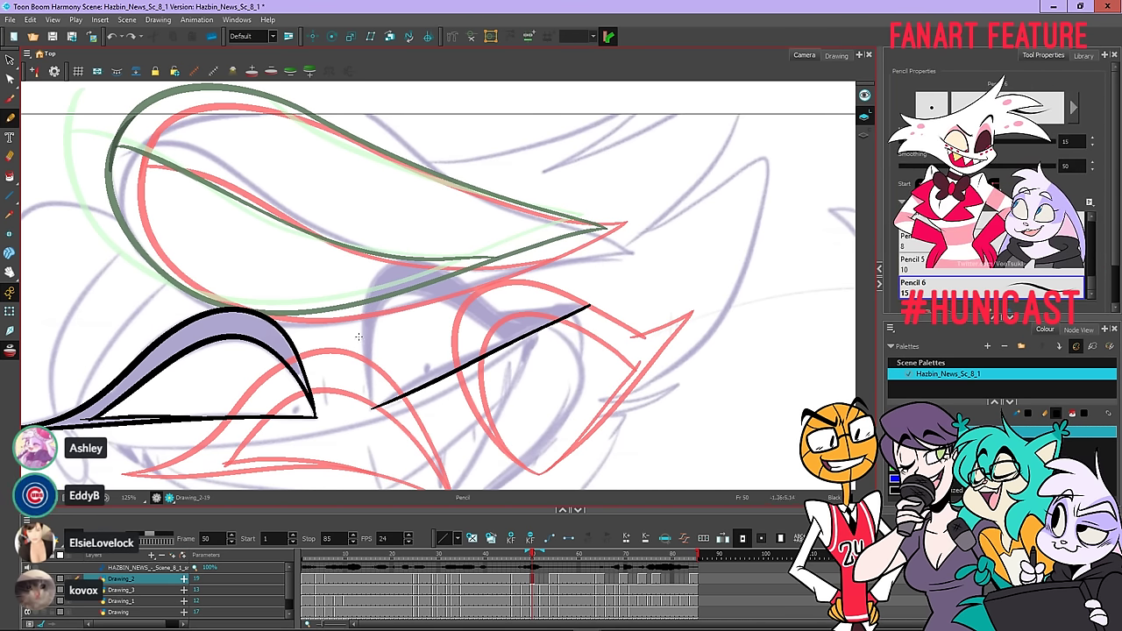
{"action": "left_click_drag", "start_coordinate": [372, 408], "coordinate": [368, 386]}
{"action": "key", "text": "ctrl+z"}
{"action": "key", "text": "alt+/"}
{"action": "mouse_move", "coordinate": [370, 398]}
{"action": "left_mouse_down"}
{"action": "mouse_move", "coordinate": [366, 304]}
{"action": "mouse_move", "coordinate": [394, 261]}
{"action": "mouse_move", "coordinate": [440, 265]}
{"action": "mouse_move", "coordinate": [500, 317]}
{"action": "left_mouse_up"}
Adjust the crest of the second eye's upper lid arch on frame 50 with the Contour Editor
{"action": "key", "text": "space"}
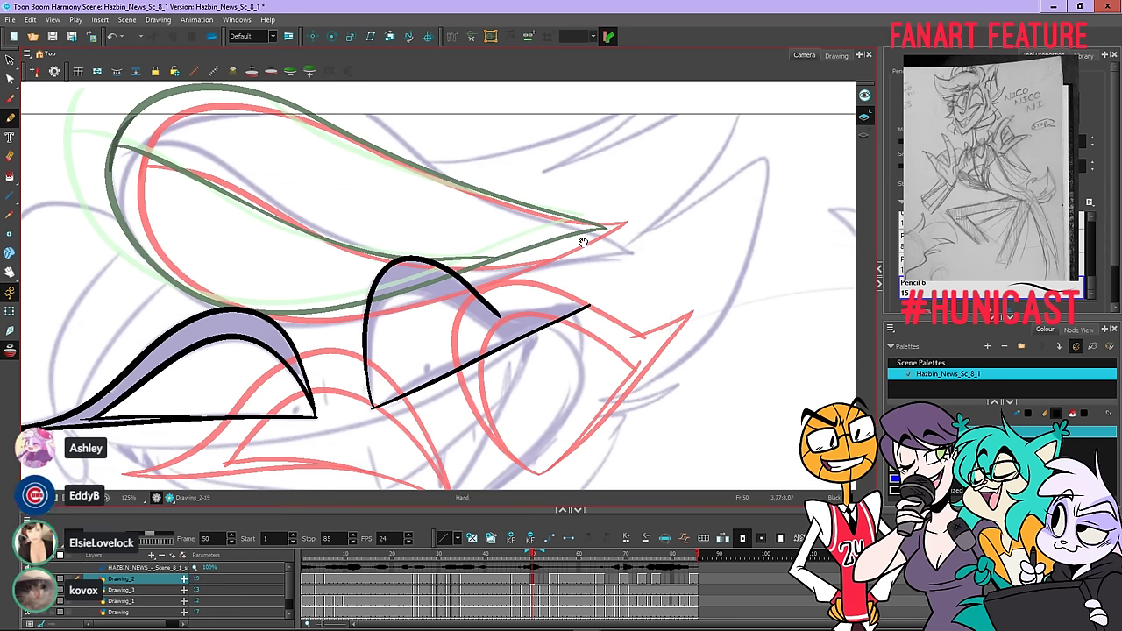
{"action": "left_click_drag", "start_coordinate": [582, 242], "coordinate": [439, 230]}
{"action": "left_click", "coordinate": [10, 79]}
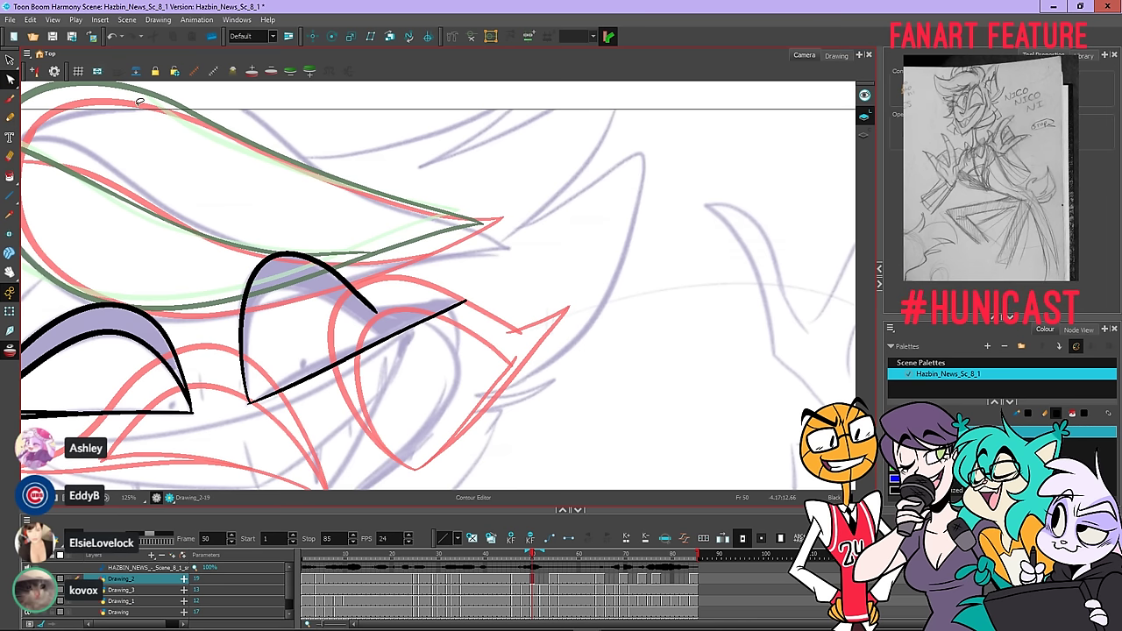
{"action": "left_click", "coordinate": [283, 257]}
{"action": "left_click_drag", "start_coordinate": [284, 258], "coordinate": [300, 259]}
{"action": "left_click", "coordinate": [314, 231]}
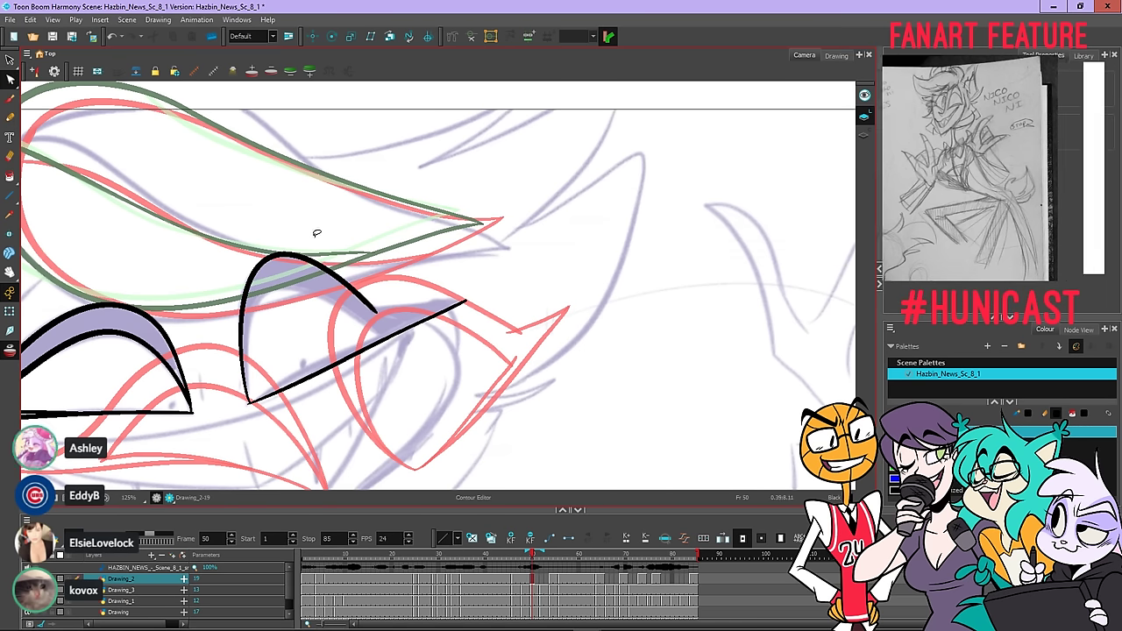
Ink the upper edge of the second eye's lash on frame 50 with a short Pencil line from the lid arch to the lash tip
{"action": "left_click", "coordinate": [10, 117]}
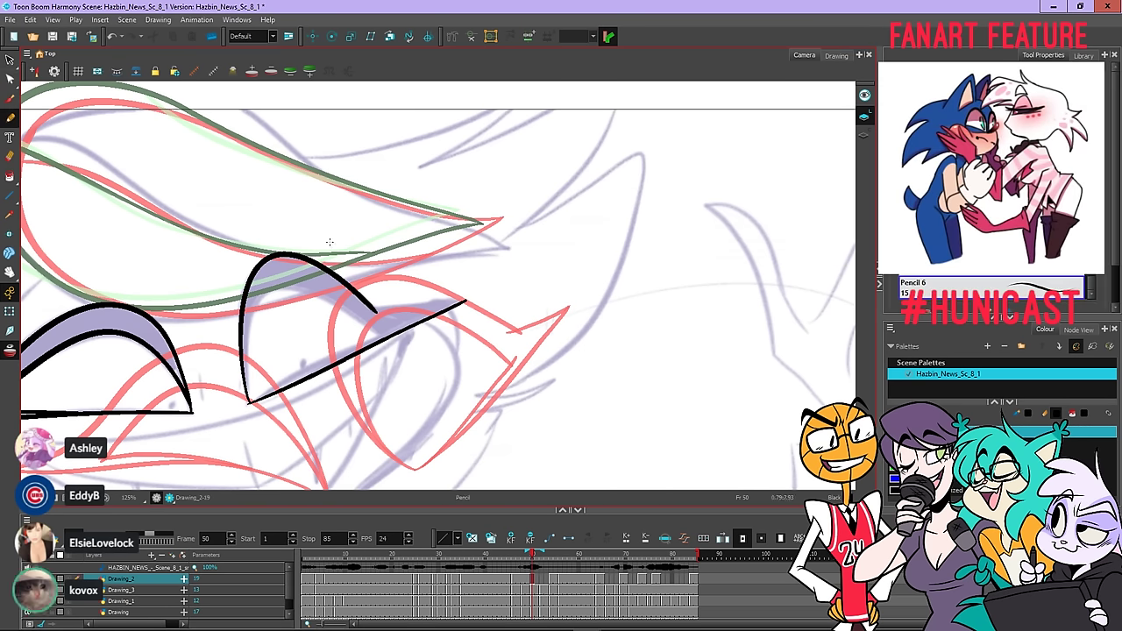
{"action": "left_click_drag", "start_coordinate": [374, 309], "coordinate": [468, 300]}
{"action": "key", "text": "ctrl+z"}
{"action": "key", "text": "ctrl+z"}
{"action": "left_click_drag", "start_coordinate": [358, 307], "coordinate": [394, 306]}
{"action": "left_click_drag", "start_coordinate": [469, 298], "coordinate": [467, 299]}
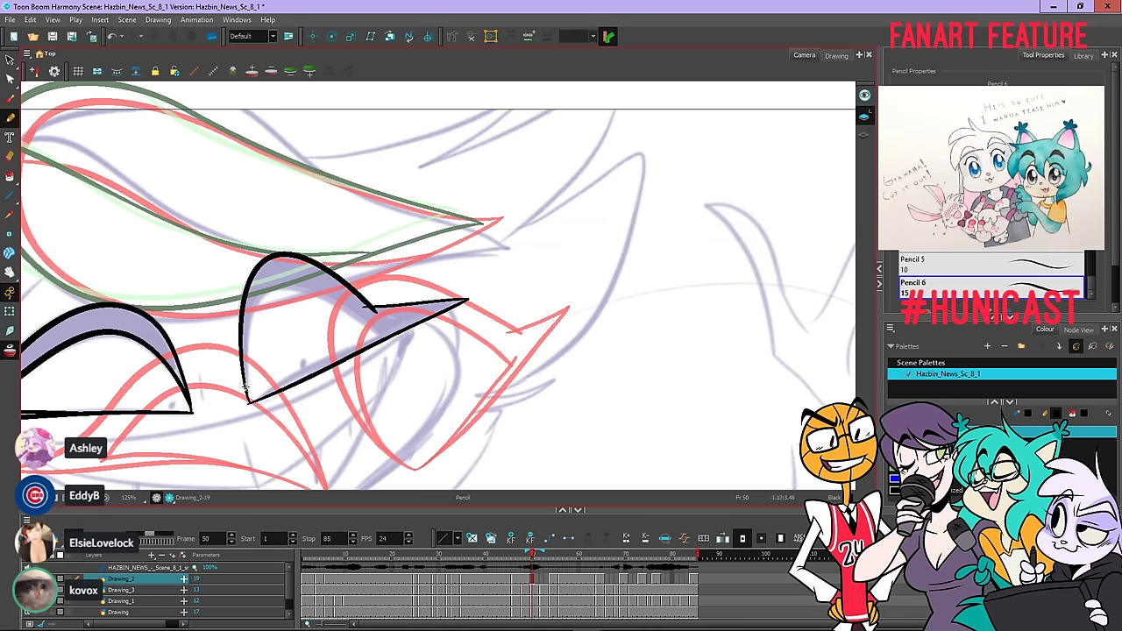
Ink the inner curve of the second eye's upper lid on frame 50, from the inner corner over to the lower lid line
{"action": "left_click_drag", "start_coordinate": [246, 390], "coordinate": [250, 316]}
{"action": "key", "text": "ctrl+z"}
{"action": "left_click_drag", "start_coordinate": [248, 397], "coordinate": [263, 291]}
{"action": "key", "text": "ctrl+z"}
{"action": "mouse_move", "coordinate": [246, 389]}
{"action": "left_mouse_down"}
{"action": "mouse_move", "coordinate": [252, 311]}
{"action": "mouse_move", "coordinate": [275, 284]}
{"action": "mouse_move", "coordinate": [378, 331]}
{"action": "left_mouse_up"}
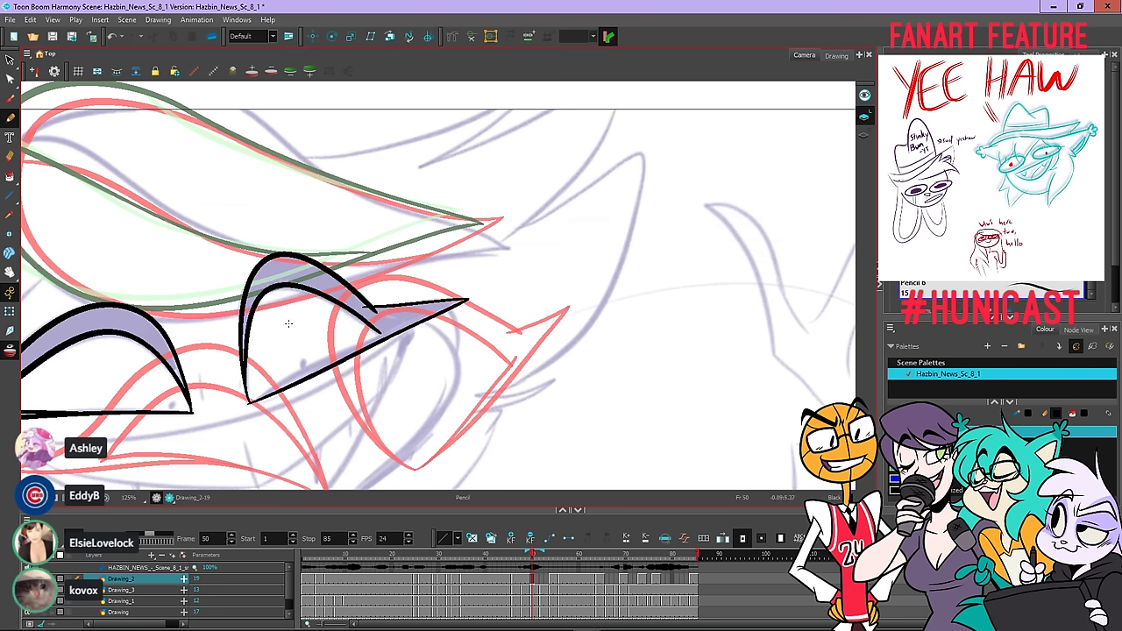
{"action": "key", "text": "ctrl+z"}
{"action": "mouse_move", "coordinate": [248, 396]}
{"action": "left_mouse_down"}
{"action": "mouse_move", "coordinate": [245, 333]}
{"action": "mouse_move", "coordinate": [263, 290]}
{"action": "mouse_move", "coordinate": [298, 284]}
{"action": "mouse_move", "coordinate": [382, 337]}
{"action": "left_mouse_up"}
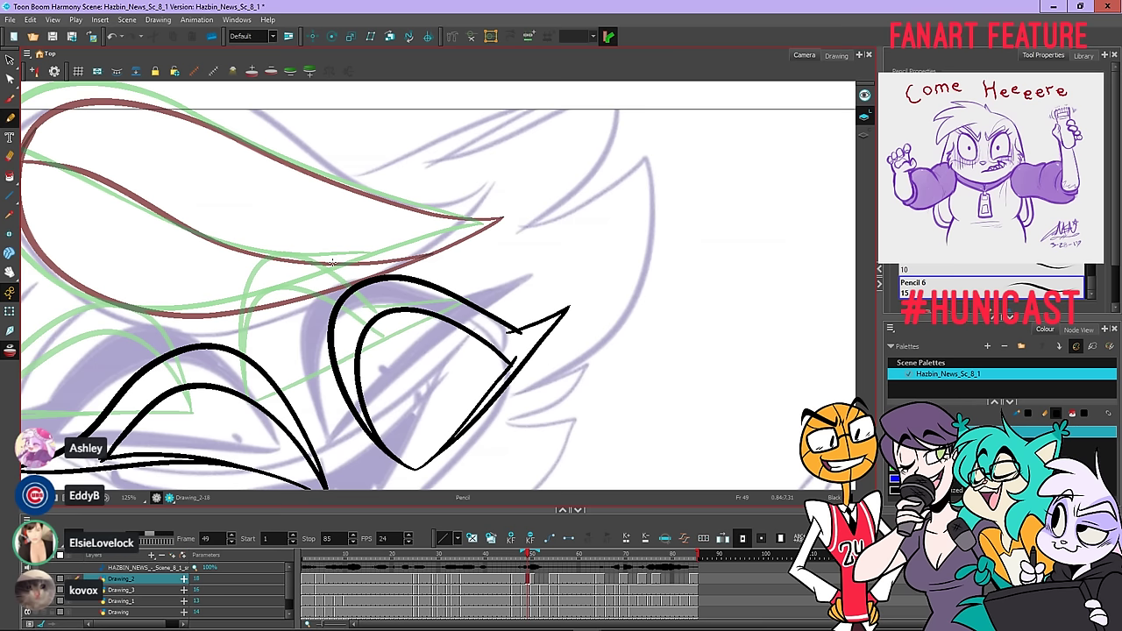
Ink a thin second line along the second eye's slanted lower lid on frame 50, up to the inner lid curve
{"action": "key", "text": "."}
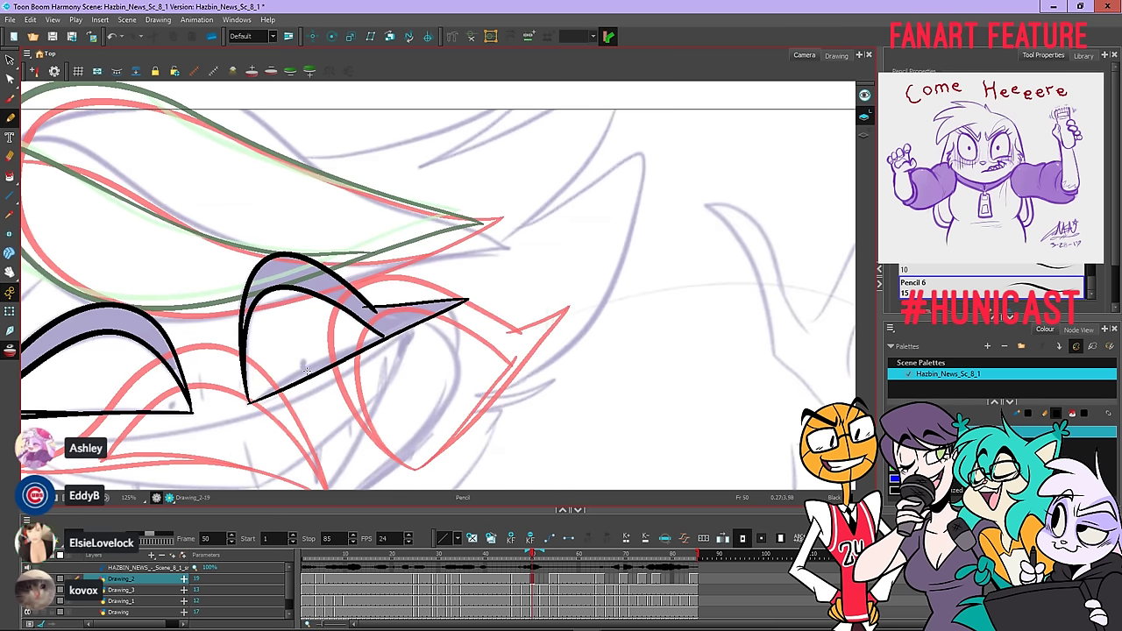
{"action": "mouse_move", "coordinate": [304, 375]}
{"action": "left_mouse_down"}
{"action": "mouse_move", "coordinate": [359, 345]}
{"action": "mouse_move", "coordinate": [265, 395]}
{"action": "mouse_move", "coordinate": [333, 361]}
{"action": "left_mouse_up"}
{"action": "key", "text": "ctrl+z"}
{"action": "key", "text": "ctrl+z"}
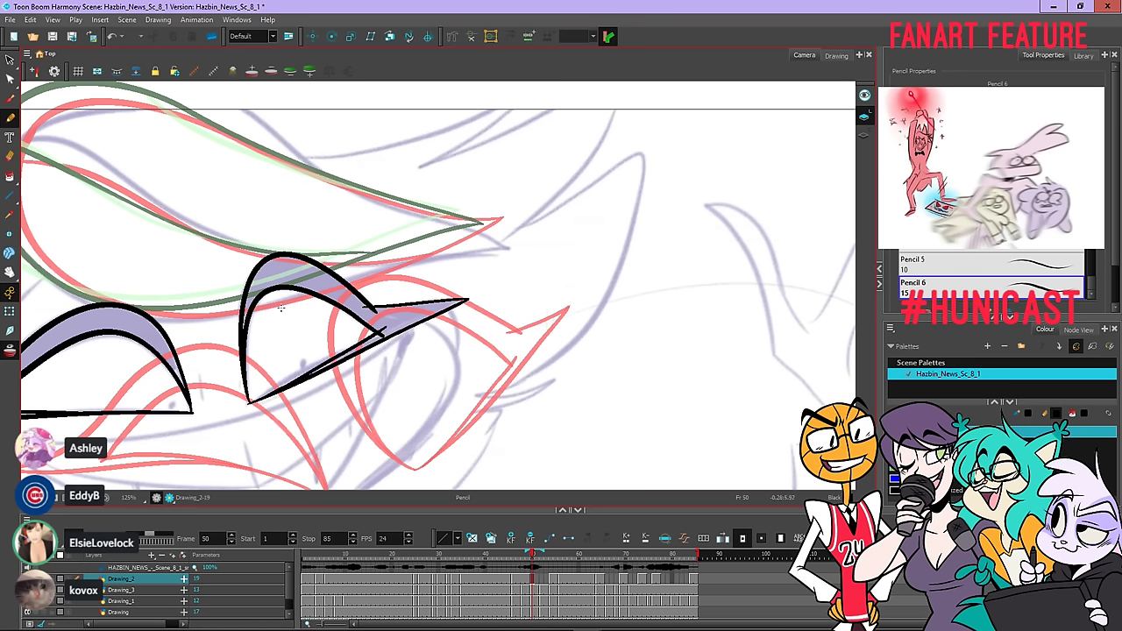
Clear the Drawing_2 exposure at frame 52 so the cell is empty
{"action": "key", "text": "1"}
{"action": "key", "text": "space"}
{"action": "mouse_move", "coordinate": [332, 291]}
{"action": "left_mouse_down"}
{"action": "mouse_move", "coordinate": [456, 269]}
{"action": "mouse_move", "coordinate": [627, 279]}
{"action": "left_mouse_up"}
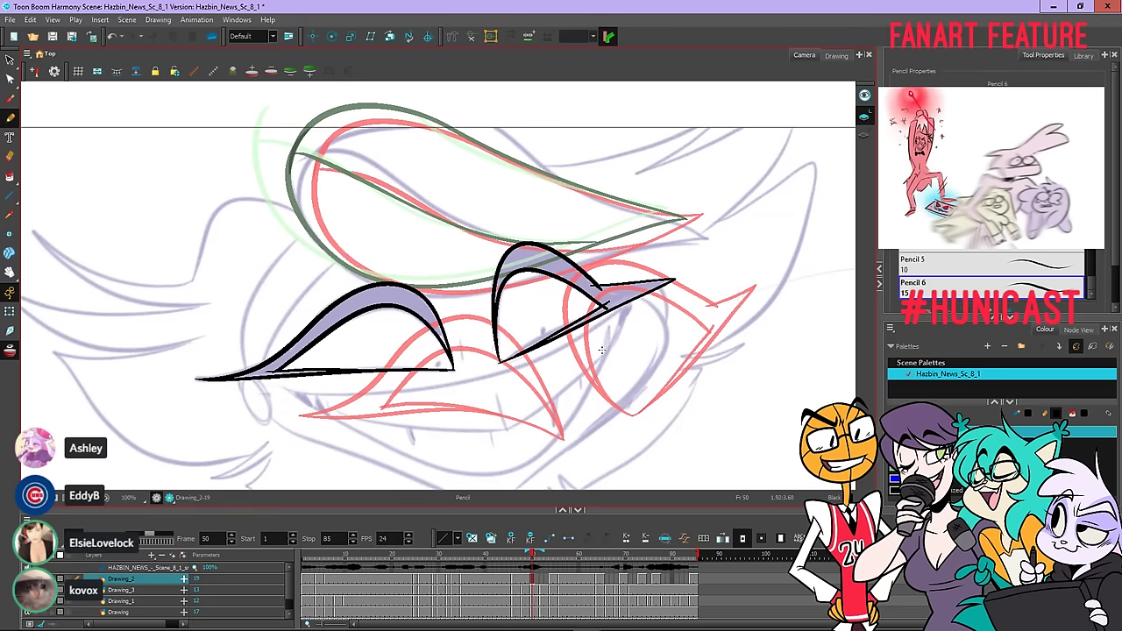
{"action": "key", "text": "."}
{"action": "key", "text": "."}
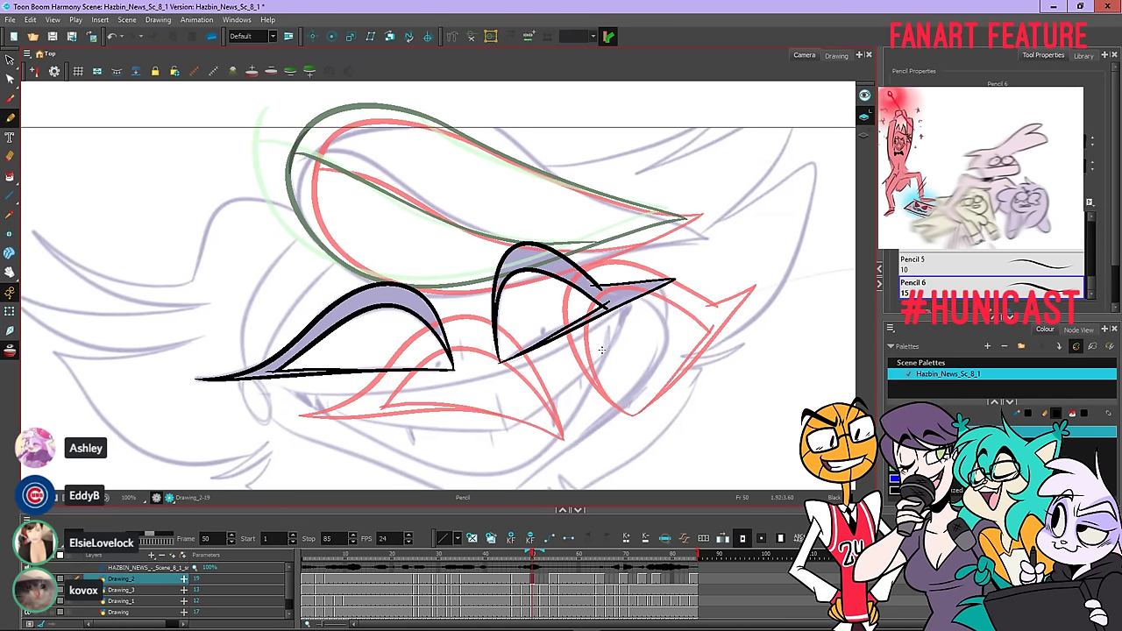
{"action": "key", "text": "."}
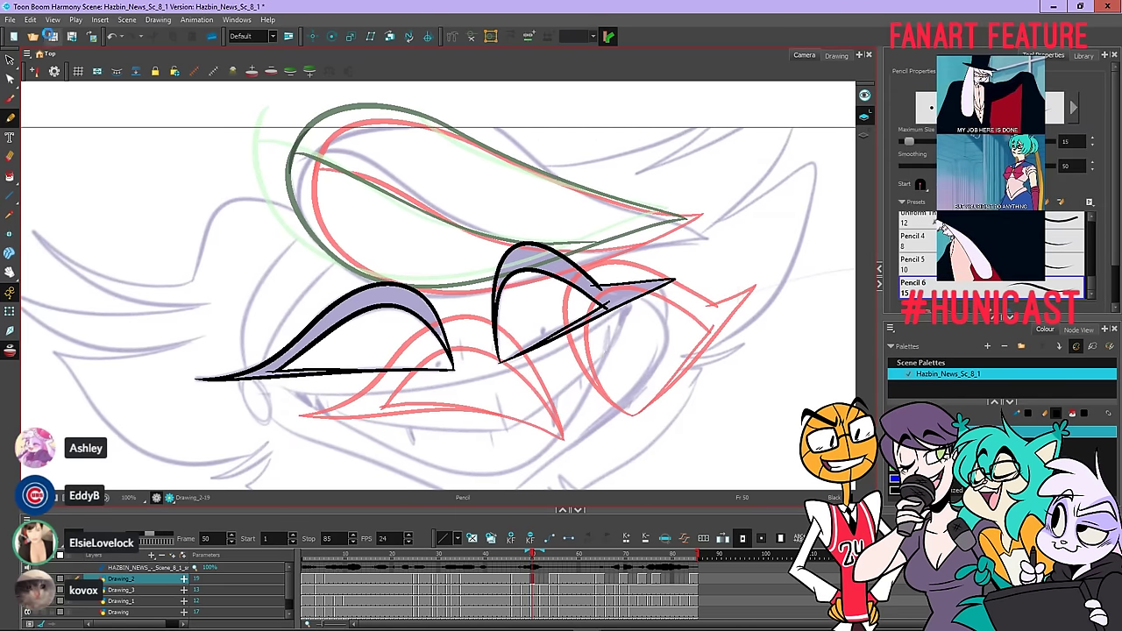
{"action": "left_click", "coordinate": [535, 583]}
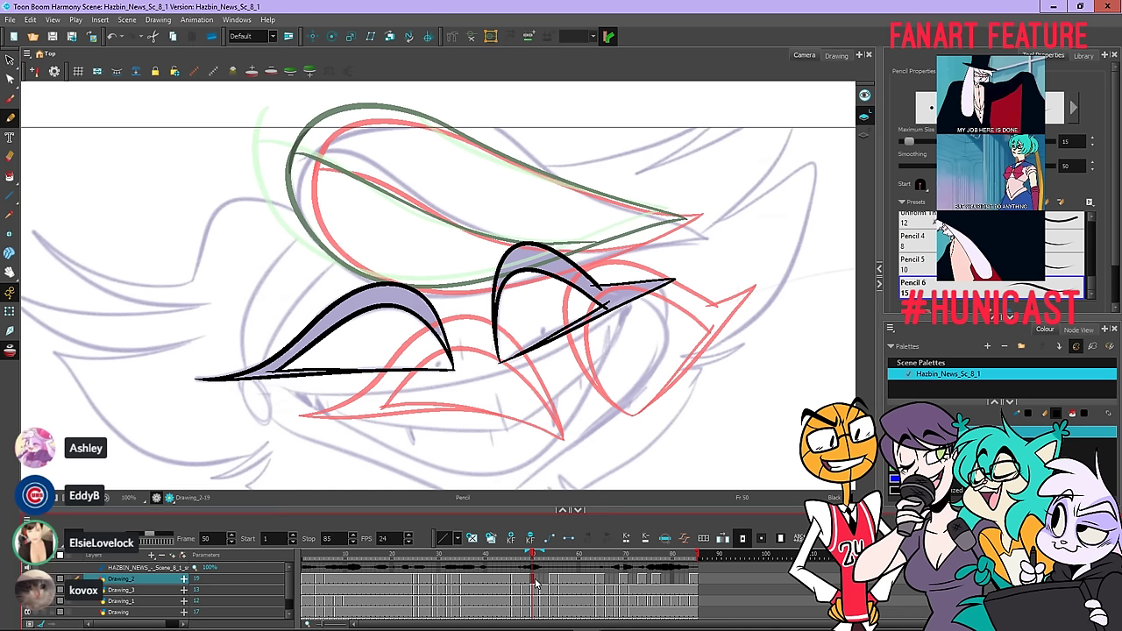
{"action": "left_click", "coordinate": [544, 583]}
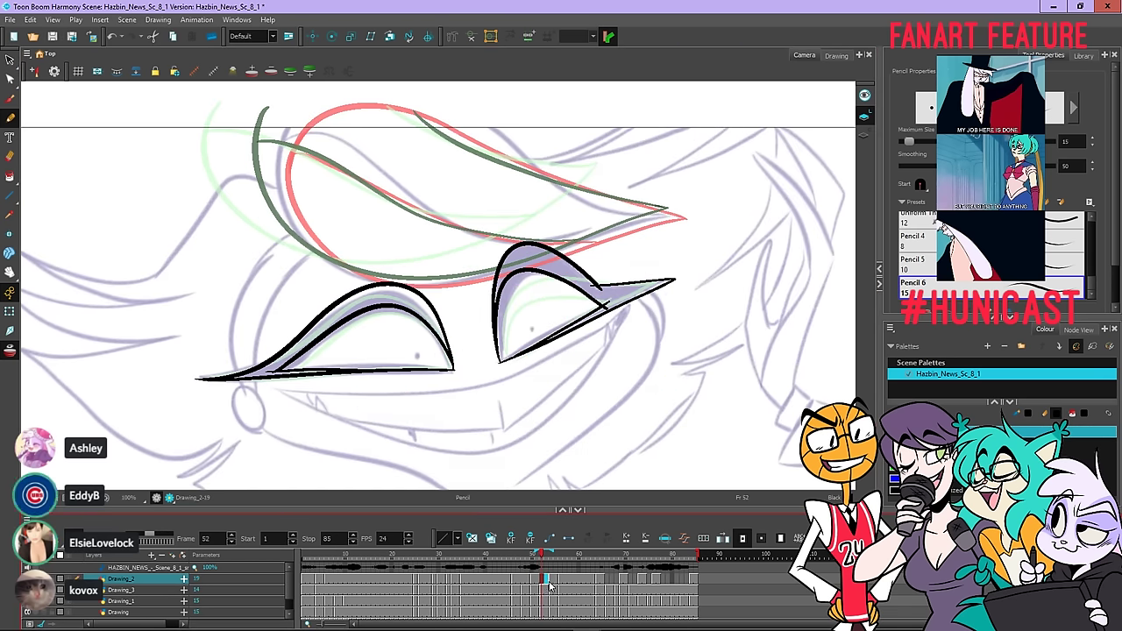
{"action": "right_click", "coordinate": [547, 581]}
{"action": "left_click", "coordinate": [571, 559]}
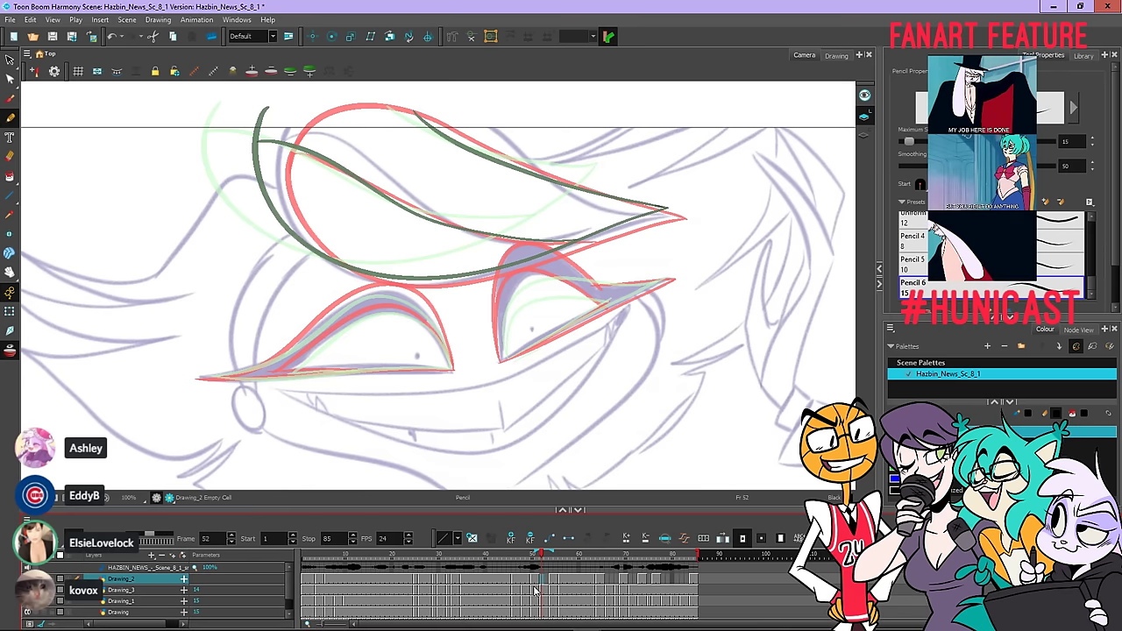
Clear the Drawing_2 exposure at frame 48 so the cell is empty
{"action": "left_click", "coordinate": [533, 581]}
{"action": "left_click", "coordinate": [528, 576]}
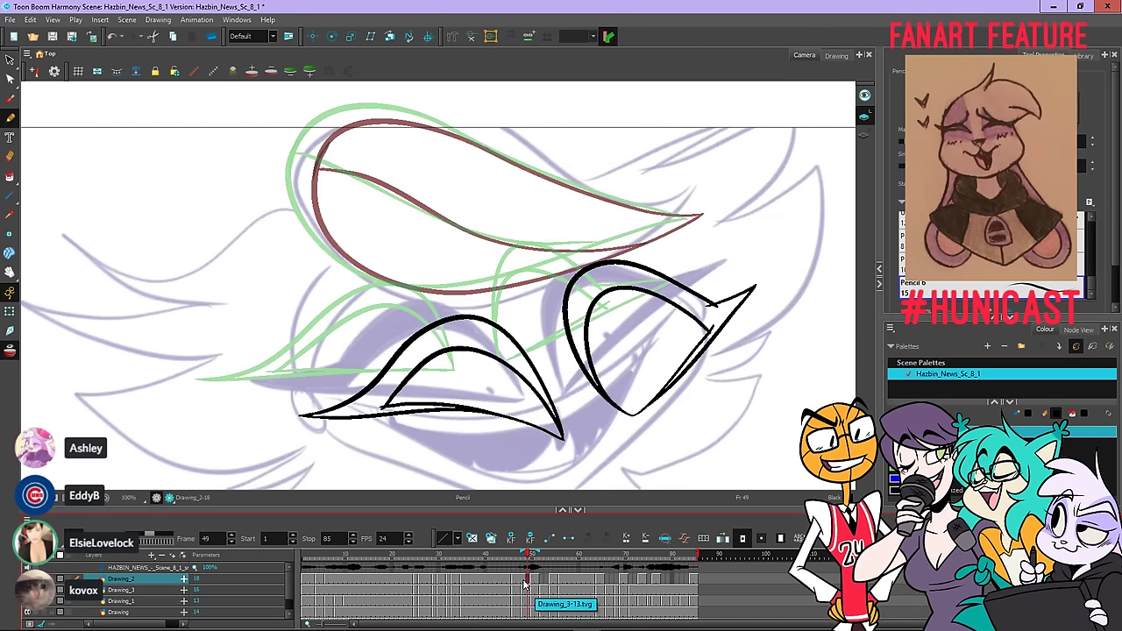
{"action": "left_click", "coordinate": [524, 581]}
{"action": "right_click", "coordinate": [529, 578]}
{"action": "left_click", "coordinate": [554, 558]}
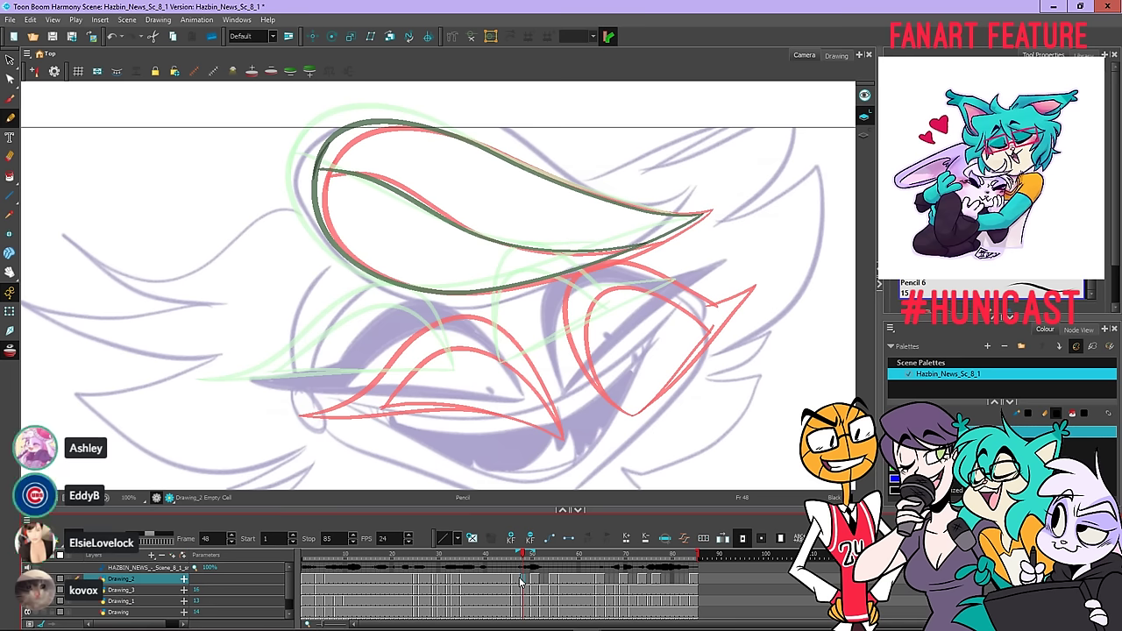
Flip back and forth between frames 47 and 48 to compare the inked eyes with the rough sketch
{"action": "key", "text": "comma"}
{"action": "key", "text": "period"}
{"action": "key", "text": "comma"}
{"action": "key", "text": "period"}
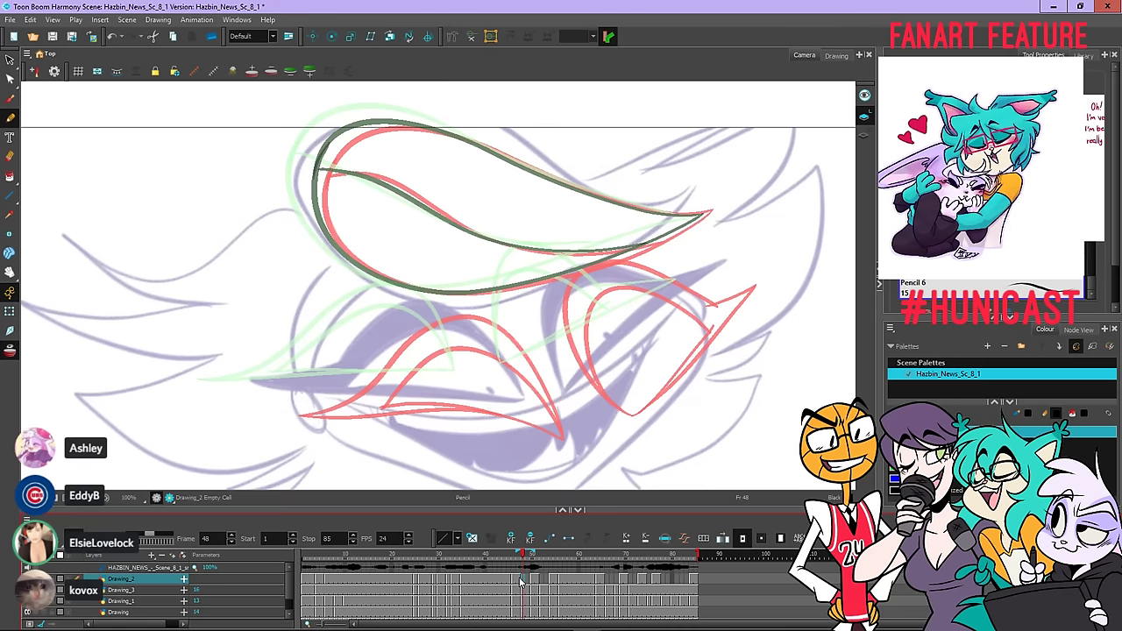
{"action": "key", "text": "comma"}
{"action": "key", "text": "period"}
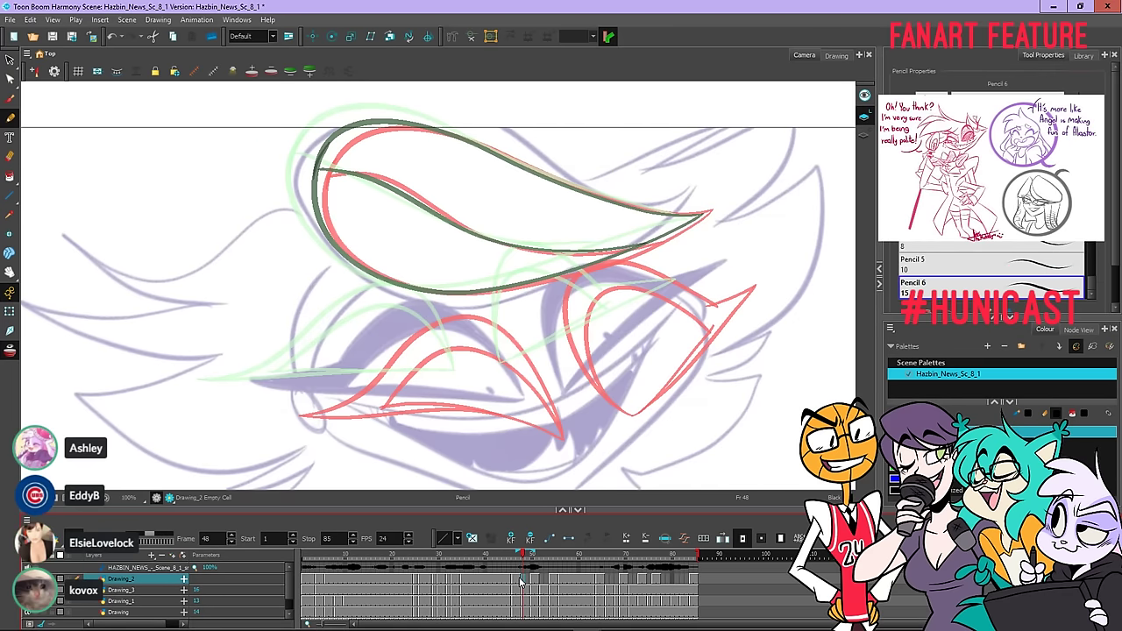
{"action": "key", "text": "comma"}
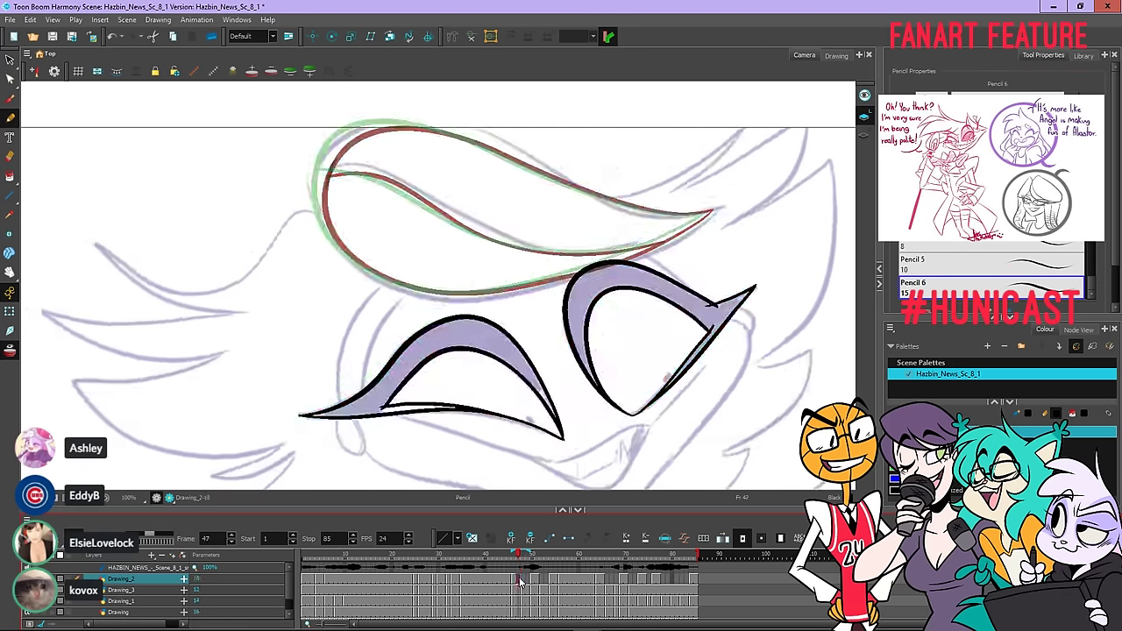
{"action": "key", "text": "period"}
{"action": "key", "text": "comma"}
{"action": "key", "text": "period"}
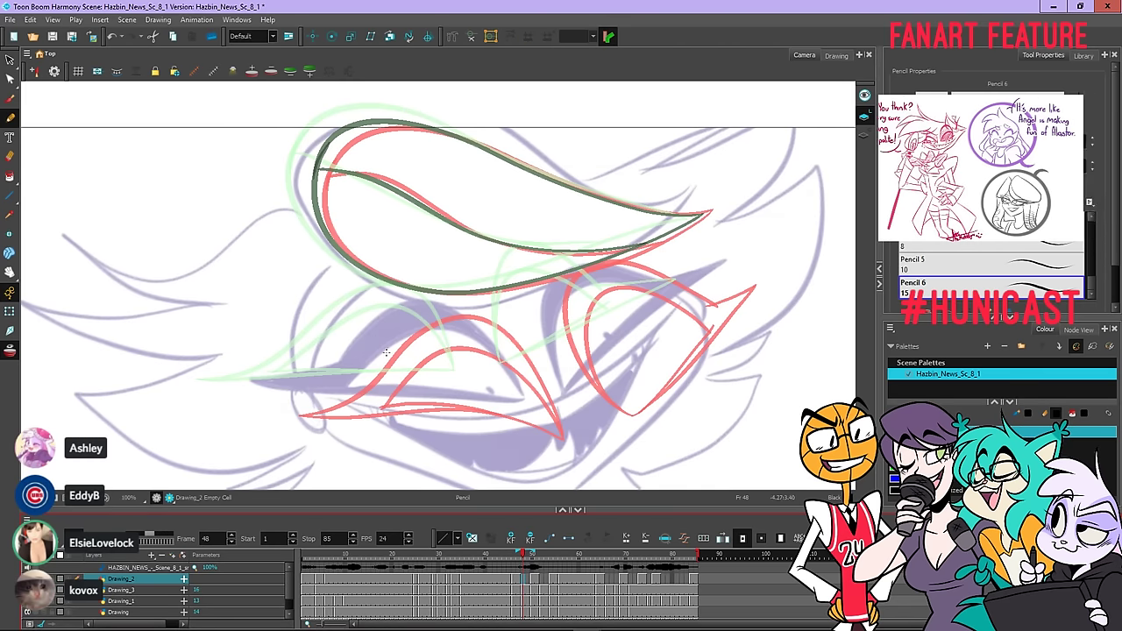
Ink the nearly flat lower lid of the first eye on frame 48 with the Pencil, from the inner corner to the lash tip
{"action": "left_click_drag", "start_coordinate": [261, 386], "coordinate": [397, 394]}
{"action": "key", "text": "ctrl+z"}
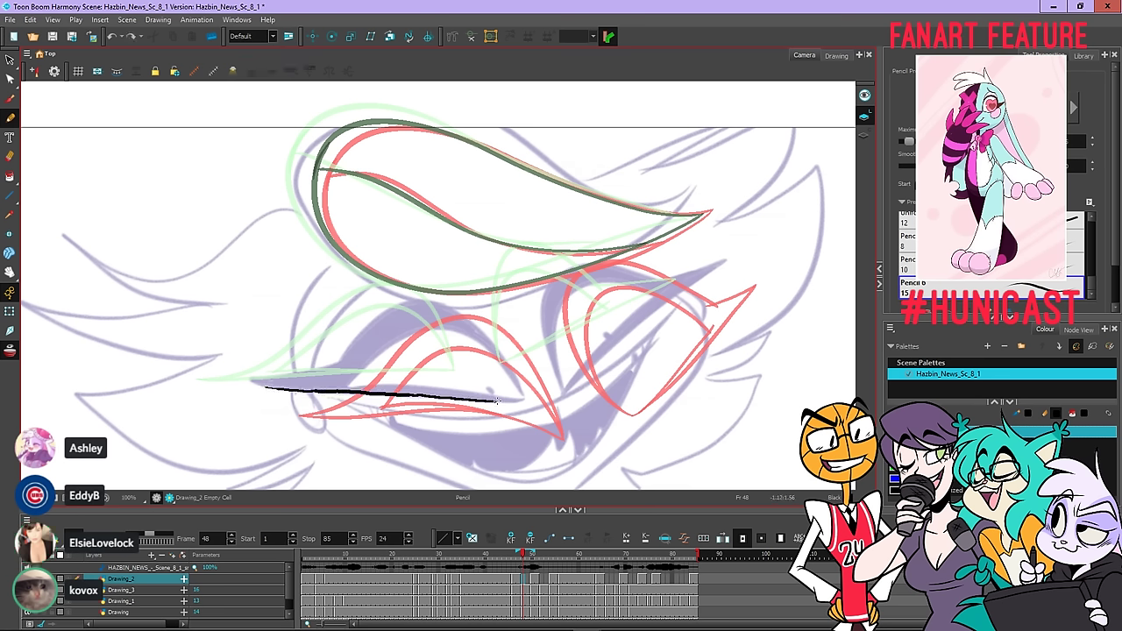
{"action": "left_click_drag", "start_coordinate": [497, 401], "coordinate": [523, 402]}
{"action": "key", "text": "ctrl+z"}
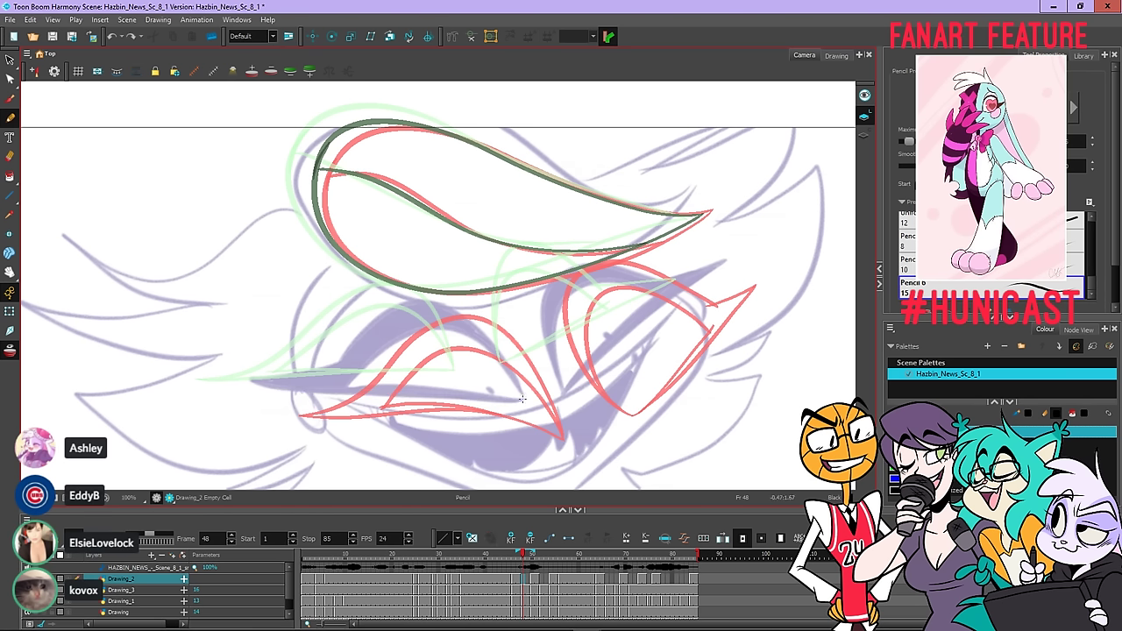
{"action": "key", "text": "ctrl+z"}
{"action": "left_click_drag", "start_coordinate": [484, 397], "coordinate": [424, 395]}
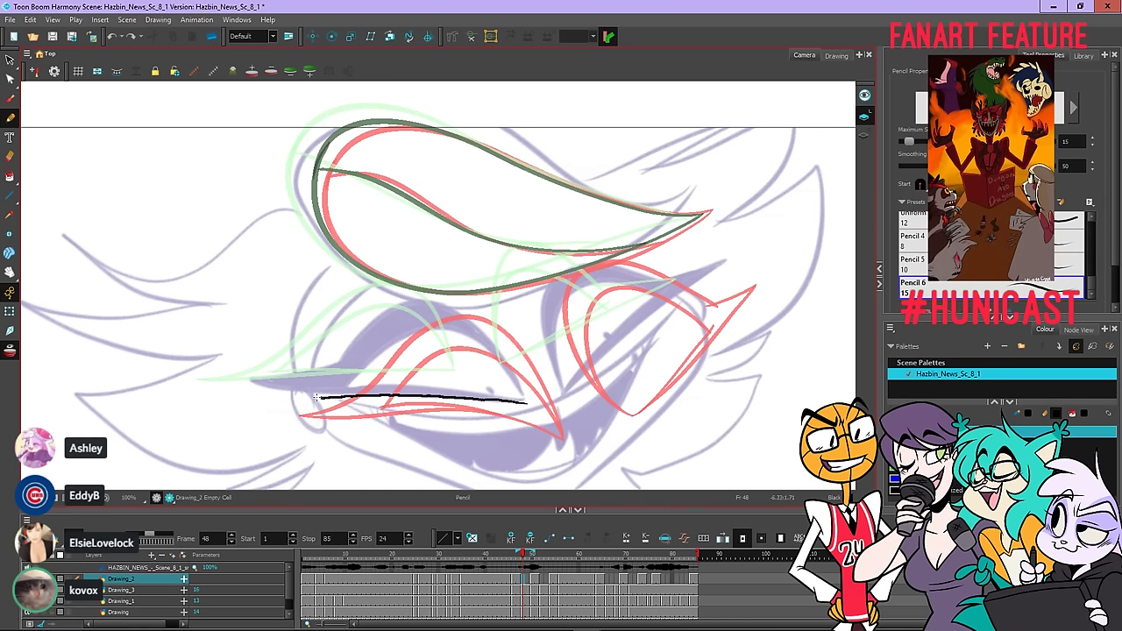
{"action": "left_click_drag", "start_coordinate": [316, 398], "coordinate": [264, 396]}
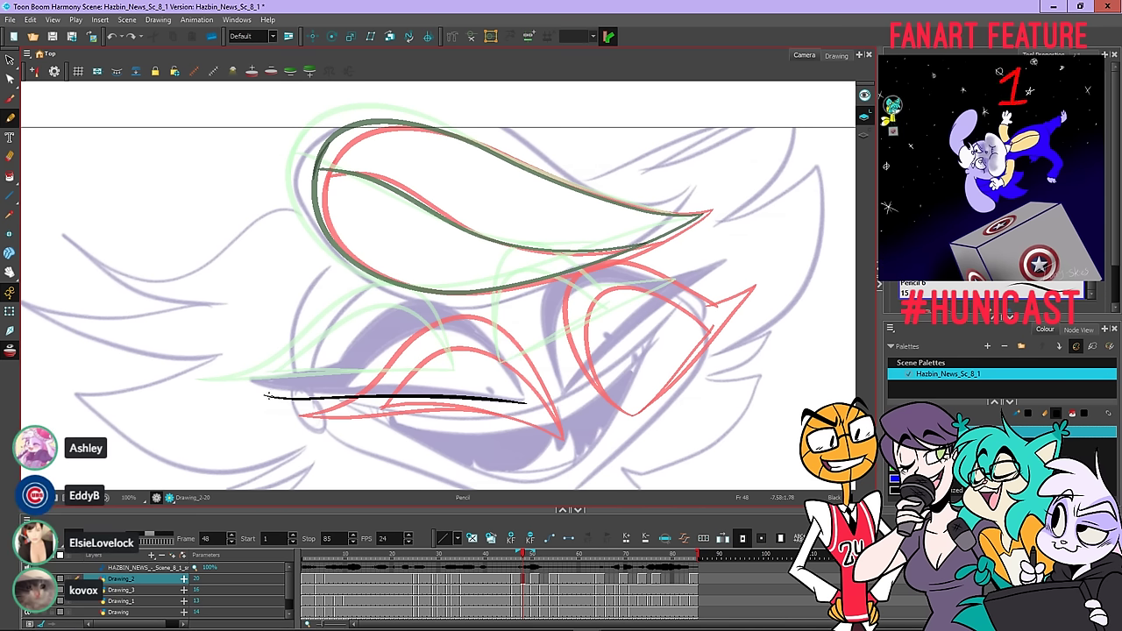
Ink the outer upper lid outline of the first eye on frame 48, from the lash tip over the arch to the inner corner
{"action": "left_click_drag", "start_coordinate": [265, 395], "coordinate": [344, 380]}
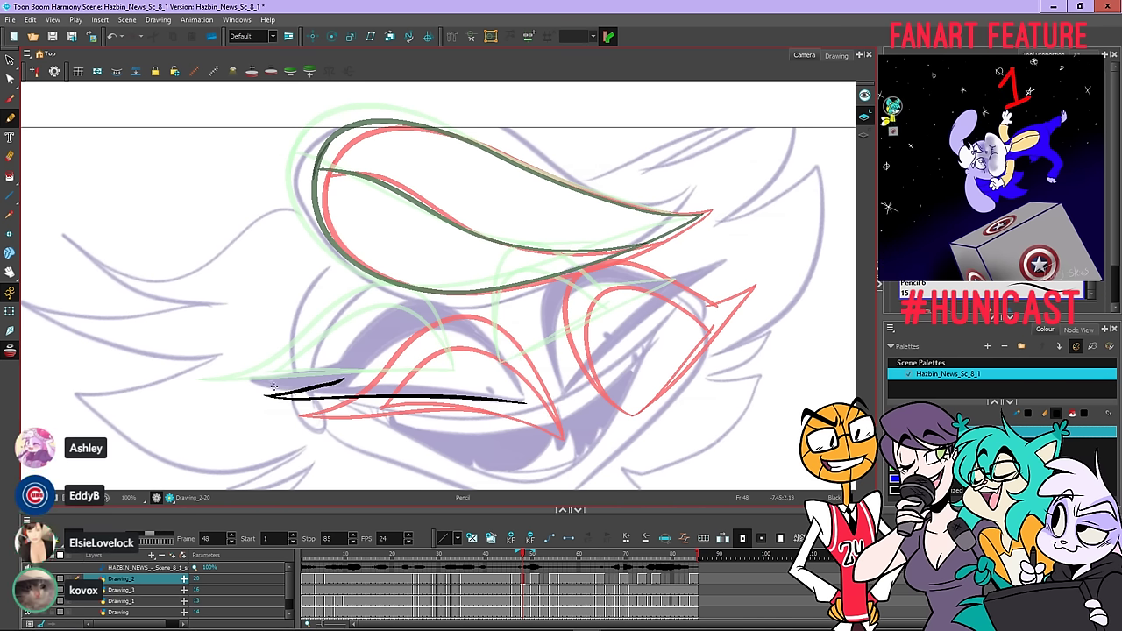
{"action": "key", "text": "ctrl+z"}
{"action": "left_click_drag", "start_coordinate": [265, 395], "coordinate": [344, 381]}
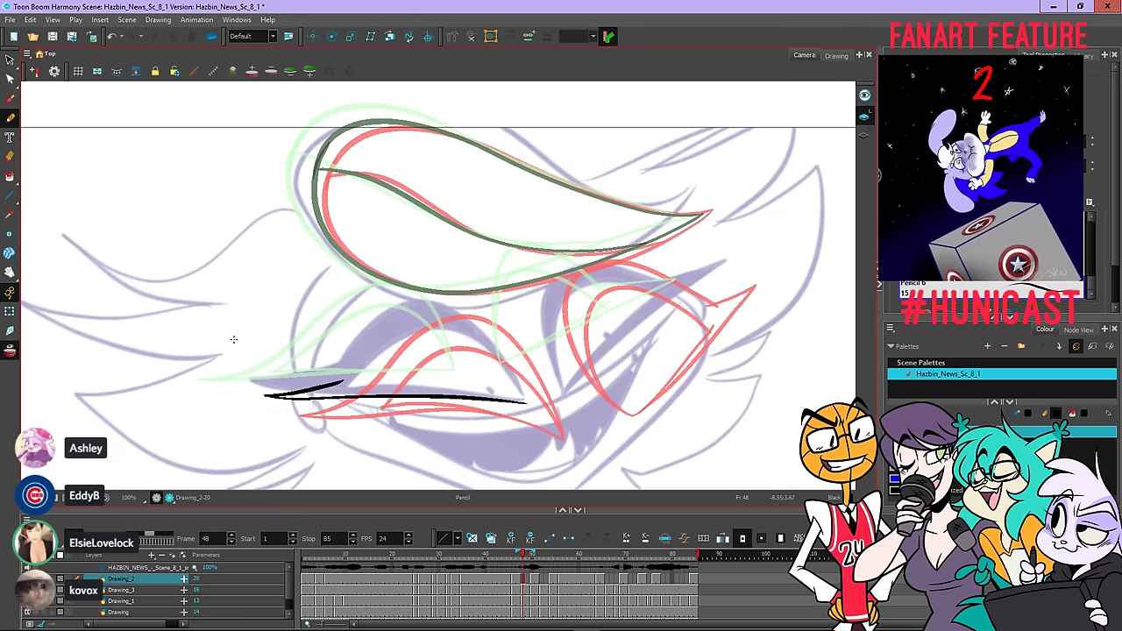
{"action": "key", "text": "ctrl+z"}
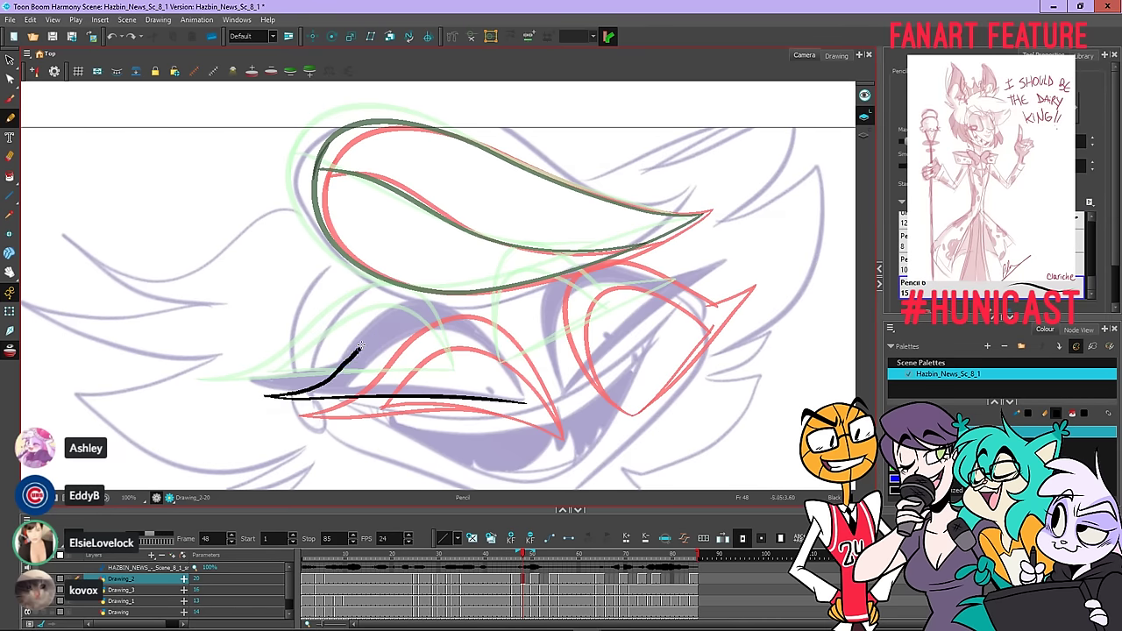
{"action": "mouse_move", "coordinate": [359, 346]}
{"action": "left_mouse_down"}
{"action": "mouse_move", "coordinate": [383, 326]}
{"action": "mouse_move", "coordinate": [438, 307]}
{"action": "mouse_move", "coordinate": [479, 328]}
{"action": "mouse_move", "coordinate": [524, 402]}
{"action": "left_mouse_up"}
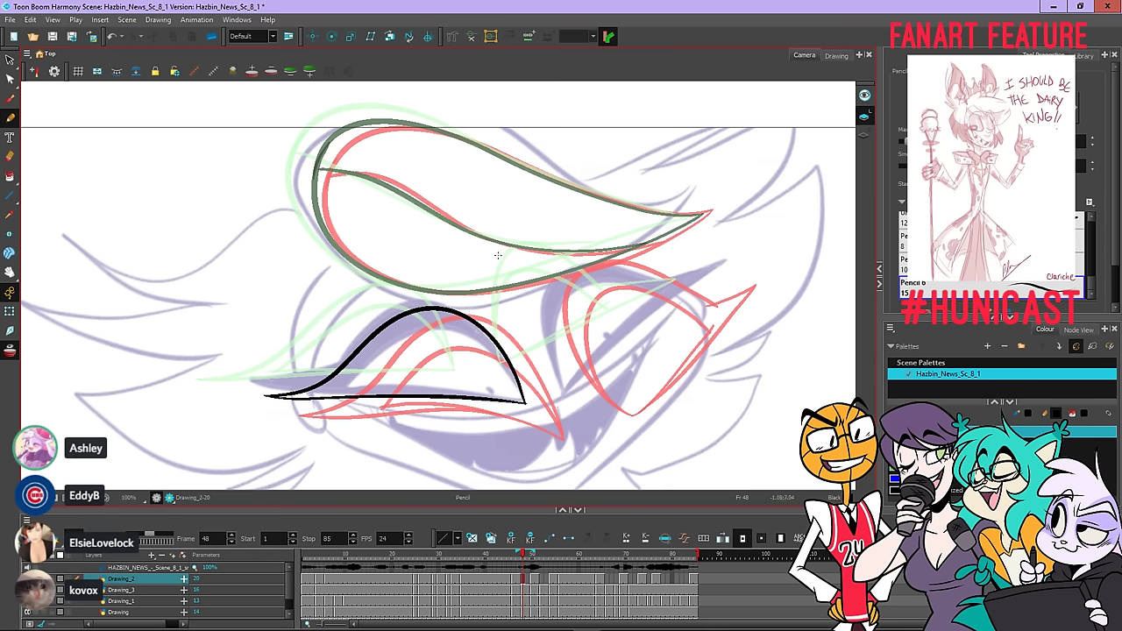
Adjust the inner-corner end of the first eye's upper lid outline on frame 48 with the Contour Editor to meet the lower lid
{"action": "key", "text": "alt+q"}
{"action": "scroll", "coordinate": [530, 416], "scroll_direction": "up", "scroll_amount": 3}
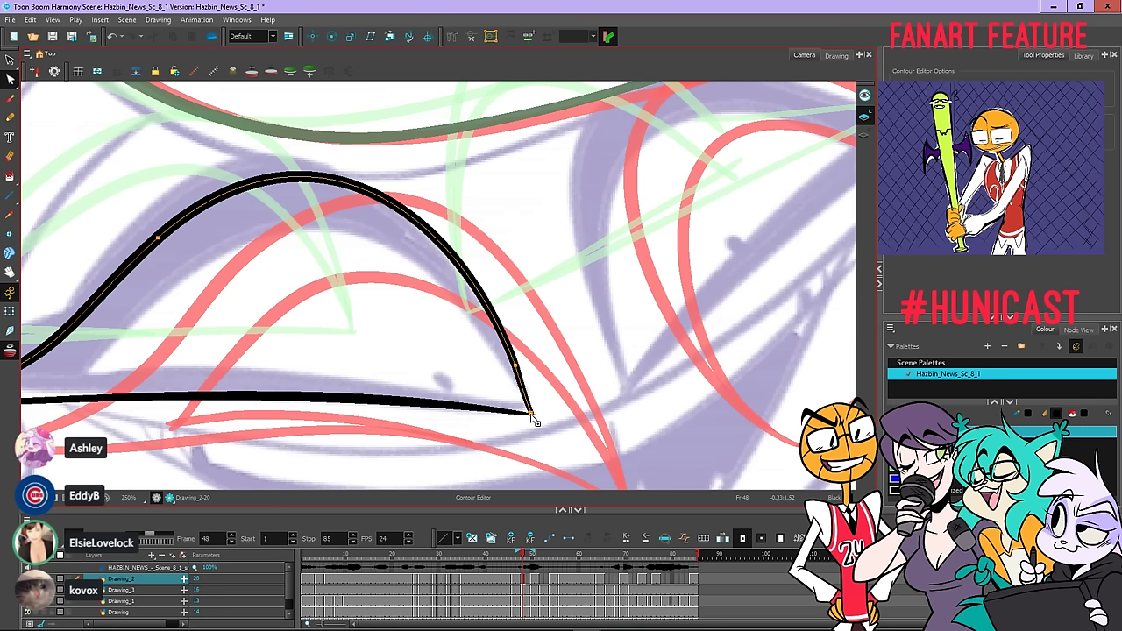
{"action": "left_click_drag", "start_coordinate": [530, 413], "coordinate": [526, 412]}
{"action": "left_click", "coordinate": [540, 417]}
{"action": "left_click", "coordinate": [524, 408]}
{"action": "left_click_drag", "start_coordinate": [517, 370], "coordinate": [512, 363]}
{"action": "left_click", "coordinate": [541, 358]}
{"action": "scroll", "coordinate": [549, 352], "scroll_direction": "down", "scroll_amount": 2}
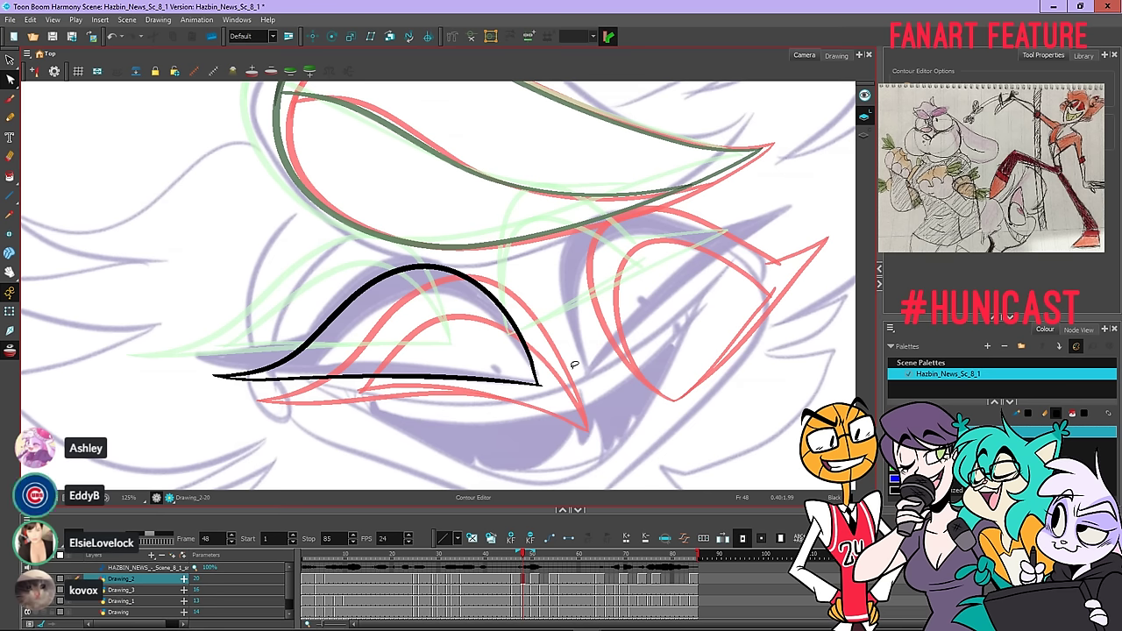
Pull the lash-tip end of the first eye's upper lid outline slightly outward and up on frame 48
{"action": "left_click", "coordinate": [216, 378]}
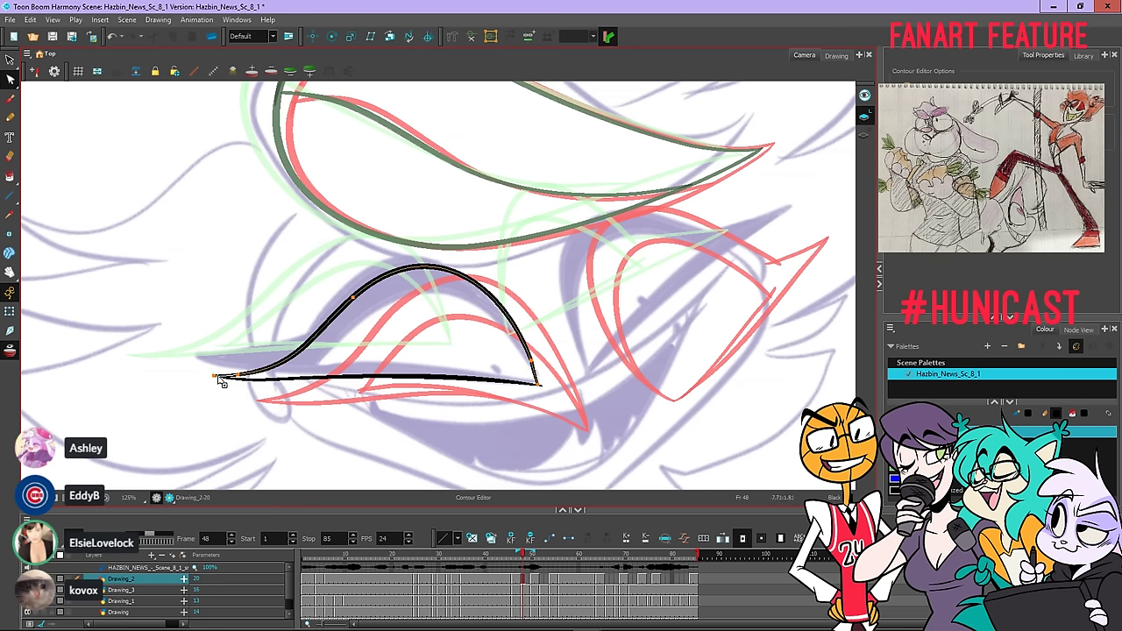
{"action": "left_click_drag", "start_coordinate": [214, 377], "coordinate": [209, 374]}
{"action": "left_click", "coordinate": [224, 394]}
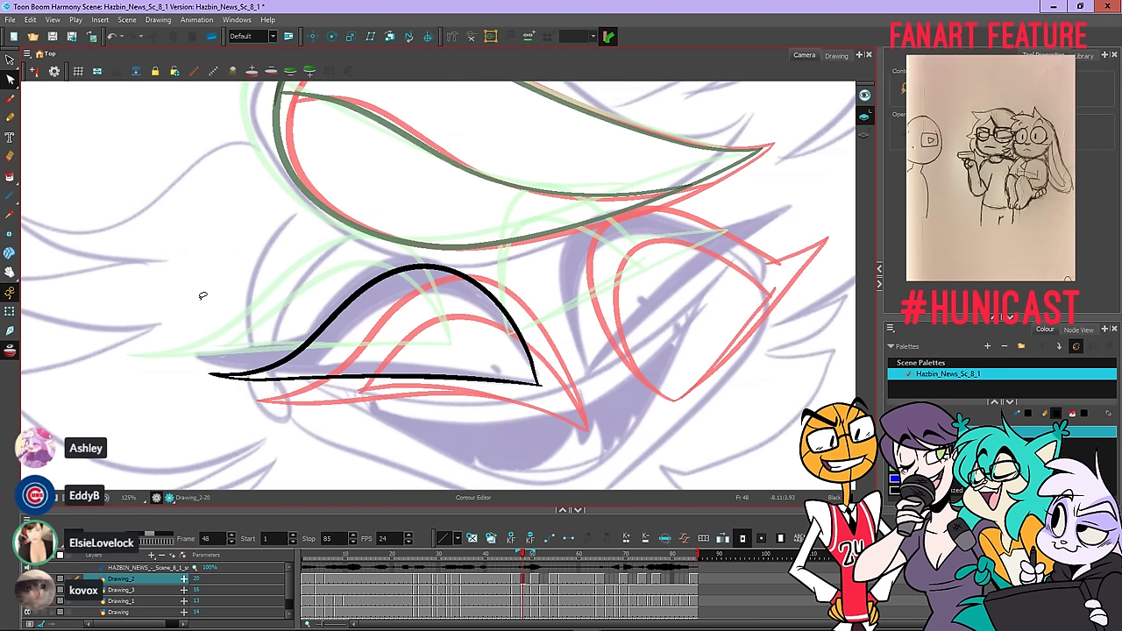
Reshape the outer slope of the first eye's upper lid on frame 48 by shifting its contour point from the lash up the curve
{"action": "left_click", "coordinate": [277, 349]}
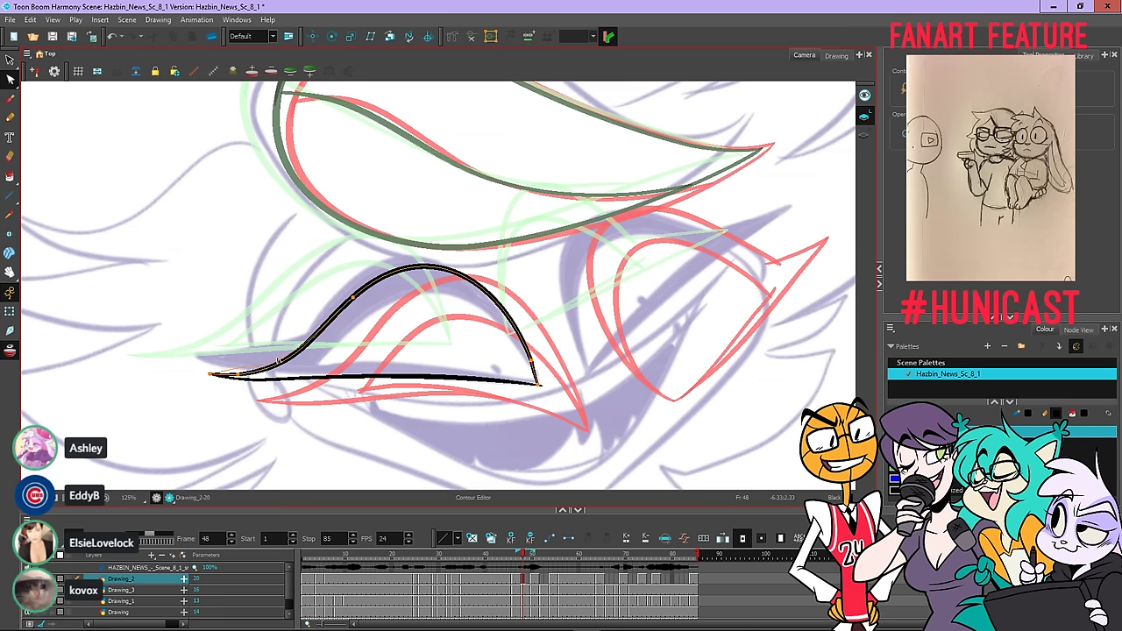
{"action": "left_click", "coordinate": [271, 365]}
{"action": "key", "text": "ctrl+z"}
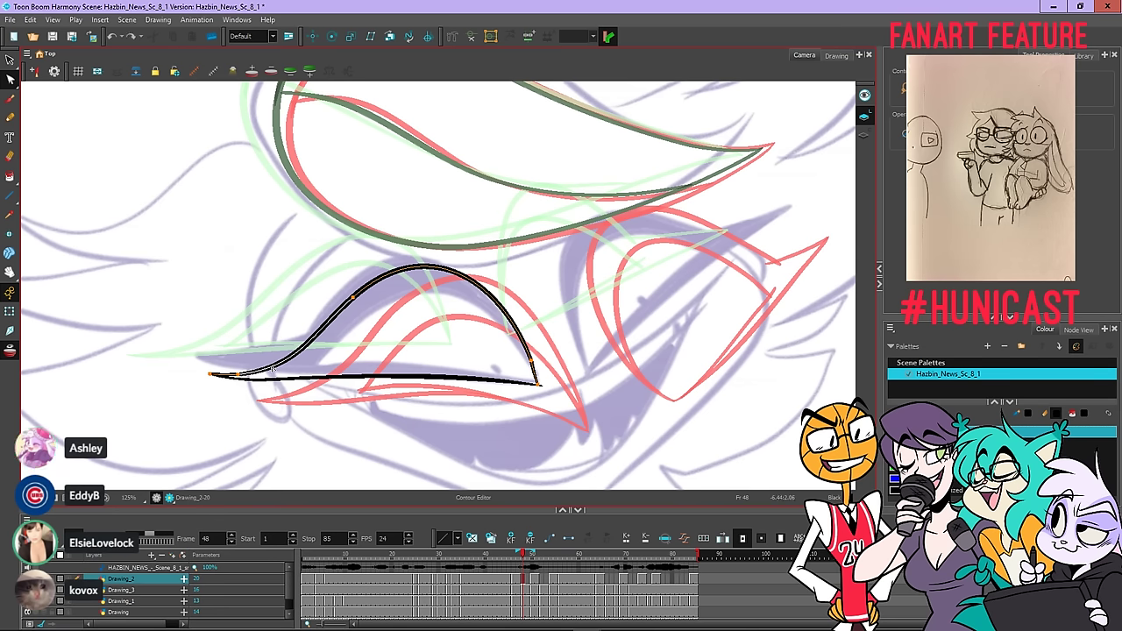
{"action": "left_click_drag", "start_coordinate": [280, 358], "coordinate": [275, 362]}
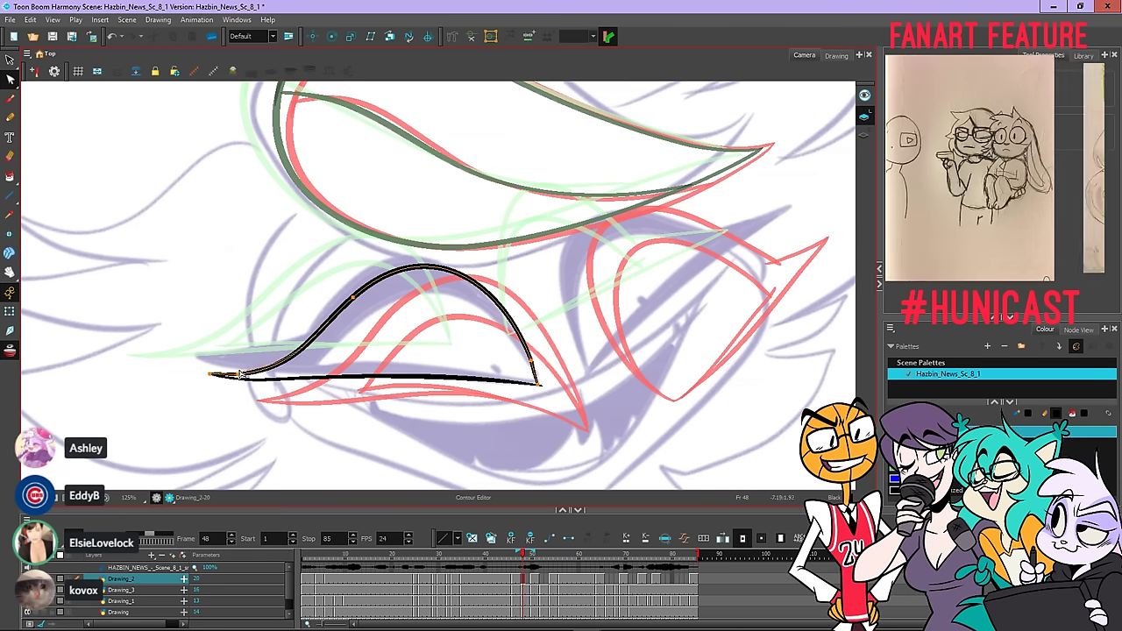
{"action": "left_click_drag", "start_coordinate": [256, 366], "coordinate": [298, 349]}
{"action": "left_click", "coordinate": [282, 337]}
{"action": "key", "text": "ctrl+z"}
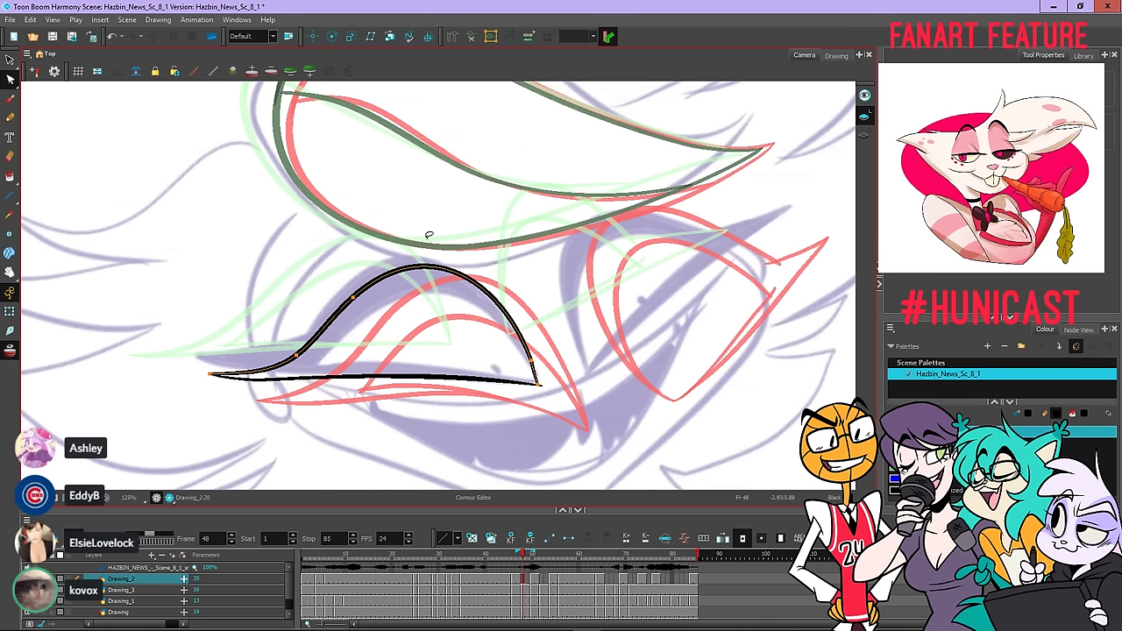
{"action": "left_click", "coordinate": [583, 346]}
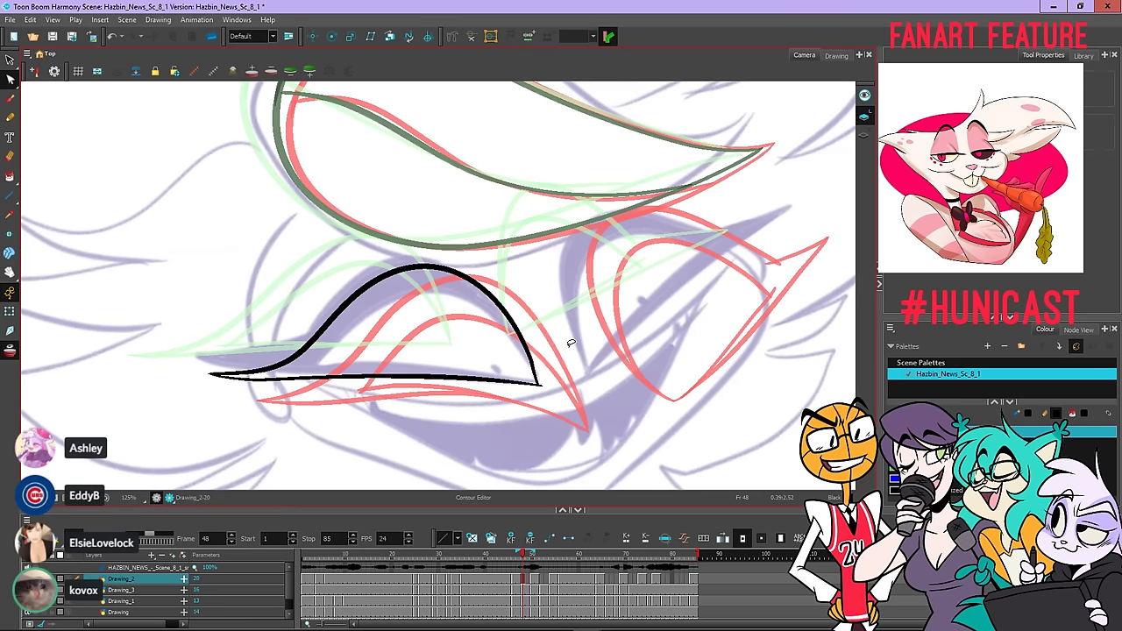
Ink the inner edge of the first eye's upper lid on frame 48 with the Pencil, arching down to the inner corner
{"action": "left_click", "coordinate": [10, 117]}
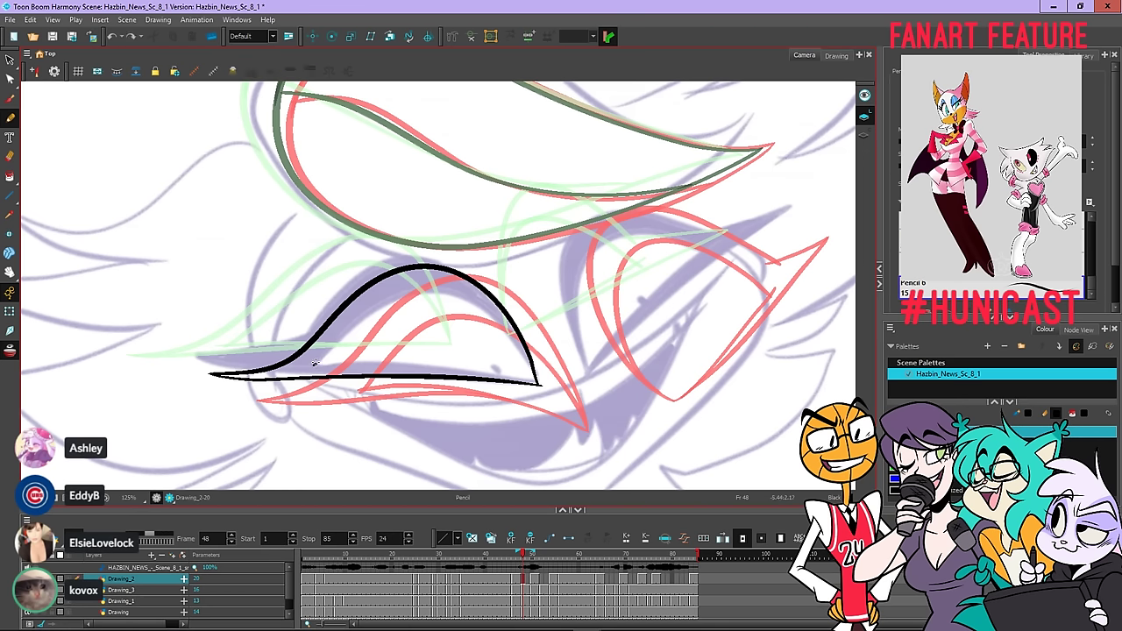
{"action": "mouse_move", "coordinate": [420, 289]}
{"action": "left_mouse_down"}
{"action": "mouse_move", "coordinate": [488, 308]}
{"action": "mouse_move", "coordinate": [511, 335]}
{"action": "left_mouse_up"}
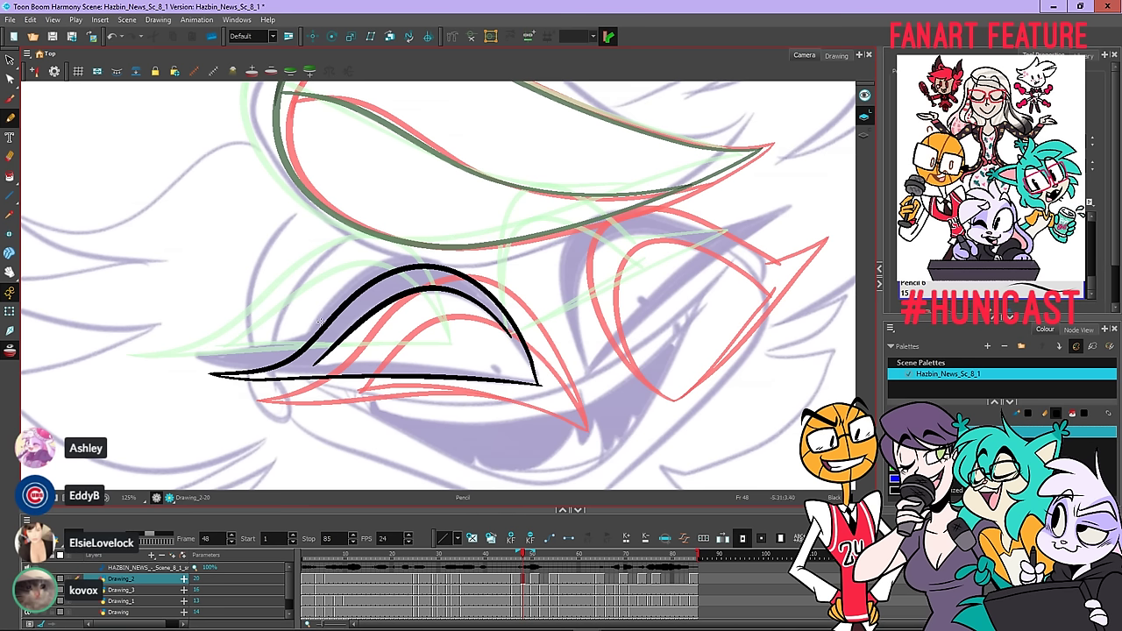
{"action": "key", "text": "ctrl+z"}
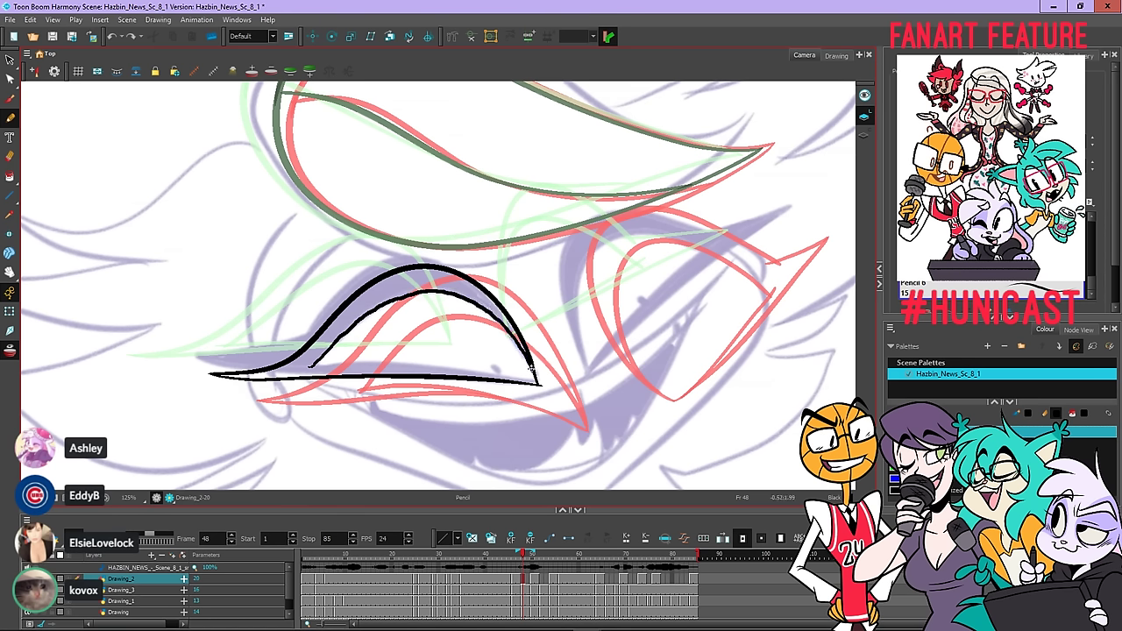
{"action": "left_click_drag", "start_coordinate": [532, 370], "coordinate": [537, 383]}
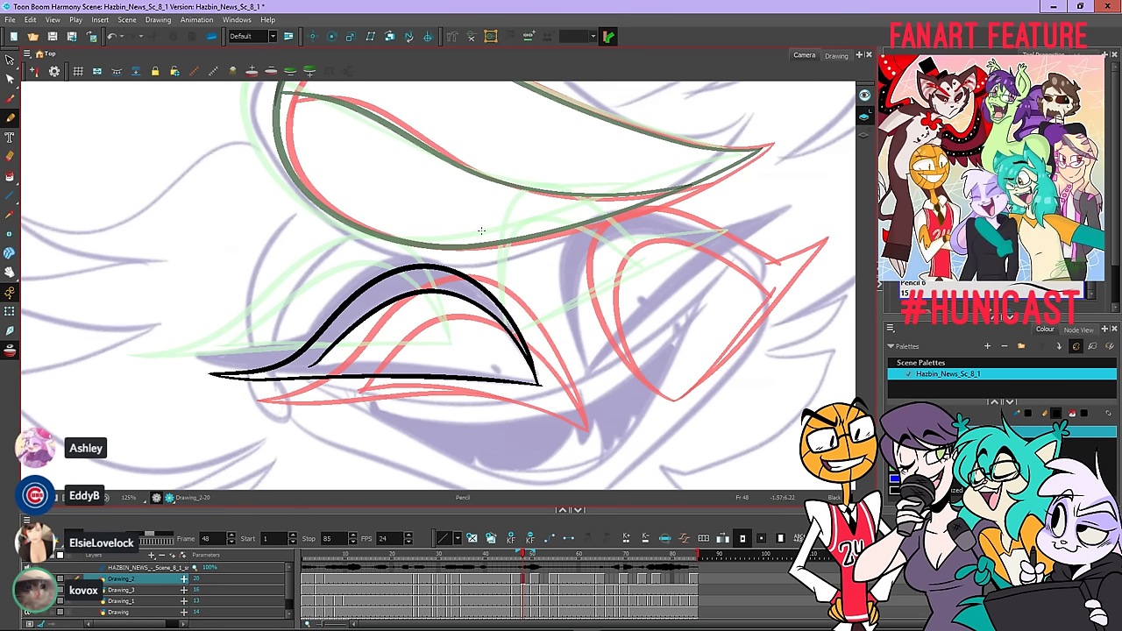
Ink the inner lower lid line of the first eye on frame 48, from the inner lid's outer end toward the inner corner
{"action": "left_click_drag", "start_coordinate": [310, 366], "coordinate": [371, 375]}
{"action": "key", "text": "ctrl+z"}
{"action": "key", "text": "ctrl+z"}
{"action": "mouse_move", "coordinate": [304, 367]}
{"action": "left_mouse_down"}
{"action": "mouse_move", "coordinate": [351, 369]}
{"action": "mouse_move", "coordinate": [332, 366]}
{"action": "left_mouse_up"}
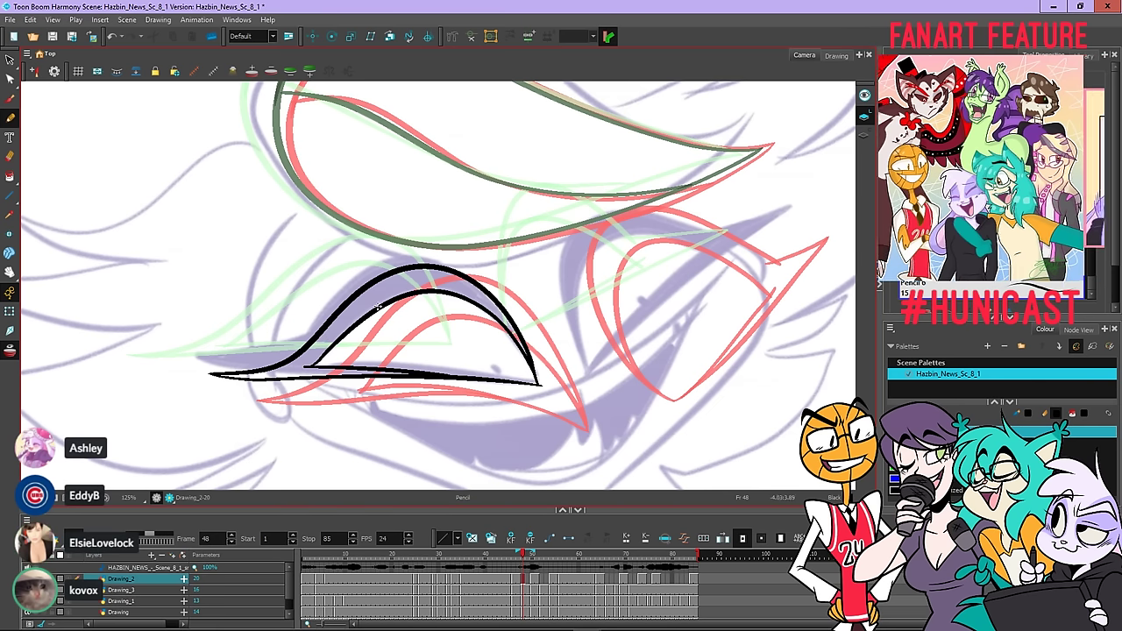
Compare the inked first eye on frame 48 with the finished eyes on frame 50
{"action": "key", "text": "shift+comma"}
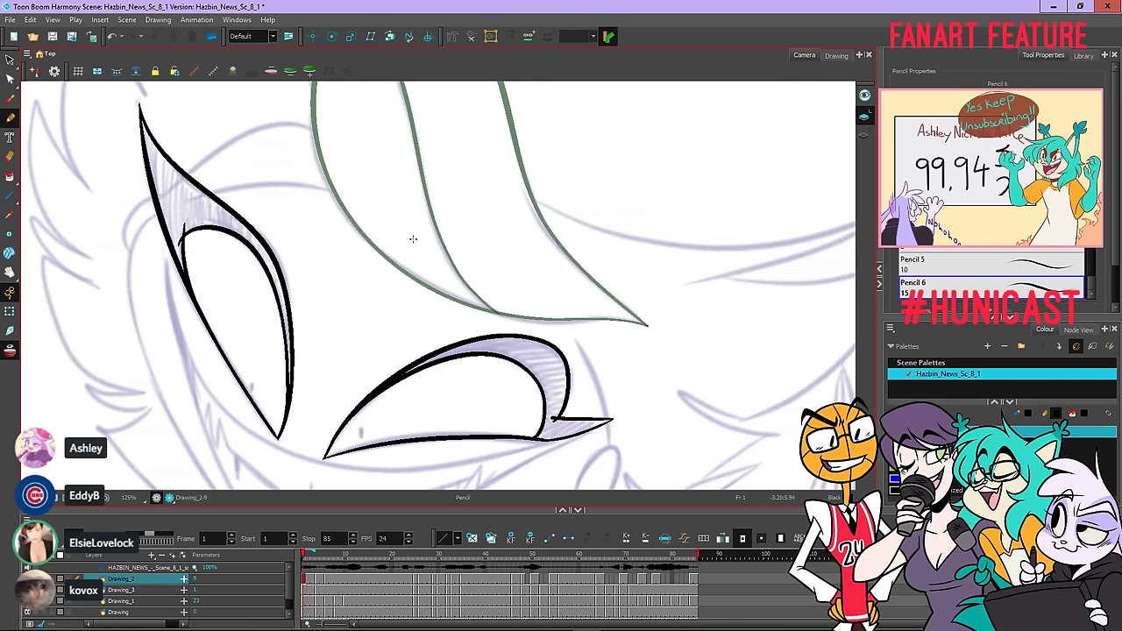
{"action": "key", "text": "period"}
{"action": "key", "text": "period"}
{"action": "left_click", "coordinate": [441, 554]}
{"action": "left_click_drag", "start_coordinate": [442, 551], "coordinate": [523, 549]}
{"action": "key", "text": "period"}
{"action": "key", "text": "period"}
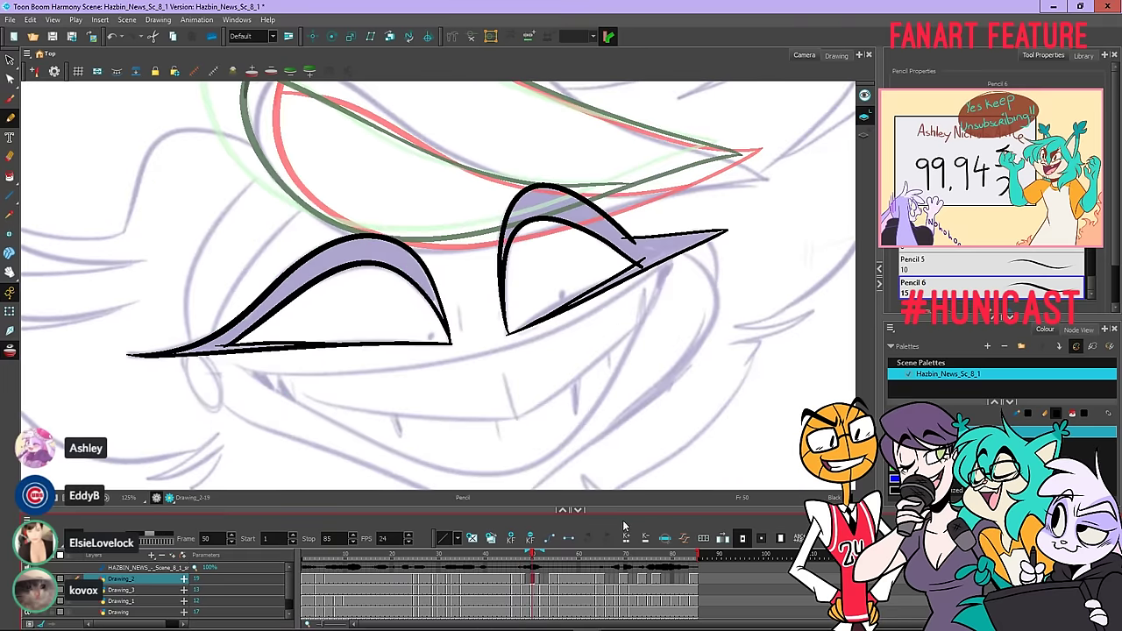
{"action": "key", "text": "comma"}
{"action": "key", "text": "comma"}
{"action": "key", "text": "period"}
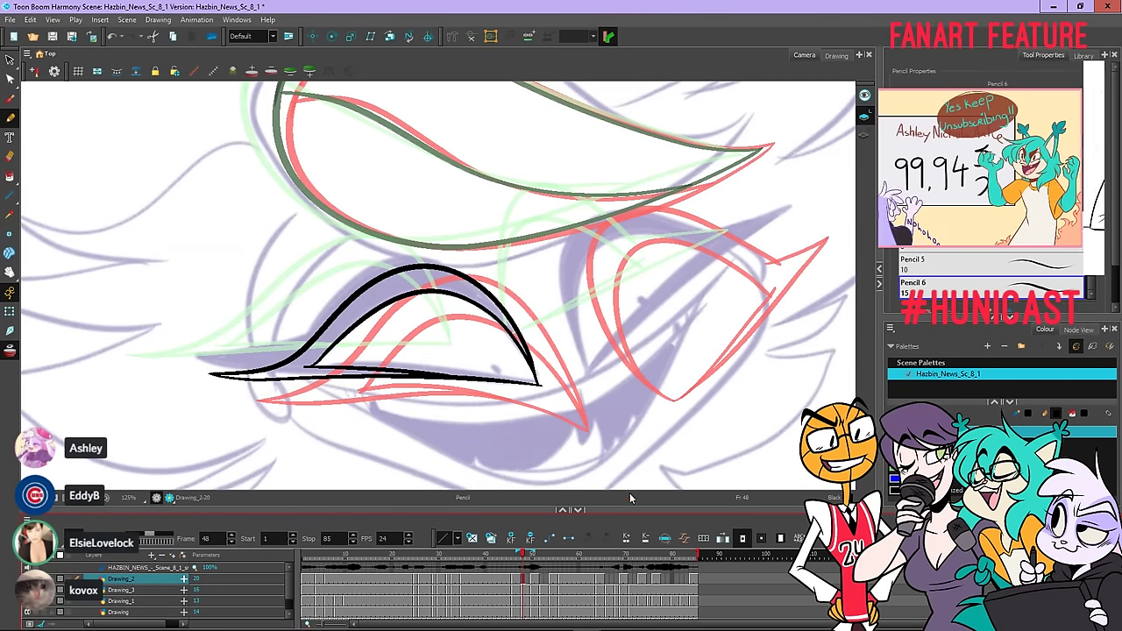
Select the first eye's line work on frame 48 and nudge it slightly down toward the nose side
{"action": "left_click", "coordinate": [9, 60]}
{"action": "mouse_move", "coordinate": [509, 213]}
{"action": "left_mouse_down"}
{"action": "mouse_move", "coordinate": [430, 185]}
{"action": "mouse_move", "coordinate": [554, 371]}
{"action": "mouse_move", "coordinate": [538, 310]}
{"action": "mouse_move", "coordinate": [556, 306]}
{"action": "mouse_move", "coordinate": [555, 283]}
{"action": "mouse_move", "coordinate": [560, 296]}
{"action": "left_mouse_up"}
{"action": "left_click", "coordinate": [581, 373]}
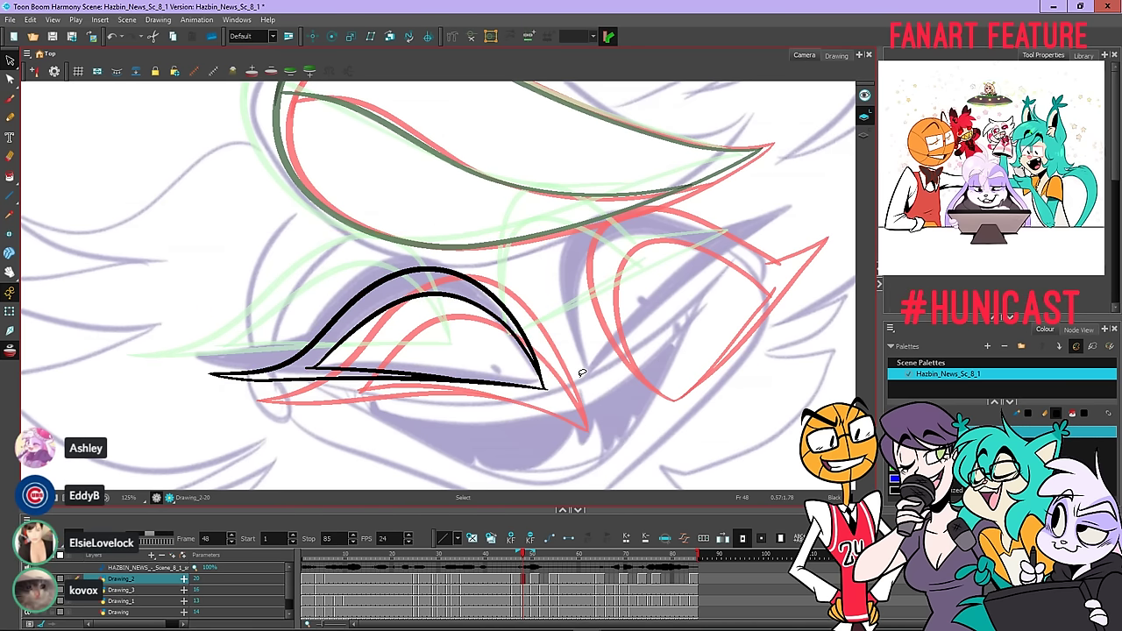
Flip back and forth between frames 47 and 50 to check how the first eye's movement flows through frame 48
{"action": "key", "text": "."}
{"action": "key", "text": "."}
{"action": "key", "text": "."}
{"action": "key", "text": "f"}
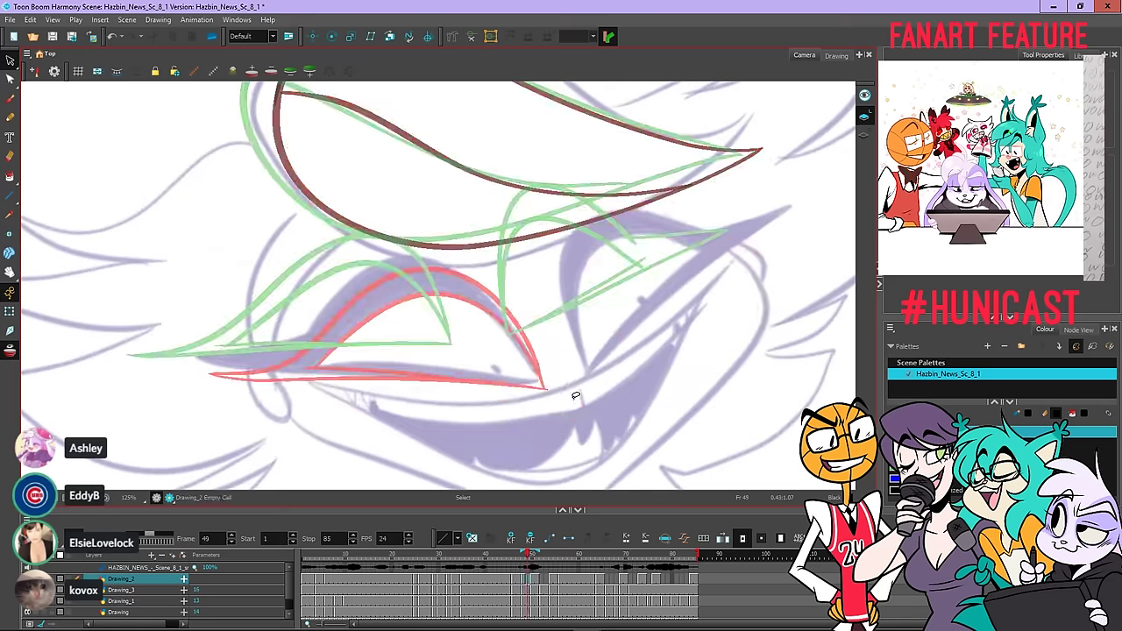
{"action": "key", "text": "f"}
{"action": "key", "text": "g"}
{"action": "key", "text": "g"}
{"action": "key", "text": "f"}
{"action": "key", "text": "f"}
{"action": "key", "text": "g"}
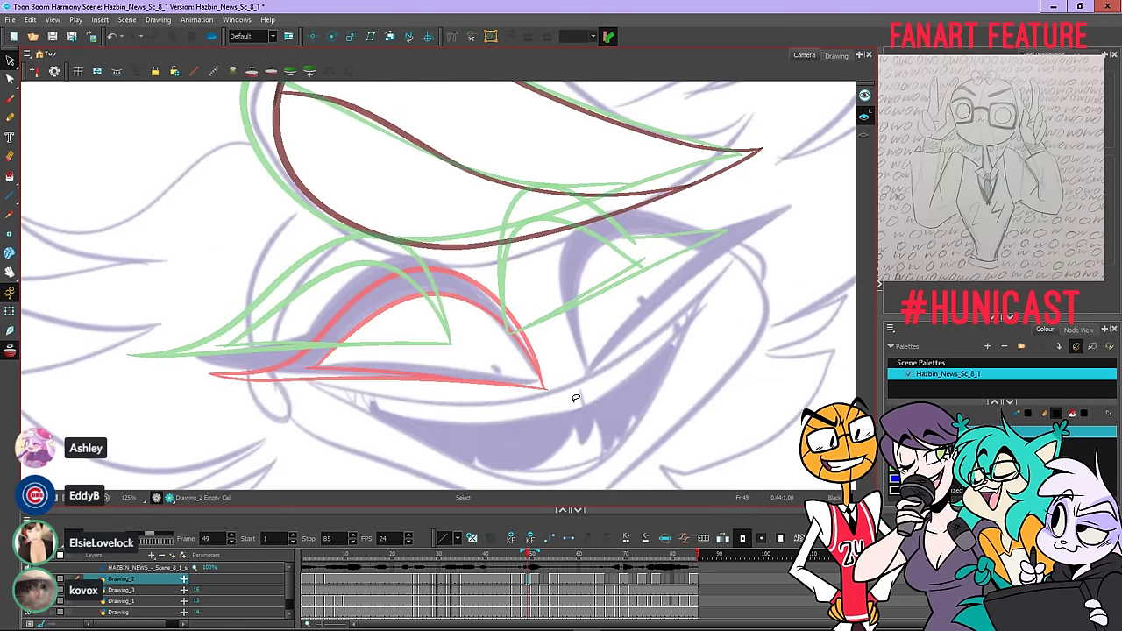
{"action": "key", "text": "f"}
{"action": "key", "text": "g"}
{"action": "key", "text": "g"}
{"action": "key", "text": "g"}
{"action": "key", "text": "f"}
{"action": "key", "text": "f"}
{"action": "key", "text": "f"}
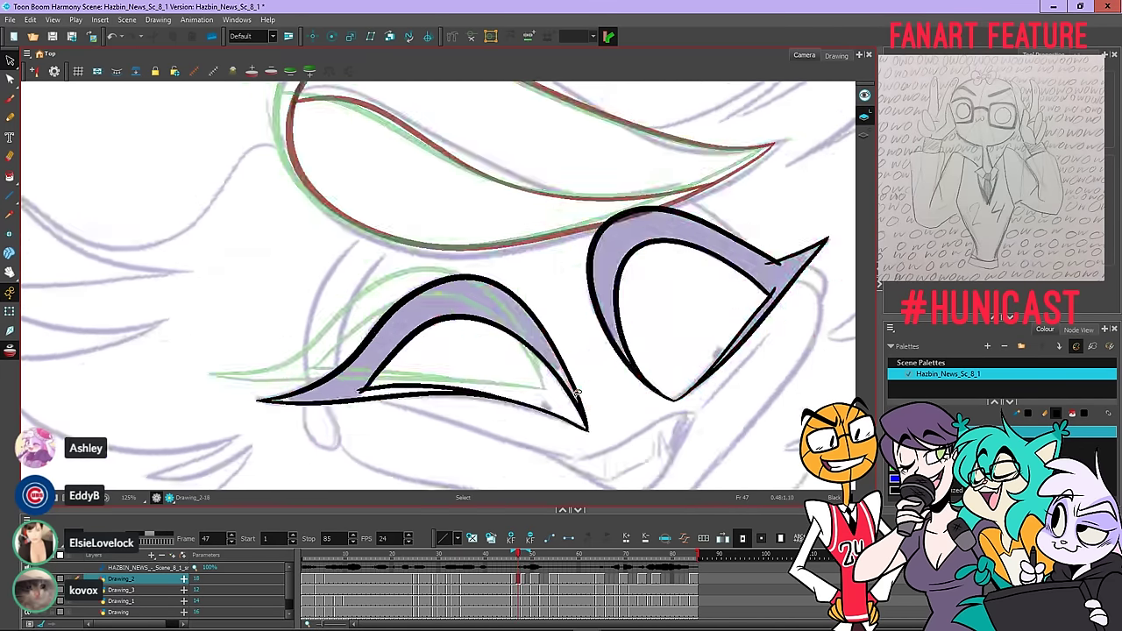
Flip through the neighbouring frames around frame 48 to compare the eye drawings
{"action": "key", "text": "g"}
{"action": "key", "text": "g"}
{"action": "key", "text": "f"}
{"action": "key", "text": "f"}
{"action": "key", "text": "g"}
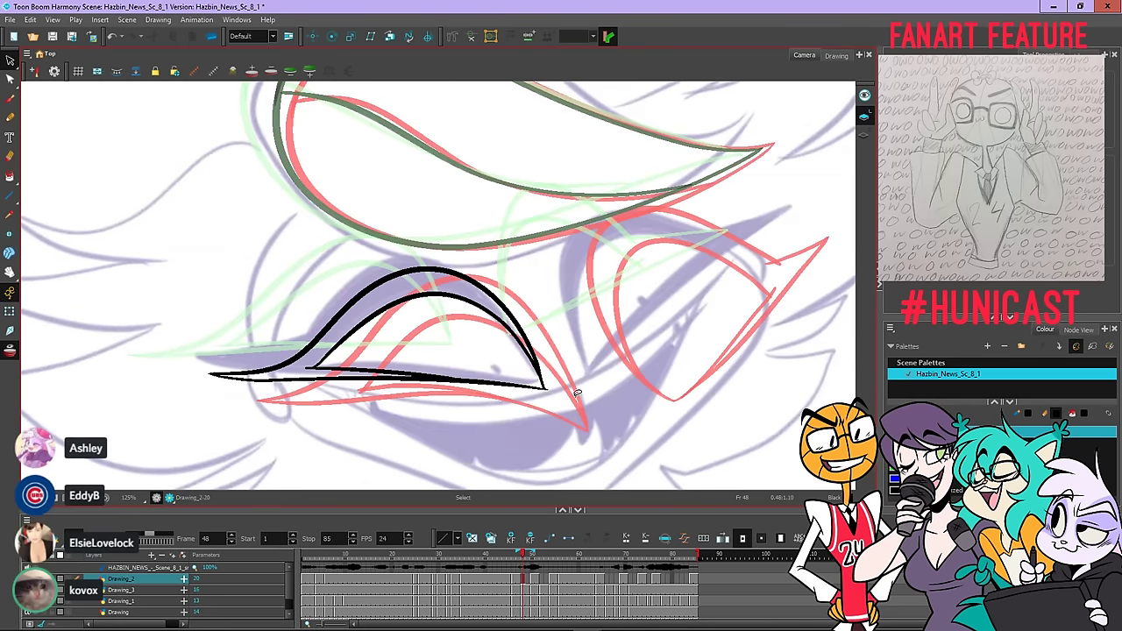
{"action": "key", "text": "g"}
{"action": "key", "text": "f"}
{"action": "key", "text": "g"}
{"action": "key", "text": "f"}
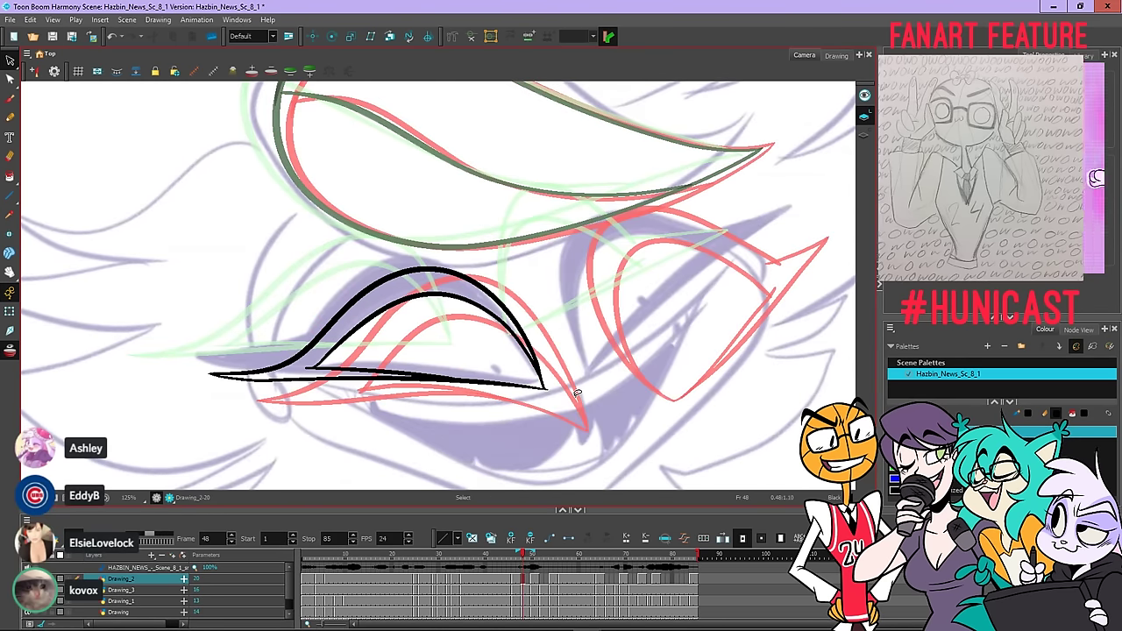
Reshape the left eye's line art on frame 48 so its lower edge sits slightly higher, checking it against the neighbouring frames
{"action": "mouse_move", "coordinate": [488, 238]}
{"action": "left_mouse_down"}
{"action": "mouse_move", "coordinate": [350, 218]}
{"action": "mouse_move", "coordinate": [557, 440]}
{"action": "mouse_move", "coordinate": [549, 293]}
{"action": "left_mouse_up"}
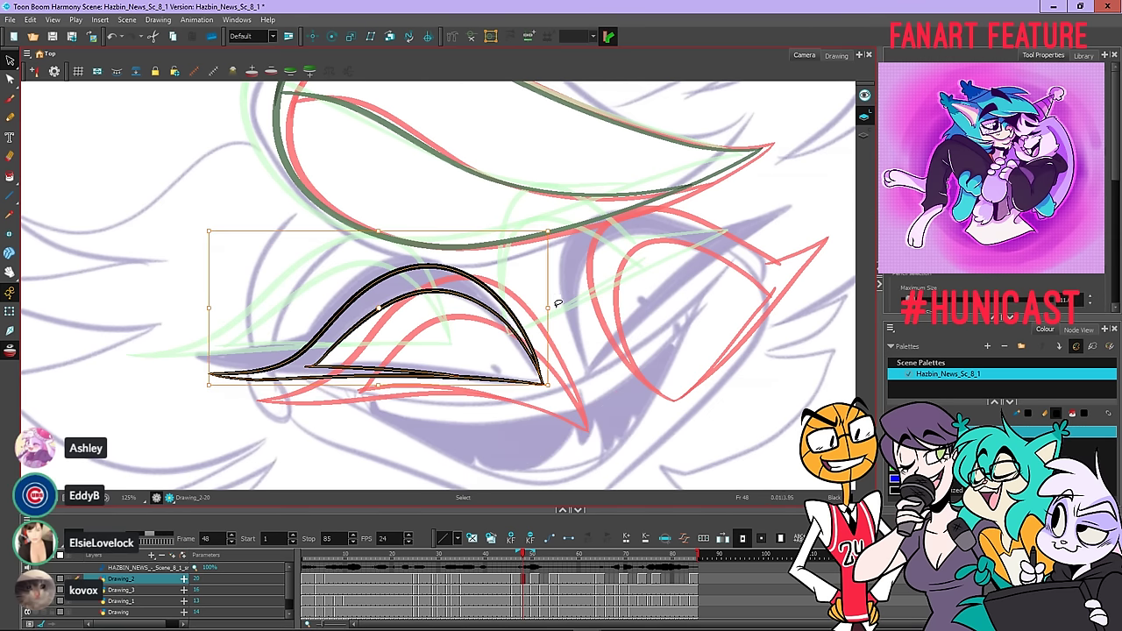
{"action": "left_click", "coordinate": [577, 345]}
{"action": "key", "text": "f"}
{"action": "key", "text": "g"}
{"action": "key", "text": "g"}
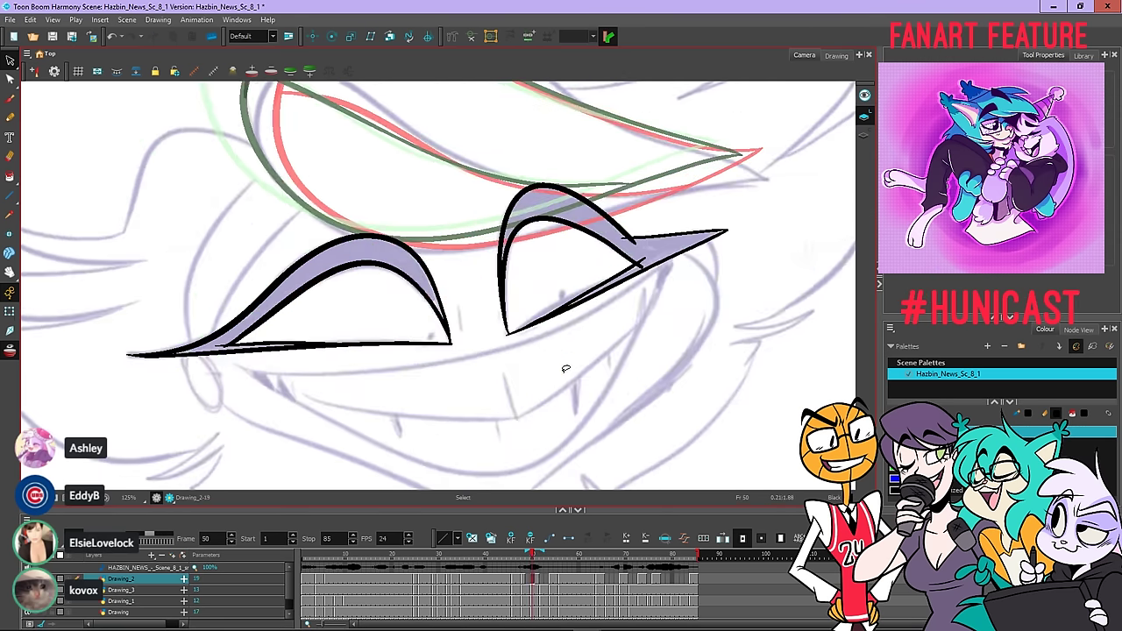
{"action": "key", "text": "f"}
Examine the eye motion by stepping back and forth across frames 48 to 50
{"action": "left_click", "coordinate": [520, 577]}
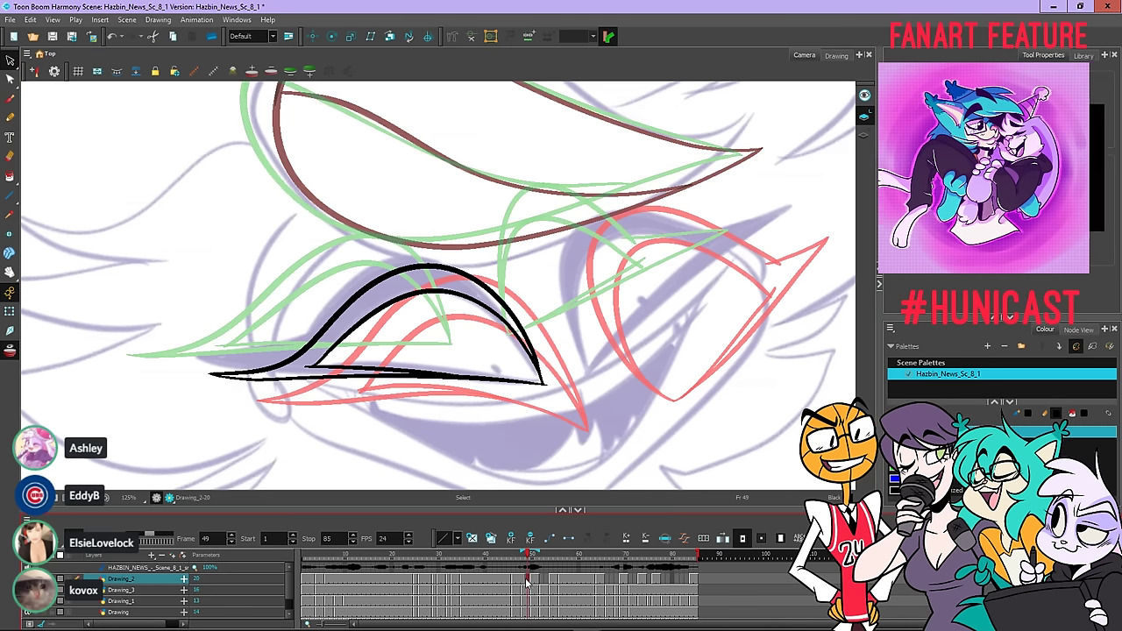
{"action": "key", "text": "comma"}
{"action": "key", "text": "period"}
{"action": "key", "text": "period"}
{"action": "key", "text": "period"}
{"action": "key", "text": "period"}
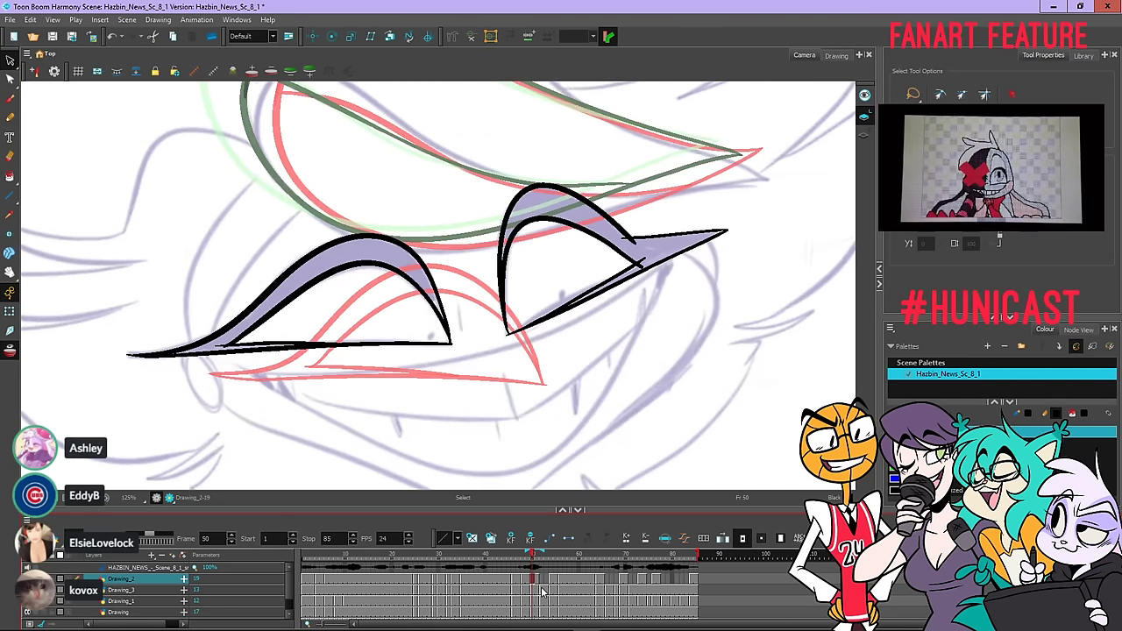
{"action": "key", "text": "comma"}
{"action": "key", "text": "comma"}
{"action": "key", "text": "comma"}
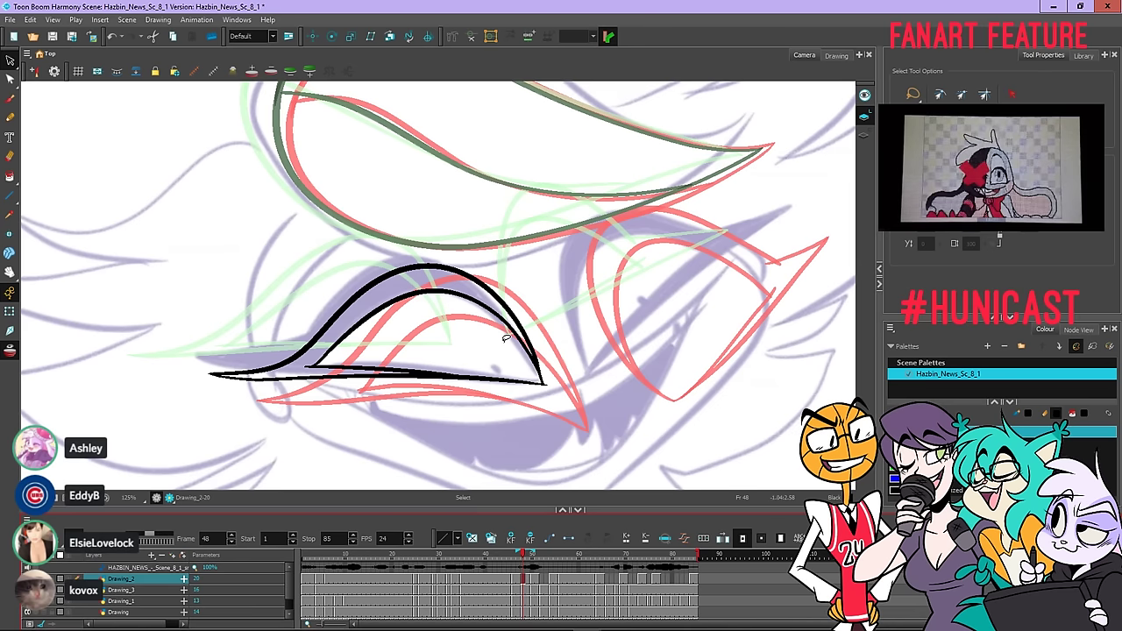
With the Pencil tool, draw the right eye's straight lower lid line on frame 48, from the inner corner to the lash tip
{"action": "left_click", "coordinate": [11, 117]}
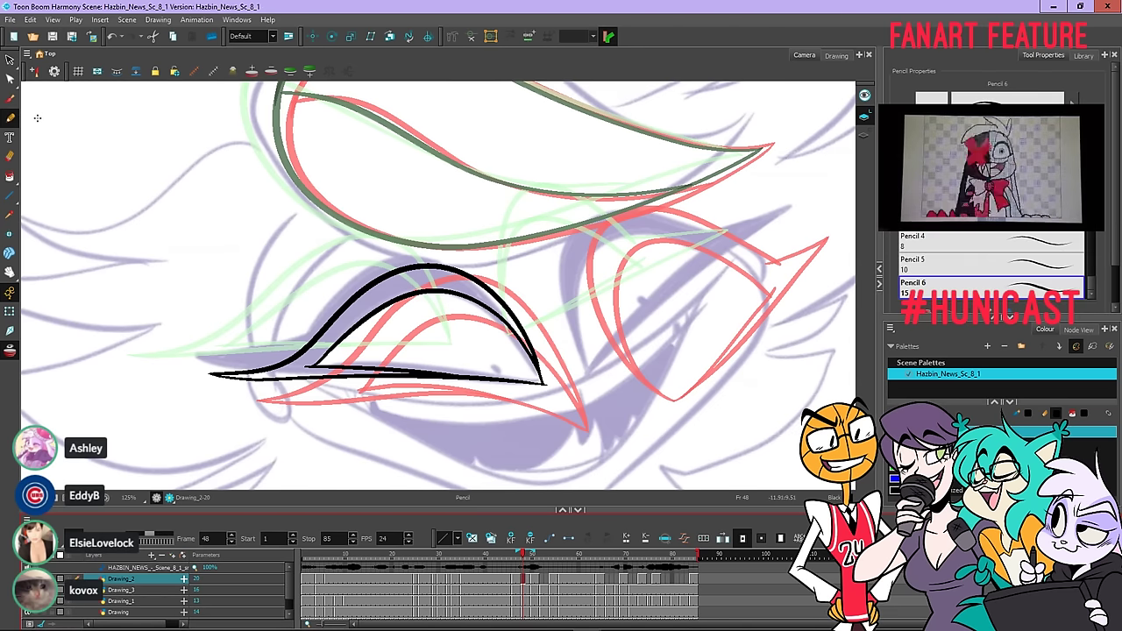
{"action": "key", "text": "space"}
{"action": "mouse_move", "coordinate": [765, 321]}
{"action": "left_mouse_down"}
{"action": "mouse_move", "coordinate": [643, 333]}
{"action": "mouse_move", "coordinate": [622, 354]}
{"action": "left_mouse_up"}
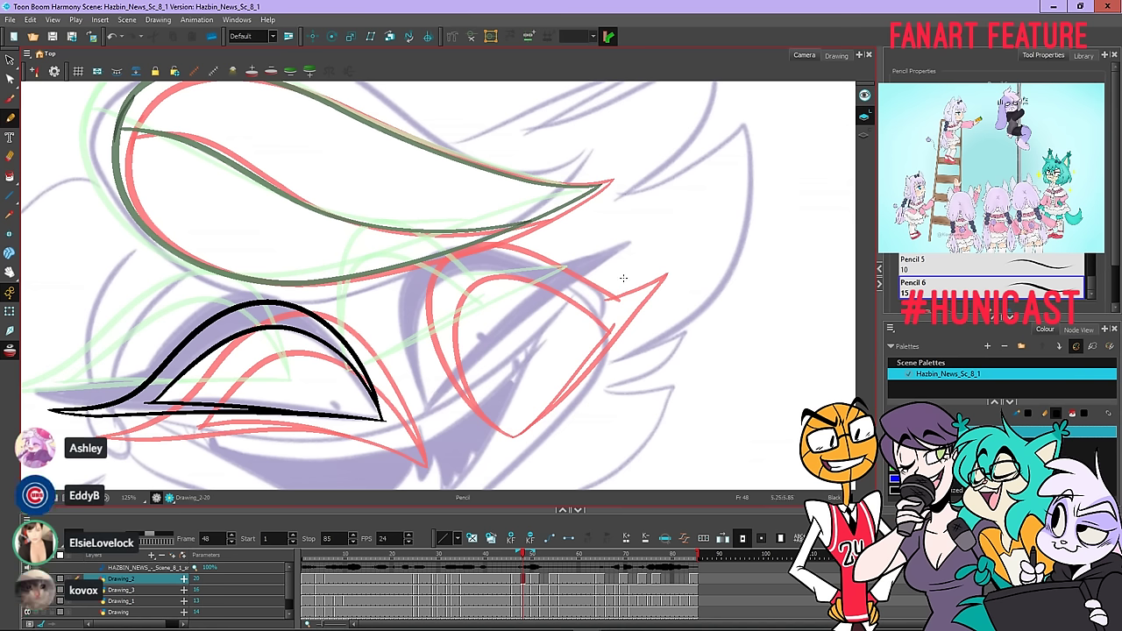
{"action": "mouse_move", "coordinate": [421, 413]}
{"action": "left_mouse_down"}
{"action": "mouse_move", "coordinate": [489, 349]}
{"action": "mouse_move", "coordinate": [631, 253]}
{"action": "left_mouse_up"}
{"action": "key", "text": "ctrl+z"}
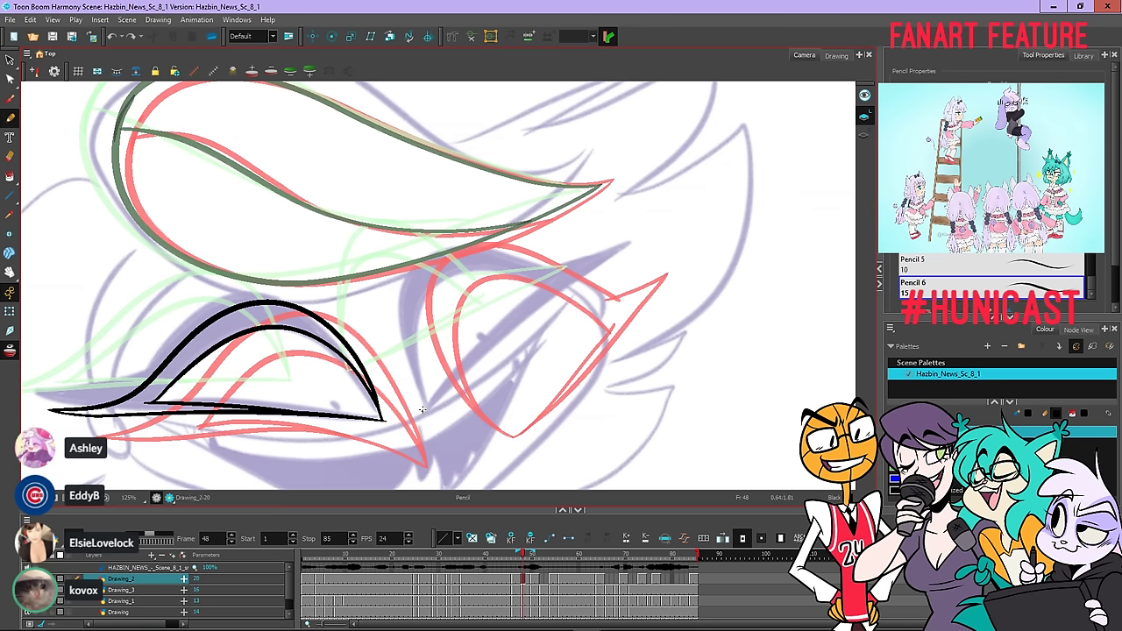
{"action": "left_click_drag", "start_coordinate": [422, 409], "coordinate": [631, 247]}
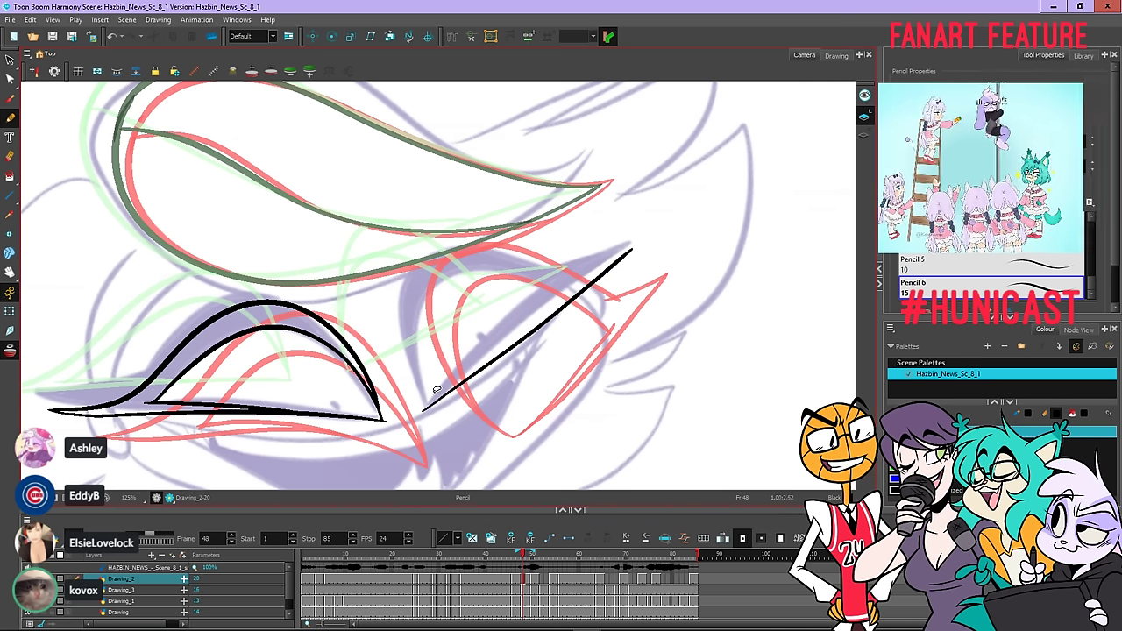
{"action": "key", "text": "ctrl+z"}
{"action": "left_click_drag", "start_coordinate": [424, 410], "coordinate": [525, 340]}
{"action": "left_click_drag", "start_coordinate": [613, 271], "coordinate": [627, 259]}
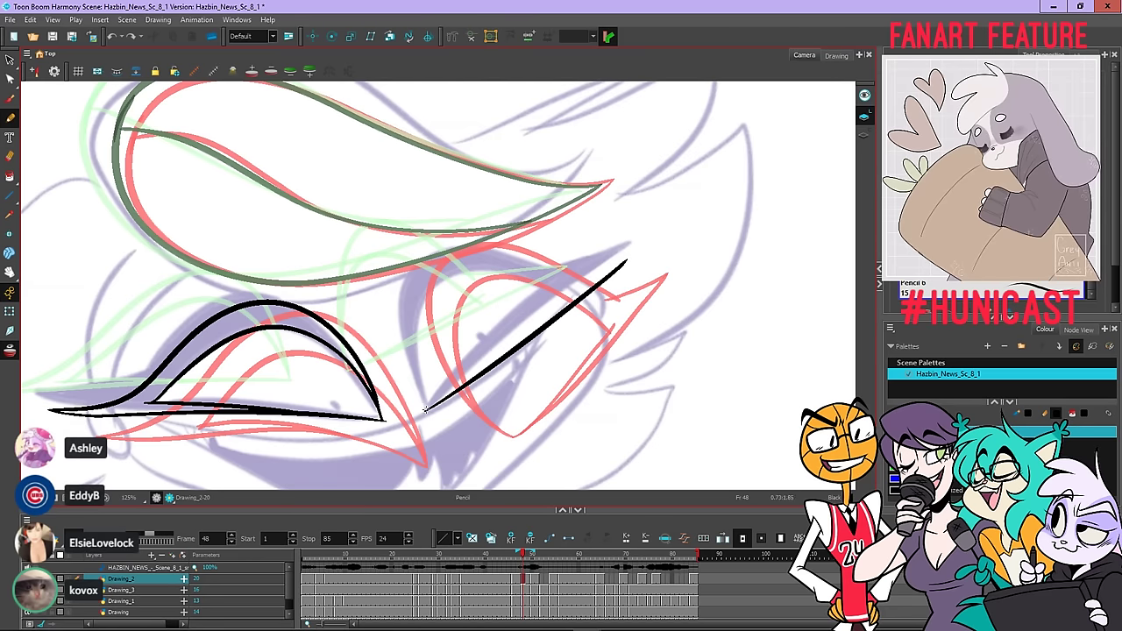
{"action": "mouse_move", "coordinate": [407, 286]}
{"action": "left_mouse_down"}
{"action": "mouse_move", "coordinate": [439, 250]}
{"action": "mouse_move", "coordinate": [493, 250]}
{"action": "left_mouse_up"}
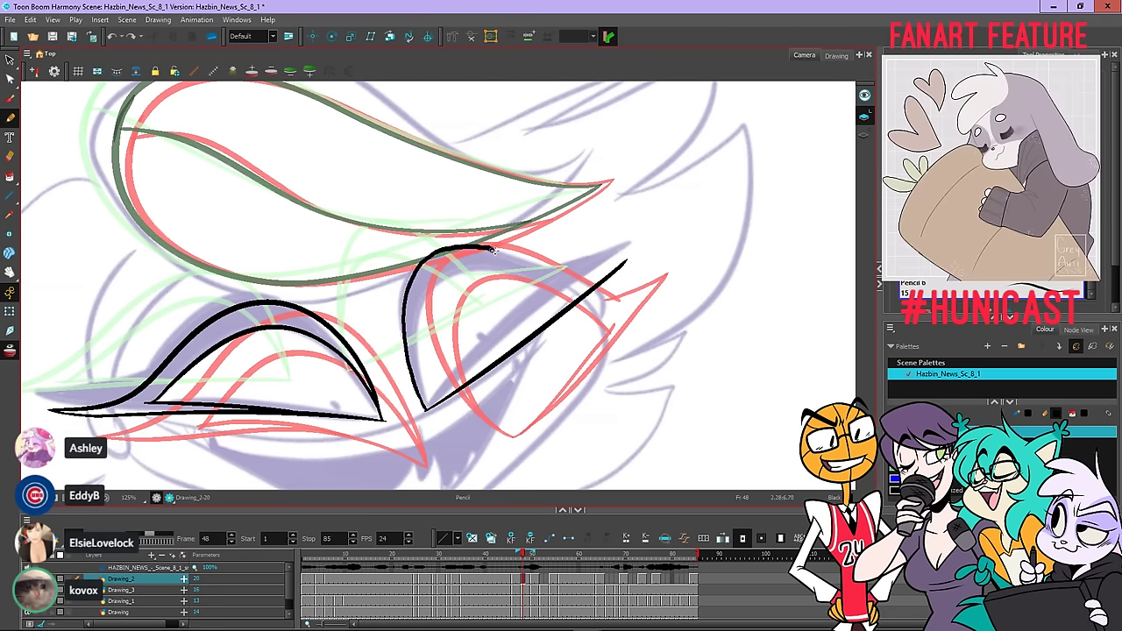
{"action": "key", "text": "ctrl+z"}
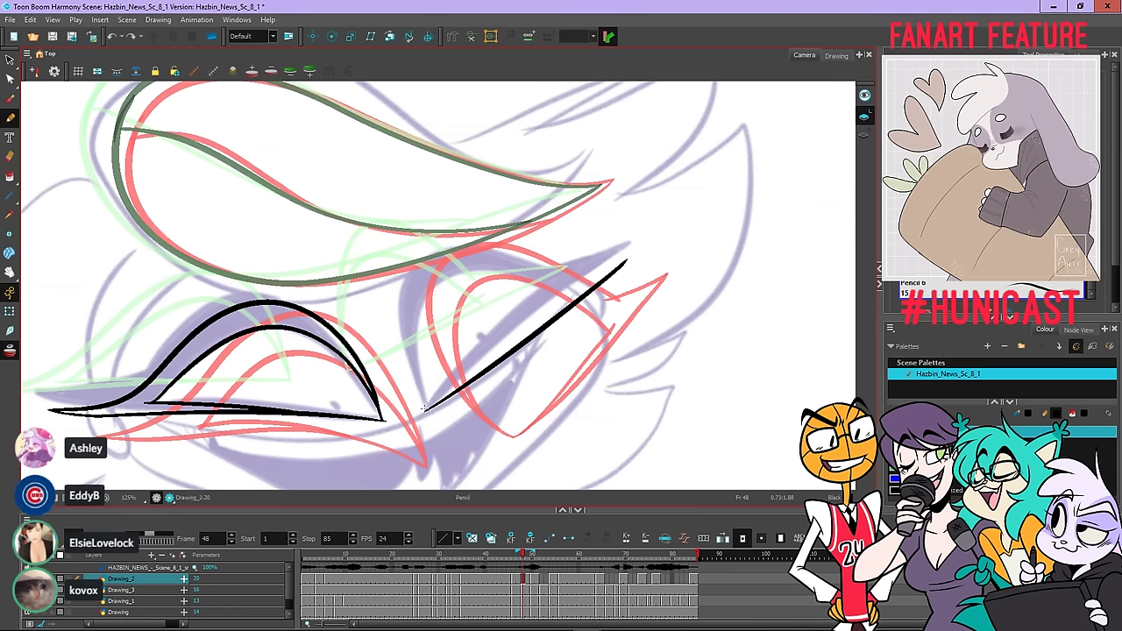
{"action": "mouse_move", "coordinate": [424, 405]}
{"action": "left_mouse_down"}
{"action": "mouse_move", "coordinate": [402, 327]}
{"action": "mouse_move", "coordinate": [417, 267]}
{"action": "mouse_move", "coordinate": [468, 249]}
{"action": "mouse_move", "coordinate": [564, 283]}
{"action": "left_mouse_up"}
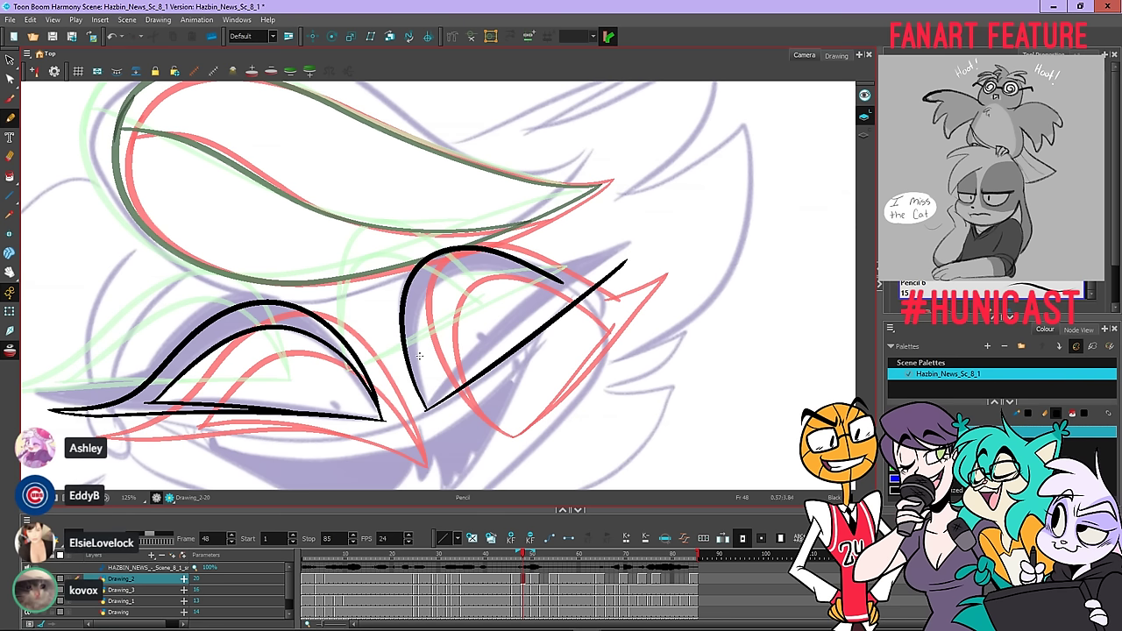
{"action": "key", "text": "ctrl+z"}
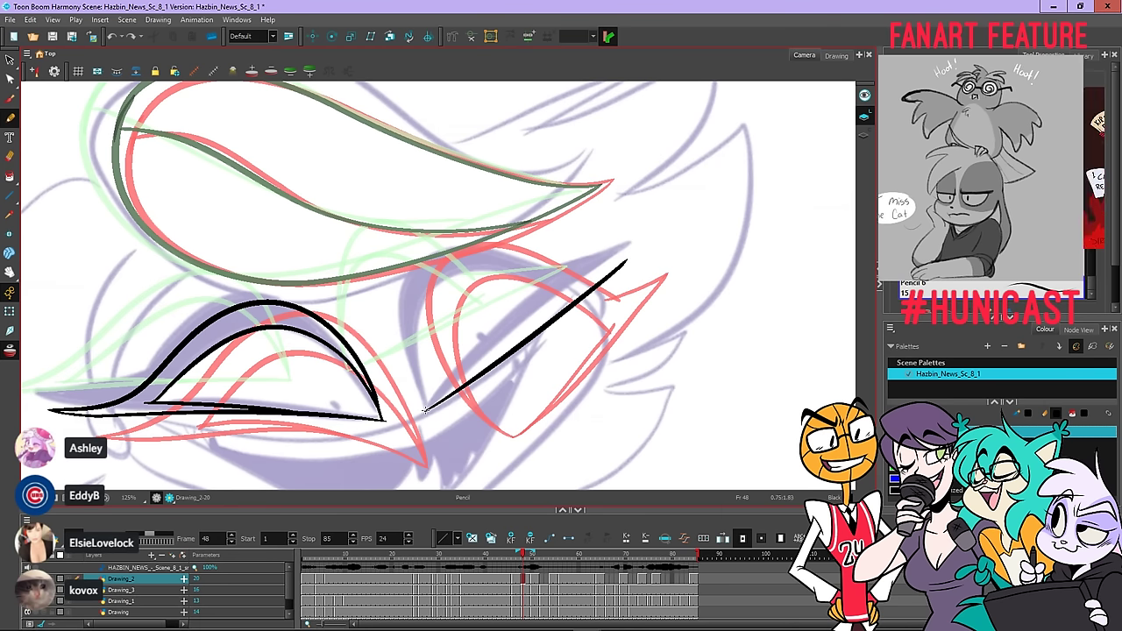
{"action": "left_click_drag", "start_coordinate": [424, 405], "coordinate": [405, 338]}
{"action": "left_click_drag", "start_coordinate": [474, 253], "coordinate": [528, 262]}
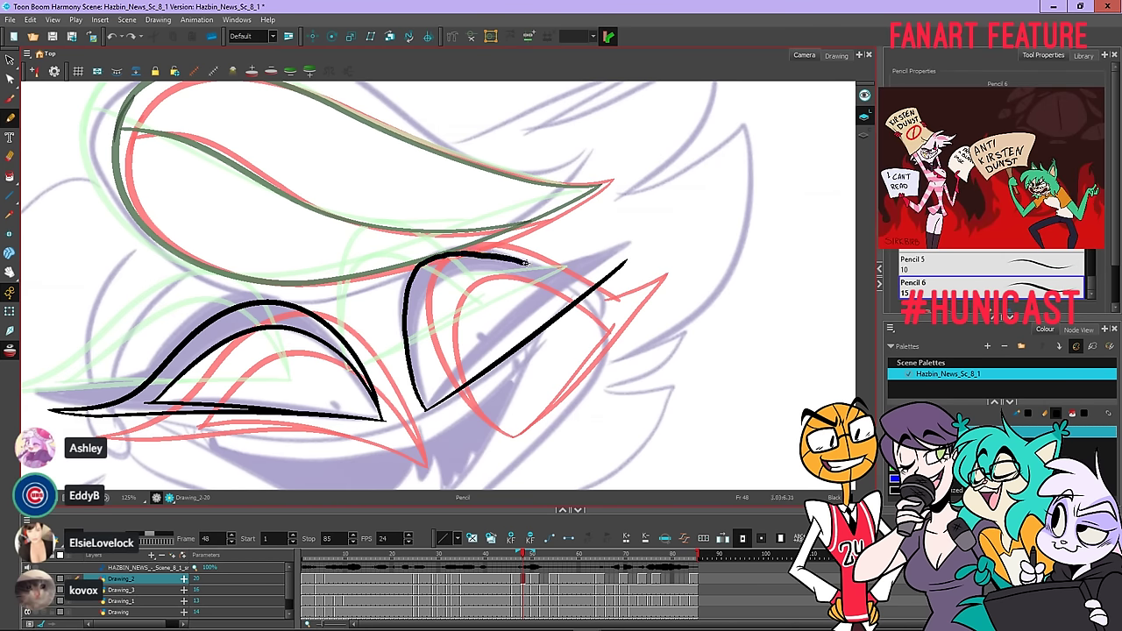
{"action": "right_click", "coordinate": [557, 272]}
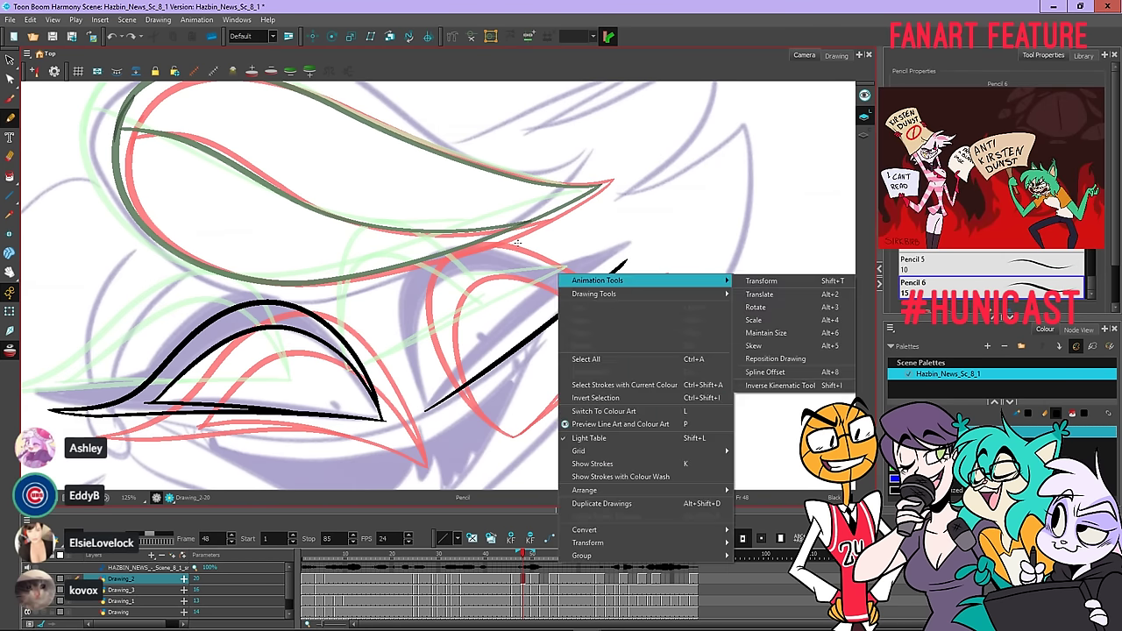
{"action": "left_click", "coordinate": [424, 407]}
Draw the right eye's outer upper lid curve from the inner corner, arching over towards the lash wing
{"action": "left_click_drag", "start_coordinate": [426, 410], "coordinate": [403, 333]}
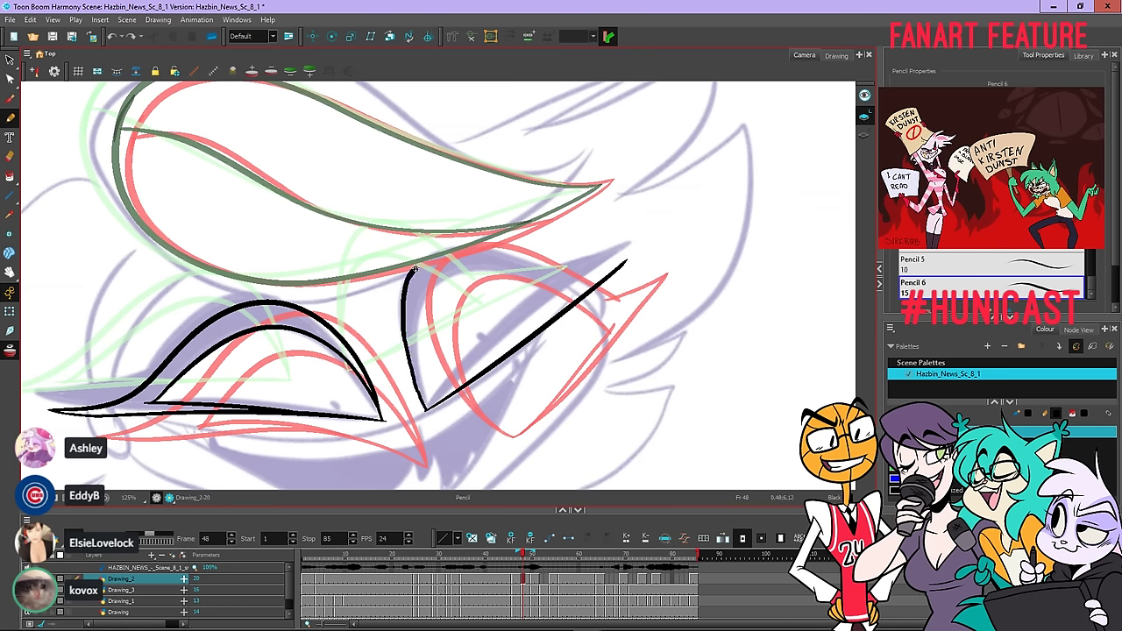
{"action": "left_click_drag", "start_coordinate": [415, 268], "coordinate": [467, 251]}
{"action": "left_click_drag", "start_coordinate": [566, 279], "coordinate": [573, 282]}
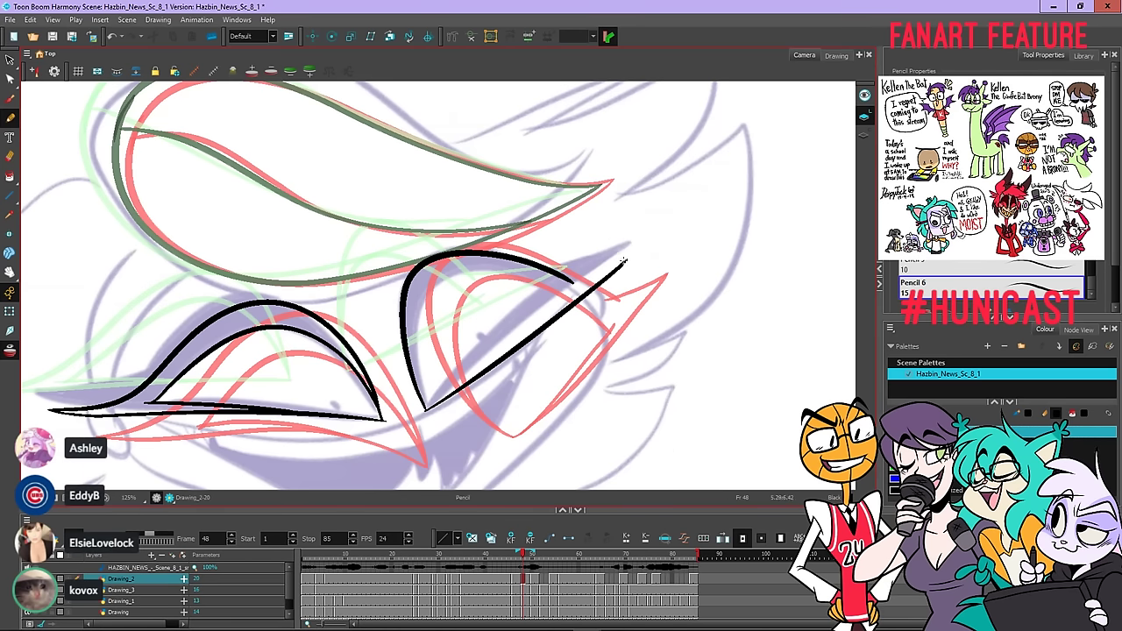
Draw the top line of the right eye's lash wing from its outer tip back to the upper lid curve
{"action": "scroll", "coordinate": [618, 262], "scroll_direction": "up", "scroll_amount": 2}
{"action": "left_click_drag", "start_coordinate": [628, 259], "coordinate": [505, 290]}
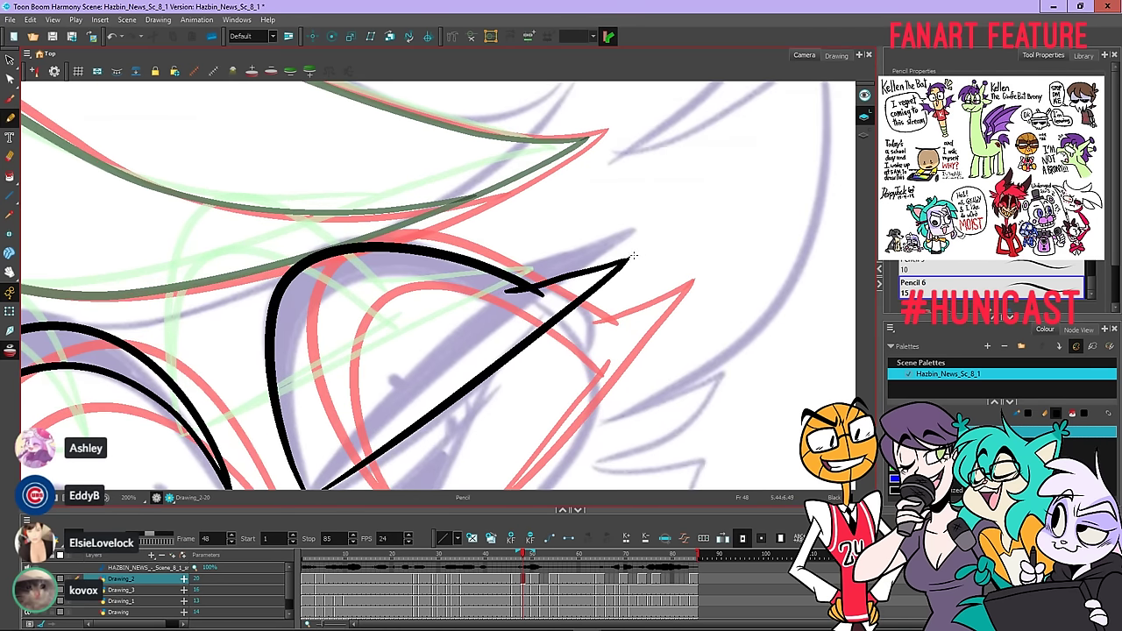
{"action": "key", "text": "ctrl+z"}
{"action": "left_click_drag", "start_coordinate": [627, 259], "coordinate": [500, 291]}
{"action": "key", "text": "ctrl+z"}
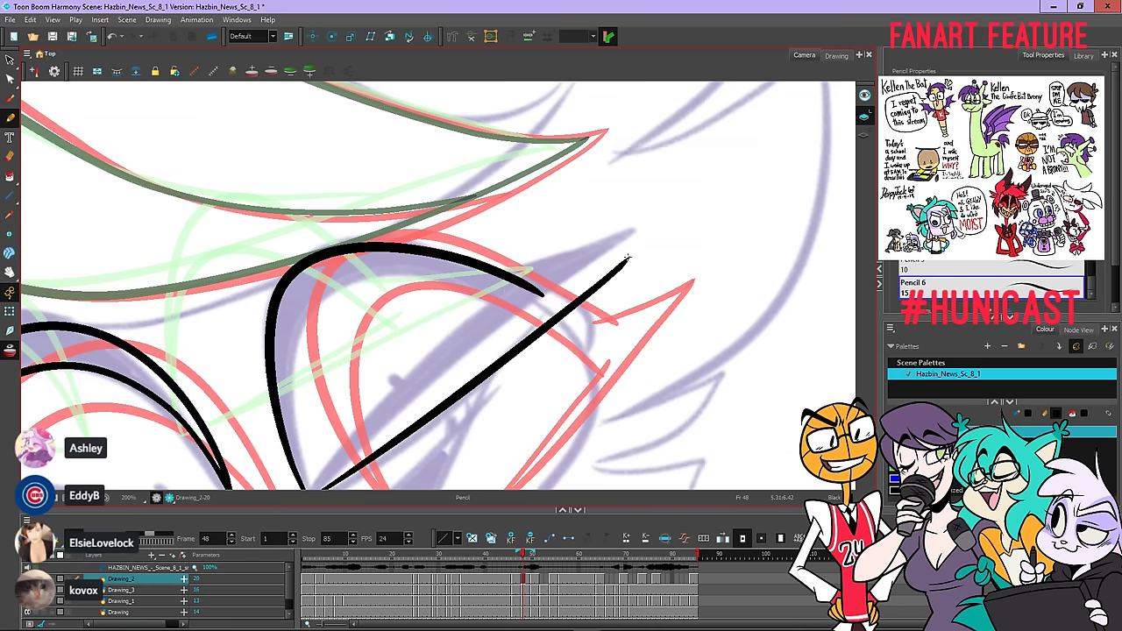
{"action": "left_click_drag", "start_coordinate": [589, 269], "coordinate": [505, 297]}
{"action": "key", "text": "ctrl+z"}
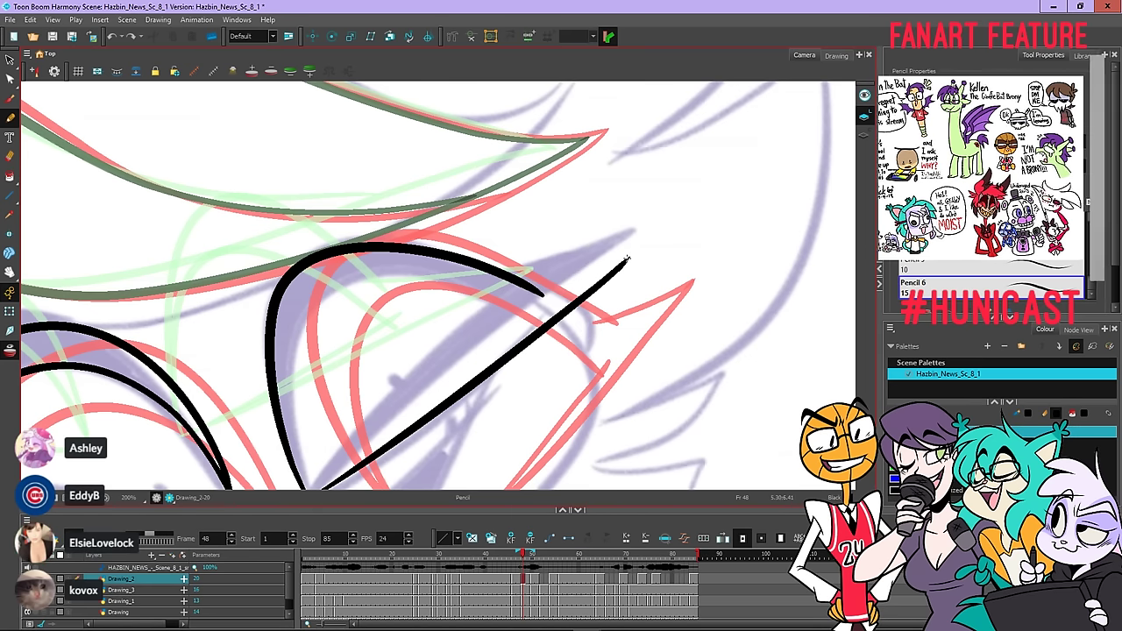
{"action": "left_click_drag", "start_coordinate": [629, 259], "coordinate": [547, 280]}
Refine the outer end of the right eye's upper lid curve with the Contour Editor on frame 48
{"action": "key", "text": "1"}
{"action": "key", "text": "1"}
{"action": "left_click_drag", "start_coordinate": [661, 220], "coordinate": [601, 241]}
{"action": "key", "text": "."}
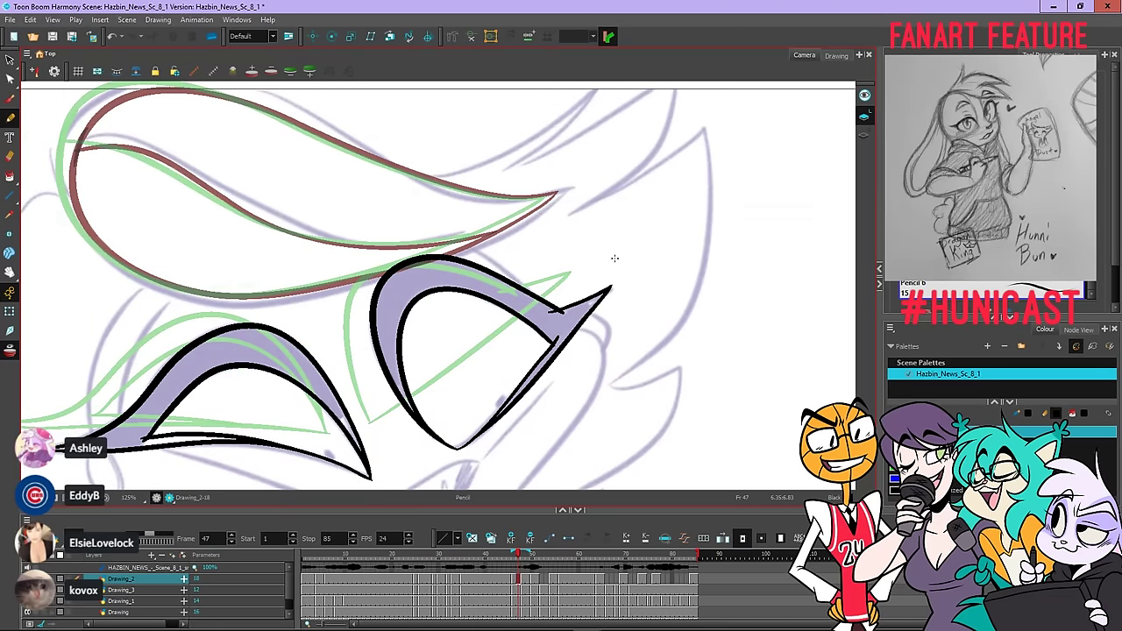
{"action": "key", "text": "."}
{"action": "left_click", "coordinate": [11, 78]}
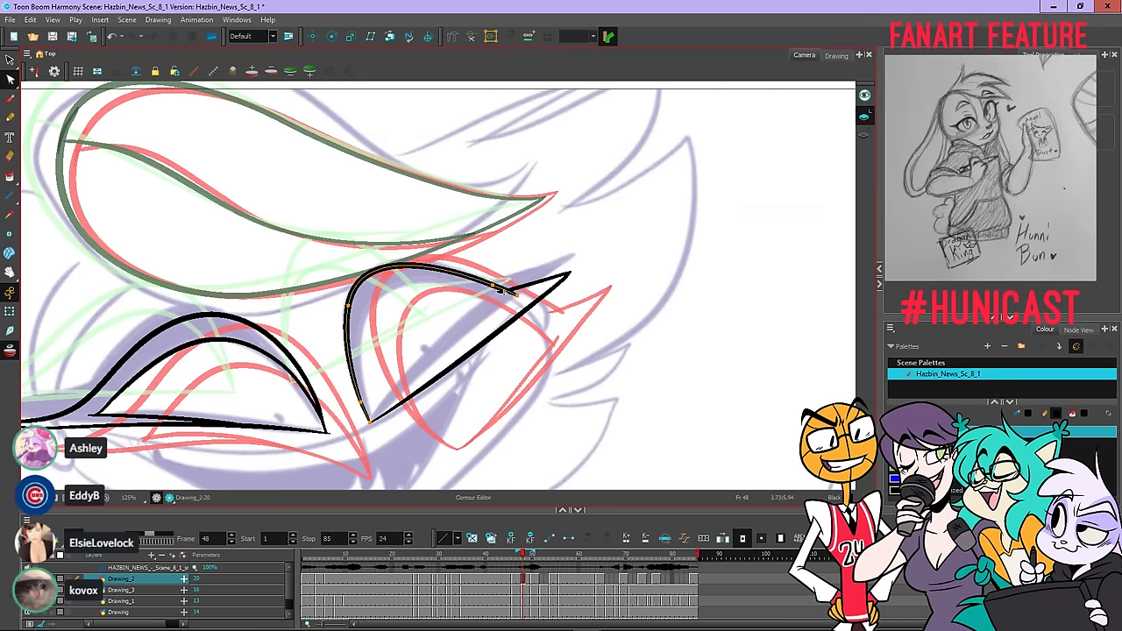
{"action": "left_click", "coordinate": [502, 290]}
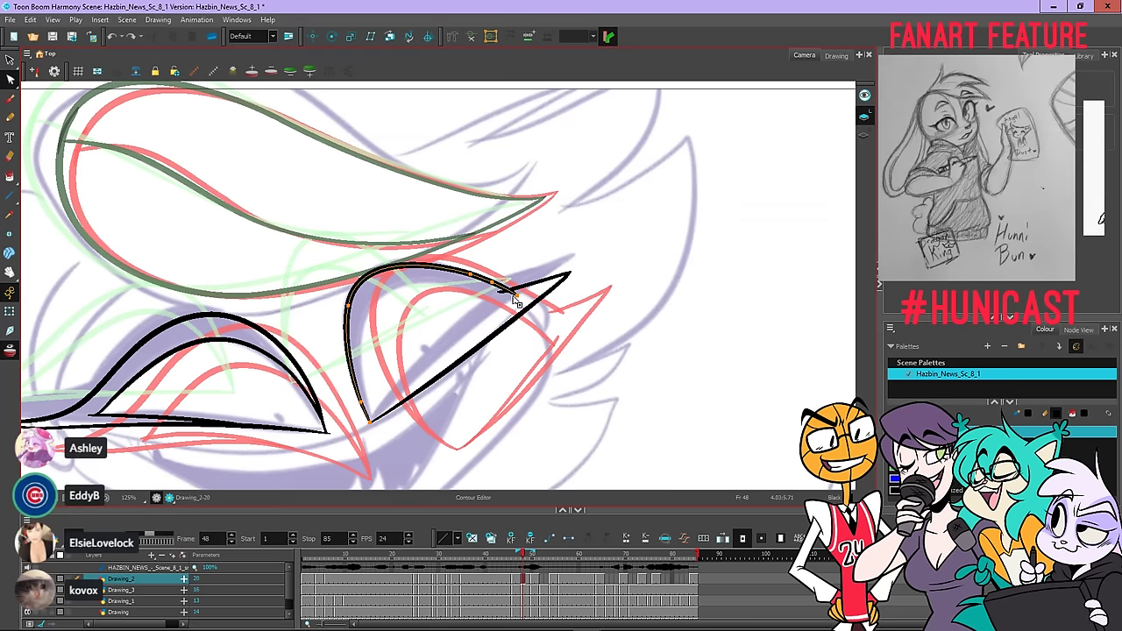
{"action": "left_click_drag", "start_coordinate": [473, 278], "coordinate": [493, 272]}
{"action": "left_click", "coordinate": [480, 279]}
{"action": "key", "text": "ctrl+z"}
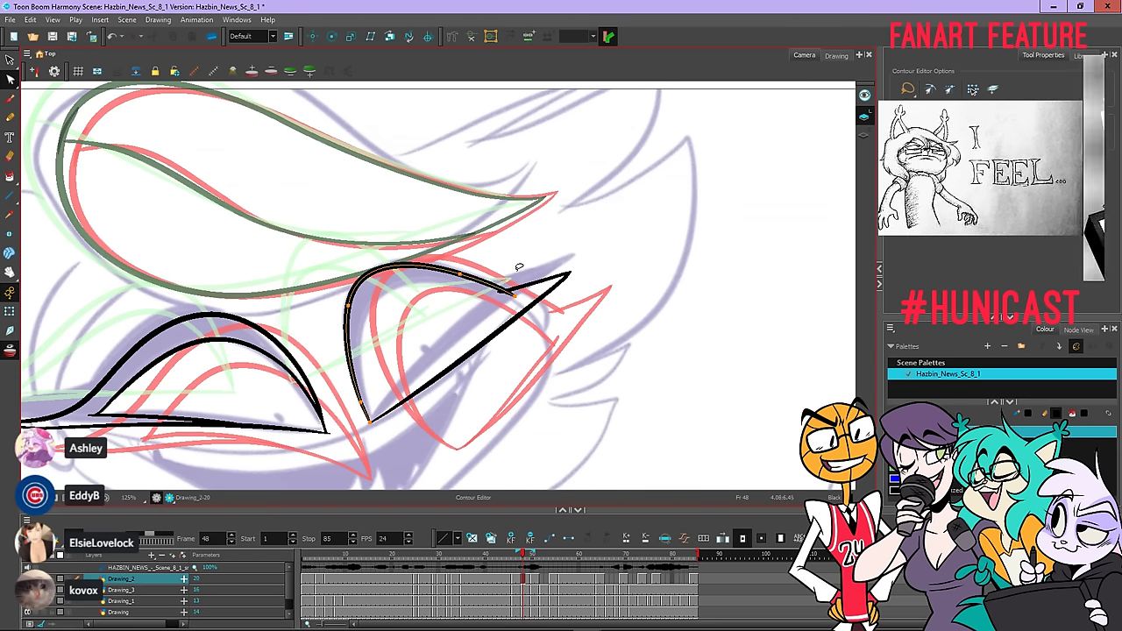
Extend the inner end of the lash wing line slightly past the upper lid curve and check it against adjacent frames
{"action": "left_click", "coordinate": [525, 285]}
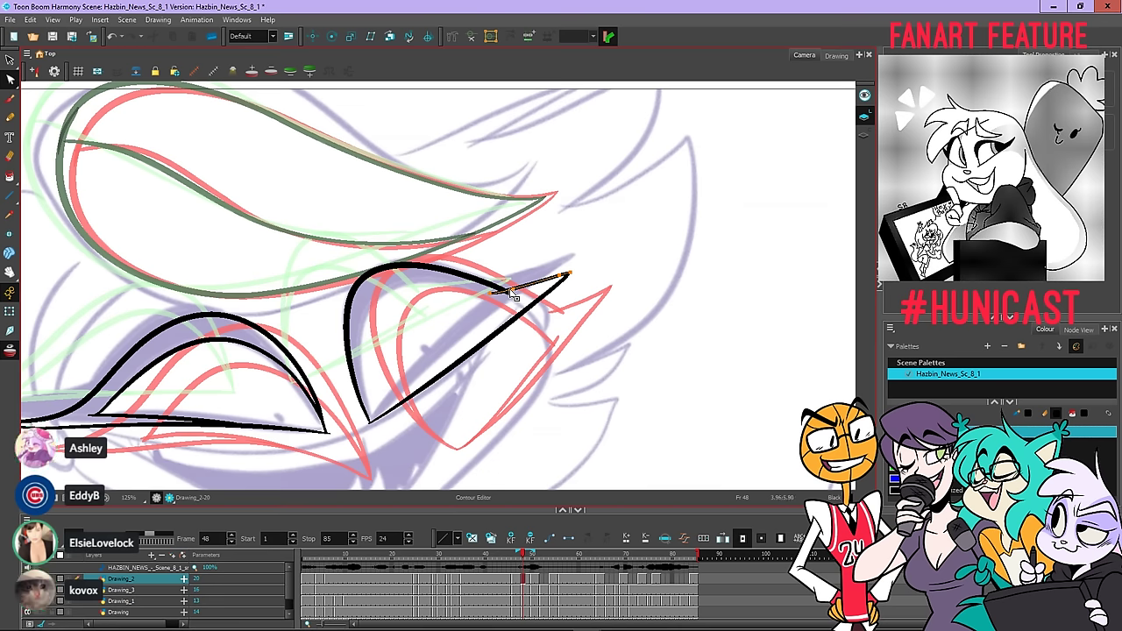
{"action": "left_click", "coordinate": [542, 331]}
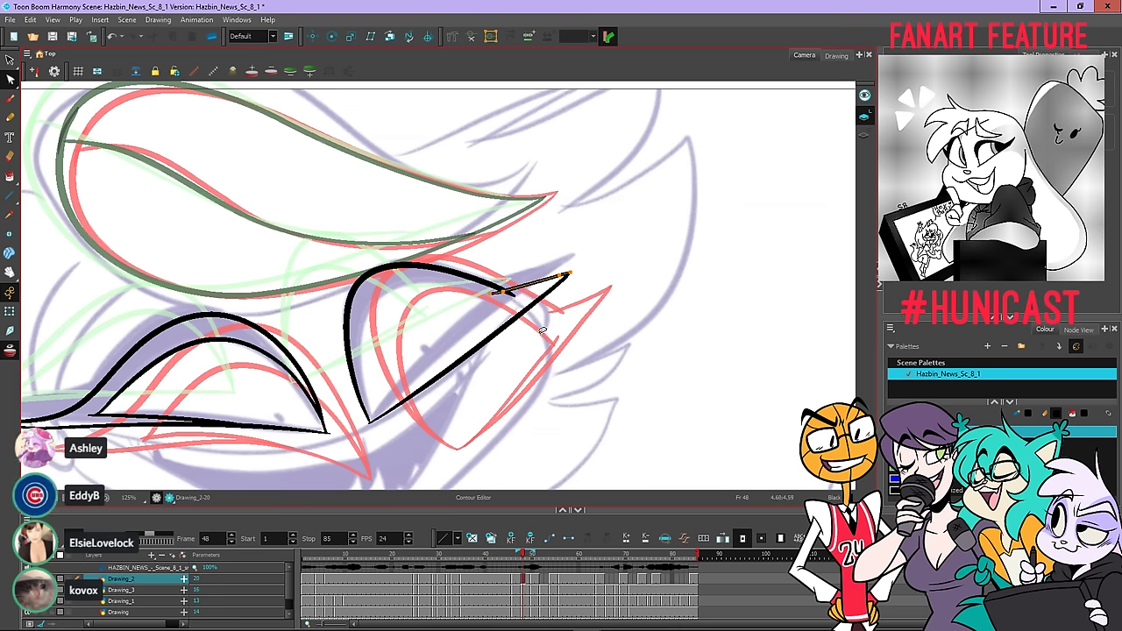
{"action": "key", "text": "."}
{"action": "key", "text": "comma"}
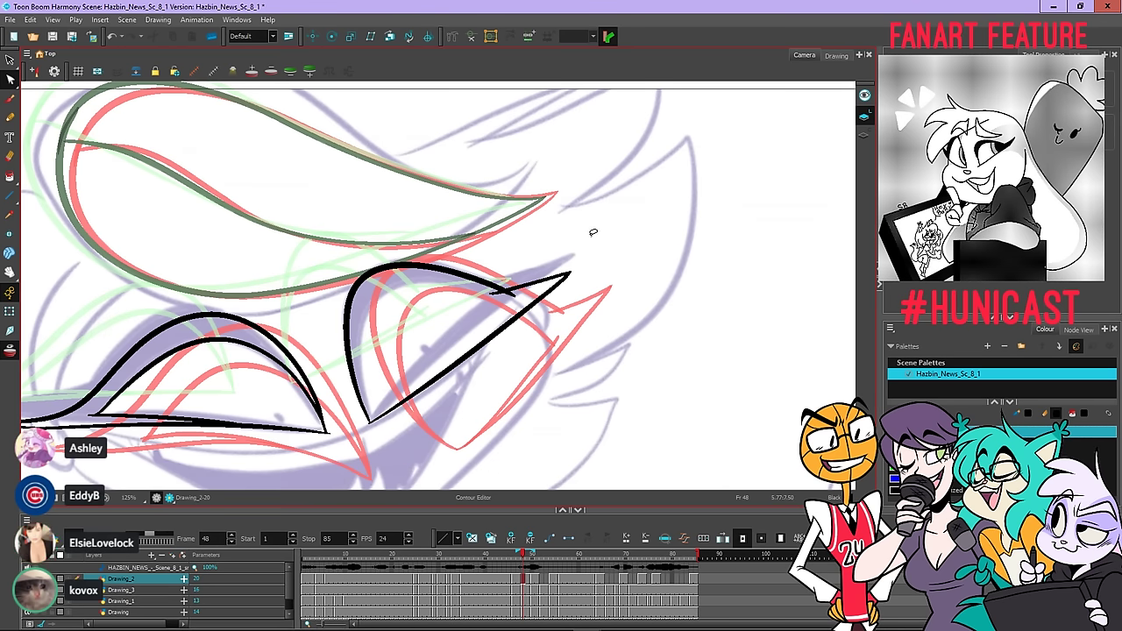
{"action": "key", "text": "period"}
{"action": "key", "text": "comma"}
{"action": "key", "text": "period"}
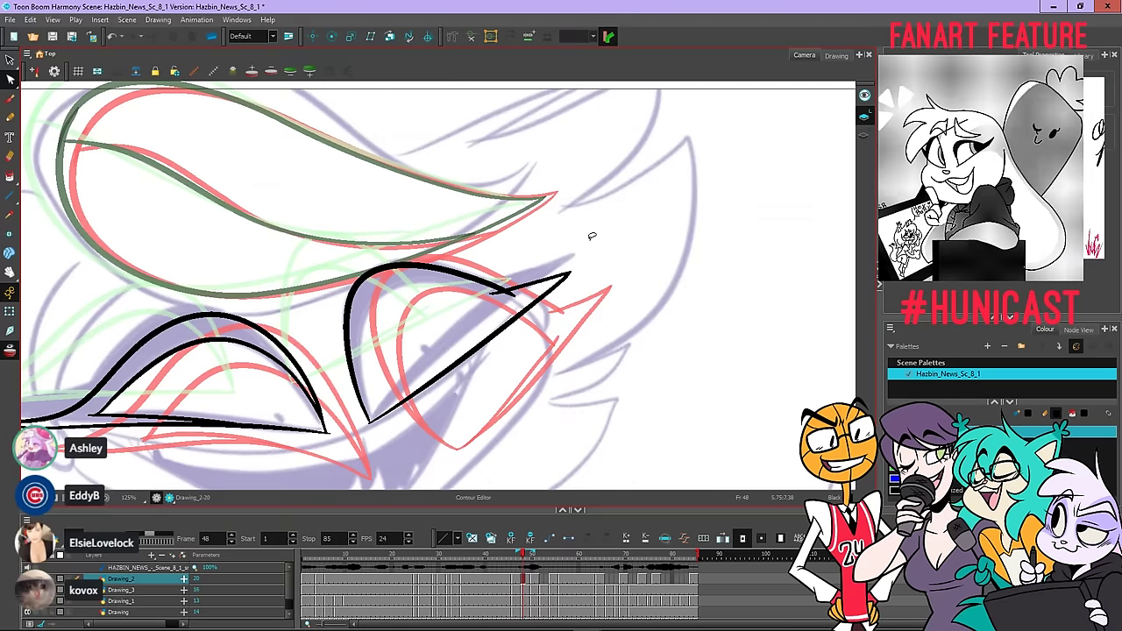
Draw the right eye's inner lower lid line with the Pencil tool, just above the existing lower line, towards the lash wing
{"action": "key", "text": "alt+slash"}
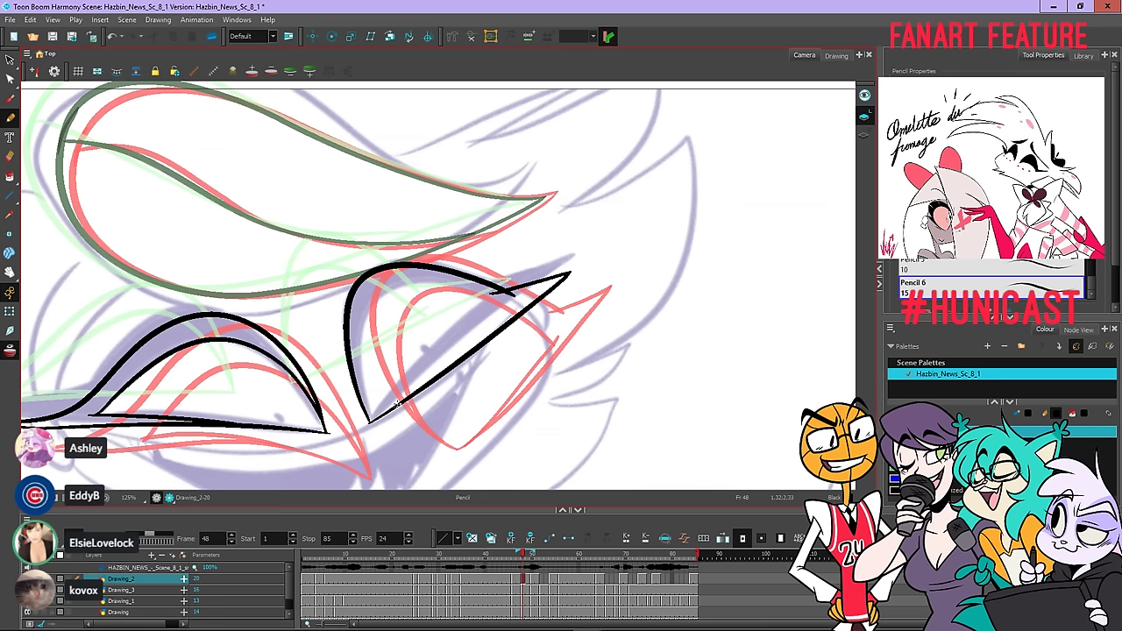
{"action": "left_click_drag", "start_coordinate": [397, 402], "coordinate": [508, 303]}
{"action": "key", "text": "ctrl+z"}
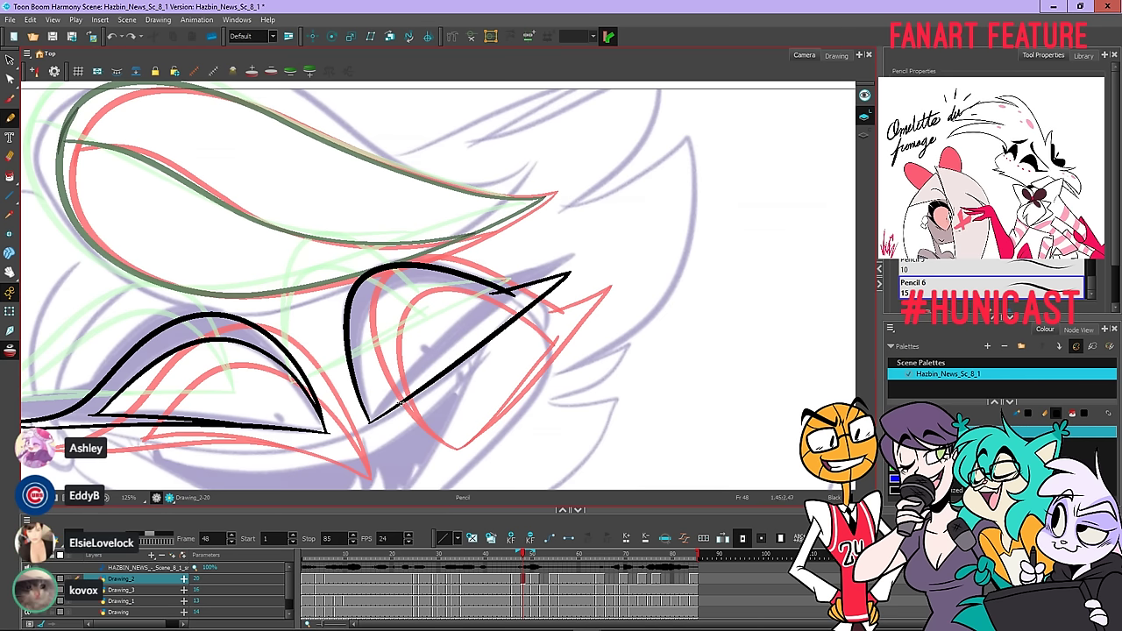
{"action": "left_click_drag", "start_coordinate": [405, 396], "coordinate": [496, 321]}
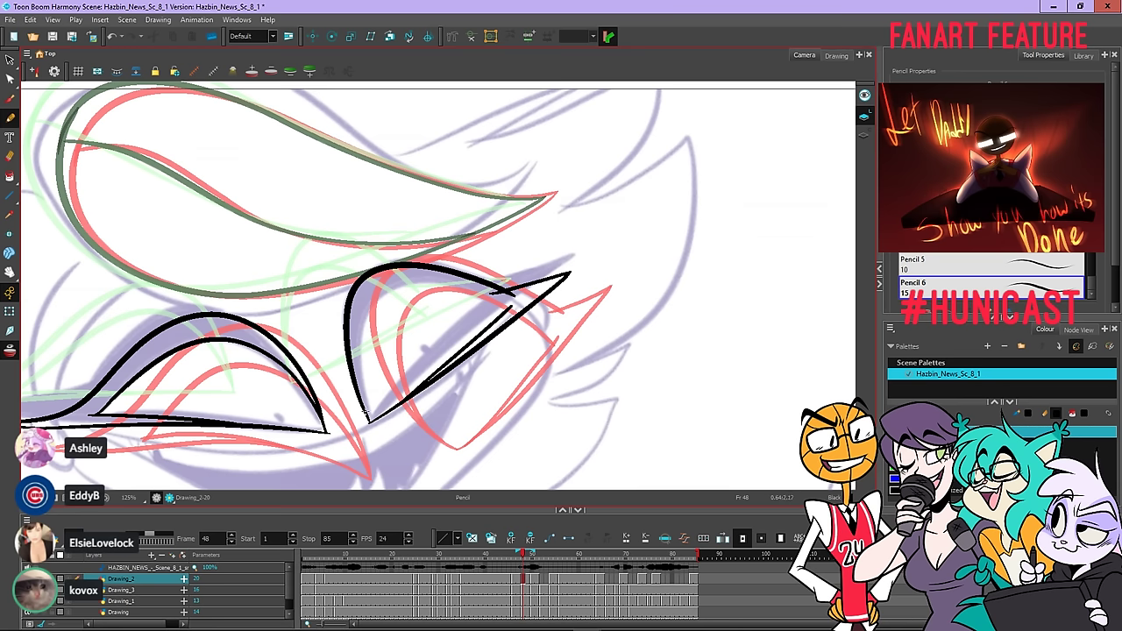
Draw the right eye's inner upper lid curve from the inner corner, arching inside the outer lid curve to the lower lid line
{"action": "mouse_move", "coordinate": [356, 360]}
{"action": "left_mouse_down"}
{"action": "mouse_move", "coordinate": [373, 296]}
{"action": "mouse_move", "coordinate": [397, 286]}
{"action": "left_mouse_up"}
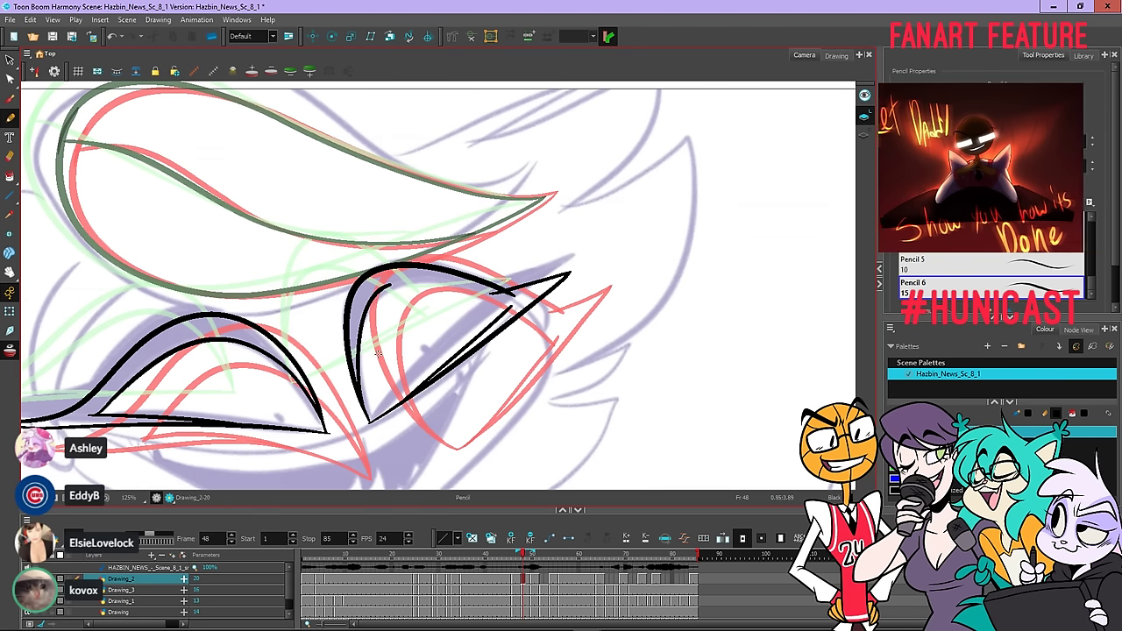
{"action": "key", "text": "ctrl+z"}
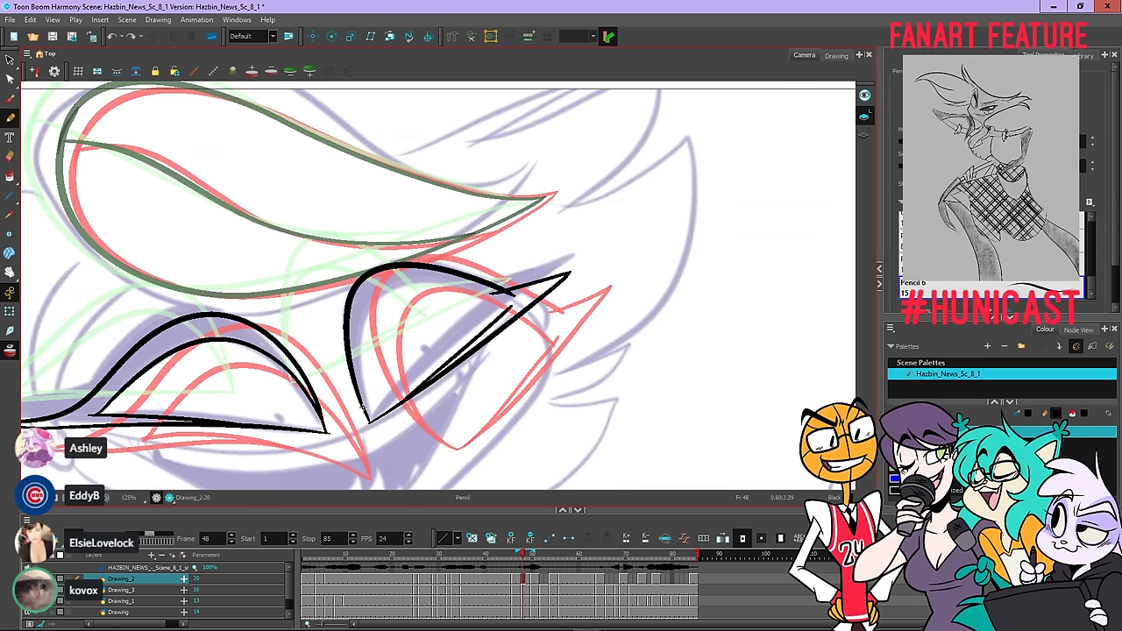
{"action": "mouse_move", "coordinate": [363, 412]}
{"action": "left_mouse_down"}
{"action": "mouse_move", "coordinate": [357, 330]}
{"action": "mouse_move", "coordinate": [372, 299]}
{"action": "mouse_move", "coordinate": [405, 279]}
{"action": "mouse_move", "coordinate": [440, 282]}
{"action": "mouse_move", "coordinate": [508, 316]}
{"action": "left_mouse_up"}
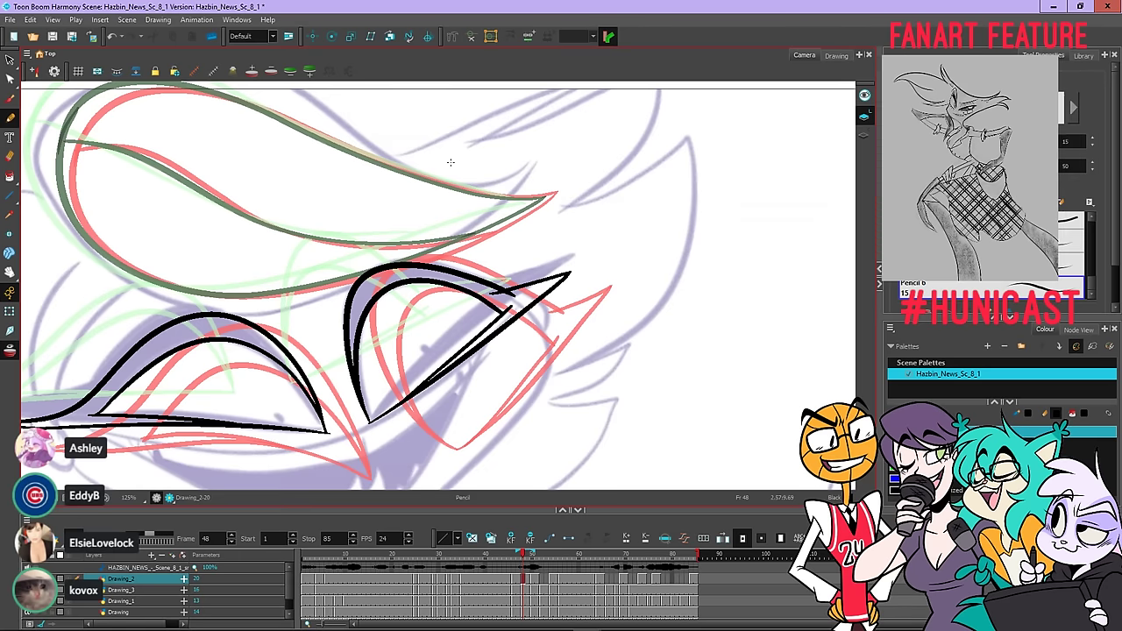
{"action": "key", "text": "ctrl+z"}
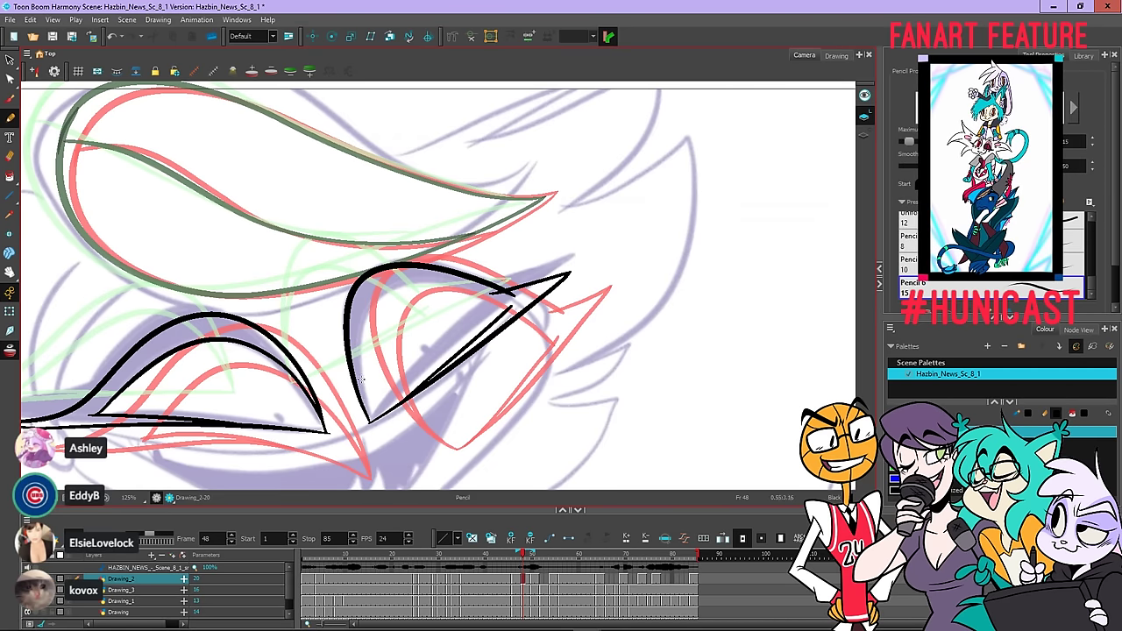
{"action": "mouse_move", "coordinate": [361, 405]}
{"action": "left_mouse_down"}
{"action": "mouse_move", "coordinate": [357, 332]}
{"action": "mouse_move", "coordinate": [370, 295]}
{"action": "mouse_move", "coordinate": [404, 278]}
{"action": "mouse_move", "coordinate": [503, 311]}
{"action": "left_mouse_up"}
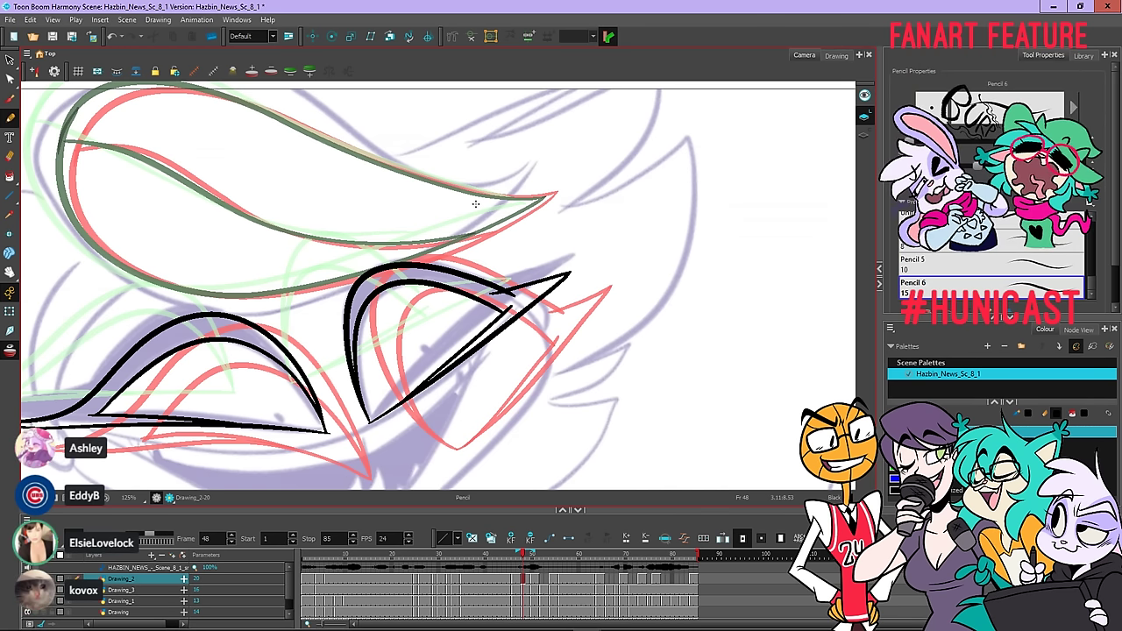
Extend the outer end of the inner upper lid curve slightly with the Contour Editor and check it against the following frames
{"action": "key", "text": "alt+q"}
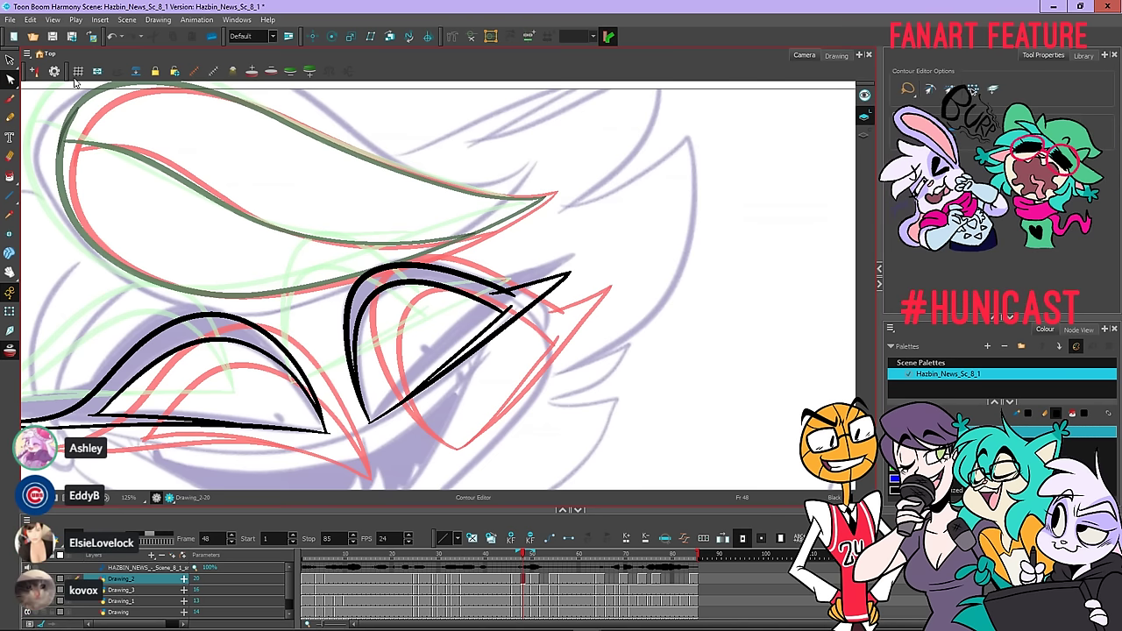
{"action": "left_click", "coordinate": [495, 298]}
{"action": "left_click_drag", "start_coordinate": [503, 312], "coordinate": [509, 312]}
{"action": "left_click", "coordinate": [545, 315]}
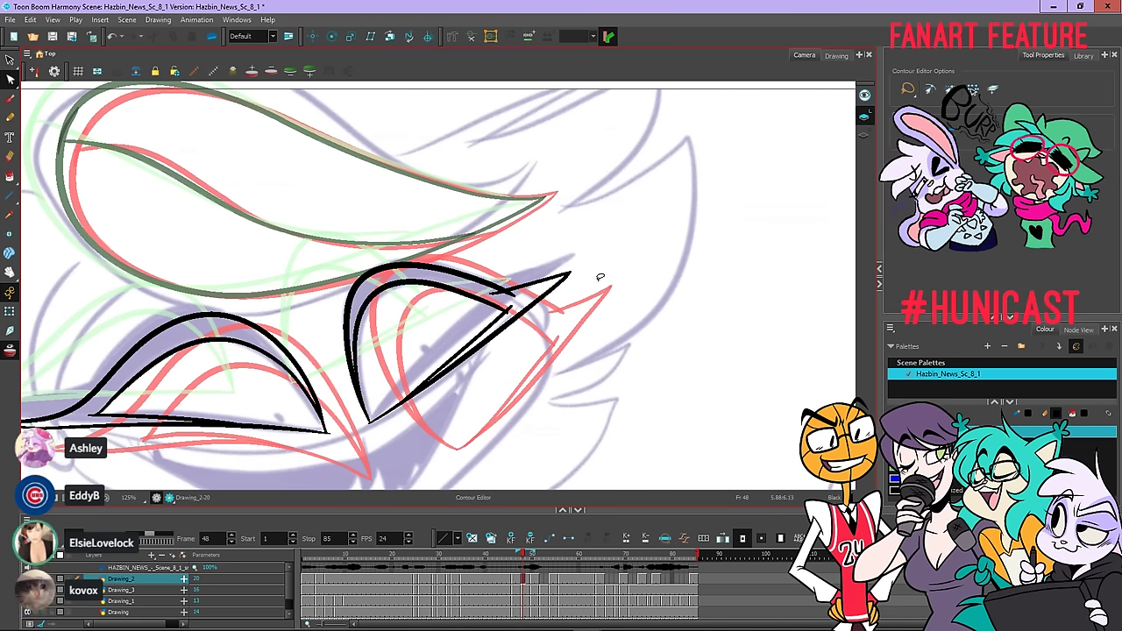
{"action": "key", "text": "."}
{"action": "key", "text": "."}
{"action": "key", "text": "."}
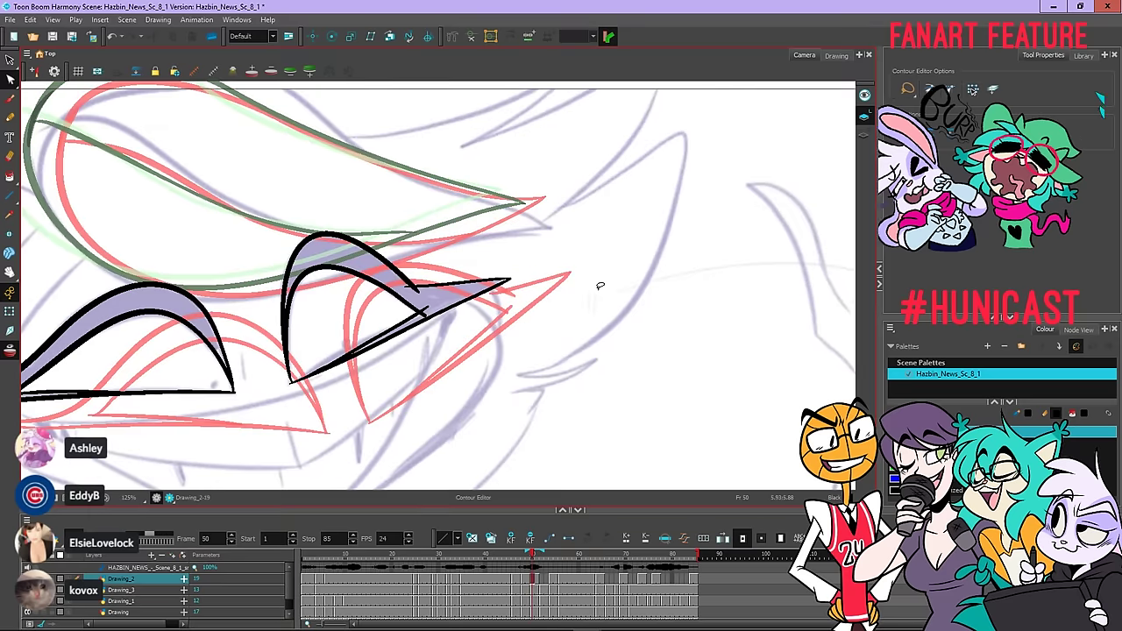
{"action": "key", "text": "comma"}
{"action": "key", "text": "comma"}
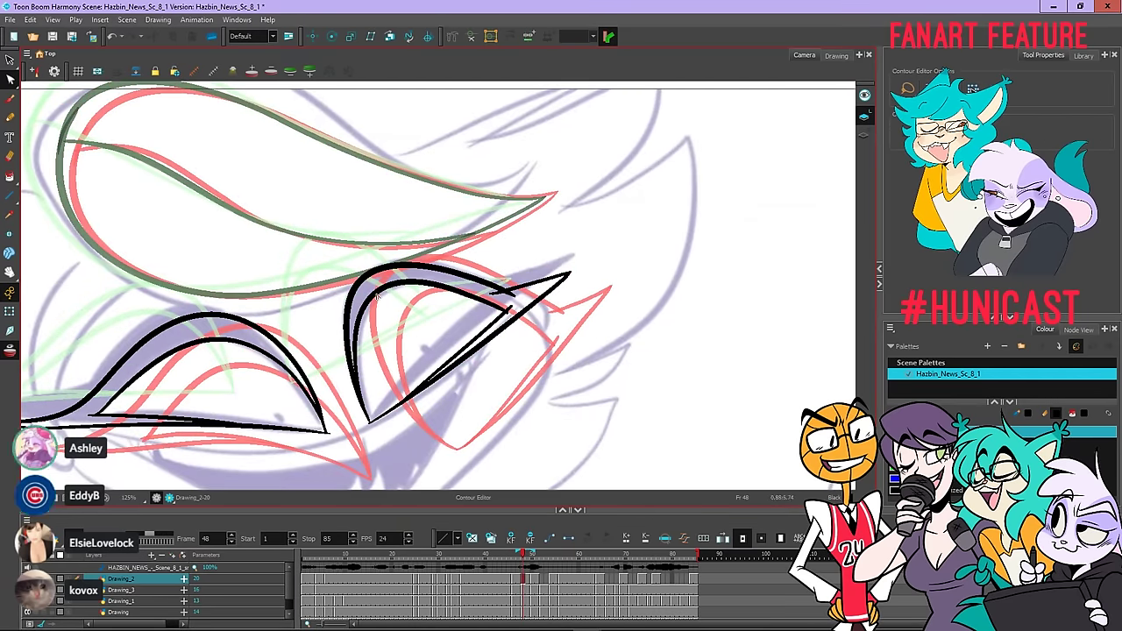
Reshape the right eye's inner upper lid curve on frame 48, slightly lowering its arch and its outer end with the Contour Editor
{"action": "left_click", "coordinate": [393, 294]}
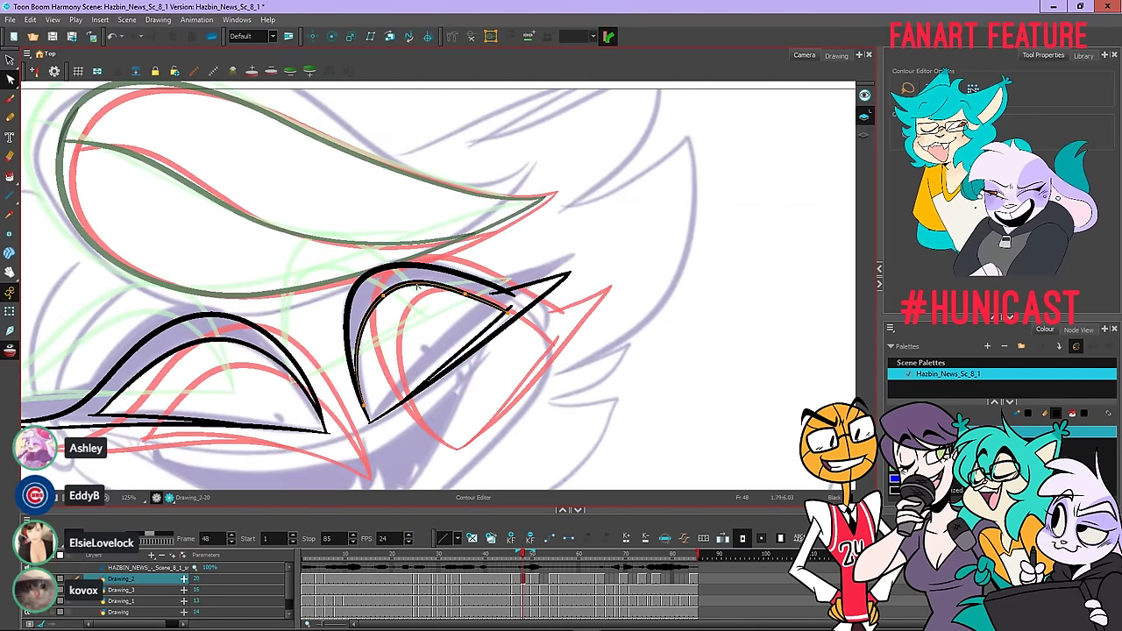
{"action": "left_click_drag", "start_coordinate": [464, 294], "coordinate": [473, 299]}
{"action": "left_click_drag", "start_coordinate": [383, 295], "coordinate": [389, 298]}
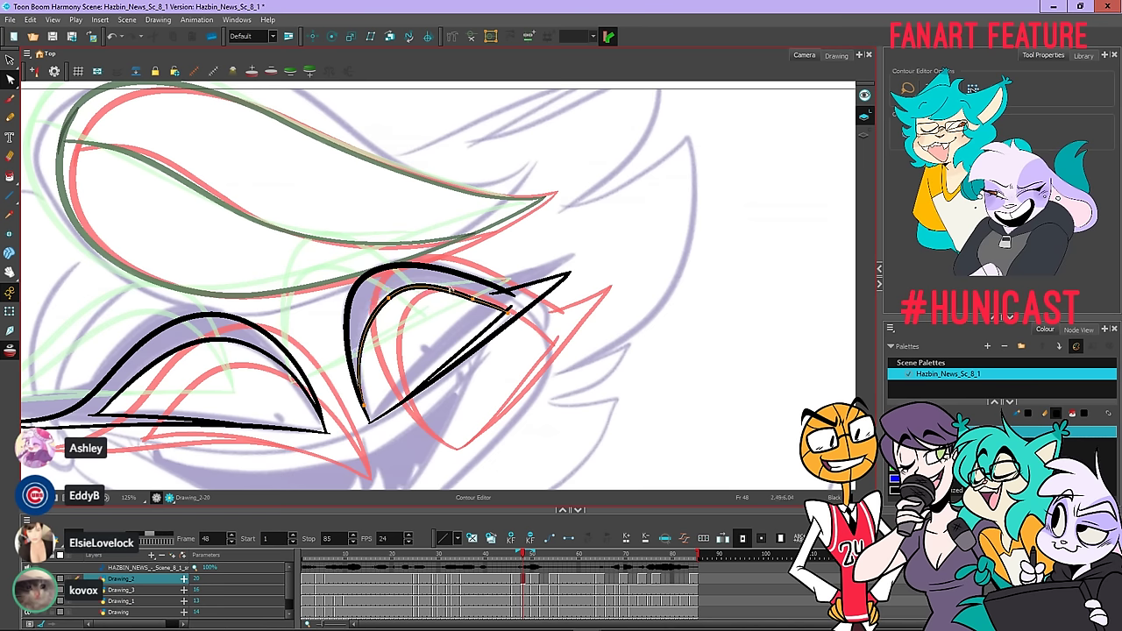
{"action": "left_click_drag", "start_coordinate": [475, 301], "coordinate": [475, 300]}
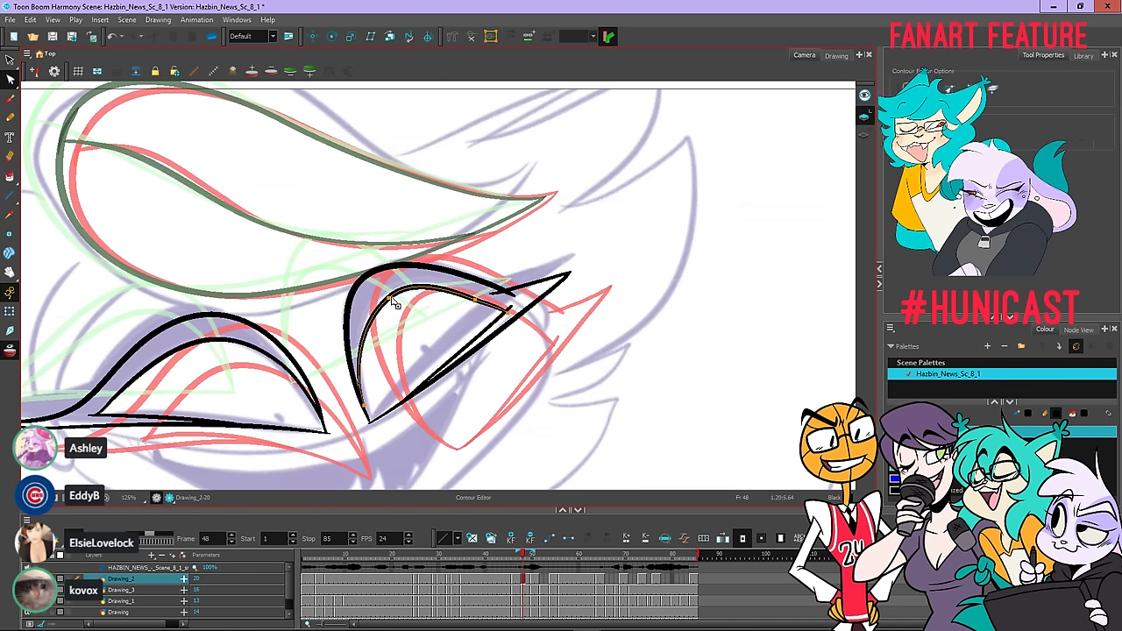
{"action": "left_click_drag", "start_coordinate": [389, 298], "coordinate": [381, 299]}
{"action": "left_click_drag", "start_coordinate": [358, 368], "coordinate": [362, 368]}
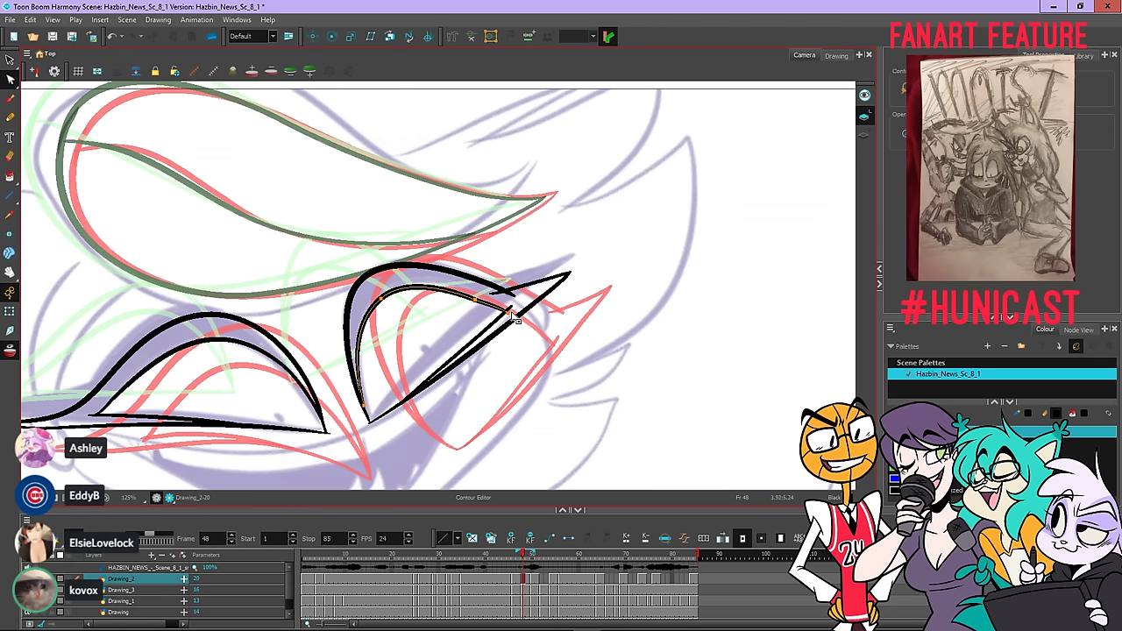
{"action": "left_click", "coordinate": [568, 248]}
{"action": "key", "text": "f"}
{"action": "key", "text": "g"}
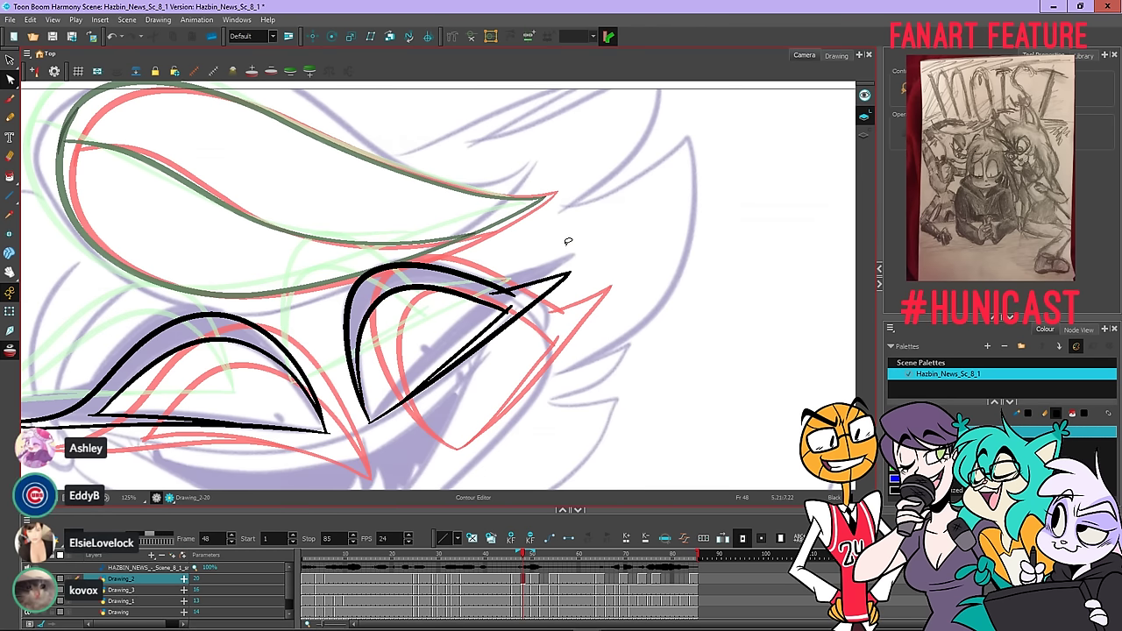
{"action": "left_click", "coordinate": [506, 313]}
{"action": "left_click_drag", "start_coordinate": [506, 313], "coordinate": [505, 318]}
{"action": "left_click", "coordinate": [543, 323]}
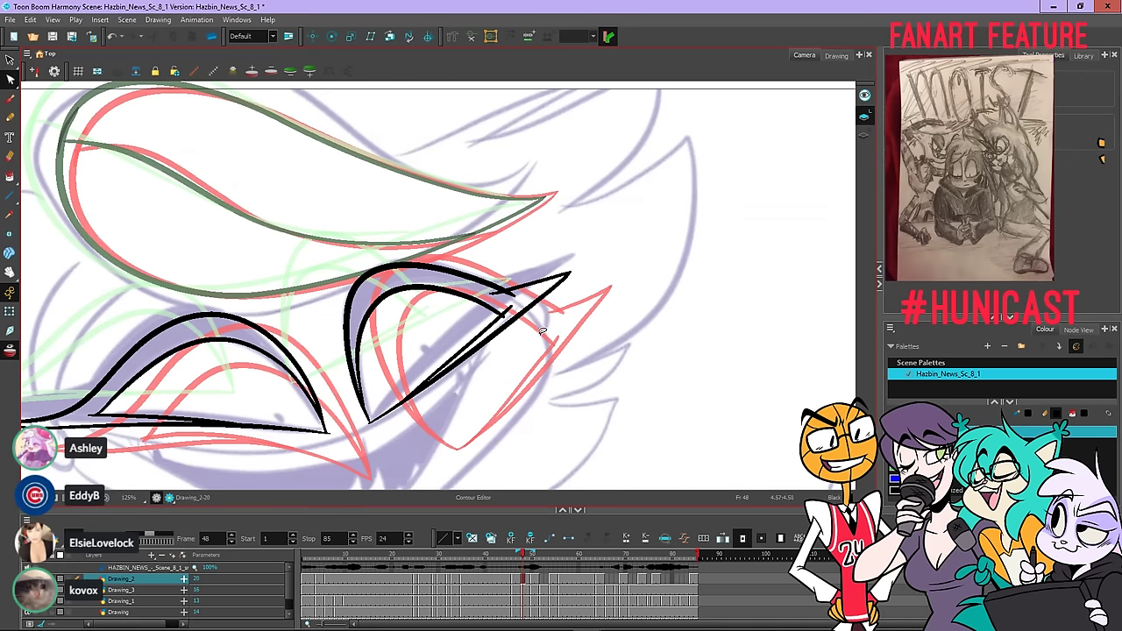
Flip between frame 48 and its neighbouring frames to compare the shape and movement of the inked eyes
{"action": "key", "text": "f"}
{"action": "key", "text": "g"}
{"action": "key", "text": "f"}
{"action": "key", "text": "g"}
{"action": "key", "text": "g"}
{"action": "key", "text": "f"}
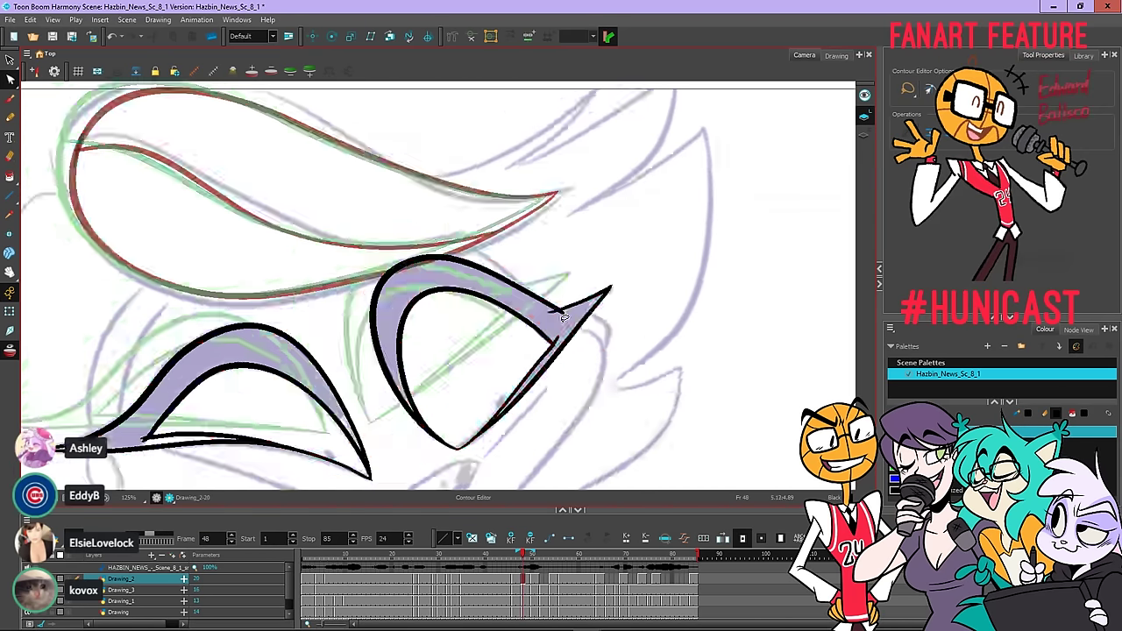
{"action": "key", "text": "g"}
{"action": "key", "text": "period"}
{"action": "key", "text": "comma"}
{"action": "key", "text": "comma"}
{"action": "key", "text": "comma"}
{"action": "key", "text": "period"}
{"action": "key", "text": "period"}
{"action": "key", "text": "period"}
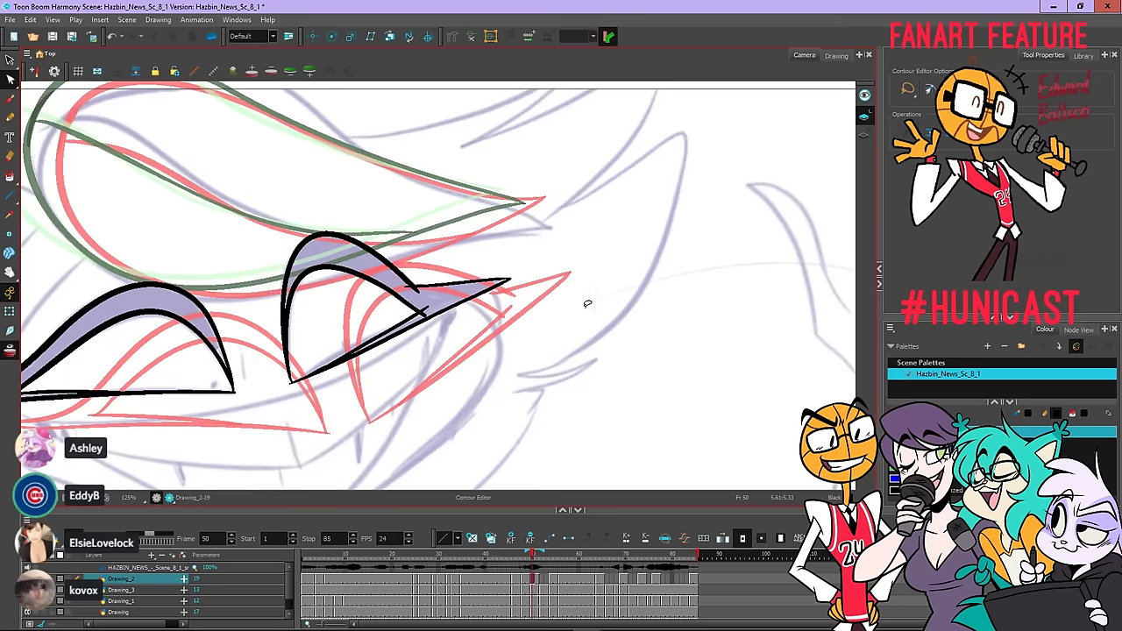
{"action": "key", "text": "comma"}
{"action": "key", "text": "comma"}
{"action": "key", "text": "period"}
{"action": "key", "text": "period"}
{"action": "key", "text": "period"}
{"action": "key", "text": "comma"}
{"action": "key", "text": "period"}
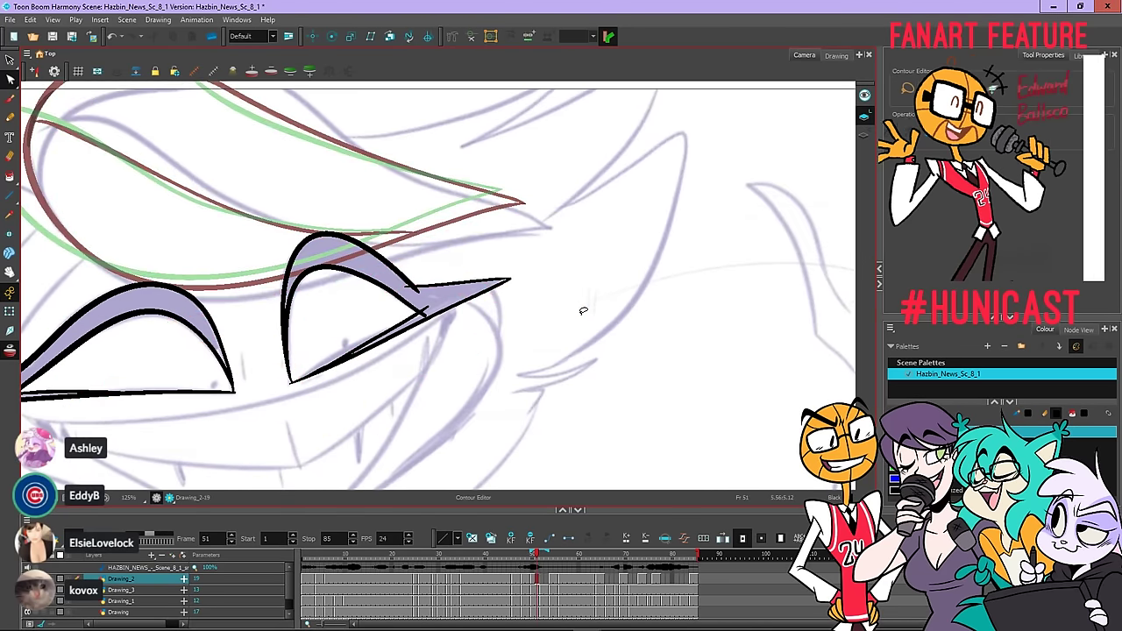
On frame 52, draw the left eye's lower lid line with the Pencil tool, from the outer lash tip to the inner corner
{"action": "key", "text": "comma"}
{"action": "key", "text": "period"}
{"action": "key", "text": "period"}
{"action": "key", "text": "1"}
{"action": "key", "text": "1"}
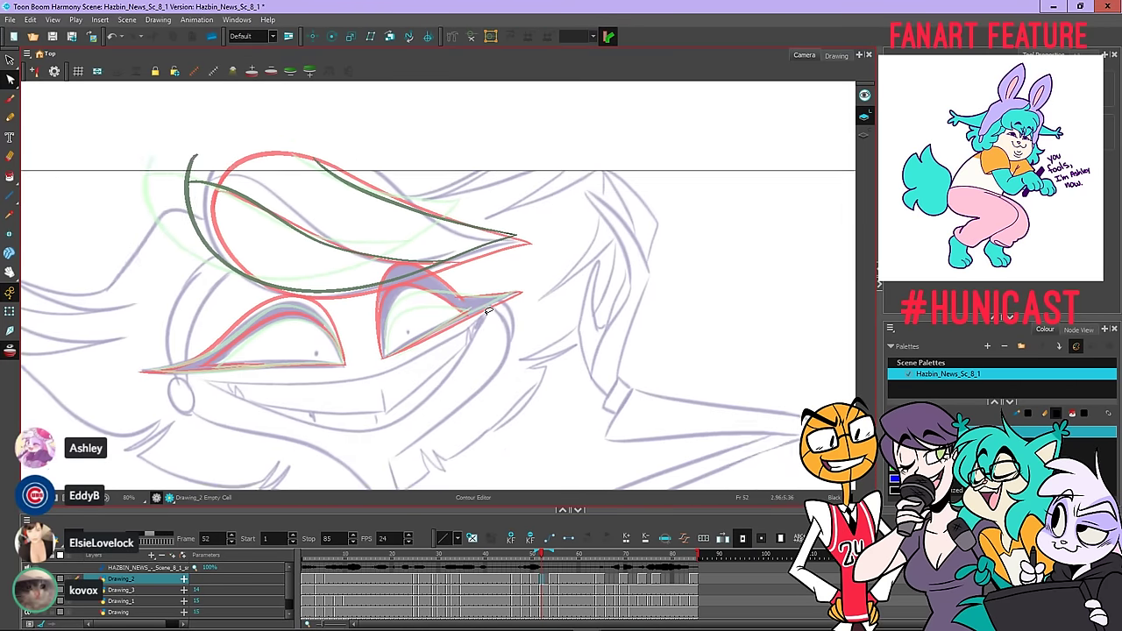
{"action": "left_click_drag", "start_coordinate": [487, 327], "coordinate": [587, 308]}
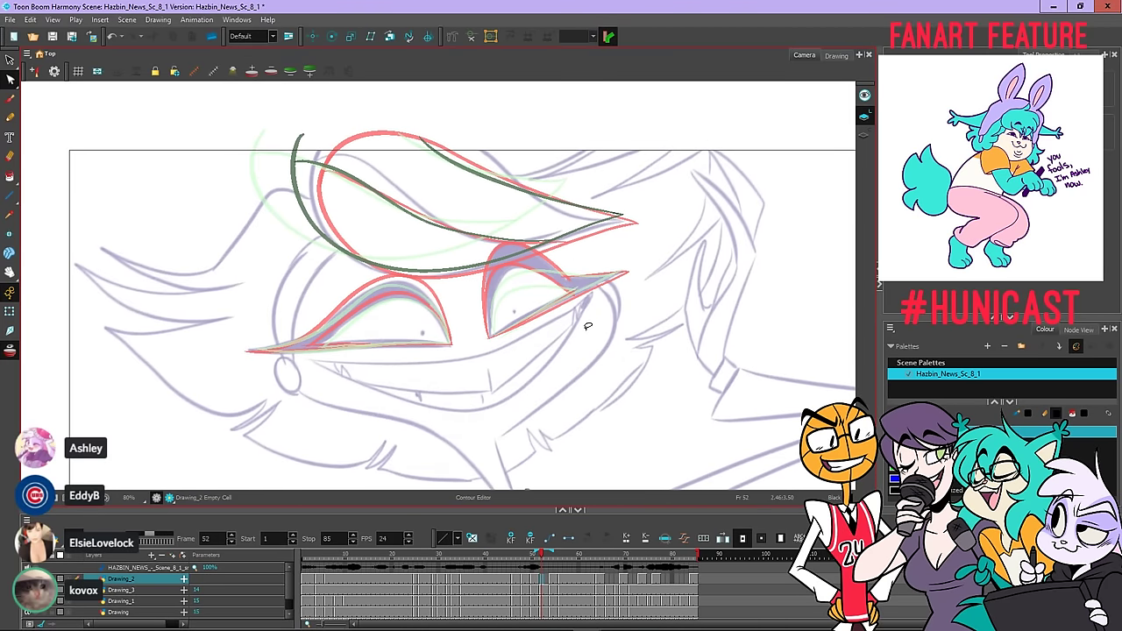
{"action": "left_click", "coordinate": [11, 118]}
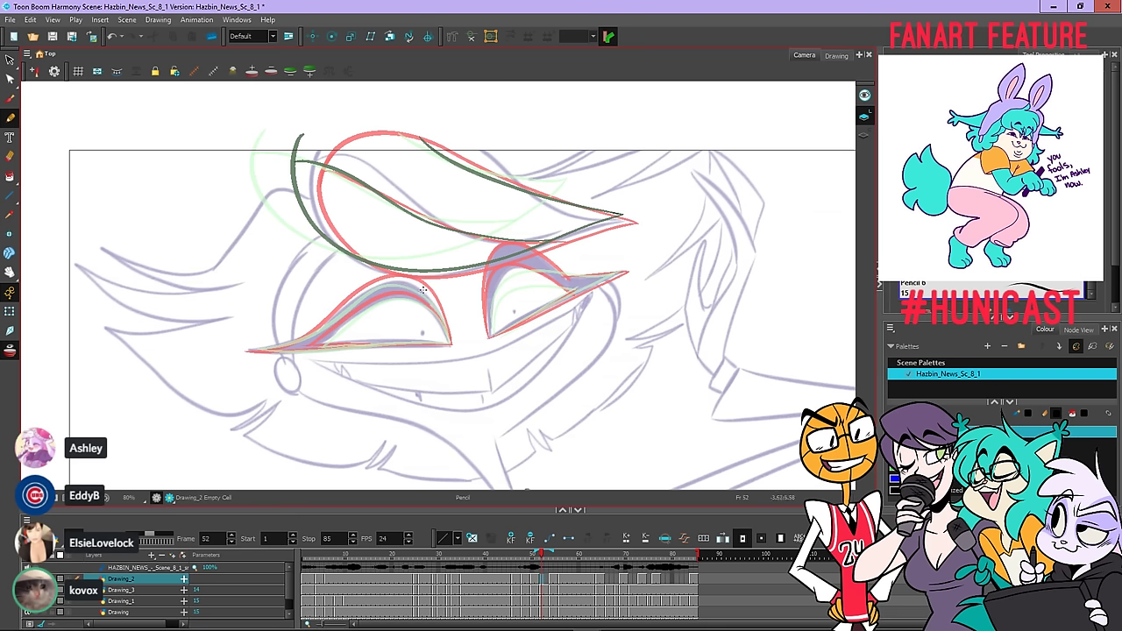
{"action": "scroll", "coordinate": [443, 321], "scroll_direction": "up", "scroll_amount": 1}
{"action": "scroll", "coordinate": [224, 360], "scroll_direction": "up", "scroll_amount": 1}
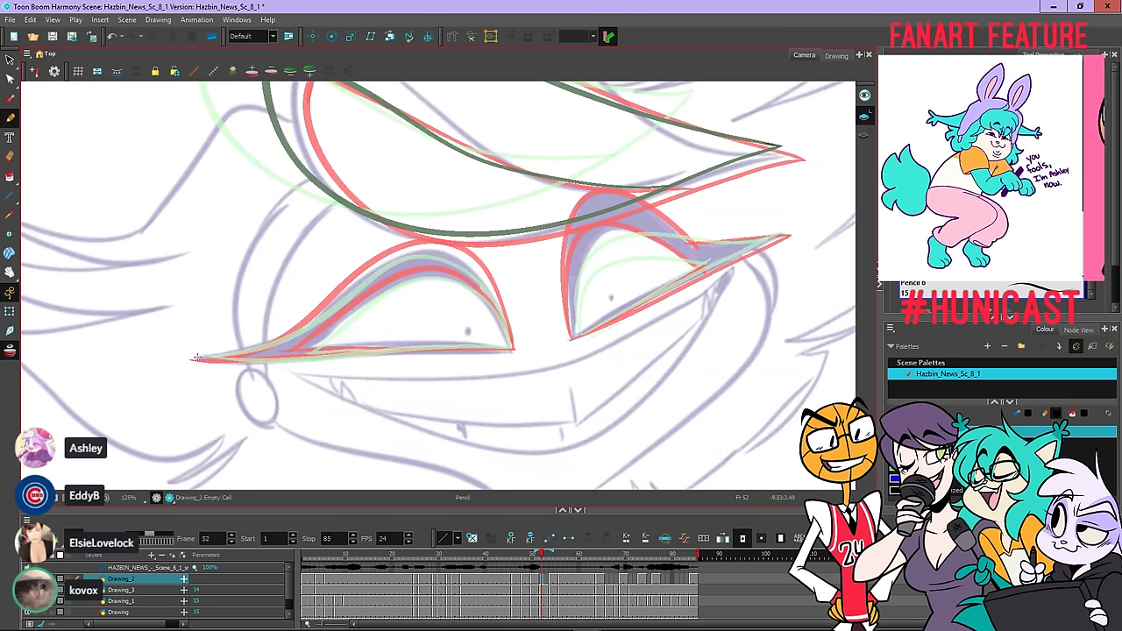
{"action": "left_click_drag", "start_coordinate": [198, 357], "coordinate": [516, 347]}
{"action": "key", "text": "ctrl+z"}
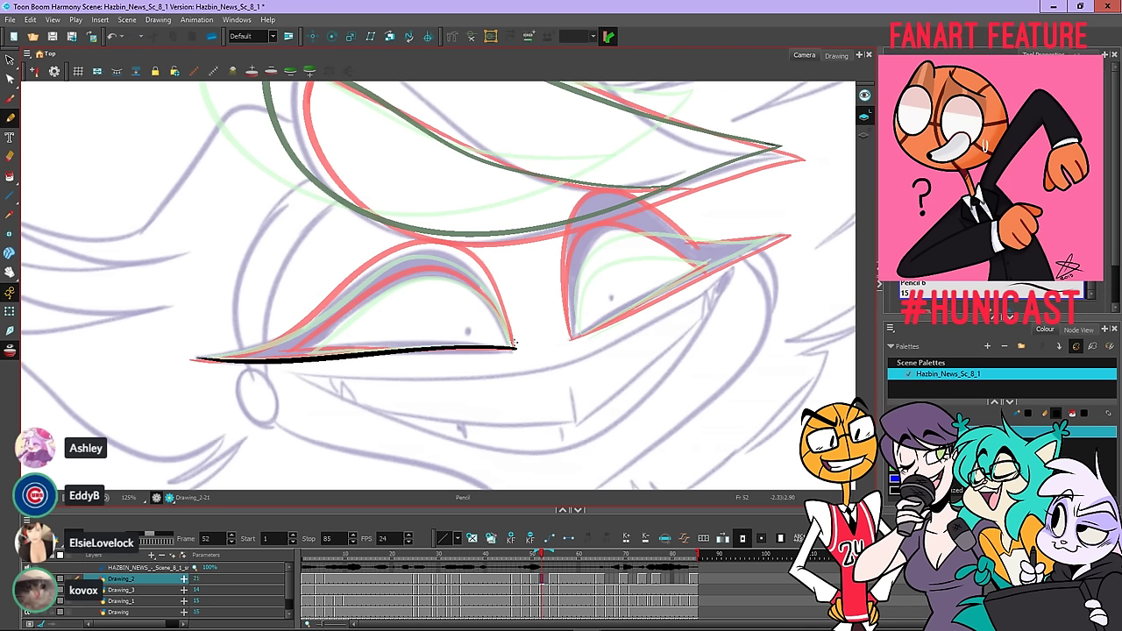
Adjust the inner end of the left eye's lower lid line on frame 52 with the Contour Editor
{"action": "left_click", "coordinate": [10, 79]}
{"action": "key", "text": "2"}
{"action": "key", "text": "2"}
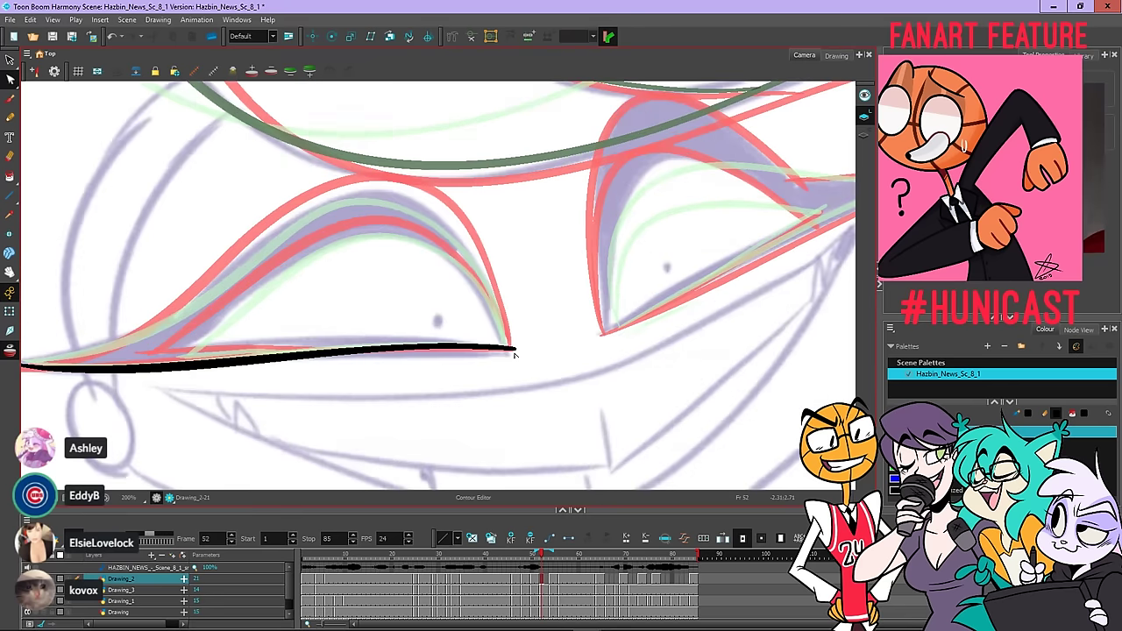
{"action": "left_click", "coordinate": [516, 350]}
{"action": "left_click", "coordinate": [551, 356]}
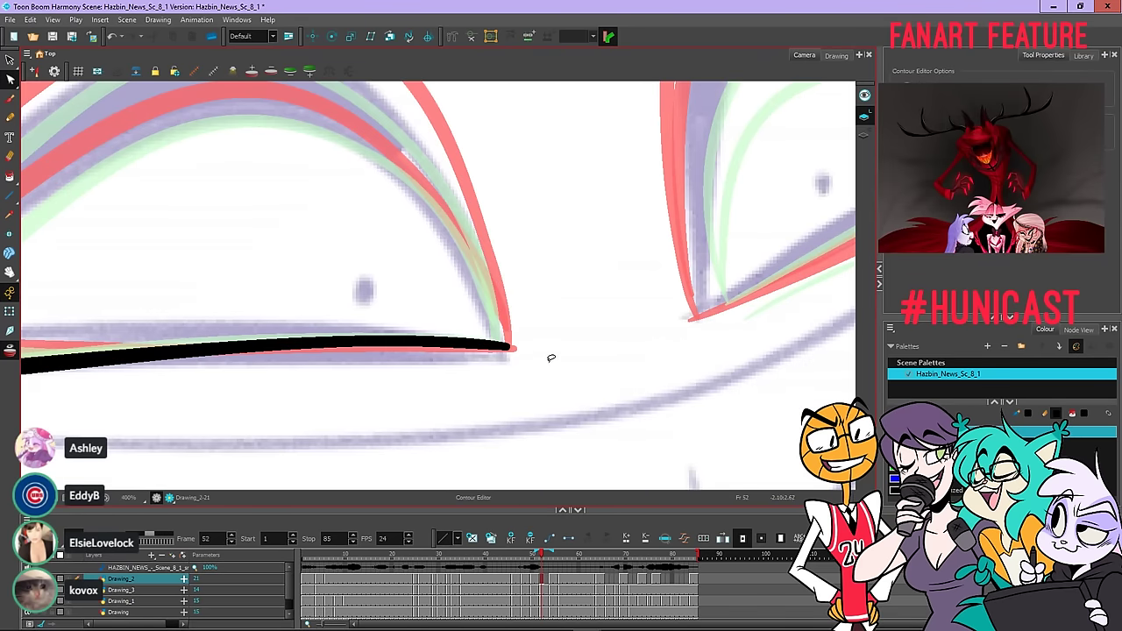
{"action": "scroll", "coordinate": [546, 354], "scroll_direction": "down", "scroll_amount": 4}
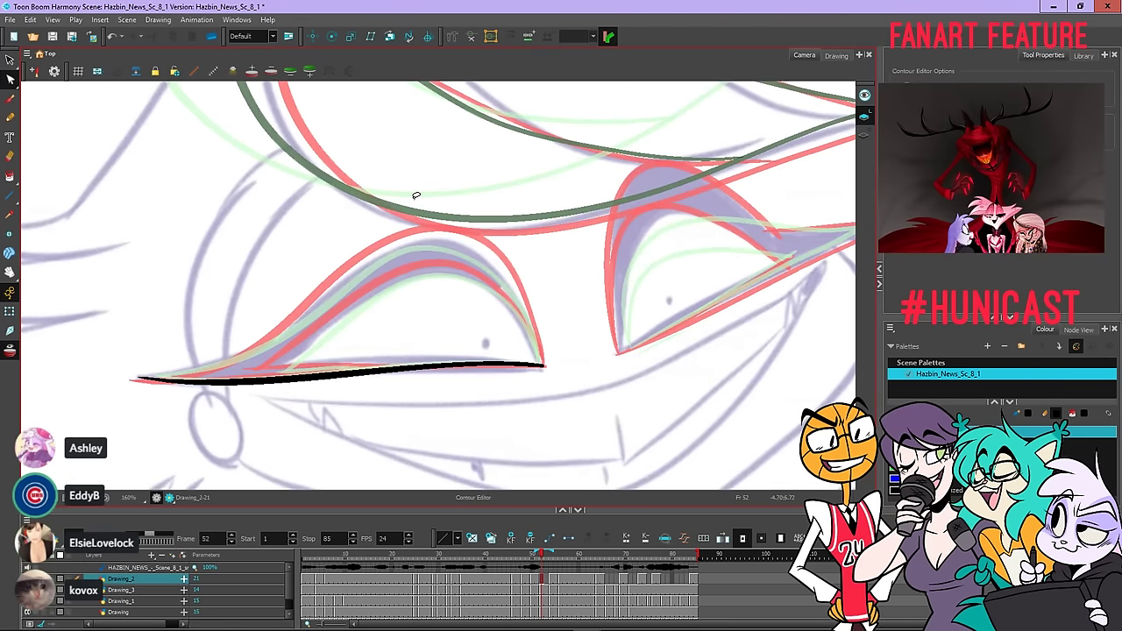
Draw the left eye's outer upper lid line on frame 52 with the Pencil tool, from the outer lash tip over the arch to the inner corner
{"action": "key", "text": "alt+b"}
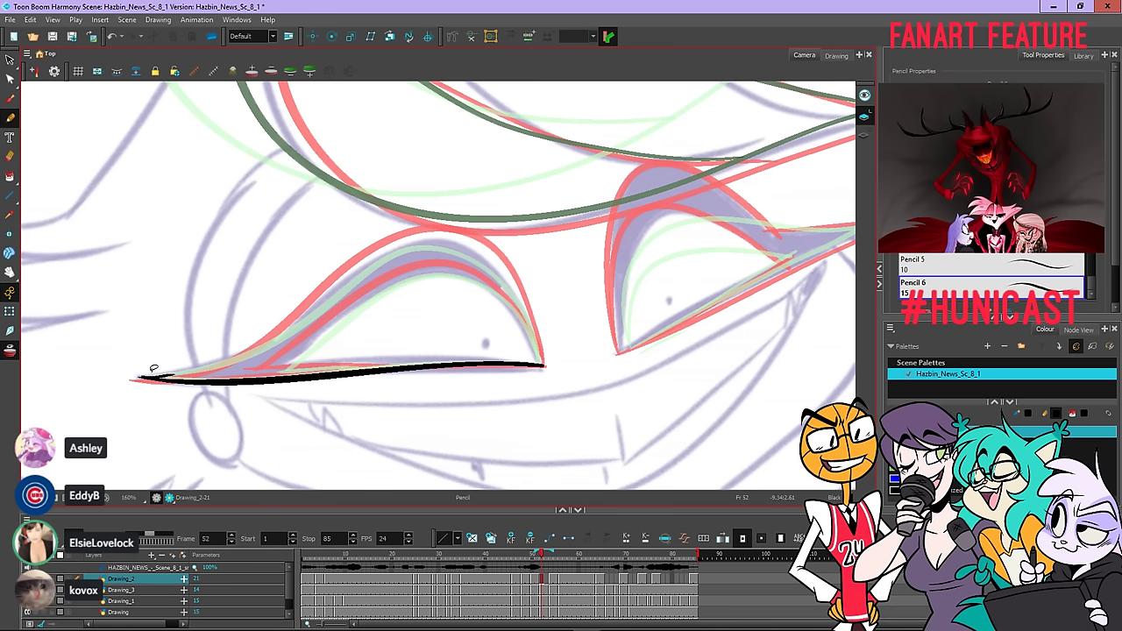
{"action": "key", "text": "ctrl+z"}
{"action": "left_click_drag", "start_coordinate": [144, 377], "coordinate": [191, 371]}
{"action": "key", "text": "ctrl+z"}
{"action": "key", "text": "ctrl+z"}
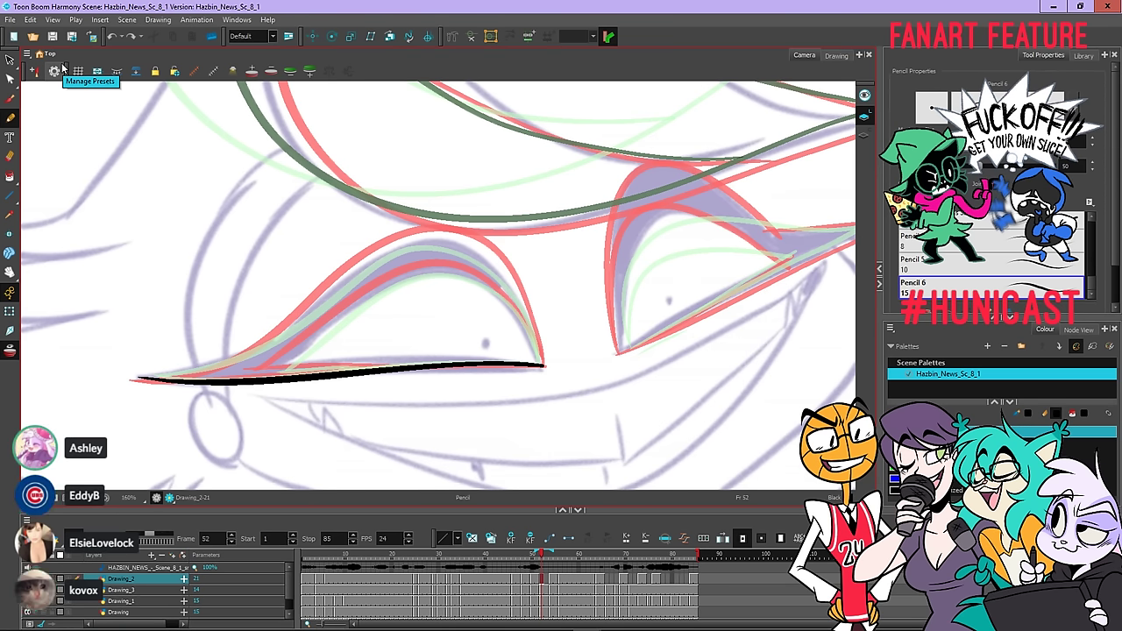
{"action": "key", "text": "ctrl+z"}
{"action": "left_click_drag", "start_coordinate": [141, 377], "coordinate": [263, 346]}
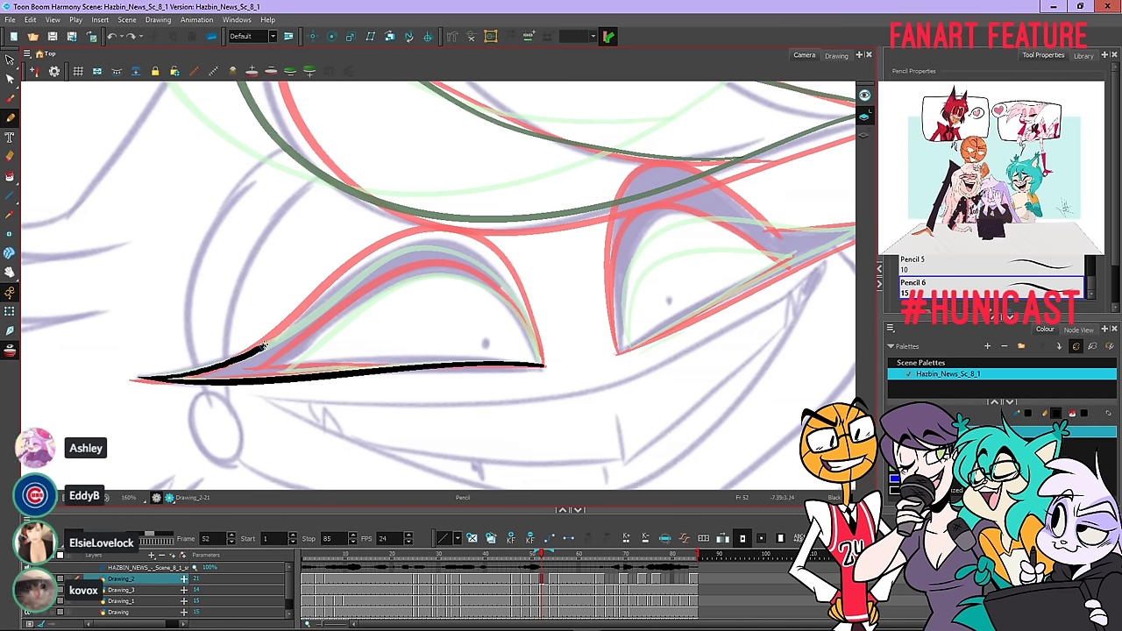
{"action": "left_click_drag", "start_coordinate": [301, 313], "coordinate": [333, 281]}
{"action": "key", "text": "ctrl+z"}
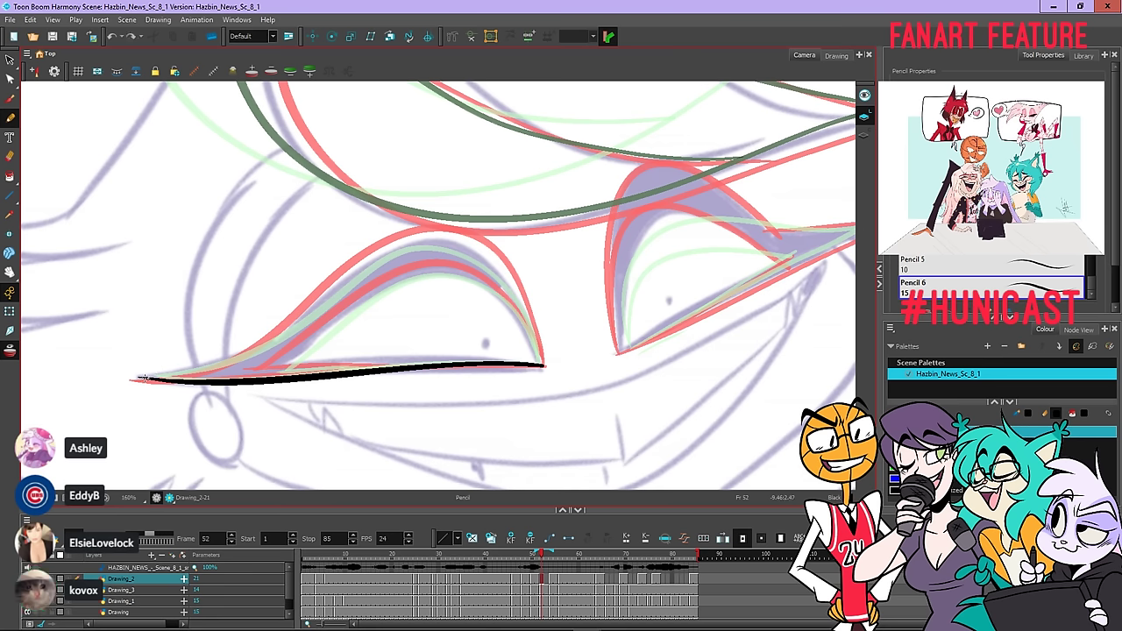
{"action": "left_click_drag", "start_coordinate": [146, 378], "coordinate": [186, 374]}
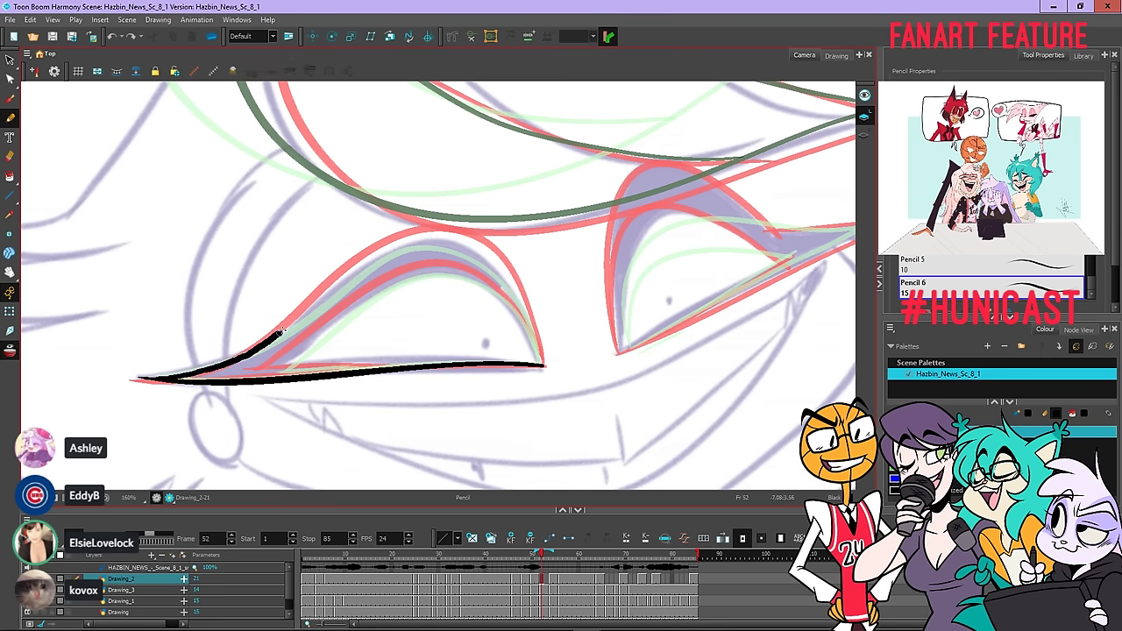
{"action": "mouse_move", "coordinate": [281, 332]}
{"action": "left_mouse_down"}
{"action": "mouse_move", "coordinate": [356, 266]}
{"action": "mouse_move", "coordinate": [428, 237]}
{"action": "mouse_move", "coordinate": [492, 256]}
{"action": "left_mouse_up"}
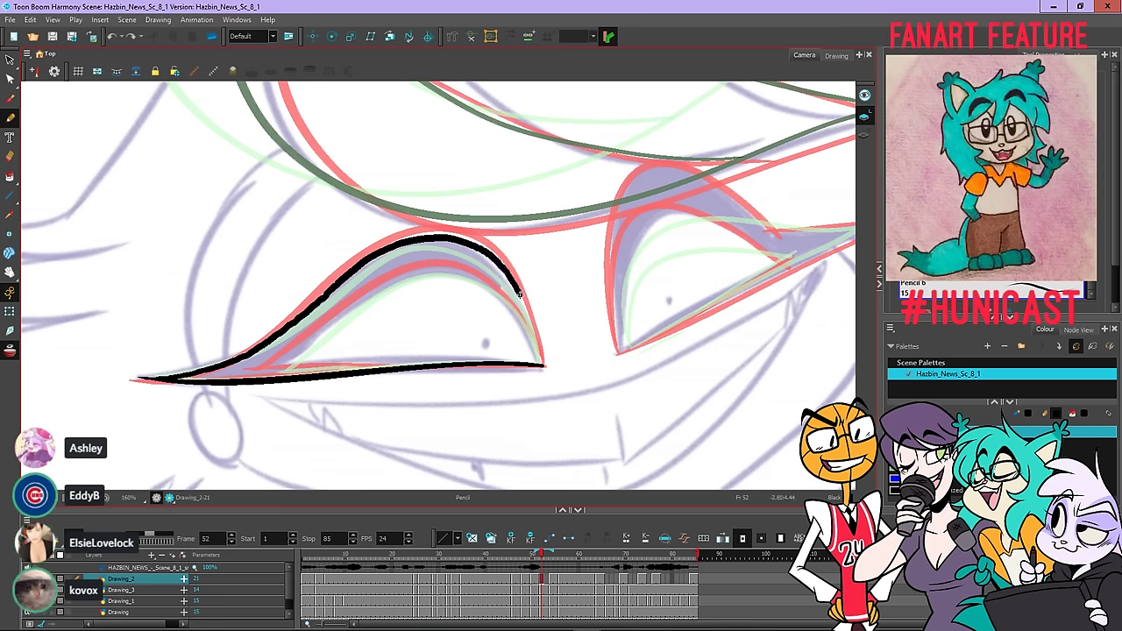
{"action": "left_click_drag", "start_coordinate": [519, 294], "coordinate": [542, 364]}
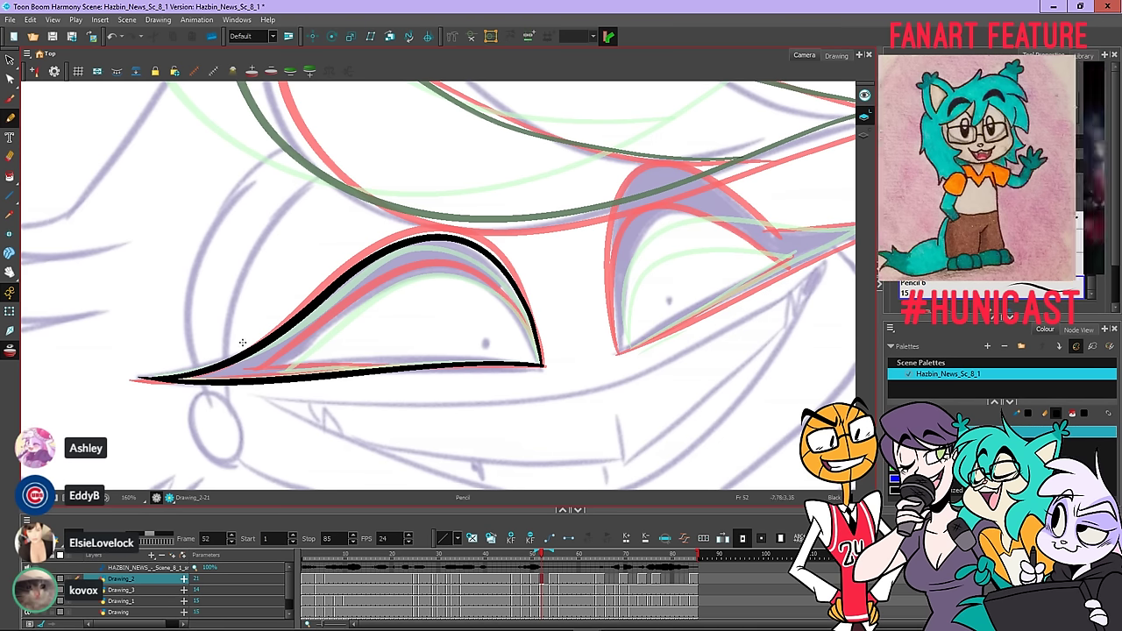
Draw the left eye's inner contour on frame 52: a short inner lower edge and the inner upper lid curve
{"action": "left_click_drag", "start_coordinate": [249, 374], "coordinate": [346, 366]}
{"action": "key", "text": "ctrl+z"}
{"action": "left_click_drag", "start_coordinate": [249, 371], "coordinate": [410, 366]}
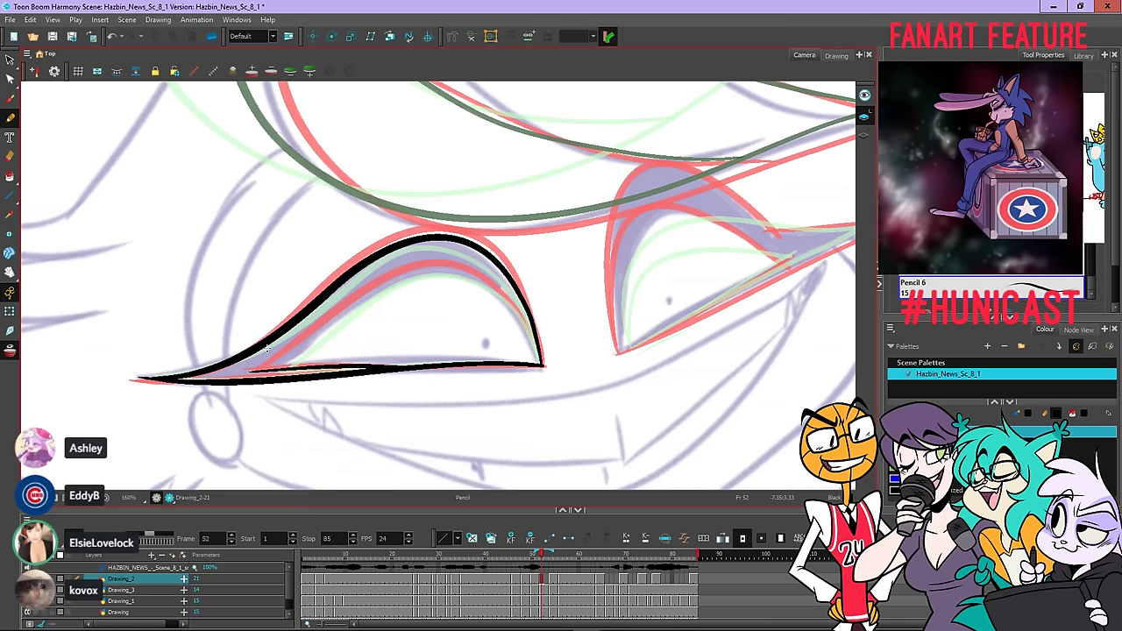
{"action": "mouse_move", "coordinate": [267, 370]}
{"action": "left_mouse_down"}
{"action": "mouse_move", "coordinate": [404, 275]}
{"action": "mouse_move", "coordinate": [473, 277]}
{"action": "mouse_move", "coordinate": [520, 312]}
{"action": "mouse_move", "coordinate": [535, 353]}
{"action": "left_mouse_up"}
{"action": "key", "text": "ctrl+z"}
Draw the right eye's lower lid line on frame 52 as one straight stroke between the outer lash tip and the inner corner
{"action": "scroll", "coordinate": [542, 224], "scroll_direction": "down", "scroll_amount": 2}
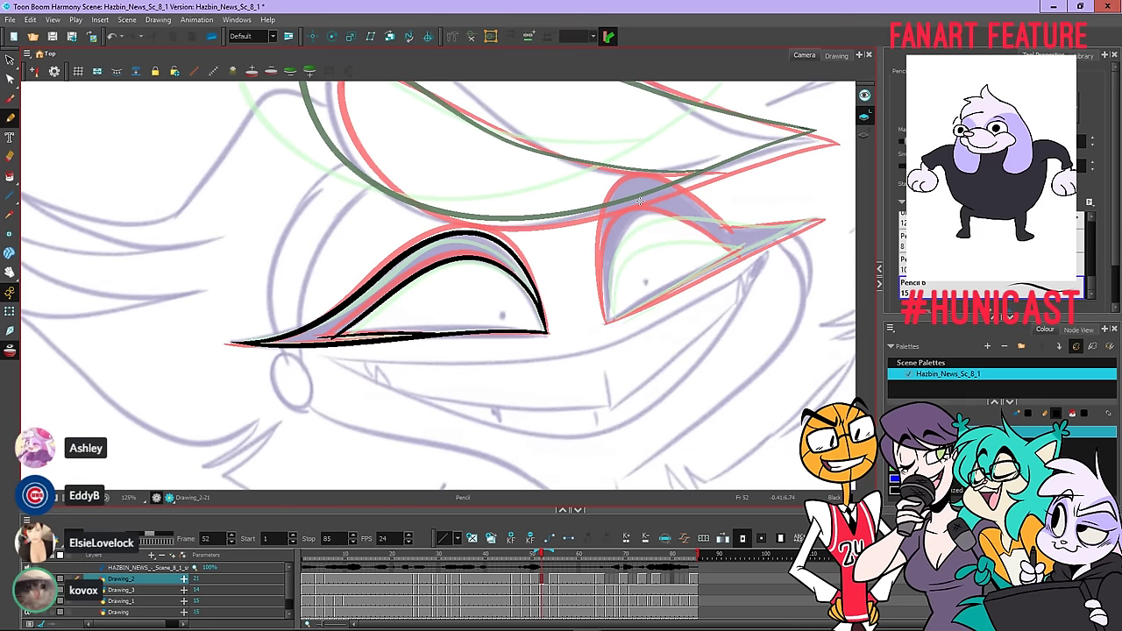
{"action": "left_click_drag", "start_coordinate": [735, 250], "coordinate": [600, 307]}
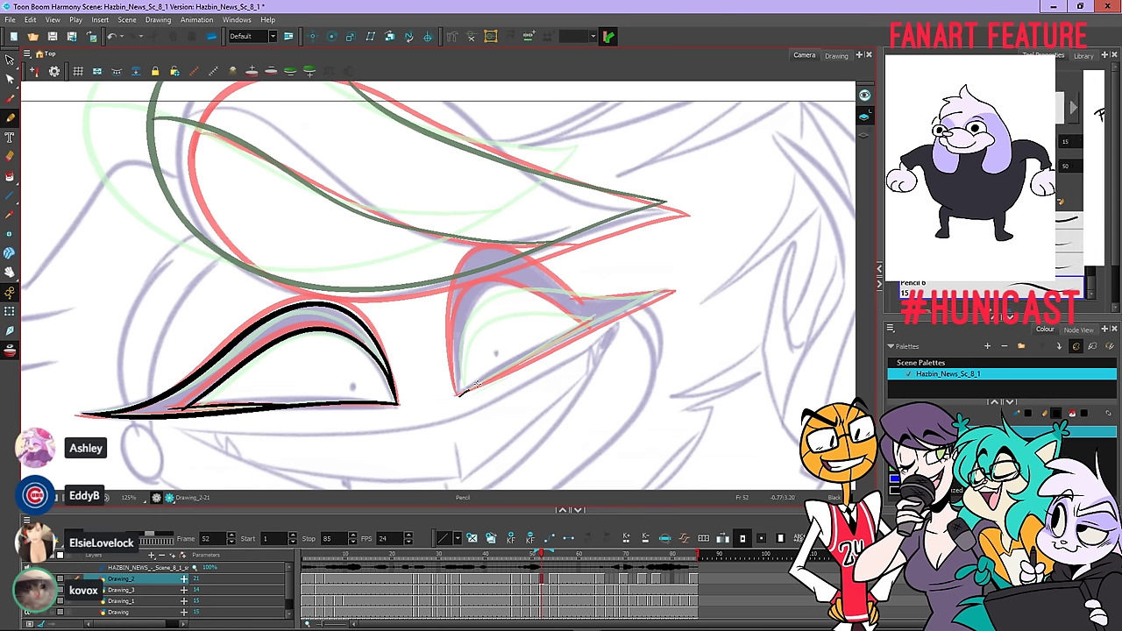
{"action": "left_click_drag", "start_coordinate": [475, 385], "coordinate": [597, 320]}
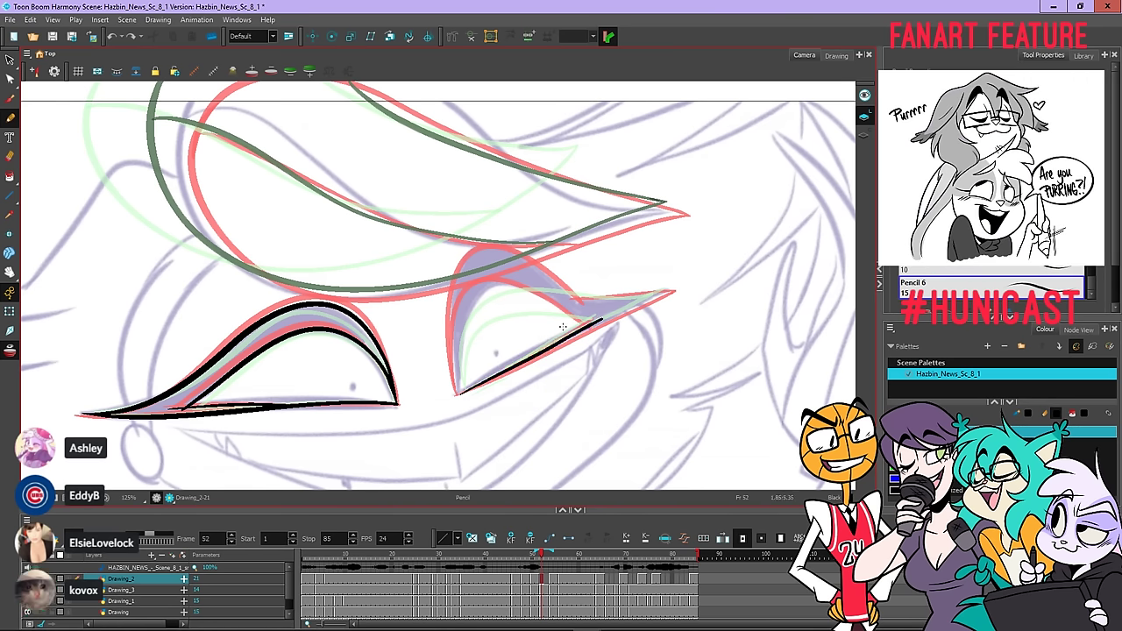
{"action": "key", "text": "ctrl+z"}
{"action": "left_click_drag", "start_coordinate": [460, 394], "coordinate": [550, 348]}
{"action": "key", "text": "ctrl+z"}
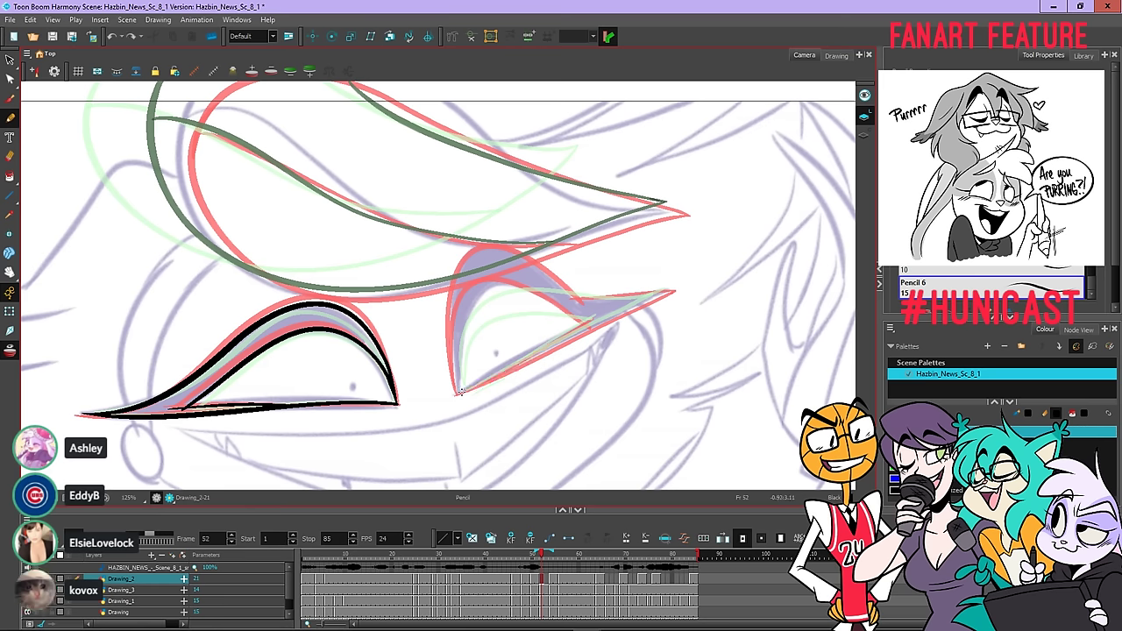
{"action": "key", "text": "ctrl+z"}
{"action": "left_click_drag", "start_coordinate": [460, 392], "coordinate": [666, 292]}
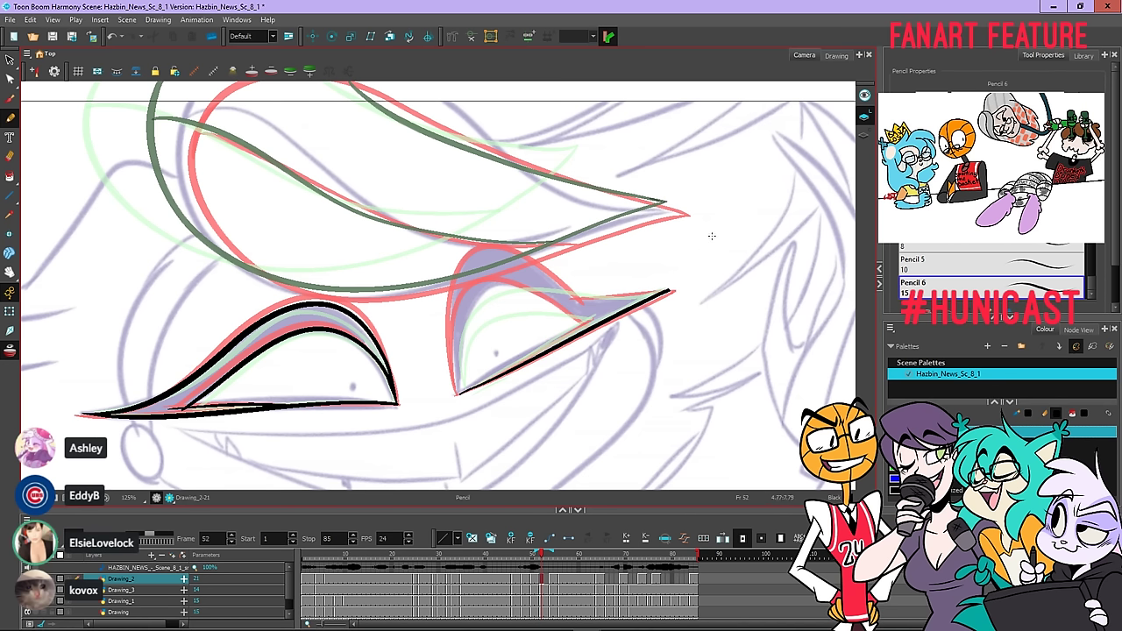
{"action": "key", "text": "ctrl+z"}
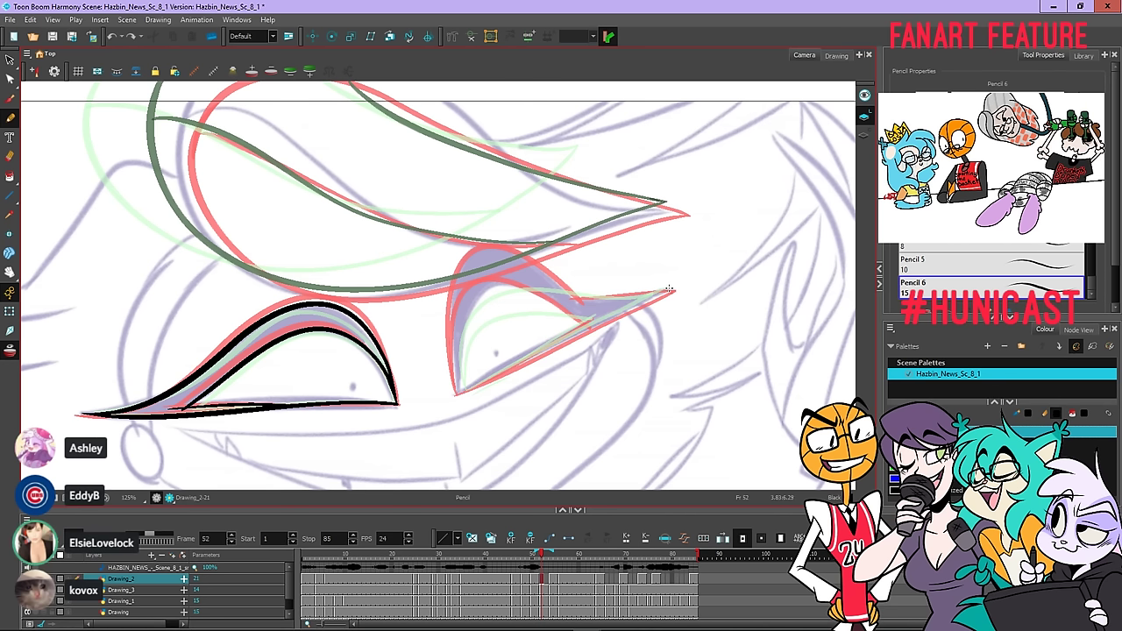
{"action": "left_click_drag", "start_coordinate": [669, 289], "coordinate": [657, 297]}
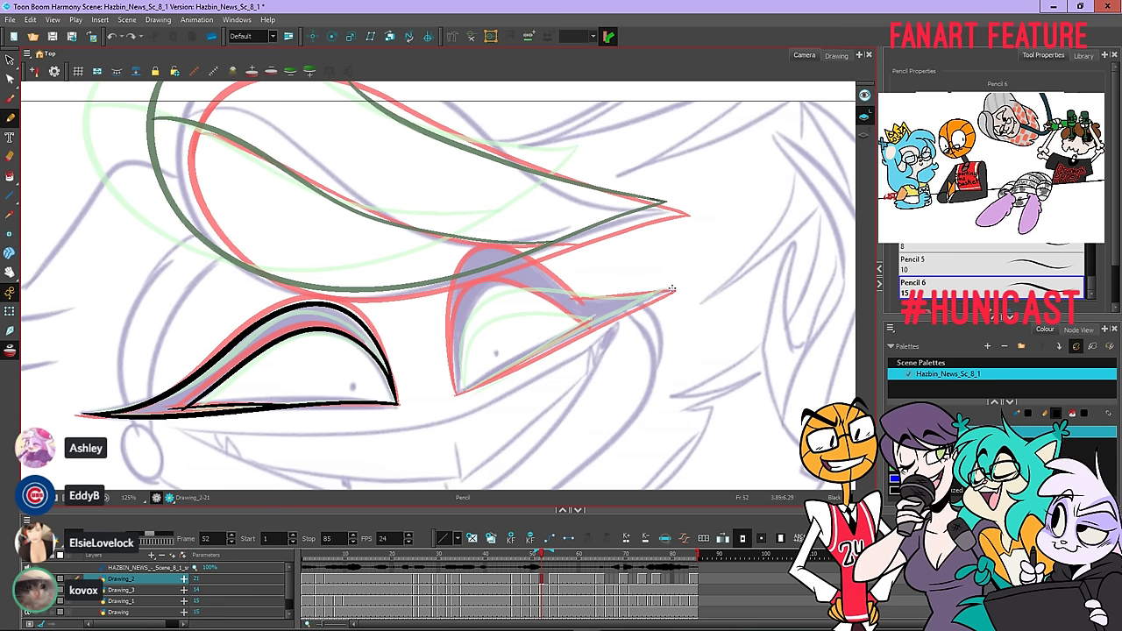
{"action": "left_click_drag", "start_coordinate": [663, 294], "coordinate": [593, 326]}
{"action": "left_click_drag", "start_coordinate": [529, 357], "coordinate": [457, 394]}
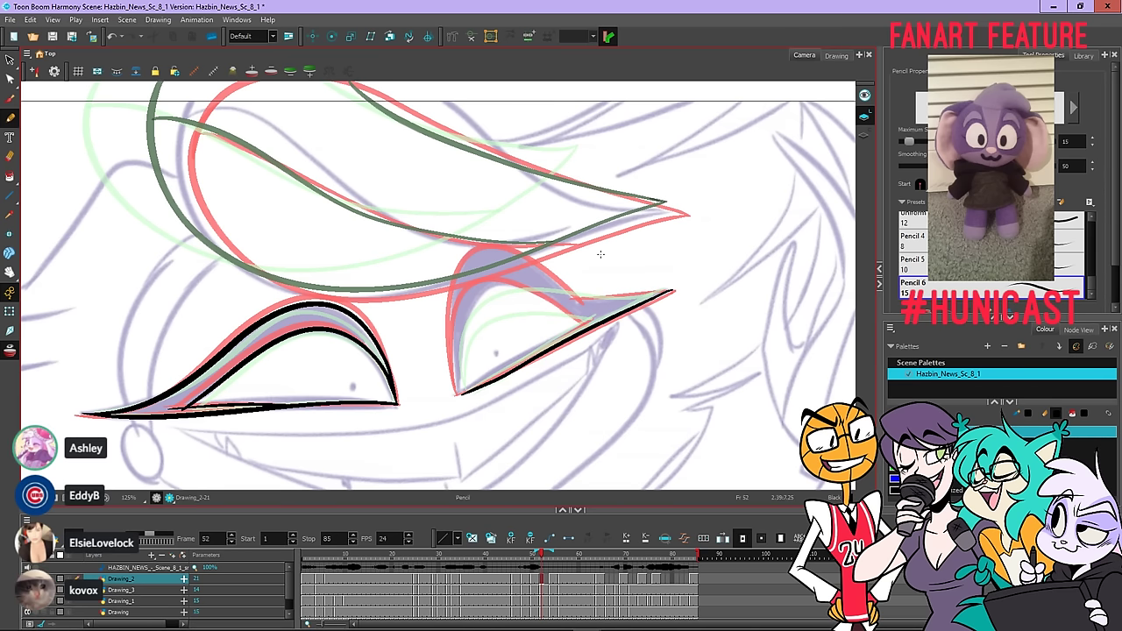
Fine-tune the inner end and lower section of the right eye's lower lid line with the Contour Editor
{"action": "key", "text": "alt+q"}
{"action": "left_click", "coordinate": [507, 379]}
{"action": "scroll", "coordinate": [507, 379], "scroll_direction": "up", "scroll_amount": 2}
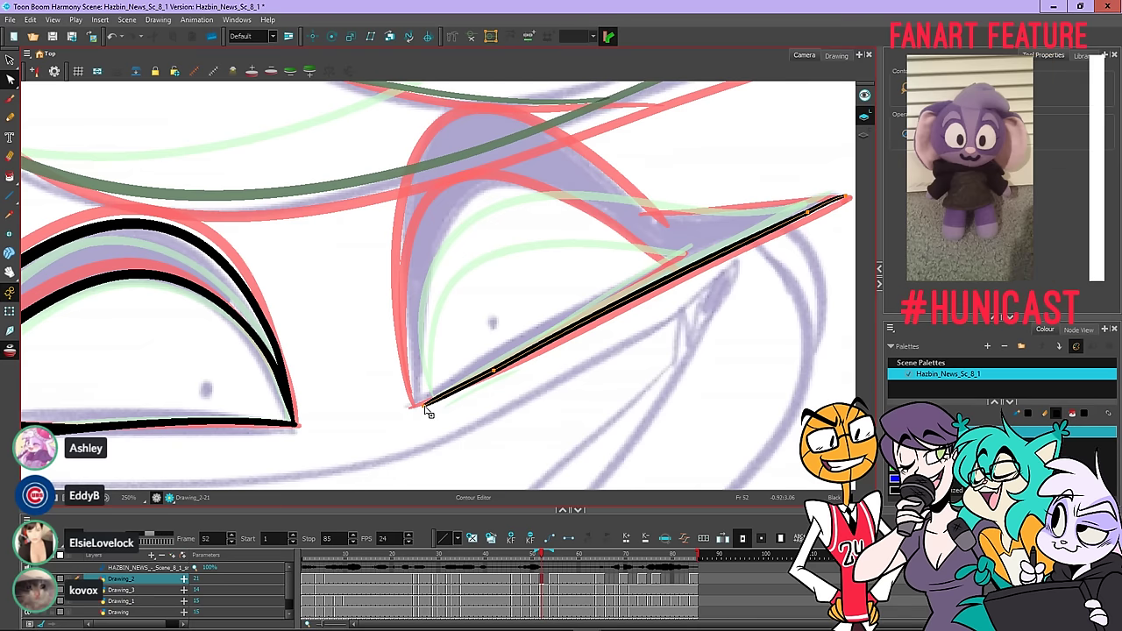
{"action": "left_click_drag", "start_coordinate": [424, 405], "coordinate": [425, 407]}
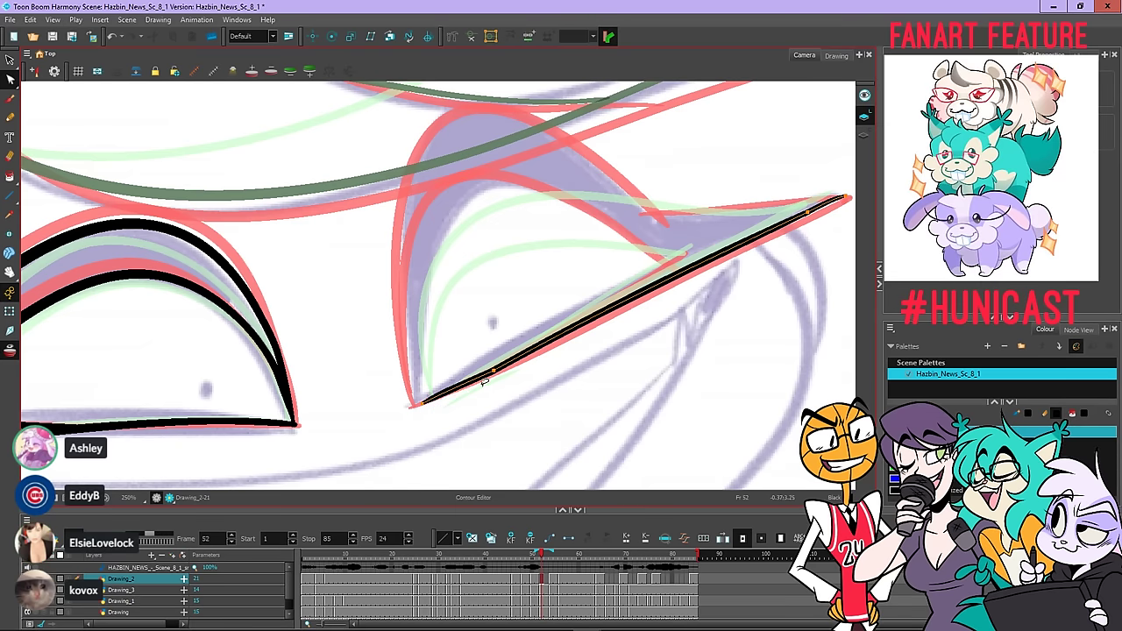
{"action": "left_click_drag", "start_coordinate": [495, 372], "coordinate": [493, 369]}
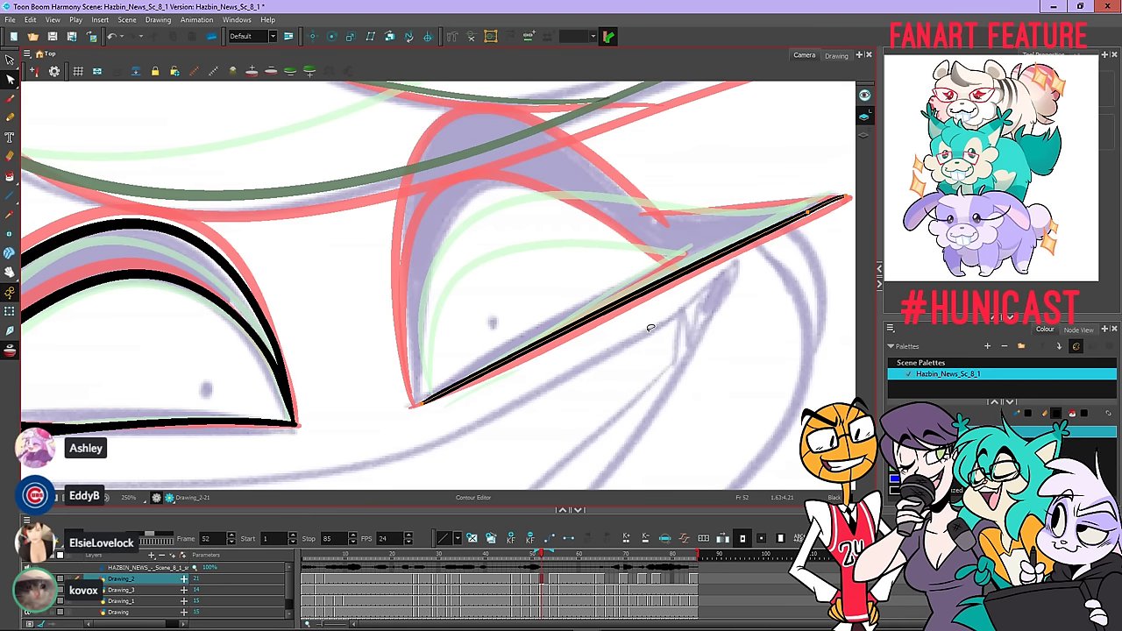
Draw the right eye's outer upper lid arch with the Pencil tool, from the inner corner to where the outer lash begins
{"action": "scroll", "coordinate": [771, 298], "scroll_direction": "down", "scroll_amount": 1}
{"action": "left_click_drag", "start_coordinate": [806, 283], "coordinate": [677, 319]}
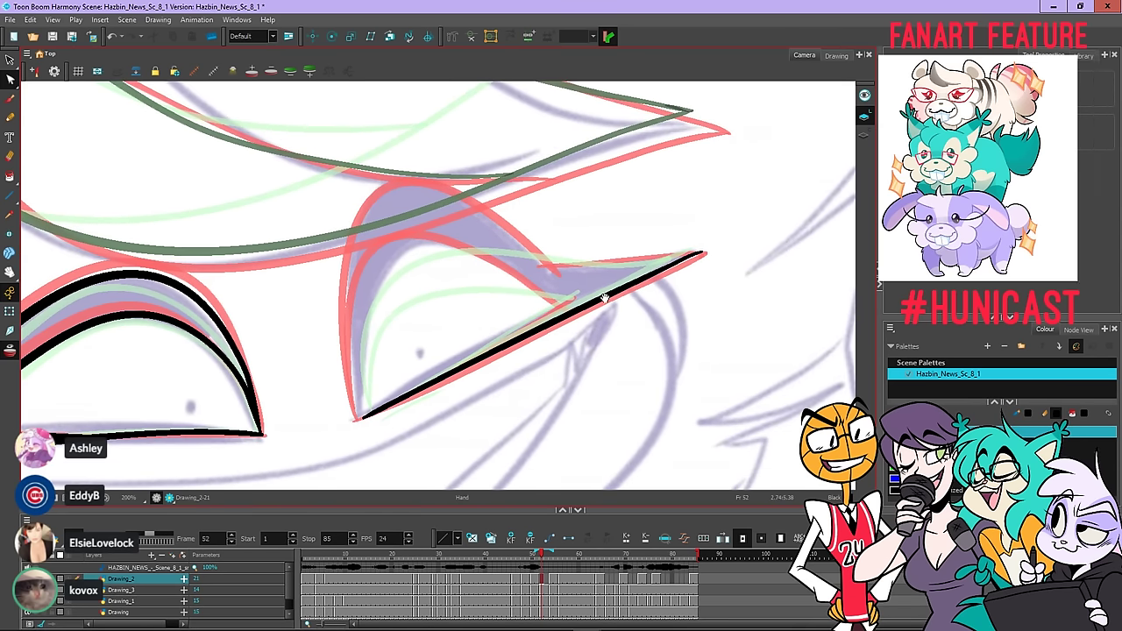
{"action": "left_click", "coordinate": [9, 117]}
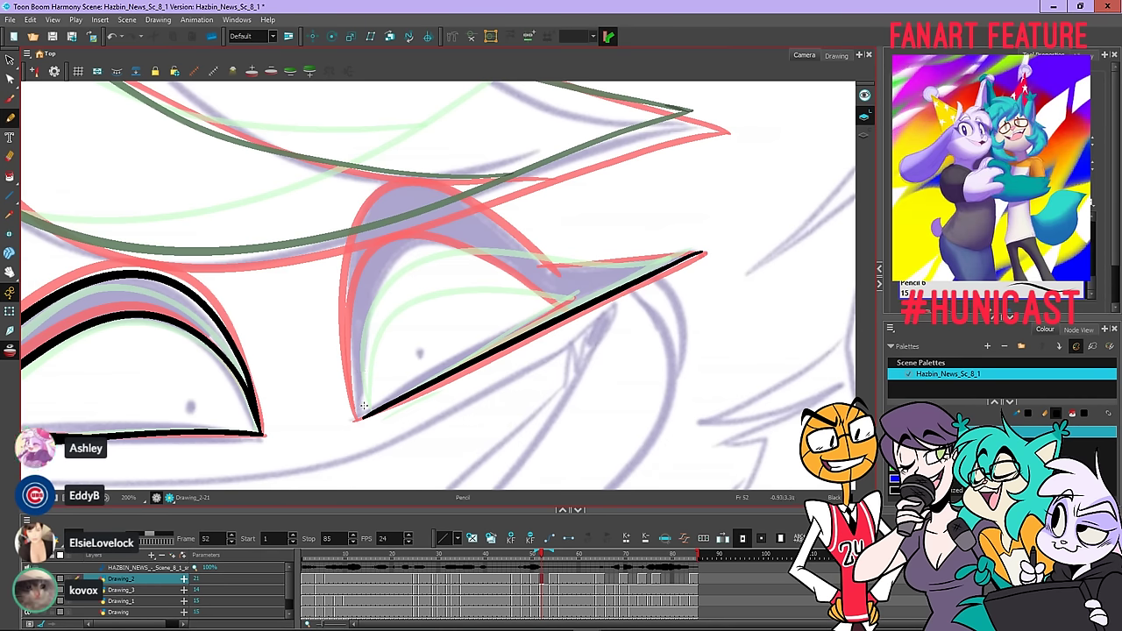
{"action": "mouse_move", "coordinate": [360, 409]}
{"action": "left_mouse_down"}
{"action": "mouse_move", "coordinate": [353, 332]}
{"action": "mouse_move", "coordinate": [387, 238]}
{"action": "left_mouse_up"}
{"action": "key", "text": "ctrl+z"}
{"action": "mouse_move", "coordinate": [363, 412]}
{"action": "left_mouse_down"}
{"action": "mouse_move", "coordinate": [358, 289]}
{"action": "mouse_move", "coordinate": [401, 222]}
{"action": "mouse_move", "coordinate": [465, 218]}
{"action": "mouse_move", "coordinate": [563, 267]}
{"action": "left_mouse_up"}
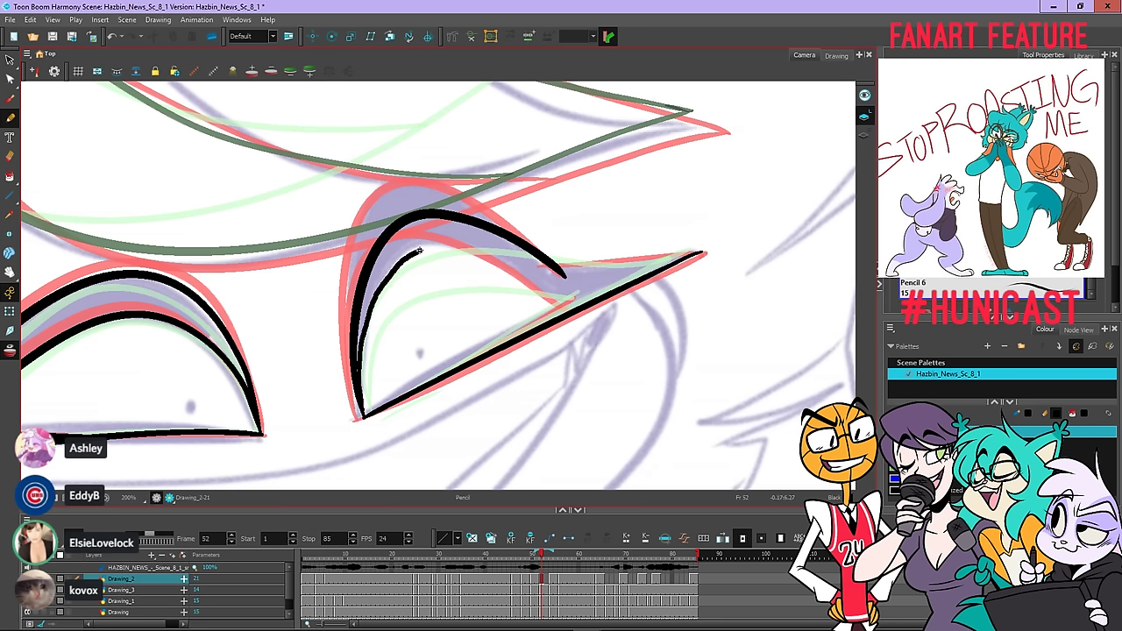
Draw the right eye's inner upper lid curve, replacing the earlier attempt, and connect its outer end back to the lower lid with an inner edge line
{"action": "key", "text": "ctrl+z"}
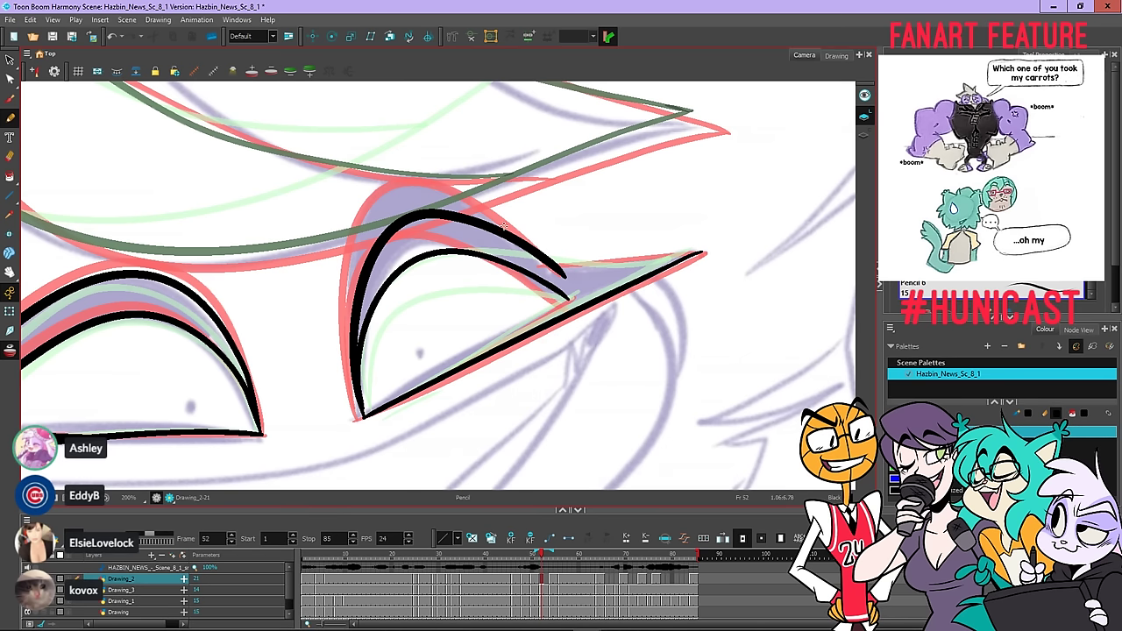
{"action": "key", "text": "ctrl+z"}
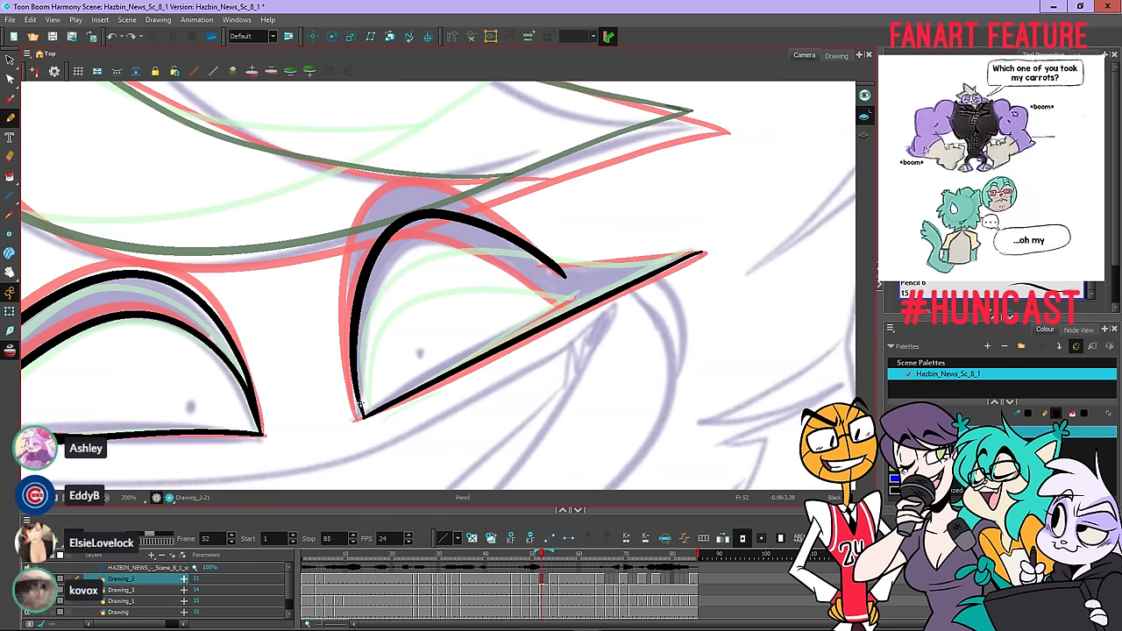
{"action": "key", "text": "ctrl+z"}
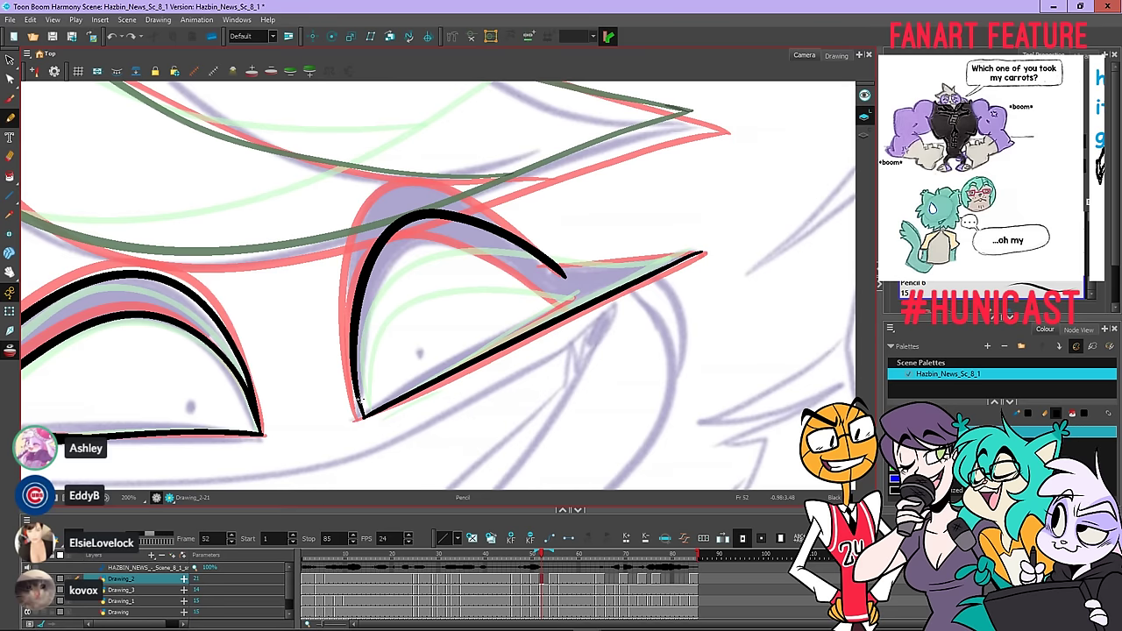
{"action": "left_click_drag", "start_coordinate": [372, 315], "coordinate": [378, 290]}
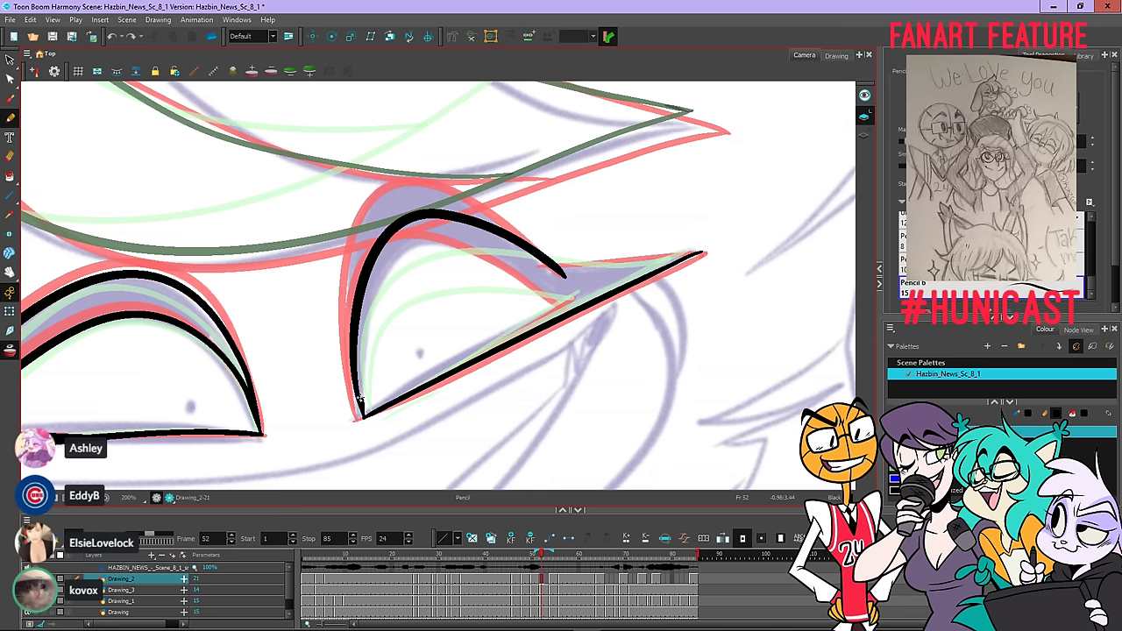
{"action": "left_click_drag", "start_coordinate": [360, 338], "coordinate": [360, 412]}
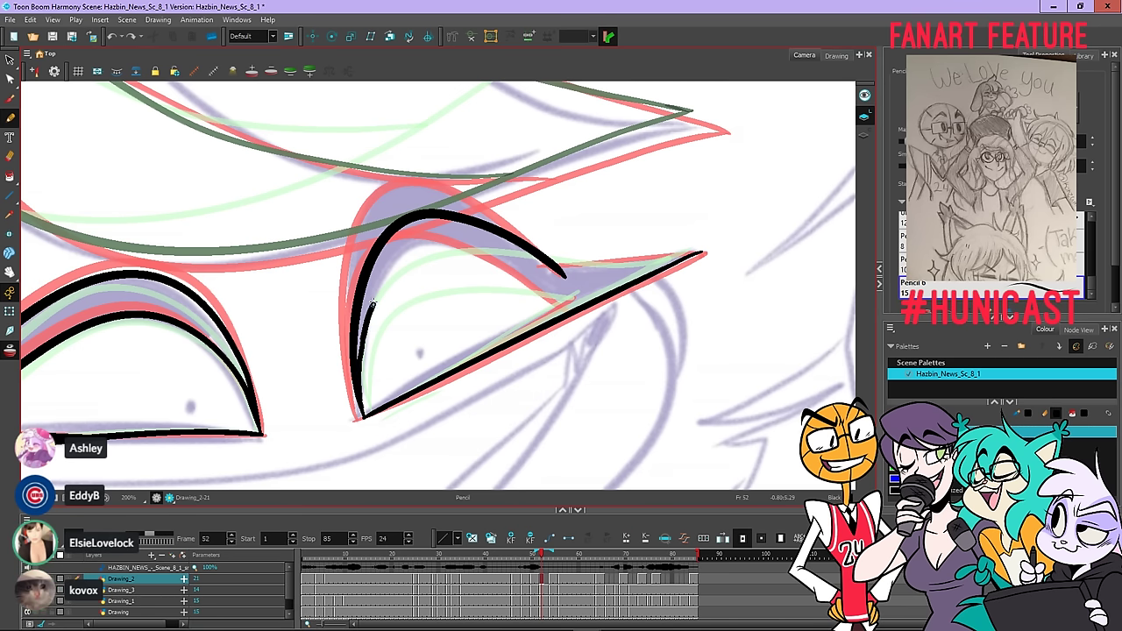
{"action": "mouse_move", "coordinate": [404, 263]}
{"action": "left_mouse_down"}
{"action": "mouse_move", "coordinate": [425, 249]}
{"action": "mouse_move", "coordinate": [477, 249]}
{"action": "mouse_move", "coordinate": [541, 290]}
{"action": "left_mouse_up"}
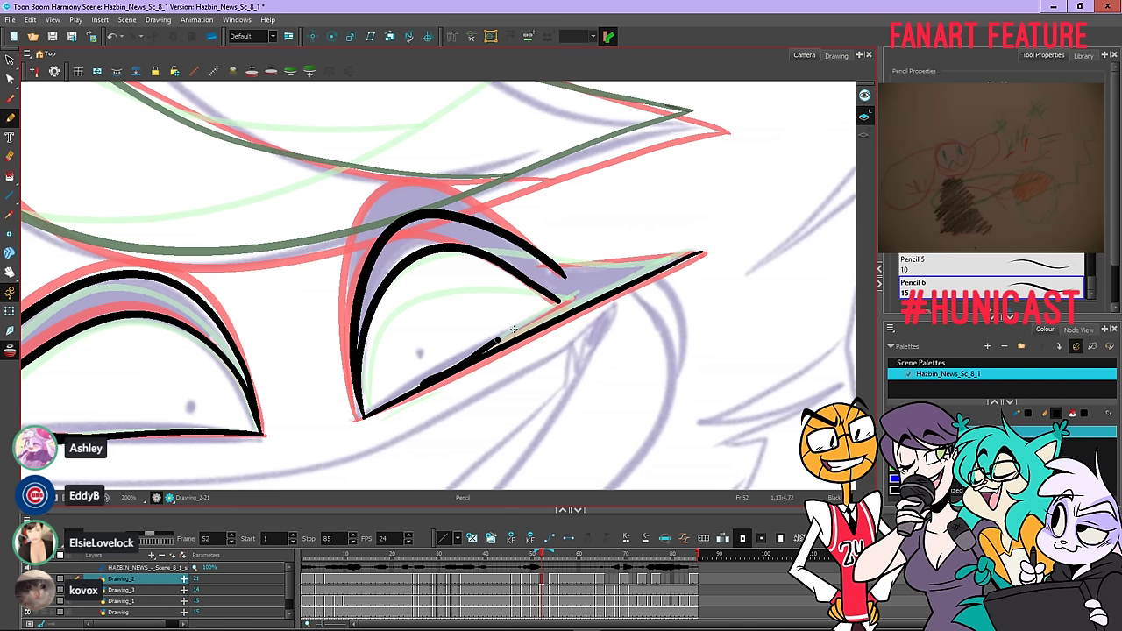
{"action": "mouse_move", "coordinate": [547, 309]}
{"action": "left_mouse_down"}
{"action": "mouse_move", "coordinate": [504, 325]}
{"action": "mouse_move", "coordinate": [430, 381]}
{"action": "left_mouse_up"}
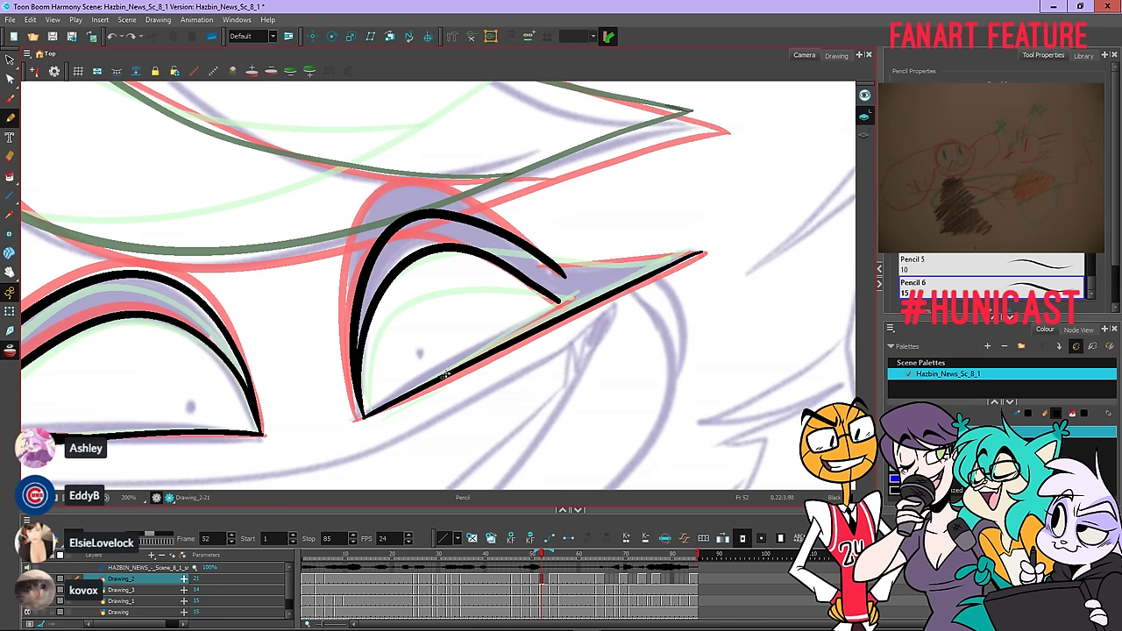
{"action": "left_click_drag", "start_coordinate": [551, 309], "coordinate": [563, 300]}
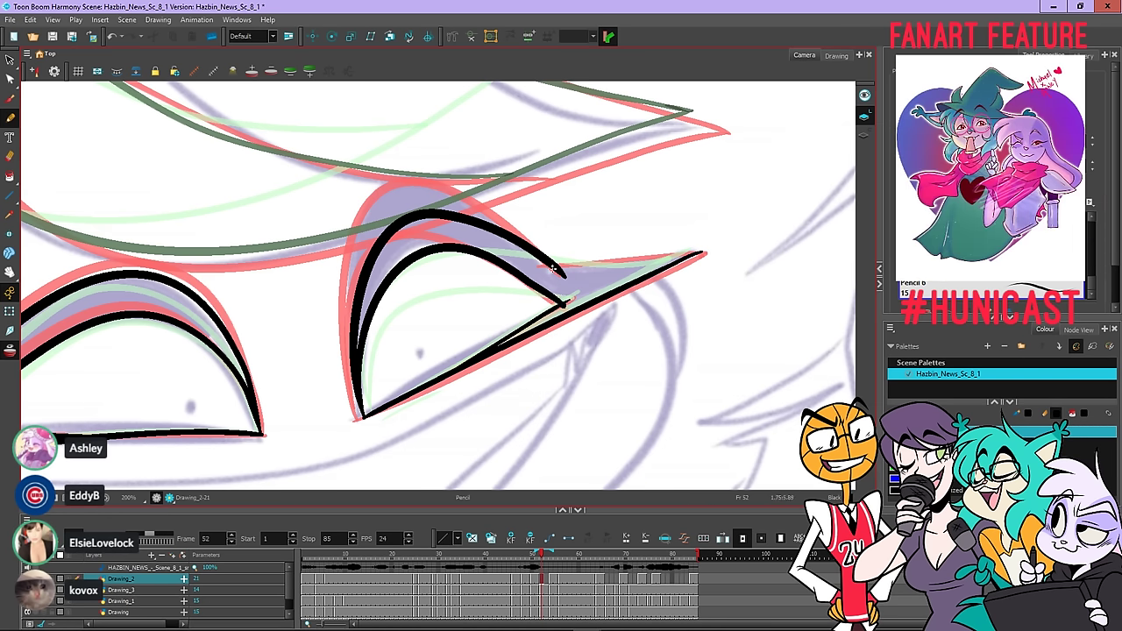
Draw the top edge of the right eye's outer lash, from the end of the upper lid arch to the lash tip
{"action": "left_click_drag", "start_coordinate": [602, 223], "coordinate": [369, 316]}
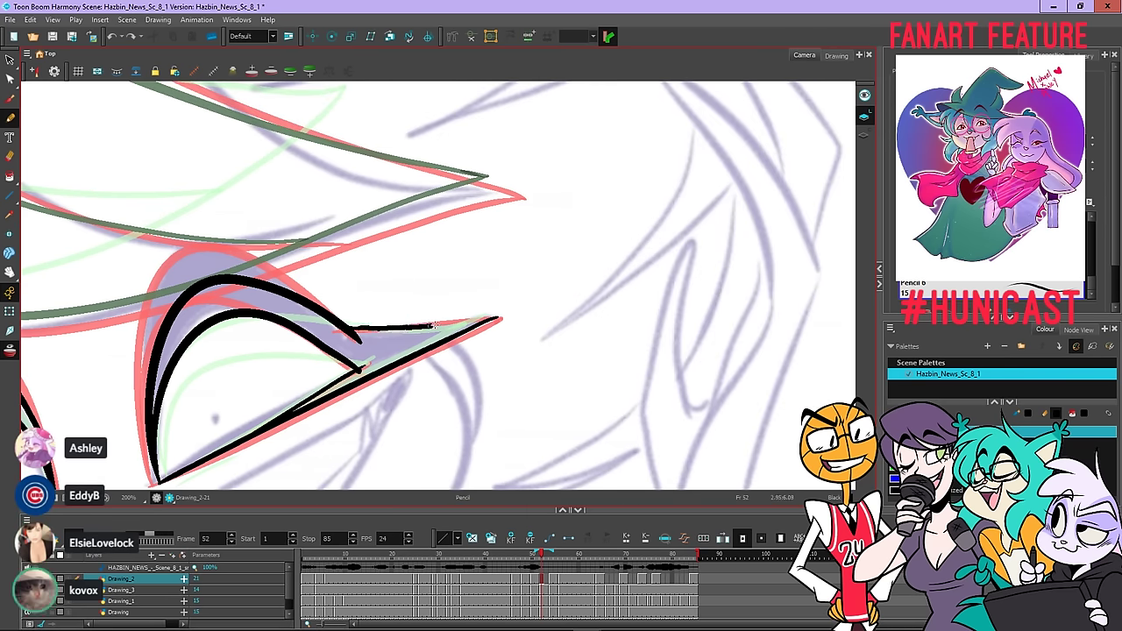
{"action": "key", "text": "ctrl+z"}
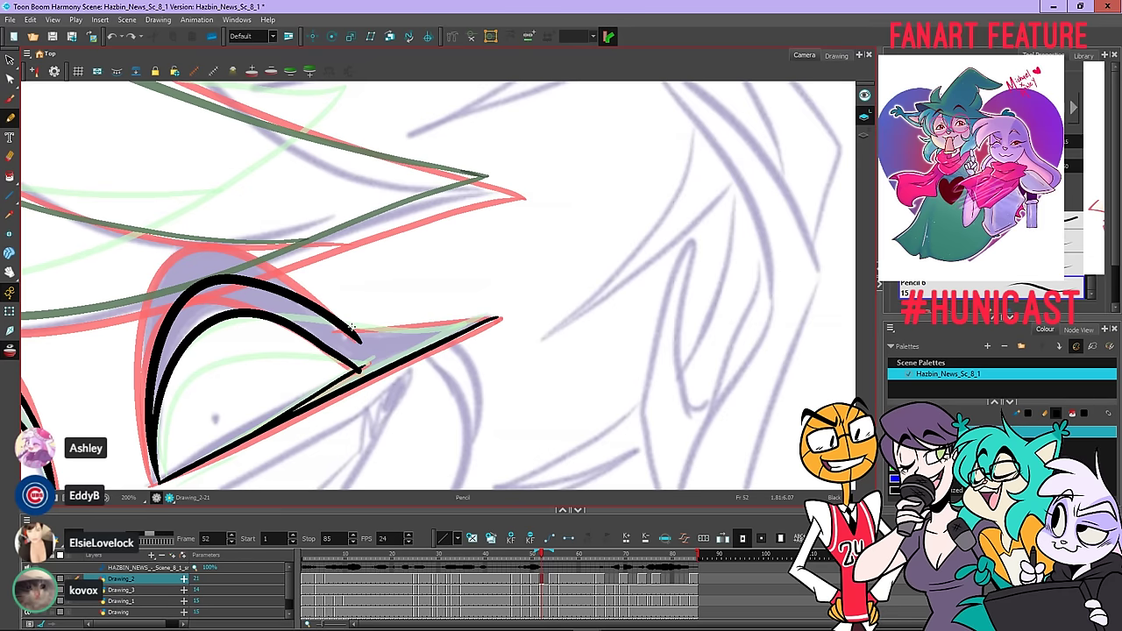
{"action": "left_click_drag", "start_coordinate": [350, 330], "coordinate": [373, 328]}
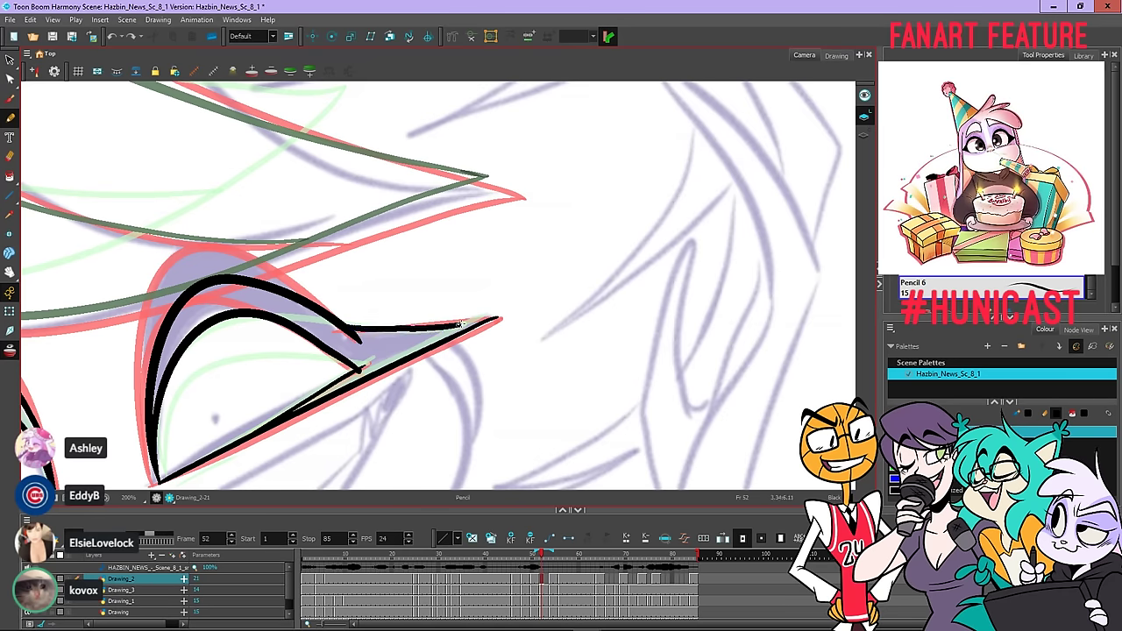
{"action": "left_click_drag", "start_coordinate": [460, 325], "coordinate": [482, 321]}
{"action": "key", "text": "ctrl+z"}
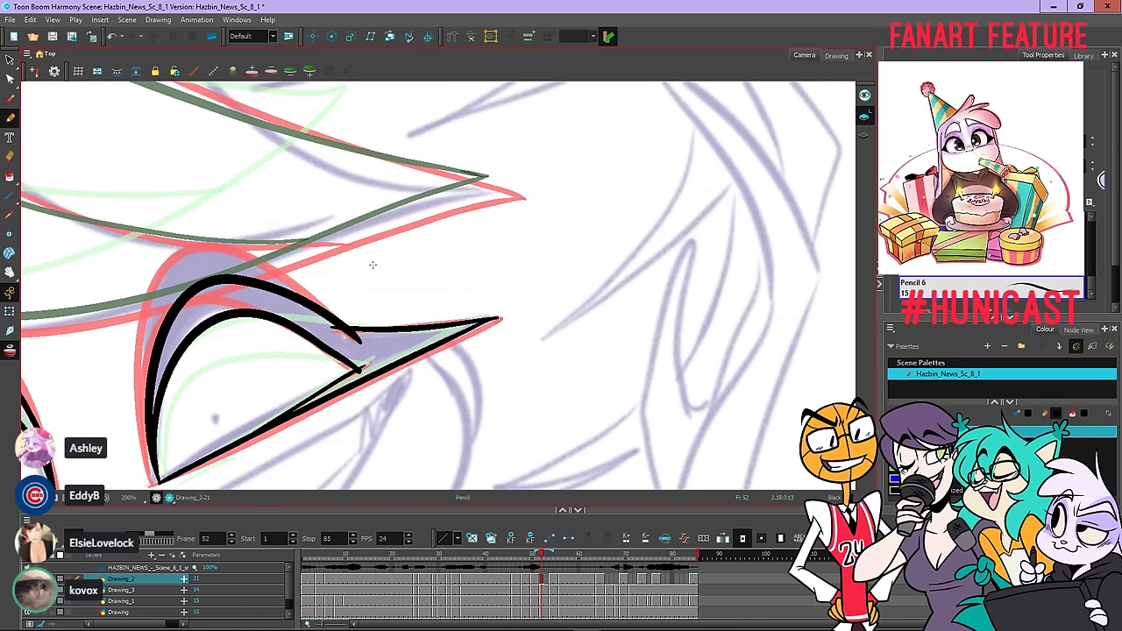
Inspect the right eye's outer lash tip with the Contour Editor and flip through the frames around 52 to compare the eye outlines
{"action": "key", "text": "alt+q"}
{"action": "left_click", "coordinate": [500, 318]}
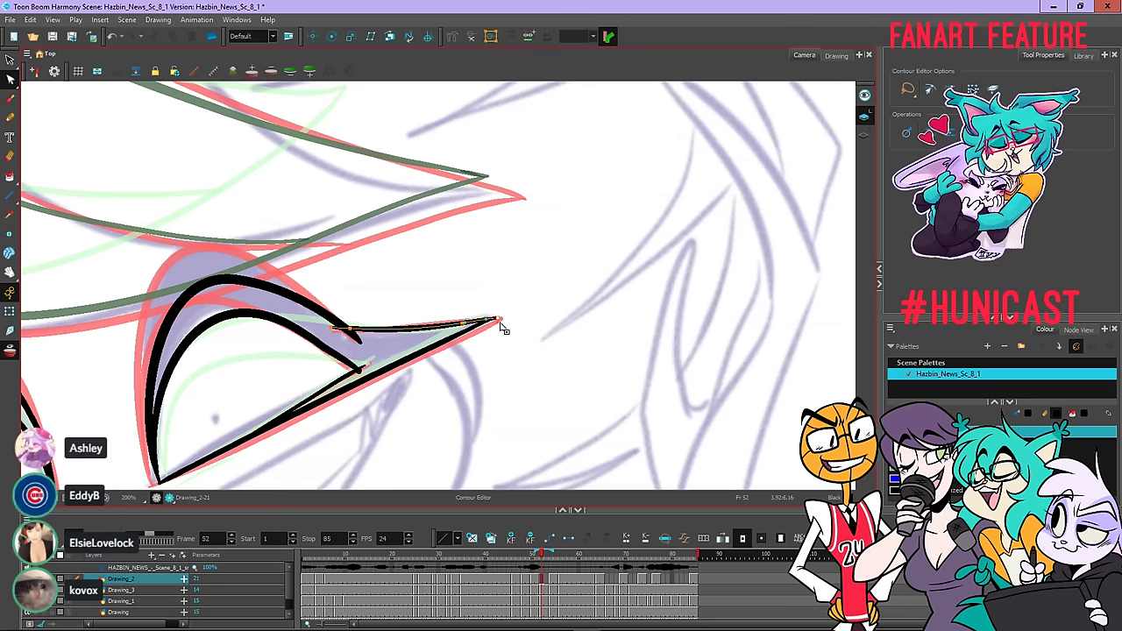
{"action": "scroll", "coordinate": [500, 318], "scroll_direction": "up", "scroll_amount": 3}
{"action": "scroll", "coordinate": [514, 326], "scroll_direction": "down", "scroll_amount": 2}
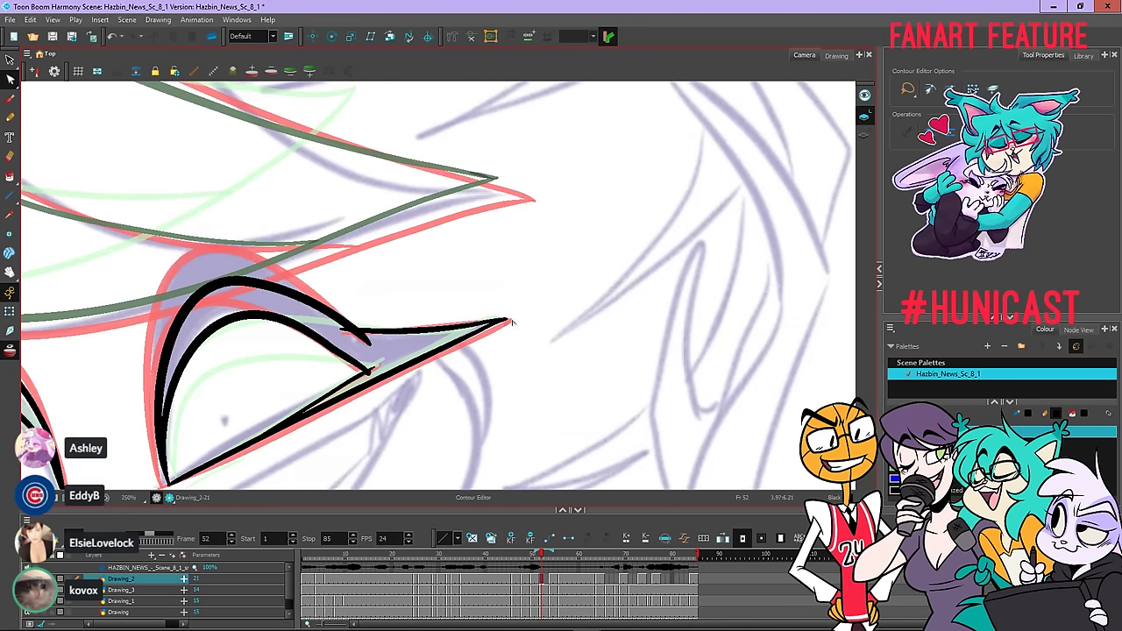
{"action": "scroll", "coordinate": [492, 288], "scroll_direction": "down", "scroll_amount": 3}
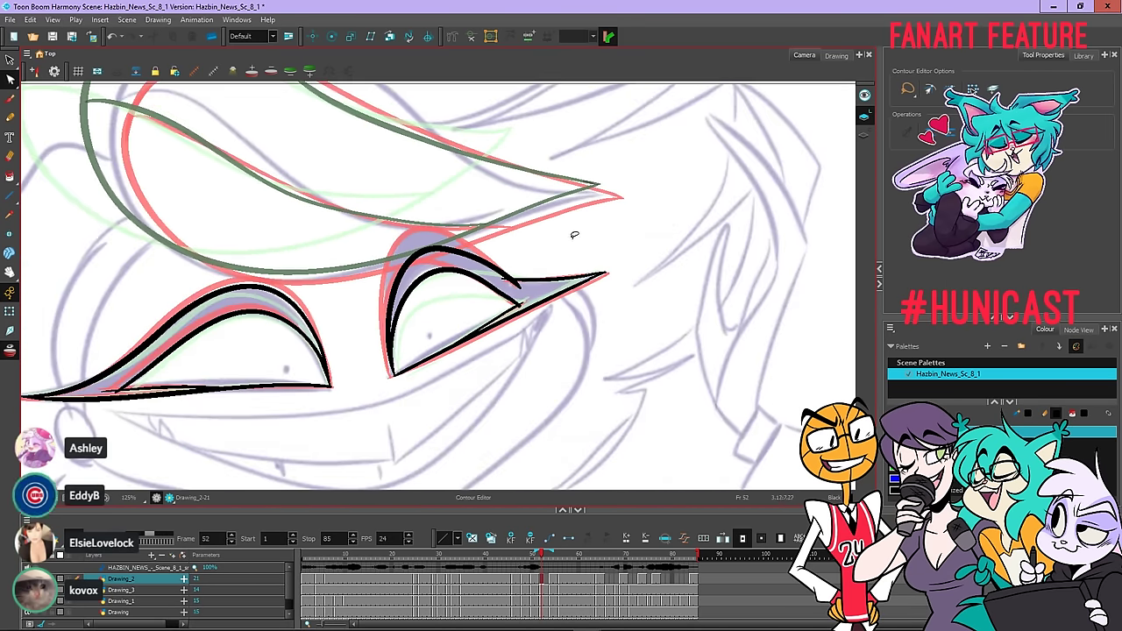
{"action": "key", "text": "period"}
{"action": "key", "text": "comma"}
{"action": "key", "text": "comma"}
{"action": "key", "text": "period"}
{"action": "key", "text": "period"}
{"action": "key", "text": "period"}
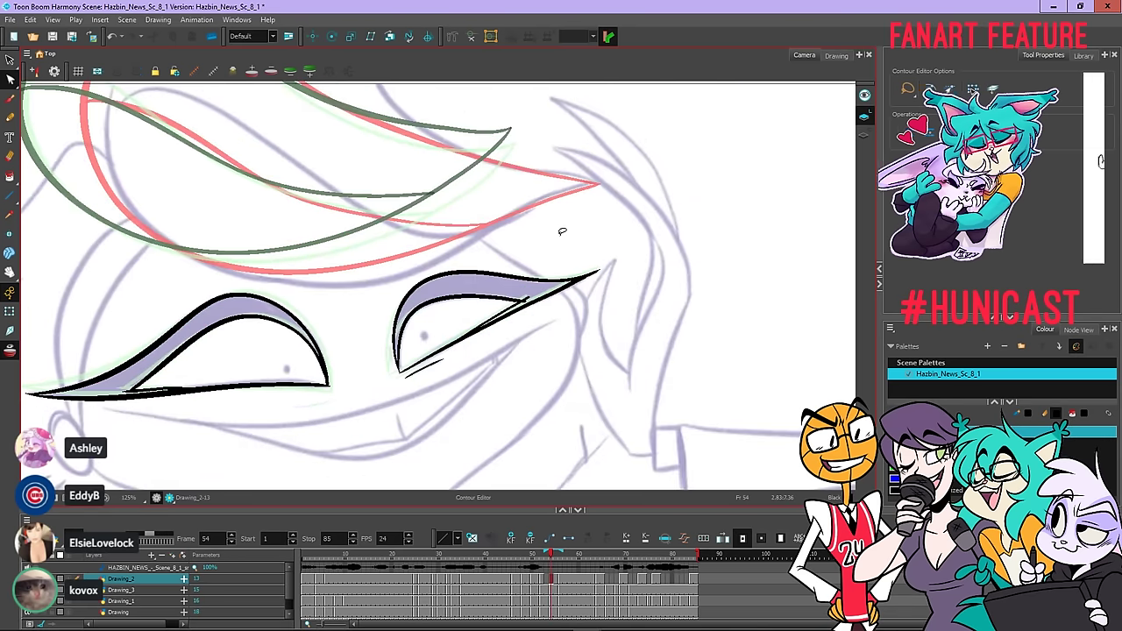
Extend the exposure of frame 52's eye drawing on layer Drawing_2 through frame 53
{"action": "key", "text": "comma"}
{"action": "key", "text": "comma"}
{"action": "key", "text": "comma"}
{"action": "key", "text": "period"}
{"action": "left_click_drag", "start_coordinate": [539, 581], "coordinate": [543, 582]}
Flip back and forth through the frames from about 52 to 56 and on to 66 to check how the eye motion reads
{"action": "key", "text": "comma"}
{"action": "key", "text": "comma"}
{"action": "key", "text": "period"}
{"action": "key", "text": "period"}
{"action": "key", "text": "period"}
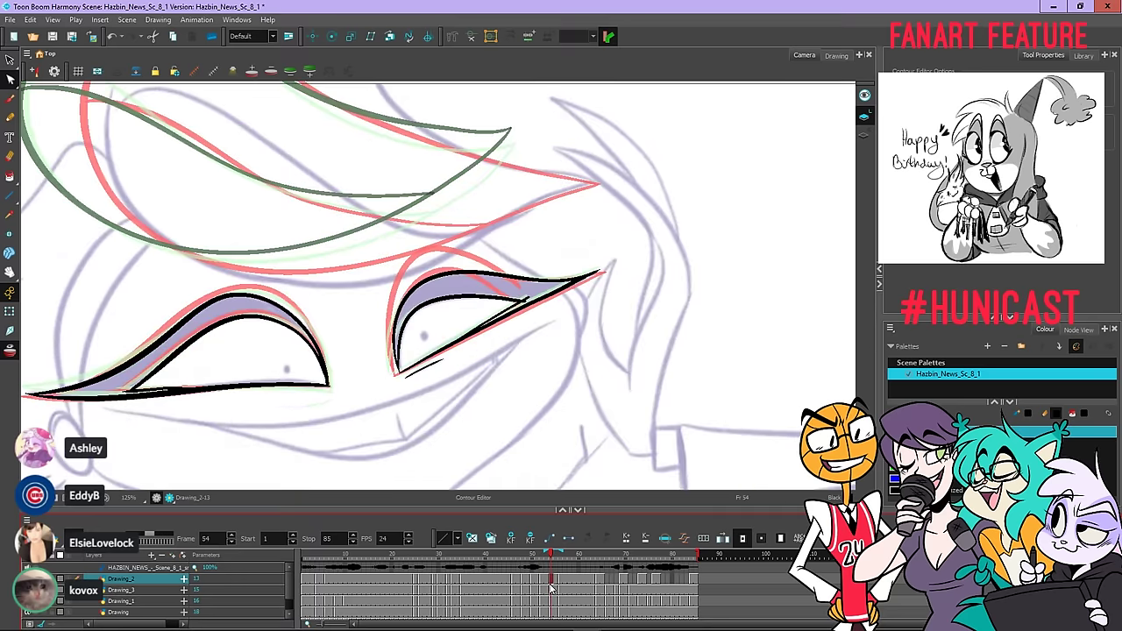
{"action": "key", "text": "comma"}
{"action": "key", "text": "comma"}
{"action": "key", "text": "comma"}
{"action": "key", "text": "period"}
{"action": "key", "text": "period"}
{"action": "key", "text": "period"}
{"action": "key", "text": "comma"}
{"action": "key", "text": "comma"}
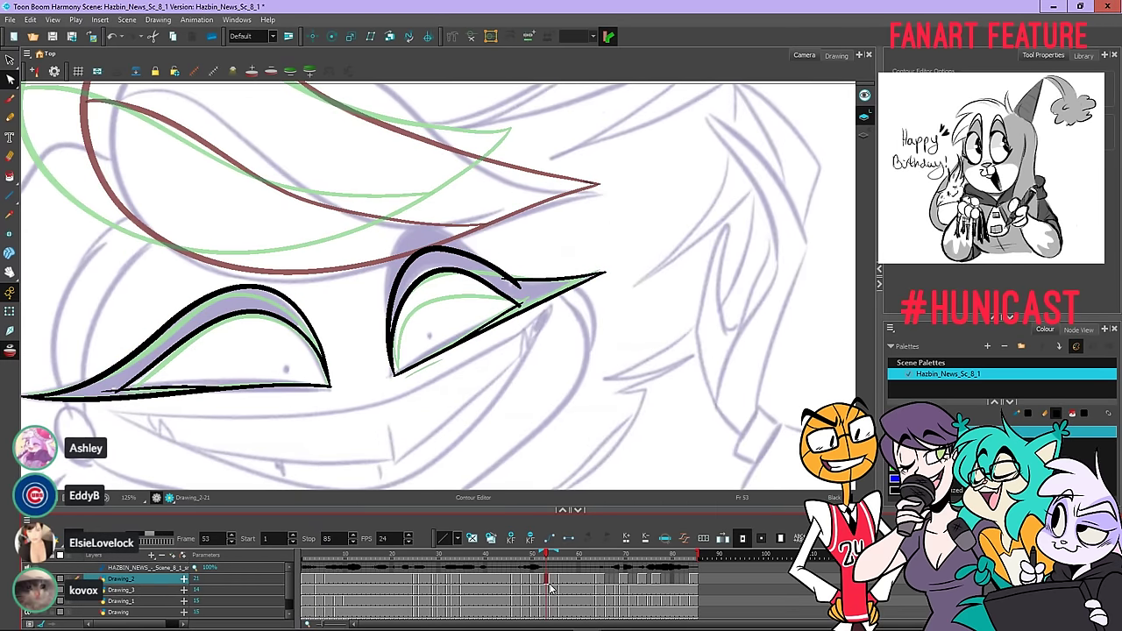
{"action": "key", "text": "period"}
{"action": "key", "text": "period"}
{"action": "key", "text": "period"}
{"action": "key", "text": "period"}
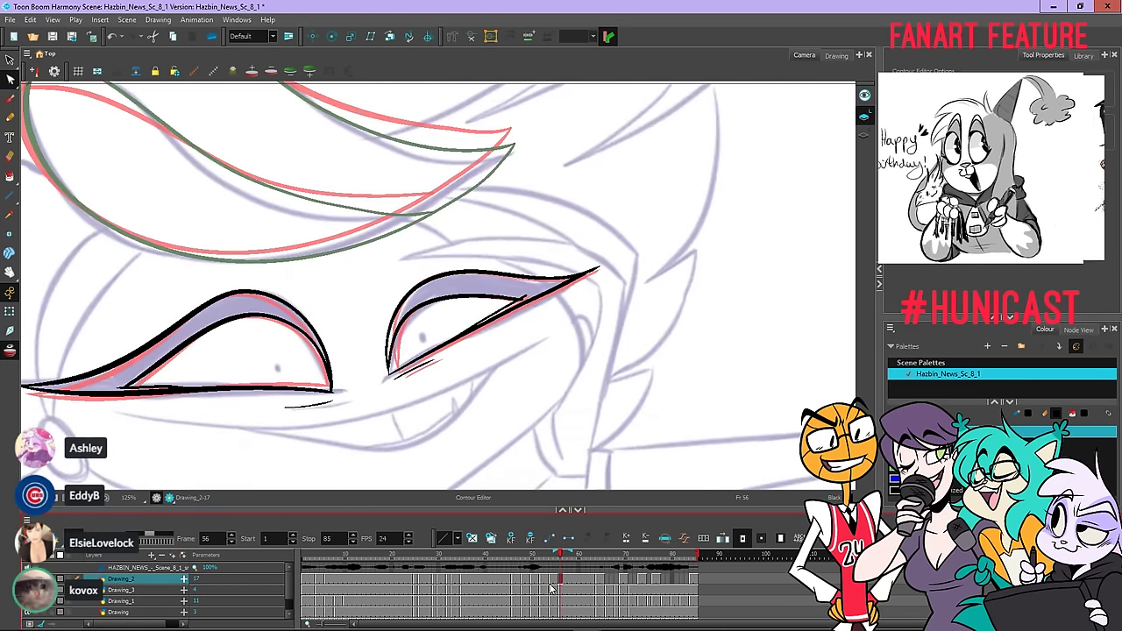
{"action": "key", "text": "comma"}
{"action": "key", "text": "comma"}
{"action": "key", "text": "comma"}
{"action": "key", "text": "comma"}
{"action": "key", "text": "period"}
{"action": "key", "text": "period"}
{"action": "key", "text": "period"}
{"action": "key", "text": "period"}
{"action": "key", "text": "period"}
{"action": "key", "text": "period"}
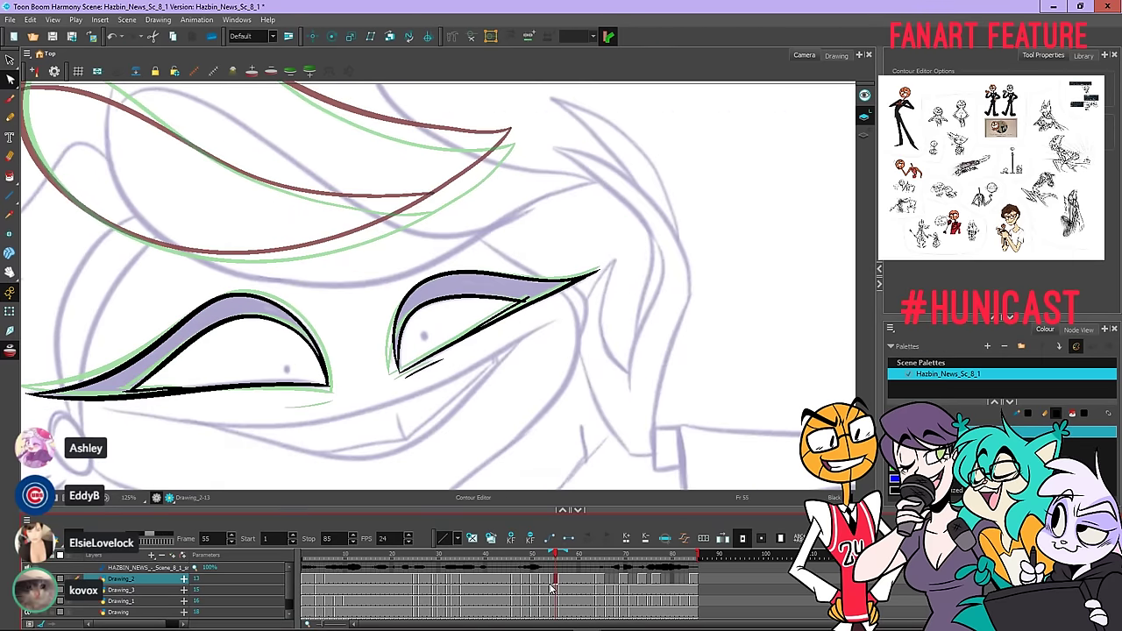
{"action": "key", "text": "period"}
{"action": "key", "text": "period"}
{"action": "key", "text": "period"}
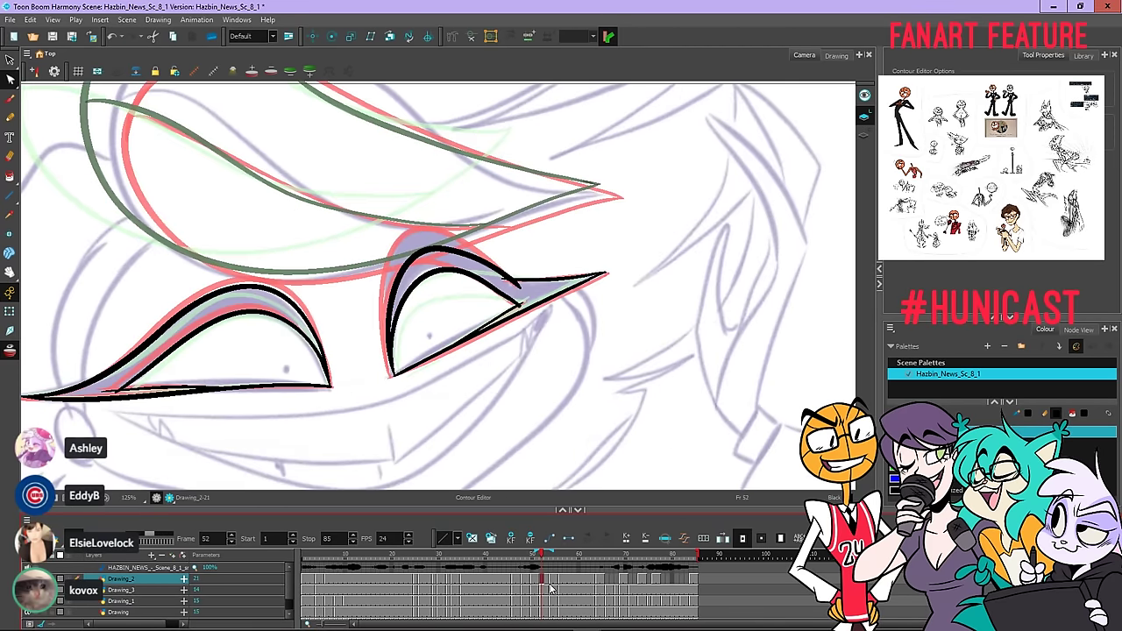
{"action": "key", "text": "period"}
{"action": "key", "text": "period"}
{"action": "key", "text": "period"}
{"action": "key", "text": "period"}
{"action": "key", "text": "period"}
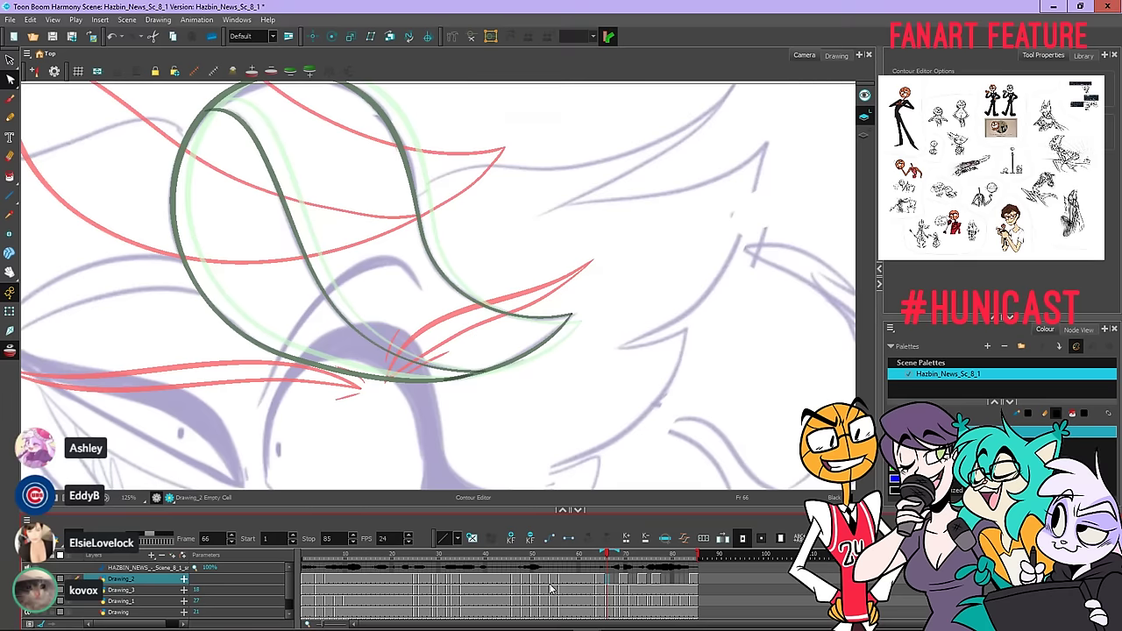
Go to frame 42 with the whole character in view, save the scene, and play back the animation
{"action": "left_click_drag", "start_coordinate": [560, 558], "coordinate": [493, 544]}
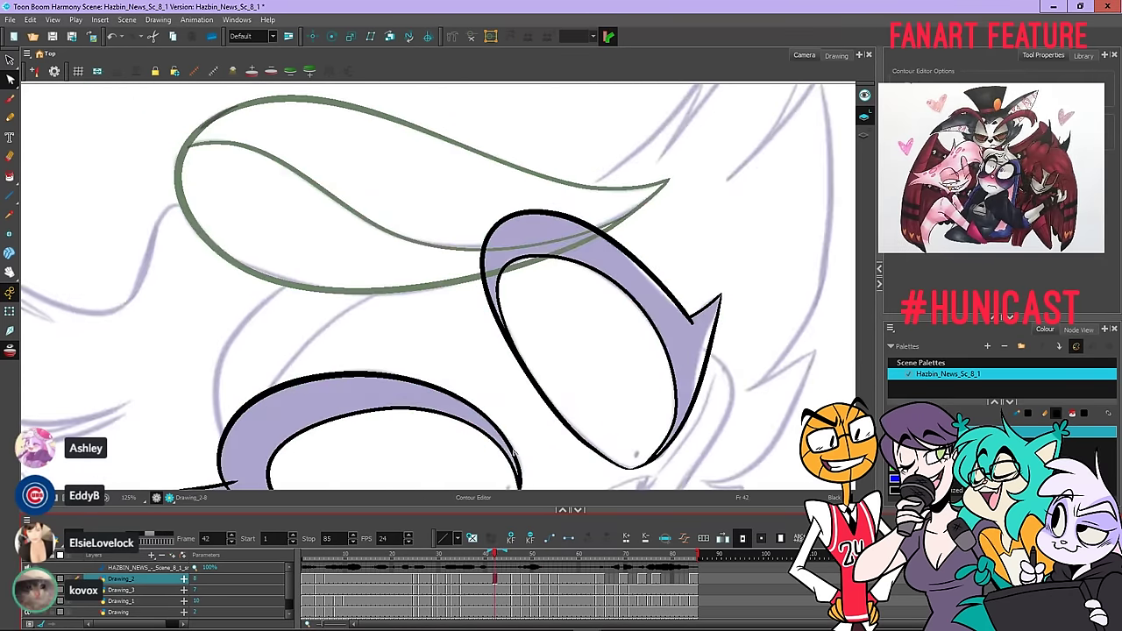
{"action": "key", "text": "1"}
{"action": "mouse_move", "coordinate": [646, 430]}
{"action": "left_mouse_down"}
{"action": "mouse_move", "coordinate": [646, 318]}
{"action": "mouse_move", "coordinate": [632, 314]}
{"action": "mouse_move", "coordinate": [671, 341]}
{"action": "left_mouse_up"}
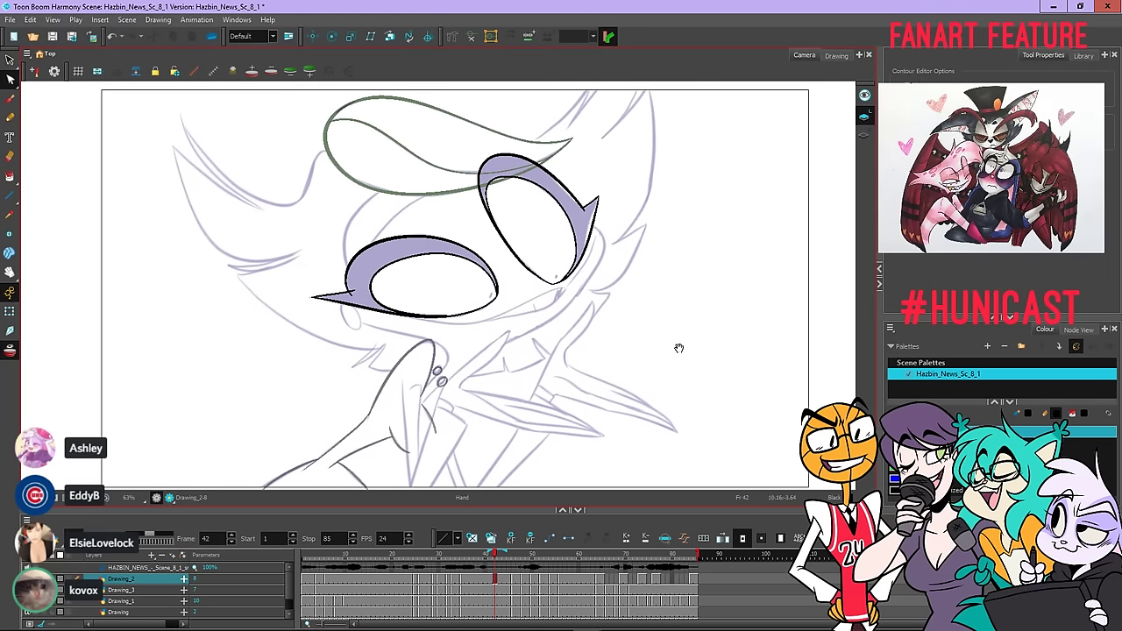
{"action": "left_click_drag", "start_coordinate": [519, 275], "coordinate": [511, 270]}
{"action": "left_click", "coordinate": [52, 36]}
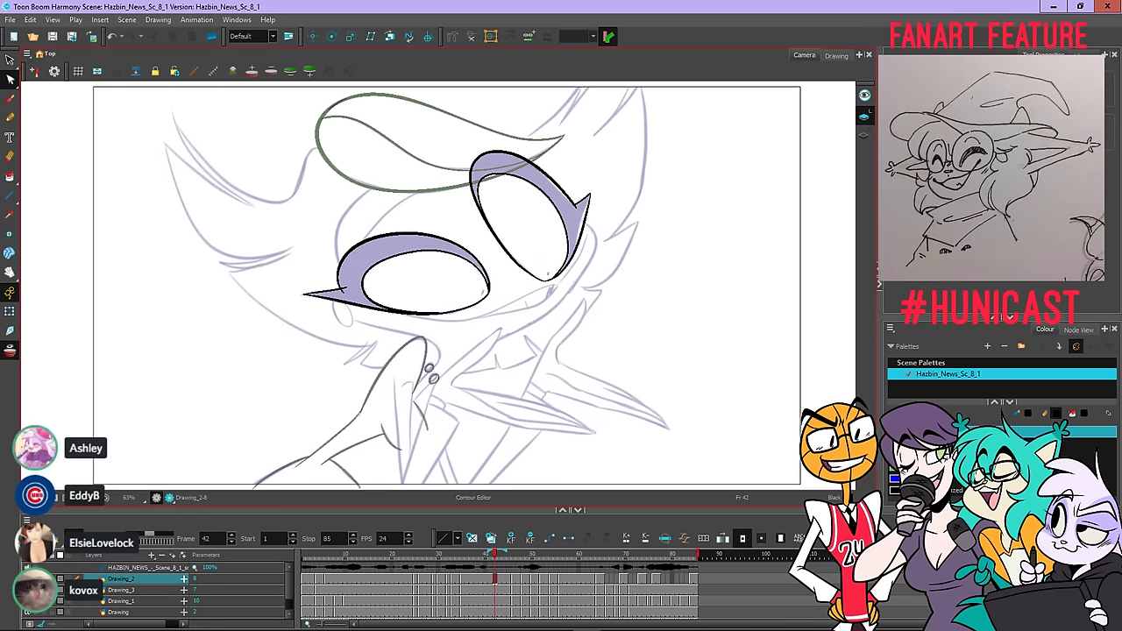
{"action": "left_click", "coordinate": [42, 538]}
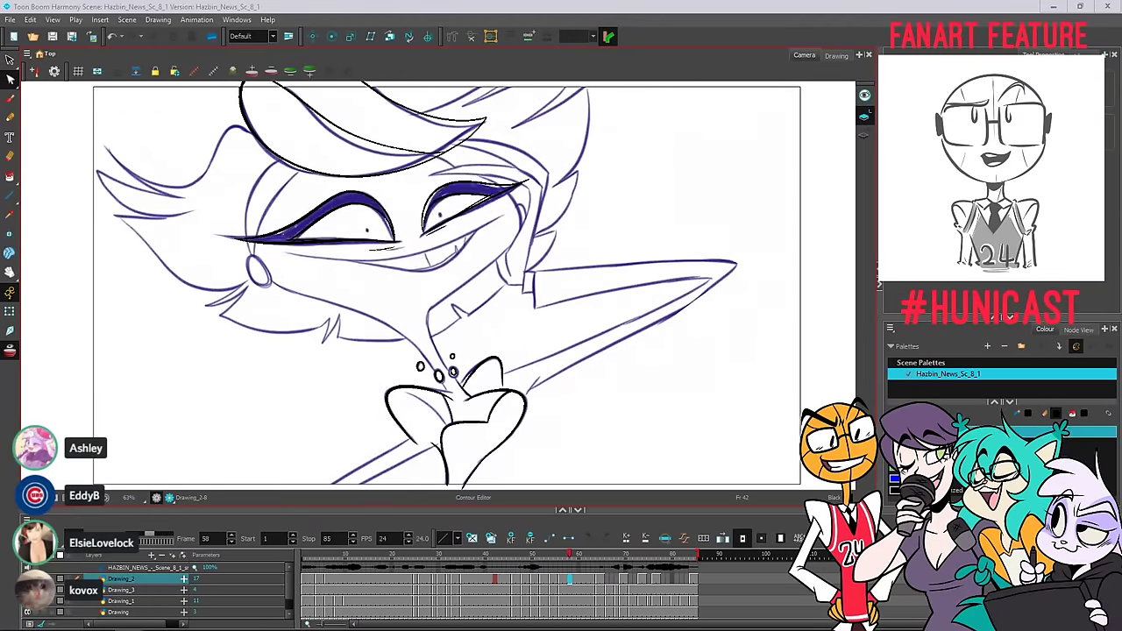
Switch to the web browser and view the four pictures attached to the sketchbook tweet about the "WHERE'S THE LAMB SAUCE" comment
{"action": "left_click_drag", "start_coordinate": [708, 246], "coordinate": [729, 3]}
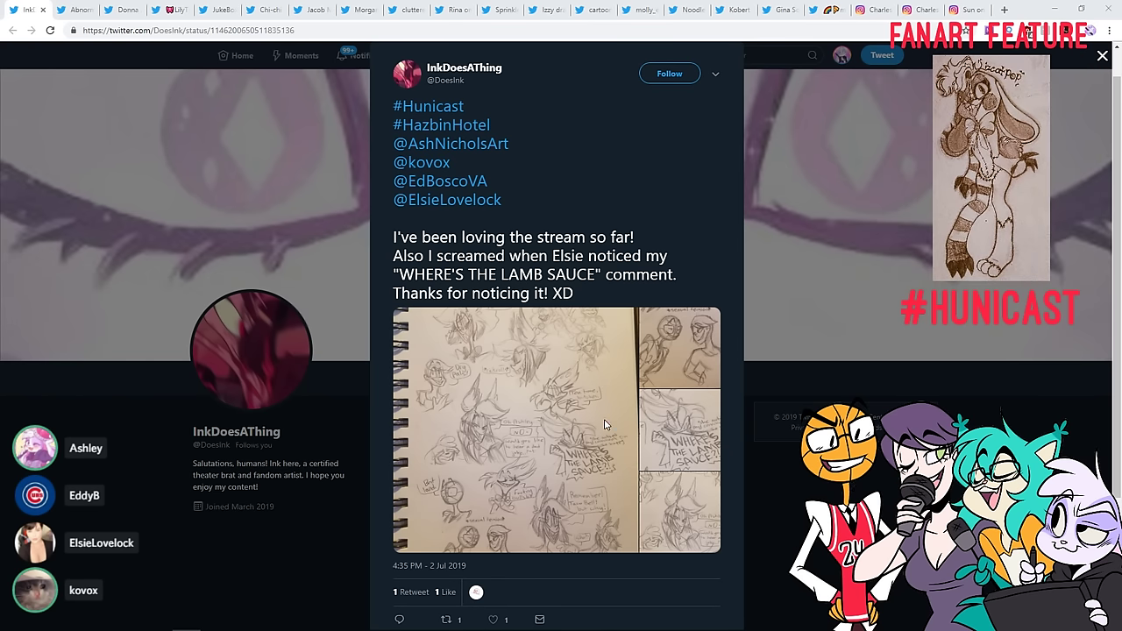
{"action": "left_click", "coordinate": [555, 406]}
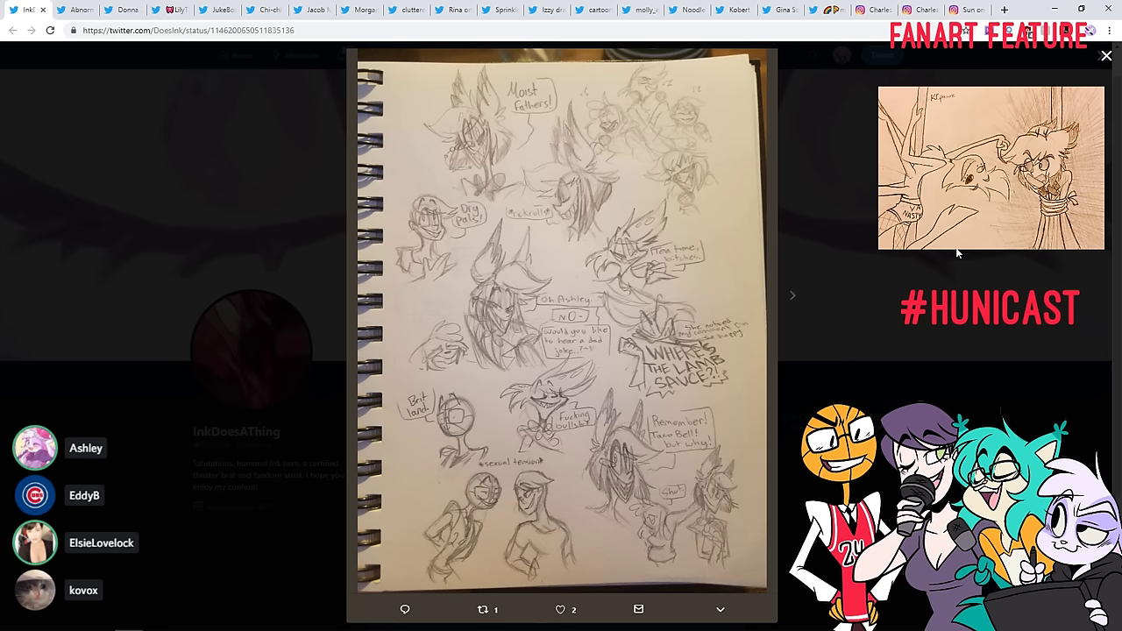
{"action": "left_click", "coordinate": [794, 298]}
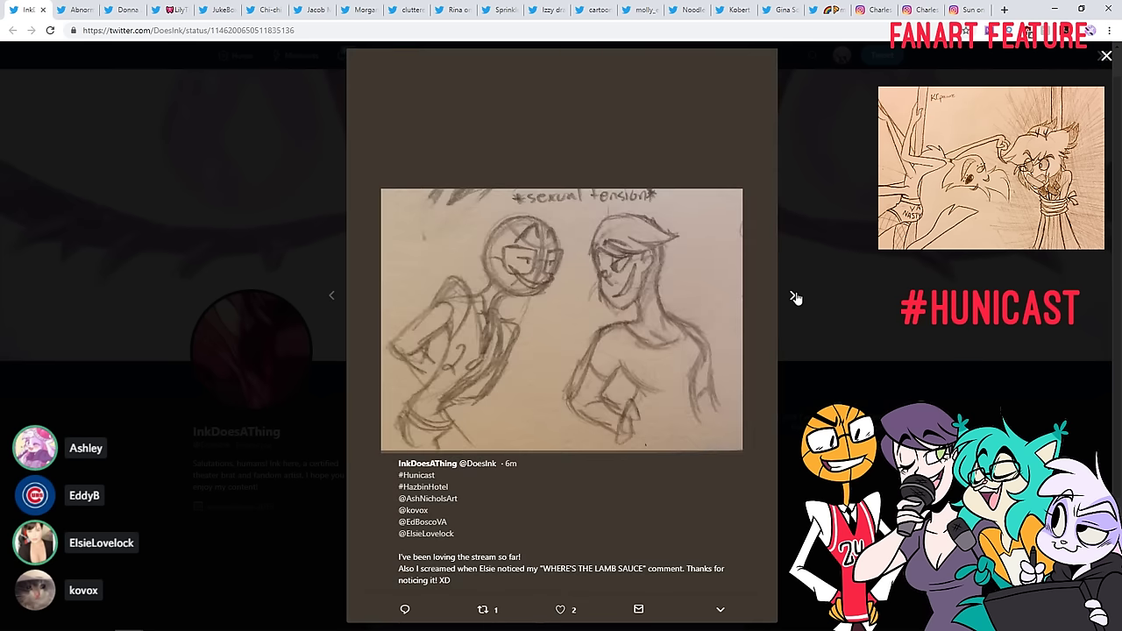
{"action": "left_click", "coordinate": [794, 298]}
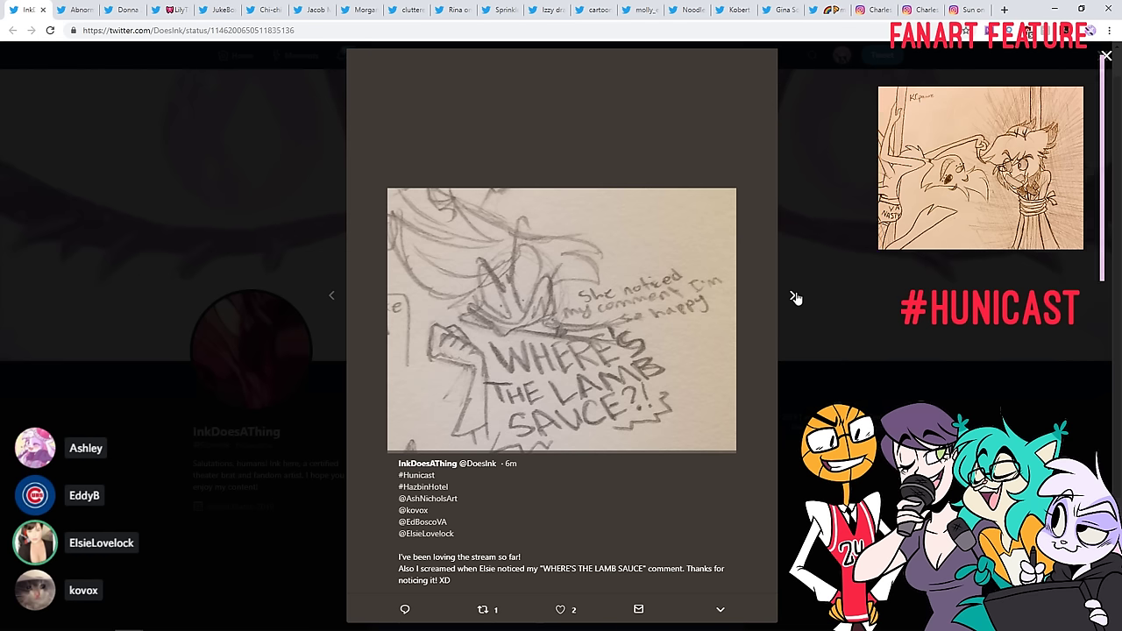
{"action": "left_click", "coordinate": [794, 298]}
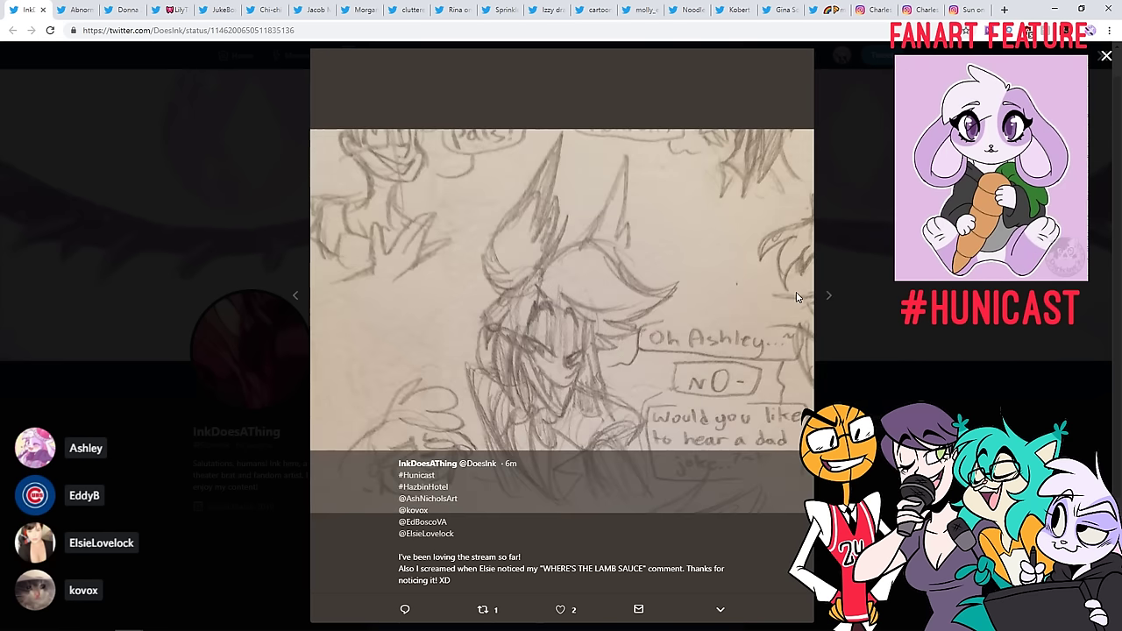
{"action": "left_click", "coordinate": [931, 357]}
{"action": "scroll", "coordinate": [526, 394], "scroll_direction": "down", "scroll_amount": 1}
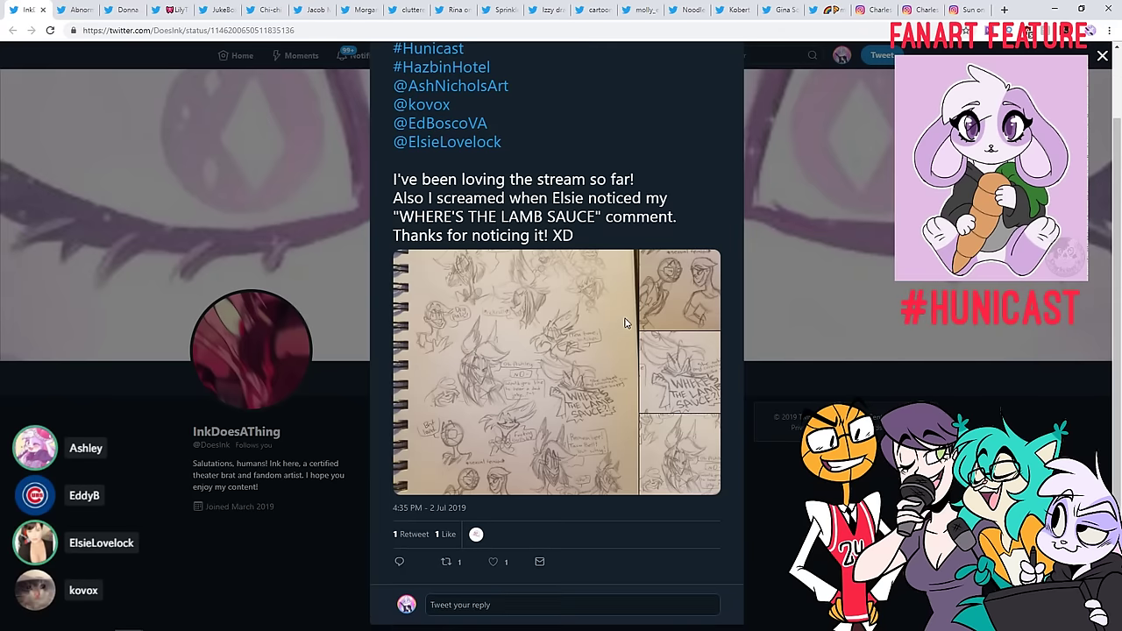
Like and retweet the sketchbook tweet and close its browser tab
{"action": "left_click", "coordinate": [492, 561]}
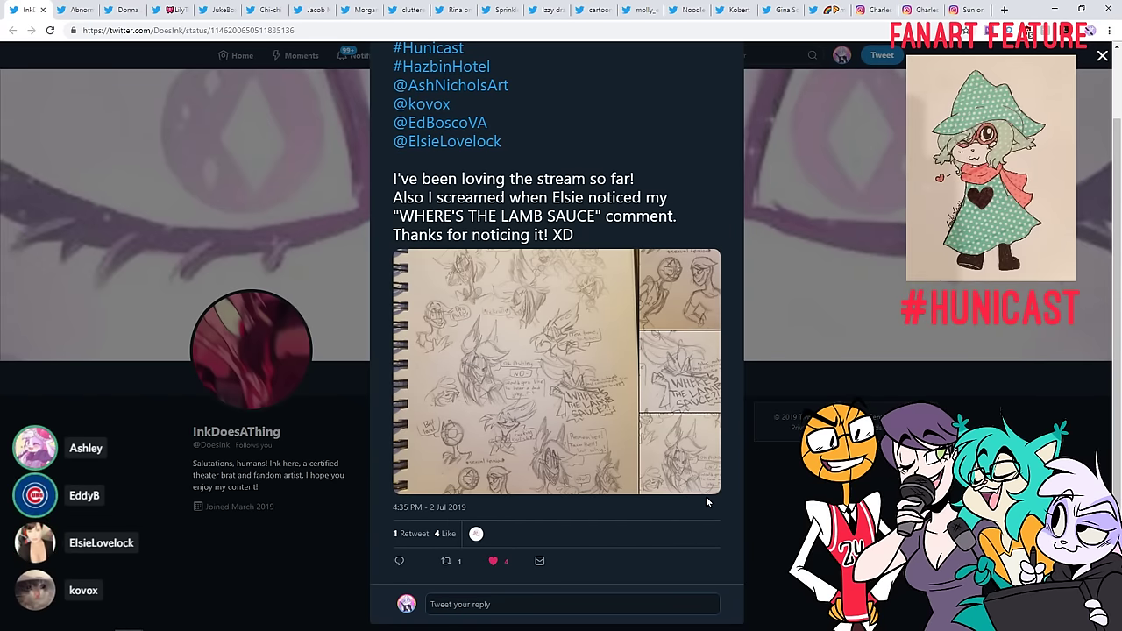
{"action": "left_click", "coordinate": [448, 563]}
{"action": "left_click", "coordinate": [696, 378]}
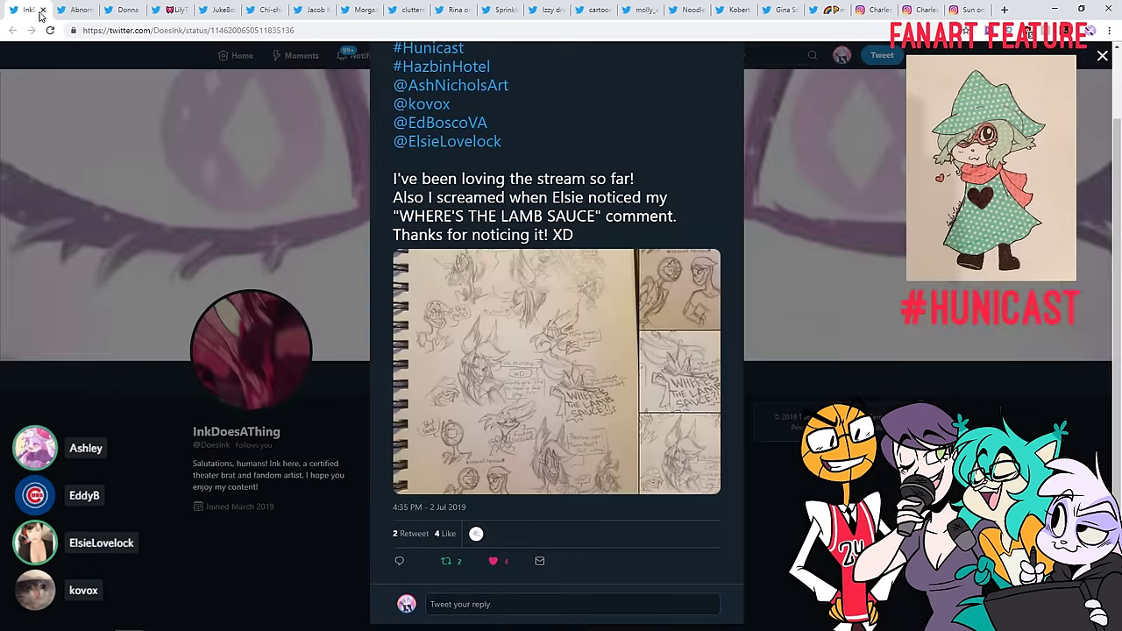
{"action": "left_click", "coordinate": [41, 11]}
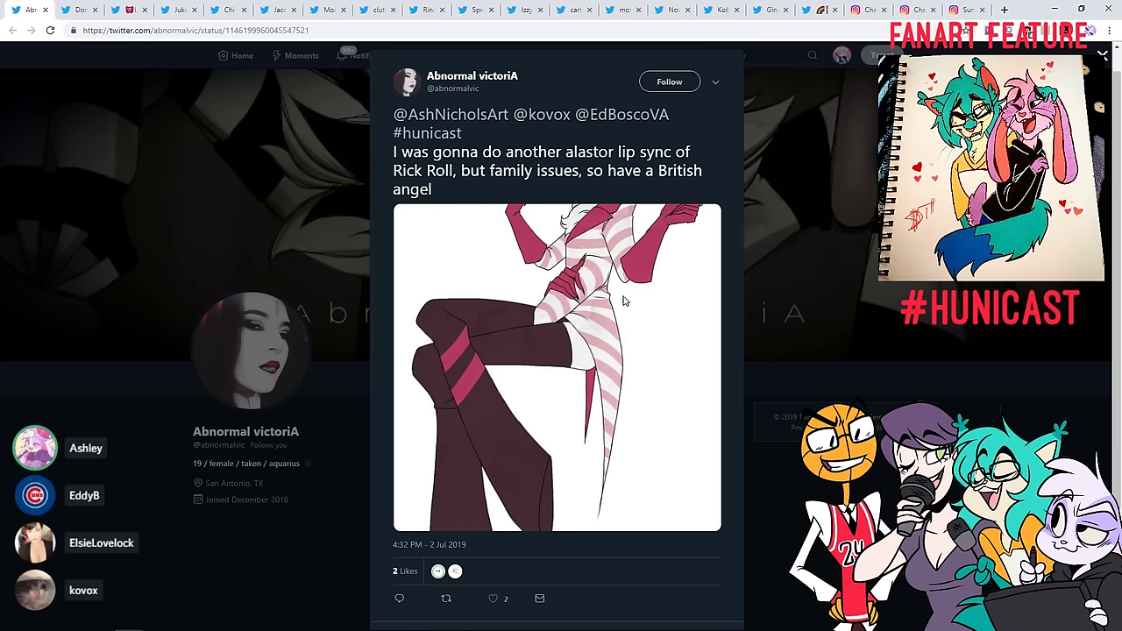
Like the British angel tweet, viewing its picture in full, and close its browser tab
{"action": "left_click", "coordinate": [489, 599]}
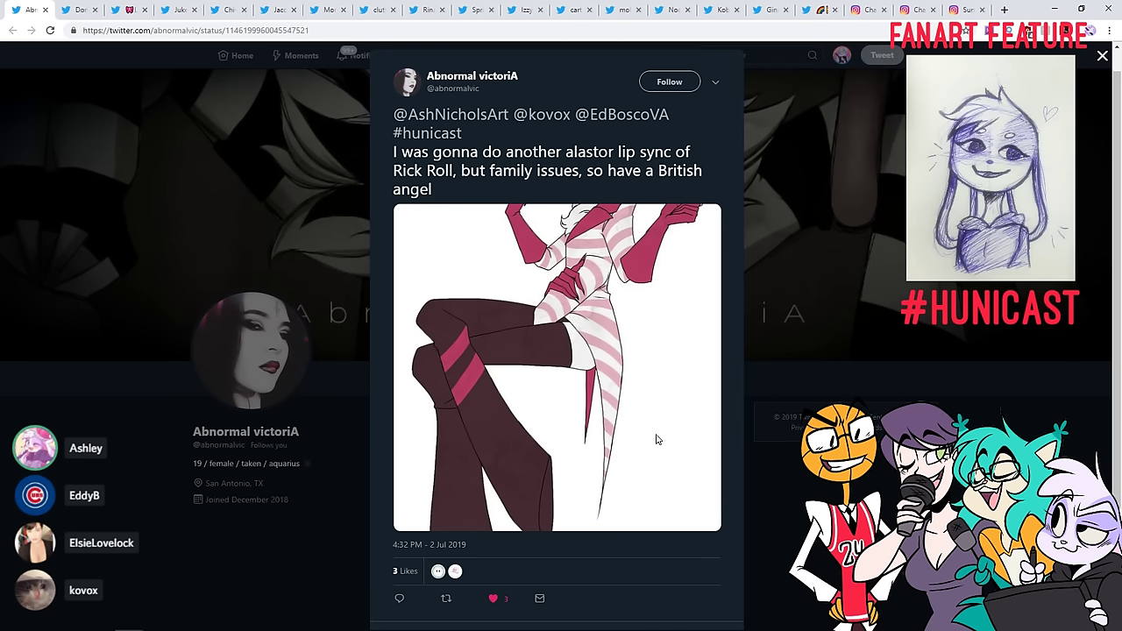
{"action": "left_click", "coordinate": [583, 417]}
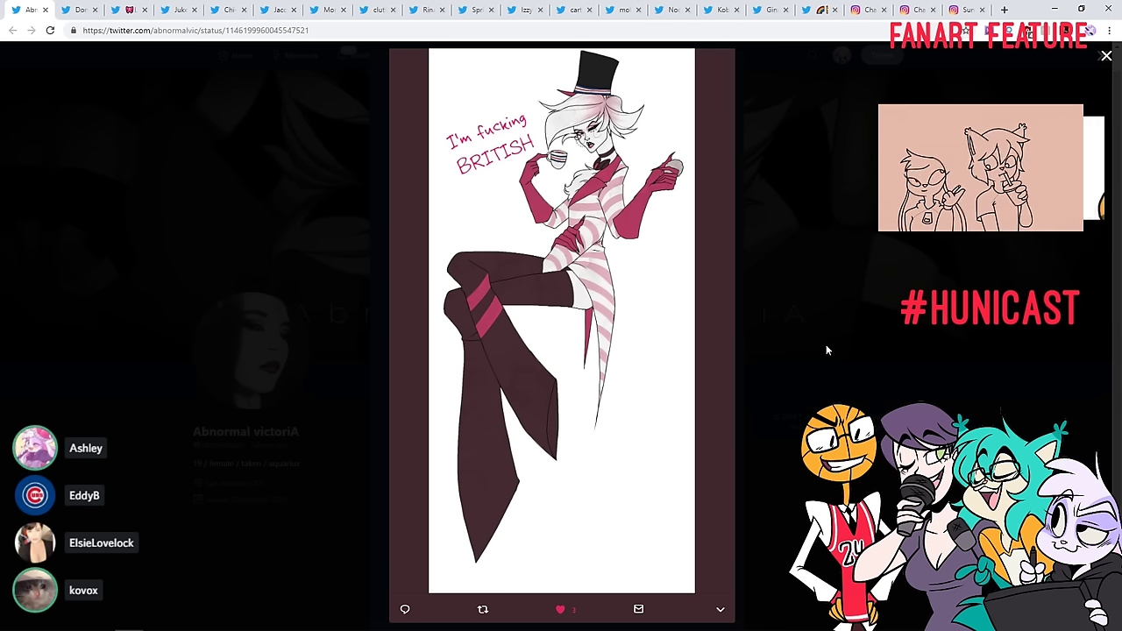
{"action": "left_click", "coordinate": [826, 350]}
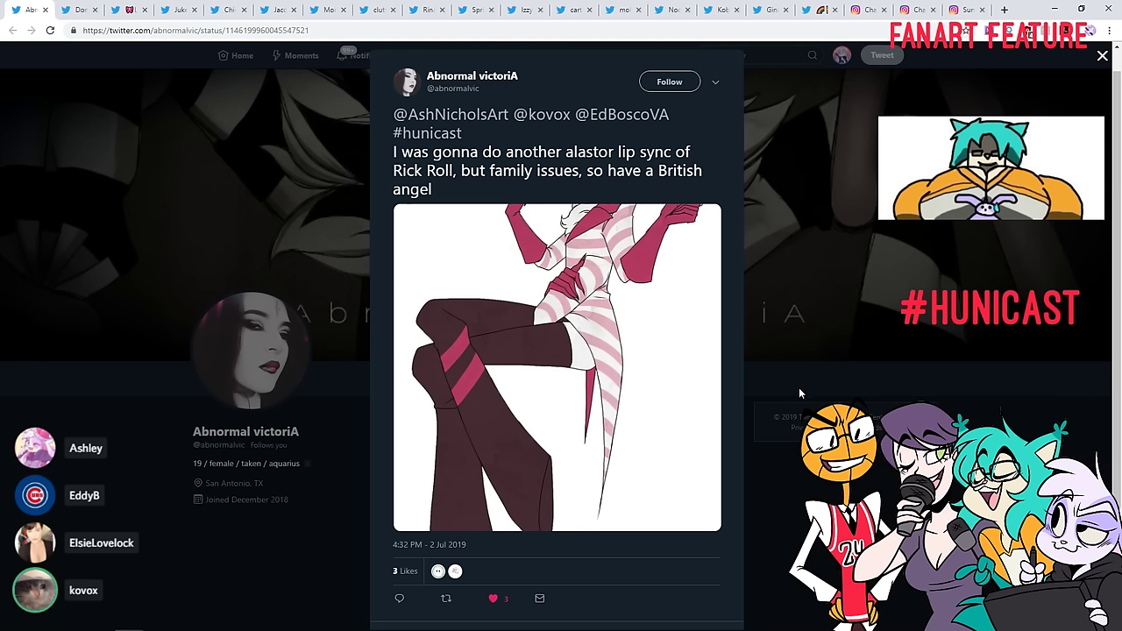
{"action": "left_click", "coordinate": [45, 12]}
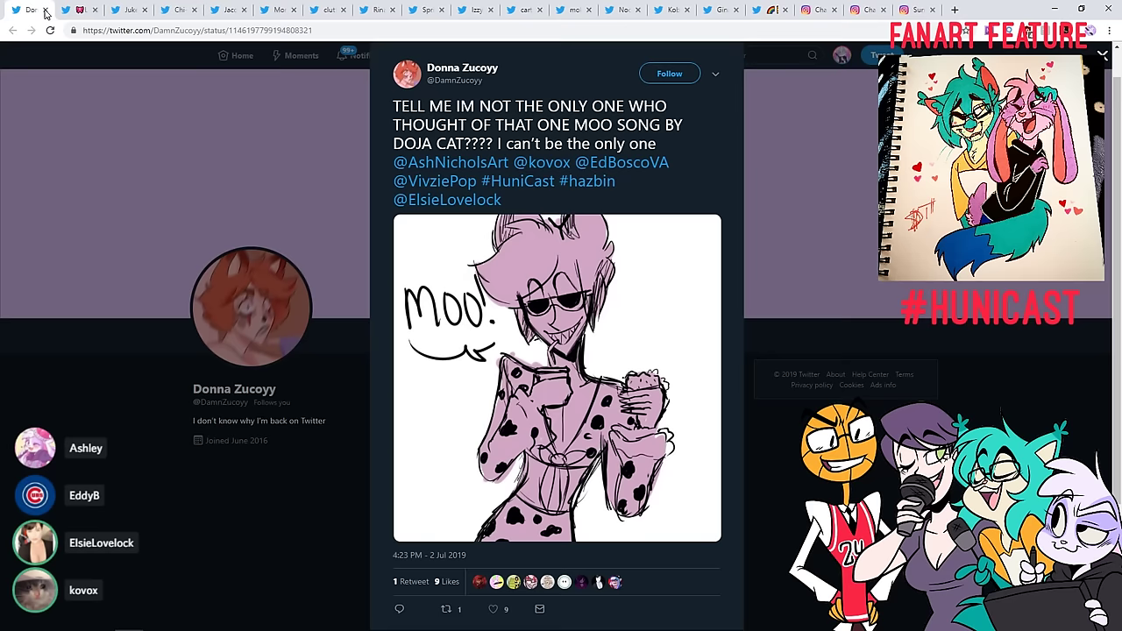
Like the "MOO!" drawing tweet and view its picture at full size
{"action": "left_click", "coordinate": [492, 608]}
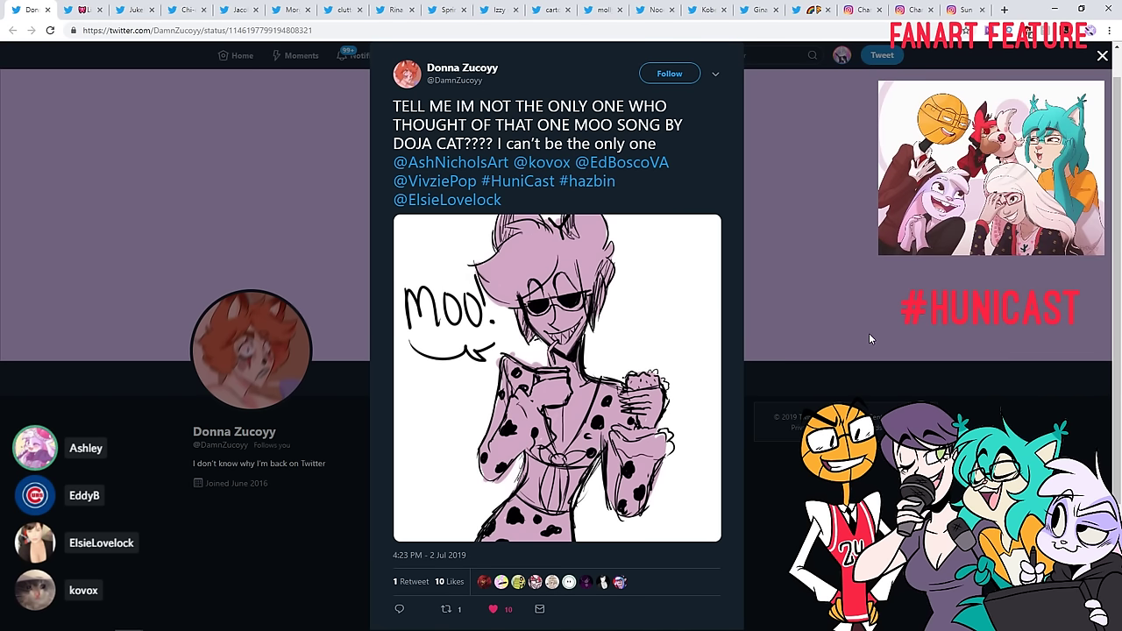
{"action": "left_click", "coordinate": [658, 336]}
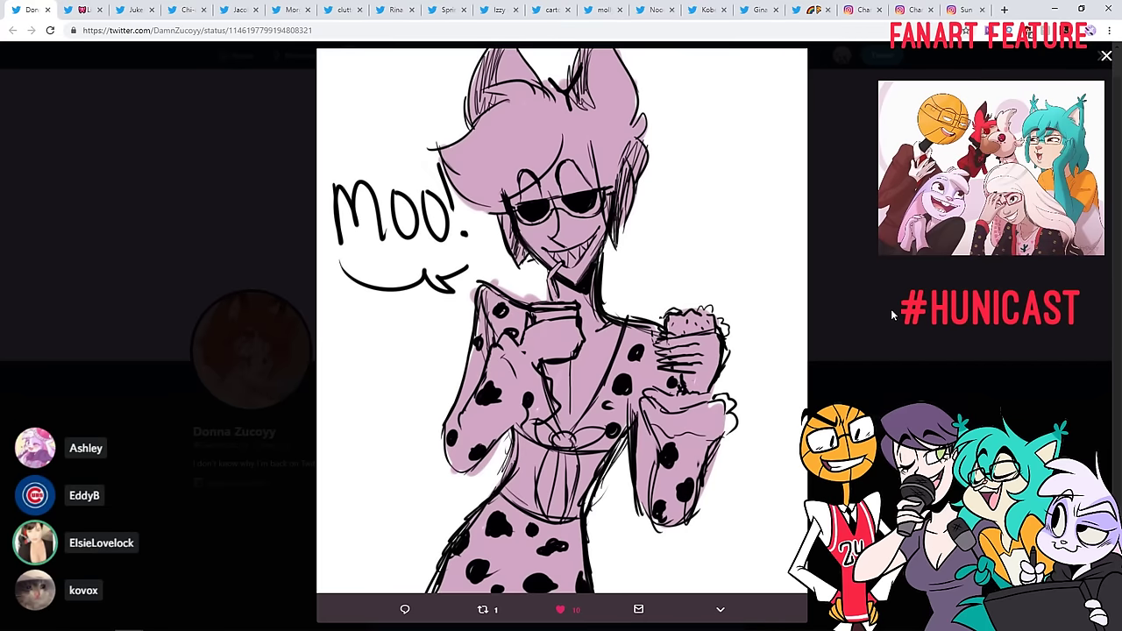
{"action": "left_click", "coordinate": [924, 314]}
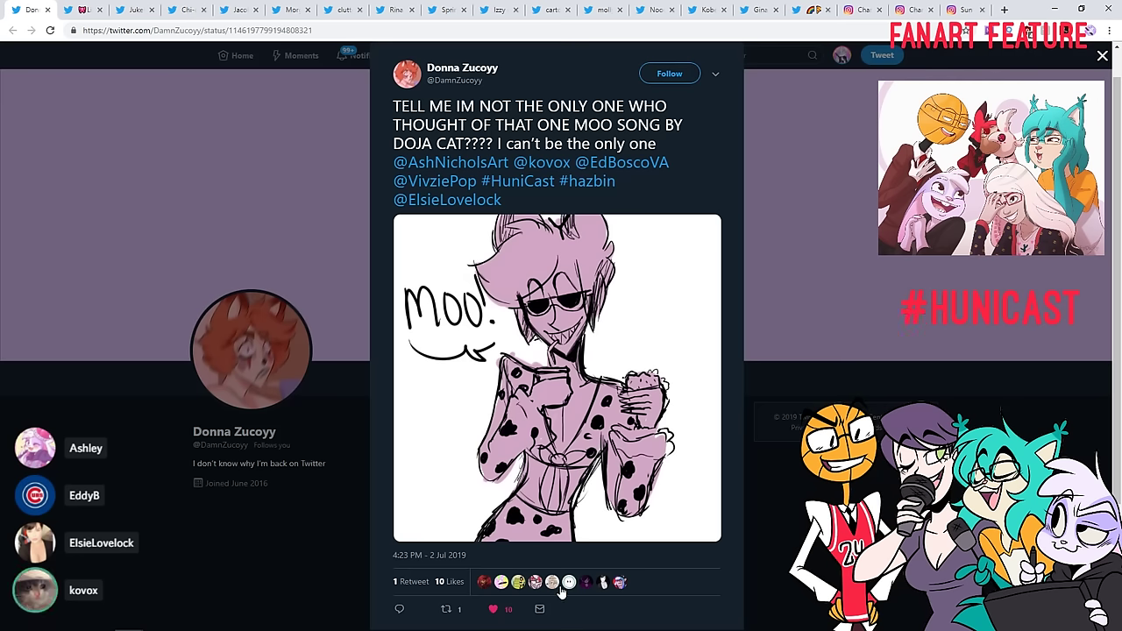
{"action": "left_click", "coordinate": [493, 607]}
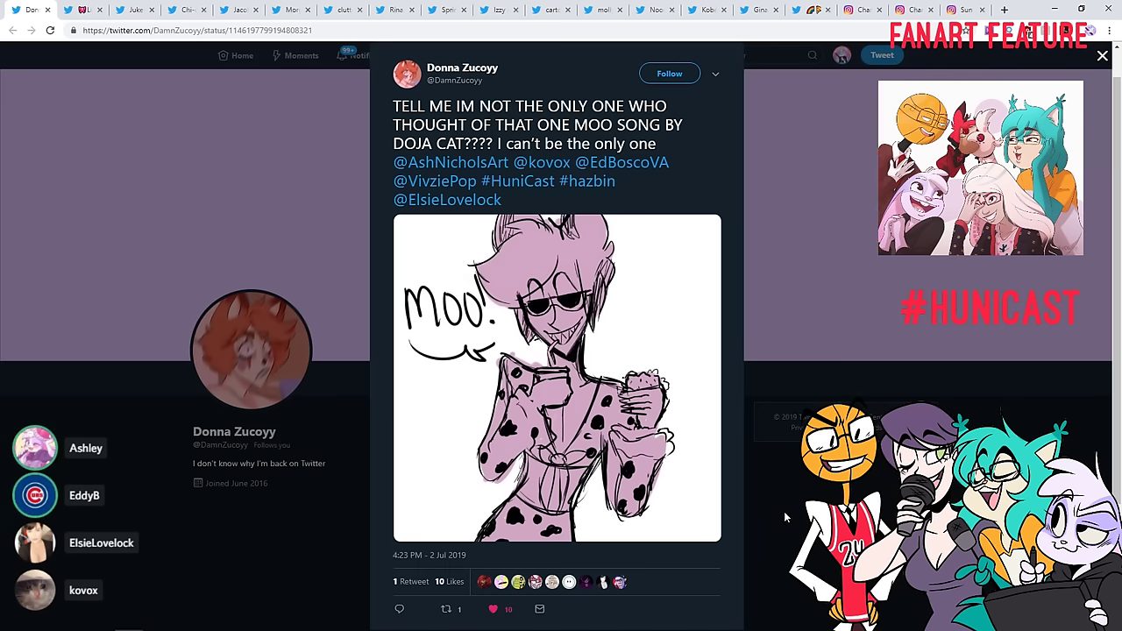
{"action": "scroll", "coordinate": [784, 511], "scroll_direction": "down", "scroll_amount": 2}
{"action": "scroll", "coordinate": [784, 511], "scroll_direction": "up", "scroll_amount": 2}
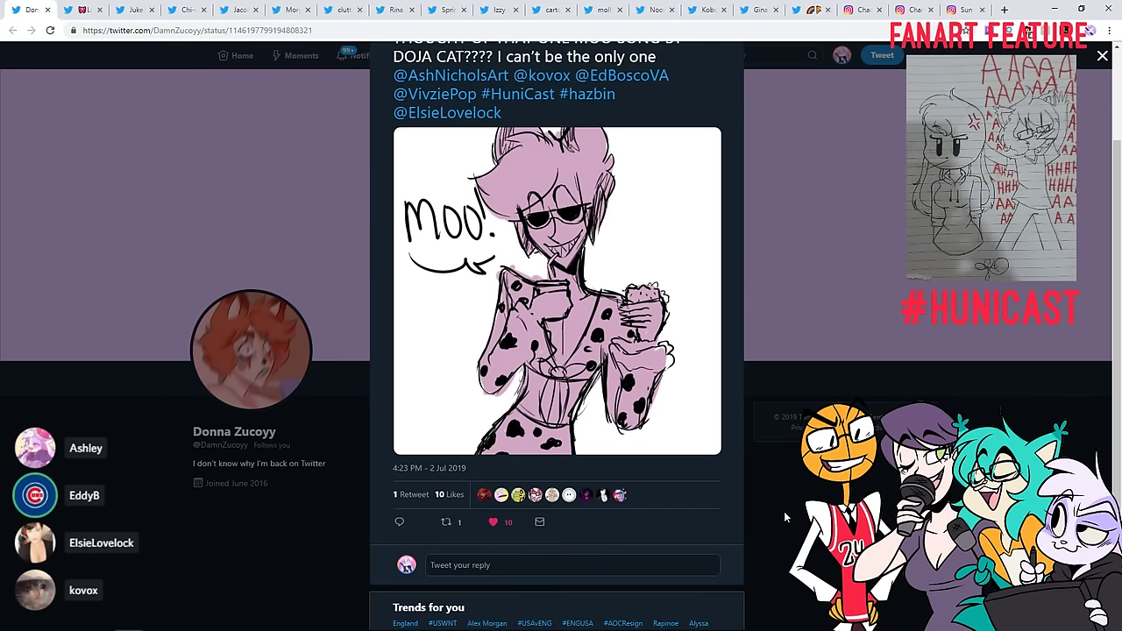
{"action": "scroll", "coordinate": [783, 511], "scroll_direction": "down", "scroll_amount": 1}
{"action": "scroll", "coordinate": [783, 510], "scroll_direction": "down", "scroll_amount": 1}
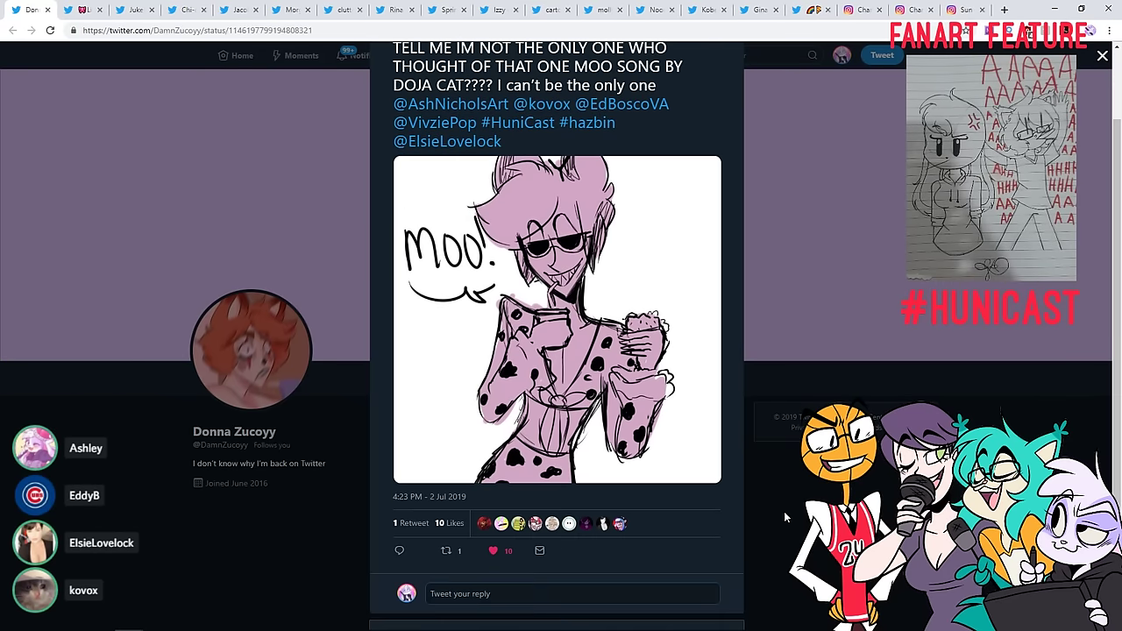
{"action": "scroll", "coordinate": [783, 511], "scroll_direction": "up", "scroll_amount": 2}
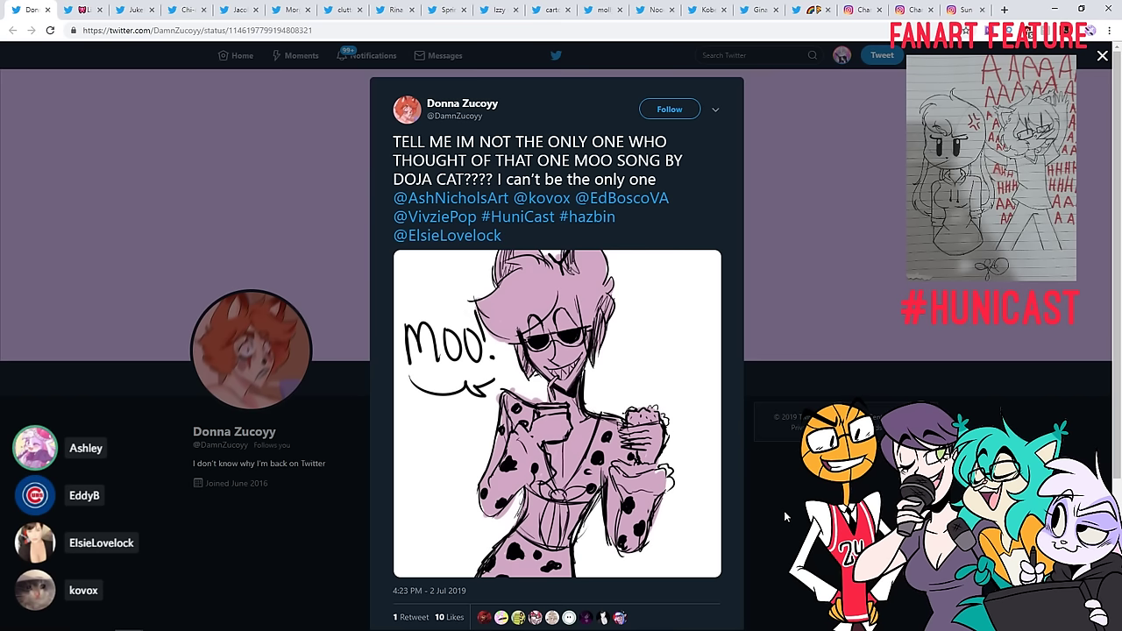
{"action": "scroll", "coordinate": [784, 510], "scroll_direction": "down", "scroll_amount": 2}
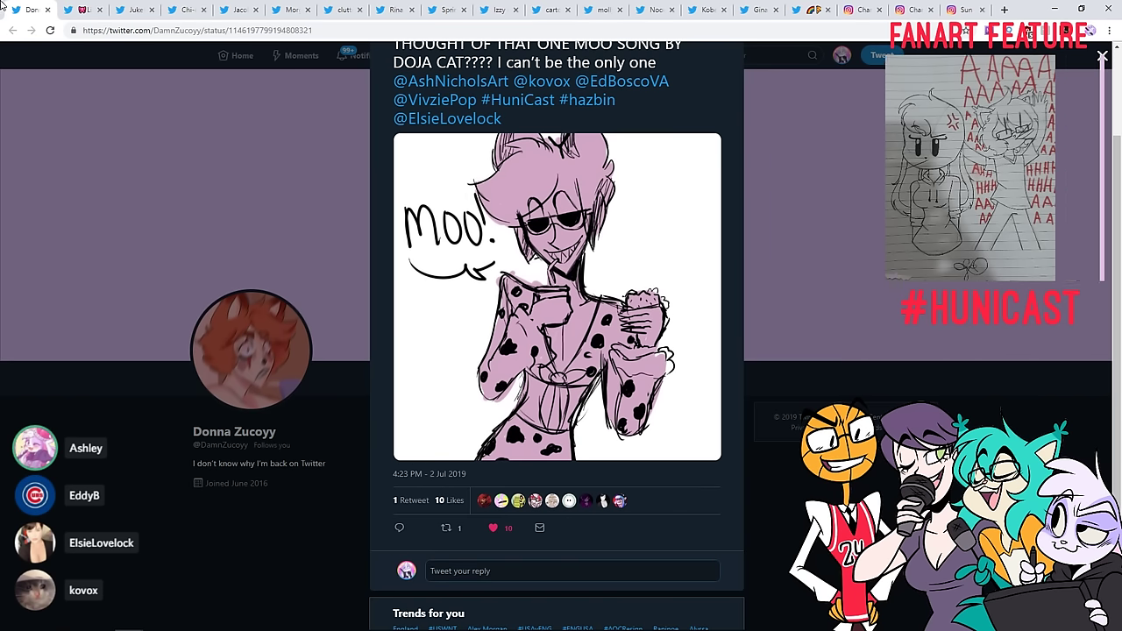
Close the "MOO!" drawing's tab and copy the address of the YouTube link in the song-request tweet
{"action": "left_click", "coordinate": [49, 9]}
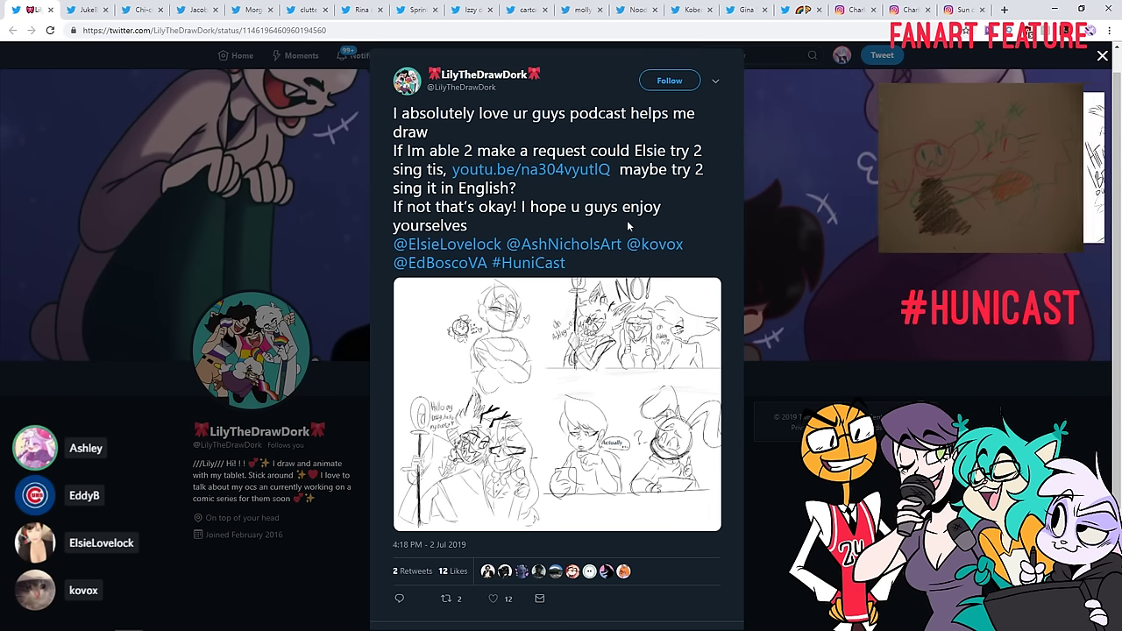
{"action": "right_click", "coordinate": [557, 175]}
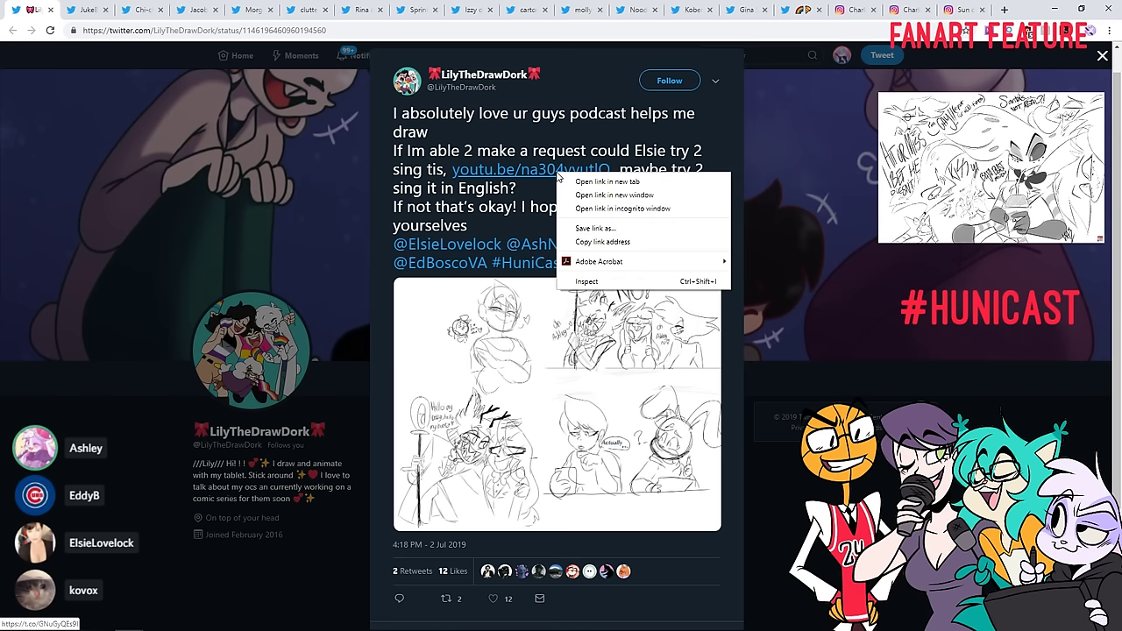
{"action": "left_click", "coordinate": [601, 244]}
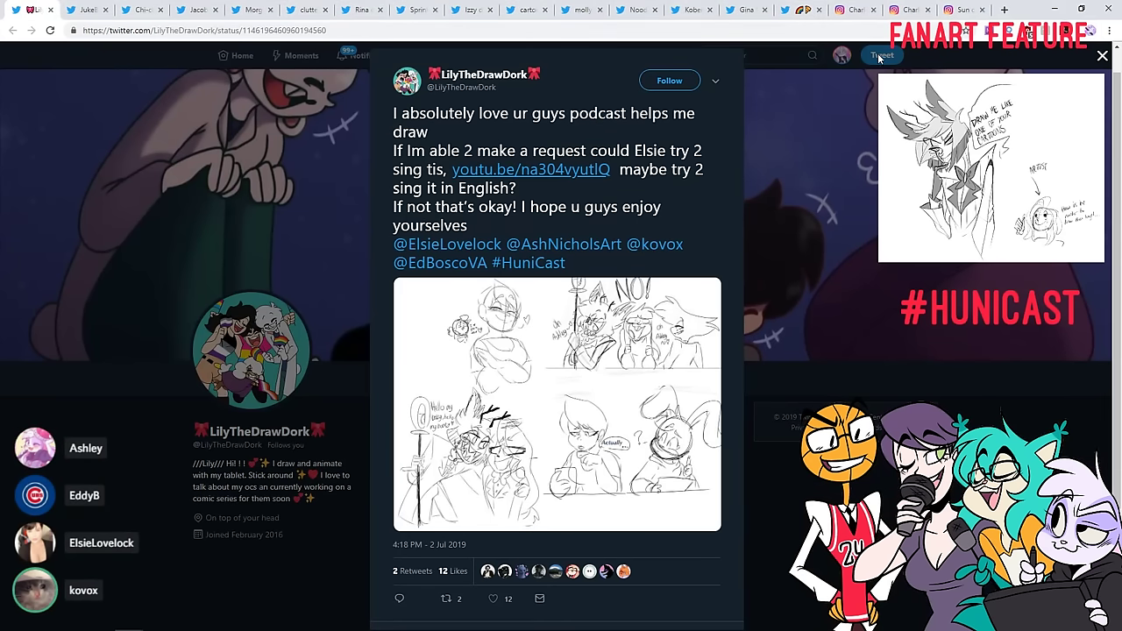
Open a new incognito window, move it off this screen, and return to the song-request tweet
{"action": "left_click", "coordinate": [1107, 32]}
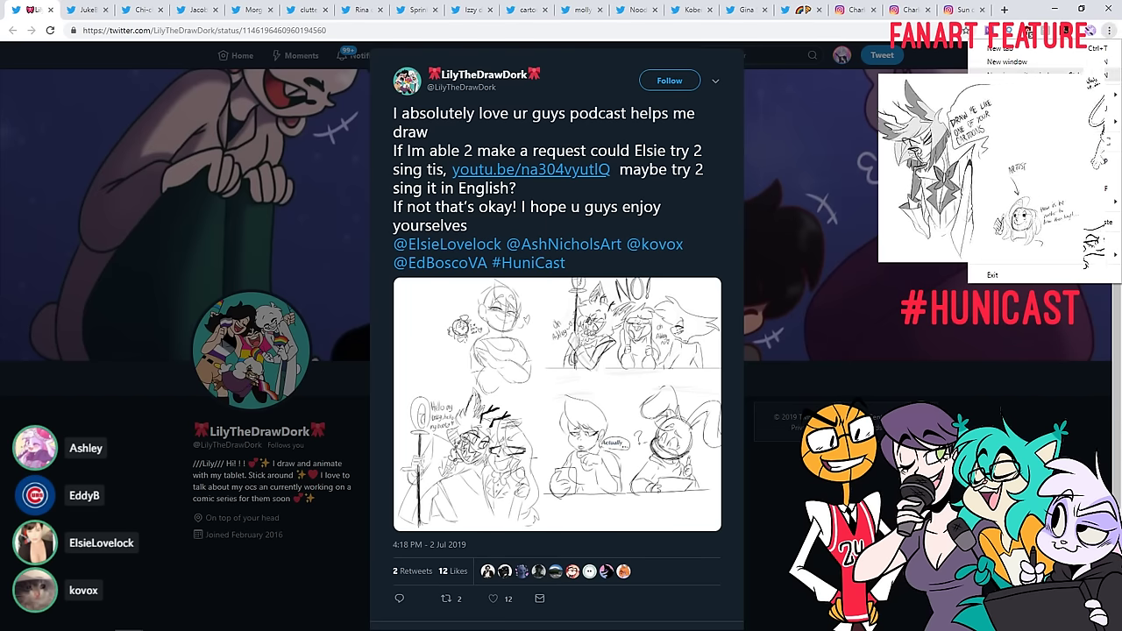
{"action": "left_click", "coordinate": [1006, 74]}
{"action": "left_click_drag", "start_coordinate": [768, 18], "coordinate": [1121, 86]}
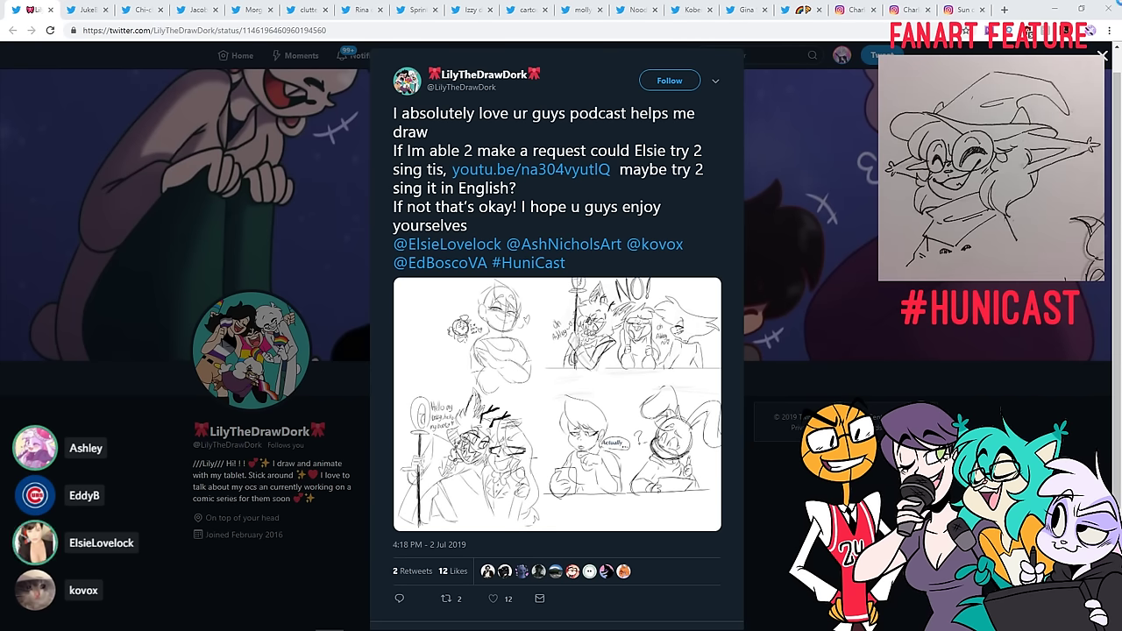
{"action": "left_click", "coordinate": [29, 10]}
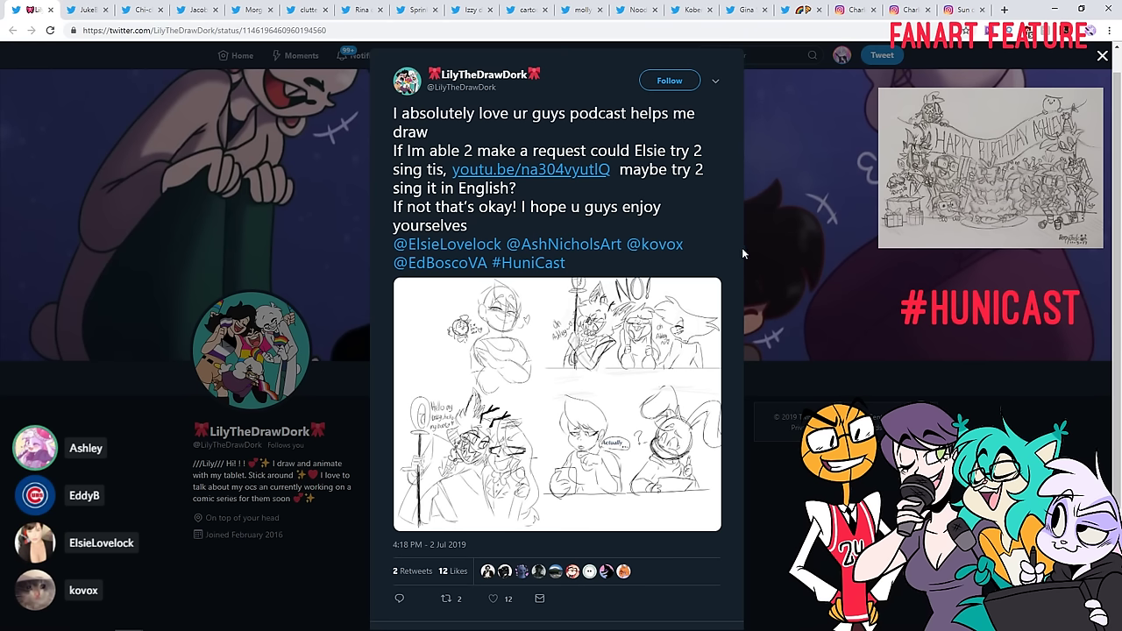
View the song-request tweet's sketches at full size, like and retweet the tweet, and close its browser tab
{"action": "left_click", "coordinate": [623, 365]}
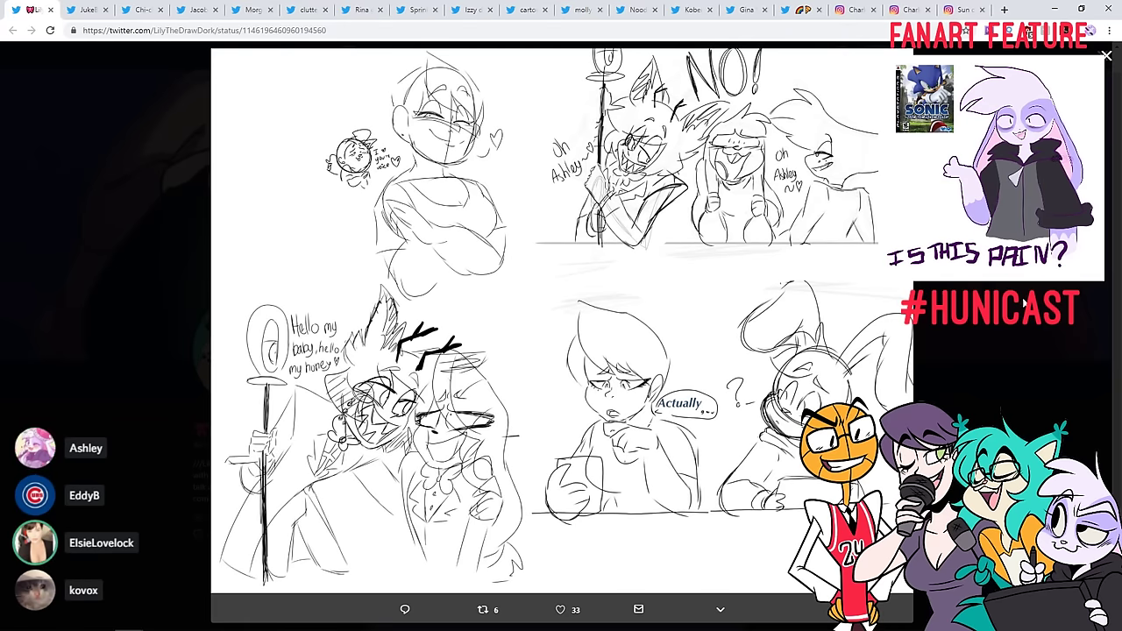
{"action": "left_click", "coordinate": [1024, 303]}
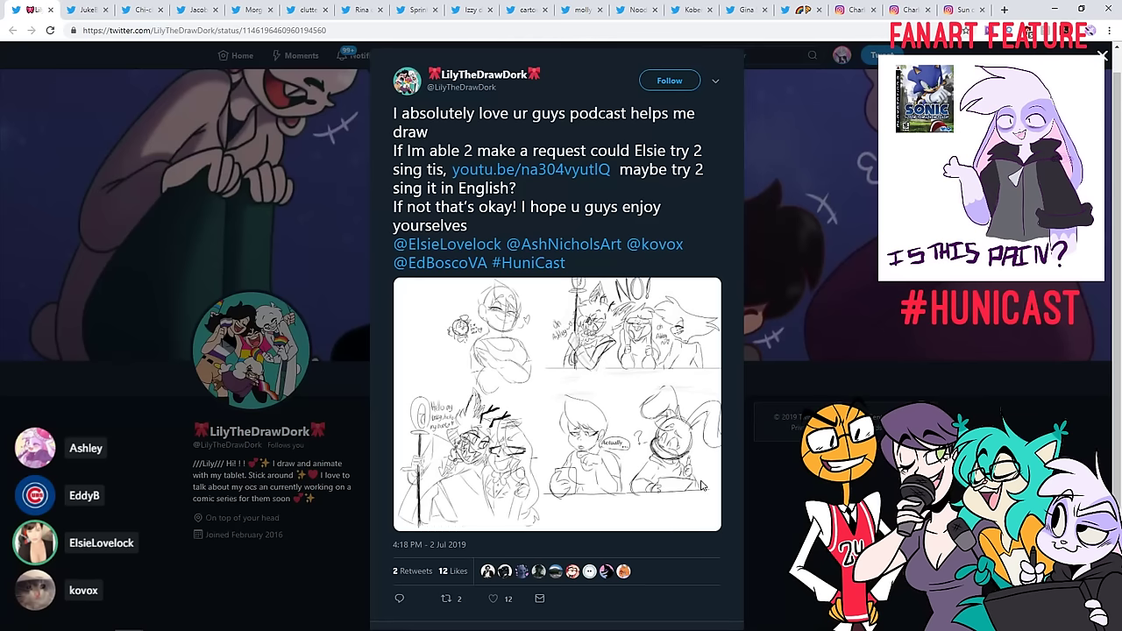
{"action": "left_click", "coordinate": [496, 599]}
{"action": "left_click", "coordinate": [447, 598]}
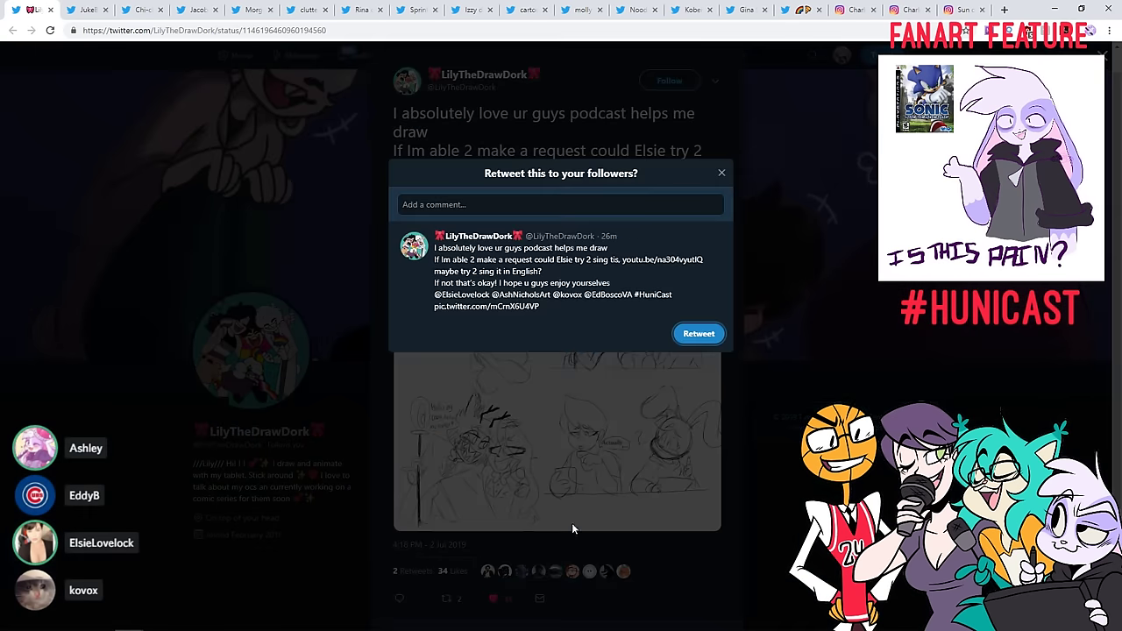
{"action": "left_click", "coordinate": [698, 334]}
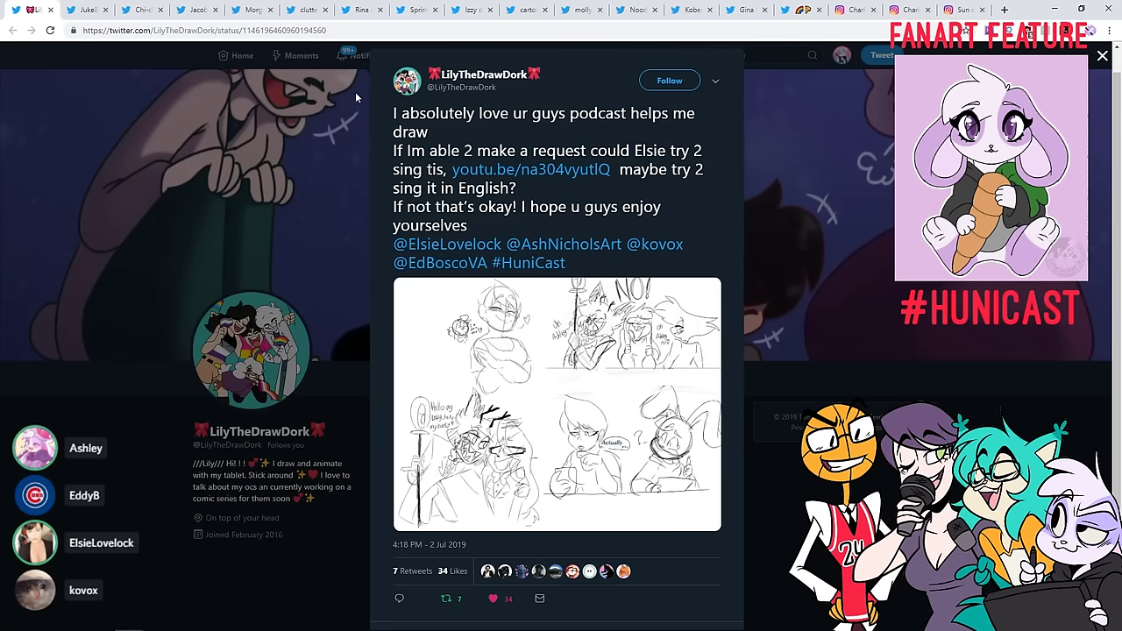
{"action": "left_click", "coordinate": [51, 9]}
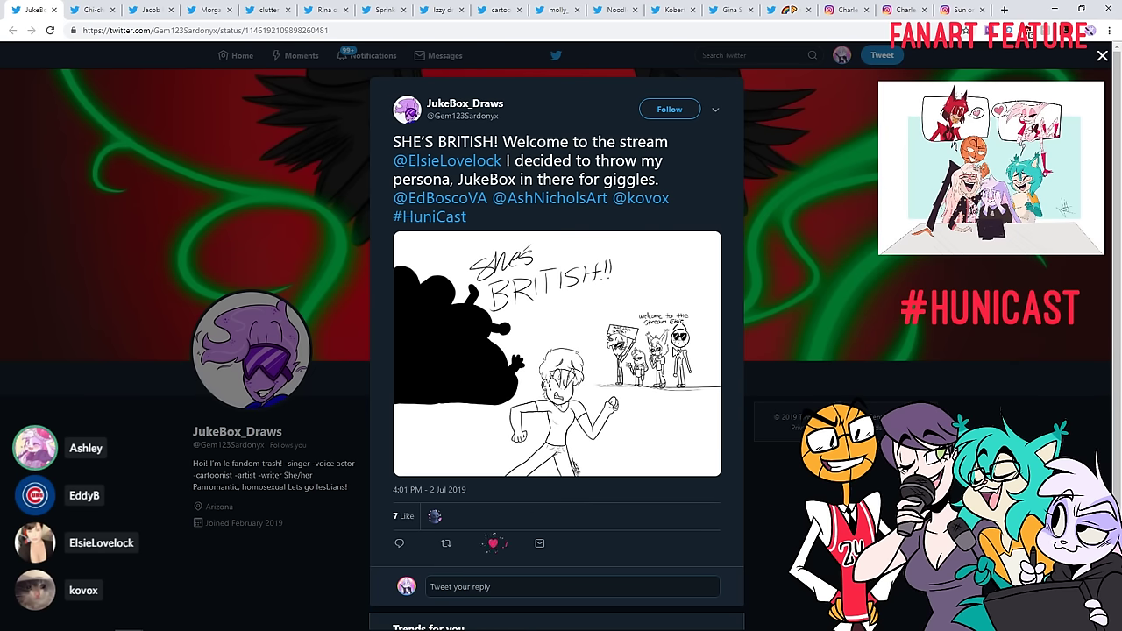
View the "SHE'S BRITISH!!" drawing at full size, retweet its tweet, and close its browser tab
{"action": "left_click", "coordinate": [556, 353]}
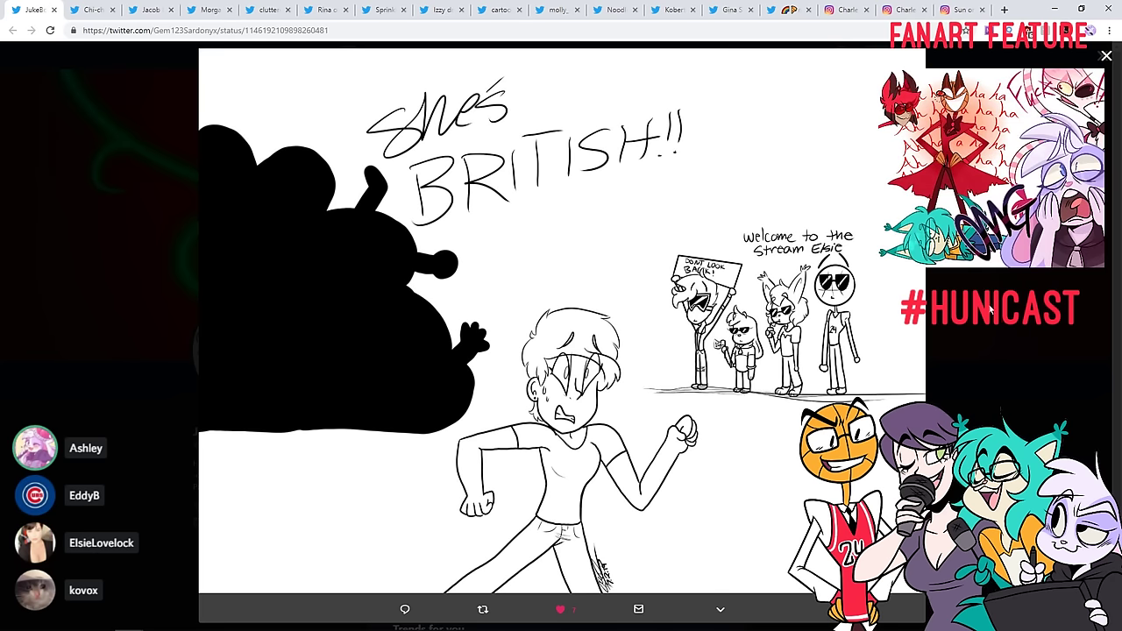
{"action": "left_click", "coordinate": [839, 323]}
{"action": "left_click", "coordinate": [447, 543]}
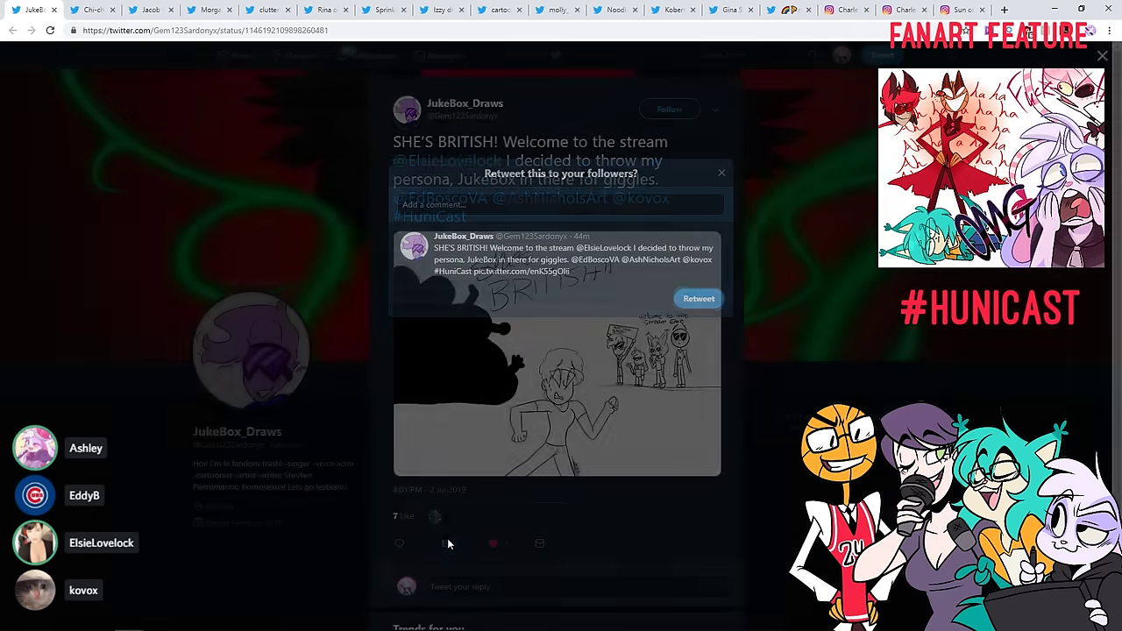
{"action": "left_click", "coordinate": [698, 297]}
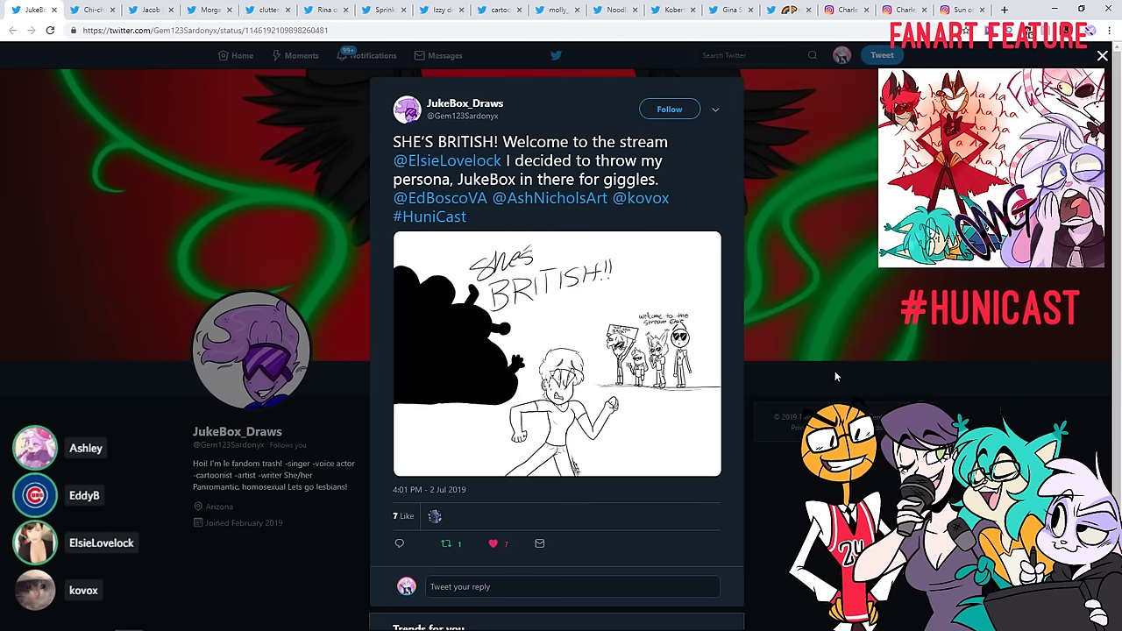
{"action": "left_click", "coordinate": [53, 11]}
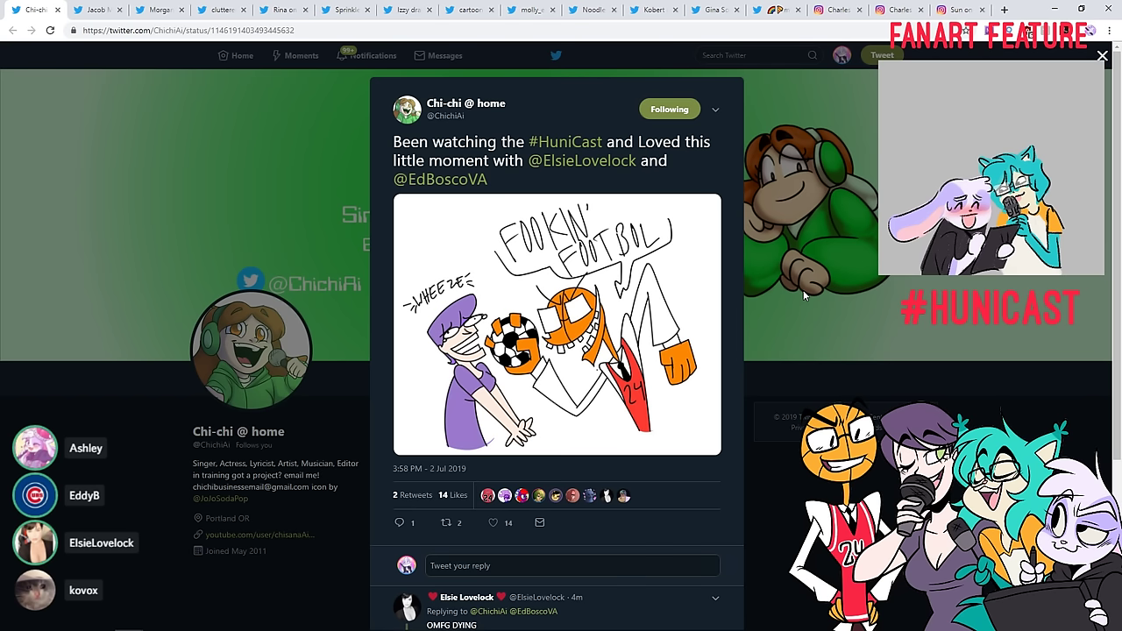
Like and retweet the "FOOKIN' FOOTBOL" drawing tweet and close its browser tab
{"action": "left_click", "coordinate": [493, 522]}
{"action": "left_click", "coordinate": [447, 523]}
{"action": "left_click", "coordinate": [691, 290]}
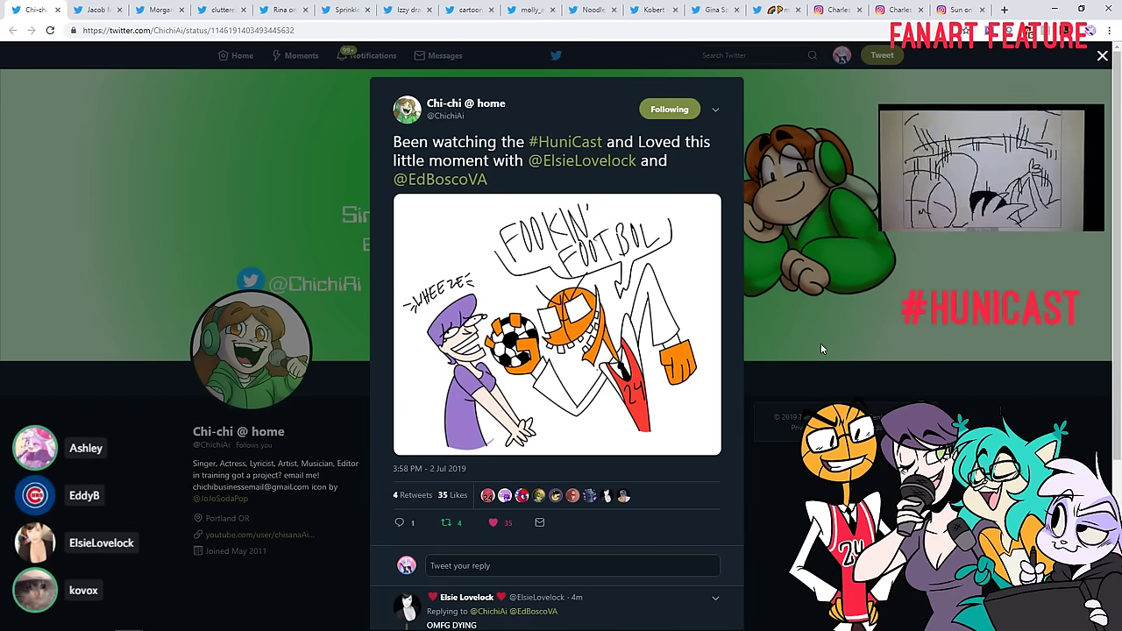
{"action": "left_click", "coordinate": [60, 10]}
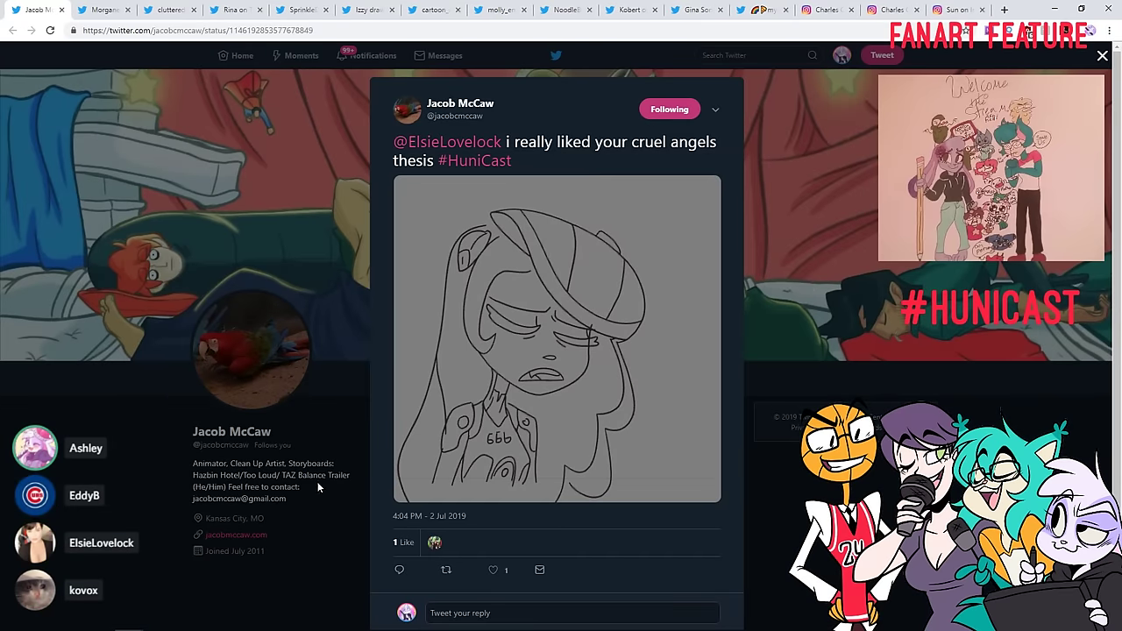
Like and retweet the "cruel angels thesis" drawing tweet and close its browser tab
{"action": "left_click", "coordinate": [493, 570]}
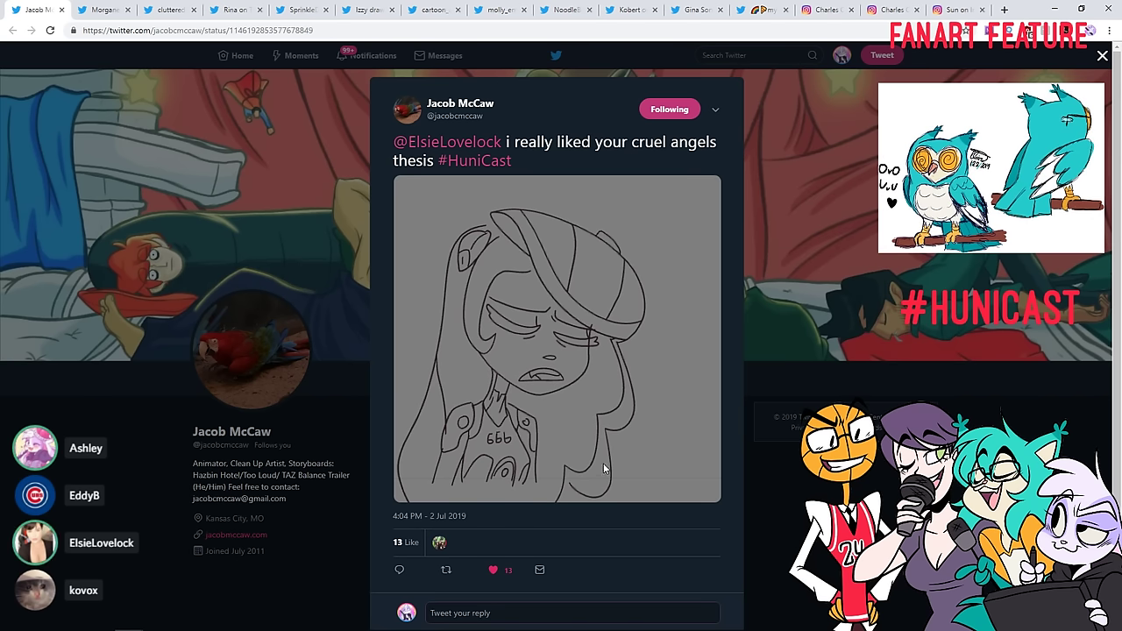
{"action": "left_click", "coordinate": [446, 570]}
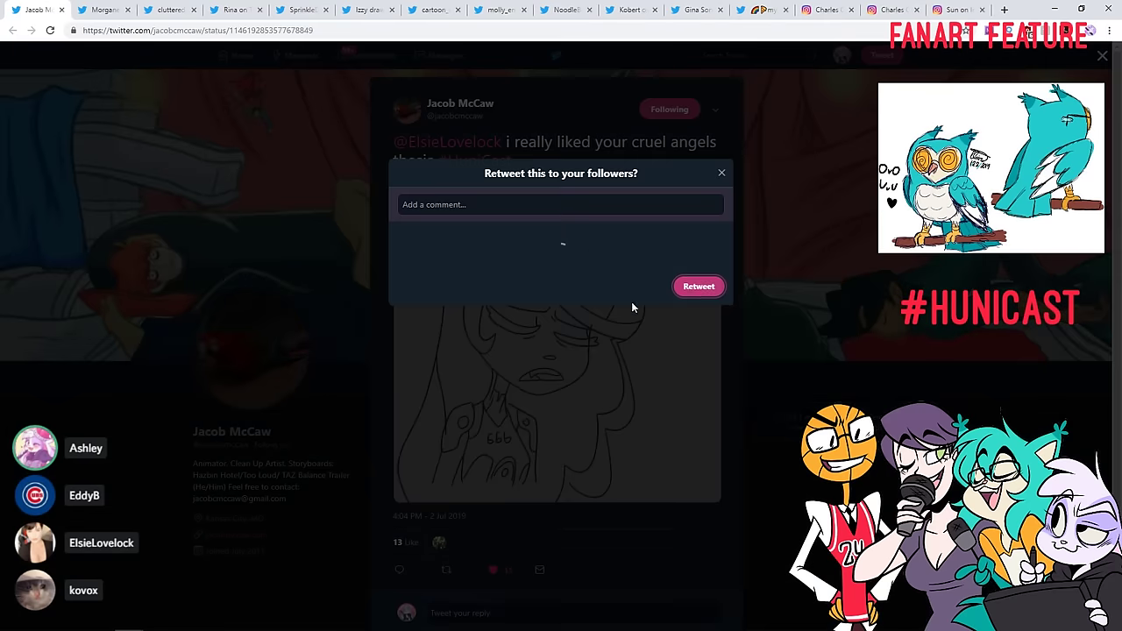
{"action": "left_click", "coordinate": [697, 285]}
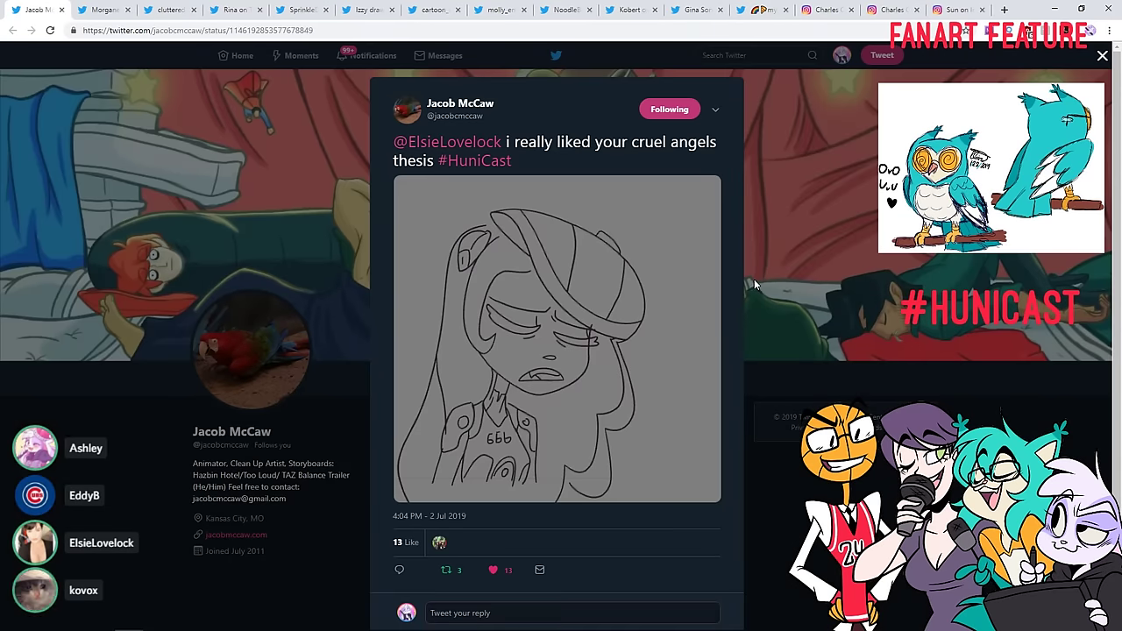
{"action": "left_click", "coordinate": [61, 10]}
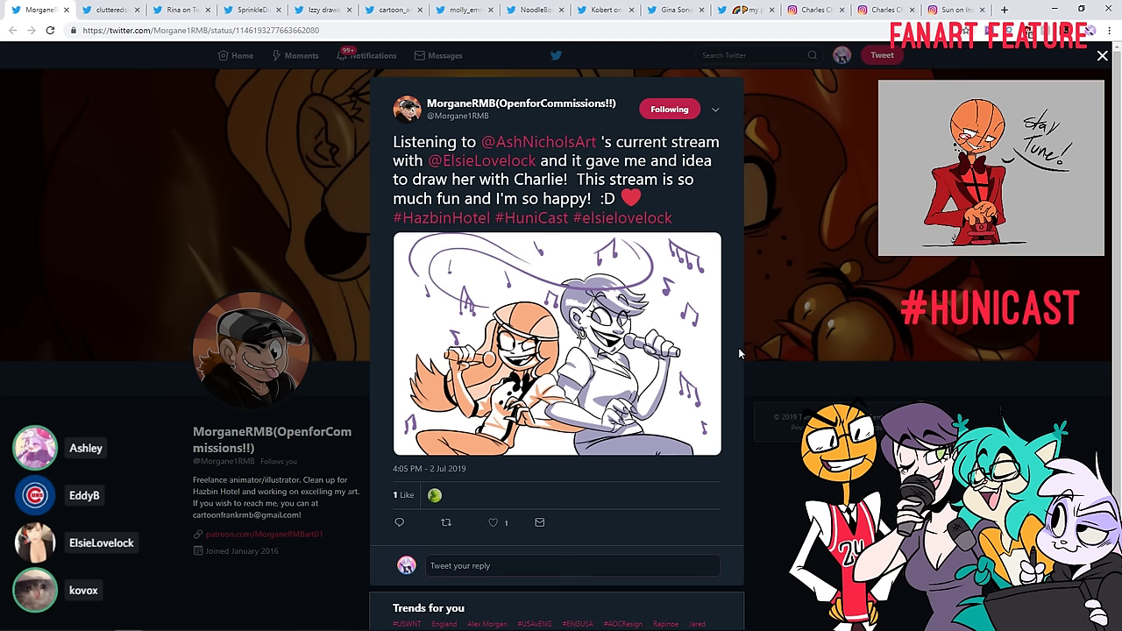
Like and retweet the tweet with the two singing characters, viewing its picture at full size, and close its browser tab
{"action": "left_click", "coordinate": [493, 523]}
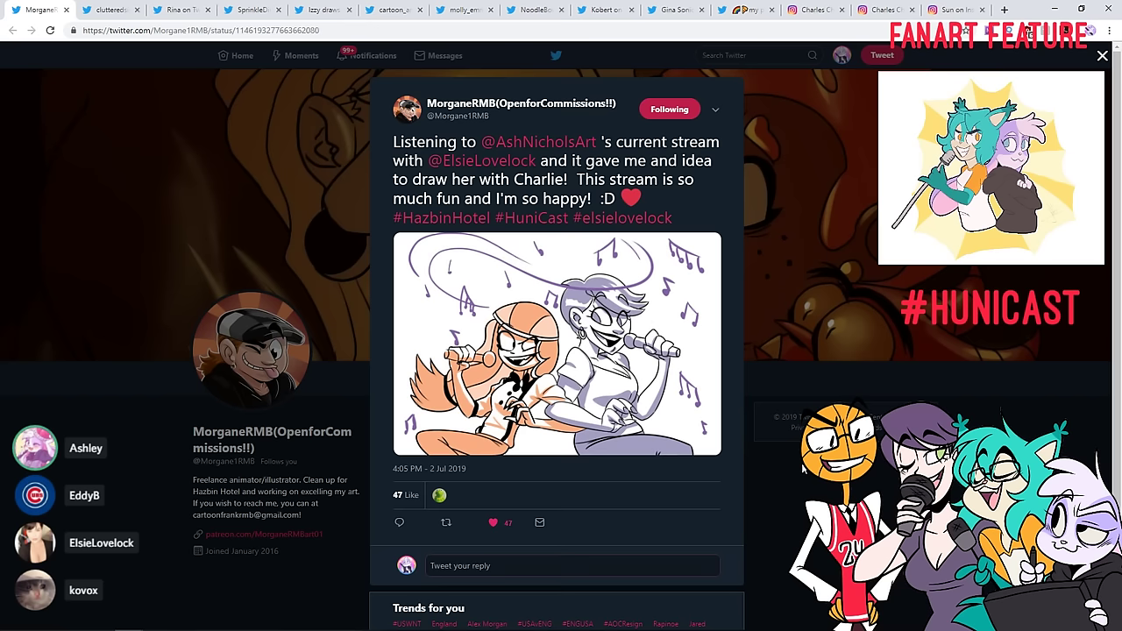
{"action": "left_click", "coordinate": [580, 417]}
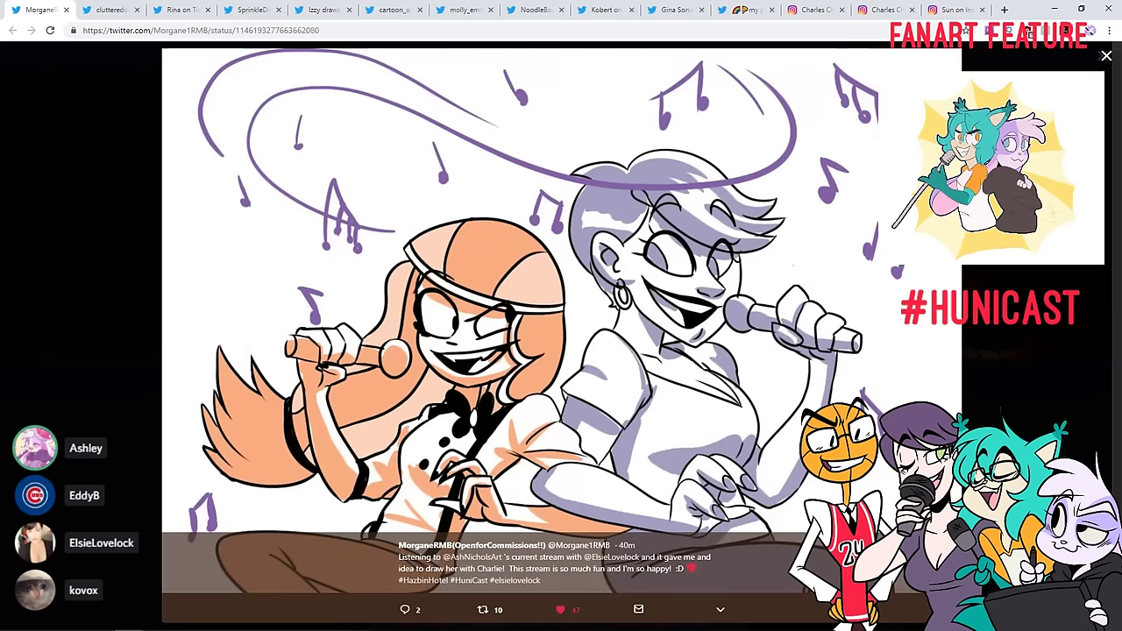
{"action": "left_click", "coordinate": [993, 406]}
{"action": "left_click", "coordinate": [460, 520]}
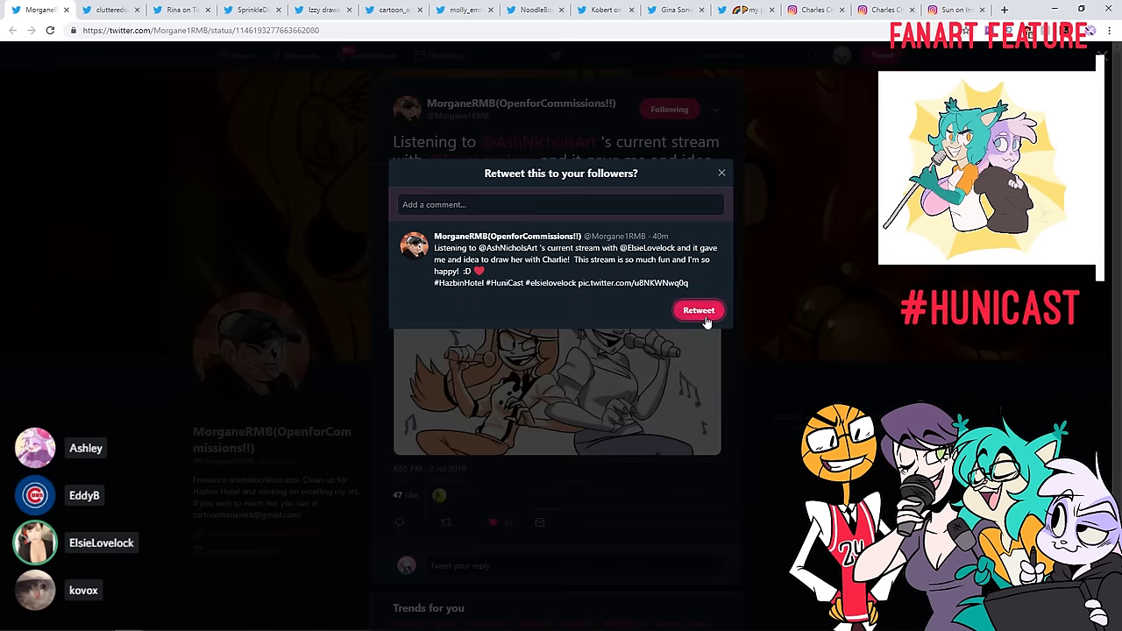
{"action": "left_click", "coordinate": [706, 319]}
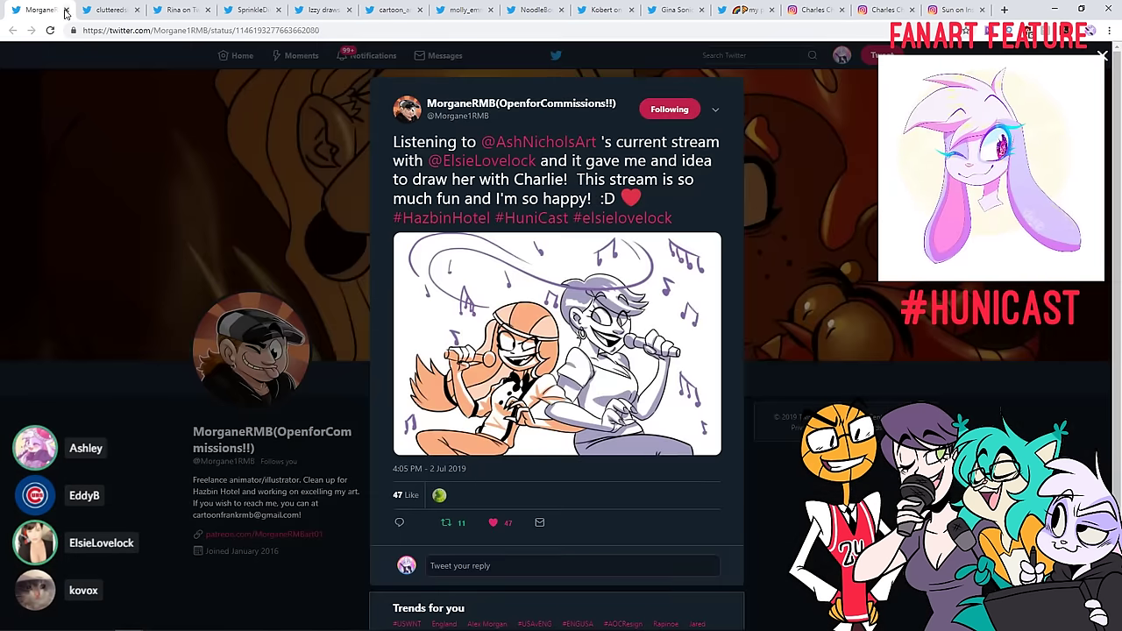
{"action": "left_click", "coordinate": [64, 10]}
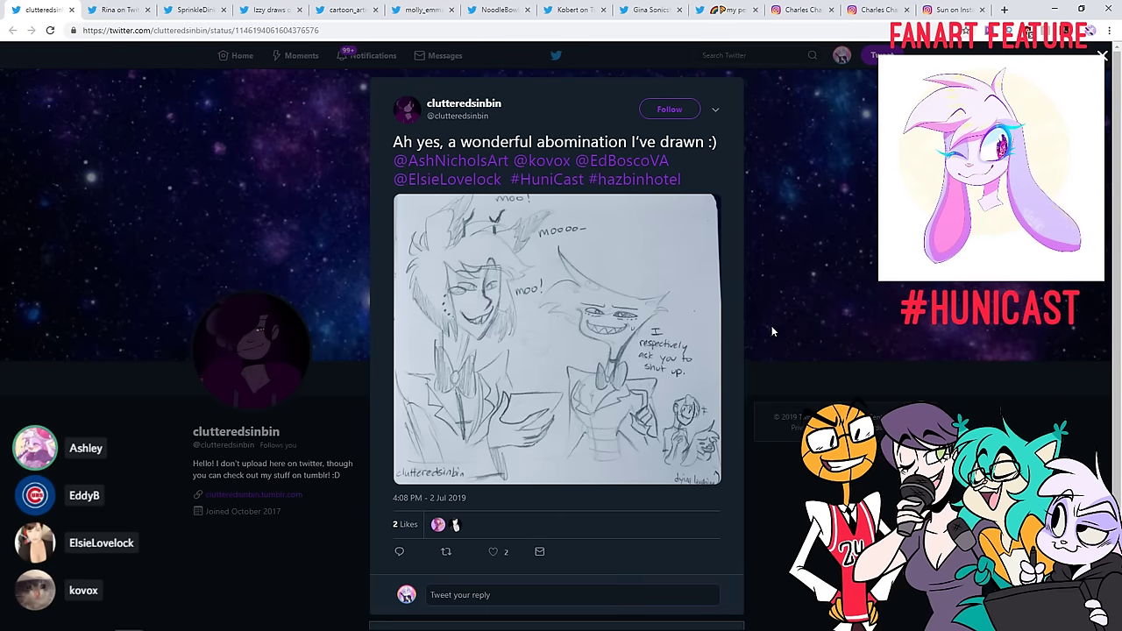
View the "wonderful abomination" pencil drawing at full size, like and retweet its tweet, and close its browser tab
{"action": "left_click", "coordinate": [575, 399]}
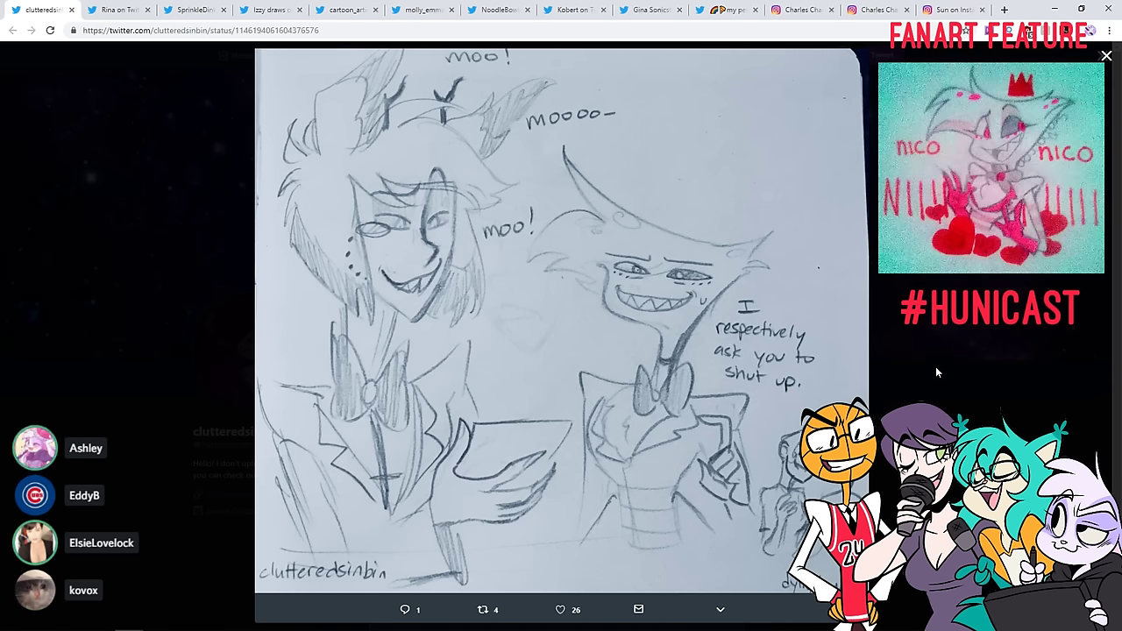
{"action": "left_click", "coordinate": [935, 366]}
{"action": "left_click", "coordinate": [494, 552]}
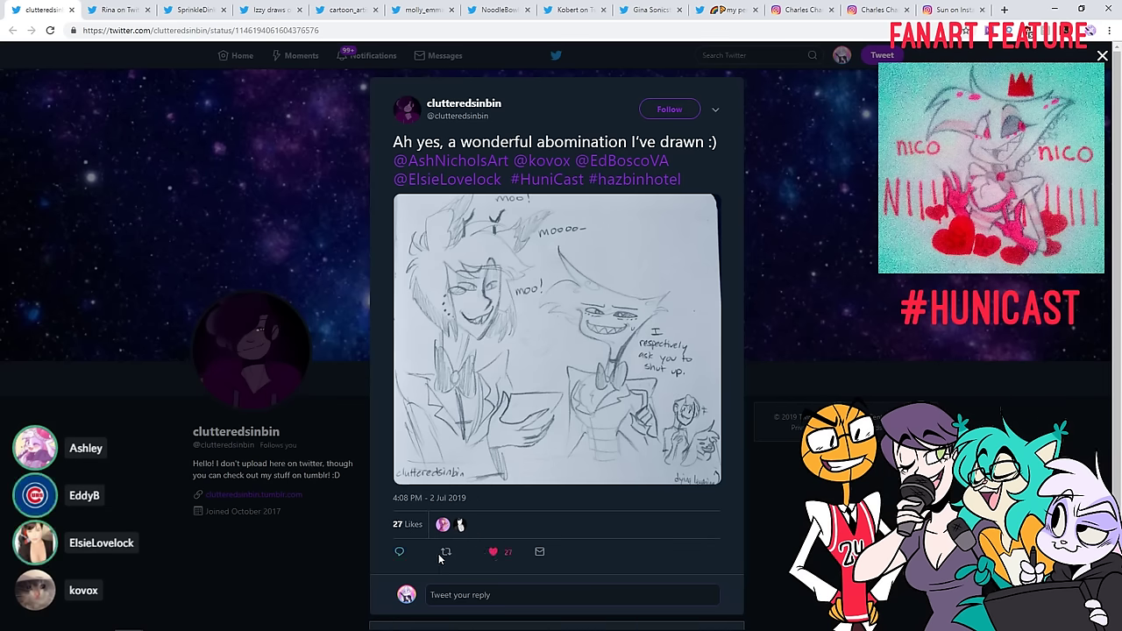
{"action": "left_click", "coordinate": [443, 551]}
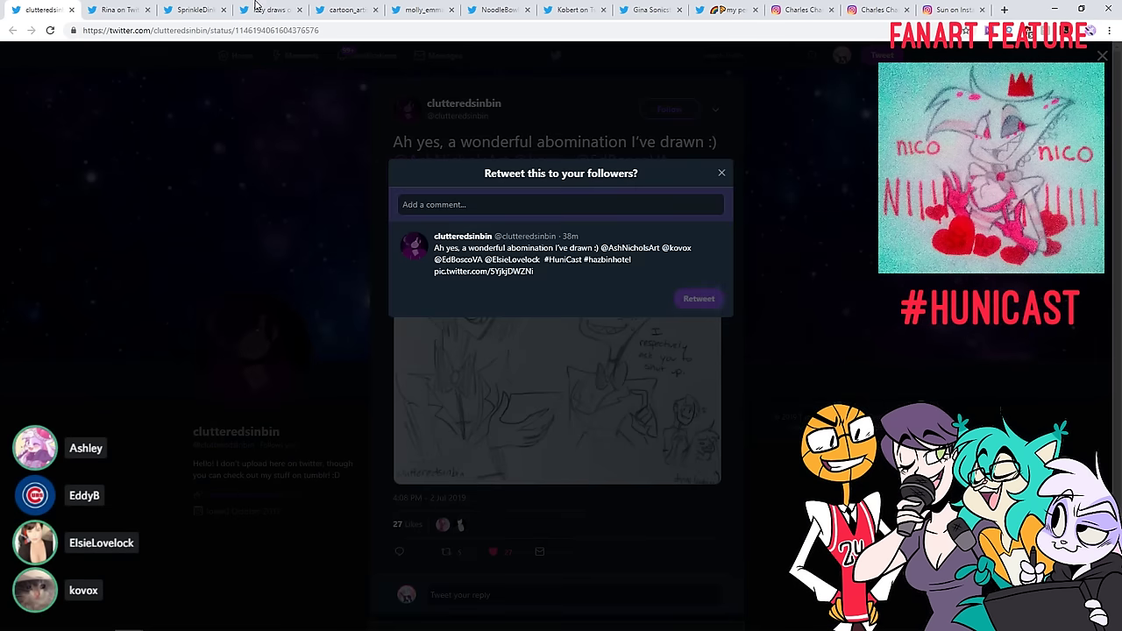
{"action": "key", "text": "Escape"}
{"action": "left_click", "coordinate": [70, 10]}
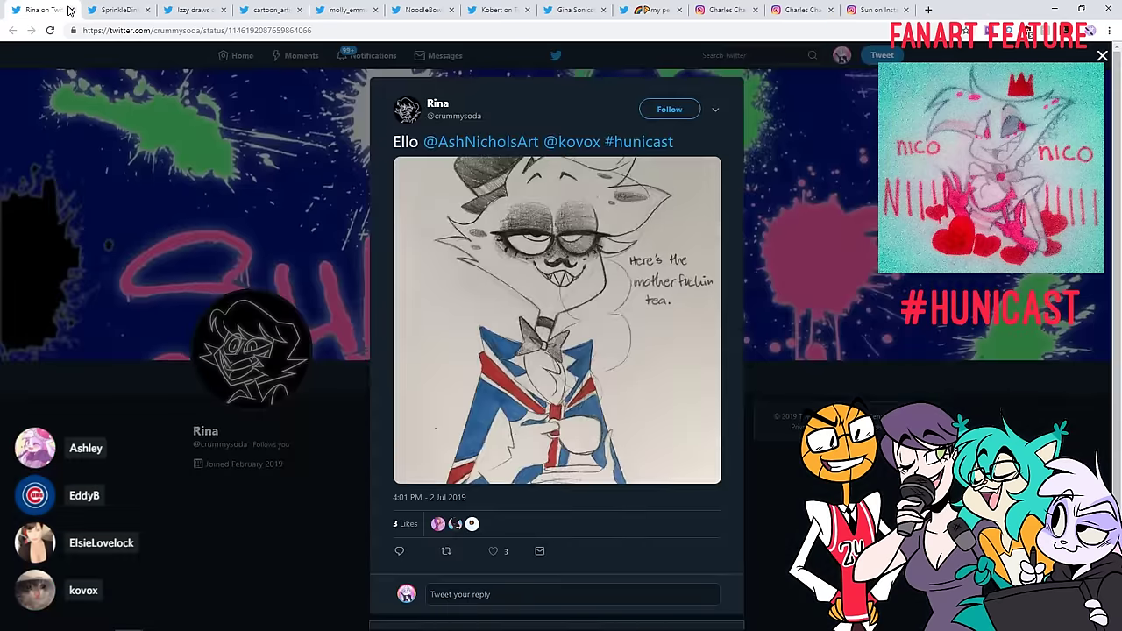
View the "Ello" tweet's tea drawing at full size, like and retweet the tweet, and close its browser tab
{"action": "left_click", "coordinate": [611, 309]}
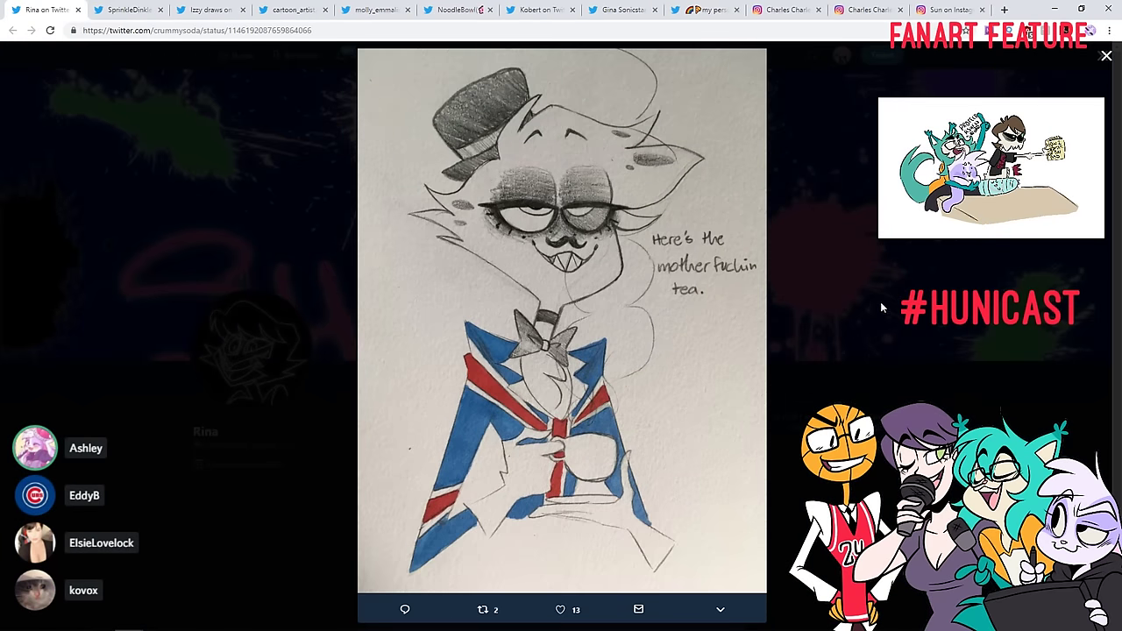
{"action": "left_click", "coordinate": [851, 368]}
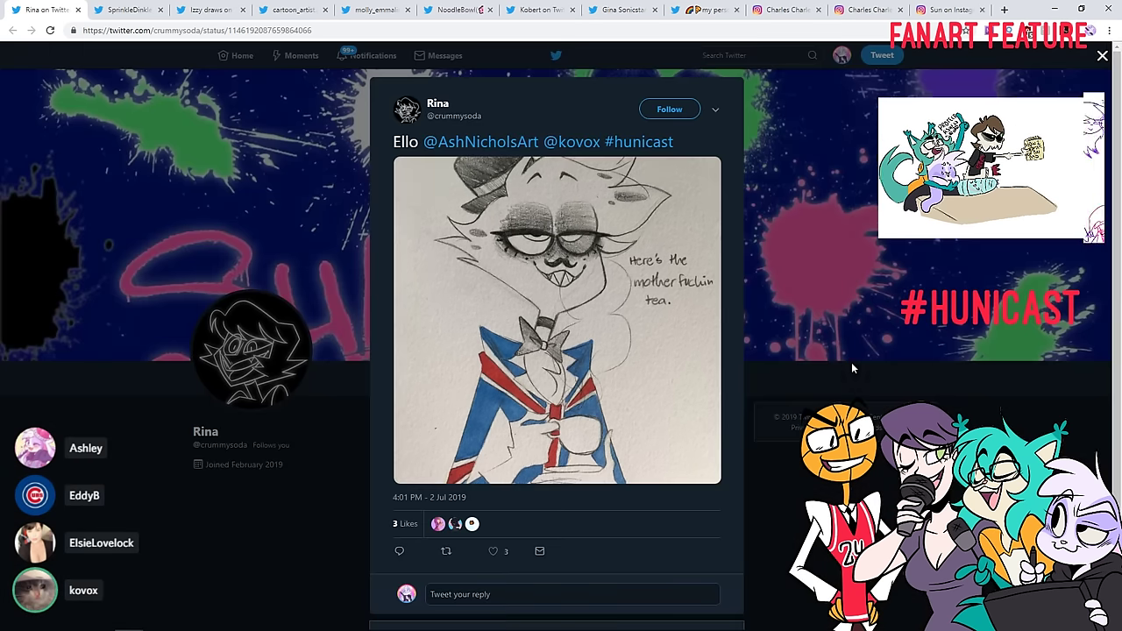
{"action": "left_click", "coordinate": [494, 551]}
{"action": "left_click", "coordinate": [447, 552]}
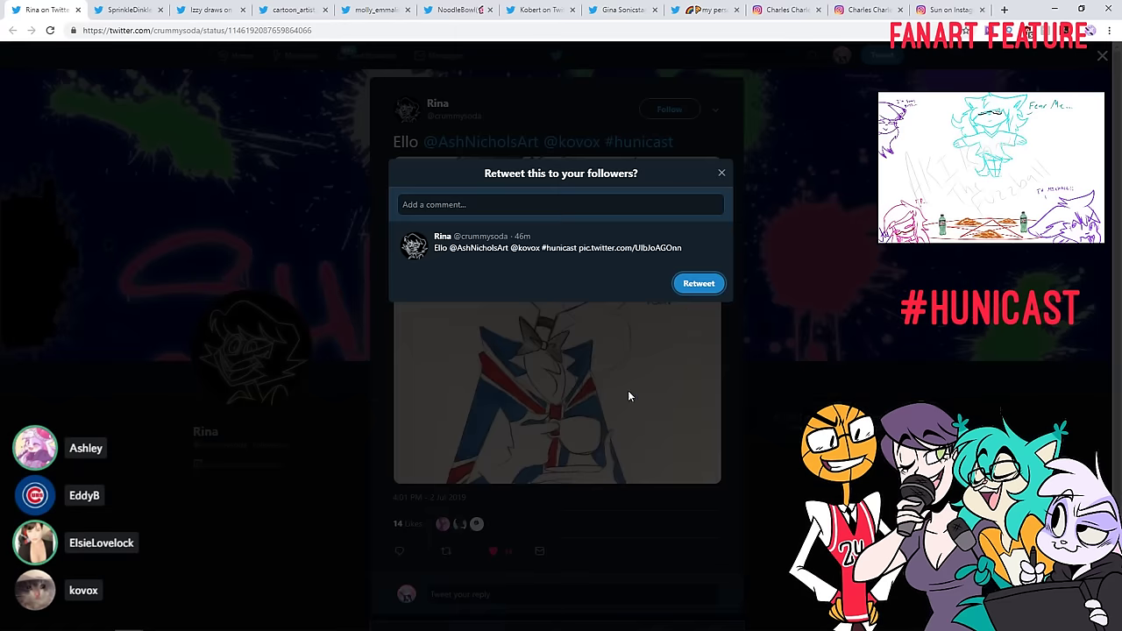
{"action": "left_click", "coordinate": [705, 287]}
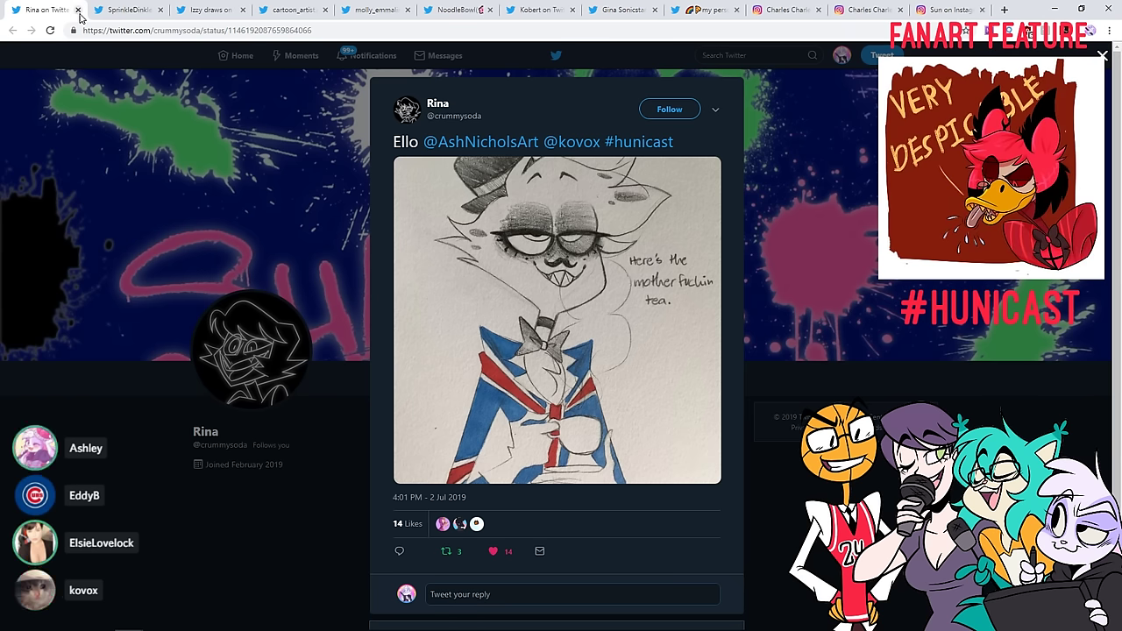
{"action": "left_click", "coordinate": [78, 9]}
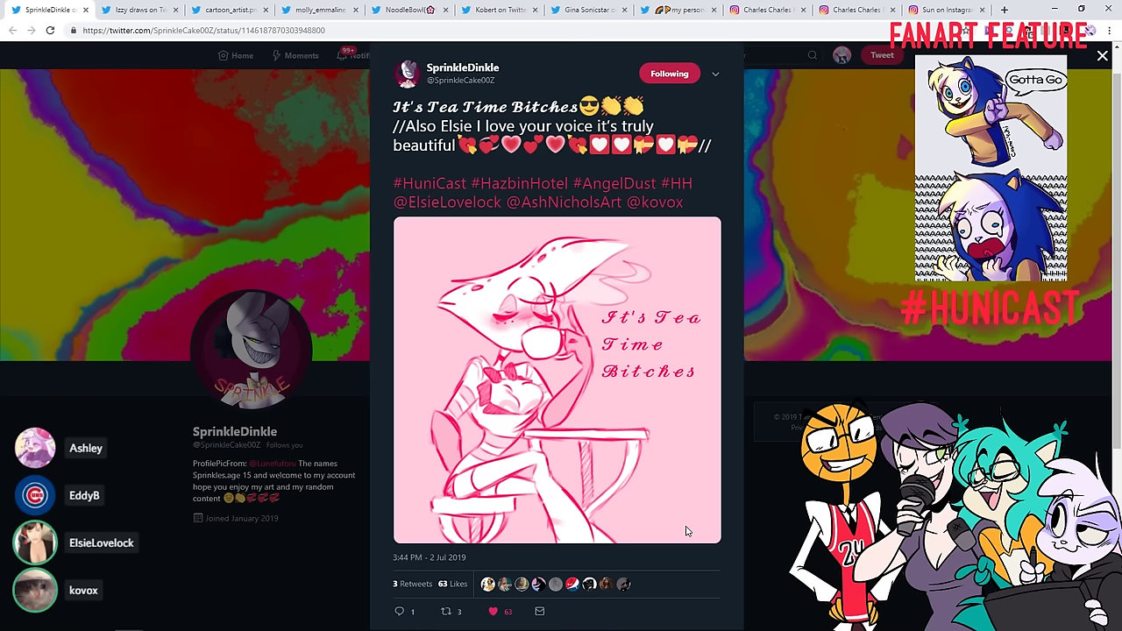
Retweet the "It's Tea Time" drawing tweet to followers and close its browser tab
{"action": "left_click", "coordinate": [447, 610]}
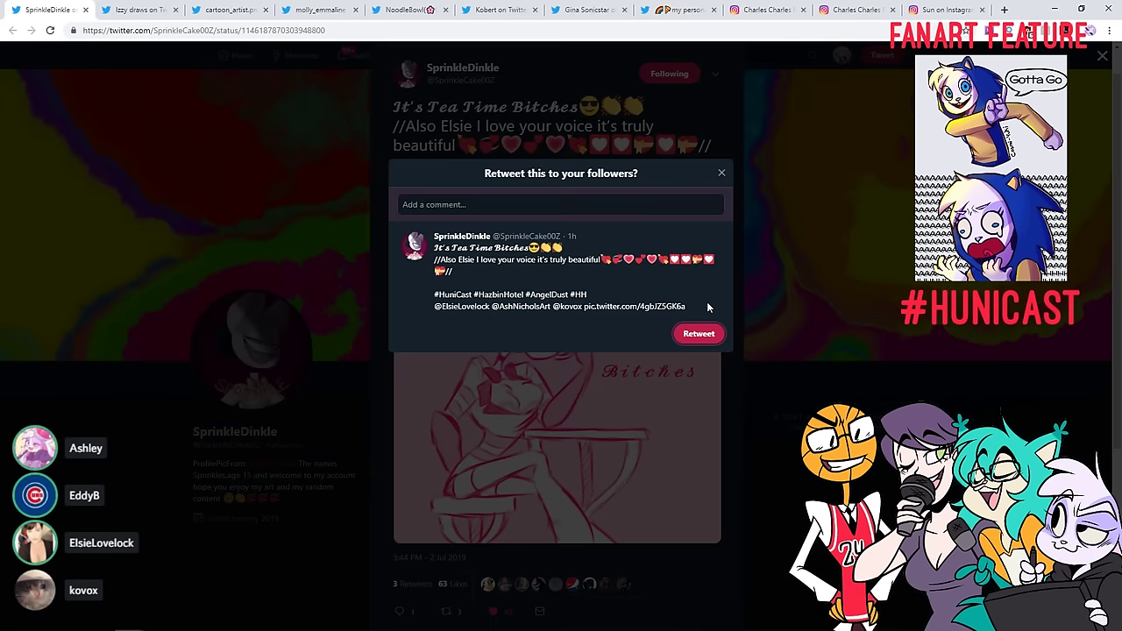
{"action": "left_click", "coordinate": [714, 335]}
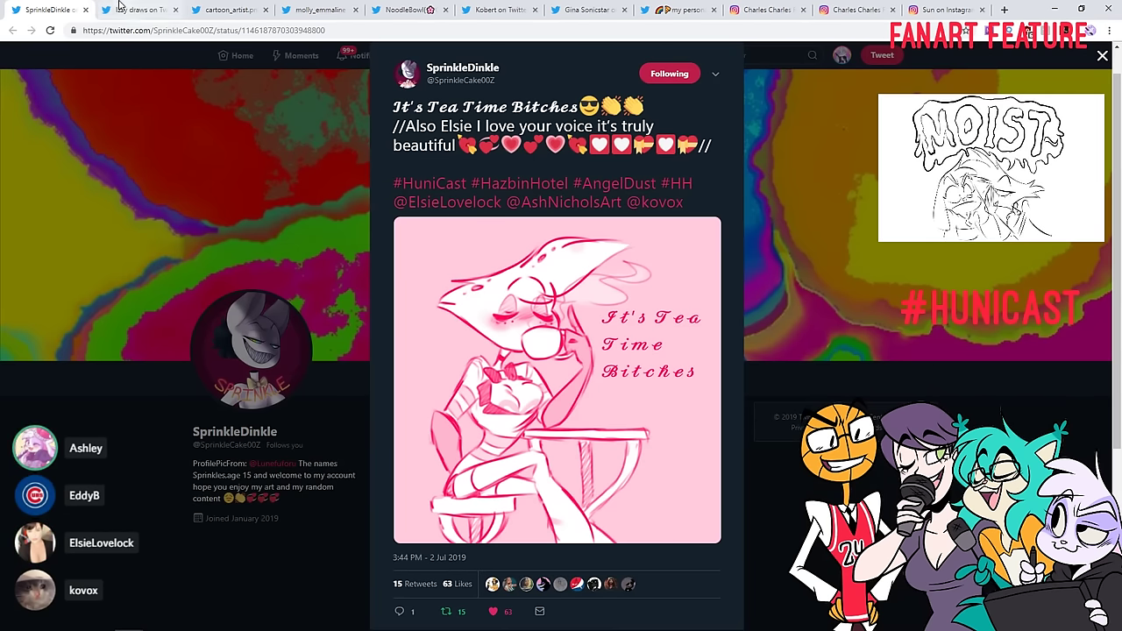
{"action": "left_click", "coordinate": [85, 11]}
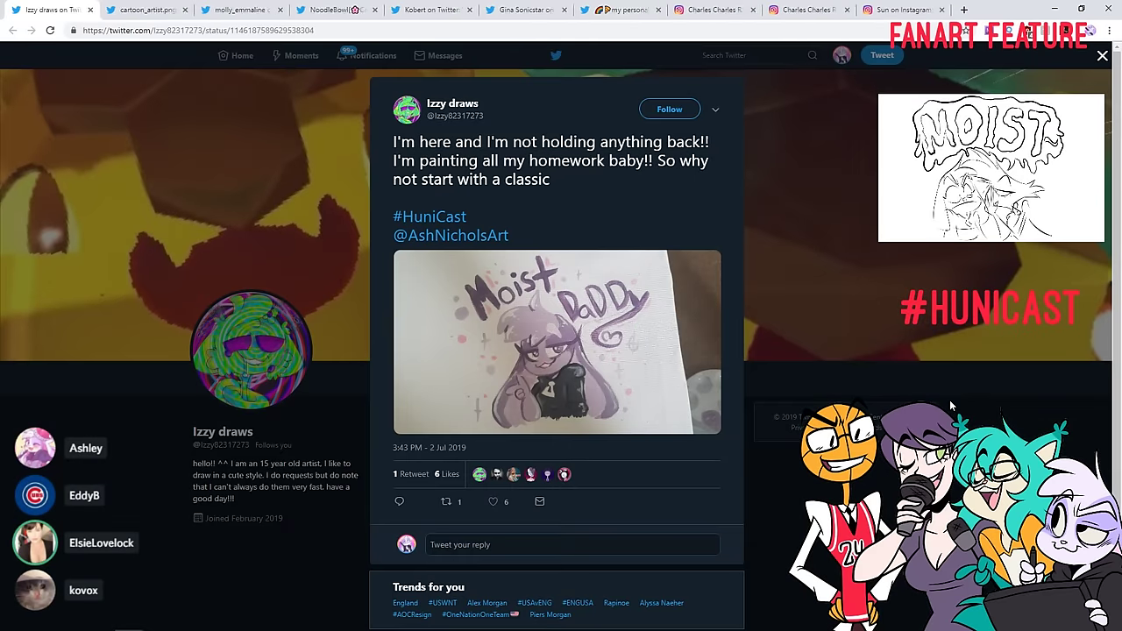
View the "Moist Daddy" painting at full size, like and retweet its tweet, and close its browser tab
{"action": "left_click", "coordinate": [519, 377]}
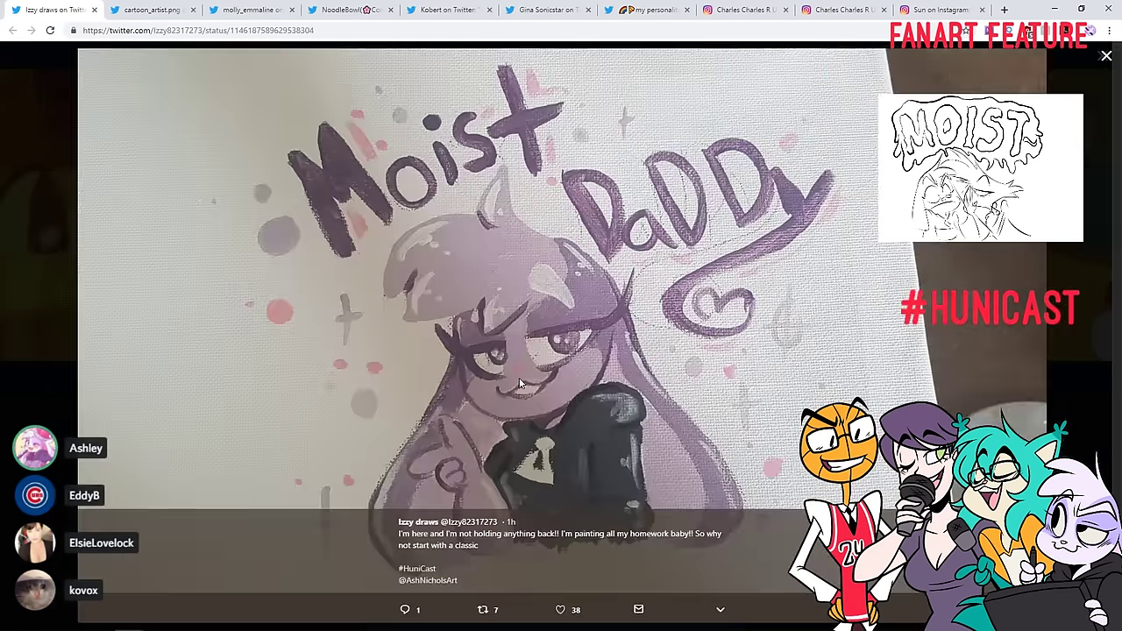
{"action": "left_click", "coordinate": [1065, 288]}
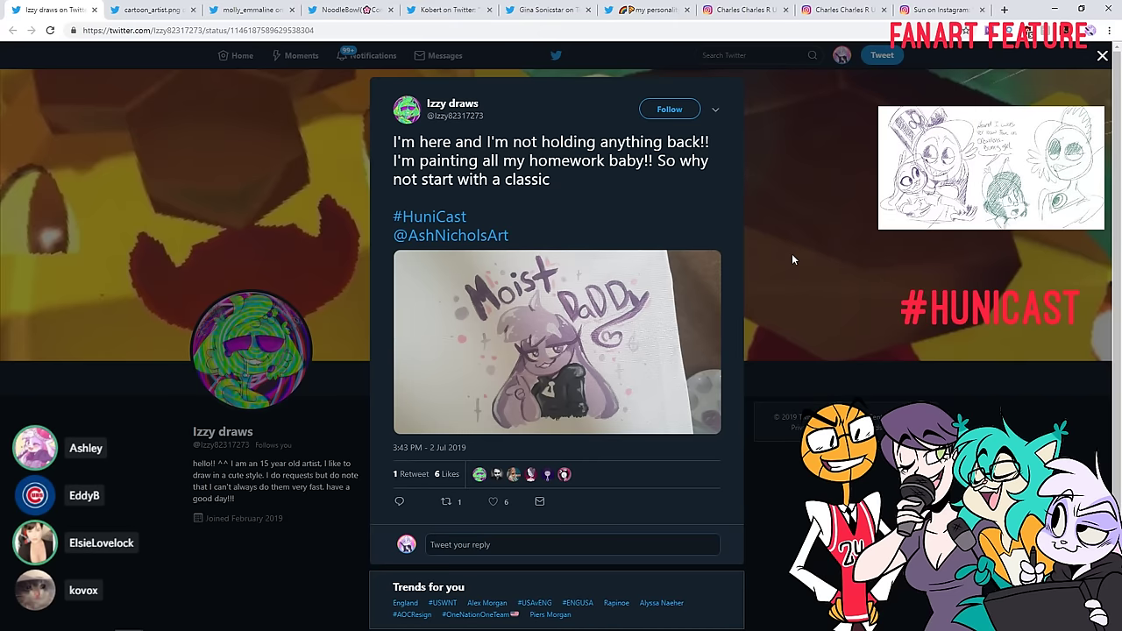
{"action": "left_click", "coordinate": [634, 364]}
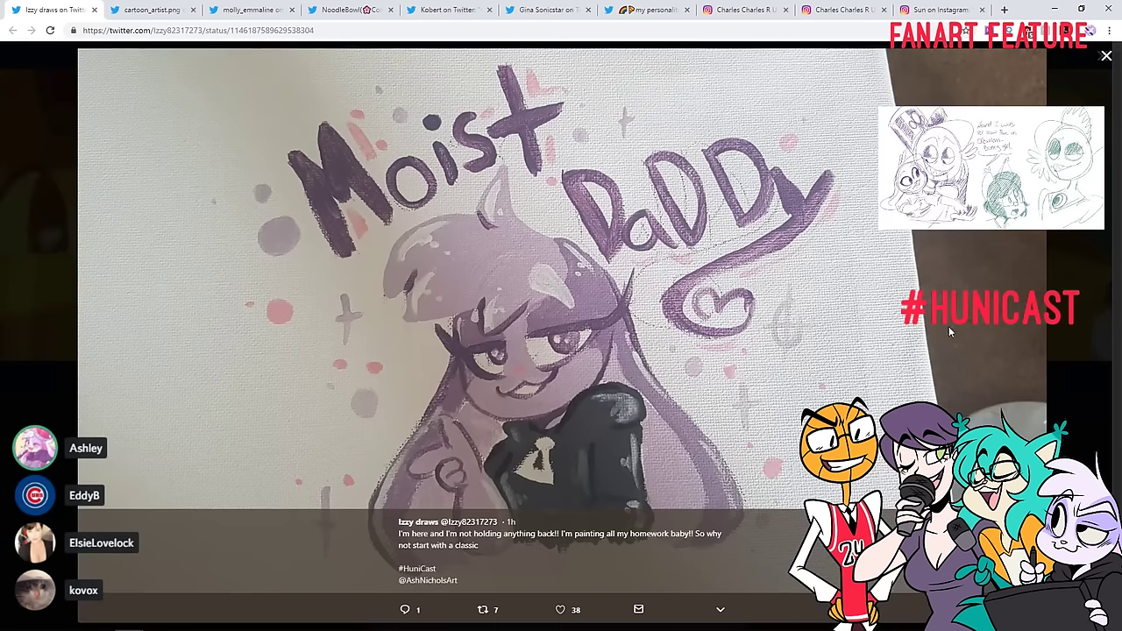
{"action": "left_click", "coordinate": [1078, 328]}
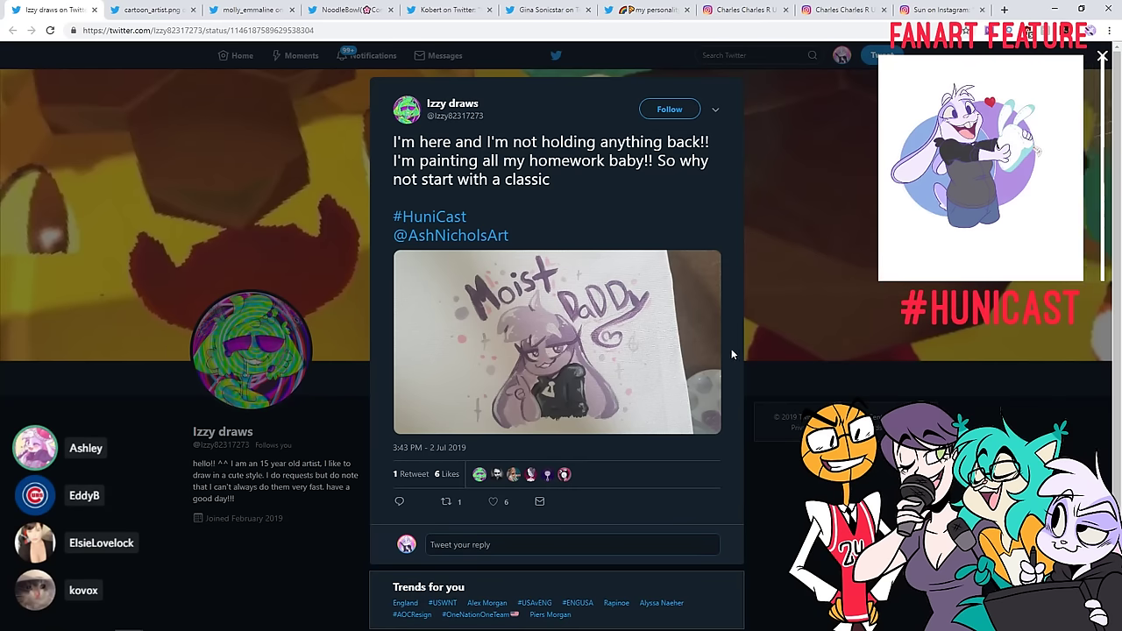
{"action": "left_click", "coordinate": [492, 501]}
{"action": "left_click", "coordinate": [446, 502]}
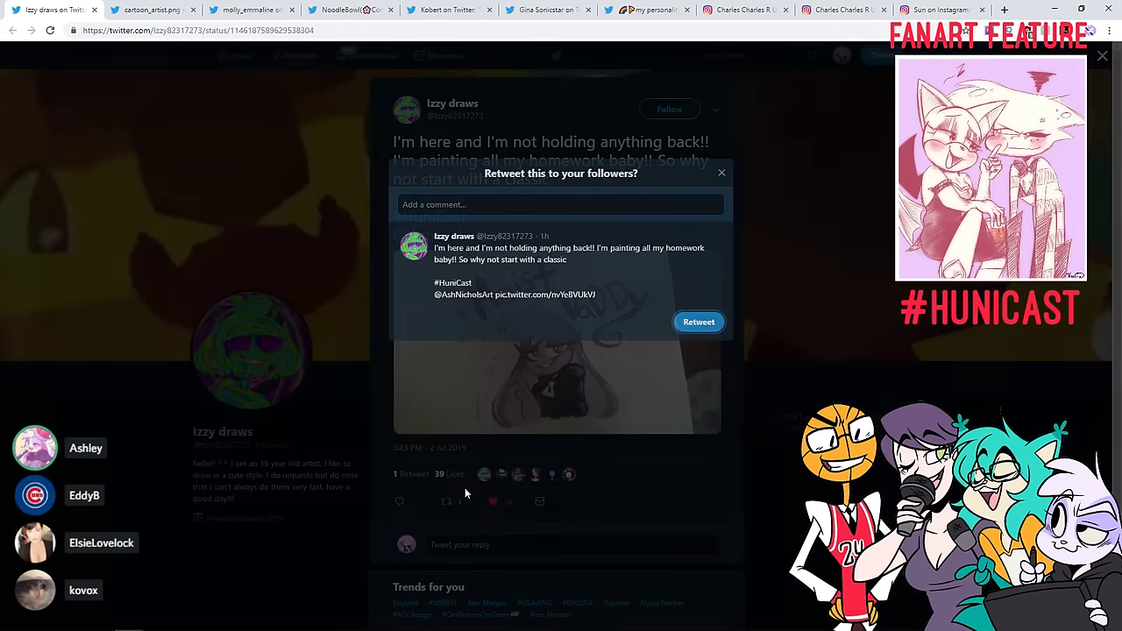
{"action": "left_click", "coordinate": [686, 326]}
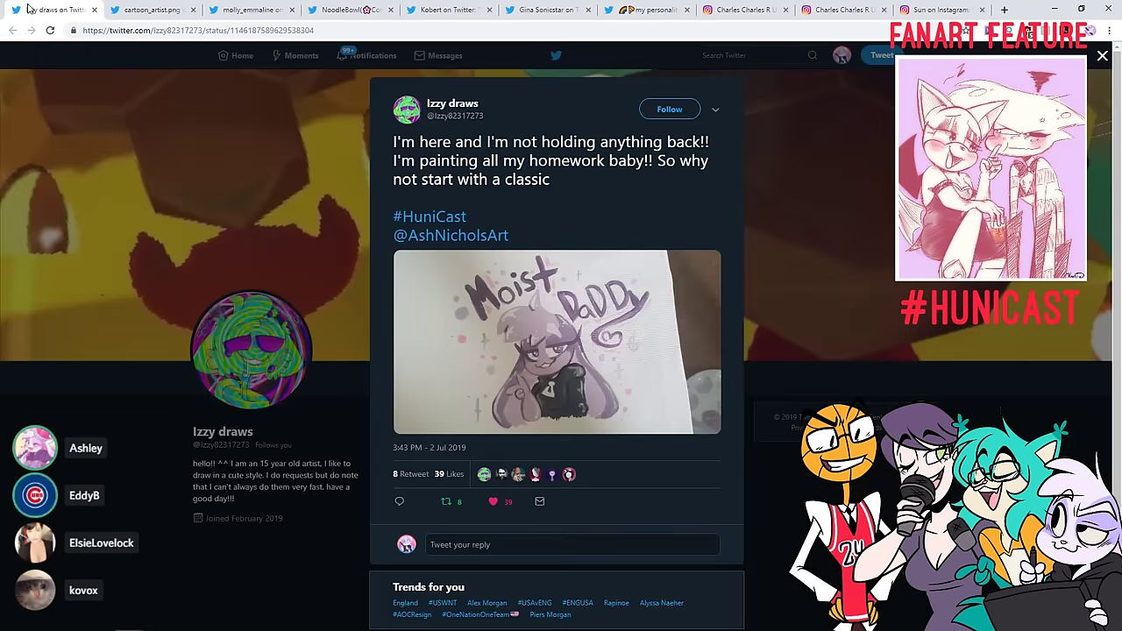
{"action": "left_click", "coordinate": [94, 9]}
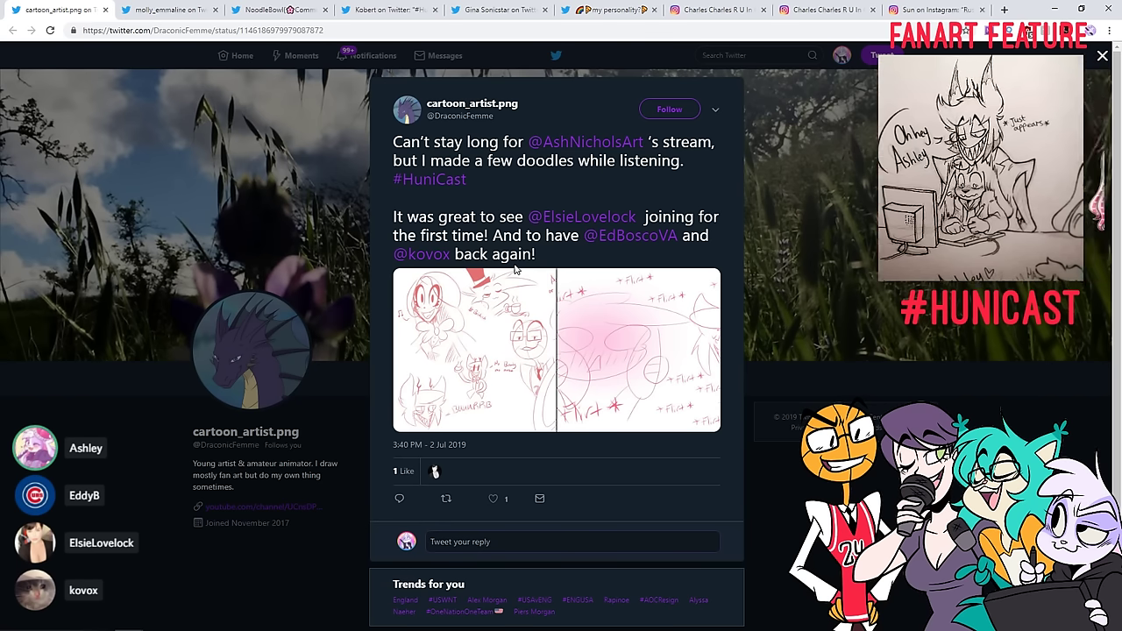
View both doodle pictures at full size, like the "few doodles while listening" tweet, and close its browser tab
{"action": "left_click", "coordinate": [515, 273]}
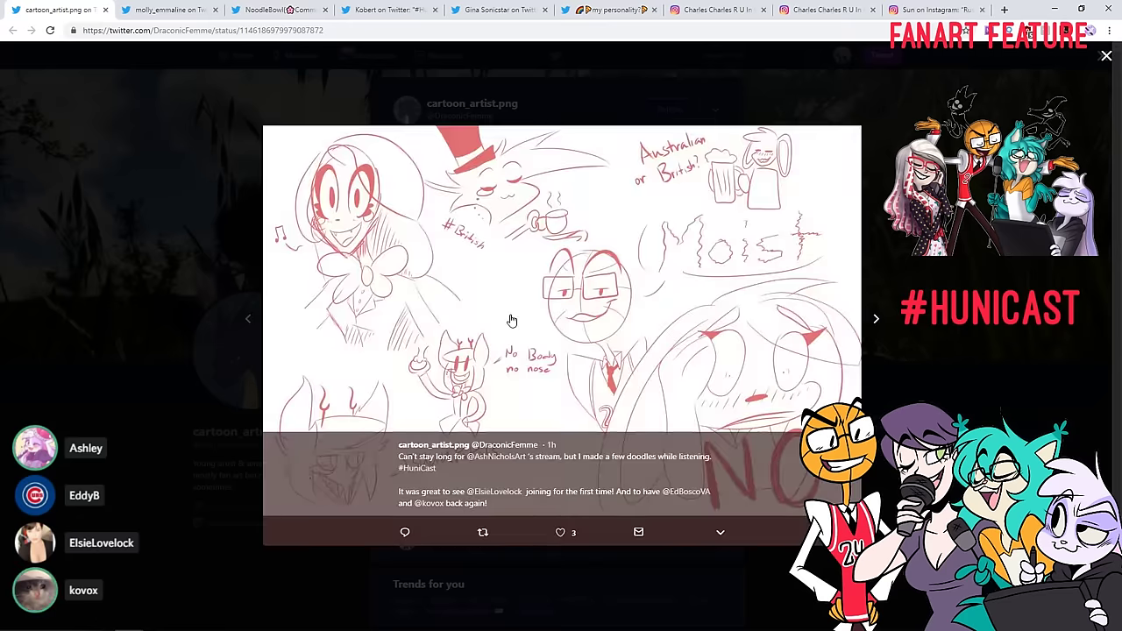
{"action": "left_click", "coordinate": [876, 321]}
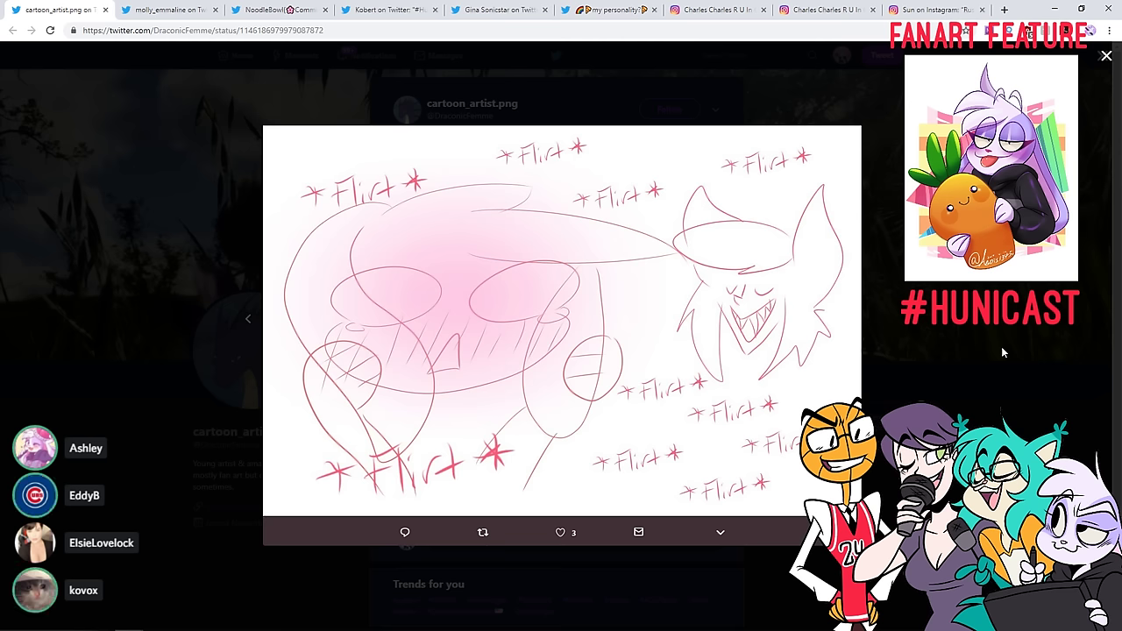
{"action": "left_click", "coordinate": [931, 358]}
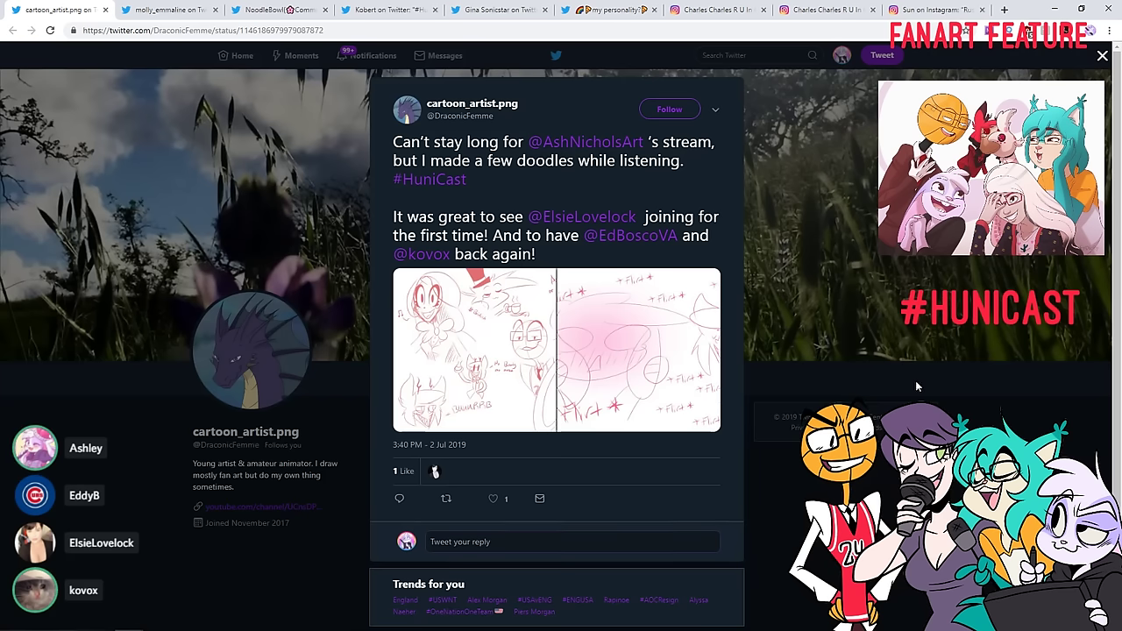
{"action": "left_click", "coordinate": [493, 497]}
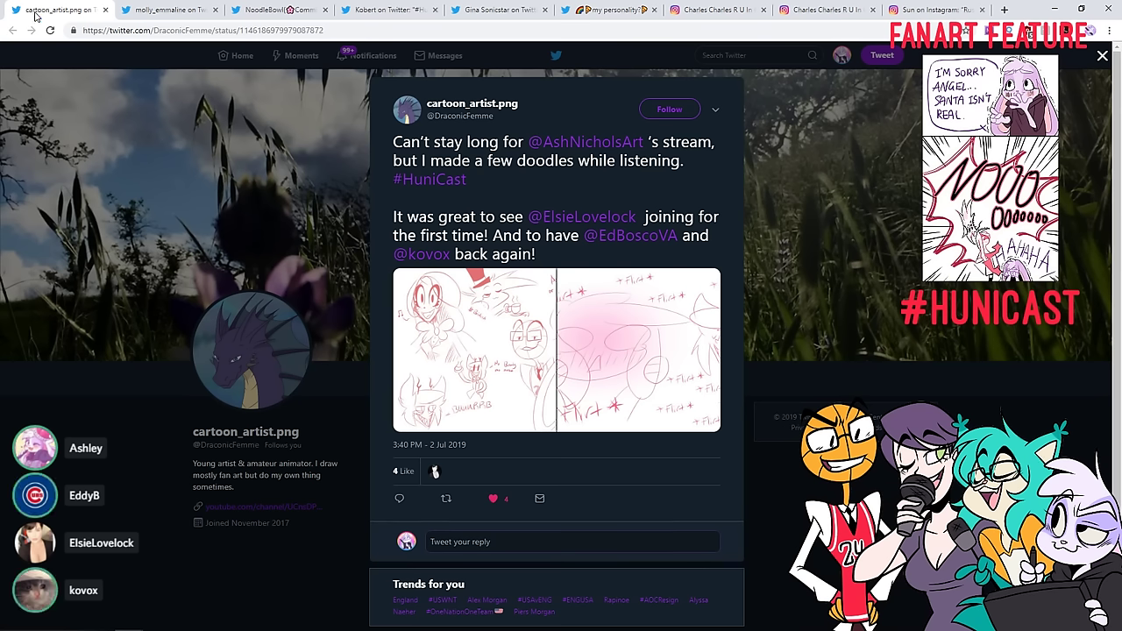
{"action": "left_click", "coordinate": [106, 11]}
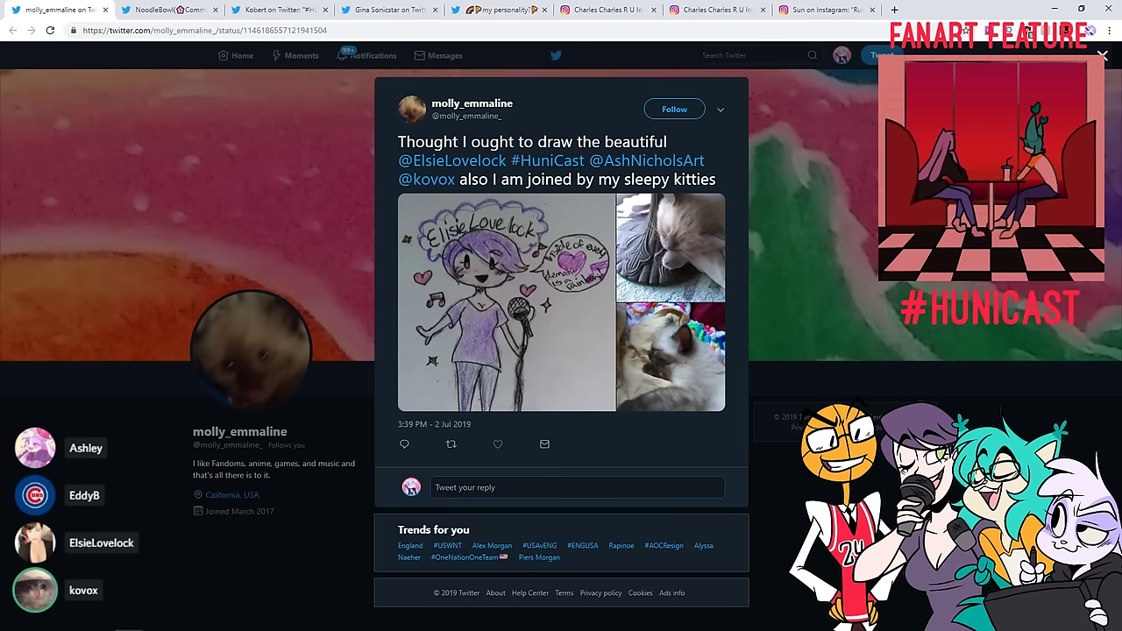
Like the "sleepy kitties" tweet, and look over the whole gray line-sketch screenshot before closing that screenshot's tab
{"action": "left_click", "coordinate": [497, 444]}
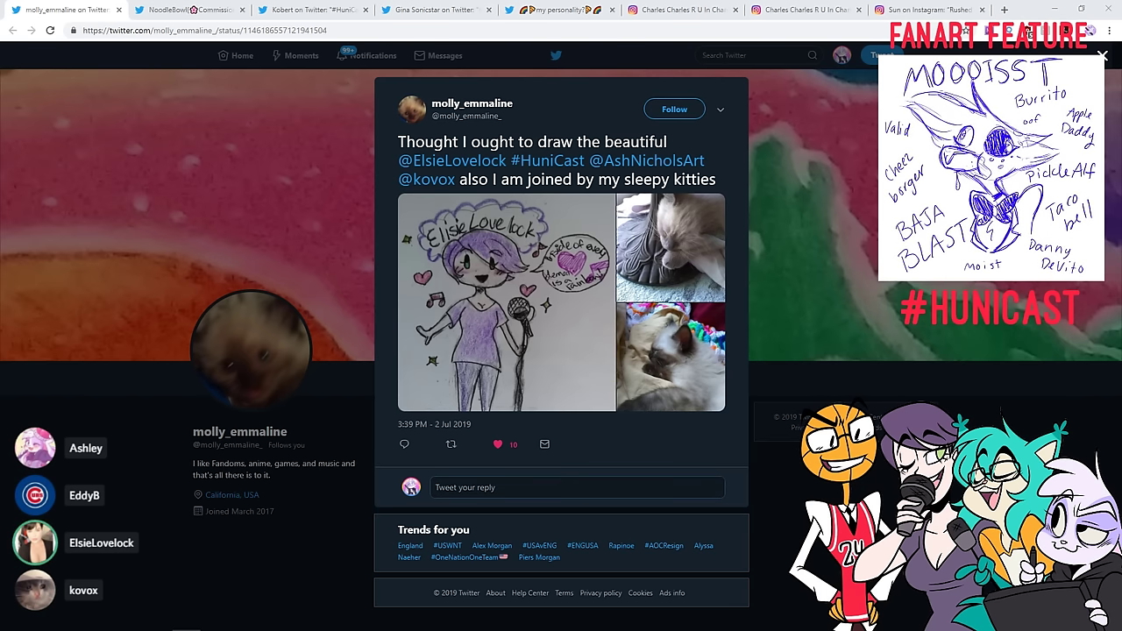
{"action": "scroll", "coordinate": [561, 336], "scroll_direction": "down", "scroll_amount": 3}
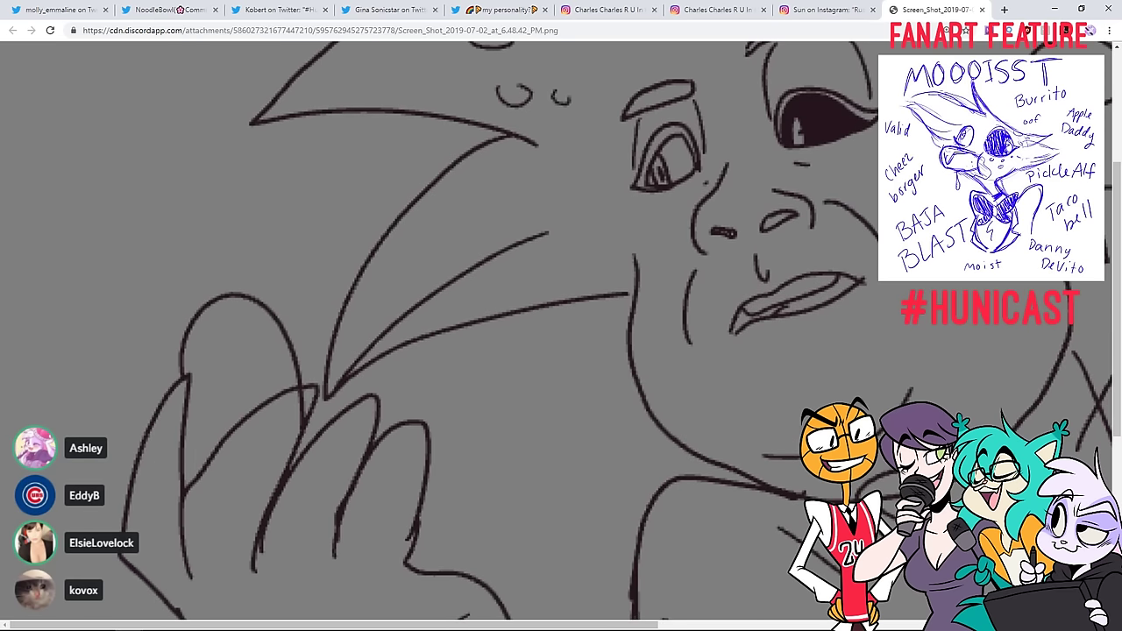
{"action": "scroll", "coordinate": [561, 333], "scroll_direction": "up", "scroll_amount": 1}
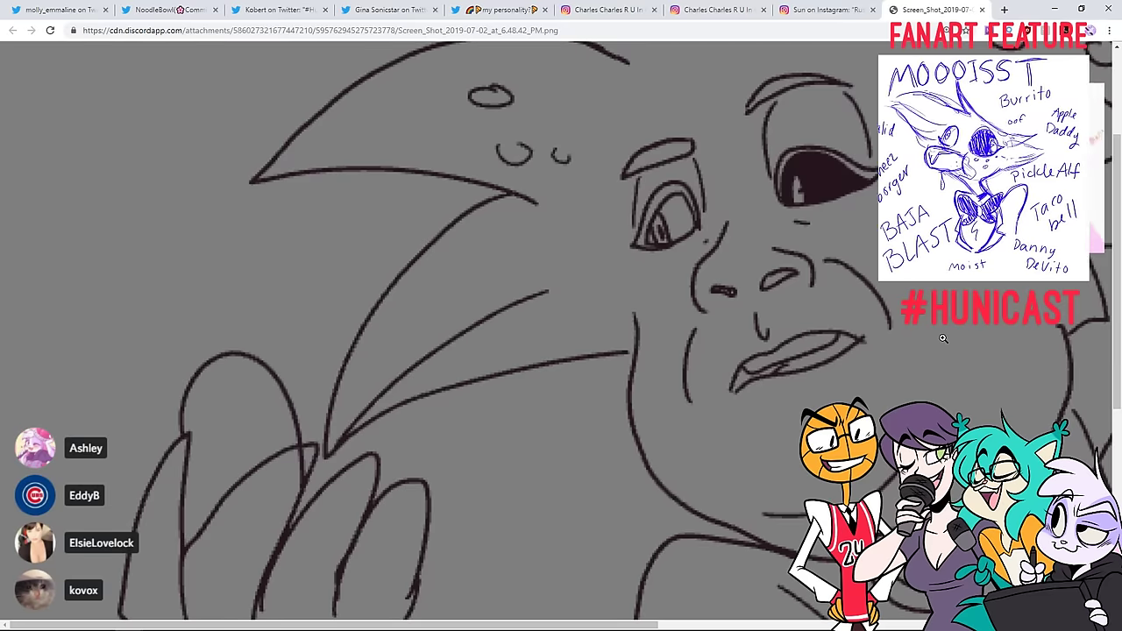
{"action": "scroll", "coordinate": [951, 346], "scroll_direction": "down", "scroll_amount": 2}
{"action": "scroll", "coordinate": [940, 337], "scroll_direction": "down", "scroll_amount": 4}
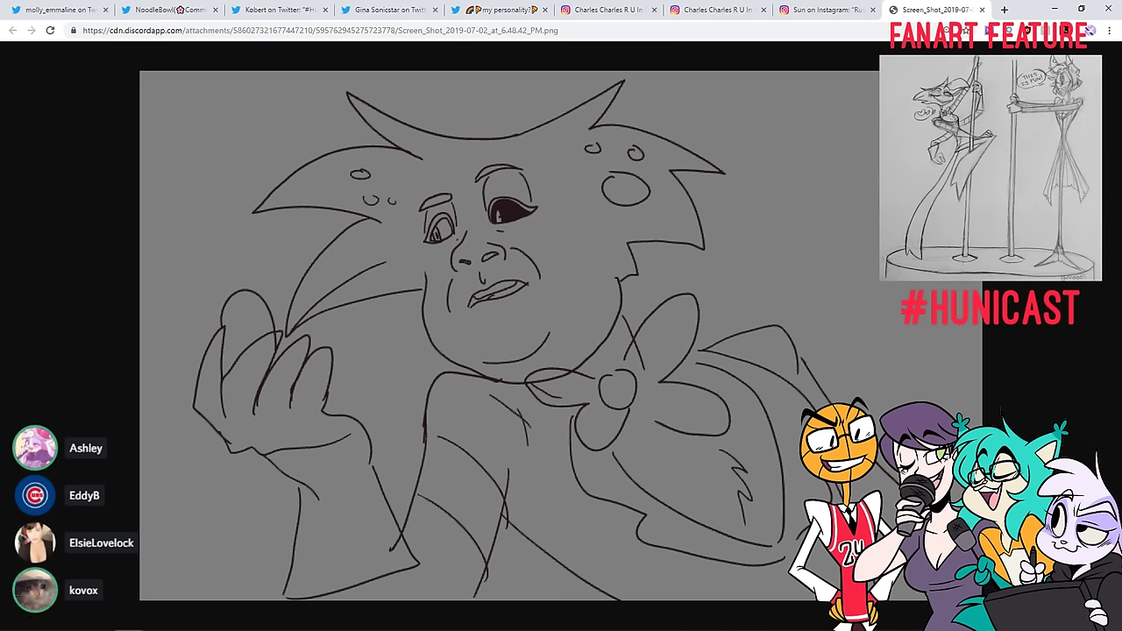
{"action": "left_click", "coordinate": [982, 10]}
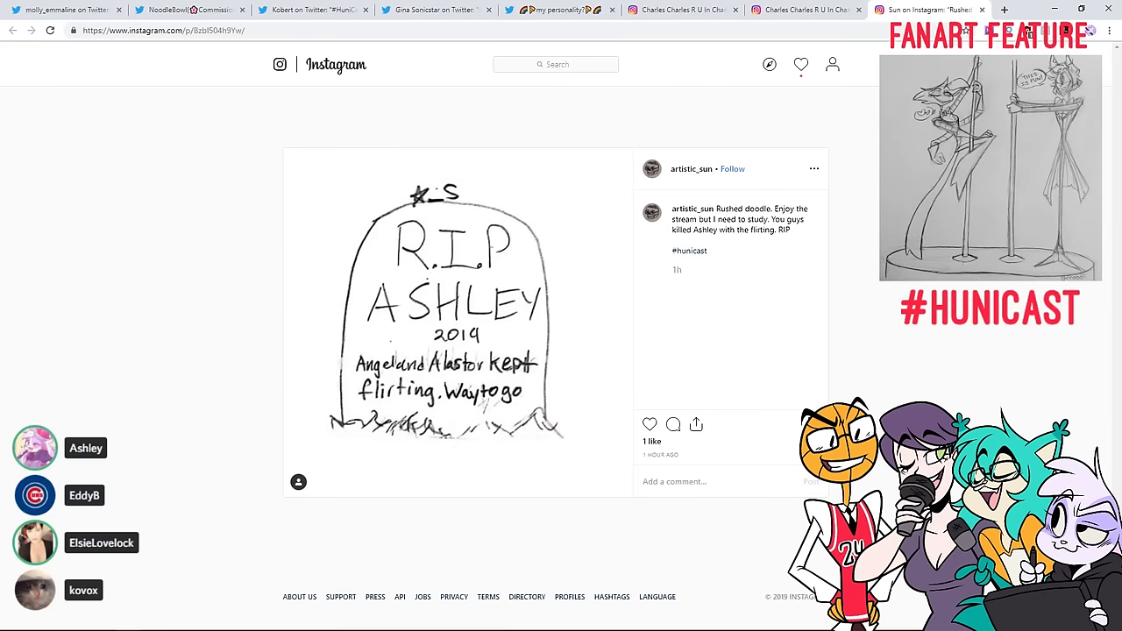
Return to the "sleepy kitties" tweet, view its drawing and both cat photos at full size, and close its browser tab
{"action": "left_click", "coordinate": [17, 10]}
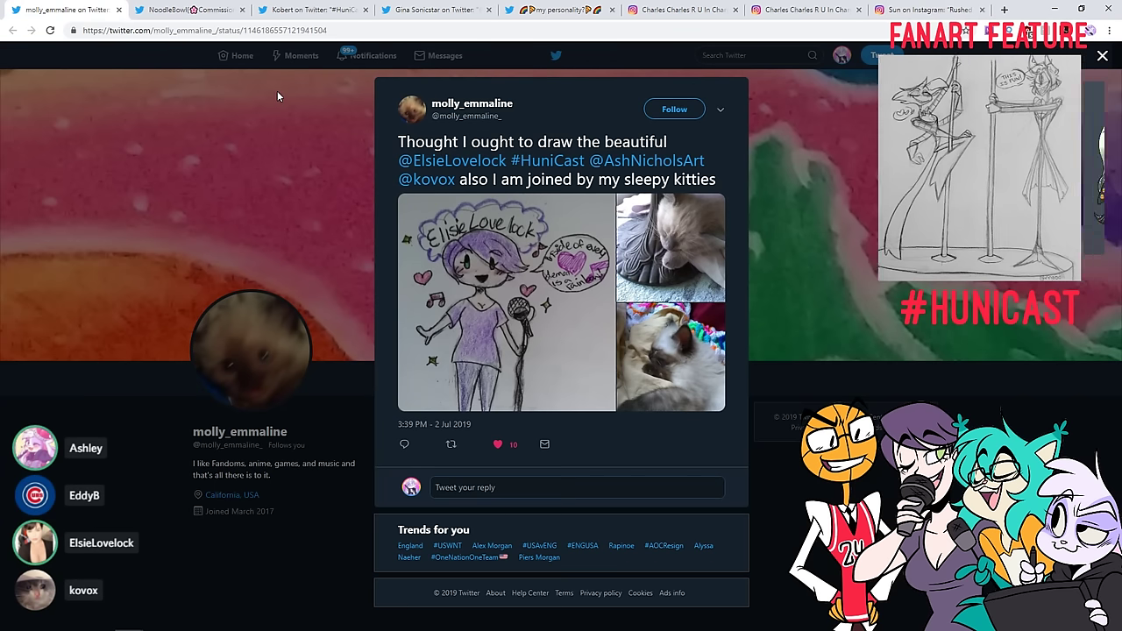
{"action": "left_click", "coordinate": [547, 270]}
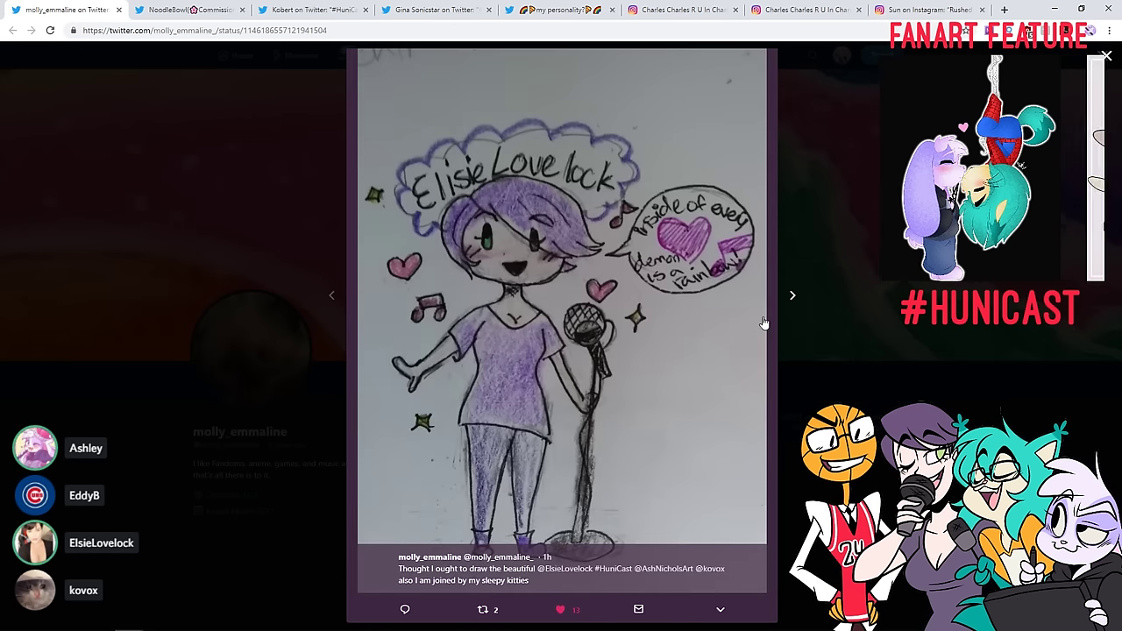
{"action": "left_click", "coordinate": [763, 323]}
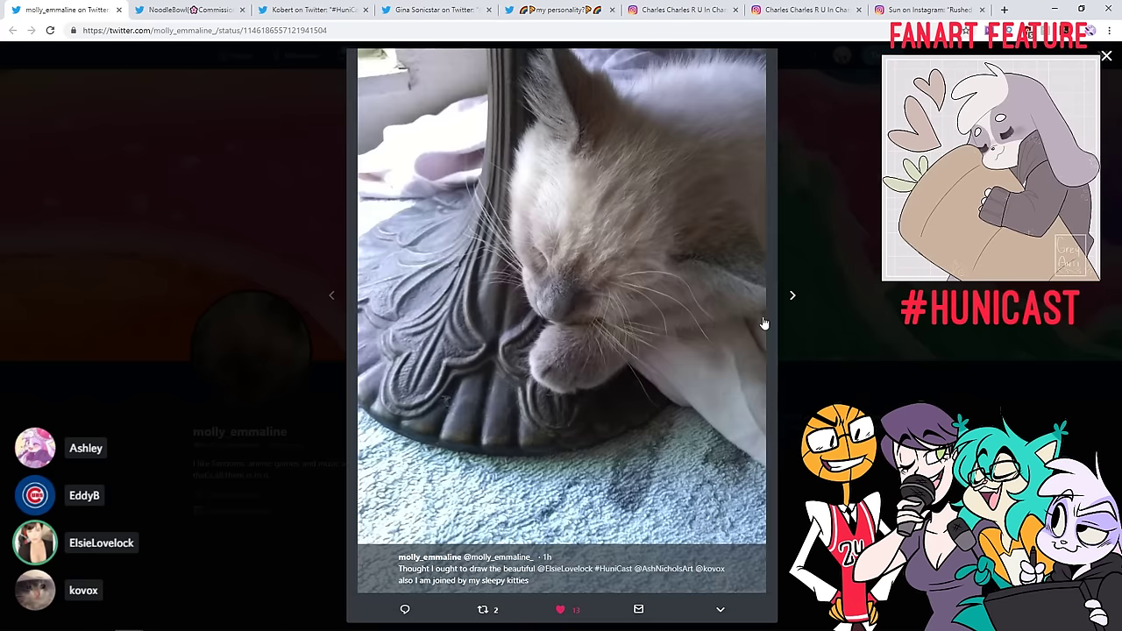
{"action": "left_click", "coordinate": [762, 318]}
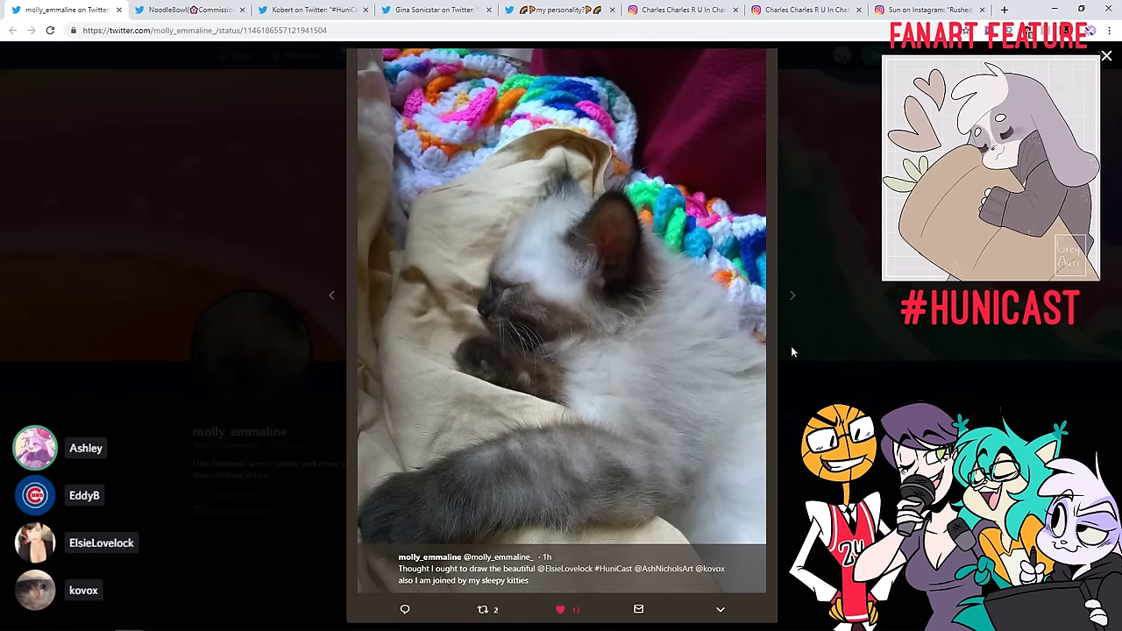
{"action": "left_click", "coordinate": [838, 384]}
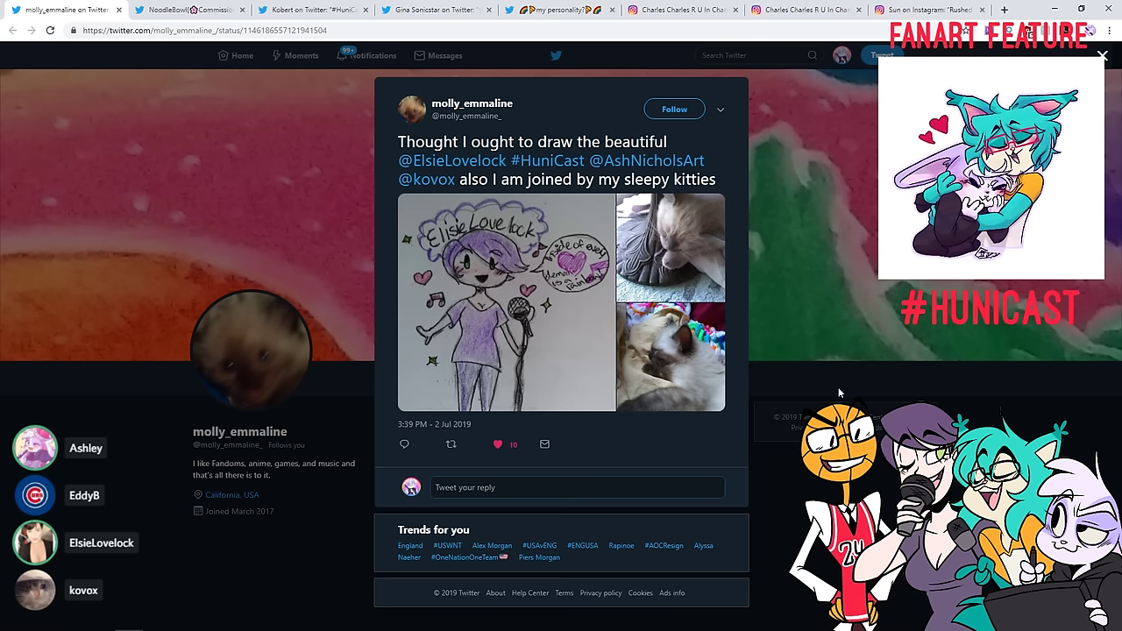
{"action": "left_click", "coordinate": [119, 10]}
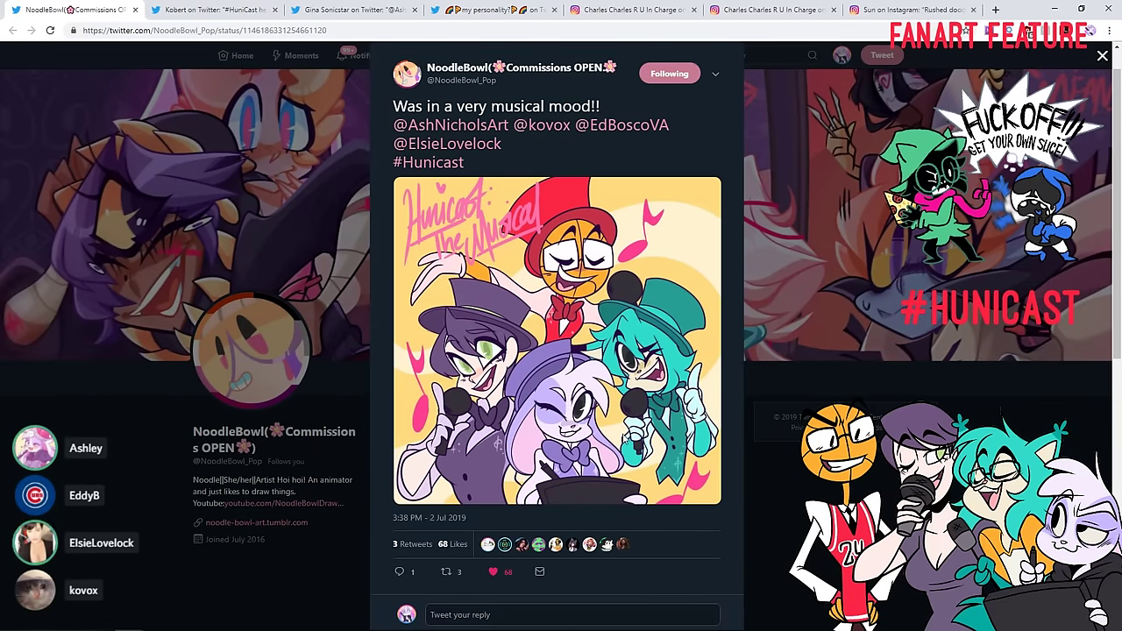
View the "Hunicast: The Musical" picture at full size, retweet its tweet, and close its browser tab
{"action": "left_click", "coordinate": [582, 456]}
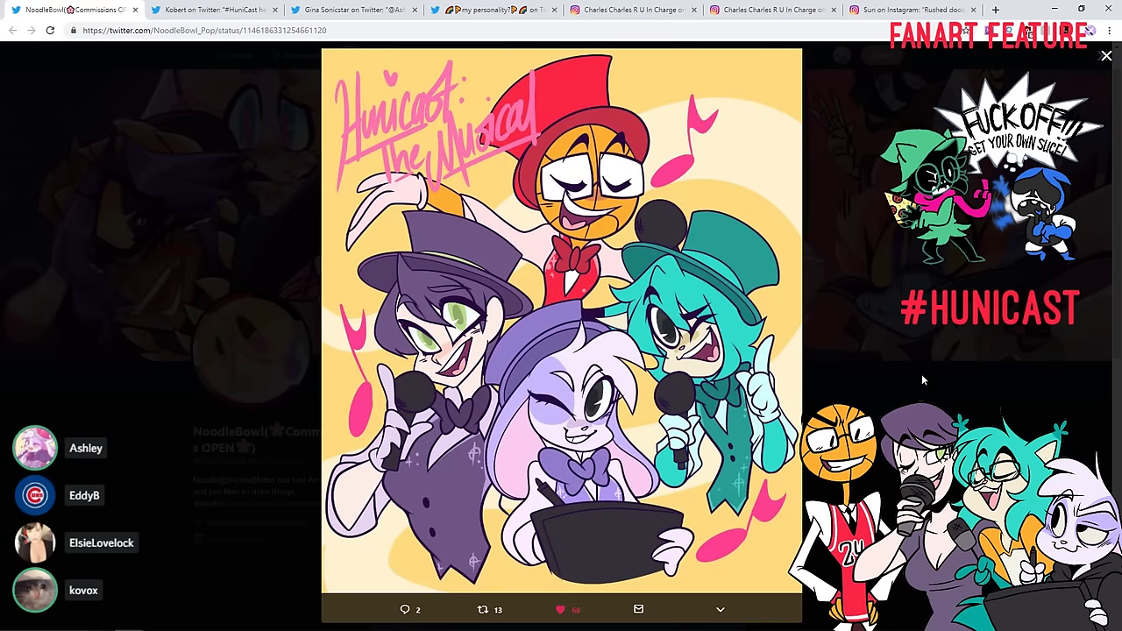
{"action": "left_click", "coordinate": [864, 389]}
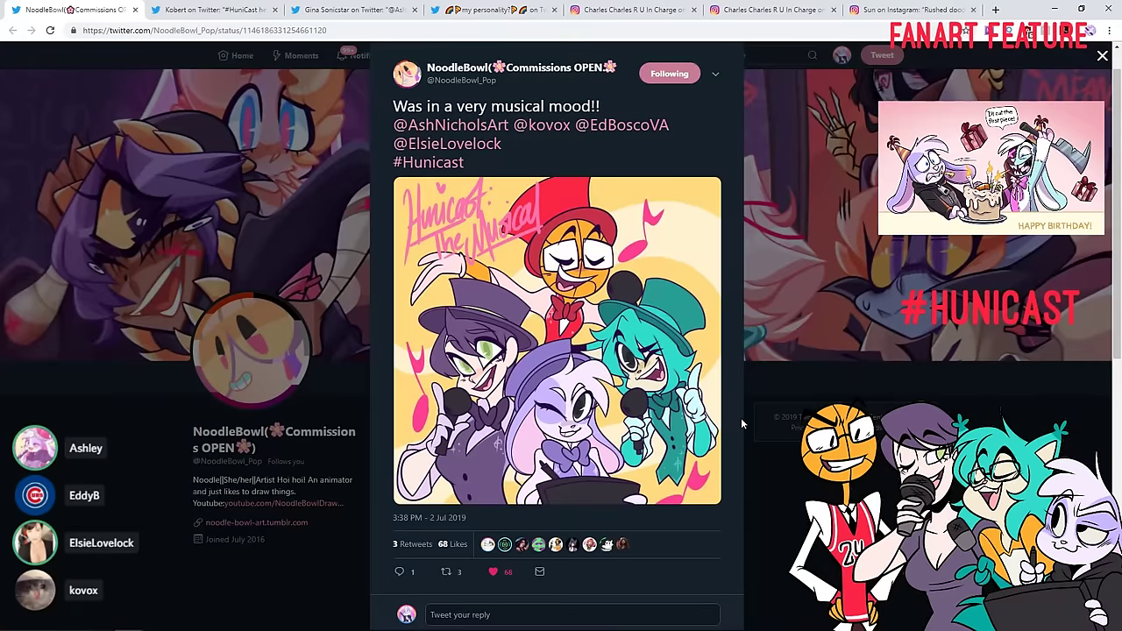
{"action": "left_click", "coordinate": [447, 572]}
{"action": "left_click", "coordinate": [701, 302]}
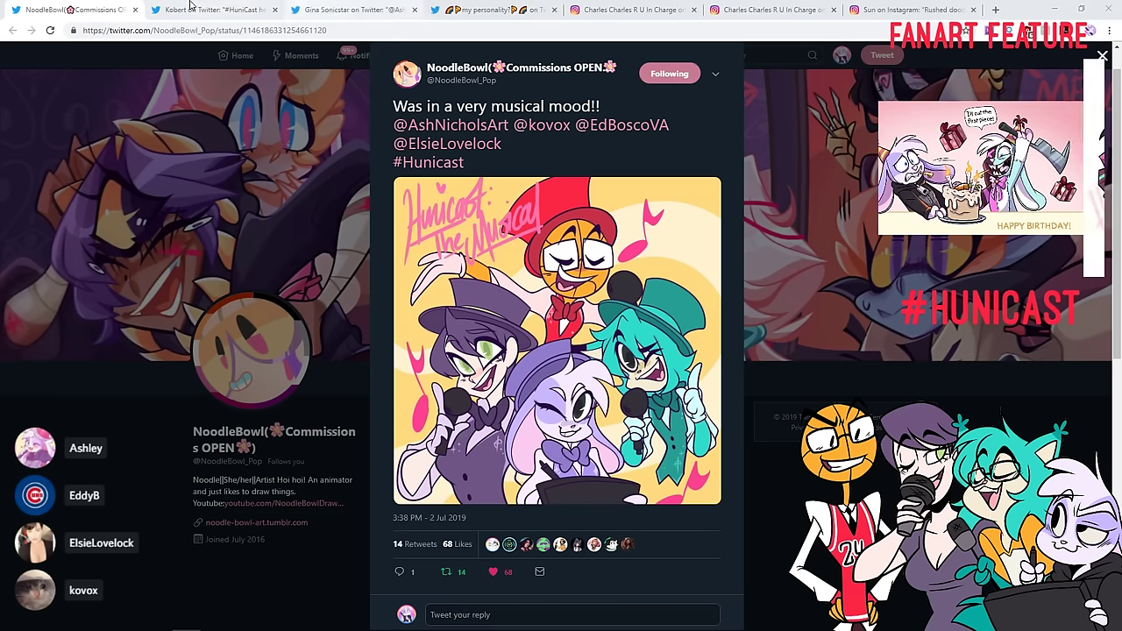
{"action": "left_click", "coordinate": [137, 10]}
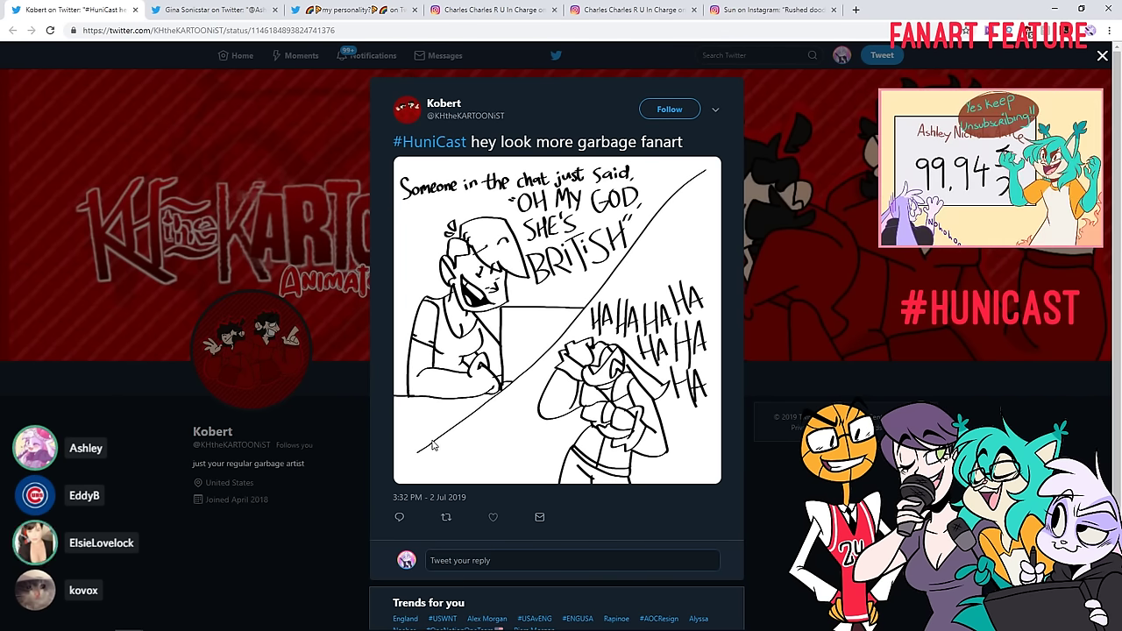
Like the "hey look more garbage fanart" tweet and close its browser tab
{"action": "left_click", "coordinate": [493, 517]}
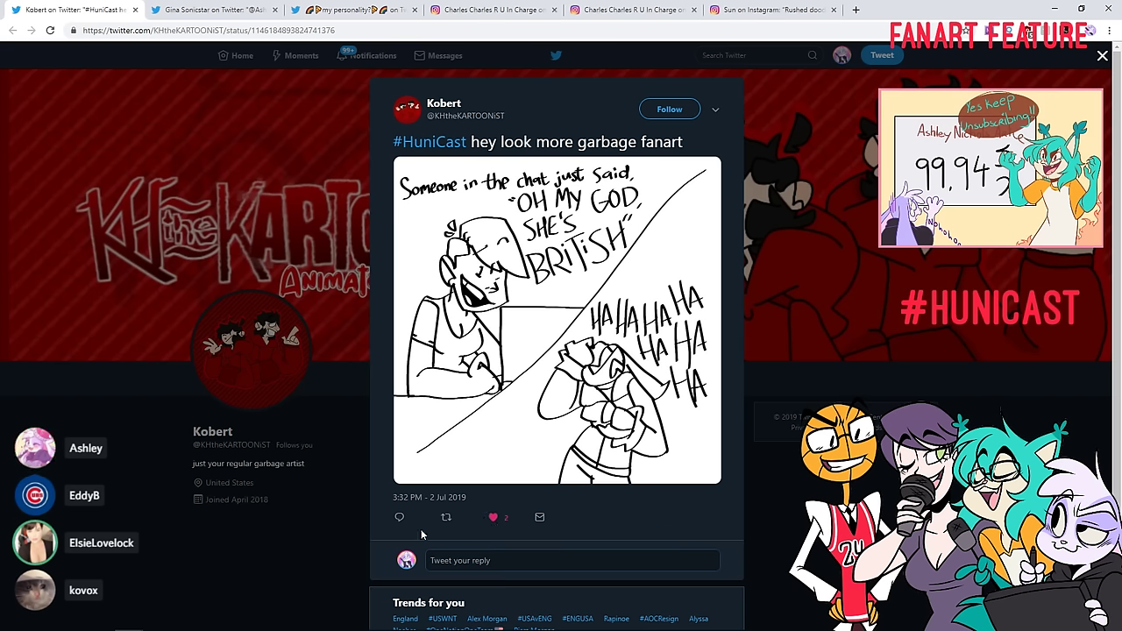
{"action": "left_click", "coordinate": [135, 10]}
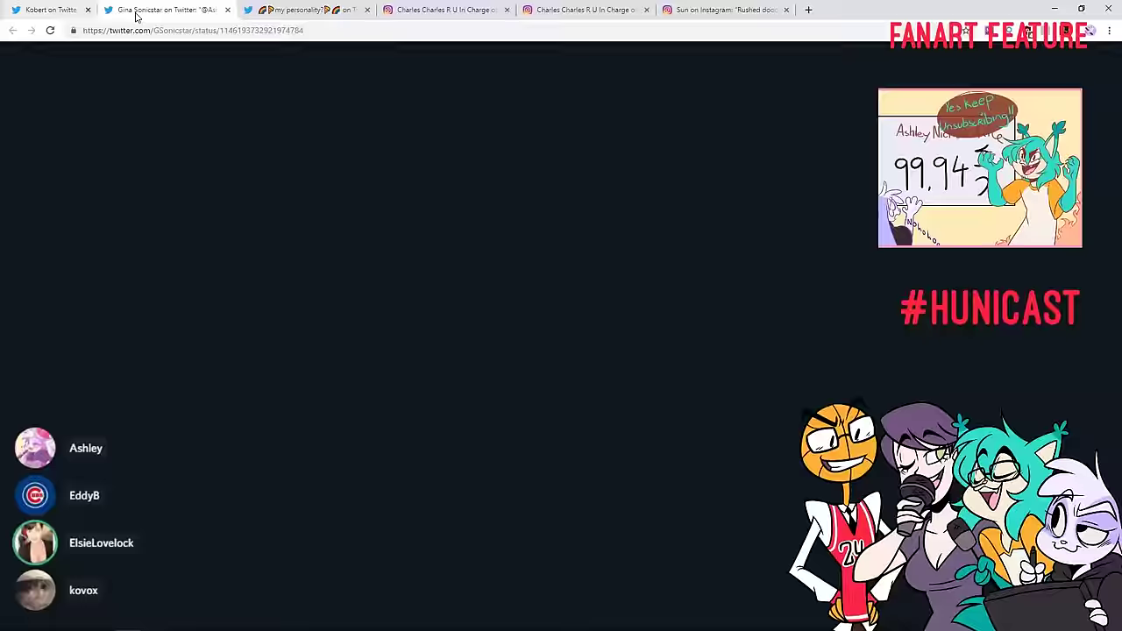
View the drawing in the "Welcome to hell." tweet at full size twice, like the tweet, and close its browser tab
{"action": "left_click", "coordinate": [593, 273]}
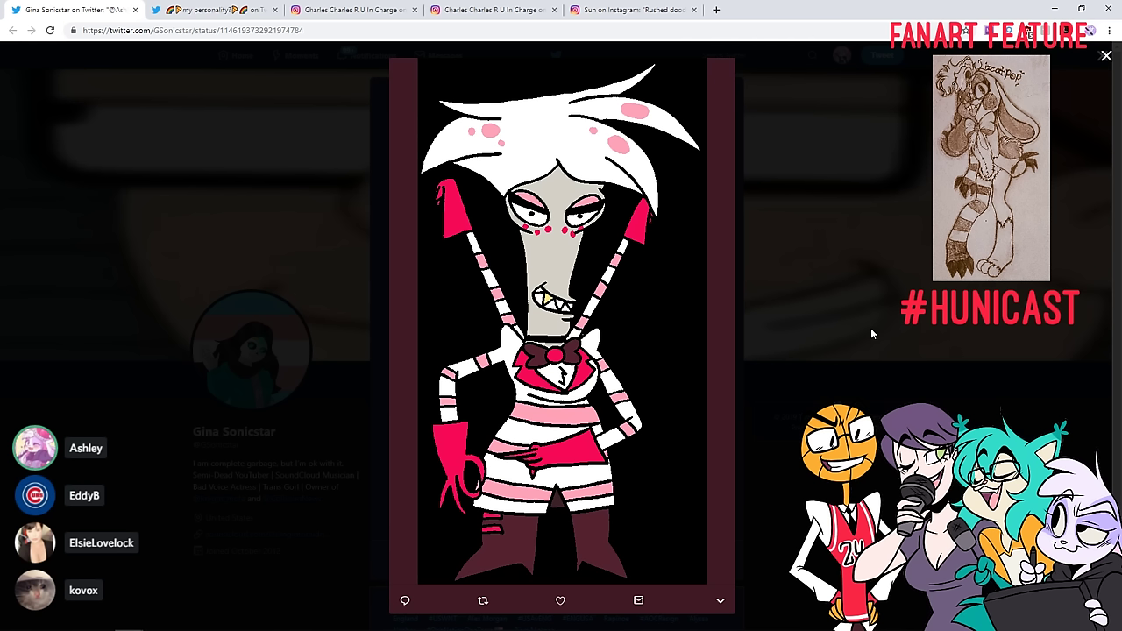
{"action": "left_click", "coordinate": [870, 333]}
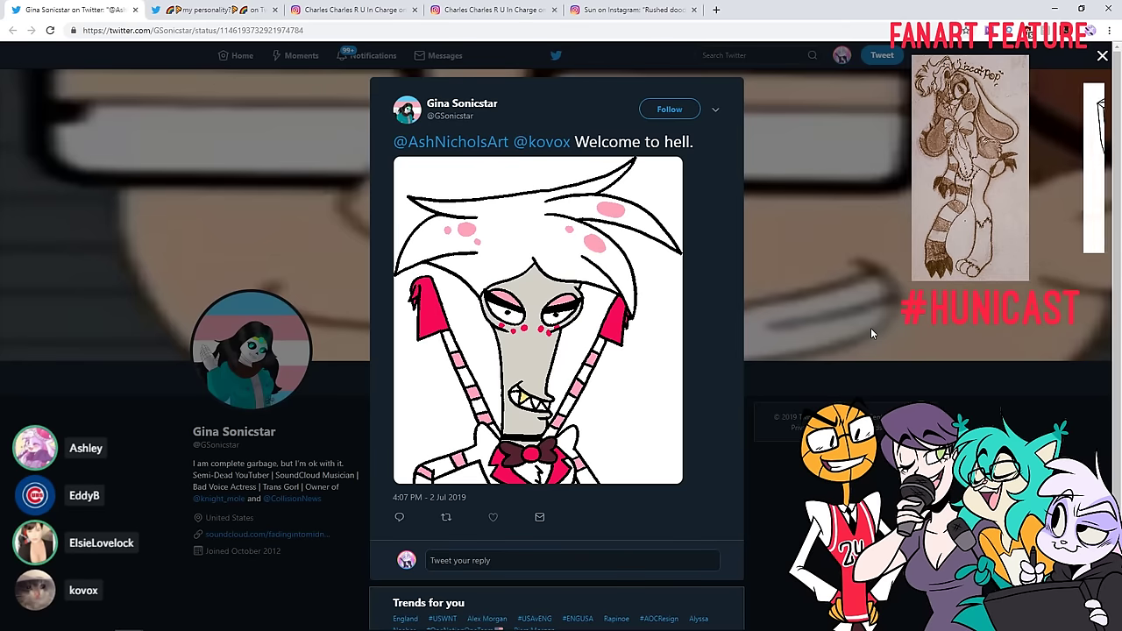
{"action": "left_click", "coordinate": [516, 346]}
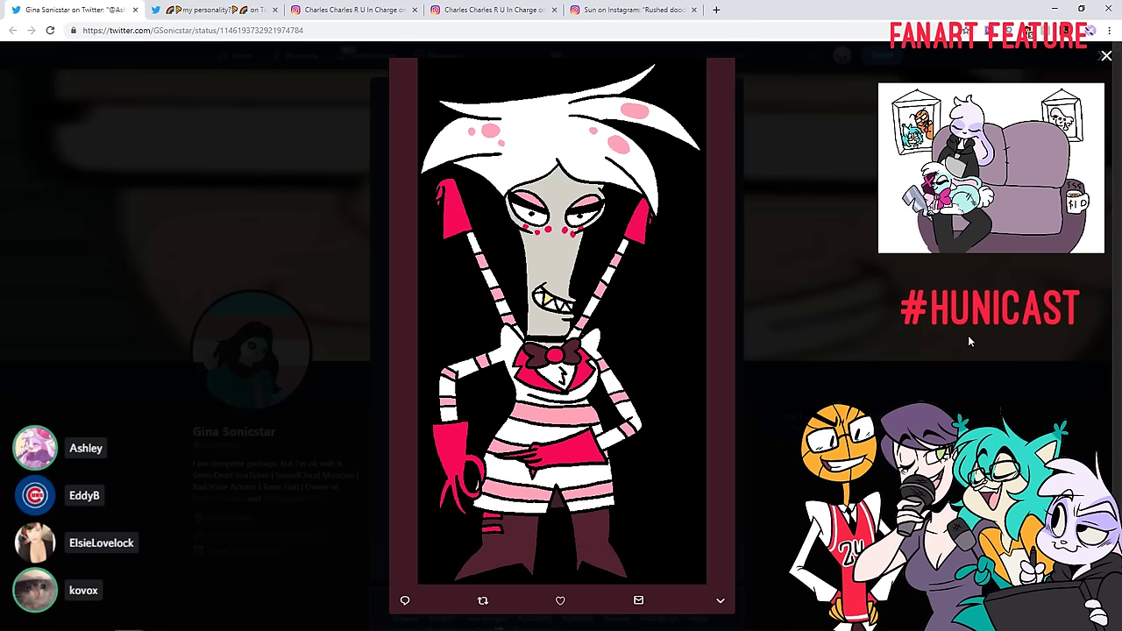
{"action": "left_click", "coordinate": [898, 342]}
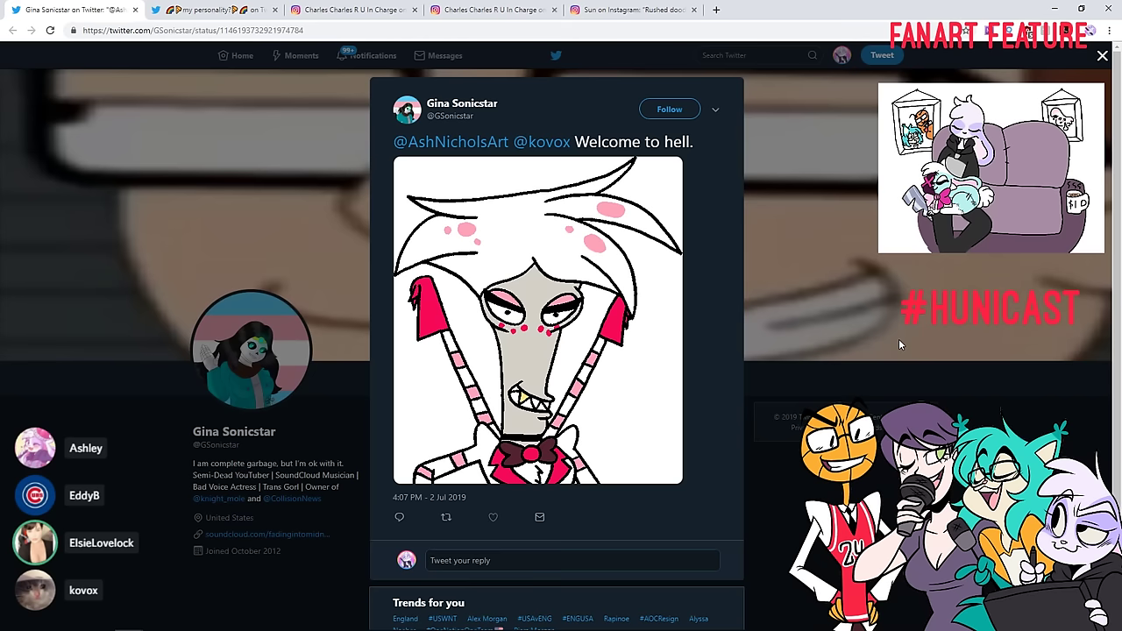
{"action": "left_click", "coordinate": [493, 517]}
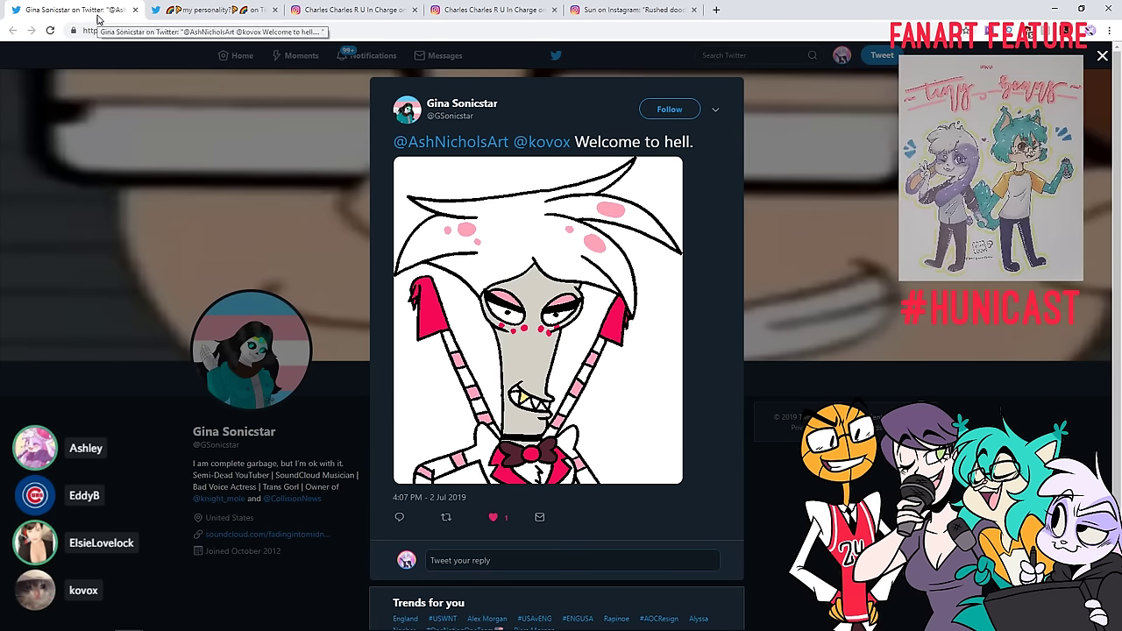
{"action": "left_click", "coordinate": [135, 9]}
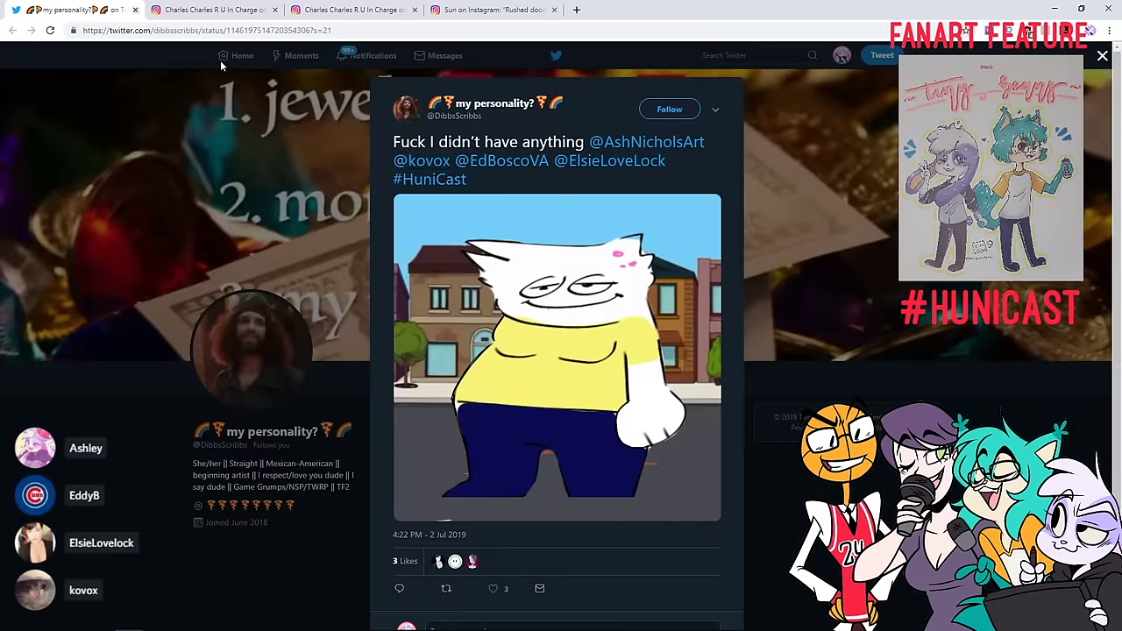
Like the #HuniCast tweet showing the white-haired character in a yellow shirt and close its browser tab
{"action": "left_click", "coordinate": [502, 592]}
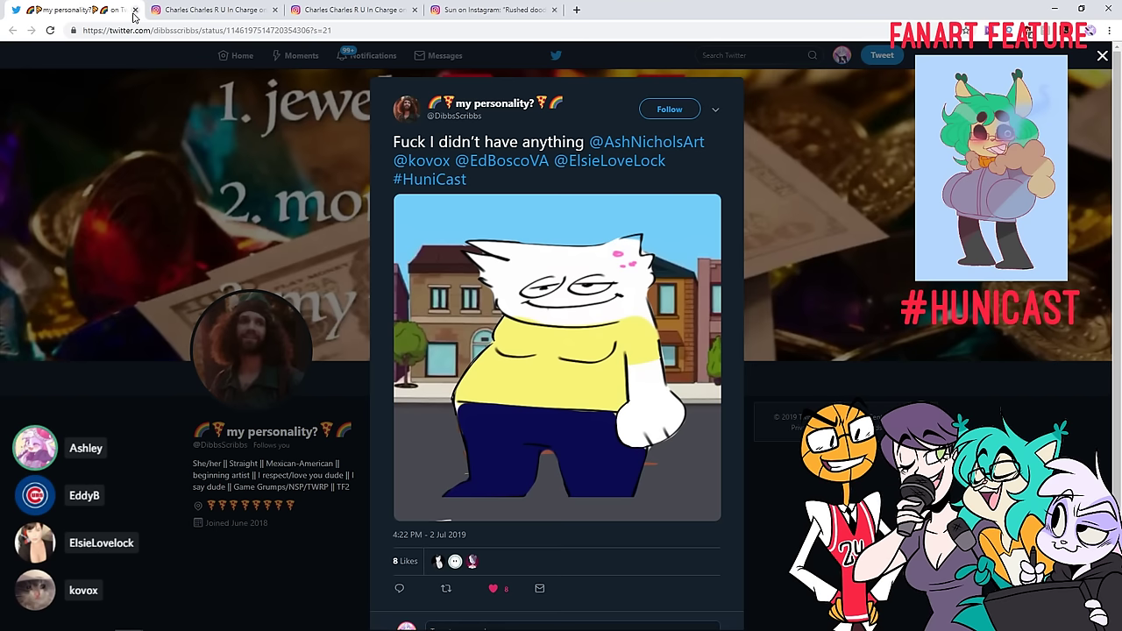
{"action": "left_click", "coordinate": [135, 11]}
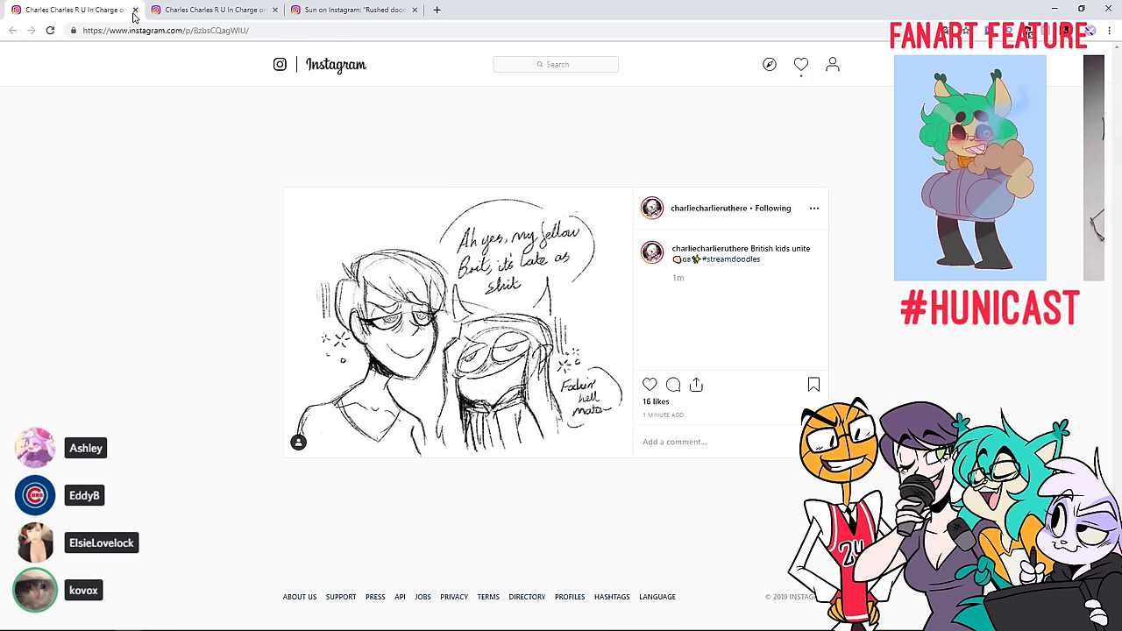
Like the "British kids unite" and "THE REKONING" sketch posts on Instagram, closing each post's browser tab
{"action": "left_click", "coordinate": [649, 385]}
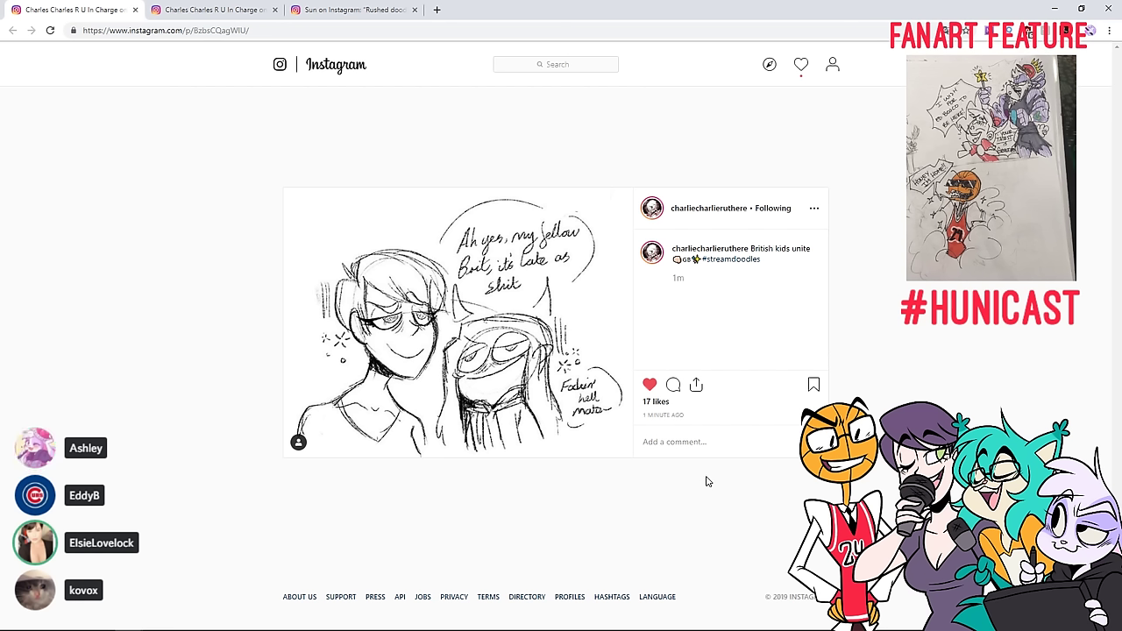
{"action": "left_click", "coordinate": [135, 10]}
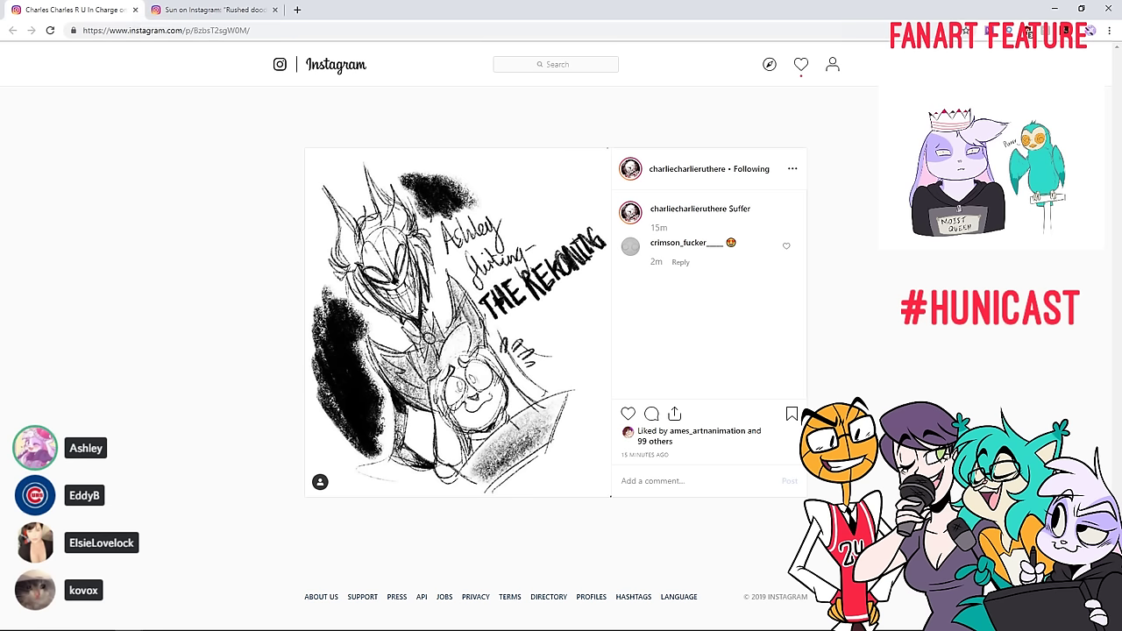
{"action": "left_click", "coordinate": [628, 415]}
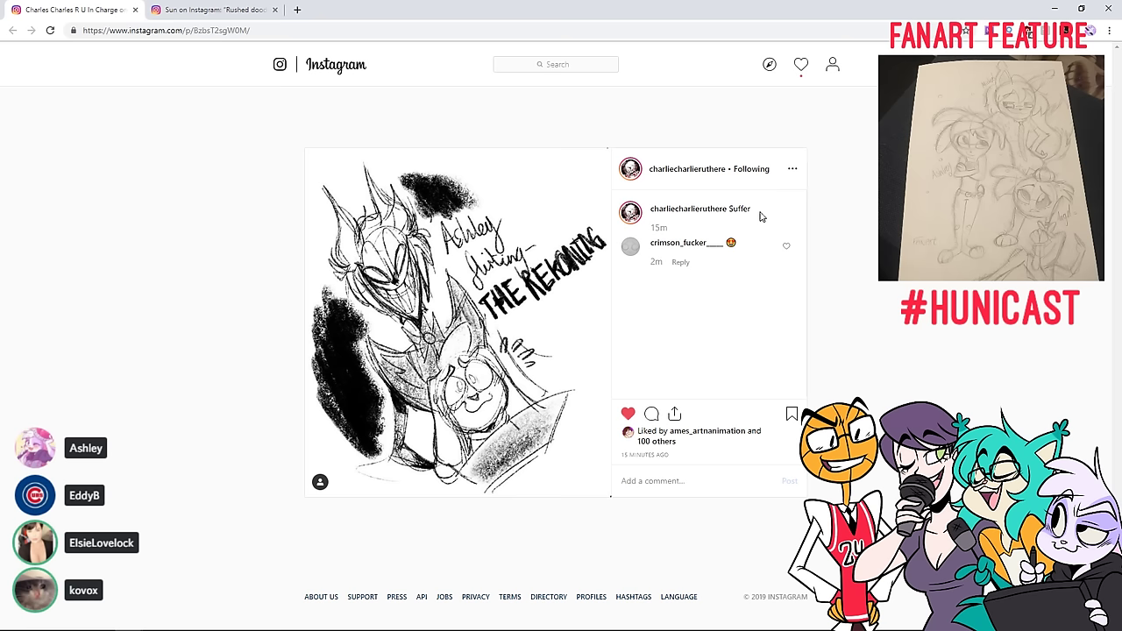
{"action": "left_click", "coordinate": [134, 11]}
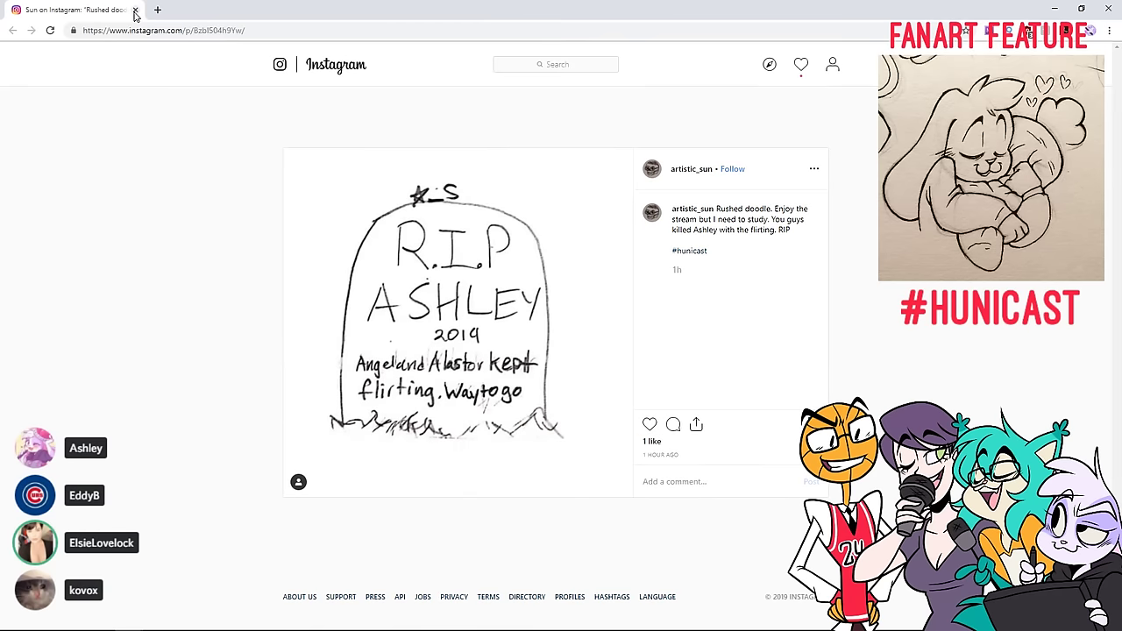
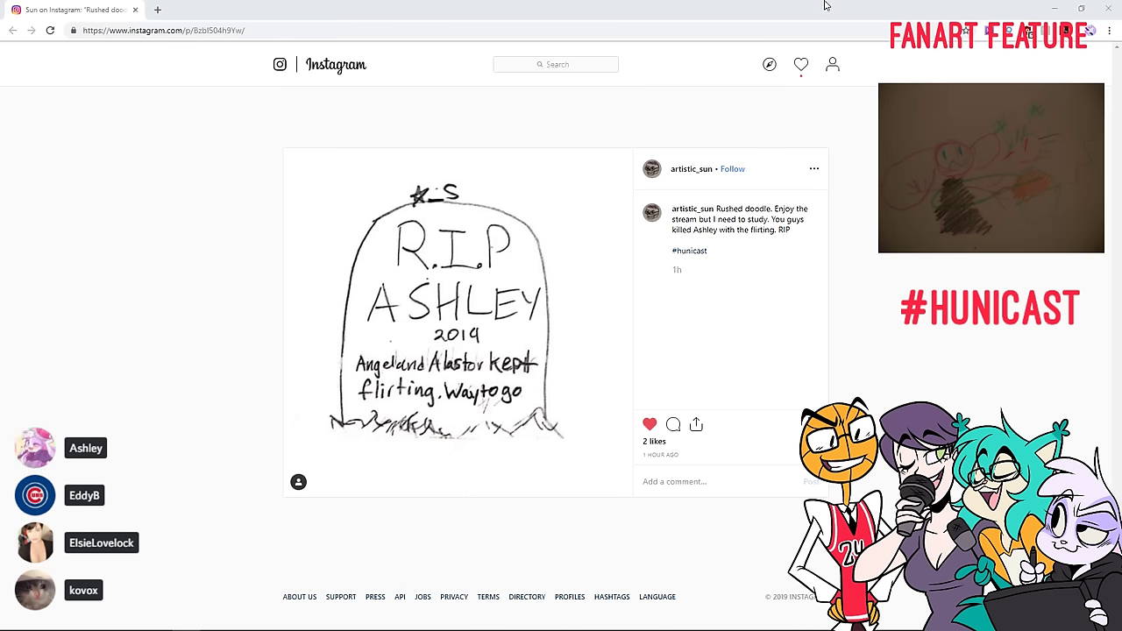
Switch to Toon Boom Harmony, go to frame 9, and hide the rough sketch so only the inked lines show
{"action": "key", "text": "alt+Tab"}
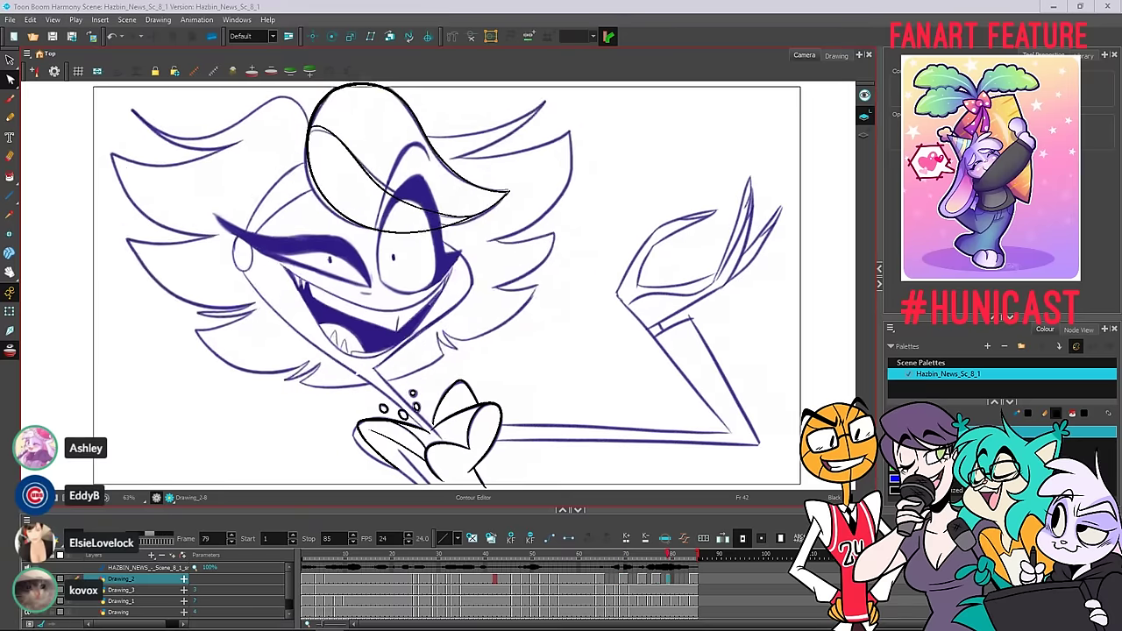
{"action": "left_click", "coordinate": [541, 584]}
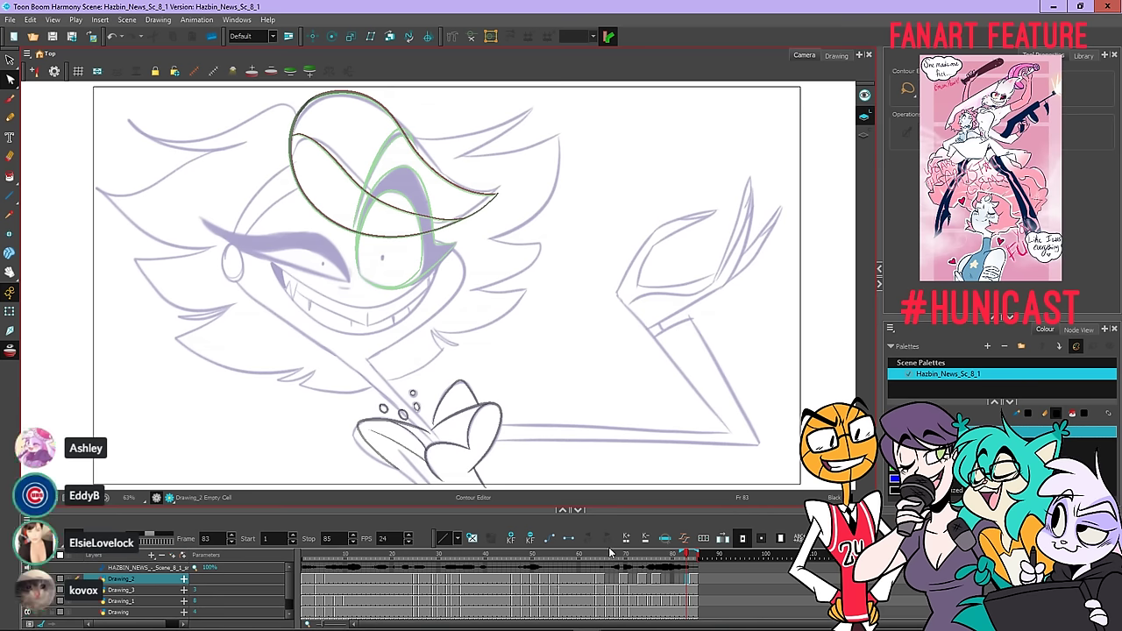
{"action": "mouse_move", "coordinate": [592, 558]}
{"action": "left_mouse_down"}
{"action": "mouse_move", "coordinate": [621, 568]}
{"action": "mouse_move", "coordinate": [561, 585]}
{"action": "mouse_move", "coordinate": [335, 581]}
{"action": "left_mouse_up"}
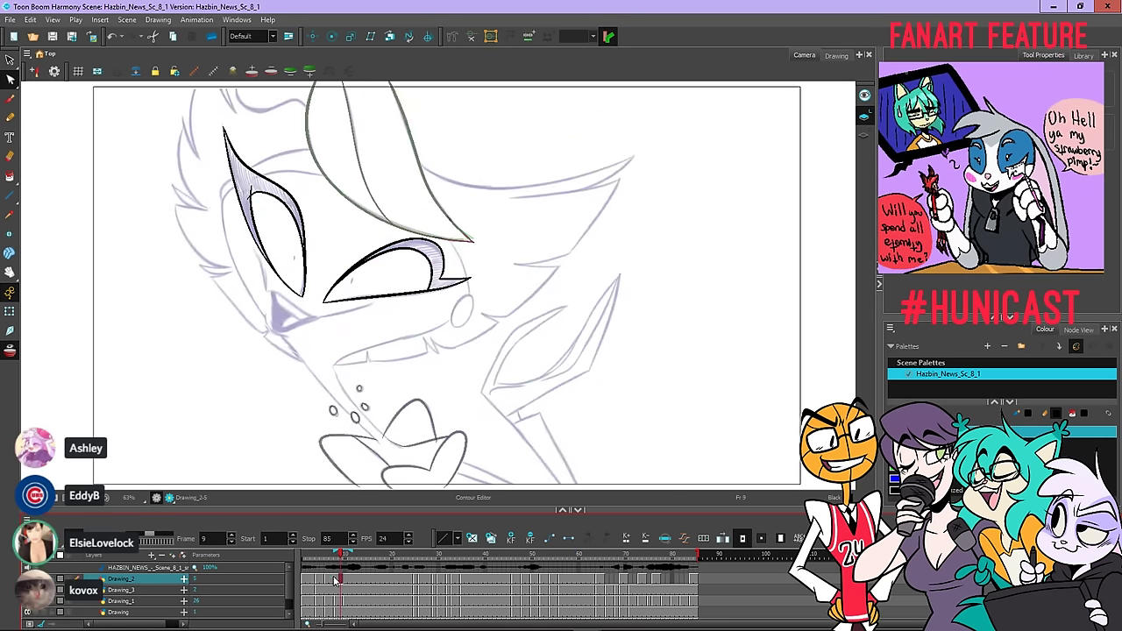
{"action": "scroll", "coordinate": [158, 589], "scroll_direction": "down", "scroll_amount": 2}
{"action": "key", "text": "shift+d"}
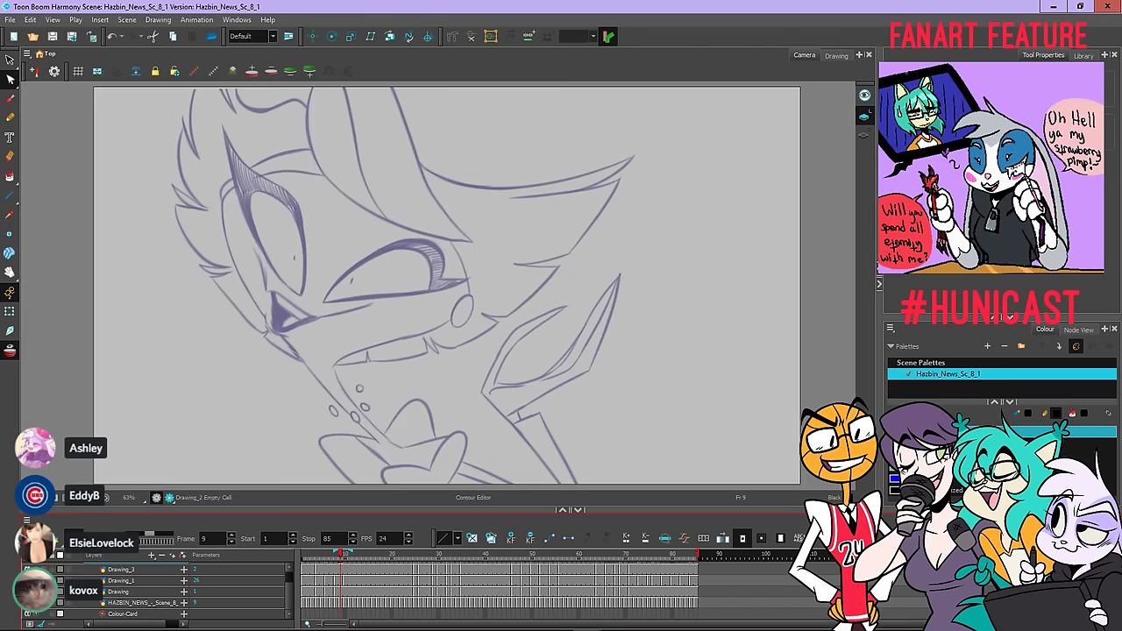
{"action": "key", "text": "ctrl+z"}
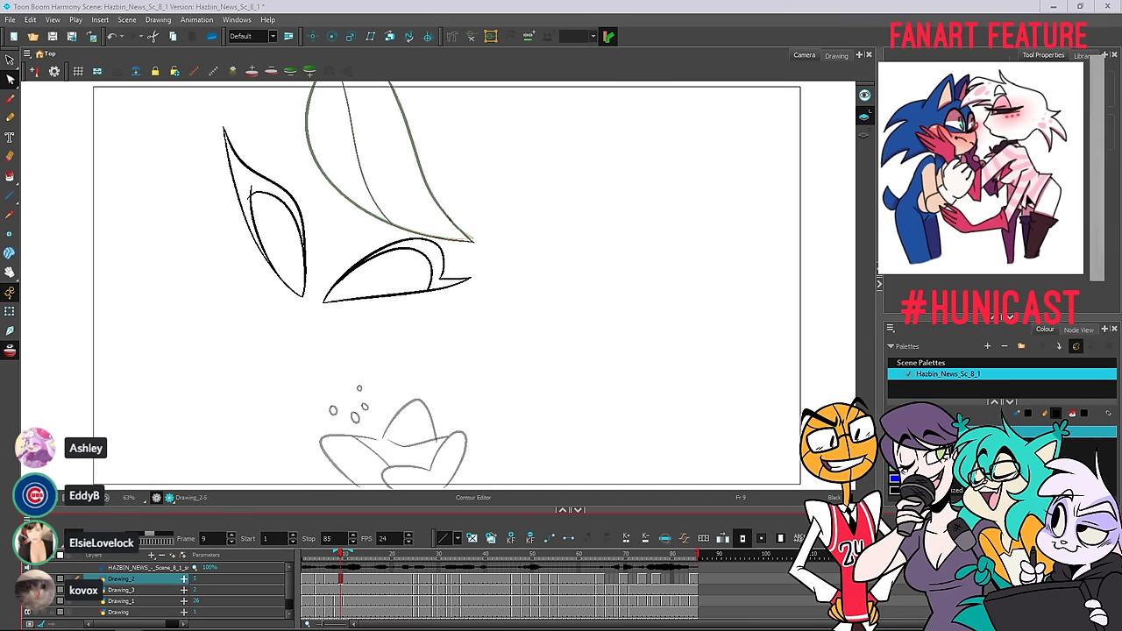
Play back the inked lines without the rough sketch, stop at frame 36, and show the sketch layer again
{"action": "left_click", "coordinate": [35, 538]}
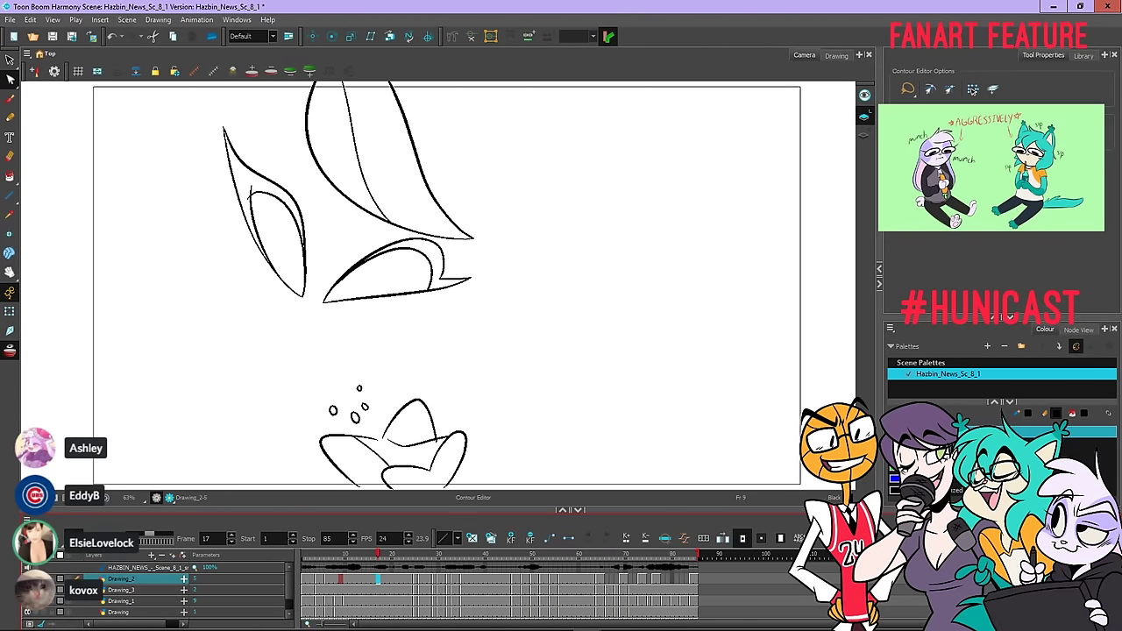
{"action": "scroll", "coordinate": [75, 579], "scroll_direction": "down", "scroll_amount": 1}
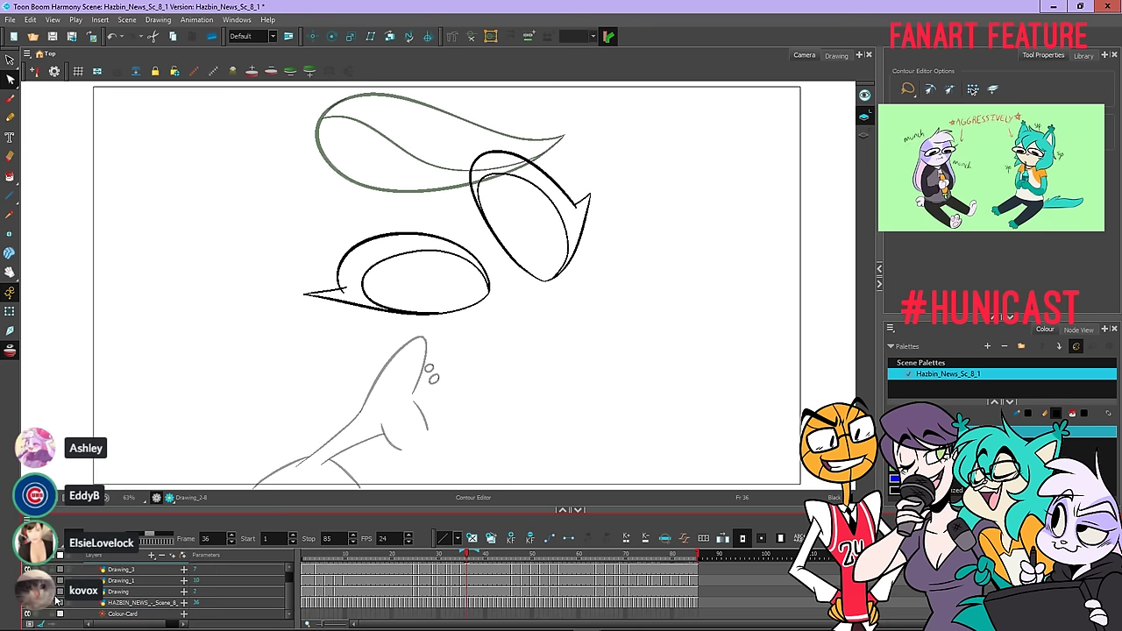
{"action": "left_click", "coordinate": [27, 602]}
{"action": "scroll", "coordinate": [76, 579], "scroll_direction": "up", "scroll_amount": 1}
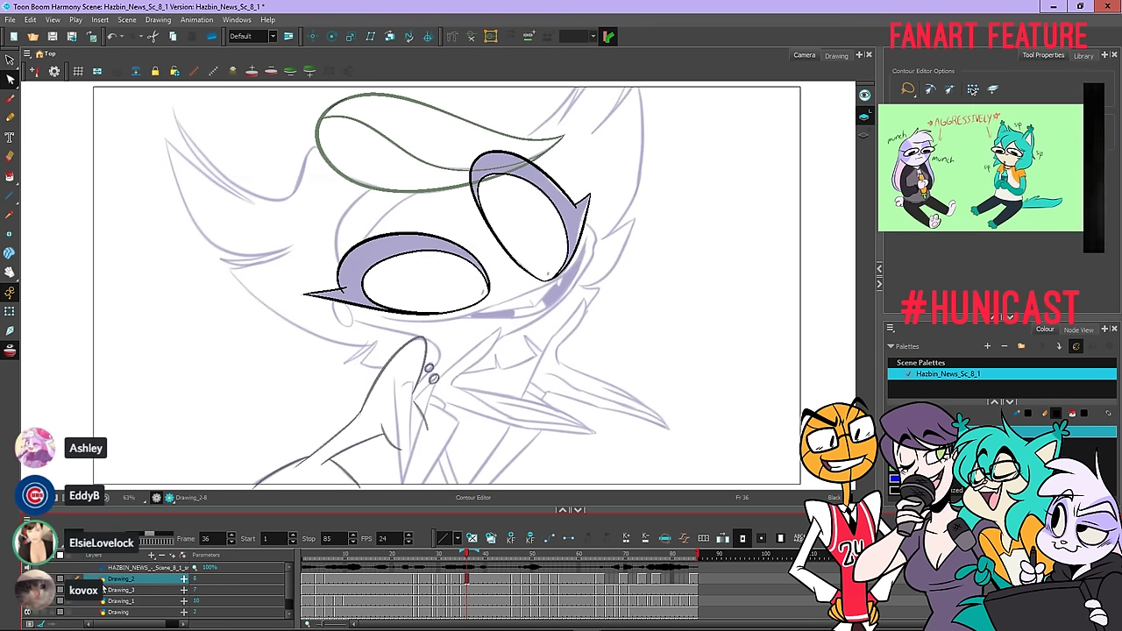
Compare the sketch and inked eye linework on the frames around 67 to 70, ending on frame 70
{"action": "mouse_move", "coordinate": [342, 555]}
{"action": "left_mouse_down"}
{"action": "mouse_move", "coordinate": [328, 558]}
{"action": "mouse_move", "coordinate": [431, 578]}
{"action": "mouse_move", "coordinate": [625, 568]}
{"action": "mouse_move", "coordinate": [564, 580]}
{"action": "mouse_move", "coordinate": [663, 561]}
{"action": "mouse_move", "coordinate": [565, 585]}
{"action": "mouse_move", "coordinate": [609, 578]}
{"action": "mouse_move", "coordinate": [568, 584]}
{"action": "mouse_move", "coordinate": [624, 587]}
{"action": "mouse_move", "coordinate": [612, 594]}
{"action": "left_mouse_up"}
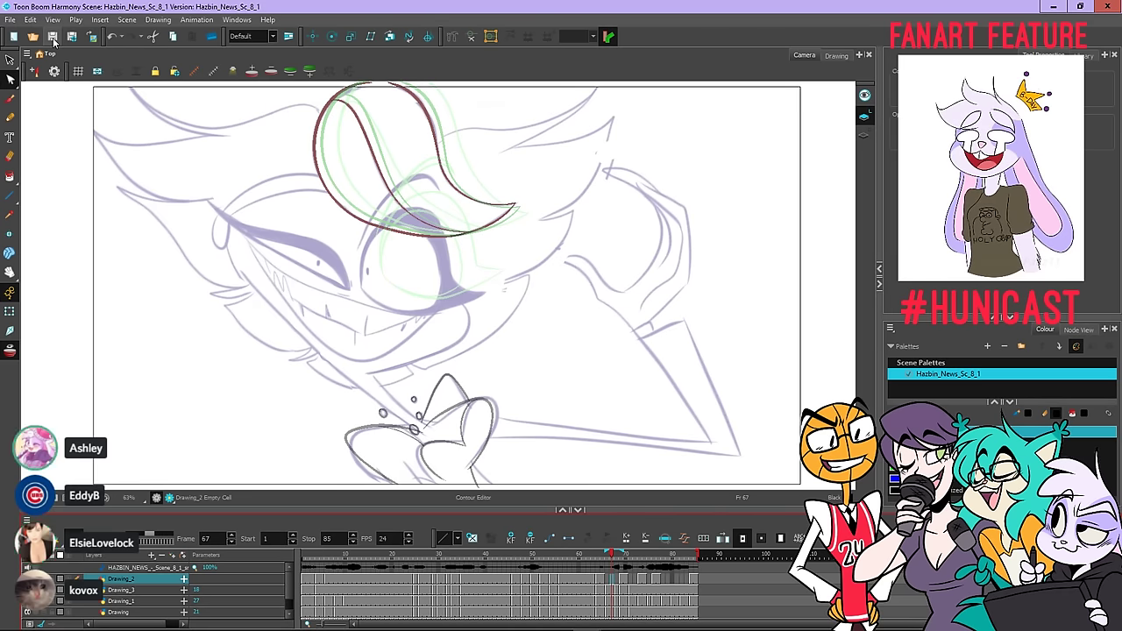
{"action": "mouse_move", "coordinate": [611, 559]}
{"action": "left_mouse_down"}
{"action": "mouse_move", "coordinate": [633, 572]}
{"action": "mouse_move", "coordinate": [601, 578]}
{"action": "mouse_move", "coordinate": [632, 579]}
{"action": "mouse_move", "coordinate": [618, 579]}
{"action": "left_mouse_up"}
{"action": "key", "text": "comma"}
{"action": "key", "text": "period"}
{"action": "key", "text": "period"}
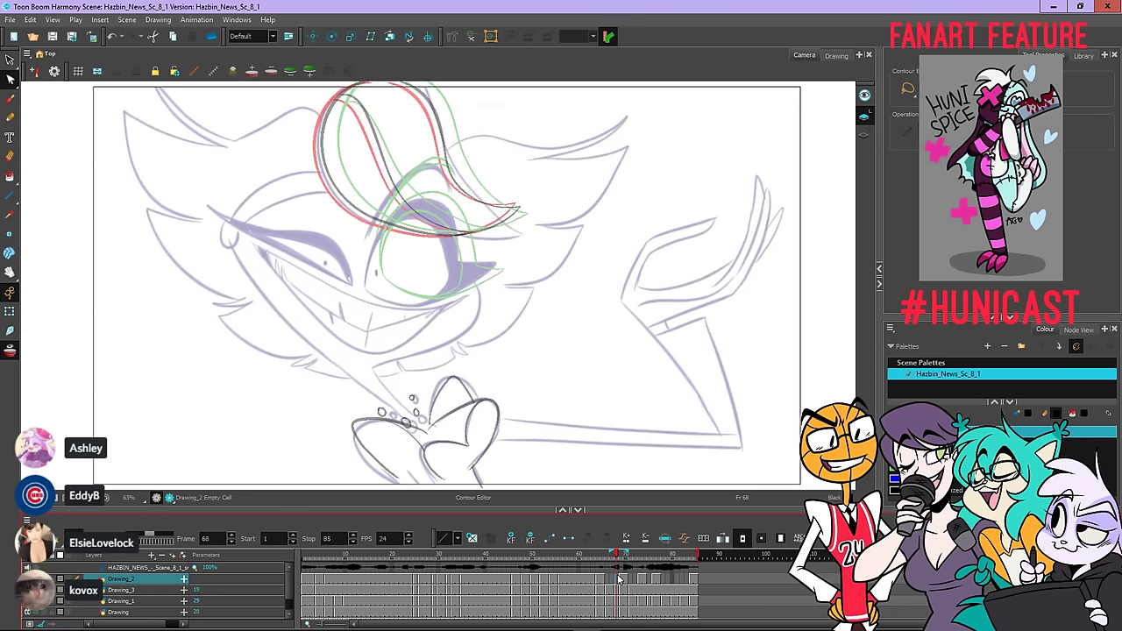
{"action": "key", "text": "comma"}
{"action": "key", "text": "comma"}
{"action": "key", "text": "period"}
{"action": "key", "text": "period"}
{"action": "key", "text": "period"}
{"action": "key", "text": "period"}
{"action": "mouse_move", "coordinate": [618, 579]}
{"action": "left_mouse_down"}
{"action": "mouse_move", "coordinate": [608, 578]}
{"action": "mouse_move", "coordinate": [618, 579]}
{"action": "left_mouse_up"}
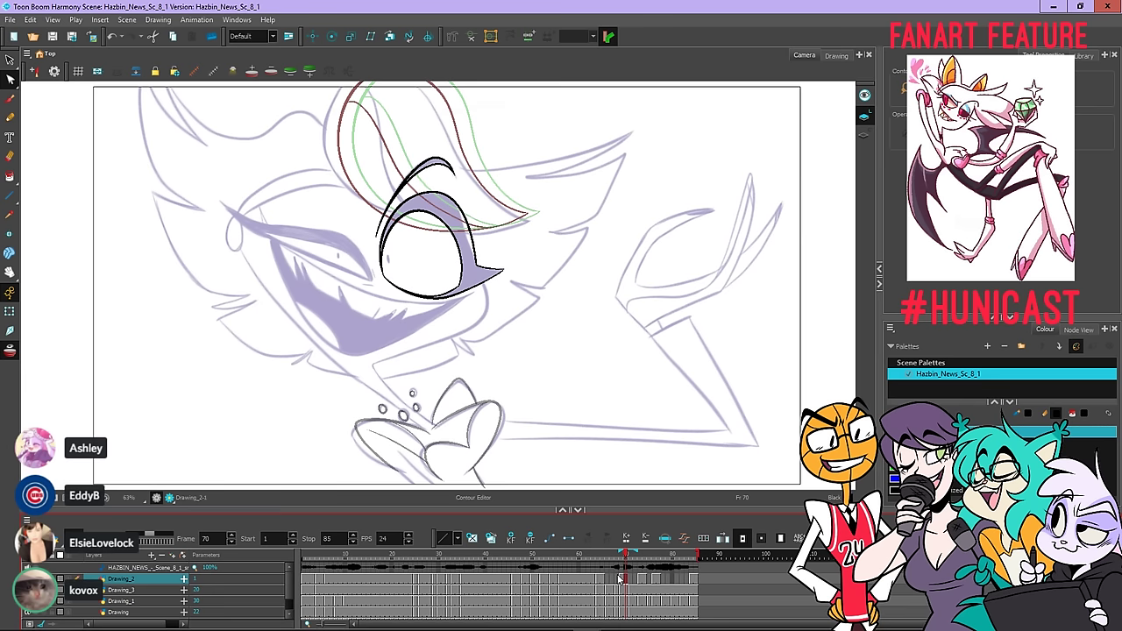
Ink the long lower lid line of the squinting eye on frame 70 of Drawing_2 with the Pencil tool
{"action": "left_click", "coordinate": [9, 117]}
{"action": "scroll", "coordinate": [208, 197], "scroll_direction": "up", "scroll_amount": 2}
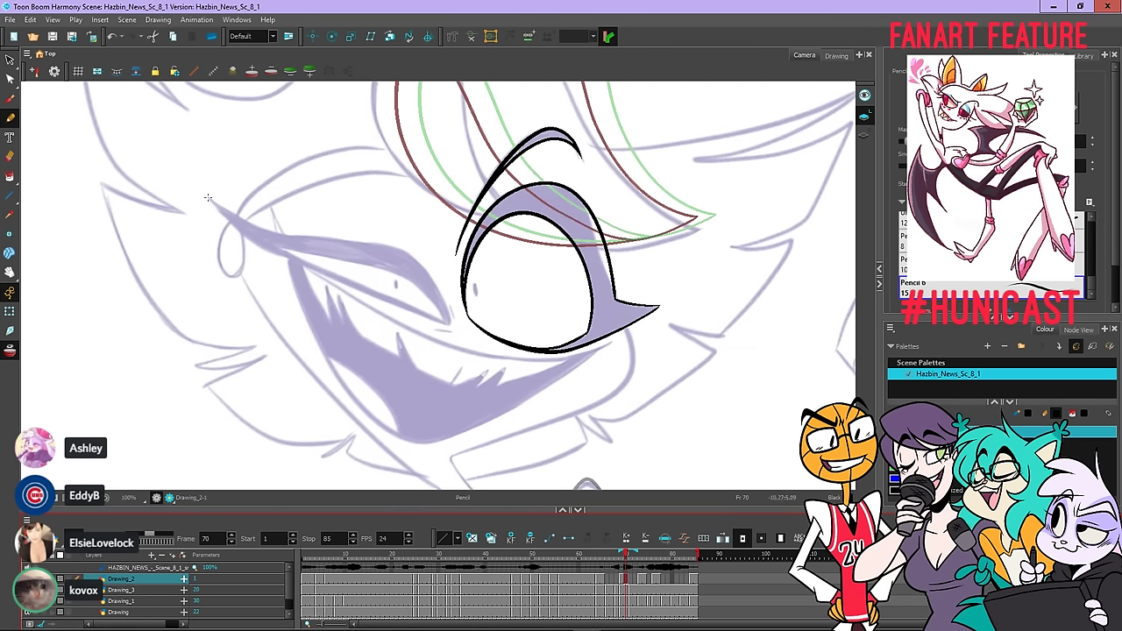
{"action": "mouse_move", "coordinate": [209, 199]}
{"action": "left_mouse_down"}
{"action": "mouse_move", "coordinate": [281, 254]}
{"action": "mouse_move", "coordinate": [450, 326]}
{"action": "left_mouse_up"}
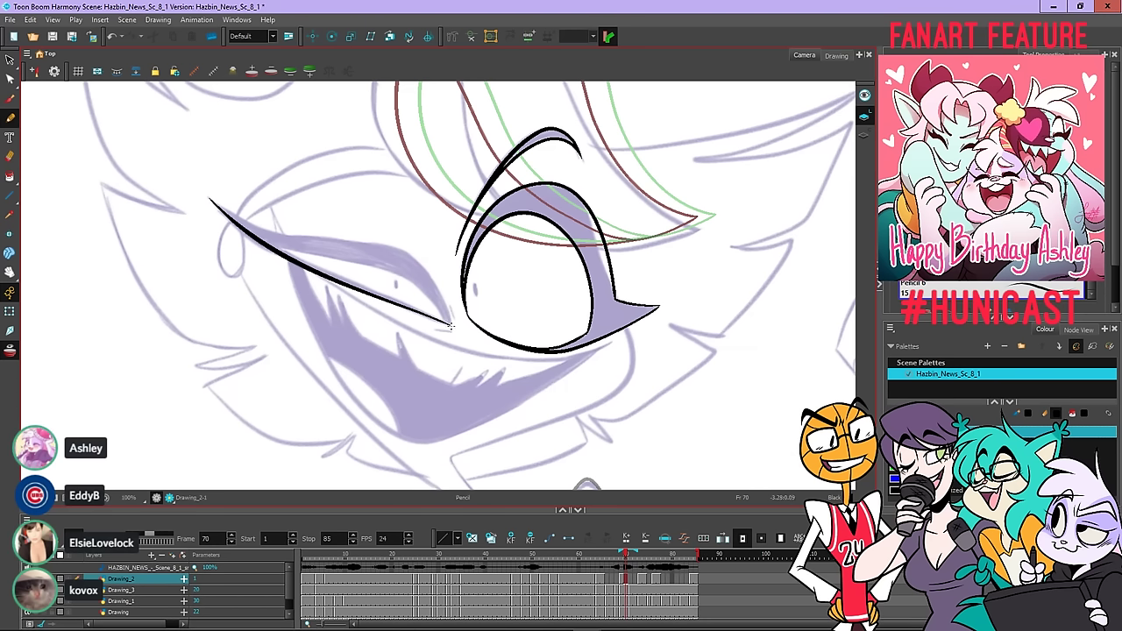
{"action": "left_click_drag", "start_coordinate": [212, 202], "coordinate": [291, 242]}
{"action": "key", "text": "ctrl+z"}
{"action": "key", "text": "ctrl+z"}
{"action": "key", "text": "ctrl+z"}
{"action": "key", "text": "ctrl+z"}
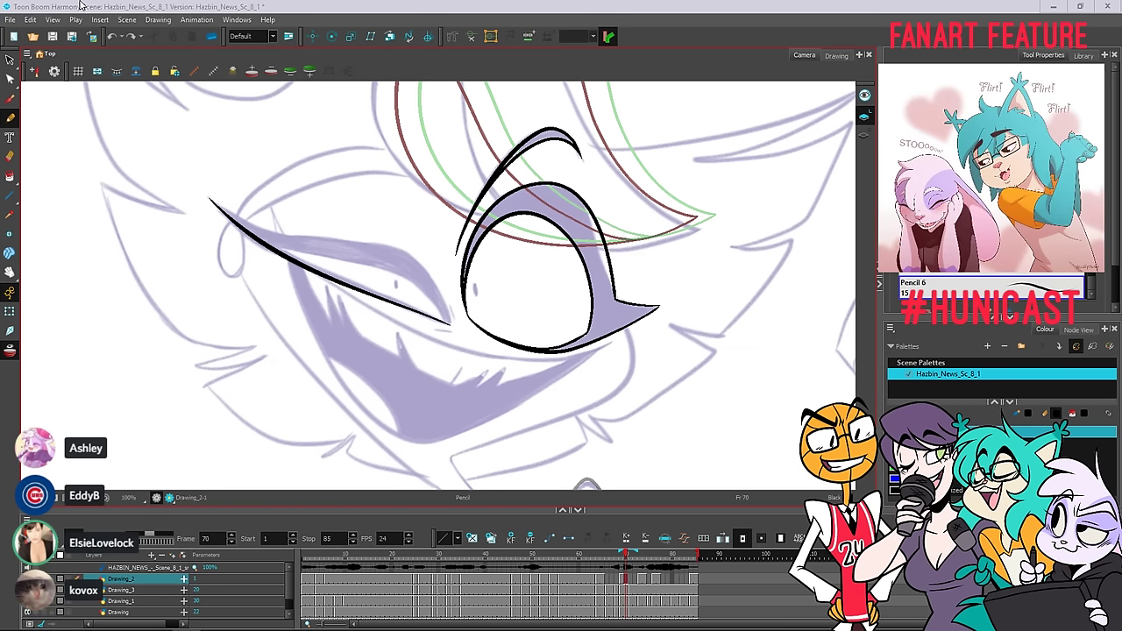
Save the Hazbin News scene
{"action": "left_click", "coordinate": [275, 6]}
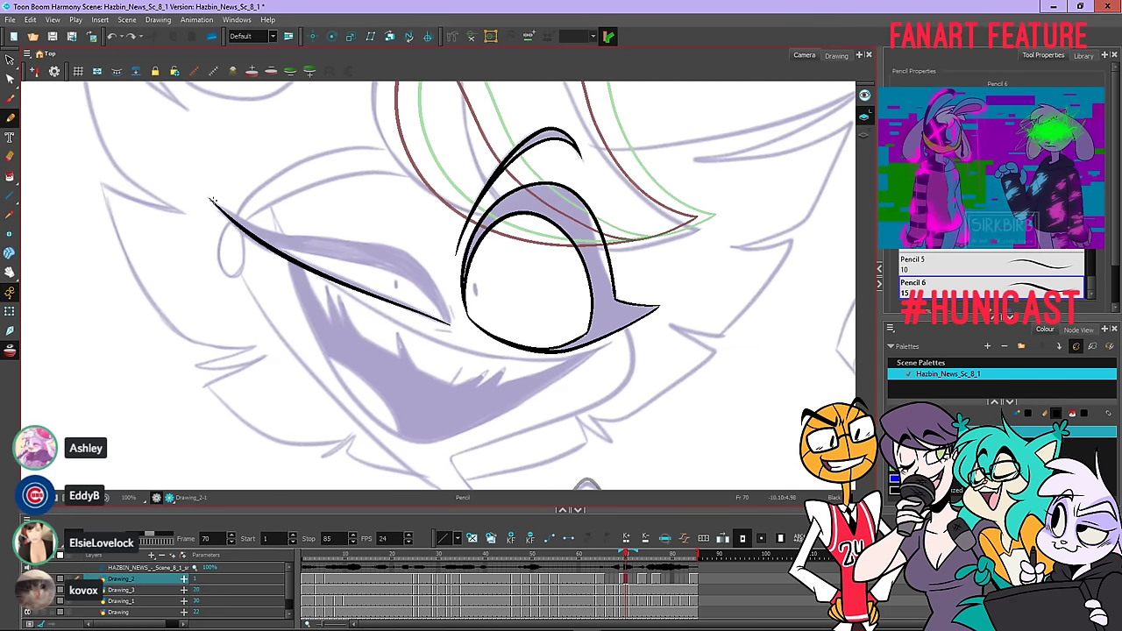
{"action": "left_click", "coordinate": [52, 36]}
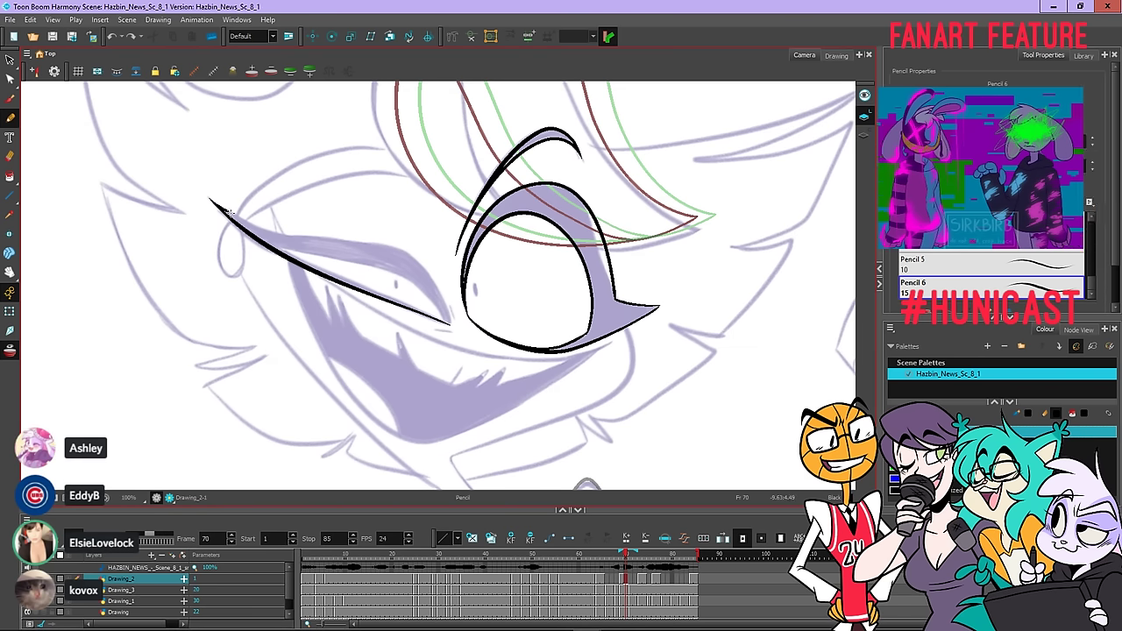
Ink the upper lid and the inner eye outline of the squinting eye on frame 70, undoing one bad stroke
{"action": "left_click_drag", "start_coordinate": [229, 213], "coordinate": [320, 237]}
{"action": "key", "text": "ctrl+z"}
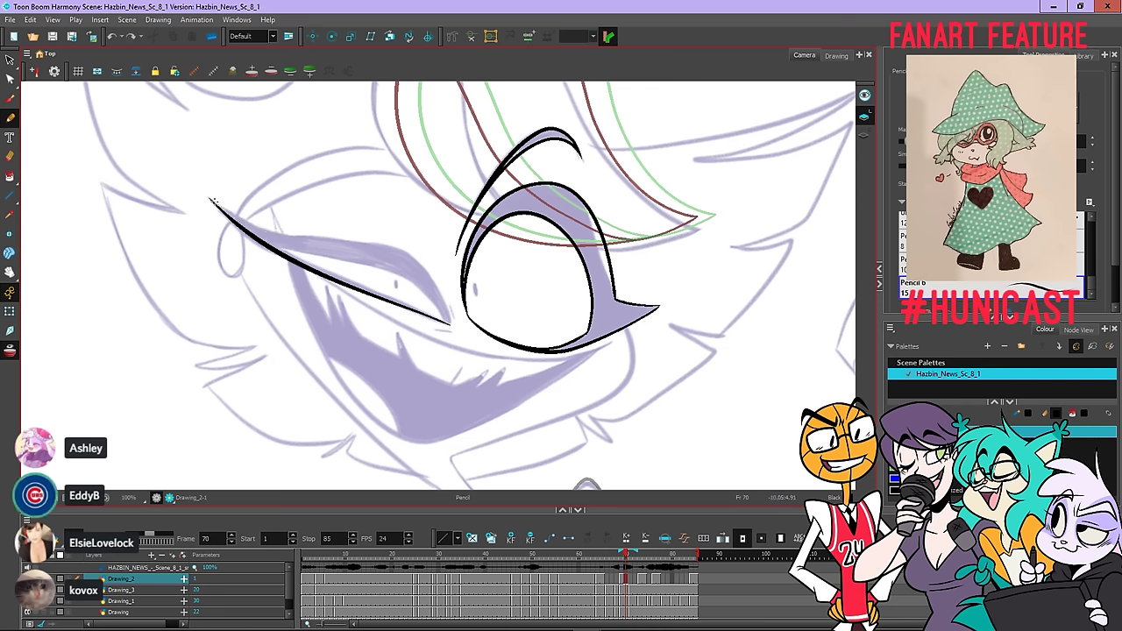
{"action": "mouse_move", "coordinate": [212, 199]}
{"action": "left_mouse_down"}
{"action": "mouse_move", "coordinate": [277, 235]}
{"action": "mouse_move", "coordinate": [403, 252]}
{"action": "mouse_move", "coordinate": [451, 323]}
{"action": "left_mouse_up"}
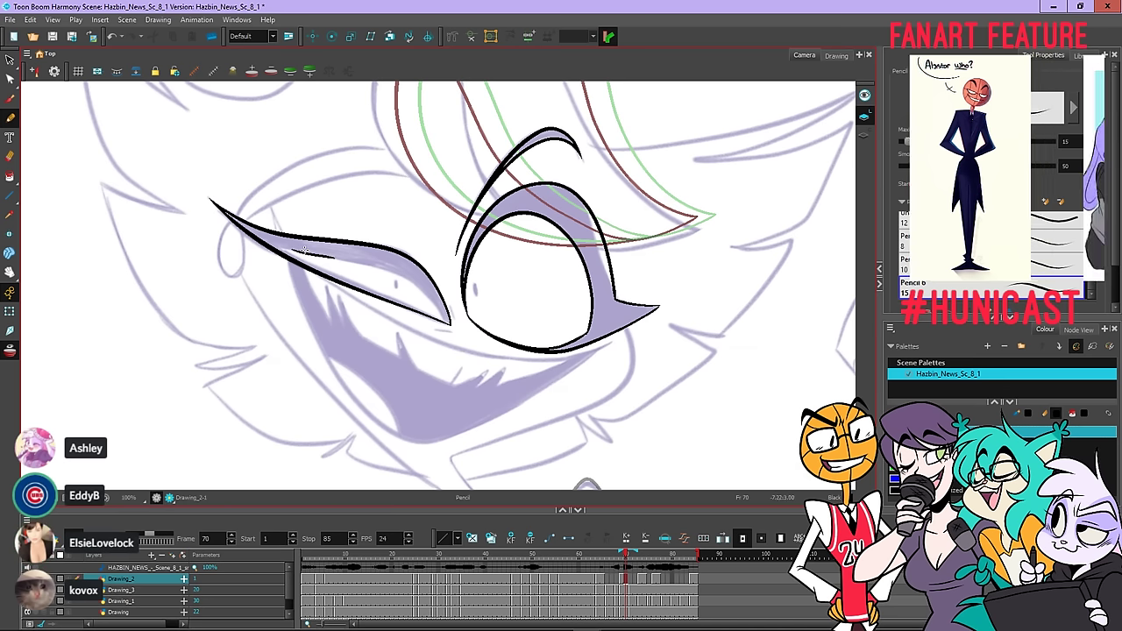
{"action": "left_click_drag", "start_coordinate": [367, 261], "coordinate": [421, 282]}
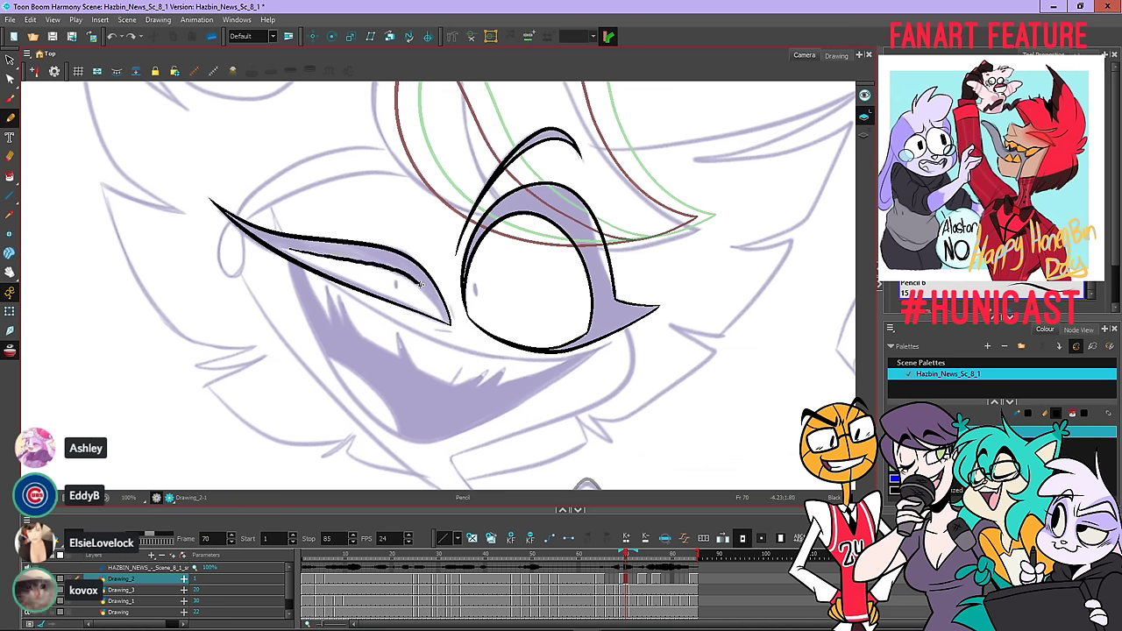
{"action": "left_click_drag", "start_coordinate": [450, 325], "coordinate": [451, 325]}
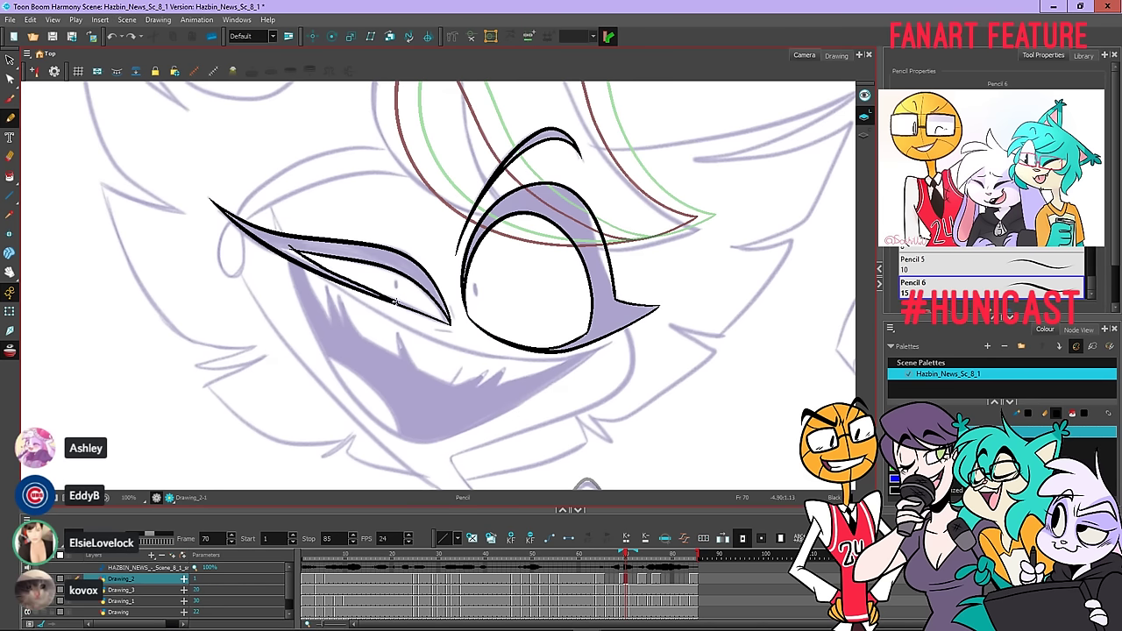
{"action": "left_click_drag", "start_coordinate": [410, 309], "coordinate": [415, 309]}
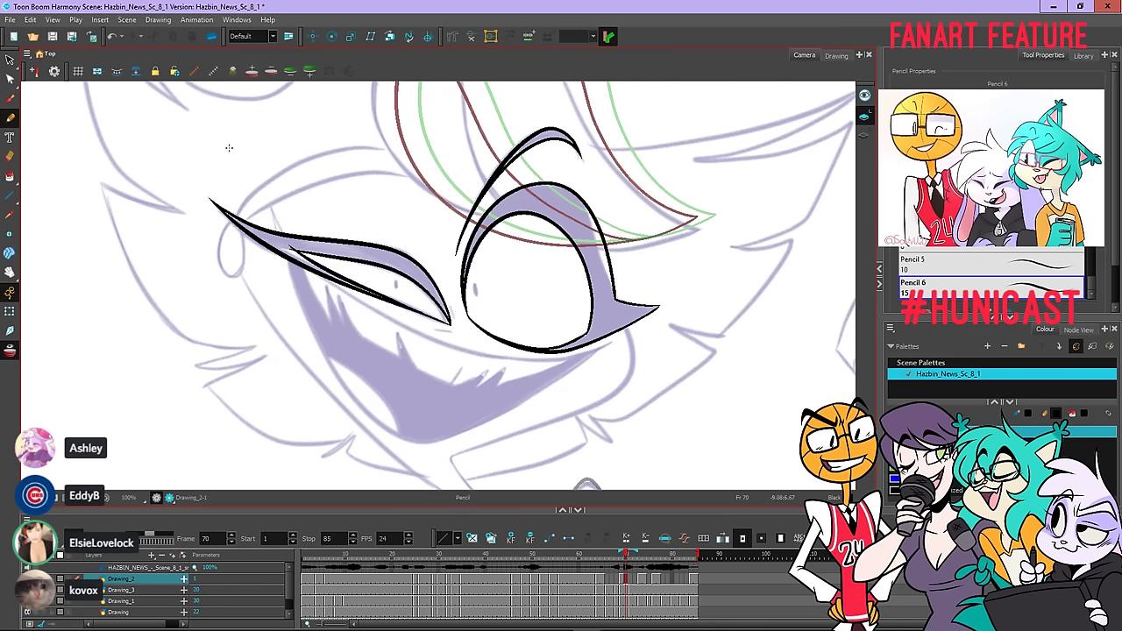
Refine the contour of the squinting eye's lower inner outline on frame 70 with the Contour Editor
{"action": "left_click", "coordinate": [10, 81]}
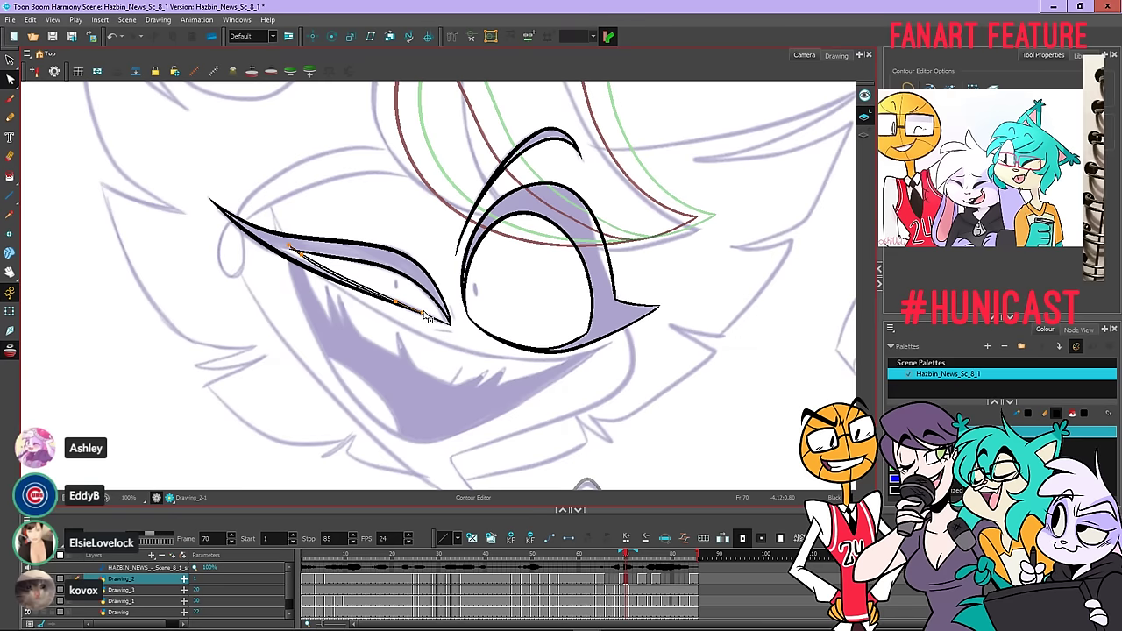
{"action": "scroll", "coordinate": [423, 312], "scroll_direction": "up", "scroll_amount": 2}
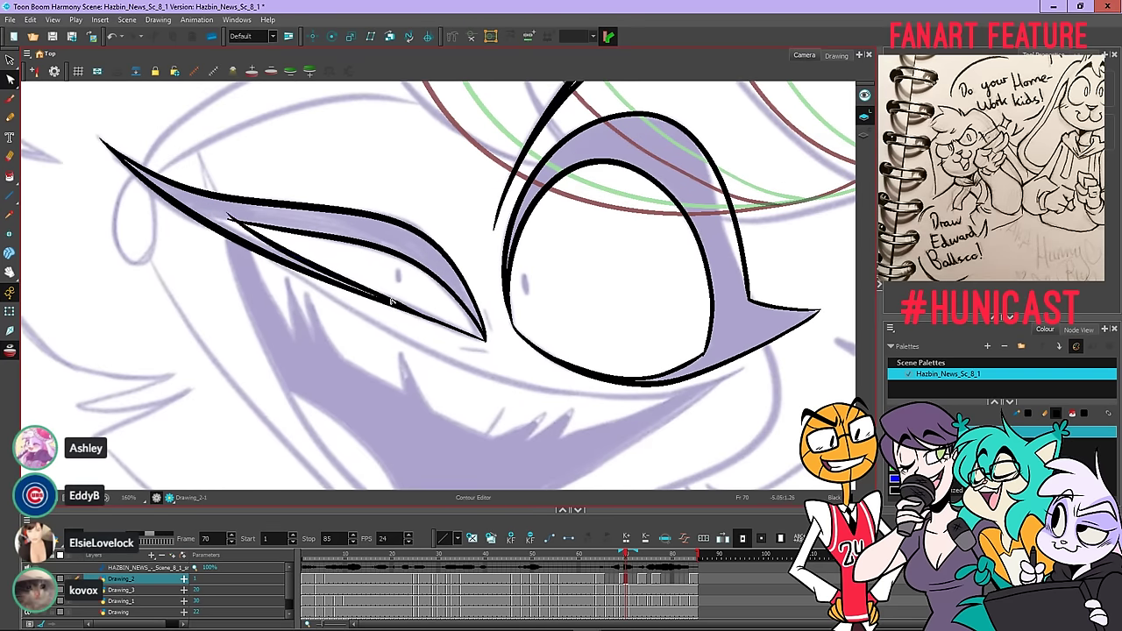
{"action": "left_click", "coordinate": [447, 326]}
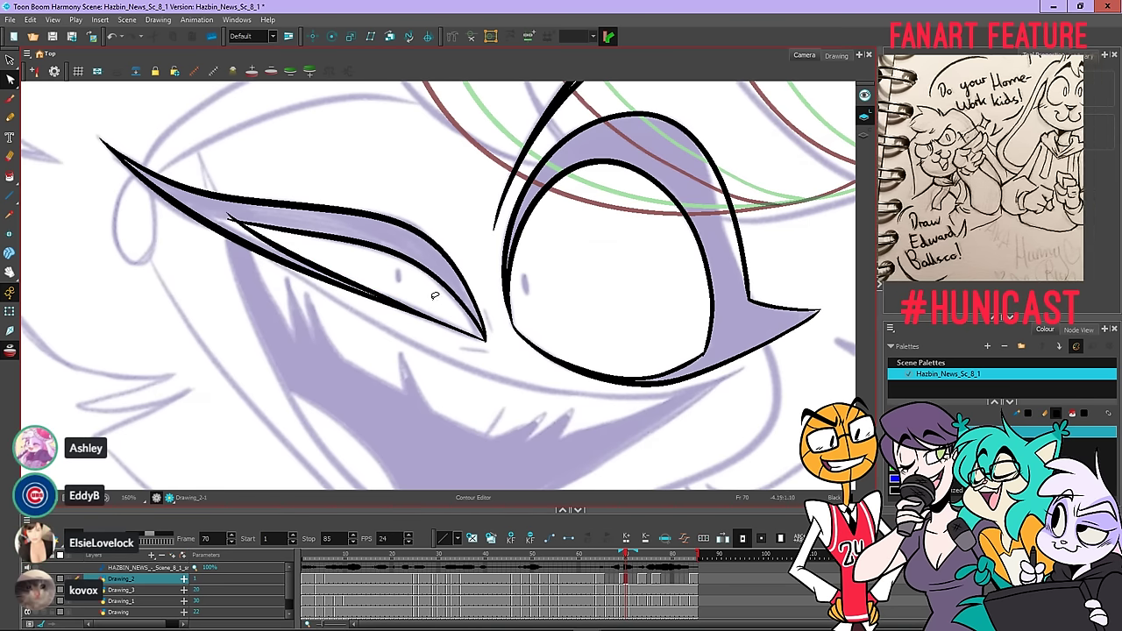
{"action": "scroll", "coordinate": [435, 262], "scroll_direction": "down", "scroll_amount": 2}
{"action": "left_click_drag", "start_coordinate": [466, 178], "coordinate": [445, 218]}
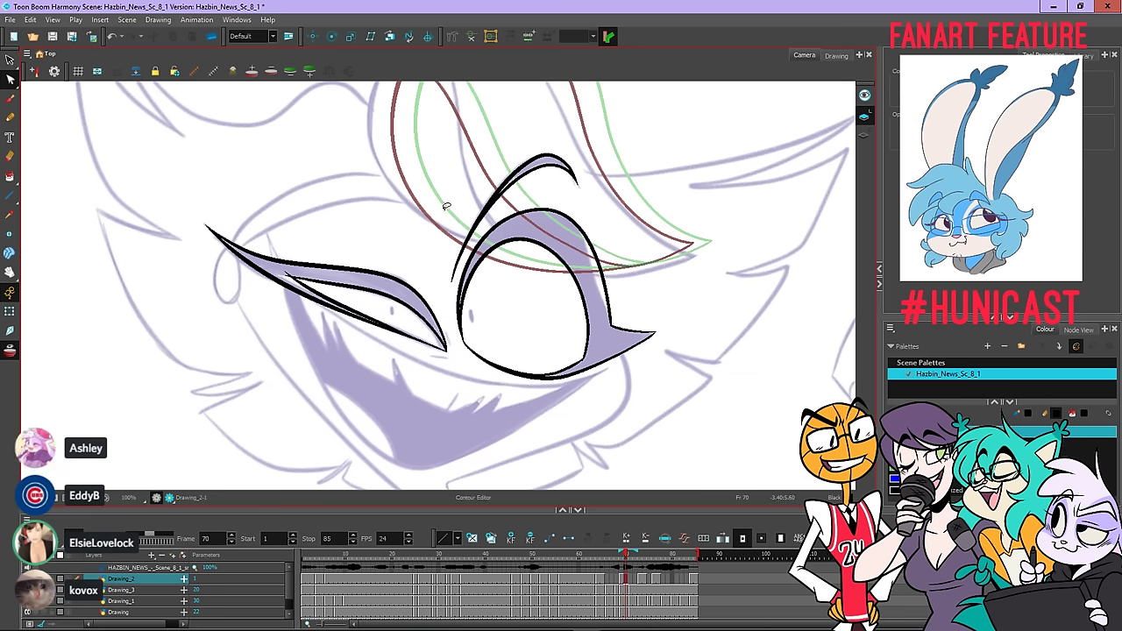
Ink the short crease line below the squinting eye's inner corner with the Pencil tool, undoing and redrawing the first stroke
{"action": "left_click", "coordinate": [11, 118]}
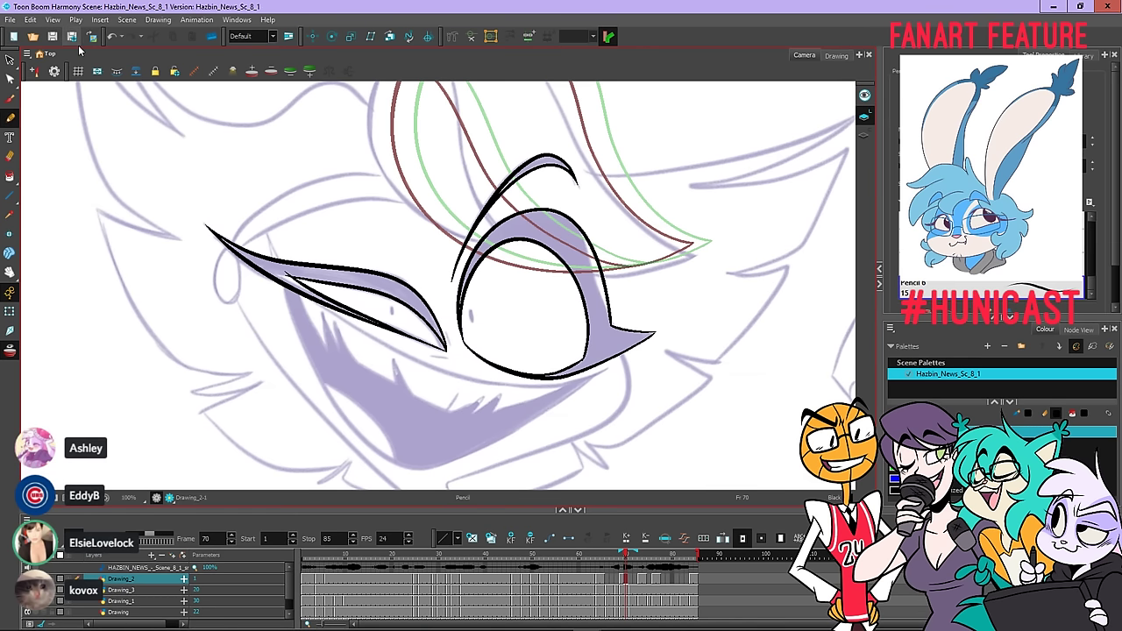
{"action": "left_click_drag", "start_coordinate": [442, 352], "coordinate": [428, 354]}
{"action": "scroll", "coordinate": [443, 350], "scroll_direction": "up", "scroll_amount": 1}
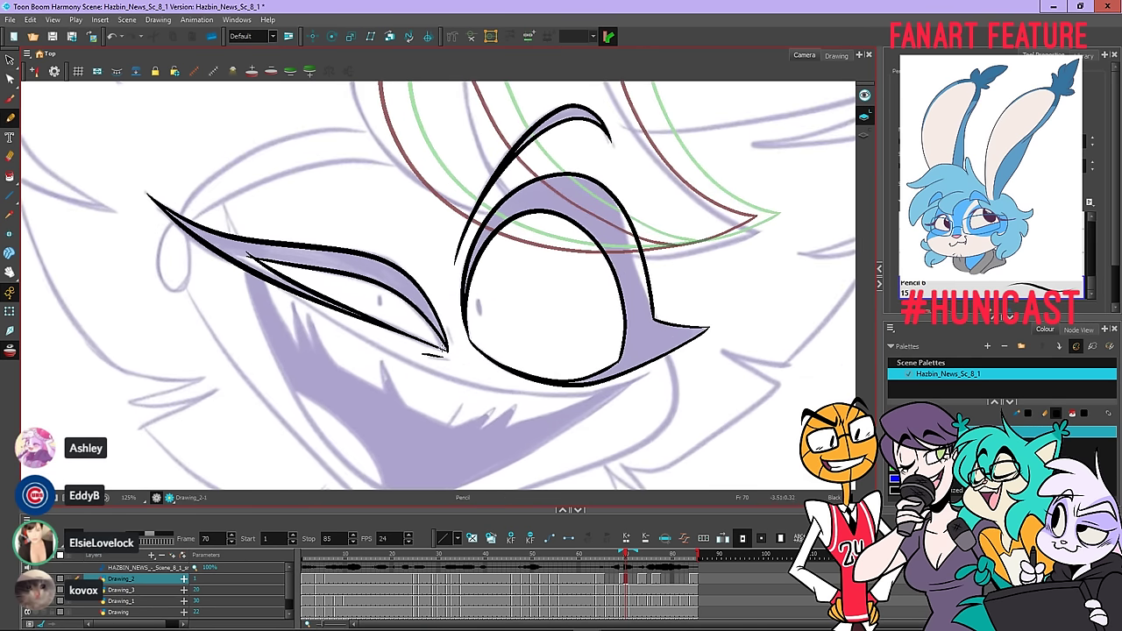
{"action": "scroll", "coordinate": [421, 343], "scroll_direction": "up", "scroll_amount": 2}
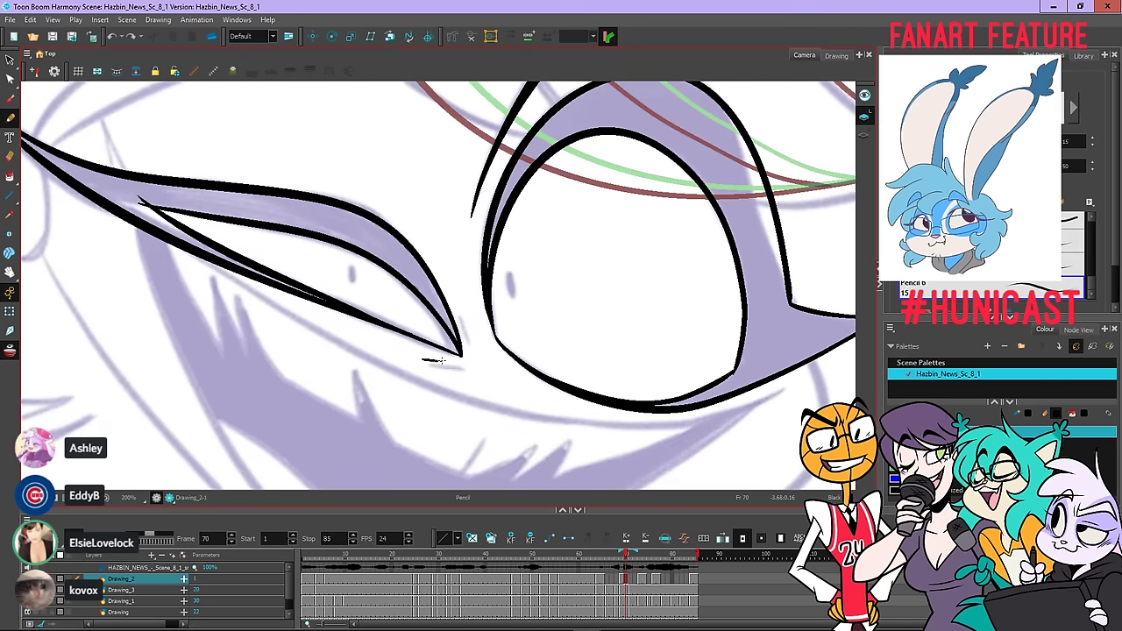
{"action": "key", "text": "ctrl+z"}
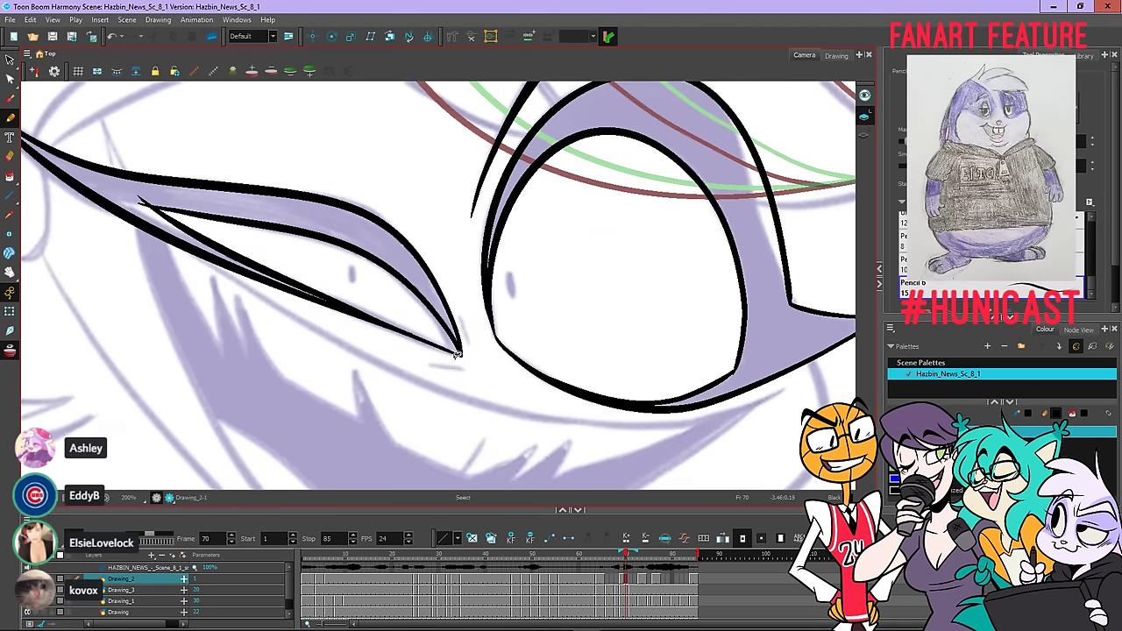
{"action": "left_click_drag", "start_coordinate": [455, 360], "coordinate": [418, 357]}
{"action": "scroll", "coordinate": [397, 316], "scroll_direction": "down", "scroll_amount": 2}
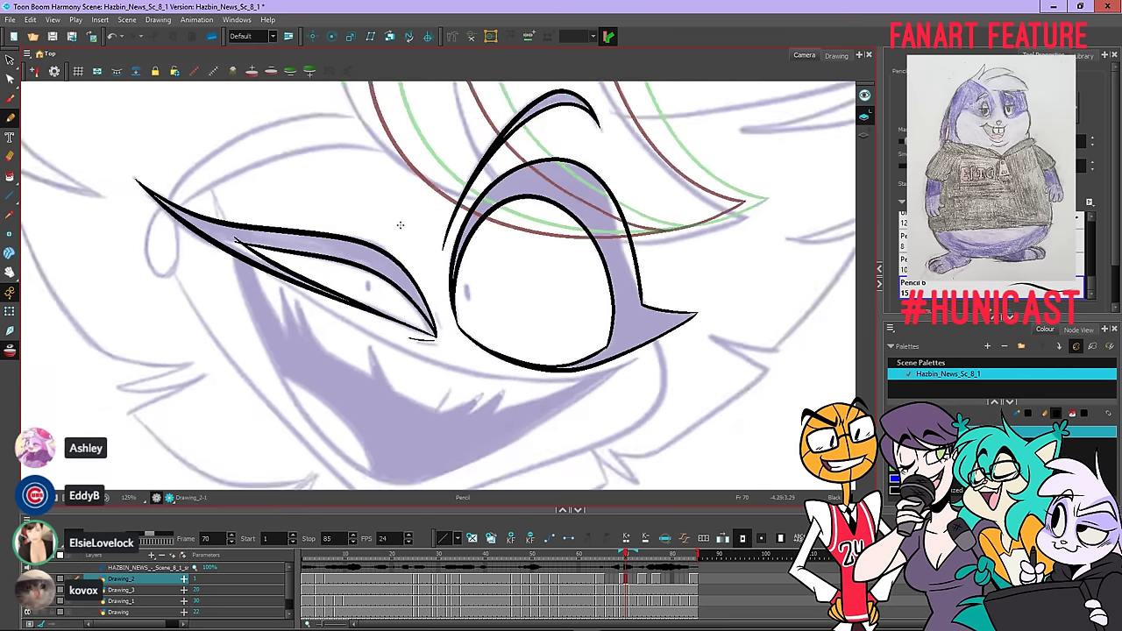
Select the short crease stroke under the squinting eye's inner corner on frame 70 and adjust its placement
{"action": "left_click", "coordinate": [9, 60]}
{"action": "scroll", "coordinate": [425, 340], "scroll_direction": "up", "scroll_amount": 5}
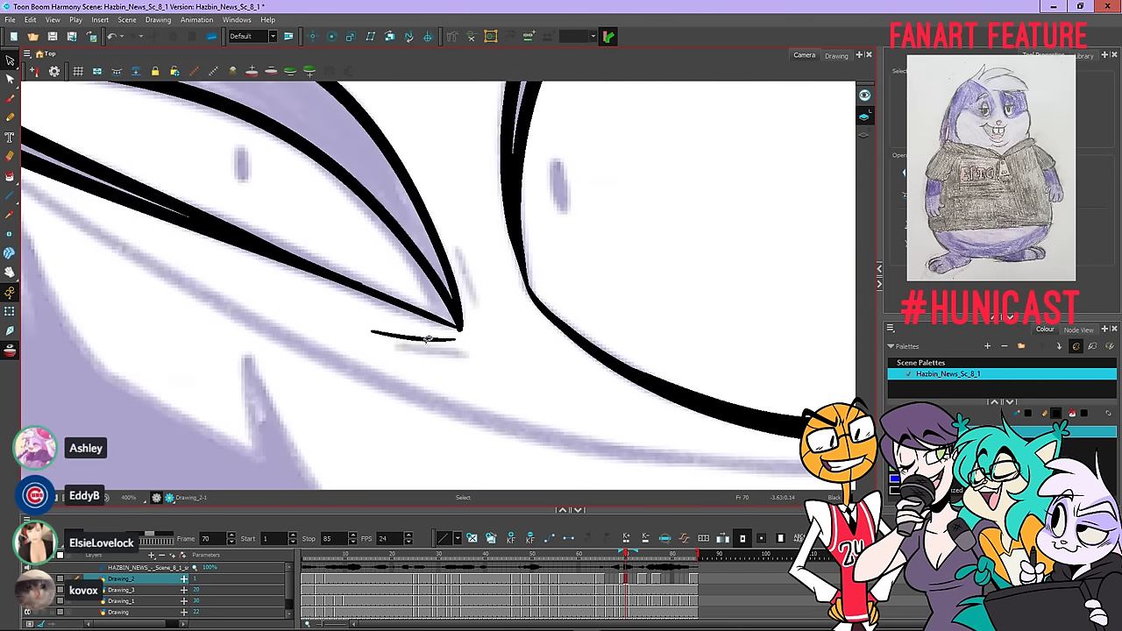
{"action": "left_click", "coordinate": [428, 338]}
{"action": "left_click_drag", "start_coordinate": [430, 340], "coordinate": [482, 326]}
{"action": "left_click", "coordinate": [473, 350]}
{"action": "scroll", "coordinate": [462, 340], "scroll_direction": "down", "scroll_amount": 4}
{"action": "scroll", "coordinate": [454, 306], "scroll_direction": "up", "scroll_amount": 5}
{"action": "left_click", "coordinate": [453, 308]}
{"action": "left_click", "coordinate": [500, 330]}
{"action": "scroll", "coordinate": [487, 302], "scroll_direction": "down", "scroll_amount": 3}
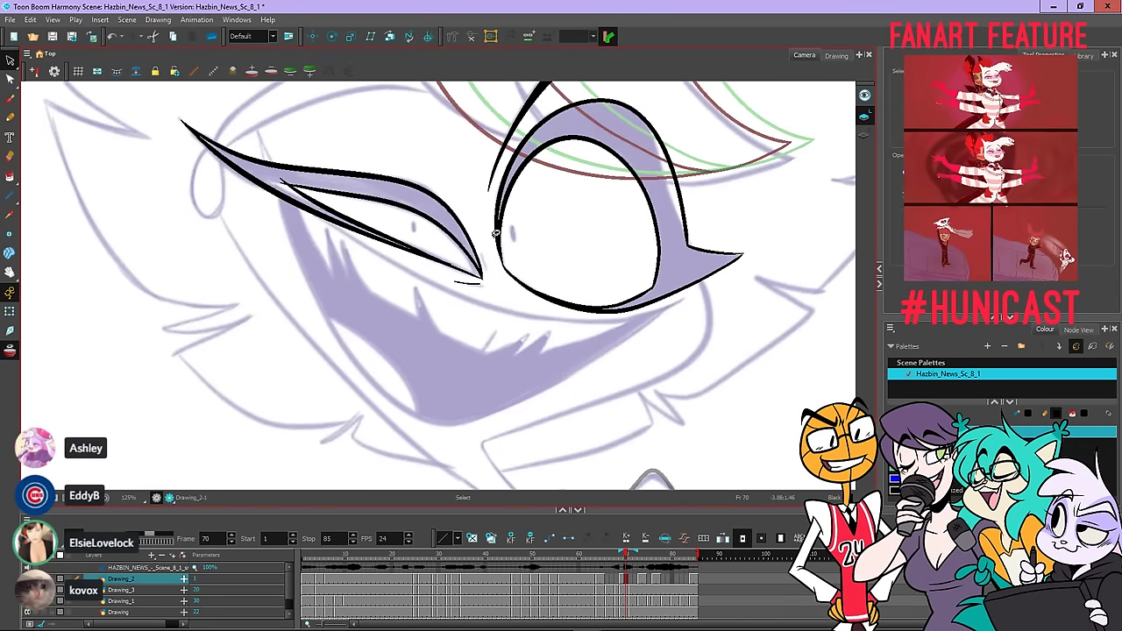
{"action": "scroll", "coordinate": [491, 238], "scroll_direction": "up", "scroll_amount": 3}
{"action": "left_click", "coordinate": [500, 308]}
{"action": "scroll", "coordinate": [501, 307], "scroll_direction": "down", "scroll_amount": 5}
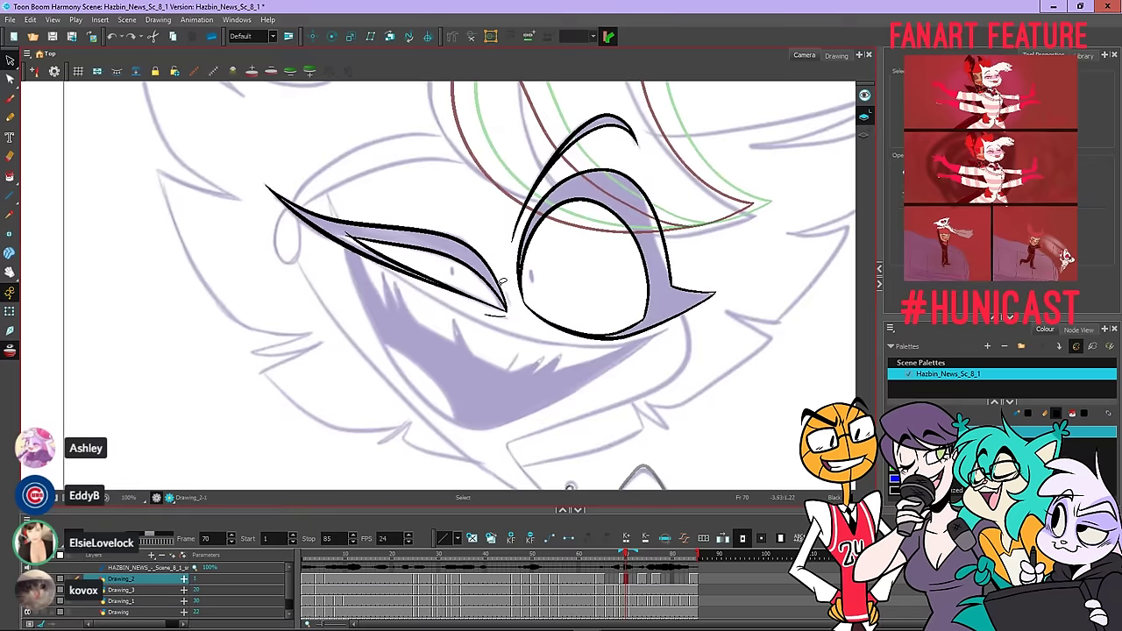
Adjust the tip where the lid lines meet at the squinting eye's inner corner with the Contour Editor
{"action": "left_click", "coordinate": [11, 79]}
{"action": "scroll", "coordinate": [526, 331], "scroll_direction": "up", "scroll_amount": 4}
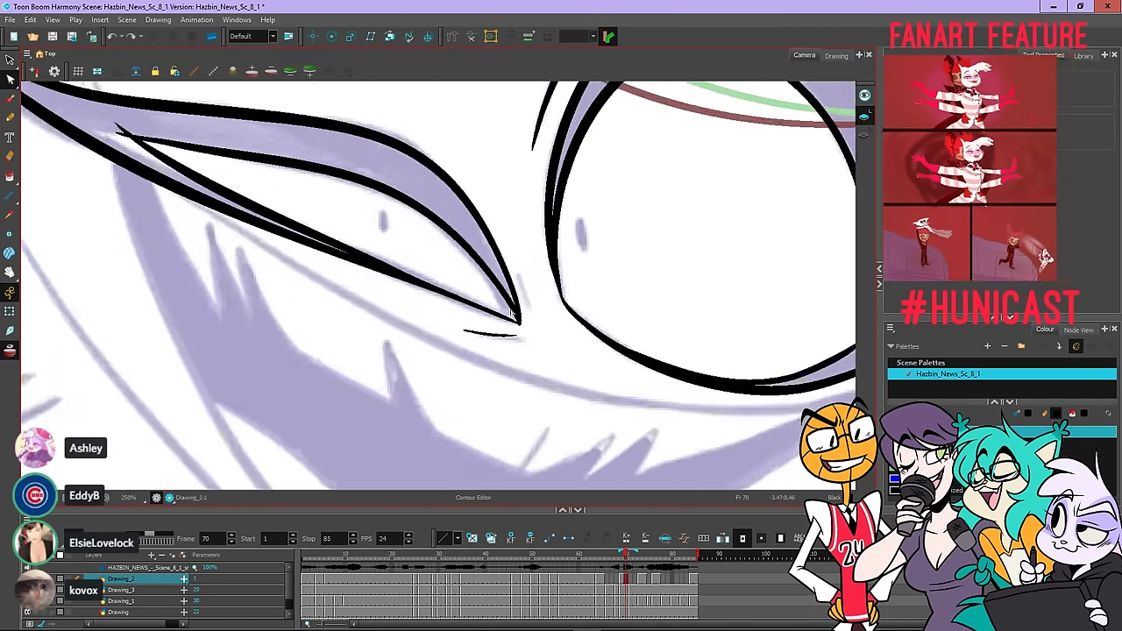
{"action": "left_click", "coordinate": [526, 330]}
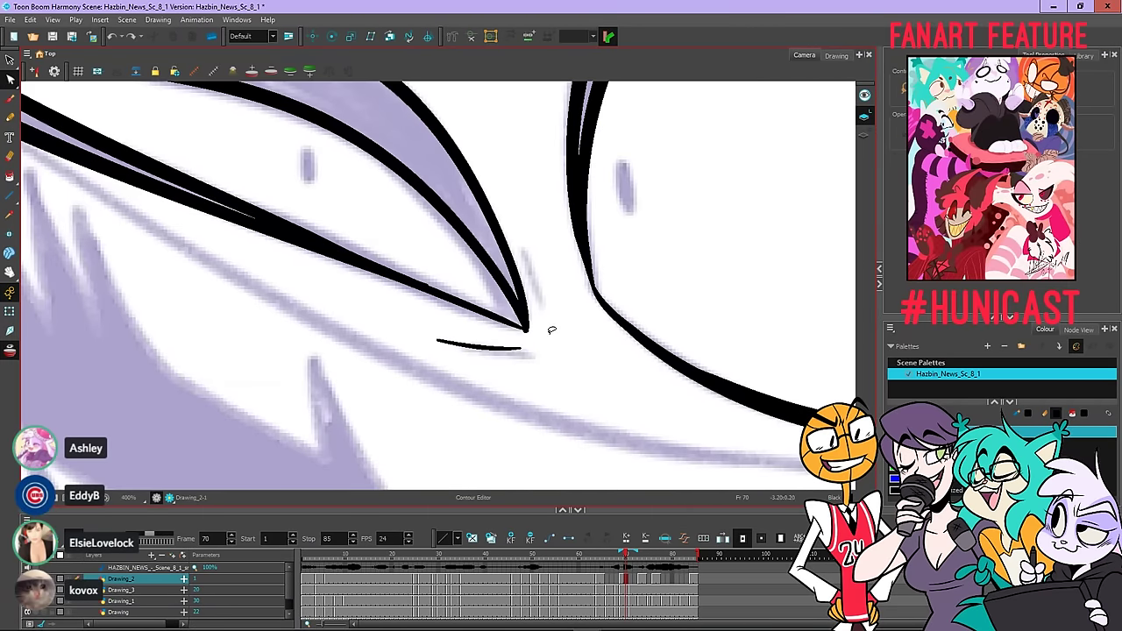
{"action": "left_click", "coordinate": [526, 329]}
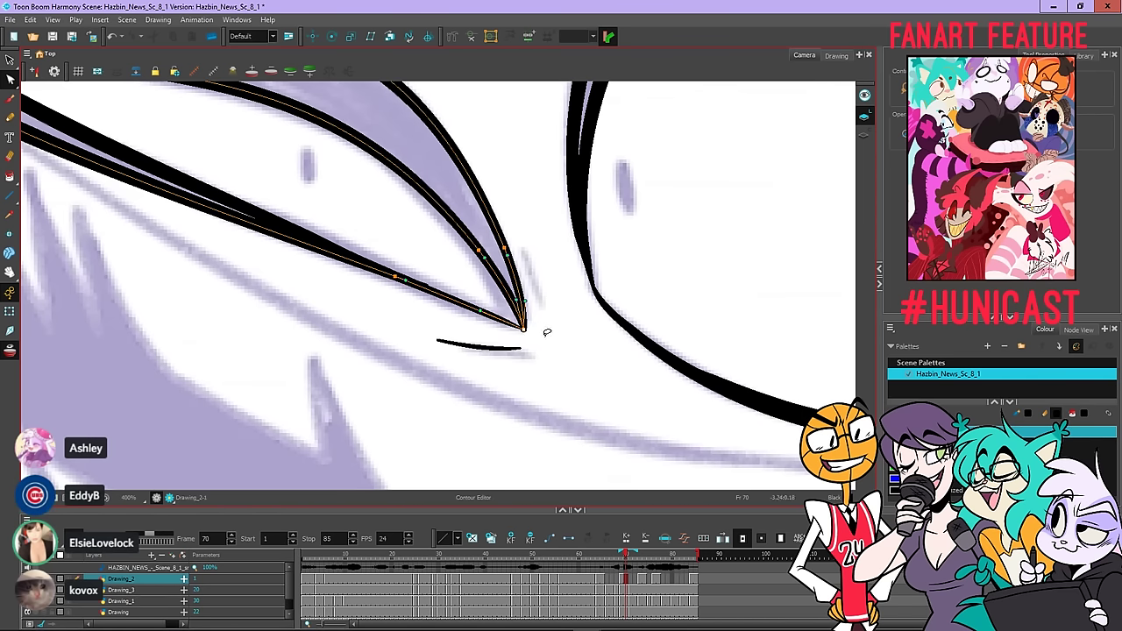
{"action": "scroll", "coordinate": [532, 319], "scroll_direction": "down", "scroll_amount": 2}
{"action": "scroll", "coordinate": [514, 251], "scroll_direction": "down", "scroll_amount": 2}
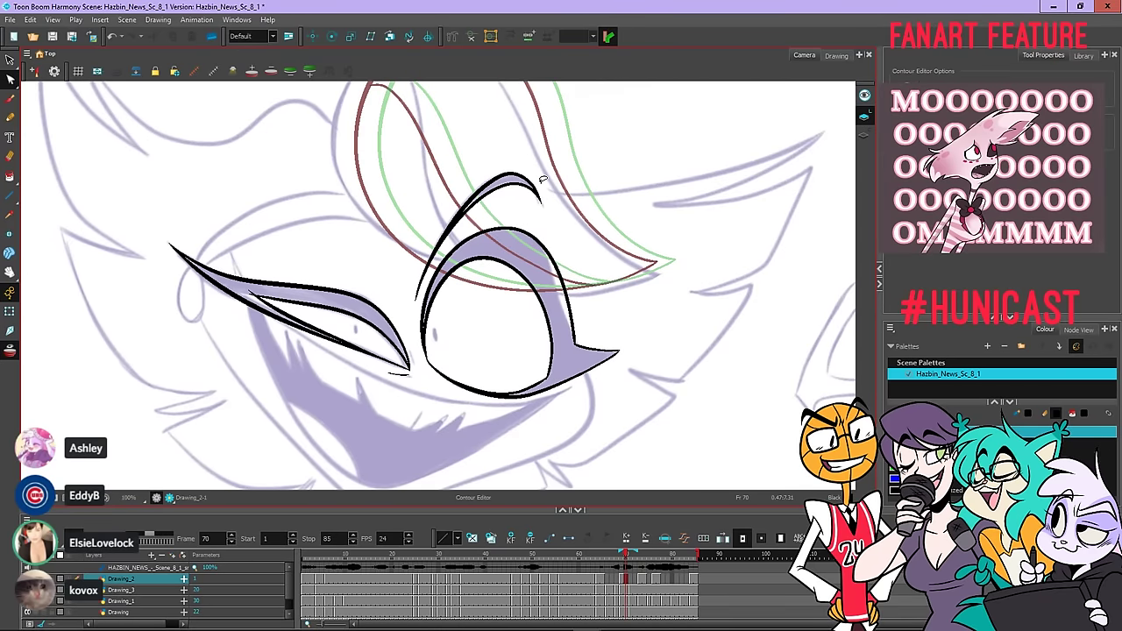
Select all the squinting eye's inked lines on frame 69 and copy them
{"action": "key", "text": "comma"}
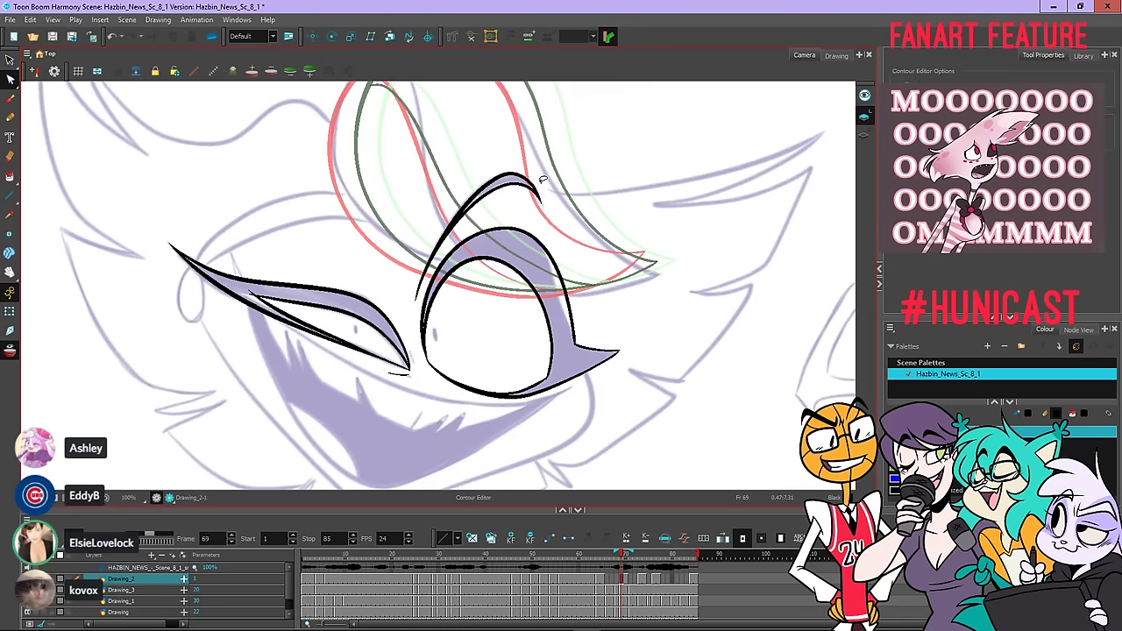
{"action": "key", "text": "alt+s"}
{"action": "mouse_move", "coordinate": [162, 182]}
{"action": "left_mouse_down"}
{"action": "mouse_move", "coordinate": [155, 225]}
{"action": "mouse_move", "coordinate": [425, 425]}
{"action": "left_mouse_up"}
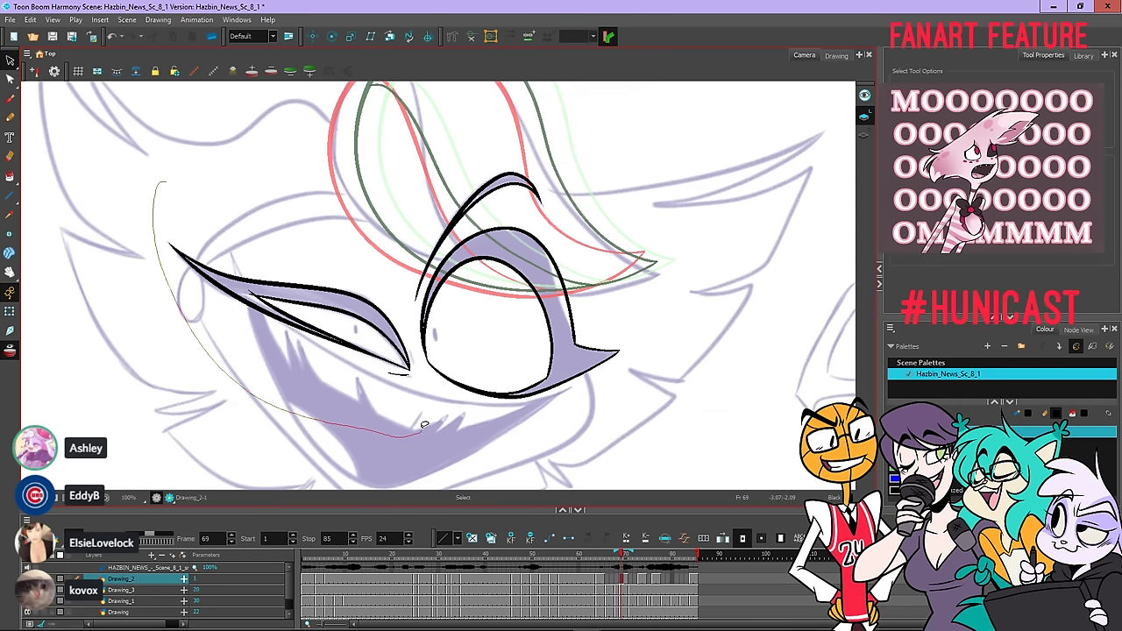
{"action": "left_click_drag", "start_coordinate": [412, 331], "coordinate": [174, 214]}
{"action": "right_click", "coordinate": [363, 137]}
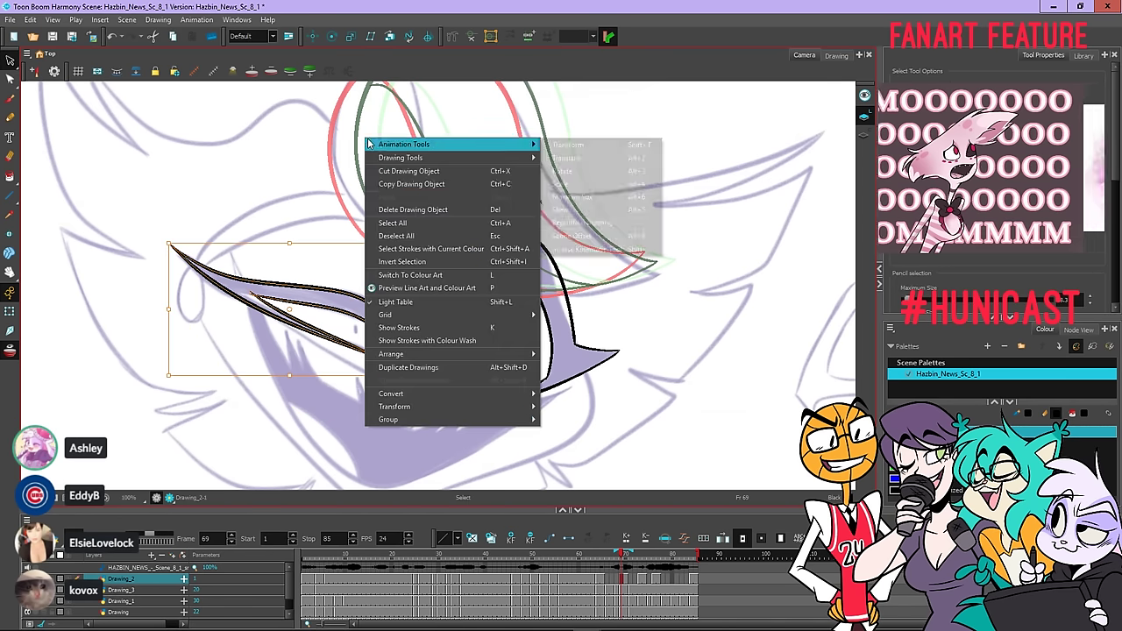
{"action": "left_click", "coordinate": [388, 185]}
Paste the squinting eye linework onto frame 73, then move and stretch it to fit the sketch
{"action": "key", "text": "period"}
{"action": "key", "text": "period"}
{"action": "key", "text": "period"}
{"action": "key", "text": "period"}
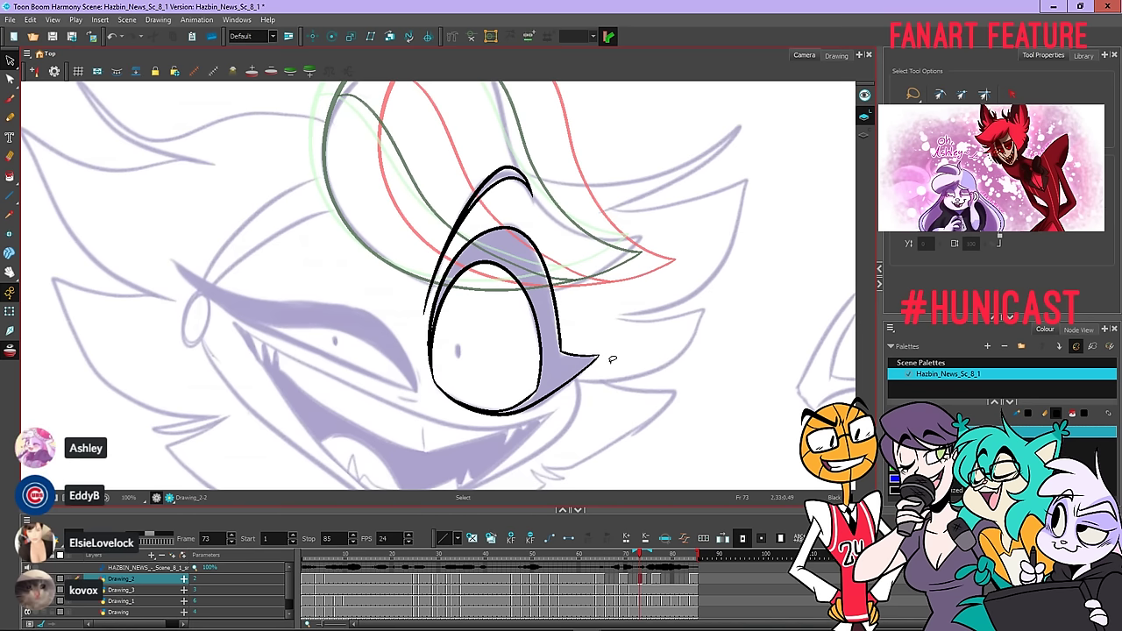
{"action": "right_click", "coordinate": [296, 229]}
{"action": "left_click", "coordinate": [329, 275]}
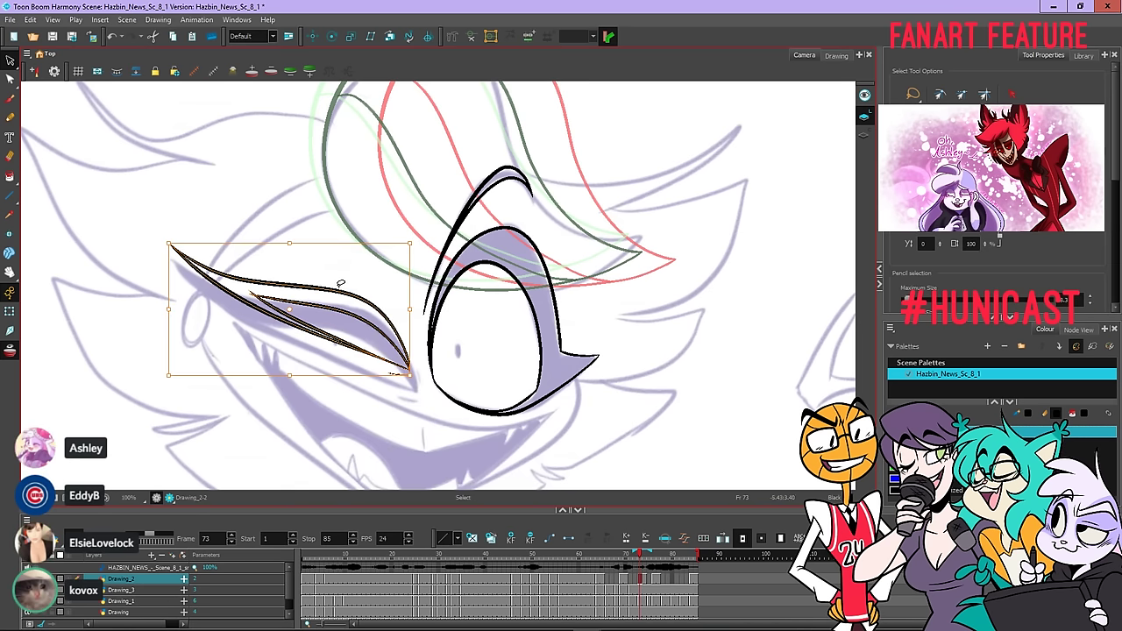
{"action": "left_click_drag", "start_coordinate": [341, 291], "coordinate": [350, 305]}
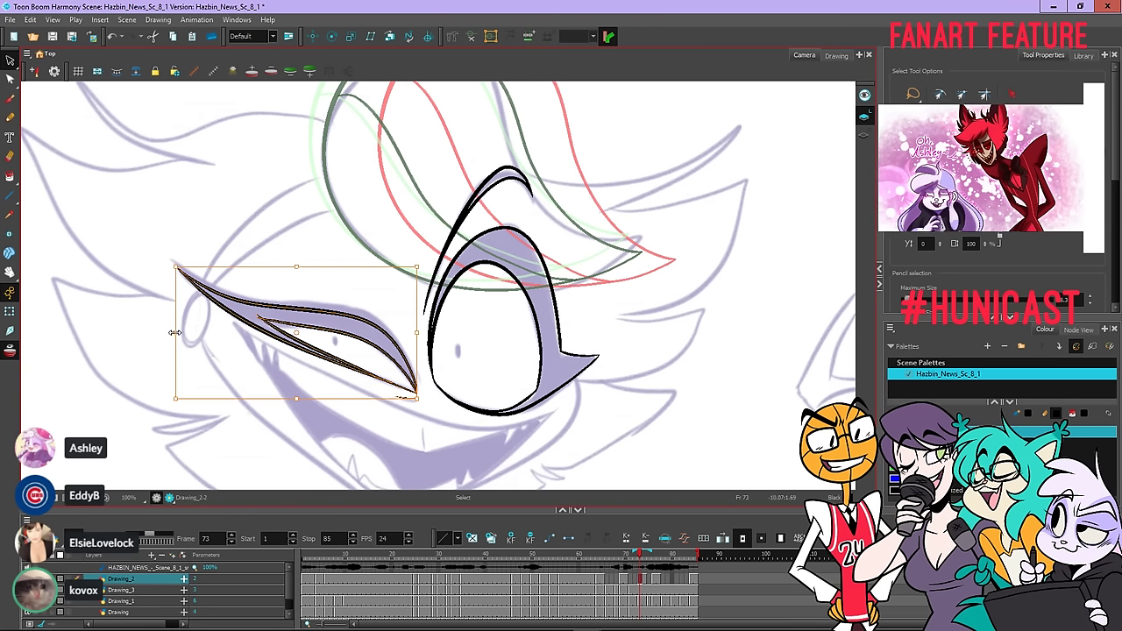
{"action": "left_click_drag", "start_coordinate": [176, 332], "coordinate": [171, 304]}
{"action": "left_click", "coordinate": [180, 211]}
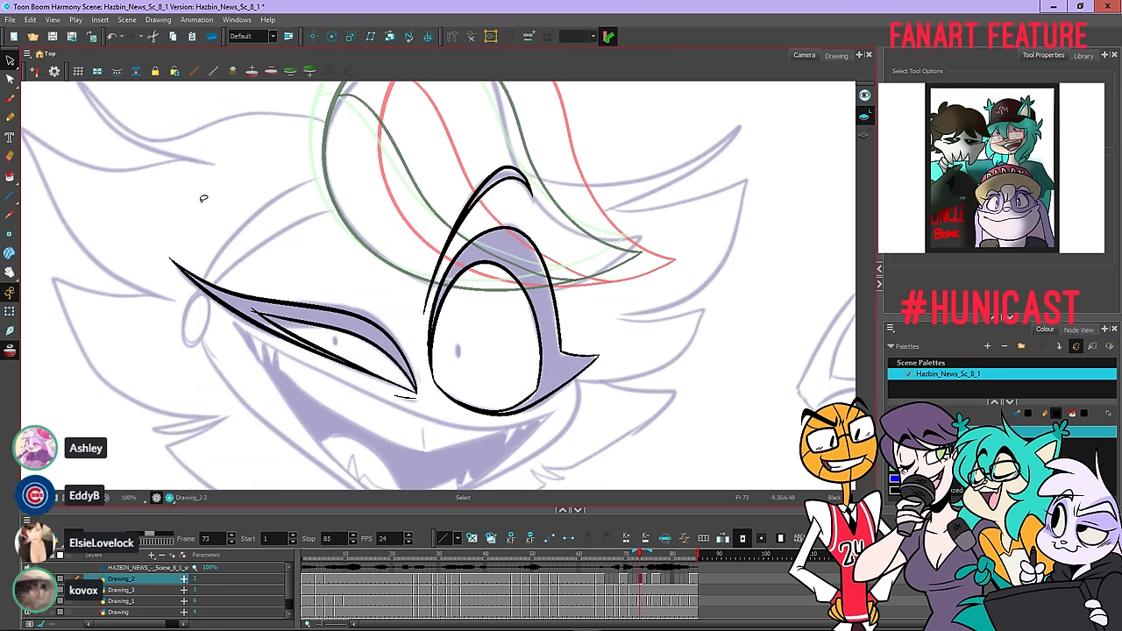
Compare the squinting eye across frames 70 to 74 and copy its linework from frame 74
{"action": "key", "text": "."}
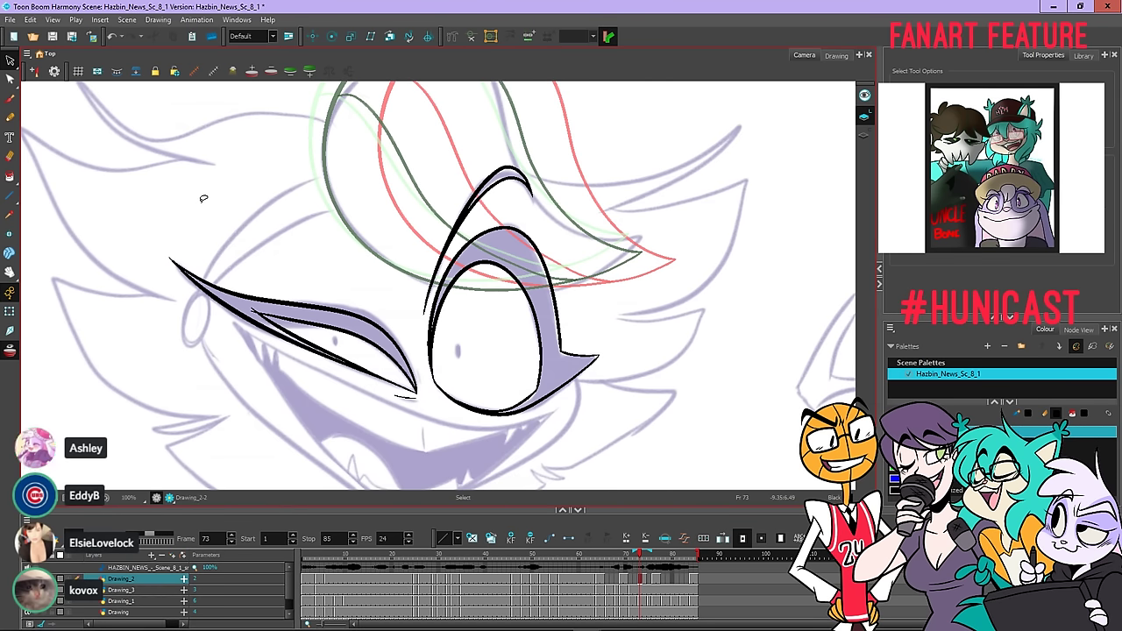
{"action": "key", "text": "."}
{"action": "key", "text": "comma"}
{"action": "key", "text": "period"}
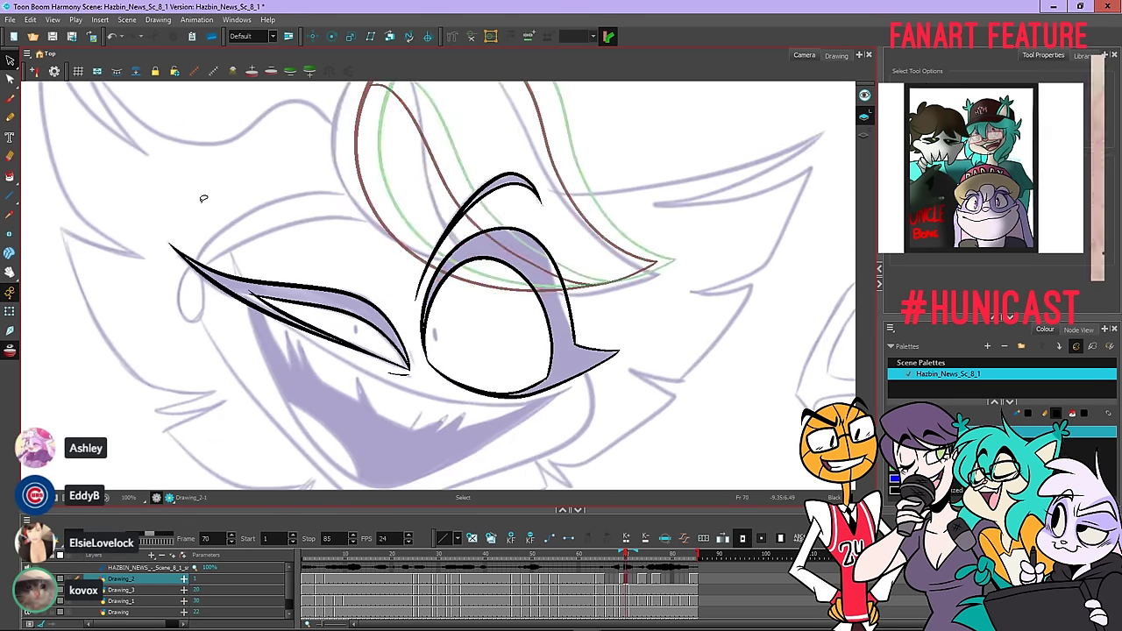
{"action": "key", "text": "comma"}
{"action": "key", "text": "period"}
{"action": "key", "text": "period"}
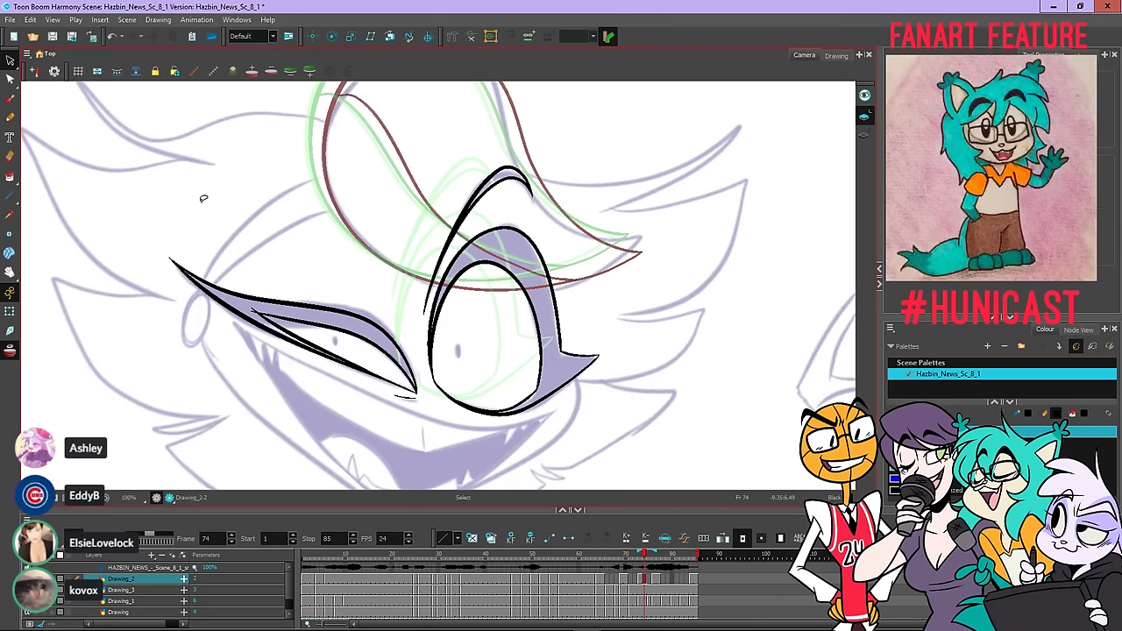
{"action": "mouse_move", "coordinate": [226, 227]}
{"action": "left_mouse_down"}
{"action": "mouse_move", "coordinate": [376, 429]}
{"action": "mouse_move", "coordinate": [420, 429]}
{"action": "left_mouse_up"}
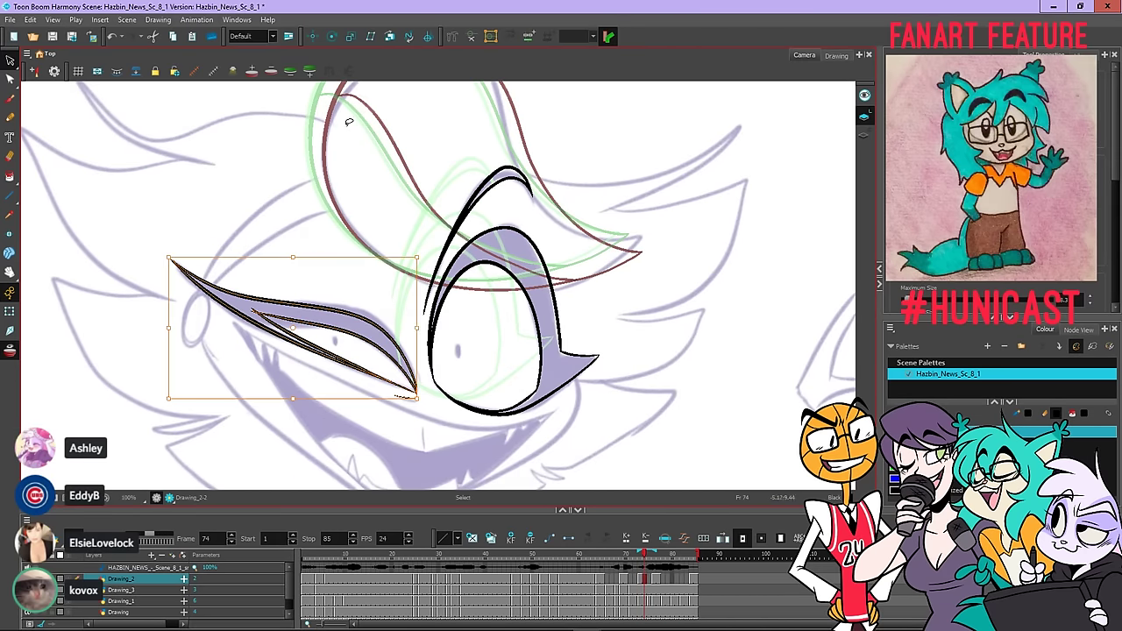
{"action": "right_click", "coordinate": [326, 122]}
{"action": "left_click", "coordinate": [360, 173]}
Paste the squinting eye linework onto frame 76, then move it and reduce its height to match the sketch
{"action": "key", "text": "comma"}
{"action": "key", "text": "period"}
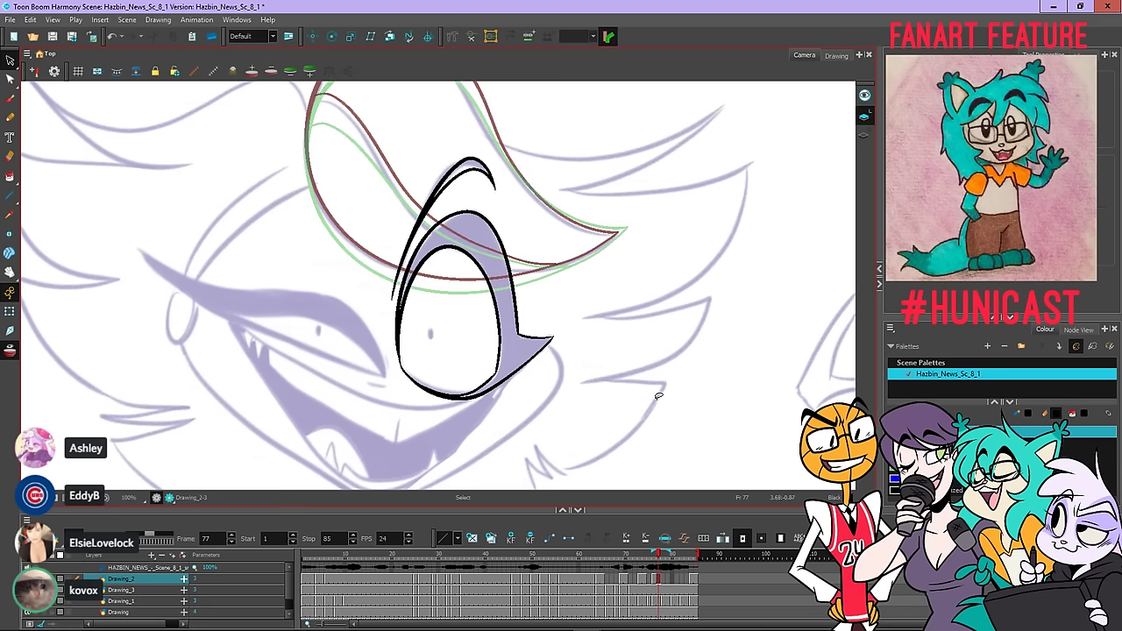
{"action": "key", "text": "comma"}
{"action": "key", "text": "period"}
{"action": "key", "text": "period"}
{"action": "key", "text": "period"}
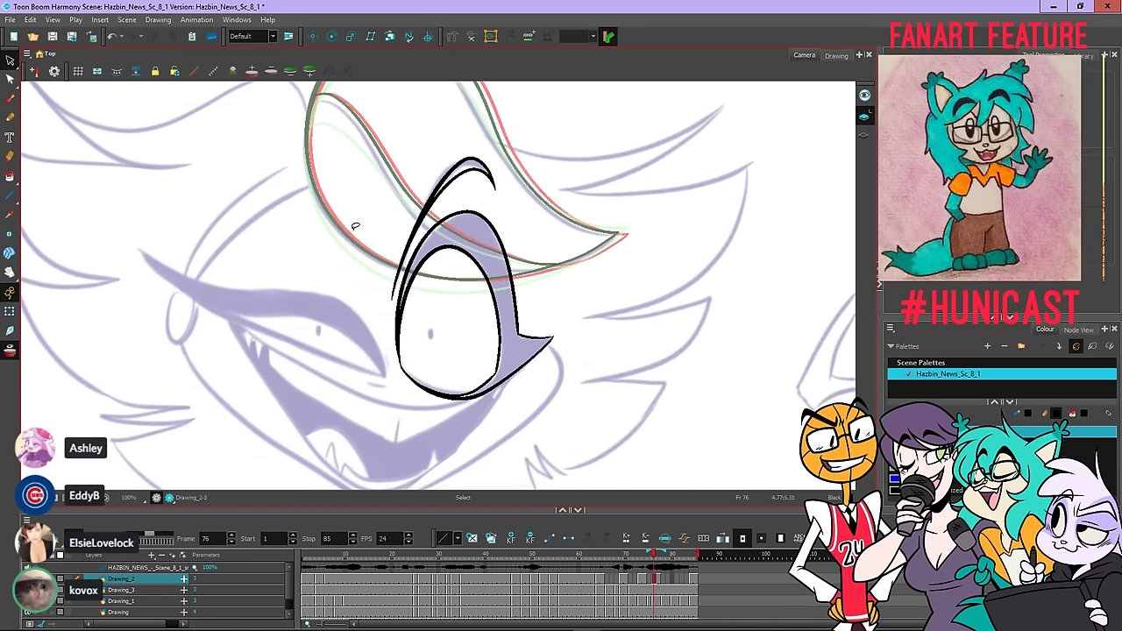
{"action": "right_click", "coordinate": [310, 206]}
{"action": "left_click", "coordinate": [341, 264]}
{"action": "left_click_drag", "start_coordinate": [367, 317], "coordinate": [336, 305]}
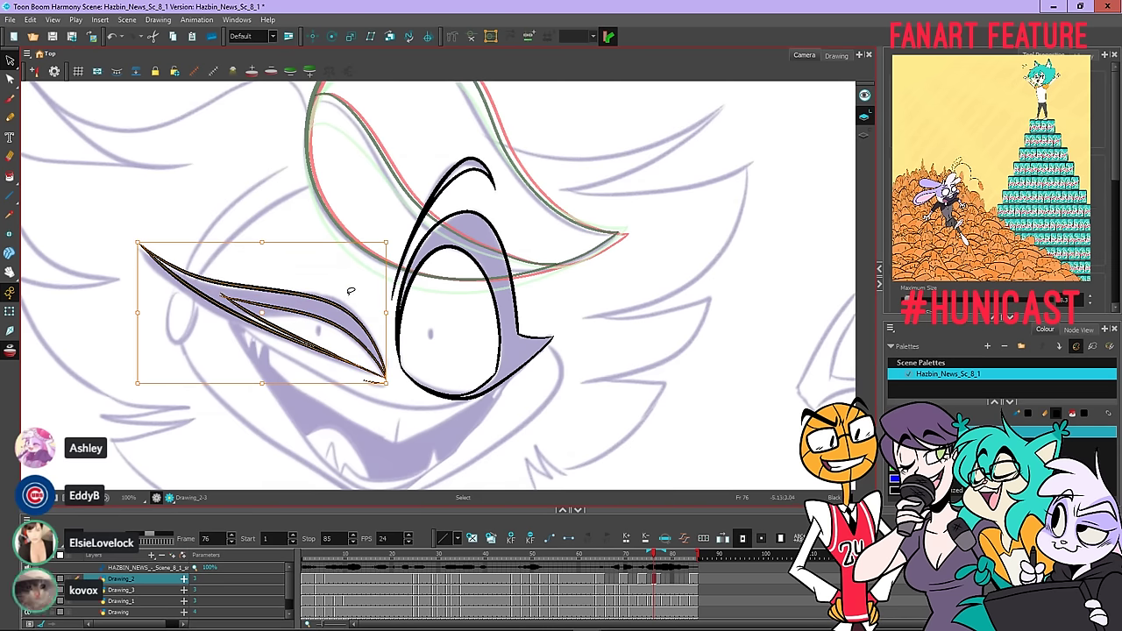
{"action": "left_click_drag", "start_coordinate": [139, 268], "coordinate": [142, 268]}
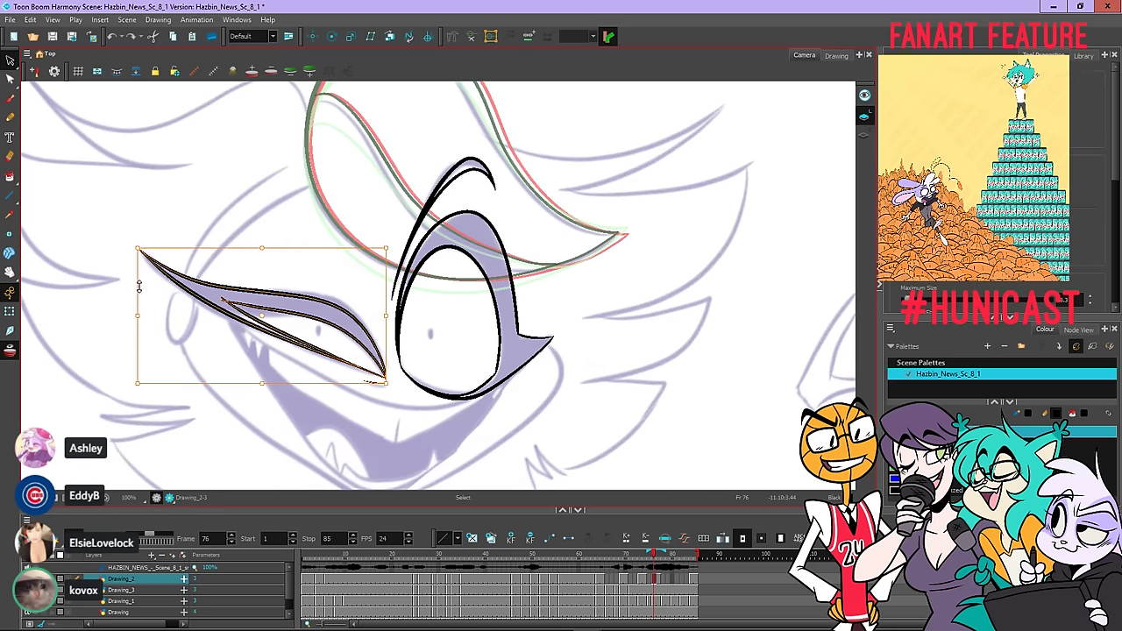
{"action": "left_click", "coordinate": [152, 200]}
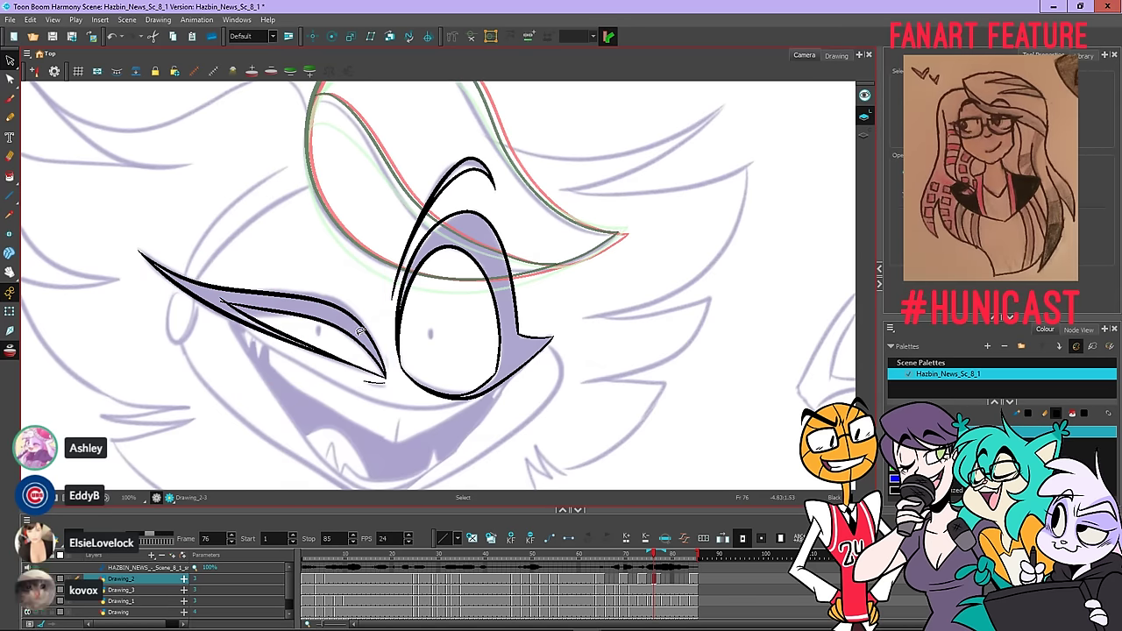
Paste the squinting eye linework onto frame 84 and move it over the sketched eye
{"action": "key", "text": "period"}
{"action": "key", "text": "period"}
{"action": "key", "text": "period"}
{"action": "key", "text": "period"}
{"action": "key", "text": "period"}
{"action": "key", "text": "period"}
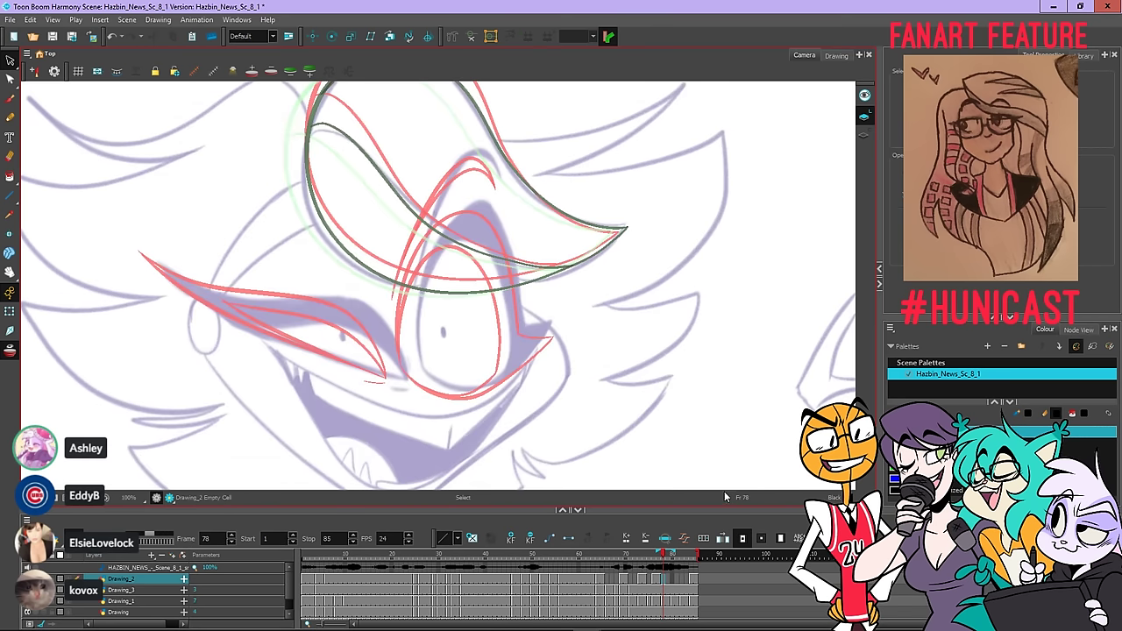
{"action": "key", "text": "comma"}
{"action": "key", "text": "period"}
{"action": "key", "text": "period"}
{"action": "key", "text": "period"}
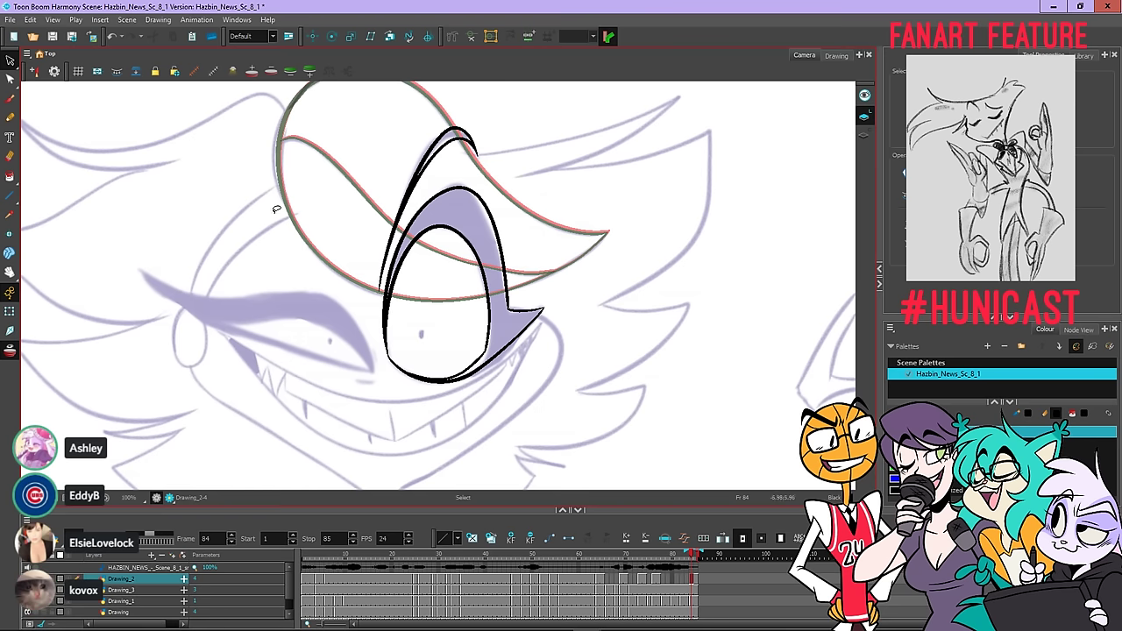
{"action": "right_click", "coordinate": [253, 183]}
{"action": "left_click", "coordinate": [293, 224]}
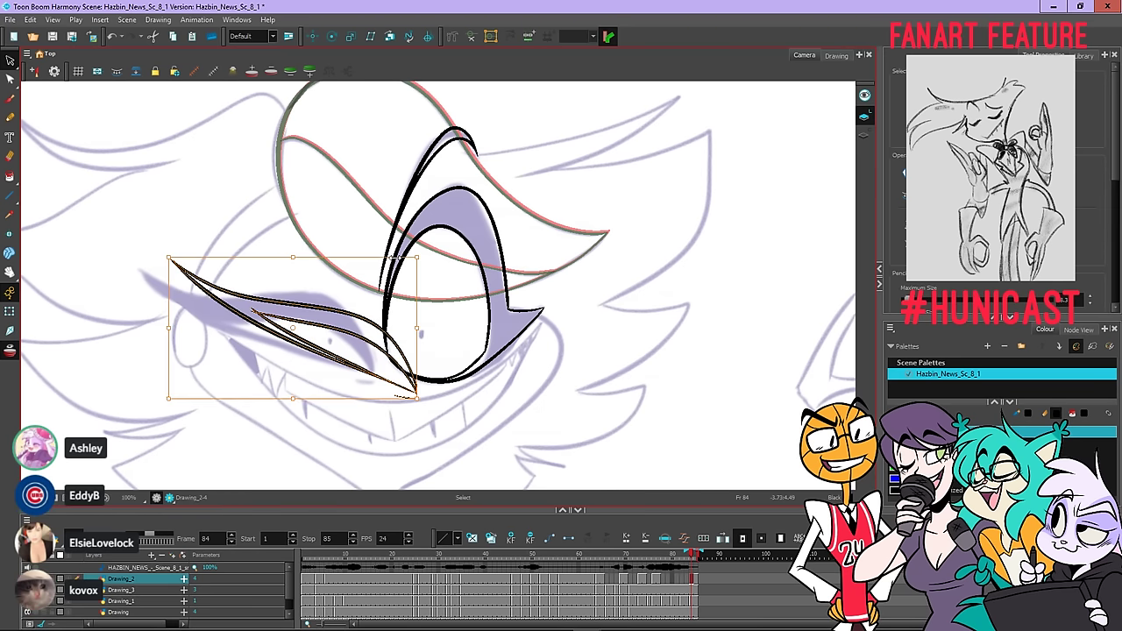
{"action": "left_click_drag", "start_coordinate": [426, 253], "coordinate": [406, 247]}
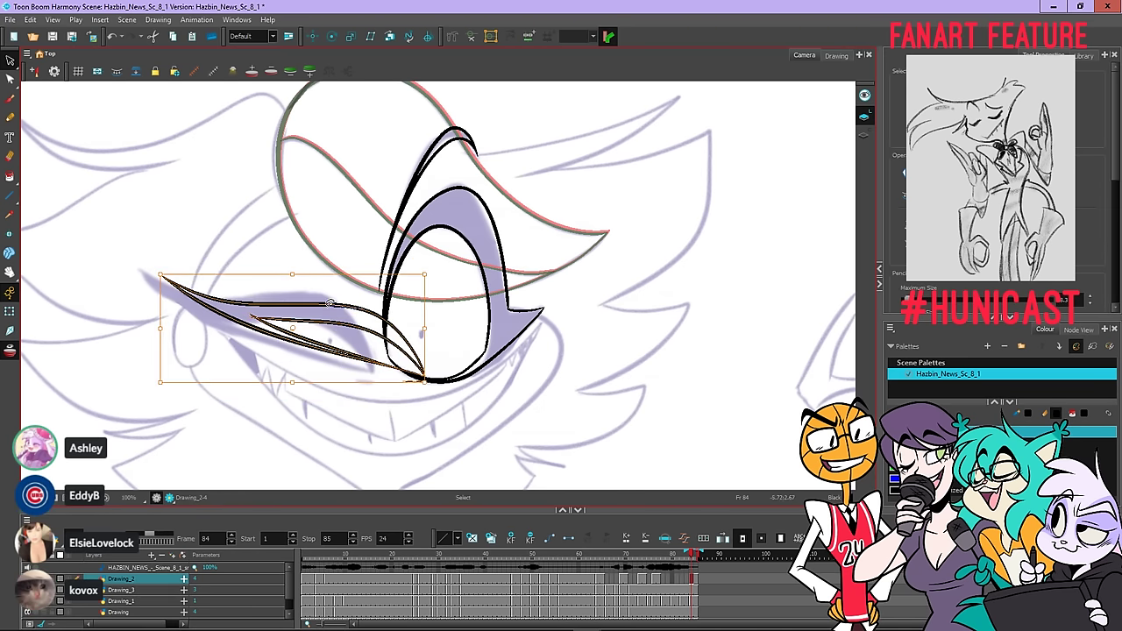
{"action": "key", "text": "ctrl+z"}
{"action": "mouse_move", "coordinate": [338, 312]}
{"action": "left_mouse_down"}
{"action": "mouse_move", "coordinate": [300, 294]}
{"action": "mouse_move", "coordinate": [325, 300]}
{"action": "left_mouse_up"}
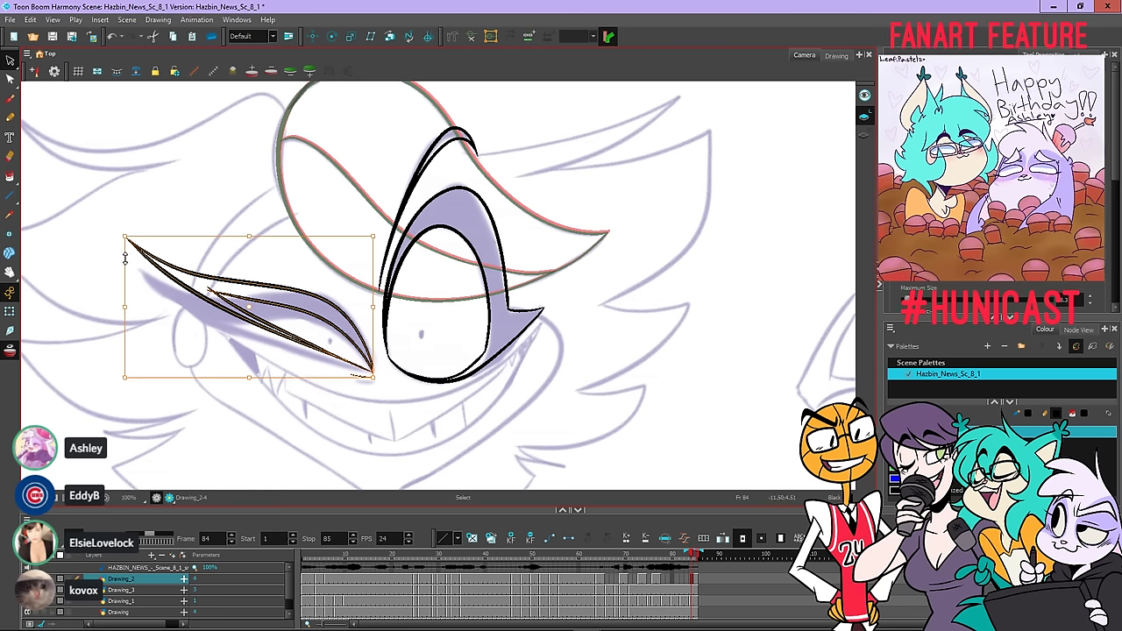
Skew and narrow the pasted squinting eye on frame 84 to match the sketch, then deselect it
{"action": "left_click_drag", "start_coordinate": [124, 256], "coordinate": [121, 270]}
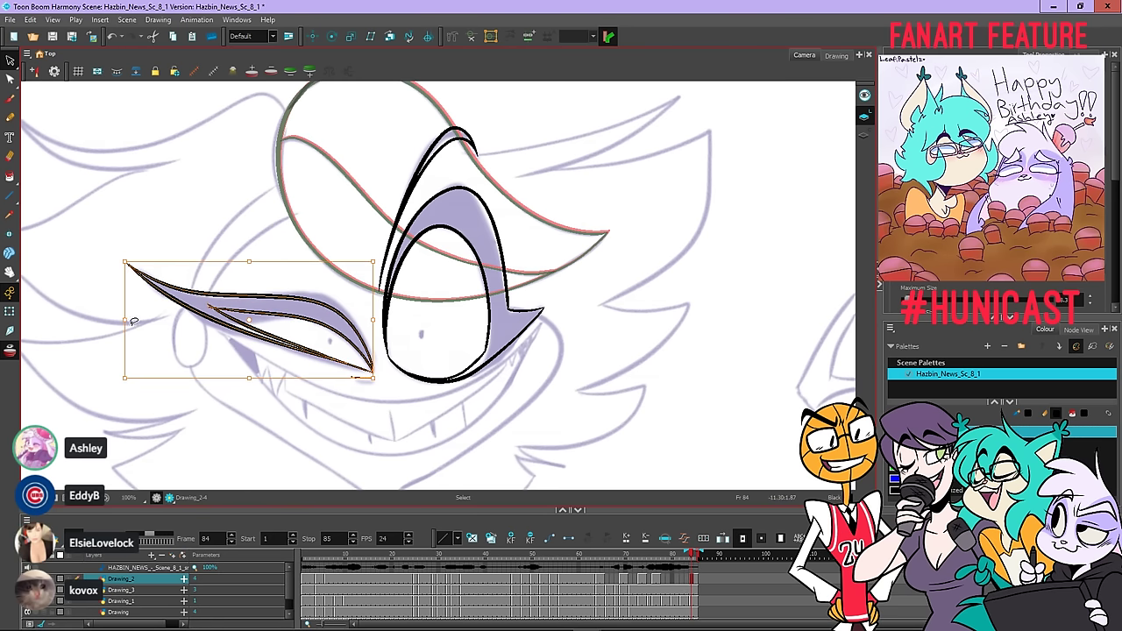
{"action": "mouse_move", "coordinate": [125, 321]}
{"action": "left_mouse_down"}
{"action": "mouse_move", "coordinate": [131, 293]}
{"action": "mouse_move", "coordinate": [144, 320]}
{"action": "mouse_move", "coordinate": [137, 305]}
{"action": "left_mouse_up"}
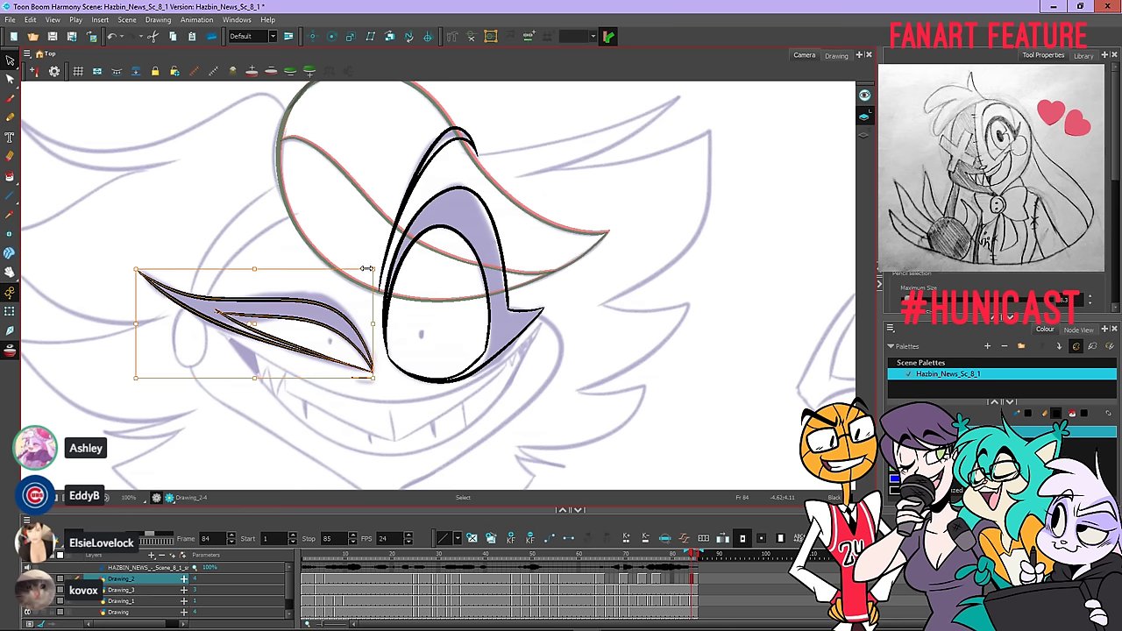
{"action": "left_click", "coordinate": [334, 231]}
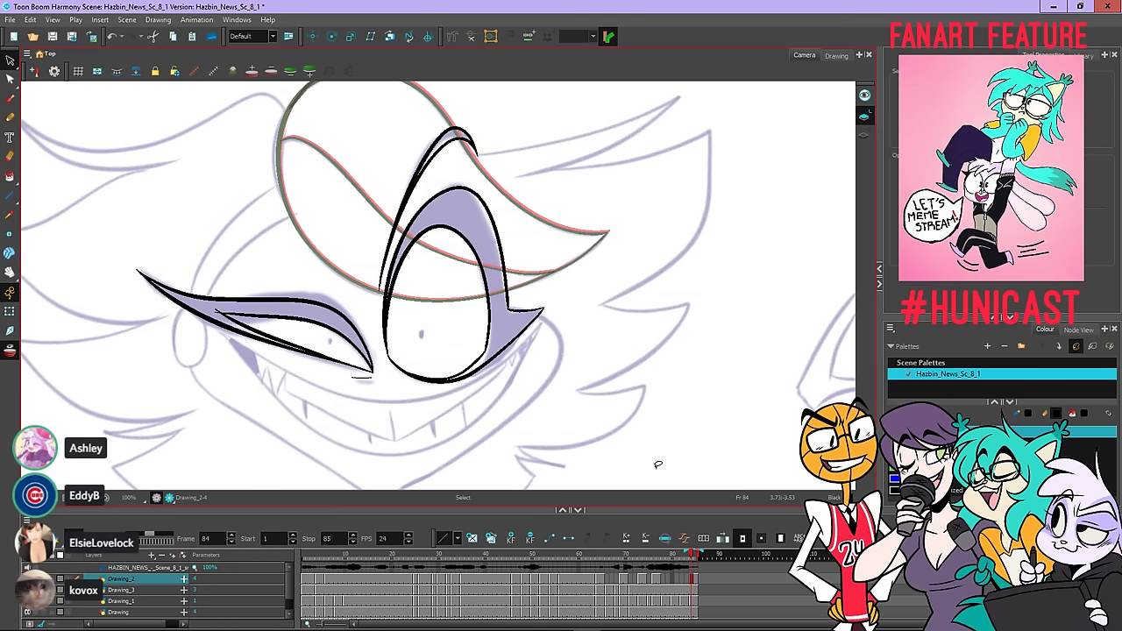
Review the inked eyes against the sketch backward from frame 84 to the frames before 69
{"action": "key", "text": "comma"}
{"action": "key", "text": "comma"}
{"action": "key", "text": "comma"}
{"action": "key", "text": "comma"}
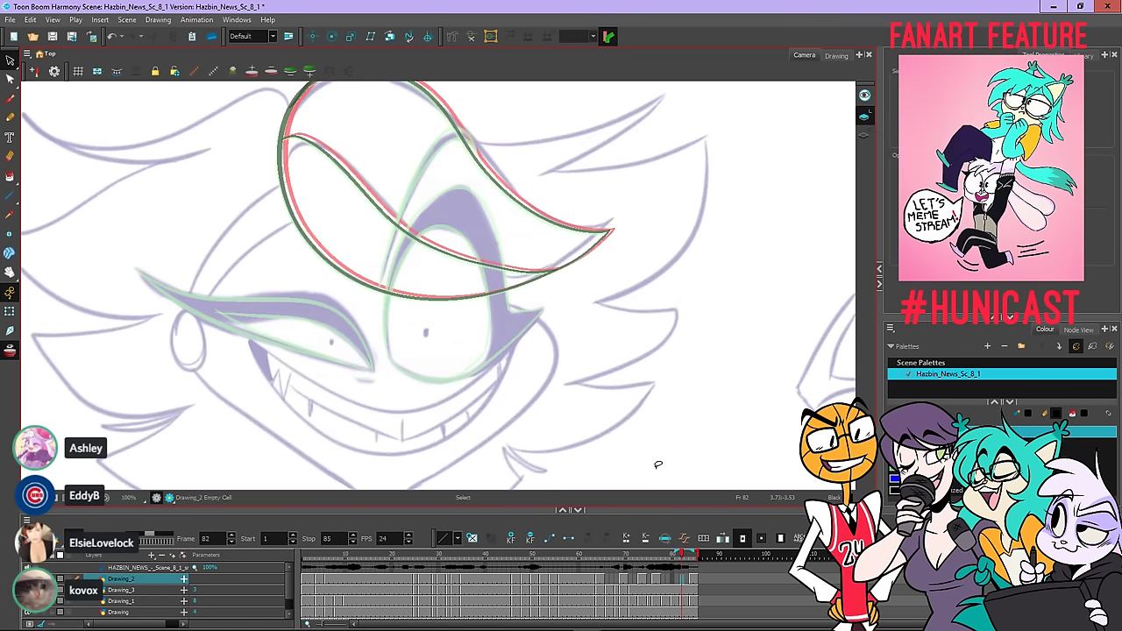
{"action": "key", "text": "comma"}
{"action": "key", "text": "comma"}
{"action": "key", "text": "comma"}
{"action": "key", "text": "comma"}
{"action": "key", "text": "comma"}
{"action": "key", "text": "comma"}
{"action": "key", "text": "comma"}
{"action": "key", "text": "comma"}
{"action": "key", "text": "comma"}
{"action": "key", "text": "comma"}
{"action": "key", "text": "comma"}
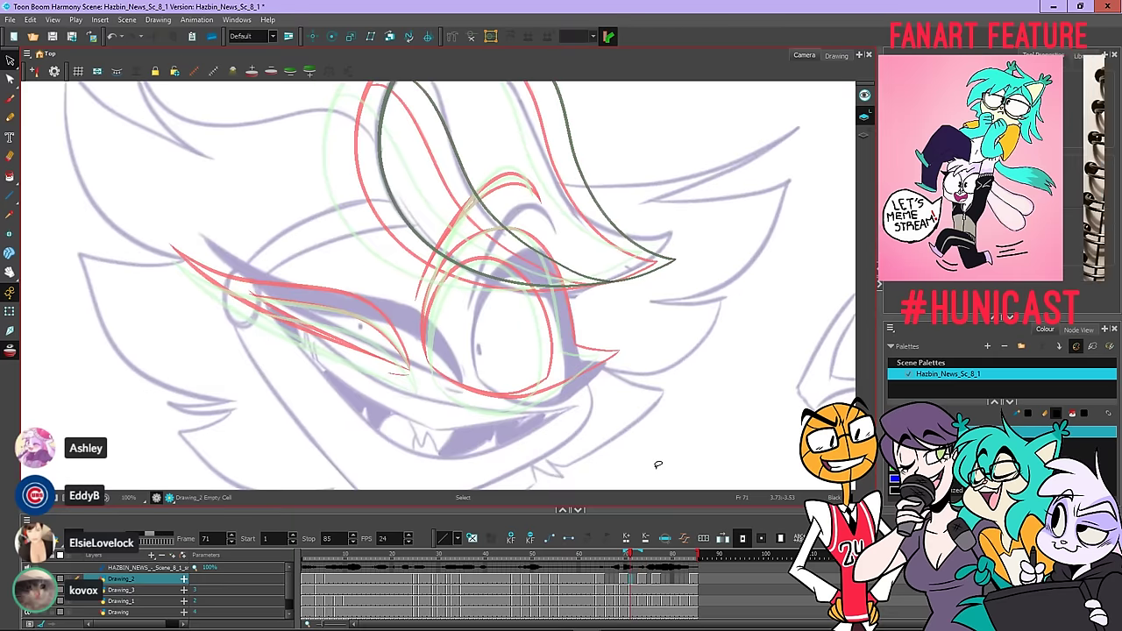
{"action": "key", "text": "comma"}
{"action": "key", "text": "comma"}
{"action": "key", "text": "comma"}
{"action": "key", "text": "period"}
{"action": "key", "text": "period"}
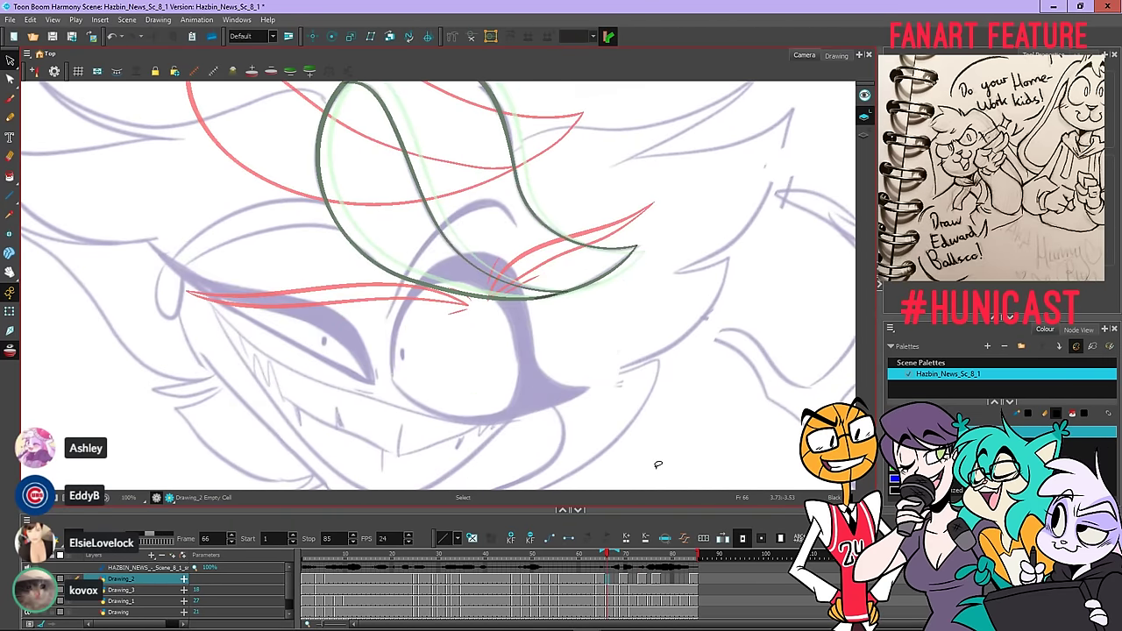
{"action": "key", "text": "period"}
{"action": "key", "text": "comma"}
{"action": "key", "text": "comma"}
{"action": "key", "text": "period"}
{"action": "key", "text": "period"}
{"action": "key", "text": "period"}
{"action": "key", "text": "period"}
{"action": "key", "text": "comma"}
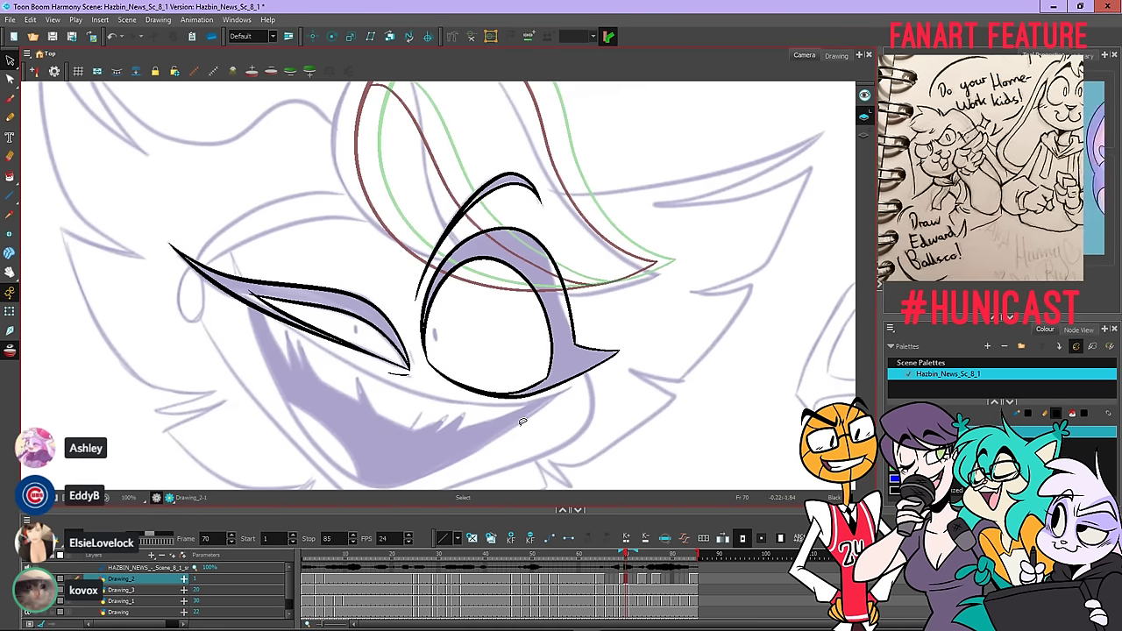
Check frames 70 to 82 for frames that still lack inked eye linework
{"action": "key", "text": "period"}
{"action": "key", "text": "period"}
{"action": "key", "text": "period"}
{"action": "key", "text": "period"}
{"action": "key", "text": "period"}
{"action": "key", "text": "period"}
{"action": "key", "text": "period"}
{"action": "key", "text": "period"}
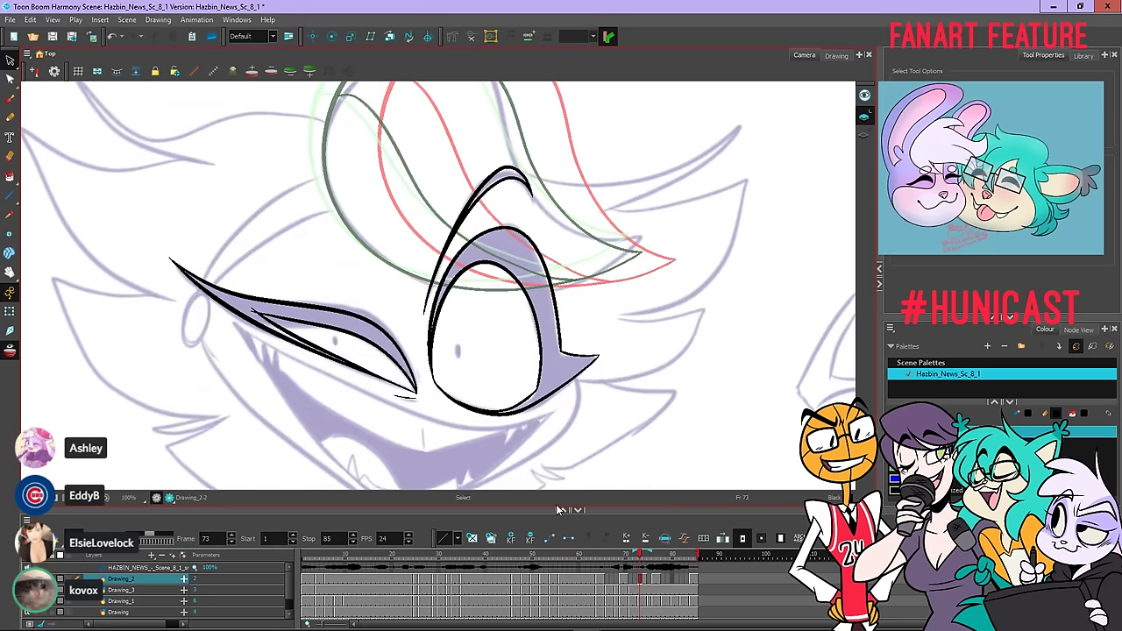
{"action": "key", "text": "period"}
{"action": "key", "text": "period"}
{"action": "key", "text": "period"}
{"action": "key", "text": "period"}
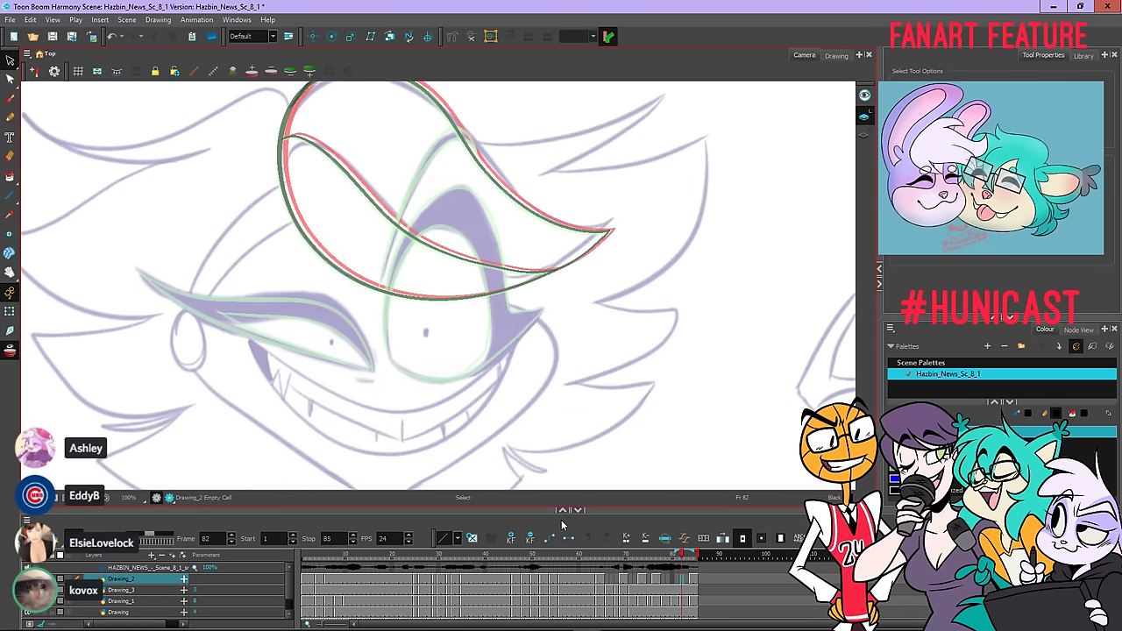
{"action": "key", "text": "comma"}
{"action": "key", "text": "comma"}
{"action": "key", "text": "comma"}
{"action": "key", "text": "comma"}
{"action": "key", "text": "comma"}
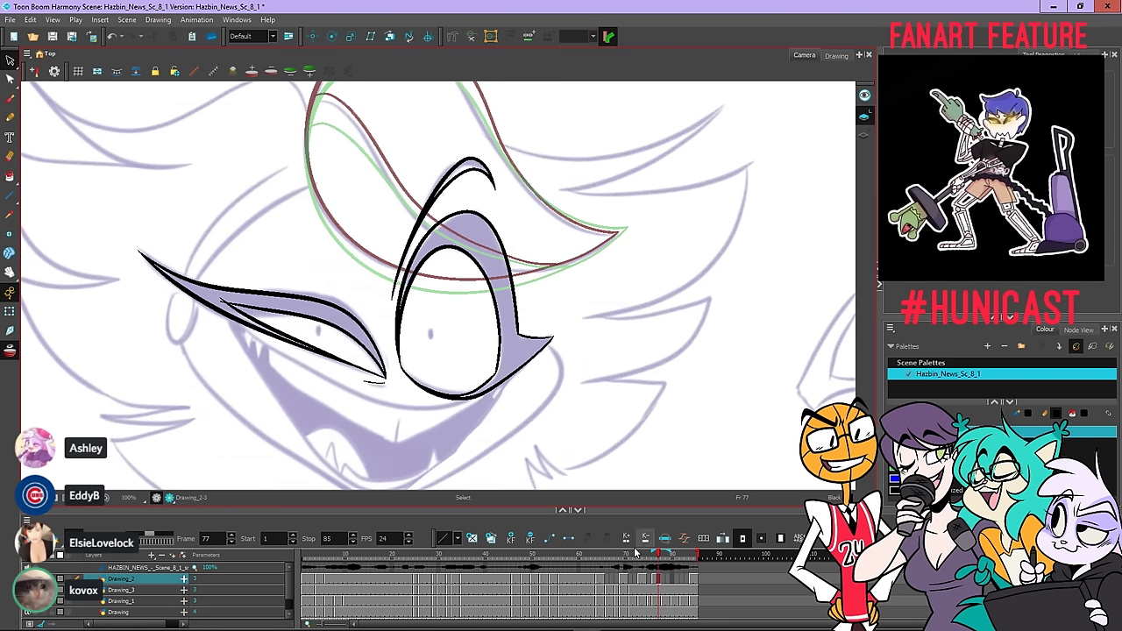
Select the squinting eye's inked lines on frame 69 and copy them
{"action": "mouse_move", "coordinate": [636, 554]}
{"action": "left_mouse_down"}
{"action": "mouse_move", "coordinate": [607, 552]}
{"action": "mouse_move", "coordinate": [624, 563]}
{"action": "left_mouse_up"}
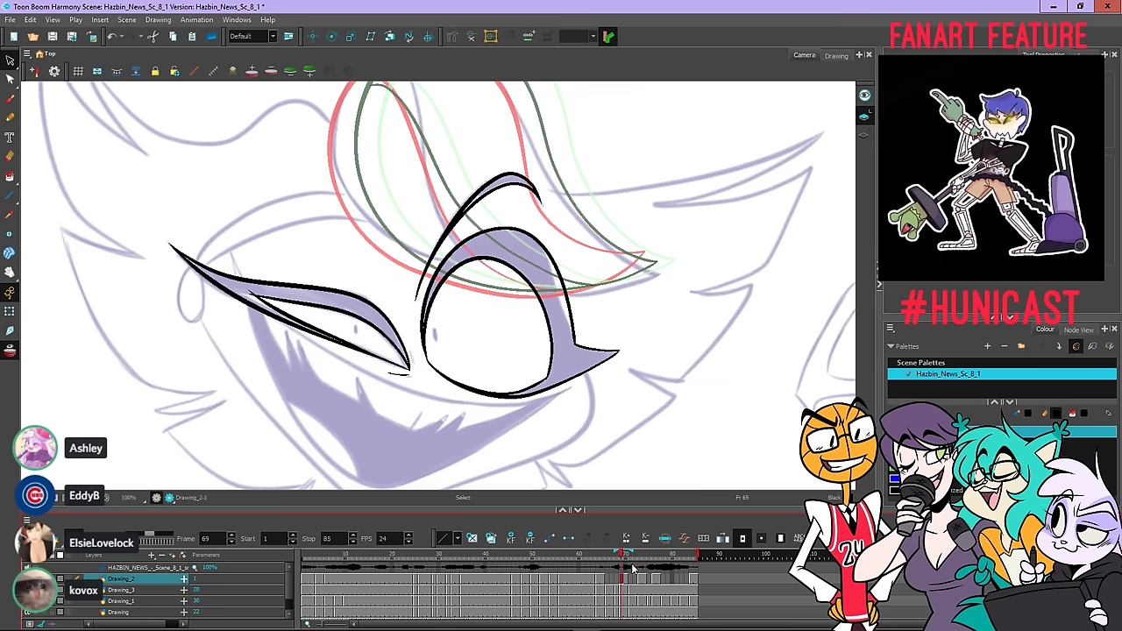
{"action": "left_click", "coordinate": [617, 577]}
{"action": "key", "text": "period"}
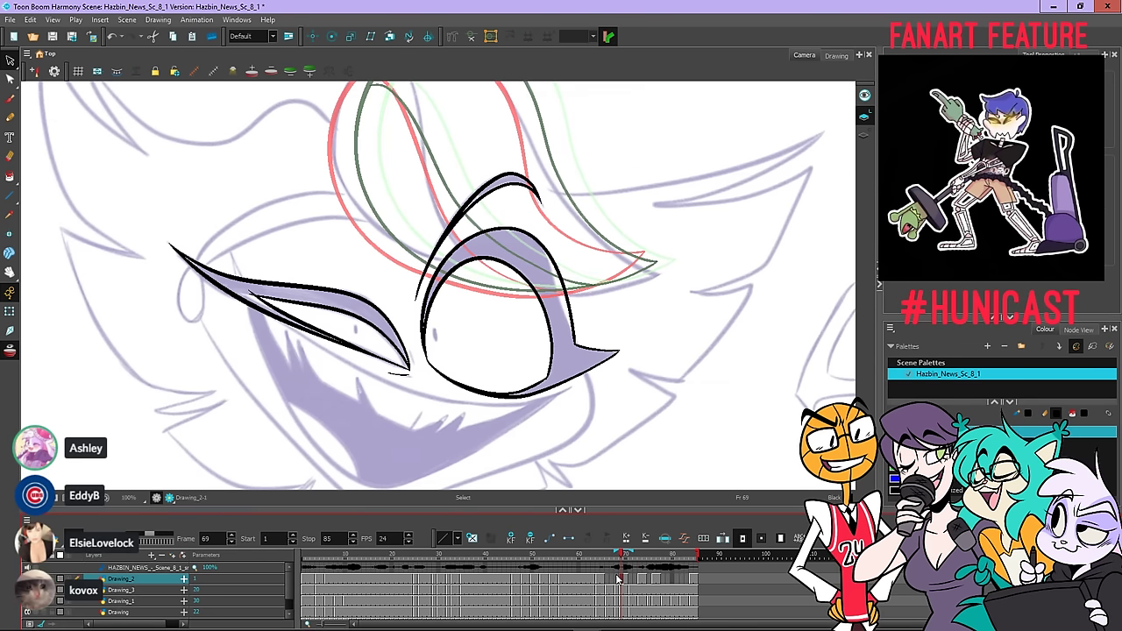
{"action": "mouse_move", "coordinate": [424, 405]}
{"action": "left_mouse_down"}
{"action": "mouse_move", "coordinate": [417, 353]}
{"action": "mouse_move", "coordinate": [388, 296]}
{"action": "mouse_move", "coordinate": [217, 208]}
{"action": "mouse_move", "coordinate": [149, 282]}
{"action": "mouse_move", "coordinate": [414, 409]}
{"action": "left_mouse_up"}
{"action": "right_click", "coordinate": [350, 145]}
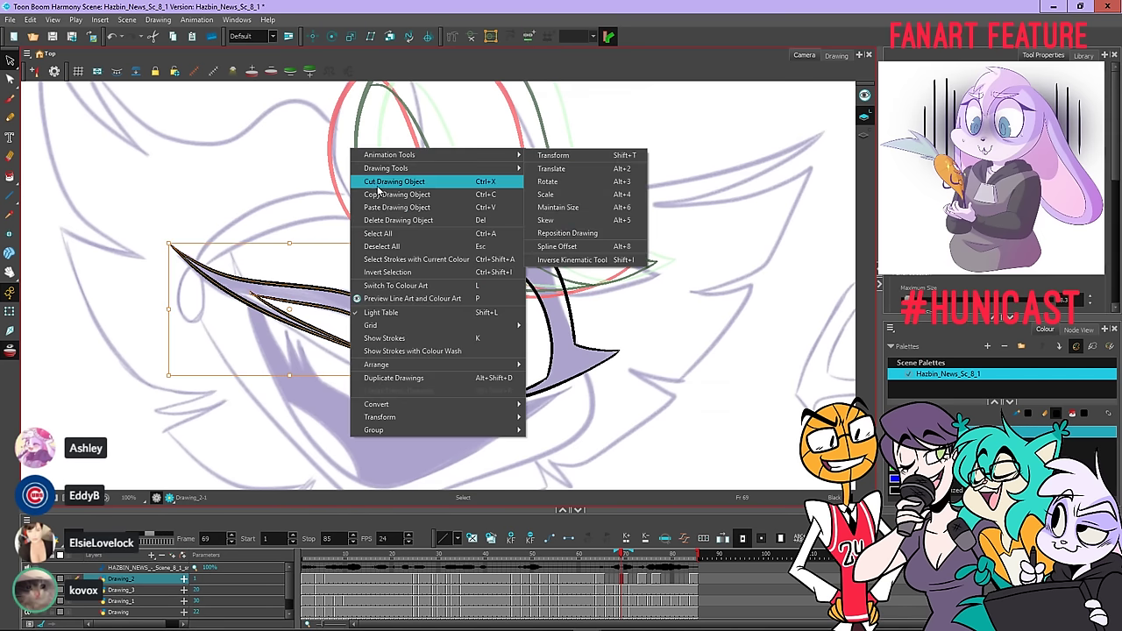
{"action": "left_click", "coordinate": [385, 197]}
Paste the squinting eye linework onto frame 71, then move and skew it to fit the sketch
{"action": "key", "text": "period"}
{"action": "key", "text": "period"}
{"action": "right_click", "coordinate": [382, 205]}
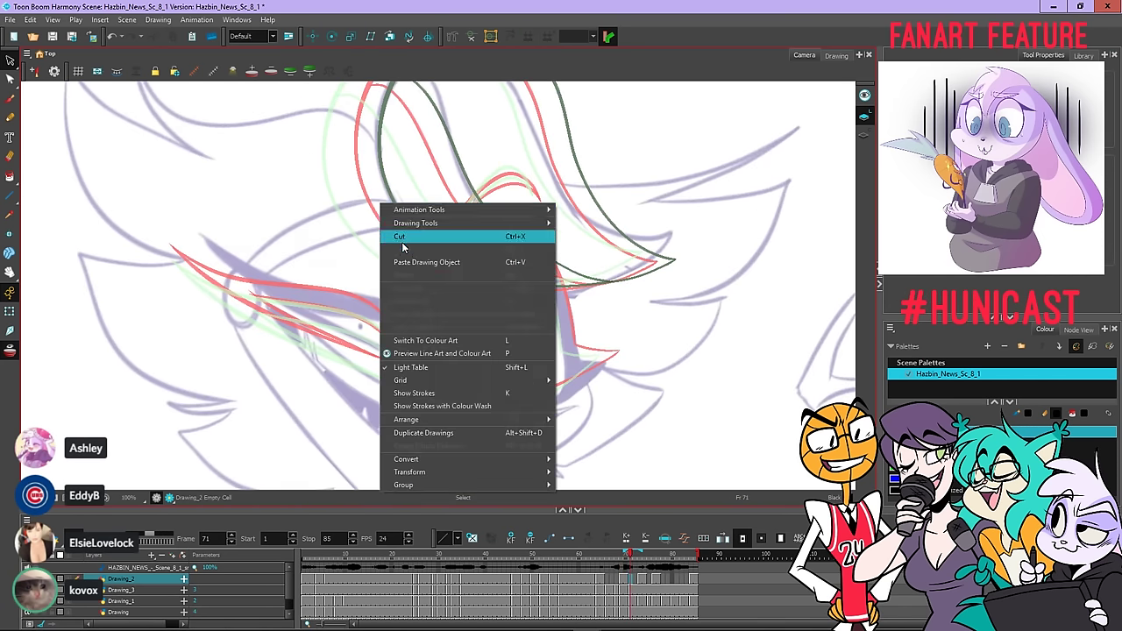
{"action": "left_click", "coordinate": [395, 243]}
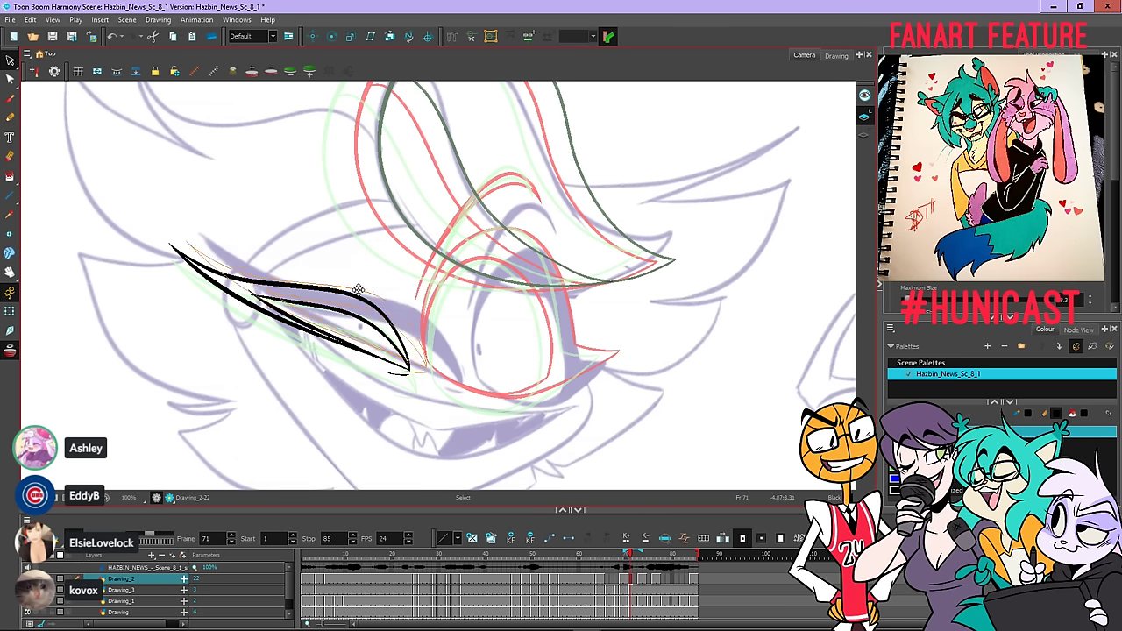
{"action": "left_click_drag", "start_coordinate": [352, 293], "coordinate": [402, 308]}
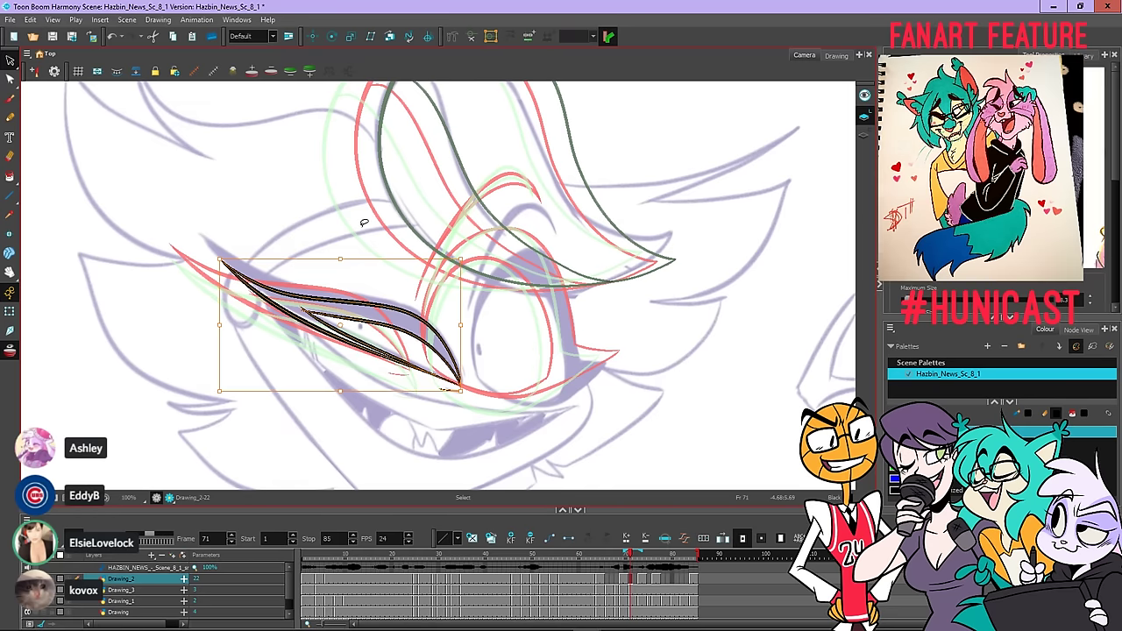
{"action": "left_click_drag", "start_coordinate": [227, 286], "coordinate": [258, 249]}
{"action": "left_click_drag", "start_coordinate": [463, 349], "coordinate": [463, 306]}
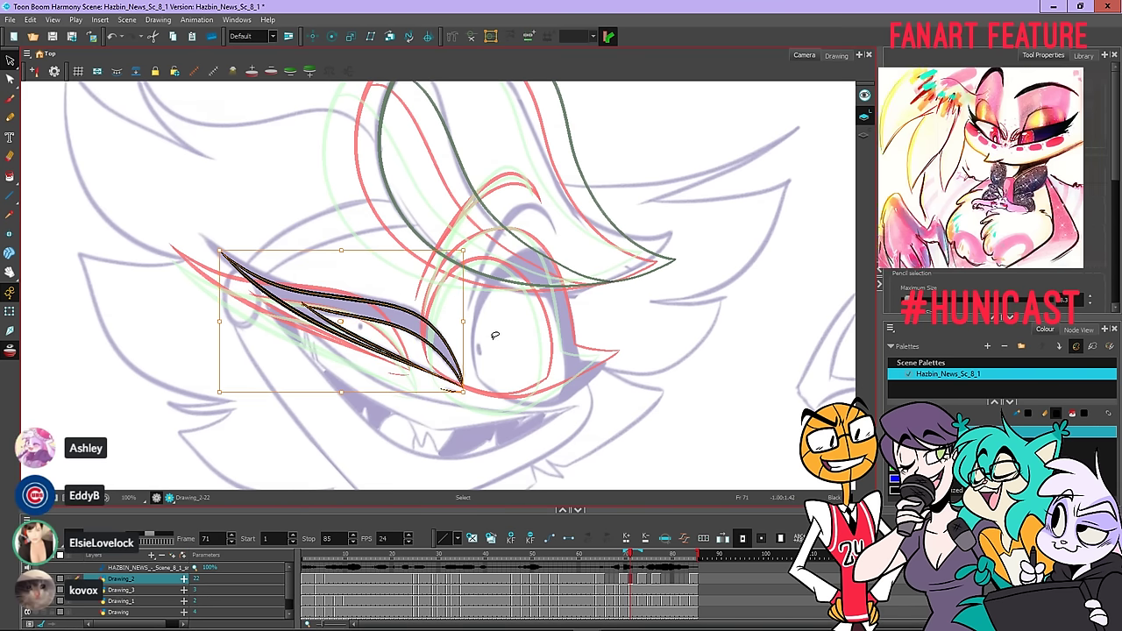
{"action": "left_click", "coordinate": [489, 333]}
Select the open eye's inked lines, including the upper lid crease, on frame 69 and copy them
{"action": "key", "text": "comma"}
{"action": "key", "text": "period"}
{"action": "key", "text": "comma"}
{"action": "key", "text": "comma"}
{"action": "key", "text": "comma"}
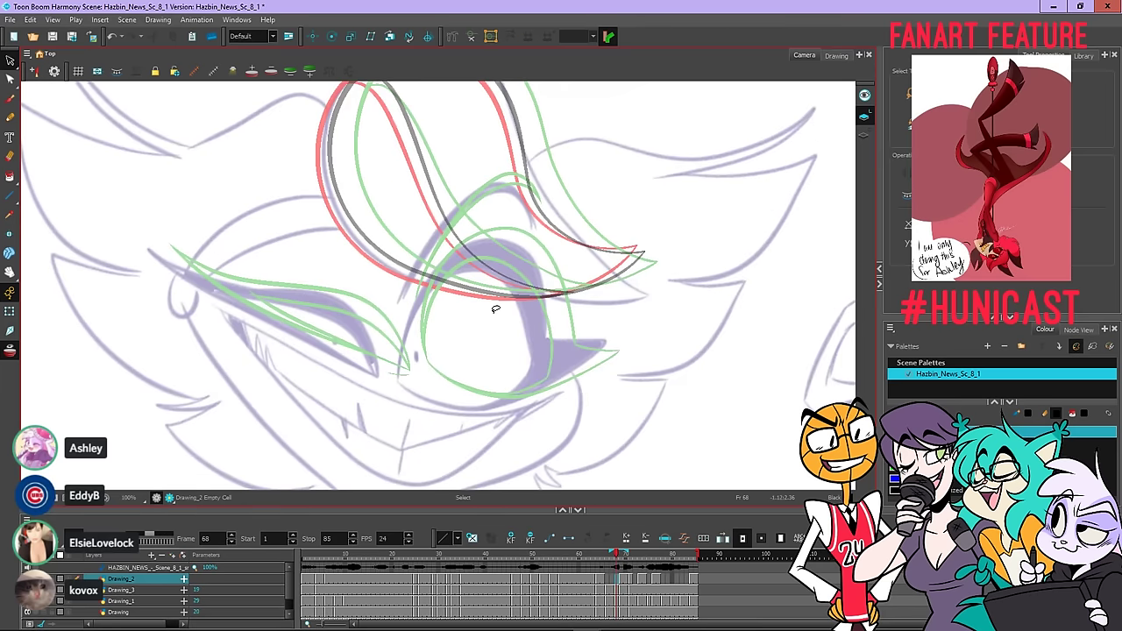
{"action": "key", "text": "period"}
{"action": "key", "text": "comma"}
{"action": "key", "text": "period"}
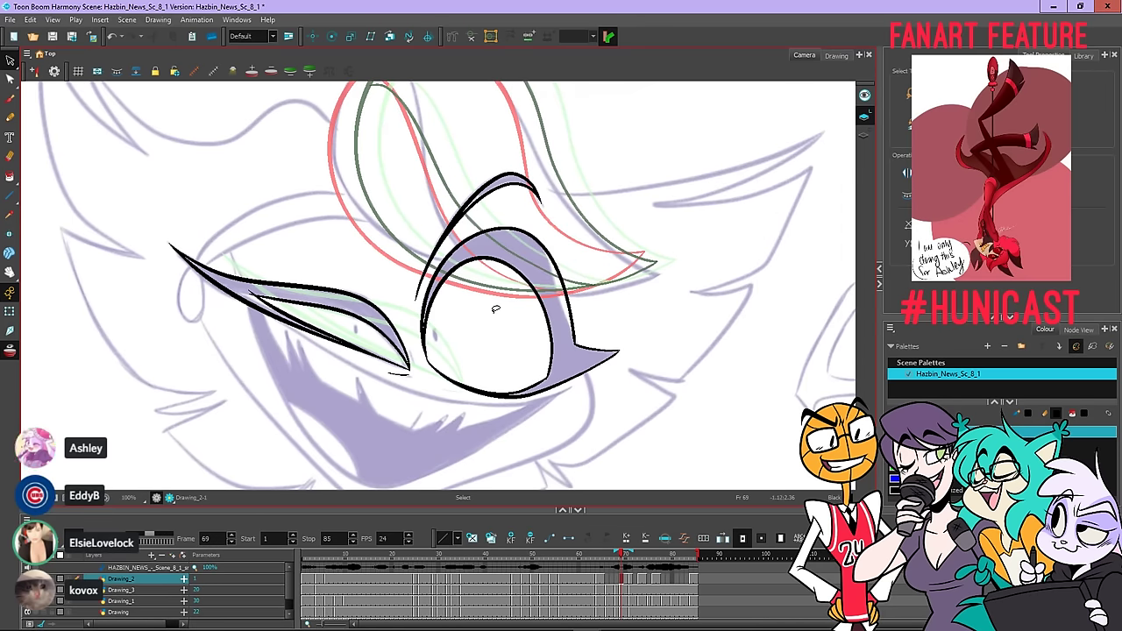
{"action": "mouse_move", "coordinate": [412, 303]}
{"action": "left_mouse_down"}
{"action": "mouse_move", "coordinate": [653, 368]}
{"action": "mouse_move", "coordinate": [416, 176]}
{"action": "left_mouse_up"}
{"action": "right_click", "coordinate": [567, 110]}
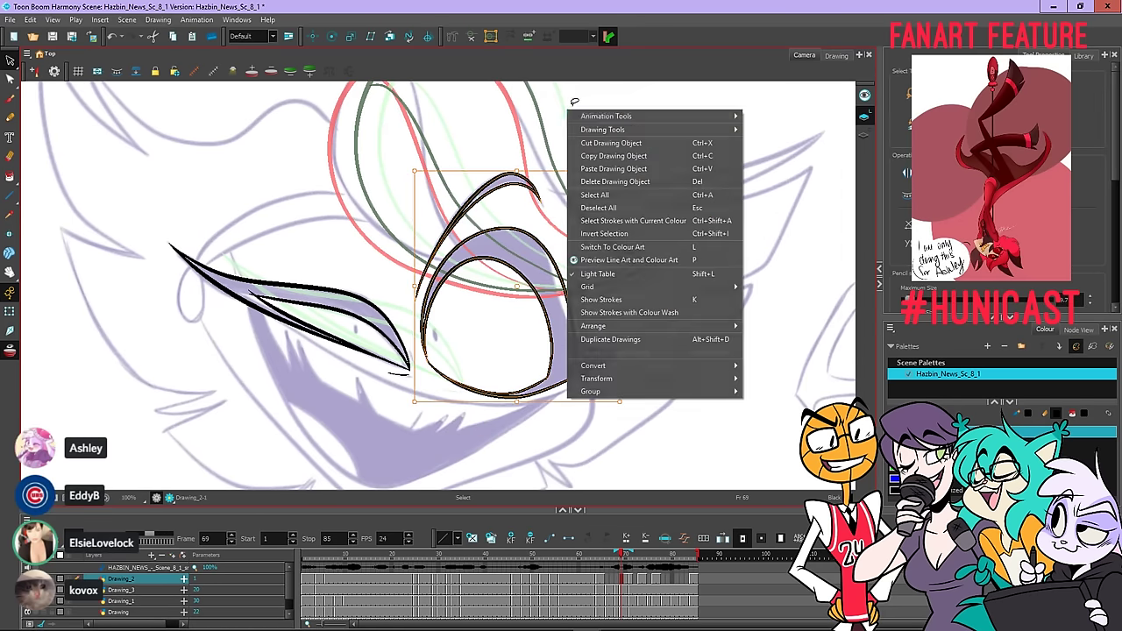
{"action": "left_click", "coordinate": [591, 157]}
Paste the open eye linework onto frame 71 and move it over the sketched open eye
{"action": "key", "text": "period"}
{"action": "key", "text": "period"}
{"action": "right_click", "coordinate": [562, 143]}
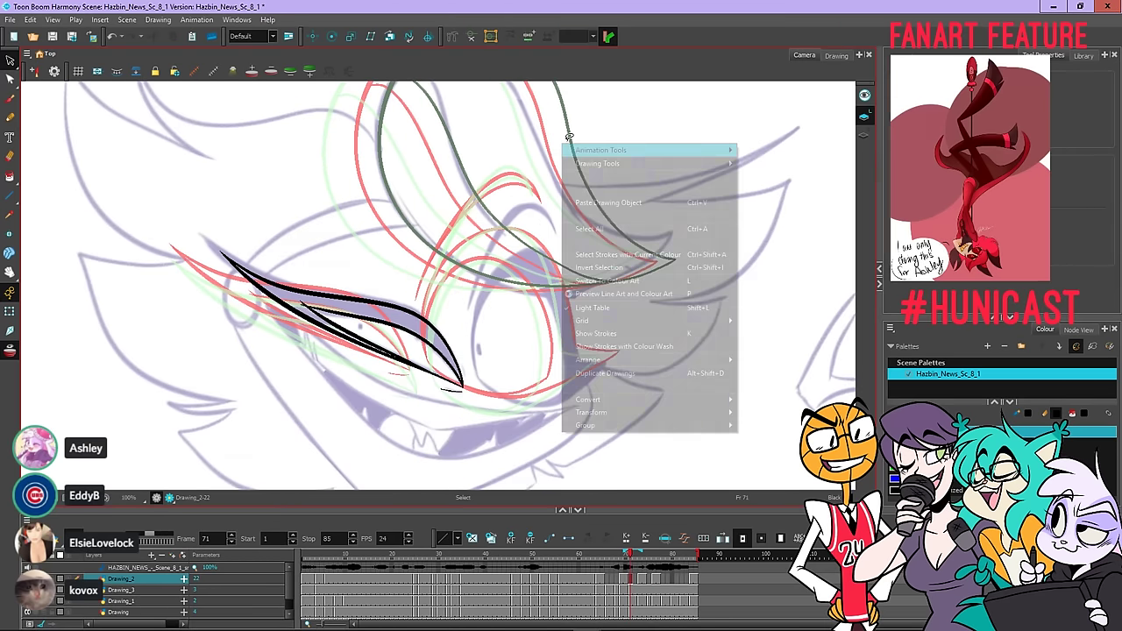
{"action": "left_click", "coordinate": [589, 204]}
{"action": "left_click_drag", "start_coordinate": [542, 250], "coordinate": [567, 260]}
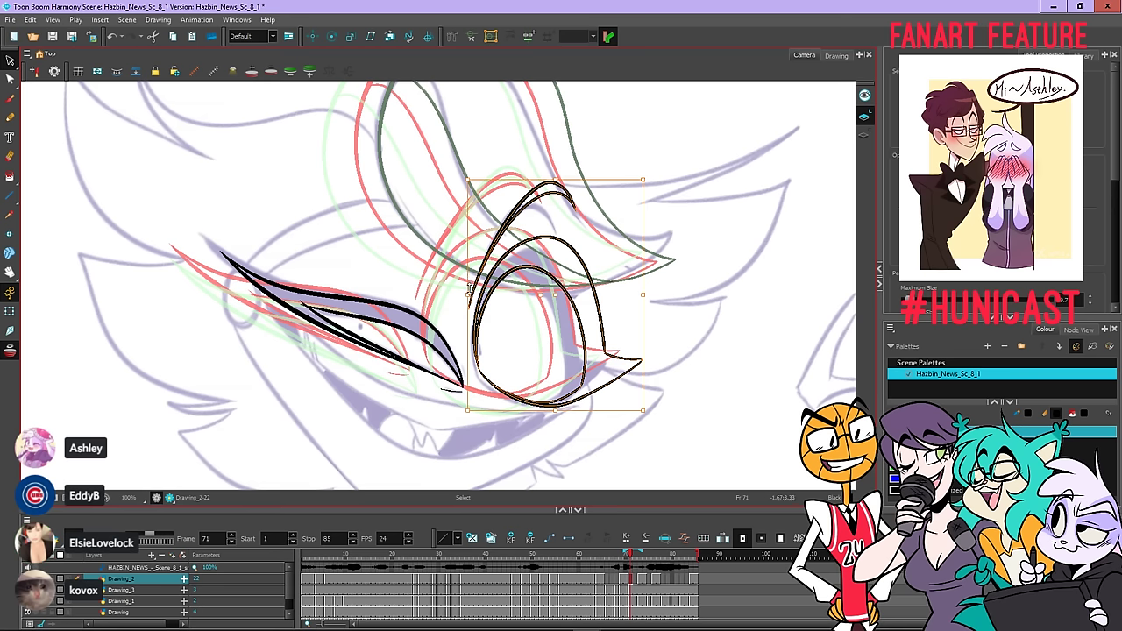
Skew the pasted open eye on frame 71 and reduce its width and height to match the sketch
{"action": "left_click_drag", "start_coordinate": [469, 286], "coordinate": [474, 295]}
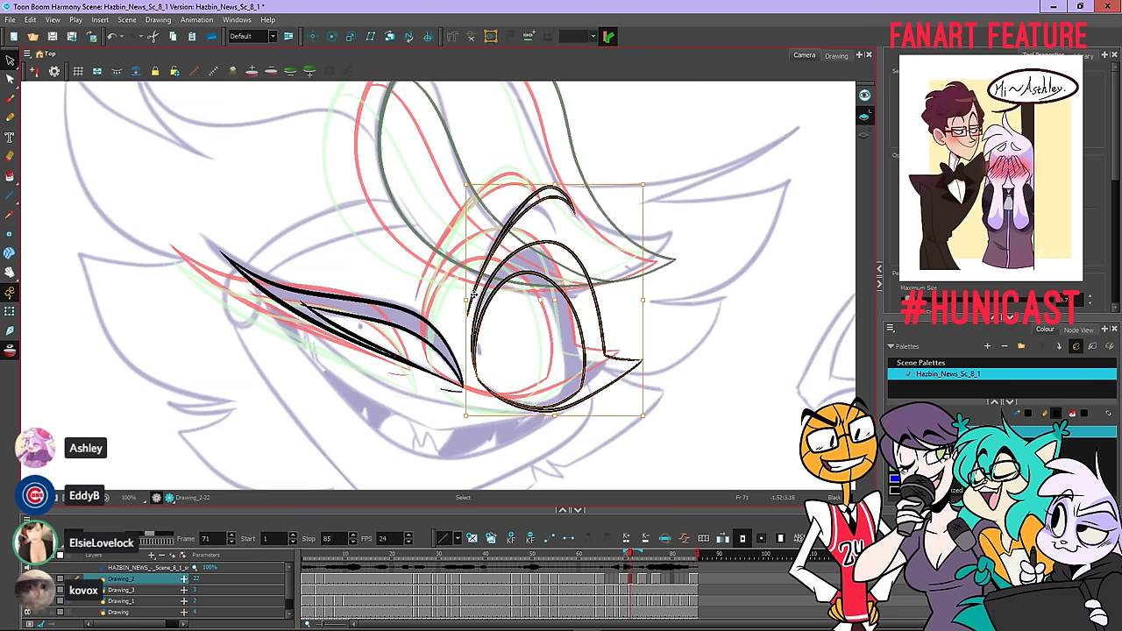
{"action": "left_click_drag", "start_coordinate": [552, 415], "coordinate": [554, 412]}
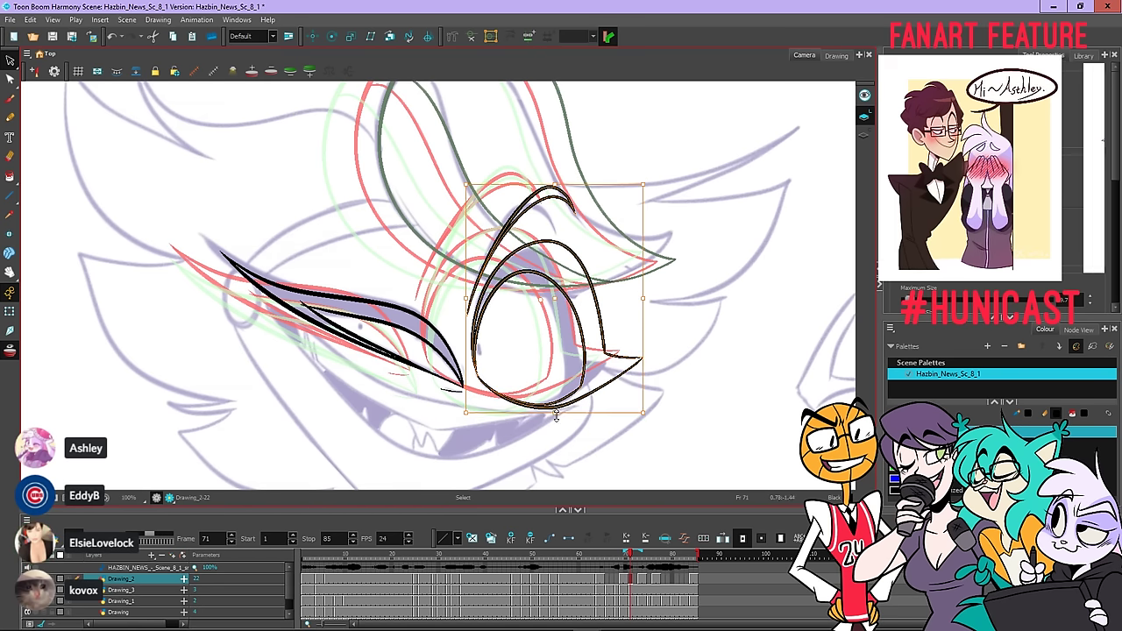
{"action": "left_click_drag", "start_coordinate": [650, 296], "coordinate": [616, 297]}
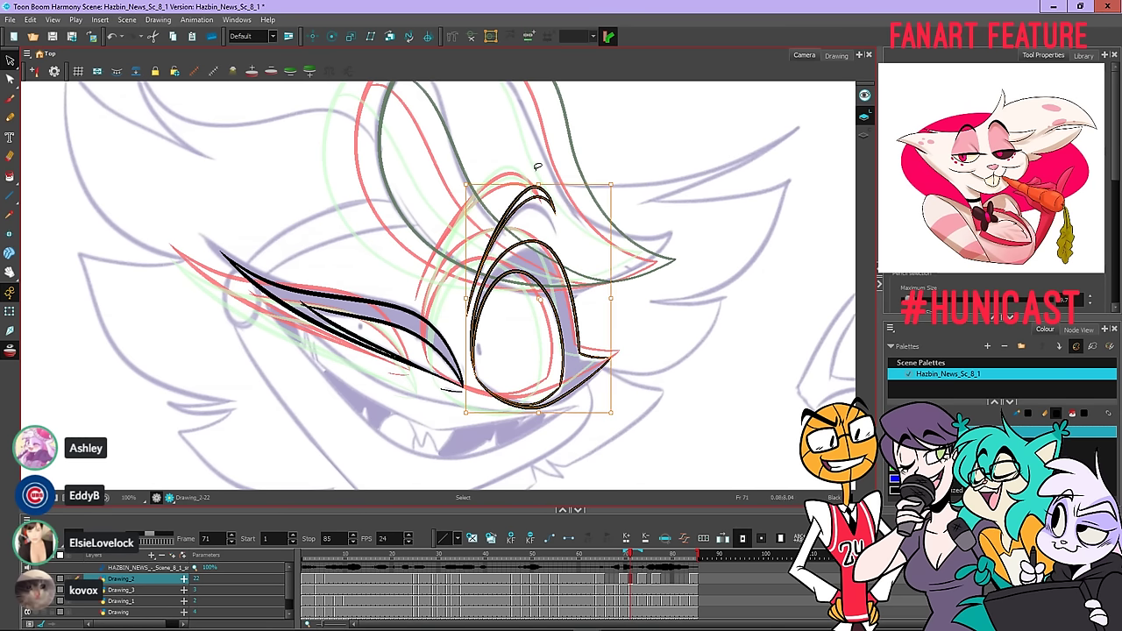
{"action": "left_click_drag", "start_coordinate": [608, 238], "coordinate": [608, 251]}
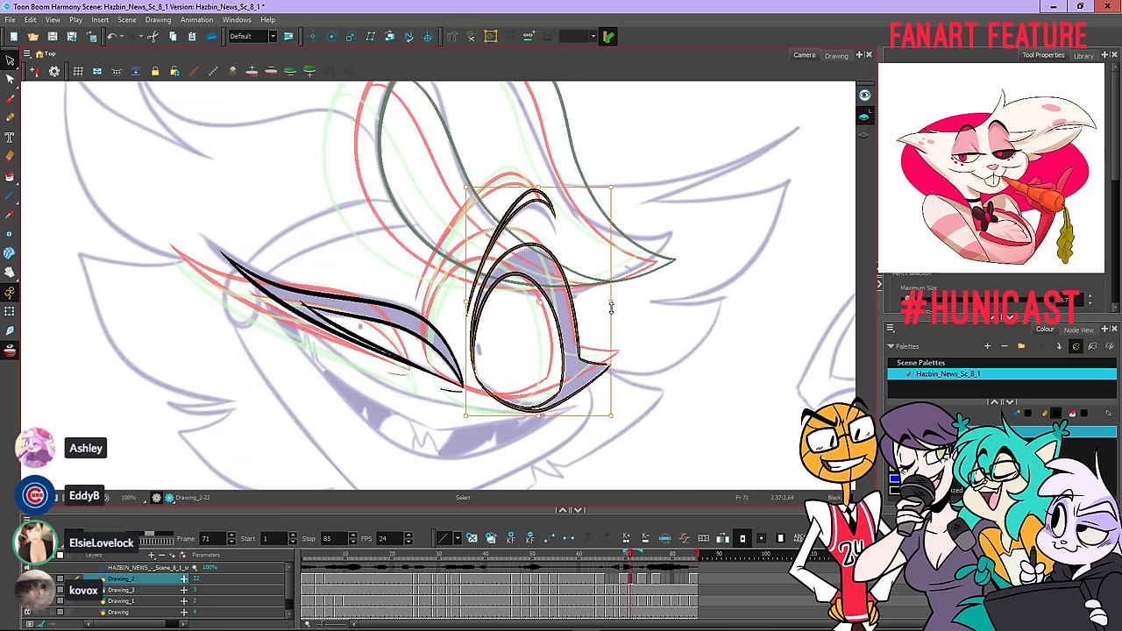
{"action": "left_click_drag", "start_coordinate": [610, 305], "coordinate": [609, 292]}
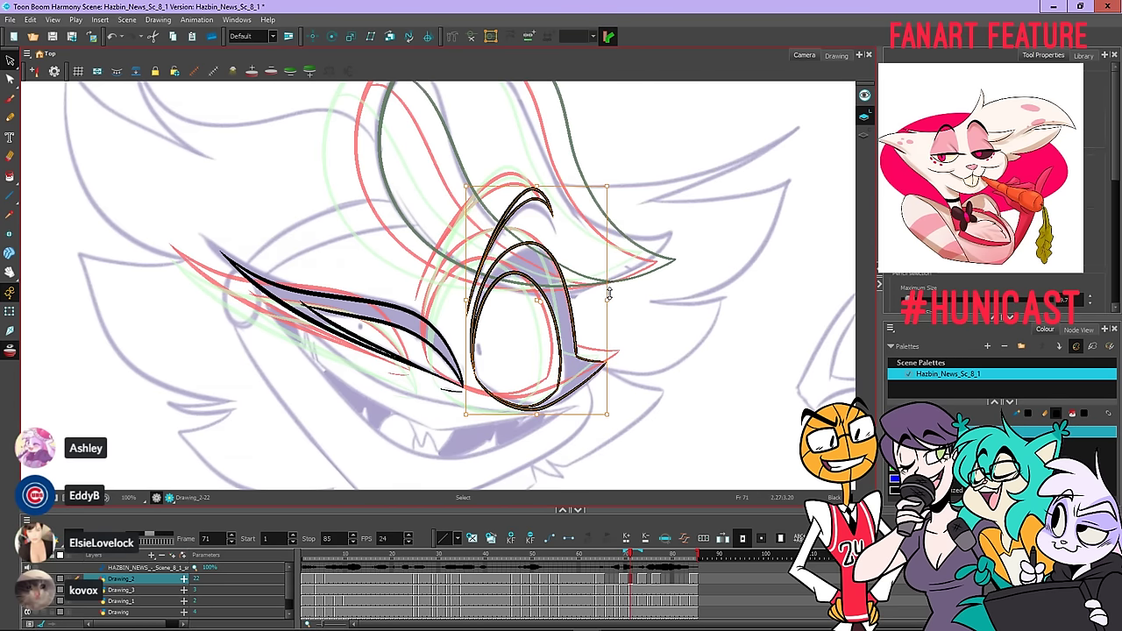
{"action": "left_click", "coordinate": [623, 360]}
Reselect the open eye's linework on frame 71 and fine-tune its skew and height to fit the sketch
{"action": "scroll", "coordinate": [623, 360], "scroll_direction": "up", "scroll_amount": 5}
{"action": "scroll", "coordinate": [614, 339], "scroll_direction": "down", "scroll_amount": 5}
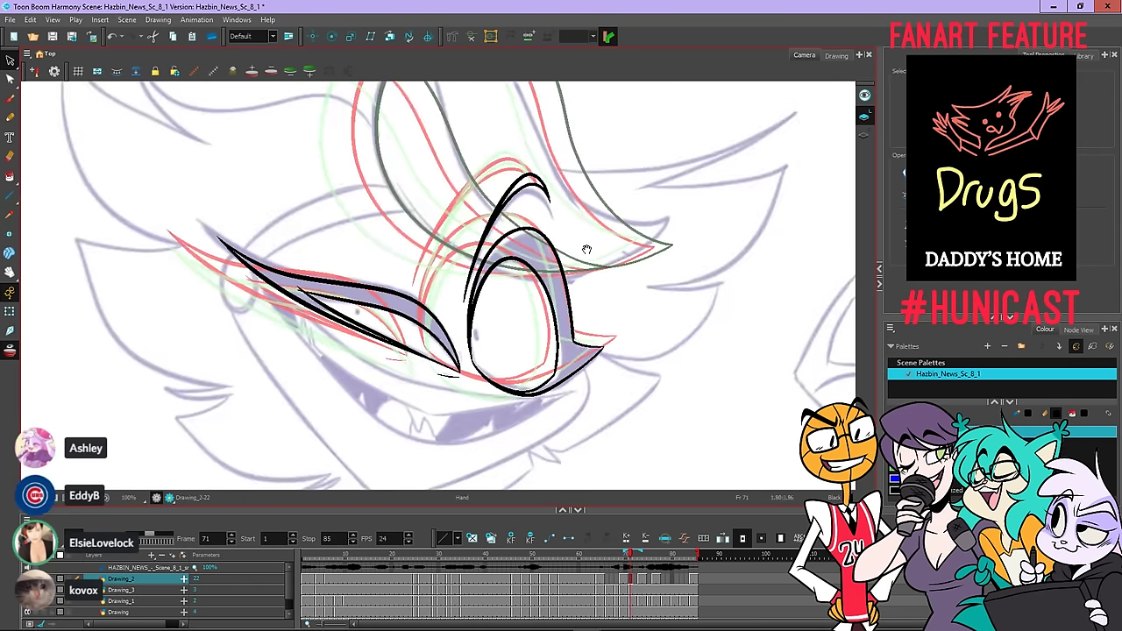
{"action": "left_click_drag", "start_coordinate": [586, 249], "coordinate": [607, 262]}
{"action": "left_click_drag", "start_coordinate": [534, 150], "coordinate": [487, 213]}
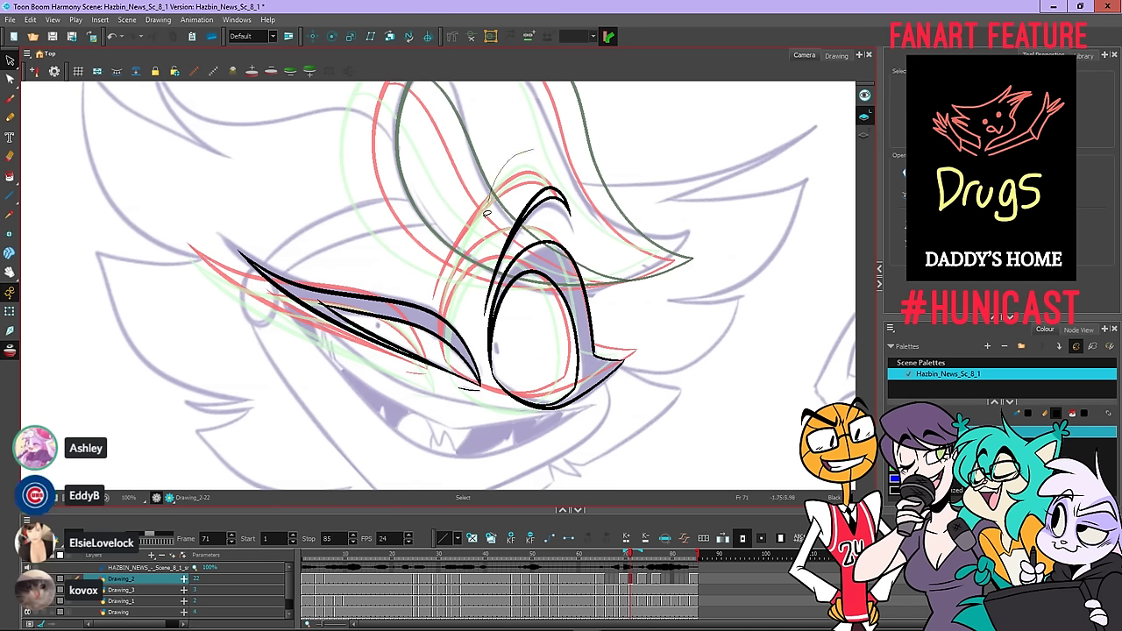
{"action": "left_click_drag", "start_coordinate": [578, 435], "coordinate": [658, 135]}
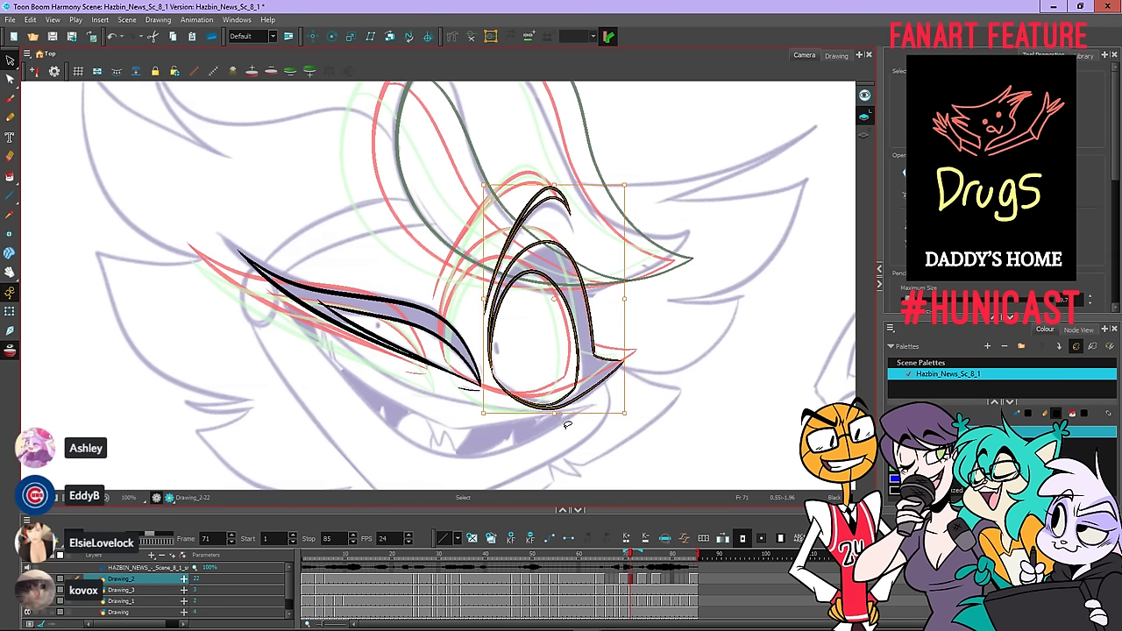
{"action": "mouse_move", "coordinate": [556, 415]}
{"action": "left_mouse_down"}
{"action": "mouse_move", "coordinate": [574, 412]}
{"action": "mouse_move", "coordinate": [563, 416]}
{"action": "left_mouse_up"}
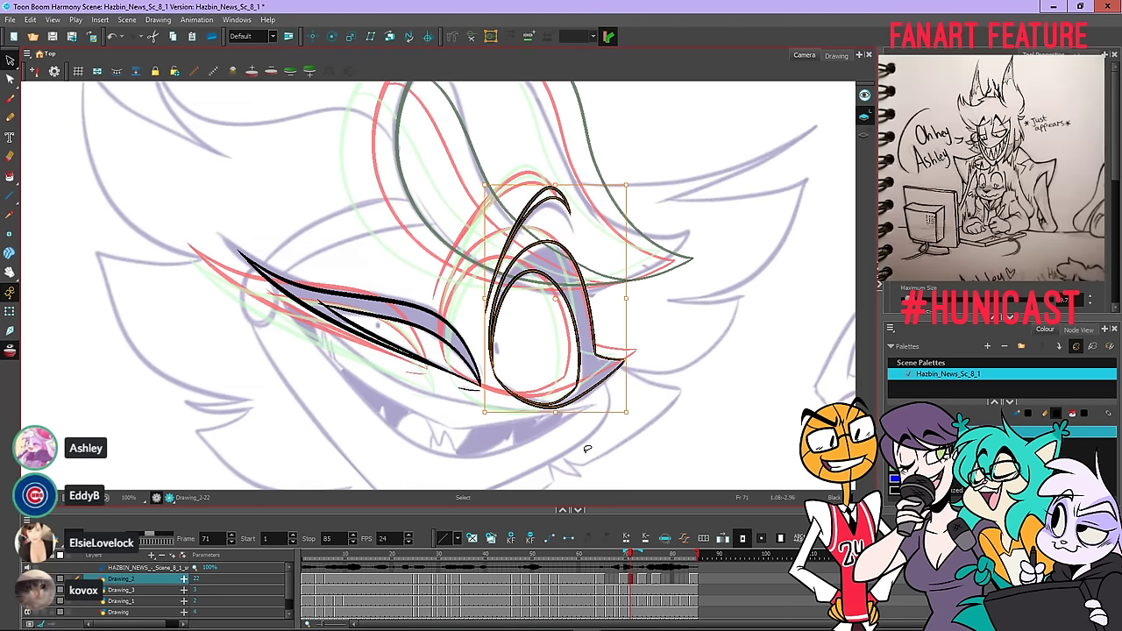
{"action": "left_click_drag", "start_coordinate": [555, 182], "coordinate": [560, 185]}
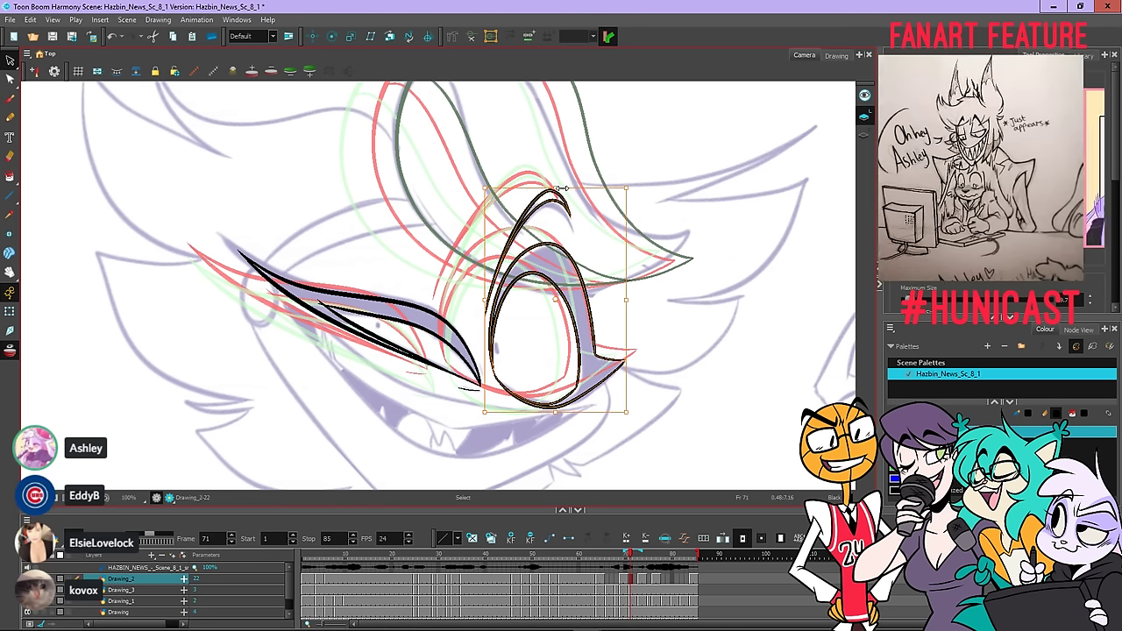
{"action": "left_click", "coordinate": [597, 150]}
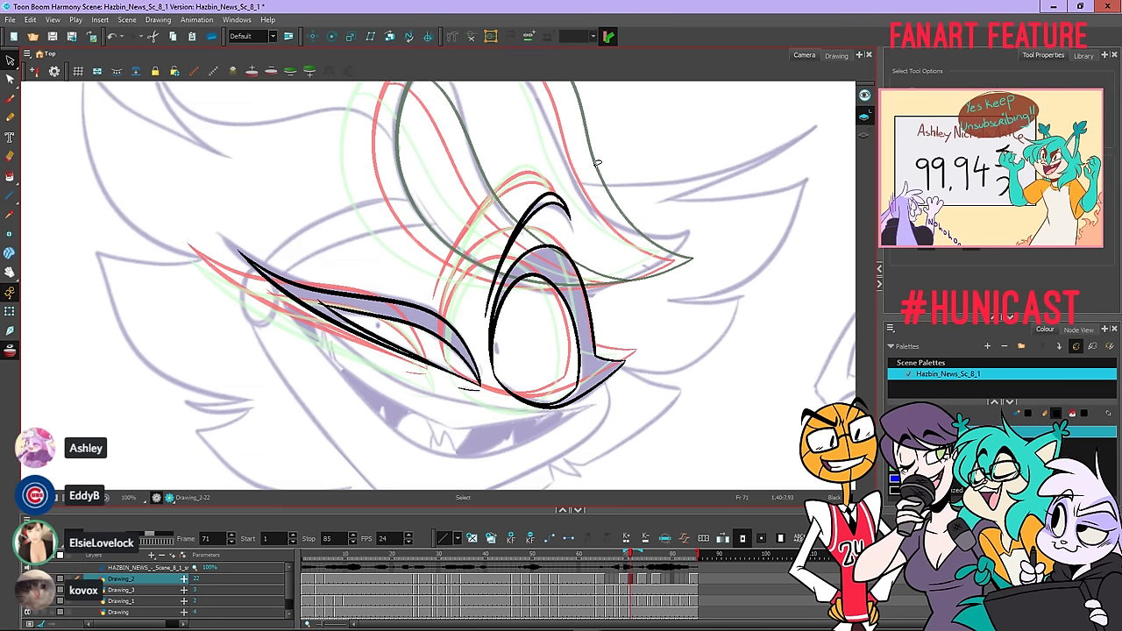
Compare frame 71 with its neighbour, then select the squinting eye on frame 71 and stretch it up and outward at the outer corner
{"action": "key", "text": "."}
{"action": "key", "text": "."}
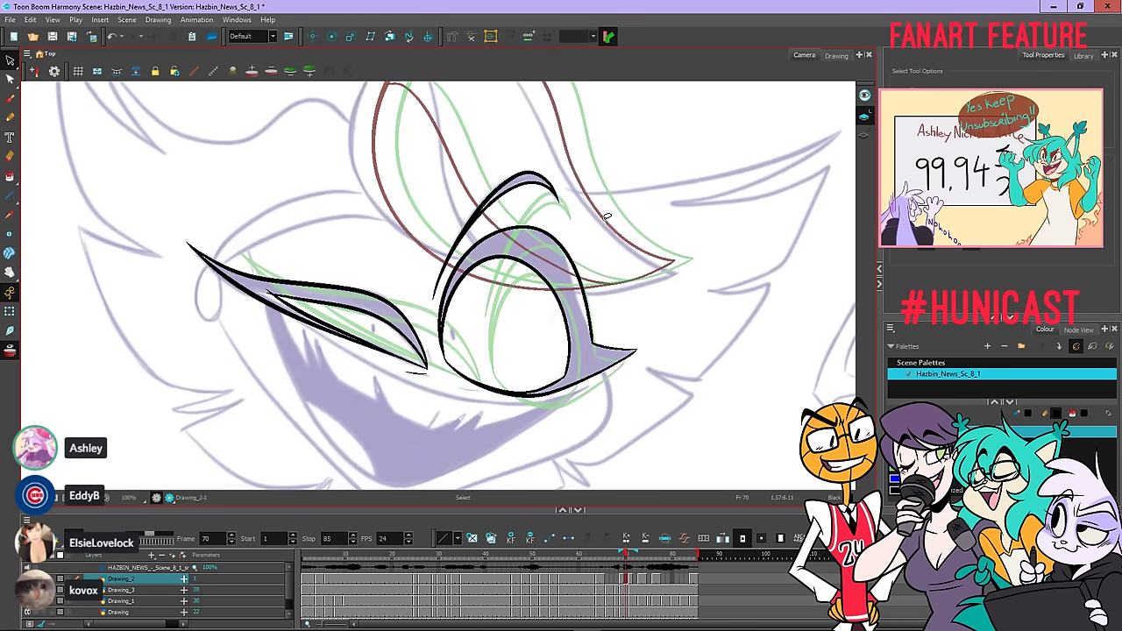
{"action": "key", "text": "."}
{"action": "key", "text": "."}
{"action": "left_click_drag", "start_coordinate": [673, 376], "coordinate": [733, 423]}
{"action": "key", "text": "period"}
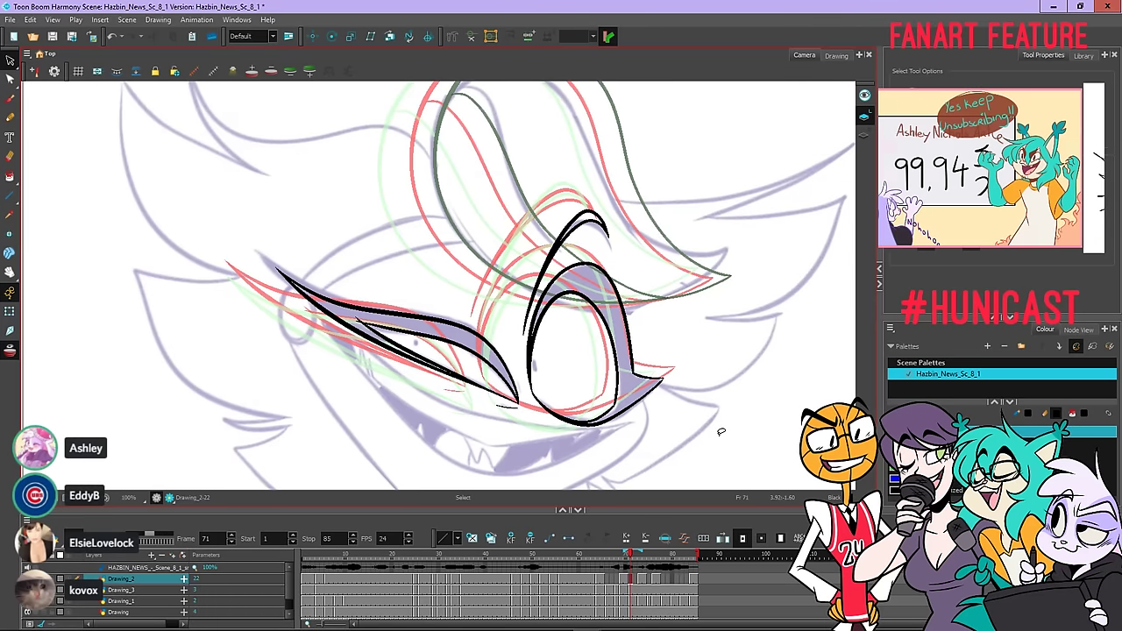
{"action": "mouse_move", "coordinate": [249, 222]}
{"action": "left_mouse_down"}
{"action": "mouse_move", "coordinate": [543, 459]}
{"action": "mouse_move", "coordinate": [528, 356]}
{"action": "left_mouse_up"}
{"action": "mouse_move", "coordinate": [277, 309]}
{"action": "left_mouse_down"}
{"action": "mouse_move", "coordinate": [255, 324]}
{"action": "mouse_move", "coordinate": [255, 298]}
{"action": "left_mouse_up"}
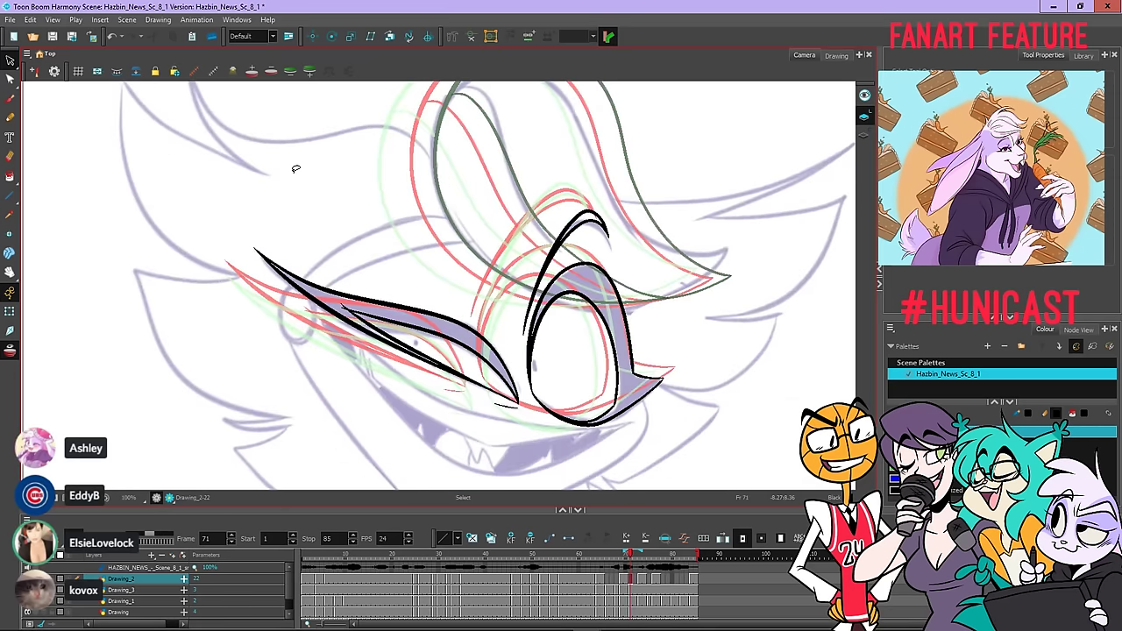
Step back and forth around frames 68 to 71 to check how the adjusted squinting eye moves
{"action": "key", "text": "comma"}
{"action": "key", "text": "comma"}
{"action": "key", "text": "comma"}
{"action": "key", "text": "comma"}
{"action": "key", "text": "comma"}
{"action": "key", "text": "comma"}
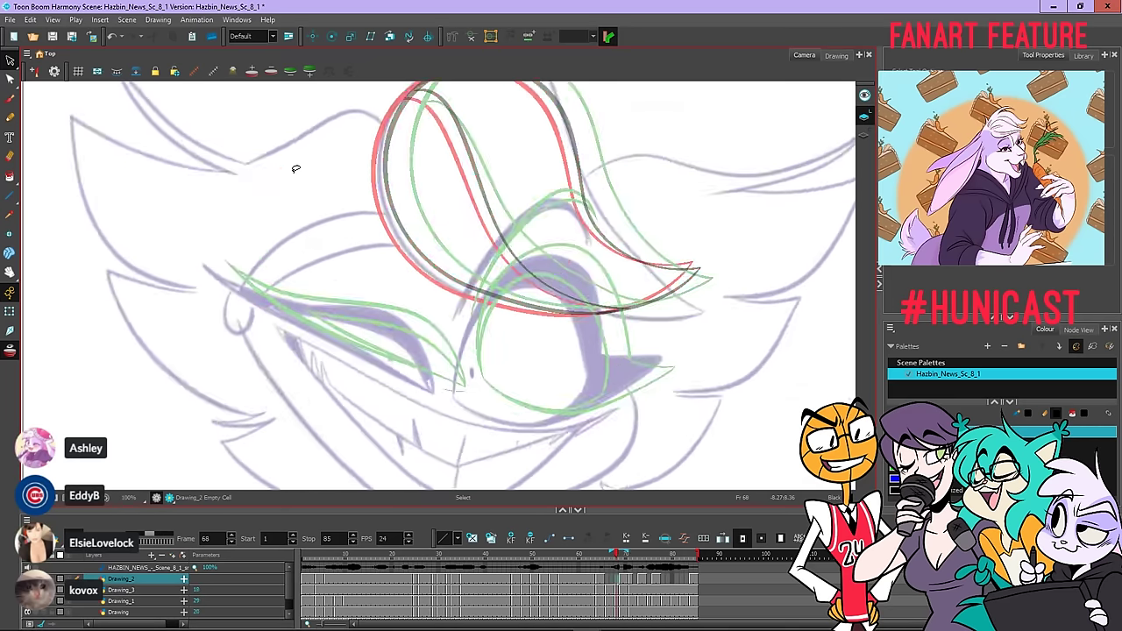
{"action": "key", "text": "period"}
{"action": "key", "text": "period"}
{"action": "key", "text": "period"}
{"action": "key", "text": "period"}
{"action": "key", "text": "period"}
{"action": "key", "text": "period"}
{"action": "key", "text": "period"}
{"action": "key", "text": "period"}
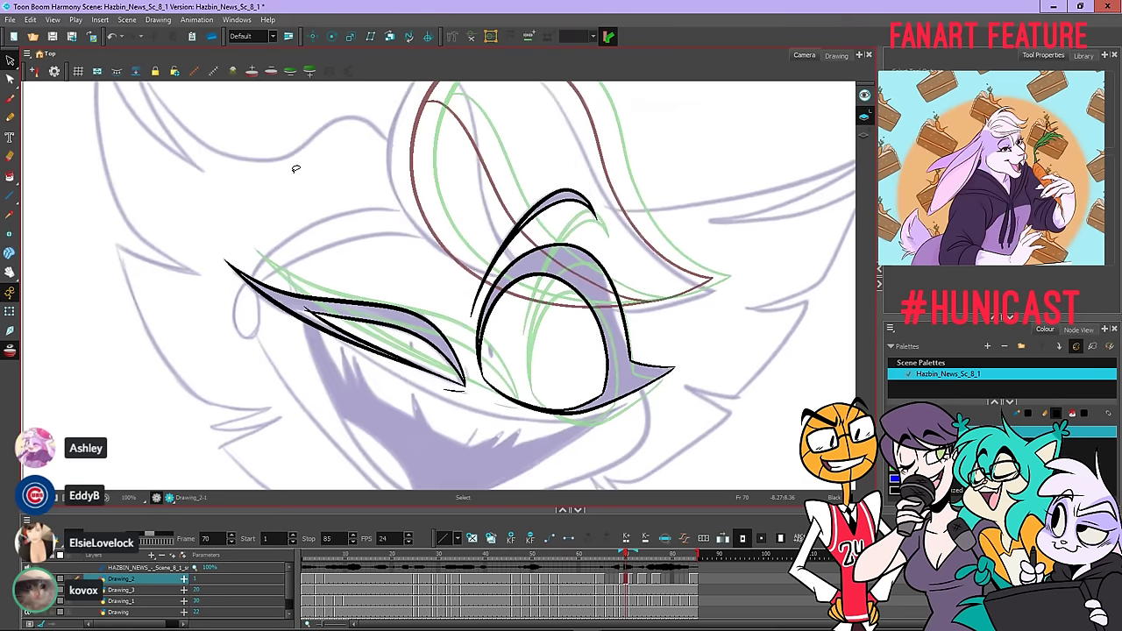
{"action": "key", "text": "comma"}
{"action": "key", "text": "comma"}
{"action": "key", "text": "period"}
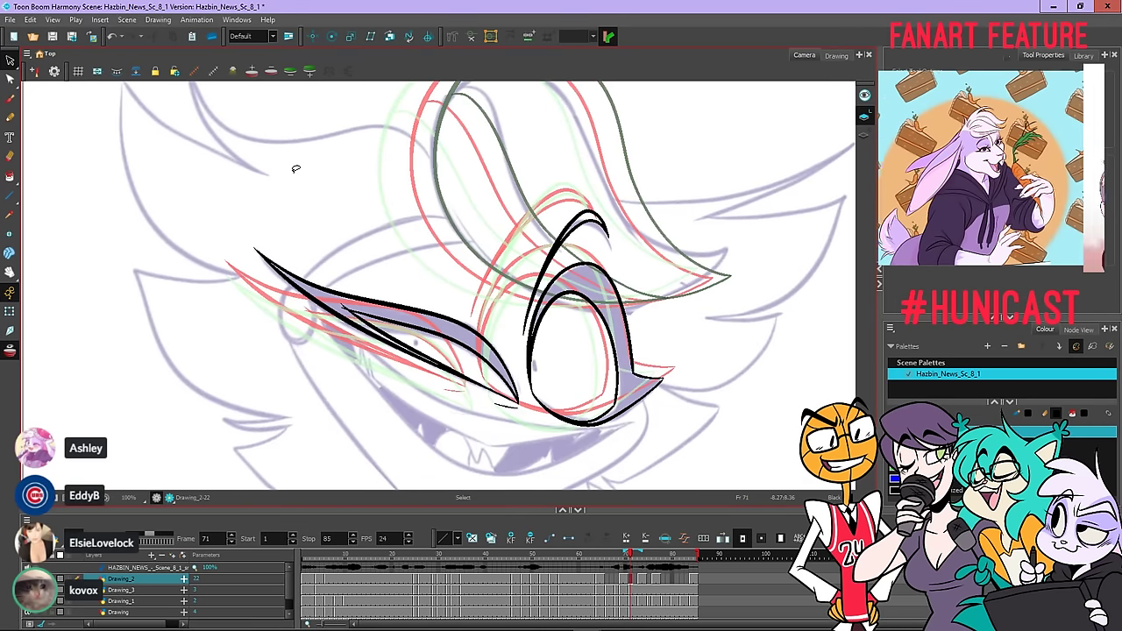
{"action": "key", "text": "period"}
{"action": "key", "text": "comma"}
Review the inked eyes across frames 70 to 74 against the sketch and onion skin
{"action": "left_click", "coordinate": [631, 581]}
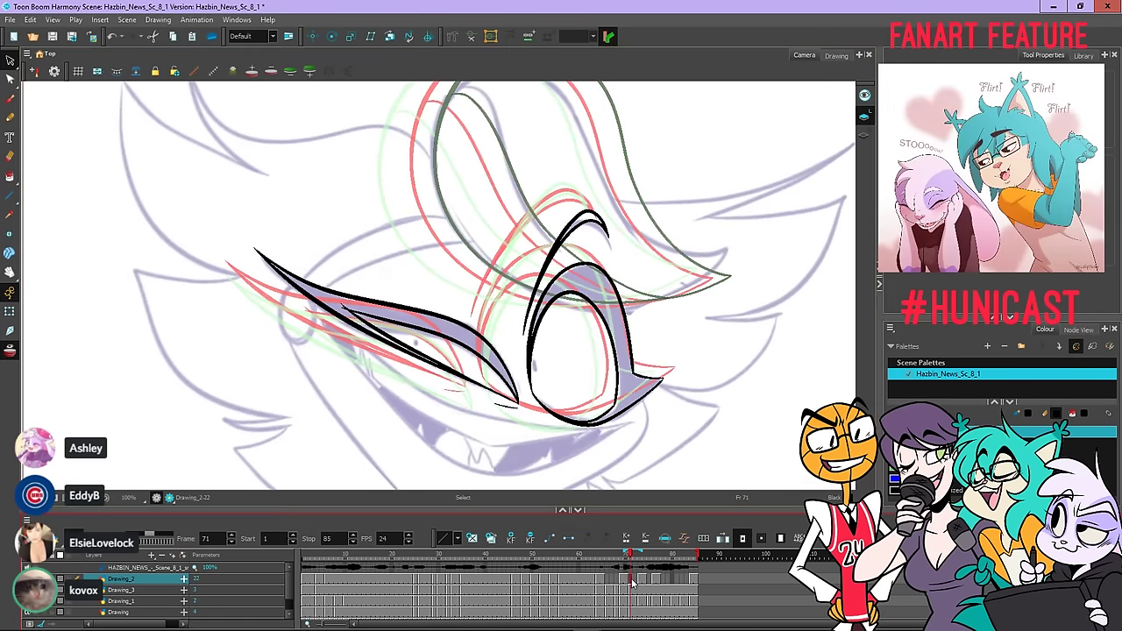
{"action": "key", "text": "period"}
{"action": "key", "text": "comma"}
{"action": "key", "text": "comma"}
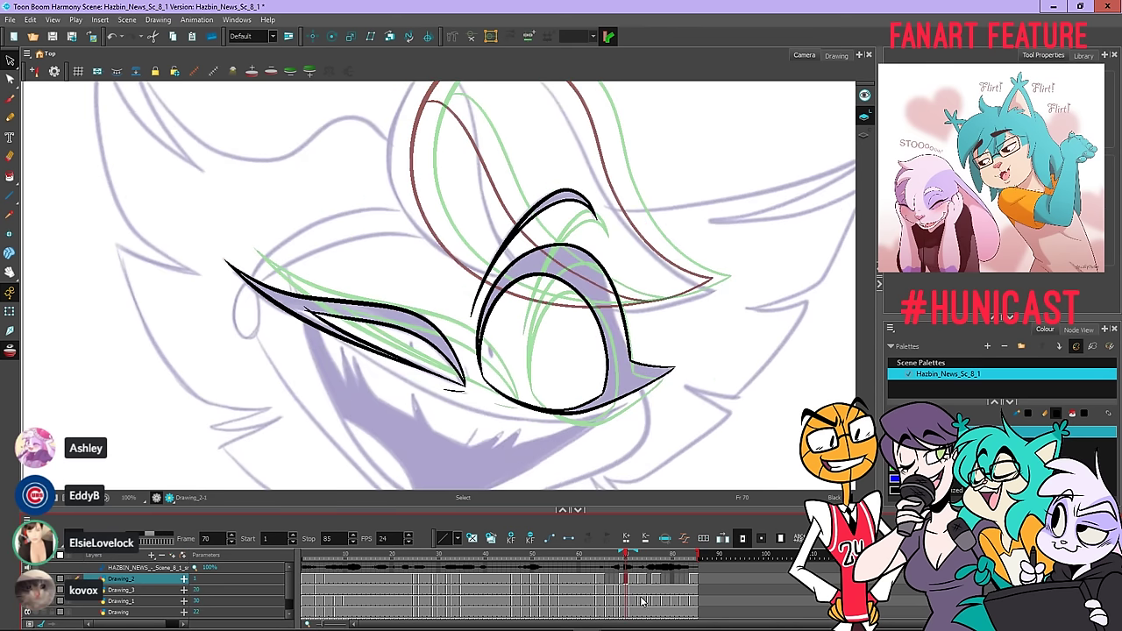
{"action": "key", "text": "period"}
{"action": "key", "text": "period"}
{"action": "key", "text": "period"}
{"action": "key", "text": "comma"}
{"action": "key", "text": "period"}
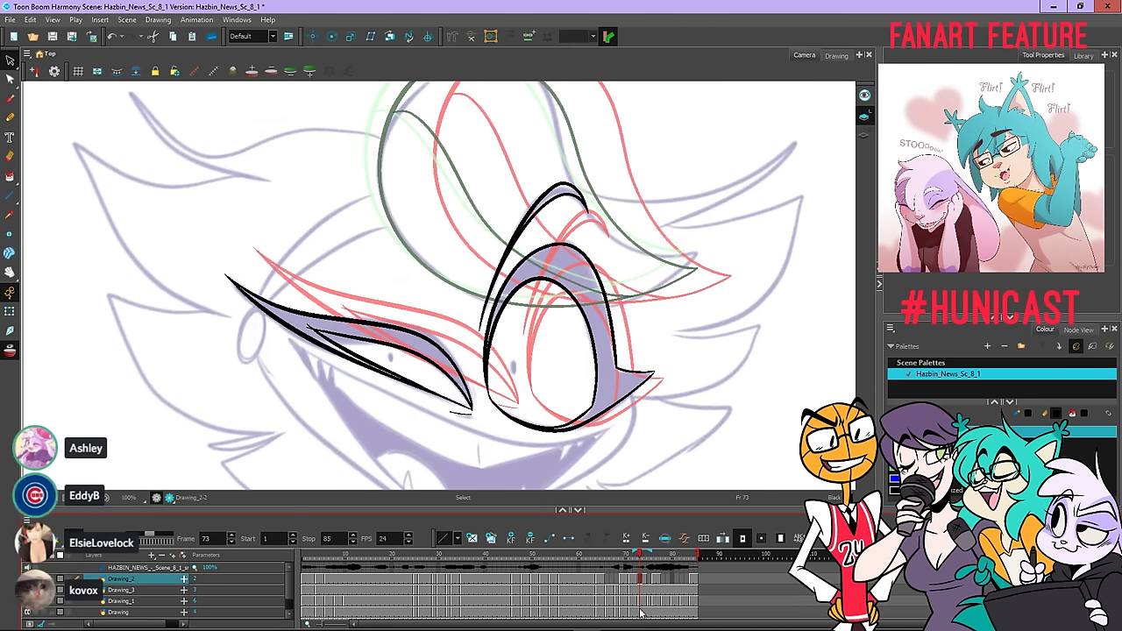
{"action": "key", "text": "period"}
{"action": "key", "text": "period"}
{"action": "key", "text": "comma"}
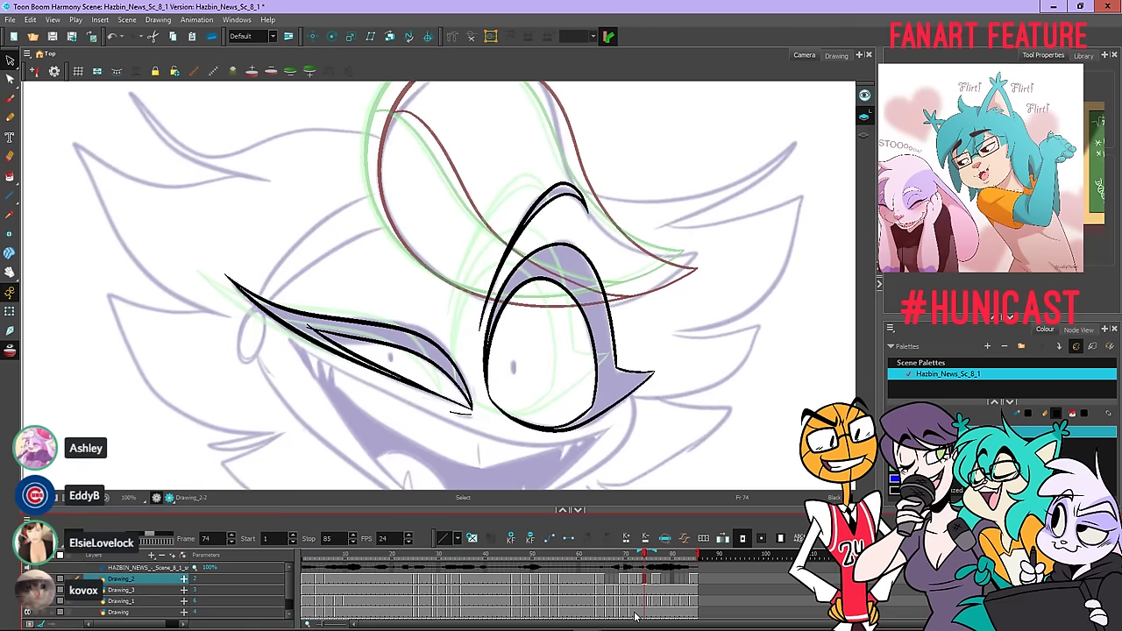
{"action": "key", "text": "period"}
{"action": "key", "text": "comma"}
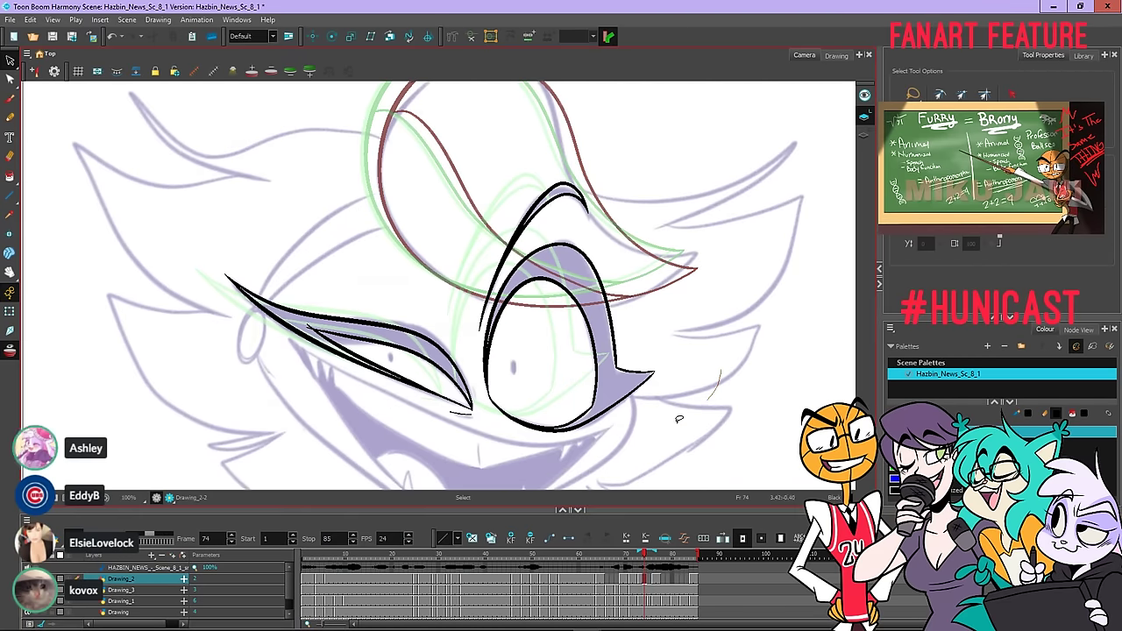
Select both eyes' linework on frame 74, copy it, and paste it onto frame 75
{"action": "mouse_move", "coordinate": [718, 373]}
{"action": "left_mouse_down"}
{"action": "mouse_move", "coordinate": [171, 186]}
{"action": "mouse_move", "coordinate": [672, 343]}
{"action": "left_mouse_up"}
{"action": "right_click", "coordinate": [720, 191]}
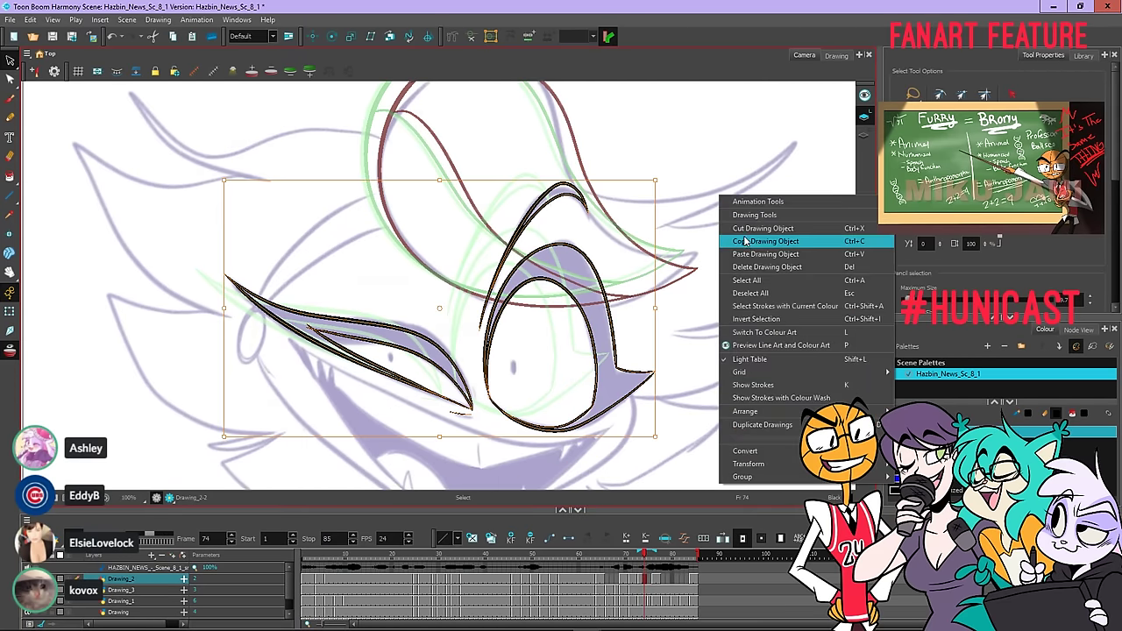
{"action": "left_click", "coordinate": [743, 241]}
{"action": "key", "text": "period"}
{"action": "right_click", "coordinate": [728, 263]}
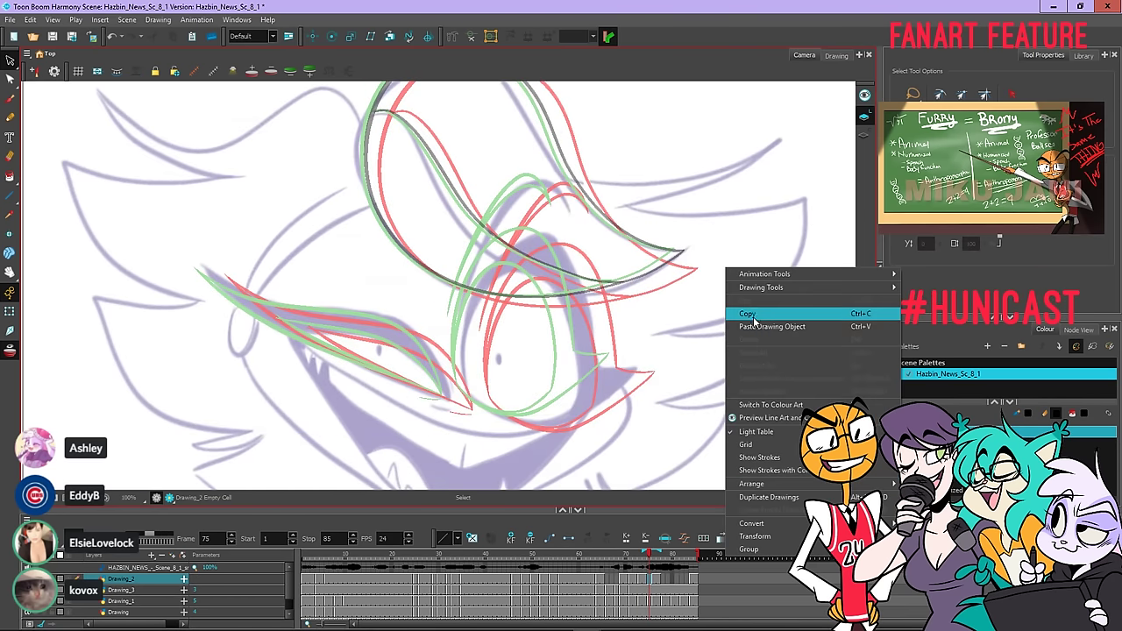
{"action": "left_click", "coordinate": [754, 341]}
{"action": "left_click", "coordinate": [763, 326]}
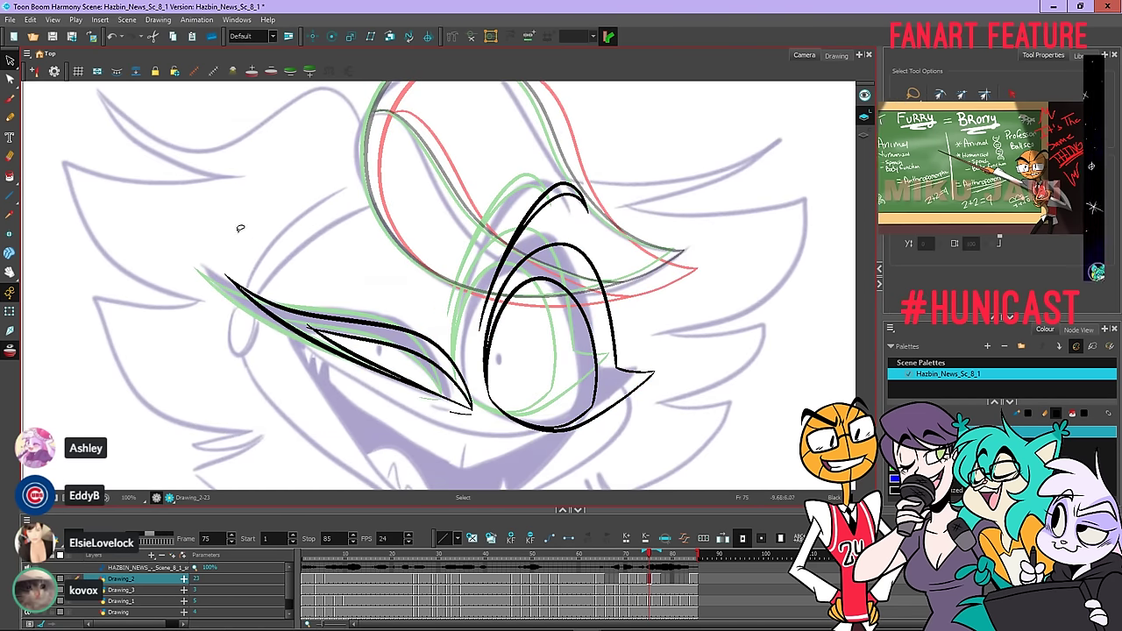
Select the squinting eye on frame 75 and move it over the sketched squinting eye
{"action": "mouse_move", "coordinate": [227, 234]}
{"action": "left_mouse_down"}
{"action": "mouse_move", "coordinate": [462, 457]}
{"action": "mouse_move", "coordinate": [467, 361]}
{"action": "mouse_move", "coordinate": [275, 240]}
{"action": "left_mouse_up"}
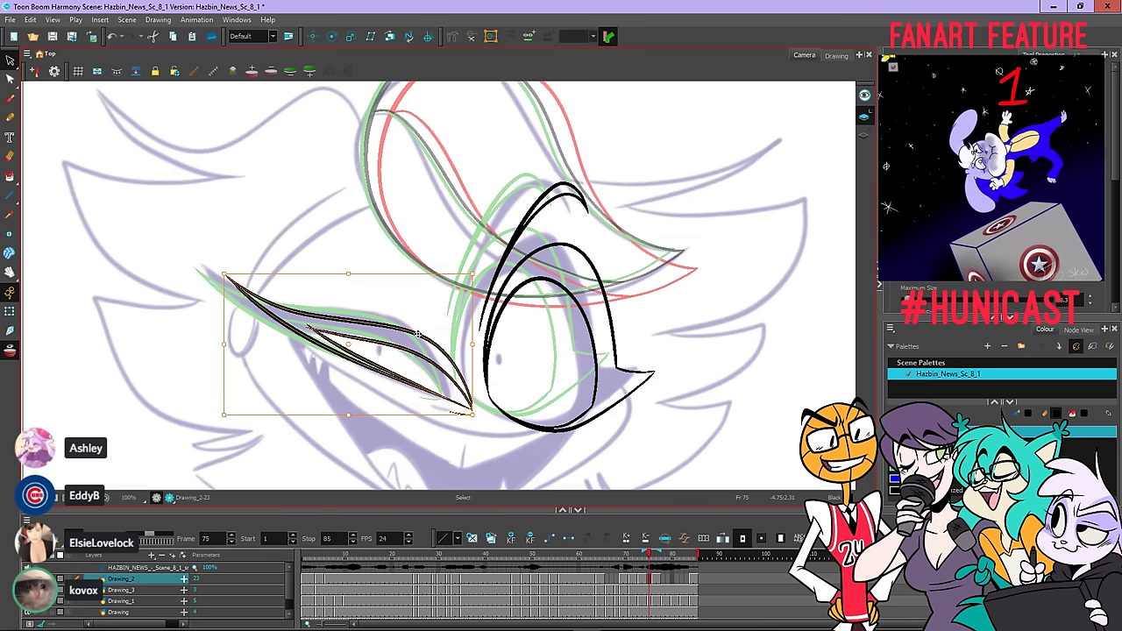
{"action": "mouse_move", "coordinate": [425, 328]}
{"action": "left_mouse_down"}
{"action": "mouse_move", "coordinate": [410, 323]}
{"action": "mouse_move", "coordinate": [418, 343]}
{"action": "left_mouse_up"}
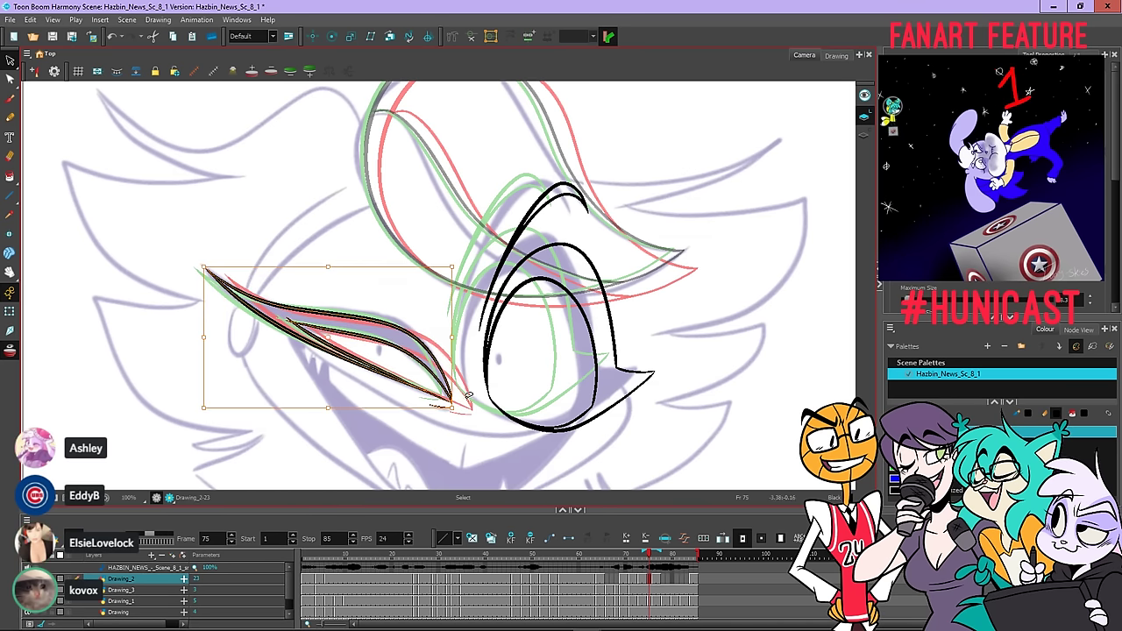
{"action": "key", "text": "Escape"}
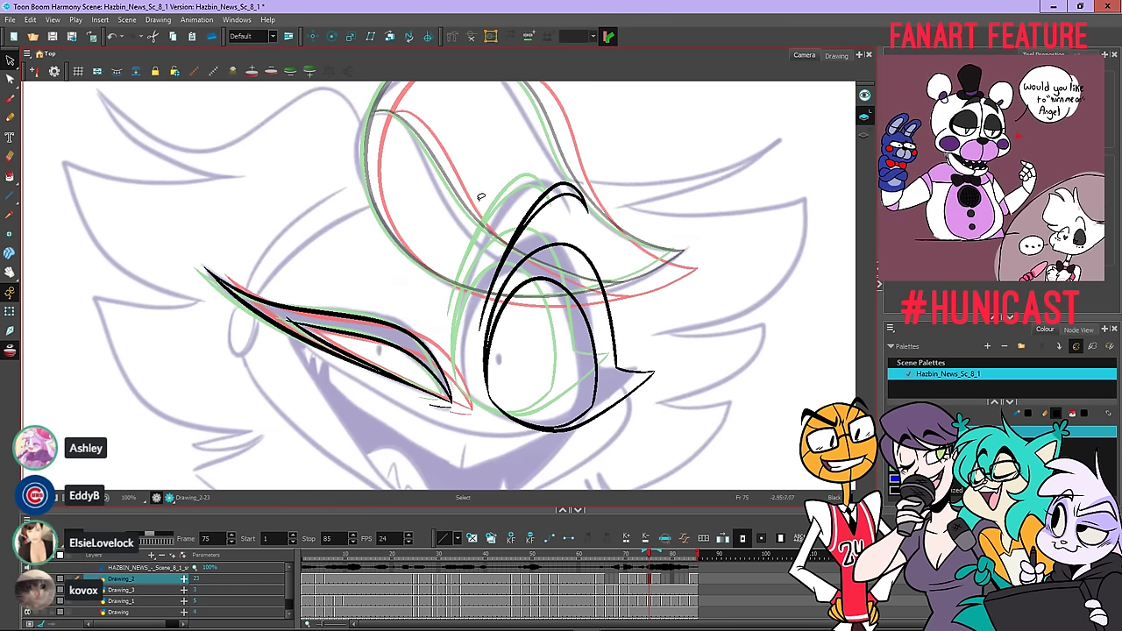
Select the open eye on frame 75, move it over the sketch, then skew it and slightly increase its width and height
{"action": "left_click_drag", "start_coordinate": [489, 182], "coordinate": [457, 319]}
{"action": "left_click_drag", "start_coordinate": [639, 151], "coordinate": [552, 180]}
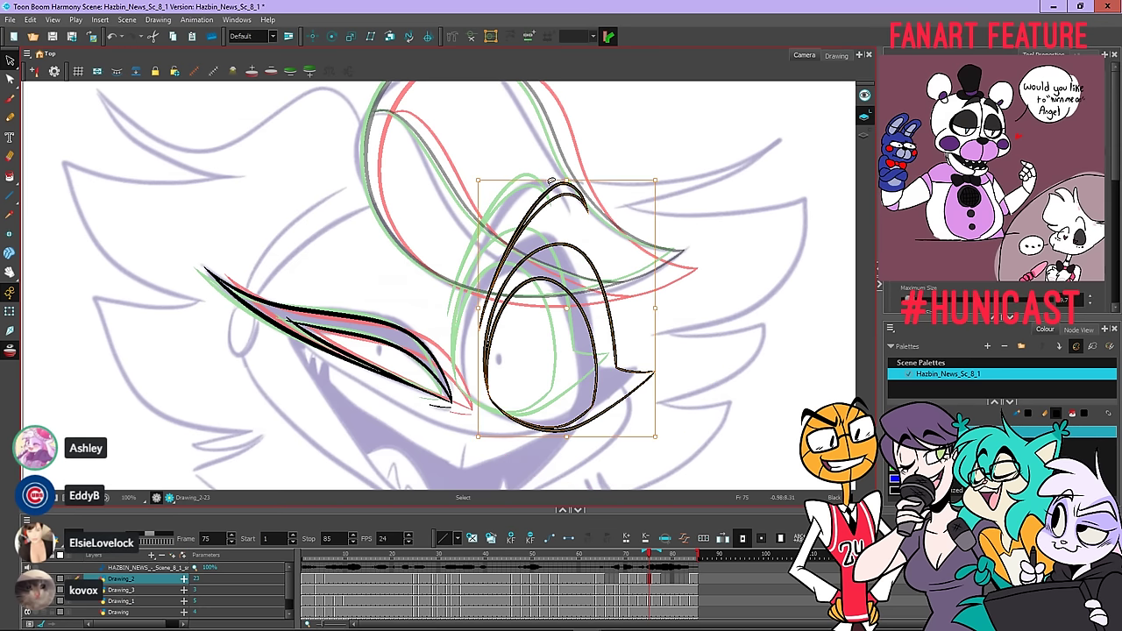
{"action": "mouse_move", "coordinate": [563, 244]}
{"action": "left_mouse_down"}
{"action": "mouse_move", "coordinate": [542, 241]}
{"action": "mouse_move", "coordinate": [555, 246]}
{"action": "left_mouse_up"}
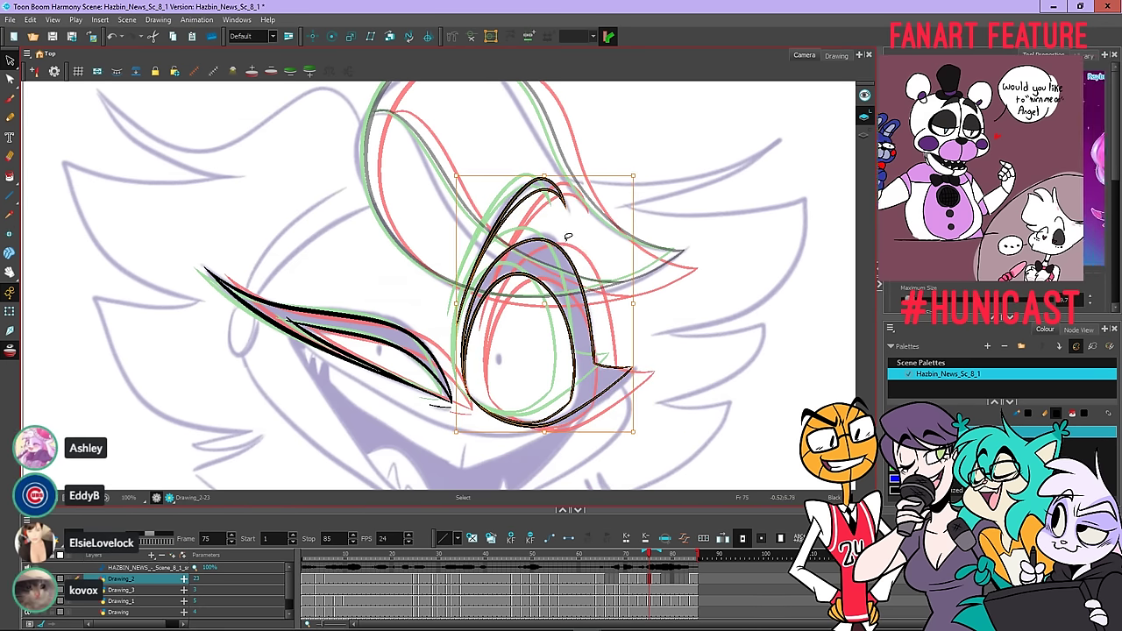
{"action": "left_click_drag", "start_coordinate": [631, 230], "coordinate": [634, 241]}
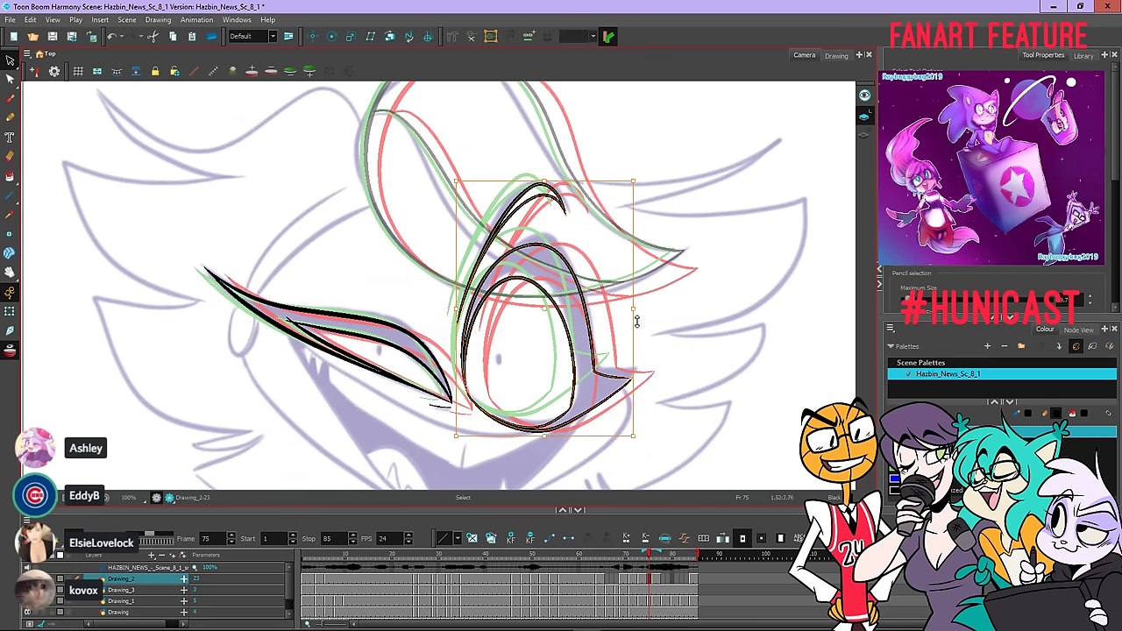
{"action": "left_click_drag", "start_coordinate": [633, 308], "coordinate": [640, 283]}
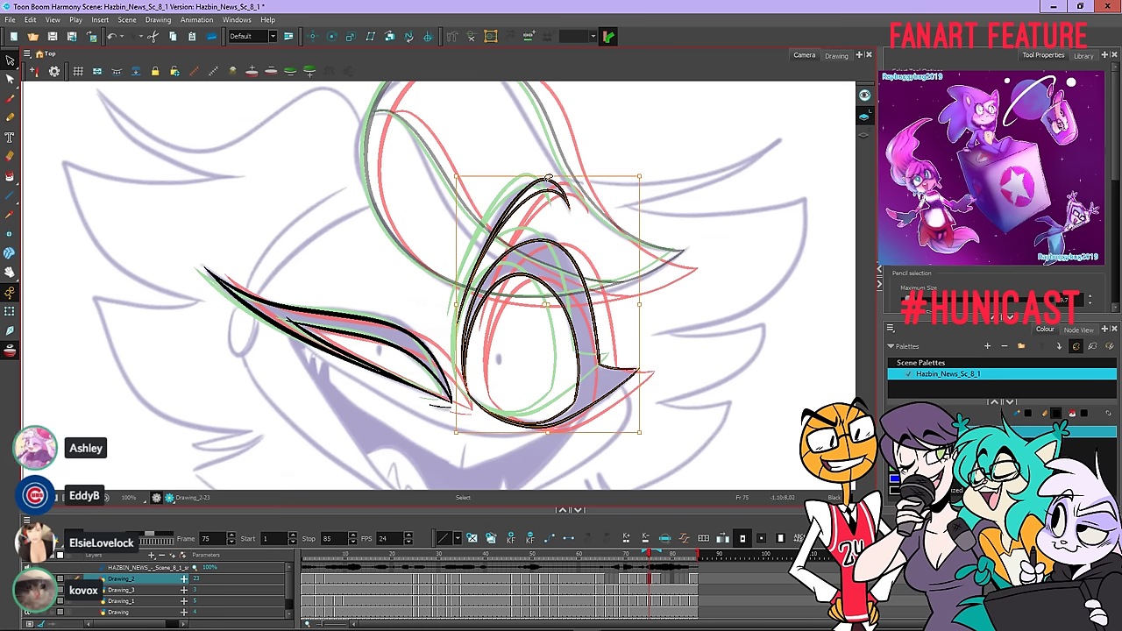
{"action": "left_click_drag", "start_coordinate": [548, 177], "coordinate": [565, 200]}
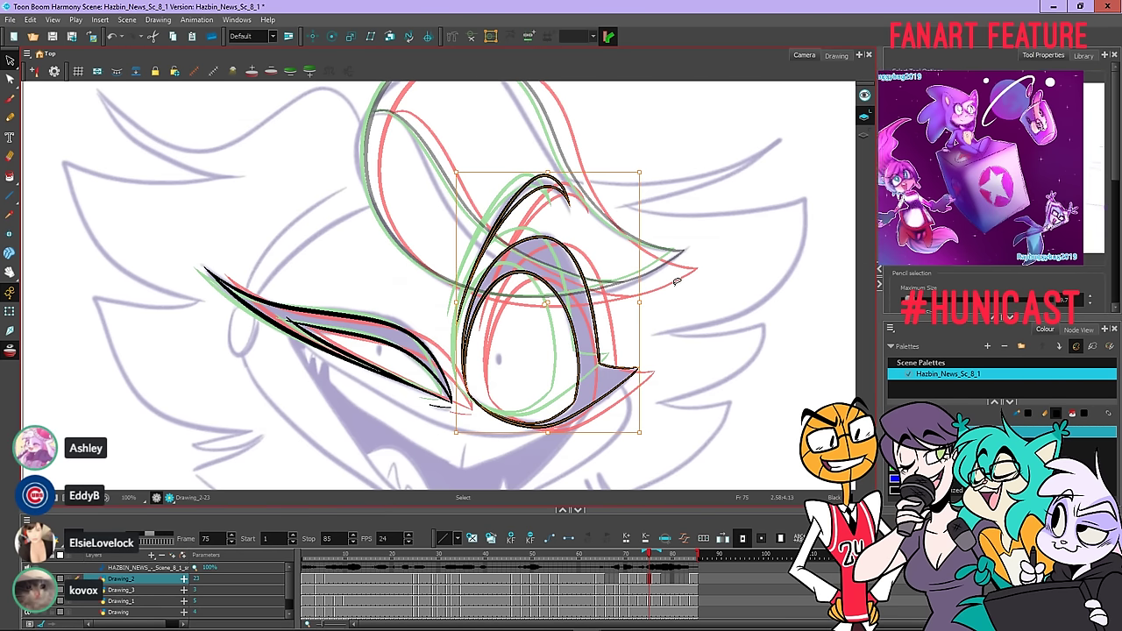
{"action": "left_click", "coordinate": [650, 294]}
Flip between frame 75 and its neighbouring frames to check the newly fitted eye linework
{"action": "key", "text": "comma"}
{"action": "key", "text": "period"}
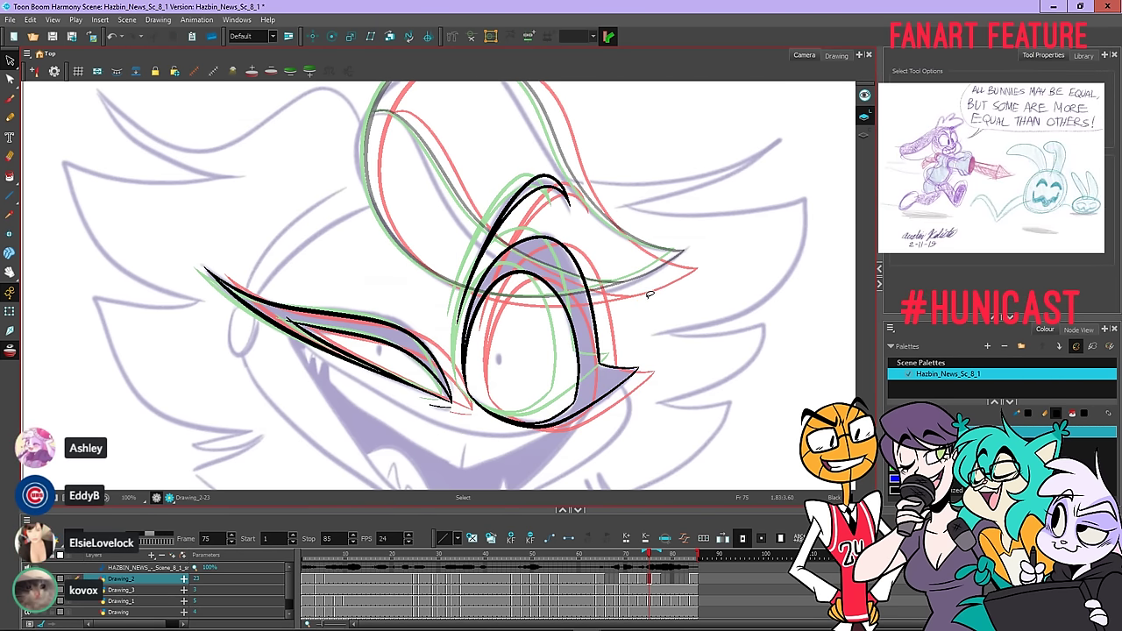
{"action": "key", "text": "period"}
{"action": "key", "text": "period"}
{"action": "key", "text": "comma"}
{"action": "key", "text": "comma"}
{"action": "key", "text": "comma"}
{"action": "key", "text": "period"}
{"action": "key", "text": "period"}
{"action": "key", "text": "comma"}
{"action": "key", "text": "comma"}
{"action": "key", "text": "period"}
{"action": "key", "text": "period"}
{"action": "key", "text": "comma"}
{"action": "key", "text": "comma"}
{"action": "key", "text": "period"}
Reselect the open eye on frame 75 and fine-tune its width at the inner edge
{"action": "mouse_move", "coordinate": [491, 429]}
{"action": "left_mouse_down"}
{"action": "mouse_move", "coordinate": [561, 443]}
{"action": "mouse_move", "coordinate": [513, 150]}
{"action": "mouse_move", "coordinate": [468, 261]}
{"action": "left_mouse_up"}
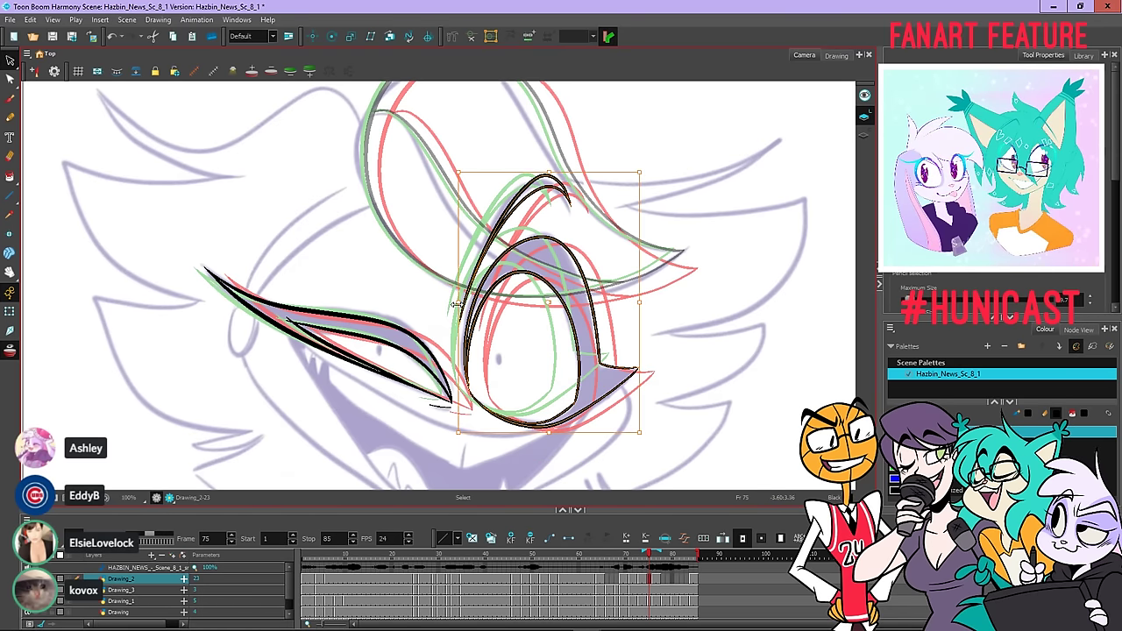
{"action": "left_click", "coordinate": [456, 302]}
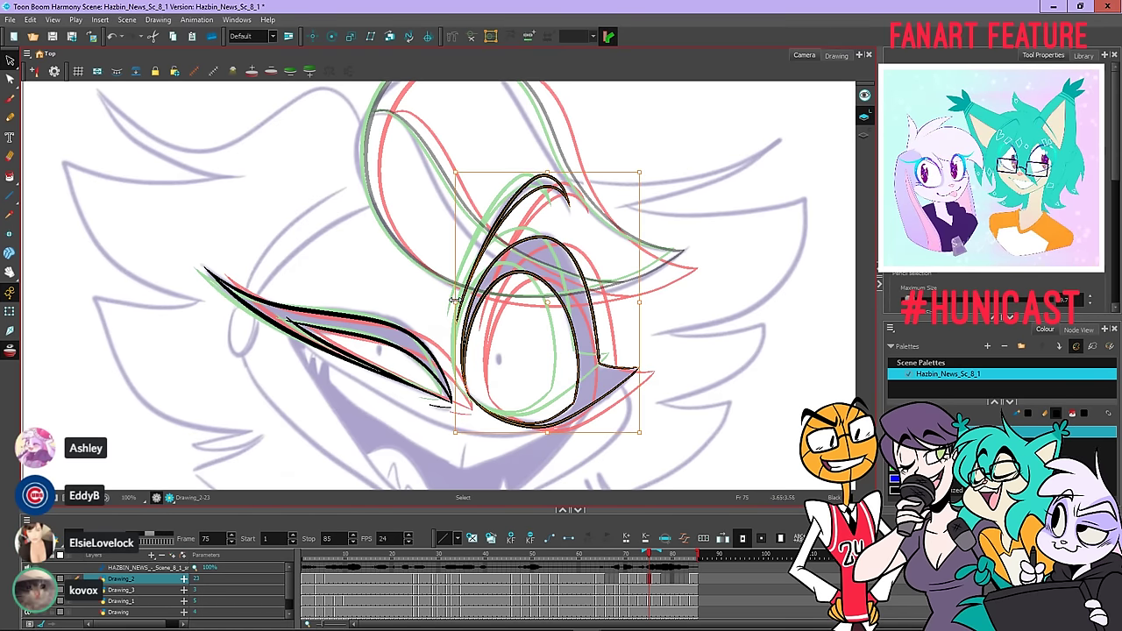
{"action": "left_click", "coordinate": [702, 341]}
Step back and forth through the frames from 74 to 77 to examine the eyes' movement
{"action": "key", "text": "comma"}
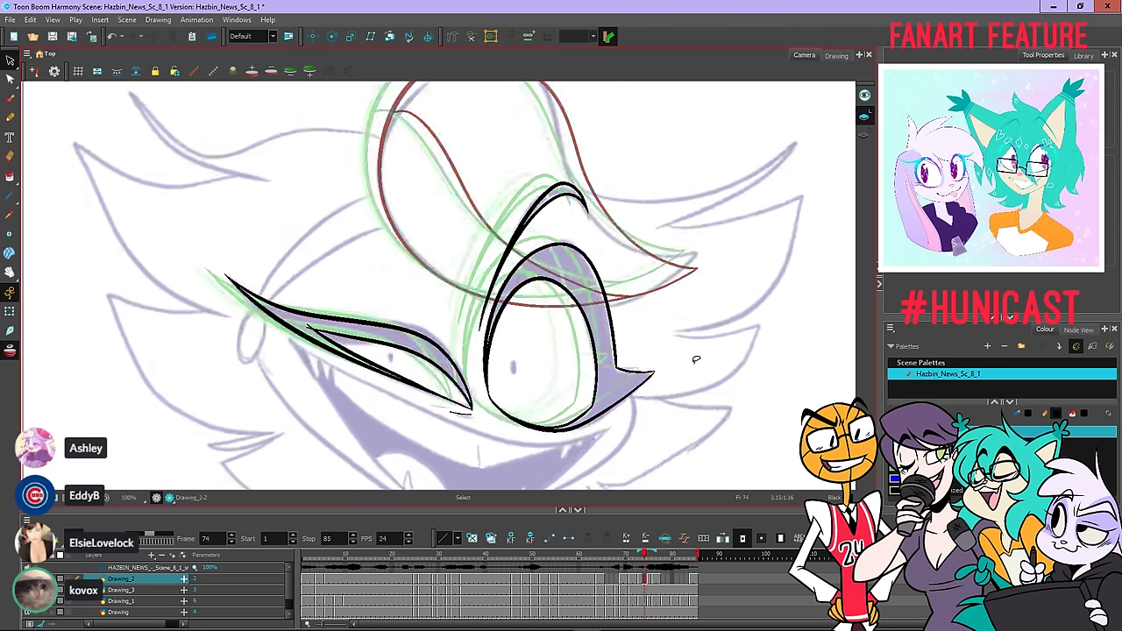
{"action": "key", "text": "period"}
{"action": "key", "text": "period"}
{"action": "key", "text": "comma"}
{"action": "key", "text": "comma"}
{"action": "key", "text": "comma"}
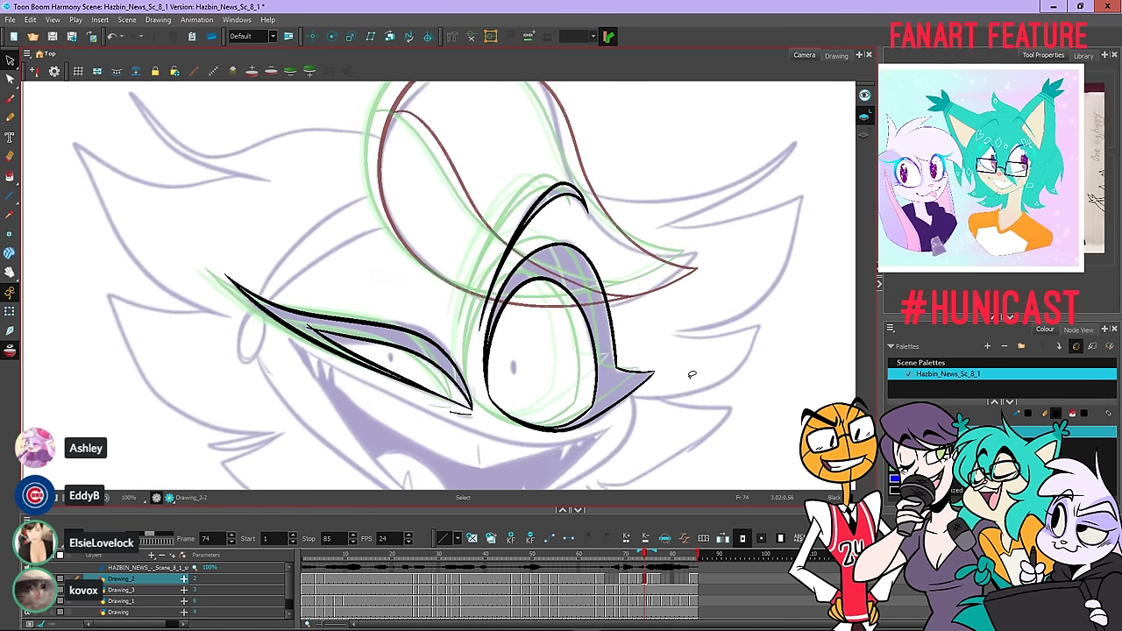
{"action": "key", "text": "period"}
{"action": "key", "text": "comma"}
{"action": "key", "text": "period"}
{"action": "key", "text": "period"}
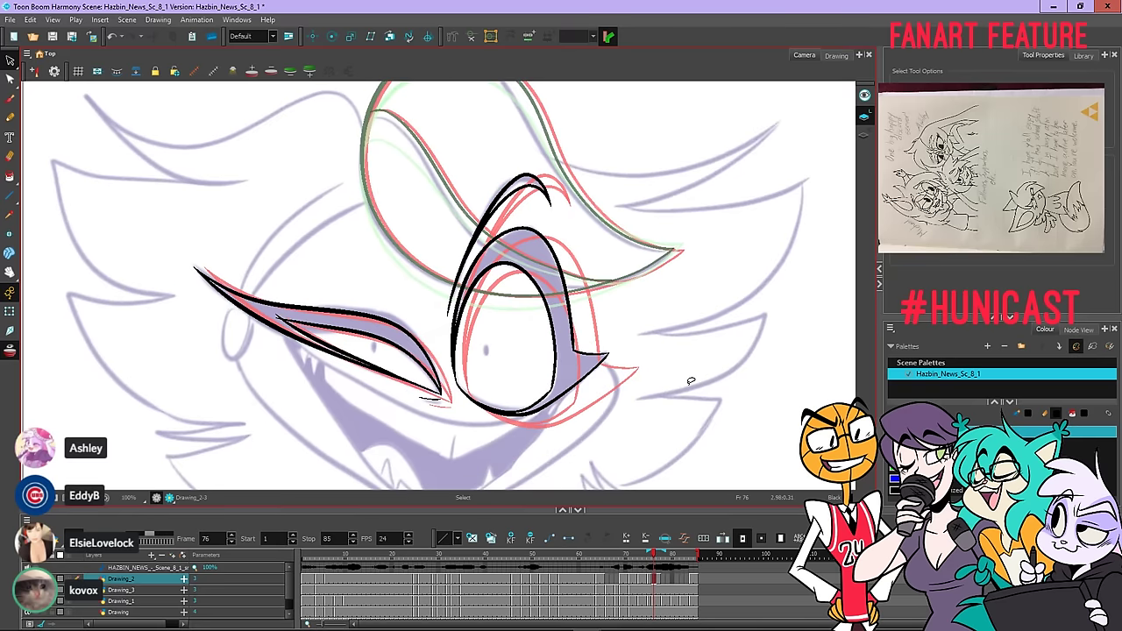
{"action": "key", "text": "comma"}
{"action": "key", "text": "comma"}
{"action": "key", "text": "comma"}
{"action": "key", "text": "comma"}
{"action": "key", "text": "period"}
{"action": "key", "text": "period"}
{"action": "key", "text": "period"}
{"action": "key", "text": "period"}
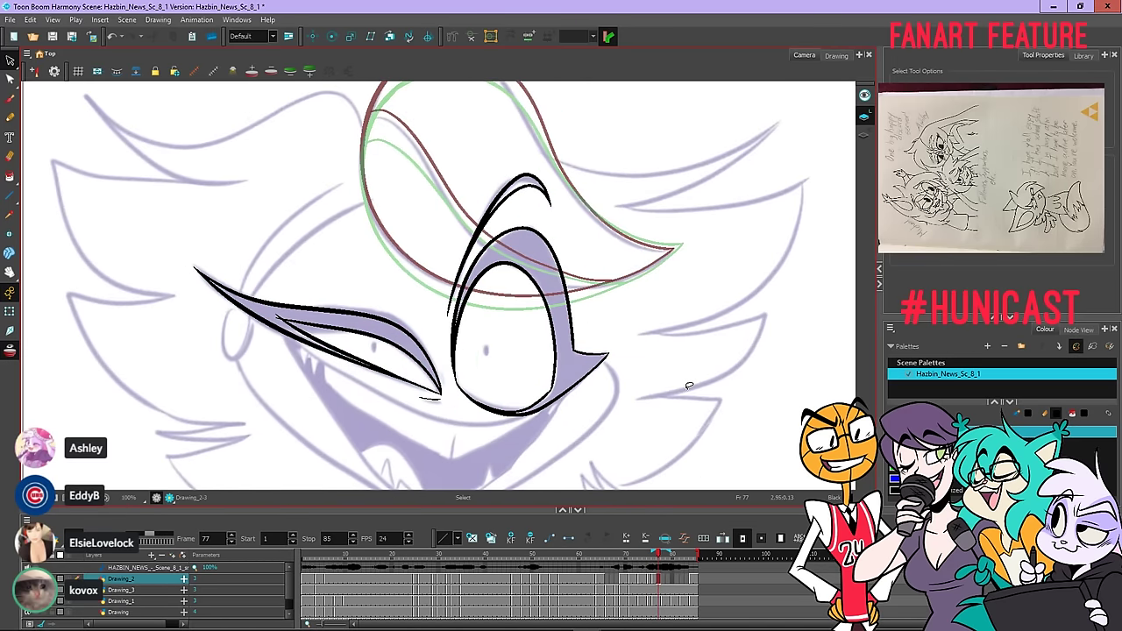
Step back through the frames from 77 to 69 to review the inked eyes
{"action": "key", "text": "comma"}
{"action": "key", "text": "comma"}
{"action": "key", "text": "comma"}
{"action": "key", "text": "comma"}
{"action": "key", "text": "comma"}
{"action": "key", "text": "comma"}
{"action": "key", "text": "comma"}
{"action": "key", "text": "comma"}
{"action": "key", "text": "comma"}
{"action": "key", "text": "comma"}
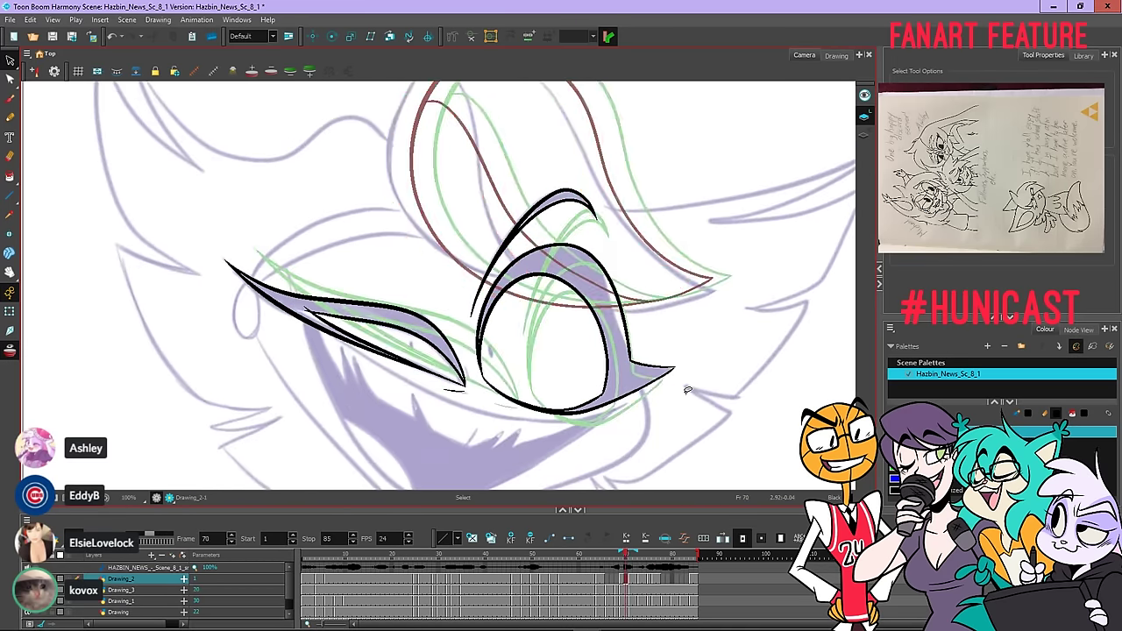
{"action": "key", "text": "period"}
{"action": "key", "text": "period"}
{"action": "key", "text": "period"}
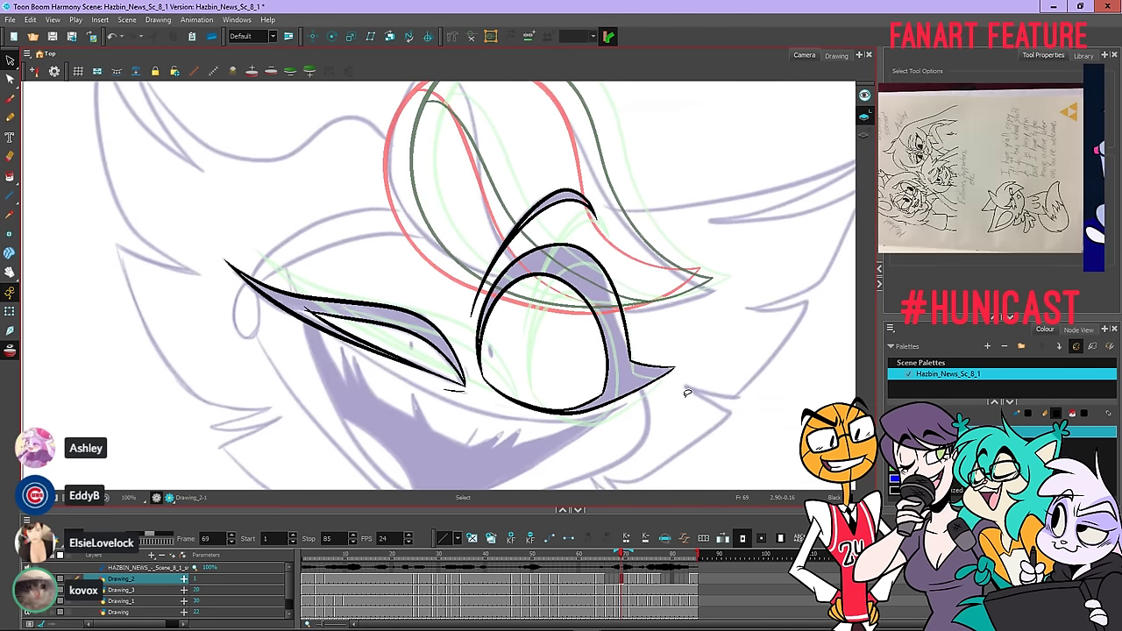
Flip back and forth between frames 66 and 69 to compare the rough sketch with the inked eyes
{"action": "key", "text": "comma"}
{"action": "key", "text": "comma"}
{"action": "key", "text": "comma"}
{"action": "key", "text": "period"}
{"action": "key", "text": "period"}
{"action": "key", "text": "comma"}
{"action": "key", "text": "comma"}
{"action": "key", "text": "comma"}
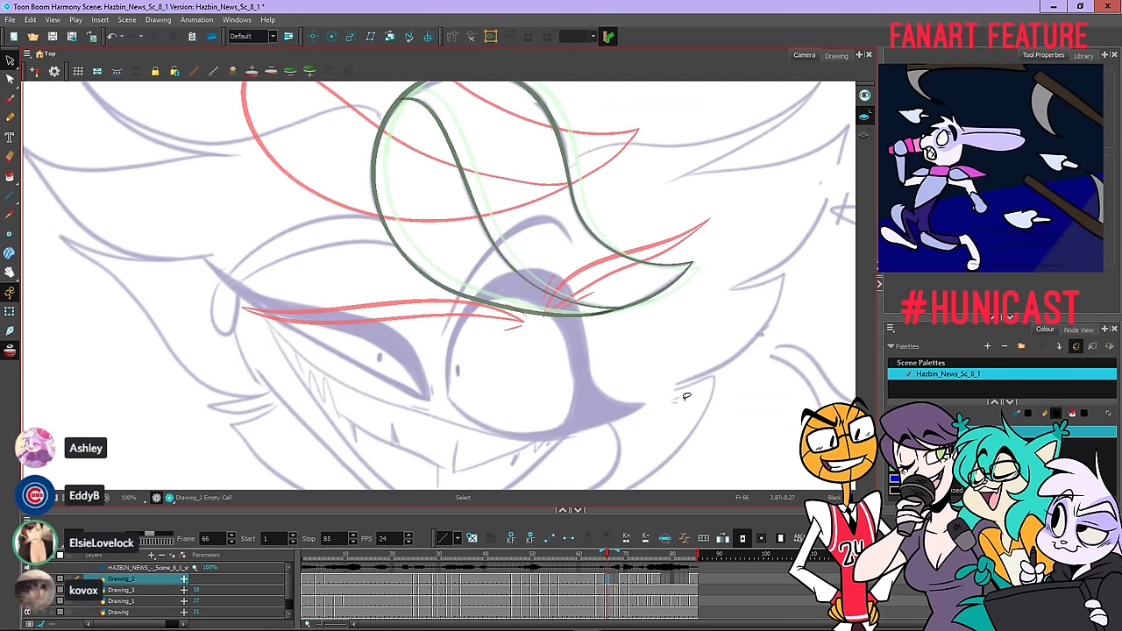
{"action": "key", "text": "period"}
{"action": "key", "text": "period"}
{"action": "key", "text": "period"}
{"action": "key", "text": "period"}
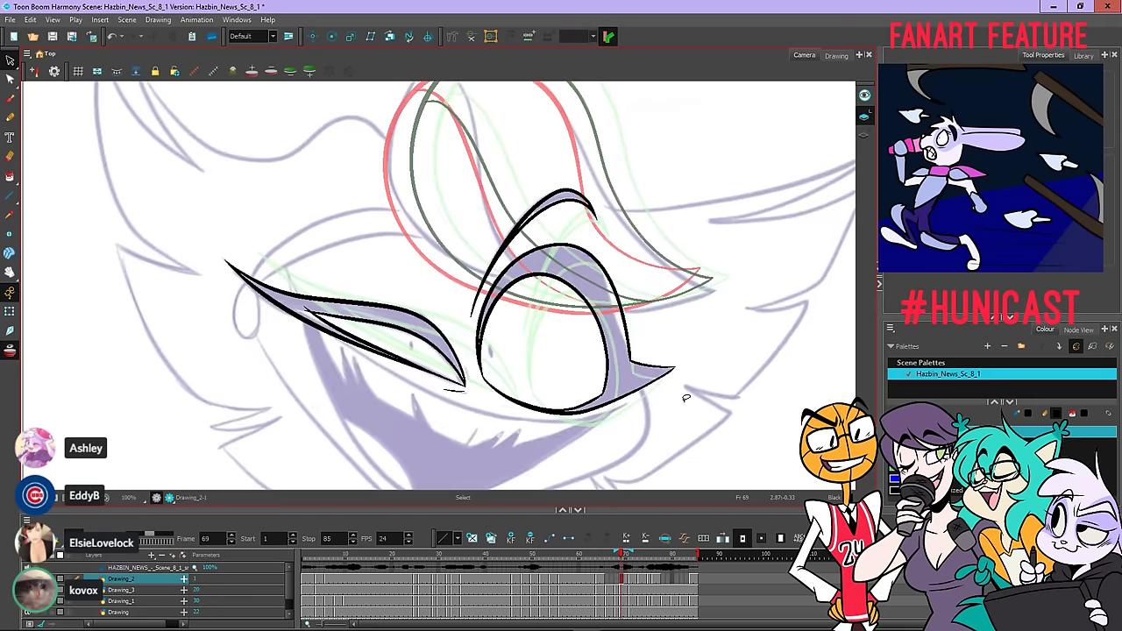
Copy both inked eyes from frame 69 and paste them onto the empty frame 66
{"action": "mouse_move", "coordinate": [675, 440]}
{"action": "left_mouse_down"}
{"action": "mouse_move", "coordinate": [173, 274]}
{"action": "mouse_move", "coordinate": [172, 137]}
{"action": "left_mouse_up"}
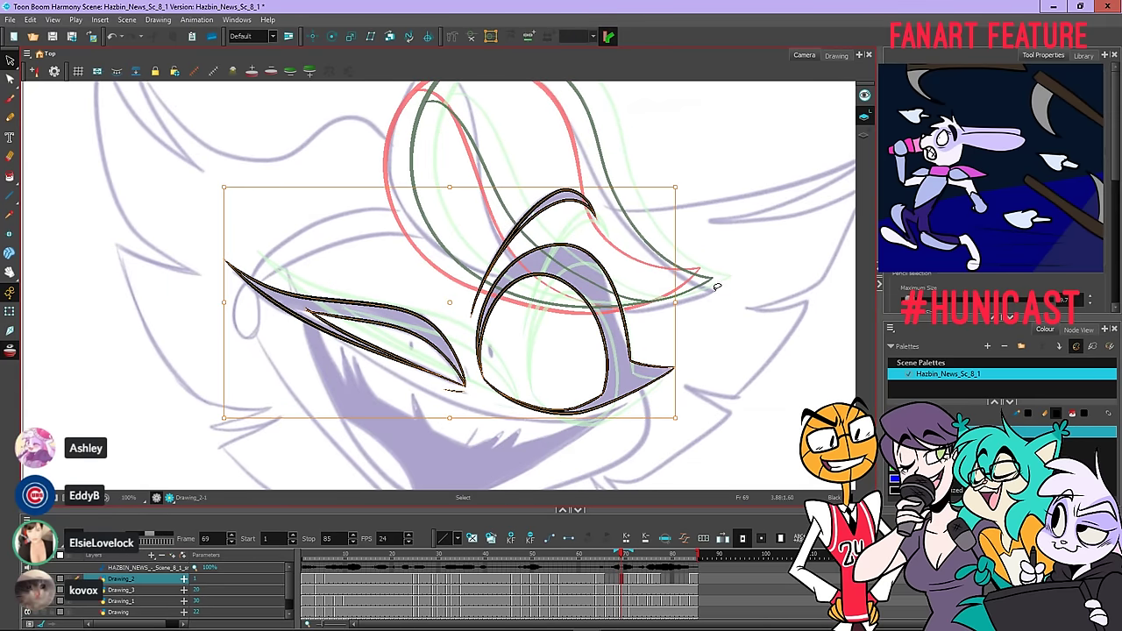
{"action": "right_click", "coordinate": [672, 128]}
{"action": "left_click", "coordinate": [693, 152]}
{"action": "key", "text": "comma"}
{"action": "key", "text": "comma"}
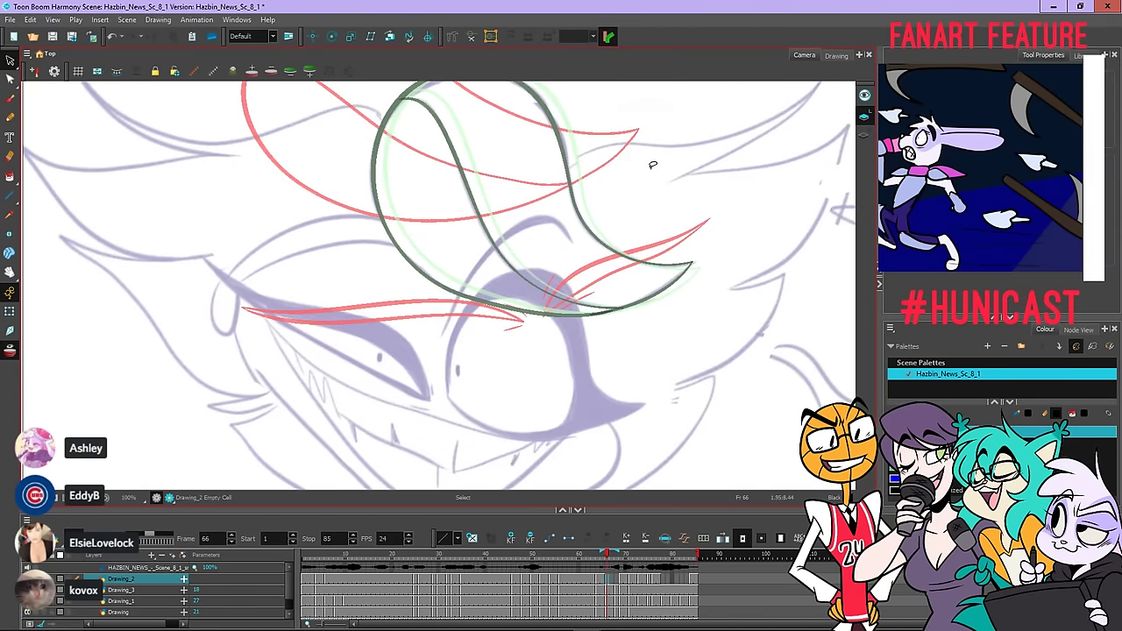
{"action": "key", "text": "comma"}
{"action": "right_click", "coordinate": [668, 200]}
{"action": "left_click", "coordinate": [675, 231]}
{"action": "left_click_drag", "start_coordinate": [666, 231], "coordinate": [726, 193]}
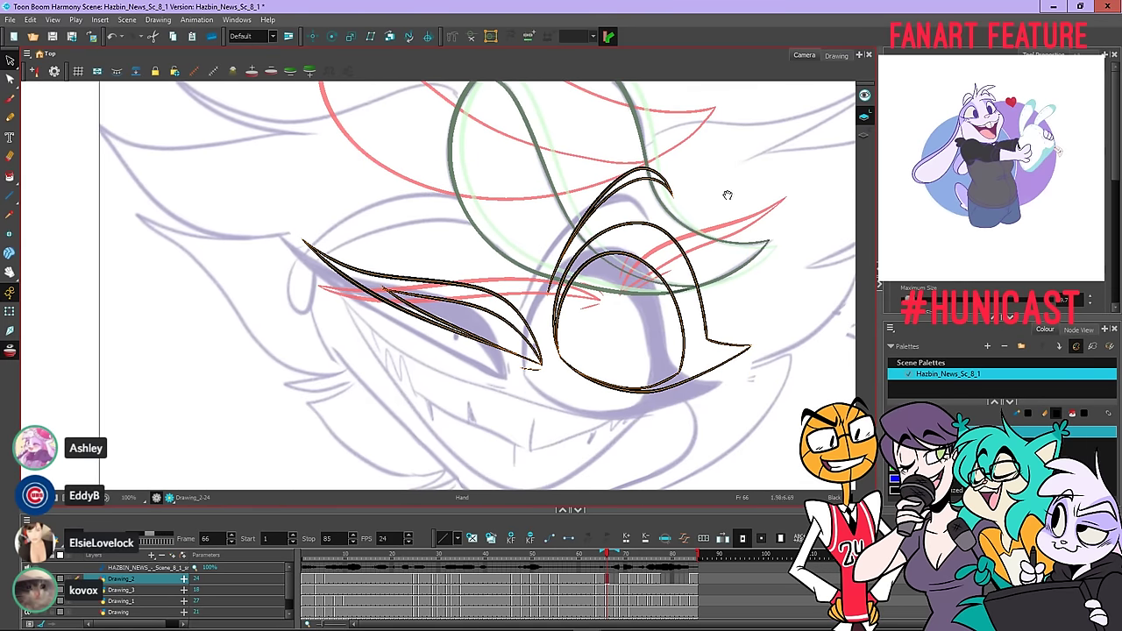
Move the pasted pair of eyes on frame 66 over the sketch and rotate it slightly clockwise to match
{"action": "left_click_drag", "start_coordinate": [502, 292], "coordinate": [484, 305]}
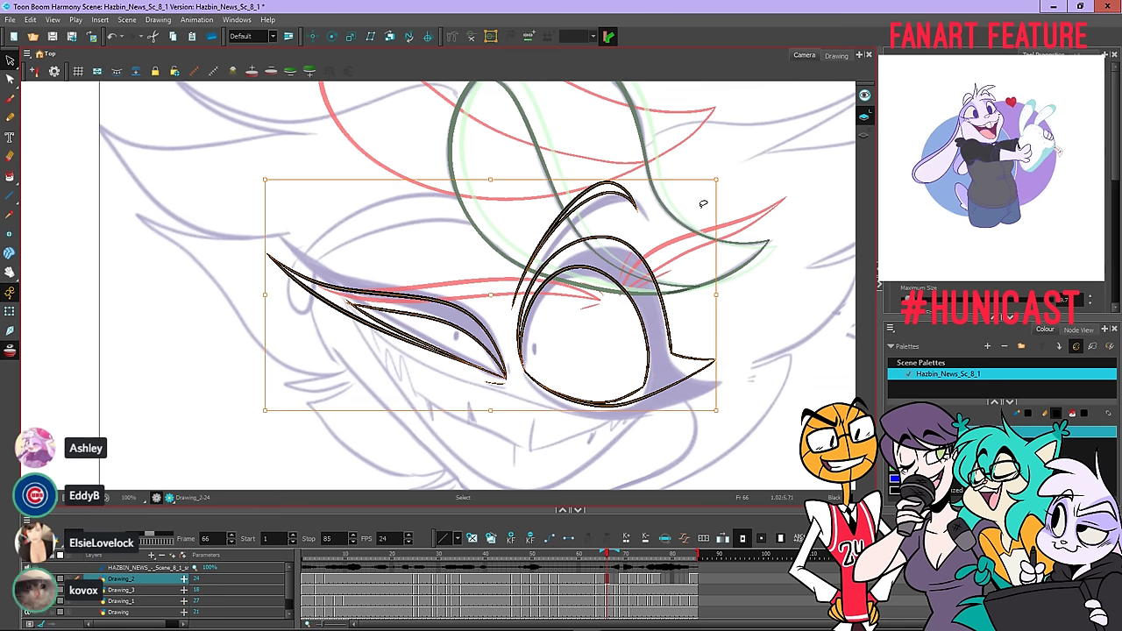
{"action": "left_click_drag", "start_coordinate": [703, 204], "coordinate": [732, 199]}
{"action": "left_click_drag", "start_coordinate": [491, 345], "coordinate": [497, 345]}
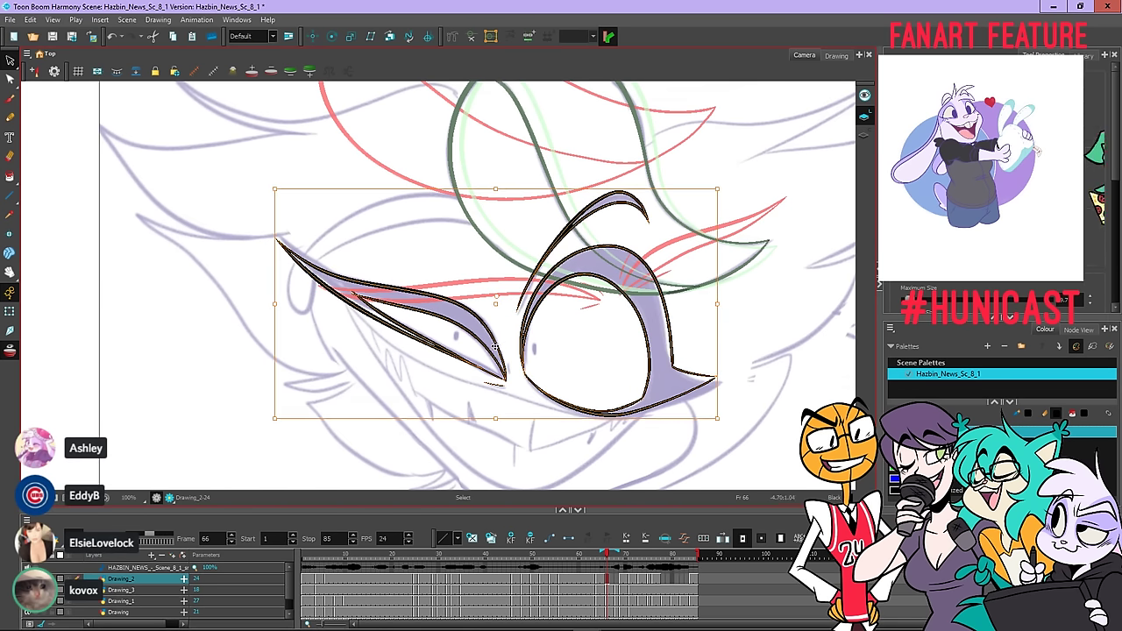
{"action": "left_click", "coordinate": [753, 304]}
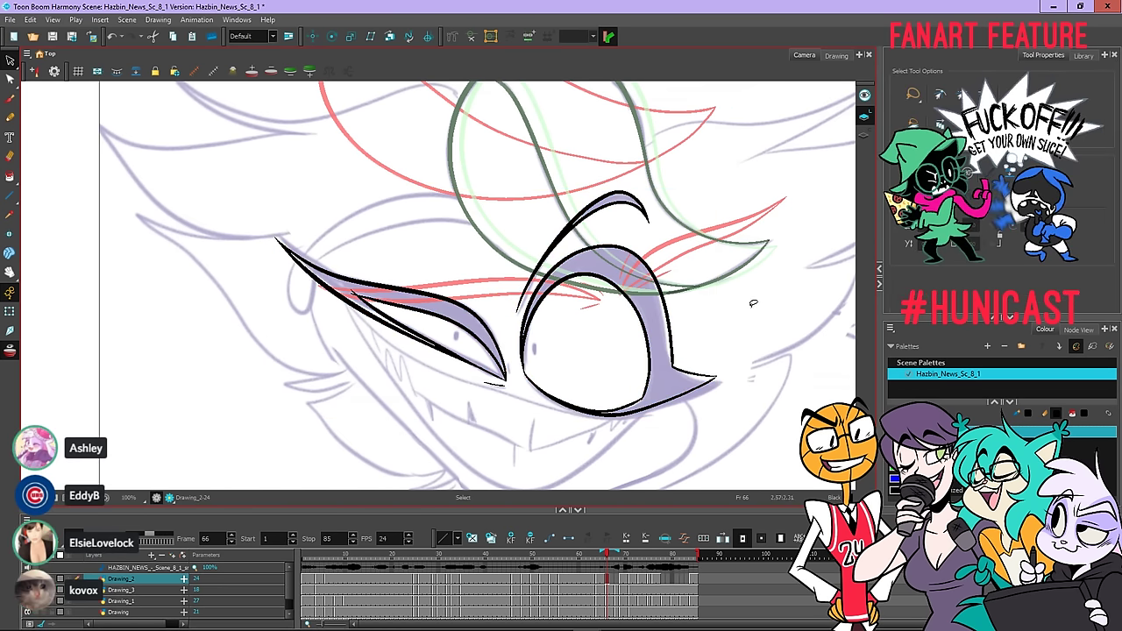
Select the open eye on frame 66, nudge it onto the sketch and fine-tune its height and slant
{"action": "mouse_move", "coordinate": [529, 187]}
{"action": "left_mouse_down"}
{"action": "mouse_move", "coordinate": [513, 337]}
{"action": "mouse_move", "coordinate": [731, 426]}
{"action": "mouse_move", "coordinate": [585, 158]}
{"action": "left_mouse_up"}
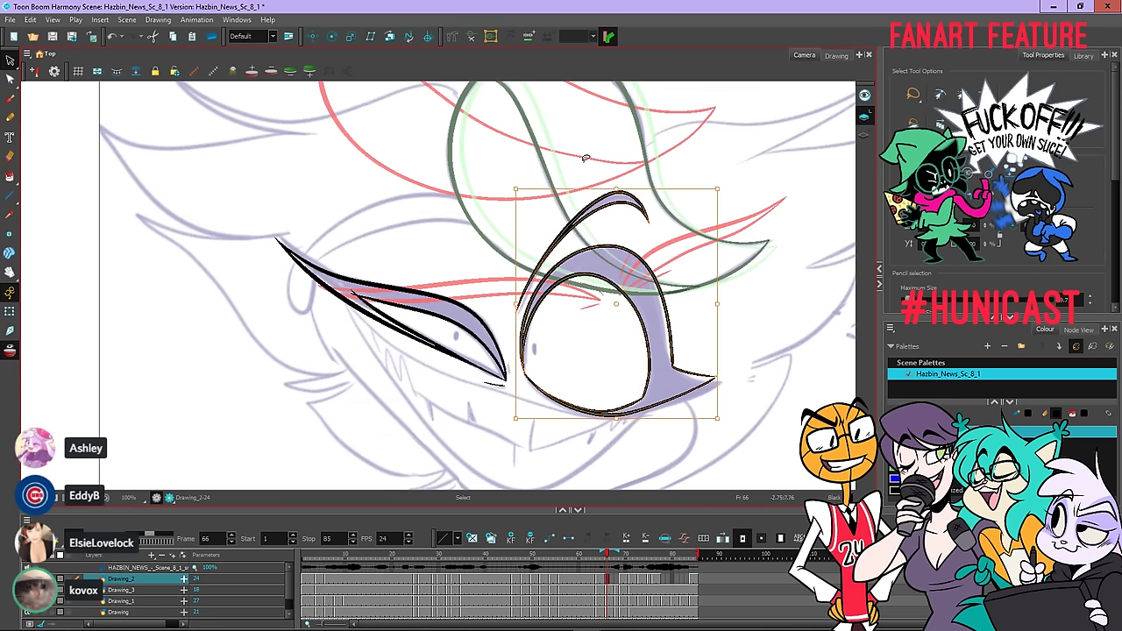
{"action": "left_click_drag", "start_coordinate": [729, 190], "coordinate": [720, 203]}
{"action": "left_click_drag", "start_coordinate": [646, 350], "coordinate": [653, 354]}
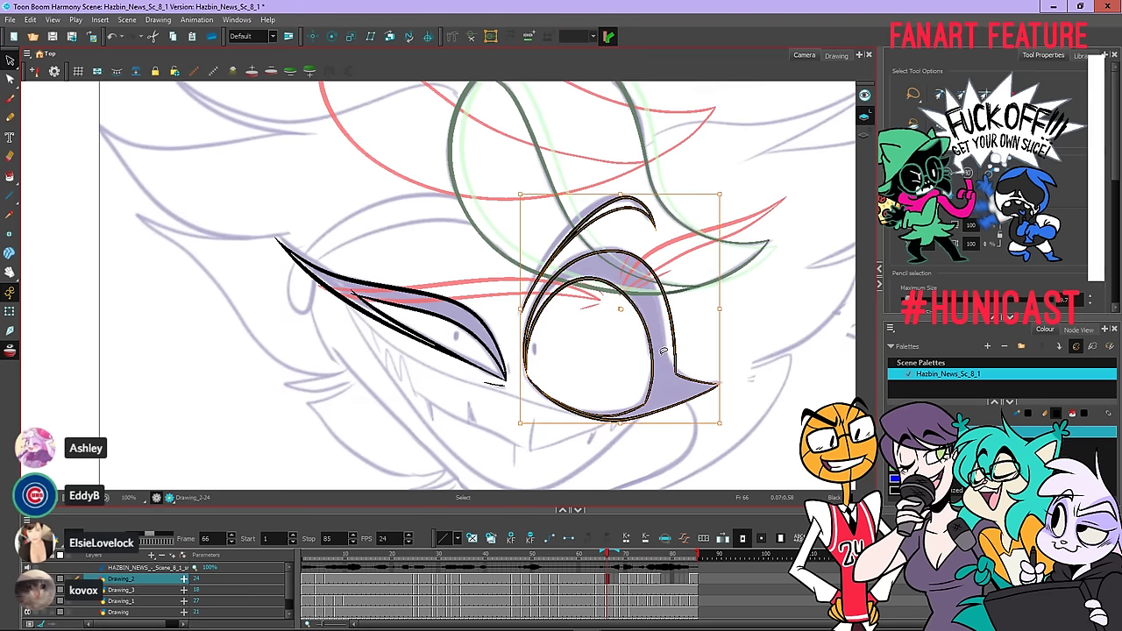
{"action": "left_click_drag", "start_coordinate": [610, 194], "coordinate": [619, 187]}
{"action": "left_click", "coordinate": [744, 266]}
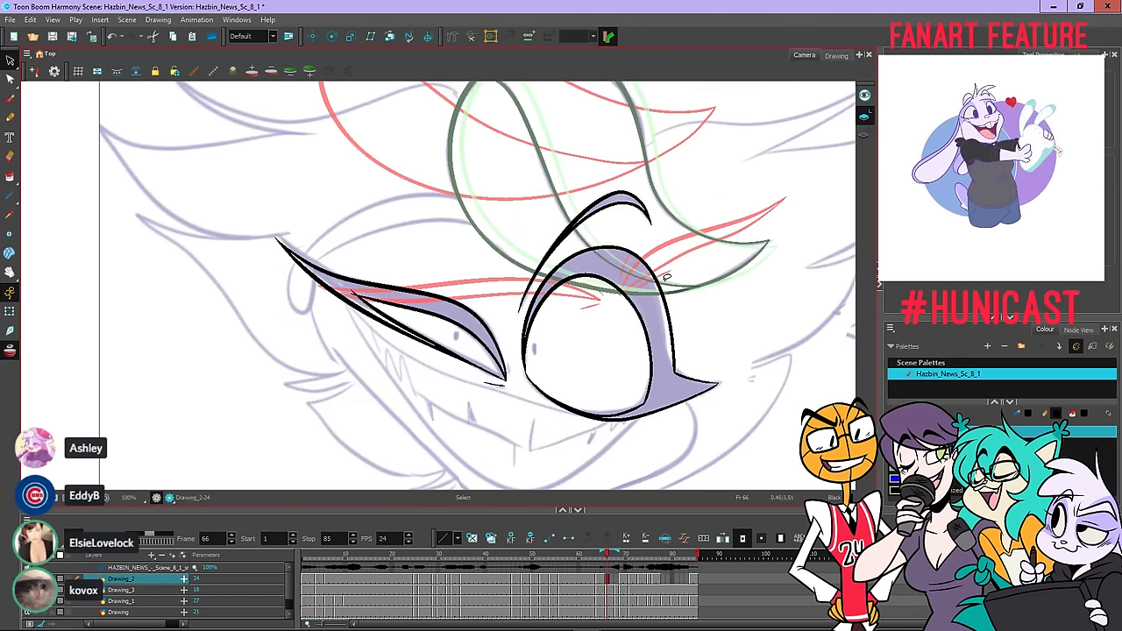
{"action": "mouse_move", "coordinate": [662, 275]}
{"action": "left_mouse_down"}
{"action": "mouse_move", "coordinate": [688, 287]}
{"action": "mouse_move", "coordinate": [691, 267]}
{"action": "left_mouse_up"}
{"action": "mouse_move", "coordinate": [575, 186]}
{"action": "left_mouse_down"}
{"action": "mouse_move", "coordinate": [548, 288]}
{"action": "mouse_move", "coordinate": [726, 150]}
{"action": "mouse_move", "coordinate": [596, 180]}
{"action": "left_mouse_up"}
{"action": "mouse_move", "coordinate": [545, 328]}
{"action": "left_mouse_down"}
{"action": "mouse_move", "coordinate": [539, 236]}
{"action": "mouse_move", "coordinate": [745, 158]}
{"action": "left_mouse_up"}
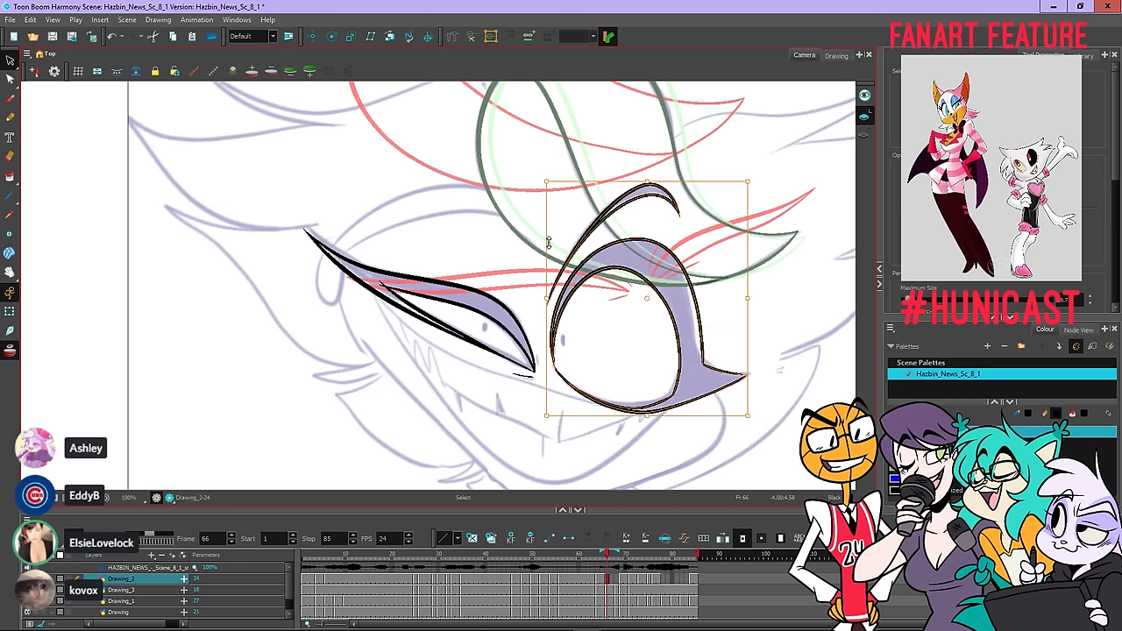
{"action": "left_click", "coordinate": [765, 243]}
Select the squinting eye on frame 66 and slightly narrow it from its outer corner
{"action": "mouse_move", "coordinate": [296, 187]}
{"action": "left_mouse_down"}
{"action": "mouse_move", "coordinate": [302, 282]}
{"action": "mouse_move", "coordinate": [543, 375]}
{"action": "left_mouse_up"}
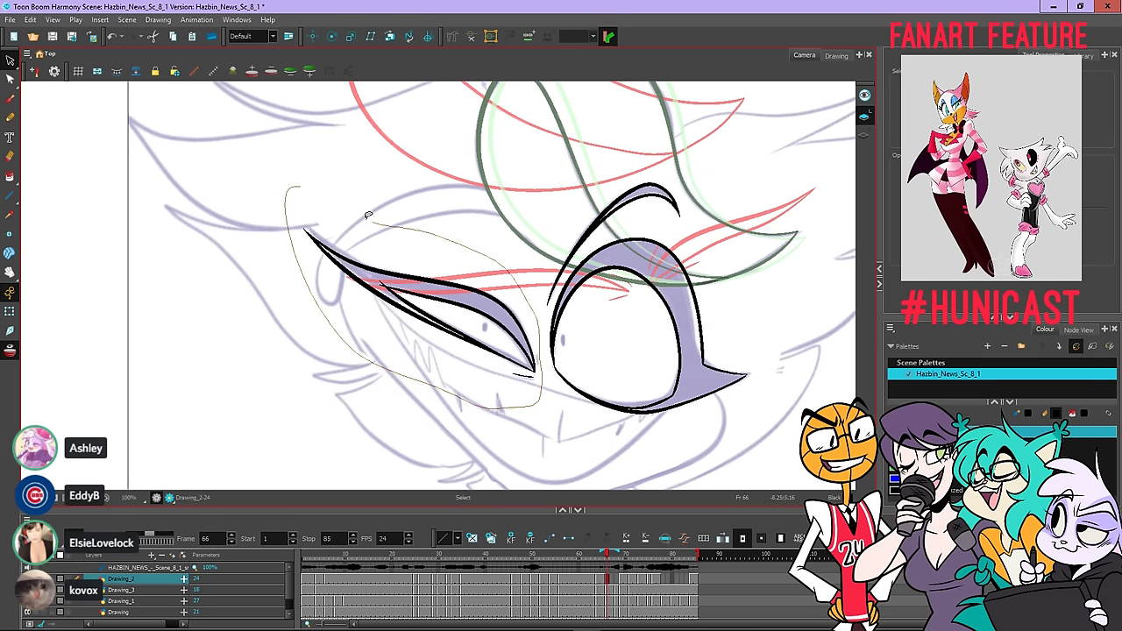
{"action": "left_click_drag", "start_coordinate": [369, 215], "coordinate": [300, 237]}
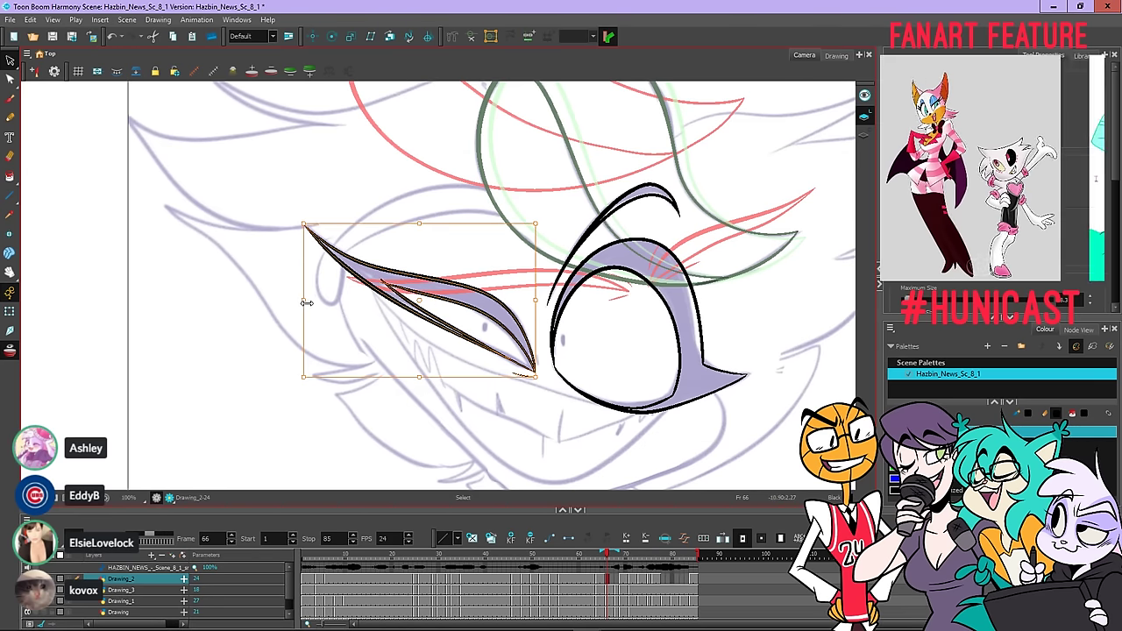
{"action": "left_click", "coordinate": [396, 170]}
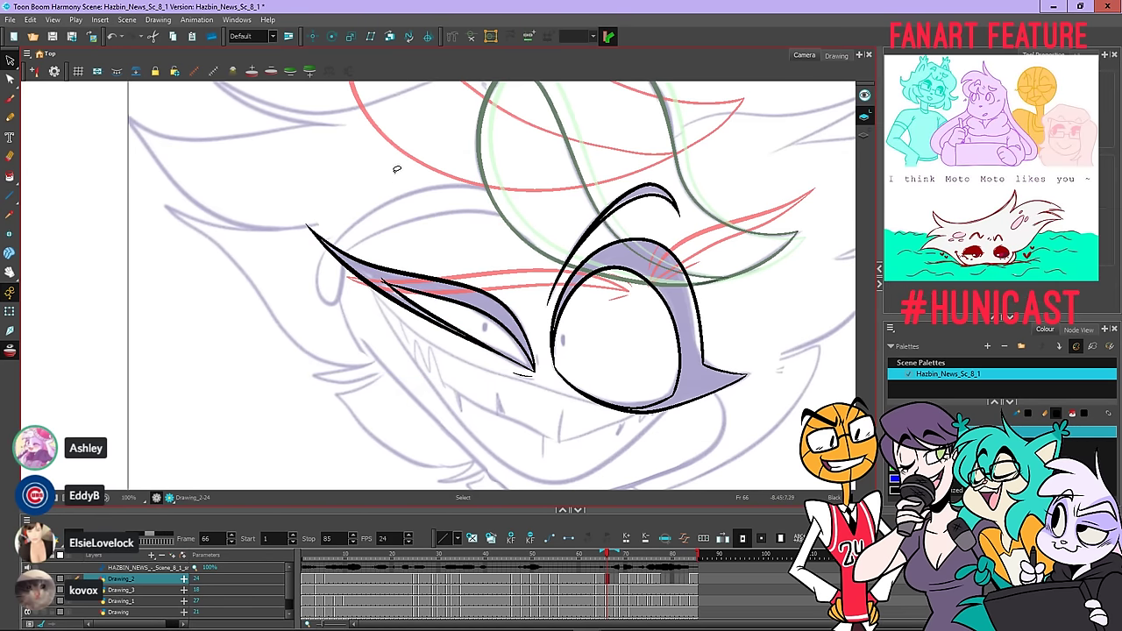
Flip through the frames around 66 to check the newly fitted eyes against the neighbouring drawings
{"action": "key", "text": "comma"}
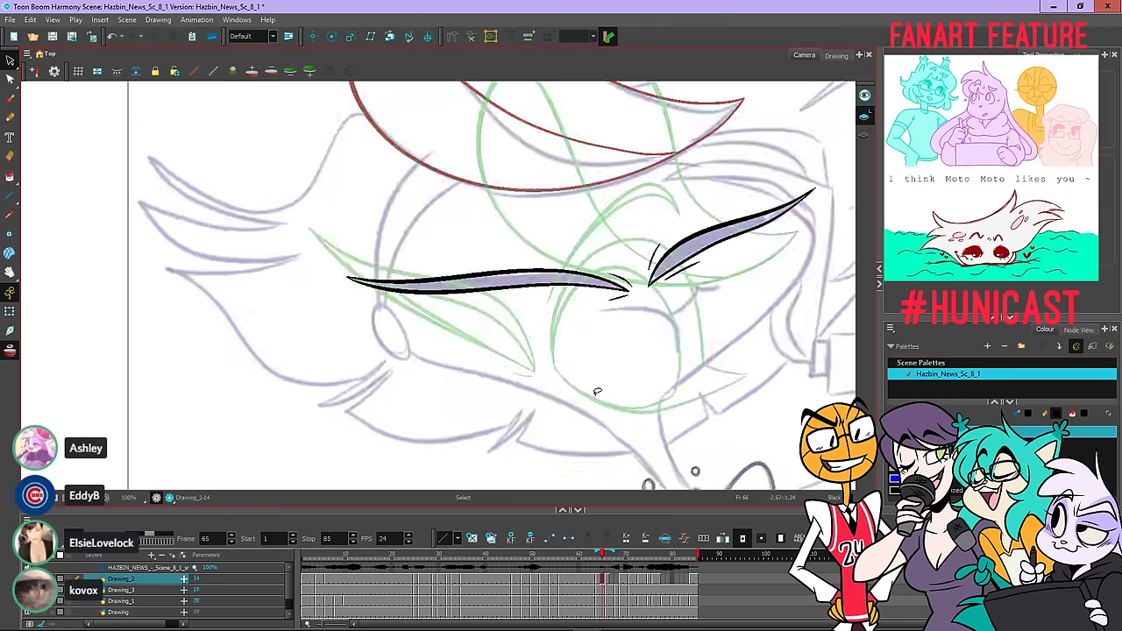
{"action": "key", "text": "period"}
{"action": "key", "text": "period"}
{"action": "key", "text": "period"}
{"action": "key", "text": "period"}
{"action": "key", "text": "comma"}
{"action": "key", "text": "comma"}
{"action": "key", "text": "comma"}
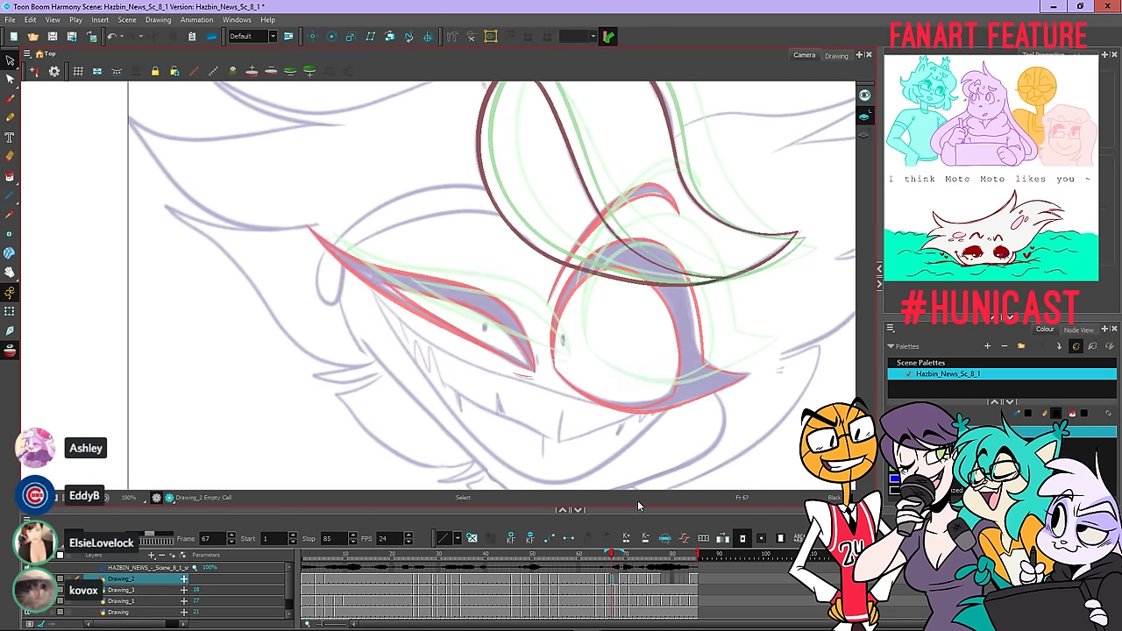
Copy both eyes from frame 66 and paste them onto the empty frame 68
{"action": "mouse_move", "coordinate": [756, 414]}
{"action": "left_mouse_down"}
{"action": "mouse_move", "coordinate": [350, 380]}
{"action": "mouse_move", "coordinate": [339, 130]}
{"action": "mouse_move", "coordinate": [755, 298]}
{"action": "mouse_move", "coordinate": [759, 333]}
{"action": "left_mouse_up"}
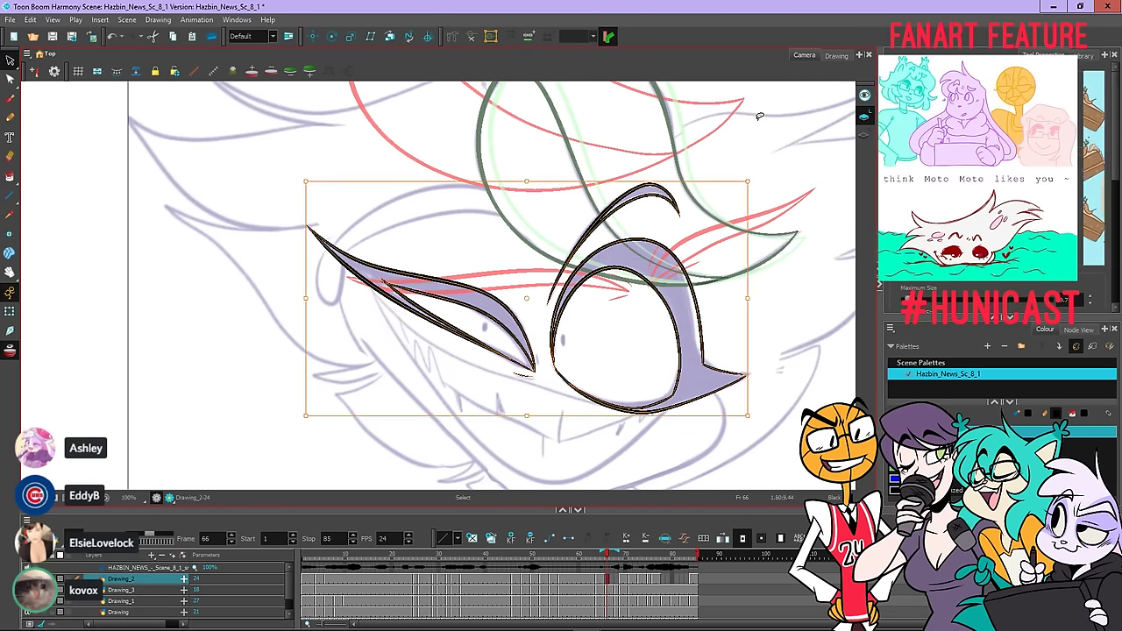
{"action": "right_click", "coordinate": [774, 131]}
{"action": "left_click", "coordinate": [794, 173]}
{"action": "key", "text": "period"}
{"action": "key", "text": "period"}
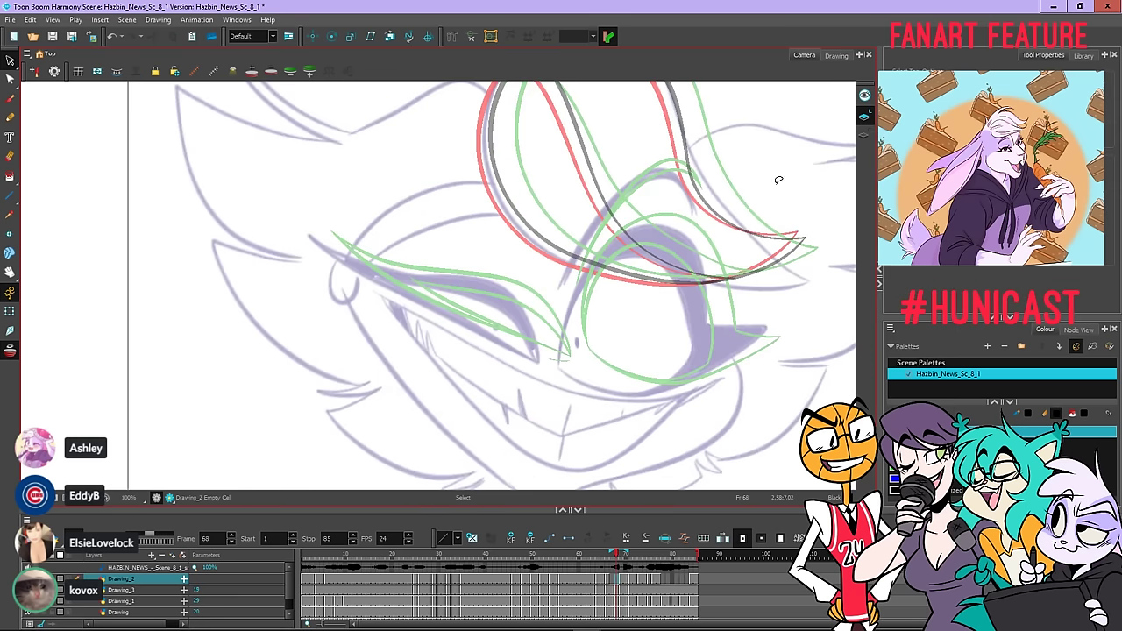
{"action": "right_click", "coordinate": [710, 216]}
{"action": "left_click", "coordinate": [745, 256]}
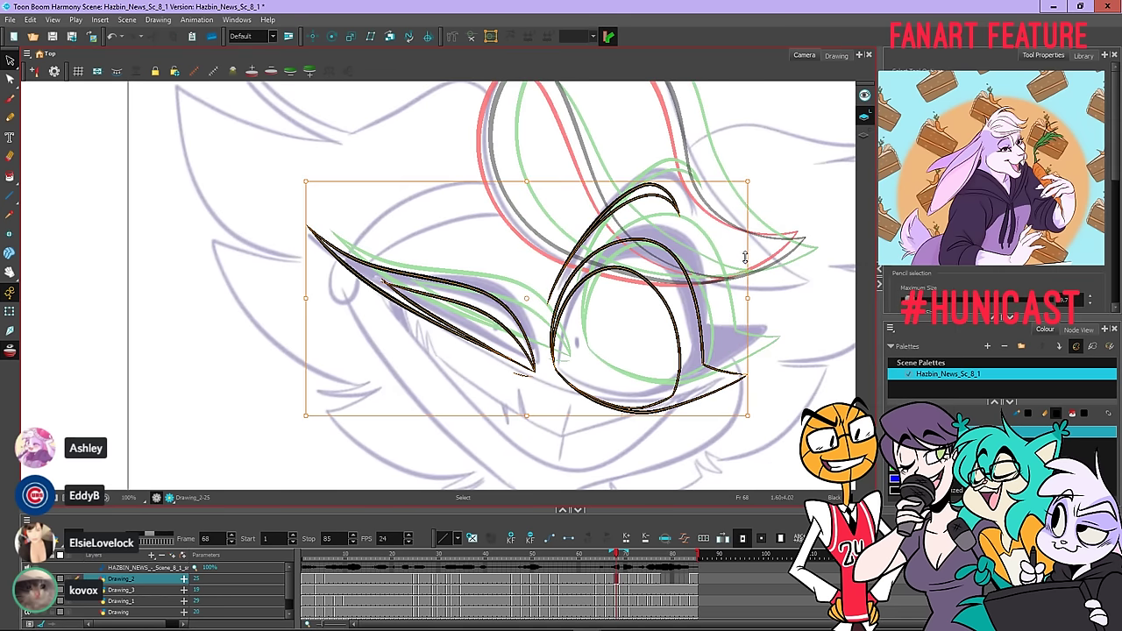
{"action": "left_click", "coordinate": [780, 191]}
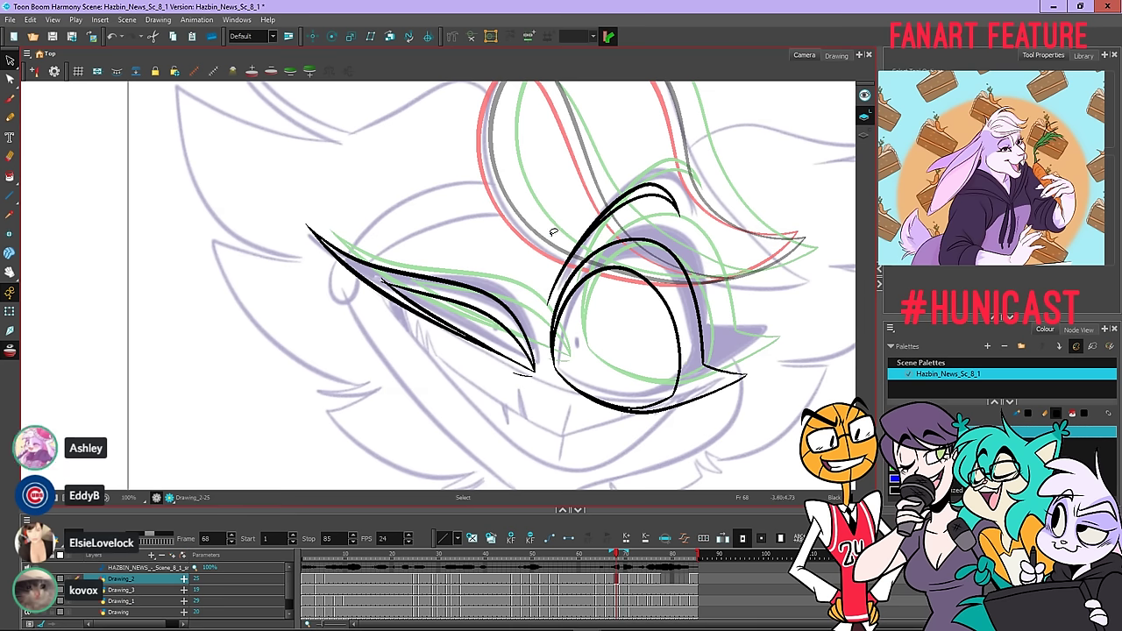
Select the open eye on frame 68, move it up over the sketch, then skew it and slightly adjust its height
{"action": "mouse_move", "coordinate": [553, 232]}
{"action": "left_mouse_down"}
{"action": "mouse_move", "coordinate": [546, 353]}
{"action": "mouse_move", "coordinate": [633, 474]}
{"action": "mouse_move", "coordinate": [784, 295]}
{"action": "mouse_move", "coordinate": [601, 117]}
{"action": "left_mouse_up"}
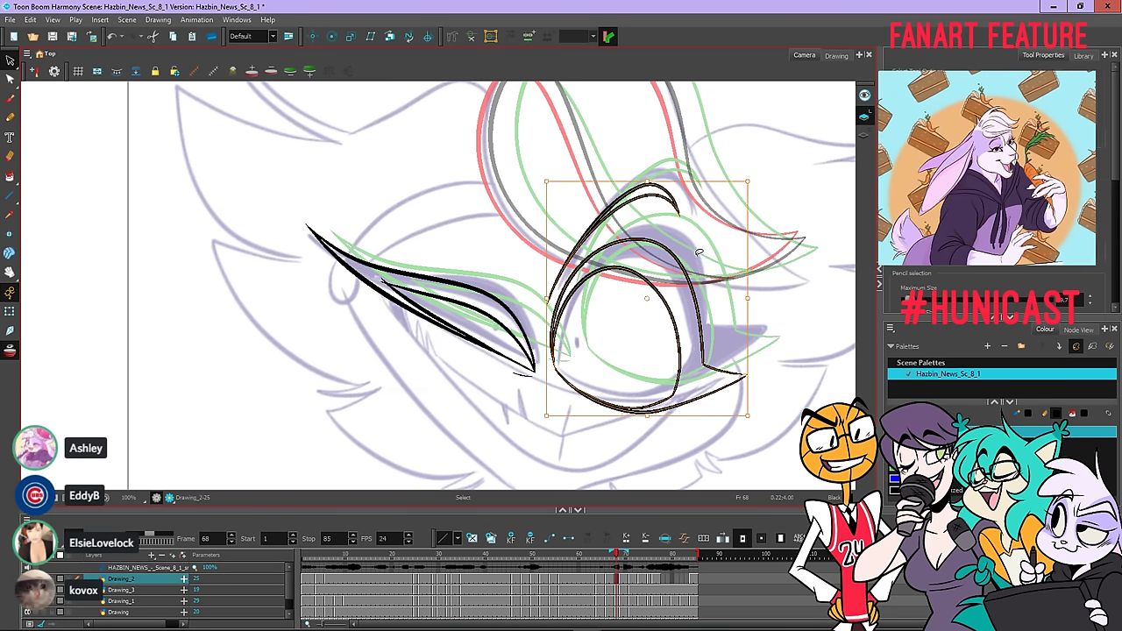
{"action": "left_click_drag", "start_coordinate": [690, 282], "coordinate": [706, 263]}
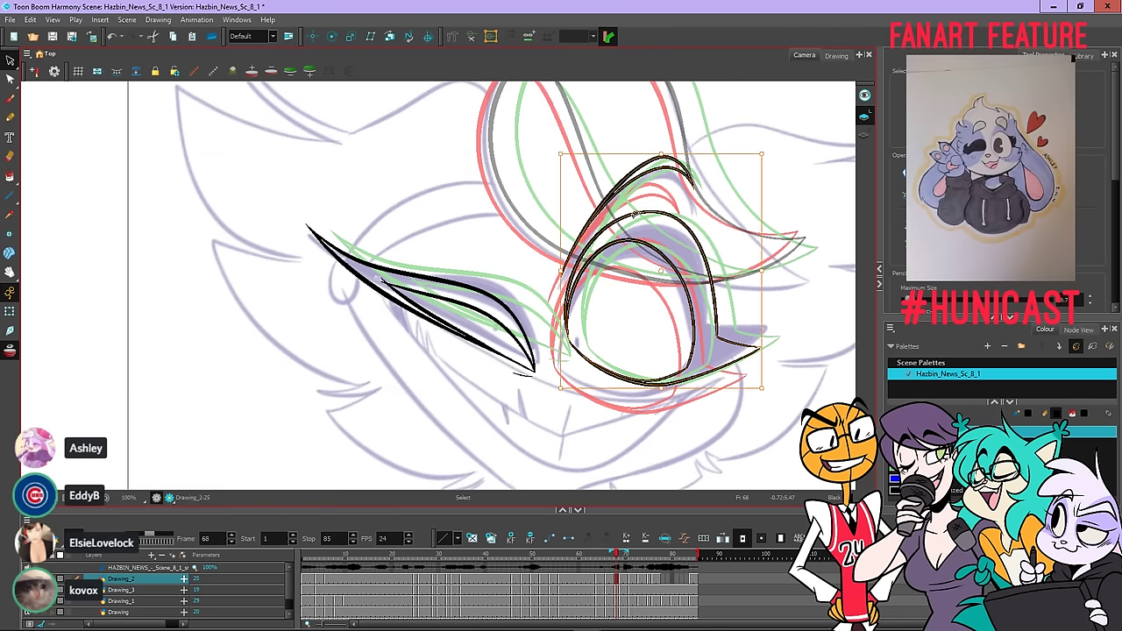
{"action": "mouse_move", "coordinate": [562, 234]}
{"action": "left_mouse_down"}
{"action": "mouse_move", "coordinate": [547, 286]}
{"action": "mouse_move", "coordinate": [563, 286]}
{"action": "left_mouse_up"}
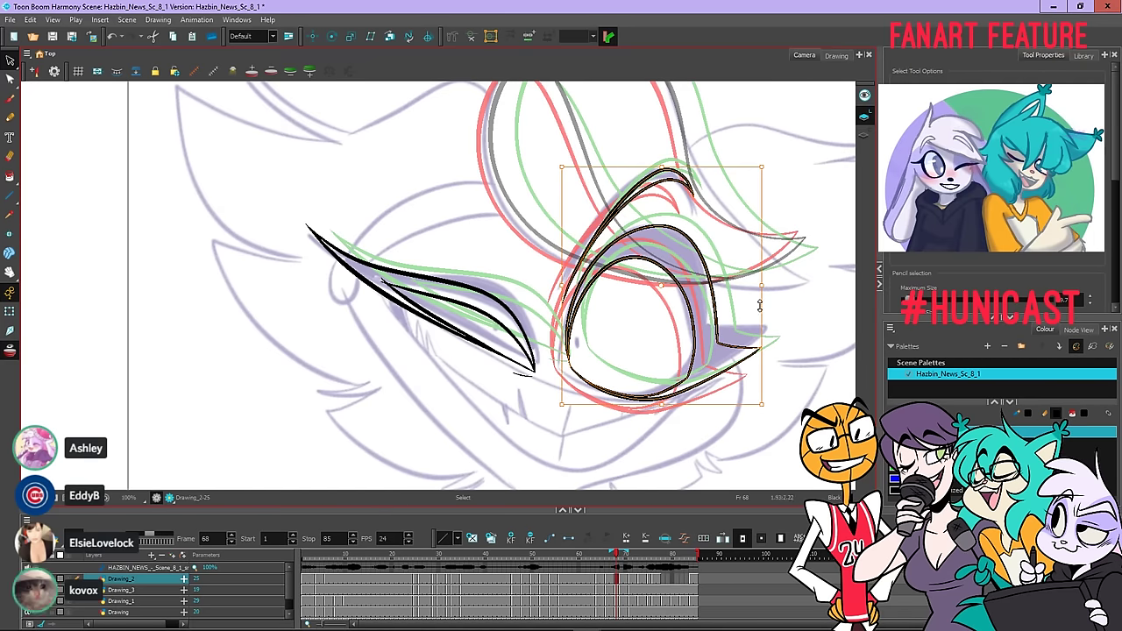
{"action": "left_click_drag", "start_coordinate": [759, 294], "coordinate": [761, 322]}
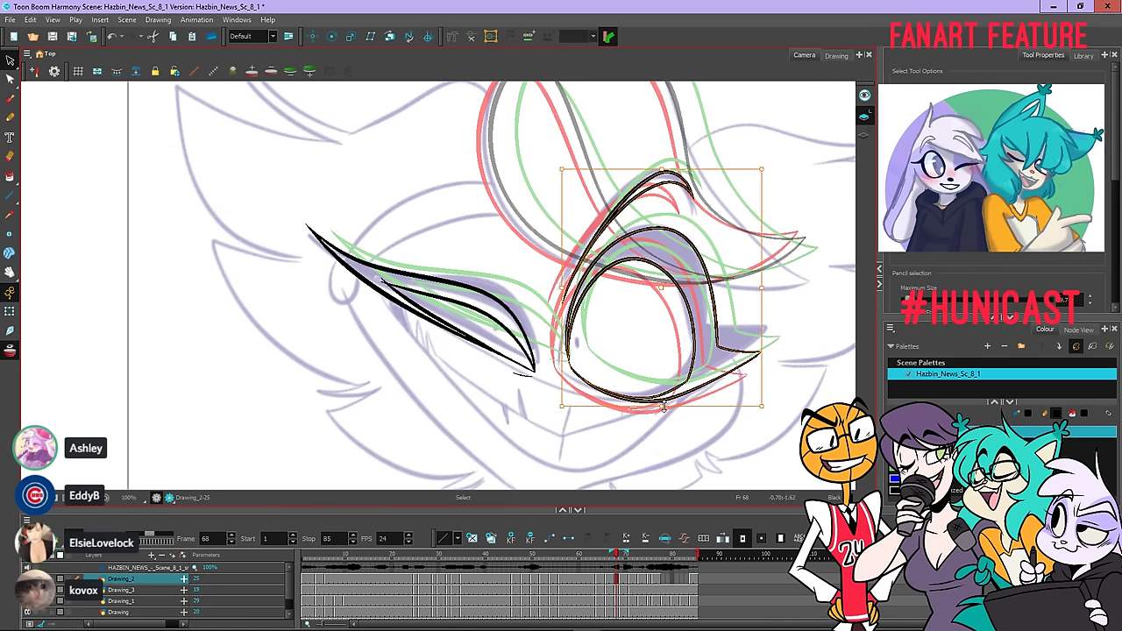
{"action": "left_click_drag", "start_coordinate": [663, 406], "coordinate": [664, 403]}
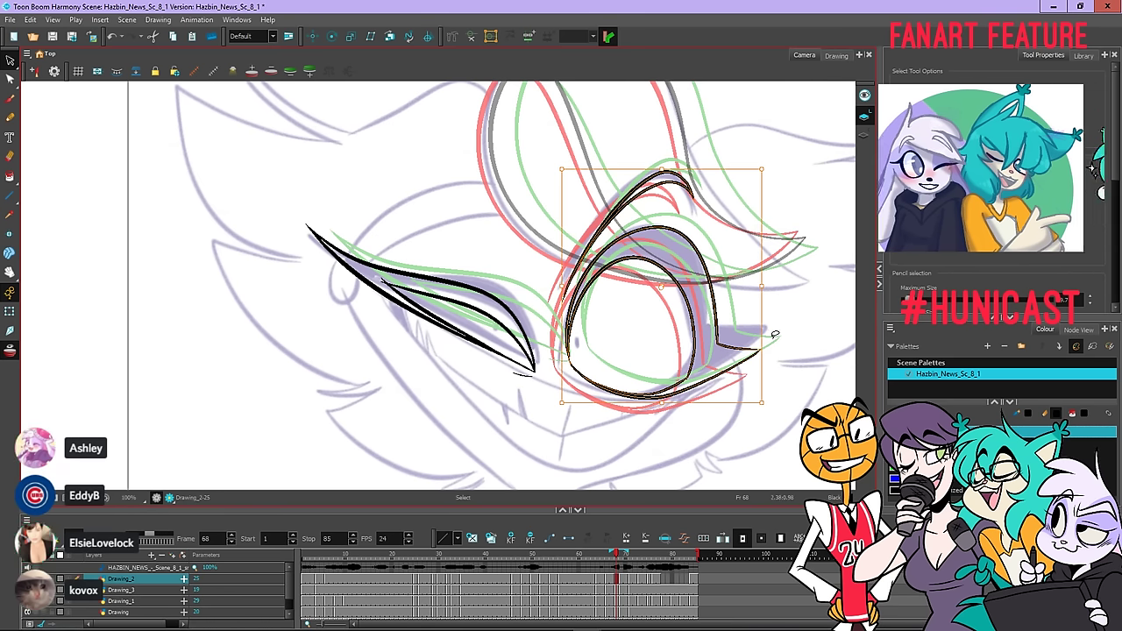
{"action": "left_click_drag", "start_coordinate": [764, 338], "coordinate": [765, 339]}
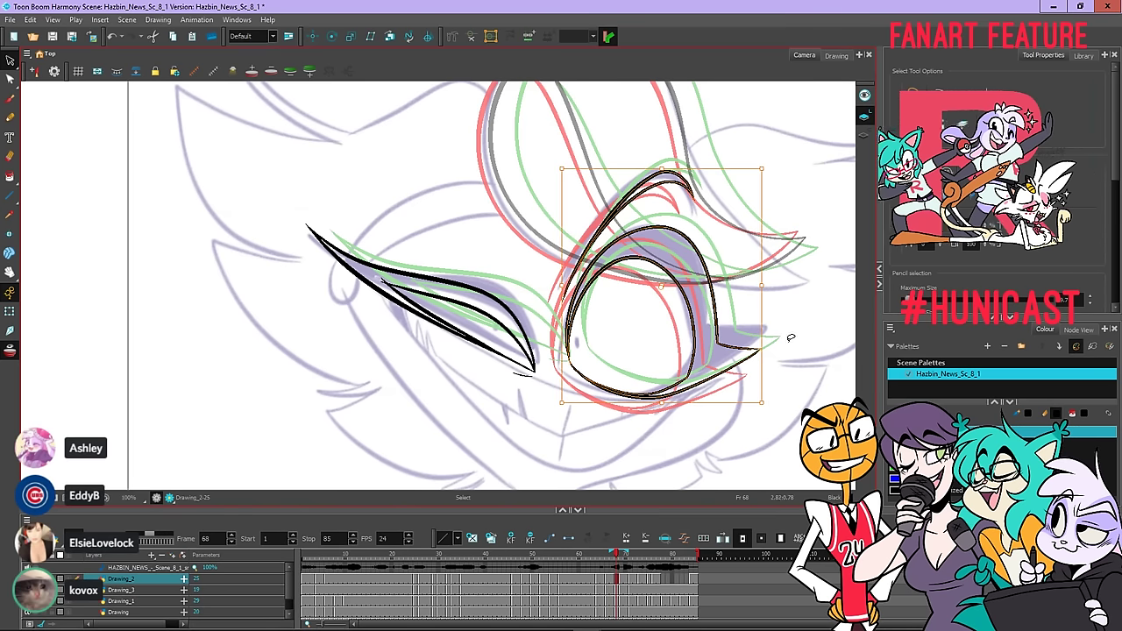
{"action": "key", "text": "Escape"}
Flip between frames 66 and 68 to compare the position of the open eye
{"action": "key", "text": "period"}
{"action": "key", "text": "period"}
{"action": "key", "text": "comma"}
{"action": "key", "text": "comma"}
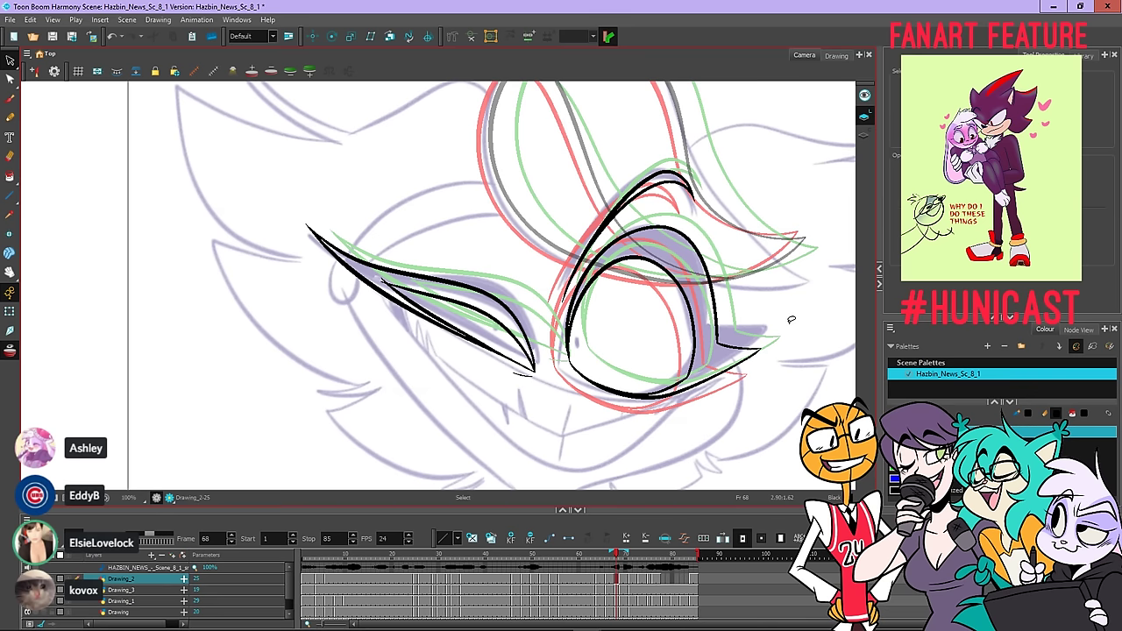
{"action": "key", "text": "."}
{"action": "key", "text": "."}
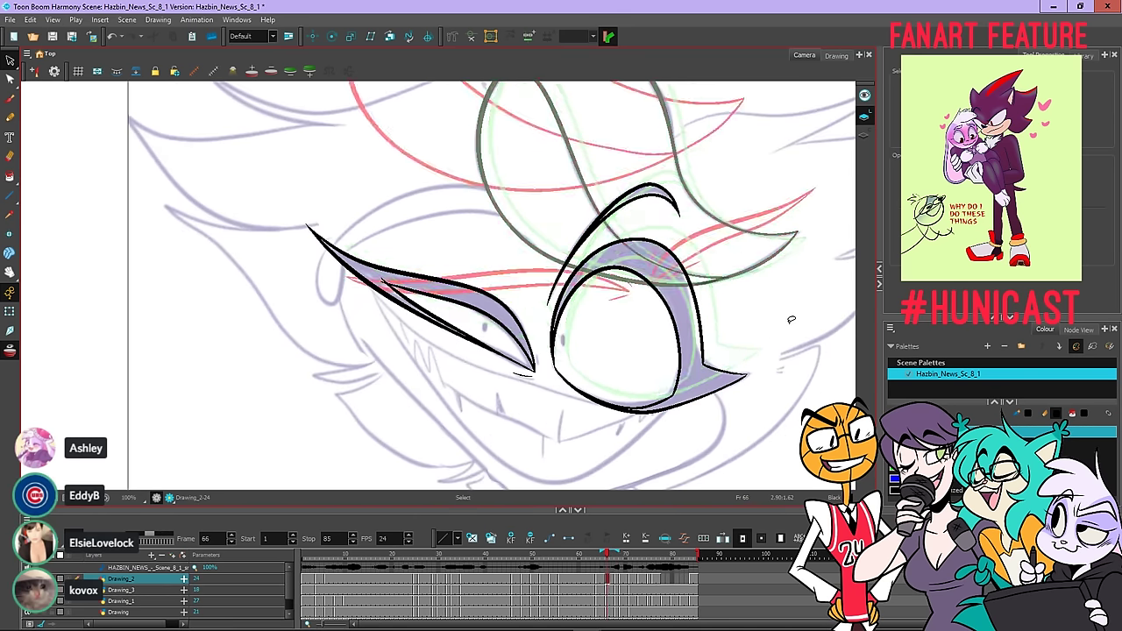
{"action": "key", "text": "period"}
{"action": "key", "text": "period"}
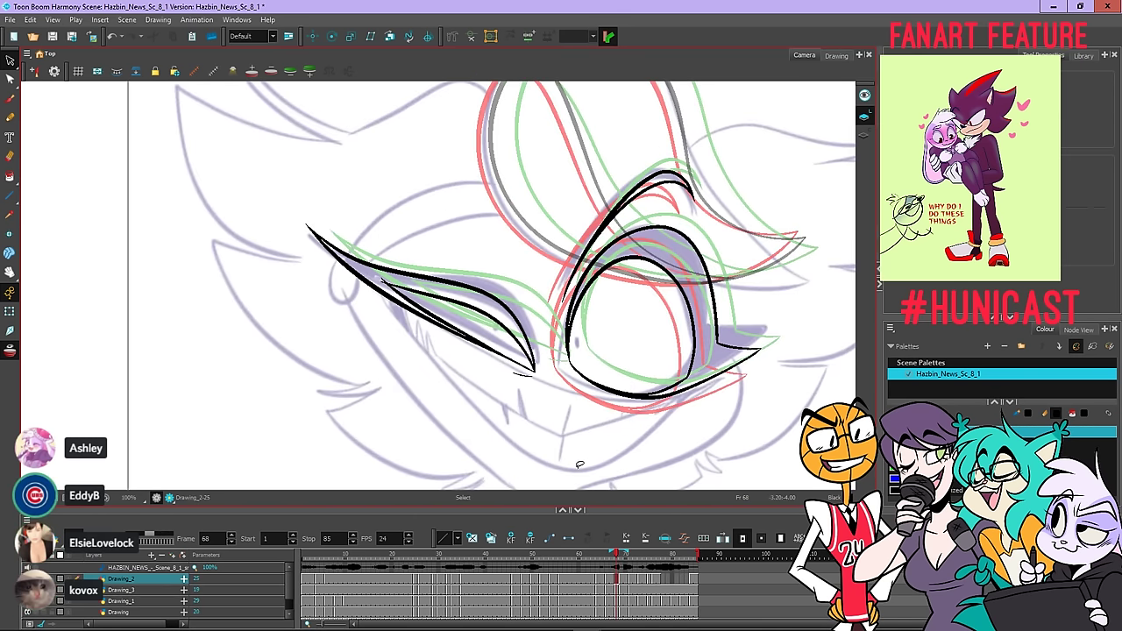
Select the squinting eye on frame 68, shift it towards the sketch and adjust its width at the inner and outer corners
{"action": "mouse_move", "coordinate": [549, 408]}
{"action": "left_mouse_down"}
{"action": "mouse_move", "coordinate": [542, 326]}
{"action": "mouse_move", "coordinate": [433, 218]}
{"action": "mouse_move", "coordinate": [257, 240]}
{"action": "mouse_move", "coordinate": [480, 427]}
{"action": "mouse_move", "coordinate": [541, 292]}
{"action": "left_mouse_up"}
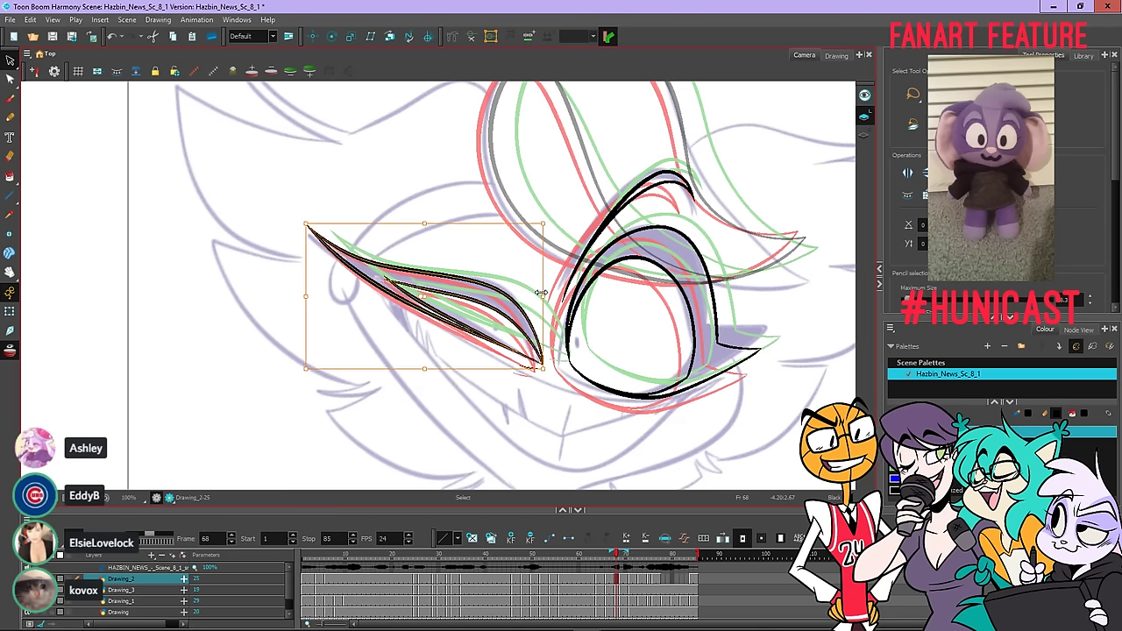
{"action": "mouse_move", "coordinate": [306, 297]}
{"action": "left_mouse_down"}
{"action": "mouse_move", "coordinate": [312, 265]}
{"action": "mouse_move", "coordinate": [317, 289]}
{"action": "left_mouse_up"}
{"action": "left_click", "coordinate": [353, 184]}
Flip between frames 67 and 68 to check the movement of both refitted eyes
{"action": "key", "text": "comma"}
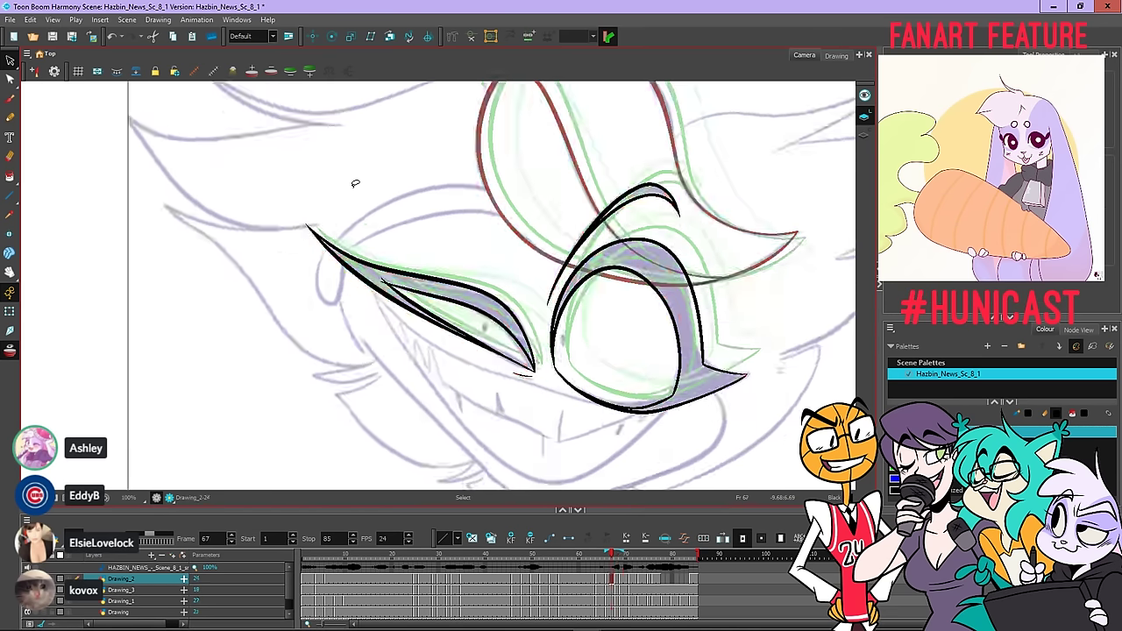
{"action": "key", "text": "period"}
{"action": "key", "text": "comma"}
{"action": "key", "text": "period"}
{"action": "key", "text": "comma"}
{"action": "key", "text": "period"}
{"action": "key", "text": "comma"}
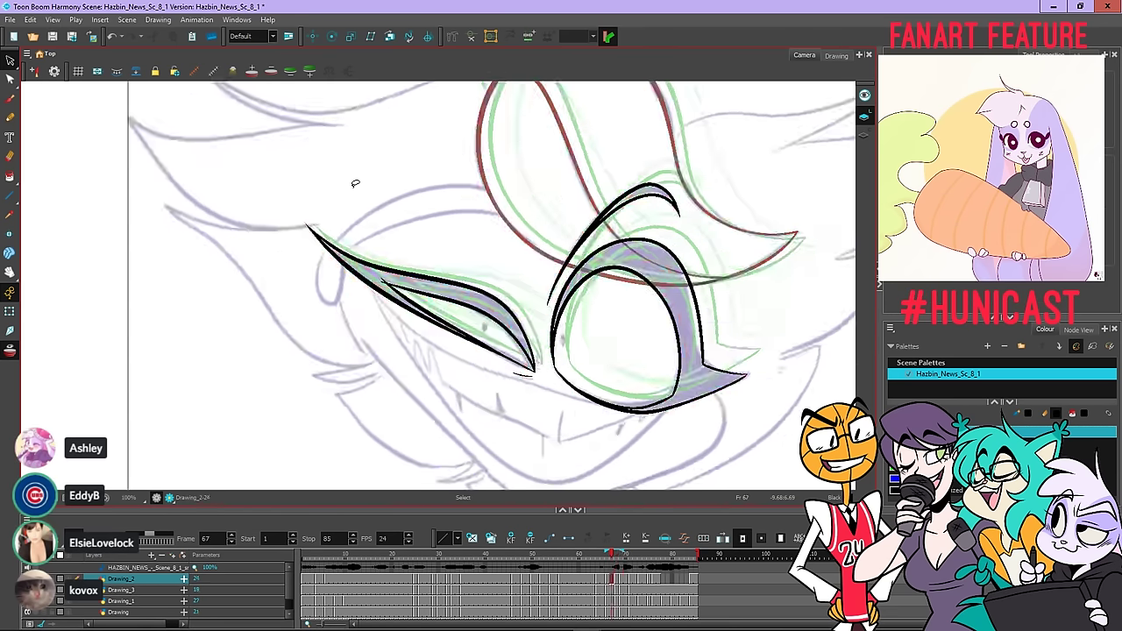
Select the squinting eye on frame 68 and slightly adjust its width at the inner side
{"action": "key", "text": "period"}
{"action": "mouse_move", "coordinate": [297, 213]}
{"action": "left_mouse_down"}
{"action": "mouse_move", "coordinate": [491, 397]}
{"action": "mouse_move", "coordinate": [401, 195]}
{"action": "mouse_move", "coordinate": [298, 233]}
{"action": "left_mouse_up"}
{"action": "left_click_drag", "start_coordinate": [544, 284], "coordinate": [545, 280]}
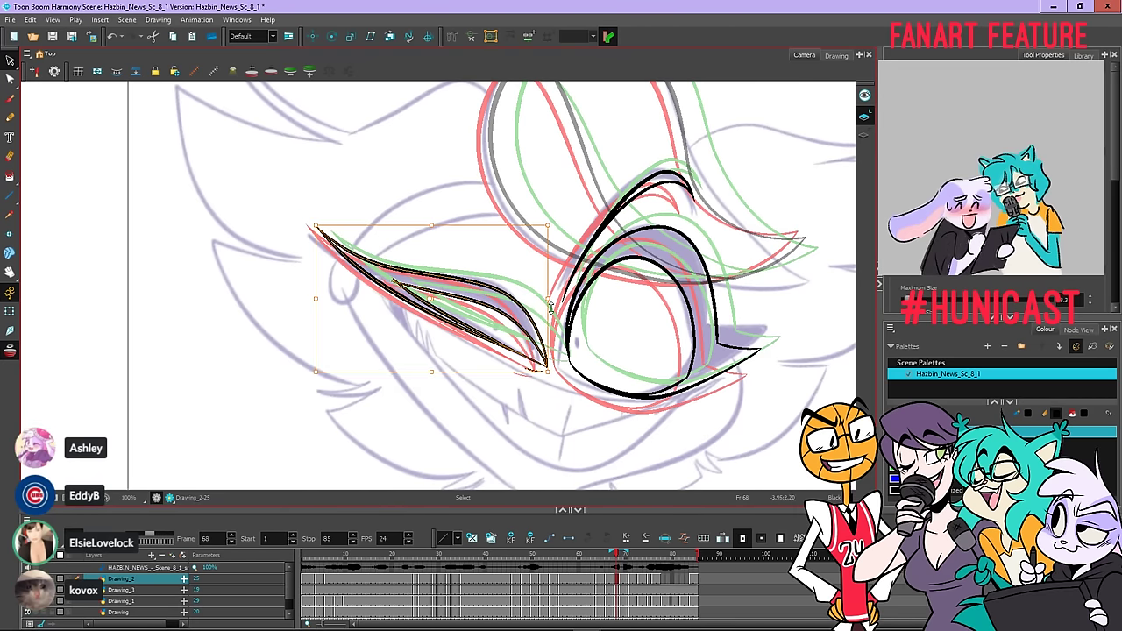
{"action": "left_click", "coordinate": [519, 419]}
Flip back and forth through the frames from 67 past 72 to check the movement of the refitted eyes
{"action": "key", "text": "comma"}
{"action": "key", "text": "period"}
{"action": "key", "text": "period"}
{"action": "key", "text": "period"}
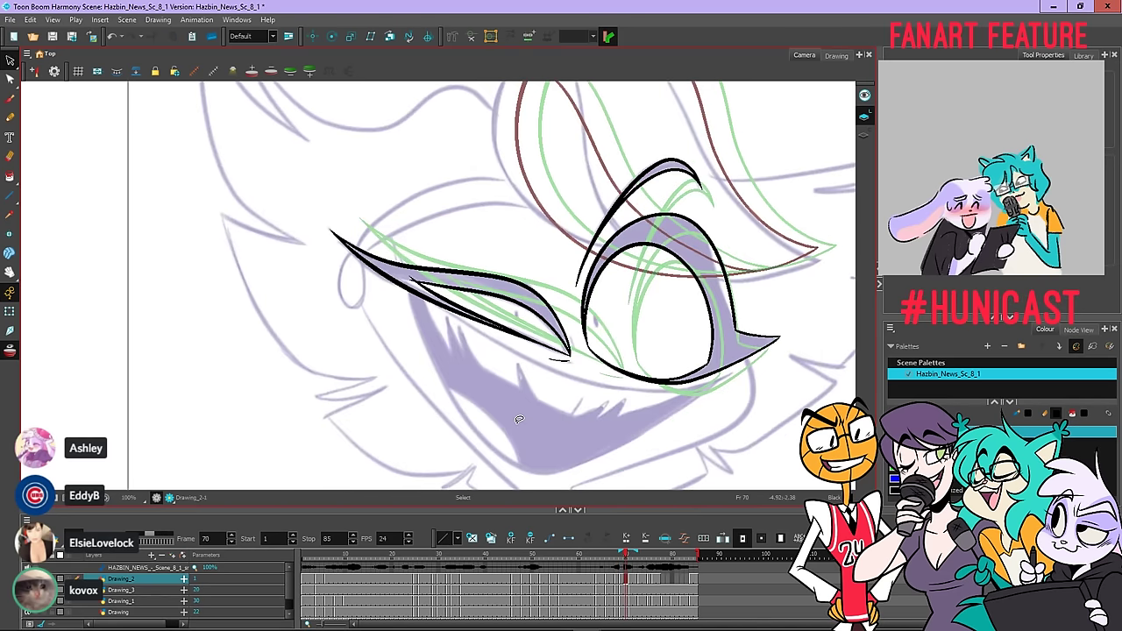
{"action": "key", "text": "comma"}
{"action": "key", "text": "comma"}
{"action": "key", "text": "comma"}
{"action": "key", "text": "period"}
{"action": "key", "text": "period"}
{"action": "key", "text": "period"}
{"action": "key", "text": "period"}
{"action": "key", "text": "period"}
{"action": "key", "text": "period"}
{"action": "key", "text": "period"}
{"action": "key", "text": "period"}
{"action": "key", "text": "period"}
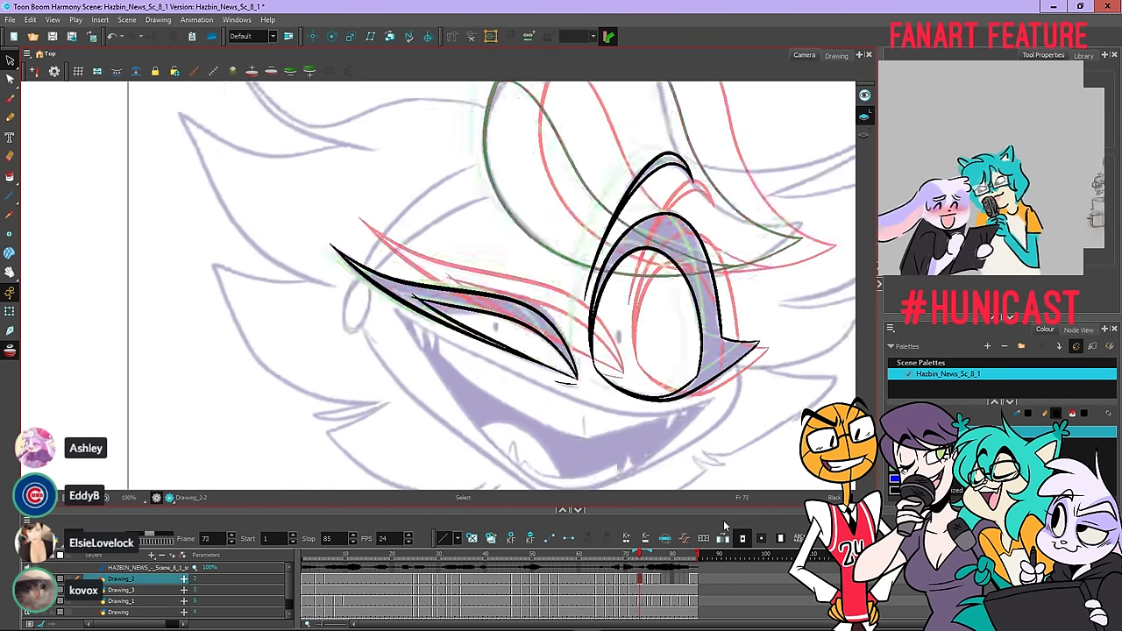
{"action": "key", "text": "comma"}
{"action": "key", "text": "comma"}
{"action": "key", "text": "comma"}
{"action": "key", "text": "comma"}
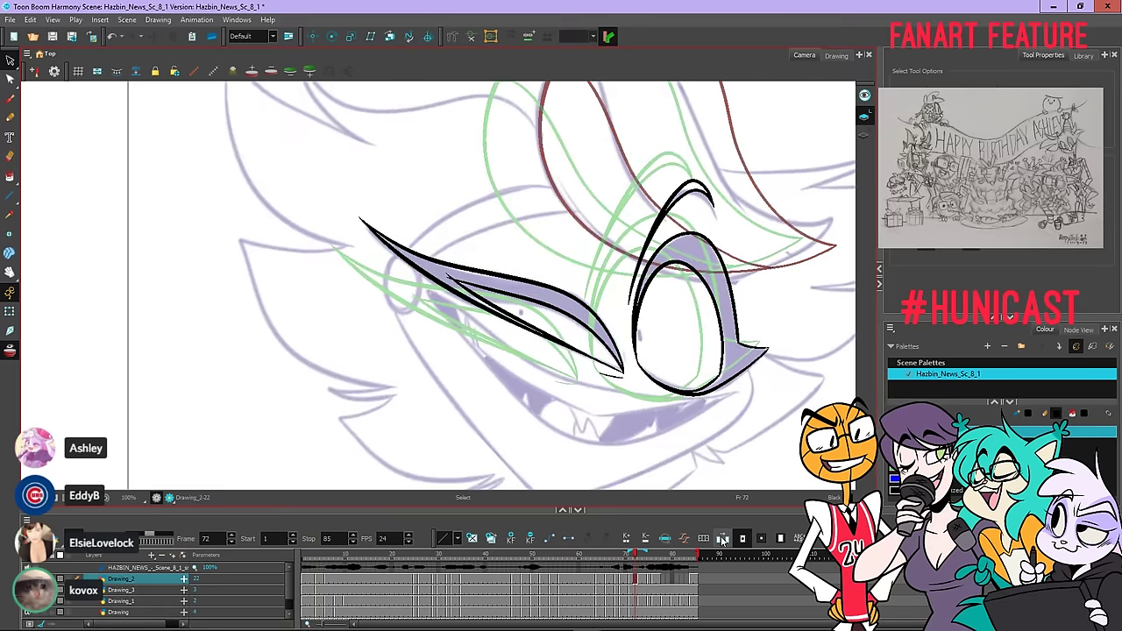
Play the scene from frame 1 with the whole camera frame in view to review the inked eyes over the sketch
{"action": "left_click_drag", "start_coordinate": [601, 556], "coordinate": [299, 553]}
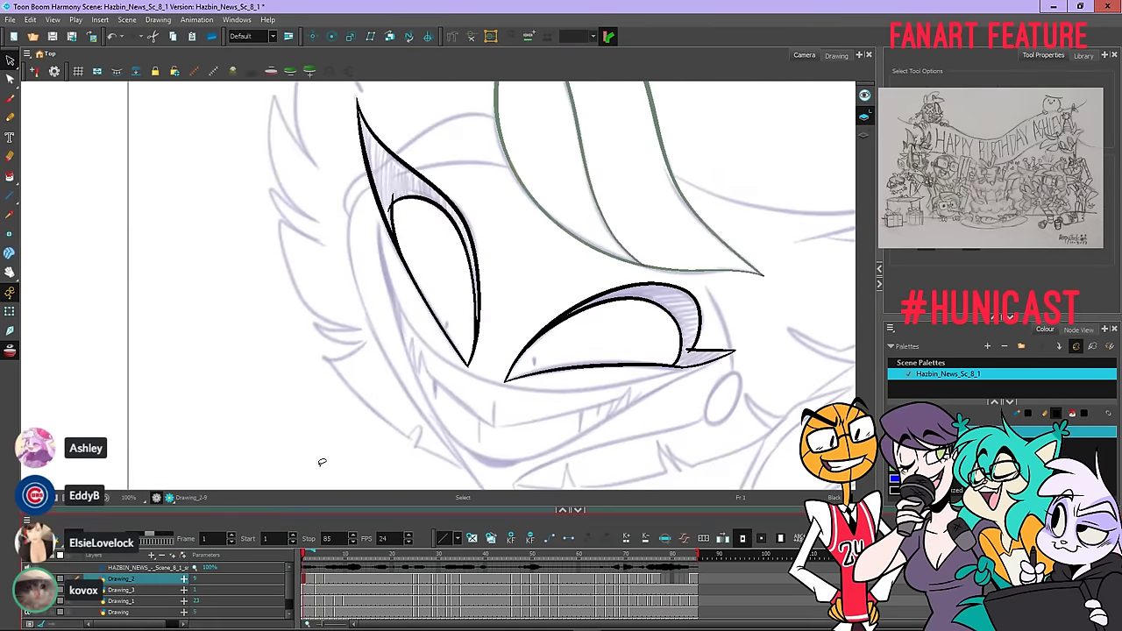
{"action": "key", "text": "1"}
{"action": "key", "text": "1"}
{"action": "key", "text": "space"}
{"action": "left_click_drag", "start_coordinate": [734, 338], "coordinate": [619, 285]}
{"action": "mouse_move", "coordinate": [669, 324]}
{"action": "left_mouse_down"}
{"action": "mouse_move", "coordinate": [641, 303]}
{"action": "mouse_move", "coordinate": [632, 314]}
{"action": "mouse_move", "coordinate": [654, 316]}
{"action": "left_mouse_up"}
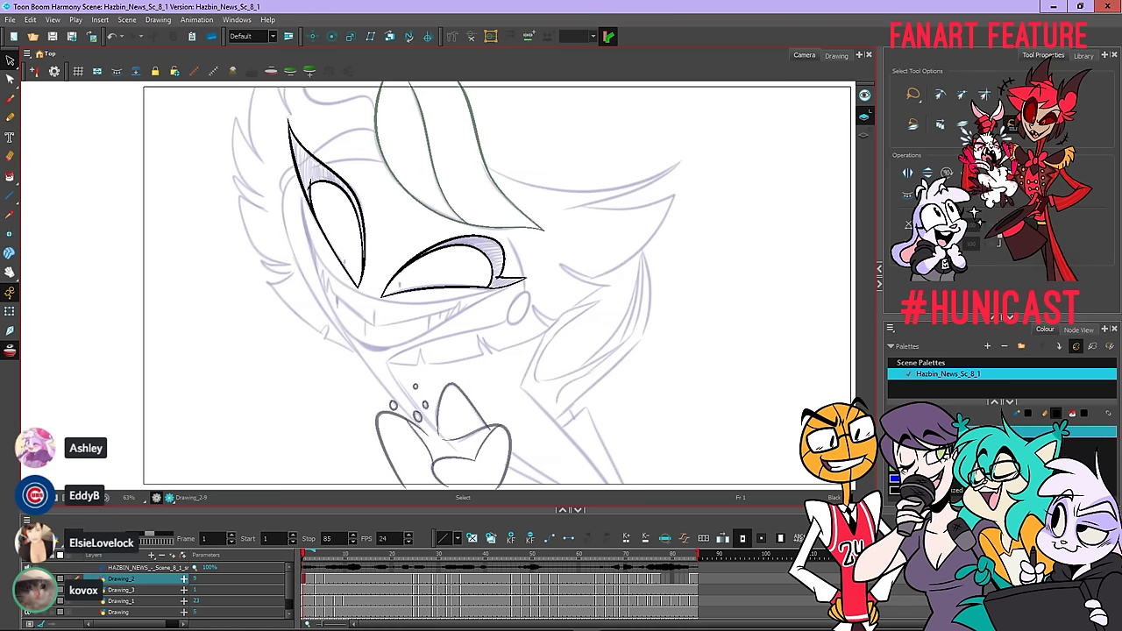
{"action": "left_click", "coordinate": [75, 536]}
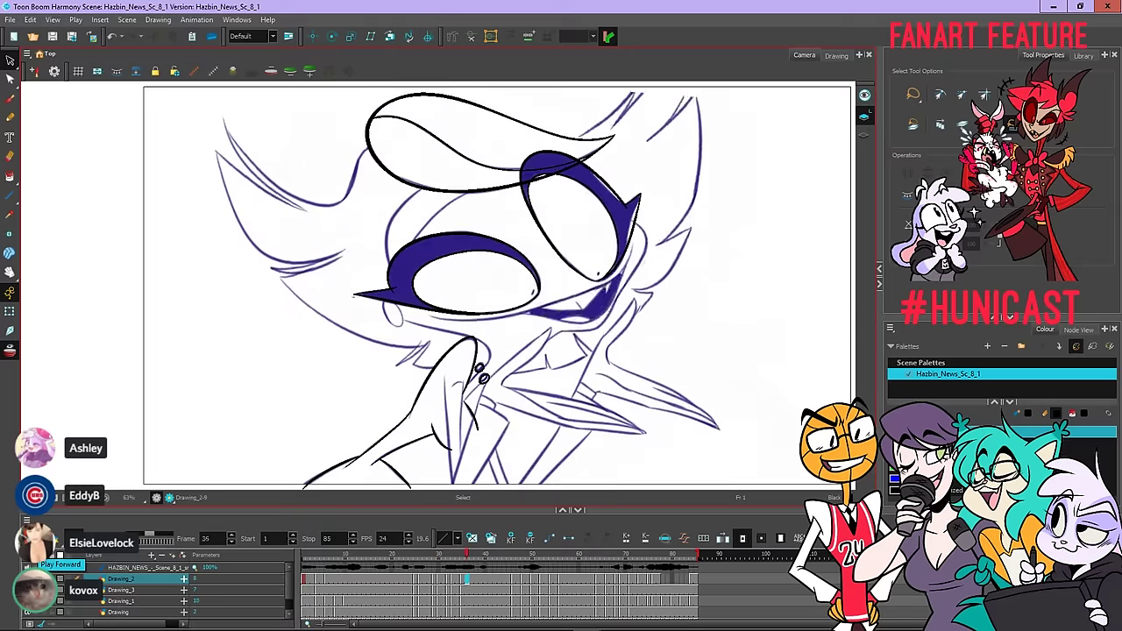
{"action": "left_click", "coordinate": [37, 538]}
Hide the HAZBIN_NEWS rough sketch layer and review the clean linework in playback, ending on frame 1
{"action": "scroll", "coordinate": [74, 601], "scroll_direction": "down", "scroll_amount": 1}
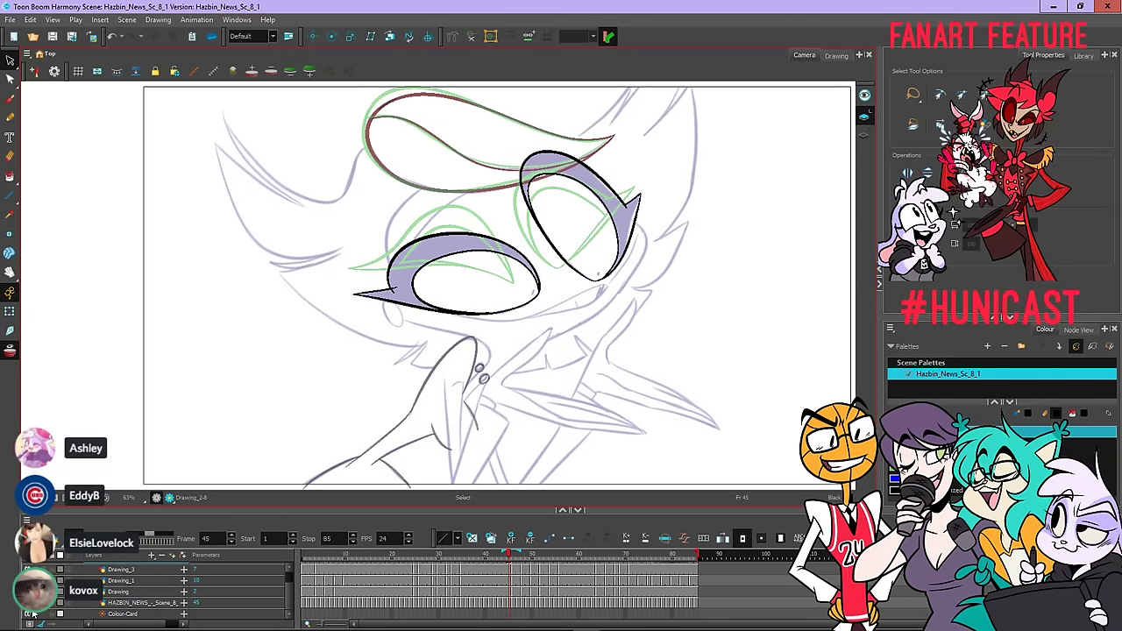
{"action": "left_click", "coordinate": [28, 602]}
{"action": "scroll", "coordinate": [54, 594], "scroll_direction": "up", "scroll_amount": 1}
{"action": "left_click", "coordinate": [37, 538]}
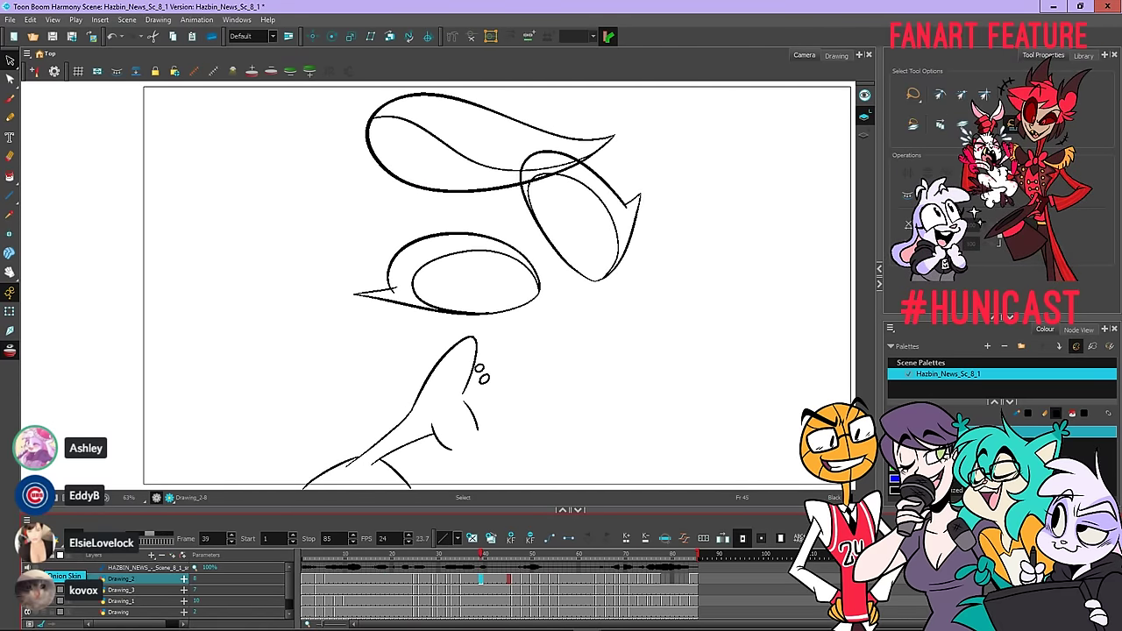
{"action": "key", "text": "Return"}
{"action": "left_click_drag", "start_coordinate": [376, 557], "coordinate": [293, 549]}
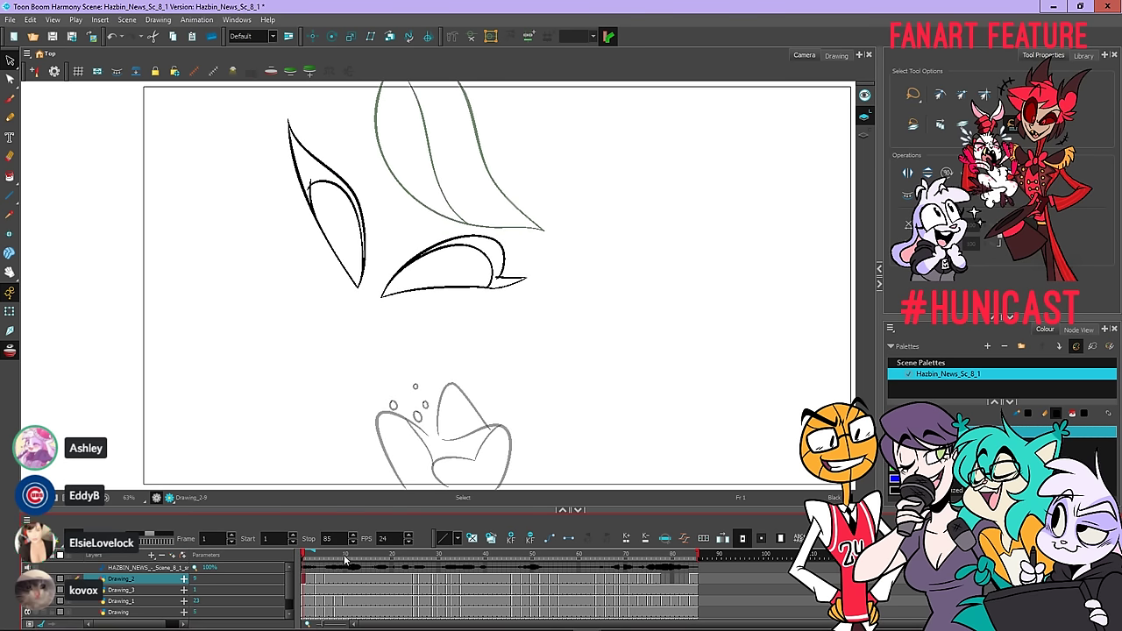
Try filling the tall eye's upper lid area with black using the Paint tool on frame 1, undoing the fills
{"action": "left_click", "coordinate": [9, 177]}
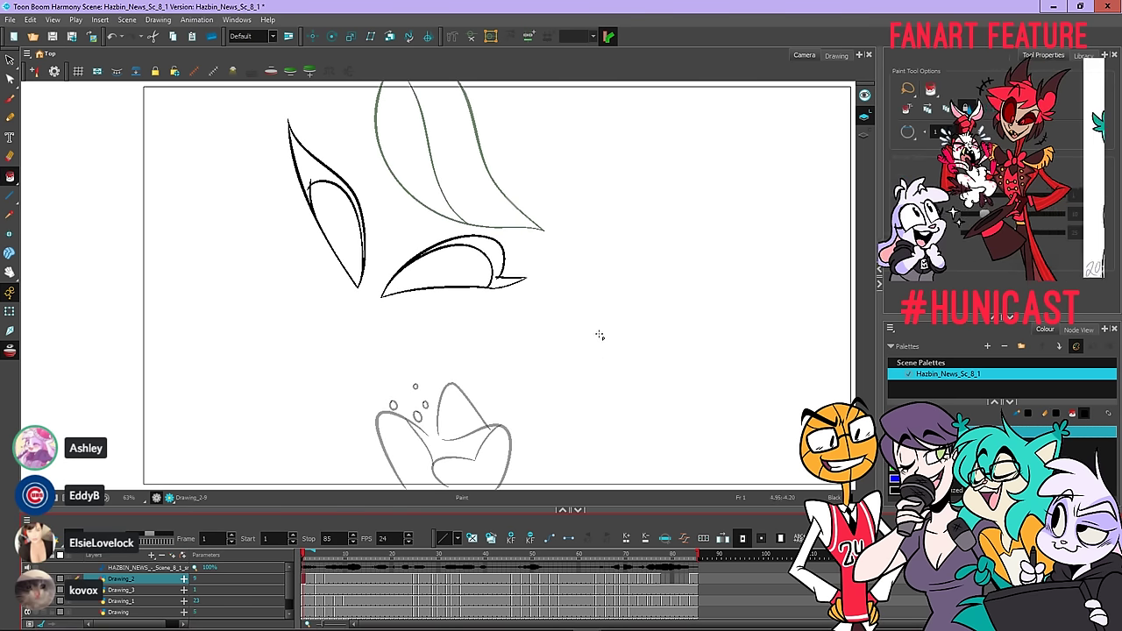
{"action": "left_click", "coordinate": [316, 171]}
{"action": "key", "text": "ctrl+z"}
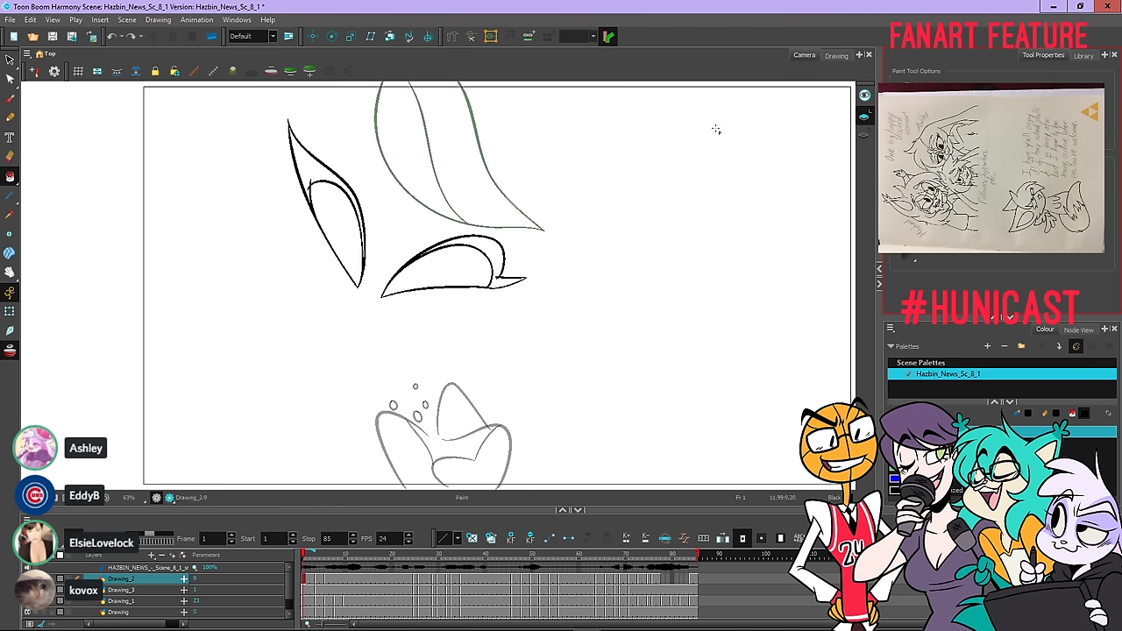
{"action": "left_click", "coordinate": [303, 170]}
{"action": "scroll", "coordinate": [368, 225], "scroll_direction": "up", "scroll_amount": 3}
{"action": "left_click", "coordinate": [362, 231]}
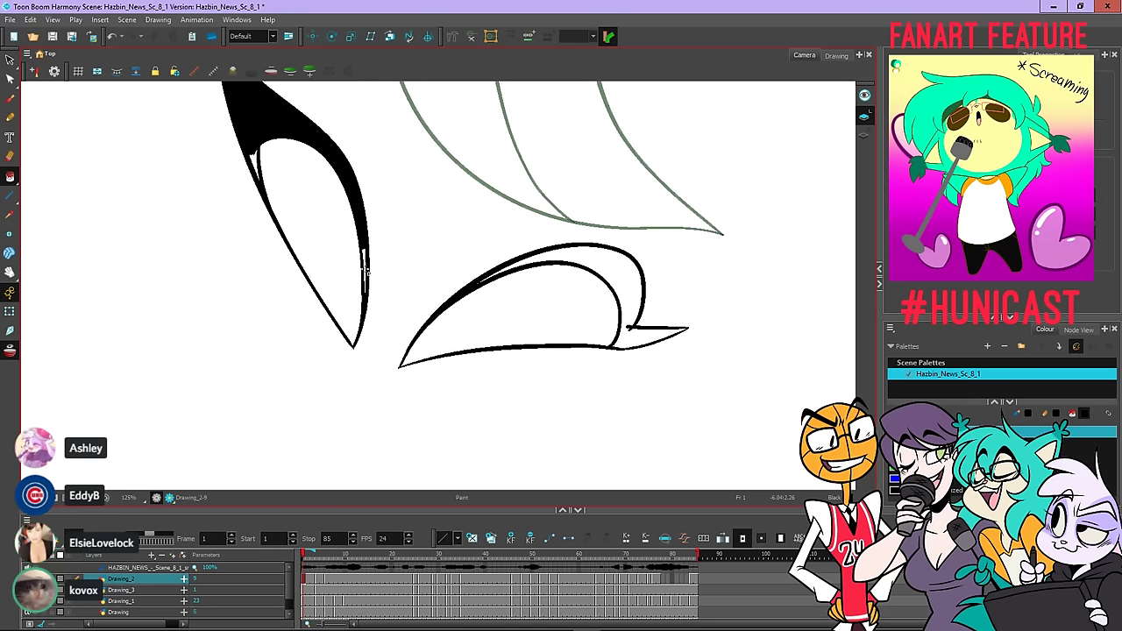
{"action": "key", "text": "ctrl+z"}
{"action": "key", "text": "ctrl+z"}
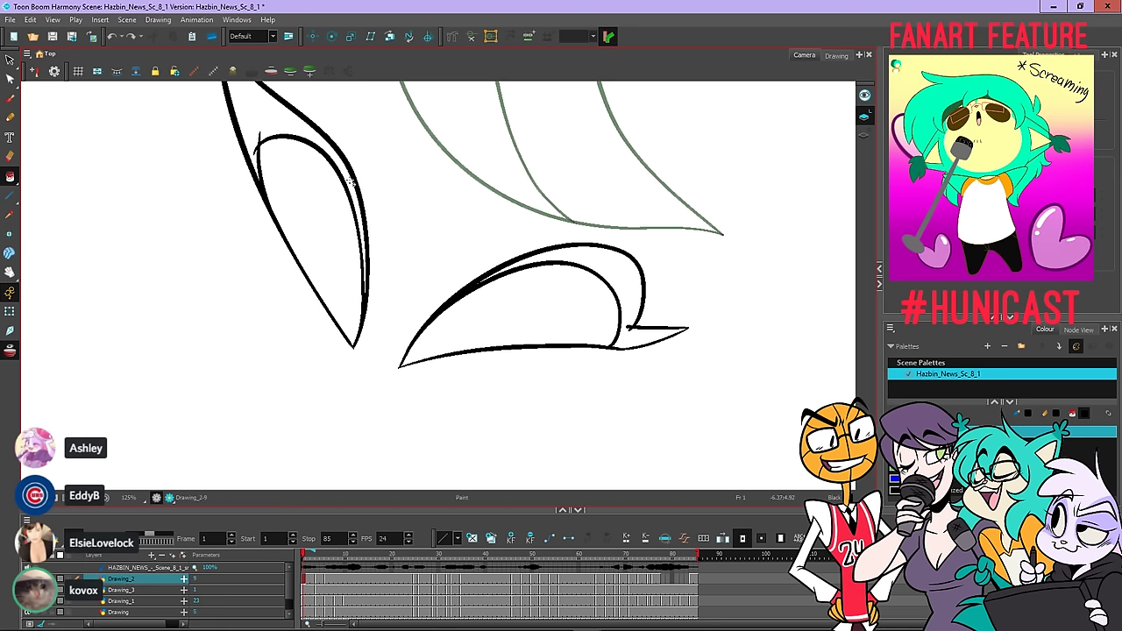
Inspect the lid stroke at the tall eye's pointed outer tip on frame 1 and activate the Contour Editor for it
{"action": "mouse_move", "coordinate": [344, 164]}
{"action": "left_mouse_down"}
{"action": "mouse_move", "coordinate": [381, 260]}
{"action": "mouse_move", "coordinate": [371, 187]}
{"action": "mouse_move", "coordinate": [373, 219]}
{"action": "left_mouse_up"}
{"action": "key", "text": "1"}
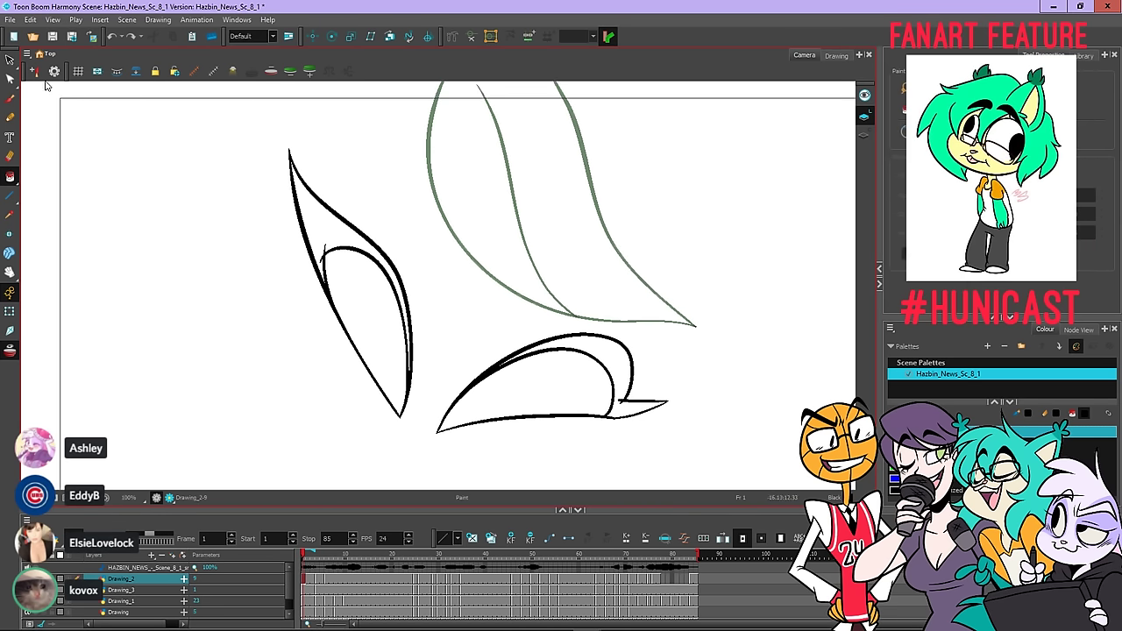
{"action": "left_click", "coordinate": [9, 60]}
{"action": "scroll", "coordinate": [289, 151], "scroll_direction": "up", "scroll_amount": 4}
{"action": "left_click", "coordinate": [299, 159]}
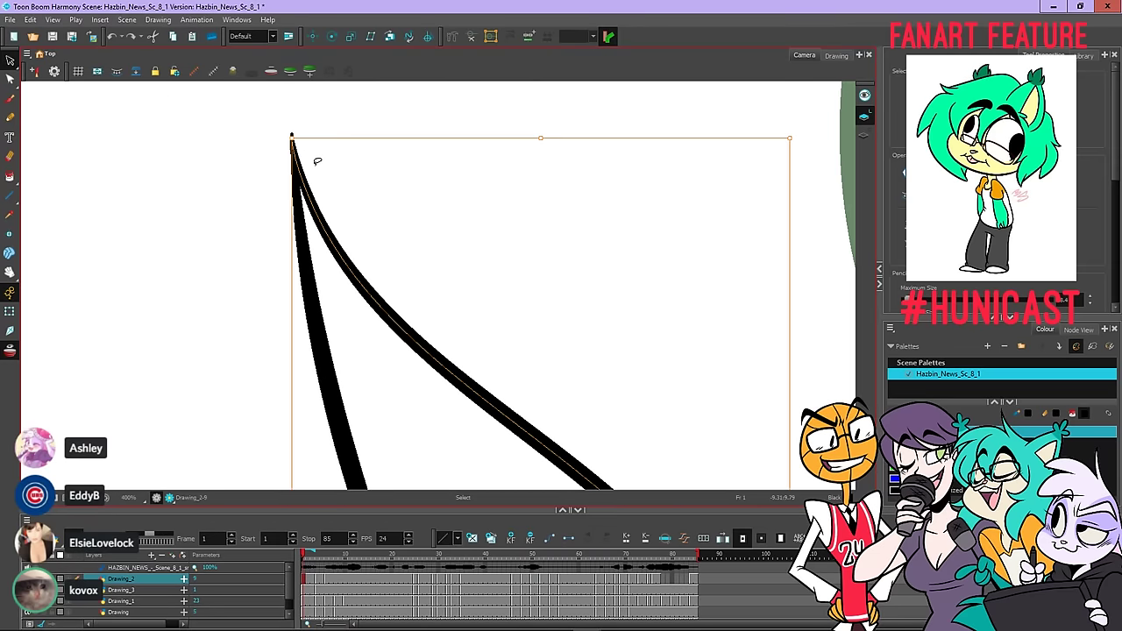
{"action": "scroll", "coordinate": [319, 161], "scroll_direction": "down", "scroll_amount": 4}
{"action": "key", "text": "alt+q"}
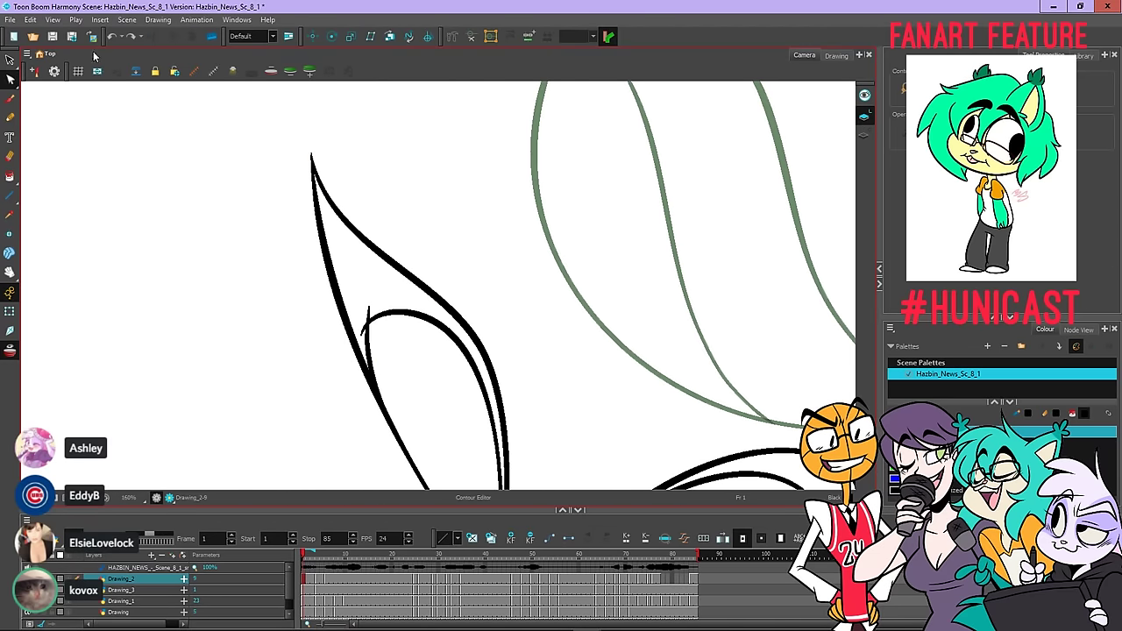
{"action": "left_click", "coordinate": [318, 157]}
{"action": "scroll", "coordinate": [318, 155], "scroll_direction": "up", "scroll_amount": 6}
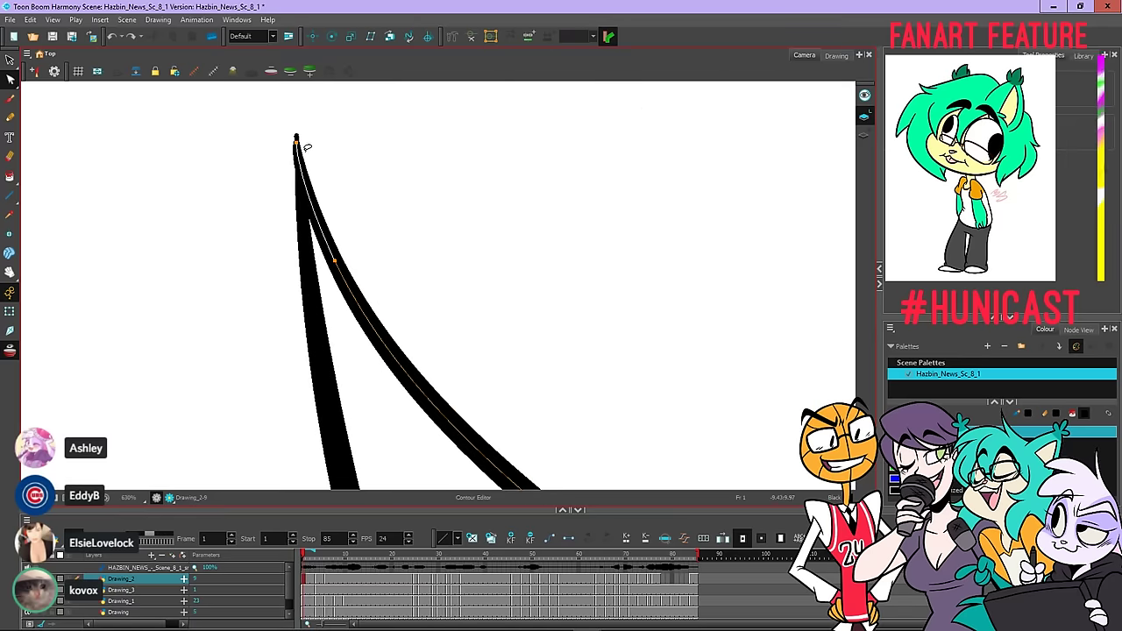
{"action": "scroll", "coordinate": [298, 147], "scroll_direction": "down", "scroll_amount": 10}
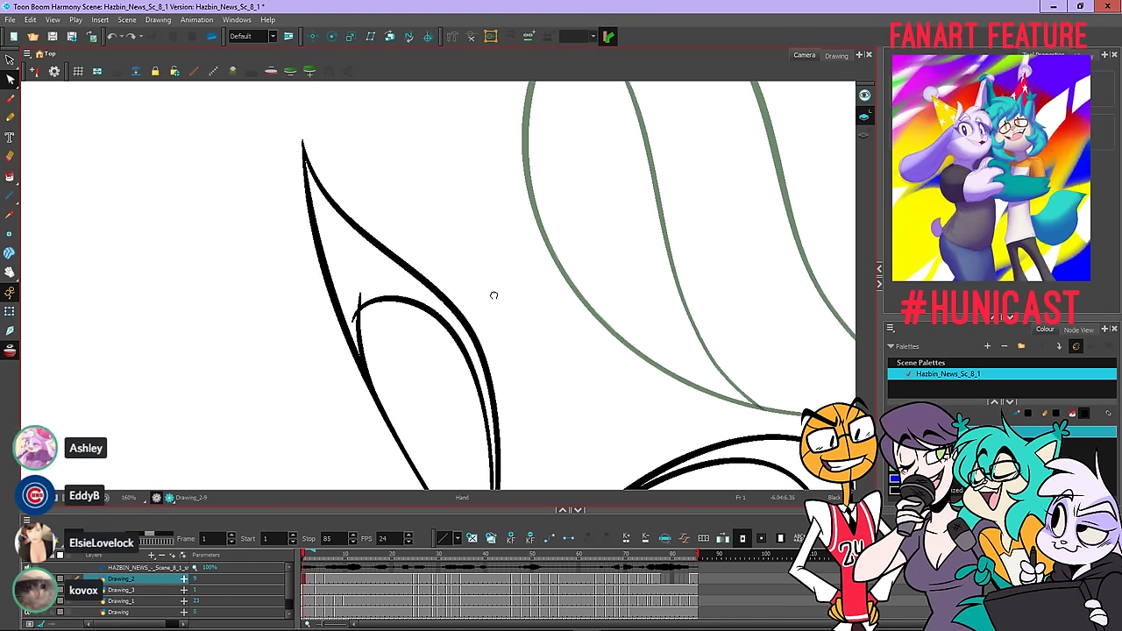
Select all eye line art in frame 1 and paint the area between the outer and inner outlines of both eyes black
{"action": "scroll", "coordinate": [494, 292], "scroll_direction": "up", "scroll_amount": 1}
{"action": "left_click", "coordinate": [10, 176]}
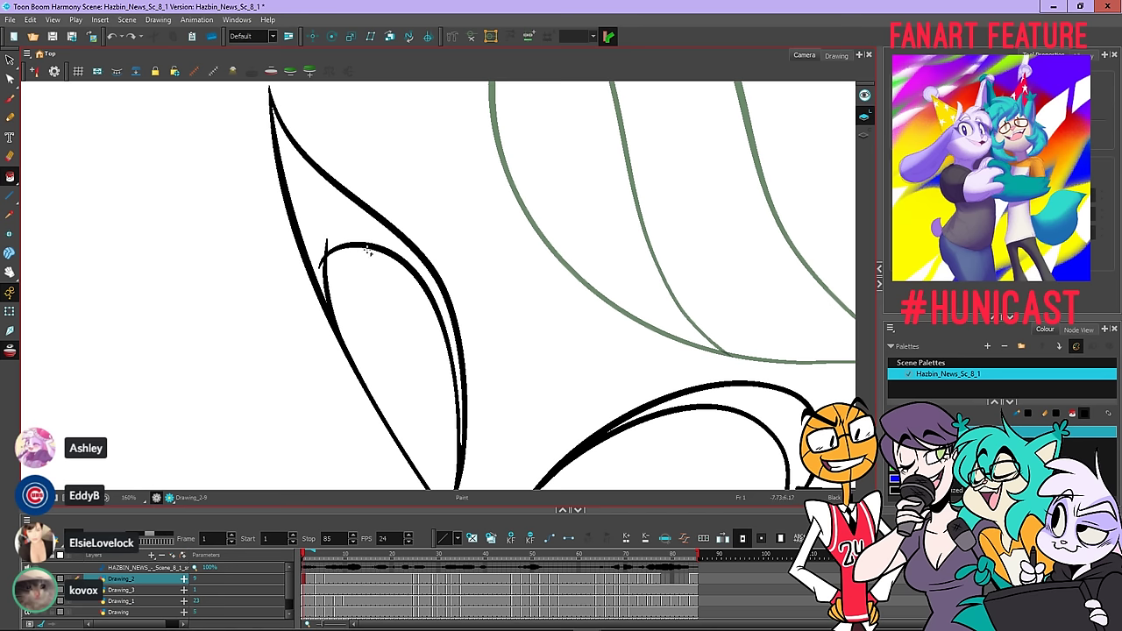
{"action": "scroll", "coordinate": [361, 238], "scroll_direction": "down", "scroll_amount": 1}
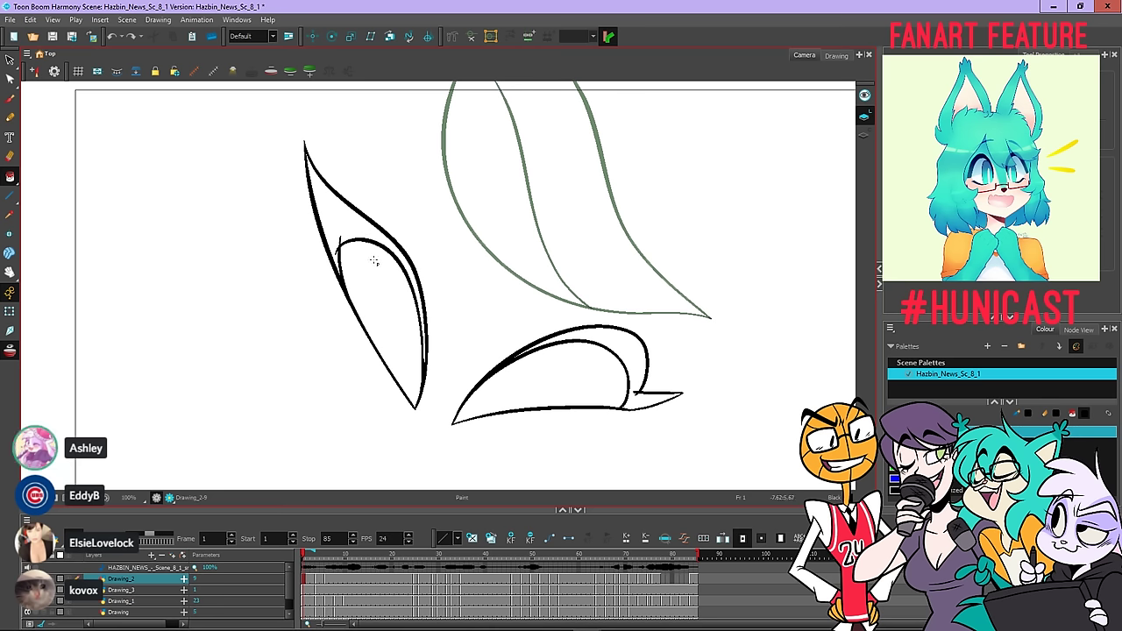
{"action": "key", "text": "ctrl+a"}
{"action": "key", "text": "shift+7"}
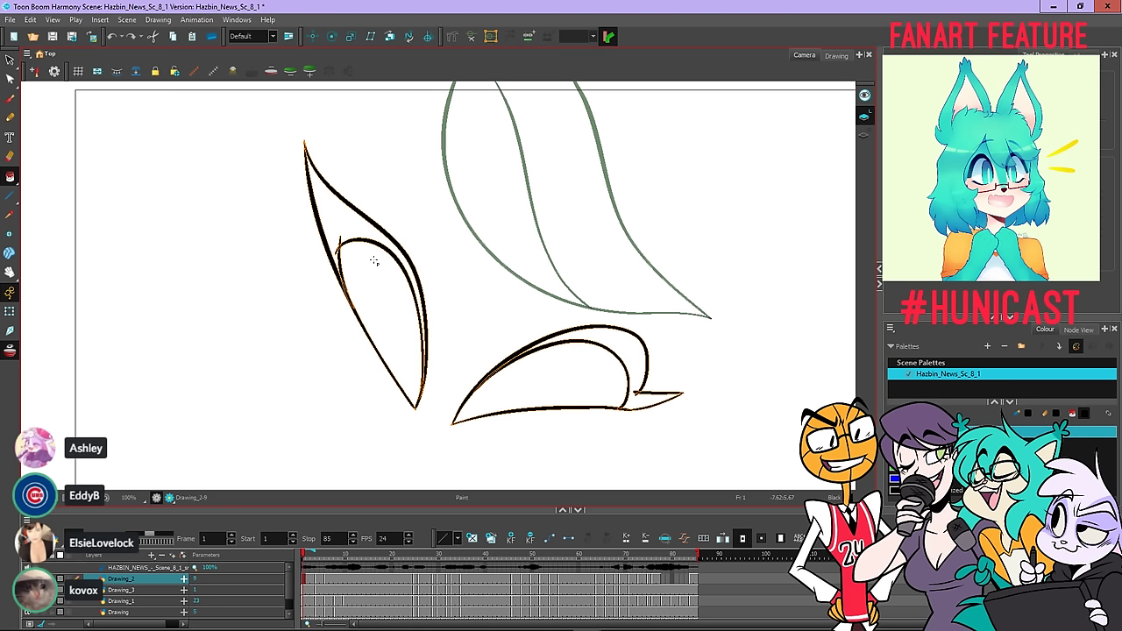
{"action": "left_click", "coordinate": [339, 217]}
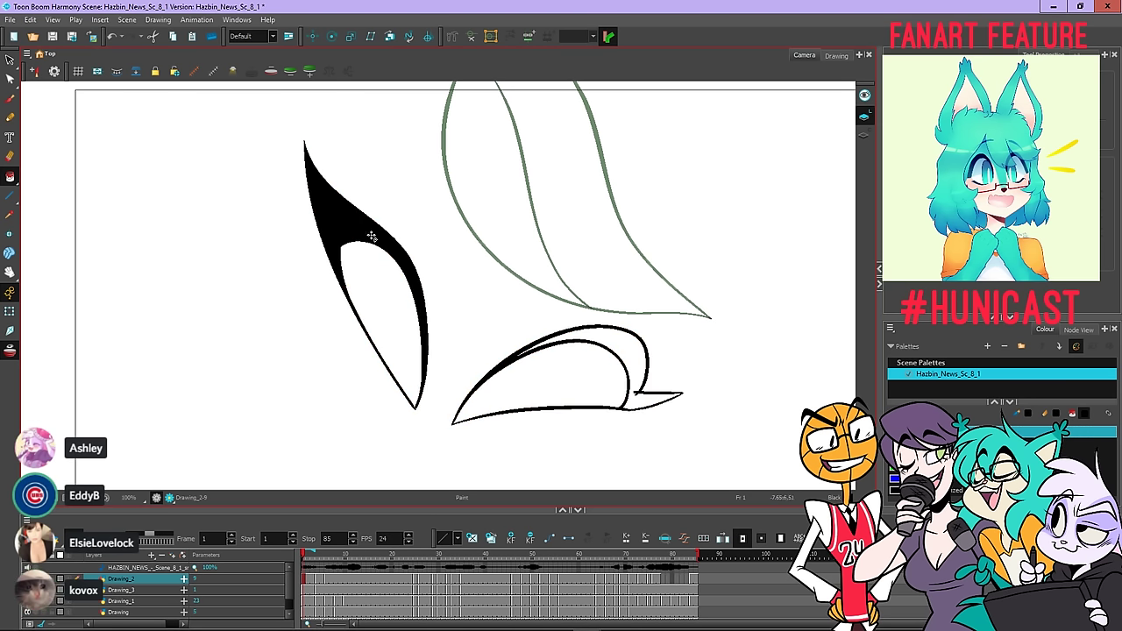
{"action": "left_click", "coordinate": [613, 350]}
In frame 4, select the whole eye drawing and fill the lash area between the outlines of both eyes with black
{"action": "key", "text": "period"}
{"action": "key", "text": "period"}
{"action": "key", "text": "period"}
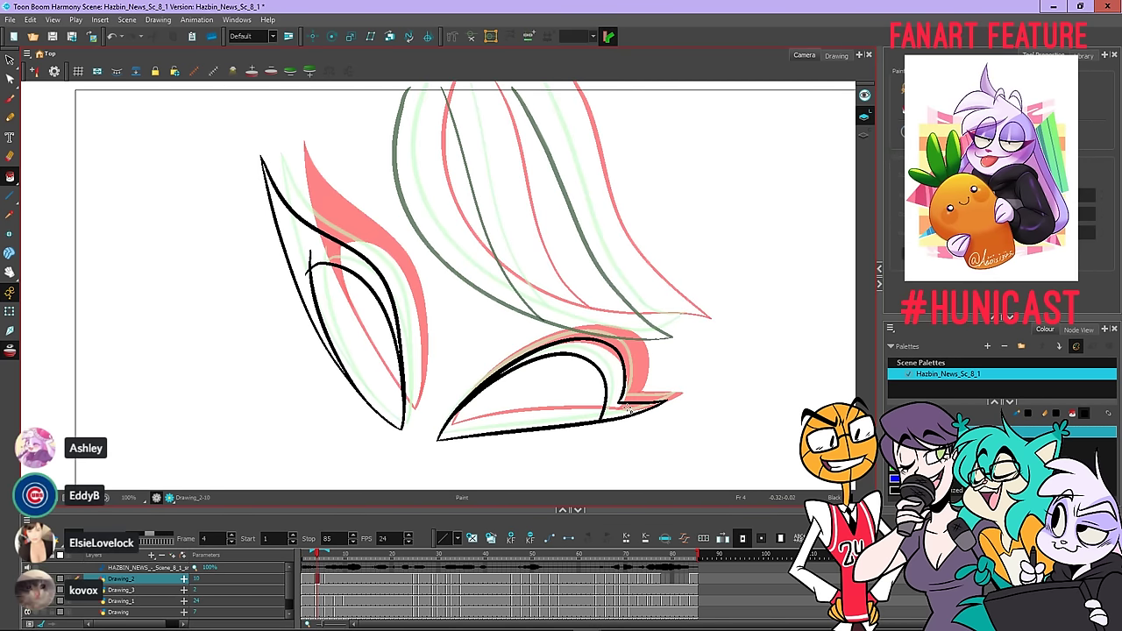
{"action": "key", "text": "ctrl+a"}
{"action": "key", "text": "shift+7"}
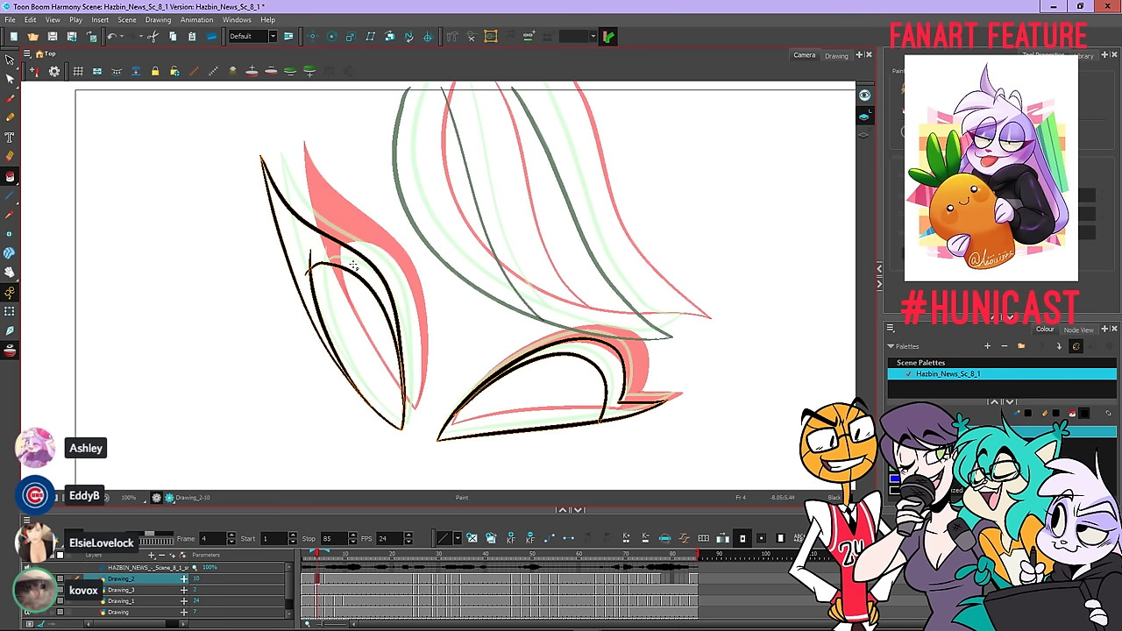
{"action": "left_click", "coordinate": [353, 266]}
{"action": "left_click", "coordinate": [630, 414]}
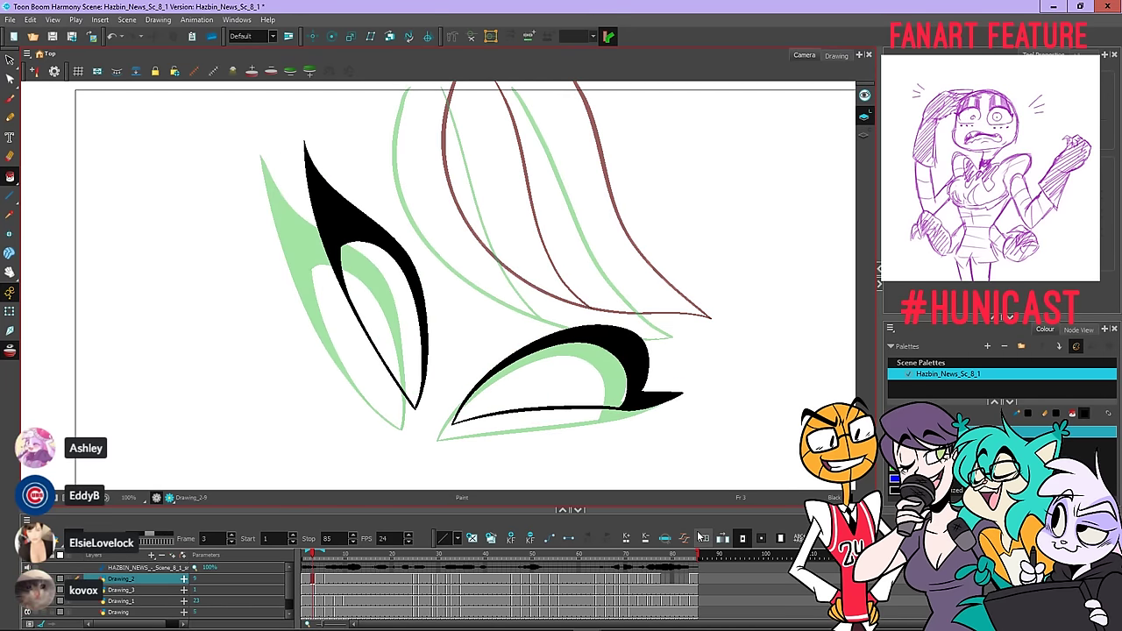
On frame 3, thicken the left side of the left eye's inner outline with a black brush stroke
{"action": "key", "text": "alt+b"}
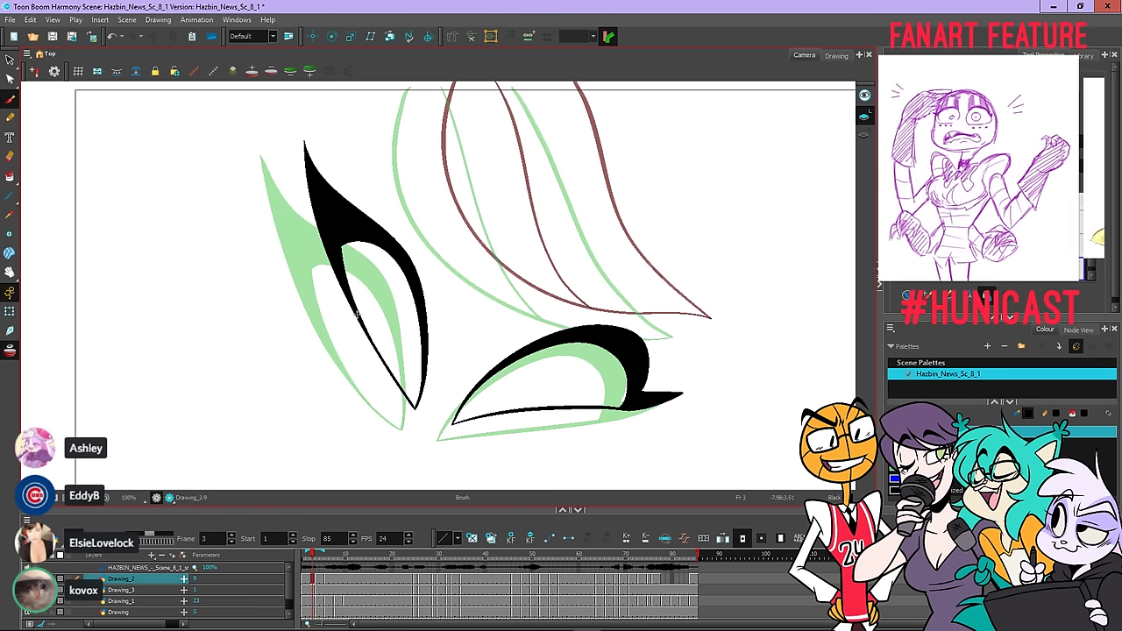
{"action": "left_click_drag", "start_coordinate": [344, 251], "coordinate": [368, 335]}
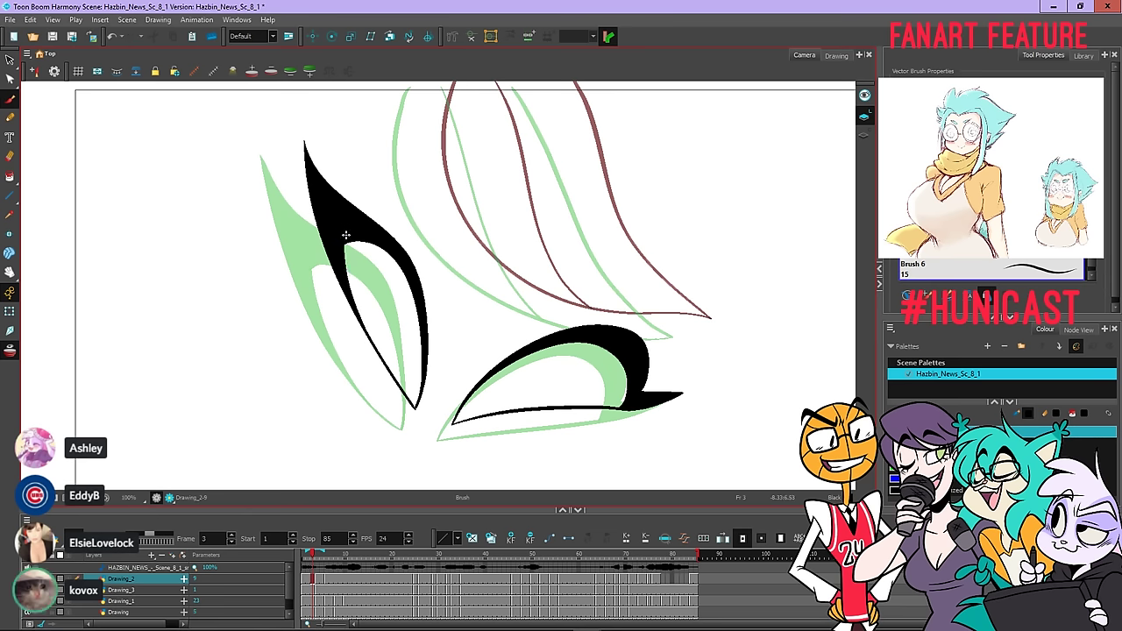
Flip back and forth through frames 3 to 6 to compare the positions and shapes of the eyes
{"action": "key", "text": "period"}
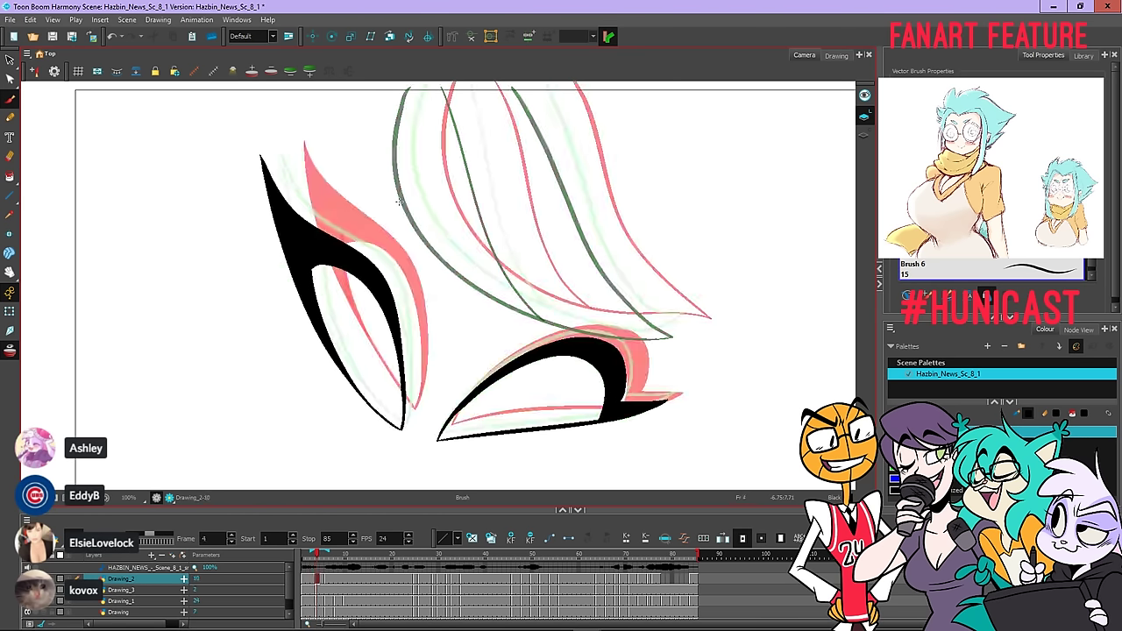
{"action": "key", "text": "comma"}
{"action": "key", "text": "period"}
{"action": "key", "text": "comma"}
{"action": "key", "text": "period"}
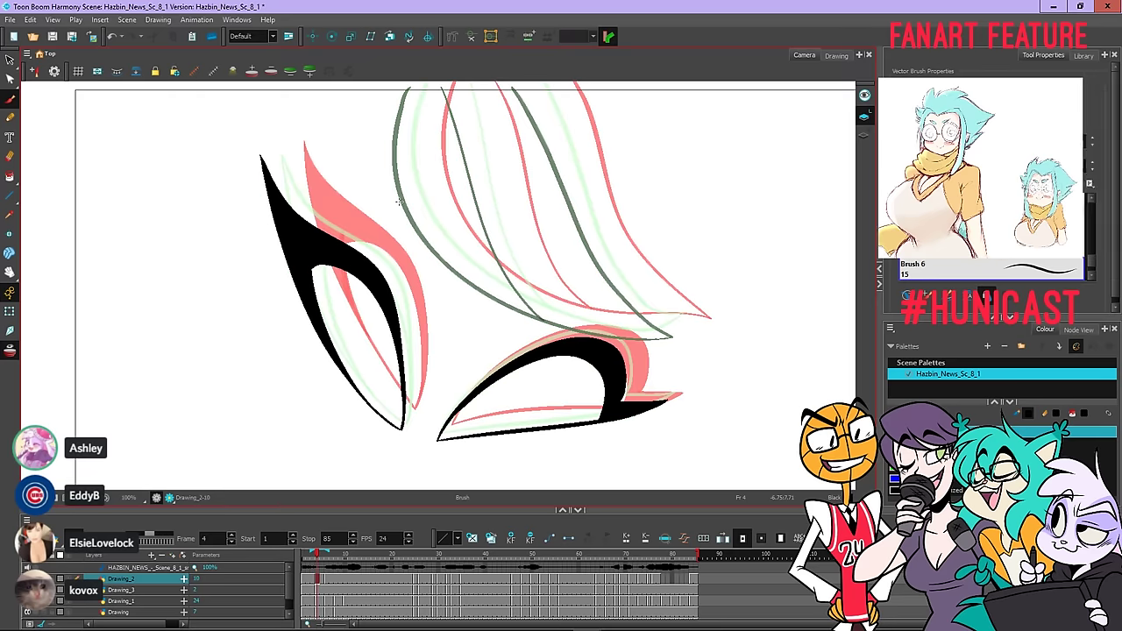
{"action": "key", "text": "comma"}
{"action": "key", "text": "period"}
{"action": "key", "text": "period"}
{"action": "key", "text": "period"}
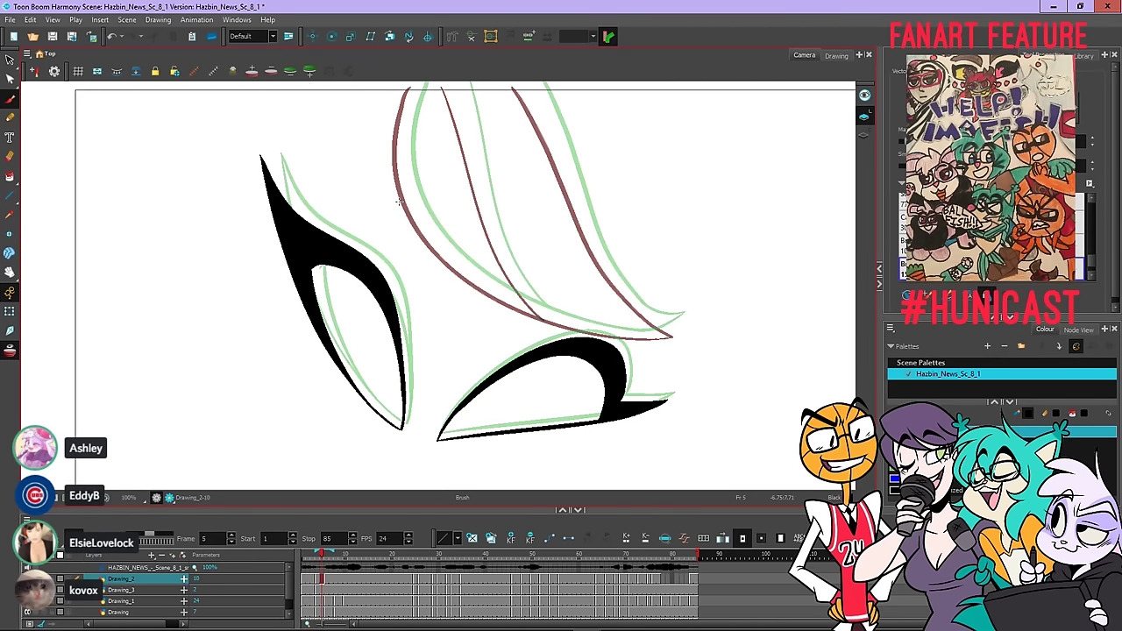
{"action": "key", "text": "period"}
{"action": "key", "text": "comma"}
{"action": "key", "text": "period"}
{"action": "key", "text": "comma"}
{"action": "key", "text": "comma"}
{"action": "key", "text": "period"}
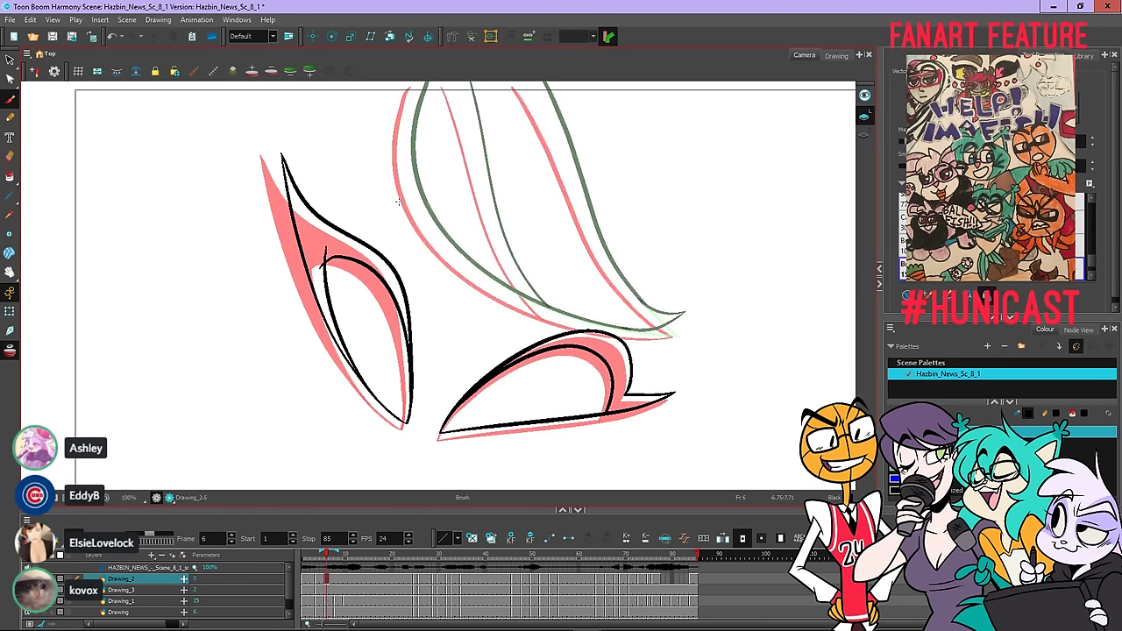
Paint the lash areas of both eyes black in frame 6 and compare the drawing with the previous frame
{"action": "key", "text": "ctrl+a"}
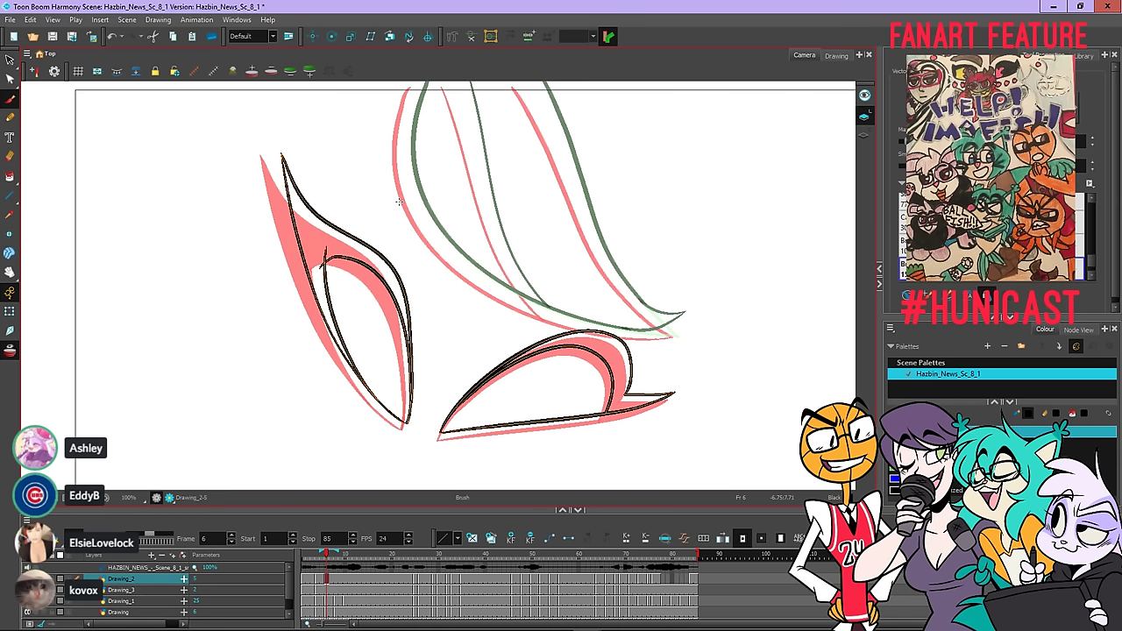
{"action": "key", "text": "Escape"}
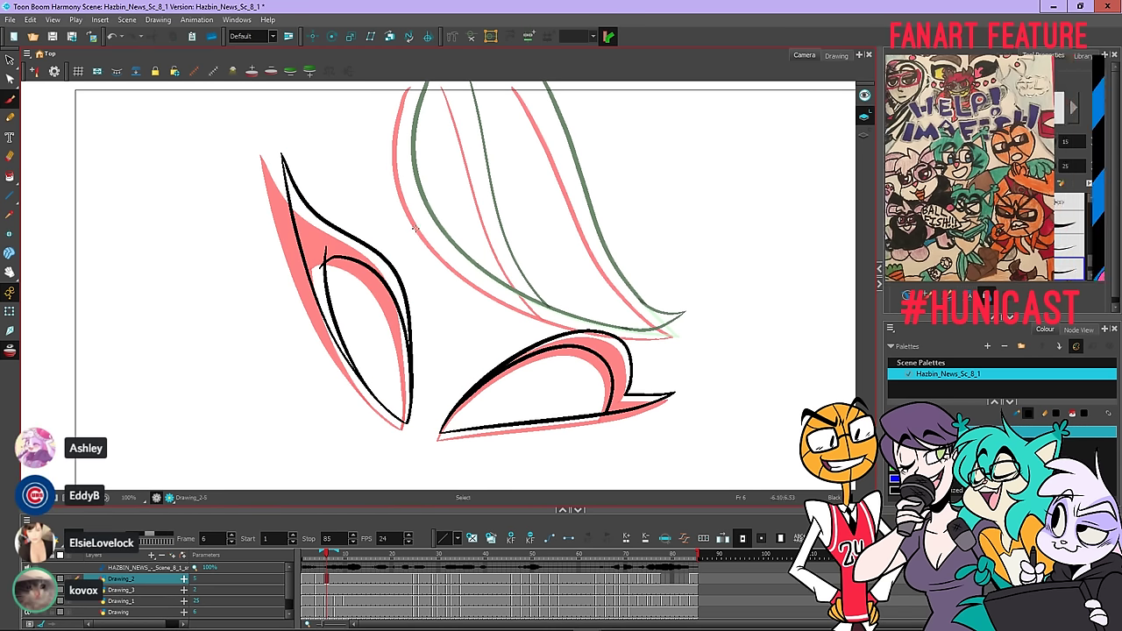
{"action": "left_click", "coordinate": [9, 176]}
{"action": "left_click", "coordinate": [326, 238]}
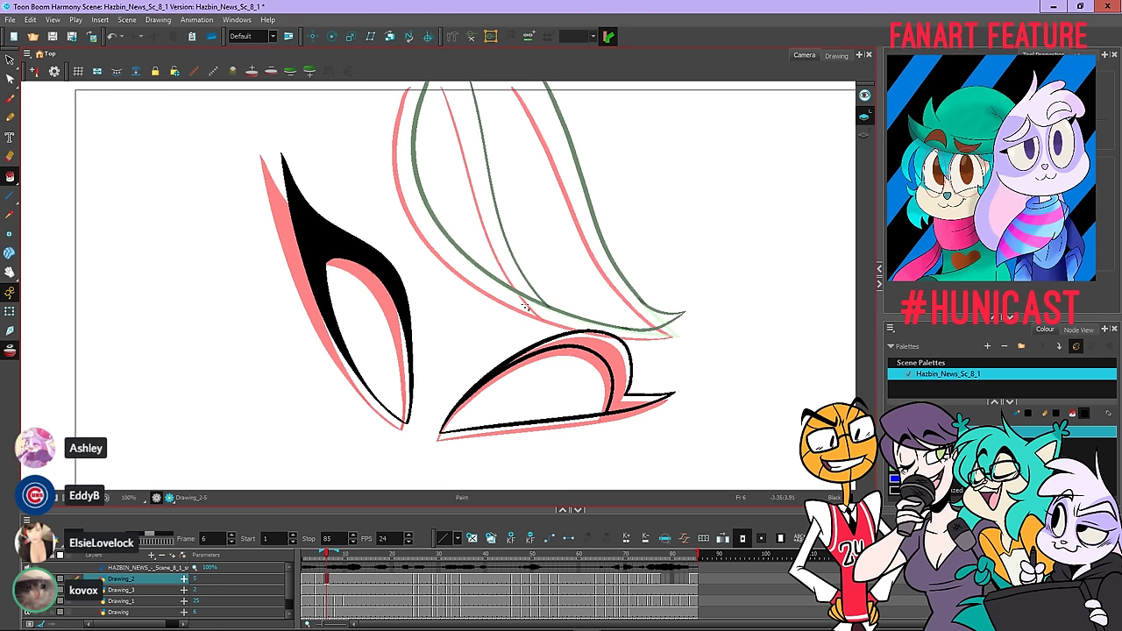
{"action": "left_click", "coordinate": [616, 369]}
{"action": "key", "text": "comma"}
{"action": "key", "text": "period"}
{"action": "key", "text": "comma"}
{"action": "key", "text": "period"}
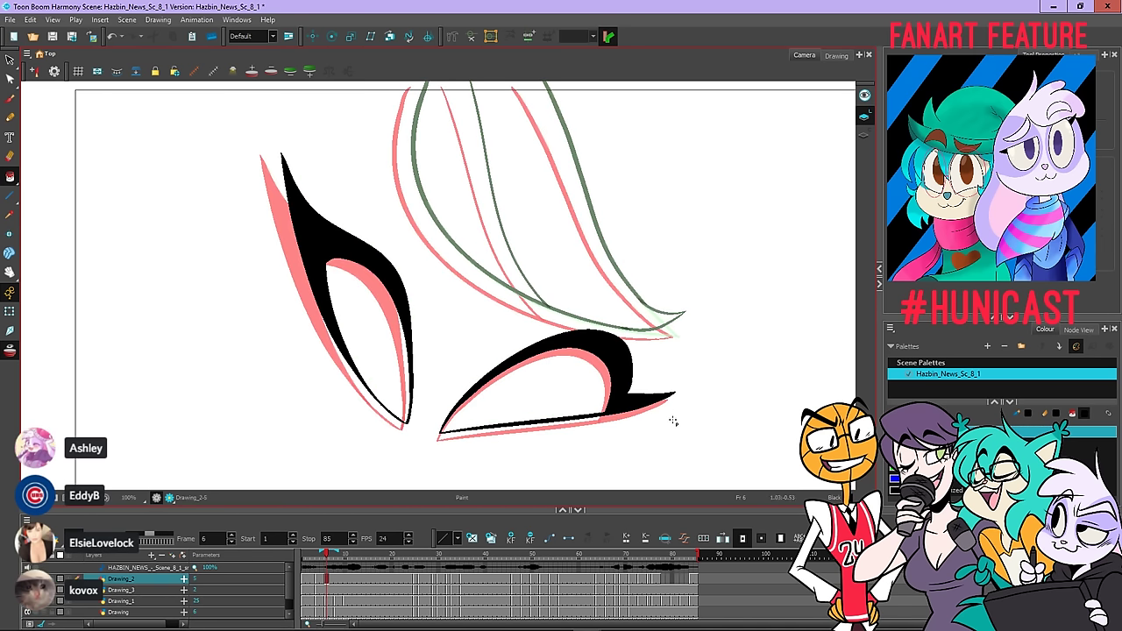
Go to frame 25, flatten the eye line art, fill both lash areas with black and save the scene
{"action": "key", "text": "period"}
{"action": "key", "text": "period"}
{"action": "key", "text": "period"}
{"action": "key", "text": "period"}
{"action": "key", "text": "period"}
{"action": "key", "text": "period"}
{"action": "key", "text": "period"}
{"action": "key", "text": "period"}
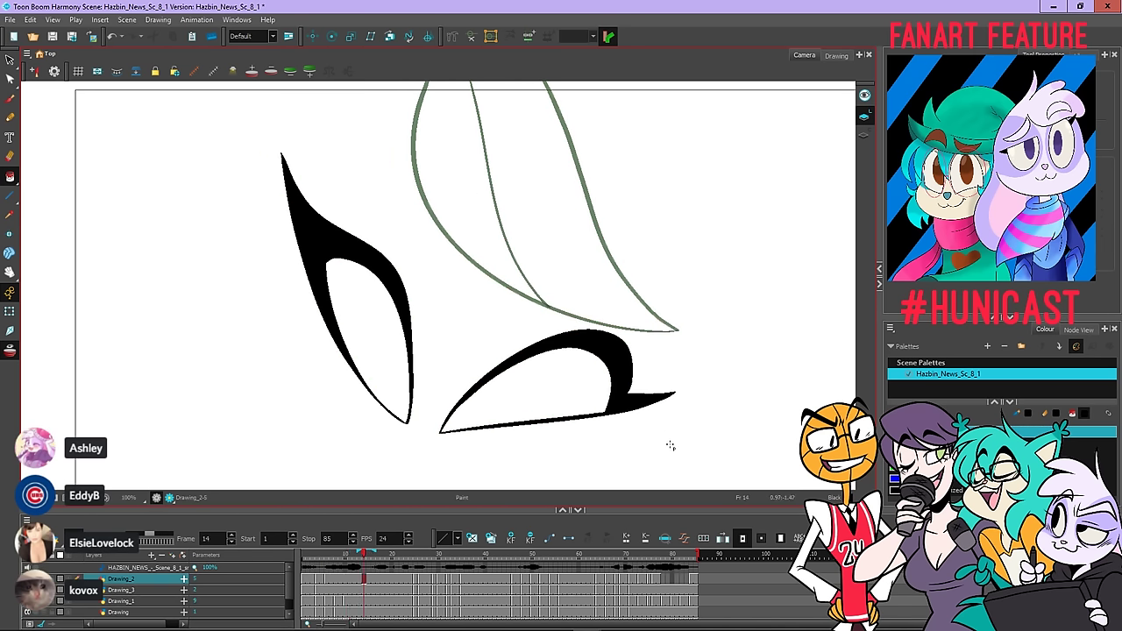
{"action": "key", "text": "period"}
{"action": "key", "text": "period"}
{"action": "key", "text": "period"}
{"action": "key", "text": "period"}
{"action": "key", "text": "period"}
{"action": "key", "text": "period"}
{"action": "key", "text": "period"}
{"action": "key", "text": "period"}
{"action": "key", "text": "period"}
{"action": "key", "text": "period"}
{"action": "key", "text": "period"}
{"action": "key", "text": "period"}
{"action": "key", "text": "period"}
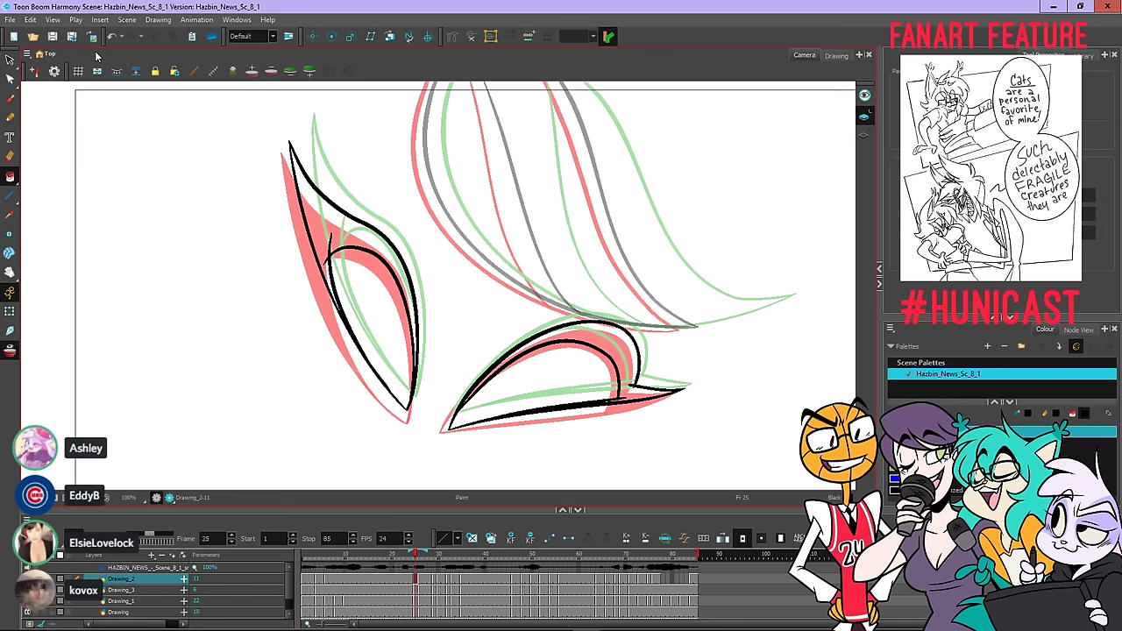
{"action": "key", "text": "ctrl+a"}
{"action": "key", "text": "alt+shift+f"}
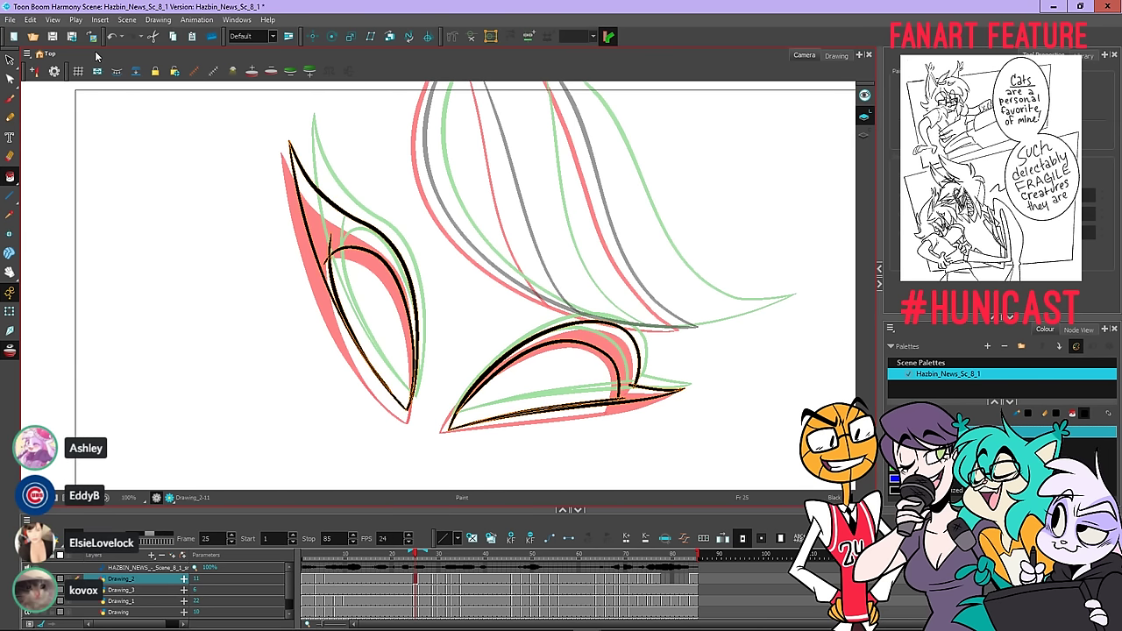
{"action": "left_click", "coordinate": [324, 218]}
{"action": "left_click", "coordinate": [613, 336]}
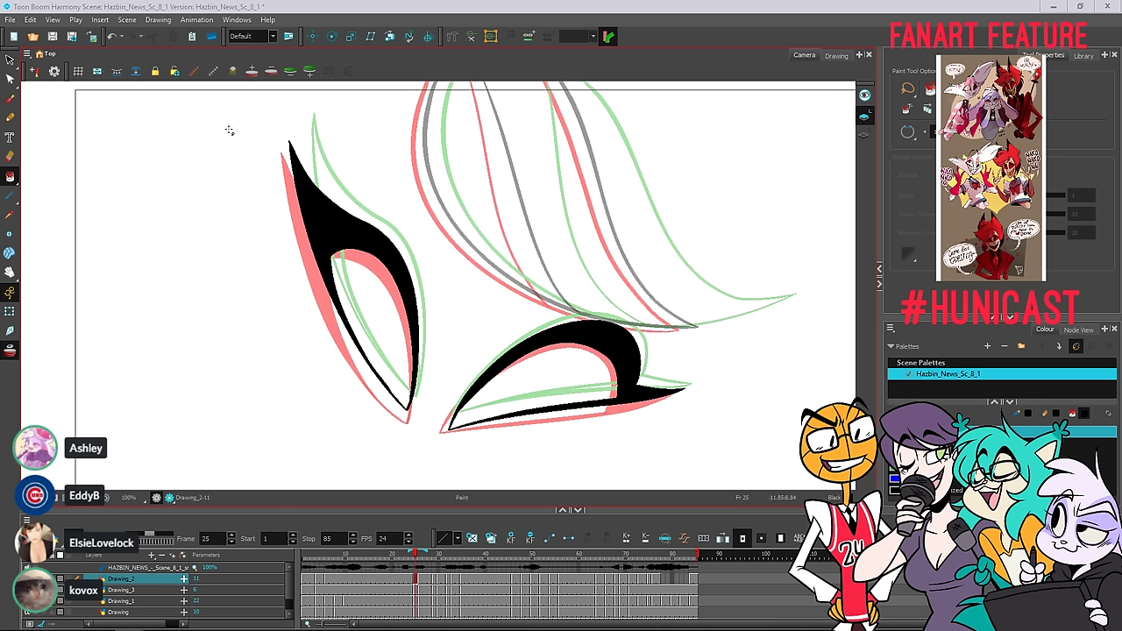
{"action": "left_click", "coordinate": [49, 37]}
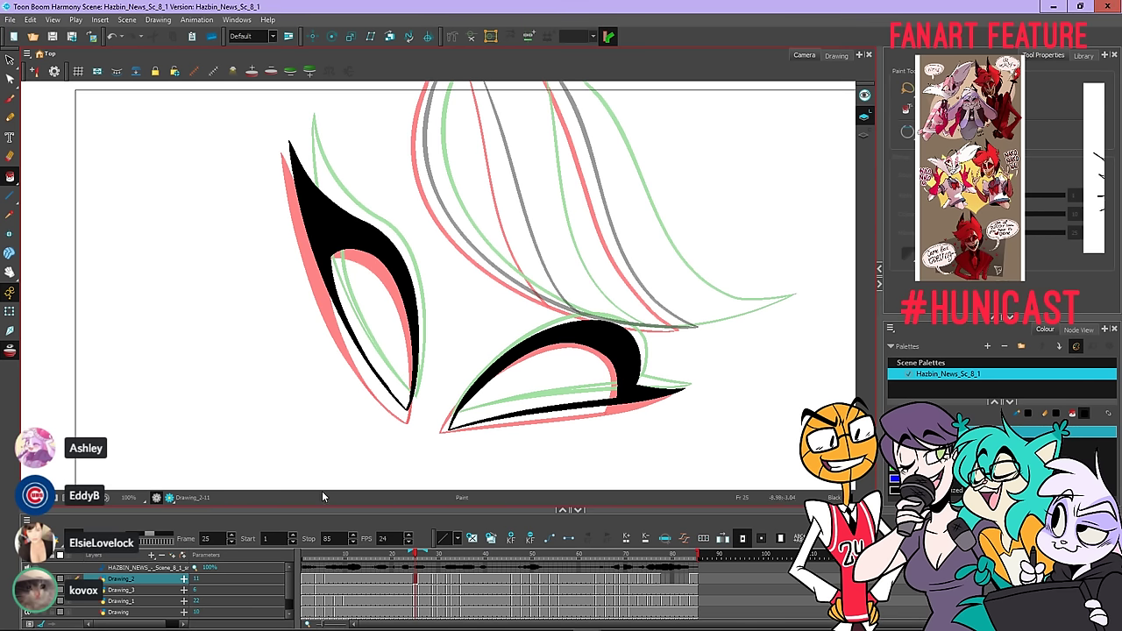
In frame 26, select all the eye lines and fill the lash areas of both eyes with black
{"action": "left_click", "coordinate": [421, 580]}
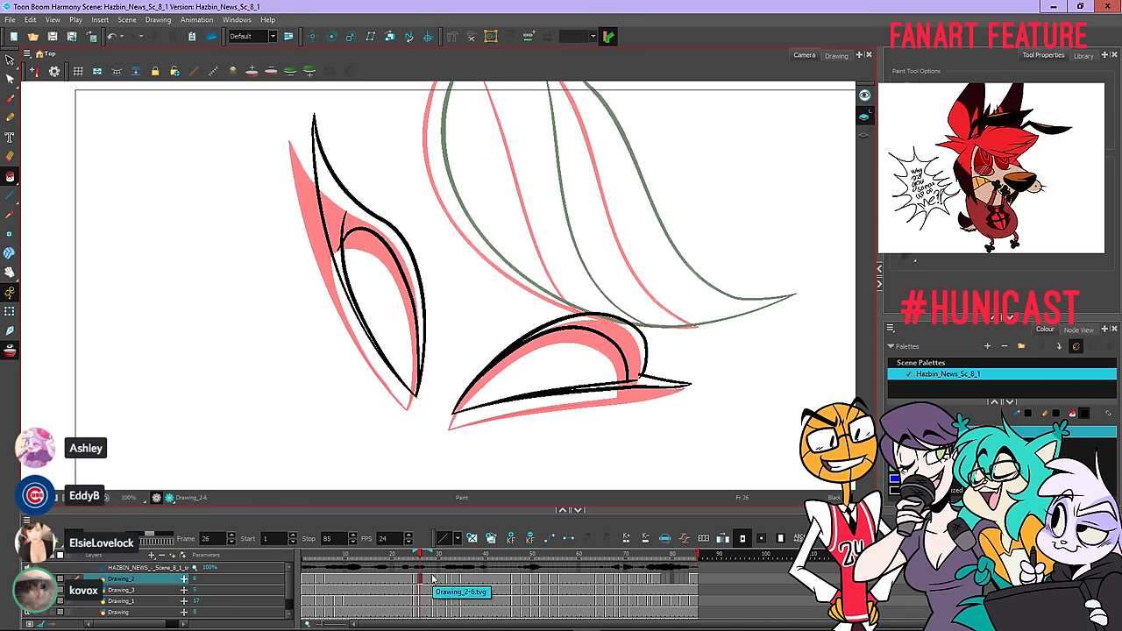
{"action": "key", "text": "k"}
{"action": "key", "text": "ctrl+z"}
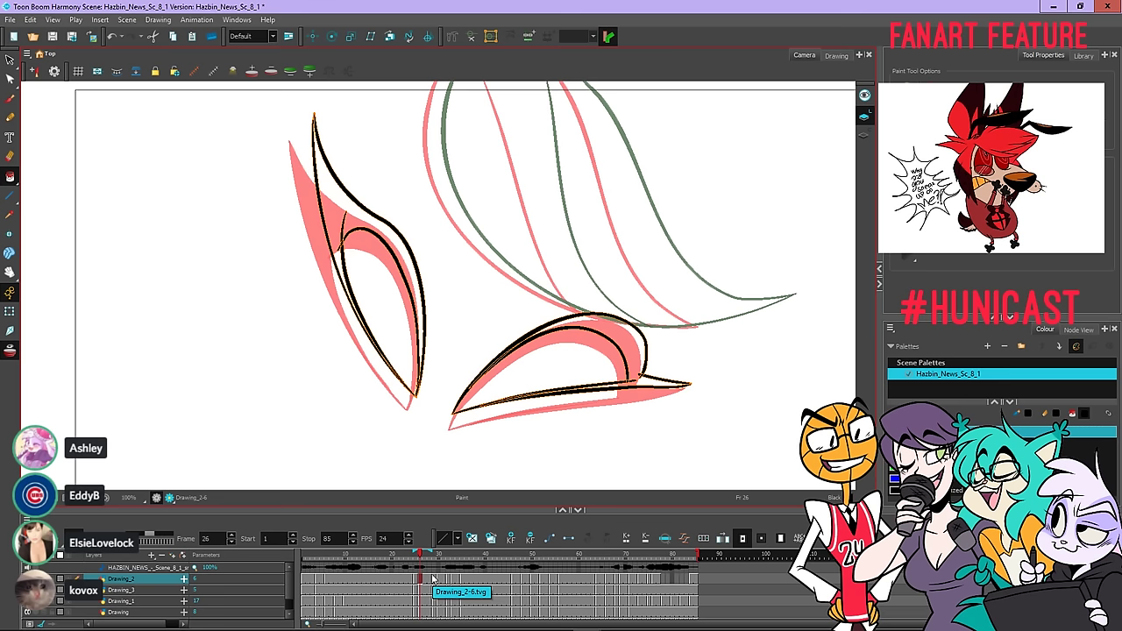
{"action": "left_click", "coordinate": [329, 200]}
{"action": "left_click", "coordinate": [625, 338]}
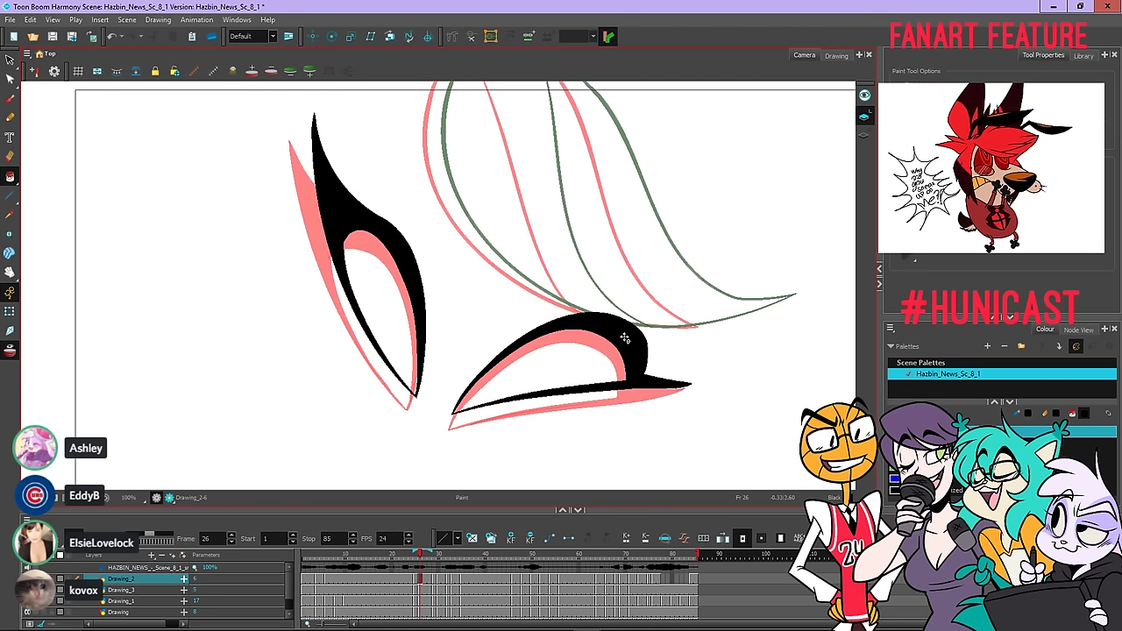
Go to frame 29, select its eye line art and fill the upper lash shapes of both eyes with black
{"action": "key", "text": "period"}
{"action": "key", "text": "period"}
{"action": "key", "text": "period"}
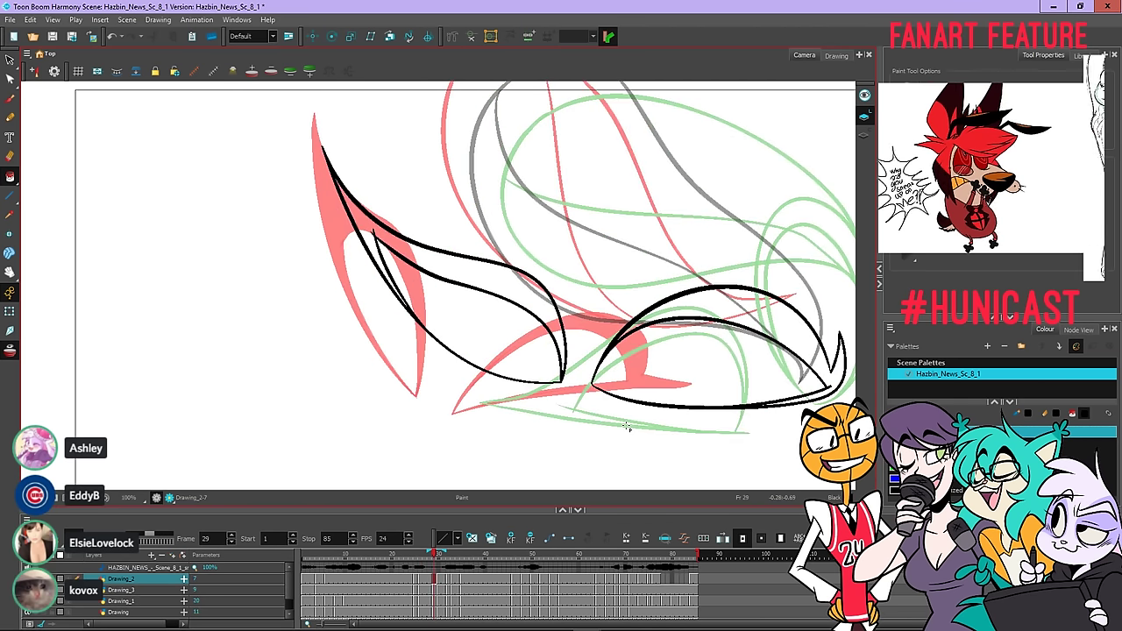
{"action": "key", "text": "k"}
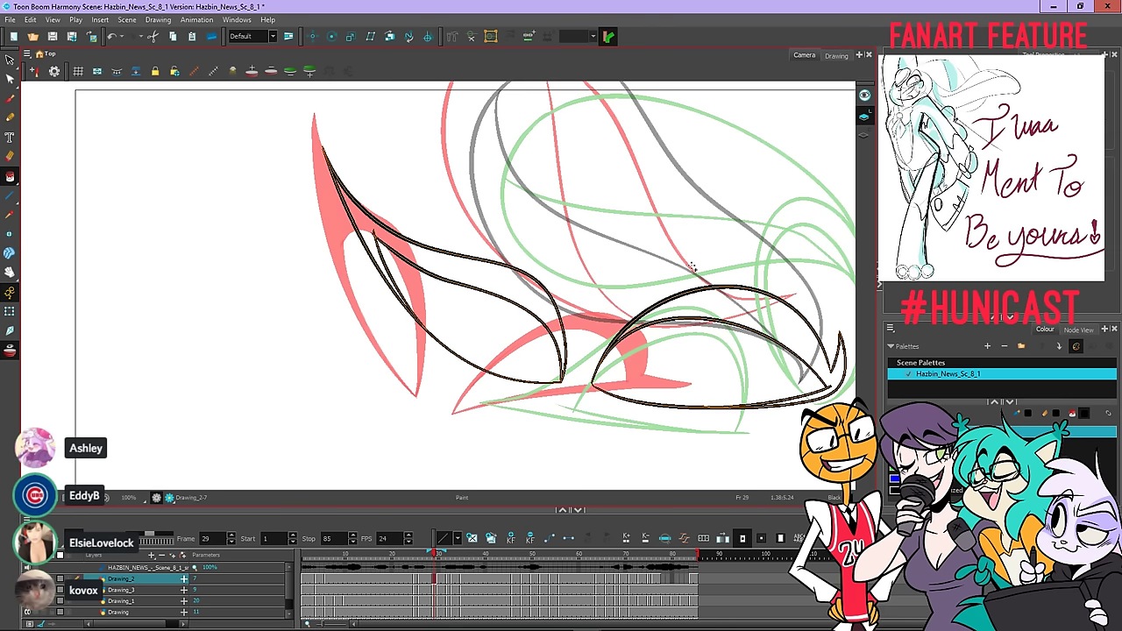
{"action": "left_click", "coordinate": [501, 277]}
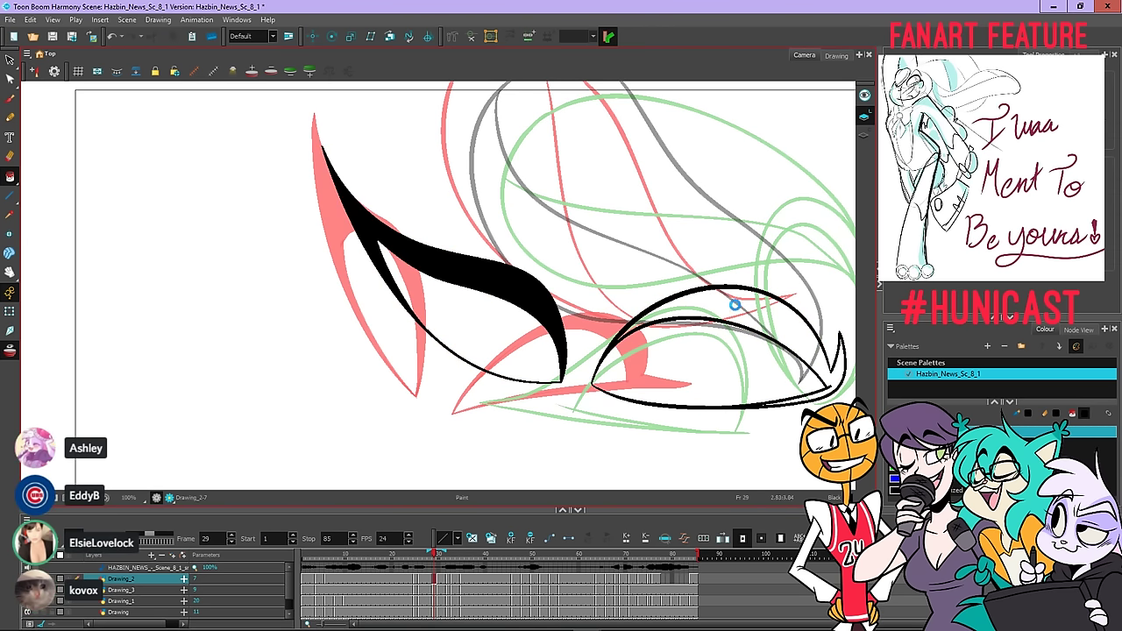
{"action": "left_click", "coordinate": [734, 304]}
Paint the lash areas of both tilted eyes black in frame 30 after selecting all of their lines
{"action": "scroll", "coordinate": [701, 294], "scroll_direction": "down", "scroll_amount": 4}
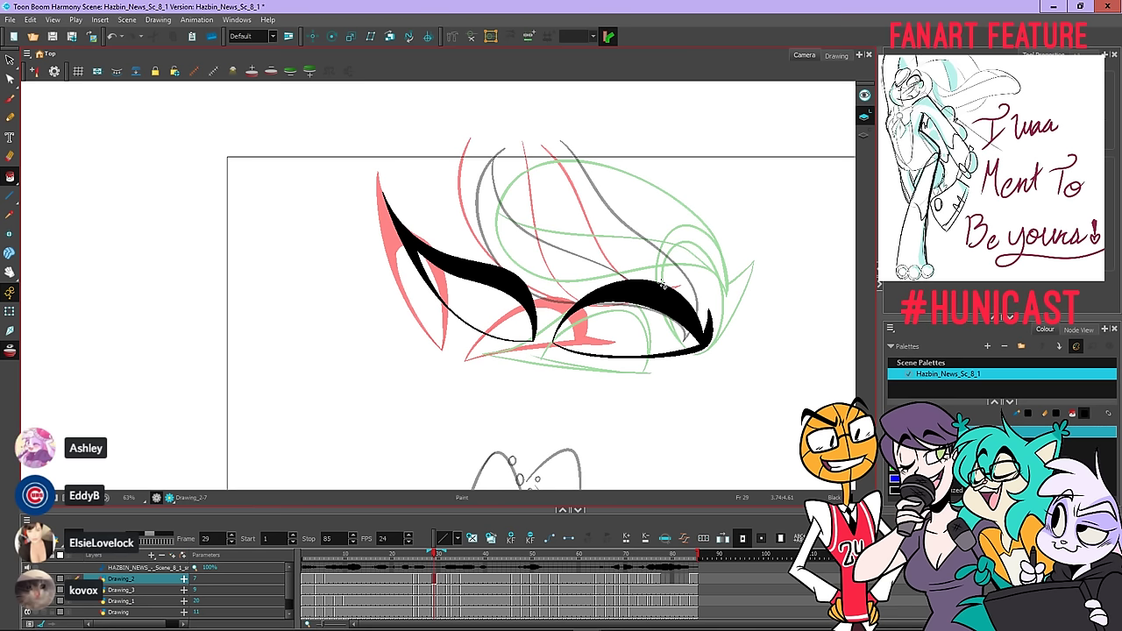
{"action": "key", "text": "period"}
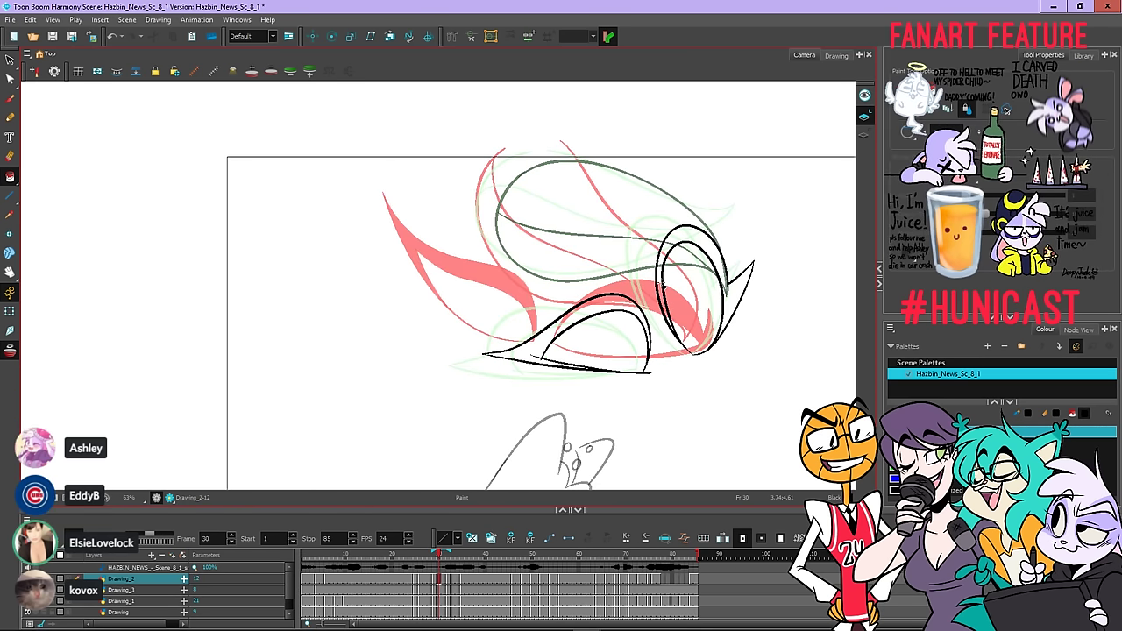
{"action": "key", "text": "ctrl+a"}
{"action": "key", "text": "Escape"}
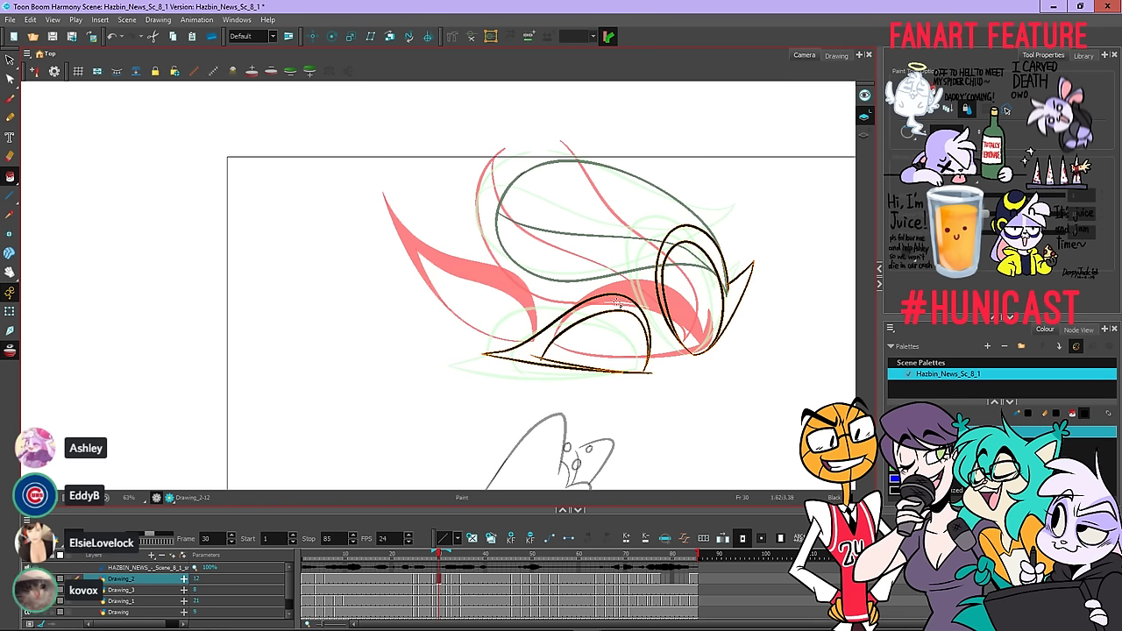
{"action": "left_click", "coordinate": [569, 322]}
{"action": "left_click", "coordinate": [698, 237]}
Go to frame 32, select all the eye lines and fill the lash areas of both eyes with black
{"action": "key", "text": "period"}
{"action": "key", "text": "period"}
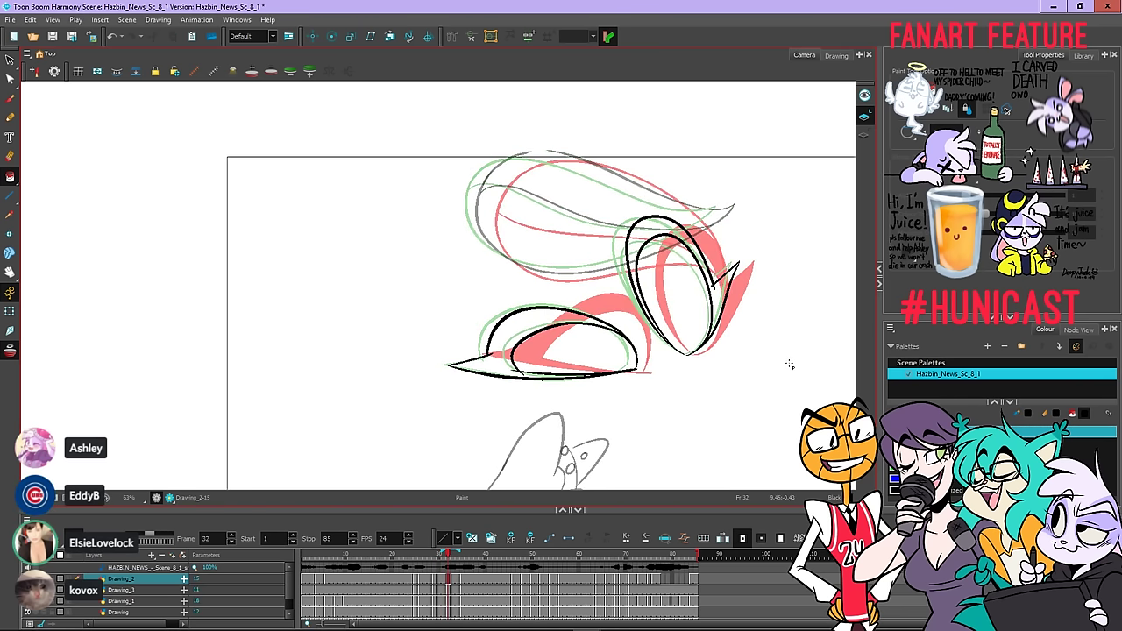
{"action": "key", "text": "ctrl+a"}
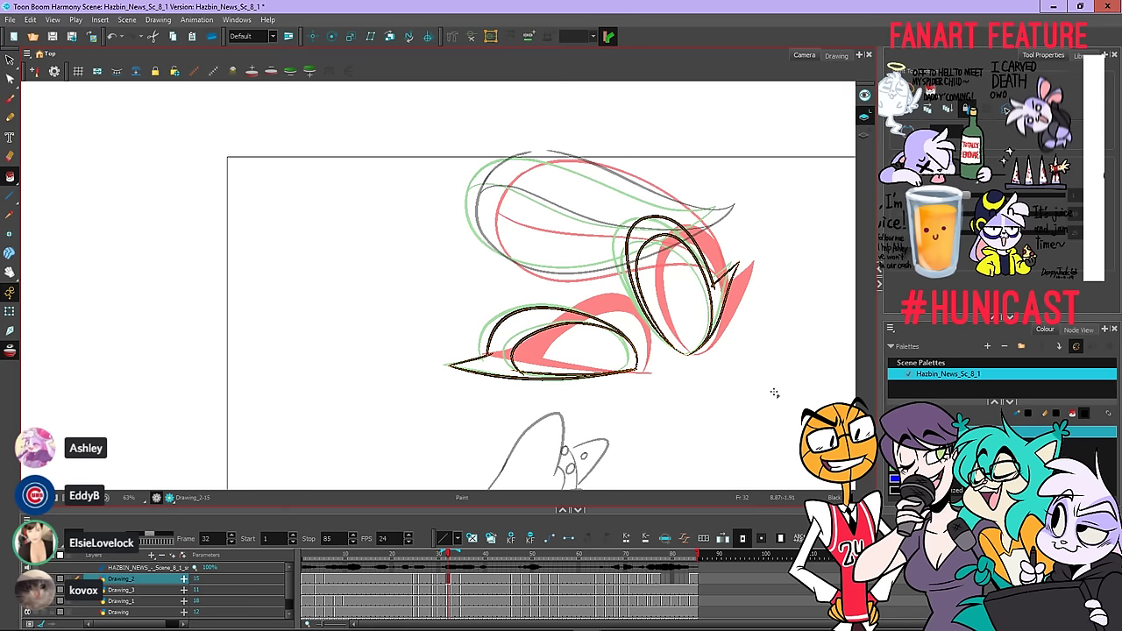
{"action": "left_click", "coordinate": [534, 318]}
{"action": "left_click", "coordinate": [686, 233]}
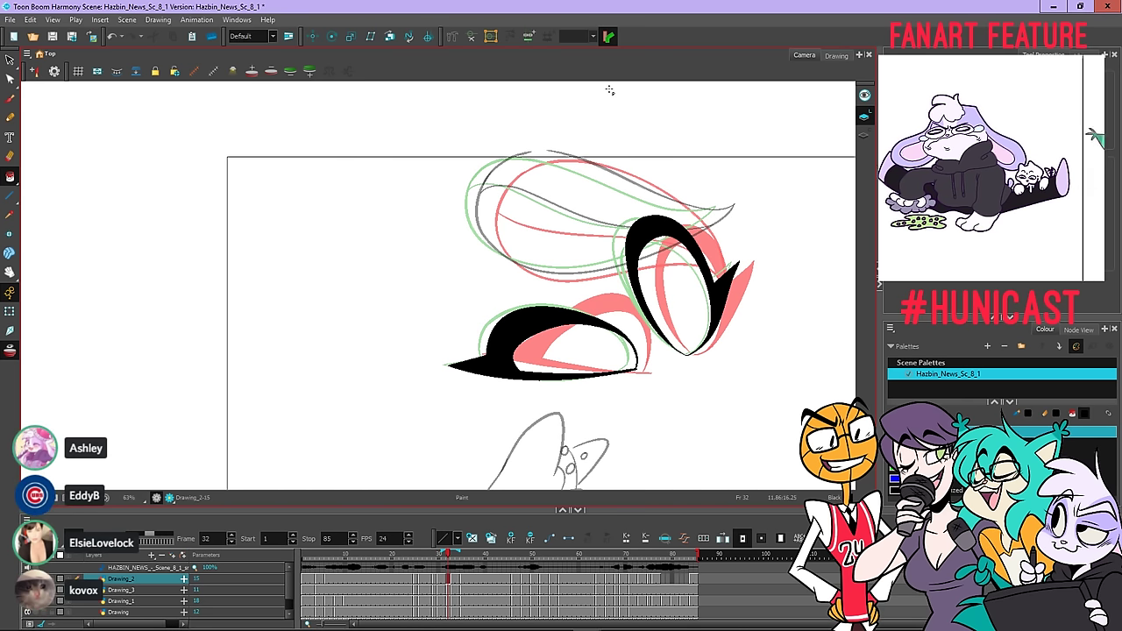
Advance to frame 33 and fill the lash shapes of both eyes with black
{"action": "key", "text": "period"}
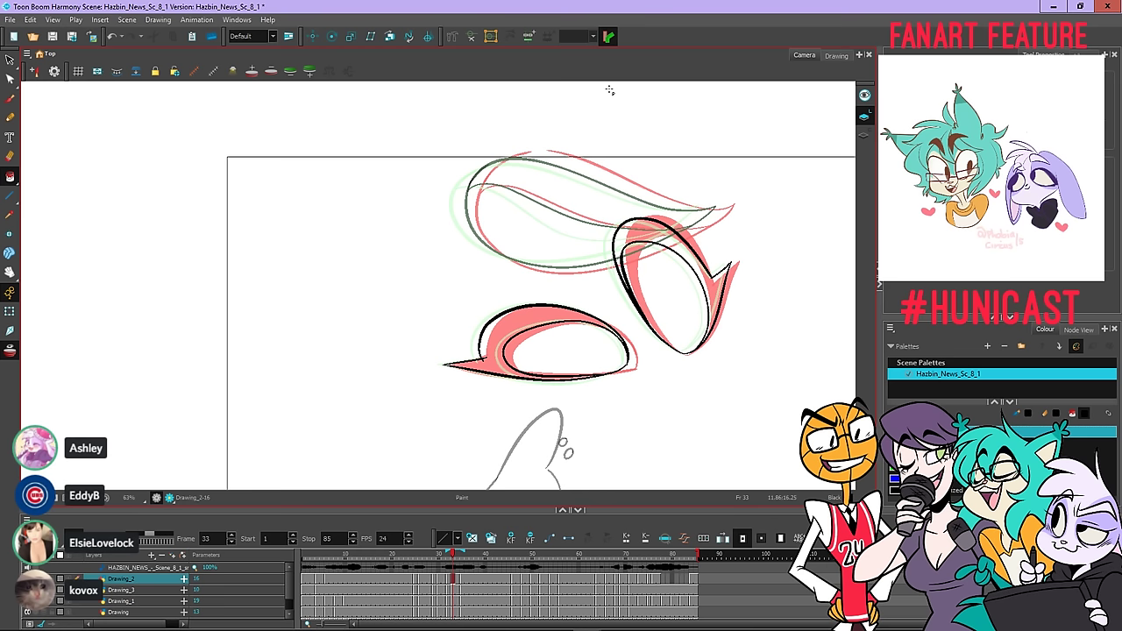
{"action": "left_click", "coordinate": [521, 311]}
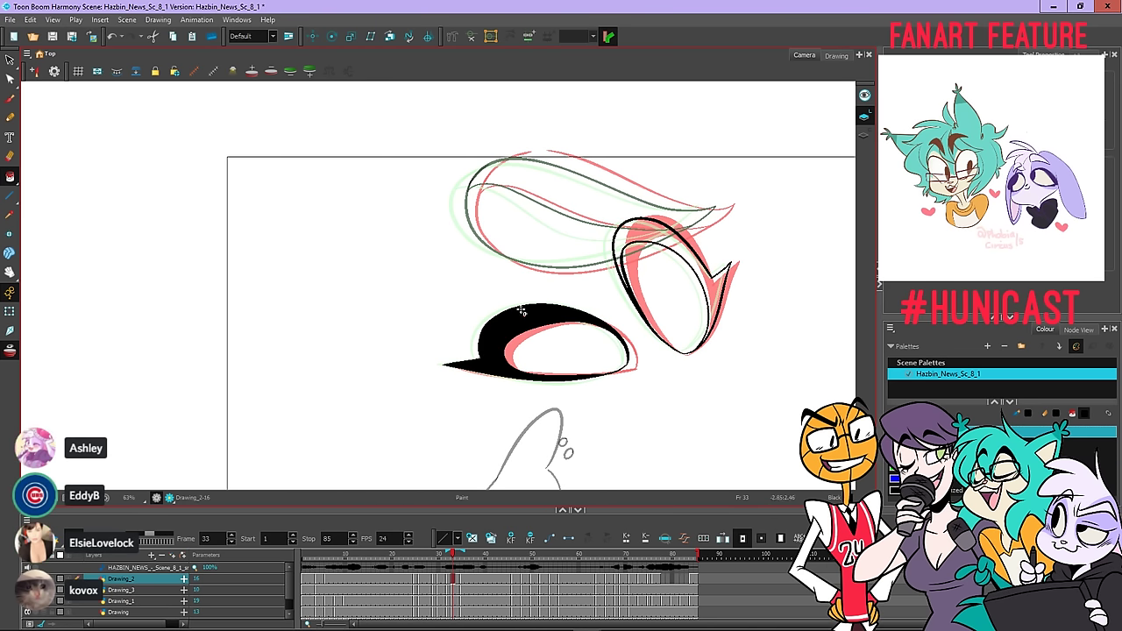
{"action": "left_click", "coordinate": [670, 230]}
In frame 35, select the eye line art and paint both lash areas black
{"action": "key", "text": "period"}
{"action": "key", "text": "period"}
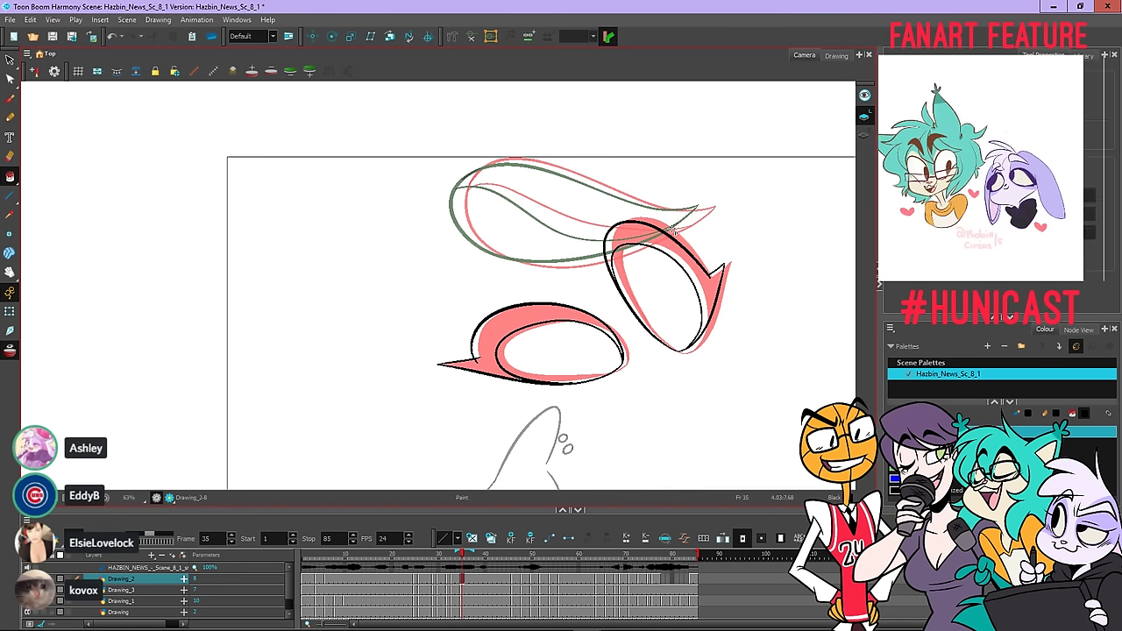
{"action": "key", "text": "ctrl+a"}
{"action": "key", "text": "Escape"}
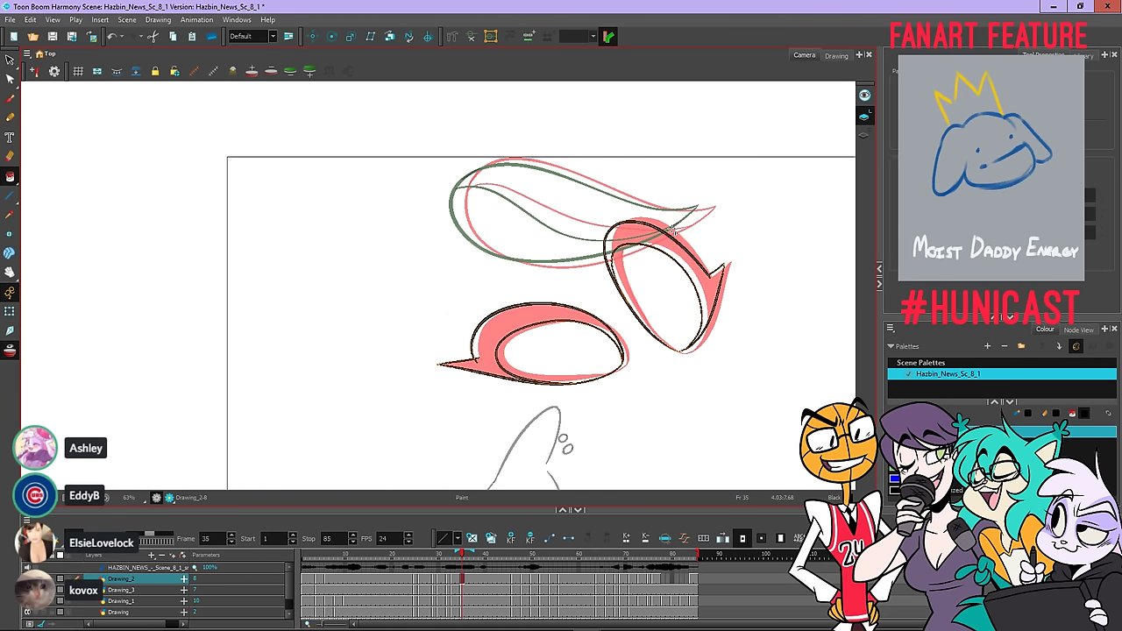
{"action": "left_click", "coordinate": [495, 330]}
{"action": "left_click", "coordinate": [649, 235]}
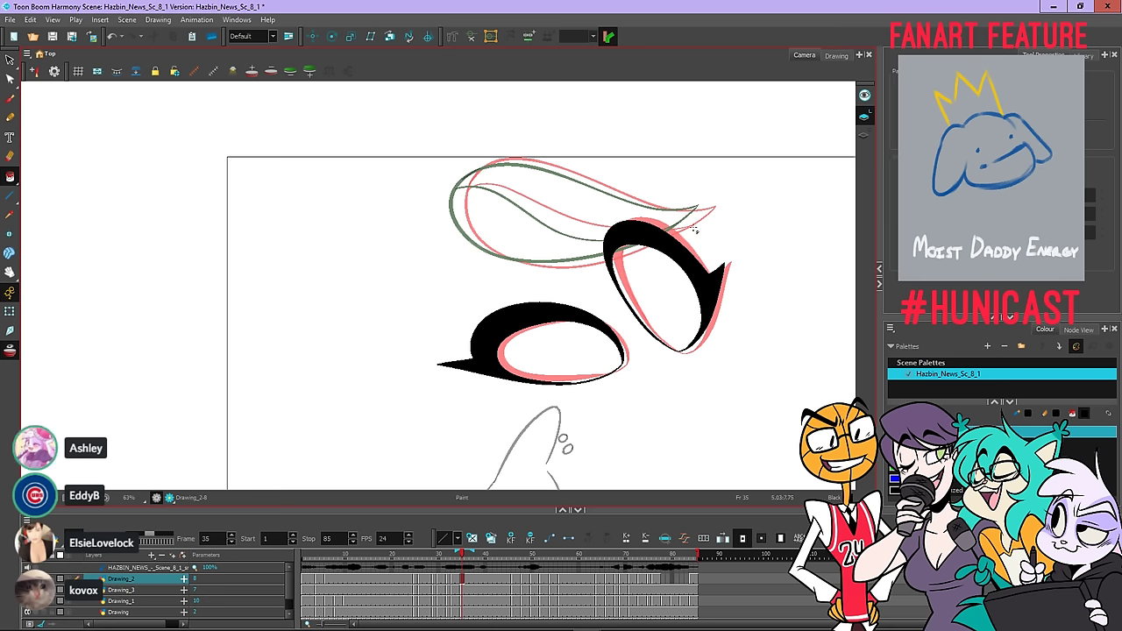
Jump to frame 46, select all of its eye lines and fill both half-closed eyes' lash areas with black
{"action": "key", "text": "period"}
{"action": "left_click", "coordinate": [513, 554]}
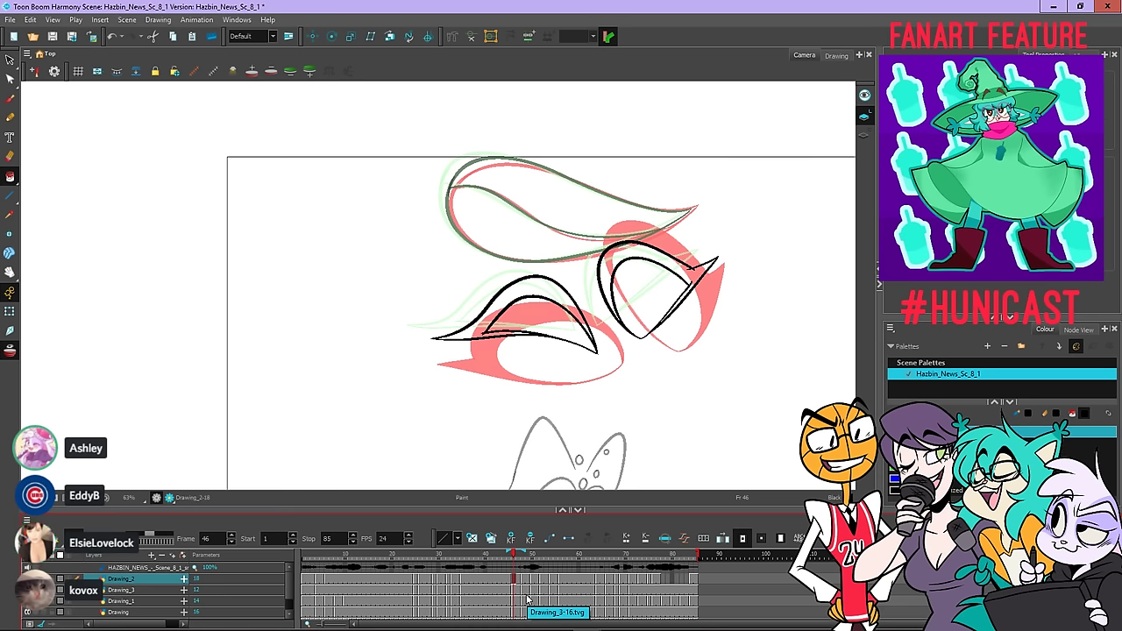
{"action": "key", "text": "ctrl+a"}
{"action": "left_click", "coordinate": [513, 579]}
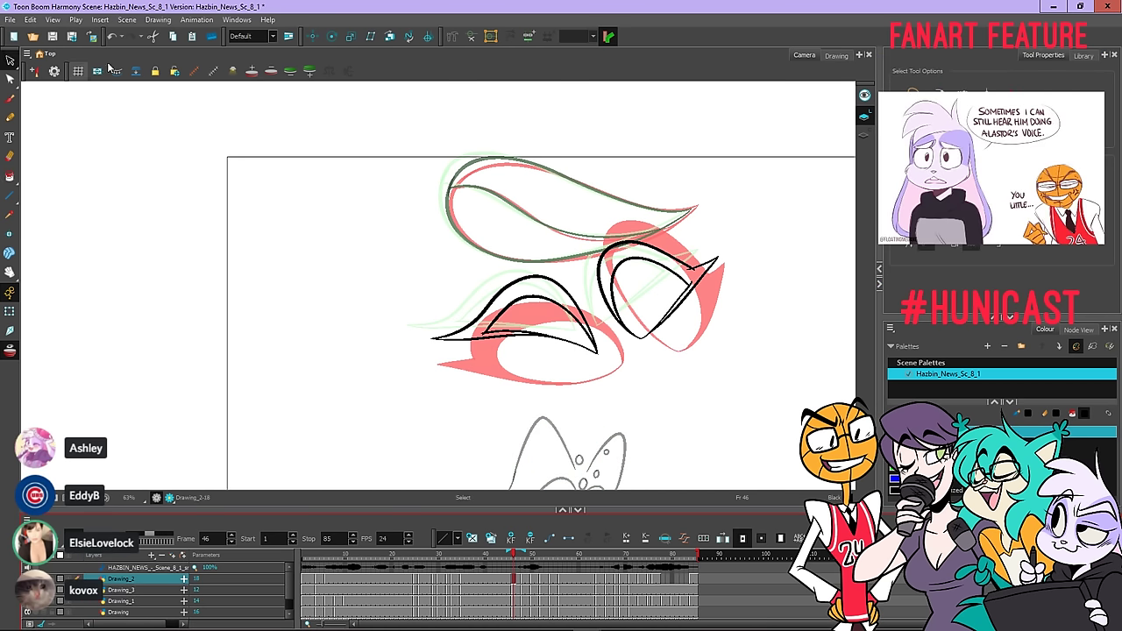
{"action": "key", "text": "alt+s"}
{"action": "key", "text": "ctrl+a"}
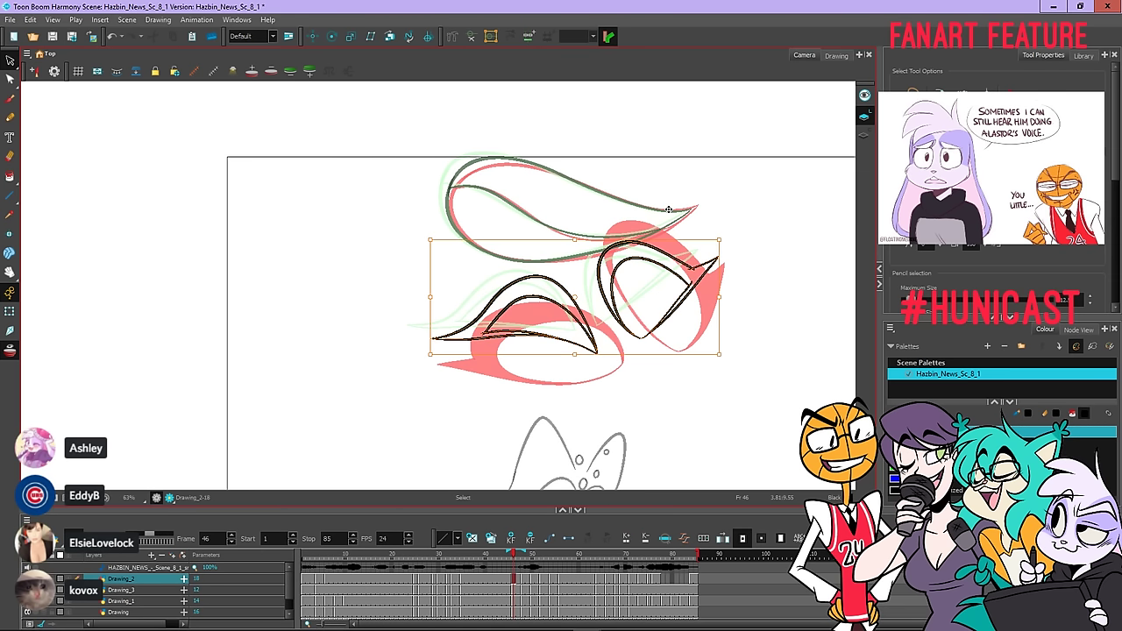
{"action": "key", "text": "alt+i"}
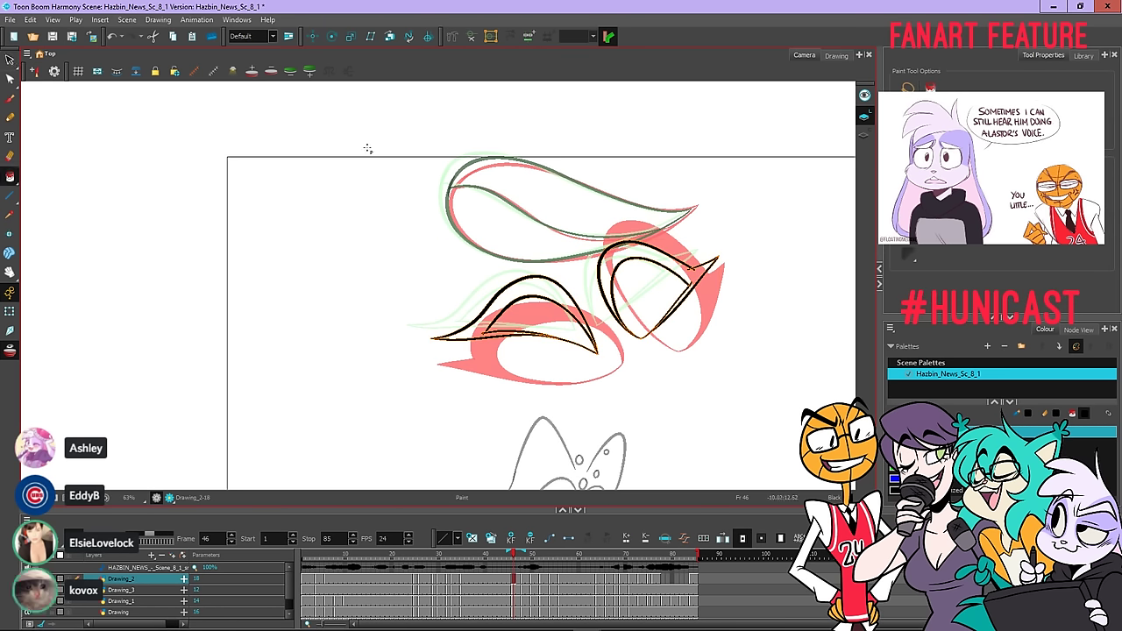
{"action": "left_click", "coordinate": [552, 284]}
Move on to frame 48, select its eye line art and fill the upper lashes of both eyes with black
{"action": "key", "text": "period"}
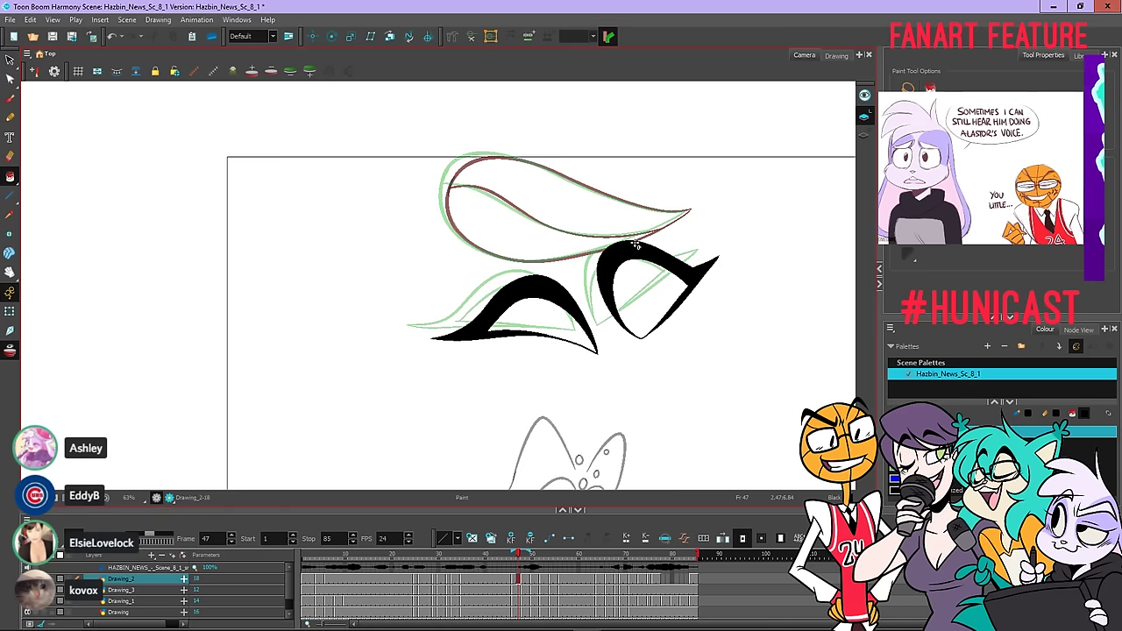
{"action": "key", "text": "period"}
{"action": "key", "text": "ctrl+a"}
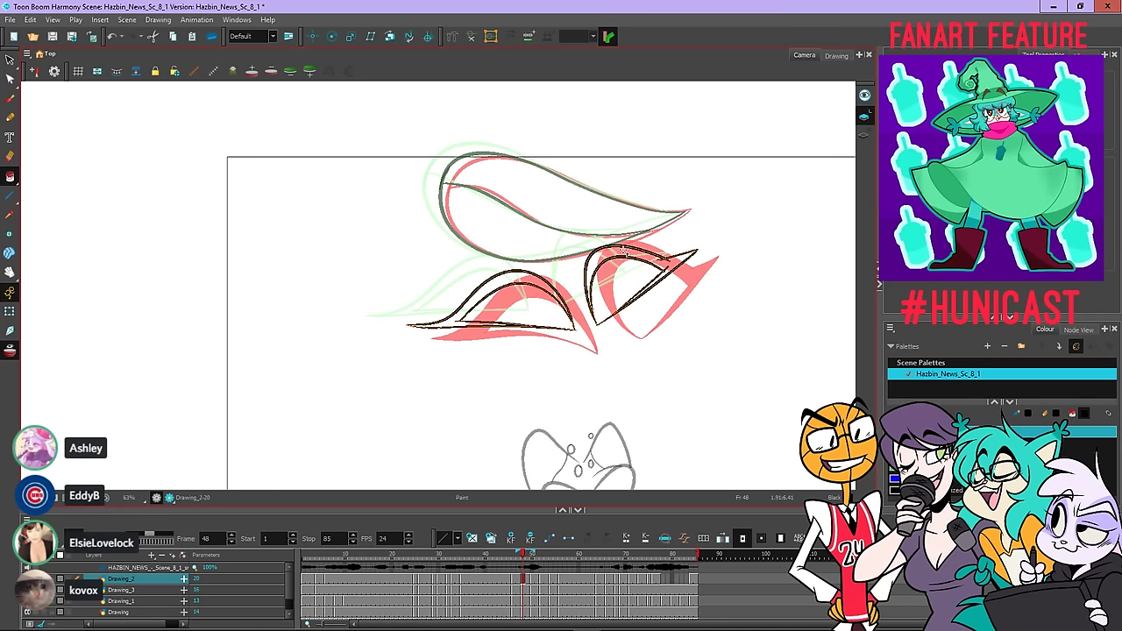
{"action": "key", "text": "Escape"}
{"action": "left_click", "coordinate": [521, 276]}
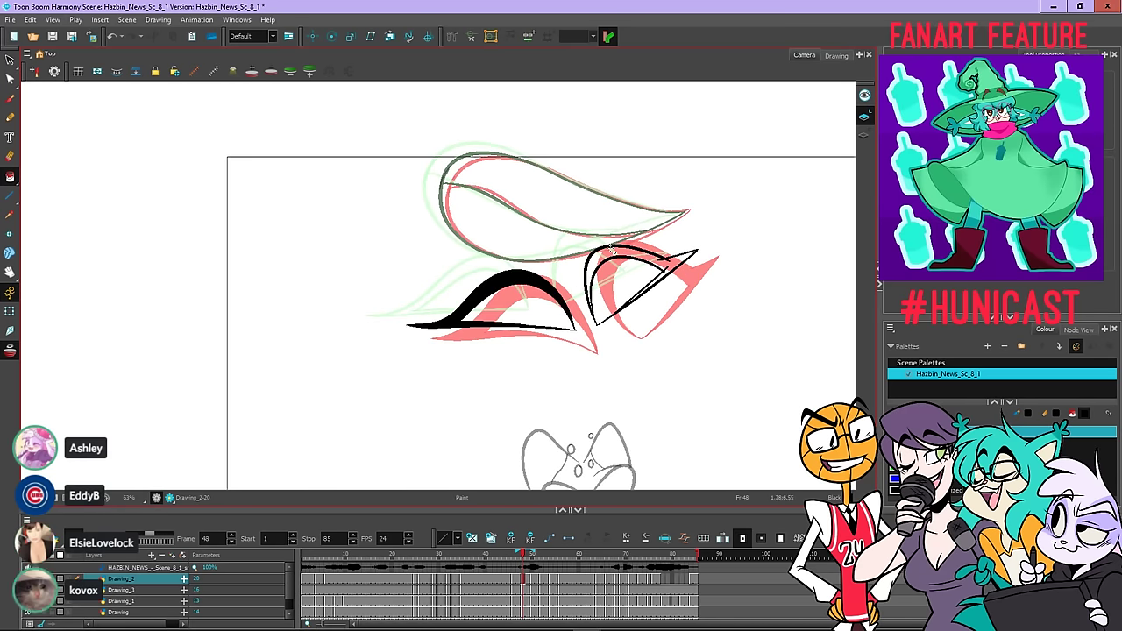
{"action": "left_click", "coordinate": [615, 250]}
Go to frame 50, select the eye lines and paint the lash areas of both eyes black
{"action": "key", "text": "period"}
{"action": "key", "text": "period"}
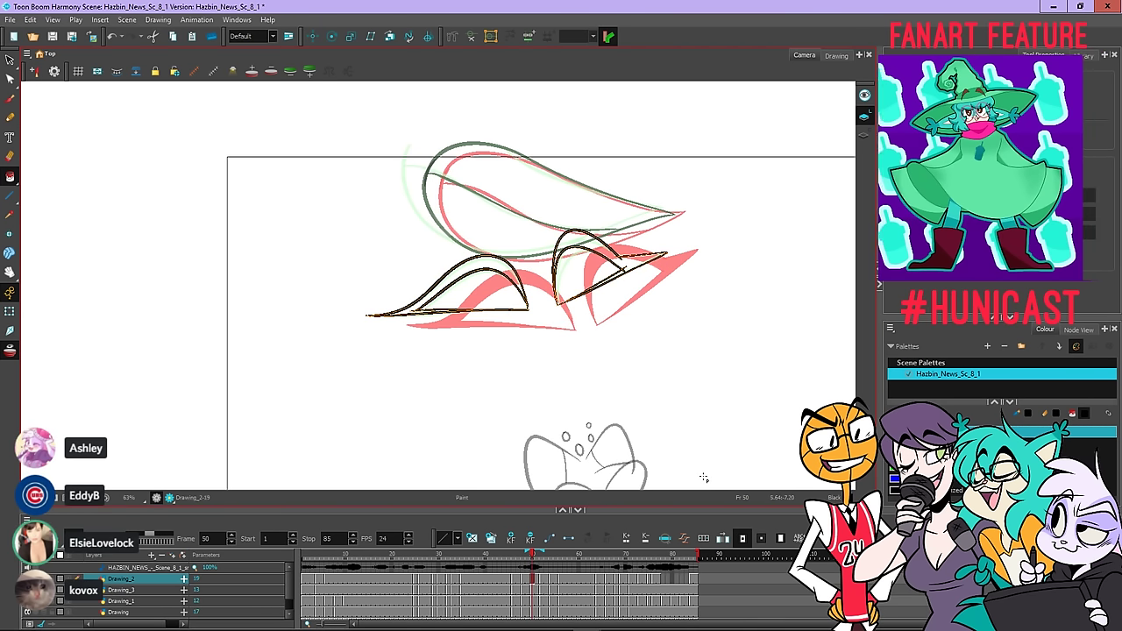
{"action": "key", "text": "ctrl+a"}
{"action": "key", "text": "Escape"}
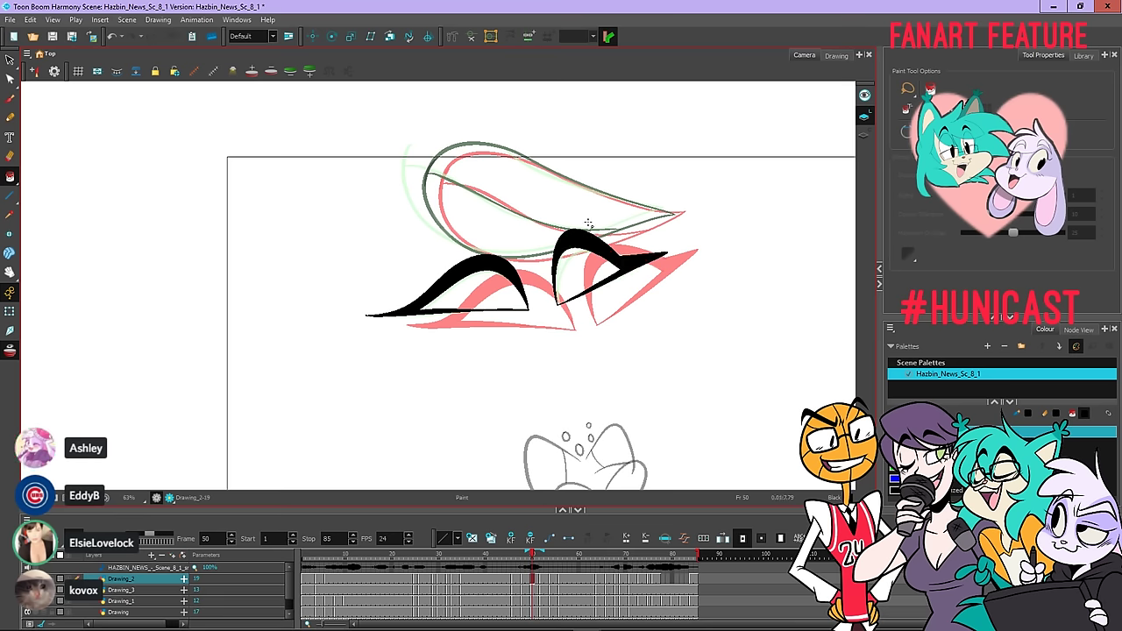
In frame 52, select all the eye lines and fill both upper lash shapes with black
{"action": "key", "text": "period"}
{"action": "key", "text": "period"}
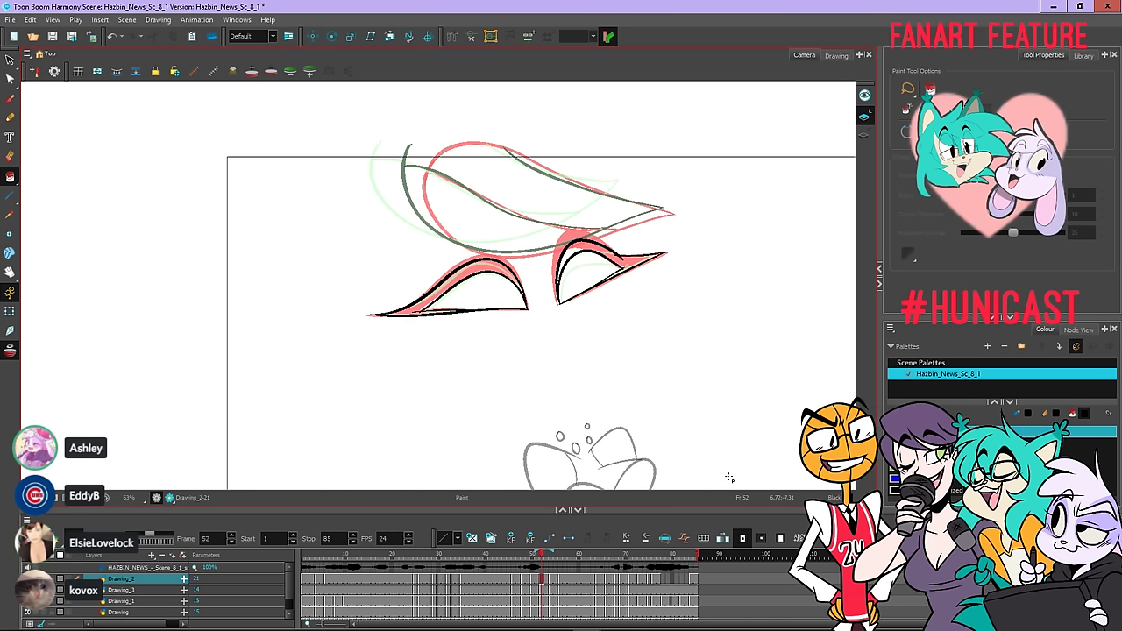
{"action": "key", "text": "ctrl+a"}
{"action": "left_click", "coordinate": [487, 268]}
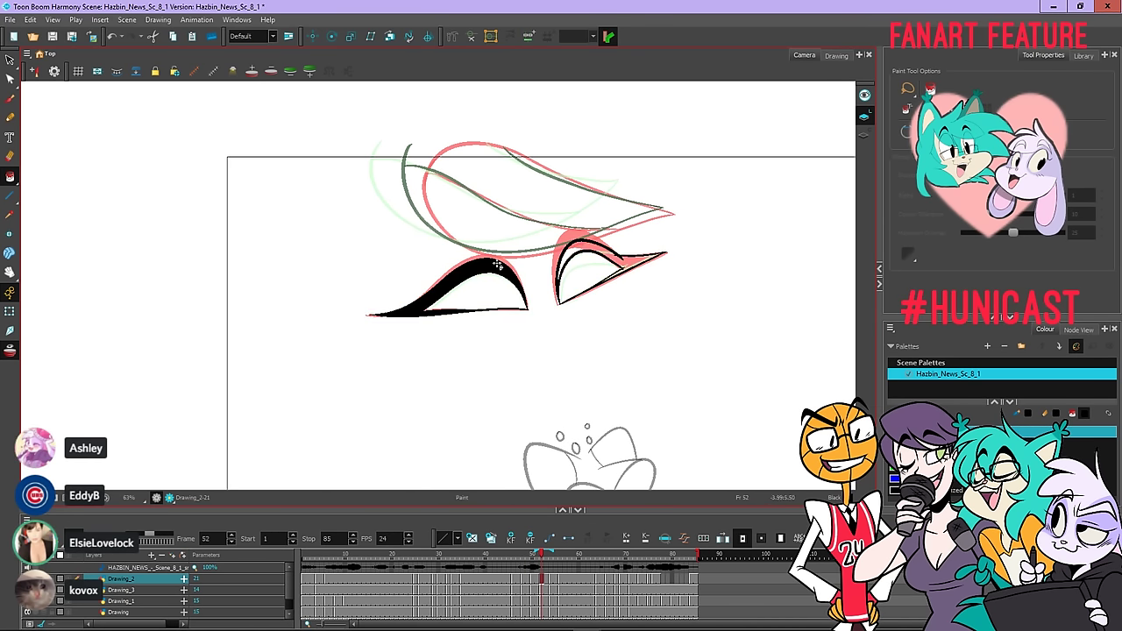
{"action": "left_click", "coordinate": [581, 249]}
Paint the lash areas of both eyes black in frame 54 after selecting all of their lines
{"action": "key", "text": "period"}
{"action": "key", "text": "period"}
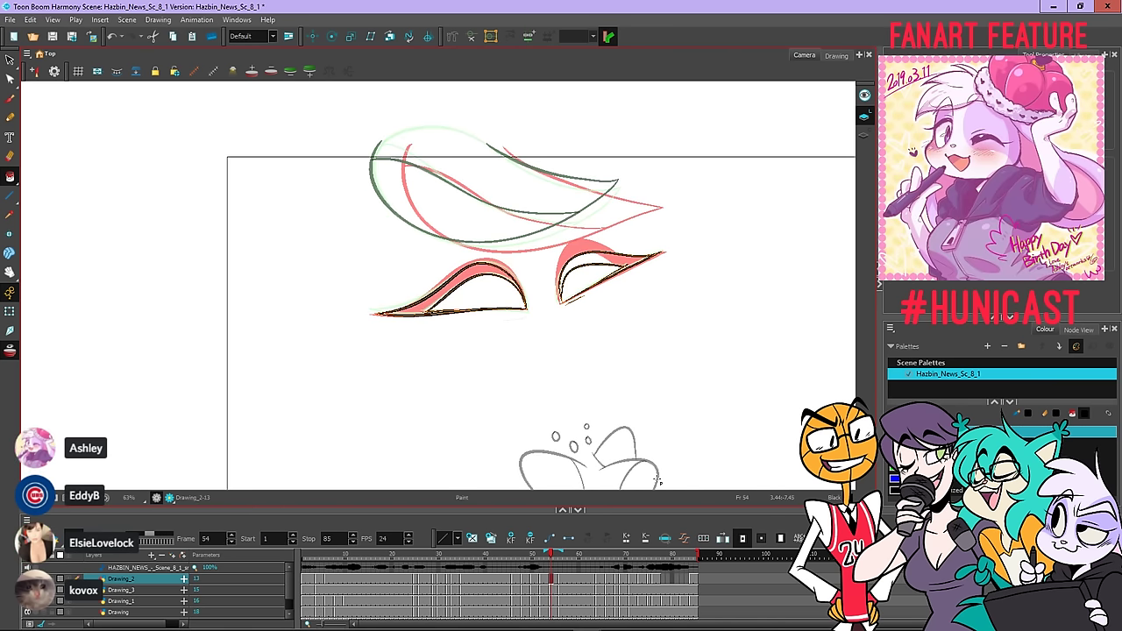
{"action": "key", "text": "ctrl+a"}
{"action": "left_click", "coordinate": [472, 267]}
{"action": "left_click", "coordinate": [598, 256]}
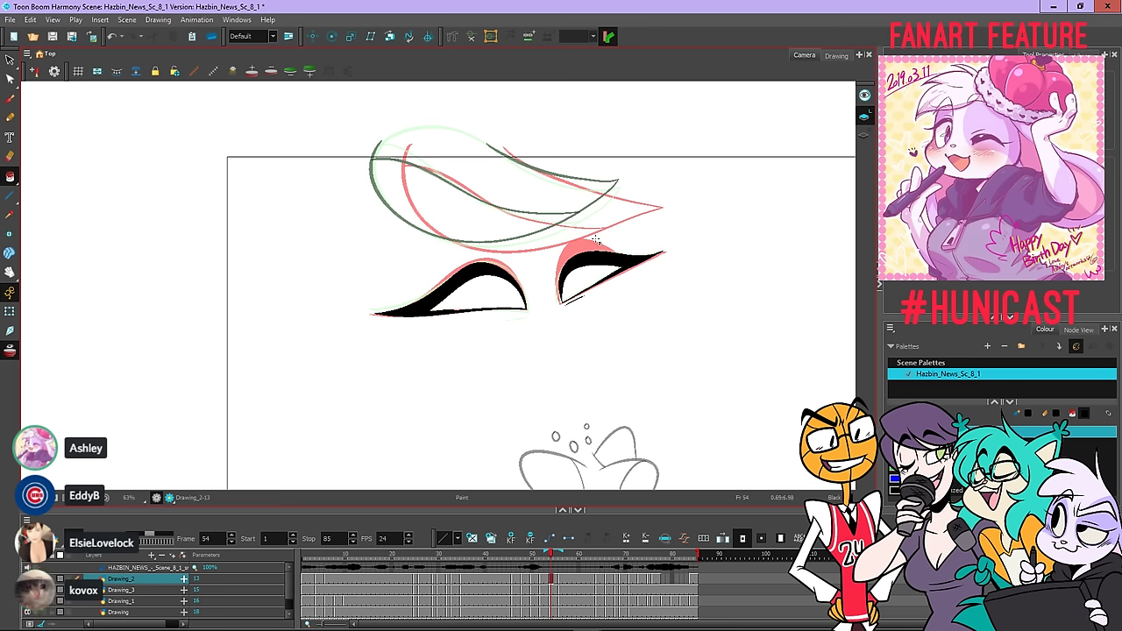
Flip between the neighbouring frames, go to frame 56, select its eye lines and fill both lash areas with black
{"action": "key", "text": "comma"}
{"action": "key", "text": "period"}
{"action": "key", "text": "period"}
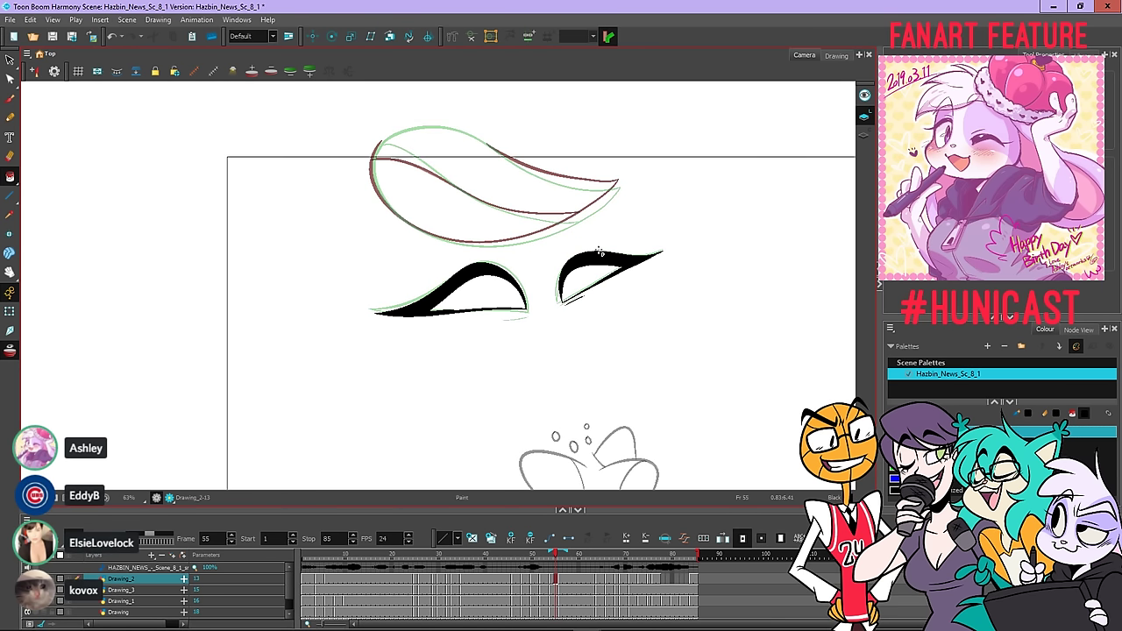
{"action": "key", "text": "comma"}
{"action": "key", "text": "period"}
{"action": "key", "text": "period"}
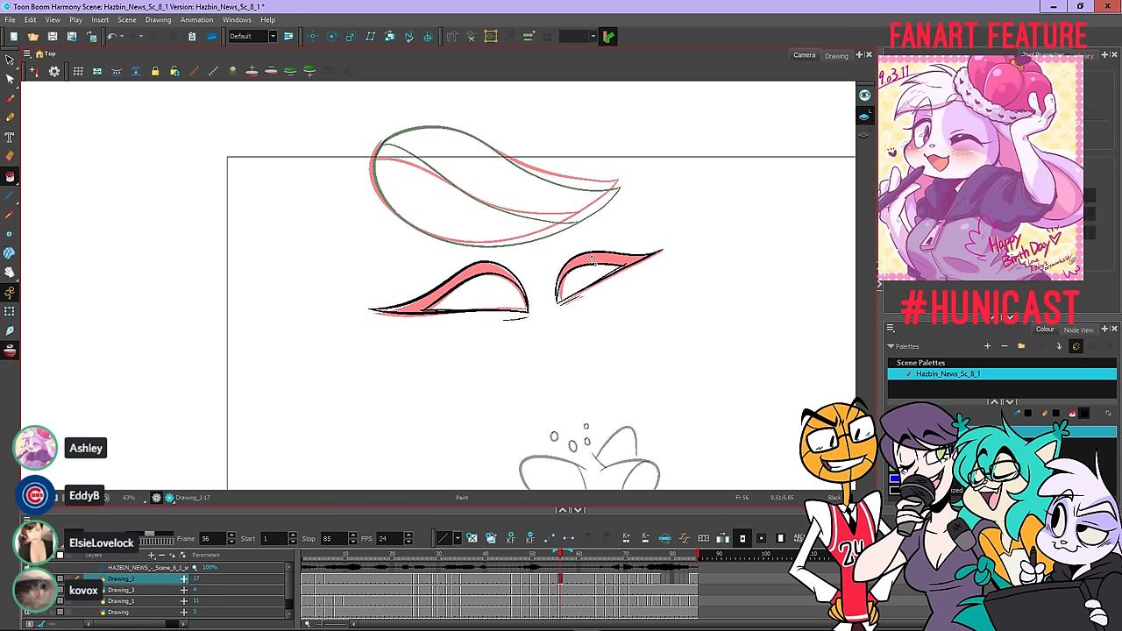
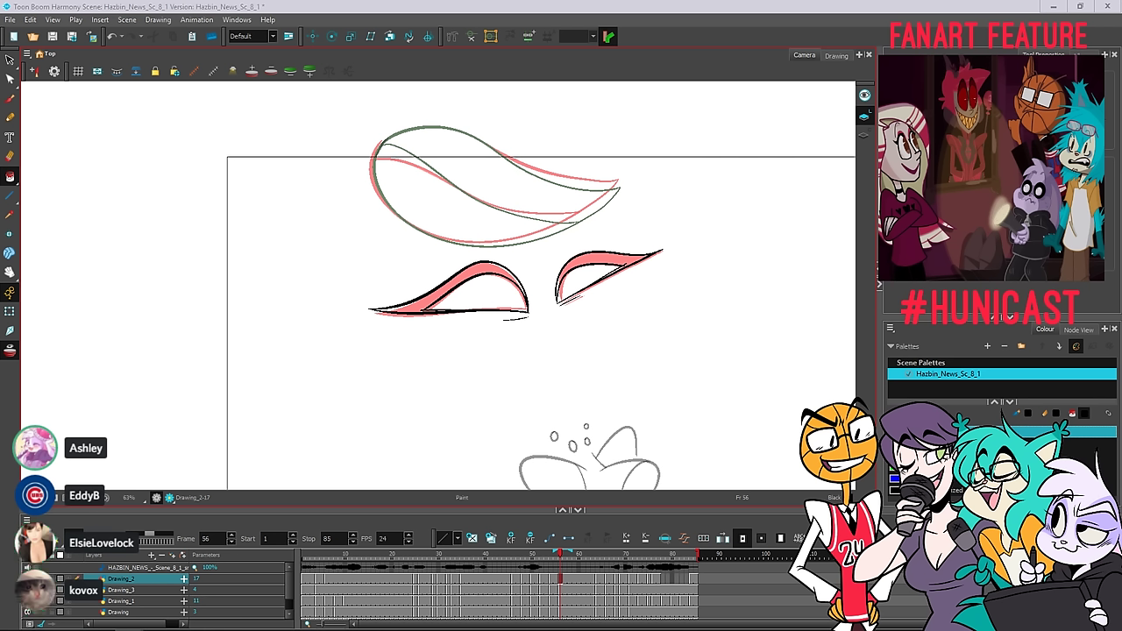
{"action": "left_click", "coordinate": [538, 274]}
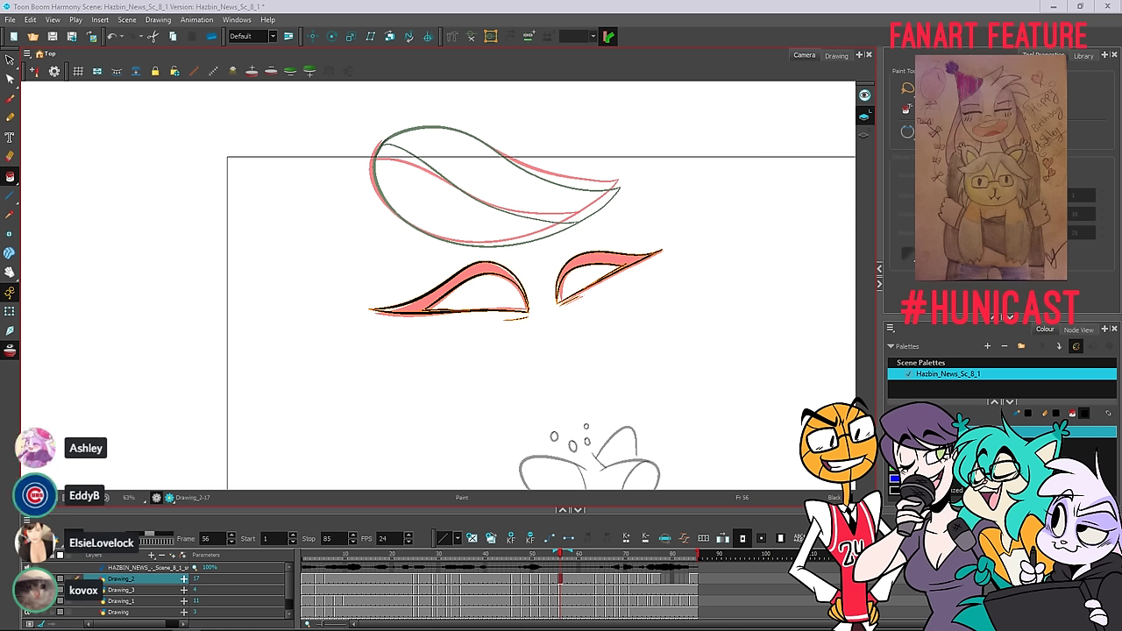
{"action": "left_click", "coordinate": [499, 4]}
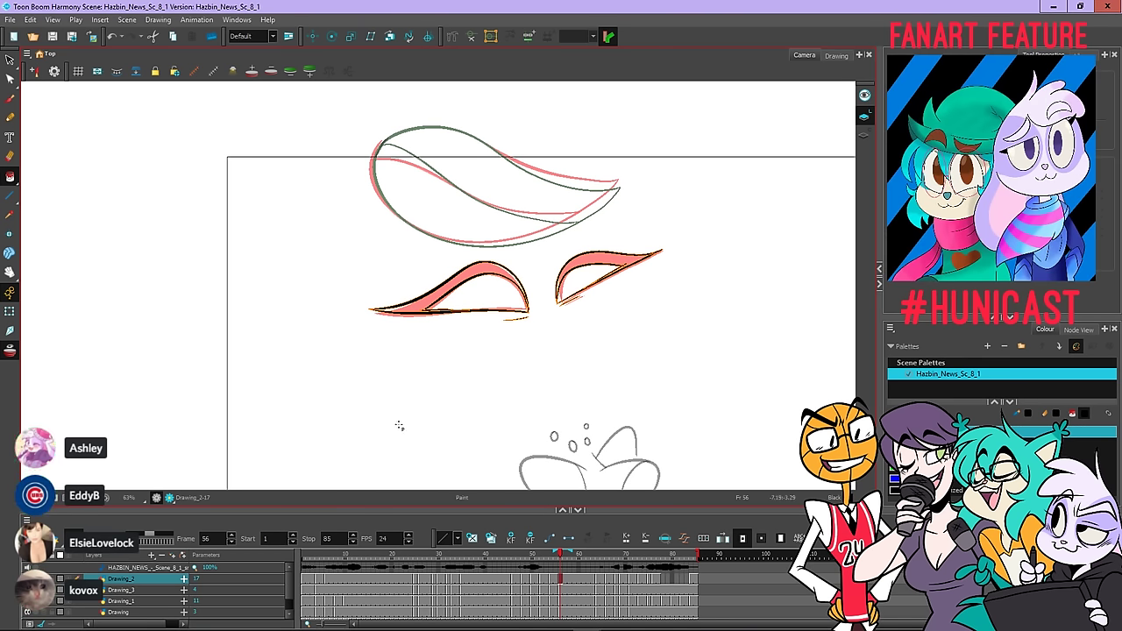
{"action": "left_click", "coordinate": [455, 285]}
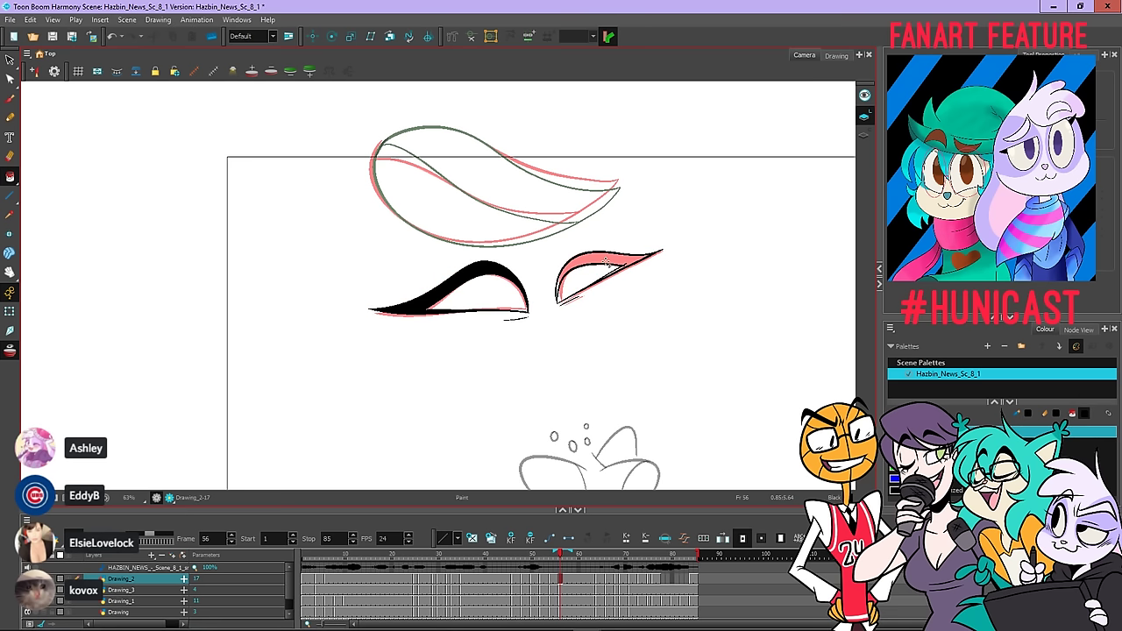
{"action": "left_click", "coordinate": [612, 259]}
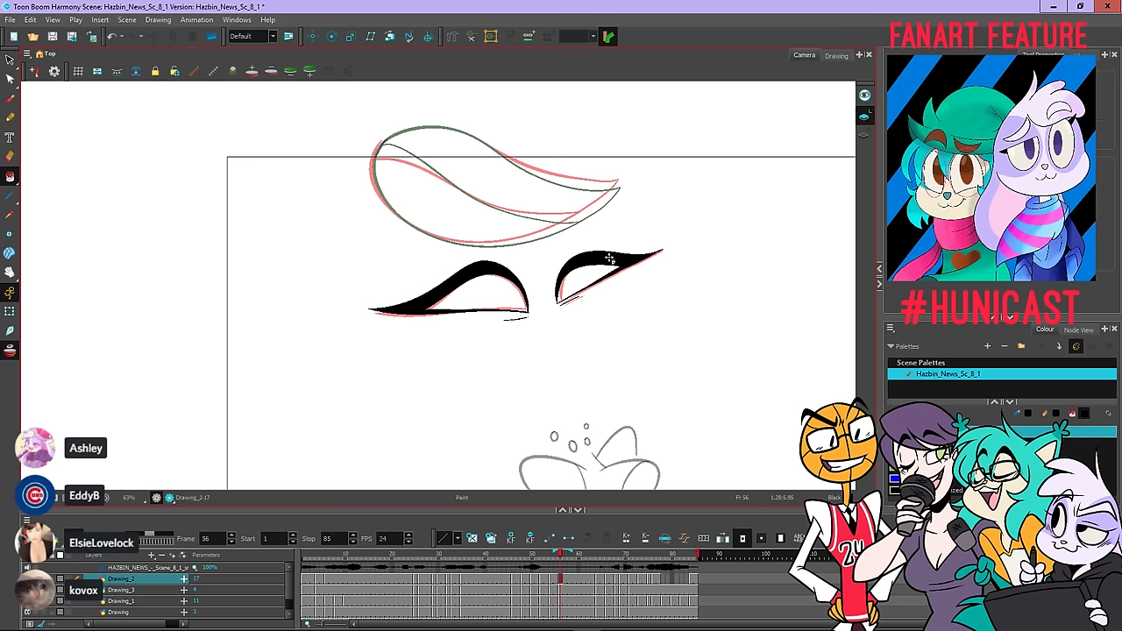
Go to frame 64, select all the lines of the nearly closed eyes and fill both narrow lash shapes with black
{"action": "key", "text": "period"}
{"action": "key", "text": "period"}
{"action": "key", "text": "period"}
{"action": "key", "text": "period"}
{"action": "key", "text": "period"}
{"action": "key", "text": "period"}
{"action": "key", "text": "period"}
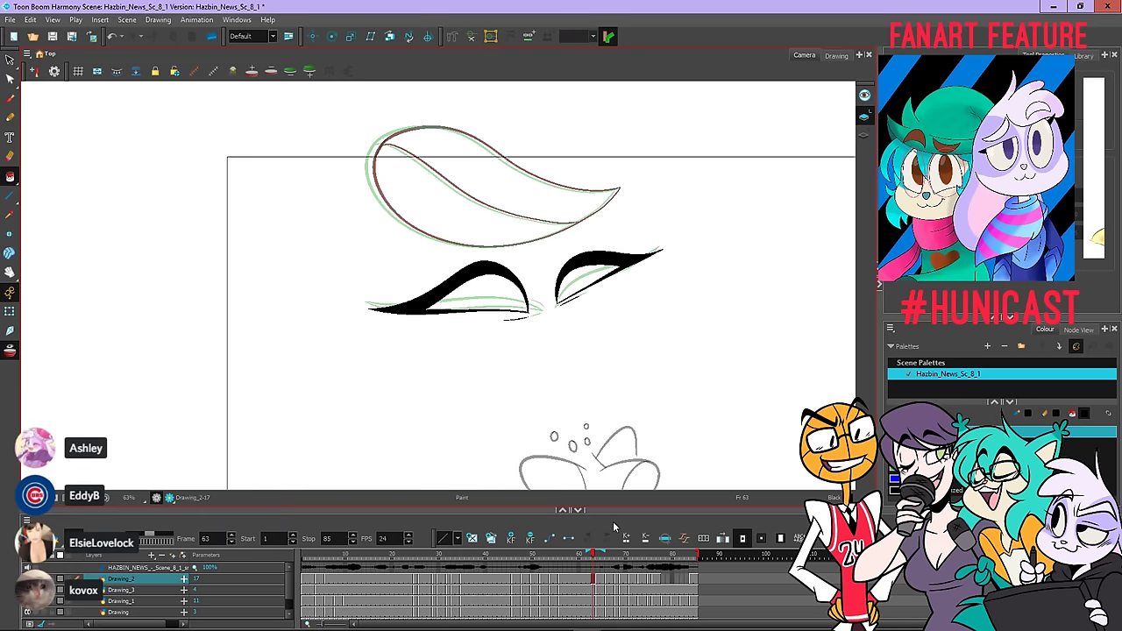
{"action": "left_click", "coordinate": [432, 308]}
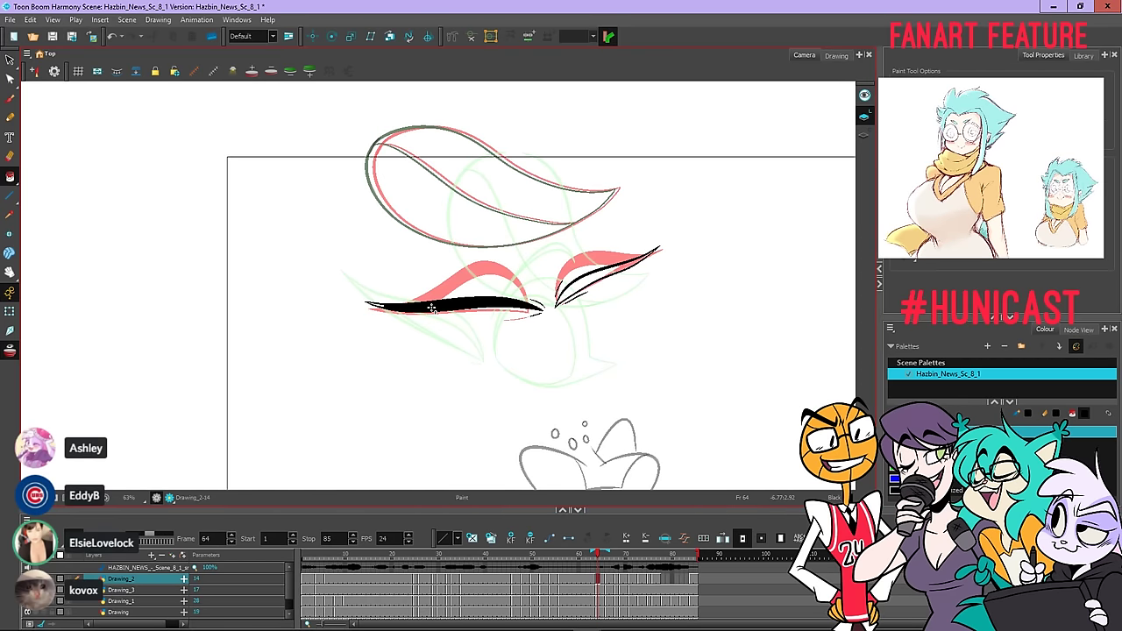
{"action": "key", "text": "ctrl+z"}
{"action": "key", "text": "ctrl+a"}
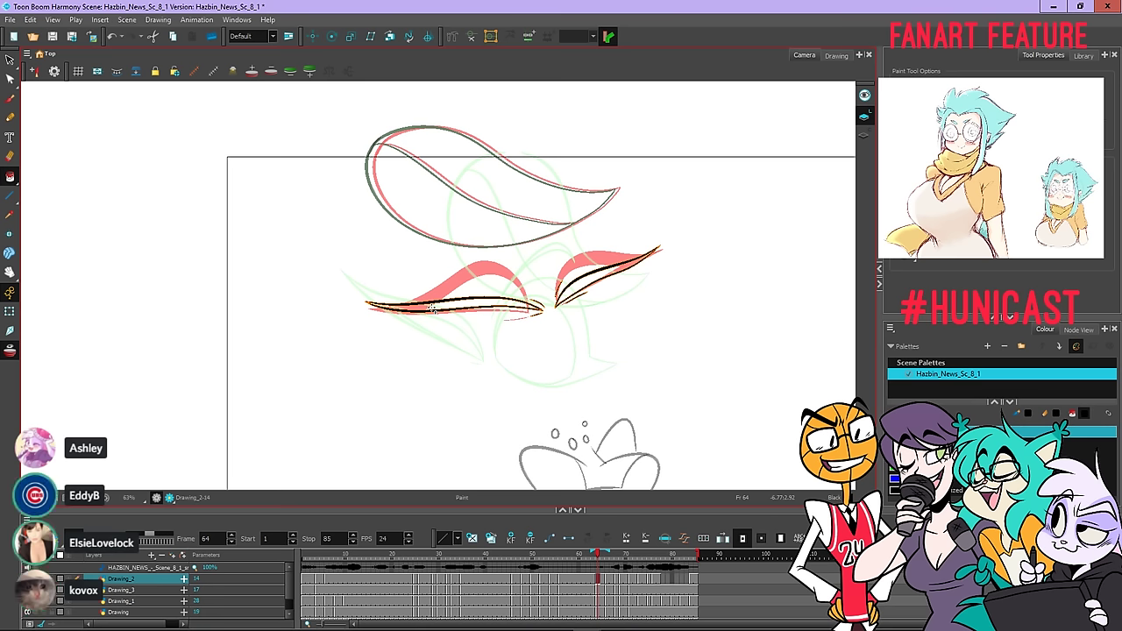
{"action": "left_click", "coordinate": [432, 308]}
{"action": "left_click", "coordinate": [590, 282]}
In frame 66, select all the eye lines and fill both lash areas and the crease above the round eye with black
{"action": "key", "text": "period"}
{"action": "key", "text": "period"}
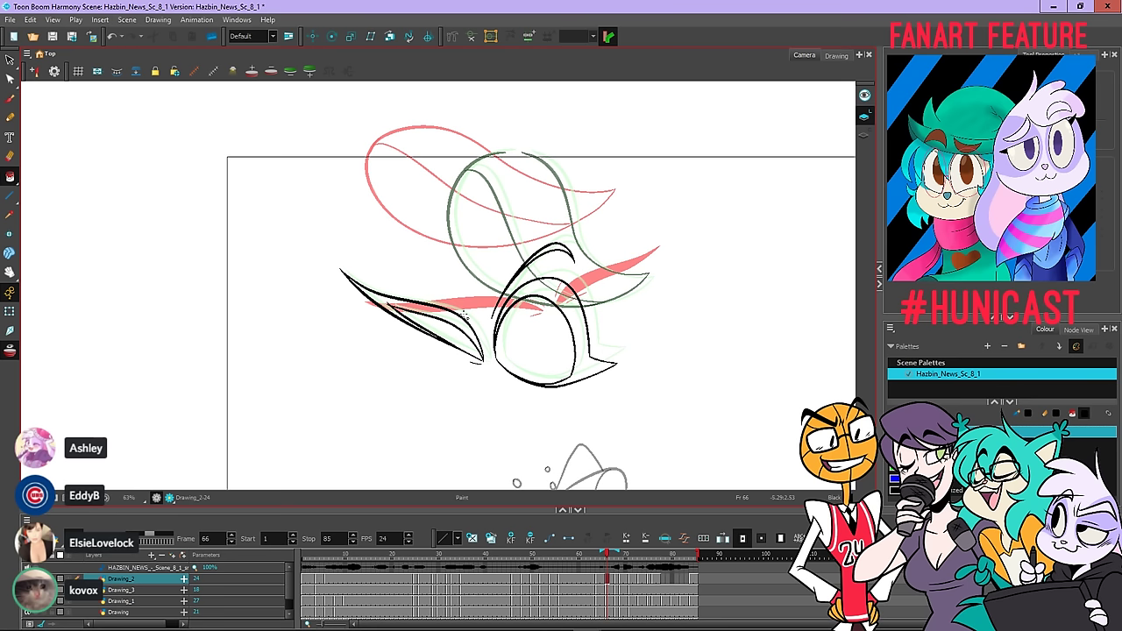
{"action": "key", "text": "ctrl+a"}
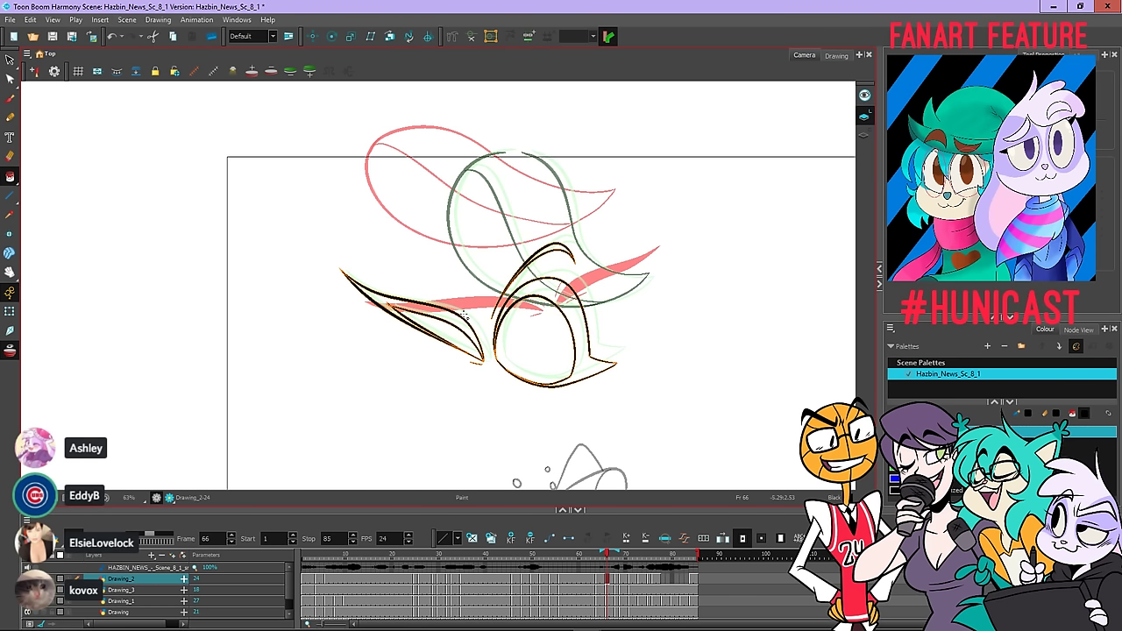
{"action": "left_click", "coordinate": [461, 322]}
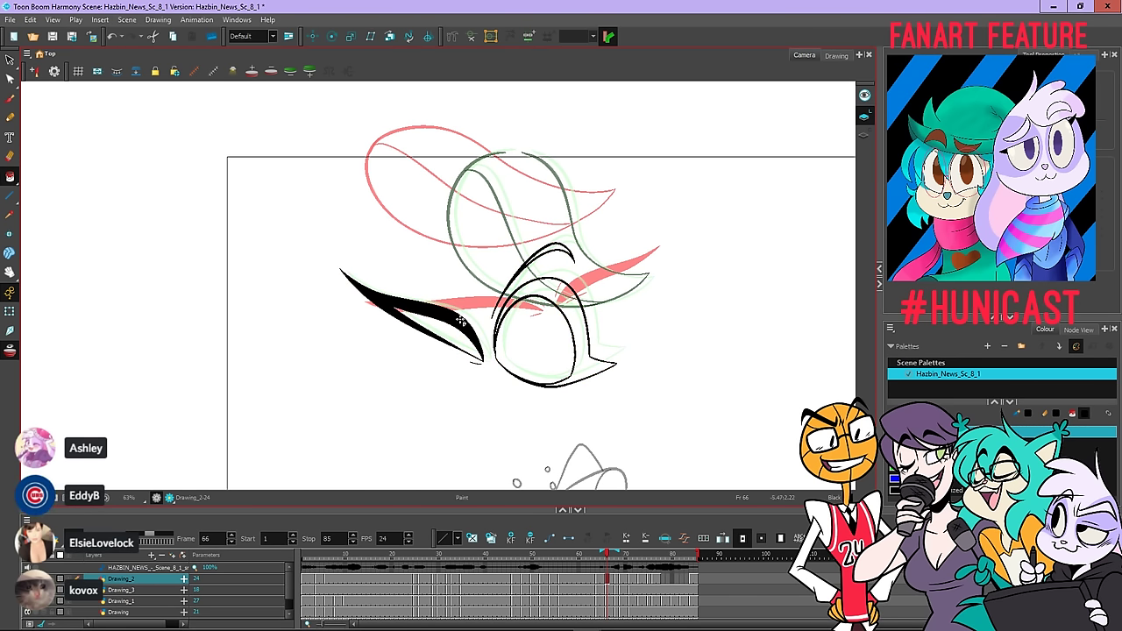
{"action": "left_click", "coordinate": [555, 296]}
{"action": "left_click", "coordinate": [556, 251]}
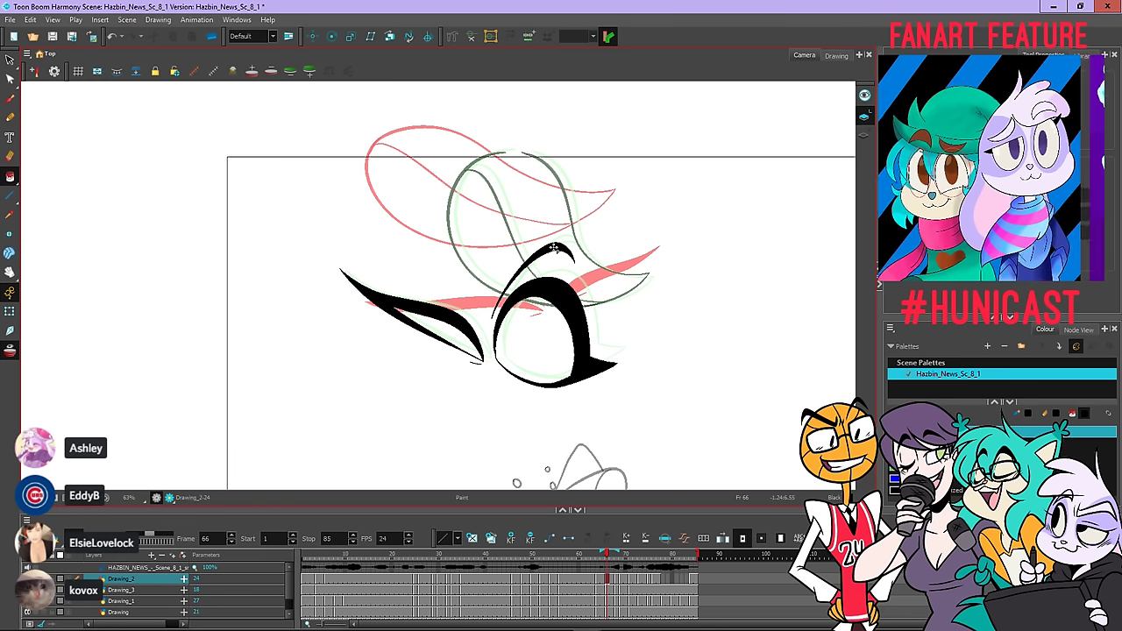
In frame 68, select all the eye lines and fill both lash areas and the crease black, leaving the eye whites empty
{"action": "key", "text": "."}
{"action": "key", "text": "."}
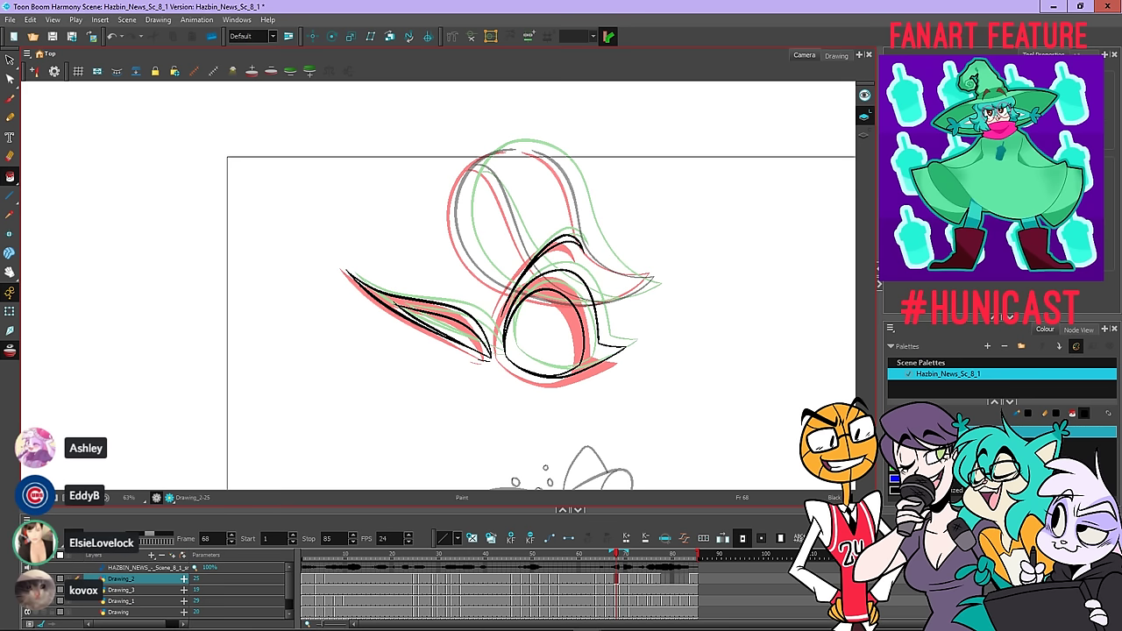
{"action": "key", "text": "ctrl+a"}
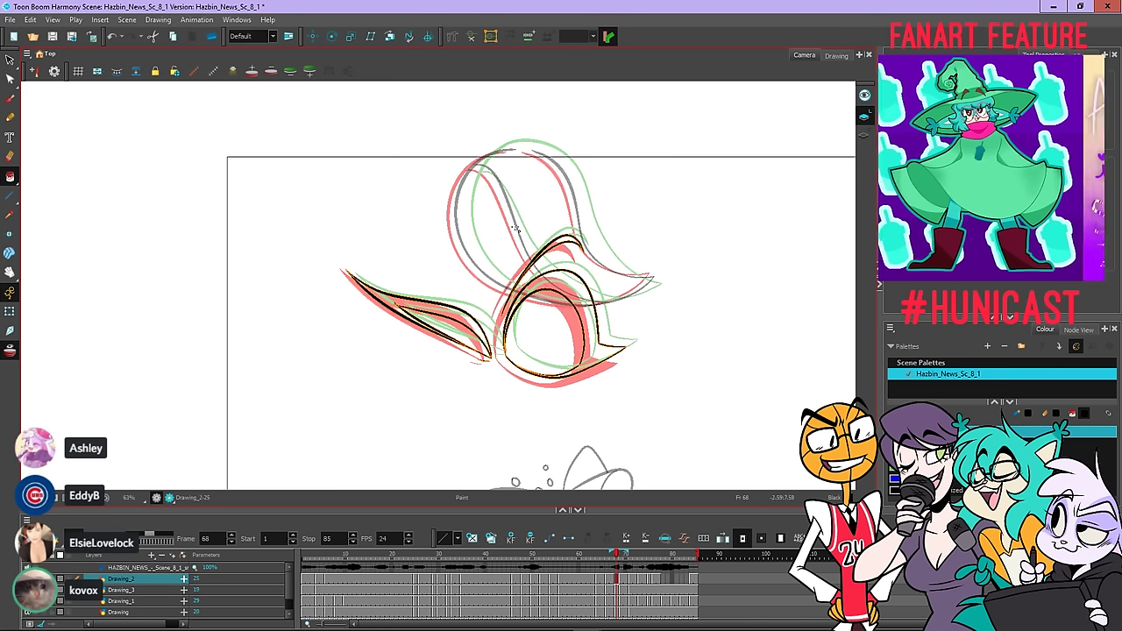
{"action": "mouse_move", "coordinate": [480, 226]}
{"action": "left_mouse_down"}
{"action": "mouse_move", "coordinate": [709, 250]}
{"action": "mouse_move", "coordinate": [532, 252]}
{"action": "left_mouse_up"}
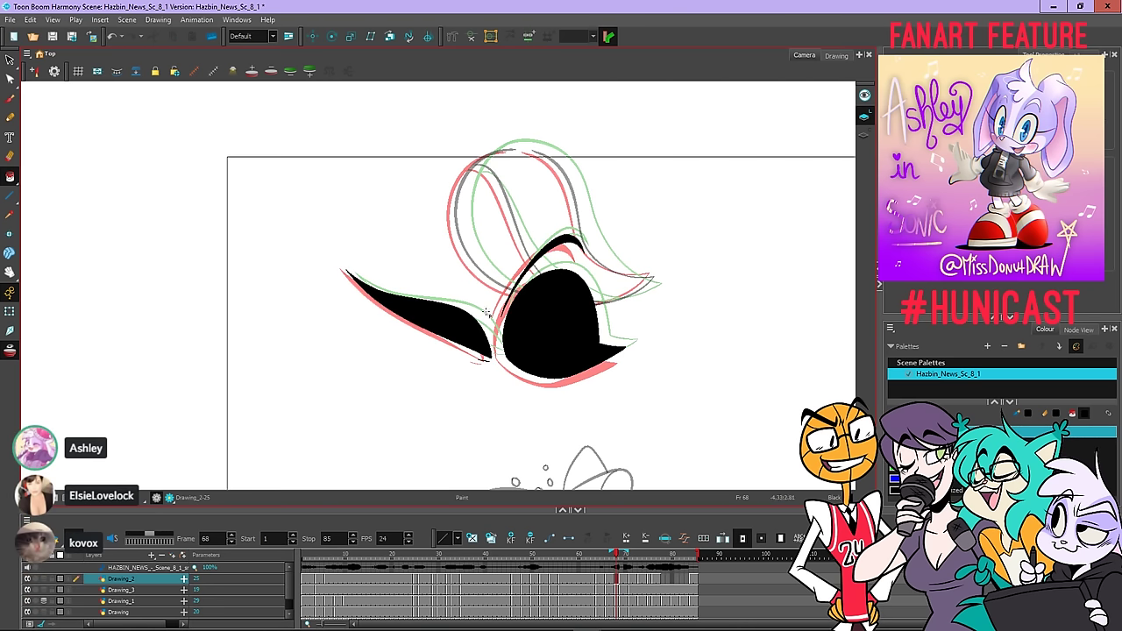
{"action": "key", "text": "ctrl+z"}
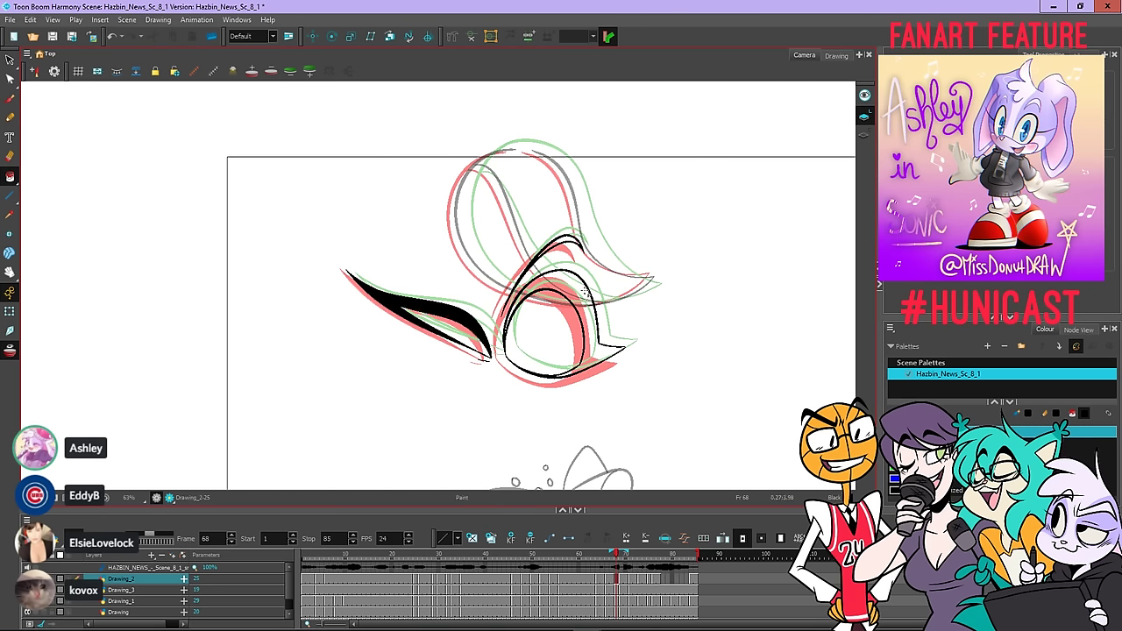
{"action": "left_click", "coordinate": [584, 291]}
{"action": "left_click", "coordinate": [566, 239]}
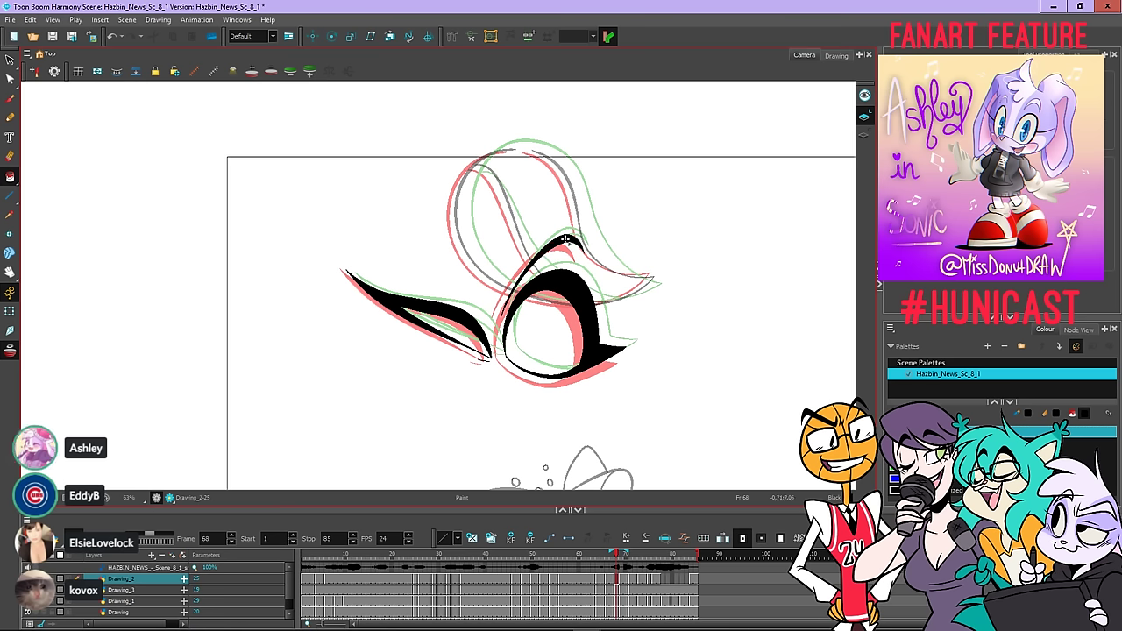
Go to frame 69, select all of its eye lines and fill the lash areas and the crease with black
{"action": "key", "text": "period"}
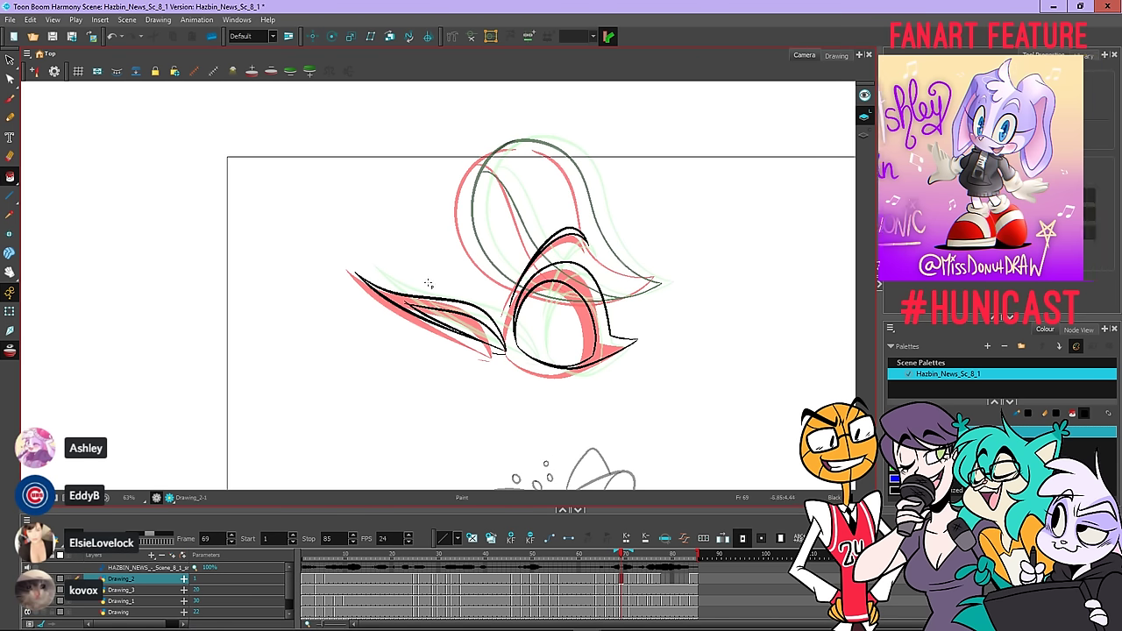
{"action": "left_click", "coordinate": [456, 304]}
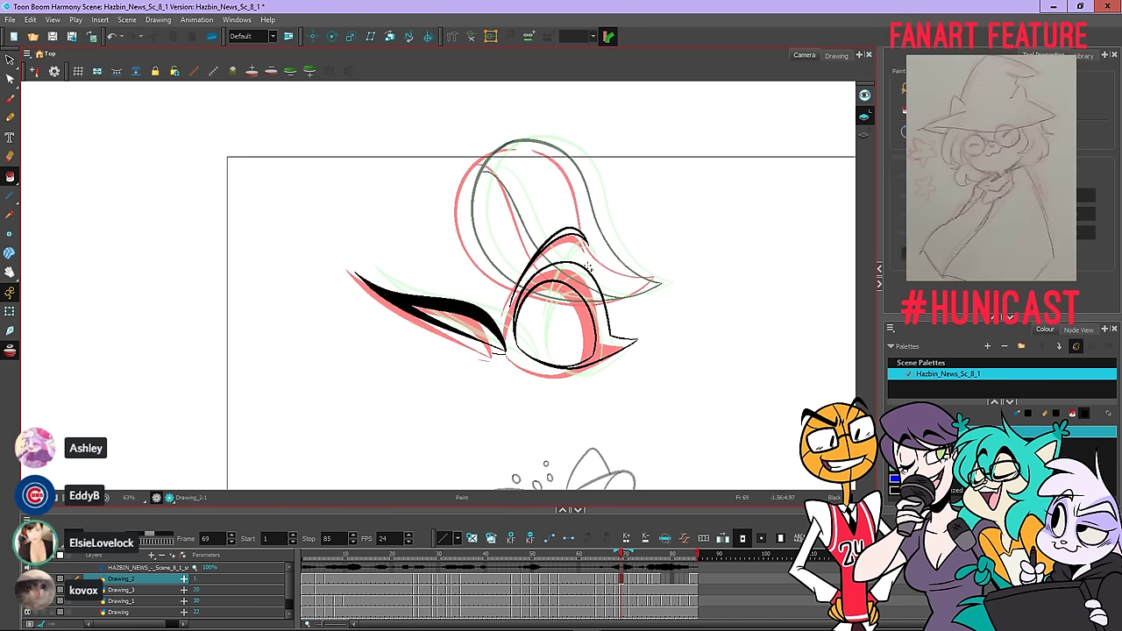
{"action": "key", "text": "ctrl+z"}
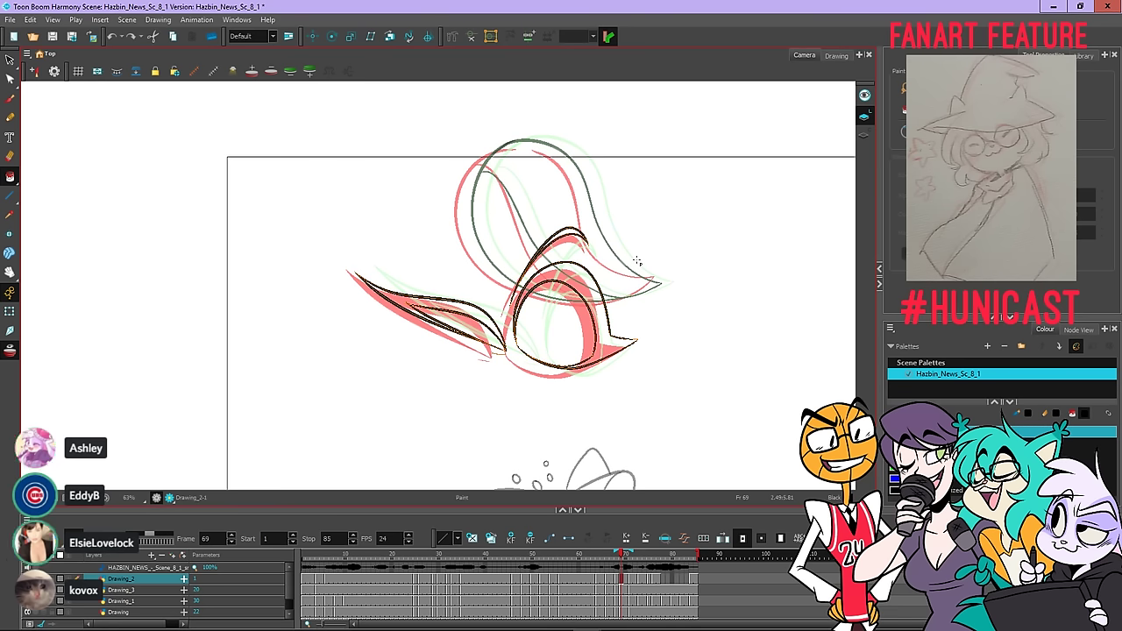
{"action": "key", "text": "ctrl+a"}
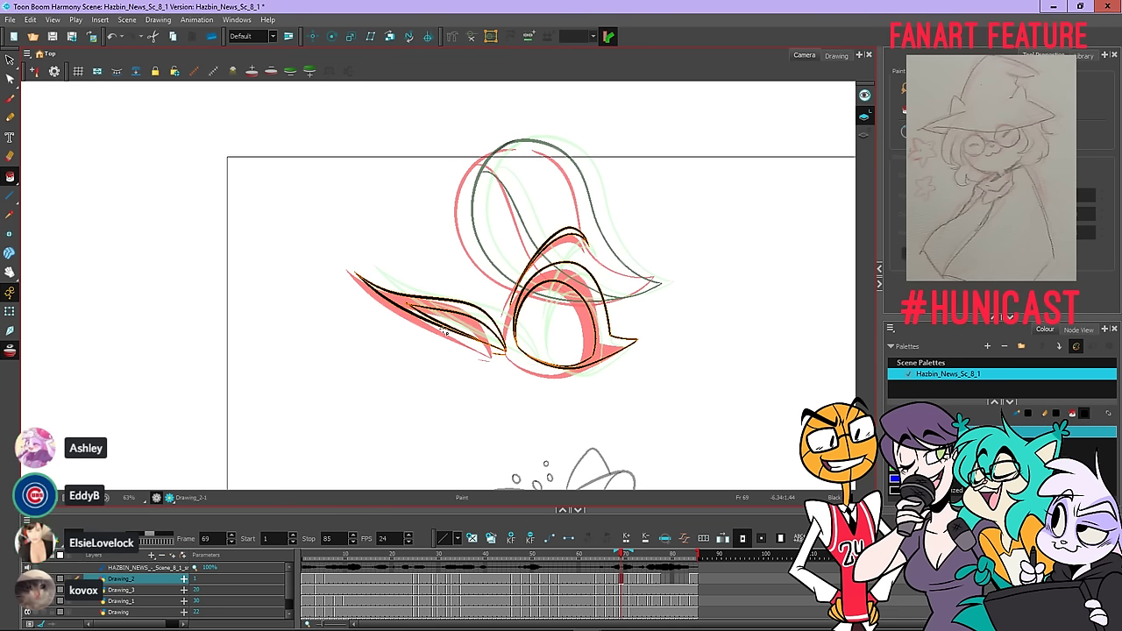
{"action": "left_click", "coordinate": [447, 308]}
{"action": "left_click_drag", "start_coordinate": [575, 226], "coordinate": [604, 300]}
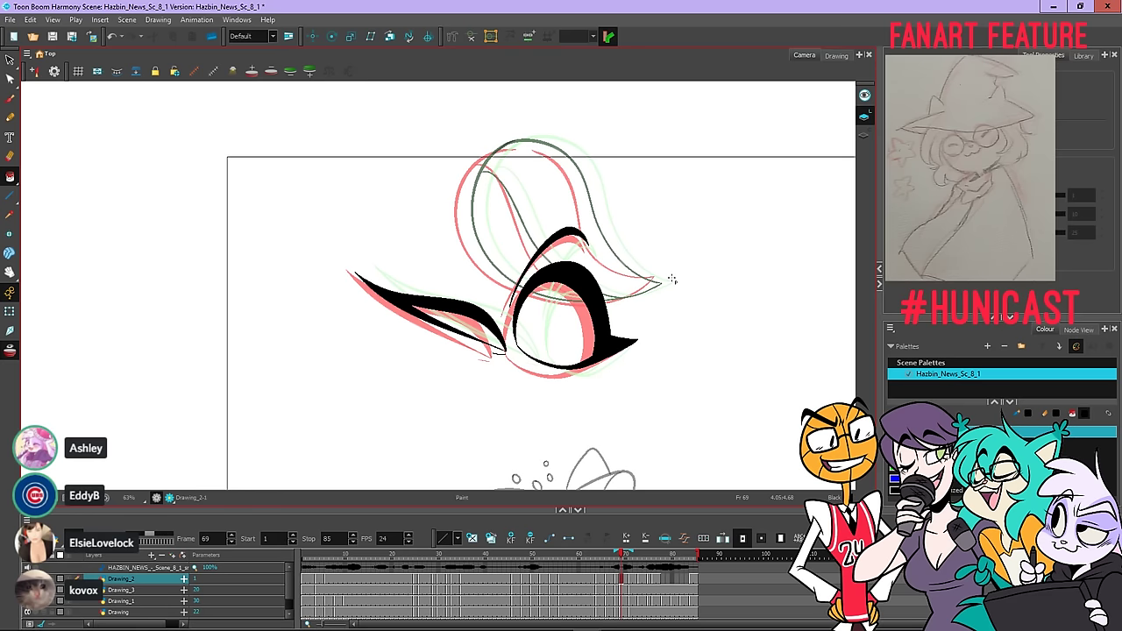
Fill both eyes' lashes and the crease black in frame 71 after selecting all the lines
{"action": "key", "text": "g"}
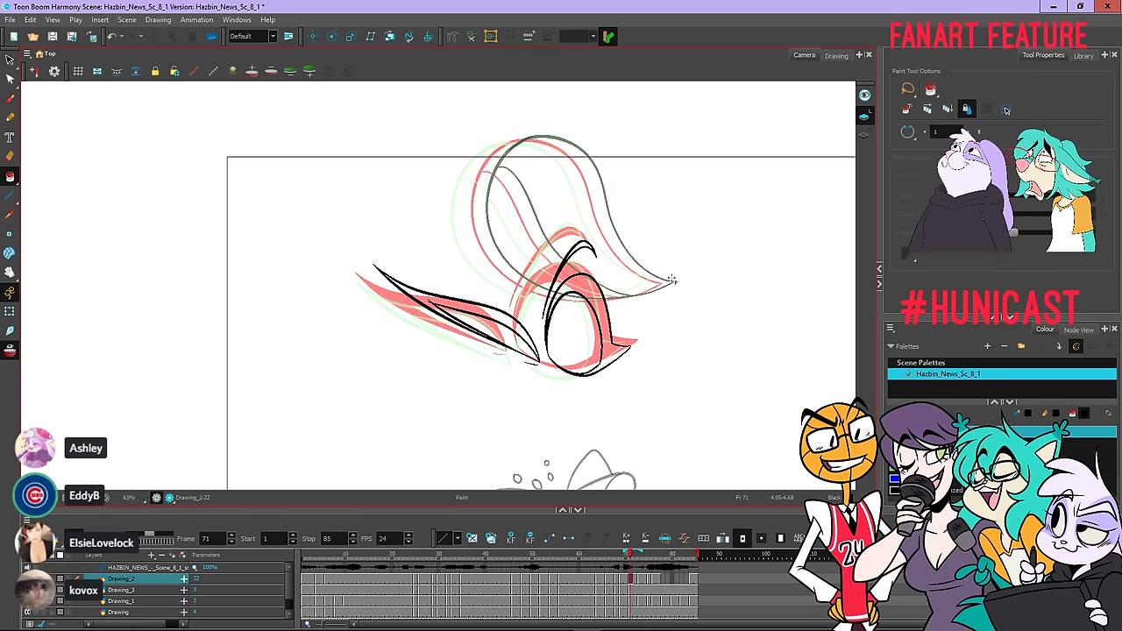
{"action": "key", "text": "ctrl+a"}
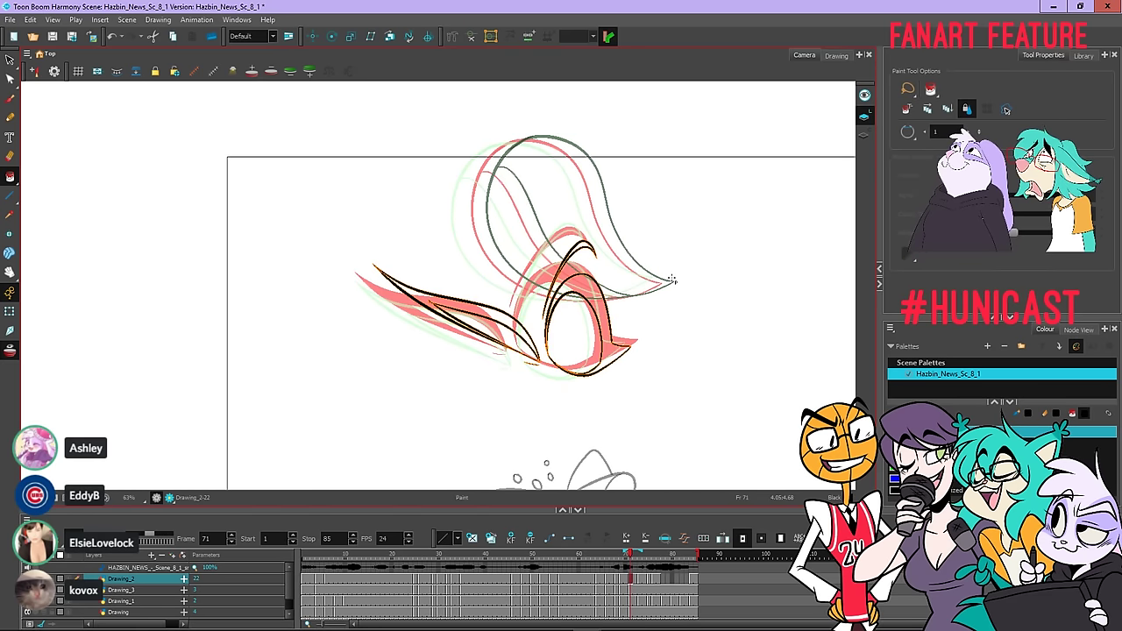
{"action": "left_click_drag", "start_coordinate": [435, 293], "coordinate": [405, 319]}
{"action": "left_click_drag", "start_coordinate": [579, 240], "coordinate": [610, 322]}
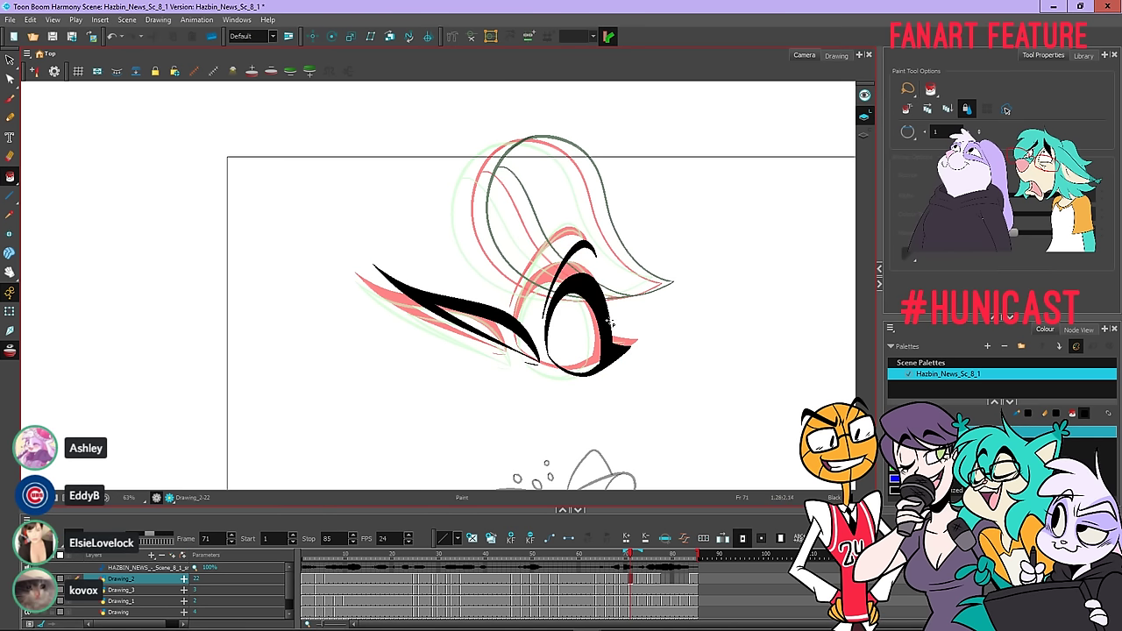
Go to frame 73, select all the eye lines and paint the lash areas of both eyes black
{"action": "key", "text": "period"}
{"action": "key", "text": "period"}
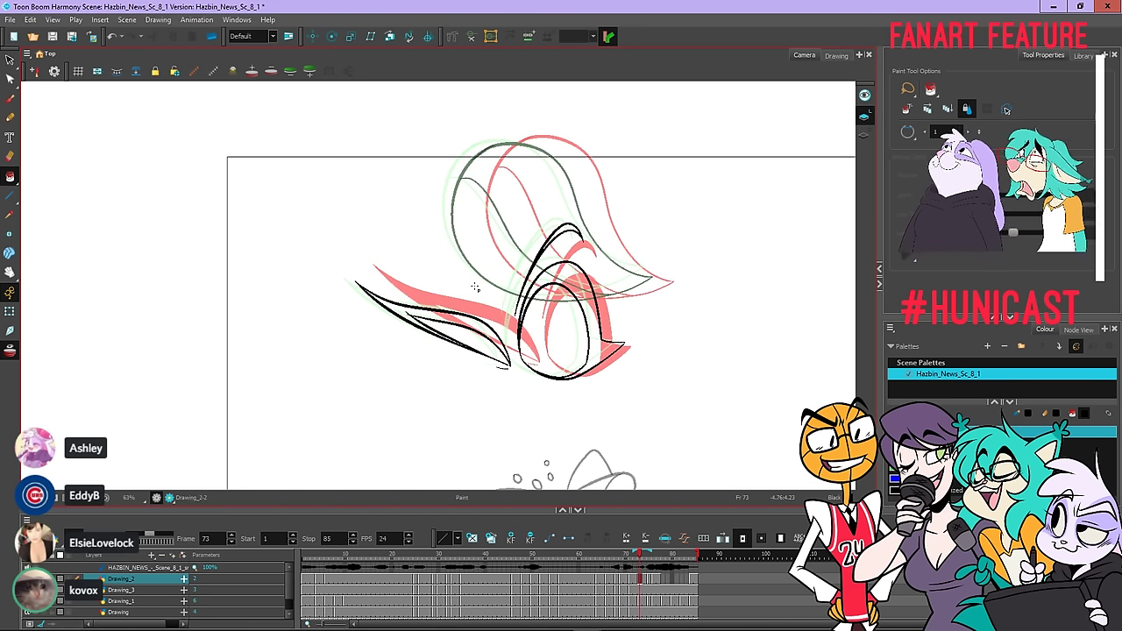
{"action": "key", "text": "ctrl+a"}
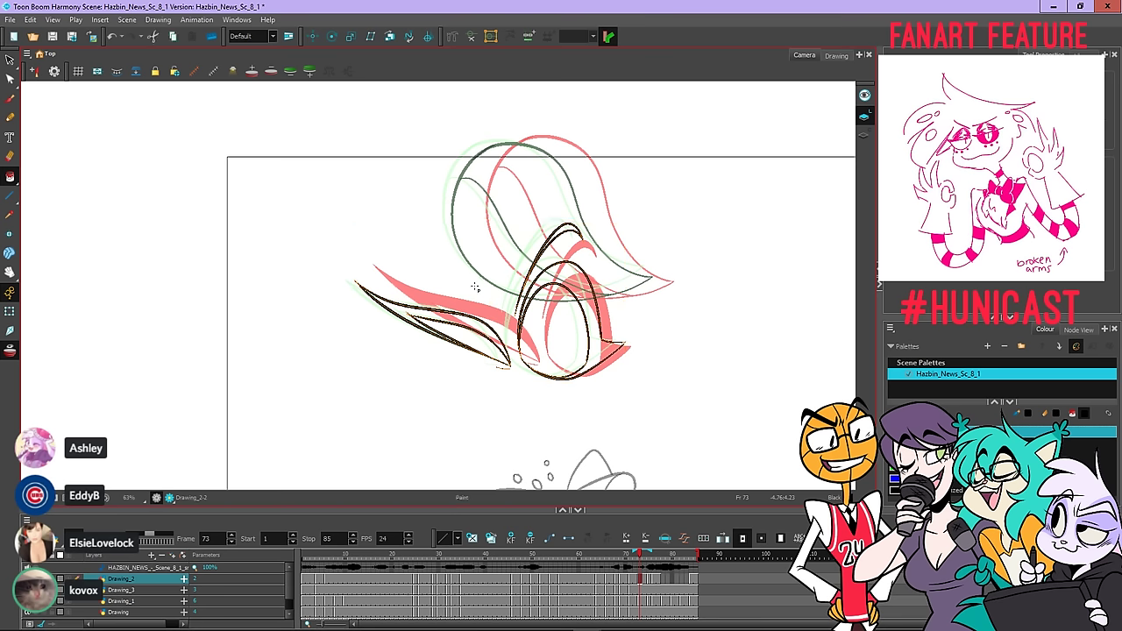
{"action": "key", "text": "Escape"}
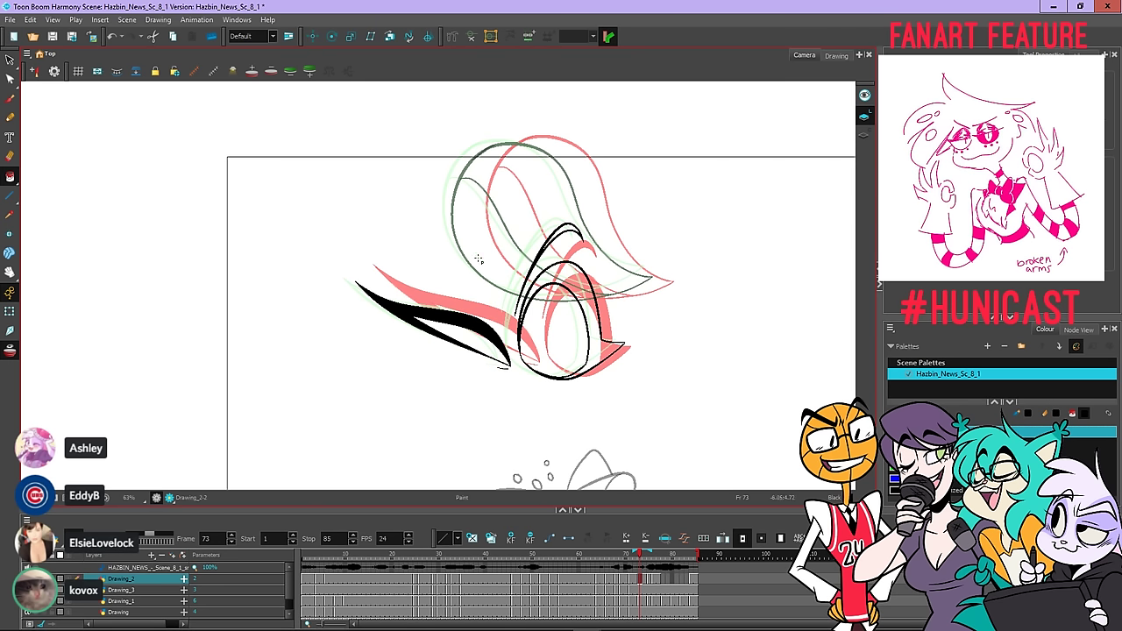
In frame 75, select every eye line and fill the narrow eye's lash, the round eye's lash and the crease black
{"action": "key", "text": "period"}
{"action": "key", "text": "period"}
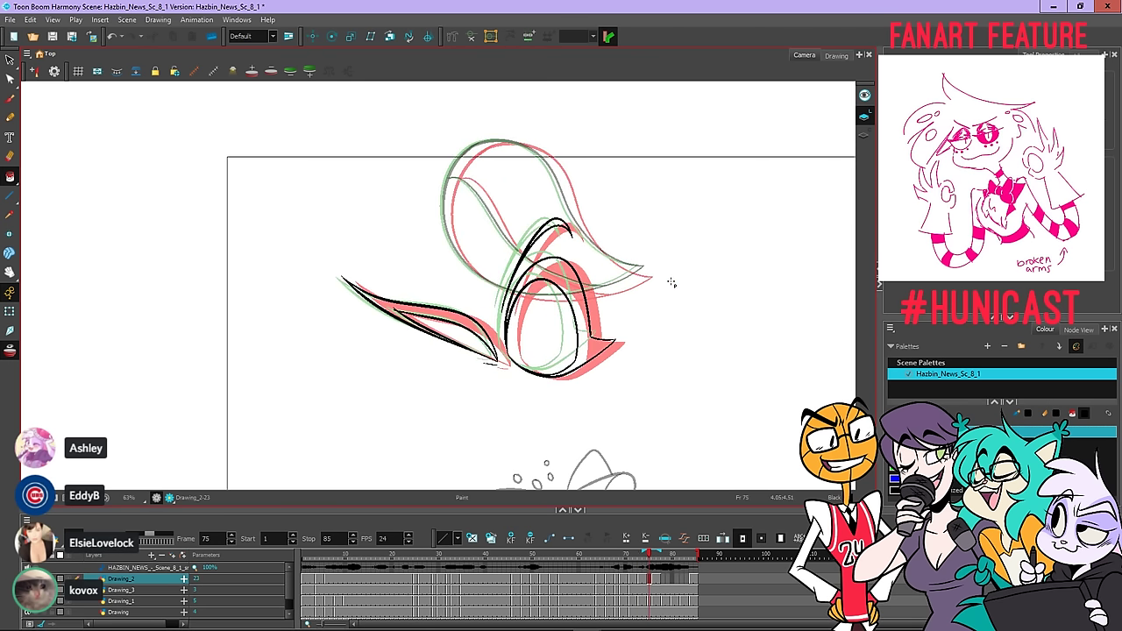
{"action": "key", "text": "ctrl+a"}
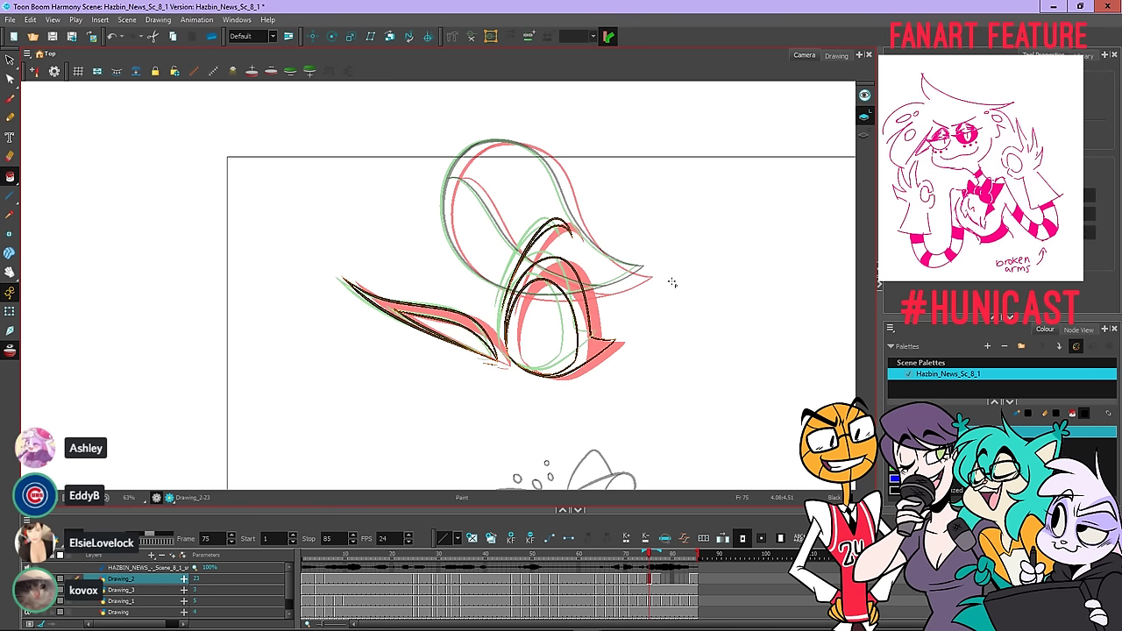
{"action": "left_click_drag", "start_coordinate": [380, 293], "coordinate": [372, 310]}
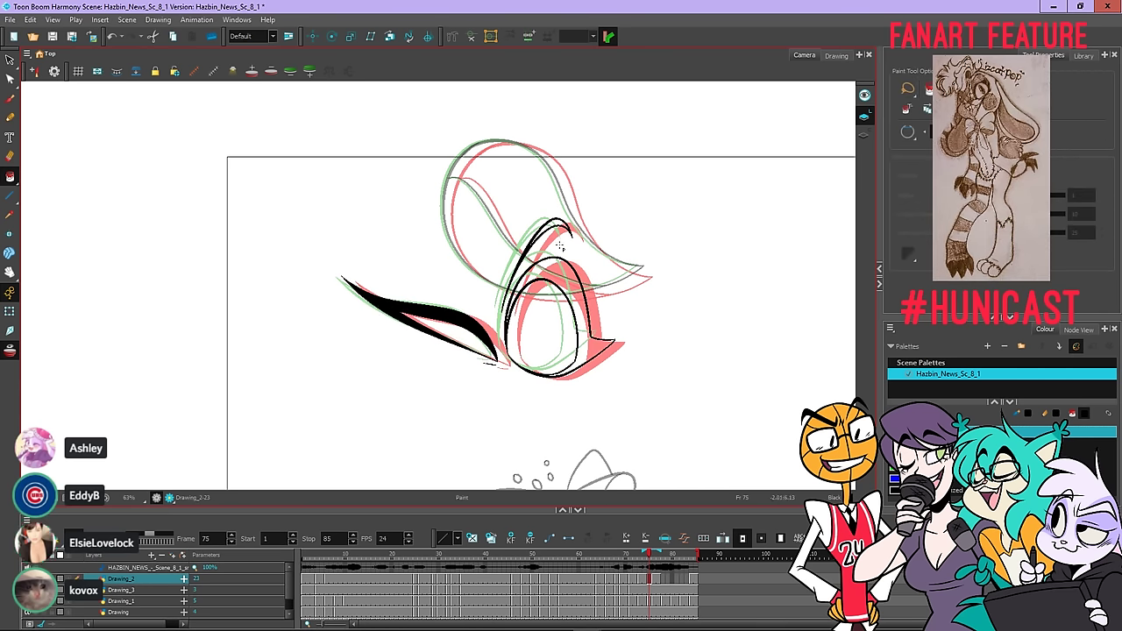
{"action": "left_click_drag", "start_coordinate": [557, 221], "coordinate": [552, 270]}
Go to frame 76, select all the lines and fill both lash shapes and the crease above the round eye with black
{"action": "key", "text": "period"}
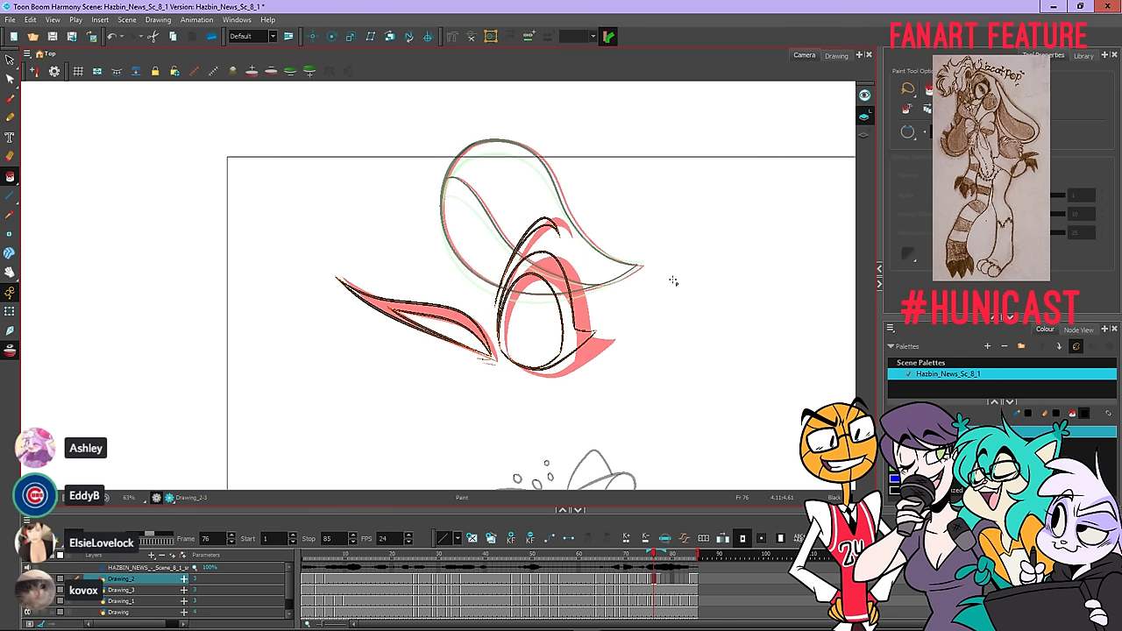
{"action": "key", "text": "ctrl+a"}
{"action": "left_click", "coordinate": [363, 313]}
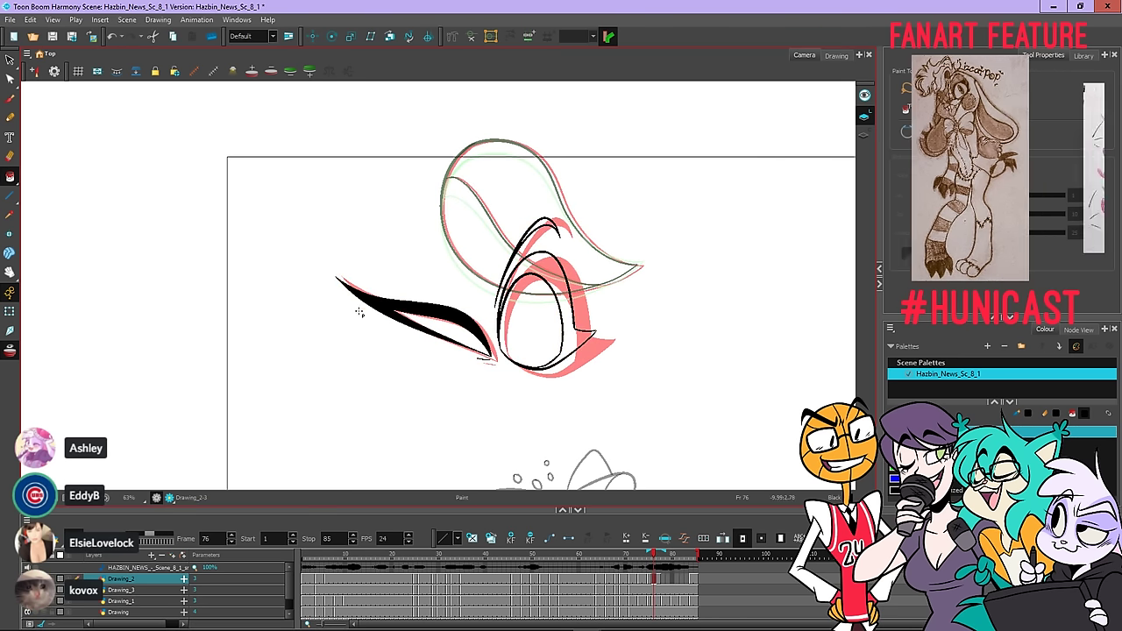
{"action": "left_click", "coordinate": [557, 280]}
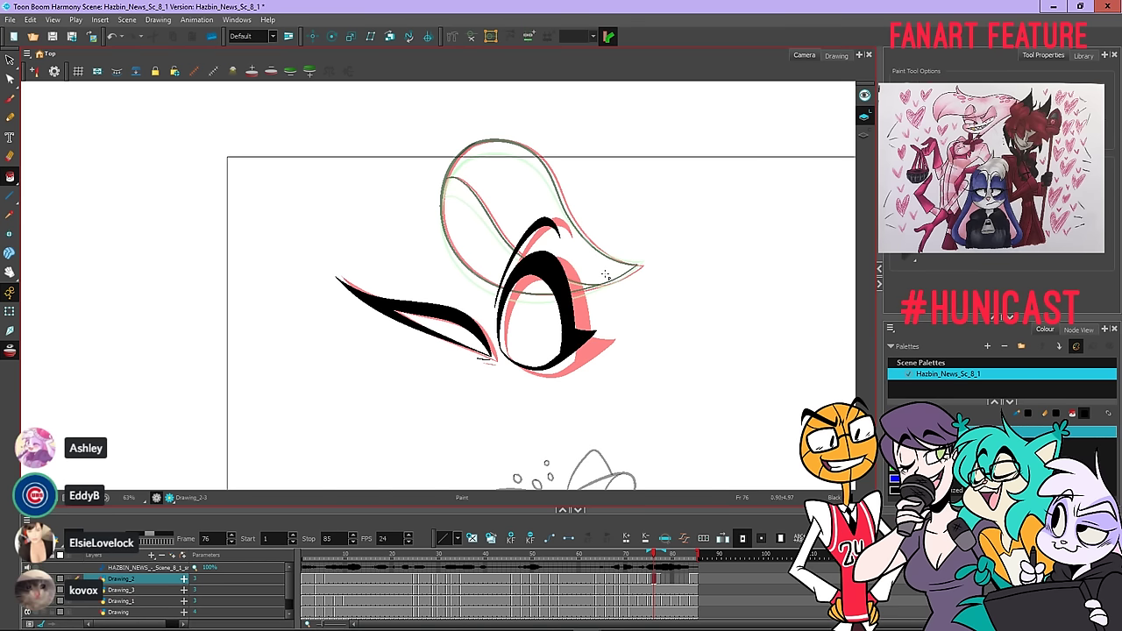
Step back and forth through the frames from 76 to 84 to examine which ones have eye drawings
{"action": "key", "text": "period"}
{"action": "key", "text": "period"}
{"action": "key", "text": "period"}
{"action": "key", "text": "period"}
{"action": "key", "text": "period"}
{"action": "key", "text": "period"}
{"action": "key", "text": "period"}
{"action": "key", "text": "period"}
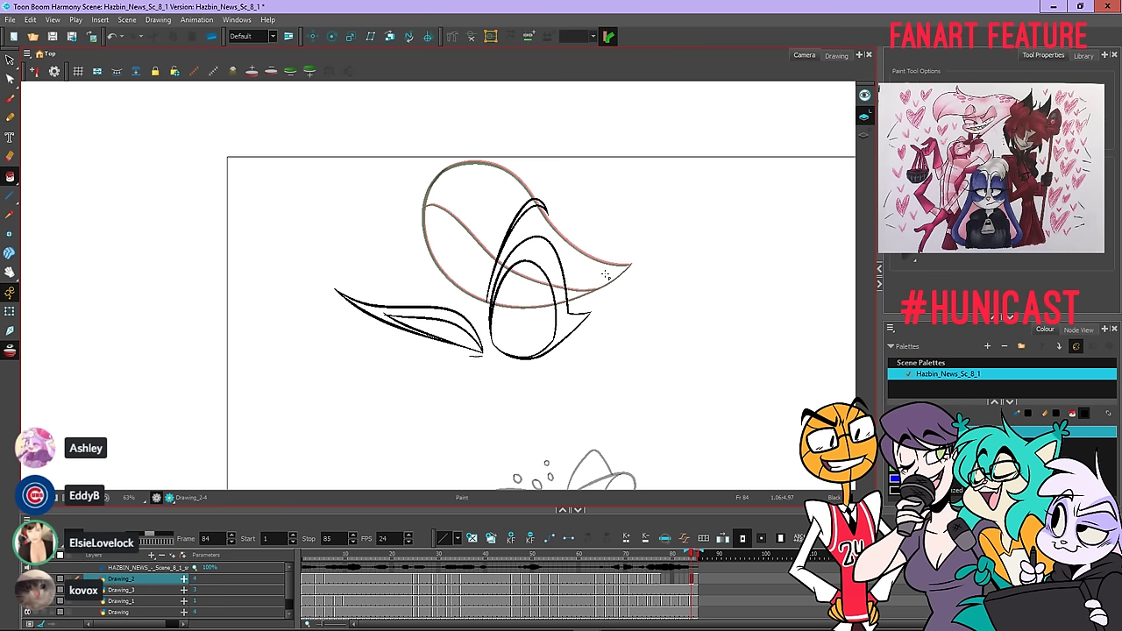
{"action": "key", "text": "comma"}
{"action": "key", "text": "comma"}
{"action": "key", "text": "comma"}
{"action": "key", "text": "period"}
{"action": "key", "text": "period"}
{"action": "key", "text": "period"}
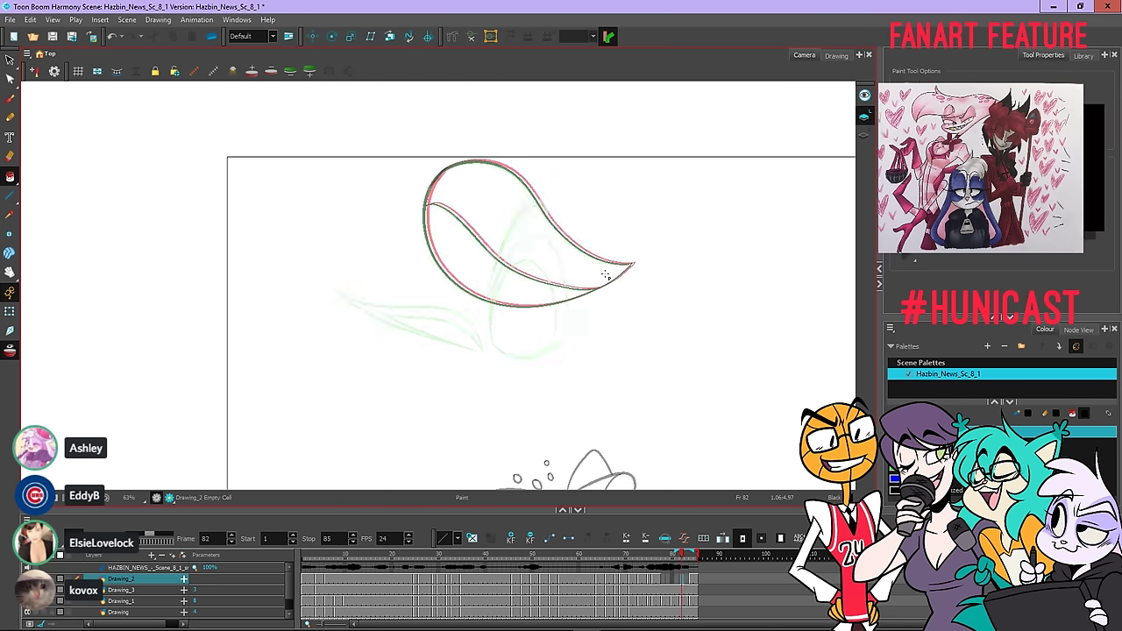
Select all the unfilled eye lines in frame 84 with the Select tool and copy them
{"action": "key", "text": "alt+s"}
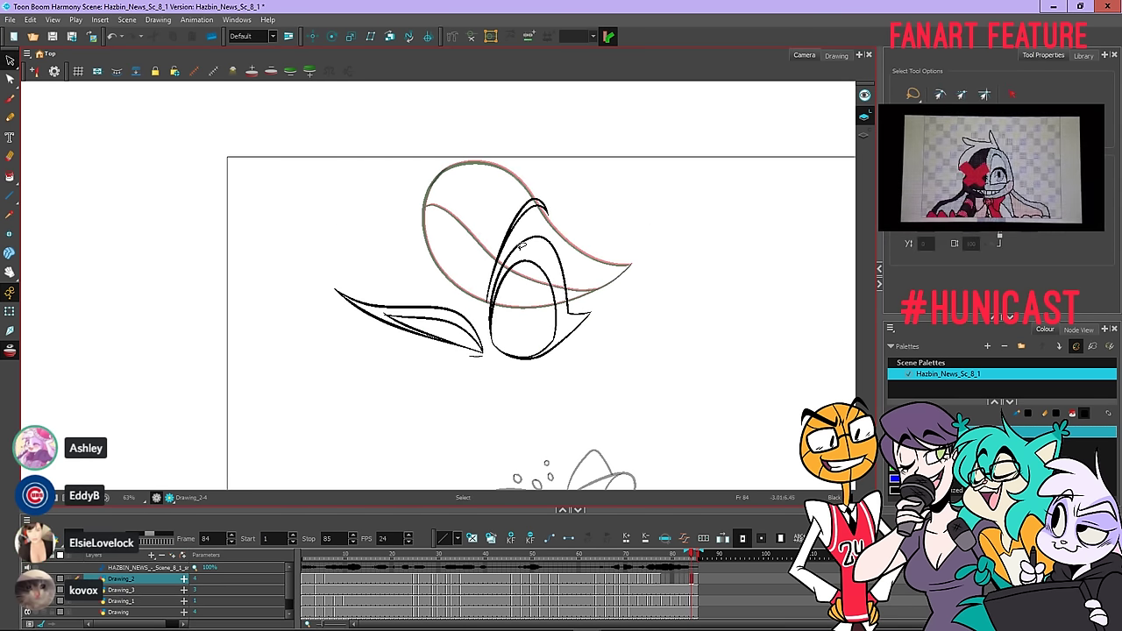
{"action": "mouse_move", "coordinate": [512, 248]}
{"action": "left_mouse_down"}
{"action": "mouse_move", "coordinate": [369, 220]}
{"action": "mouse_move", "coordinate": [320, 298]}
{"action": "mouse_move", "coordinate": [606, 472]}
{"action": "mouse_move", "coordinate": [518, 170]}
{"action": "mouse_move", "coordinate": [438, 143]}
{"action": "left_mouse_up"}
{"action": "right_click", "coordinate": [639, 227]}
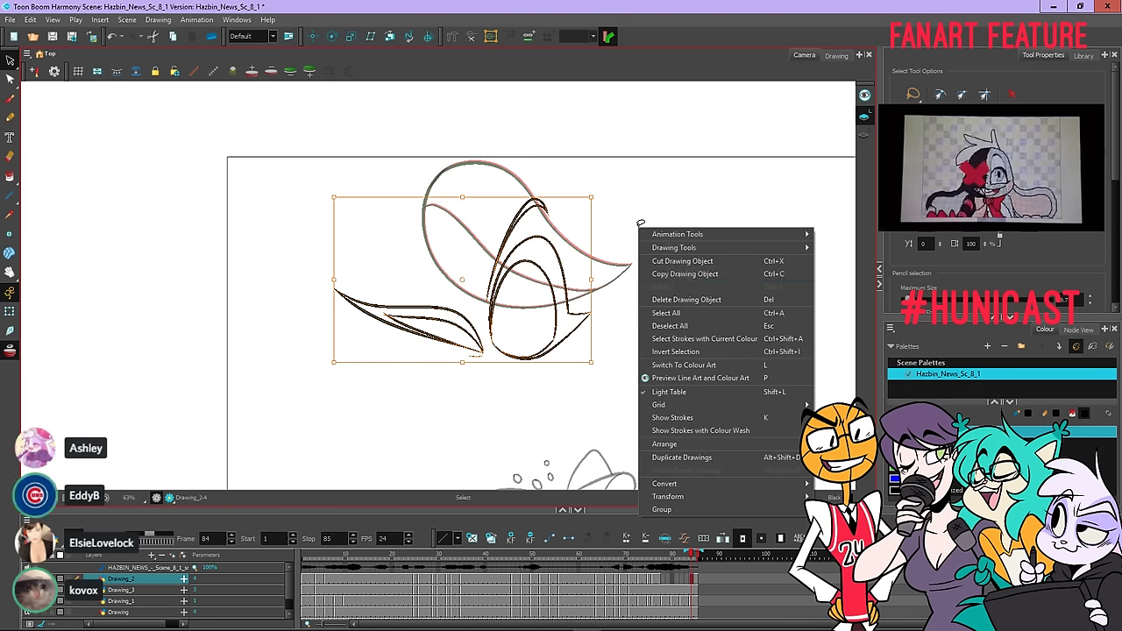
{"action": "left_click", "coordinate": [674, 275]}
Return to frame 82 and show the HAZBIN_NEWS rough animation layer as a reference beneath the eye drawings
{"action": "key", "text": "comma"}
{"action": "key", "text": "comma"}
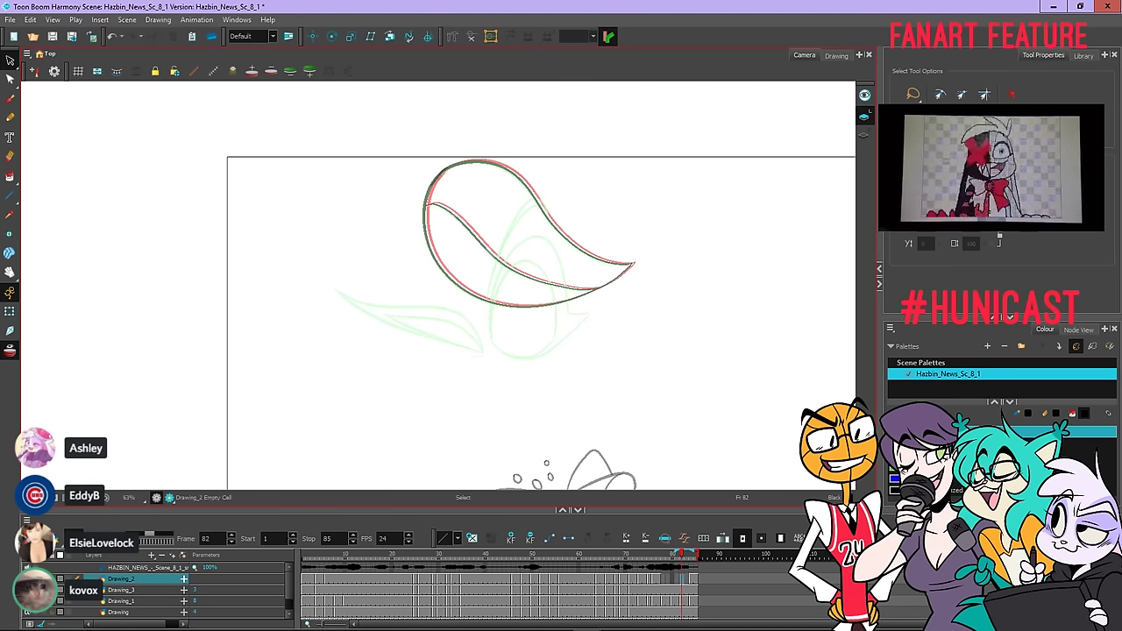
{"action": "scroll", "coordinate": [153, 589], "scroll_direction": "down", "scroll_amount": 1}
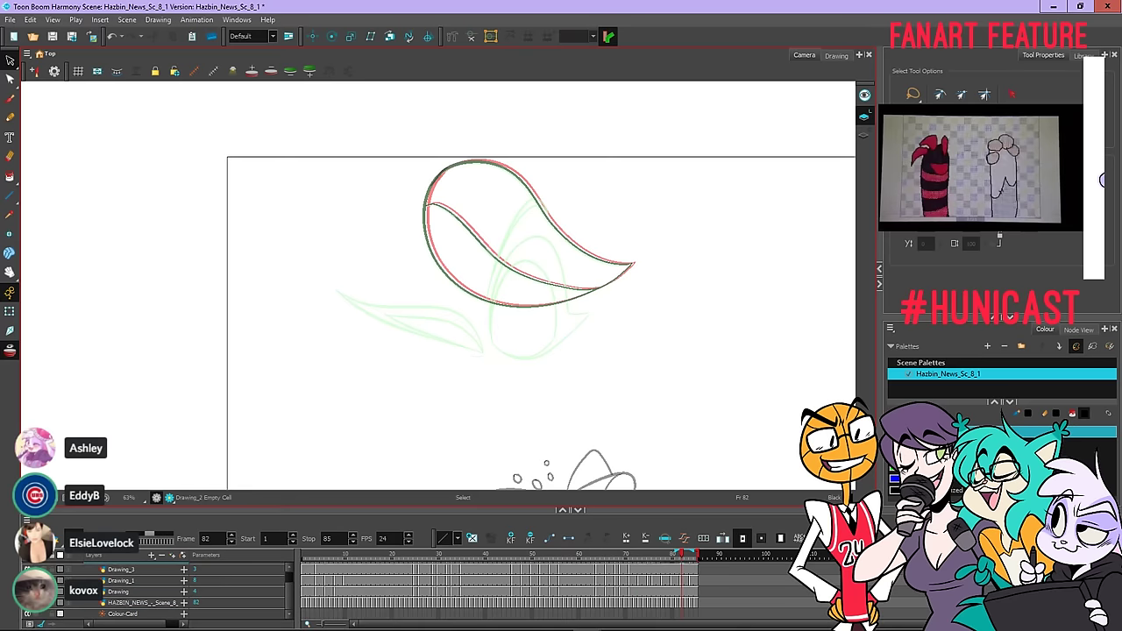
{"action": "left_click", "coordinate": [27, 602]}
{"action": "scroll", "coordinate": [197, 592], "scroll_direction": "up", "scroll_amount": 1}
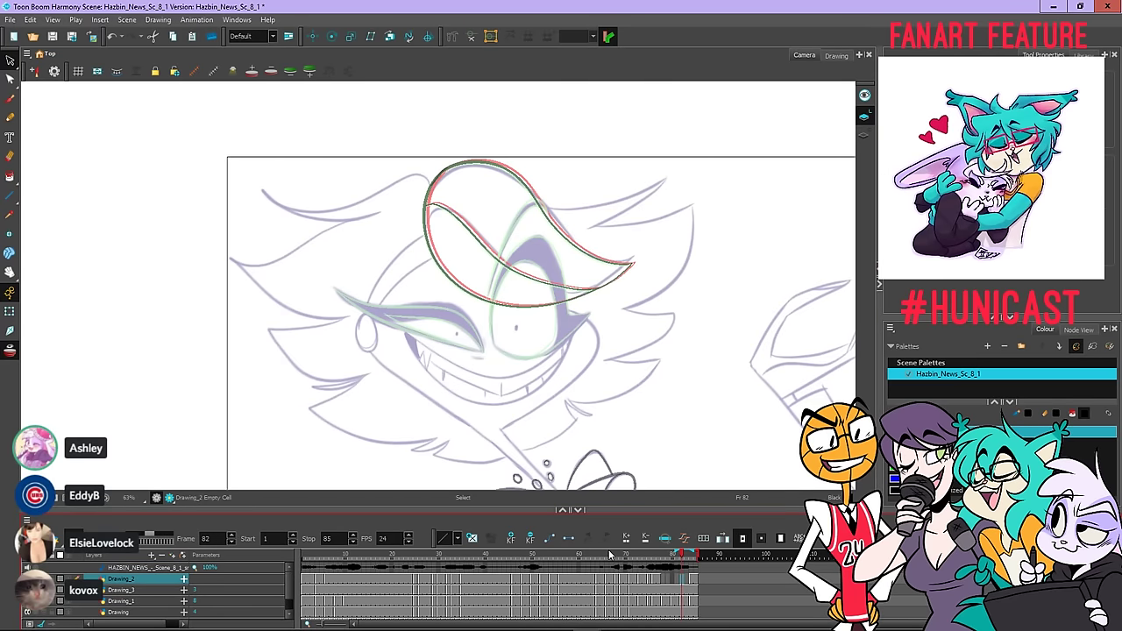
Go to frame 80 and paste the copied eye lines into the Drawing_2 layer
{"action": "key", "text": "comma"}
{"action": "key", "text": "comma"}
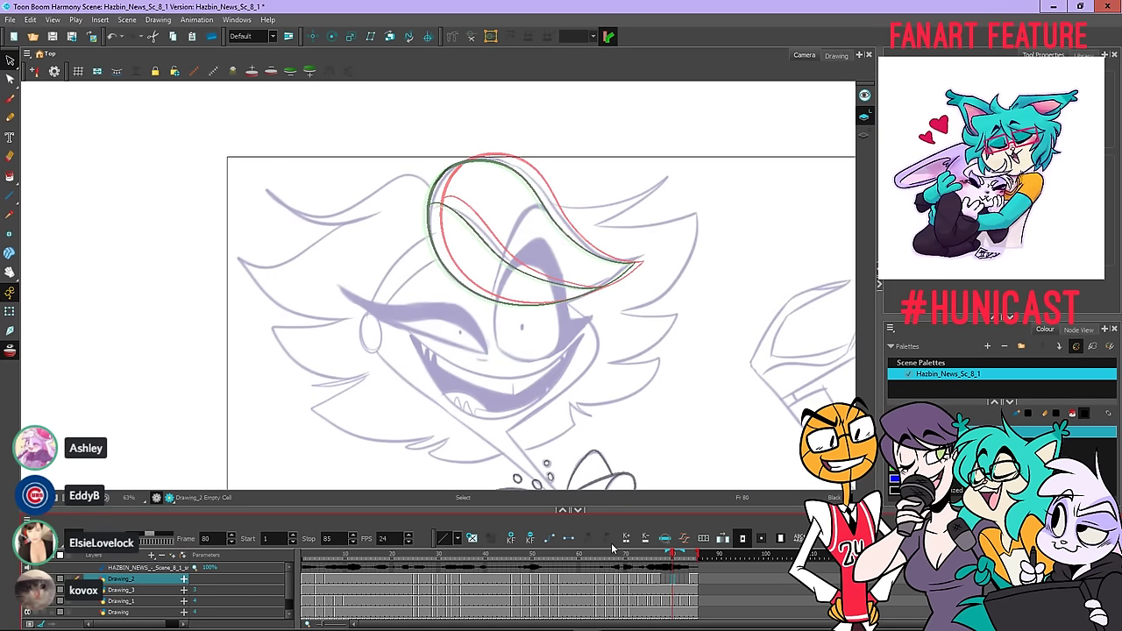
{"action": "right_click", "coordinate": [543, 250]}
{"action": "left_click", "coordinate": [565, 308]}
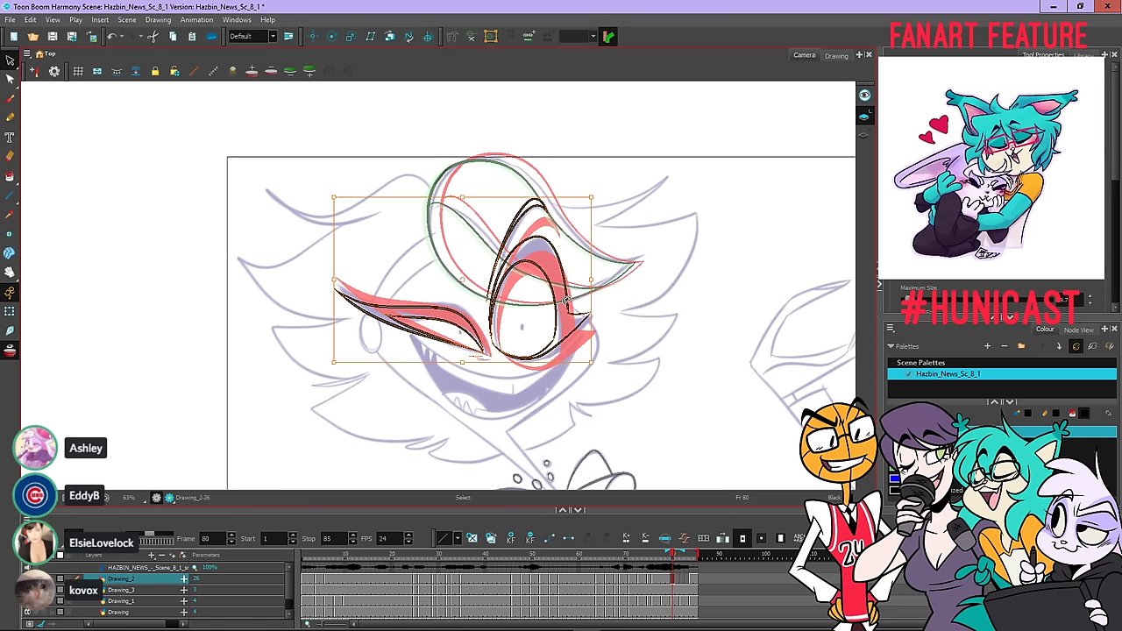
Delete the Drawing_2 exposure at frame 78 in the timeline and return to frame 80
{"action": "left_click", "coordinate": [664, 580]}
{"action": "right_click", "coordinate": [666, 581]}
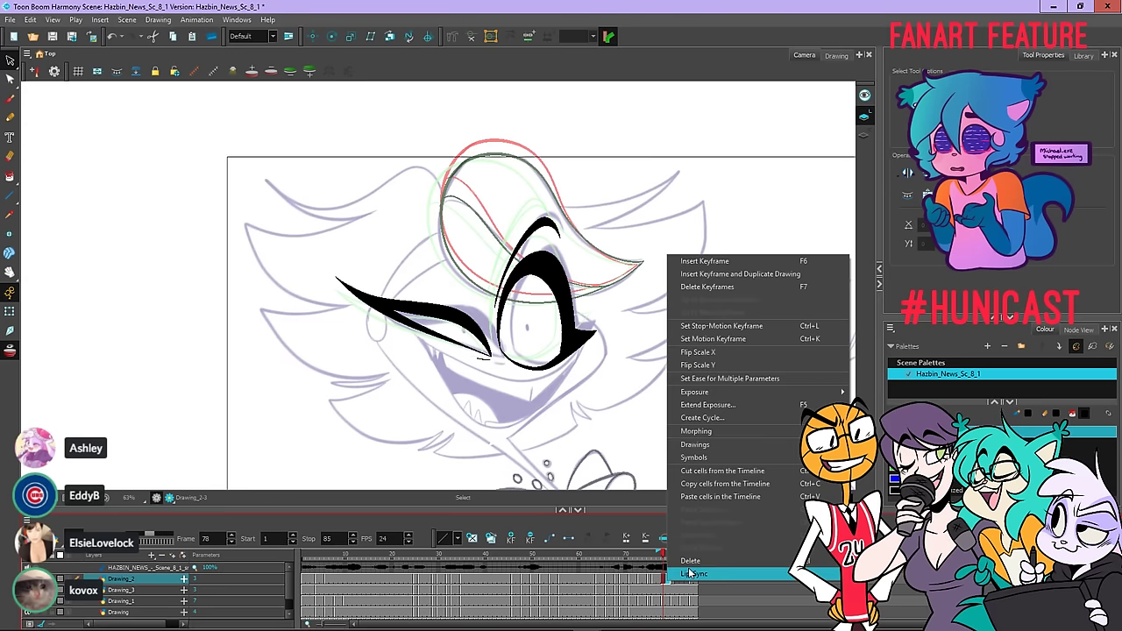
{"action": "left_click", "coordinate": [689, 571]}
{"action": "key", "text": "."}
{"action": "key", "text": "."}
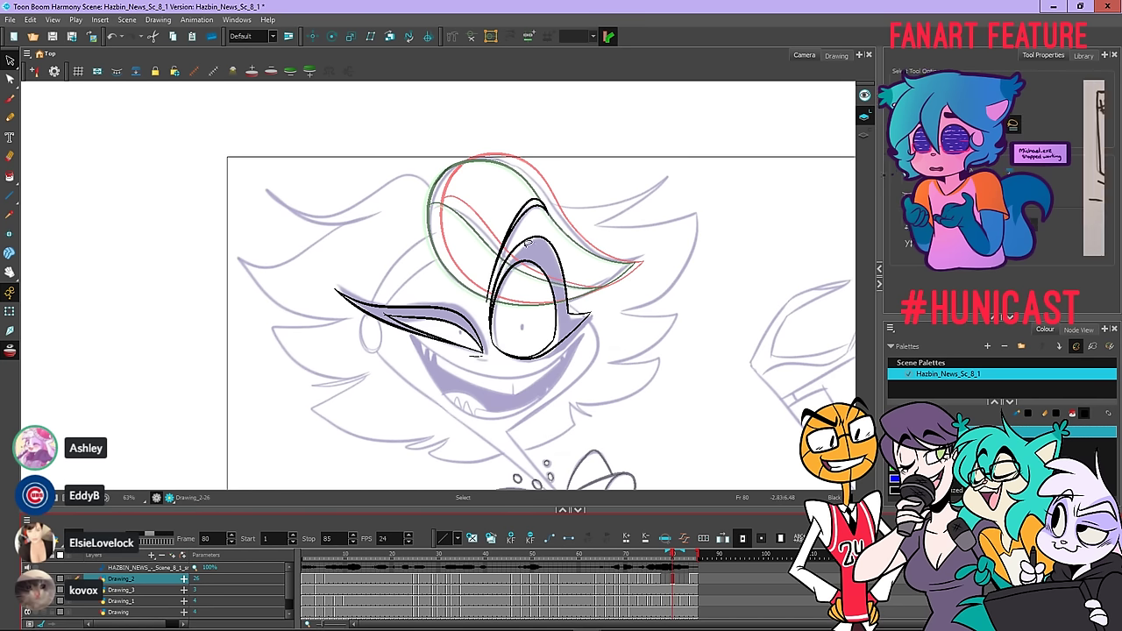
Select the open eye's lines in frame 80 and adjust their position and width to fit the rough sketch
{"action": "scroll", "coordinate": [519, 214], "scroll_direction": "up", "scroll_amount": 1}
{"action": "mouse_move", "coordinate": [474, 236]}
{"action": "left_mouse_down"}
{"action": "mouse_move", "coordinate": [469, 323]}
{"action": "mouse_move", "coordinate": [505, 407]}
{"action": "mouse_move", "coordinate": [639, 211]}
{"action": "mouse_move", "coordinate": [478, 232]}
{"action": "left_mouse_up"}
{"action": "left_click_drag", "start_coordinate": [574, 271], "coordinate": [578, 274]}
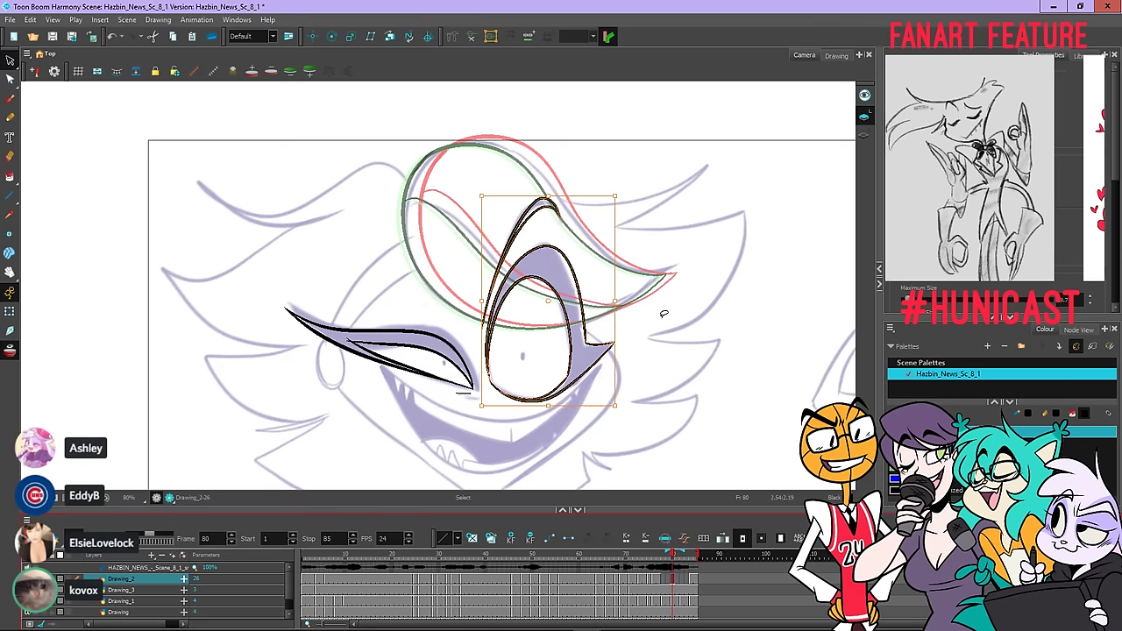
{"action": "left_click_drag", "start_coordinate": [568, 193], "coordinate": [566, 193]}
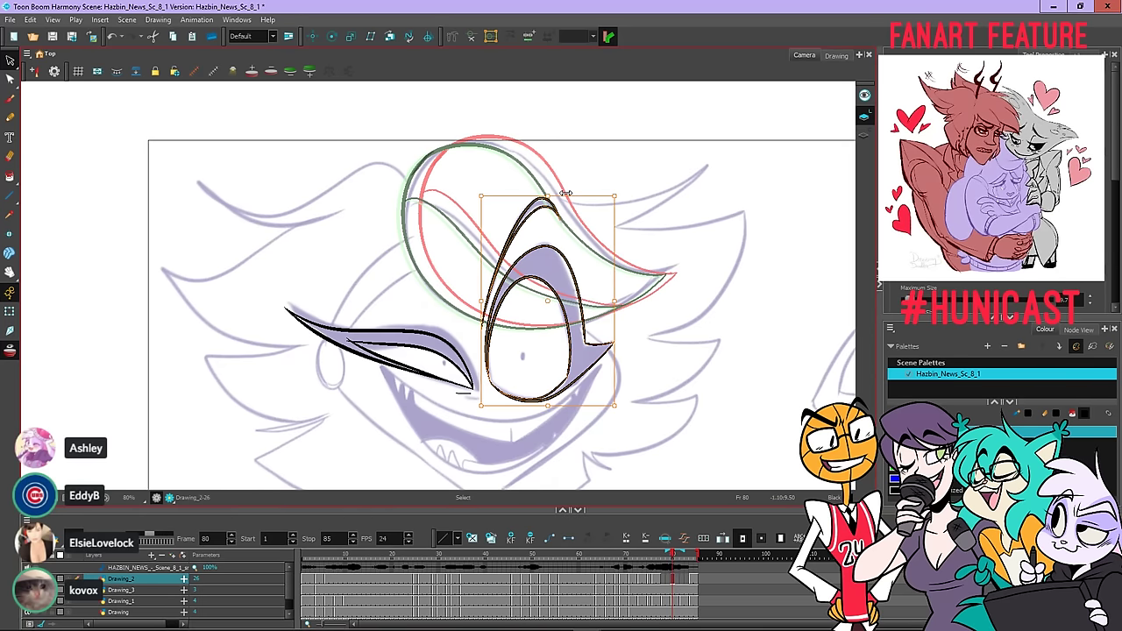
{"action": "left_click_drag", "start_coordinate": [566, 193], "coordinate": [564, 194]}
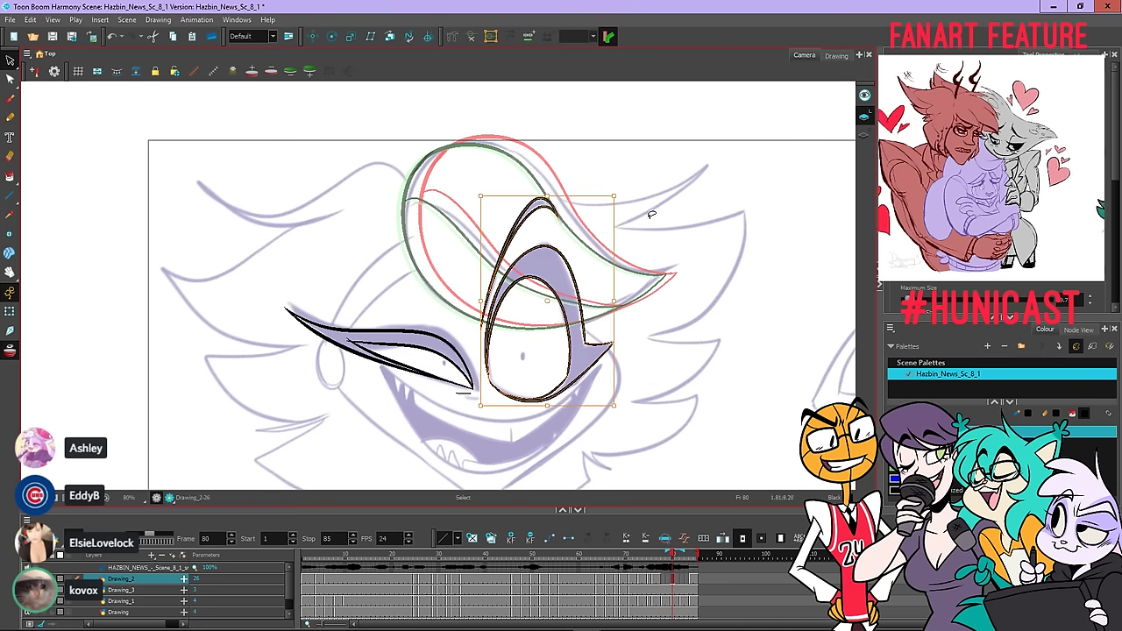
{"action": "left_click", "coordinate": [693, 221]}
Flip between frame 80 and its neighbouring frames to check how the adjusted open eye sits against the rough
{"action": "key", "text": "comma"}
{"action": "key", "text": "period"}
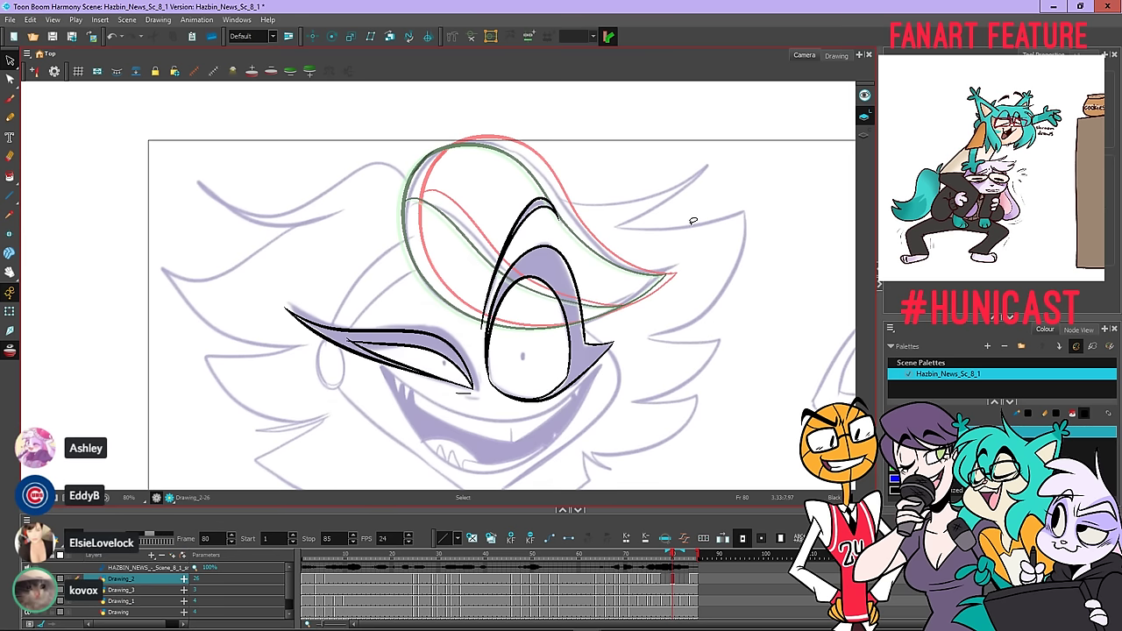
{"action": "key", "text": "comma"}
{"action": "key", "text": "period"}
{"action": "key", "text": "period"}
{"action": "key", "text": "comma"}
{"action": "key", "text": "period"}
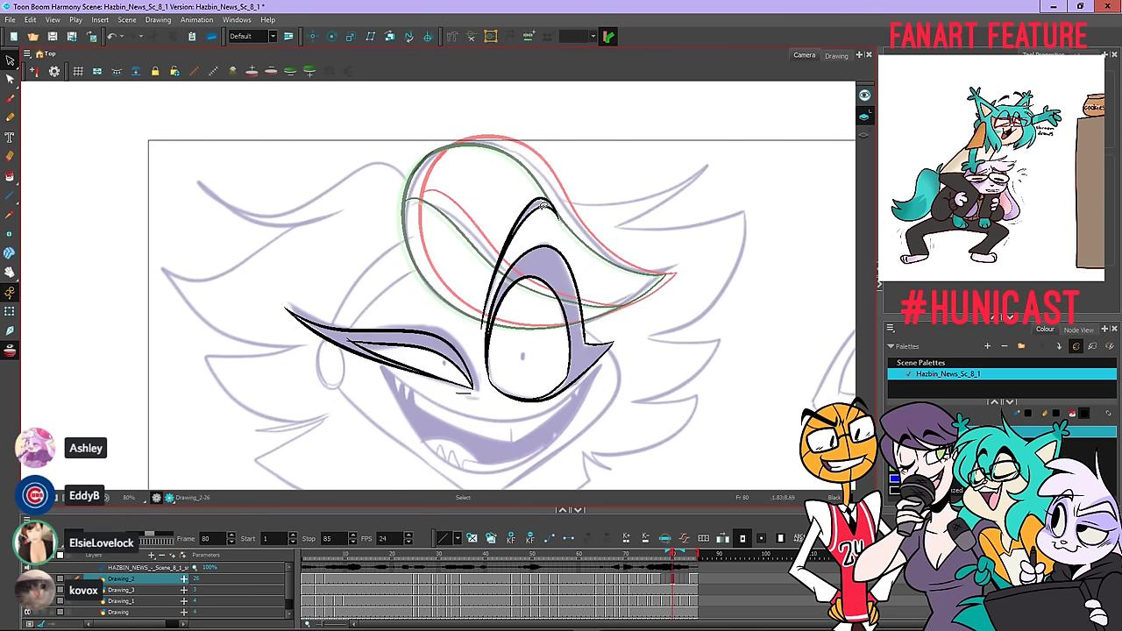
Reselect the open eye's lines in frame 80, shift them slightly and narrow them to match the rough eye
{"action": "left_click_drag", "start_coordinate": [488, 230], "coordinate": [480, 366]}
{"action": "mouse_move", "coordinate": [585, 426]}
{"action": "left_mouse_down"}
{"action": "mouse_move", "coordinate": [589, 205]}
{"action": "mouse_move", "coordinate": [524, 158]}
{"action": "left_mouse_up"}
{"action": "mouse_move", "coordinate": [501, 225]}
{"action": "left_mouse_down"}
{"action": "mouse_move", "coordinate": [482, 341]}
{"action": "mouse_move", "coordinate": [493, 395]}
{"action": "mouse_move", "coordinate": [510, 416]}
{"action": "mouse_move", "coordinate": [621, 388]}
{"action": "mouse_move", "coordinate": [628, 270]}
{"action": "mouse_move", "coordinate": [557, 175]}
{"action": "left_mouse_up"}
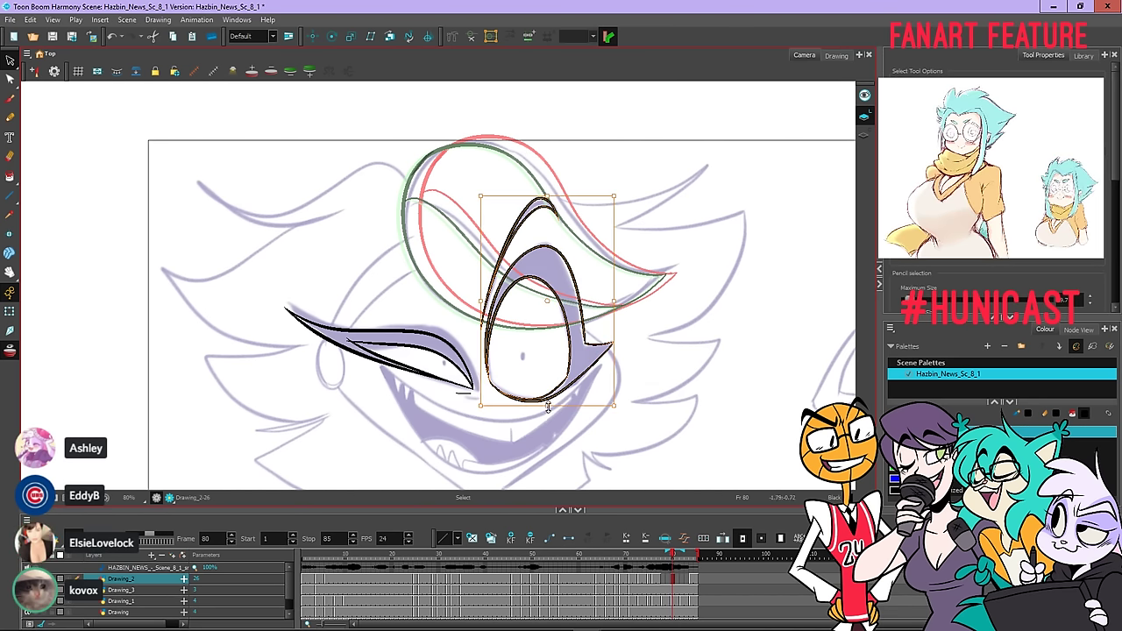
{"action": "left_click_drag", "start_coordinate": [557, 406], "coordinate": [560, 406]}
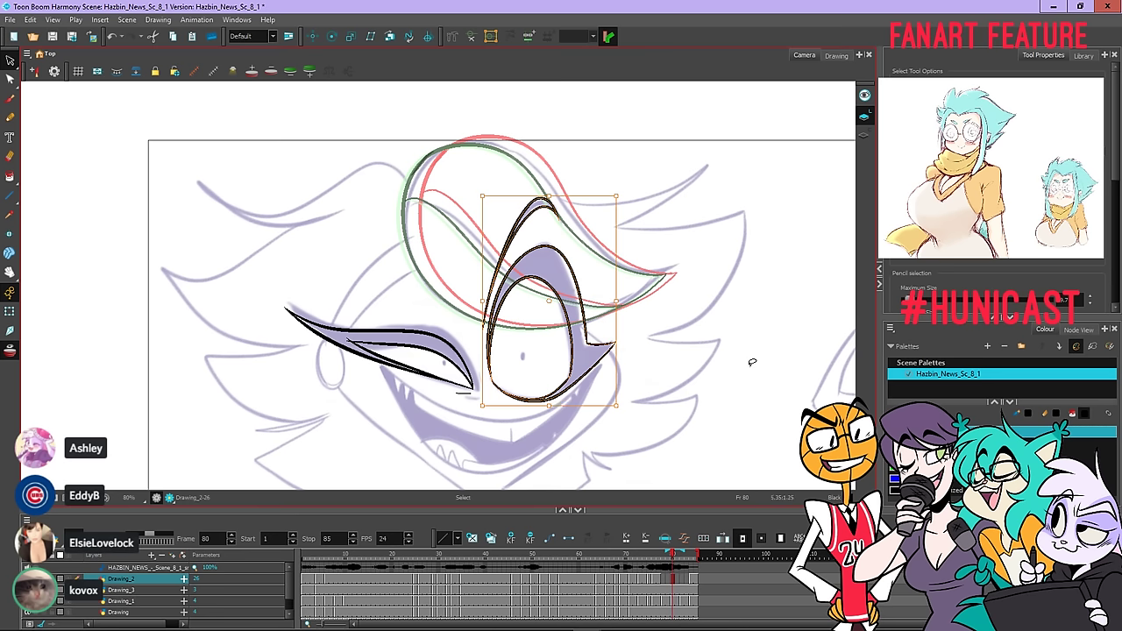
{"action": "left_click_drag", "start_coordinate": [616, 301], "coordinate": [612, 299]}
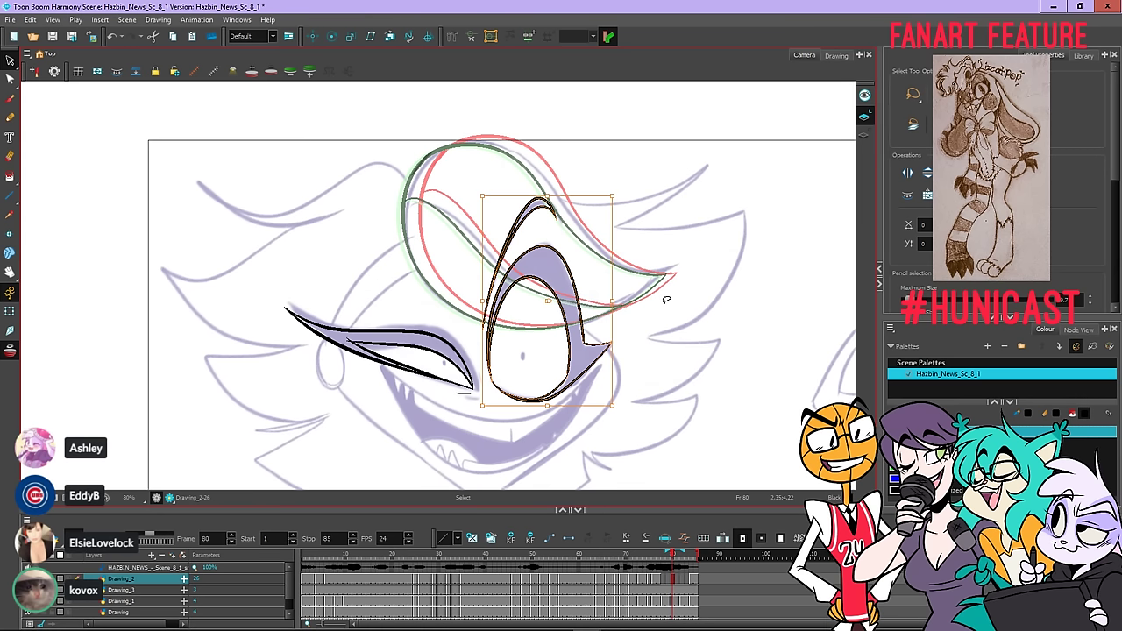
{"action": "left_click", "coordinate": [666, 300]}
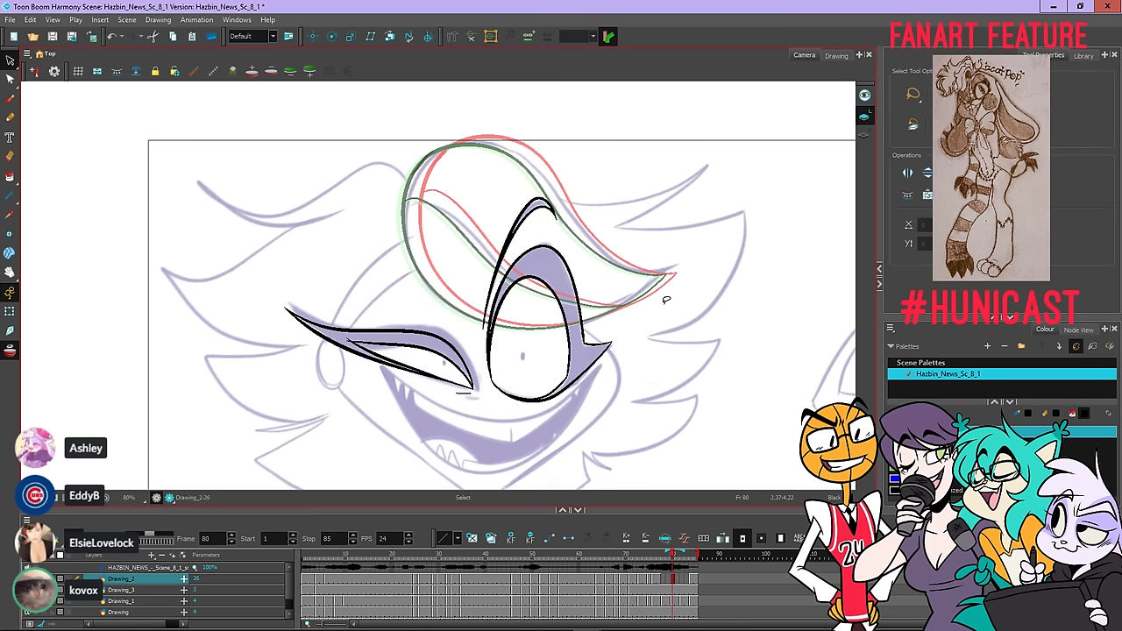
{"action": "key", "text": "."}
{"action": "key", "text": "."}
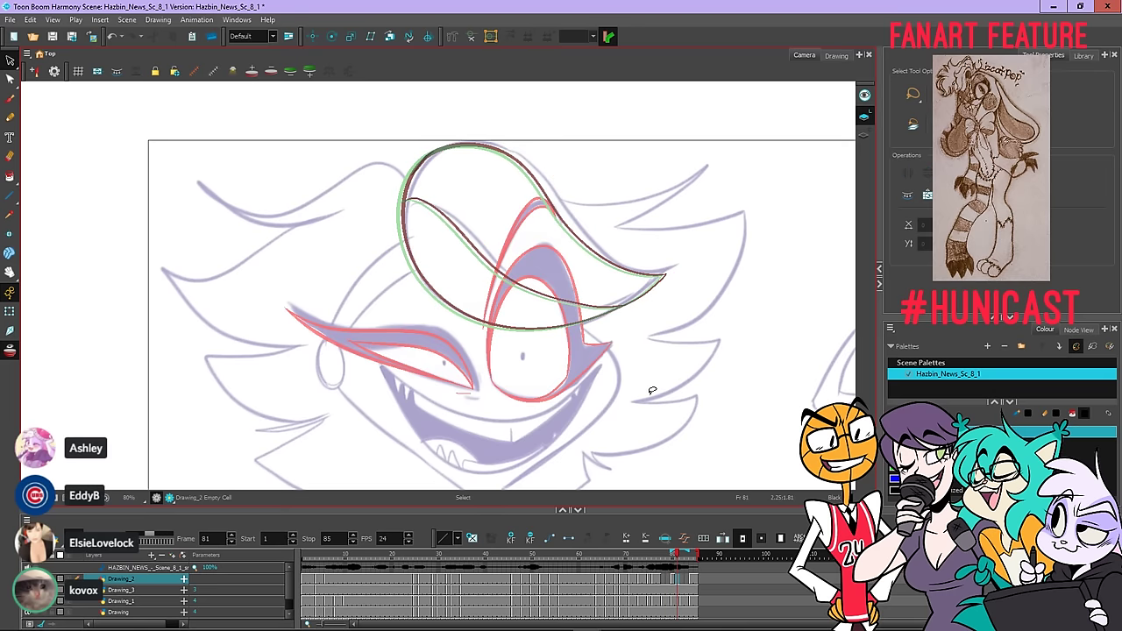
{"action": "left_click", "coordinate": [677, 582]}
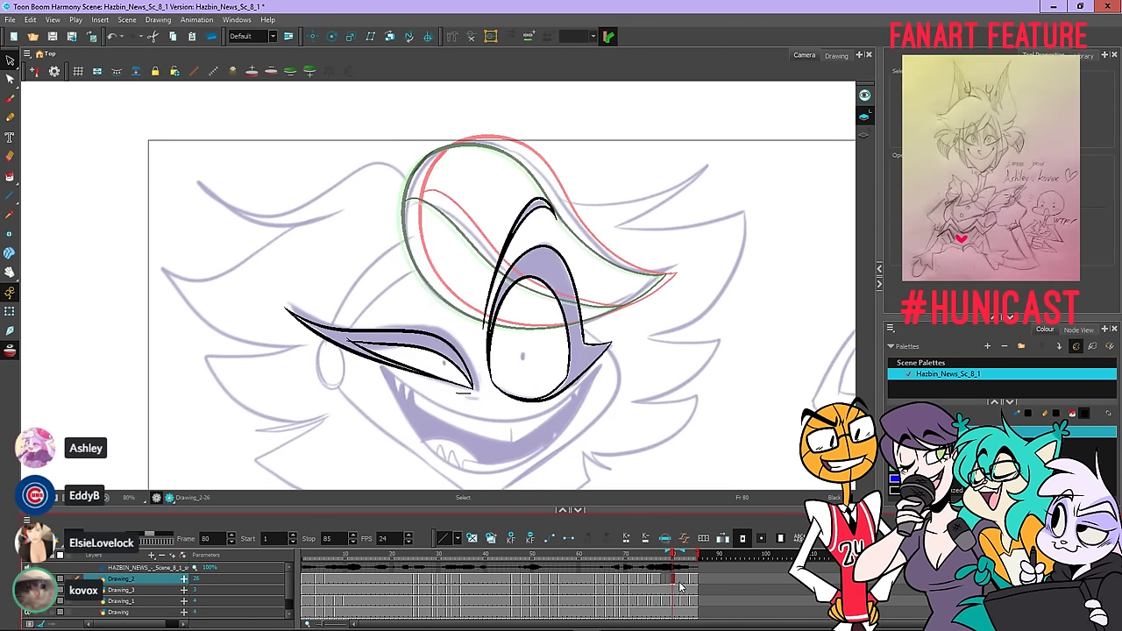
{"action": "left_click", "coordinate": [682, 583]}
{"action": "right_click", "coordinate": [687, 579]}
{"action": "left_click", "coordinate": [693, 564]}
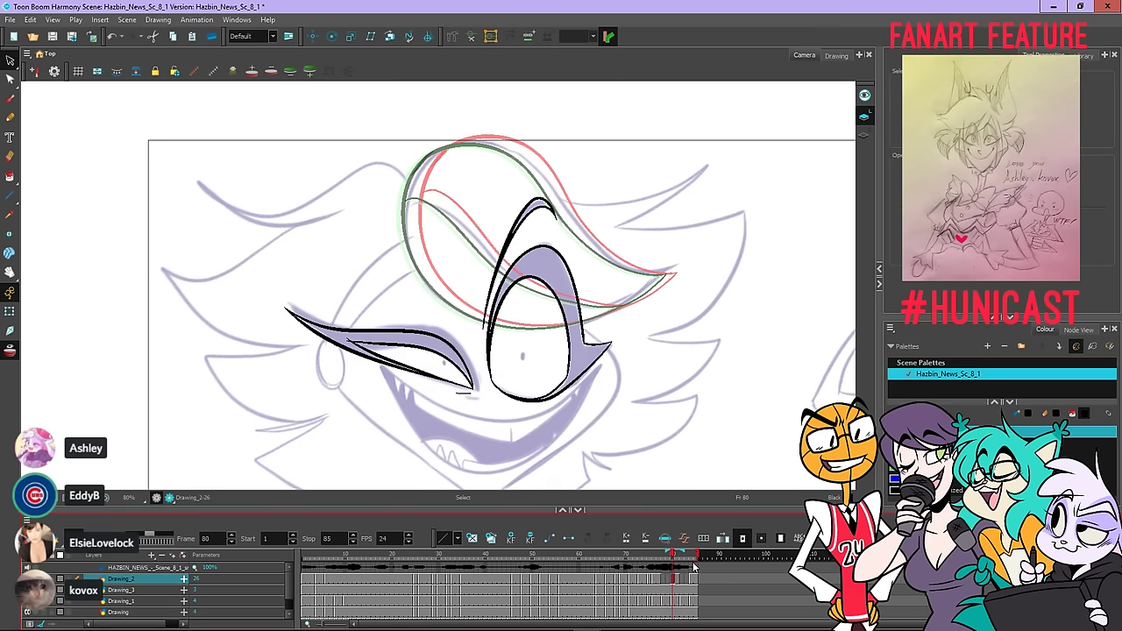
Select the winking eye's lines in frame 80 and stretch them in width and height to fit the rough lash shape
{"action": "mouse_move", "coordinate": [339, 262]}
{"action": "left_mouse_down"}
{"action": "mouse_move", "coordinate": [282, 284]}
{"action": "mouse_move", "coordinate": [337, 411]}
{"action": "left_mouse_up"}
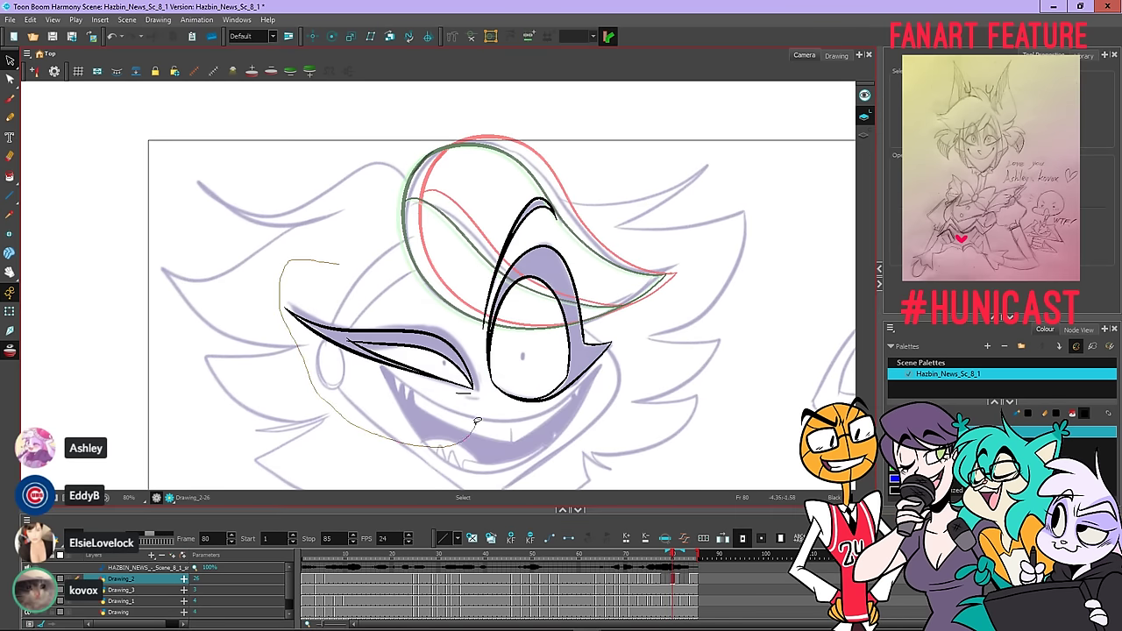
{"action": "left_click_drag", "start_coordinate": [321, 245], "coordinate": [323, 246]}
{"action": "scroll", "coordinate": [473, 355], "scroll_direction": "up", "scroll_amount": 2}
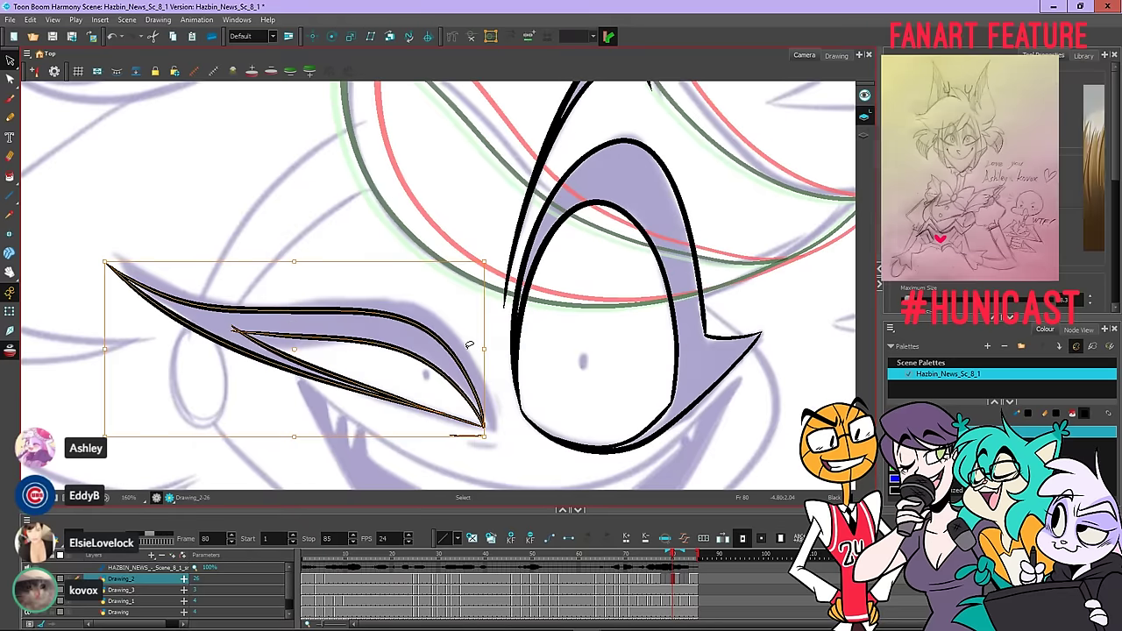
{"action": "left_click_drag", "start_coordinate": [496, 352], "coordinate": [498, 333]}
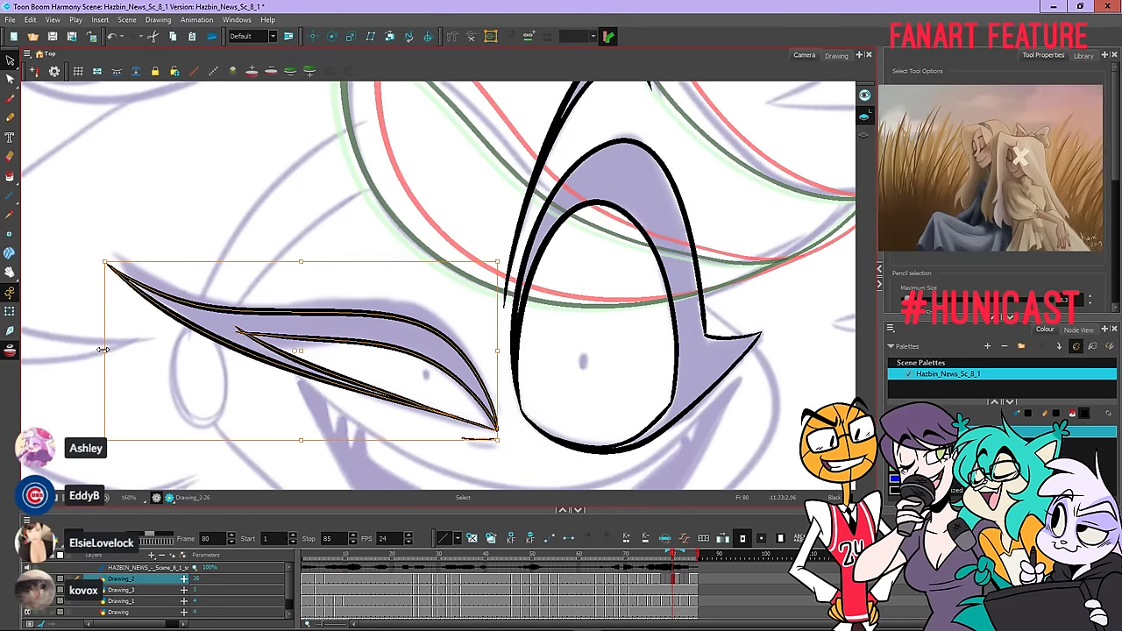
{"action": "mouse_move", "coordinate": [105, 350]}
{"action": "left_mouse_down"}
{"action": "mouse_move", "coordinate": [118, 350]}
{"action": "mouse_move", "coordinate": [118, 314]}
{"action": "mouse_move", "coordinate": [113, 345]}
{"action": "left_mouse_up"}
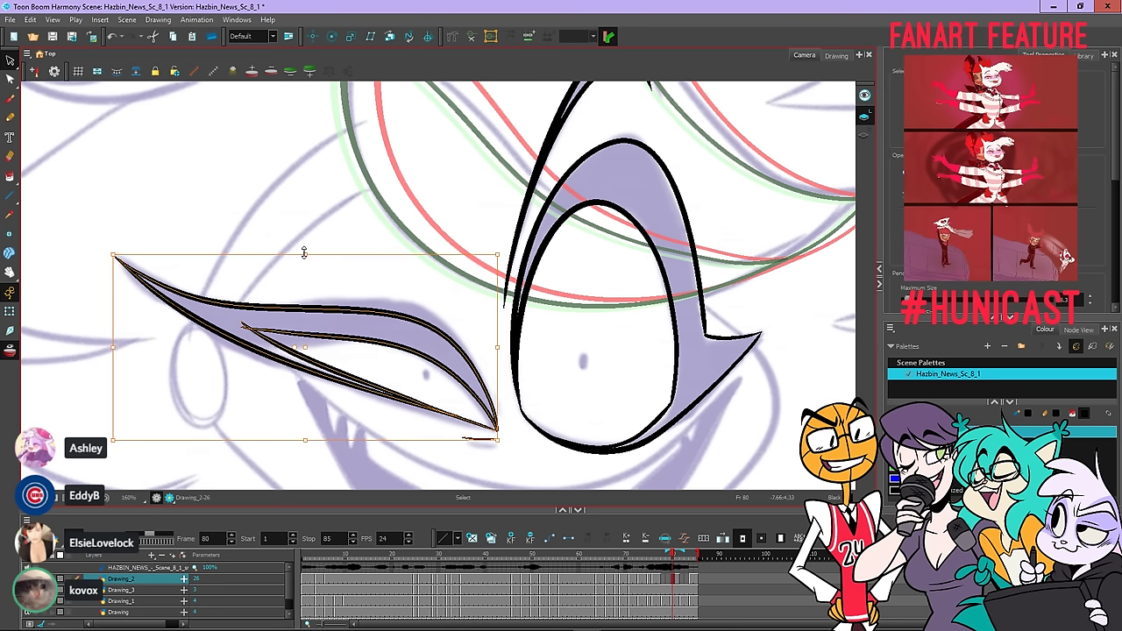
{"action": "left_click_drag", "start_coordinate": [304, 255], "coordinate": [331, 244]}
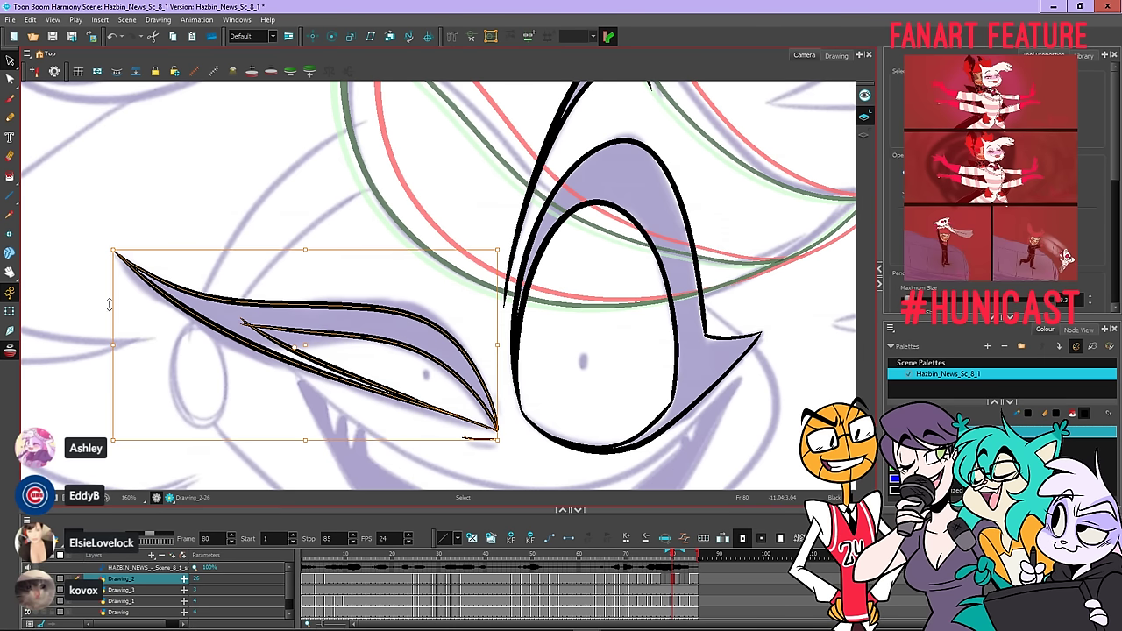
{"action": "left_click", "coordinate": [321, 210]}
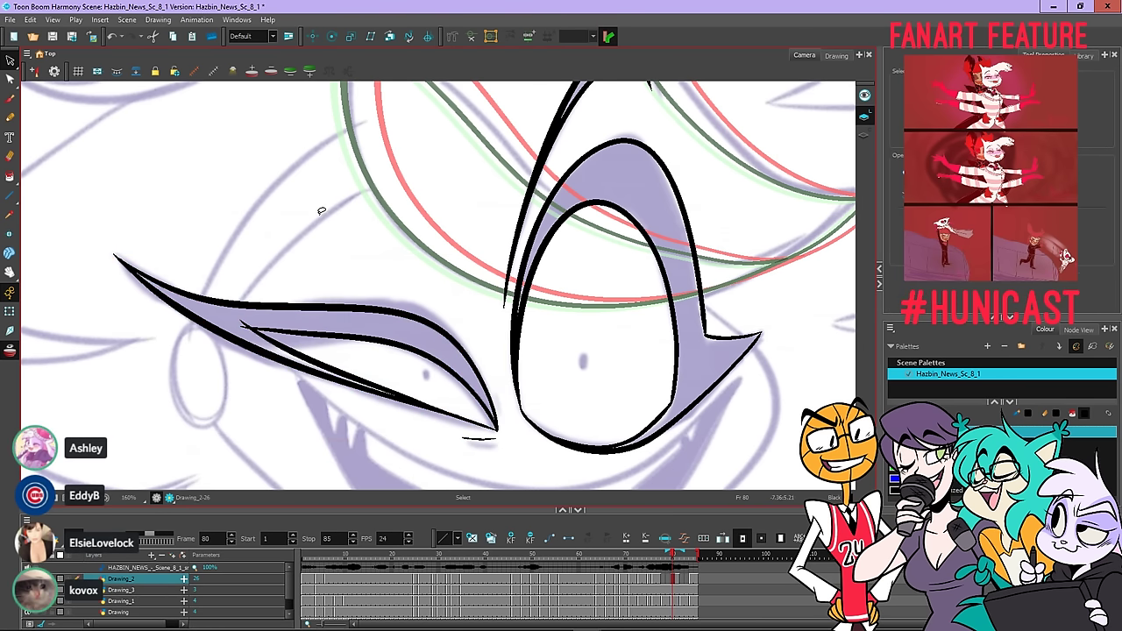
Select all the adjusted eye lines in frame 80 and copy them
{"action": "scroll", "coordinate": [321, 210], "scroll_direction": "down", "scroll_amount": 3}
{"action": "left_click_drag", "start_coordinate": [321, 210], "coordinate": [364, 254]}
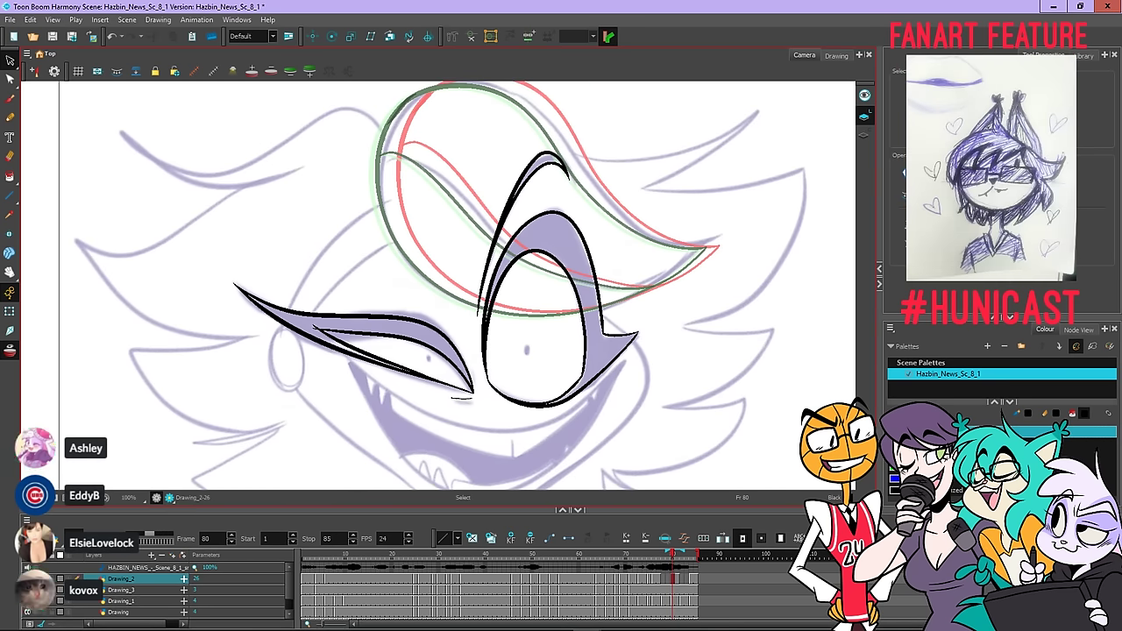
{"action": "left_click", "coordinate": [661, 578]}
{"action": "key", "text": "."}
{"action": "key", "text": "."}
{"action": "key", "text": "."}
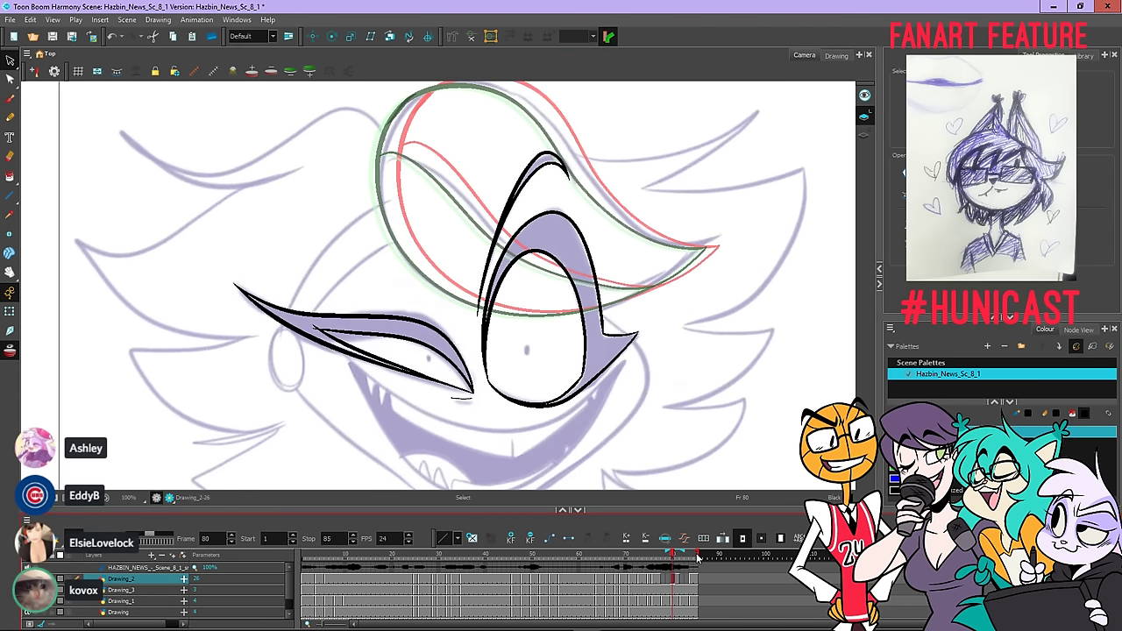
{"action": "key", "text": "period"}
{"action": "key", "text": "period"}
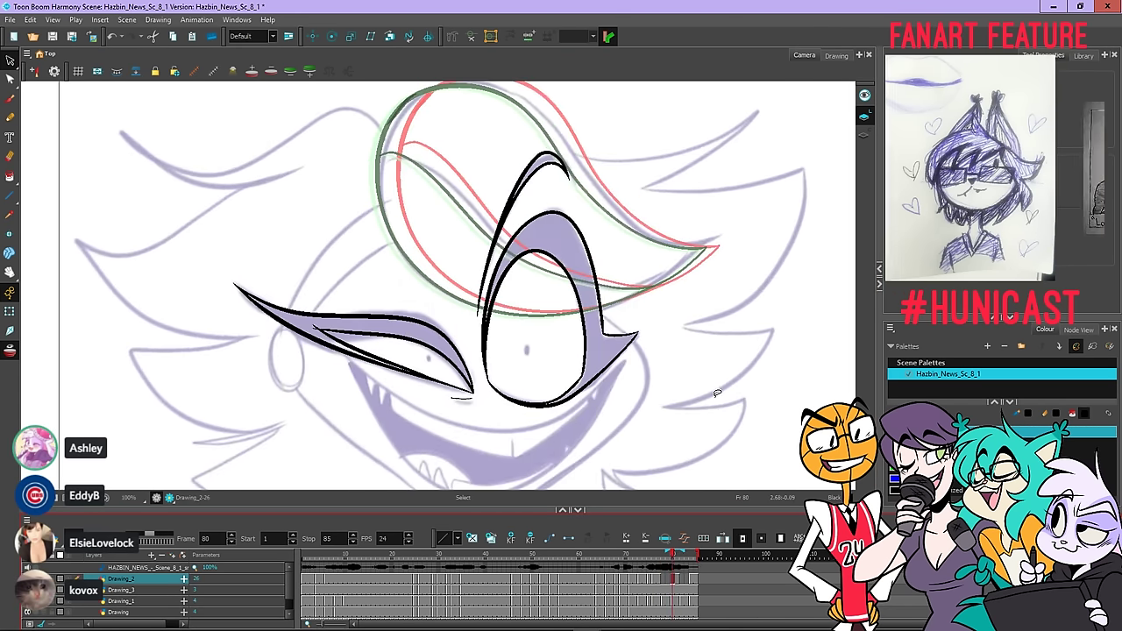
{"action": "mouse_move", "coordinate": [678, 230]}
{"action": "left_mouse_down"}
{"action": "mouse_move", "coordinate": [565, 421]}
{"action": "mouse_move", "coordinate": [193, 233]}
{"action": "mouse_move", "coordinate": [556, 145]}
{"action": "mouse_move", "coordinate": [698, 208]}
{"action": "left_mouse_up"}
{"action": "right_click", "coordinate": [699, 183]}
{"action": "left_click", "coordinate": [741, 230]}
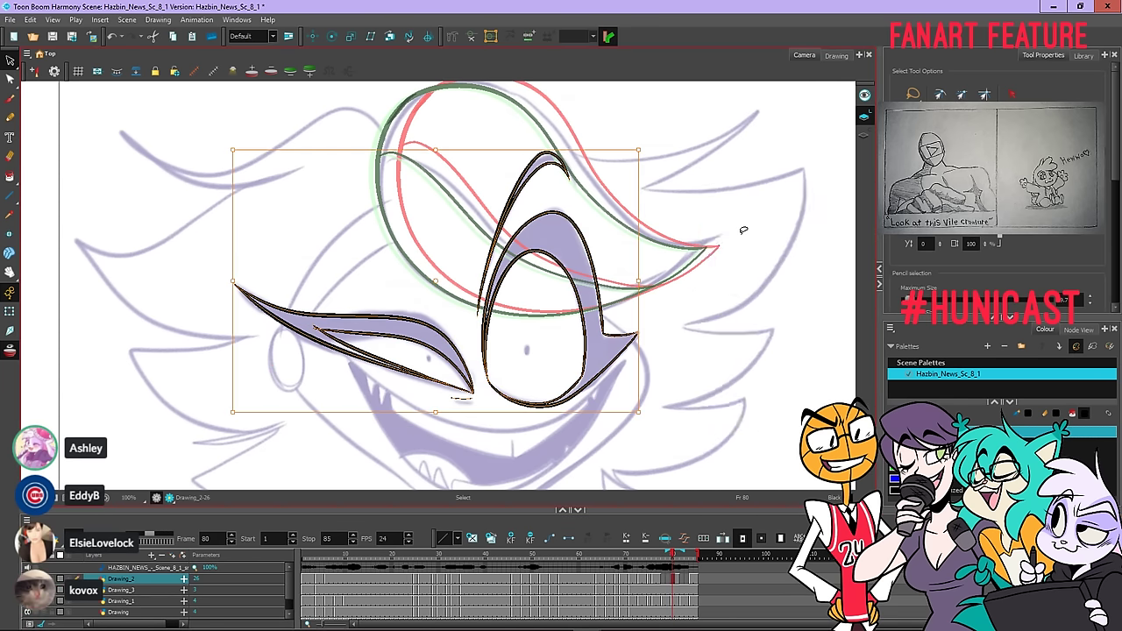
Go to frame 78 and paste the copied eye lines into the Drawing_2 layer
{"action": "key", "text": "comma"}
{"action": "key", "text": "comma"}
{"action": "right_click", "coordinate": [651, 213]}
{"action": "left_click", "coordinate": [697, 272]}
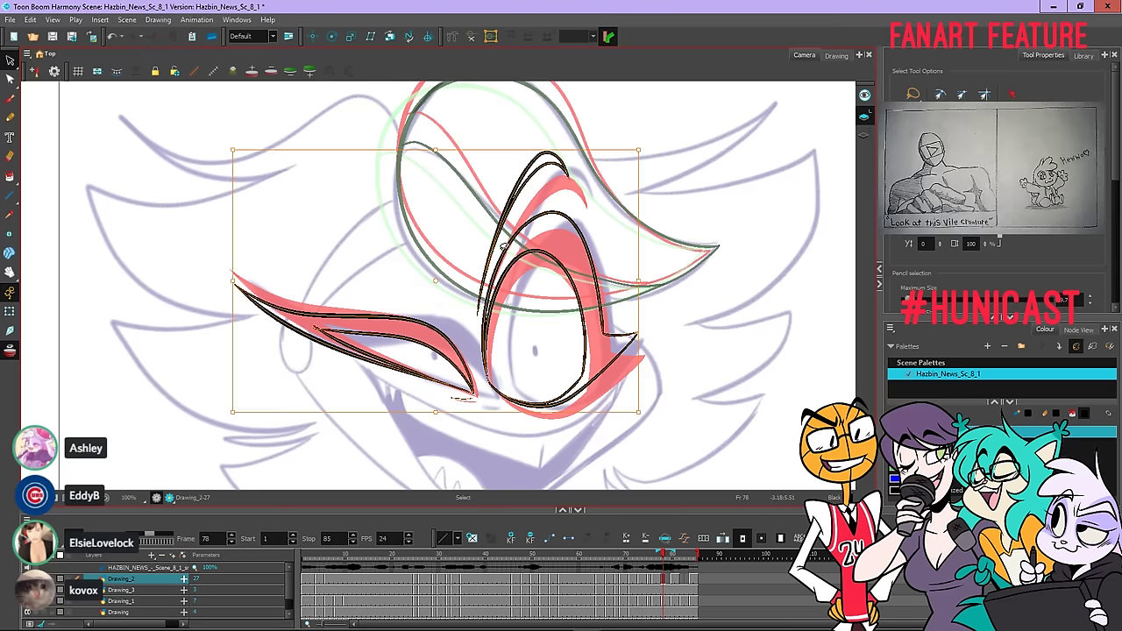
Select only the open eye's lines in frame 78 and move them onto the rough eye
{"action": "mouse_move", "coordinate": [241, 260]}
{"action": "left_mouse_down"}
{"action": "mouse_move", "coordinate": [231, 263]}
{"action": "mouse_move", "coordinate": [421, 433]}
{"action": "mouse_move", "coordinate": [625, 386]}
{"action": "mouse_move", "coordinate": [487, 336]}
{"action": "left_mouse_up"}
{"action": "left_click", "coordinate": [671, 459]}
{"action": "mouse_move", "coordinate": [726, 376]}
{"action": "left_mouse_down"}
{"action": "mouse_move", "coordinate": [613, 418]}
{"action": "mouse_move", "coordinate": [531, 413]}
{"action": "left_mouse_up"}
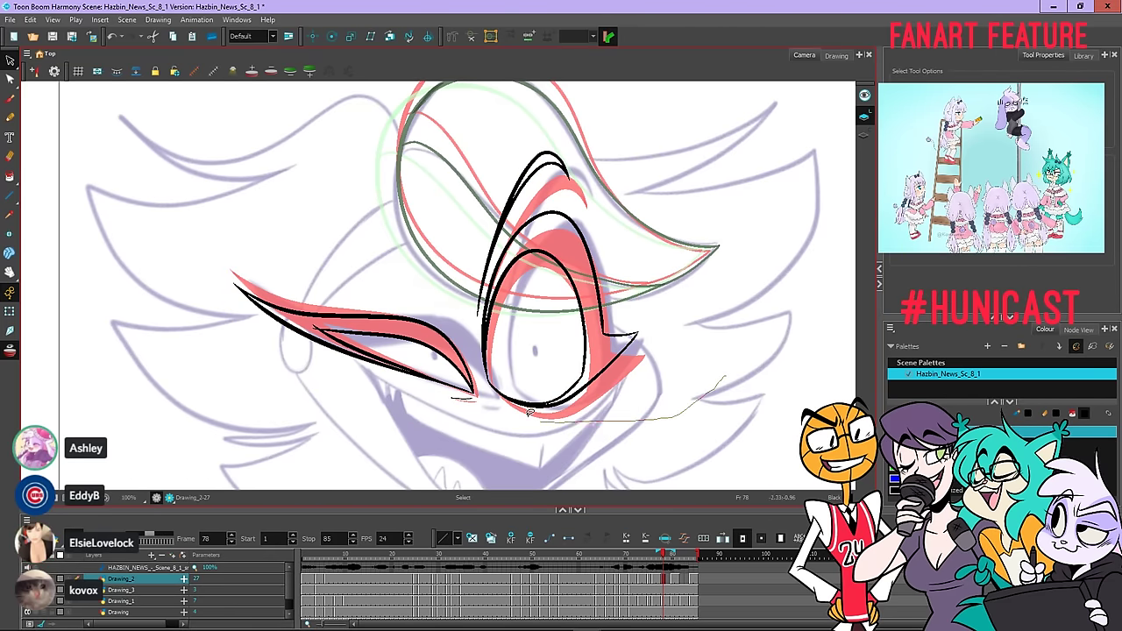
{"action": "mouse_move", "coordinate": [473, 330]}
{"action": "left_mouse_down"}
{"action": "mouse_move", "coordinate": [470, 242]}
{"action": "mouse_move", "coordinate": [492, 155]}
{"action": "mouse_move", "coordinate": [541, 135]}
{"action": "mouse_move", "coordinate": [610, 136]}
{"action": "mouse_move", "coordinate": [696, 287]}
{"action": "left_mouse_up"}
{"action": "left_click_drag", "start_coordinate": [595, 280], "coordinate": [606, 289]}
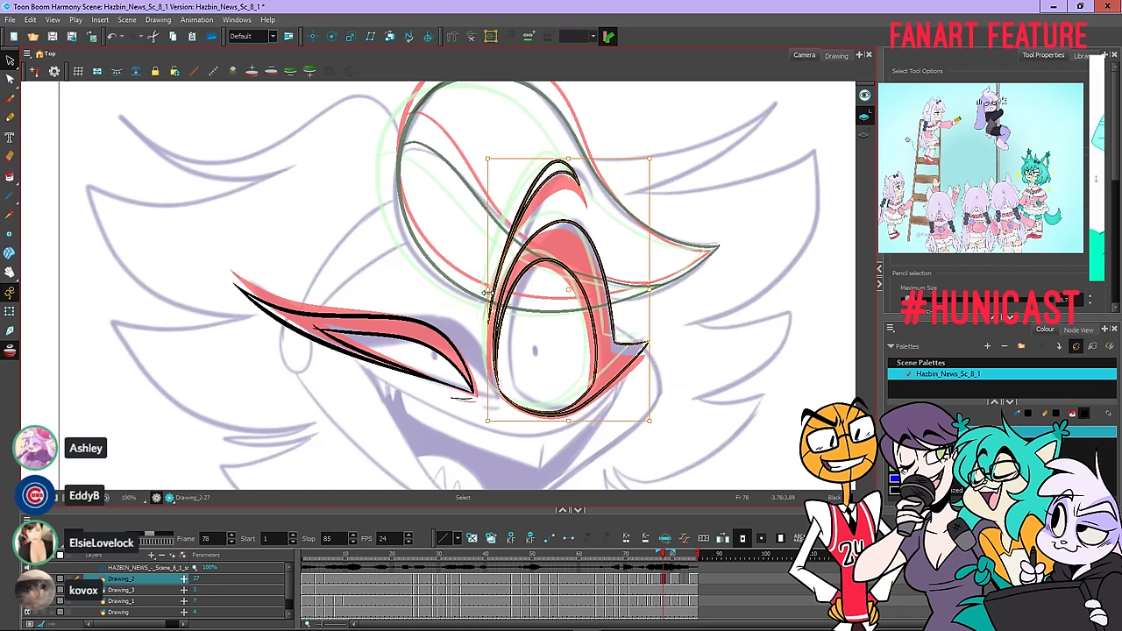
Narrow and slightly shorten the open eye's lines in frame 78, nudging them down to follow the rough sketch
{"action": "left_click_drag", "start_coordinate": [487, 290], "coordinate": [506, 291]}
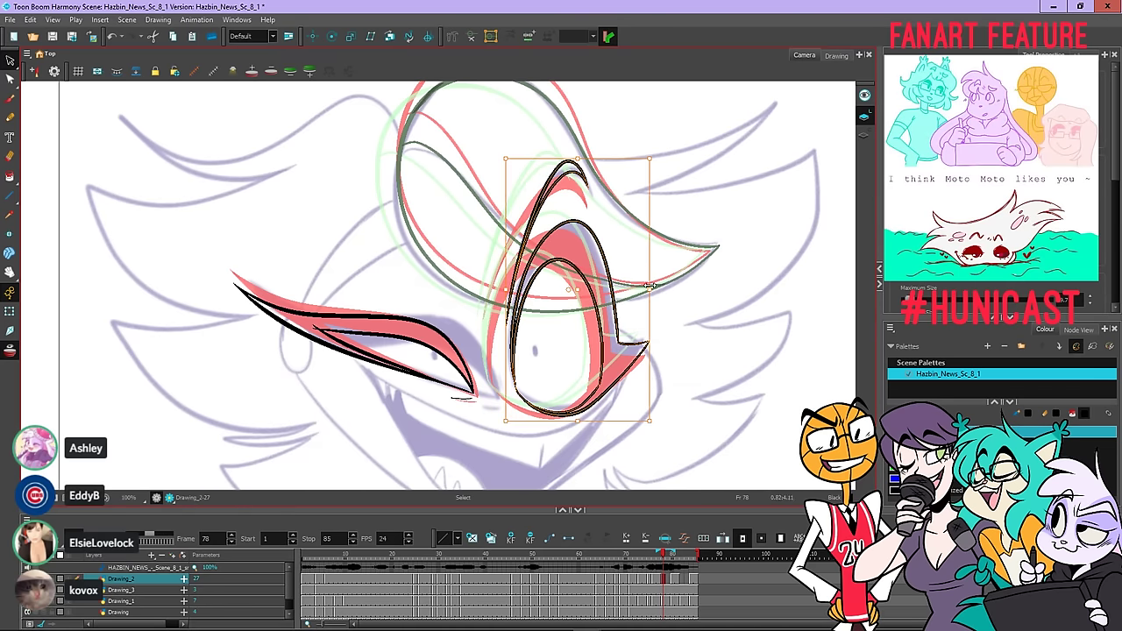
{"action": "left_click_drag", "start_coordinate": [649, 285], "coordinate": [644, 275]}
{"action": "left_click_drag", "start_coordinate": [576, 419], "coordinate": [575, 413]}
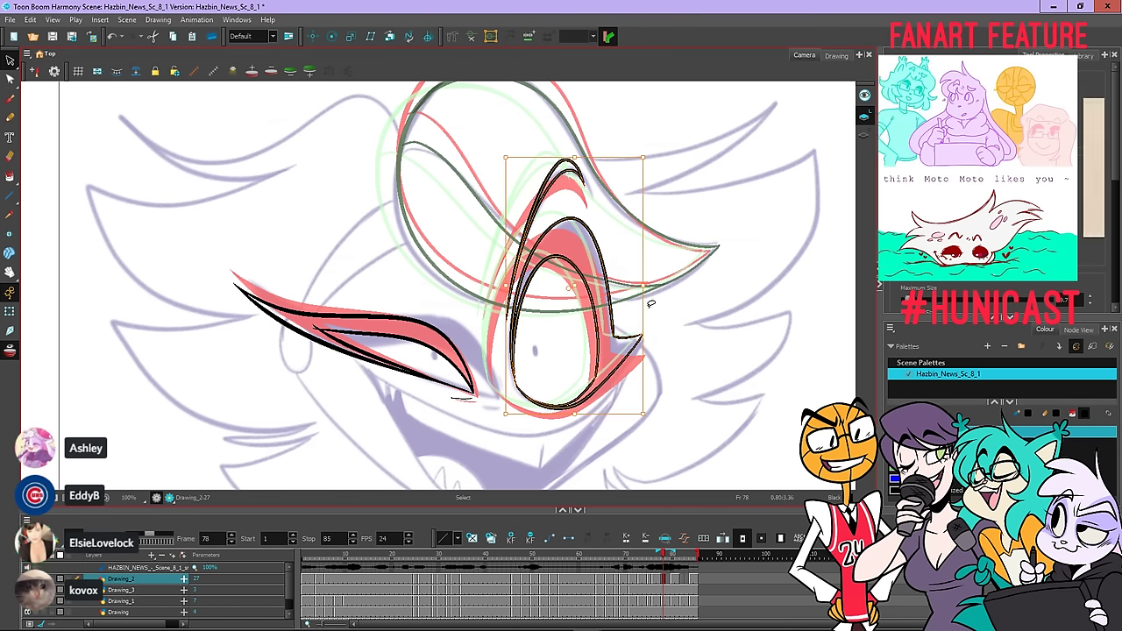
{"action": "key", "text": "Down"}
{"action": "key", "text": "Down"}
{"action": "left_click_drag", "start_coordinate": [646, 315], "coordinate": [647, 310]}
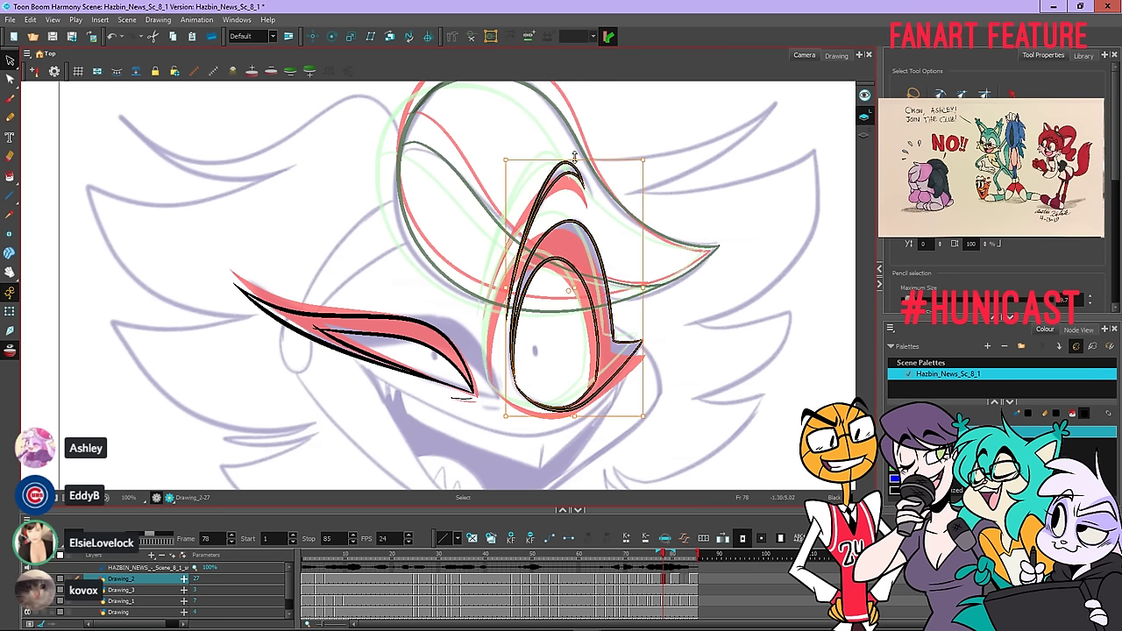
{"action": "left_click_drag", "start_coordinate": [574, 156], "coordinate": [593, 158]}
{"action": "left_click", "coordinate": [753, 227]}
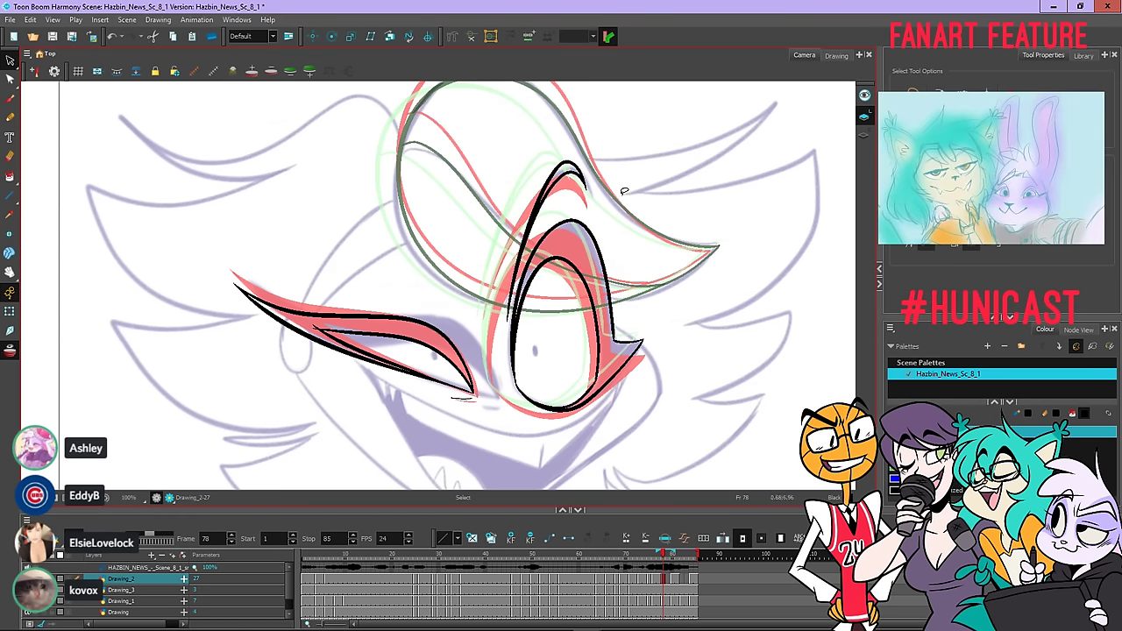
Reselect the open eye's lines in frame 78 and widen them slightly on the side facing the winking eye
{"action": "mouse_move", "coordinate": [485, 291]}
{"action": "left_mouse_down"}
{"action": "mouse_move", "coordinate": [500, 433]}
{"action": "mouse_move", "coordinate": [653, 264]}
{"action": "mouse_move", "coordinate": [651, 192]}
{"action": "left_mouse_up"}
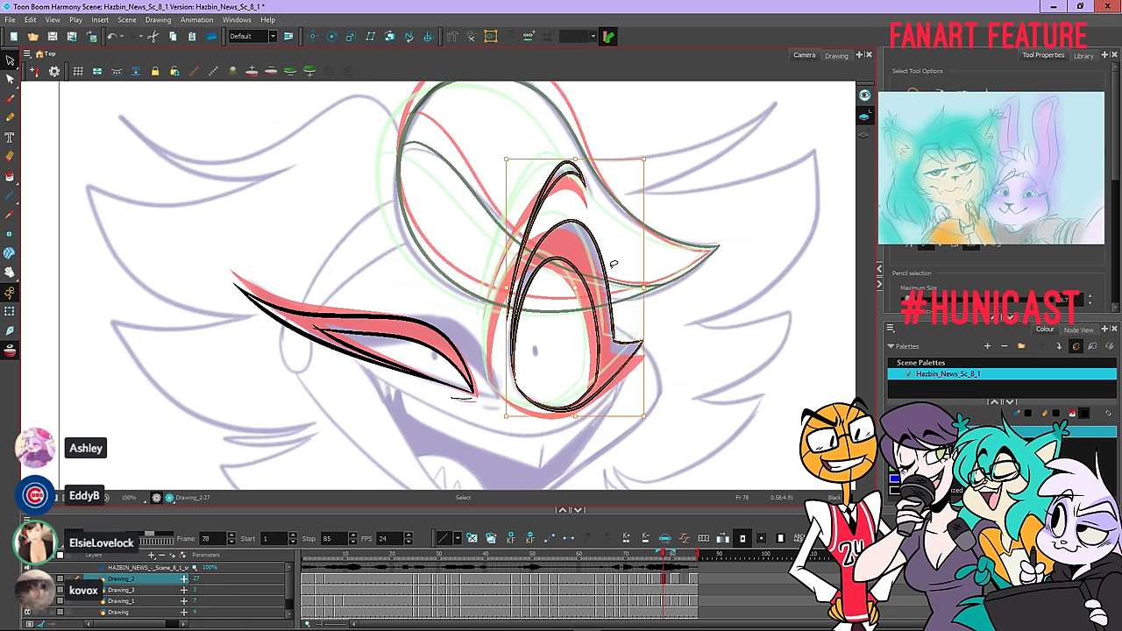
{"action": "left_click", "coordinate": [505, 292]}
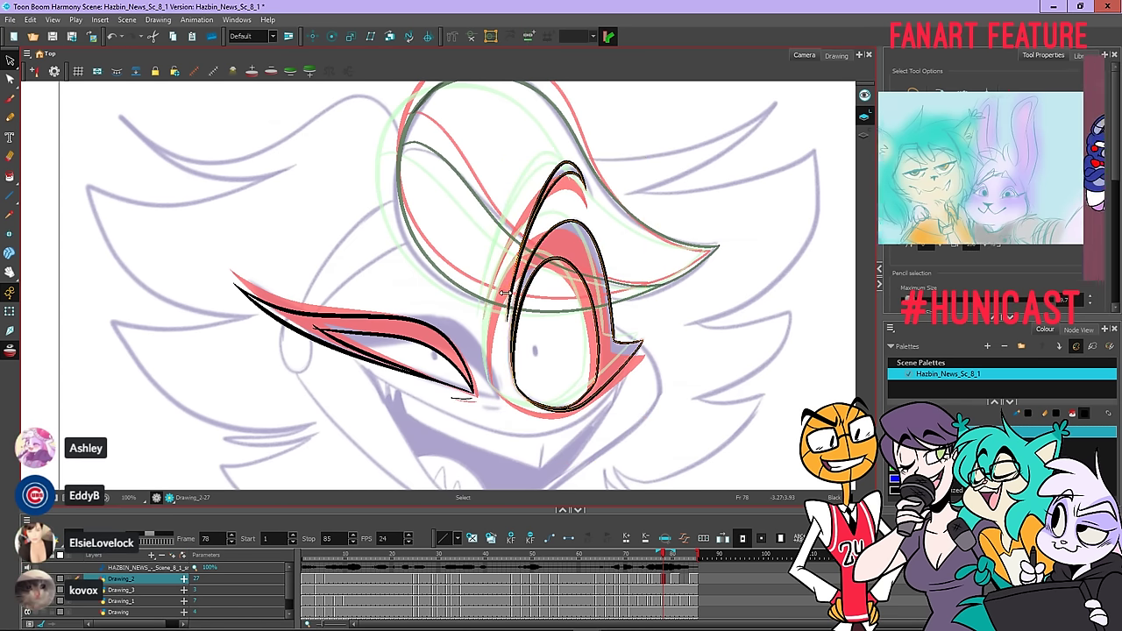
{"action": "left_click_drag", "start_coordinate": [505, 292], "coordinate": [502, 292]}
{"action": "left_click", "coordinate": [718, 338]}
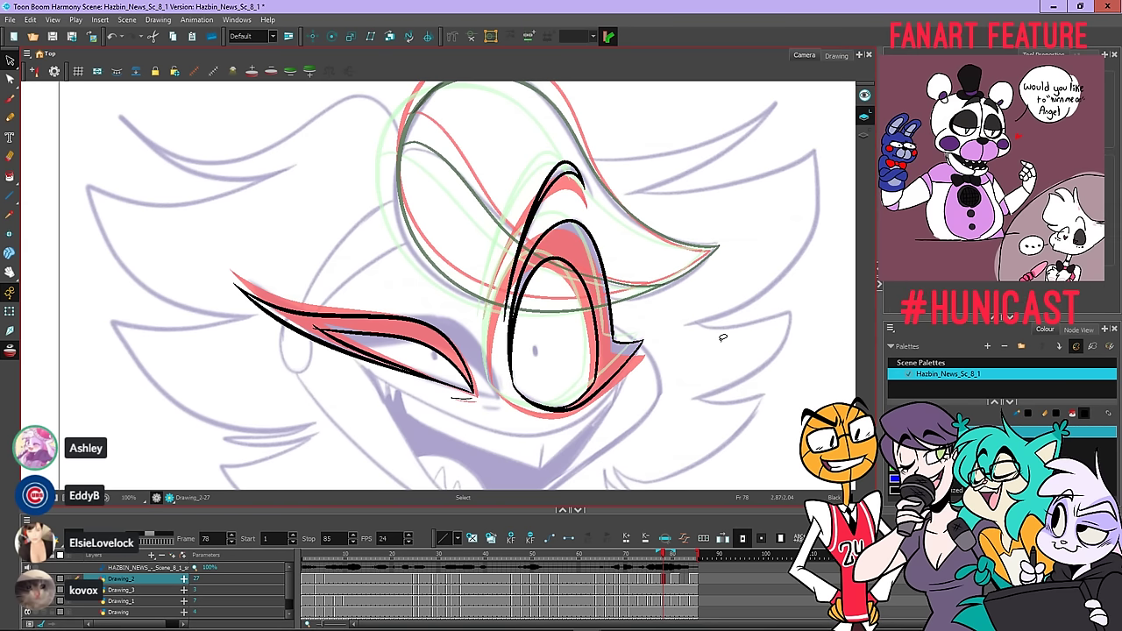
Select the winking eye's lines in frame 78, widen them toward the open eye and skew them to follow the rough sketch
{"action": "key", "text": "space"}
{"action": "left_click_drag", "start_coordinate": [654, 365], "coordinate": [740, 354]}
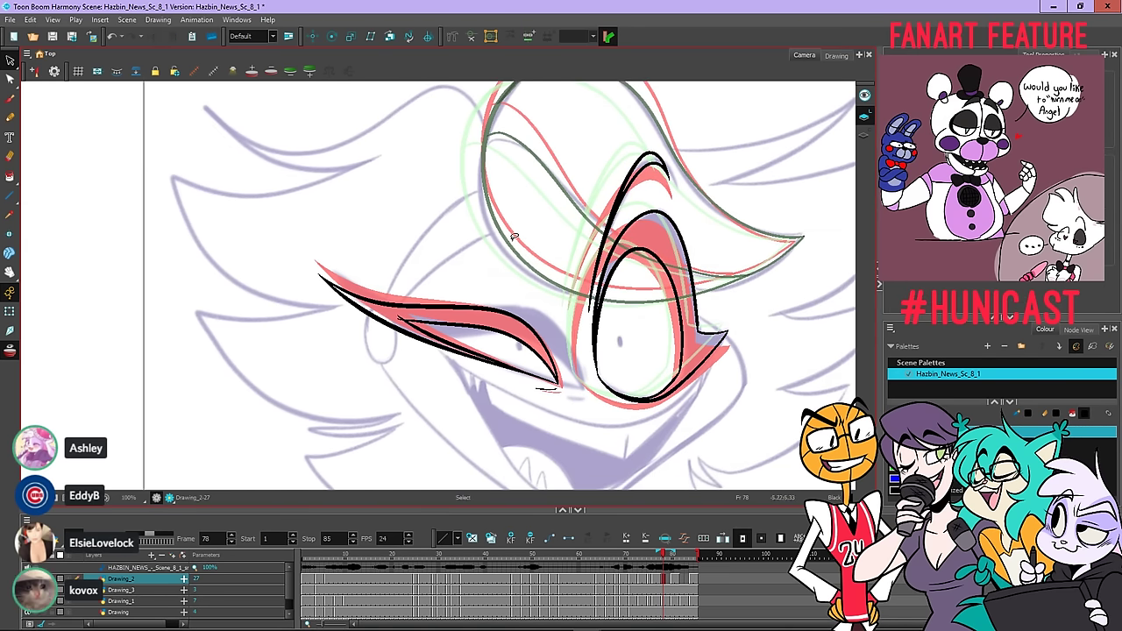
{"action": "mouse_move", "coordinate": [272, 243]}
{"action": "left_mouse_down"}
{"action": "mouse_move", "coordinate": [538, 451]}
{"action": "mouse_move", "coordinate": [568, 371]}
{"action": "mouse_move", "coordinate": [438, 233]}
{"action": "left_mouse_up"}
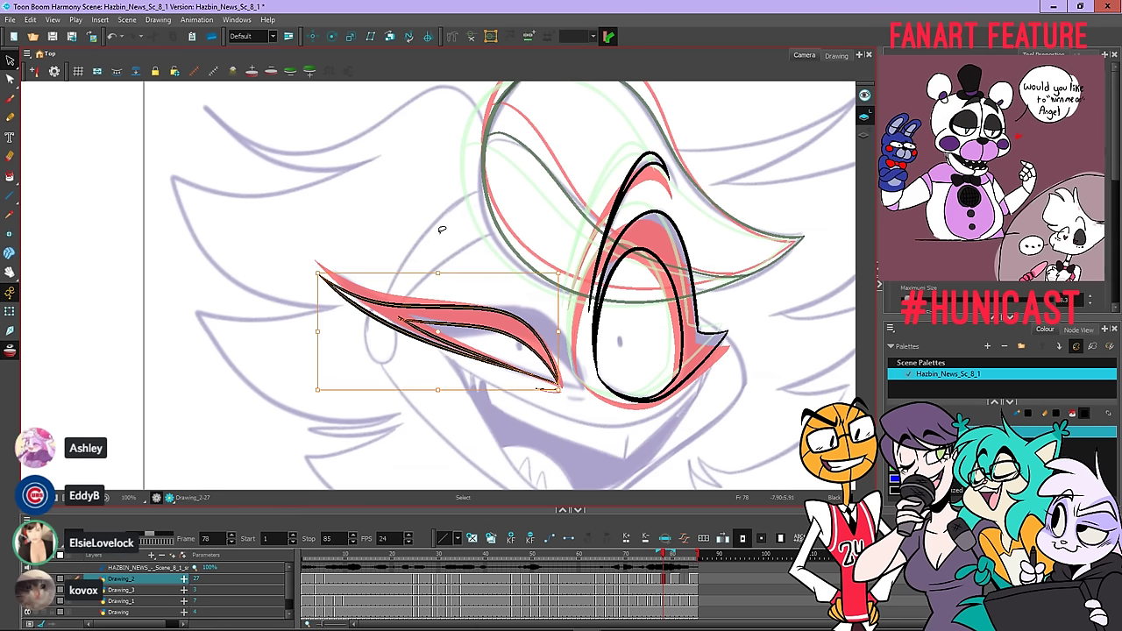
{"action": "left_click_drag", "start_coordinate": [559, 330], "coordinate": [587, 316]}
{"action": "left_click", "coordinate": [585, 319]}
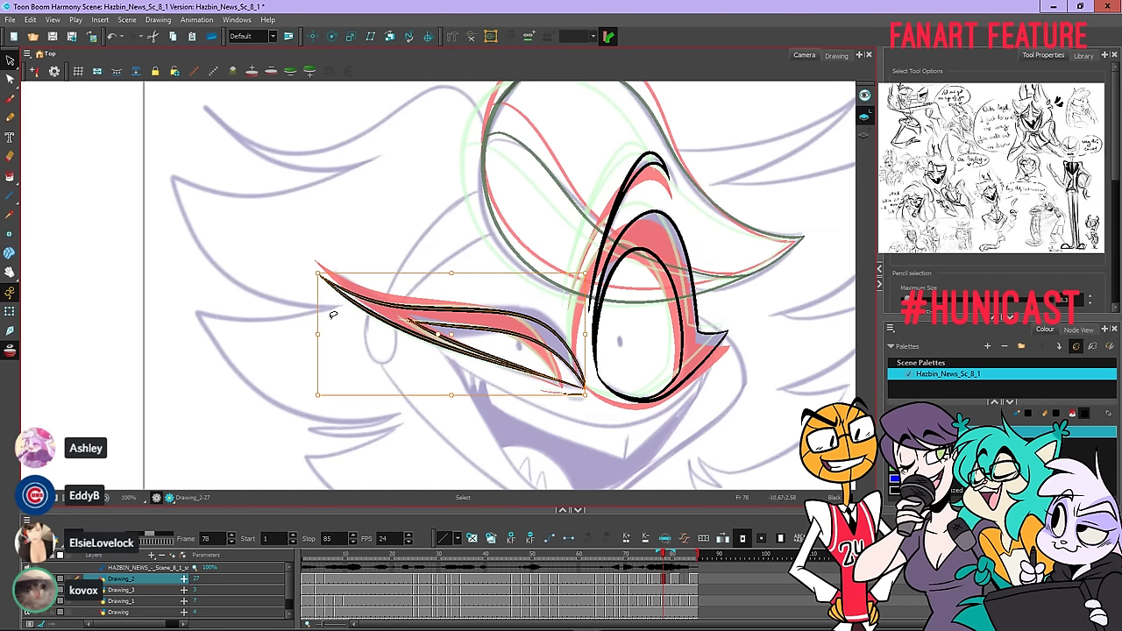
{"action": "mouse_move", "coordinate": [316, 328]}
{"action": "left_mouse_down"}
{"action": "mouse_move", "coordinate": [325, 308]}
{"action": "mouse_move", "coordinate": [335, 321]}
{"action": "mouse_move", "coordinate": [331, 309]}
{"action": "left_mouse_up"}
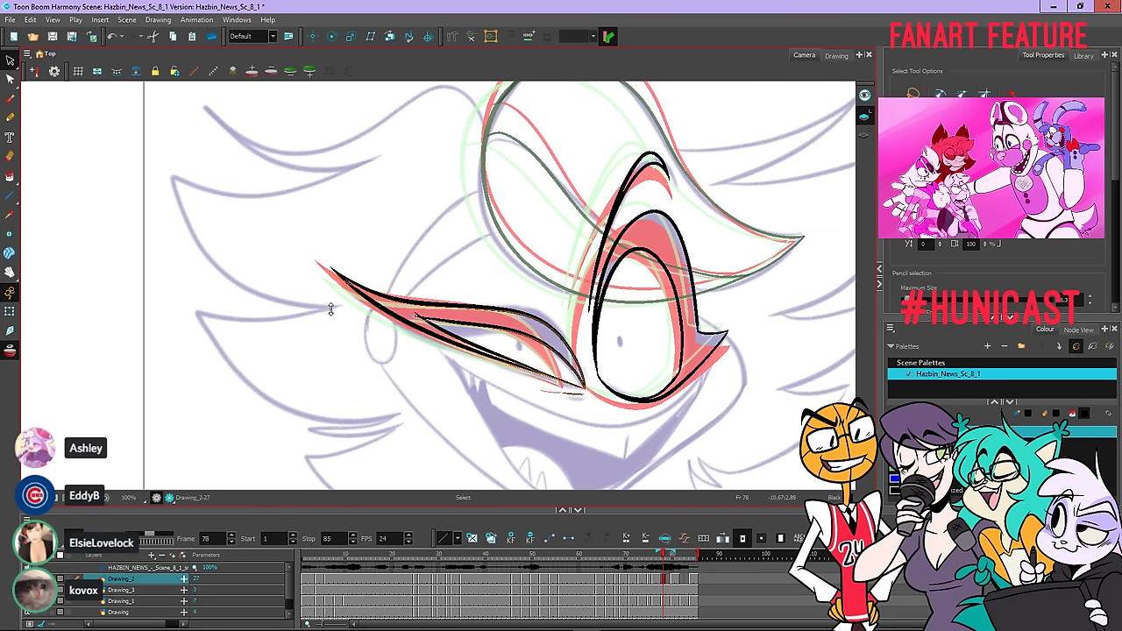
{"action": "key", "text": "ctrl+shift+z"}
{"action": "left_click", "coordinate": [649, 454]}
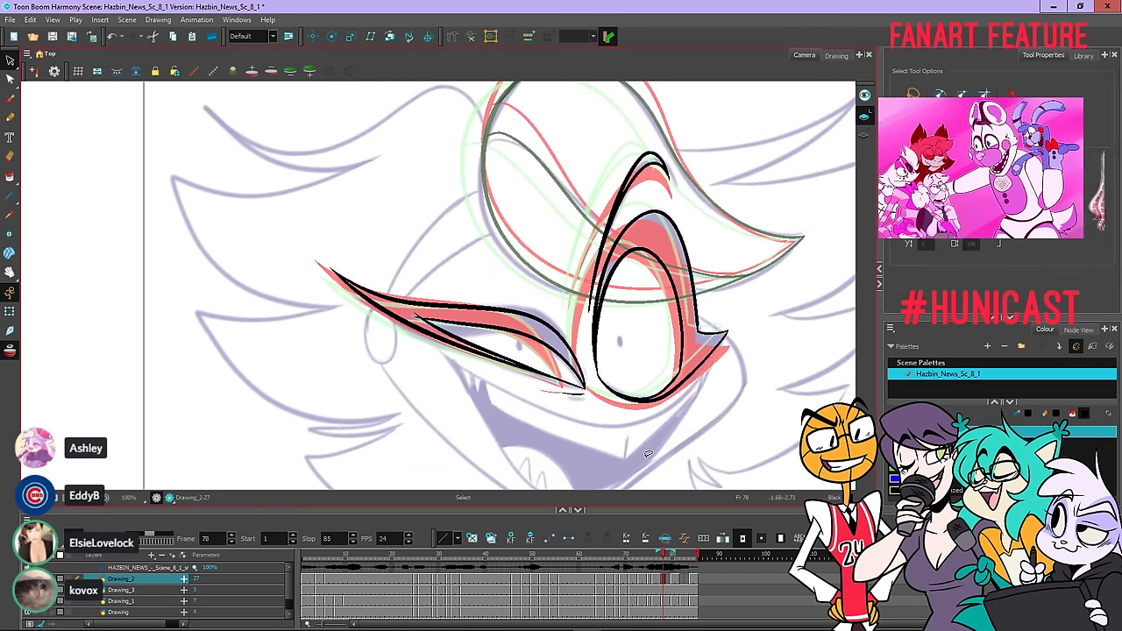
Compare the reshaped eyes in frame 78 with the drawing in frame 77
{"action": "key", "text": "comma"}
{"action": "key", "text": "period"}
{"action": "key", "text": "comma"}
{"action": "key", "text": "period"}
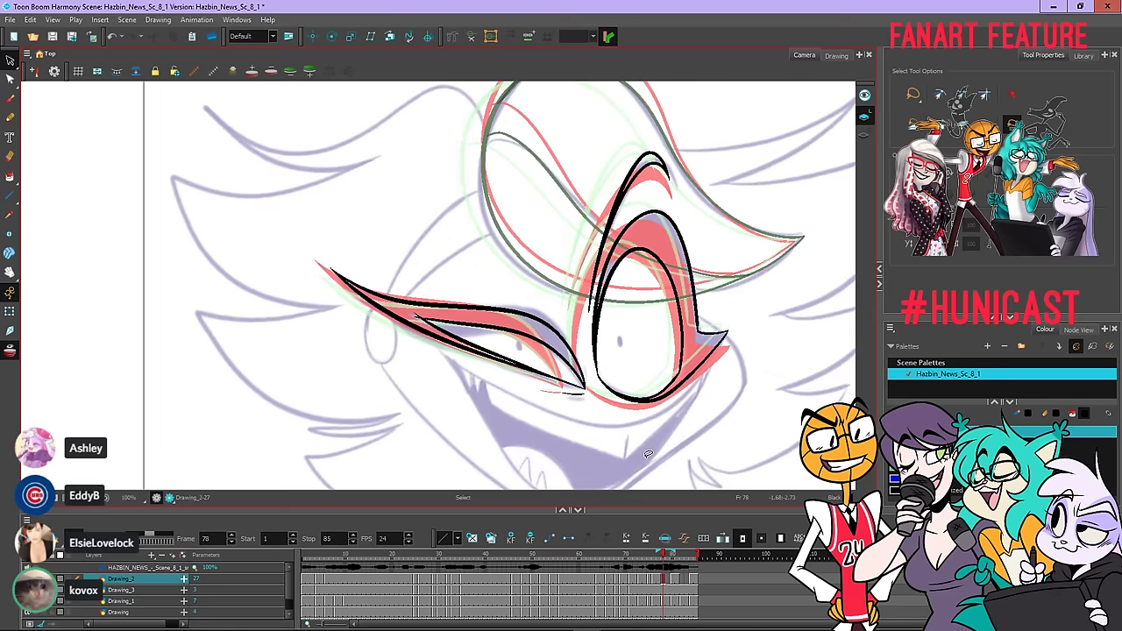
{"action": "key", "text": "comma"}
{"action": "key", "text": "period"}
{"action": "left_click", "coordinate": [669, 581]}
{"action": "key", "text": "comma"}
{"action": "key", "text": "comma"}
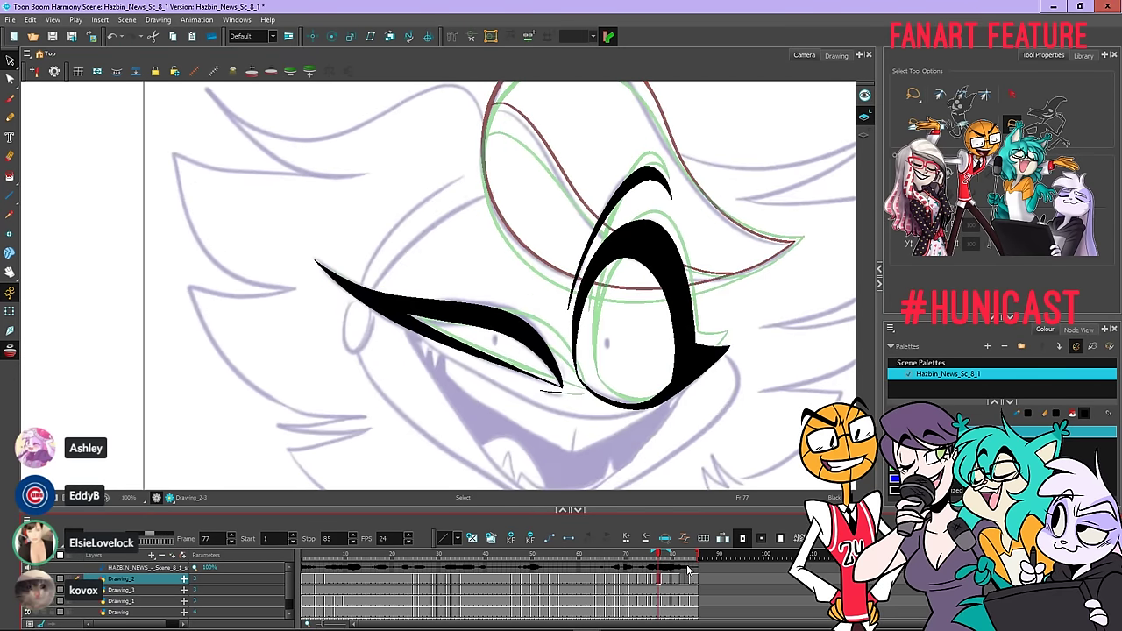
{"action": "key", "text": "period"}
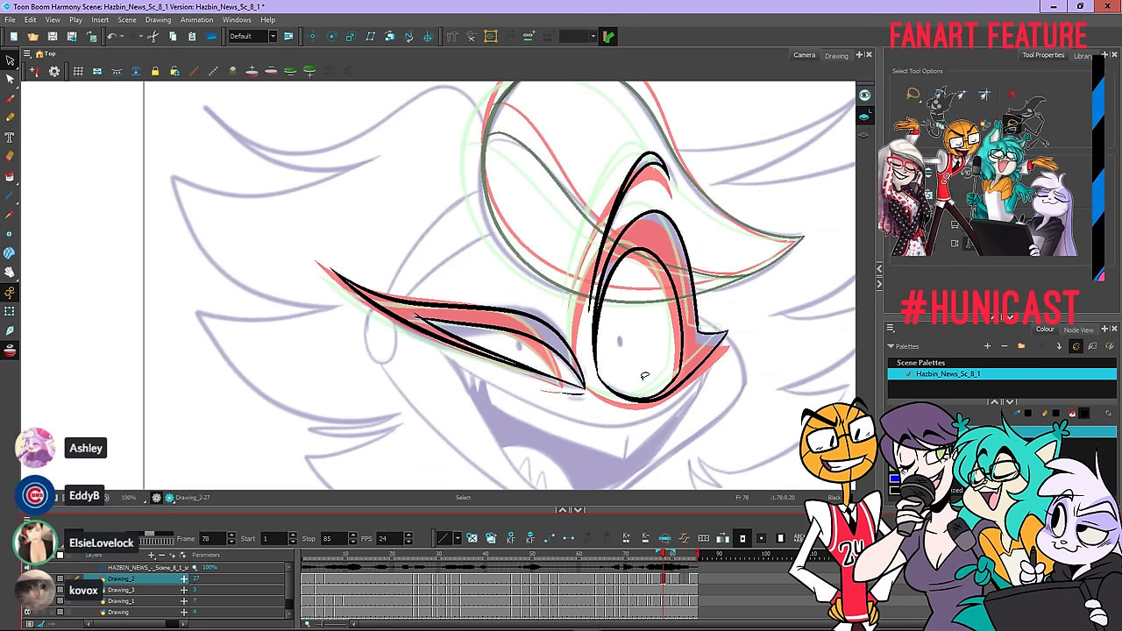
Fill the lash areas of the winking and open eyes in frame 78 with black
{"action": "key", "text": "ctrl+a"}
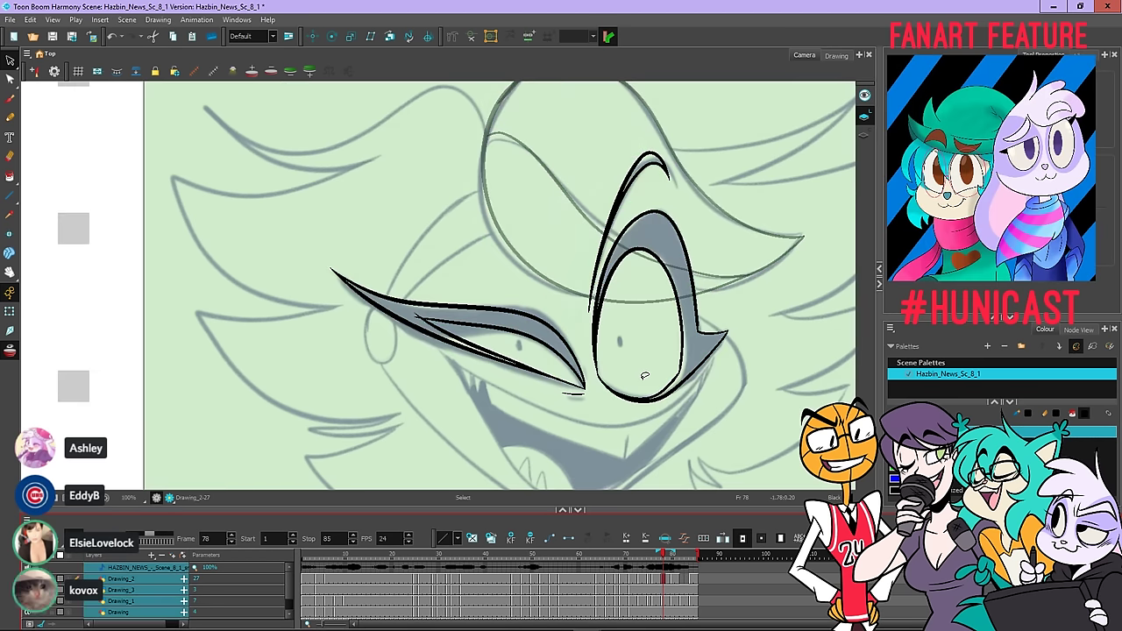
{"action": "left_click", "coordinate": [665, 579]}
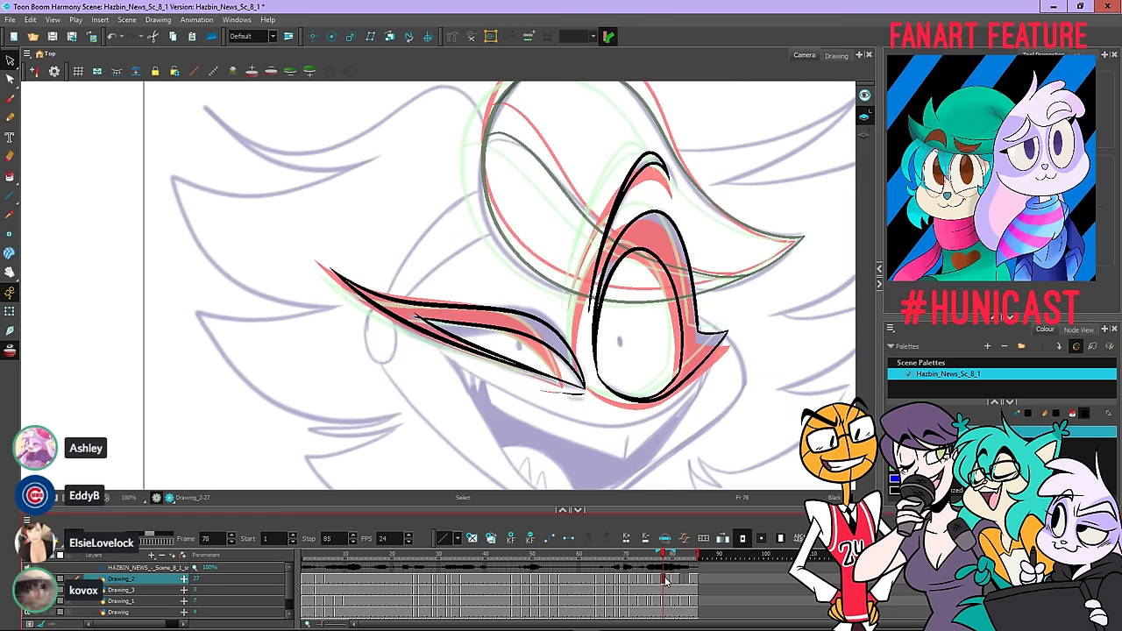
{"action": "left_click", "coordinate": [424, 215]}
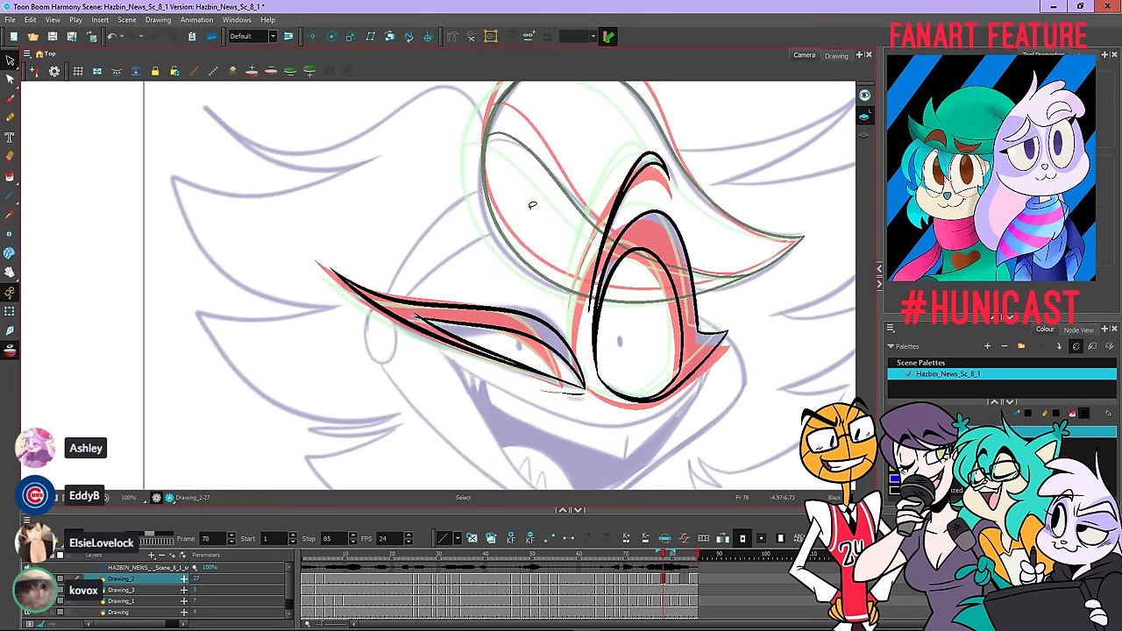
{"action": "key", "text": "ctrl+a"}
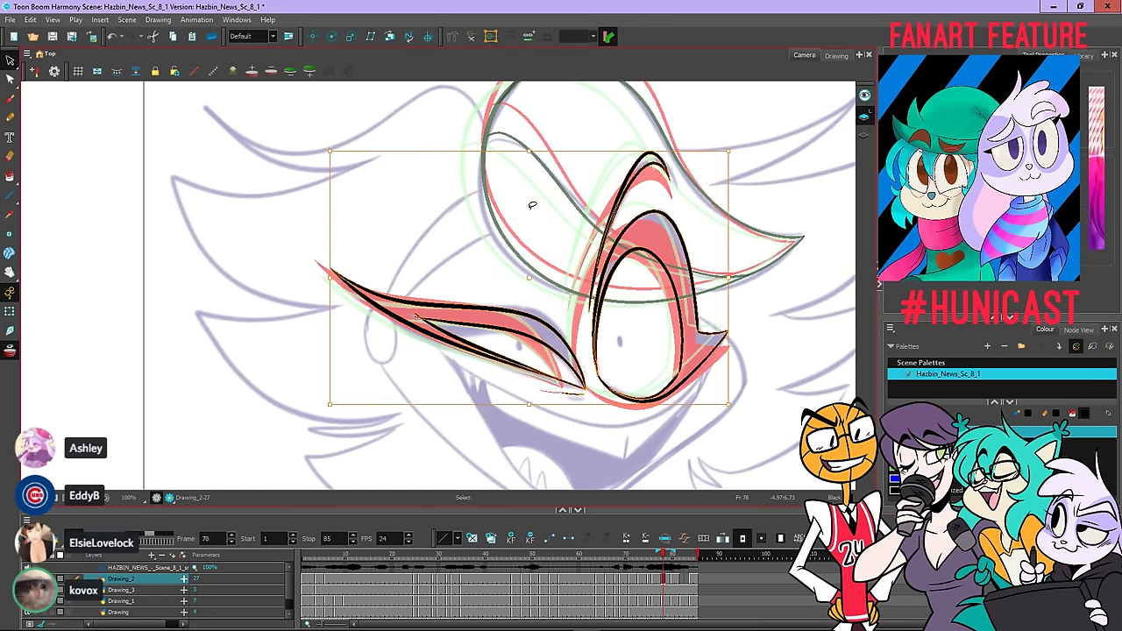
{"action": "key", "text": "alt+i"}
{"action": "left_click", "coordinate": [443, 308]}
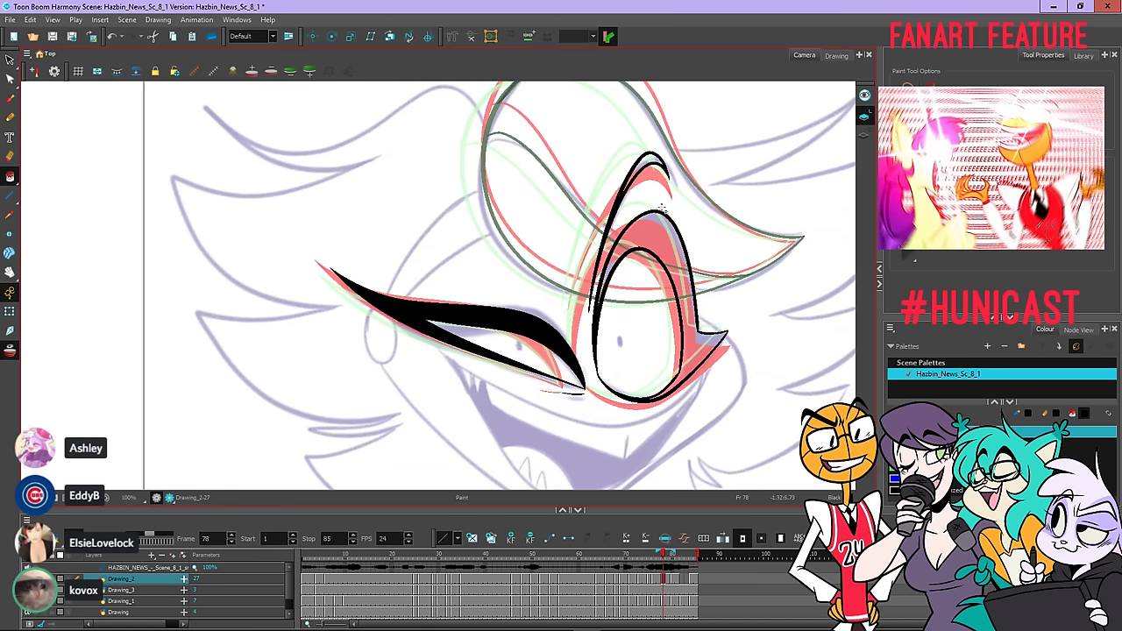
{"action": "left_click", "coordinate": [663, 230]}
Review the eye drawings on the frames following frame 78 and return to frame 81
{"action": "key", "text": "period"}
{"action": "key", "text": "period"}
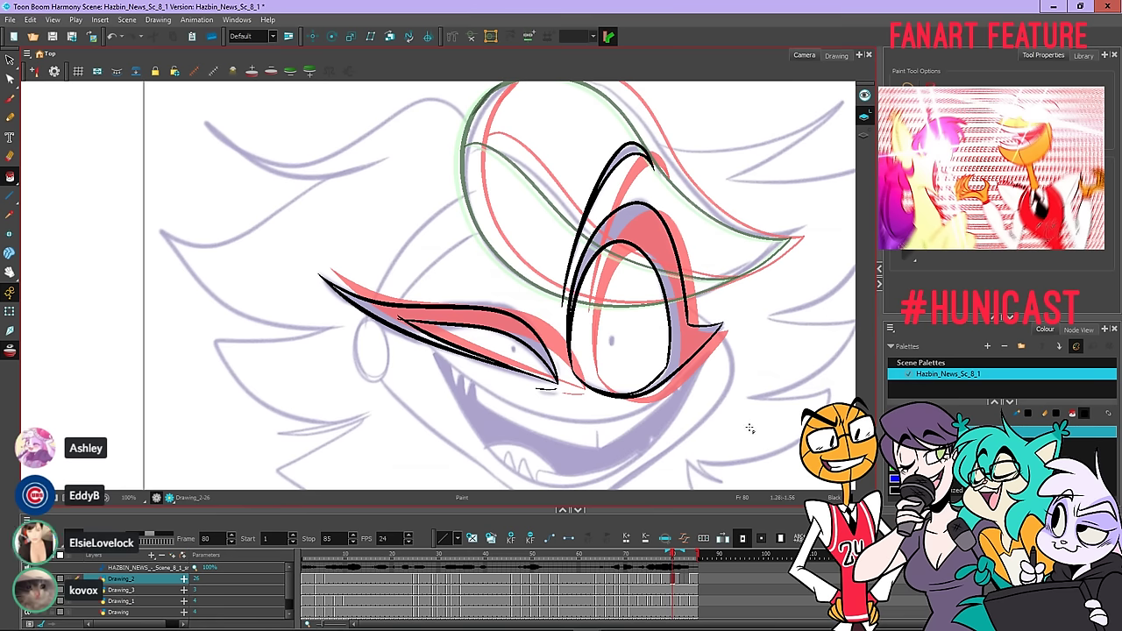
{"action": "key", "text": "period"}
{"action": "key", "text": "period"}
{"action": "key", "text": "period"}
{"action": "key", "text": "comma"}
{"action": "key", "text": "comma"}
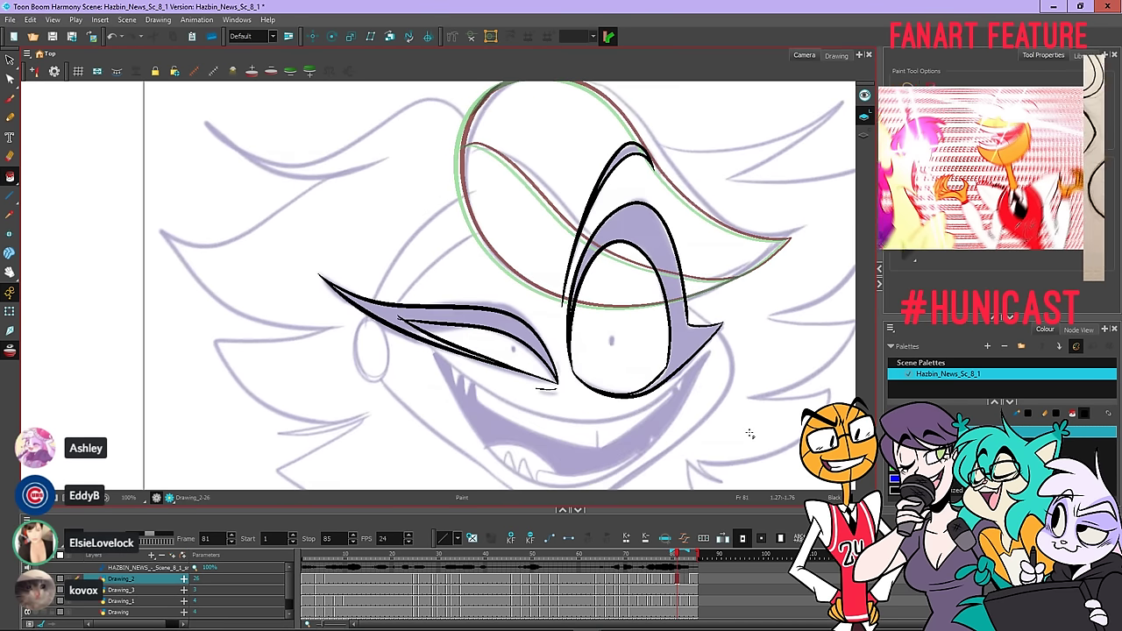
{"action": "key", "text": "period"}
{"action": "key", "text": "comma"}
Try copying all the eye lines from frame 81 into the empty frame 82 of Drawing_2
{"action": "key", "text": "alt+s"}
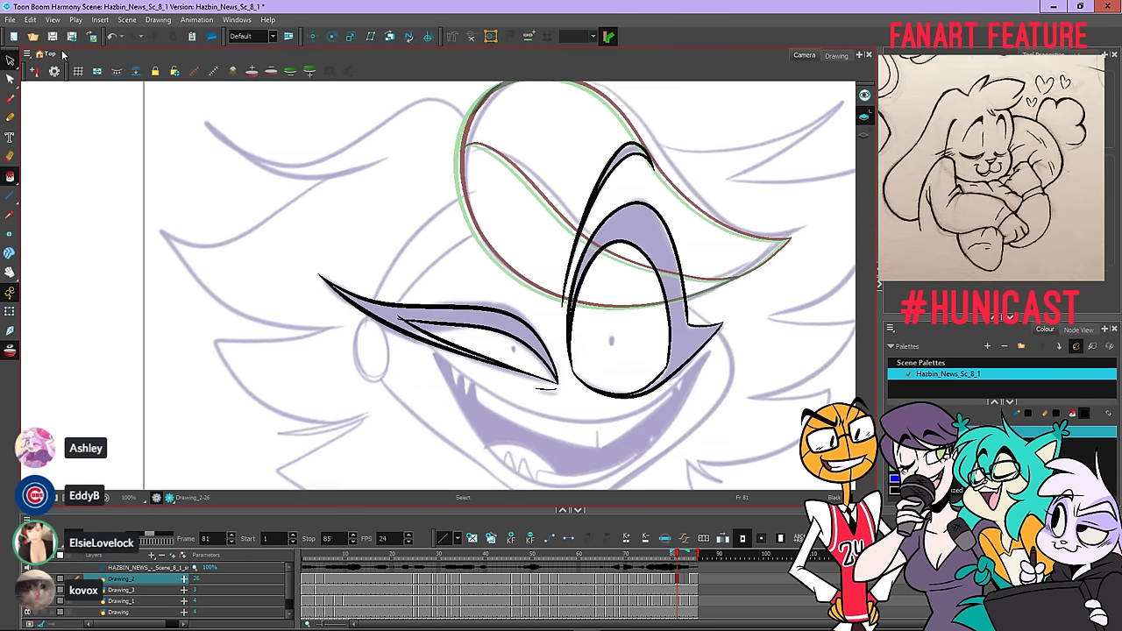
{"action": "mouse_move", "coordinate": [554, 125]}
{"action": "left_mouse_down"}
{"action": "mouse_move", "coordinate": [435, 455]}
{"action": "mouse_move", "coordinate": [773, 375]}
{"action": "mouse_move", "coordinate": [675, 91]}
{"action": "left_mouse_up"}
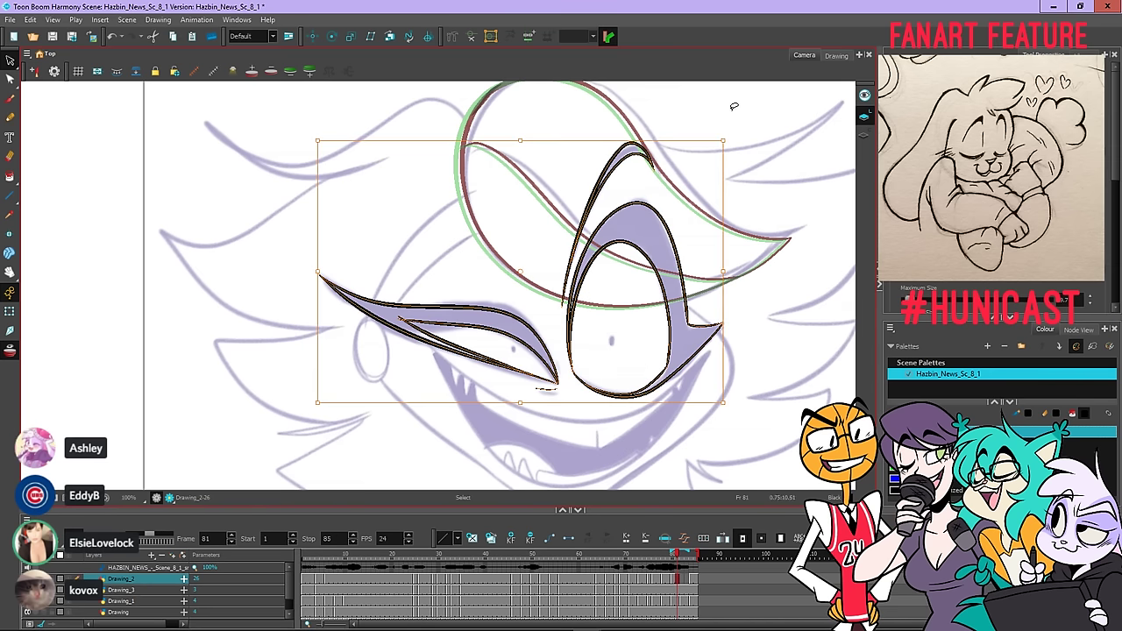
{"action": "right_click", "coordinate": [742, 109]}
{"action": "left_click", "coordinate": [762, 158]}
{"action": "key", "text": "period"}
{"action": "key", "text": "period"}
{"action": "key", "text": "comma"}
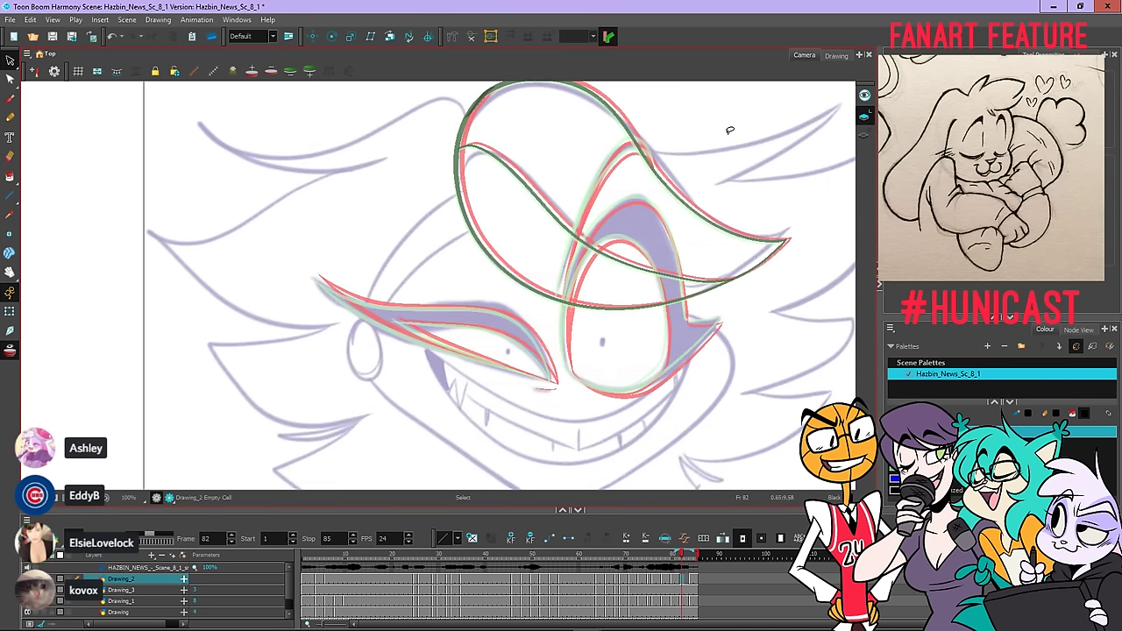
{"action": "right_click", "coordinate": [728, 134]}
{"action": "left_click", "coordinate": [753, 194]}
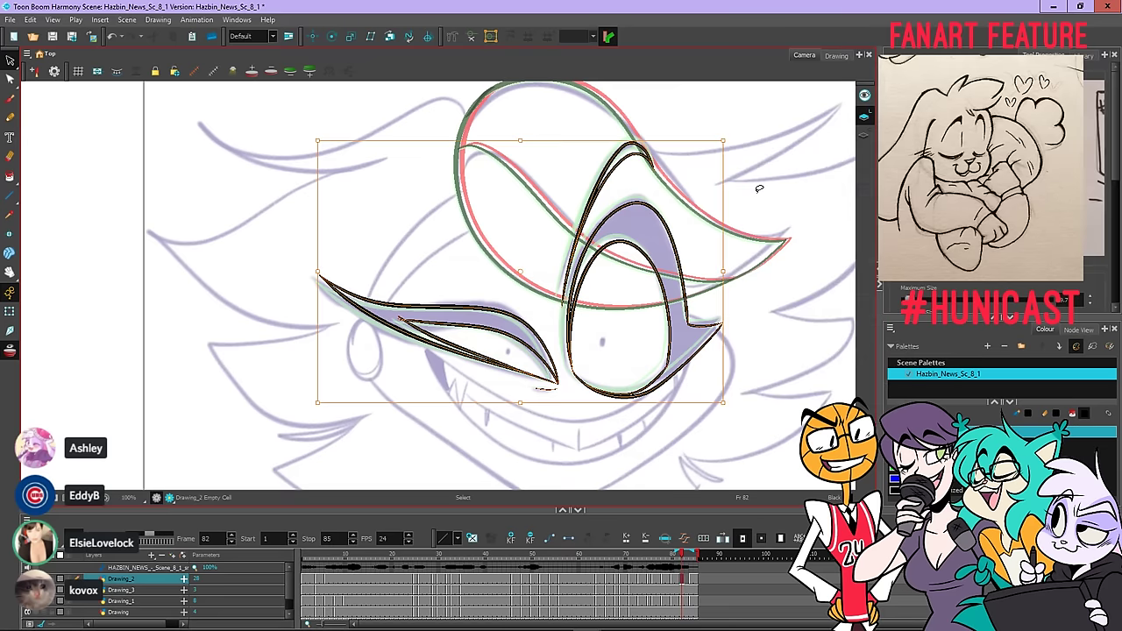
Copy all the eye lines from frame 84 and paste them into the empty frame 82 of Drawing_2
{"action": "key", "text": "period"}
{"action": "key", "text": "period"}
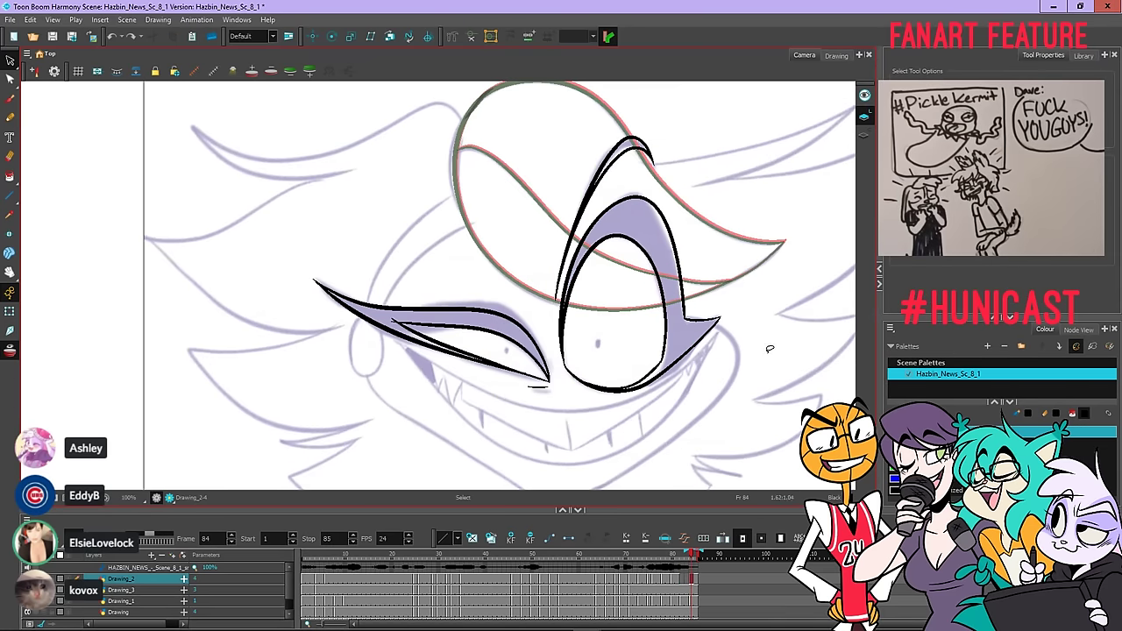
{"action": "mouse_move", "coordinate": [771, 350]}
{"action": "left_mouse_down"}
{"action": "mouse_move", "coordinate": [347, 388]}
{"action": "mouse_move", "coordinate": [345, 149]}
{"action": "mouse_move", "coordinate": [755, 234]}
{"action": "left_mouse_up"}
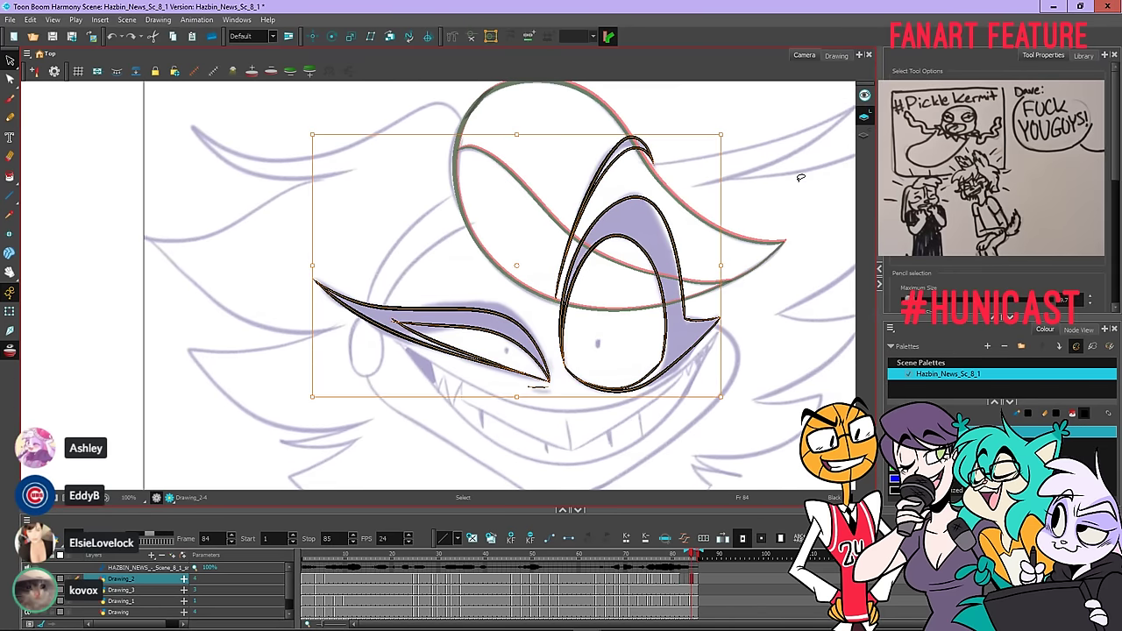
{"action": "right_click", "coordinate": [792, 165]}
{"action": "left_click", "coordinate": [814, 213]}
{"action": "key", "text": "comma"}
{"action": "key", "text": "comma"}
{"action": "right_click", "coordinate": [772, 167]}
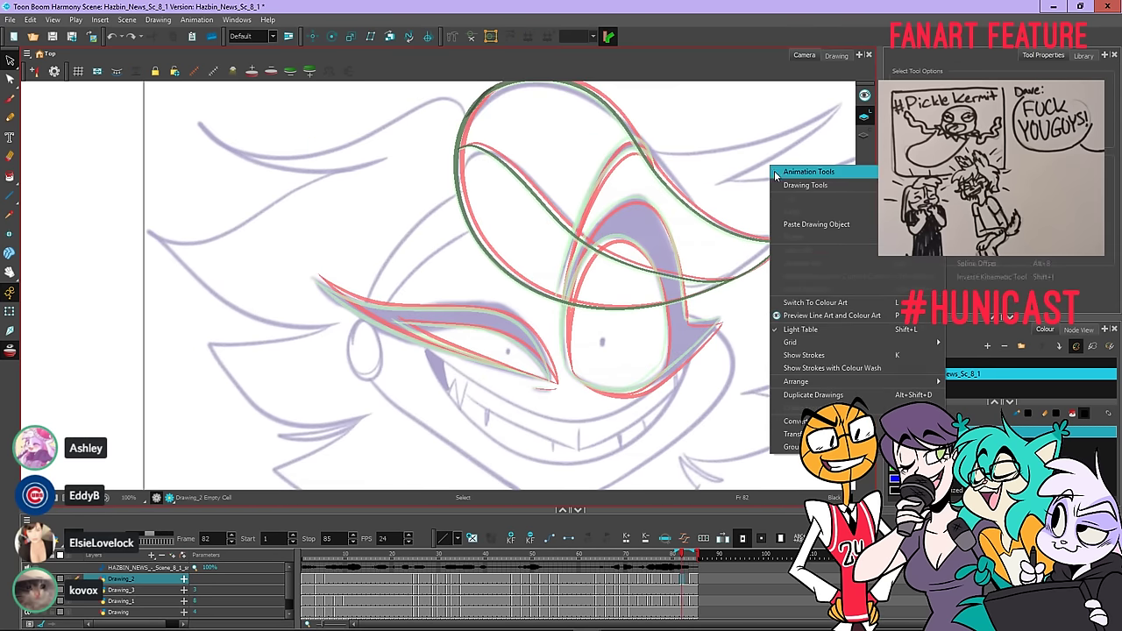
{"action": "left_click", "coordinate": [783, 224]}
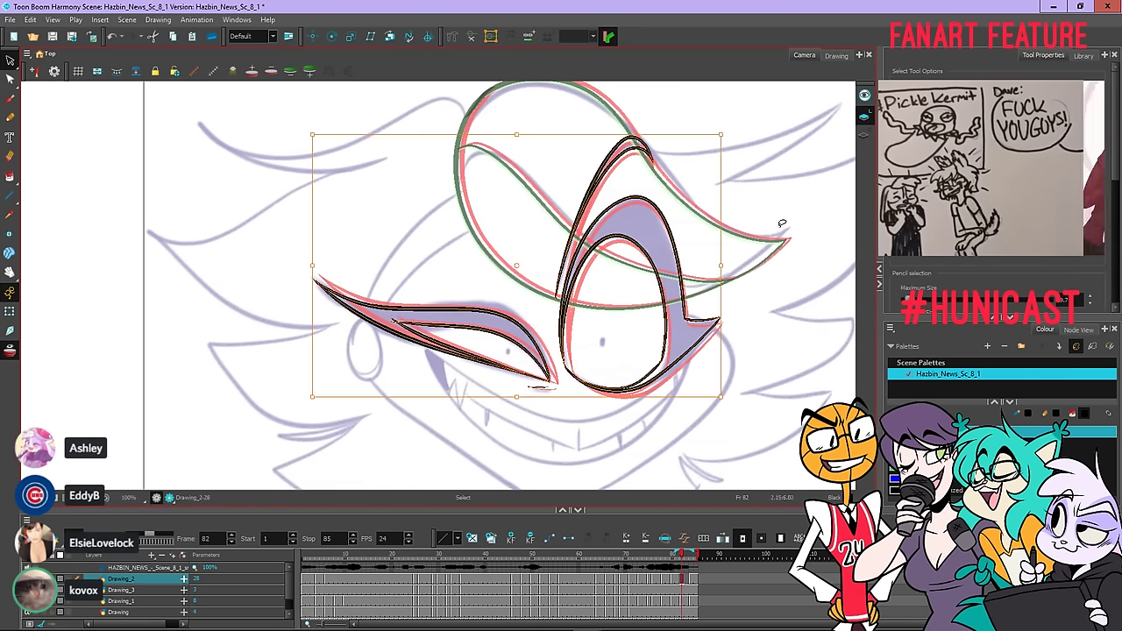
{"action": "left_click", "coordinate": [787, 231]}
Select only the open eye's lines in frame 82, lower their top edge slightly and skew them a little to match the rough sketch
{"action": "mouse_move", "coordinate": [742, 376]}
{"action": "left_mouse_down"}
{"action": "mouse_move", "coordinate": [612, 410]}
{"action": "mouse_move", "coordinate": [578, 382]}
{"action": "mouse_move", "coordinate": [555, 336]}
{"action": "left_mouse_up"}
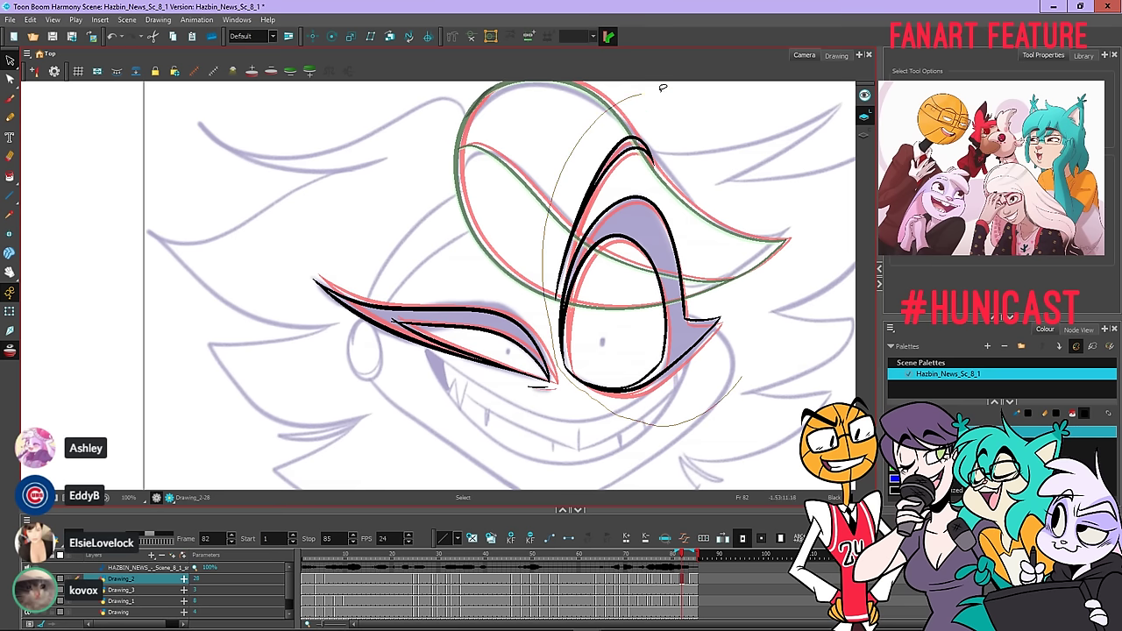
{"action": "left_click_drag", "start_coordinate": [662, 88], "coordinate": [734, 328]}
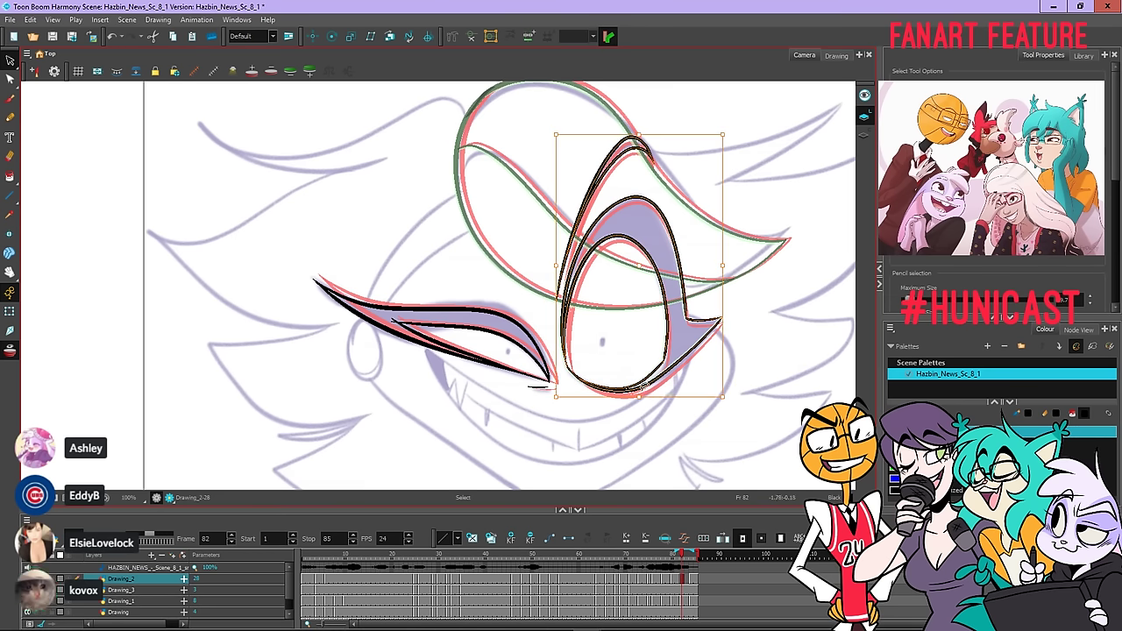
{"action": "scroll", "coordinate": [653, 395], "scroll_direction": "up", "scroll_amount": 2}
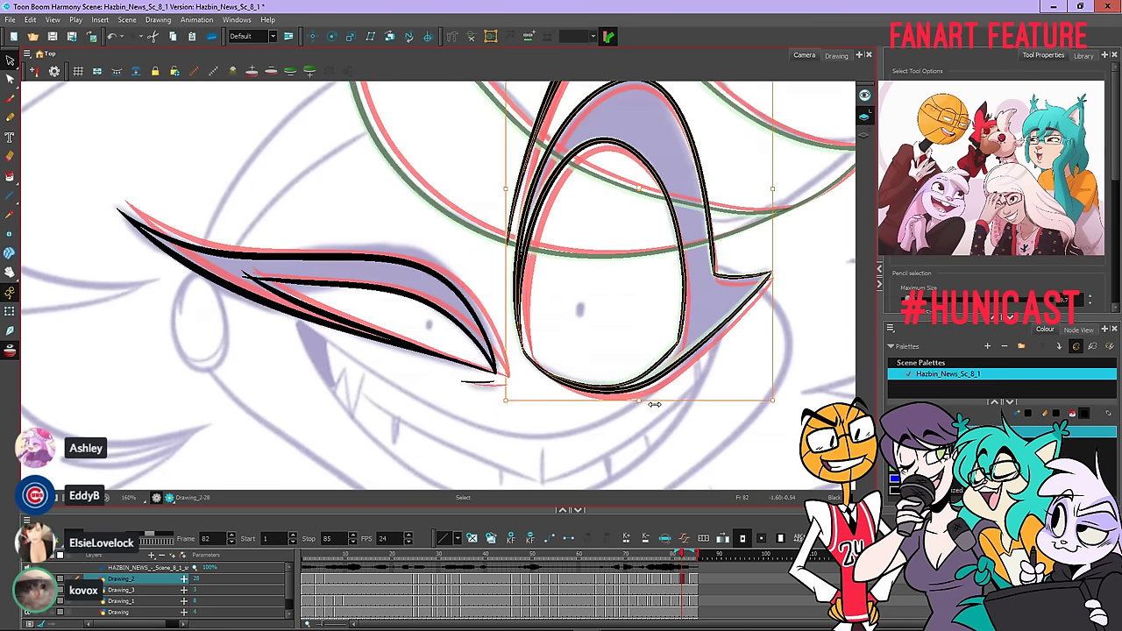
{"action": "left_click_drag", "start_coordinate": [723, 196], "coordinate": [715, 320]}
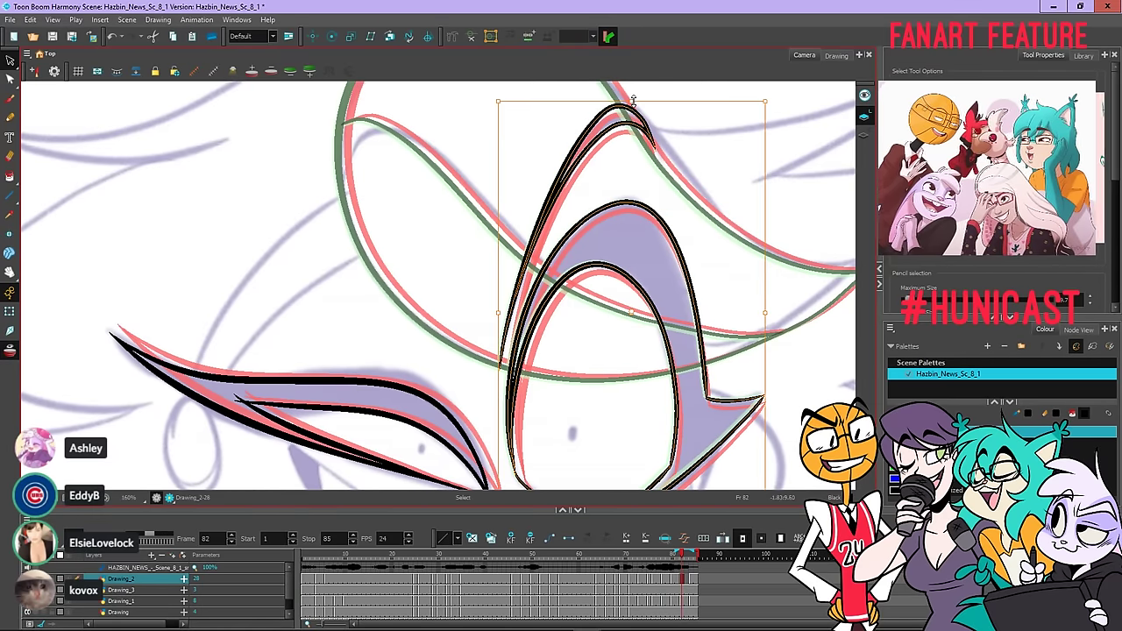
{"action": "left_click_drag", "start_coordinate": [631, 100], "coordinate": [634, 103]}
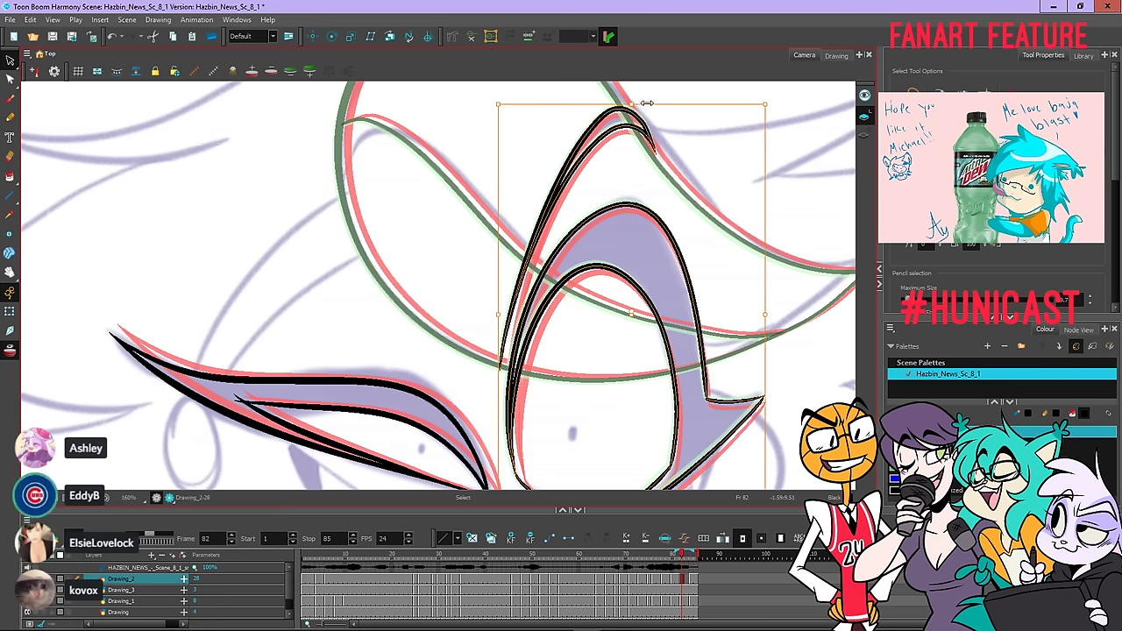
{"action": "left_click_drag", "start_coordinate": [646, 102], "coordinate": [647, 102]}
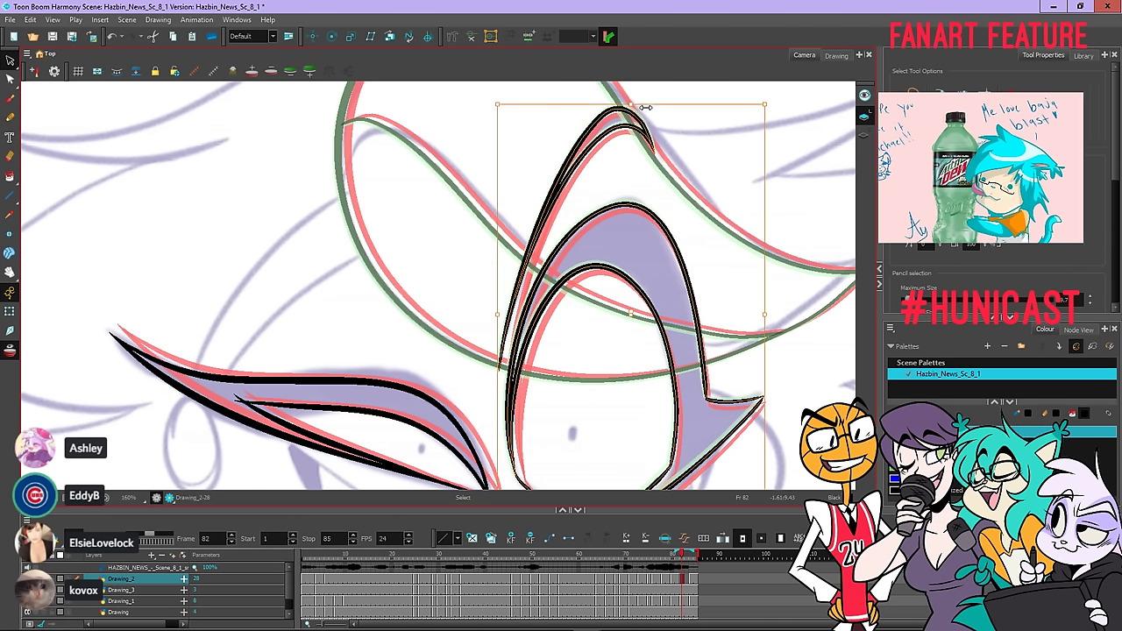
{"action": "scroll", "coordinate": [646, 103], "scroll_direction": "down", "scroll_amount": 1}
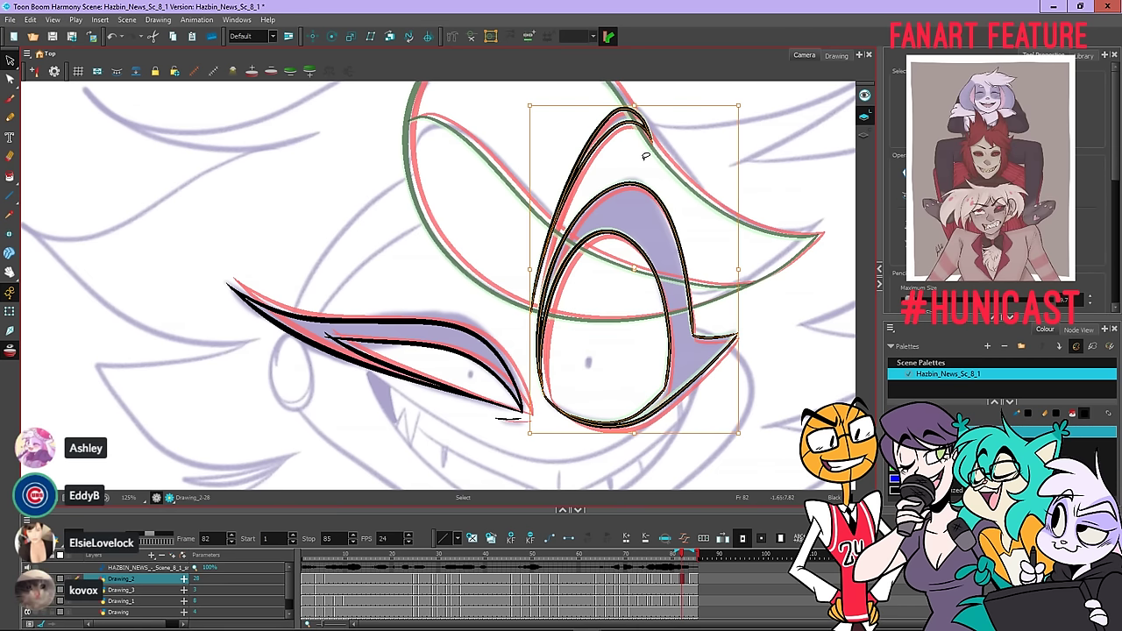
{"action": "left_click_drag", "start_coordinate": [642, 156], "coordinate": [671, 159]}
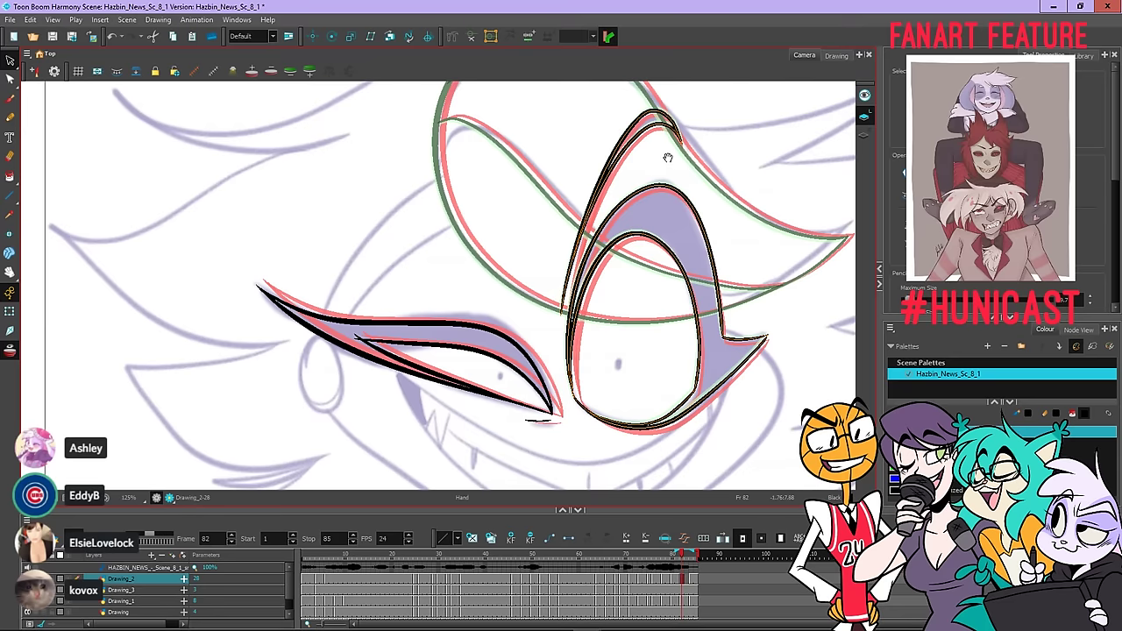
{"action": "left_click", "coordinate": [518, 189]}
Select only the closed eye's lines in frame 82 and skew them slightly to match the rough sketch
{"action": "left_click_drag", "start_coordinate": [542, 197], "coordinate": [612, 222]}
{"action": "scroll", "coordinate": [612, 223], "scroll_direction": "down", "scroll_amount": 1}
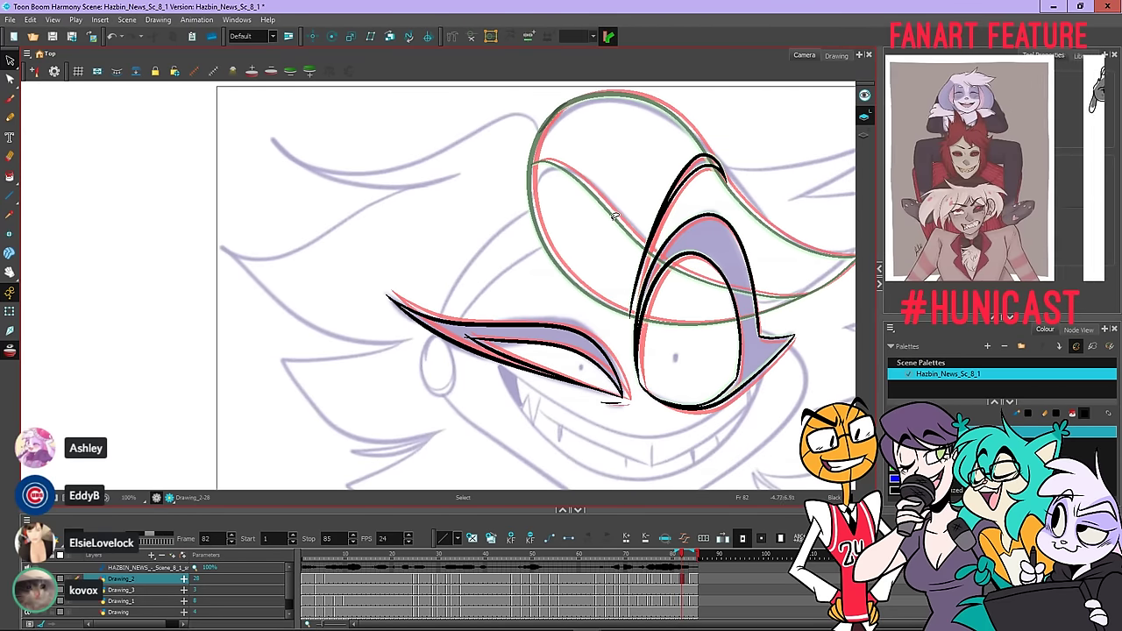
{"action": "mouse_move", "coordinate": [430, 235]}
{"action": "left_mouse_down"}
{"action": "mouse_move", "coordinate": [401, 234]}
{"action": "mouse_move", "coordinate": [608, 457]}
{"action": "left_mouse_up"}
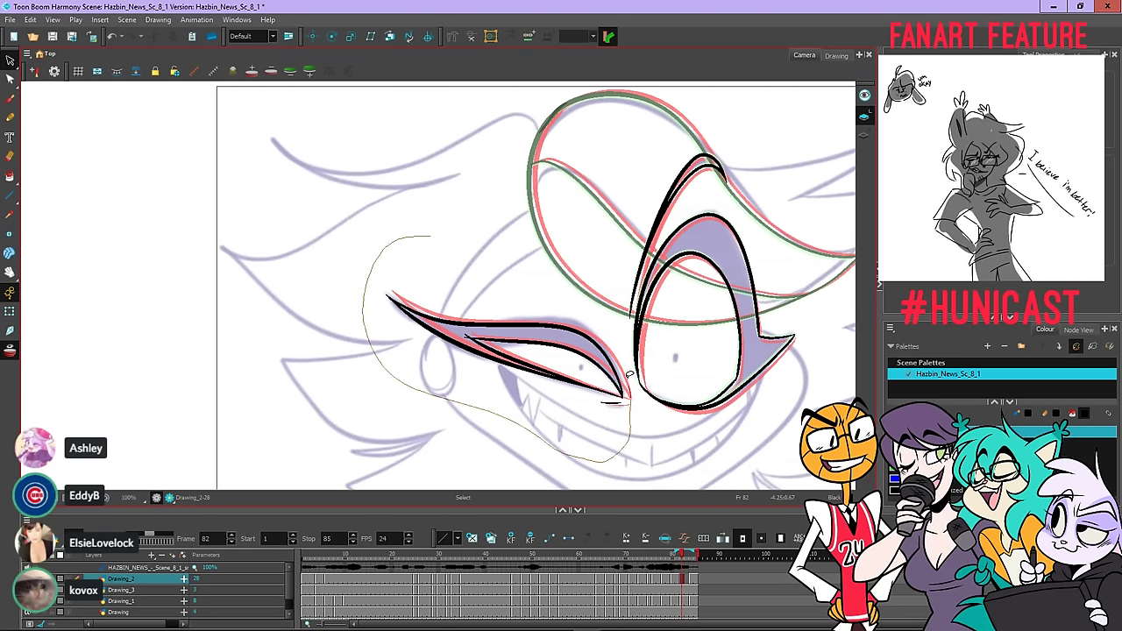
{"action": "left_click_drag", "start_coordinate": [630, 376], "coordinate": [451, 242]}
{"action": "scroll", "coordinate": [620, 349], "scroll_direction": "up", "scroll_amount": 4}
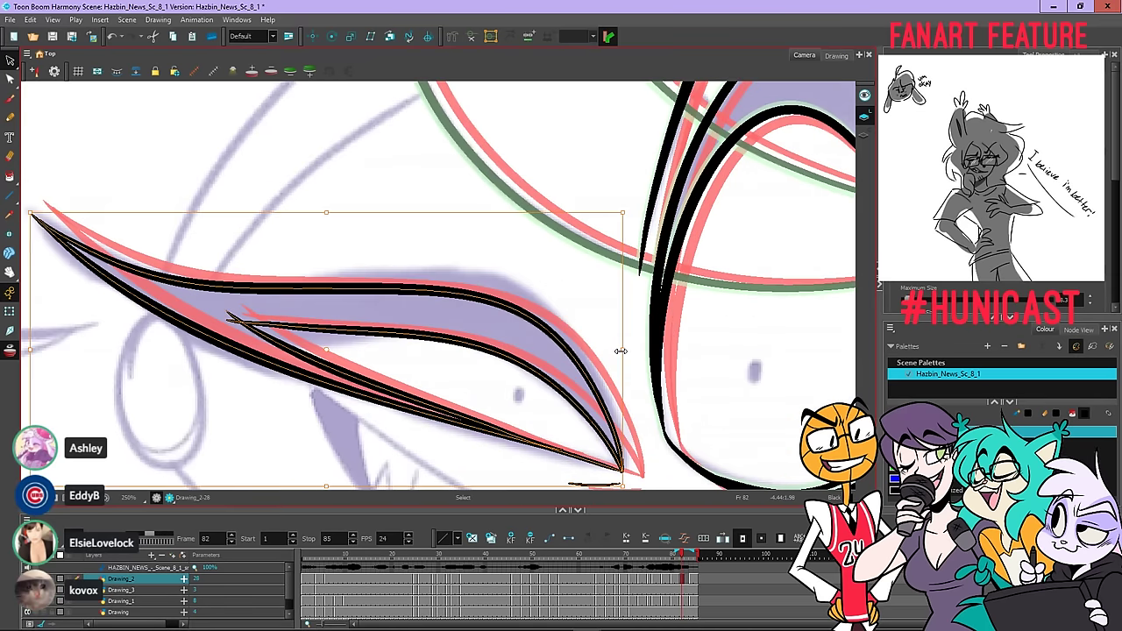
{"action": "scroll", "coordinate": [621, 349], "scroll_direction": "down", "scroll_amount": 2}
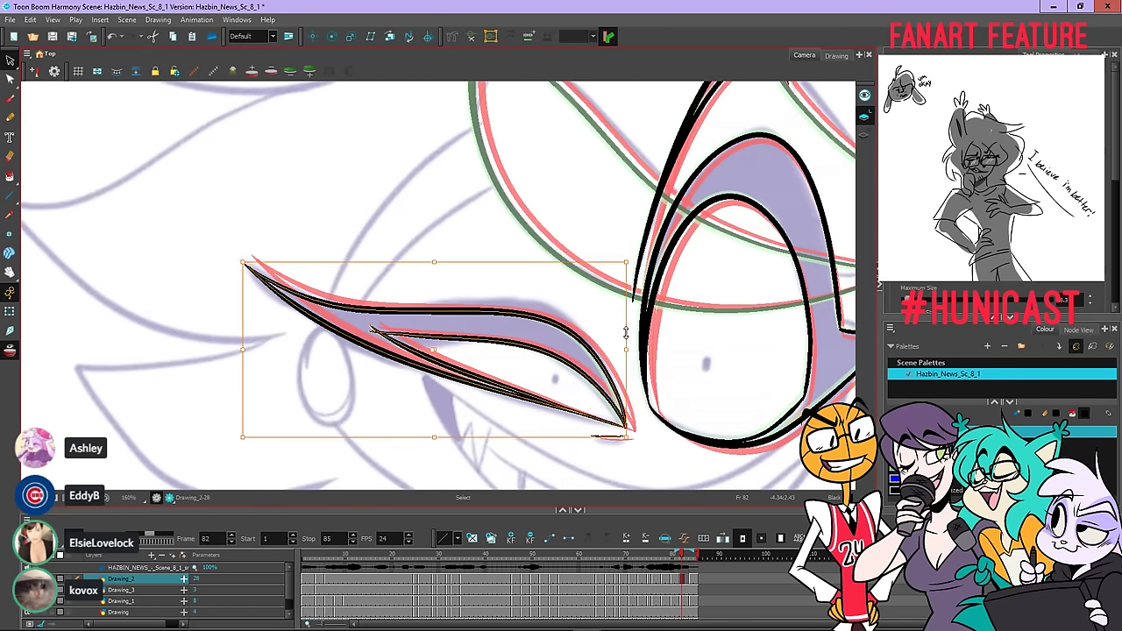
{"action": "left_click_drag", "start_coordinate": [626, 333], "coordinate": [625, 332]}
{"action": "scroll", "coordinate": [243, 324], "scroll_direction": "up", "scroll_amount": 1}
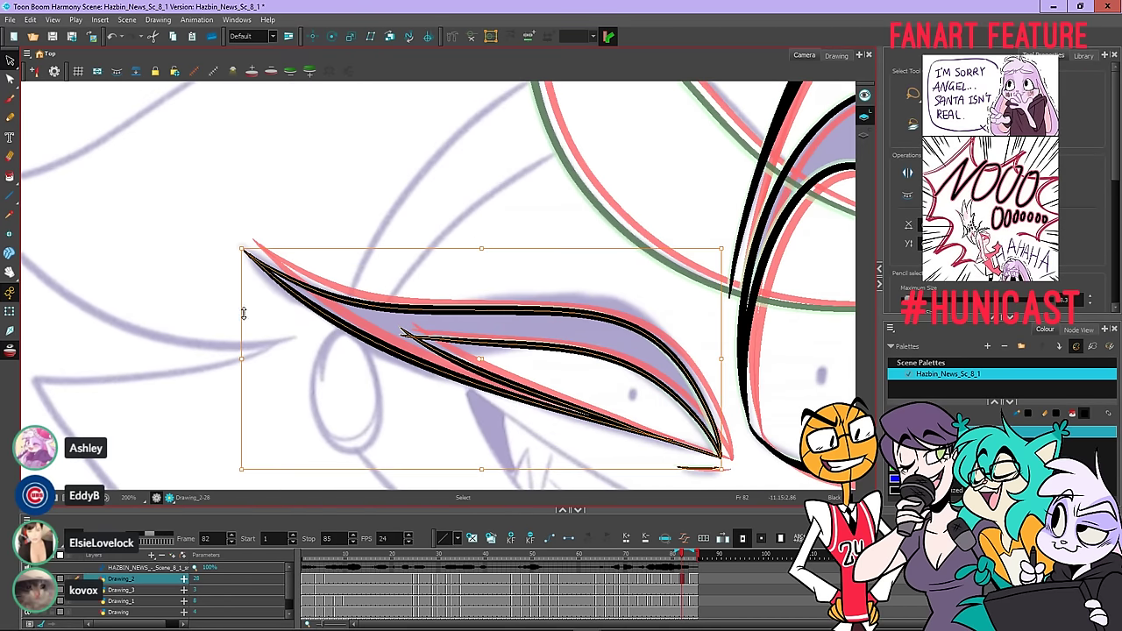
{"action": "left_click_drag", "start_coordinate": [245, 357], "coordinate": [242, 327]}
{"action": "scroll", "coordinate": [286, 198], "scroll_direction": "down", "scroll_amount": 3}
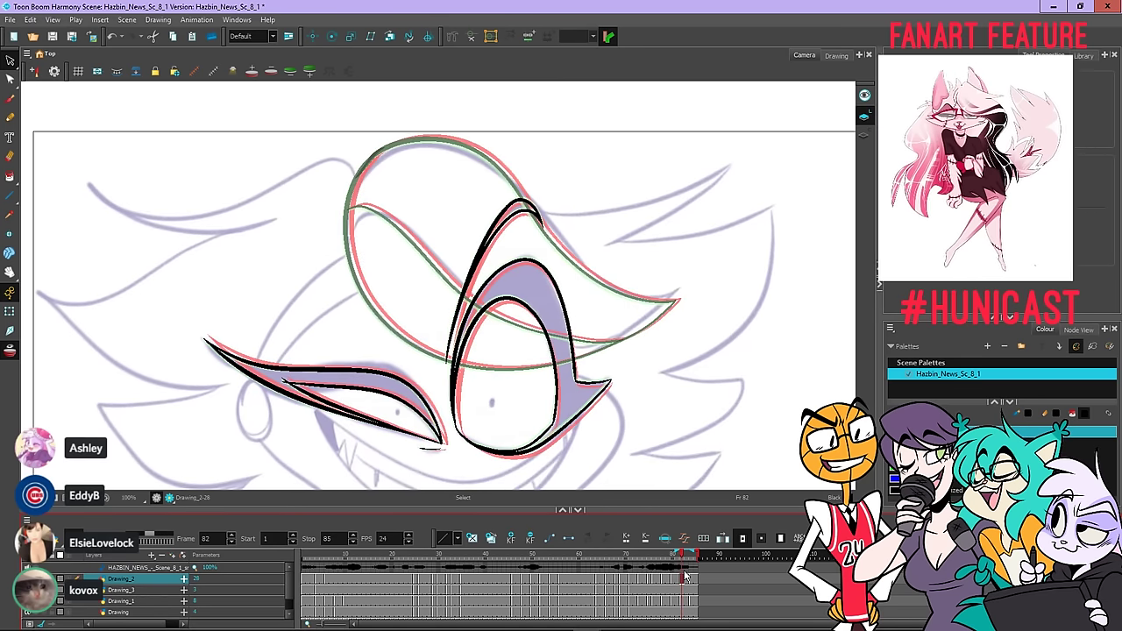
Examine the eye drawings around frames 80 to 84 and on the earlier frames back to frame 40, finishing on frame 80
{"action": "key", "text": "comma"}
{"action": "key", "text": "comma"}
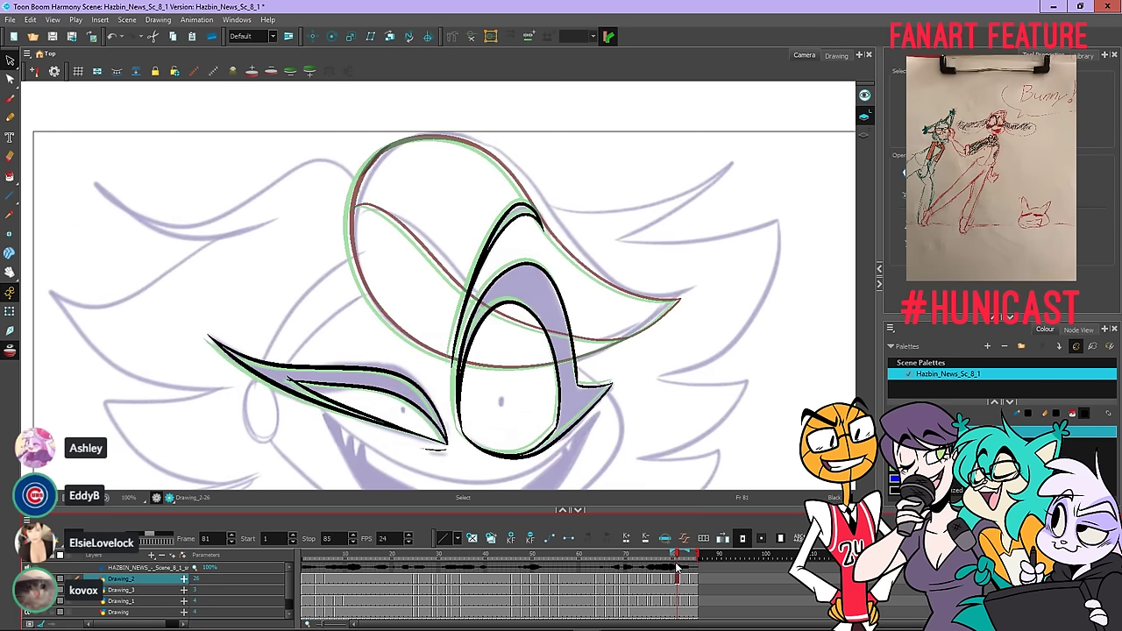
{"action": "key", "text": "period"}
{"action": "key", "text": "period"}
{"action": "key", "text": "period"}
{"action": "key", "text": "period"}
{"action": "scroll", "coordinate": [672, 374], "scroll_direction": "down", "scroll_amount": 2}
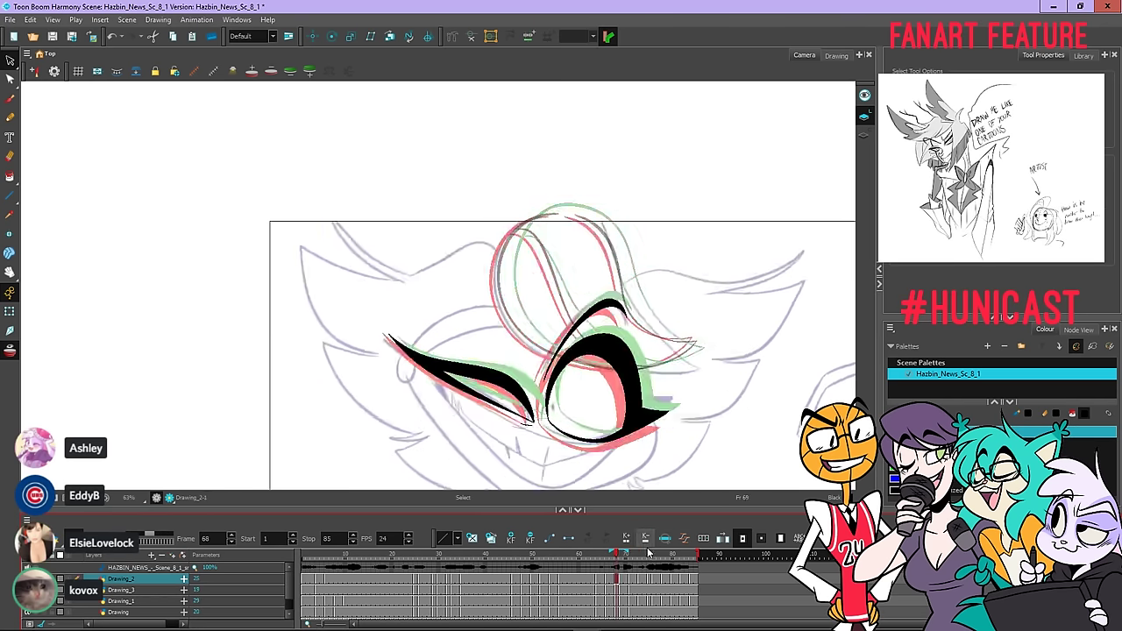
{"action": "key", "text": "comma"}
{"action": "key", "text": "comma"}
{"action": "key", "text": "comma"}
{"action": "key", "text": "comma"}
{"action": "key", "text": "comma"}
{"action": "key", "text": "comma"}
{"action": "key", "text": "comma"}
{"action": "key", "text": "comma"}
{"action": "key", "text": "comma"}
{"action": "key", "text": "comma"}
{"action": "key", "text": "comma"}
{"action": "key", "text": "comma"}
{"action": "key", "text": "comma"}
{"action": "key", "text": "comma"}
{"action": "key", "text": "comma"}
{"action": "key", "text": "comma"}
{"action": "key", "text": "comma"}
{"action": "key", "text": "comma"}
{"action": "key", "text": "comma"}
{"action": "key", "text": "comma"}
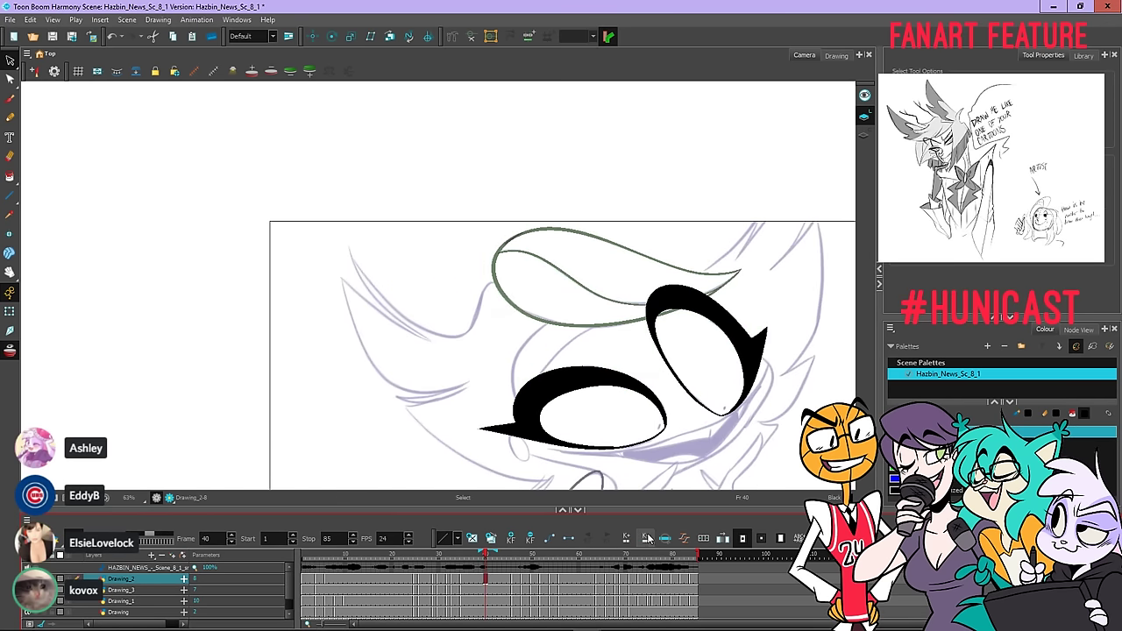
{"action": "left_click", "coordinate": [641, 554]}
{"action": "mouse_move", "coordinate": [641, 554]}
{"action": "left_mouse_down"}
{"action": "mouse_move", "coordinate": [683, 558]}
{"action": "mouse_move", "coordinate": [665, 553]}
{"action": "mouse_move", "coordinate": [656, 573]}
{"action": "left_mouse_up"}
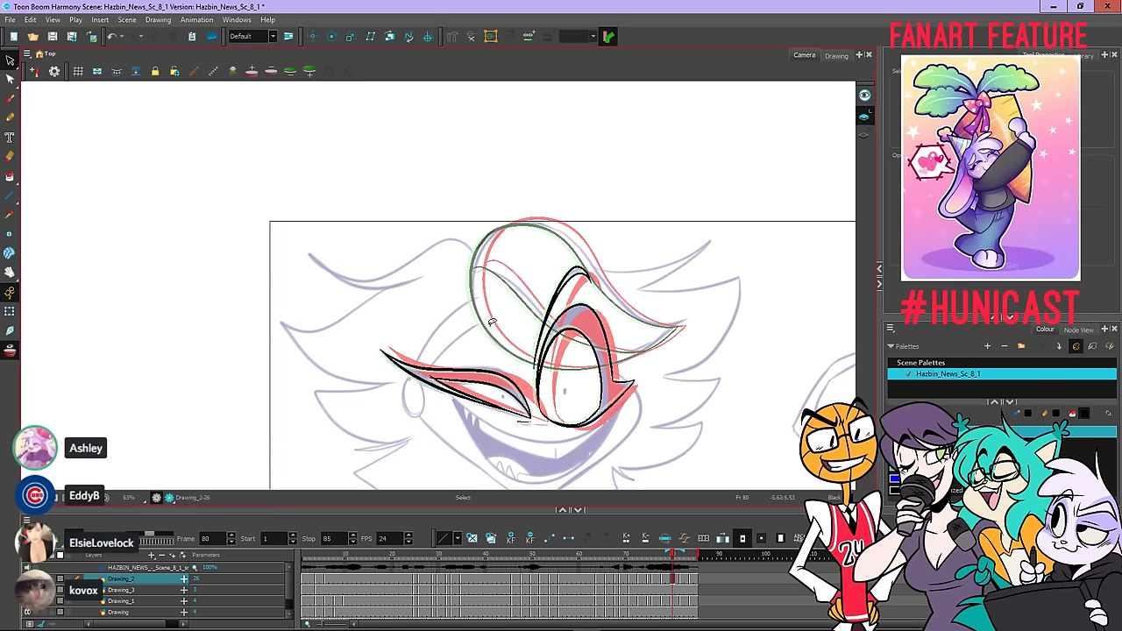
Fill both eyes' lash areas and the brow line black on frames 80, 82 and 84 of Drawing_2 with the Paint tool
{"action": "left_click", "coordinate": [9, 176]}
{"action": "key", "text": "k"}
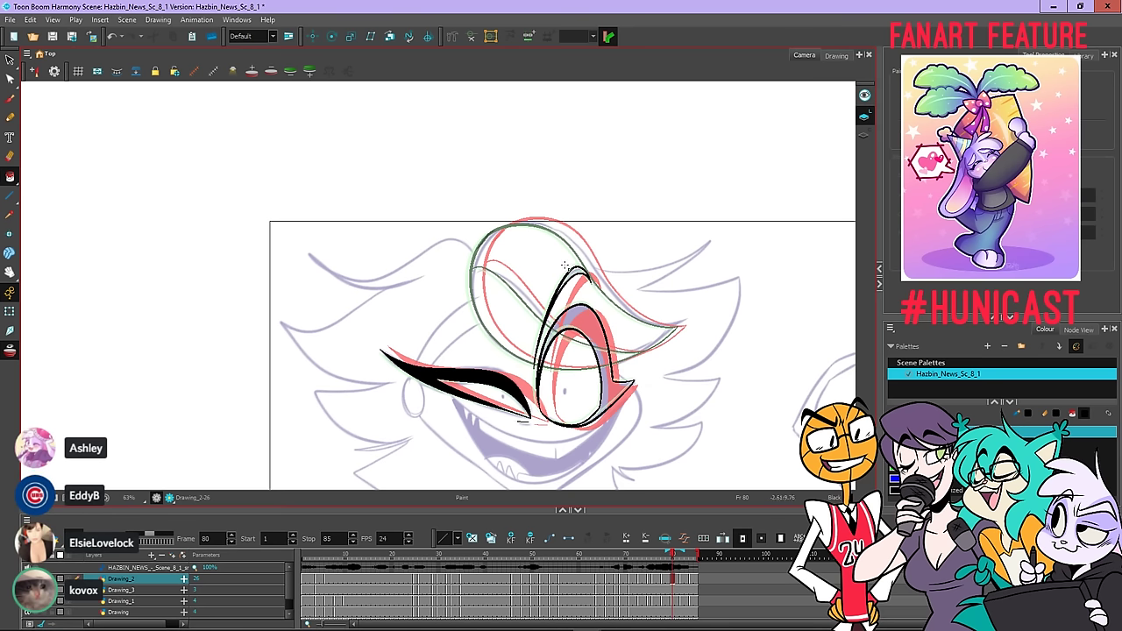
{"action": "key", "text": "."}
{"action": "key", "text": "."}
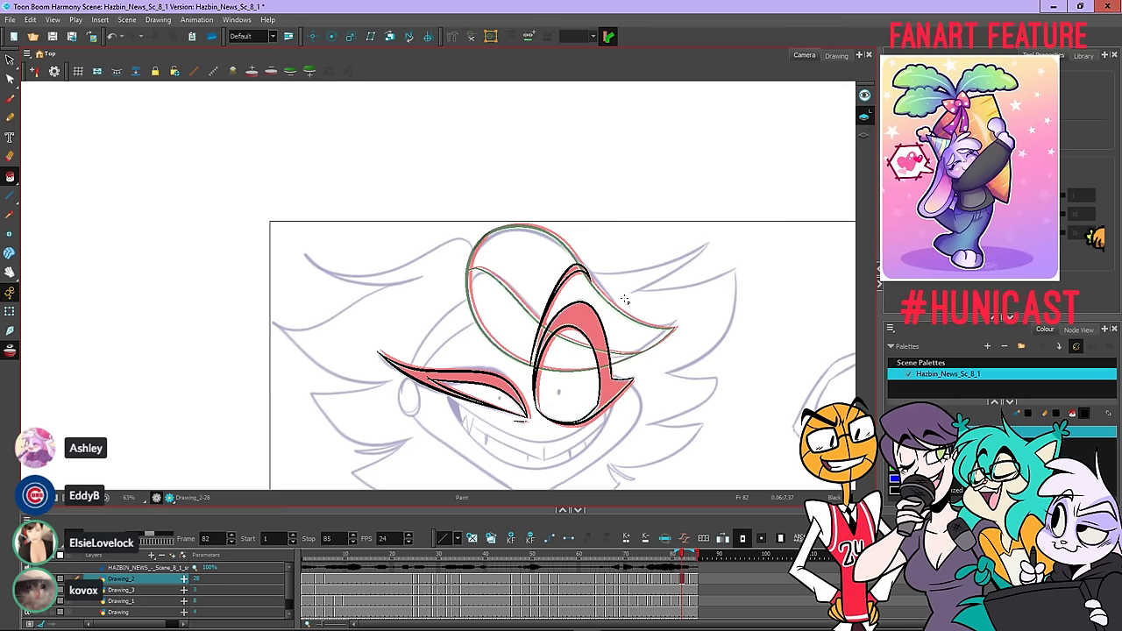
{"action": "key", "text": "ctrl+a"}
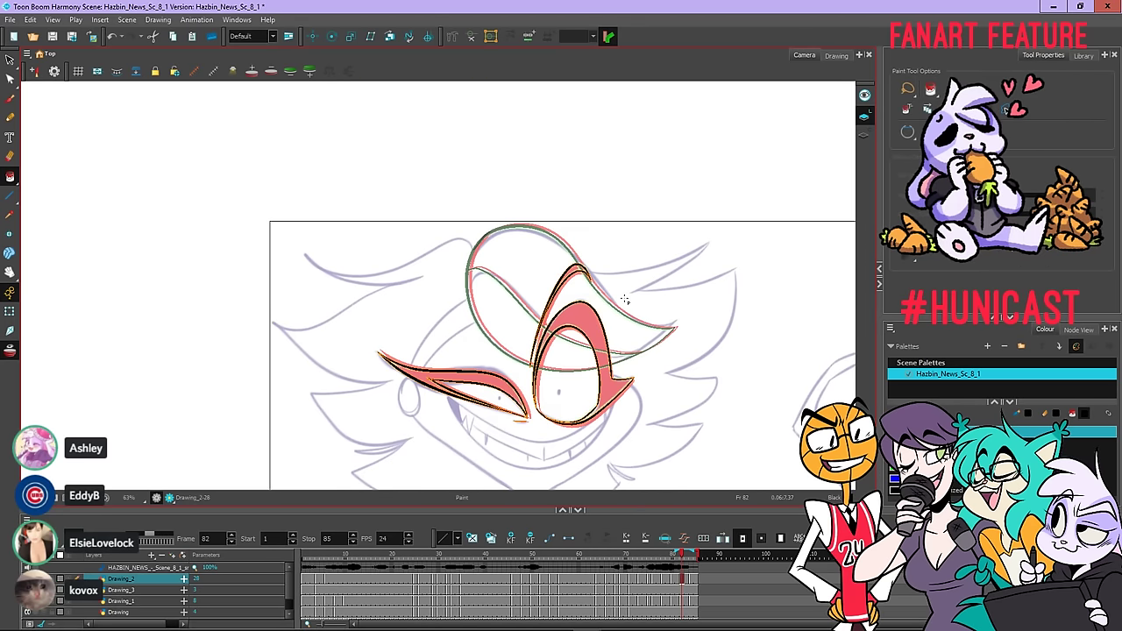
{"action": "key", "text": "period"}
{"action": "key", "text": "period"}
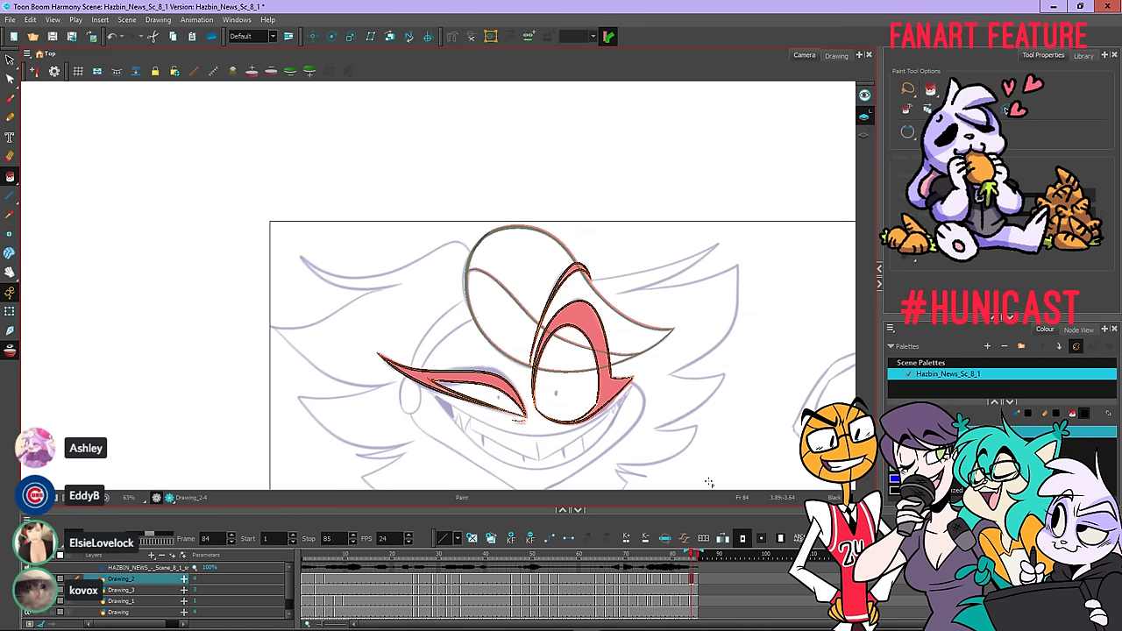
{"action": "key", "text": "ctrl+a"}
{"action": "left_click_drag", "start_coordinate": [407, 395], "coordinate": [561, 298]}
{"action": "left_click", "coordinate": [600, 337]}
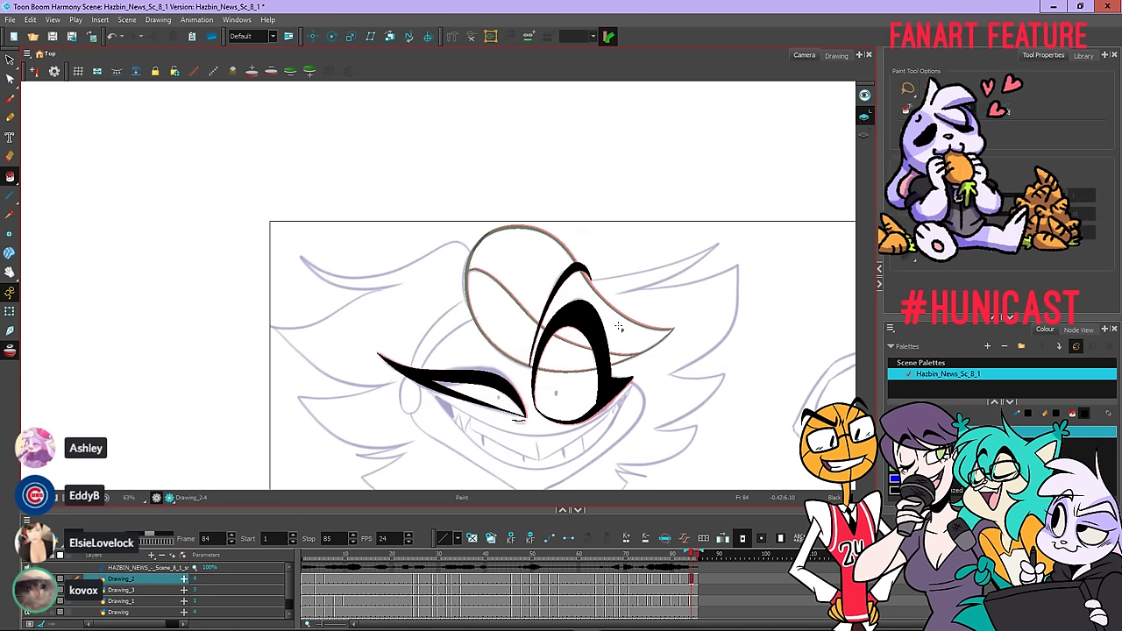
Hide the rough sketch layer and play the scene back to check the filled eyes
{"action": "key", "text": "space"}
{"action": "left_click_drag", "start_coordinate": [653, 389], "coordinate": [680, 348]}
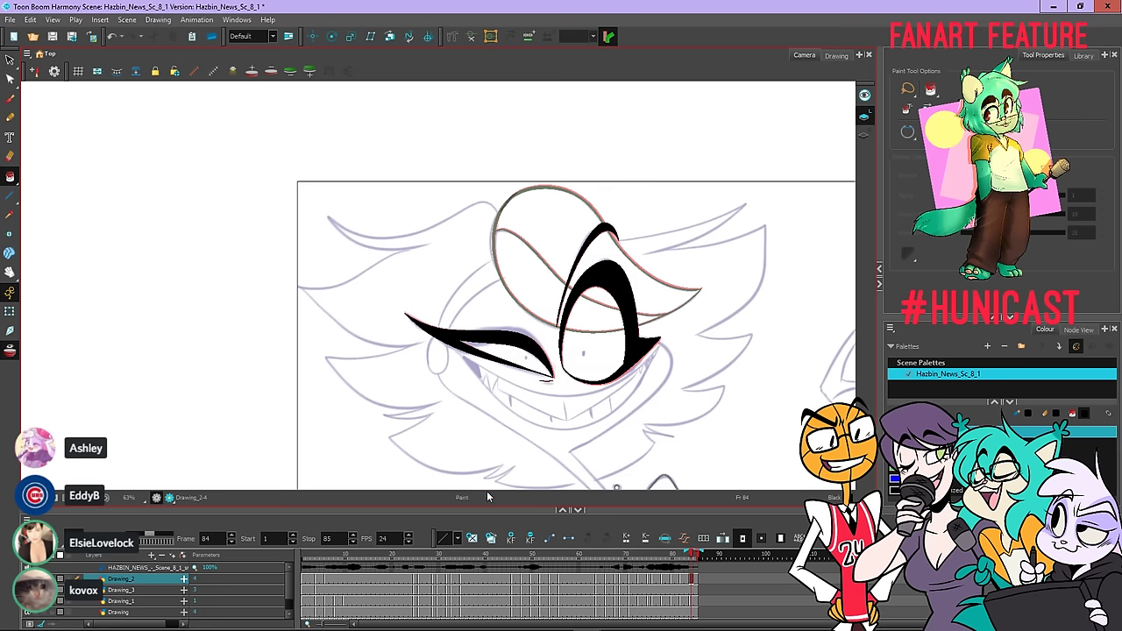
{"action": "key", "text": "space"}
{"action": "left_click_drag", "start_coordinate": [722, 382], "coordinate": [619, 303]}
{"action": "mouse_move", "coordinate": [710, 345]}
{"action": "left_mouse_down"}
{"action": "mouse_move", "coordinate": [681, 321]}
{"action": "mouse_move", "coordinate": [699, 325]}
{"action": "mouse_move", "coordinate": [658, 346]}
{"action": "left_mouse_up"}
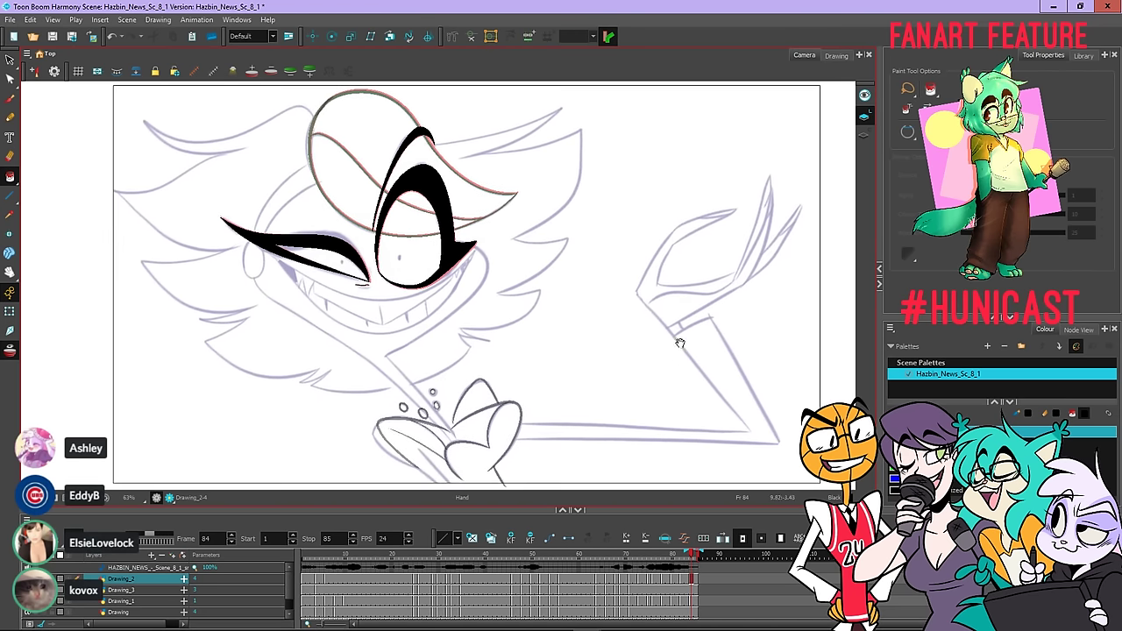
{"action": "scroll", "coordinate": [122, 593], "scroll_direction": "down", "scroll_amount": 2}
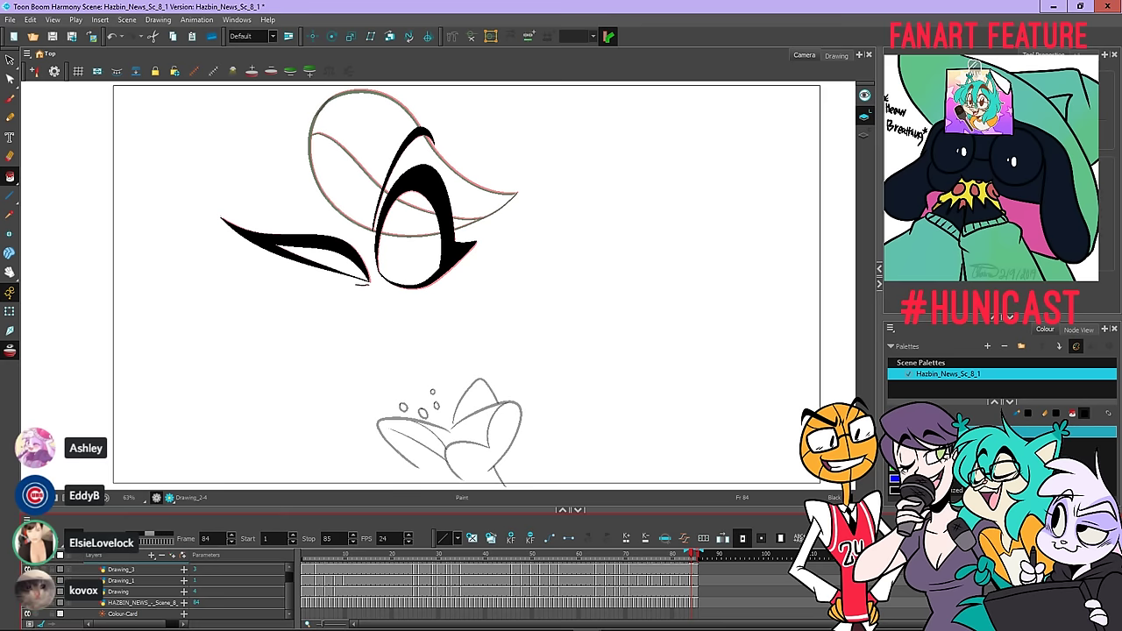
{"action": "key", "text": "shift+Return"}
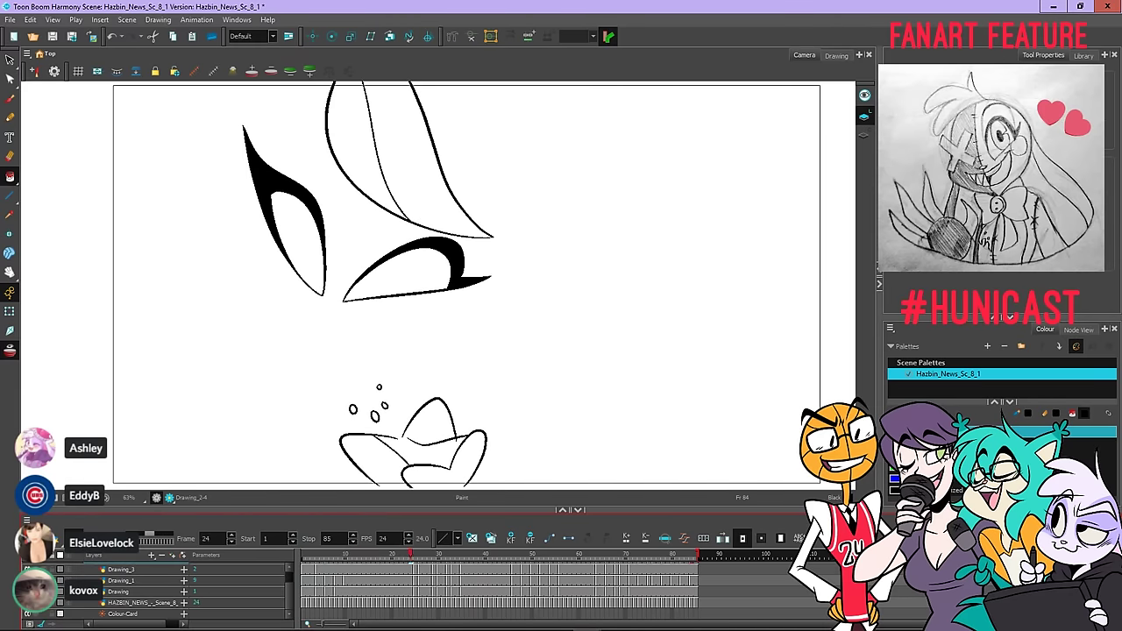
Save the scene and show the rough sketch layer again
{"action": "left_click", "coordinate": [53, 36]}
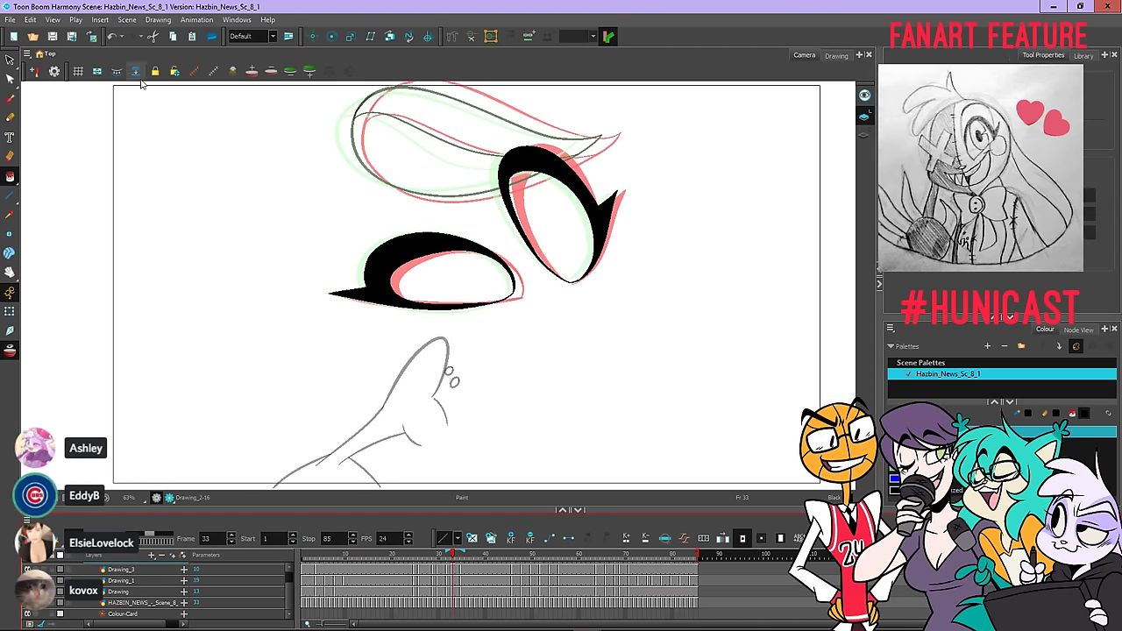
{"action": "scroll", "coordinate": [655, 596], "scroll_direction": "up", "scroll_amount": 2}
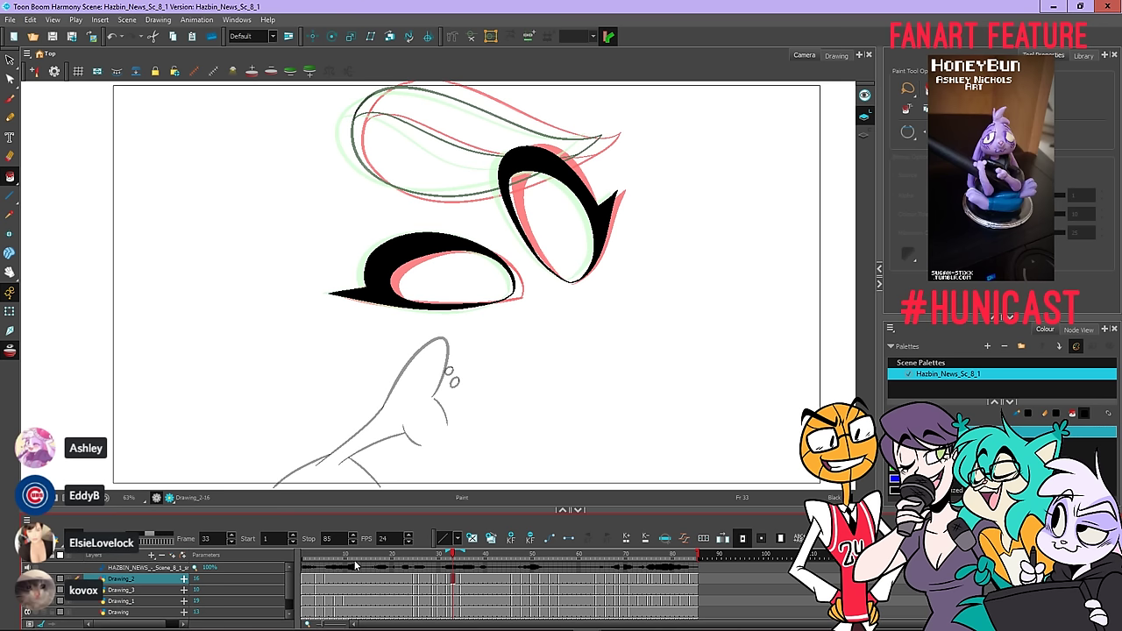
{"action": "scroll", "coordinate": [123, 584], "scroll_direction": "down", "scroll_amount": 2}
{"action": "left_click", "coordinate": [28, 602]}
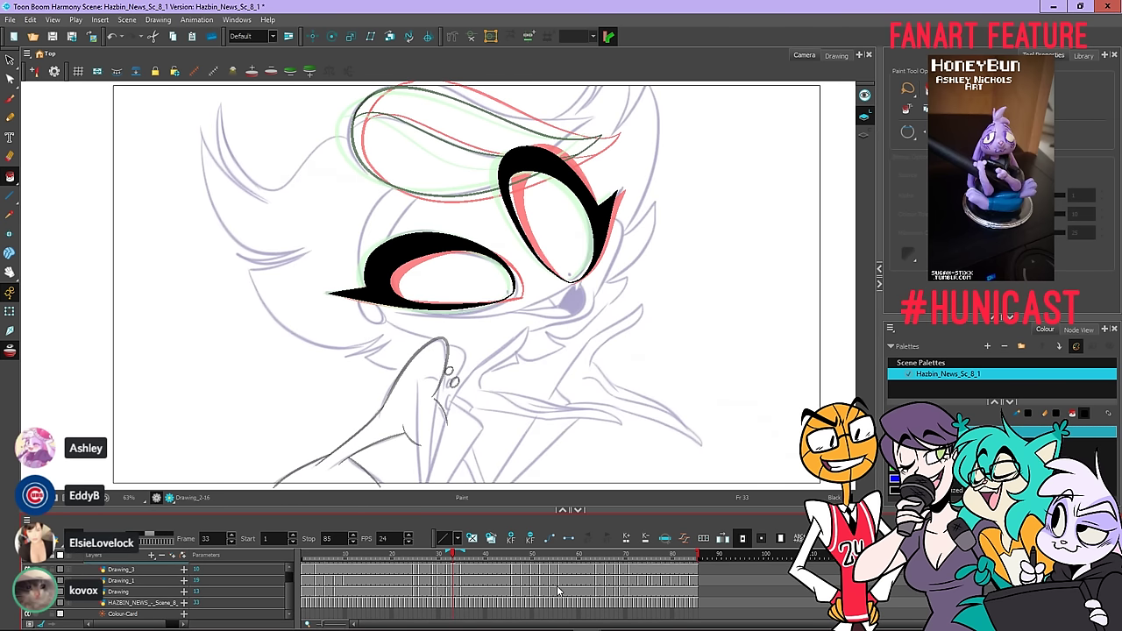
Insert a new vector drawing layer directly above Drawing_3, keeping the suggested name Drawing
{"action": "scroll", "coordinate": [558, 590], "scroll_direction": "up", "scroll_amount": 2}
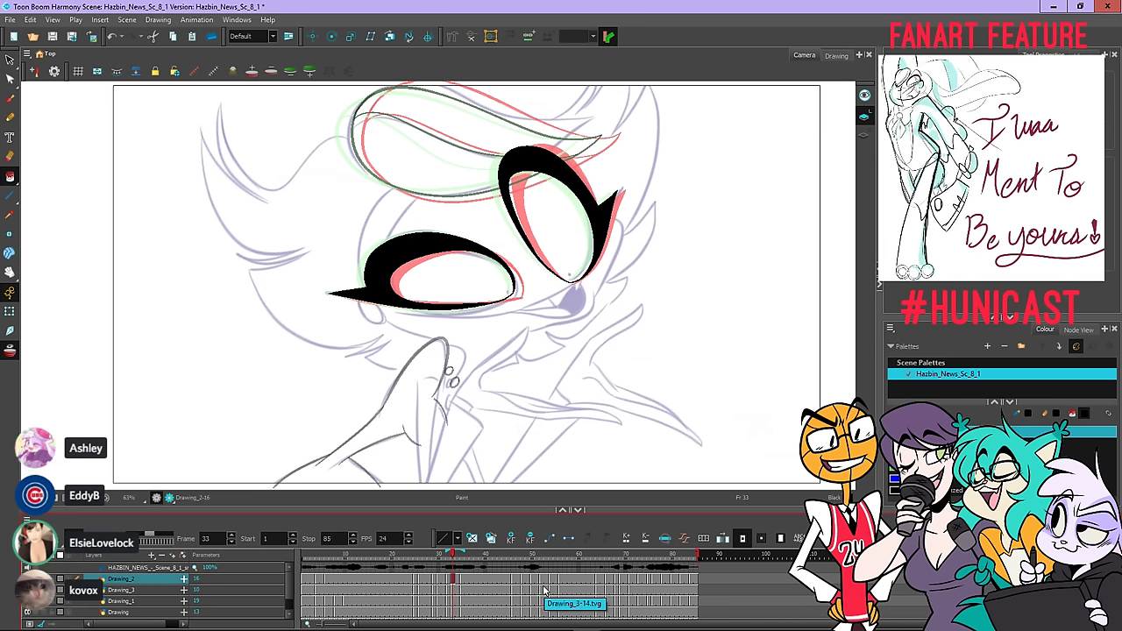
{"action": "left_click", "coordinate": [138, 590]}
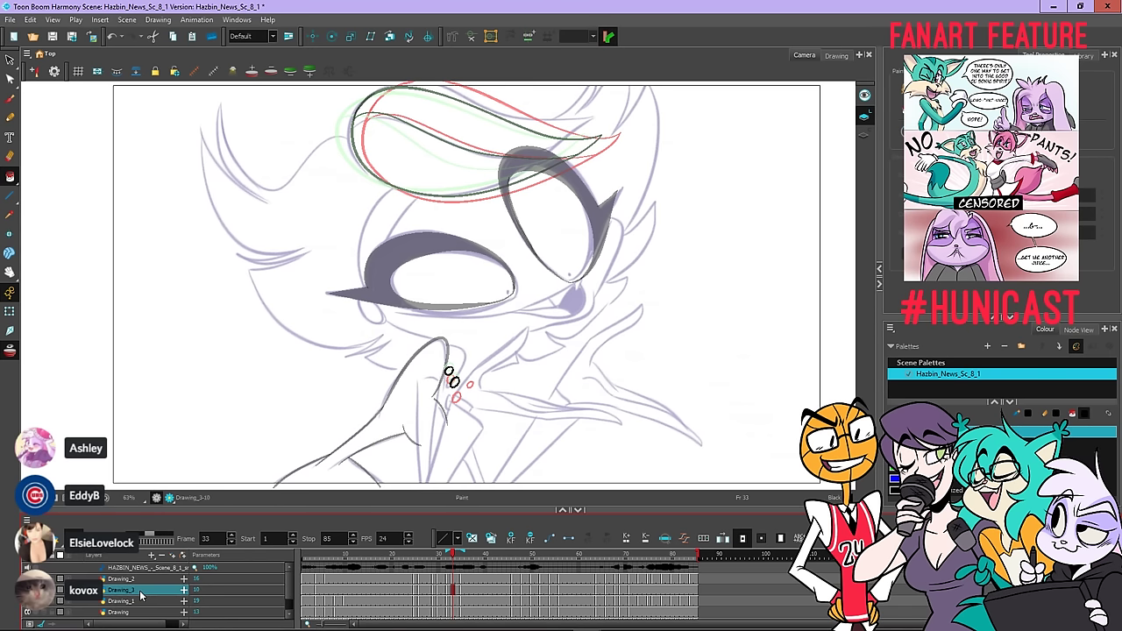
{"action": "left_click", "coordinate": [133, 581]}
{"action": "left_click", "coordinate": [141, 592]}
{"action": "right_click", "coordinate": [143, 590]}
{"action": "mouse_move", "coordinate": [315, 246]}
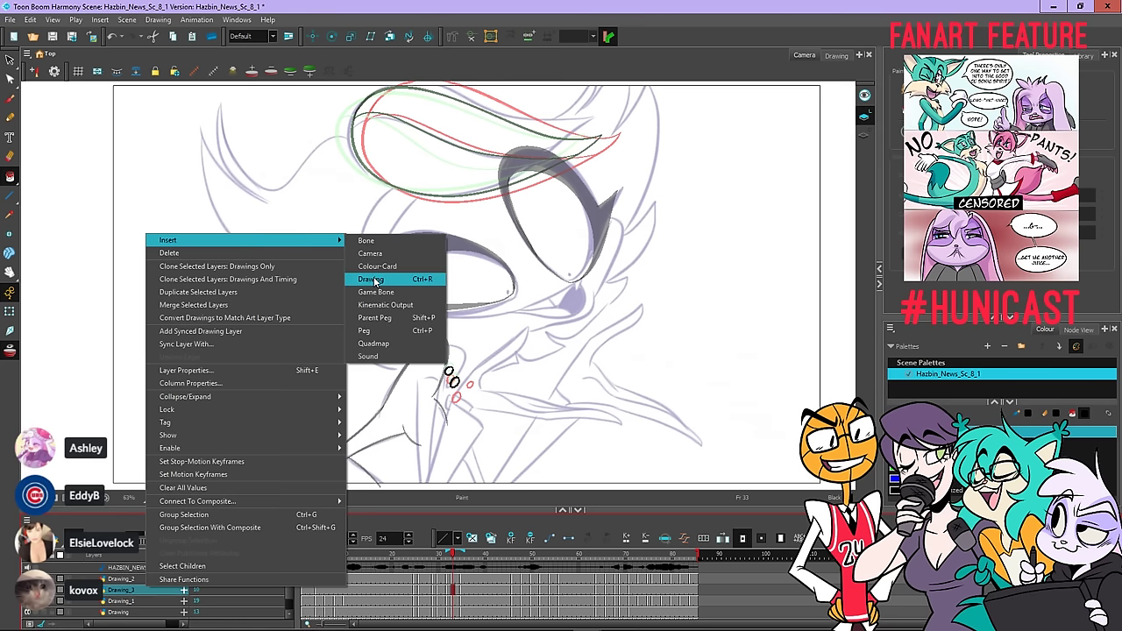
{"action": "left_click", "coordinate": [376, 277]}
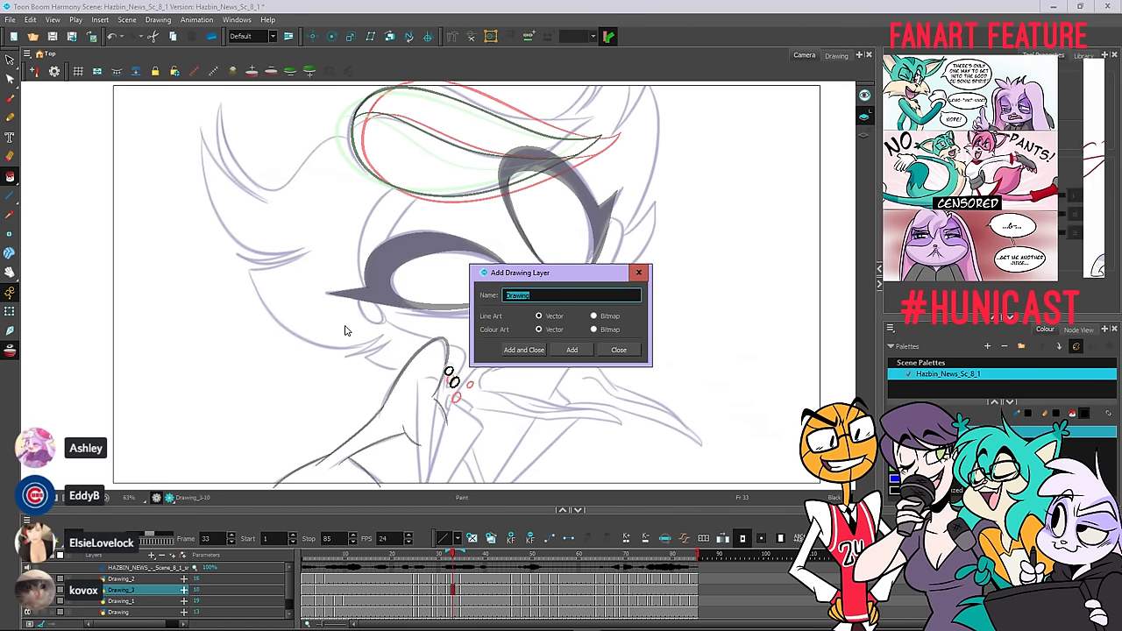
{"action": "left_click", "coordinate": [578, 350]}
{"action": "left_click", "coordinate": [604, 350]}
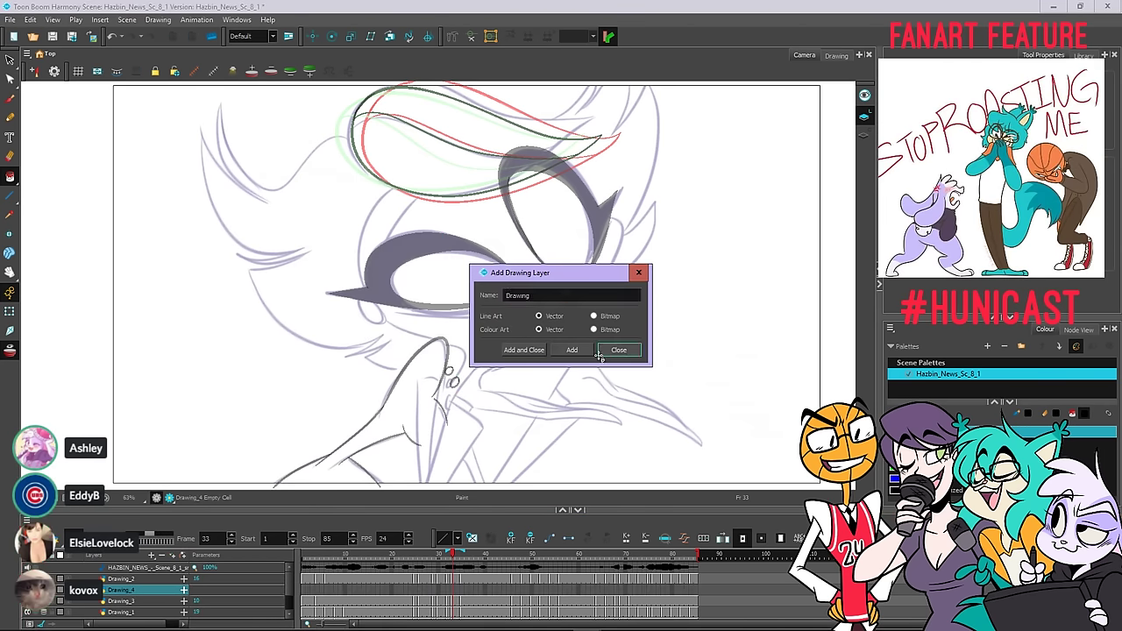
Go to frame 1 of the new Drawing_4 layer and choose the Pencil tool for drawing around the eyes
{"action": "left_click", "coordinate": [304, 591]}
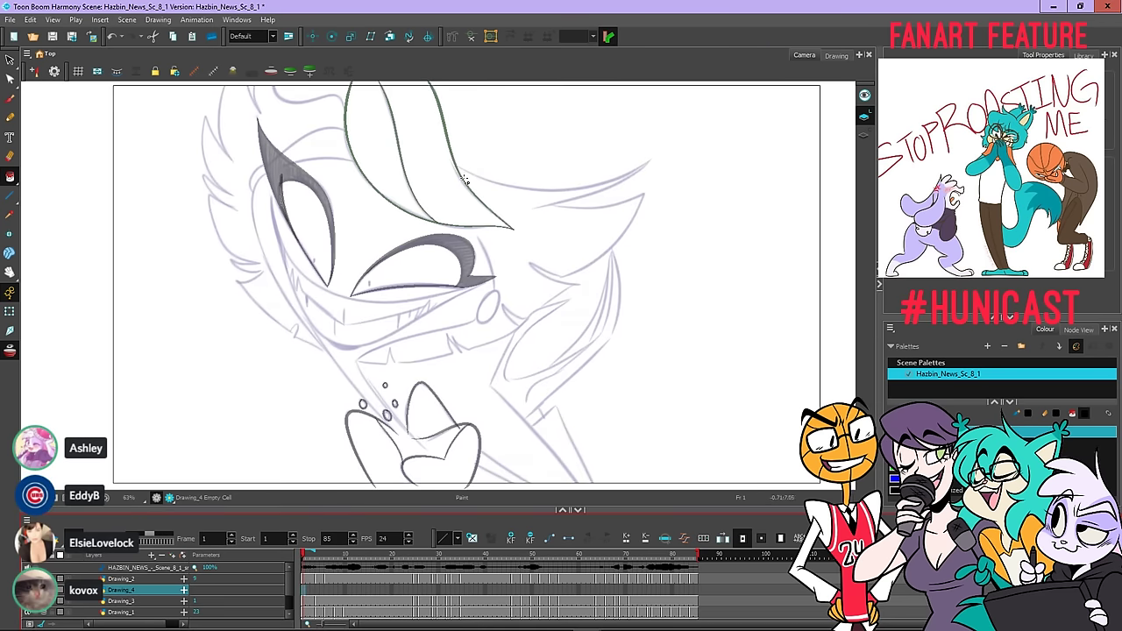
{"action": "left_click", "coordinate": [10, 117]}
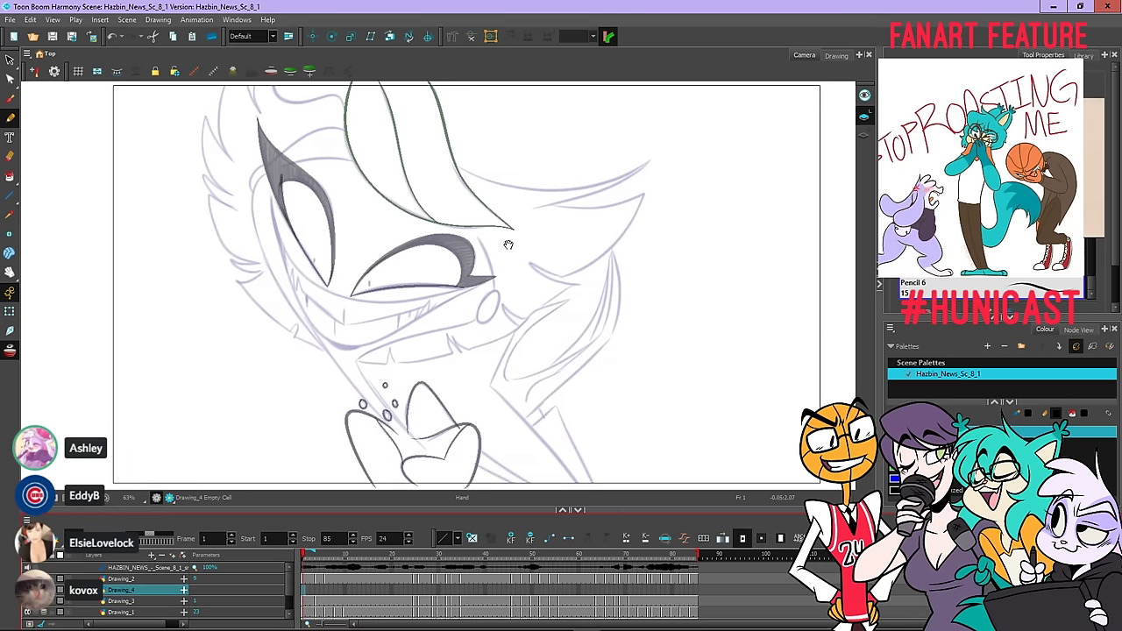
{"action": "mouse_move", "coordinate": [462, 209]}
{"action": "left_mouse_down"}
{"action": "mouse_move", "coordinate": [571, 220]}
{"action": "mouse_move", "coordinate": [569, 246]}
{"action": "left_mouse_up"}
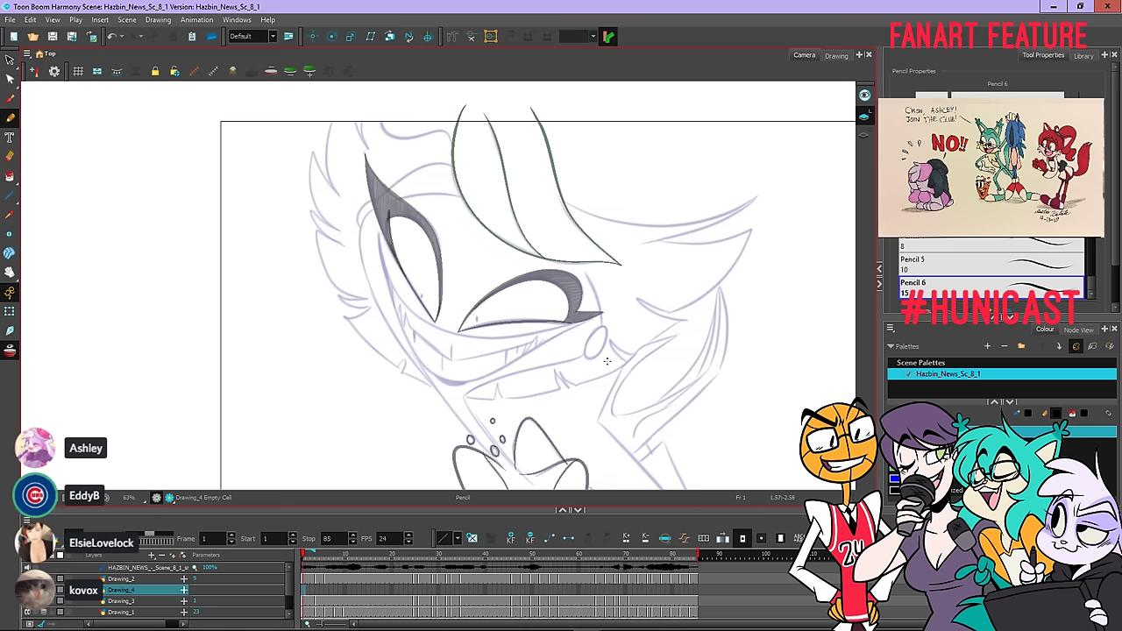
{"action": "left_click_drag", "start_coordinate": [589, 318], "coordinate": [602, 314]}
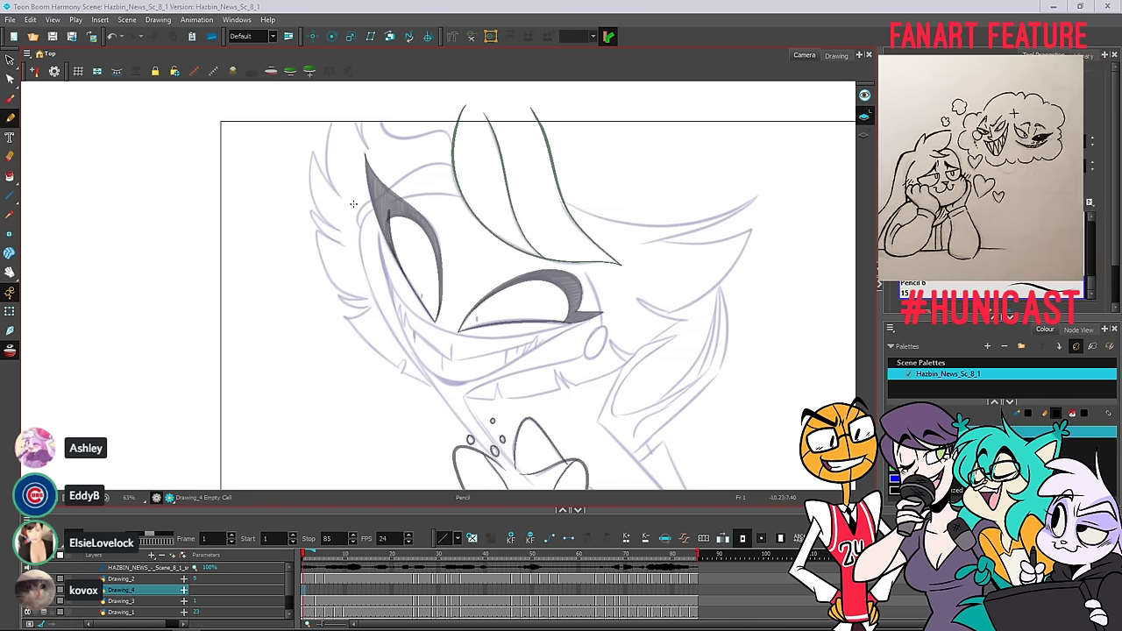
{"action": "scroll", "coordinate": [381, 210], "scroll_direction": "up", "scroll_amount": 3}
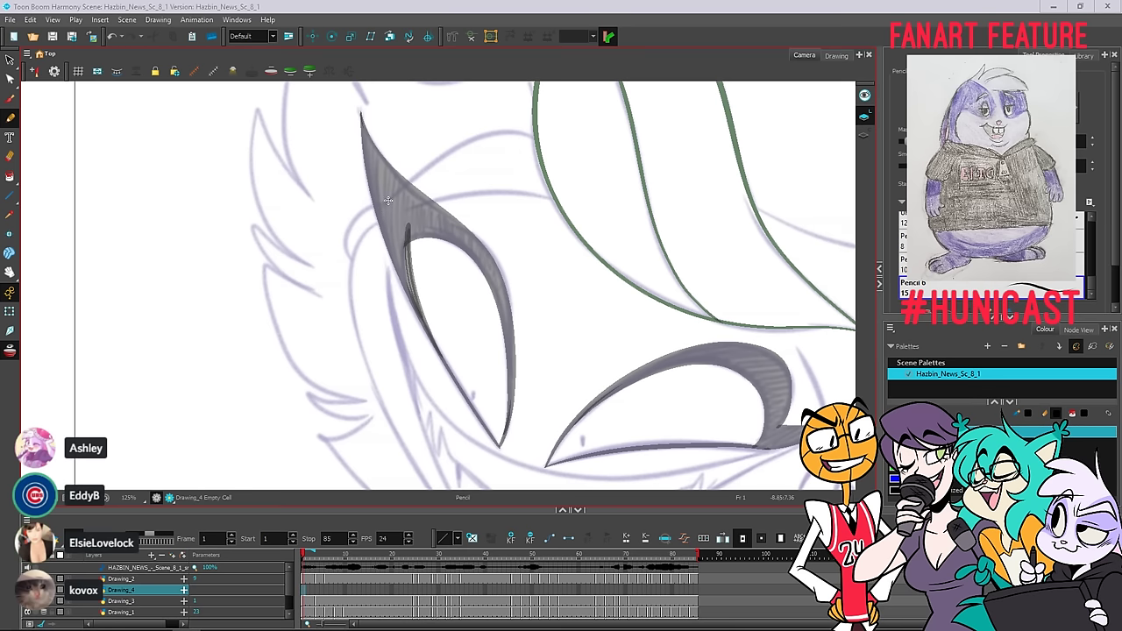
{"action": "scroll", "coordinate": [386, 210], "scroll_direction": "down", "scroll_amount": 2}
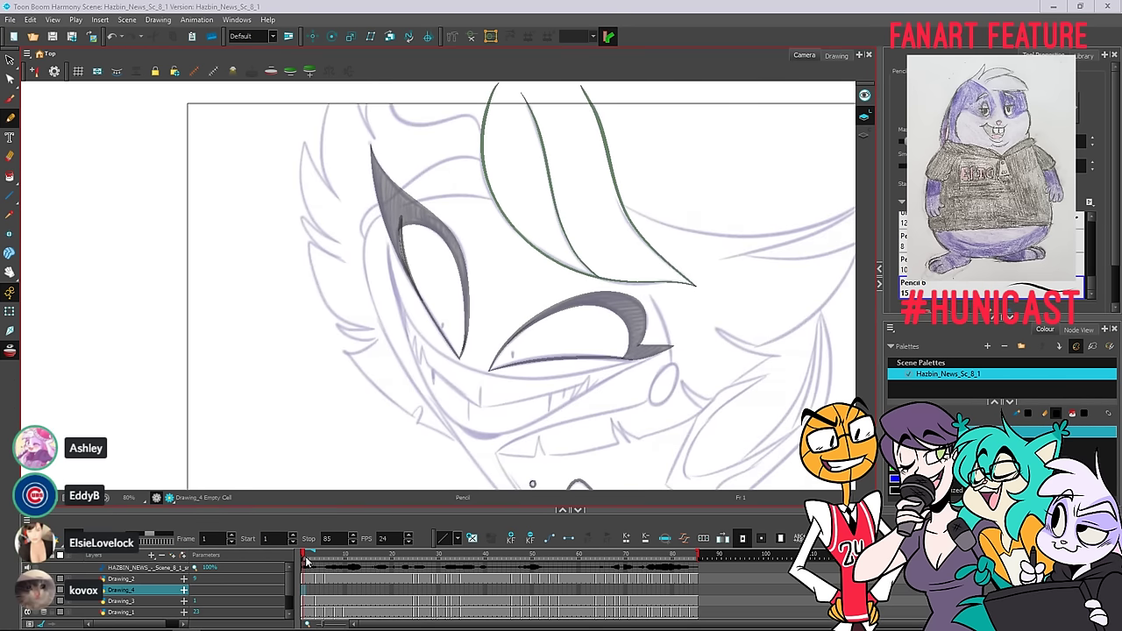
Examine the face's rough poses and eyes over the first frames of the scene, ending on frame 4
{"action": "left_click", "coordinate": [480, 395]}
{"action": "key", "text": "period"}
{"action": "key", "text": "period"}
{"action": "key", "text": "period"}
{"action": "key", "text": "period"}
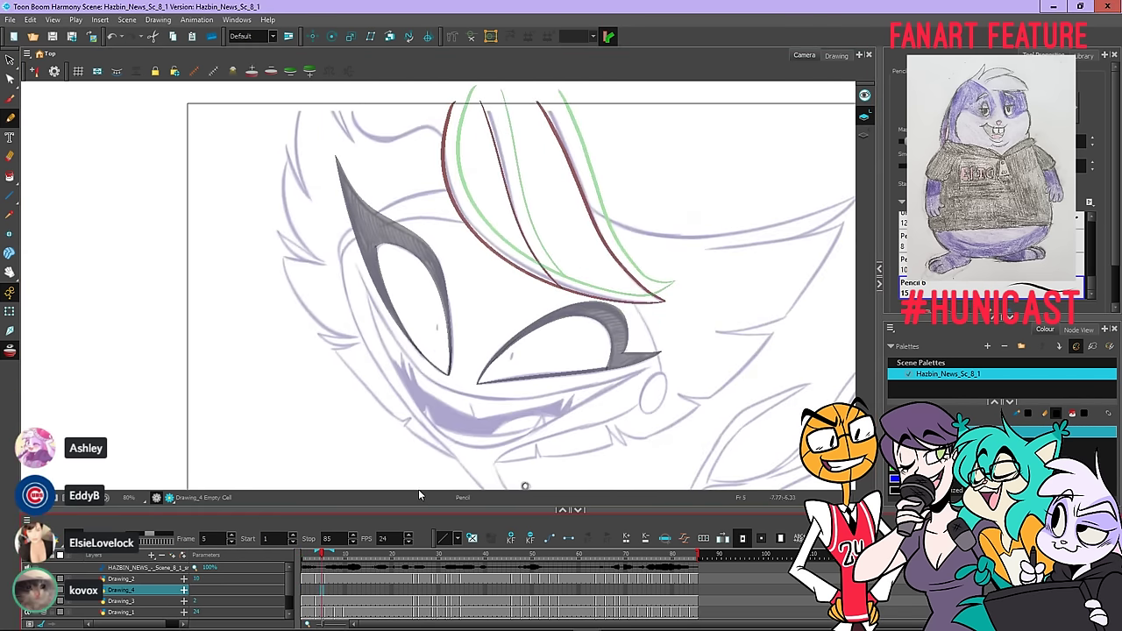
{"action": "key", "text": "period"}
{"action": "key", "text": "period"}
{"action": "key", "text": "period"}
{"action": "key", "text": "period"}
{"action": "key", "text": "comma"}
{"action": "key", "text": "comma"}
{"action": "key", "text": "comma"}
{"action": "key", "text": "comma"}
{"action": "key", "text": "comma"}
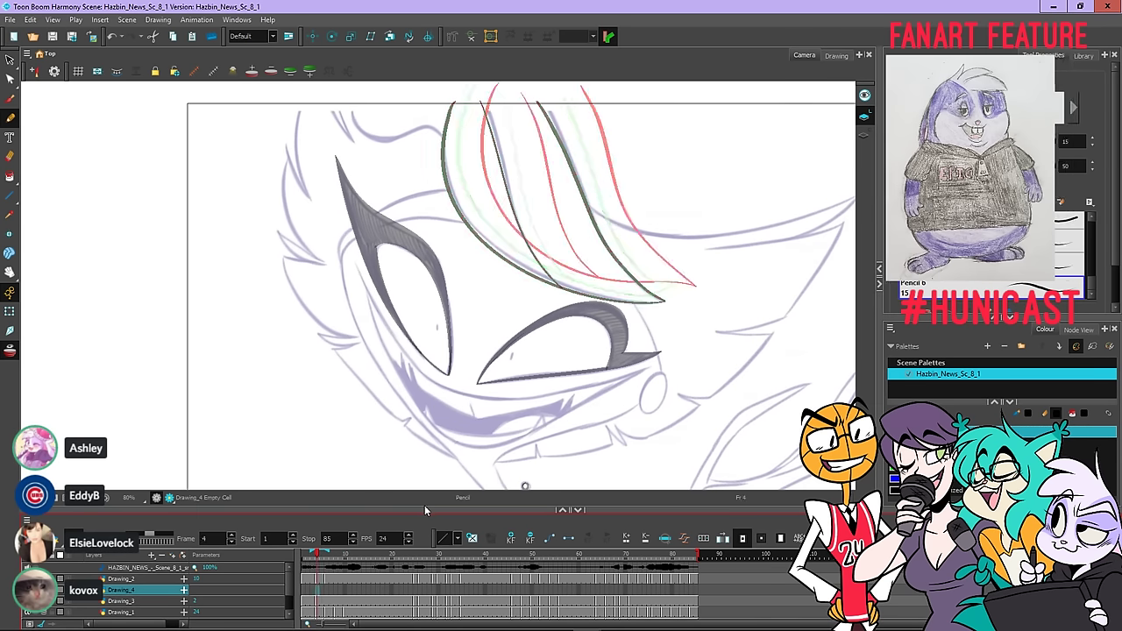
On frame 6 of Drawing_4, draw the short curved line beside the left eye's upper lash, following the rough
{"action": "key", "text": "period"}
{"action": "key", "text": "period"}
{"action": "key", "text": "period"}
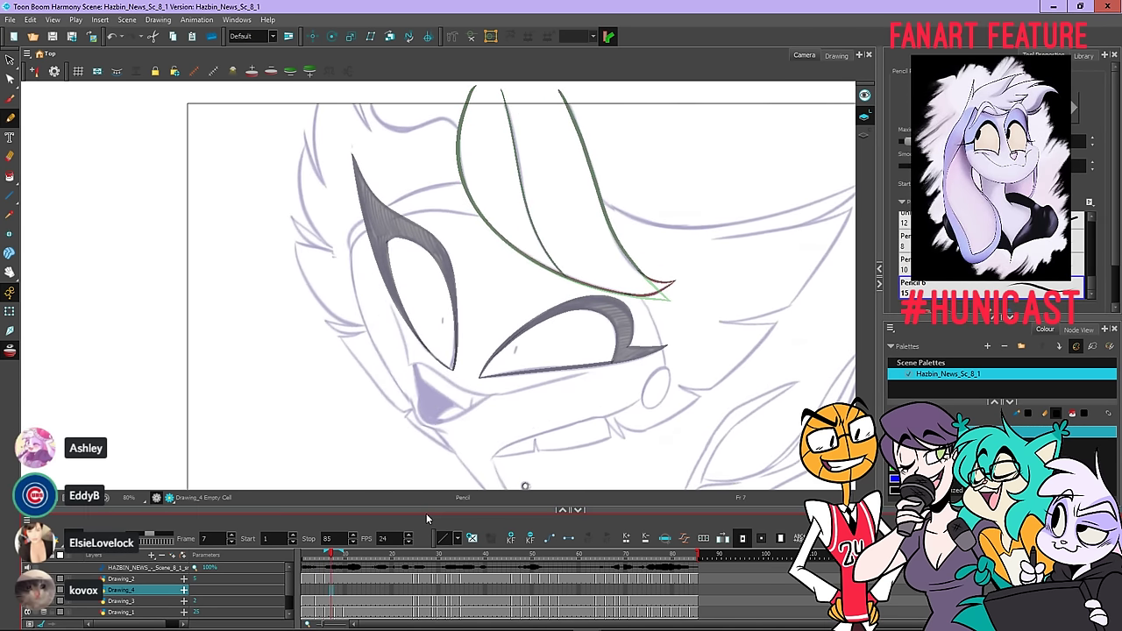
{"action": "key", "text": "comma"}
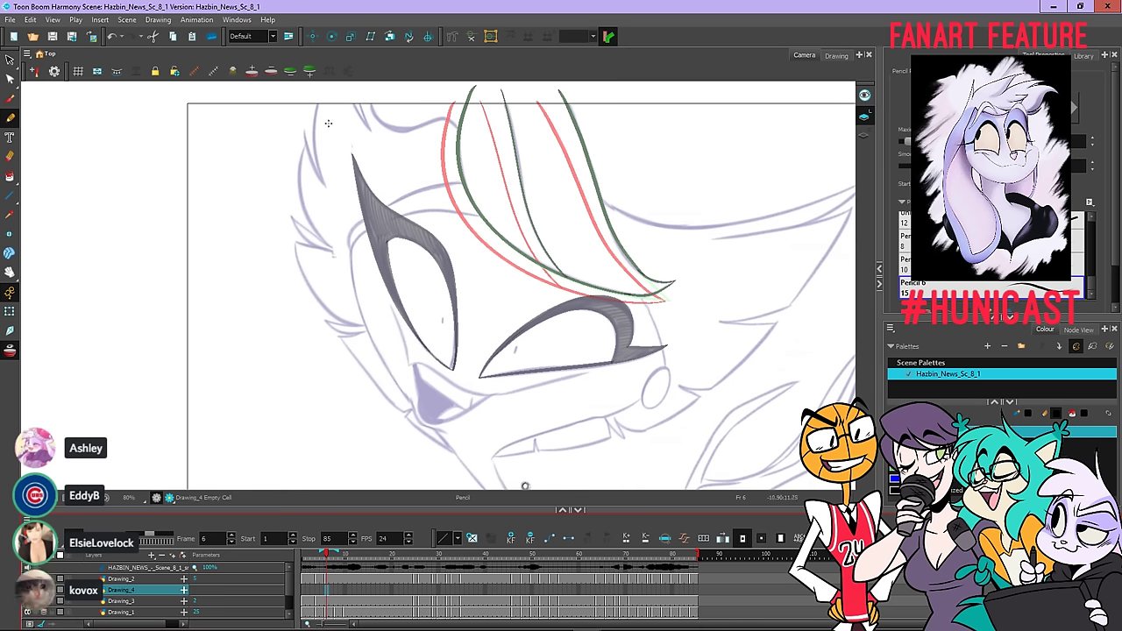
{"action": "scroll", "coordinate": [377, 215], "scroll_direction": "up", "scroll_amount": 3}
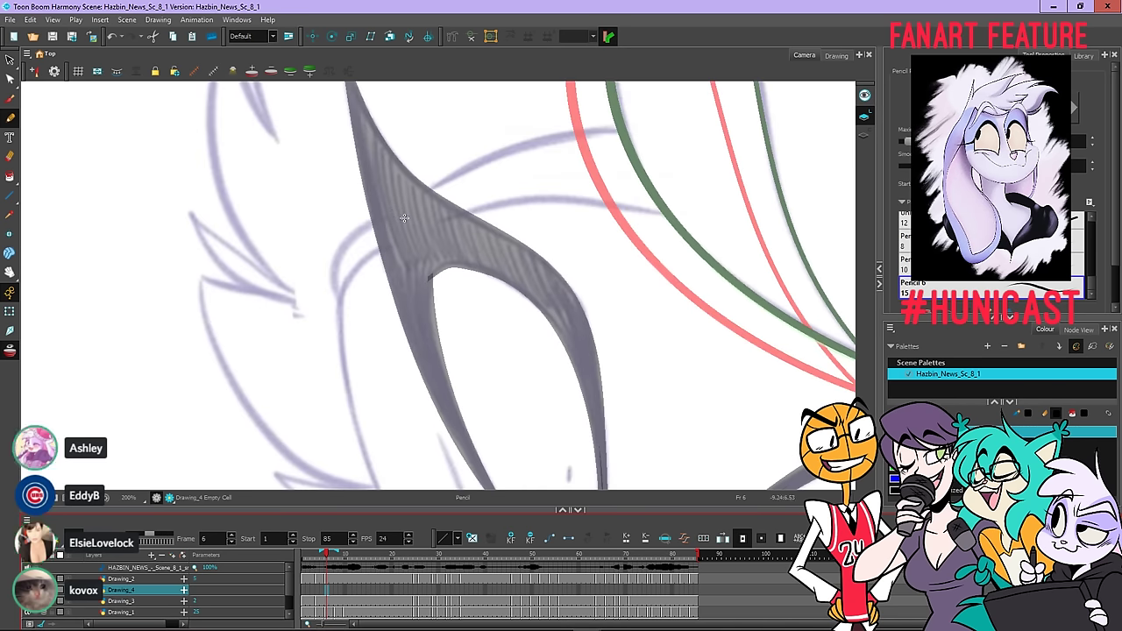
{"action": "mouse_move", "coordinate": [419, 224]}
{"action": "left_mouse_down"}
{"action": "mouse_move", "coordinate": [353, 233]}
{"action": "mouse_move", "coordinate": [333, 283]}
{"action": "mouse_move", "coordinate": [388, 213]}
{"action": "mouse_move", "coordinate": [343, 249]}
{"action": "mouse_move", "coordinate": [334, 291]}
{"action": "left_mouse_up"}
{"action": "key", "text": "ctrl+z"}
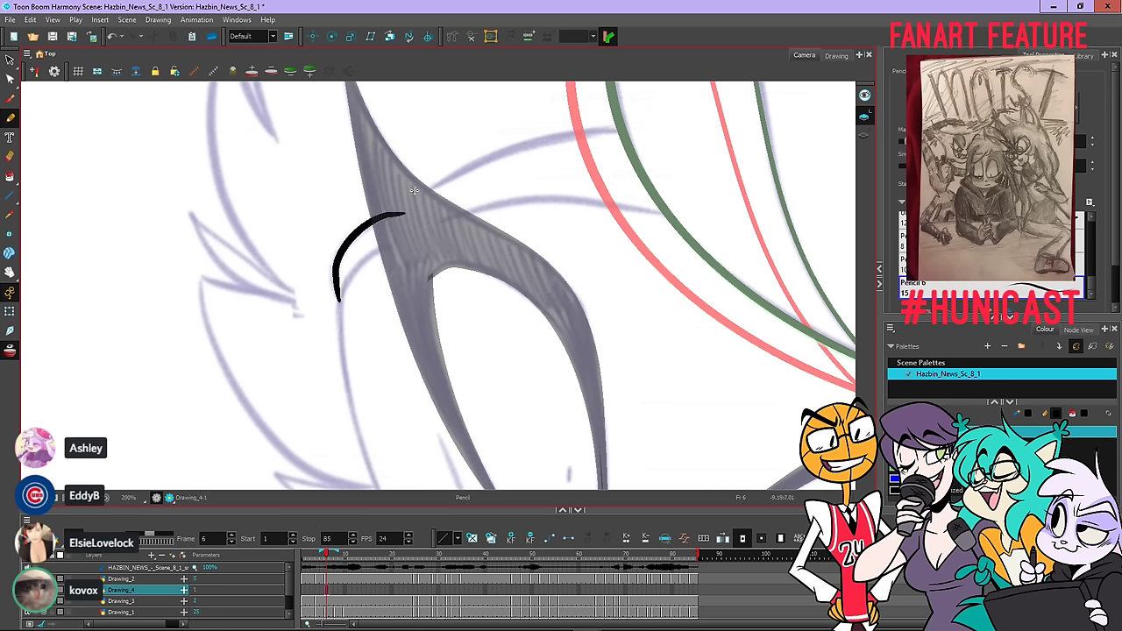
{"action": "key", "text": "ctrl+z"}
{"action": "left_click_drag", "start_coordinate": [405, 212], "coordinate": [383, 215]}
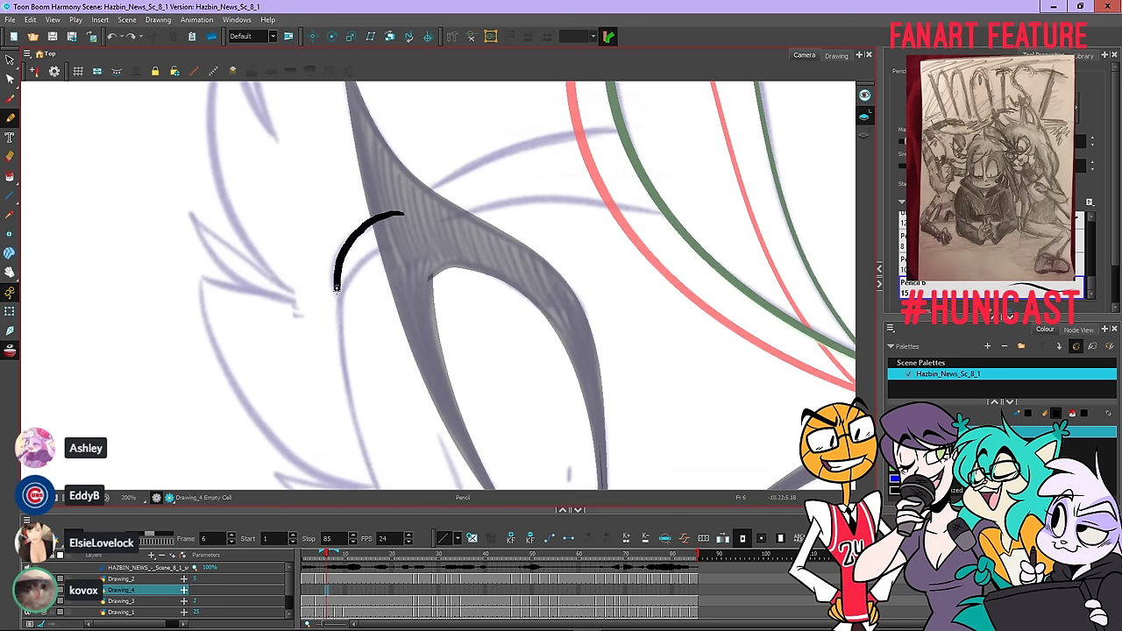
{"action": "left_click_drag", "start_coordinate": [336, 289], "coordinate": [335, 297]}
{"action": "key", "text": "ctrl+z"}
{"action": "mouse_move", "coordinate": [399, 213]}
{"action": "left_mouse_down"}
{"action": "mouse_move", "coordinate": [370, 220]}
{"action": "mouse_move", "coordinate": [333, 272]}
{"action": "mouse_move", "coordinate": [340, 301]}
{"action": "left_mouse_up"}
Draw the slanted cheek oval below the outer corner of the right eye, tracing the rough on frame 6
{"action": "key", "text": "1"}
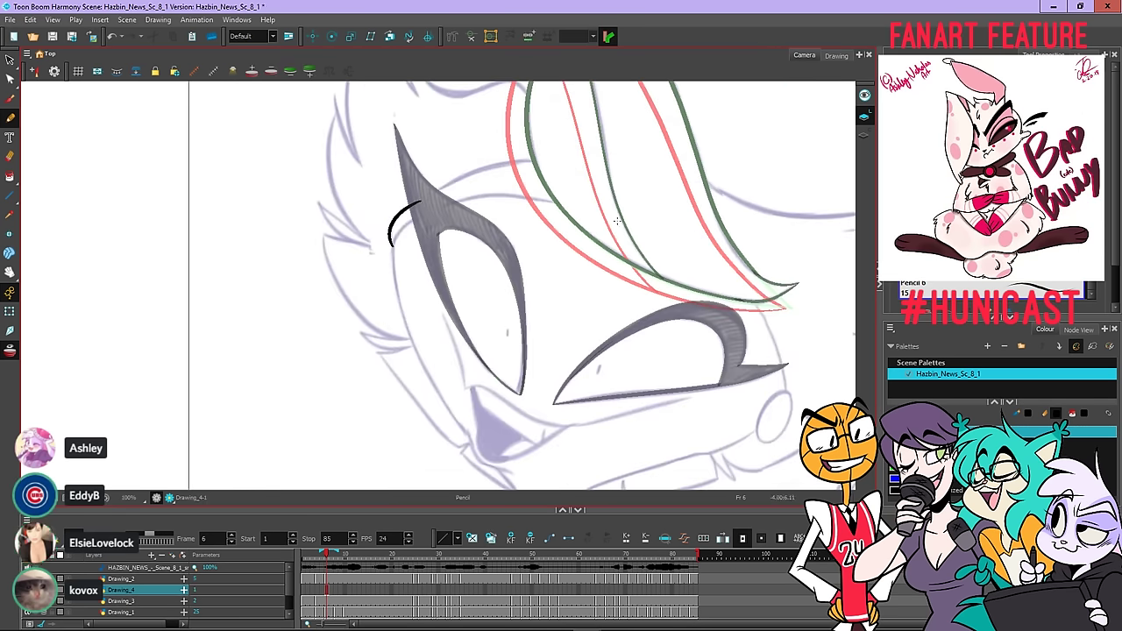
{"action": "key", "text": "2"}
{"action": "key", "text": "2"}
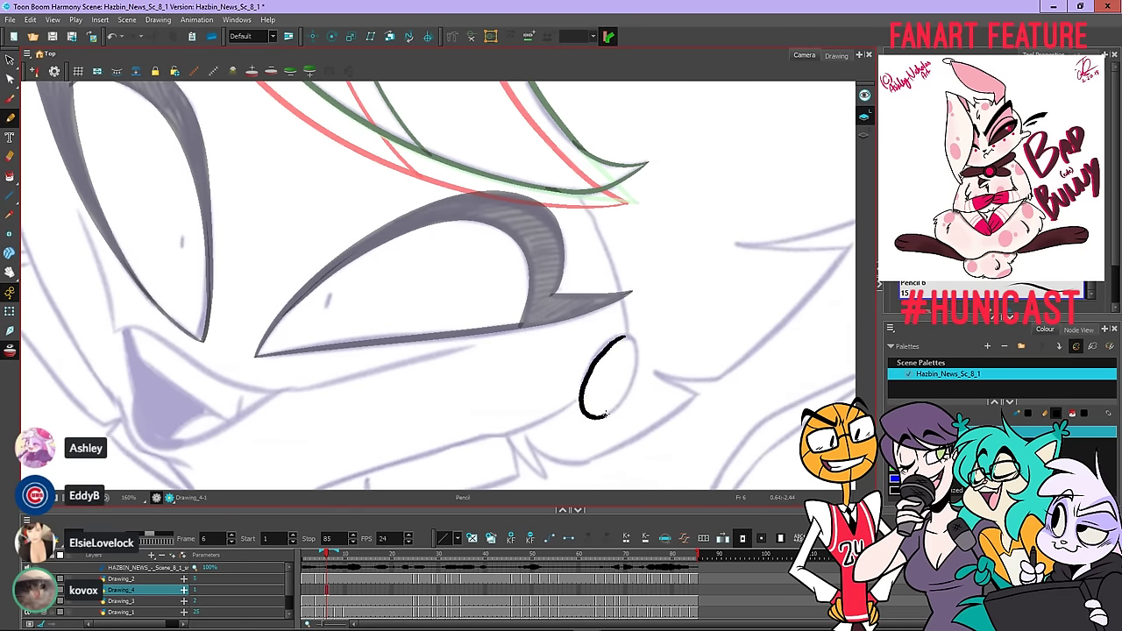
{"action": "mouse_move", "coordinate": [606, 415]}
{"action": "left_mouse_down"}
{"action": "mouse_move", "coordinate": [615, 338]}
{"action": "mouse_move", "coordinate": [588, 366]}
{"action": "mouse_move", "coordinate": [584, 412]}
{"action": "mouse_move", "coordinate": [596, 417]}
{"action": "mouse_move", "coordinate": [626, 394]}
{"action": "mouse_move", "coordinate": [636, 356]}
{"action": "mouse_move", "coordinate": [630, 336]}
{"action": "mouse_move", "coordinate": [609, 342]}
{"action": "mouse_move", "coordinate": [581, 405]}
{"action": "mouse_move", "coordinate": [592, 415]}
{"action": "mouse_move", "coordinate": [624, 395]}
{"action": "mouse_move", "coordinate": [635, 345]}
{"action": "mouse_move", "coordinate": [614, 342]}
{"action": "mouse_move", "coordinate": [584, 379]}
{"action": "mouse_move", "coordinate": [584, 411]}
{"action": "mouse_move", "coordinate": [617, 403]}
{"action": "mouse_move", "coordinate": [633, 371]}
{"action": "mouse_move", "coordinate": [634, 342]}
{"action": "mouse_move", "coordinate": [606, 325]}
{"action": "left_mouse_up"}
{"action": "key", "text": "ctrl+z"}
{"action": "key", "text": "1"}
{"action": "key", "text": "1"}
{"action": "key", "text": "2"}
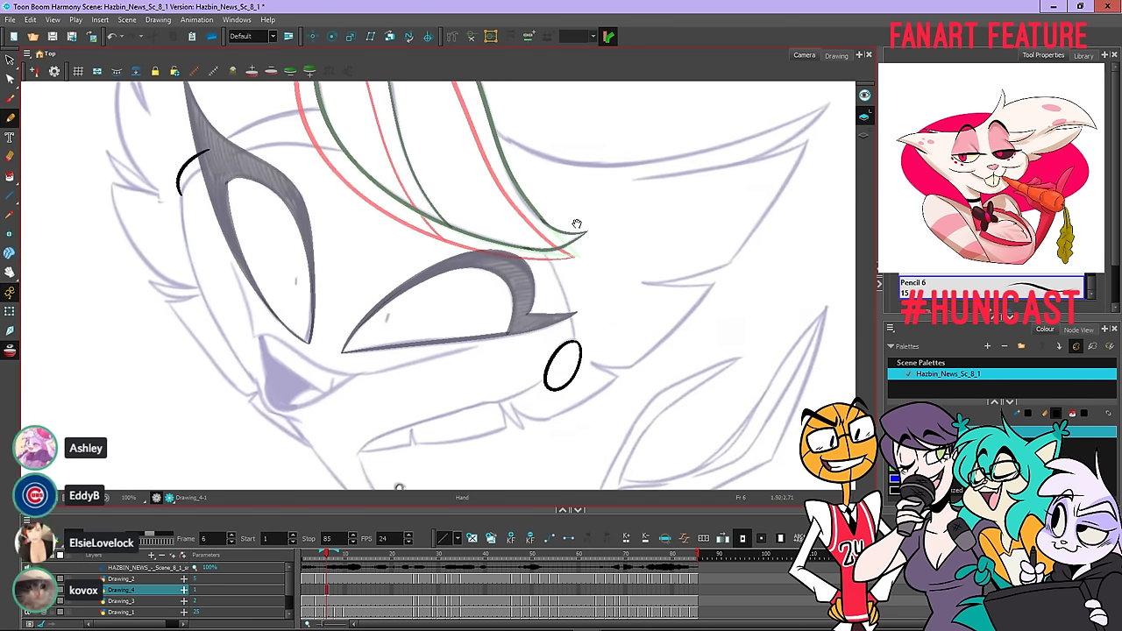
Select the cheek oval on frame 6 and adjust its shape slightly to fit the rough
{"action": "left_click", "coordinate": [10, 60]}
{"action": "left_click", "coordinate": [578, 357]}
{"action": "scroll", "coordinate": [570, 338], "scroll_direction": "up", "scroll_amount": 2}
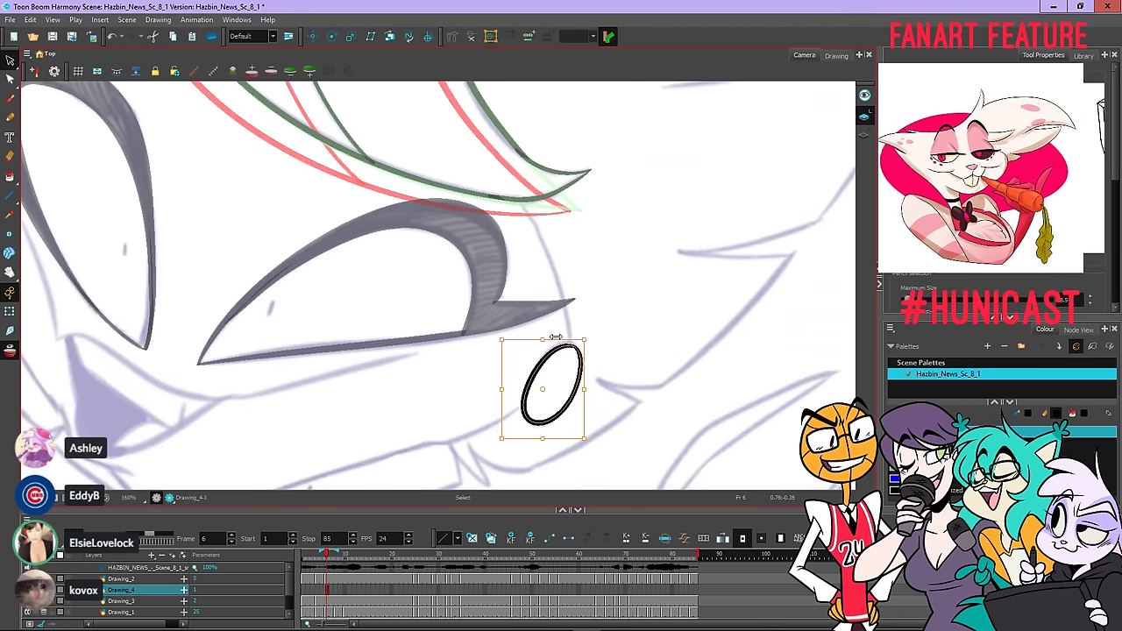
{"action": "left_click_drag", "start_coordinate": [555, 338], "coordinate": [544, 337]}
{"action": "left_click", "coordinate": [601, 358]}
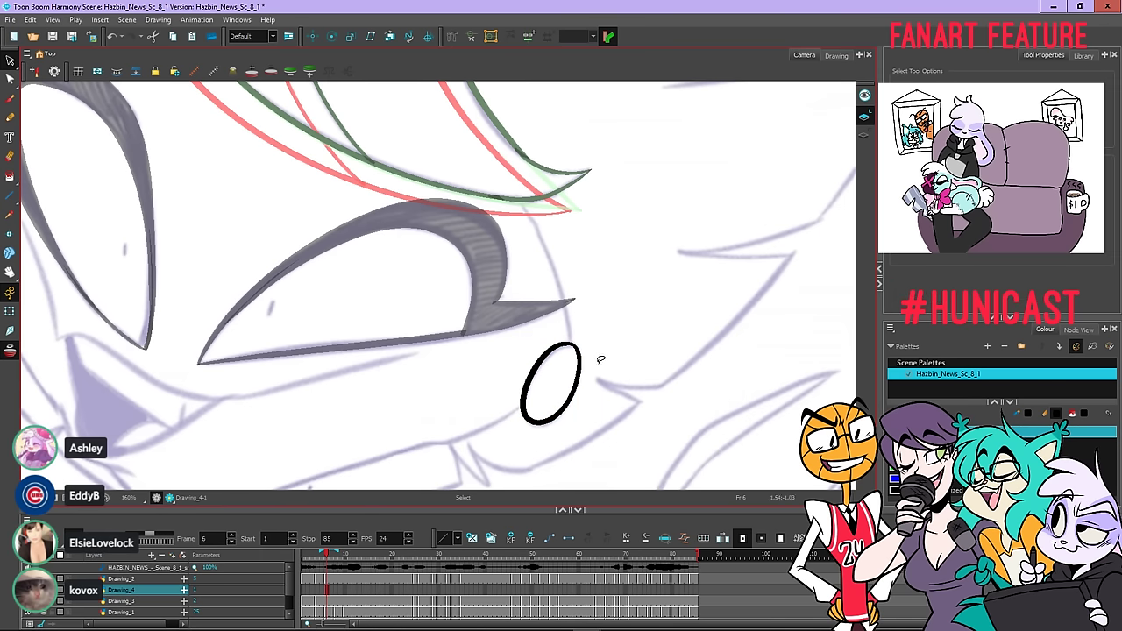
Examine the rough face poses from frame 6 up to frame 35, and return to frame 6
{"action": "scroll", "coordinate": [601, 355], "scroll_direction": "down", "scroll_amount": 1}
{"action": "scroll", "coordinate": [601, 350], "scroll_direction": "down", "scroll_amount": 3}
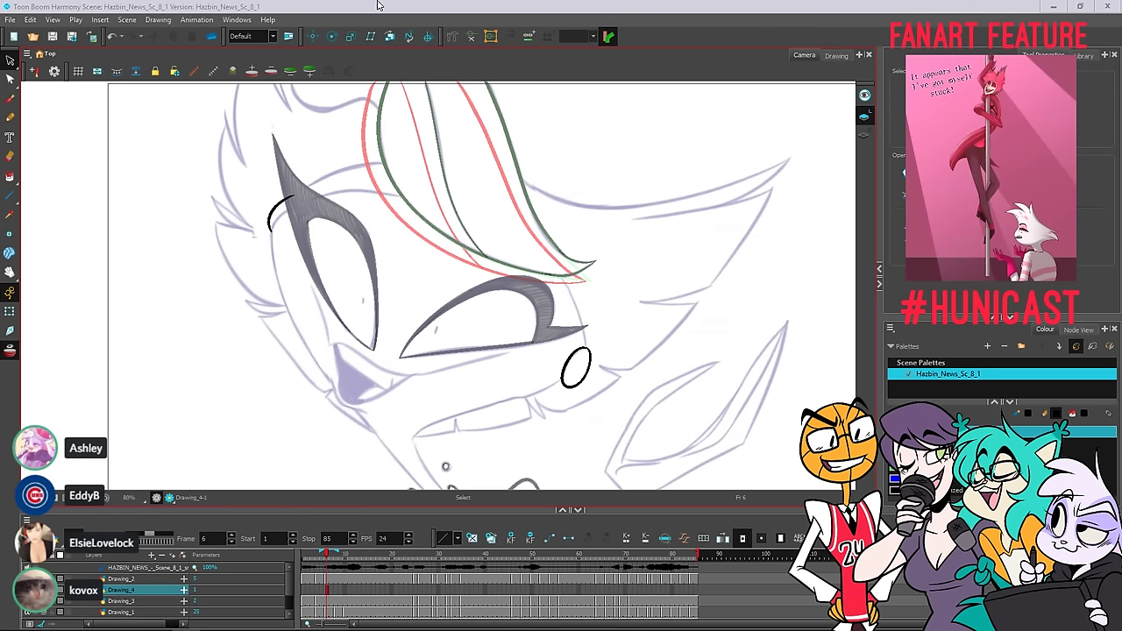
{"action": "scroll", "coordinate": [436, 233], "scroll_direction": "down", "scroll_amount": 1}
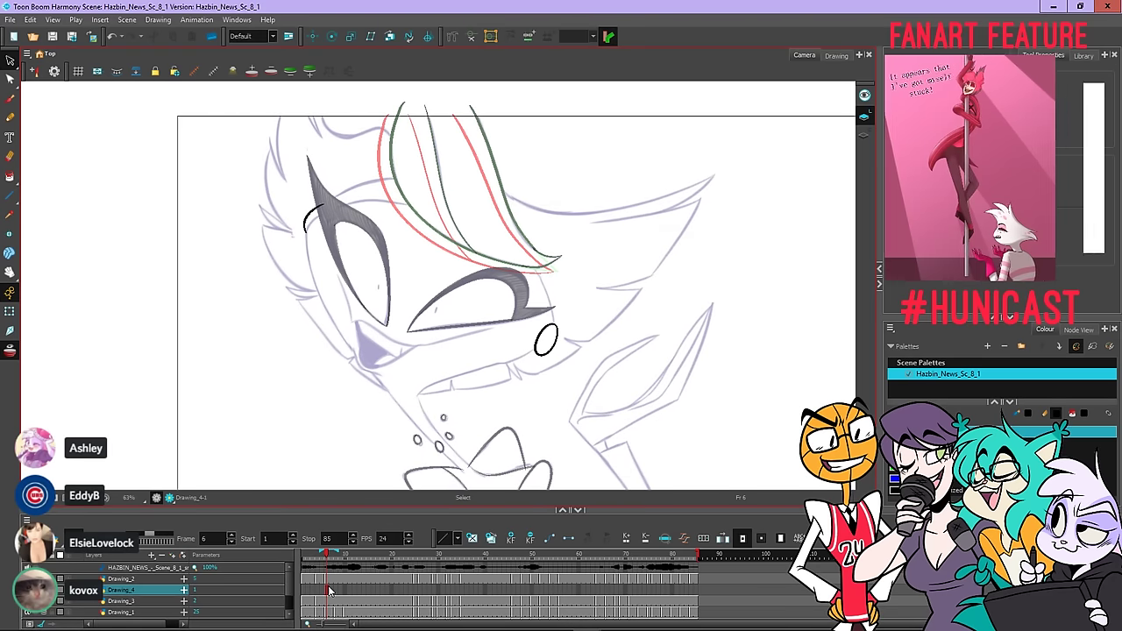
{"action": "left_click", "coordinate": [325, 552]}
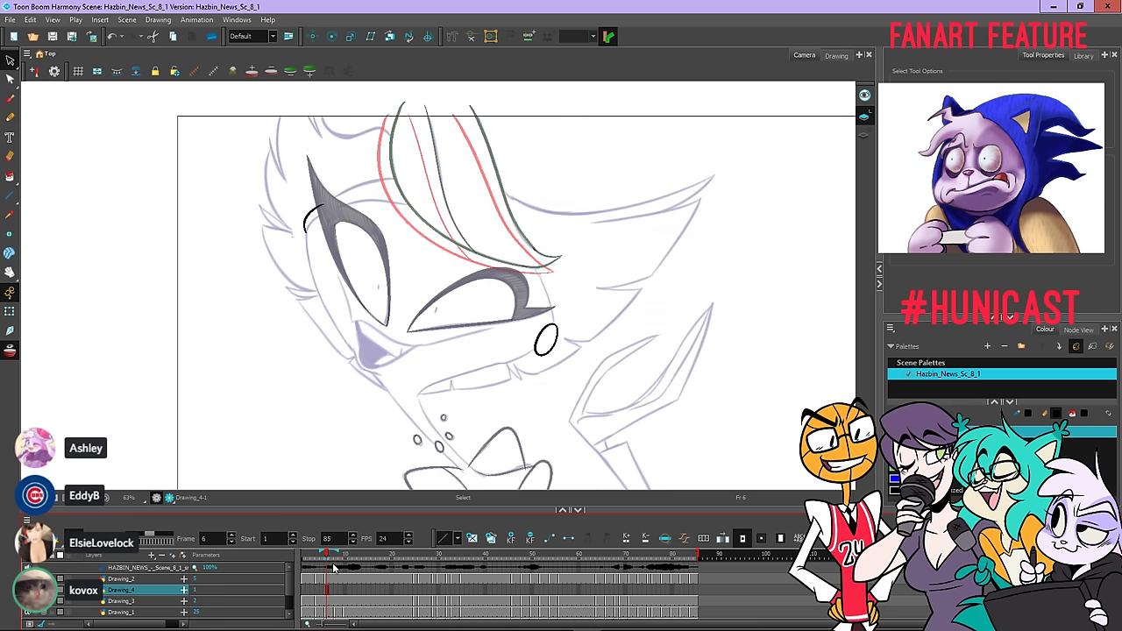
{"action": "mouse_move", "coordinate": [321, 552]}
{"action": "left_mouse_down"}
{"action": "mouse_move", "coordinate": [335, 563]}
{"action": "mouse_move", "coordinate": [327, 569]}
{"action": "mouse_move", "coordinate": [418, 601]}
{"action": "mouse_move", "coordinate": [384, 597]}
{"action": "mouse_move", "coordinate": [502, 608]}
{"action": "mouse_move", "coordinate": [453, 620]}
{"action": "left_mouse_up"}
{"action": "left_click_drag", "start_coordinate": [468, 619], "coordinate": [465, 622]}
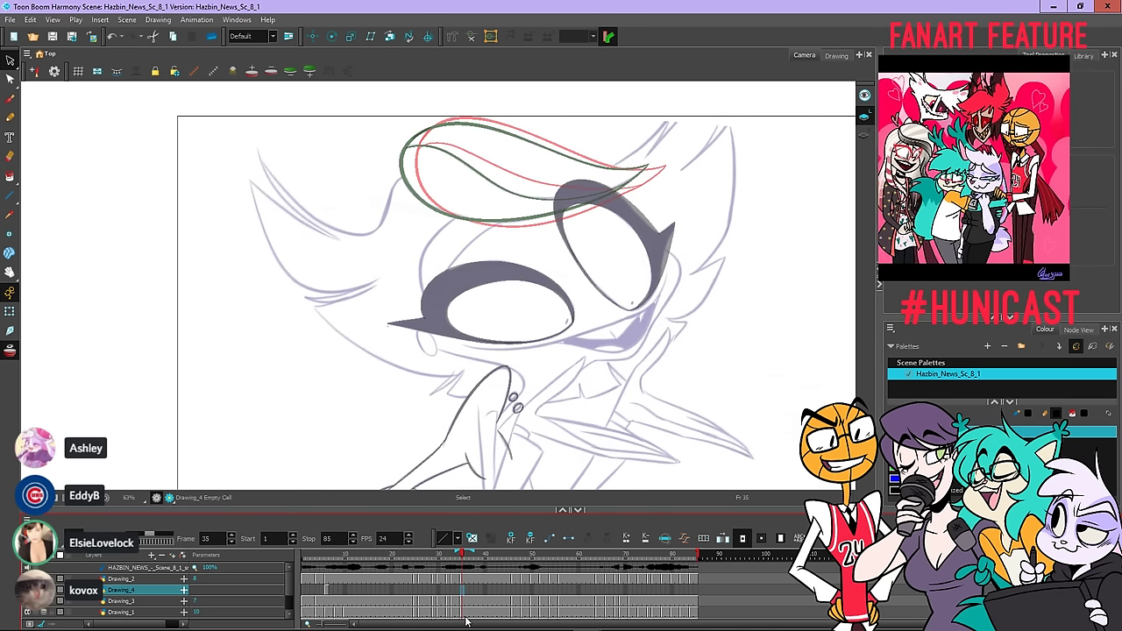
{"action": "left_click", "coordinate": [328, 596]}
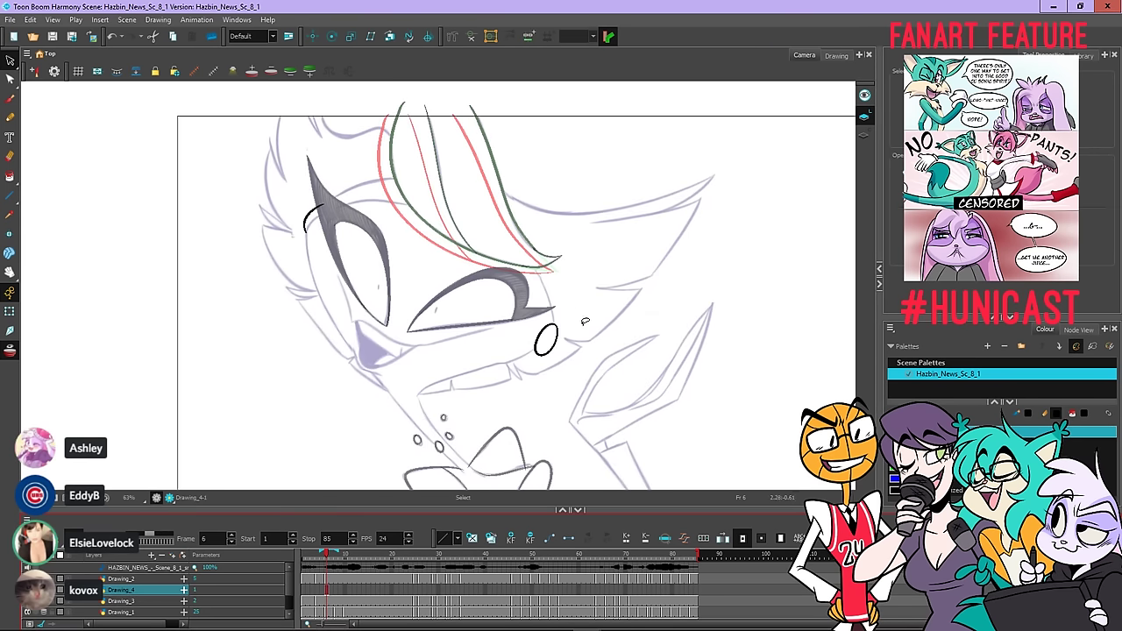
Copy the cheek oval from frame 6 and paste it into Drawing_4 at frame 35
{"action": "left_click_drag", "start_coordinate": [582, 325], "coordinate": [570, 303]}
{"action": "right_click", "coordinate": [600, 229]}
{"action": "left_click", "coordinate": [624, 261]}
{"action": "right_click", "coordinate": [618, 246]}
{"action": "left_click", "coordinate": [640, 293]}
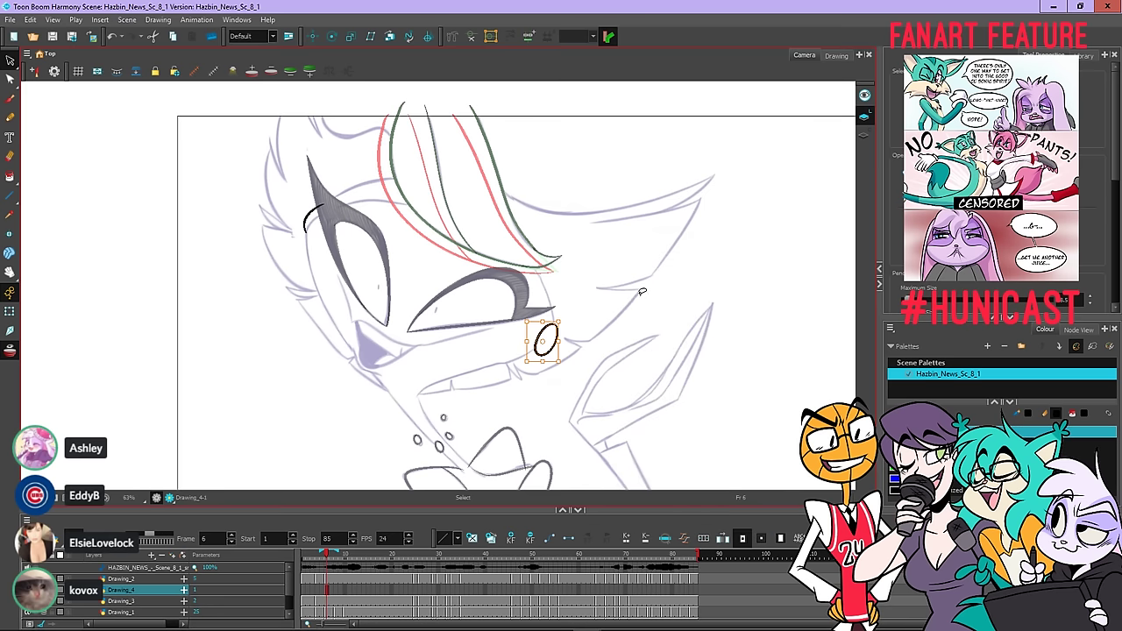
{"action": "mouse_move", "coordinate": [508, 552]}
{"action": "left_mouse_down"}
{"action": "mouse_move", "coordinate": [517, 557]}
{"action": "mouse_move", "coordinate": [460, 570]}
{"action": "left_mouse_up"}
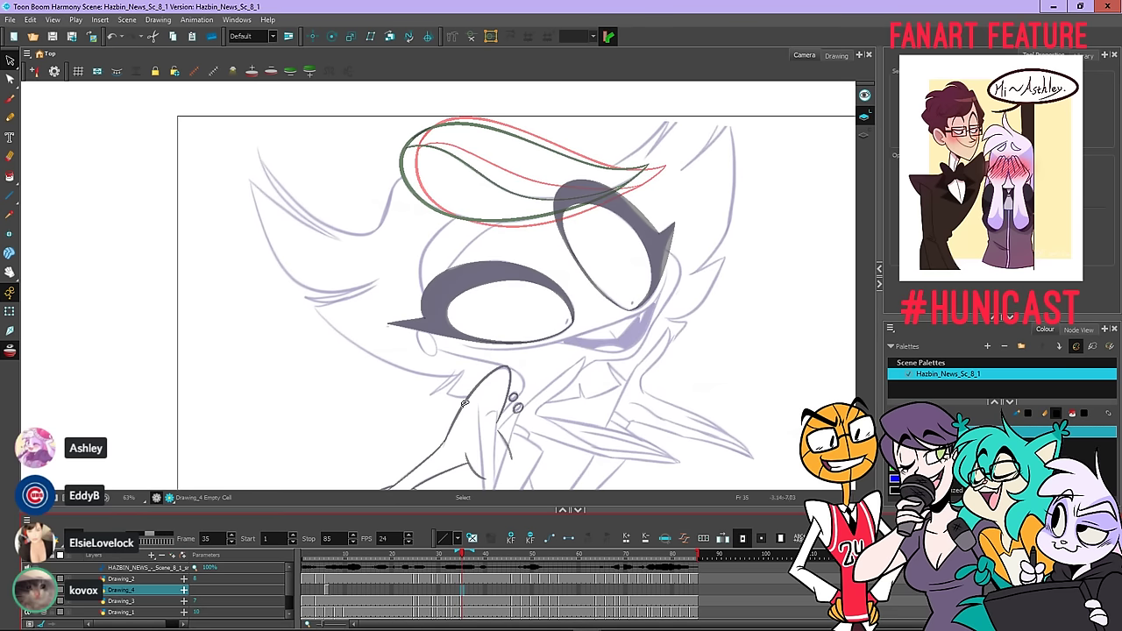
{"action": "right_click", "coordinate": [426, 252]}
{"action": "left_click", "coordinate": [445, 309]}
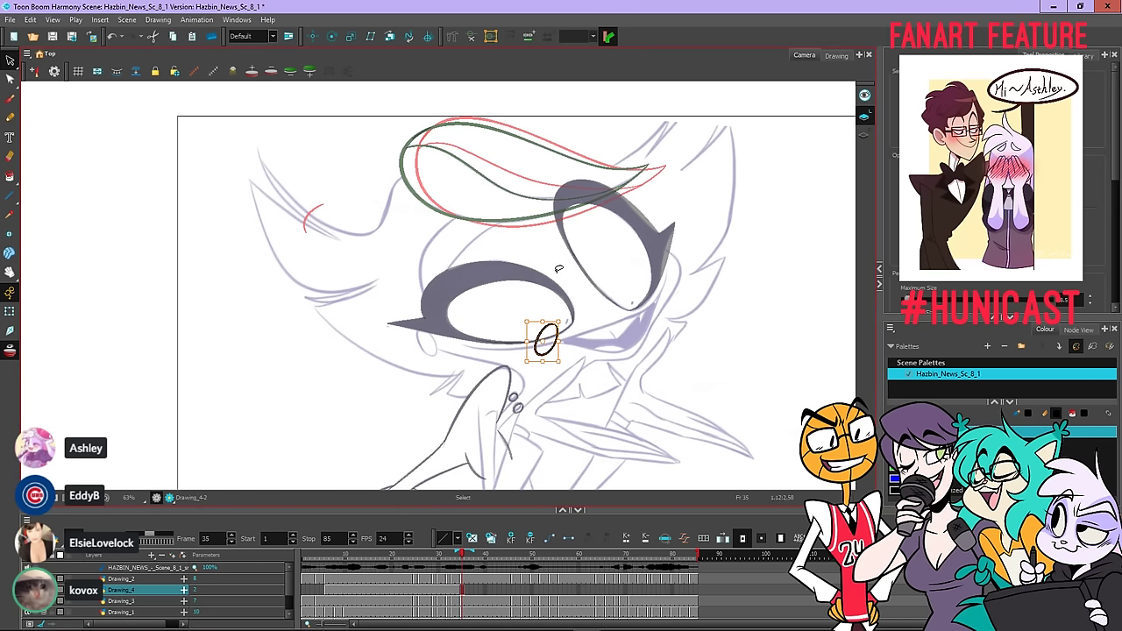
Place the pasted oval over the cheek mark below the left eye on frame 35, slanted the opposite way
{"action": "left_click_drag", "start_coordinate": [568, 319], "coordinate": [427, 341]}
{"action": "scroll", "coordinate": [445, 333], "scroll_direction": "up", "scroll_amount": 3}
{"action": "left_click", "coordinate": [475, 390]}
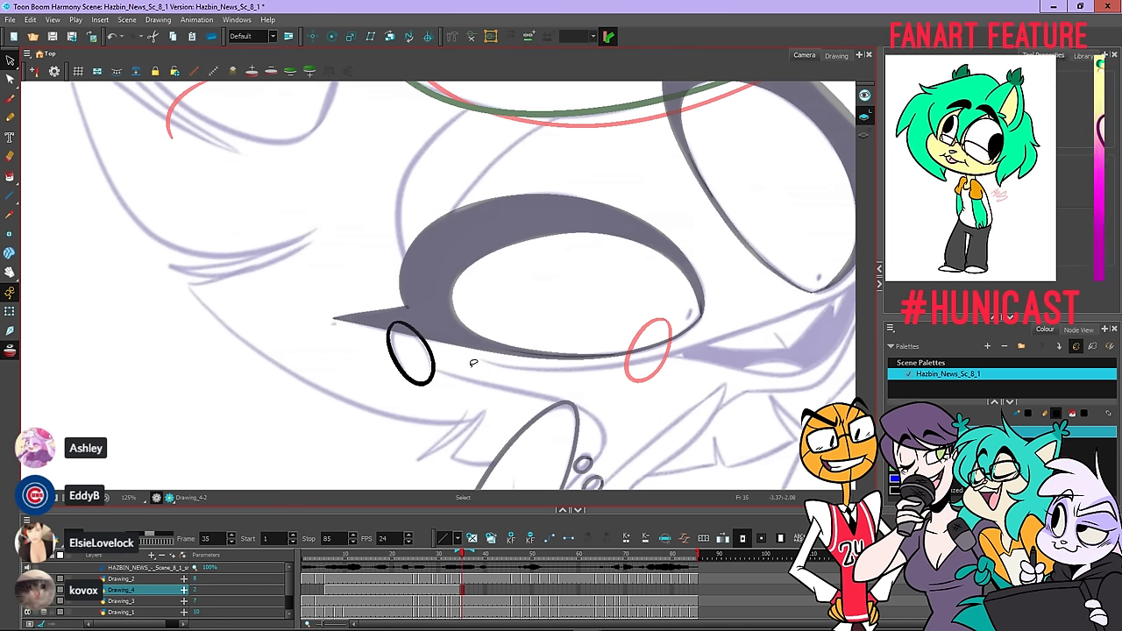
{"action": "scroll", "coordinate": [542, 310], "scroll_direction": "down", "scroll_amount": 2}
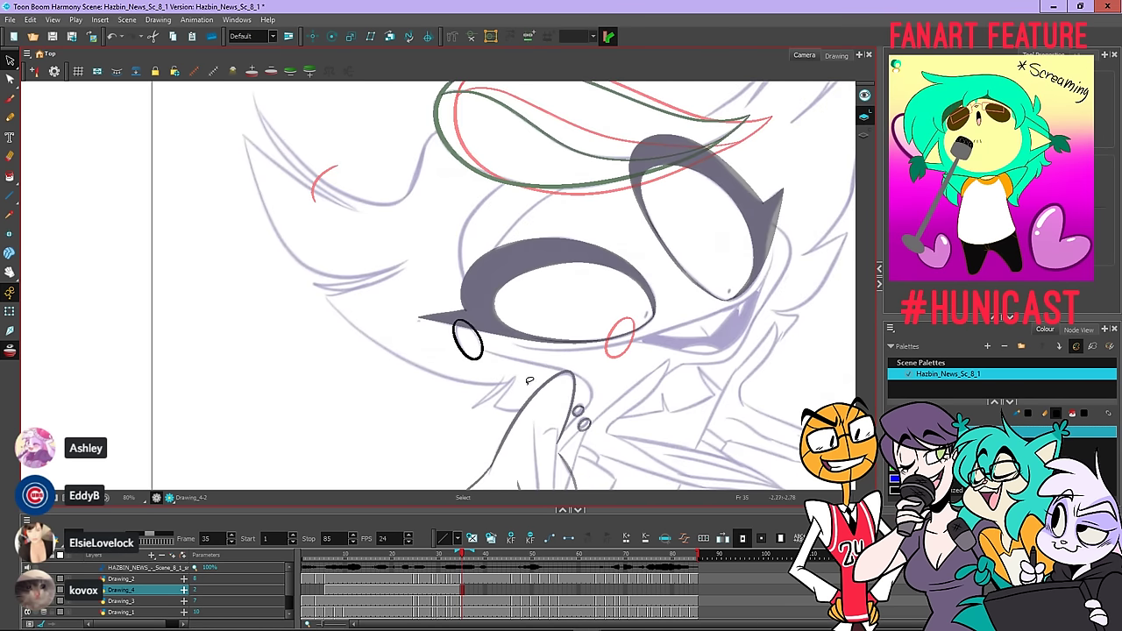
Delete the Drawing_4 exposure on the frames leading up to frame 35, and return to frame 6
{"action": "left_click", "coordinate": [455, 592]}
{"action": "right_click", "coordinate": [423, 589]}
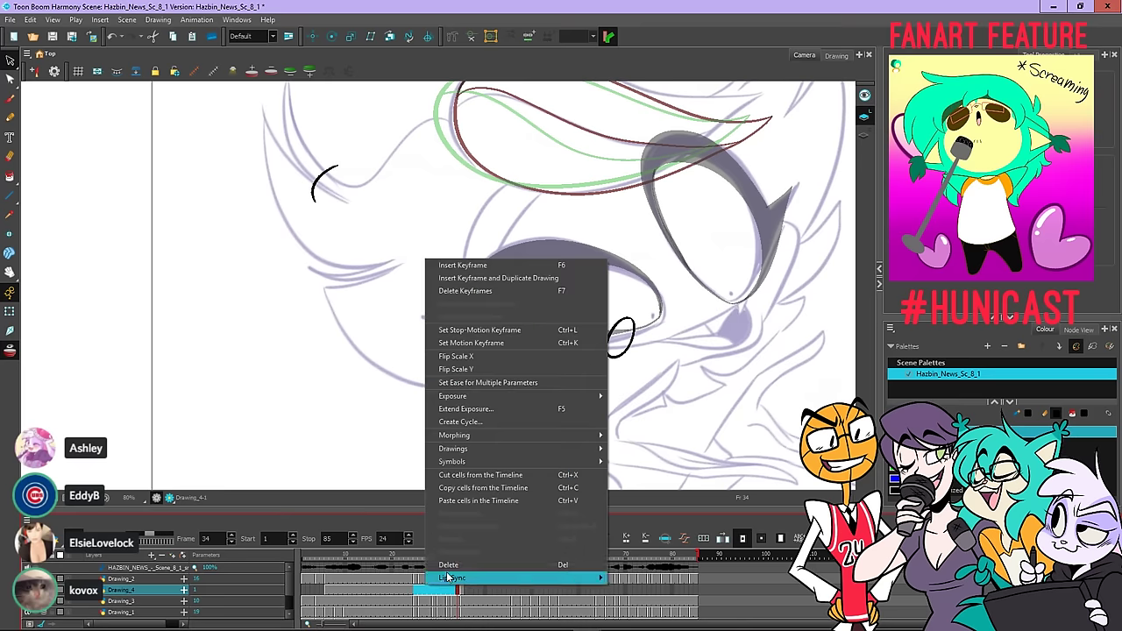
{"action": "left_click", "coordinate": [446, 576]}
{"action": "mouse_move", "coordinate": [445, 561]}
{"action": "left_mouse_down"}
{"action": "mouse_move", "coordinate": [403, 556]}
{"action": "mouse_move", "coordinate": [554, 570]}
{"action": "mouse_move", "coordinate": [307, 595]}
{"action": "mouse_move", "coordinate": [326, 598]}
{"action": "left_mouse_up"}
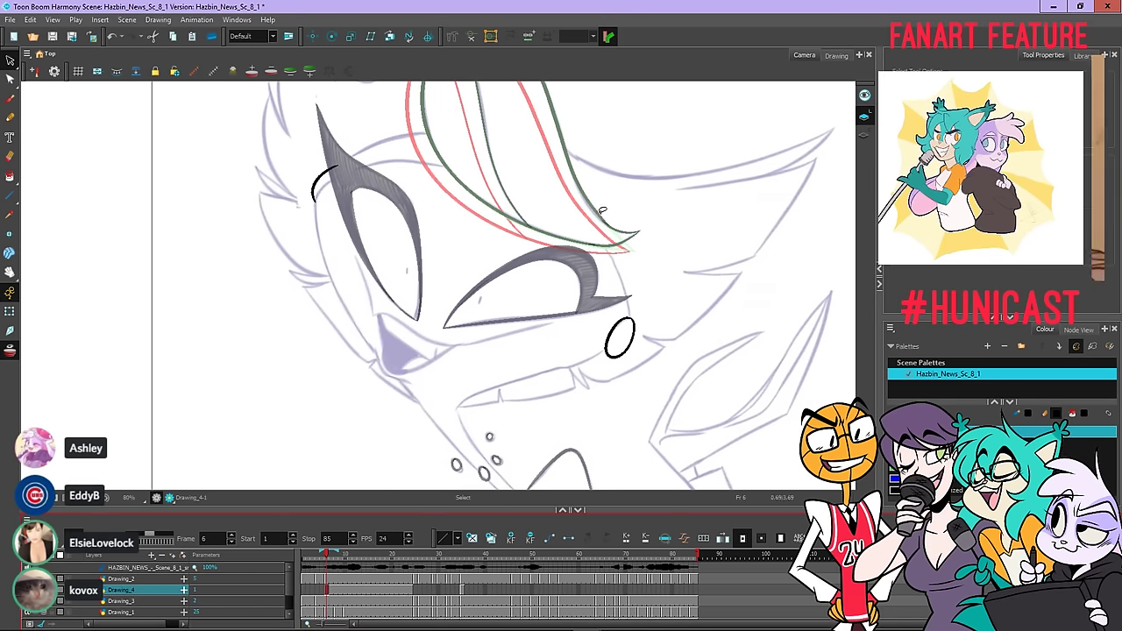
Copy both the curved line and the cheek oval from frame 6 and paste them into Drawing_4 at frame 1
{"action": "mouse_move", "coordinate": [601, 213]}
{"action": "left_mouse_down"}
{"action": "mouse_move", "coordinate": [583, 452]}
{"action": "mouse_move", "coordinate": [714, 308]}
{"action": "left_mouse_up"}
{"action": "right_click", "coordinate": [677, 147]}
{"action": "left_click", "coordinate": [696, 193]}
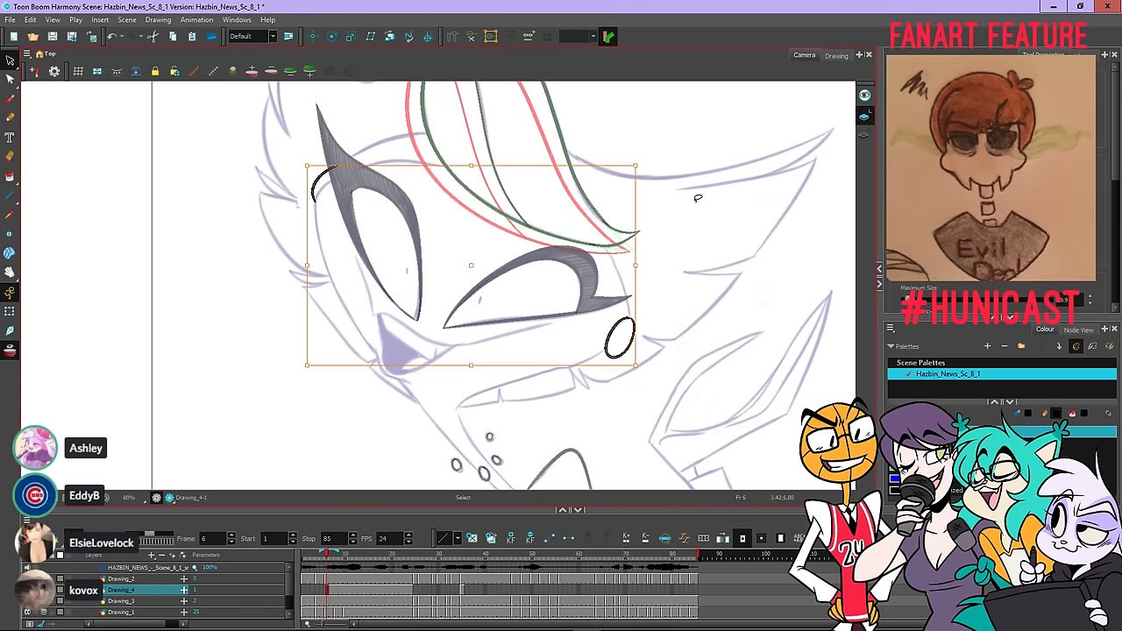
{"action": "key", "text": "comma"}
{"action": "key", "text": "comma"}
{"action": "key", "text": "comma"}
{"action": "key", "text": "comma"}
{"action": "key", "text": "comma"}
{"action": "right_click", "coordinate": [668, 163]}
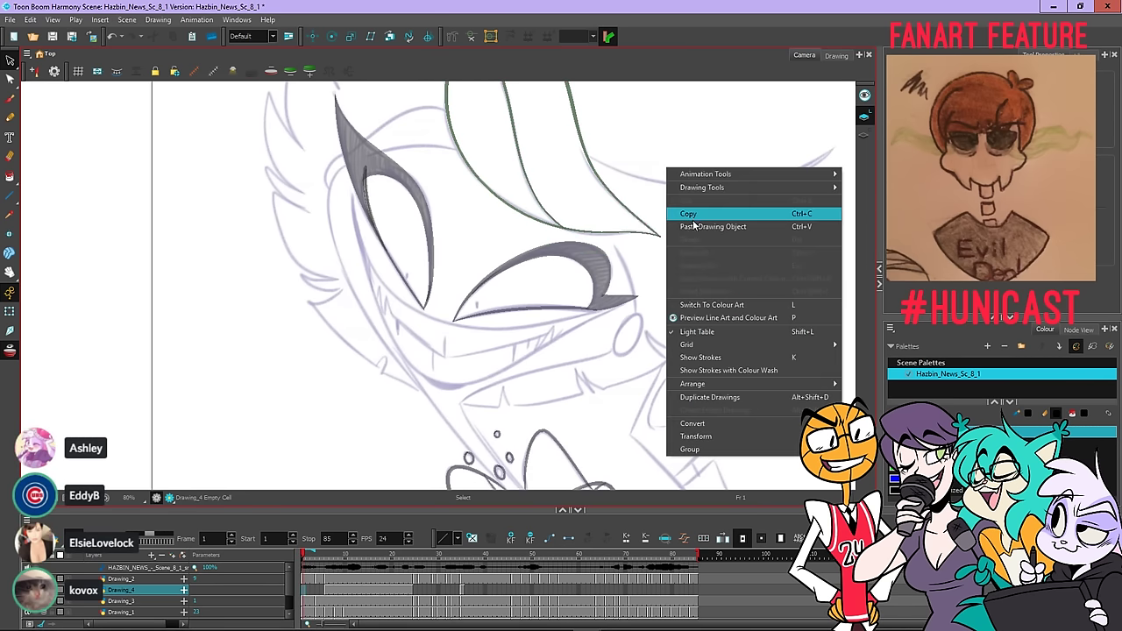
{"action": "left_click", "coordinate": [691, 213]}
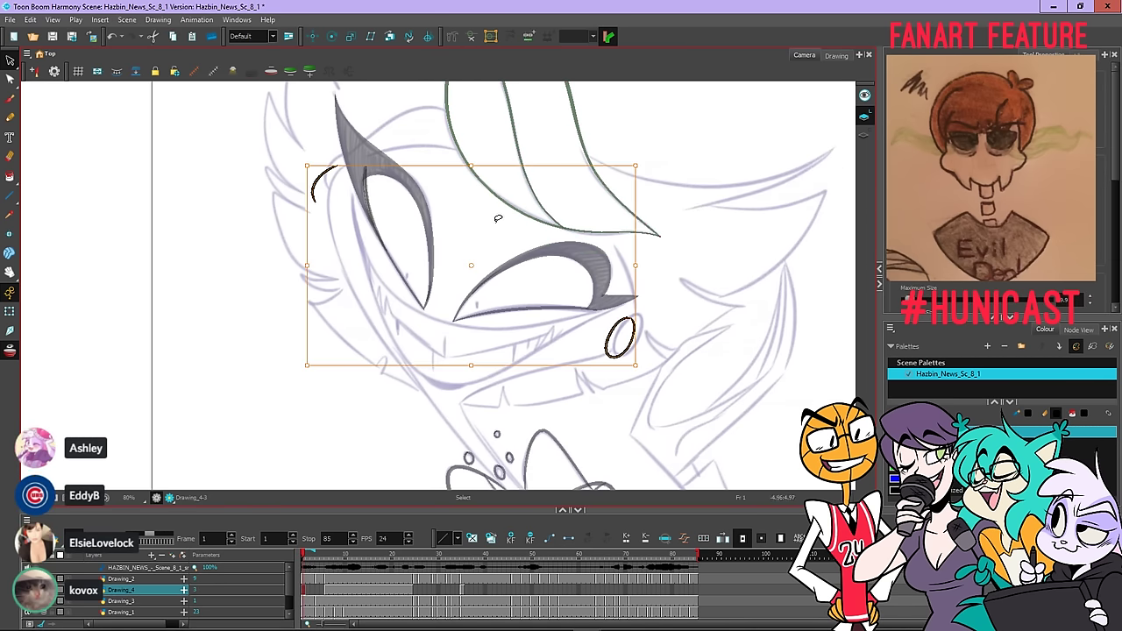
Move the pasted cheek oval on frame 1 onto the rough's cheek mark
{"action": "left_click", "coordinate": [666, 318]}
{"action": "scroll", "coordinate": [666, 317], "scroll_direction": "up", "scroll_amount": 2}
{"action": "scroll", "coordinate": [629, 382], "scroll_direction": "up", "scroll_amount": 2}
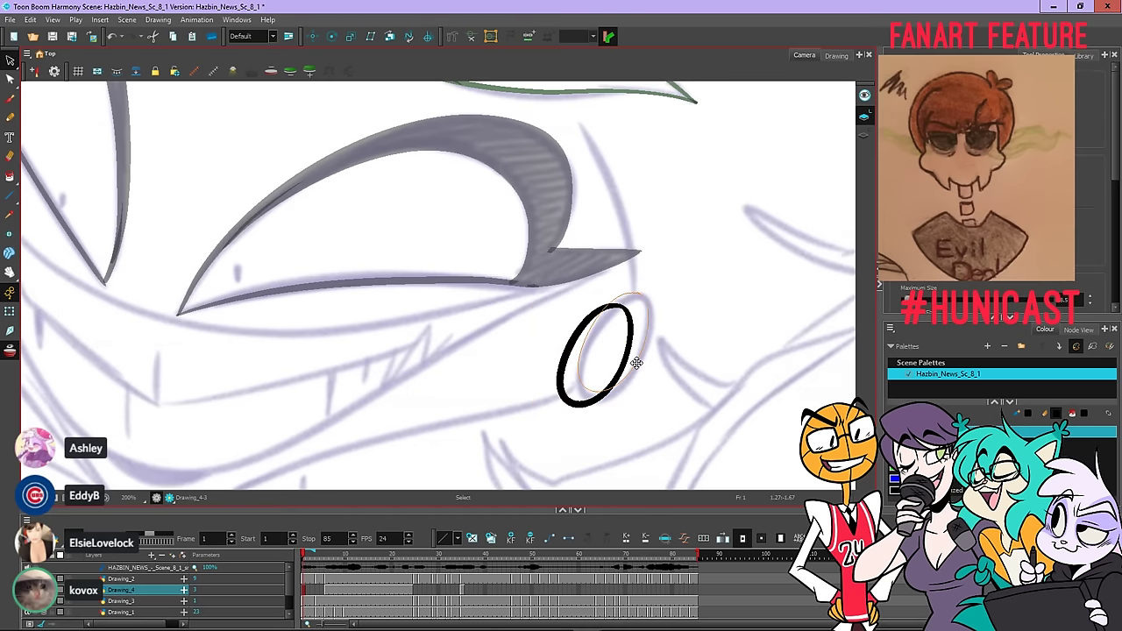
{"action": "left_click", "coordinate": [634, 360]}
{"action": "left_click", "coordinate": [673, 382]}
{"action": "scroll", "coordinate": [665, 354], "scroll_direction": "down", "scroll_amount": 5}
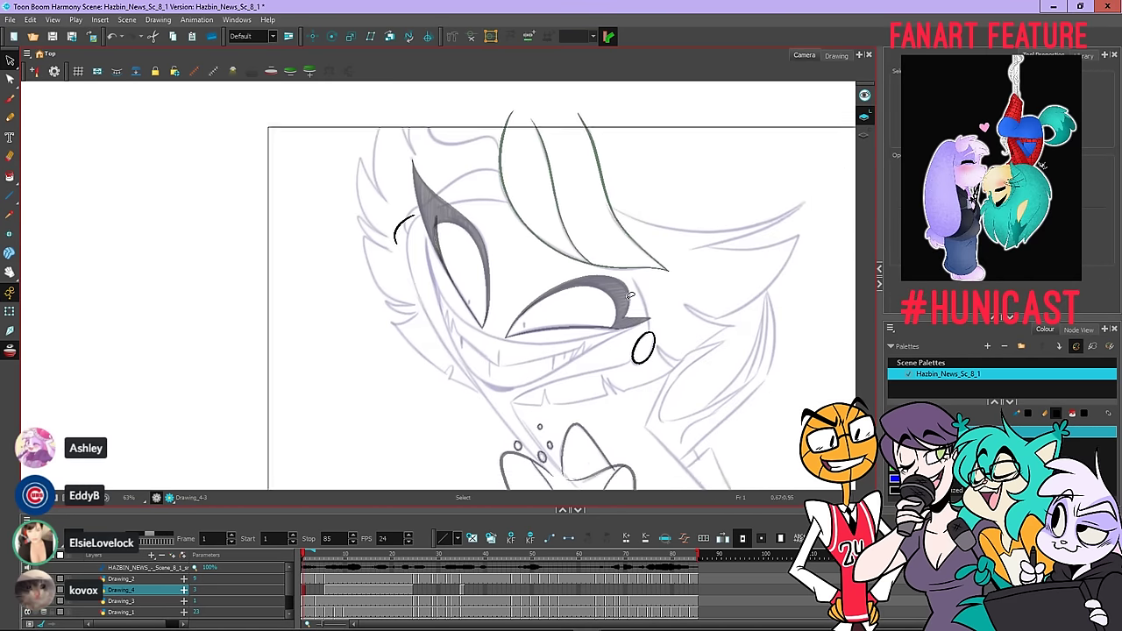
Move the curved line on frame 1 against the left eye's lash to match the rough, and save the scene
{"action": "left_click_drag", "start_coordinate": [554, 288], "coordinate": [665, 353]}
{"action": "scroll", "coordinate": [519, 256], "scroll_direction": "up", "scroll_amount": 3}
{"action": "scroll", "coordinate": [539, 295], "scroll_direction": "up", "scroll_amount": 2}
{"action": "mouse_move", "coordinate": [494, 296]}
{"action": "left_mouse_down"}
{"action": "mouse_move", "coordinate": [535, 295]}
{"action": "mouse_move", "coordinate": [507, 263]}
{"action": "mouse_move", "coordinate": [531, 298]}
{"action": "mouse_move", "coordinate": [510, 283]}
{"action": "mouse_move", "coordinate": [553, 261]}
{"action": "mouse_move", "coordinate": [525, 276]}
{"action": "left_mouse_up"}
{"action": "left_click", "coordinate": [526, 276]}
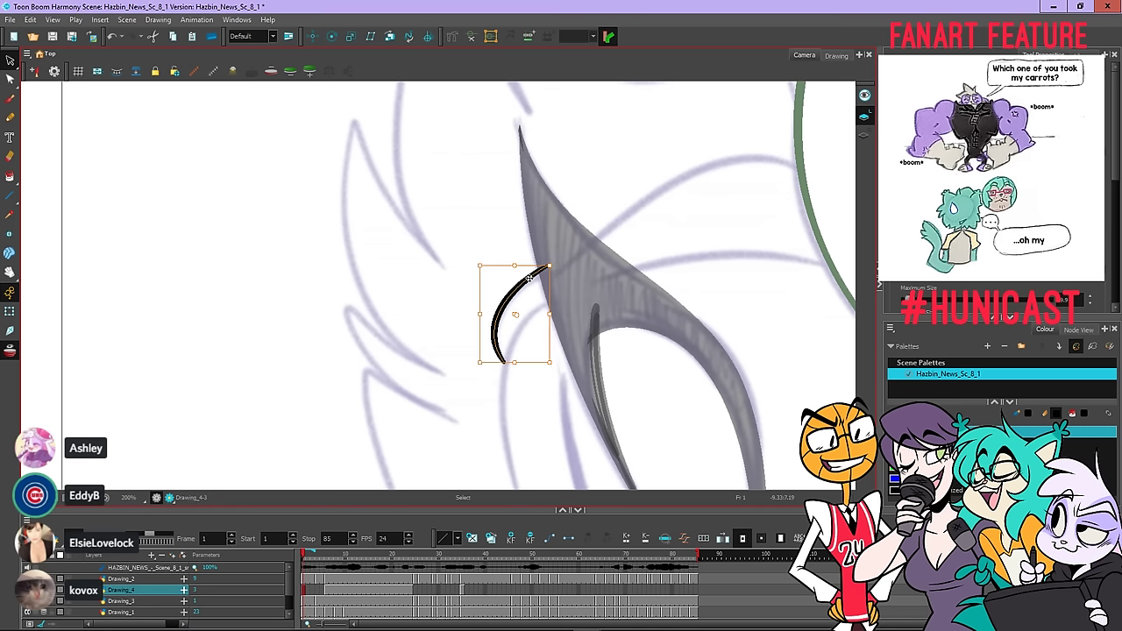
{"action": "left_click_drag", "start_coordinate": [558, 264], "coordinate": [558, 271]}
{"action": "key", "text": "Escape"}
{"action": "scroll", "coordinate": [671, 253], "scroll_direction": "down", "scroll_amount": 5}
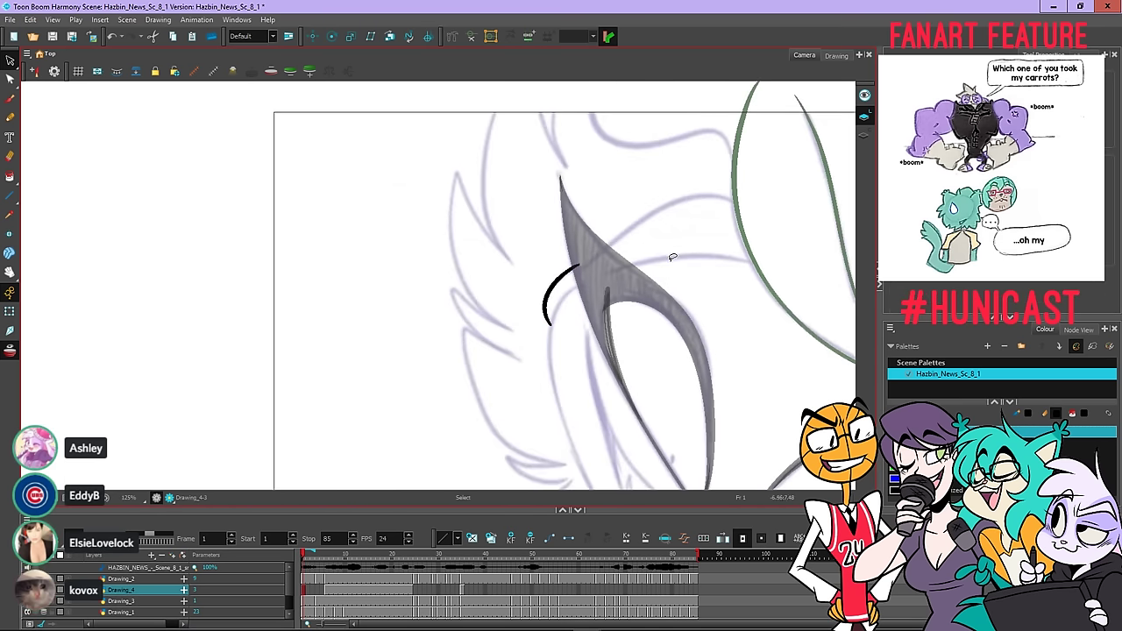
{"action": "left_click_drag", "start_coordinate": [782, 328], "coordinate": [640, 303]}
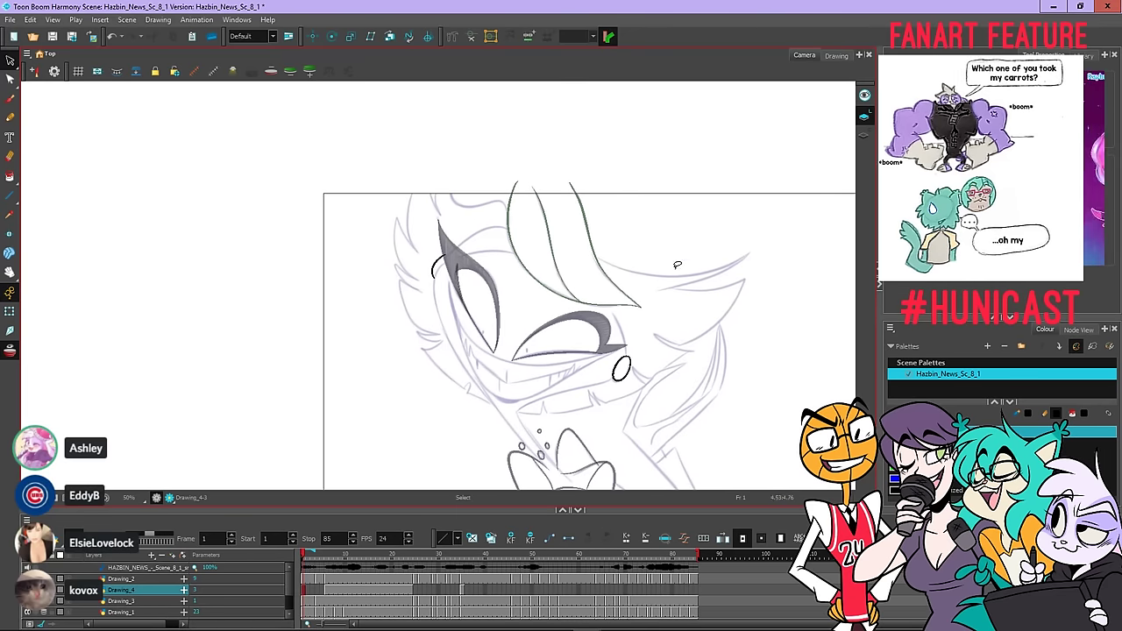
{"action": "left_click", "coordinate": [52, 37]}
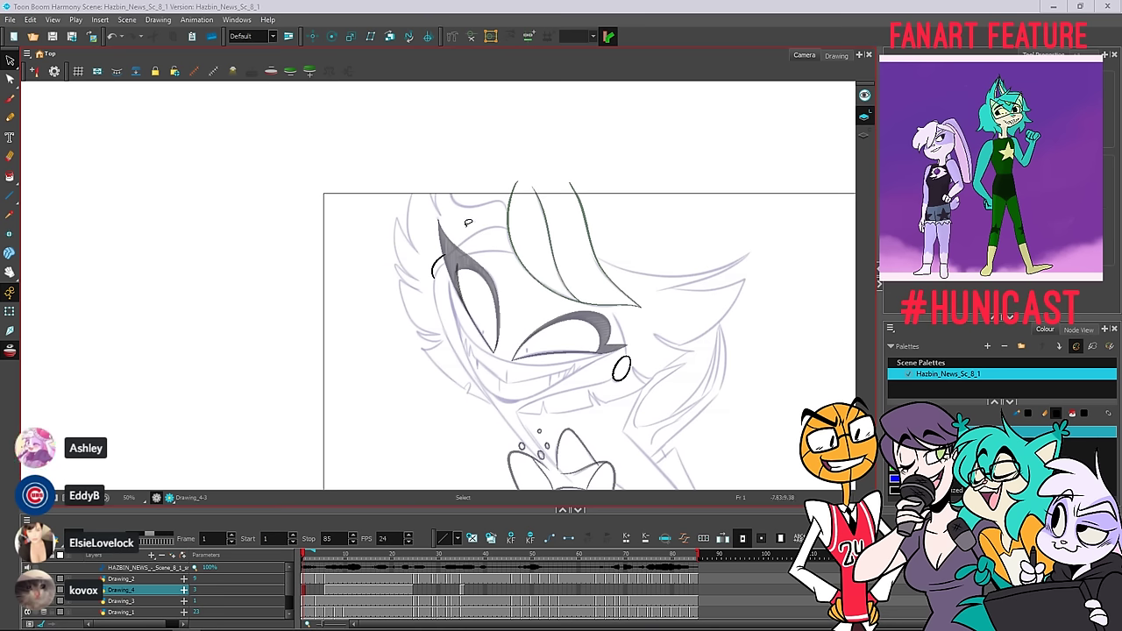
Copy the curved line and cheek oval from frame 1 and paste them into Drawing_4 at frame 4
{"action": "mouse_move", "coordinate": [466, 208]}
{"action": "left_mouse_down"}
{"action": "mouse_move", "coordinate": [677, 368]}
{"action": "mouse_move", "coordinate": [660, 346]}
{"action": "left_mouse_up"}
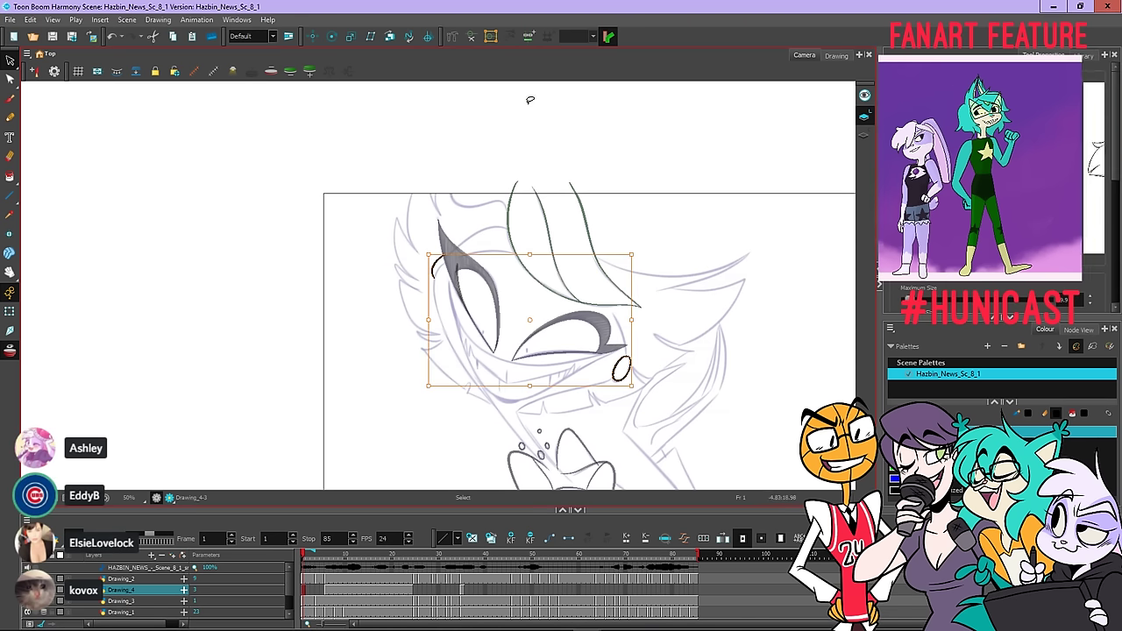
{"action": "right_click", "coordinate": [547, 147]}
{"action": "left_click", "coordinate": [571, 190]}
{"action": "key", "text": "period"}
{"action": "key", "text": "period"}
{"action": "key", "text": "period"}
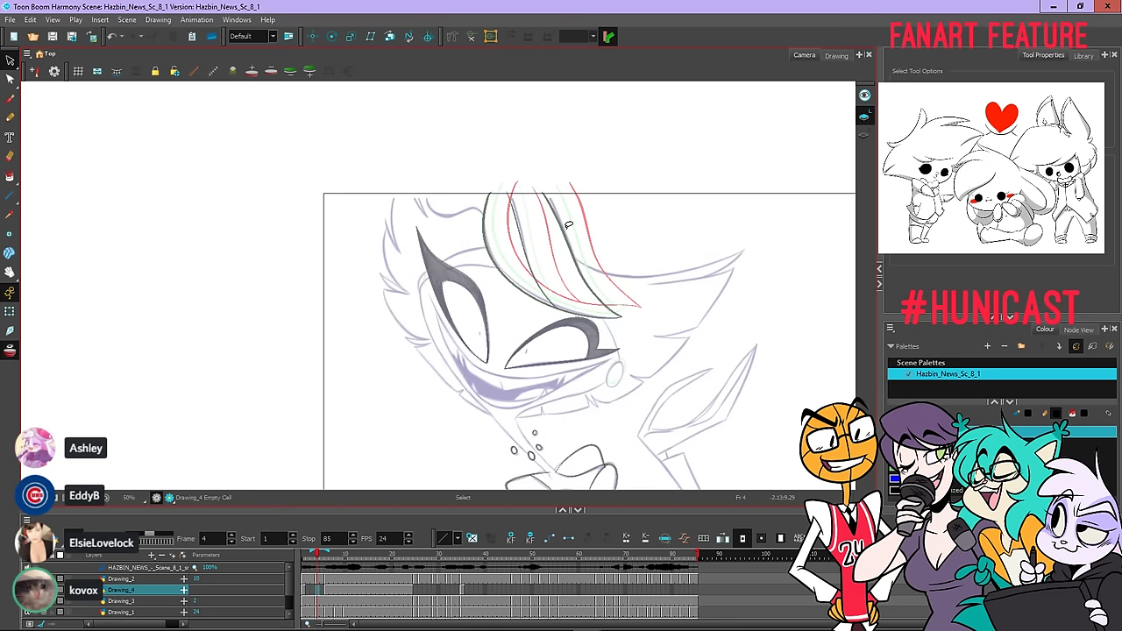
{"action": "right_click", "coordinate": [545, 177]}
{"action": "left_click", "coordinate": [575, 228]}
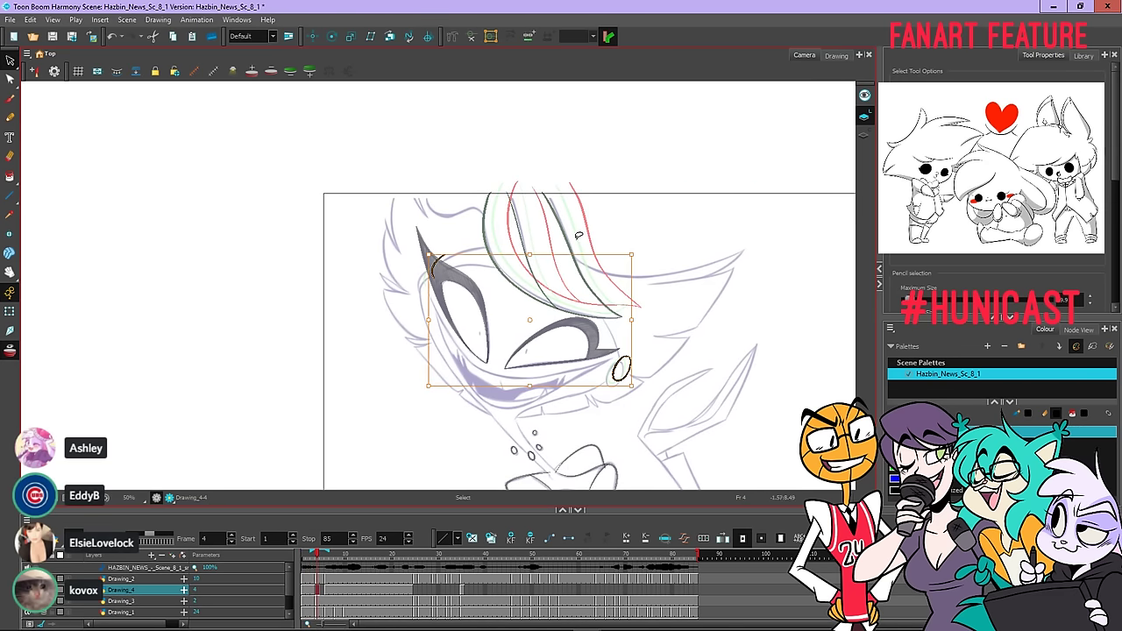
{"action": "left_click", "coordinate": [575, 185]}
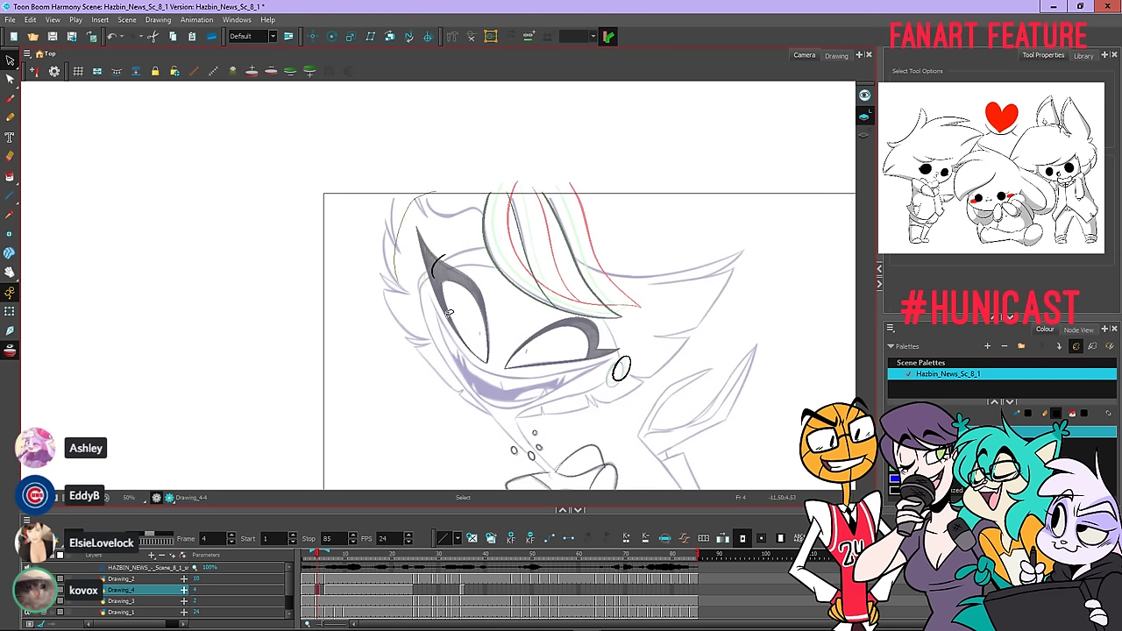
Move the pasted curved line on frame 4 away from the left eye's lash to line up with the rough
{"action": "left_click", "coordinate": [435, 260]}
{"action": "scroll", "coordinate": [435, 261], "scroll_direction": "up", "scroll_amount": 4}
{"action": "left_click_drag", "start_coordinate": [390, 302], "coordinate": [436, 285]}
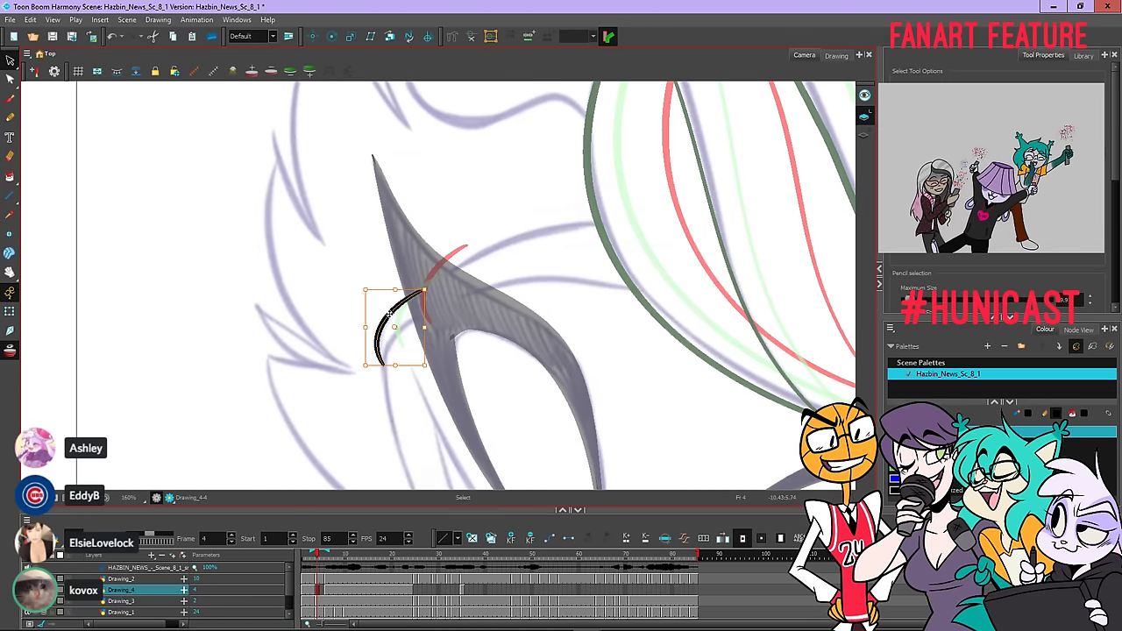
{"action": "left_click_drag", "start_coordinate": [389, 313], "coordinate": [391, 312]}
{"action": "left_click", "coordinate": [480, 285]}
Move the cheek oval on frame 4 onto the rough's cheek mark
{"action": "scroll", "coordinate": [480, 285], "scroll_direction": "down", "scroll_amount": 3}
{"action": "left_click_drag", "start_coordinate": [691, 326], "coordinate": [470, 236]}
{"action": "left_click", "coordinate": [541, 338]}
{"action": "scroll", "coordinate": [541, 338], "scroll_direction": "up", "scroll_amount": 3}
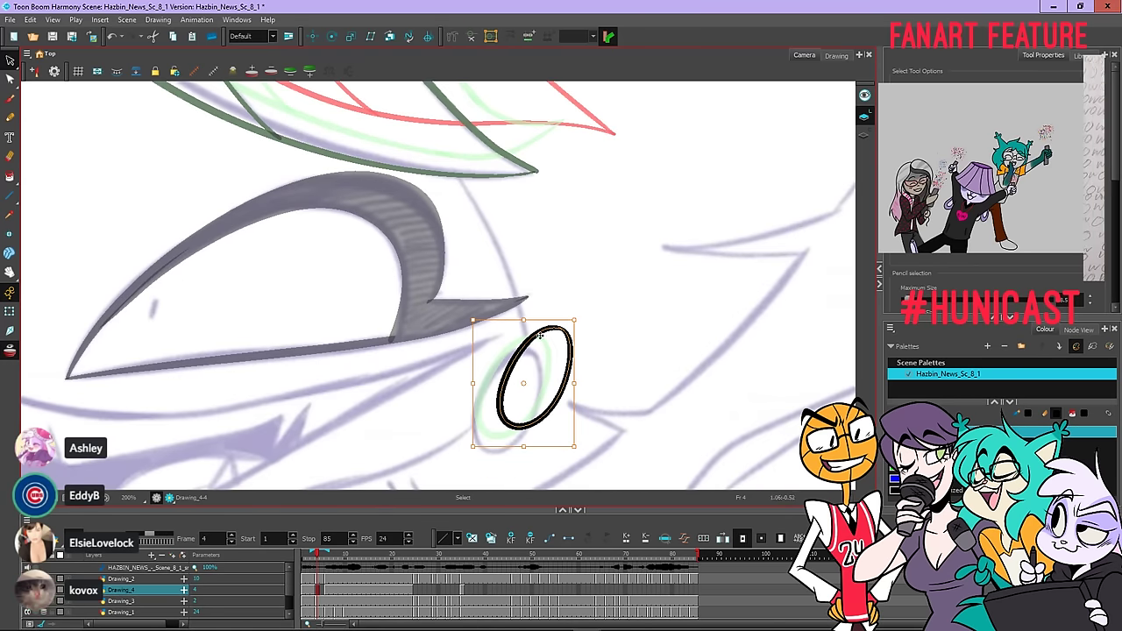
{"action": "left_click_drag", "start_coordinate": [541, 335], "coordinate": [516, 360]}
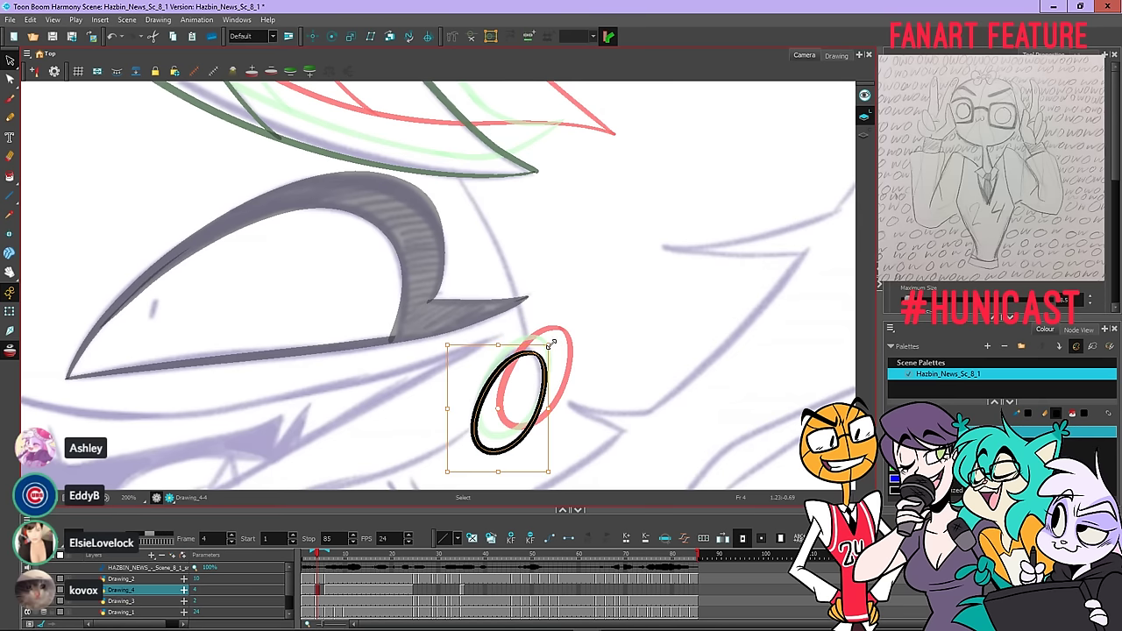
{"action": "mouse_move", "coordinate": [556, 313]}
{"action": "left_mouse_down"}
{"action": "mouse_move", "coordinate": [456, 378]}
{"action": "mouse_move", "coordinate": [574, 359]}
{"action": "left_mouse_up"}
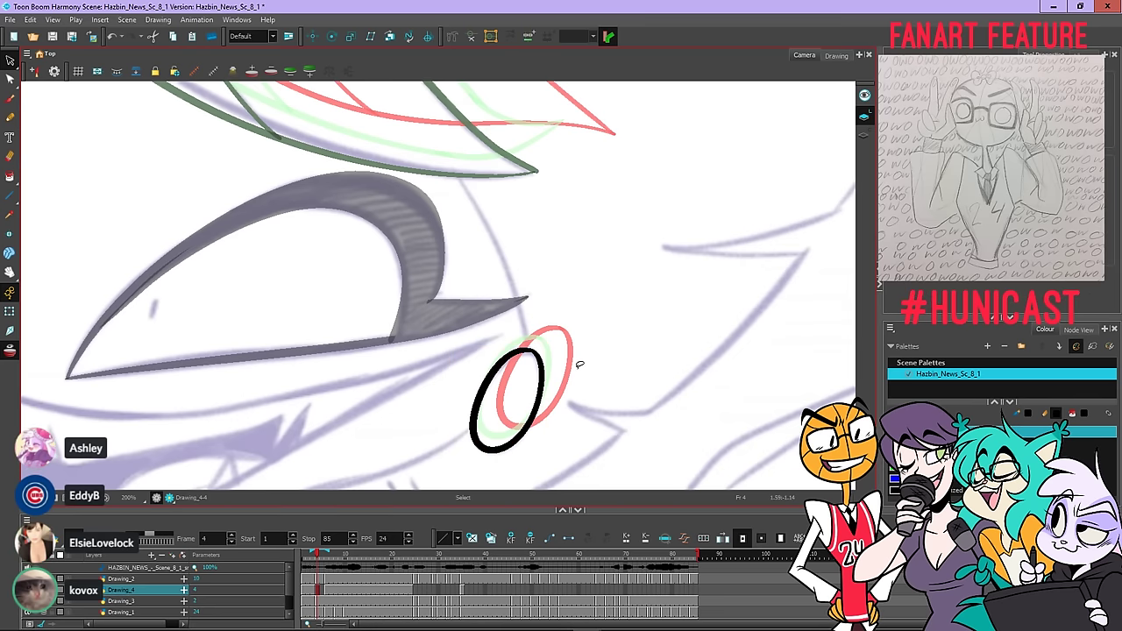
{"action": "scroll", "coordinate": [578, 364], "scroll_direction": "down", "scroll_amount": 6}
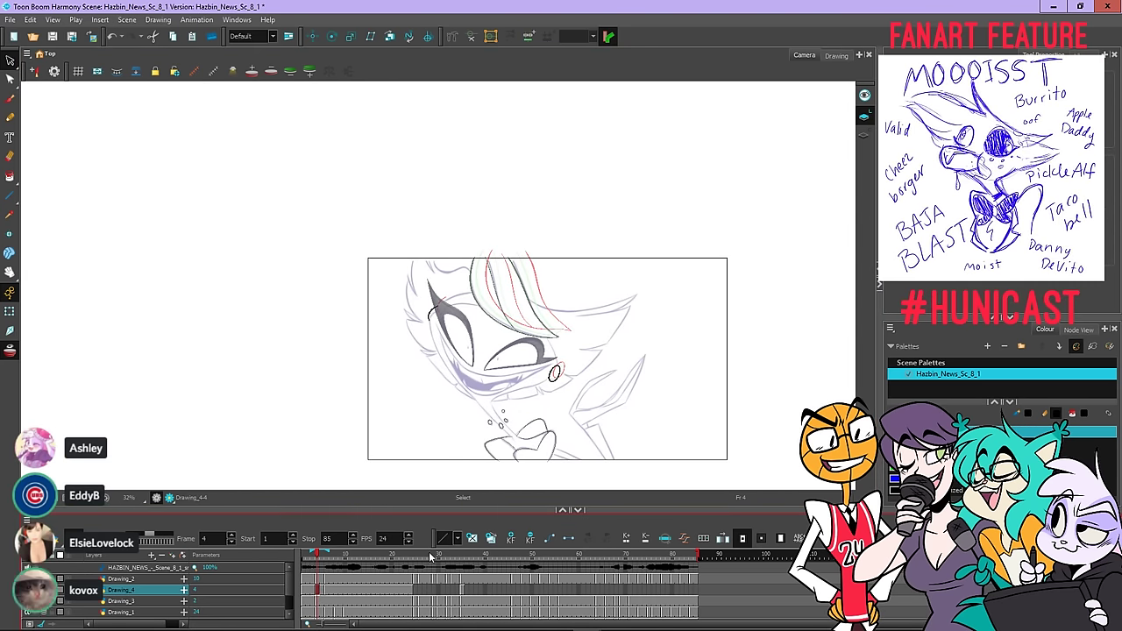
Copy the curved line and cheek oval from frame 24 and paste them into Drawing_4 at frame 26
{"action": "mouse_move", "coordinate": [404, 562]}
{"action": "left_mouse_down"}
{"action": "mouse_move", "coordinate": [394, 556]}
{"action": "mouse_move", "coordinate": [448, 576]}
{"action": "mouse_move", "coordinate": [410, 585]}
{"action": "left_mouse_up"}
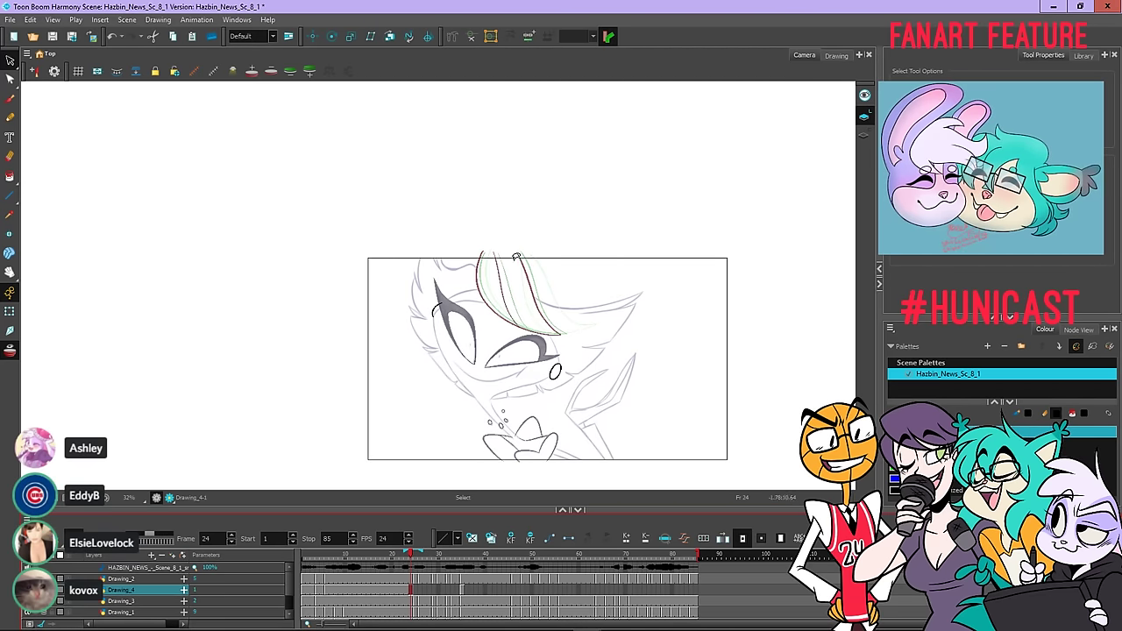
{"action": "key", "text": "ctrl+a"}
{"action": "right_click", "coordinate": [602, 207]}
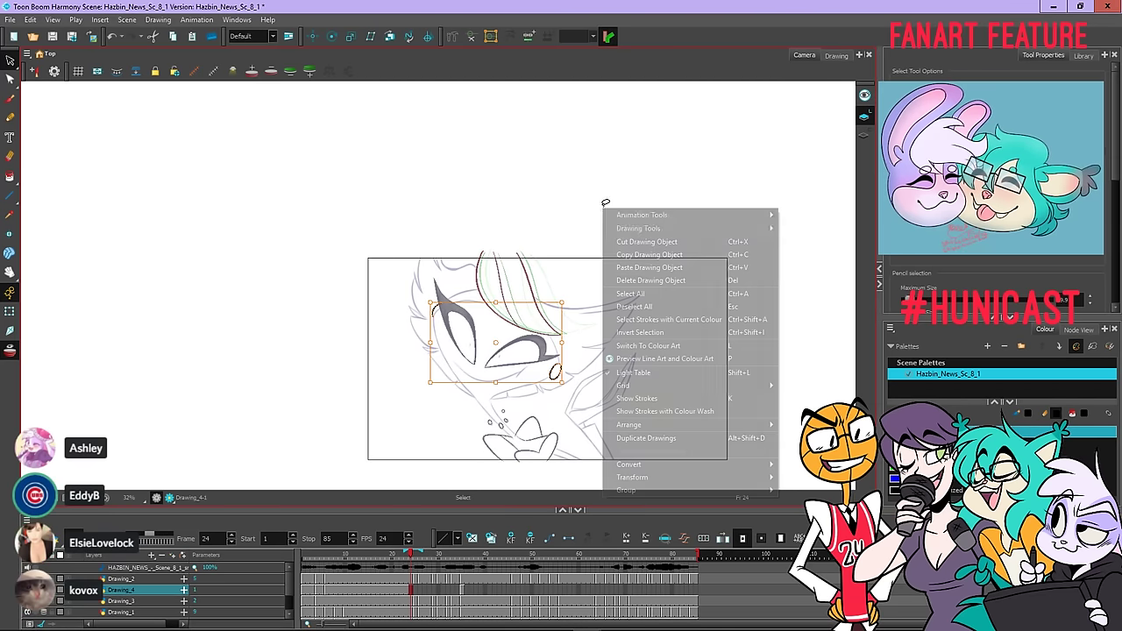
{"action": "left_click", "coordinate": [615, 255]}
{"action": "key", "text": "."}
{"action": "key", "text": "."}
{"action": "right_click", "coordinate": [605, 263]}
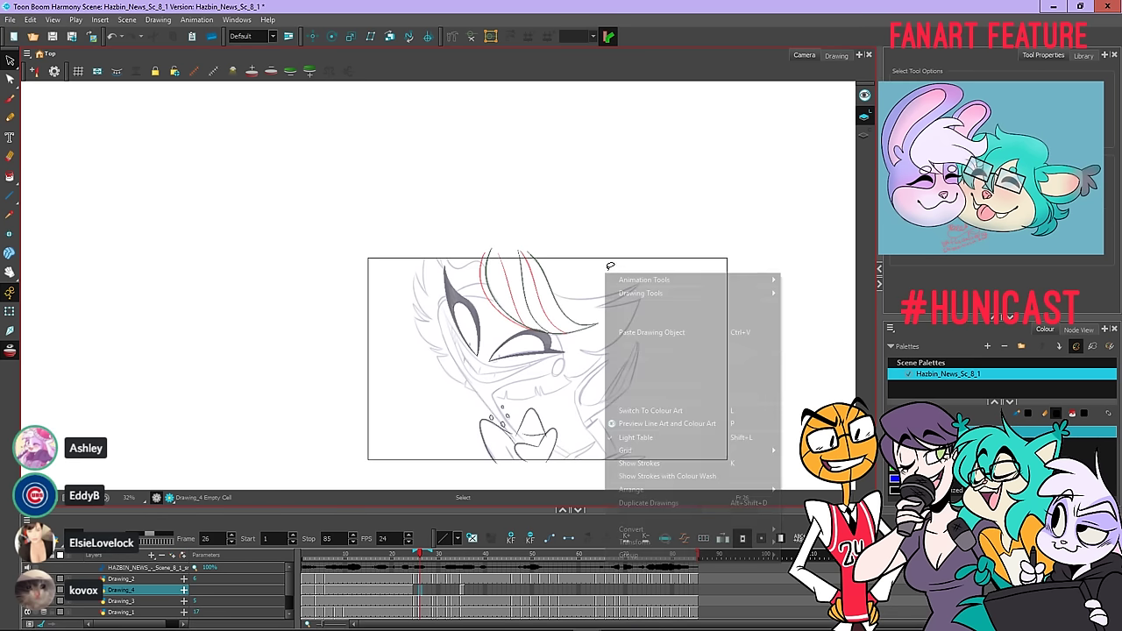
{"action": "left_click", "coordinate": [621, 331]}
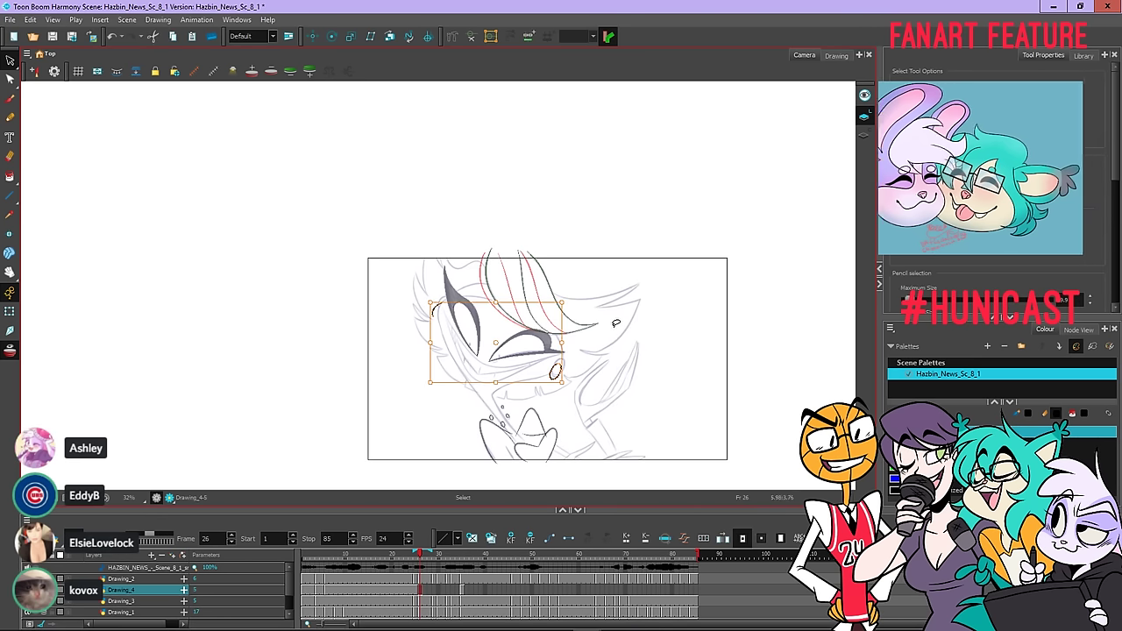
{"action": "left_click", "coordinate": [420, 590]}
{"action": "right_click", "coordinate": [421, 591]}
{"action": "left_click", "coordinate": [435, 566]}
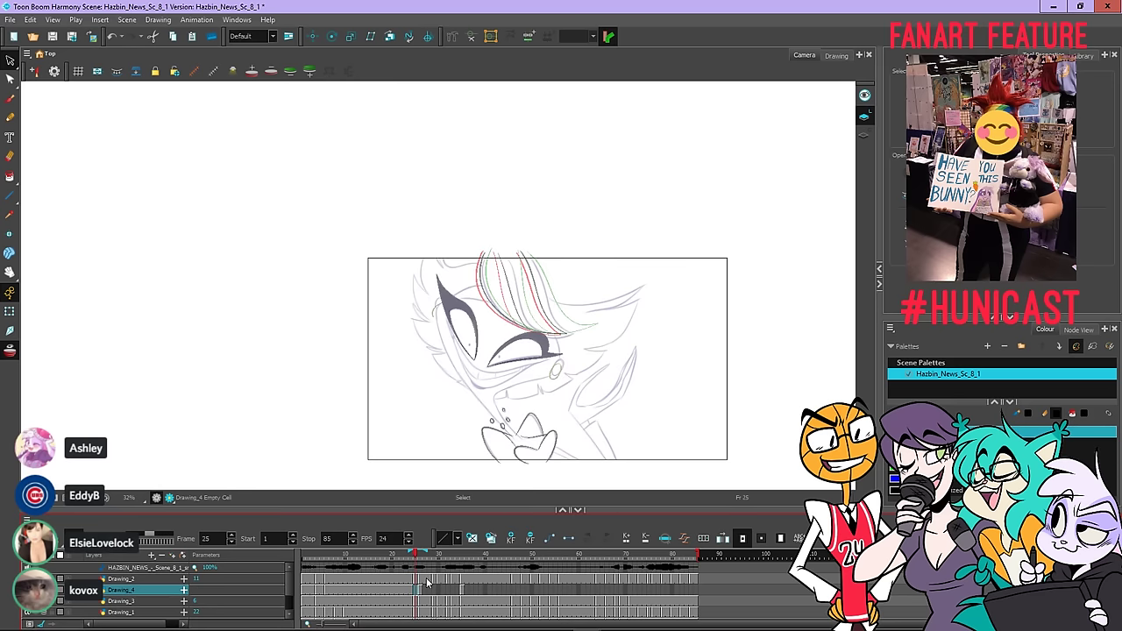
Move the cheek oval on frame 26 onto the rough's cheek mark and rotate it slightly to match
{"action": "key", "text": "."}
{"action": "scroll", "coordinate": [567, 355], "scroll_direction": "up", "scroll_amount": 3}
{"action": "left_click", "coordinate": [544, 394]}
{"action": "scroll", "coordinate": [548, 373], "scroll_direction": "up", "scroll_amount": 1}
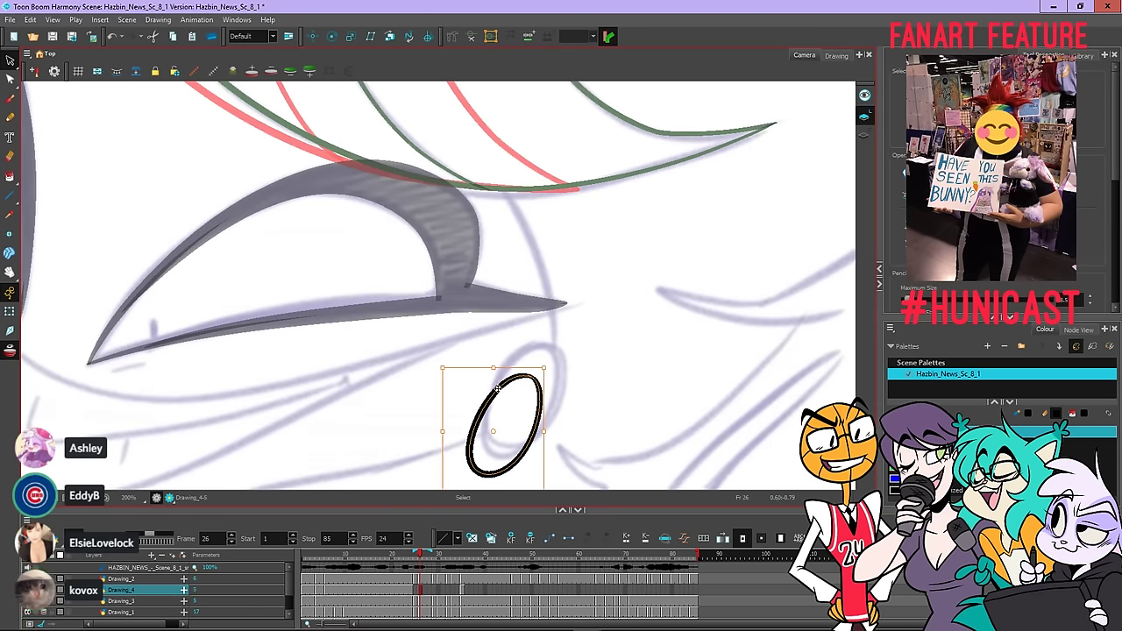
{"action": "mouse_move", "coordinate": [496, 390]}
{"action": "left_mouse_down"}
{"action": "mouse_move", "coordinate": [528, 359]}
{"action": "mouse_move", "coordinate": [515, 359]}
{"action": "left_mouse_up"}
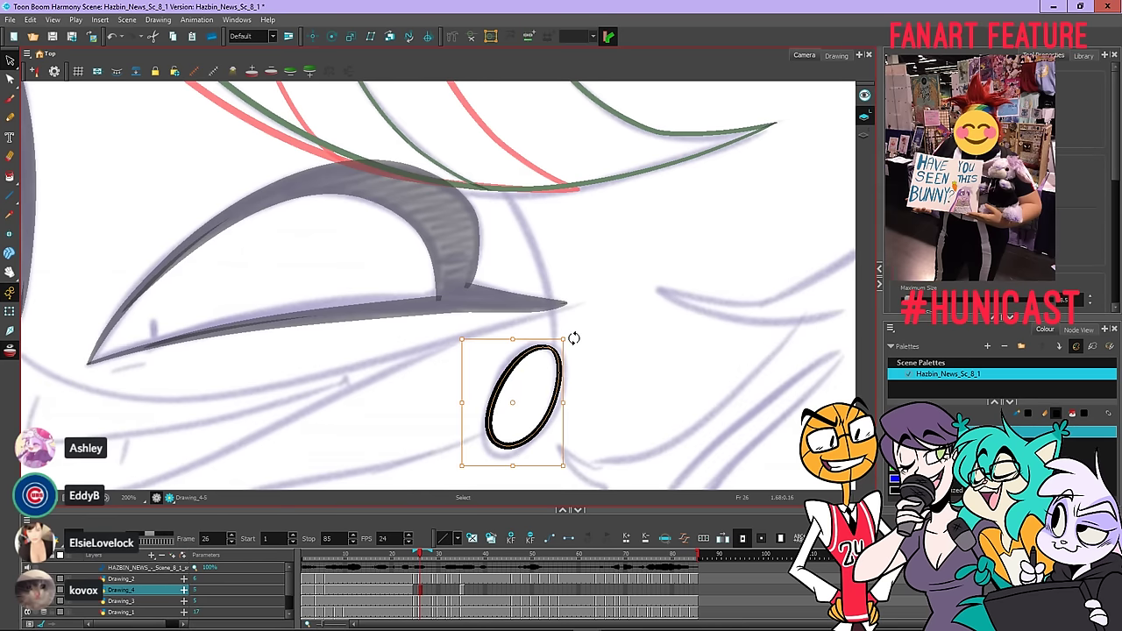
{"action": "left_click_drag", "start_coordinate": [574, 338], "coordinate": [567, 337]}
{"action": "left_click_drag", "start_coordinate": [548, 405], "coordinate": [553, 407]}
{"action": "left_click", "coordinate": [582, 373]}
{"action": "scroll", "coordinate": [583, 373], "scroll_direction": "down", "scroll_amount": 4}
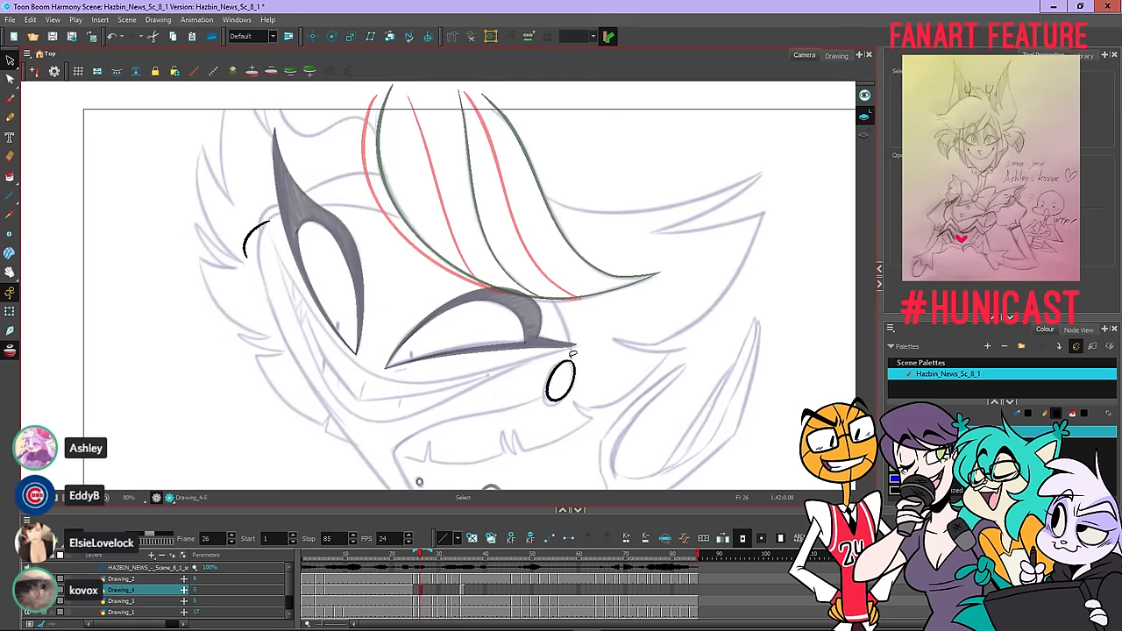
Rotate and move the curved line on frame 26 so it meets the left eye's lash
{"action": "left_click_drag", "start_coordinate": [501, 317], "coordinate": [657, 351]}
{"action": "mouse_move", "coordinate": [413, 205]}
{"action": "left_mouse_down"}
{"action": "mouse_move", "coordinate": [435, 235]}
{"action": "mouse_move", "coordinate": [397, 266]}
{"action": "mouse_move", "coordinate": [408, 231]}
{"action": "mouse_move", "coordinate": [463, 220]}
{"action": "left_mouse_up"}
{"action": "scroll", "coordinate": [430, 245], "scroll_direction": "up", "scroll_amount": 4}
{"action": "left_click", "coordinate": [455, 202]}
{"action": "key", "text": "ctrl+z"}
{"action": "left_click_drag", "start_coordinate": [401, 241], "coordinate": [411, 244]}
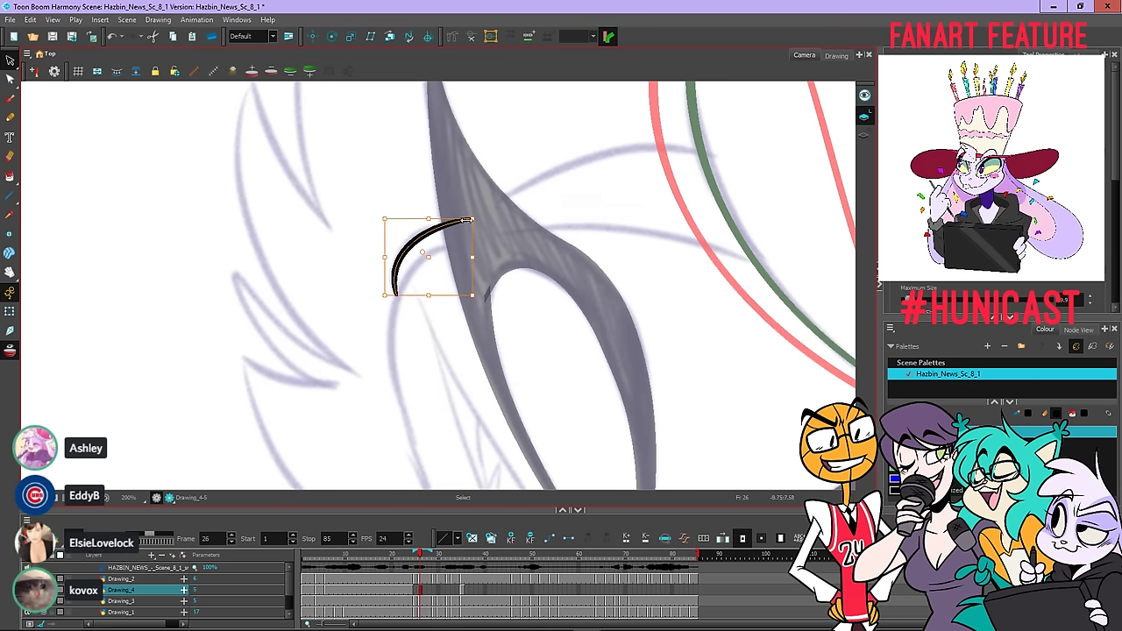
{"action": "left_click_drag", "start_coordinate": [478, 217], "coordinate": [418, 239]}
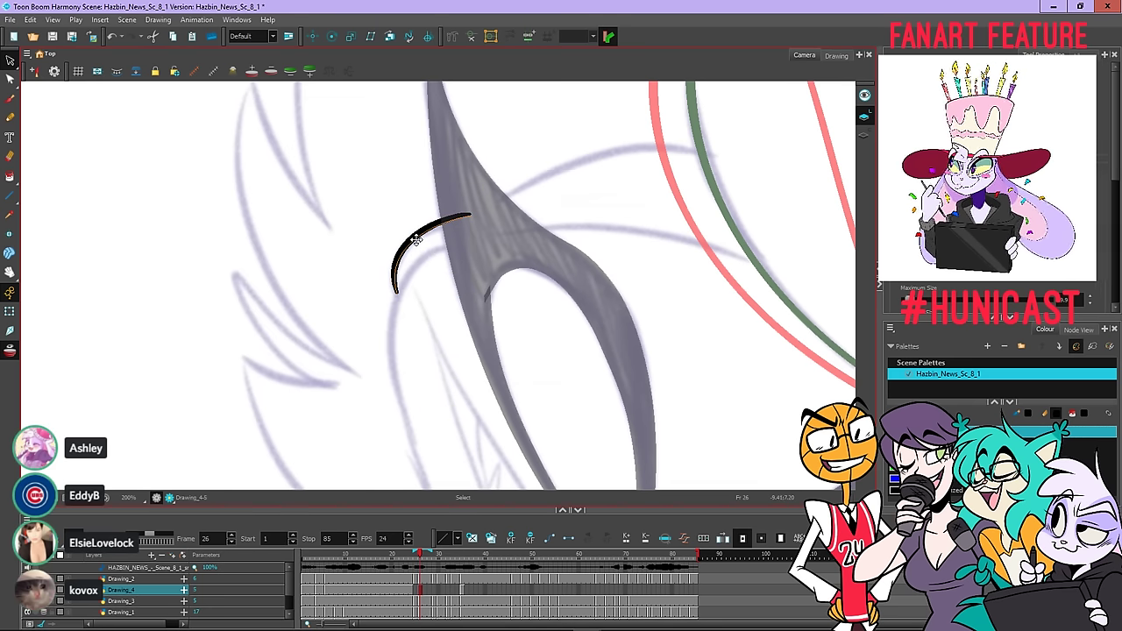
{"action": "scroll", "coordinate": [456, 169], "scroll_direction": "down", "scroll_amount": 4}
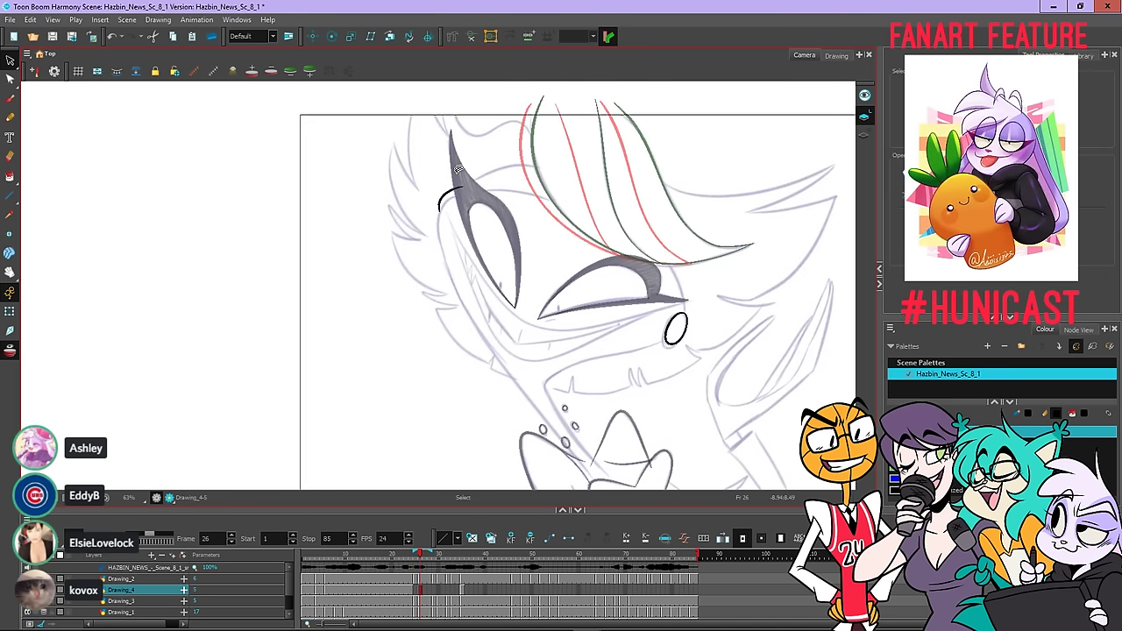
Paste the copied curved line and cheek oval into Drawing_4 at frame 25
{"action": "key", "text": "comma"}
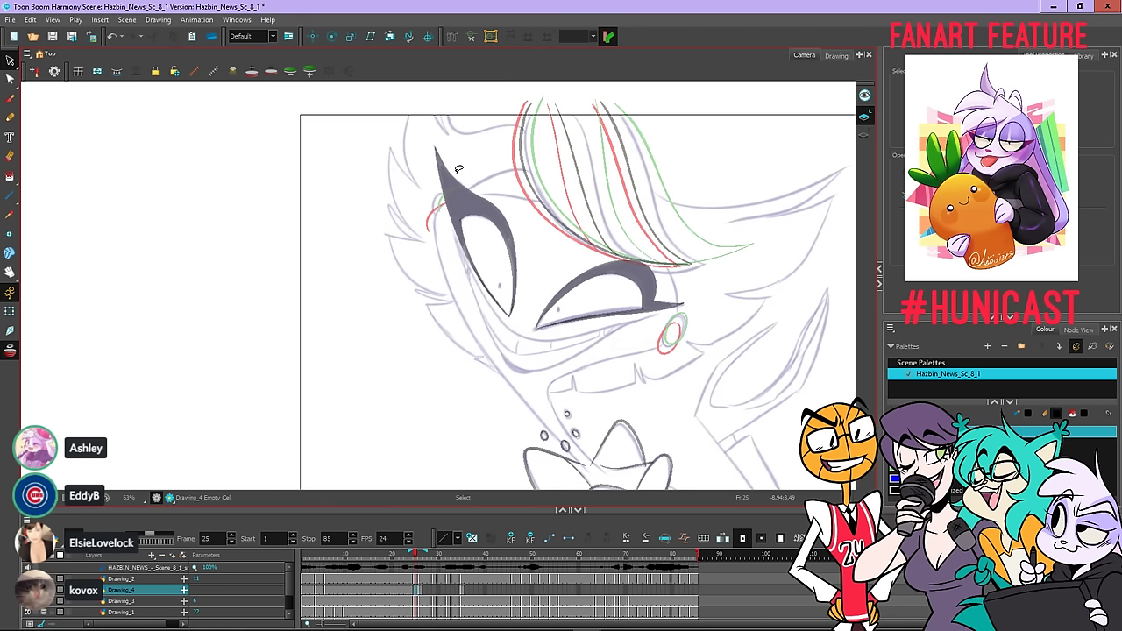
{"action": "key", "text": "period"}
{"action": "key", "text": "comma"}
{"action": "right_click", "coordinate": [668, 213]}
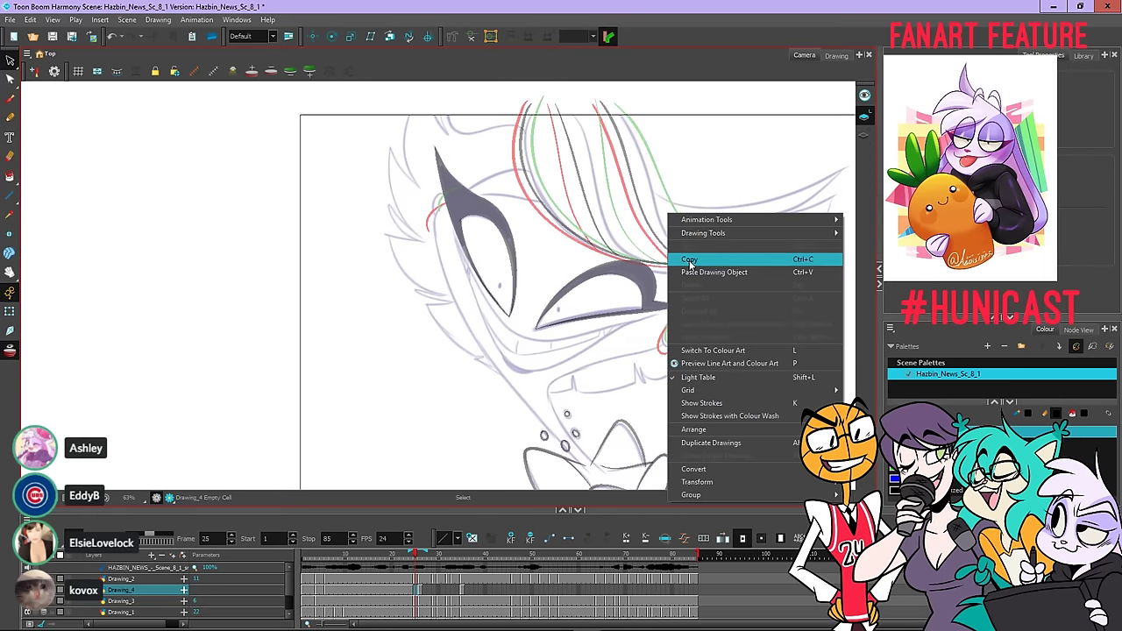
{"action": "left_click", "coordinate": [689, 260]}
Move the cheek oval on frame 25 onto the rough's cheek mark
{"action": "scroll", "coordinate": [681, 270], "scroll_direction": "up", "scroll_amount": 2}
{"action": "mouse_move", "coordinate": [662, 300]}
{"action": "left_mouse_down"}
{"action": "mouse_move", "coordinate": [686, 387]}
{"action": "mouse_move", "coordinate": [674, 375]}
{"action": "mouse_move", "coordinate": [683, 360]}
{"action": "mouse_move", "coordinate": [682, 374]}
{"action": "left_mouse_up"}
{"action": "scroll", "coordinate": [658, 376], "scroll_direction": "up", "scroll_amount": 3}
{"action": "left_click", "coordinate": [682, 368]}
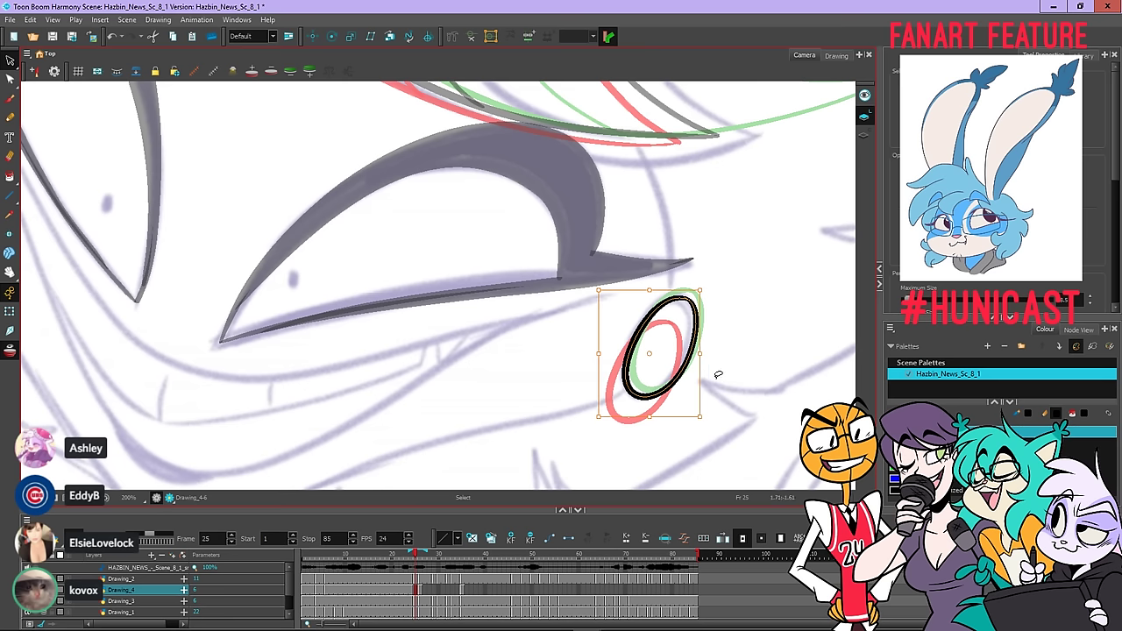
{"action": "left_click", "coordinate": [721, 376]}
{"action": "scroll", "coordinate": [716, 381], "scroll_direction": "down", "scroll_amount": 5}
Rotate the curved line on frame 25 and move it up against the left eye's lash
{"action": "left_click_drag", "start_coordinate": [459, 223], "coordinate": [445, 183]}
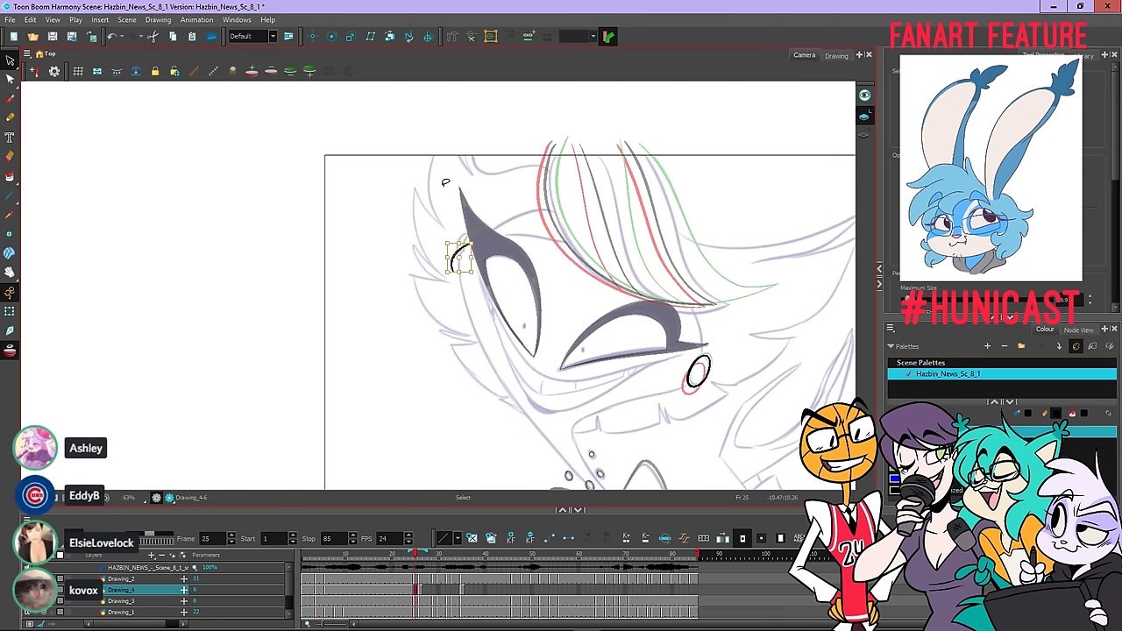
{"action": "scroll", "coordinate": [458, 257], "scroll_direction": "up", "scroll_amount": 5}
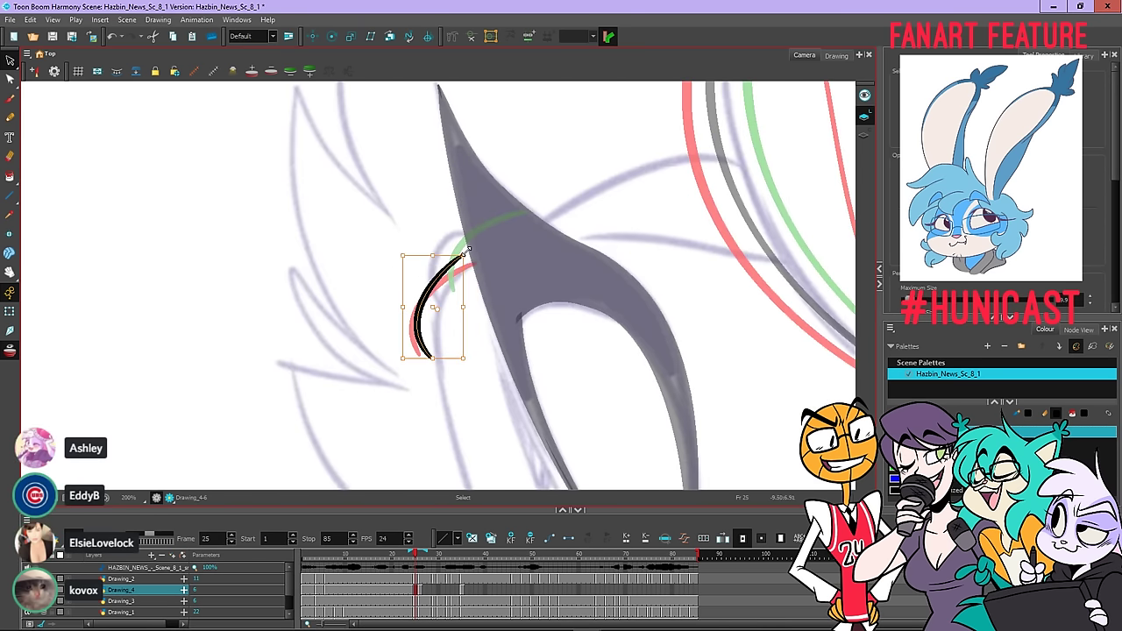
{"action": "left_click_drag", "start_coordinate": [466, 251], "coordinate": [475, 256]}
{"action": "left_click_drag", "start_coordinate": [430, 293], "coordinate": [446, 239]}
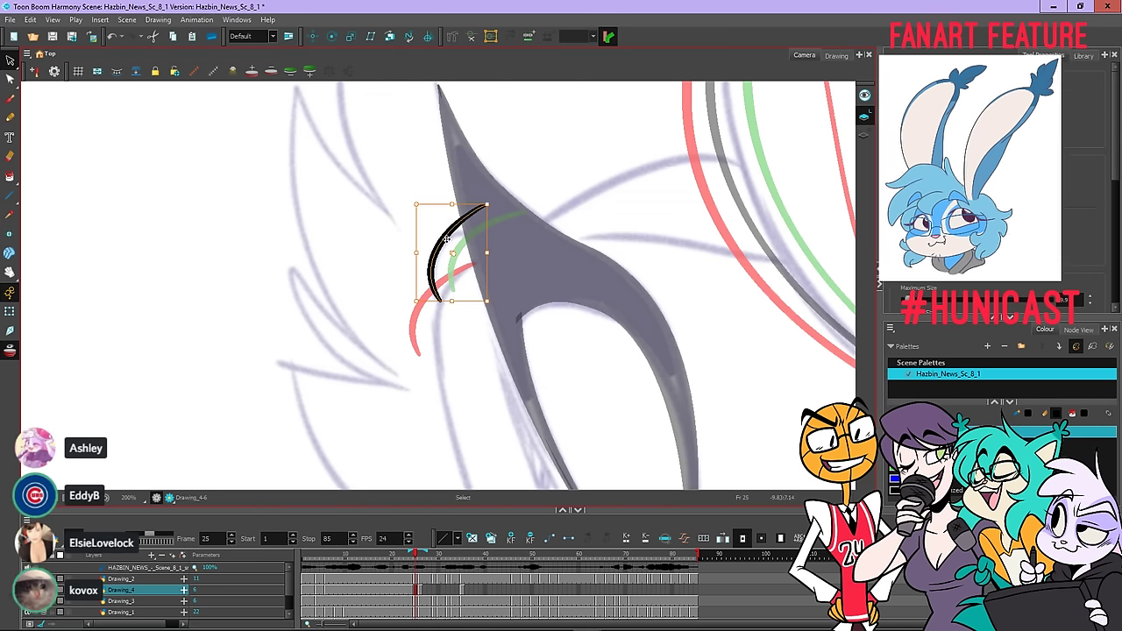
{"action": "left_click_drag", "start_coordinate": [493, 207], "coordinate": [499, 220]}
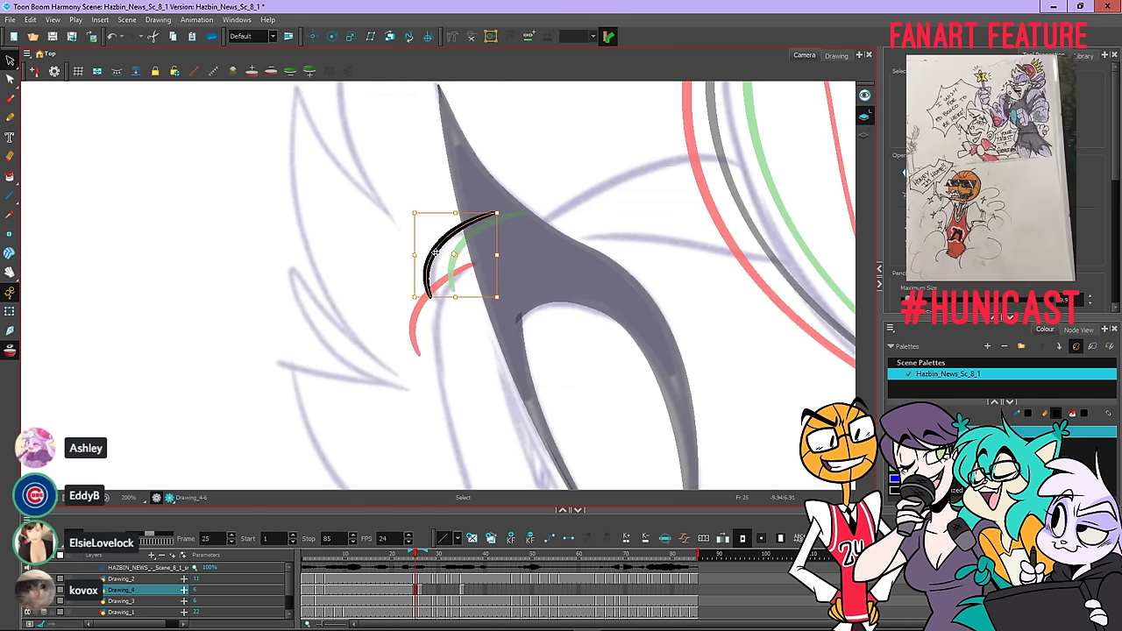
{"action": "left_click_drag", "start_coordinate": [436, 252], "coordinate": [443, 257]}
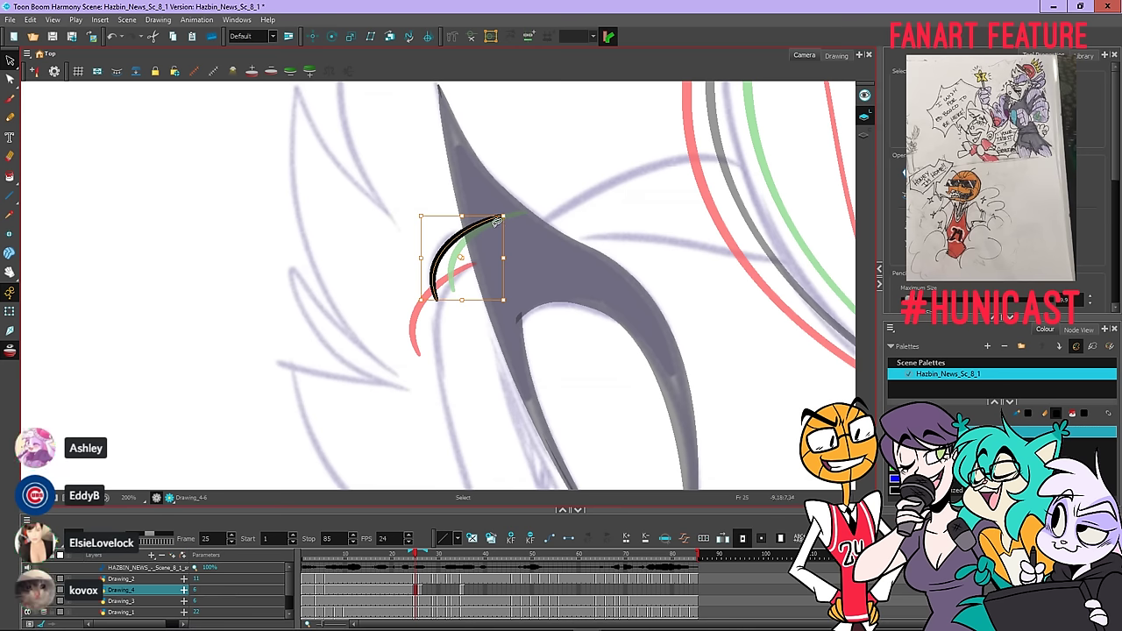
Fine-tune the rotation and position of the curved line on frame 25 to match the rough, and save the scene
{"action": "left_click_drag", "start_coordinate": [513, 217], "coordinate": [510, 213]}
{"action": "left_click_drag", "start_coordinate": [443, 254], "coordinate": [441, 258]}
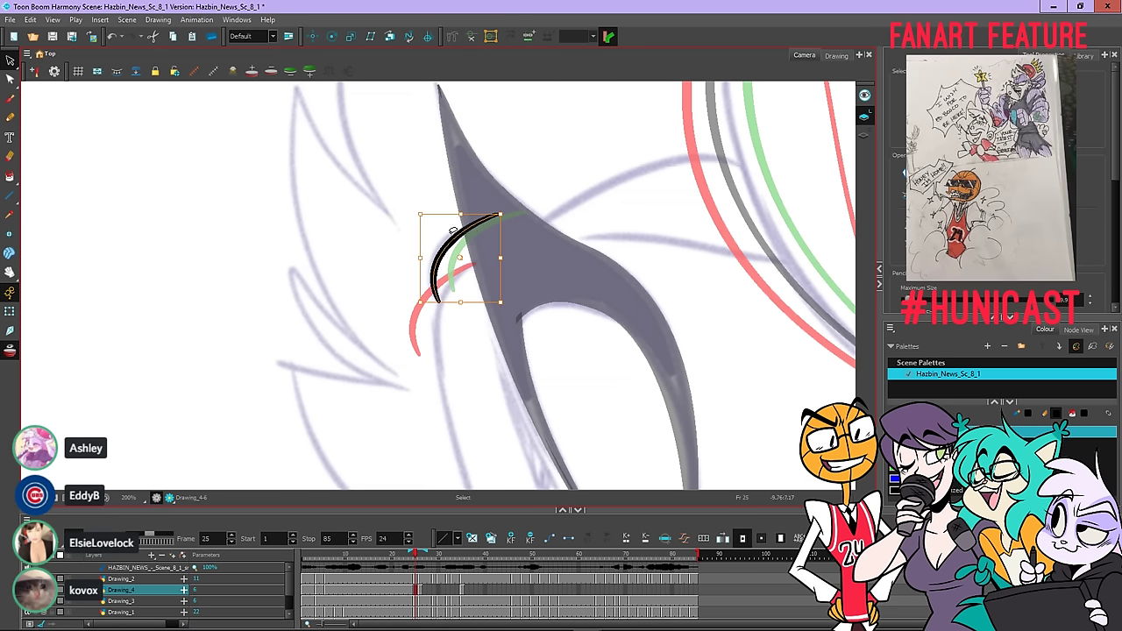
{"action": "left_click", "coordinate": [532, 272]}
{"action": "key", "text": "."}
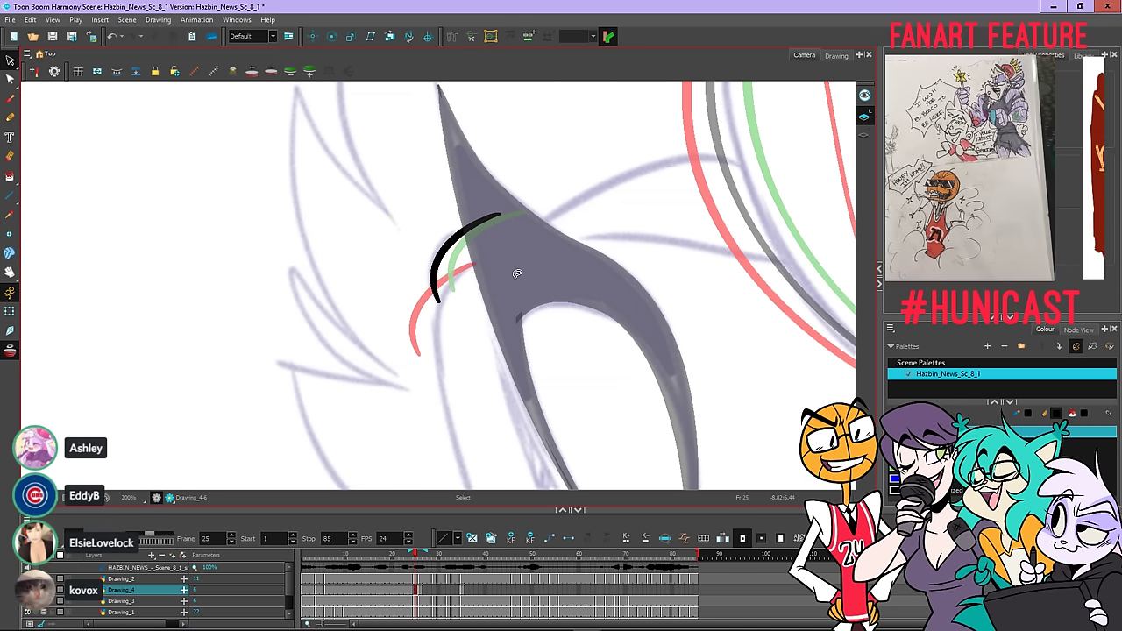
{"action": "key", "text": "1"}
{"action": "key", "text": "1"}
{"action": "left_click_drag", "start_coordinate": [704, 416], "coordinate": [471, 321]}
{"action": "scroll", "coordinate": [514, 321], "scroll_direction": "down", "scroll_amount": 3}
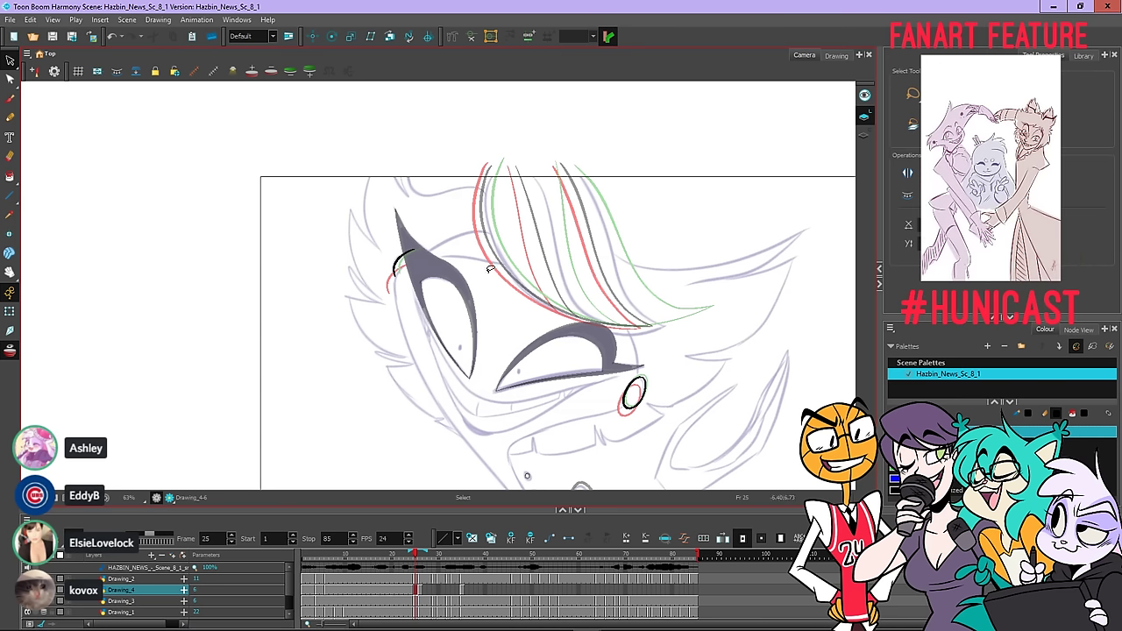
{"action": "left_click_drag", "start_coordinate": [711, 346], "coordinate": [568, 253]}
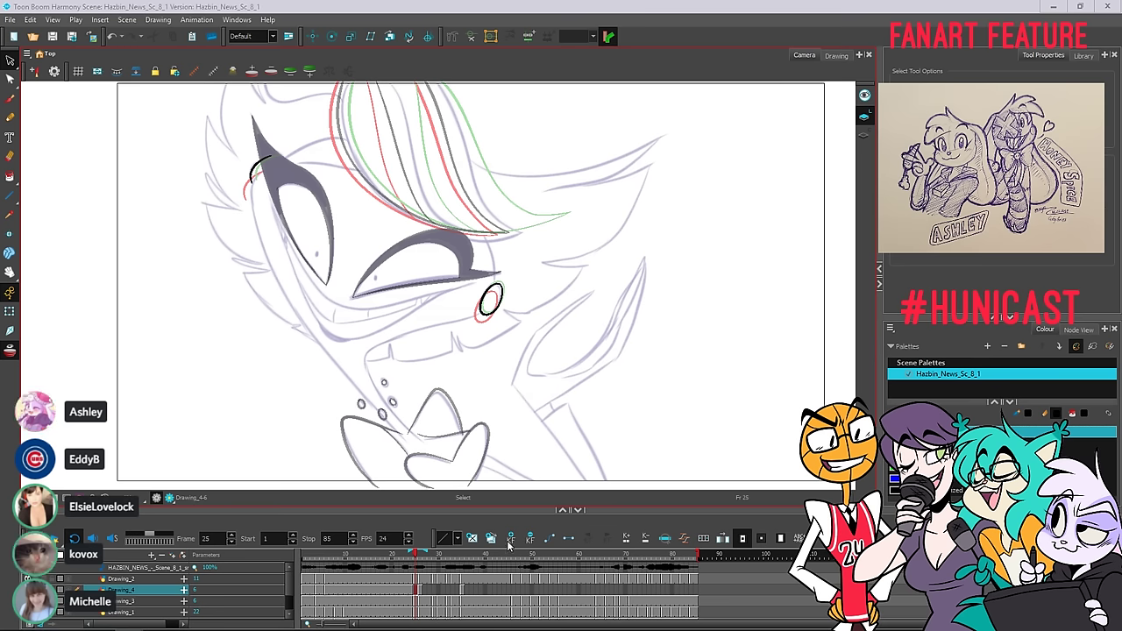
Play back the scene to check the line art in motion across the poses
{"action": "left_click", "coordinate": [411, 565]}
{"action": "key", "text": "period"}
{"action": "key", "text": "comma"}
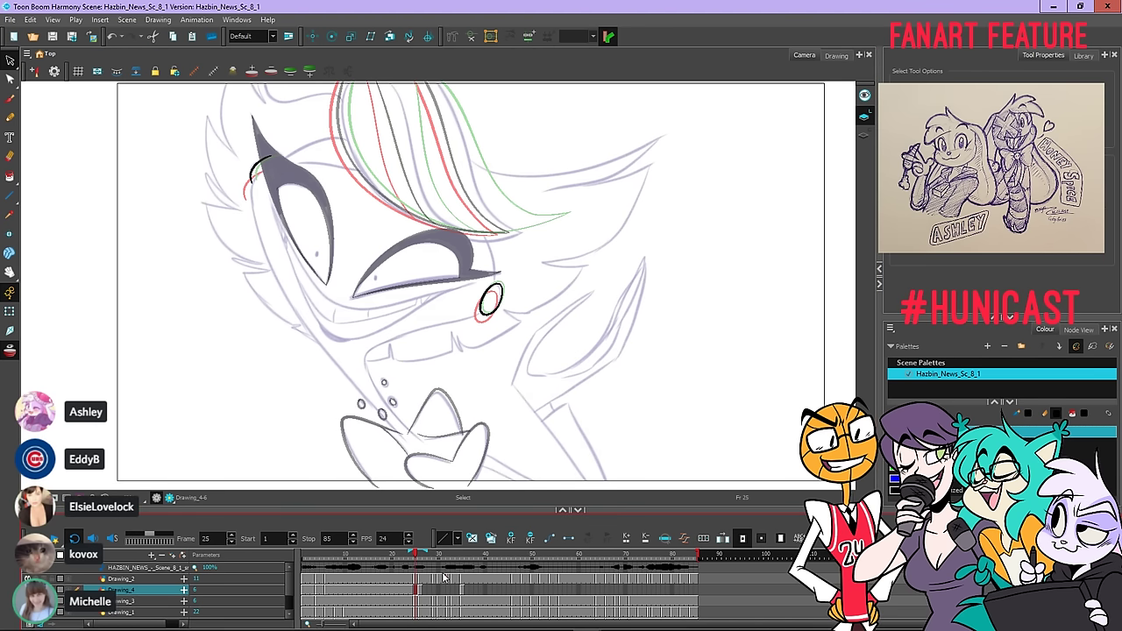
{"action": "key", "text": "Return"}
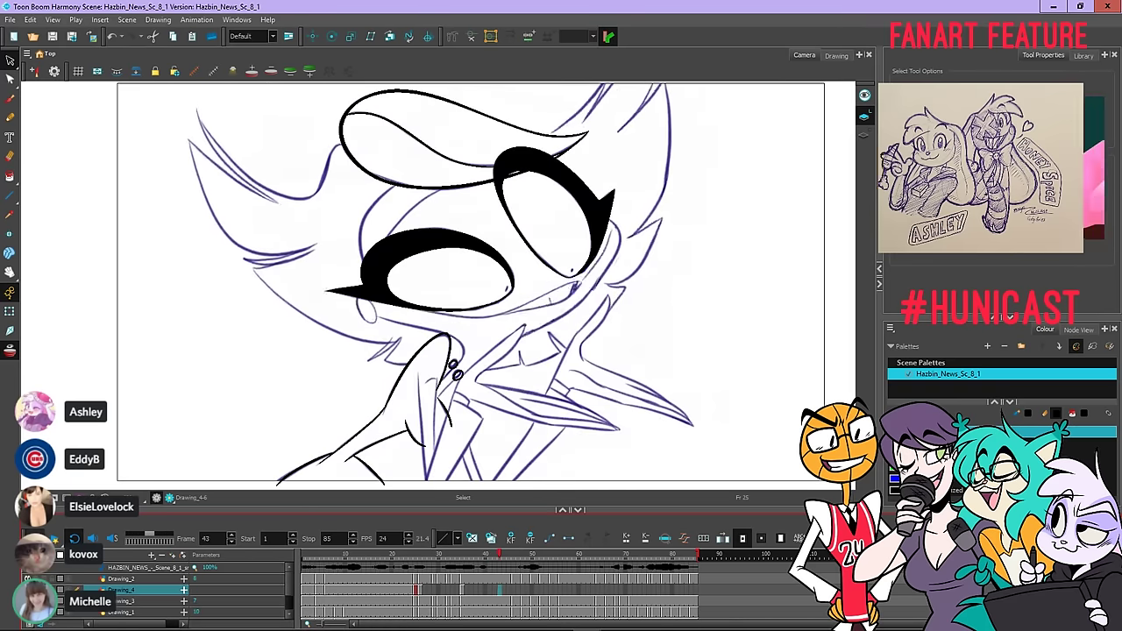
{"action": "key", "text": "Return"}
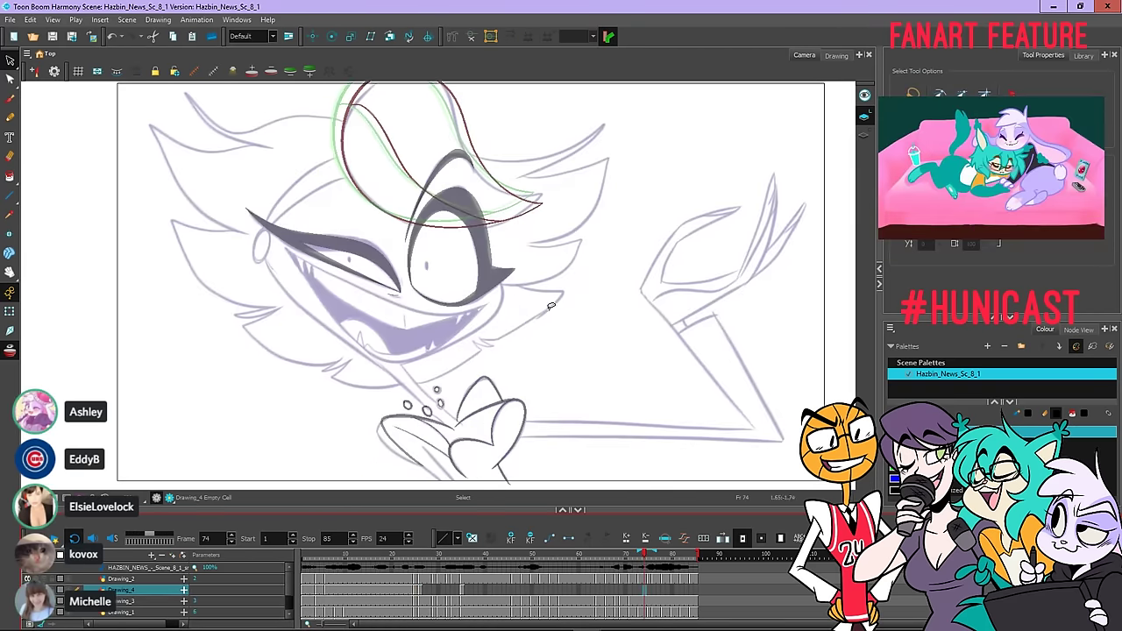
{"action": "mouse_move", "coordinate": [614, 308]}
{"action": "left_mouse_down"}
{"action": "mouse_move", "coordinate": [586, 309]}
{"action": "mouse_move", "coordinate": [600, 324]}
{"action": "left_mouse_up"}
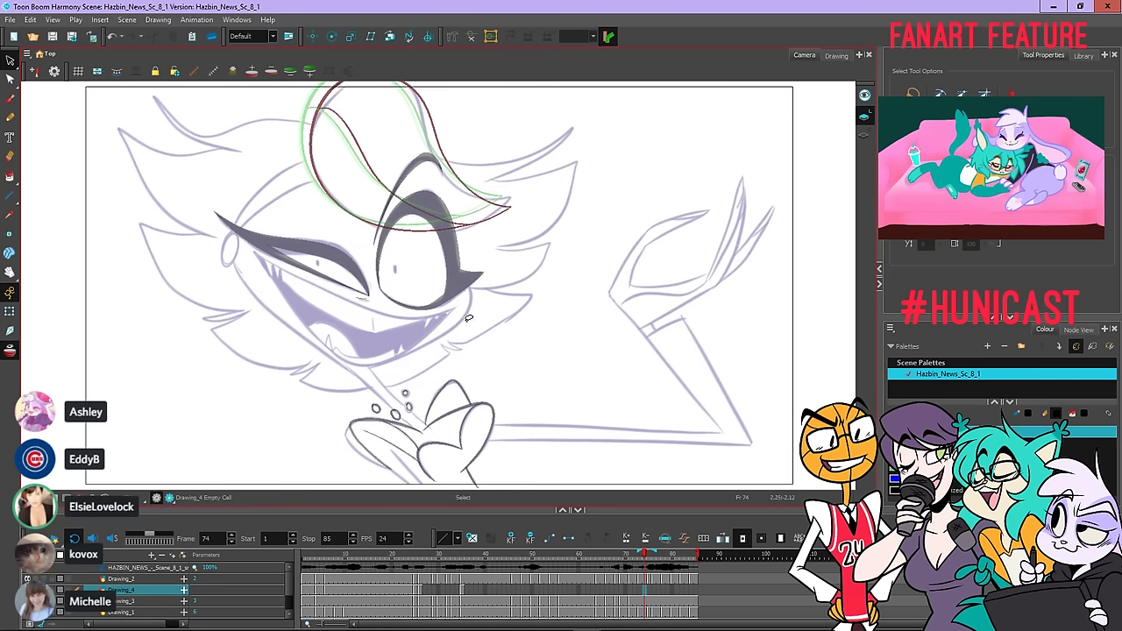
{"action": "key", "text": "Return"}
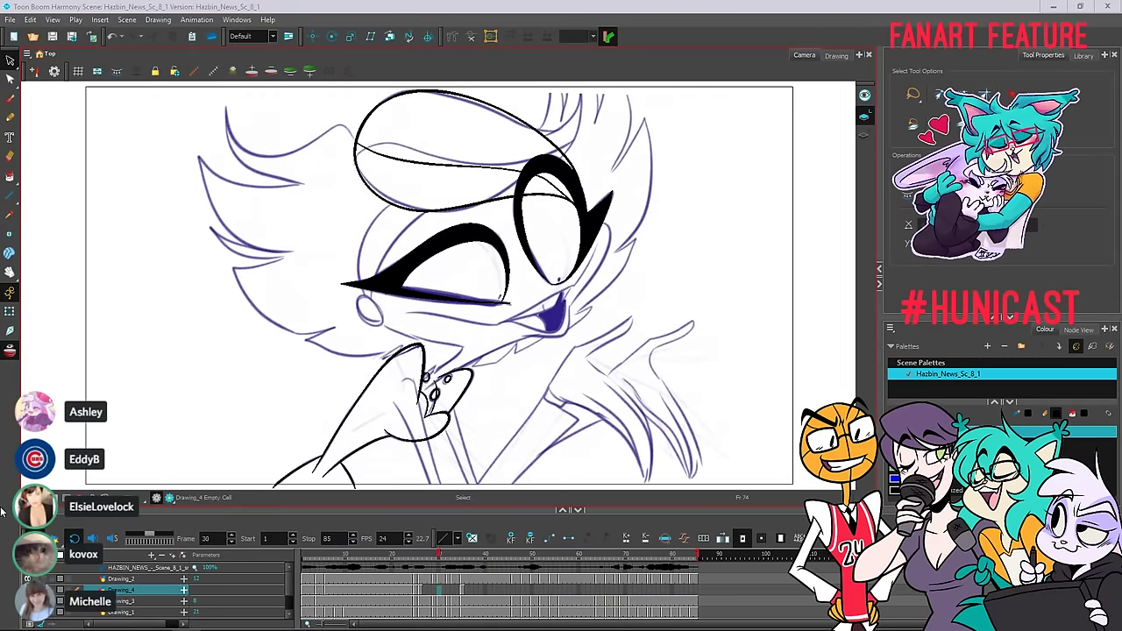
Copy the curved line and cheek oval from frame 26 of Drawing_4 and paste them onto frame 56
{"action": "mouse_move", "coordinate": [457, 561]}
{"action": "left_mouse_down"}
{"action": "mouse_move", "coordinate": [411, 560]}
{"action": "mouse_move", "coordinate": [480, 570]}
{"action": "mouse_move", "coordinate": [471, 589]}
{"action": "mouse_move", "coordinate": [419, 596]}
{"action": "left_mouse_up"}
{"action": "left_click", "coordinate": [463, 590]}
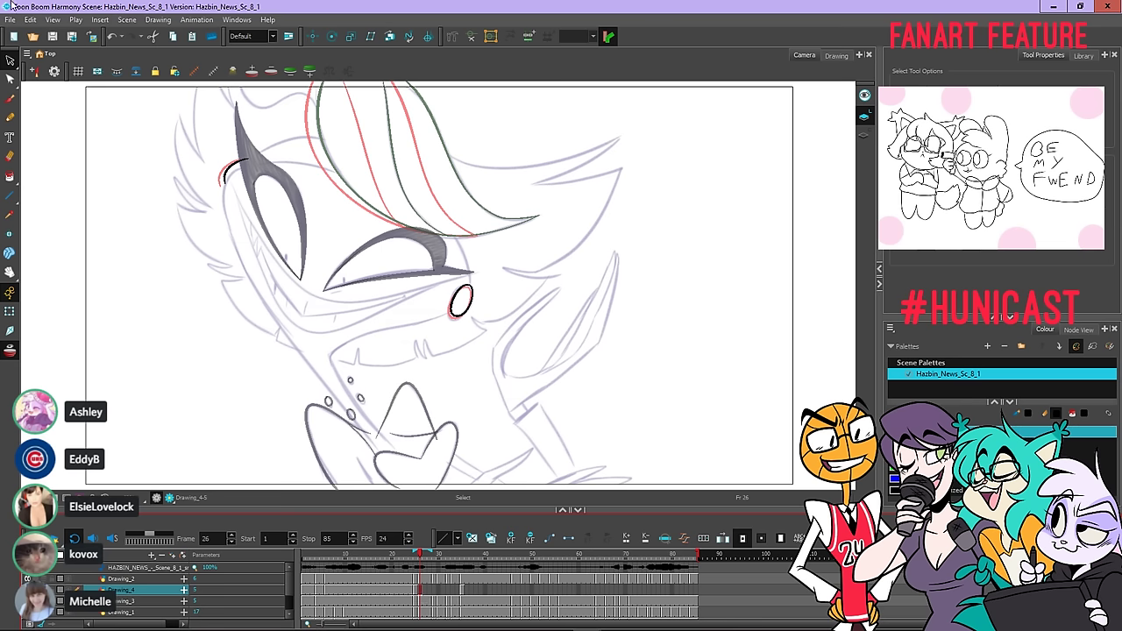
{"action": "left_click_drag", "start_coordinate": [112, 87], "coordinate": [514, 181]}
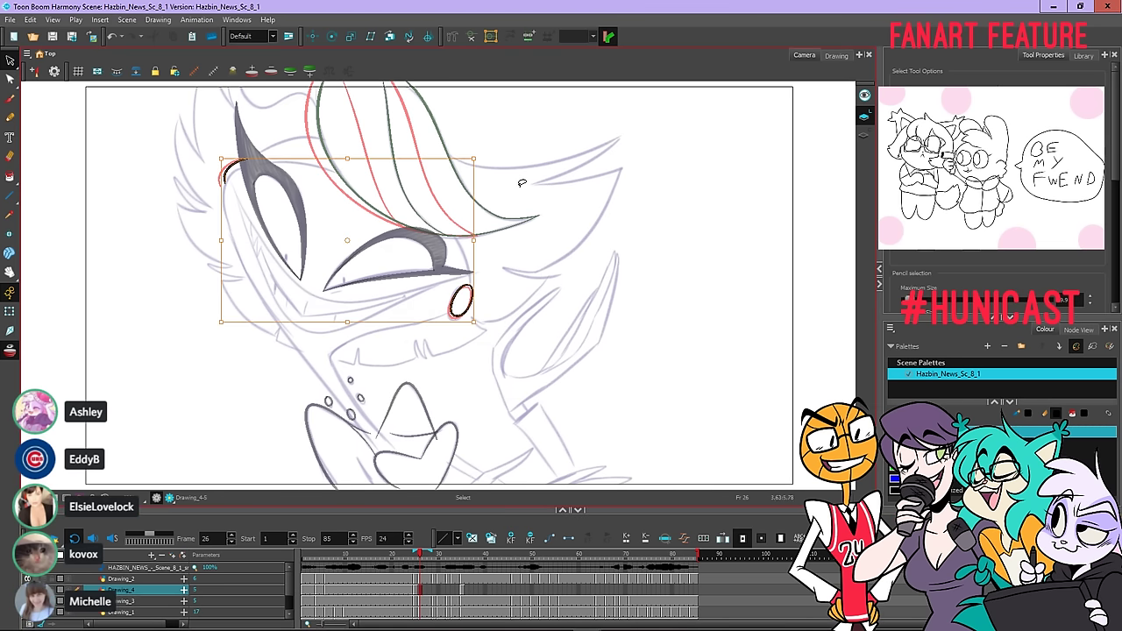
{"action": "right_click", "coordinate": [519, 187]}
{"action": "left_click", "coordinate": [547, 234]}
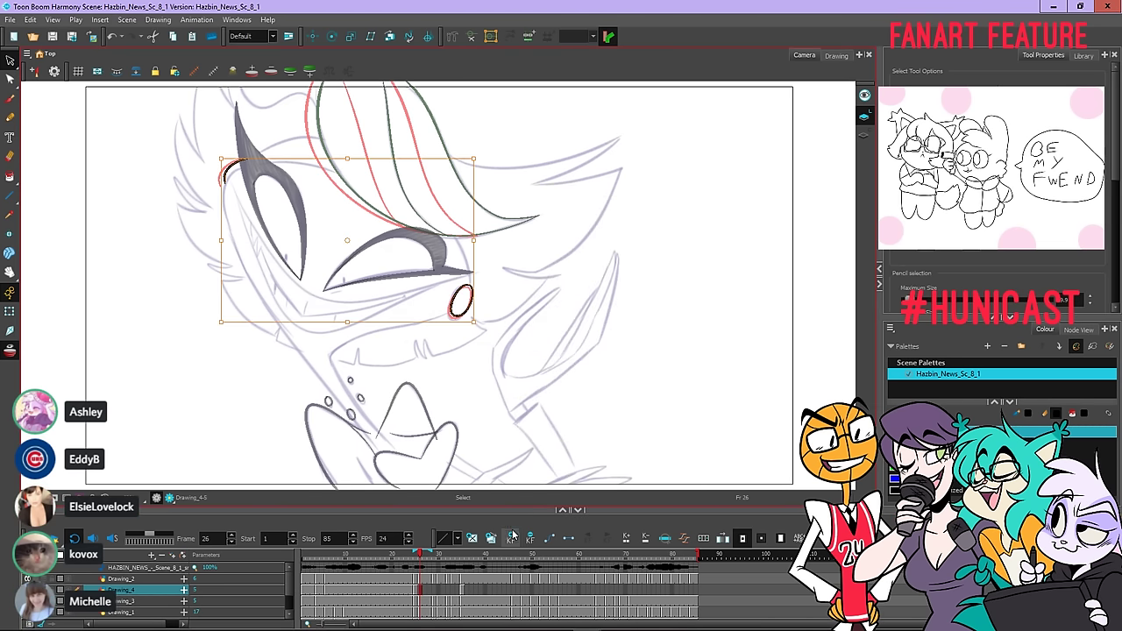
{"action": "left_click", "coordinate": [443, 568]}
{"action": "mouse_move", "coordinate": [442, 568]}
{"action": "left_mouse_down"}
{"action": "mouse_move", "coordinate": [596, 585]}
{"action": "mouse_move", "coordinate": [555, 609]}
{"action": "mouse_move", "coordinate": [575, 614]}
{"action": "mouse_move", "coordinate": [559, 623]}
{"action": "left_mouse_up"}
{"action": "right_click", "coordinate": [357, 225]}
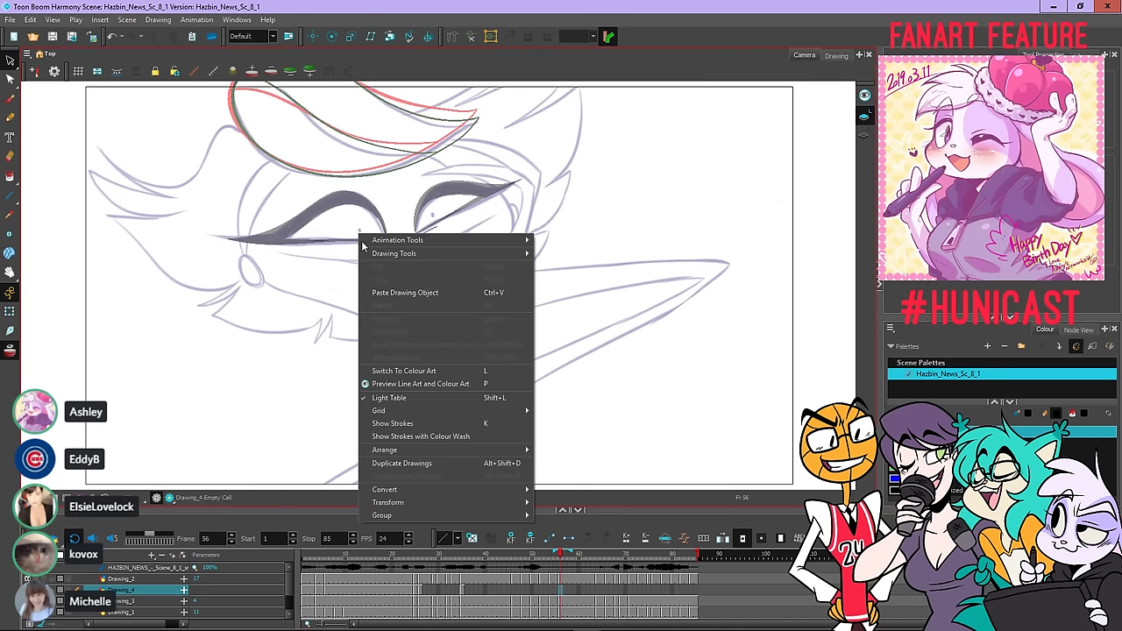
{"action": "left_click", "coordinate": [393, 291]}
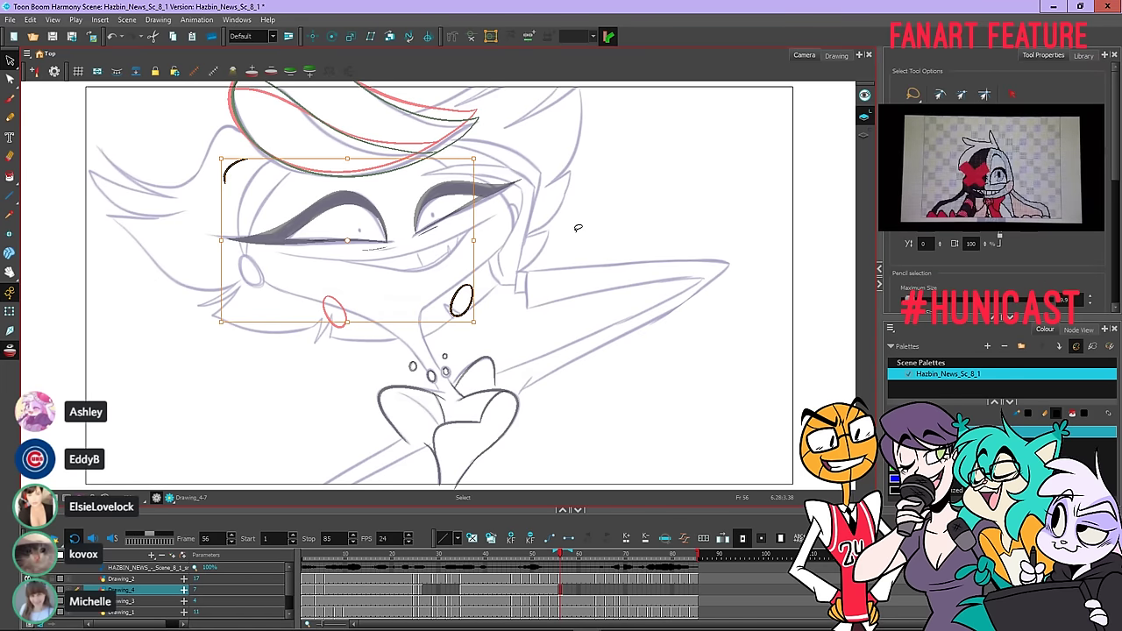
Delete the pasted curved line on frame 56, keeping only the cheek oval
{"action": "left_click", "coordinate": [282, 146]}
{"action": "right_click", "coordinate": [405, 165]}
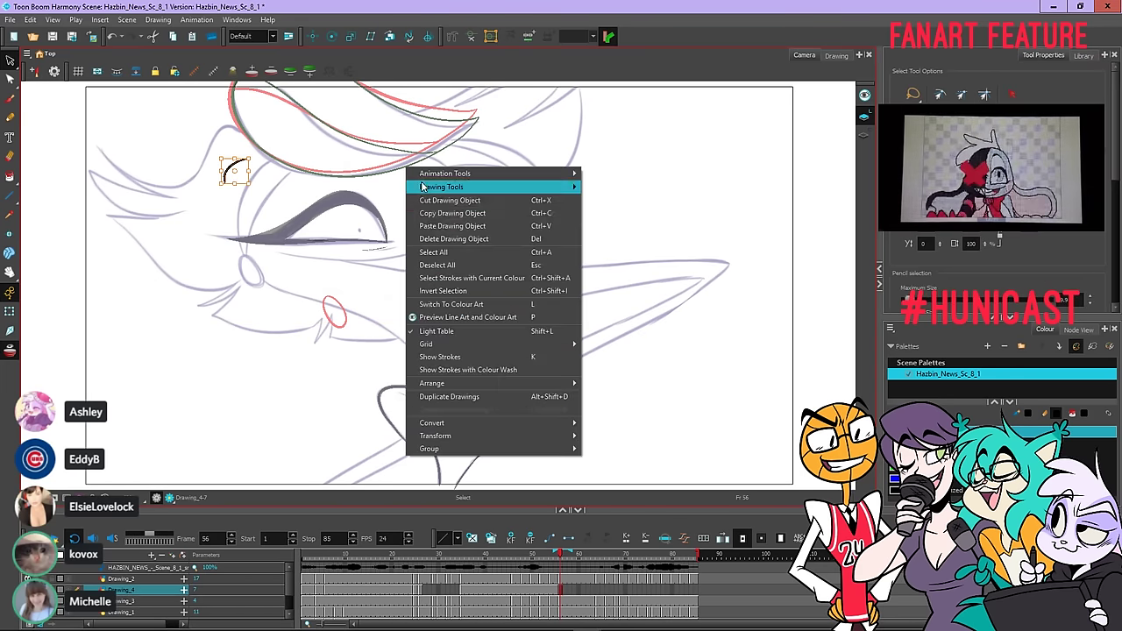
{"action": "left_click", "coordinate": [476, 237]}
Move the cheek oval on frame 56 onto the rough's cheek mark below the left eye and fine-tune its position
{"action": "mouse_move", "coordinate": [482, 302]}
{"action": "left_mouse_down"}
{"action": "mouse_move", "coordinate": [469, 276]}
{"action": "mouse_move", "coordinate": [255, 263]}
{"action": "mouse_move", "coordinate": [268, 251]}
{"action": "mouse_move", "coordinate": [258, 265]}
{"action": "left_mouse_up"}
{"action": "scroll", "coordinate": [255, 263], "scroll_direction": "up", "scroll_amount": 3}
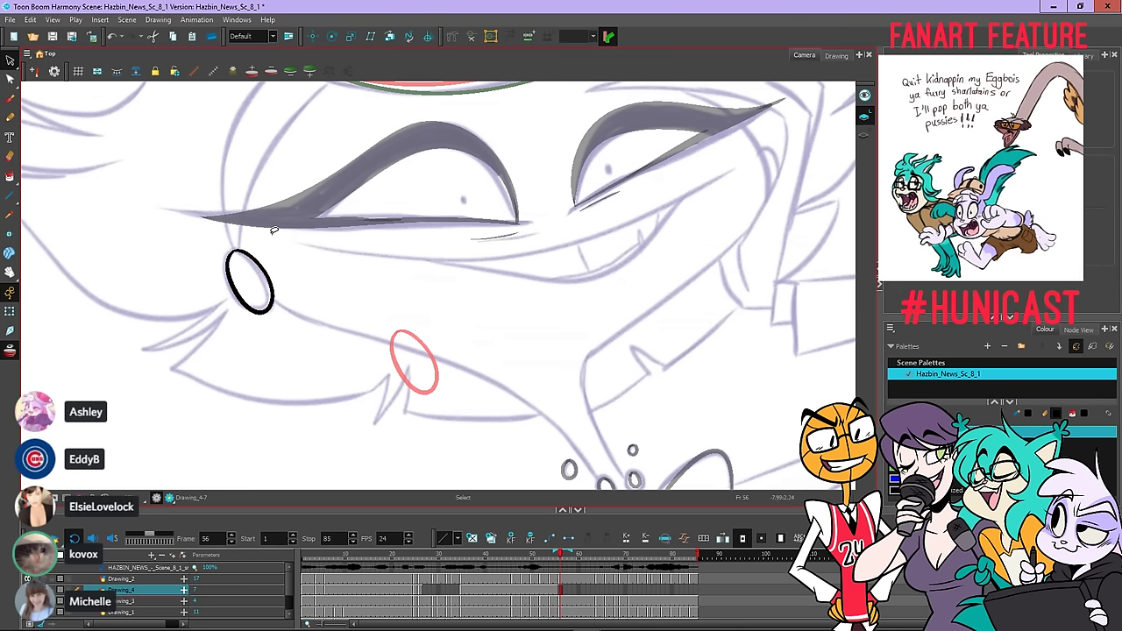
{"action": "scroll", "coordinate": [225, 279], "scroll_direction": "up", "scroll_amount": 3}
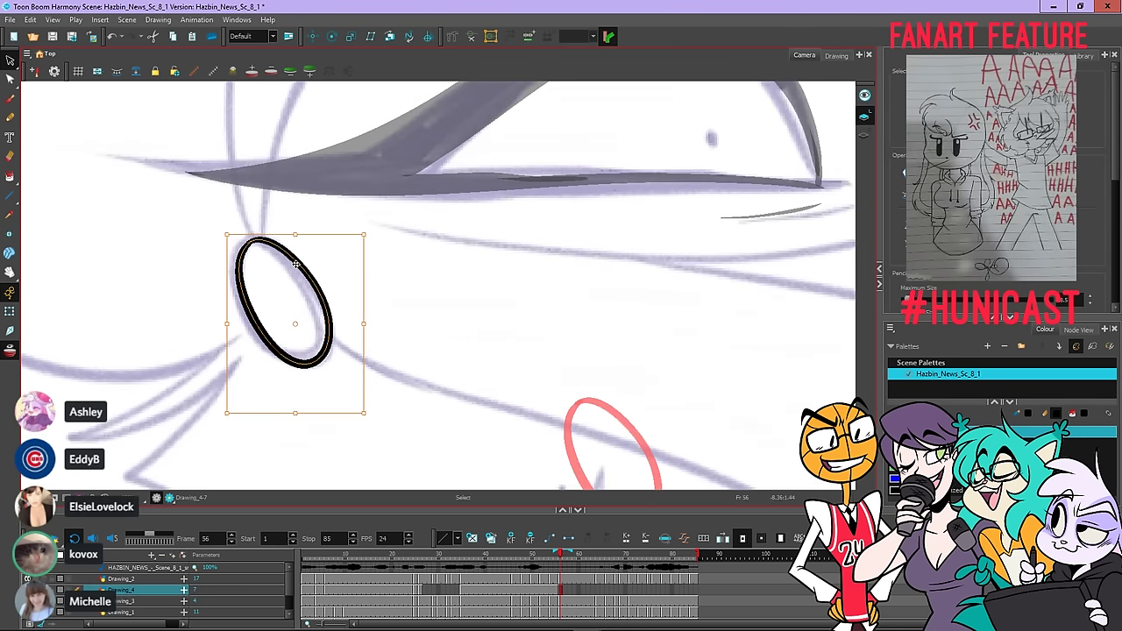
{"action": "left_click_drag", "start_coordinate": [296, 263], "coordinate": [288, 263]}
{"action": "scroll", "coordinate": [431, 242], "scroll_direction": "down", "scroll_amount": 5}
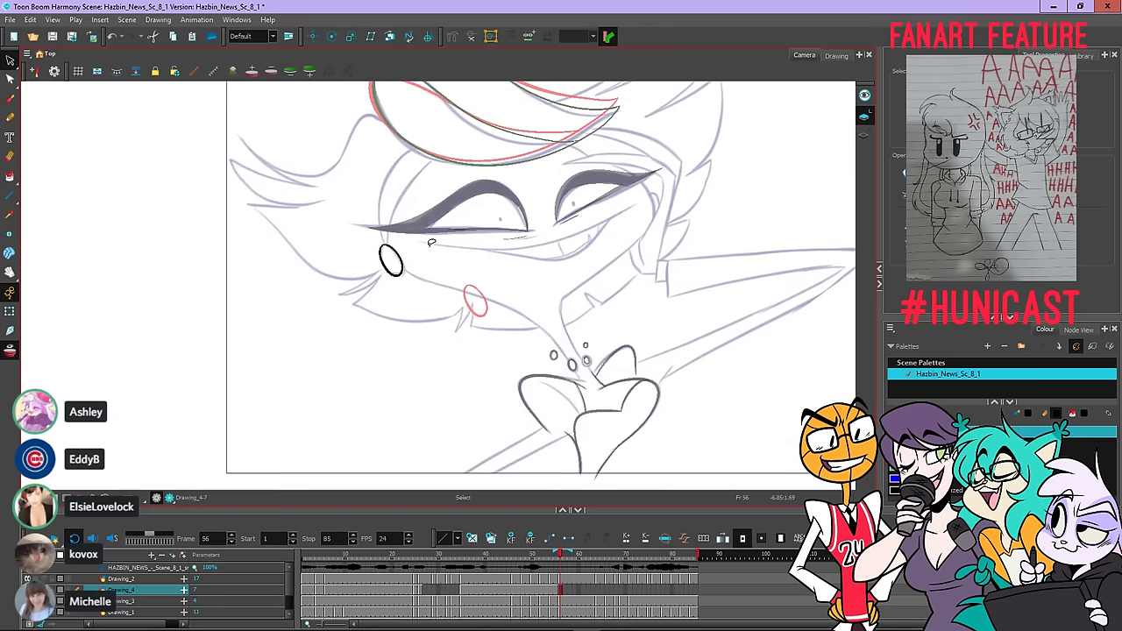
{"action": "scroll", "coordinate": [431, 242], "scroll_direction": "up", "scroll_amount": 3}
{"action": "scroll", "coordinate": [523, 230], "scroll_direction": "down", "scroll_amount": 4}
{"action": "scroll", "coordinate": [523, 230], "scroll_direction": "up", "scroll_amount": 2}
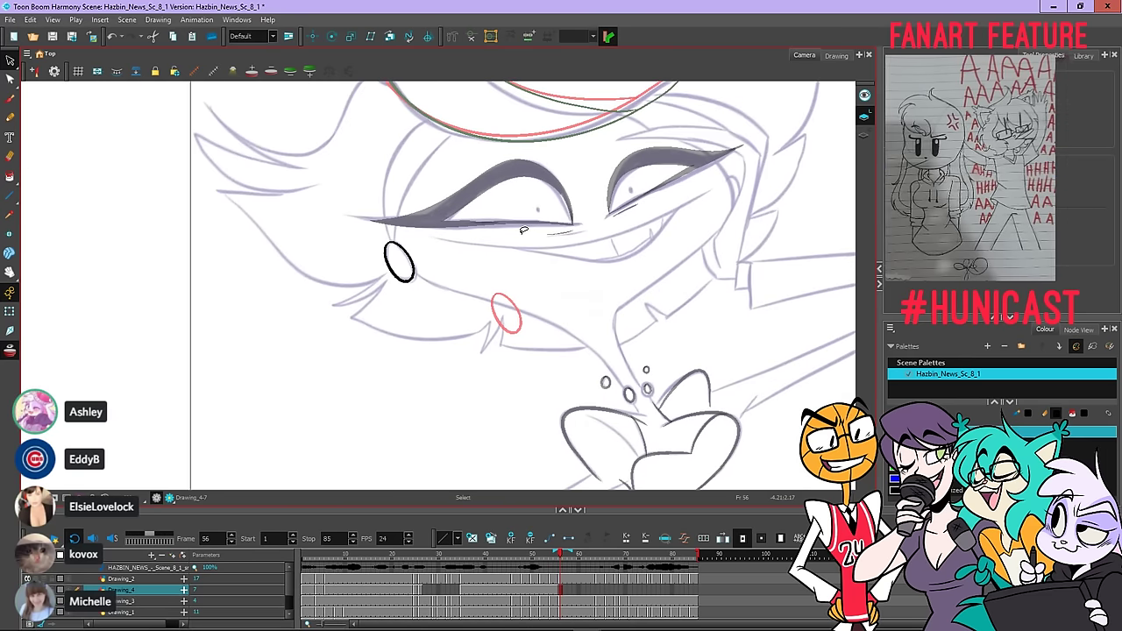
Clear the Drawing_4 exposure from frame 46 to frame 55, and return to frame 56
{"action": "left_click", "coordinate": [514, 589]}
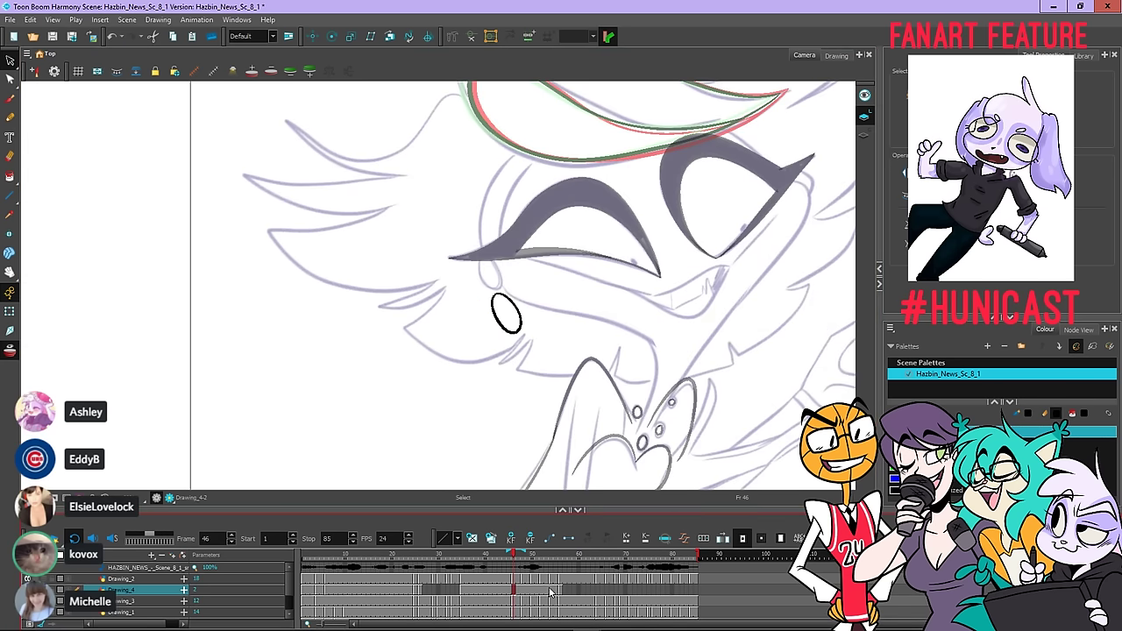
{"action": "left_click", "coordinate": [557, 593], "text": "shift"}
{"action": "right_click", "coordinate": [556, 593]}
{"action": "left_click", "coordinate": [587, 570]}
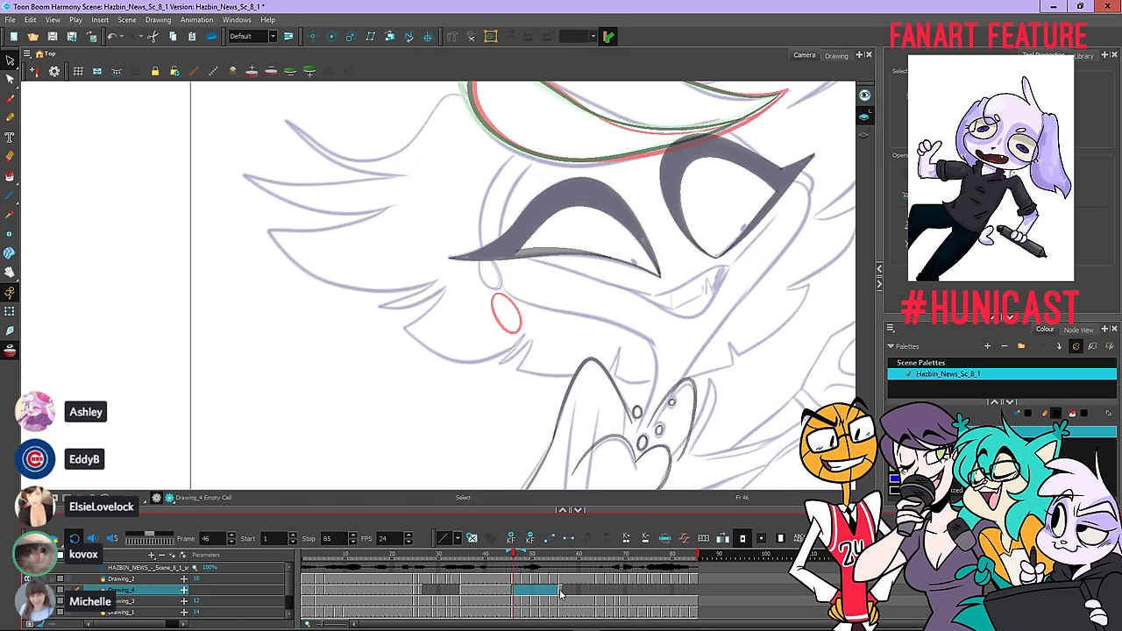
{"action": "left_click", "coordinate": [560, 594]}
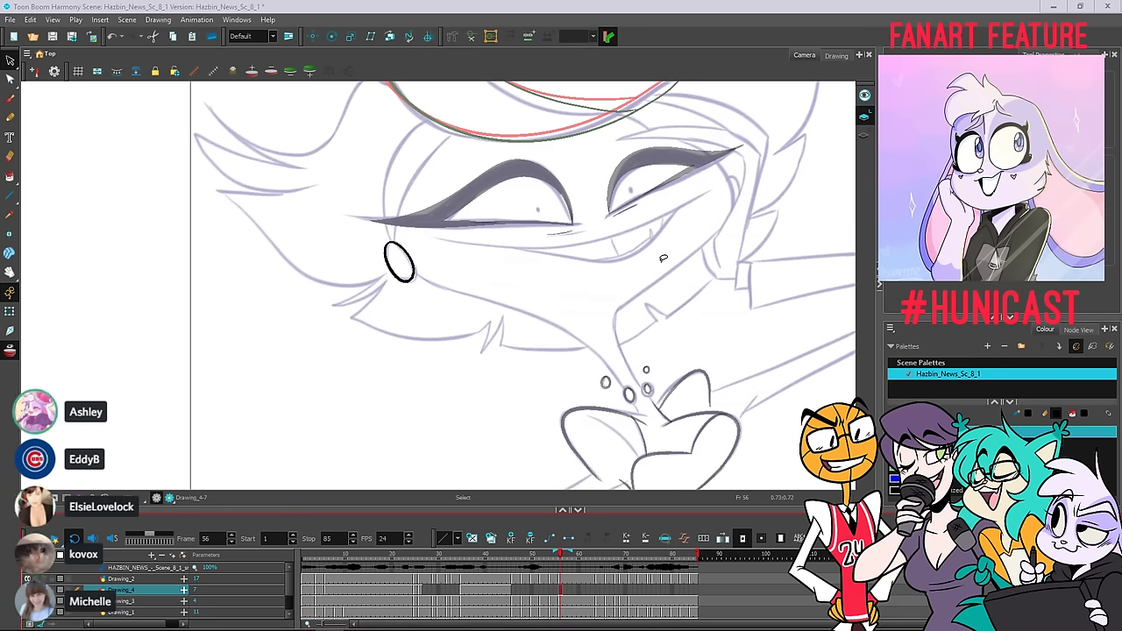
Switch to the Brush and try a black curved stroke over the rough's far cheek mark on frame 56, then undo it
{"action": "key", "text": "alt+b"}
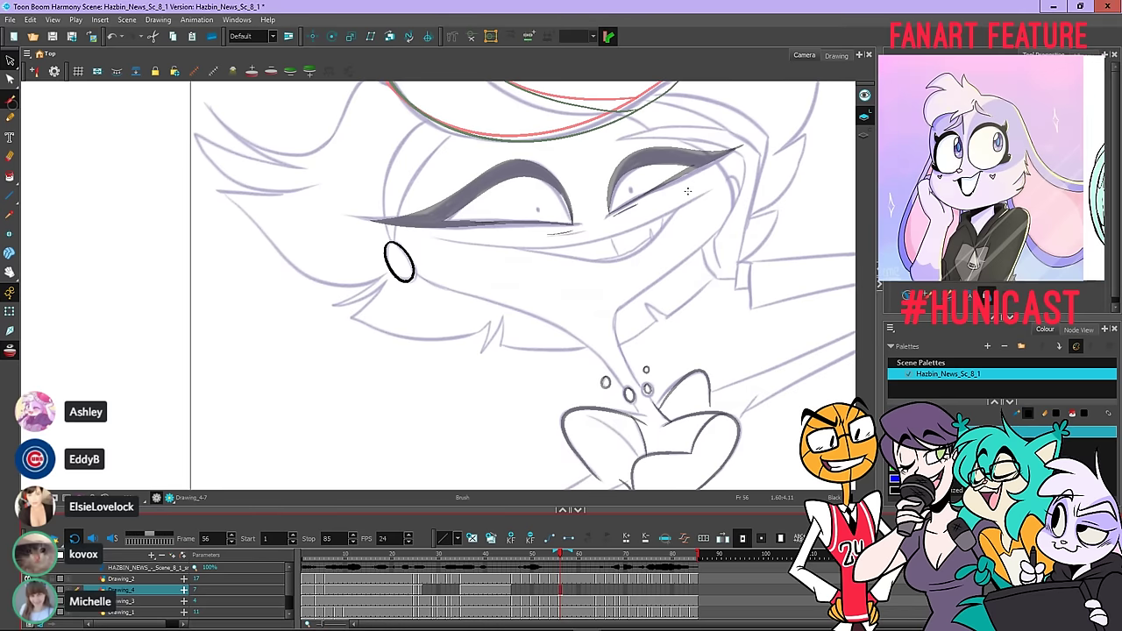
{"action": "left_click_drag", "start_coordinate": [703, 132], "coordinate": [517, 199]}
{"action": "scroll", "coordinate": [517, 200], "scroll_direction": "up", "scroll_amount": 2}
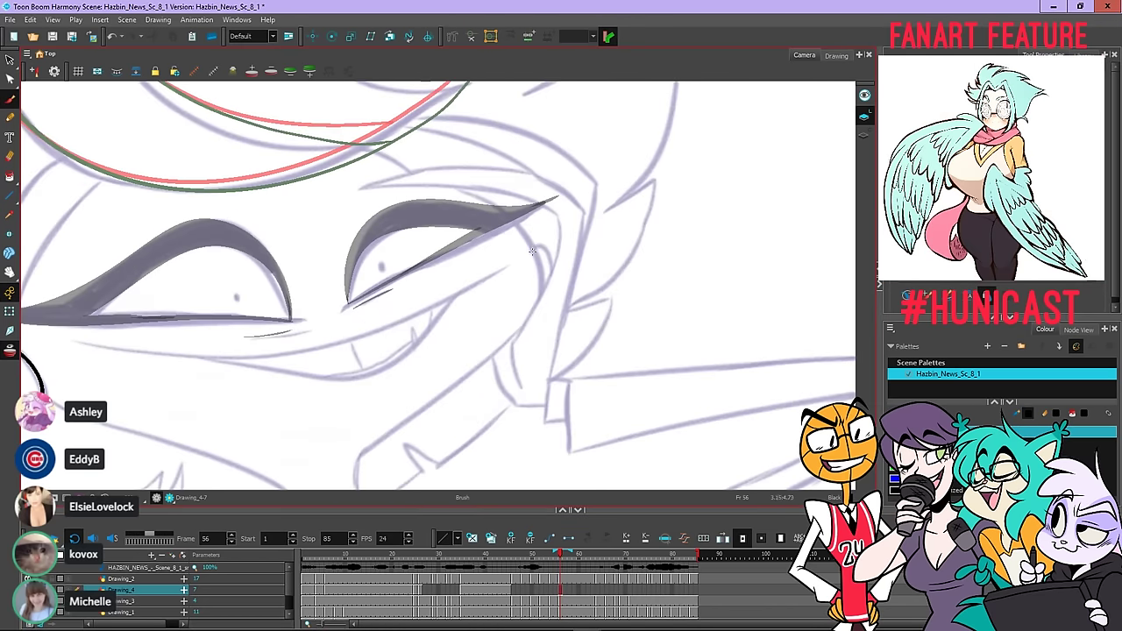
{"action": "left_click_drag", "start_coordinate": [552, 300], "coordinate": [529, 312]}
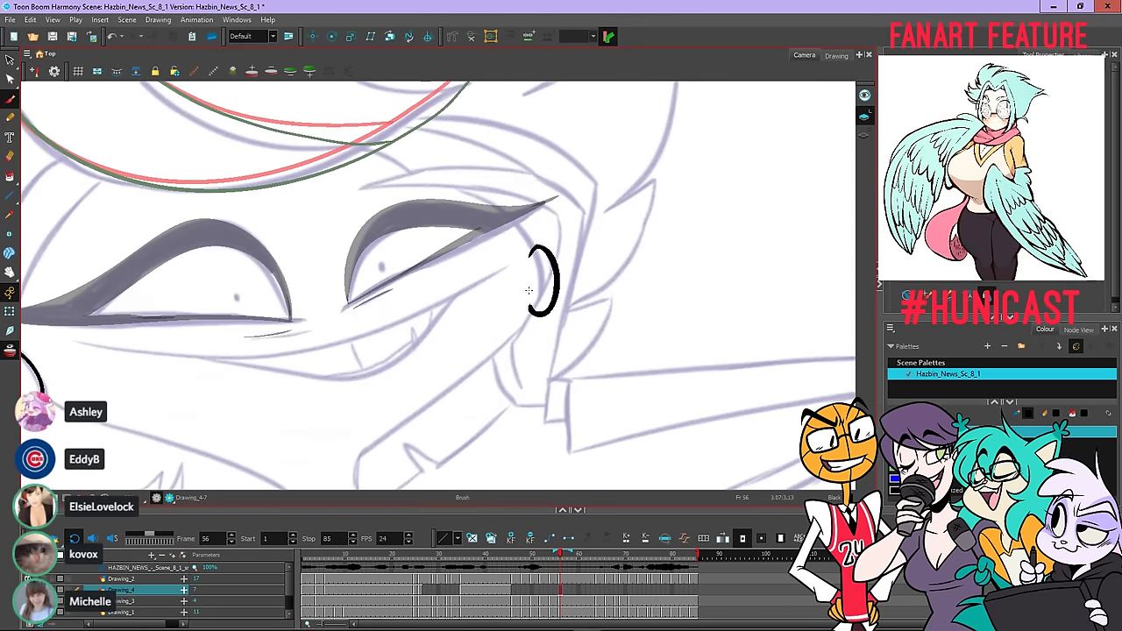
{"action": "key", "text": "ctrl+z"}
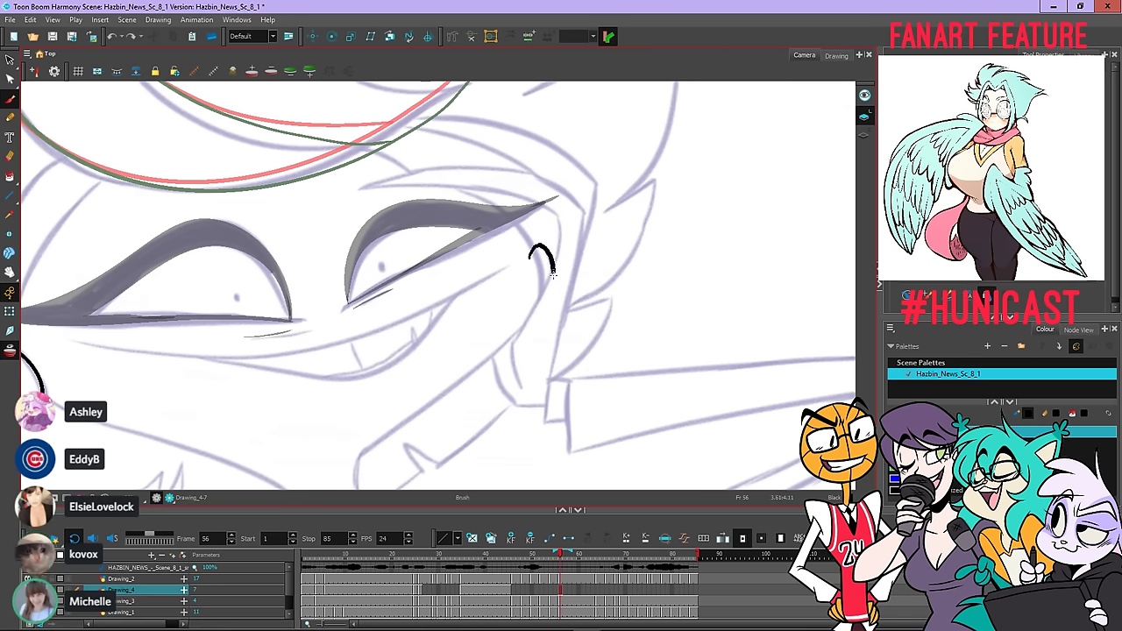
{"action": "key", "text": "ctrl+z"}
Try several more curved strokes for the far cheek mark beside the right eye, undoing each one
{"action": "mouse_move", "coordinate": [530, 259]}
{"action": "left_mouse_down"}
{"action": "mouse_move", "coordinate": [538, 249]}
{"action": "mouse_move", "coordinate": [552, 272]}
{"action": "mouse_move", "coordinate": [529, 306]}
{"action": "left_mouse_up"}
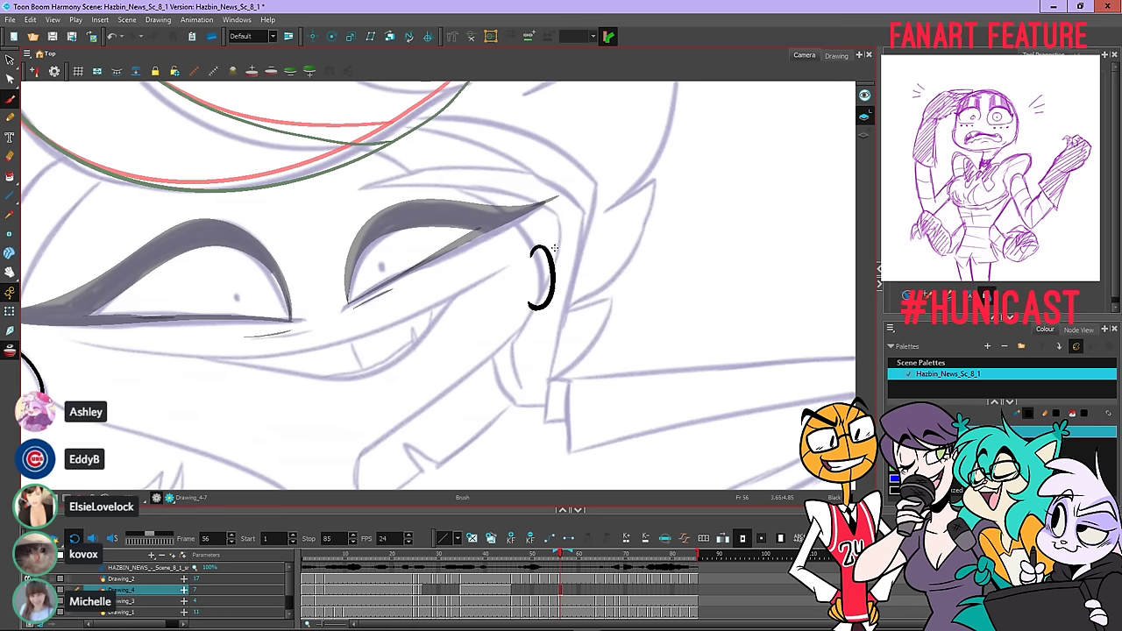
{"action": "scroll", "coordinate": [554, 248], "scroll_direction": "down", "scroll_amount": 2}
{"action": "scroll", "coordinate": [544, 253], "scroll_direction": "up", "scroll_amount": 3}
{"action": "key", "text": "ctrl+z"}
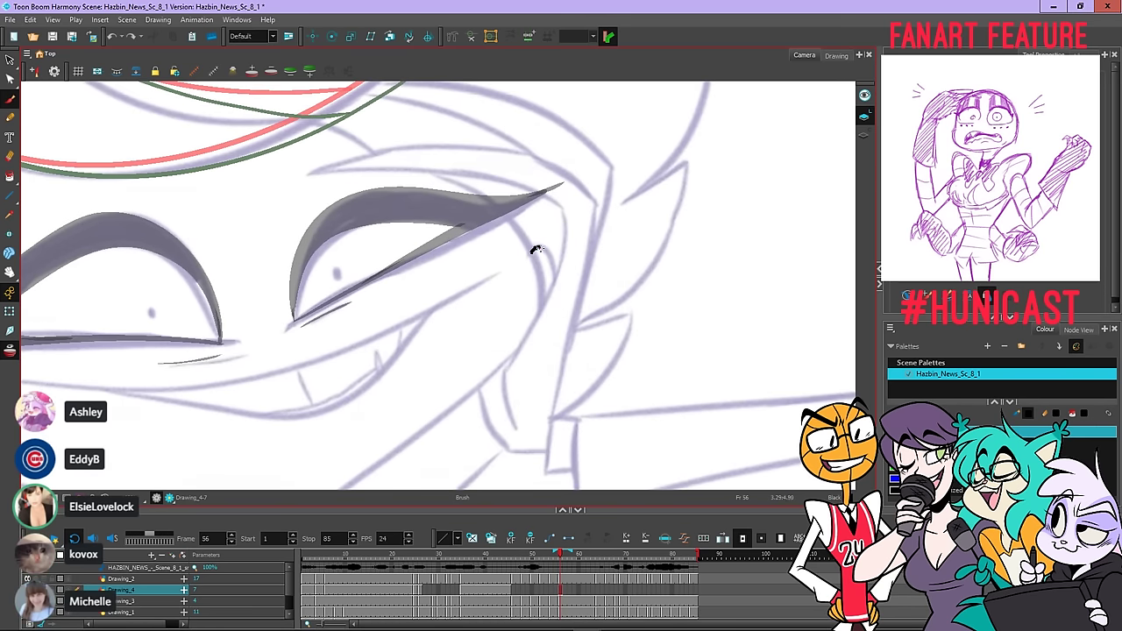
{"action": "left_click_drag", "start_coordinate": [552, 273], "coordinate": [540, 312]}
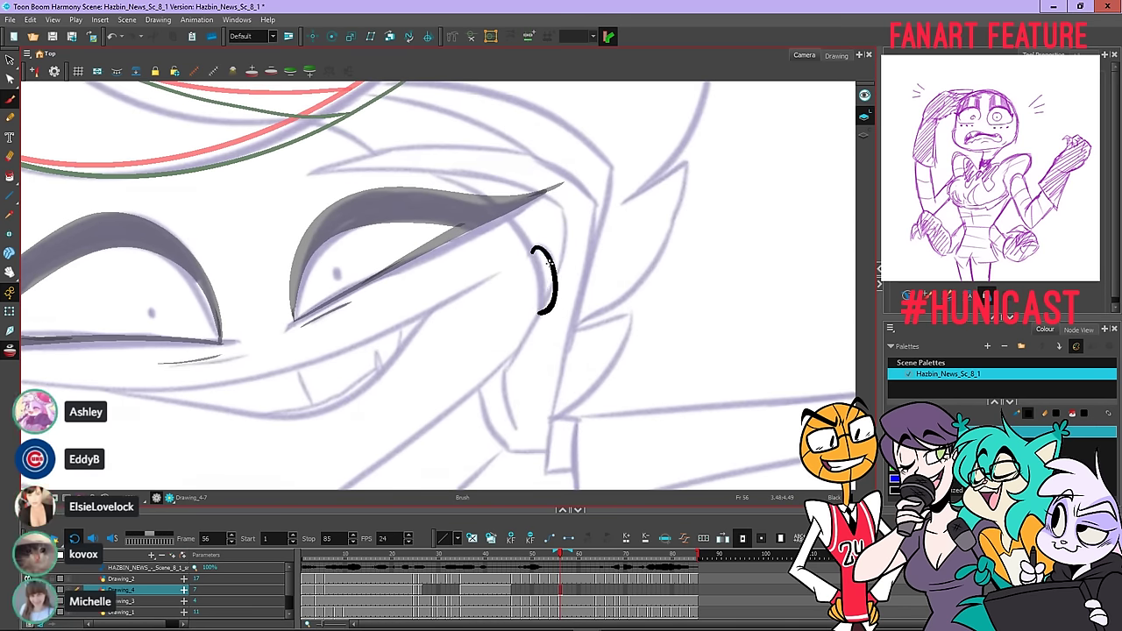
{"action": "scroll", "coordinate": [550, 264], "scroll_direction": "down", "scroll_amount": 2}
{"action": "scroll", "coordinate": [553, 247], "scroll_direction": "up", "scroll_amount": 2}
{"action": "key", "text": "ctrl+z"}
{"action": "mouse_move", "coordinate": [528, 261]}
{"action": "left_mouse_down"}
{"action": "mouse_move", "coordinate": [540, 252]}
{"action": "mouse_move", "coordinate": [554, 270]}
{"action": "left_mouse_up"}
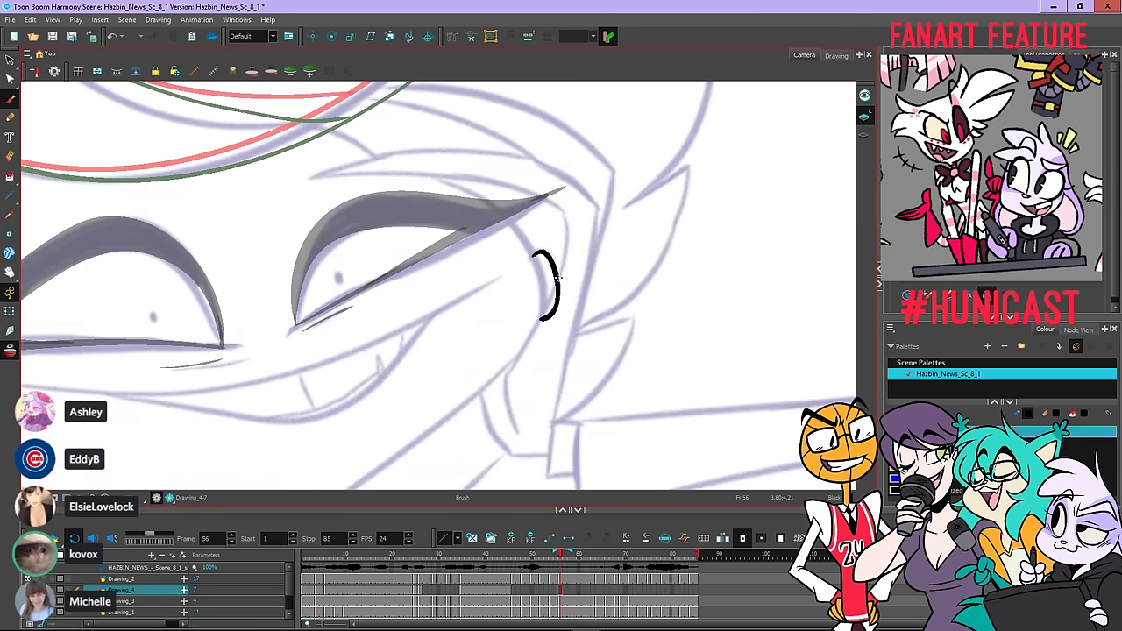
{"action": "left_click_drag", "start_coordinate": [532, 256], "coordinate": [550, 256]}
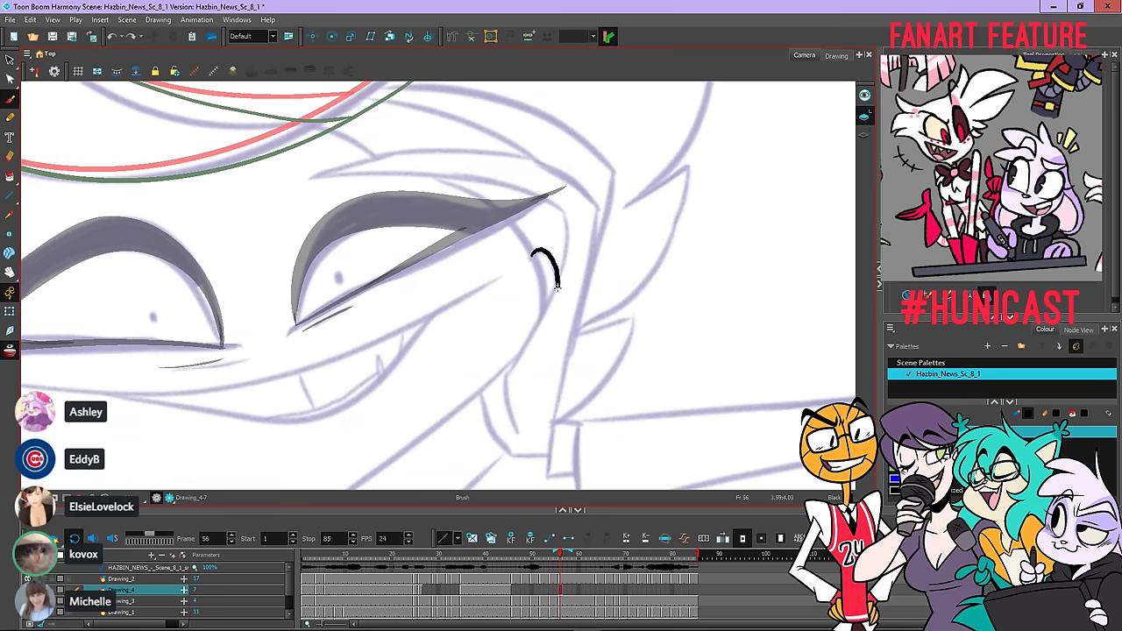
{"action": "scroll", "coordinate": [561, 246], "scroll_direction": "down", "scroll_amount": 1}
{"action": "scroll", "coordinate": [546, 251], "scroll_direction": "up", "scroll_amount": 1}
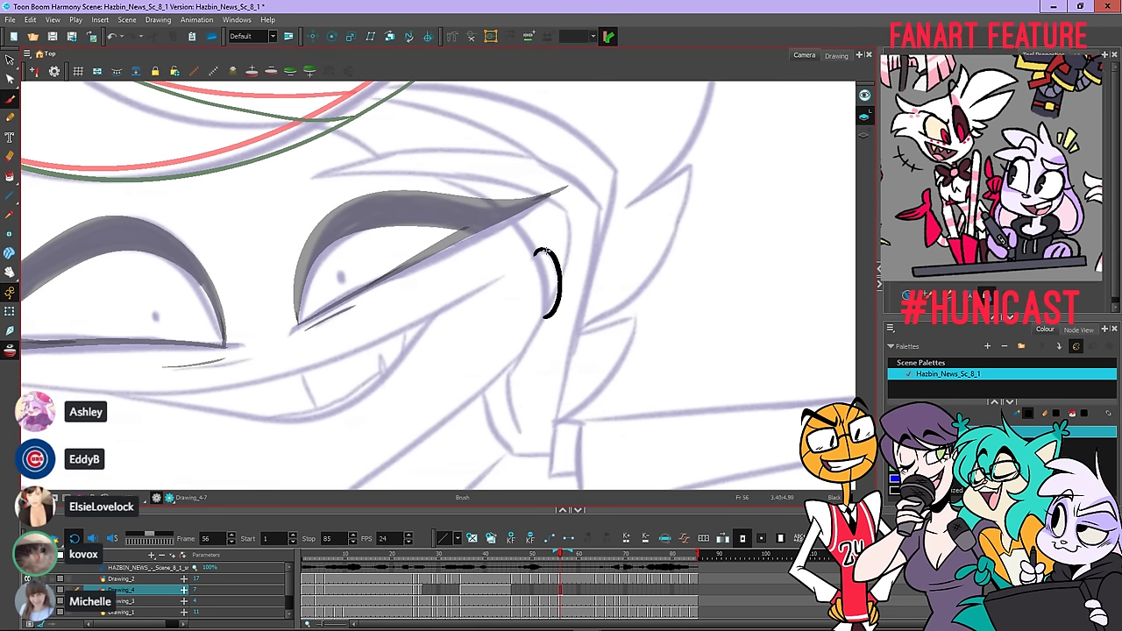
{"action": "left_click_drag", "start_coordinate": [560, 289], "coordinate": [548, 313]}
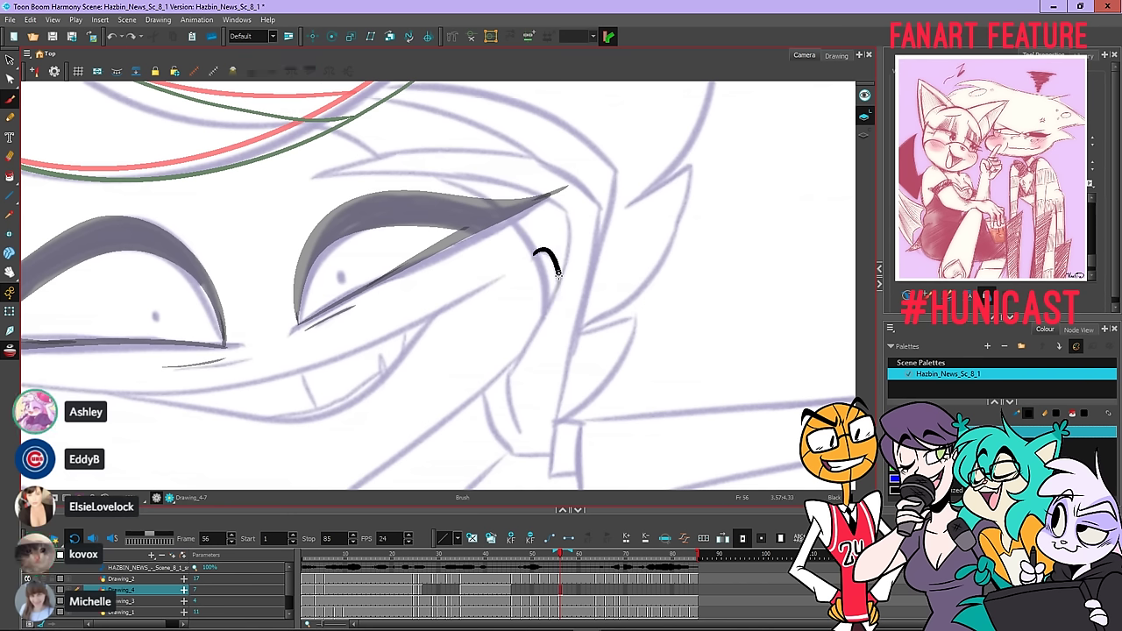
{"action": "left_click_drag", "start_coordinate": [557, 273], "coordinate": [547, 316]}
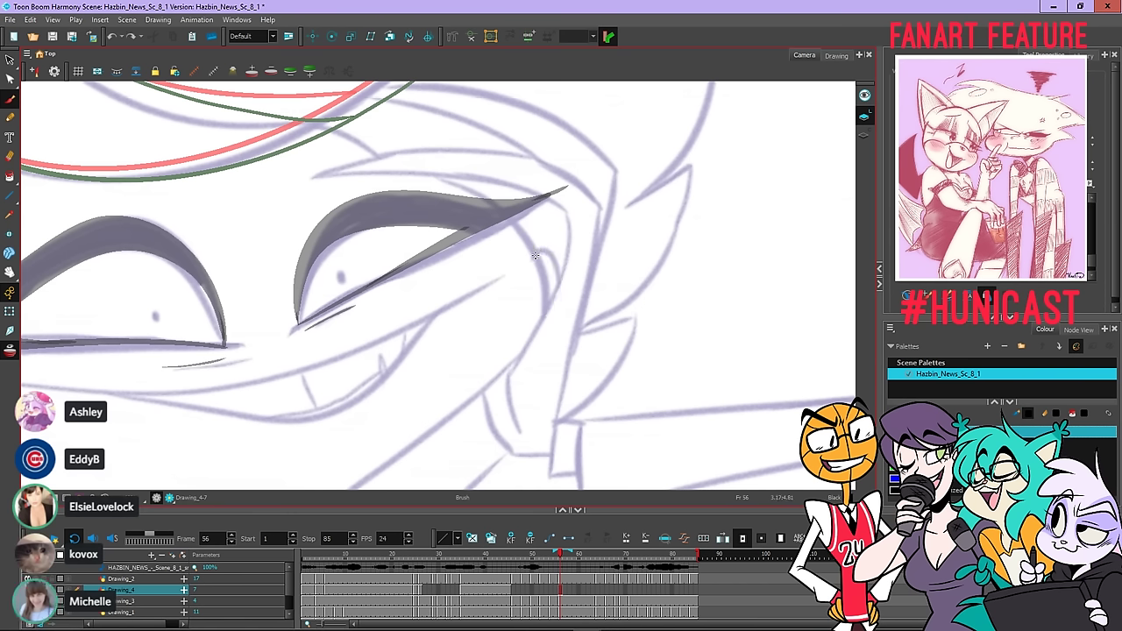
Brush the final curved line over the rough's far cheek mark beside the right eye on frame 56
{"action": "left_click_drag", "start_coordinate": [533, 257], "coordinate": [544, 250]}
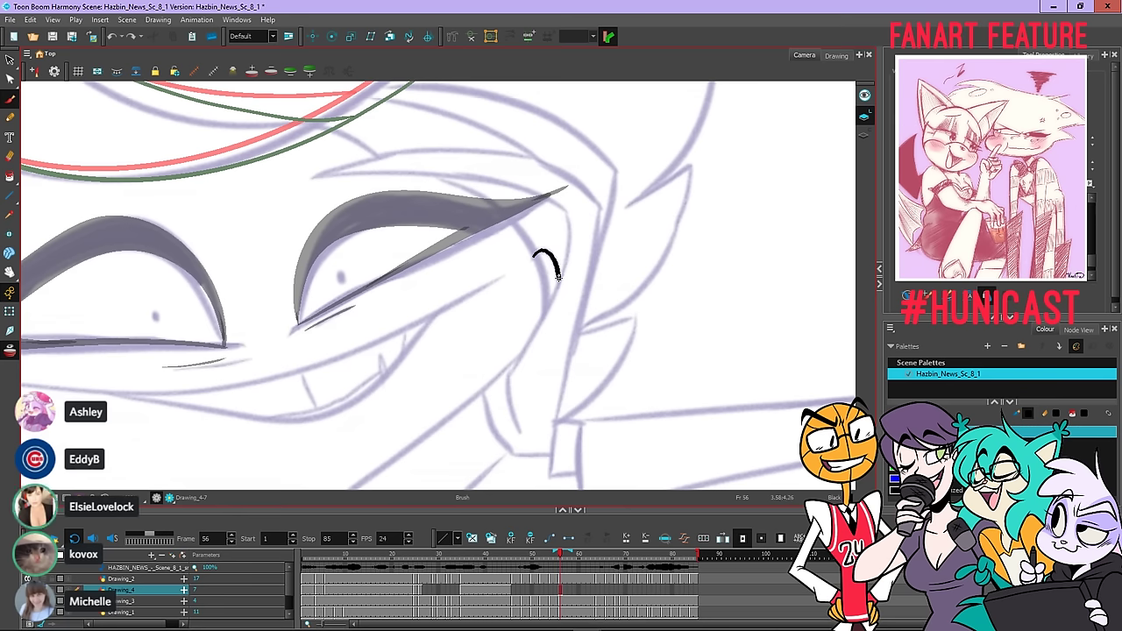
{"action": "left_click_drag", "start_coordinate": [555, 305], "coordinate": [544, 316]}
{"action": "scroll", "coordinate": [566, 252], "scroll_direction": "down", "scroll_amount": 3}
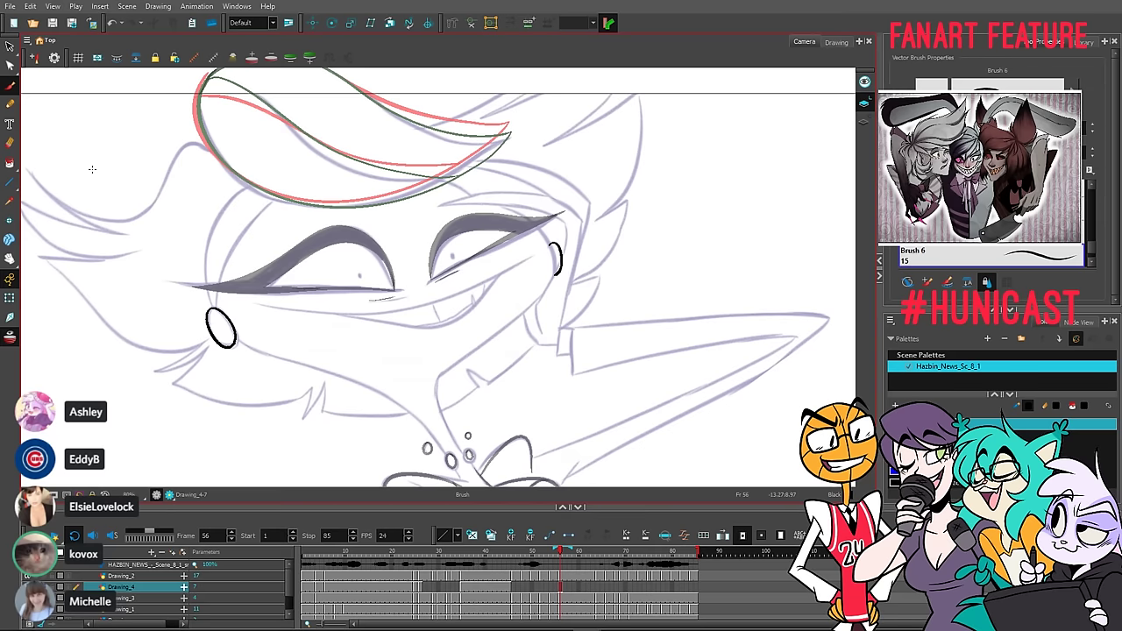
Toggle full-screen mode until the normal window layout is restored
{"action": "left_click", "coordinate": [53, 6]}
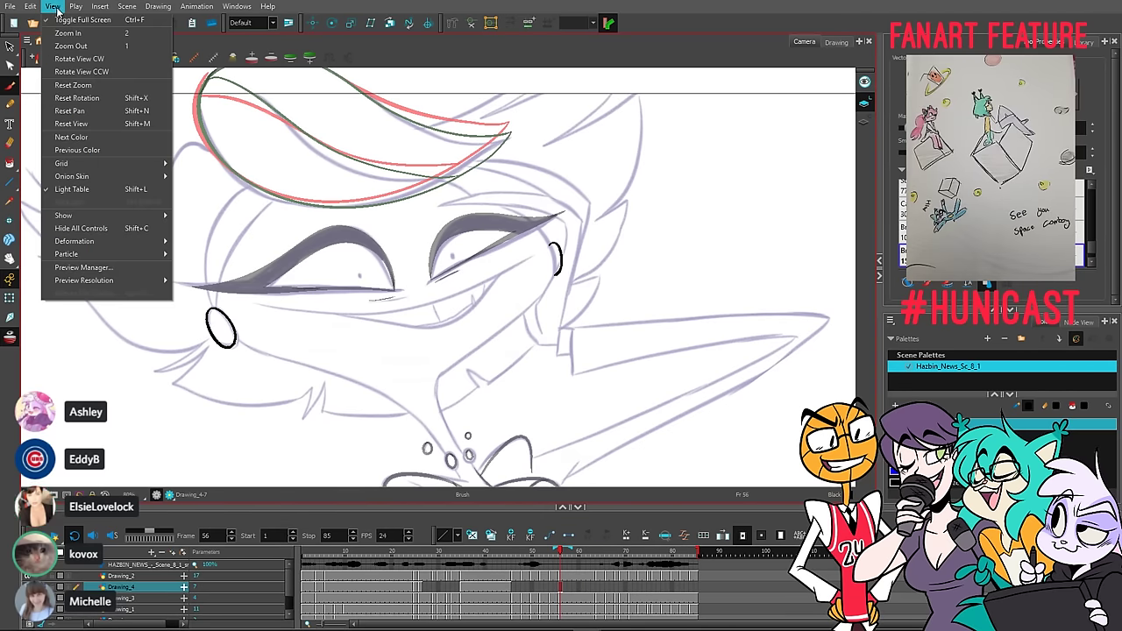
{"action": "left_click", "coordinate": [64, 19]}
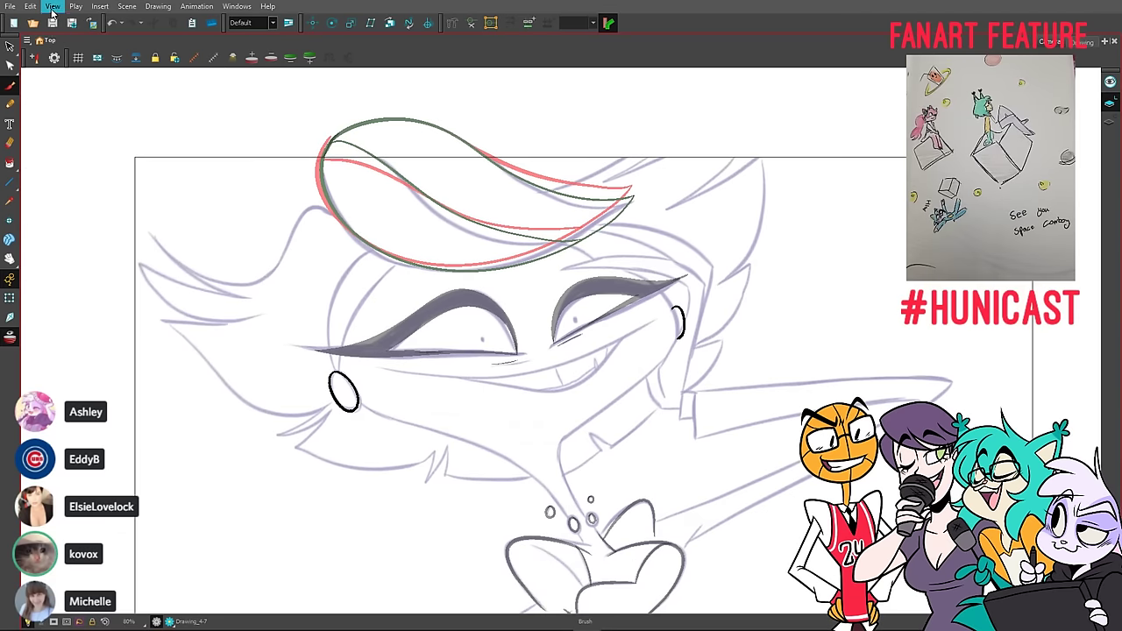
{"action": "left_click", "coordinate": [53, 6]}
{"action": "left_click", "coordinate": [62, 15]}
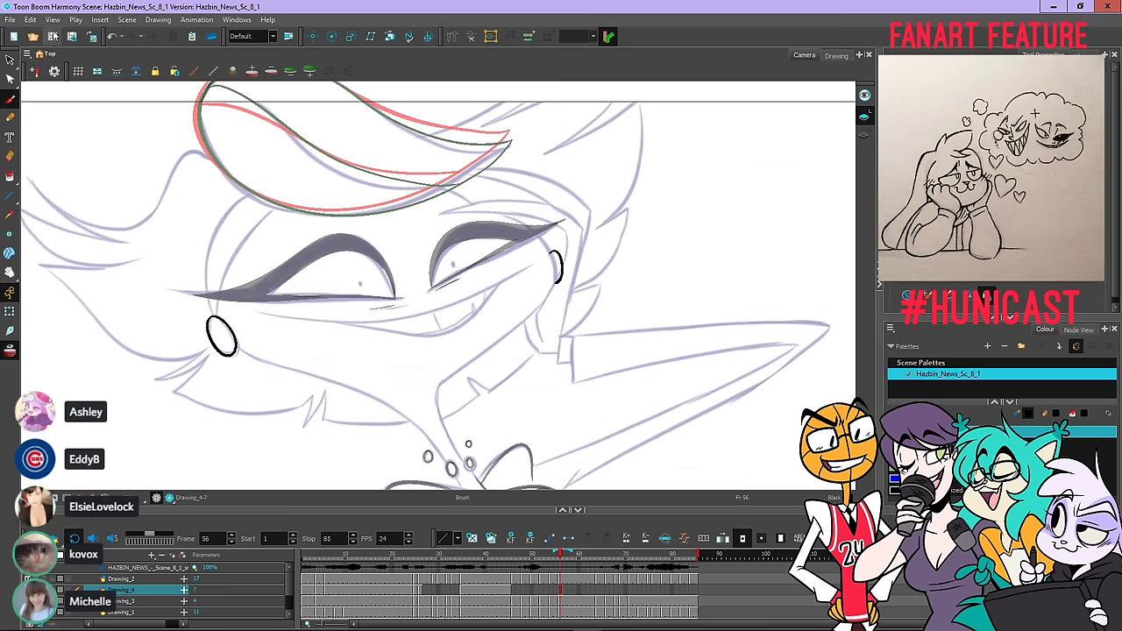
Fit the whole frame in view, hide the rough sketch layer, and play back the scene to check the line art
{"action": "scroll", "coordinate": [385, 166], "scroll_direction": "down", "scroll_amount": 2}
{"action": "scroll", "coordinate": [385, 166], "scroll_direction": "up", "scroll_amount": 2}
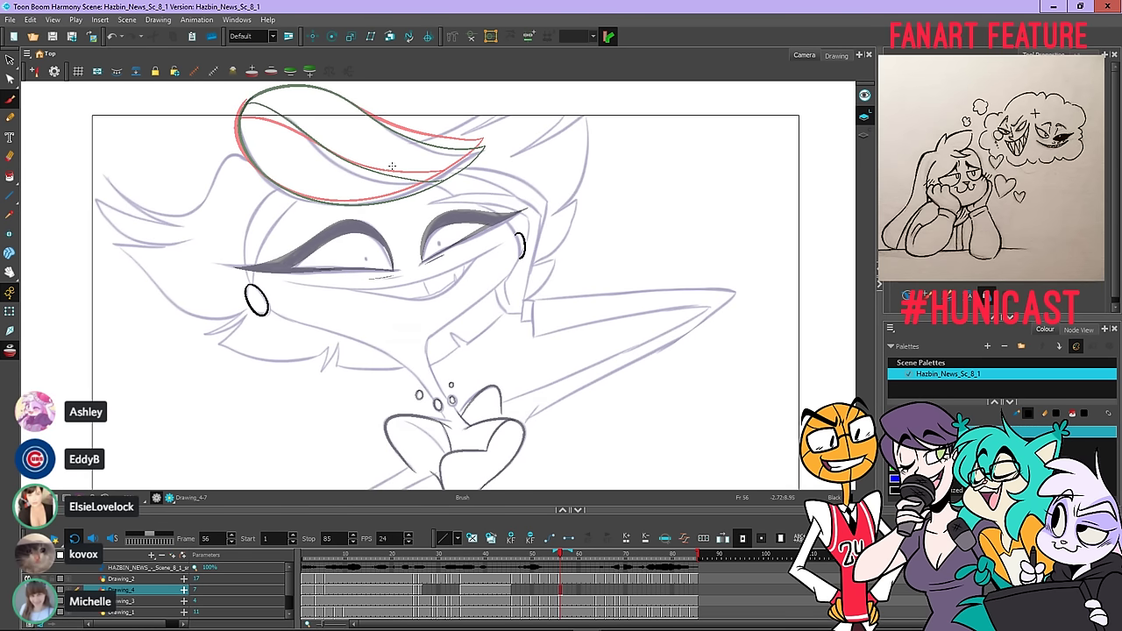
{"action": "left_click_drag", "start_coordinate": [433, 198], "coordinate": [429, 171]}
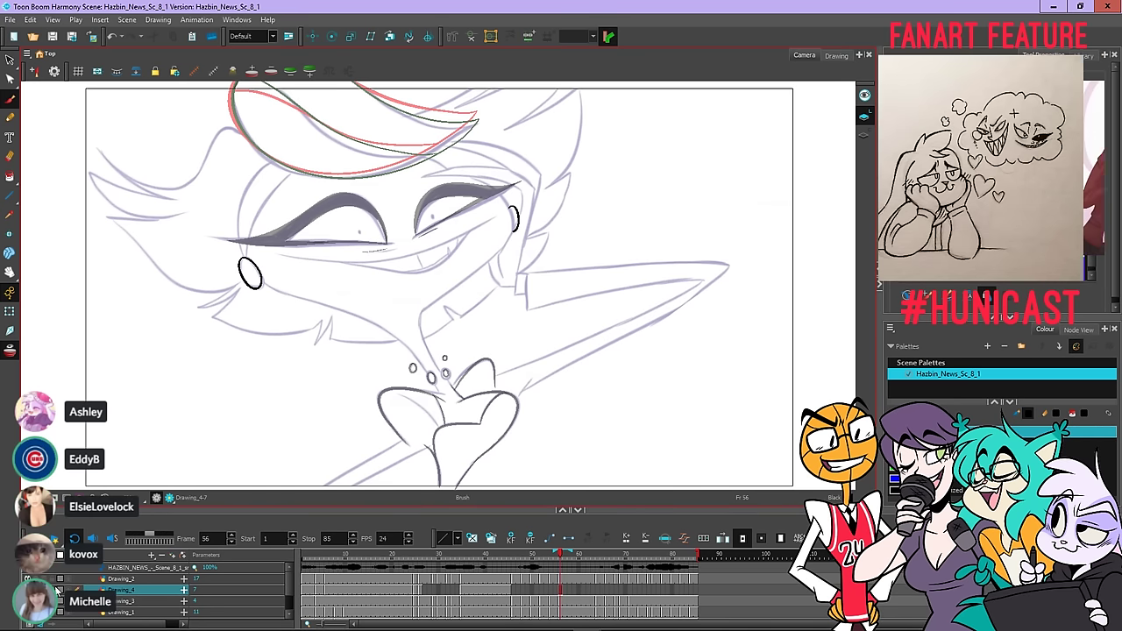
{"action": "scroll", "coordinate": [499, 590], "scroll_direction": "down", "scroll_amount": 1}
{"action": "left_click", "coordinate": [42, 579]}
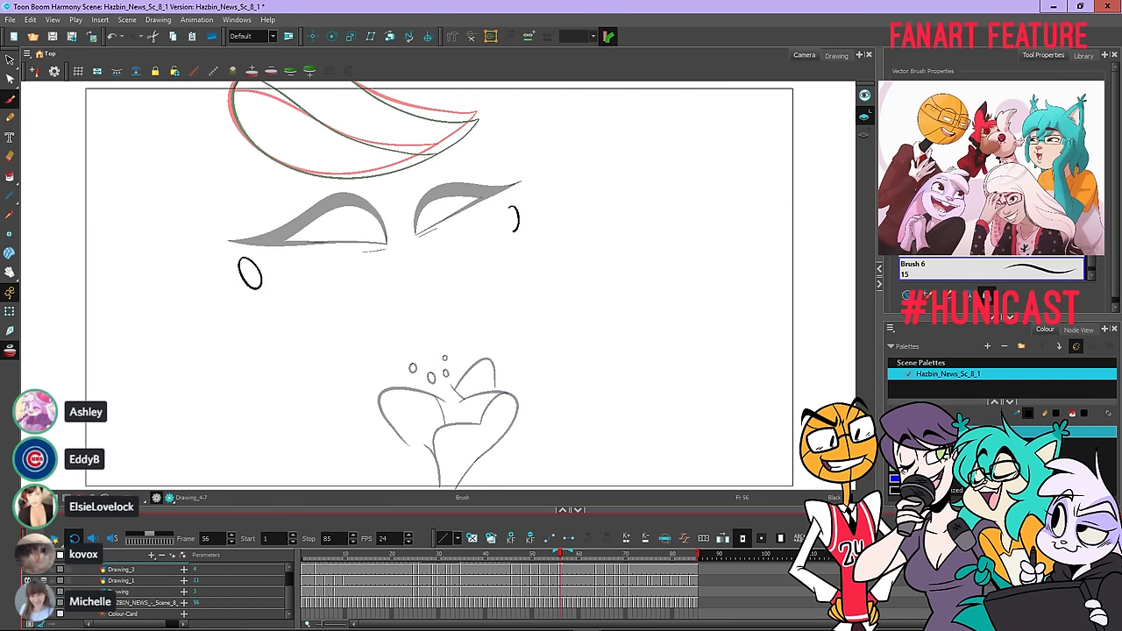
{"action": "key", "text": "shift+Return"}
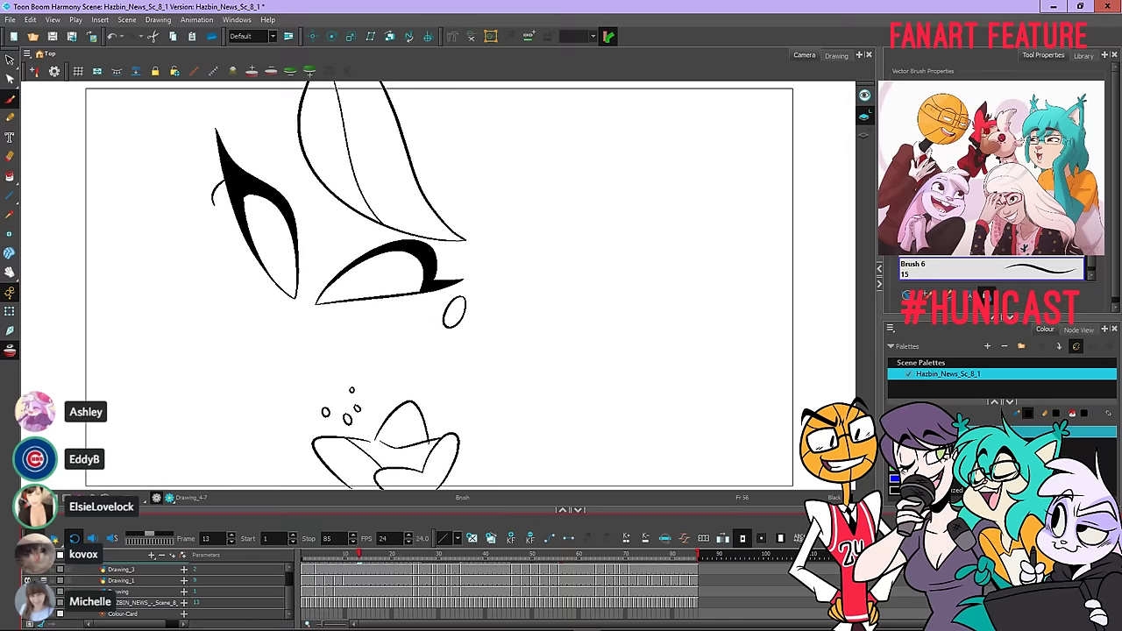
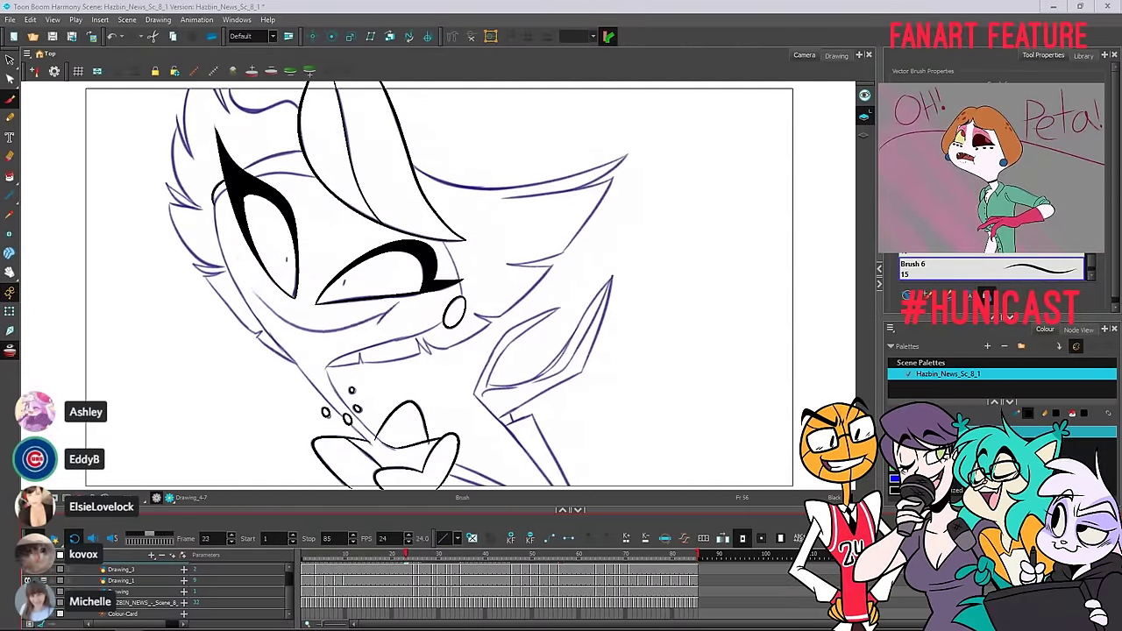
Switch to the browser, close the #hunicast search page, and like the mini comic tweet after viewing both its drawings enlarged
{"action": "left_click_drag", "start_coordinate": [1121, 333], "coordinate": [699, 0]}
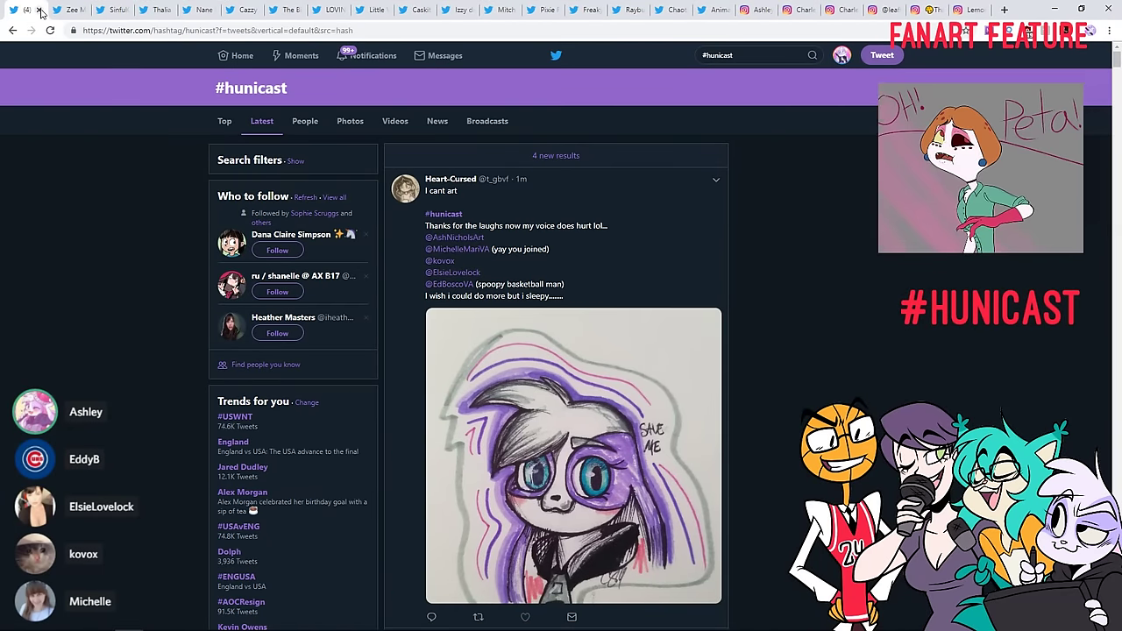
{"action": "left_click", "coordinate": [39, 10]}
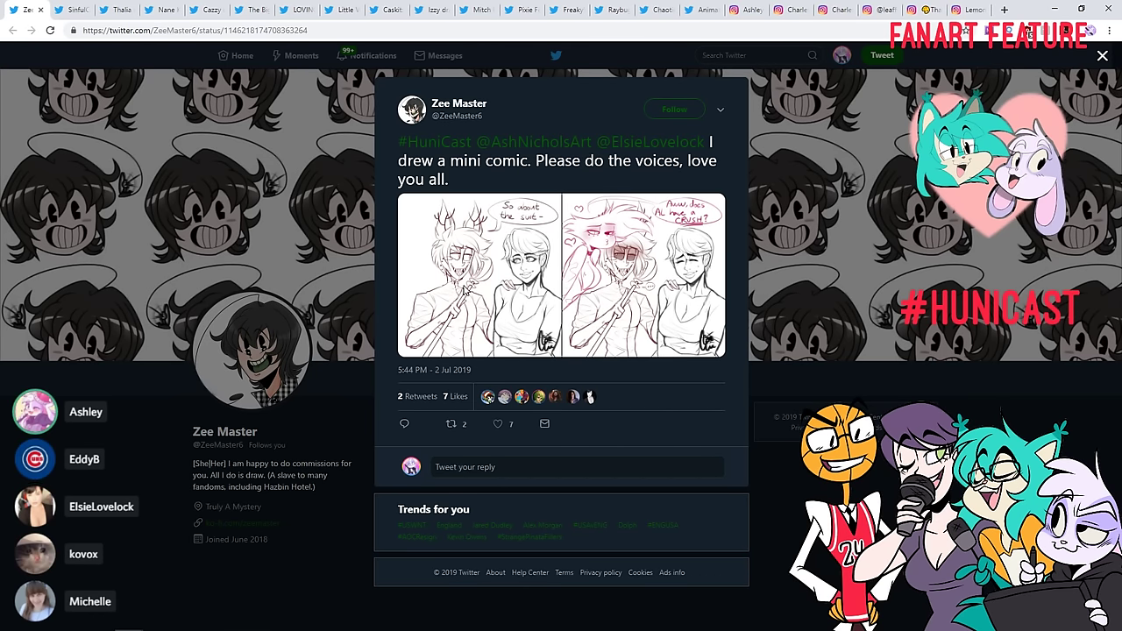
{"action": "left_click", "coordinate": [507, 287]}
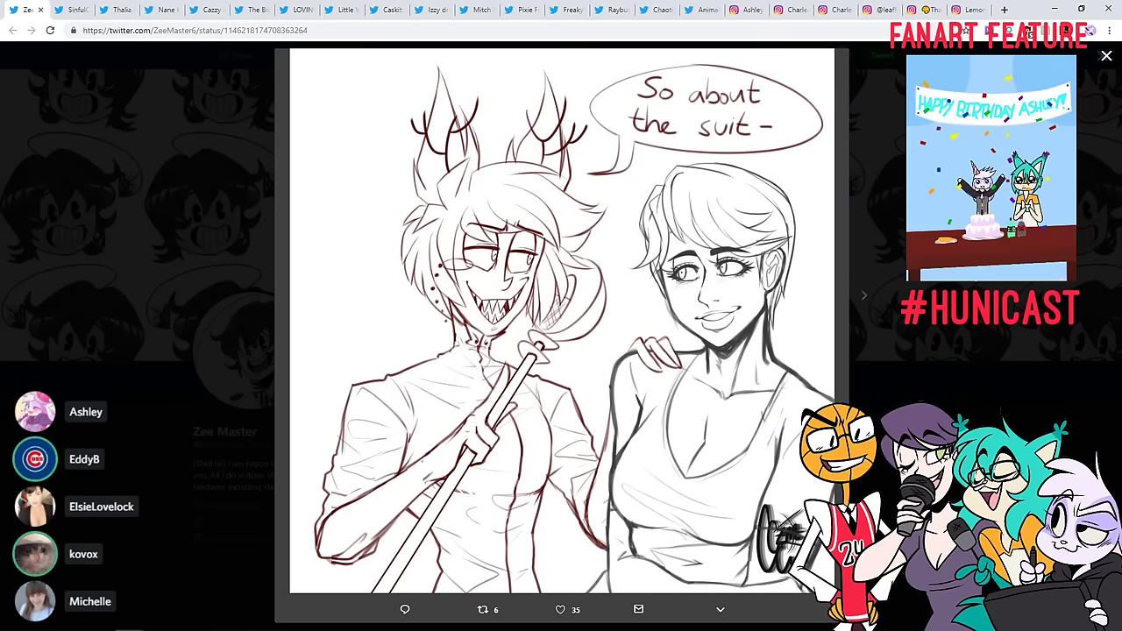
{"action": "left_click", "coordinate": [870, 283]}
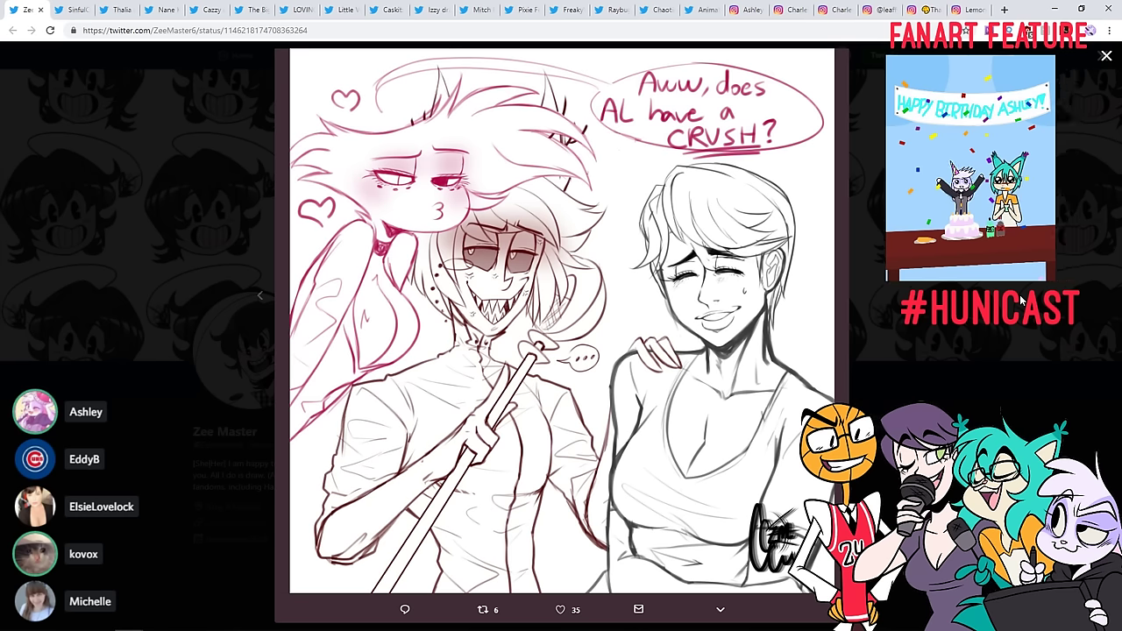
{"action": "left_click", "coordinate": [979, 364]}
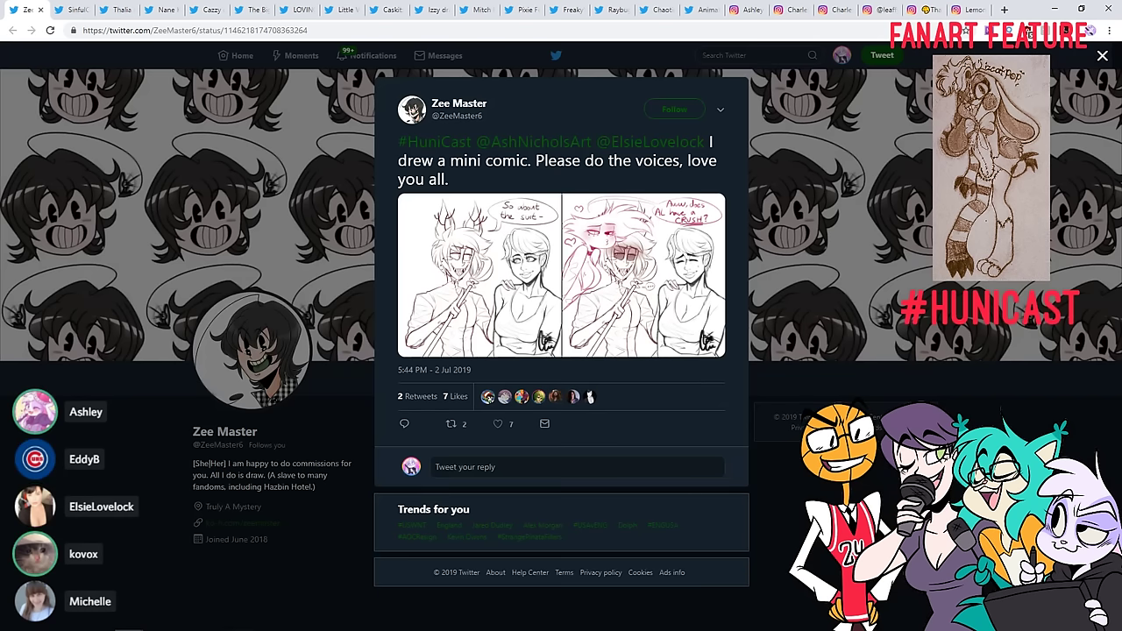
{"action": "left_click", "coordinate": [509, 424]}
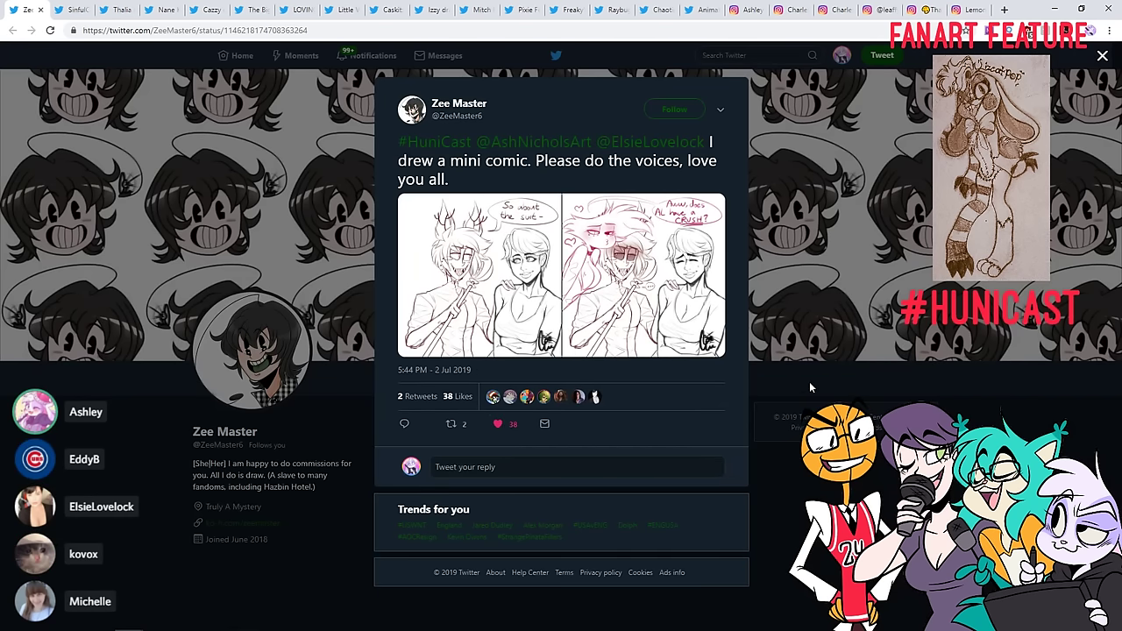
Close the mini comic tweet, like the tweet of Charlie cosplaying with a wooloo, and close that one too
{"action": "left_click", "coordinate": [41, 11]}
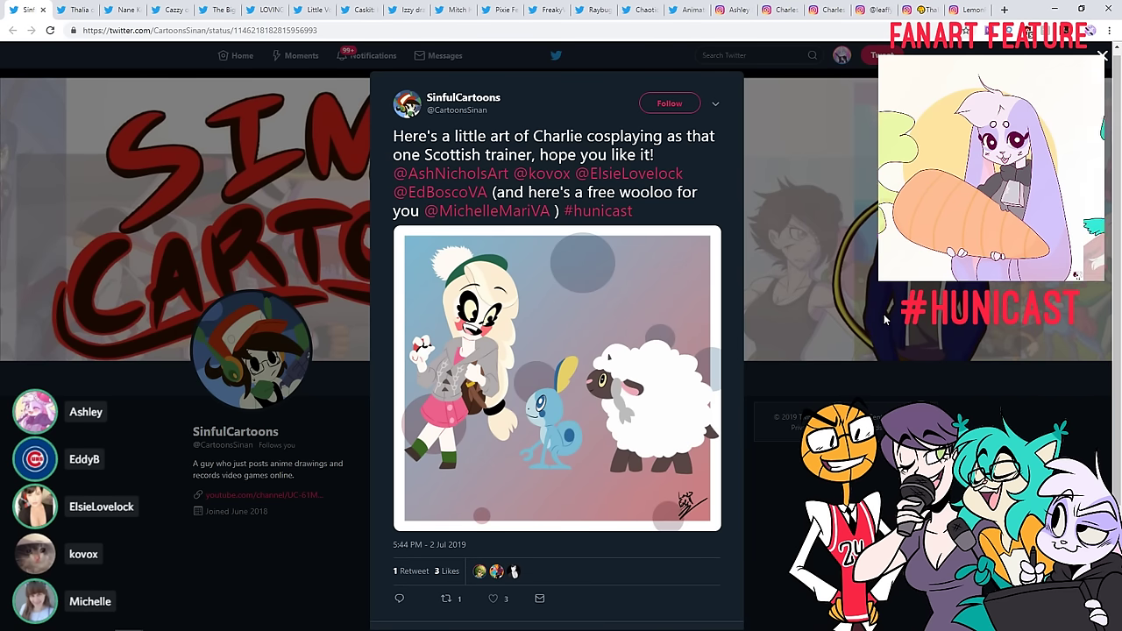
{"action": "left_click", "coordinate": [493, 598]}
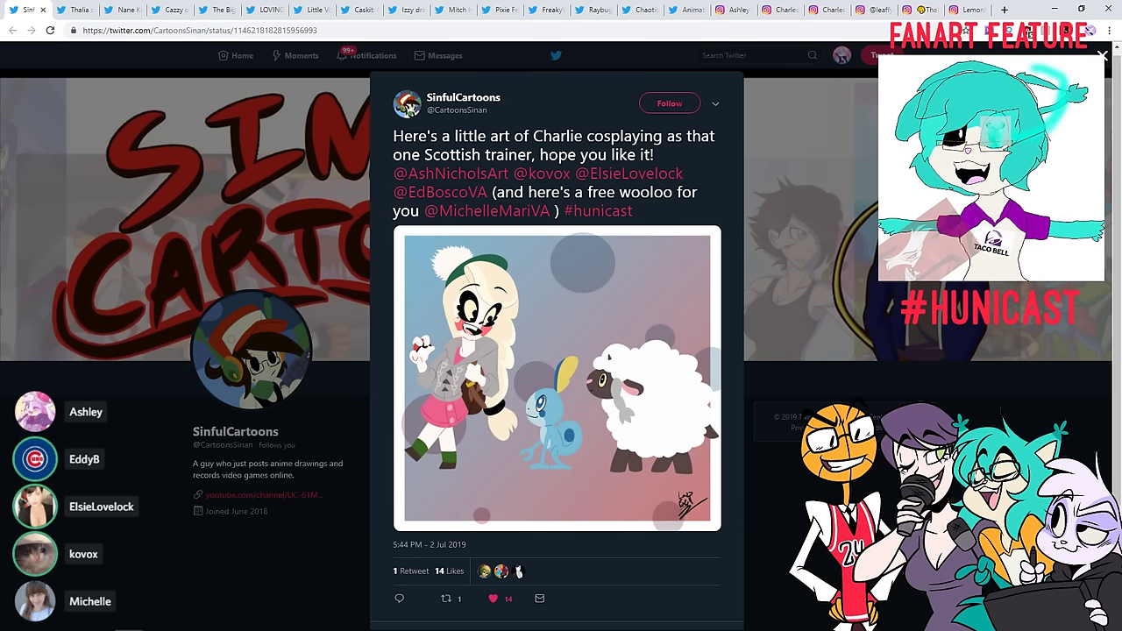
{"action": "left_click", "coordinate": [40, 12]}
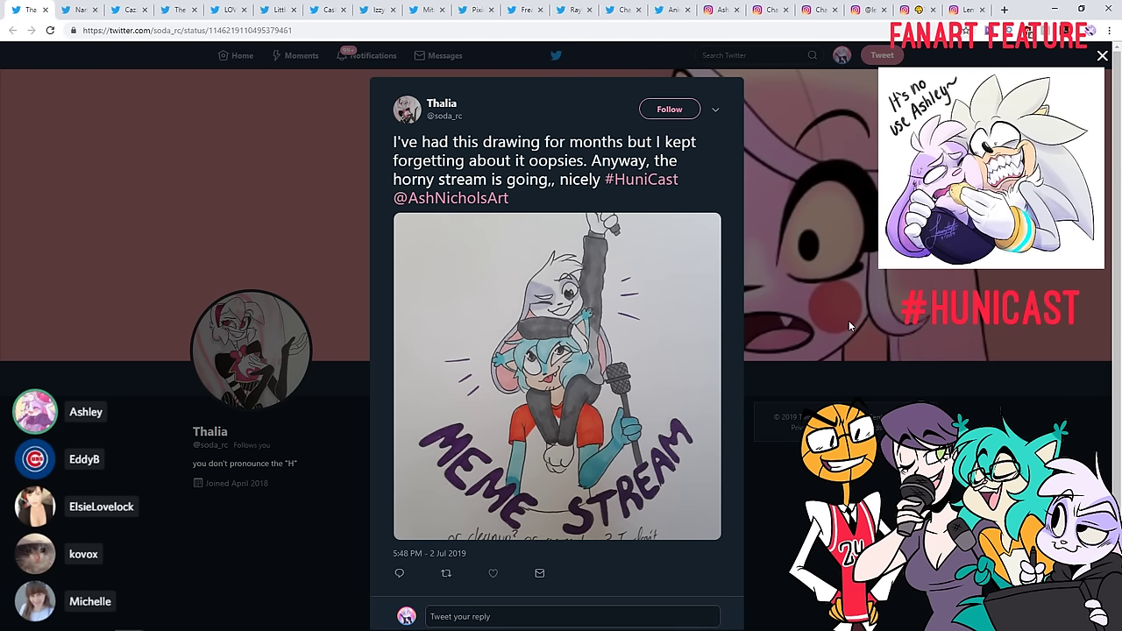
Like and retweet the "Meme Stream" drawing, viewing it enlarged, and close its tweet
{"action": "left_click", "coordinate": [492, 572]}
{"action": "left_click", "coordinate": [604, 465]}
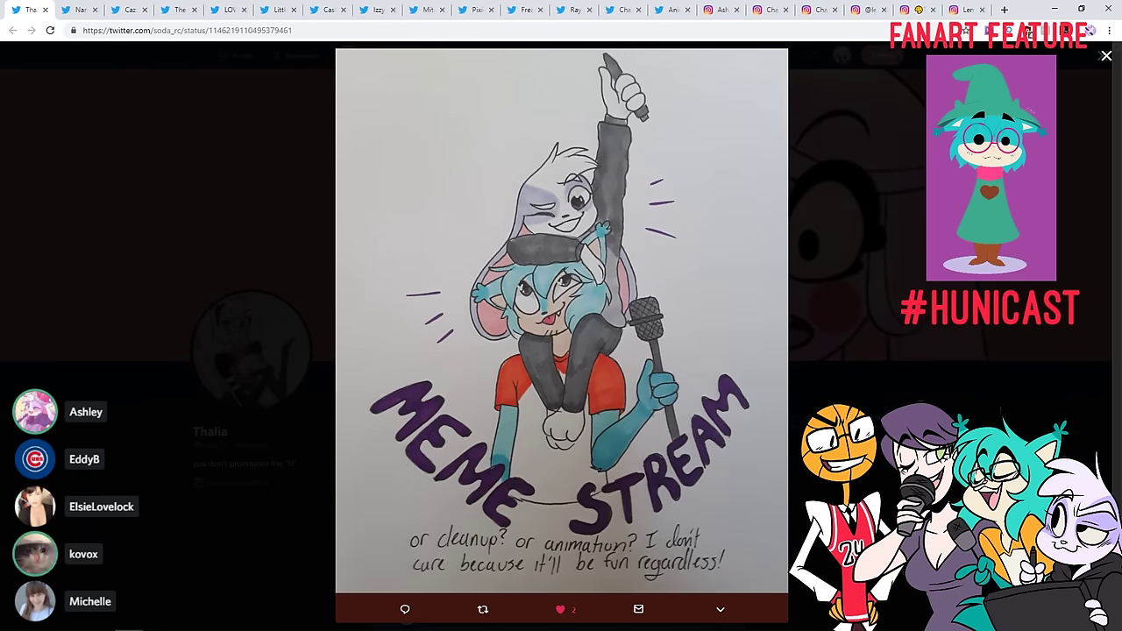
{"action": "key", "text": "Escape"}
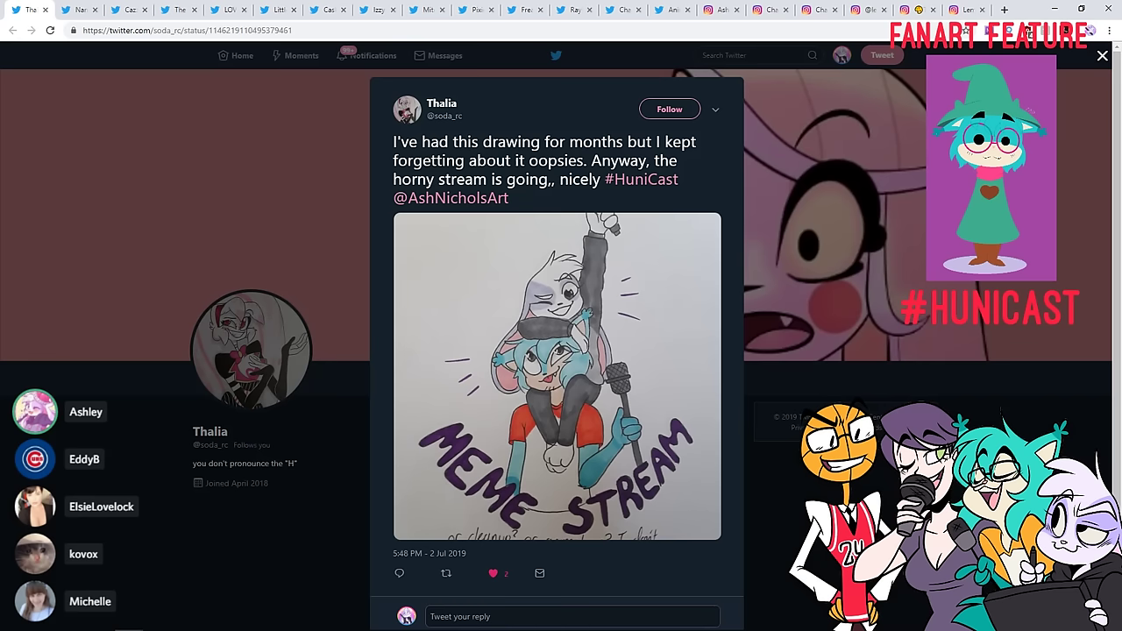
{"action": "left_click", "coordinate": [445, 574]}
{"action": "left_click", "coordinate": [697, 299]}
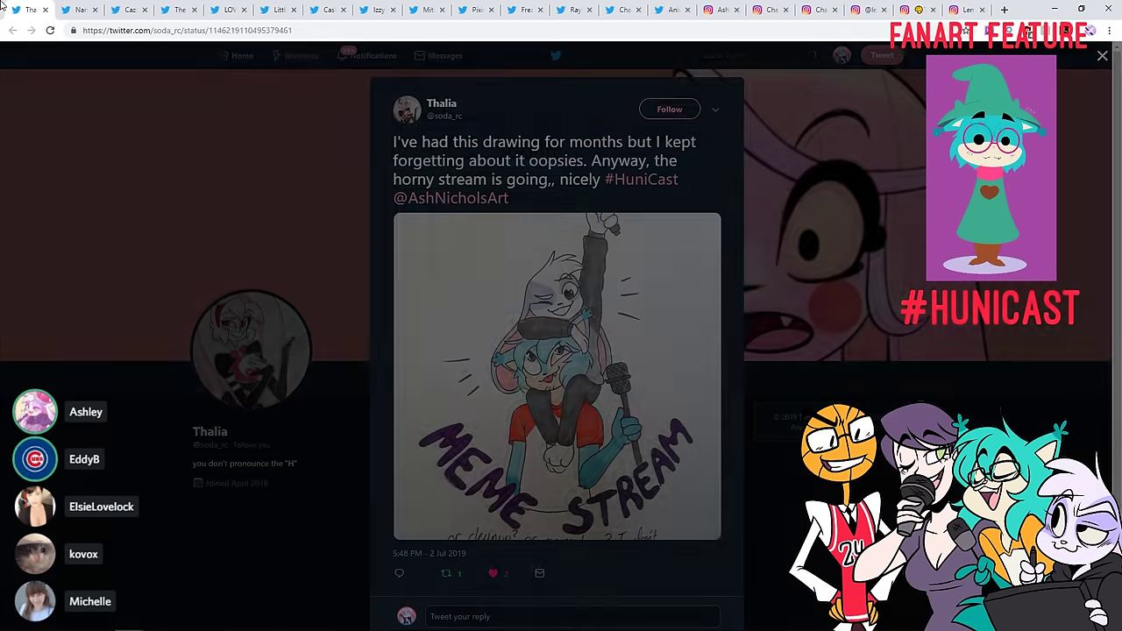
{"action": "left_click", "coordinate": [44, 10]}
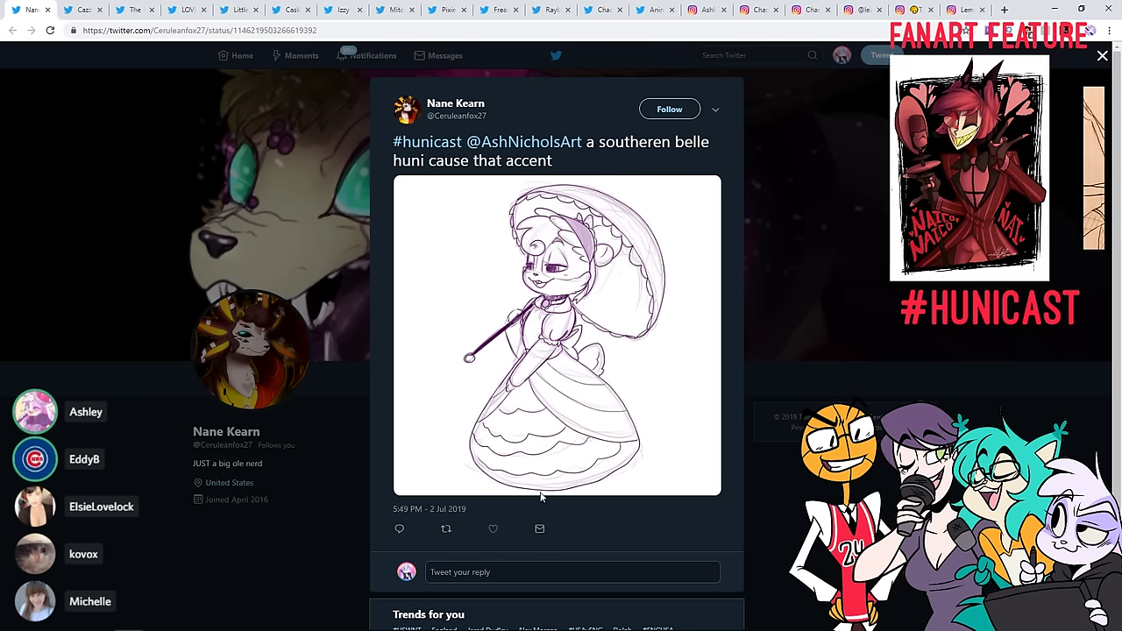
Like and retweet the southern belle huni sketch, and close its tweet
{"action": "left_click", "coordinate": [492, 528]}
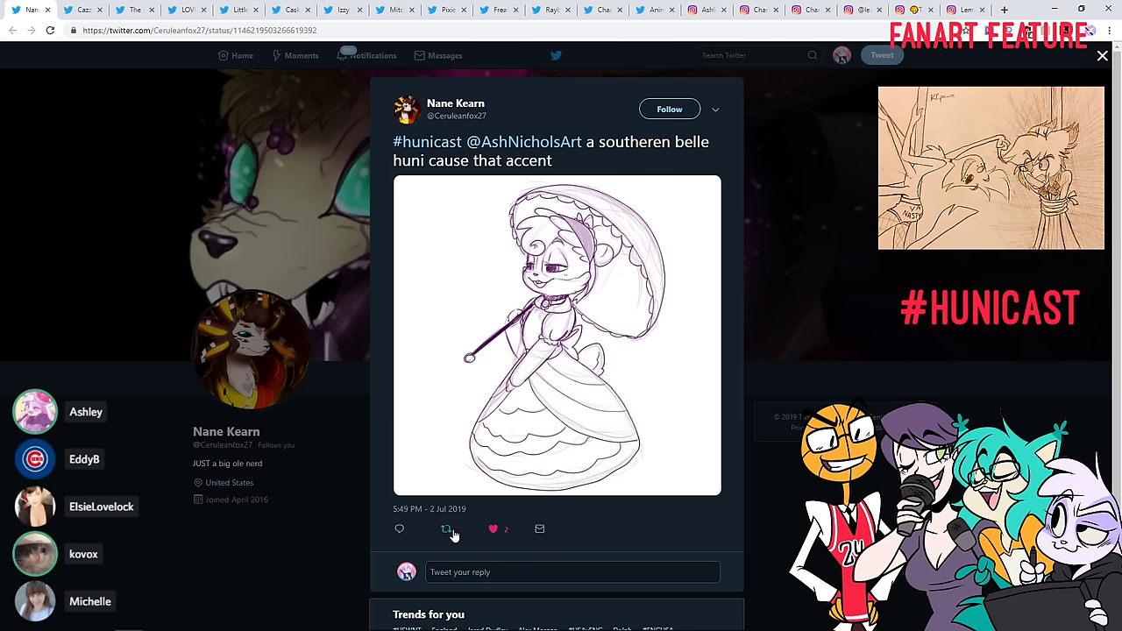
{"action": "left_click", "coordinate": [447, 529]}
{"action": "left_click", "coordinate": [710, 296]}
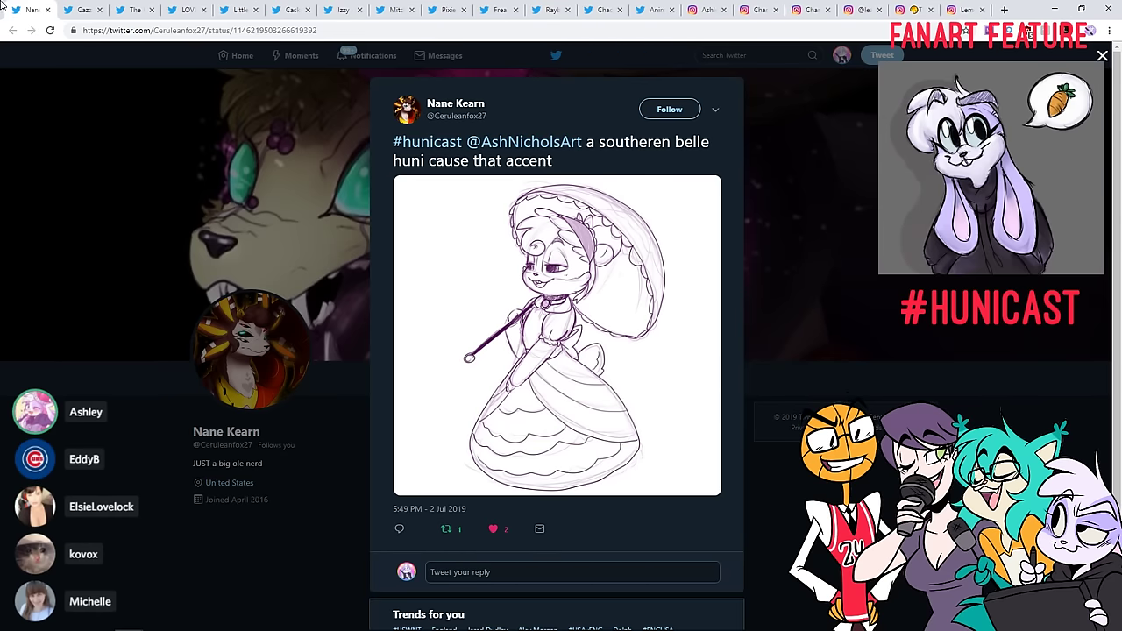
{"action": "left_click", "coordinate": [50, 9]}
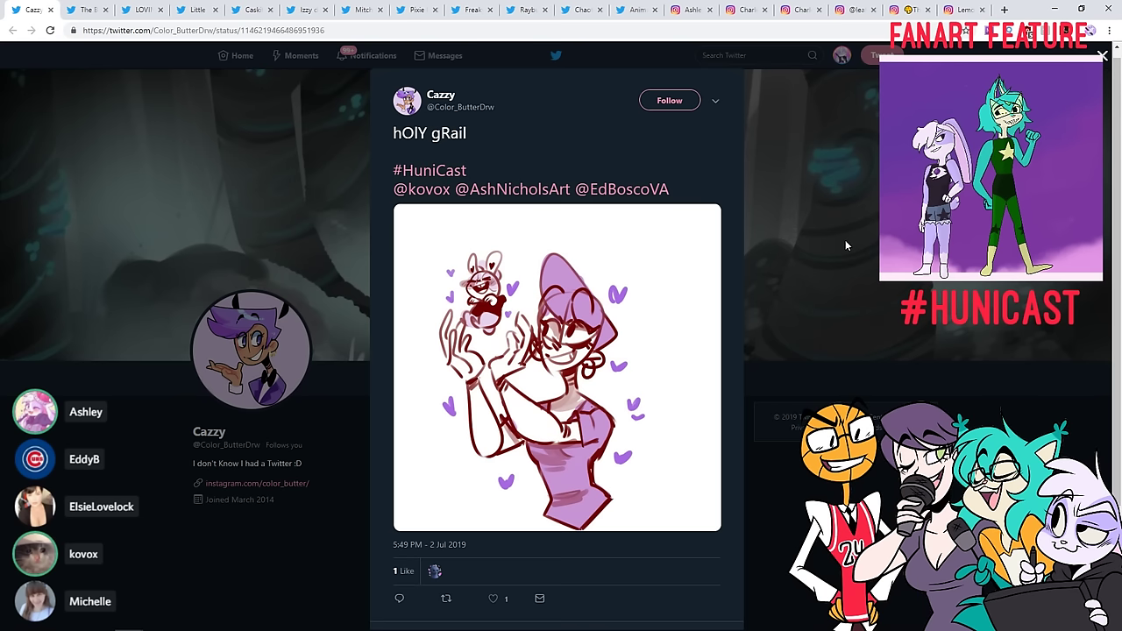
Like and retweet the "hOlY gRail" drawing, and close its tweet
{"action": "scroll", "coordinate": [845, 240], "scroll_direction": "down", "scroll_amount": 2}
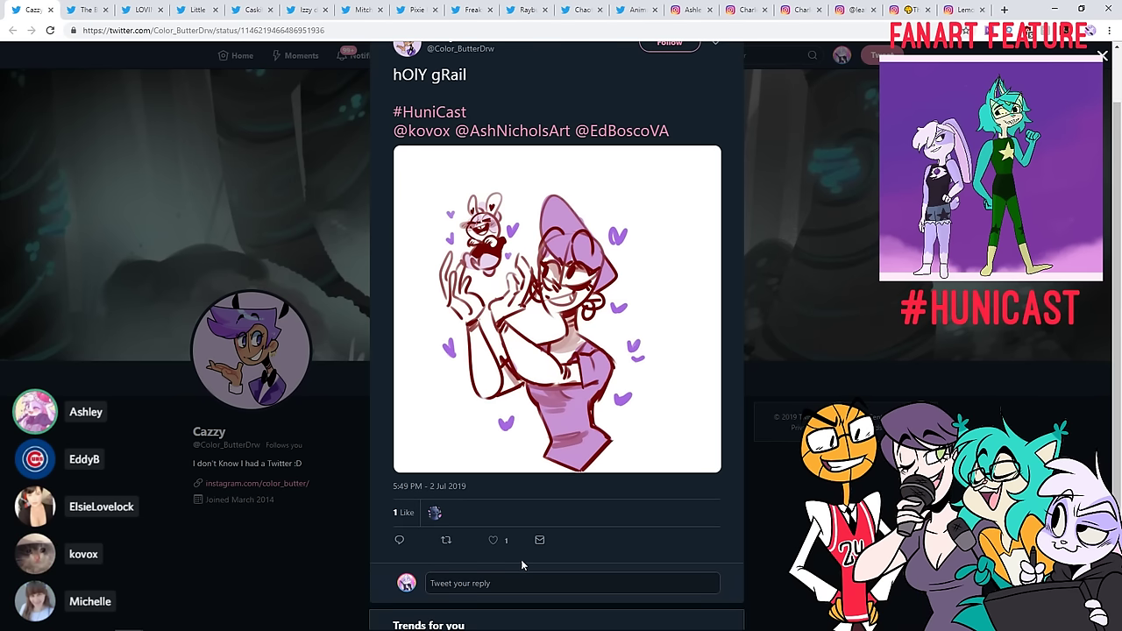
{"action": "left_click", "coordinate": [492, 540]}
{"action": "left_click", "coordinate": [446, 539]}
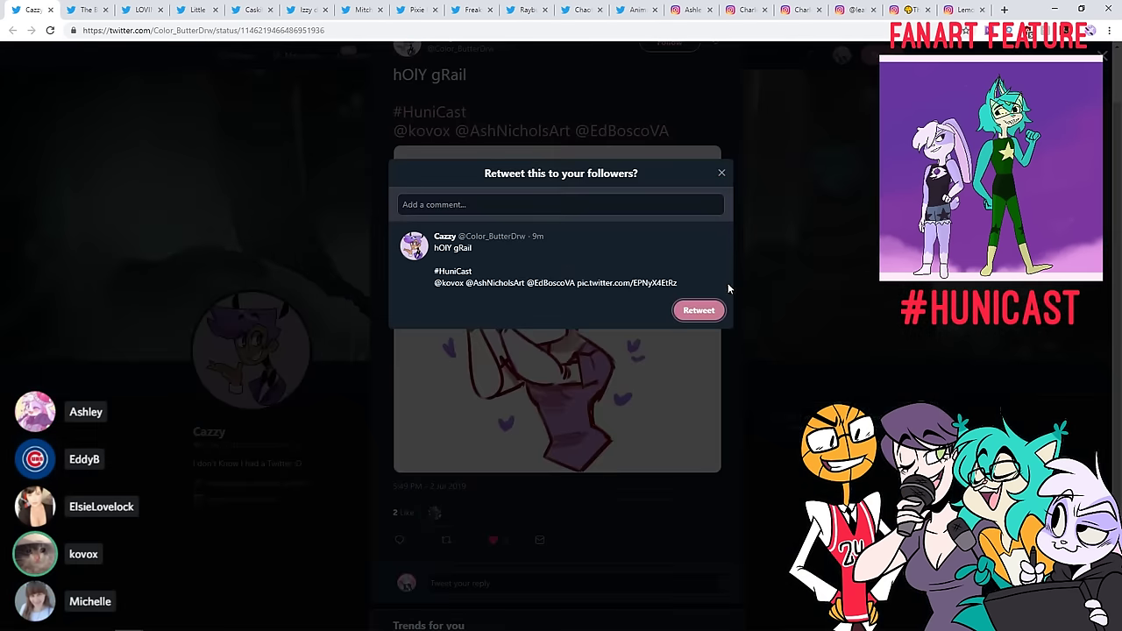
{"action": "left_click", "coordinate": [698, 311]}
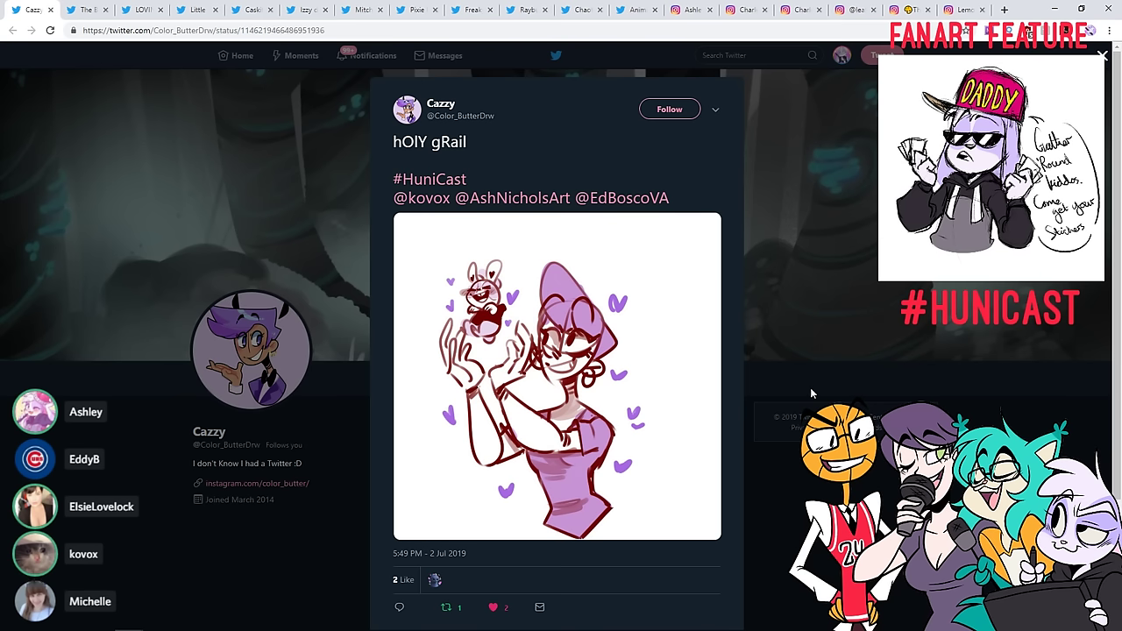
{"action": "left_click", "coordinate": [50, 11]}
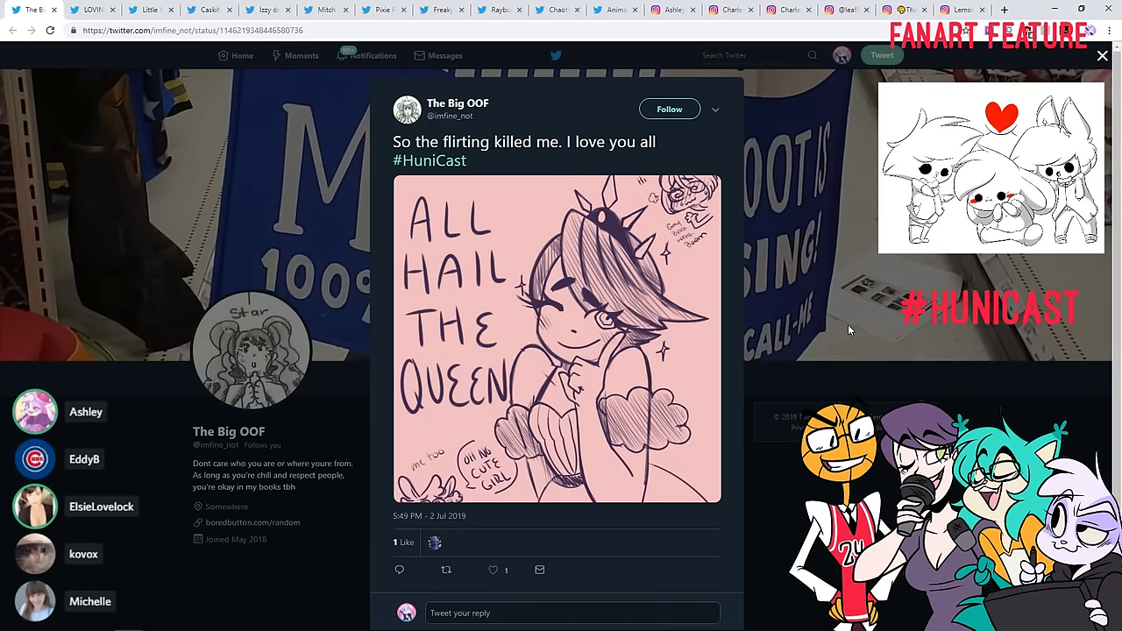
View the "All Hail the Queen" drawing enlarged, like and retweet it, and close its tweet
{"action": "left_click", "coordinate": [553, 310]}
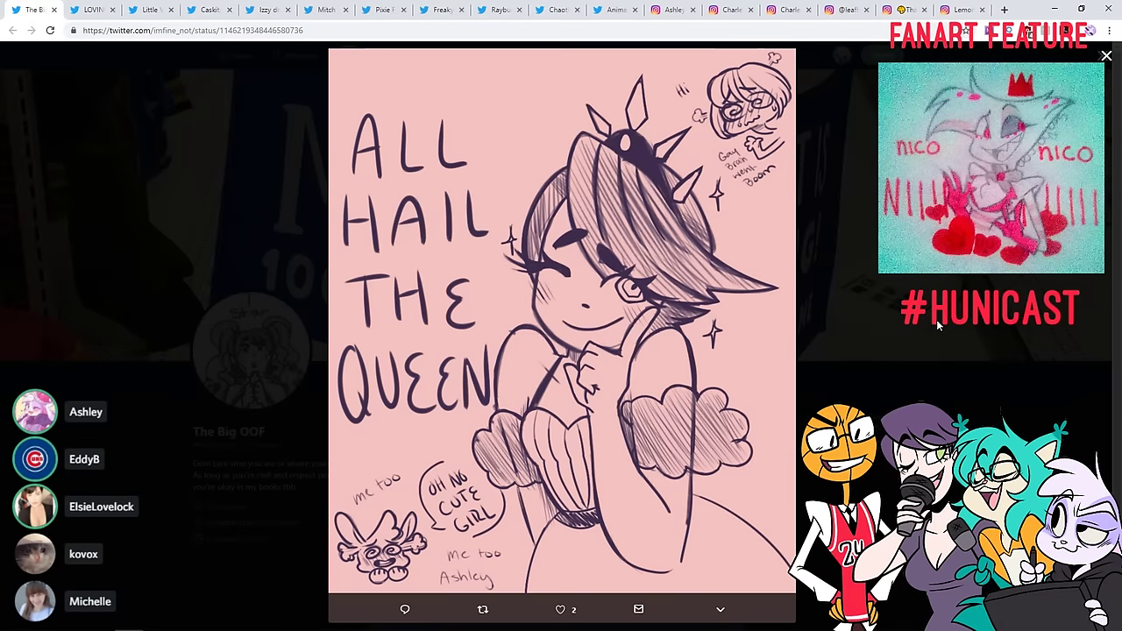
{"action": "left_click", "coordinate": [936, 319]}
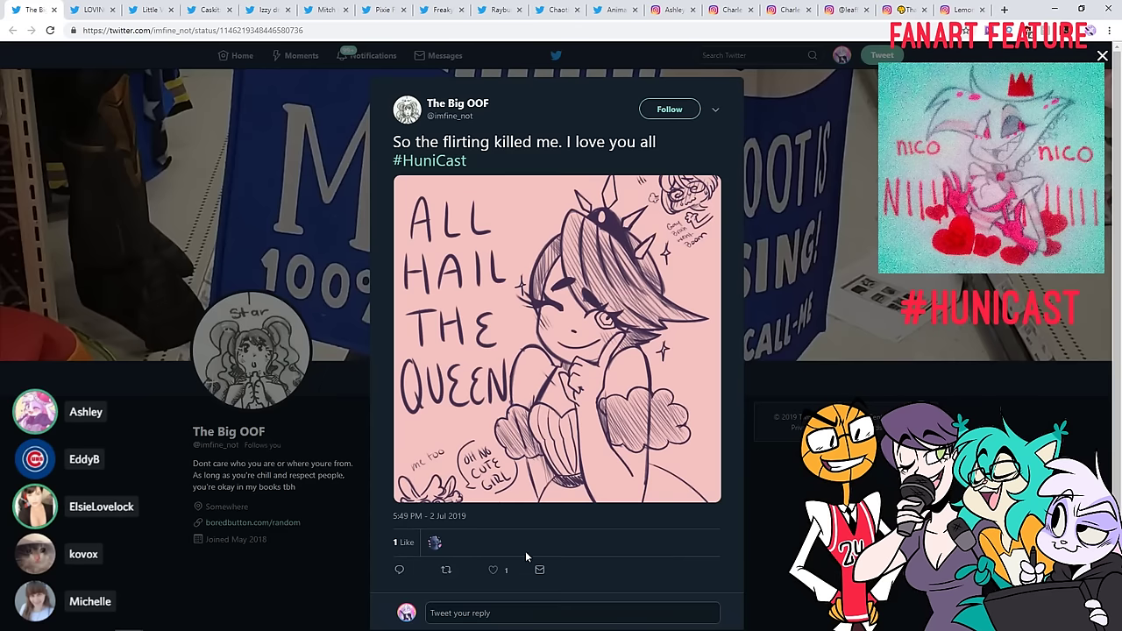
{"action": "left_click", "coordinate": [494, 569]}
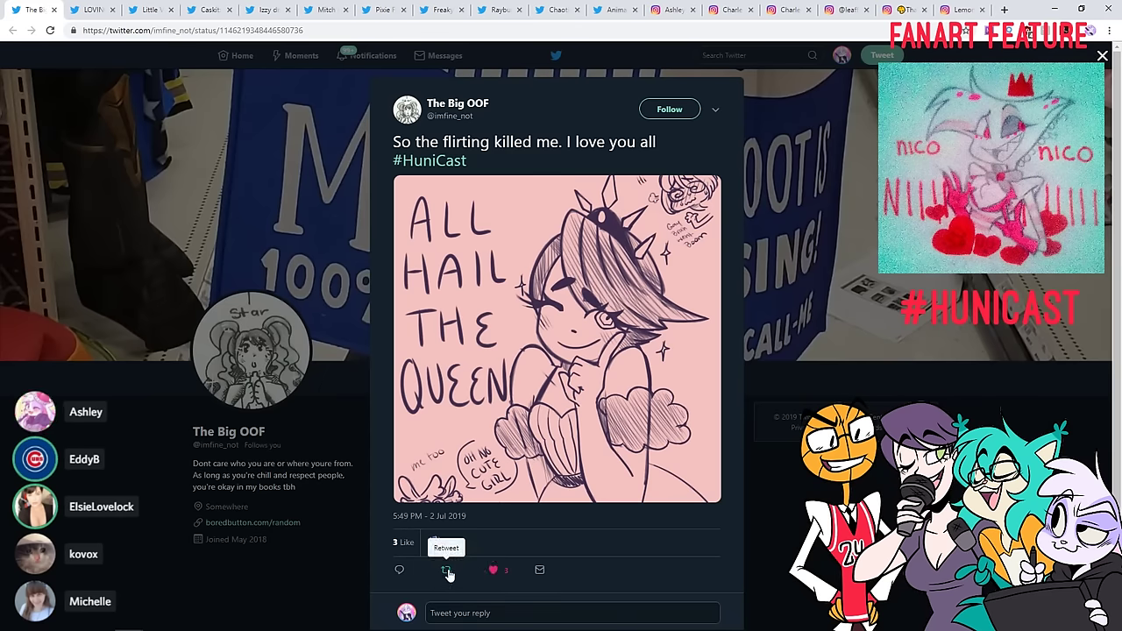
{"action": "left_click", "coordinate": [447, 570]}
{"action": "left_click", "coordinate": [697, 281]}
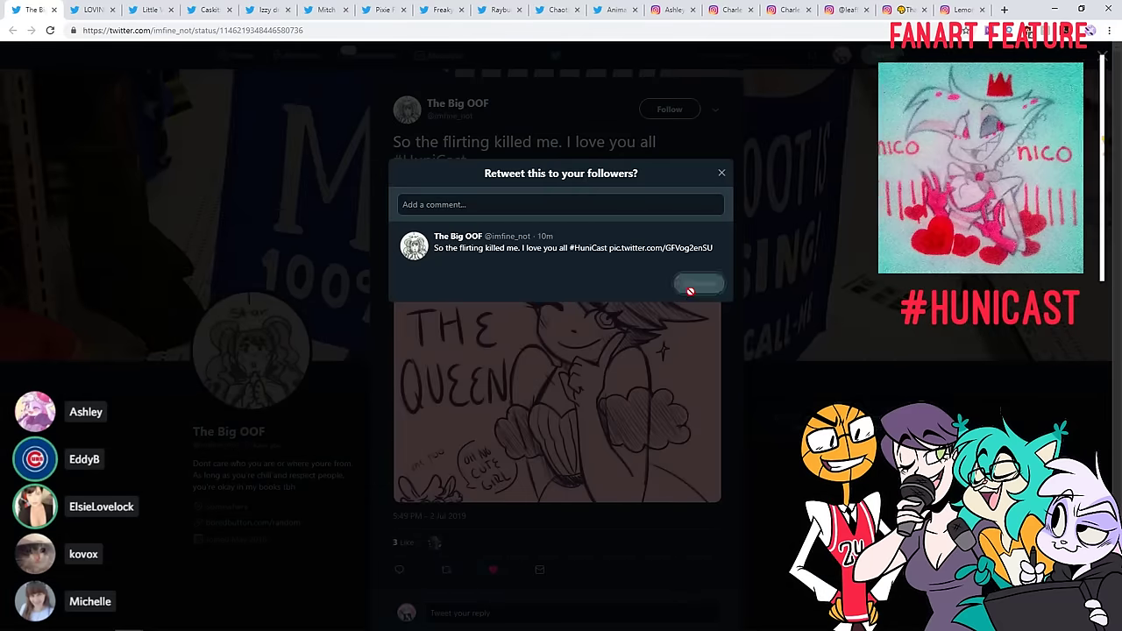
{"action": "left_click", "coordinate": [55, 10]}
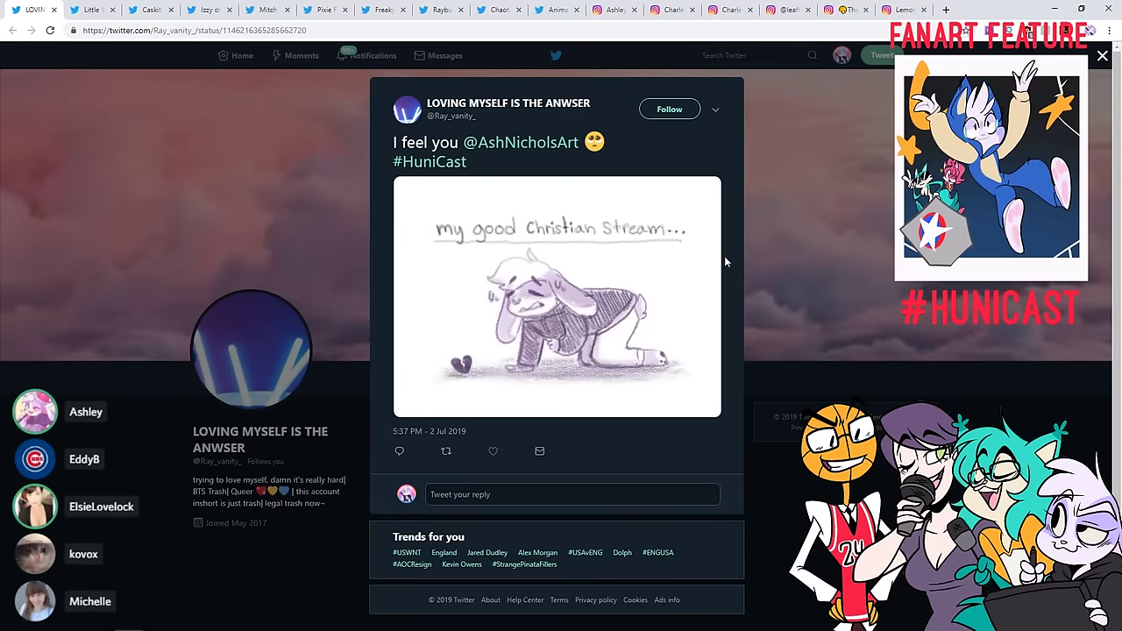
Like and retweet the "my good Christian stream" sketch, and close its tweet
{"action": "left_click", "coordinate": [492, 450]}
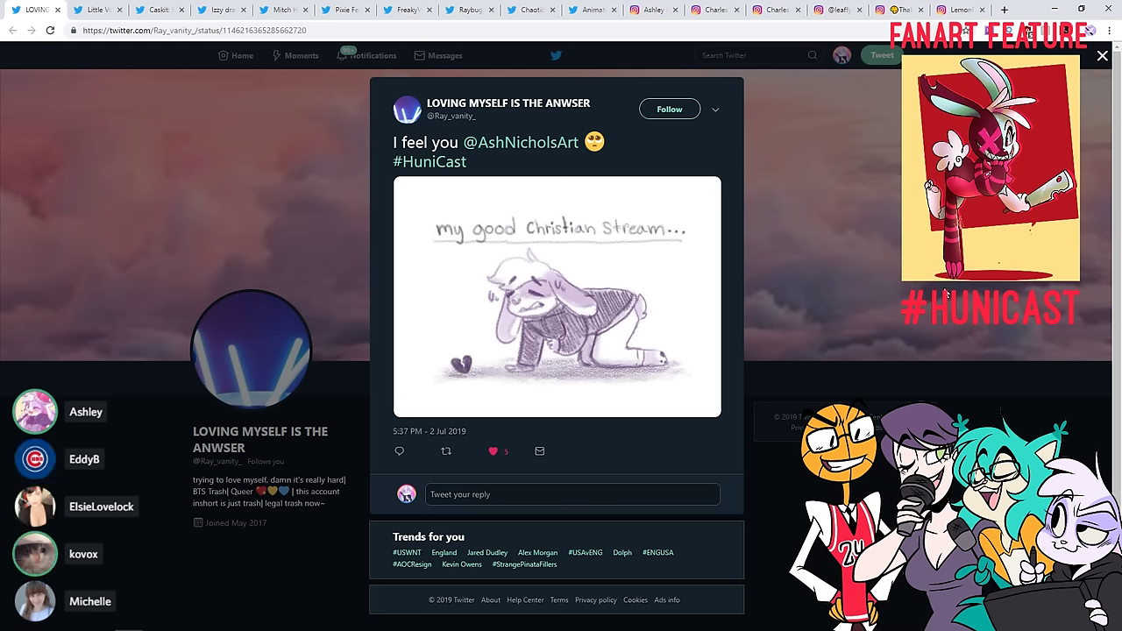
{"action": "left_click", "coordinate": [446, 450]}
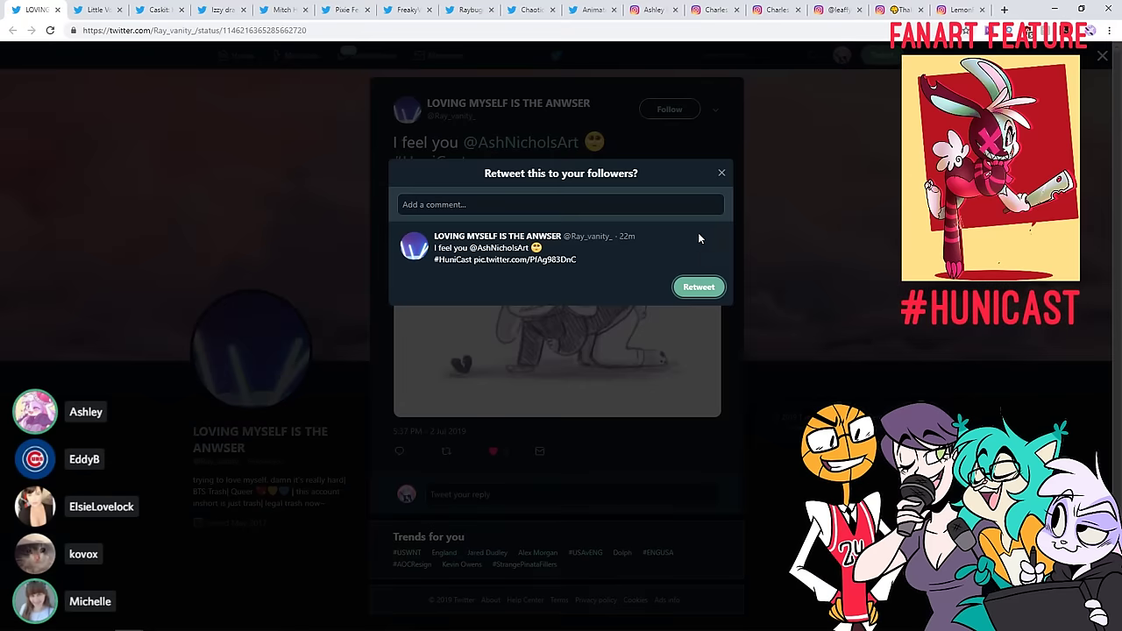
{"action": "left_click", "coordinate": [707, 289]}
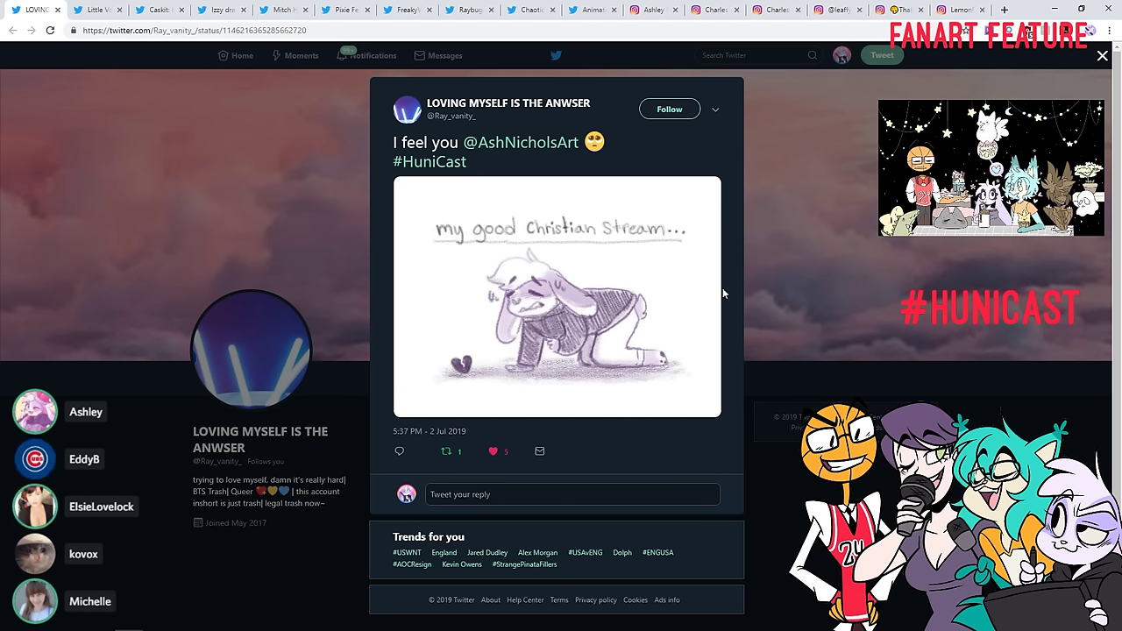
{"action": "left_click", "coordinate": [57, 10]}
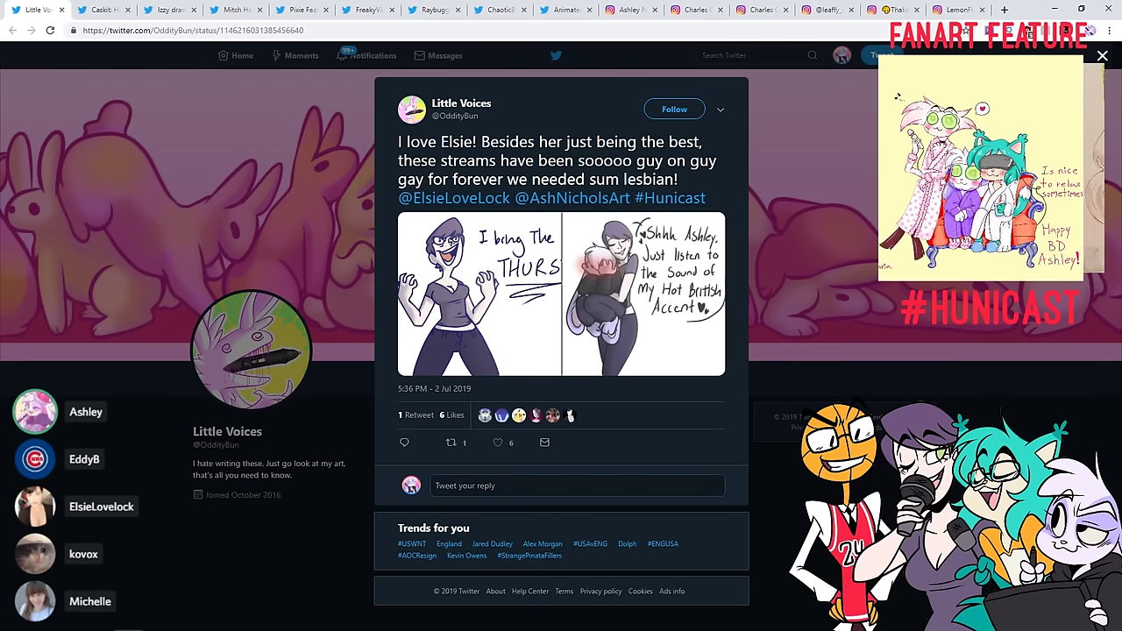
Like and retweet the two-image "I bring the thurst" tweet, viewing both of its drawings enlarged
{"action": "left_click", "coordinate": [498, 442]}
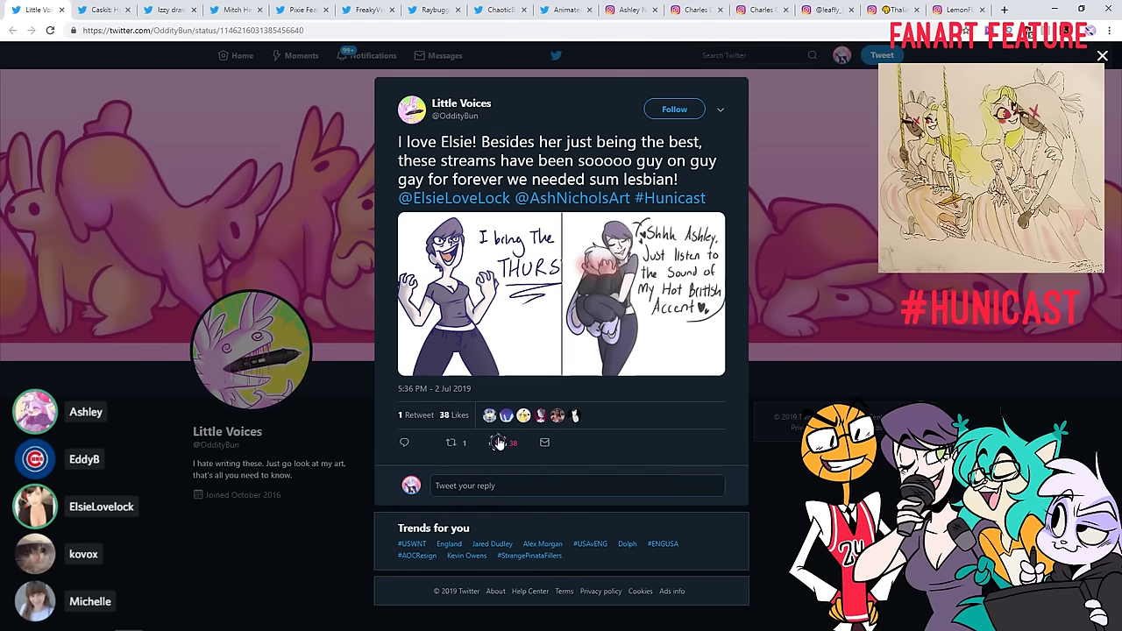
{"action": "left_click", "coordinate": [509, 326]}
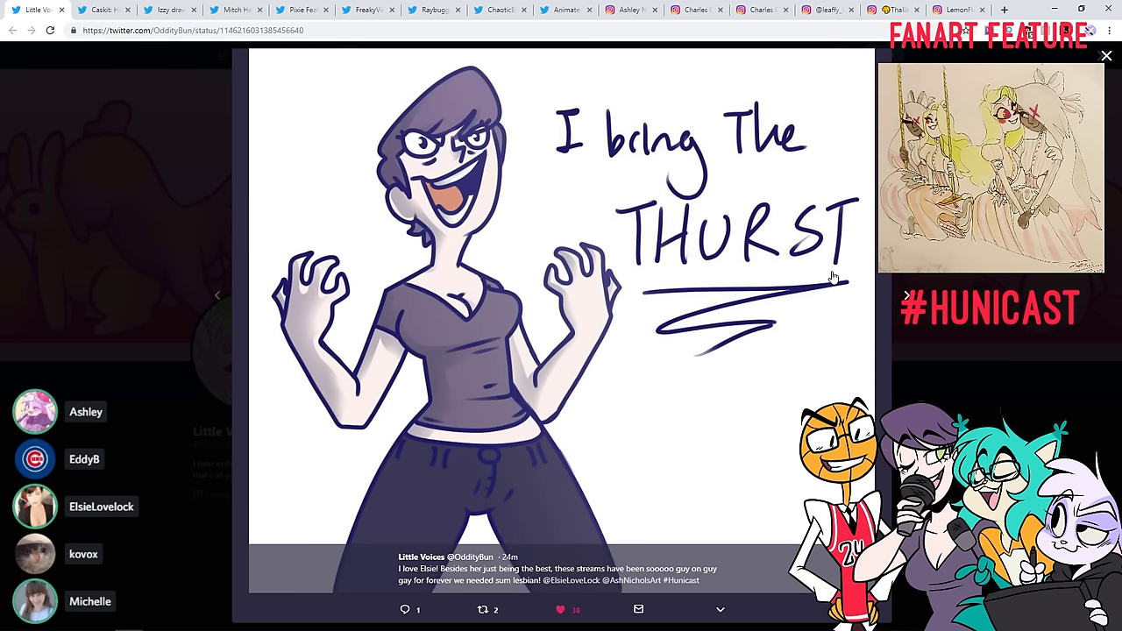
{"action": "left_click", "coordinate": [906, 295]}
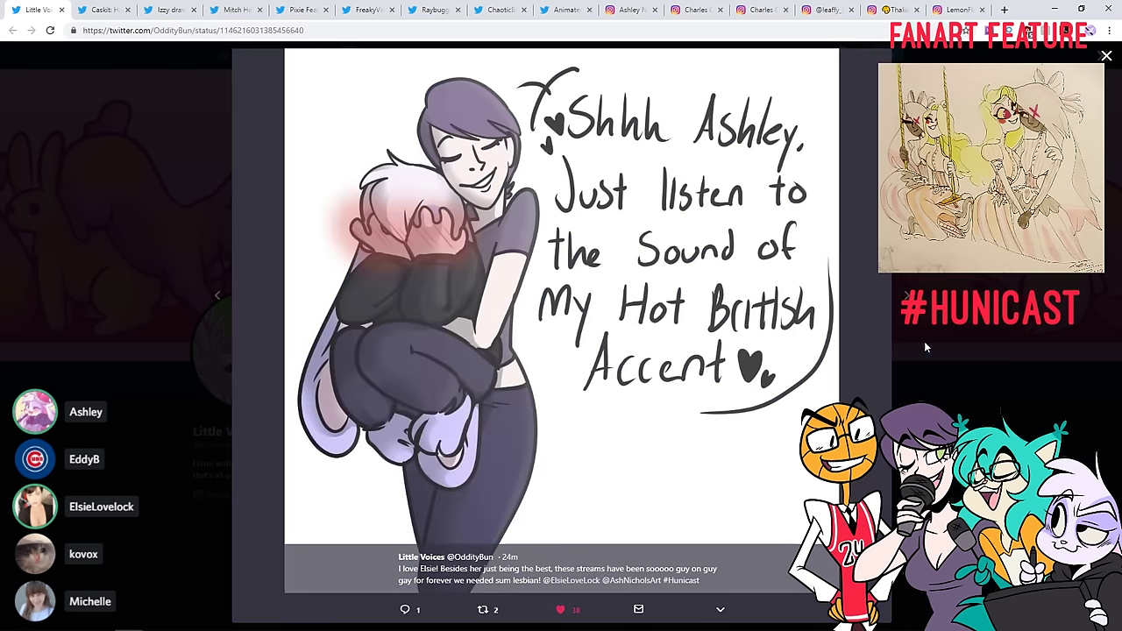
{"action": "left_click", "coordinate": [1012, 388]}
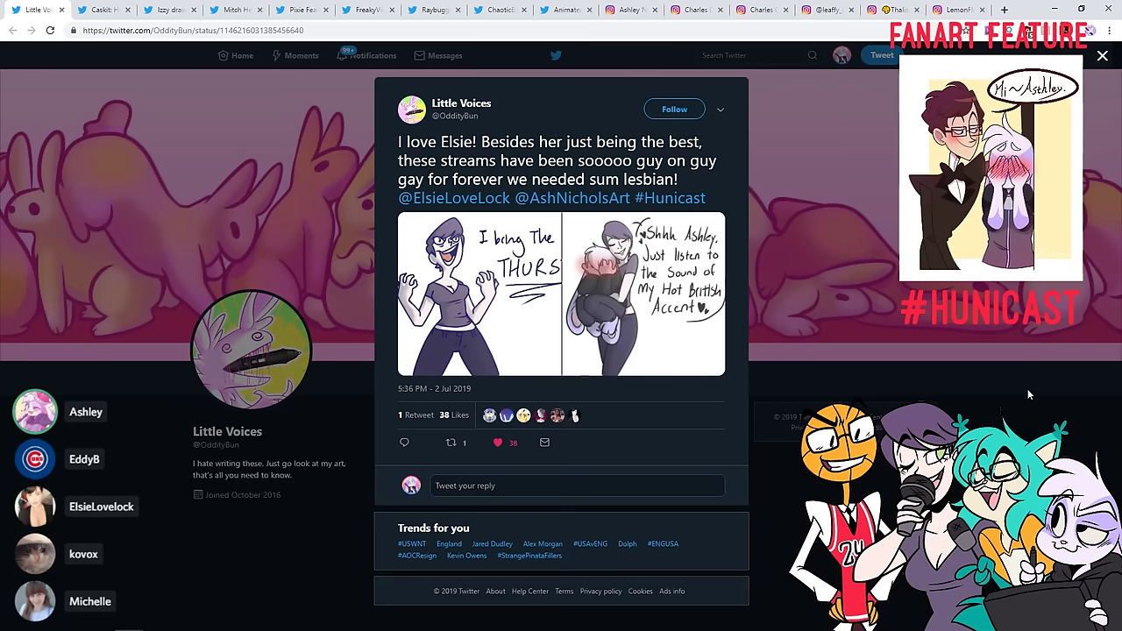
{"action": "left_click", "coordinate": [454, 444]}
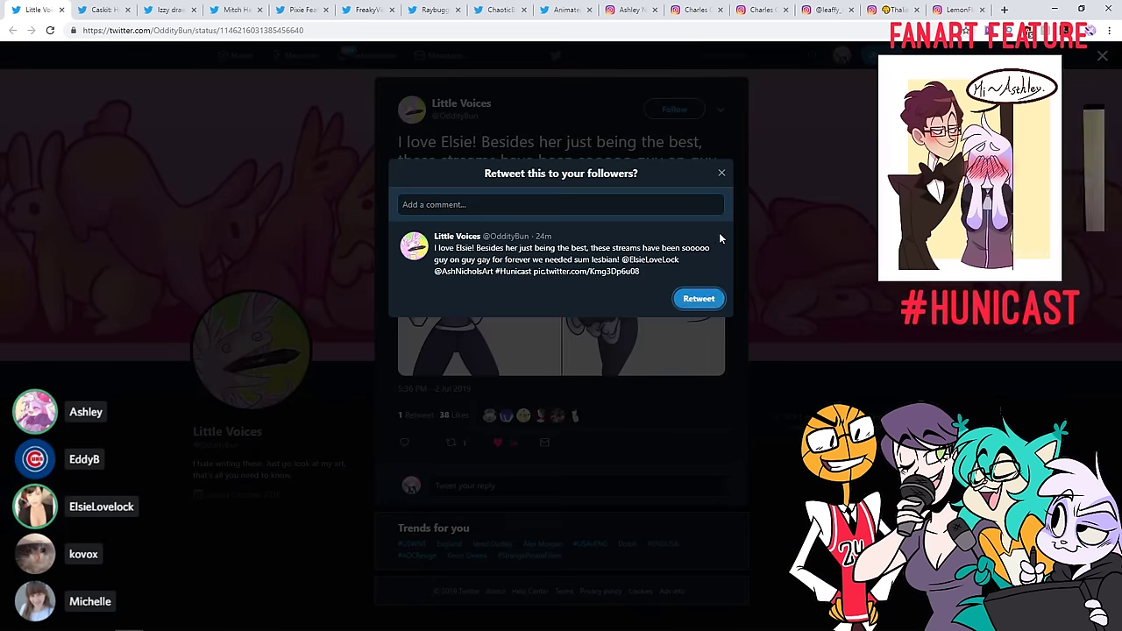
{"action": "left_click", "coordinate": [698, 298]}
{"action": "left_click", "coordinate": [606, 345]}
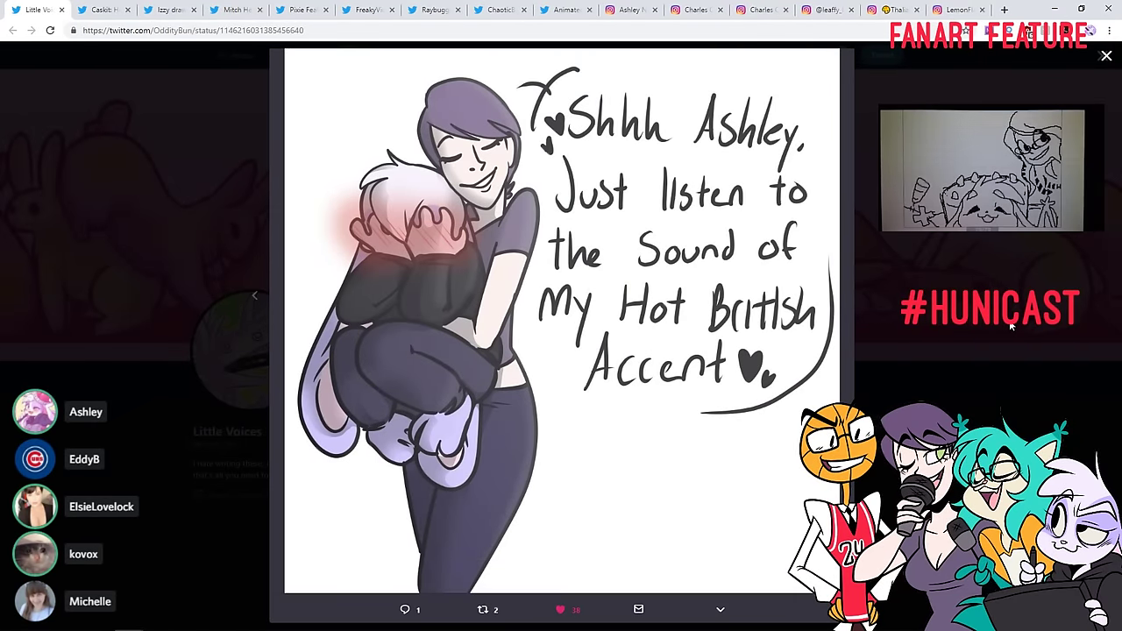
Close the "I bring the thurst" tweet, like the Jack Skellington-style Charlie sketch, view it enlarged, and close its tweet
{"action": "left_click", "coordinate": [920, 315]}
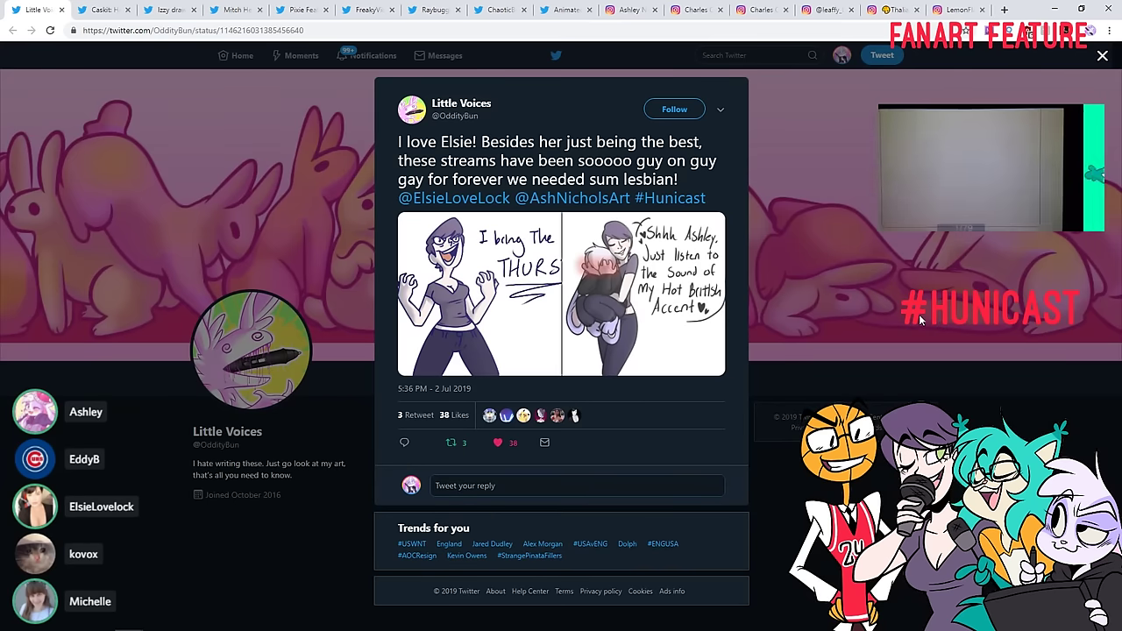
{"action": "left_click", "coordinate": [61, 10]}
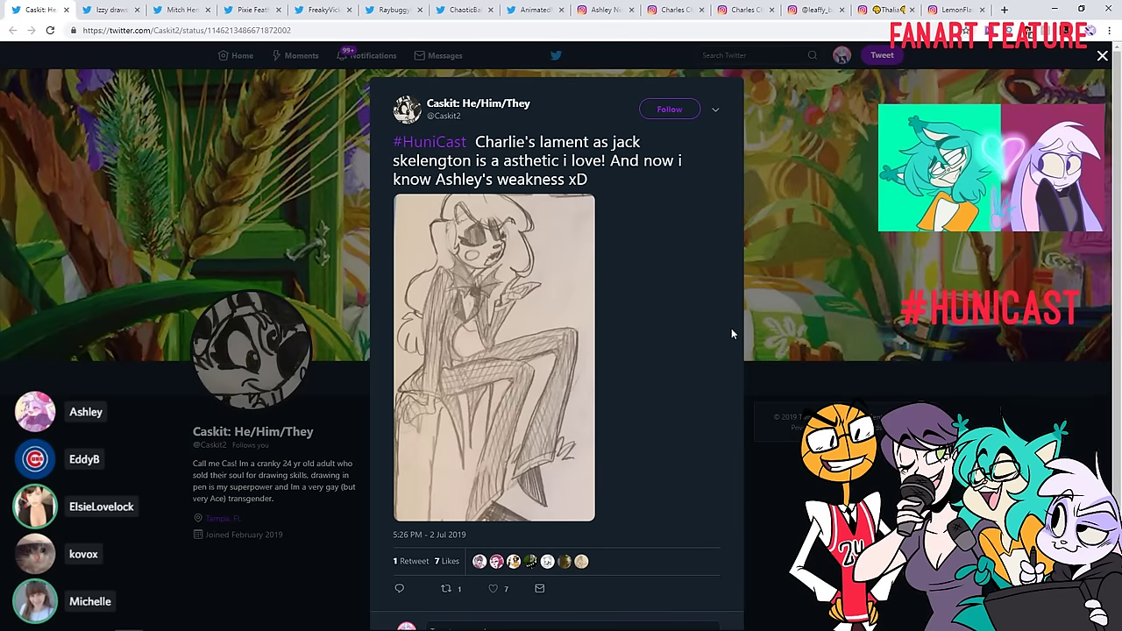
{"action": "left_click", "coordinate": [492, 588]}
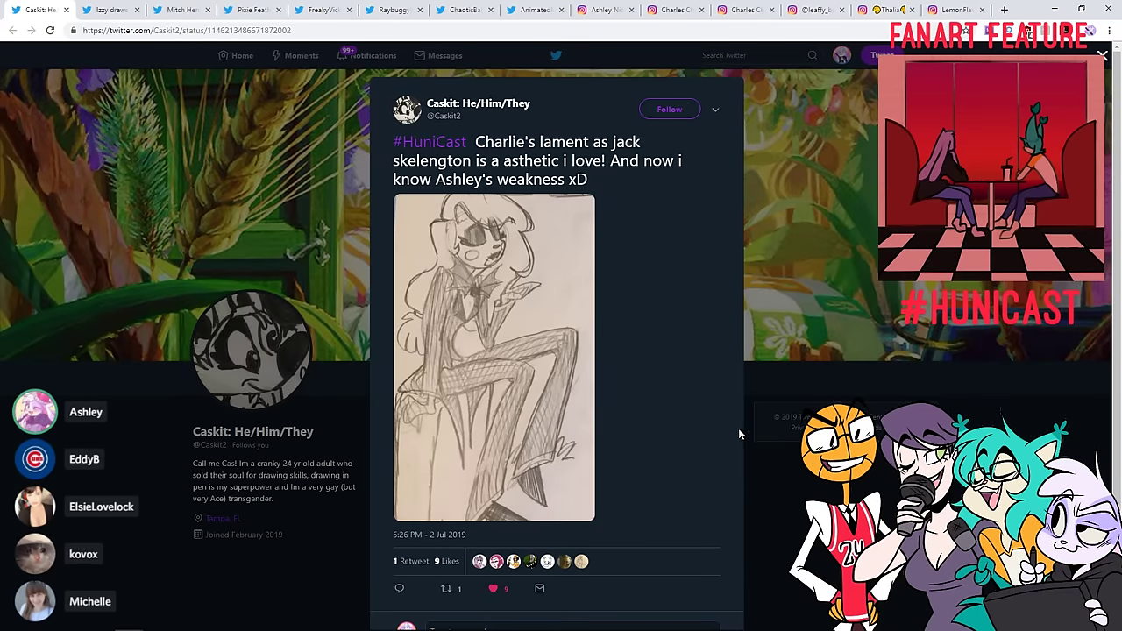
{"action": "left_click", "coordinate": [534, 358]}
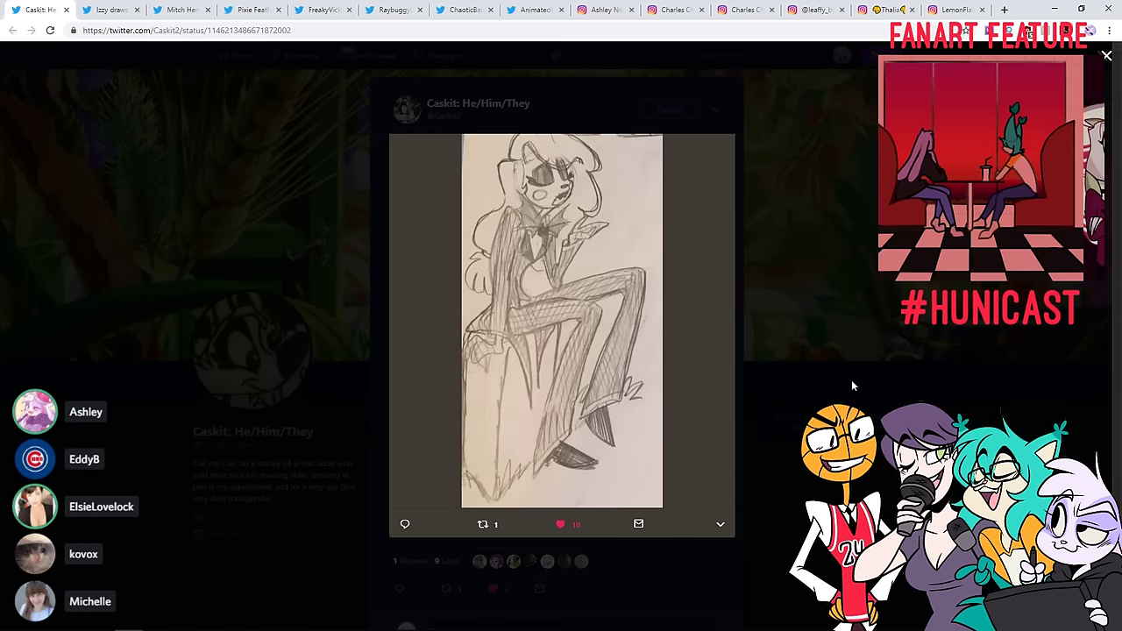
{"action": "left_click", "coordinate": [904, 371]}
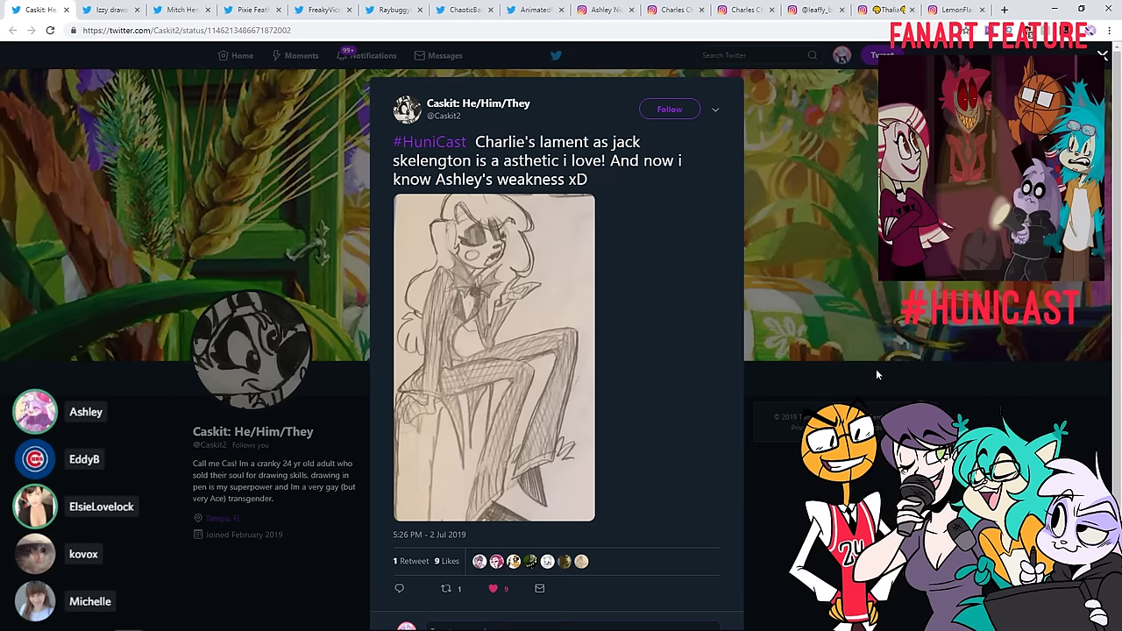
{"action": "left_click", "coordinate": [66, 10]}
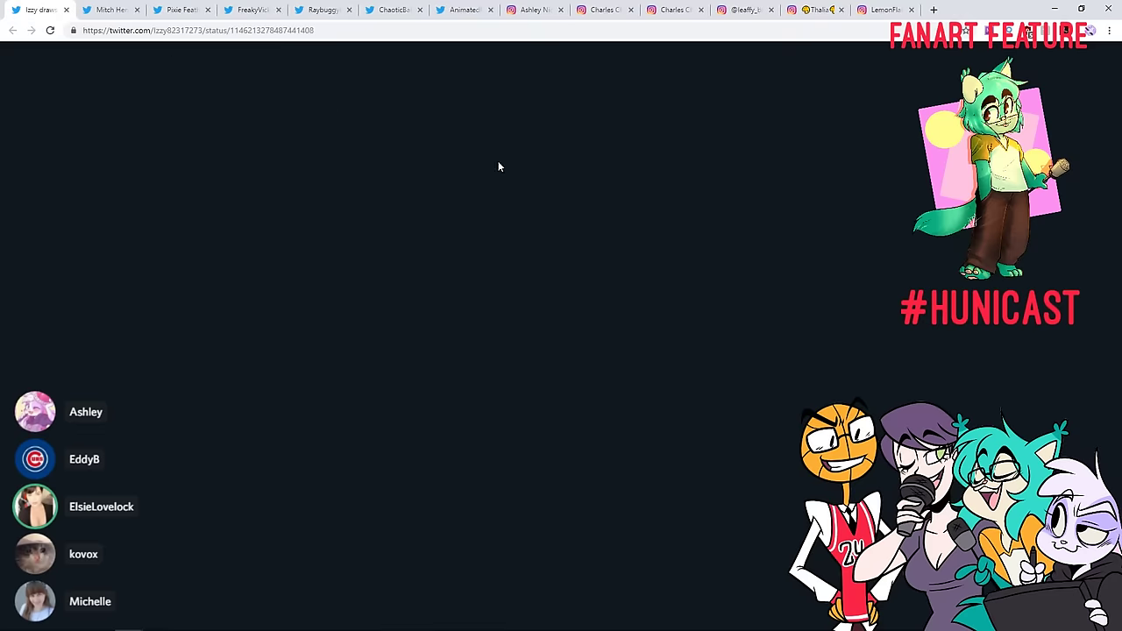
Like the "I'm the conductor of the poop train" painting, and close its tweet
{"action": "left_click", "coordinate": [504, 489]}
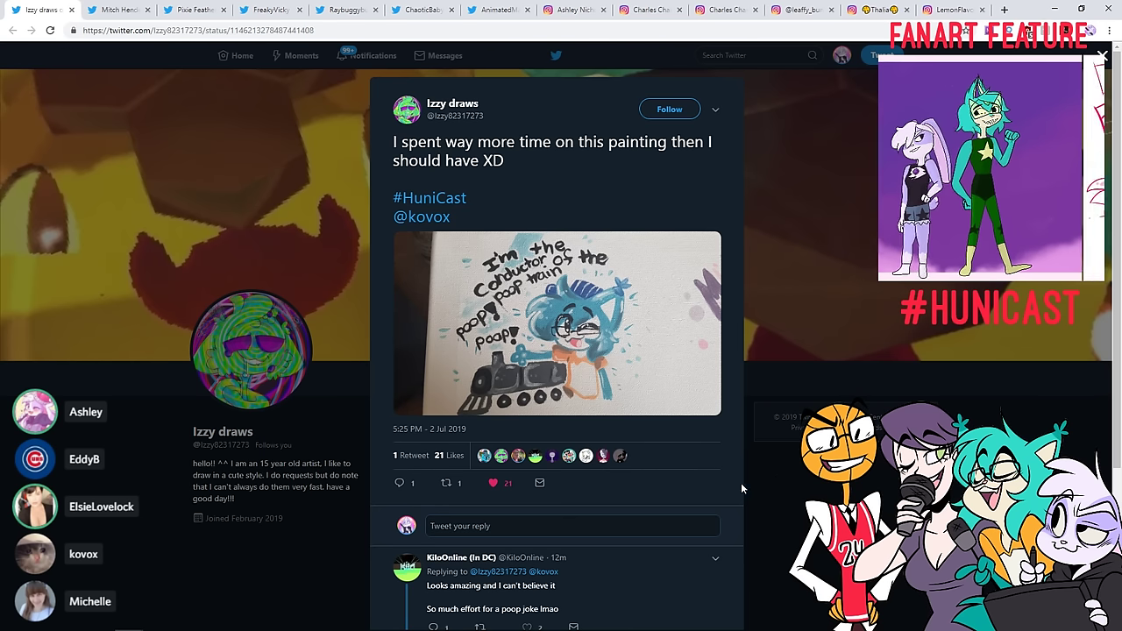
{"action": "left_click", "coordinate": [72, 10]}
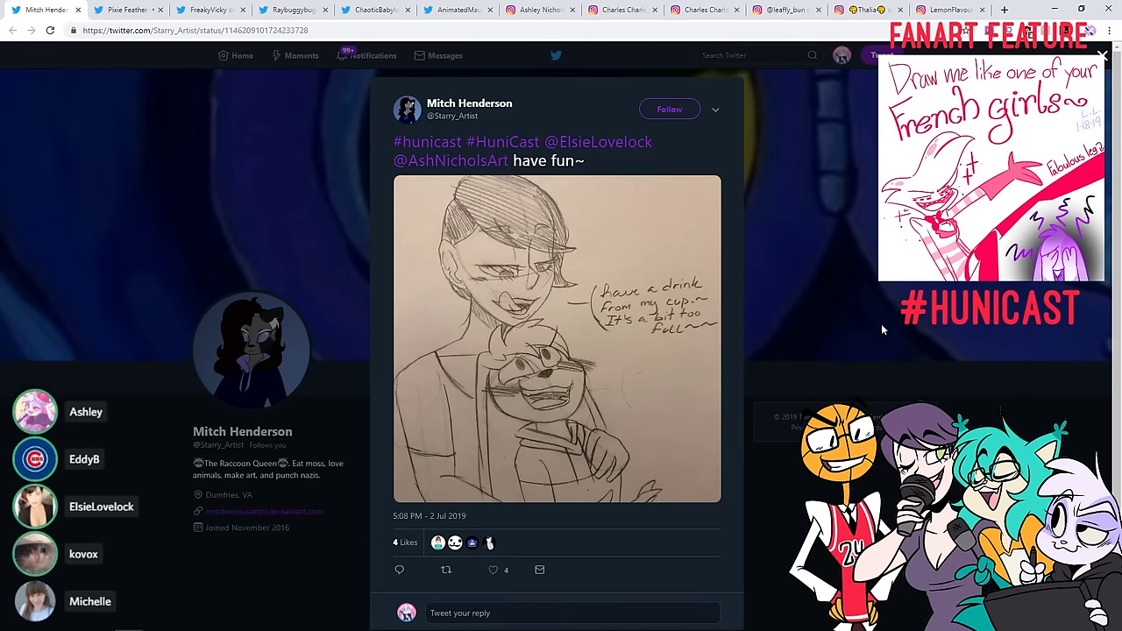
Like the "have a drink from my cup" sketch, view it enlarged, retweet it, and close its tweet
{"action": "left_click", "coordinate": [495, 571]}
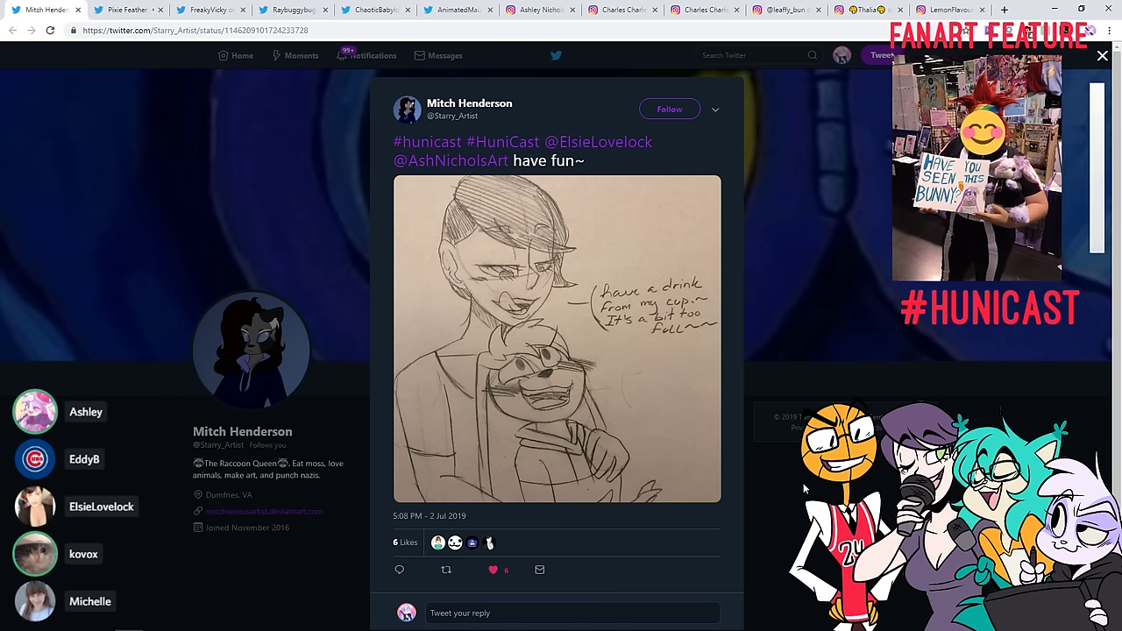
{"action": "left_click", "coordinate": [595, 413]}
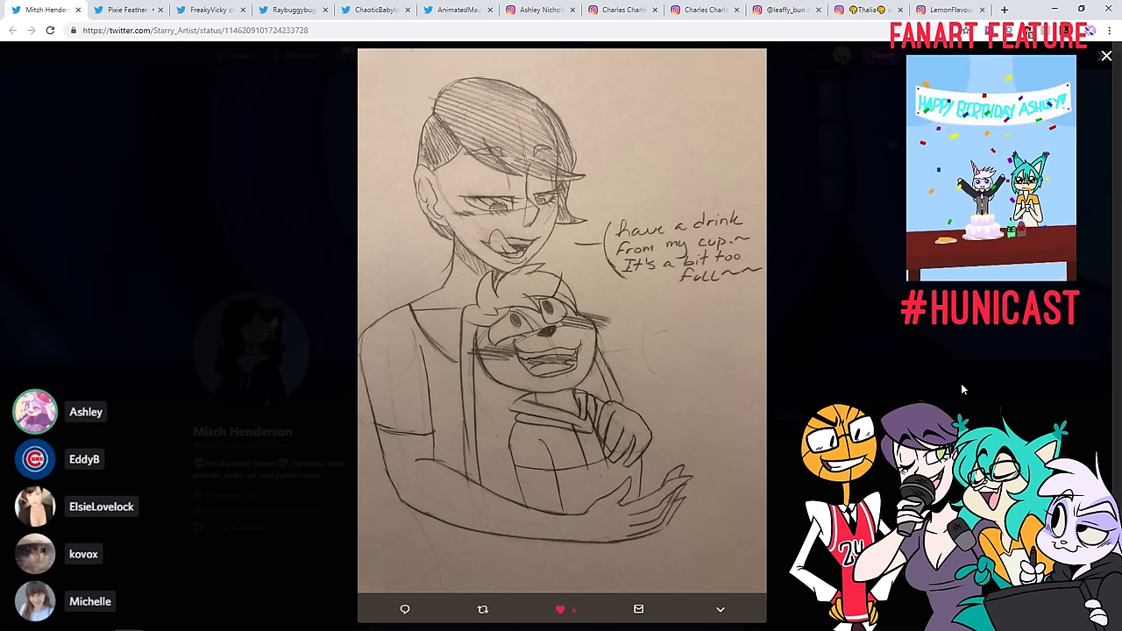
{"action": "left_click", "coordinate": [857, 381]}
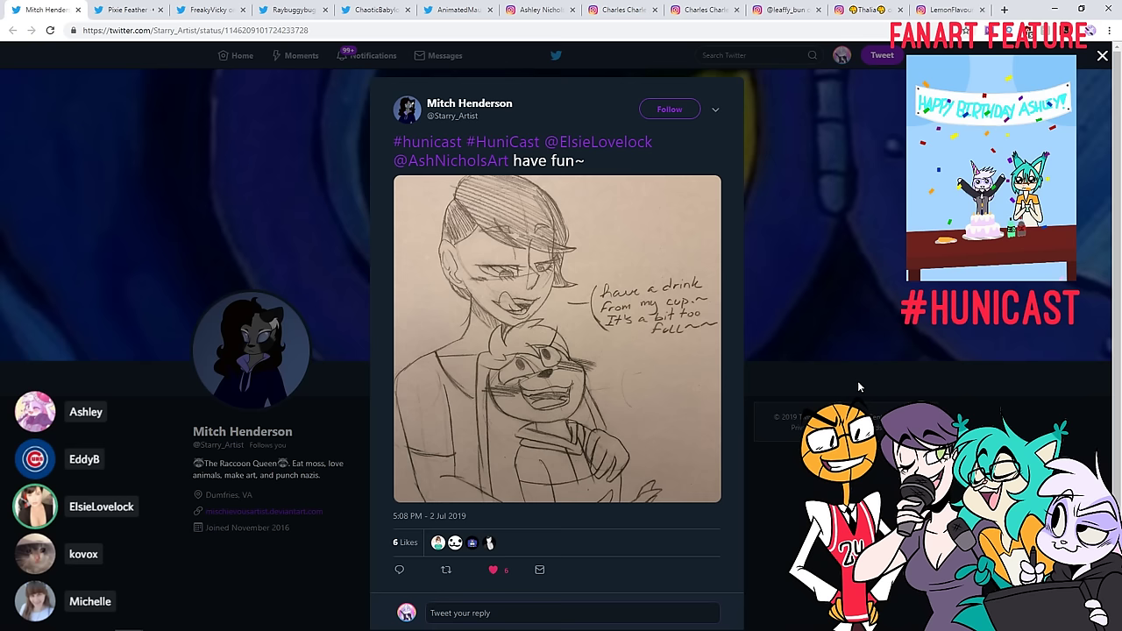
{"action": "left_click", "coordinate": [446, 570]}
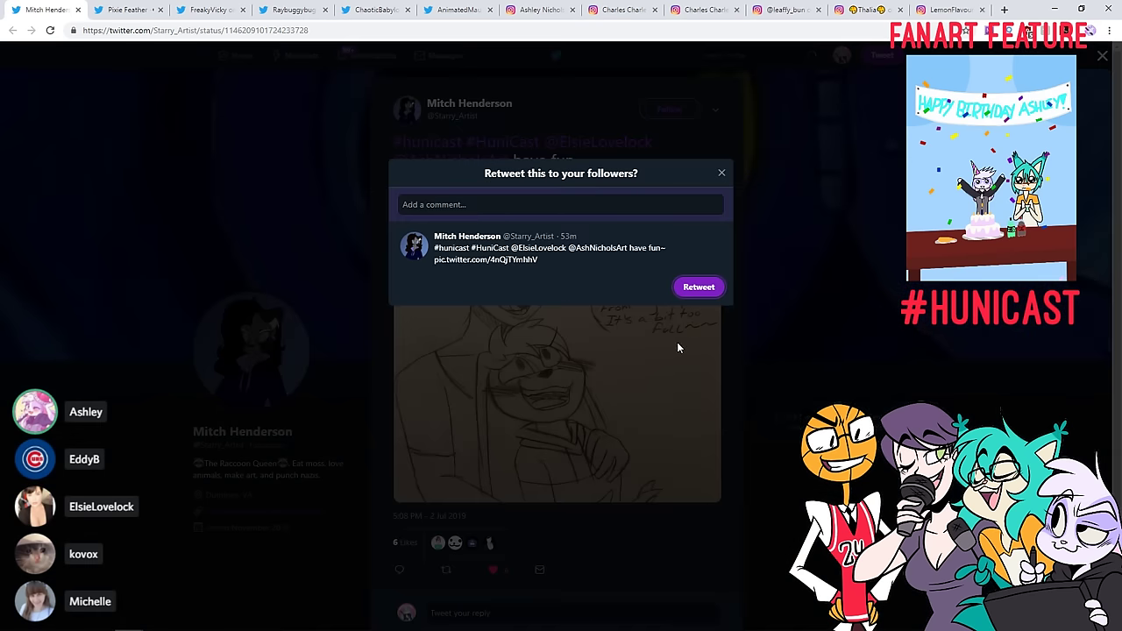
{"action": "left_click", "coordinate": [703, 293]}
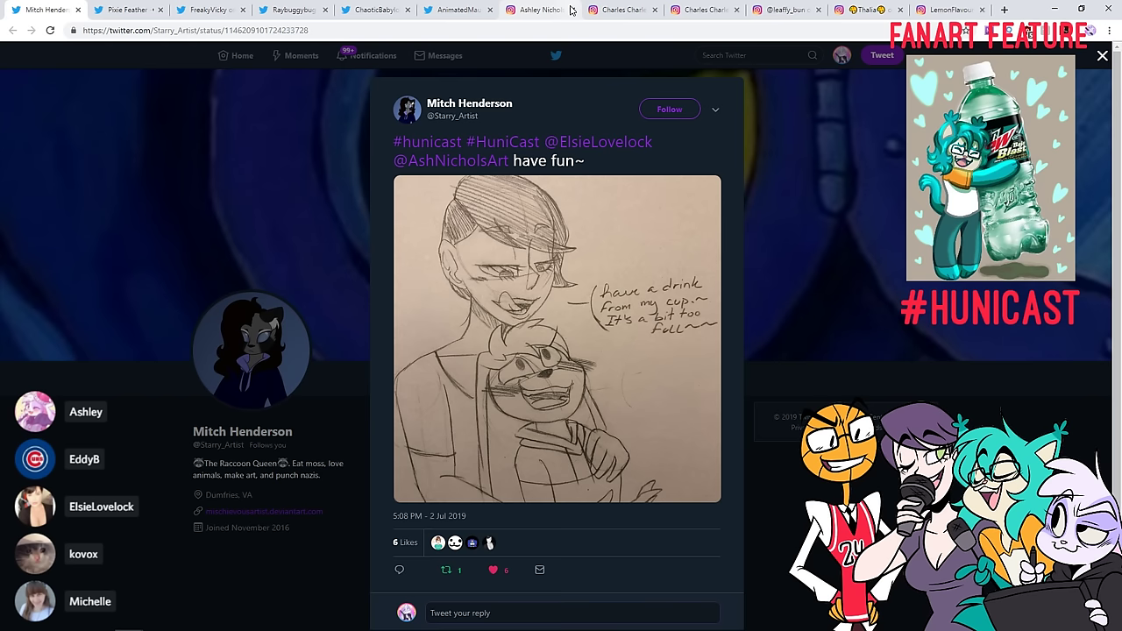
{"action": "left_click", "coordinate": [78, 10]}
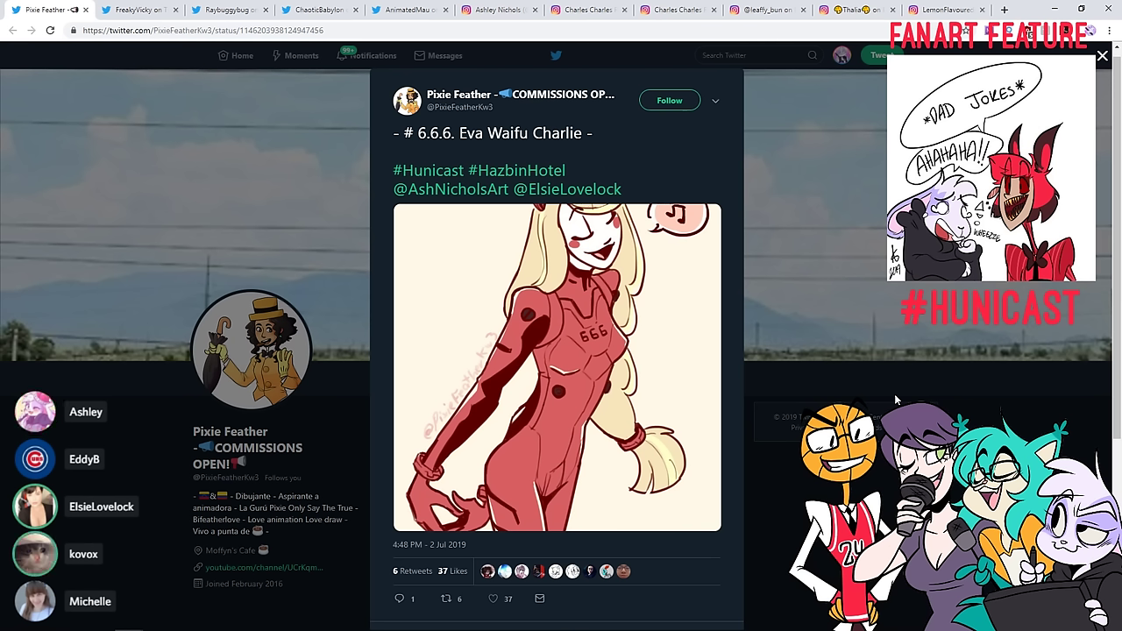
Like the "6.6.6. Eva Waifu Charlie" drawing, view it enlarged, and close its tweet
{"action": "left_click", "coordinate": [493, 599]}
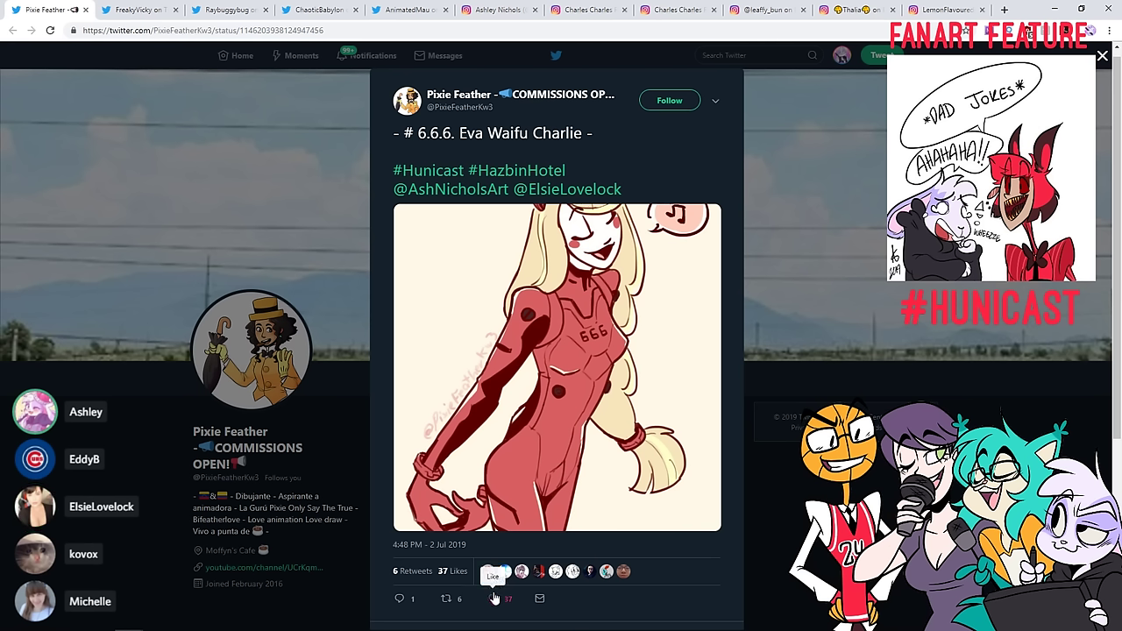
{"action": "left_click", "coordinate": [615, 371]}
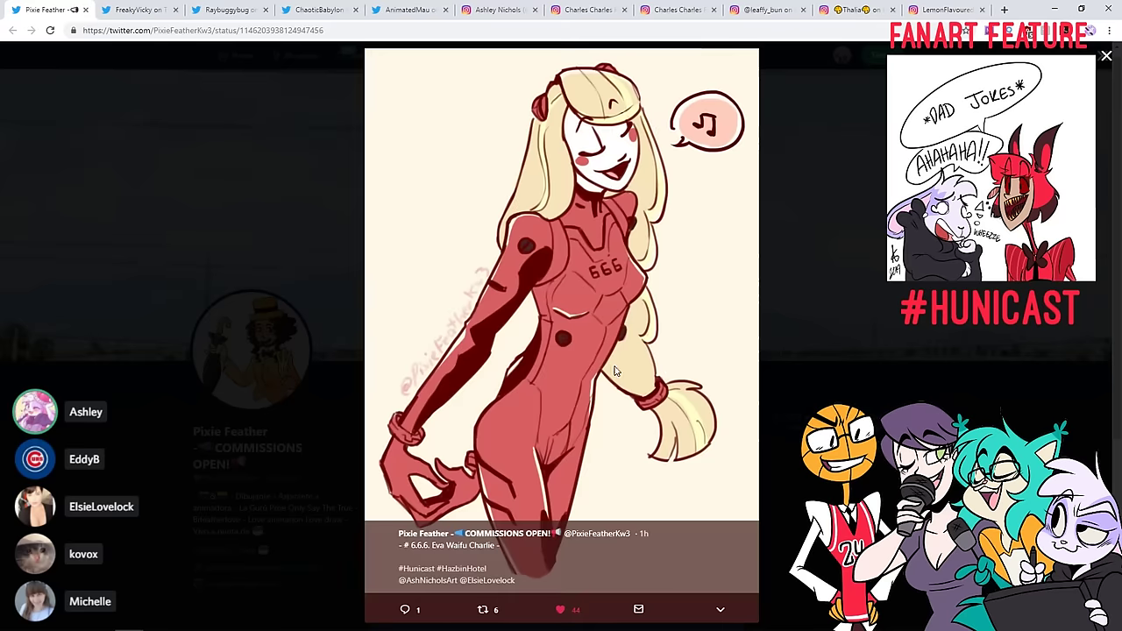
{"action": "left_click", "coordinate": [914, 342]}
{"action": "scroll", "coordinate": [614, 302], "scroll_direction": "down", "scroll_amount": 1}
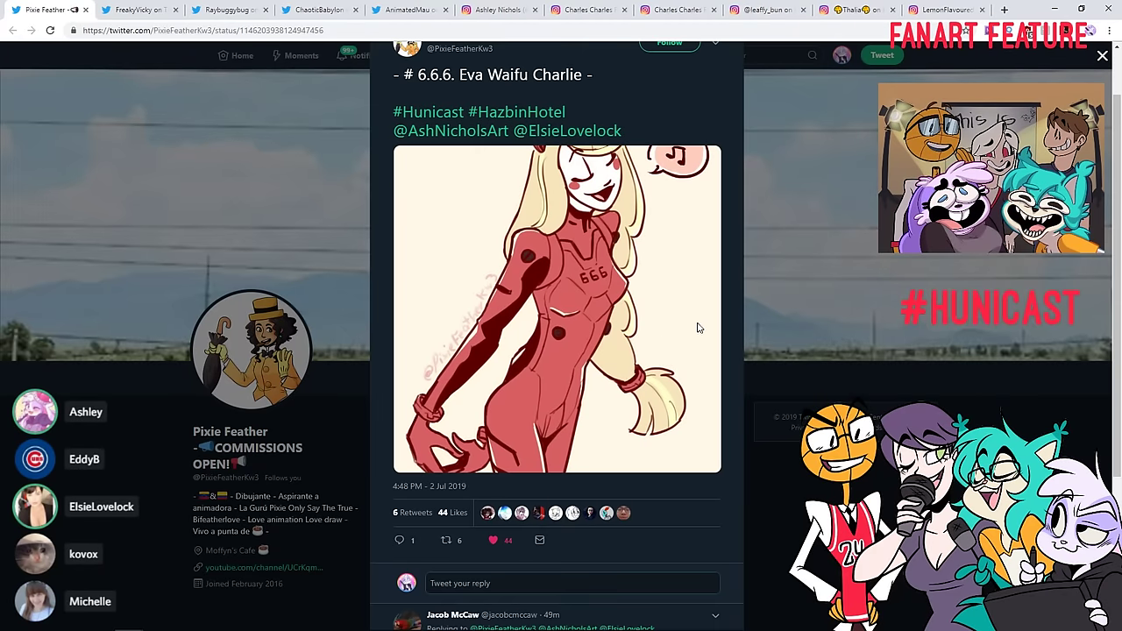
{"action": "left_click", "coordinate": [83, 14]}
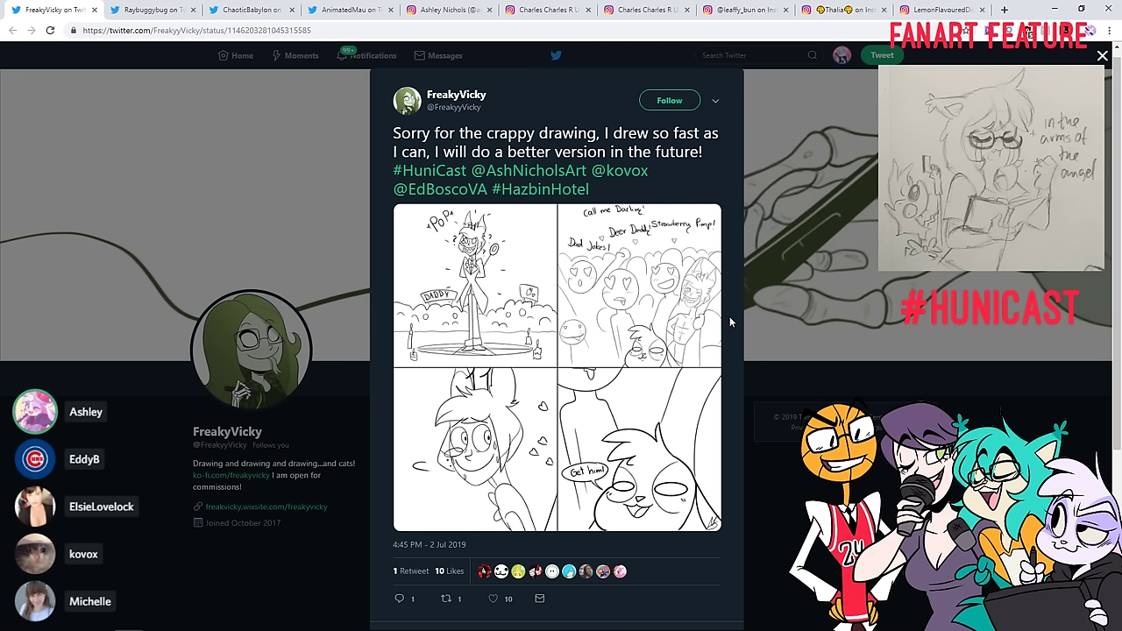
View the four-panel "Daddy" comic enlarged, like and retweet it, and close its tweet
{"action": "left_click", "coordinate": [648, 317]}
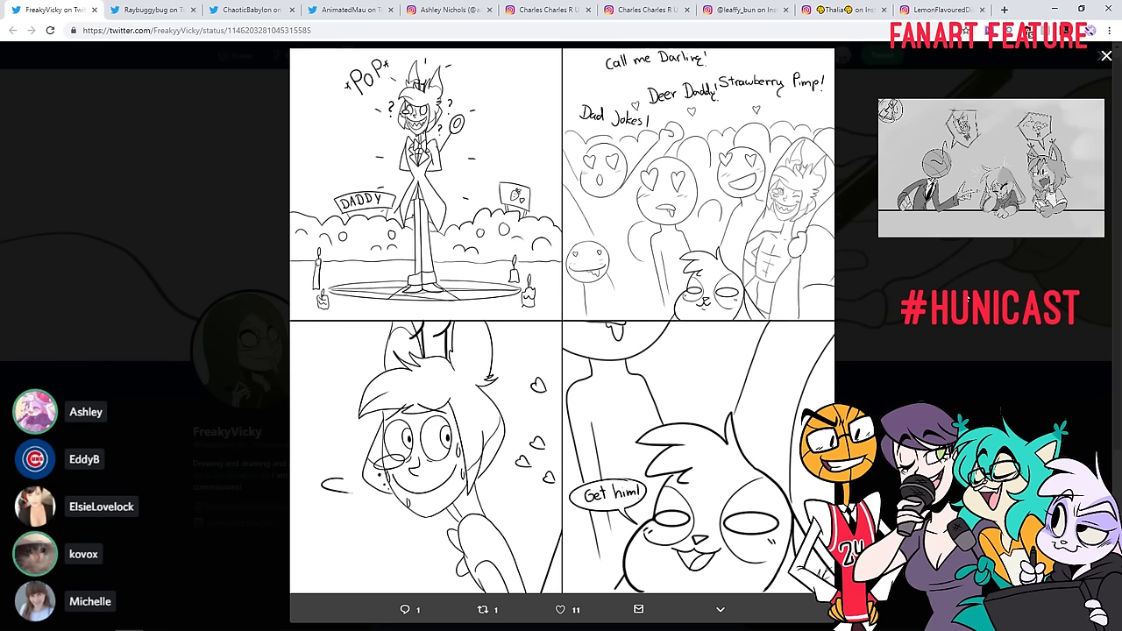
{"action": "left_click", "coordinate": [936, 351]}
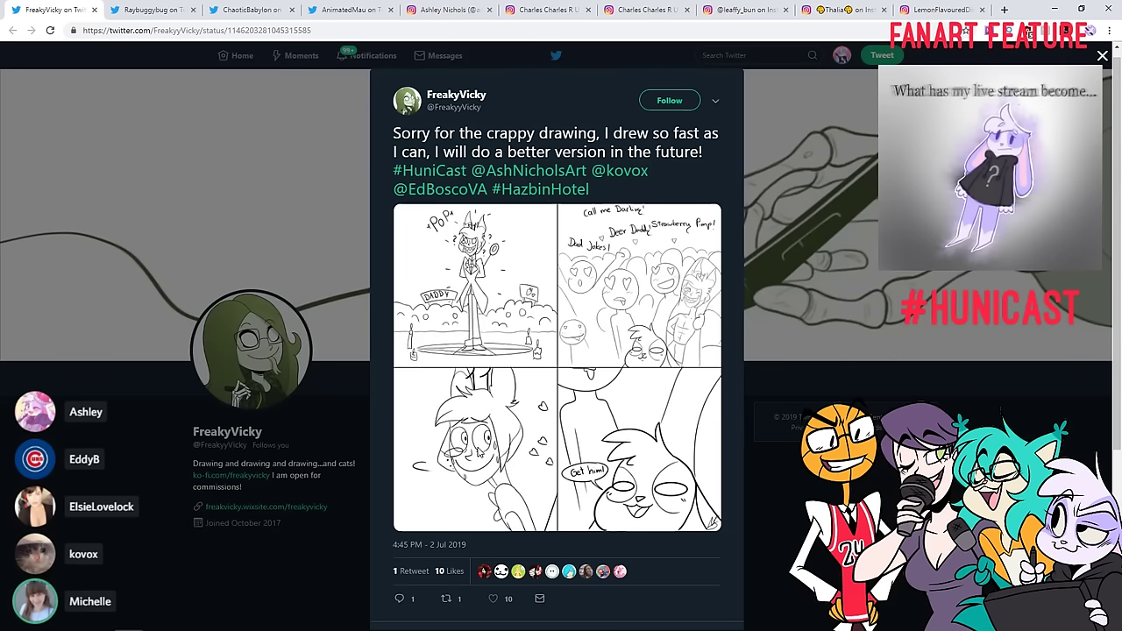
{"action": "left_click", "coordinate": [492, 599]}
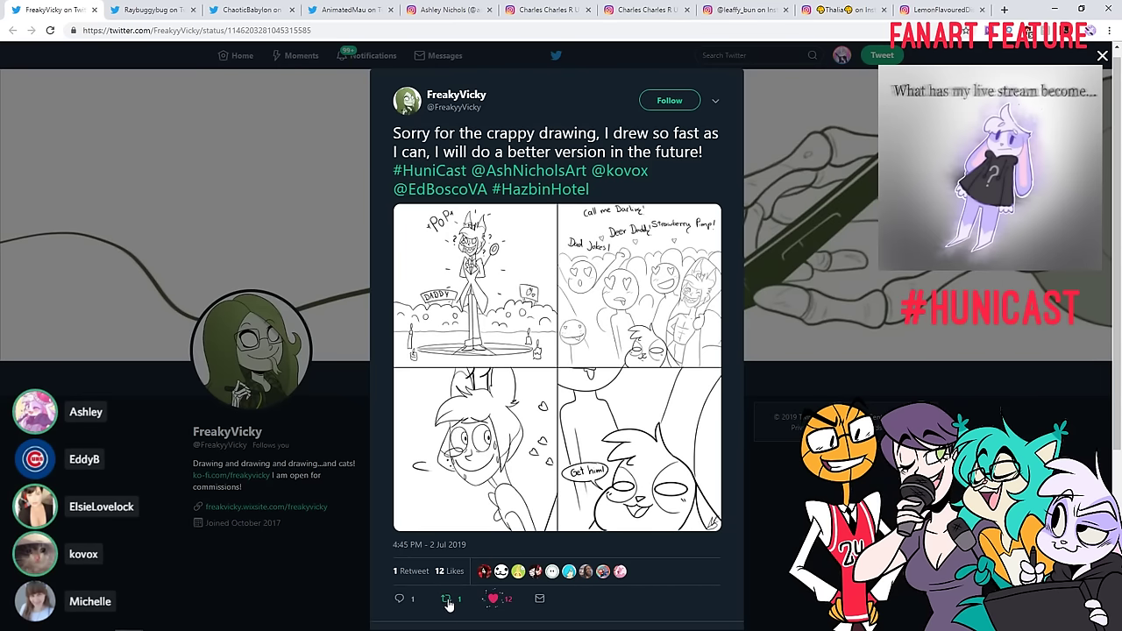
{"action": "left_click", "coordinate": [446, 598]}
{"action": "left_click", "coordinate": [699, 312]}
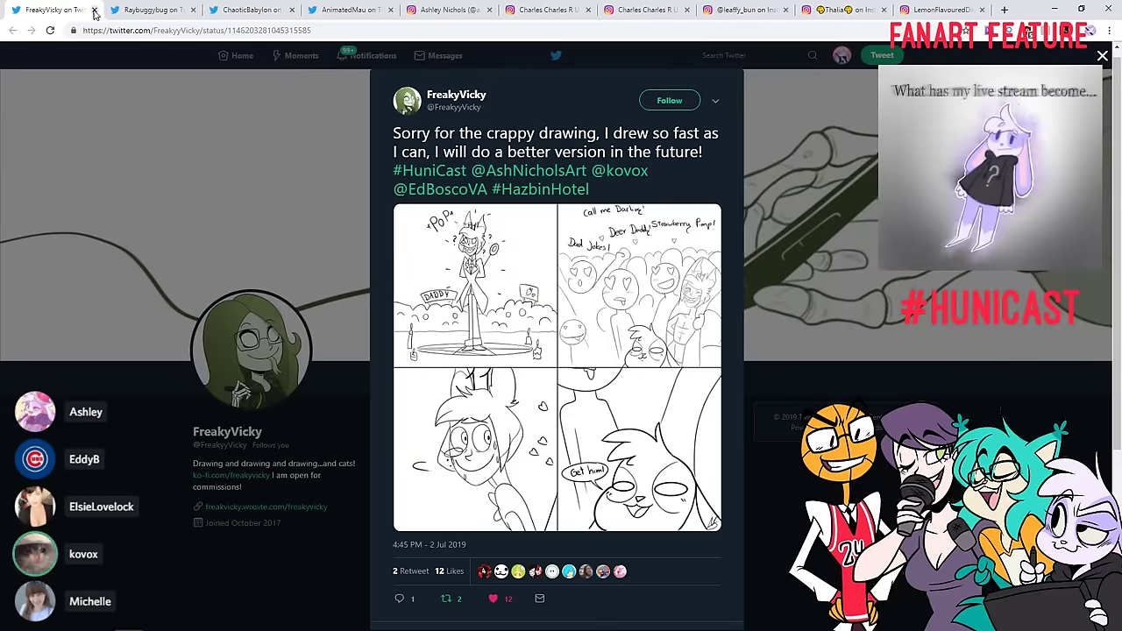
{"action": "key", "text": "ctrl+w"}
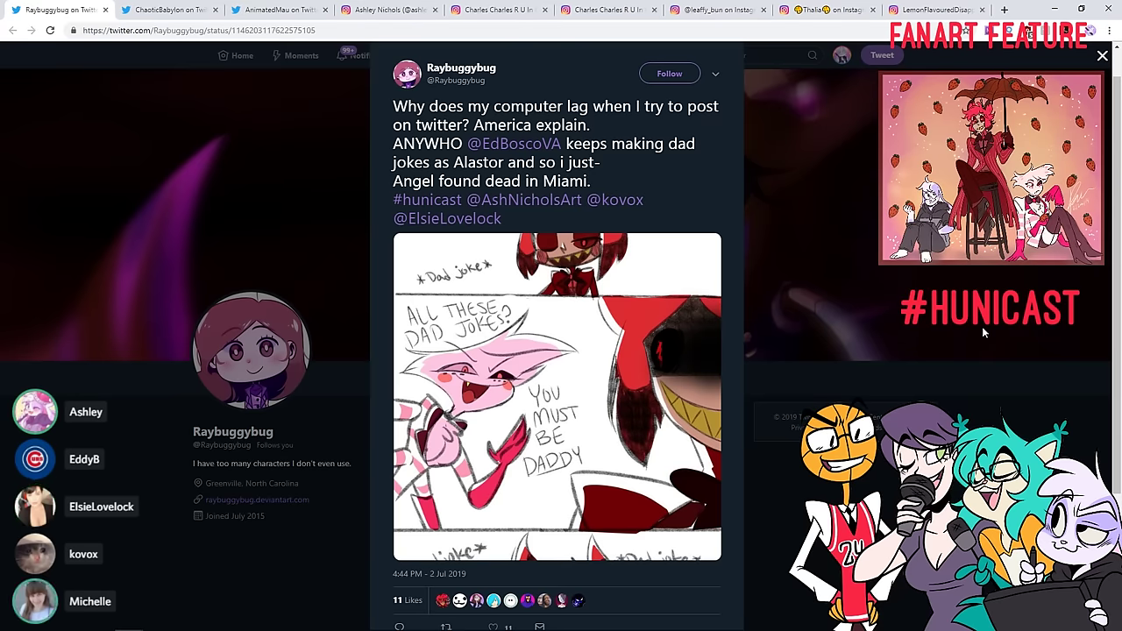
View the "All these dad jokes?" comic enlarged, like and retweet it, and close its tweet
{"action": "left_click", "coordinate": [650, 320]}
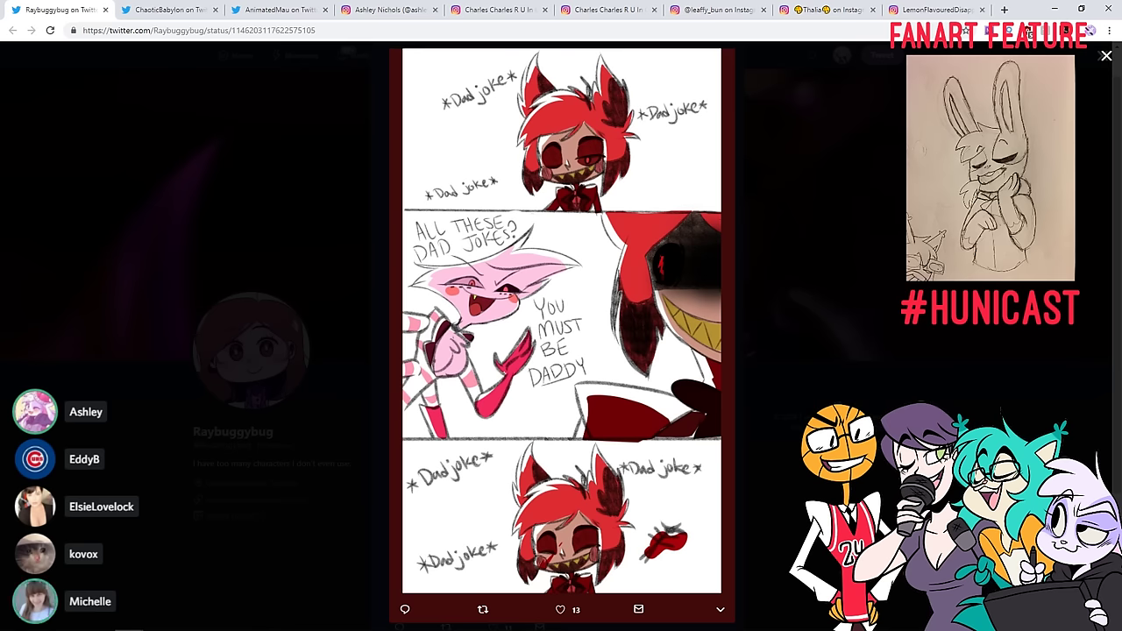
{"action": "left_click", "coordinate": [785, 531]}
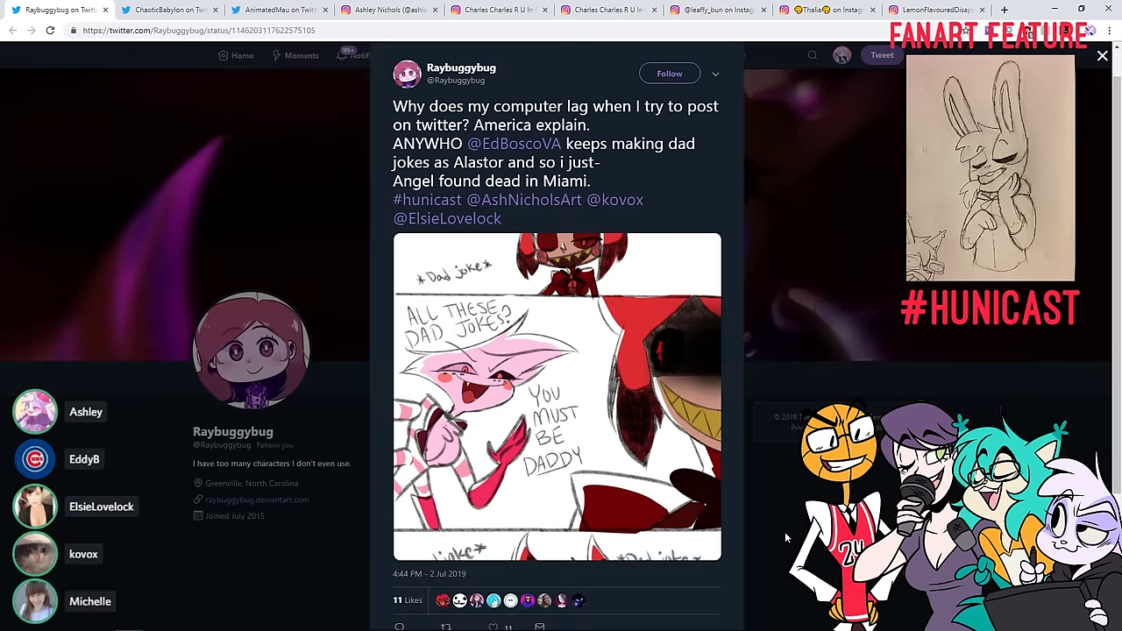
{"action": "scroll", "coordinate": [499, 593], "scroll_direction": "down", "scroll_amount": 1}
{"action": "left_click", "coordinate": [494, 511]}
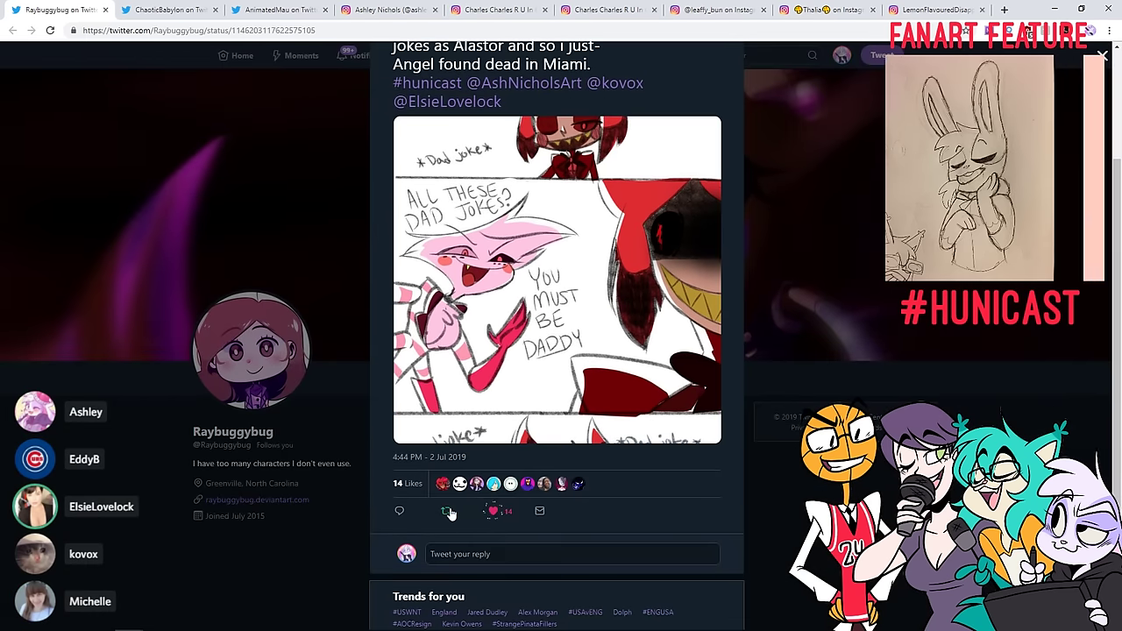
{"action": "left_click", "coordinate": [447, 511]}
{"action": "left_click", "coordinate": [697, 308]}
{"action": "scroll", "coordinate": [640, 345], "scroll_direction": "up", "scroll_amount": 1}
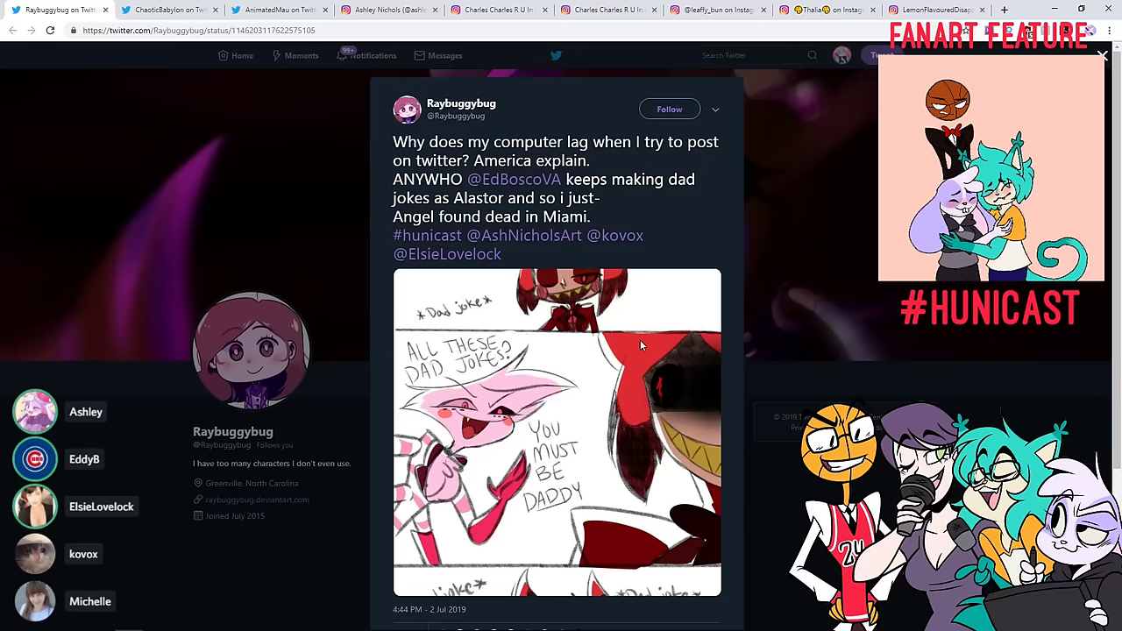
{"action": "left_click", "coordinate": [105, 9]}
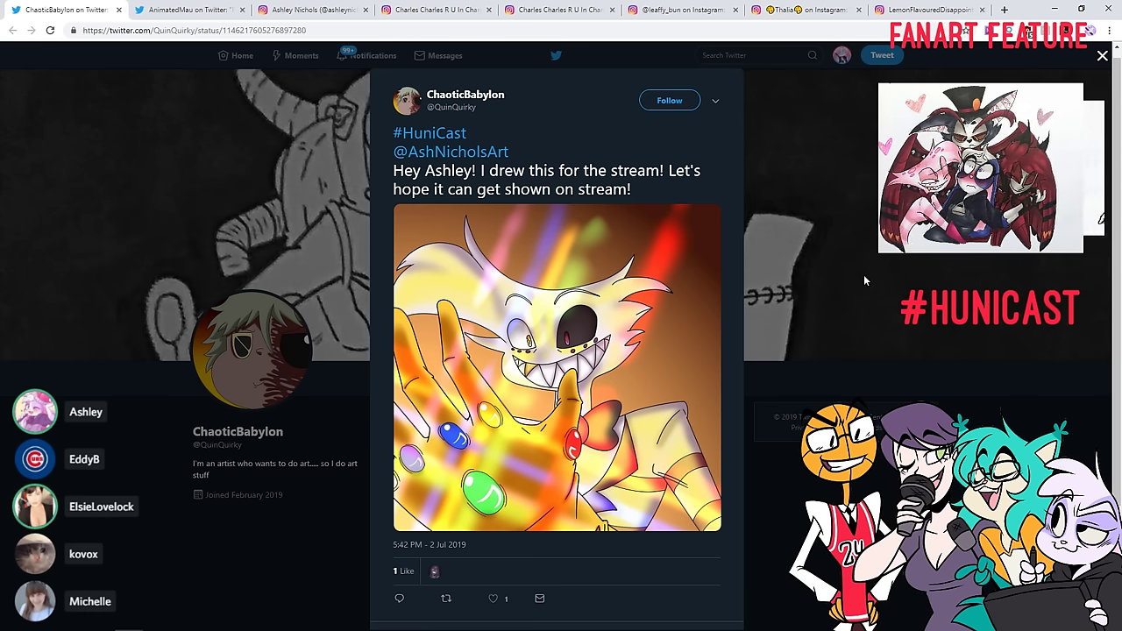
Like the drawing of the character wearing the gauntlet with coloured gems, and close its tweet
{"action": "left_click", "coordinate": [494, 598]}
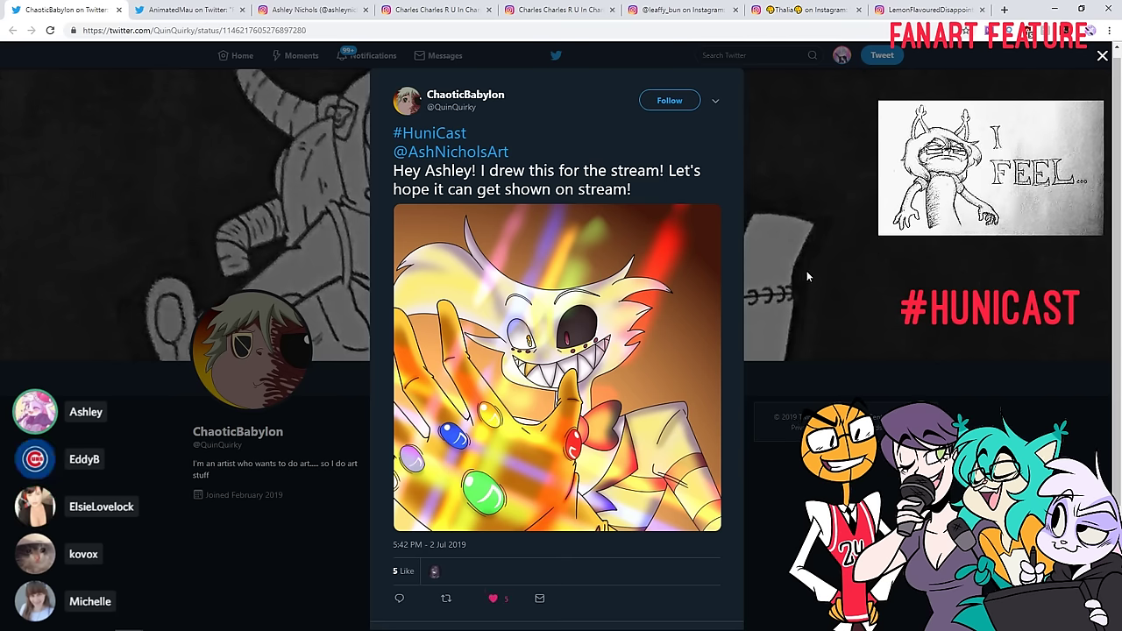
{"action": "left_click", "coordinate": [118, 10]}
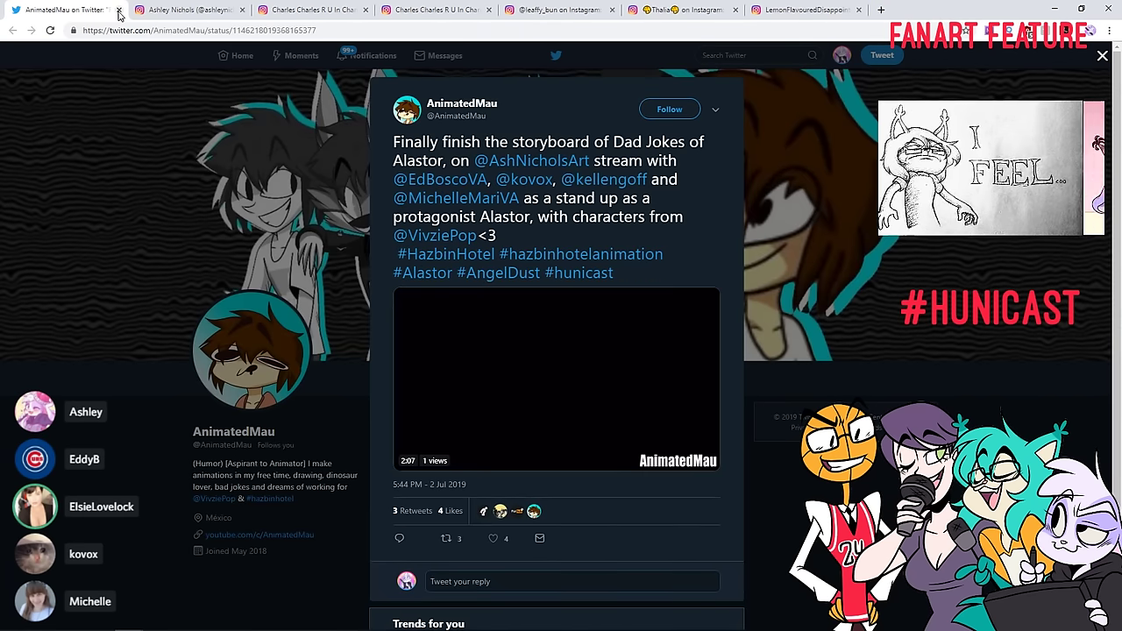
Raise the volume of the "Dad Jokes of Alastor" storyboard video, play it, and like and retweet its tweet
{"action": "mouse_move", "coordinate": [684, 459]}
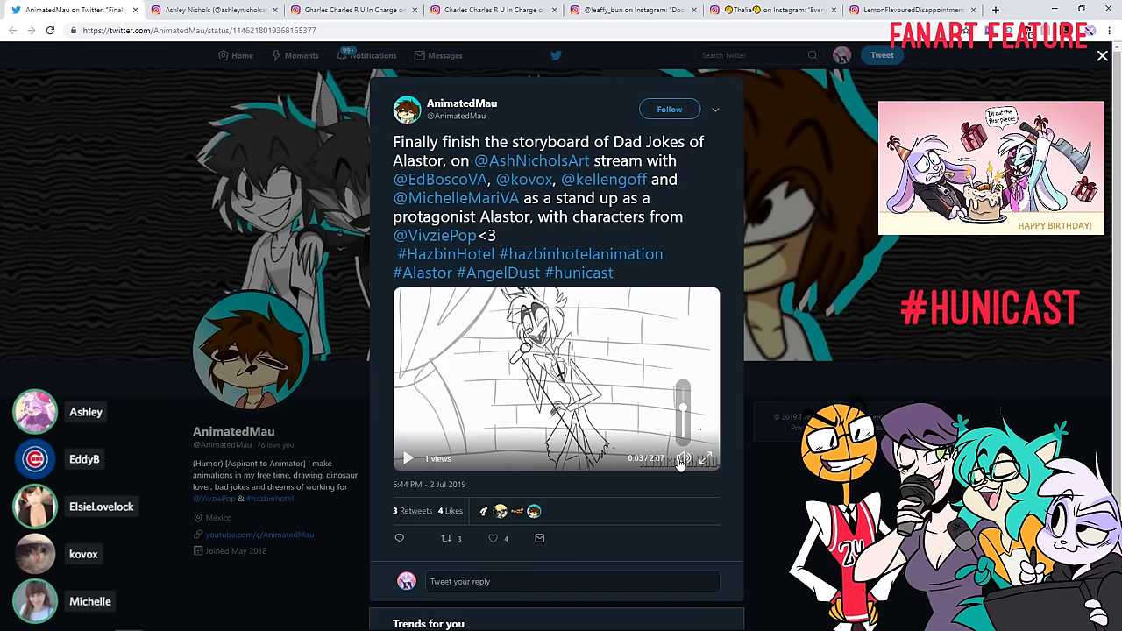
{"action": "left_click_drag", "start_coordinate": [682, 407], "coordinate": [681, 372]}
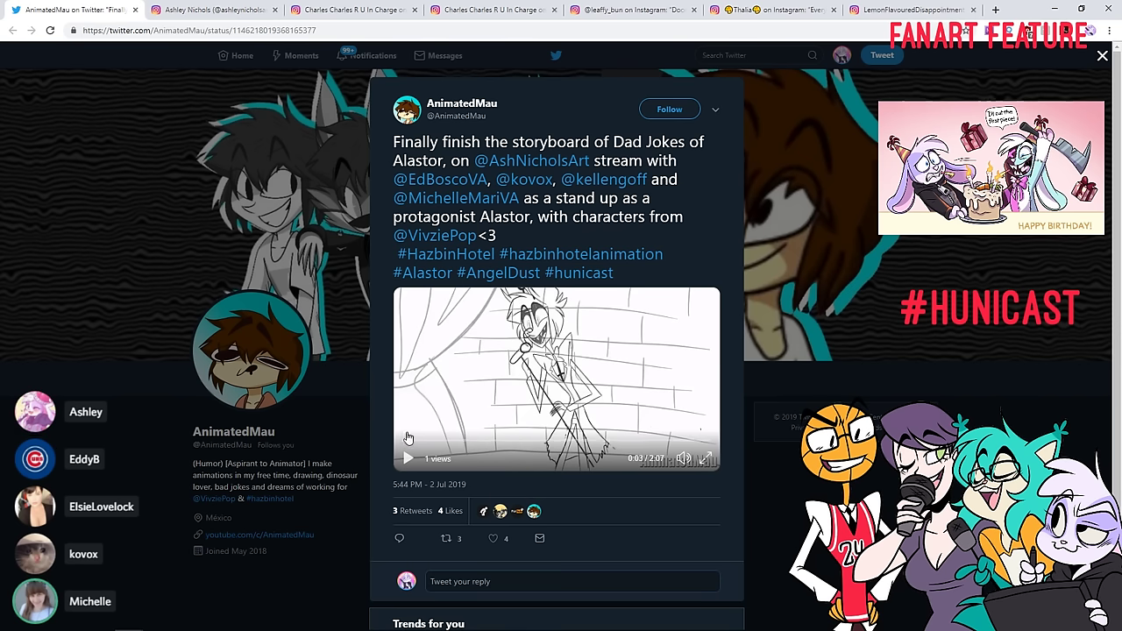
{"action": "left_click", "coordinate": [404, 439]}
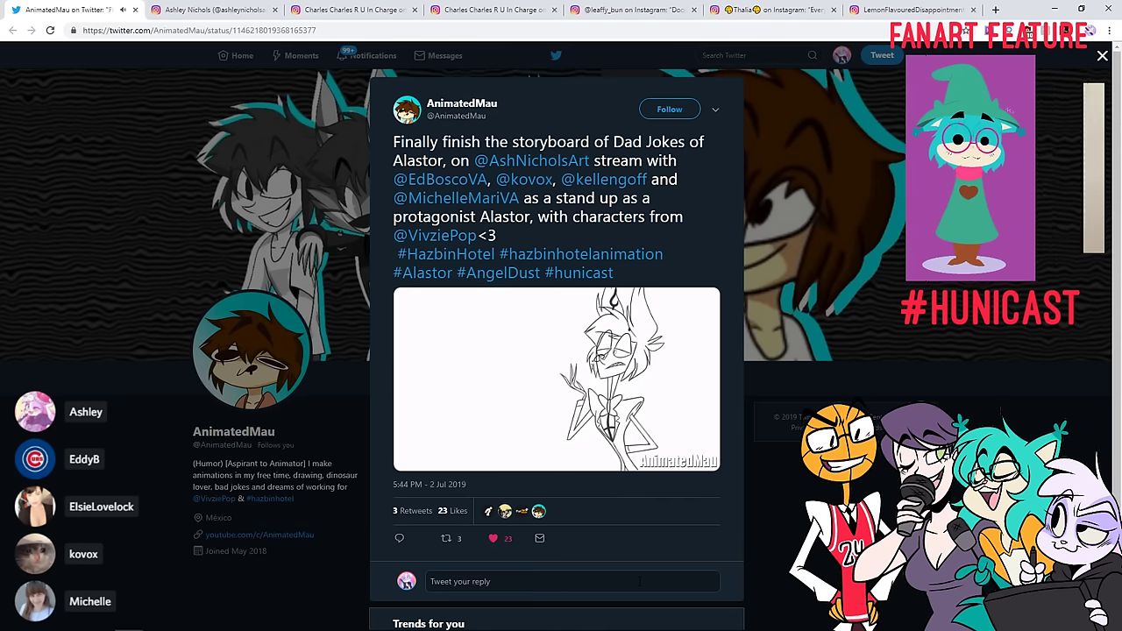
{"action": "mouse_move", "coordinate": [565, 452]}
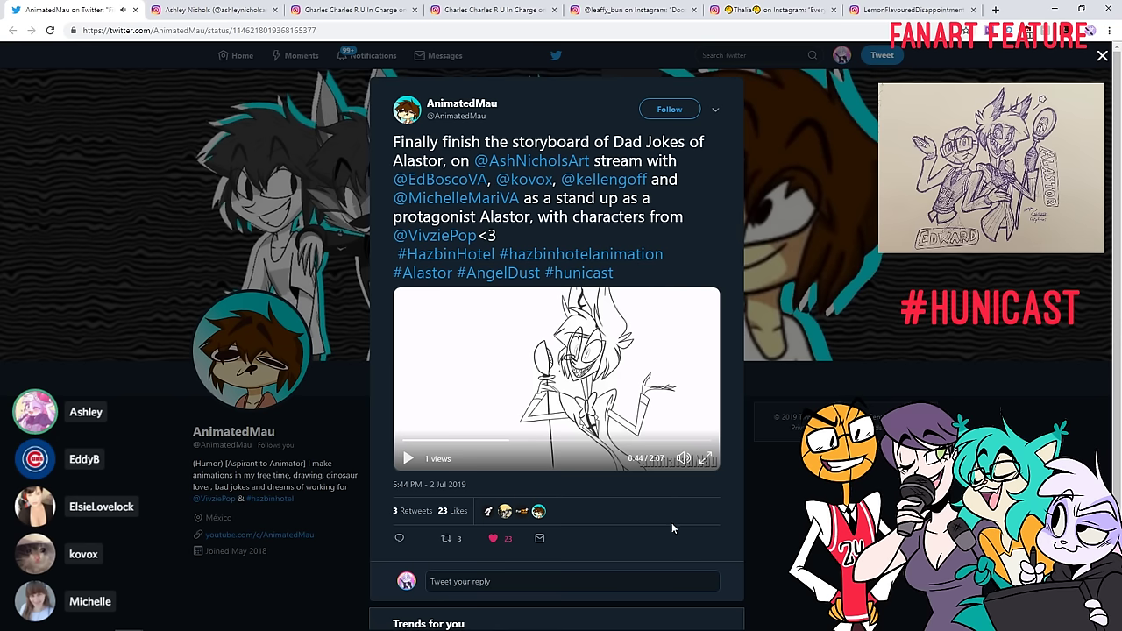
{"action": "left_click", "coordinate": [452, 538]}
{"action": "left_click", "coordinate": [699, 322]}
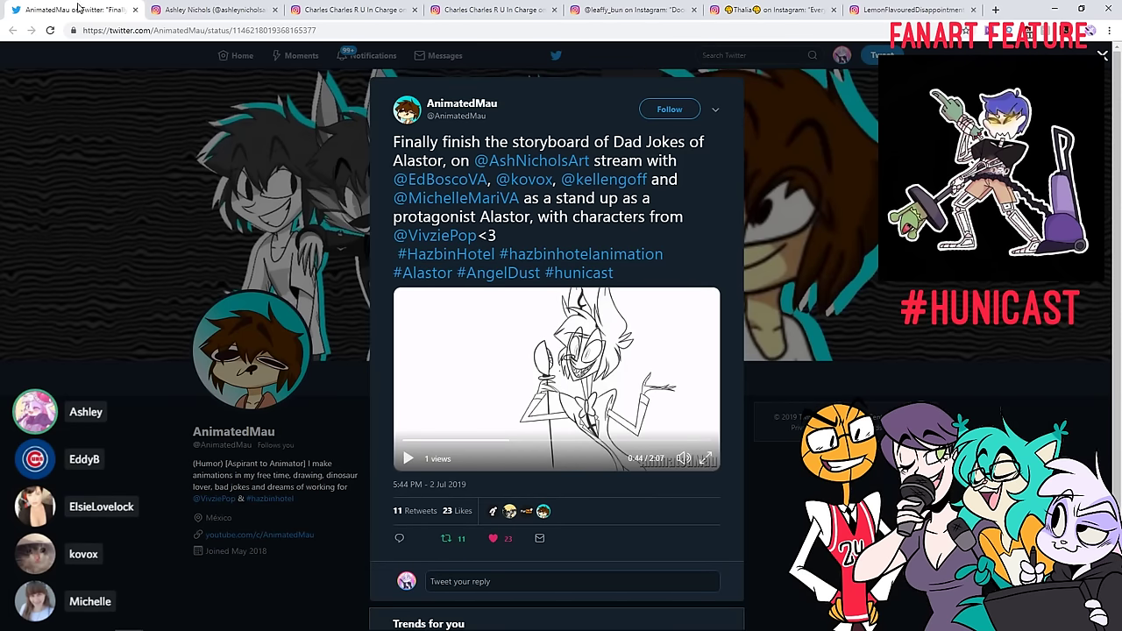
Close the storyboard tweet, the Instagram tagged-posts page and the already liked "Get it off" sketch post
{"action": "left_click", "coordinate": [135, 10]}
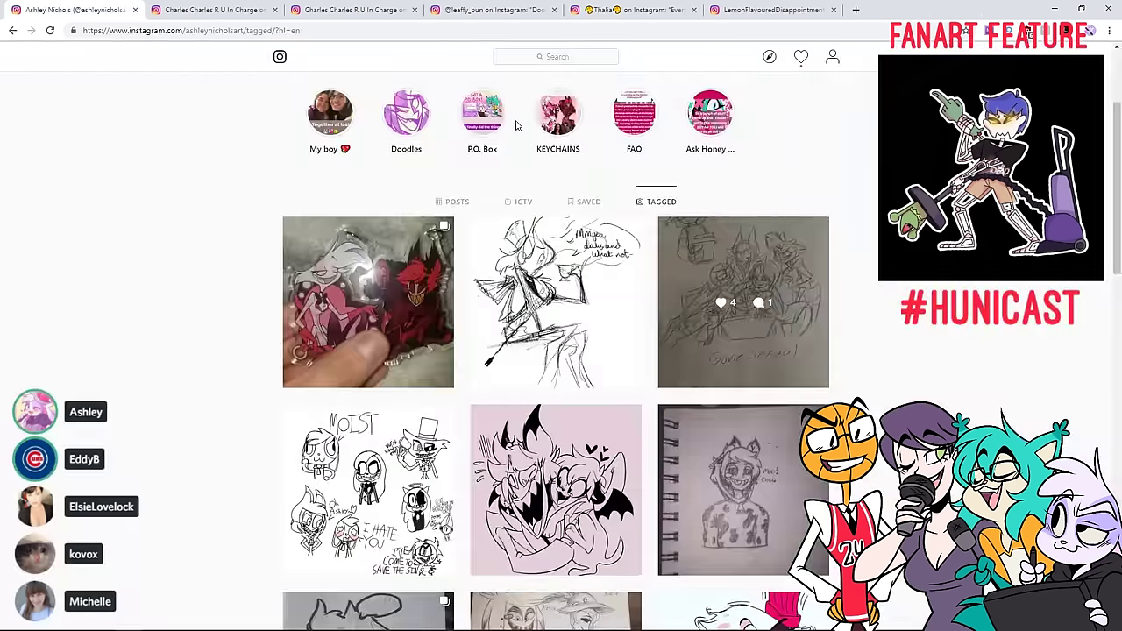
{"action": "left_click", "coordinate": [134, 10]}
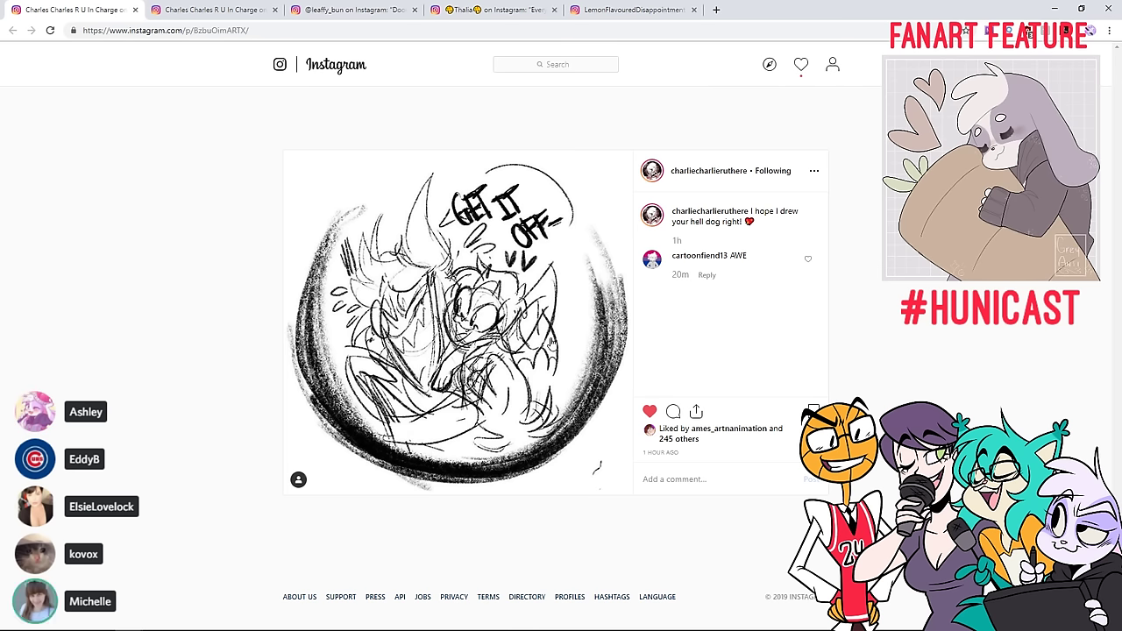
{"action": "left_click", "coordinate": [135, 10]}
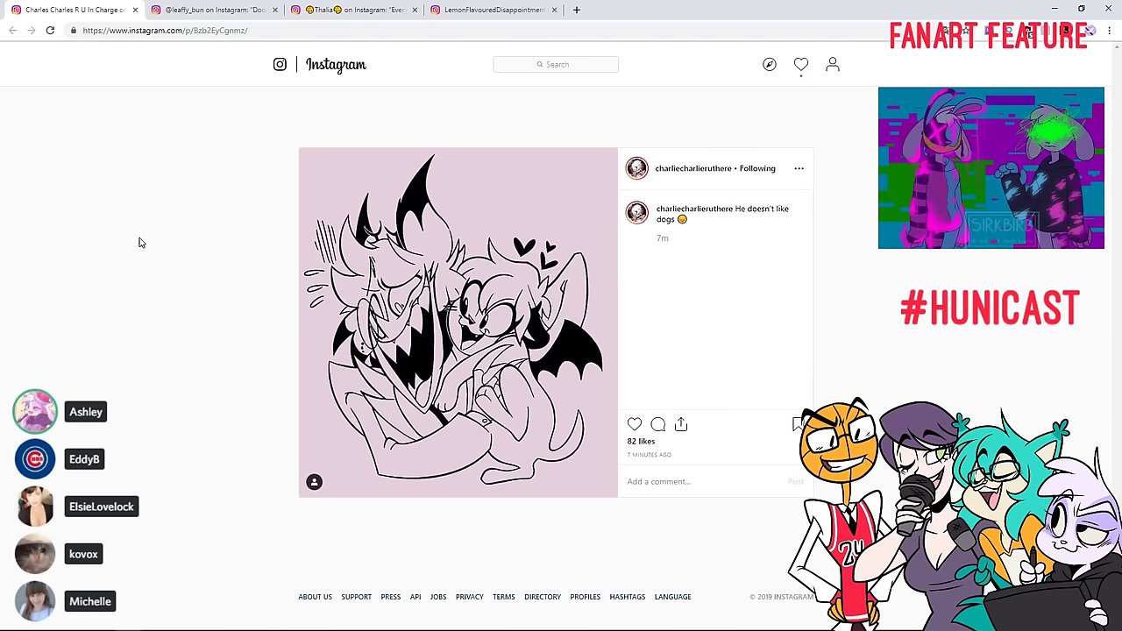
Like the "He doesn't like dogs" drawing, and close it along with the already liked pencil doodle of Charlie cosplaying
{"action": "left_click", "coordinate": [635, 425]}
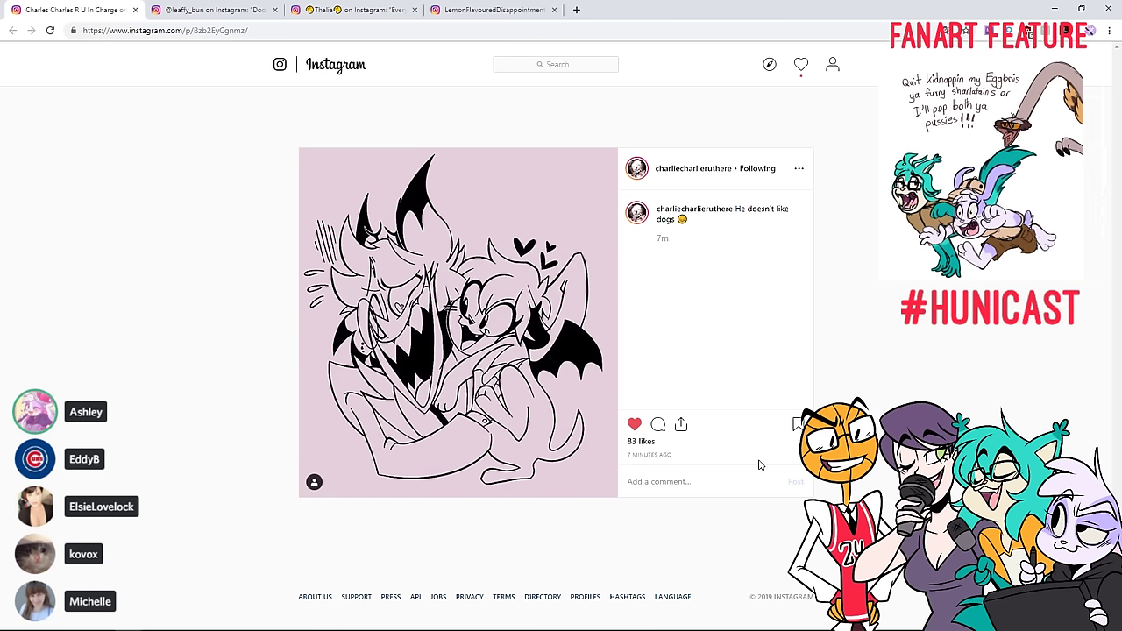
{"action": "left_click", "coordinate": [135, 9]}
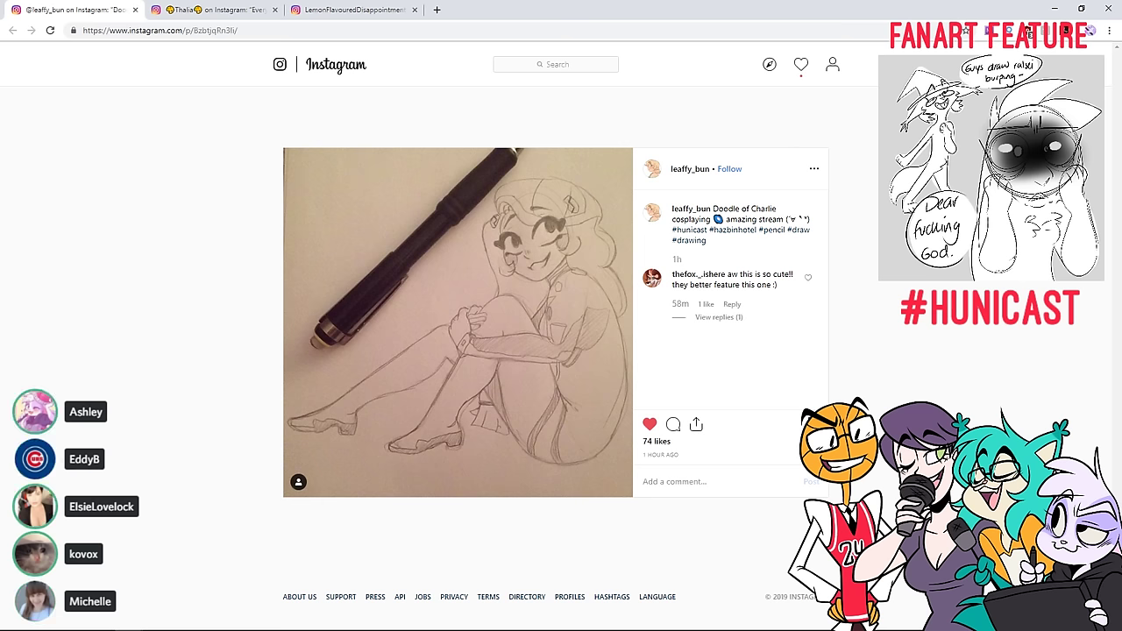
{"action": "left_click", "coordinate": [134, 10]}
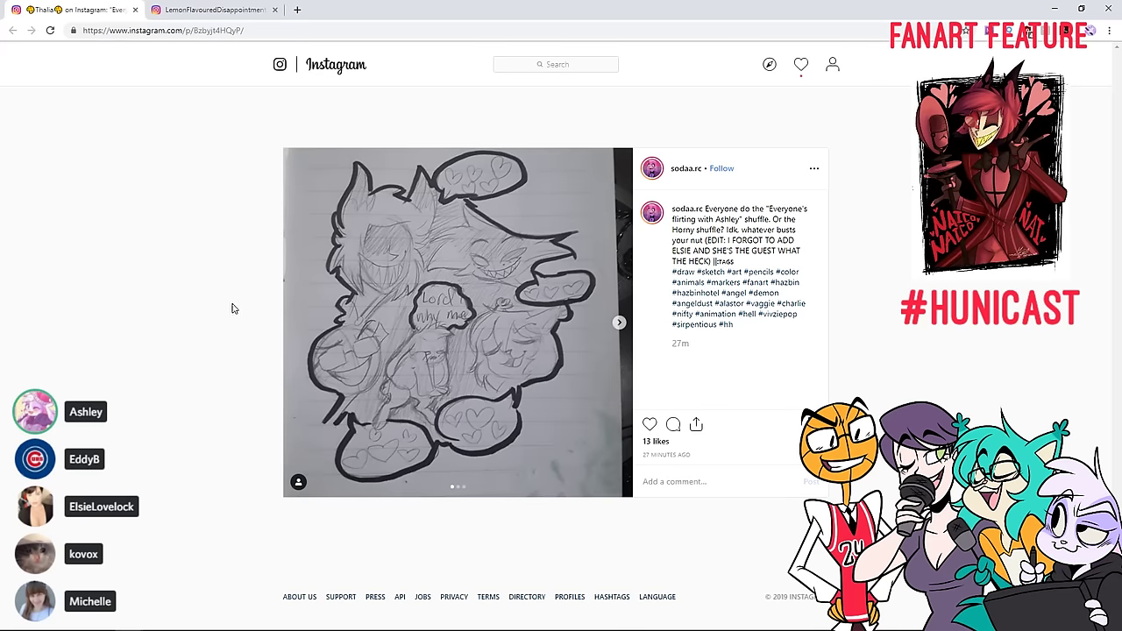
Like the "Lord why me" pencil sketch post on Instagram and close it
{"action": "left_click", "coordinate": [649, 424]}
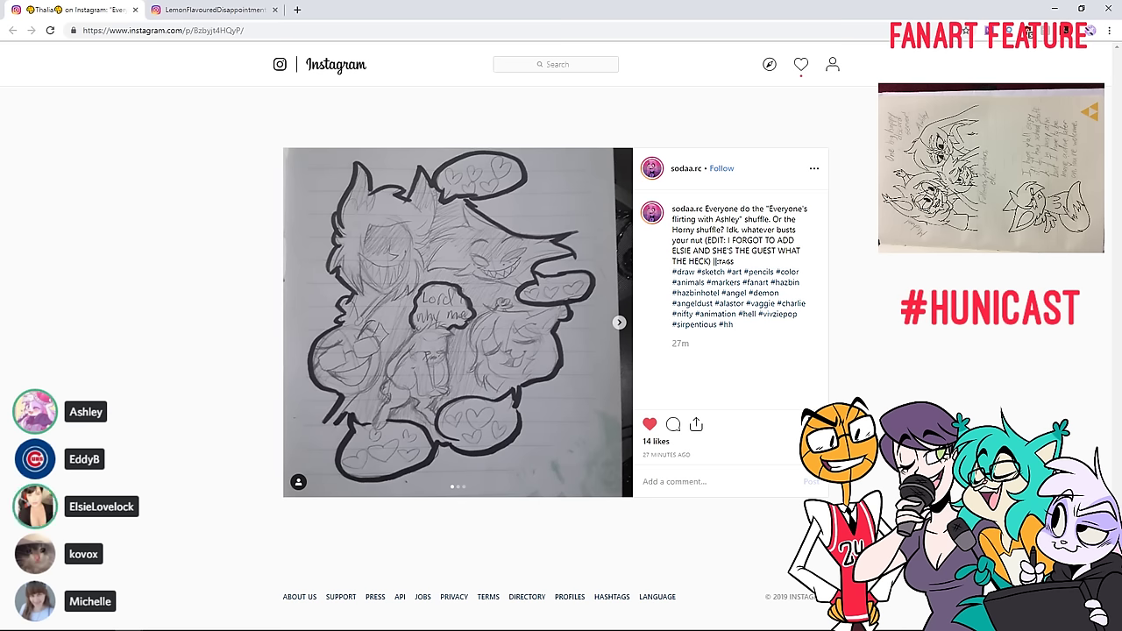
{"action": "left_click", "coordinate": [135, 10]}
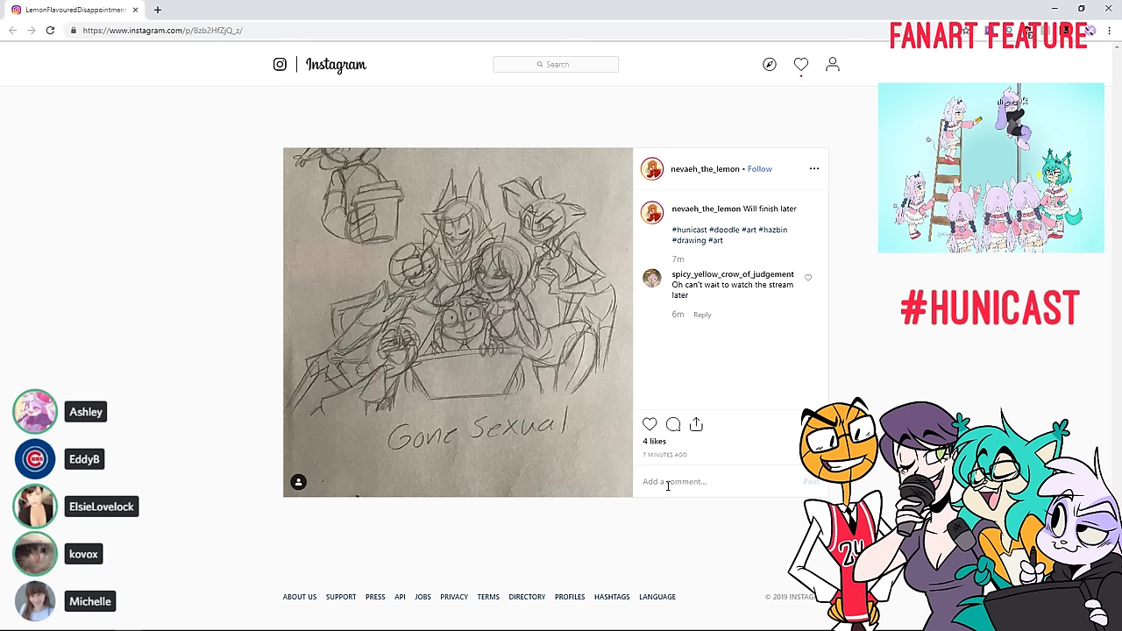
Like the "Will finish later" group sketch post, and switch to the Hazbin_News_Sc_8_1 scene in Toon Boom Harmony
{"action": "left_click", "coordinate": [650, 424]}
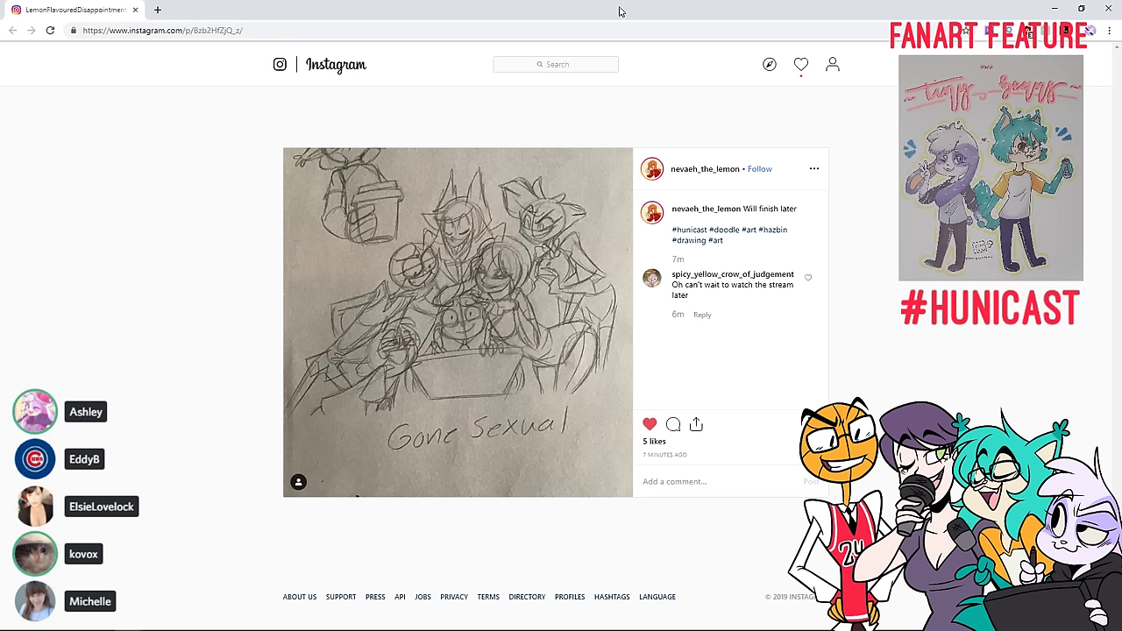
{"action": "key", "text": "alt+Tab"}
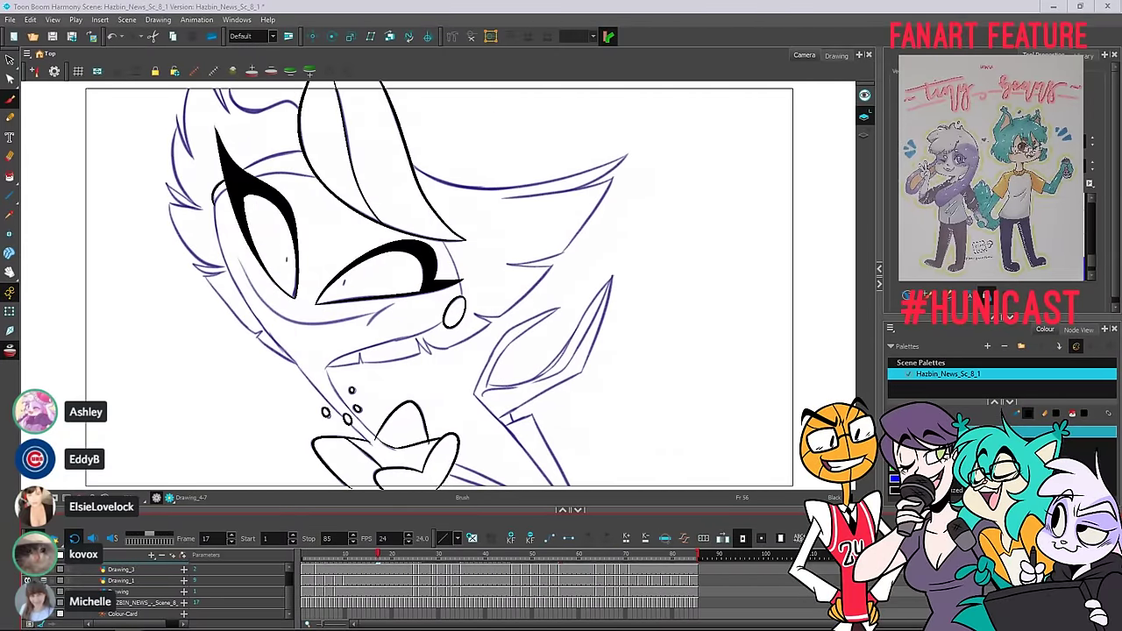